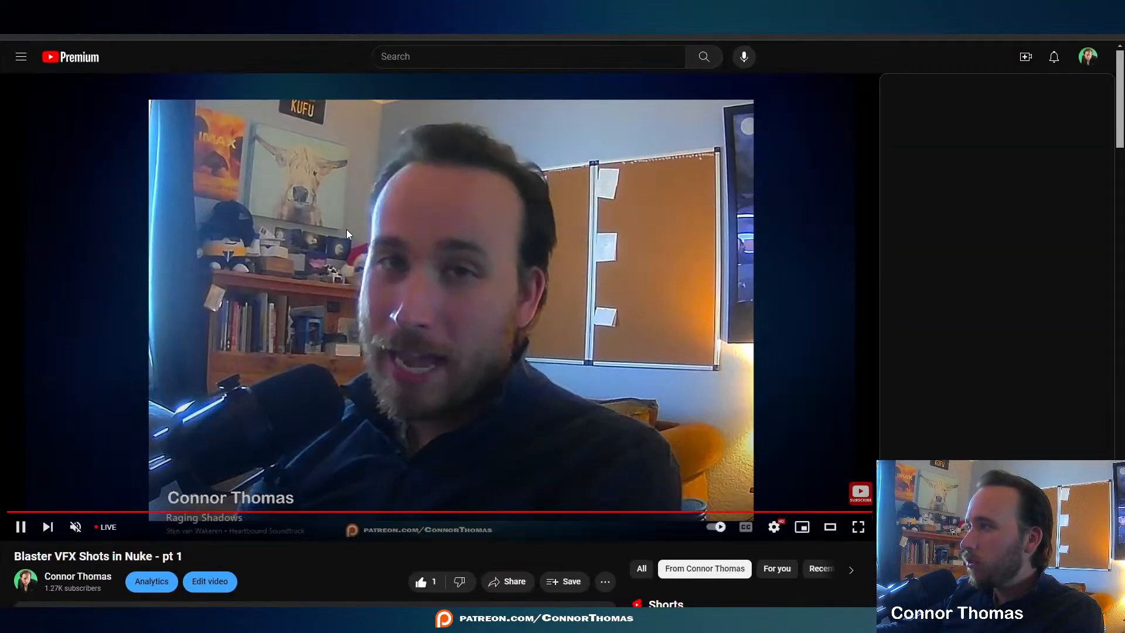
scroll(346, 229, down, 5)
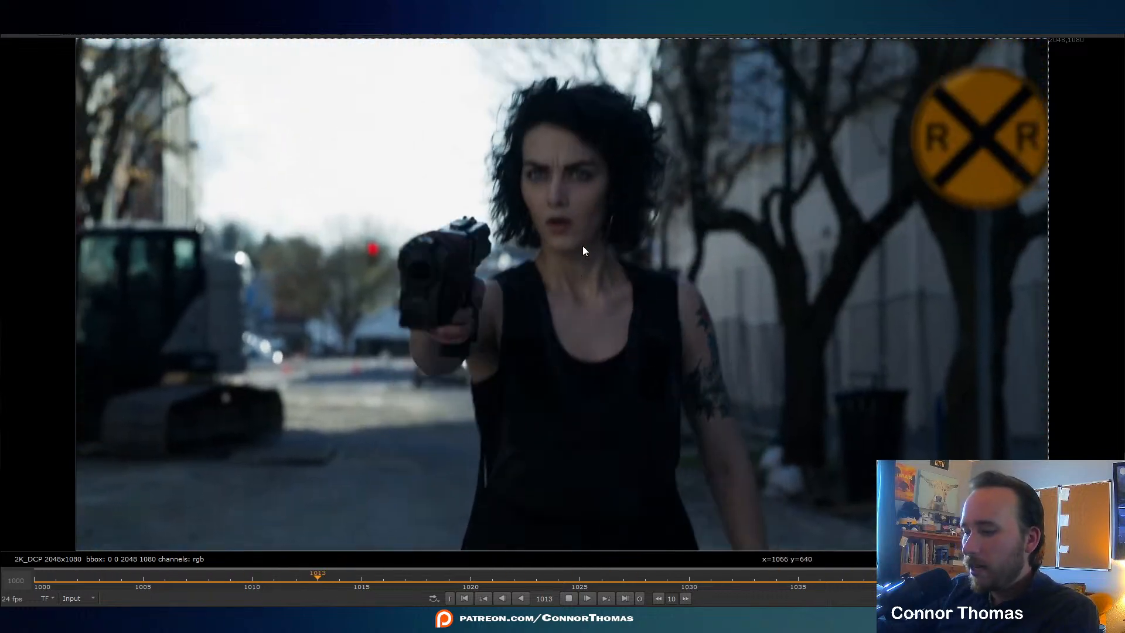
- Stop playback of the plate and inspect the gun's muzzle up close at frame 1020
key(k)
scroll(445, 255, up, 6)
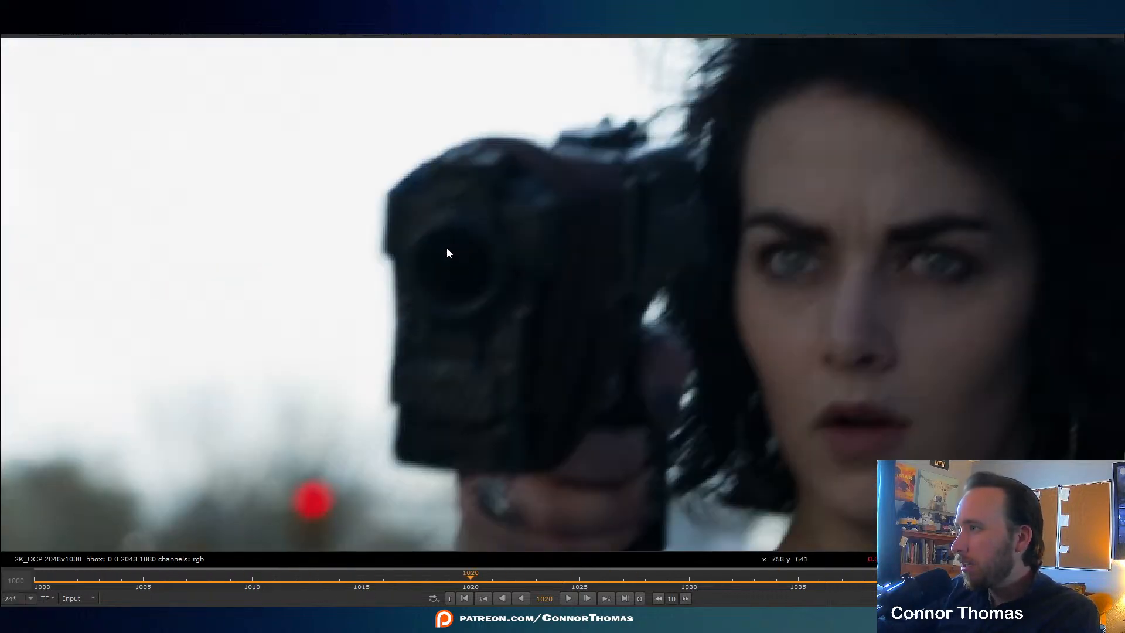
ctrl+shift+drag(426, 320, 393, 299)
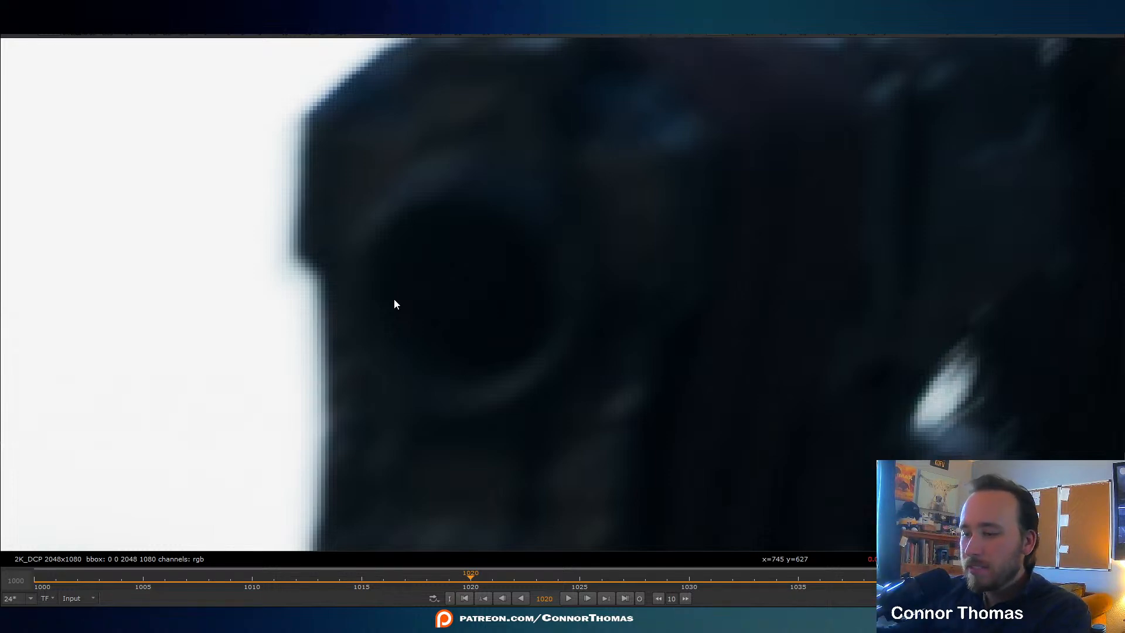
key(f)
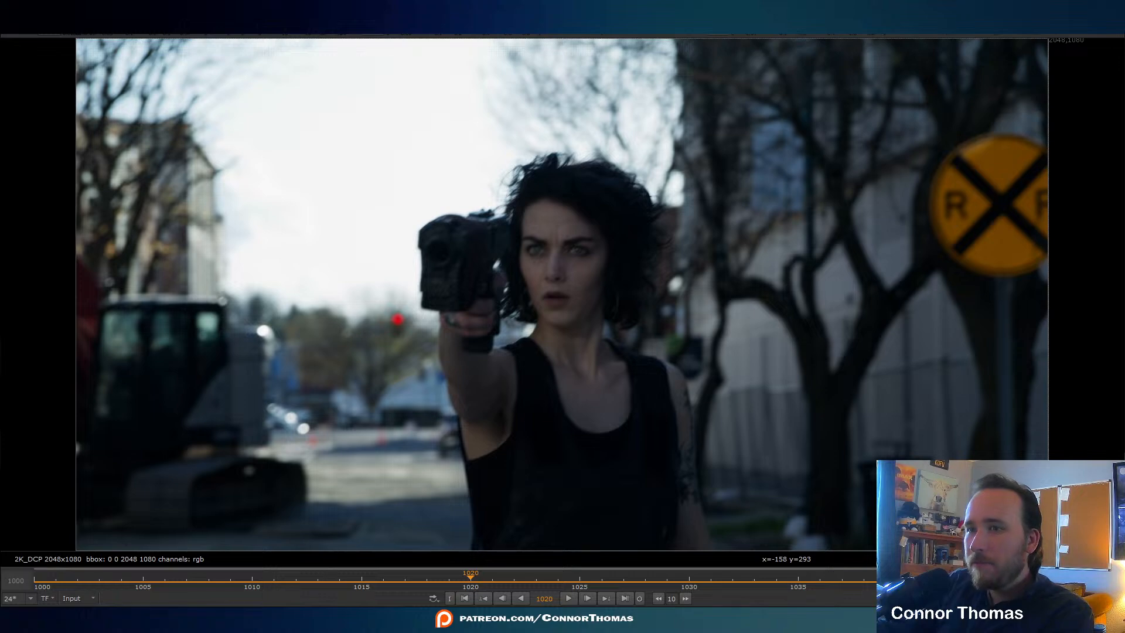
- Switch to the ActionVFX website and look through the assets of the Blasters collection
drag(1, 17, 504, 1)
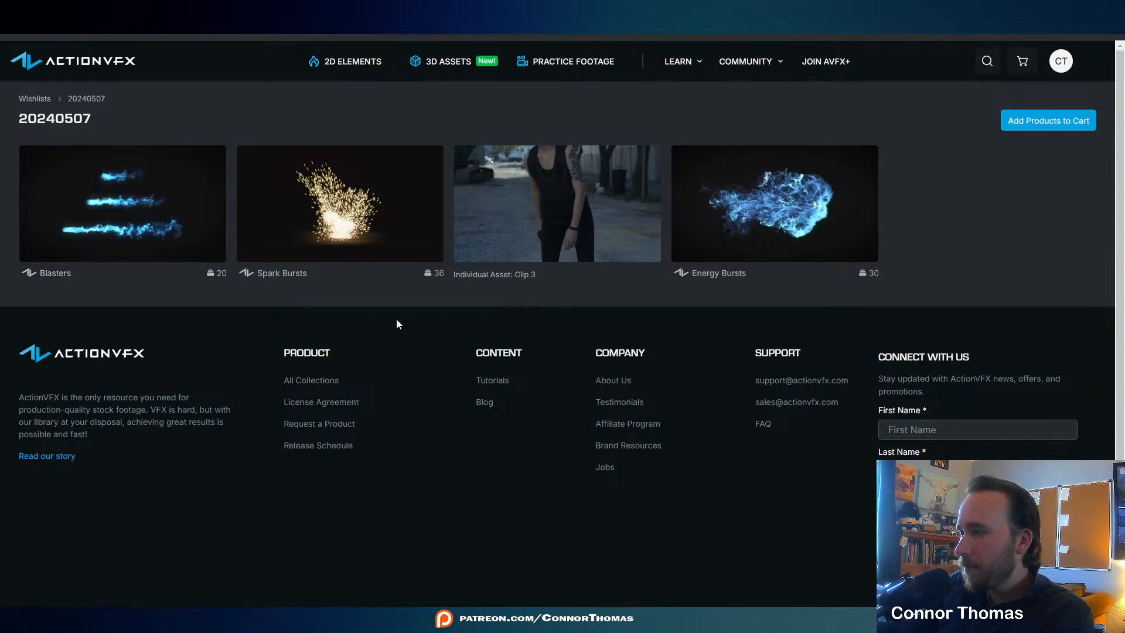
scroll(410, 375, down, 6)
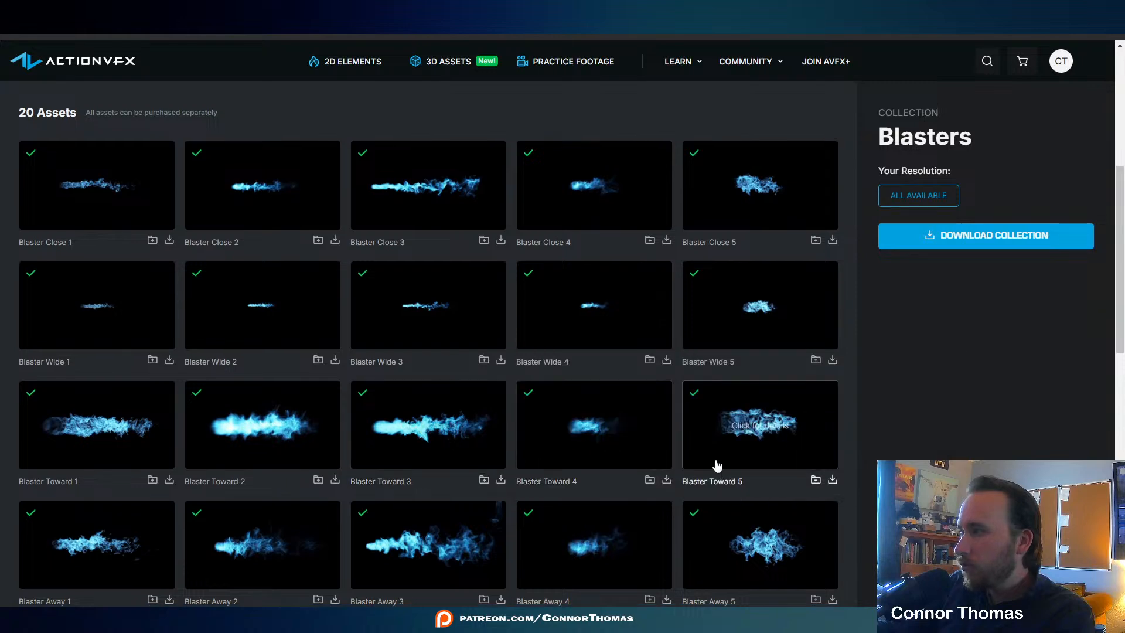
scroll(849, 457, down, 5)
scroll(850, 457, up, 6)
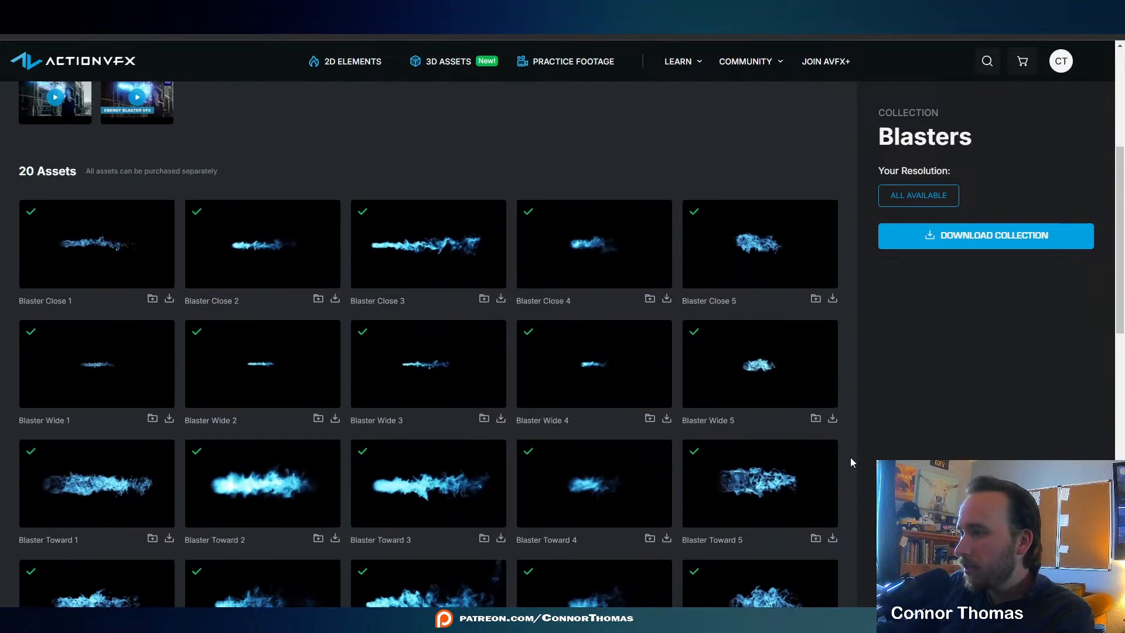
scroll(852, 463, up, 2)
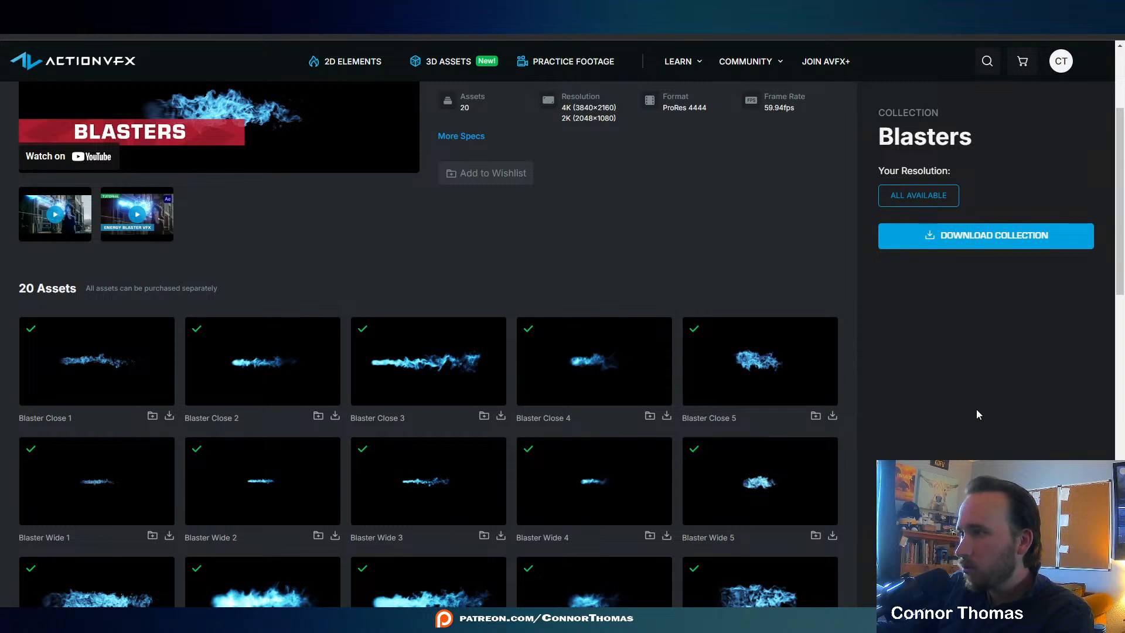
scroll(544, 432, down, 2)
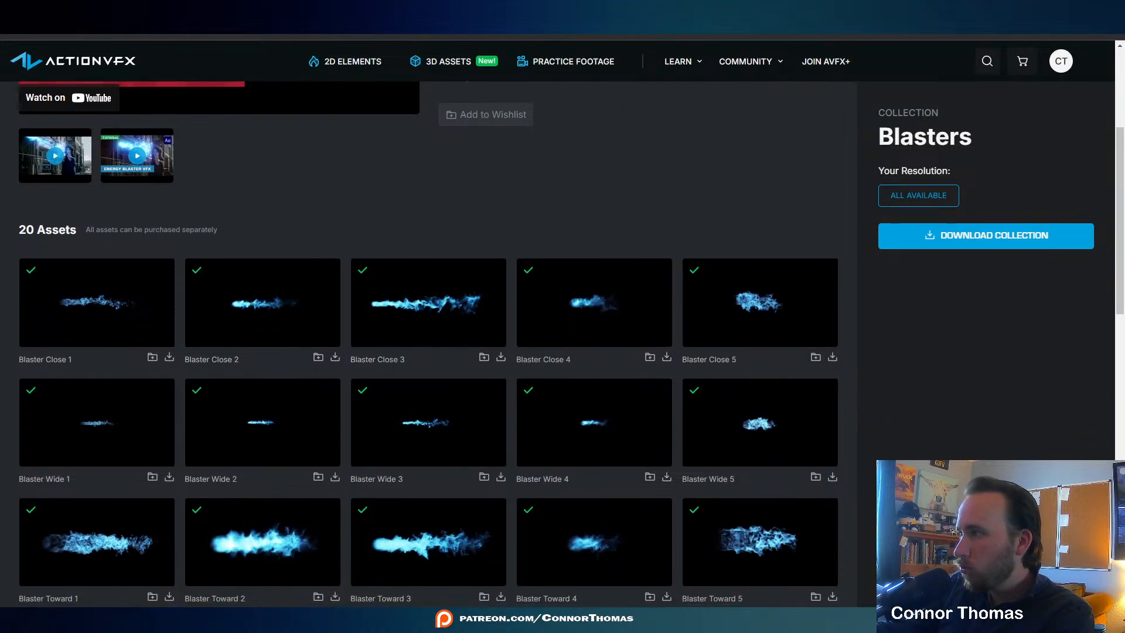
scroll(437, 345, down, 2)
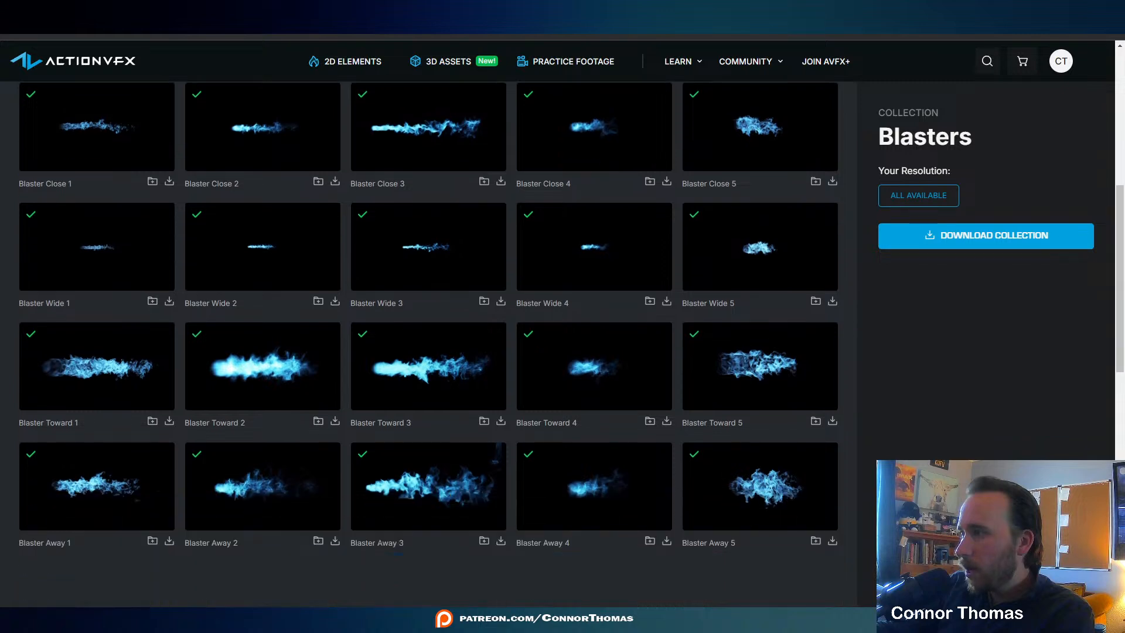
mouse_move(586, 398)
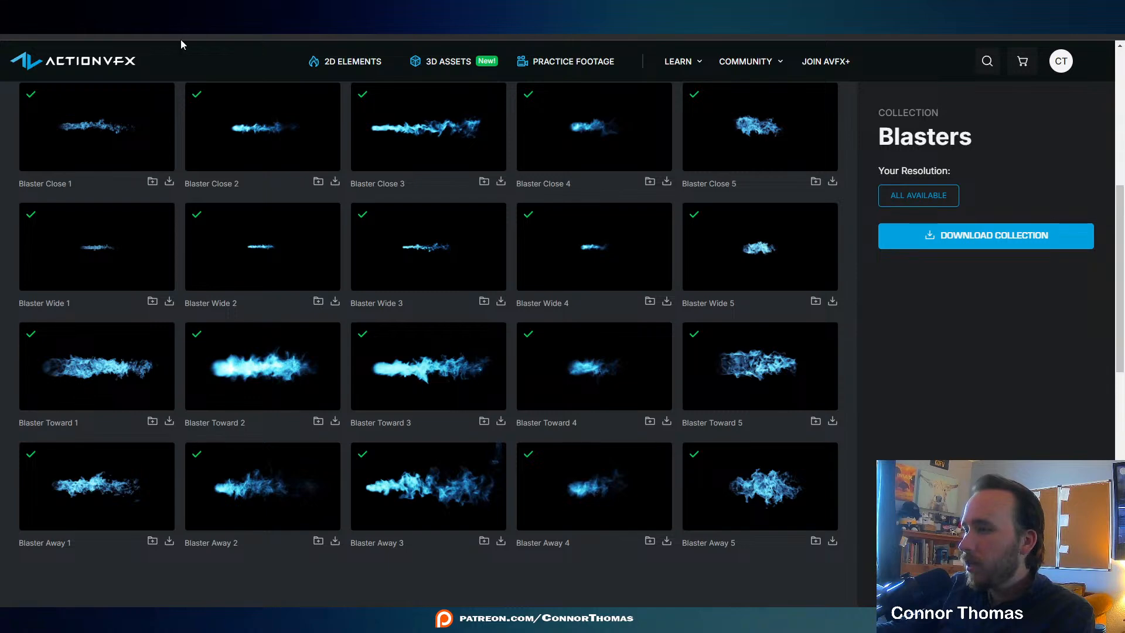
- Switch back to Nuke and scrub the plate between frames 1018 and 1020 to study the gun pose
key(alt+Tab)
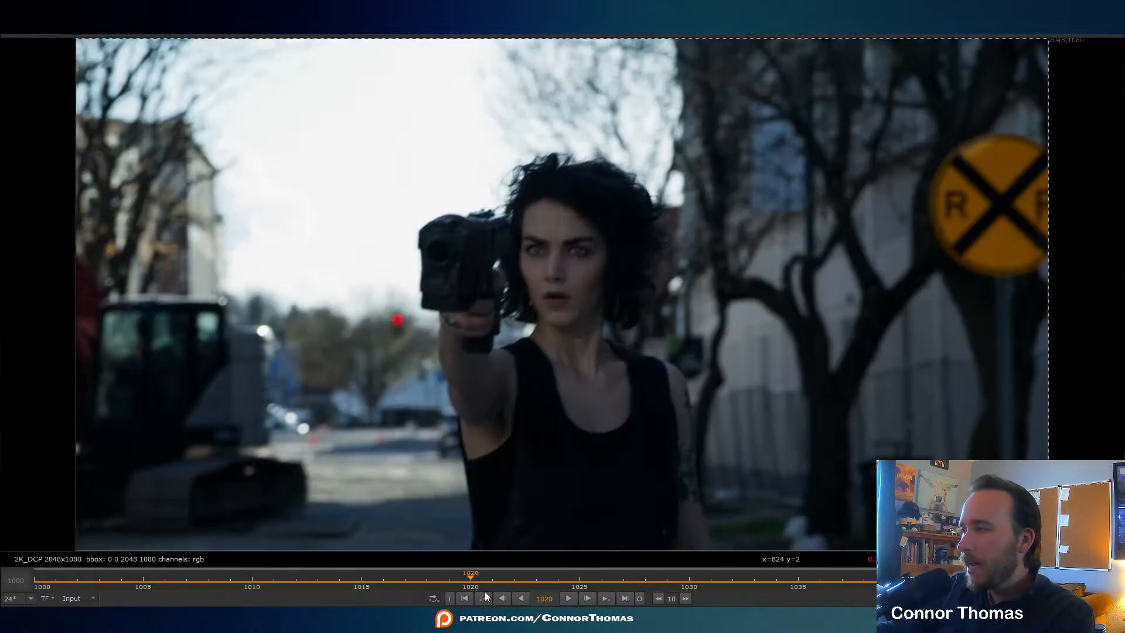
drag(464, 586, 426, 572)
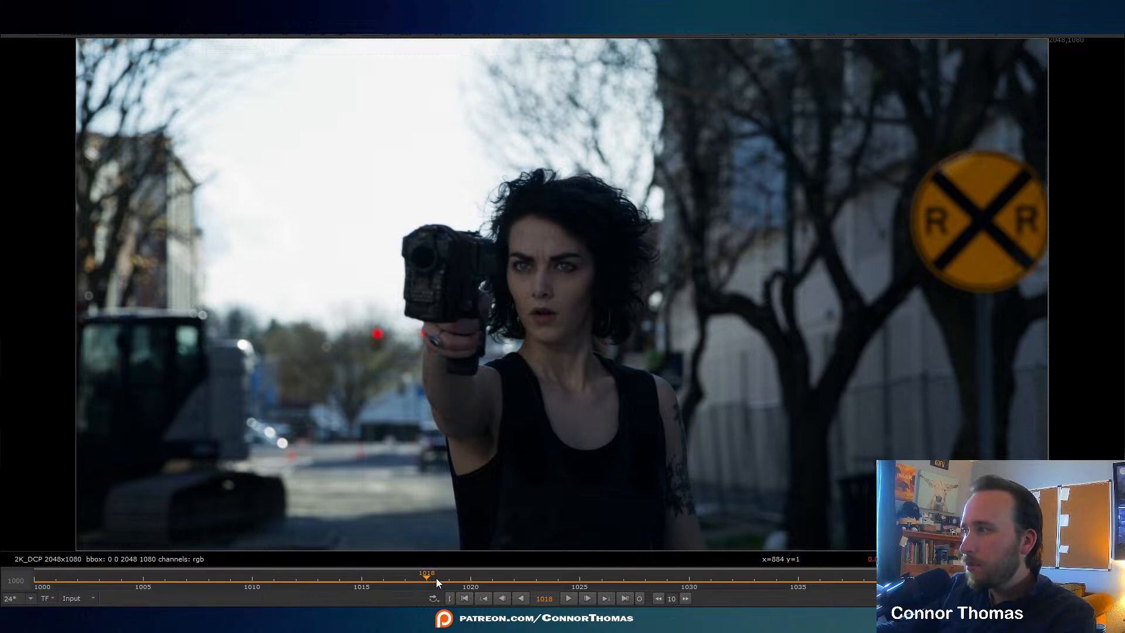
drag(436, 577, 477, 594)
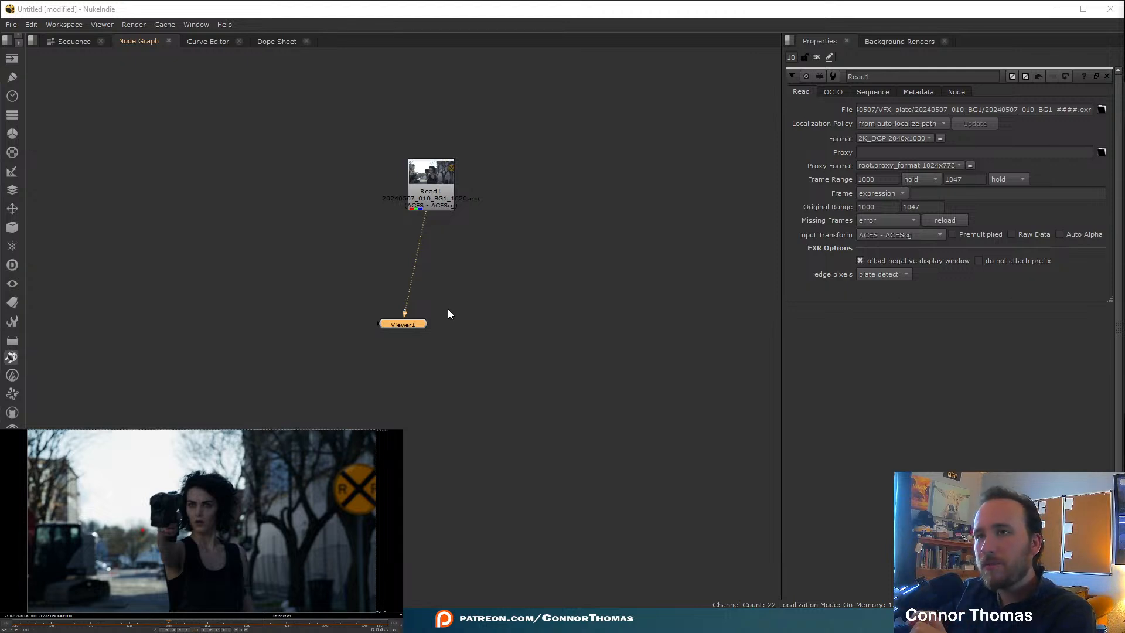
- Reposition the Viewer1 node well below the plate and shift the Read1 node slightly in the node graph
drag(402, 326, 359, 475)
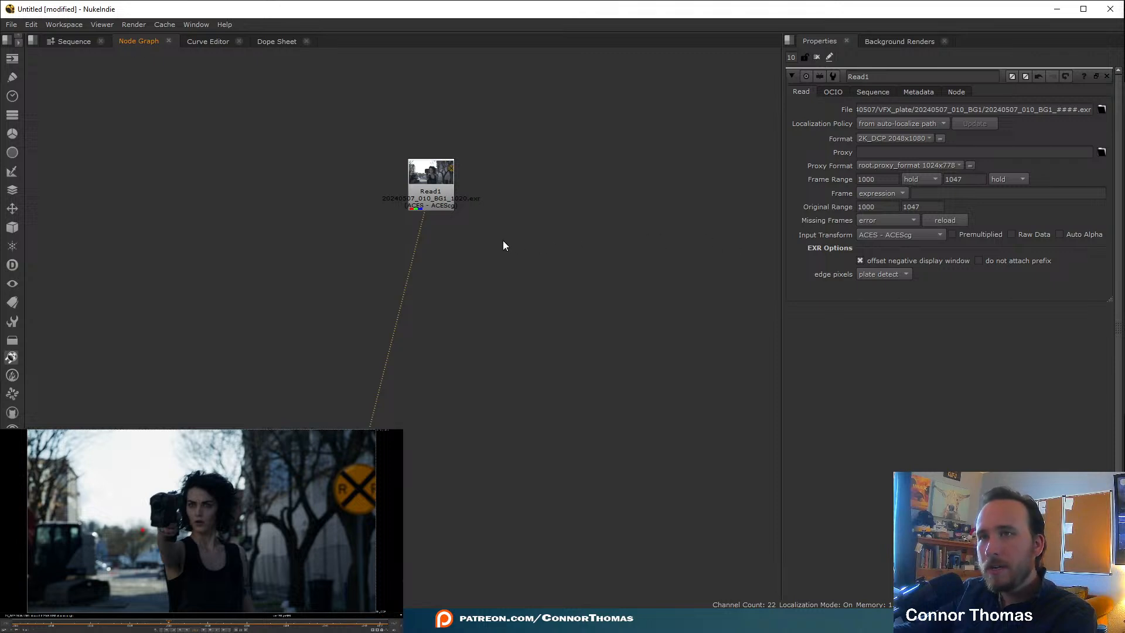
drag(434, 189, 379, 148)
- Try a Cylinder geometry node disconnected from the plate, inspect it from above in 3D, and remove it
key(Tab)
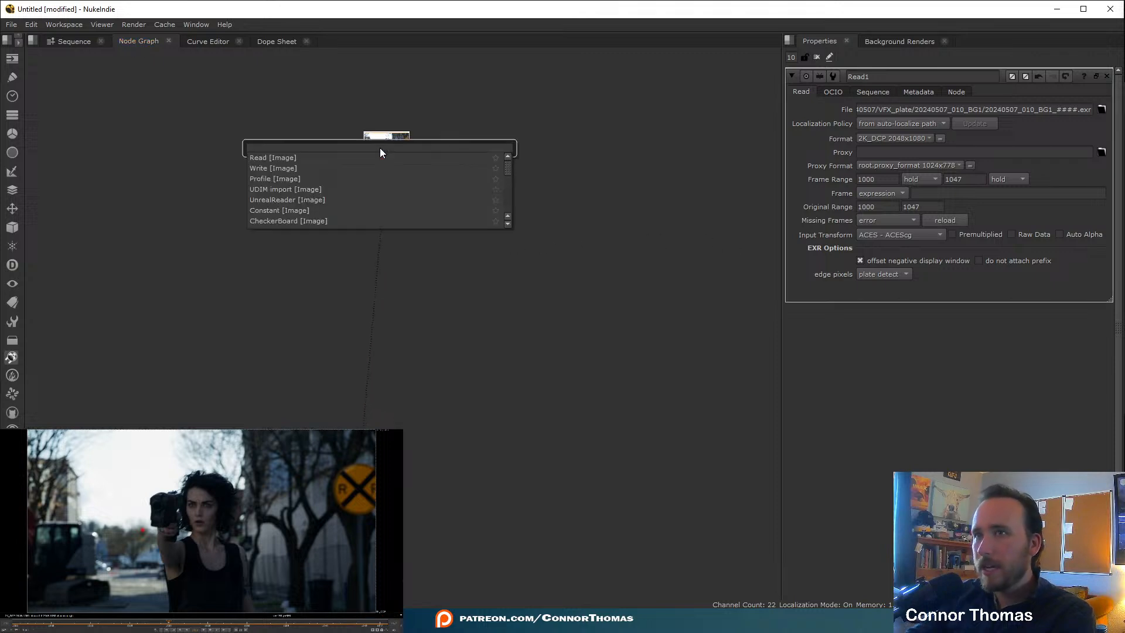
text(cyl)
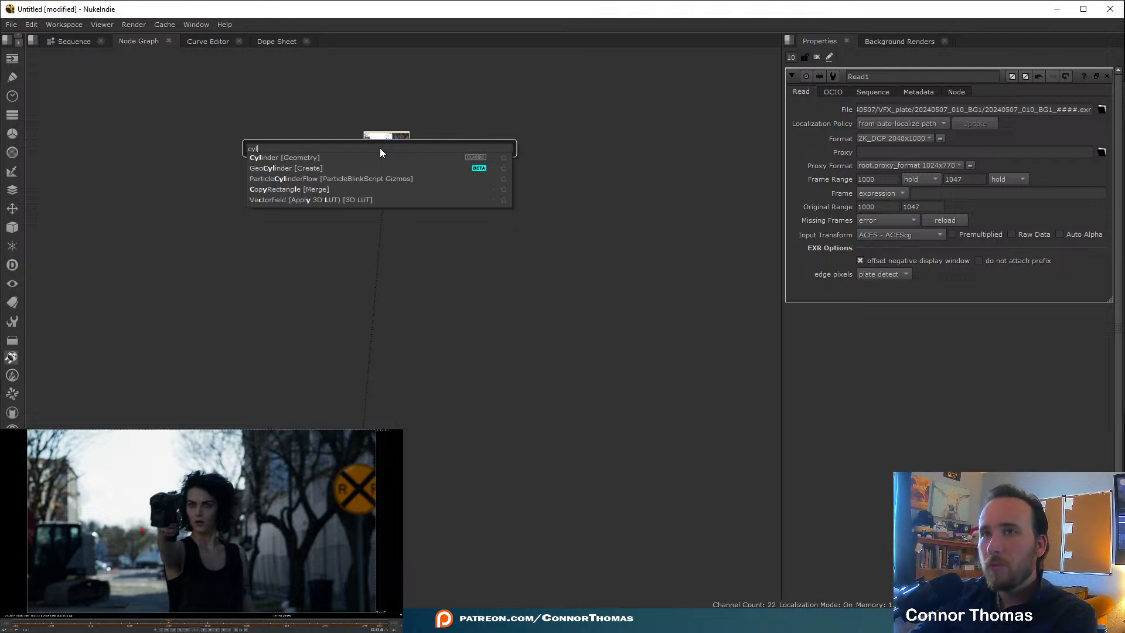
key(Return)
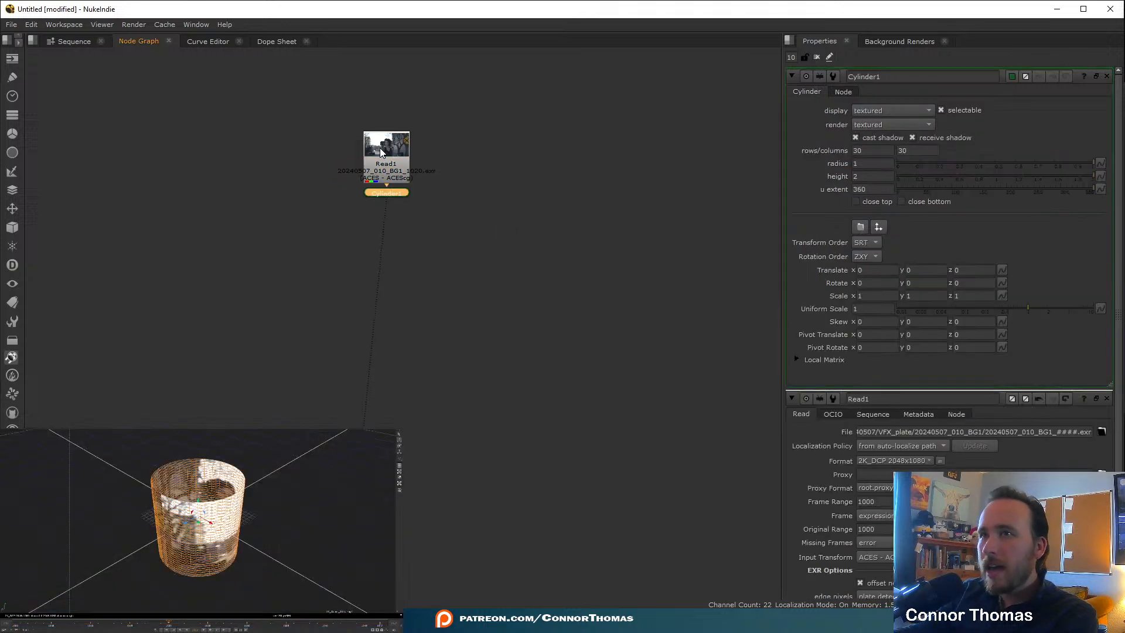
drag(396, 198, 261, 231)
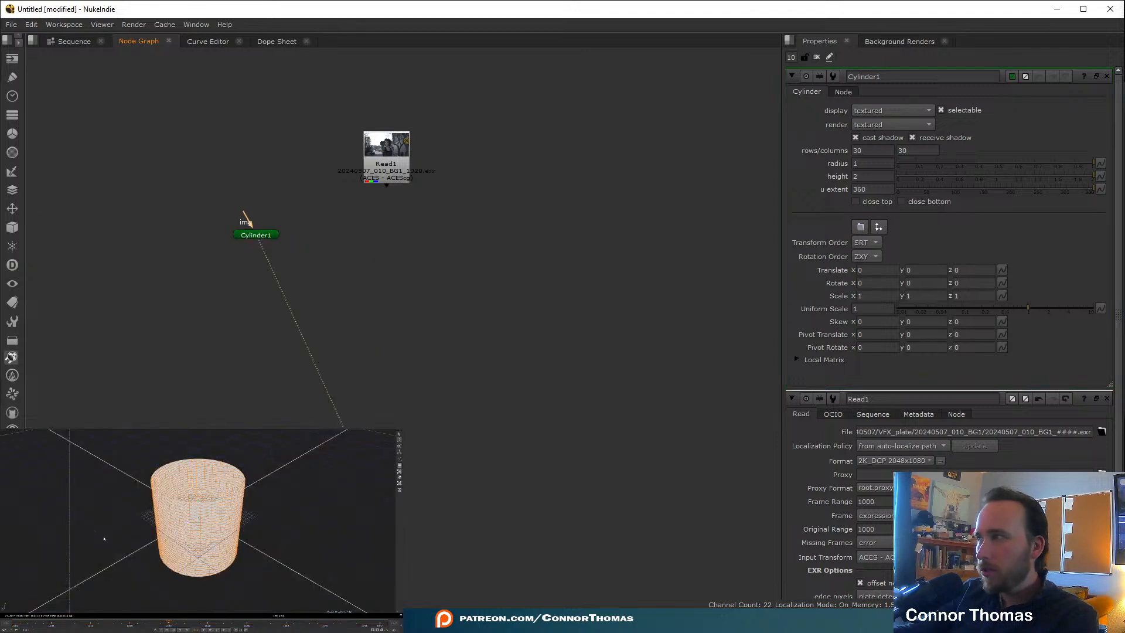
ctrl+drag(213, 502, 206, 545)
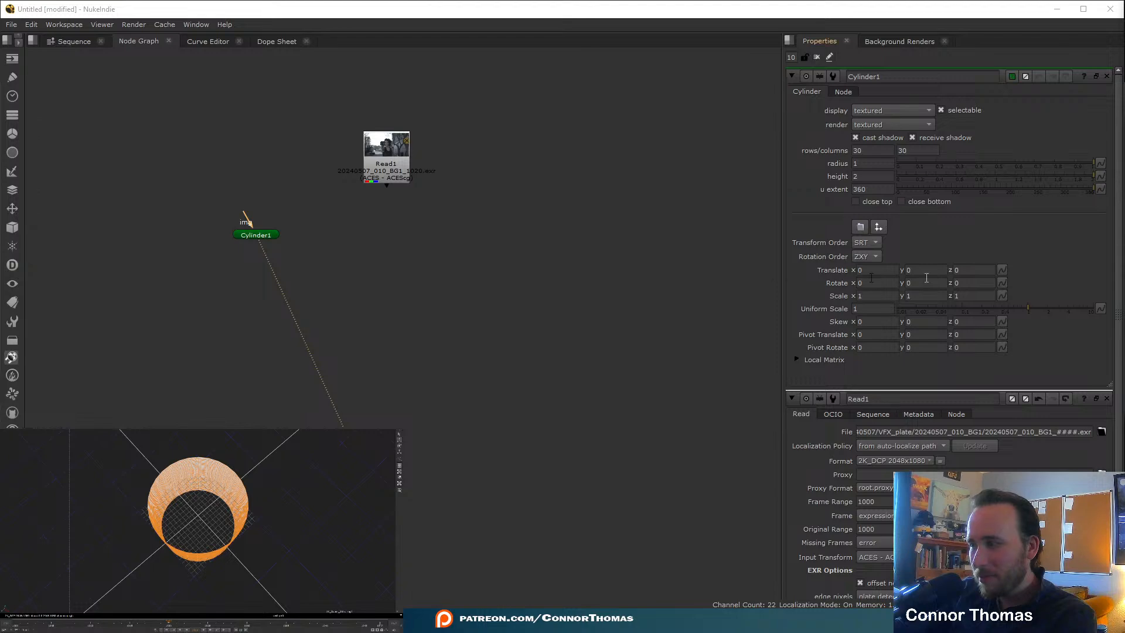
click(258, 234)
key(Delete)
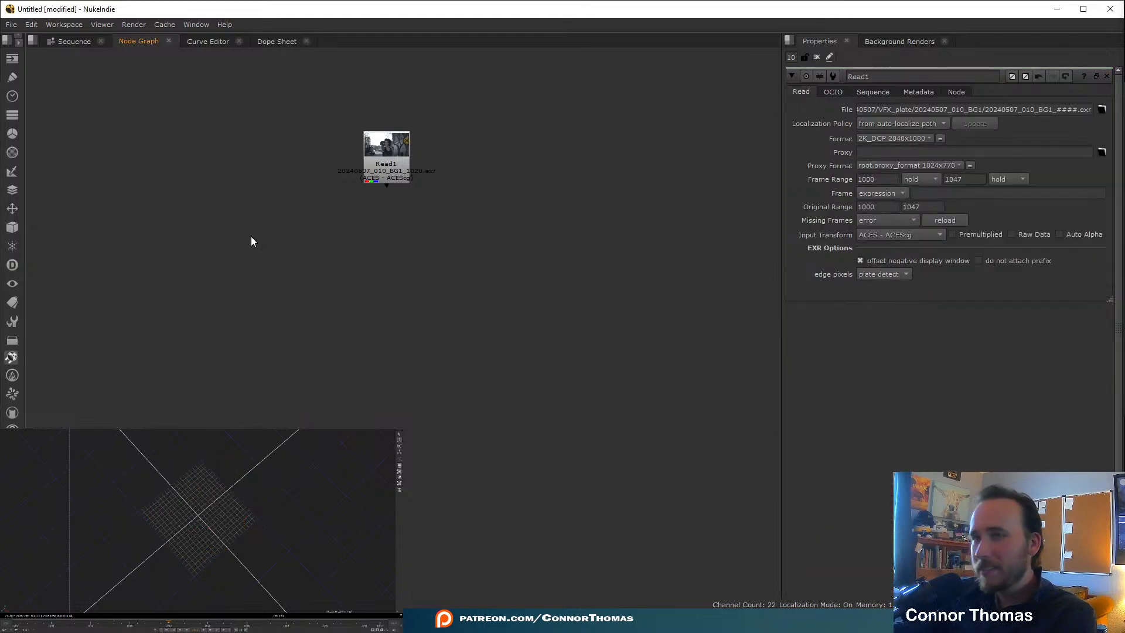
- Add a Write node below the Read1 plate, show it in the viewer, and close the Read1 properties
click(391, 151)
key(w)
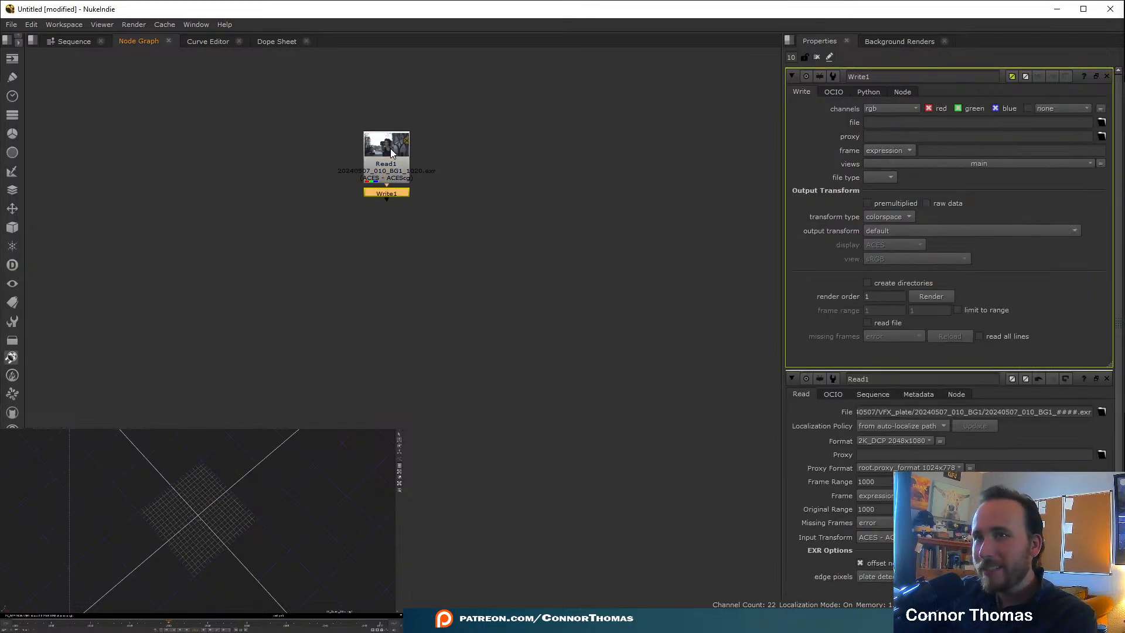
key(1)
drag(391, 192, 391, 210)
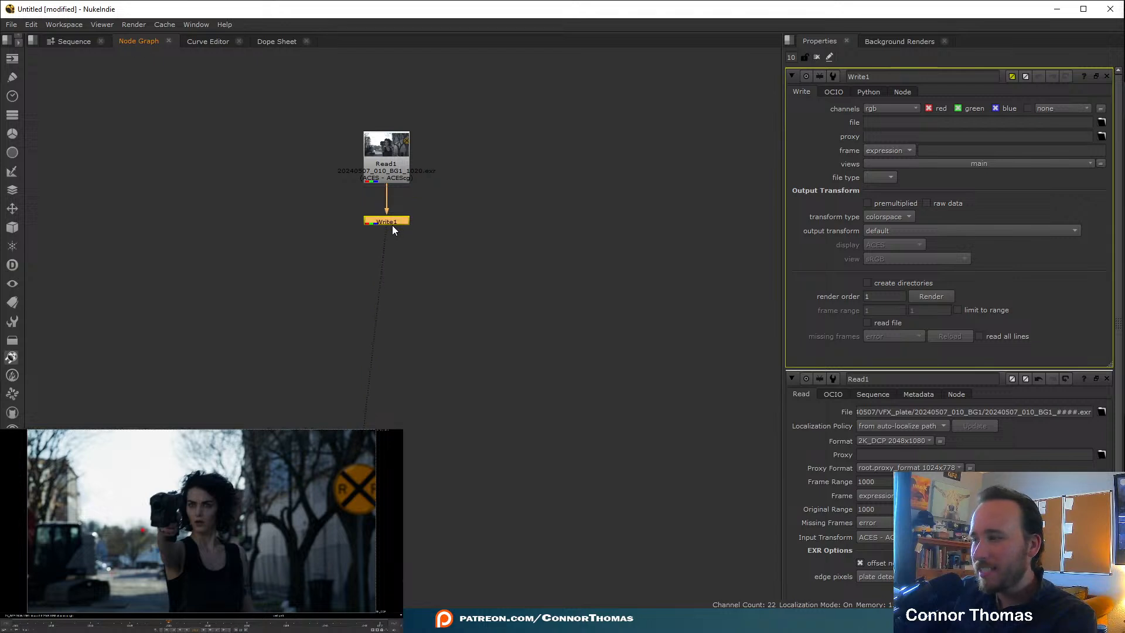
click(1107, 379)
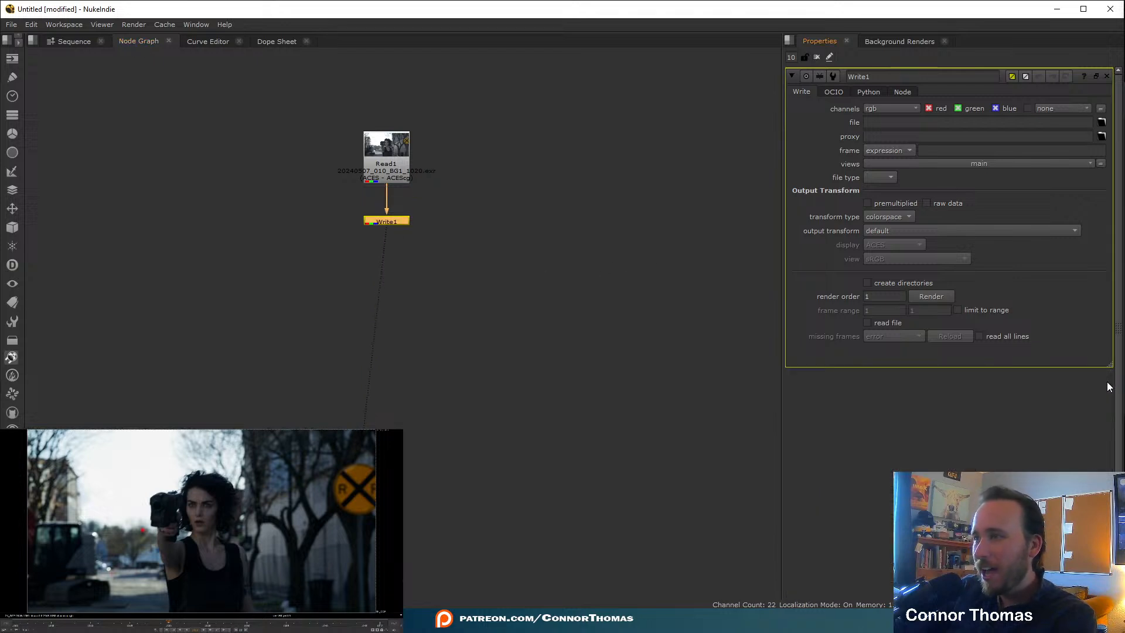
- Browse for the Write node's output location and create a folder named material in D:/Projects/Livestream/streams/20240507/
click(1101, 123)
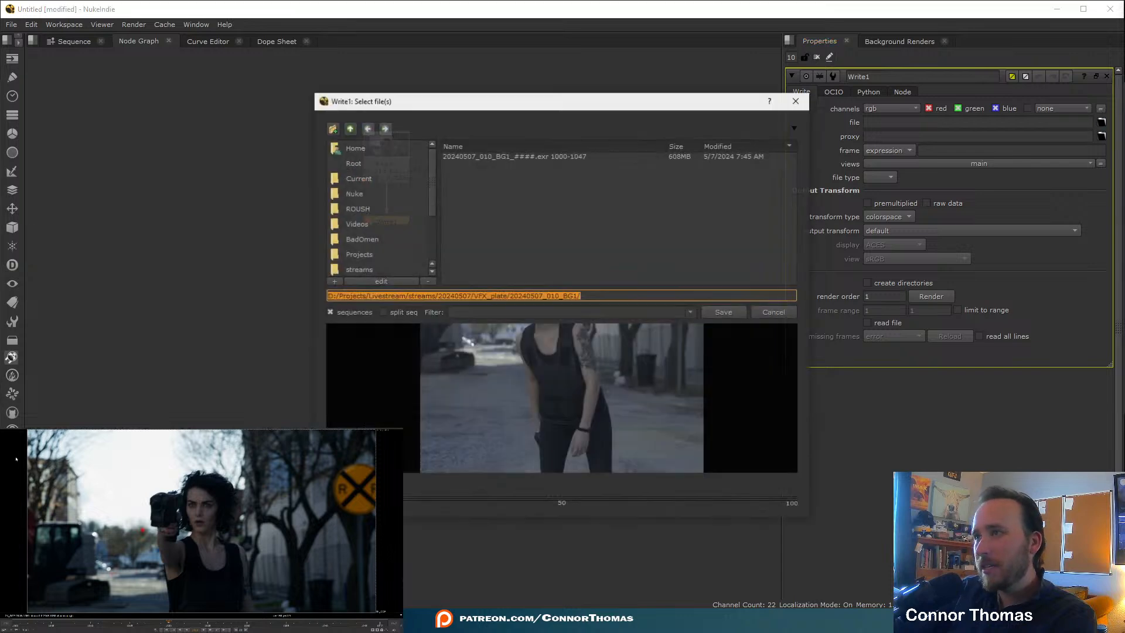
click(349, 129)
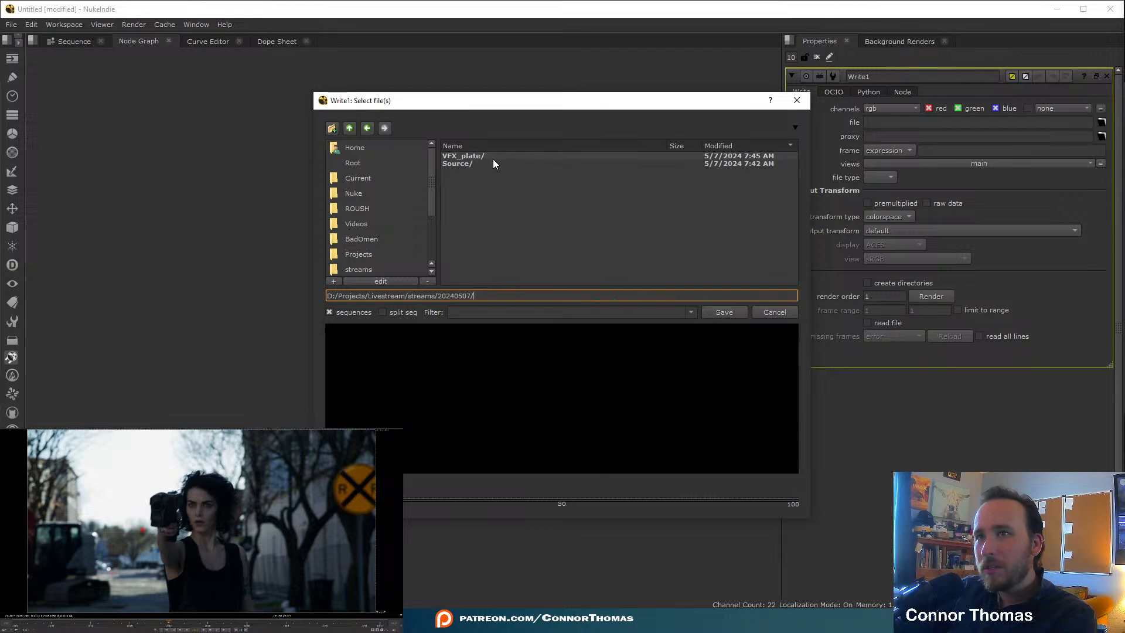
click(332, 128)
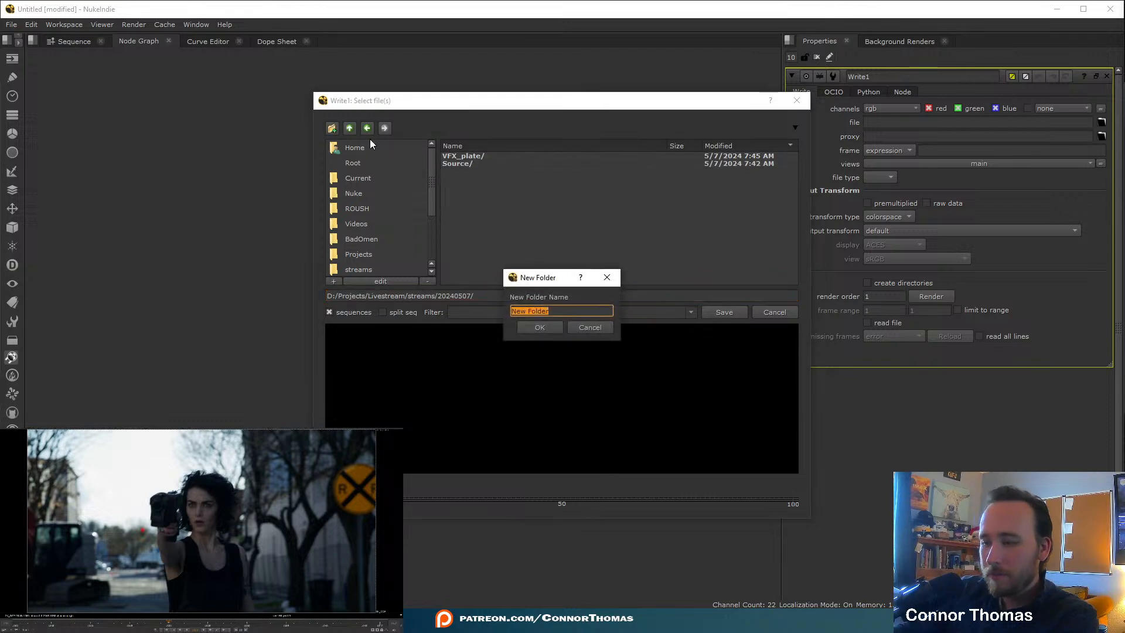
text(material)
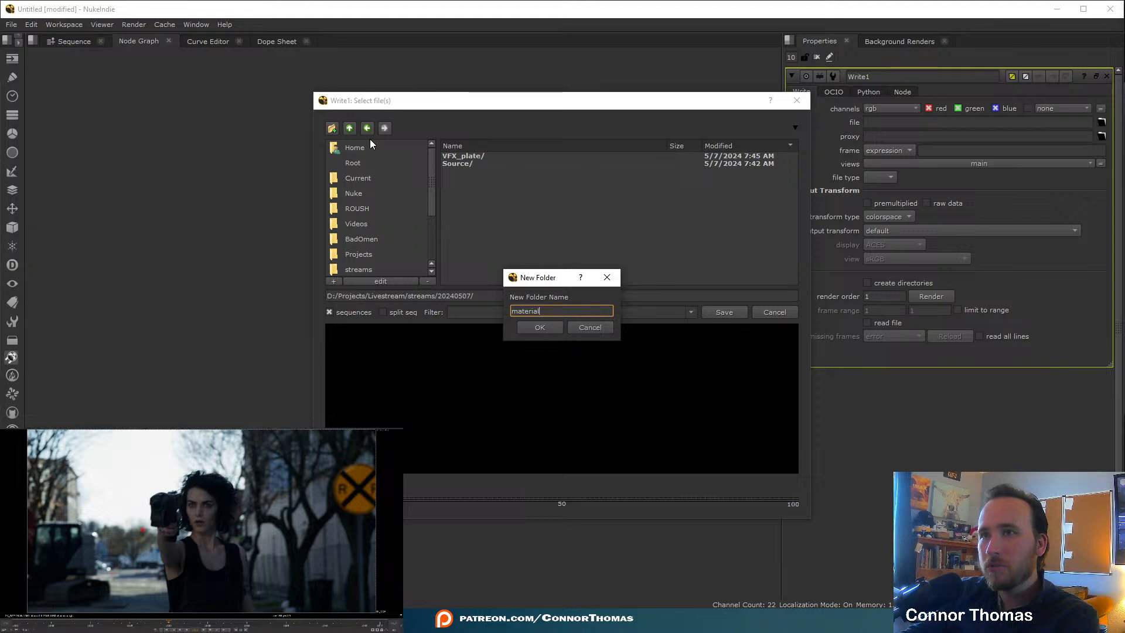
key(Return)
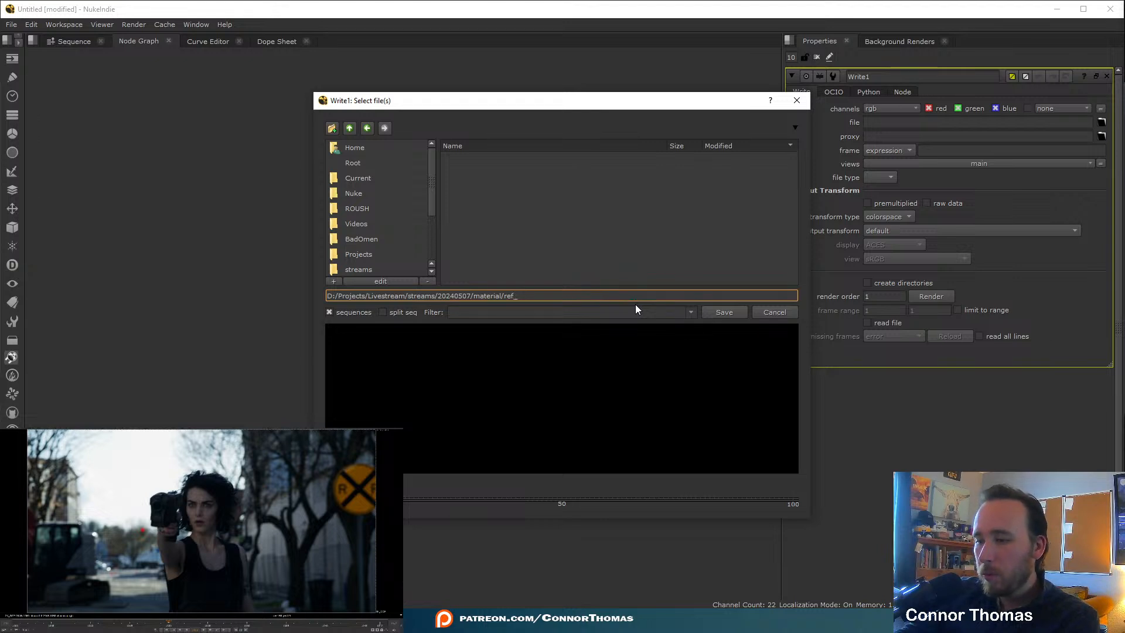
- Set the Write node's output file to ref_####.png in the material folder
text(####)
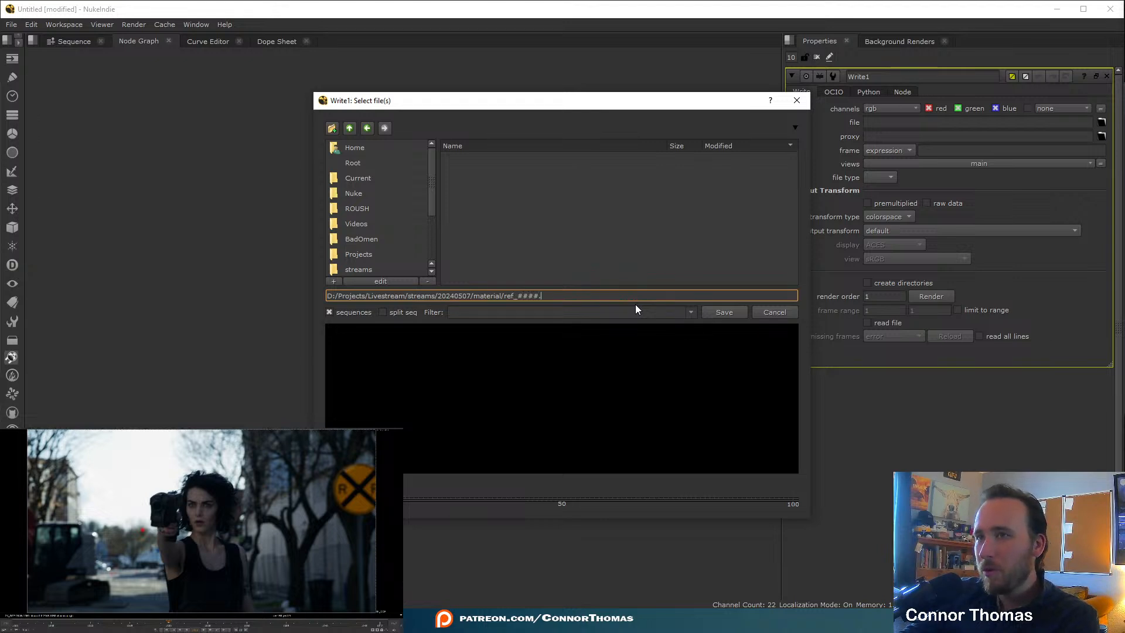
text(.)
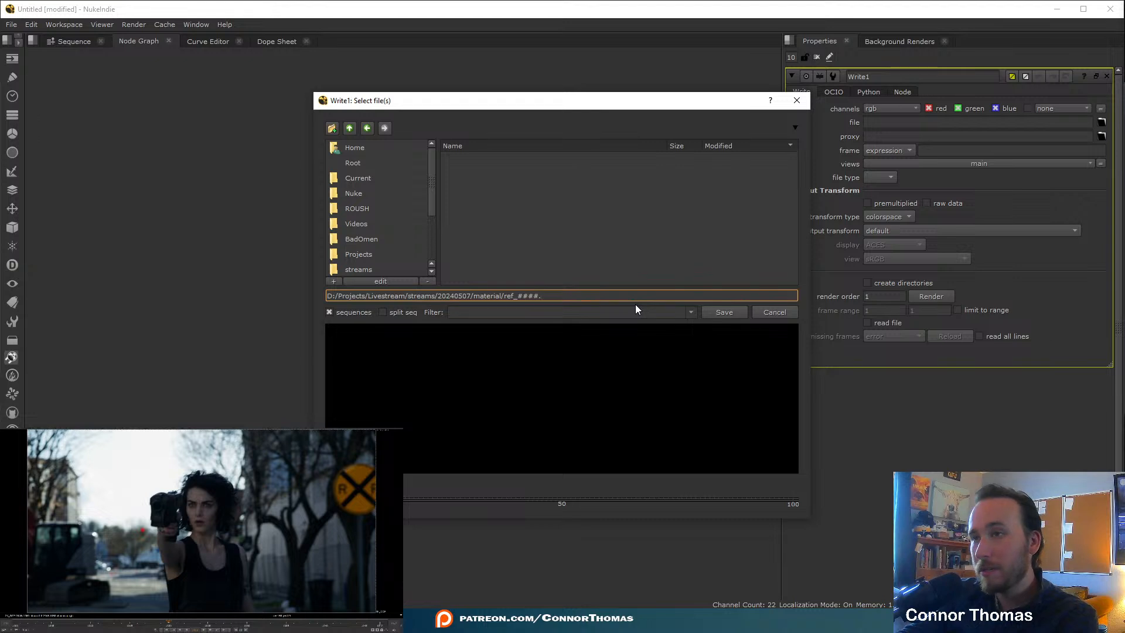
text(png)
key(Return)
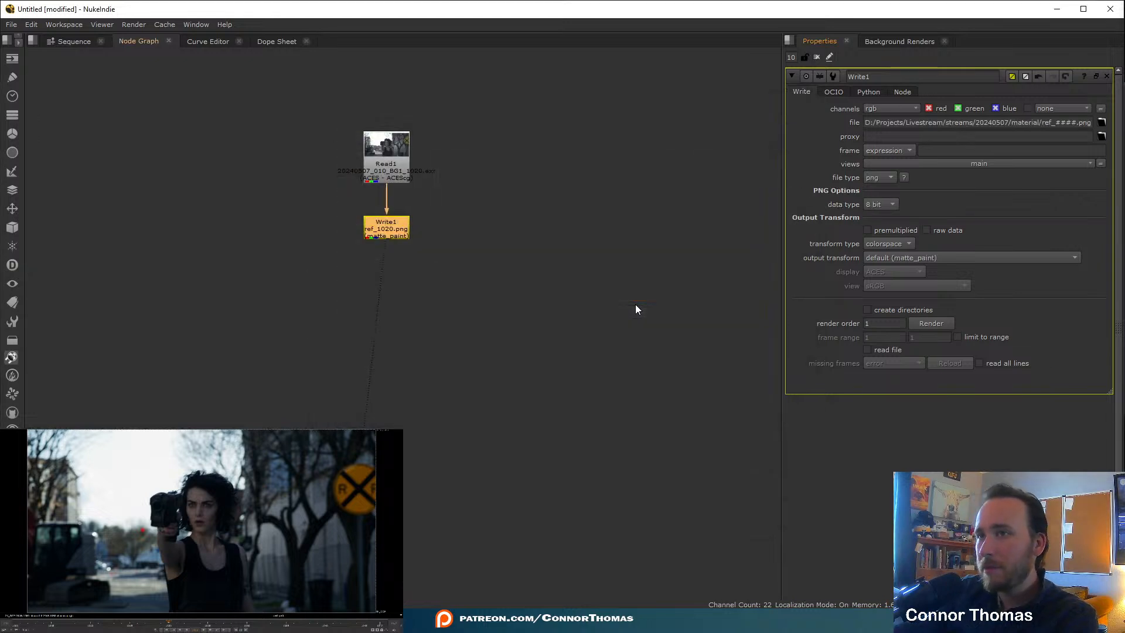
- Look through the output transform colorspaces available for the Write node
click(912, 260)
mouse_move(926, 451)
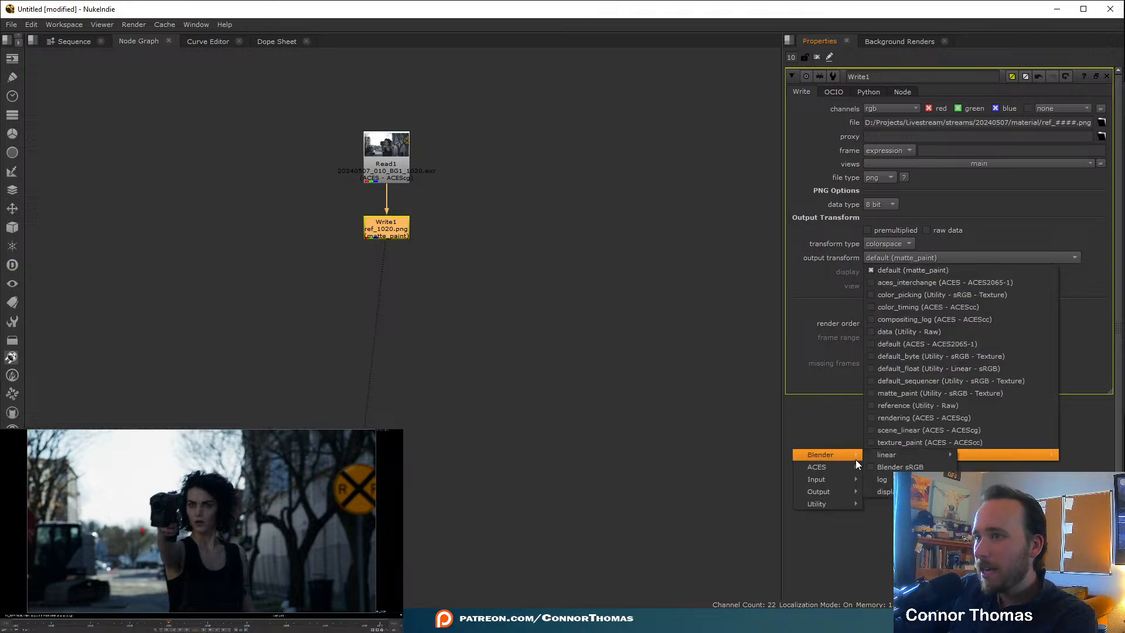
mouse_move(845, 466)
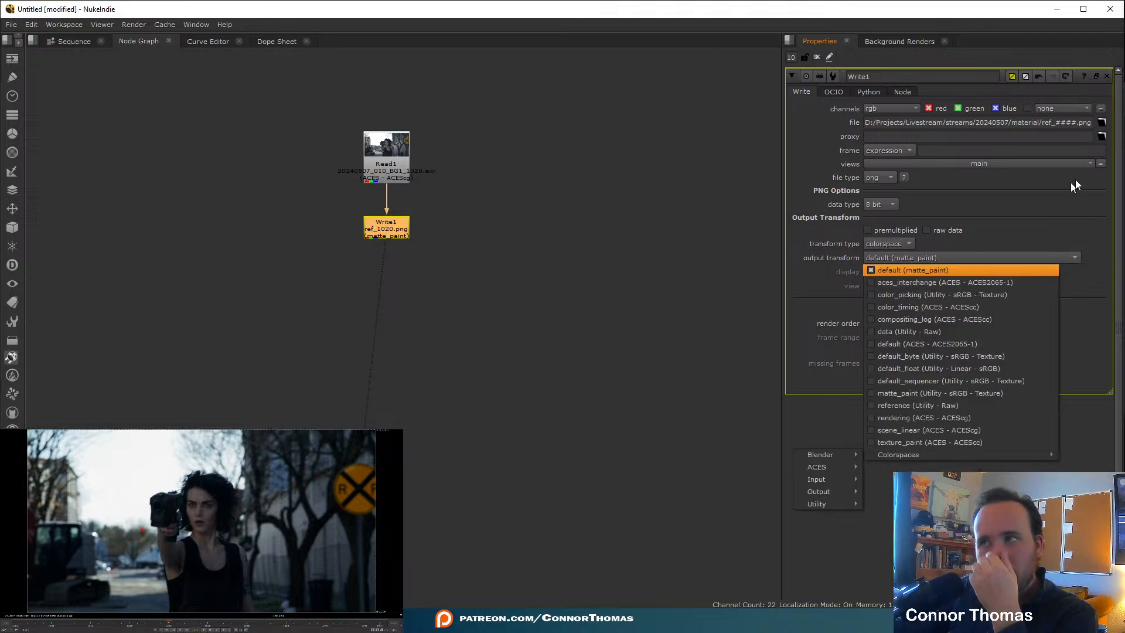
- Leave the Write node's output transform at default (matte_paint) and close its properties
click(1084, 121)
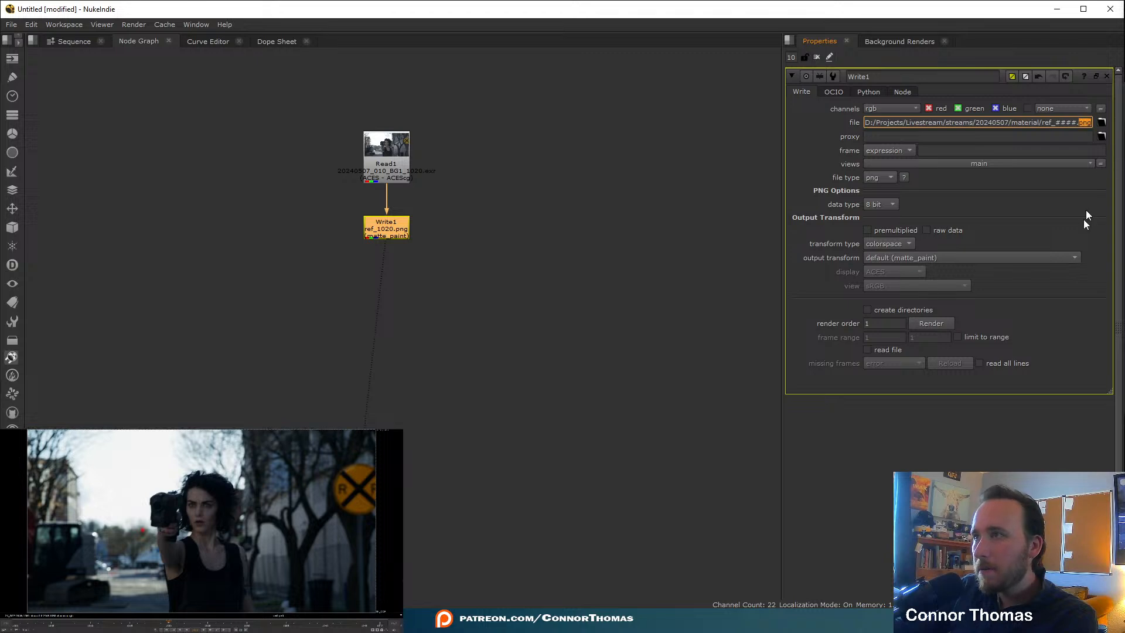
click(1030, 417)
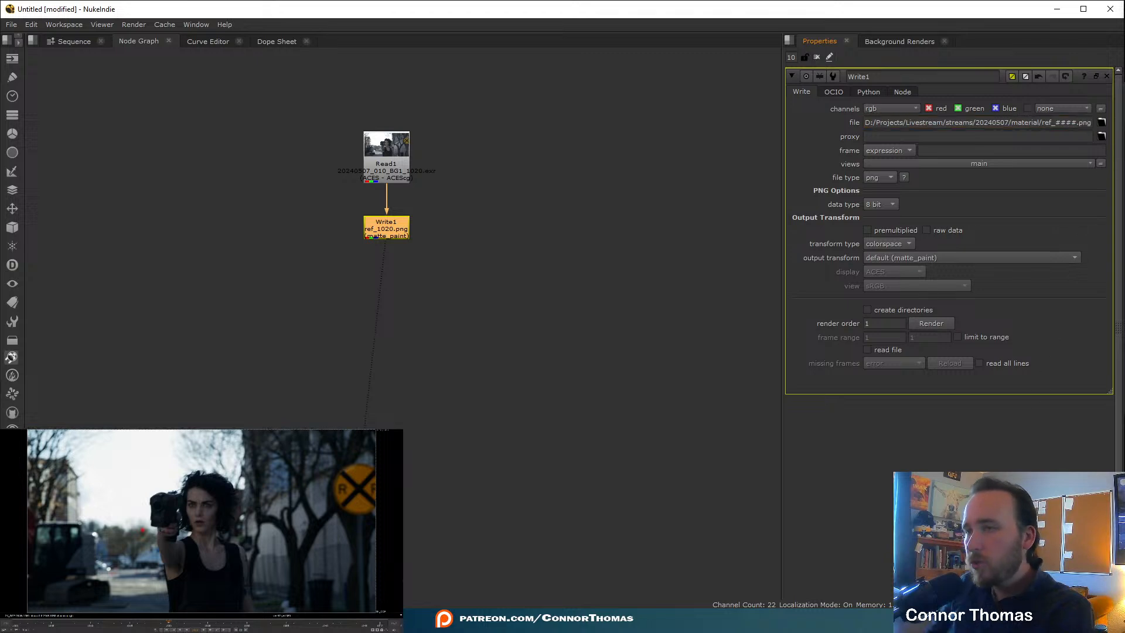
click(1106, 76)
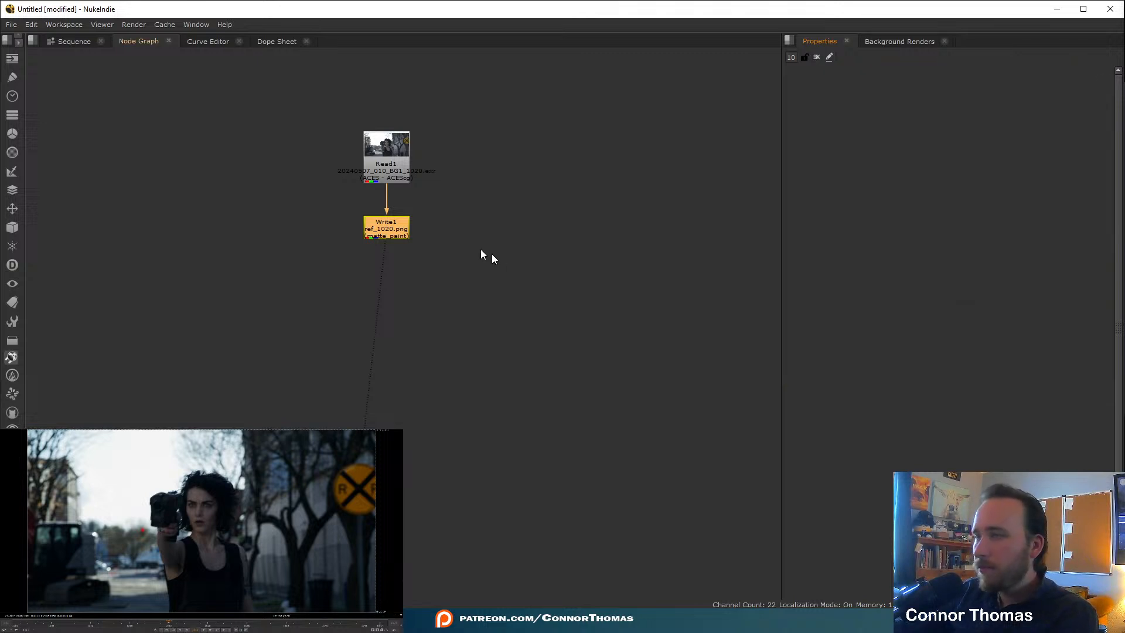
- Add a sticky note beside the Read1 and Write1 nodes and label it with frame number 1020
click(476, 206)
key(Tab)
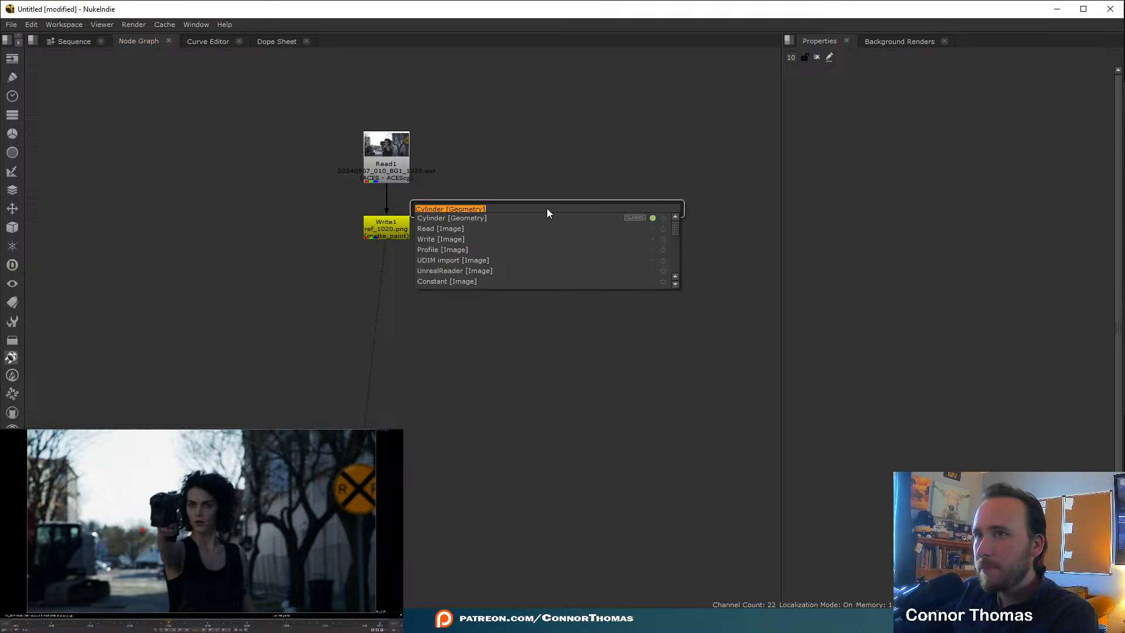
text(stick)
key(Return)
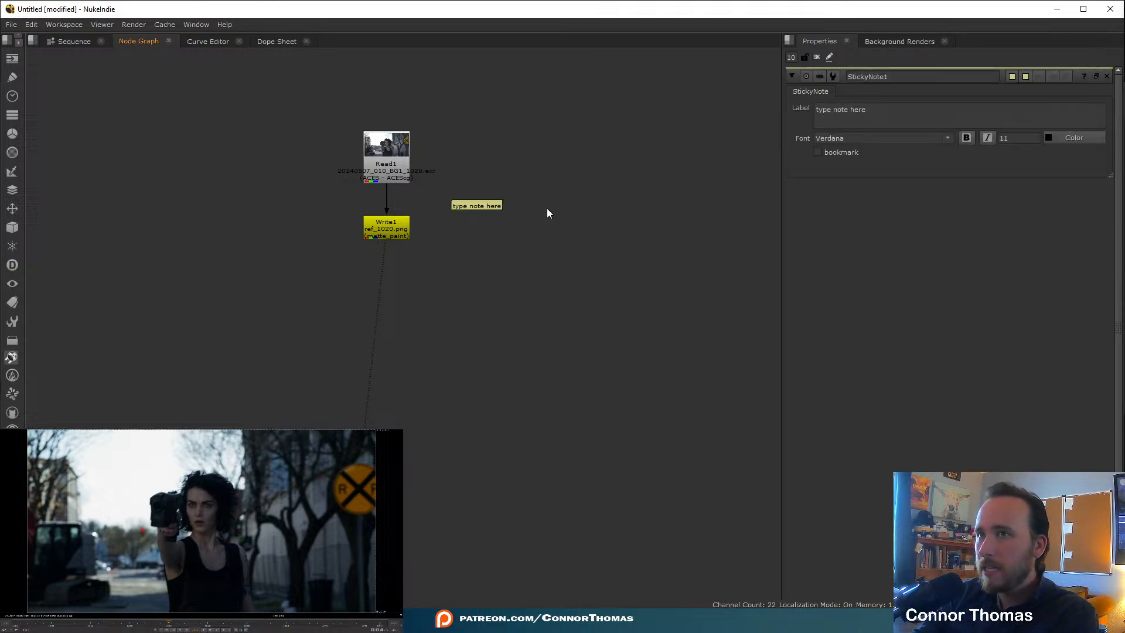
text(10520)
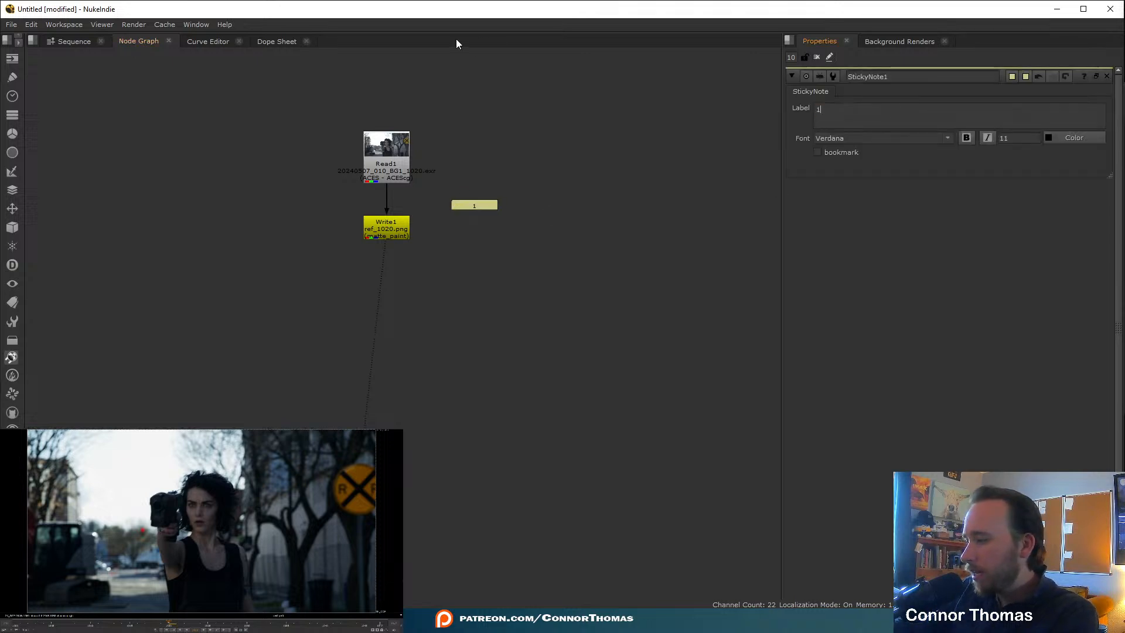
key(Left)
key(Left)
key(BackSpace)
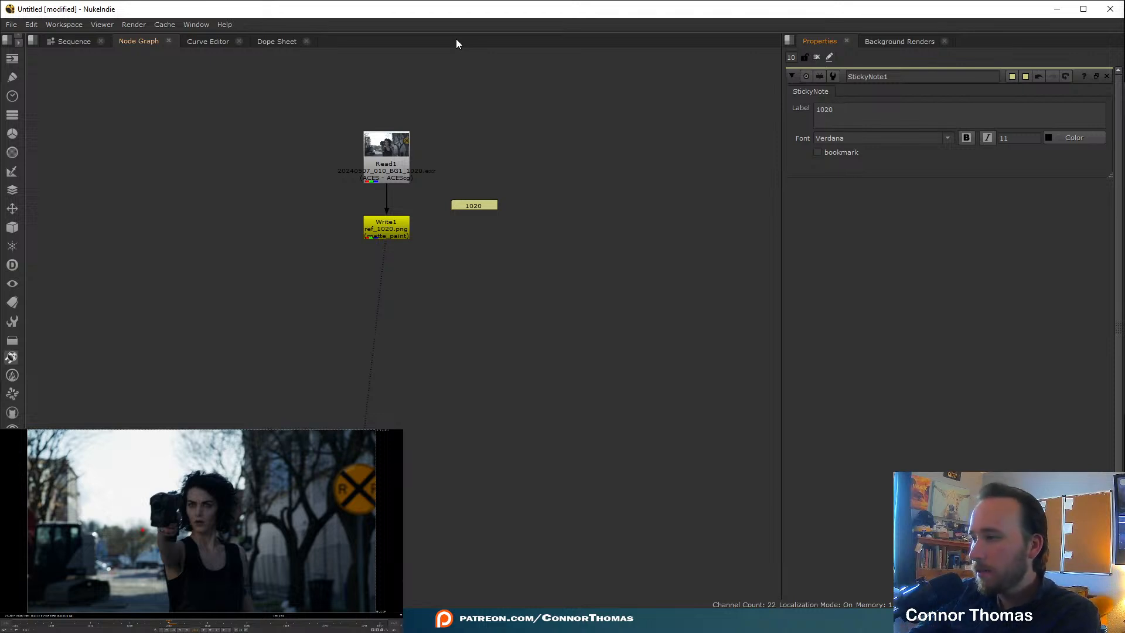
key(BackSpace)
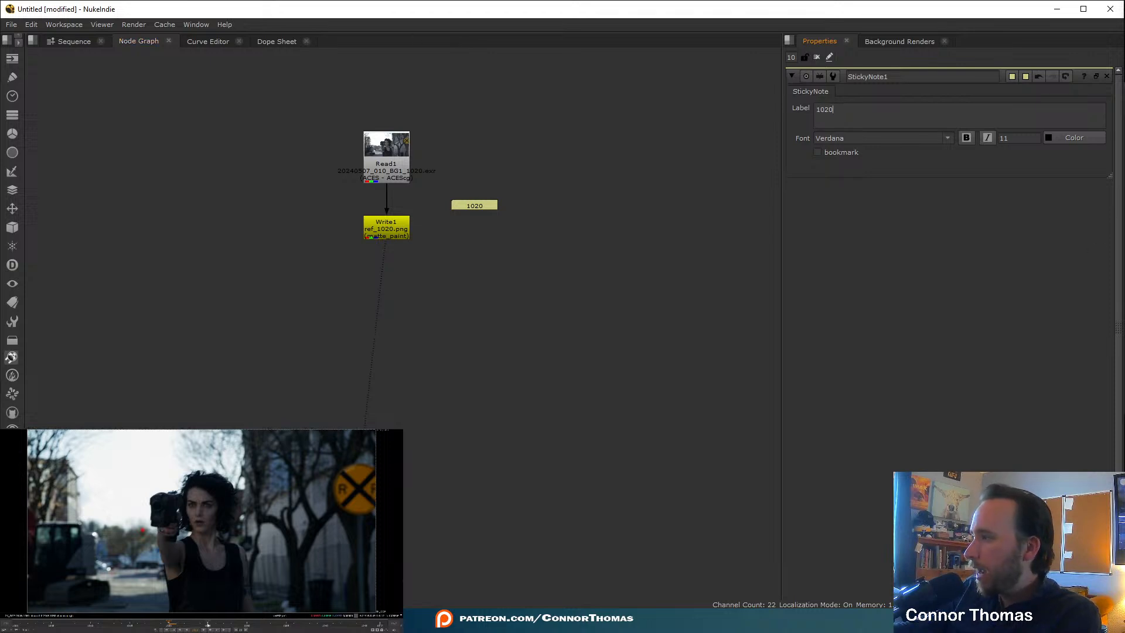
- Go to frame 1039 of the plate, add 1039 as the sticky note's second line, and close the note's properties
drag(208, 626, 317, 627)
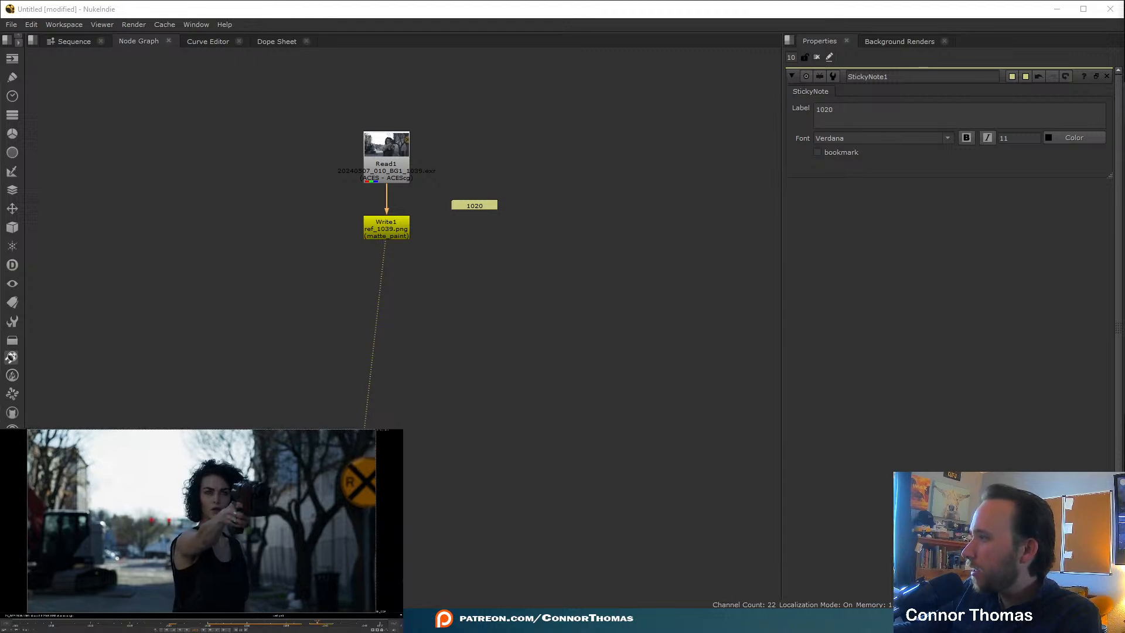
click(842, 121)
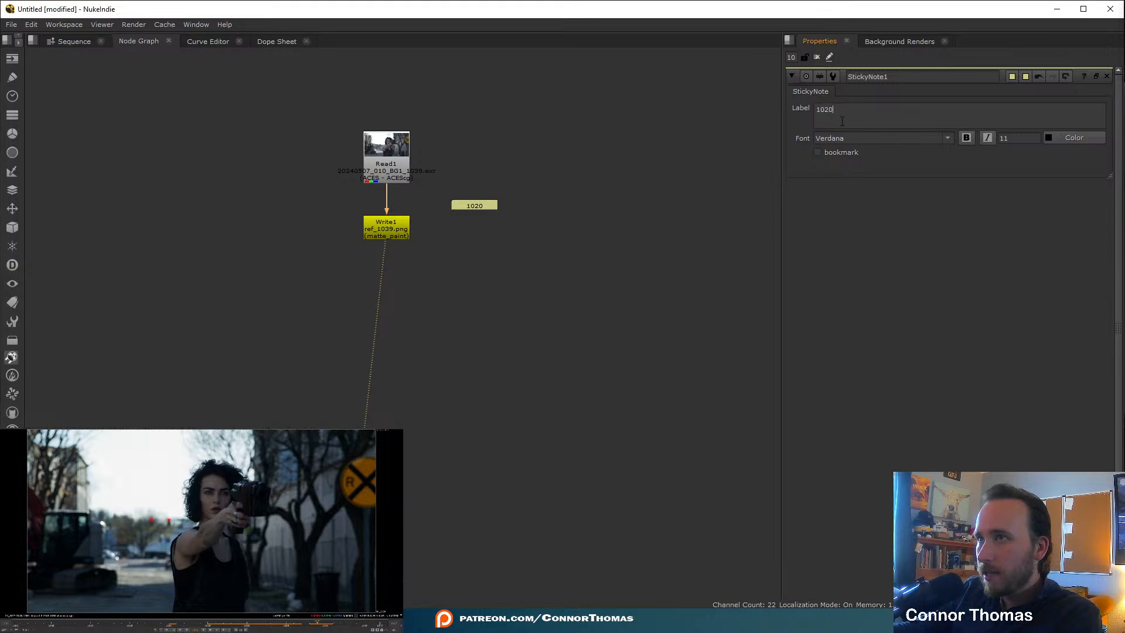
key(Return)
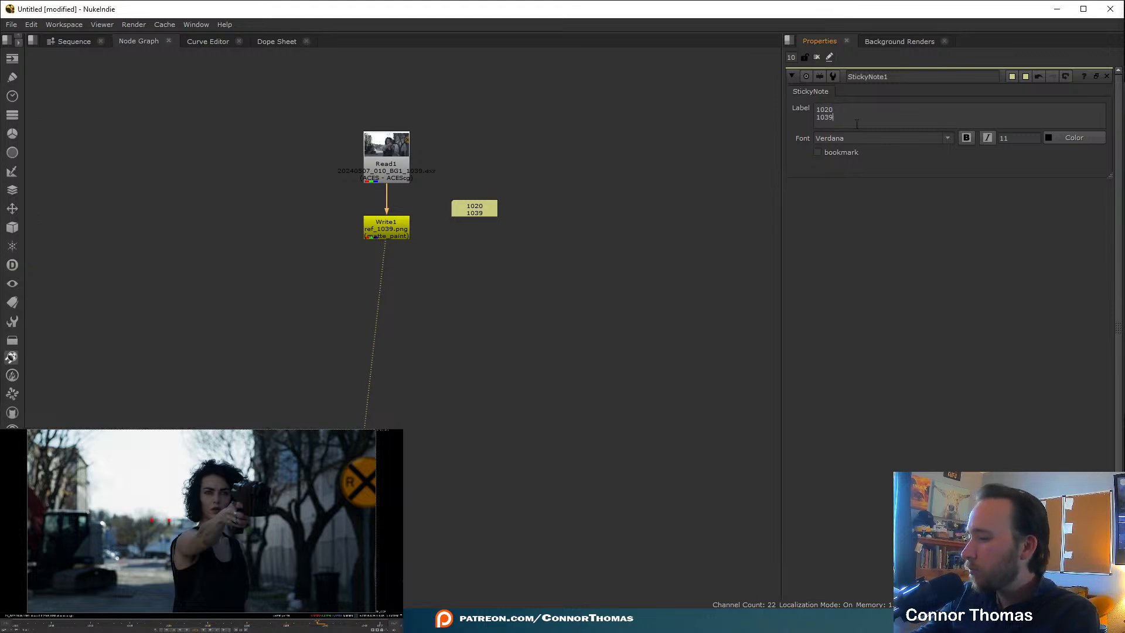
click(816, 57)
- Move the sticky note up beside the Read1 plate and delete the Write1 node
drag(471, 209, 480, 169)
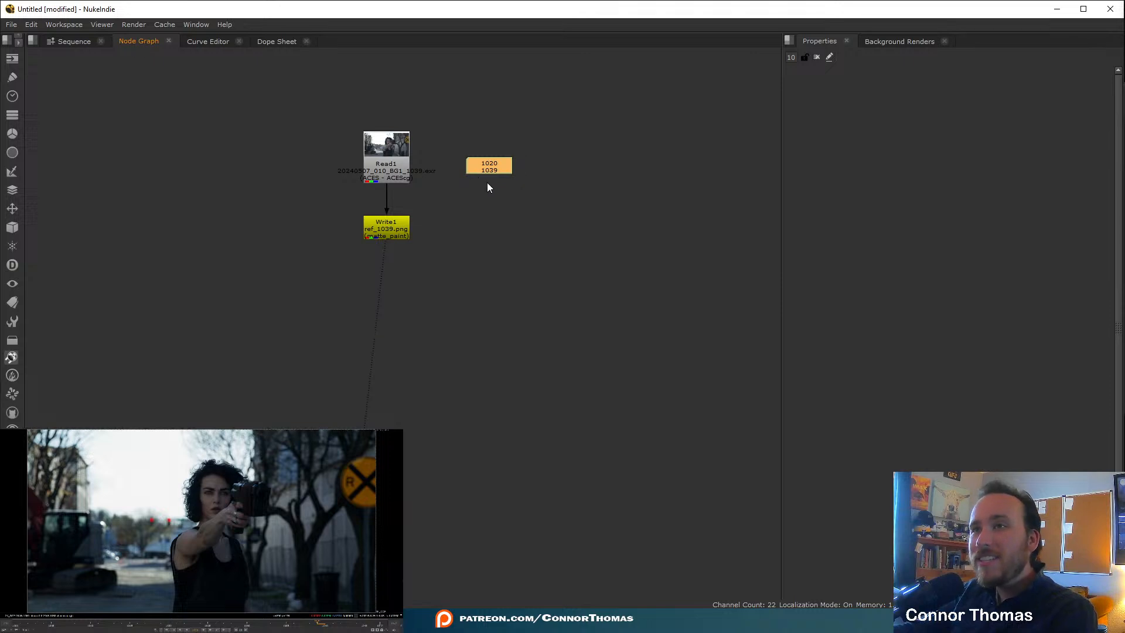
click(385, 221)
key(Delete)
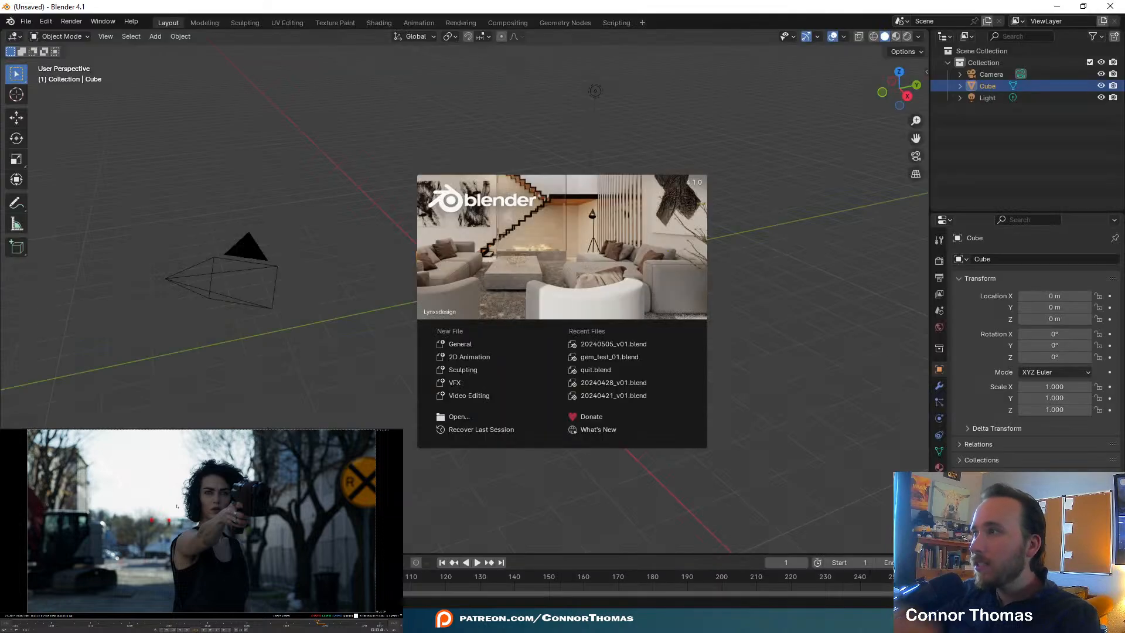
- In Blender, dismiss the splash screen and delete the default cube and light
click(302, 232)
key(Delete)
click(596, 89)
key(x)
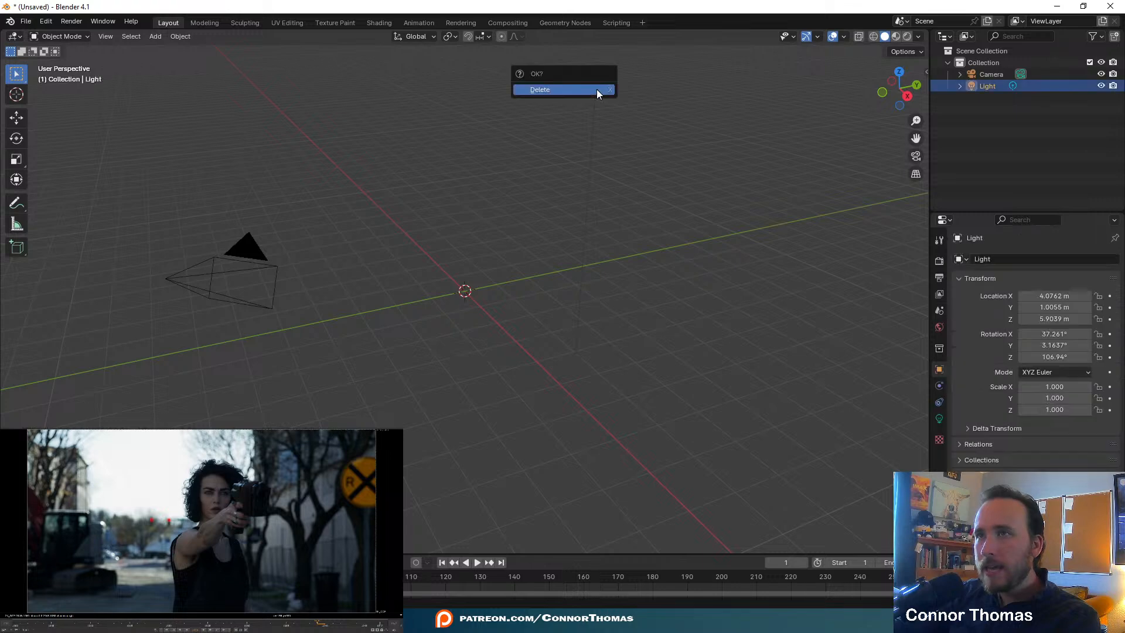
click(596, 89)
- Check the camera view, return to a perspective view, and add a cylinder mesh at the origin
key(KP_0)
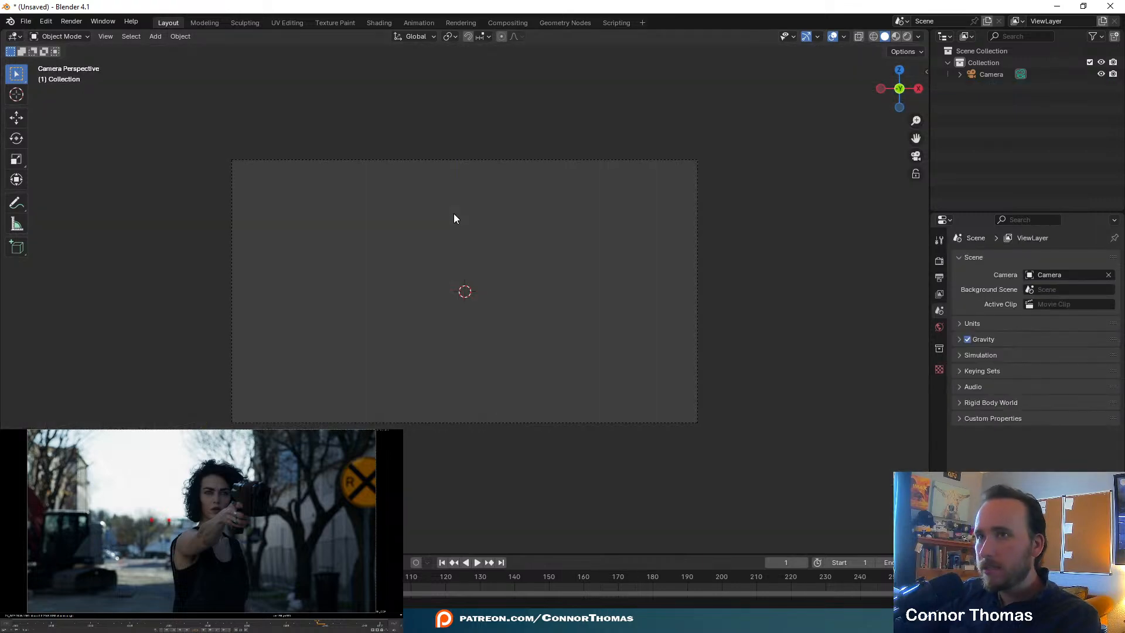
middle_drag(454, 218, 570, 271)
key(shift+a)
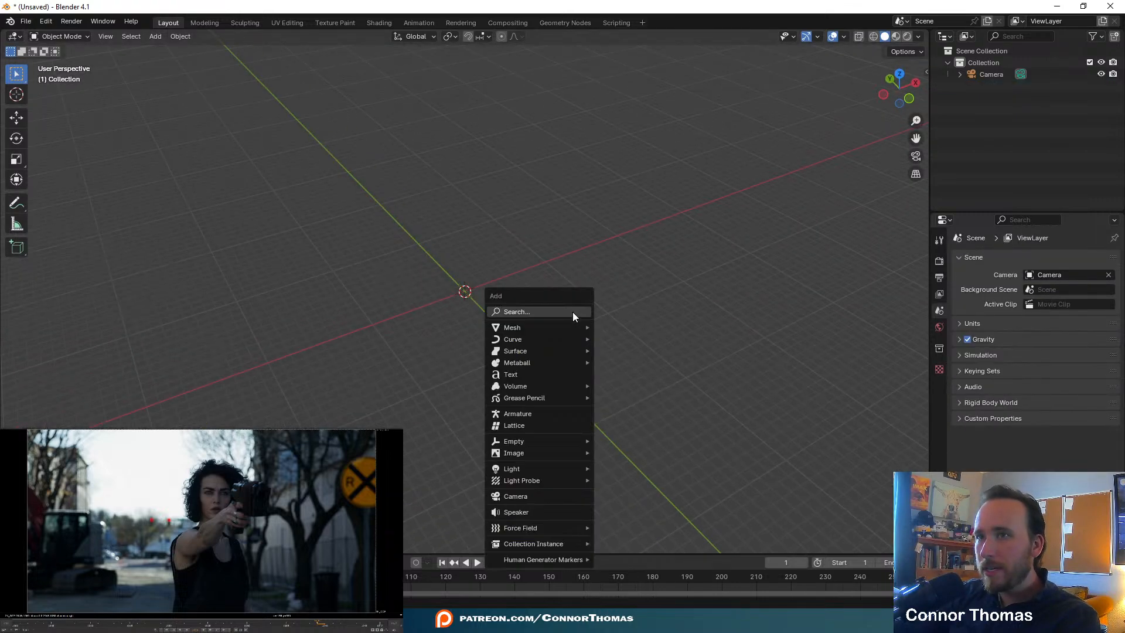
mouse_move(564, 327)
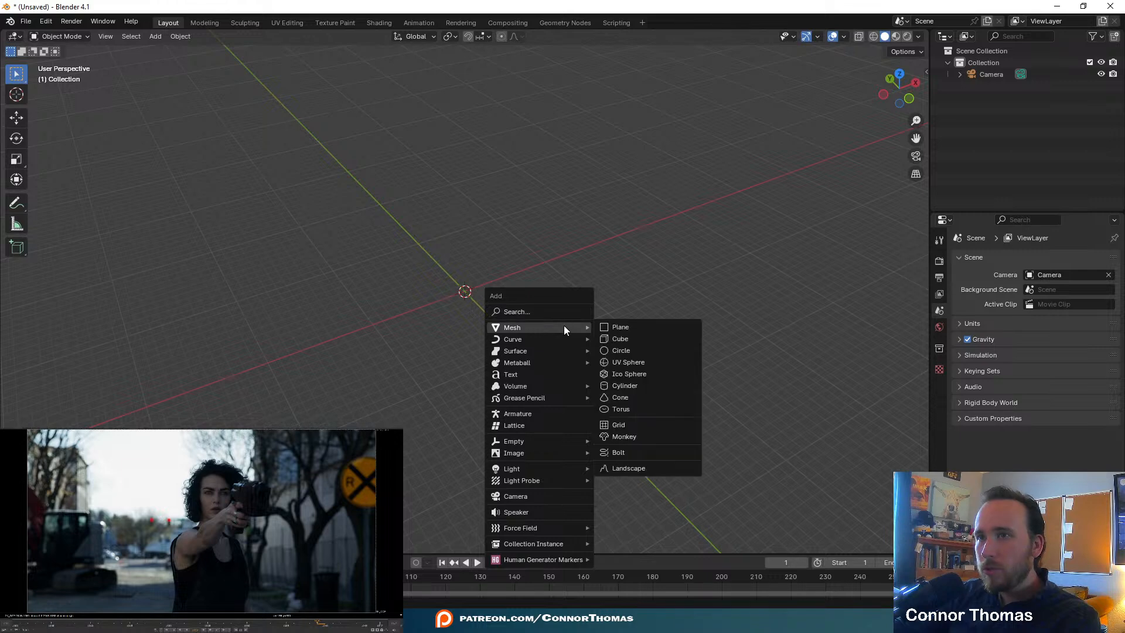
click(638, 384)
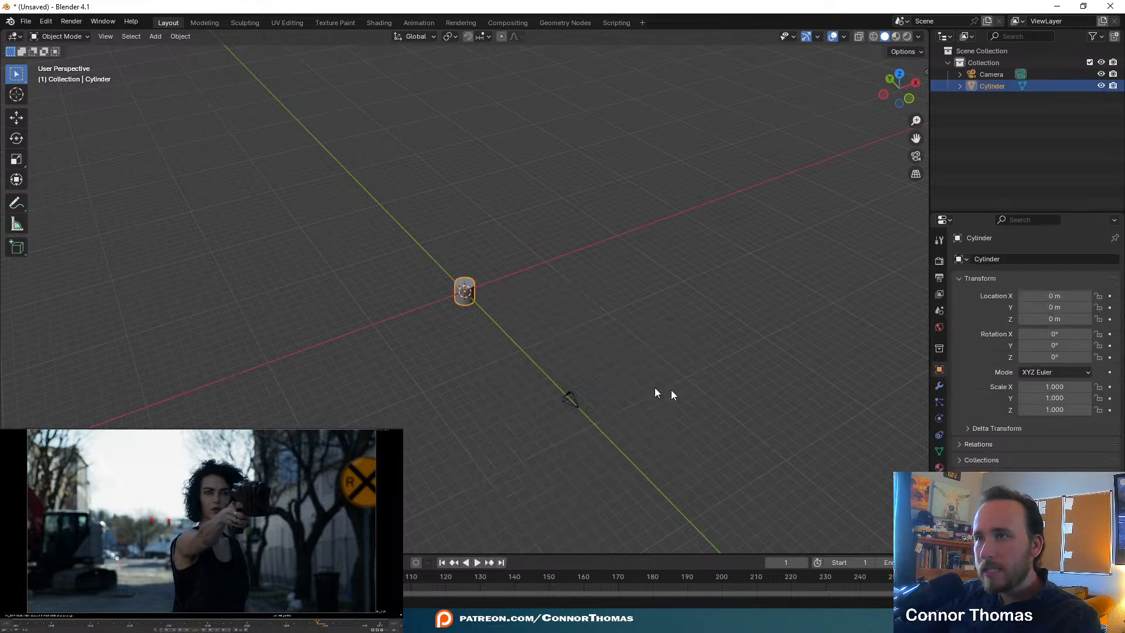
- Set the render output's horizontal resolution to 2048 px
click(939, 280)
click(1084, 275)
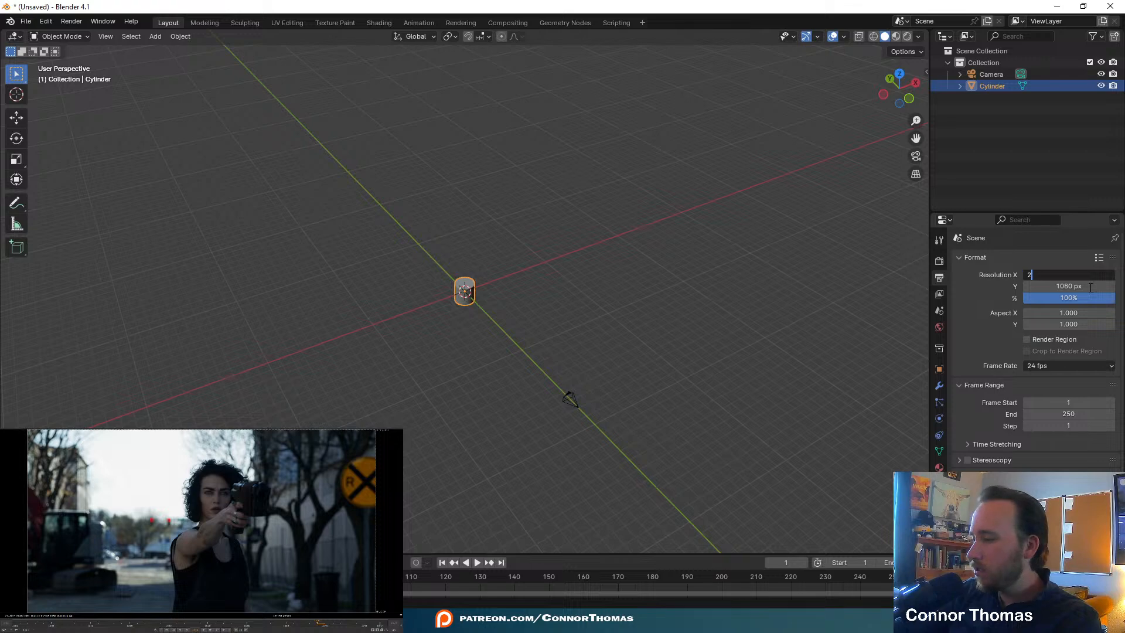
key(Return)
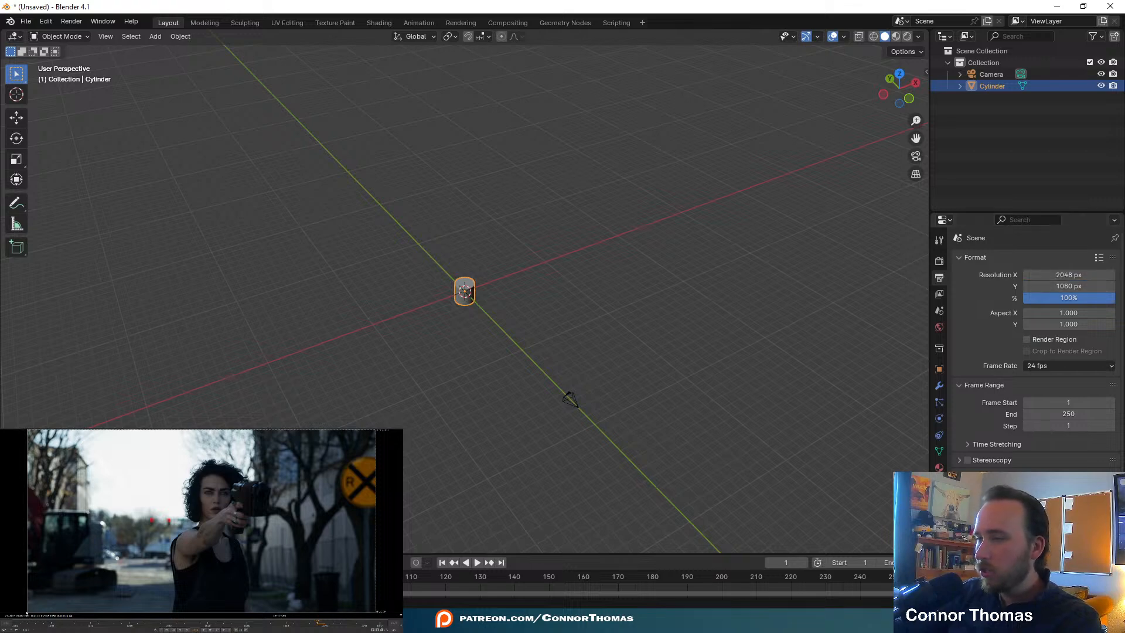
- In Edit Mode, extrude the cylinder's top face in place and scale it to about 0.72 to form a rim
scroll(549, 285, up, 10)
key(Tab)
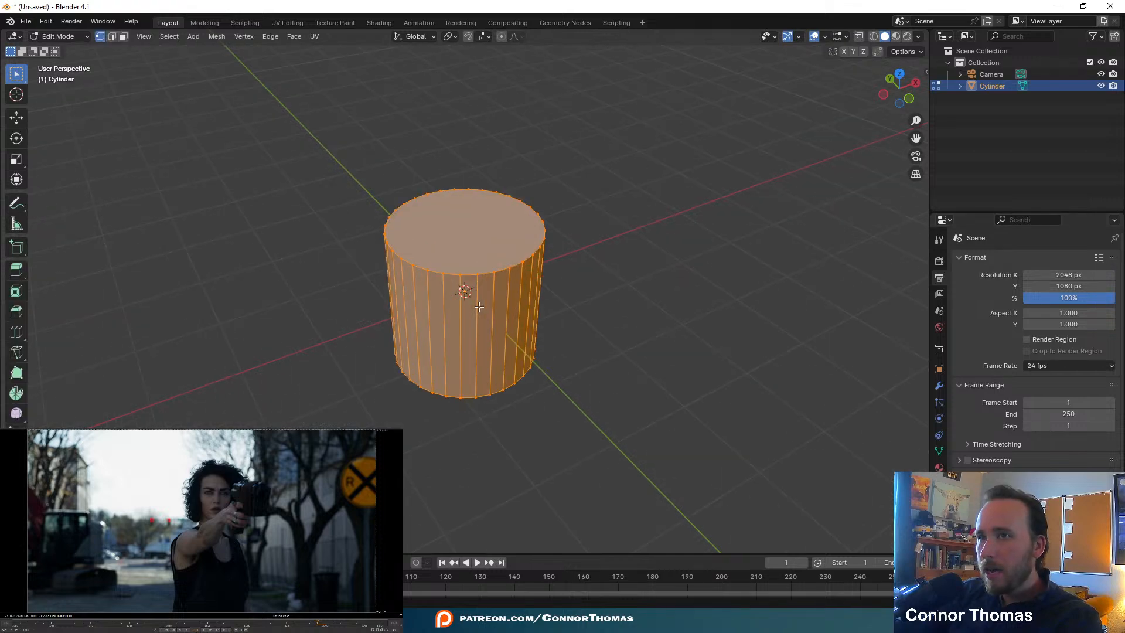
middle_drag(492, 281, 496, 312)
key(Tab)
key(Tab)
key(3)
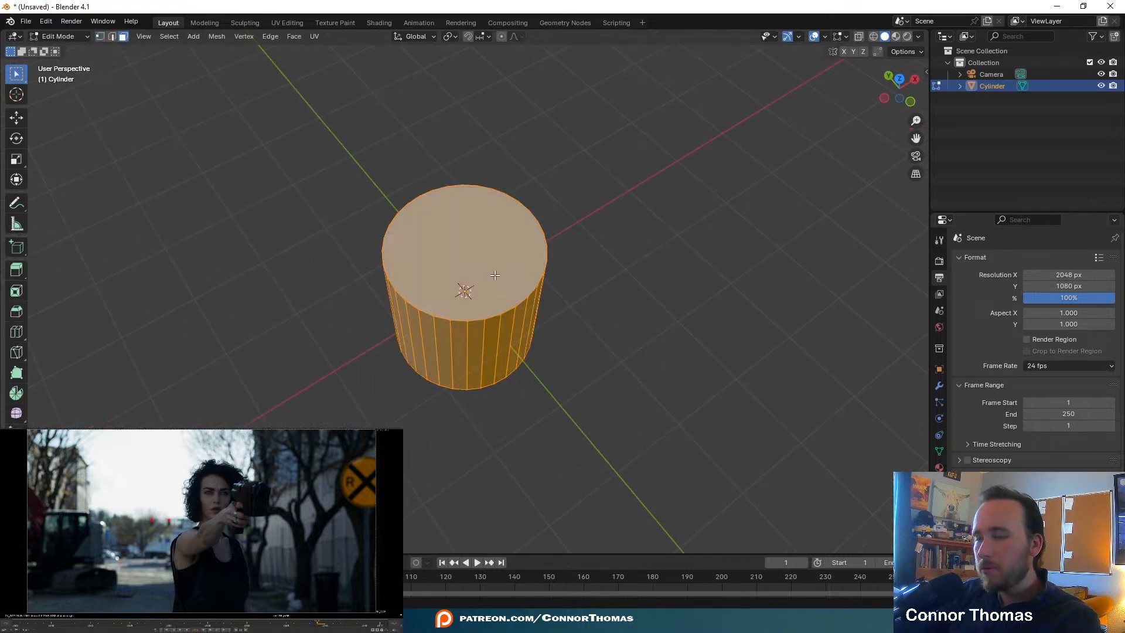
click(504, 284)
key(e)
key(s)
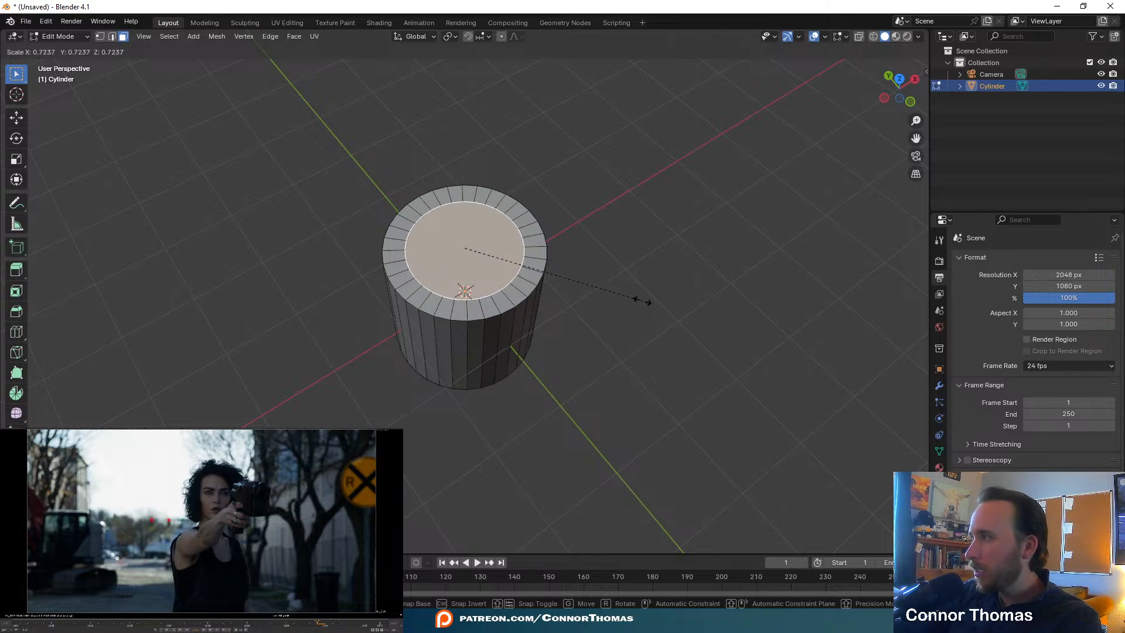
click(643, 302)
- Extrude the inner top face about 1.6 m down into the cylinder to hollow it, and return to Object Mode
key(e)
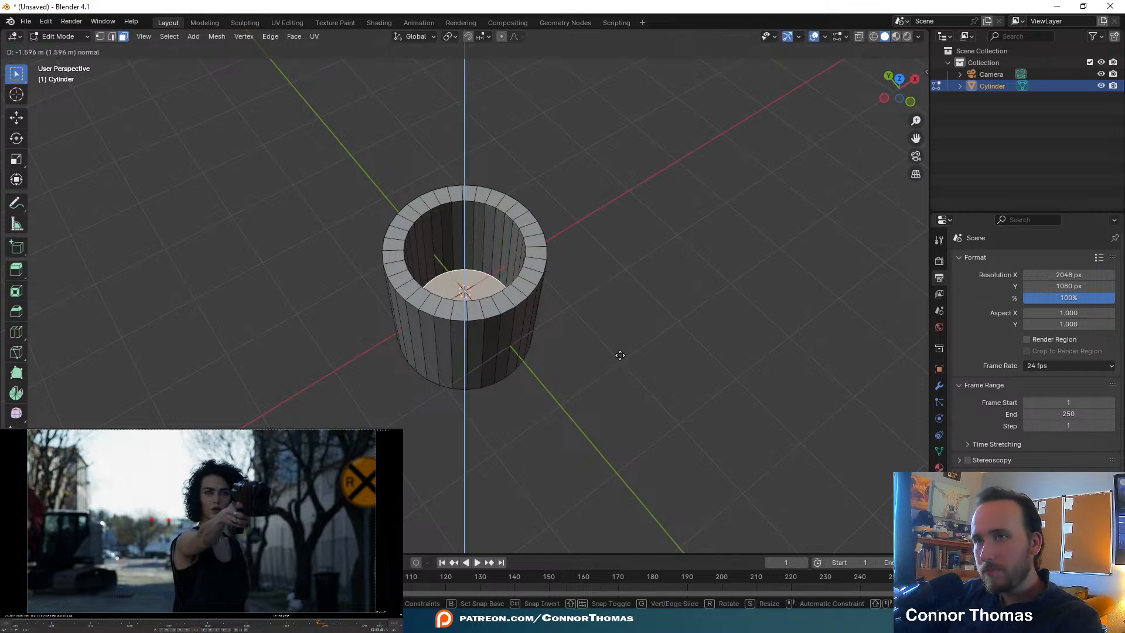
click(620, 355)
key(Tab)
- Rotate the hollow cylinder about the global X axis so that it lies on its side
middle_drag(532, 250, 584, 225)
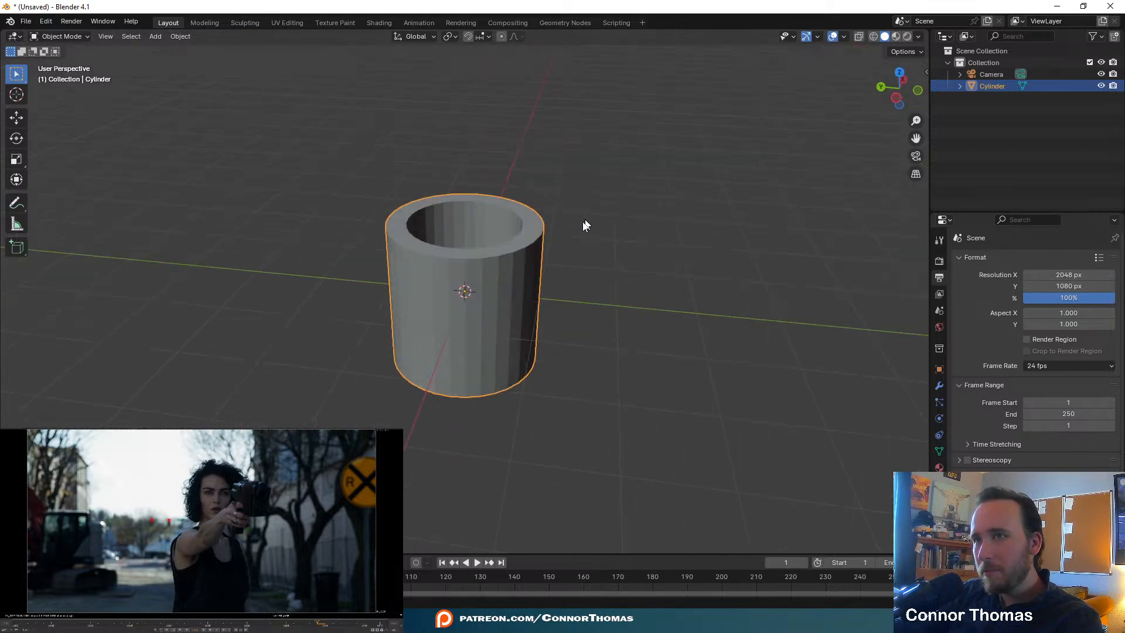
key(r)
key(y)
key(x)
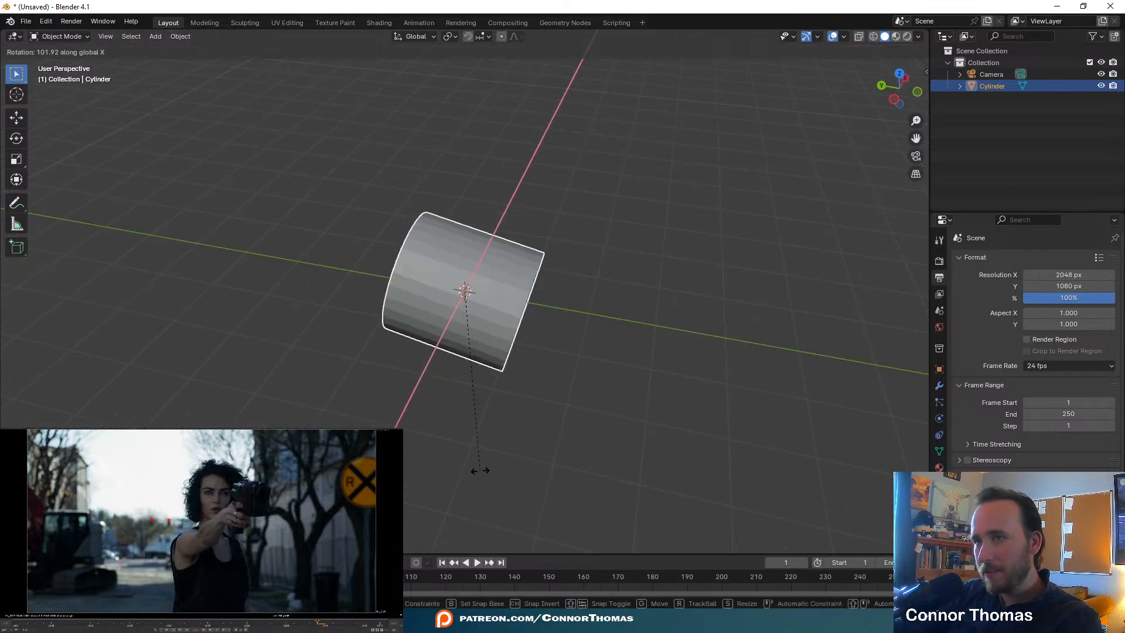
click(538, 430)
- Through the camera view, scale the cylinder down and freely rotate it so its open end angles toward frame left
key(KP_0)
scroll(539, 430, down, 4)
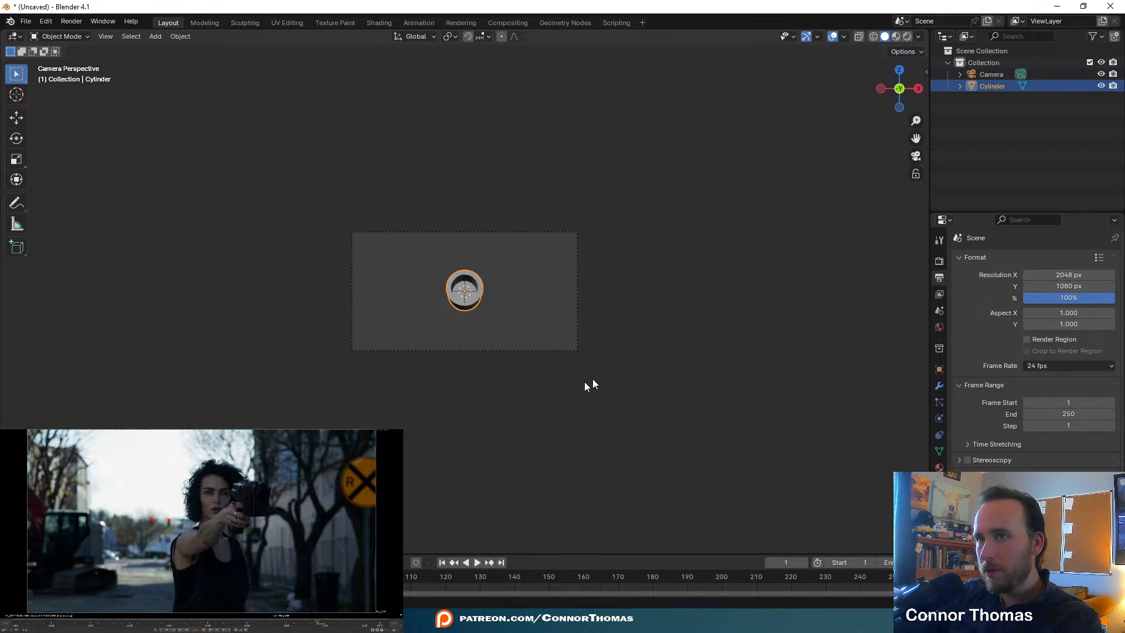
key(s)
scroll(484, 292, up, 6)
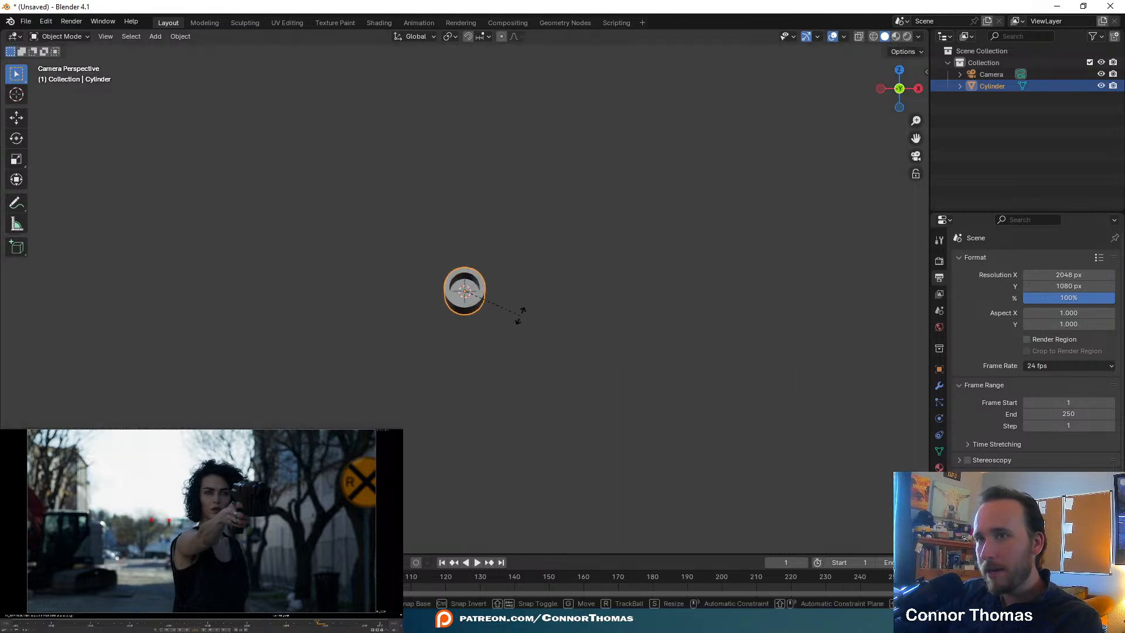
key(r)
click(493, 330)
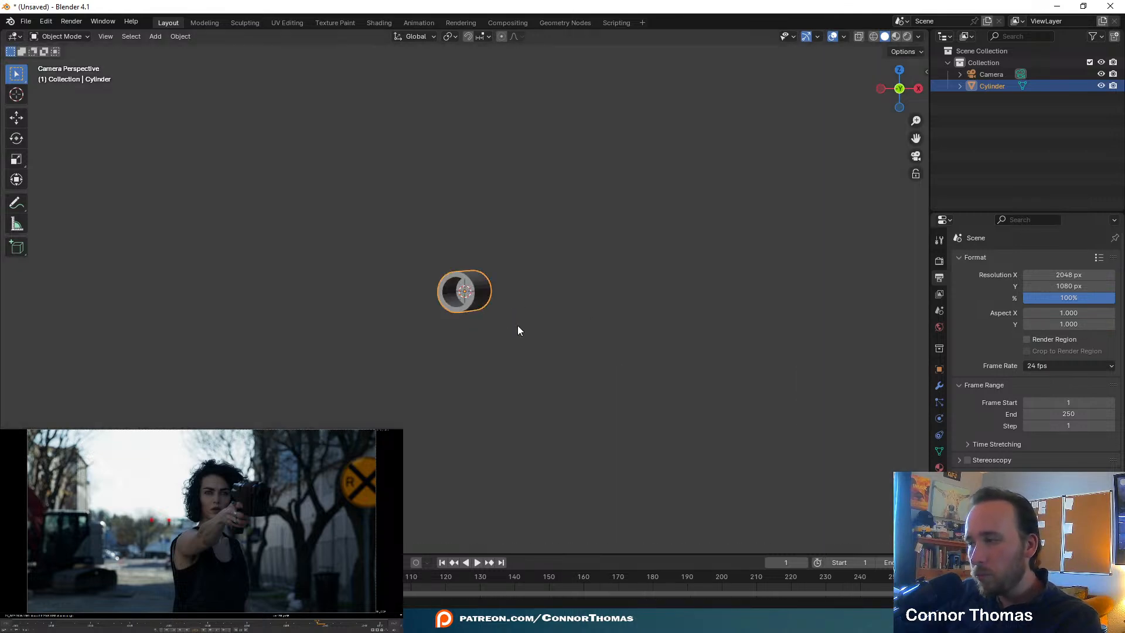
scroll(566, 322, down, 4)
- Select the camera and set the render engine to Cycles with GPU Compute as the device
click(557, 169)
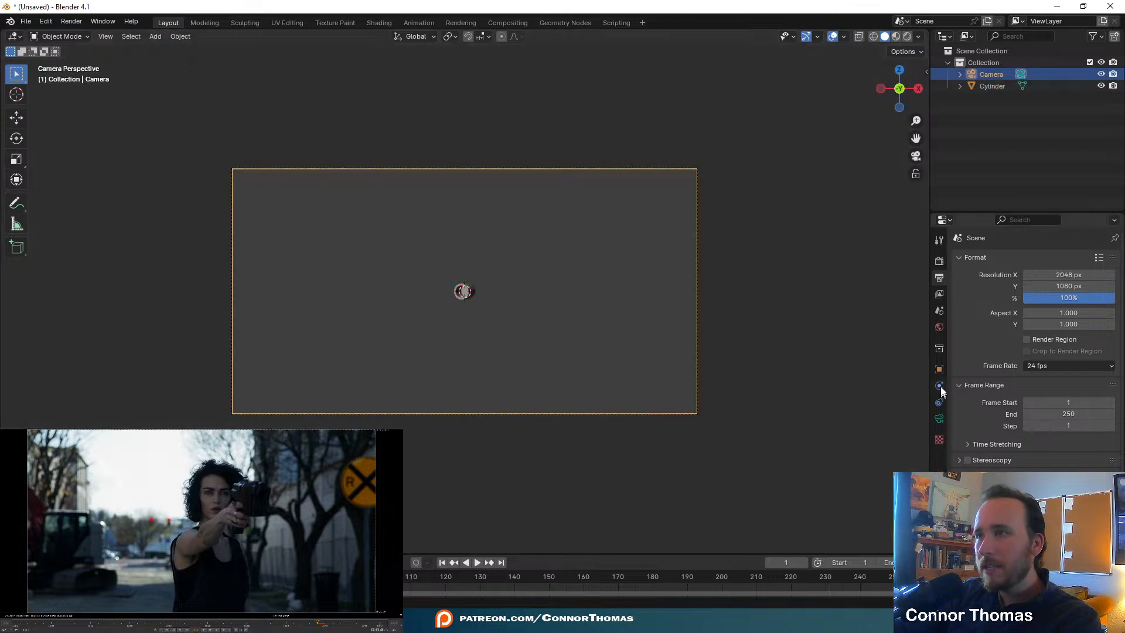
click(940, 261)
click(1071, 259)
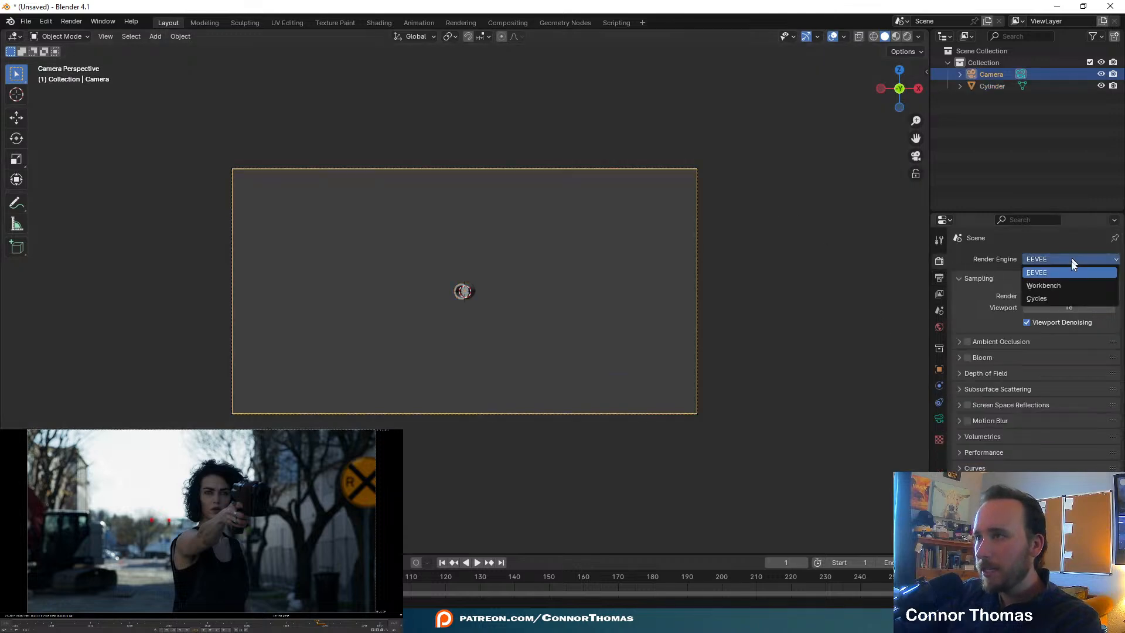
click(1050, 296)
click(1029, 289)
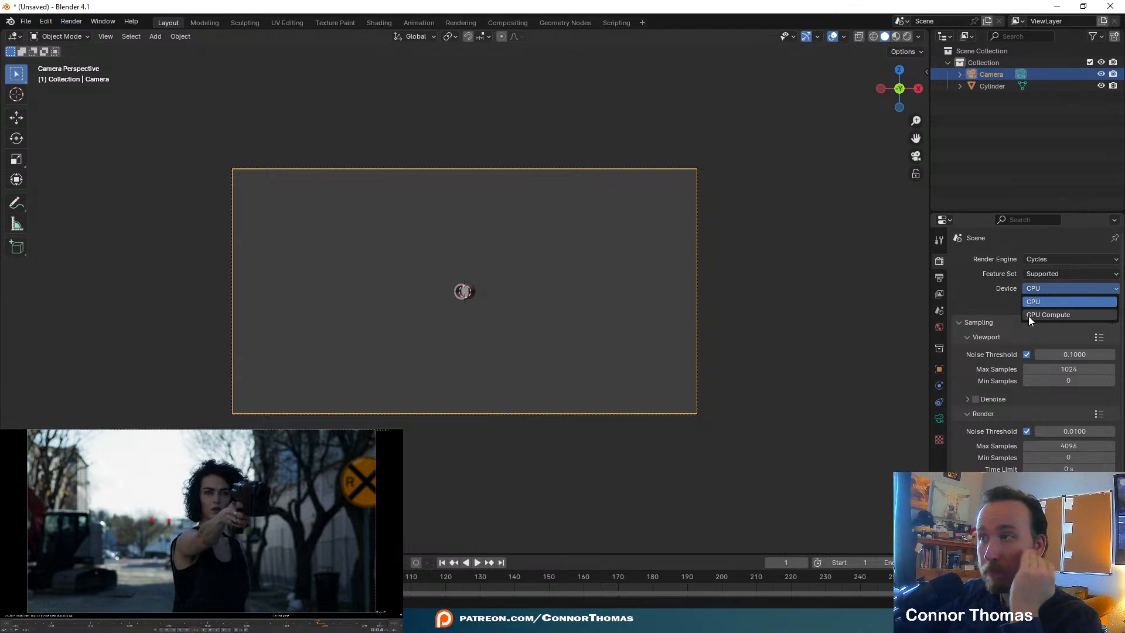
click(1028, 315)
- Enable background images for the camera and add an empty image slot
click(939, 418)
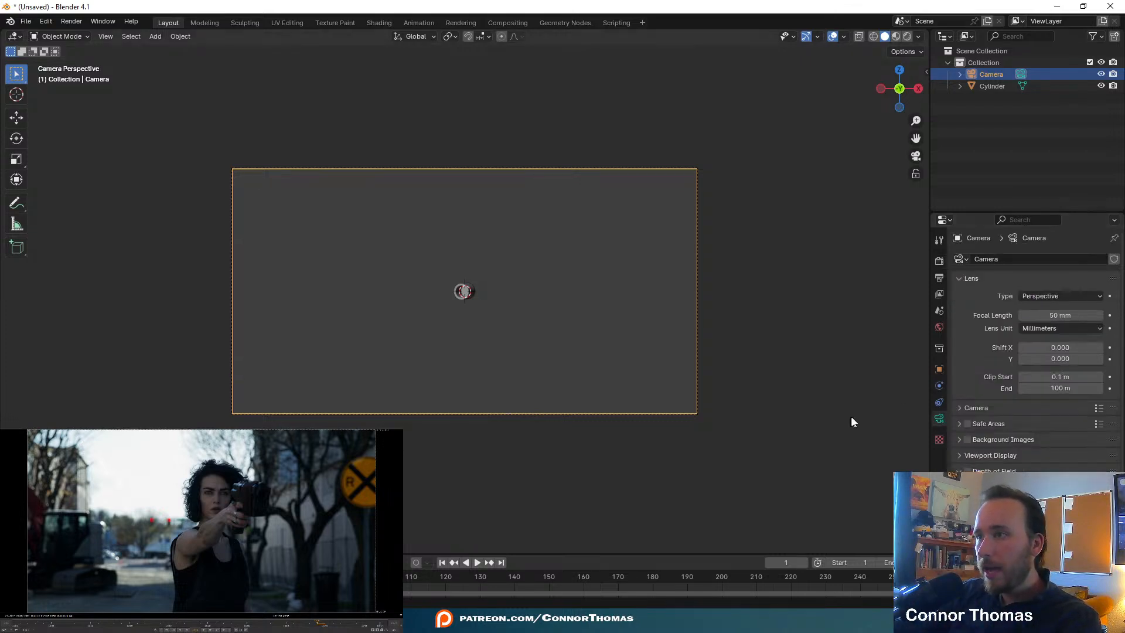
click(967, 433)
click(994, 434)
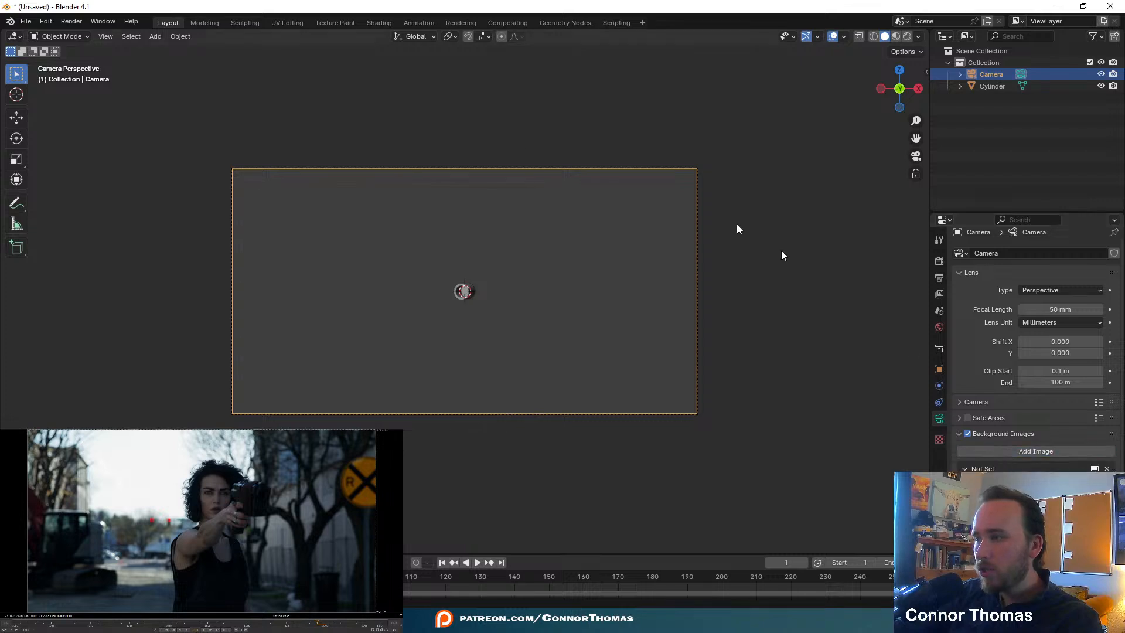
- Start an Images as Planes import and browse to the 20240507_010_BG1 folder inside streams\20240507\VFX_plate
middle_drag(434, 291, 608, 337)
key(shift+a)
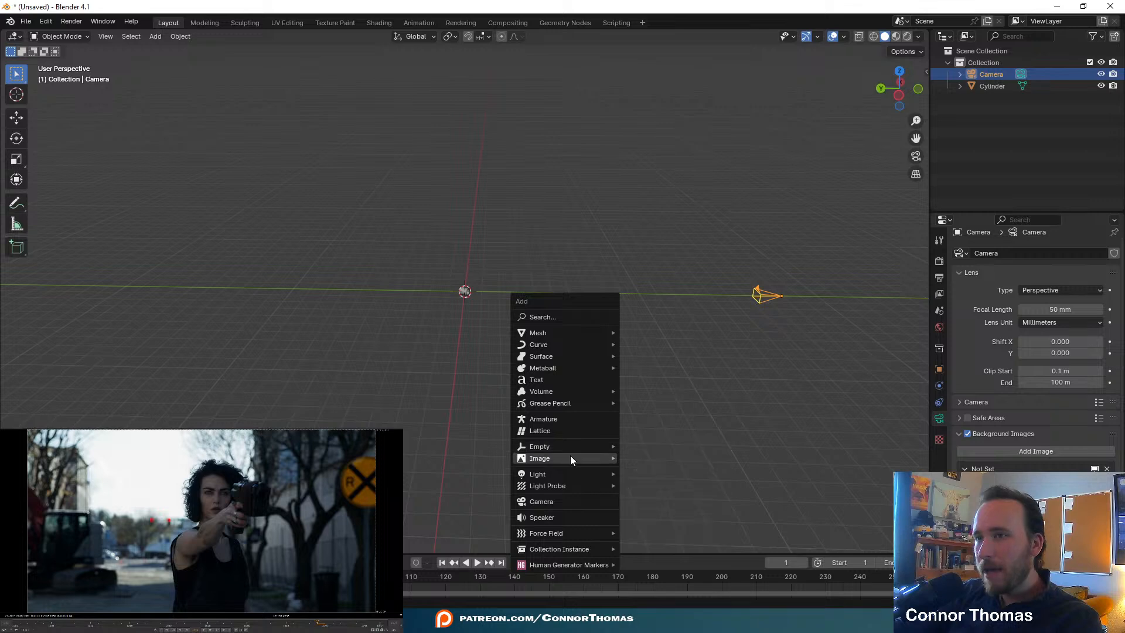
mouse_move(571, 457)
click(653, 486)
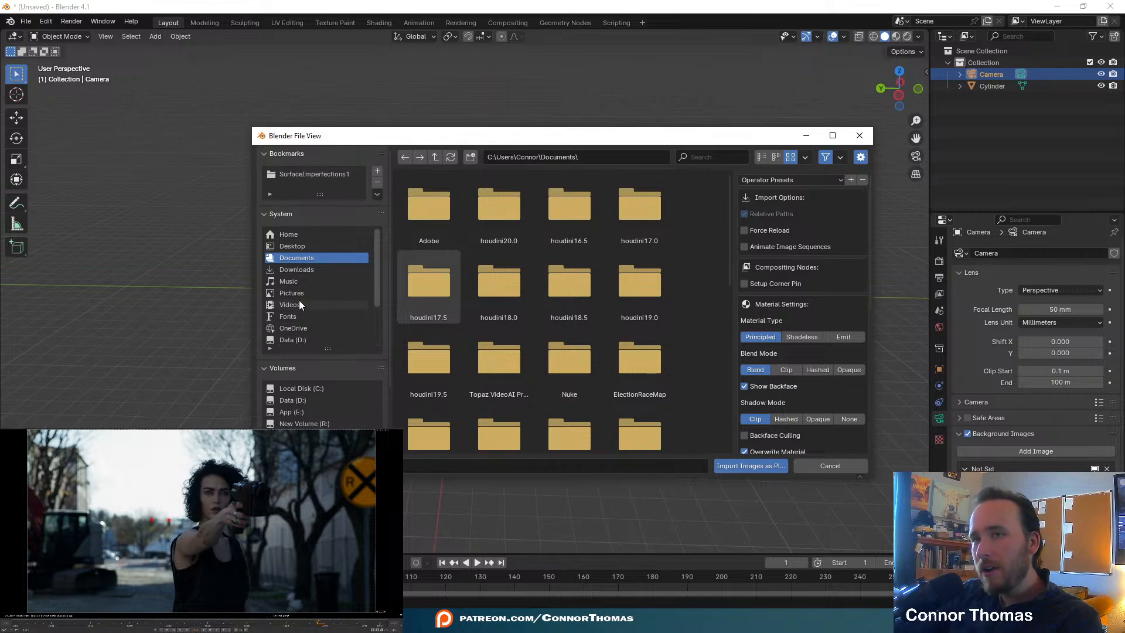
scroll(322, 396, down, 4)
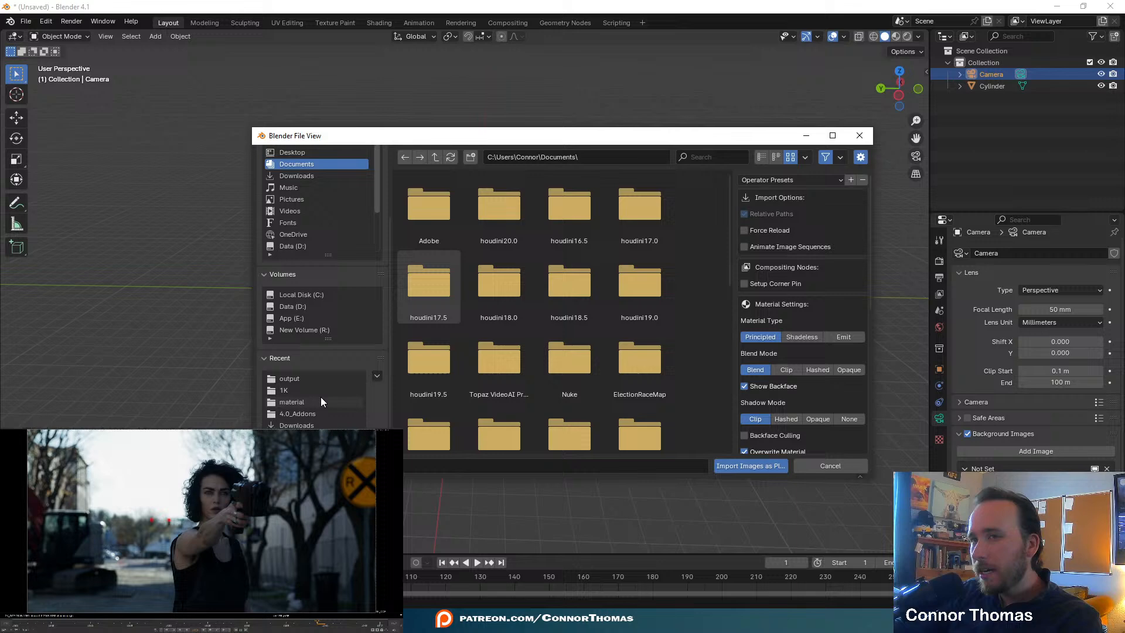
click(293, 380)
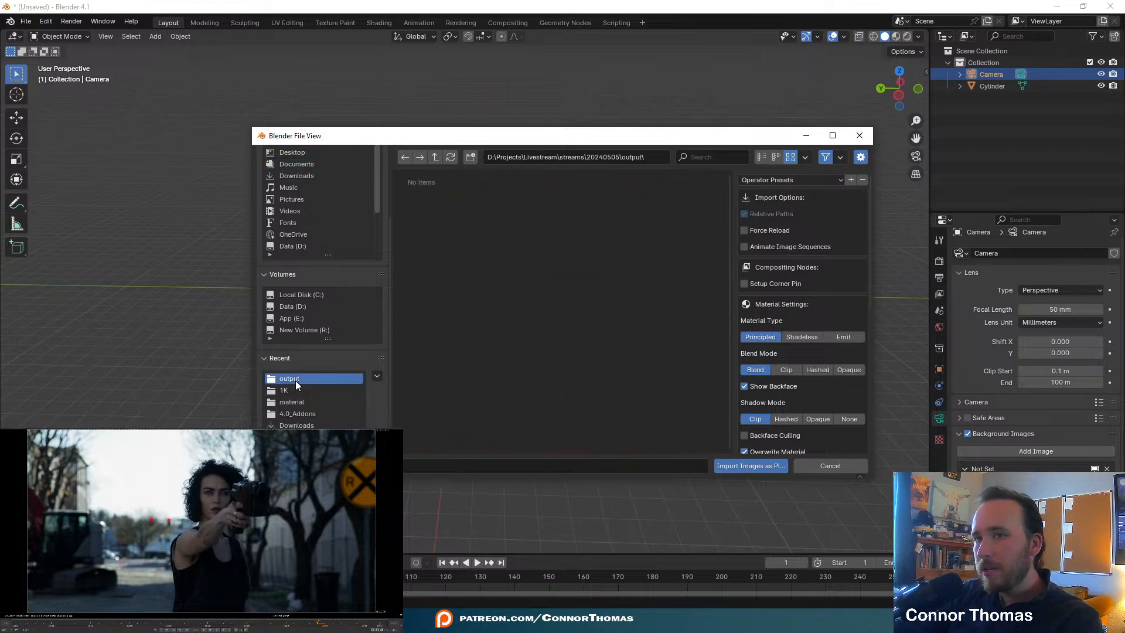
click(434, 159)
click(434, 158)
double_click(437, 210)
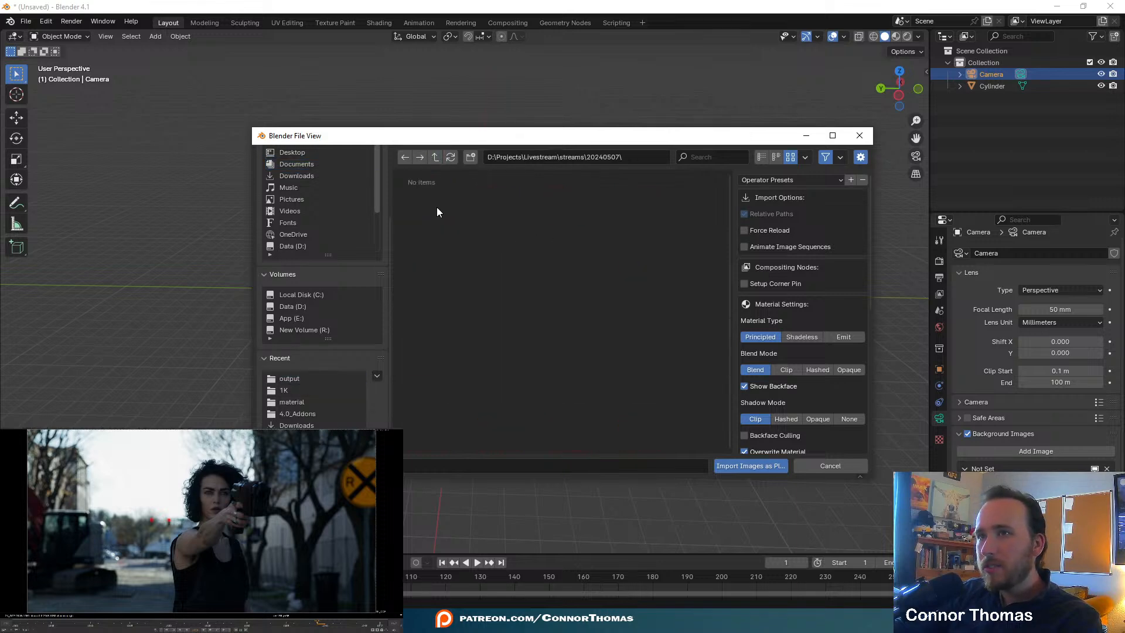
double_click(496, 212)
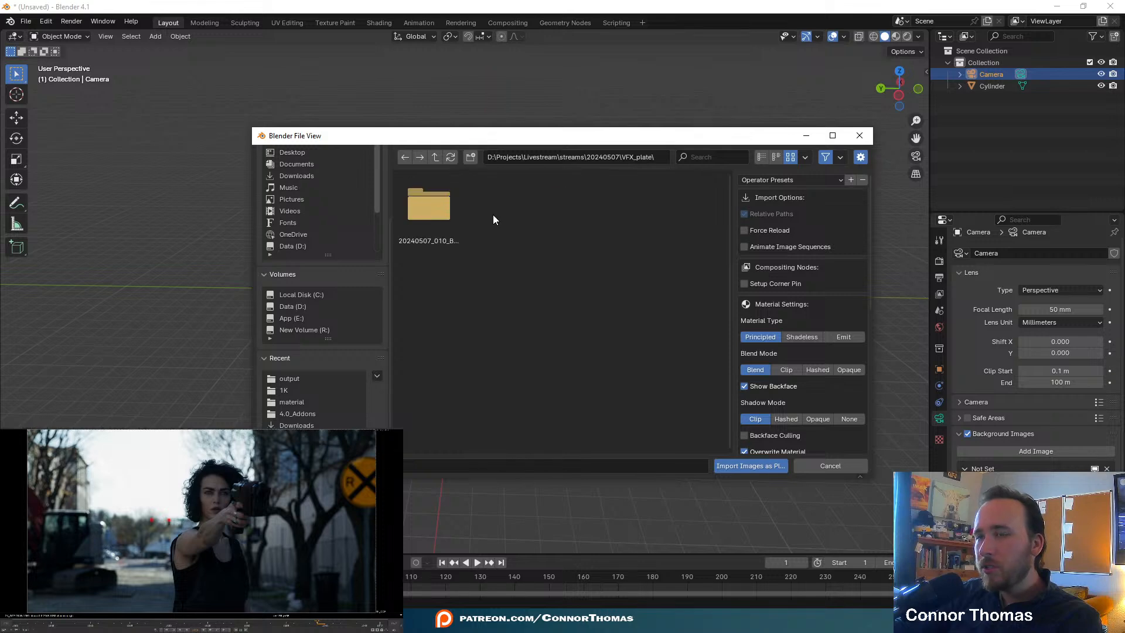
double_click(428, 205)
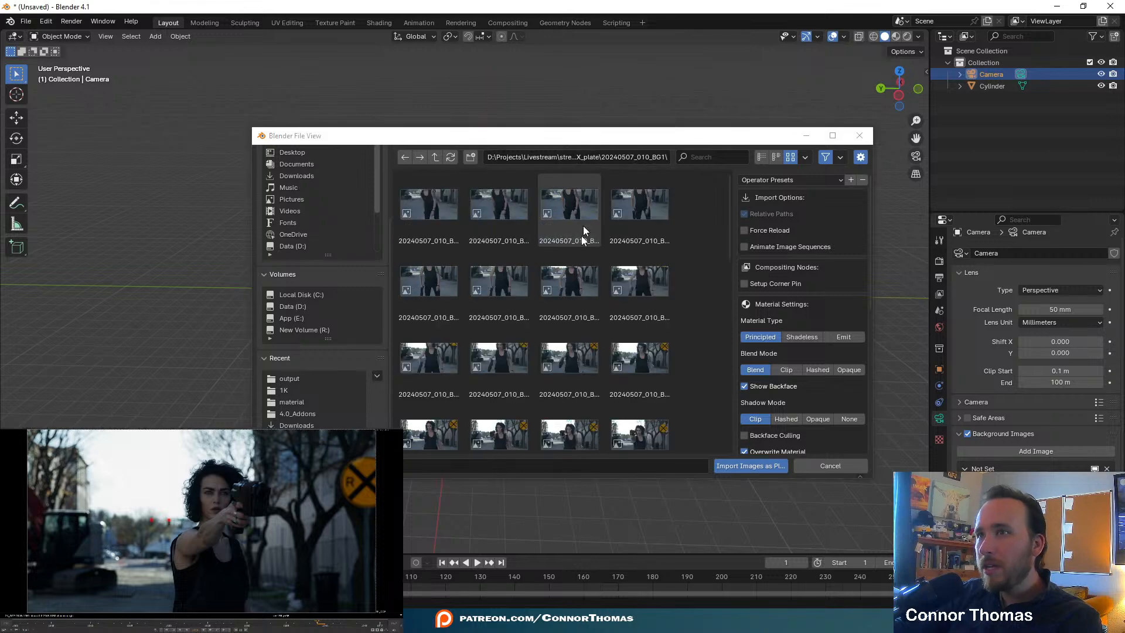
- Show the plate files as a detailed list and import 20240507_010_BG1_1020.exr as an image plane
click(387, 621)
mouse_move(442, 570)
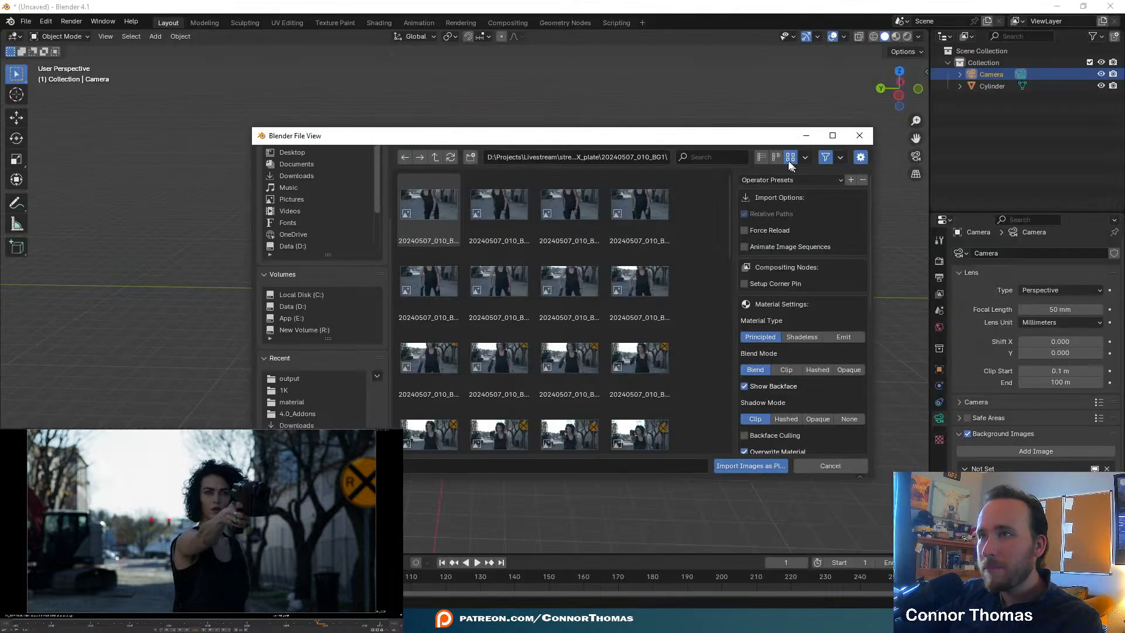
click(761, 157)
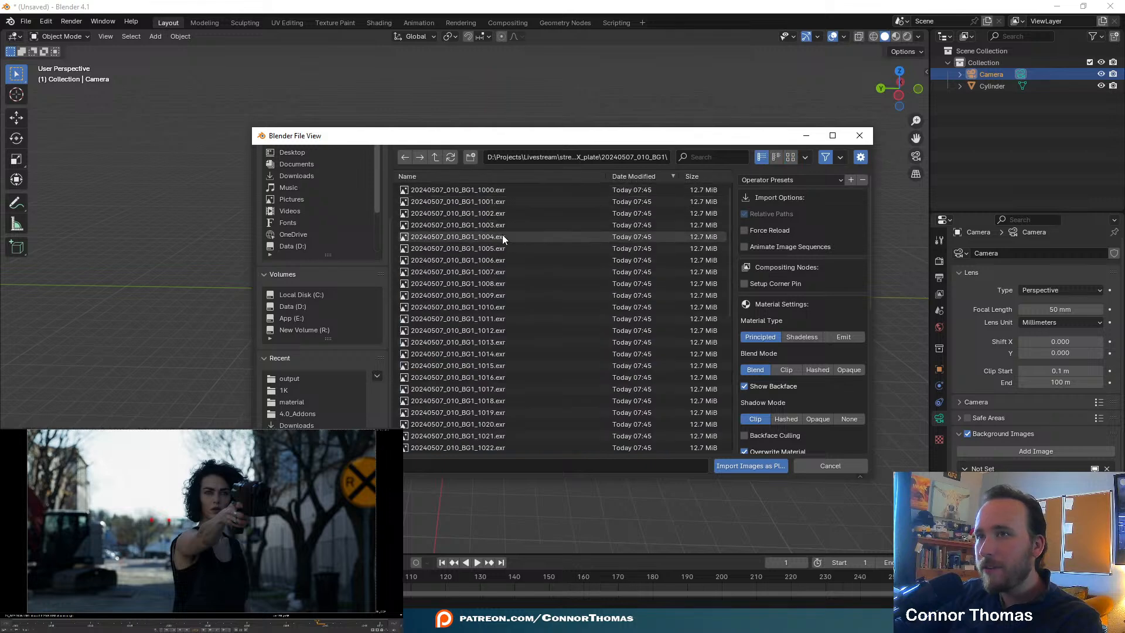
scroll(508, 381, down, 8)
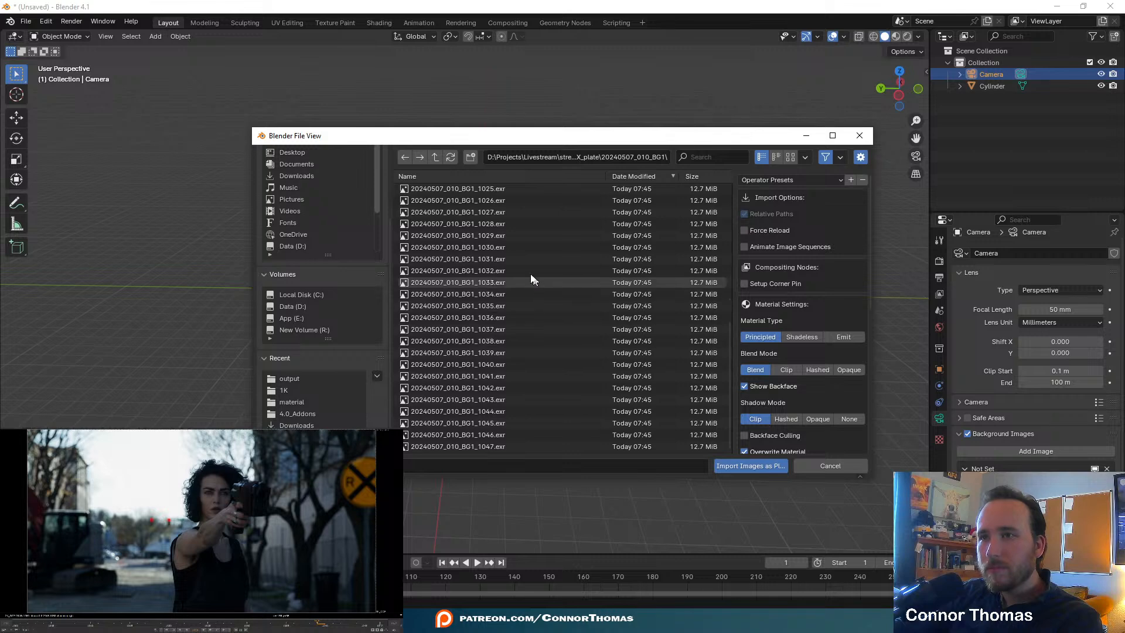
scroll(515, 220, up, 2)
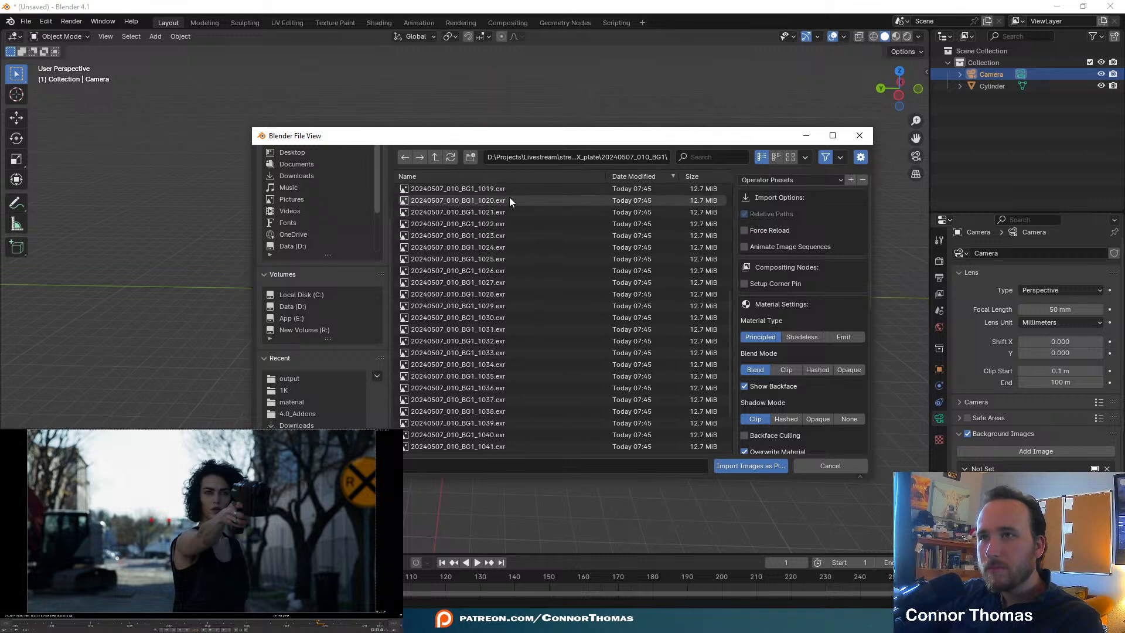
double_click(505, 202)
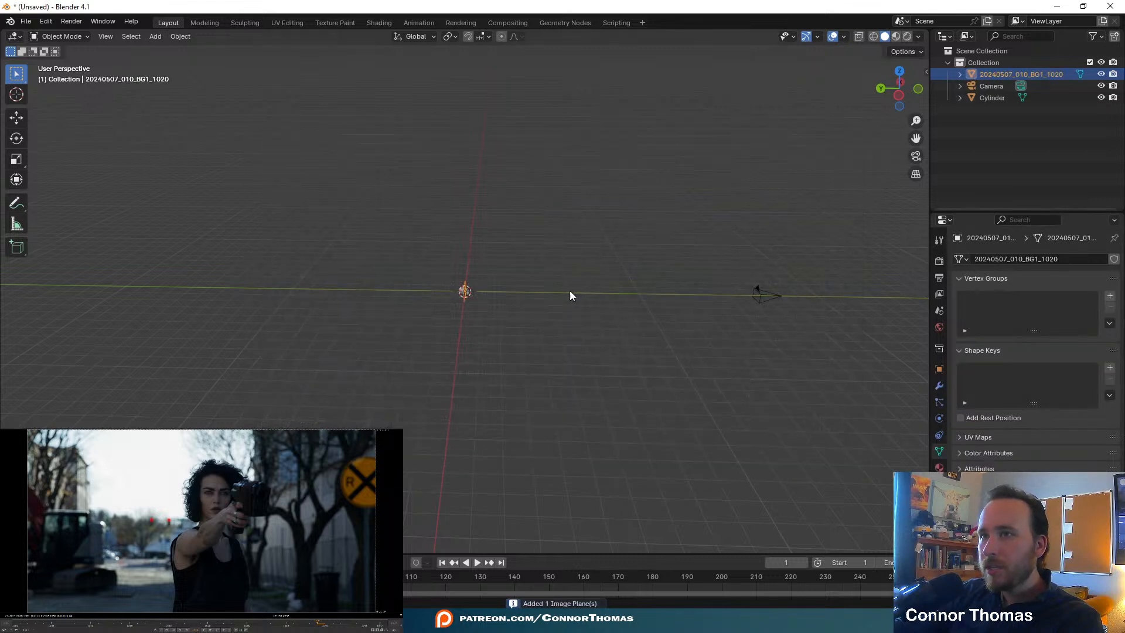
- Move the image plane along the Y axis so that it sits behind the cylinder as seen from the camera
key(g)
key(y)
click(501, 296)
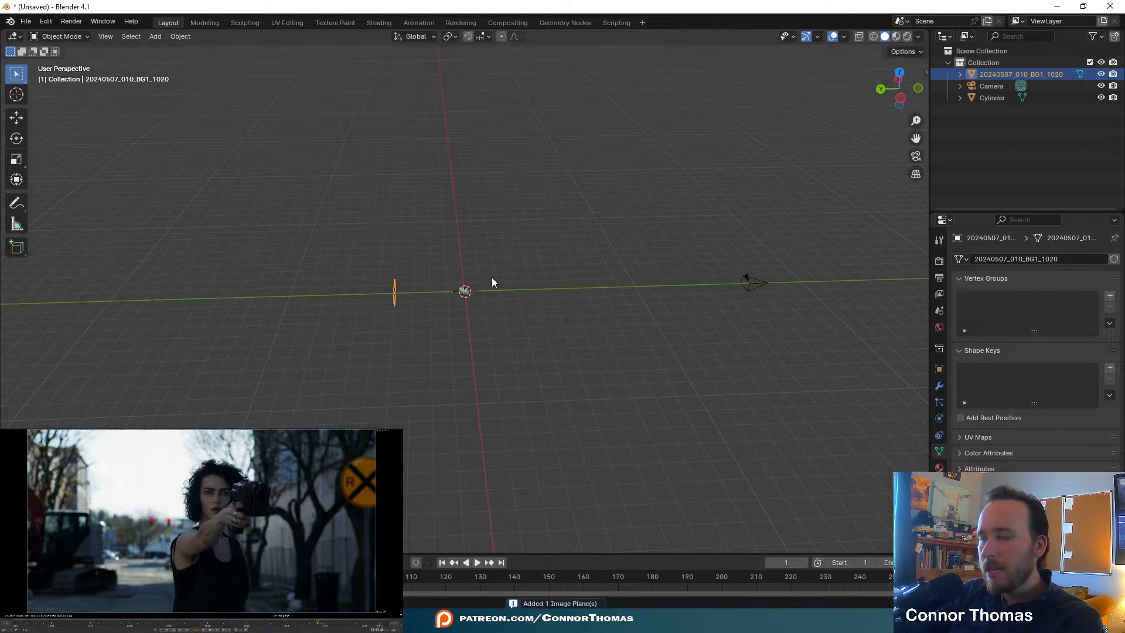
key(KP_0)
scroll(501, 290, up, 4)
scroll(500, 290, down, 5)
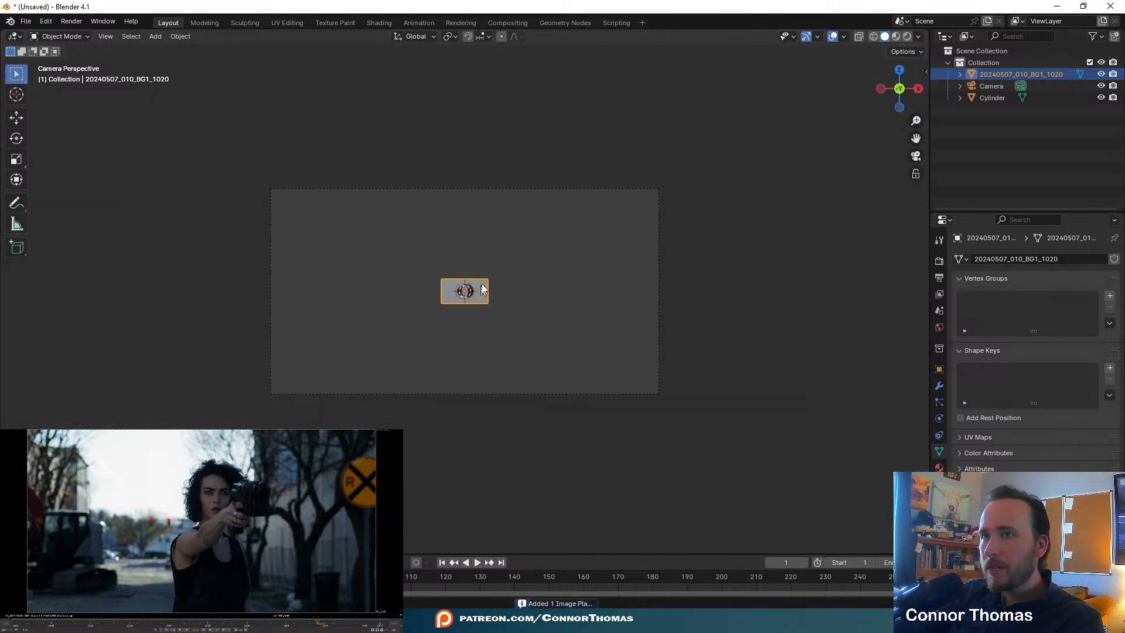
scroll(491, 287, up, 3)
middle_drag(519, 269, 605, 364)
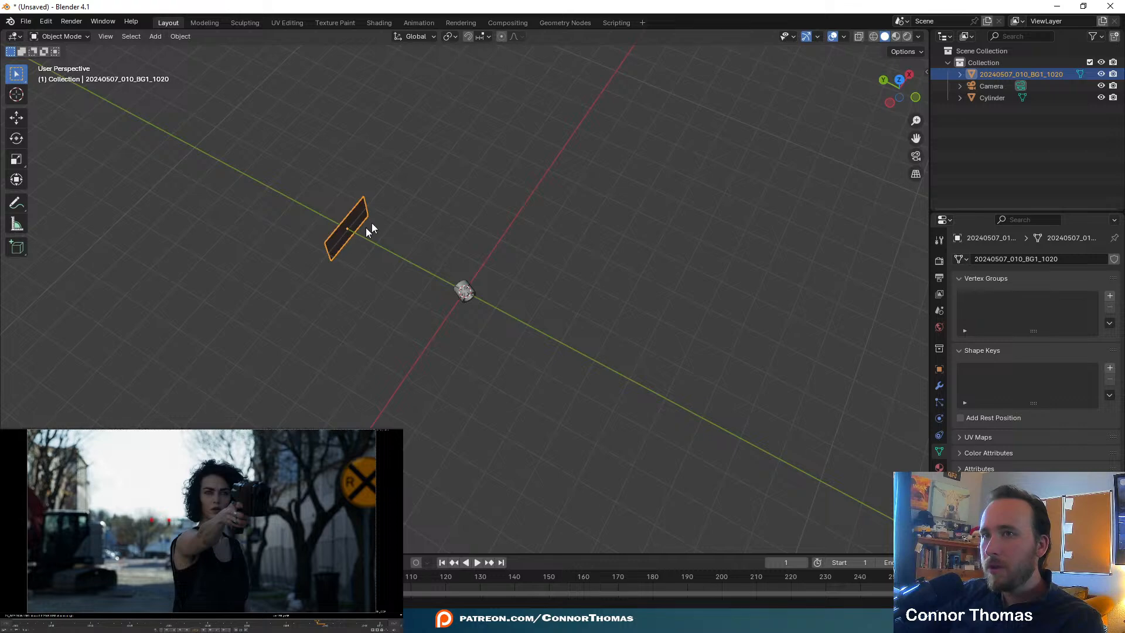
- Through the camera view, scale the image plane up to fill the camera frame
key(KP_0)
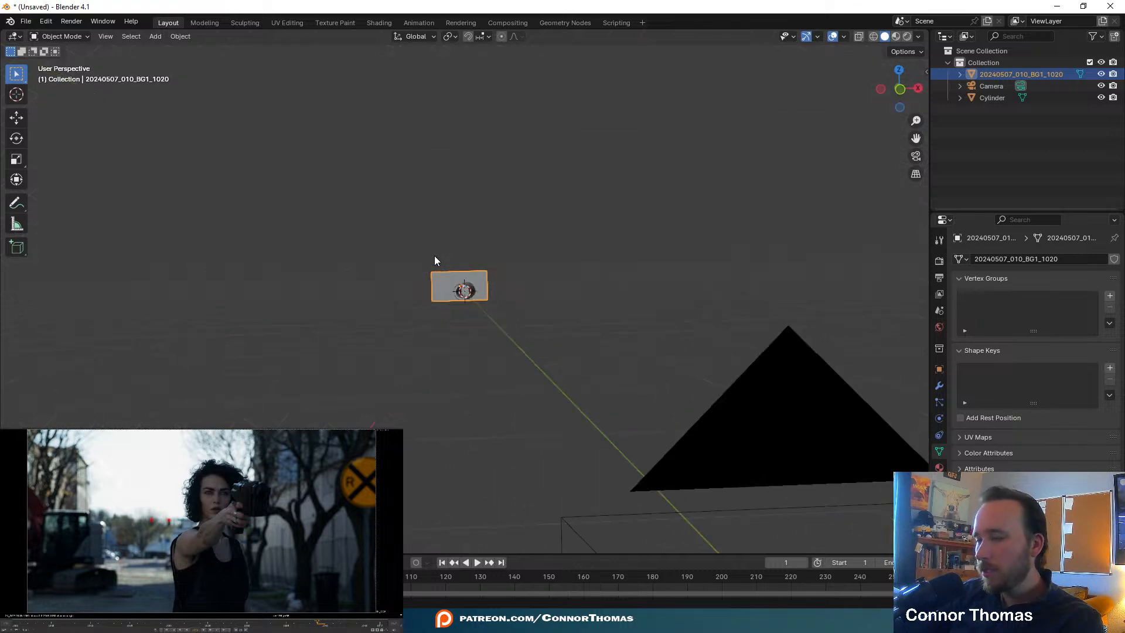
key(s)
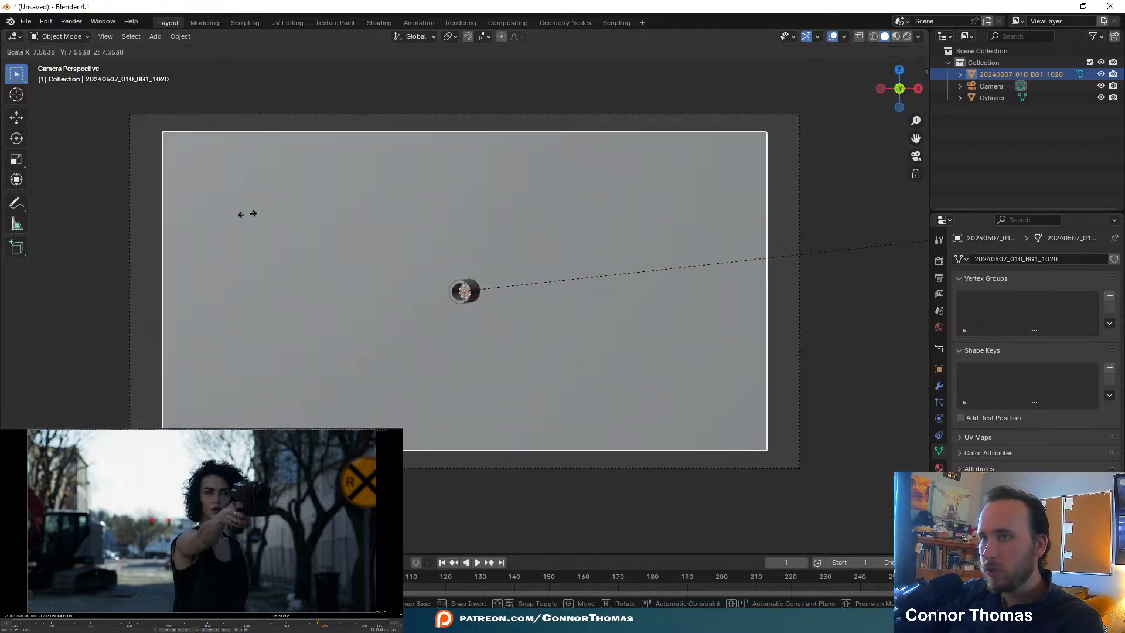
click(322, 192)
- Subdivide the image plane's face repeatedly into a dense grid
key(Tab)
right_click(595, 227)
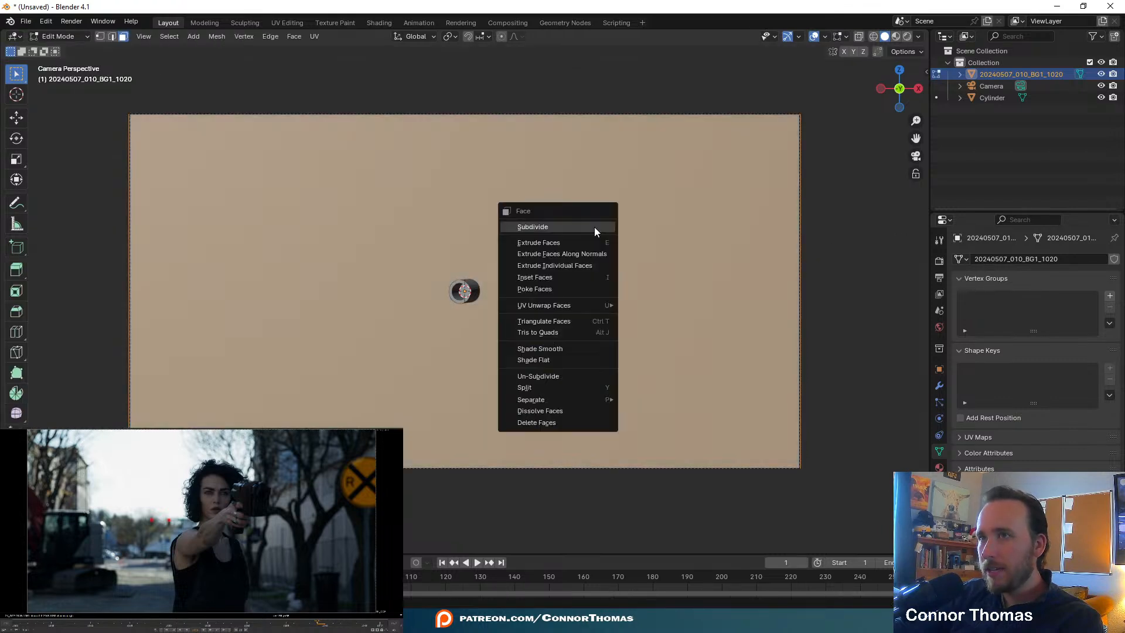
click(594, 227)
right_click(594, 227)
click(594, 227)
right_click(592, 227)
click(591, 227)
middle_drag(449, 197, 521, 249)
key(Tab)
key(Tab)
- Project the subdivided plane's UVs from the camera view using Project from View
key(KP_0)
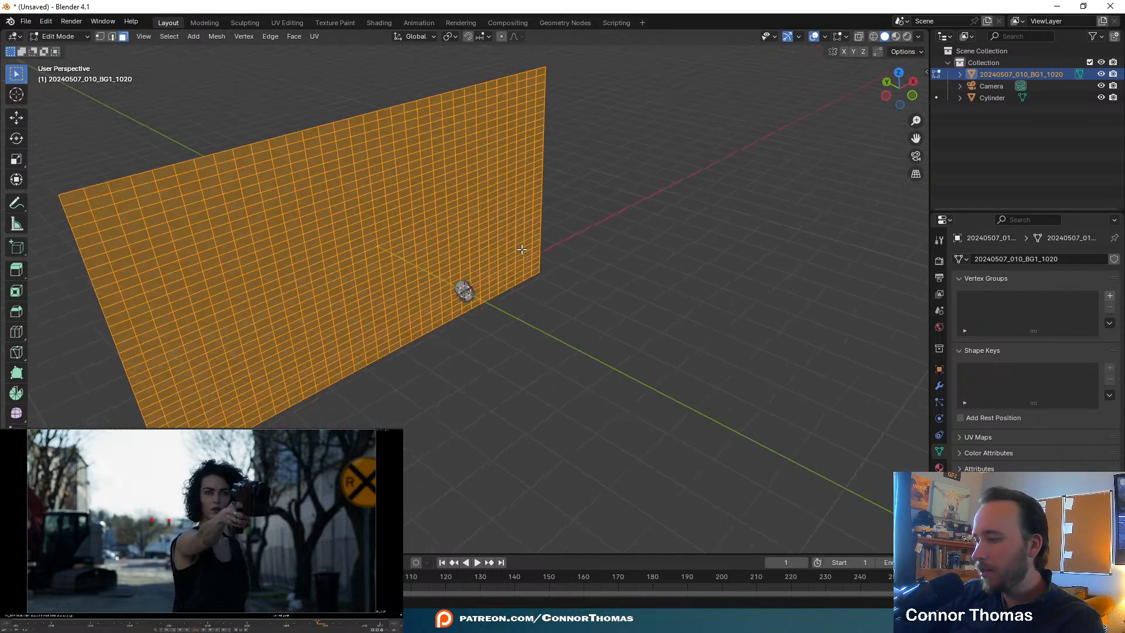
key(u)
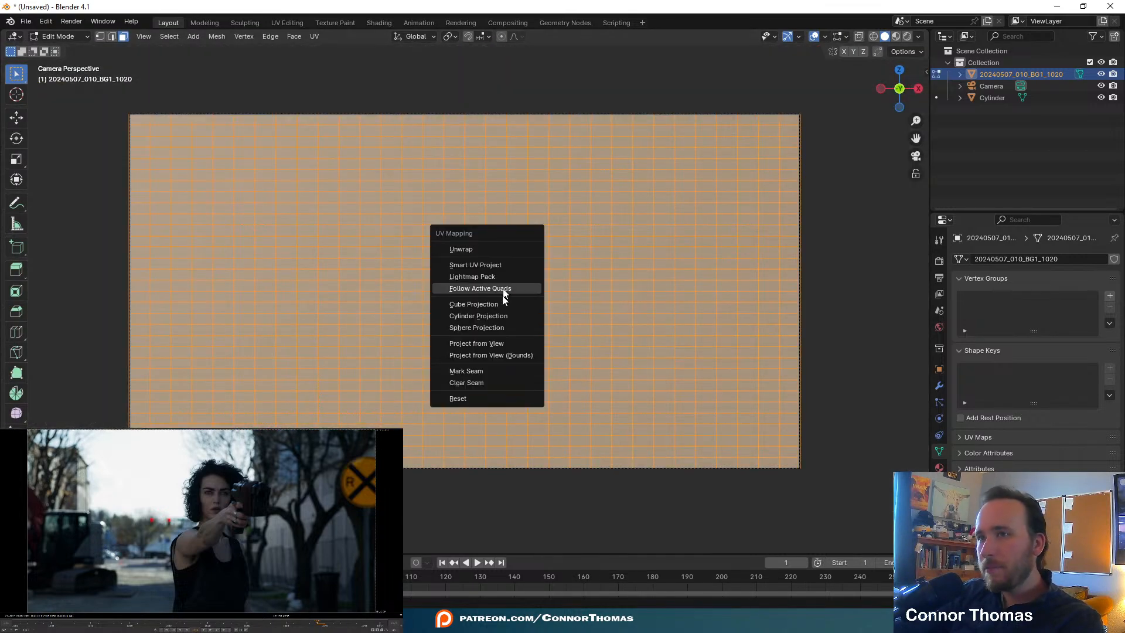
click(505, 347)
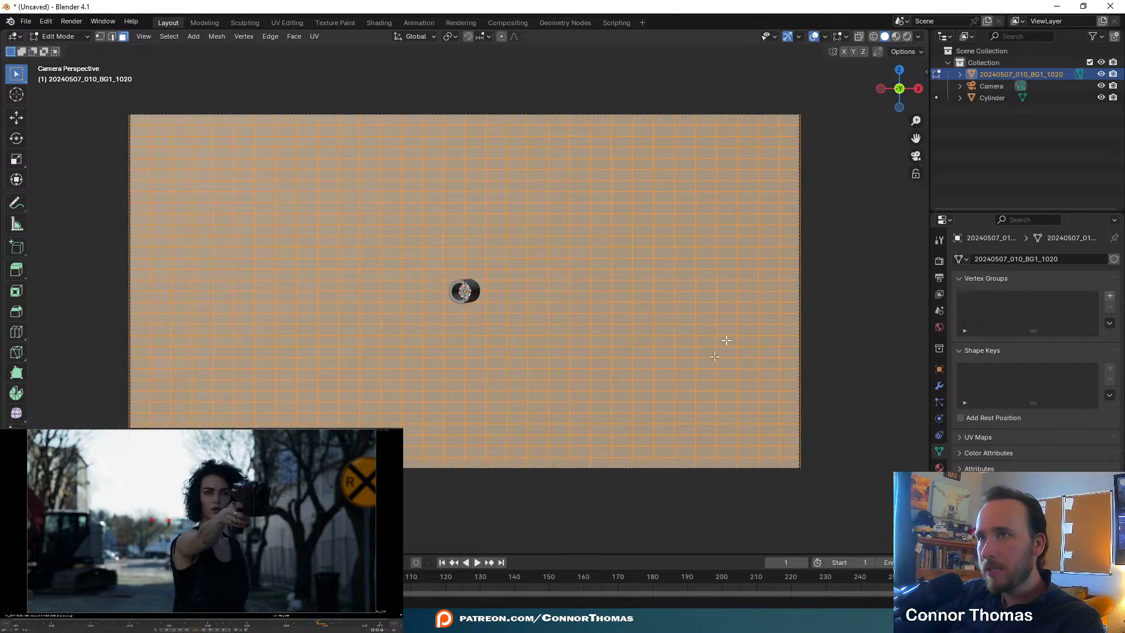
key(Tab)
- Scale the image plane up very slightly in the camera view so it just overlaps the frame edges
middle_drag(721, 183, 733, 209)
scroll(733, 209, up, 2)
key(KP_0)
key(s)
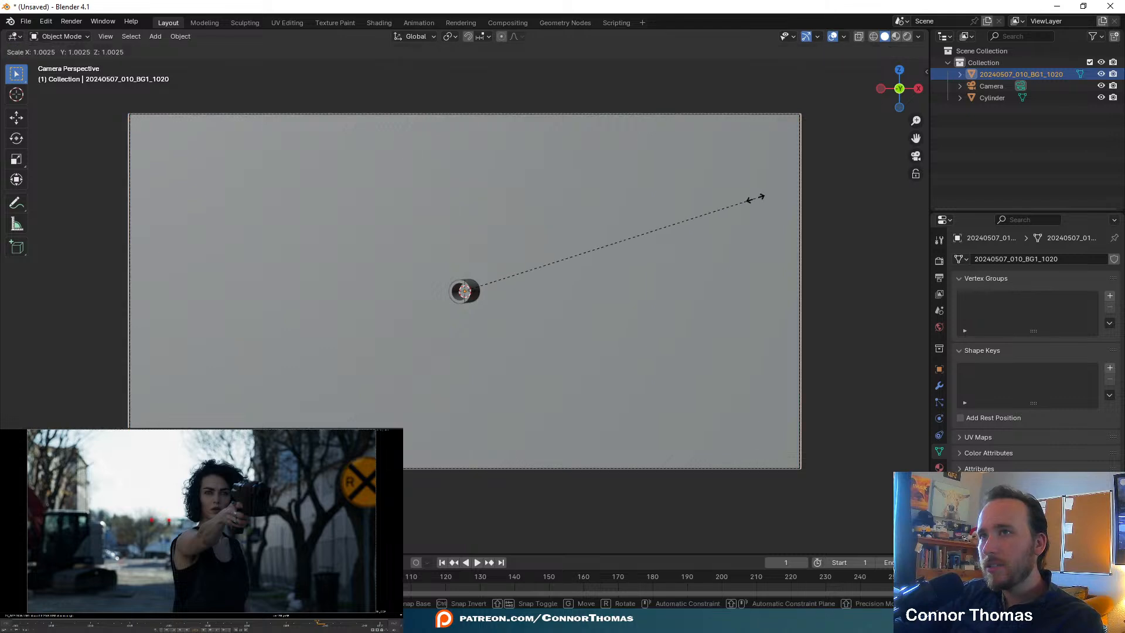
click(757, 202)
- Reproject the enlarged image plane's UVs from the camera view
scroll(772, 89, up, 5)
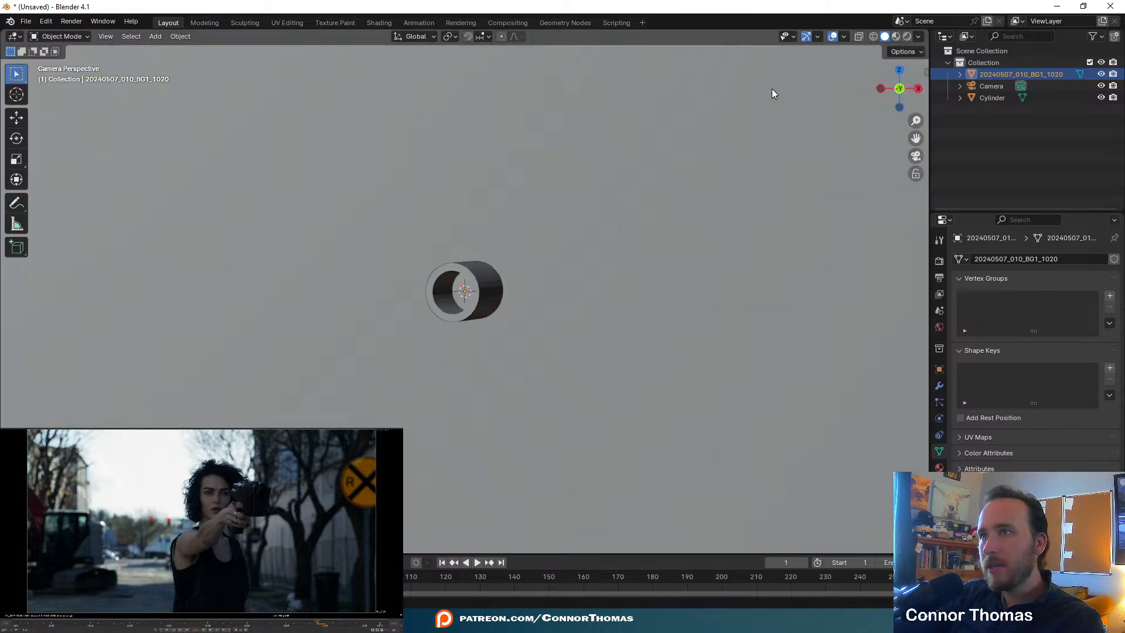
shift+middle_drag(772, 89, 647, 445)
scroll(671, 245, up, 3)
scroll(655, 221, down, 1)
key(Tab)
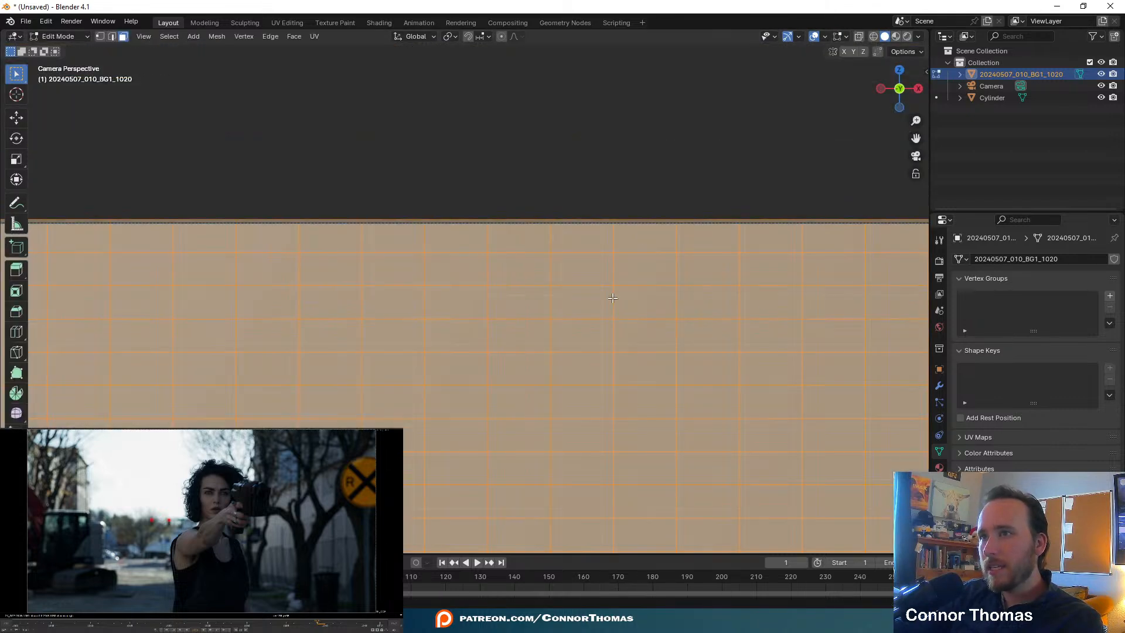
key(u)
click(613, 300)
scroll(620, 310, down, 6)
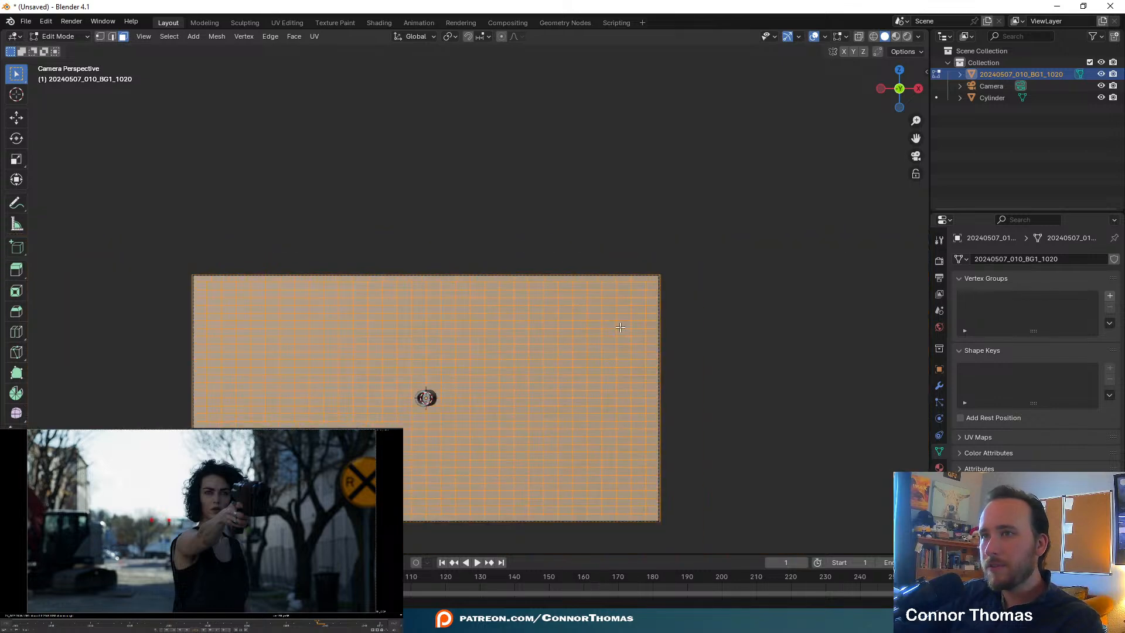
key(Tab)
- Switch the viewport to Rendered shading, check the plate's fit along the camera frame's edge, and deselect everything
key(z)
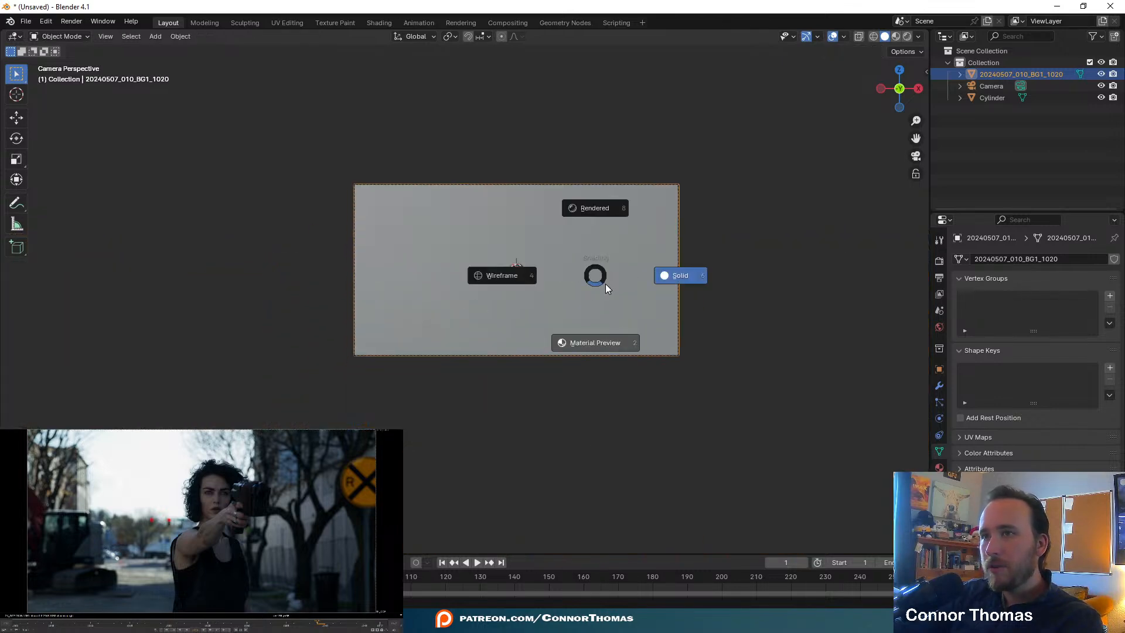
click(606, 283)
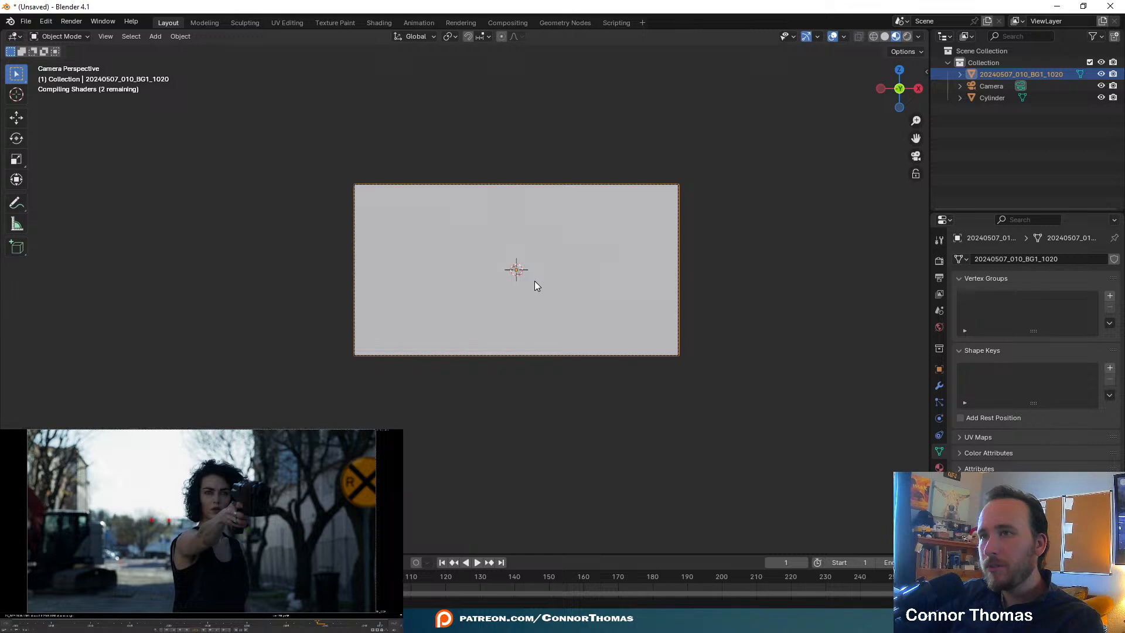
key(z)
click(557, 161)
scroll(564, 249, up, 5)
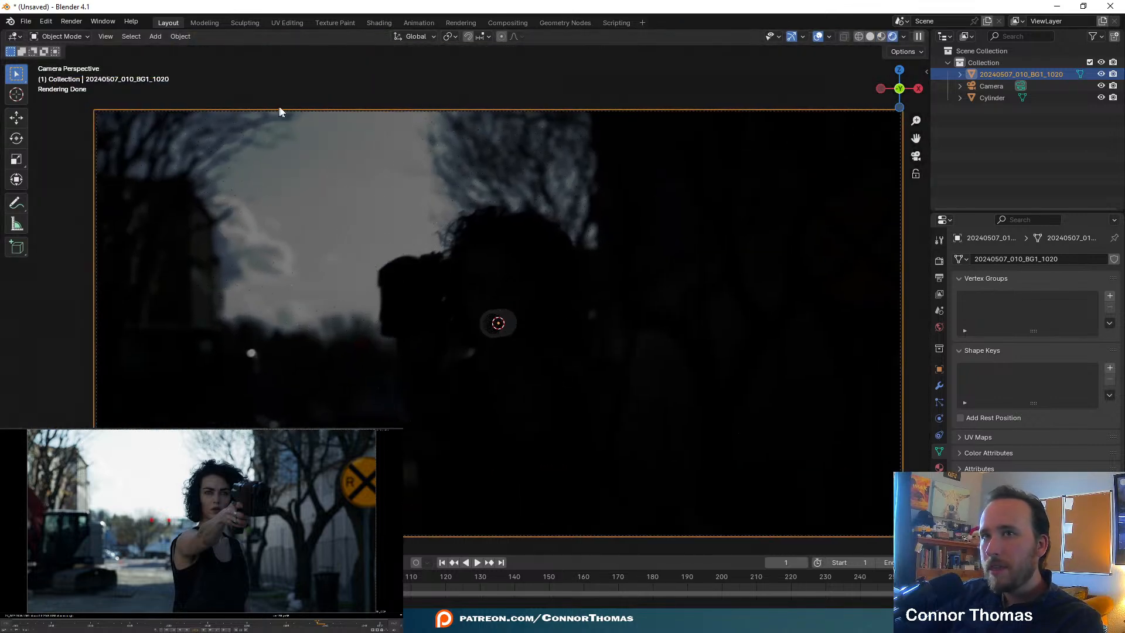
shift+middle_drag(144, 183, 420, 248)
scroll(423, 260, up, 10)
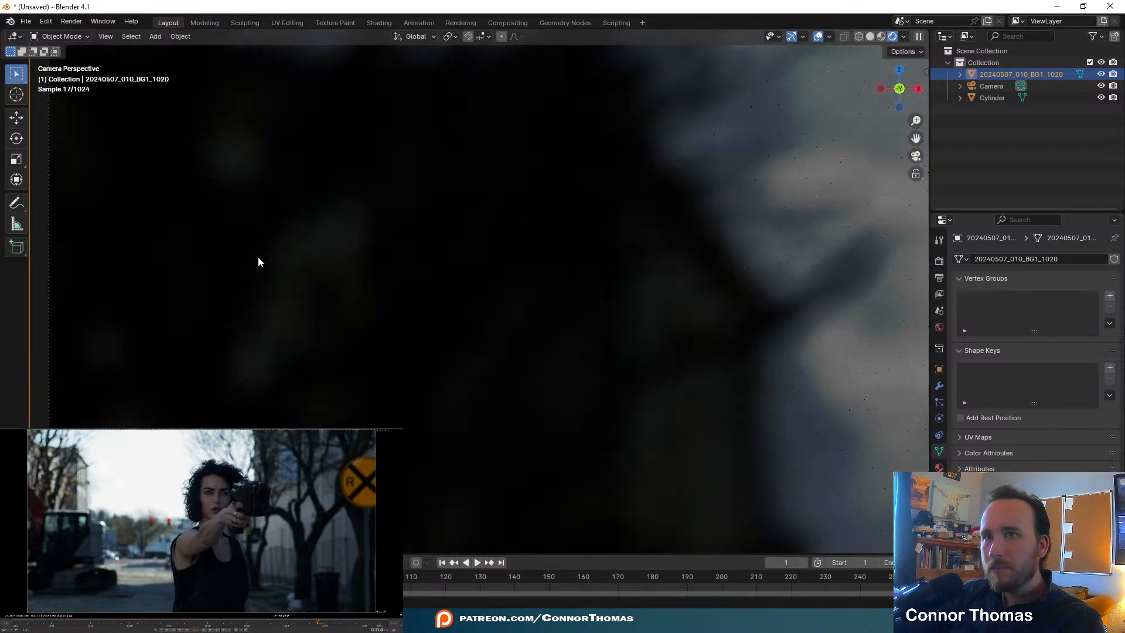
shift+middle_drag(263, 257, 649, 402)
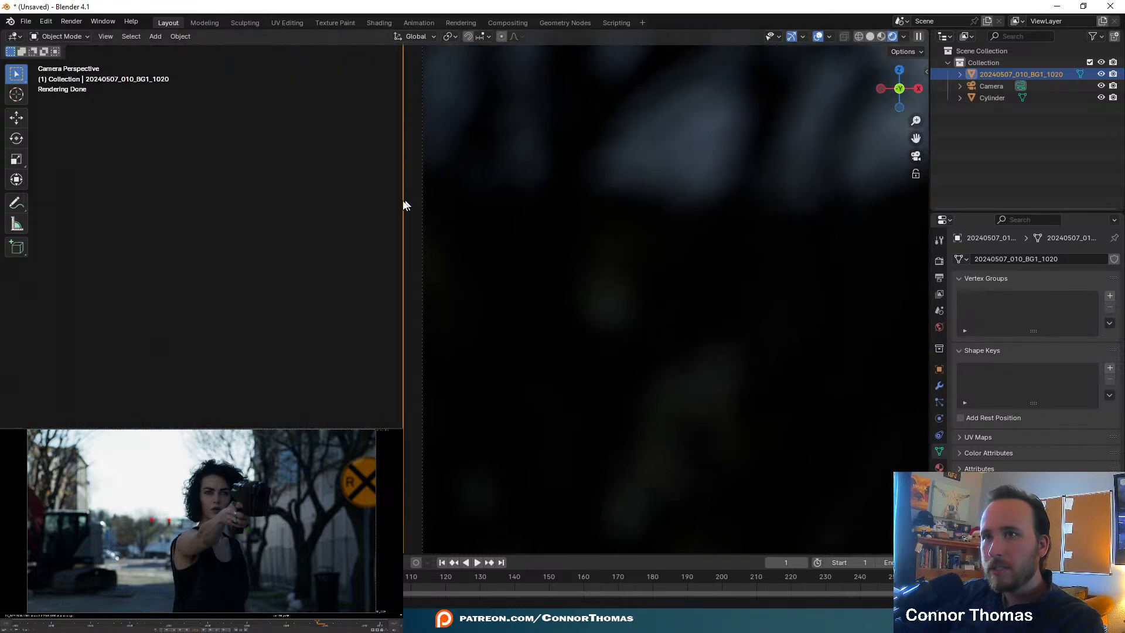
scroll(536, 382, down, 15)
shift+middle_drag(713, 432, 423, 353)
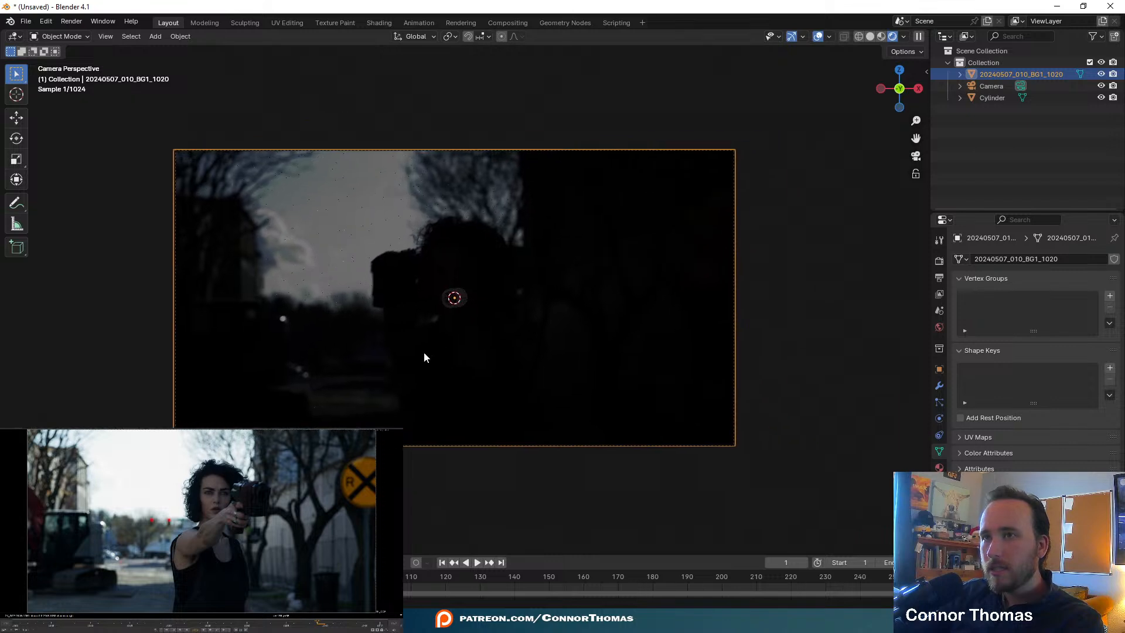
key(alt+a)
scroll(484, 335, up, 2)
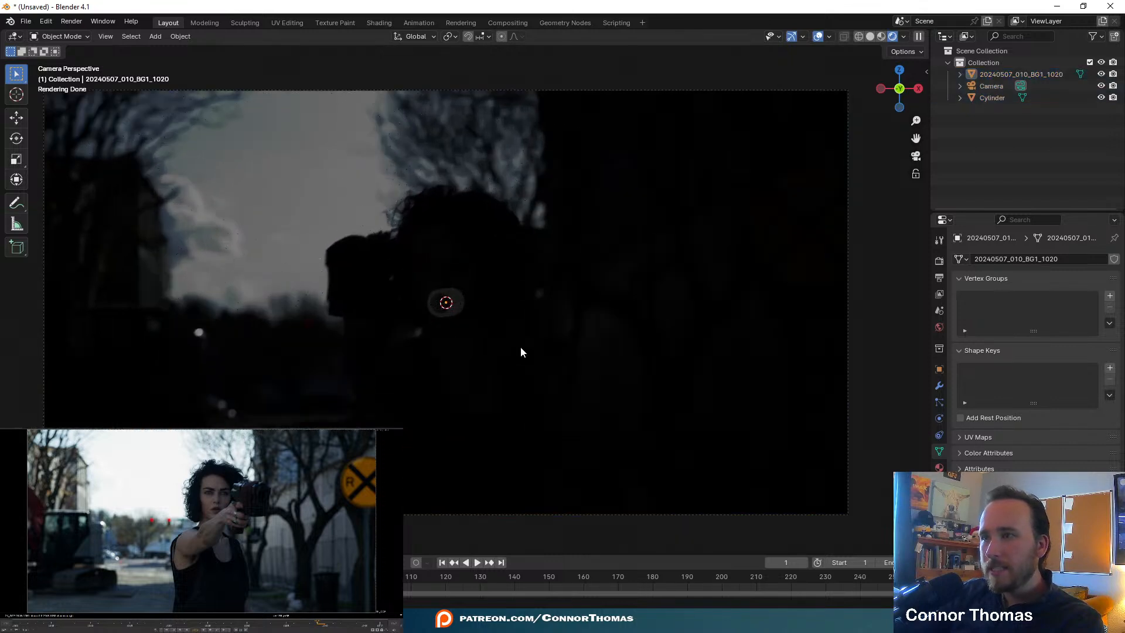
- Begin saving the file and create a folder named _scripts inside streams\20240507
key(ctrl+s)
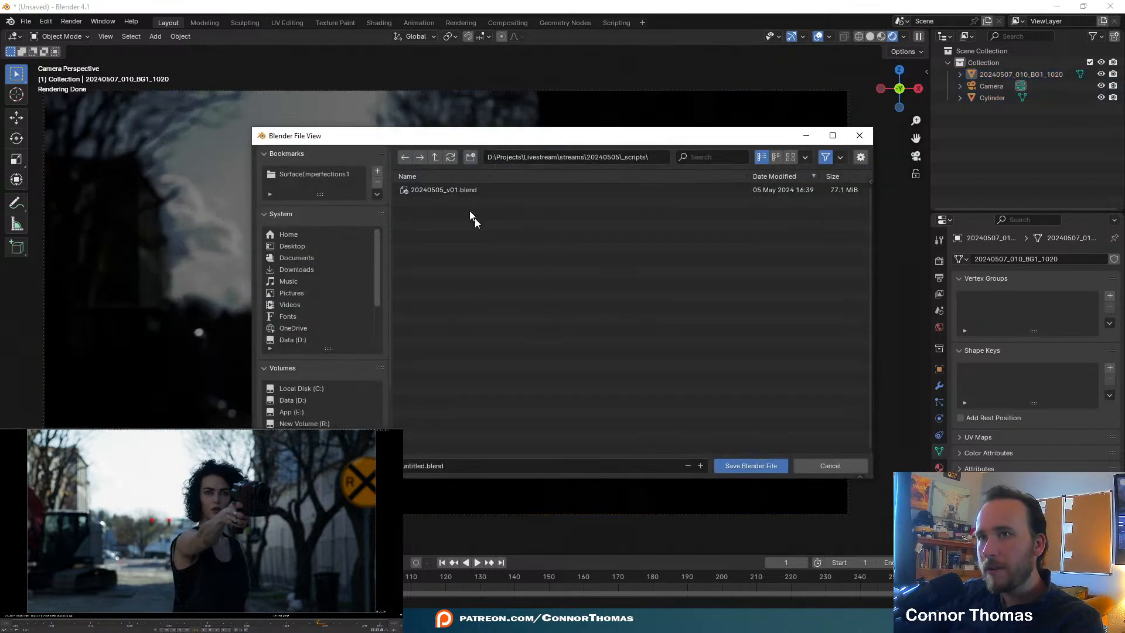
double_click(436, 157)
double_click(432, 190)
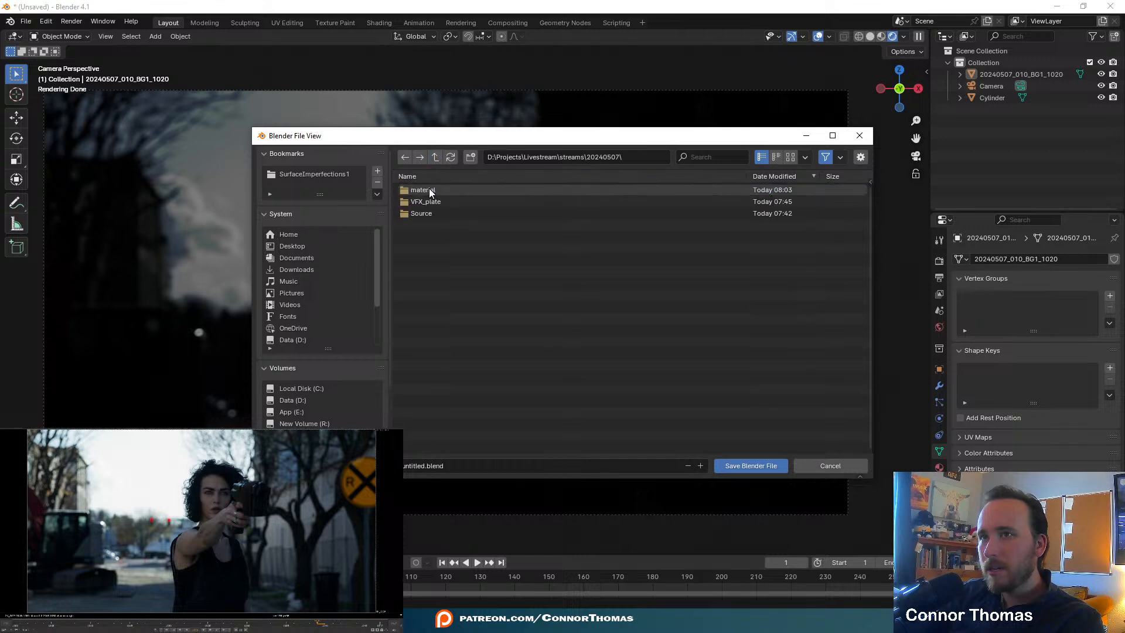
click(471, 157)
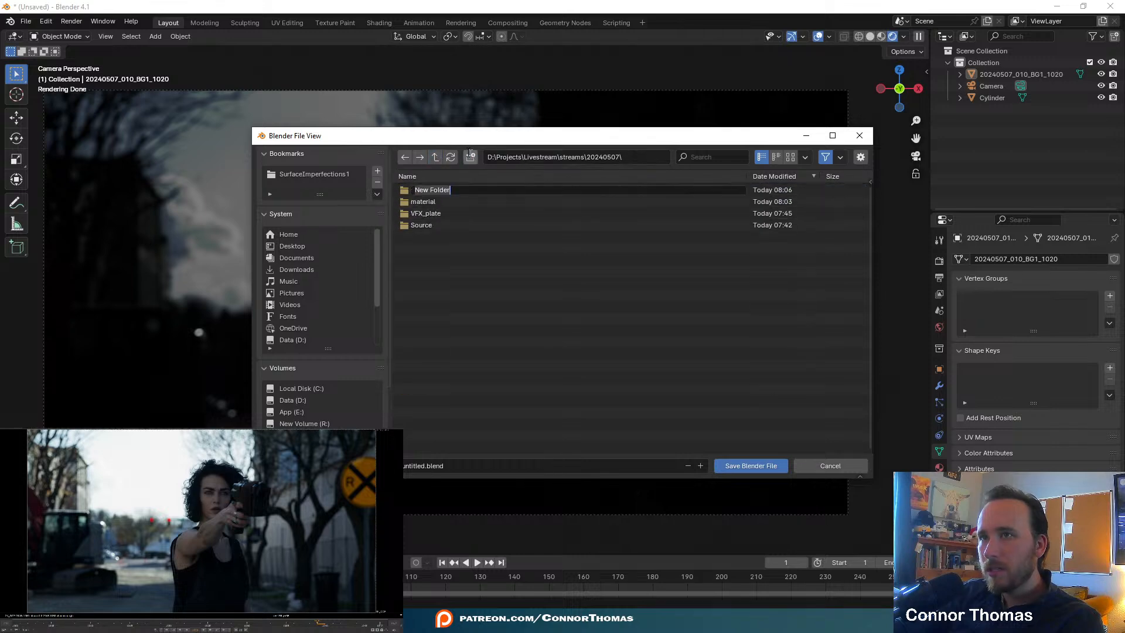
text(_script)
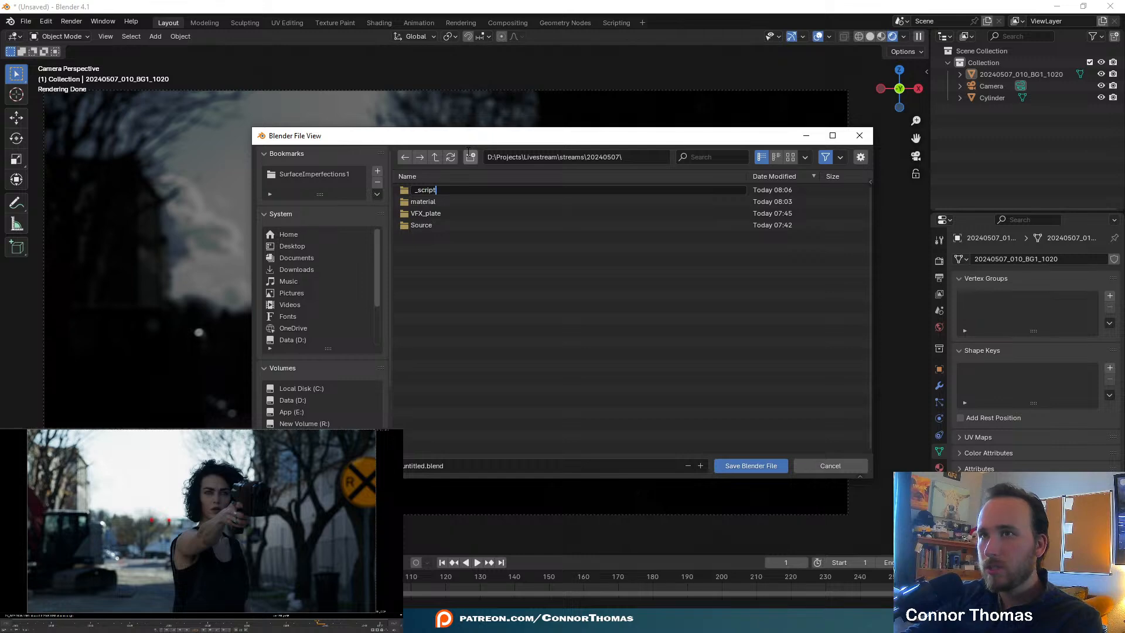
text(s)
key(Return)
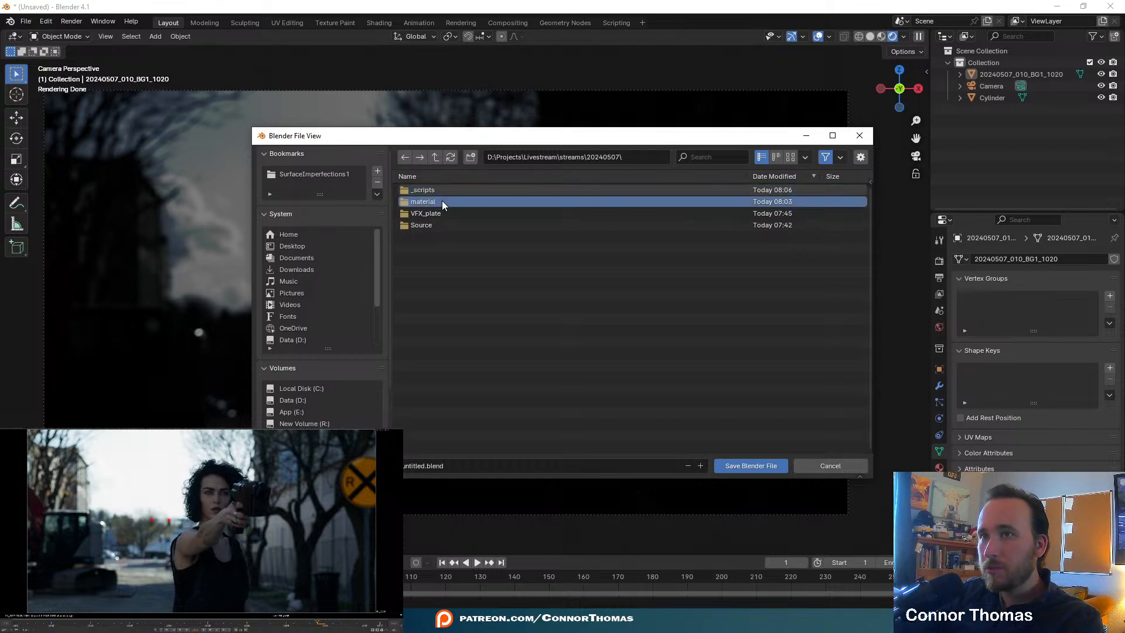
- Save the scene as blaster_01.blend in the 20240507\material folder
double_click(442, 201)
click(437, 466)
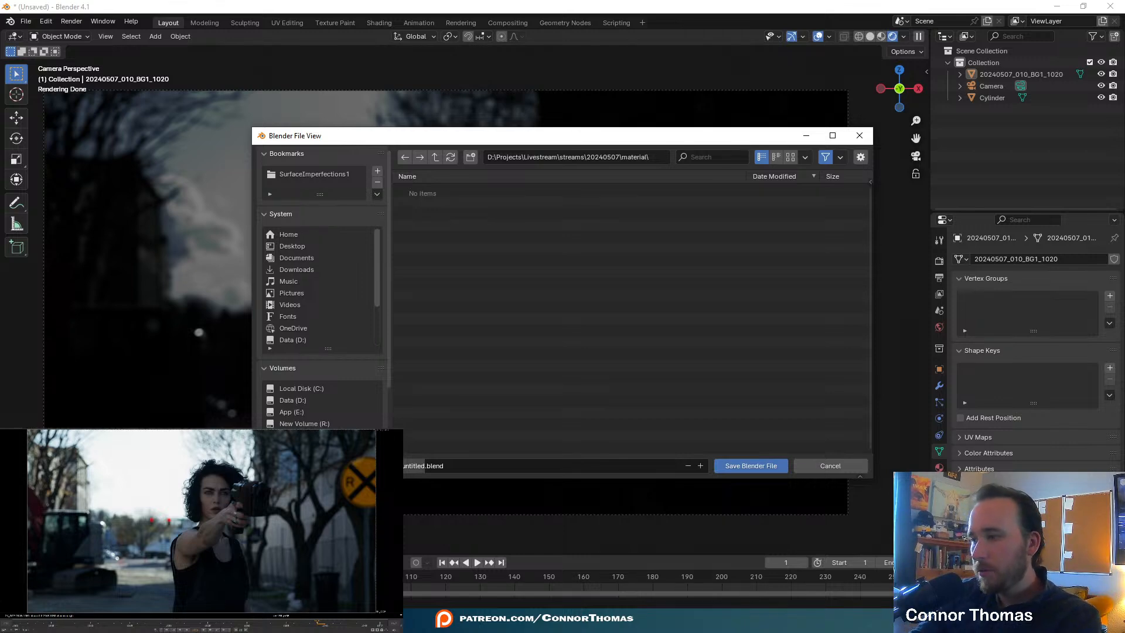
text(plaster)
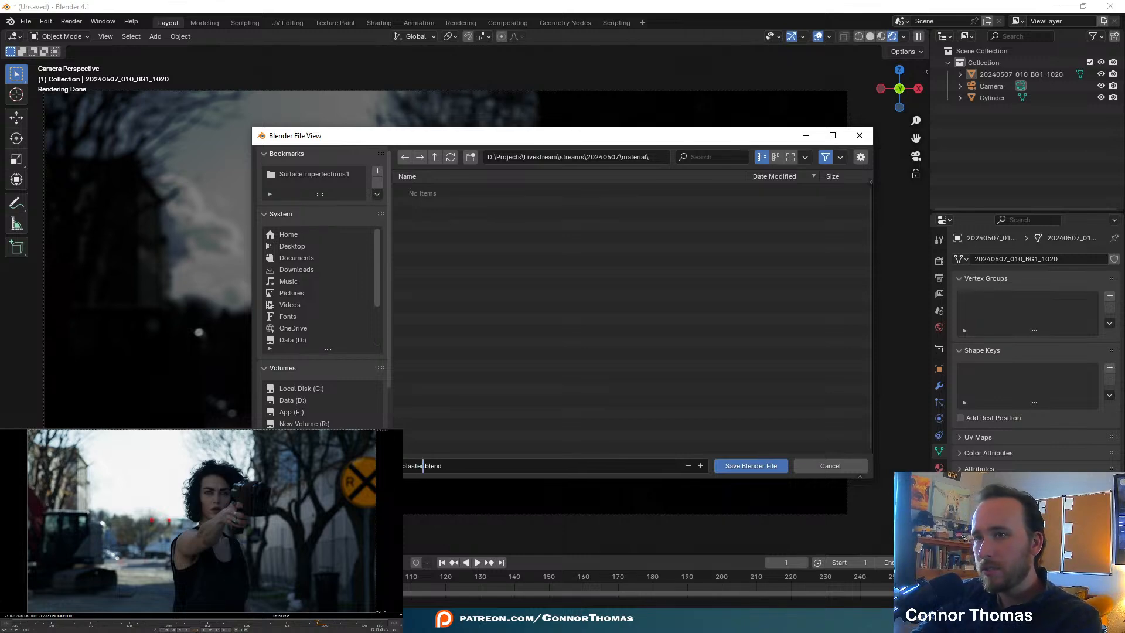
text(_01)
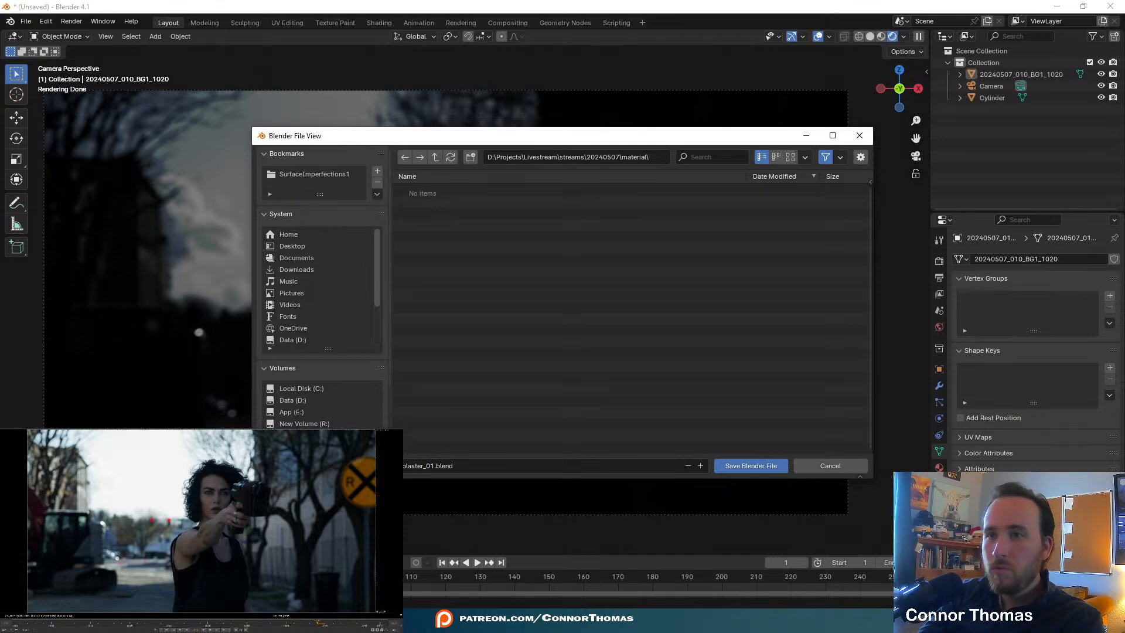
click(782, 470)
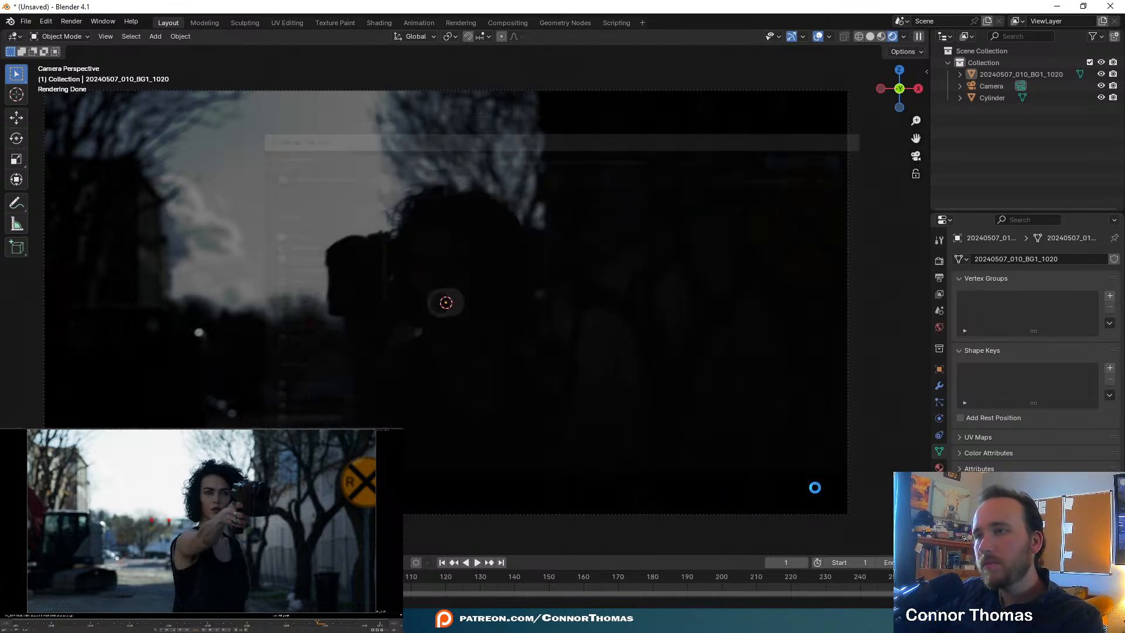
- Select the image plane, split the 3D viewport vertically and show the plane's material nodes in a Shader Editor in the new area
click(813, 186)
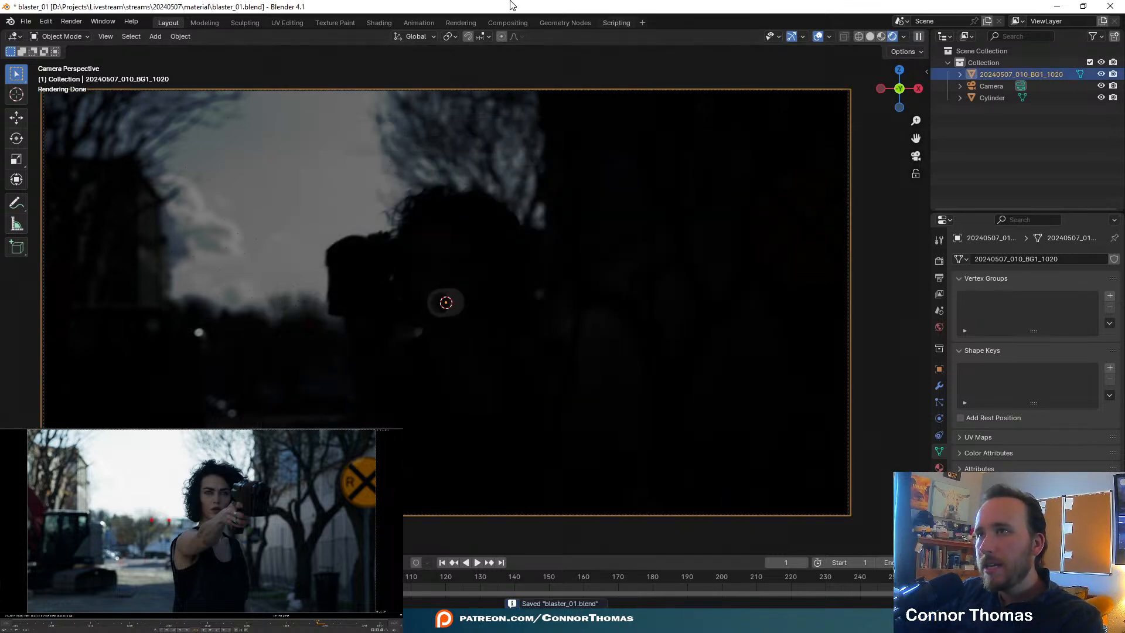
right_click(539, 33)
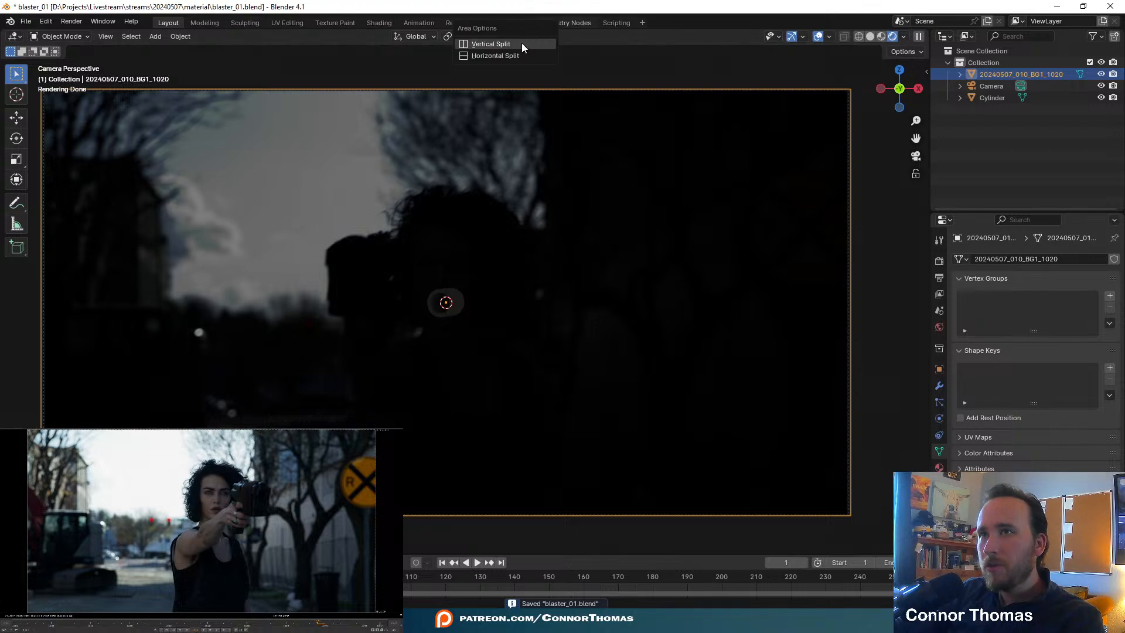
click(523, 44)
click(527, 50)
click(541, 36)
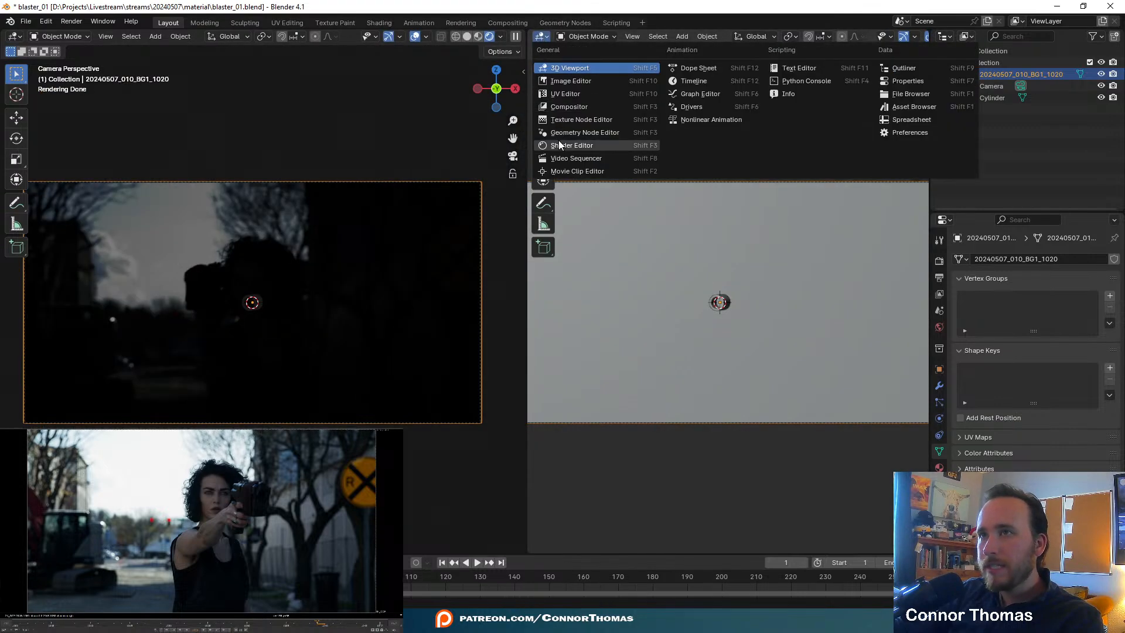
click(560, 145)
key(Home)
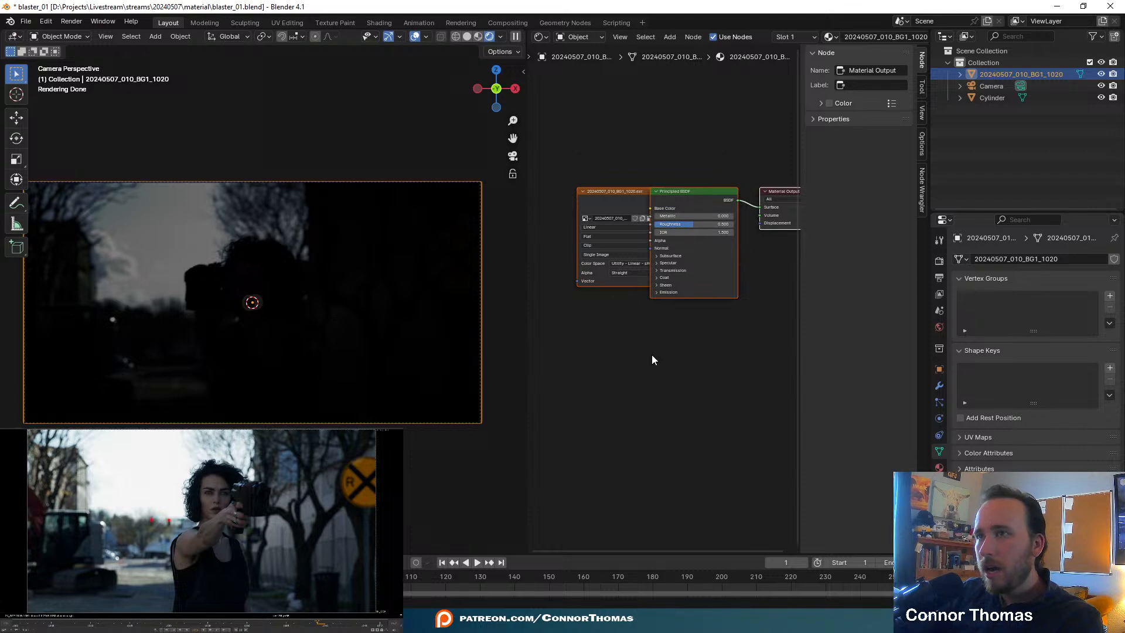
- Delete the Principled BSDF, connect the plate texture's Color directly to the Material Output's Surface, and save the file
click(684, 231)
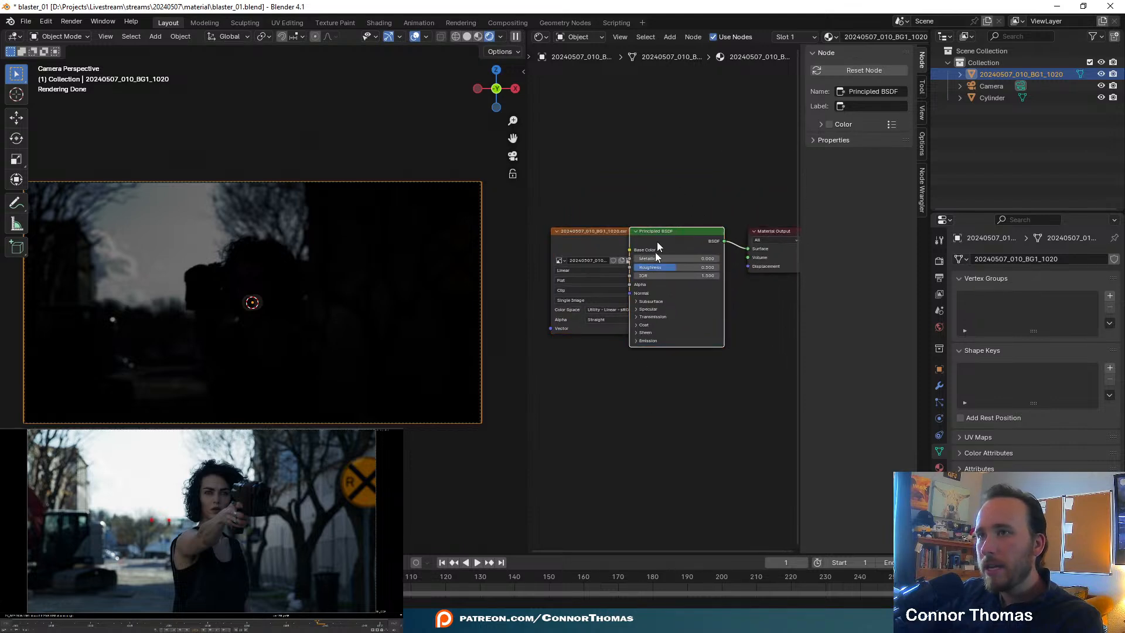
key(x)
drag(645, 240, 753, 250)
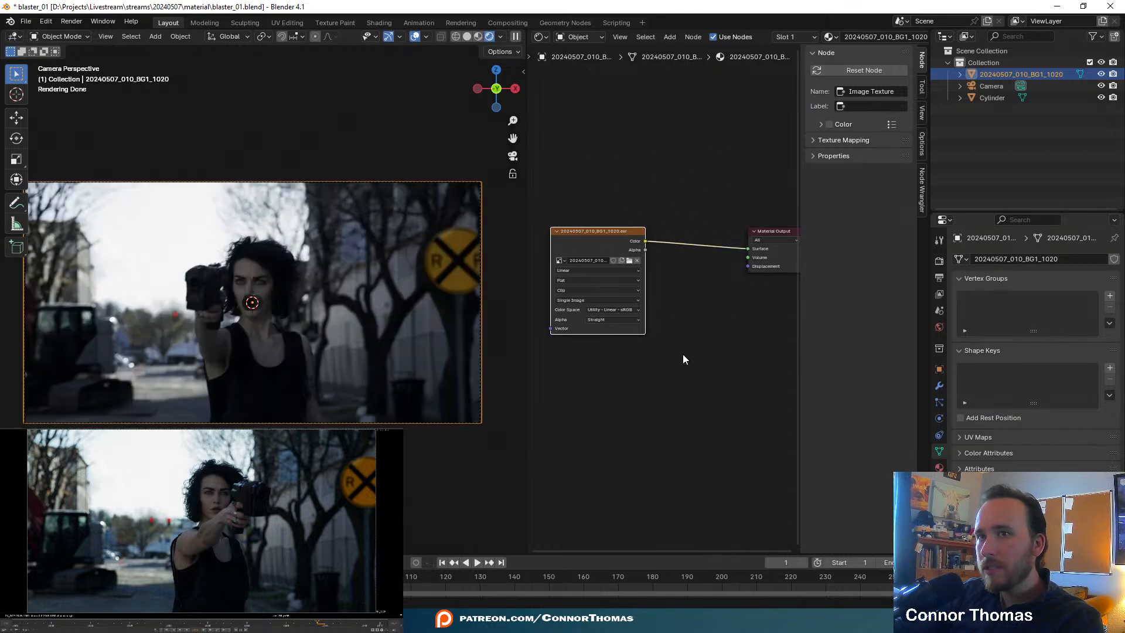
key(ctrl+space)
scroll(593, 332, up, 5)
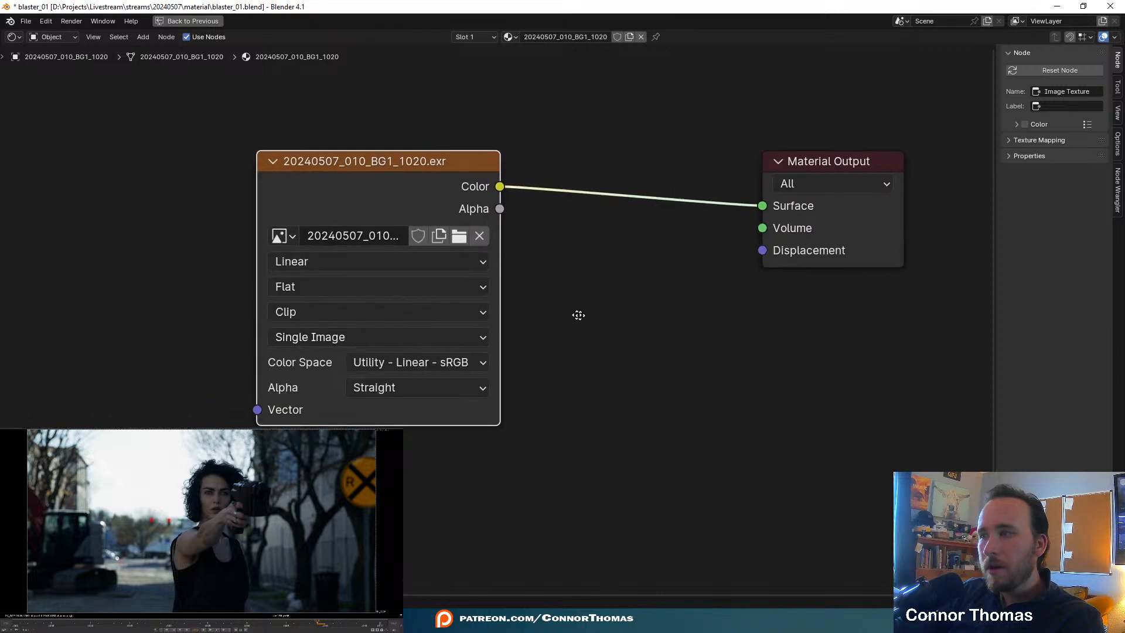
key(ctrl+s)
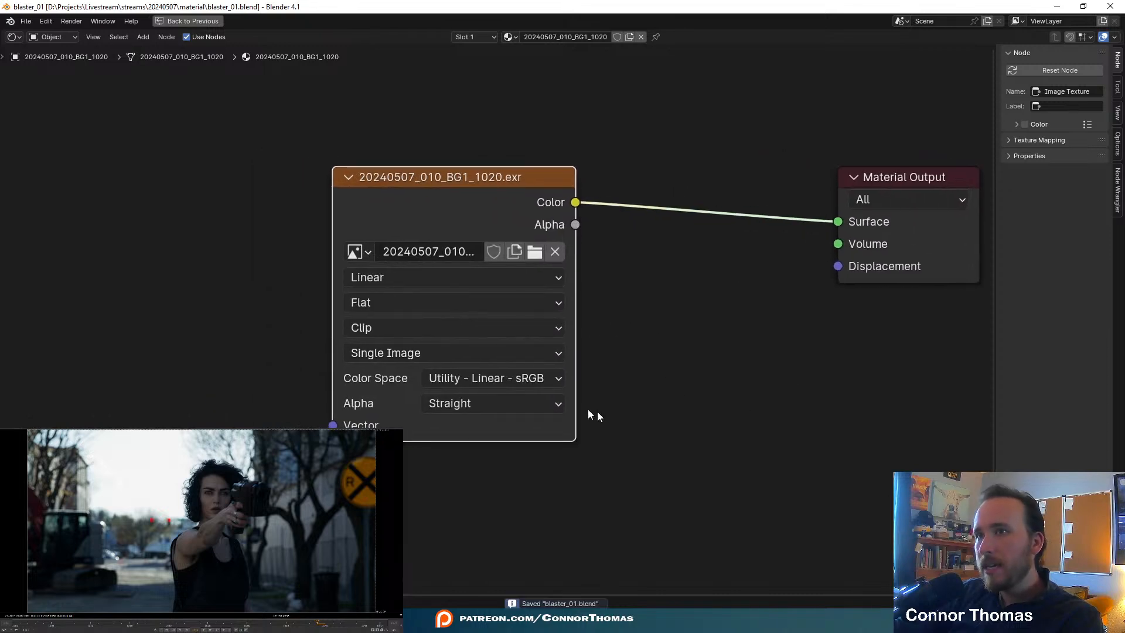
- Set the plate image texture's color space to ACES - ACEScg
click(475, 378)
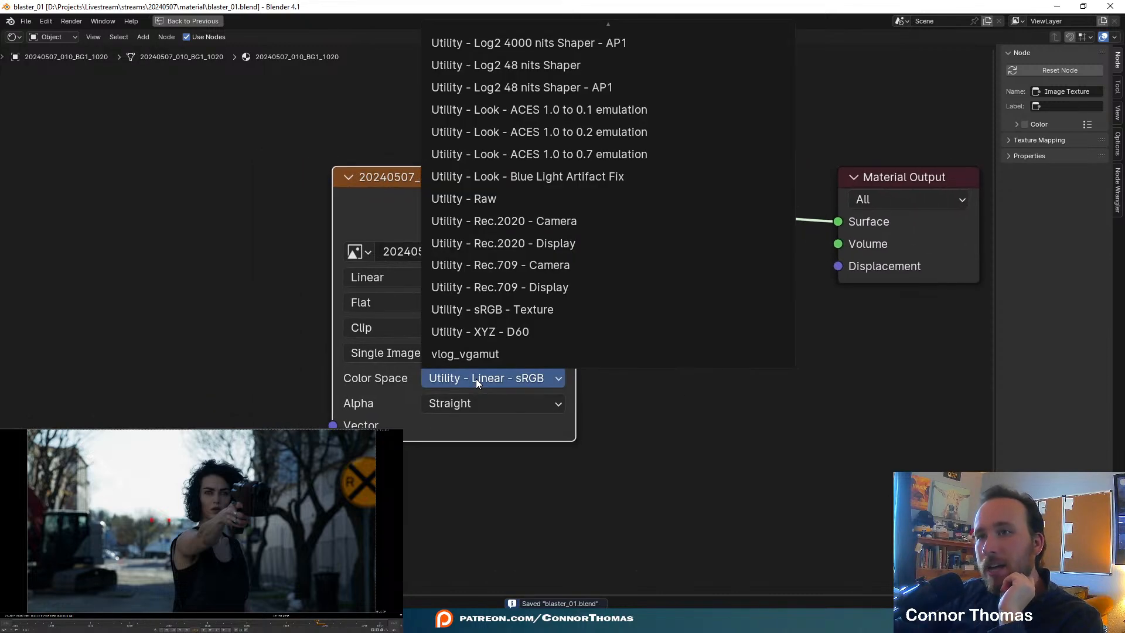
key(a)
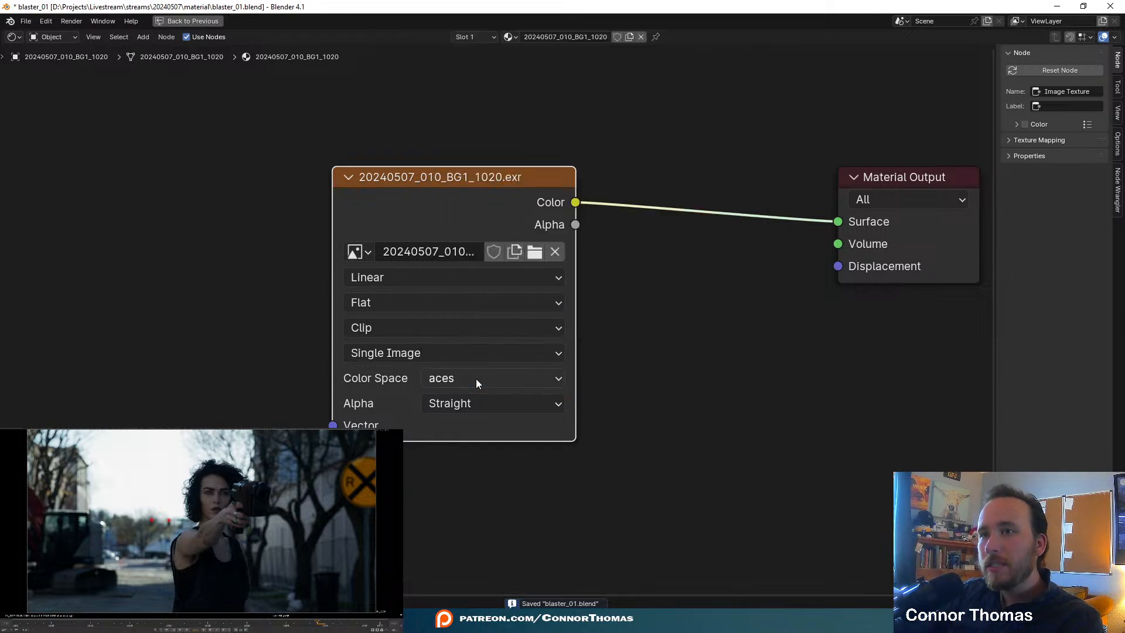
click(475, 378)
key(a)
key(Down)
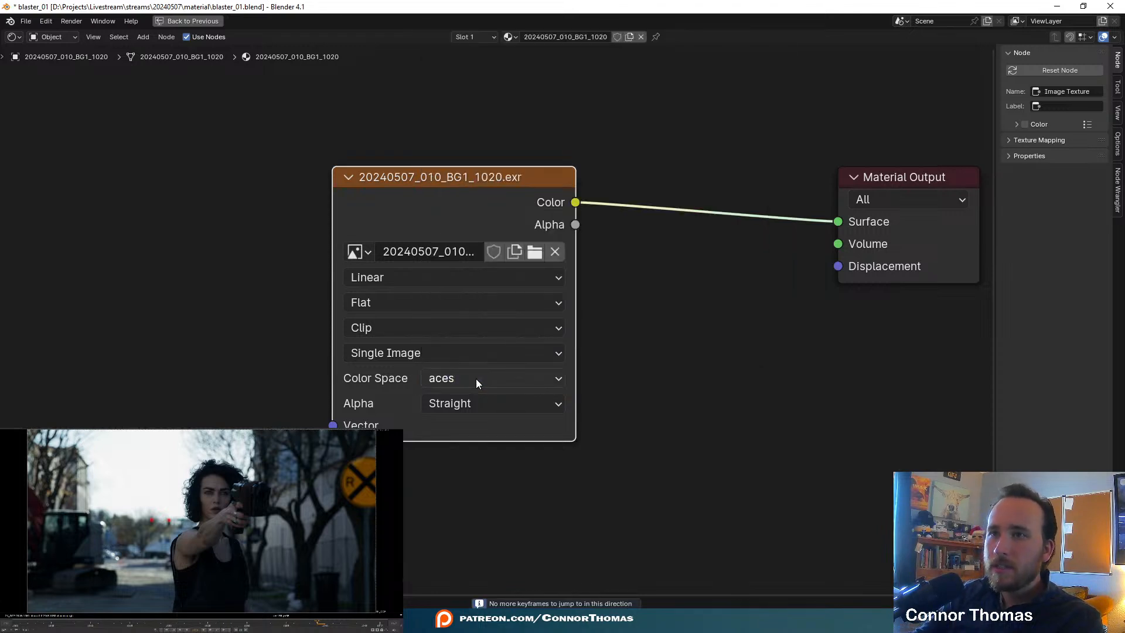
click(476, 379)
key(Down)
key(Down)
key(Down)
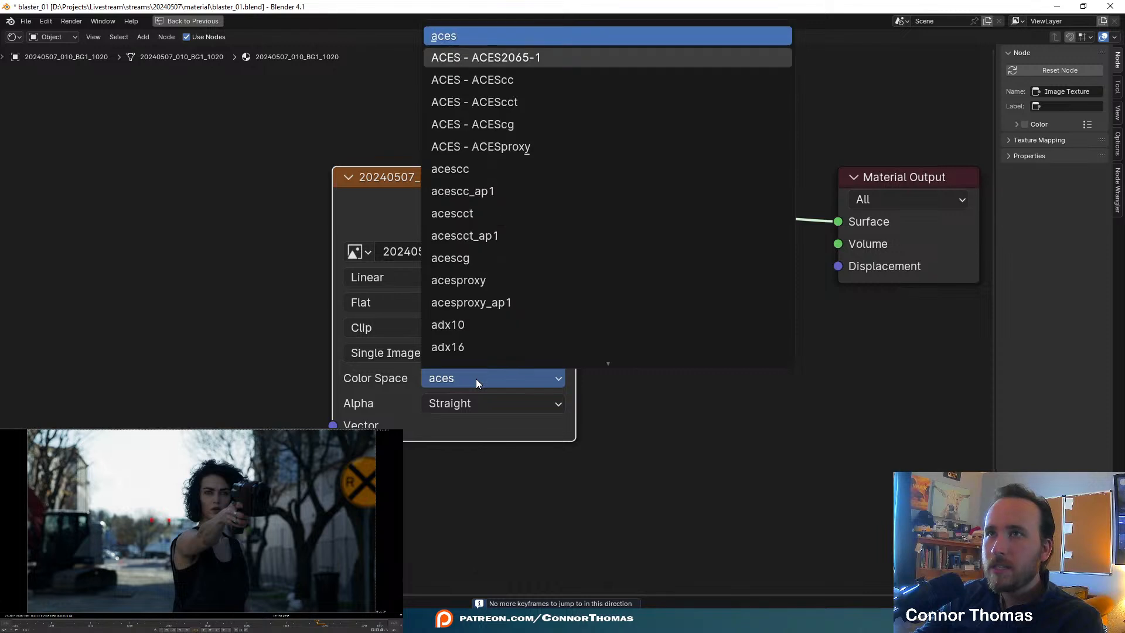
key(Down)
key(Down)
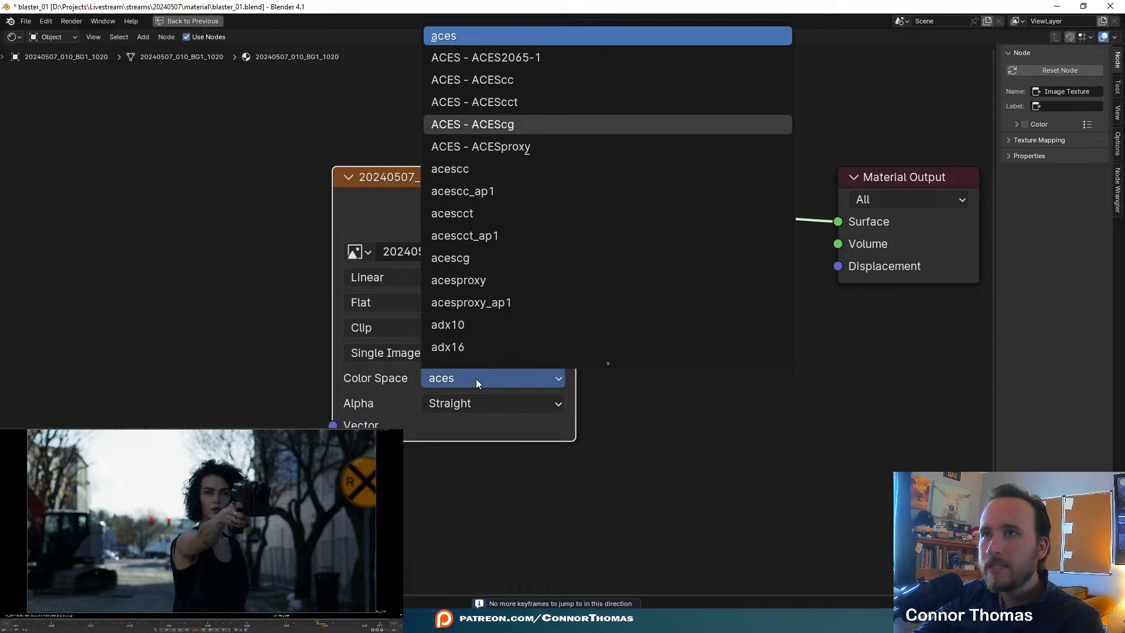
key(Return)
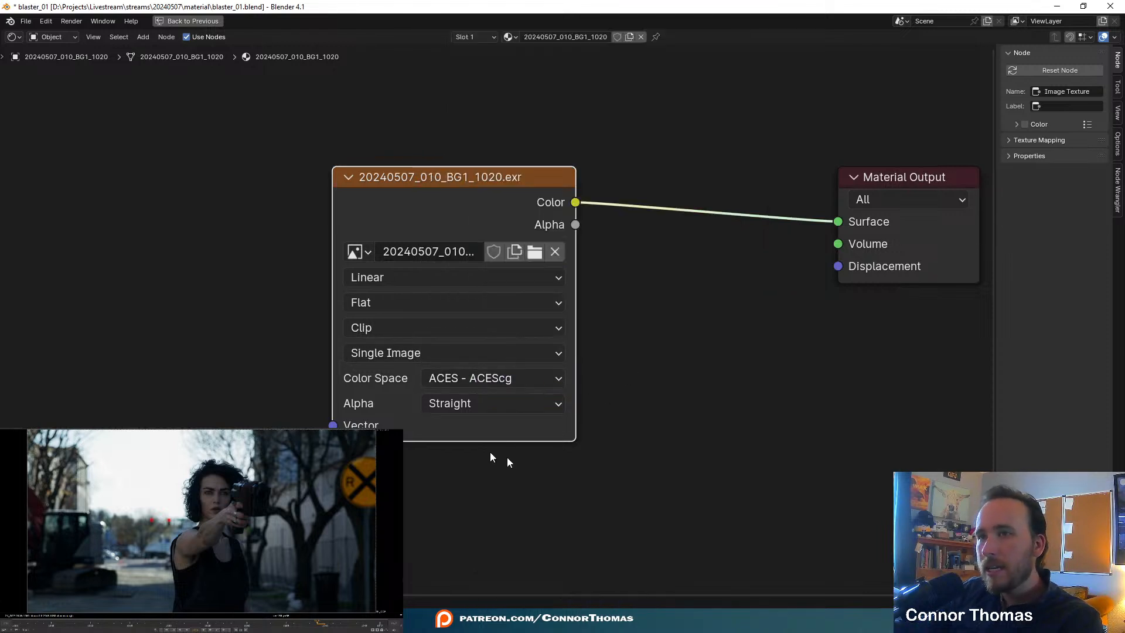
key(ctrl+space)
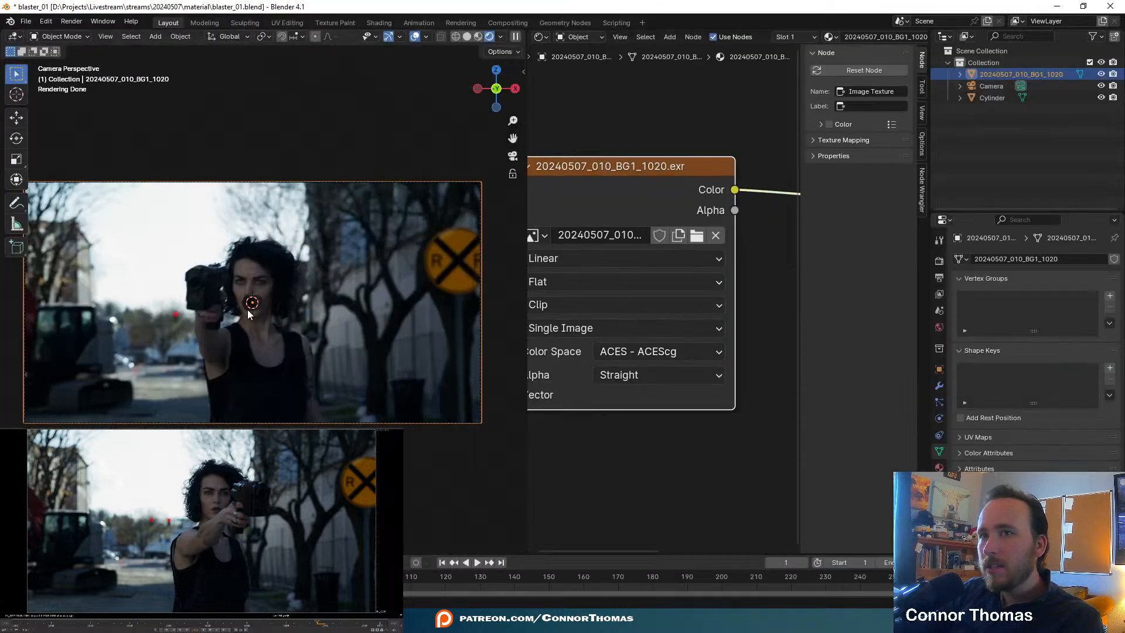
- Look closely at the blaster on the plane, bring up the matching plate frame in Nuke for reference, and return to Blender
scroll(251, 312, up, 6)
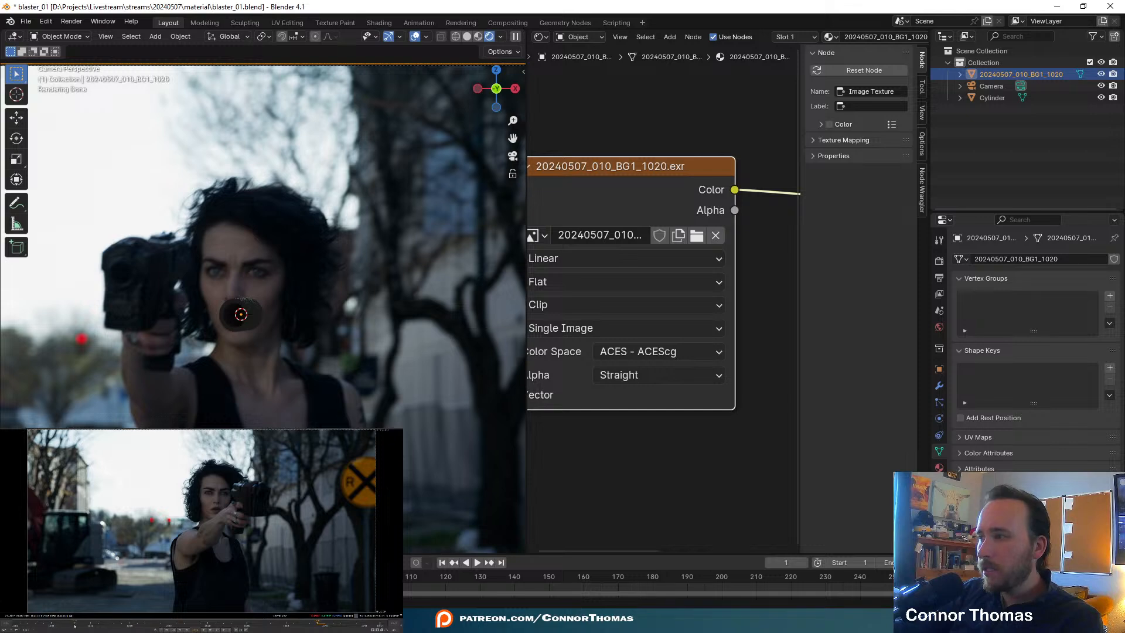
click(169, 625)
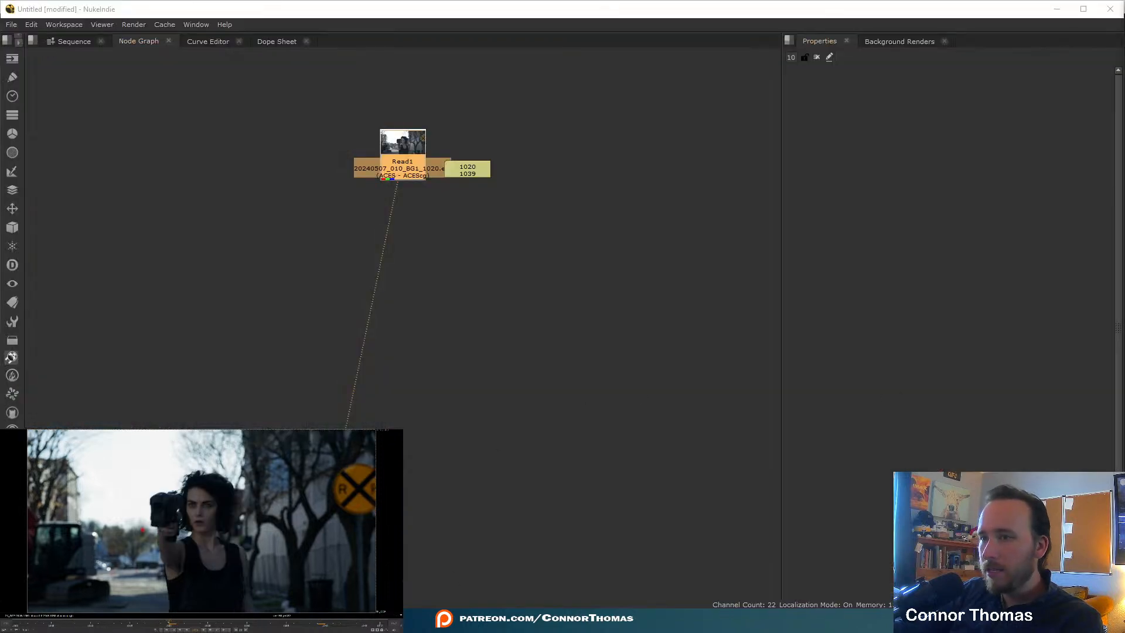
key(alt+Tab)
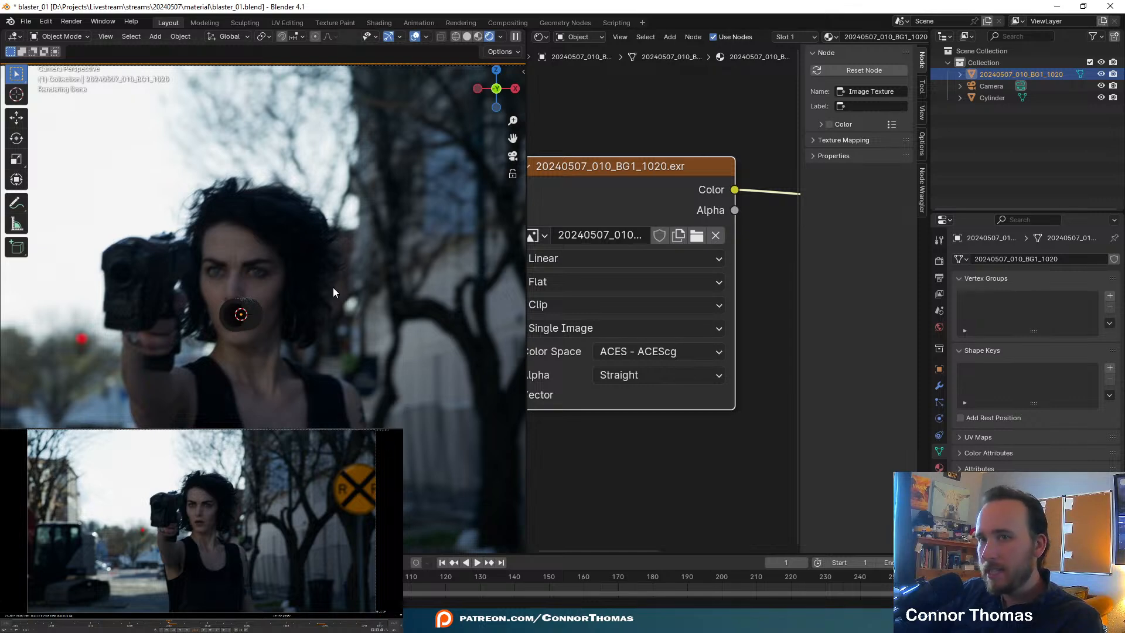
- Move the cylinder onto the blaster's muzzle in the camera view and rotate it freely toward the barrel's direction
click(244, 329)
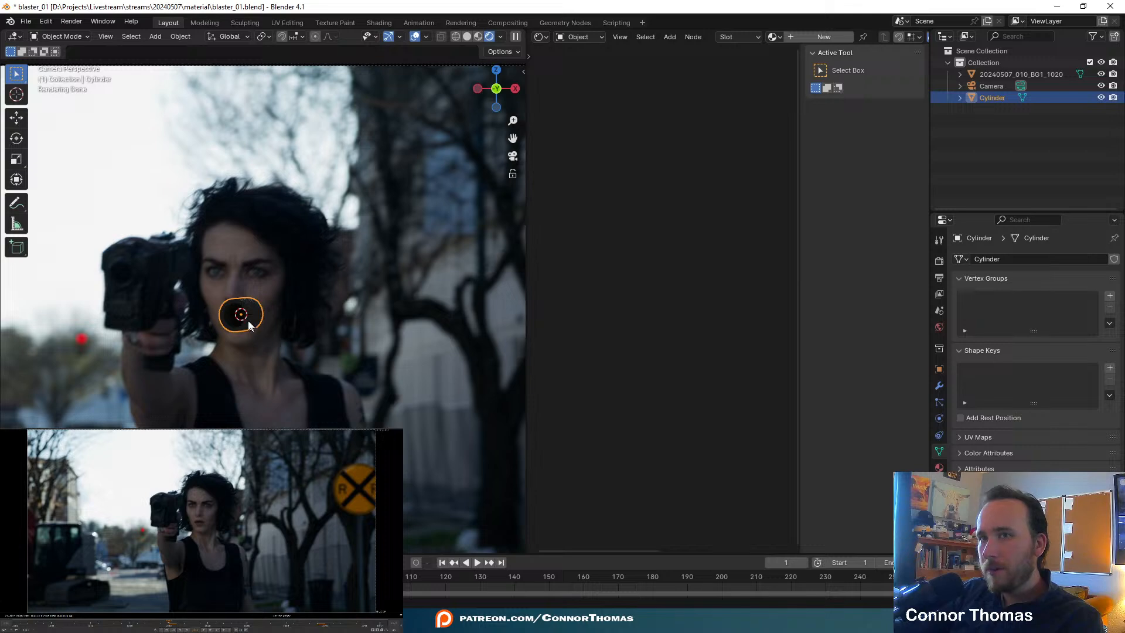
key(r)
key(r)
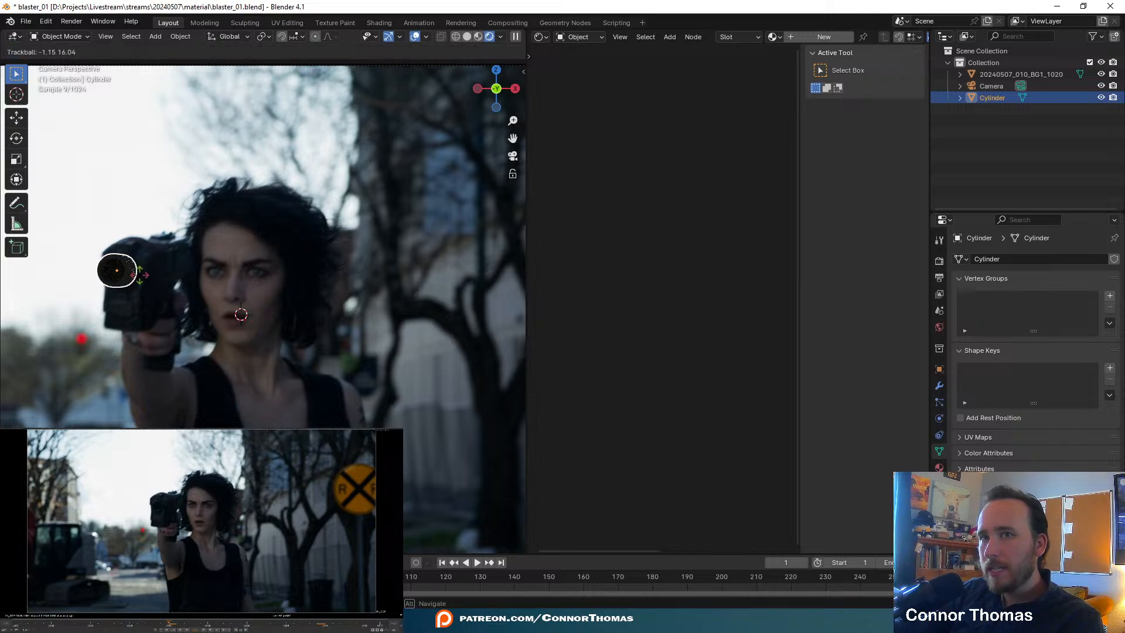
click(139, 275)
- Scale the cylinder down to about 0.68 and shift it inside the front of the blaster
shift+middle_drag(216, 291, 381, 311)
scroll(287, 290, up, 6)
shift+middle_drag(287, 290, 167, 298)
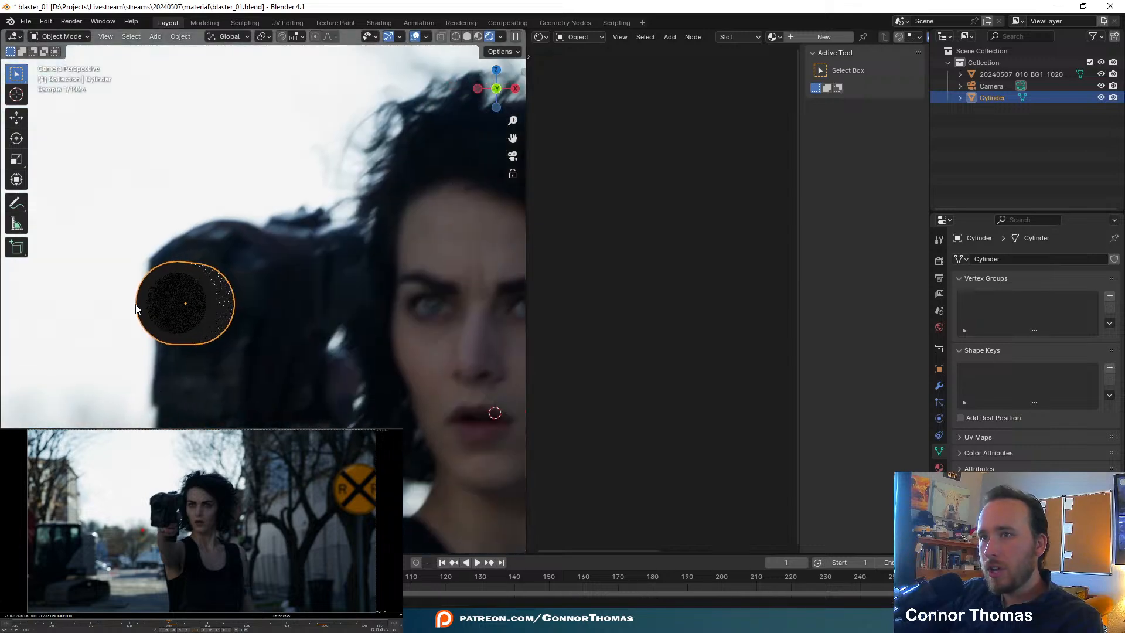
key(ctrl+space)
shift+middle_drag(448, 234, 512, 269)
key(s)
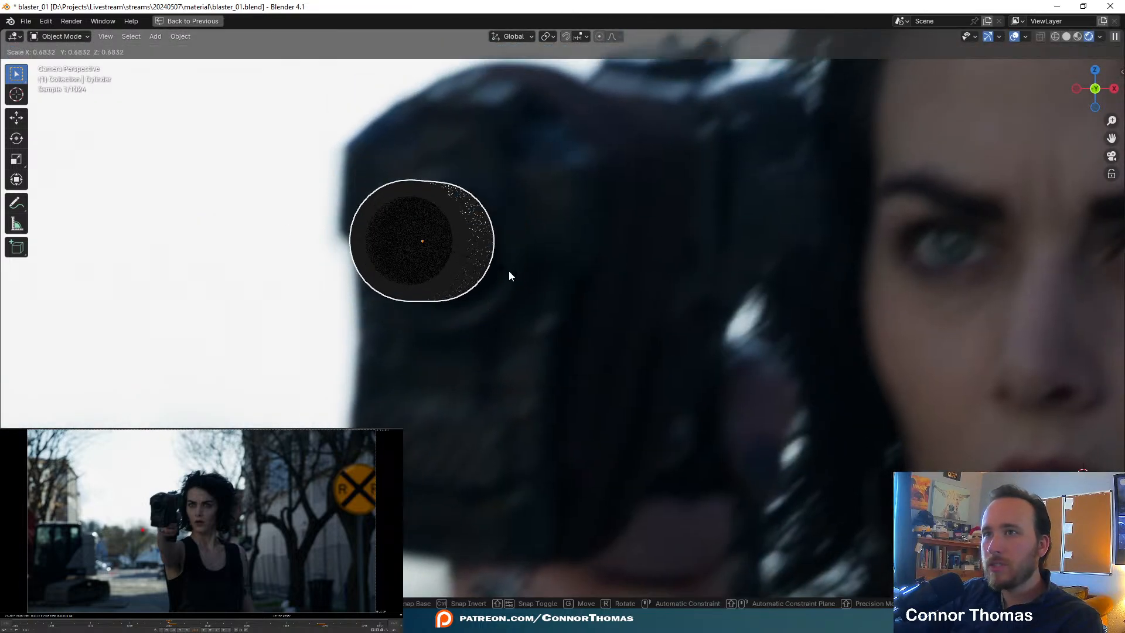
click(510, 275)
key(g)
click(532, 286)
- Fine-tune the cylinder's free rotation and position so it follows the blaster barrel's perspective
key(r)
key(r)
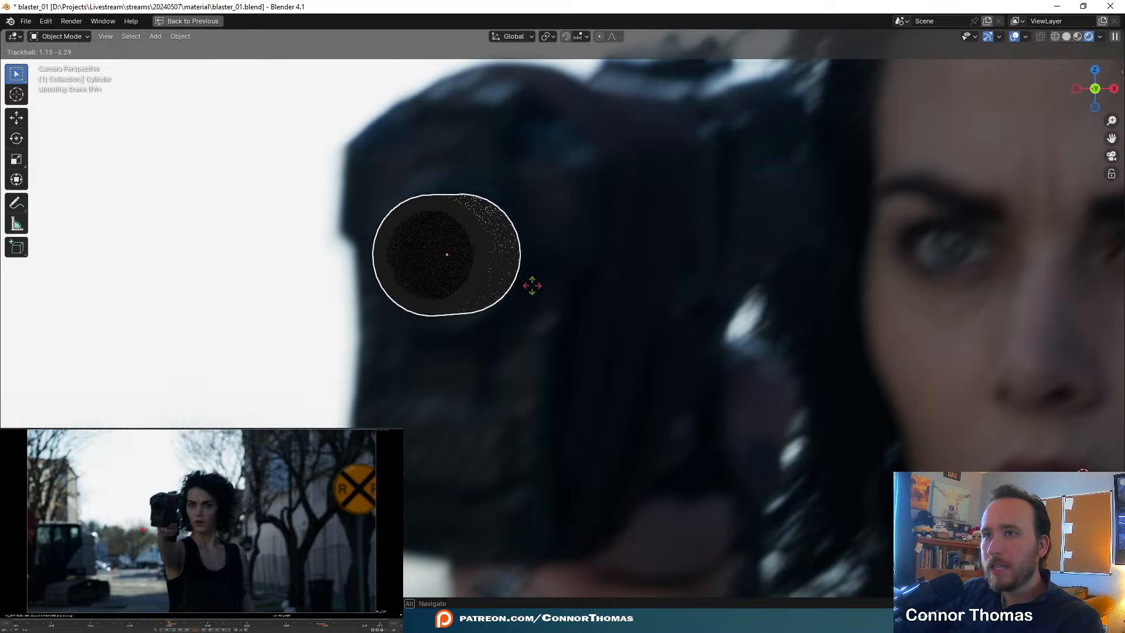
click(532, 285)
key(g)
click(556, 285)
key(g)
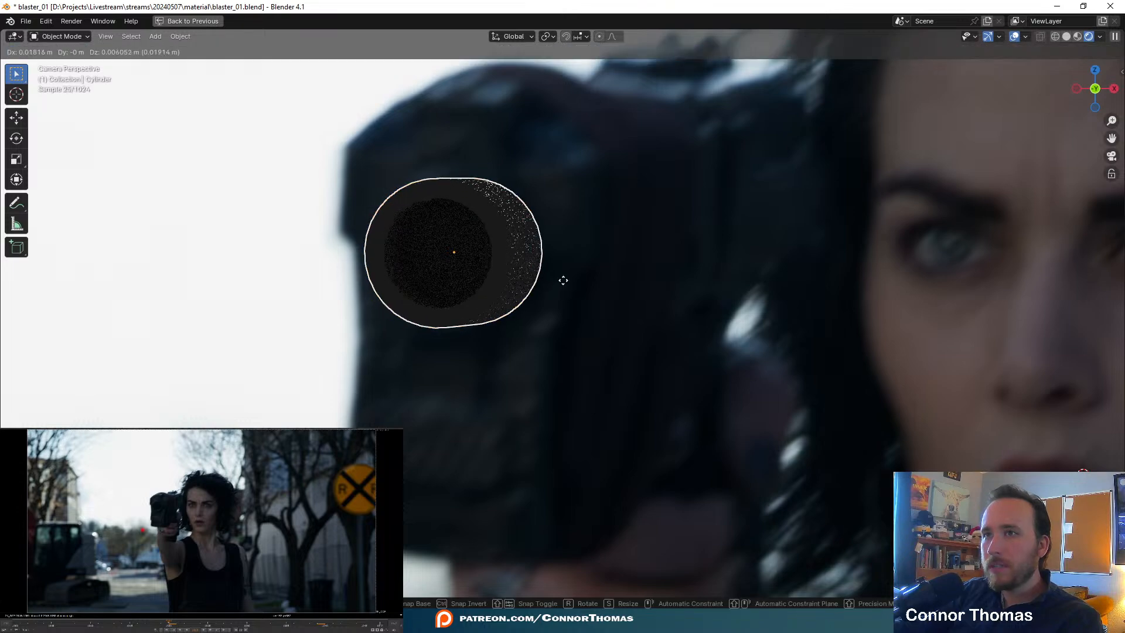
click(563, 281)
key(r)
key(r)
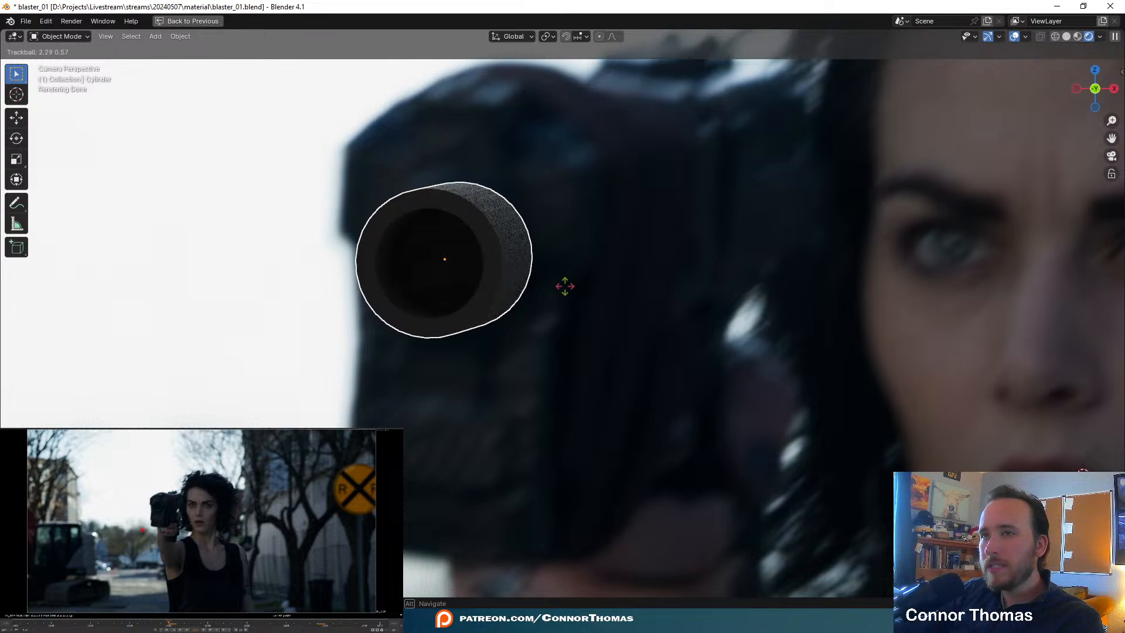
click(565, 284)
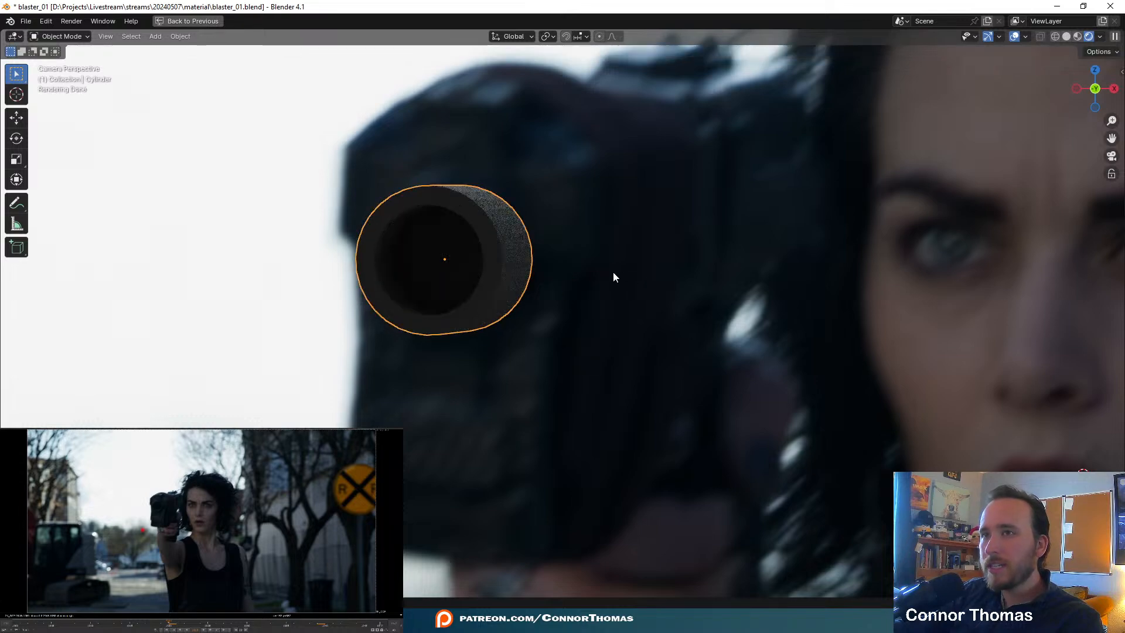
- Bevel the inner rim edge loop of the cylinder's front opening with a narrow multi-segment bevel
key(alt+a)
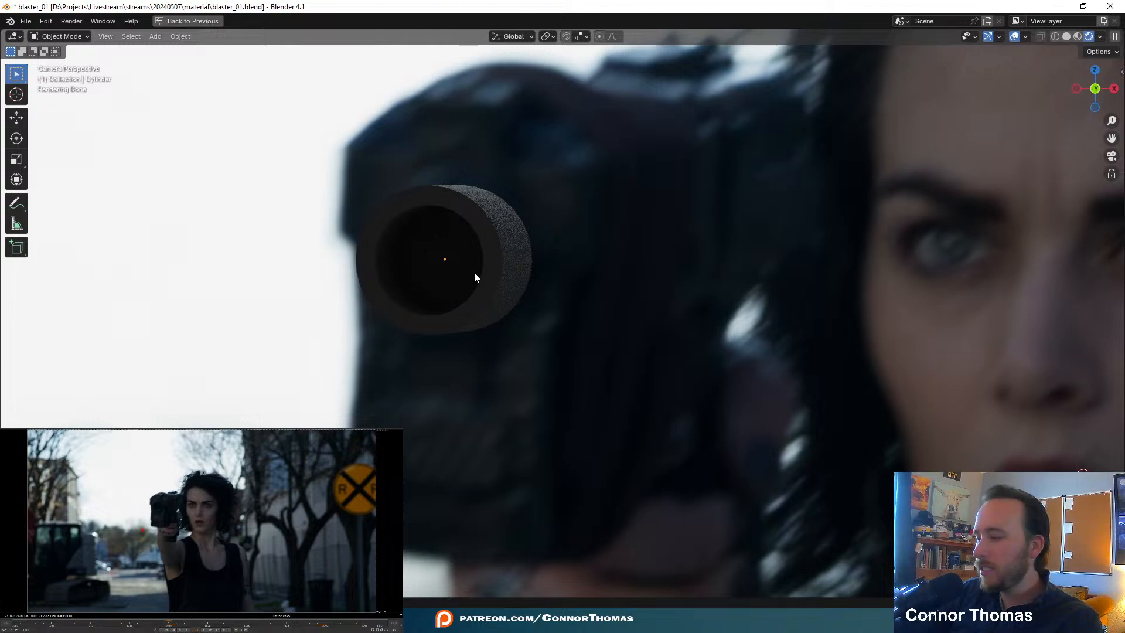
key(KP_0)
scroll(317, 305, up, 8)
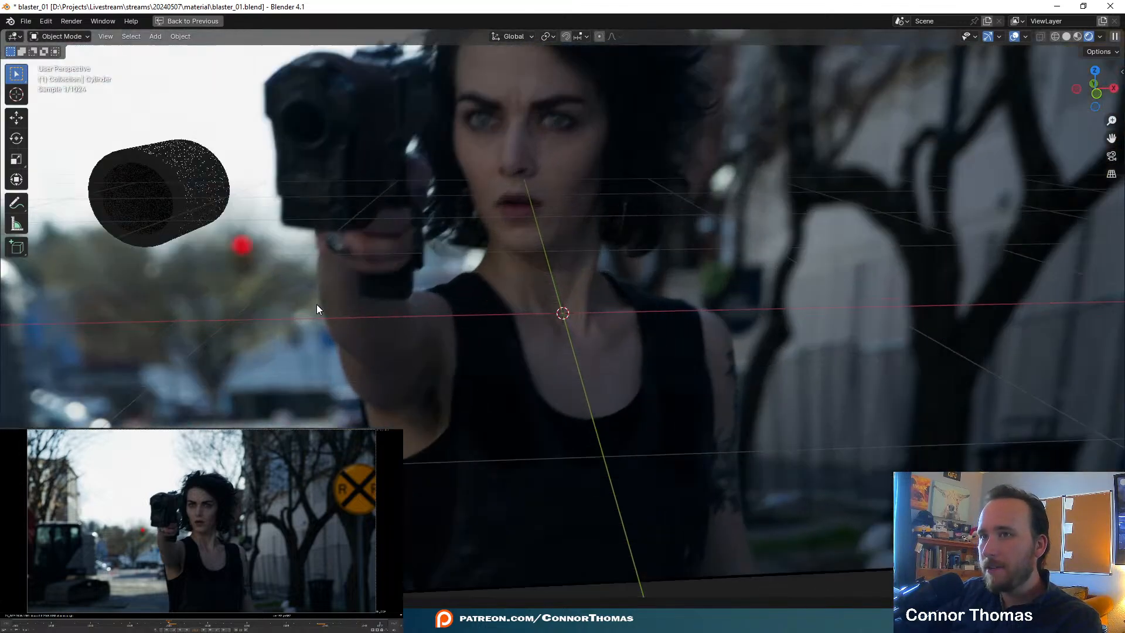
scroll(316, 304, up, 3)
shift+middle_drag(317, 305, 925, 407)
middle_drag(543, 313, 539, 342)
click(539, 341)
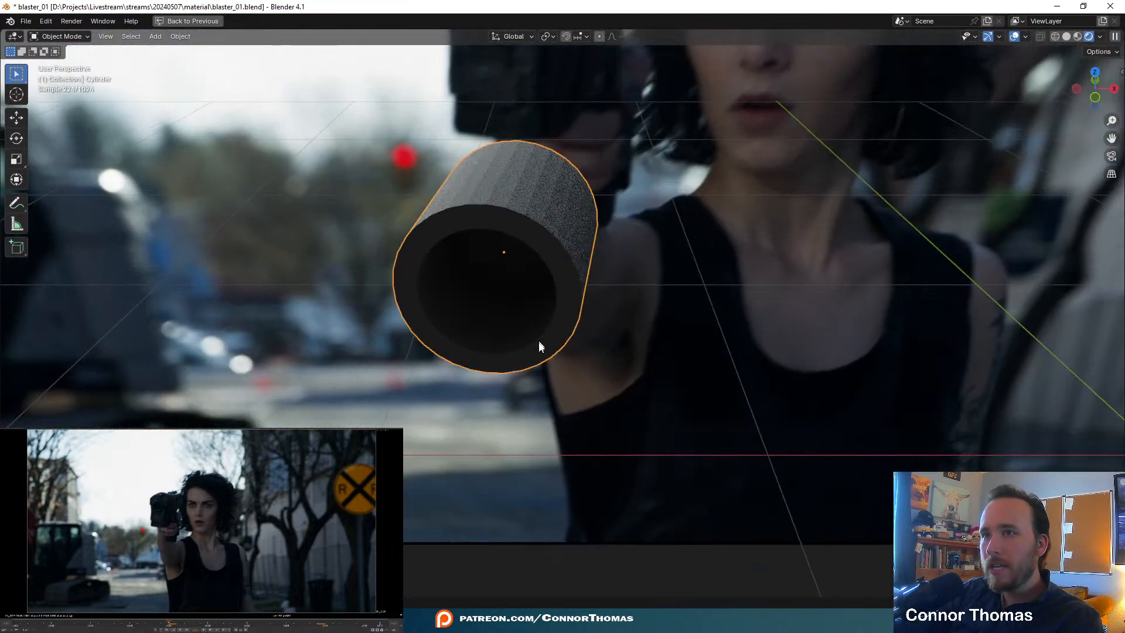
scroll(539, 341, up, 4)
key(Tab)
key(1)
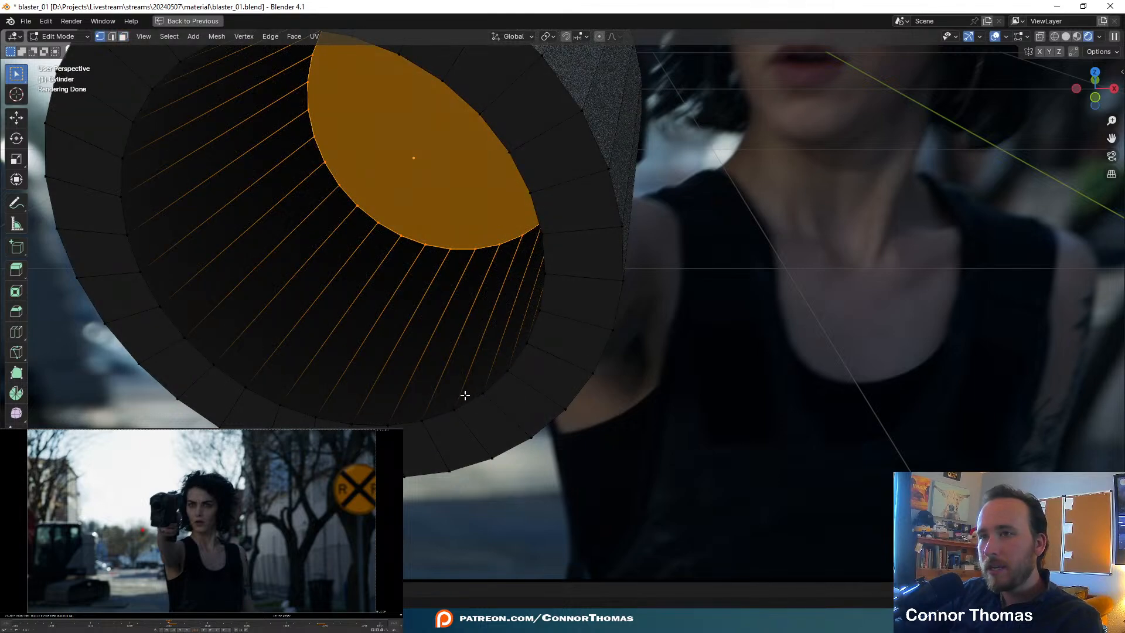
alt+click(443, 408)
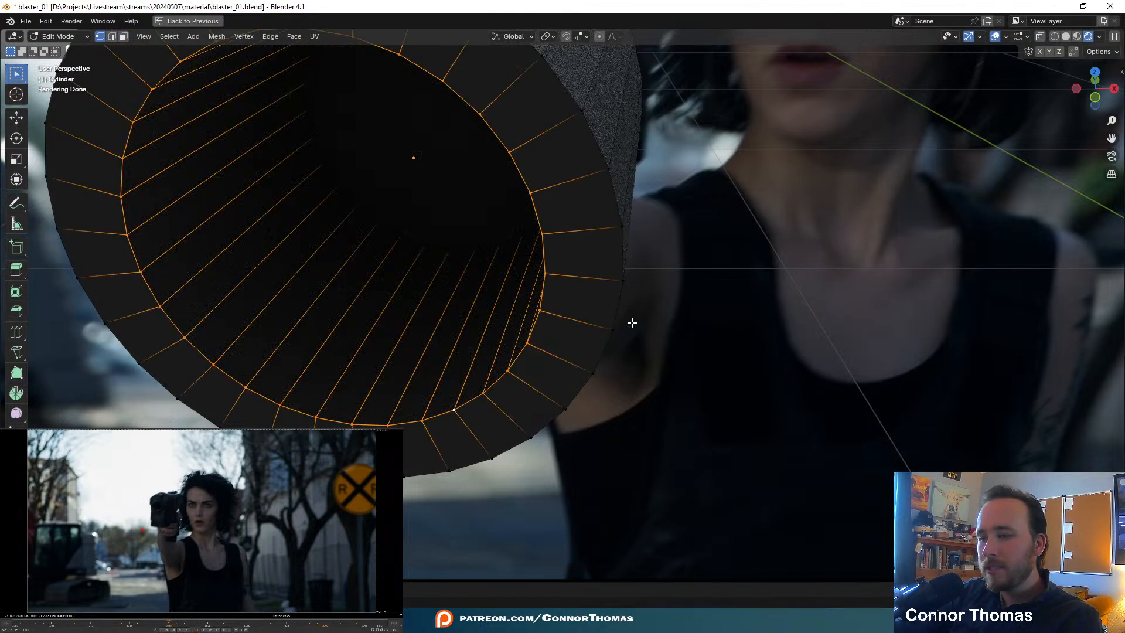
key(ctrl+b)
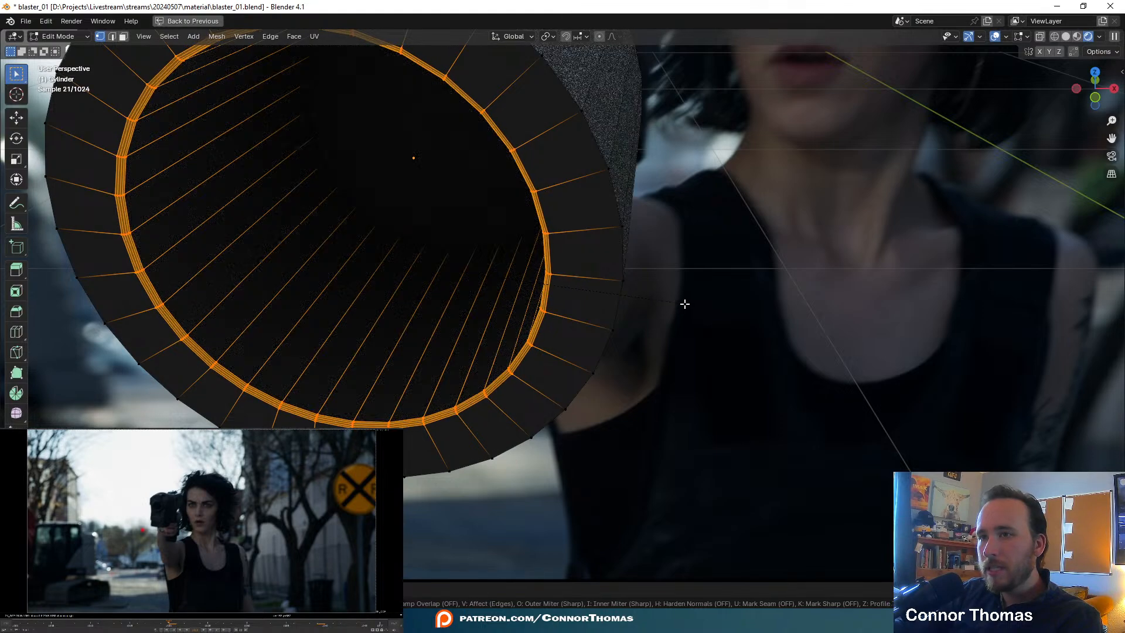
click(680, 306)
key(Tab)
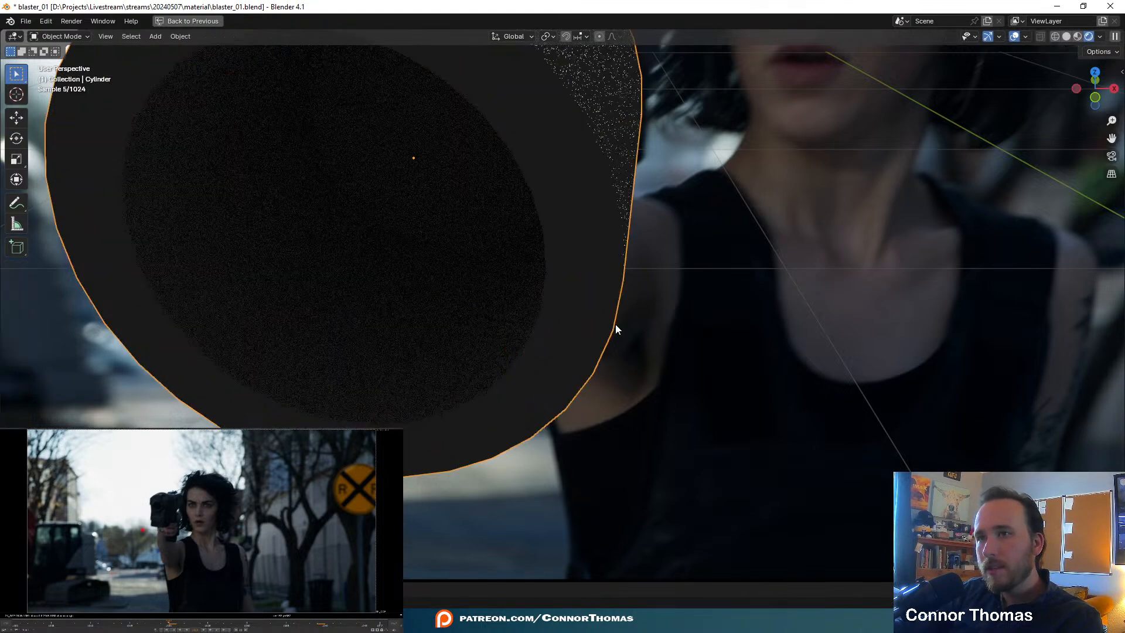
- Unwrap the whole cylinder mesh with Project from View while looking through the camera, and return to Object Mode
scroll(617, 328, down, 9)
middle_drag(603, 329, 721, 268)
key(KP_0)
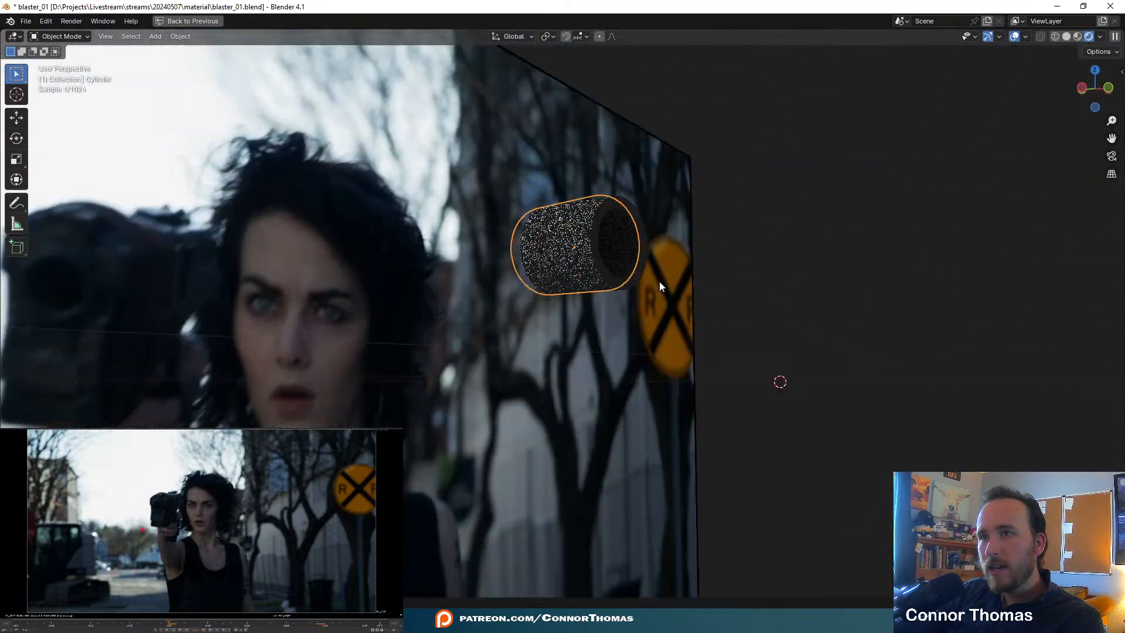
scroll(545, 274, down, 2)
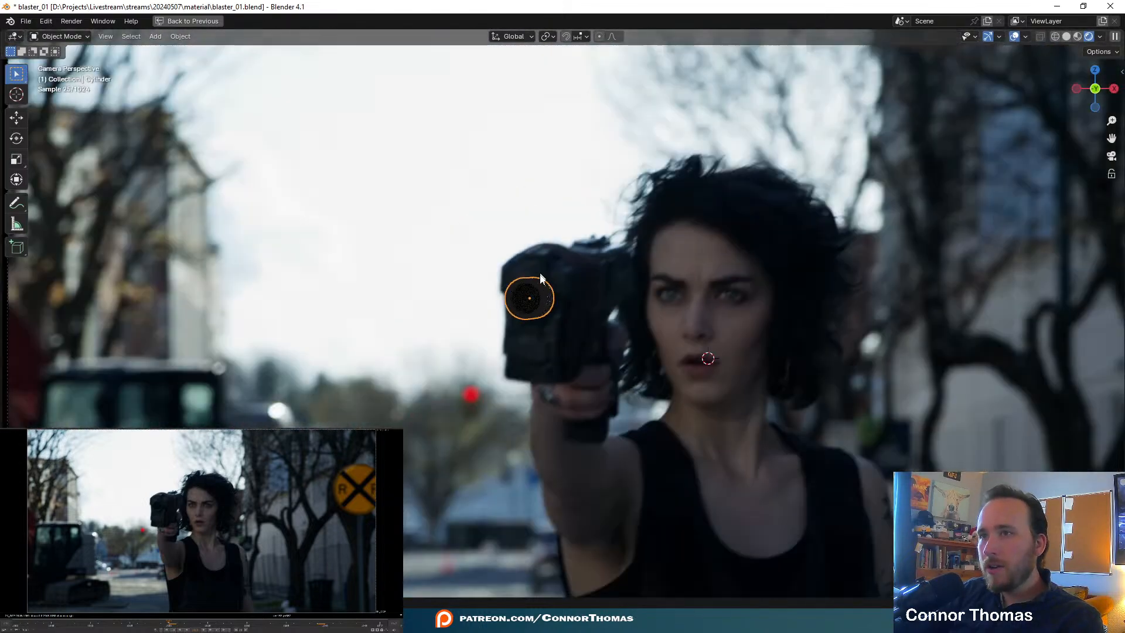
key(Tab)
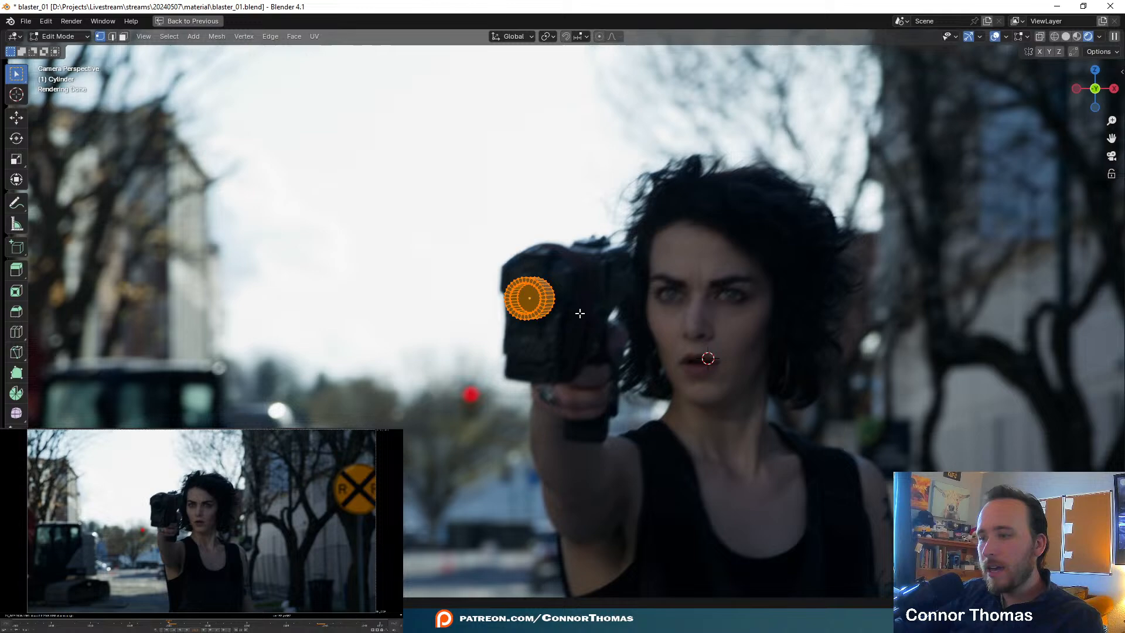
key(u)
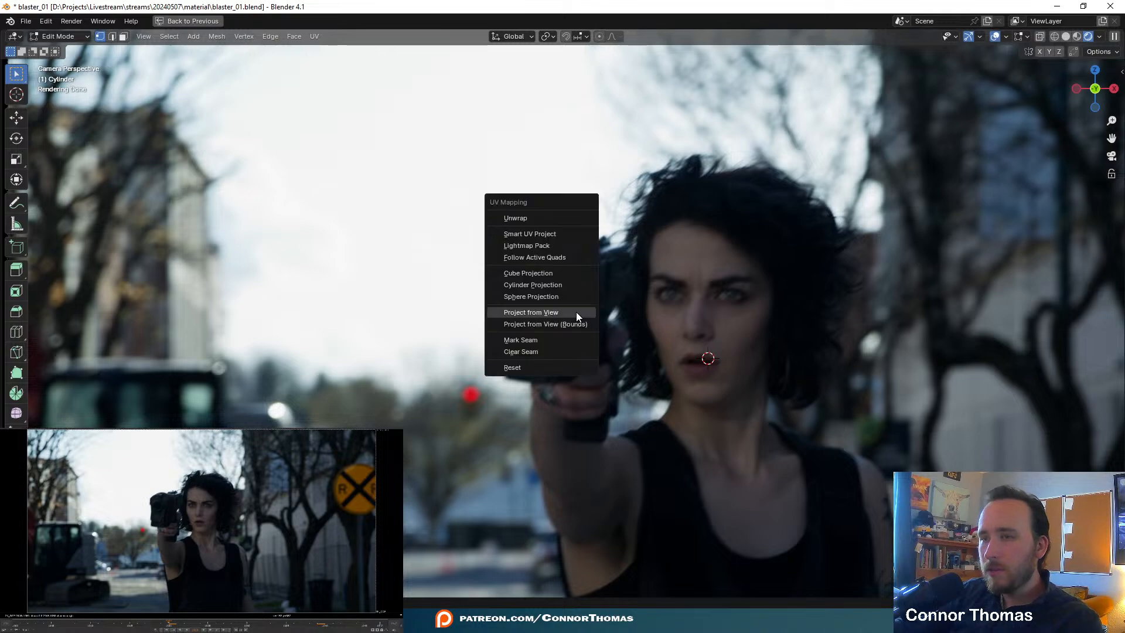
click(576, 312)
scroll(593, 306, up, 3)
scroll(592, 307, down, 4)
key(ctrl+space)
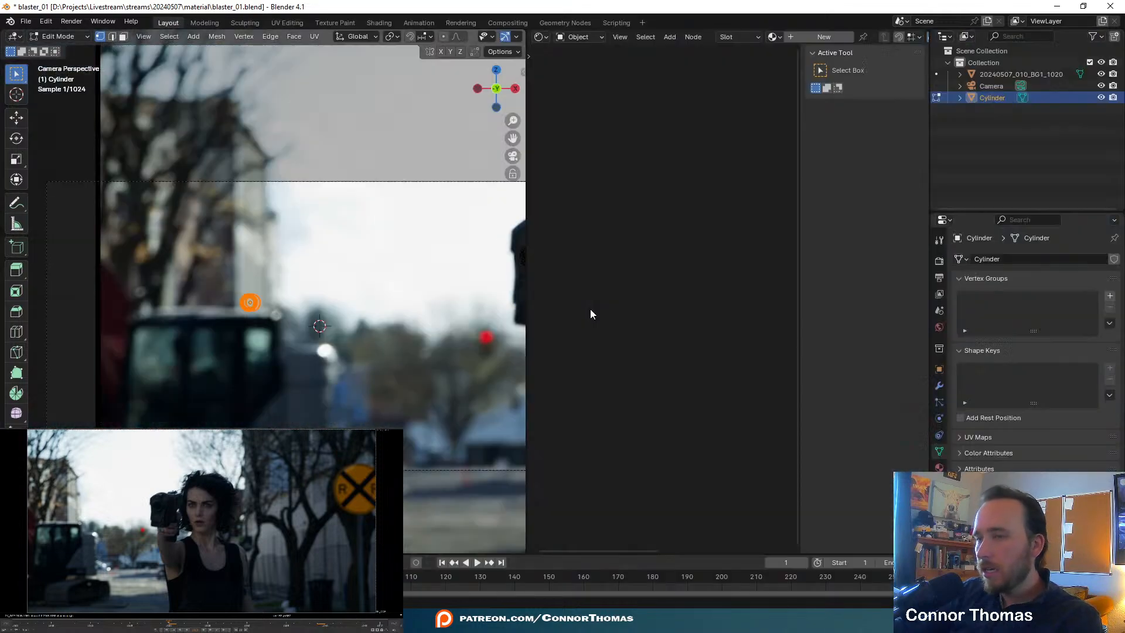
scroll(243, 319, up, 4)
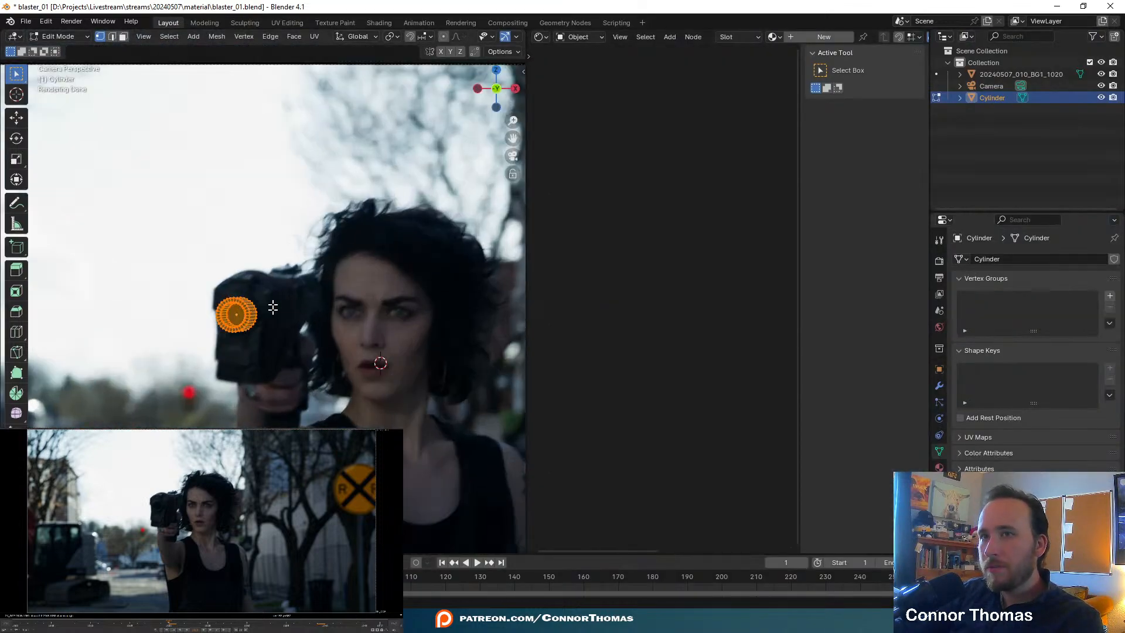
key(Tab)
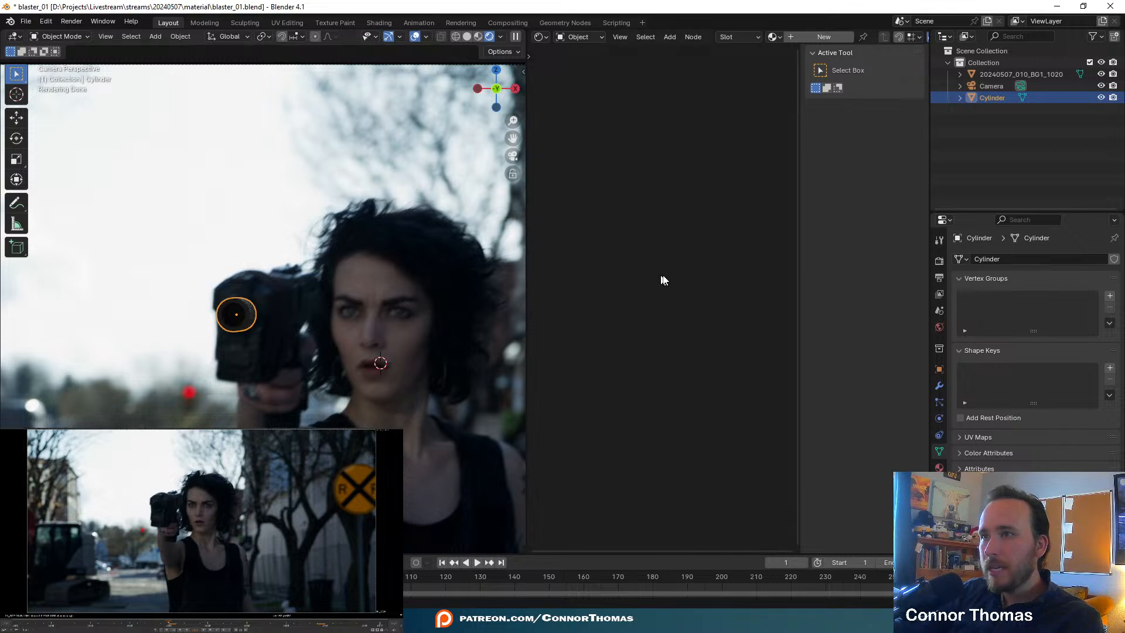
- Create a new material on the cylinder and name it "projection"
click(939, 467)
click(1007, 312)
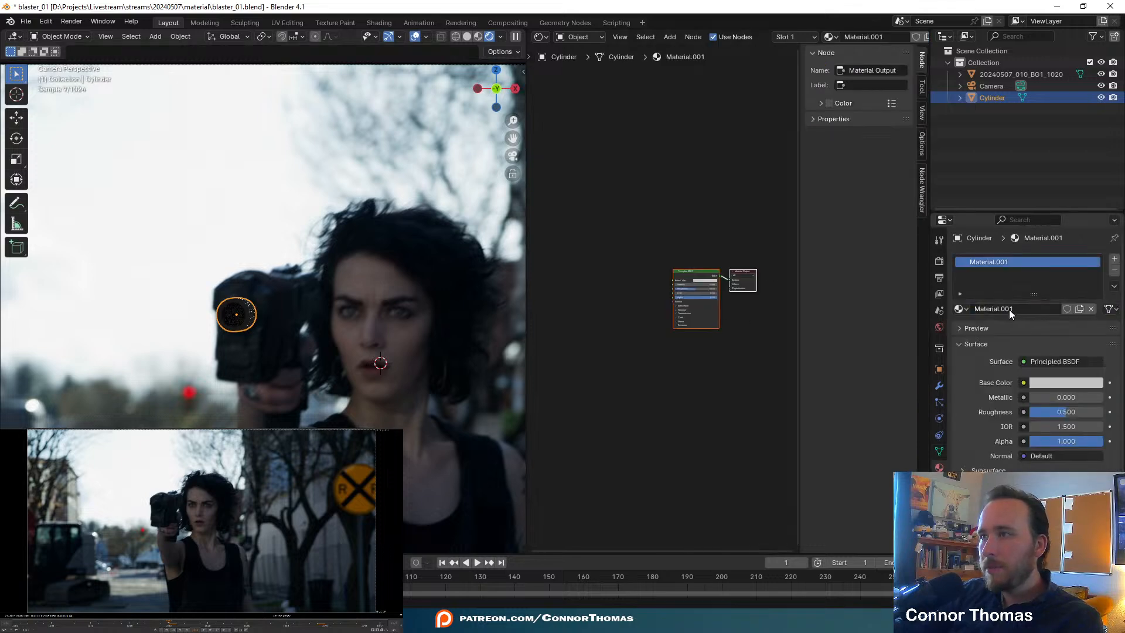
click(1012, 309)
text(proje)
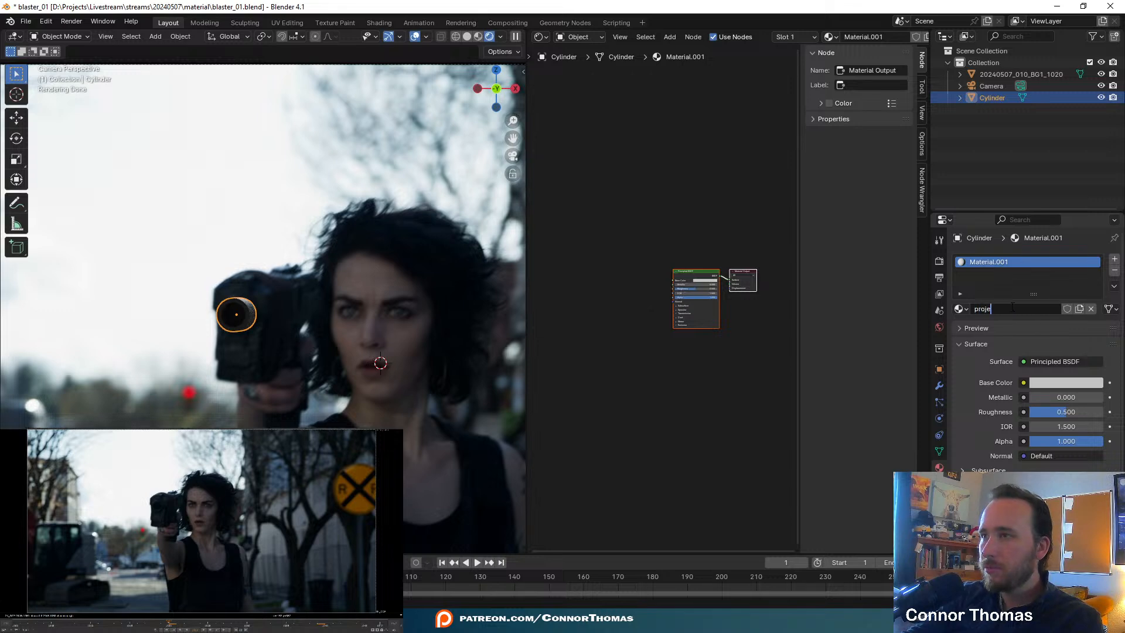
text(ction)
key(Return)
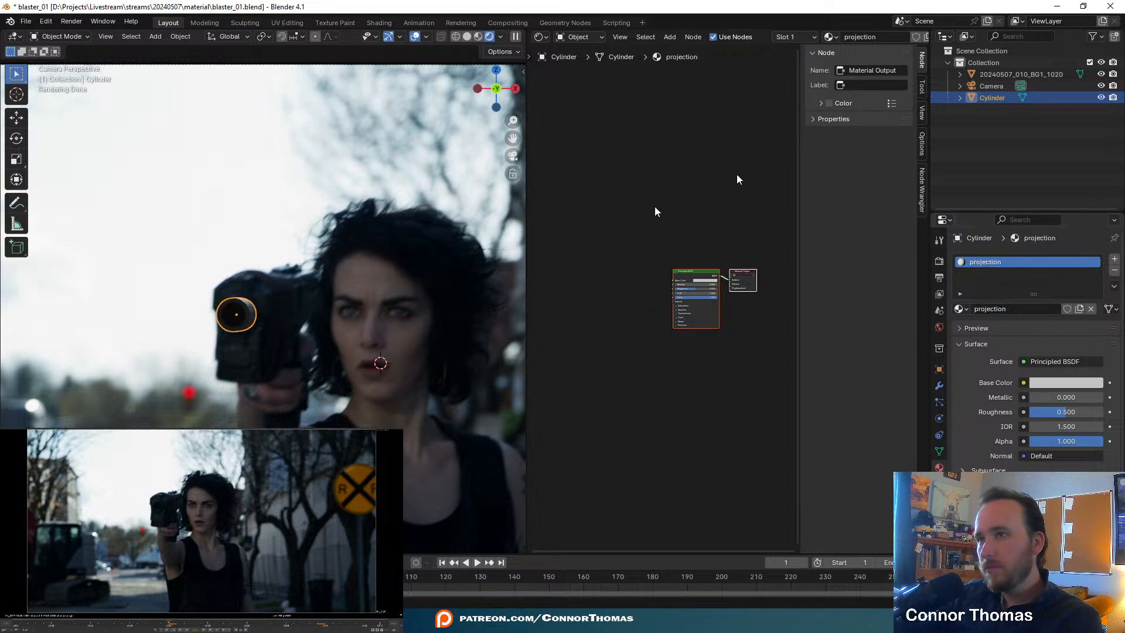
- Add an Image Texture node beside the Principled BSDF in the projection material
scroll(633, 305, up, 3)
key(shift+a)
click(631, 269)
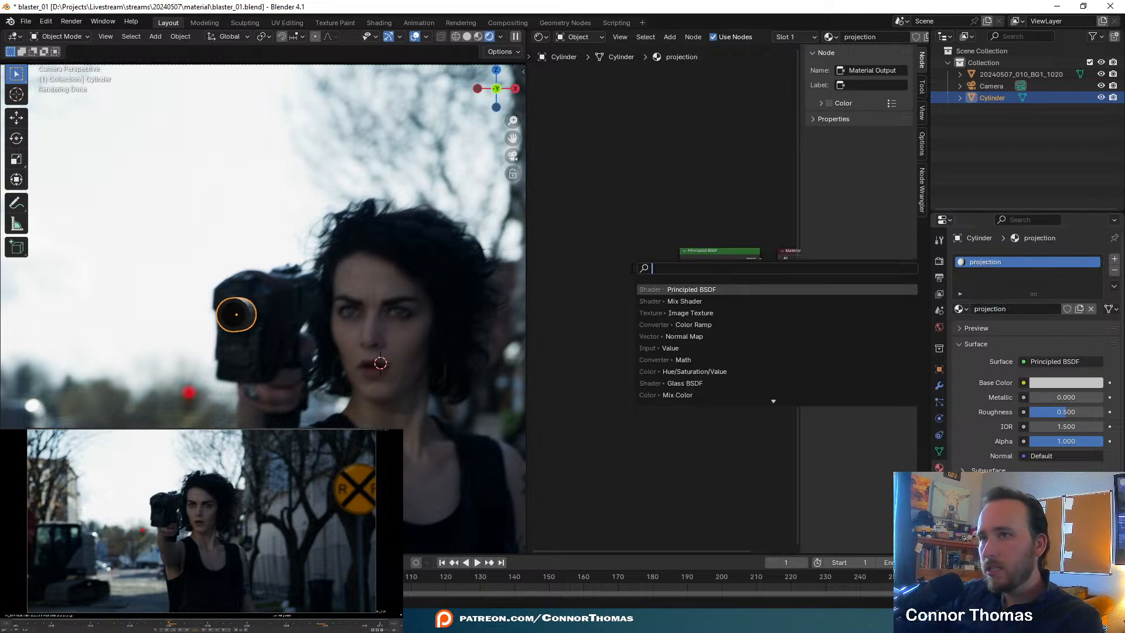
text(image)
key(Return)
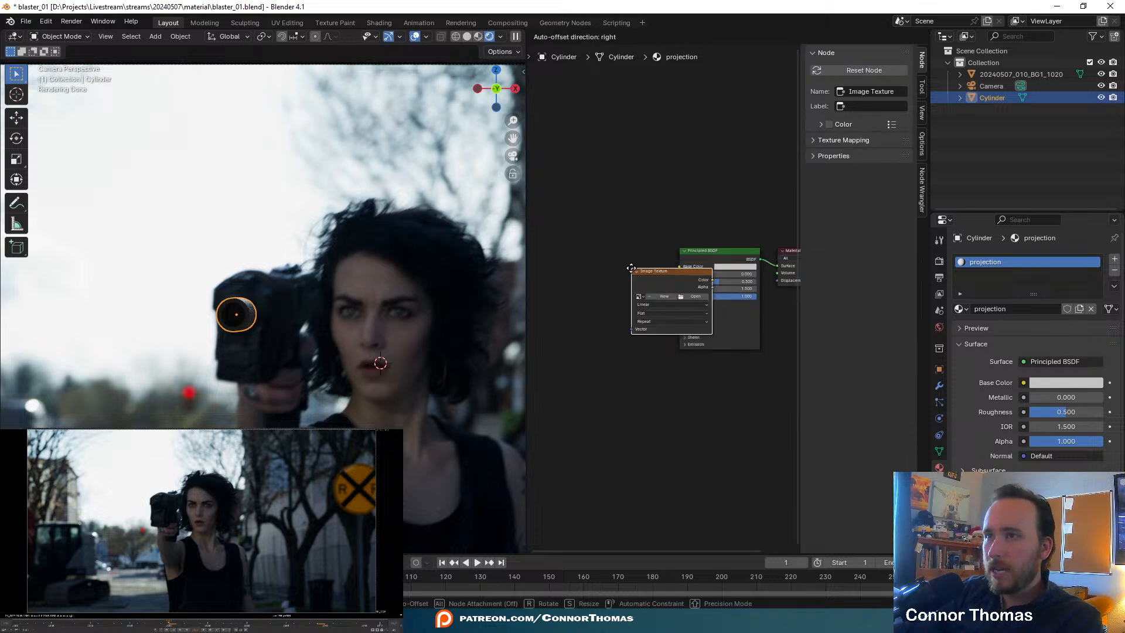
click(548, 252)
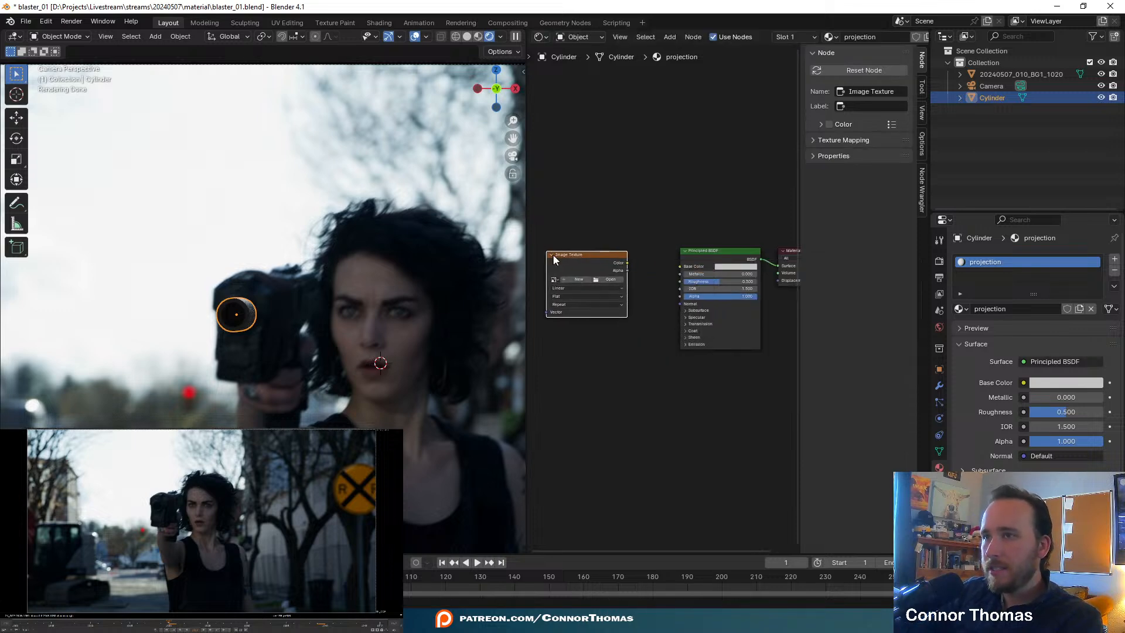
click(609, 279)
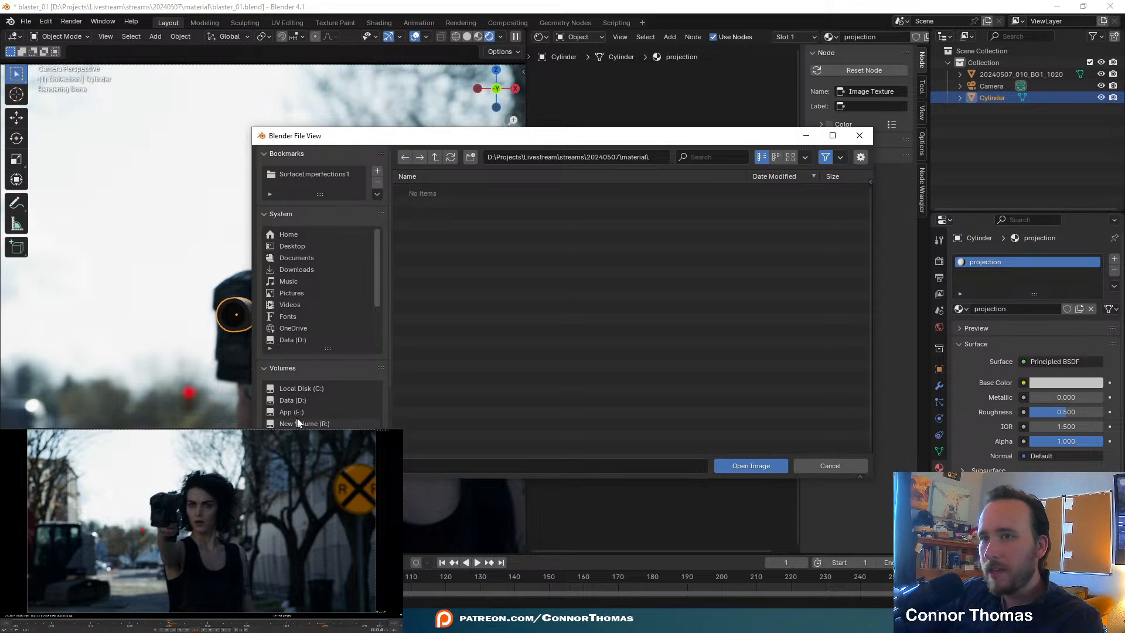
scroll(297, 419, down, 3)
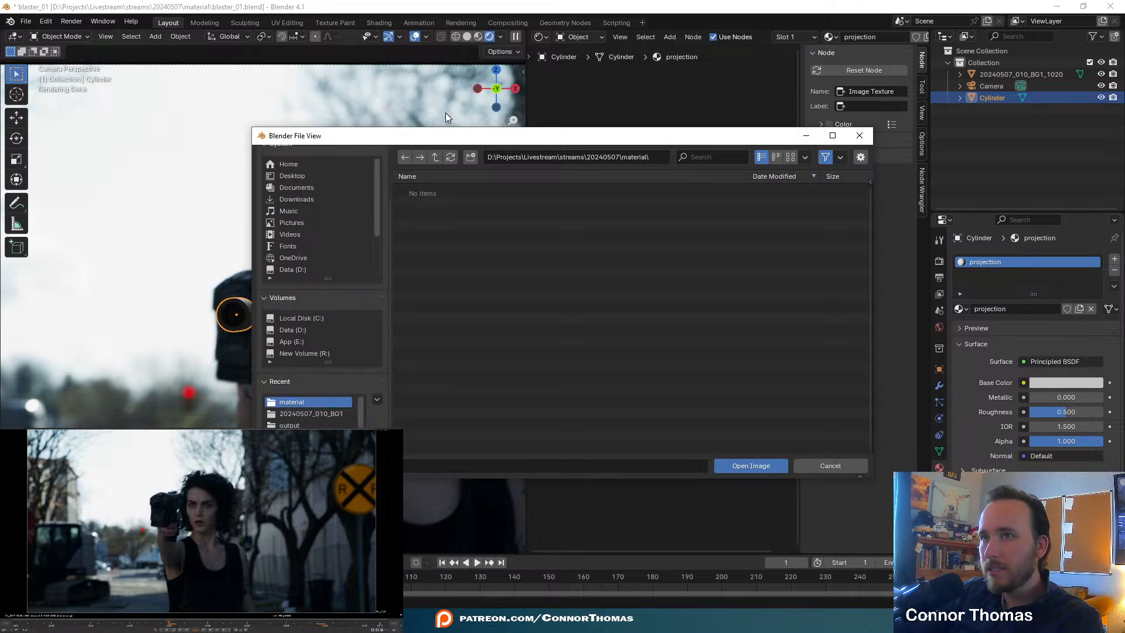
click(435, 159)
double_click(431, 212)
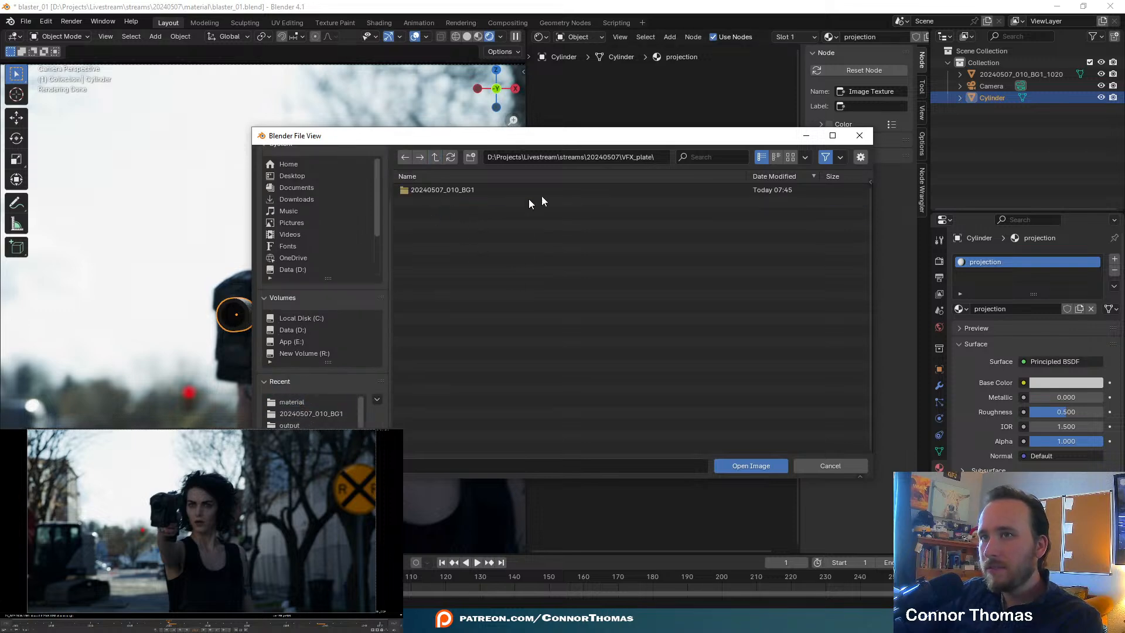
click(485, 188)
double_click(485, 188)
scroll(533, 321, down, 5)
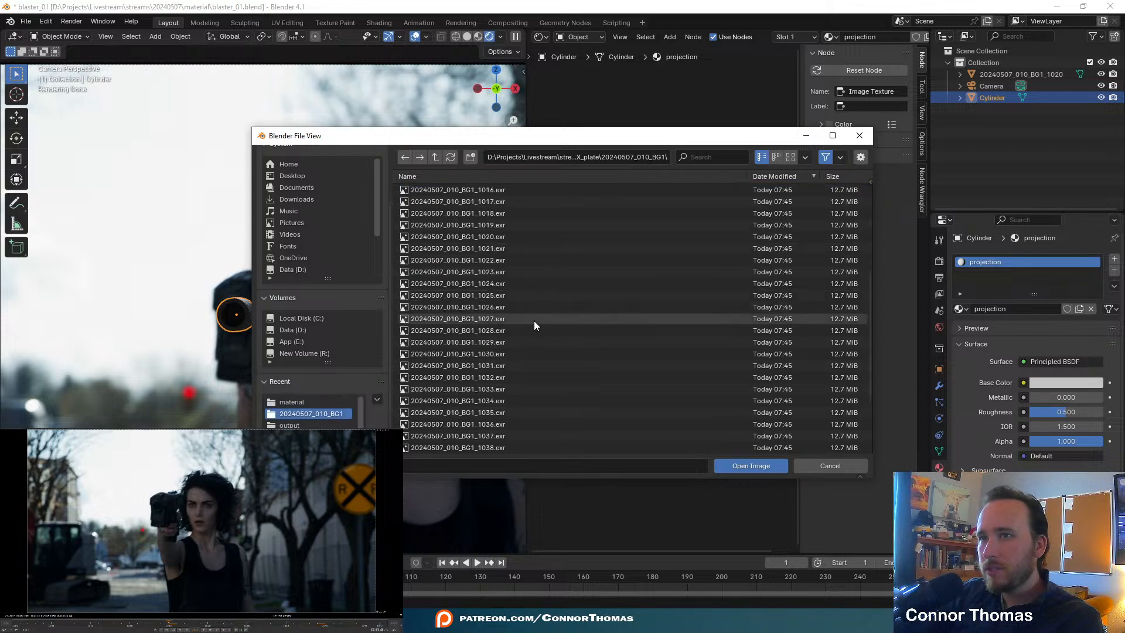
click(800, 463)
- Assign the already loaded plate image 20240507_010_BG1_1020.exr to the Image Texture node
scroll(644, 328, up, 4)
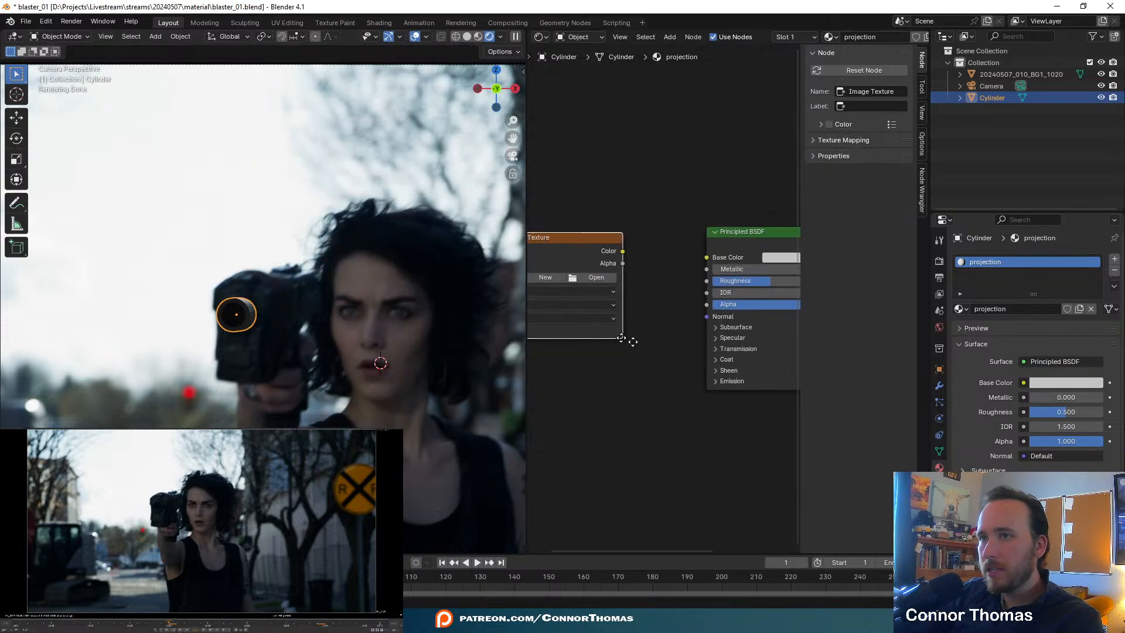
key(ctrl+space)
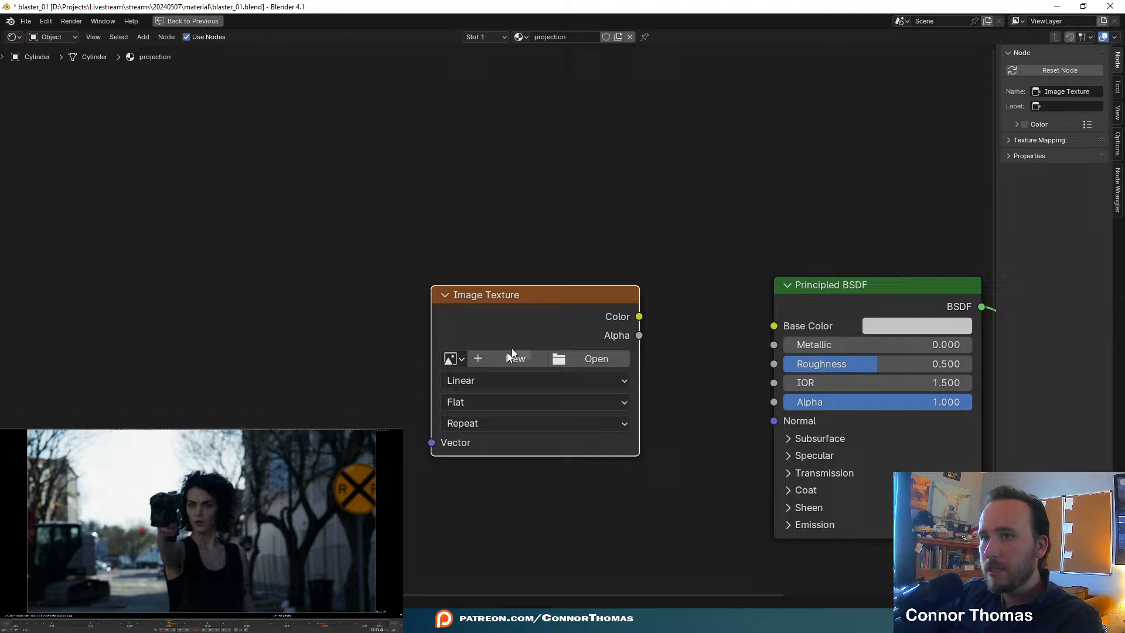
click(459, 359)
click(544, 382)
- Move the plate texture node clear of the Principled BSDF and connect its Color output to Base Color
middle_drag(691, 310, 590, 206)
drag(487, 185, 417, 168)
drag(467, 196, 660, 227)
click(621, 226)
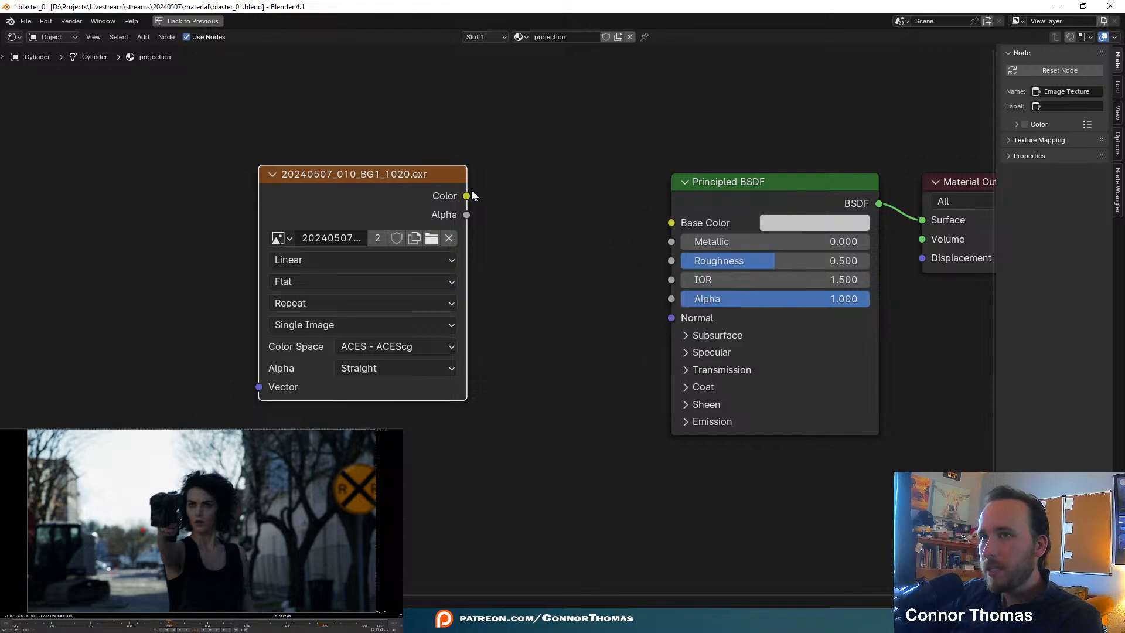
drag(466, 195, 671, 224)
- Compare the textured cylinder with the blaster barrel up close in the camera view, with the cylinder deselected
key(ctrl+space)
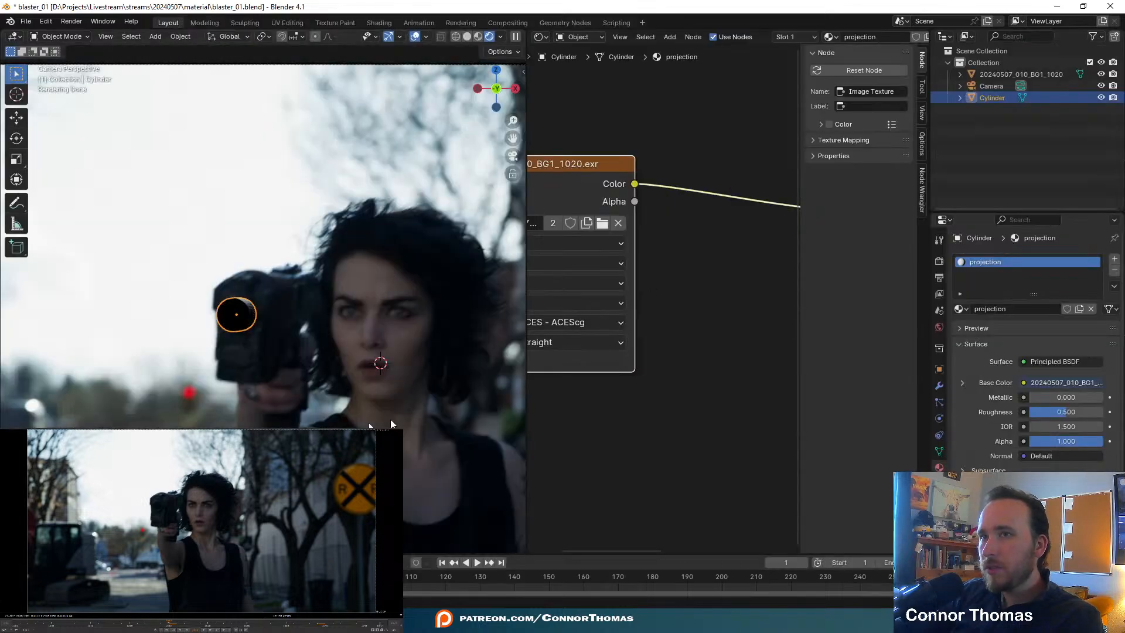
scroll(223, 332, up, 3)
shift+middle_drag(215, 339, 286, 298)
key(alt+a)
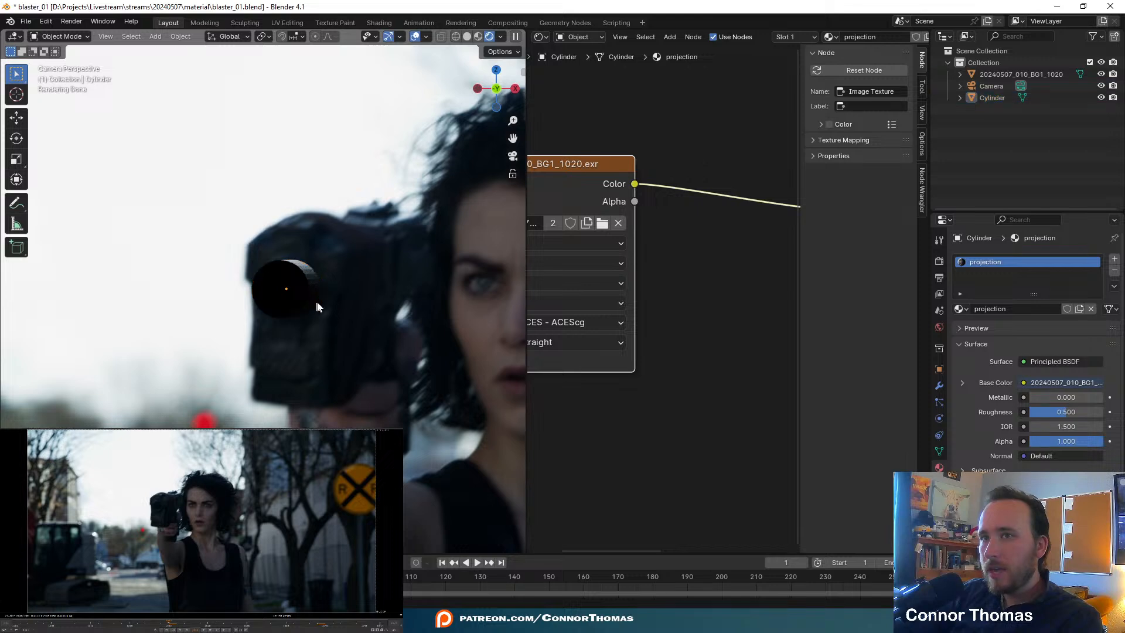
click(288, 290)
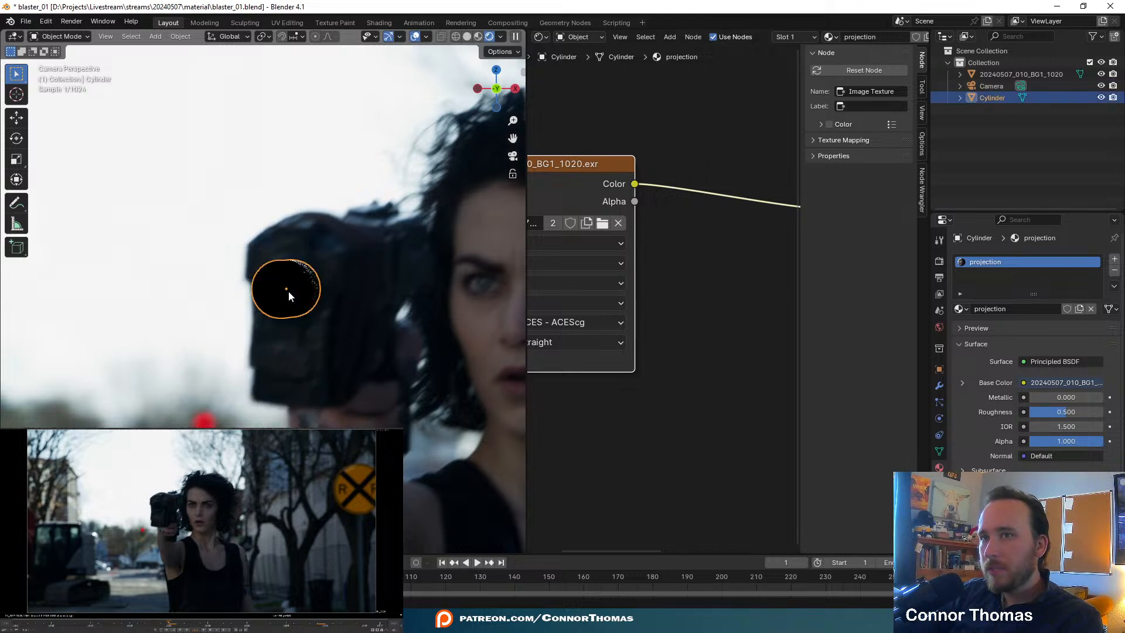
key(alt+a)
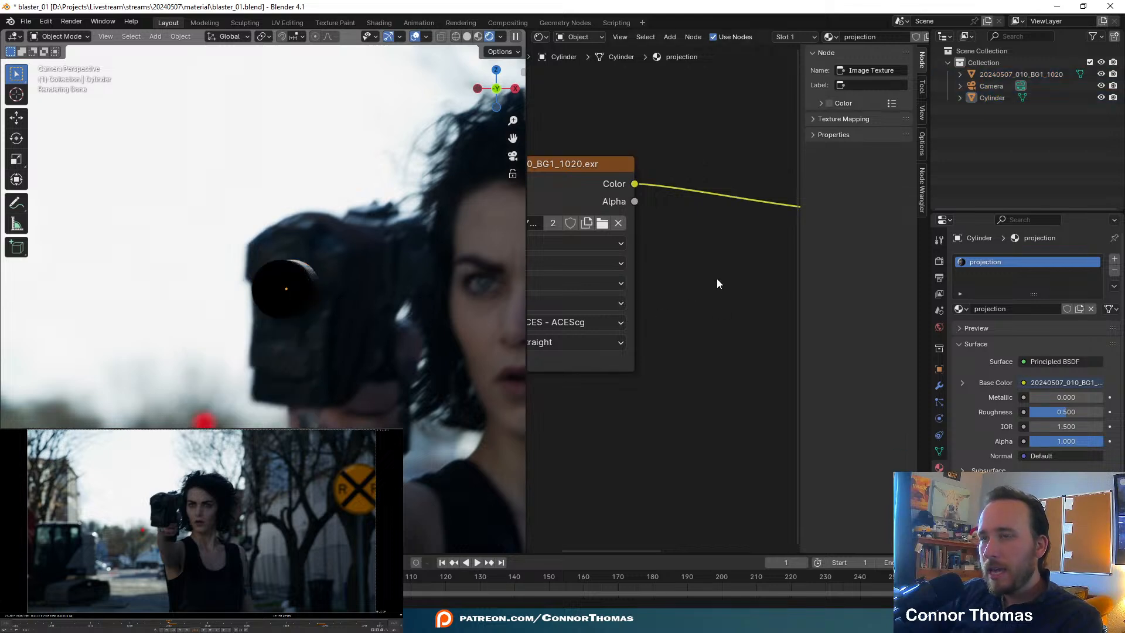
- Move the plate texture node farther from the Principled BSDF to make room for another node between them
key(ctrl+space)
middle_drag(644, 341, 649, 377)
scroll(650, 377, down, 2)
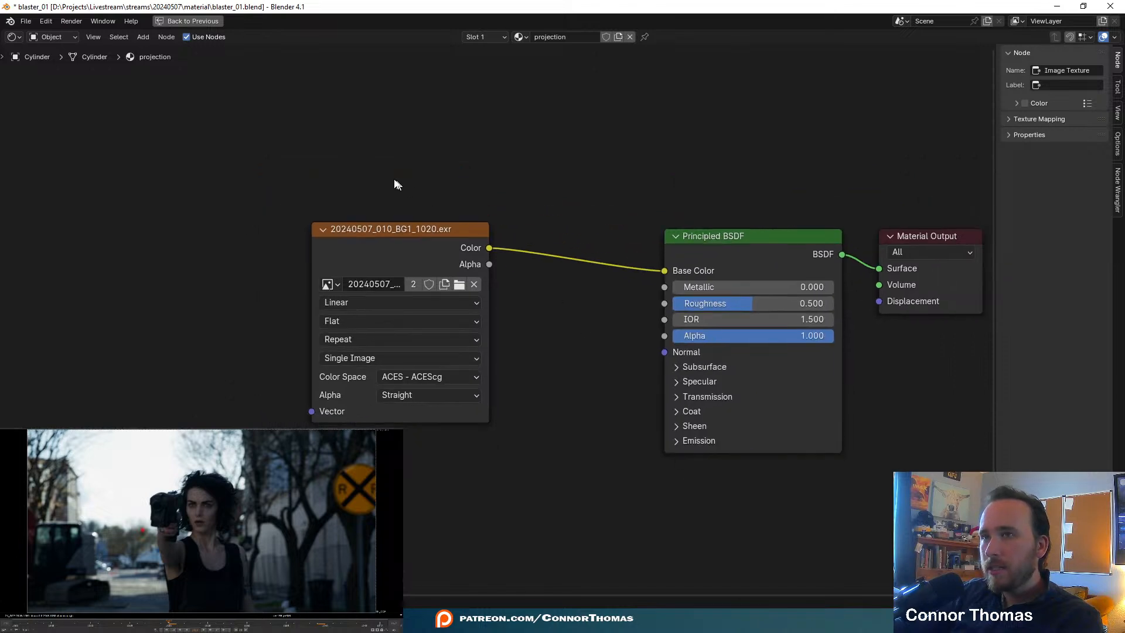
drag(388, 178, 460, 331)
drag(399, 226, 312, 192)
click(485, 392)
- Insert an RGB Curves node between the plate texture's Color output and the Principled BSDF's Base Color
key(shift+a)
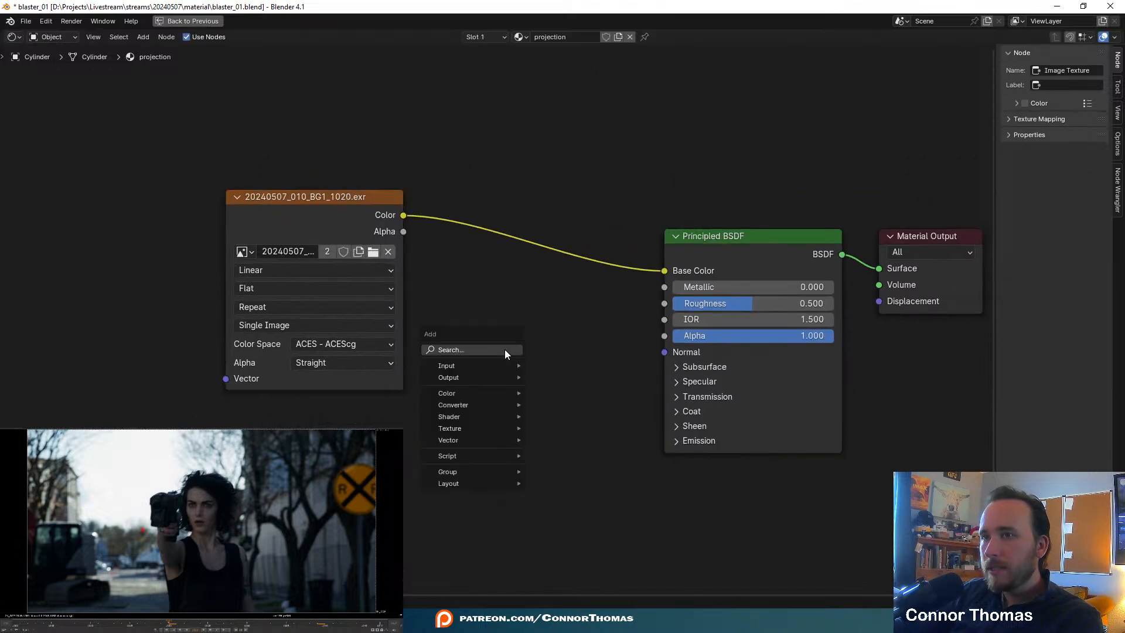
text(i)
key(BackSpace)
text(curv)
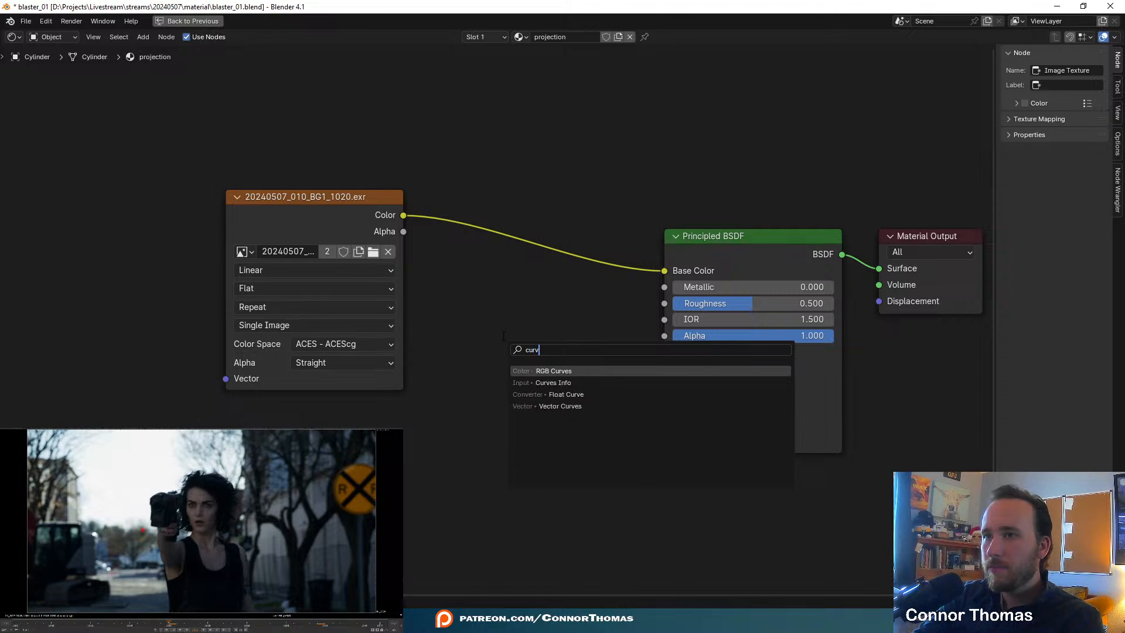
key(Return)
click(472, 168)
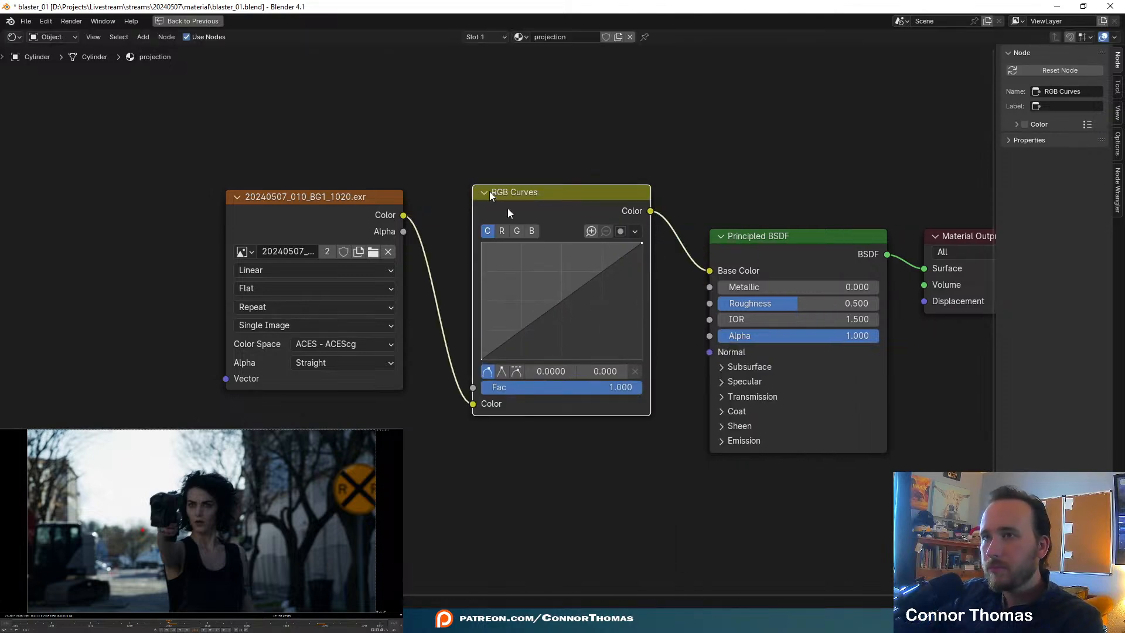
- Brighten the projected plate with the RGB Curves node and reshape the curve with a second point while comparing it with the barrel
drag(564, 293, 518, 266)
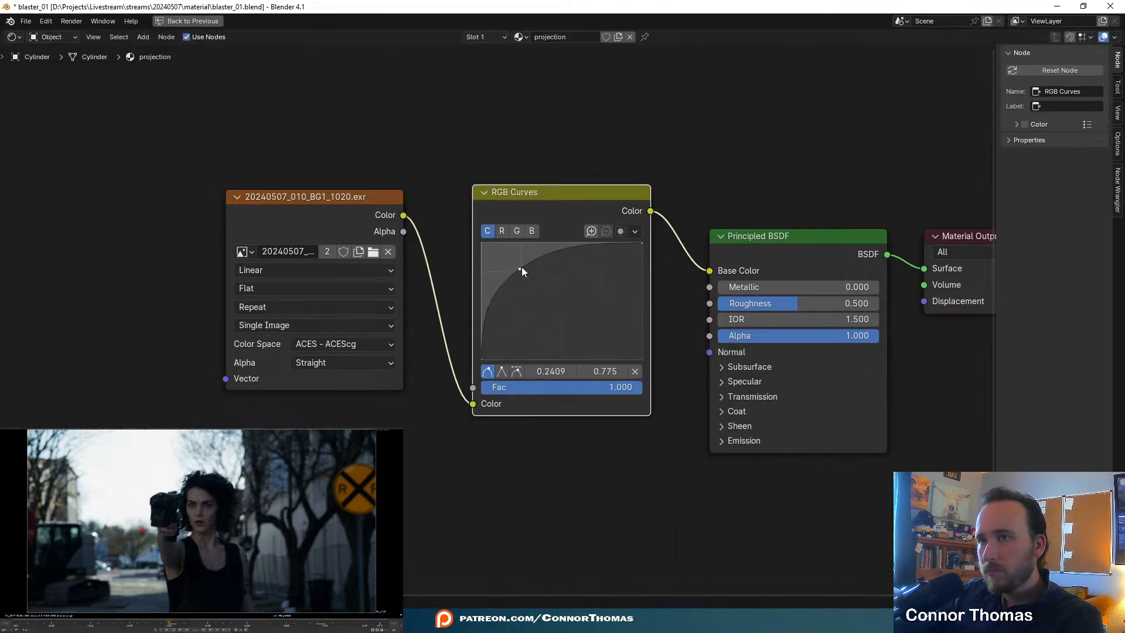
key(ctrl+space)
scroll(308, 315, up, 5)
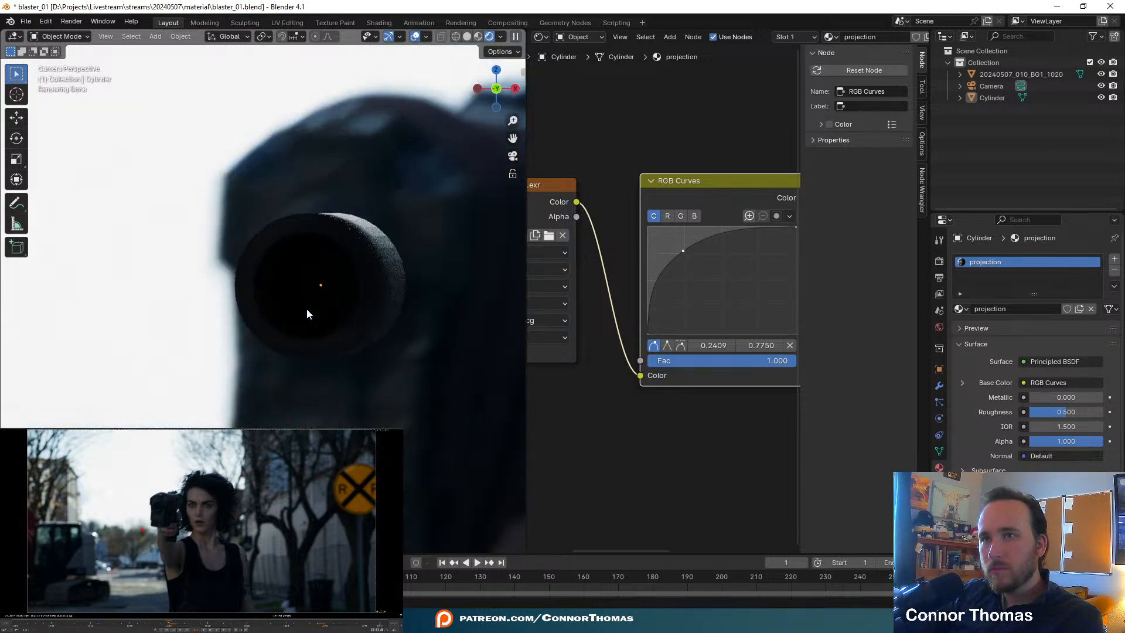
drag(691, 252, 747, 259)
middle_drag(734, 425, 727, 425)
scroll(633, 445, down, 4)
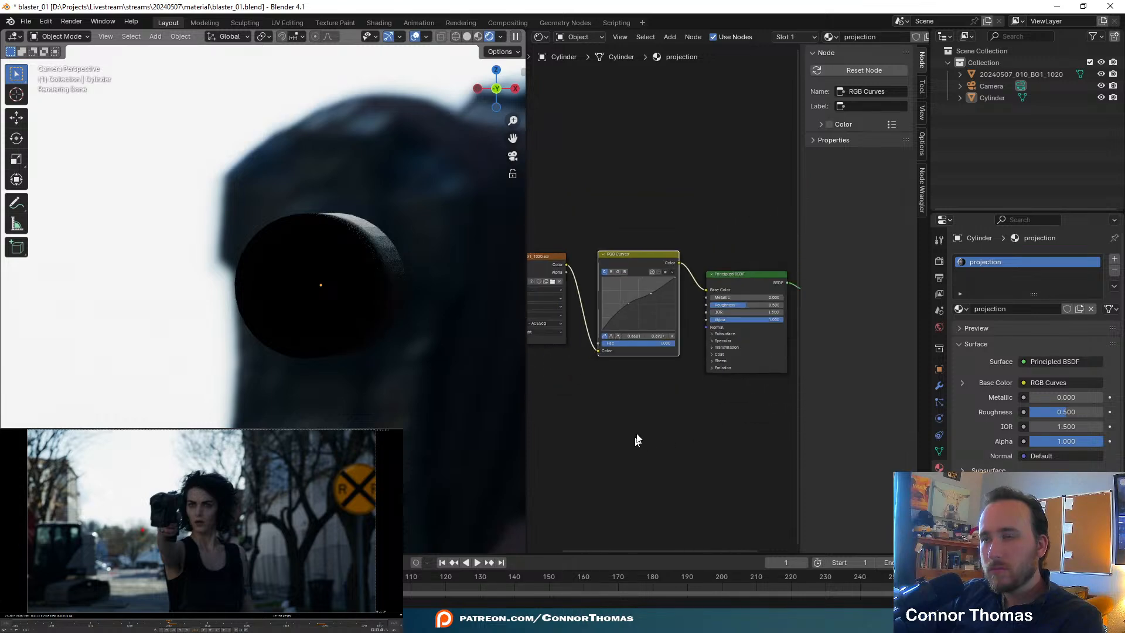
- Delete the Principled BSDF and RGB Curves nodes and connect the plate texture's Color output directly to the Material Output's Surface
click(755, 275)
key(x)
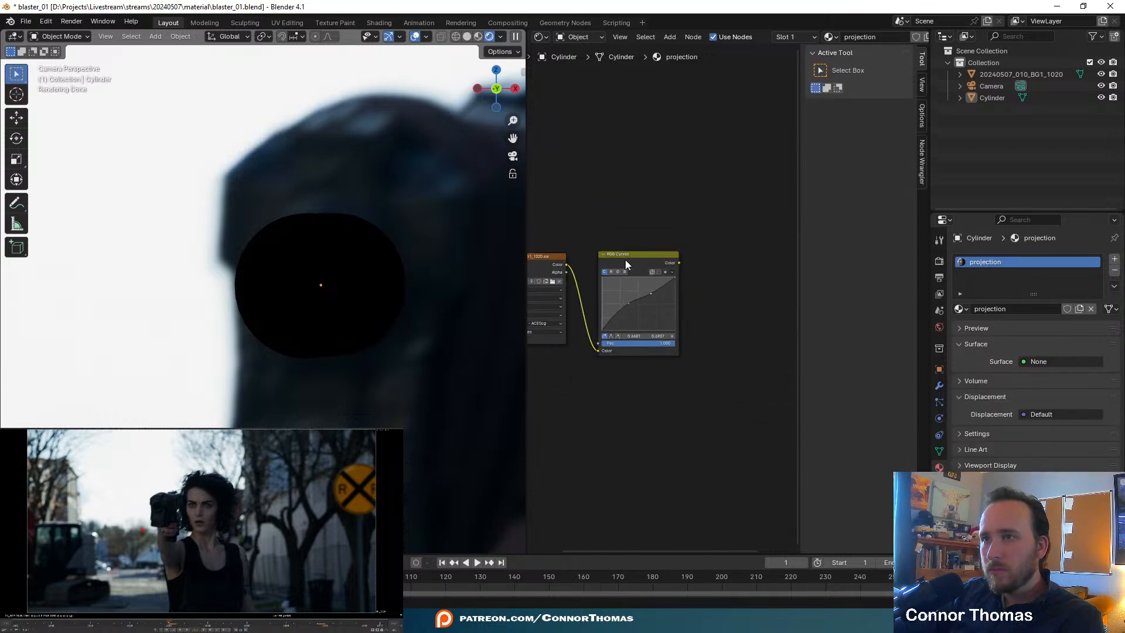
click(625, 259)
key(x)
middle_drag(633, 280, 716, 271)
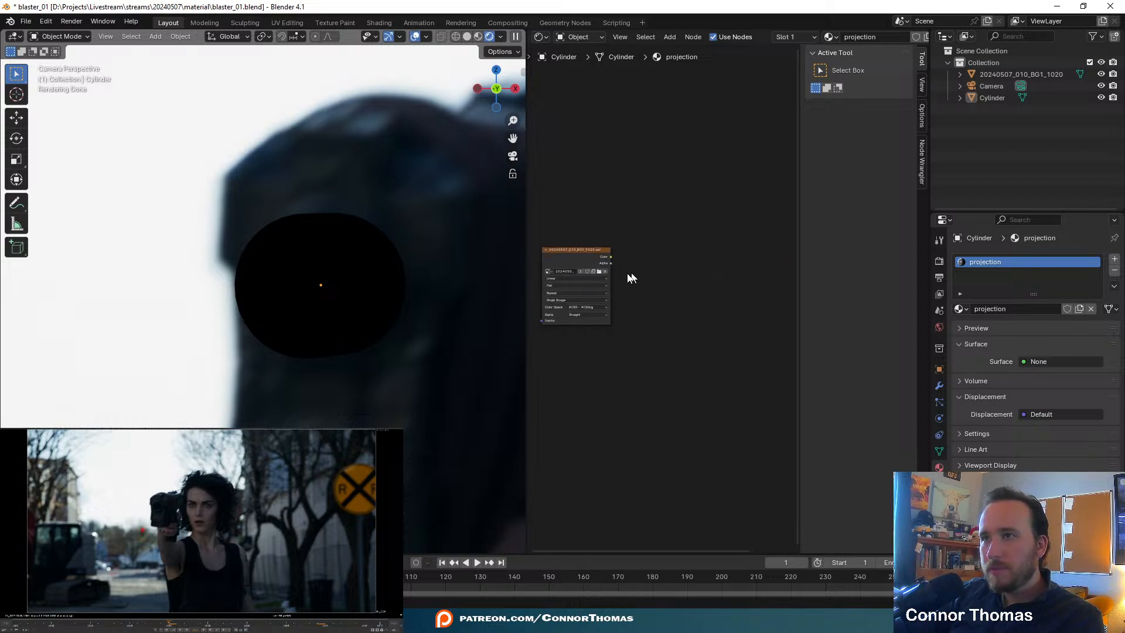
middle_drag(633, 276, 546, 283)
drag(564, 271, 755, 285)
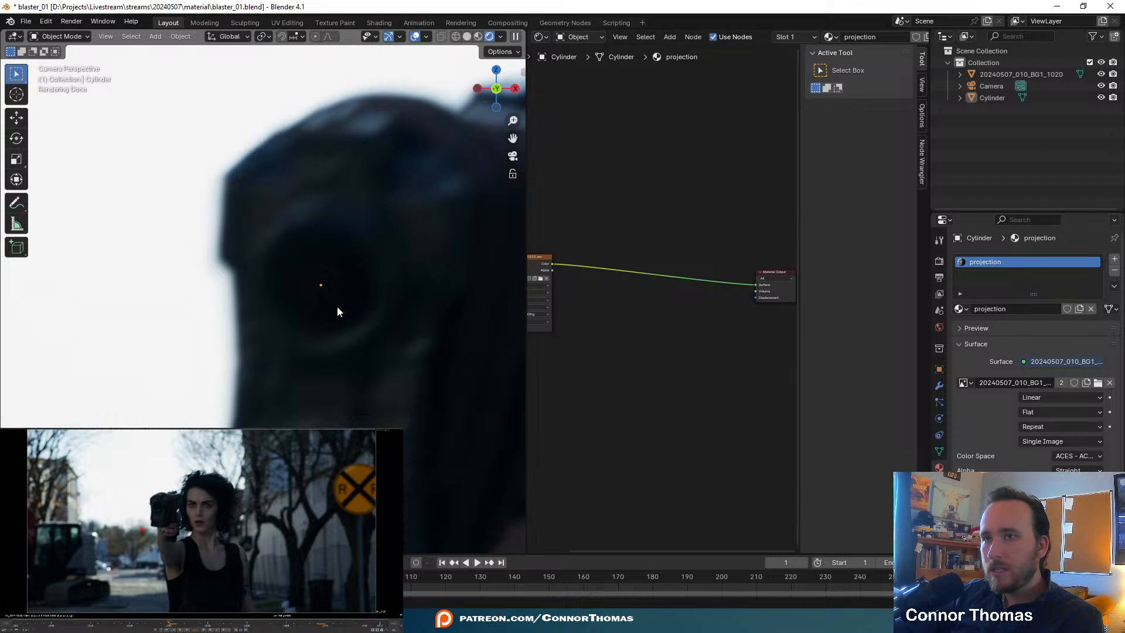
- Place the 3D cursor at the center of the barrel opening and add a point light there
key(shift+space)
key(space)
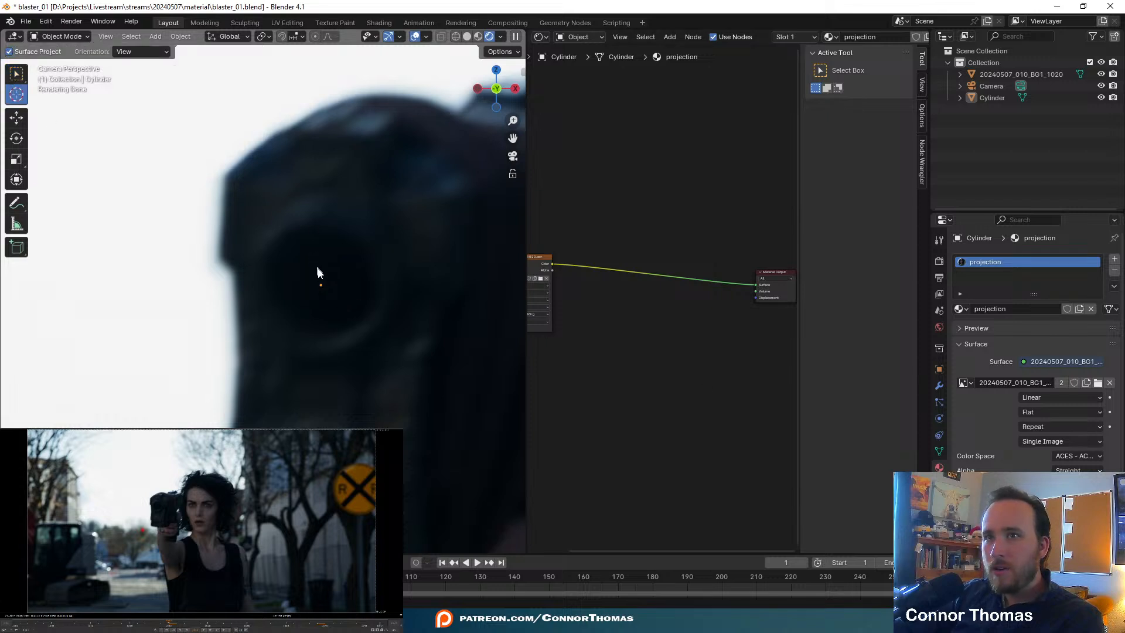
click(10, 78)
key(shift+a)
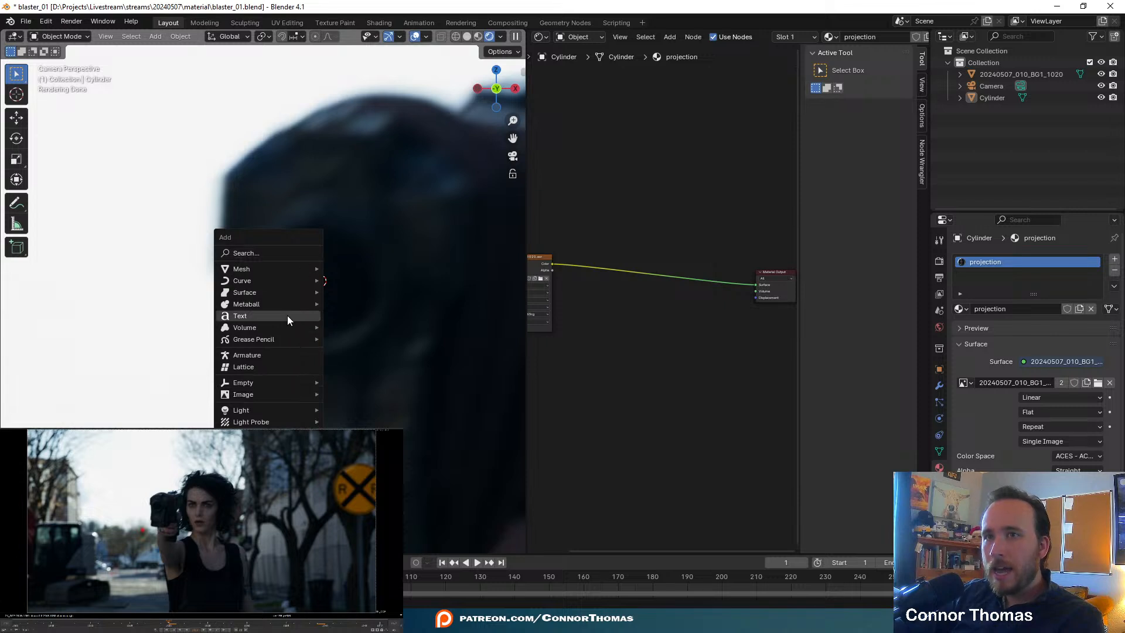
mouse_move(286, 412)
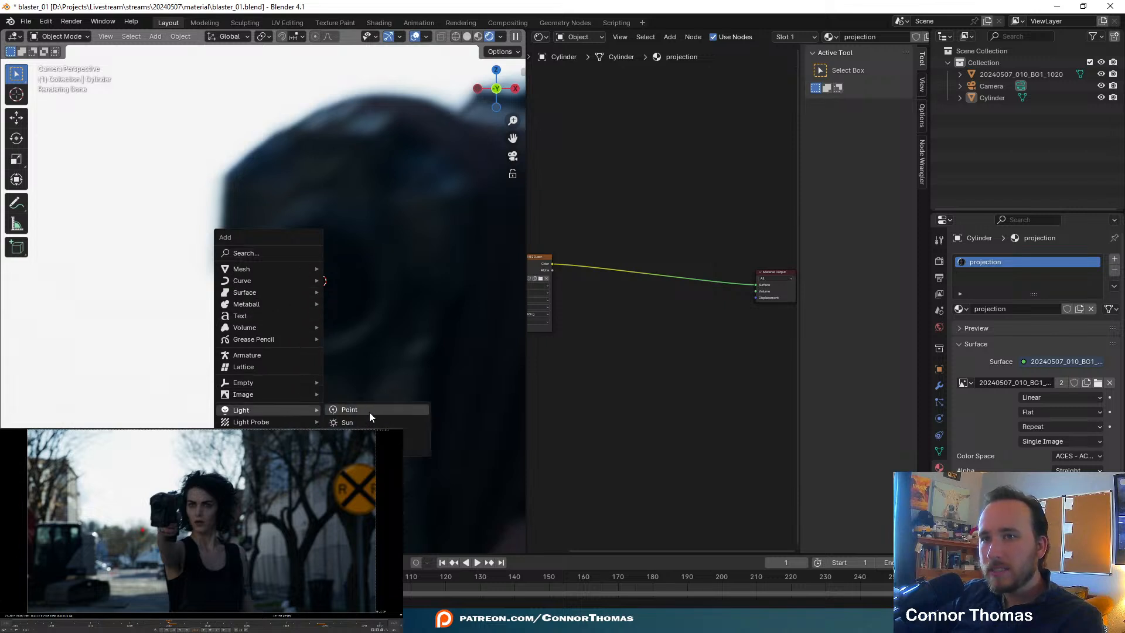
key(Return)
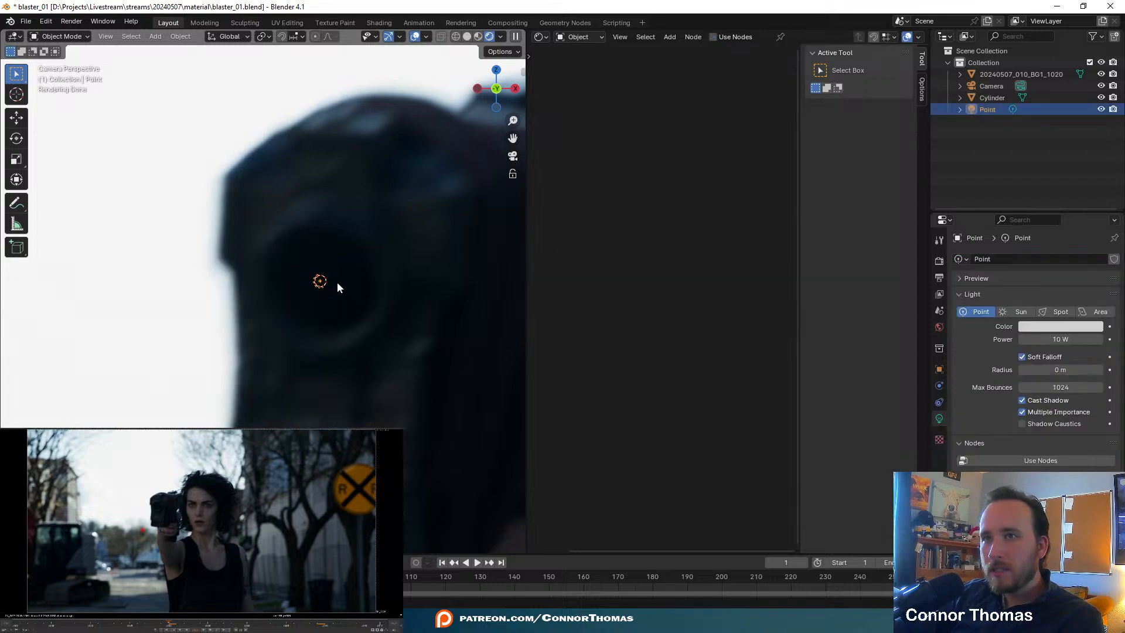
- Replace the cylinder's plate texture node with a new Principled BSDF connected to the Material Output's Surface
click(339, 223)
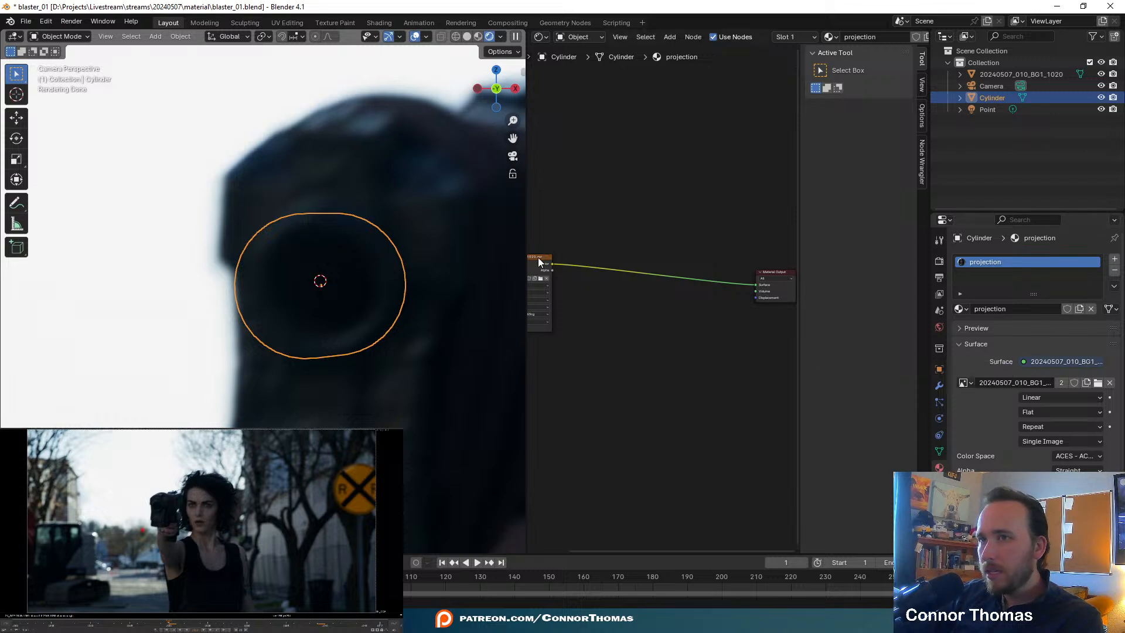
click(541, 275)
key(x)
key(shift+a)
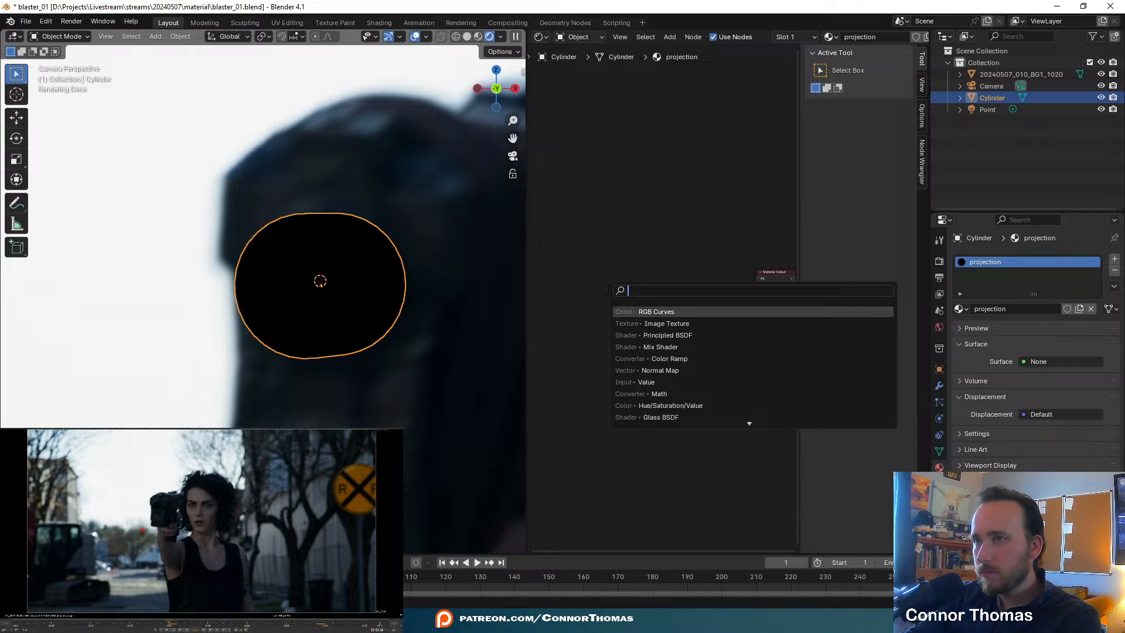
text(prin)
key(Return)
click(607, 290)
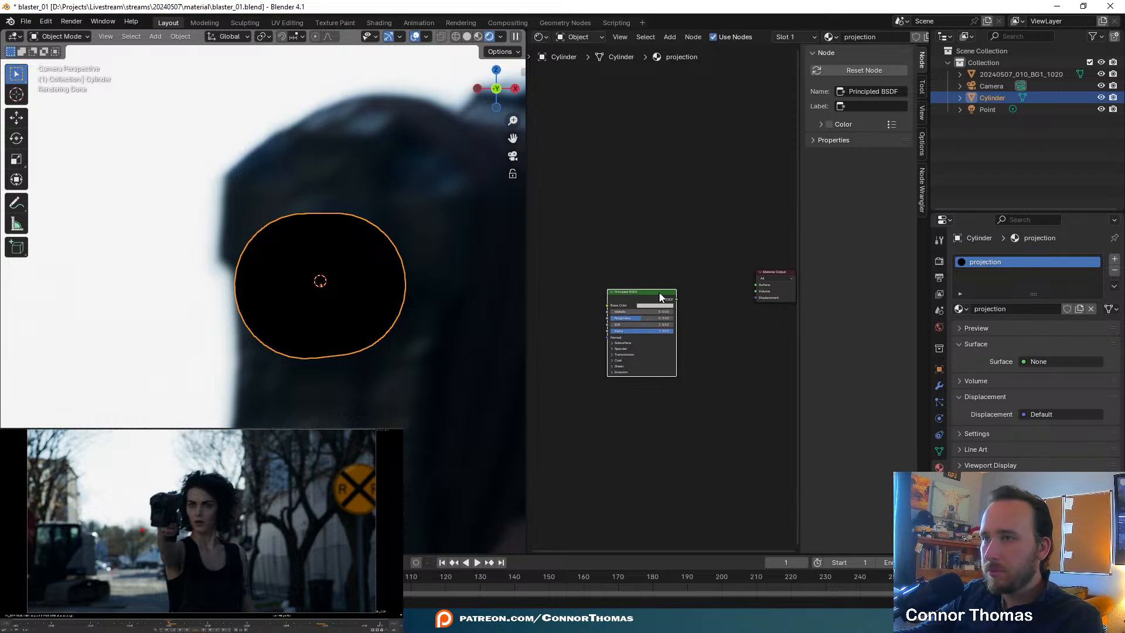
drag(683, 300, 757, 285)
- Set the Principled BSDF's Base Color to black and its Roughness to 1.000
click(664, 306)
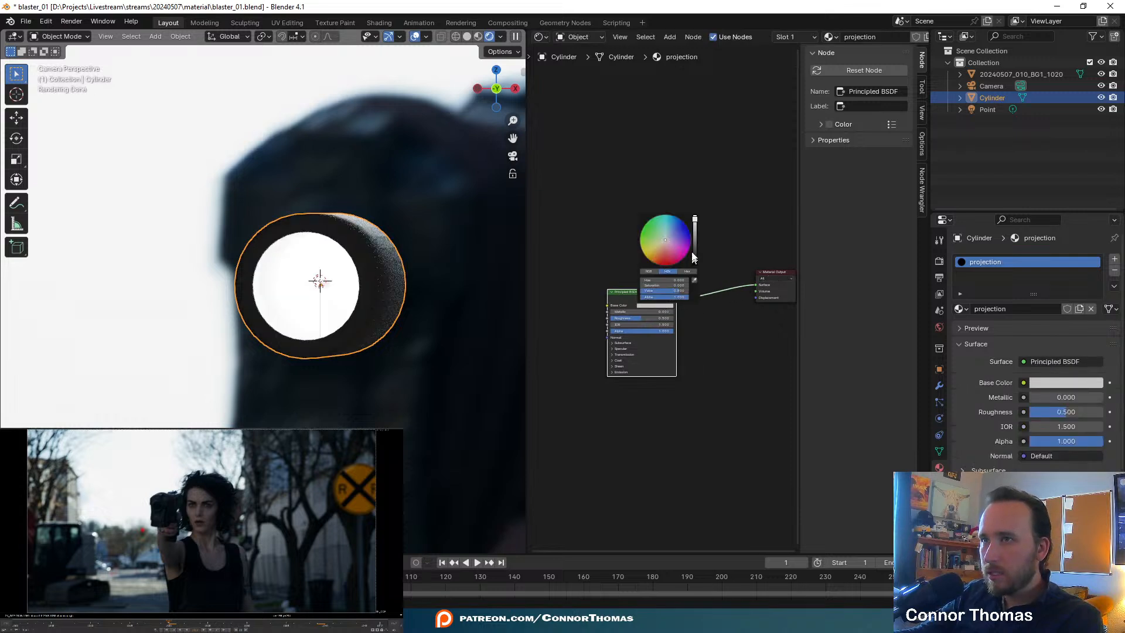
drag(695, 252, 695, 265)
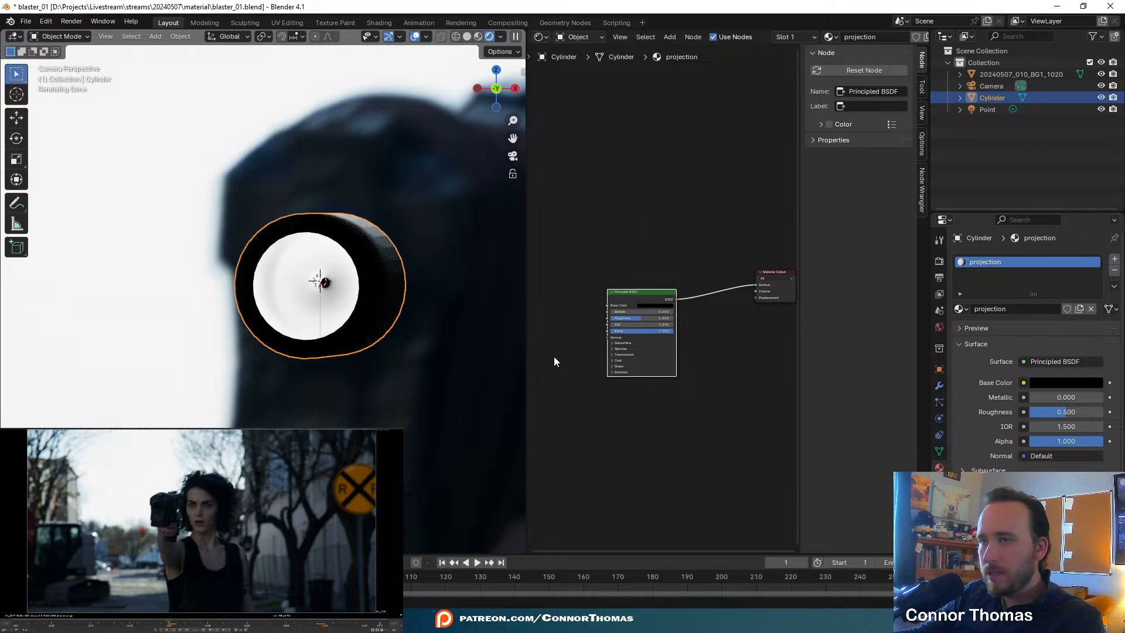
scroll(662, 304, up, 4)
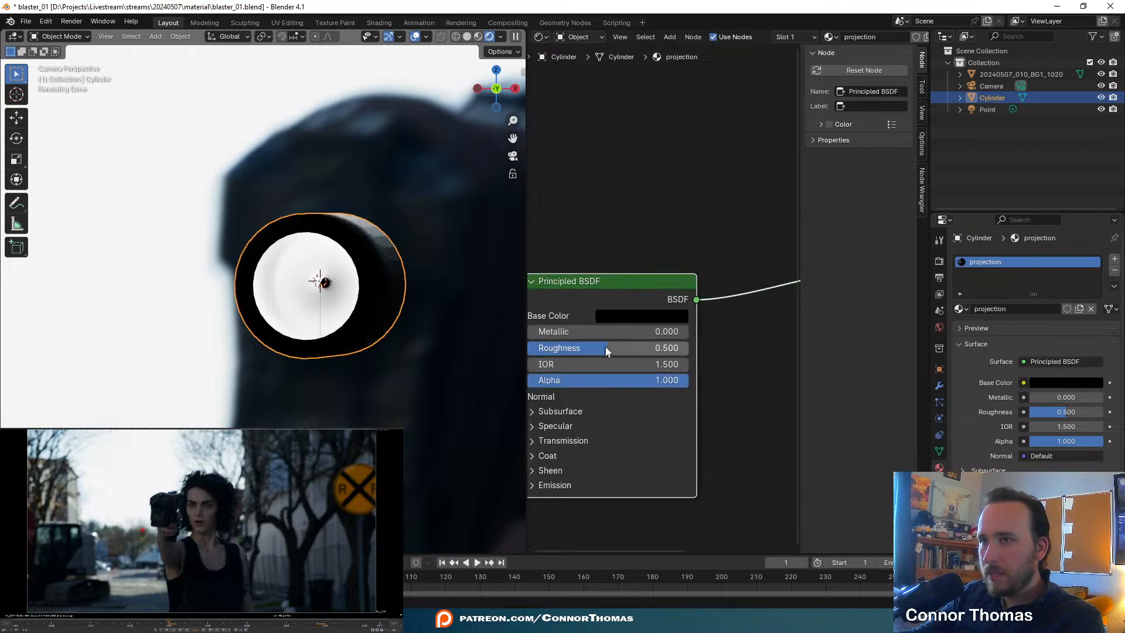
drag(607, 348, 688, 348)
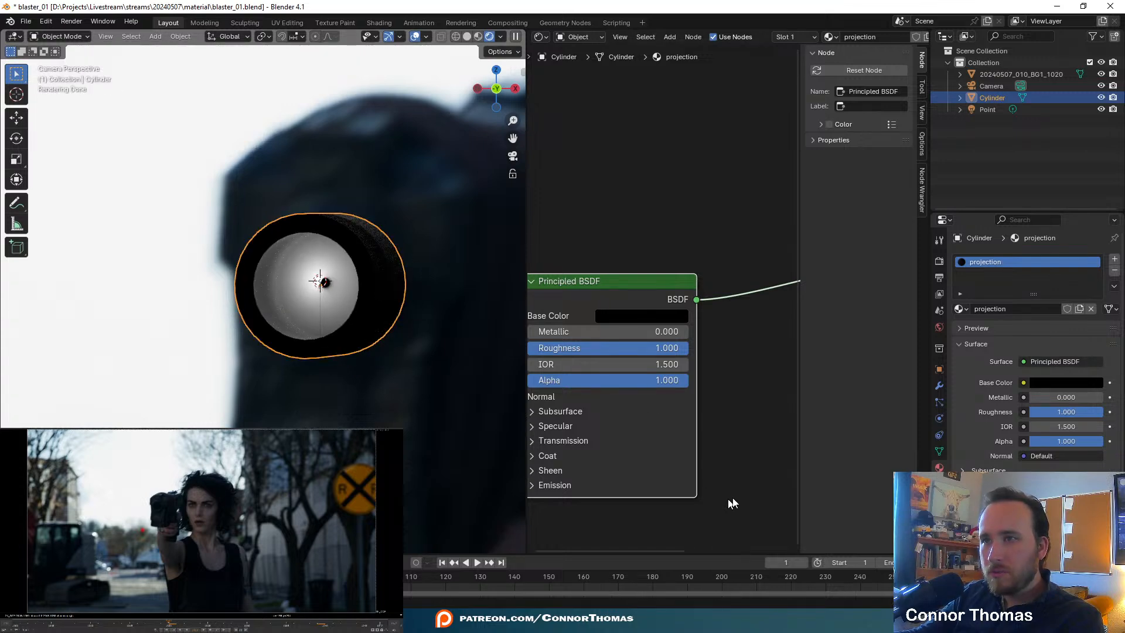
key(ctrl+space)
key(ctrl+space)
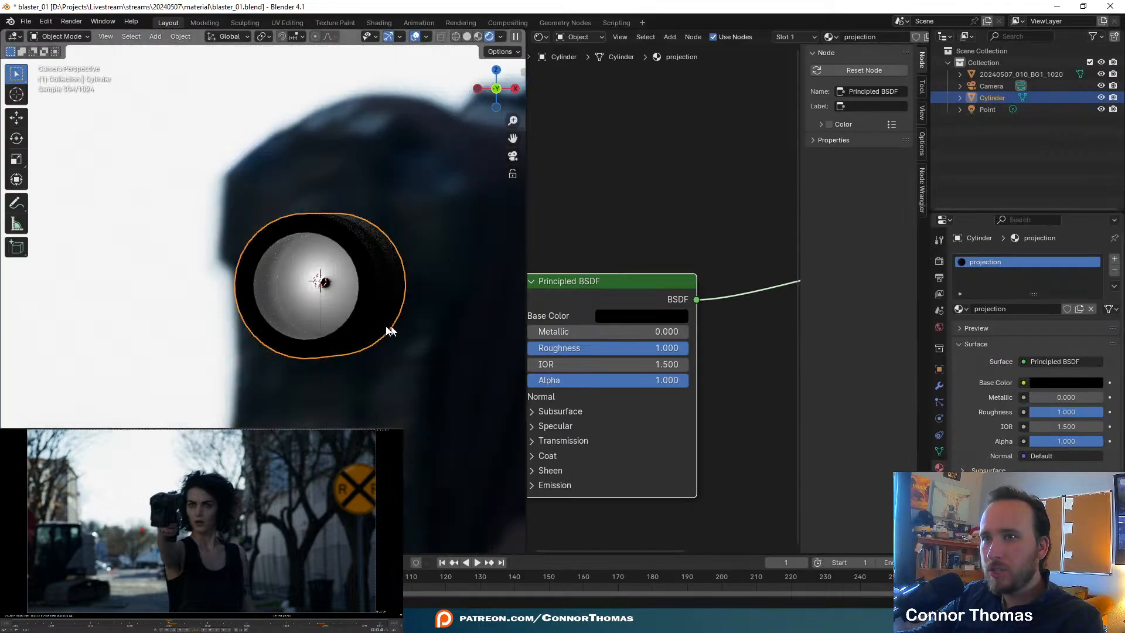
- Try moving the point light around inside the barrel opening in the camera view
click(979, 109)
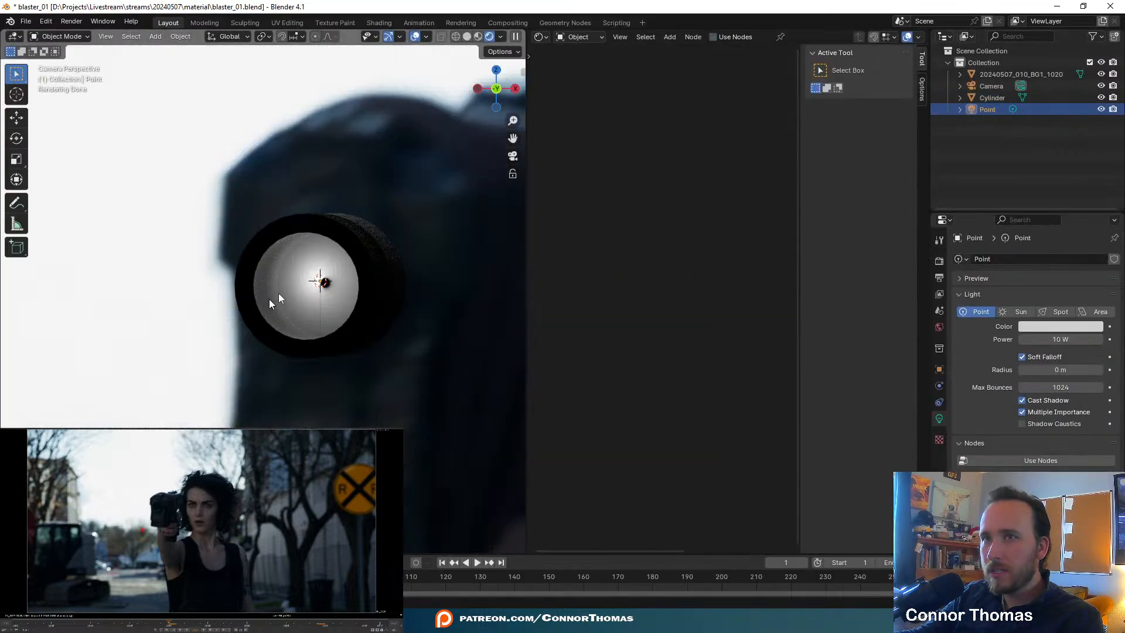
key(g)
key(y)
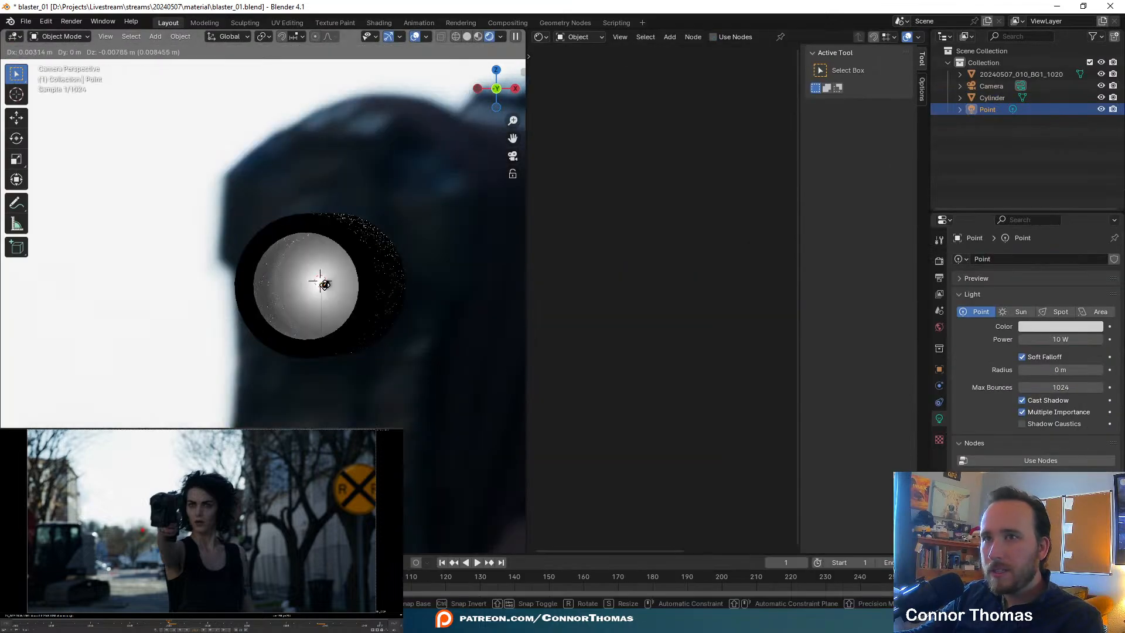
click(395, 284)
key(g)
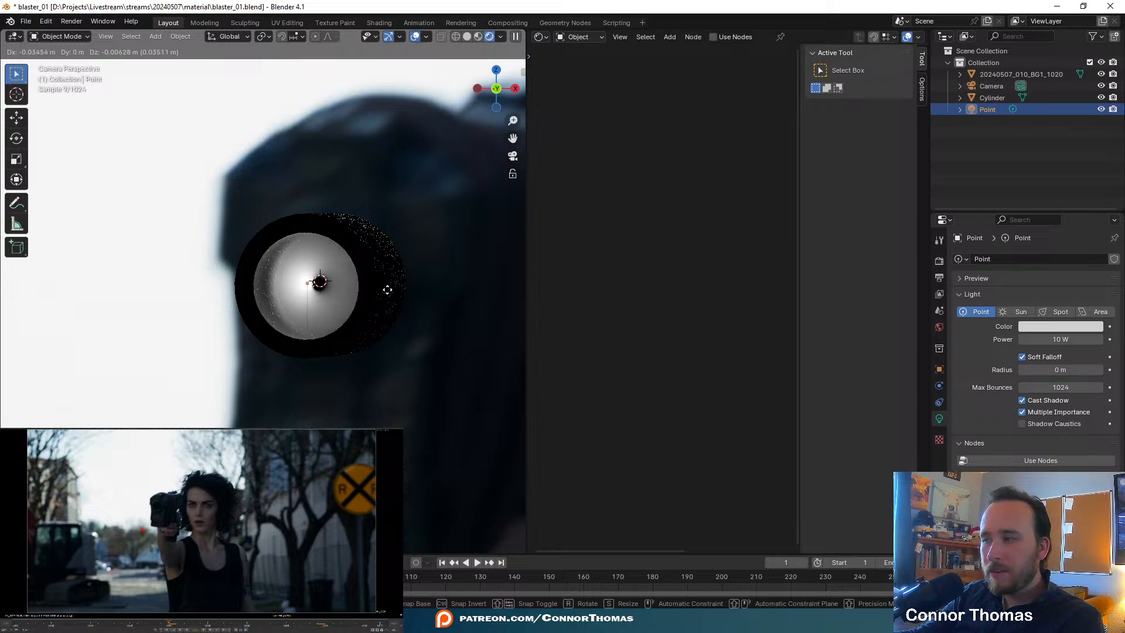
click(389, 289)
- Move the point light along the barrel toward its front opening and inspect the lit interior up close from the camera
key(KP_Decimal)
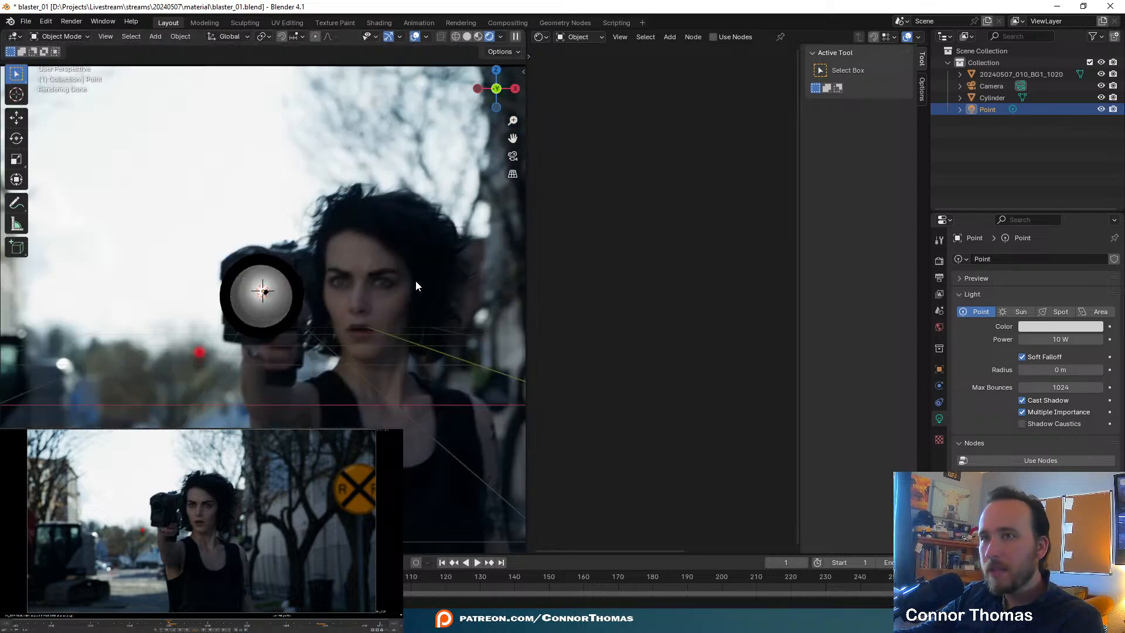
scroll(281, 358, up, 7)
middle_drag(281, 363, 305, 359)
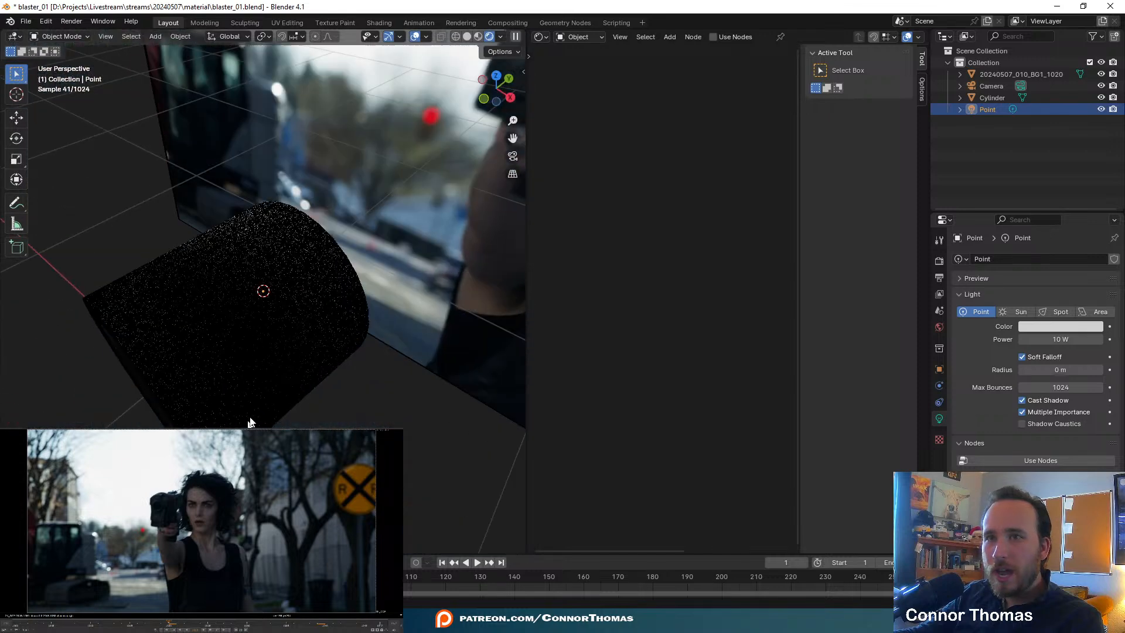
key(g)
click(272, 402)
key(KP_0)
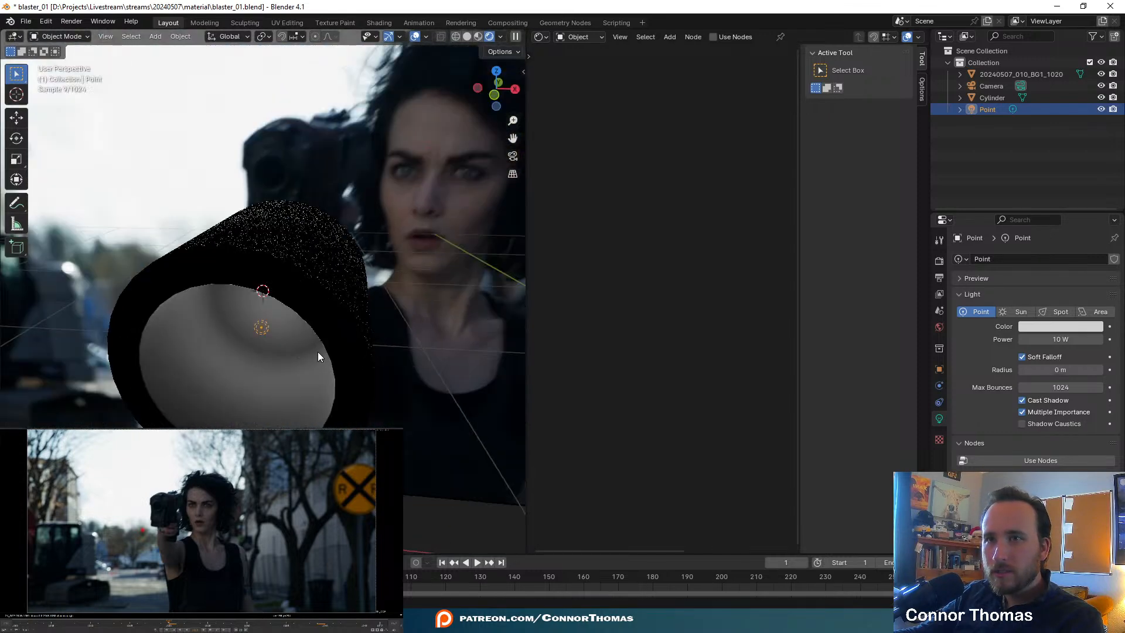
scroll(338, 322, up, 3)
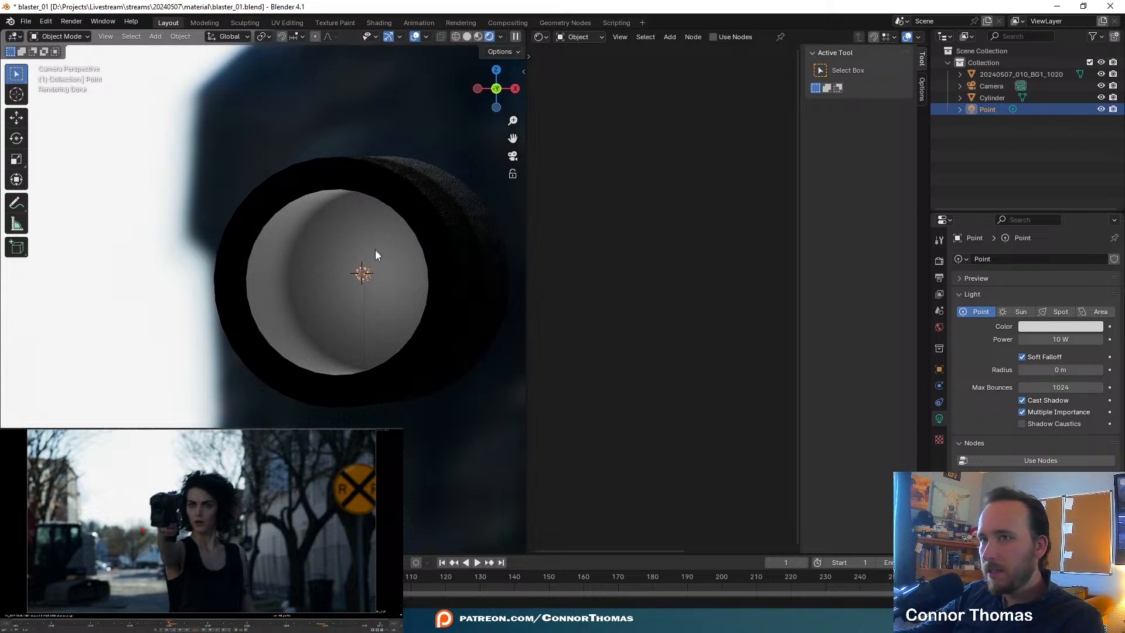
- Set the point light's power to 15.7 W and its color to cyan
drag(1056, 340, 1084, 340)
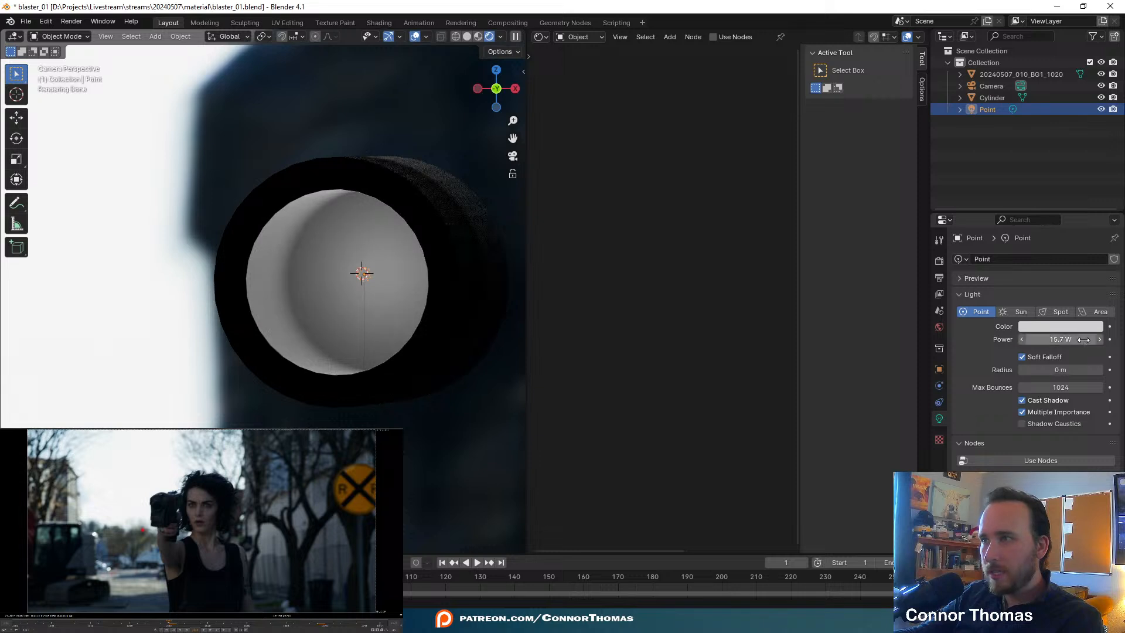
click(1063, 326)
drag(1035, 202, 1037, 175)
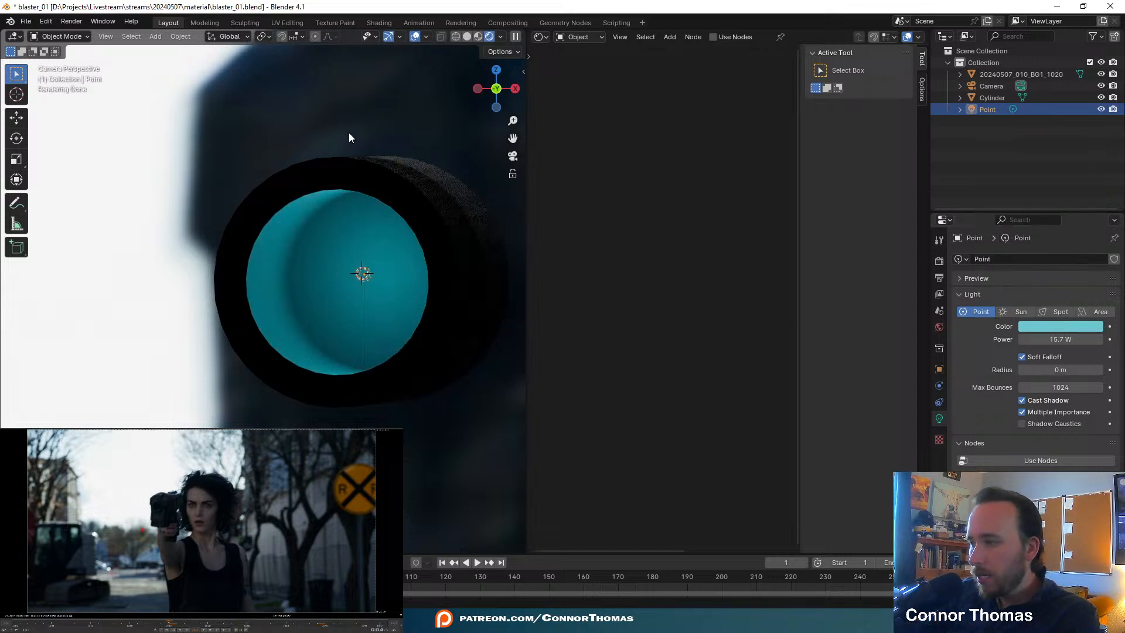
- Disable Diffuse, Glossy and Transmission in the cylinder's Ray Visibility settings
click(447, 214)
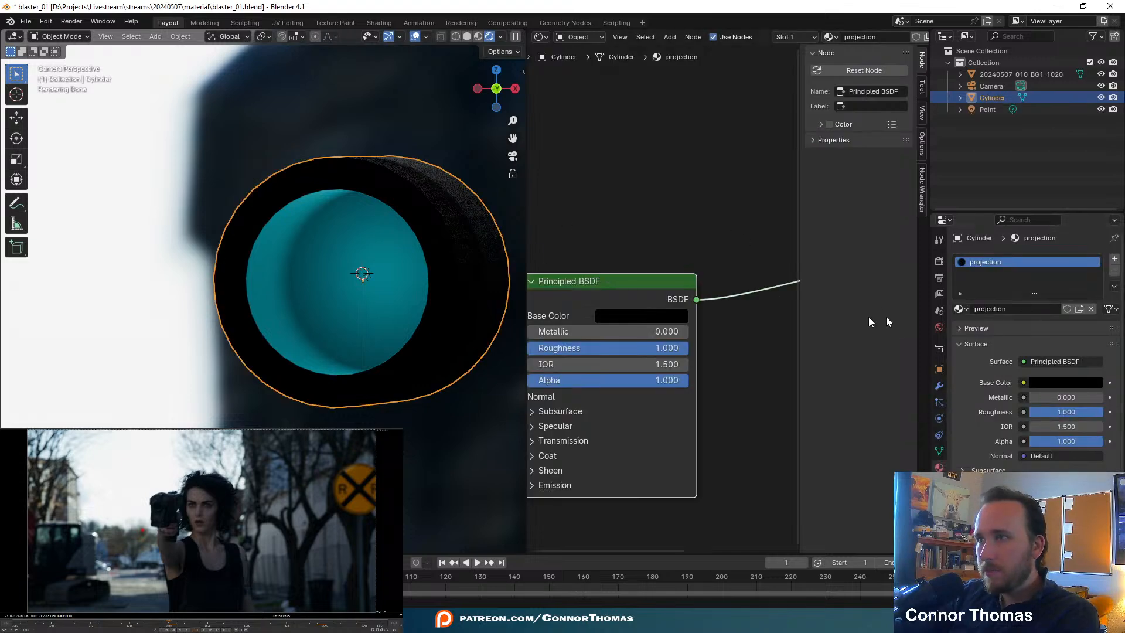
click(940, 370)
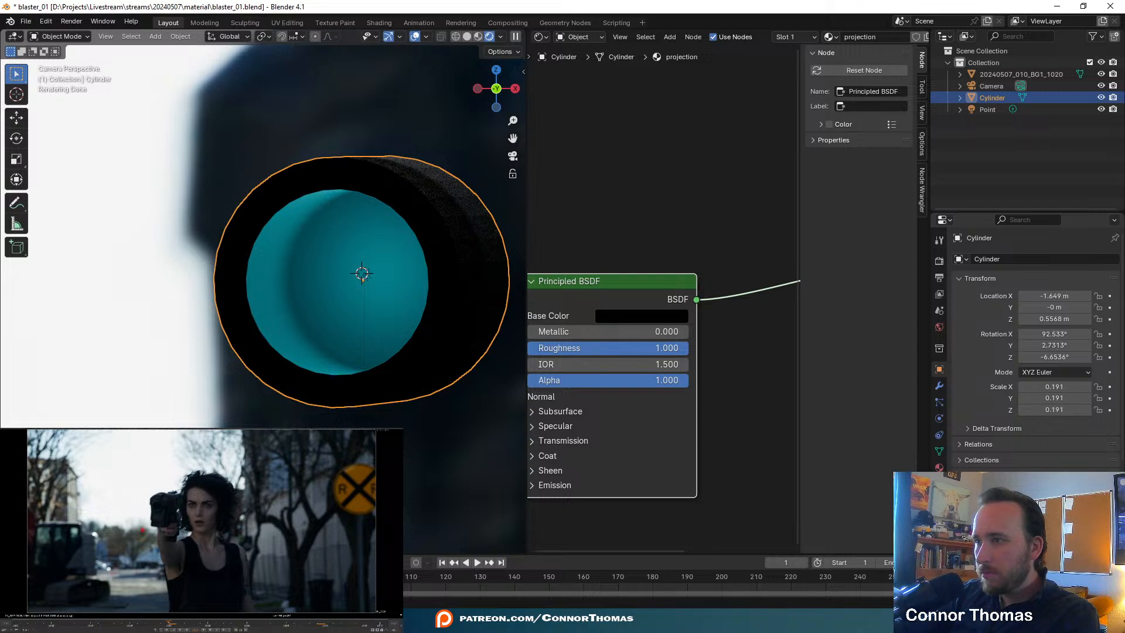
scroll(977, 448, down, 10)
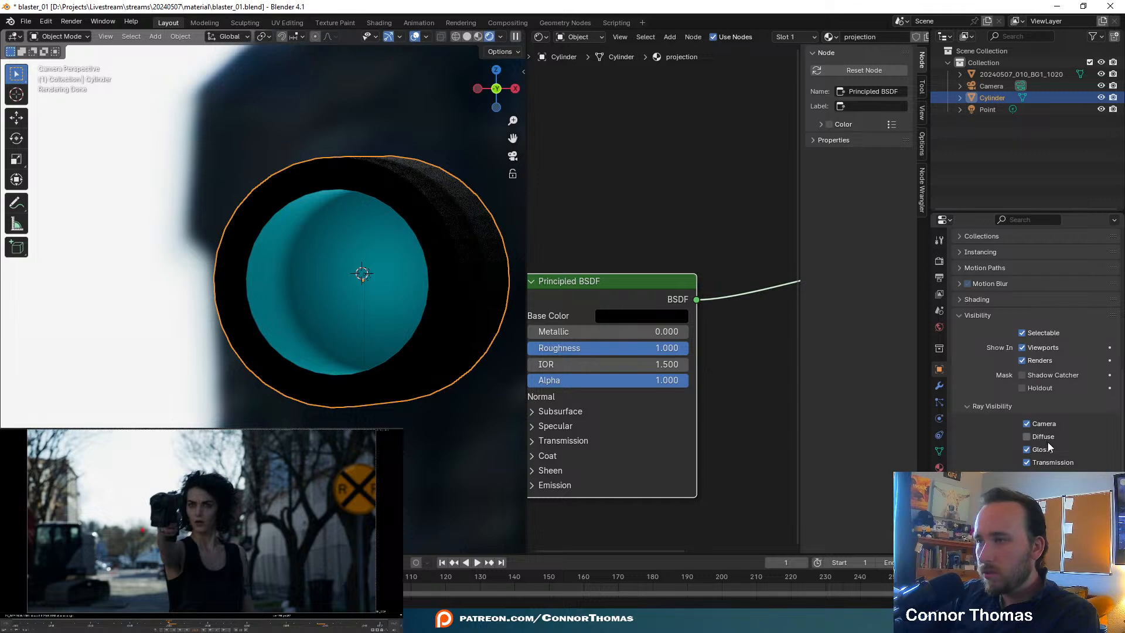
click(1050, 449)
click(1026, 462)
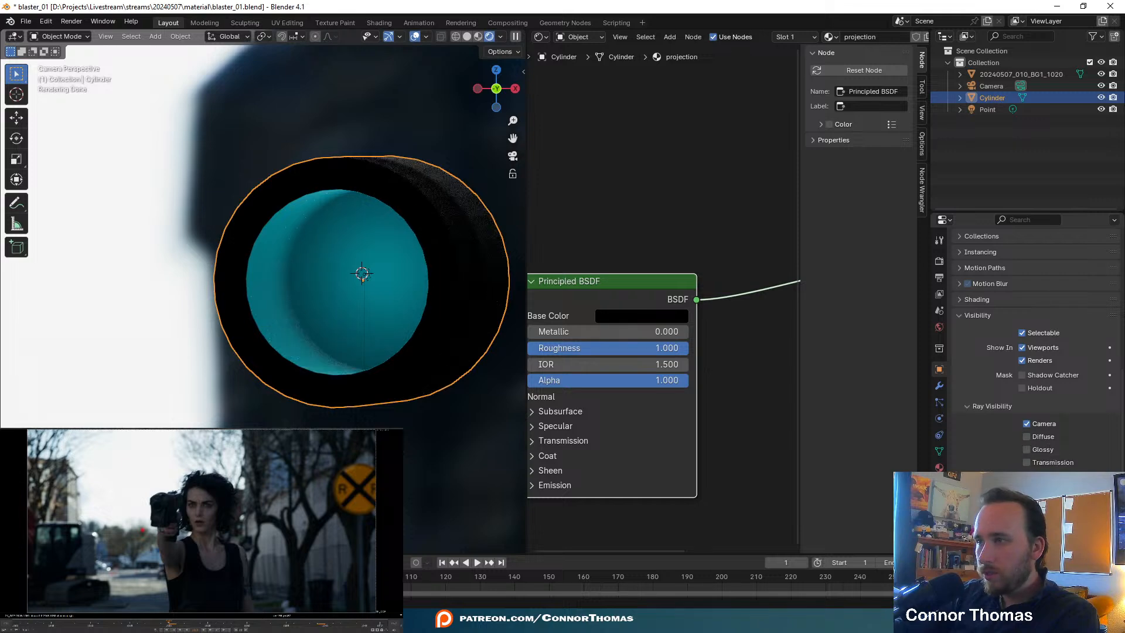
- Switch off the cylinder's Camera ray visibility to compare with the plate, and re-enable both Camera and Diffuse
click(1038, 428)
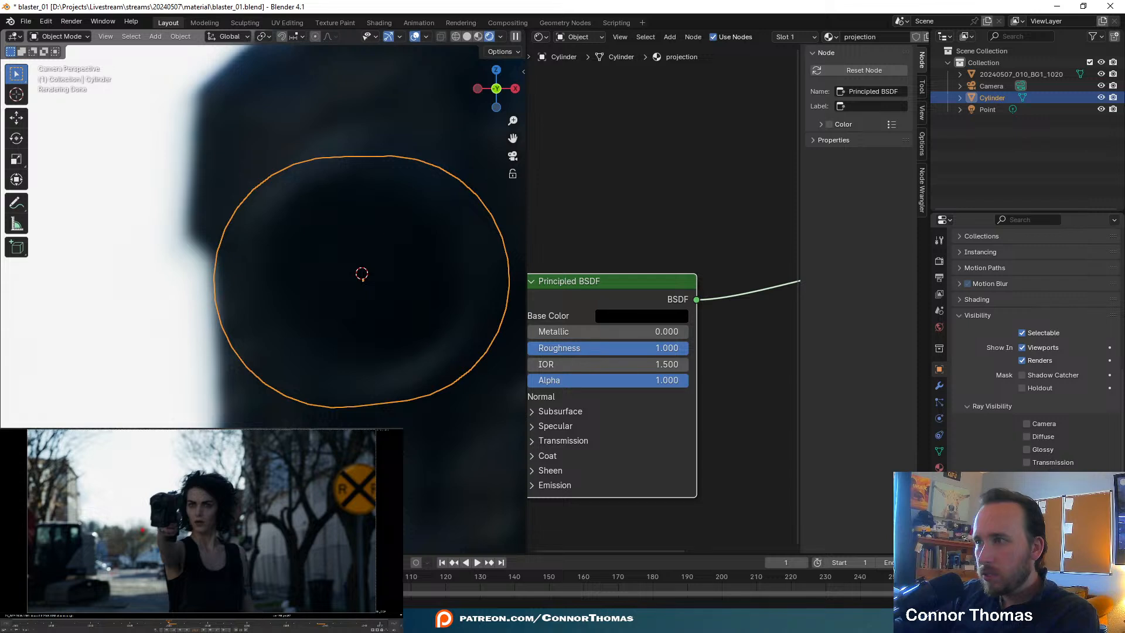
click(1043, 440)
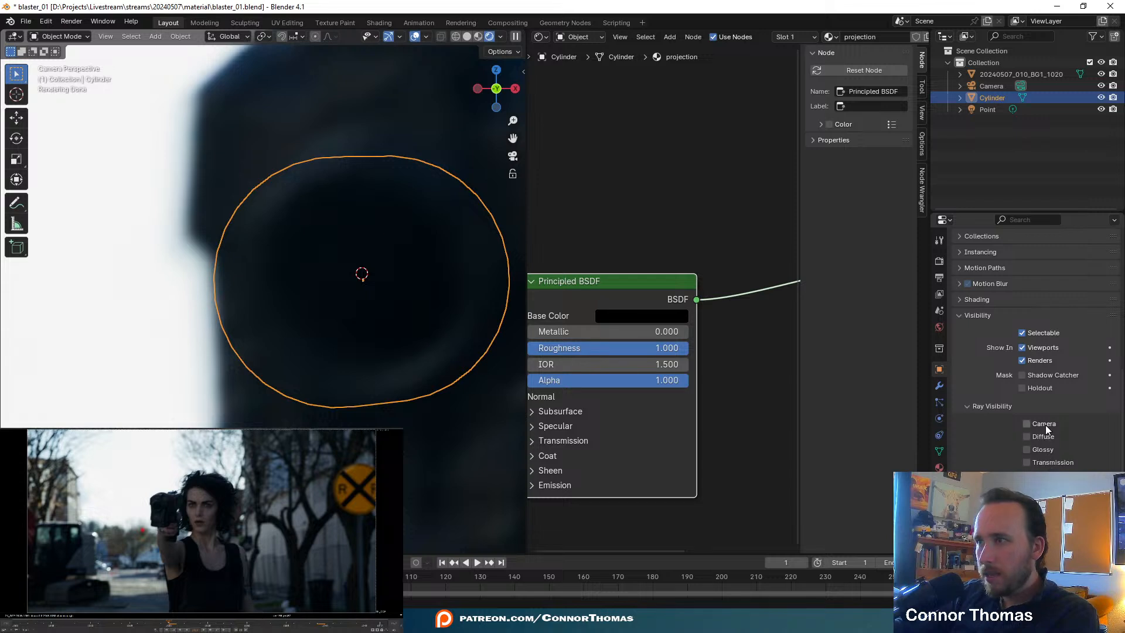
drag(1045, 424, 1045, 439)
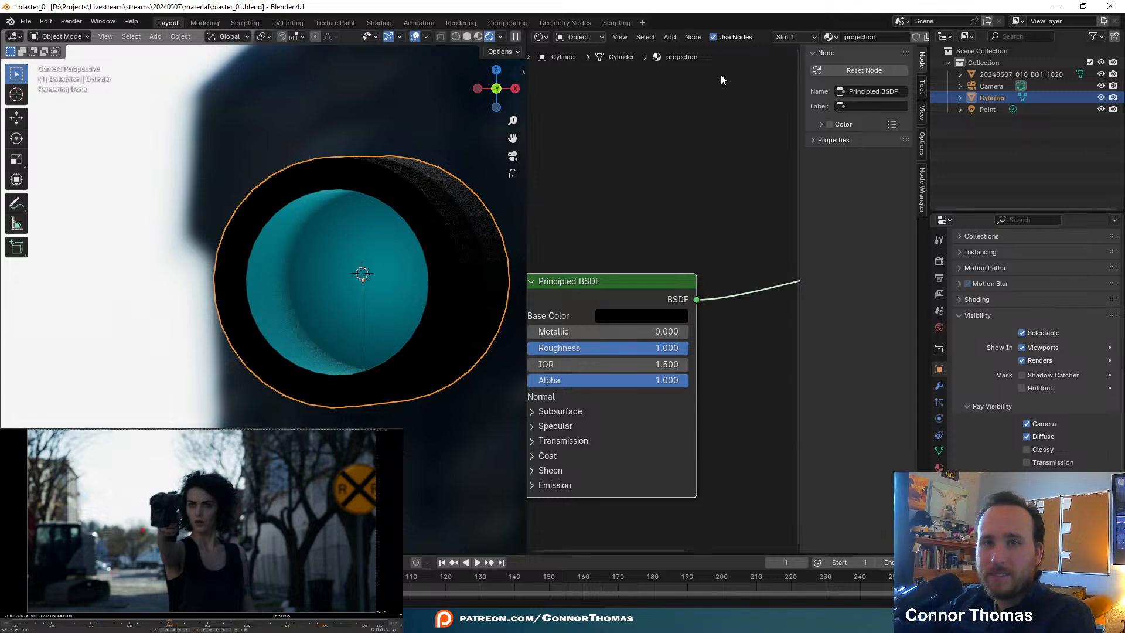
- Close the Blender project and switch to the Nuke node graph containing the plate
click(1110, 7)
click(583, 329)
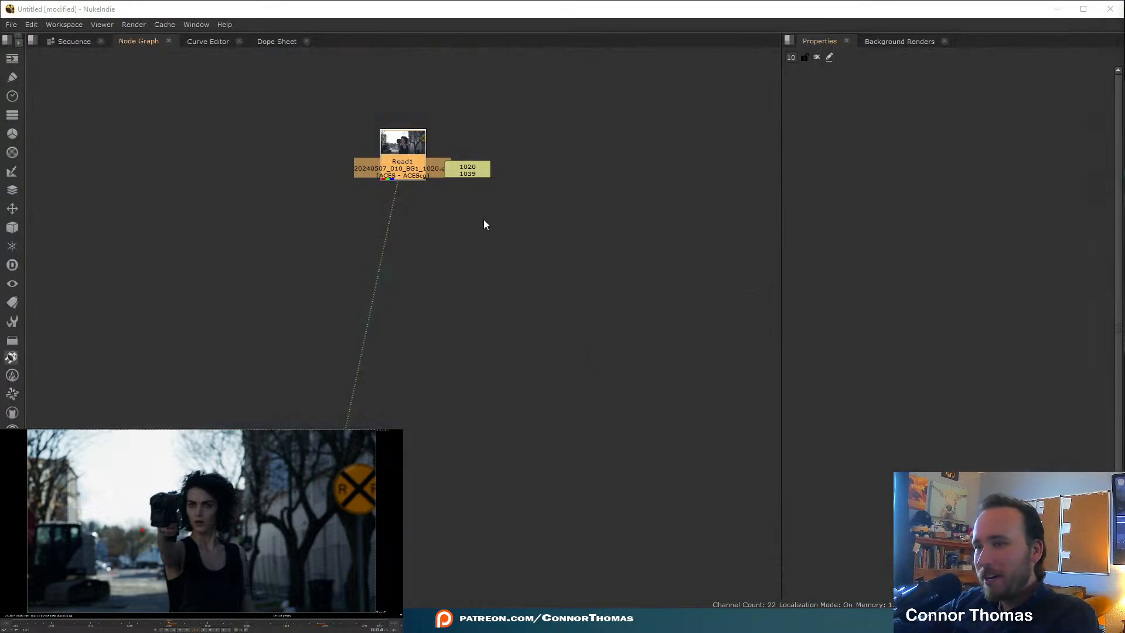
- Add a RotoPaint node below the plate's Read node and set its paint brush color to cyan
key(p)
drag(395, 195, 397, 213)
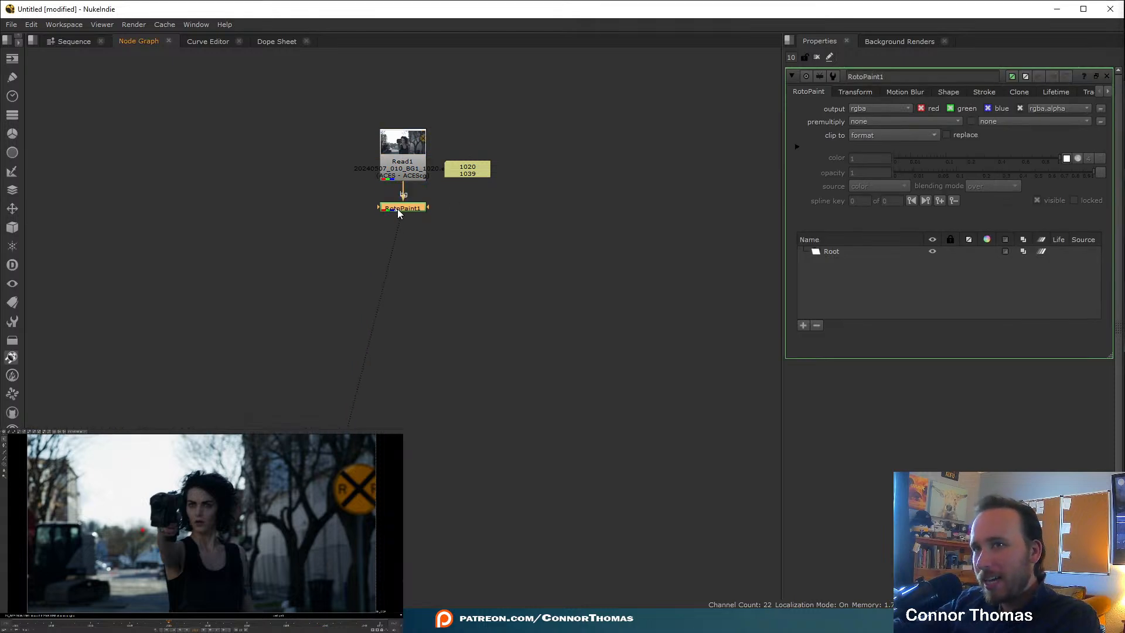
scroll(185, 533, up, 6)
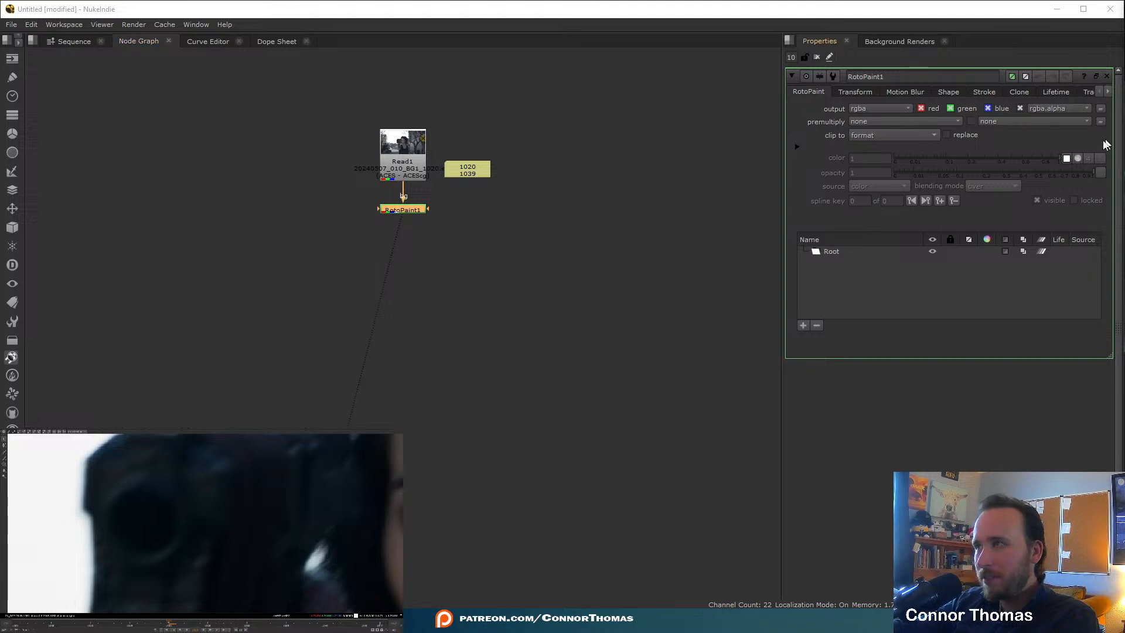
click(5, 458)
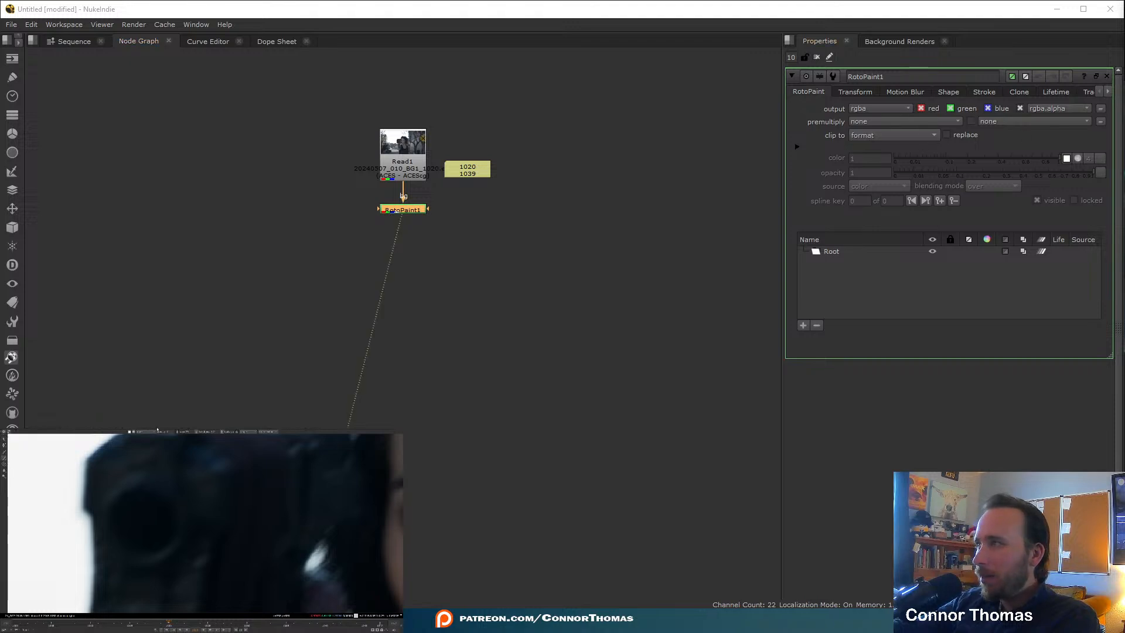
click(129, 432)
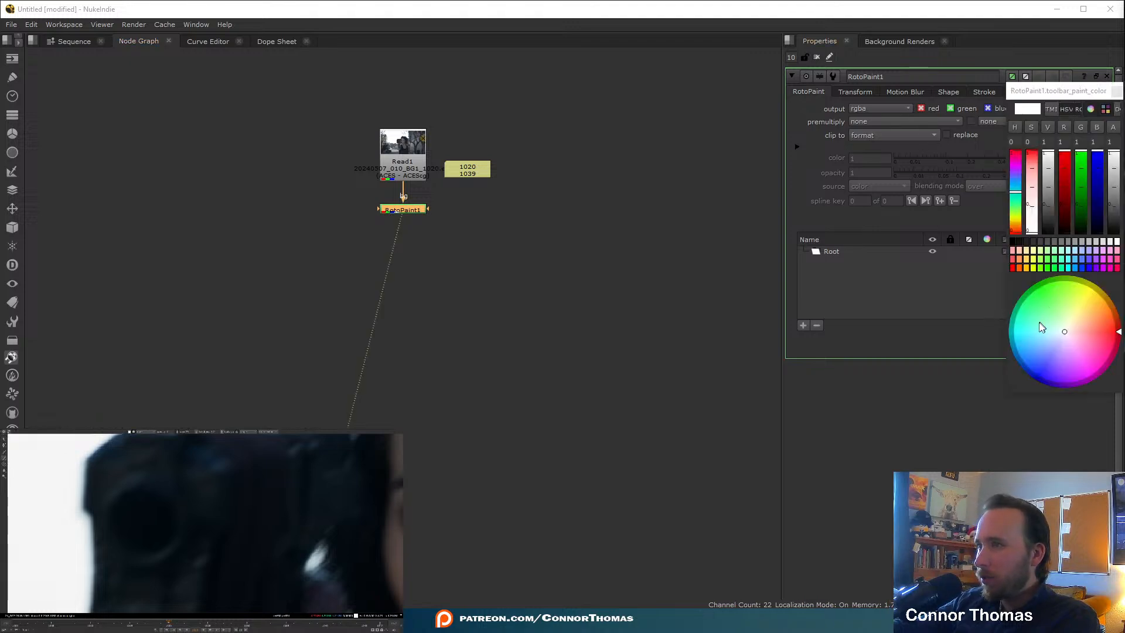
mouse_move(1041, 331)
mouse_down()
mouse_move(1033, 349)
mouse_move(1024, 334)
mouse_up()
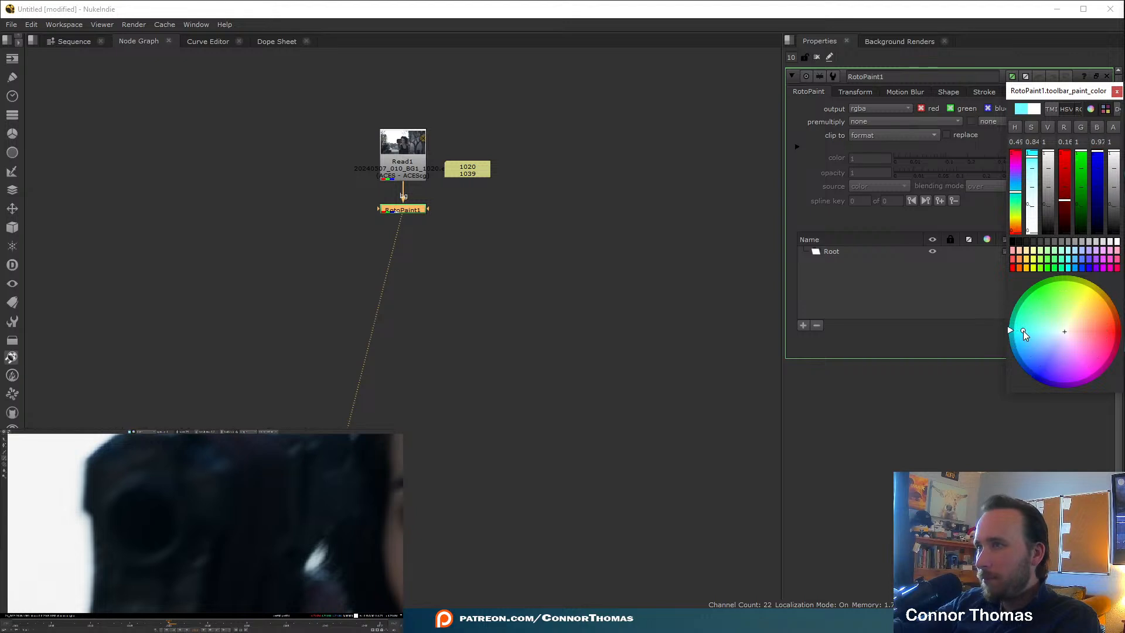
- Outline the gun's barrel opening with a cyan brush and fill the circle in completely
shift+drag(141, 514, 124, 514)
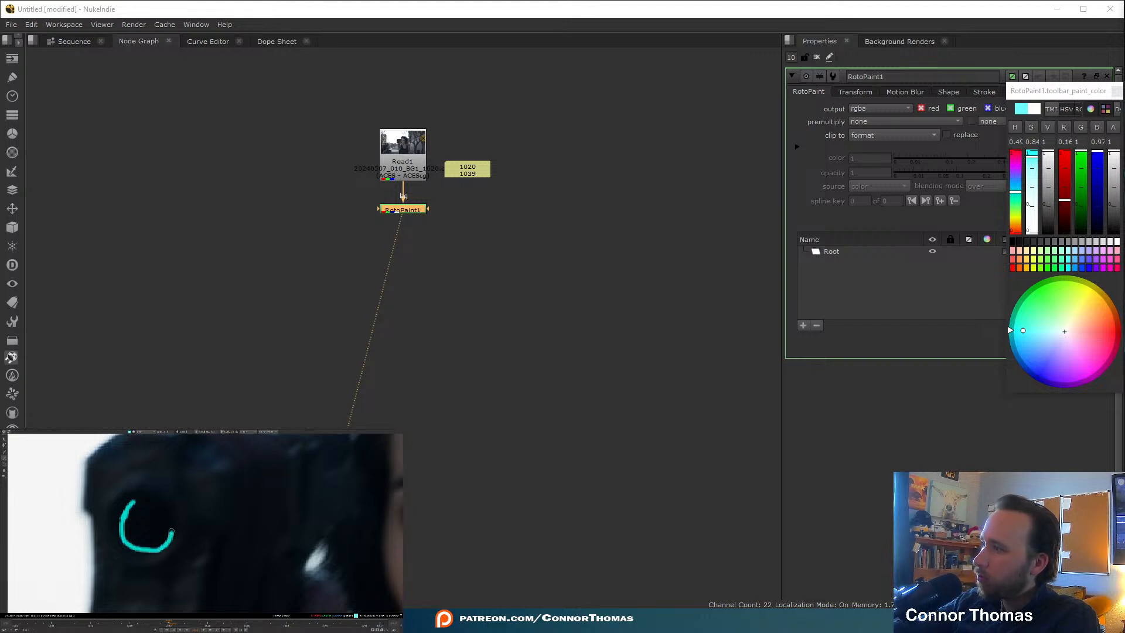
drag(171, 531, 164, 509)
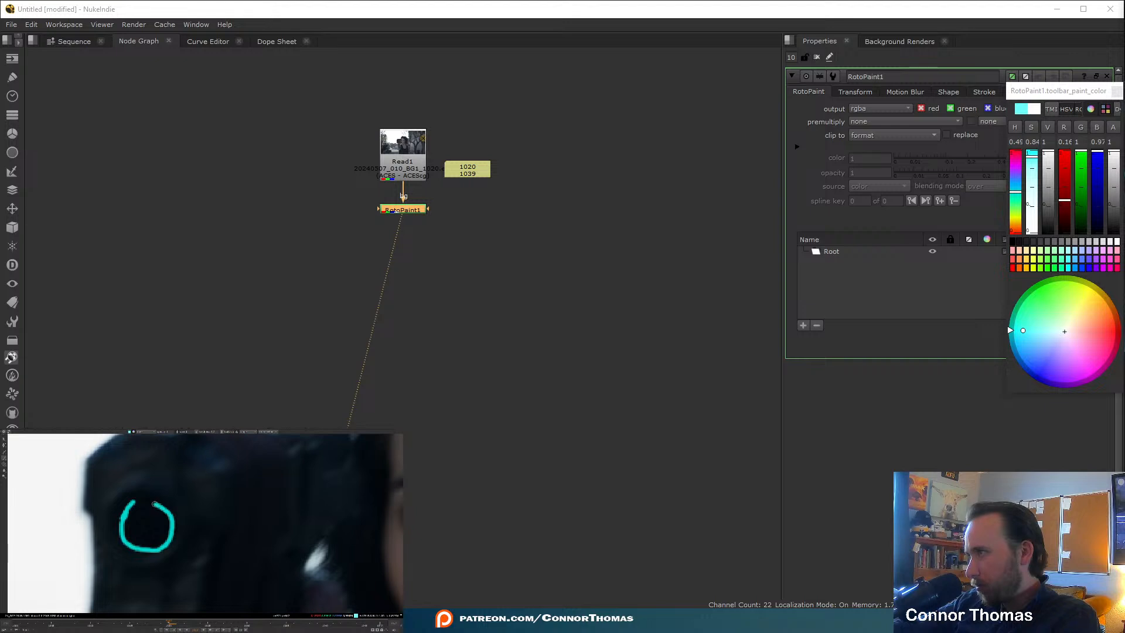
drag(144, 503, 127, 522)
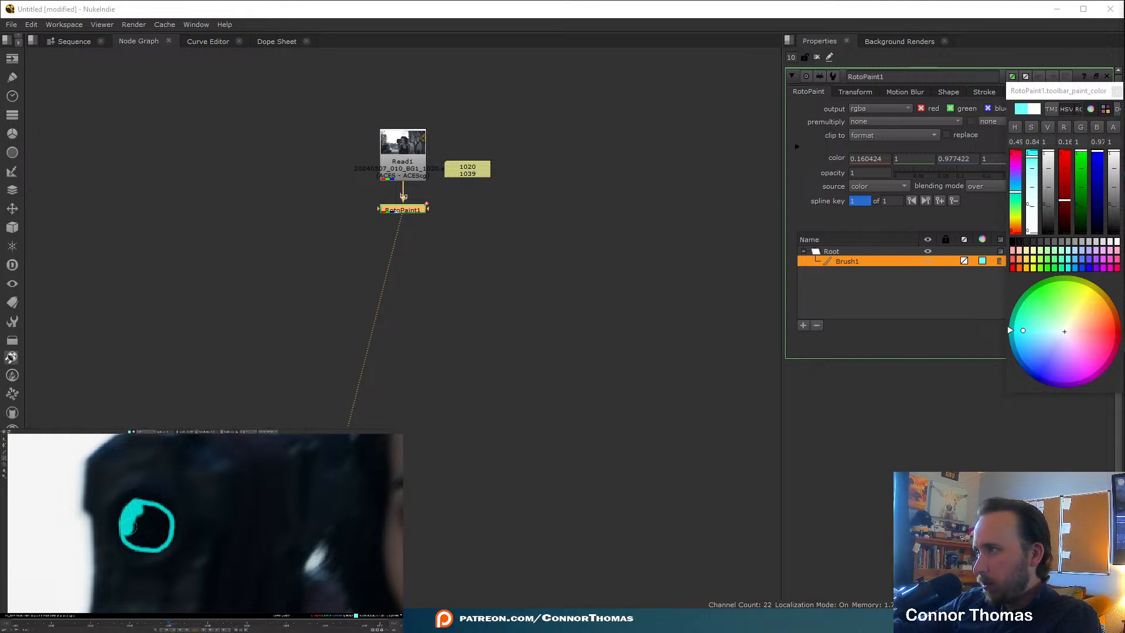
mouse_move(132, 537)
mouse_down()
mouse_move(163, 535)
mouse_move(143, 508)
mouse_up()
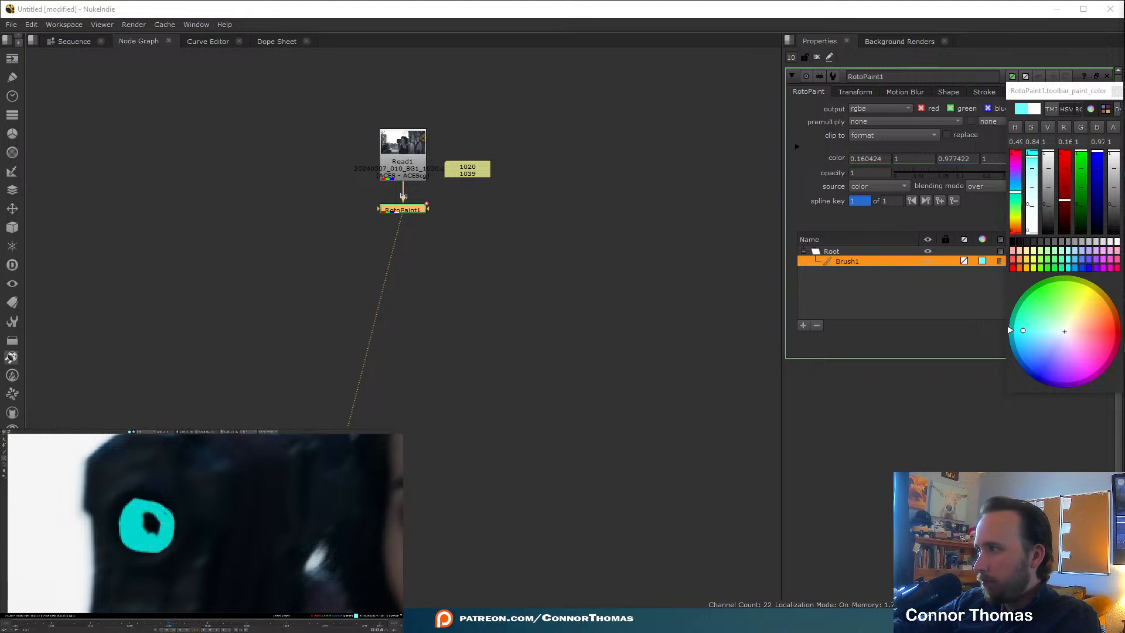
drag(152, 514, 148, 525)
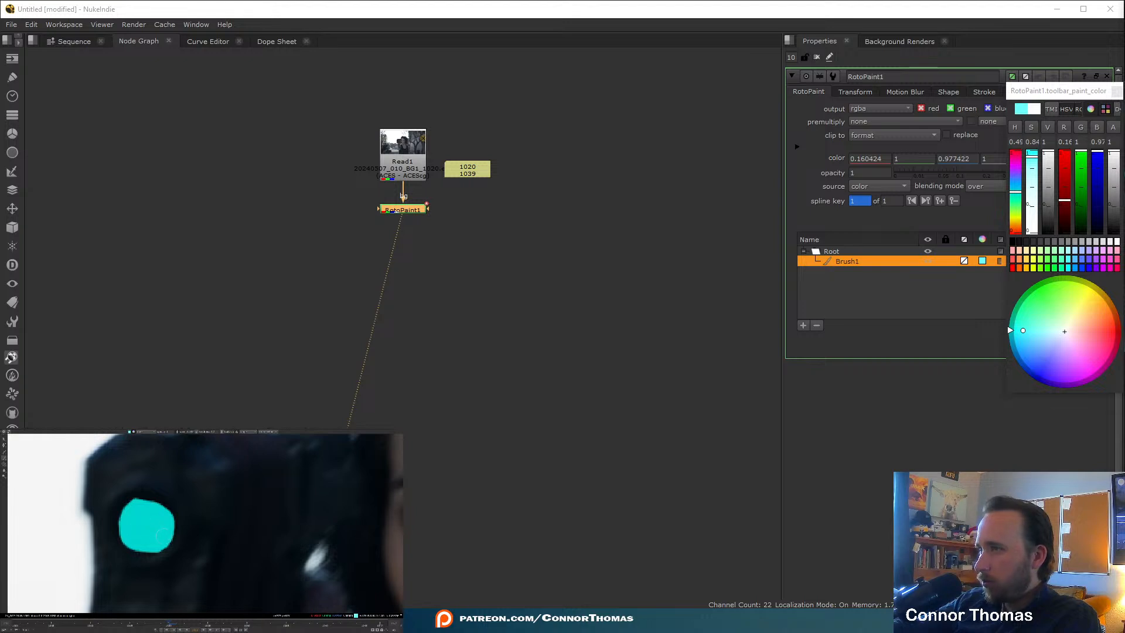
click(162, 535)
- Feather the disc's lower edge with a light blue brush at 0.01 opacity, undo the last stroke, and erase the spill beneath it
drag(1023, 330, 1026, 348)
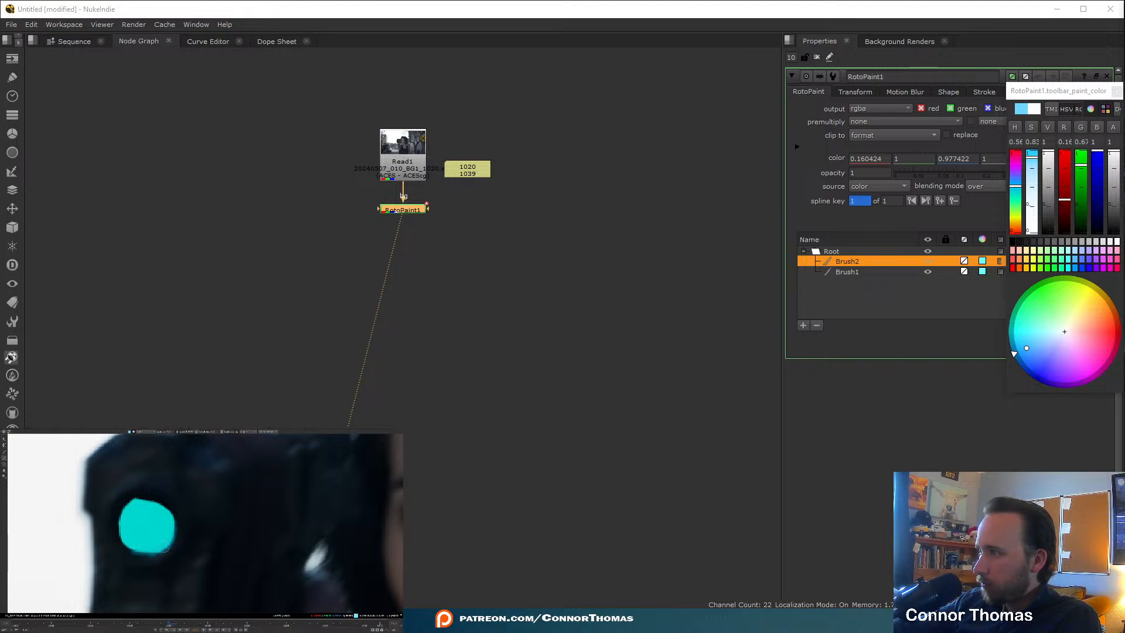
drag(148, 540, 160, 556)
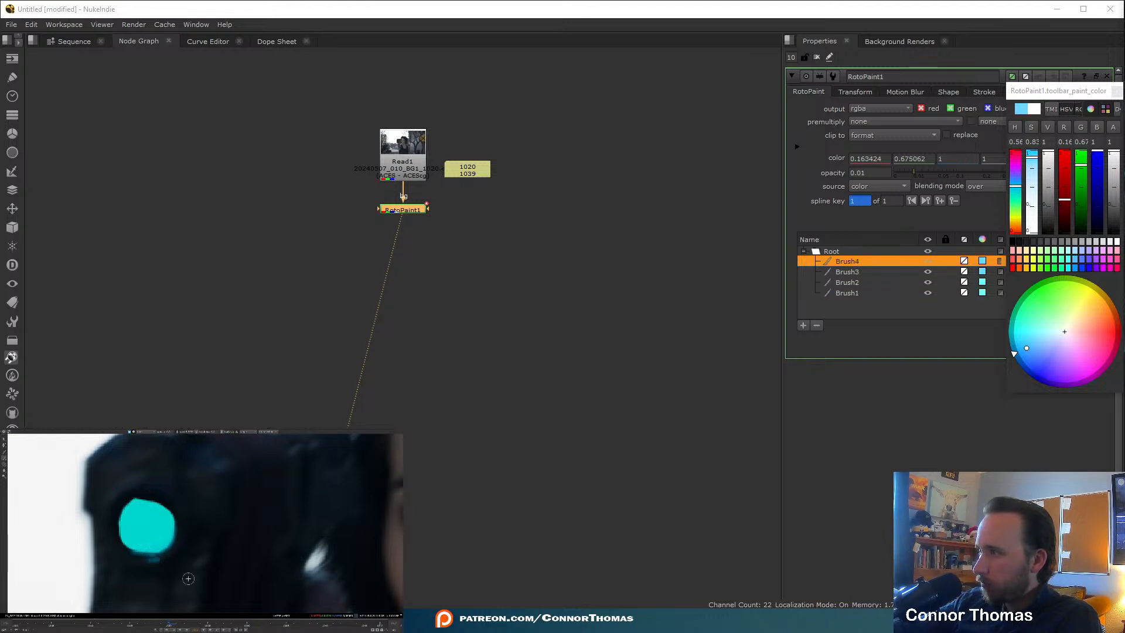
key(ctrl+z)
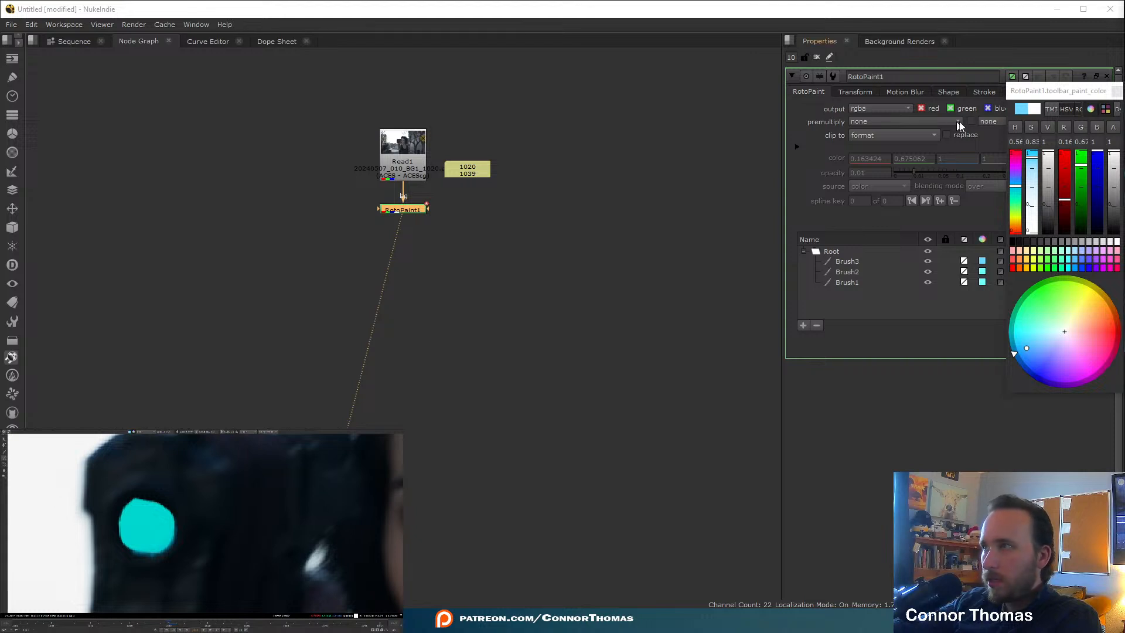
click(1065, 331)
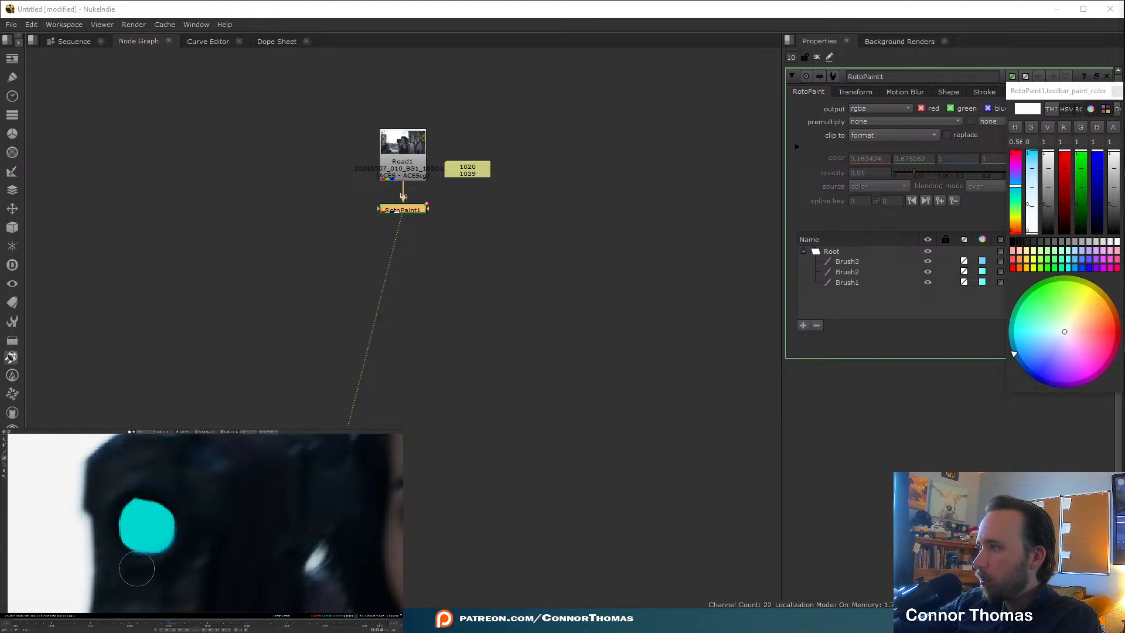
mouse_move(178, 552)
mouse_down()
mouse_move(117, 564)
mouse_move(164, 570)
mouse_up()
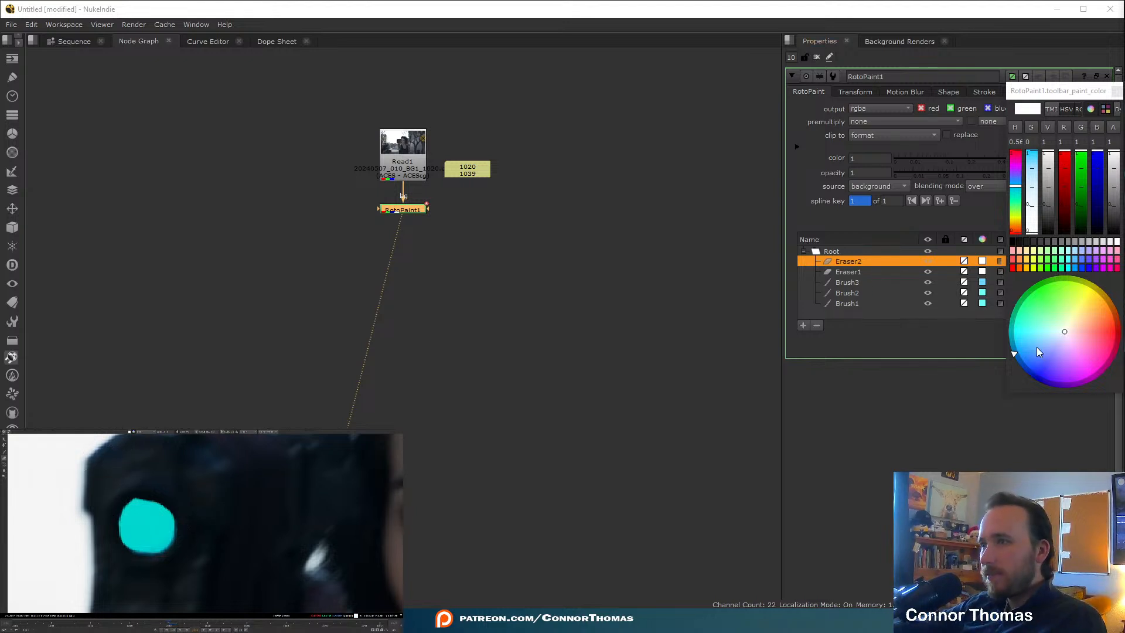
- Brush light blue at 0.01 opacity along the disc's upper edge and erase the excess at its upper left
mouse_move(1038, 352)
mouse_down()
mouse_move(1097, 376)
mouse_move(1070, 389)
mouse_move(1026, 348)
mouse_up()
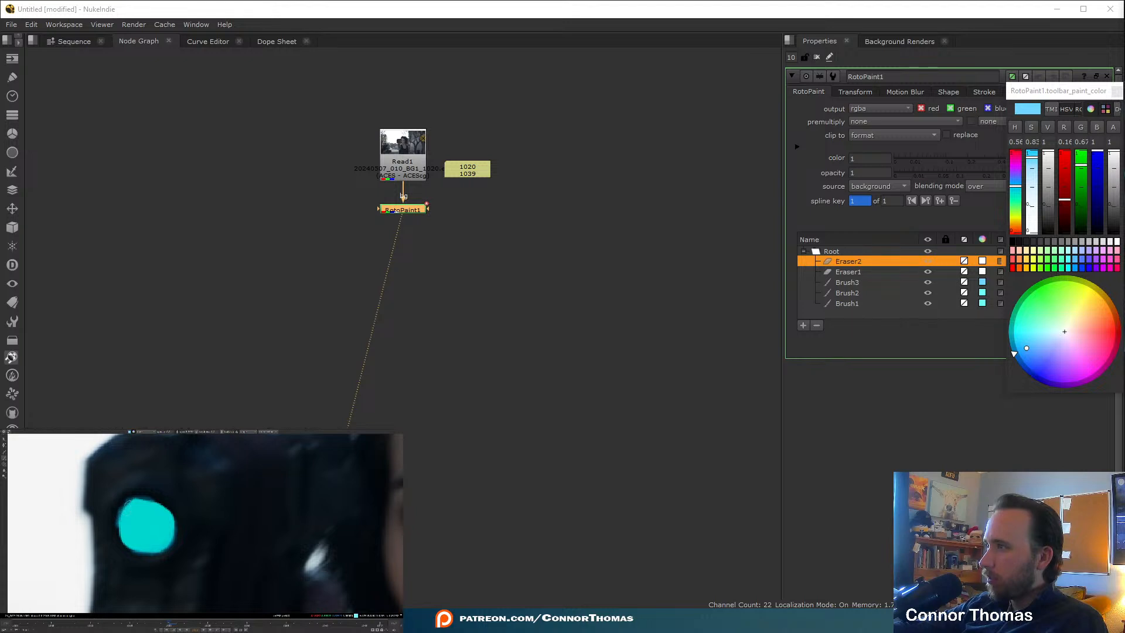
drag(146, 504, 134, 494)
key(n)
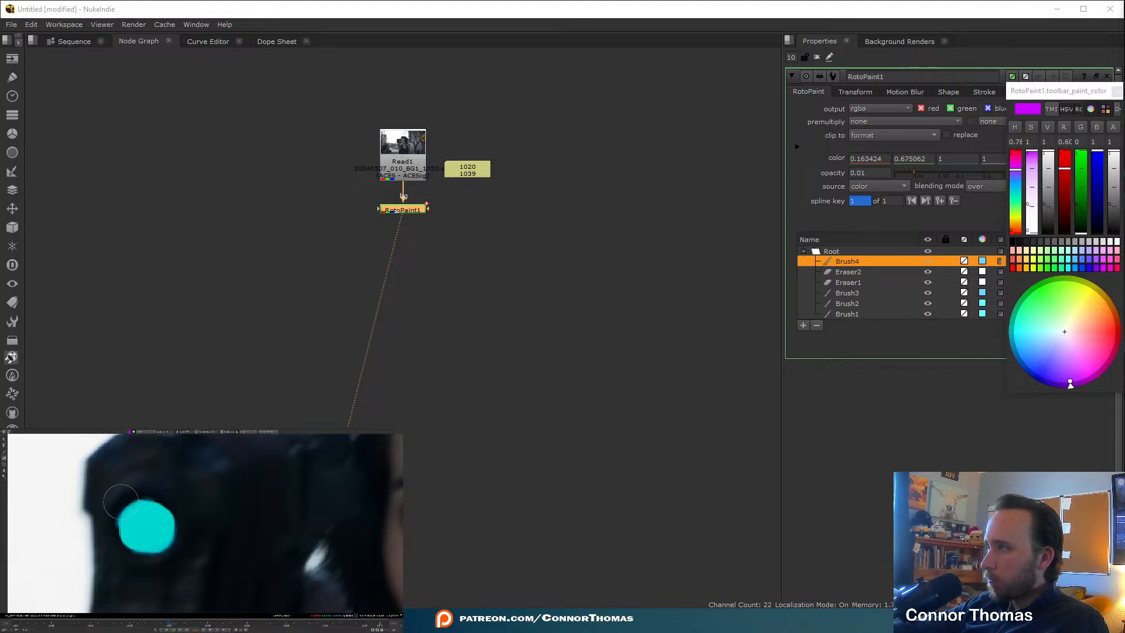
click(120, 501)
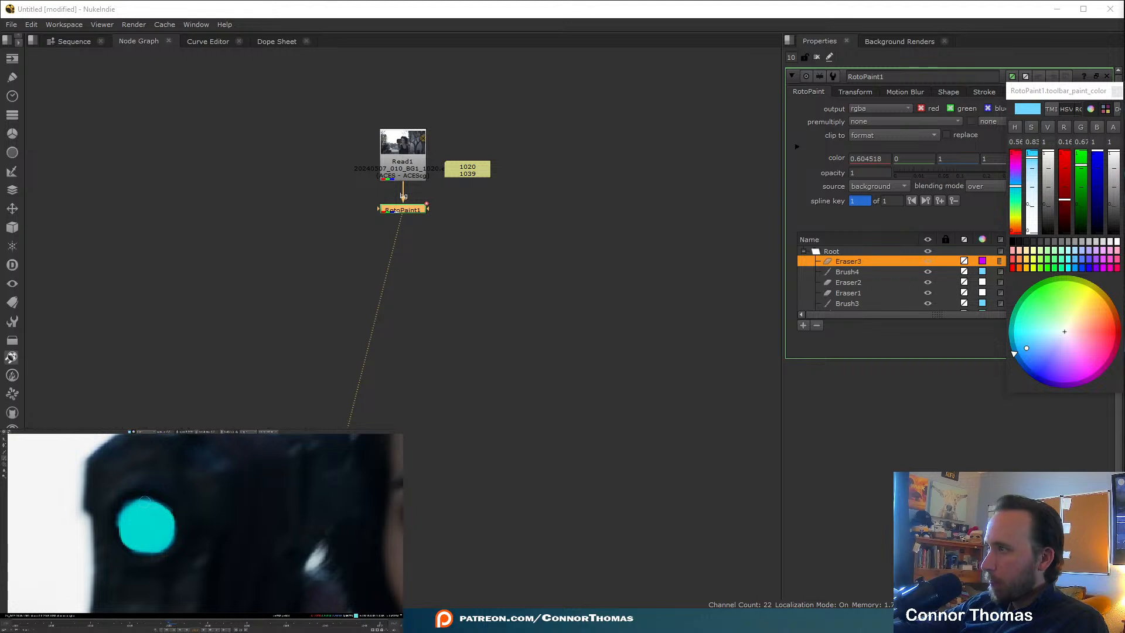
- Brush more light blue around the disc's upper-left edge and erase the spill on both sides of the disc
drag(145, 499, 107, 509)
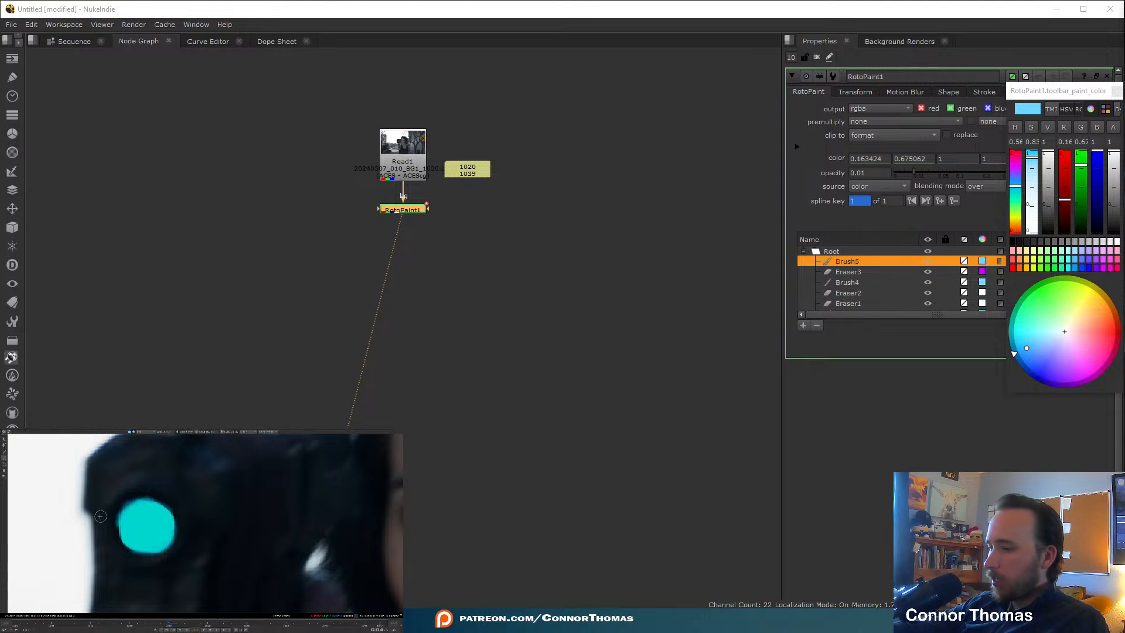
click(1070, 383)
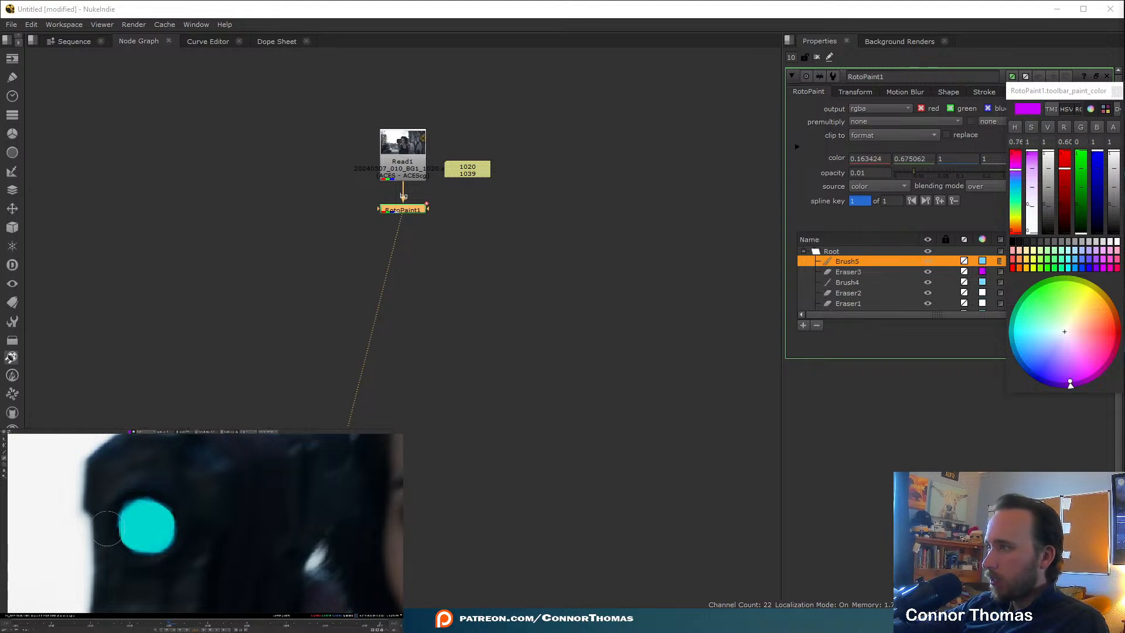
drag(107, 528, 109, 502)
drag(182, 503, 217, 499)
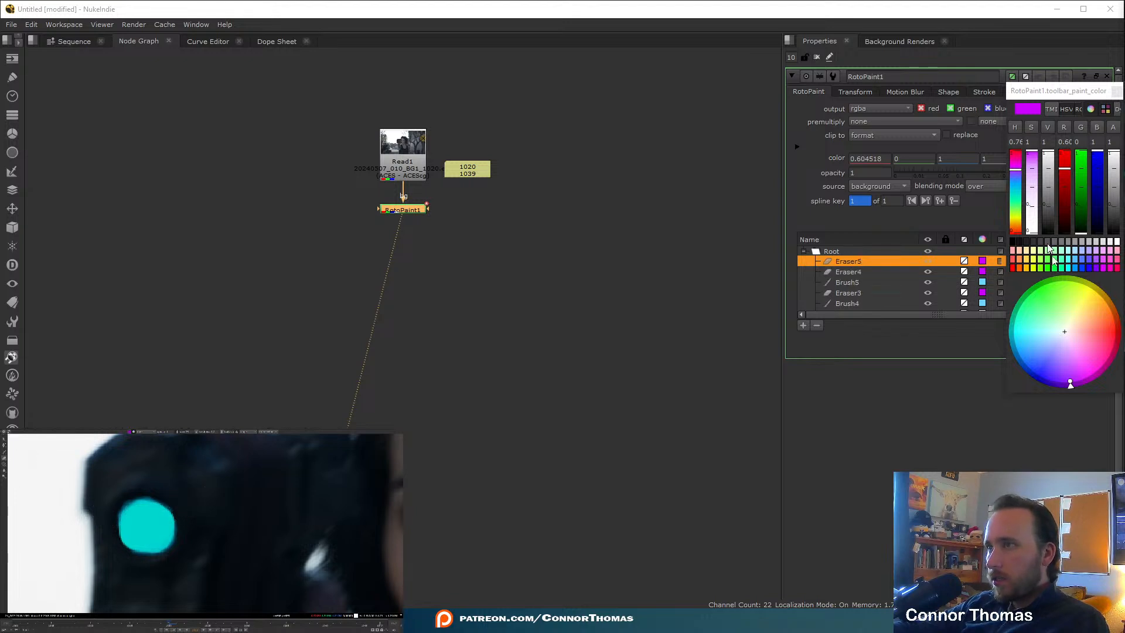
- Dab light blue at 0.01 opacity into the middle of the cyan disc
drag(1076, 344, 1063, 334)
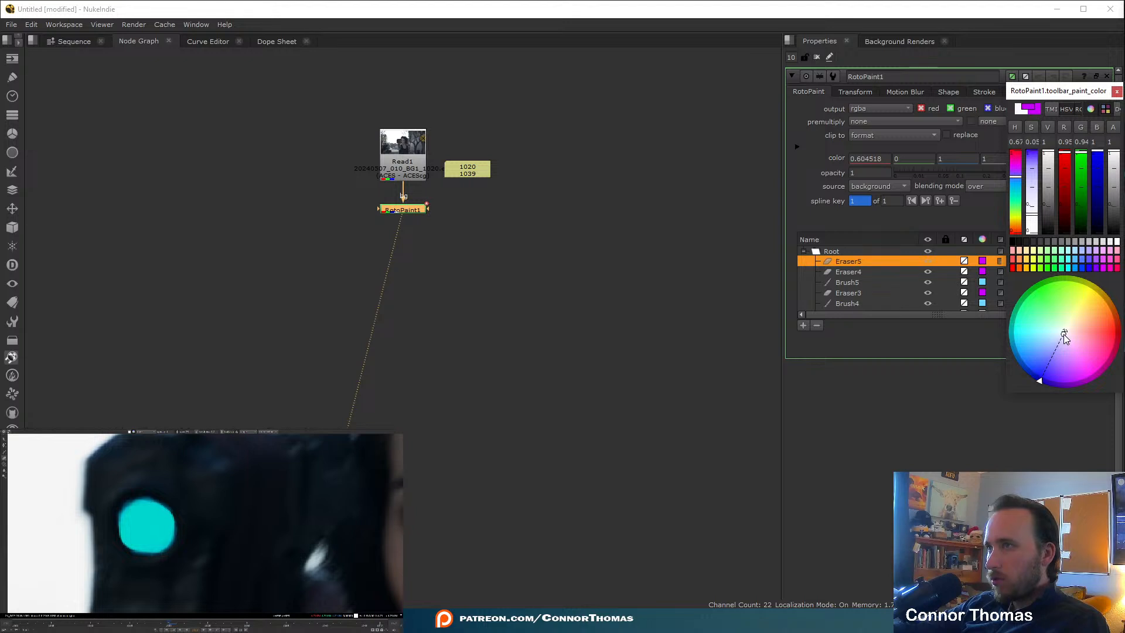
ctrl+click(140, 526)
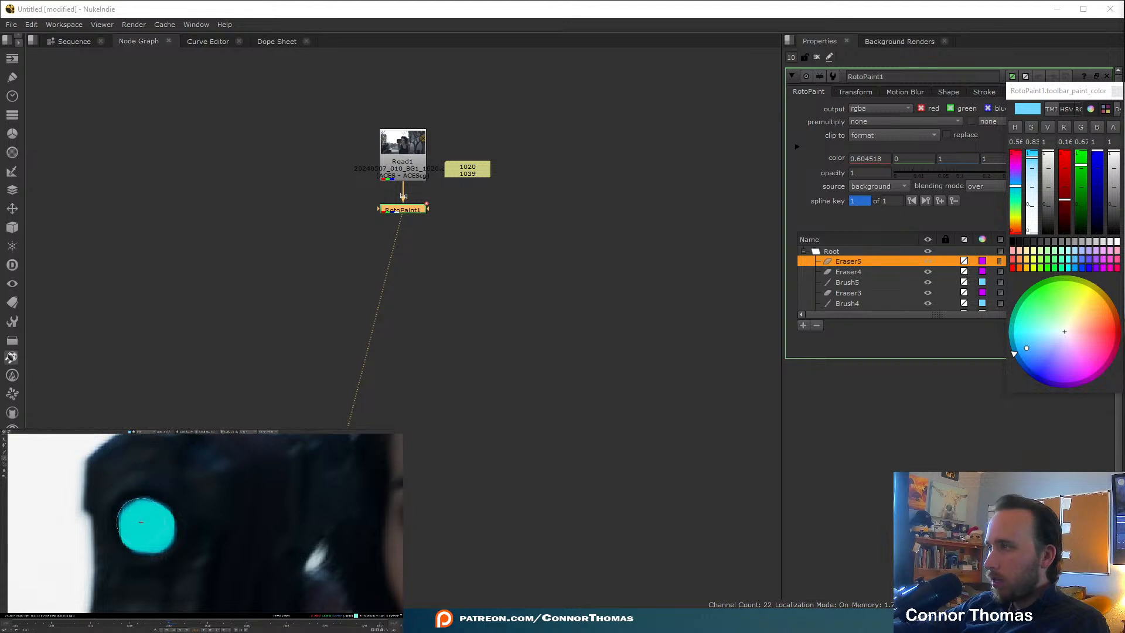
click(143, 525)
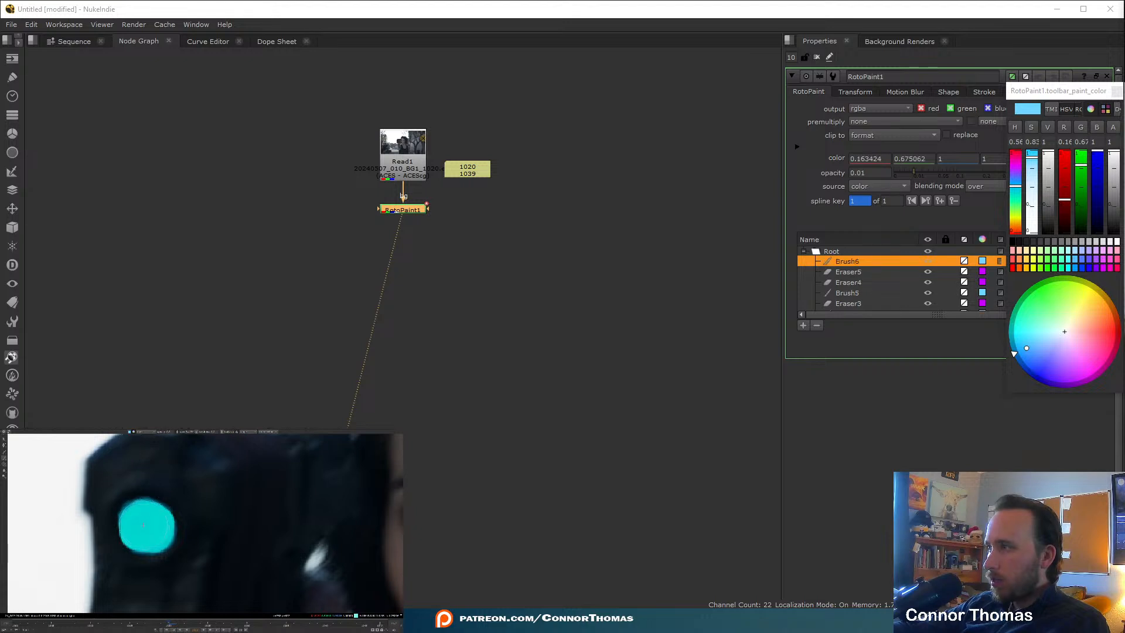
click(145, 522)
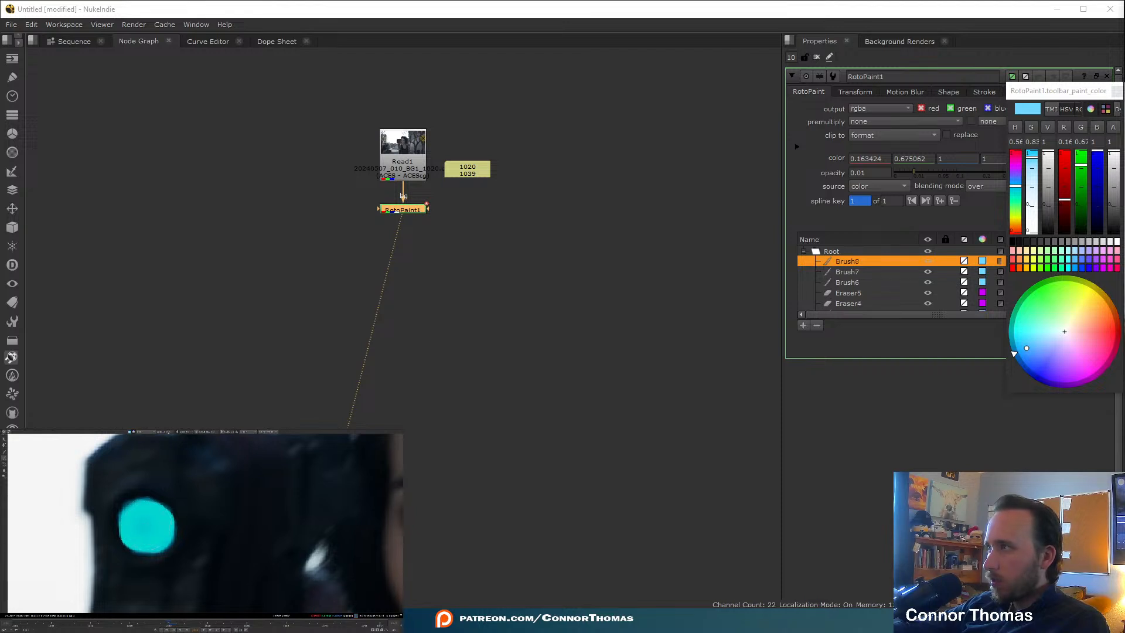
- Set the brush to near white and build up a soft highlight in the center of the cyan disc
click(1068, 338)
drag(1067, 338, 1063, 333)
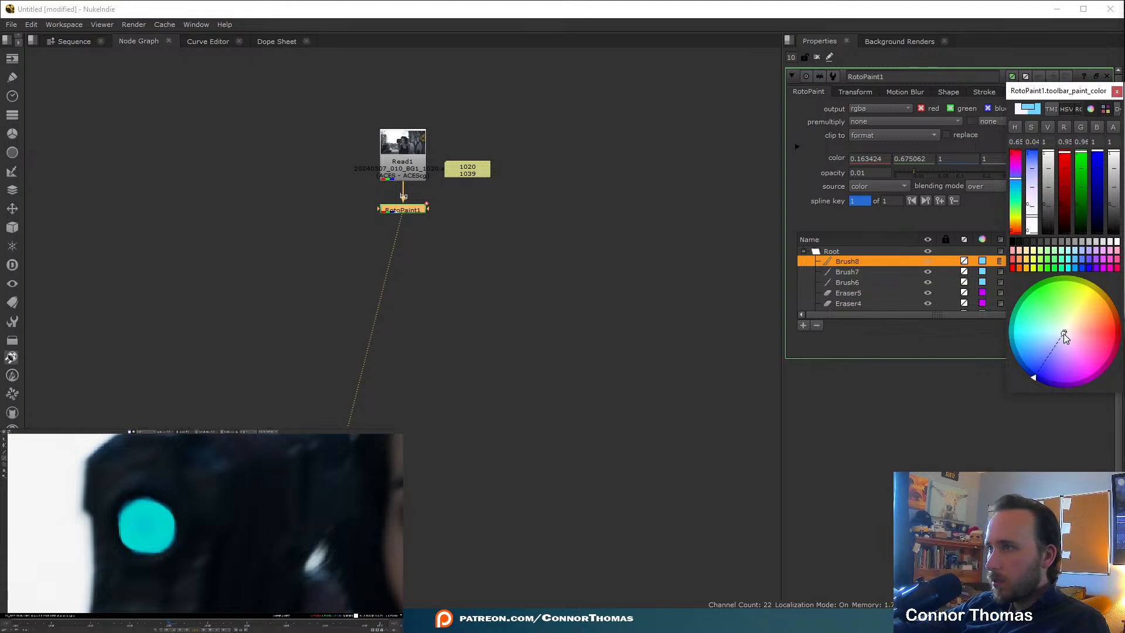
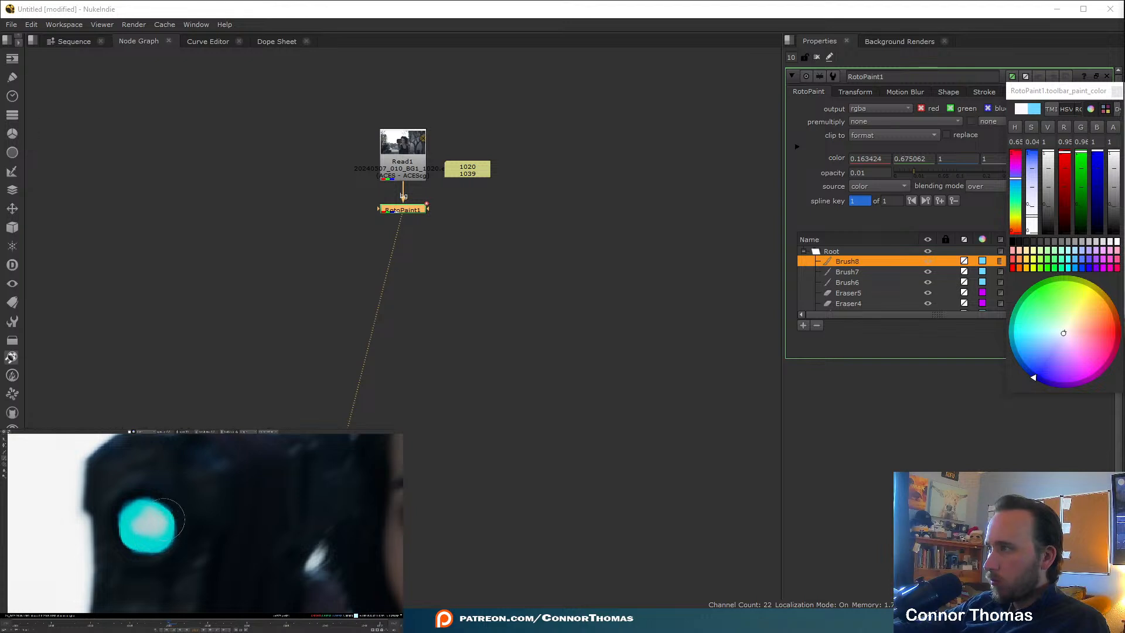
drag(151, 521, 159, 522)
scroll(220, 510, down, 8)
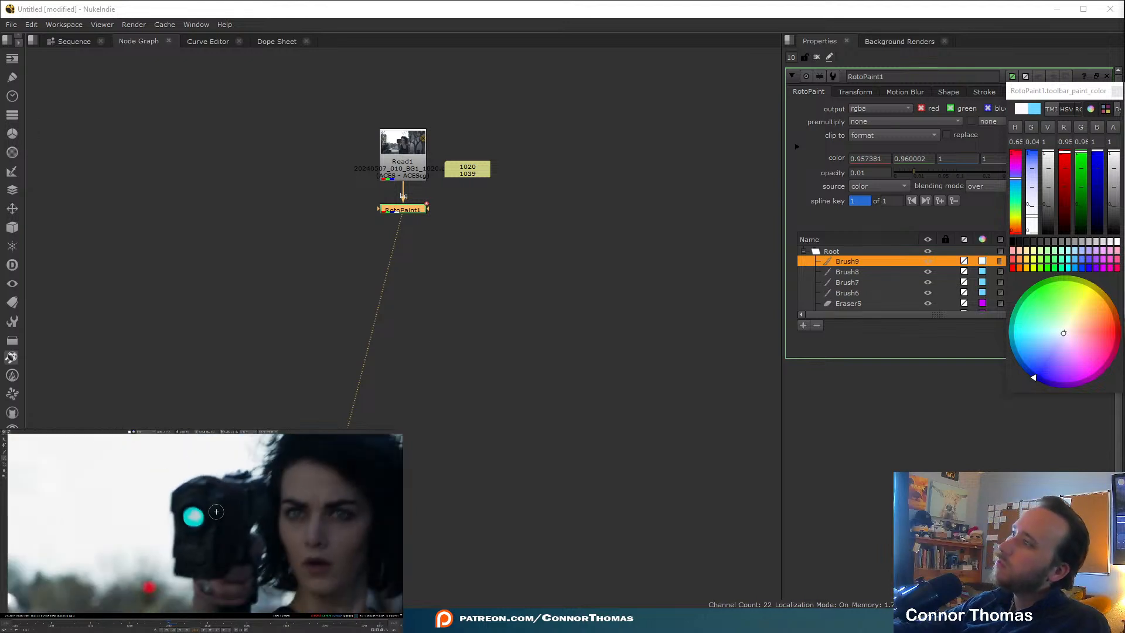
scroll(204, 514, up, 8)
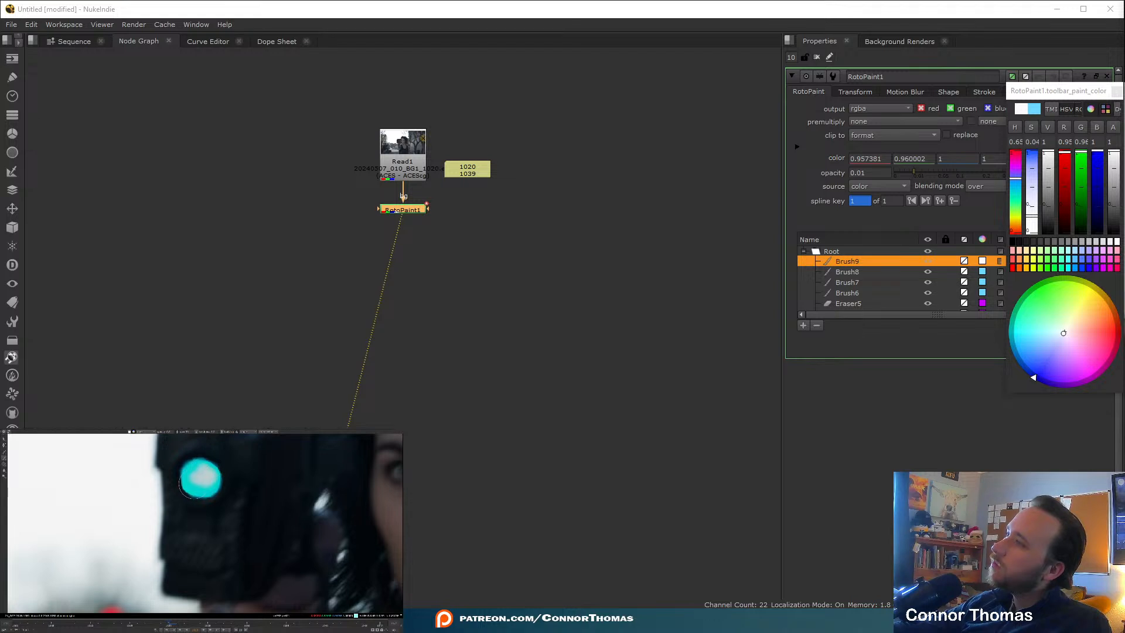
drag(194, 486, 198, 482)
- Paint a faint near-white glow from the disc's center out over its left edge, undoing an unwanted stroke
middle_drag(202, 461, 178, 482)
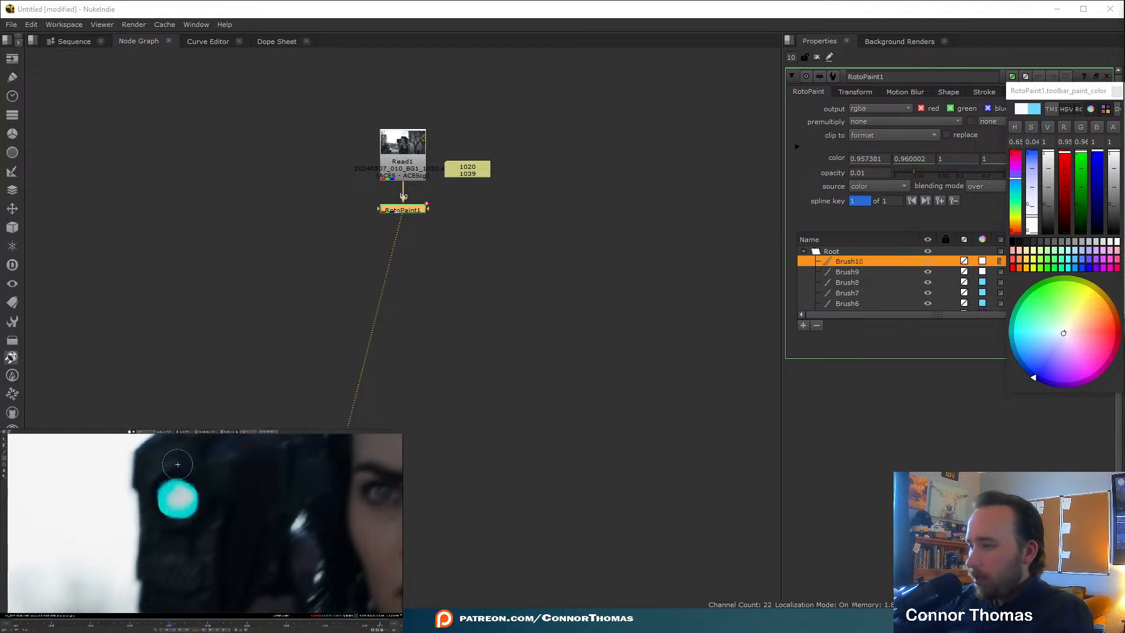
scroll(188, 489, up, 2)
scroll(188, 489, up, 2)
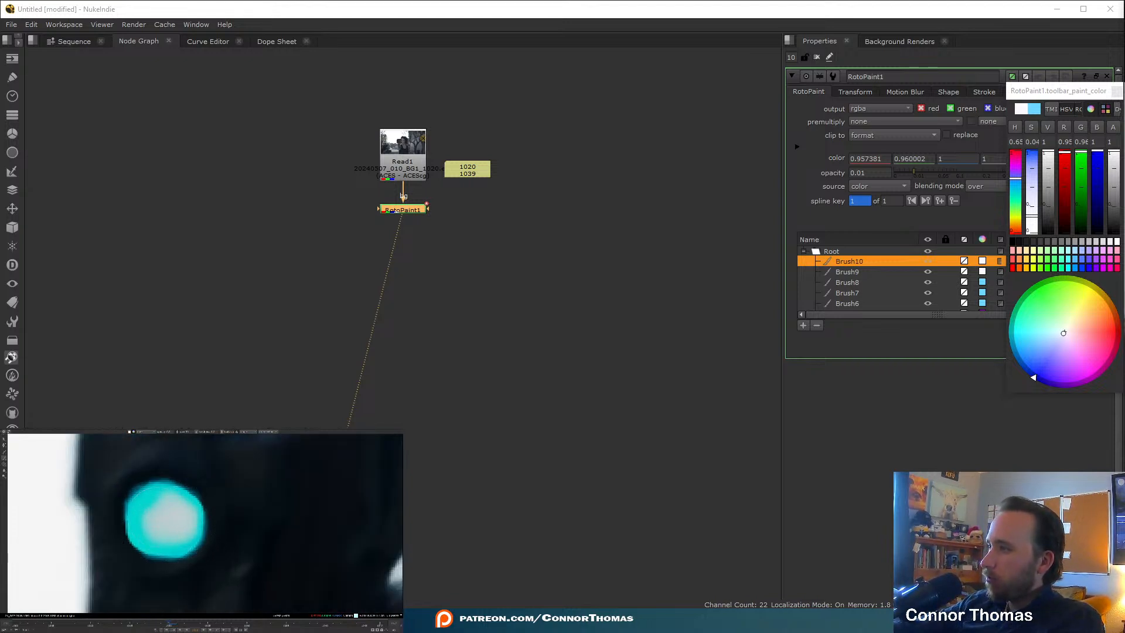
mouse_move(157, 497)
mouse_down()
mouse_move(132, 508)
mouse_move(124, 528)
mouse_move(159, 568)
mouse_move(125, 532)
mouse_move(125, 545)
mouse_move(183, 552)
mouse_up()
key(ctrl+z)
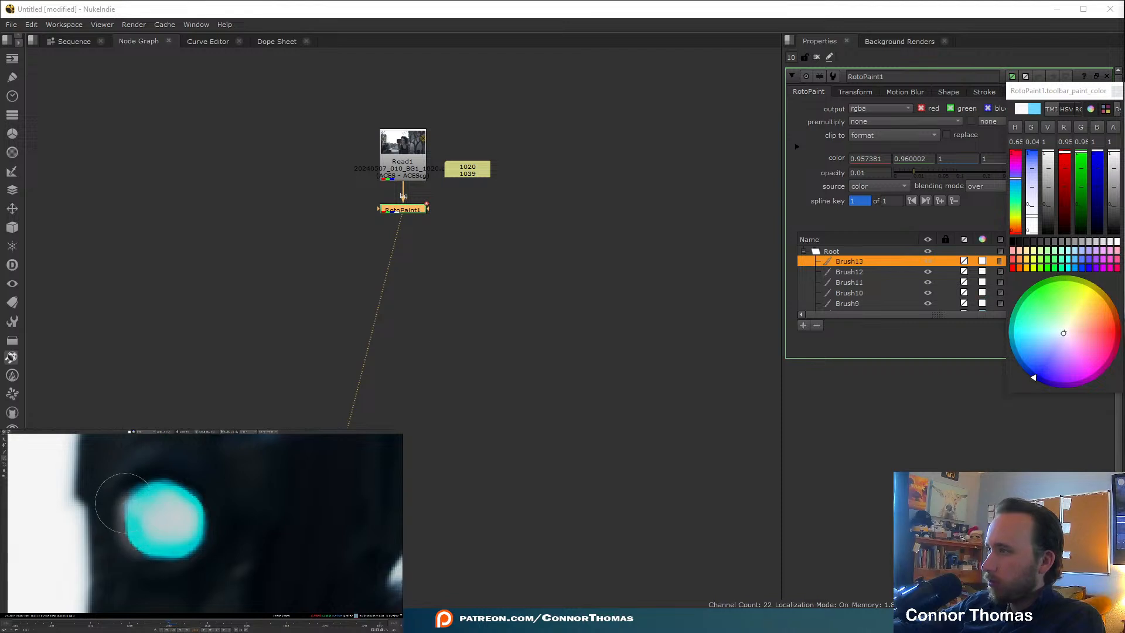
drag(121, 503, 157, 553)
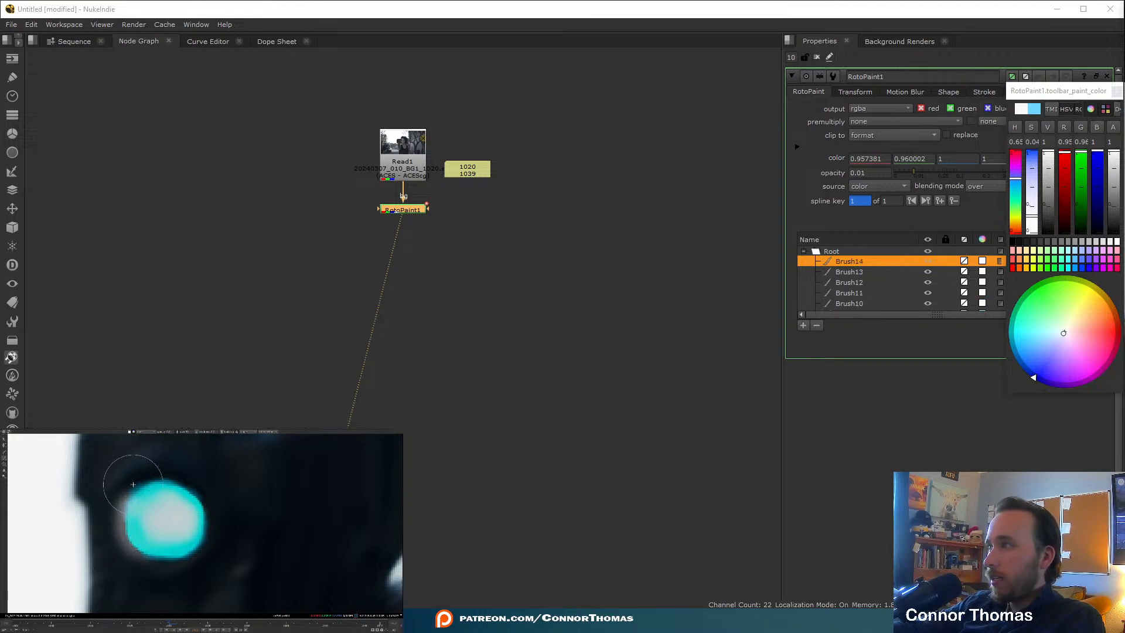
- Erase the faint near-white spill beyond the cyan disc's upper and right edges
mouse_move(201, 485)
mouse_down()
mouse_move(214, 504)
mouse_move(176, 465)
mouse_move(198, 460)
mouse_move(146, 459)
mouse_up()
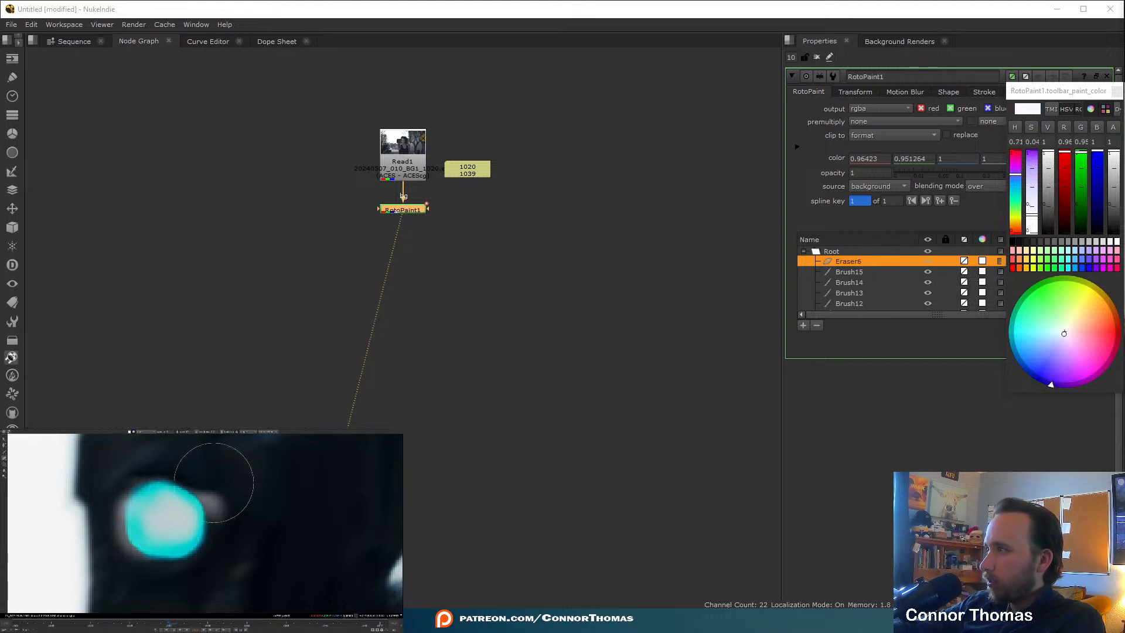
mouse_move(230, 489)
mouse_down()
mouse_move(221, 460)
mouse_move(232, 494)
mouse_up()
- Set the brush to purple (about 0.627, 0.073, 1) and paint a faint rim along the disc's top, left and lower edges at 0.01 opacity
drag(1083, 382, 1063, 332)
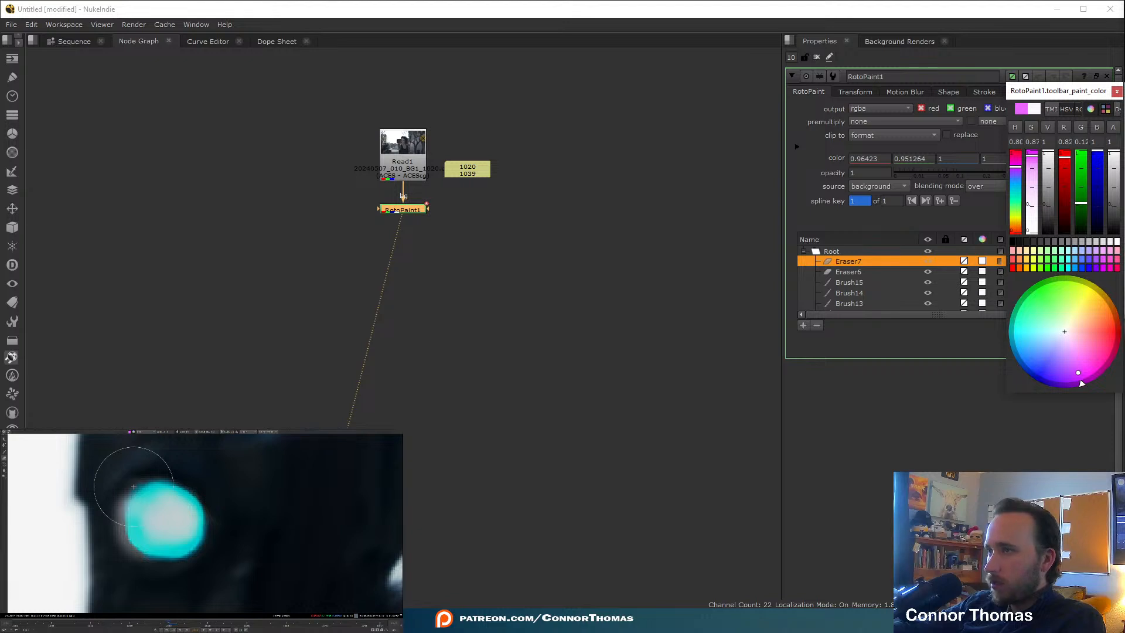
drag(1065, 384, 1069, 378)
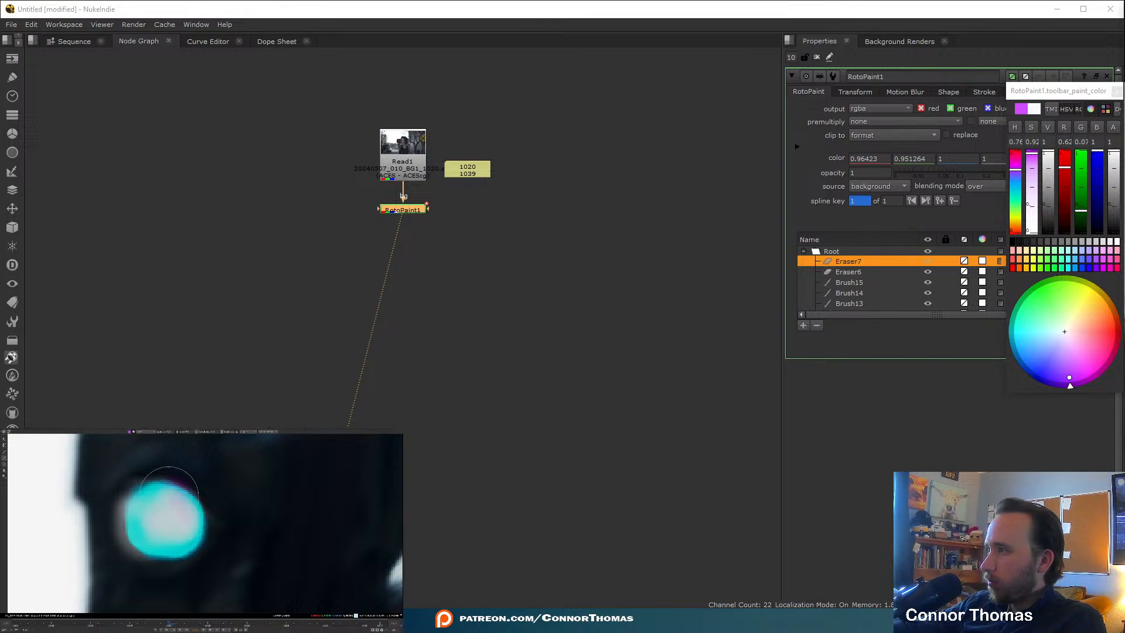
mouse_move(169, 491)
mouse_down()
mouse_move(179, 492)
mouse_move(128, 494)
mouse_move(105, 563)
mouse_up()
scroll(203, 537, down, 5)
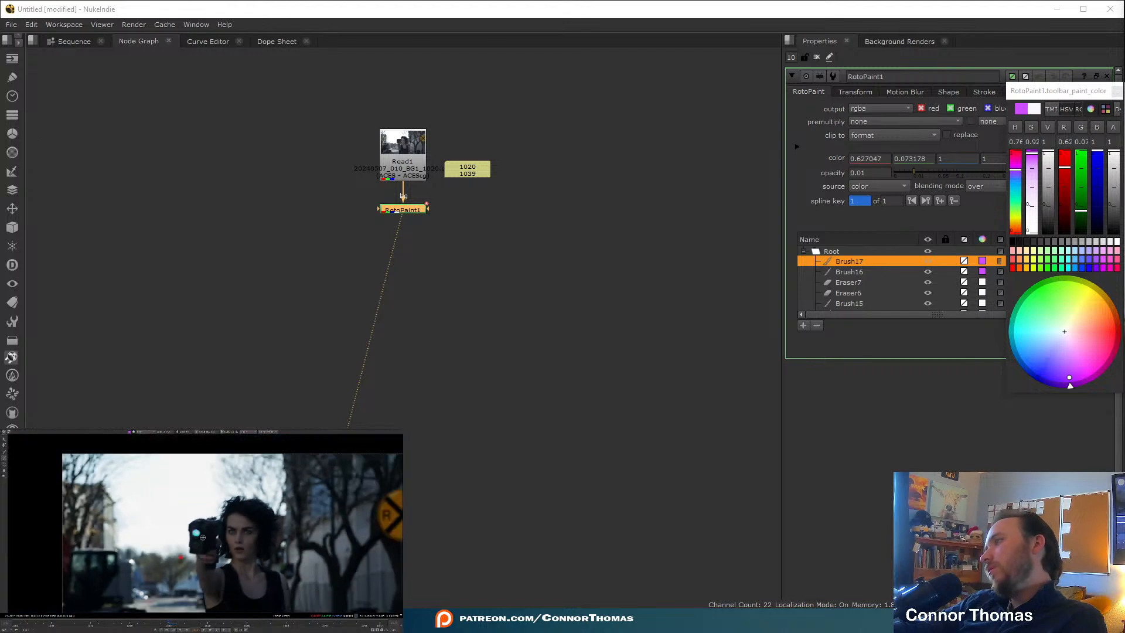
scroll(203, 536, up, 5)
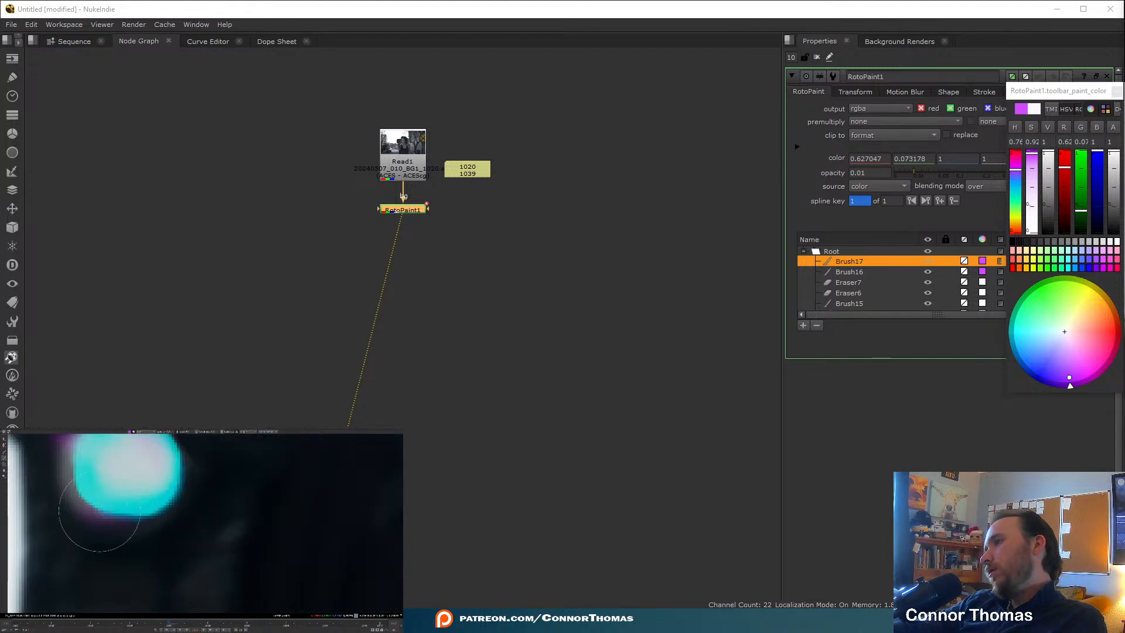
drag(99, 510, 144, 523)
middle_drag(163, 509, 203, 559)
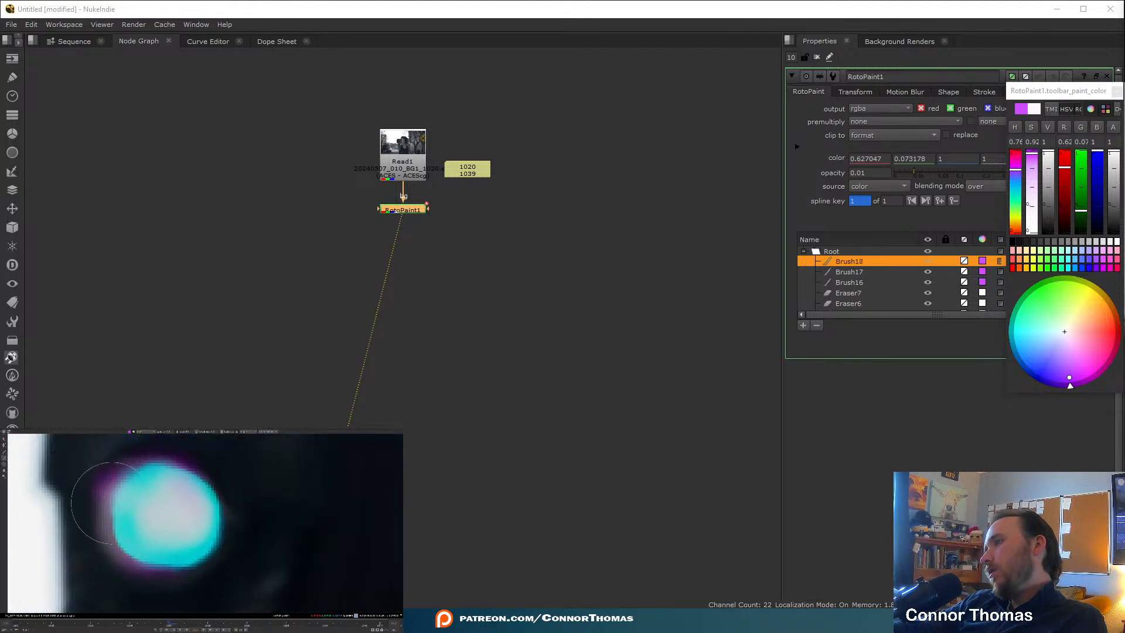
drag(108, 502, 94, 530)
scroll(88, 521, down, 5)
scroll(85, 520, up, 5)
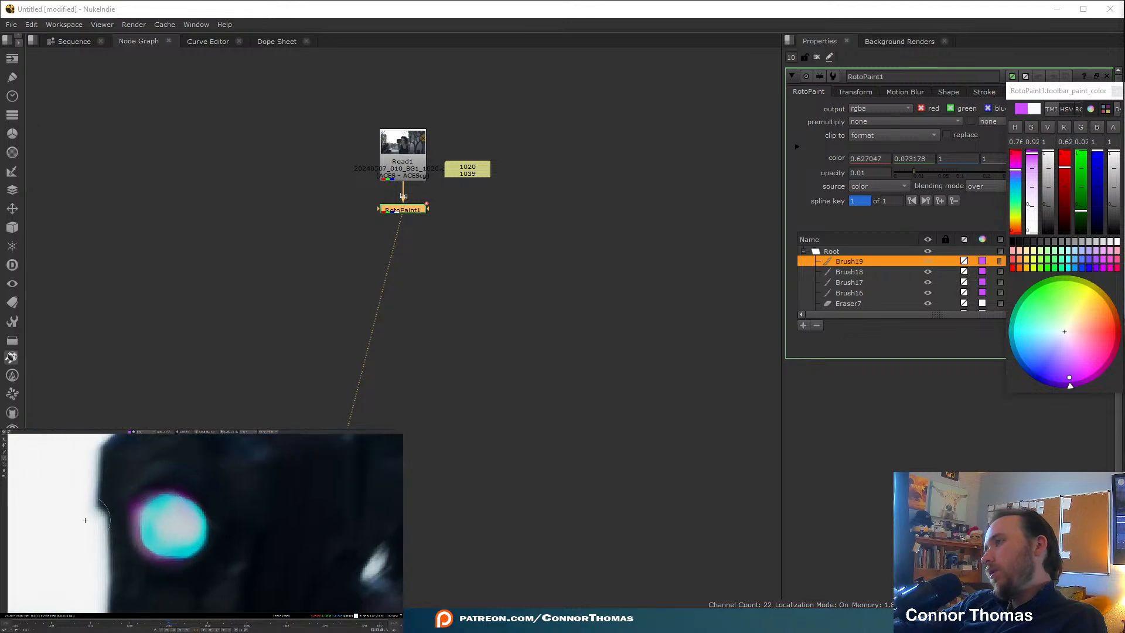
- Shift the brush to blue-violet (about 0.287, 0.125, 1) and build up a soft halo around the disc's left side, top and bottom
drag(1061, 370, 1050, 373)
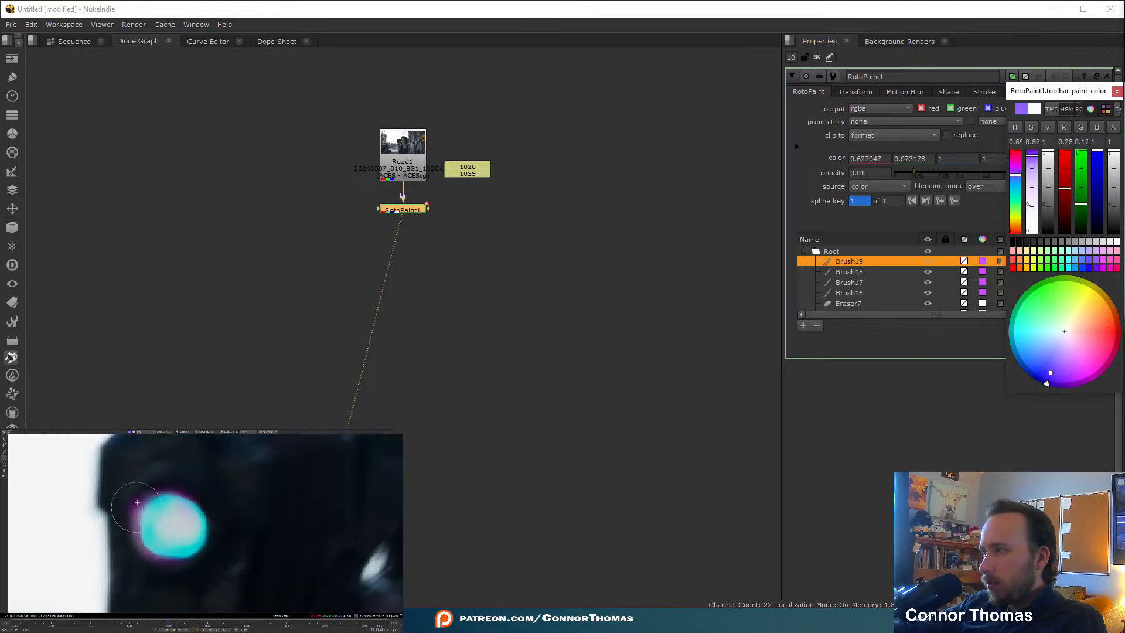
mouse_move(138, 502)
mouse_down()
mouse_move(165, 482)
mouse_move(141, 486)
mouse_move(122, 532)
mouse_move(141, 562)
mouse_move(169, 567)
mouse_up()
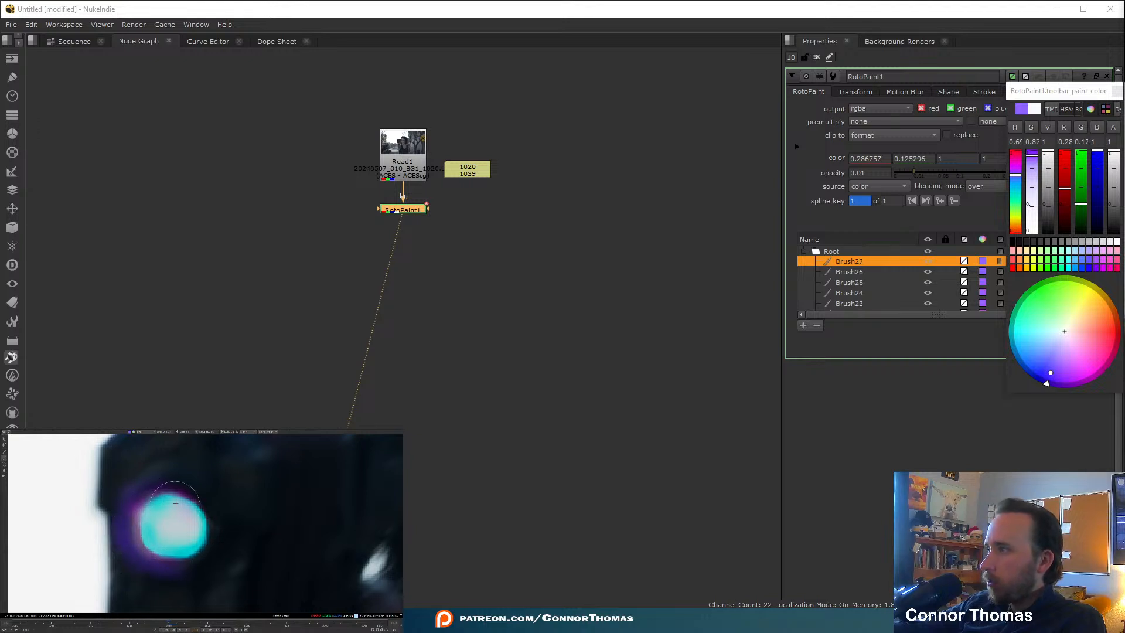
drag(176, 504, 159, 493)
- Blur the disc's left and lower edges into the violet halo at low opacity, undoing a first full-strength blur stroke
click(5, 470)
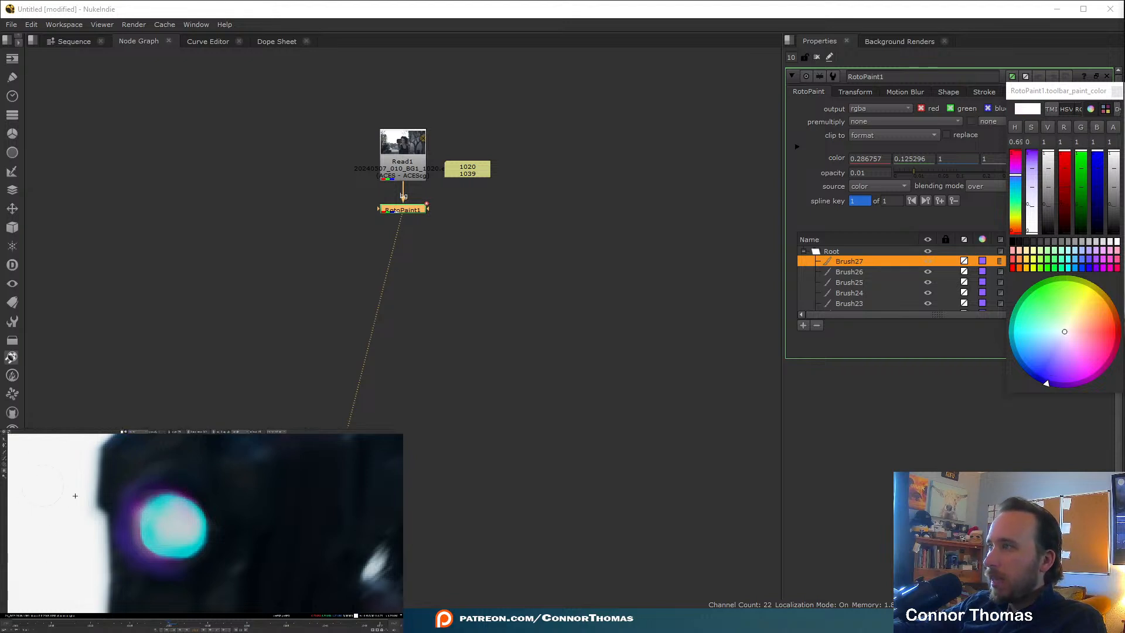
drag(141, 510, 132, 507)
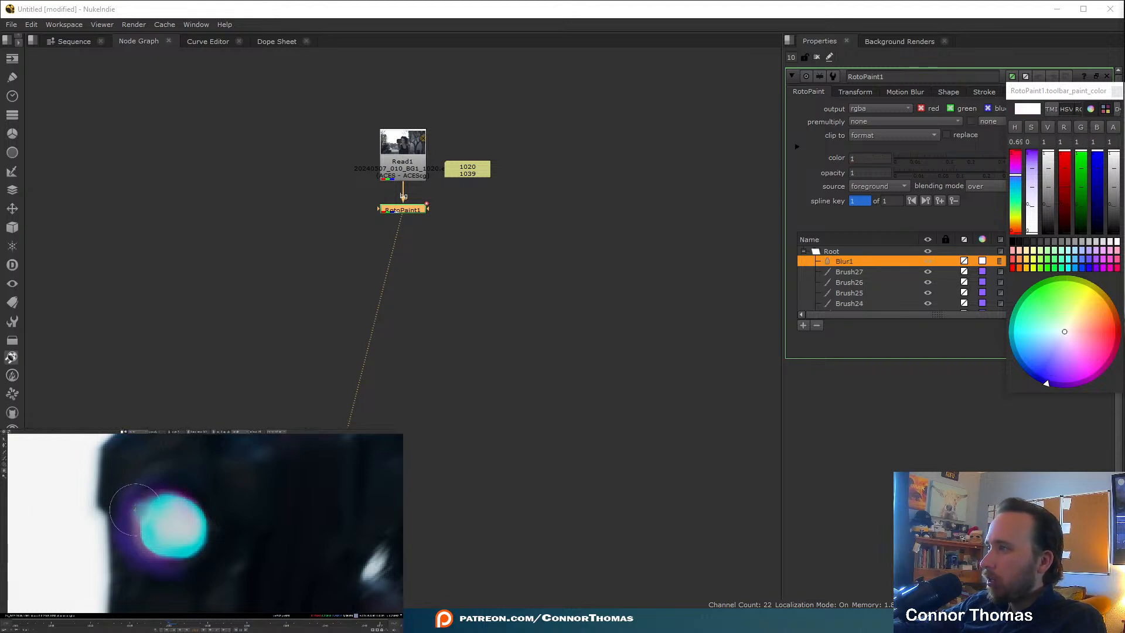
key(ctrl+z)
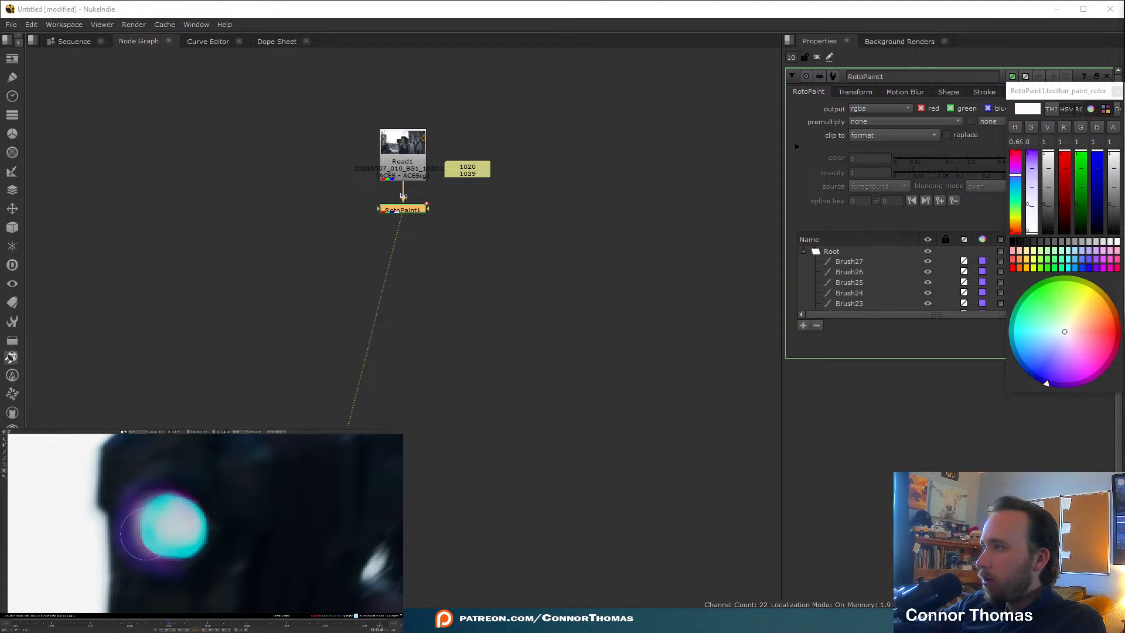
drag(140, 527, 147, 532)
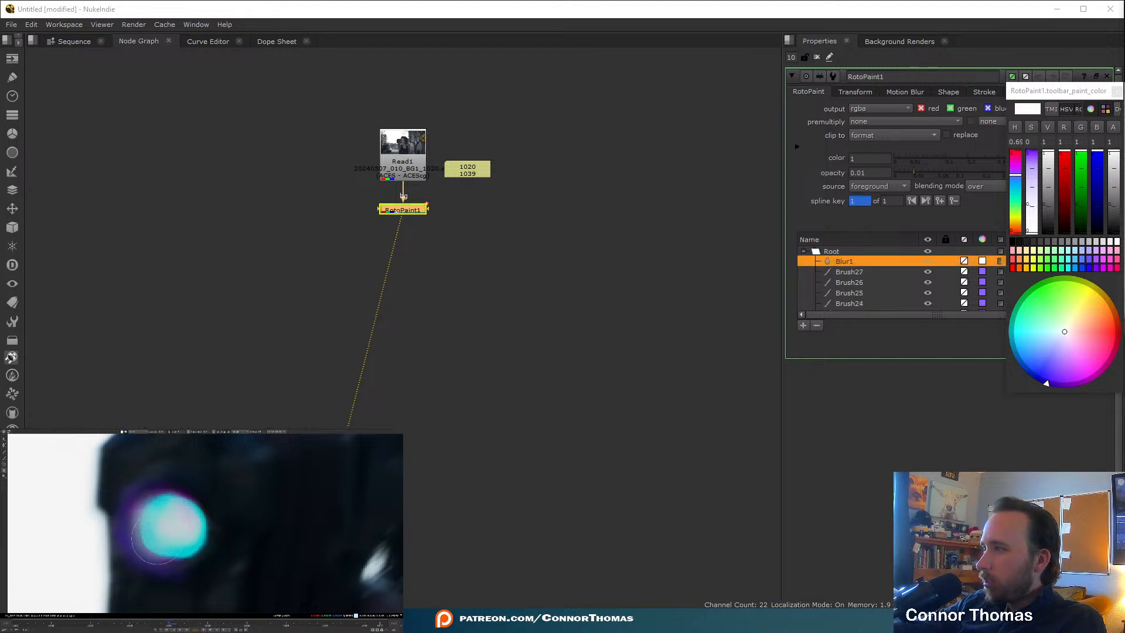
click(158, 531)
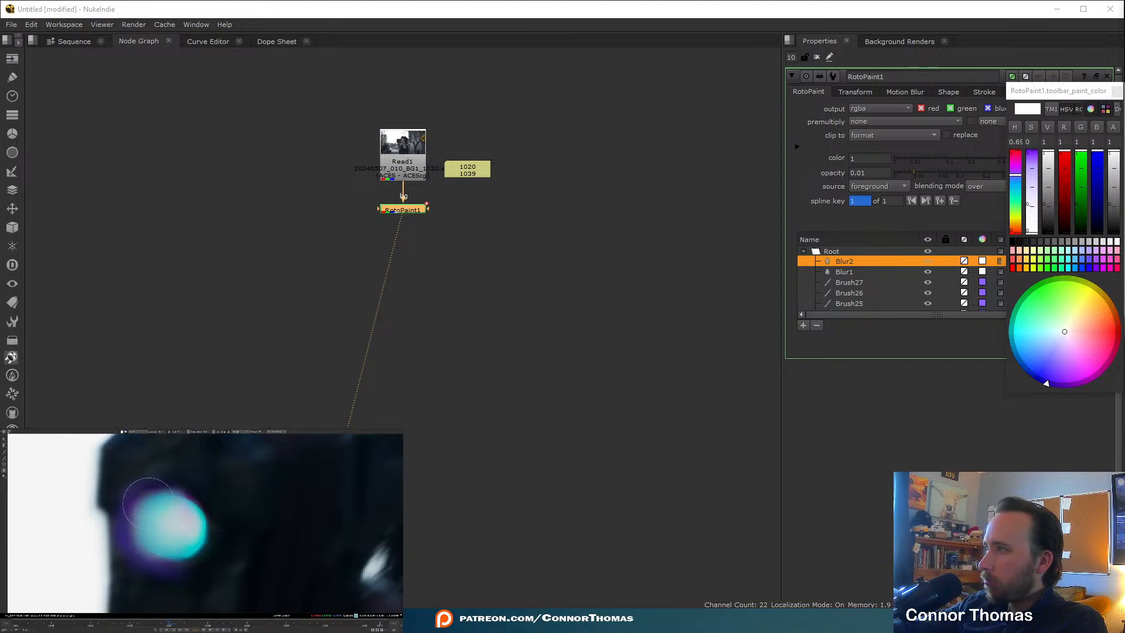
mouse_move(159, 552)
mouse_down()
mouse_move(188, 553)
mouse_move(177, 550)
mouse_up()
- Check the glow in the full frame and blur the disc's cyan and white areas together at 0.1 opacity
scroll(216, 528, down, 10)
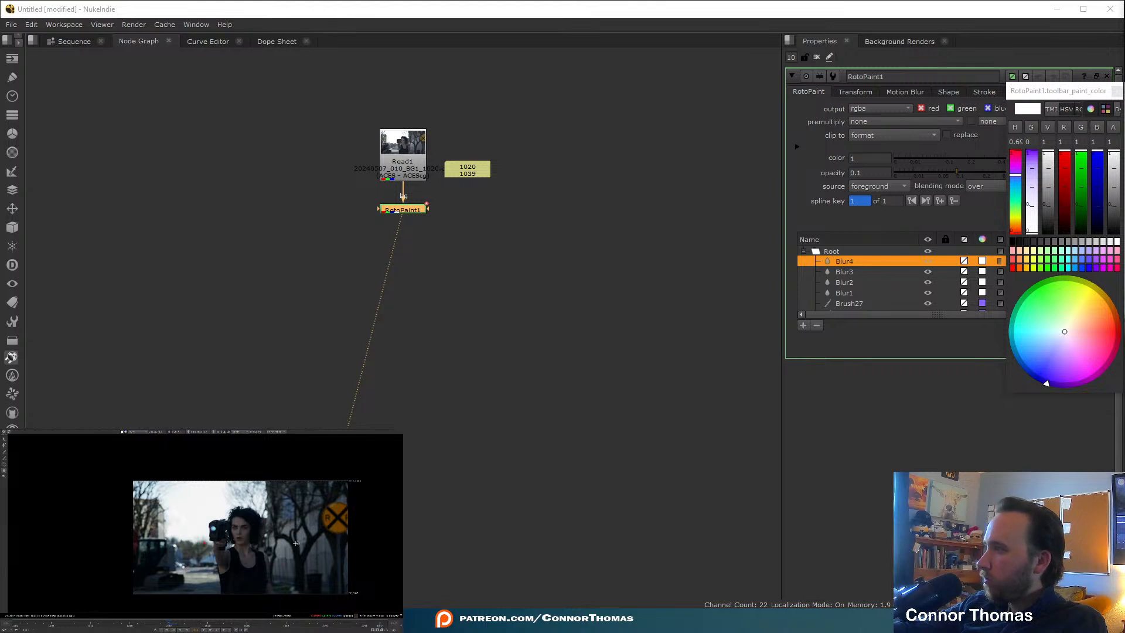
scroll(186, 514, up, 10)
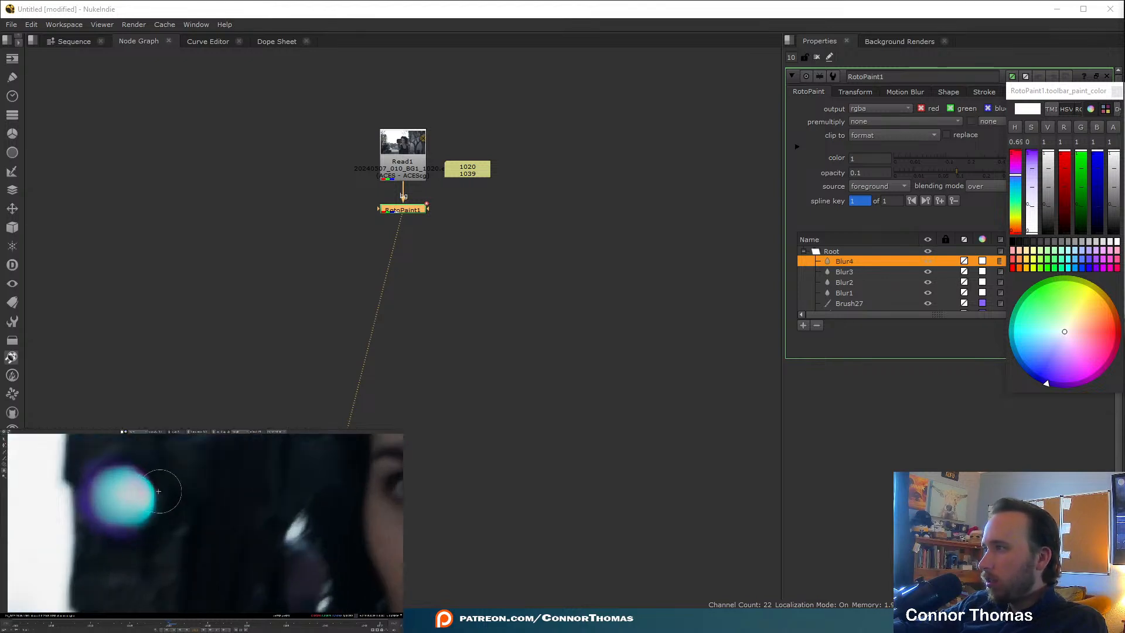
scroll(185, 514, up, 2)
mouse_move(159, 495)
mouse_down()
mouse_move(142, 491)
mouse_move(173, 535)
mouse_up()
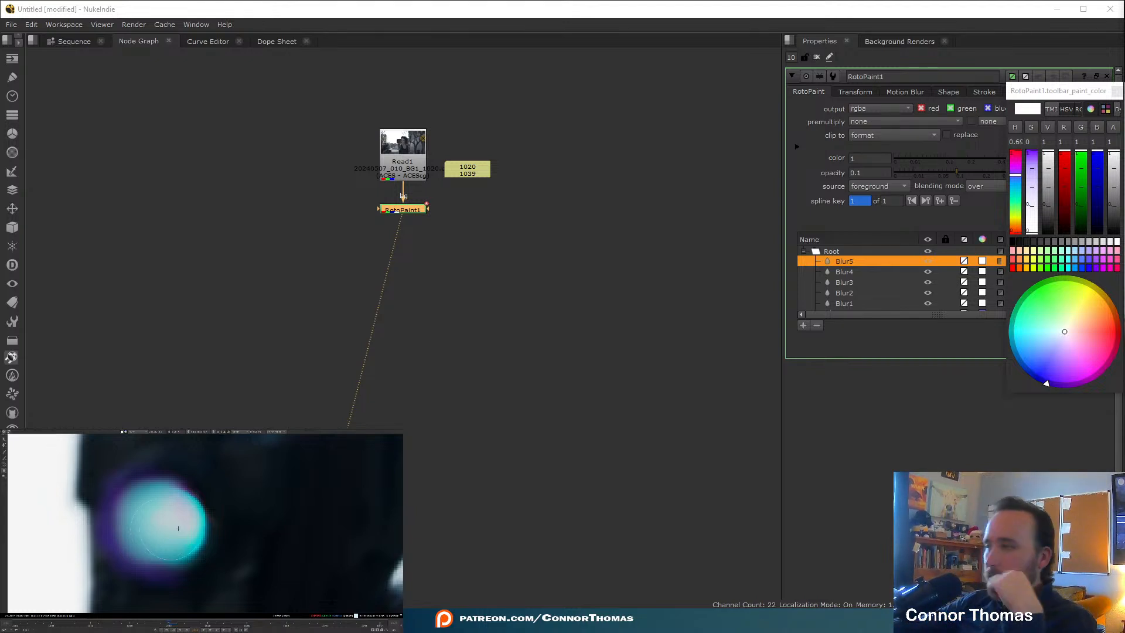
- Soften the disc's upper-right and lower edges with repeated blur dabs at 0.1 opacity and review the full frame
scroll(202, 521, down, 6)
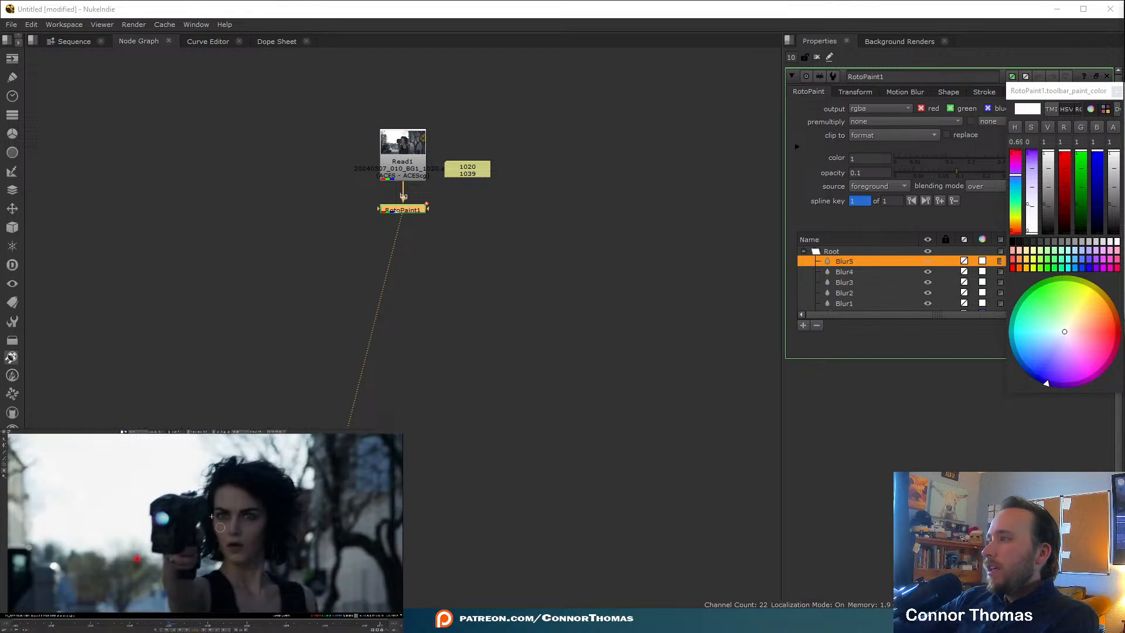
scroll(210, 498, up, 8)
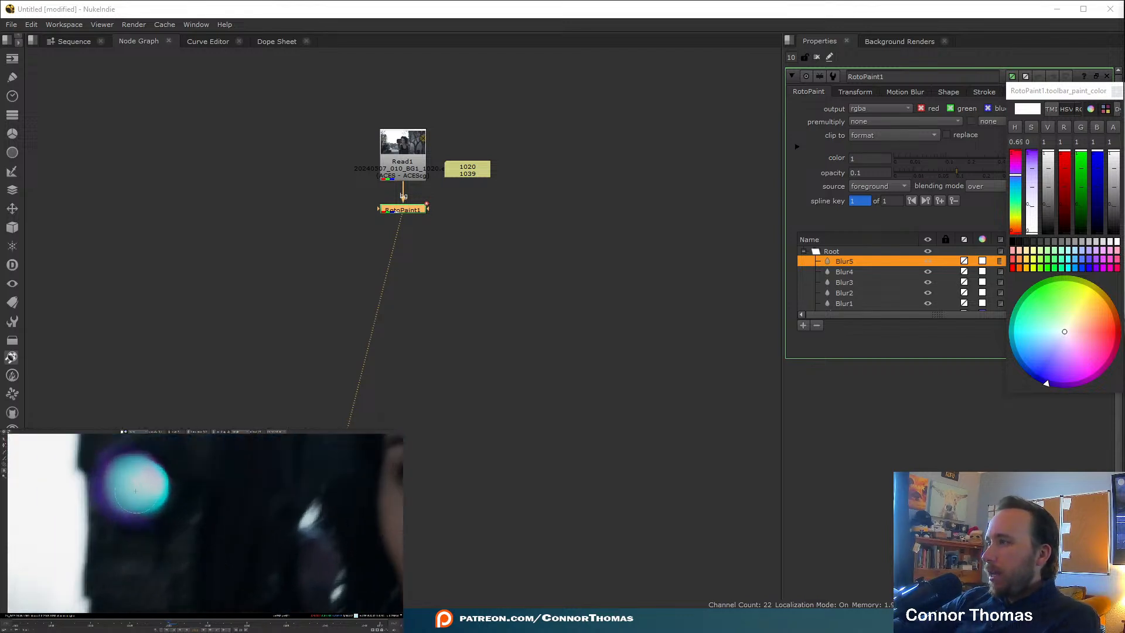
mouse_move(214, 538)
mouse_down()
mouse_move(197, 501)
mouse_move(229, 498)
mouse_up()
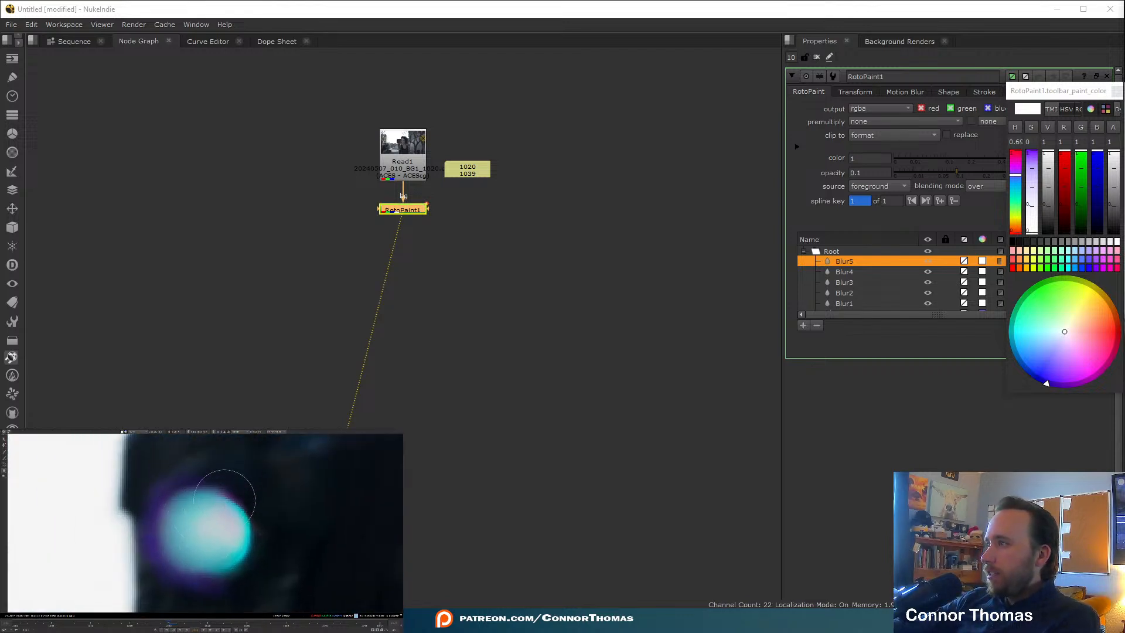
click(227, 500)
click(226, 500)
click(227, 500)
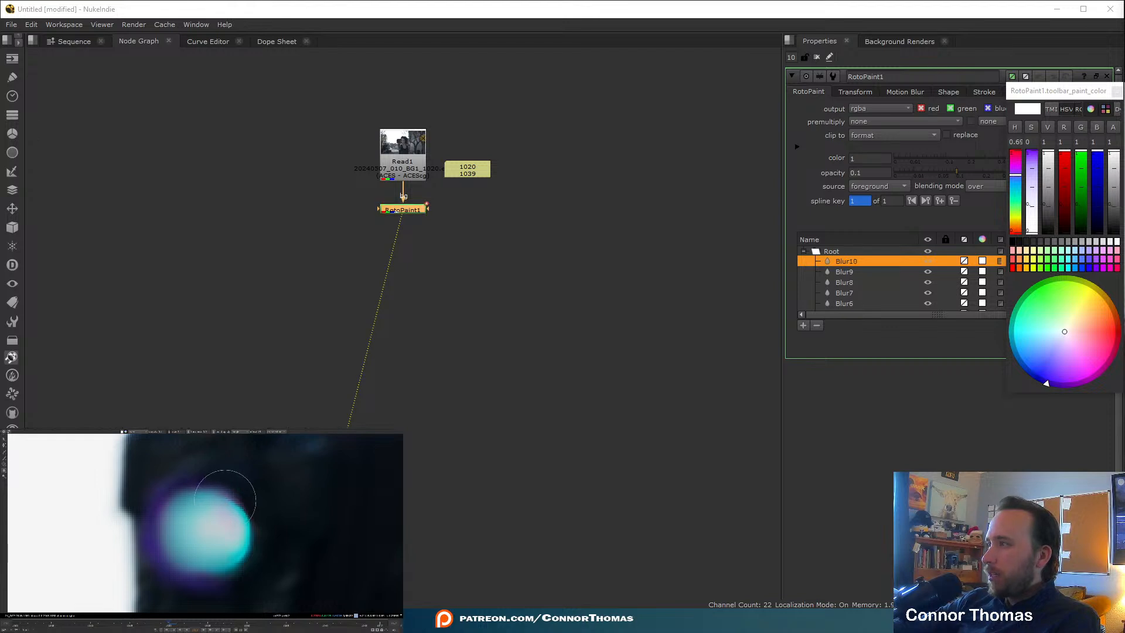
click(225, 501)
mouse_move(198, 570)
mouse_down()
mouse_move(198, 556)
mouse_move(184, 561)
mouse_up()
key(f)
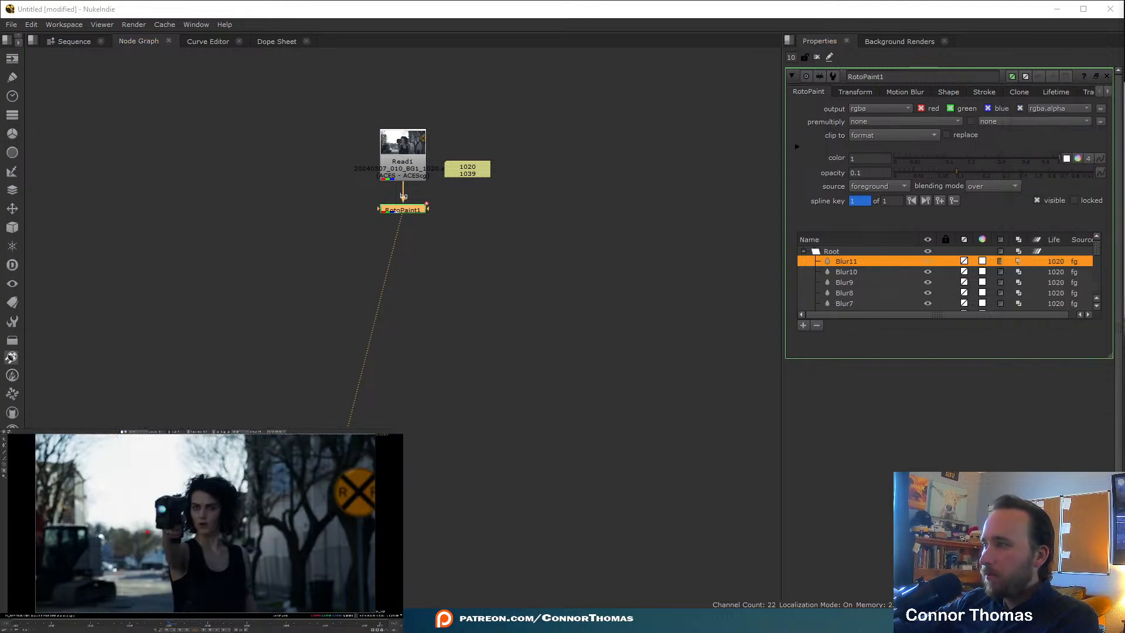
mouse_move(159, 626)
mouse_down()
mouse_move(225, 625)
mouse_move(157, 625)
mouse_move(179, 624)
mouse_move(169, 625)
mouse_up()
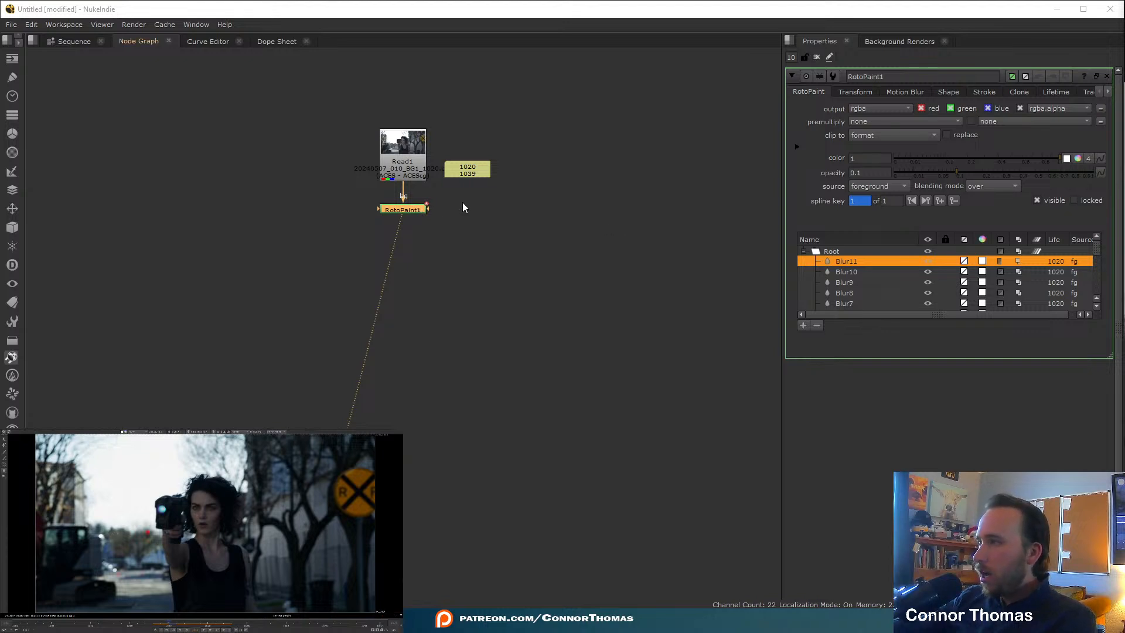
- Add a FrameHold at frame 1020 below RotoPaint1 and feed it into the A input of a new Merge (over) node
scroll(399, 215, up, 4)
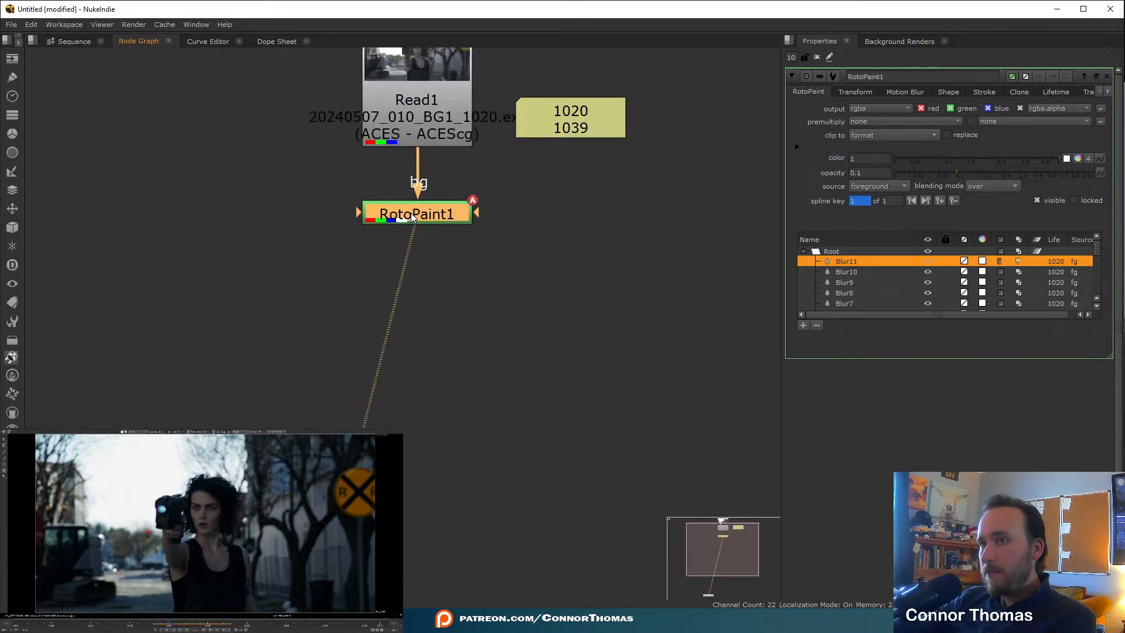
key(Tab)
text(frame)
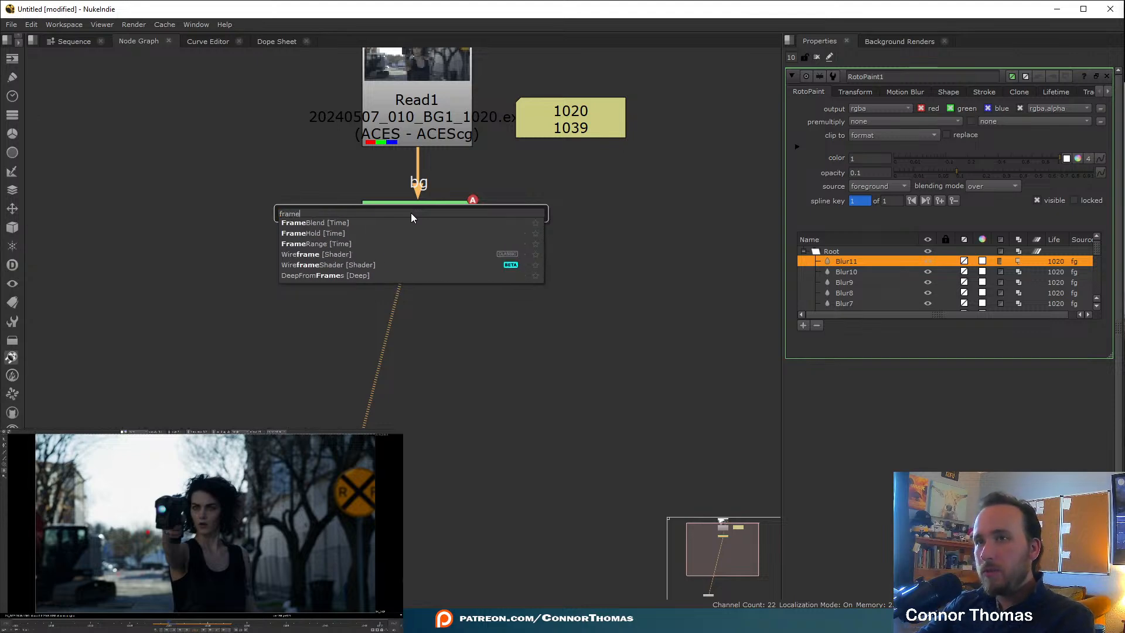
key(Down)
key(Return)
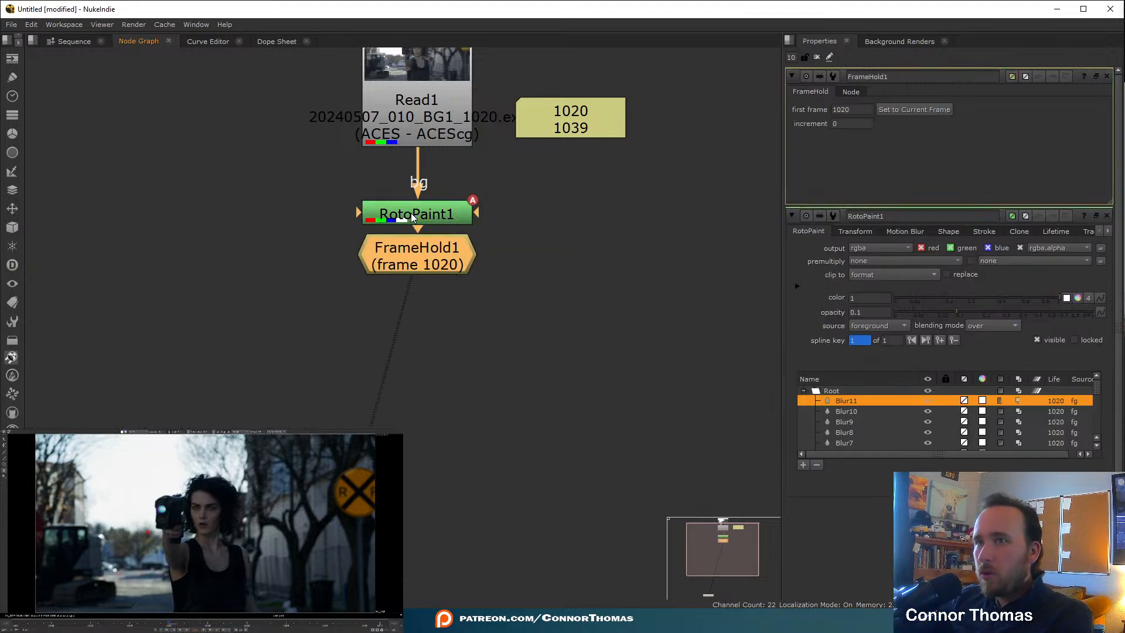
key(m)
drag(573, 261, 413, 365)
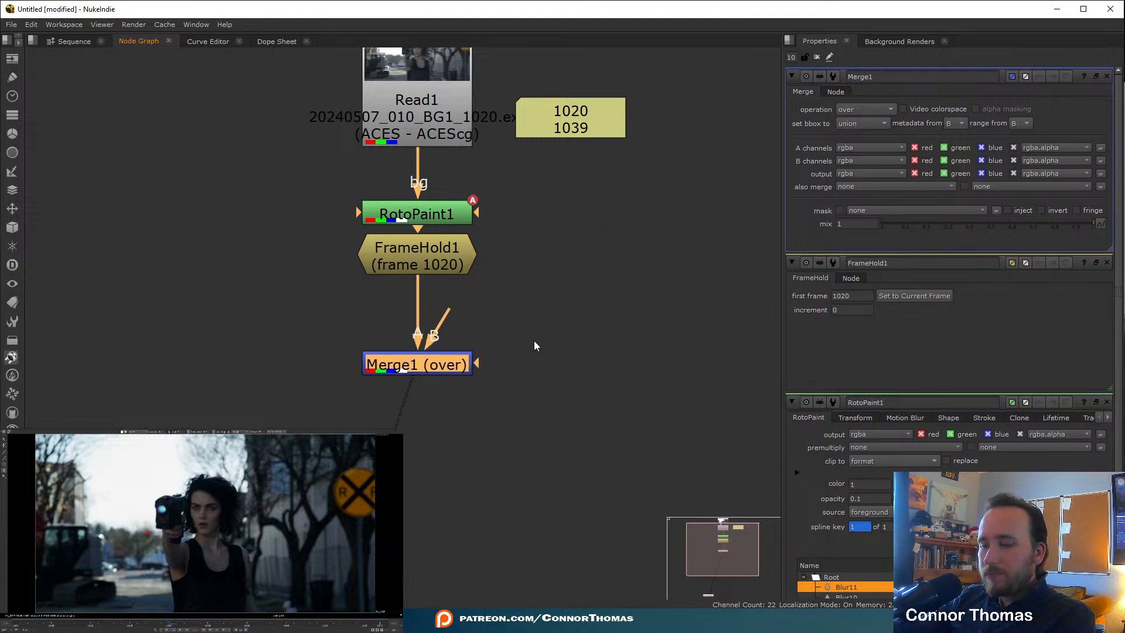
- Add a Roto node, connect its bg input to FrameHold1, and connect the Merge's mask input to the Roto
click(533, 340)
key(o)
click(427, 357)
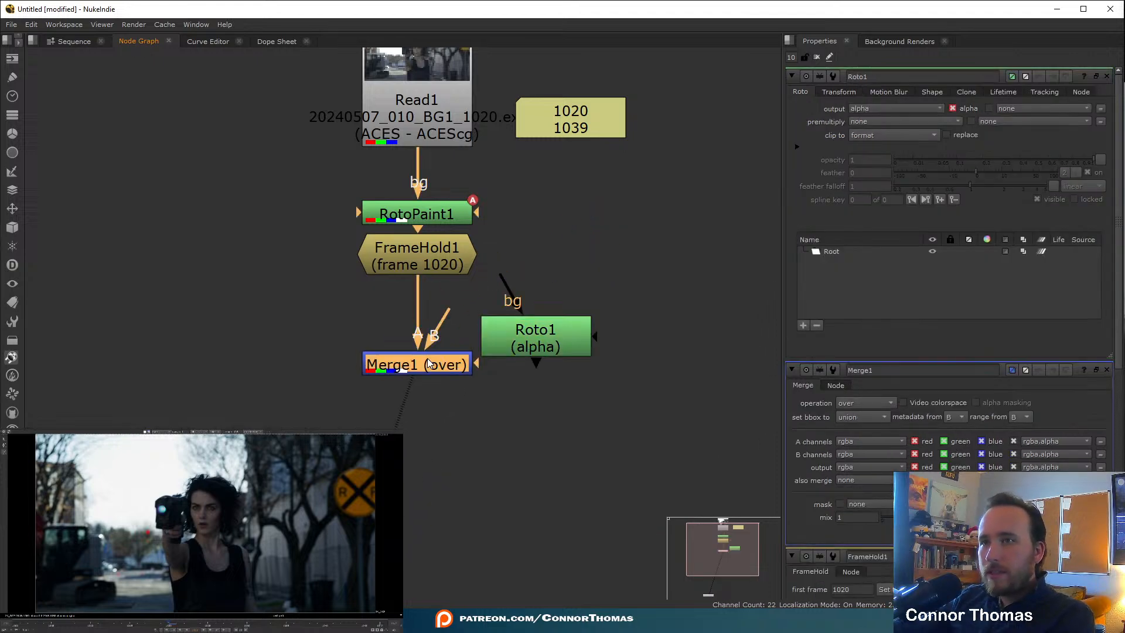
drag(497, 282, 448, 266)
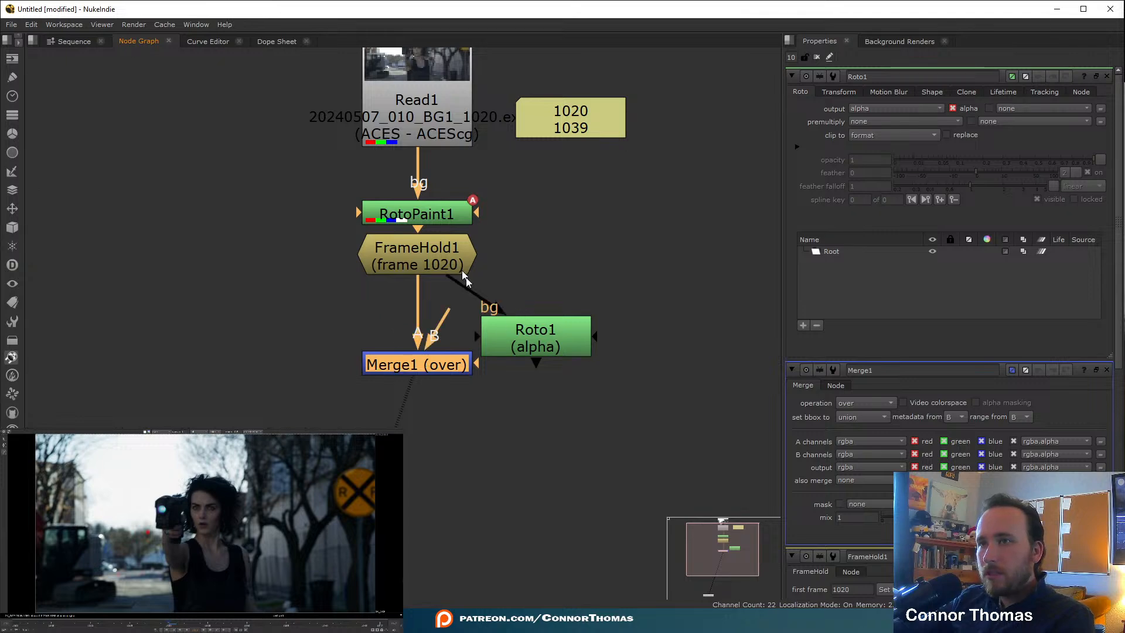
drag(561, 347, 604, 345)
drag(477, 363, 613, 374)
- View the held frame and draw a closed Bezier shape in Roto1 around the glowing disc and its violet halo
click(417, 266)
key(1)
scroll(158, 507, up, 8)
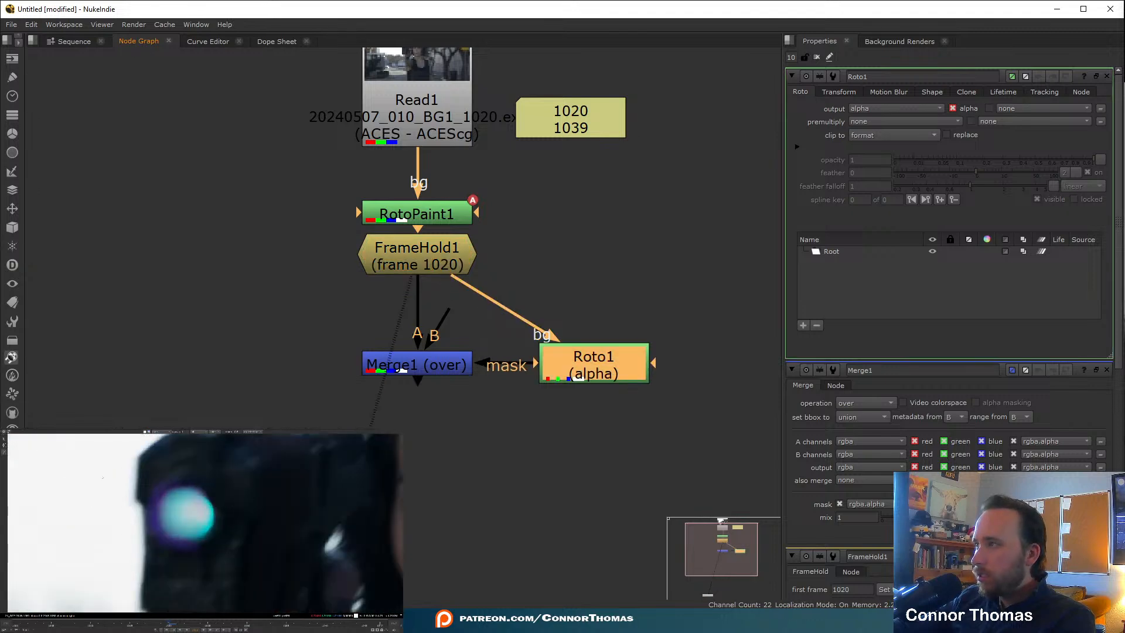
scroll(183, 477, up, 2)
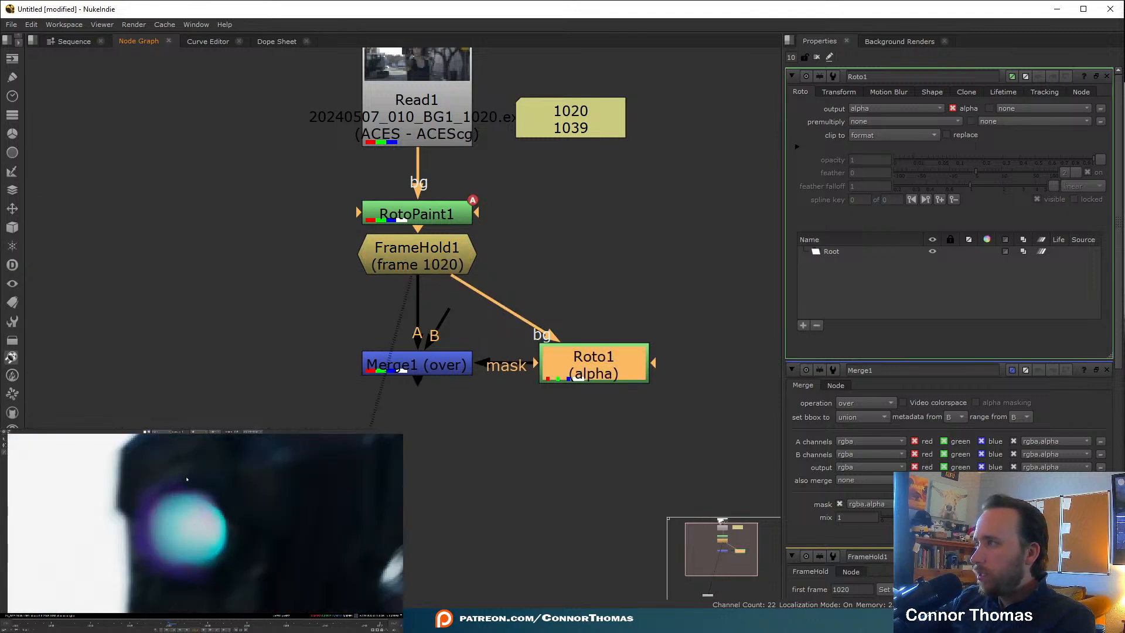
click(184, 475)
click(164, 475)
click(145, 490)
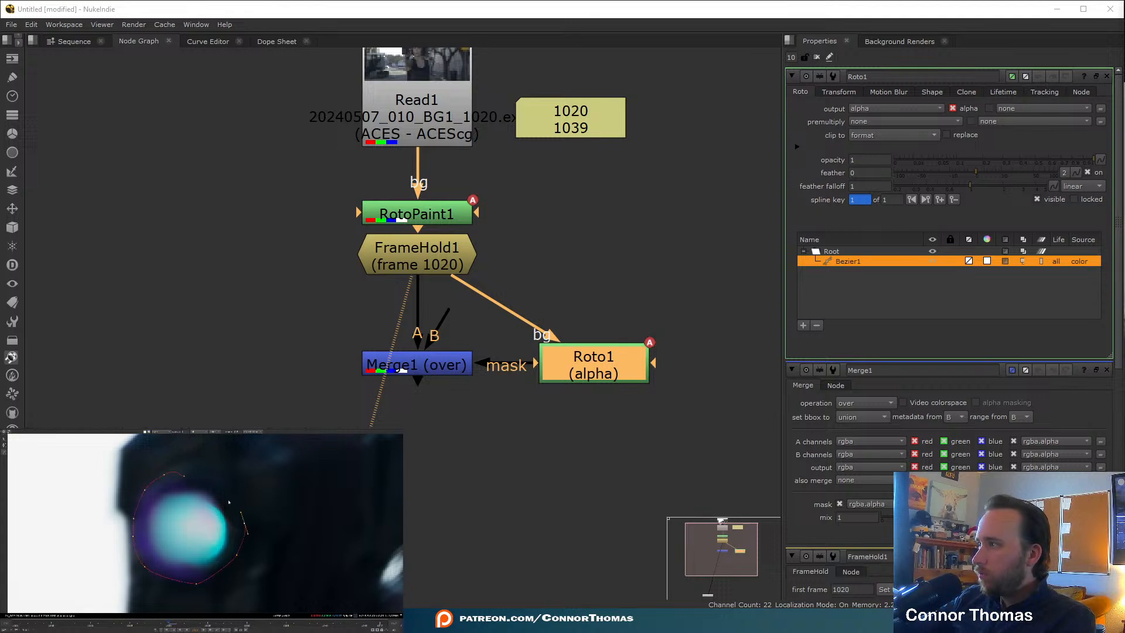
click(185, 475)
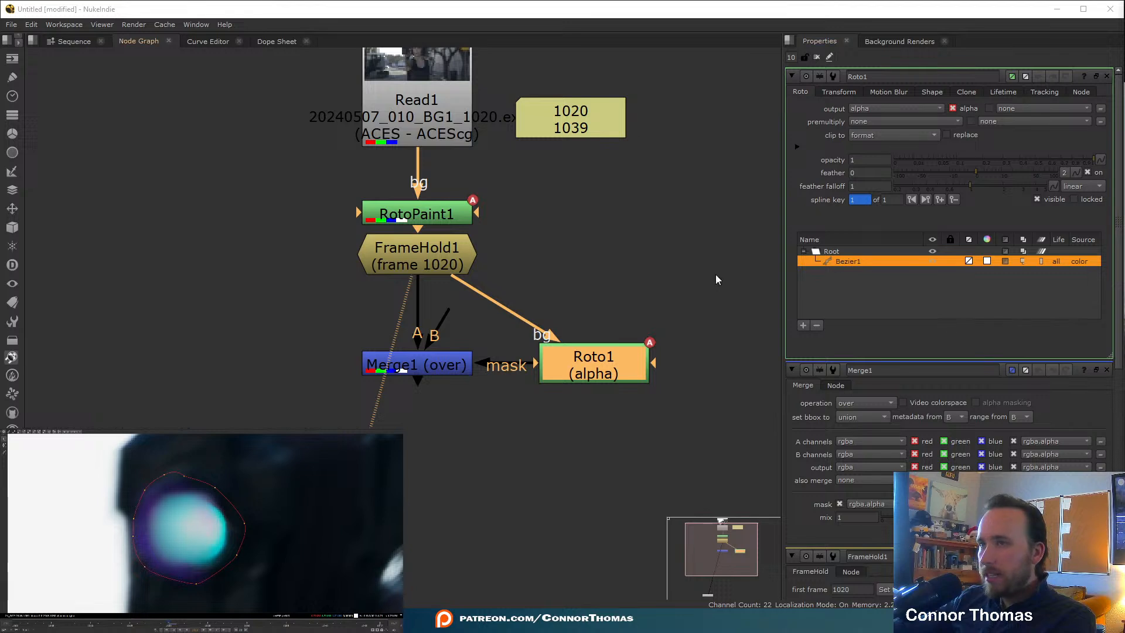
- Insert a Blur node between Roto1 and the Merge's mask and set its size to 6
drag(562, 364, 591, 306)
key(b)
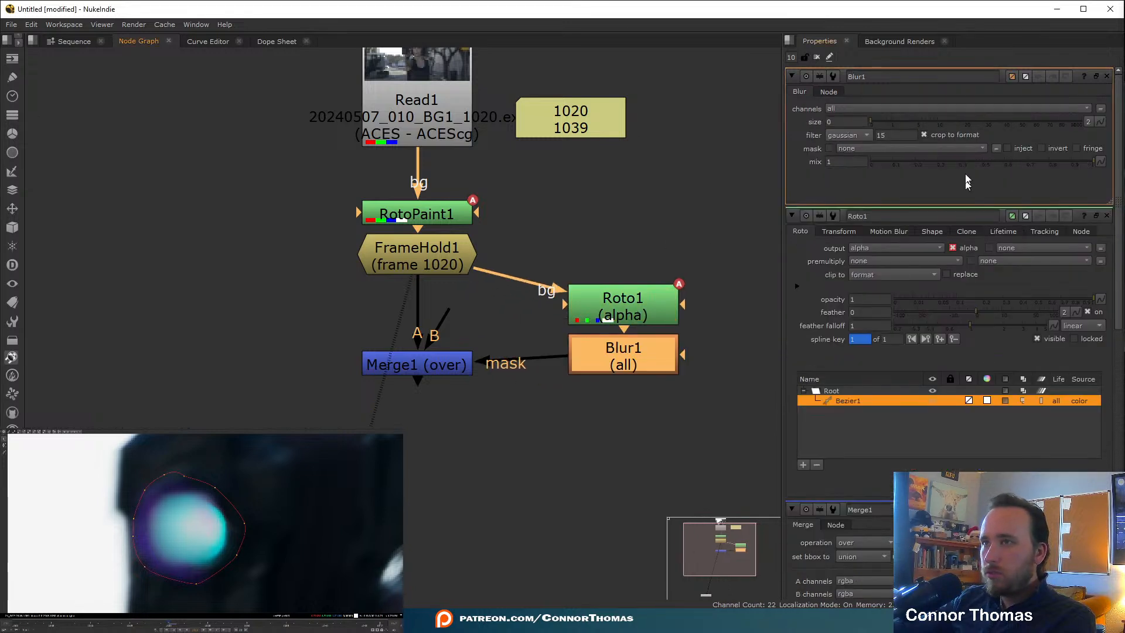
drag(894, 121, 922, 121)
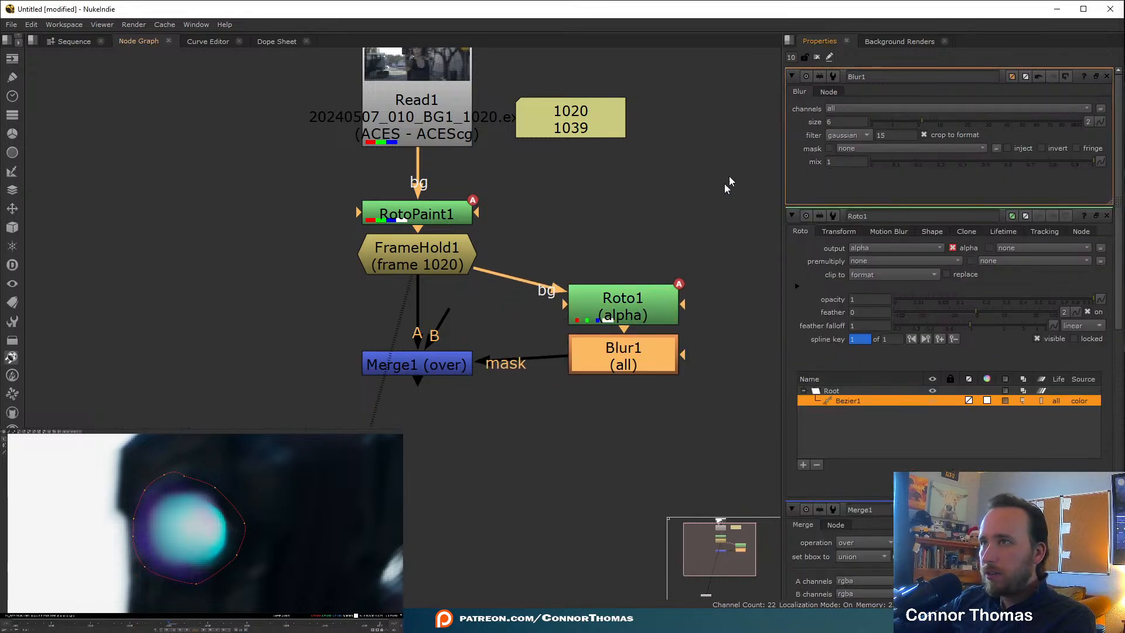
- Set Roto1's premultiply to rgba and close all open node property panels
double_click(648, 297)
click(878, 122)
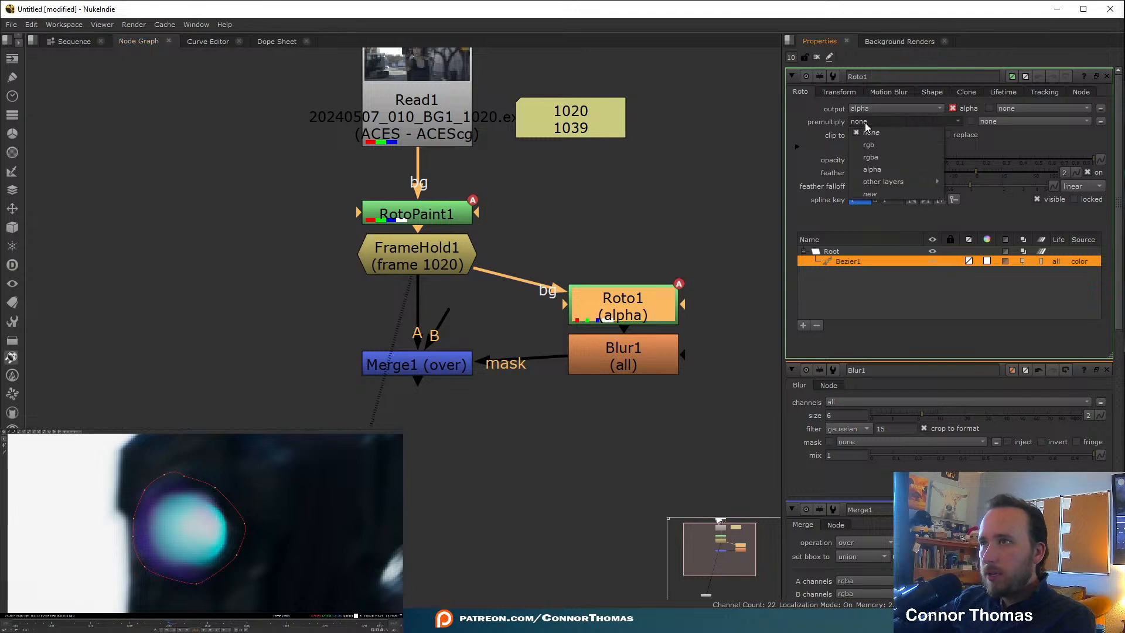
click(879, 153)
click(817, 57)
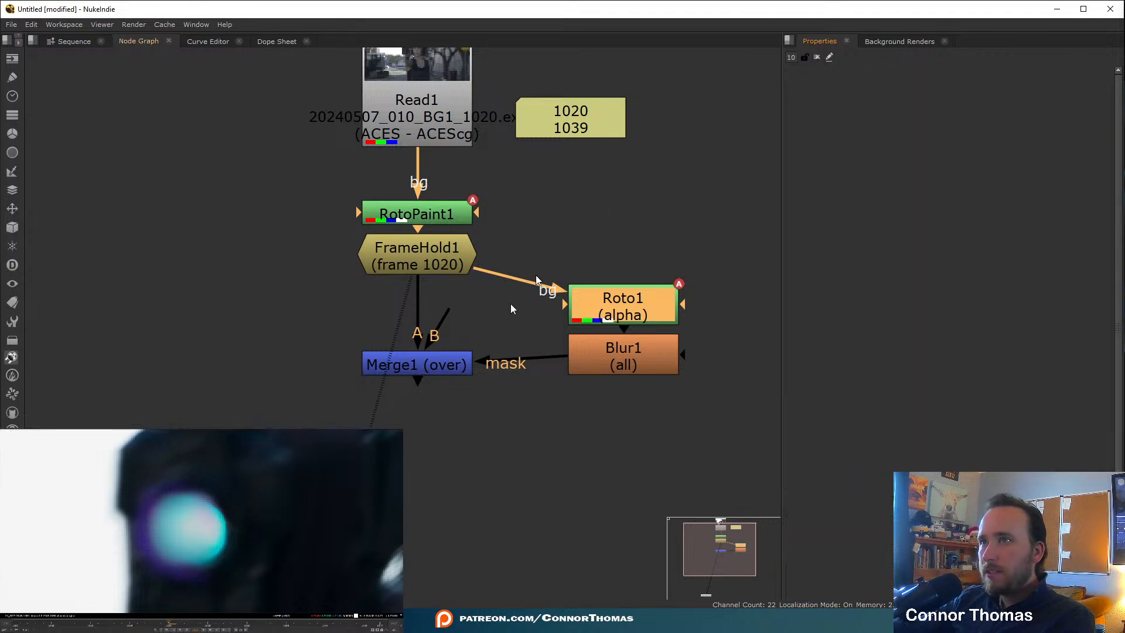
- View the Merge1 result and raise Roto1 so it sits roughly level with FrameHold1
click(449, 370)
key(1)
scroll(157, 541, down, 6)
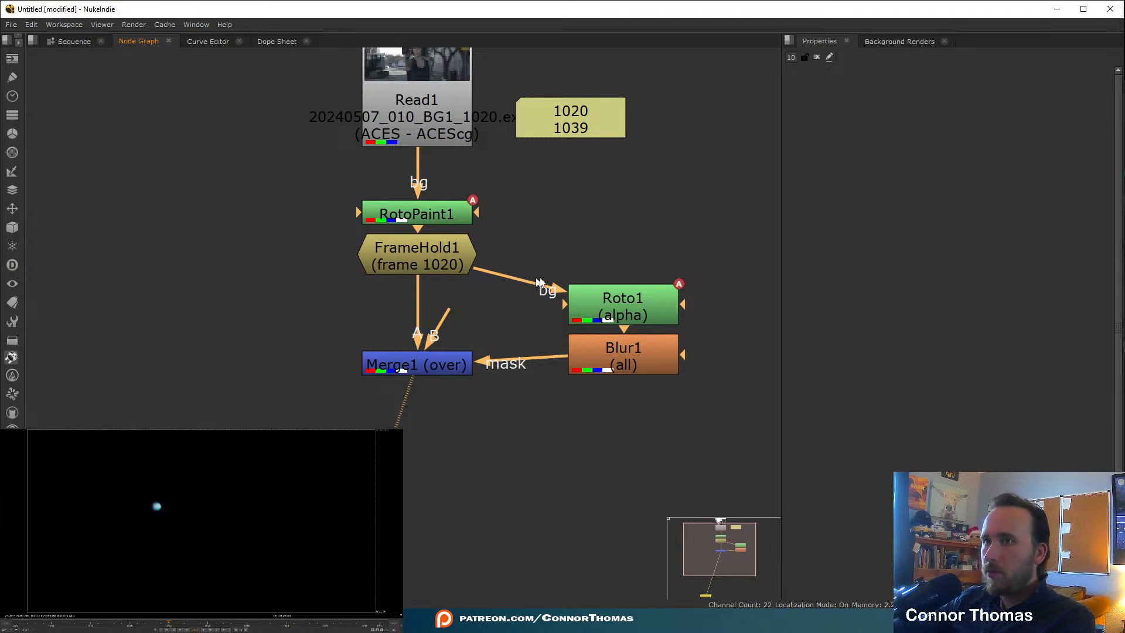
drag(598, 299, 599, 245)
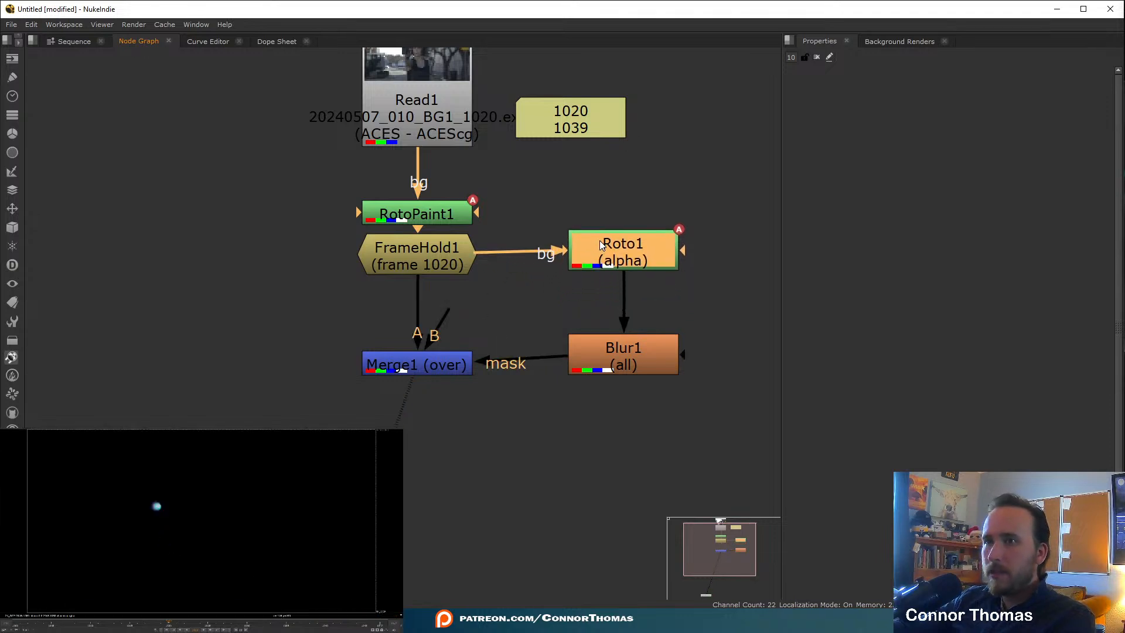
- Set the Merge1 operation to matte
click(430, 362)
double_click(431, 362)
click(867, 109)
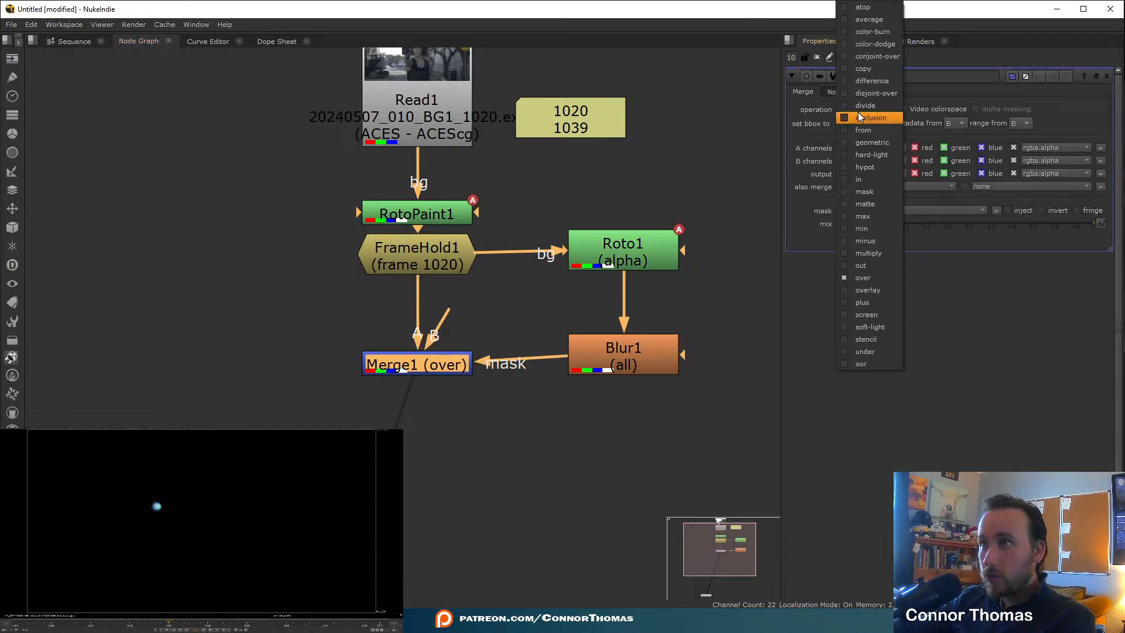
click(876, 205)
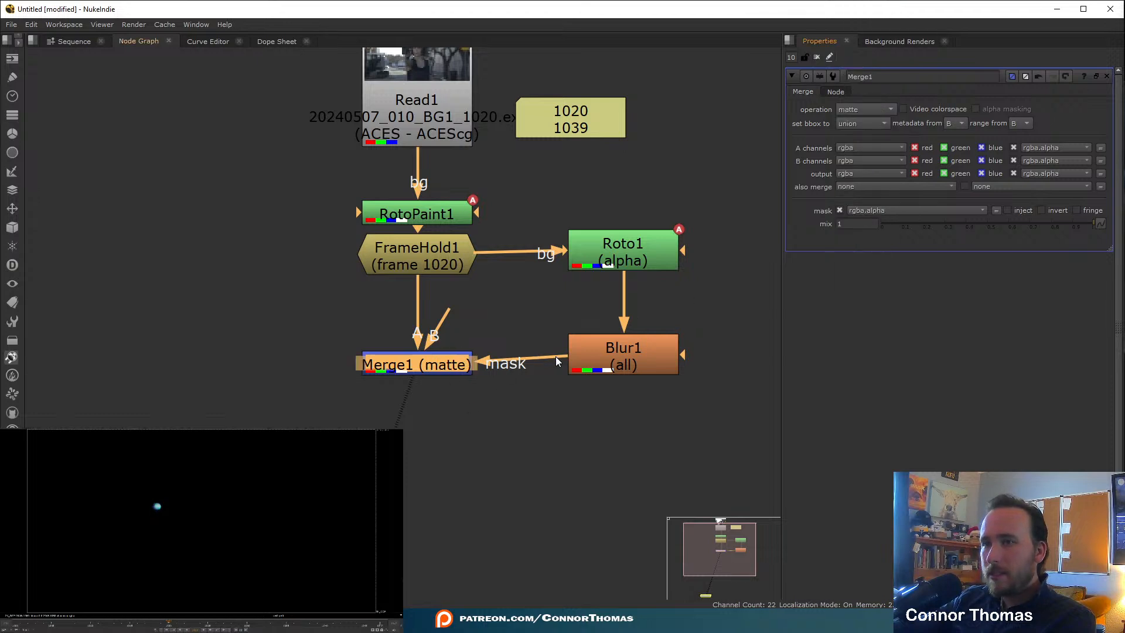
- Disconnect Merge1's mask, connect its B input to Blur1 instead, and align Blur1 level with Merge1
drag(555, 356, 521, 319)
drag(445, 319, 654, 358)
drag(632, 361, 633, 374)
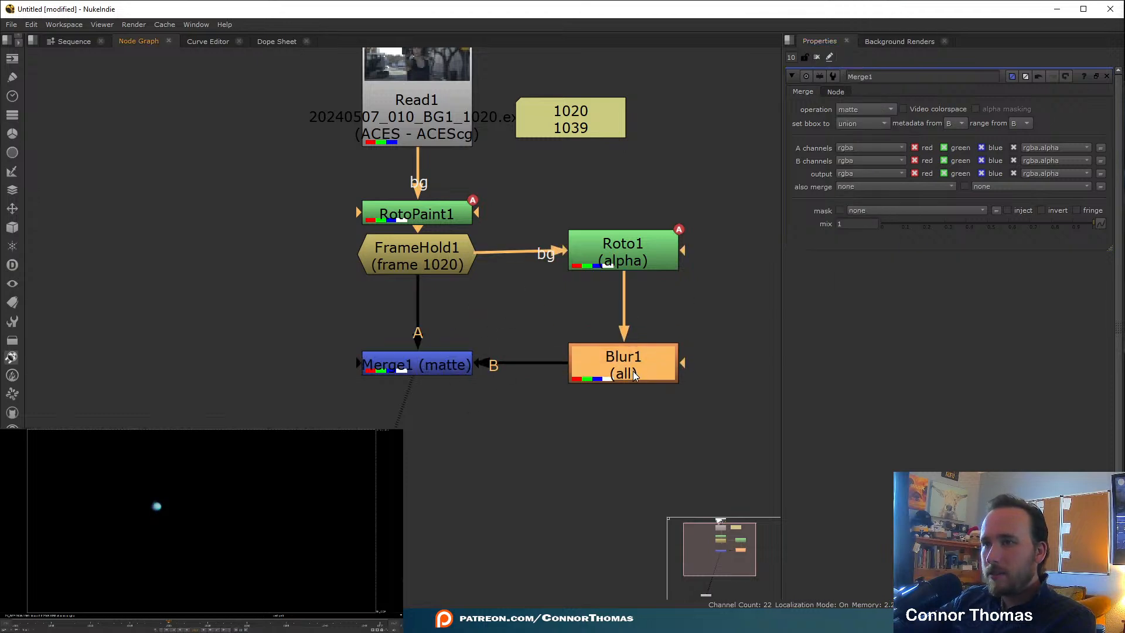
click(410, 369)
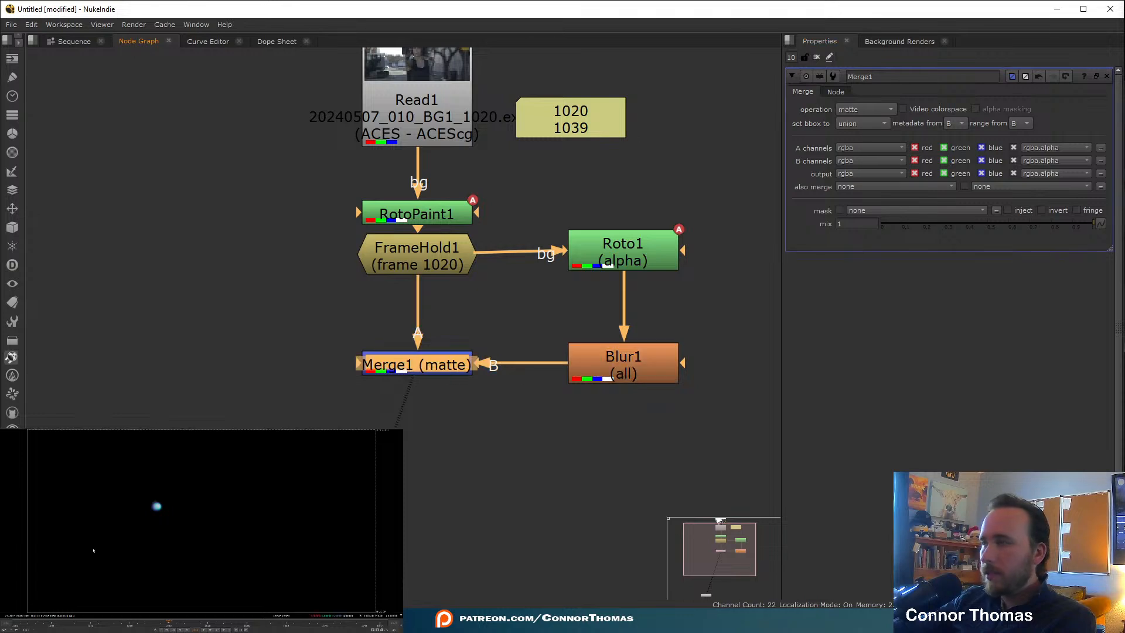
- Increase the Blur1 size to 12.6 and align Roto1 level with FrameHold1
double_click(650, 356)
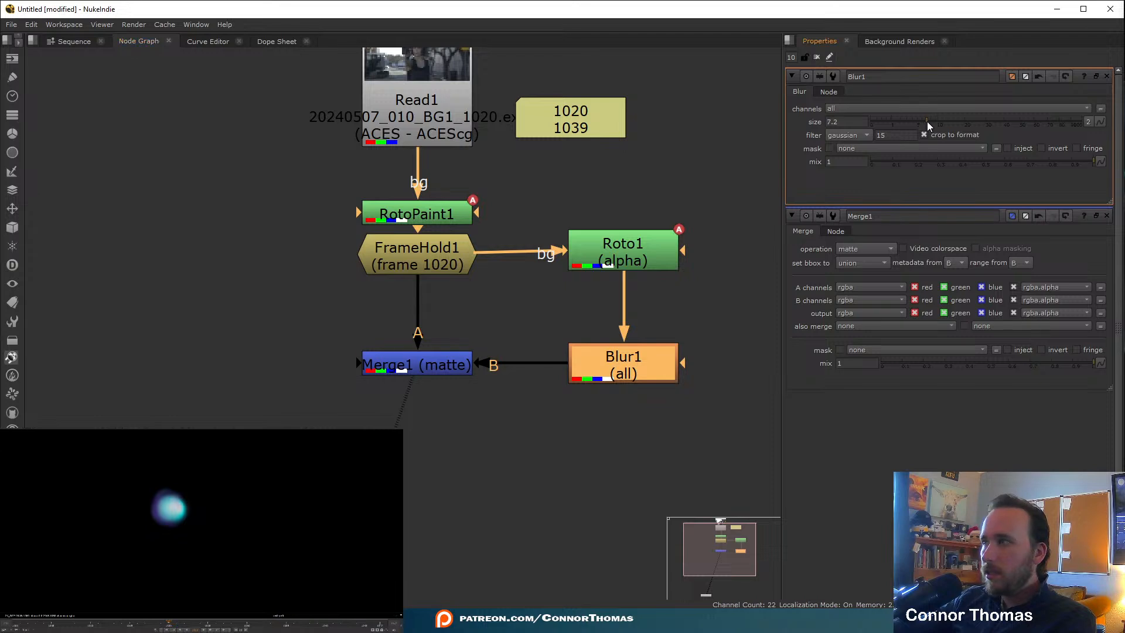
drag(927, 122, 946, 121)
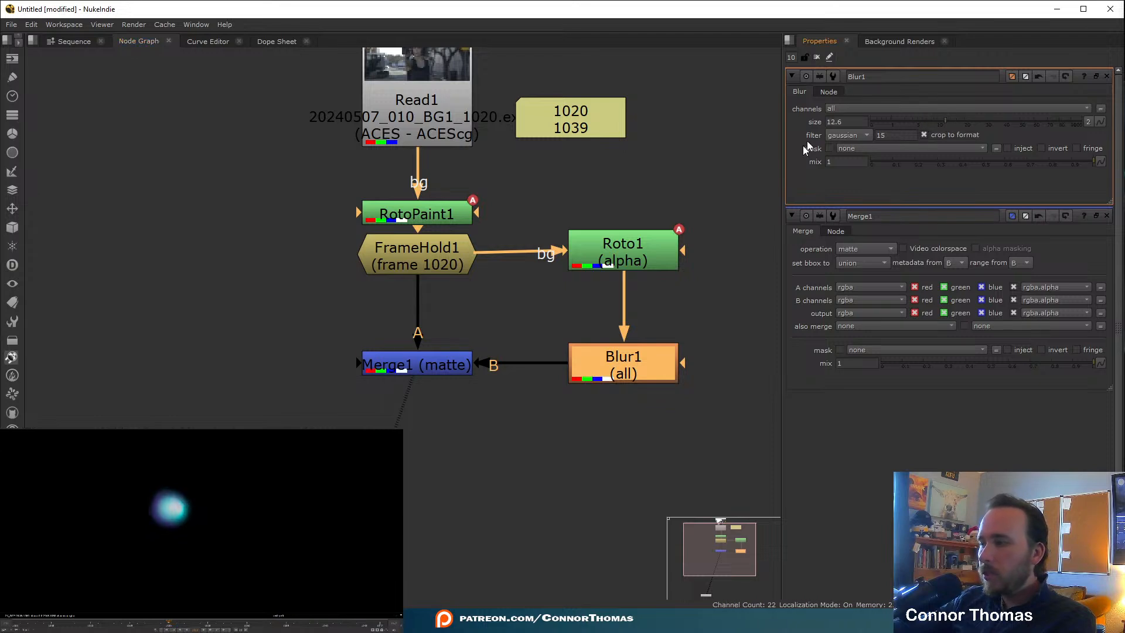
drag(580, 248, 621, 266)
click(615, 222)
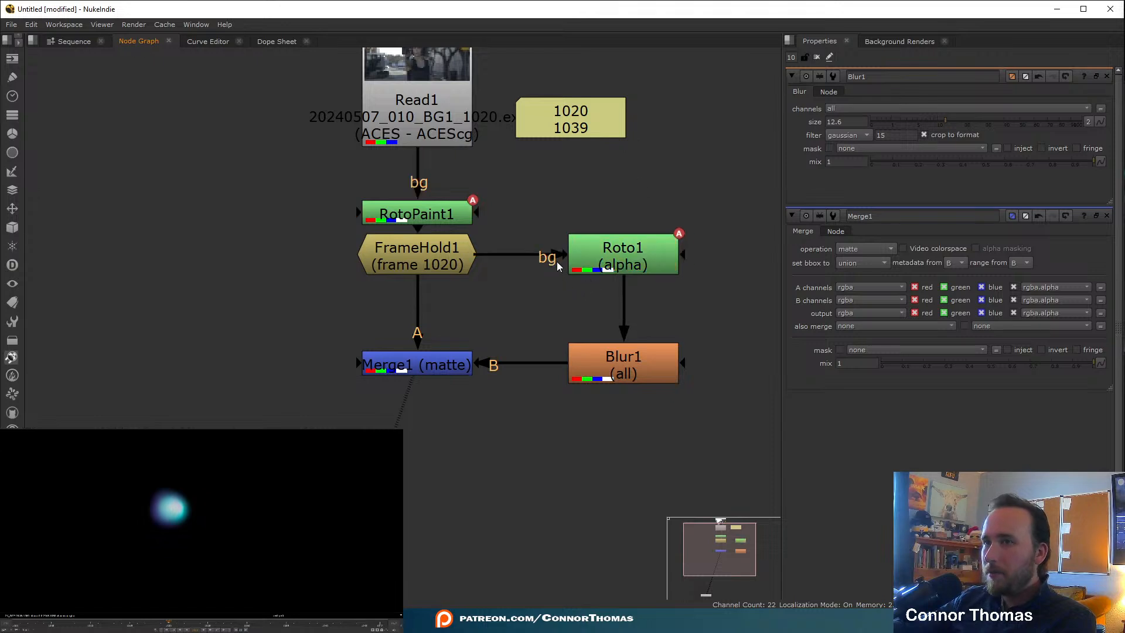
click(444, 361)
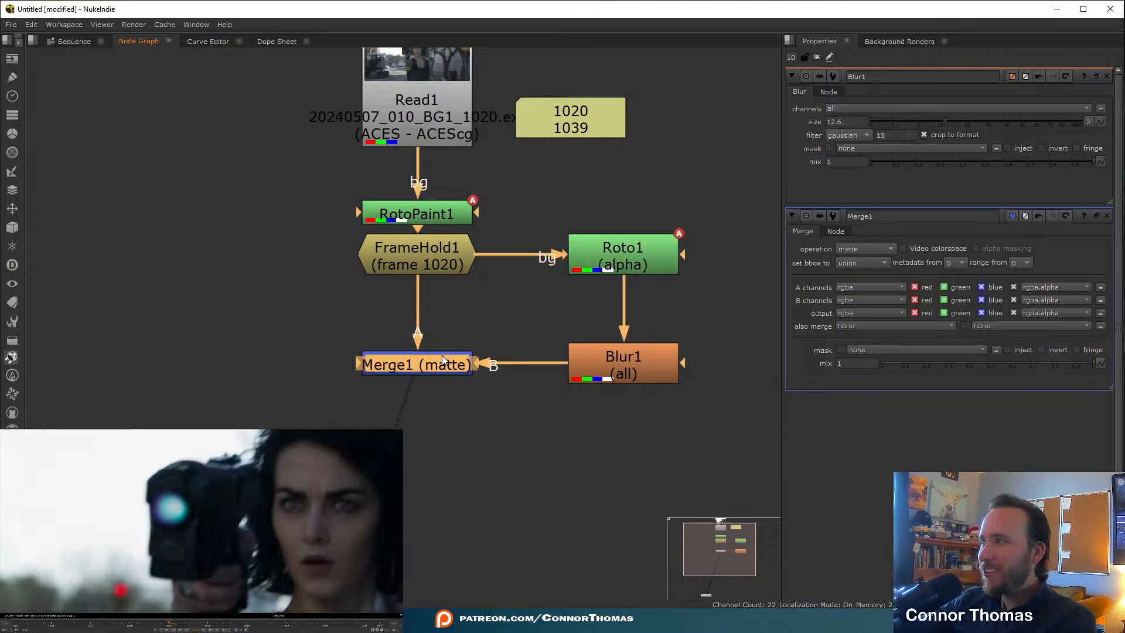
click(535, 457)
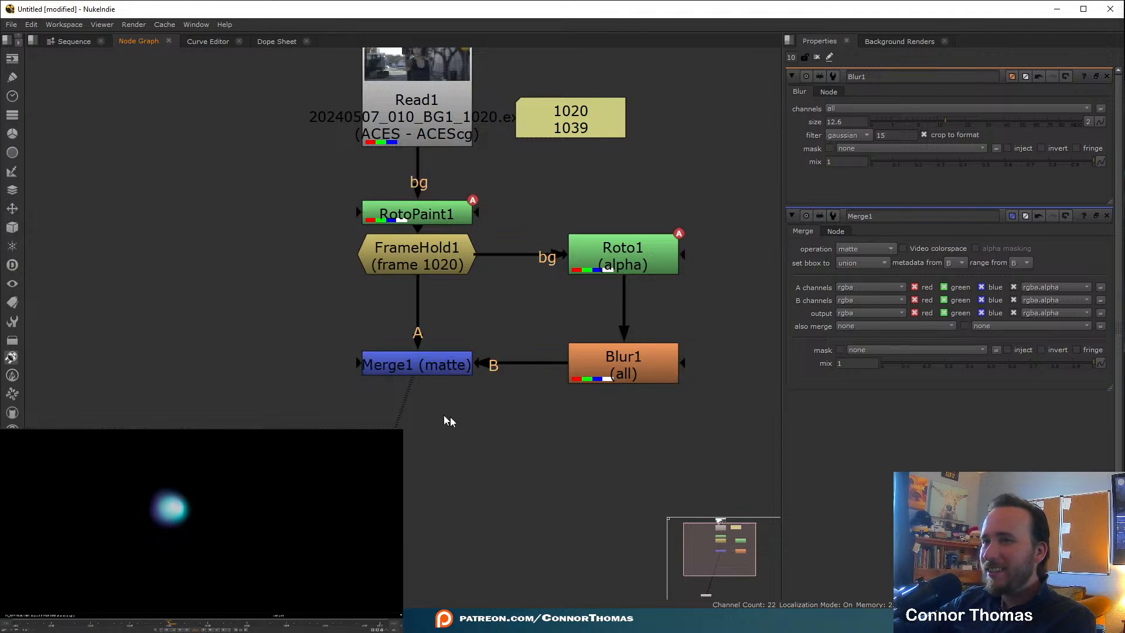
click(414, 362)
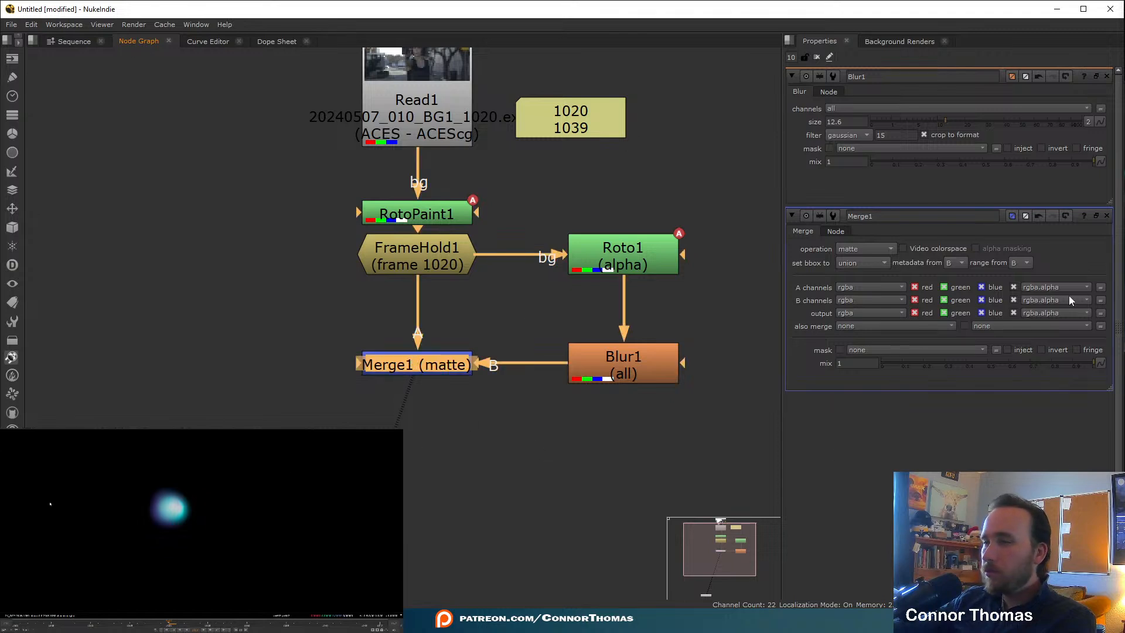
key(t)
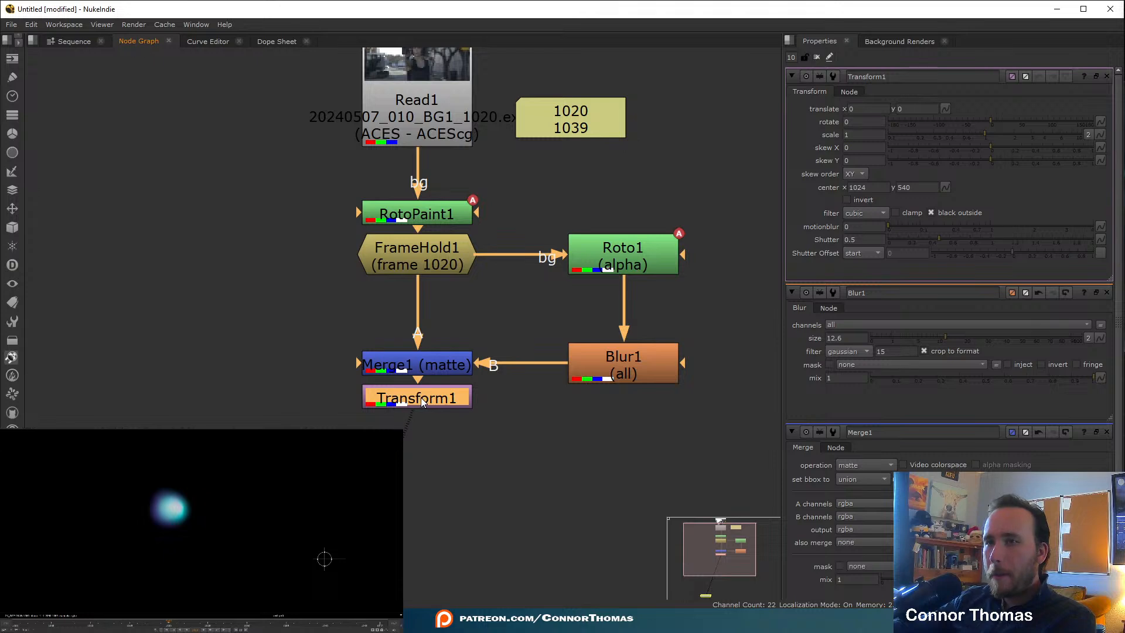
drag(425, 400, 415, 447)
key(Delete)
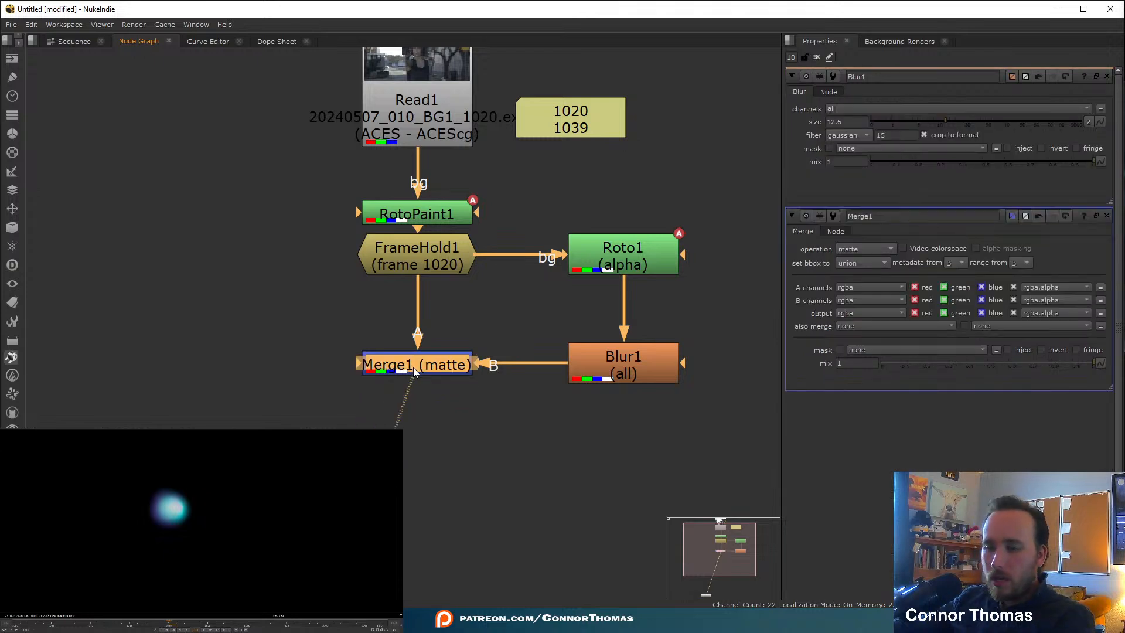
- Add a Merge2 (over) node below Merge1, fed through its A input, and set a keyframe on its mix at 1
key(shift+m)
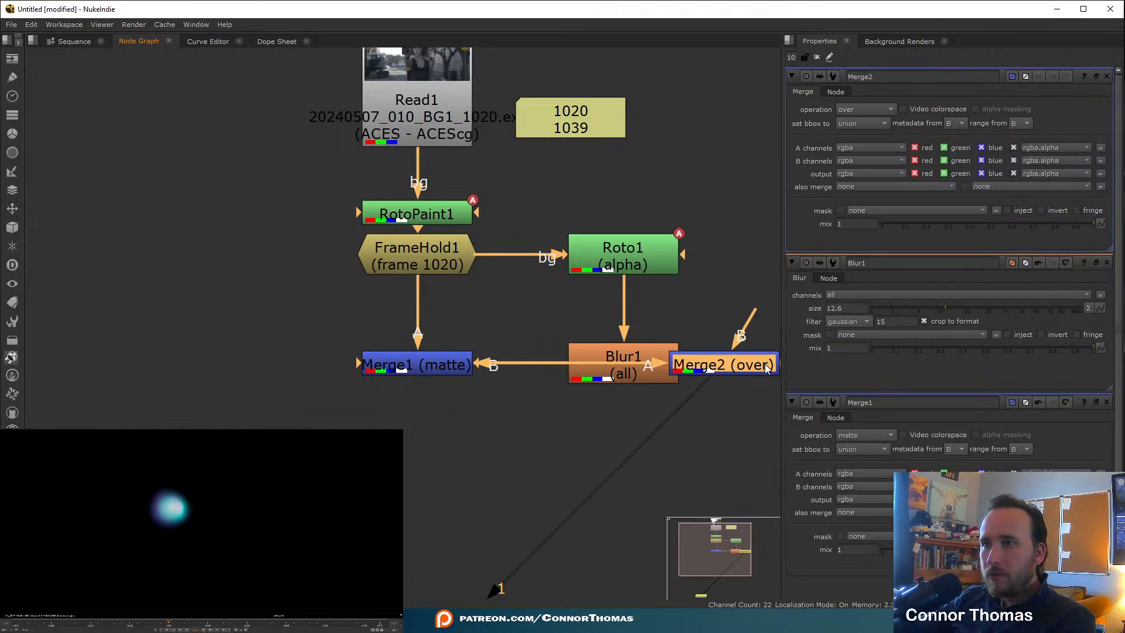
drag(763, 368, 448, 451)
right_click(861, 219)
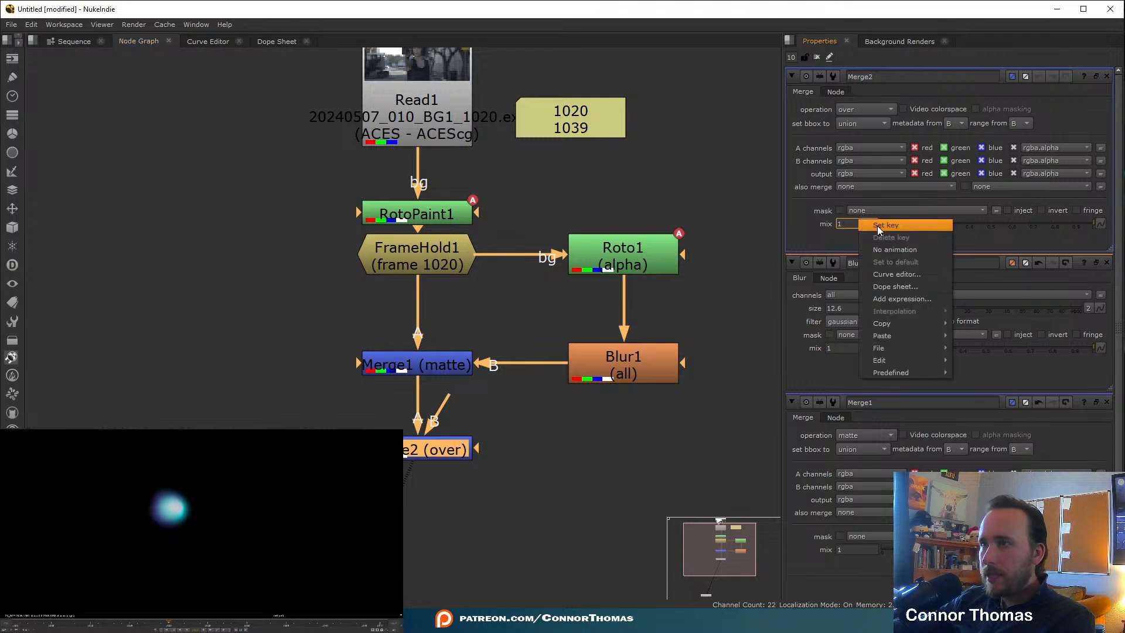
click(879, 224)
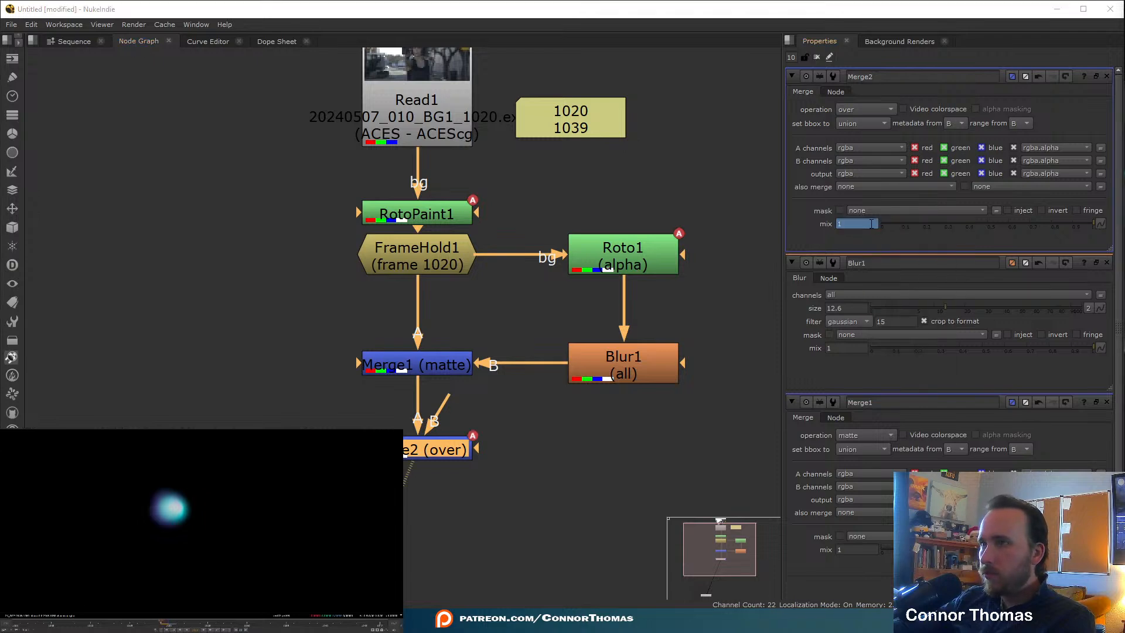
- Key Merge2's mix to 0 further along the timeline and back to 1 at a still later frame
drag(884, 225, 842, 224)
click(176, 624)
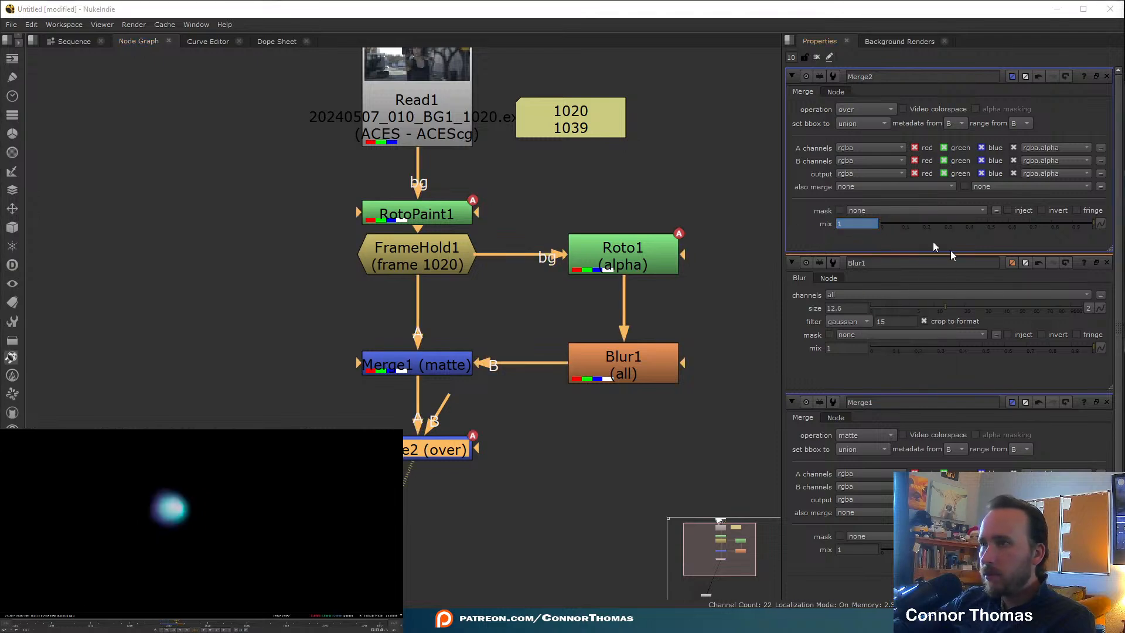
click(845, 221)
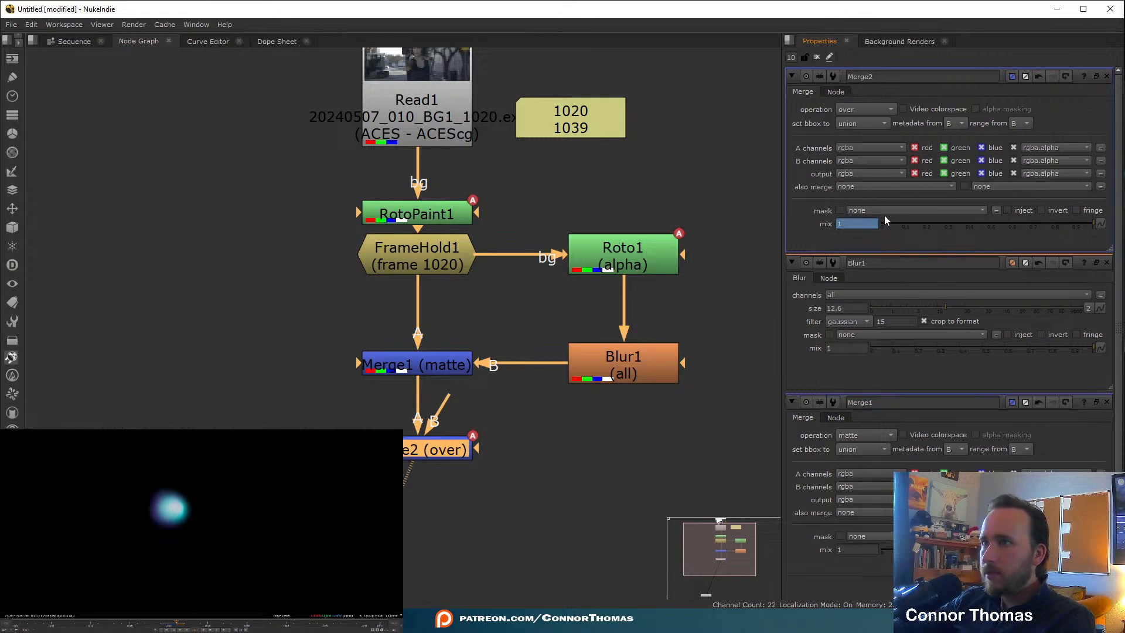
text(0)
key(Return)
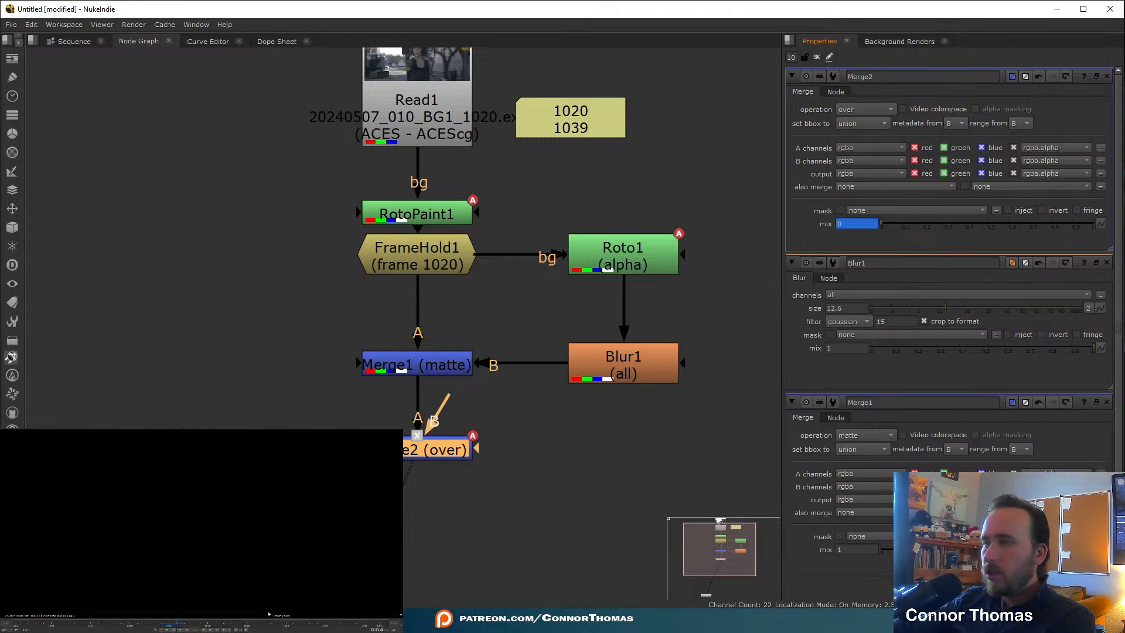
click(318, 624)
text(1)
key(Return)
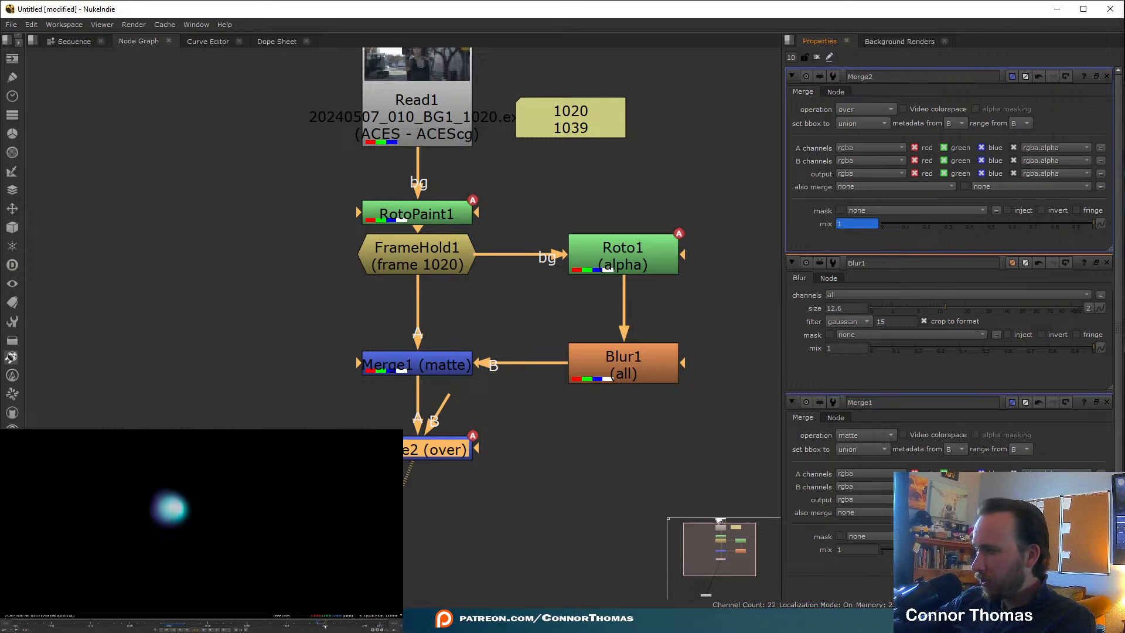
- Key Merge2's mix to 0 just before the later keyframe and to 1 at that keyframe
key(Left)
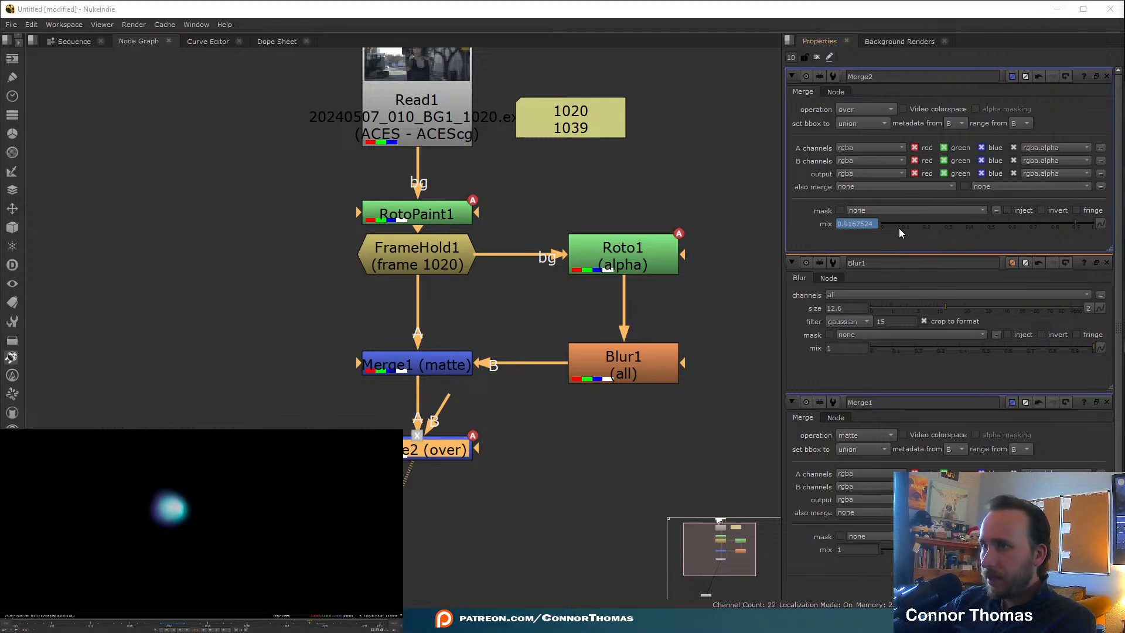
text(0)
key(Return)
click(327, 626)
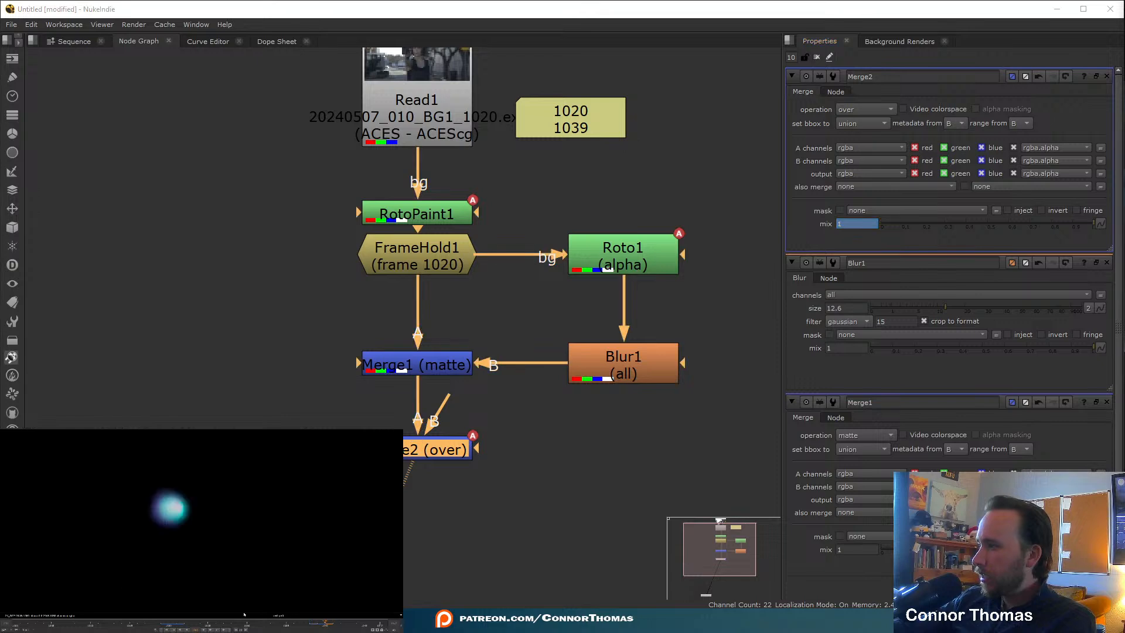
drag(897, 225, 880, 227)
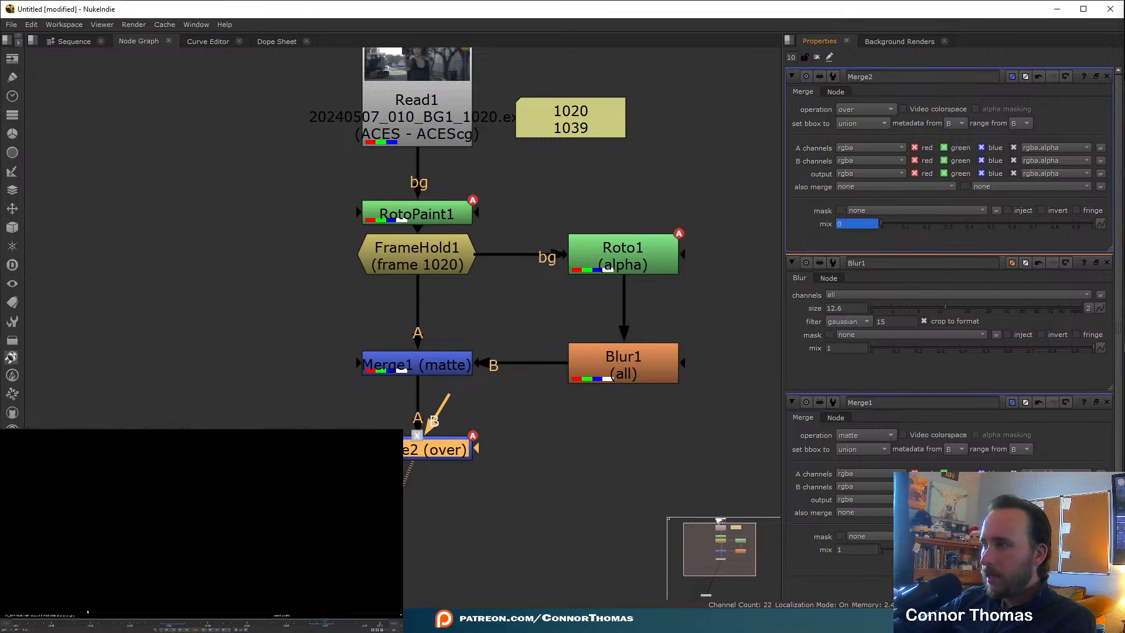
text(1)
key(Return)
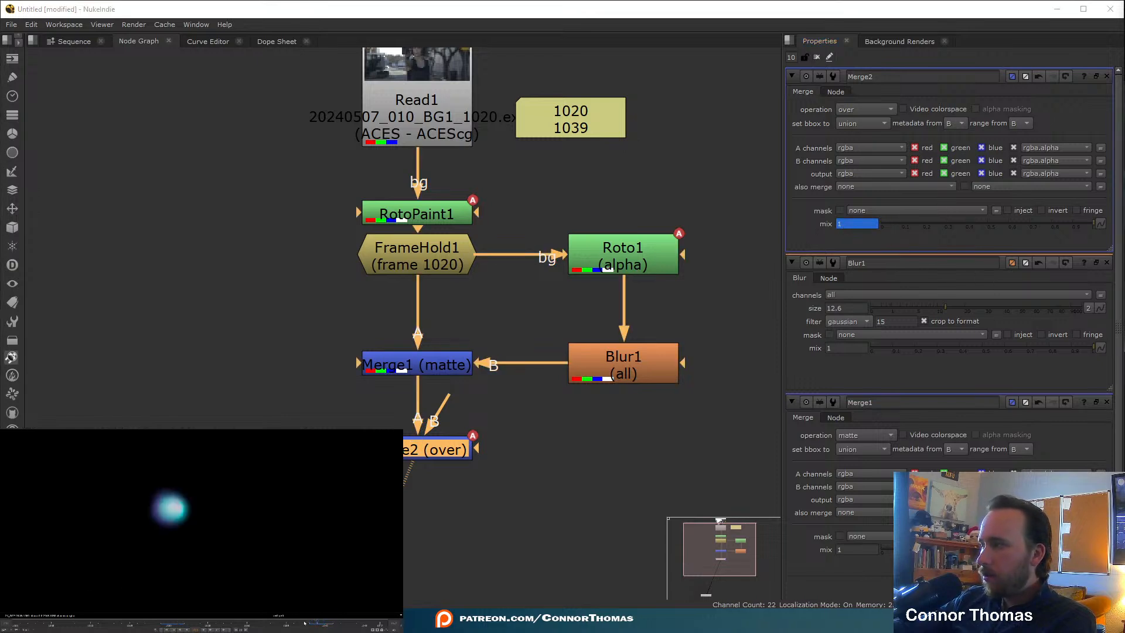
- Add a Transform node below Merge2 and set keyframes on its translate x and y at 0
key(t)
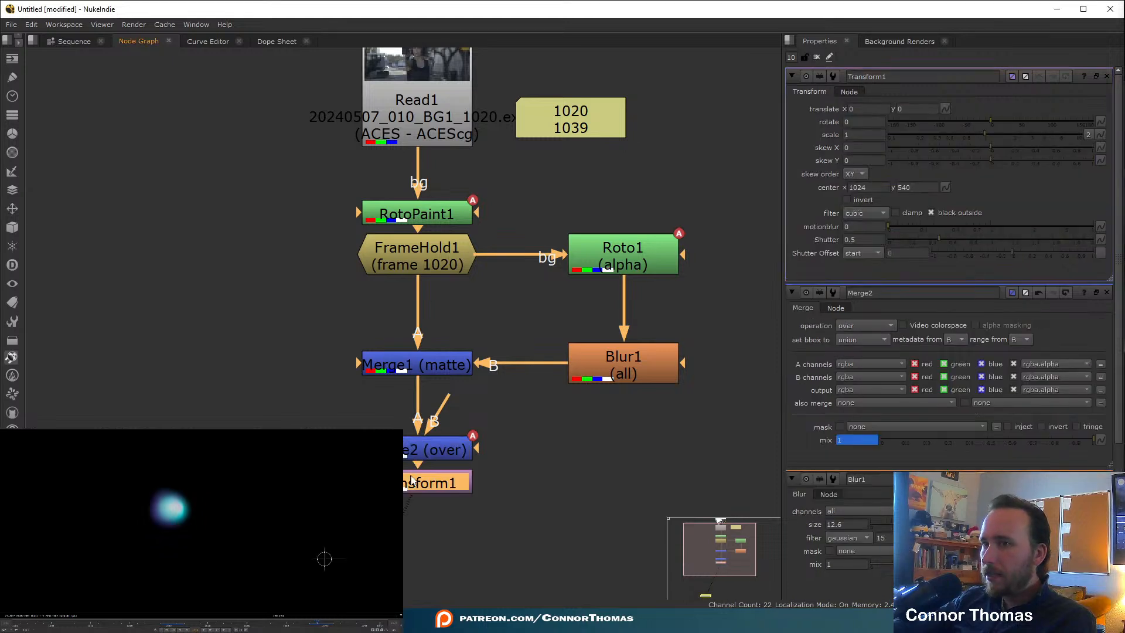
click(172, 626)
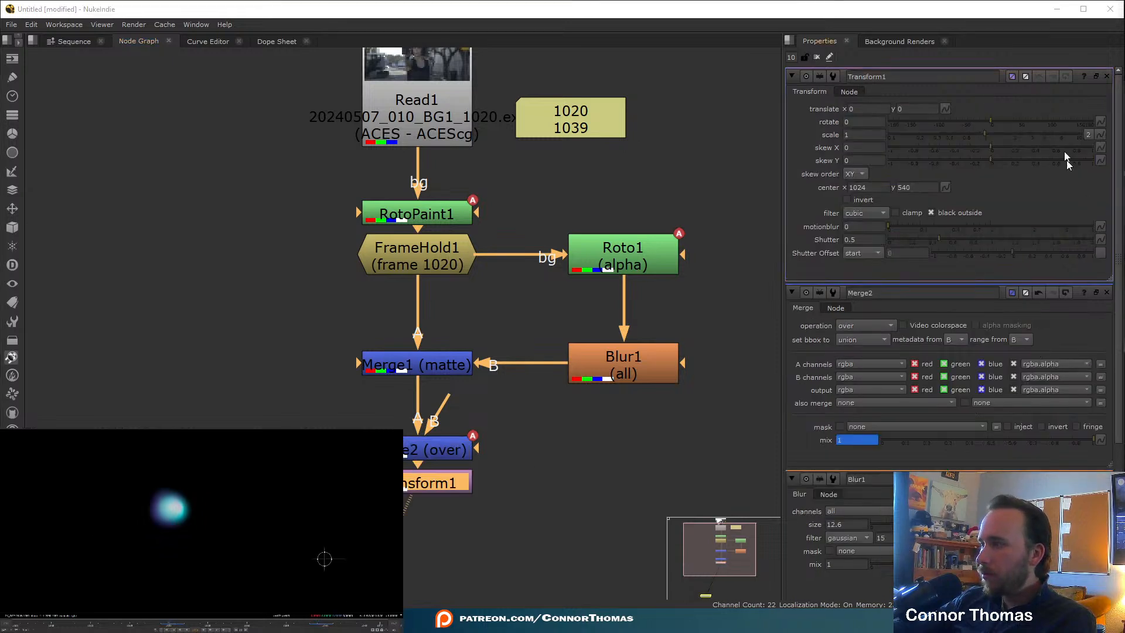
right_click(874, 111)
click(890, 116)
right_click(915, 107)
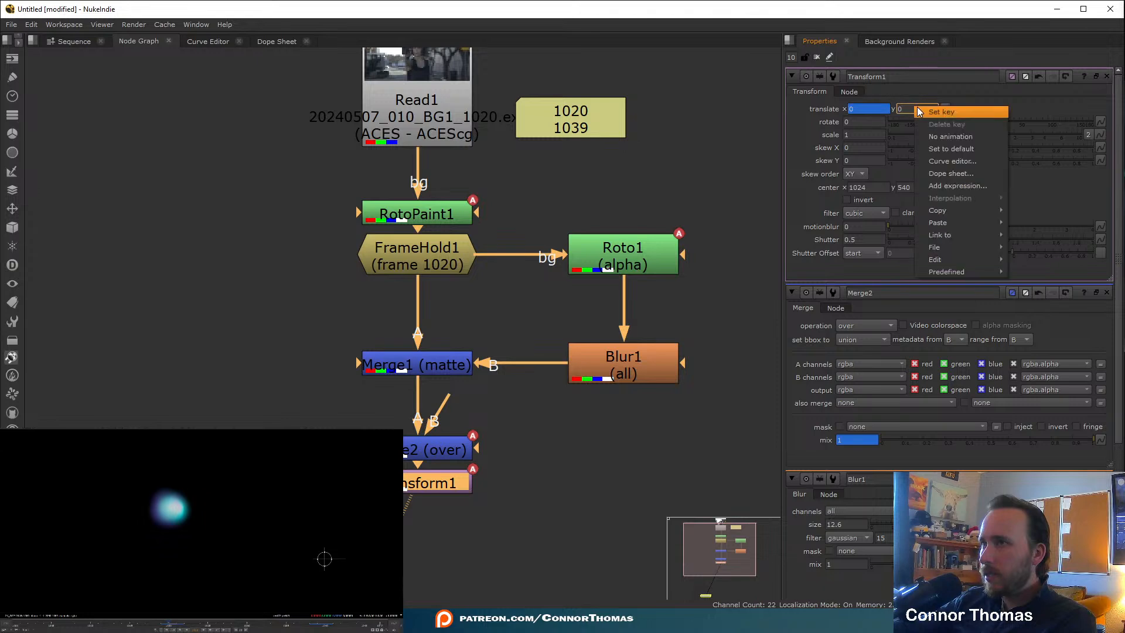
click(943, 112)
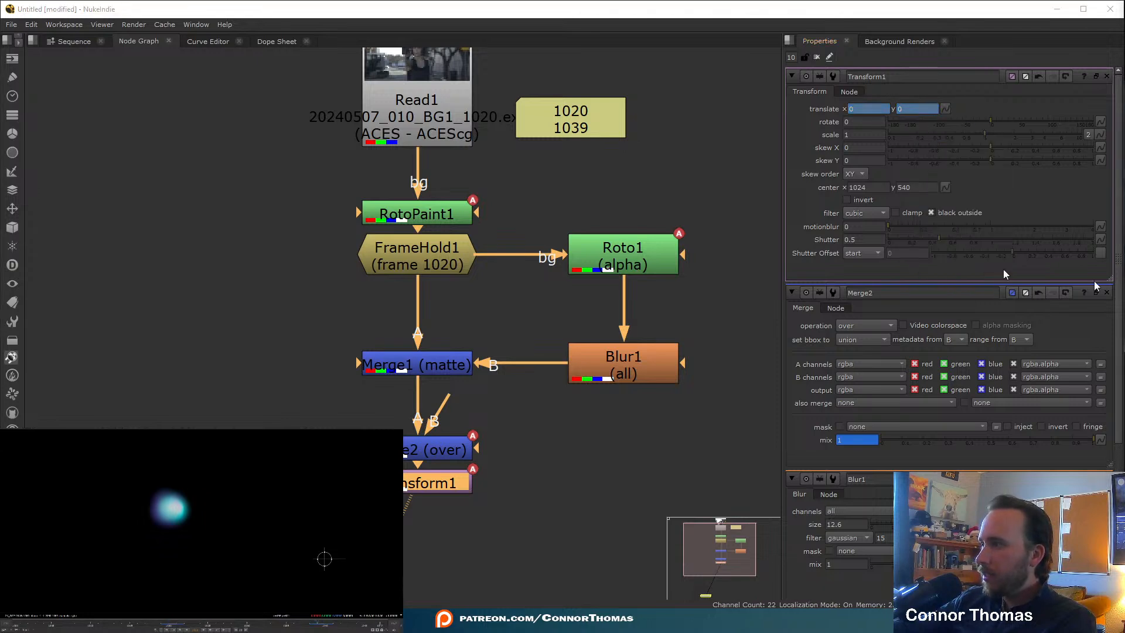
- Add a Merge3 (over) node with its A input fed by Transform1 and place it well to the right of Transform1
key(m)
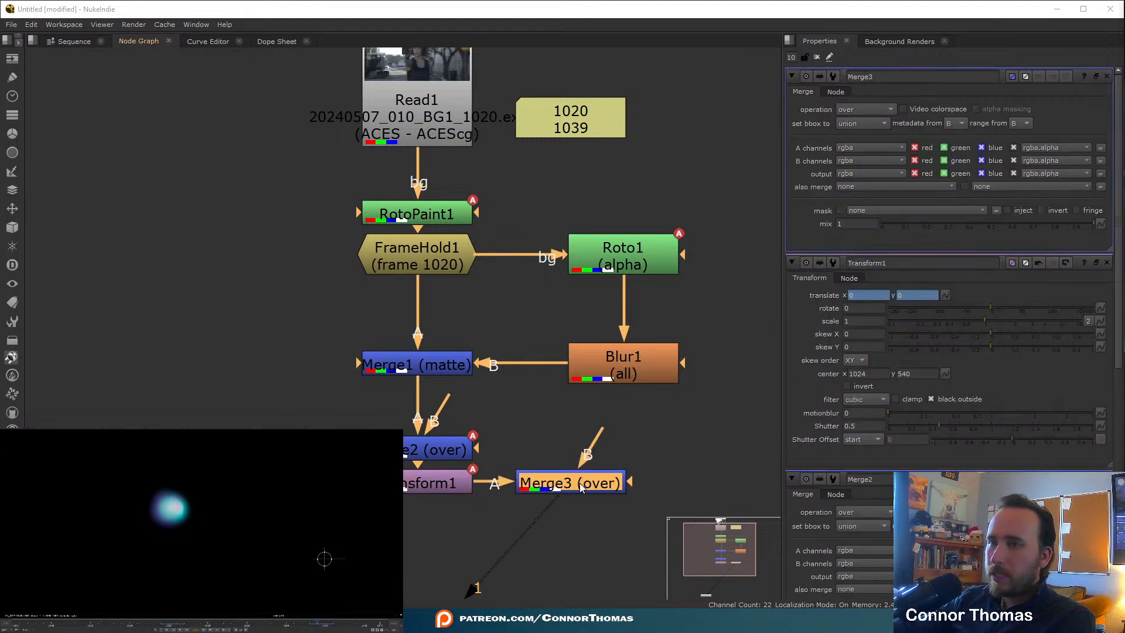
key(Delete)
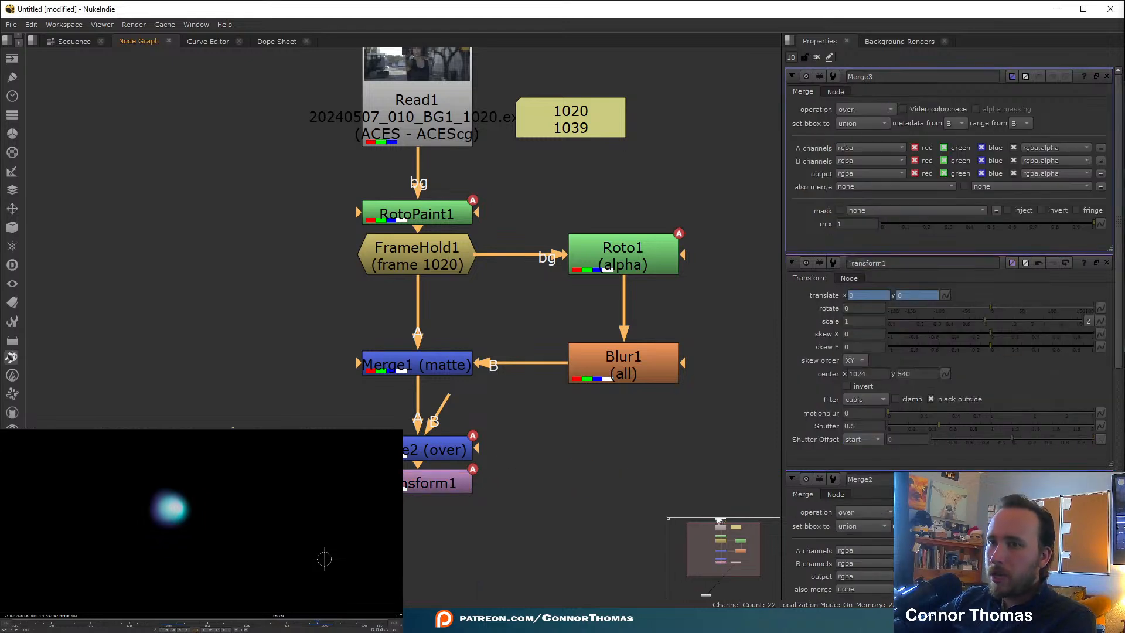
drag(208, 487, 774, 486)
middle_drag(685, 460, 438, 451)
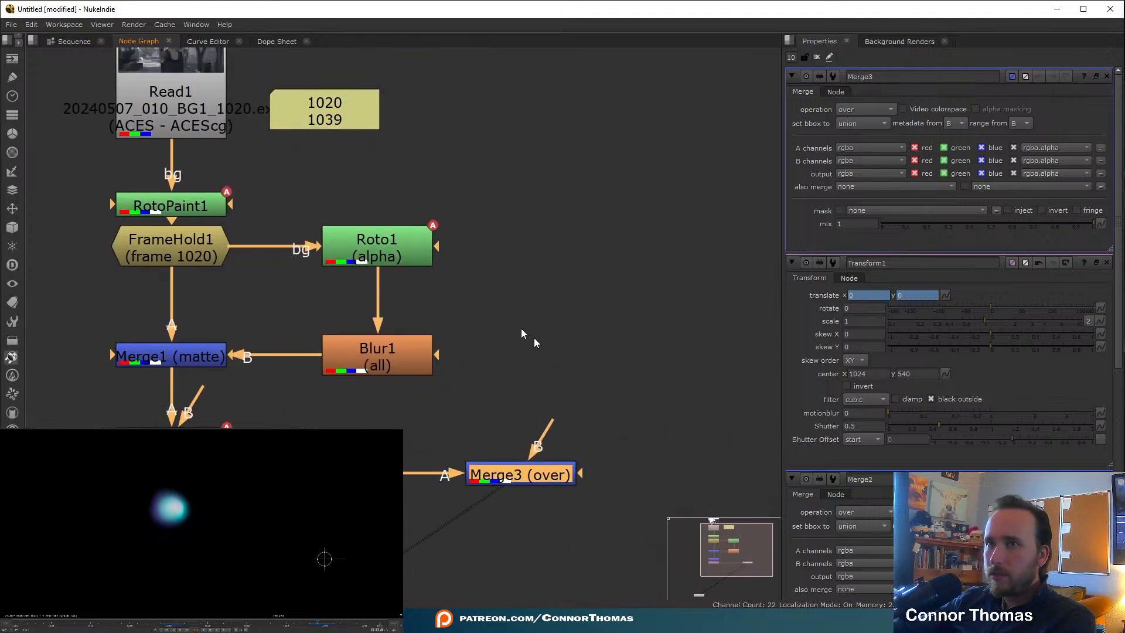
- Move the sticky note reading 1020 and 1039 directly above Read1
drag(346, 98, 385, 78)
middle_drag(392, 109, 393, 211)
scroll(394, 211, down, 1)
drag(371, 185, 209, 84)
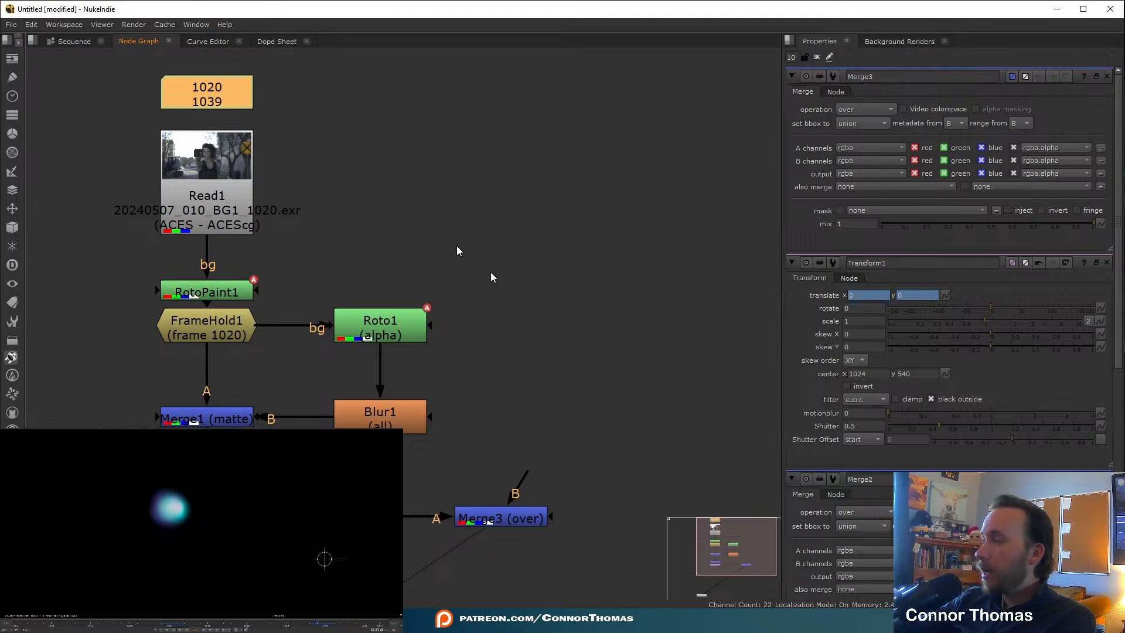
- Connect Merge3's B input to Read1 and add a dot directly above Merge3 to route the connection at right angles
drag(527, 471, 314, 233)
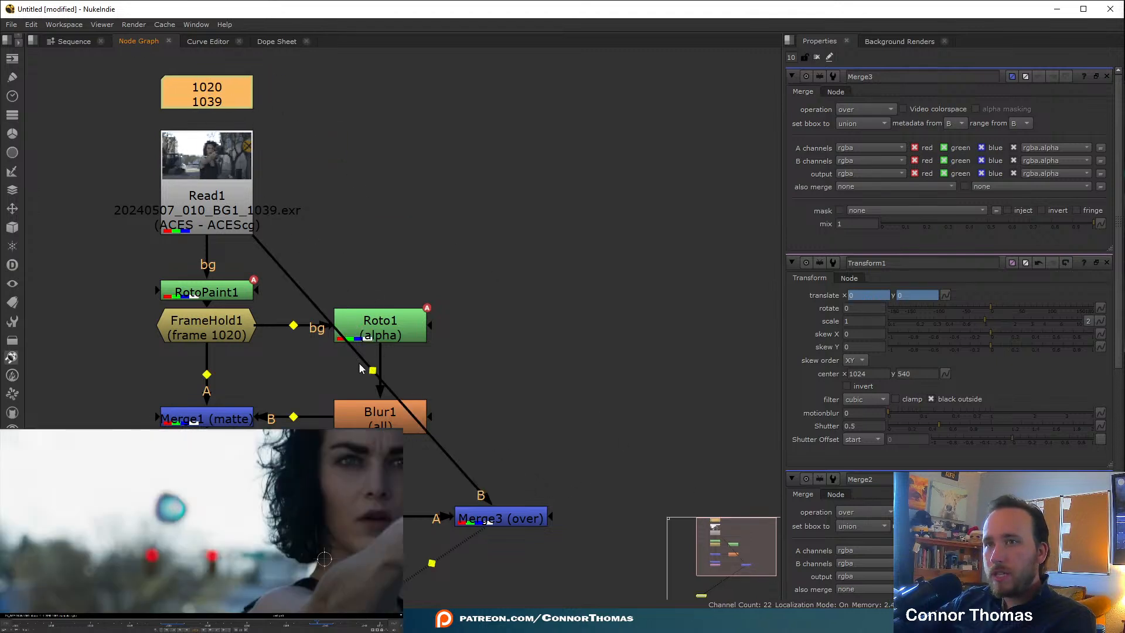
drag(367, 368, 502, 188)
middle_drag(583, 397, 563, 329)
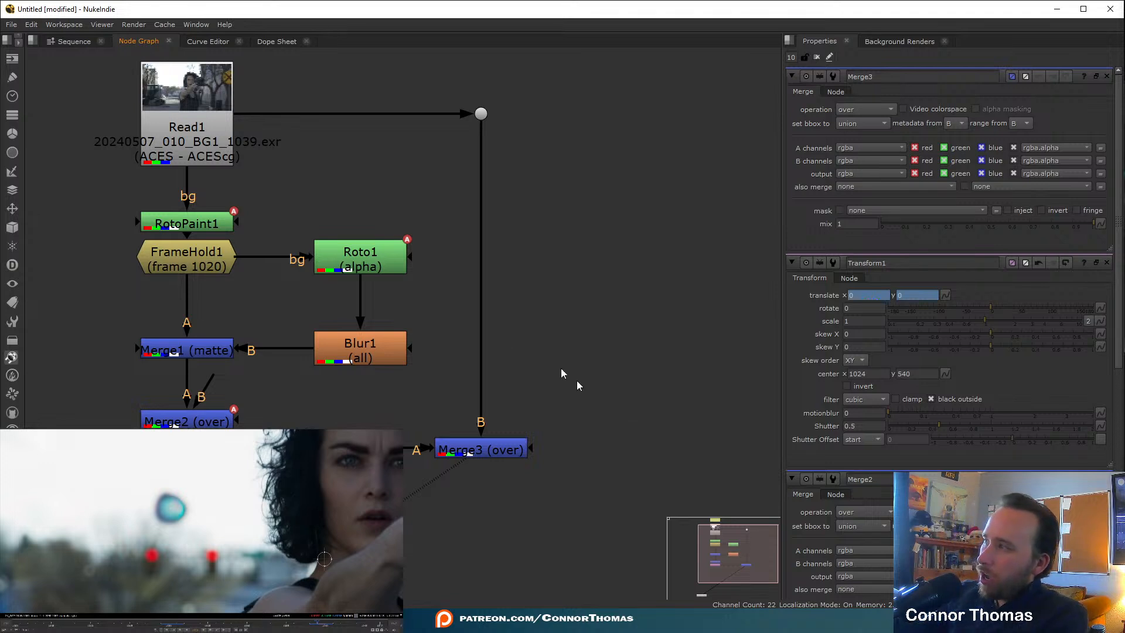
- At frame 1039, move the glow onto the blaster barrel, to about translate x 599.5 and y 90.5
scroll(298, 554, down, 3)
middle_drag(298, 554, 156, 532)
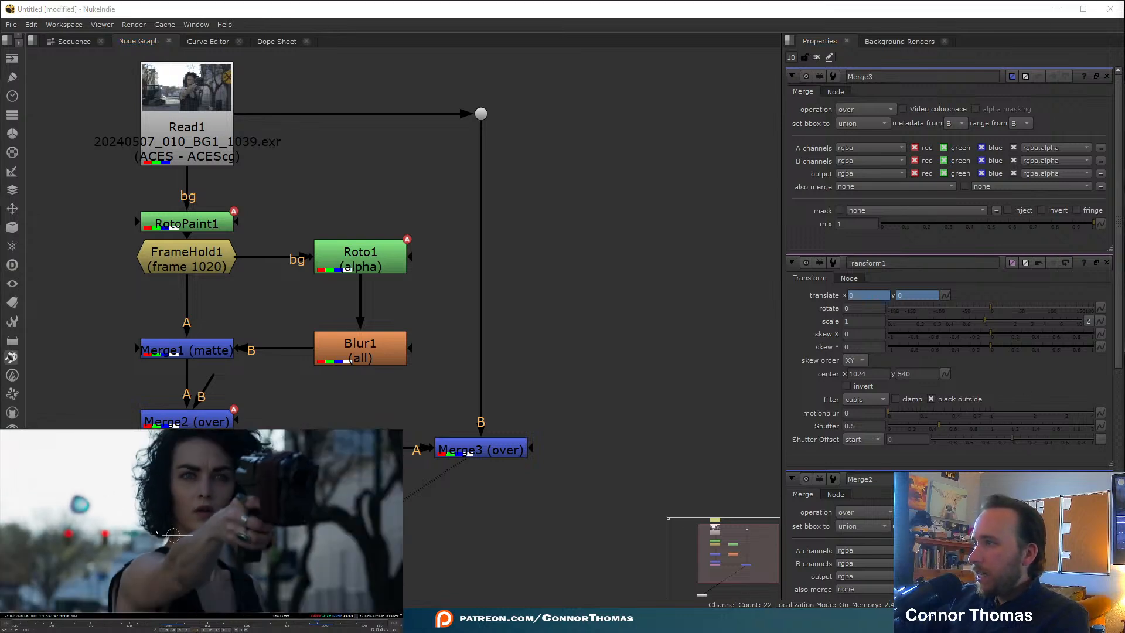
drag(172, 537, 385, 504)
middle_drag(377, 510, 306, 554)
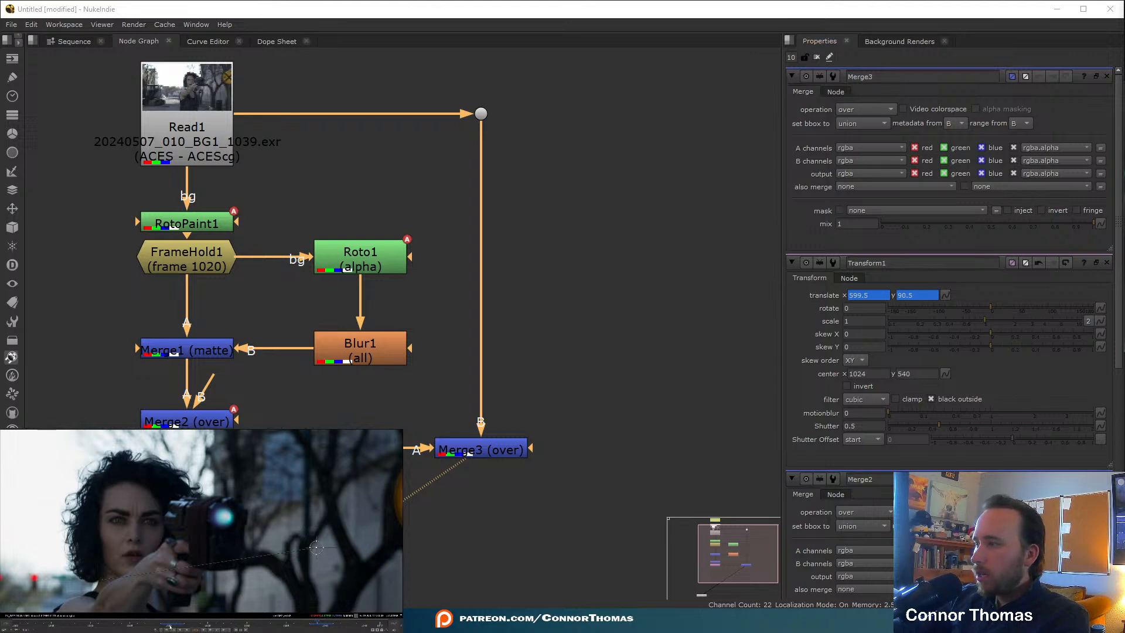
- Split Transform1's scale into separate width and height values and set the width to -1 to mirror the glow
click(170, 627)
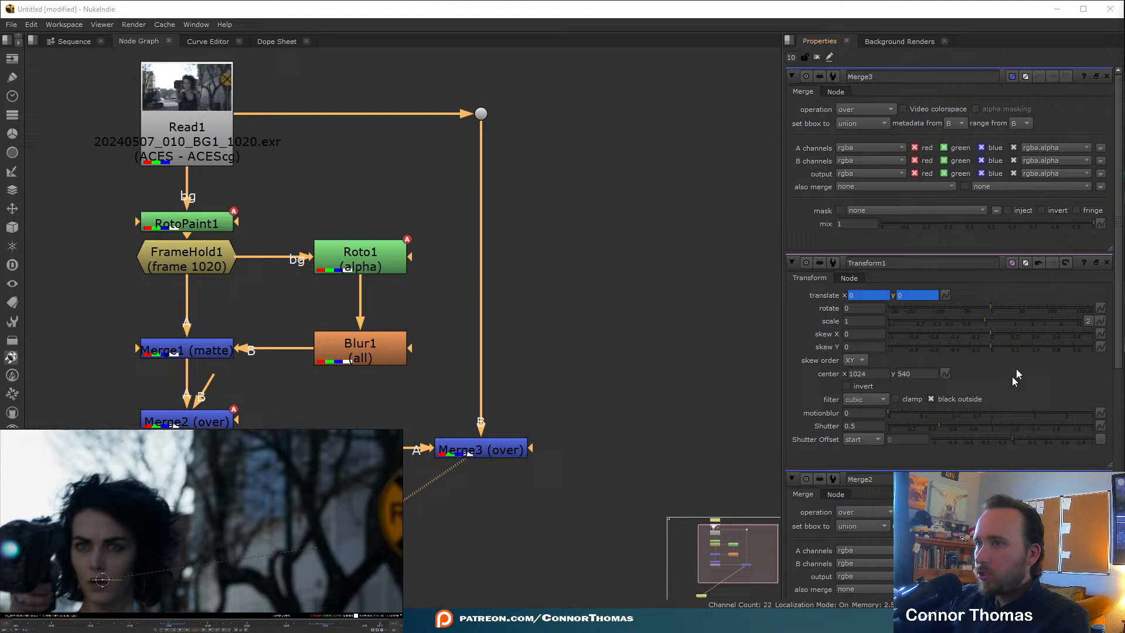
click(1088, 321)
right_click(871, 328)
click(873, 329)
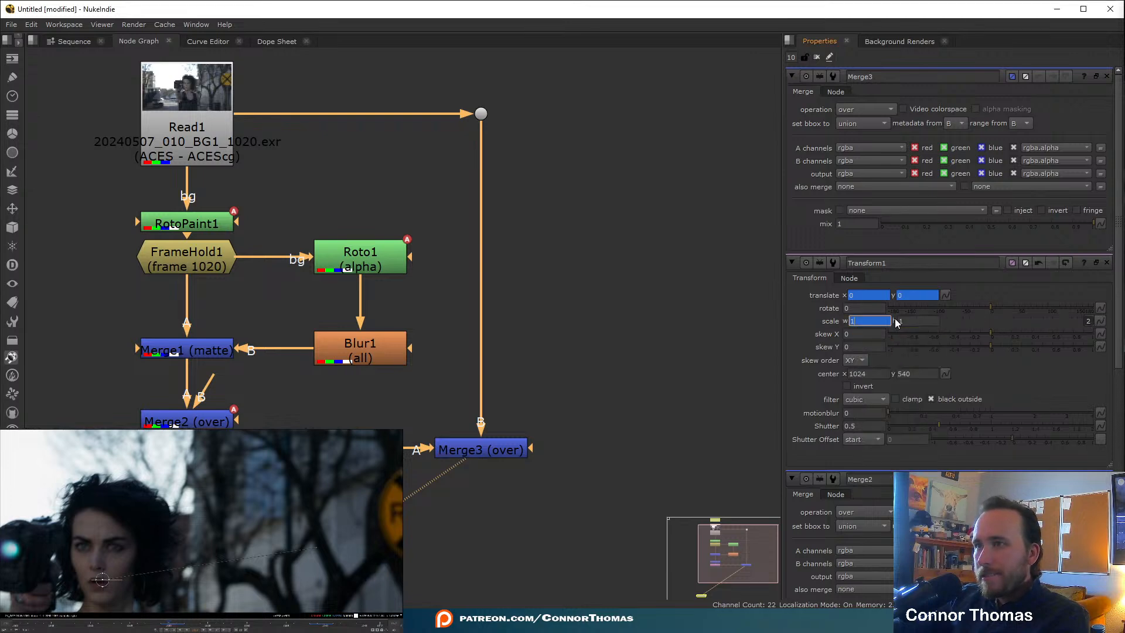
click(317, 627)
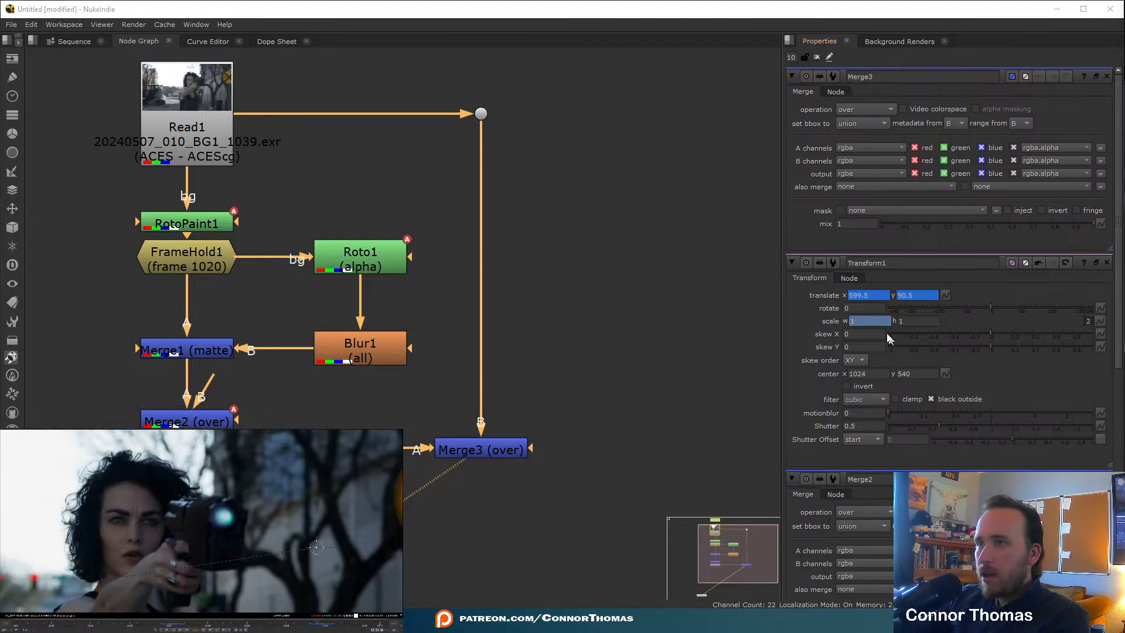
text(-1)
key(Return)
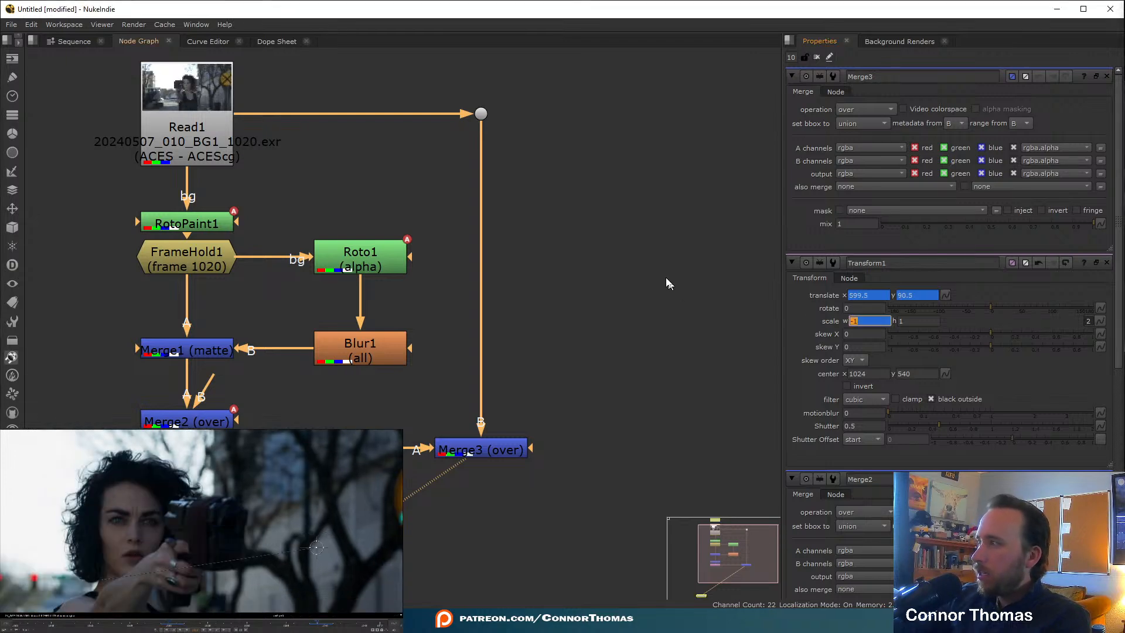
- Reposition the mirrored glow on the barrel at frame 1039 to translate x 105 and y 73.5, temporarily brightening the viewer to check alignment
drag(316, 548, 149, 551)
key(f)
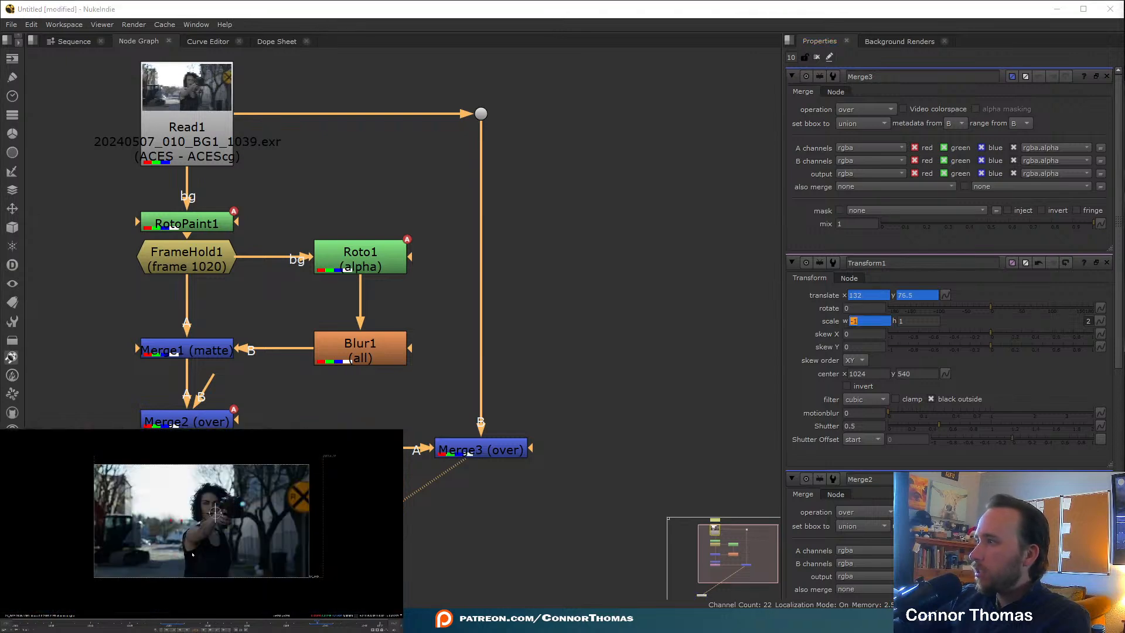
scroll(228, 540, up, 5)
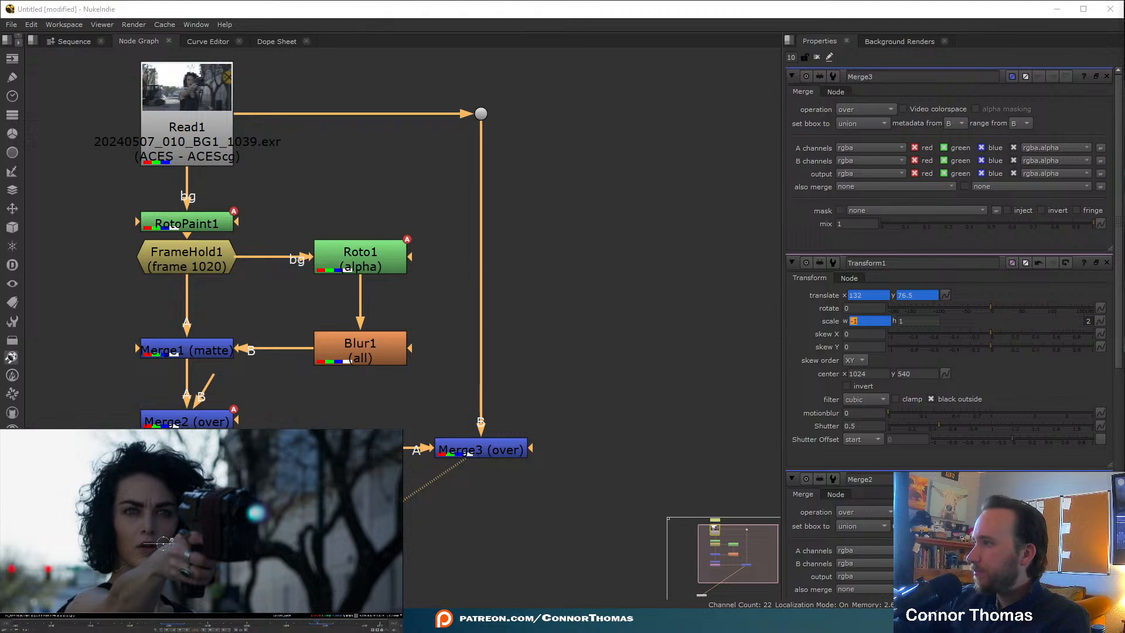
drag(163, 544, 184, 553)
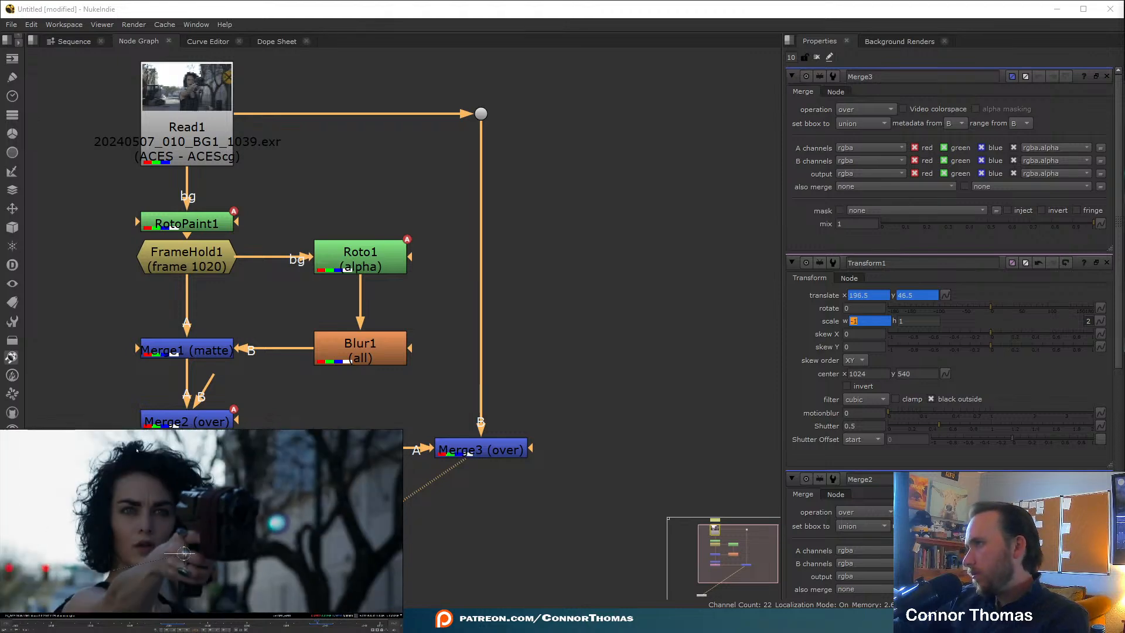
drag(100, 428, 111, 428)
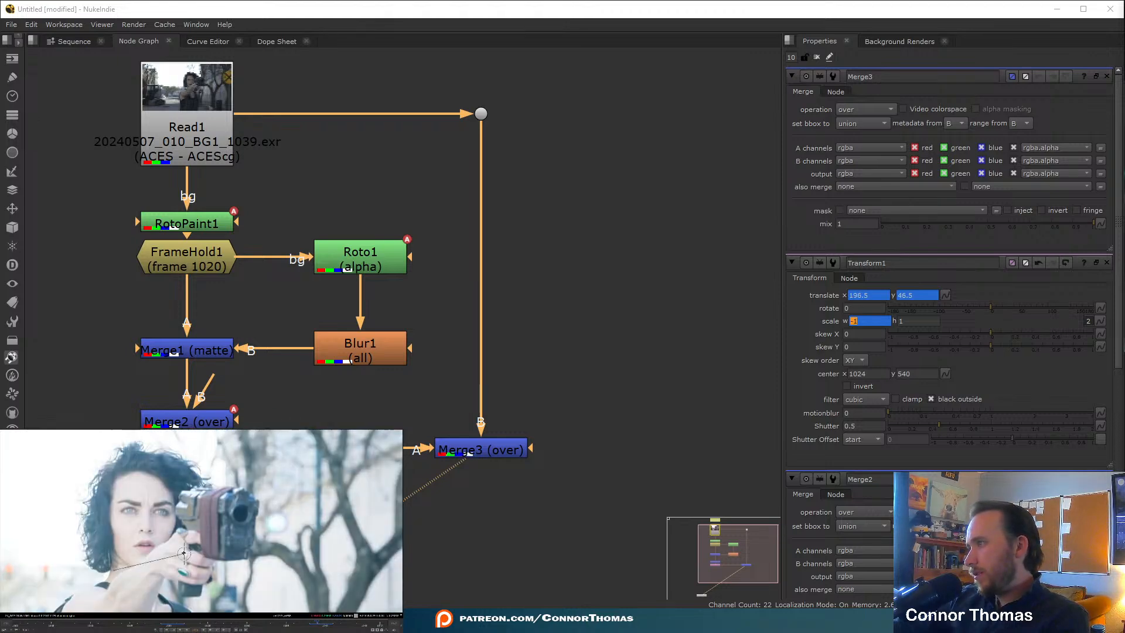
drag(183, 553, 150, 544)
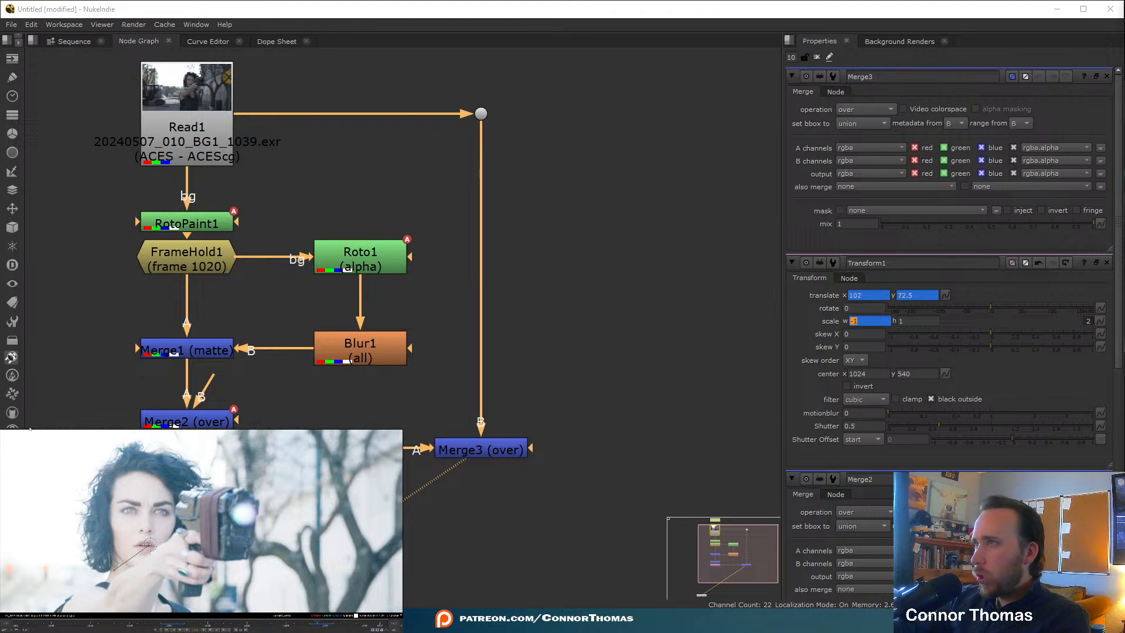
click(7, 429)
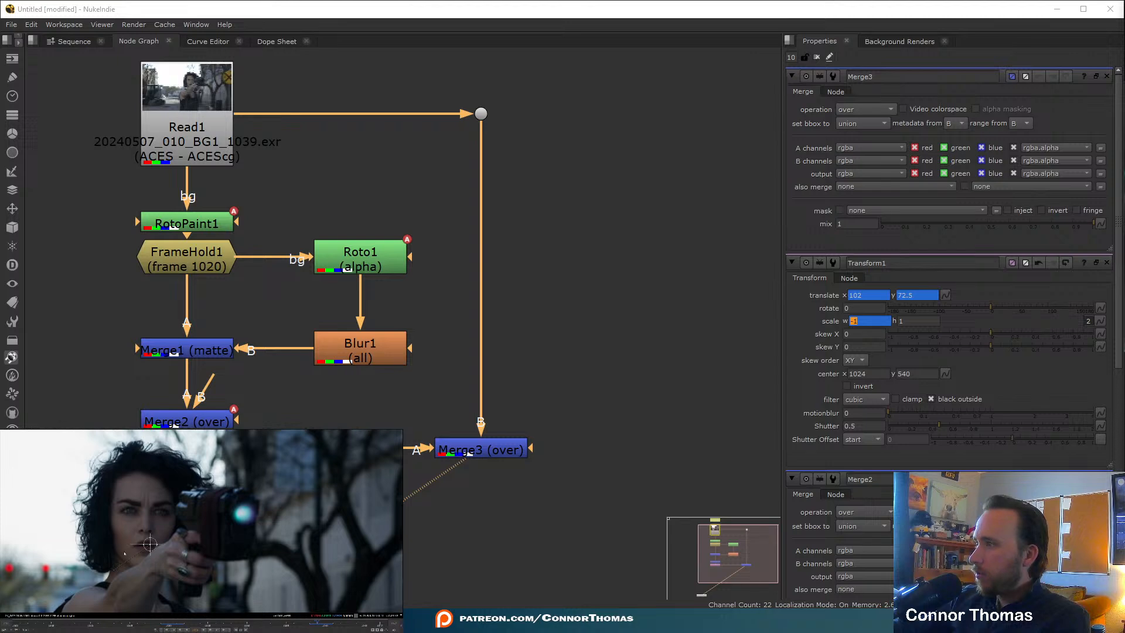
drag(150, 544, 151, 543)
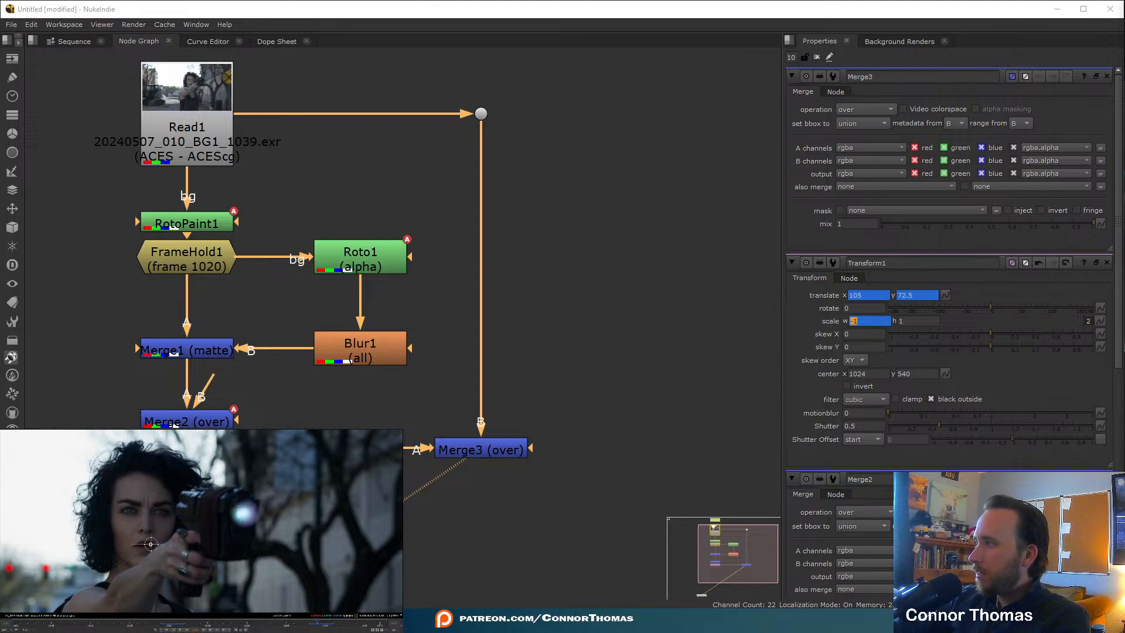
scroll(246, 510, down, 5)
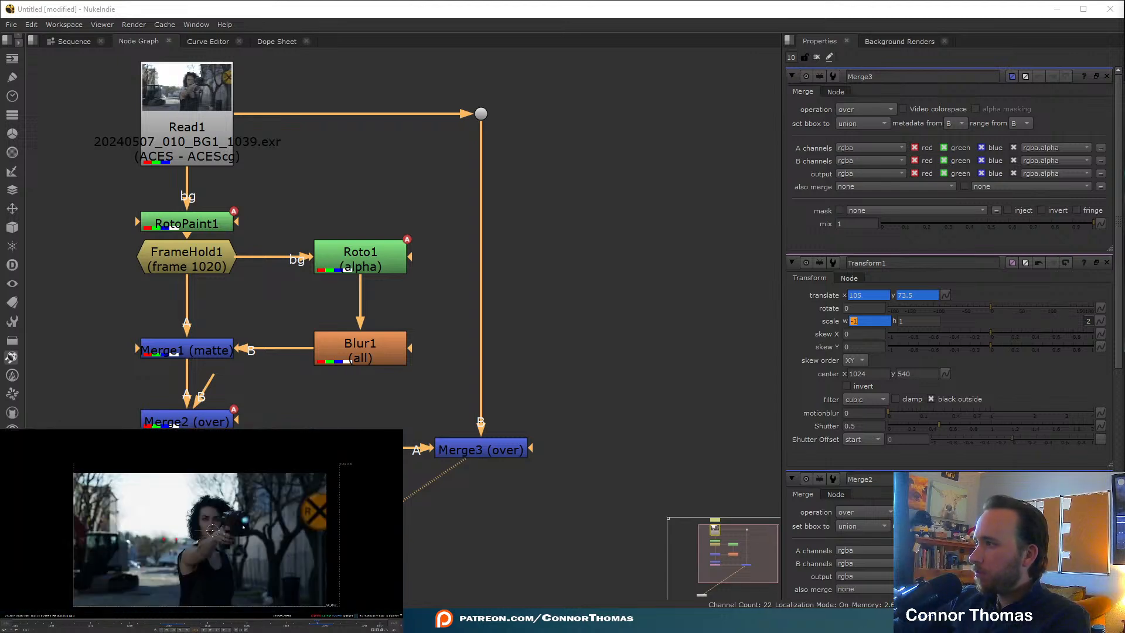
- Close all node properties and play the shot from around frame 1014 to check the barrel glow
click(817, 57)
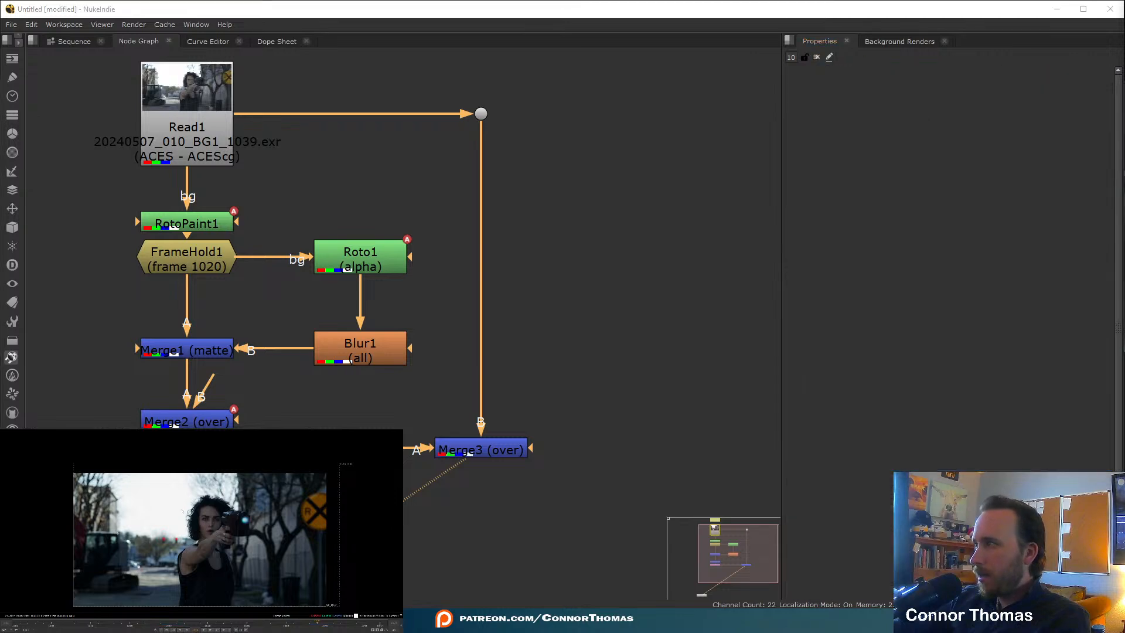
key(f)
click(124, 623)
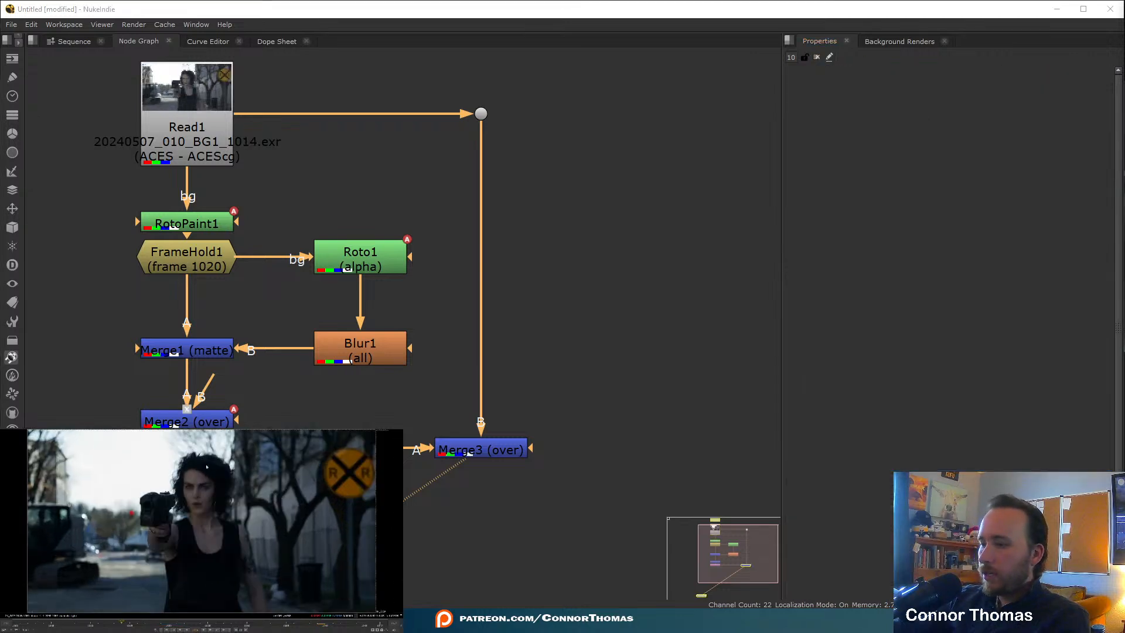
key(l)
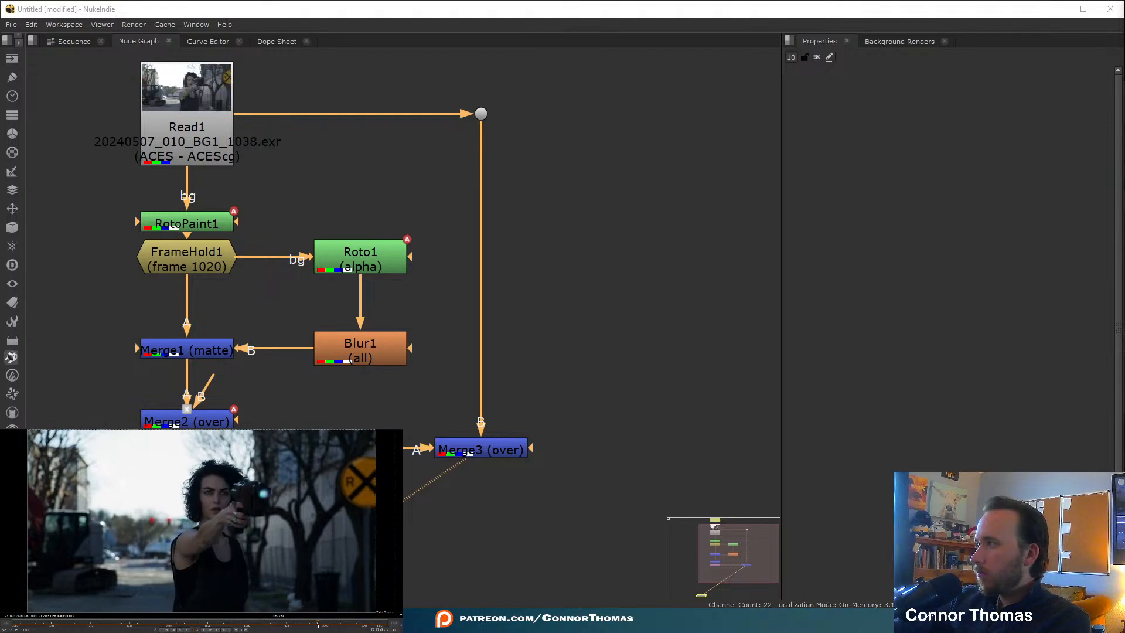
- Nudge Transform1 at frame 1039 to translate x 105.5 and y 74.5, and close its properties
double_click(187, 448)
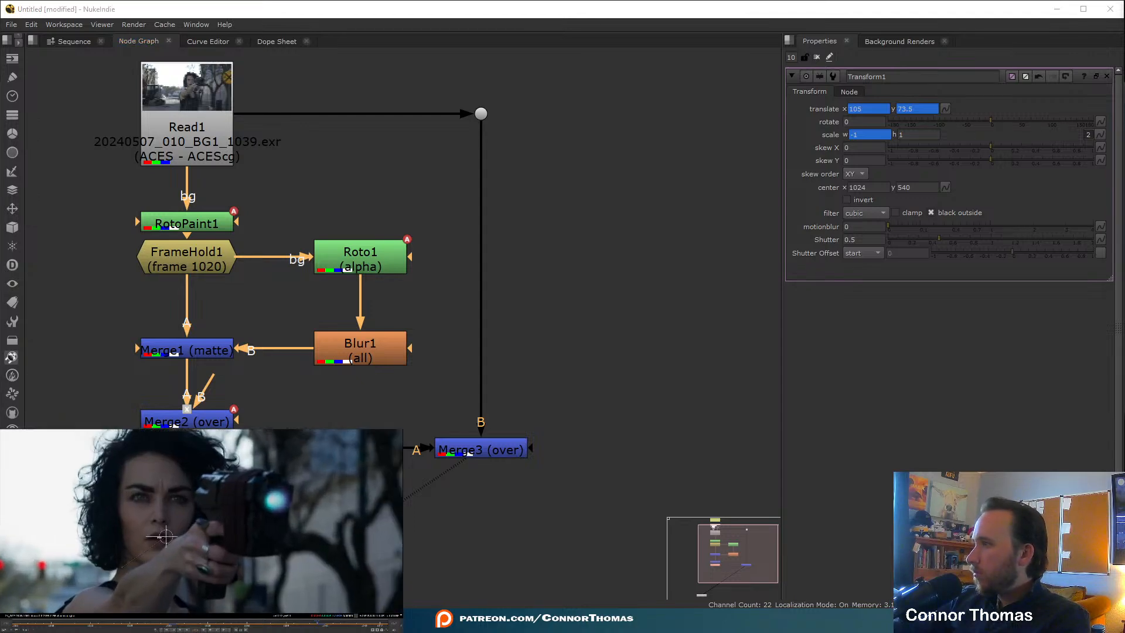
drag(166, 535, 166, 535)
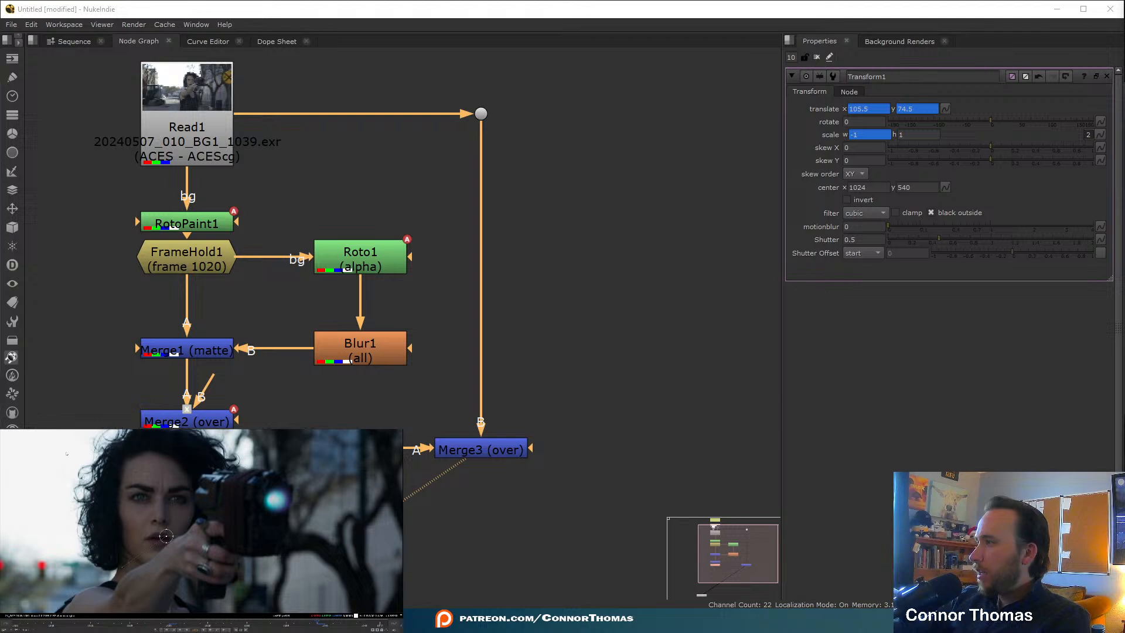
click(817, 57)
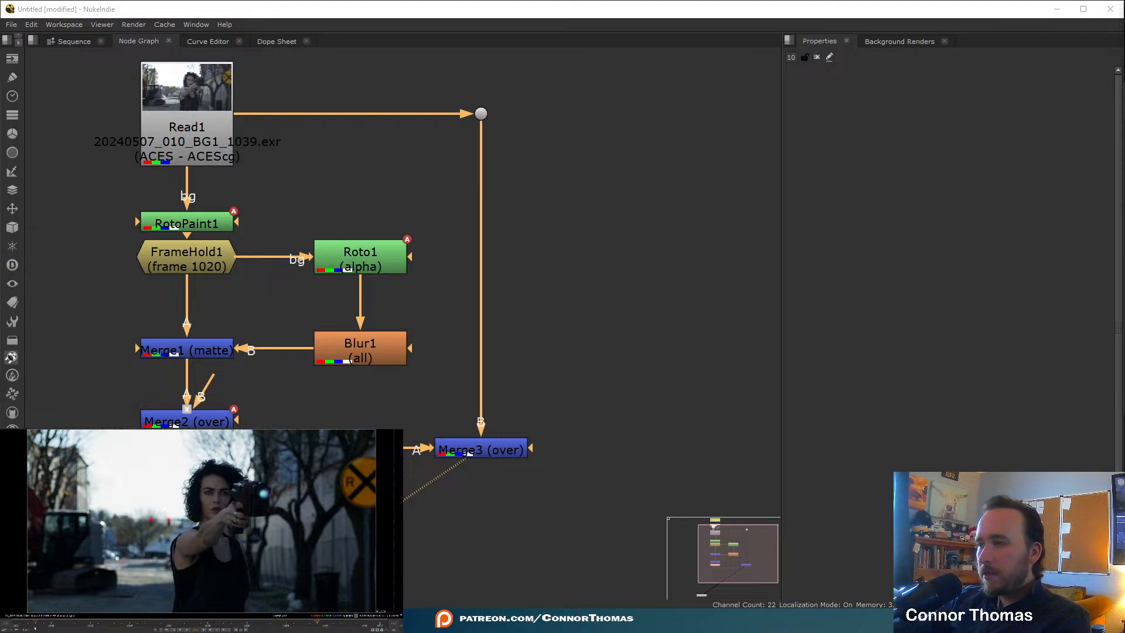
- Play the shot from its beginning and scrub around frame 1020 to review the glow
click(16, 625)
key(l)
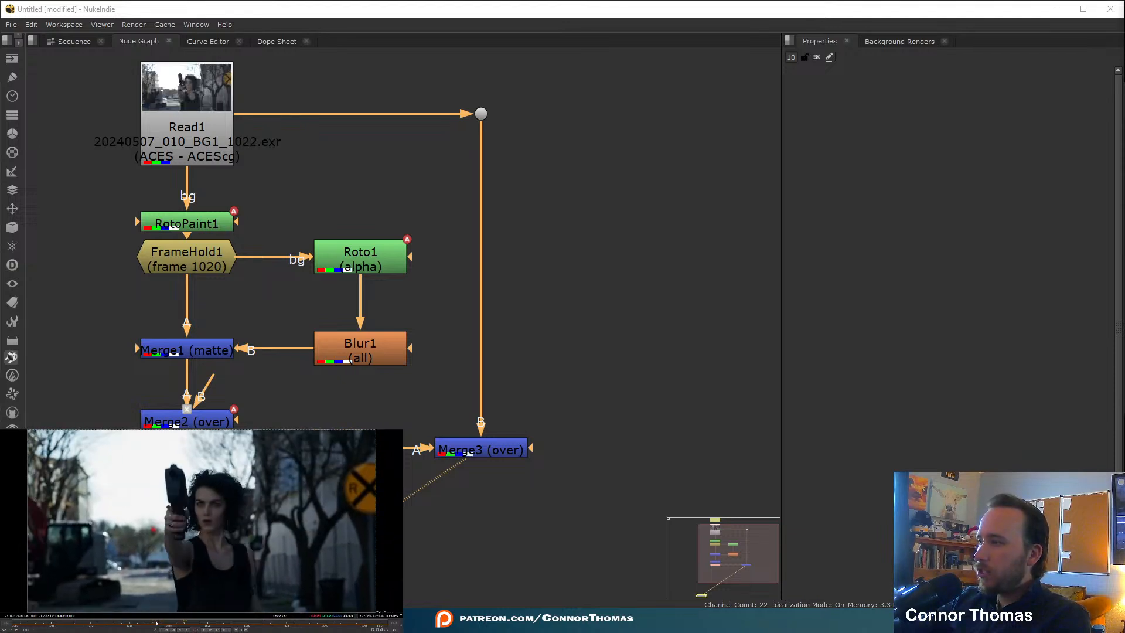
mouse_move(159, 622)
mouse_down()
mouse_move(146, 622)
mouse_move(168, 622)
mouse_up()
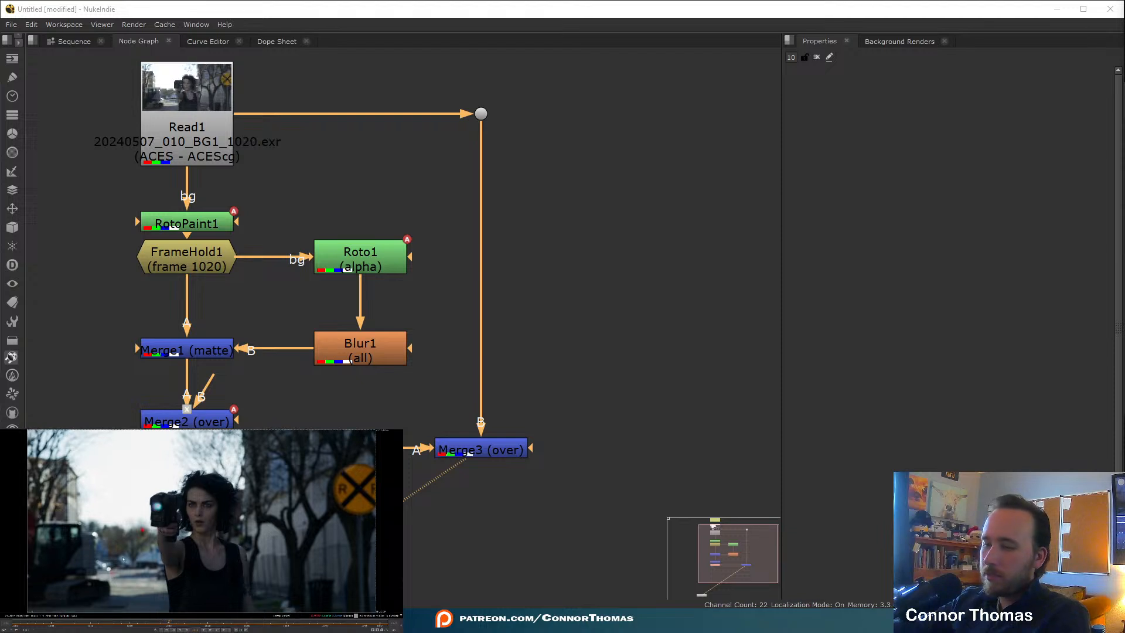
- Start saving the script and choose the folder D:/Projects/Livestream/streams/20240507/_scripts
key(ctrl+s)
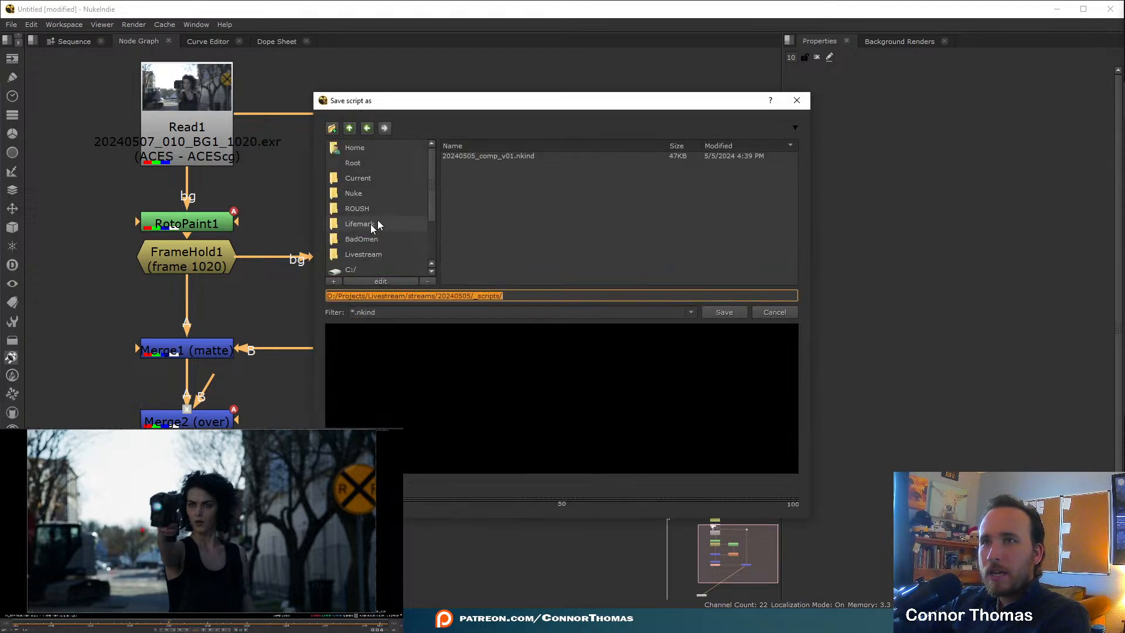
click(349, 128)
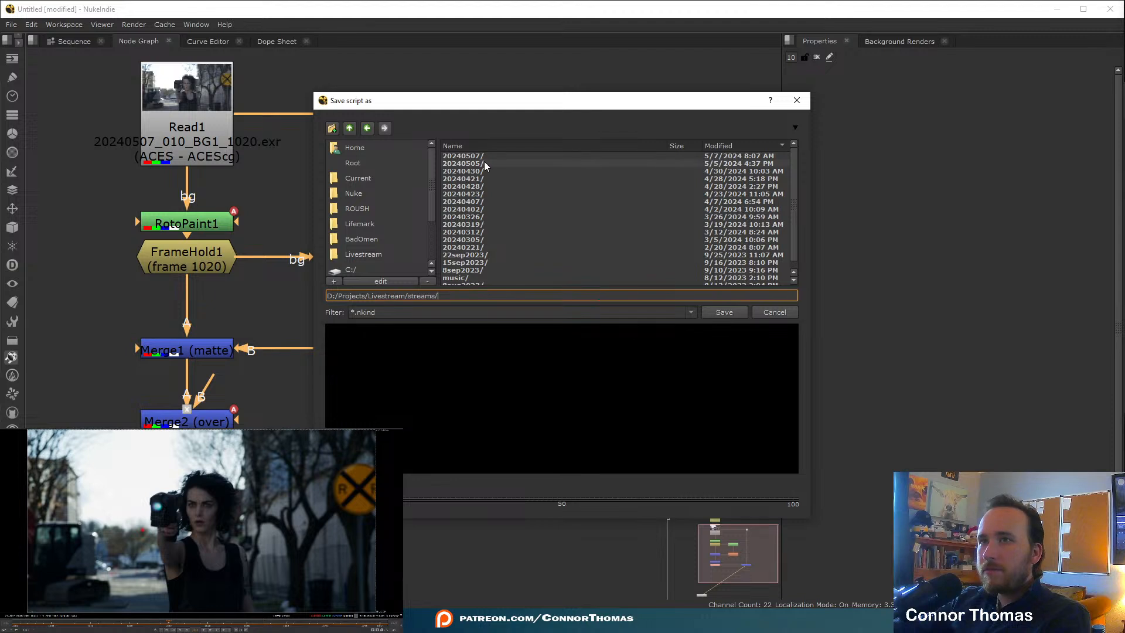
click(479, 155)
double_click(479, 155)
double_click(478, 164)
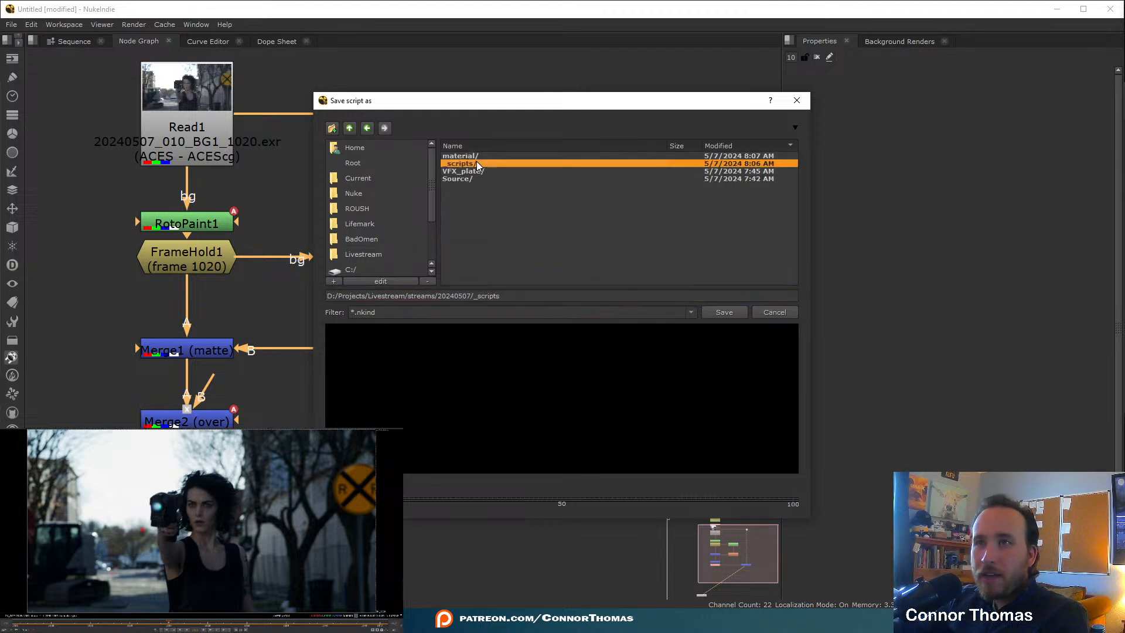
- Name the script 20240507_comp_v01 and try to save it, repeating the save command
click(522, 297)
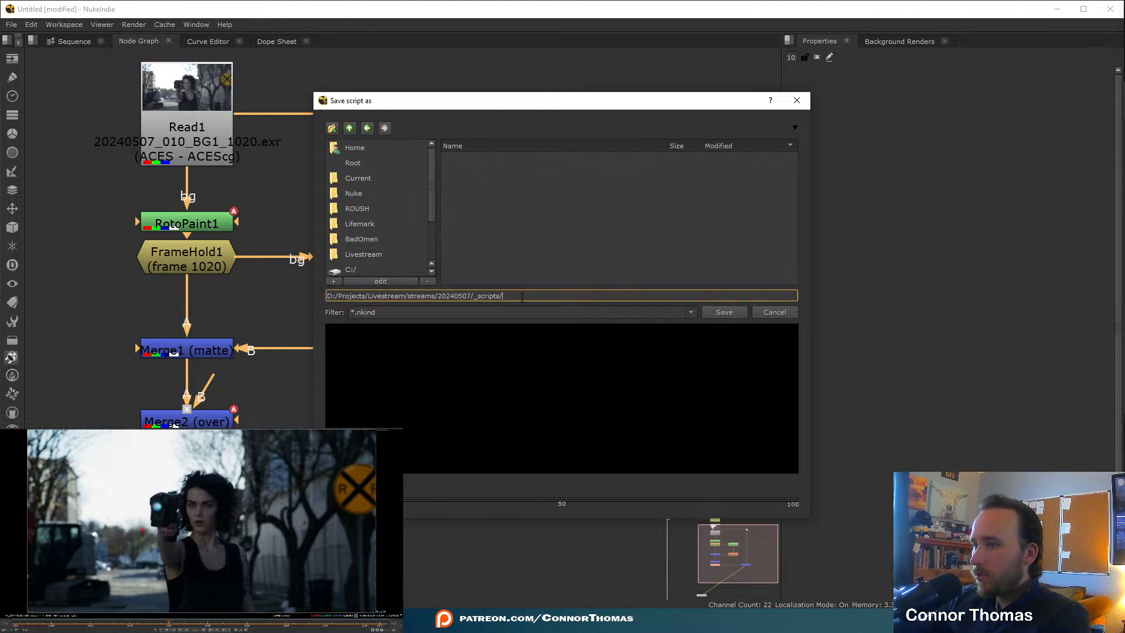
text(2)
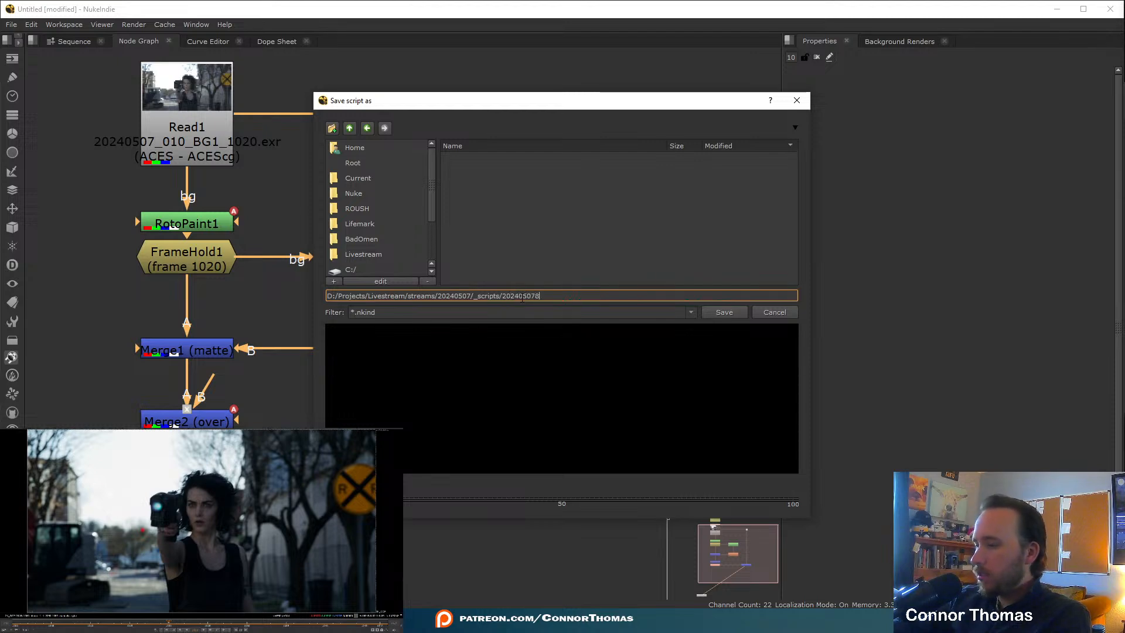
text(02405078)
key(BackSpace)
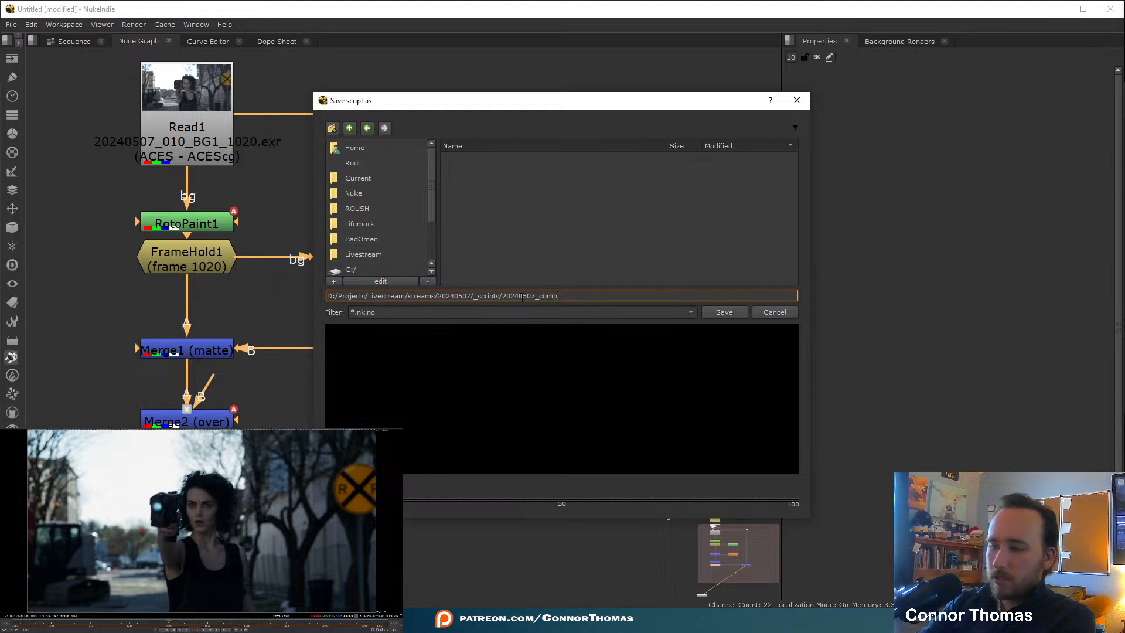
text(_comp_v01)
key(Return)
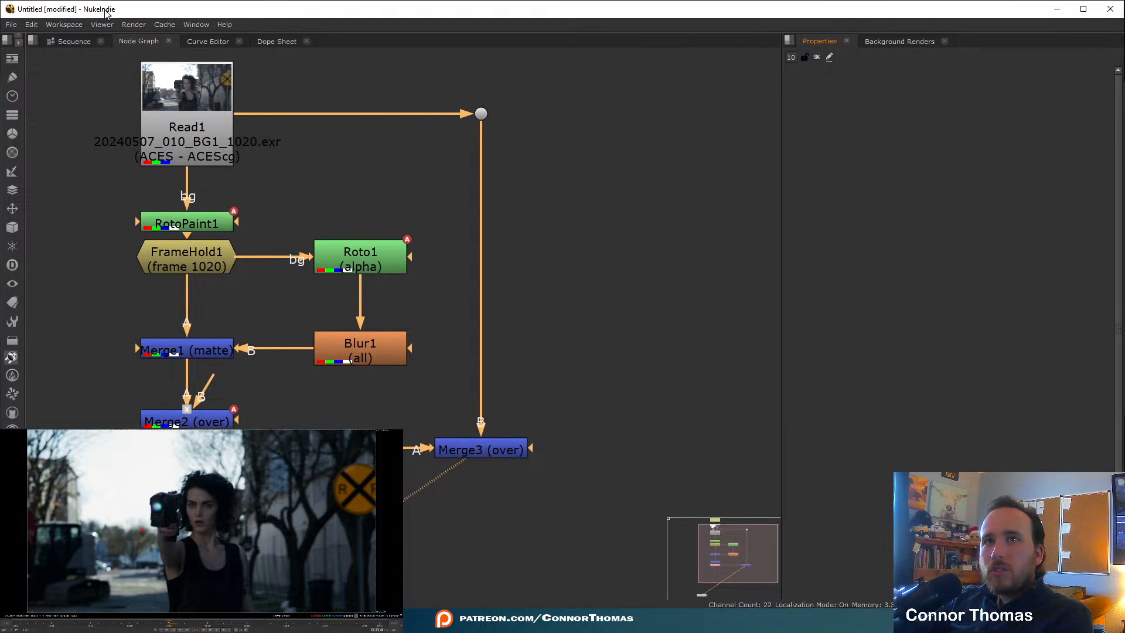
click(10, 25)
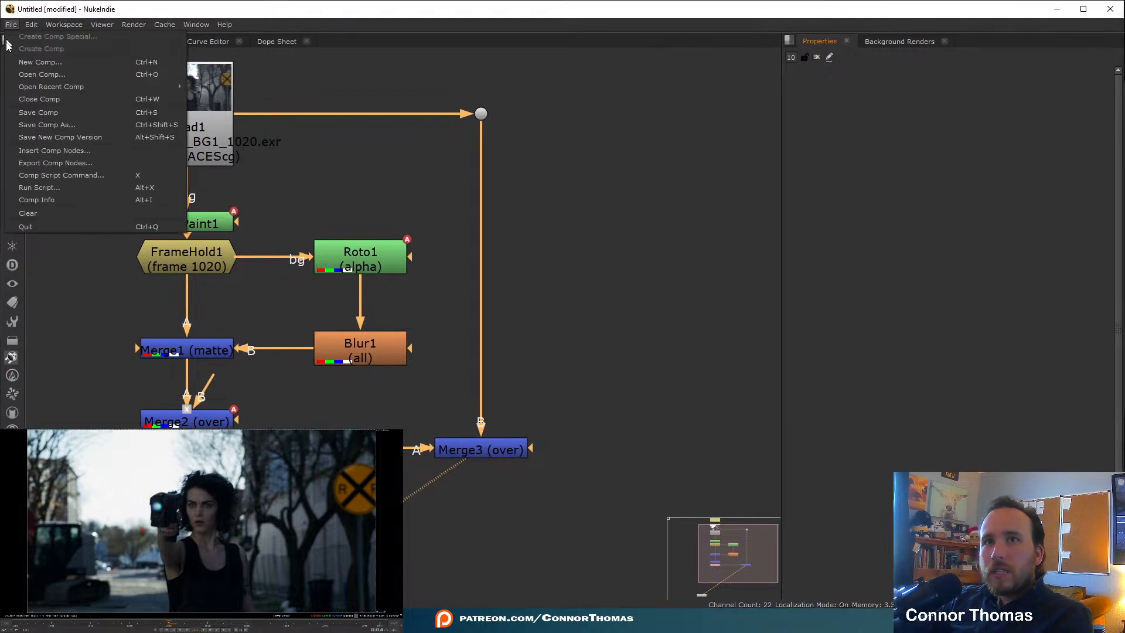
click(59, 110)
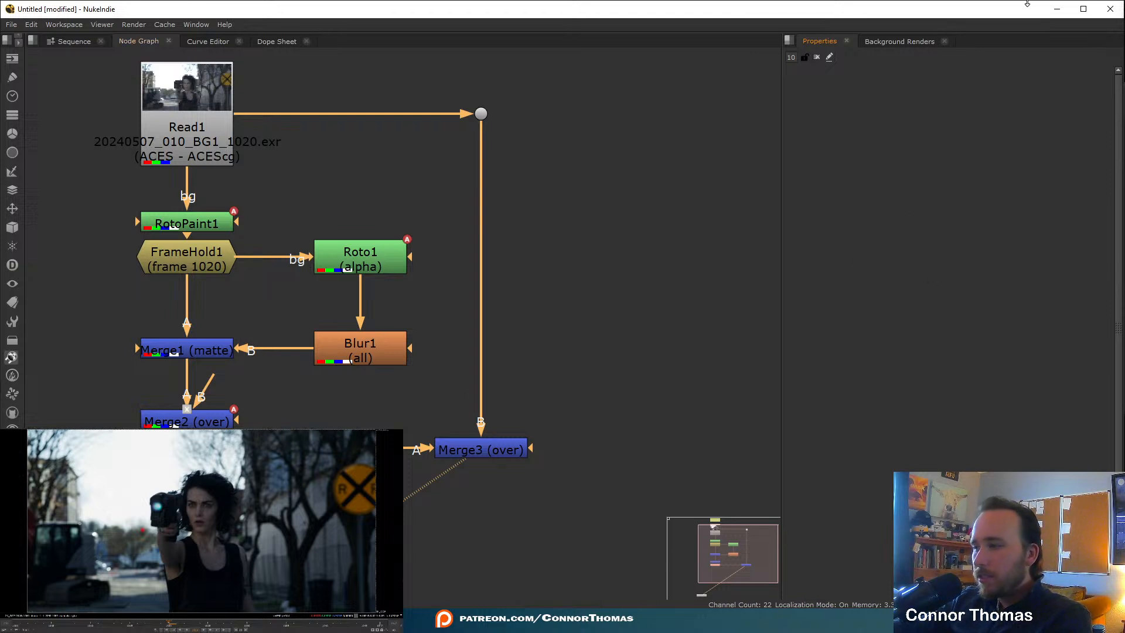
- Close the Nuke window and relaunch NukeIndie 15.0v4
click(1109, 10)
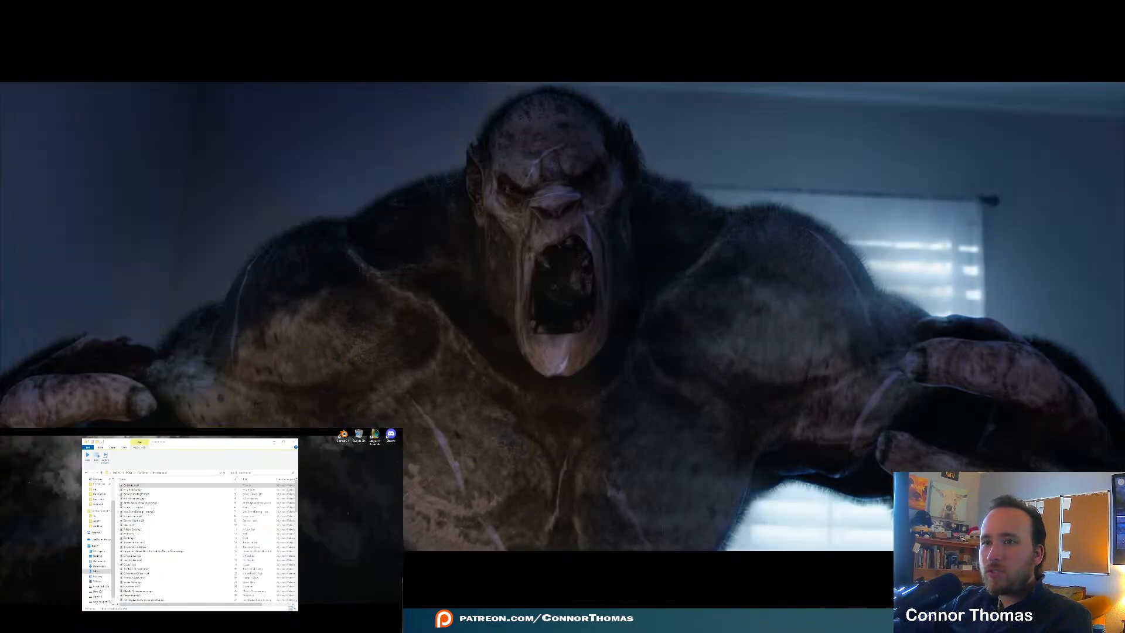
mouse_move(420, 565)
click(438, 540)
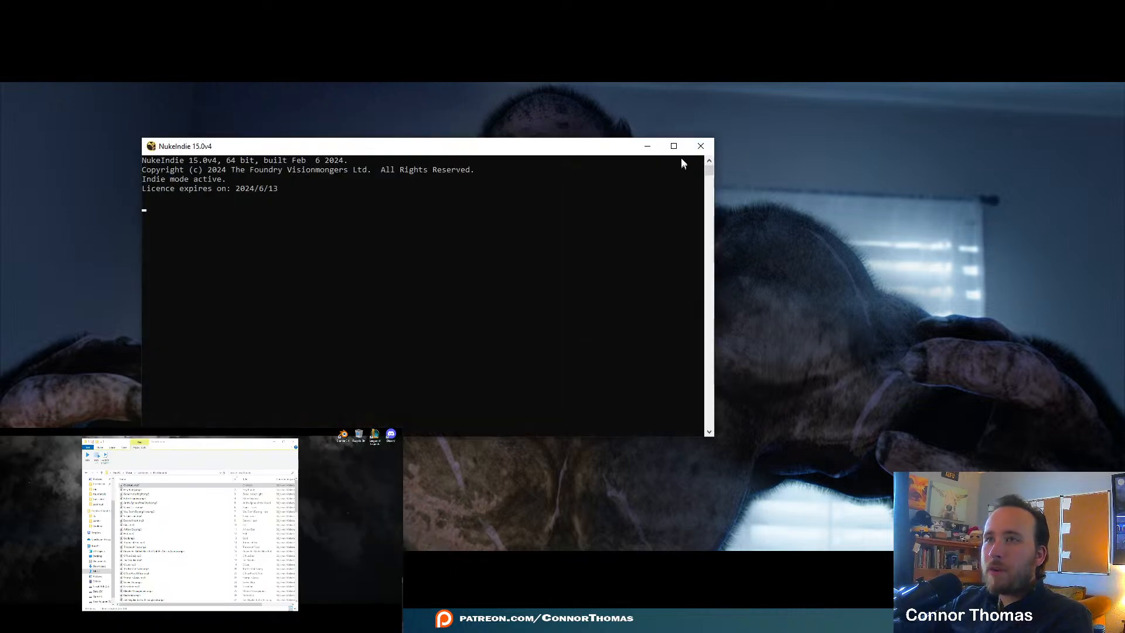
- Minimize the console window and reopen the recent comp 20240507_comp_v01.nkind, dismissing the script warning
click(647, 146)
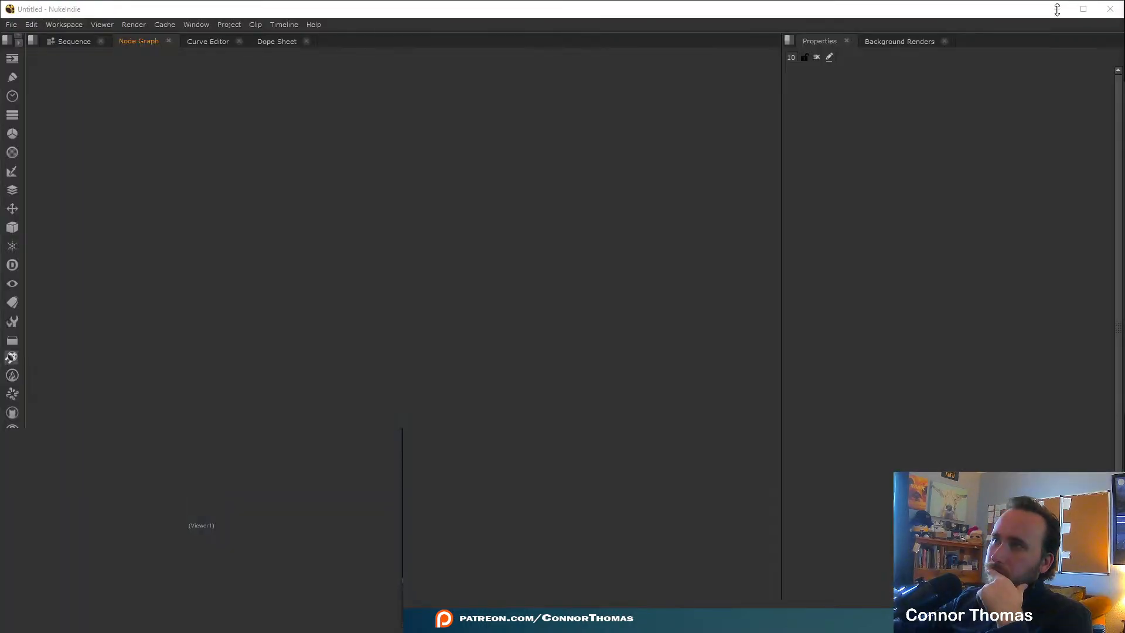
click(1057, 9)
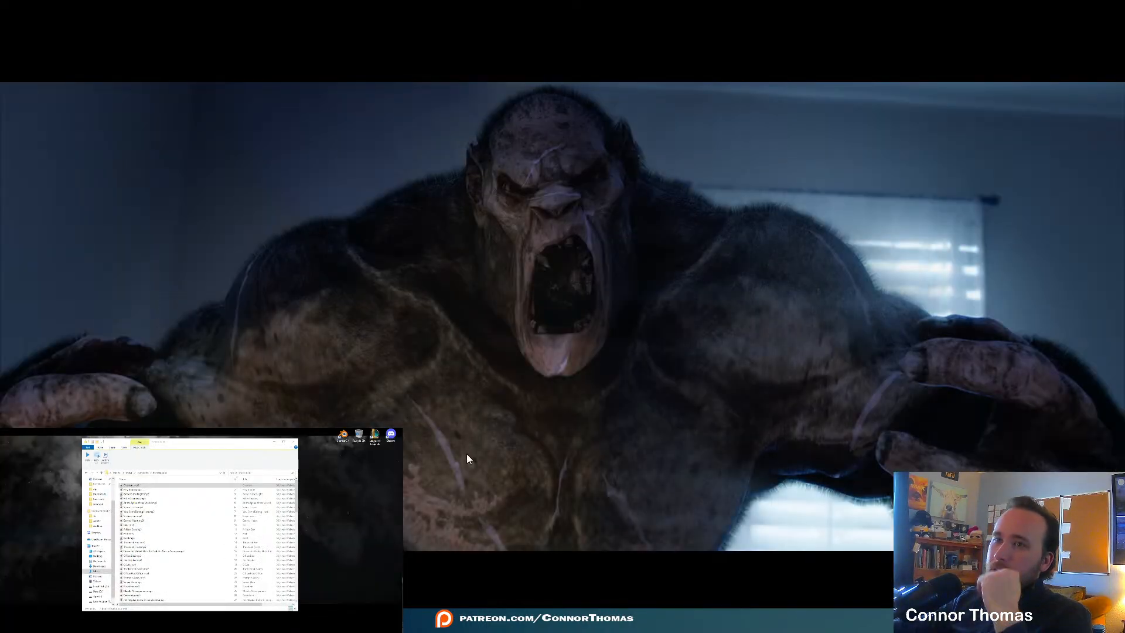
click(494, 569)
click(13, 24)
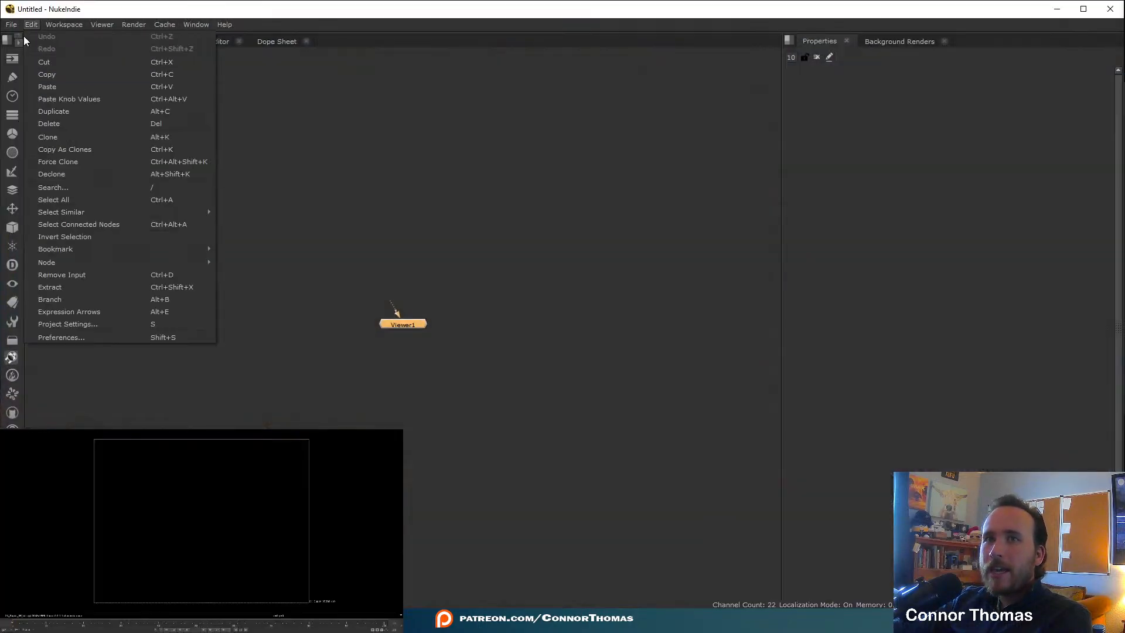
mouse_move(96, 87)
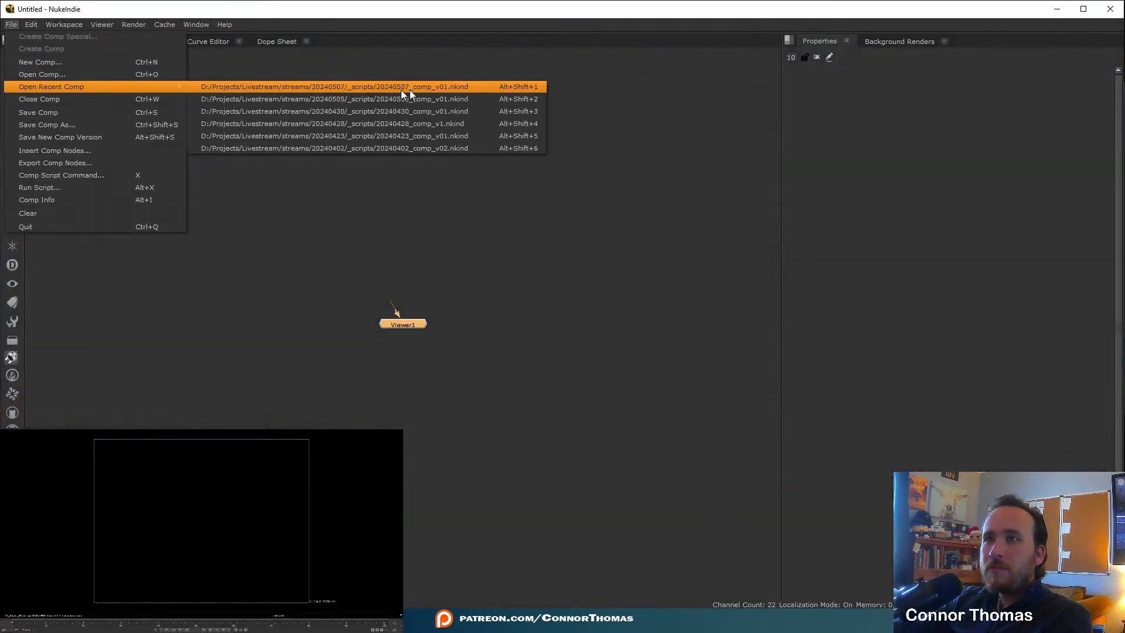
click(494, 86)
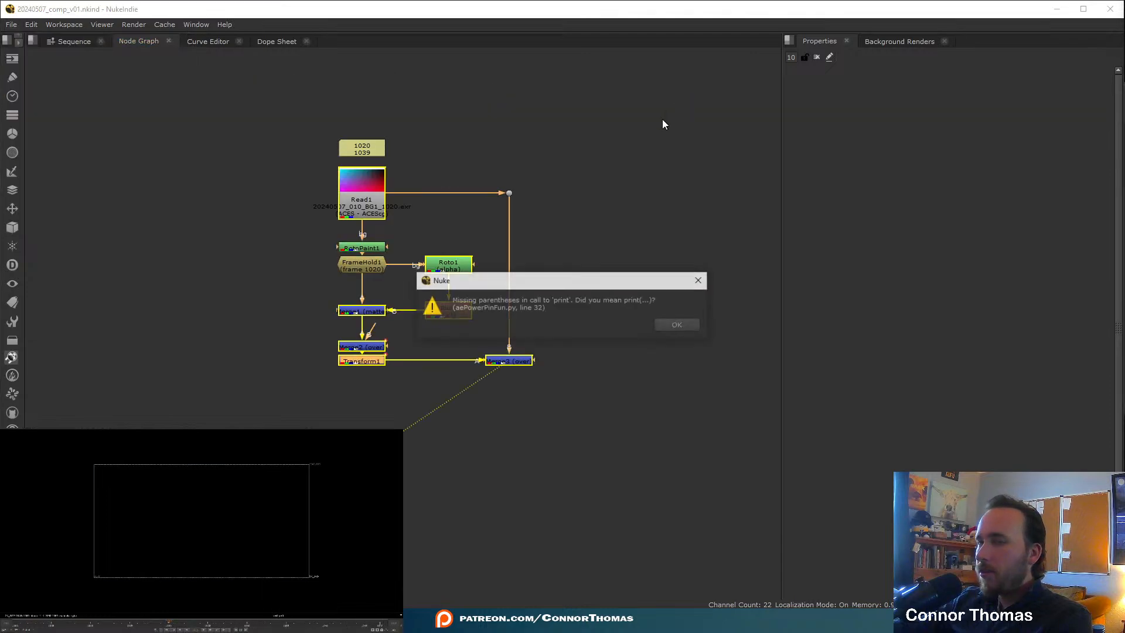
click(686, 327)
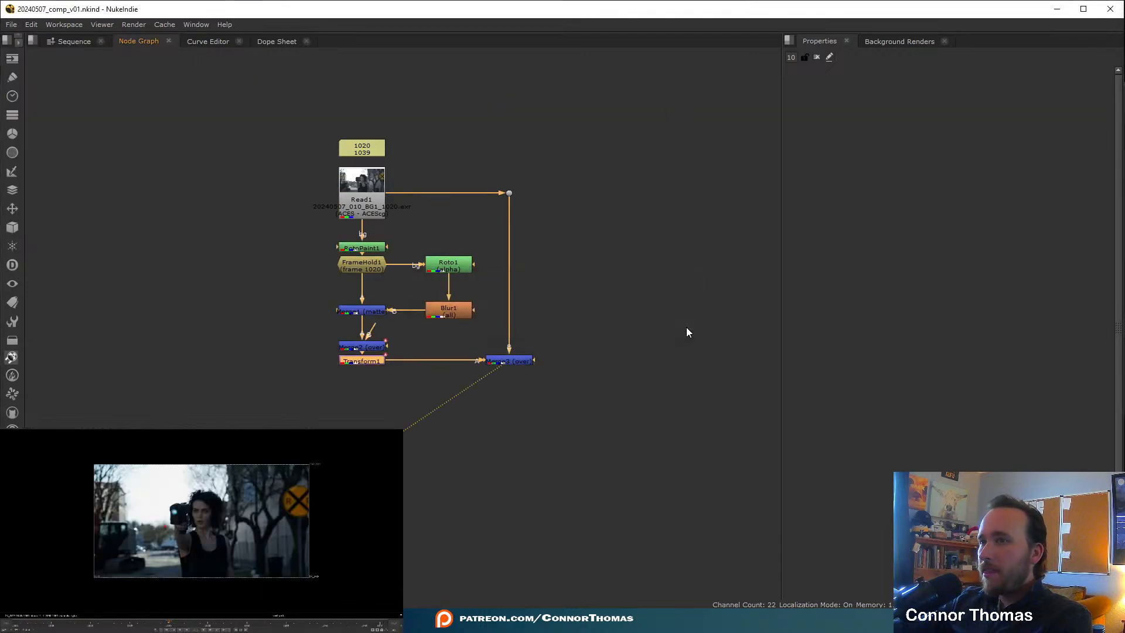
- Fit the shot in the viewer, play it from the beginning and scrub around frame 1020 to check the glow
key(f)
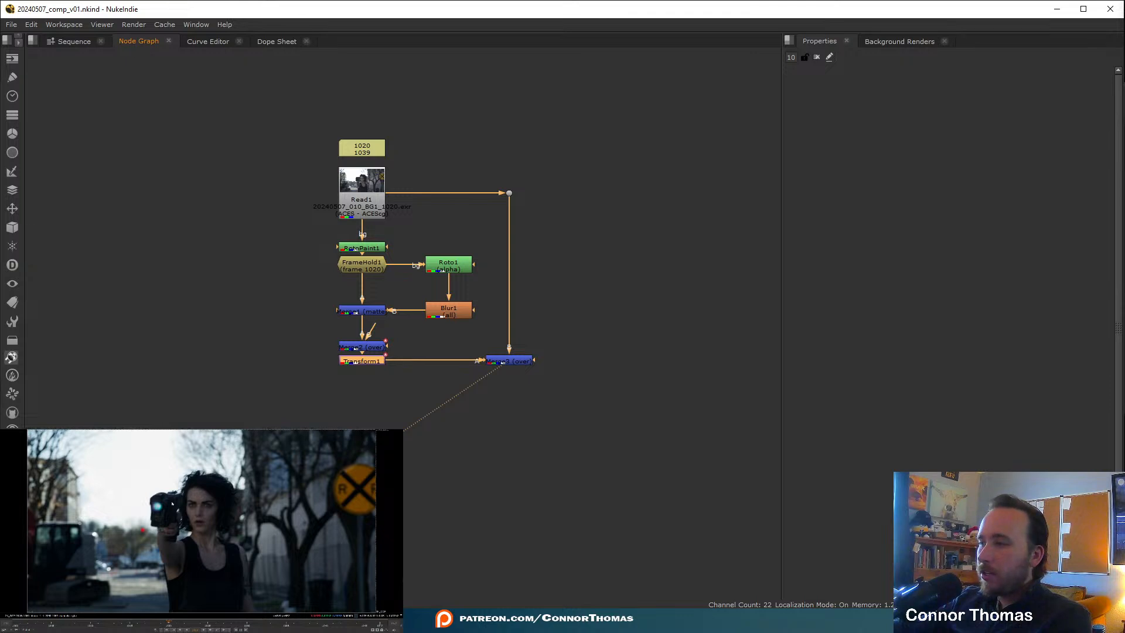
click(34, 617)
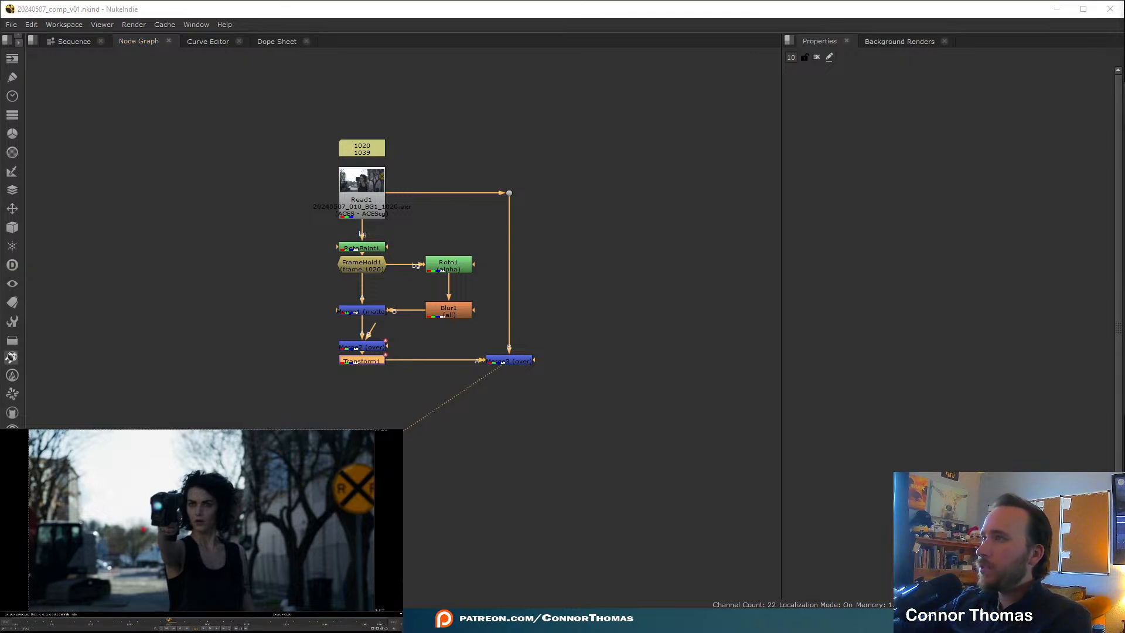
click(14, 622)
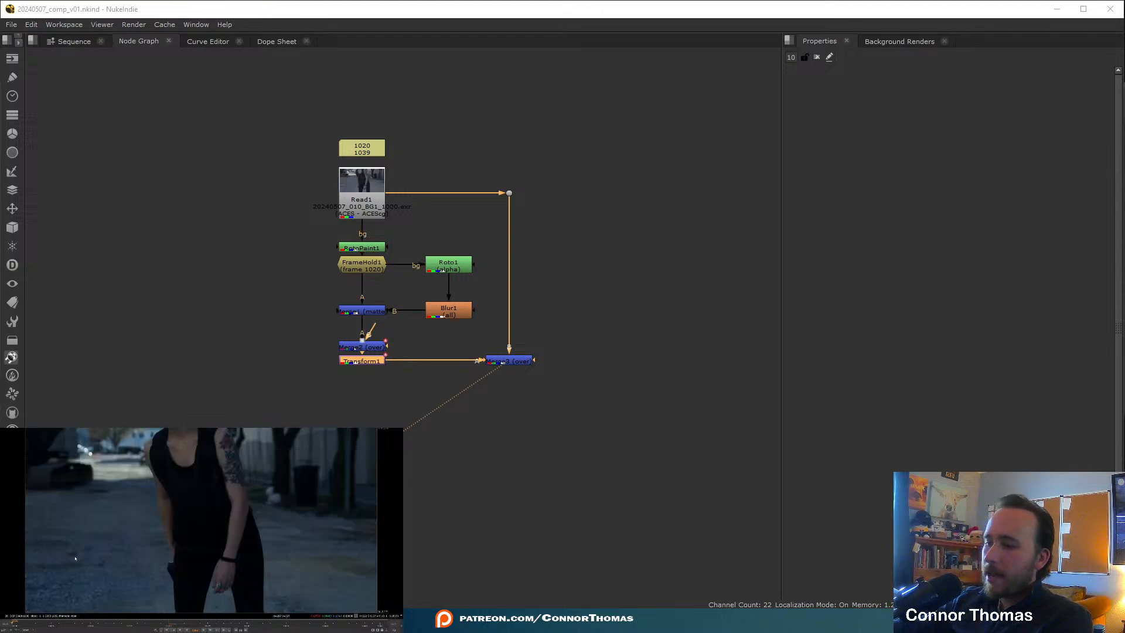
key(l)
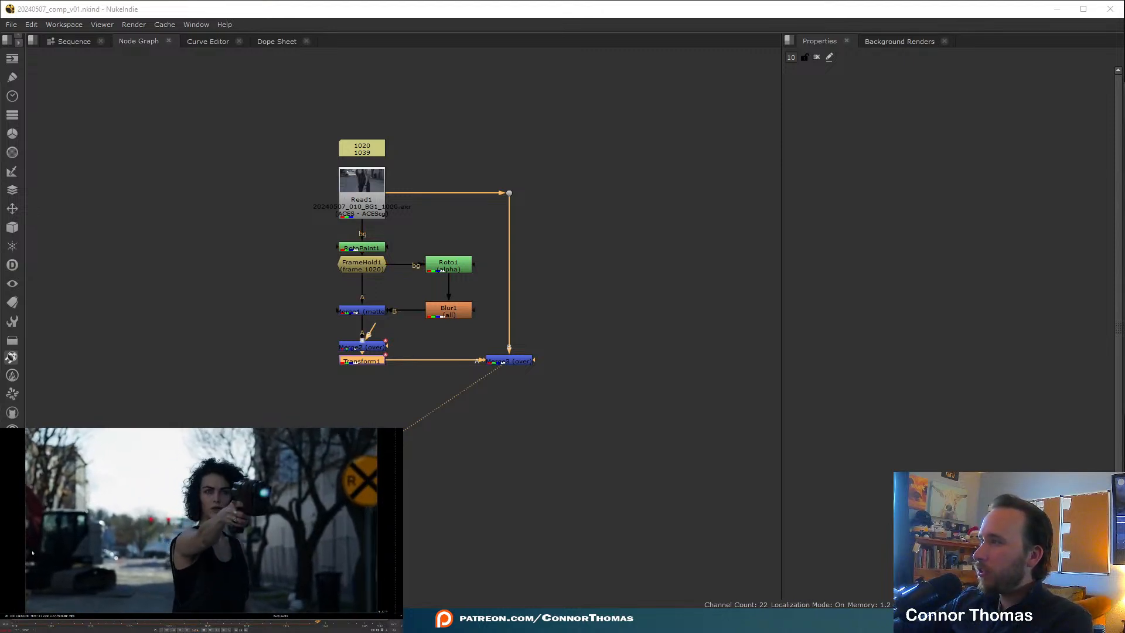
click(146, 624)
drag(146, 624, 167, 627)
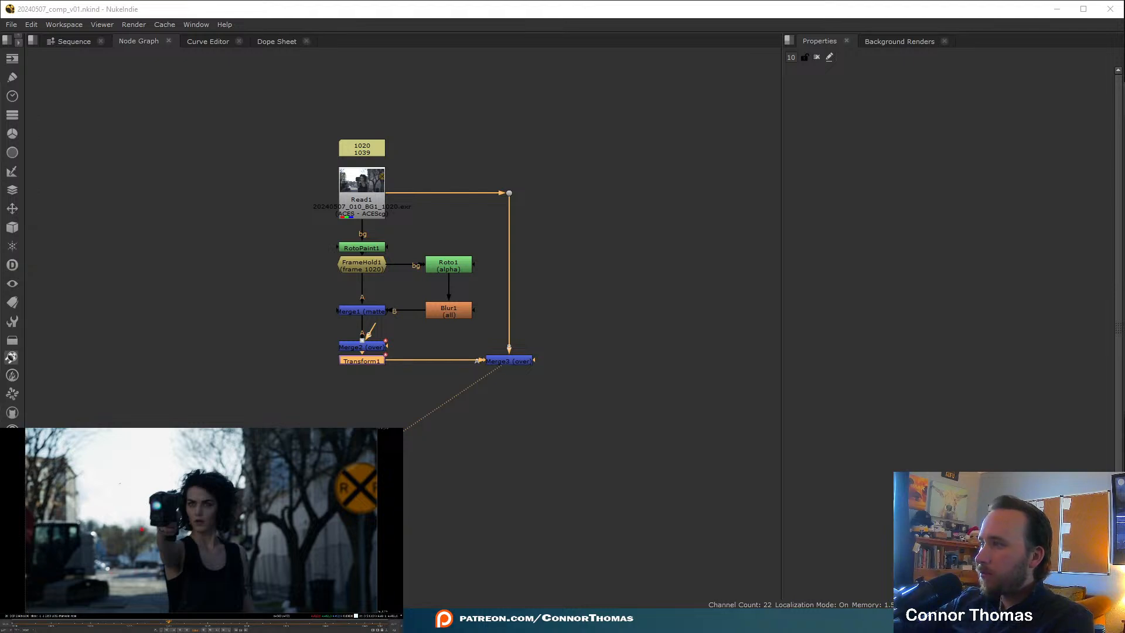
click(174, 625)
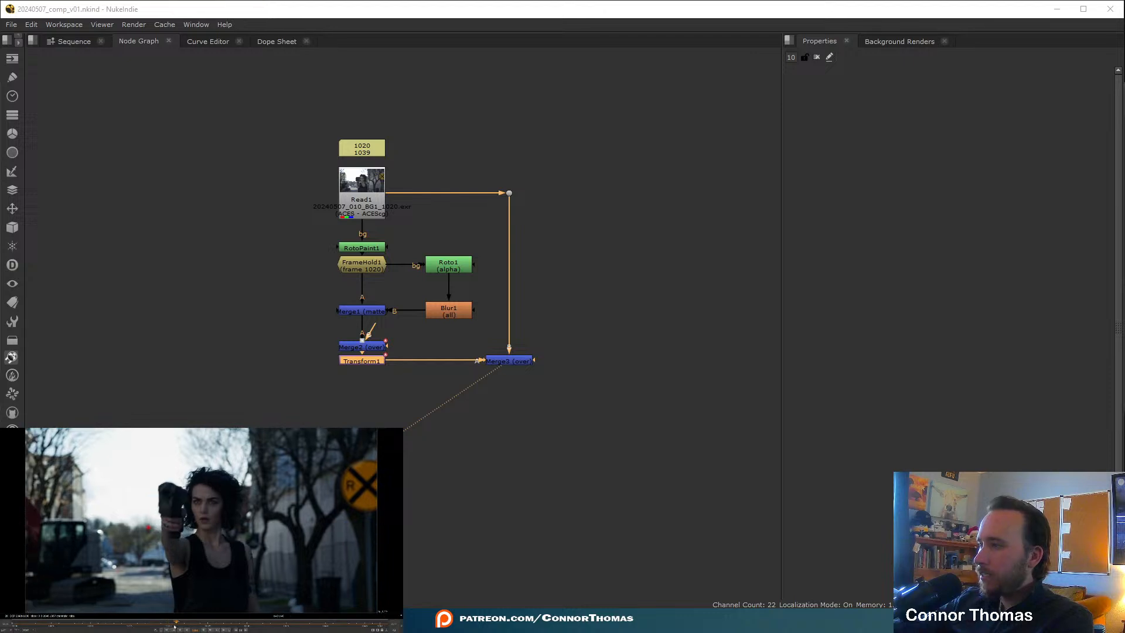
mouse_move(174, 626)
mouse_down()
mouse_move(207, 629)
mouse_move(168, 627)
mouse_up()
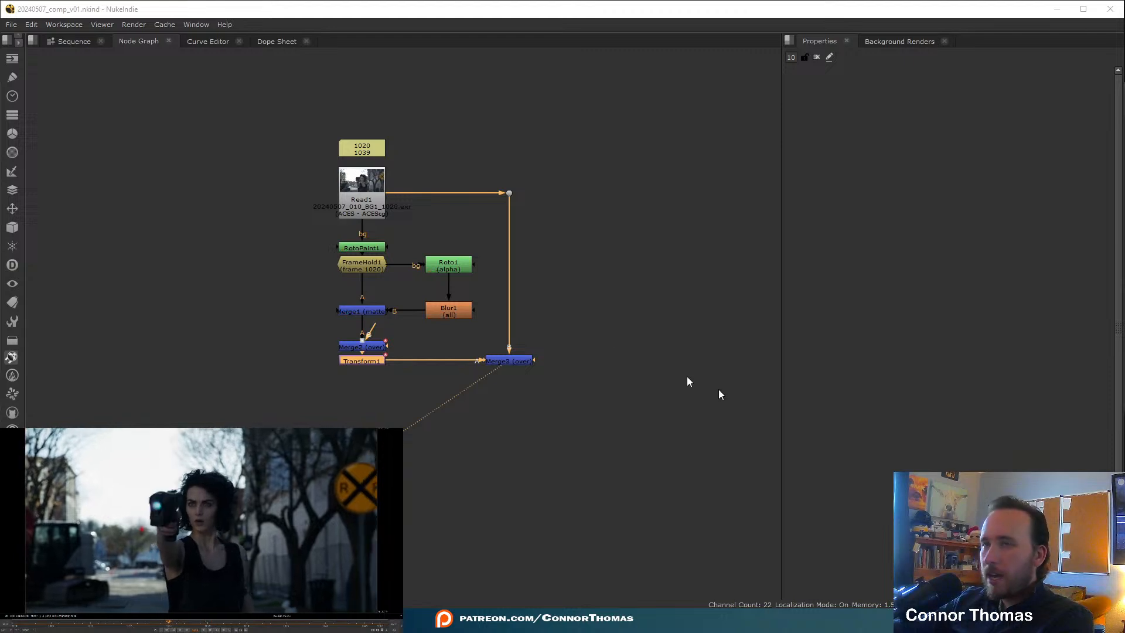
- Move the Read1 node and its frame-number note upward to make room above RotoPaint1 and the side branch
scroll(477, 211, up, 4)
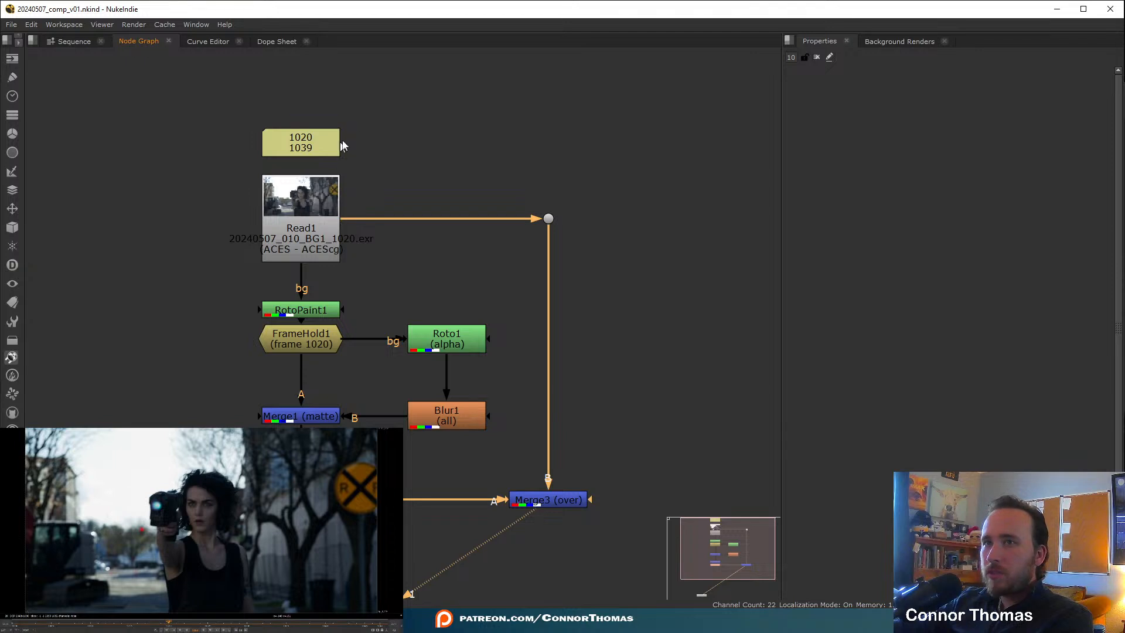
middle_drag(383, 114, 565, 246)
drag(353, 164, 502, 264)
click(613, 217)
- Select the Read1 plate and add a Denoise node after it
drag(511, 225, 521, 229)
key(Tab)
text(de)
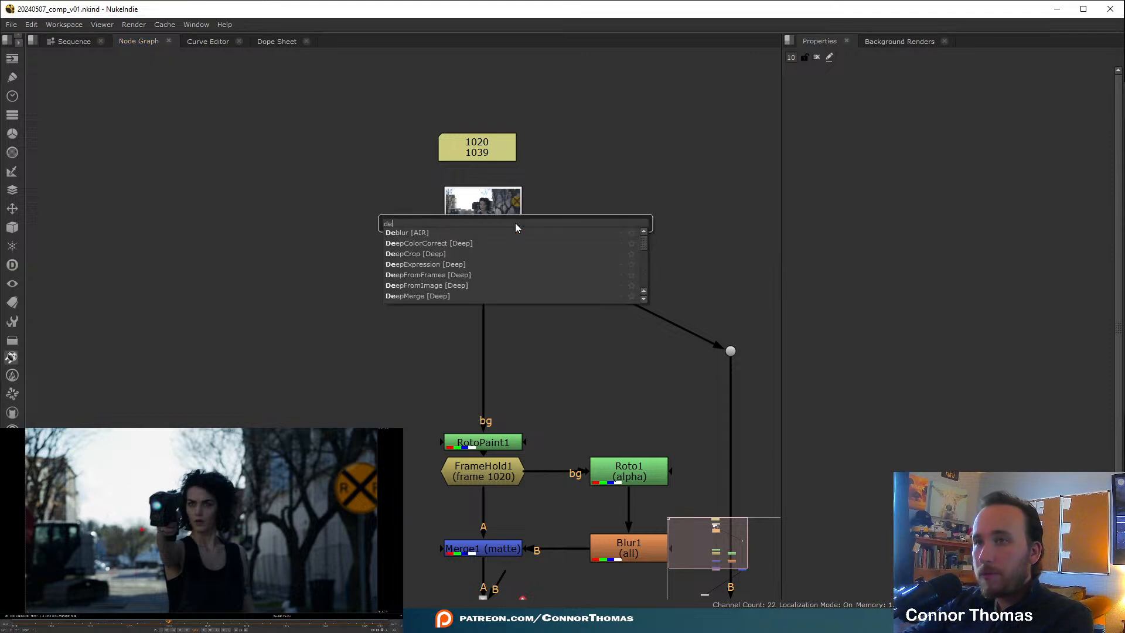
text(noise)
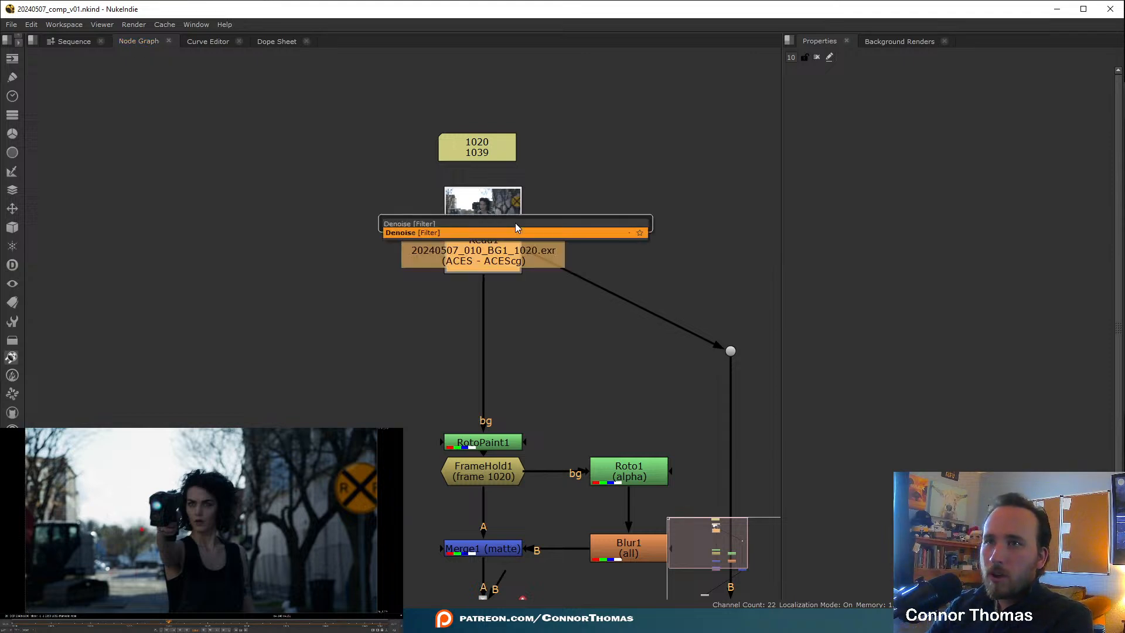
- Insert a Denoise node below the plate's Read node, with its analysis region on the road and Denoise Amount set to 4
key(Return)
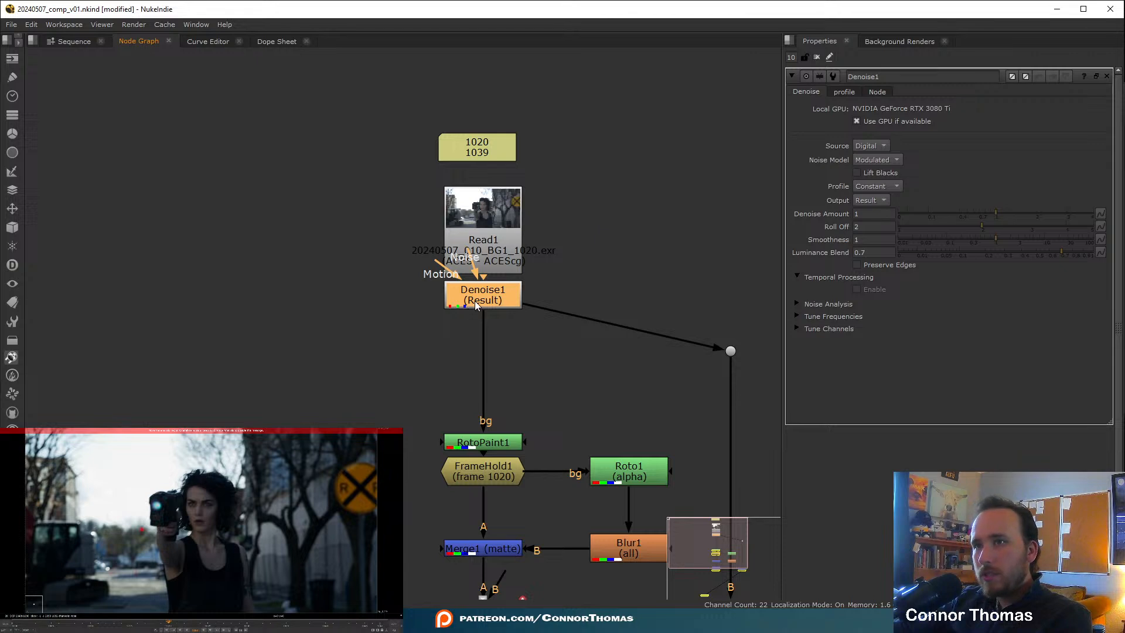
key(1)
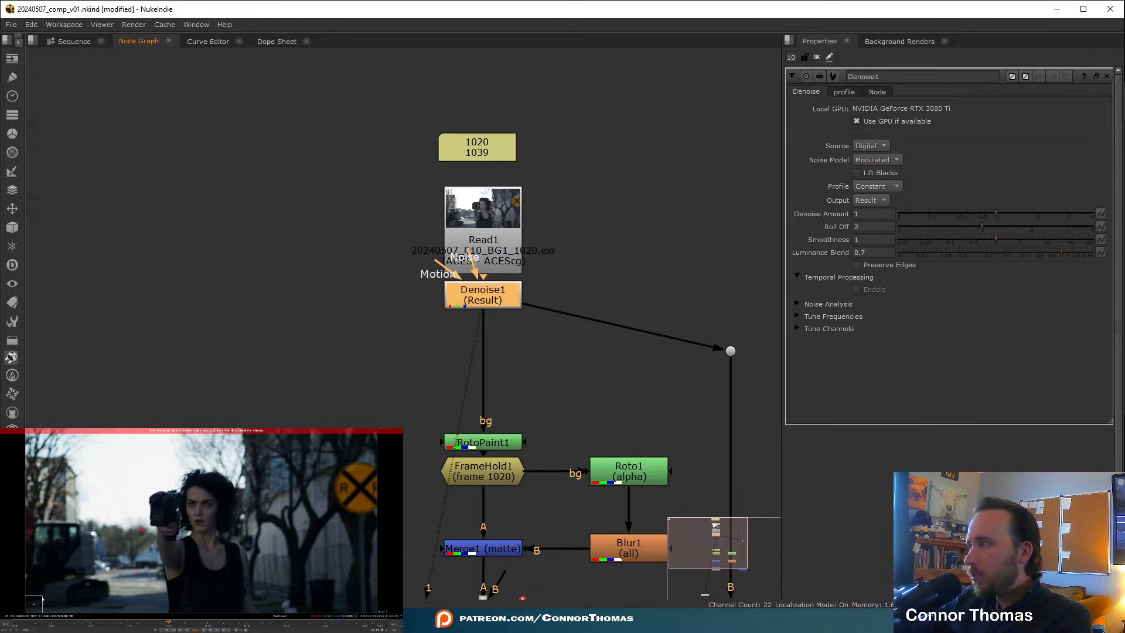
drag(42, 596, 143, 601)
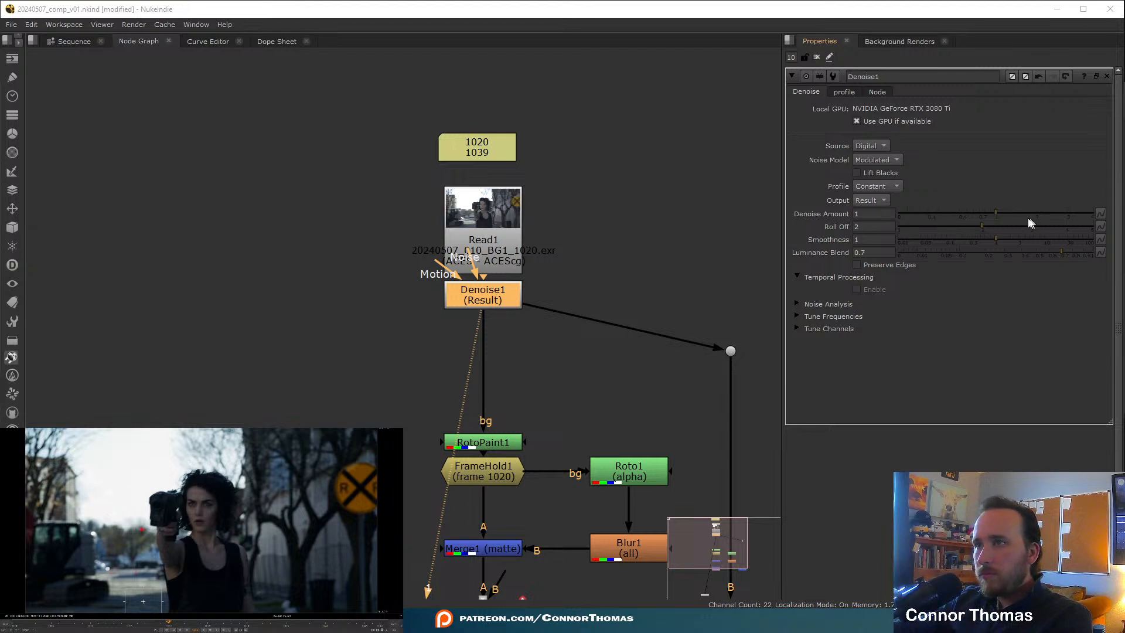
drag(997, 215, 1101, 217)
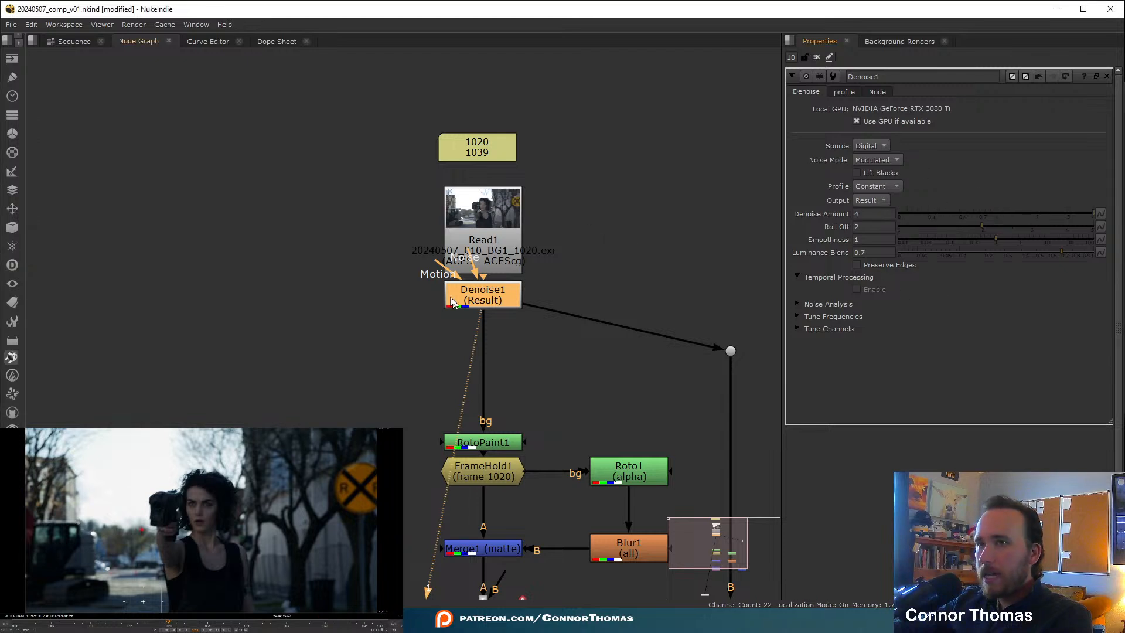
drag(453, 302, 486, 359)
- Add a Tracker node beside the Denoise node, connect its input to the denoised plate and view it
key(Tab)
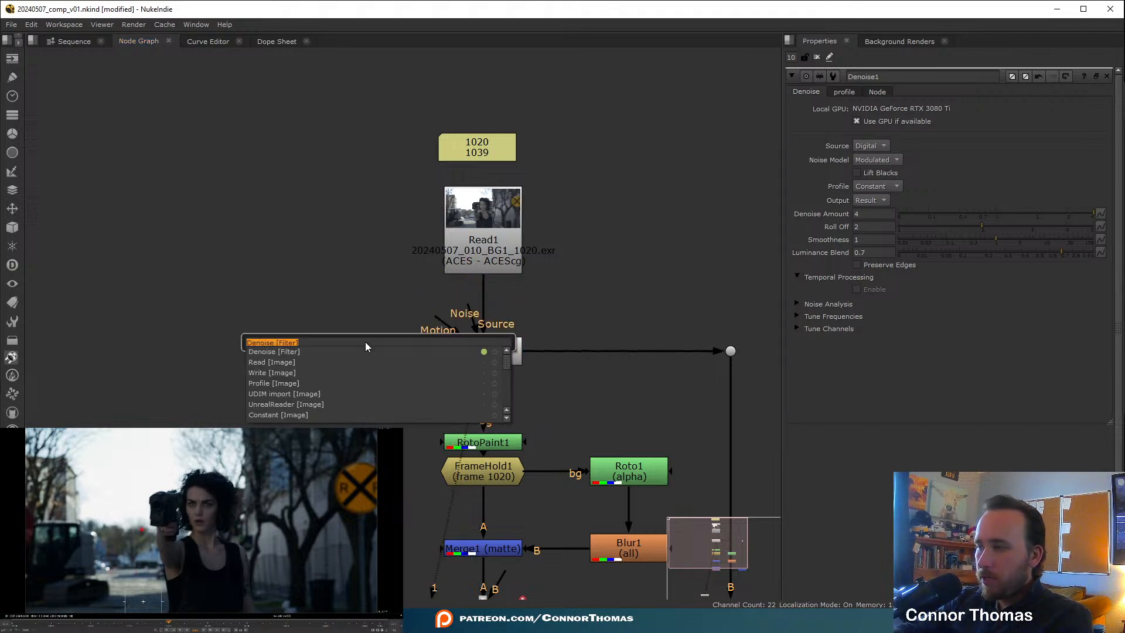
text(track)
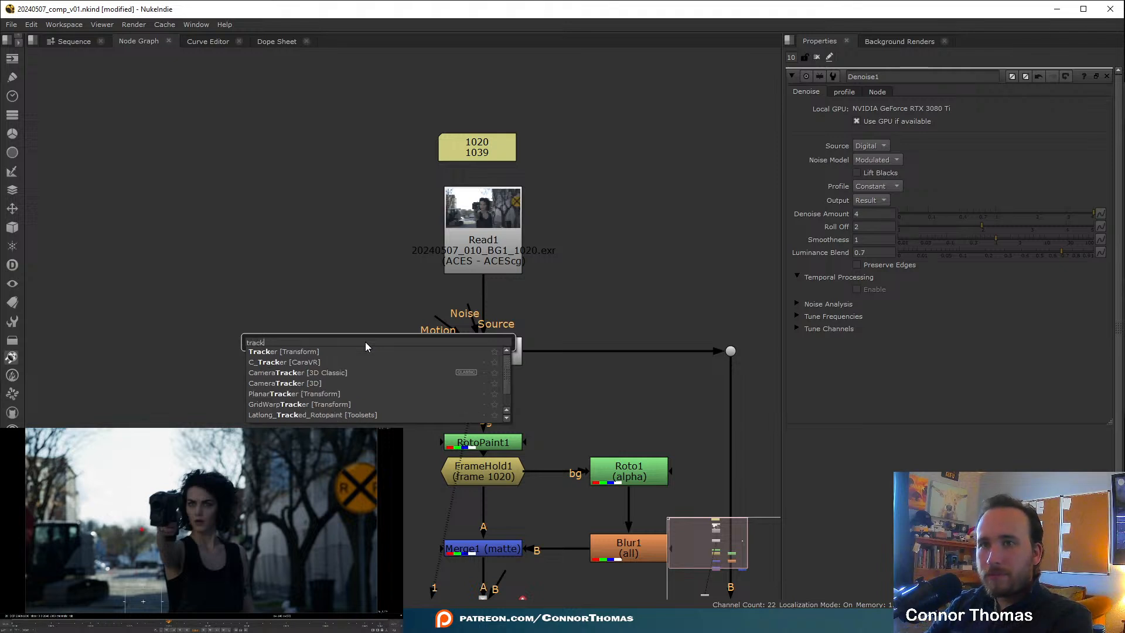
key(Return)
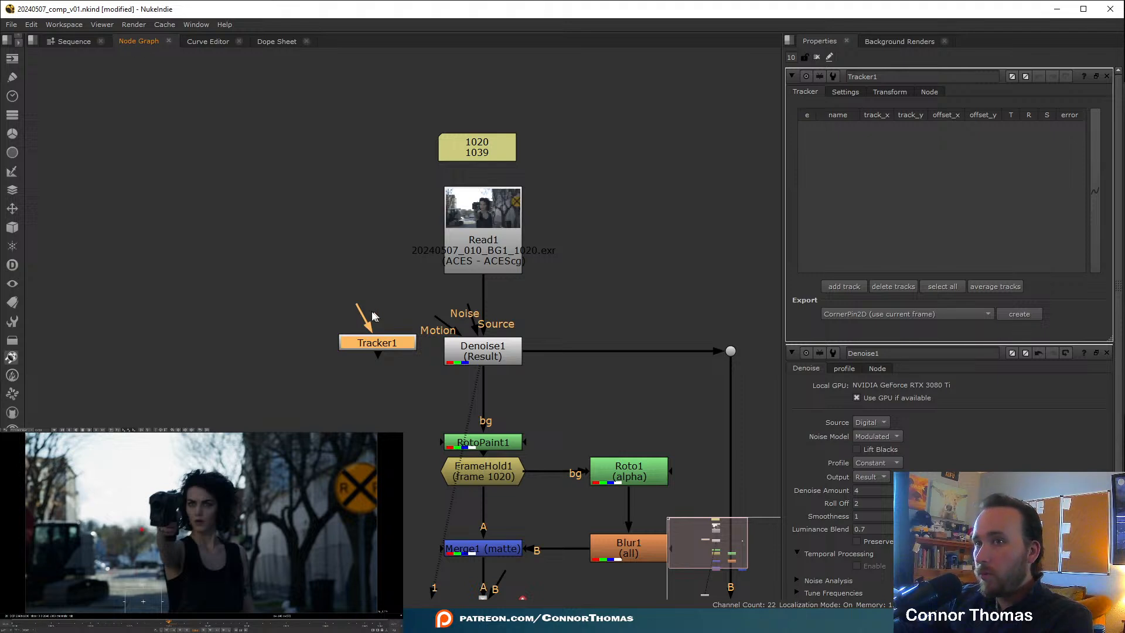
drag(368, 321, 499, 370)
drag(391, 351, 327, 363)
key(1)
click(326, 360)
click(327, 354)
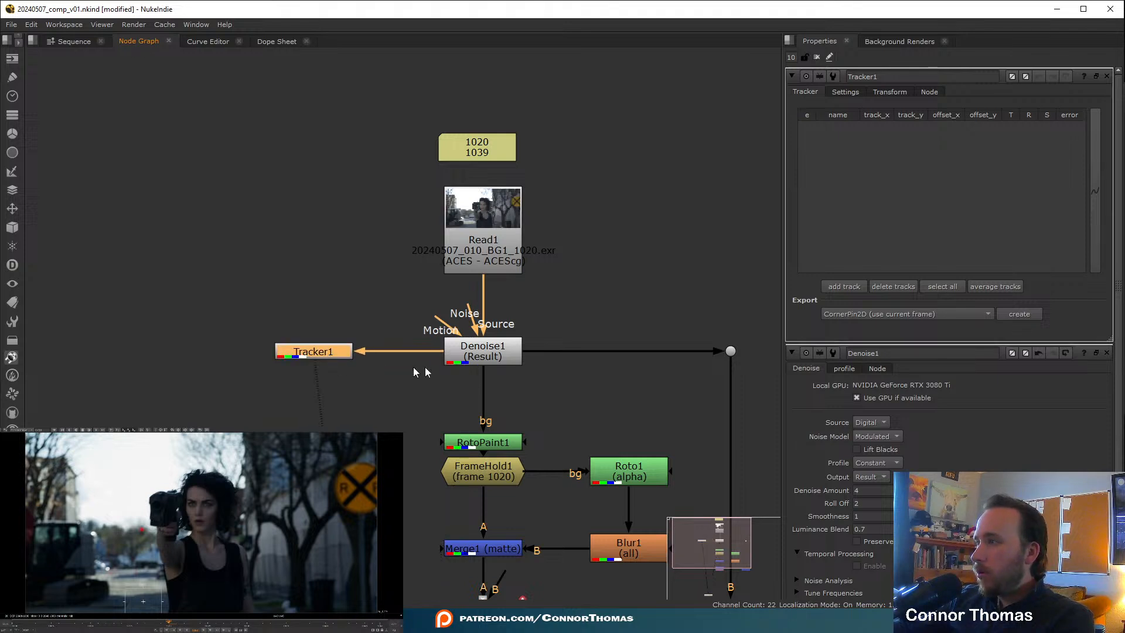
click(1106, 353)
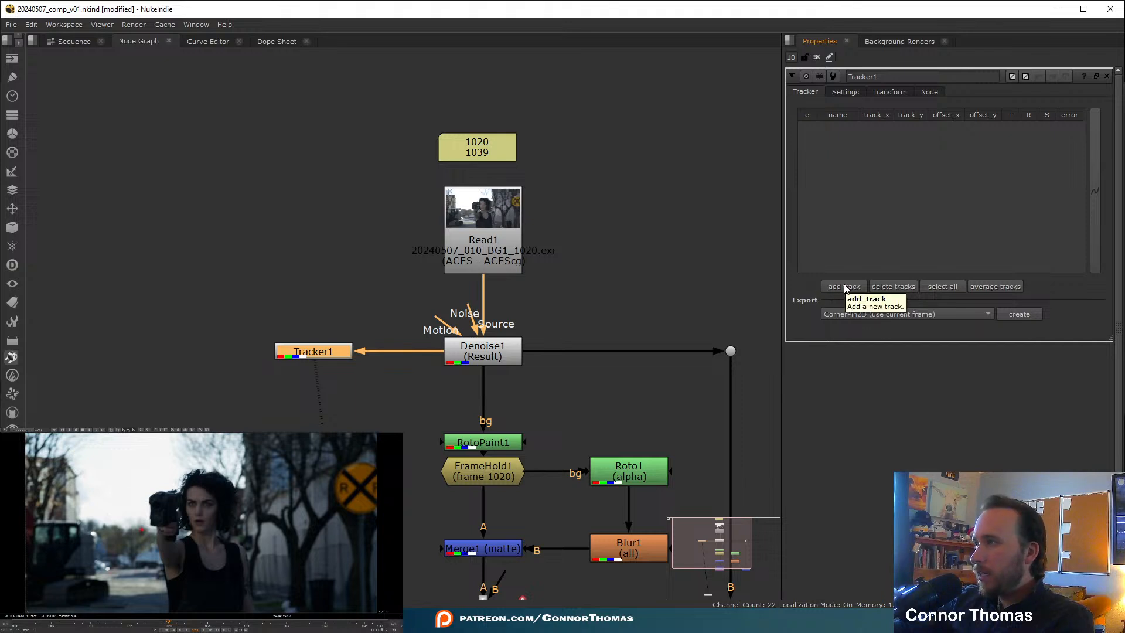
- With the viewer brightened, add a track and place it on the gun muzzle at frame 1020, around (765, 630)
click(16, 428)
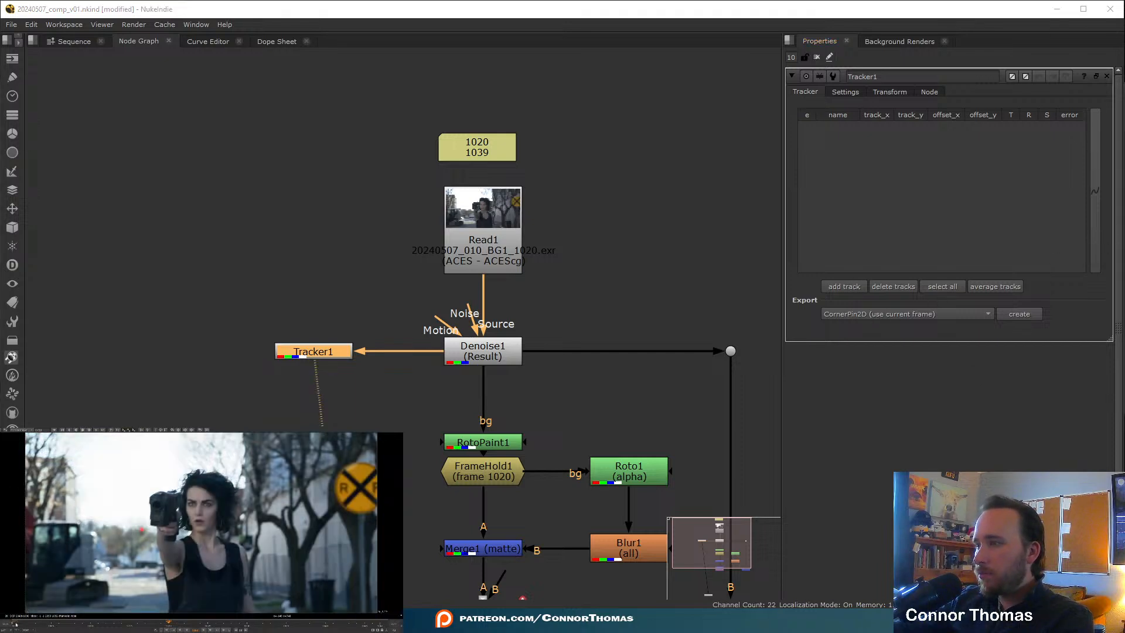
click(845, 286)
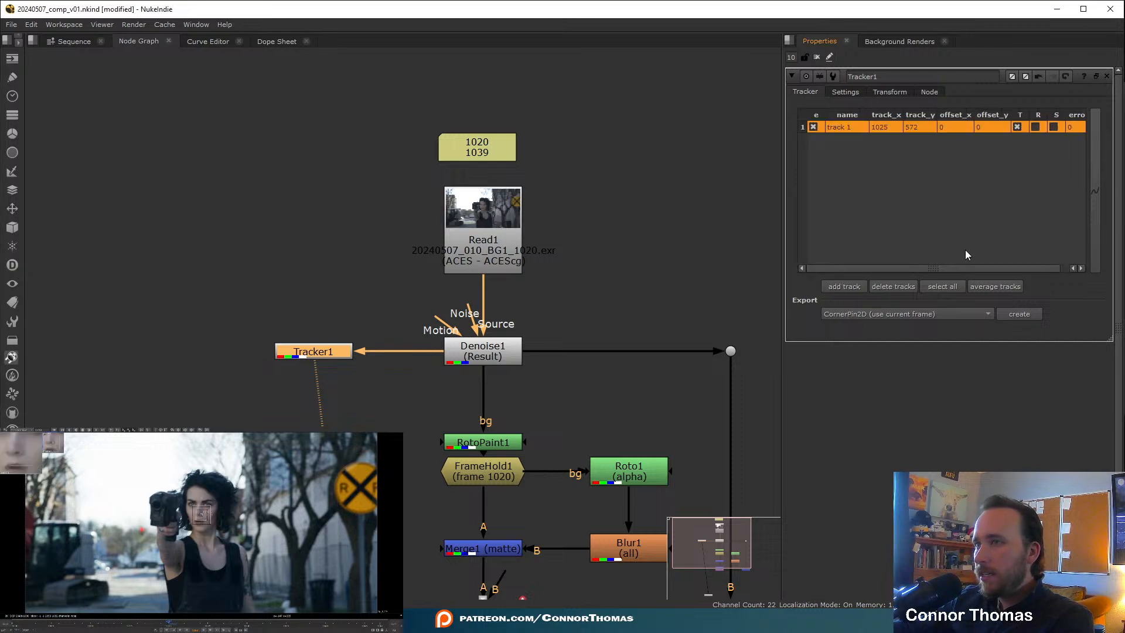
click(878, 91)
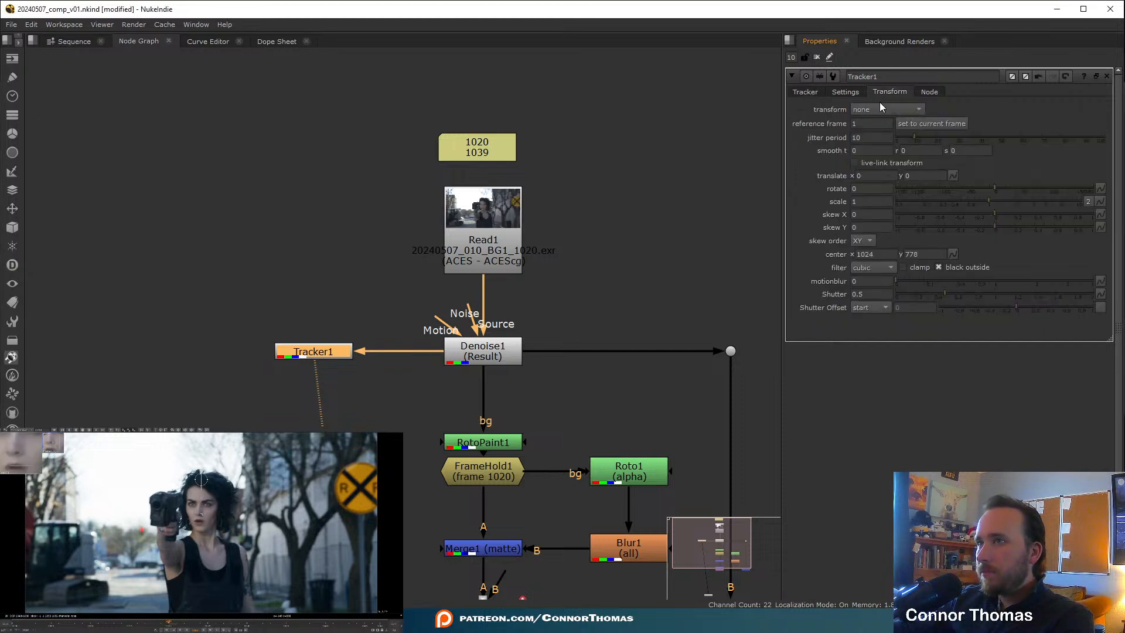
click(807, 92)
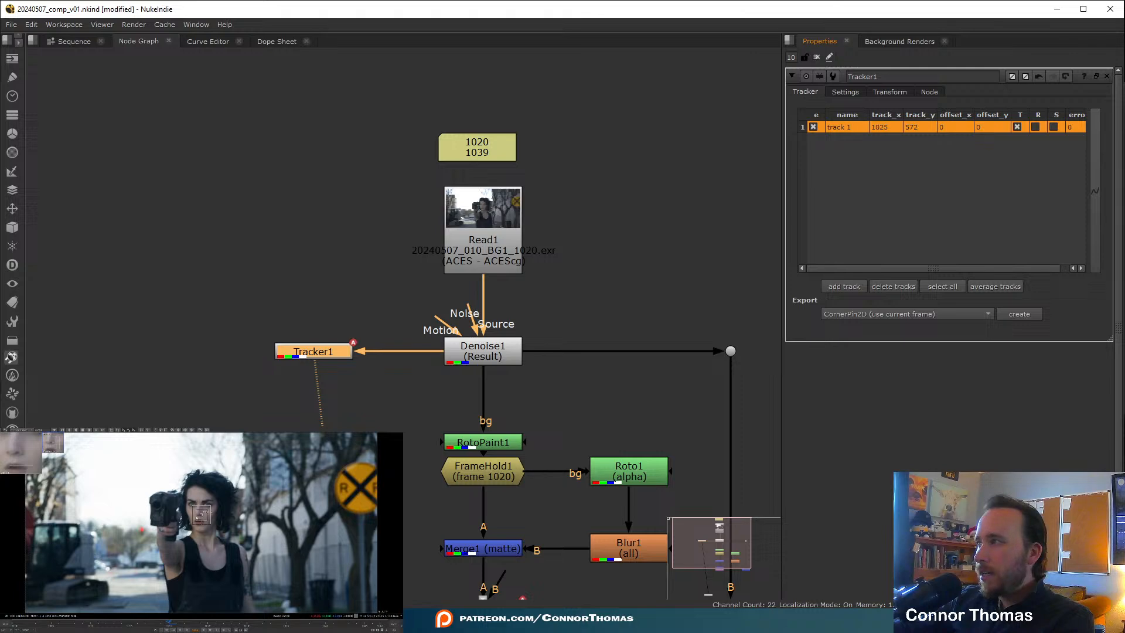
scroll(202, 518, up, 3)
drag(210, 514, 139, 526)
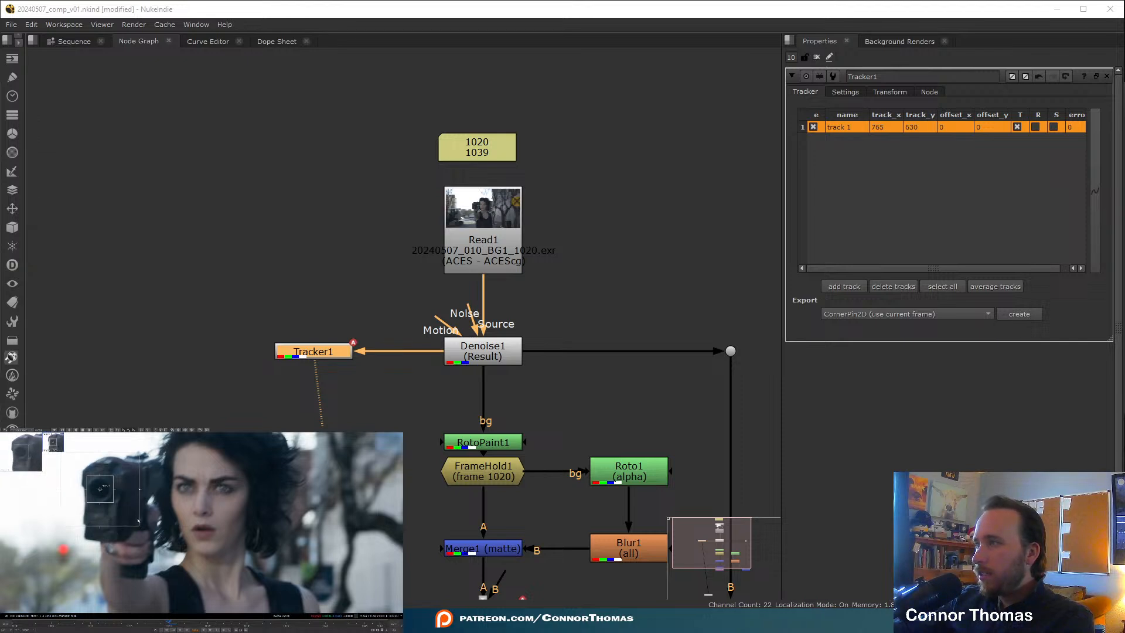
scroll(138, 520, down, 4)
key(f)
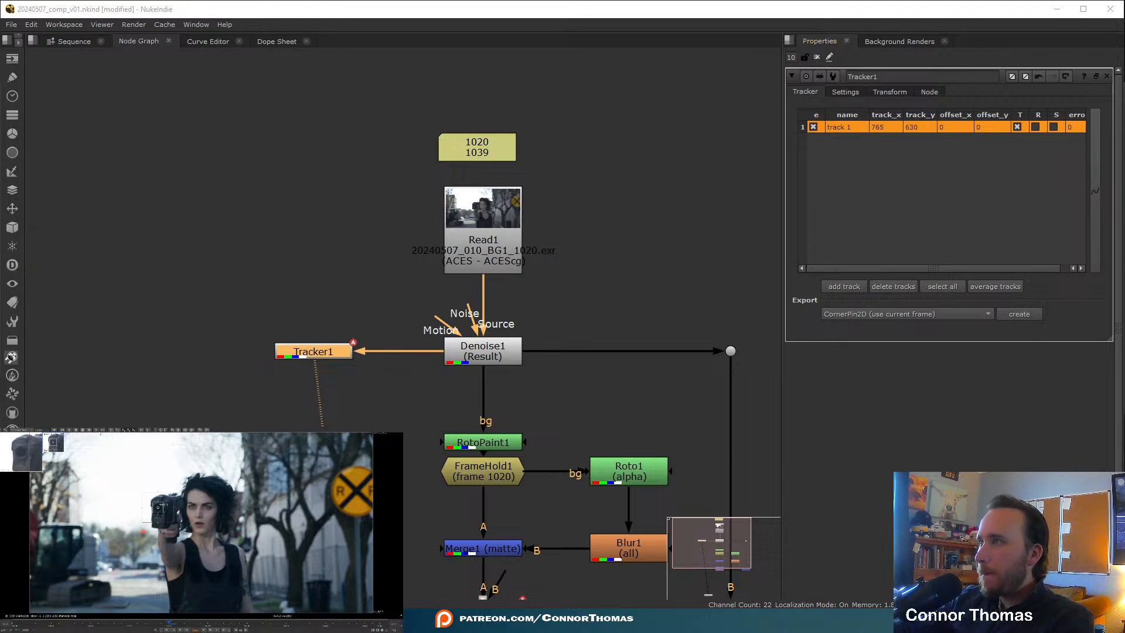
- Try to auto-track the gun muzzle forward from frame 1020, first with the default area and again with an enlarged one
click(95, 430)
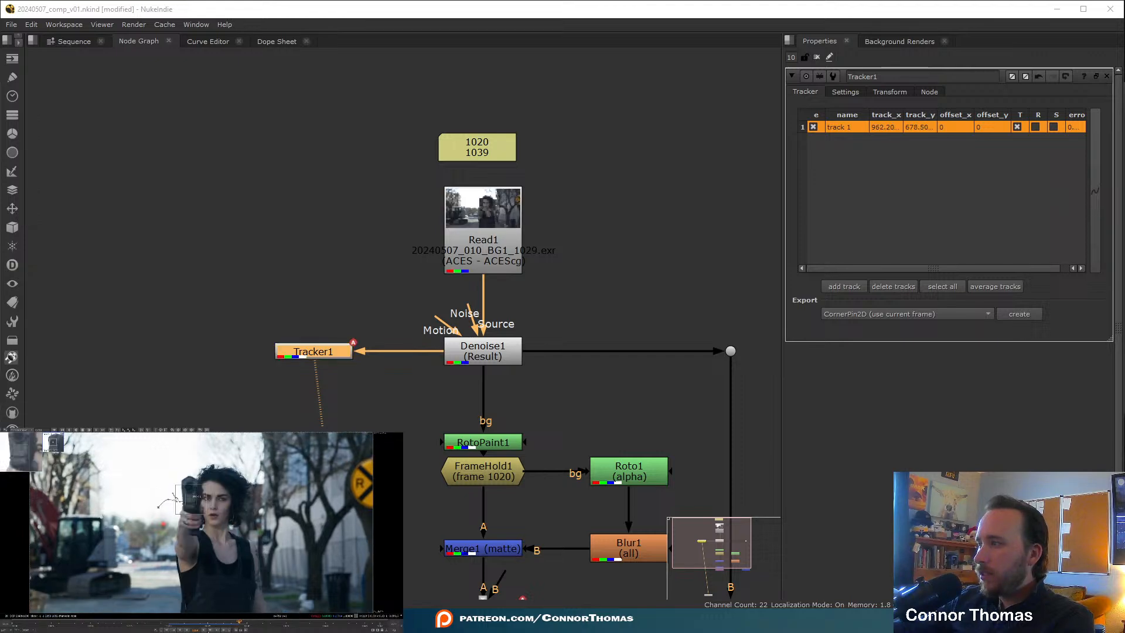
click(169, 623)
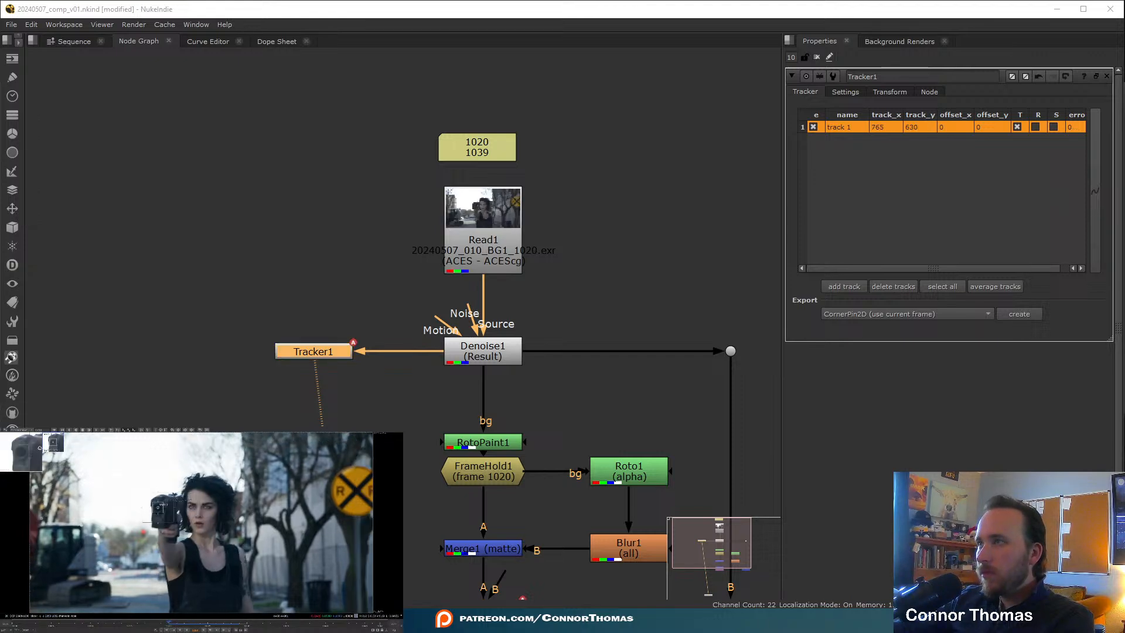
scroll(197, 523, up, 2)
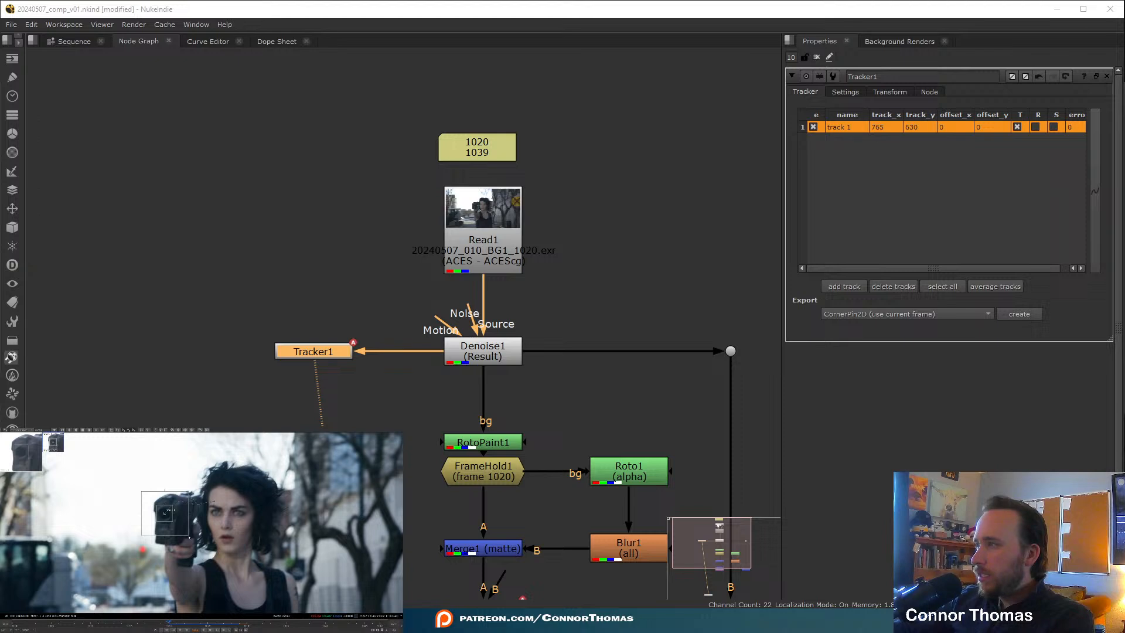
drag(189, 535, 230, 564)
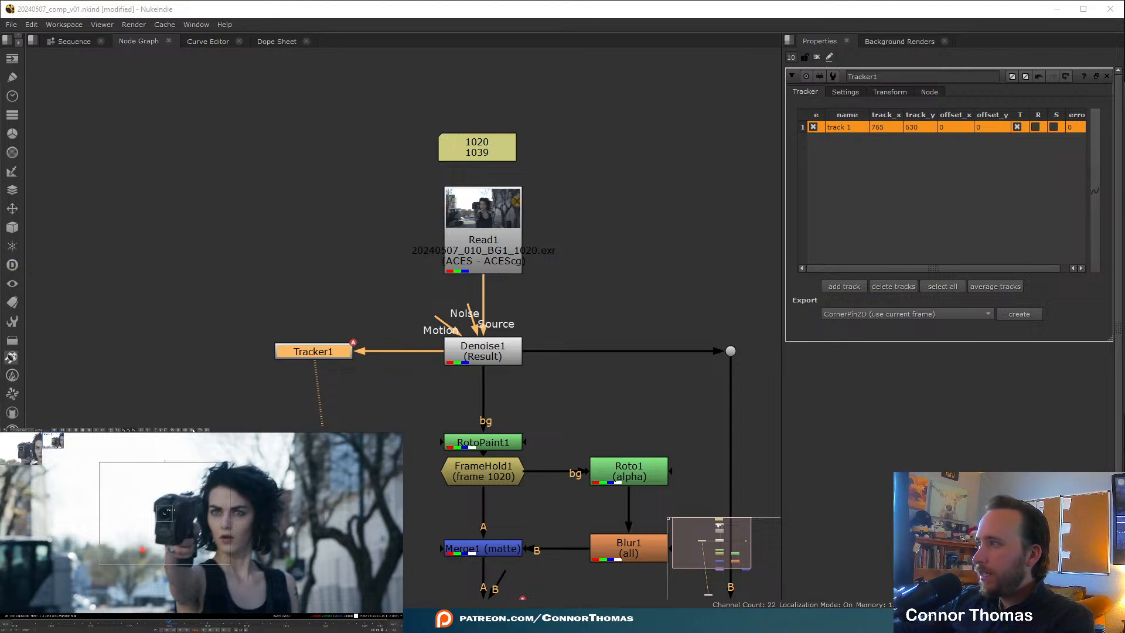
click(94, 430)
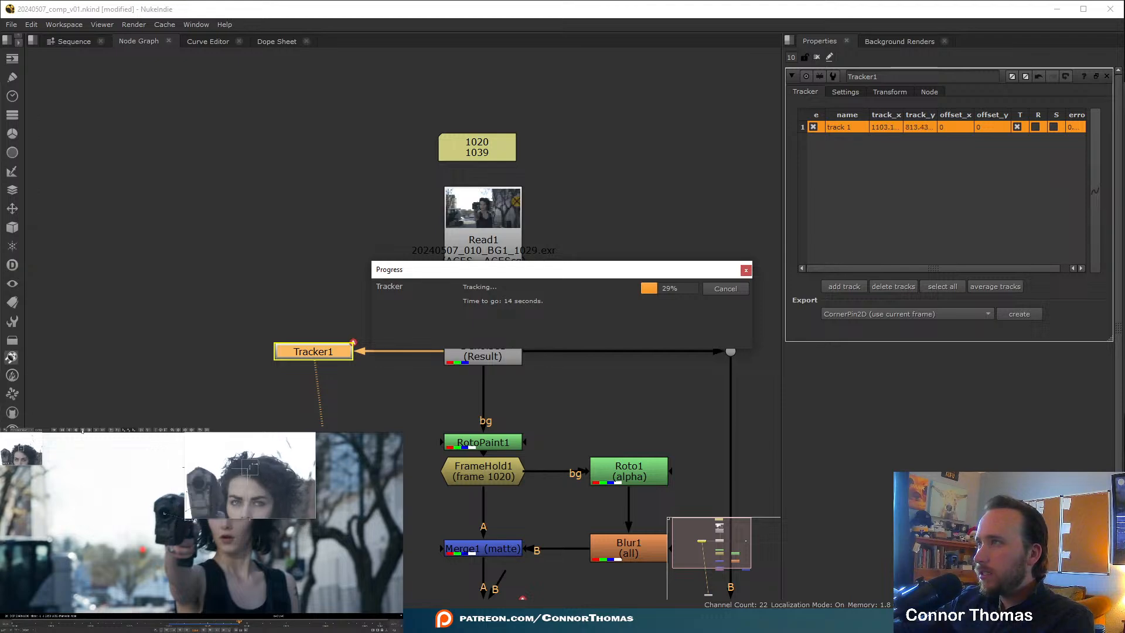
click(83, 431)
click(167, 630)
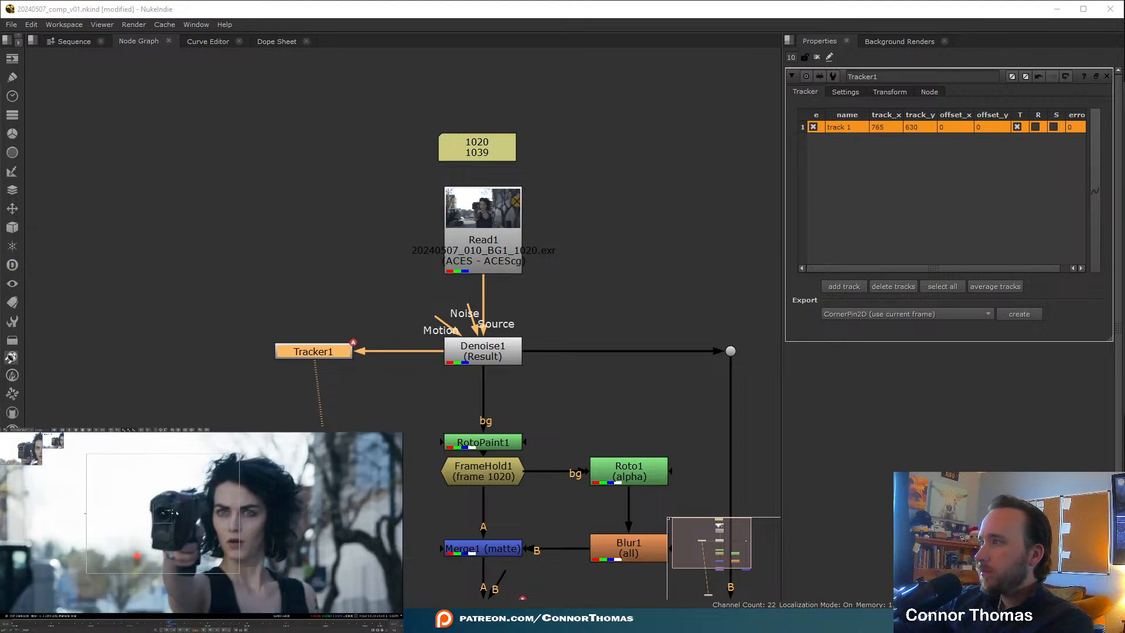
- Shrink the track's area tightly around the gun muzzle and hand-position the track on the muzzle at frame 1021
drag(238, 580, 174, 533)
scroll(151, 514, up, 3)
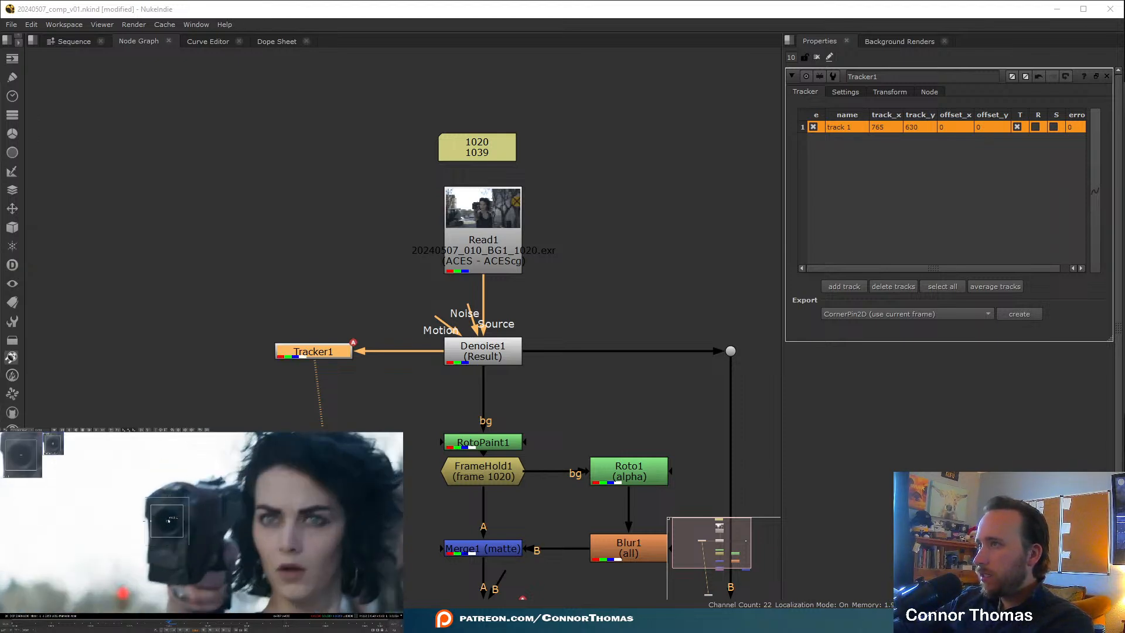
key(Right)
drag(167, 521, 191, 487)
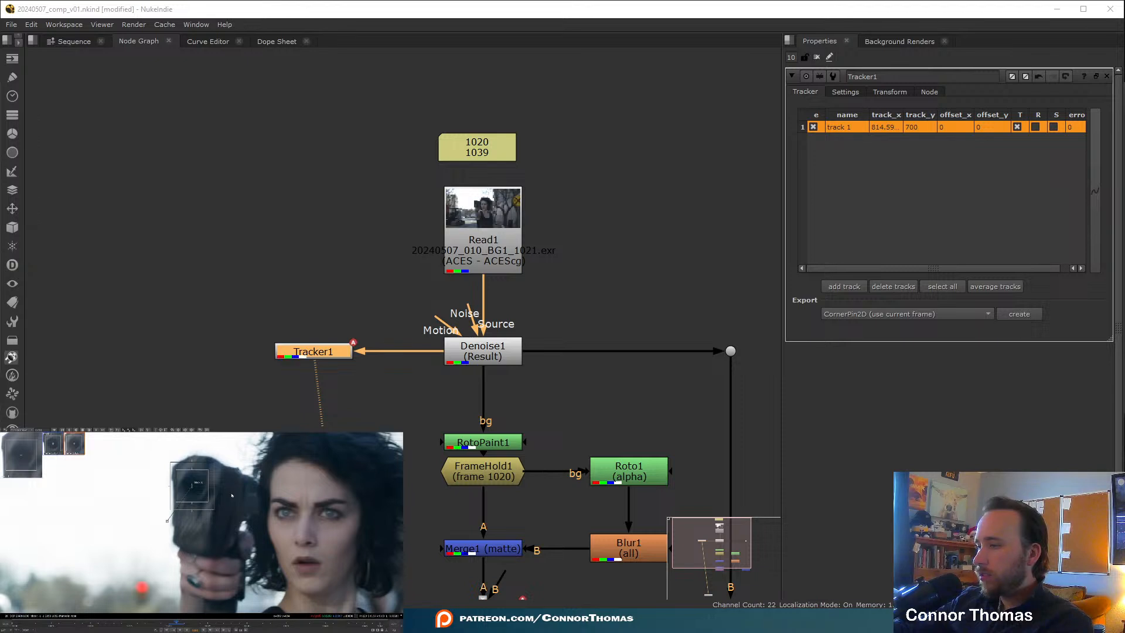
middle_drag(191, 487, 164, 499)
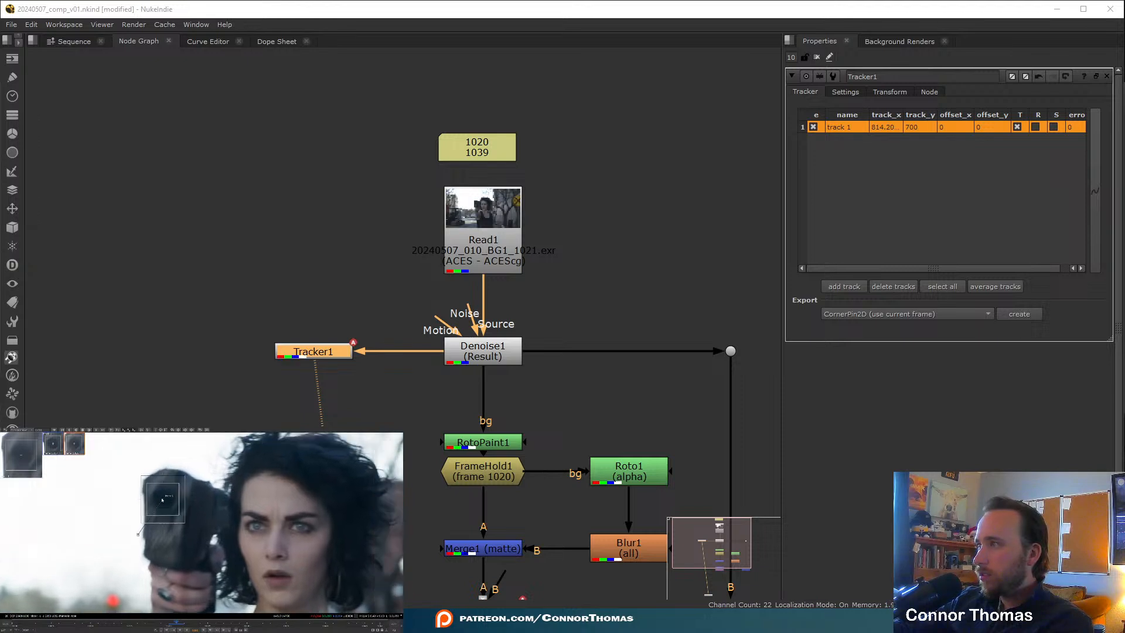
drag(162, 500, 164, 500)
- Keyframe the track by hand onto the gun muzzle on each frame from 1022 to 1025
key(Right)
middle_drag(204, 485, 194, 522)
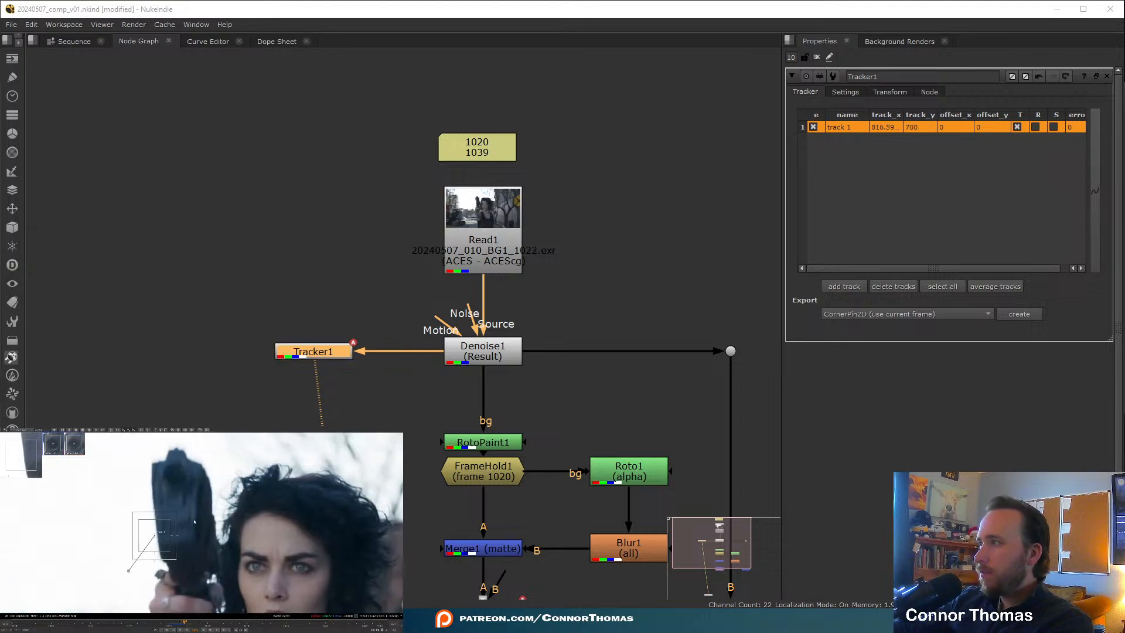
drag(154, 535, 176, 479)
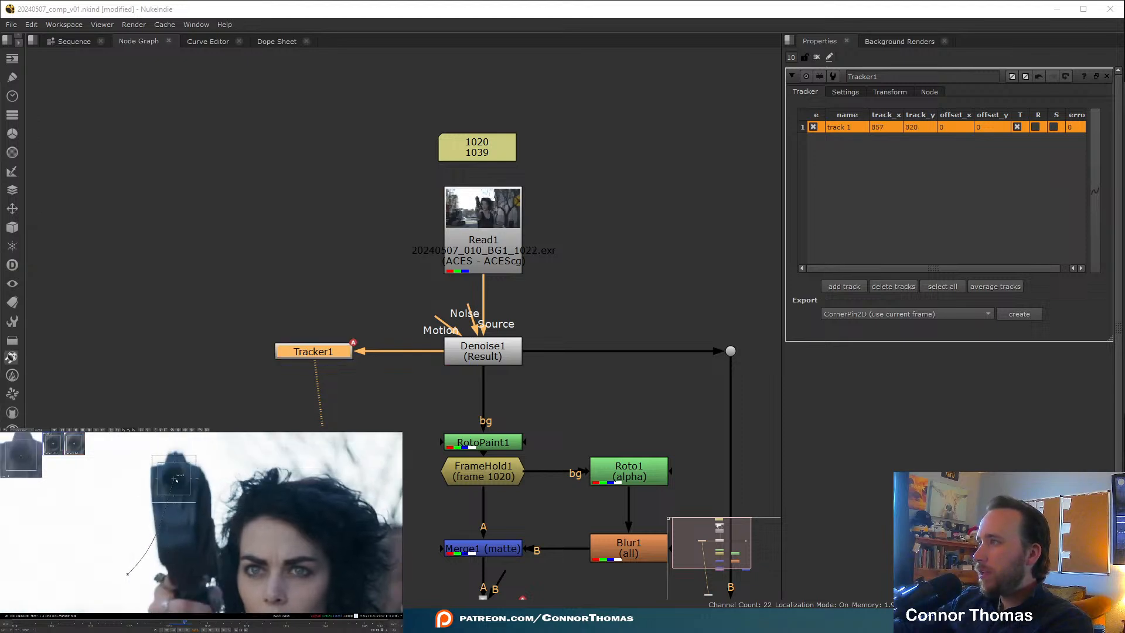
key(Right)
middle_drag(175, 480, 181, 505)
mouse_move(181, 506)
mouse_down()
mouse_move(163, 481)
mouse_move(171, 486)
mouse_up()
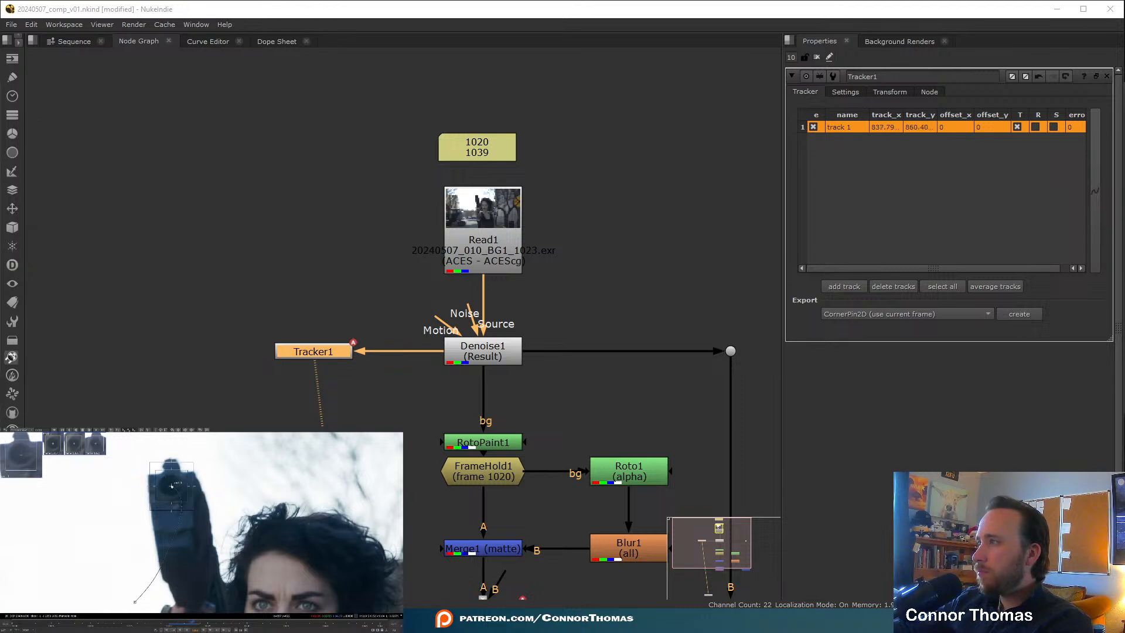
key(Right)
drag(173, 485, 154, 519)
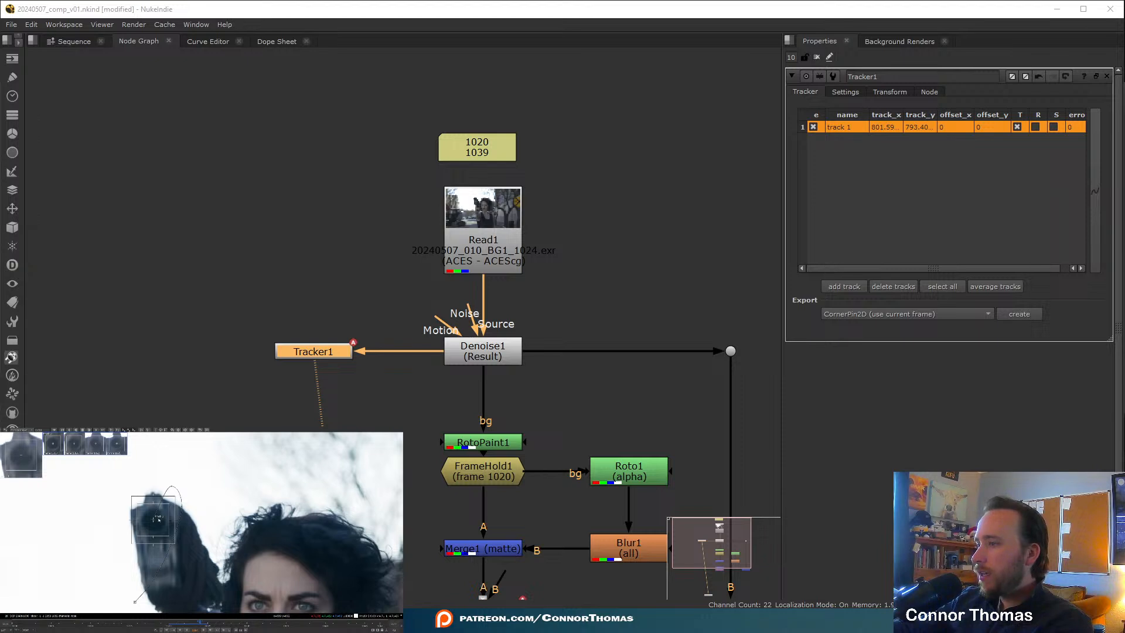
key(Right)
drag(154, 520, 157, 545)
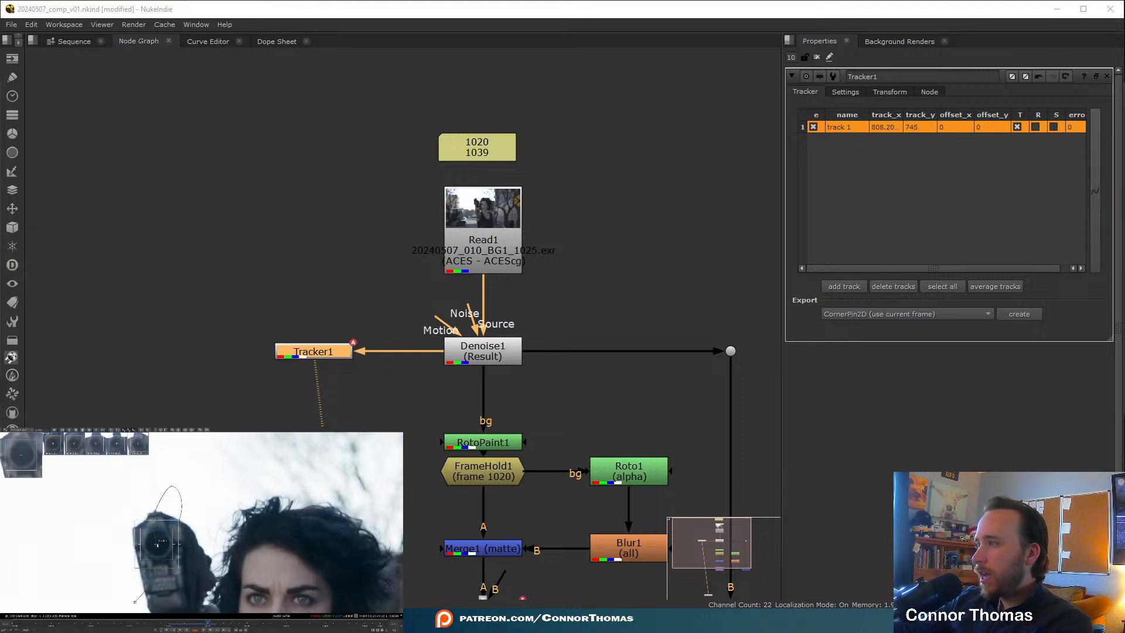
- Keyframe the track by hand onto the gun muzzle on each frame from 1026 to 1028
key(Right)
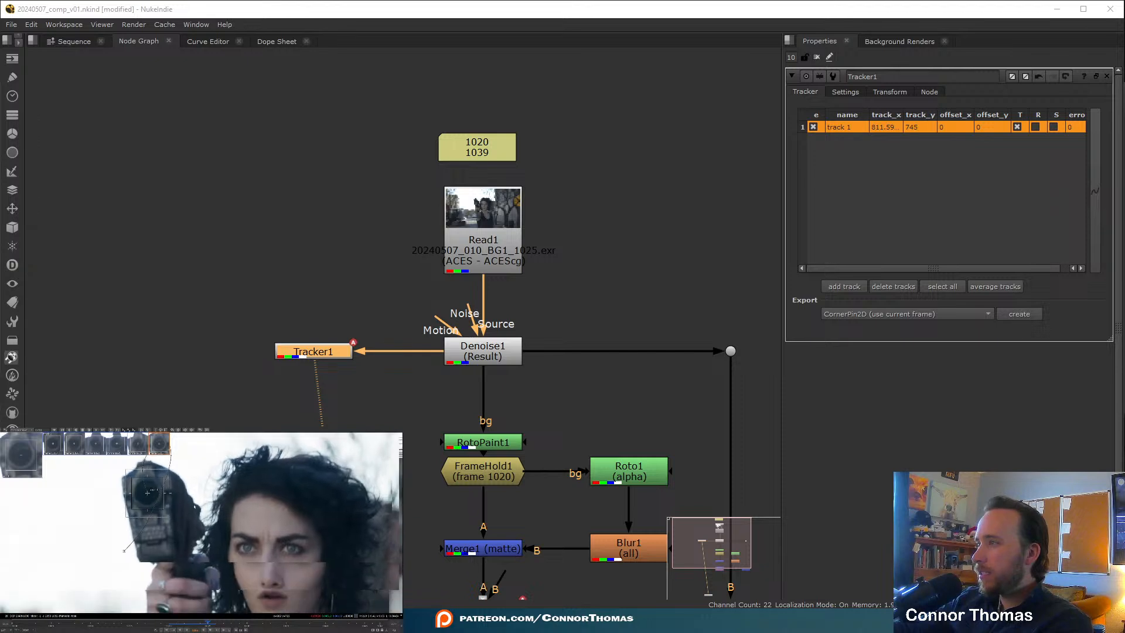
drag(147, 495, 157, 487)
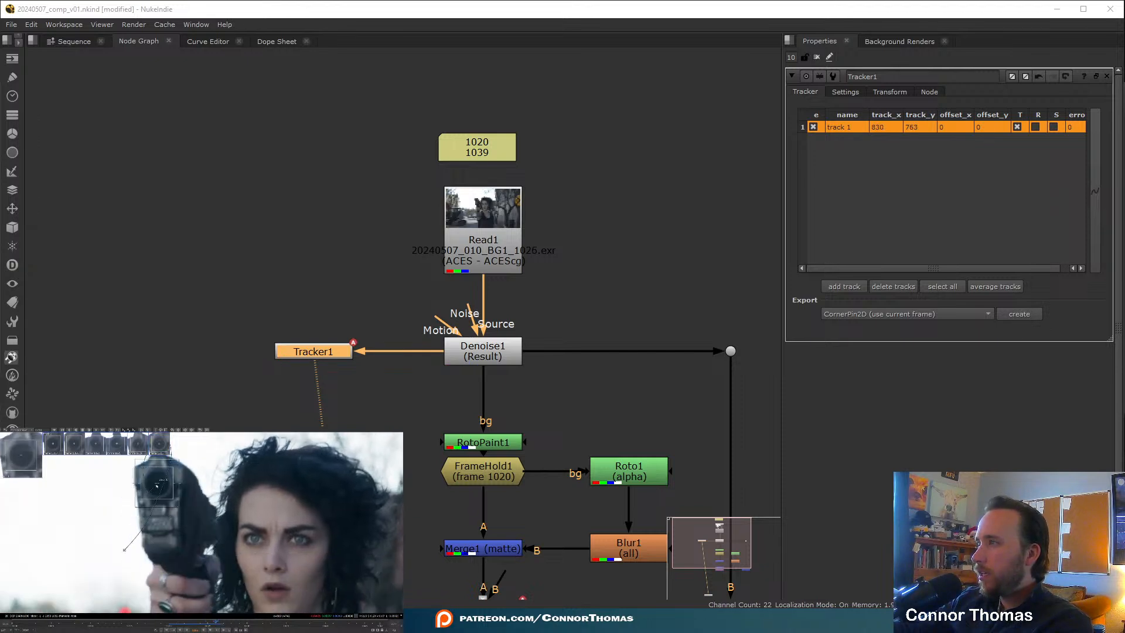
key(Right)
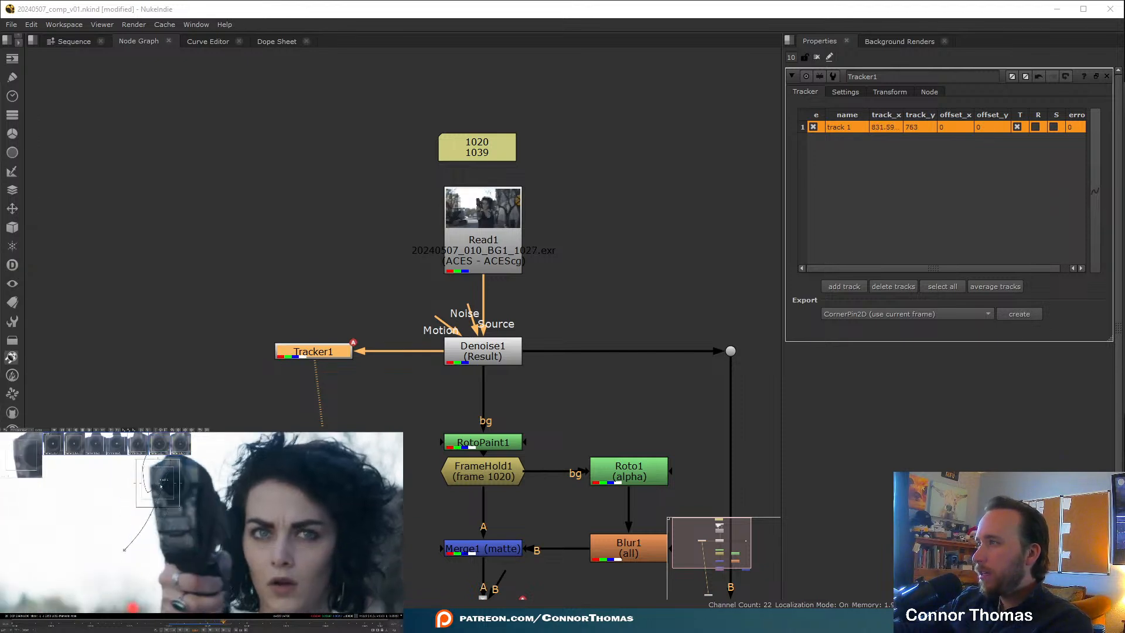
drag(162, 485, 175, 485)
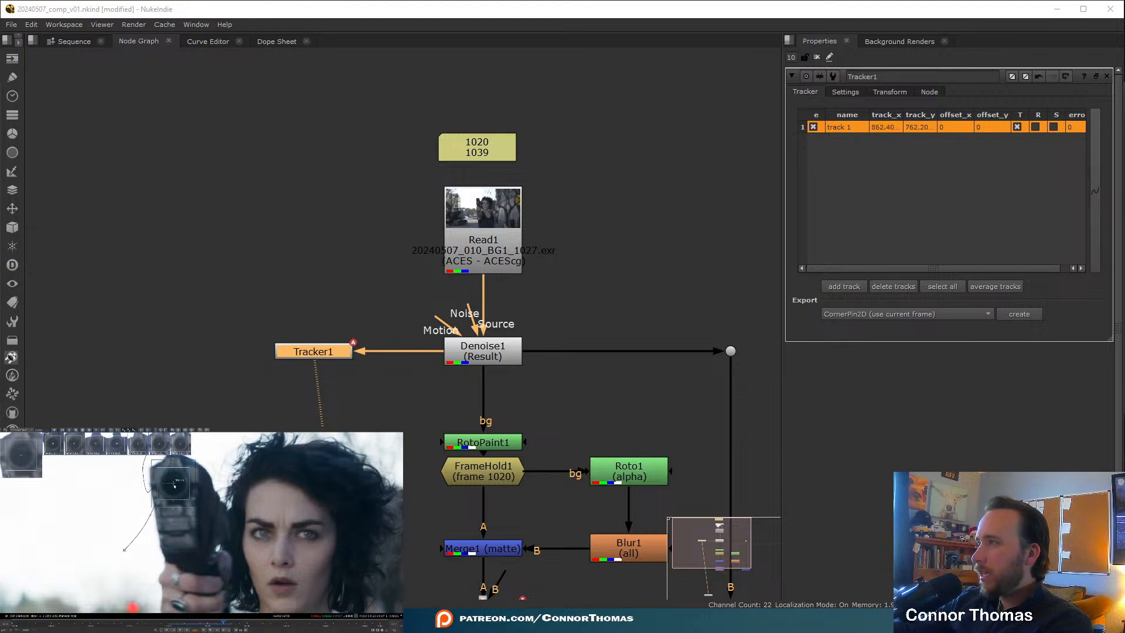
key(Right)
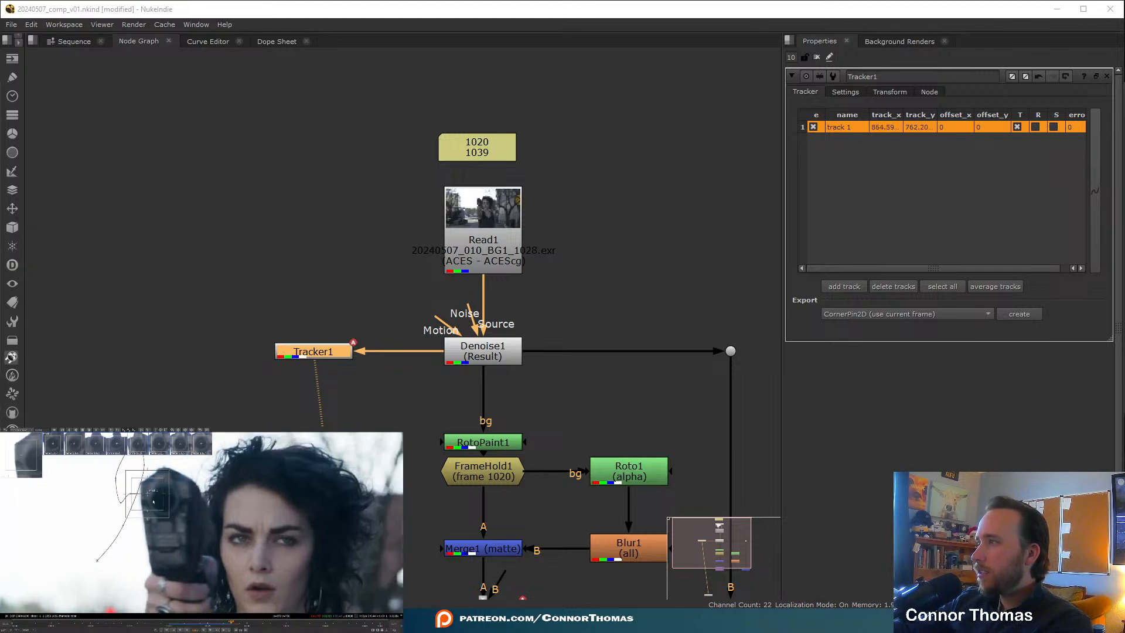
drag(167, 501, 193, 499)
- Continue hand-keyframing the track onto the gun muzzle on each frame from 1029 to 1039
key(Right)
key(Right)
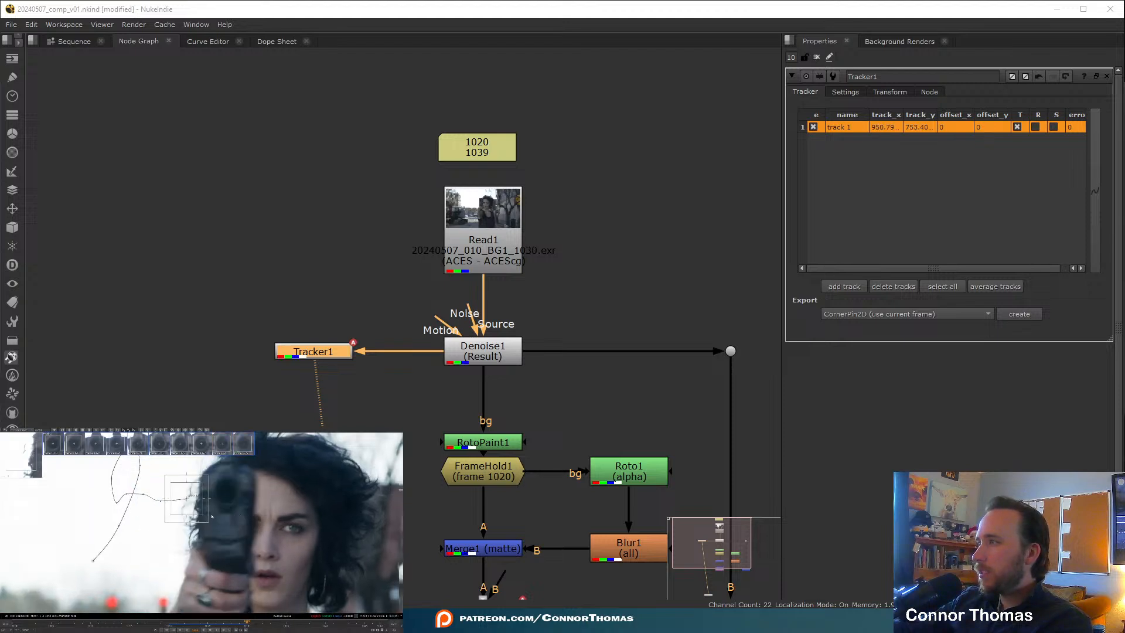
drag(128, 516, 235, 538)
key(Right)
key(Right)
key(Right)
key(Right)
key(Right)
key(Right)
key(Right)
key(Right)
key(Right)
key(Right)
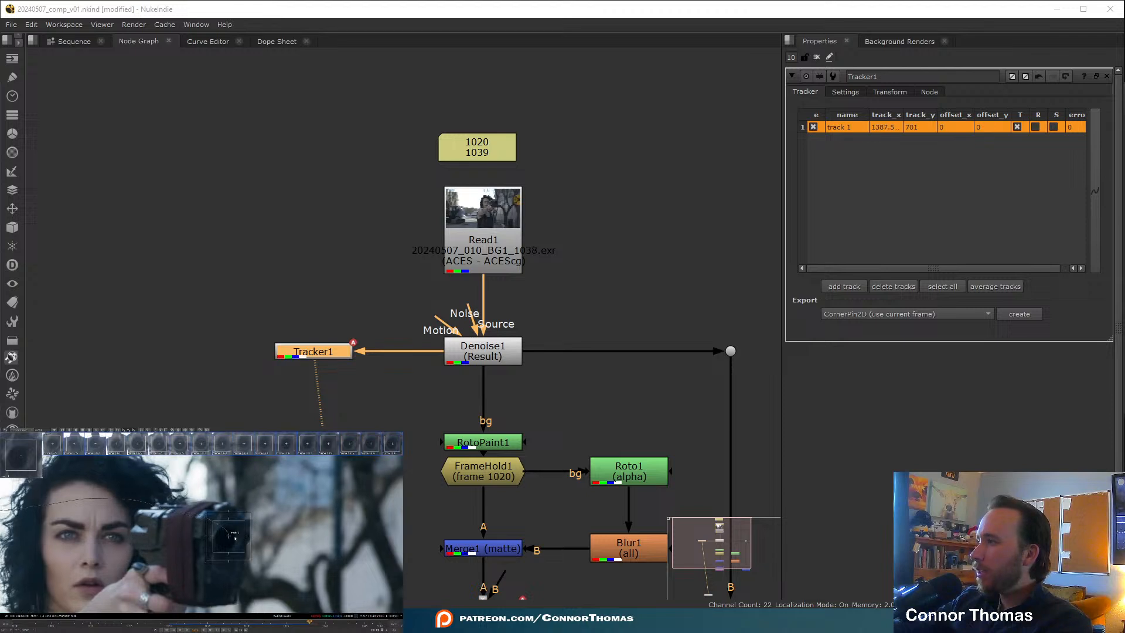
drag(235, 536, 228, 541)
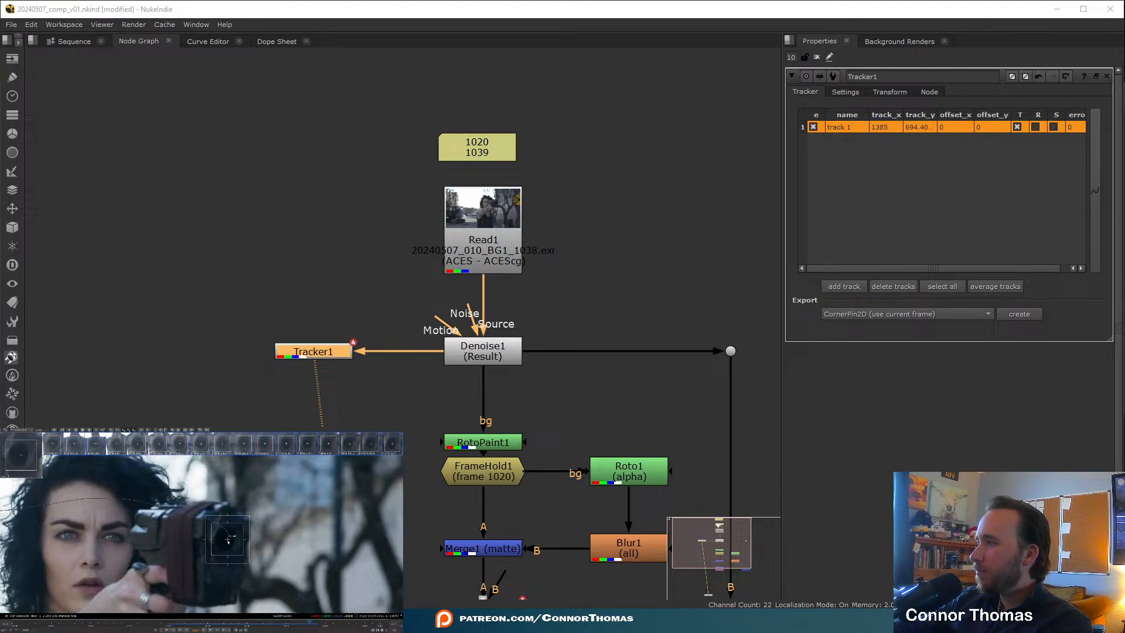
key(Right)
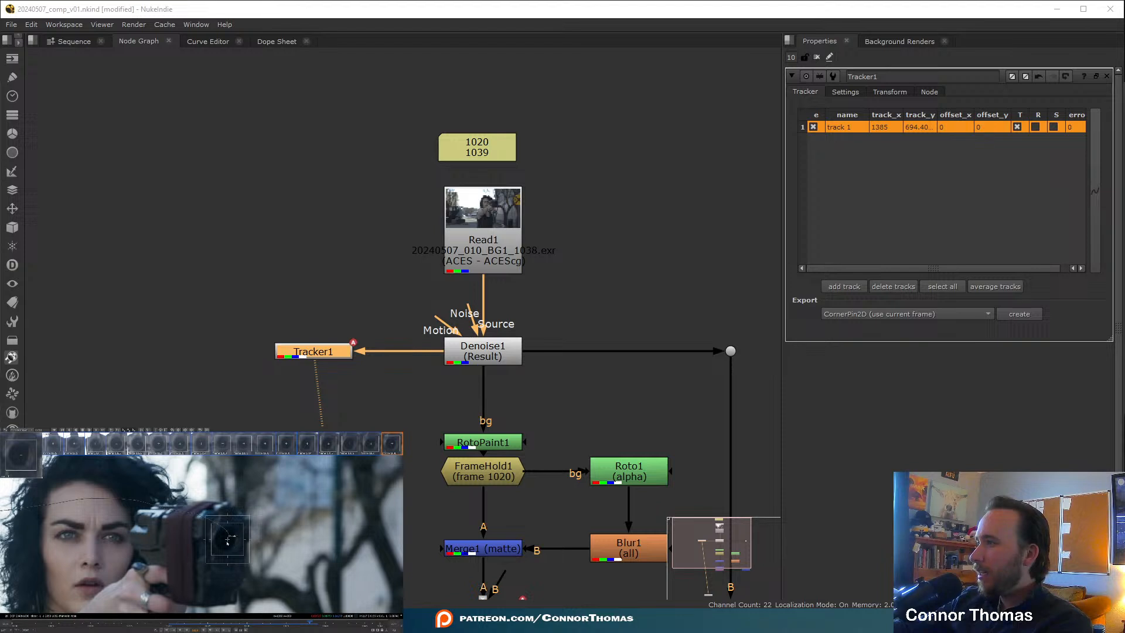
key(Right)
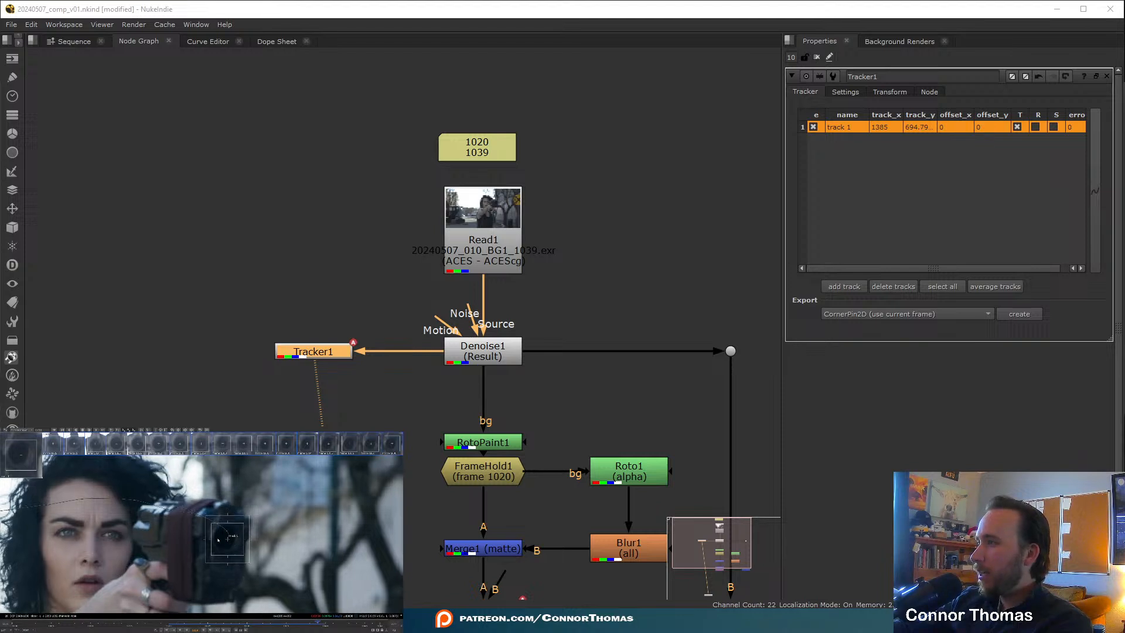
- Try auto-tracking forward from frame 1039, and hand-position the track on the gun muzzle at frames 1040 and 1041
click(96, 431)
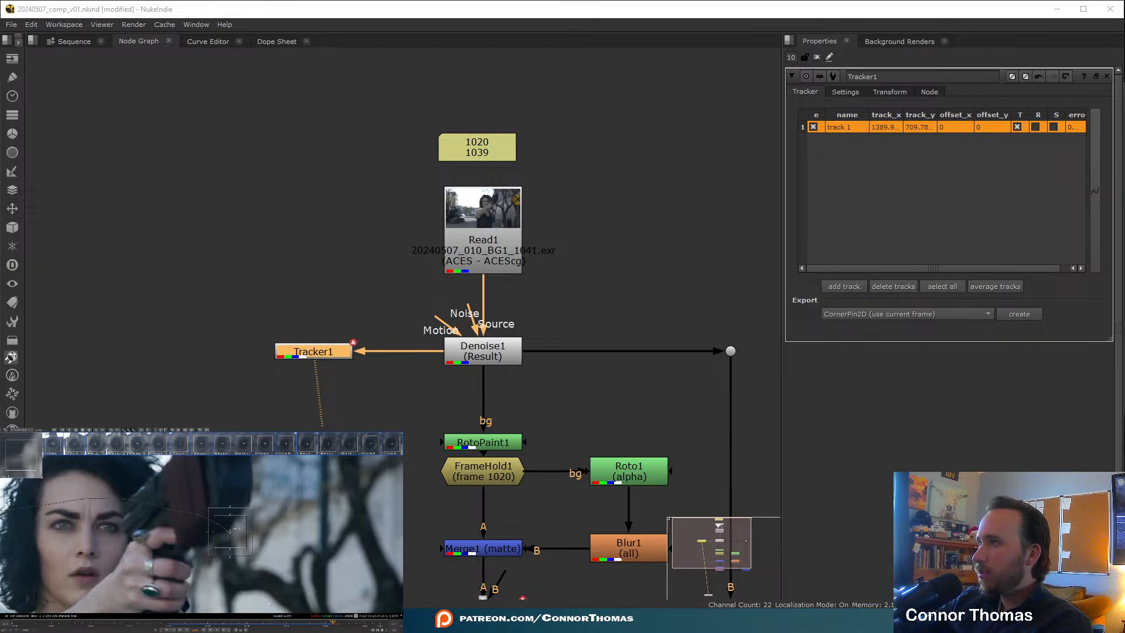
key(Left)
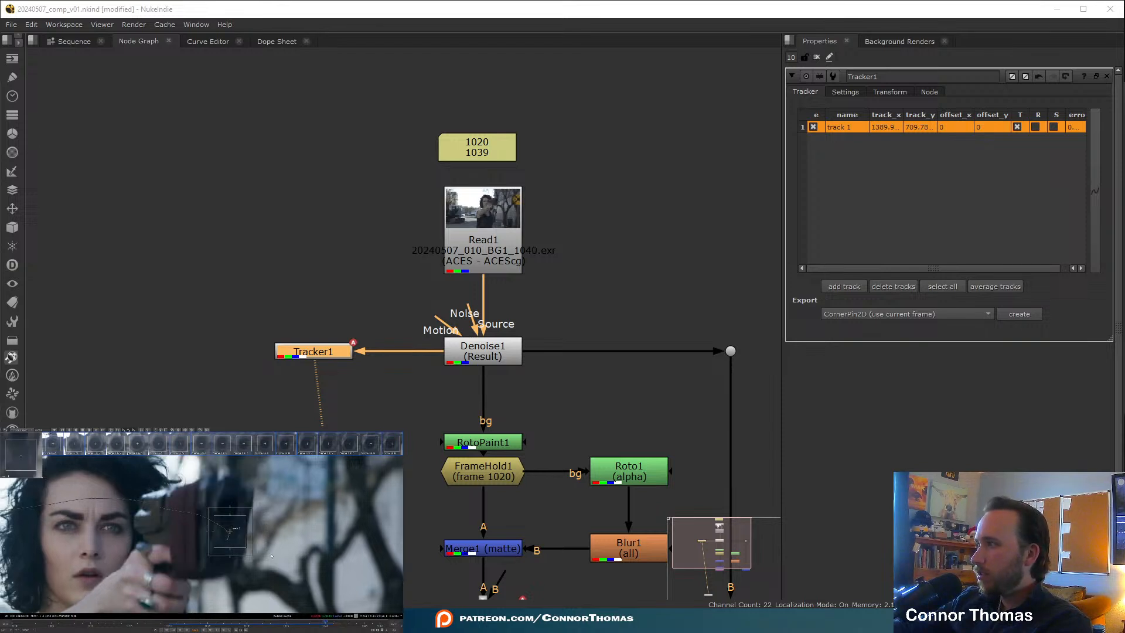
drag(230, 512, 229, 488)
key(Left)
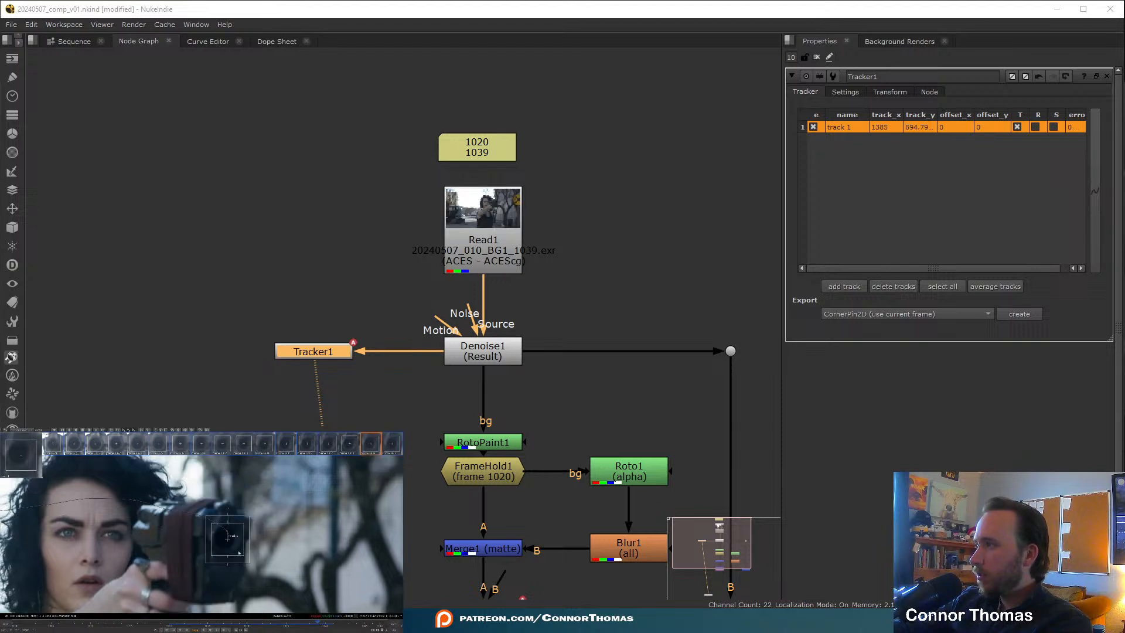
key(Right)
key(Right)
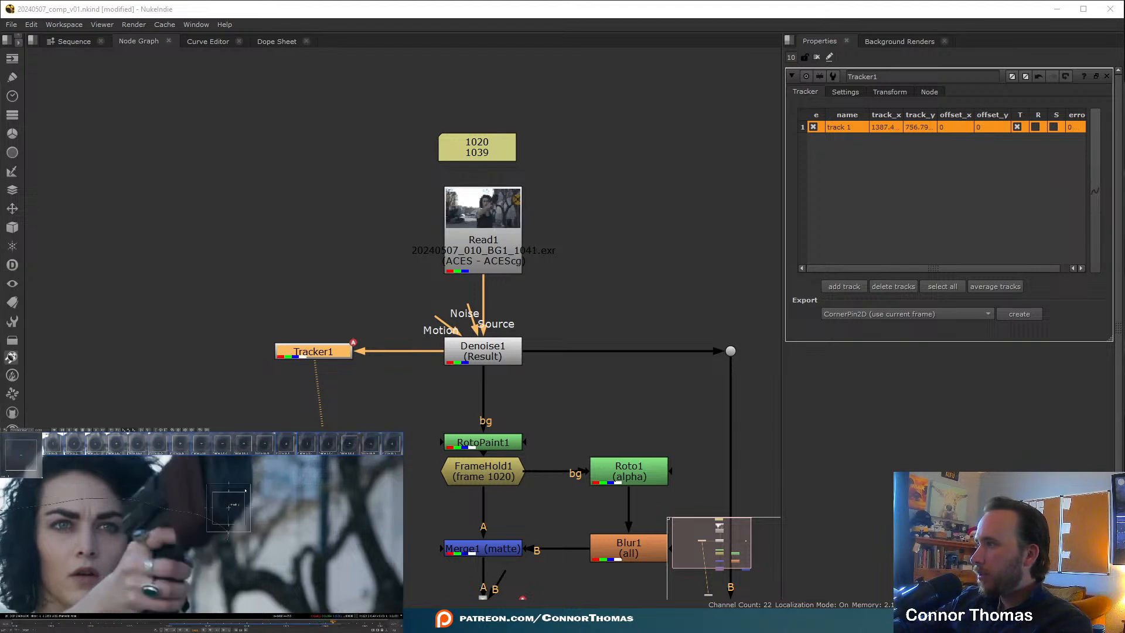
drag(222, 563, 227, 499)
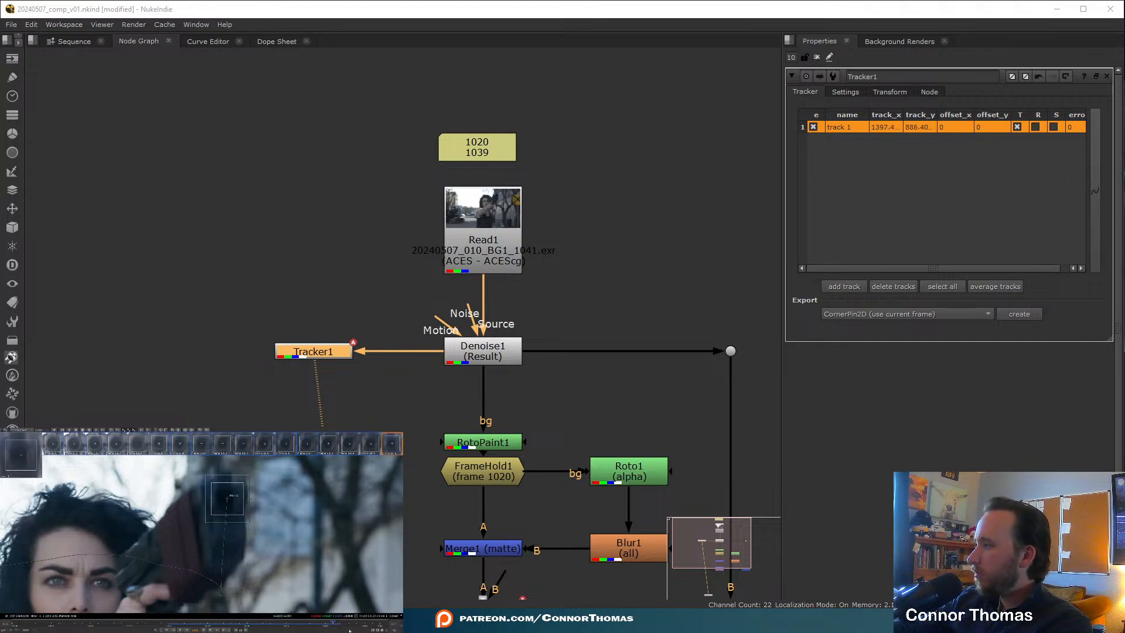
- Keyframe the track by hand onto the gun muzzle on each frame from 1042 to 1047
key(Right)
key(Right)
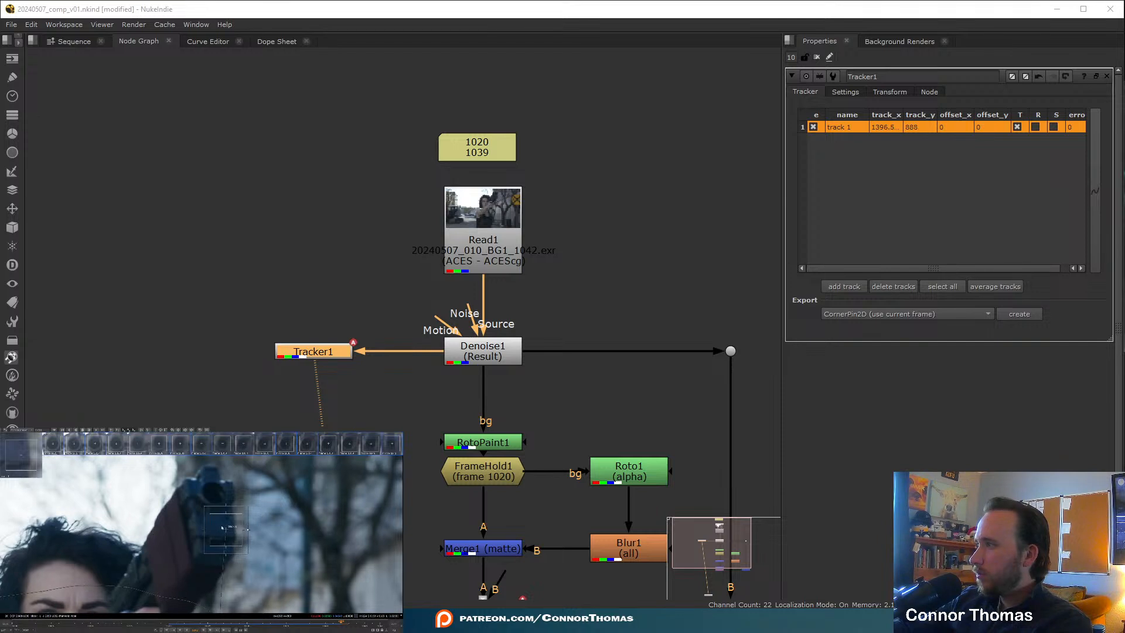
drag(229, 497, 198, 531)
key(Right)
key(Right)
key(Right)
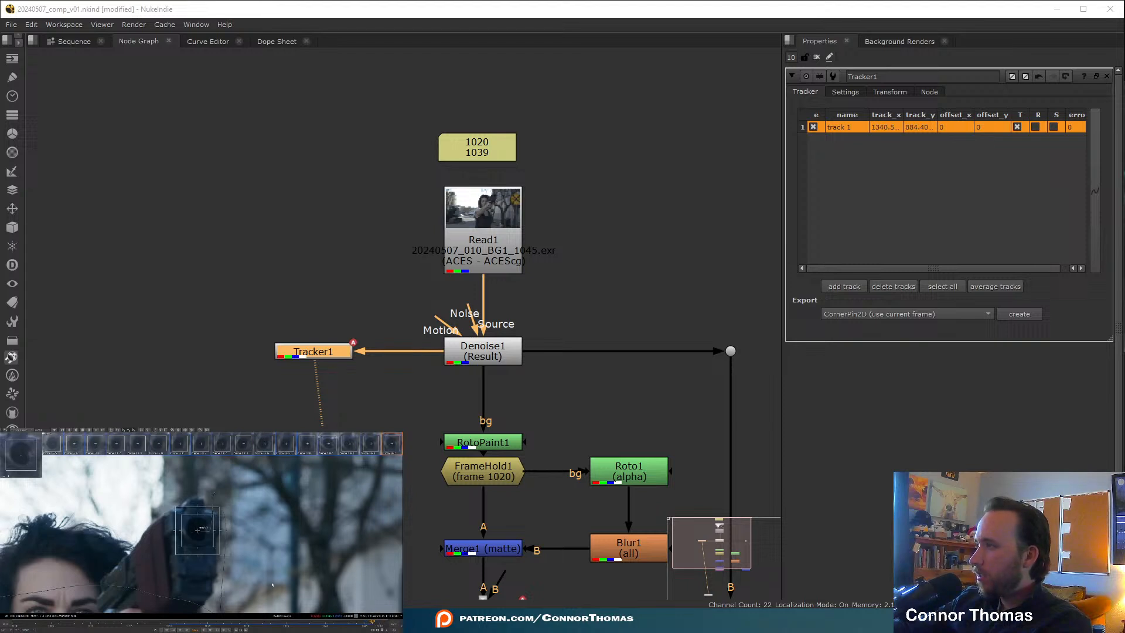
key(Right)
drag(193, 538, 182, 549)
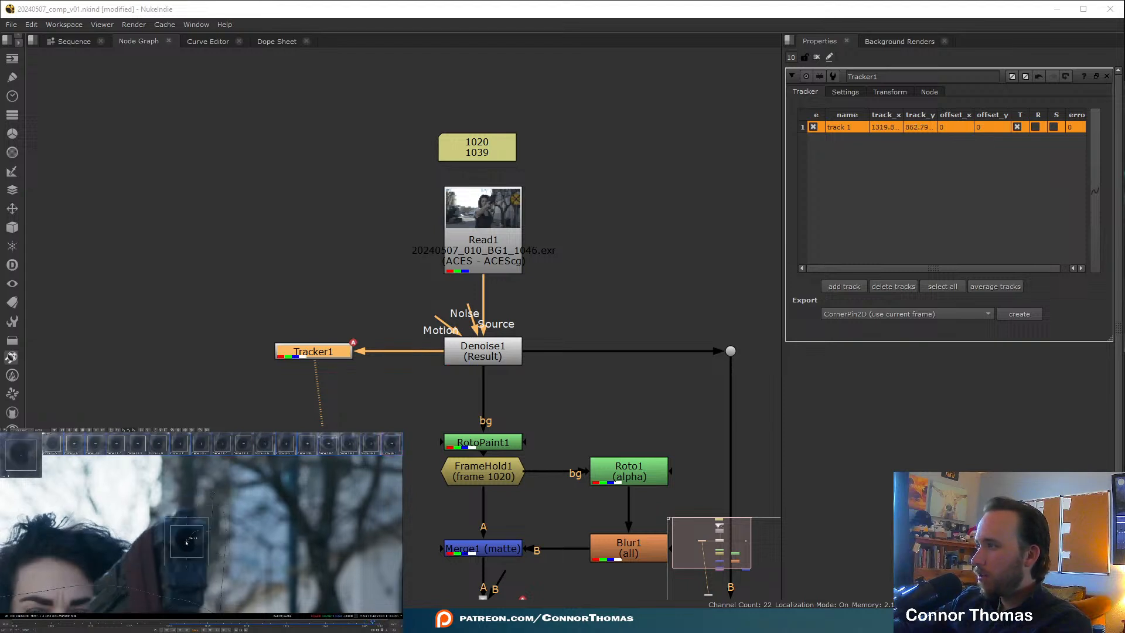
key(Right)
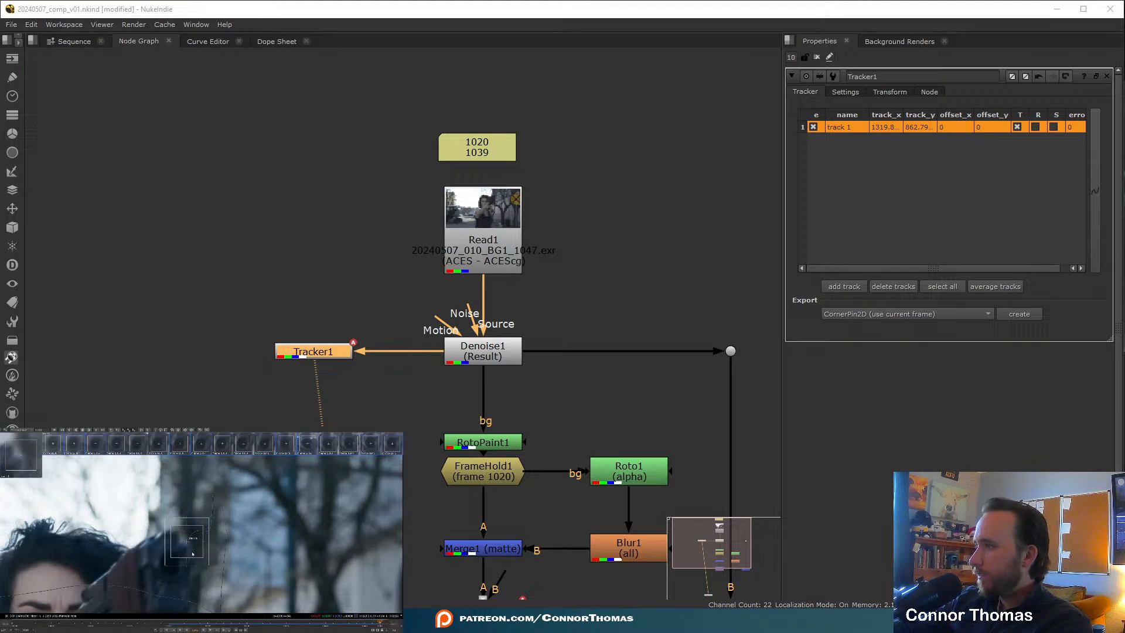
drag(187, 543, 173, 564)
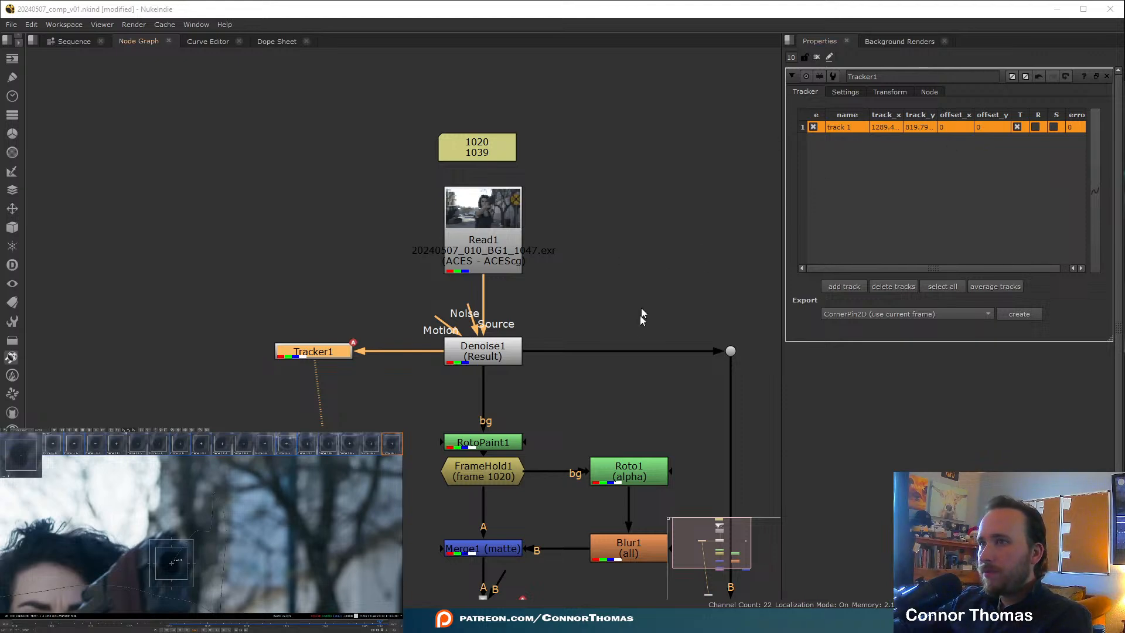
- Show the output of Transform1, the node below Merge2, in the viewer
middle_drag(639, 315, 491, 123)
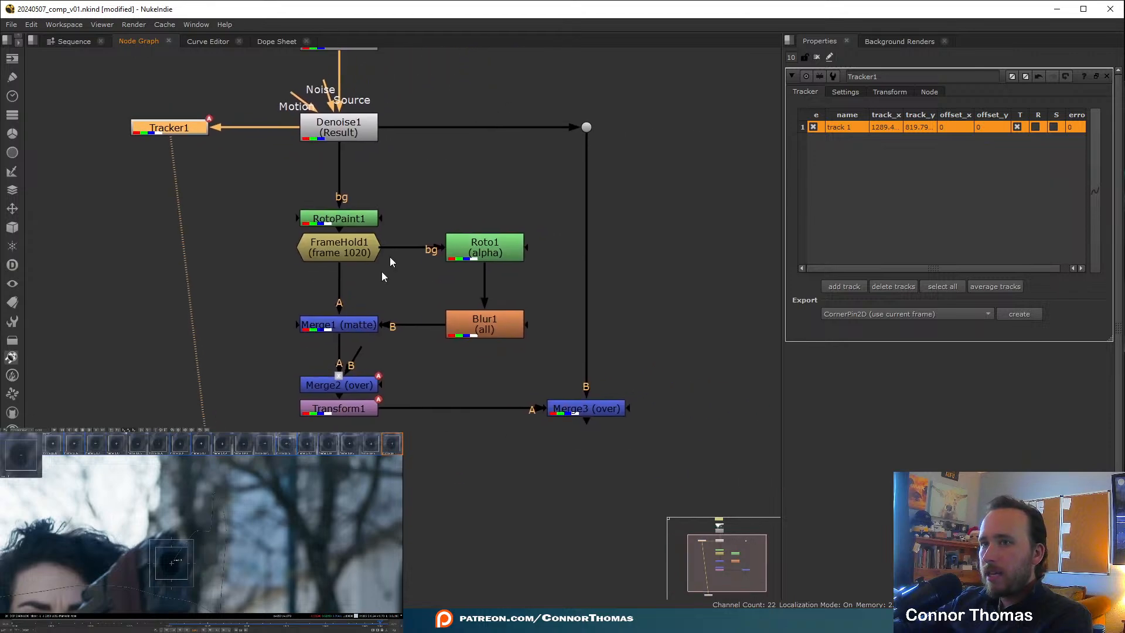
click(334, 412)
key(1)
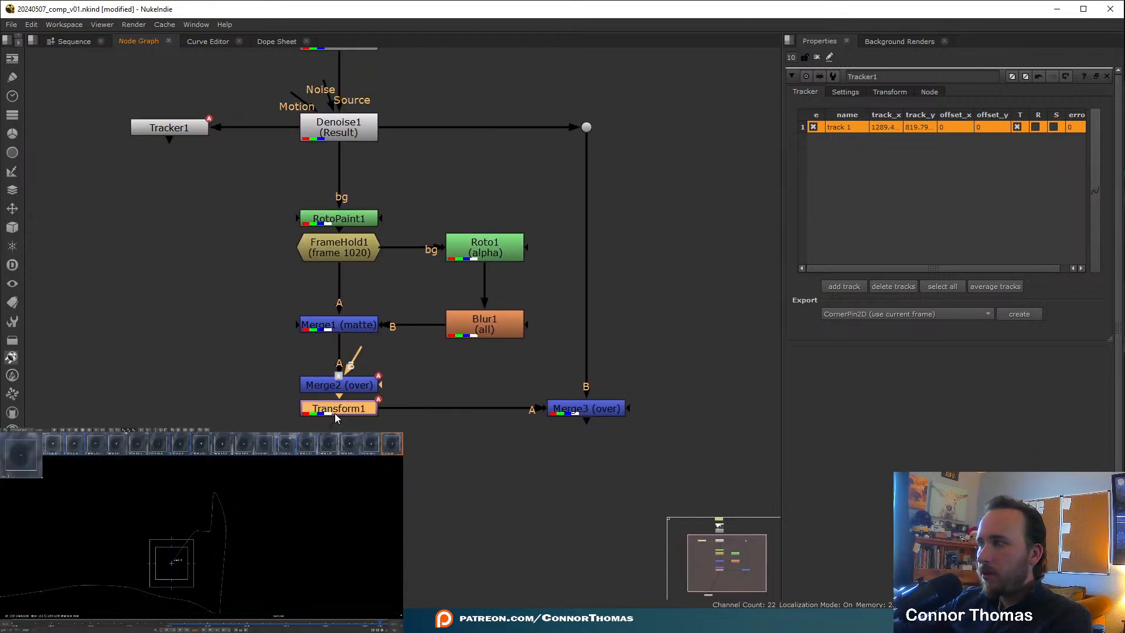
double_click(336, 413)
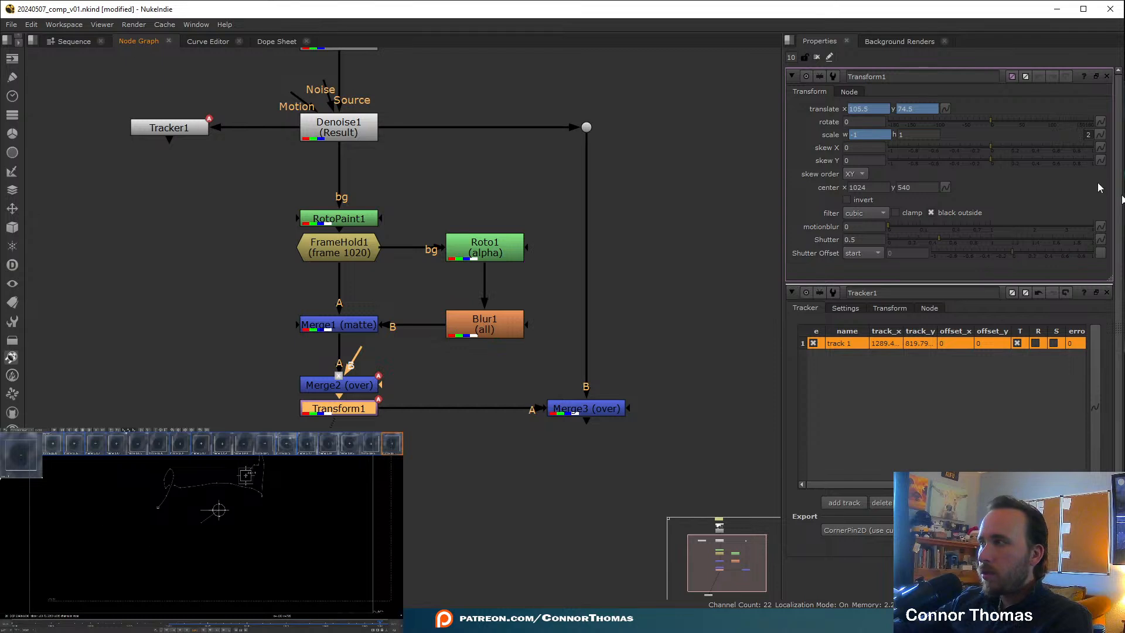
click(1097, 76)
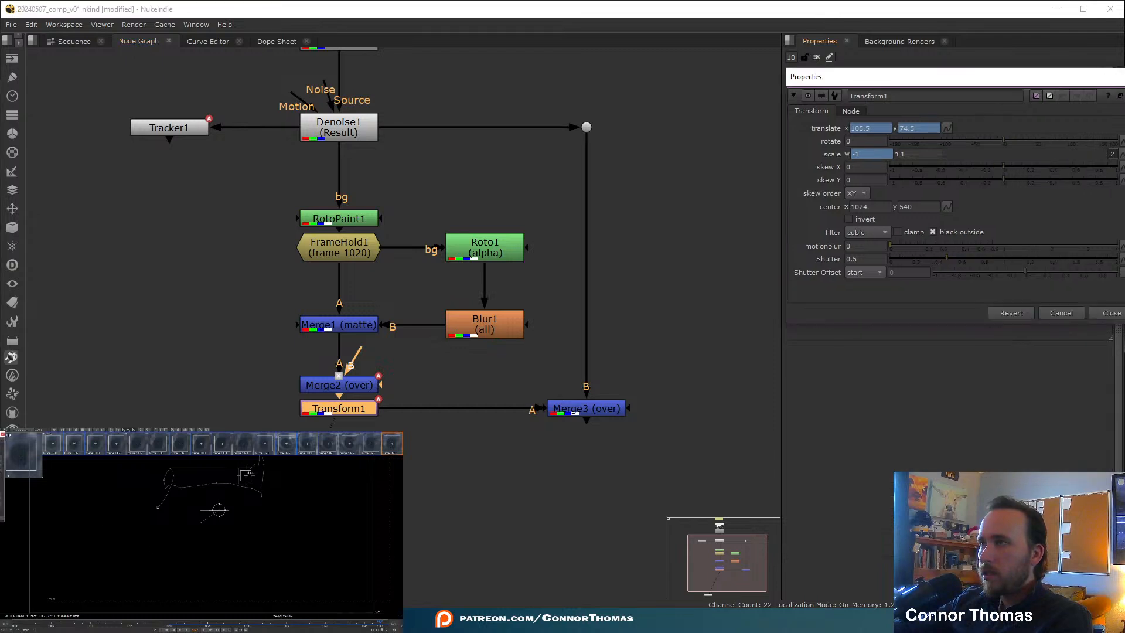
click(3, 435)
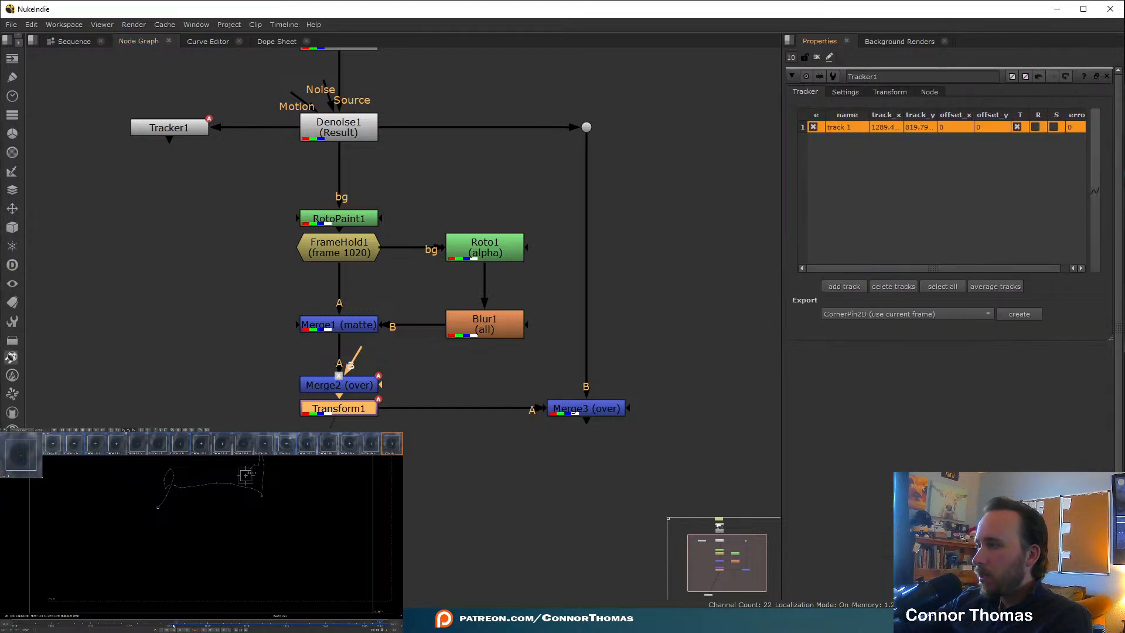
- At frame 1020, close the Tracker1 properties and replace the keyframed Transform1 below Merge2 with a new, unanimated Transform node
drag(173, 625, 169, 626)
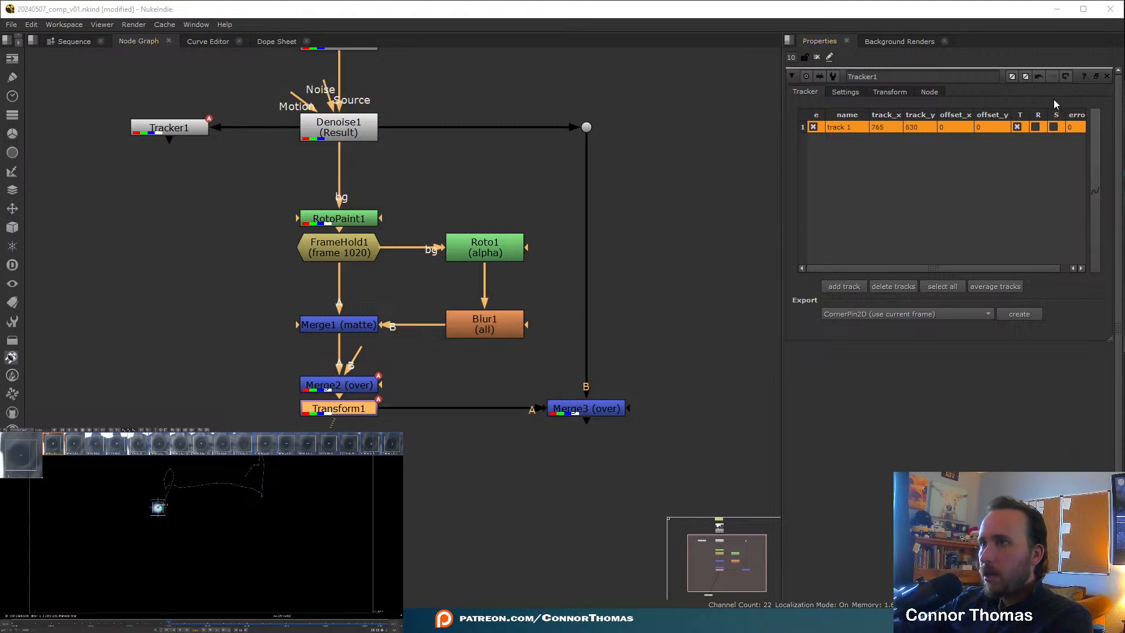
click(1106, 76)
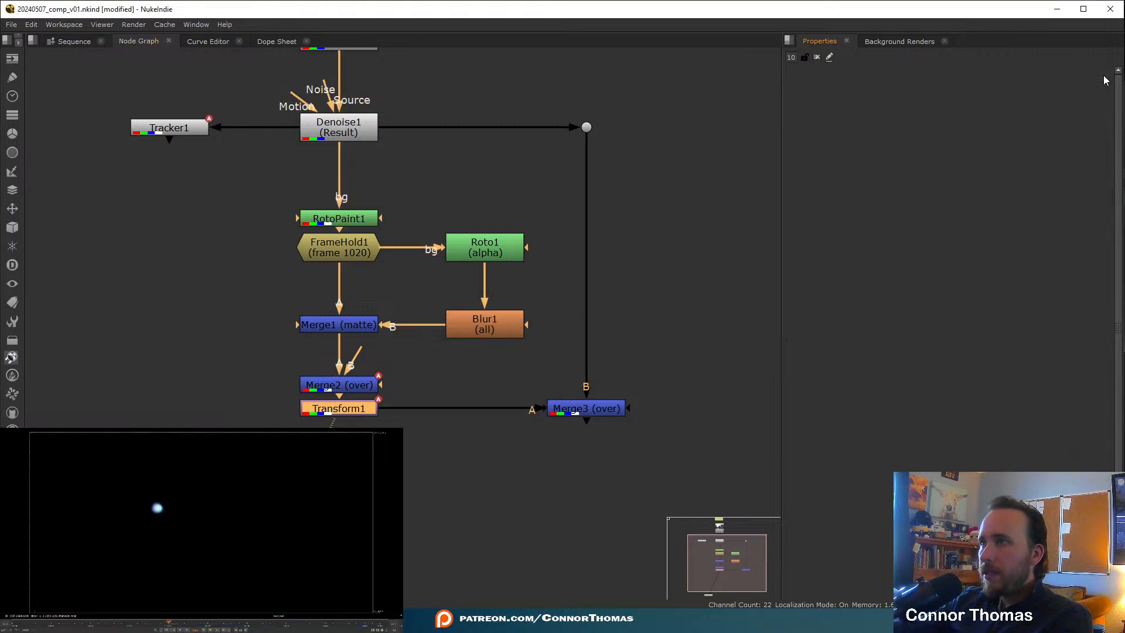
double_click(363, 411)
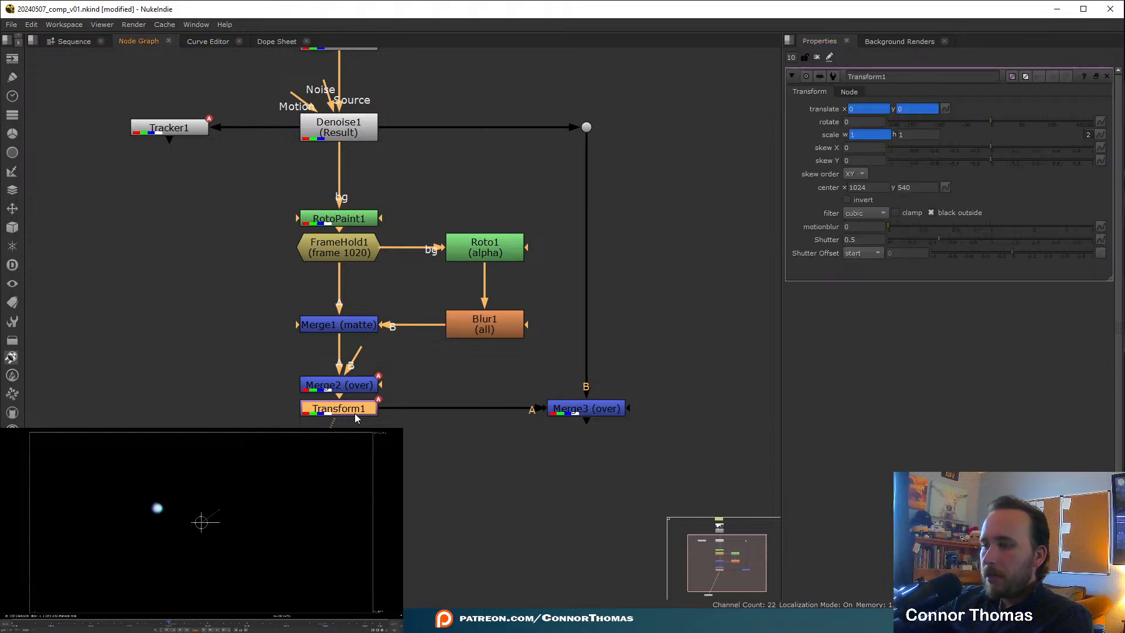
key(Delete)
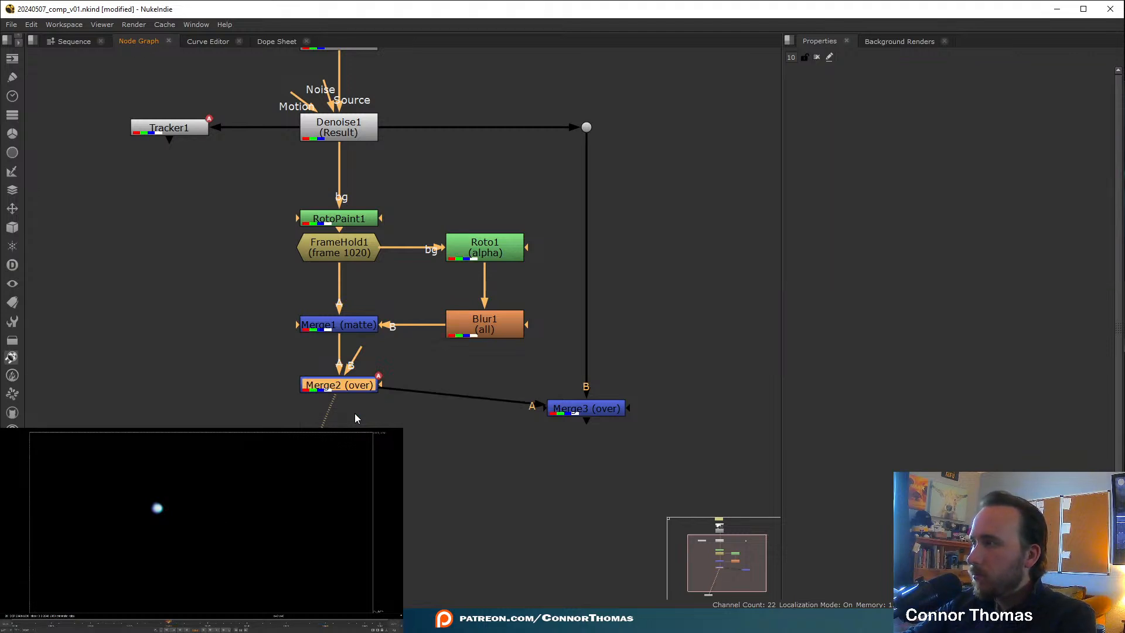
key(ctrl+z)
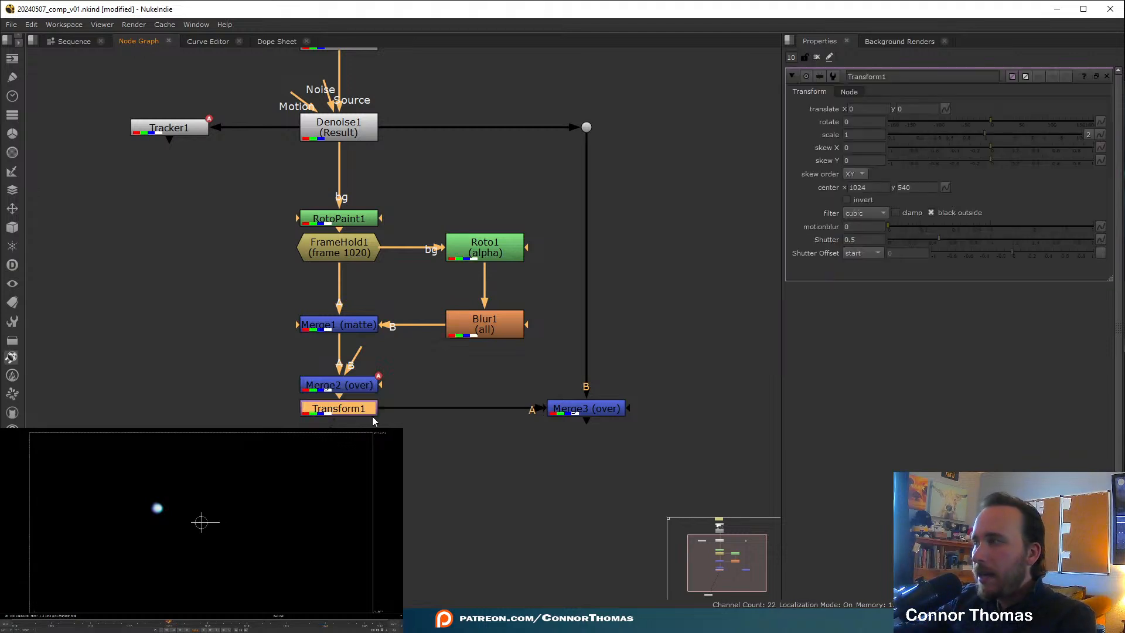
- Set the new Transform's center to x 763, y 625, on the glow at the gun muzzle
click(875, 186)
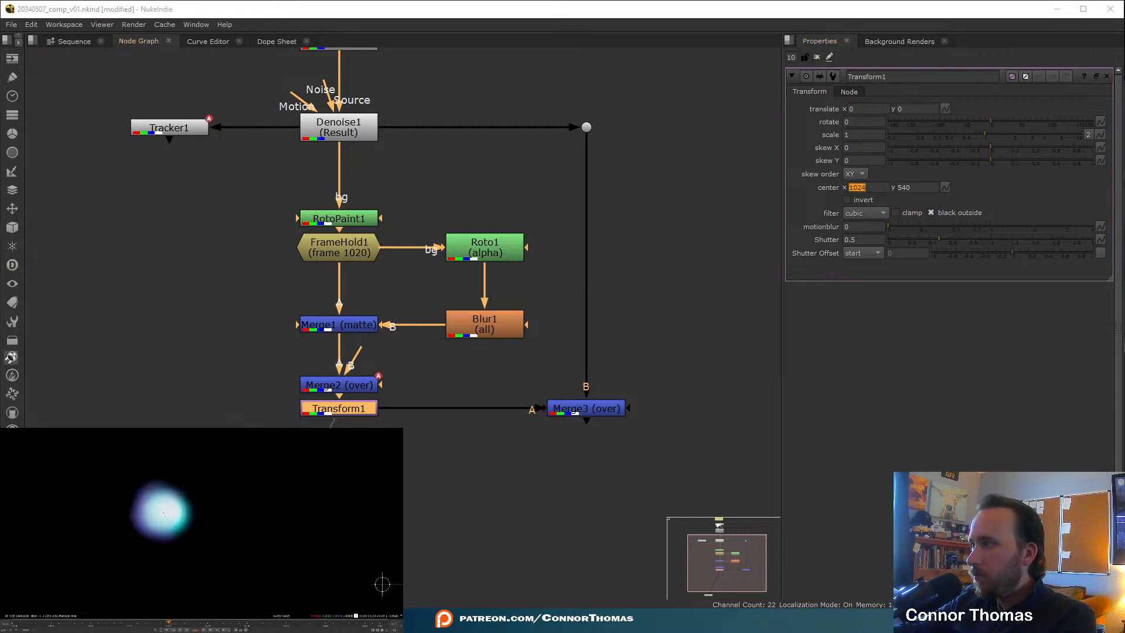
key(f)
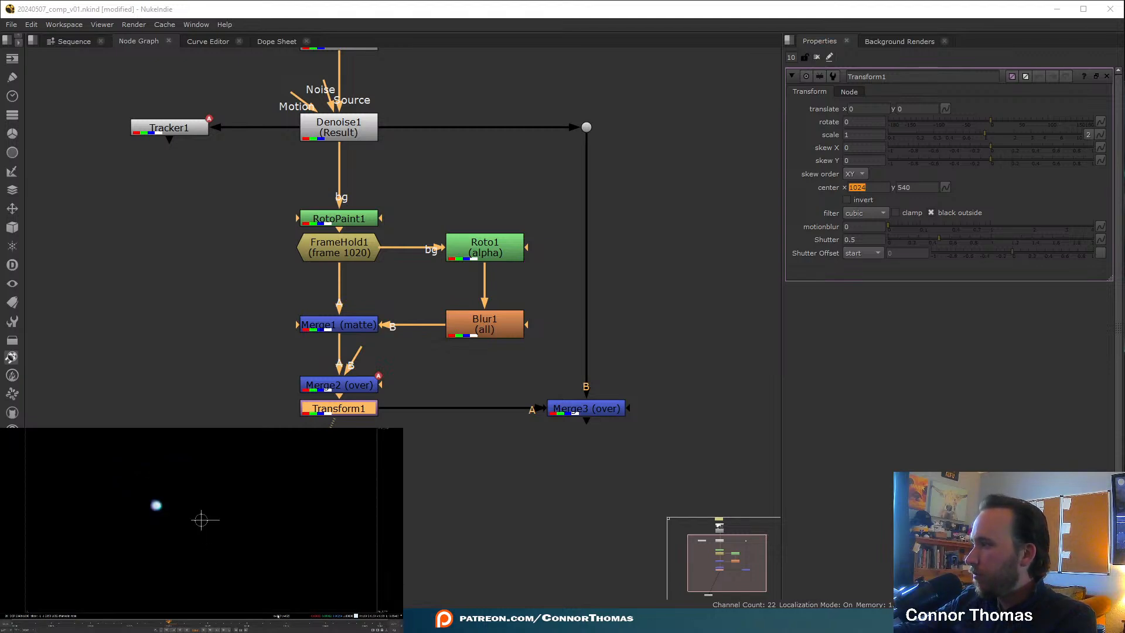
text(763)
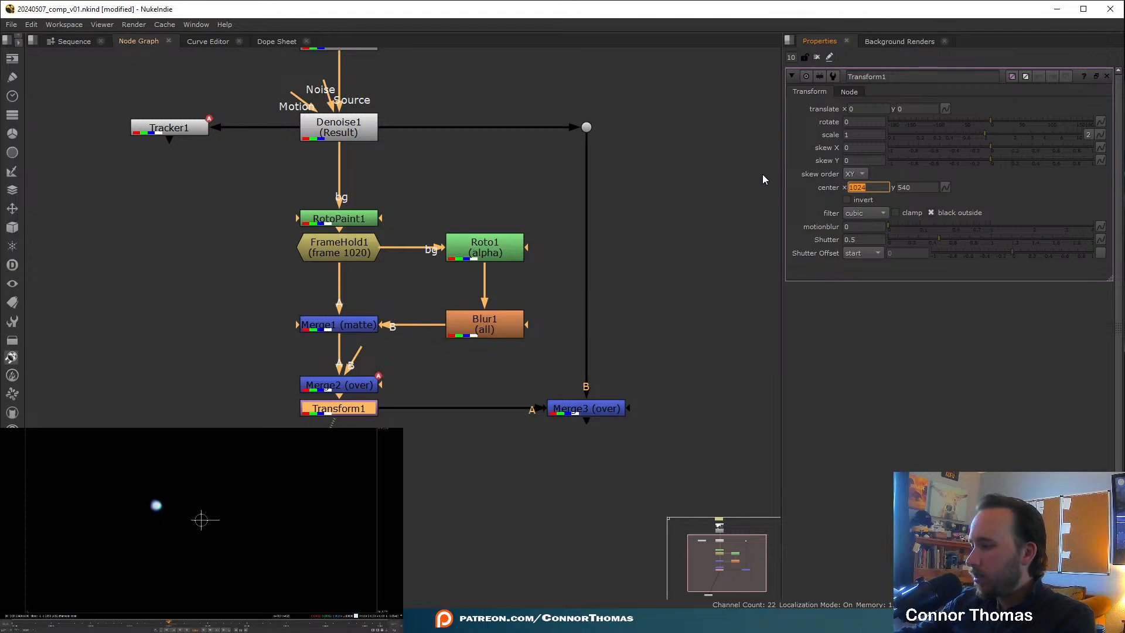
key(Tab)
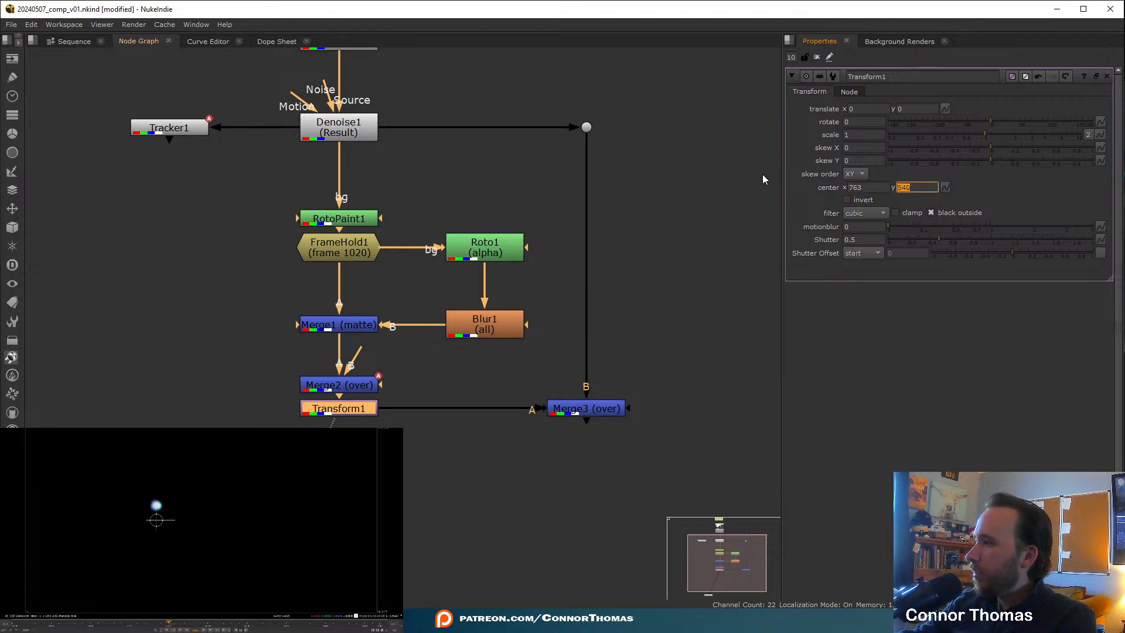
text(625)
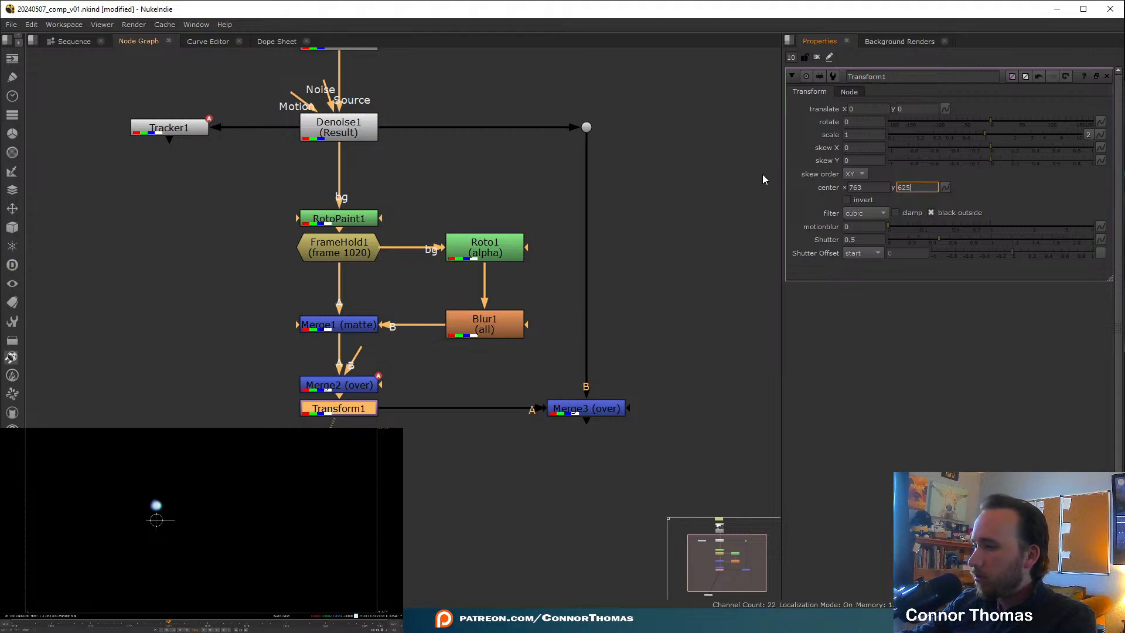
- Split the new Transform's scale into separate width and height values and close its properties
key(Return)
click(947, 326)
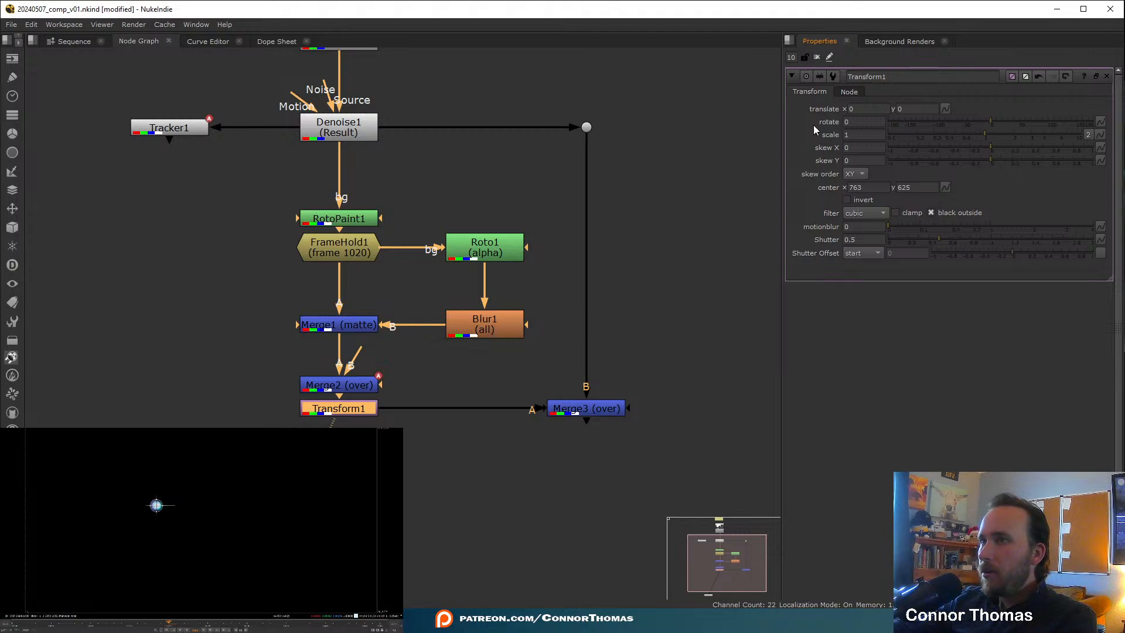
click(1088, 131)
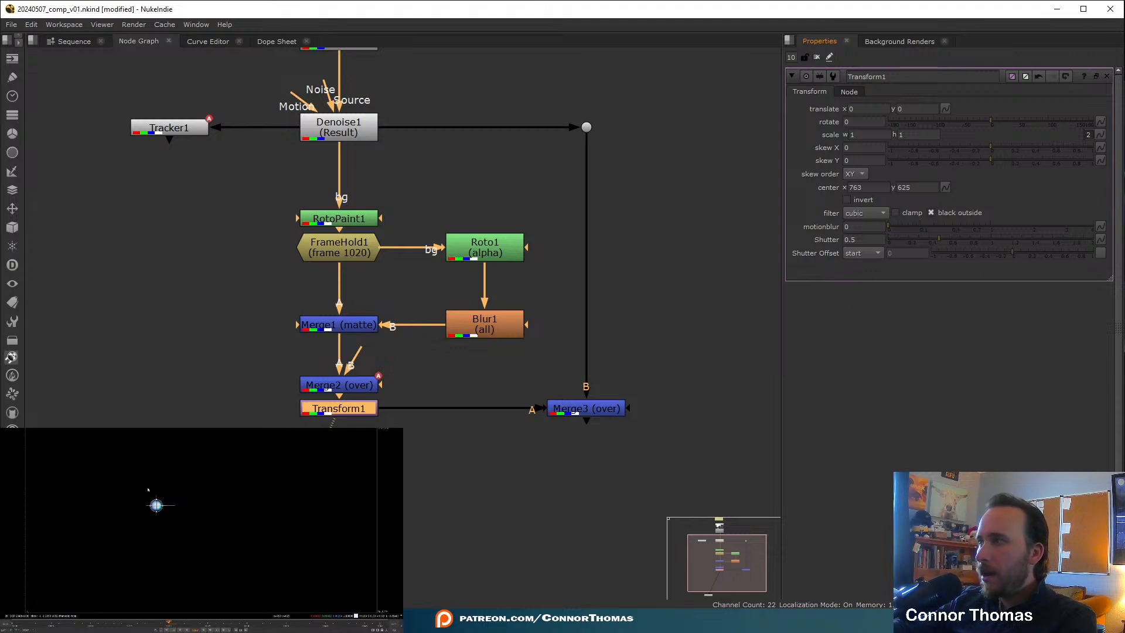
click(817, 57)
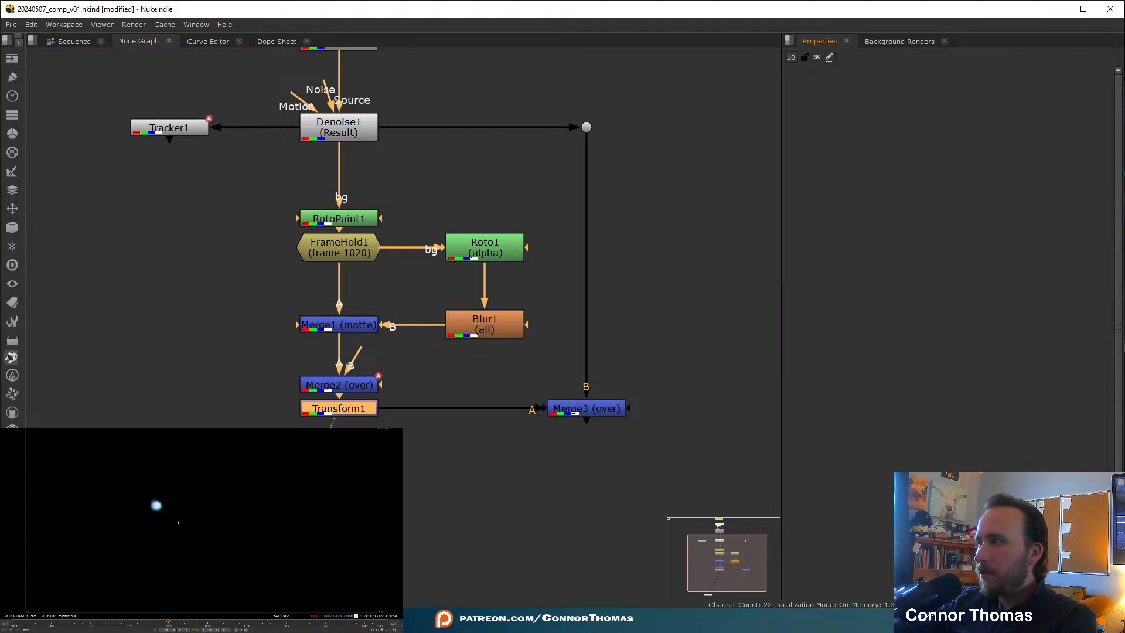
- Export a Transform (match-move) from Tracker1 and insert it directly below Transform1
double_click(161, 130)
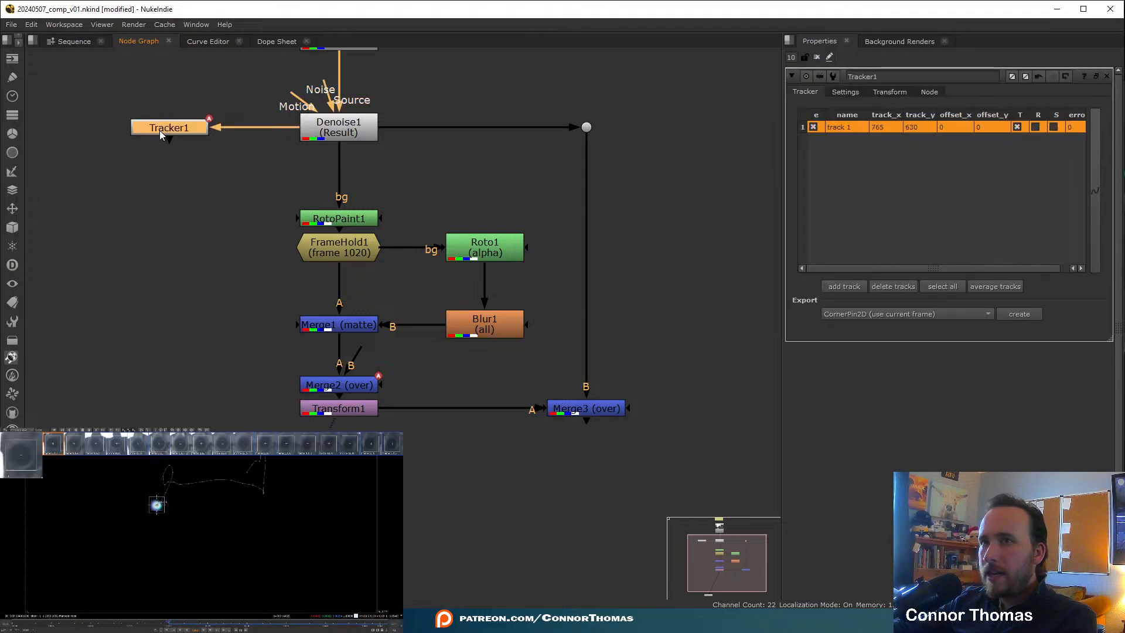
click(911, 313)
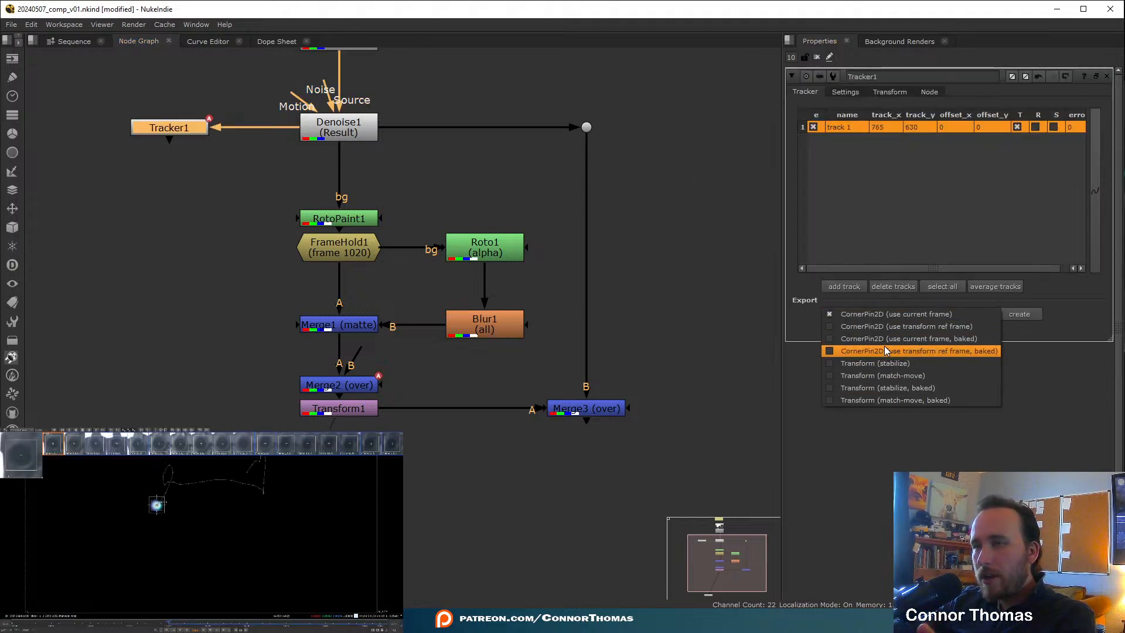
click(940, 376)
click(1025, 315)
drag(264, 168, 309, 446)
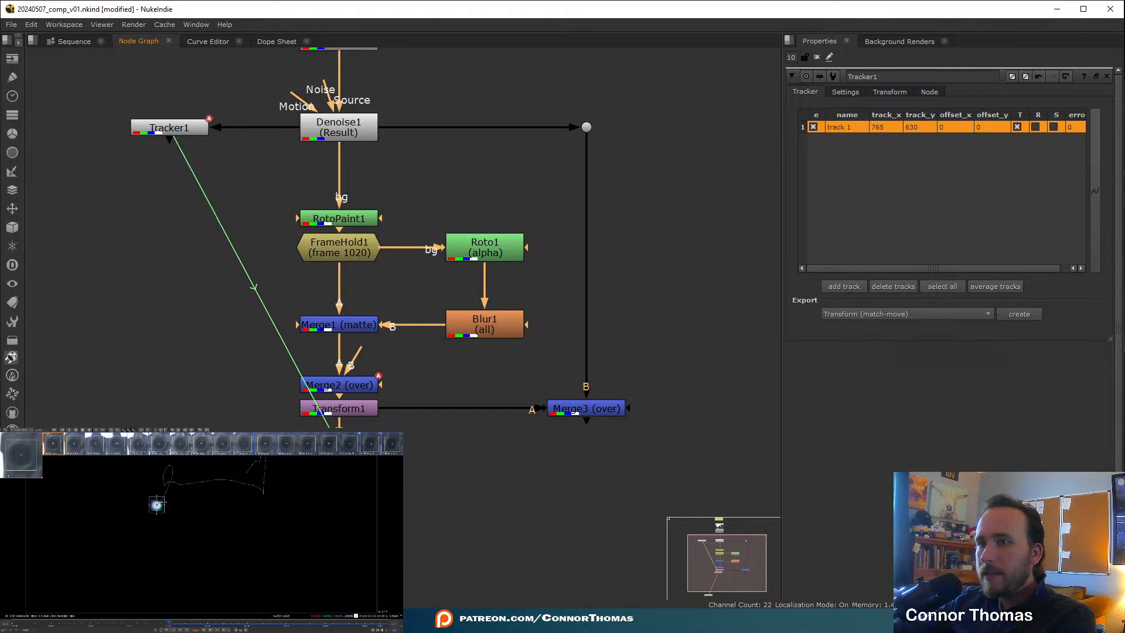
- Connect Merge3's A input to the match-move Transform, line Merge3 up with it, and show Merge3 in the viewer with all properties closed
drag(385, 410, 361, 447)
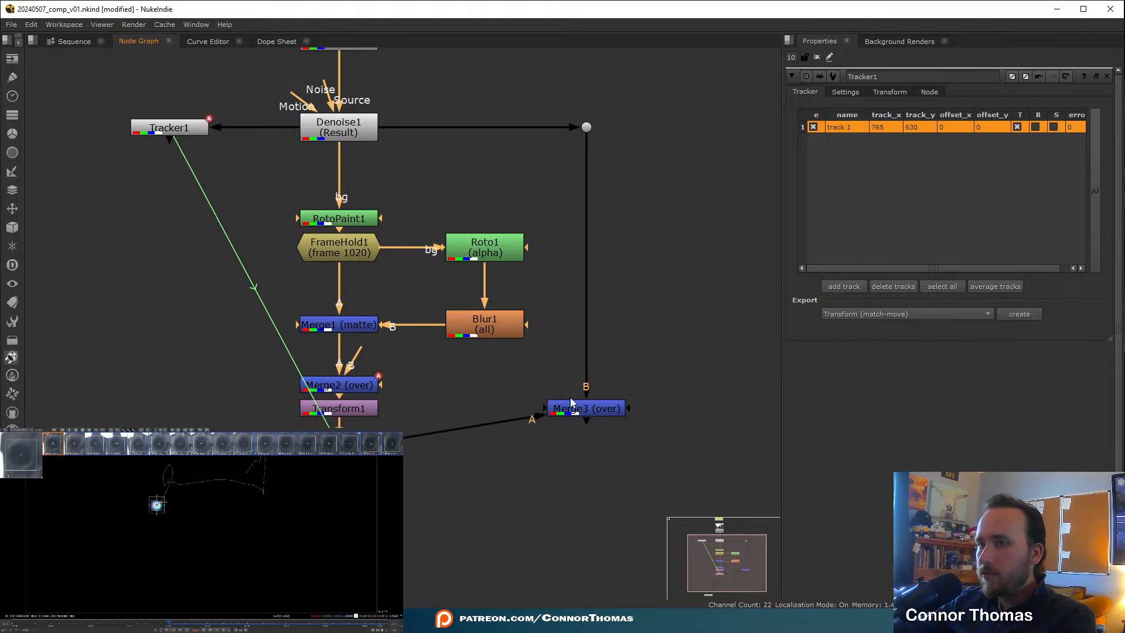
drag(589, 406, 589, 444)
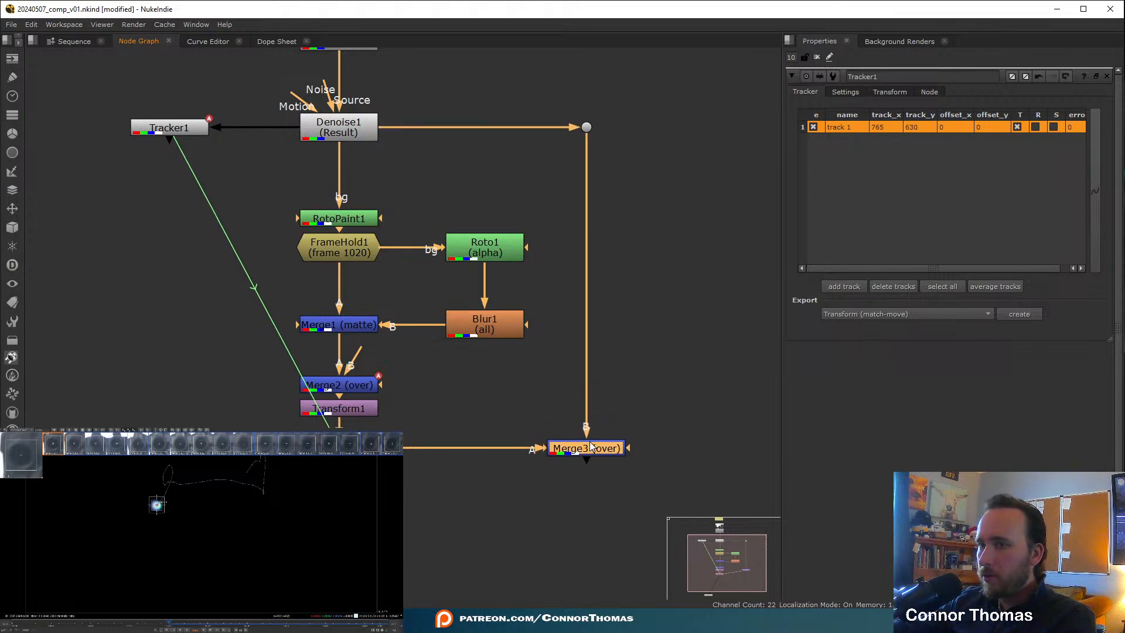
key(1)
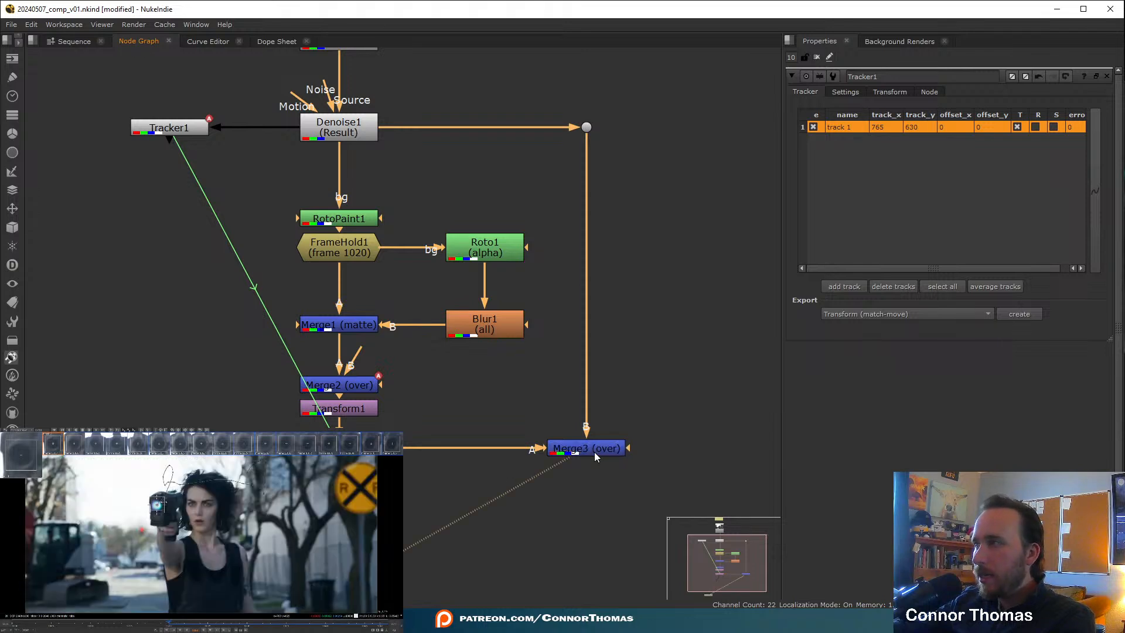
click(816, 57)
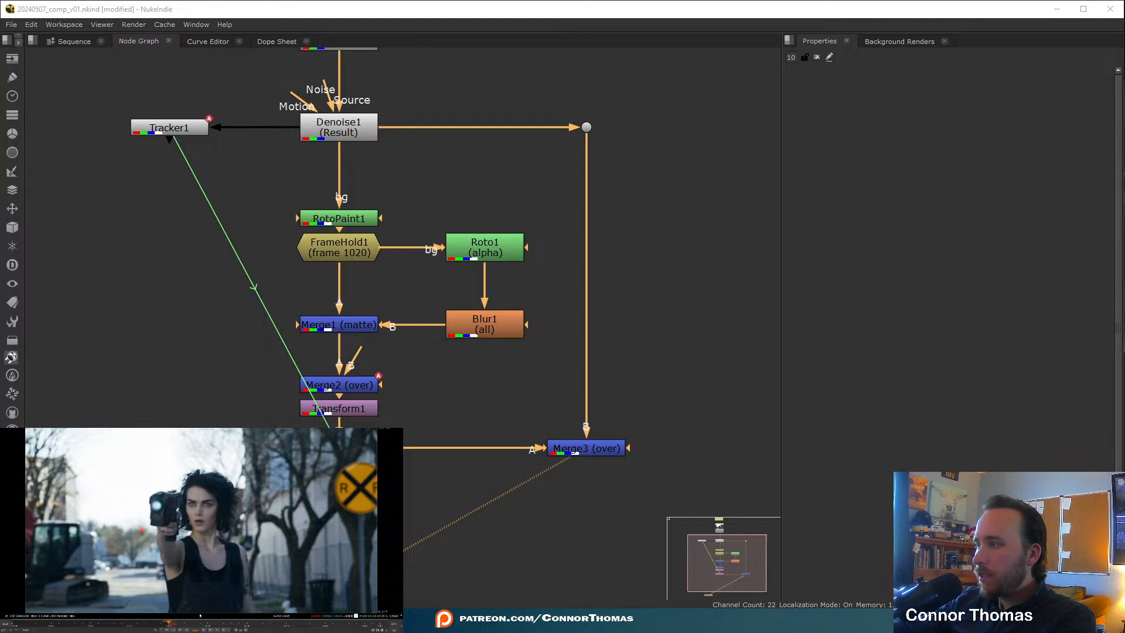
- Pull the keyframed Merge2 out of the branch, check the glow across several frames, and delete that node
click(204, 630)
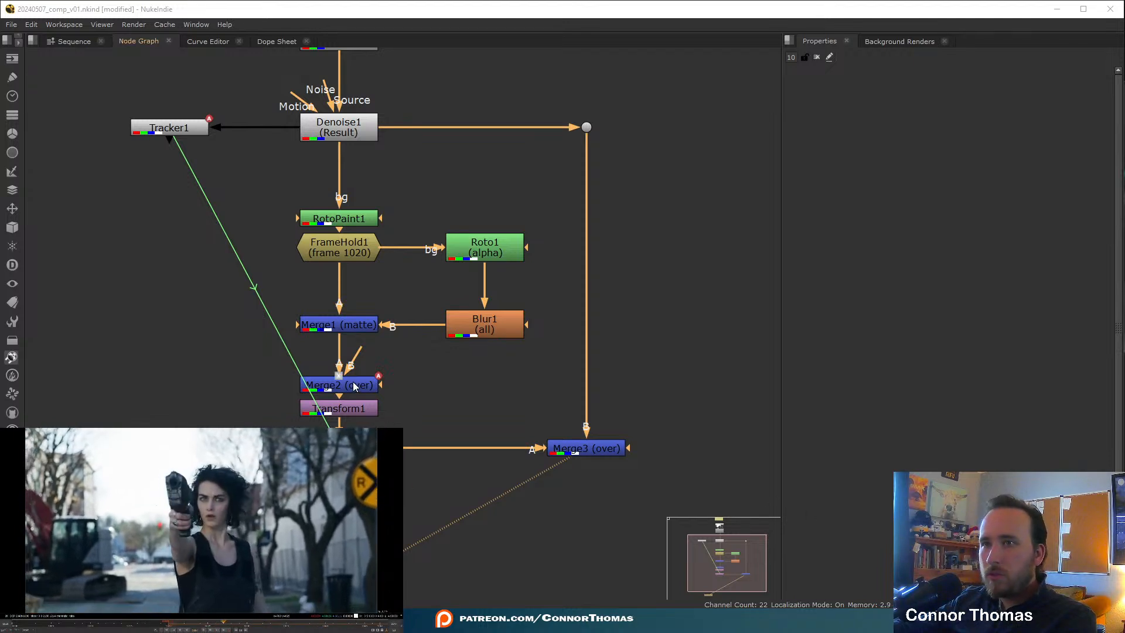
drag(354, 386, 414, 365)
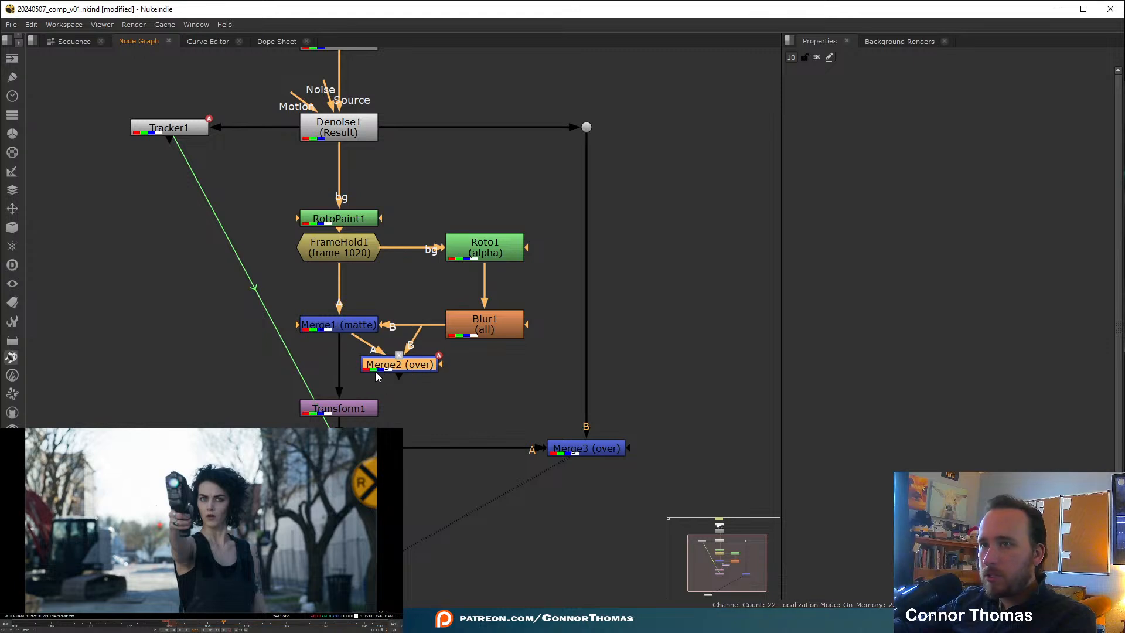
drag(198, 626, 169, 626)
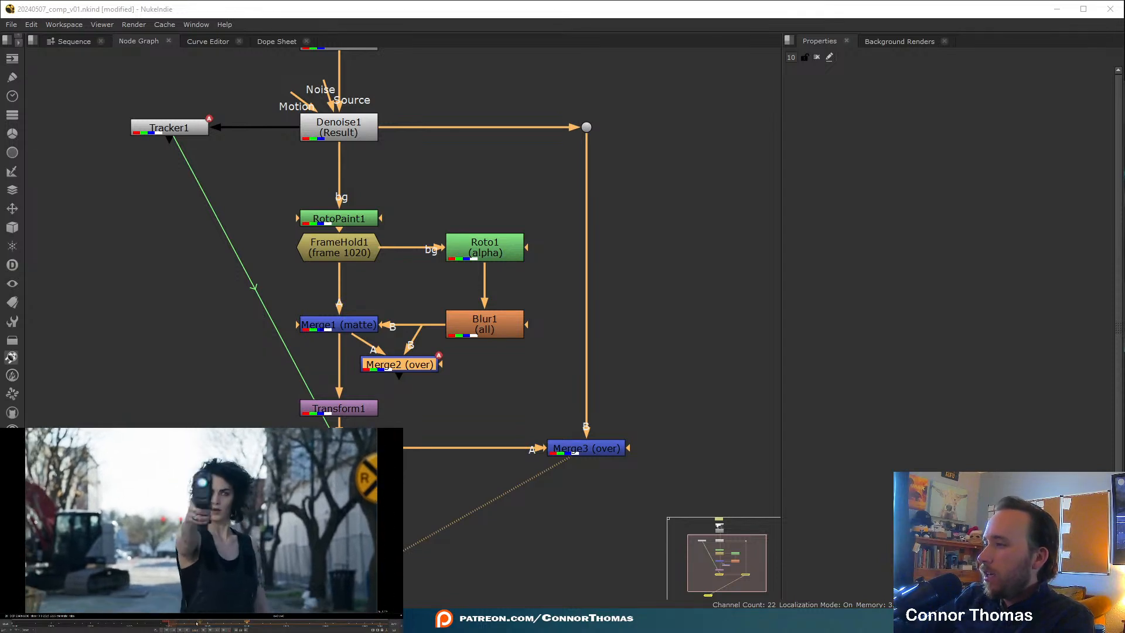
click(202, 629)
click(170, 623)
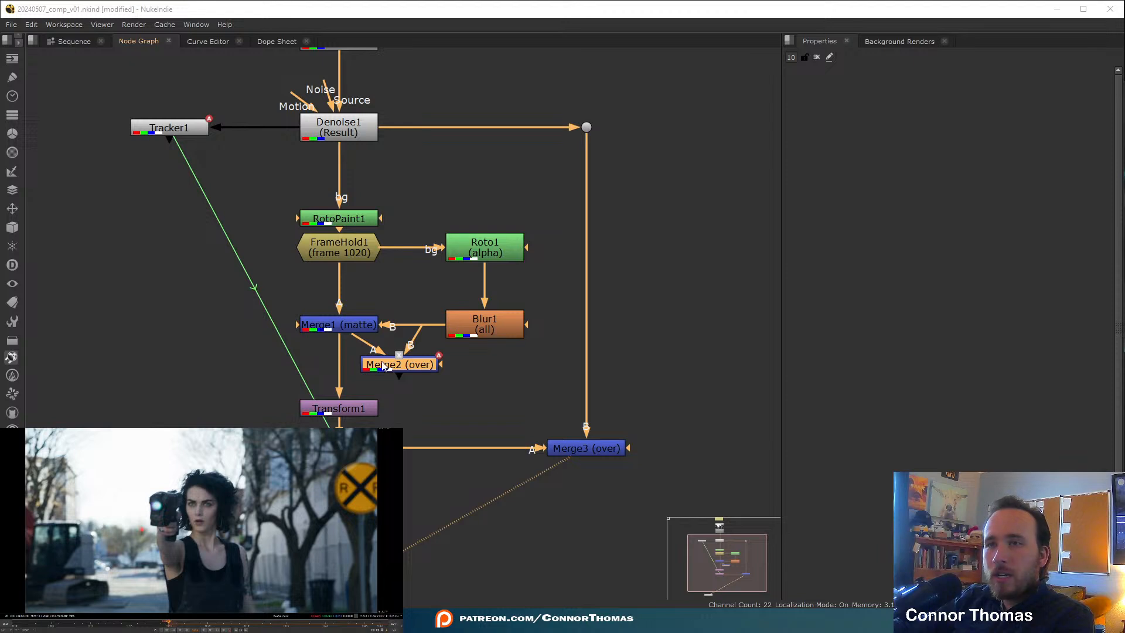
key(Delete)
- Add a new Merge (over) after Merge1 and place it above Transform1
click(346, 319)
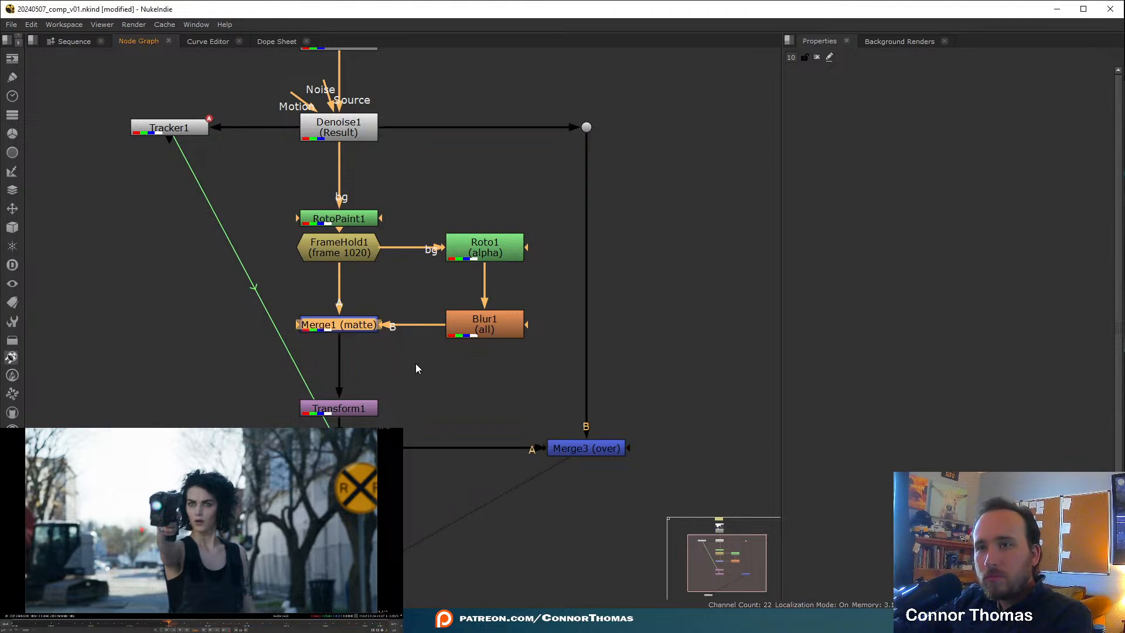
key(m)
drag(555, 330, 341, 381)
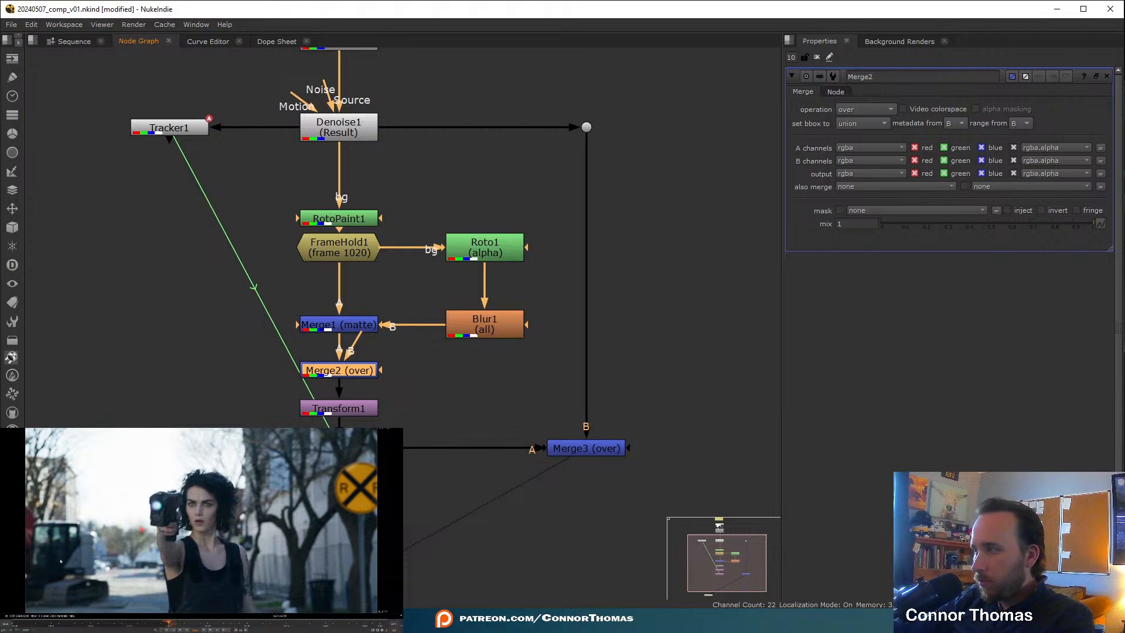
- Keyframe Merge2's mix at 1 on frame 1020 and at 0 on a slightly earlier frame
right_click(857, 225)
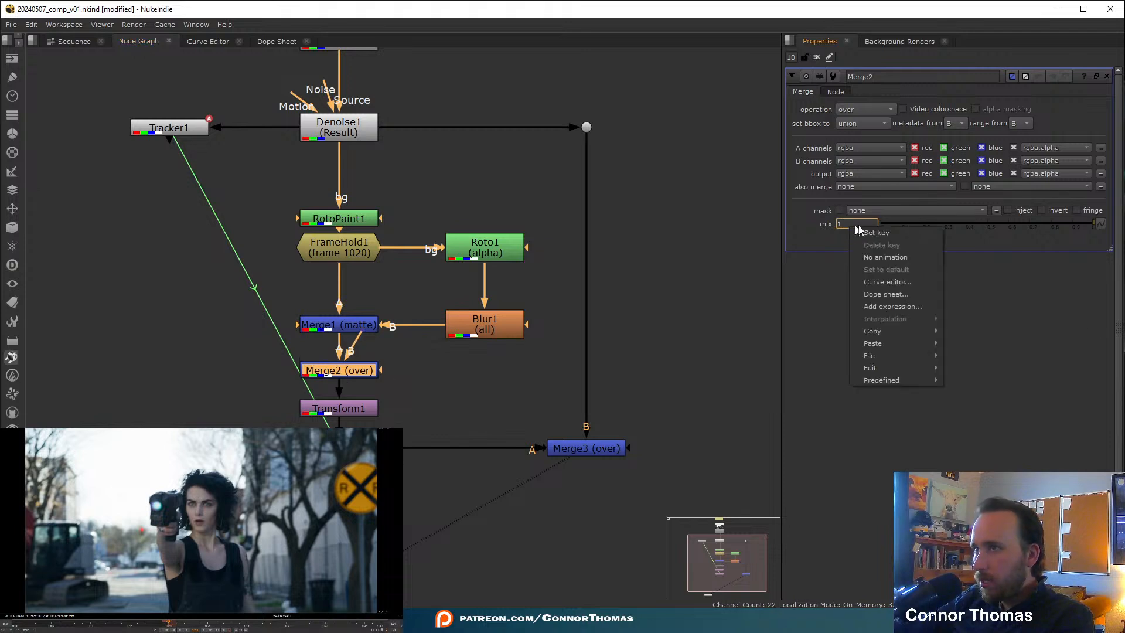
click(870, 233)
click(174, 625)
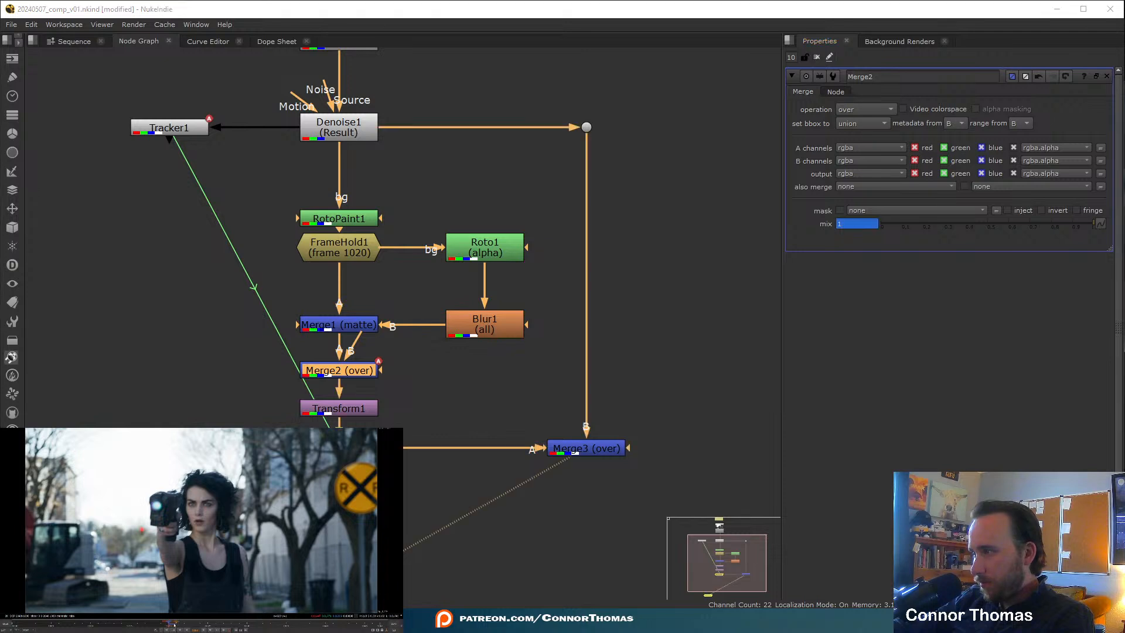
drag(166, 626, 163, 626)
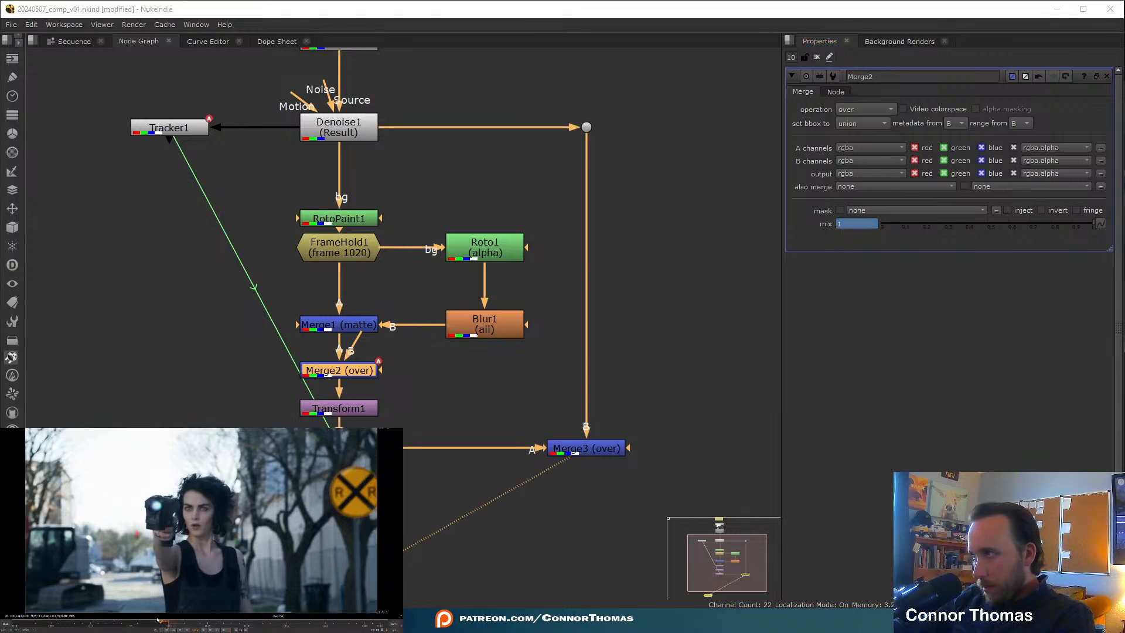
drag(892, 224, 841, 227)
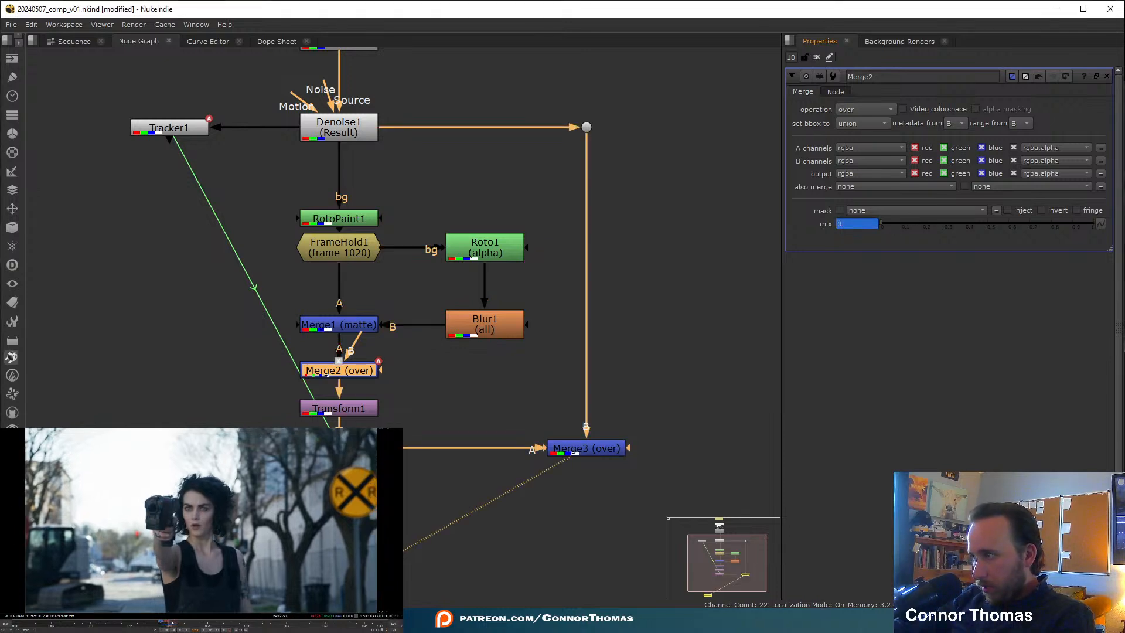
- Set a mix key of 1 on Merge2 where the first flash should start fading, and a key of 0 several frames further on
click(170, 623)
drag(172, 624, 185, 624)
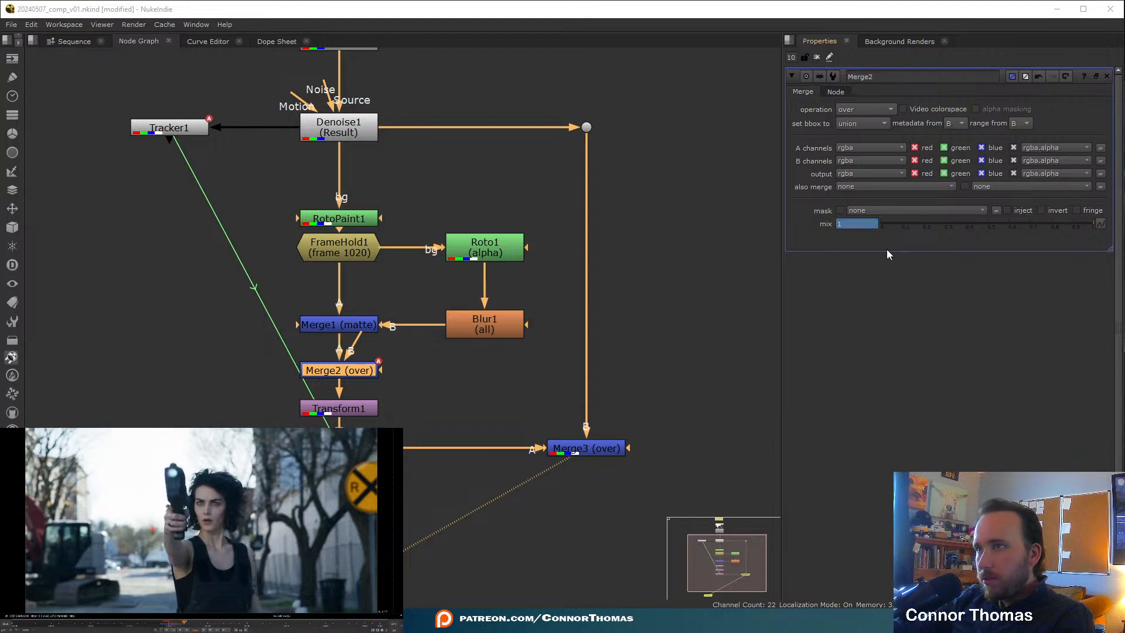
right_click(861, 226)
click(871, 233)
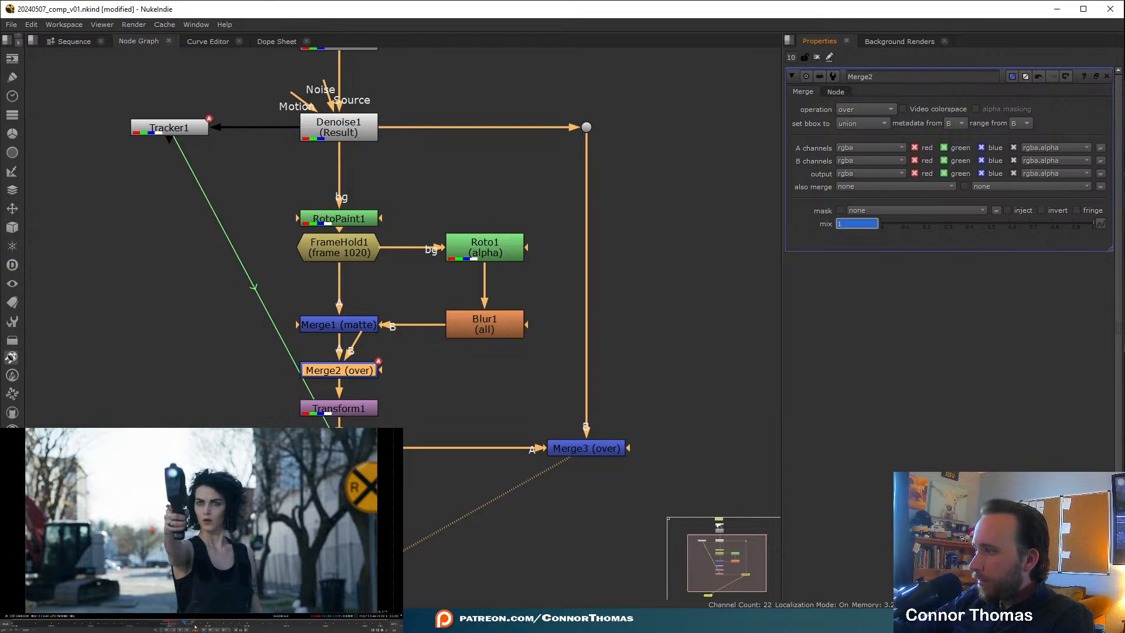
drag(194, 626, 208, 628)
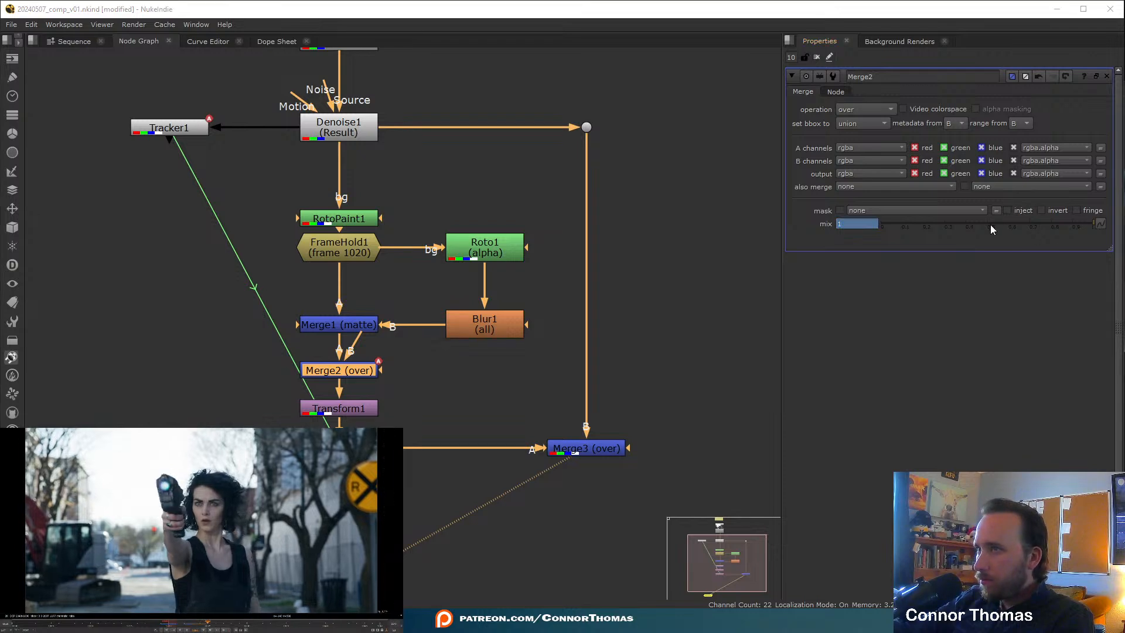
drag(991, 229, 849, 232)
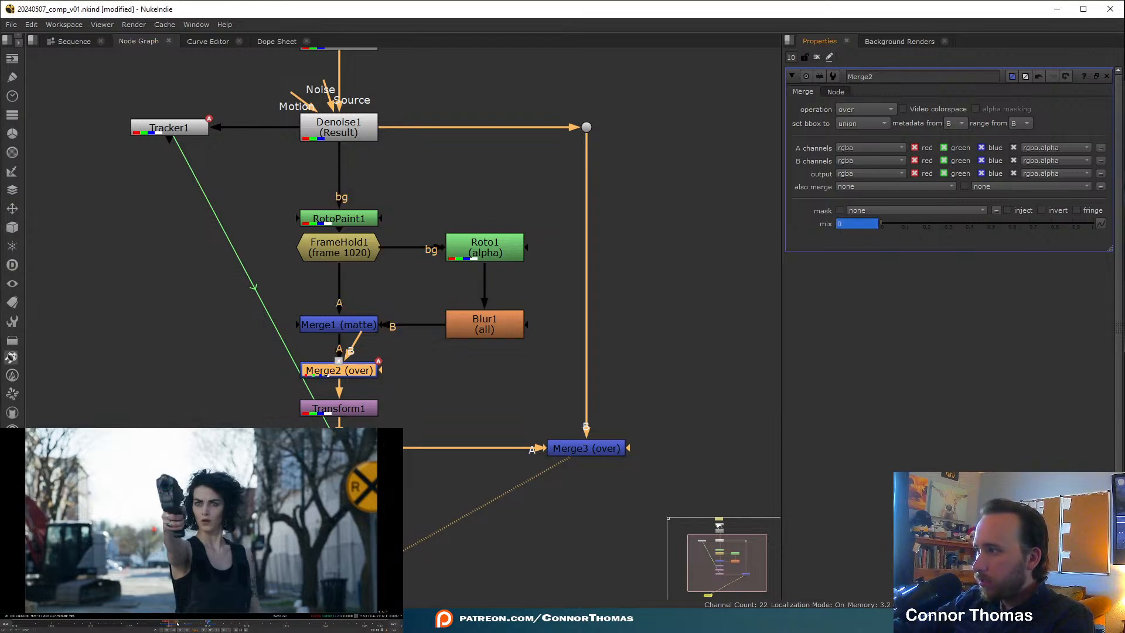
- After reviewing the first fade, keyframe Merge2's mix for the sideways aim: 1 where the second flash appears and 0 shortly before it
drag(177, 623, 169, 623)
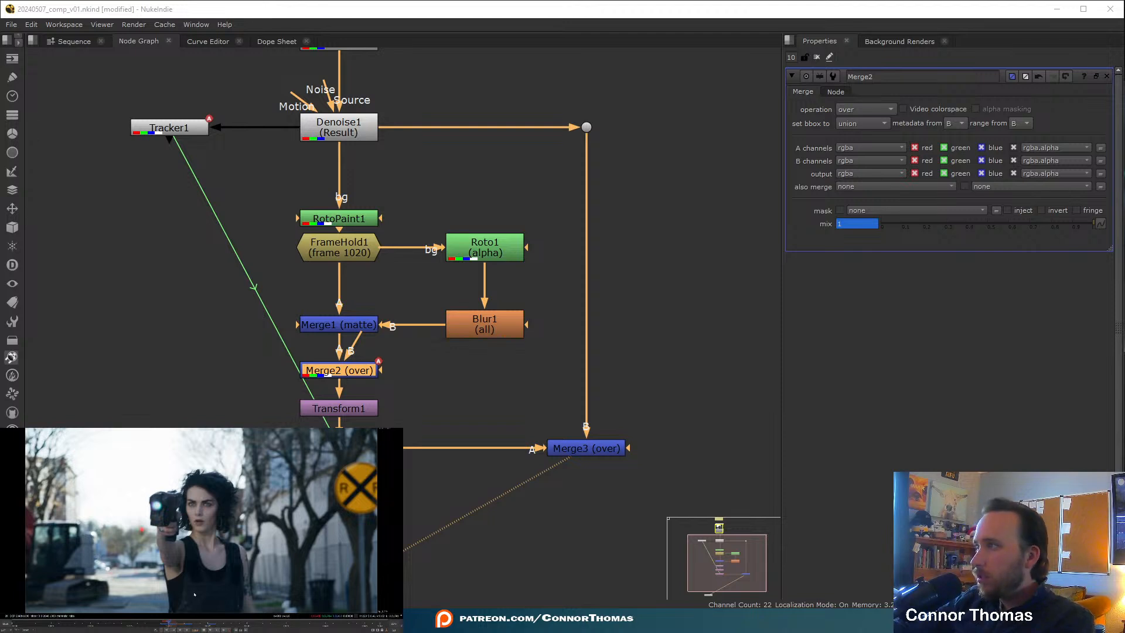
key(l)
key(k)
click(308, 624)
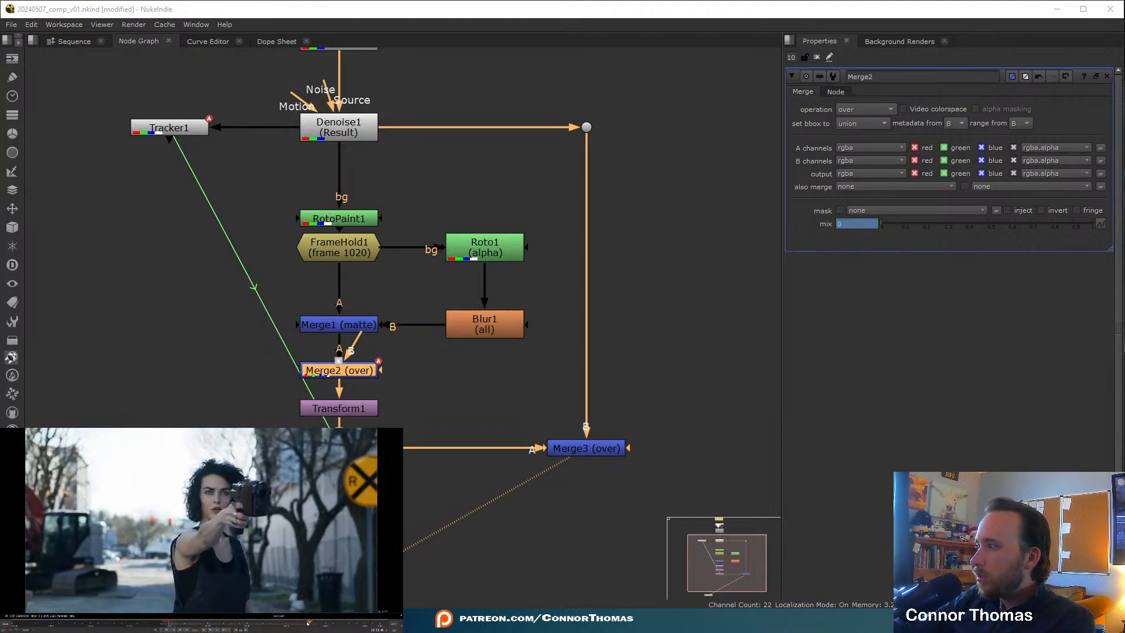
drag(308, 624, 319, 623)
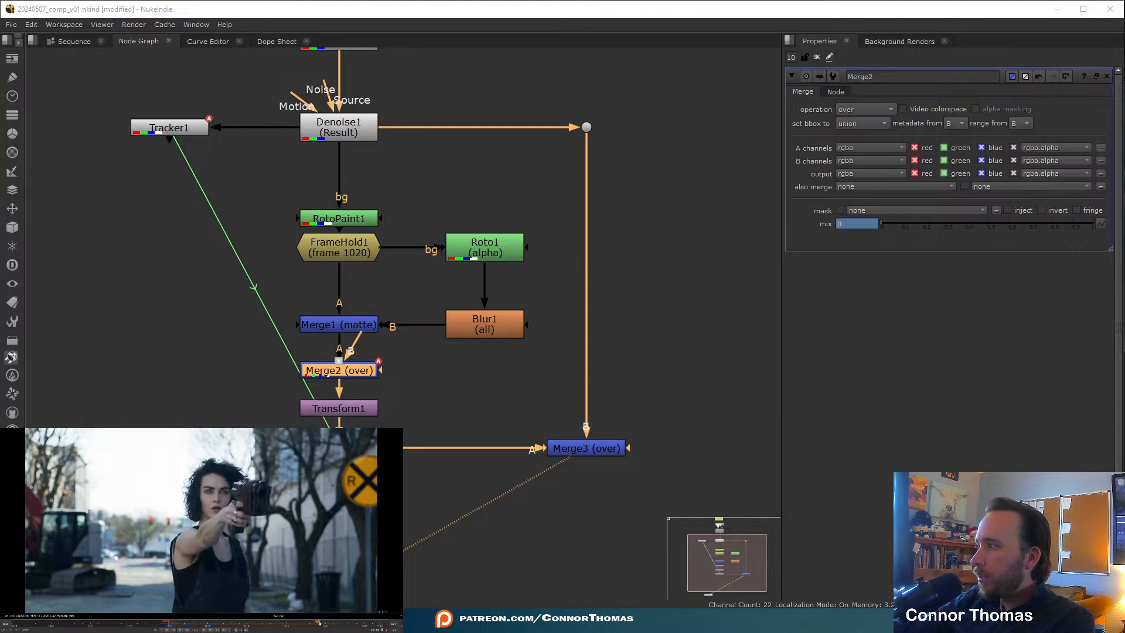
drag(926, 222, 1094, 223)
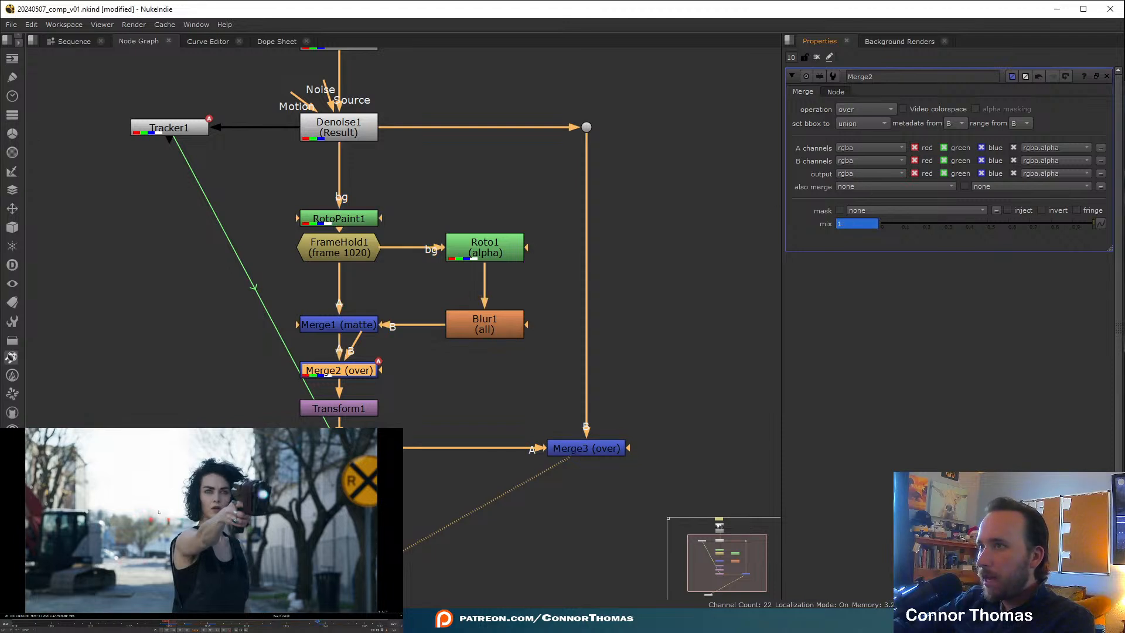
click(310, 624)
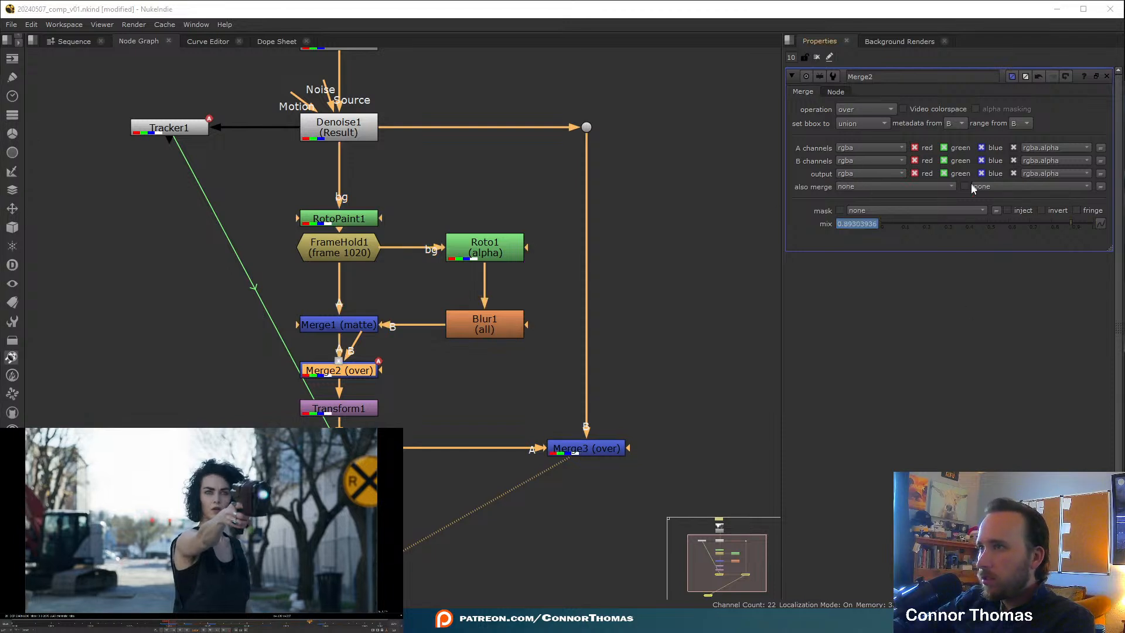
drag(958, 226, 769, 220)
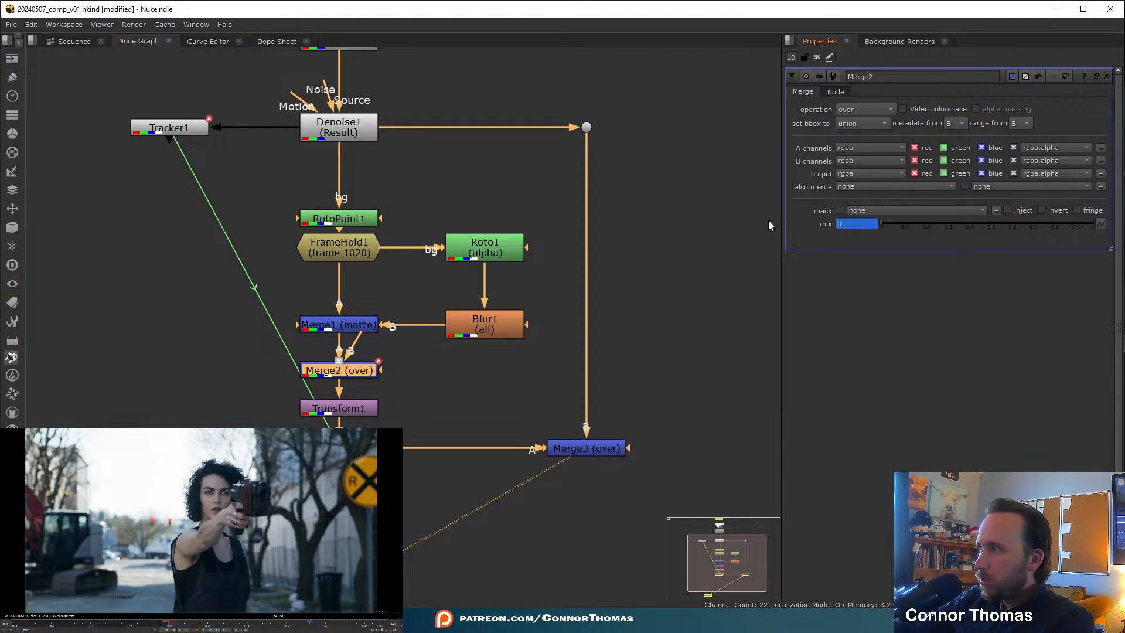
- Hold the second flash with a Merge2 mix key of 1, fade it to 0 near the end of the shot, and close the properties
drag(330, 626, 336, 627)
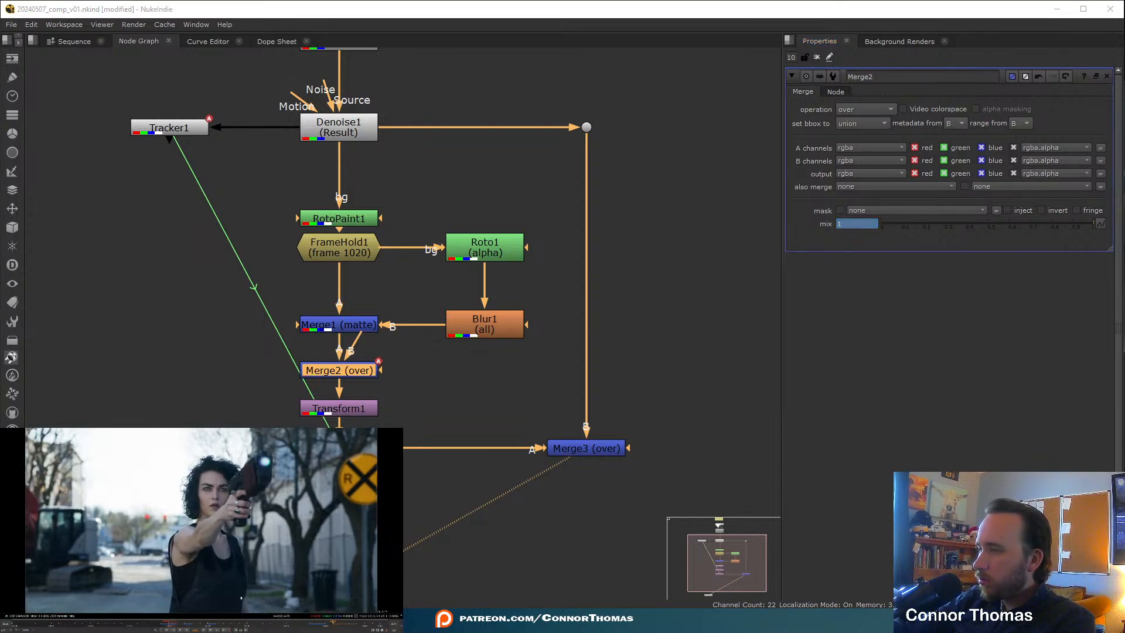
right_click(849, 218)
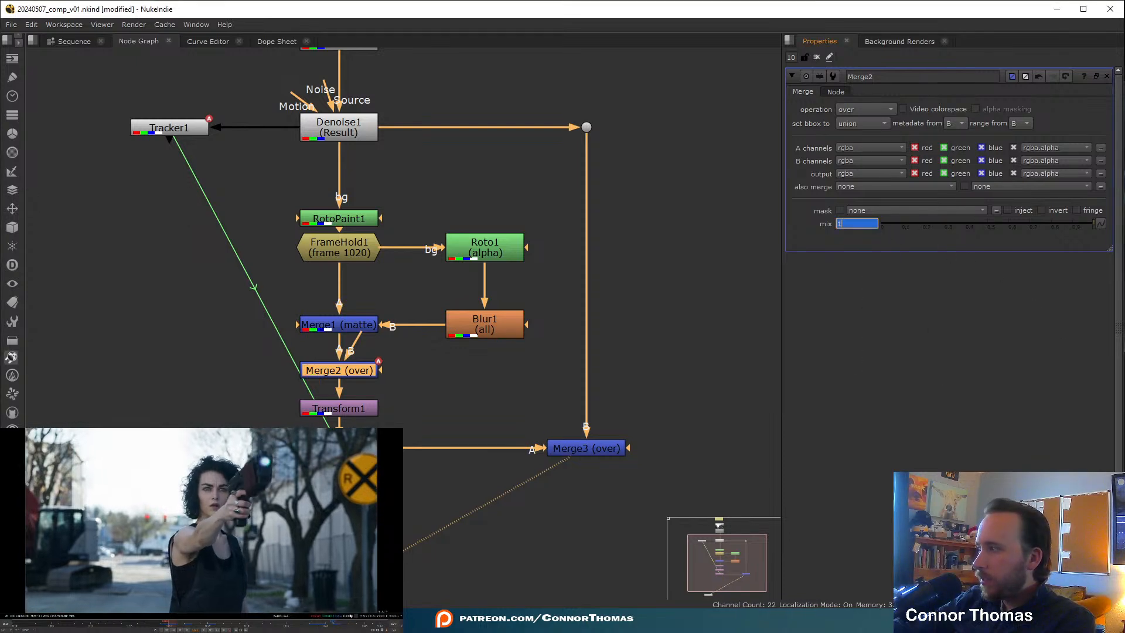
click(358, 623)
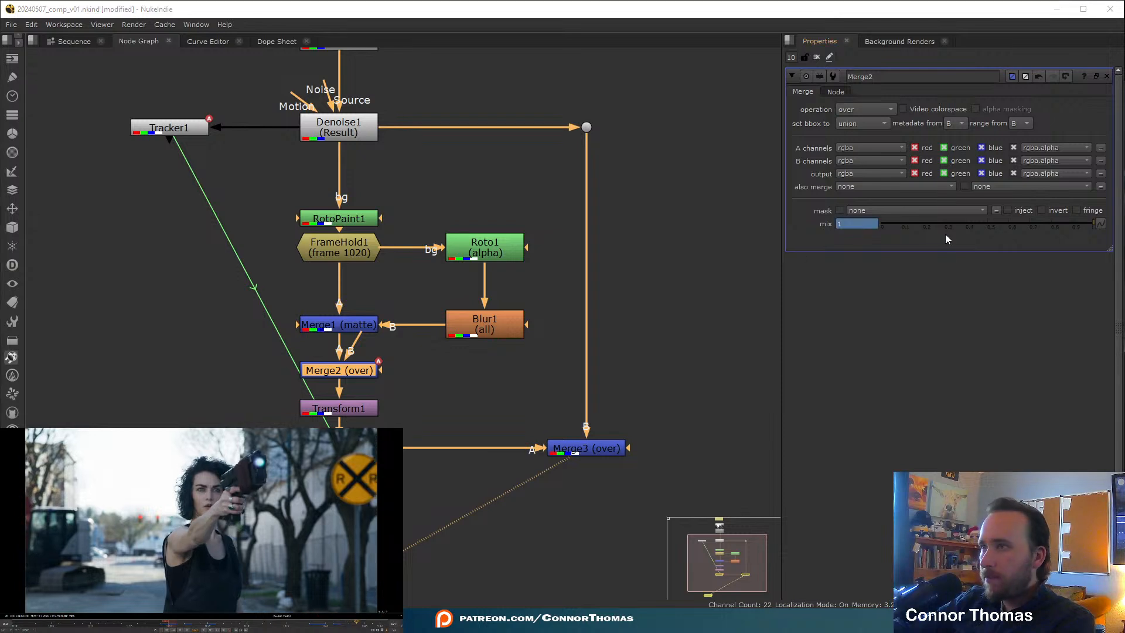
text(0)
key(Return)
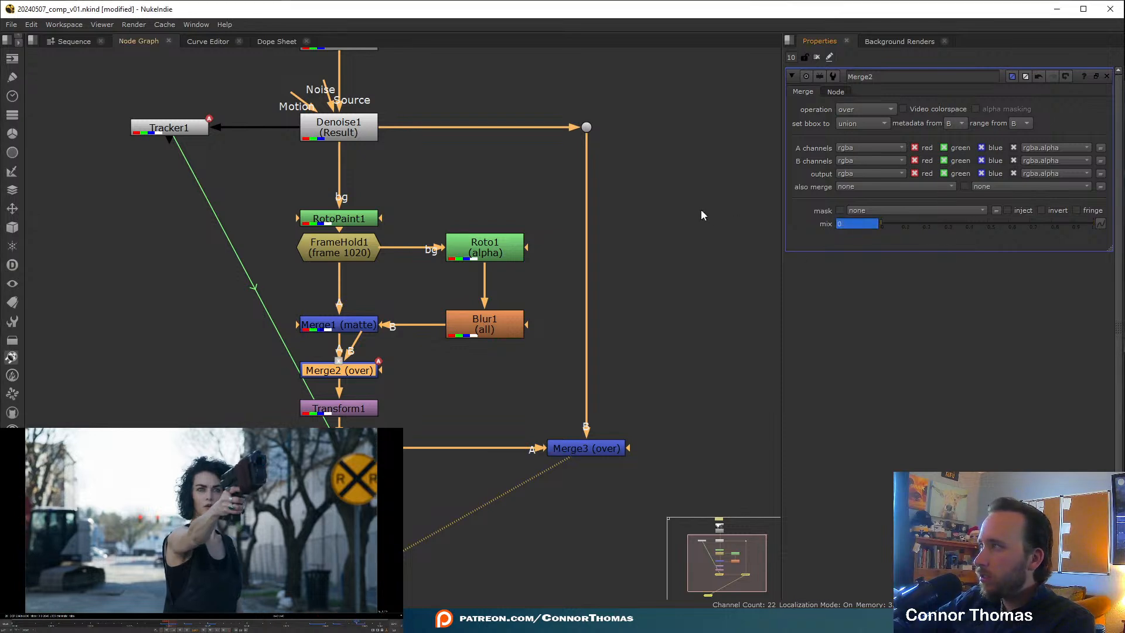
click(817, 57)
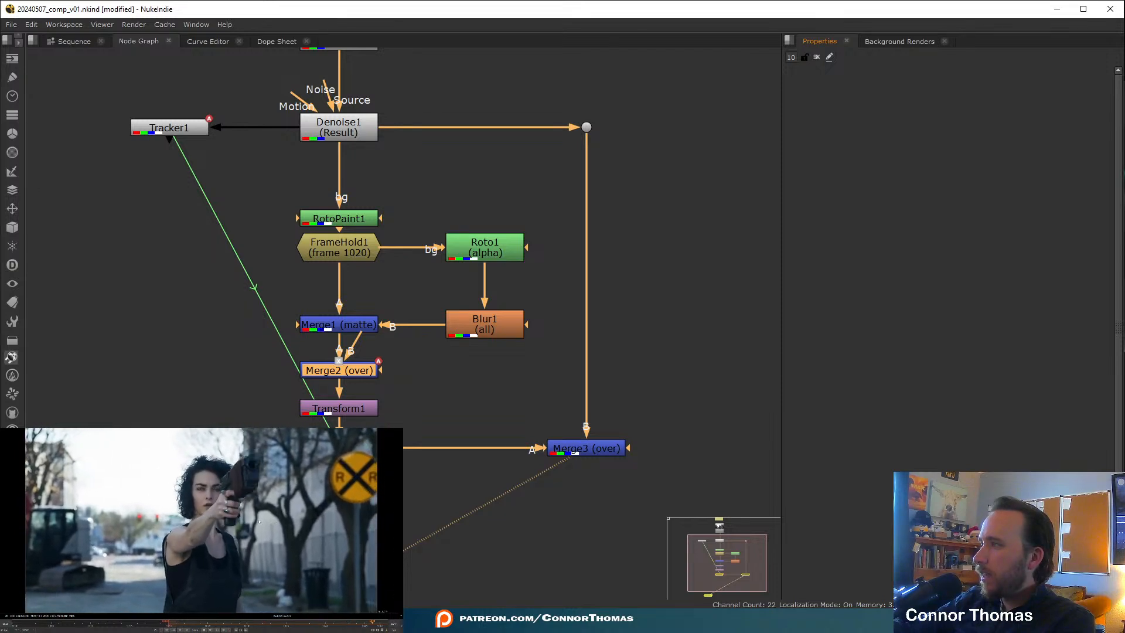
- Play back the shot and scrub back to the forward aim to review the muzzle glow fades
click(203, 628)
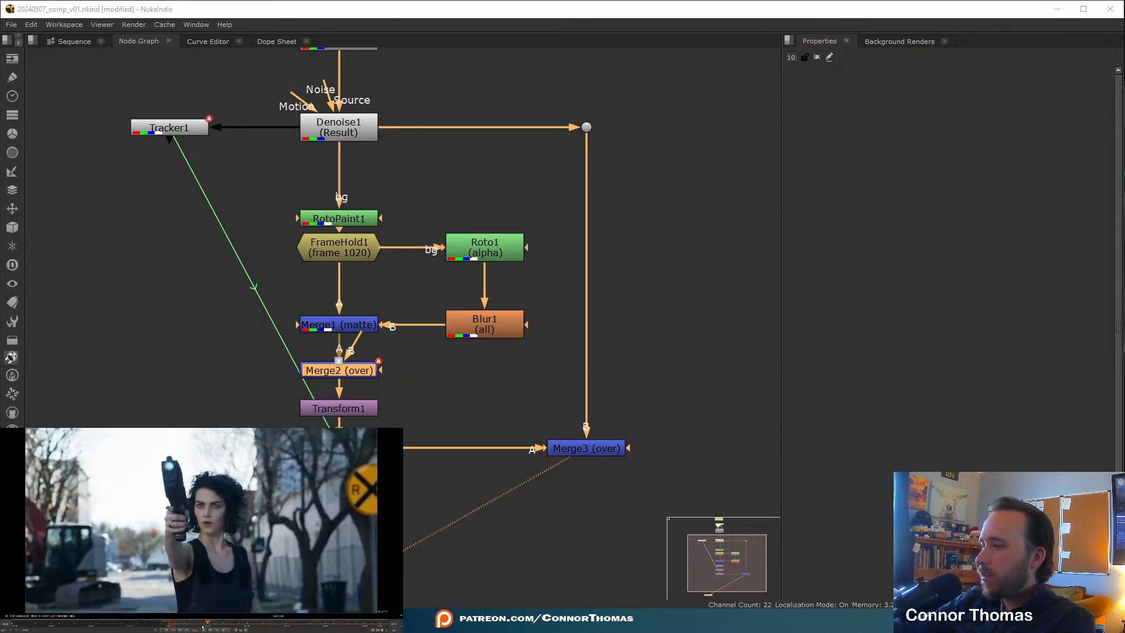
drag(203, 627, 167, 628)
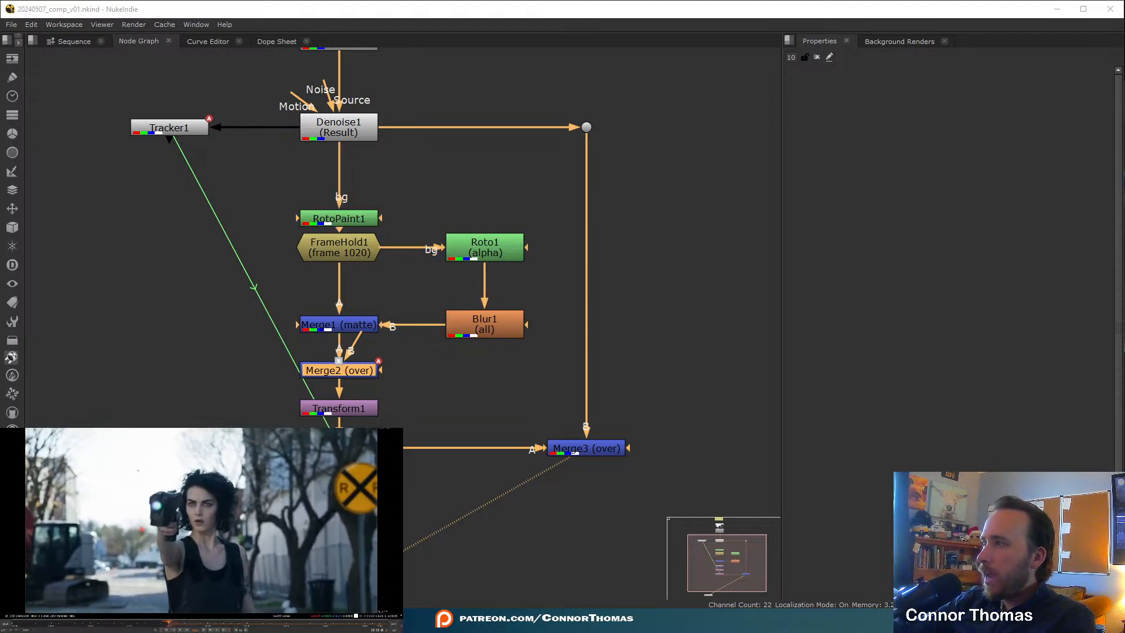
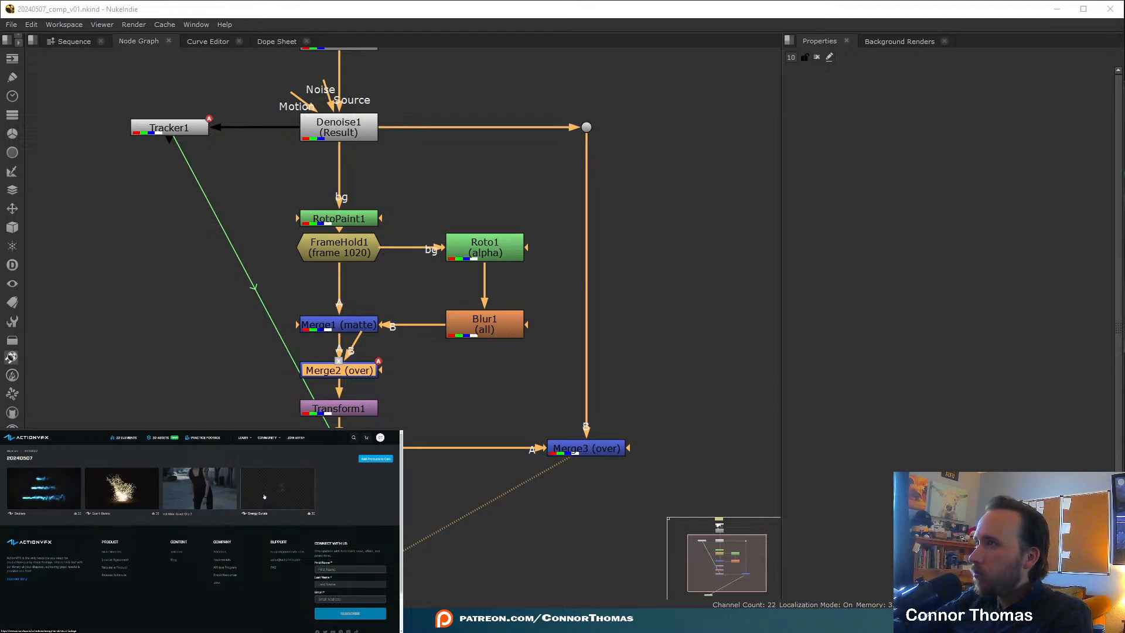
- Switch to the ActionVFX site, browse the Energy Bursts collection and open the download options for Energy Burst Front 3
click(263, 502)
scroll(264, 516, down, 3)
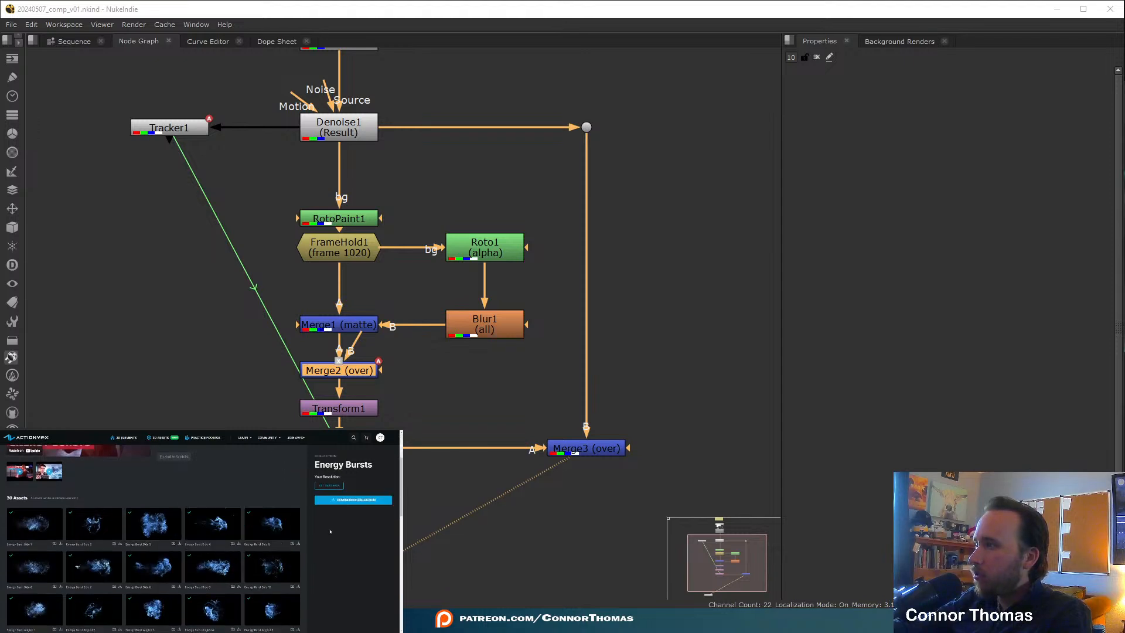
scroll(159, 537, down, 2)
scroll(269, 483, down, 2)
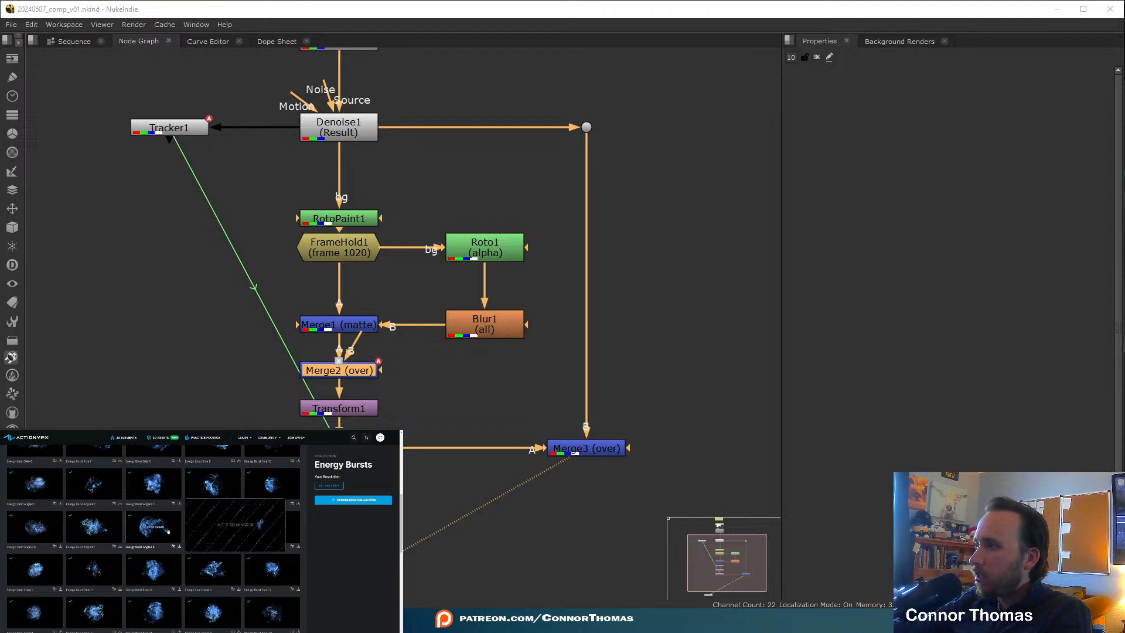
scroll(169, 531, down, 1)
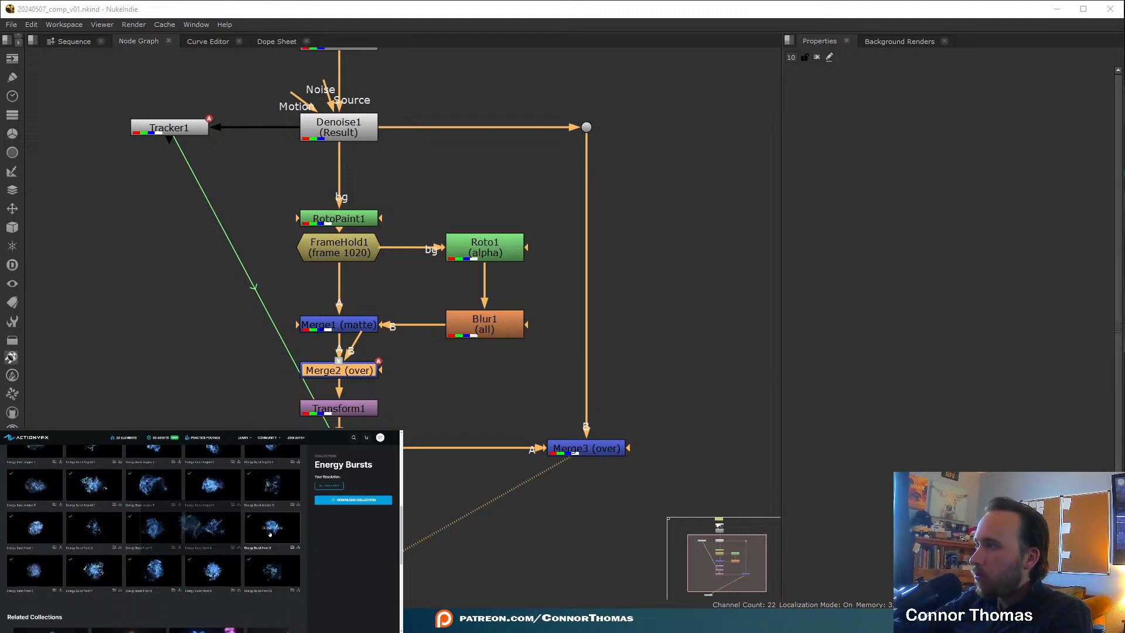
scroll(270, 534, down, 1)
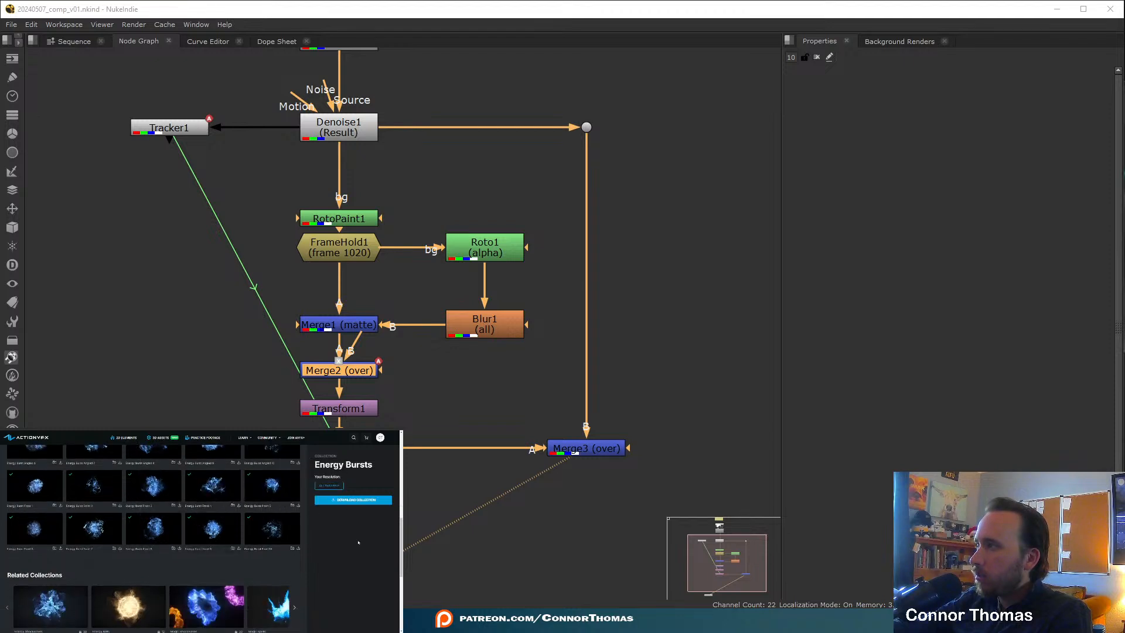
scroll(155, 537, up, 1)
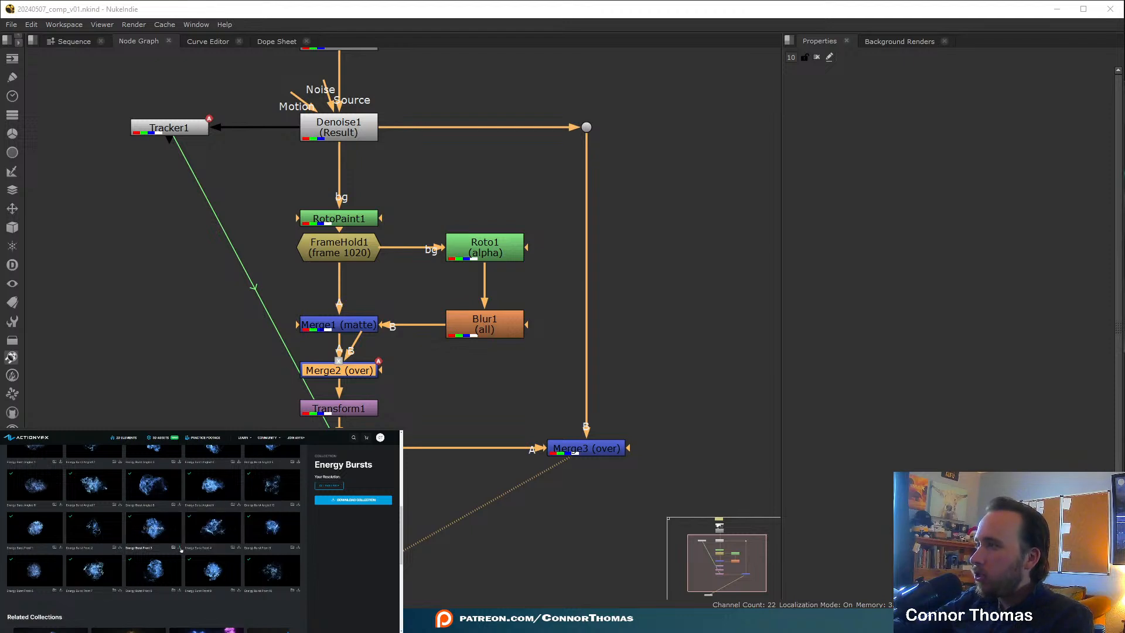
click(180, 547)
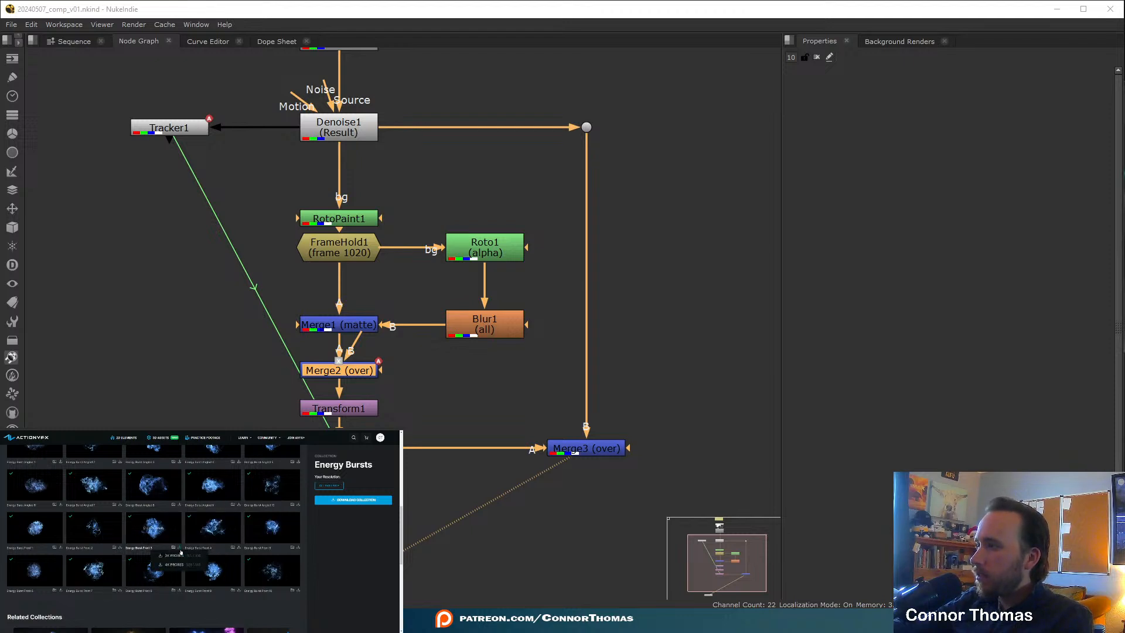
click(179, 565)
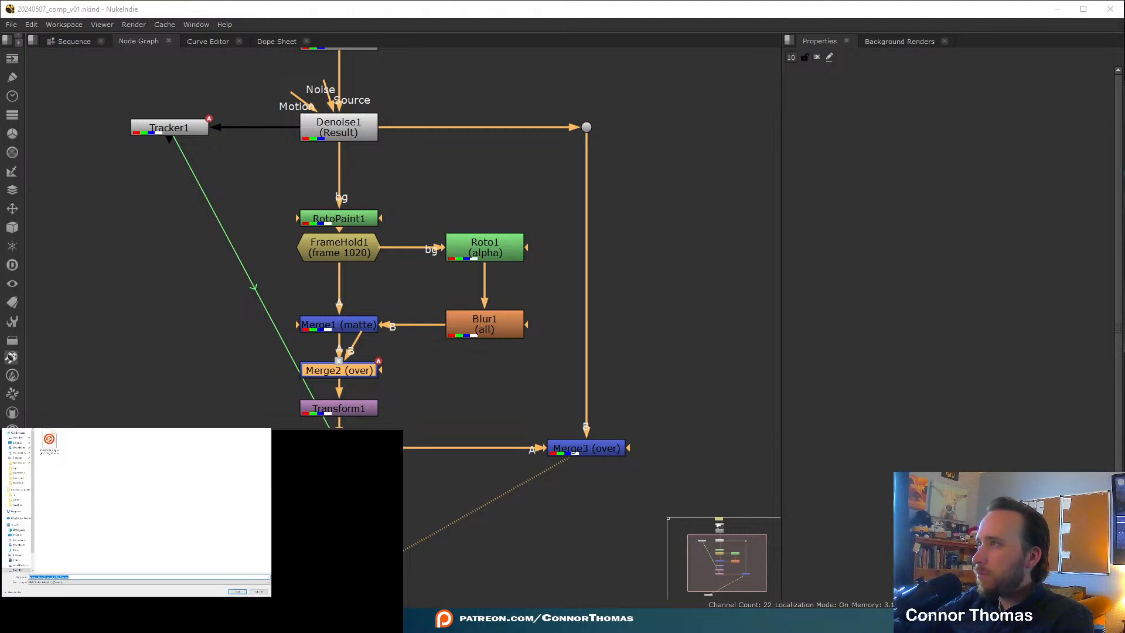
double_click(63, 441)
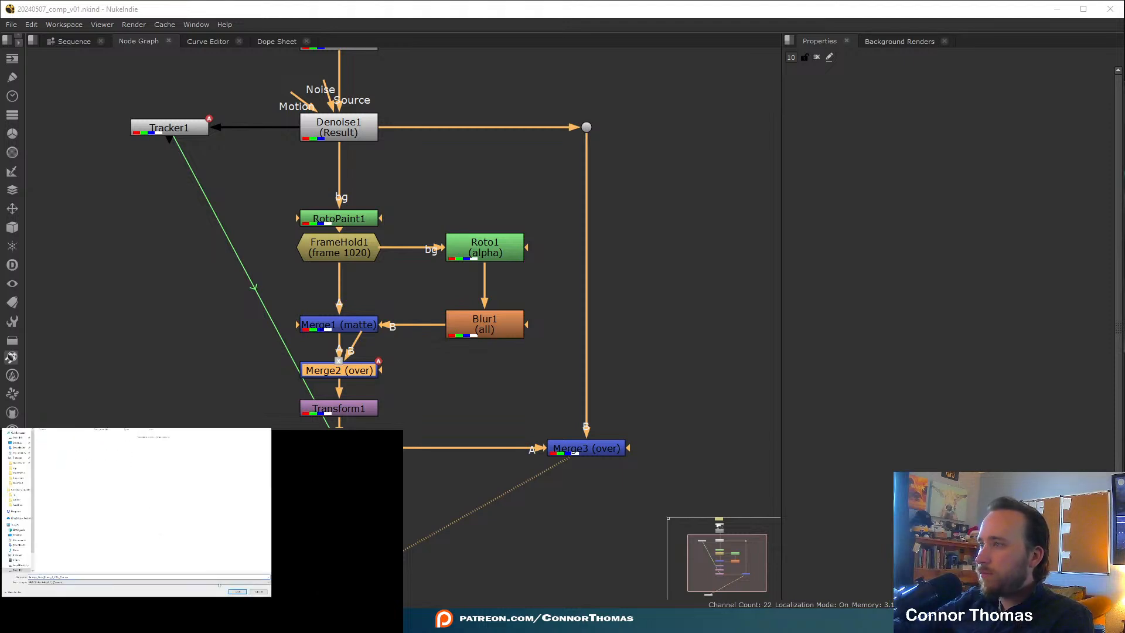
click(254, 593)
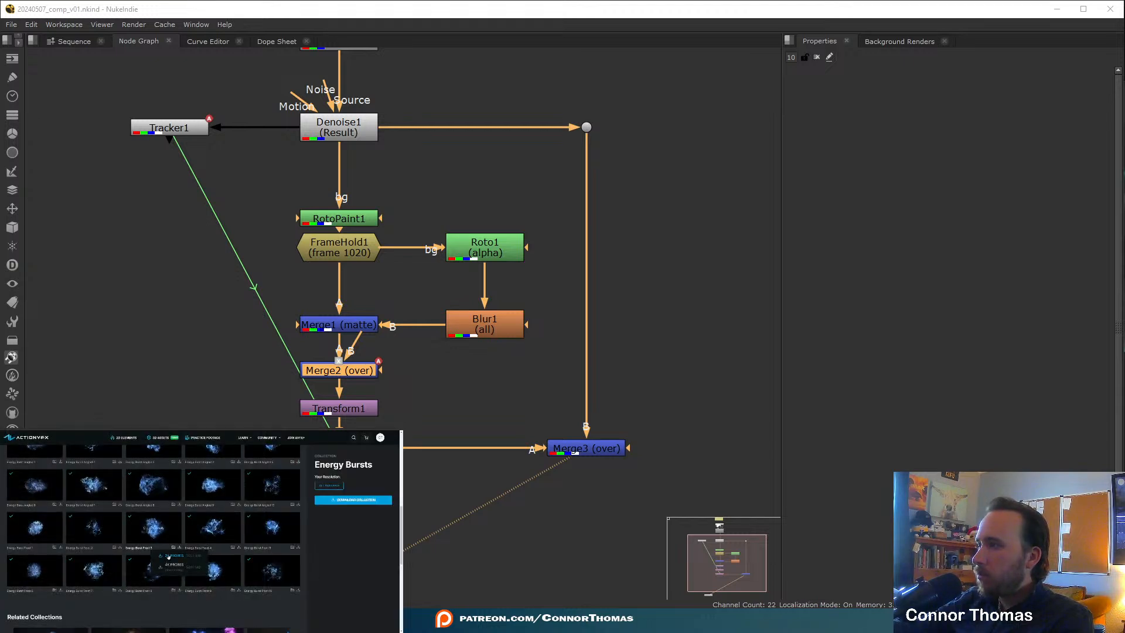
- Download the 2K ProRes version of Energy Burst Front 3 into the project's material folder
click(168, 556)
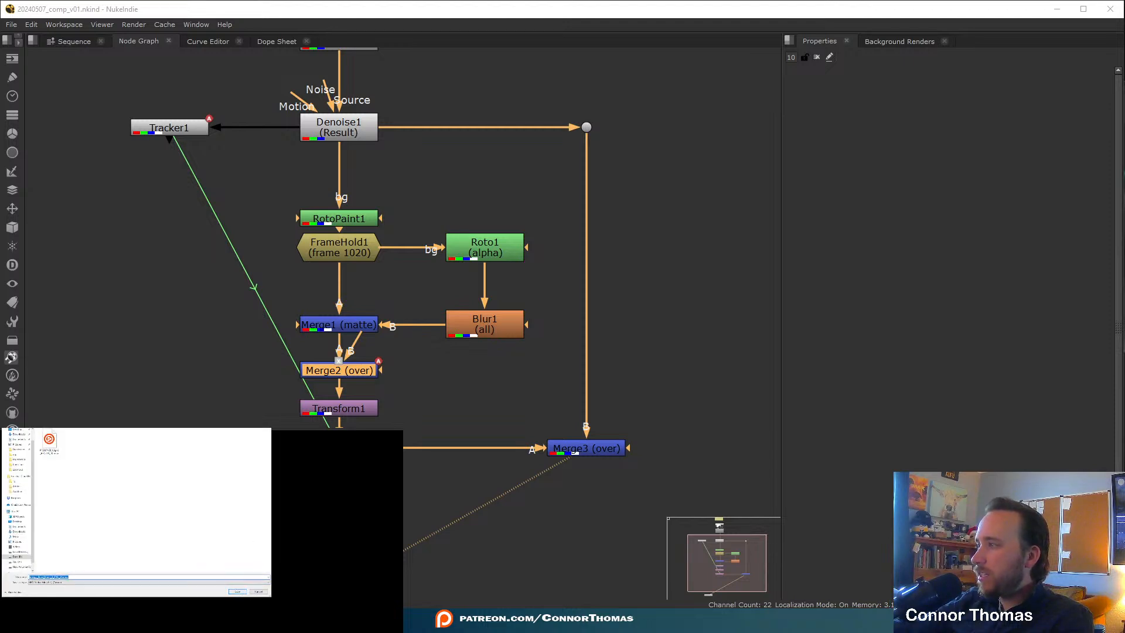
click(103, 429)
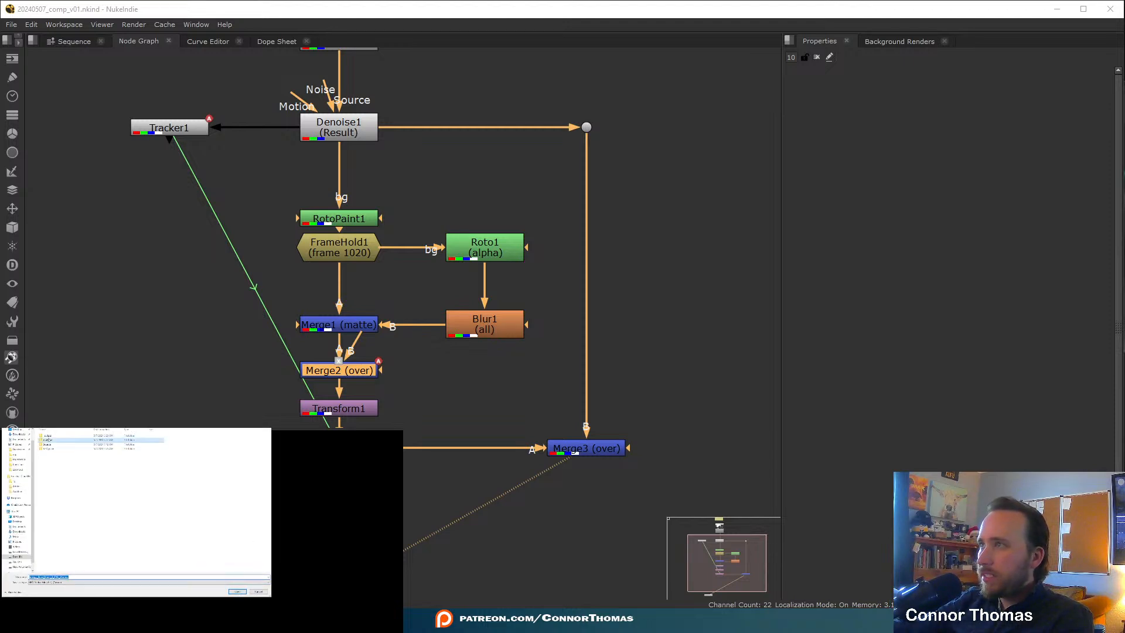
double_click(88, 440)
click(237, 592)
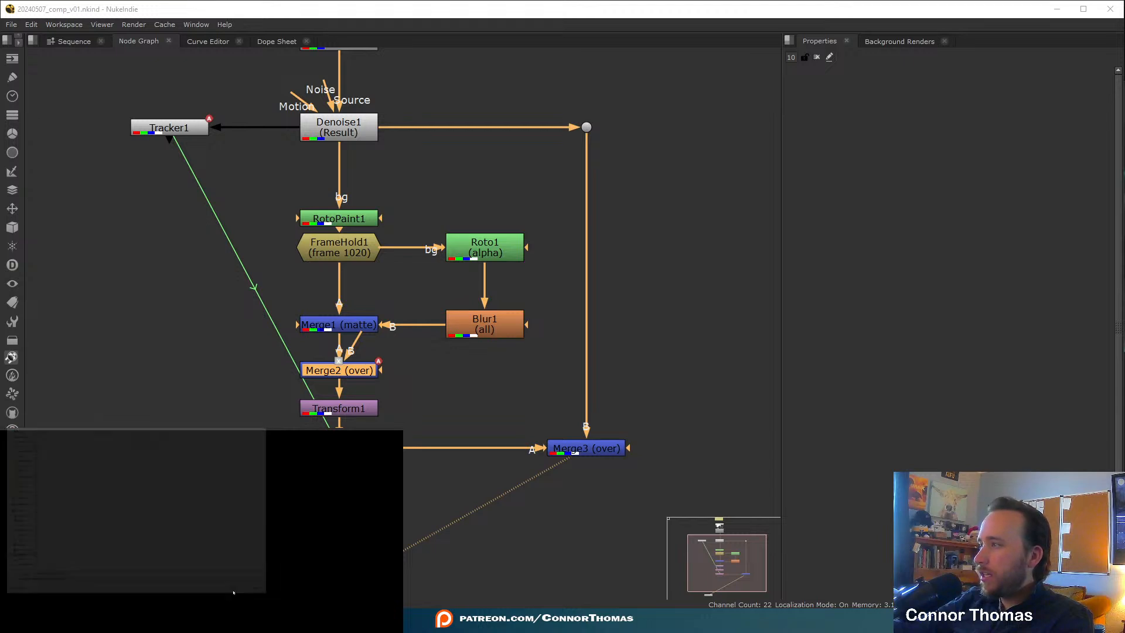
- Import Energy_Burst_Front_3_2706_2K.mov into the node graph beside the muzzle glow branch
drag(319, 429, 126, 350)
click(691, 309)
drag(321, 393, 375, 359)
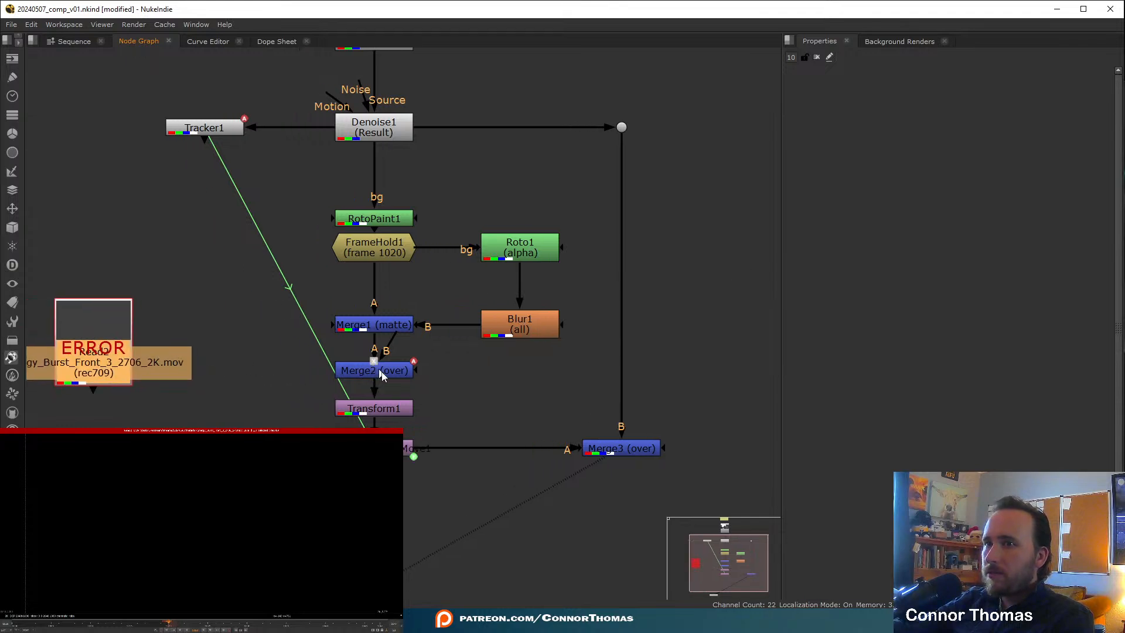
middle_drag(294, 370, 458, 323)
- Set the energy burst Read node's input transform to Output - Rec.709
double_click(276, 299)
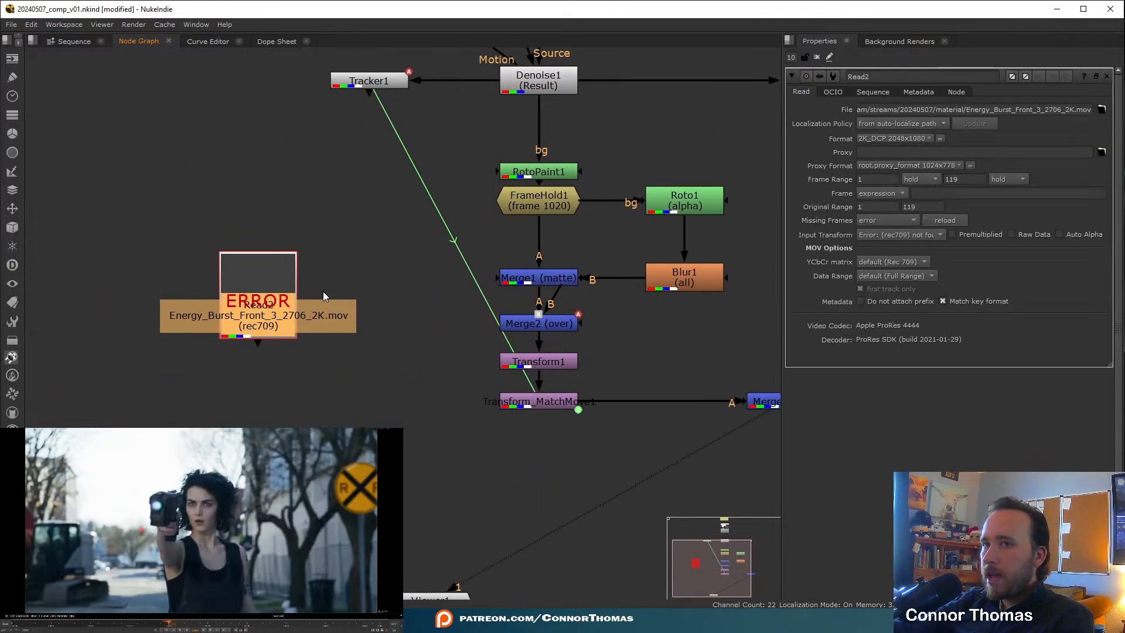
click(899, 234)
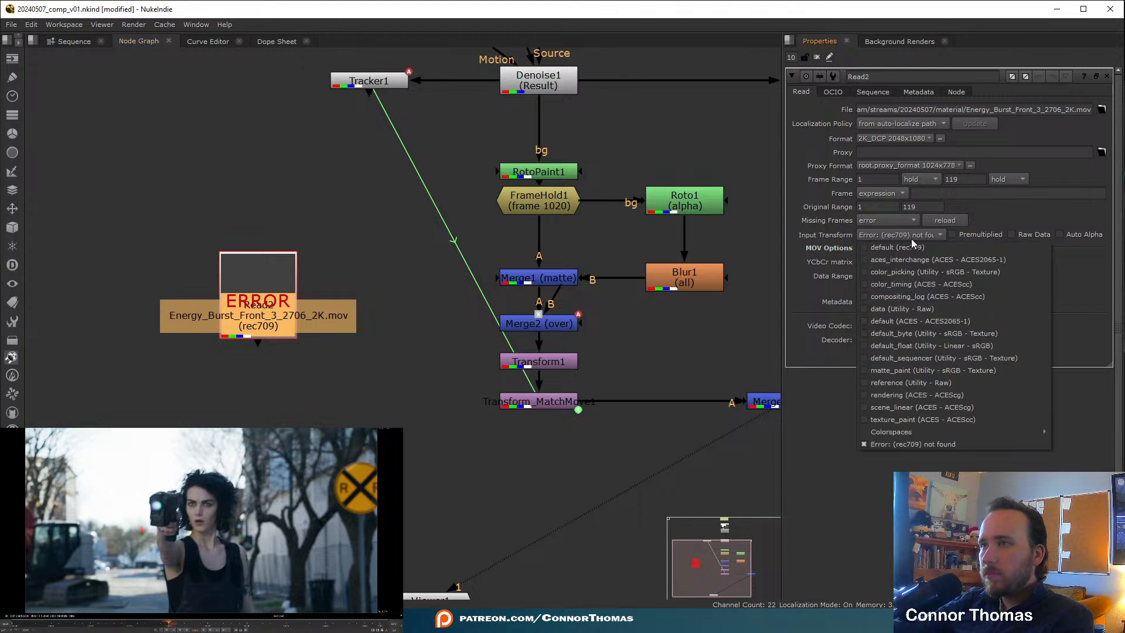
mouse_move(926, 432)
mouse_move(1077, 445)
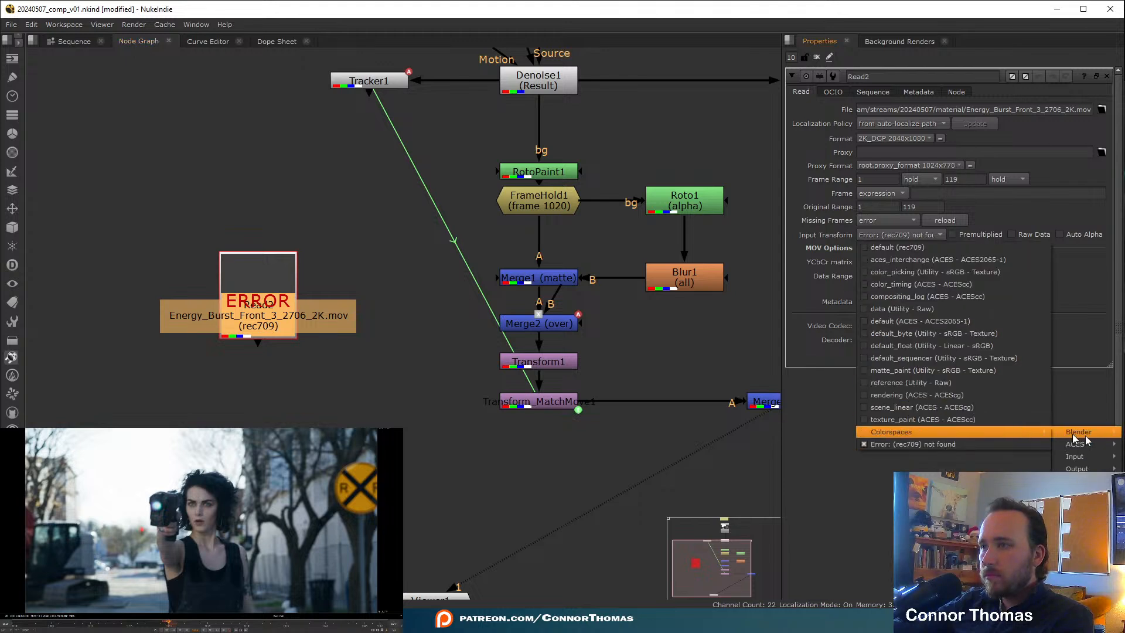
mouse_move(1078, 469)
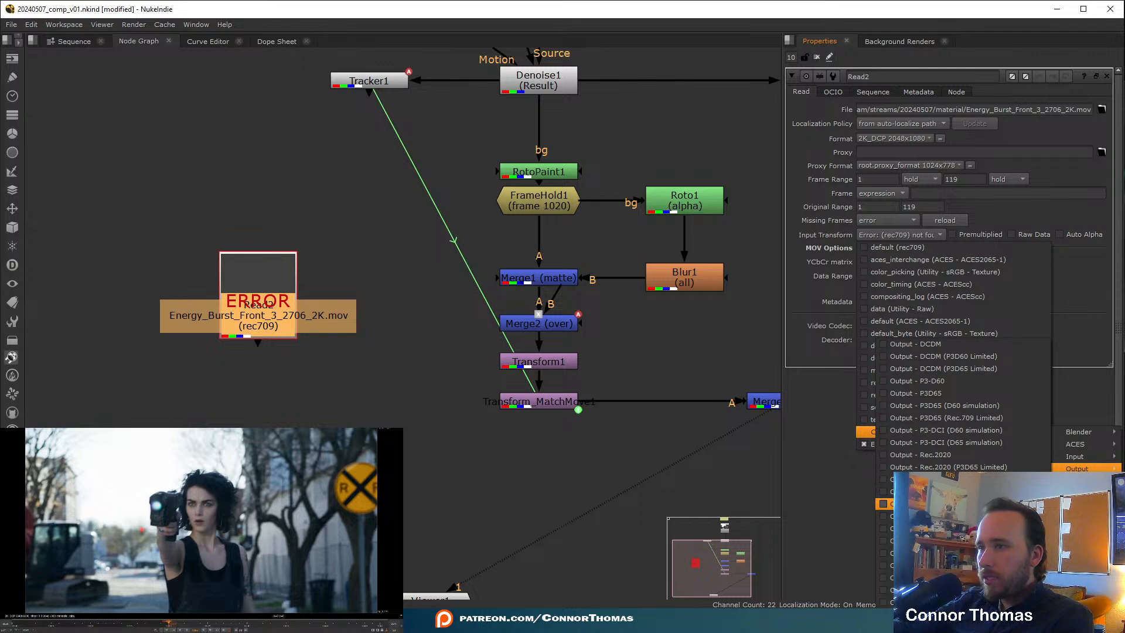
click(937, 492)
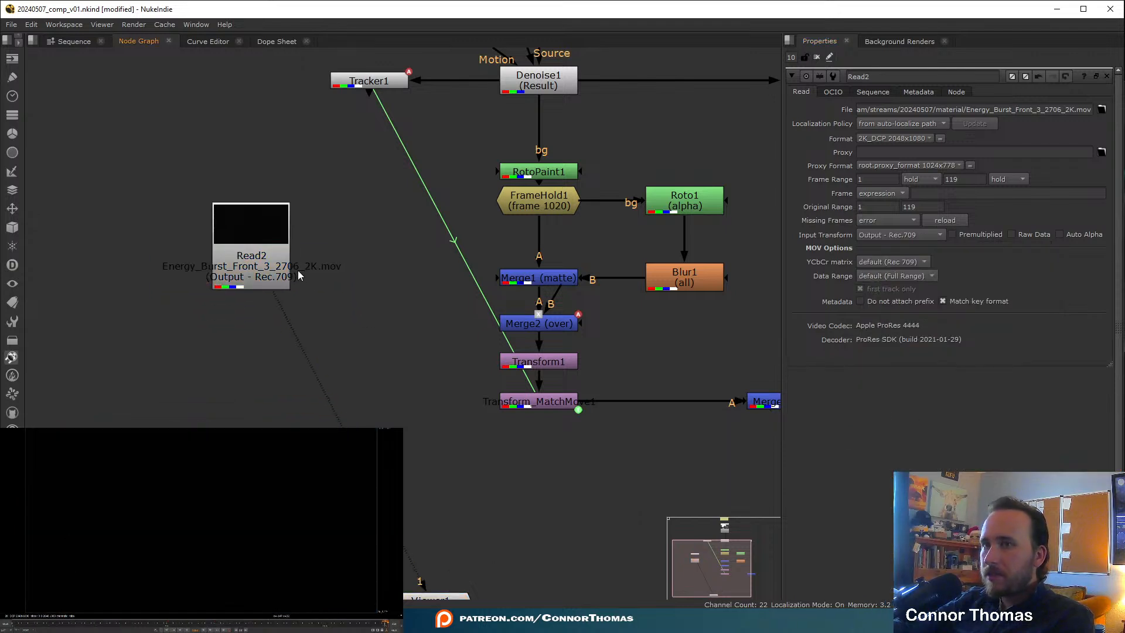
- Add a TimeOffset node below the energy burst Read node
click(292, 271)
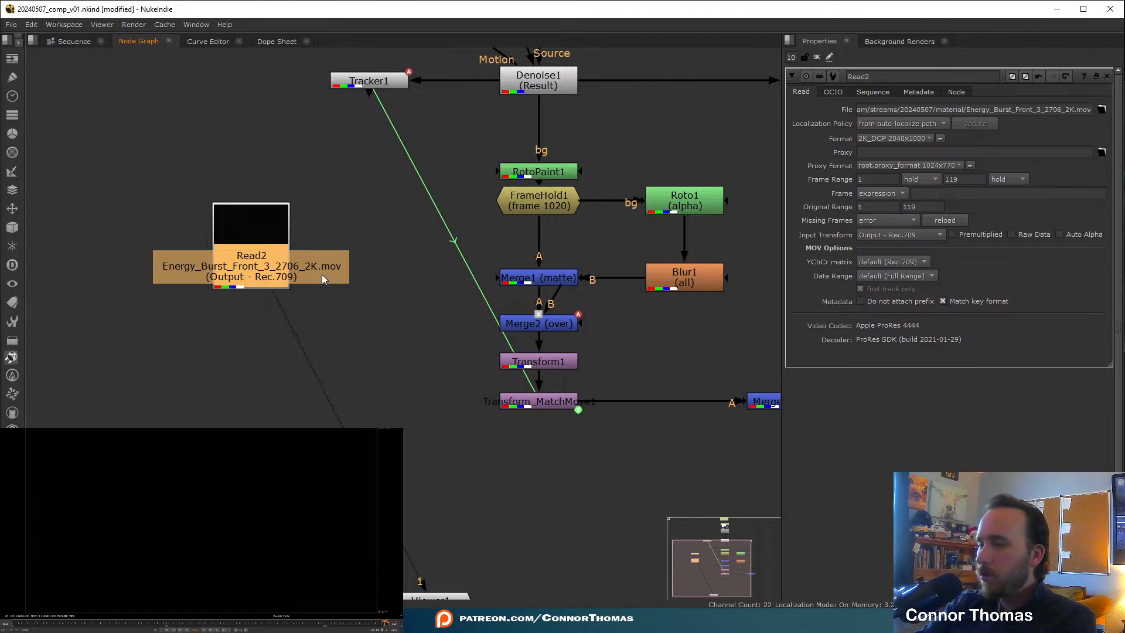
key(o)
key(ctrl+z)
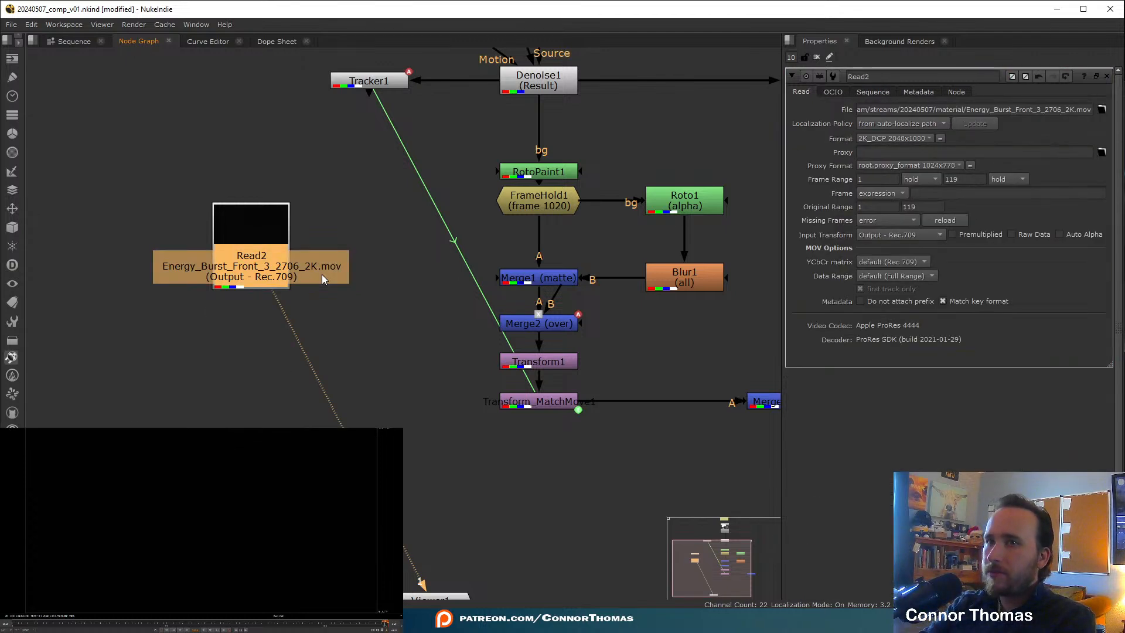
key(Tab)
text(time)
key(Down)
key(Down)
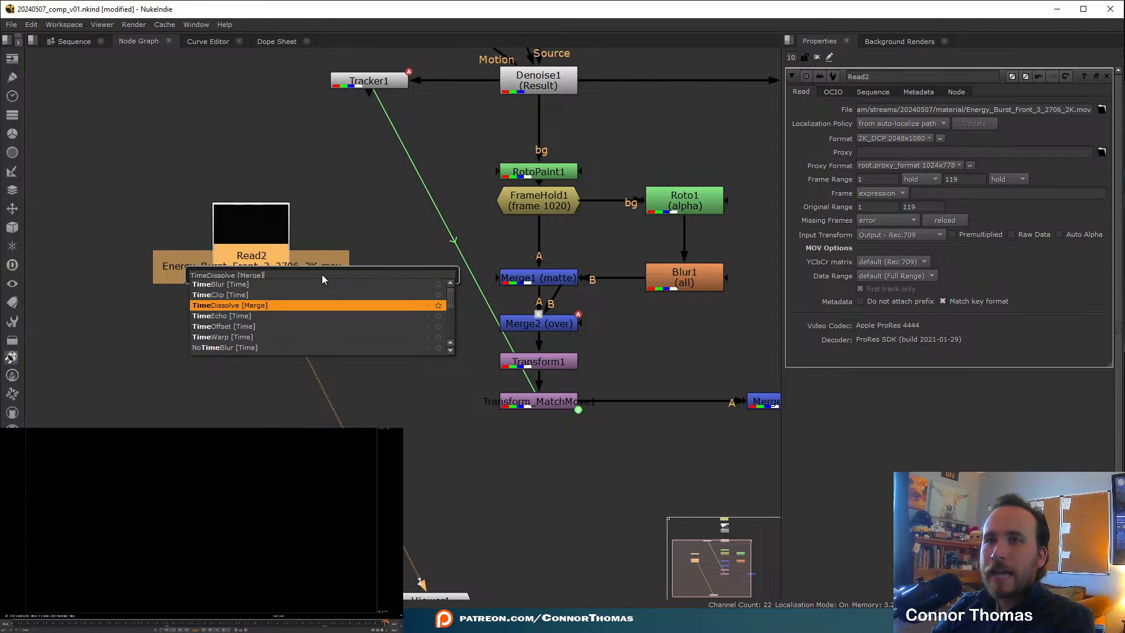
key(Down)
key(Down)
key(Return)
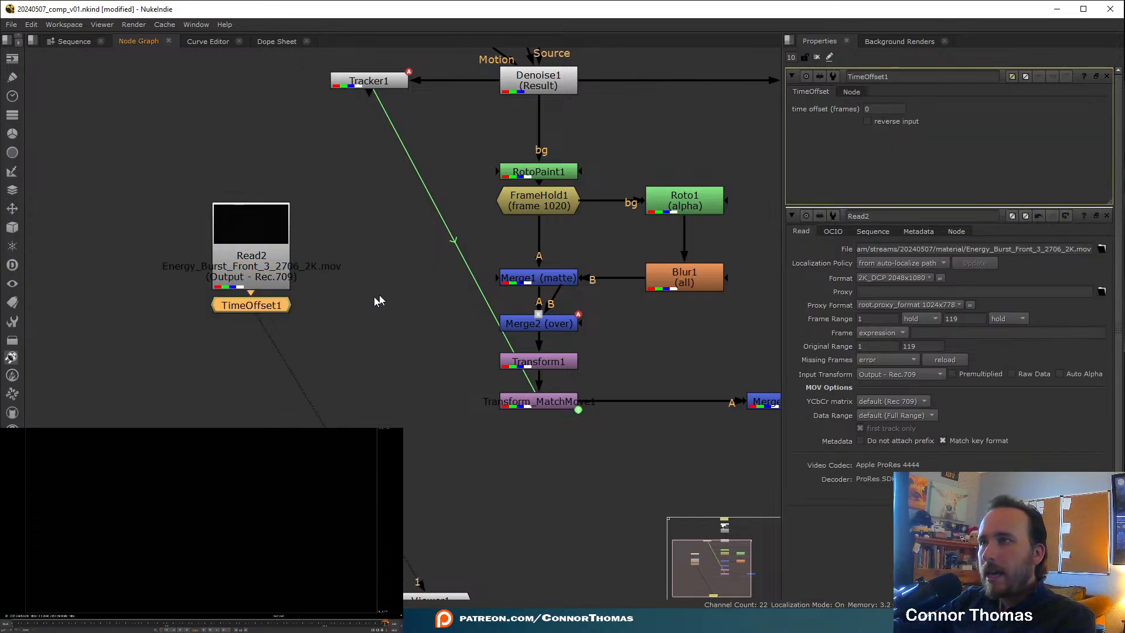
- Set the time offset to 1019 frames and scrub near the shot's beginning to check the burst's start
click(882, 107)
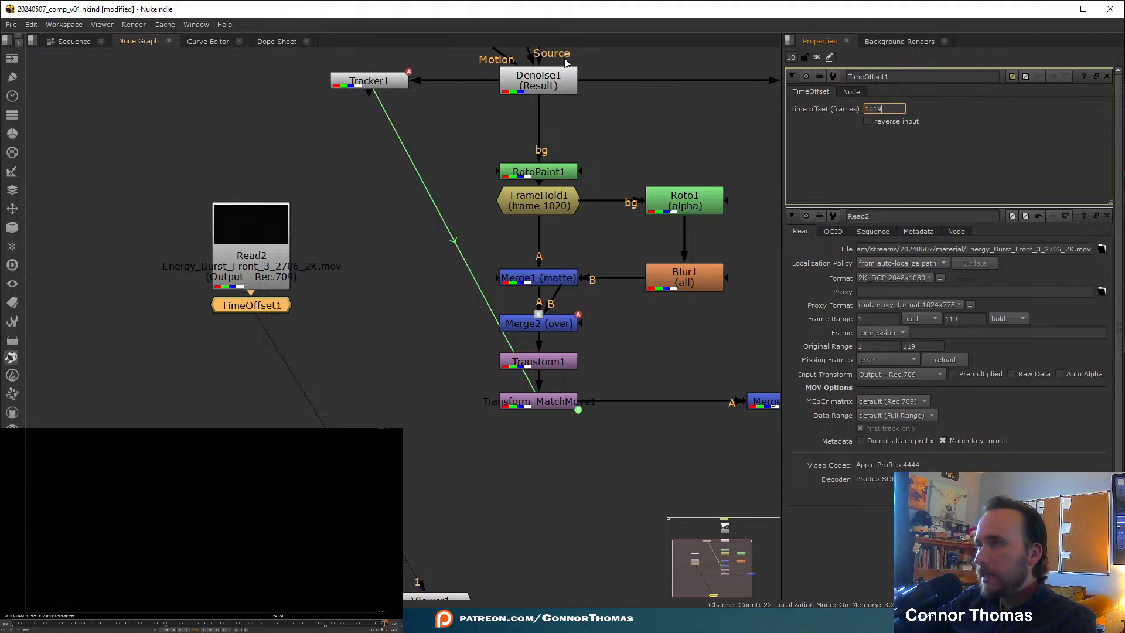
text(1019)
key(Return)
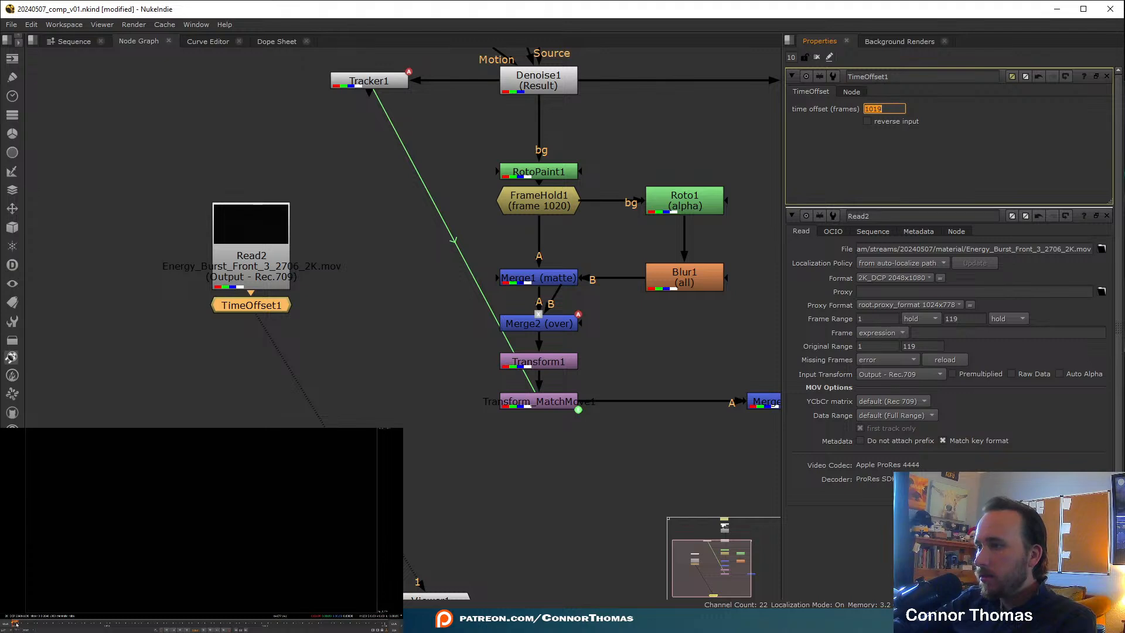
click(15, 625)
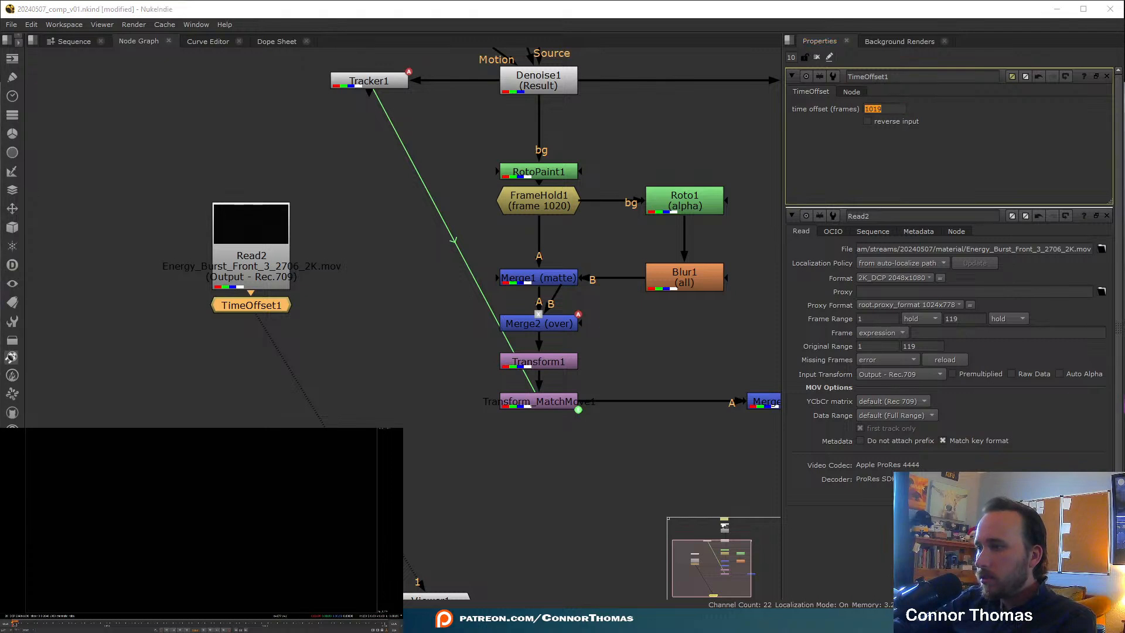
mouse_move(15, 625)
mouse_down()
mouse_move(27, 628)
mouse_move(17, 628)
mouse_up()
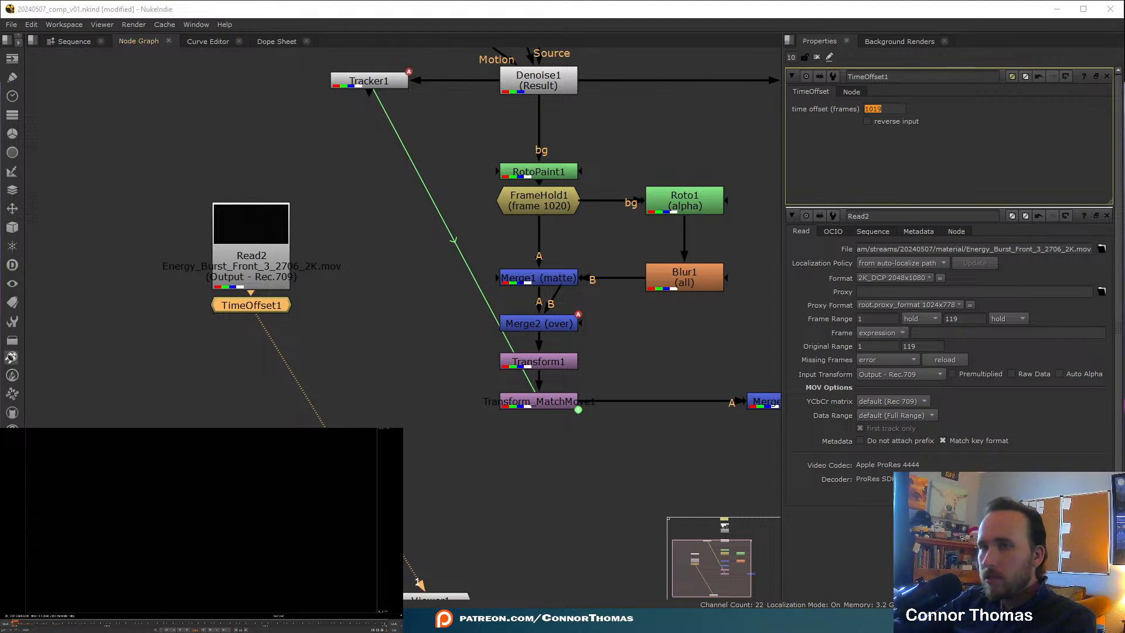
- Add an OFlow node after TimeOffset1 and set its output speed to 3
click(250, 305)
key(Tab)
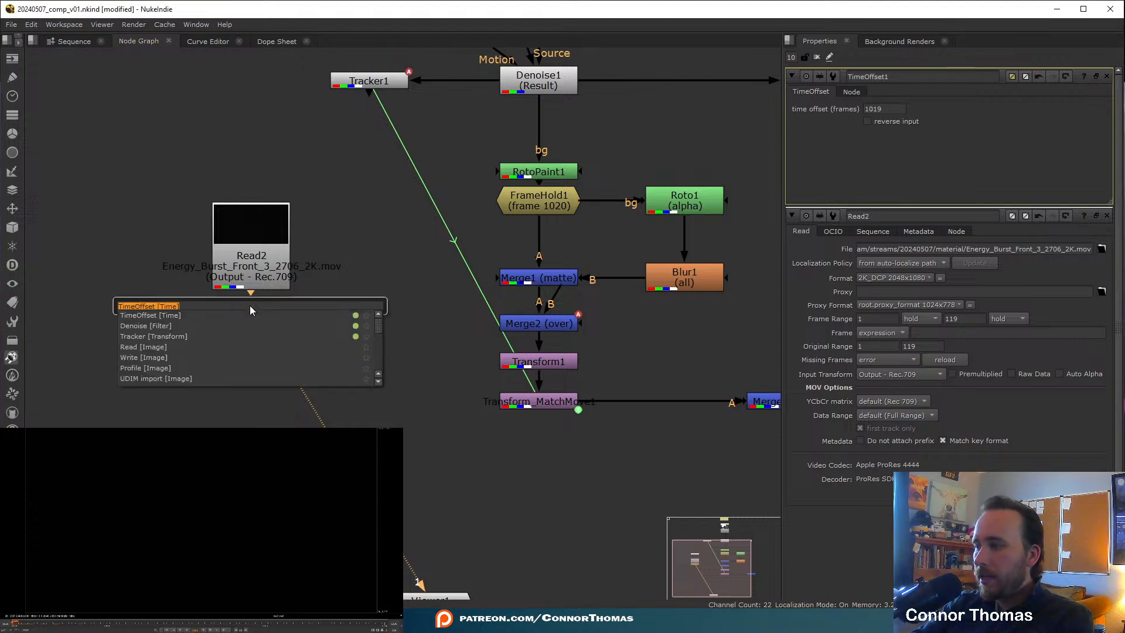
text(oflow)
key(Return)
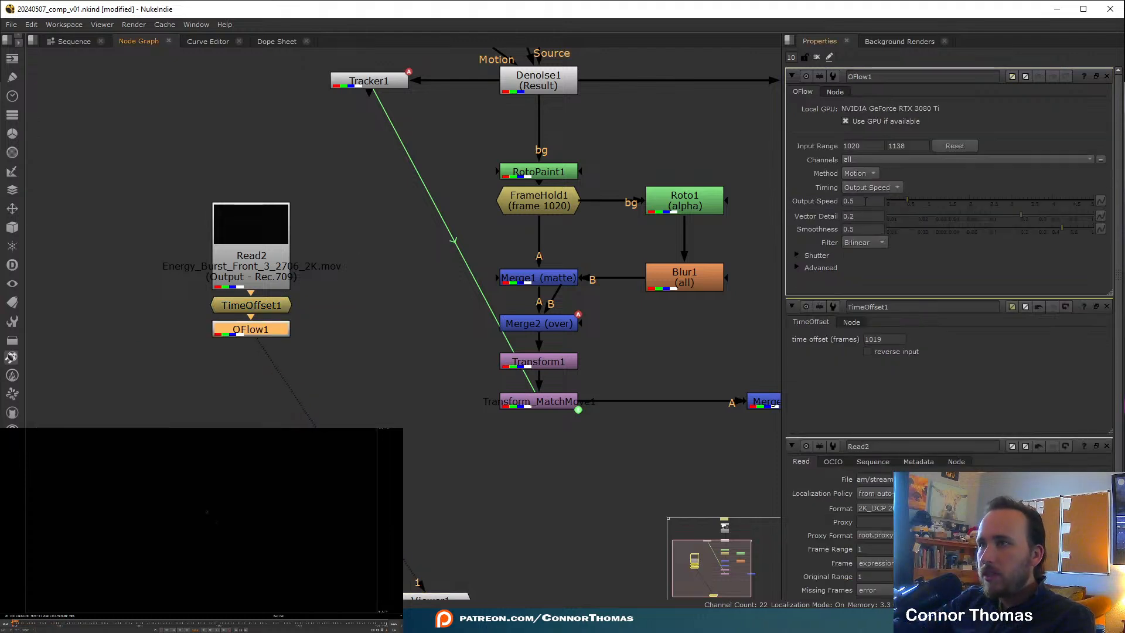
drag(874, 200, 445, 159)
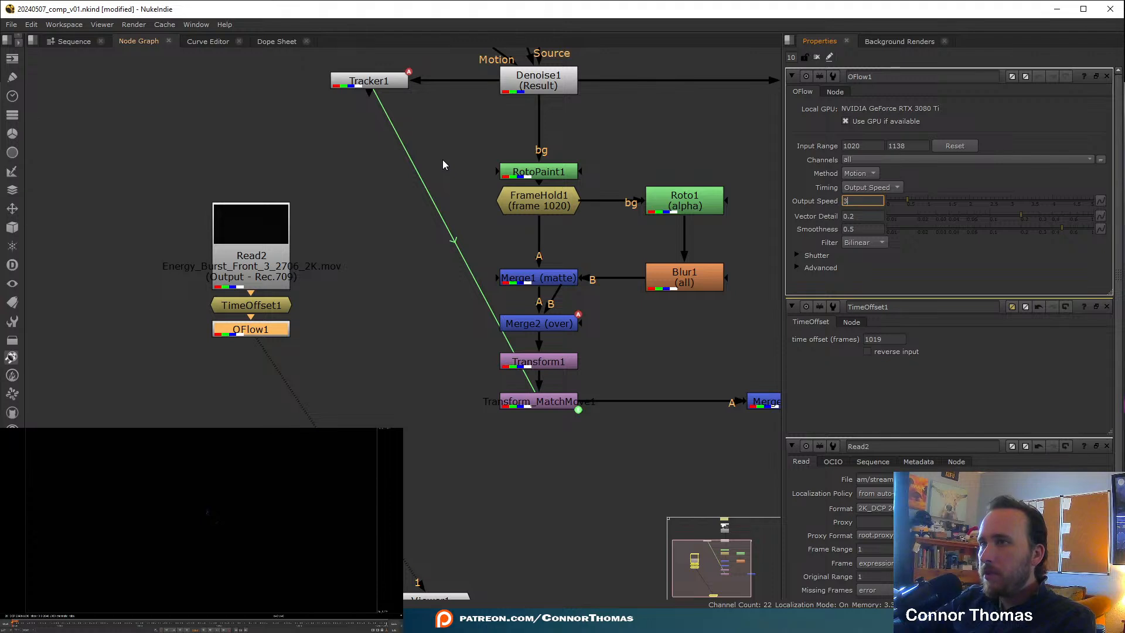
key(Return)
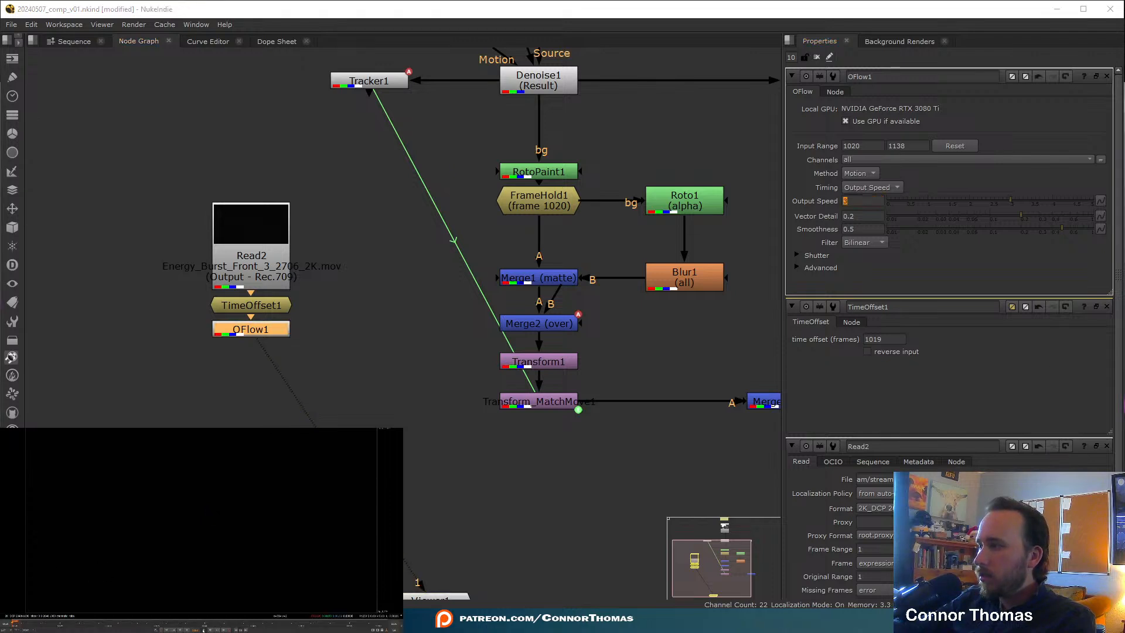
- Set the OFlow node's output speed to 6 and play back the retimed energy burst
click(204, 630)
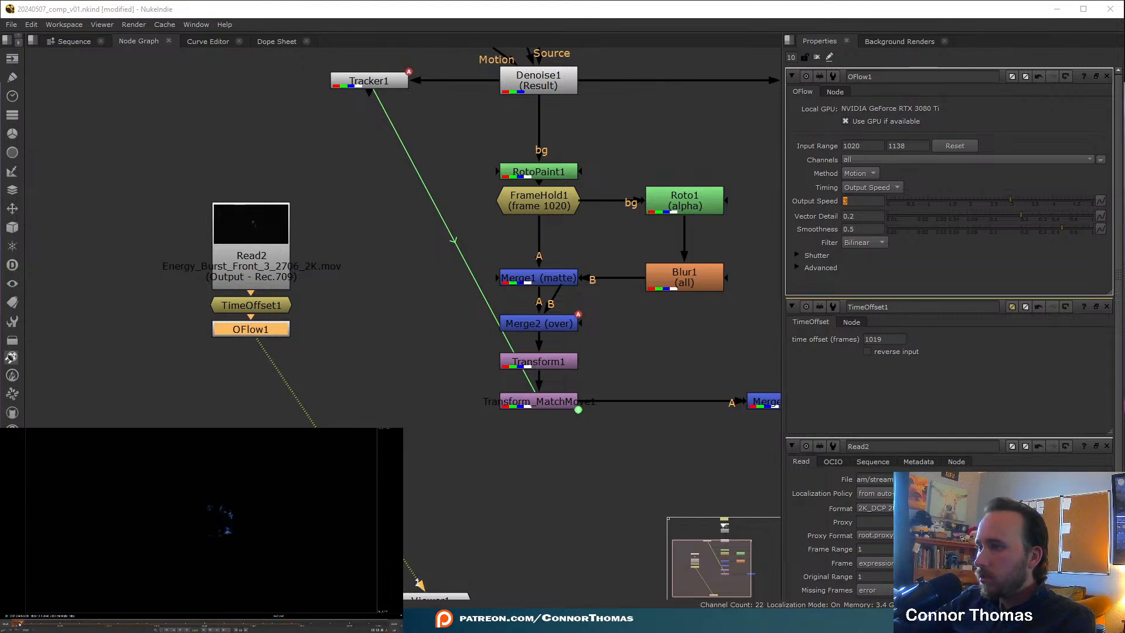
click(861, 201)
drag(847, 200, 759, 191)
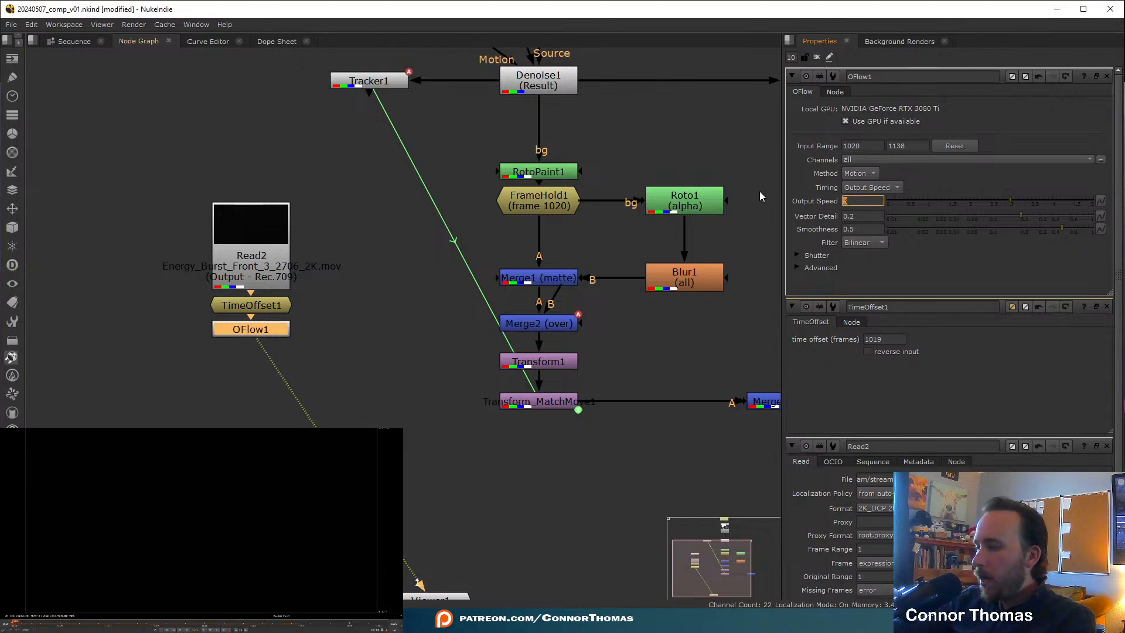
text(6)
key(Return)
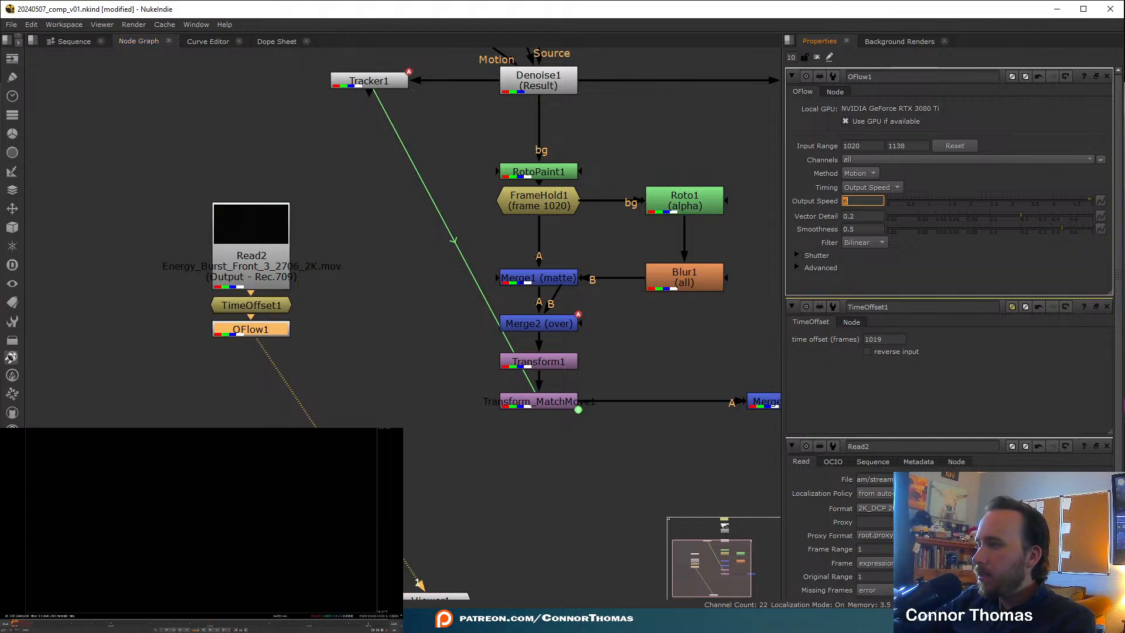
click(204, 630)
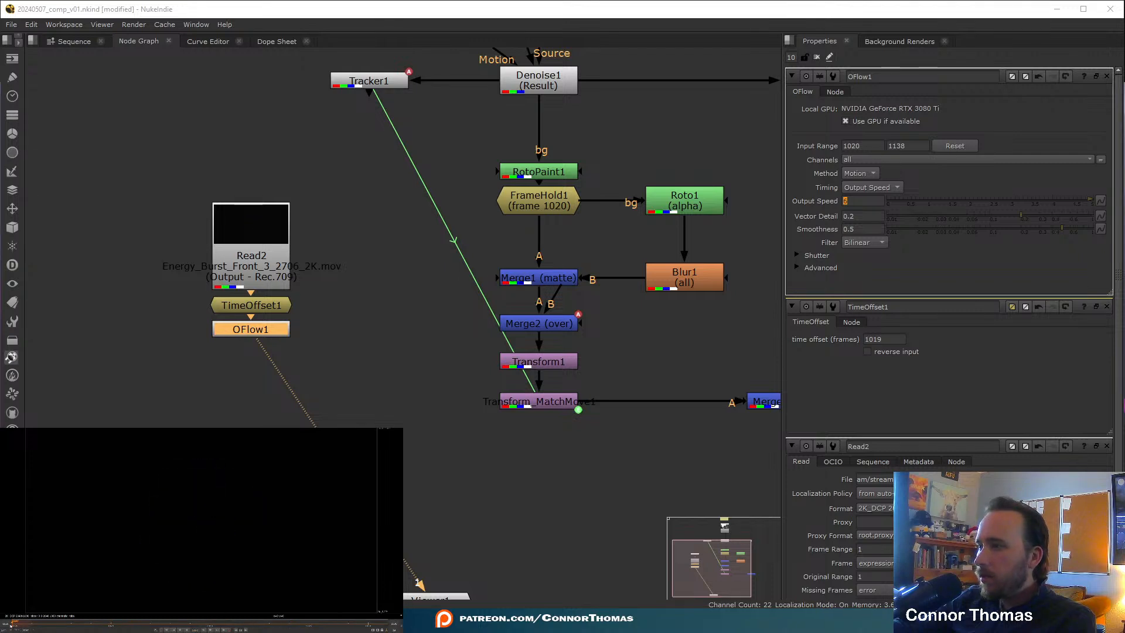
- Show the Merge3 composite in the viewer
scroll(196, 273, down, 5)
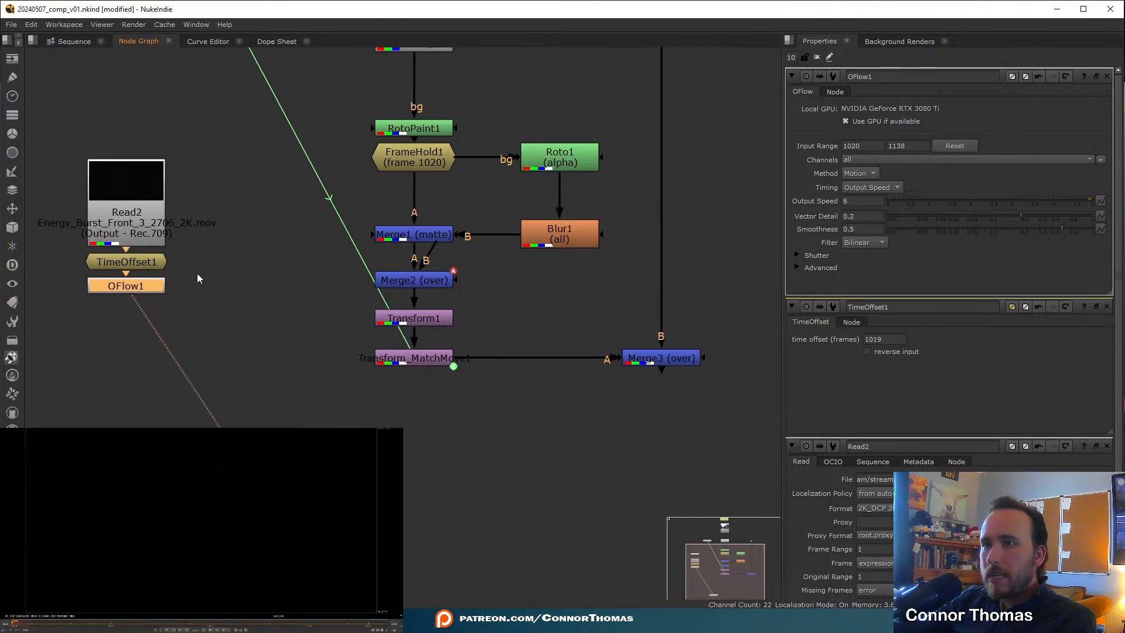
drag(376, 416, 603, 352)
drag(413, 369, 413, 371)
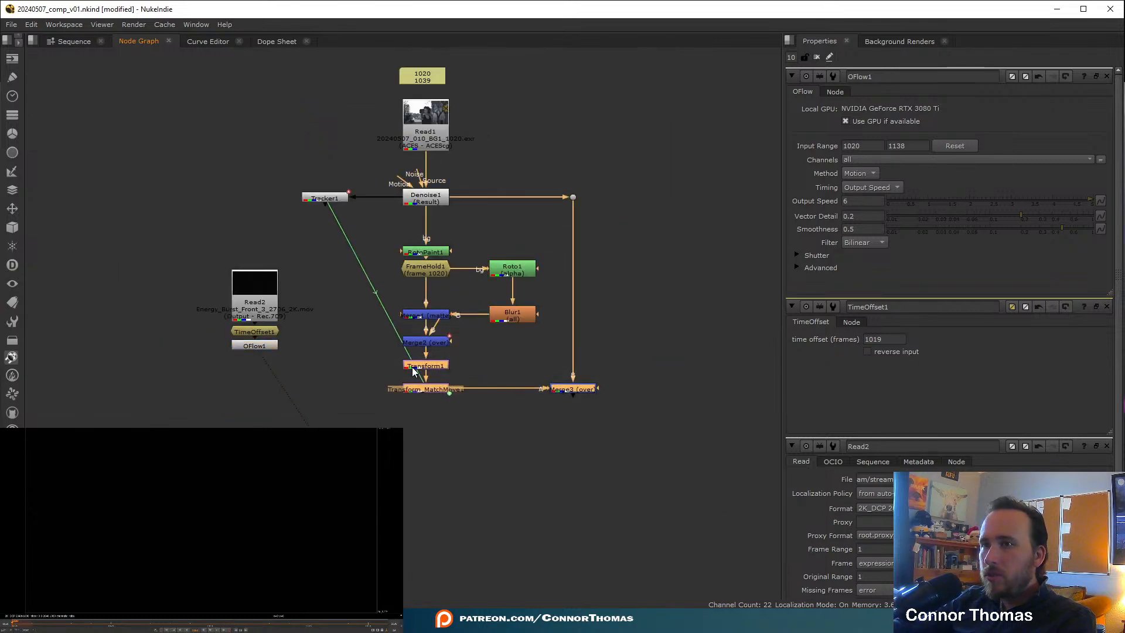
click(413, 370)
click(442, 447)
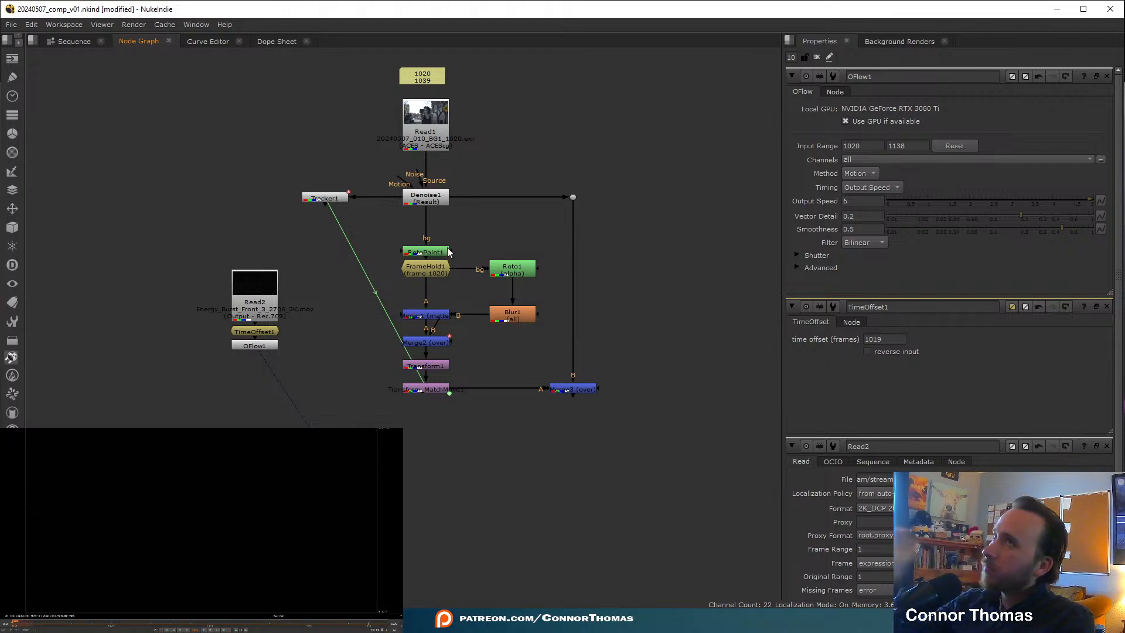
click(588, 388)
key(1)
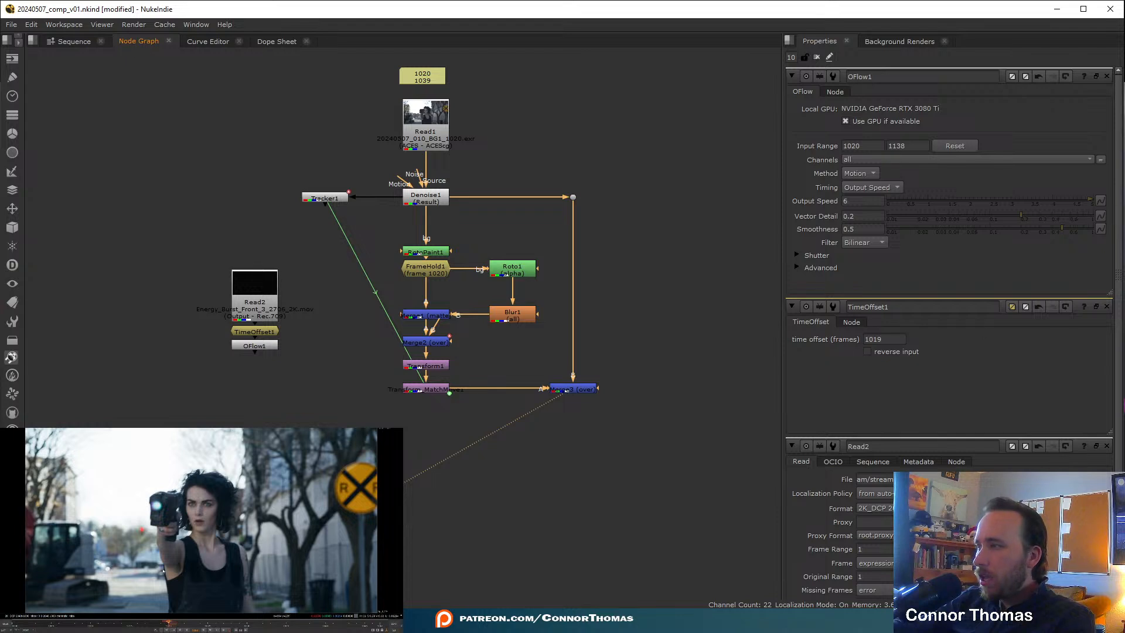
- Add a FrameRange node after OFlow1 and set its first frame to 1000
click(243, 344)
key(Tab)
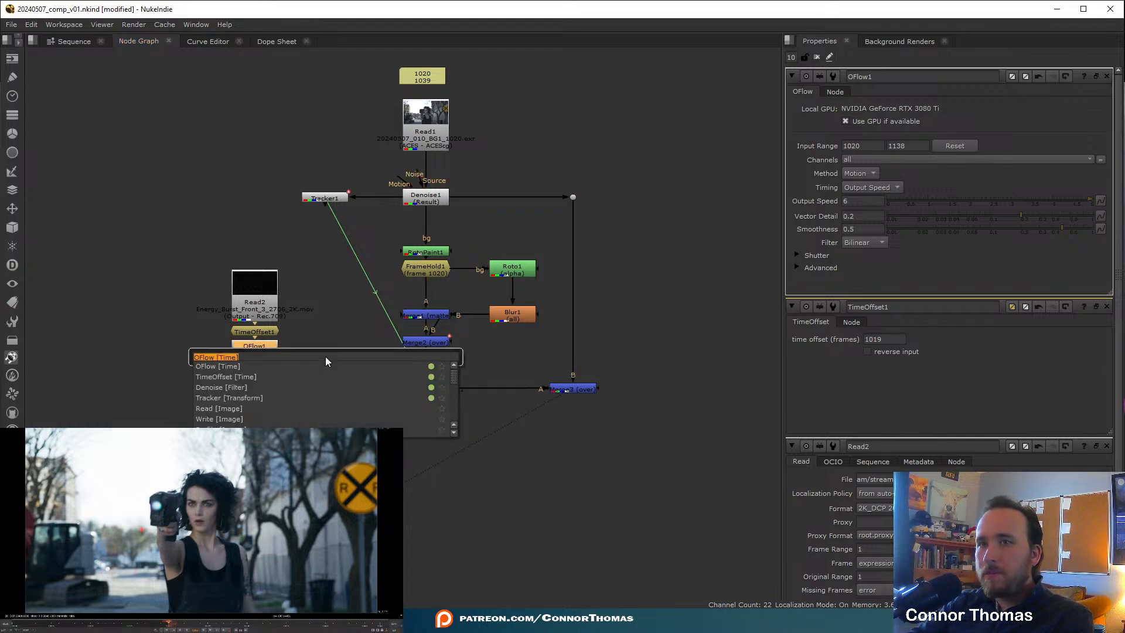
text(frame)
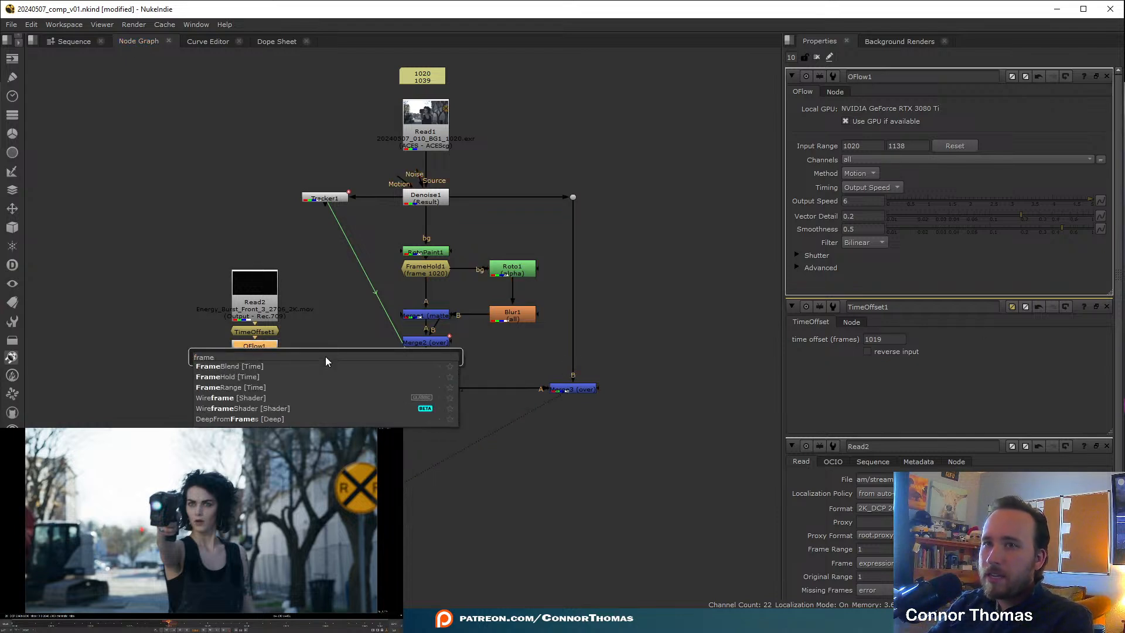
key(Down)
key(Down)
key(Return)
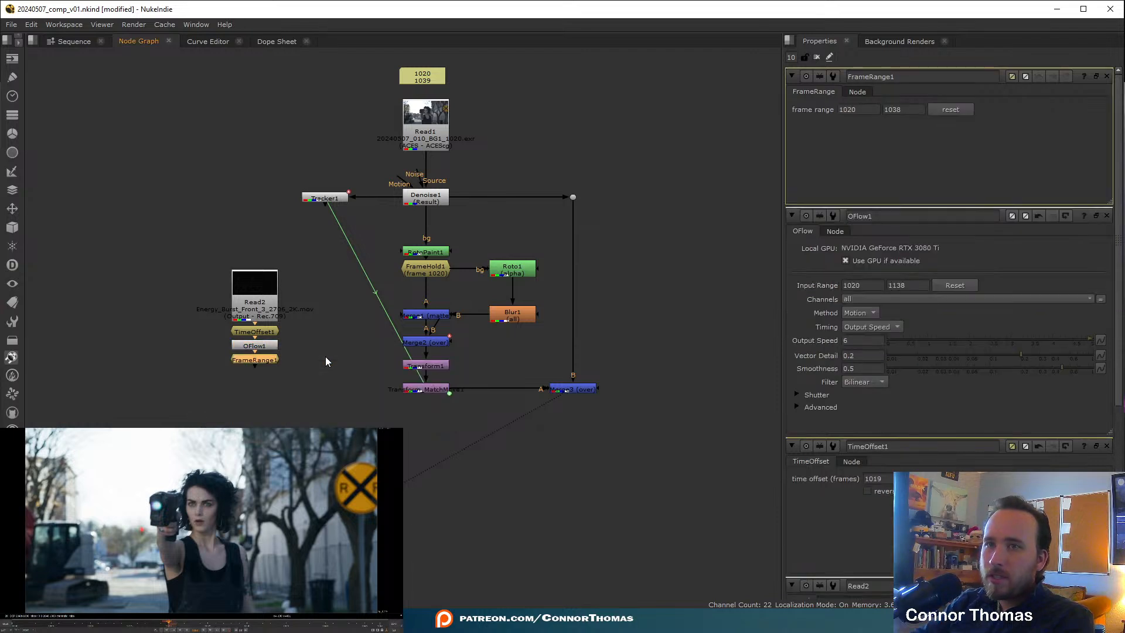
click(874, 109)
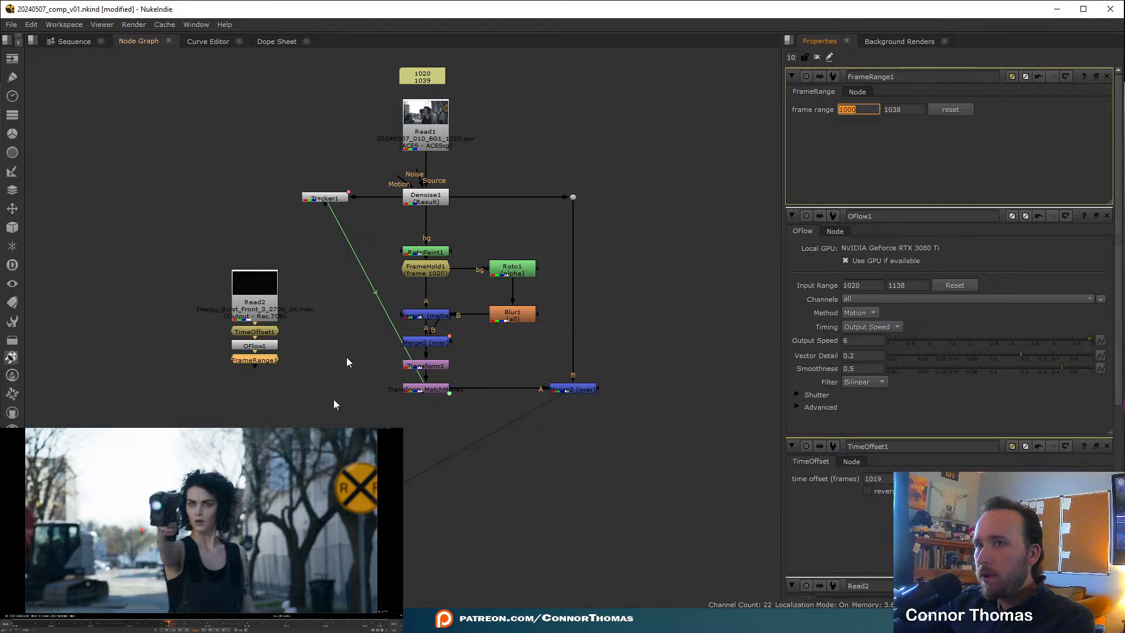
- View the FrameRange1 output, scrub through the burst's timing, and switch the viewer back to Merge3
click(252, 361)
key(1)
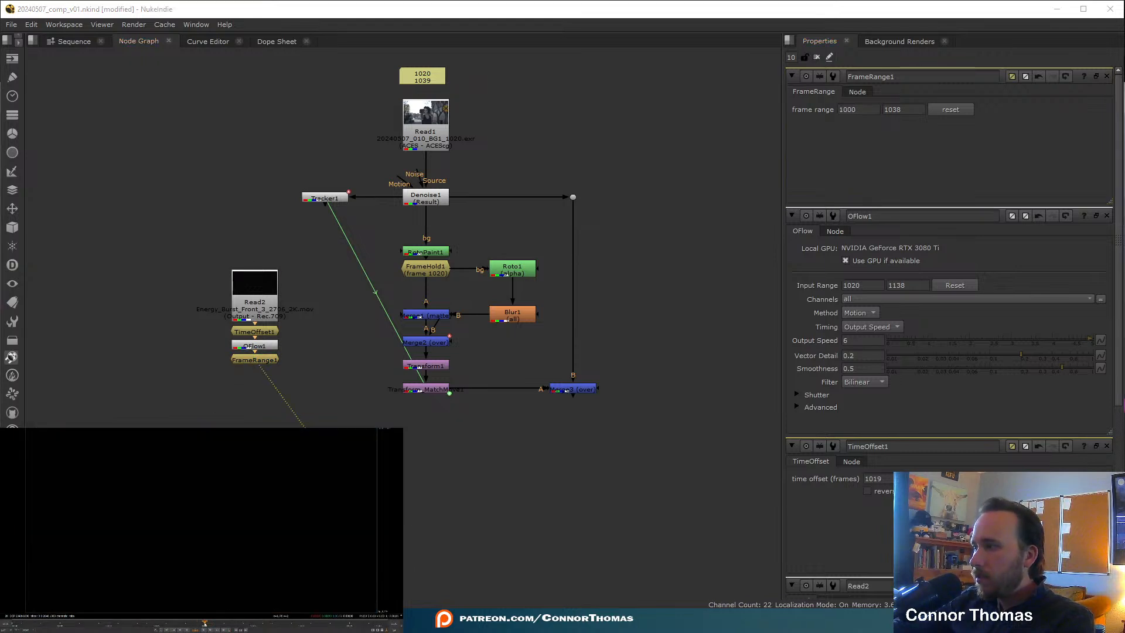
drag(204, 624, 310, 630)
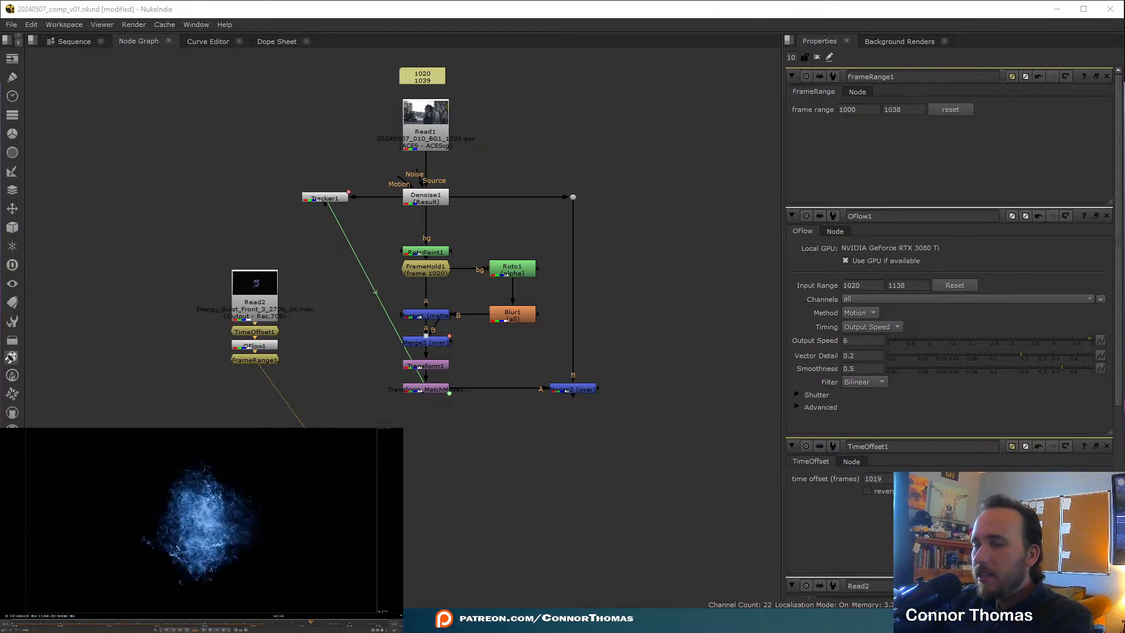
click(573, 389)
key(1)
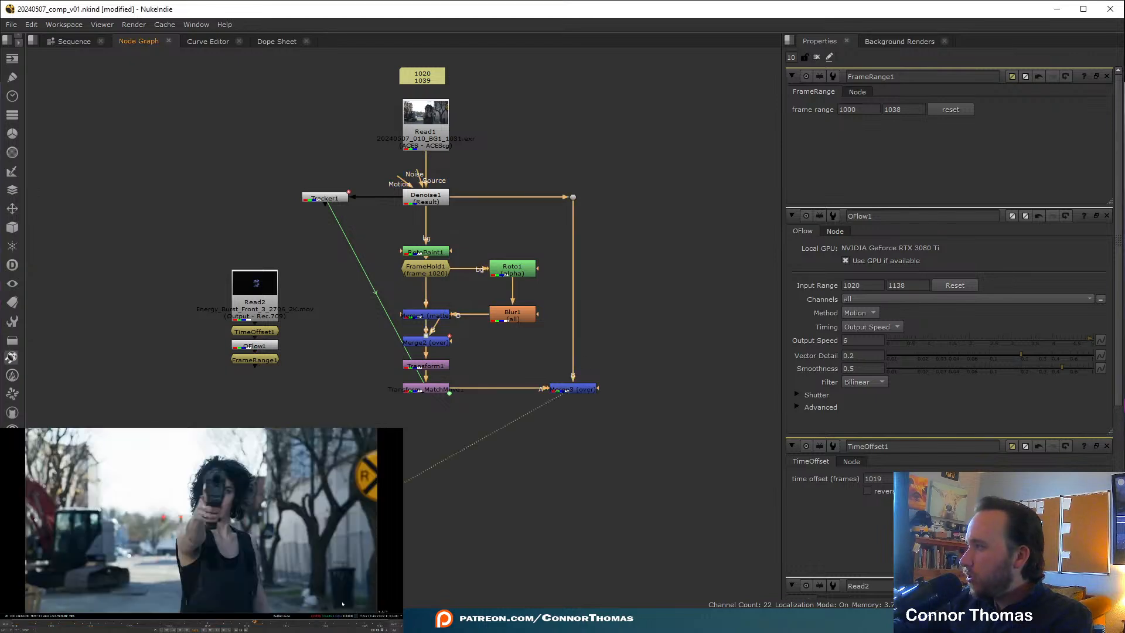
- Set FrameRange1's last frame to 1047 and close all open node properties
click(261, 361)
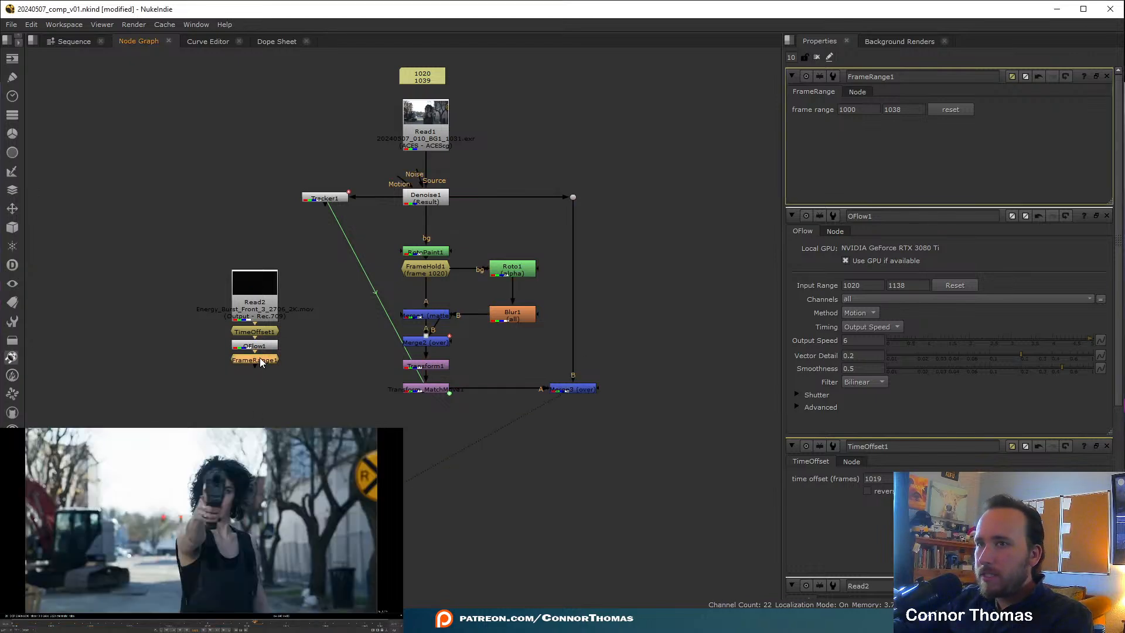
click(903, 109)
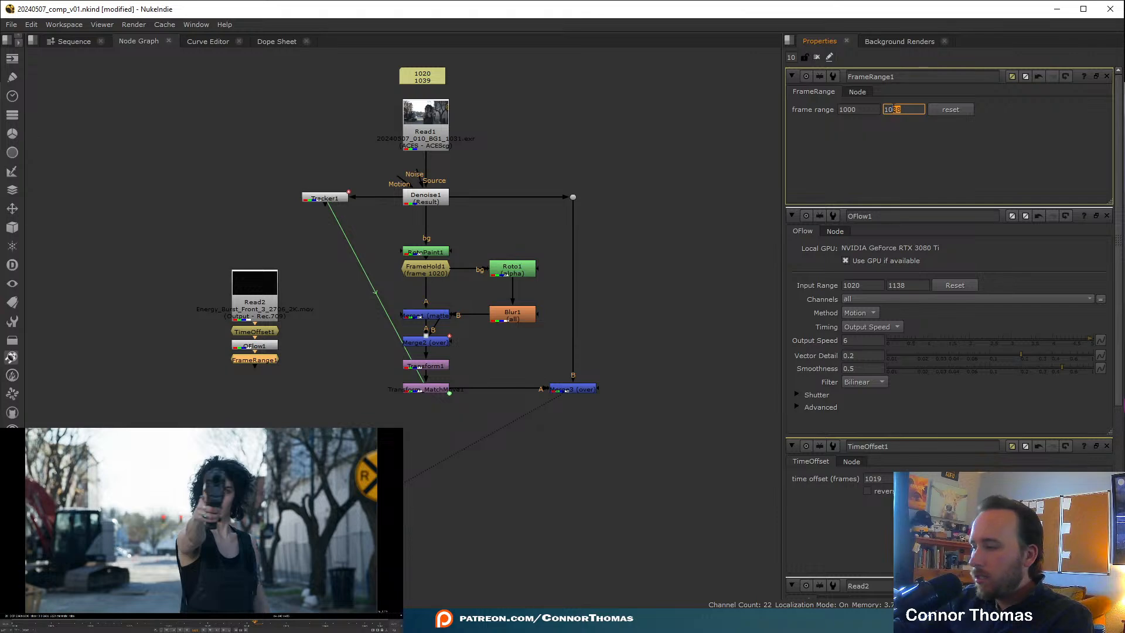
click(632, 113)
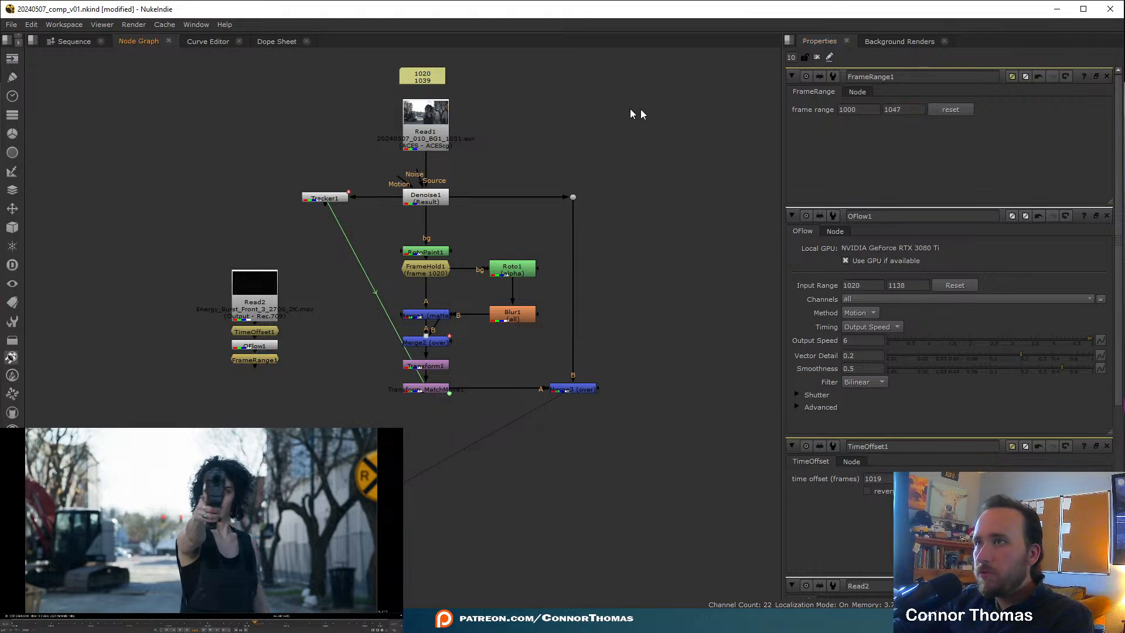
click(1105, 76)
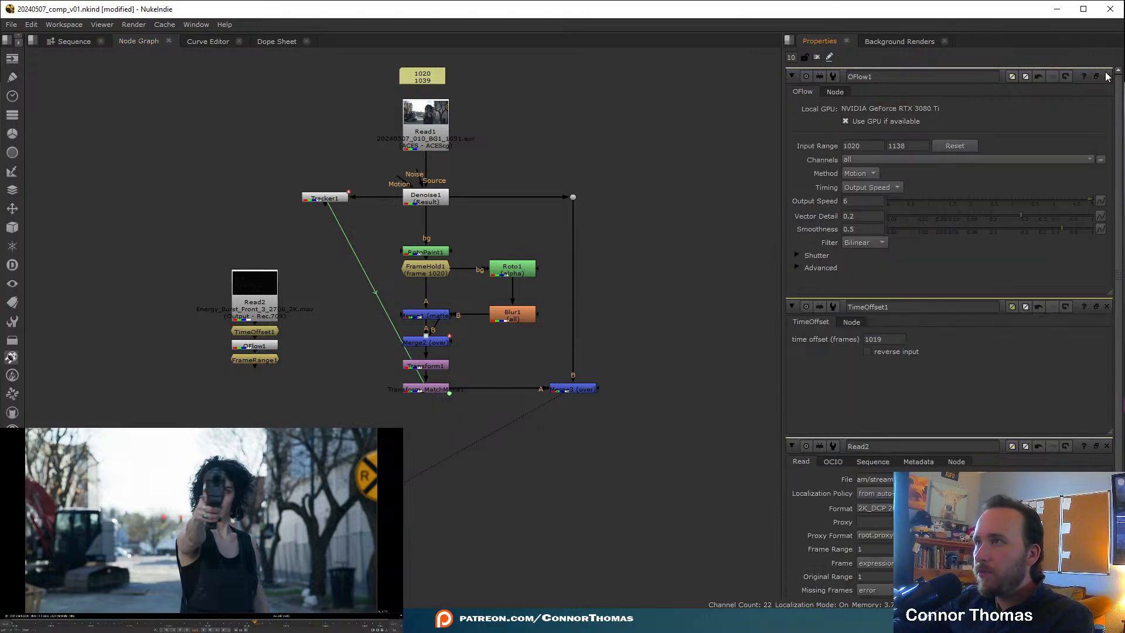
click(1105, 77)
click(1105, 76)
click(1105, 76)
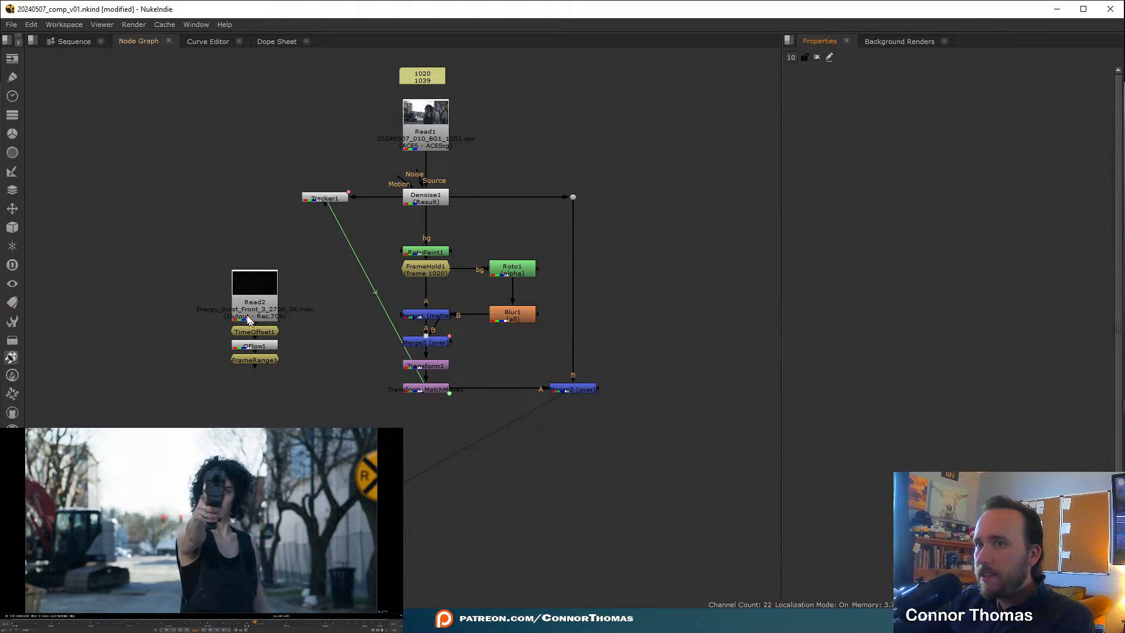
- Select the whole energy burst node chain and move it slightly lower in the node graph
drag(191, 217, 324, 424)
drag(259, 302, 249, 331)
click(314, 422)
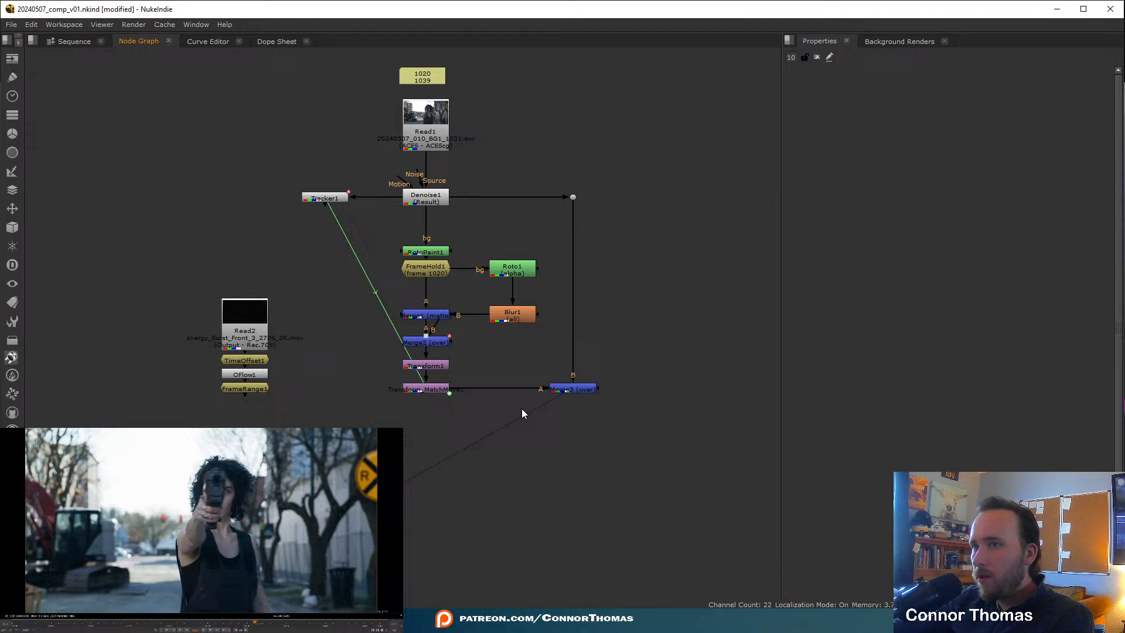
- Add a Shuffle node after Merge3 and connect FrameRange1 to its A input
click(568, 391)
key(Tab)
text(sh)
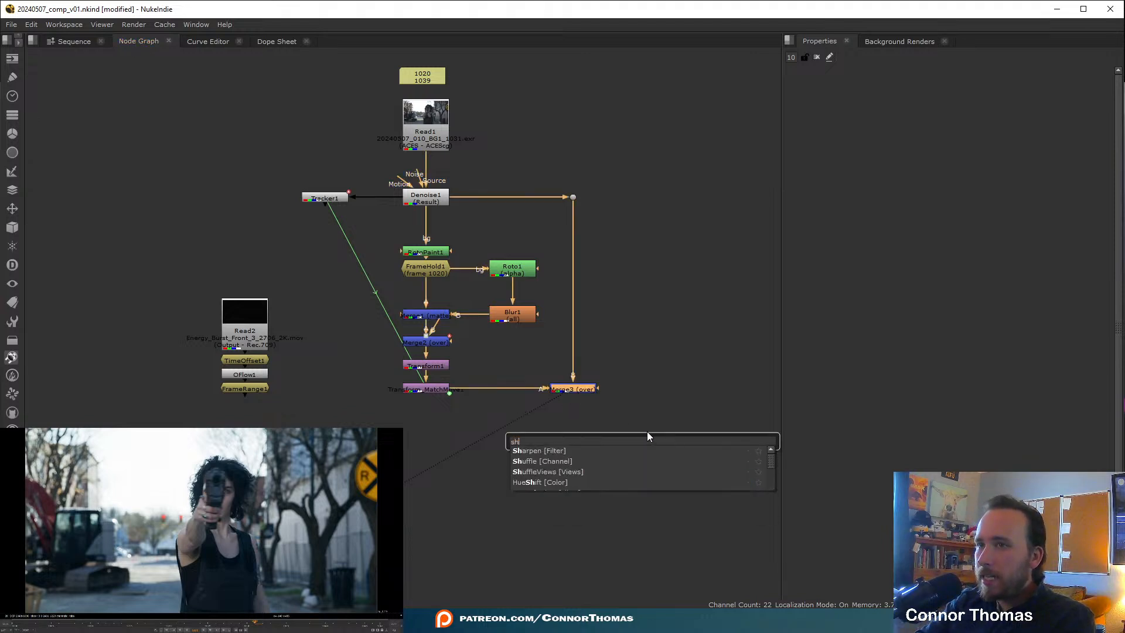
text(uf)
key(Return)
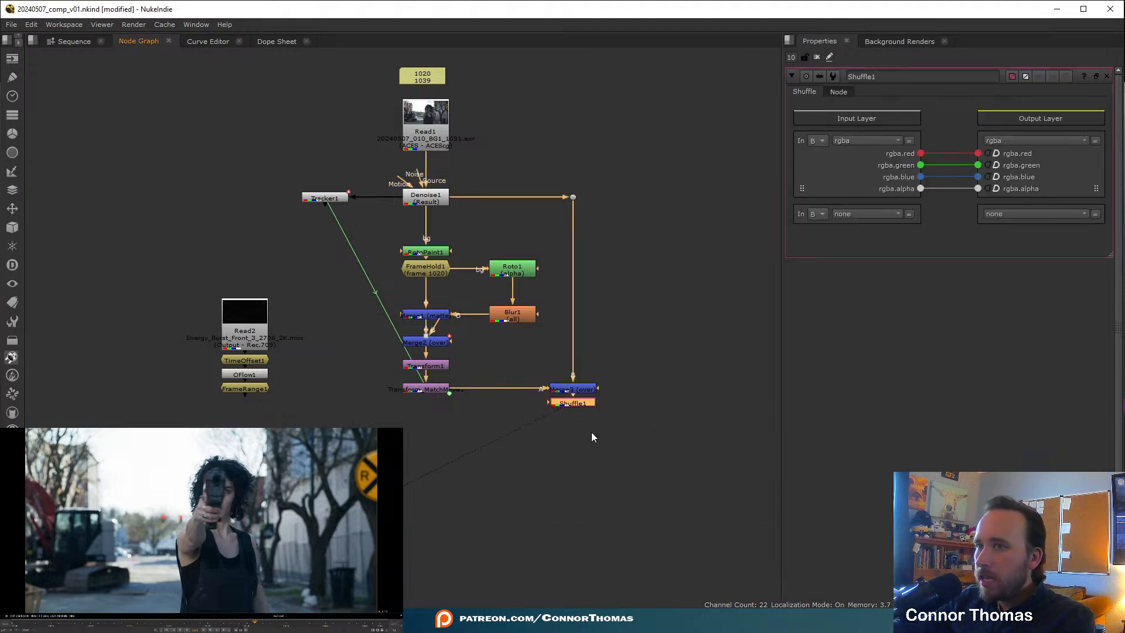
drag(551, 419, 240, 422)
scroll(624, 494, up, 5)
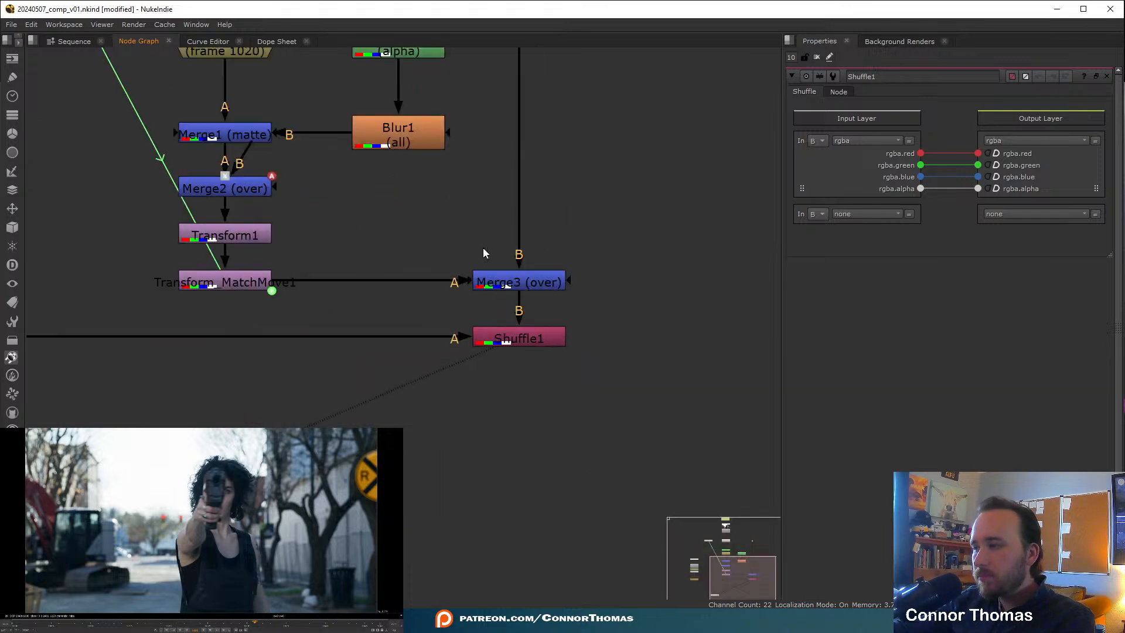
- Set Shuffle1's second input to A with the rgba layer
click(517, 342)
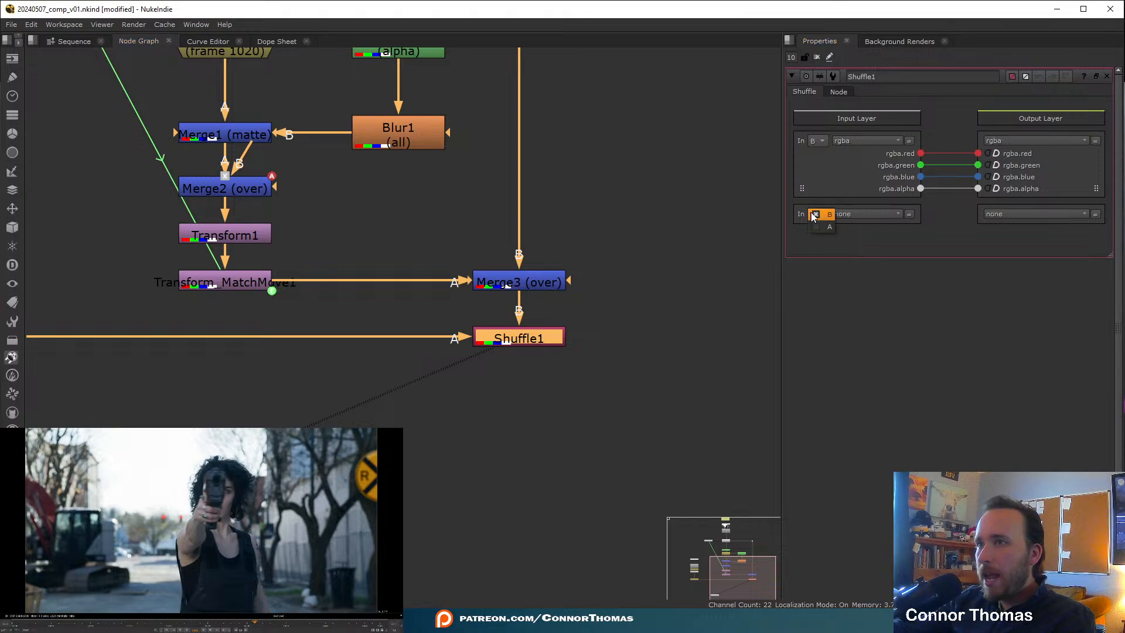
click(828, 227)
click(844, 215)
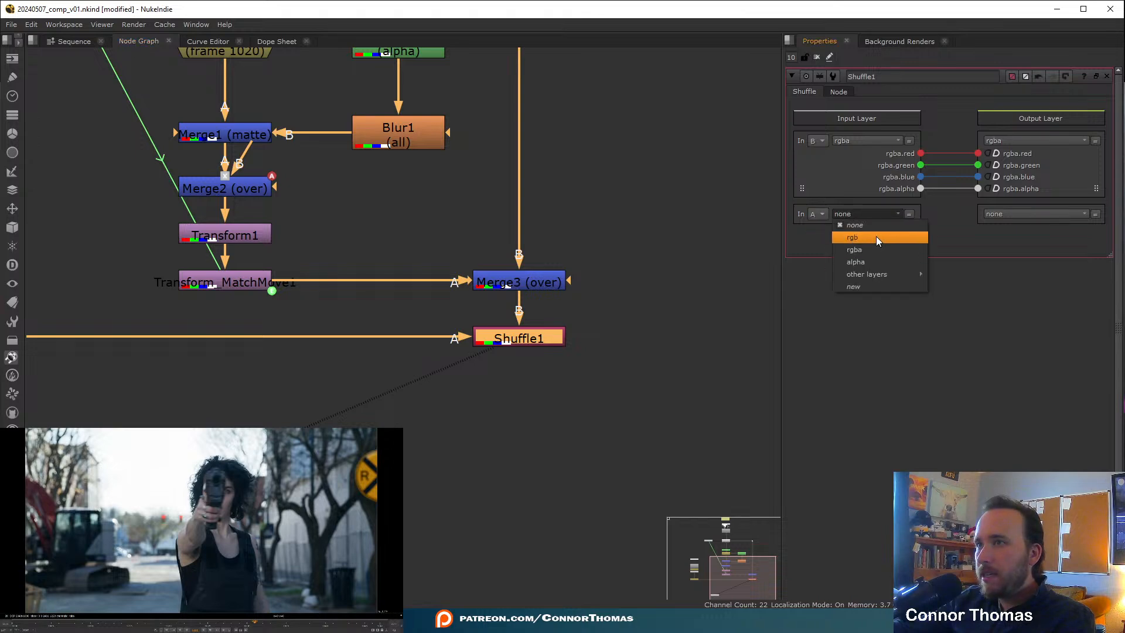
click(873, 249)
- Create a second output layer named distortion with rgba channels in Shuffle1 and route all four of input A's channels into it
click(1013, 214)
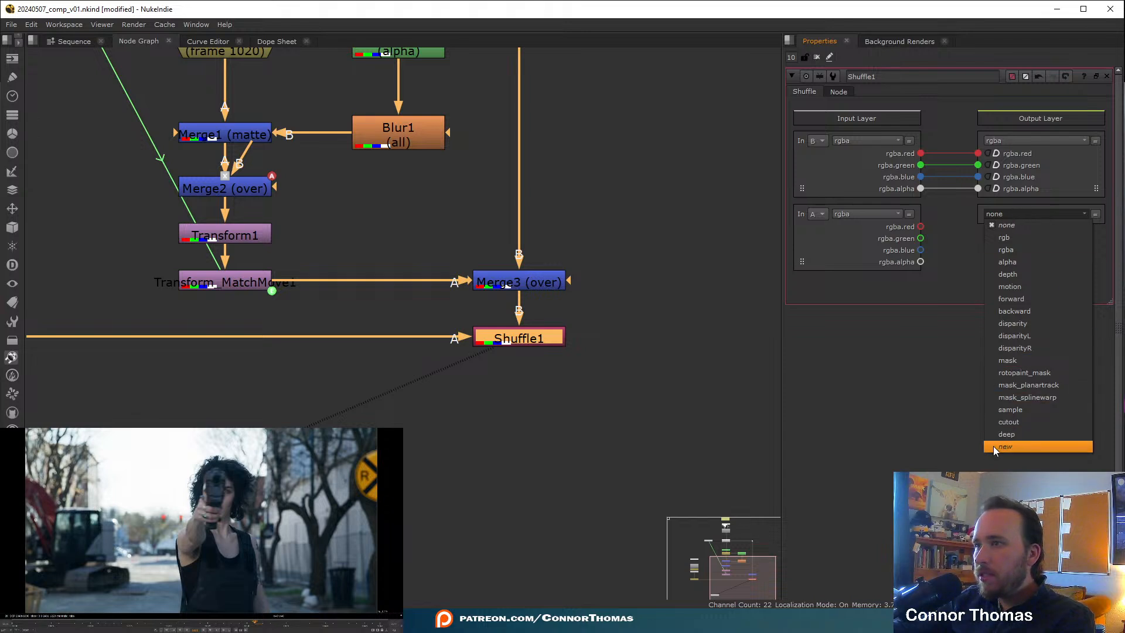
click(1041, 446)
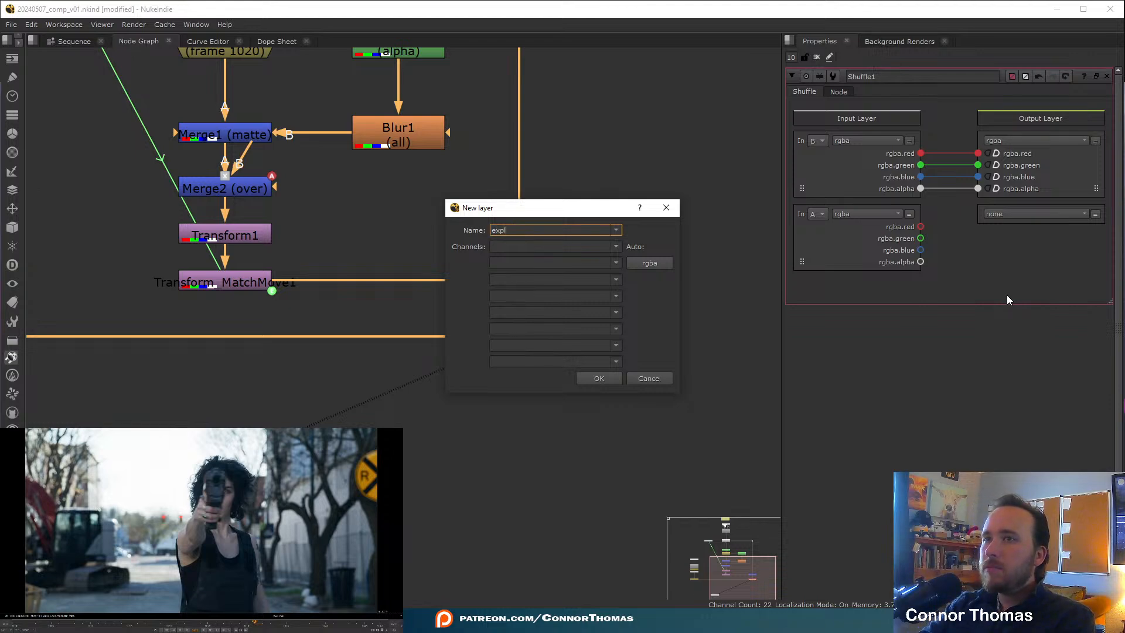
text(explosi)
key(BackSpace)
key(BackSpace)
key(BackSpace)
key(BackSpace)
key(BackSpace)
key(BackSpace)
key(BackSpace)
text(distoriton)
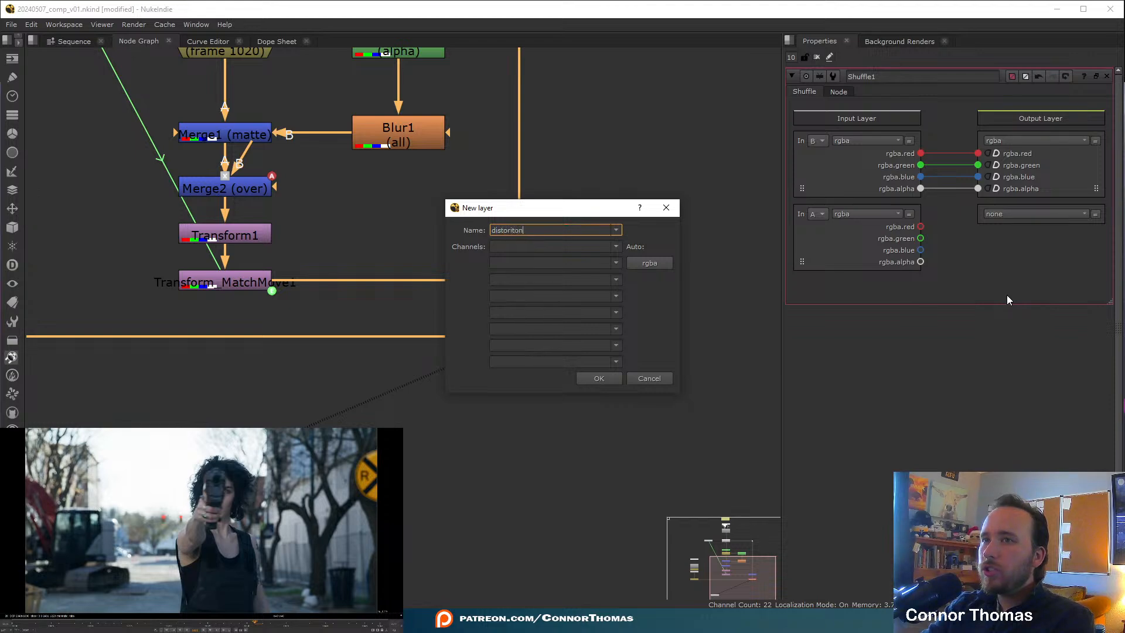
key(BackSpace)
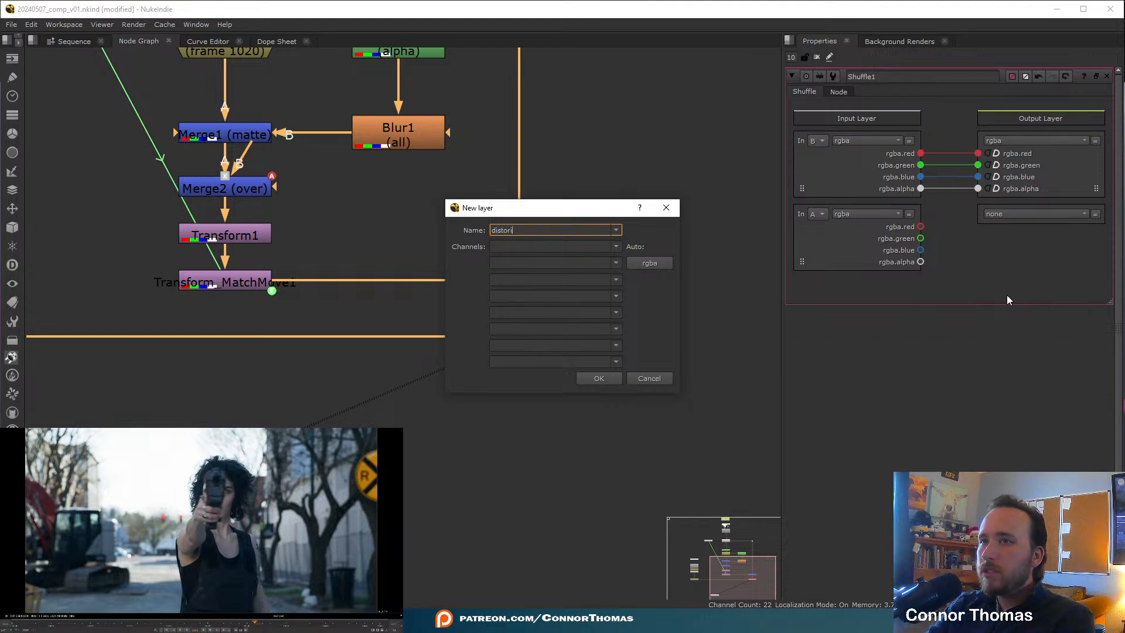
key(Tab)
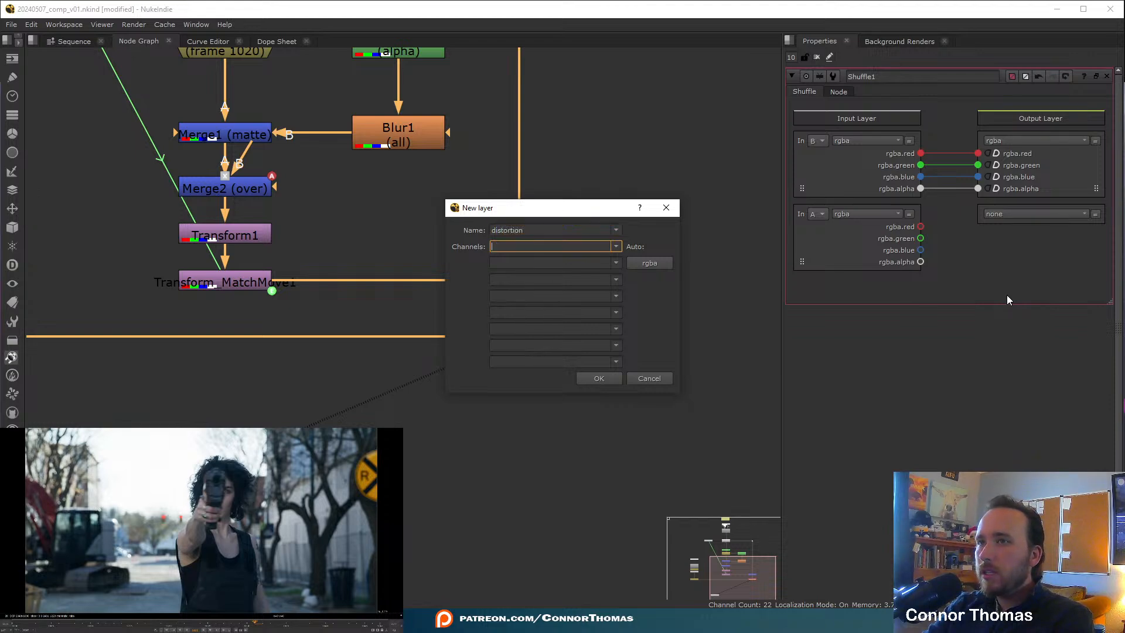
click(651, 264)
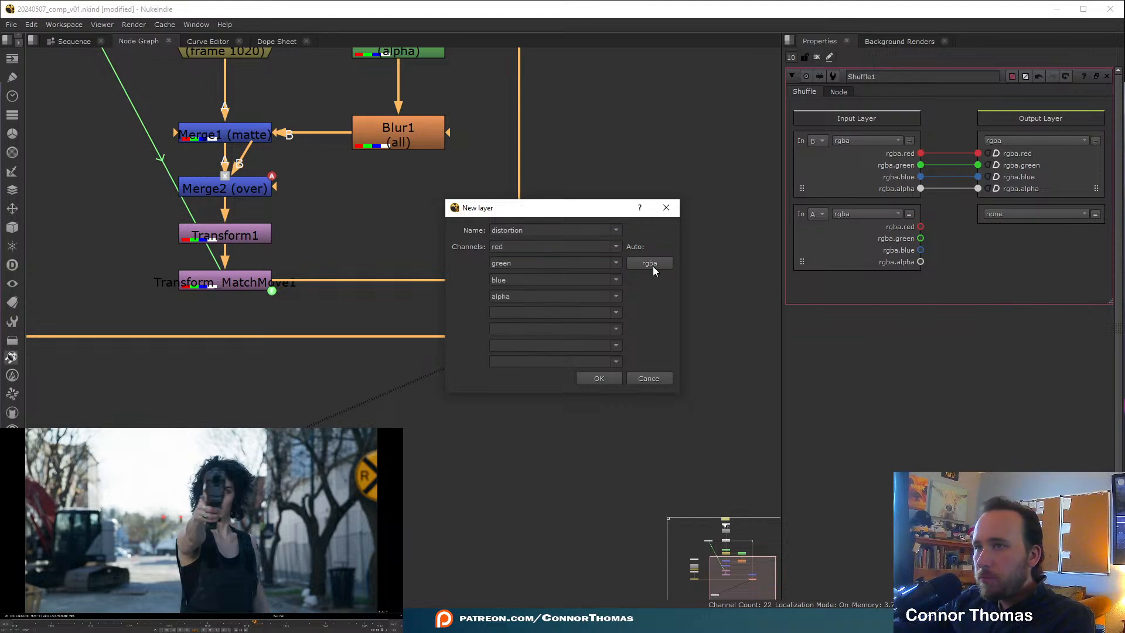
click(600, 378)
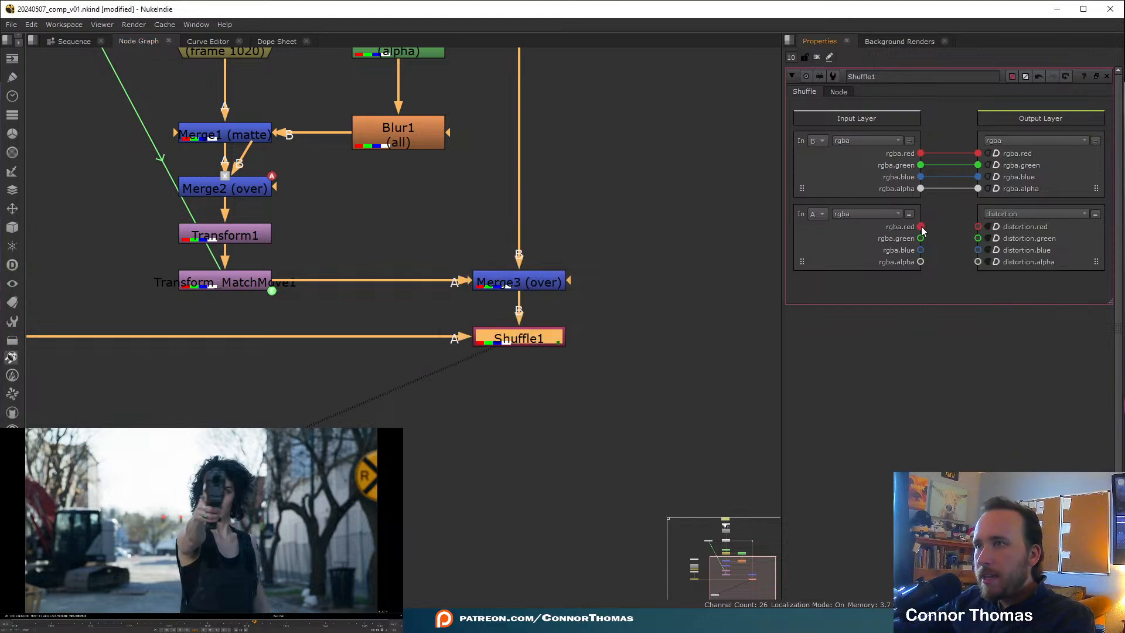
drag(983, 220, 978, 226)
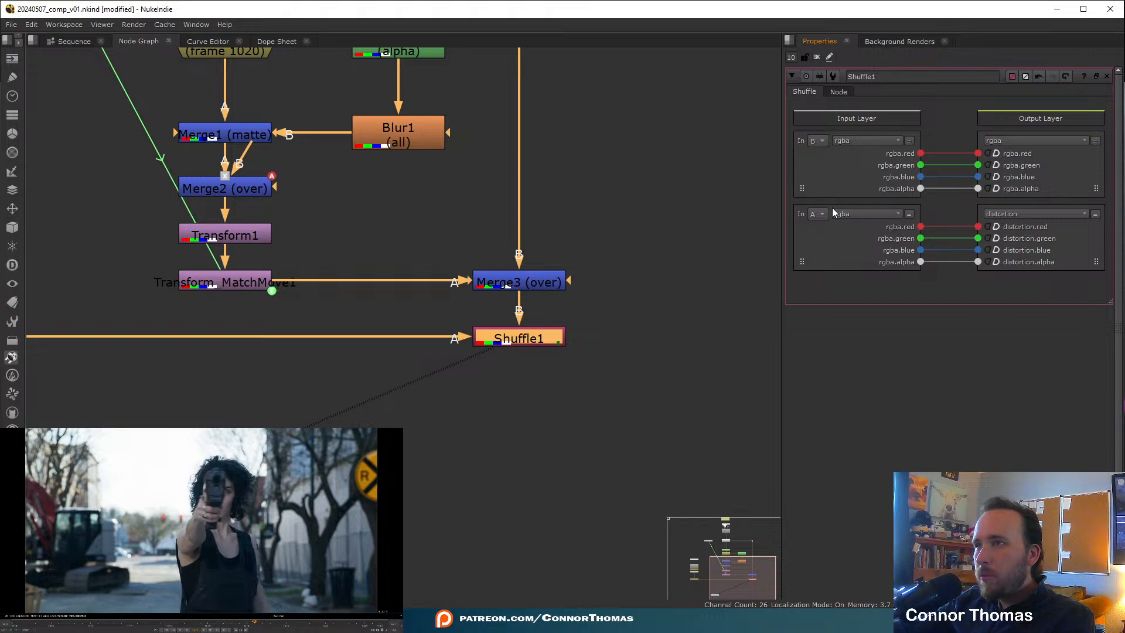
scroll(389, 403, down, 5)
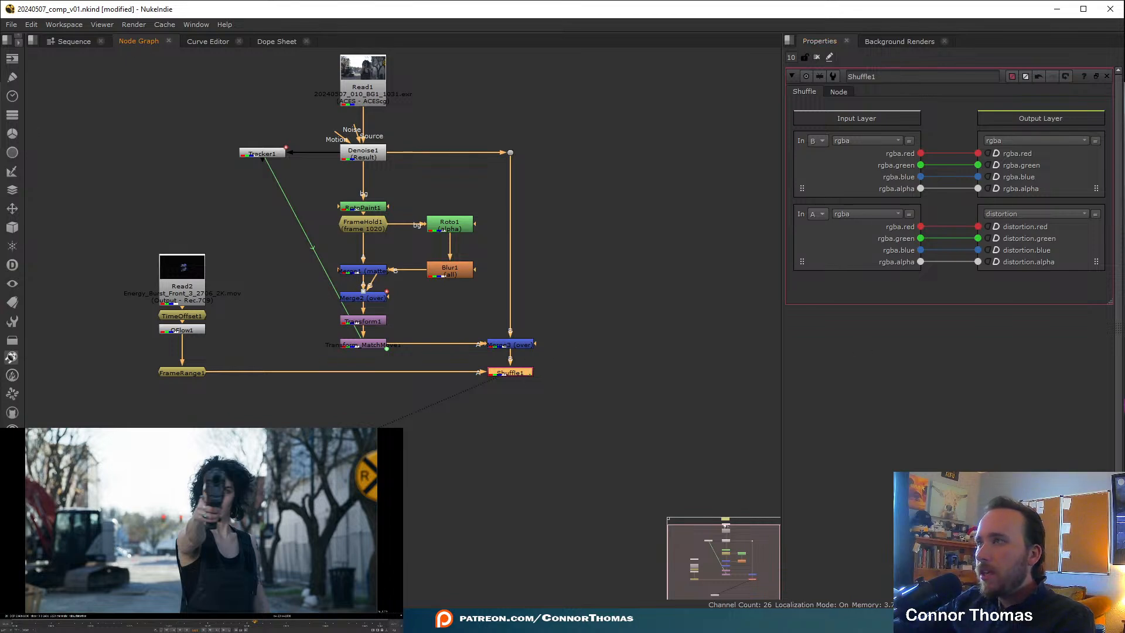
- View the distortion layer of Shuffle1's output in the viewer, and return to the rgba view
click(14, 428)
click(16, 439)
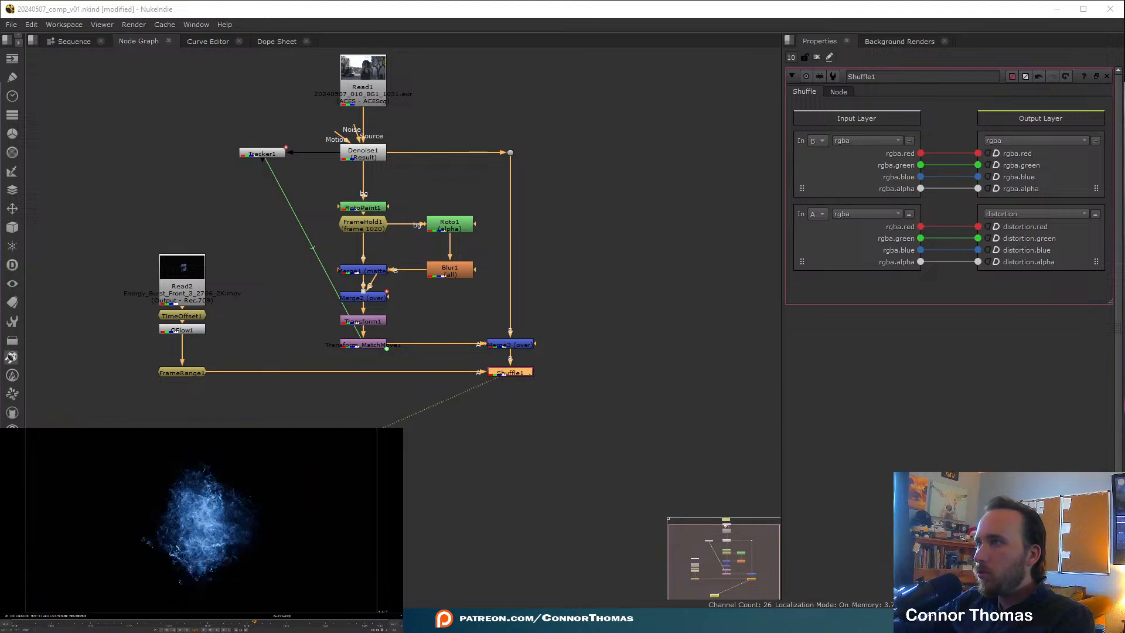
click(13, 430)
click(13, 433)
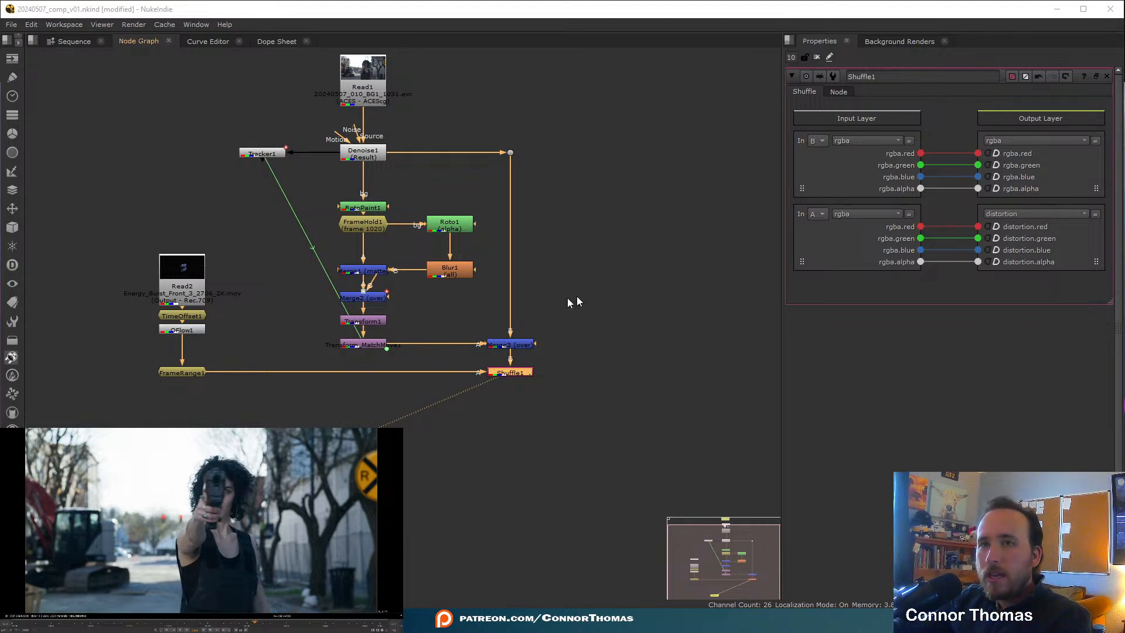
- Move Read2 up, add a Transform node after FrameRange1, and lower Shuffle1 so it lines up with the new node
drag(194, 296, 197, 271)
click(194, 373)
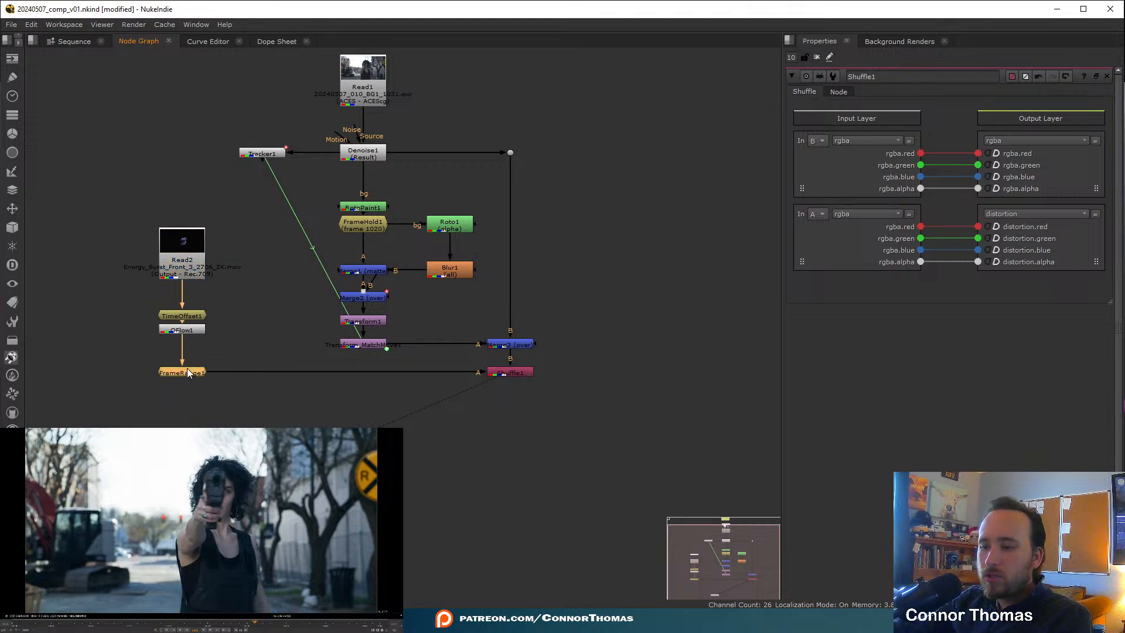
key(t)
drag(507, 373, 506, 387)
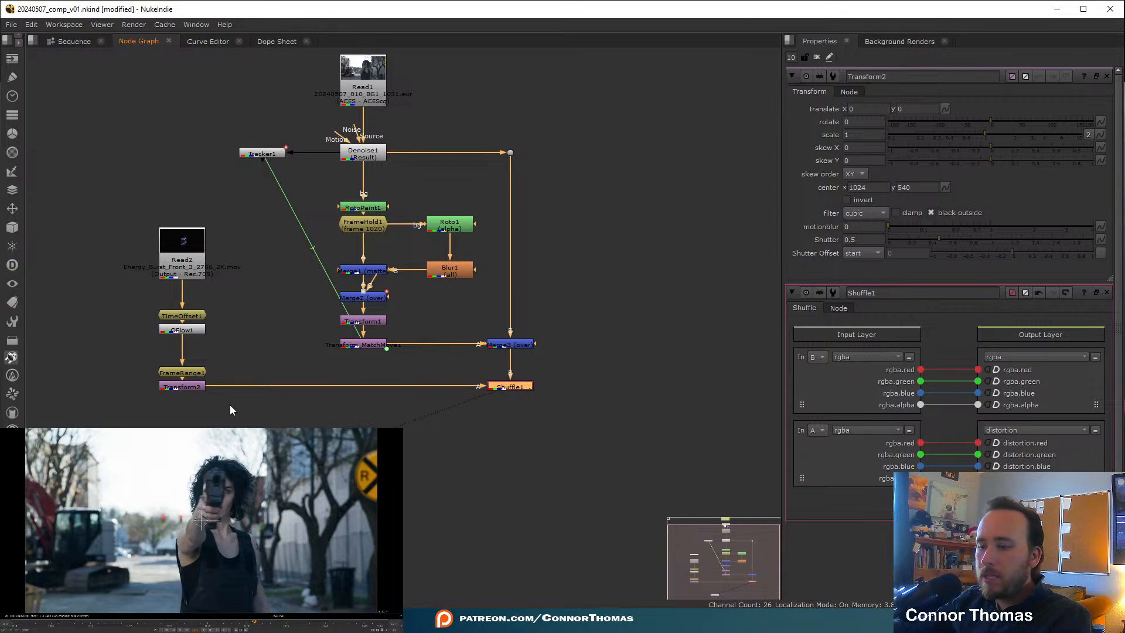
- Add a Merge node with Transform2 as its A input and Merge3 as its B input, and view it
click(211, 417)
key(m)
drag(212, 416, 185, 391)
drag(268, 409, 512, 347)
key(1)
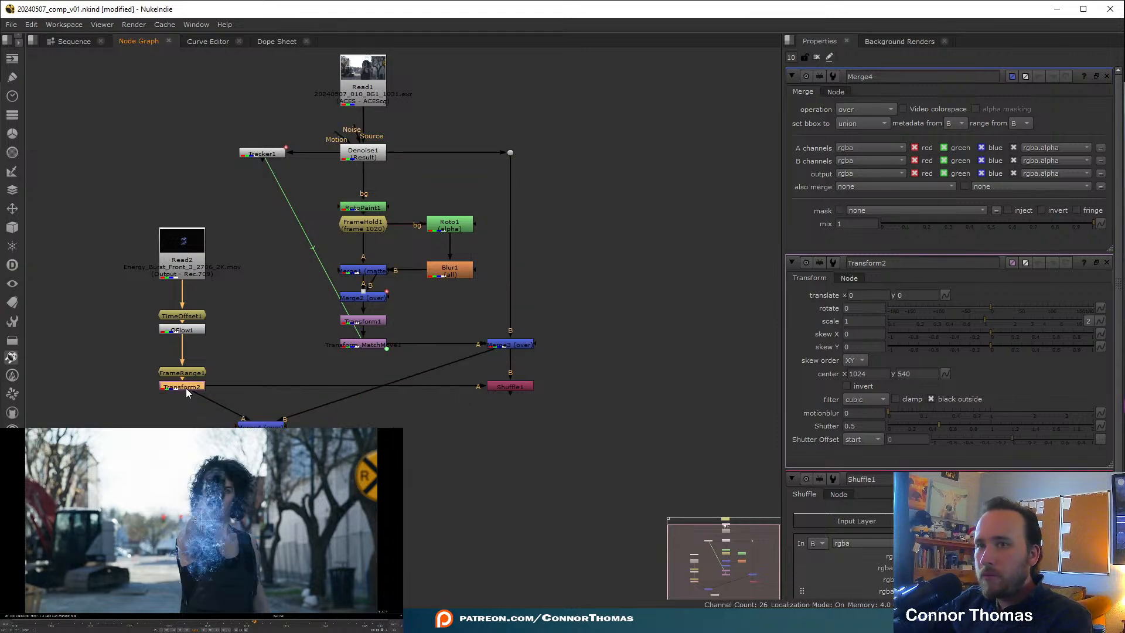
- Position the energy burst over the gun with Transform2, translating it to about x -209, y 184
click(185, 388)
drag(203, 519, 211, 475)
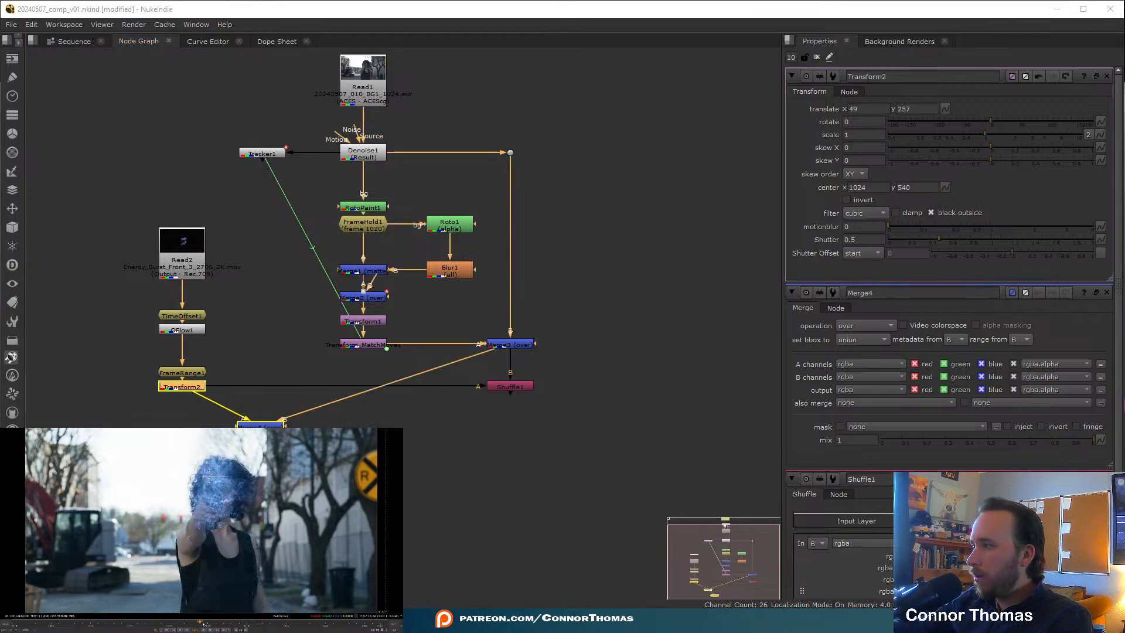
drag(249, 618, 176, 622)
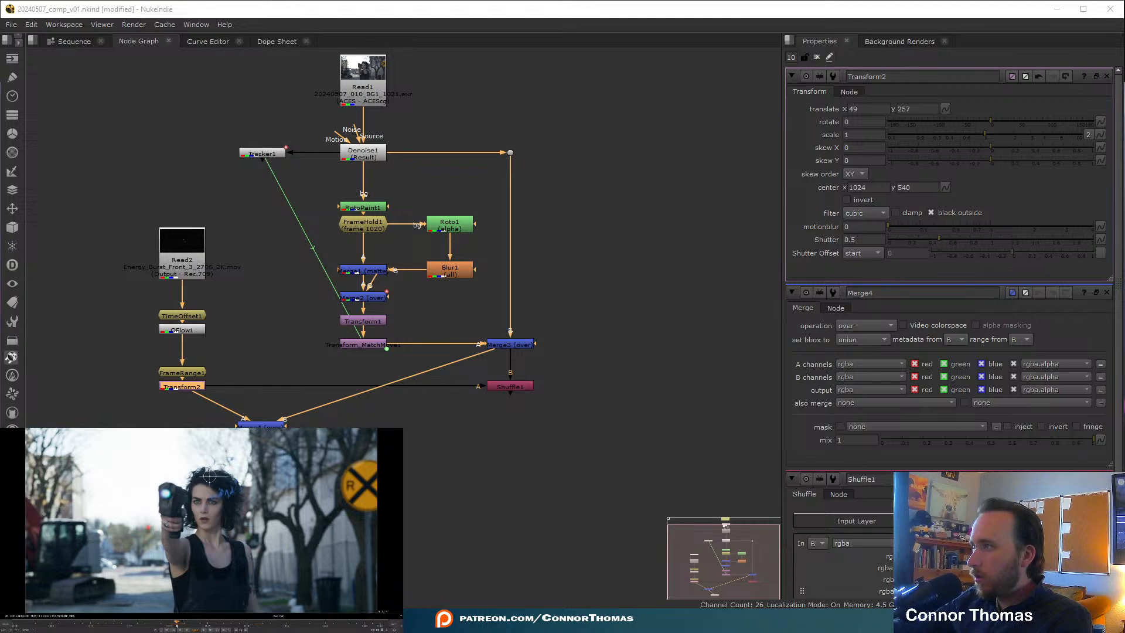
key(Right)
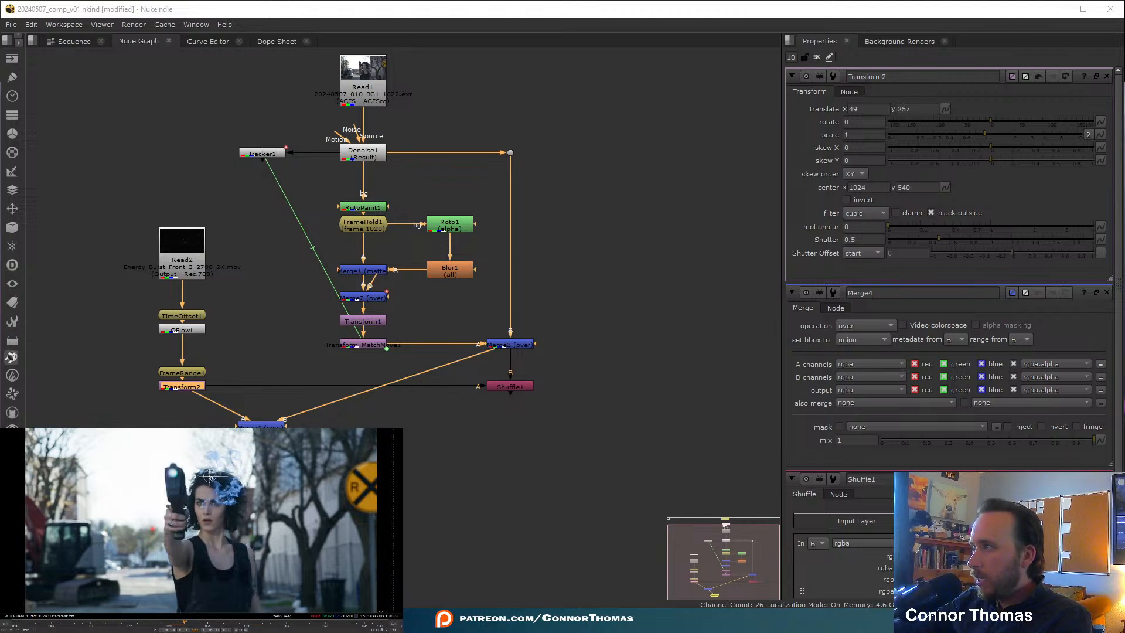
drag(211, 477, 164, 488)
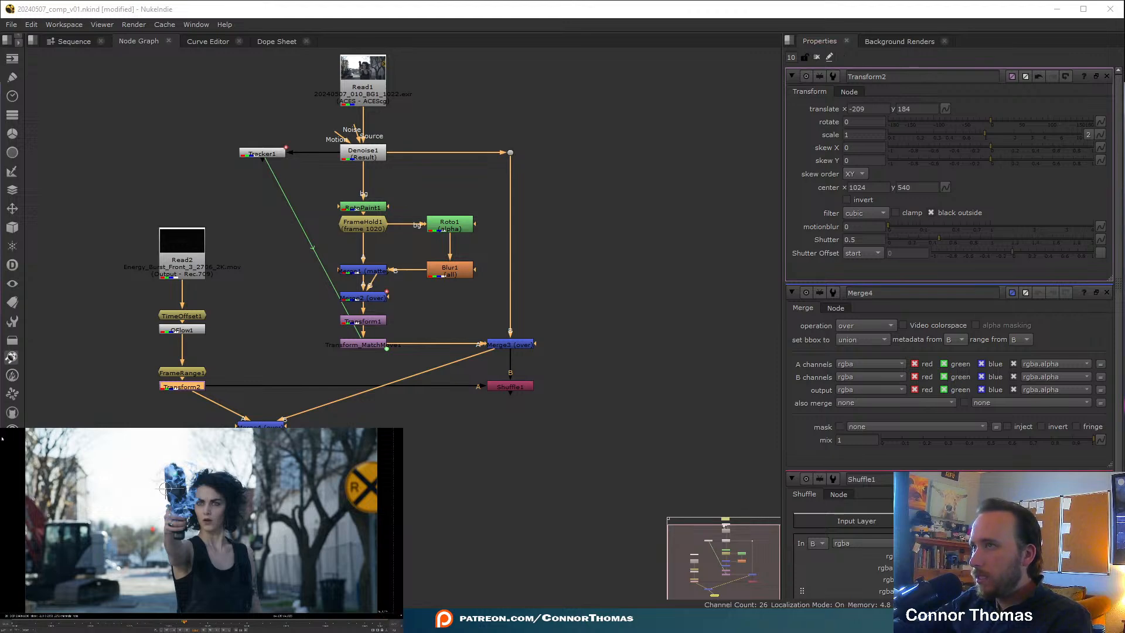
- Close all open node properties and play the shot to review the burst over the gun
click(1107, 77)
click(1106, 77)
click(1107, 76)
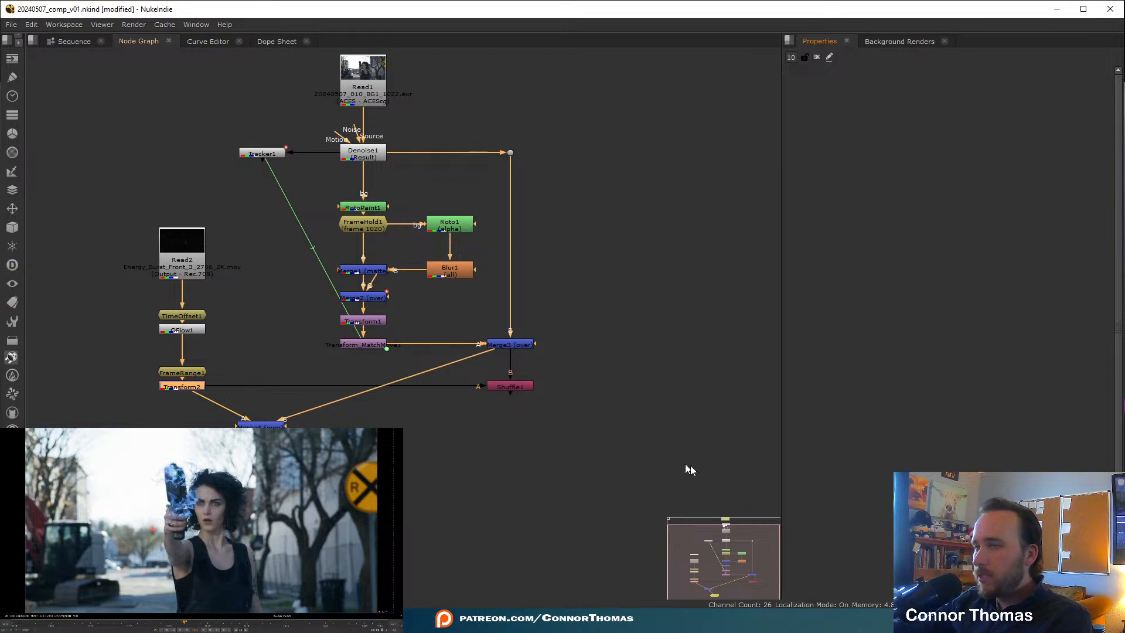
click(67, 624)
key(l)
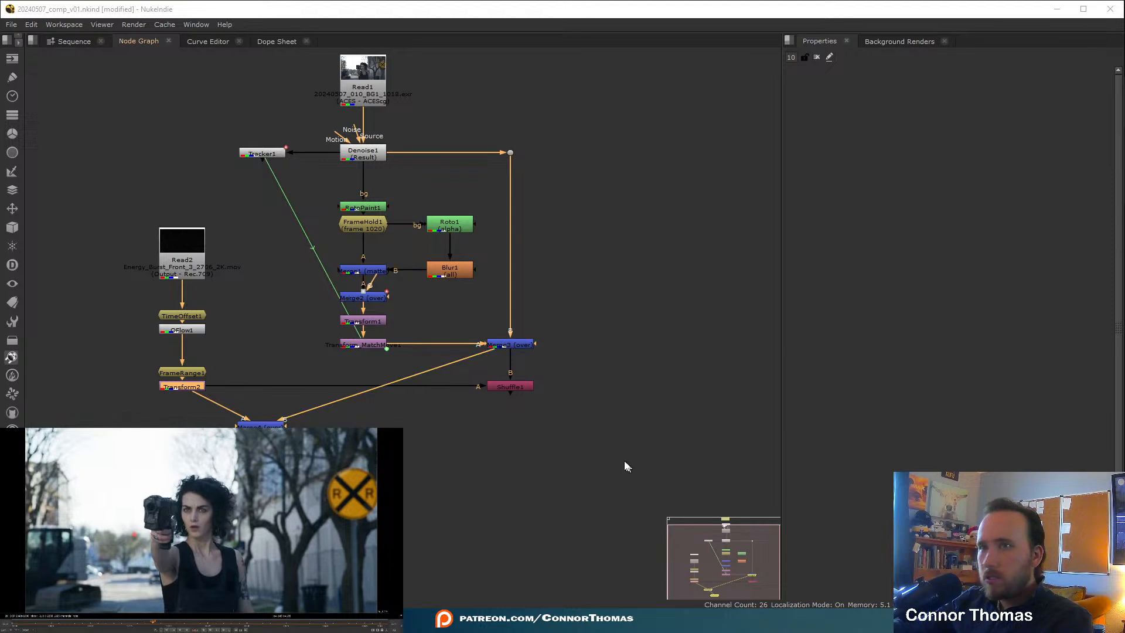
- Open OFlow1's properties to check its output speed, and play the shot from the start to judge the burst's timing
scroll(202, 364, up, 2)
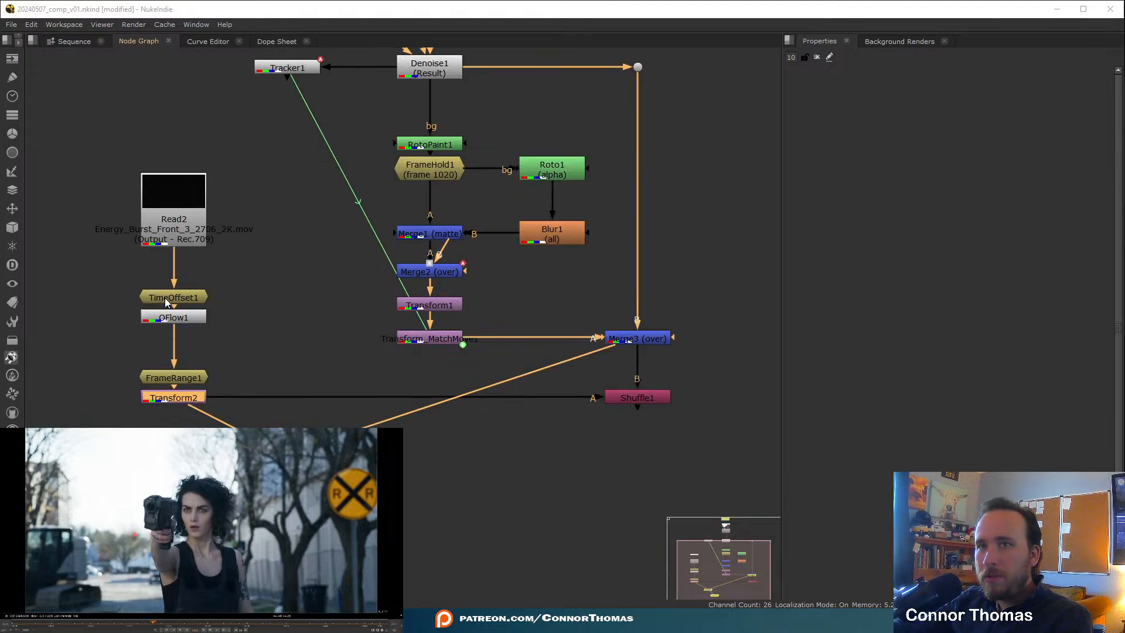
double_click(165, 322)
click(861, 201)
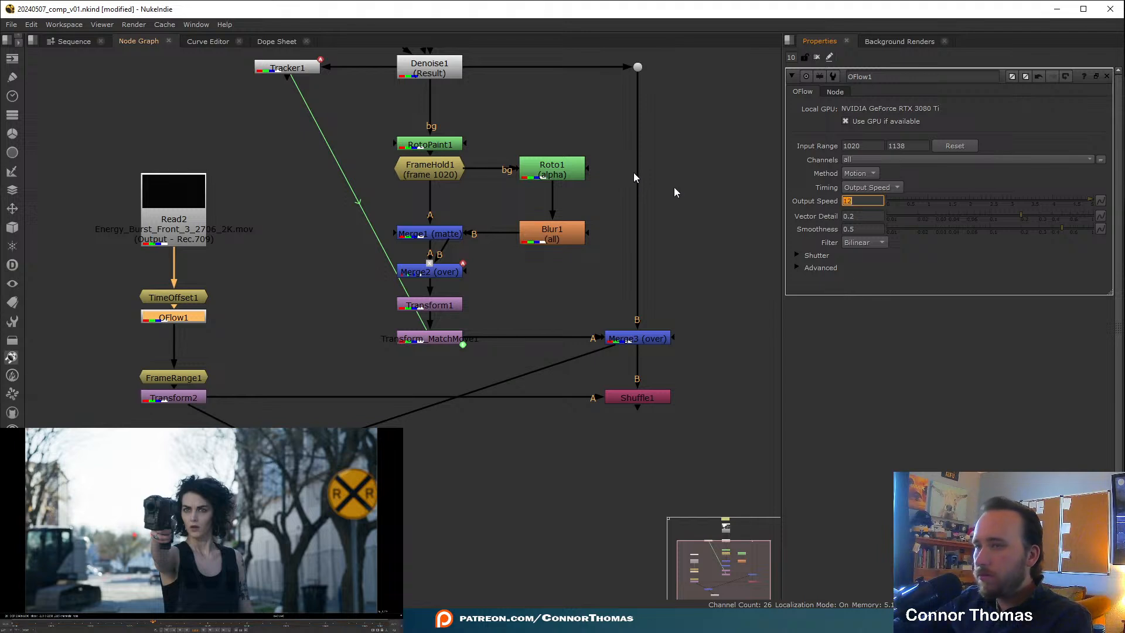
click(731, 250)
click(33, 625)
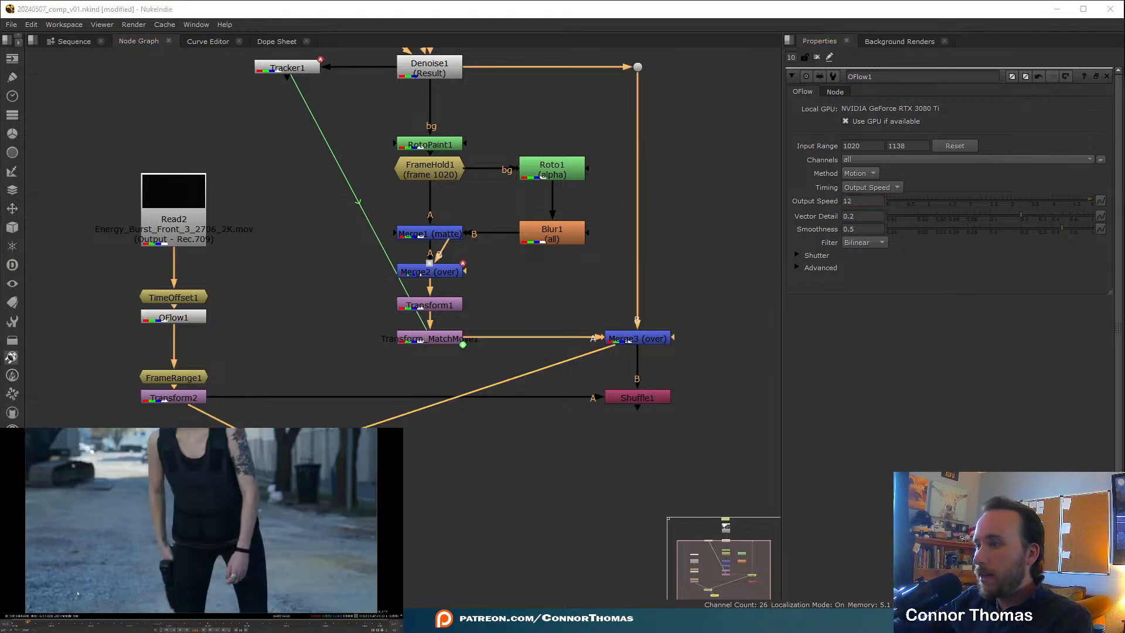
key(l)
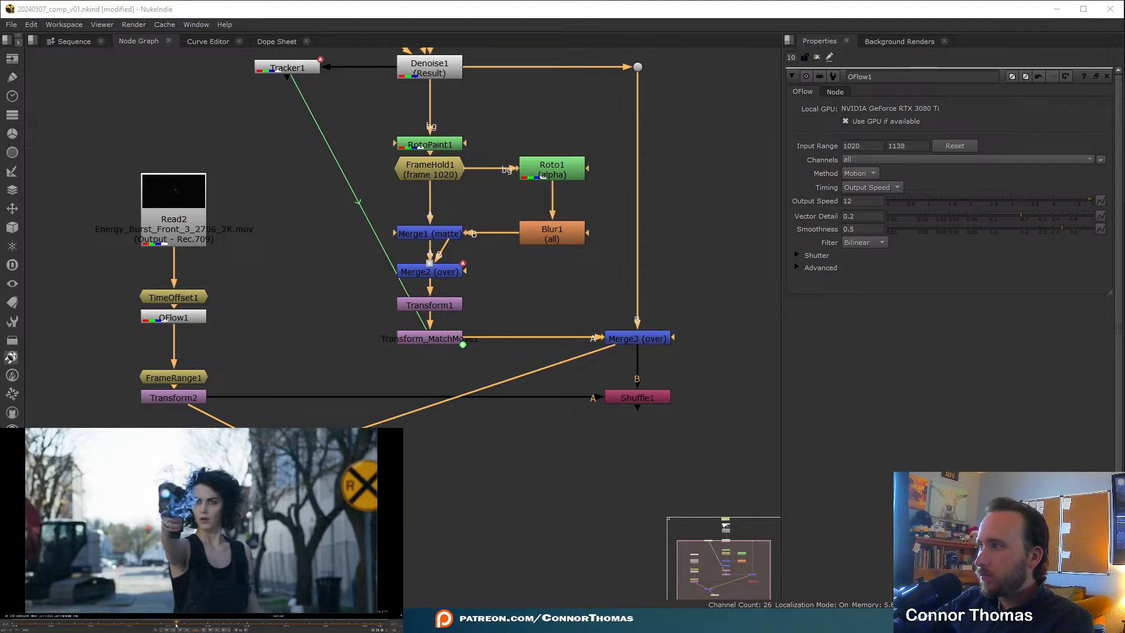
- Adjust the burst's placement on the gun in Transform2 to about x -239, y 153, with a rotation of about 155.3
double_click(167, 398)
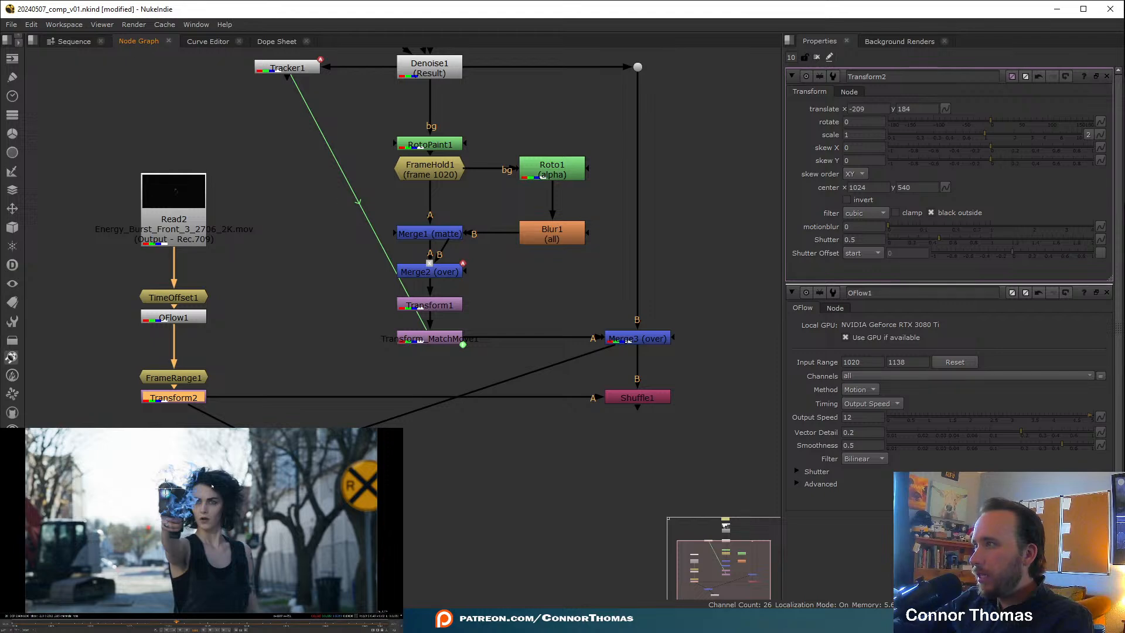
mouse_move(165, 490)
mouse_down()
mouse_move(173, 482)
mouse_move(156, 471)
mouse_move(143, 485)
mouse_move(166, 493)
mouse_up()
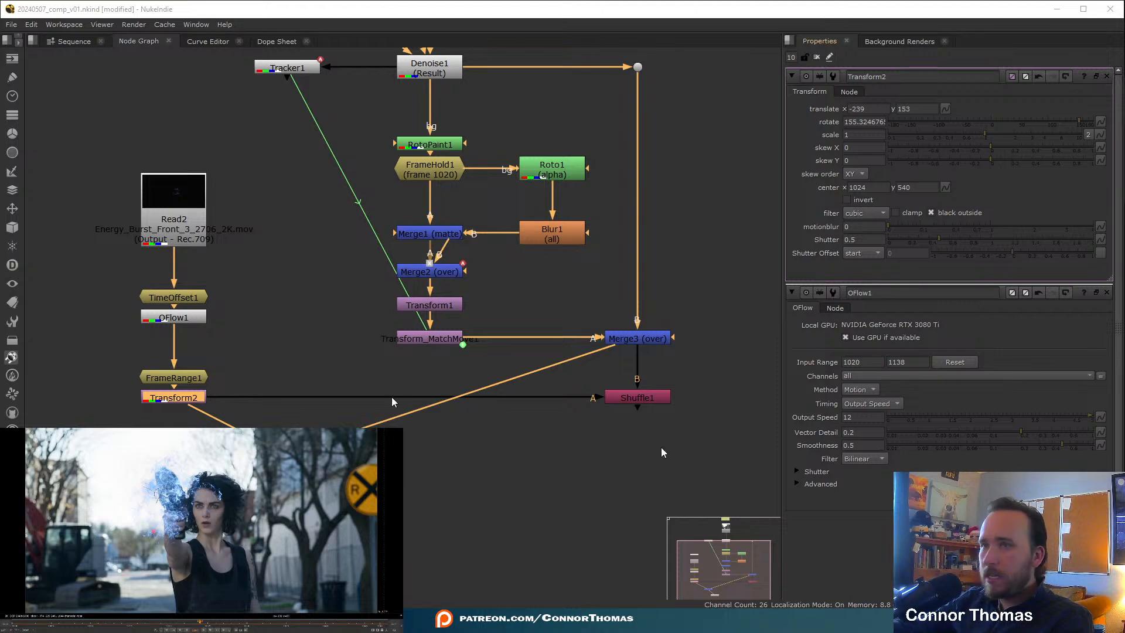
- View Merge3's result followed by Shuffle1's output, and save the script
click(637, 338)
key(1)
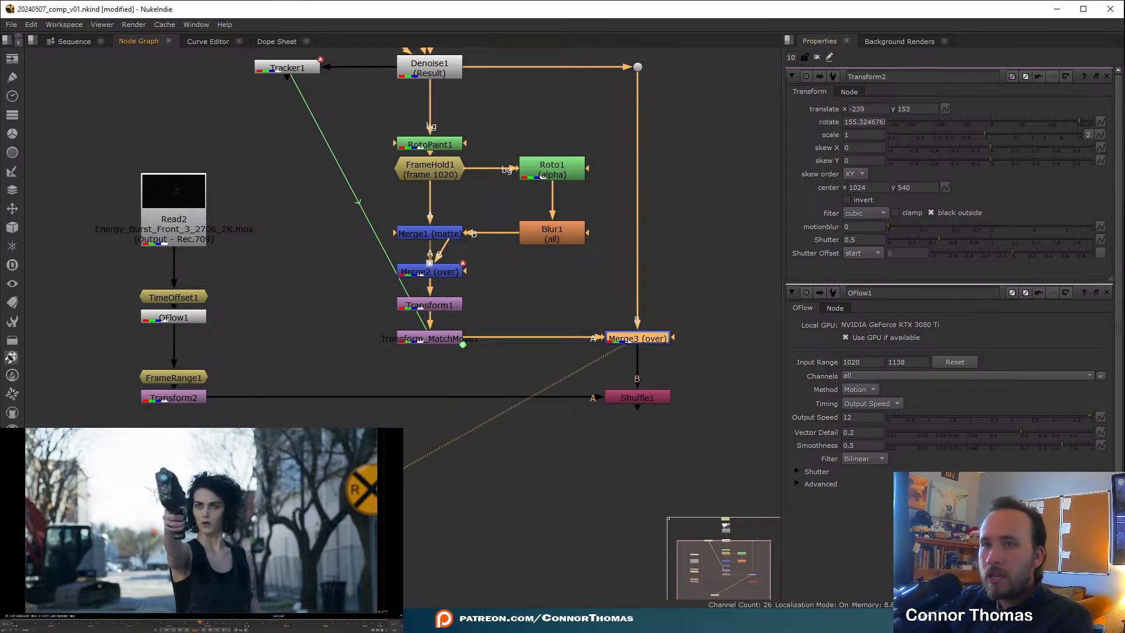
click(644, 394)
key(1)
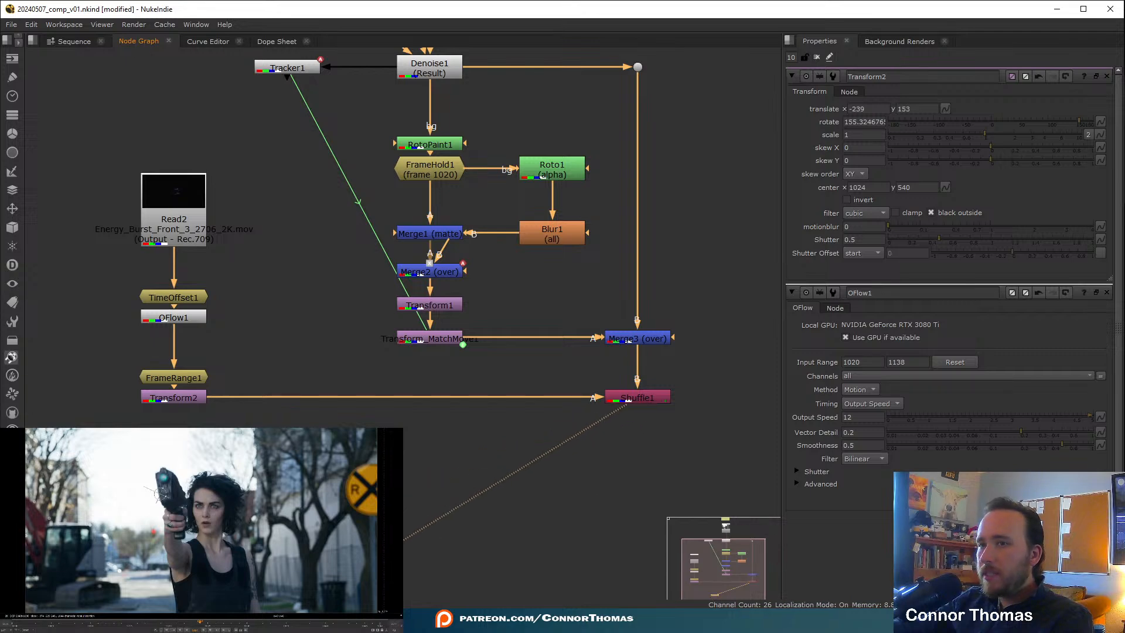
click(543, 518)
middle_drag(589, 469, 512, 423)
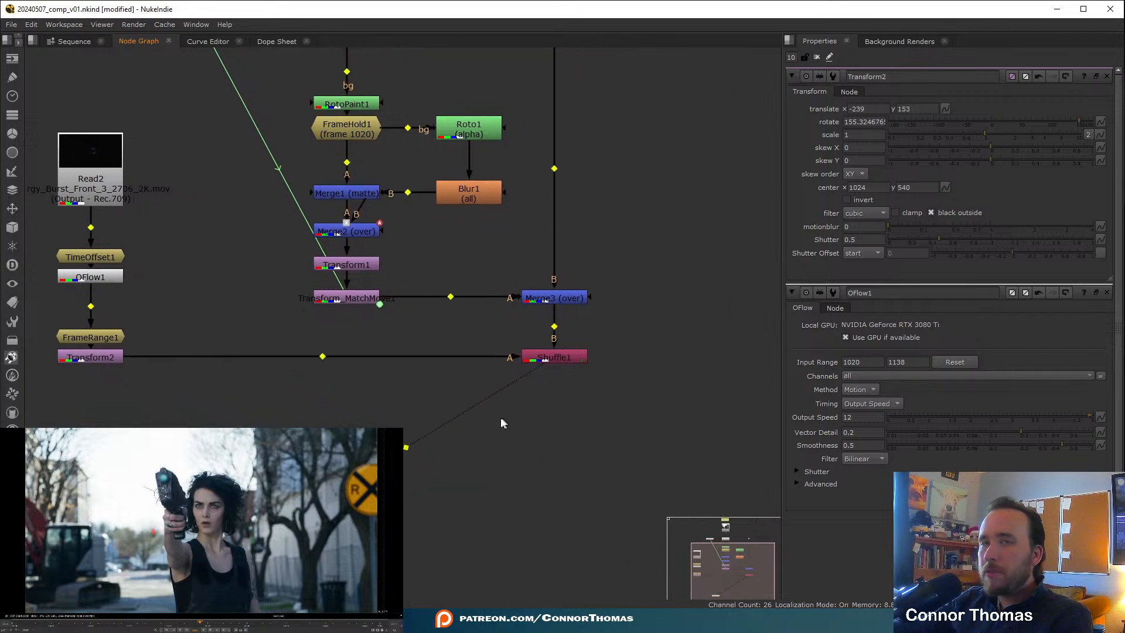
key(ctrl+s)
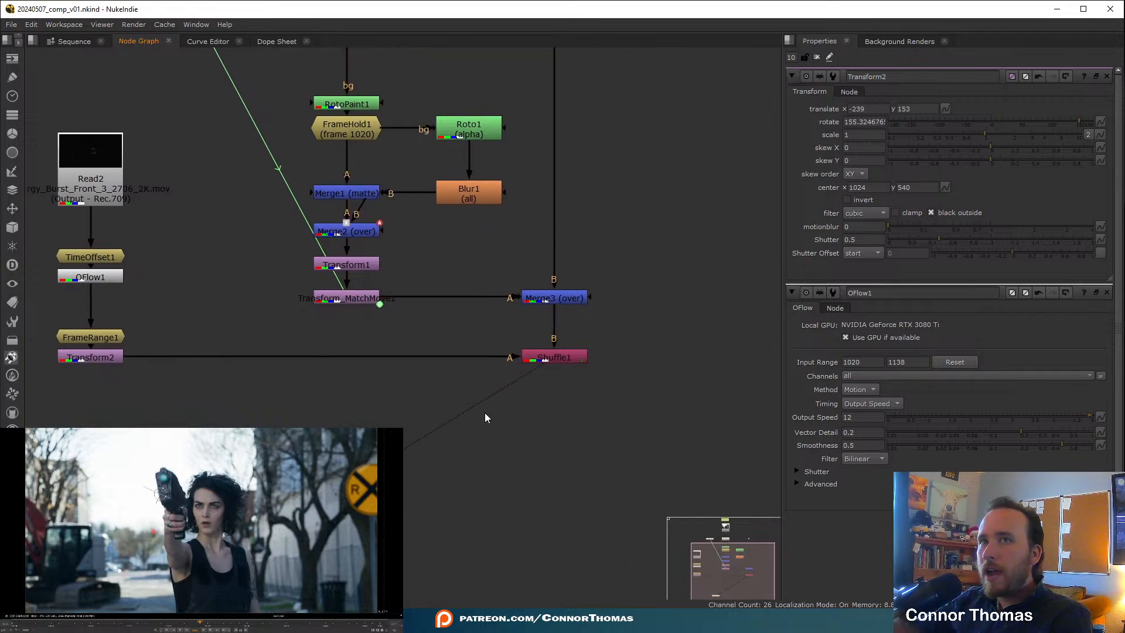
- Add an IDistort node directly after Shuffle1
click(558, 357)
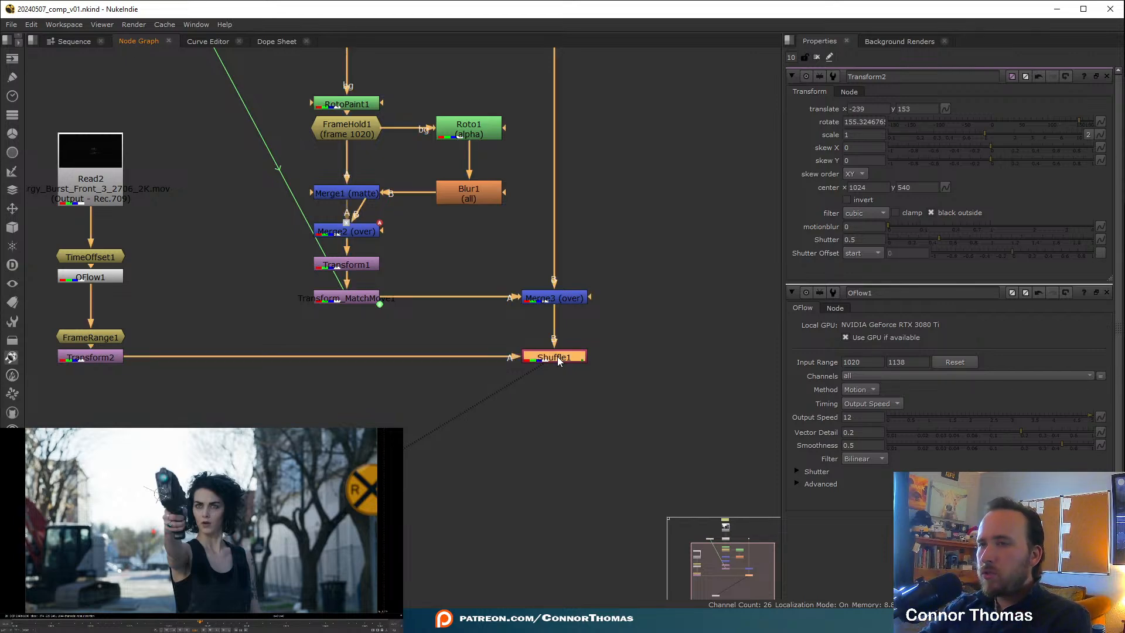
key(Tab)
text(idi)
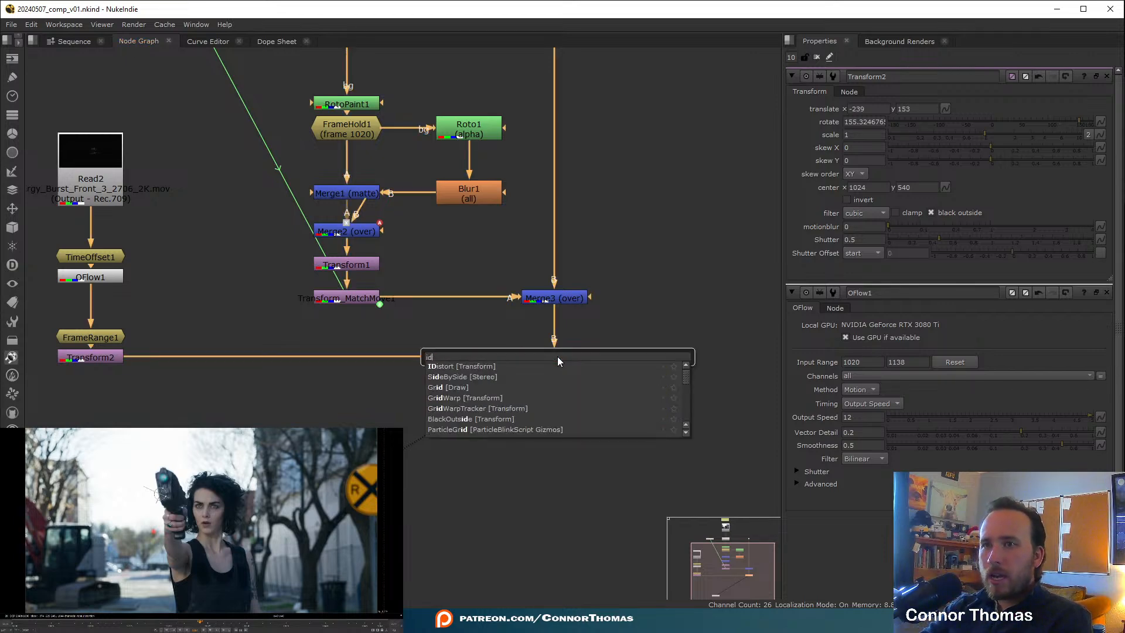
key(Return)
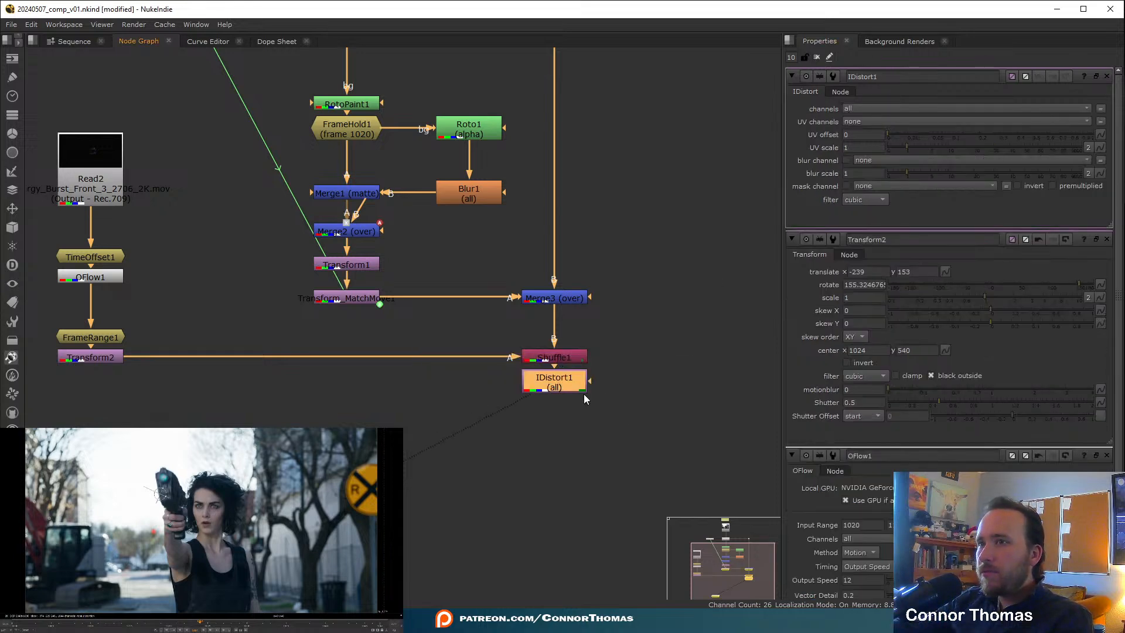
- Set IDistort1's channels to distortion, and try a raised UV offset and a UV scale of 37 after checking Transform2's burst
click(854, 122)
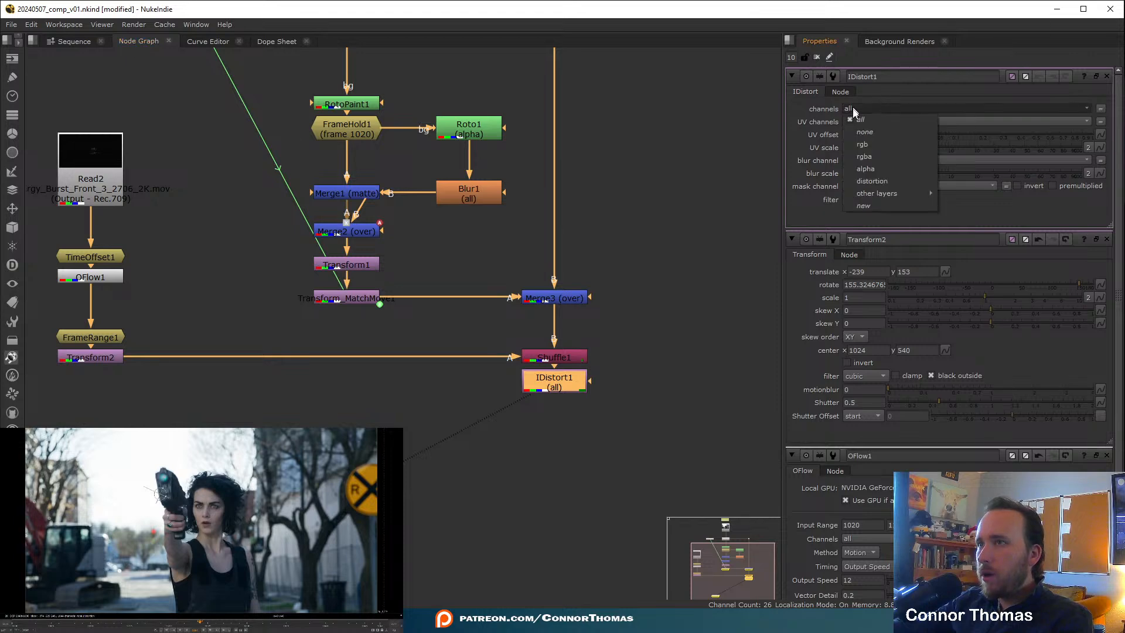
click(906, 179)
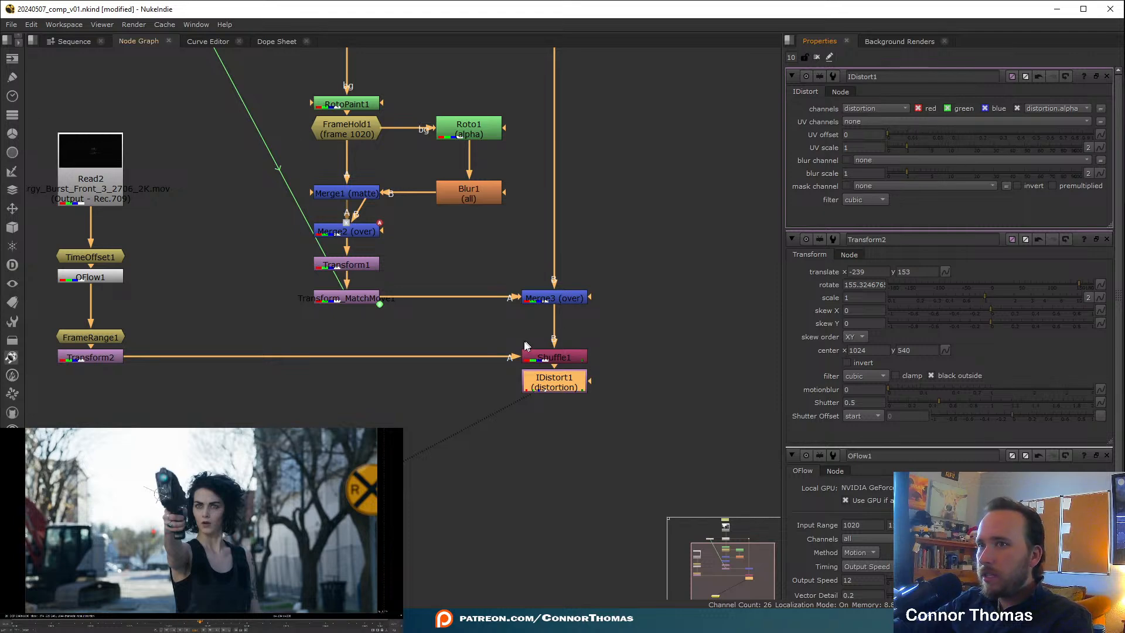
click(90, 357)
key(1)
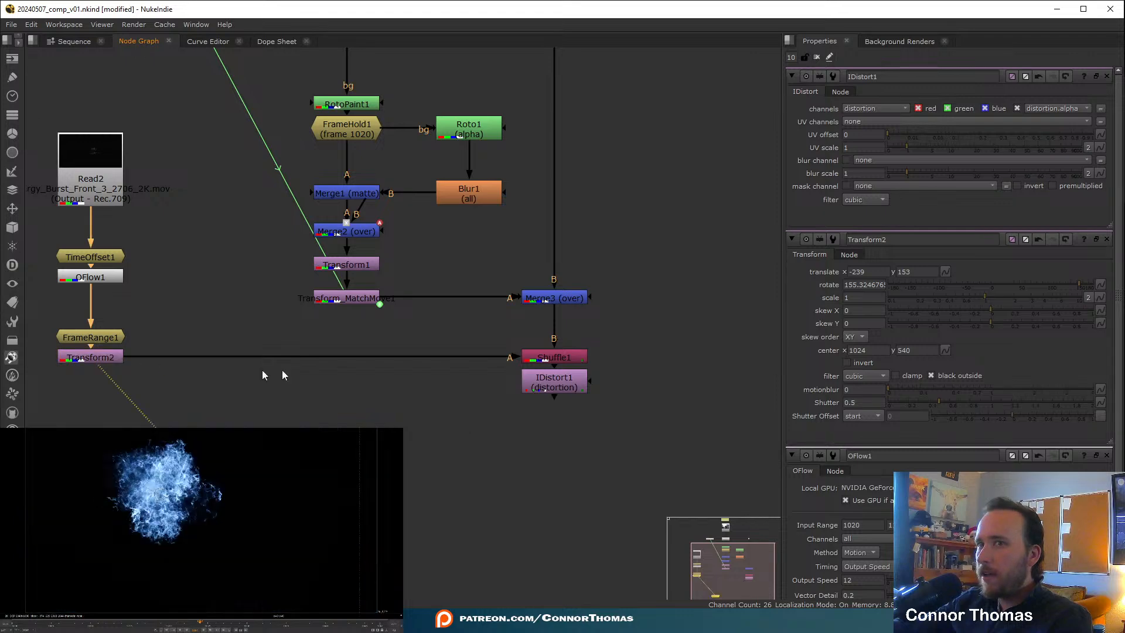
click(563, 387)
key(1)
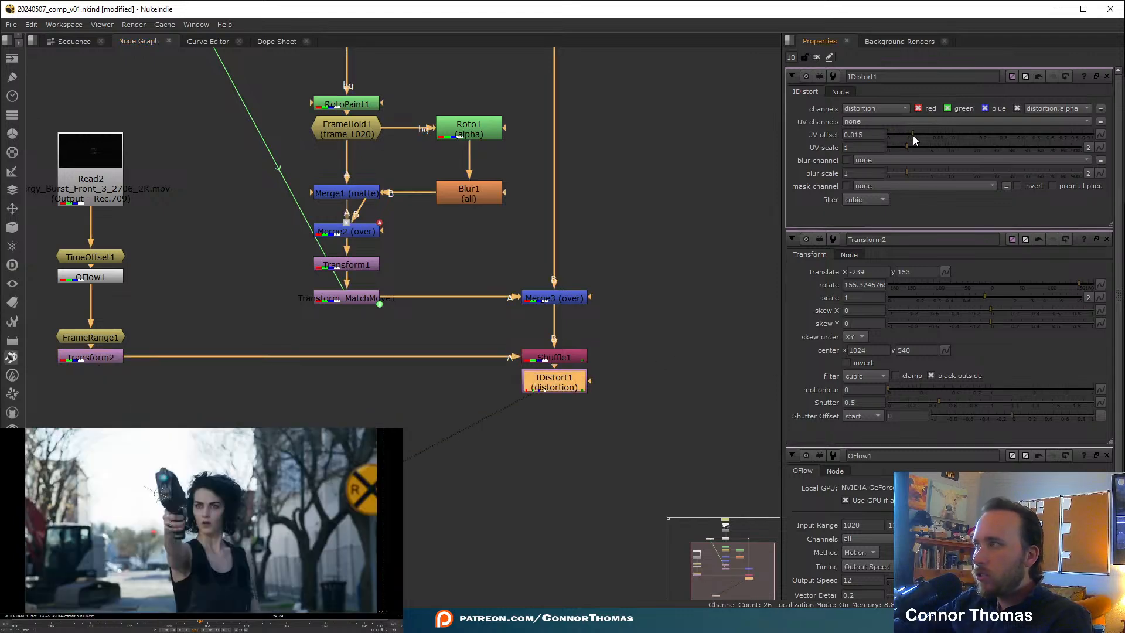
drag(913, 136, 1048, 151)
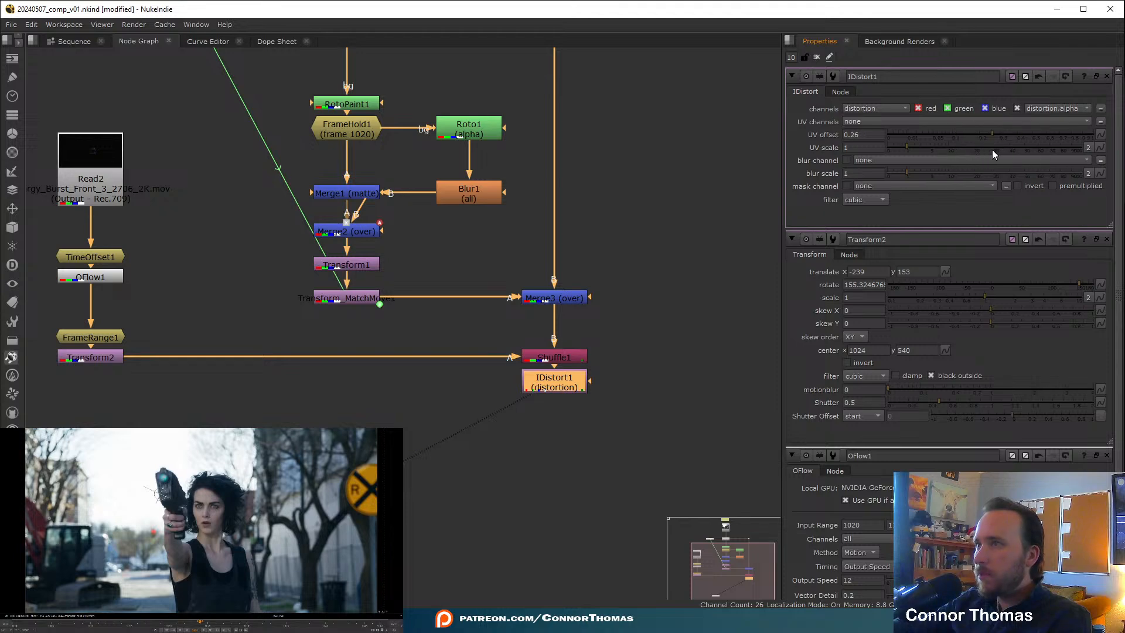
drag(955, 150, 1004, 153)
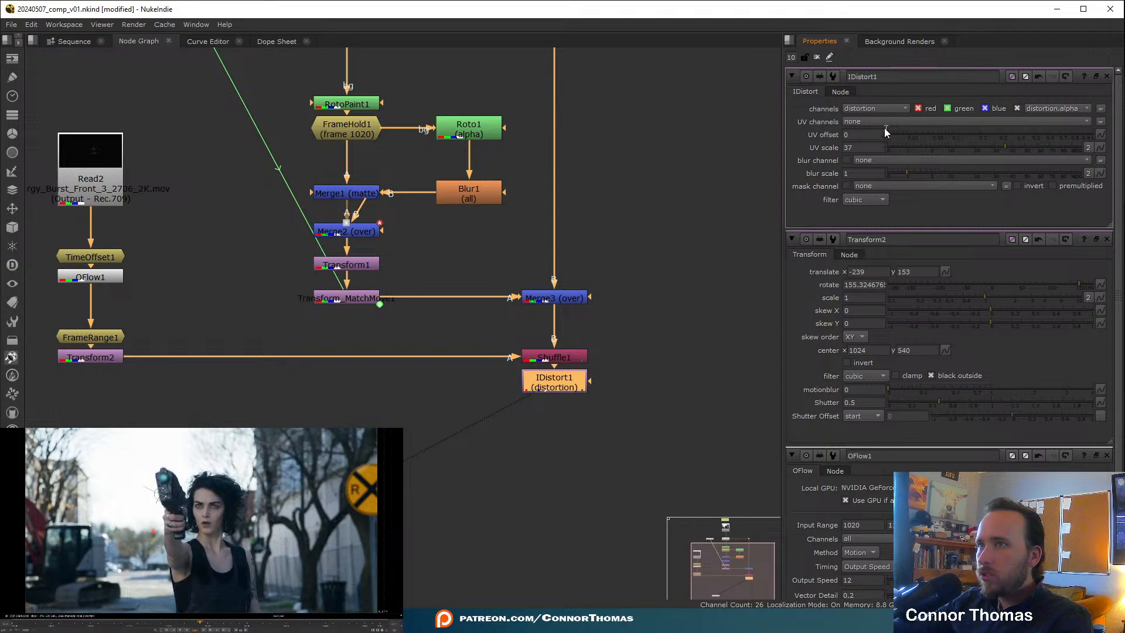
- Set IDistort1's channels to all and its UV channels to distortion
click(860, 110)
click(862, 117)
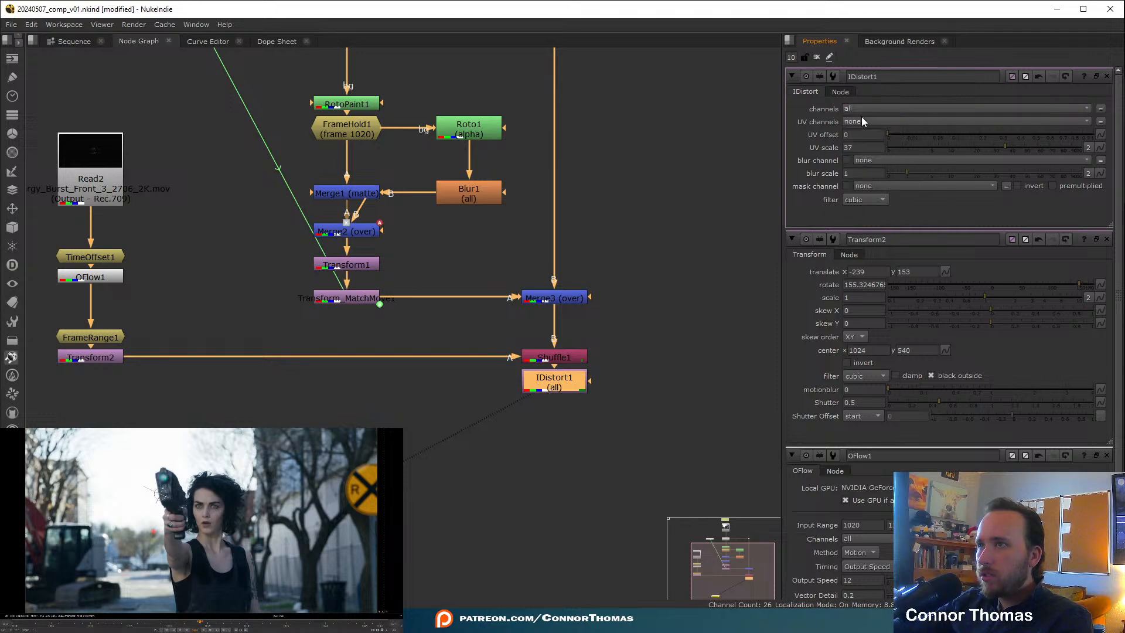
click(861, 121)
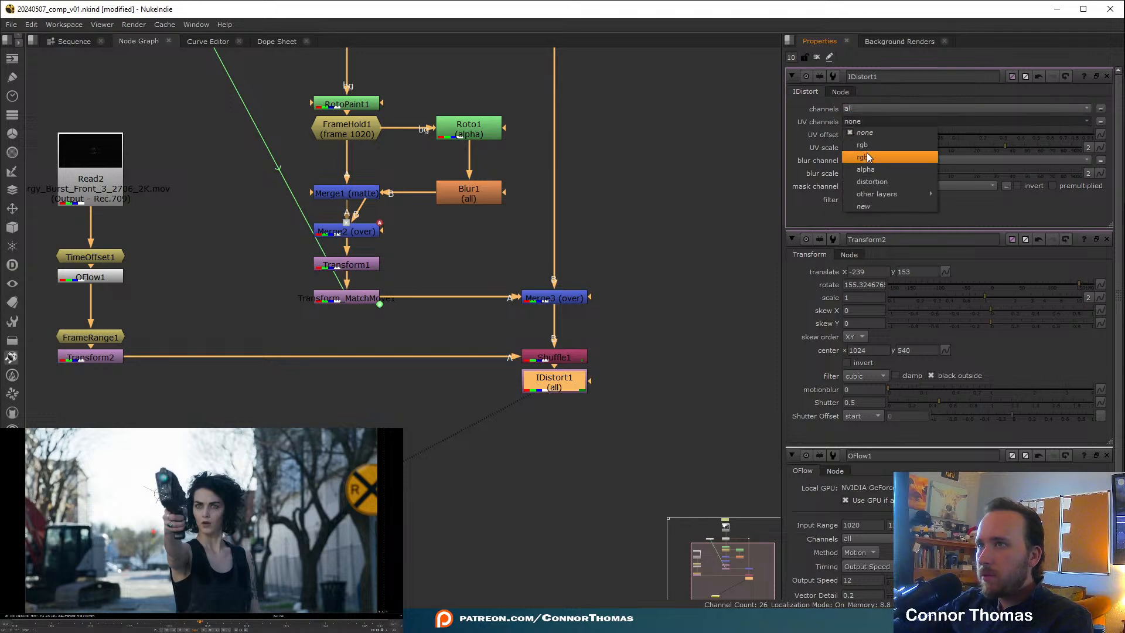
click(881, 181)
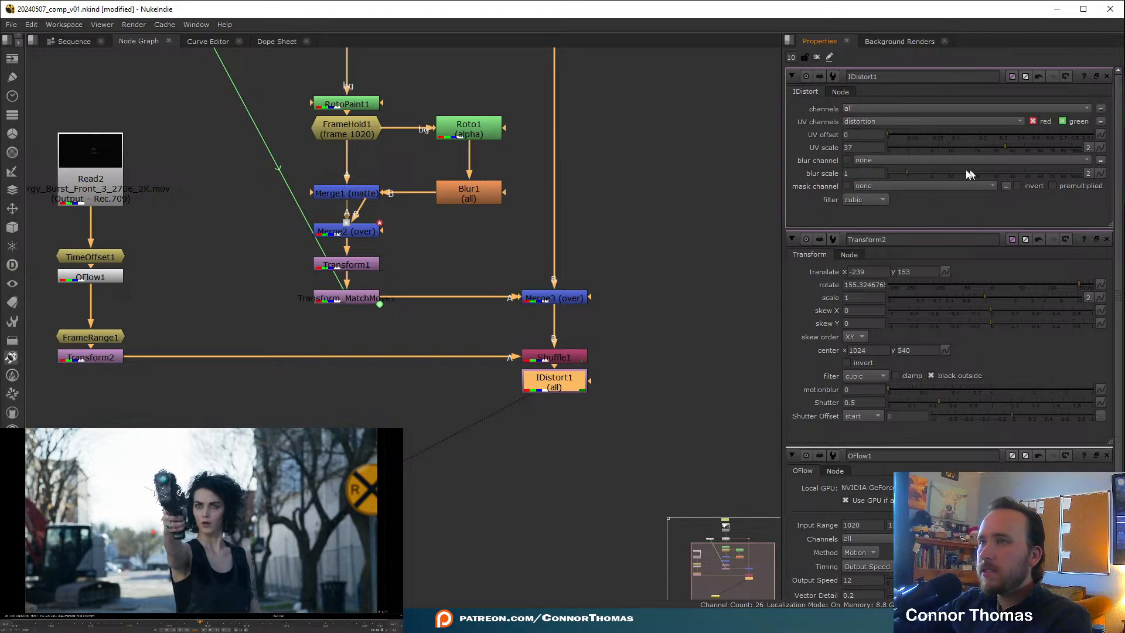
- Set IDistort1's UV scale to 21.5, keeping the UV offset at 0
mouse_move(896, 132)
mouse_down()
mouse_move(933, 136)
mouse_move(885, 141)
mouse_up()
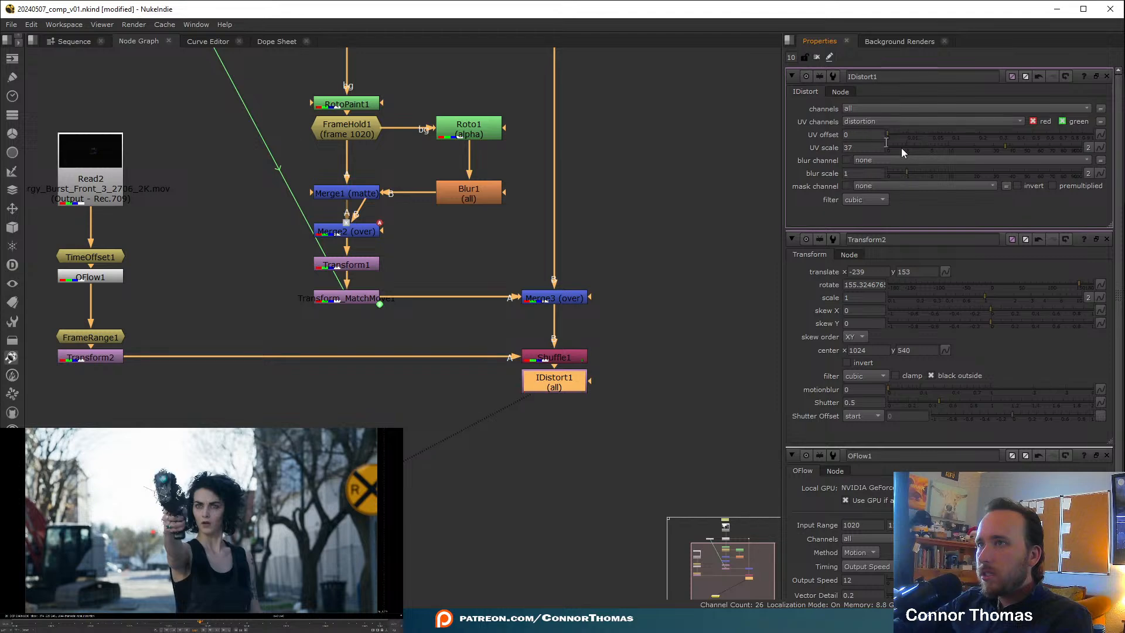
drag(1003, 146, 978, 151)
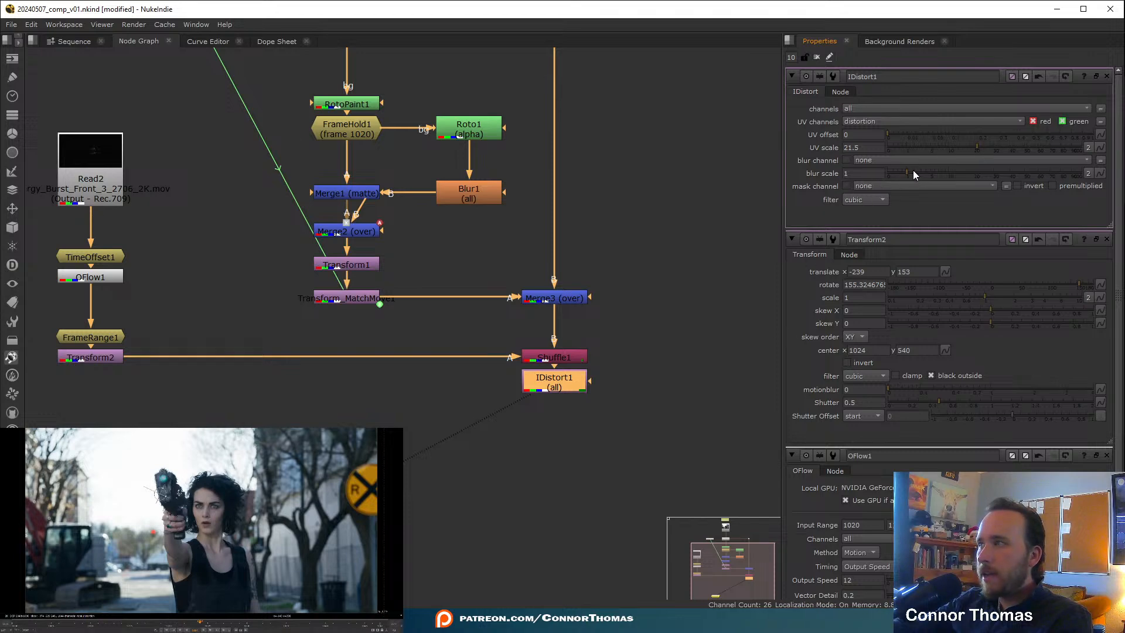
- Raise IDistort1's blur scale to 29.5, and add a Blur node with size 8 directly after Transform2
drag(913, 170, 993, 177)
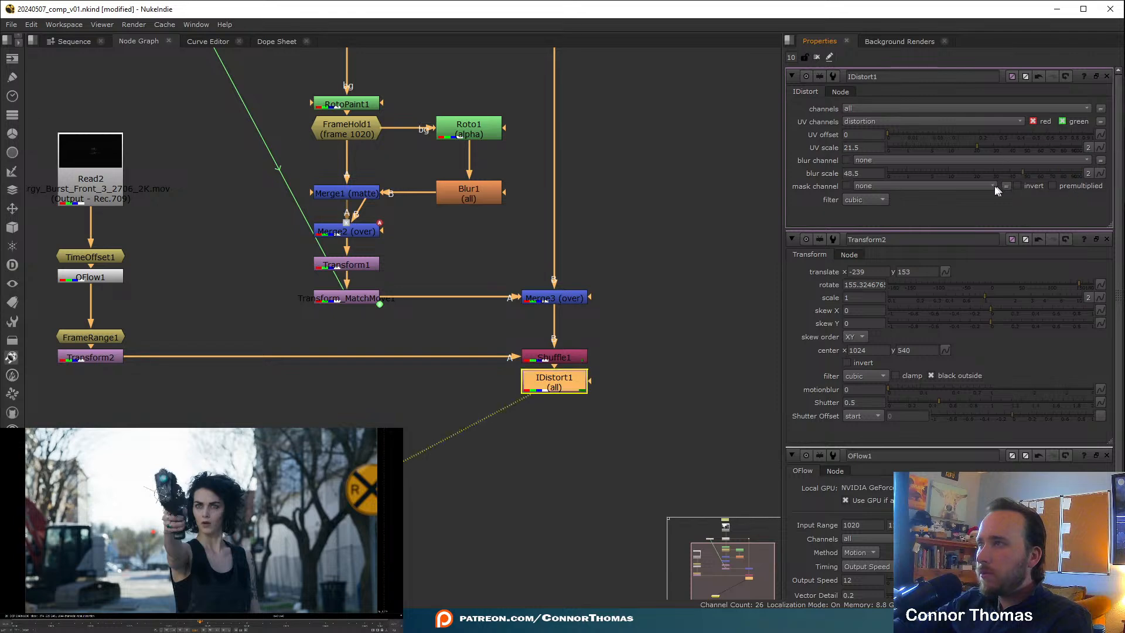
click(92, 359)
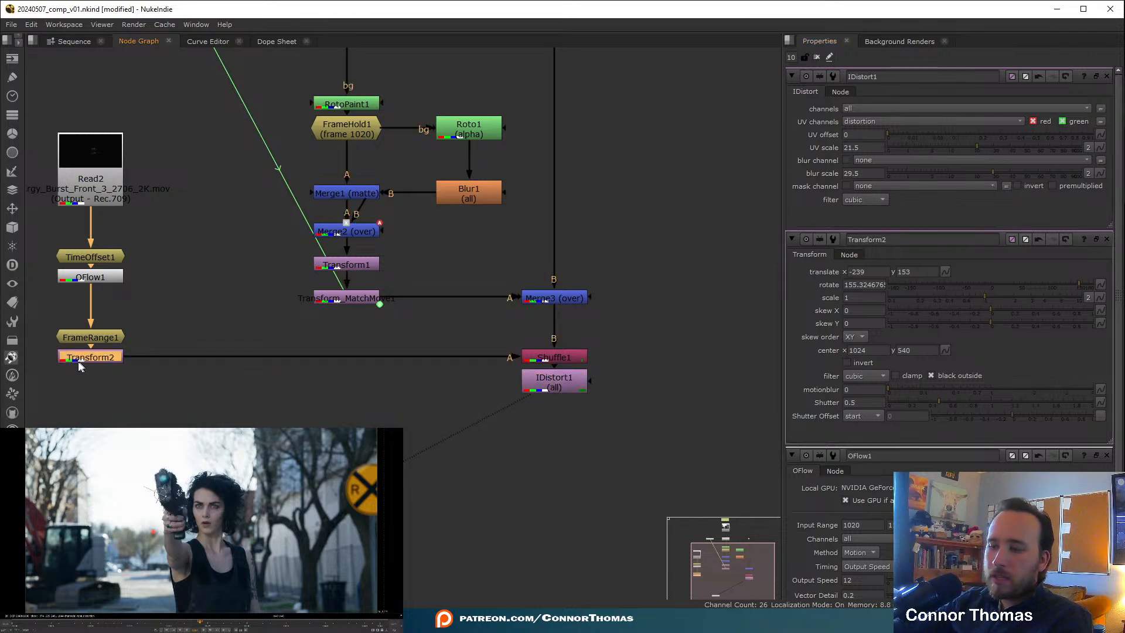
key(b)
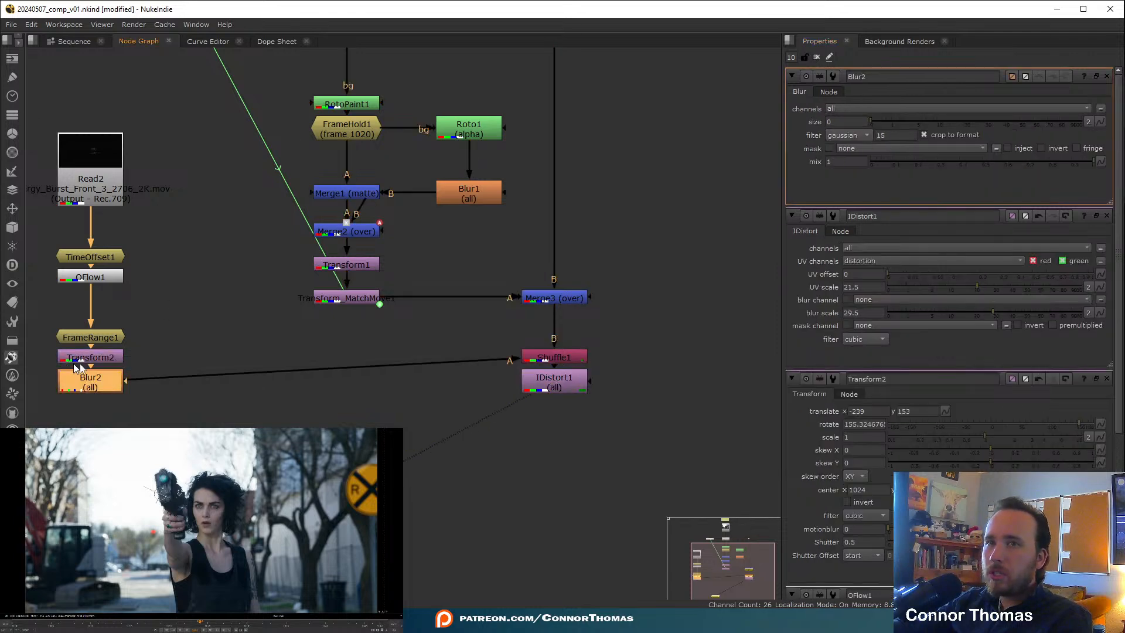
drag(888, 123, 931, 139)
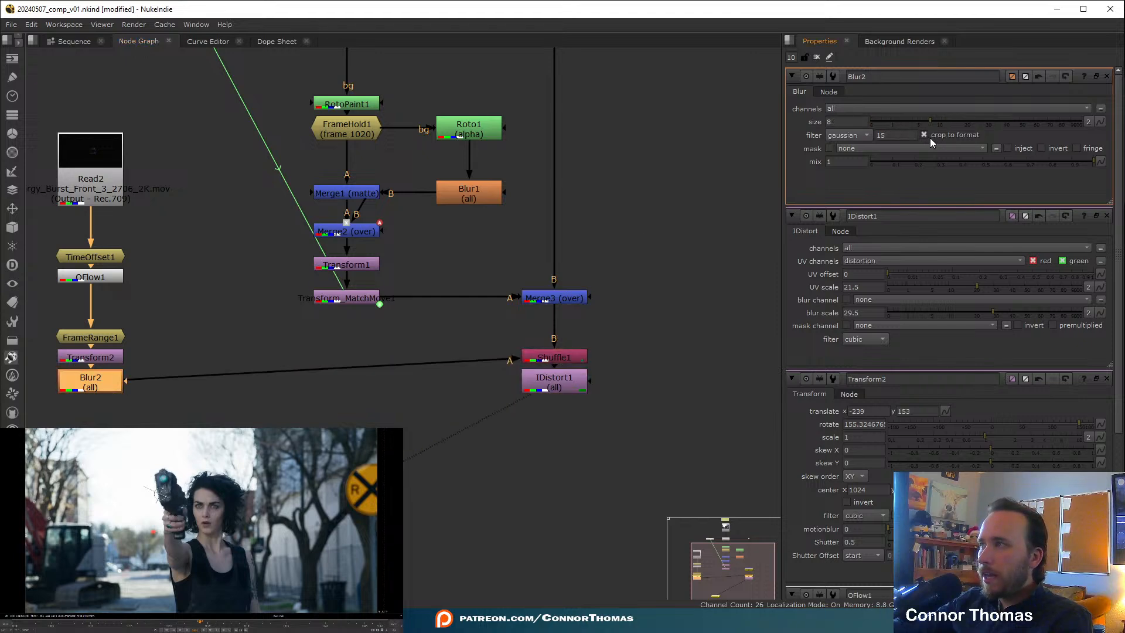
- Try a UV scale of 49.5 on IDistort1, close the open node properties and play back the shot
double_click(556, 381)
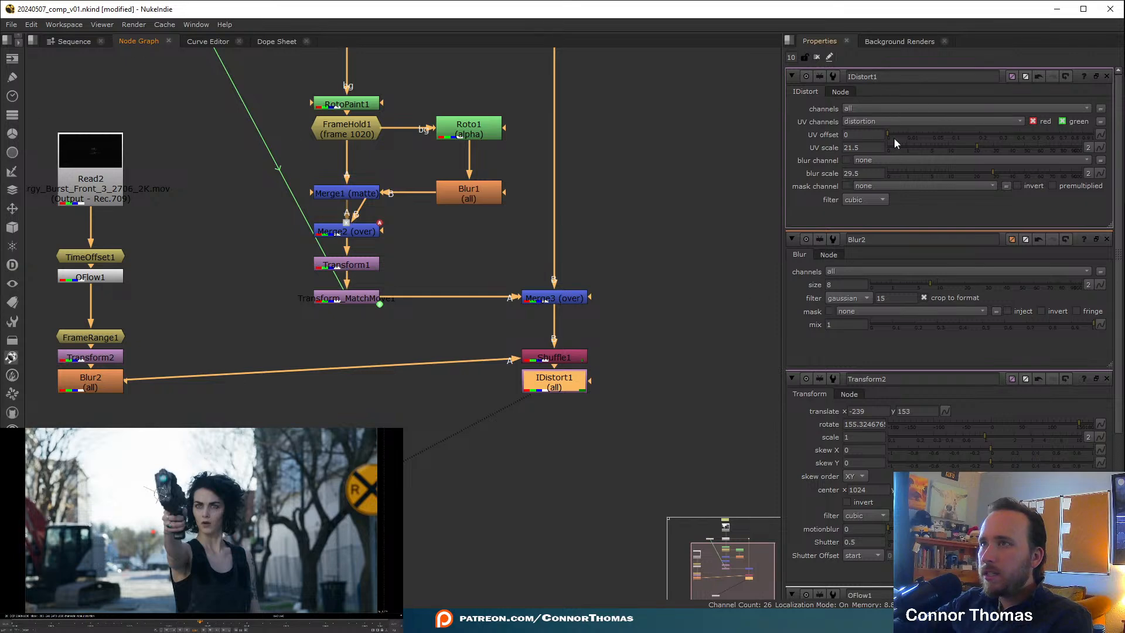
drag(998, 151, 1028, 151)
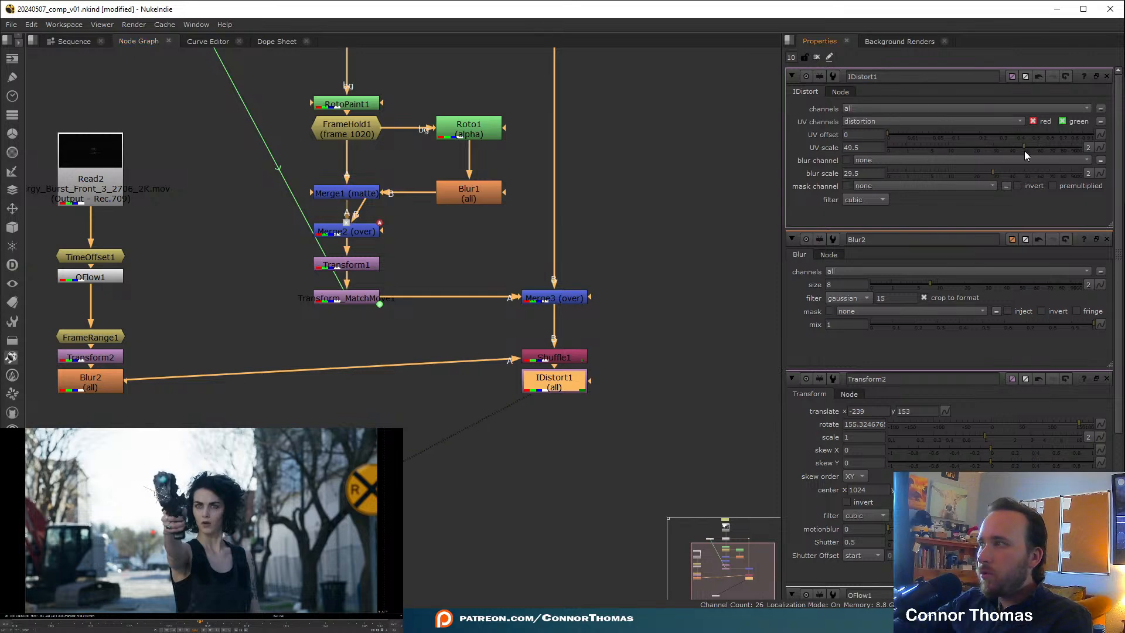
click(817, 57)
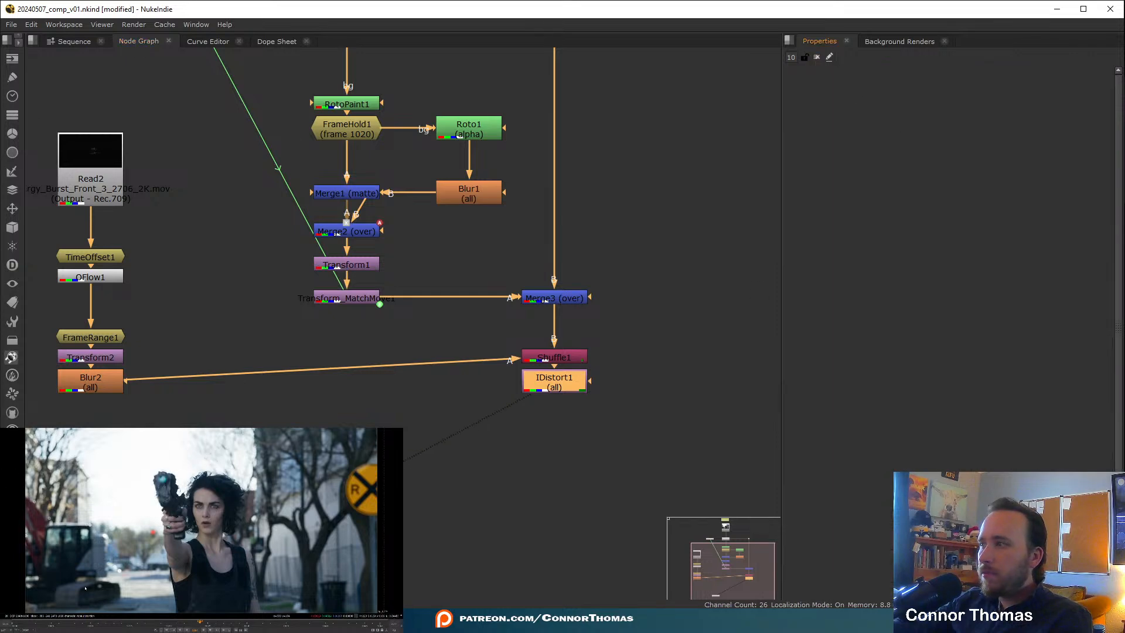
click(66, 622)
key(l)
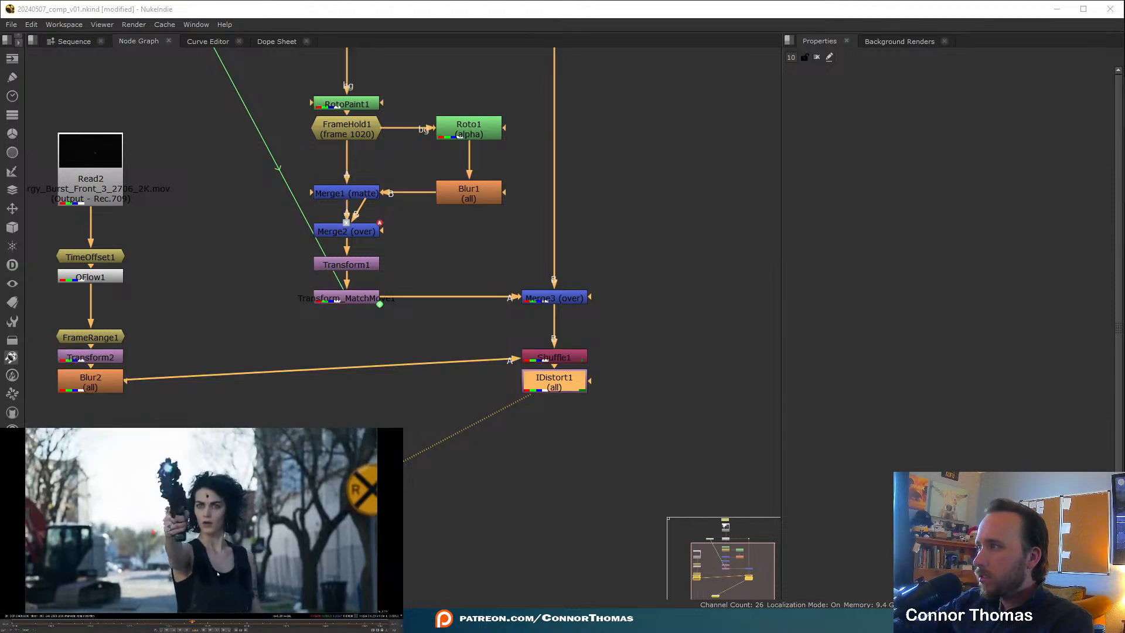
- Set IDistort1's blur channel to distortion.alpha and its blur scale to 26, leaving the UV offset at 0
double_click(553, 384)
drag(894, 139, 954, 148)
key(ctrl+z)
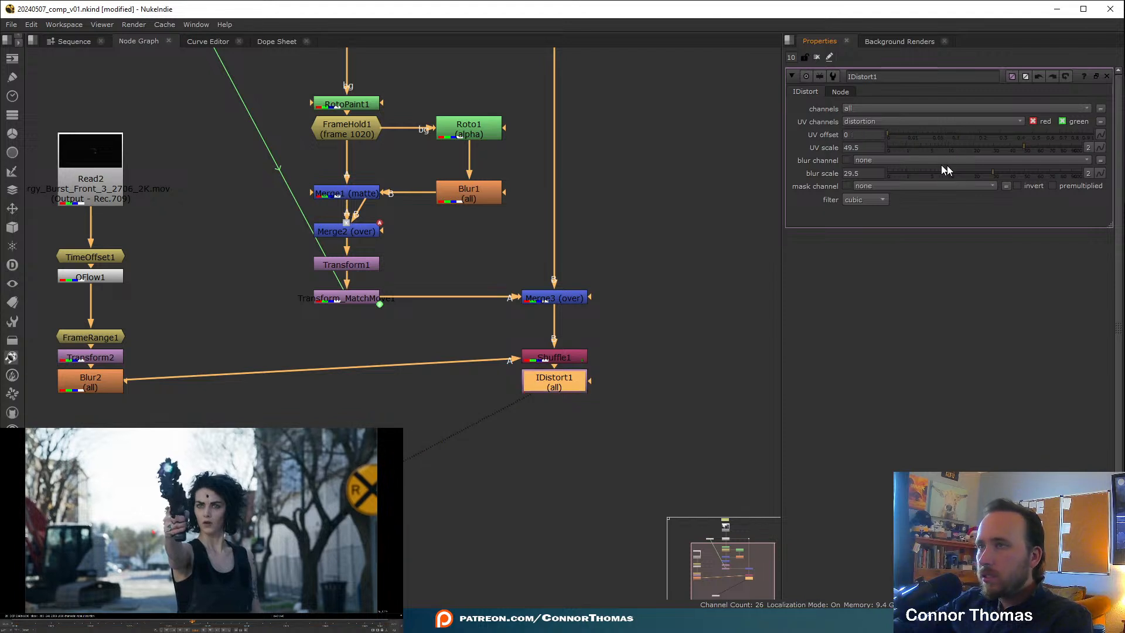
drag(1007, 174, 861, 170)
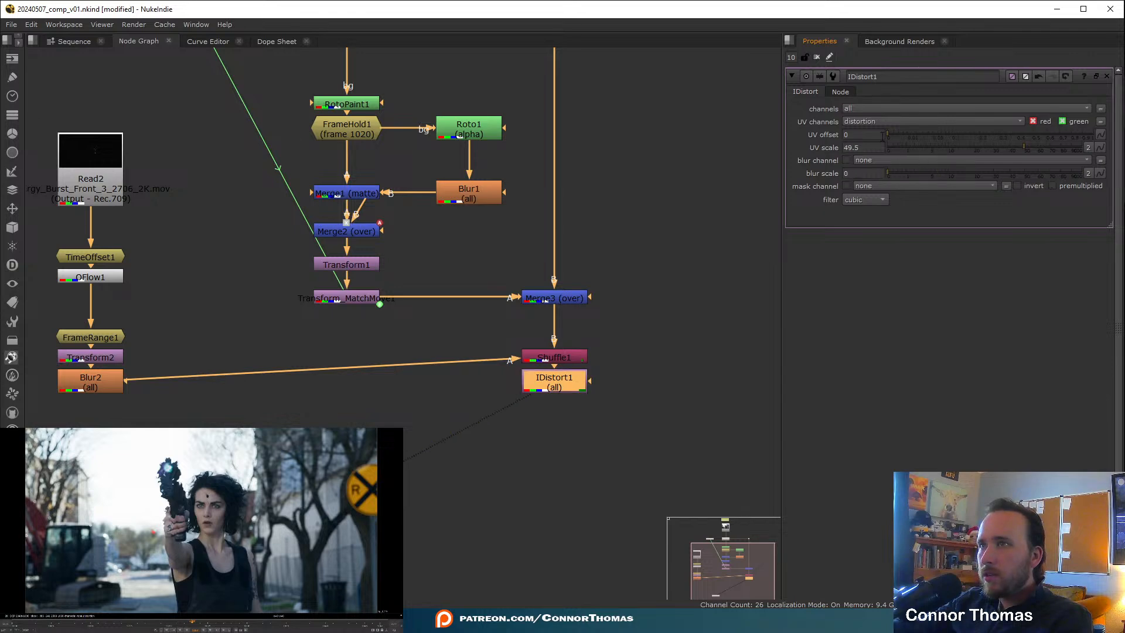
click(973, 160)
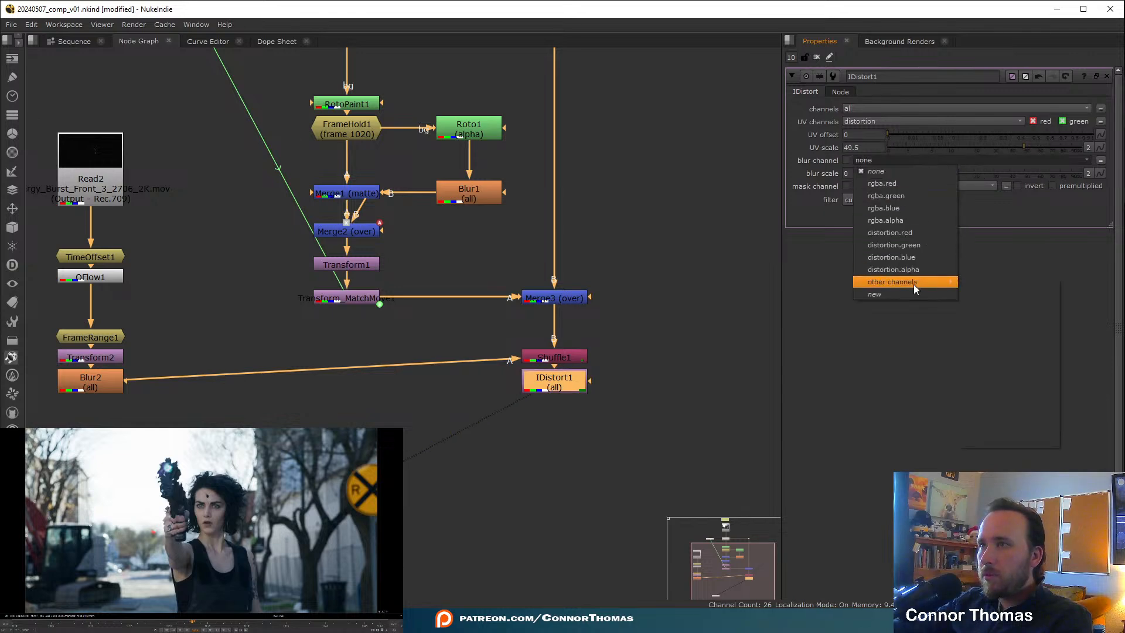
click(924, 269)
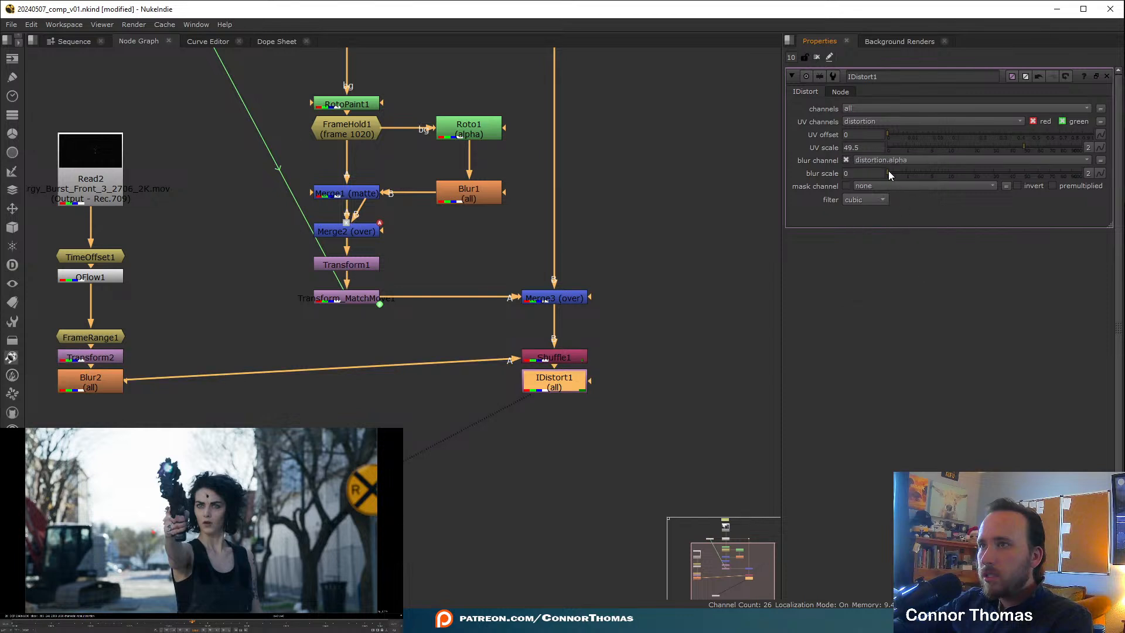
drag(889, 170, 986, 178)
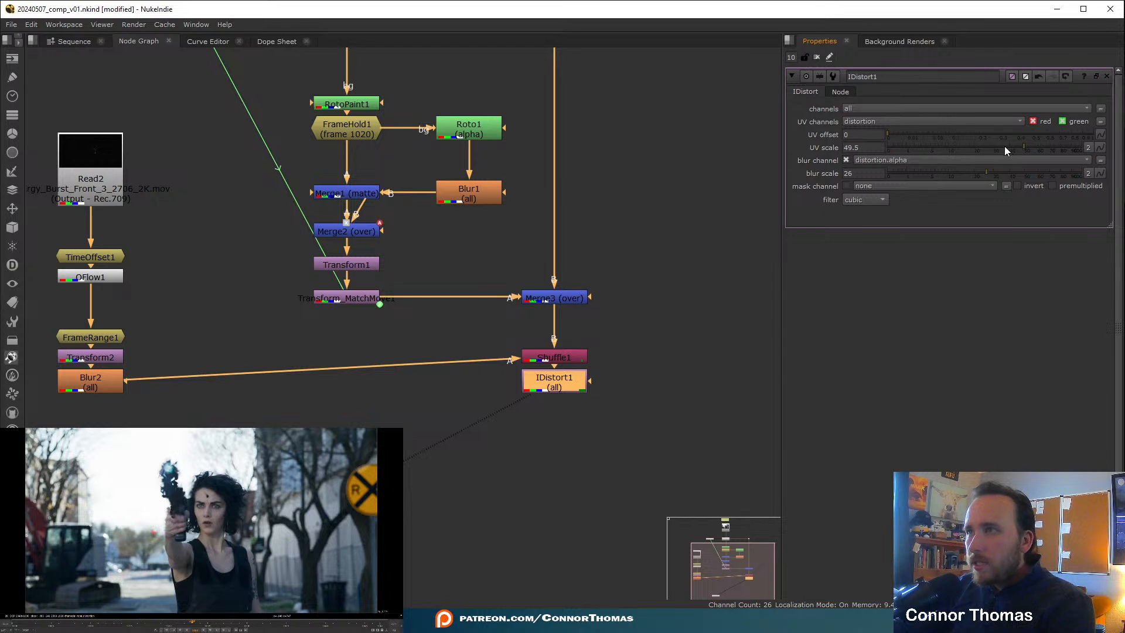
- Set IDistort1's UV scale to 21, and play and scrub through the shot to review the distortion
drag(1004, 146, 976, 151)
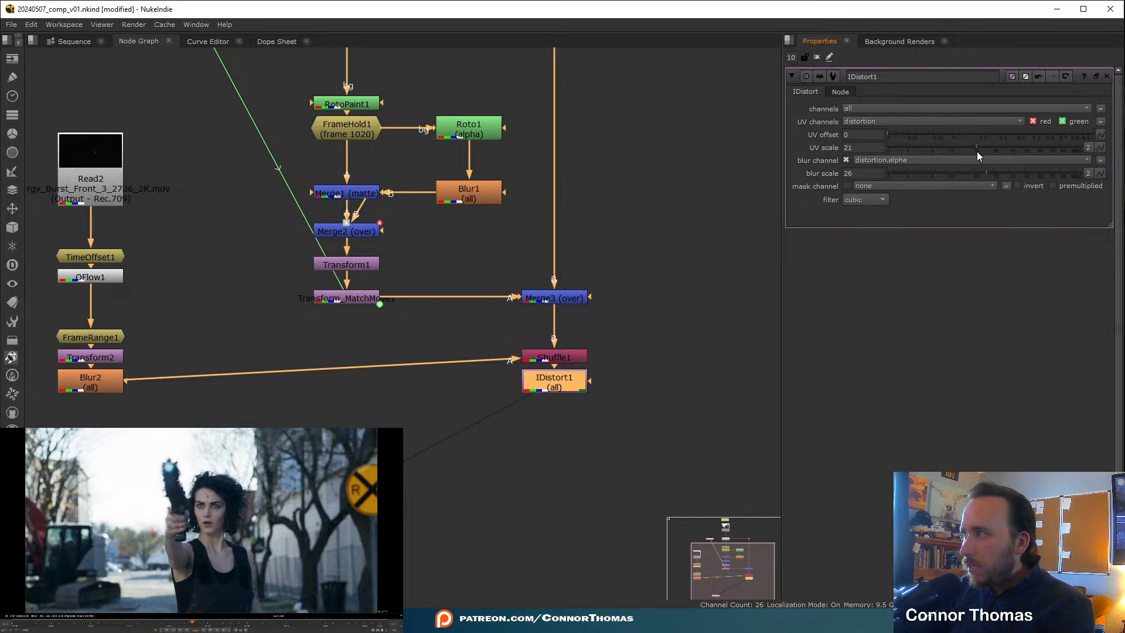
click(16, 625)
key(l)
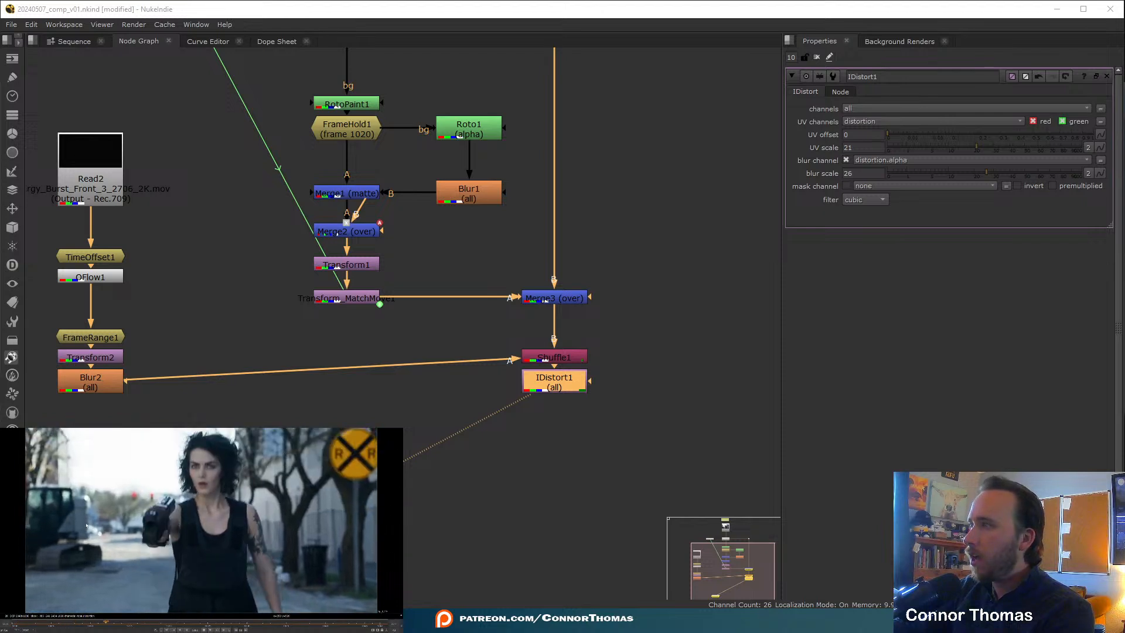
drag(120, 625, 317, 623)
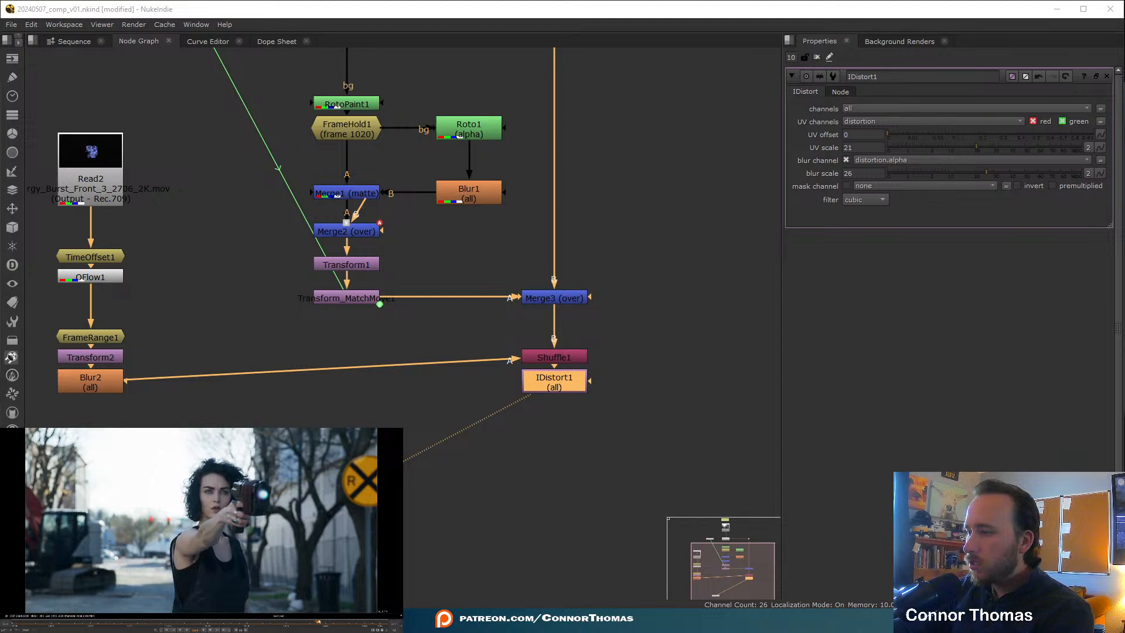
- Move the energy burst branch from Read2 to Blur2 upward so that Blur2 lines up with Shuffle1
middle_drag(179, 377, 334, 369)
drag(164, 410, 299, 103)
drag(272, 157, 273, 139)
click(133, 366)
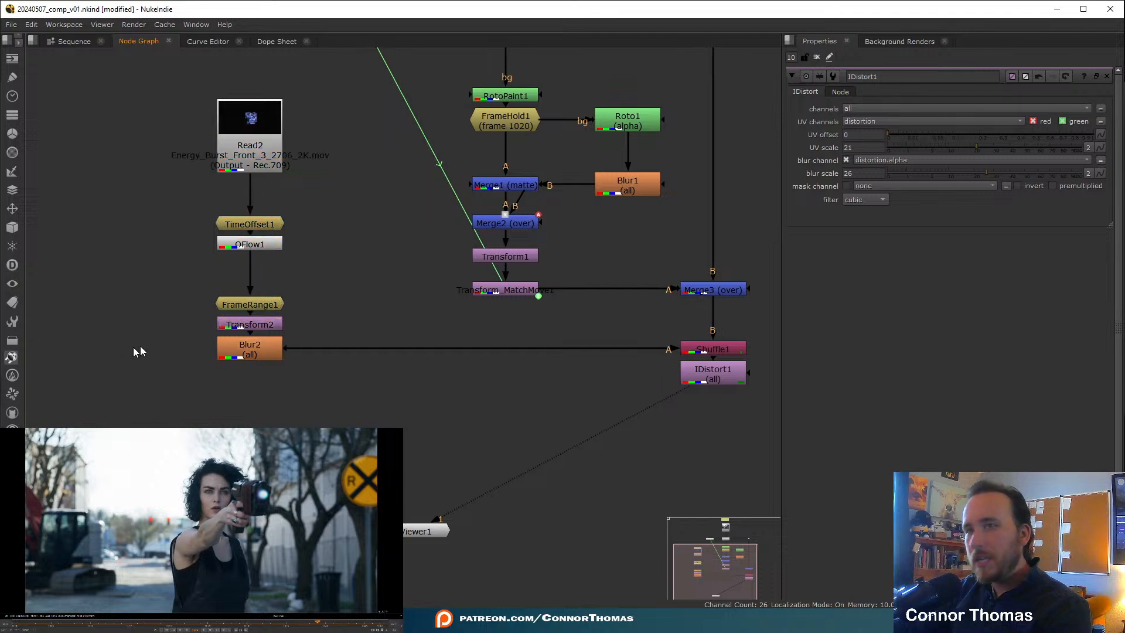
middle_drag(133, 347, 301, 349)
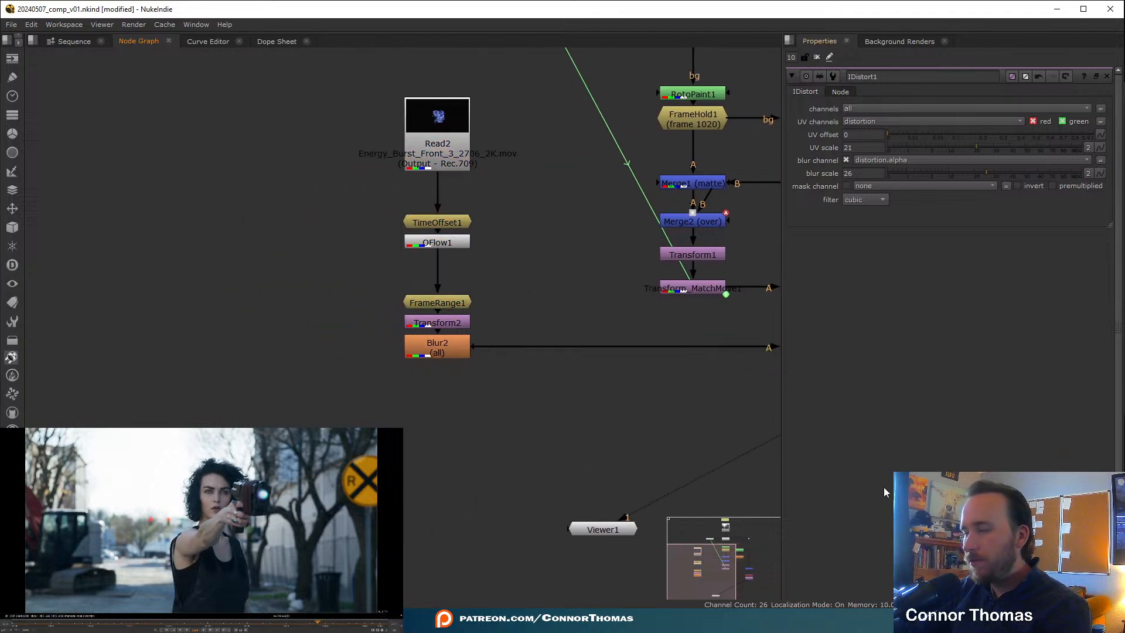
- Duplicate TimeOffset1 and place the unconnected copy beside the original
double_click(426, 221)
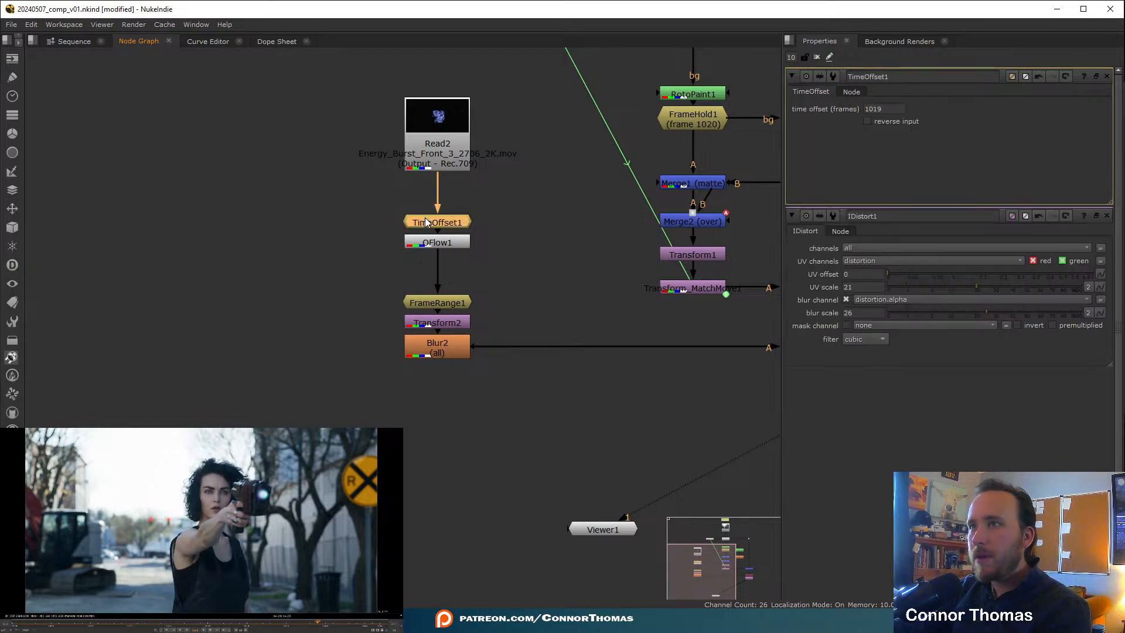
key(ctrl+c)
click(319, 226)
key(ctrl+v)
drag(328, 231, 361, 226)
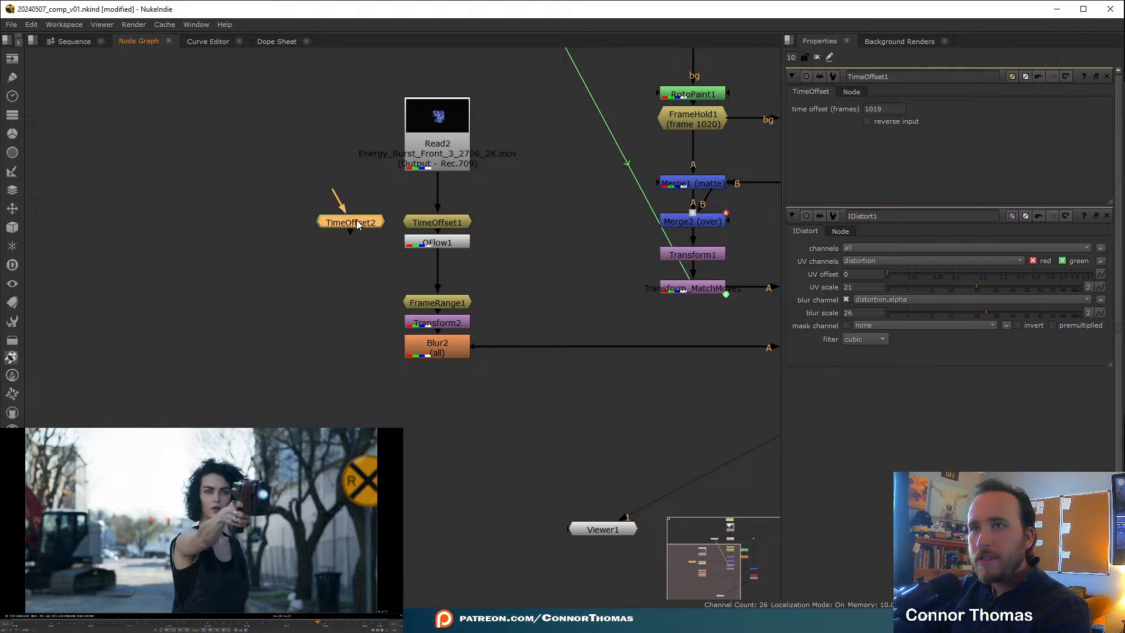
- Set TimeOffset2's time offset to 1038 frames, connect its input to Read2 and view its output
double_click(356, 220)
click(902, 108)
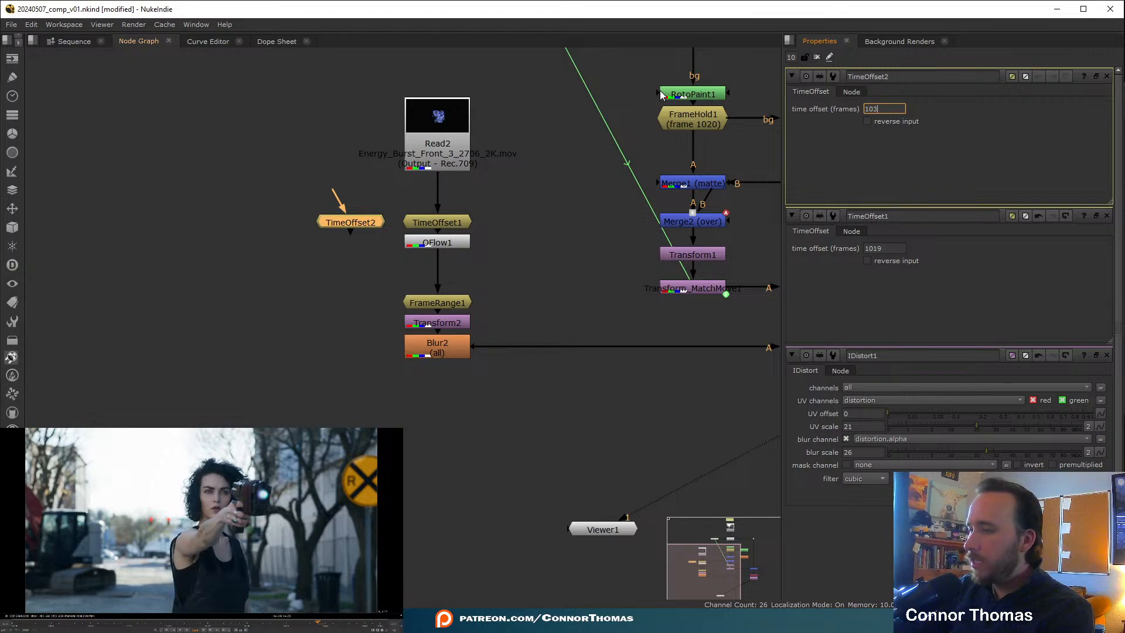
key(Return)
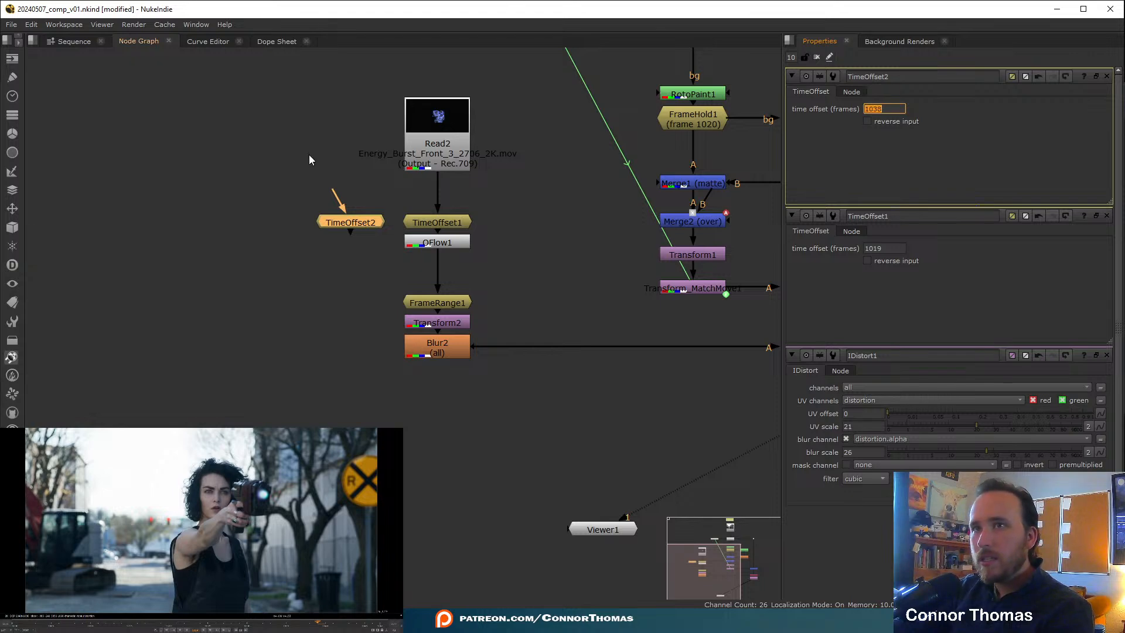
drag(334, 195, 417, 154)
key(1)
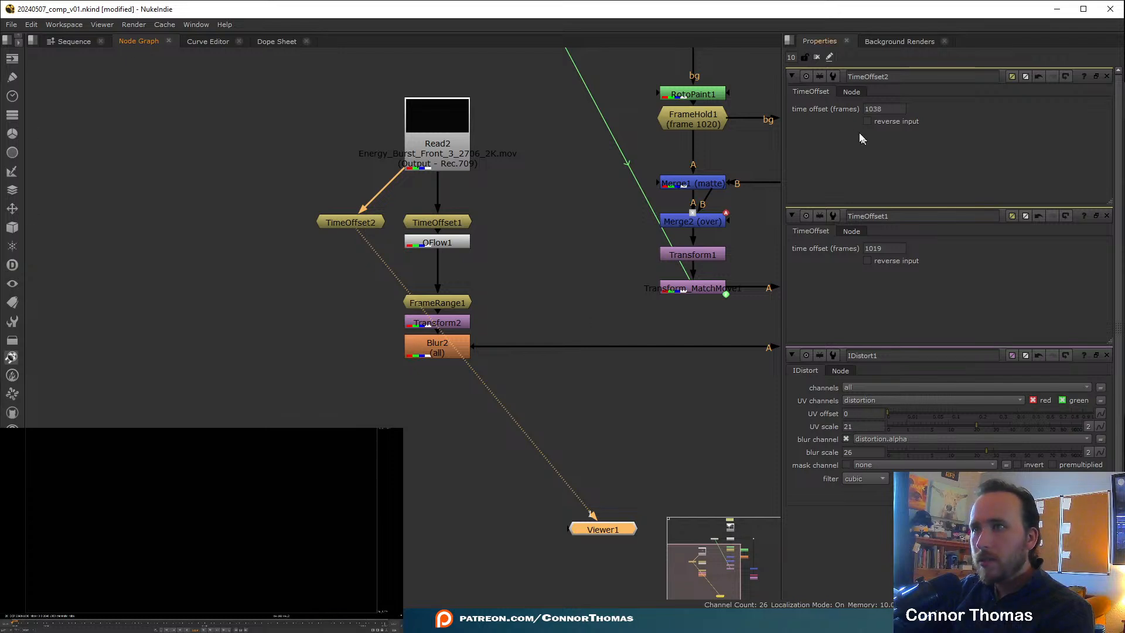
- Fine-tune TimeOffset2's time offset in single-frame increments against the burst's start, and close all open node properties
click(881, 108)
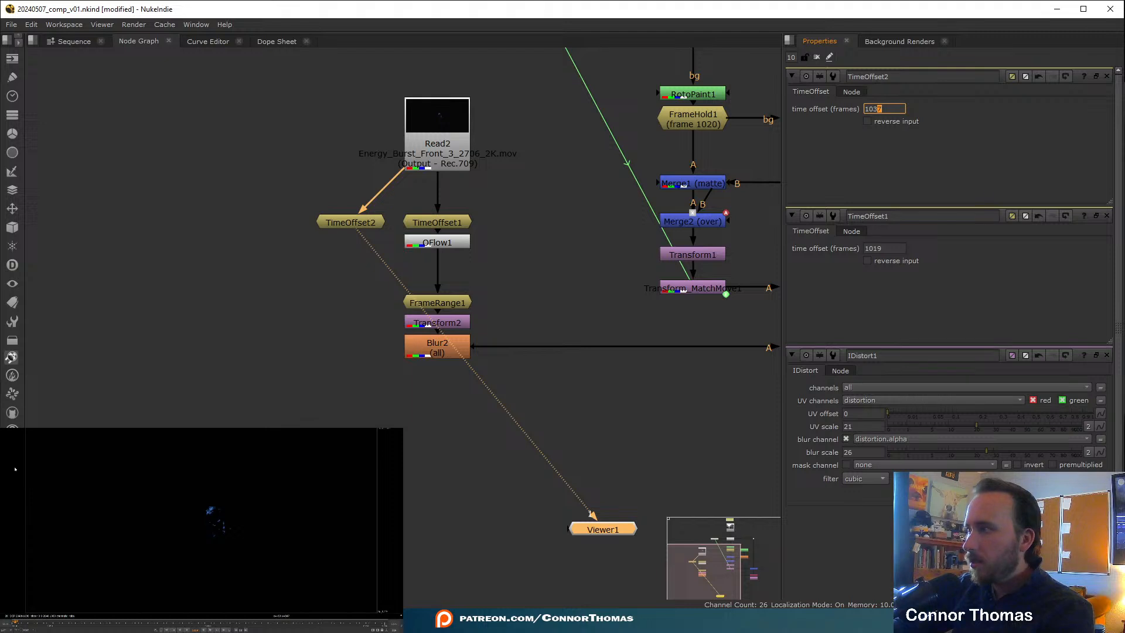
key(Down)
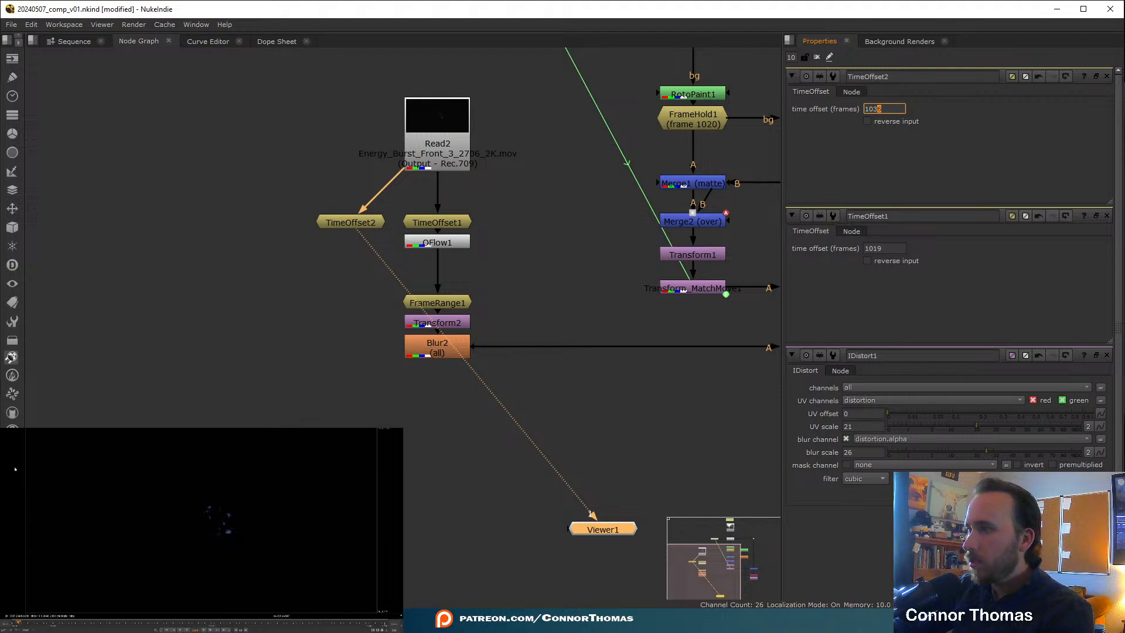
key(Up)
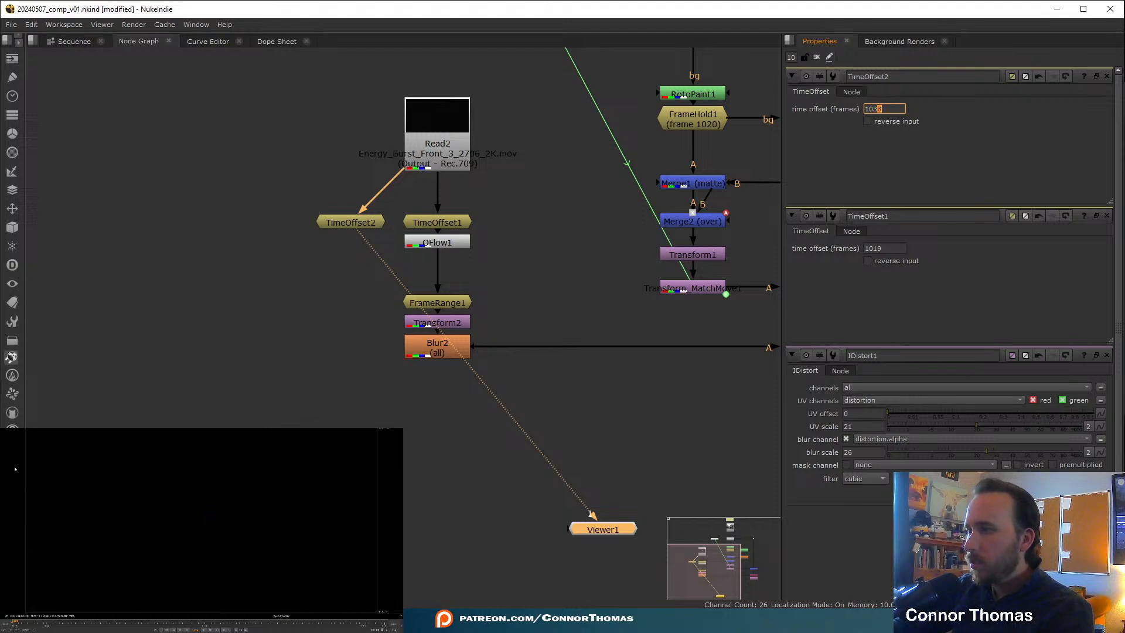
click(945, 181)
click(1107, 76)
click(1107, 76)
click(1107, 76)
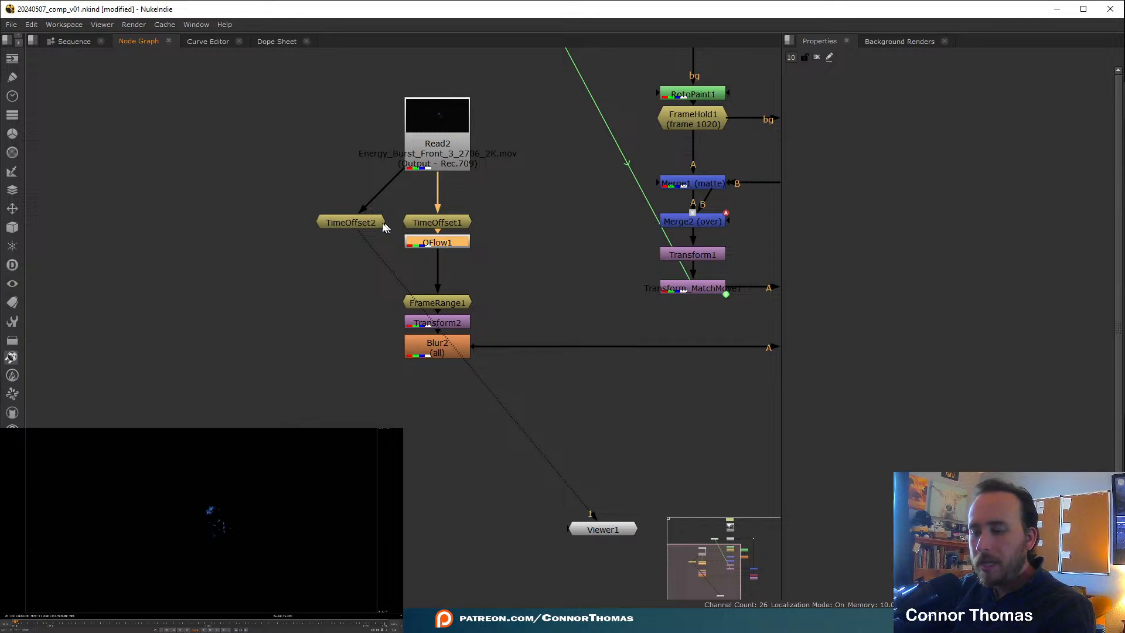
- Paste copies of OFlow1 and FrameRange1 beneath TimeOffset2 and view the end of the new branch
click(344, 222)
key(ctrl+v)
click(437, 302)
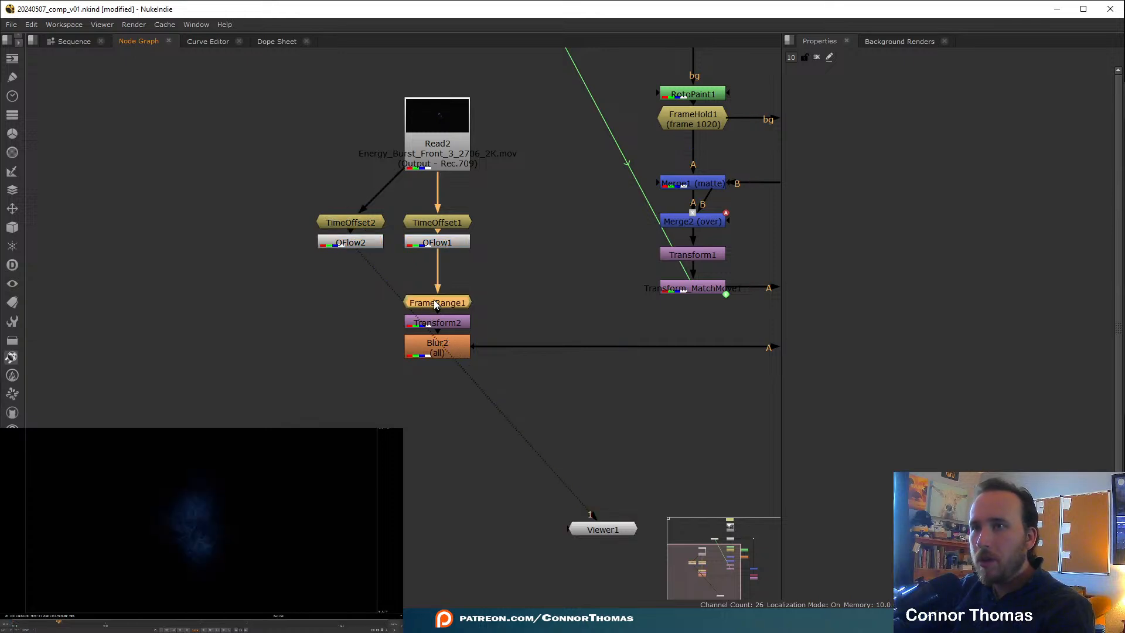
click(342, 244)
key(ctrl+v)
key(1)
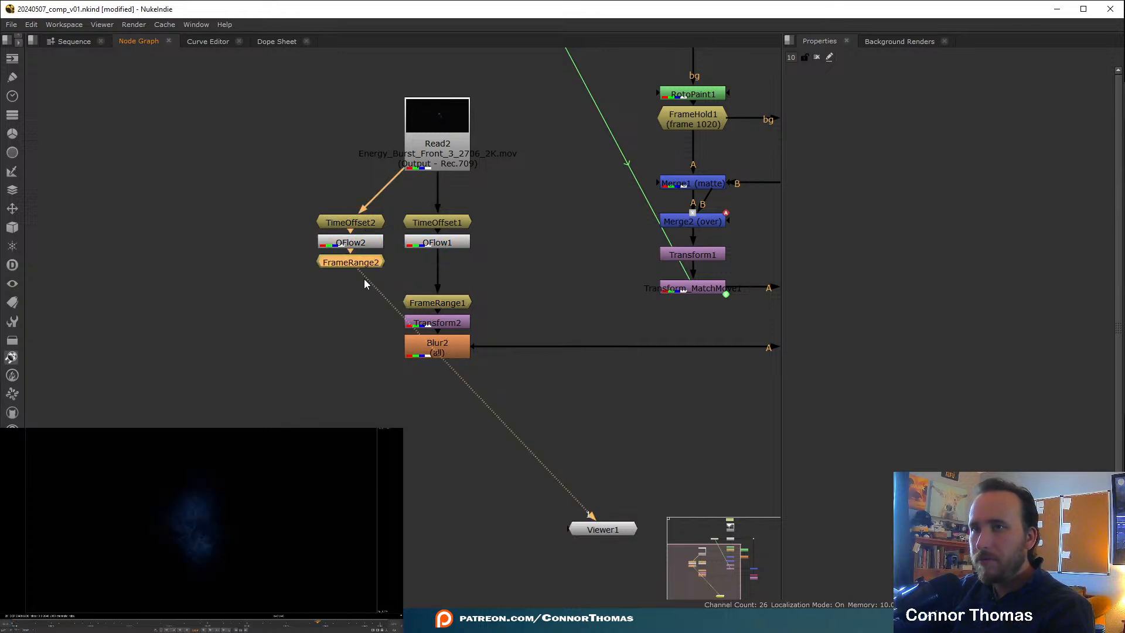
- Extend the second burst branch with copies of Transform2 and Blur2 after FrameRange2
click(428, 321)
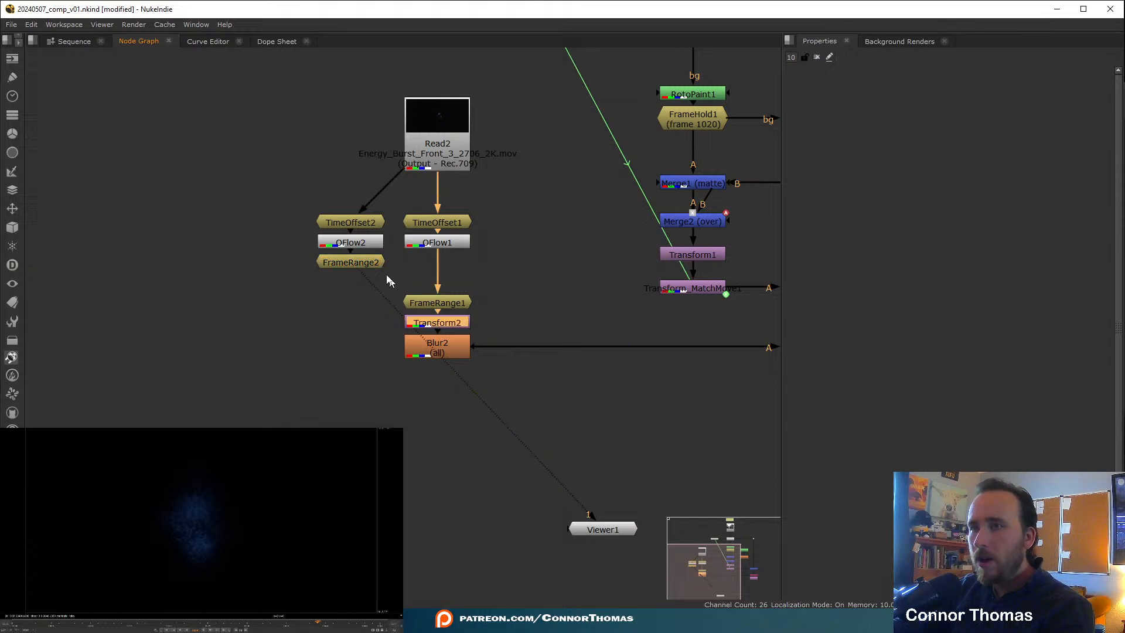
click(349, 261)
key(ctrl+v)
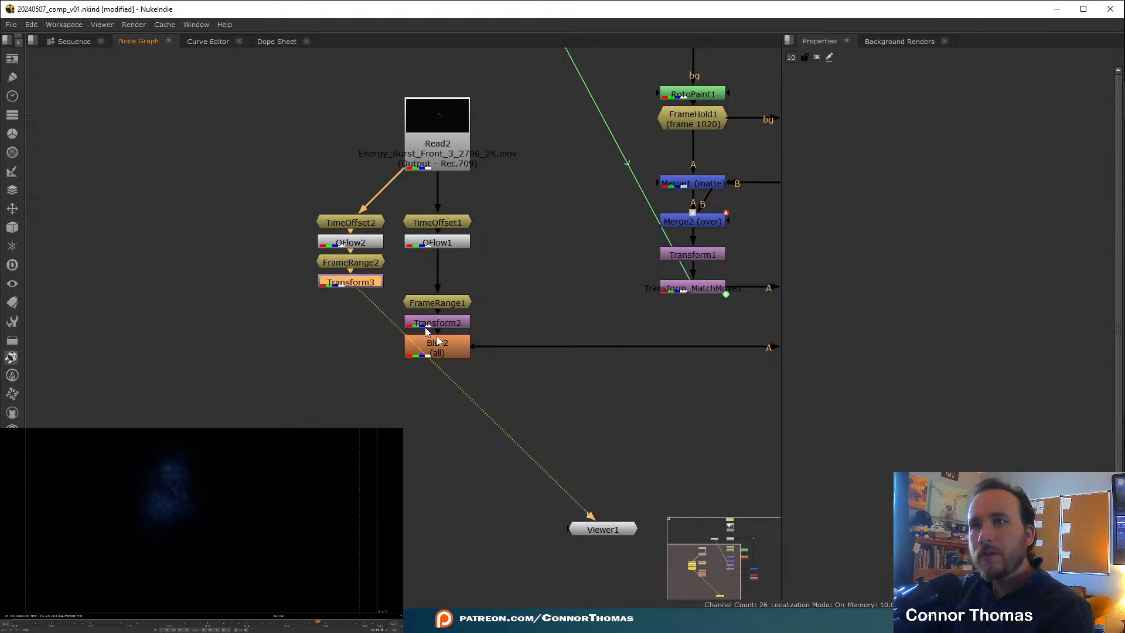
click(440, 351)
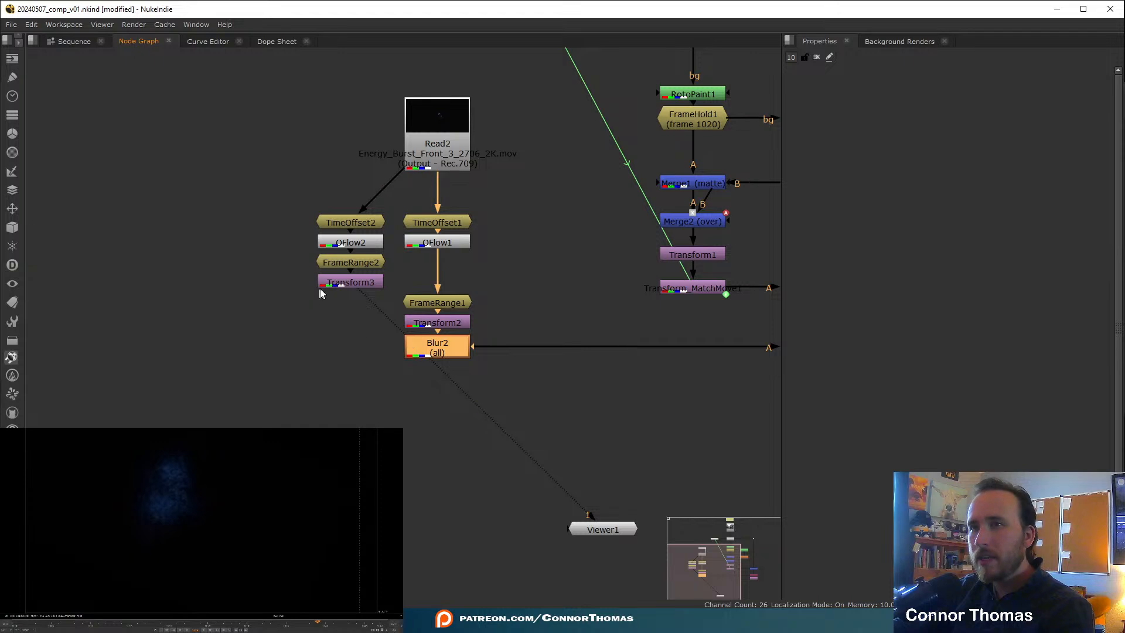
click(340, 286)
key(ctrl+v)
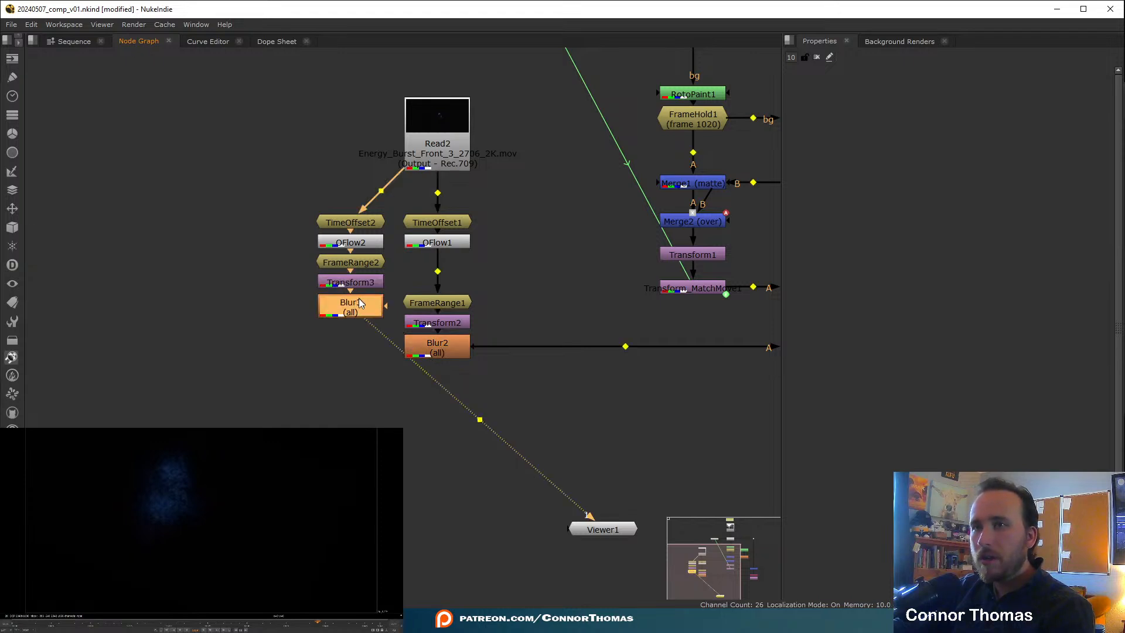
- Lower Blur3 and merge its output as the A input over Merge3's output with a new Merge node, viewing the result
drag(361, 302, 359, 391)
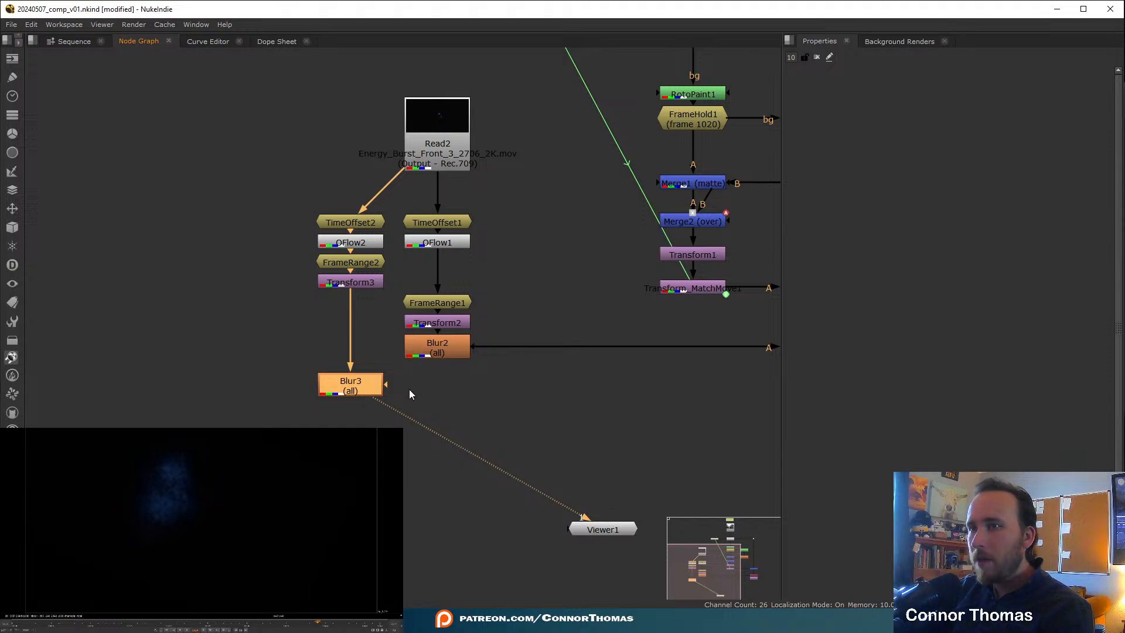
key(m)
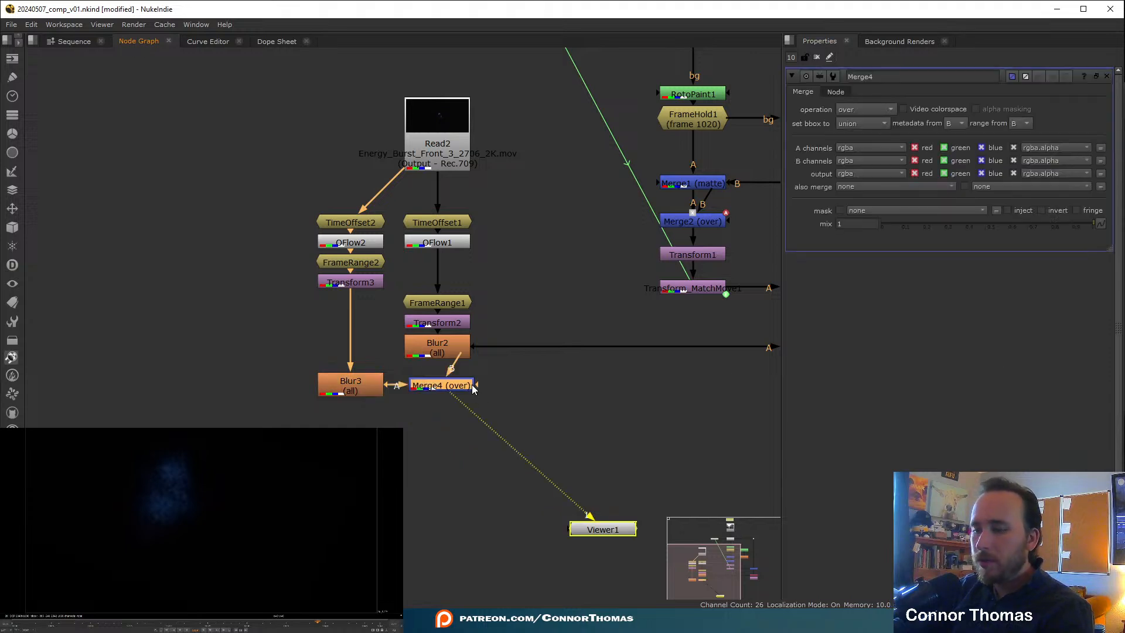
middle_drag(445, 388, 299, 386)
drag(298, 382, 739, 287)
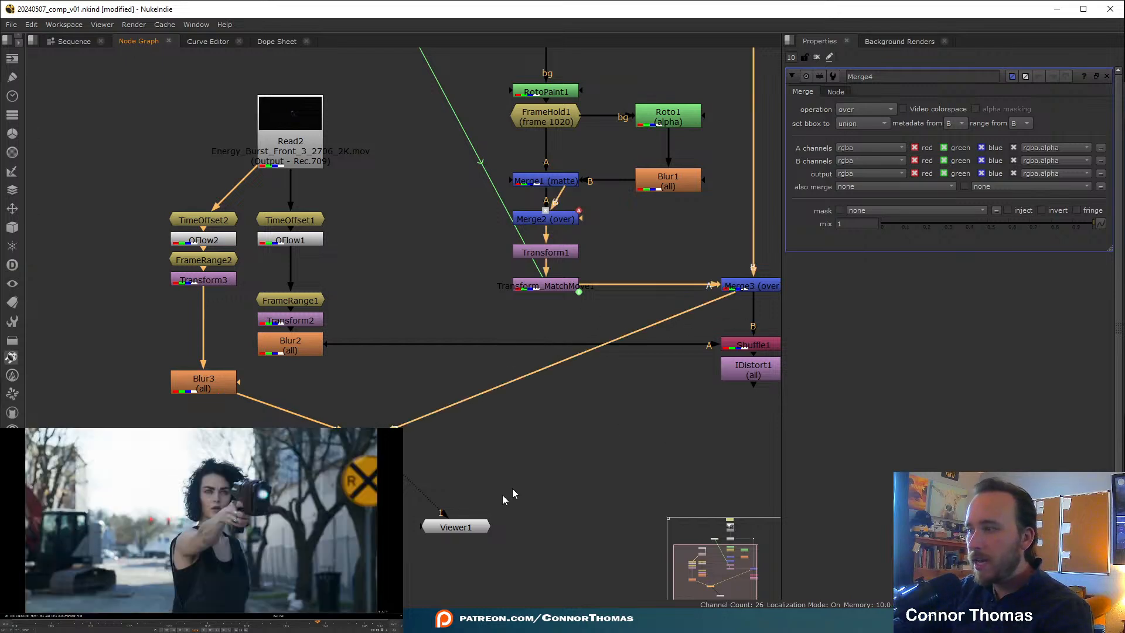
- Limit the open node properties to one and move Transform3's burst toward the gun, to about x 314, y 143
click(206, 281)
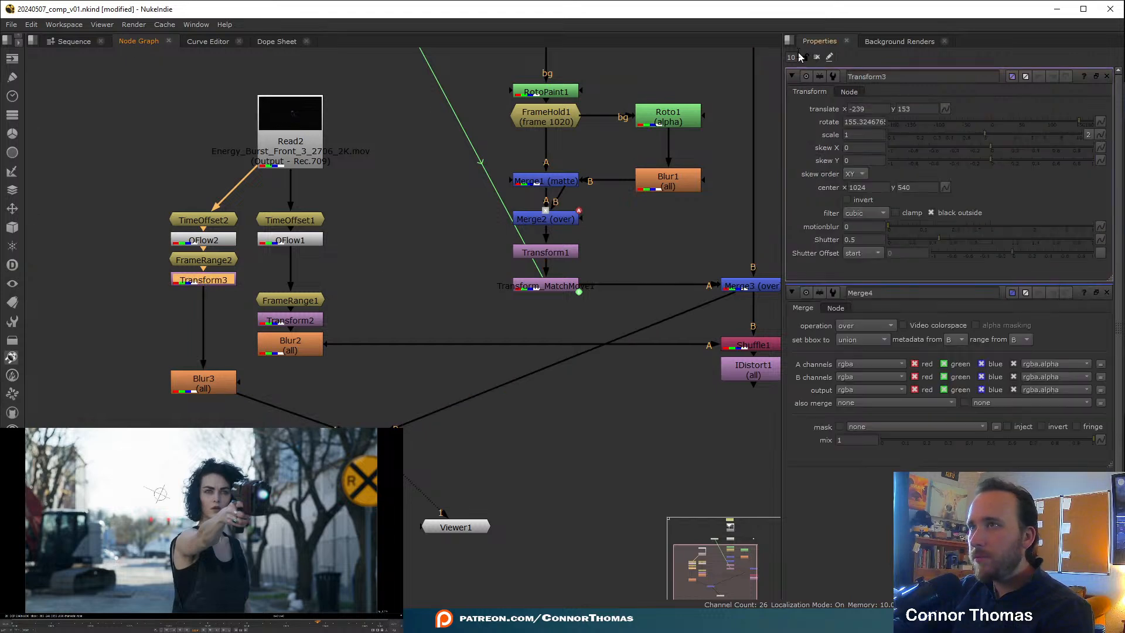
text(1)
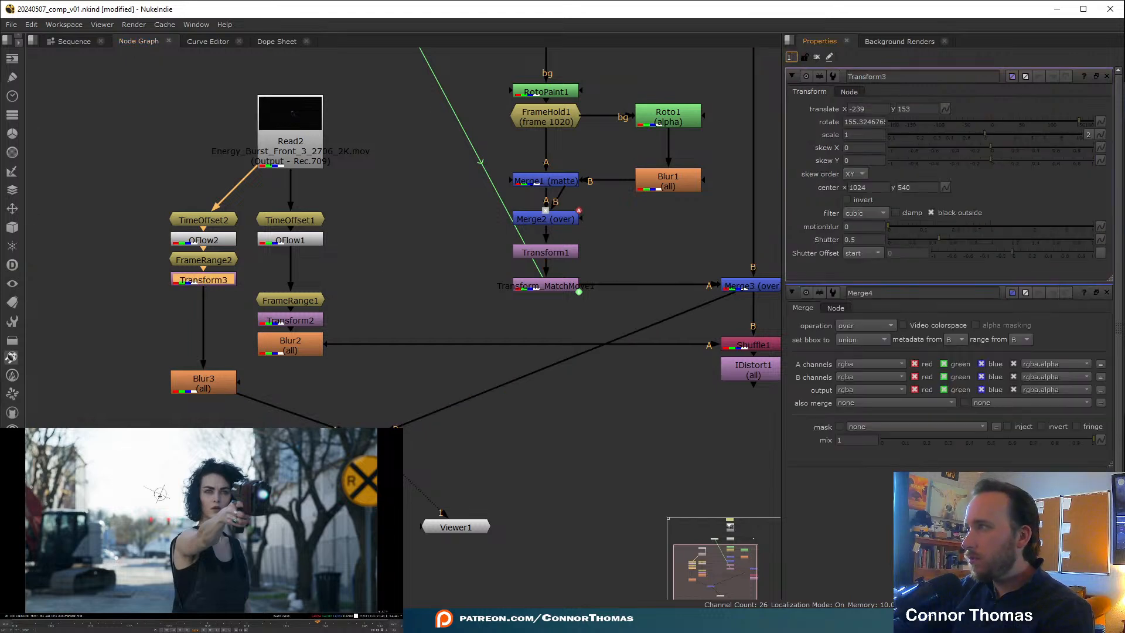
drag(160, 495, 255, 497)
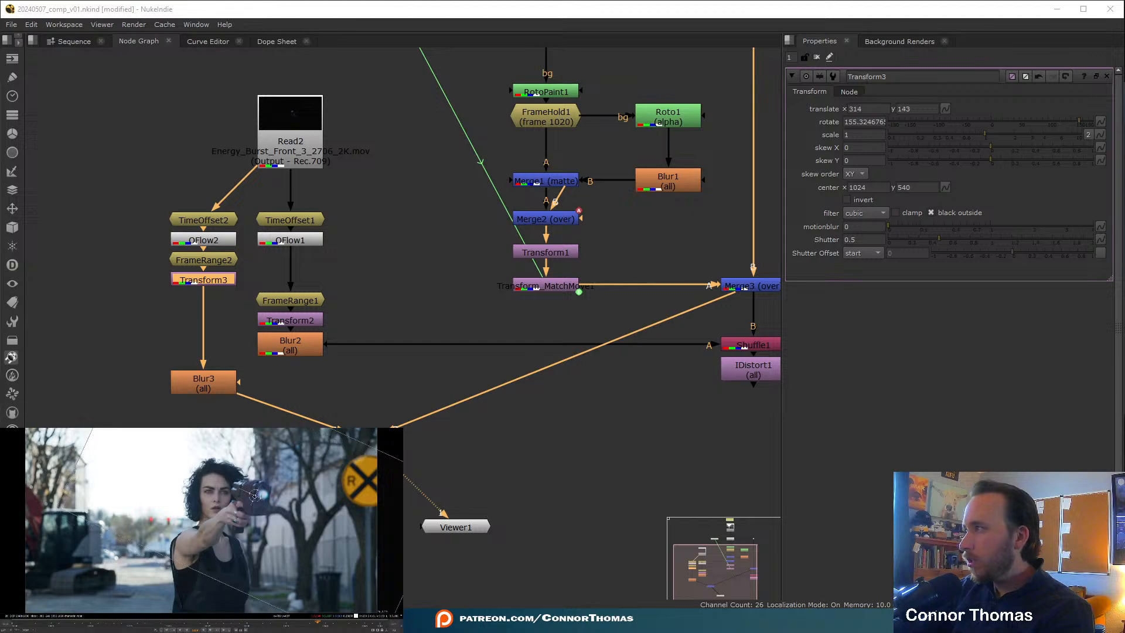
- Disable Blur3 and refine Transform3's translate to about x 353, y 156 so the burst sits on the gun
click(178, 379)
key(d)
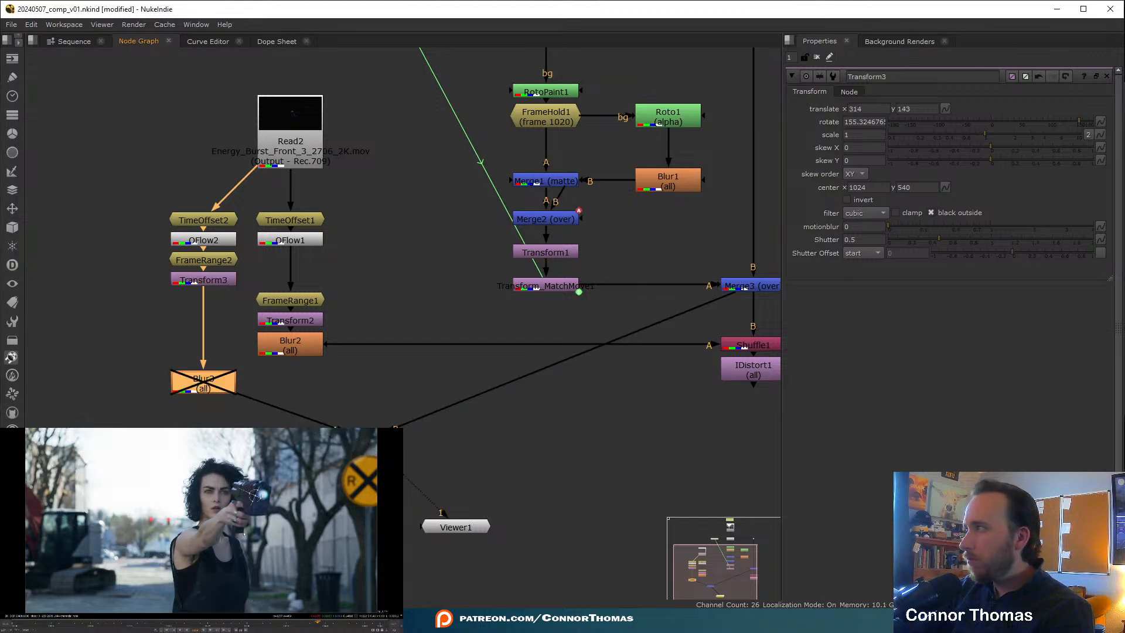
drag(256, 495, 263, 493)
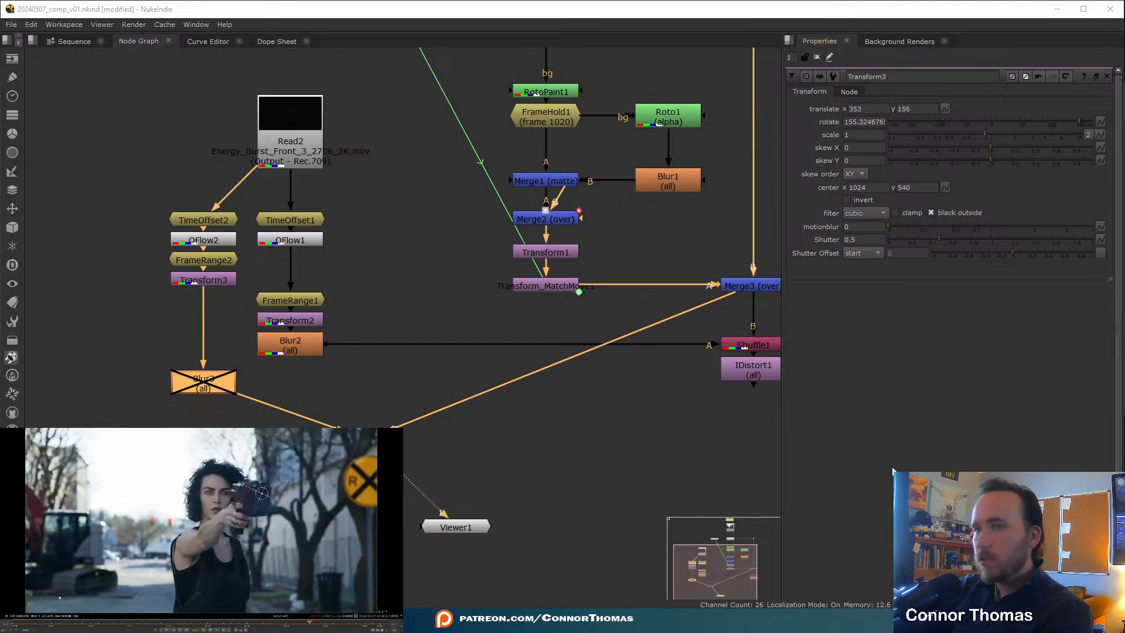
- View OFlow2's output and raise TimeOffset2's time offset in single-frame increments to 1136
click(203, 260)
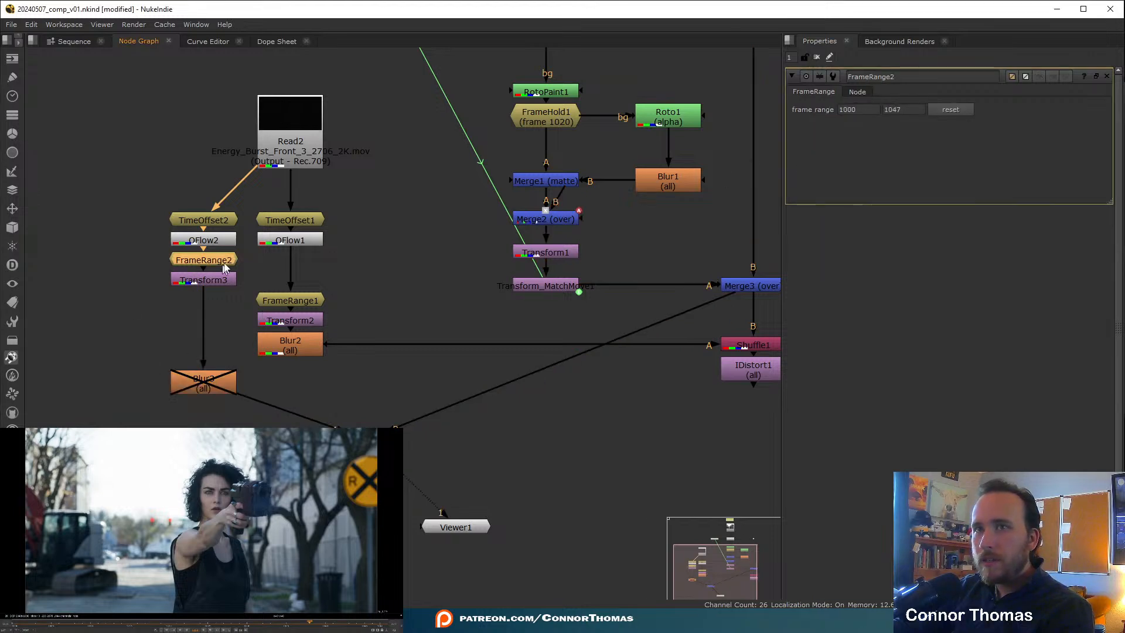
key(1)
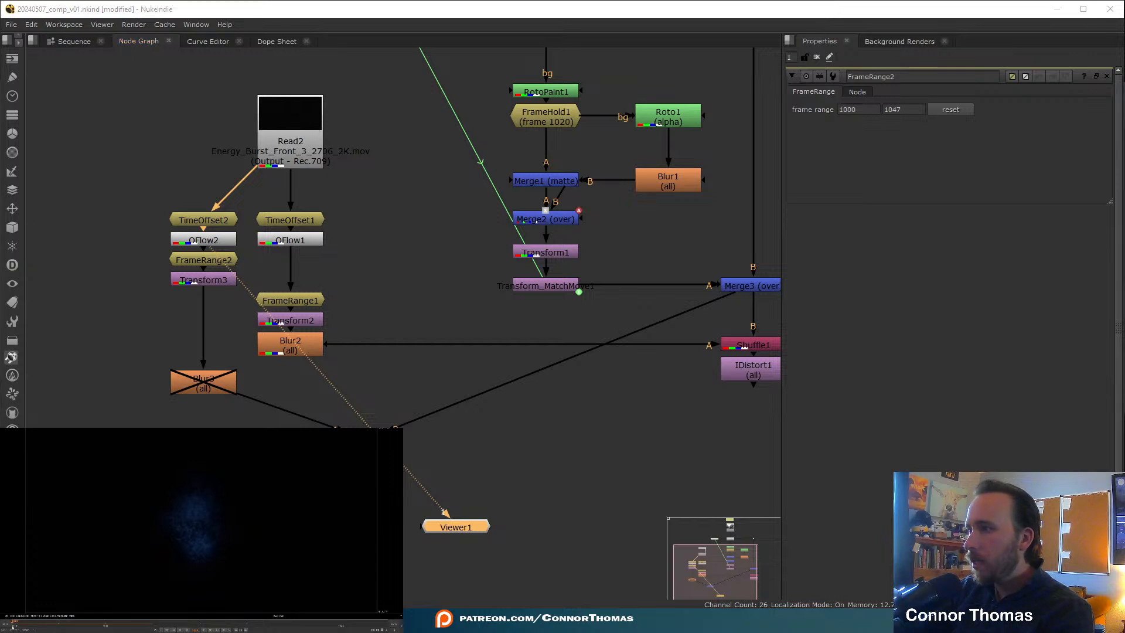
click(205, 220)
double_click(884, 108)
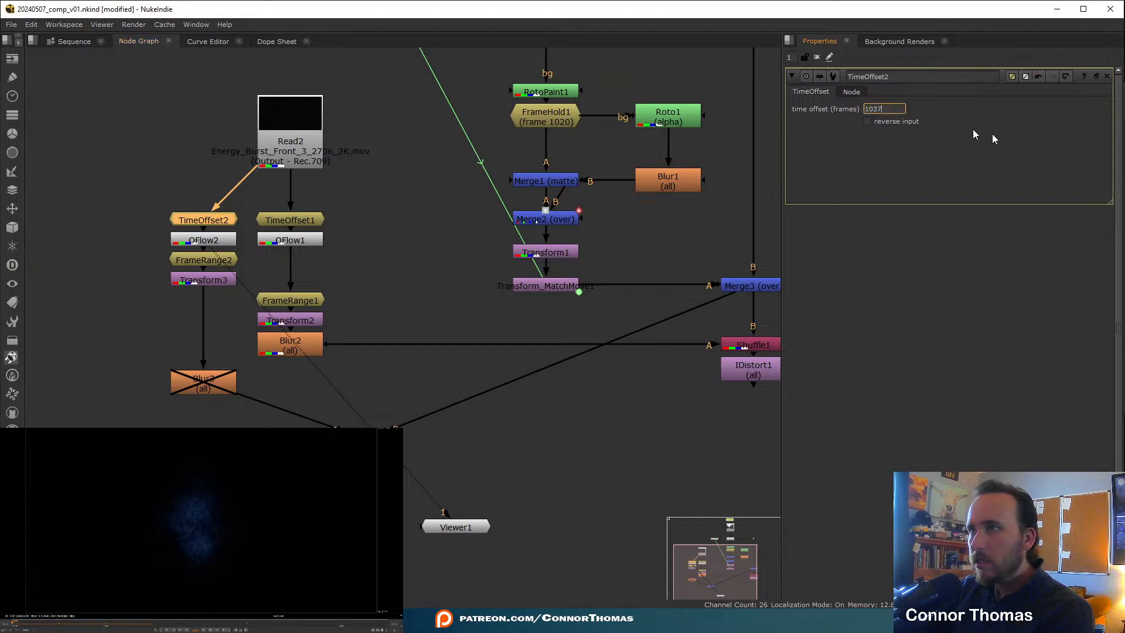
key(Up)
key(Up)
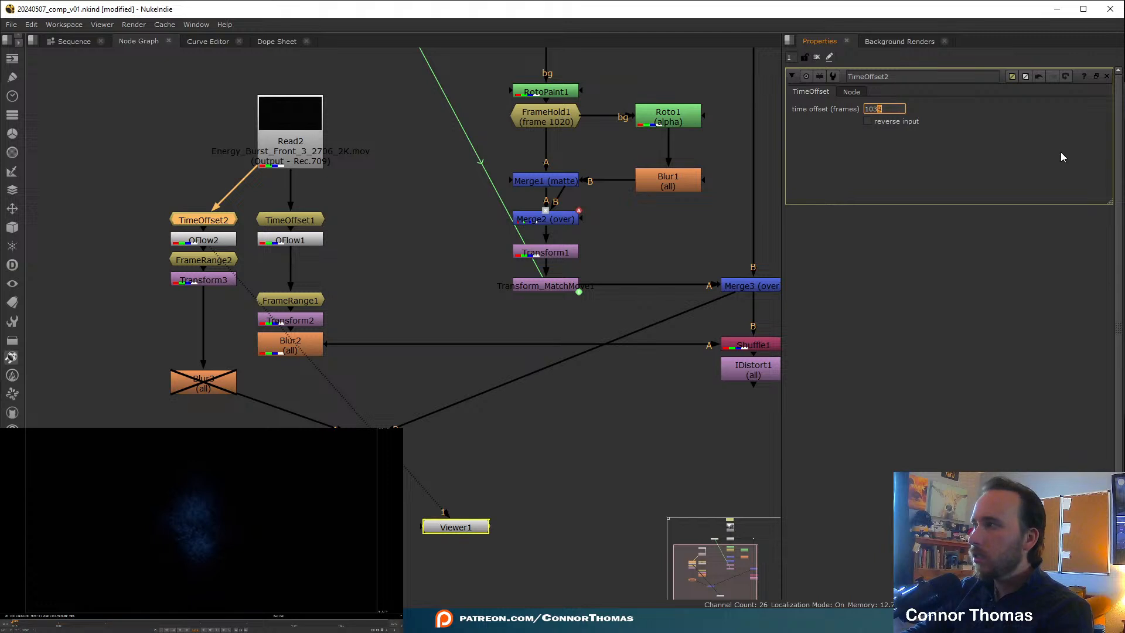
key(Up)
key(Up)
key(Up)
key(Up)
key(Up)
key(Up)
key(Up)
key(Up)
key(Up)
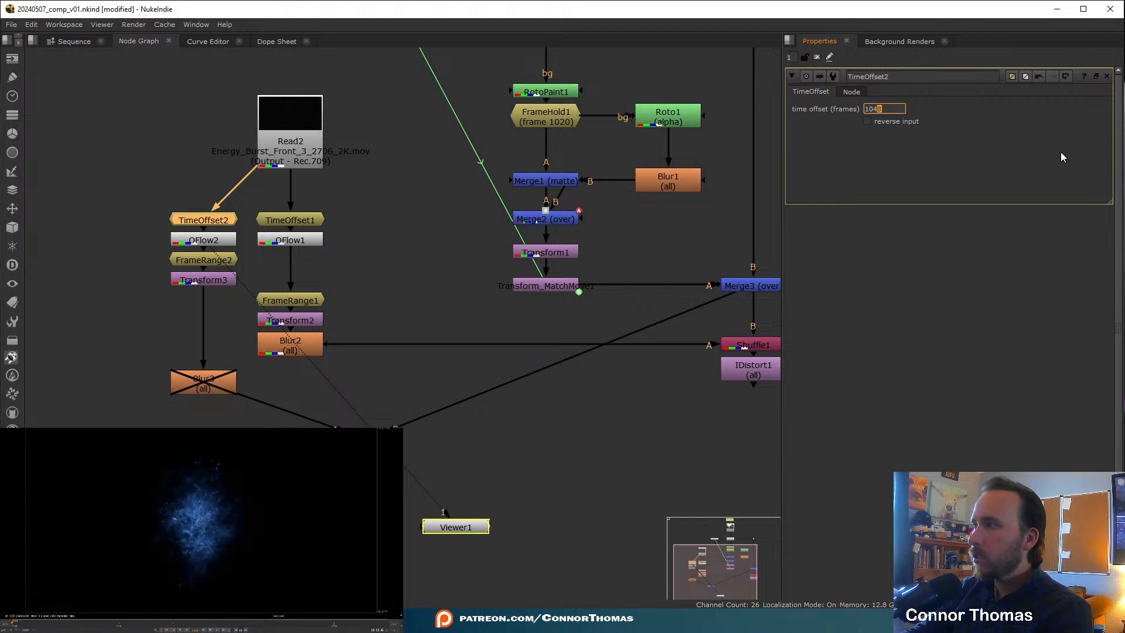
key(Up)
key(Up)
key(Up)
key(Up)
key(Up)
key(Up)
key(Up)
key(Up)
key(Up)
key(Up)
key(Up)
key(Up)
key(Up)
key(Up)
key(Up)
key(Up)
key(Up)
key(Up)
key(Up)
key(Up)
key(Up)
key(Up)
key(Up)
key(Up)
key(Up)
key(Up)
key(Up)
key(Up)
key(Up)
key(Up)
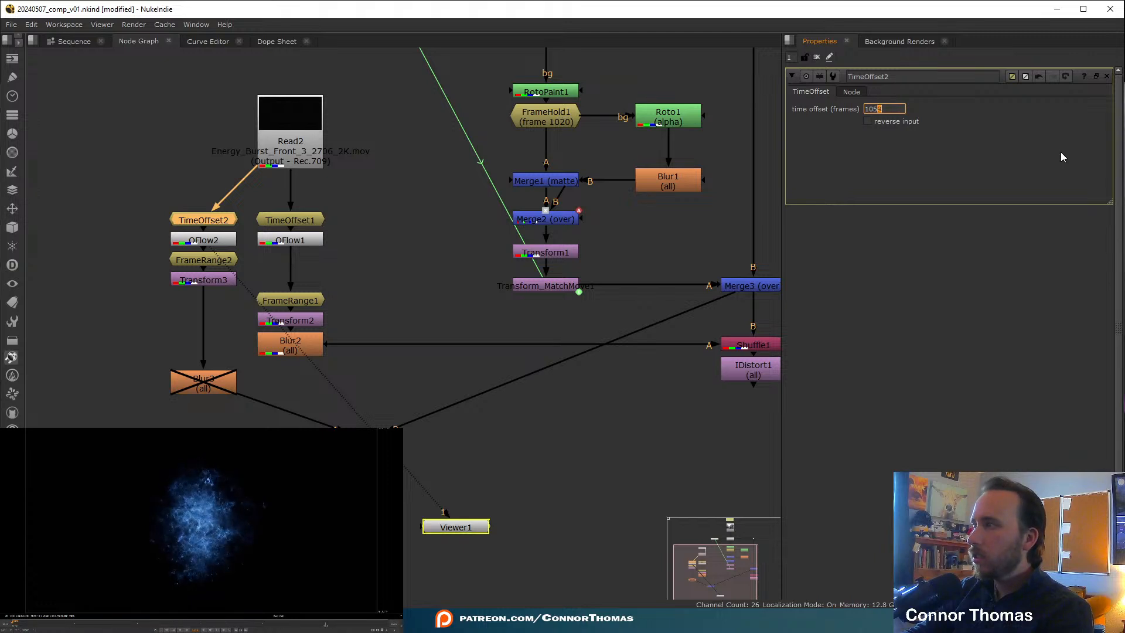
key(Up)
key(Up)
key(Up)
key(Up)
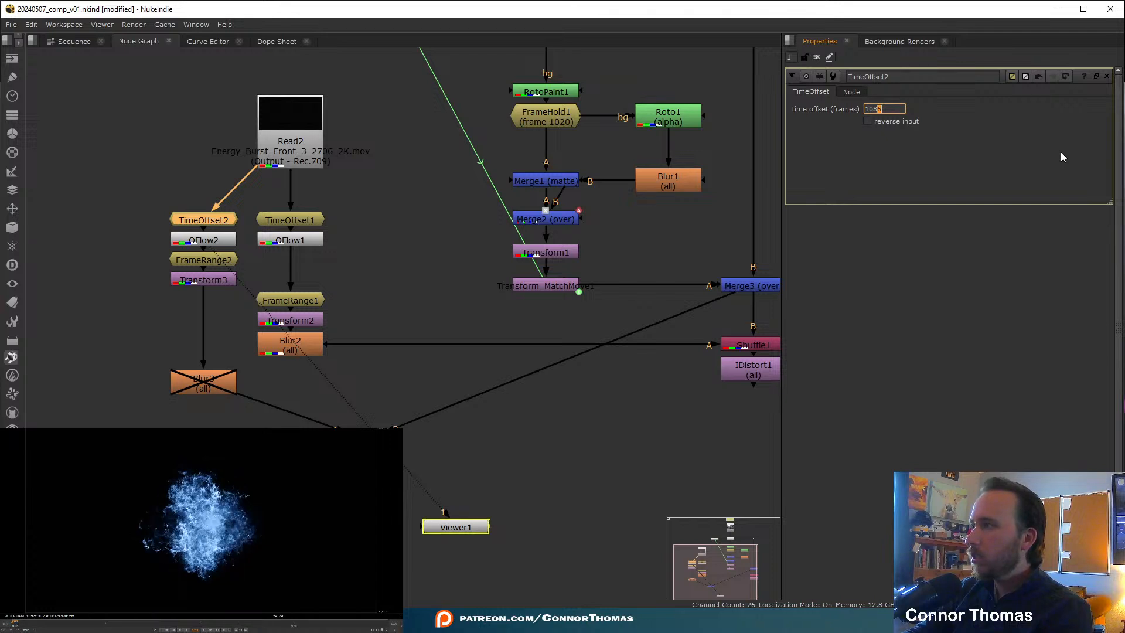
key(Up)
key(Up)
key(Up)
key(Up)
key(Up)
key(Up)
key(Up)
key(Up)
key(Up)
key(Up)
key(Up)
key(Up)
key(Up)
key(Up)
key(Up)
key(Up)
key(Up)
key(Up)
key(Up)
key(Up)
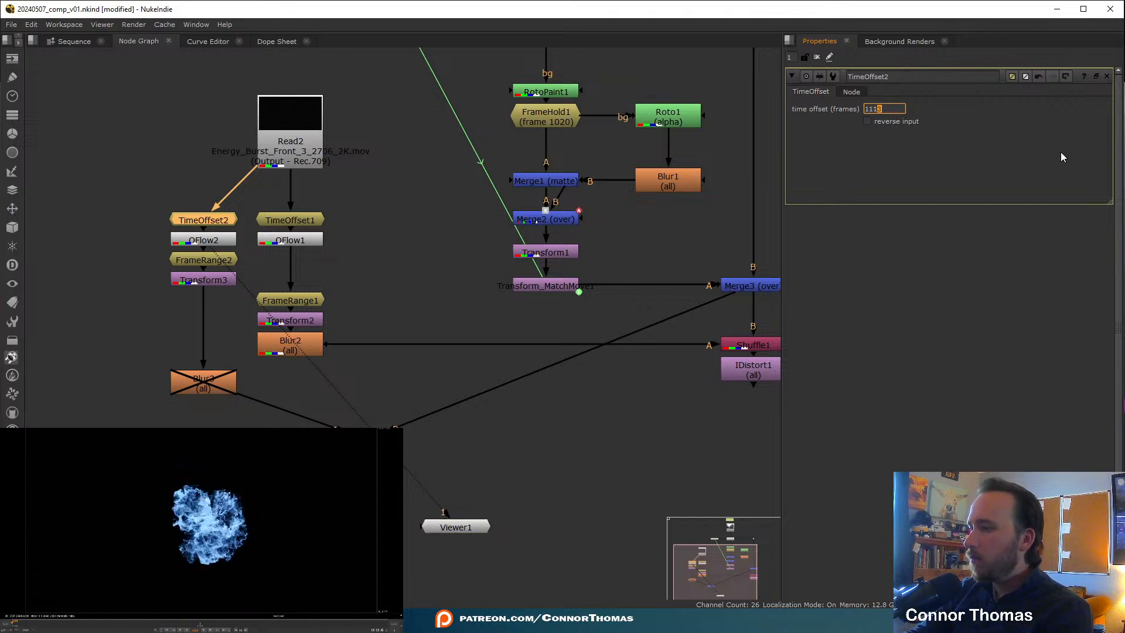
key(Up)
key(Up)
key(Up)
key(Up)
key(Up)
key(Up)
key(Up)
key(Up)
key(Up)
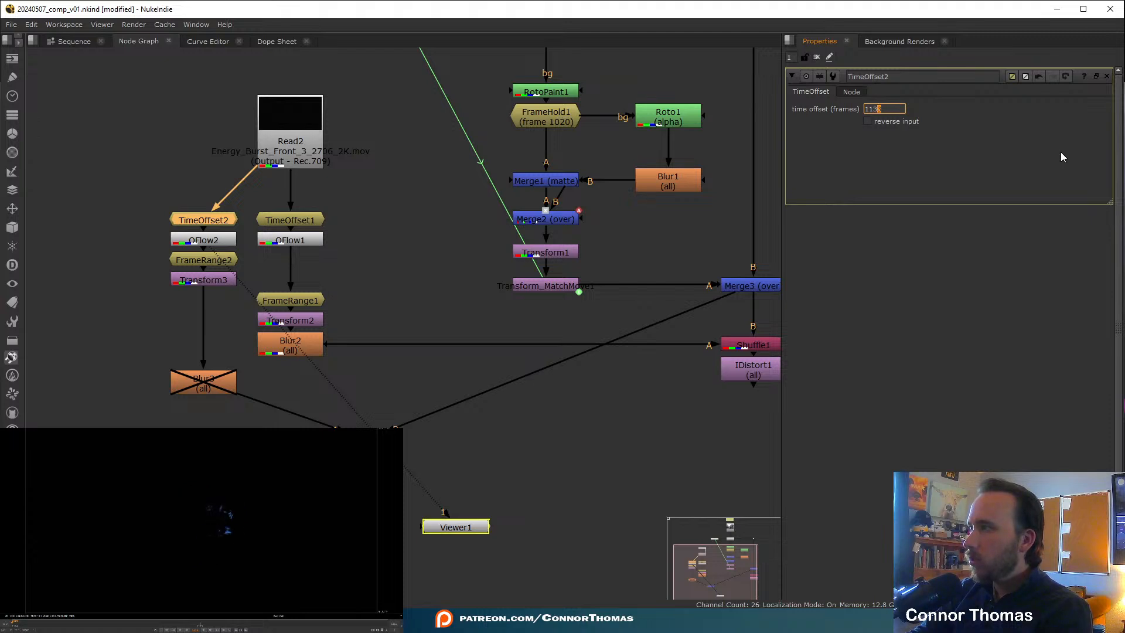
key(Up)
key(Up)
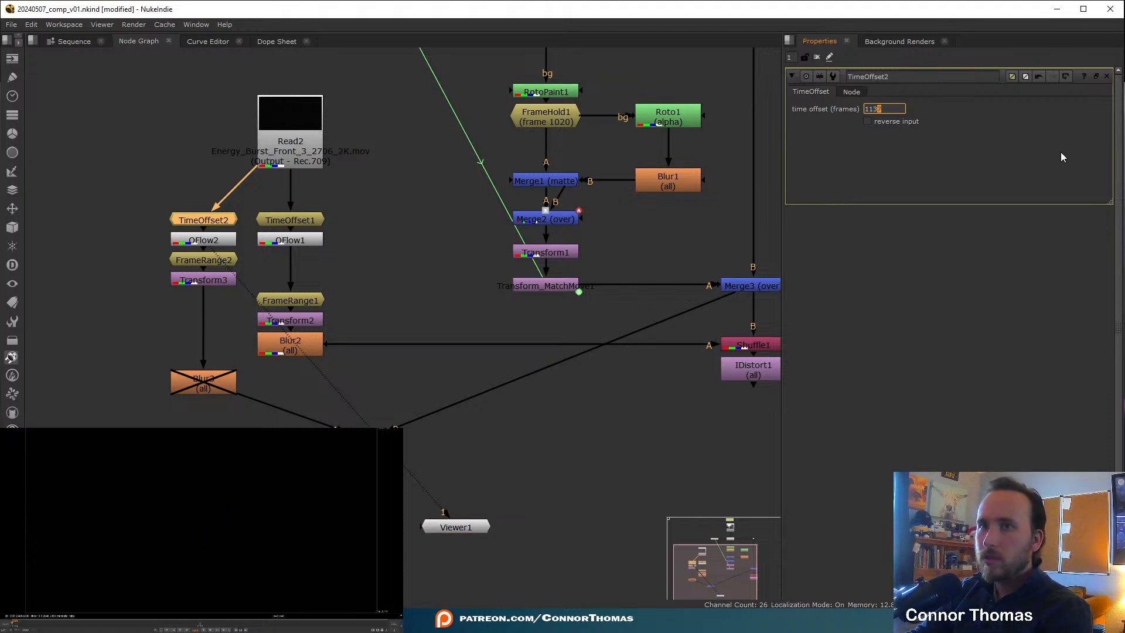
key(Down)
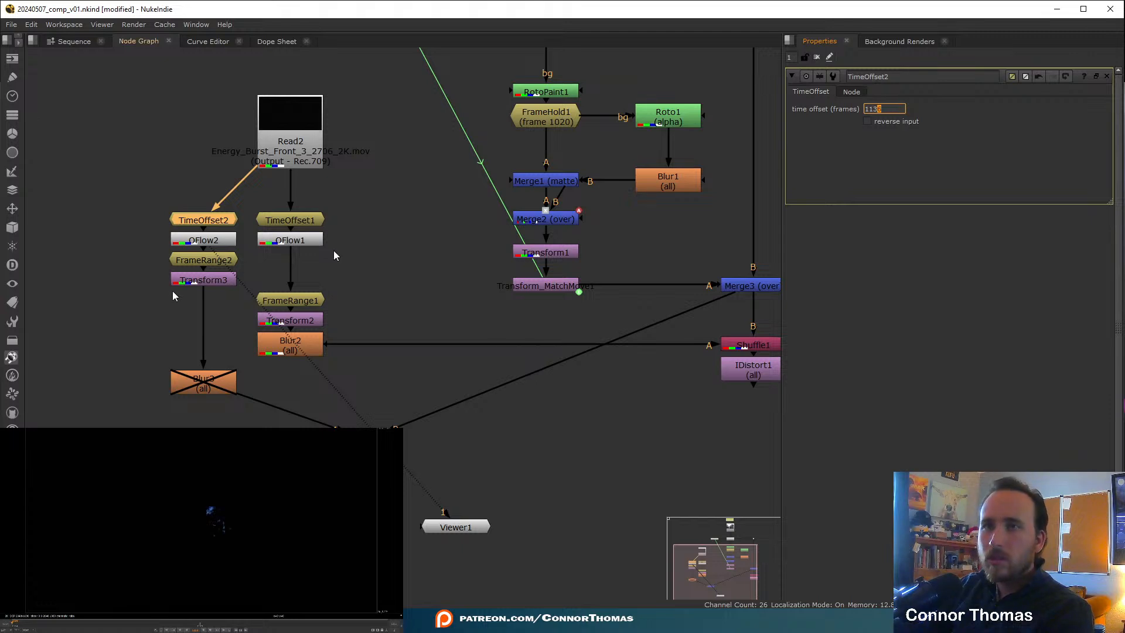
- View the outputs of OFlow2, FrameRange2 and Read2 in turn to check the second burst's timing
click(188, 241)
key(1)
click(194, 261)
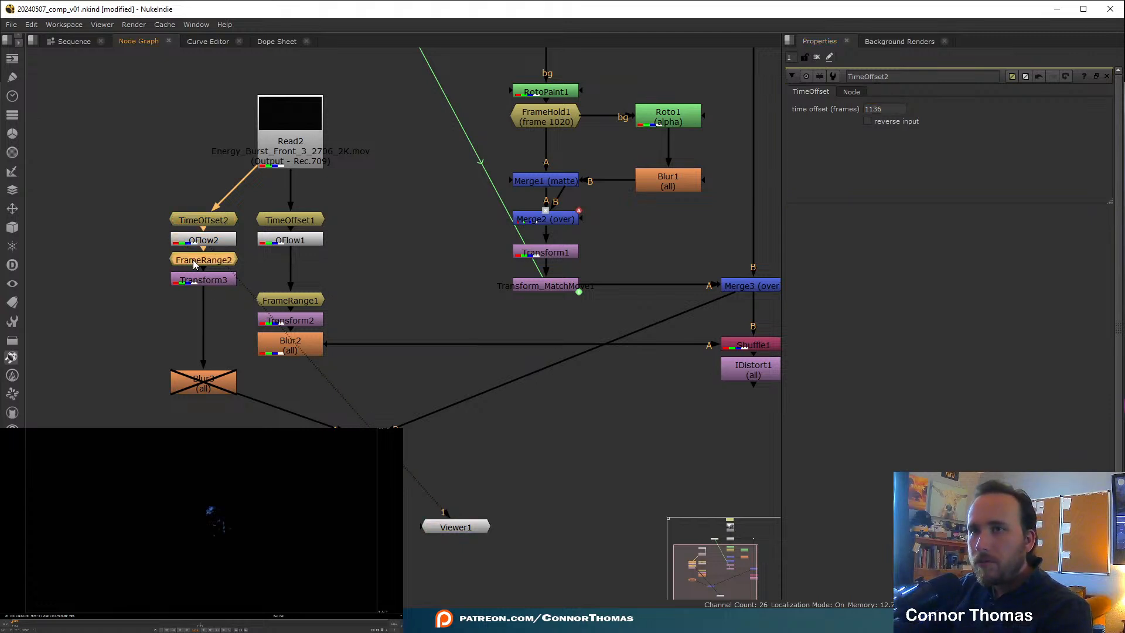
key(1)
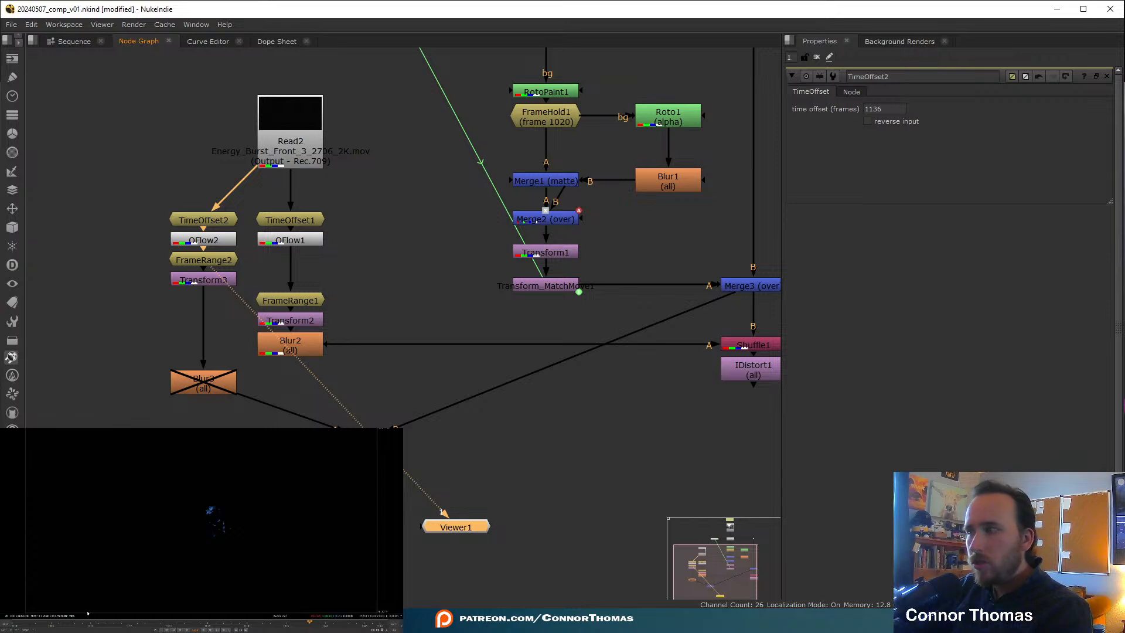
click(204, 631)
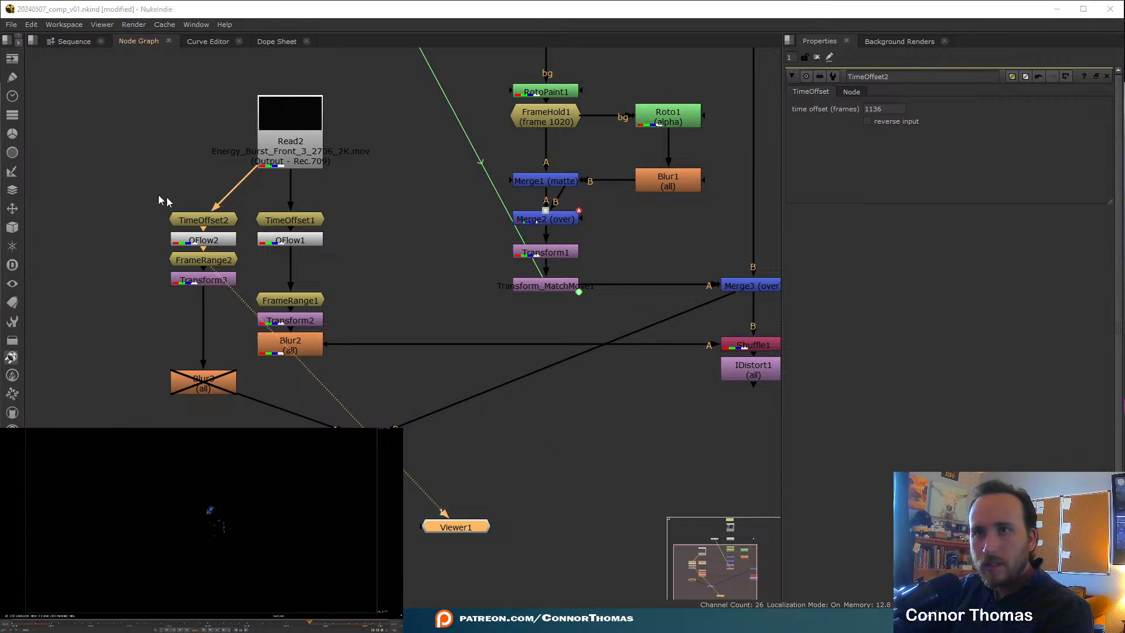
click(204, 228)
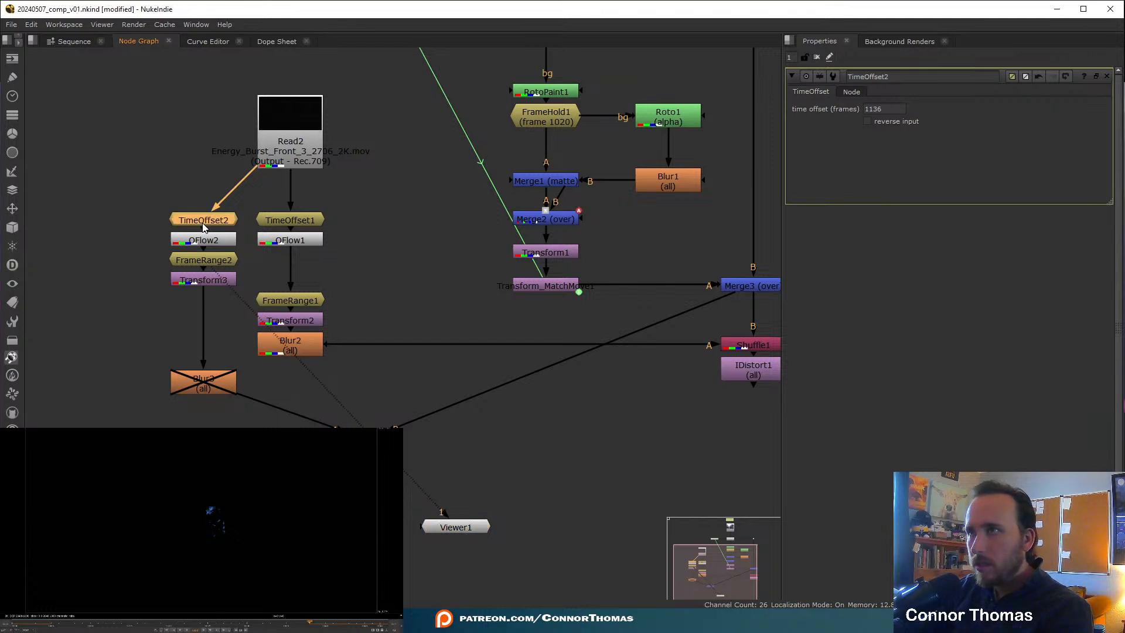
click(299, 148)
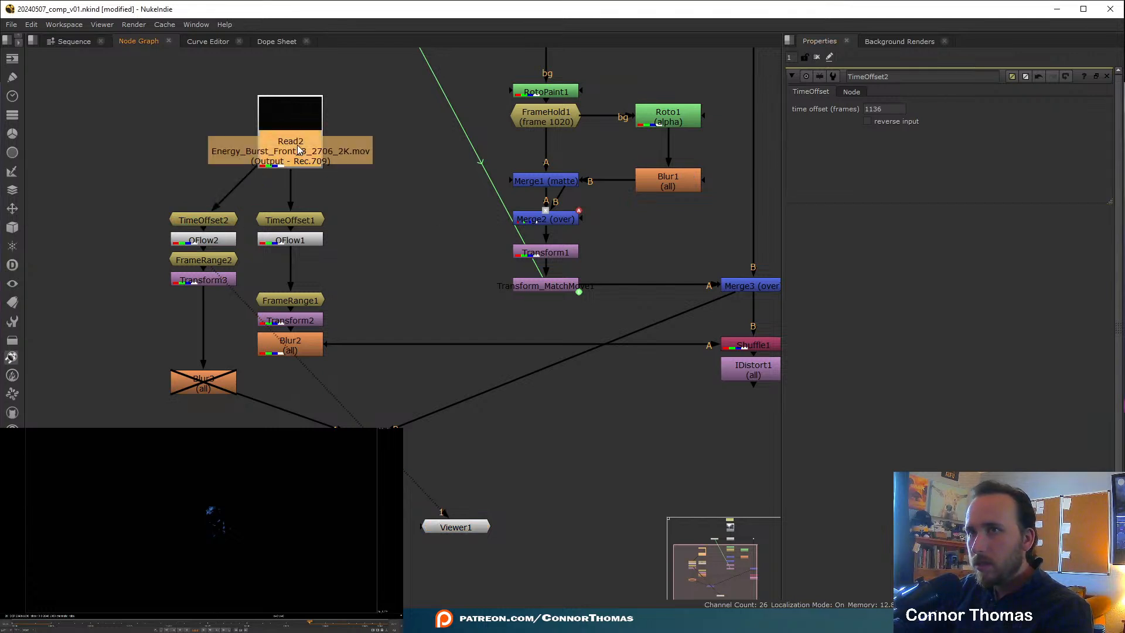
key(1)
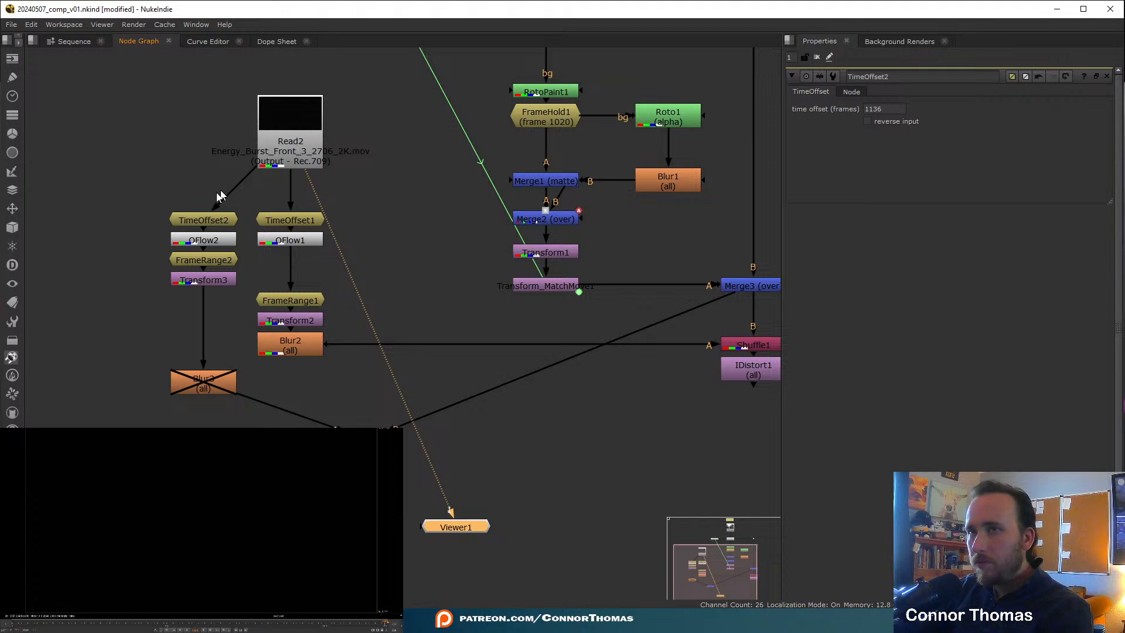
- View TimeOffset2's output and set its time offset to 1036 frames
click(205, 220)
key(1)
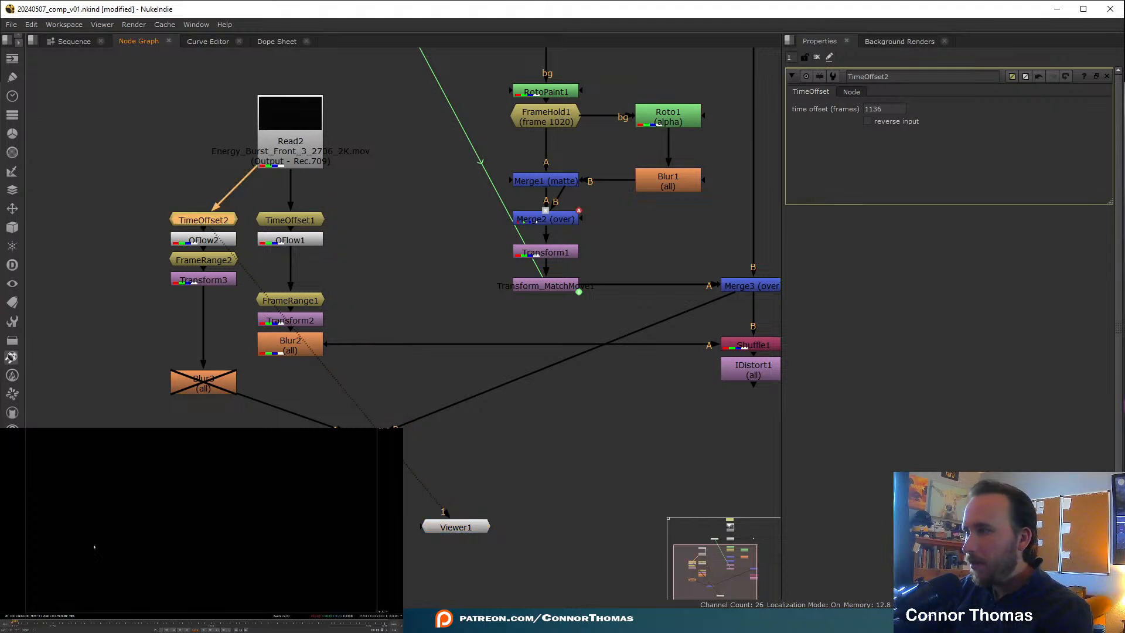
double_click(890, 111)
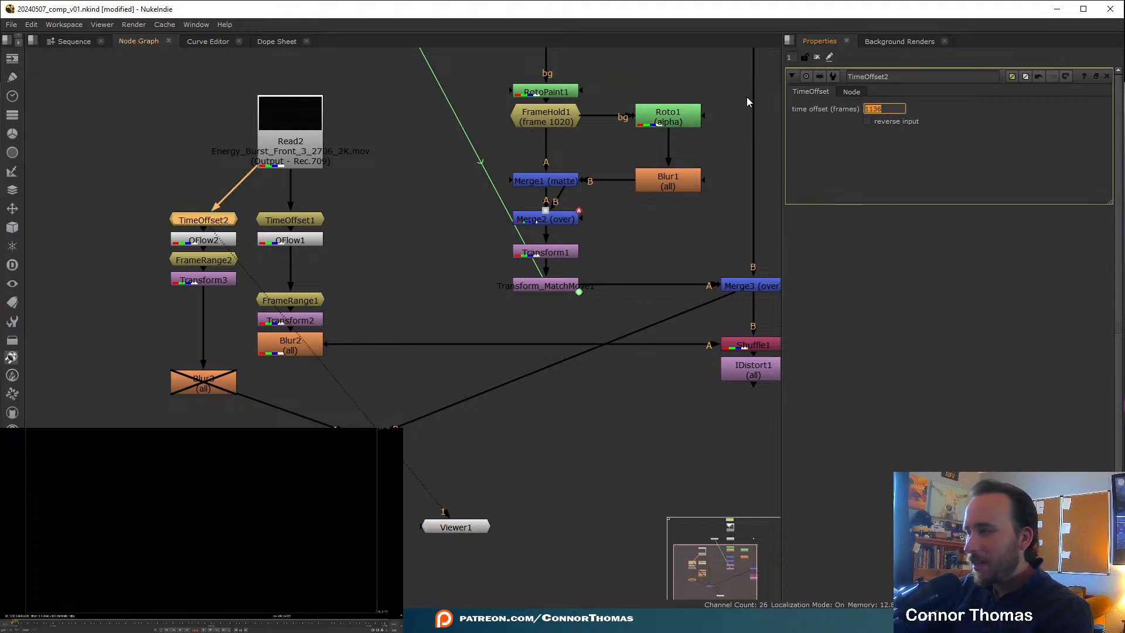
text(1036)
key(Return)
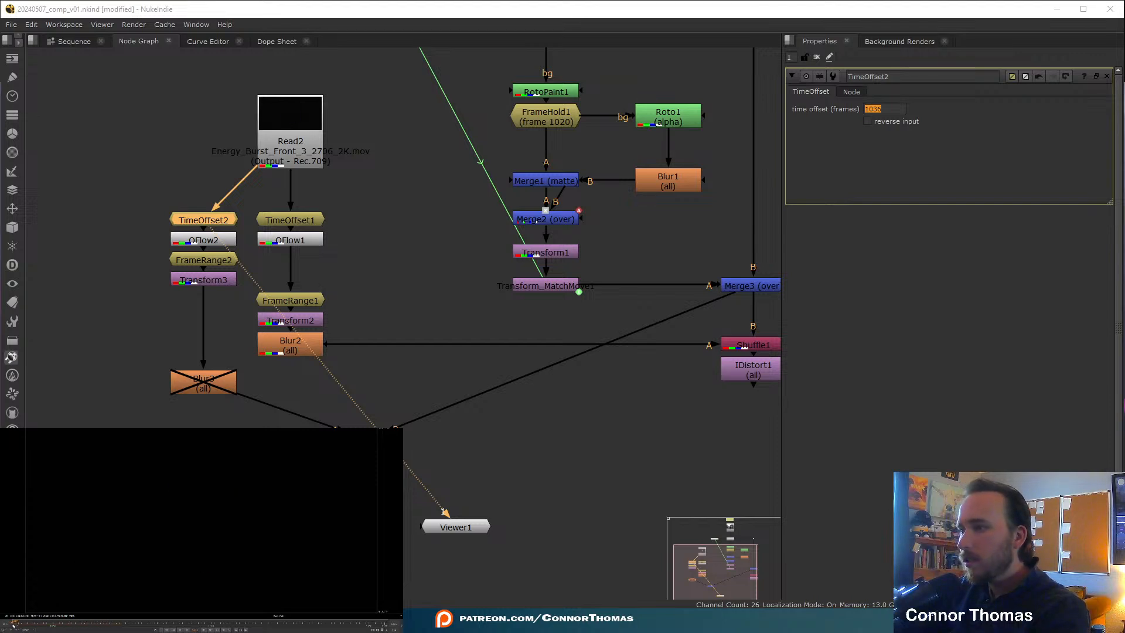
- Replace the copied OFlow2 with a fresh OFlow node between TimeOffset2 and FrameRange2
click(203, 246)
key(Delete)
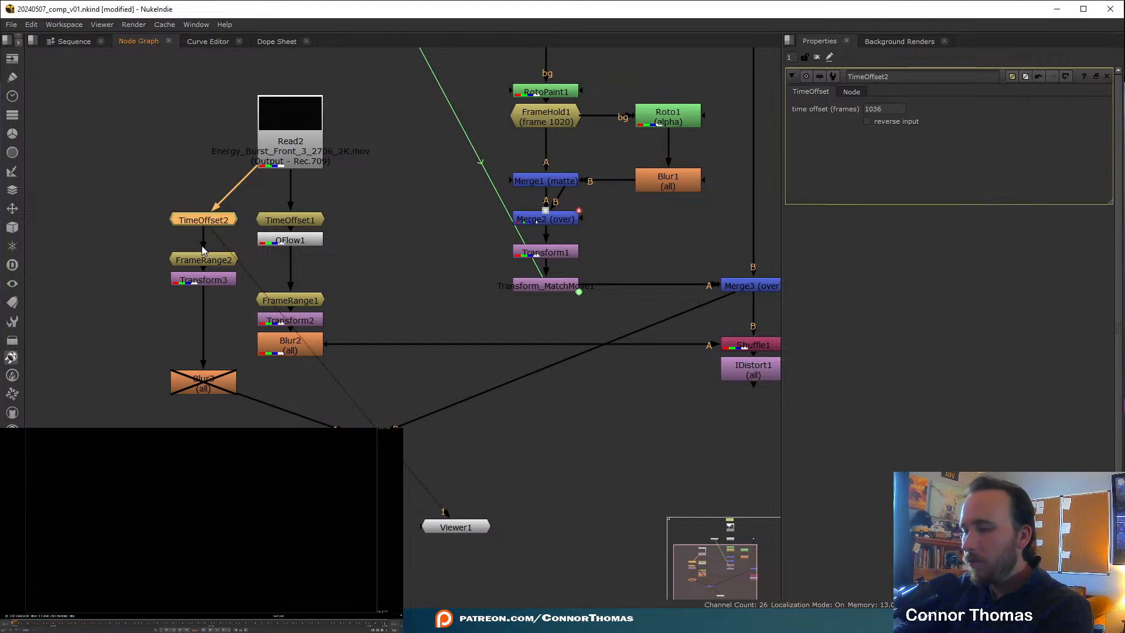
key(Tab)
text(oflow)
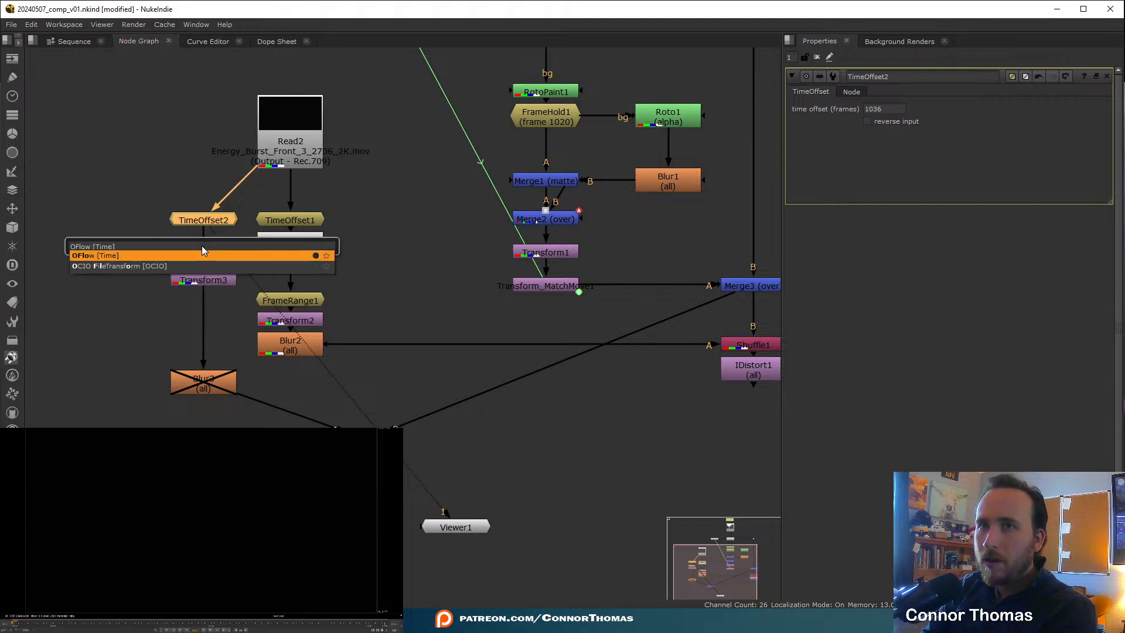
key(Return)
- Check OFlow1's settings for reference and set the new OFlow2's output speed to 12
double_click(298, 241)
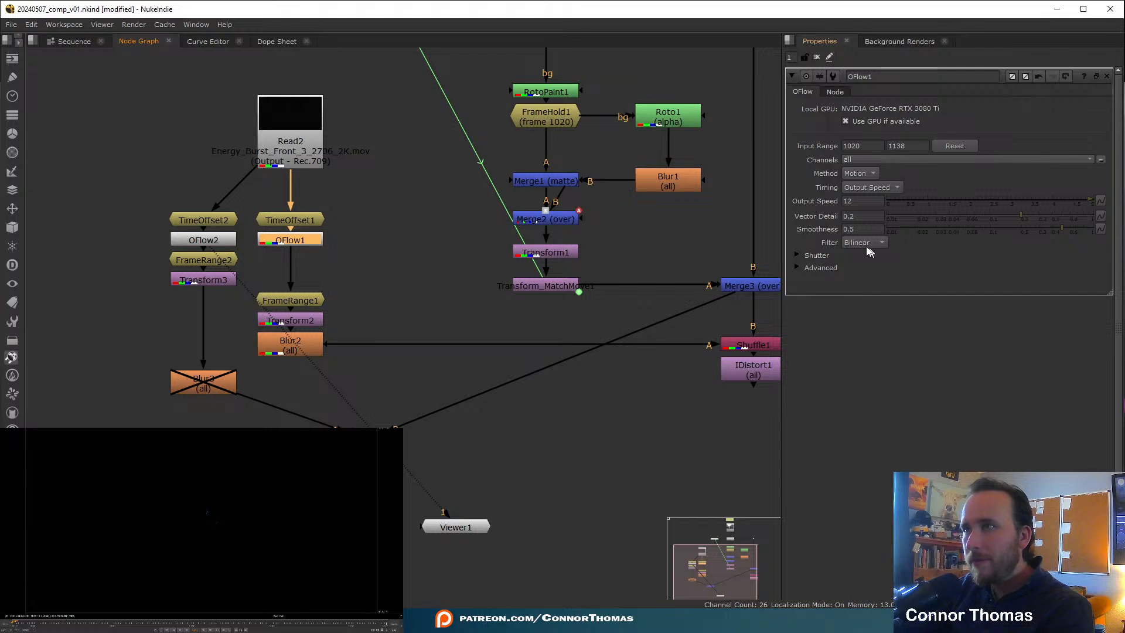
double_click(199, 246)
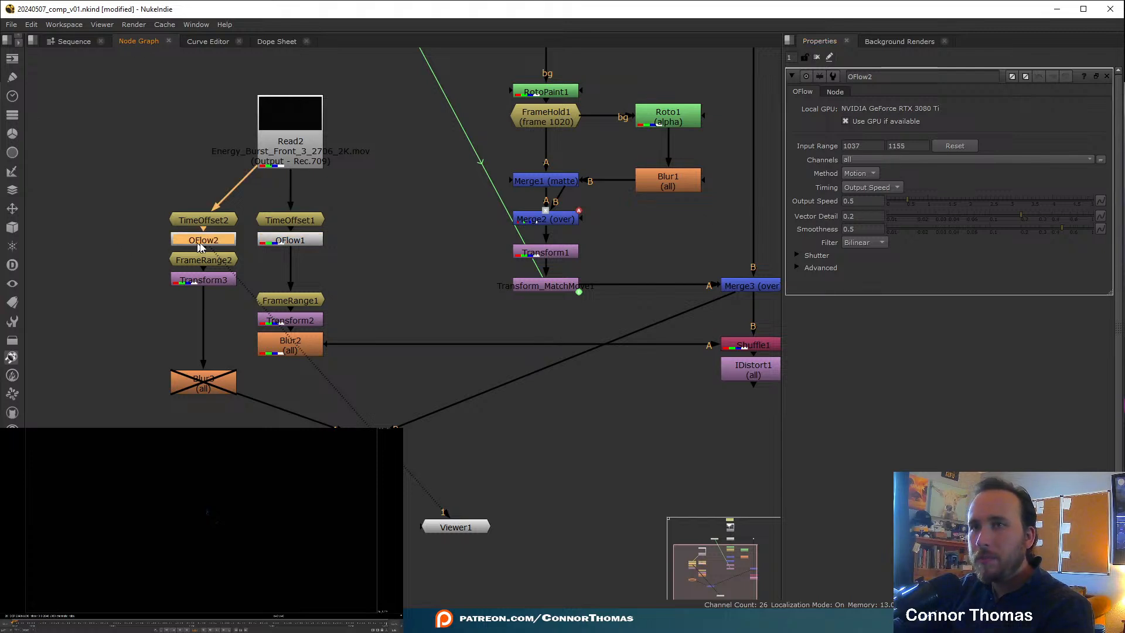
drag(866, 201, 540, 159)
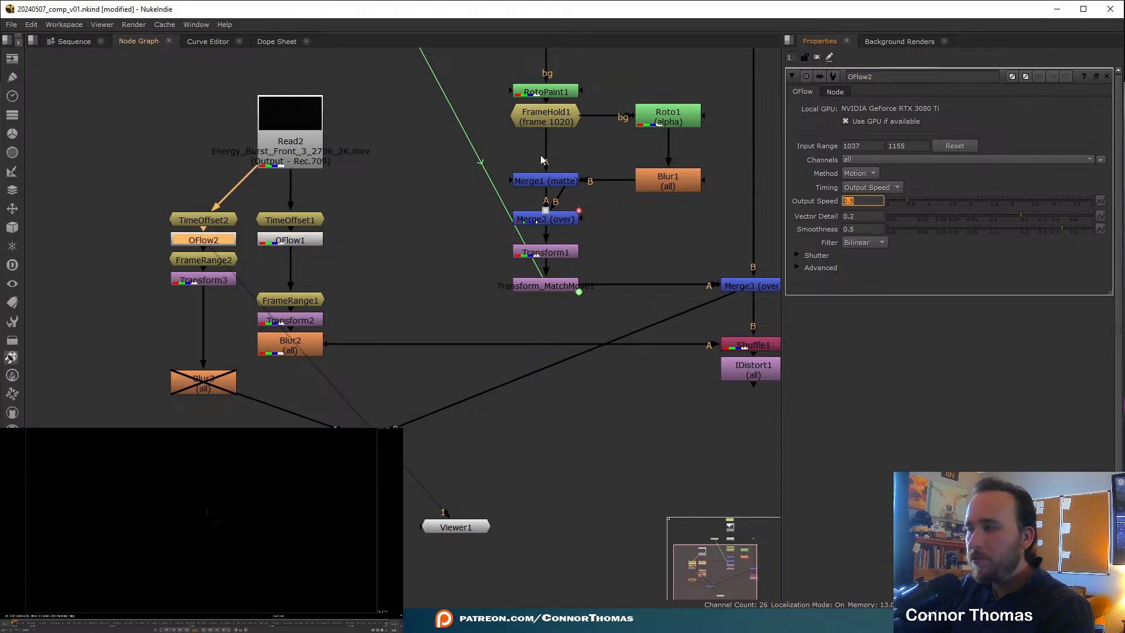
text(12)
key(Return)
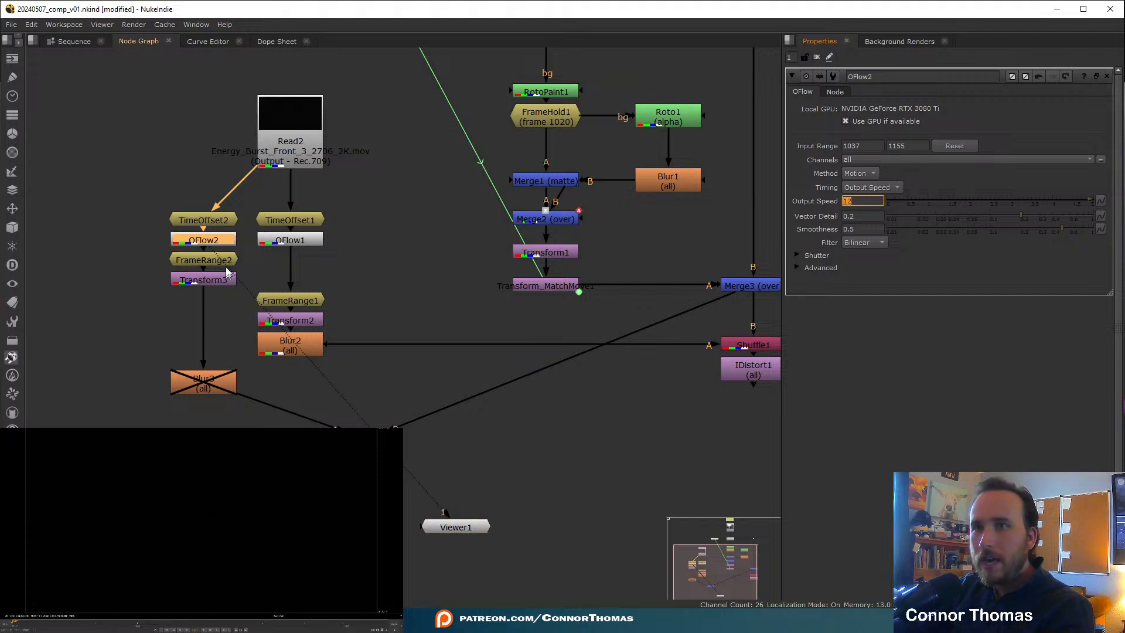
- View the outputs of FrameRange2 and Transform3 in turn to check the retimed second burst
click(203, 258)
key(1)
click(204, 281)
key(1)
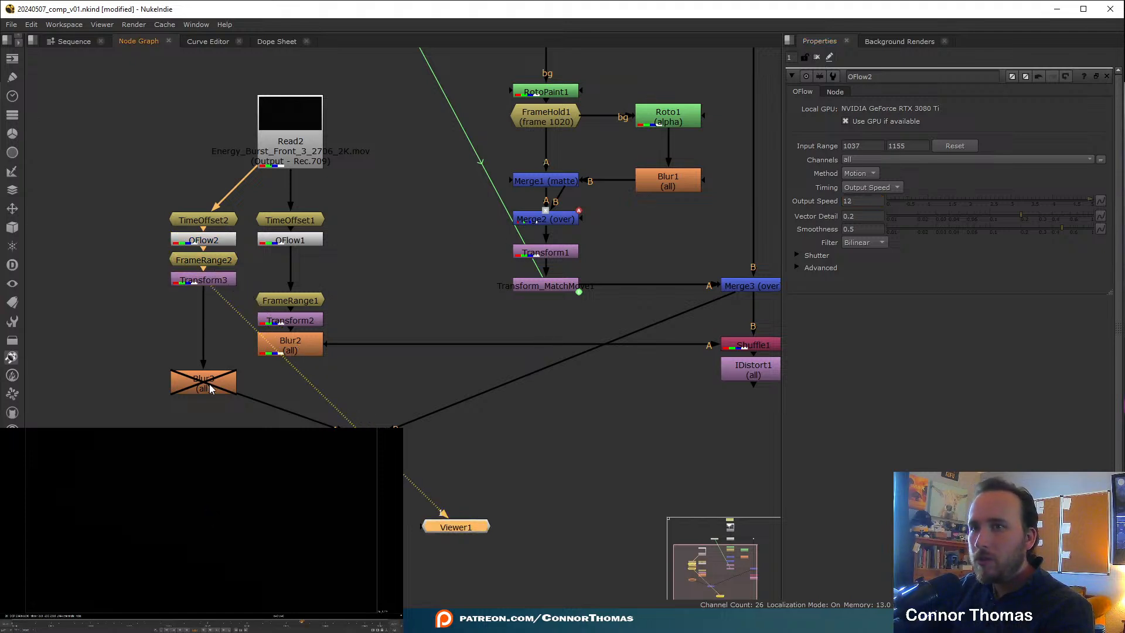
- View Merge4's output and place the second burst over the gun with Transform3 at translate 373, 208 and rotation about 5.6
click(368, 439)
key(1)
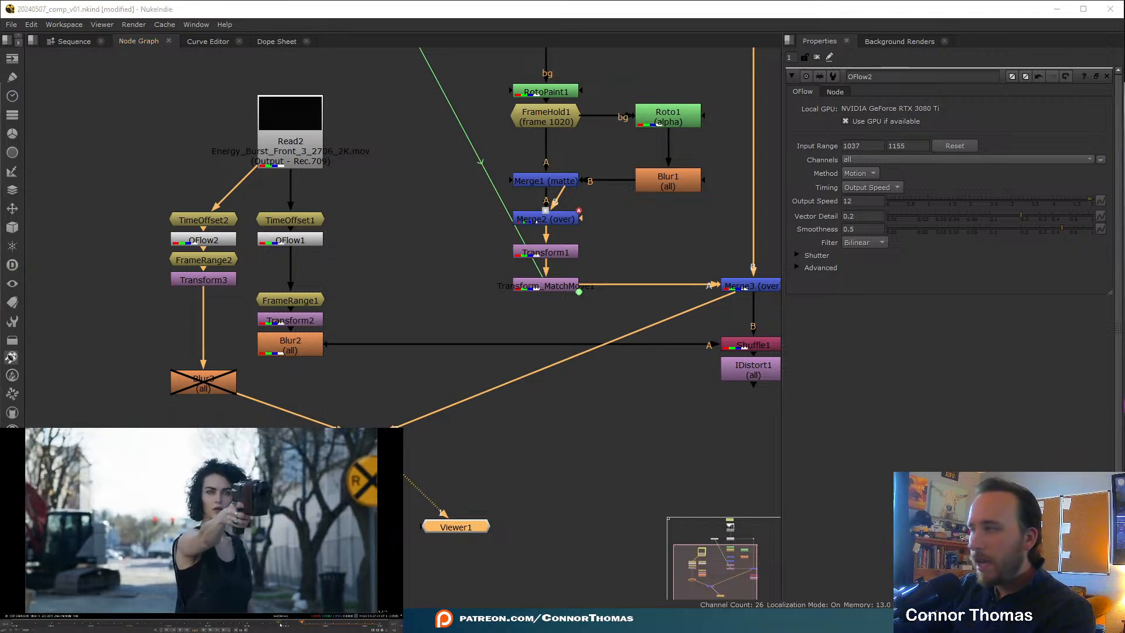
drag(303, 623, 310, 622)
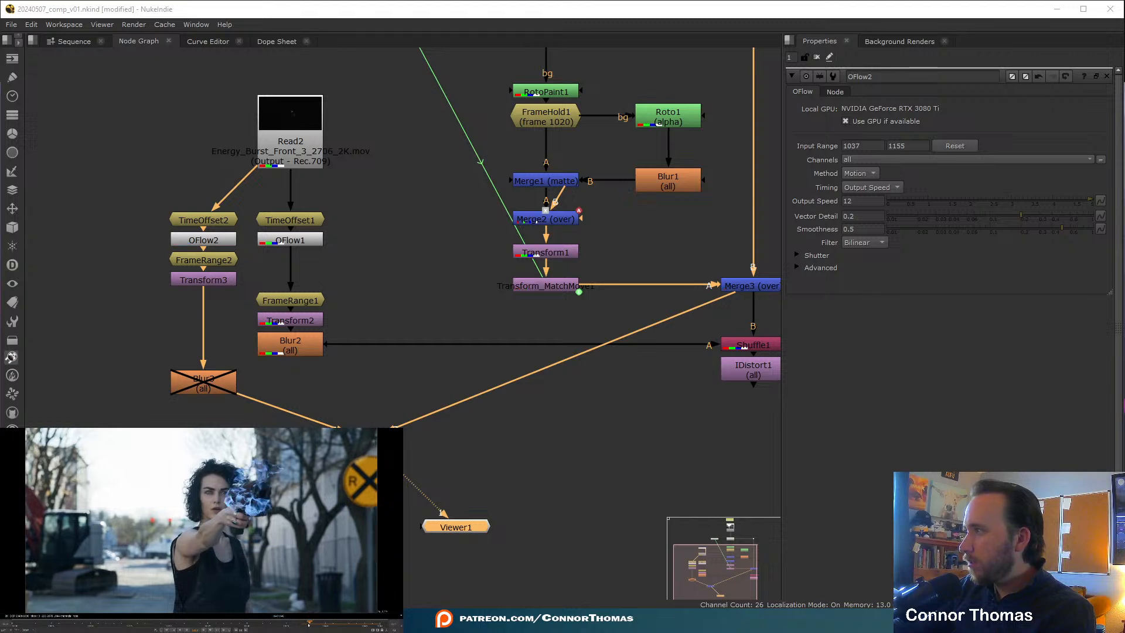
click(211, 280)
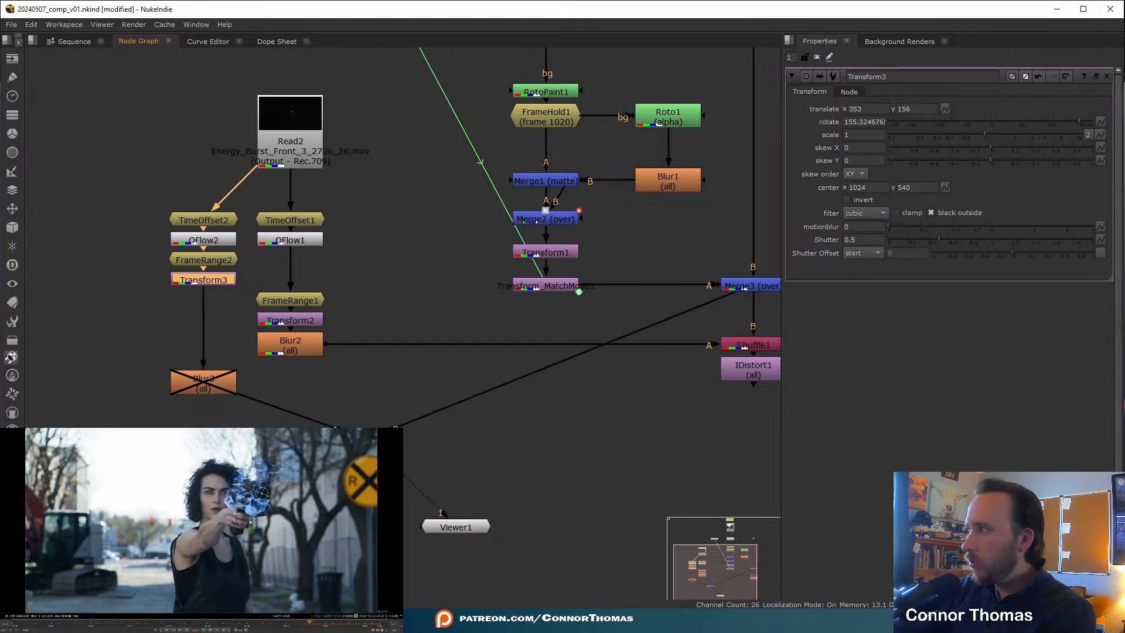
drag(261, 492, 273, 492)
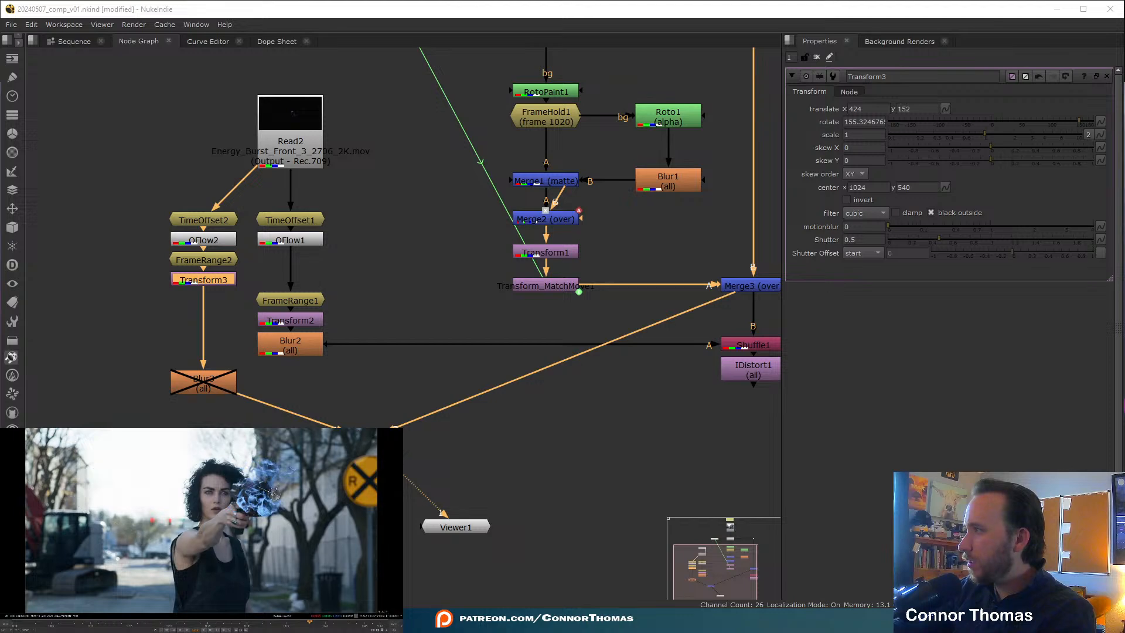
key(l)
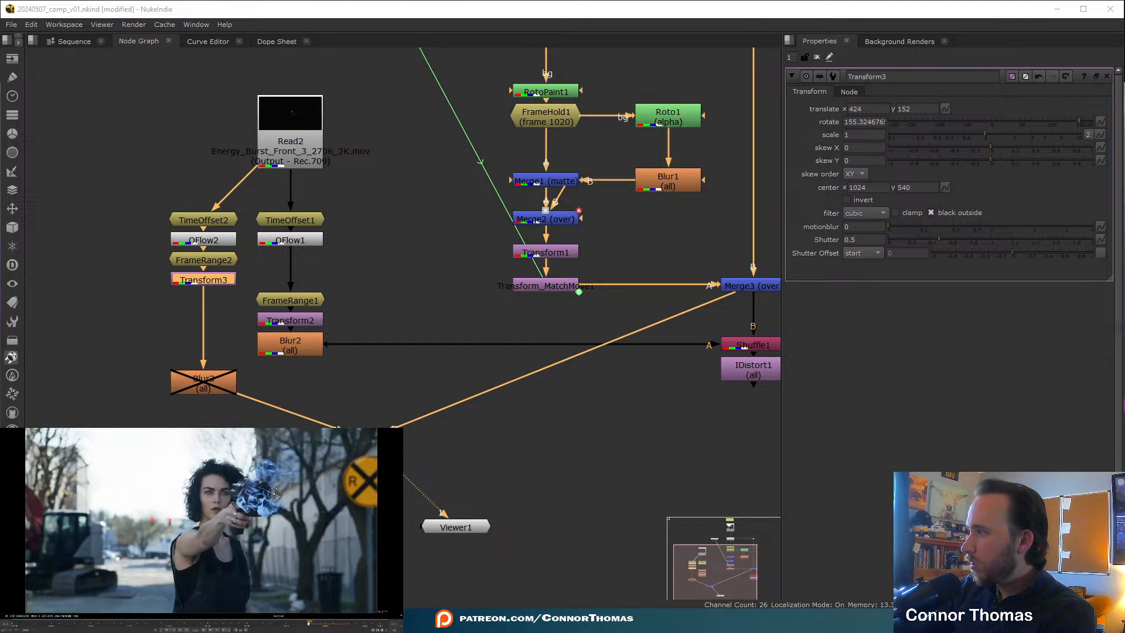
mouse_move(253, 488)
mouse_down()
mouse_move(264, 479)
mouse_move(292, 491)
mouse_move(265, 491)
mouse_up()
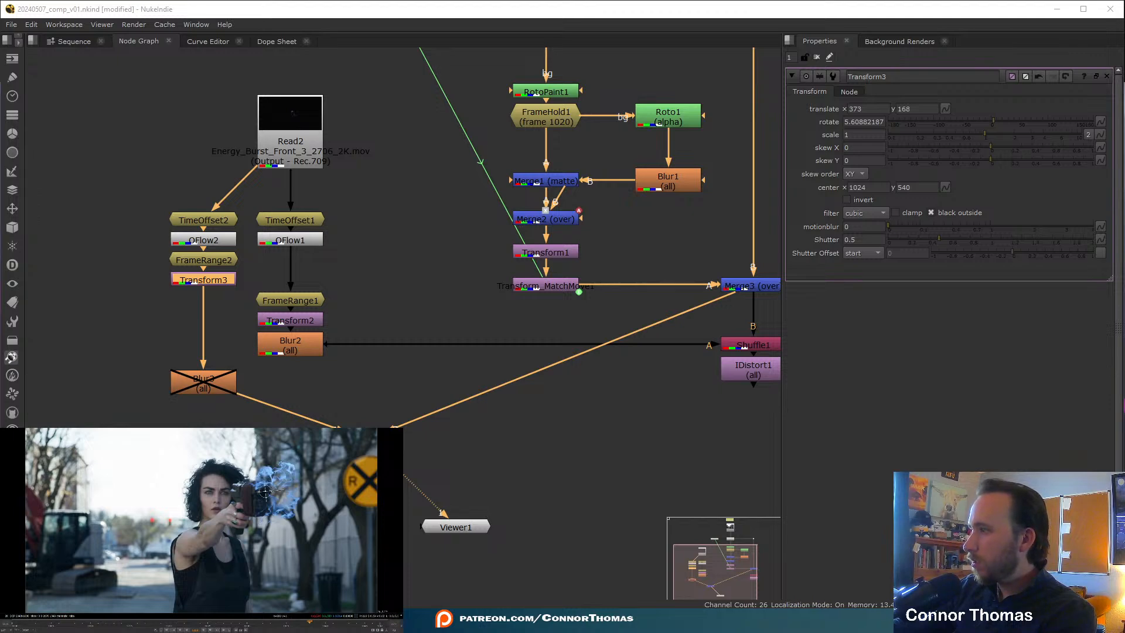
click(204, 629)
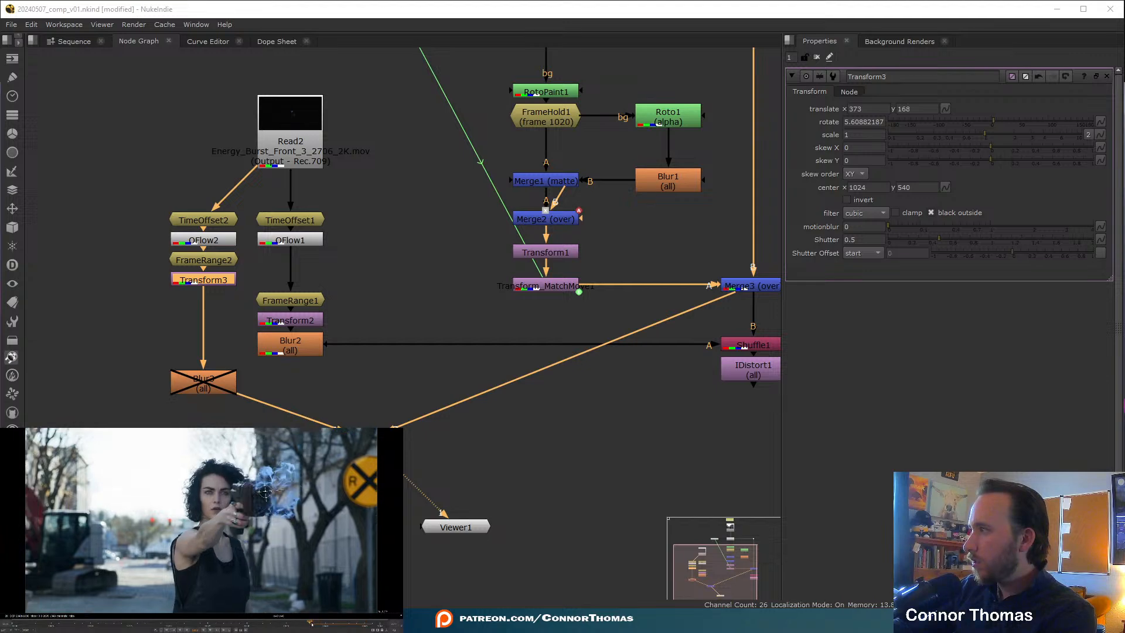
drag(266, 489, 266, 482)
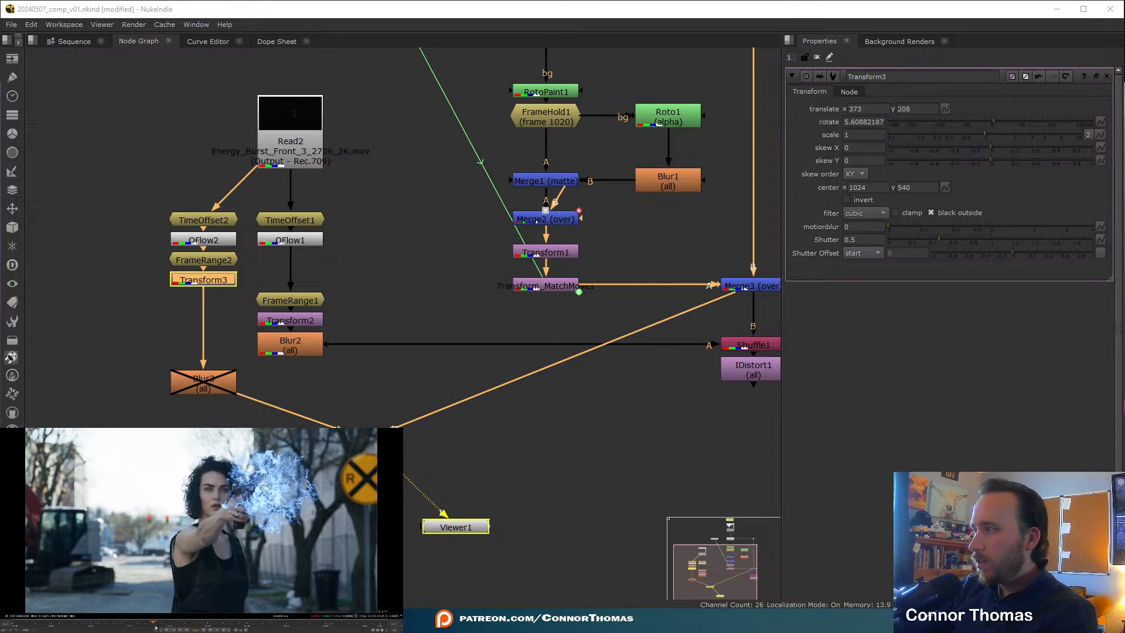
- Re-enable Blur3, reconnect Merge4's B input from Merge3 to Blur2, and place Merge4 beneath Blur2
click(222, 384)
key(d)
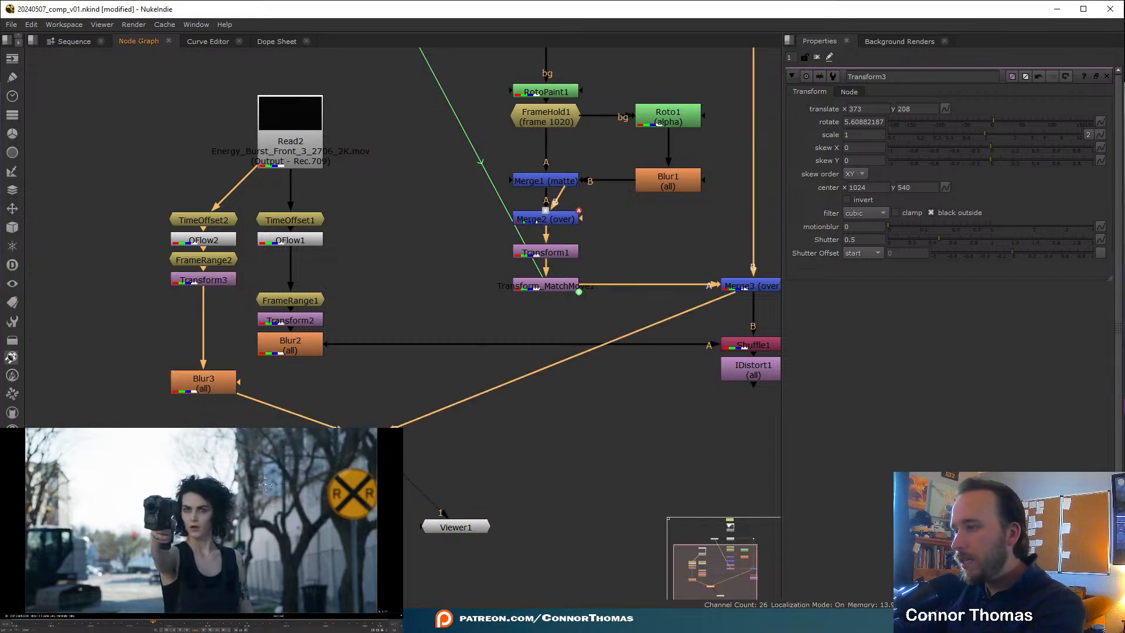
drag(722, 298, 303, 346)
drag(369, 438, 290, 388)
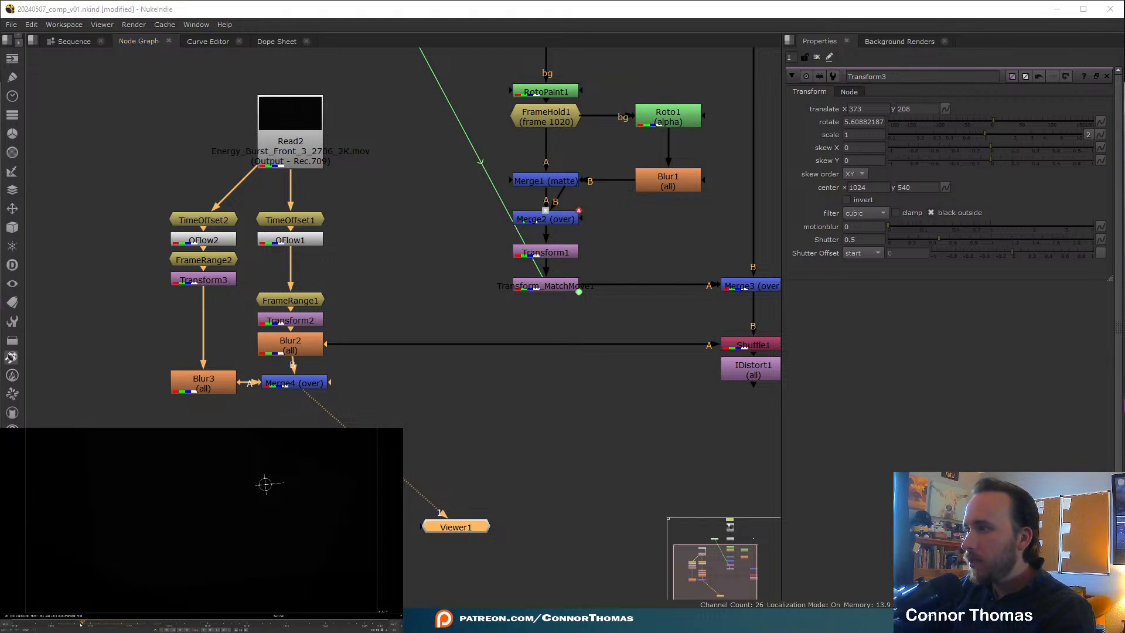
- Set Merge4's operation to plus and scrub through the shot to check the combined bursts
double_click(293, 384)
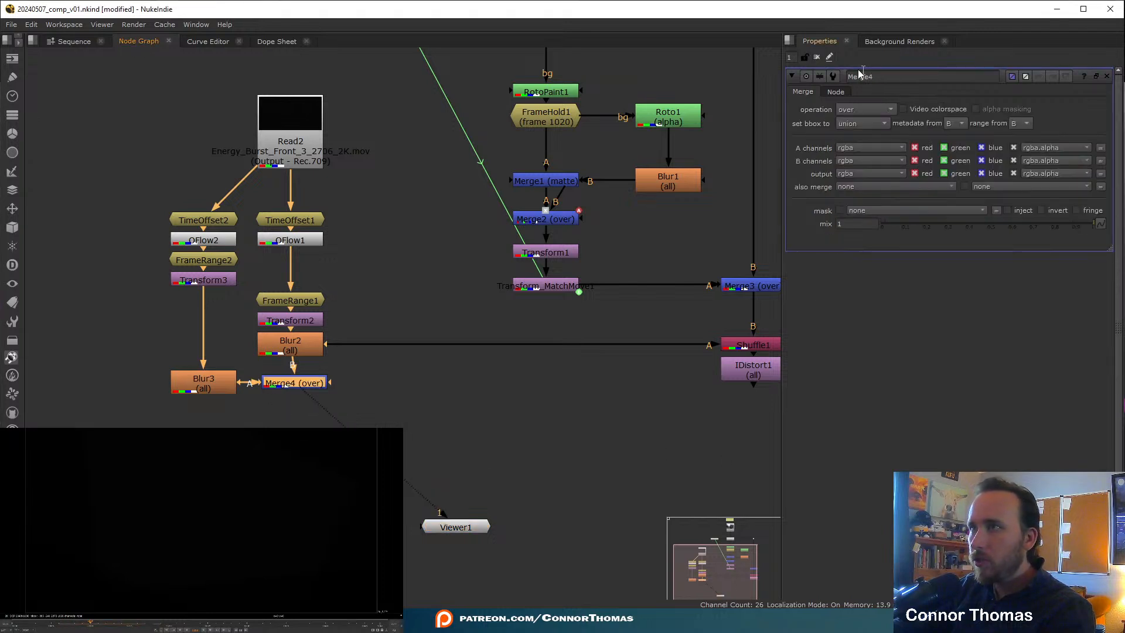
click(864, 110)
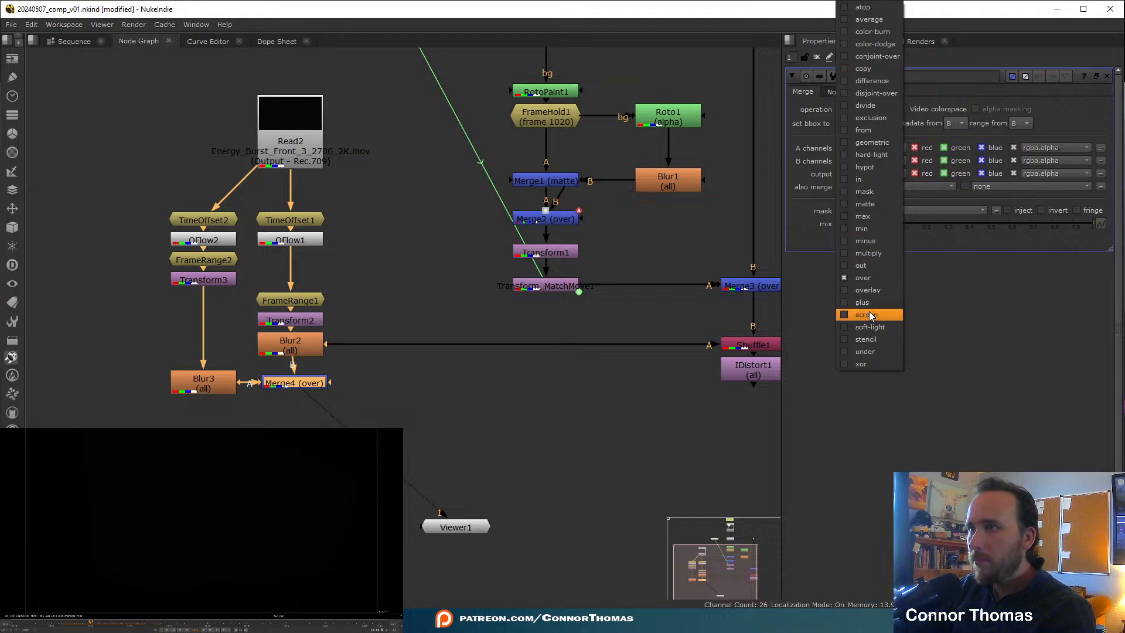
click(870, 303)
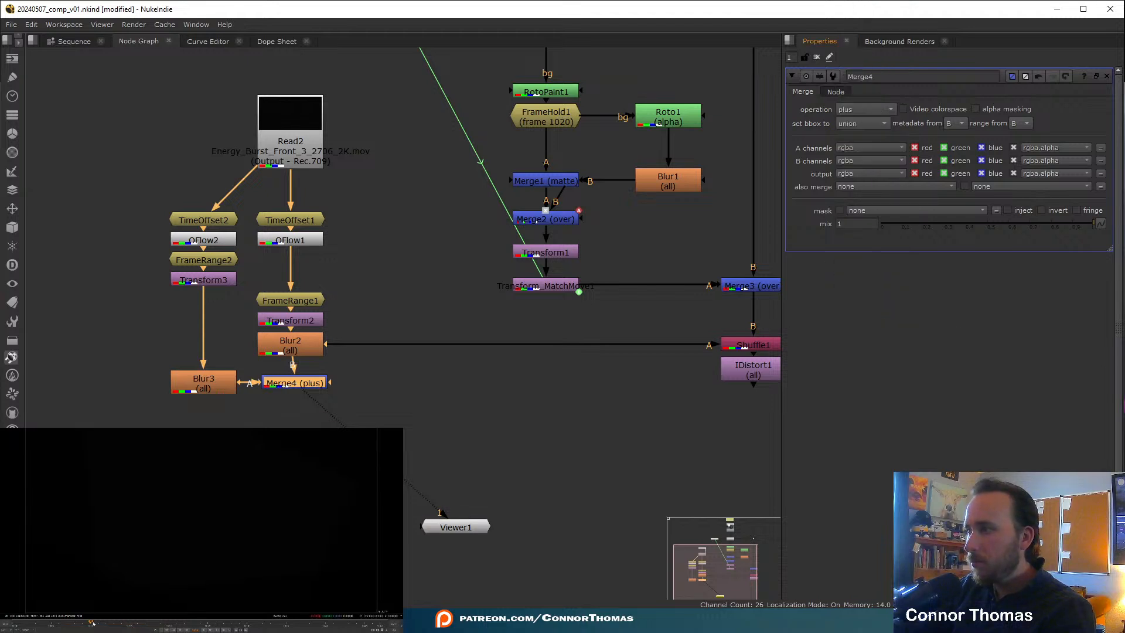
drag(93, 623, 341, 631)
- Reconnect Shuffle1's A input from Blur2 to Merge4 and move Shuffle1 and IDistort1 level with Merge4
middle_drag(464, 438, 331, 367)
drag(209, 273, 191, 311)
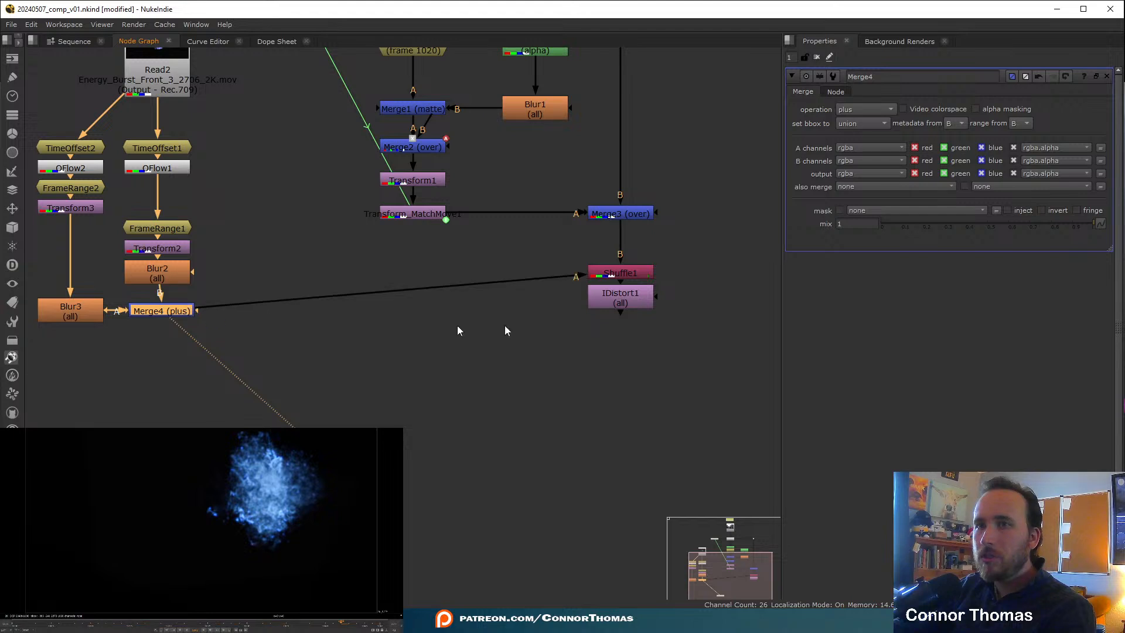
drag(569, 345, 629, 317)
click(582, 400)
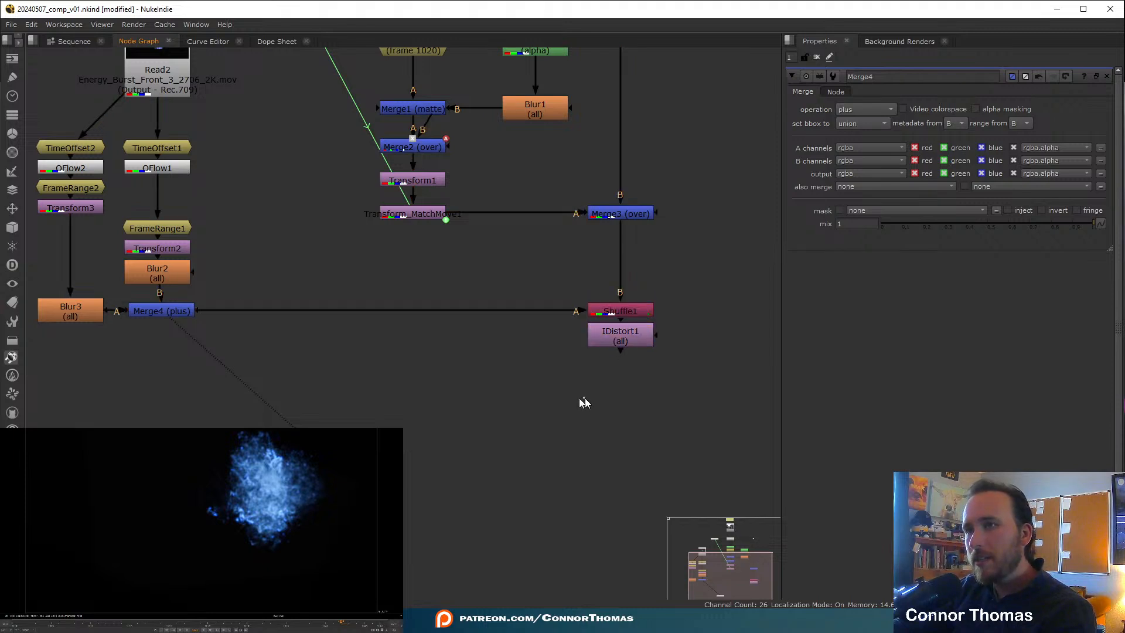
- View IDistort1's output and play the shot from the first frame to check the distortion
middle_drag(493, 364, 503, 357)
click(607, 336)
key(1)
click(690, 372)
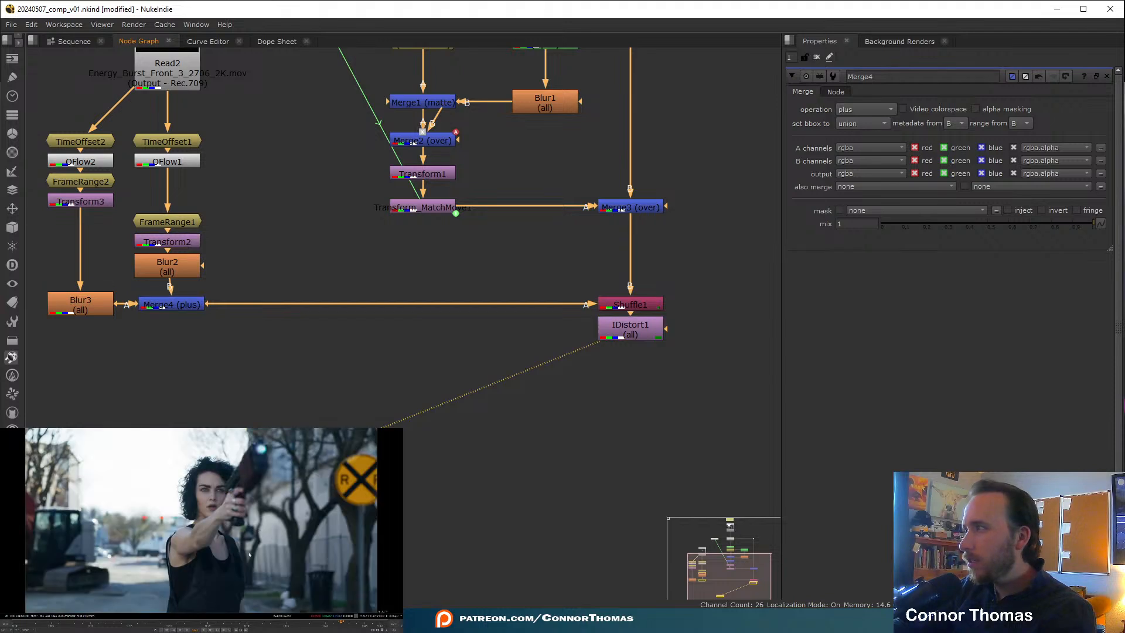
key(Home)
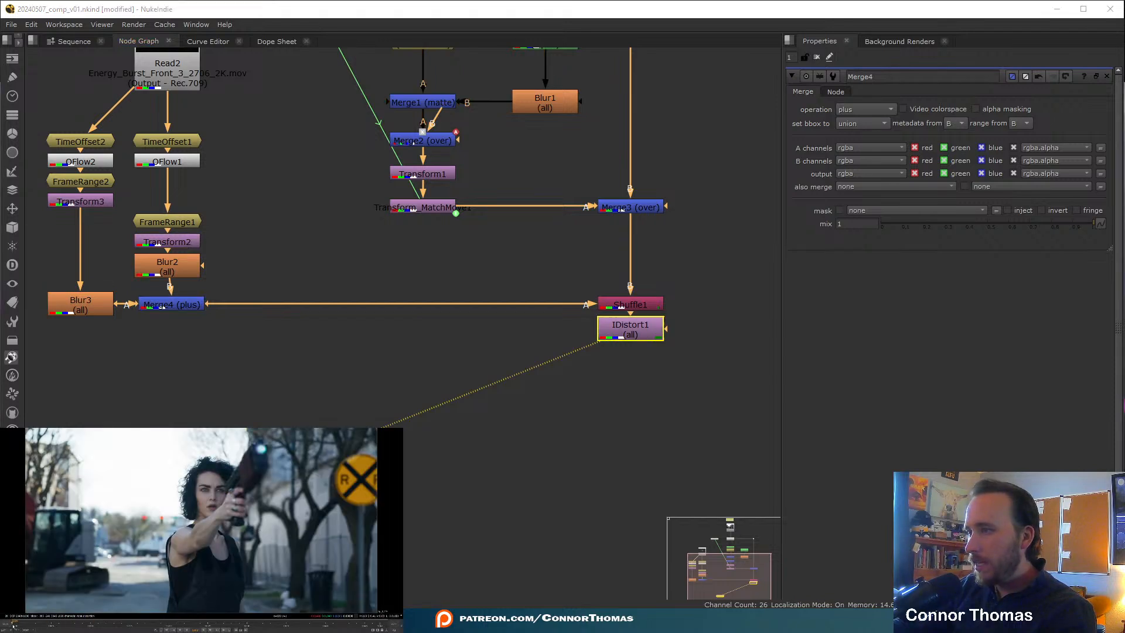
key(l)
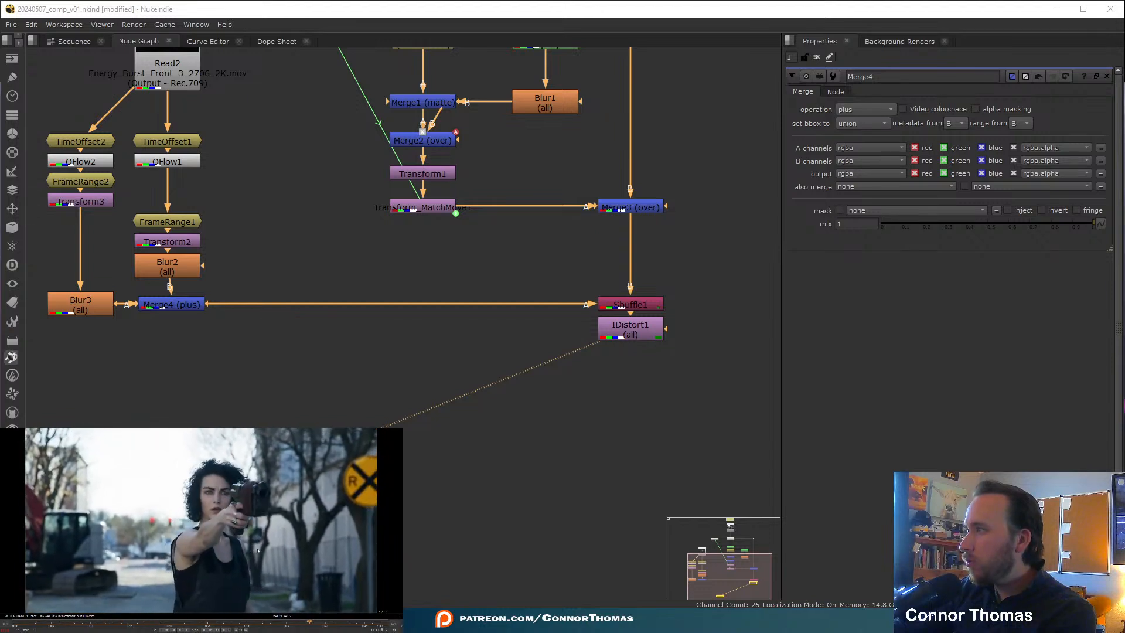
click(325, 625)
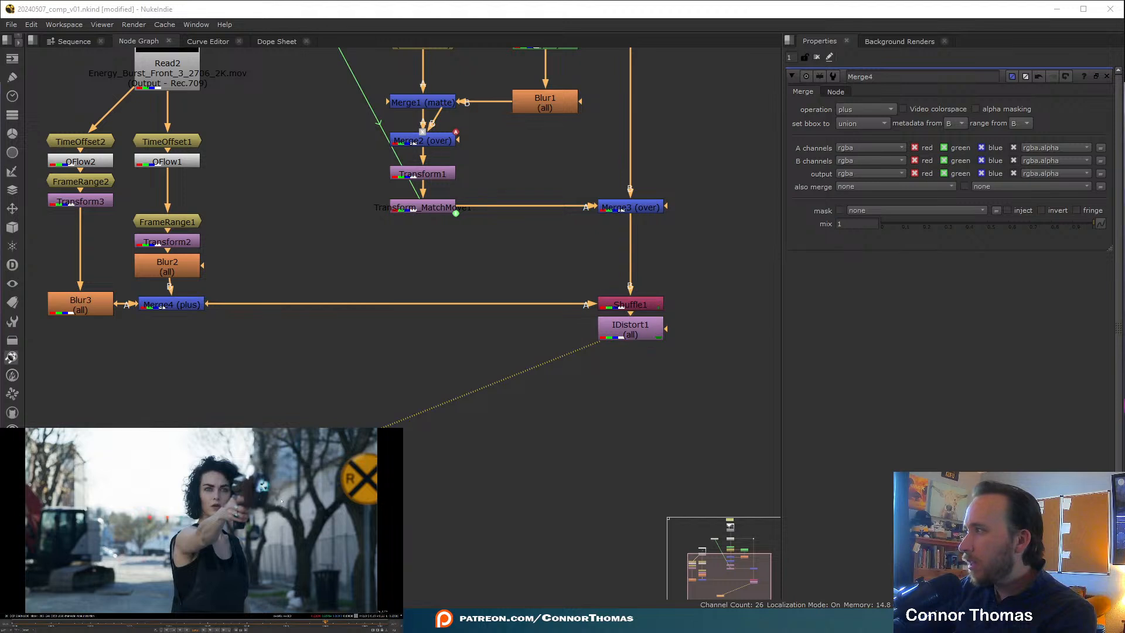
- Set IDistort1's UV scale to 43.5 and blur scale to 37, and review the result along the timeline
double_click(651, 329)
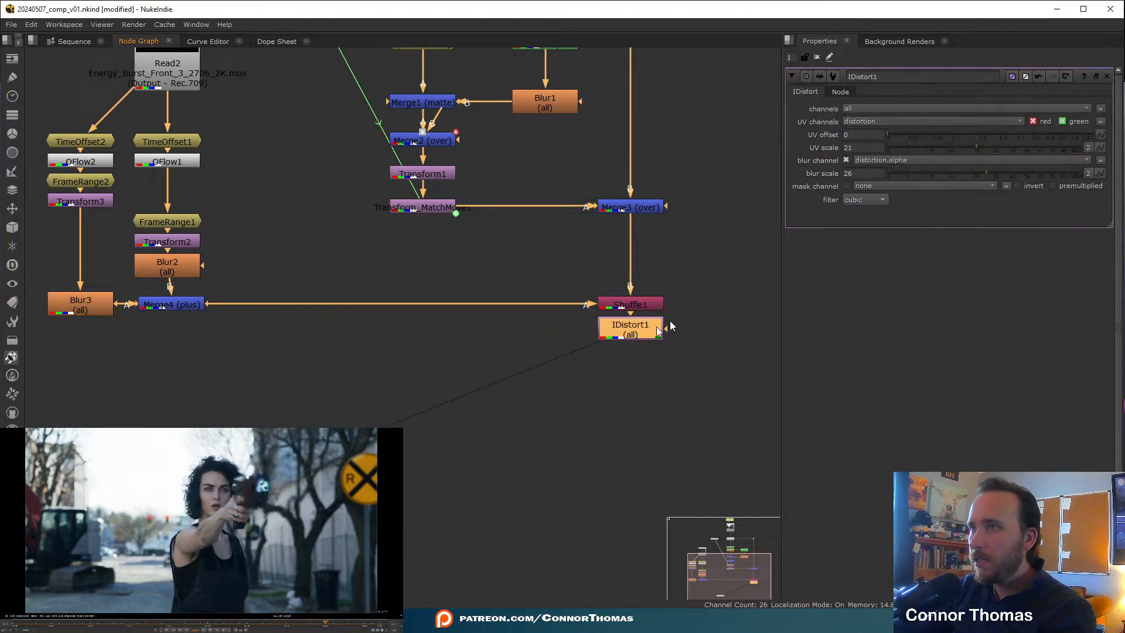
drag(996, 142, 1014, 146)
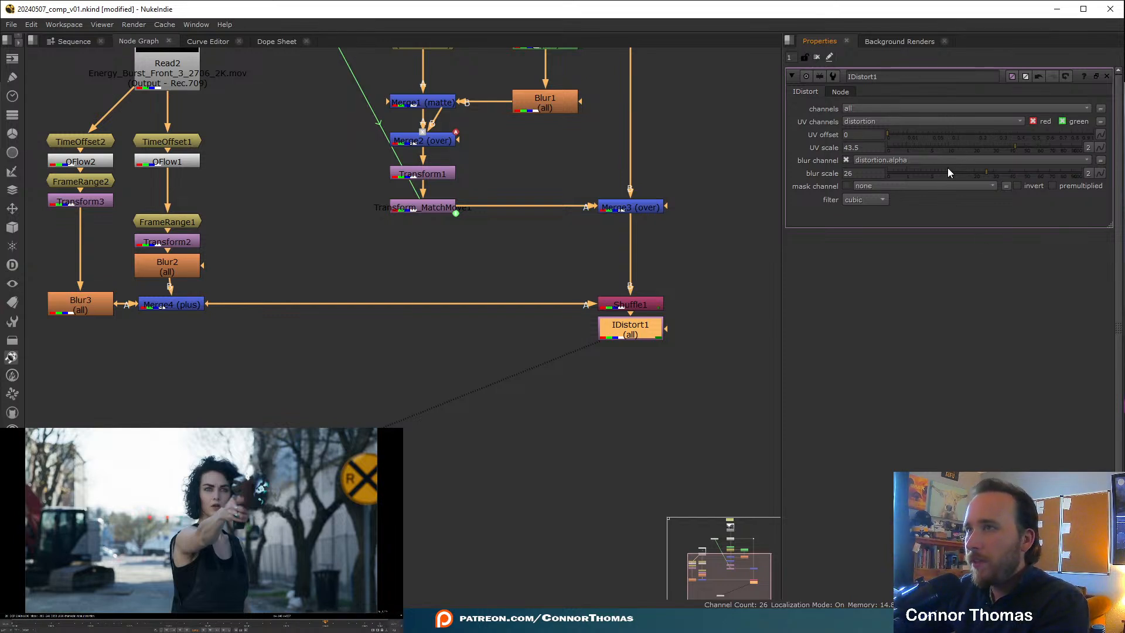
mouse_move(1004, 170)
mouse_down()
mouse_move(1048, 178)
mouse_move(1005, 177)
mouse_up()
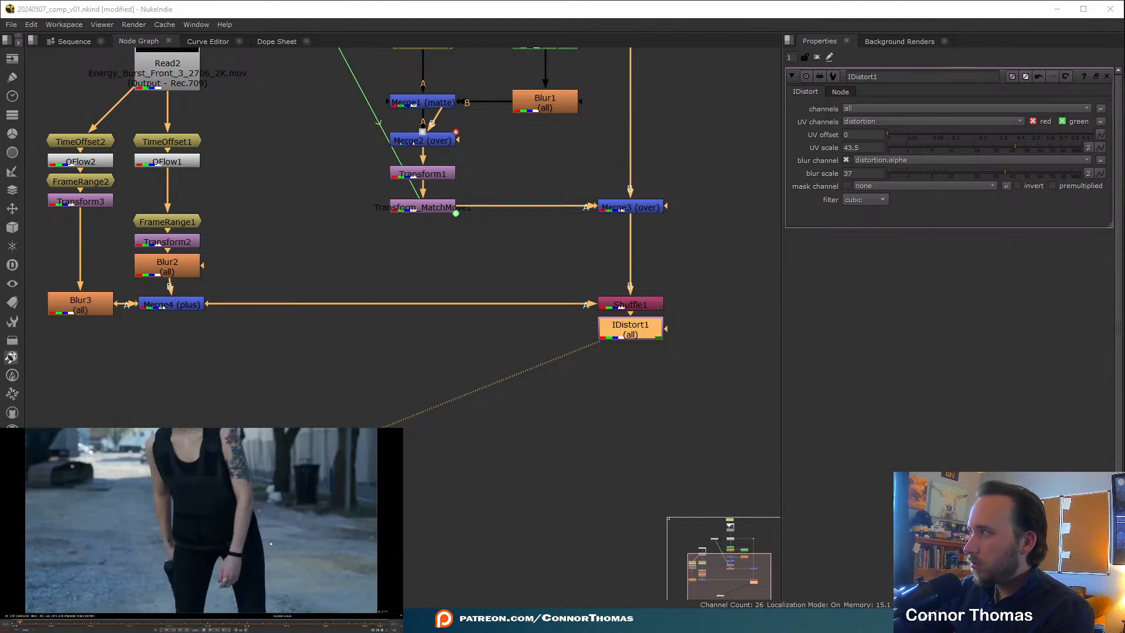
click(349, 621)
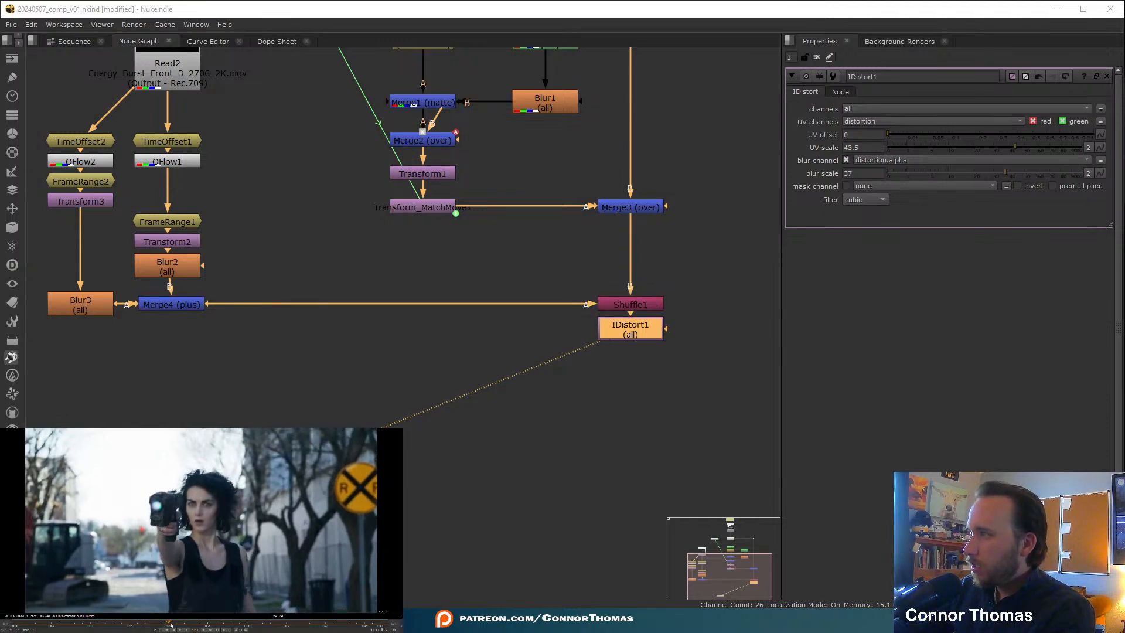
- View Transform3's output and scrub the timeline to examine when the second burst appears
middle_drag(216, 245, 384, 322)
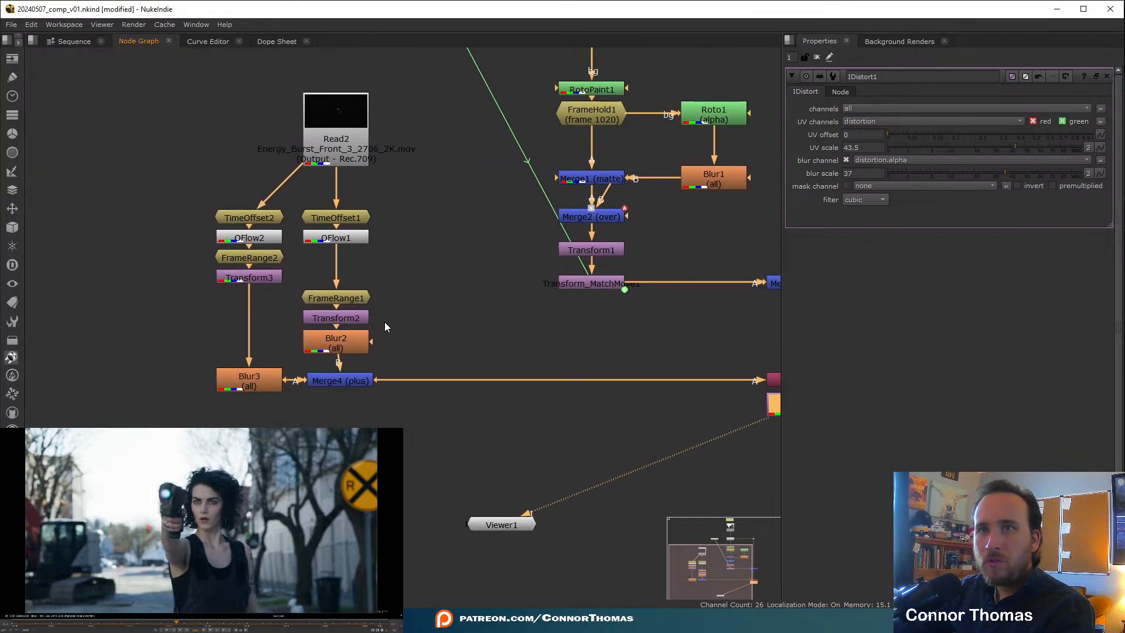
click(267, 278)
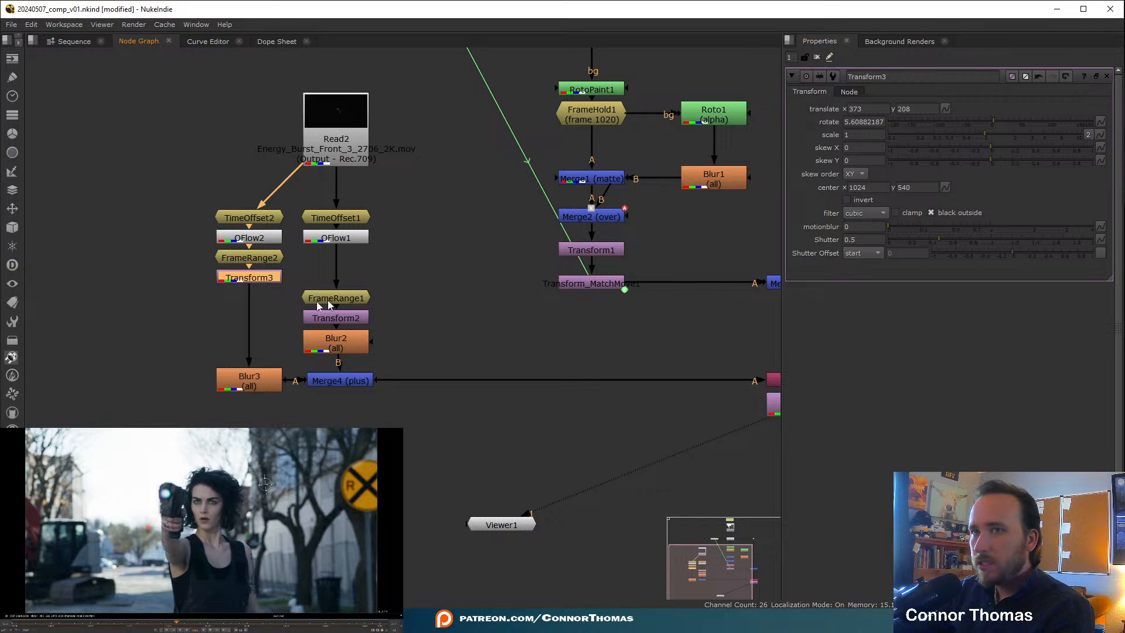
key(1)
middle_drag(466, 303, 358, 304)
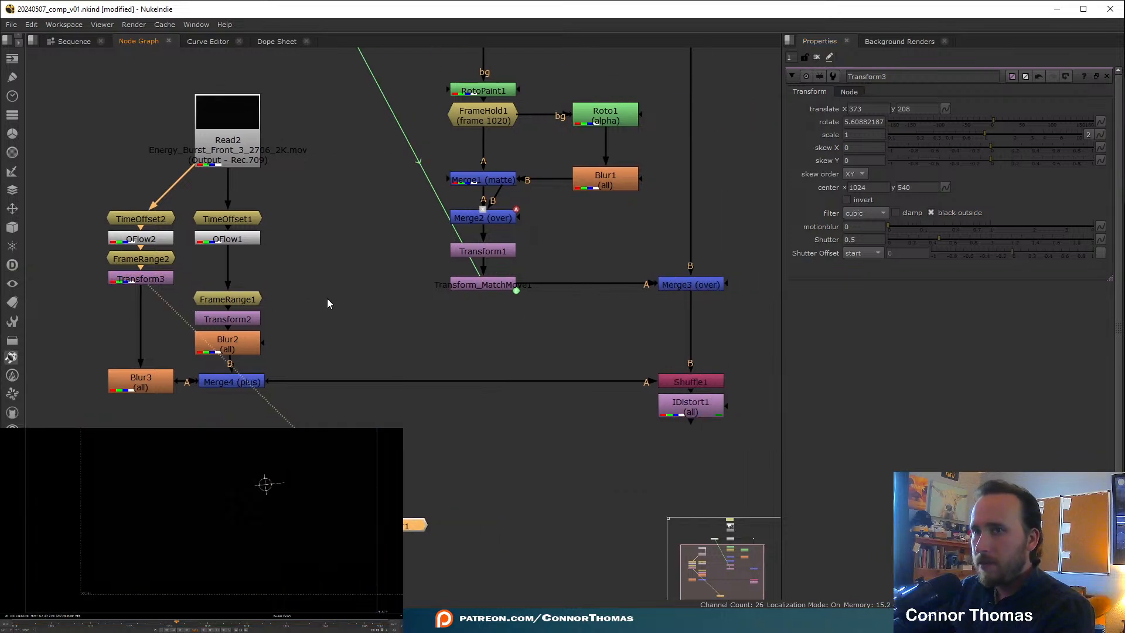
click(184, 625)
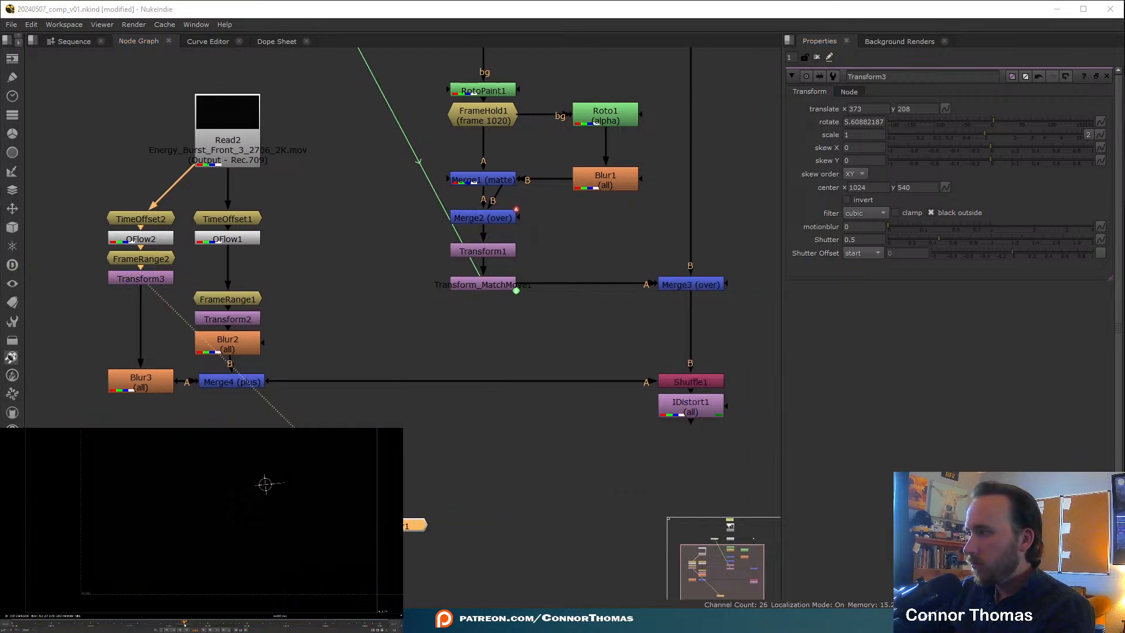
drag(211, 620, 168, 620)
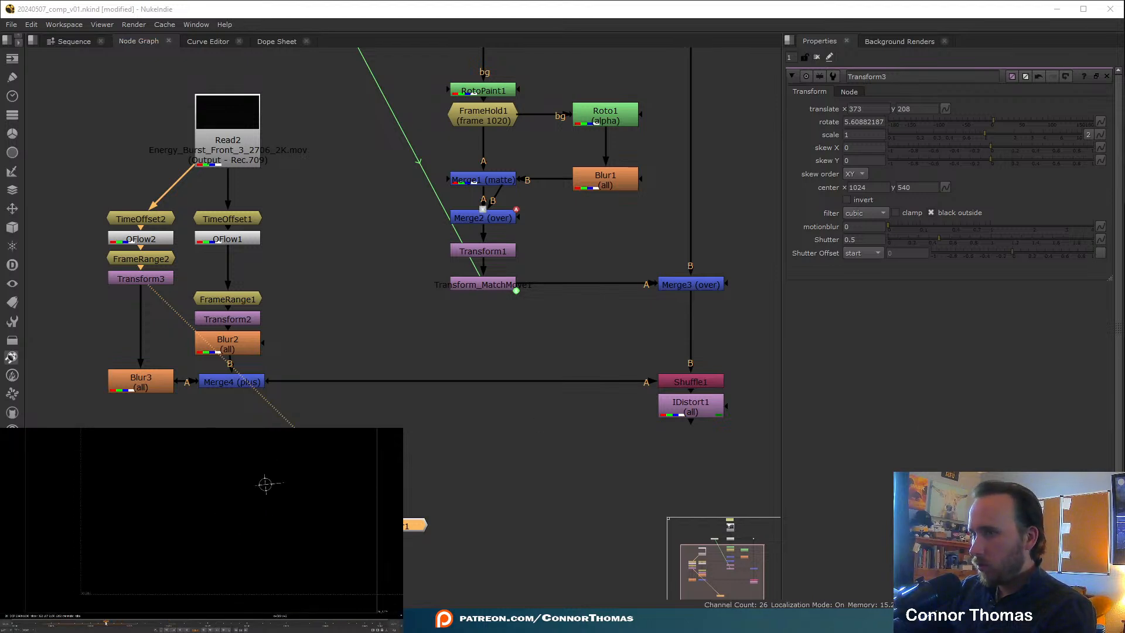
drag(106, 623, 188, 627)
drag(297, 629, 263, 624)
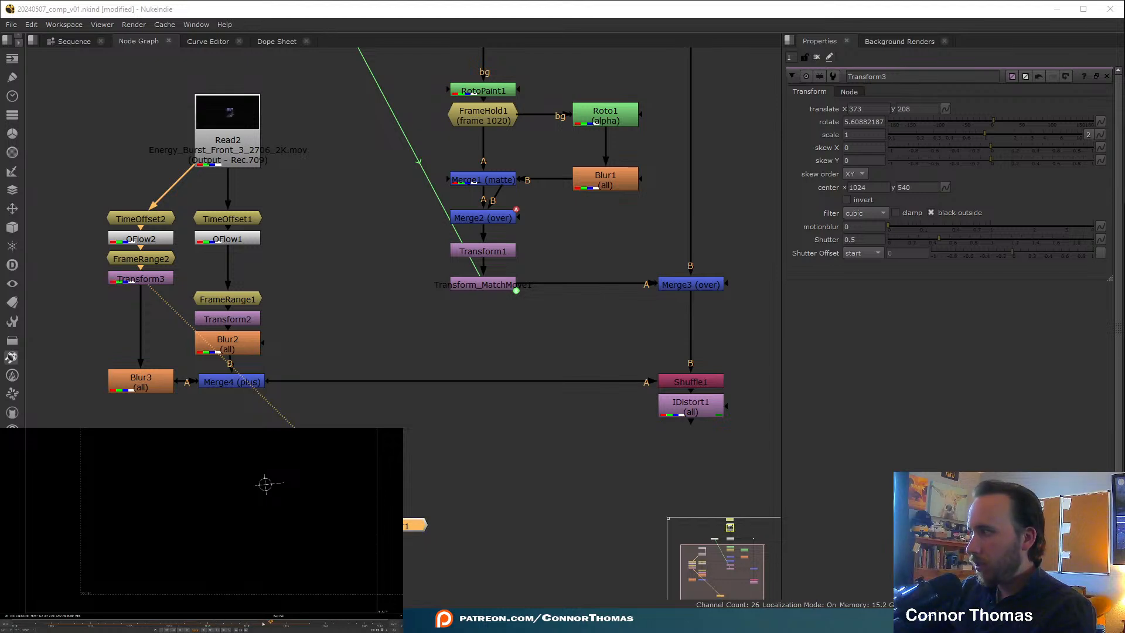
- View the outputs of Read2, Blur3 and Merge4 in turn, scrubbing to compare the burst's timing through the chain
click(258, 153)
key(1)
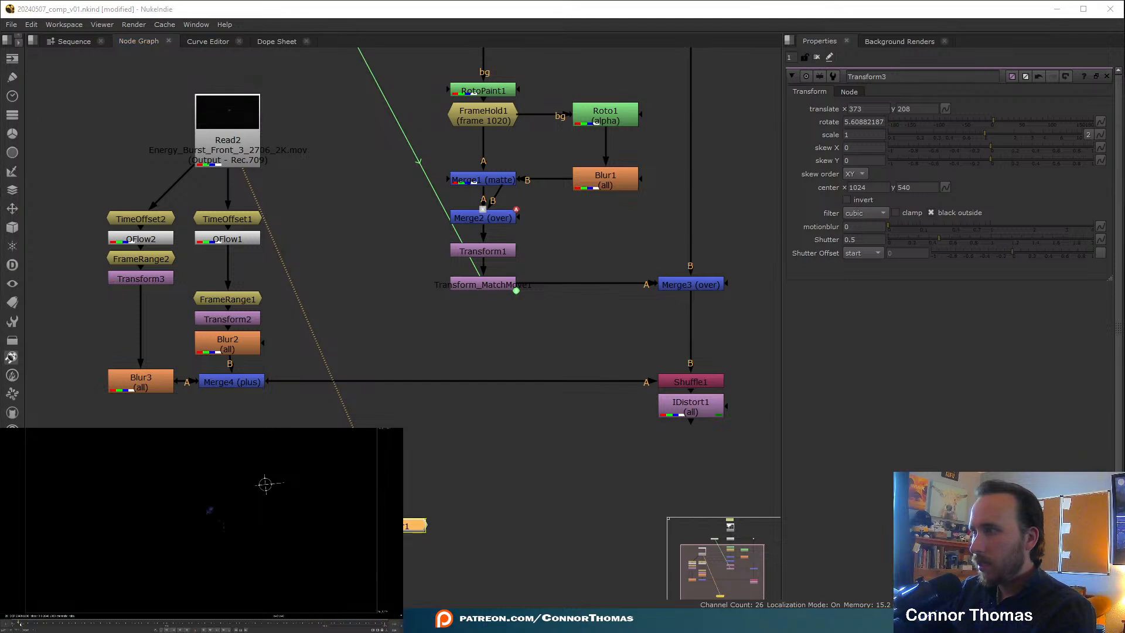
click(117, 283)
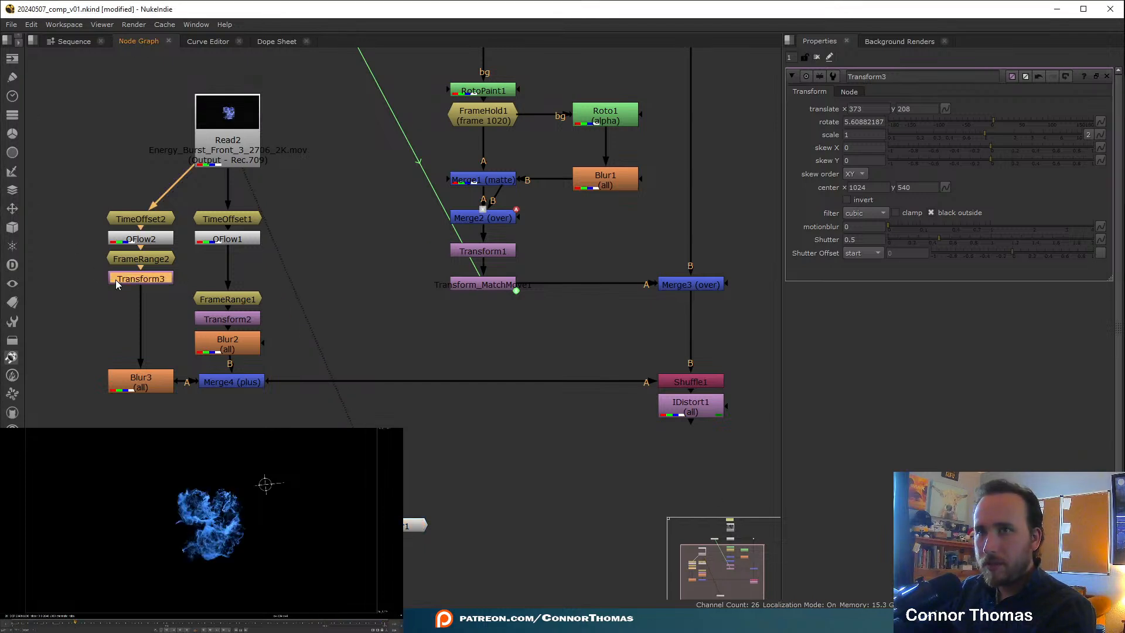
click(152, 388)
key(1)
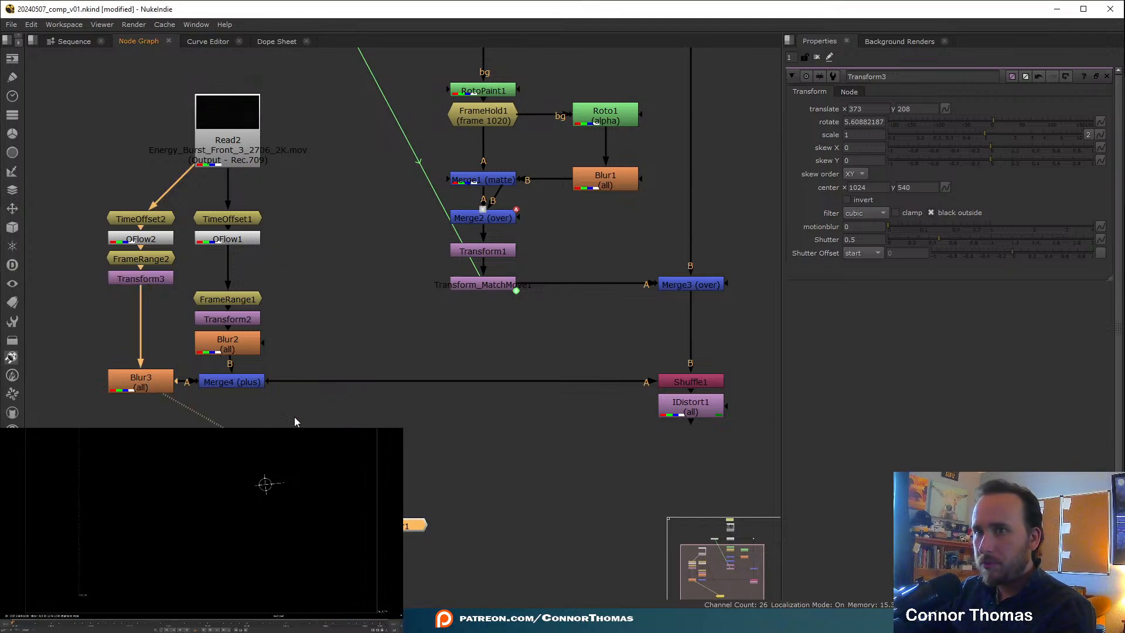
drag(77, 627, 263, 630)
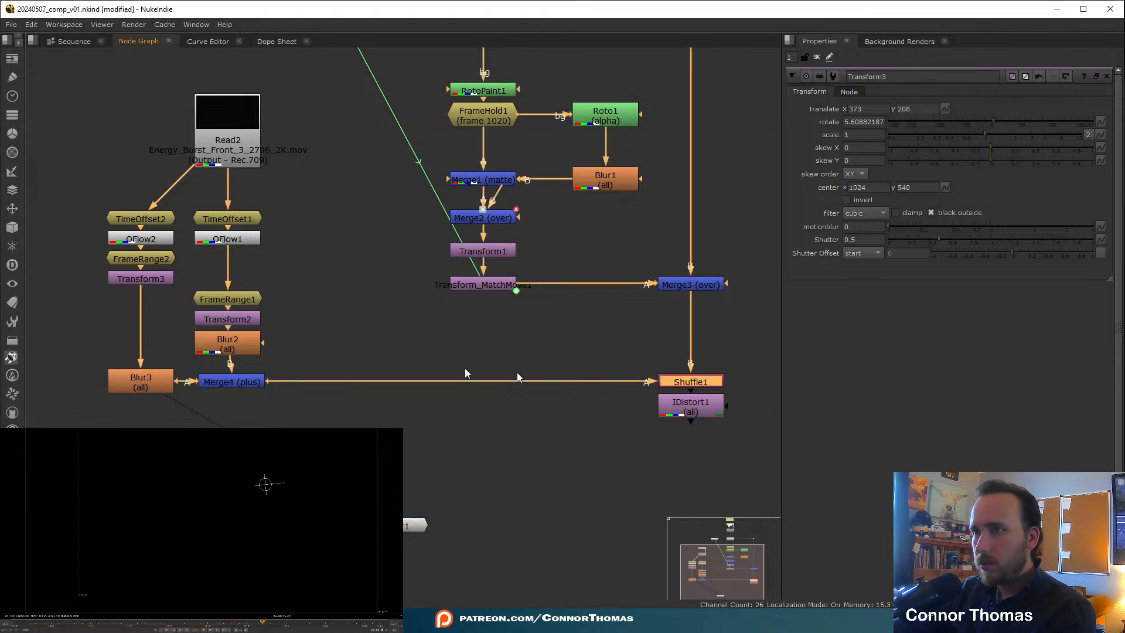
click(226, 382)
key(1)
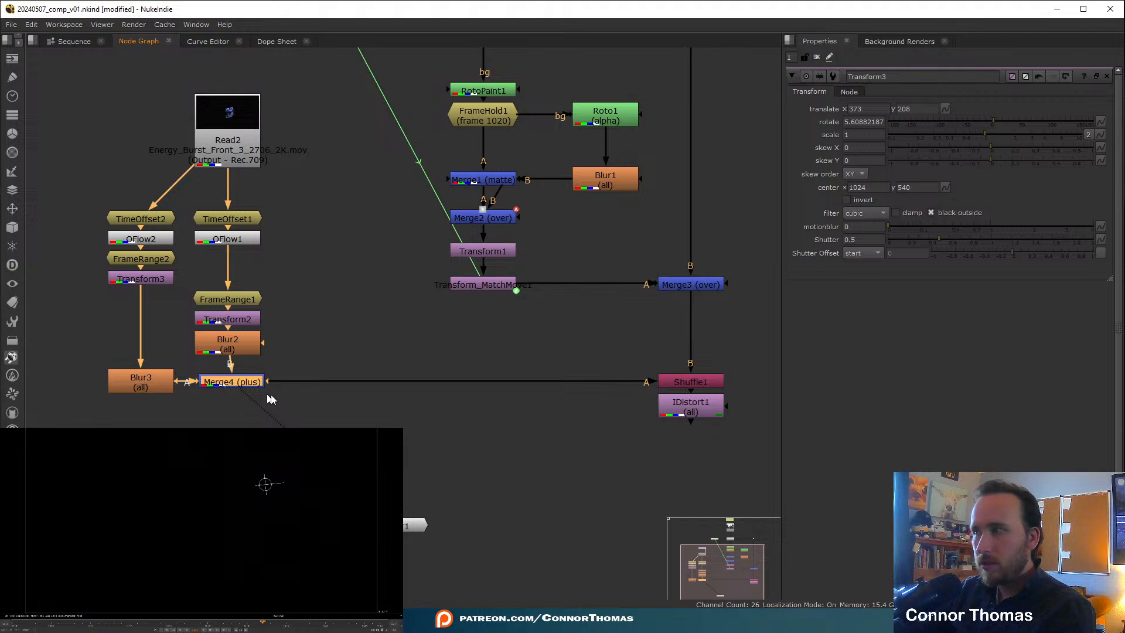
click(144, 628)
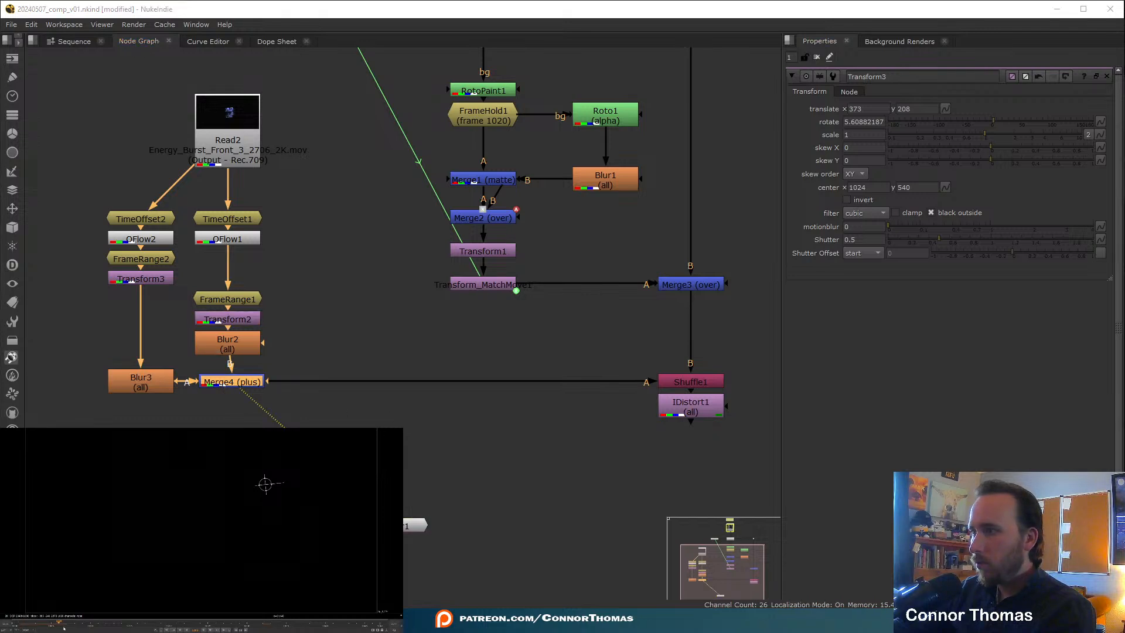
- Move the Transform3 node further below FrameRange2, and toggle it off and on while checking the merged burst
click(177, 628)
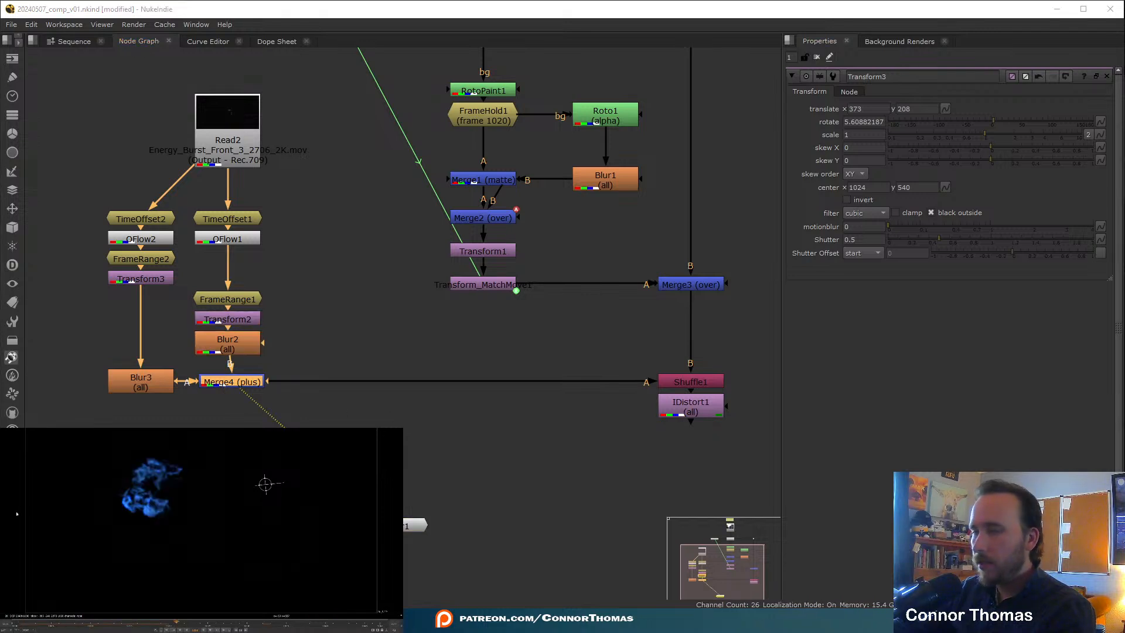
mouse_move(177, 627)
mouse_down()
mouse_move(230, 628)
mouse_move(192, 628)
mouse_up()
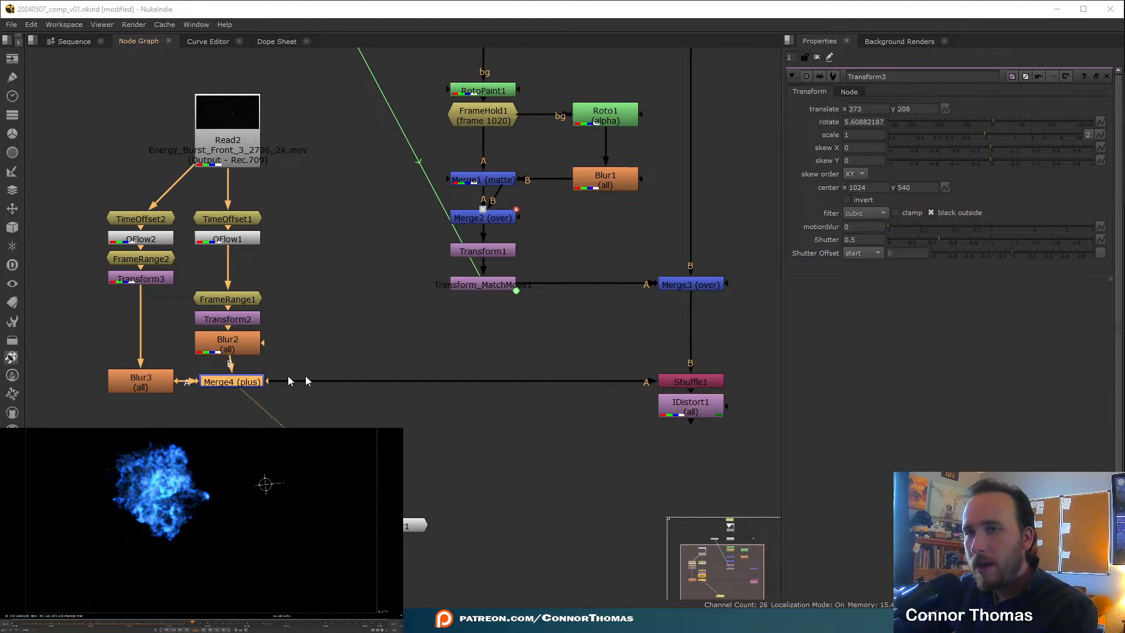
drag(156, 285, 157, 308)
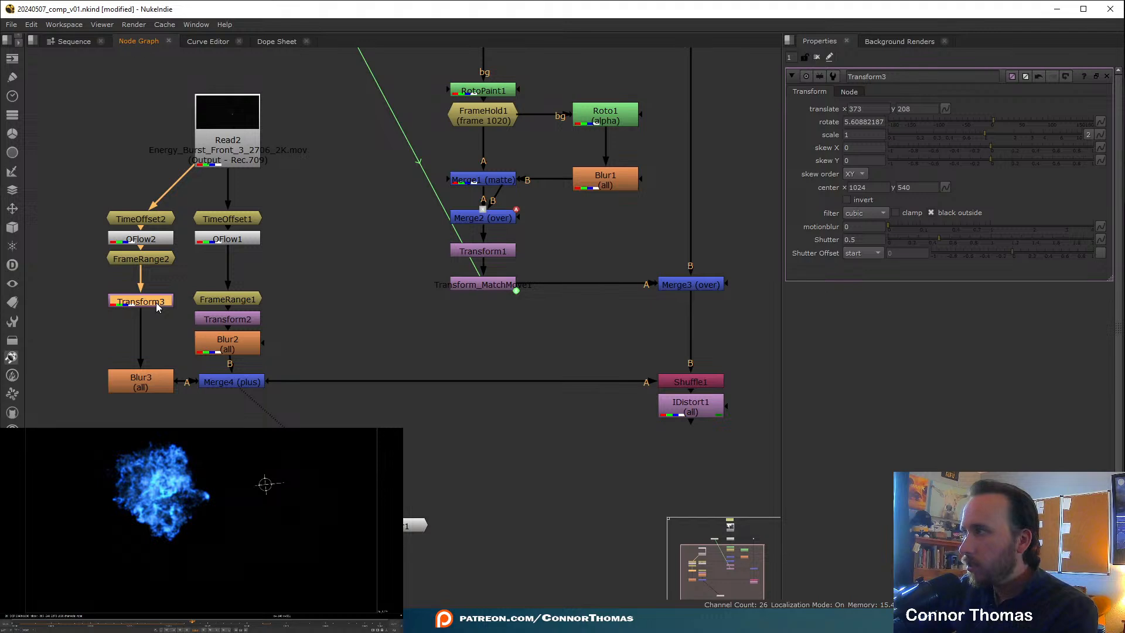
key(d)
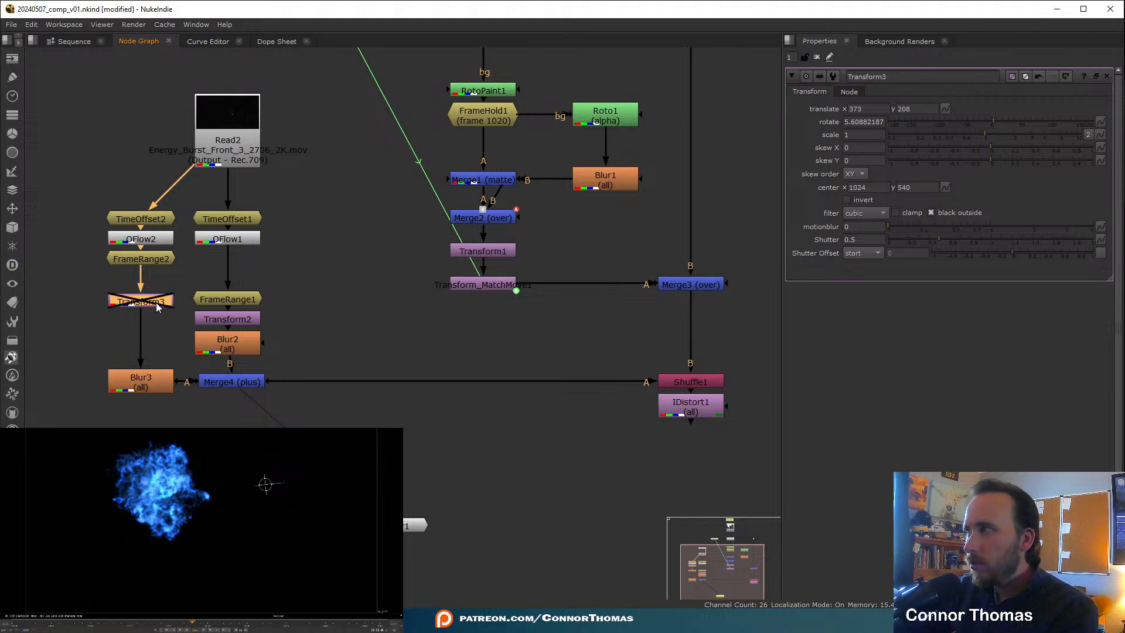
key(d)
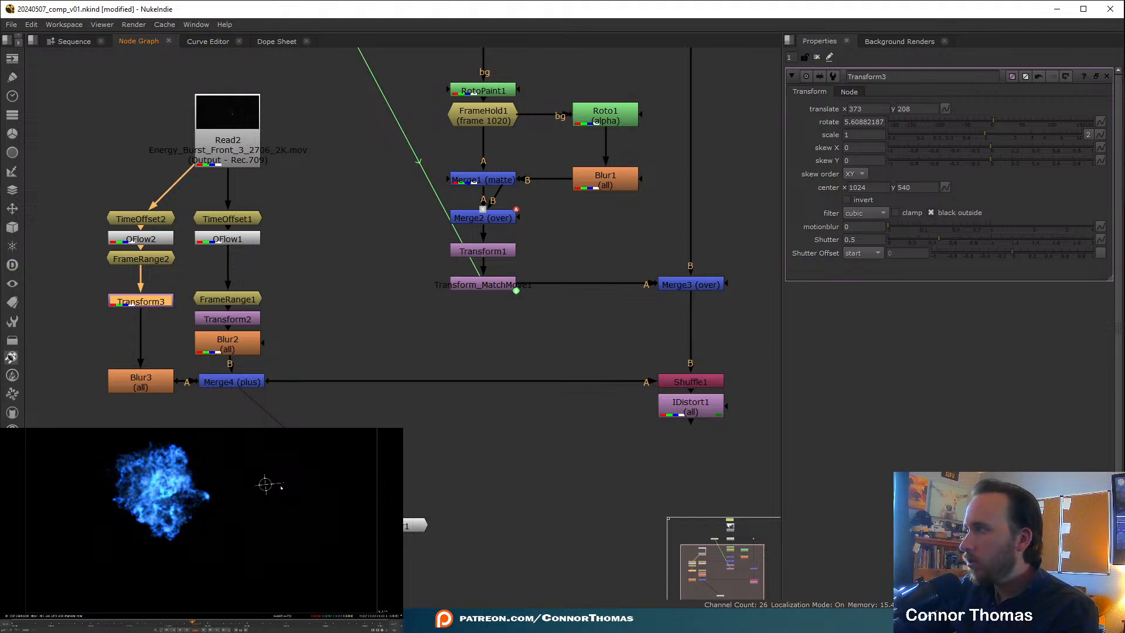
drag(265, 484, 245, 483)
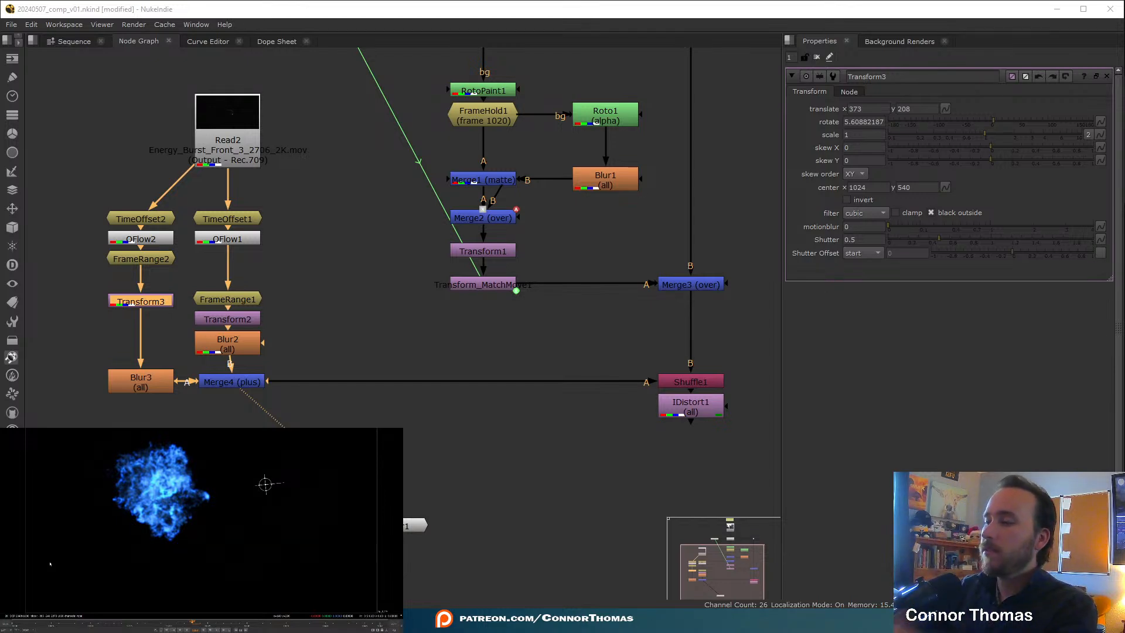
click(1108, 76)
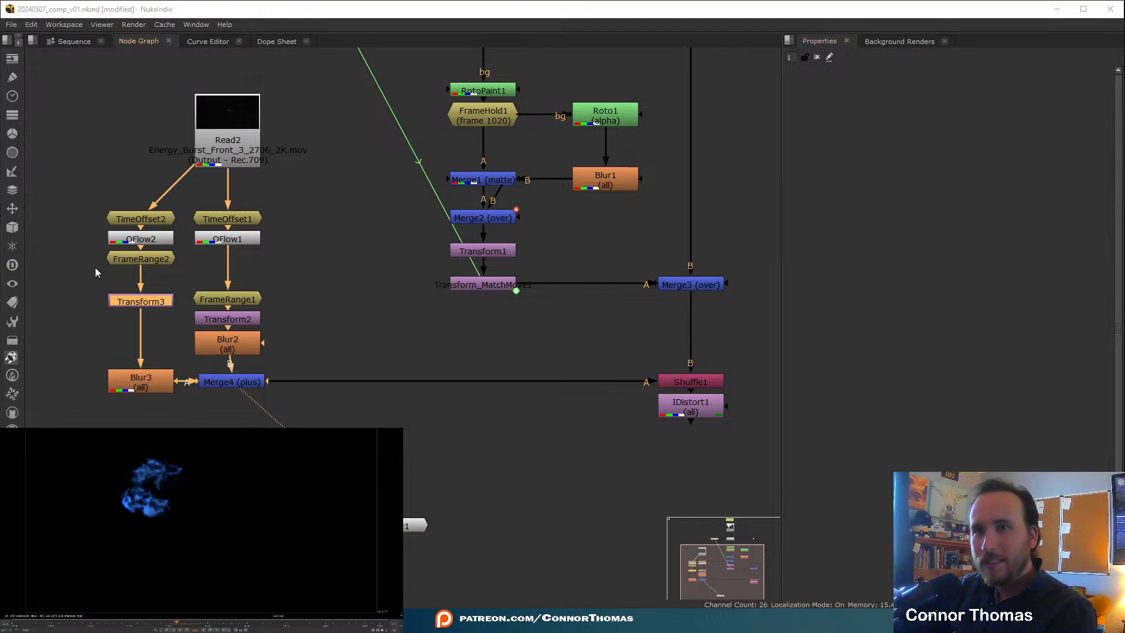
- Compare Transform3's output with Merge4's, playing and scrubbing the merged bursts to examine their timing
double_click(137, 303)
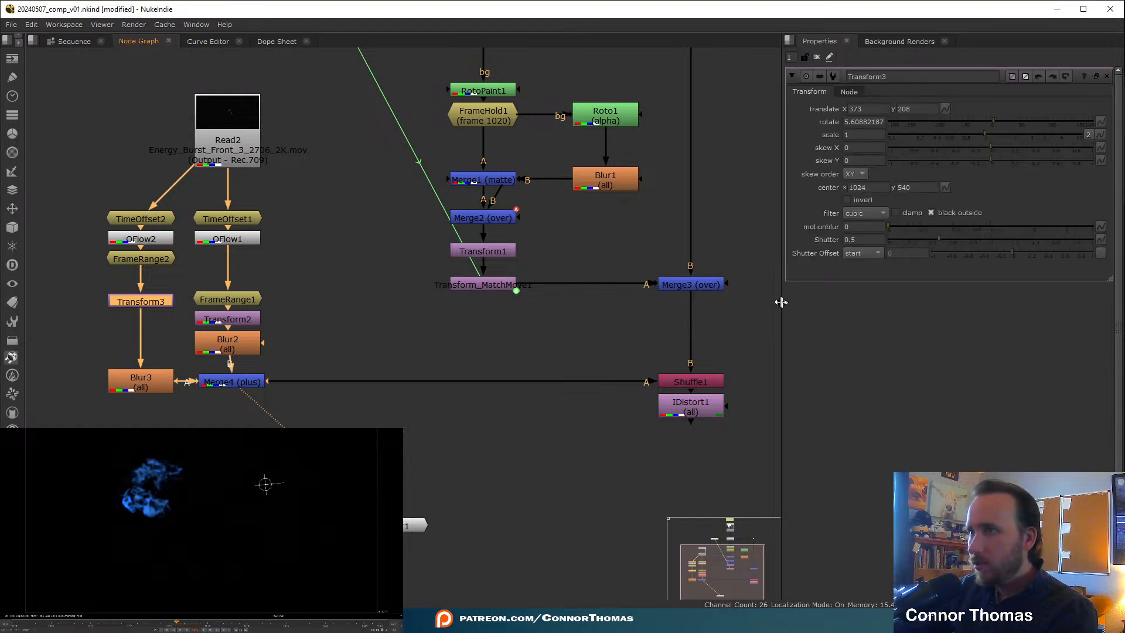
key(1)
click(155, 330)
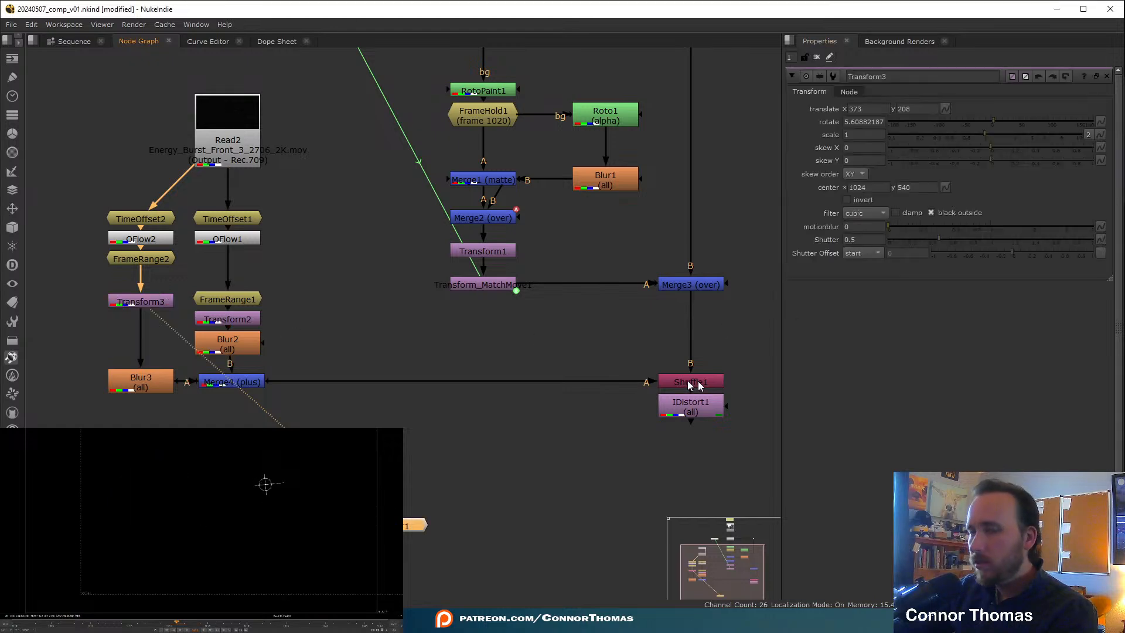
click(221, 382)
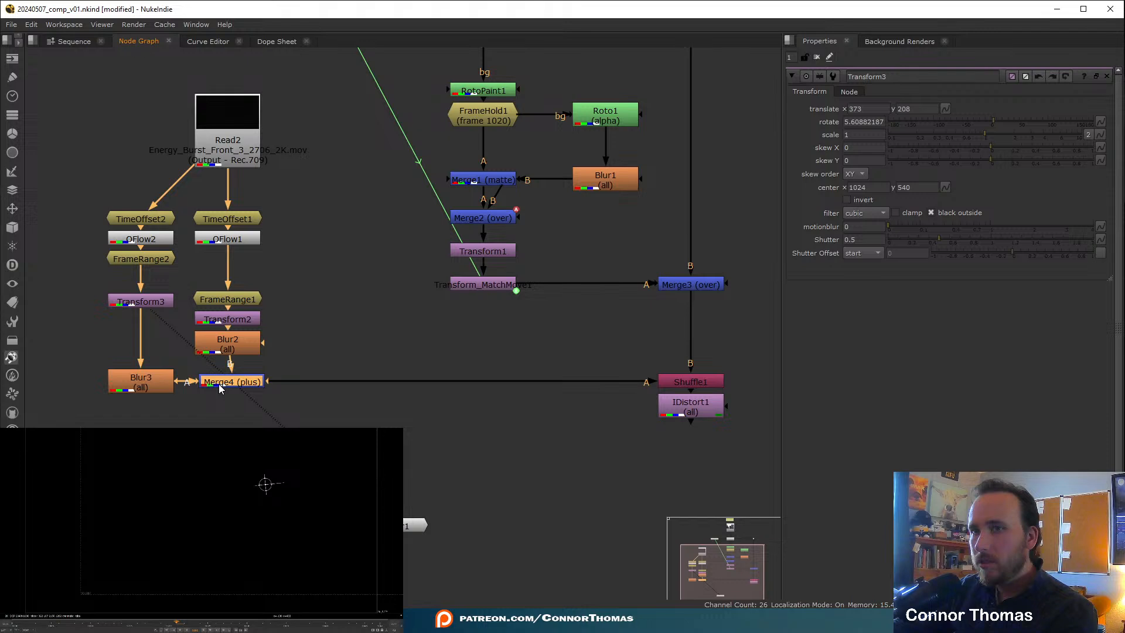
key(1)
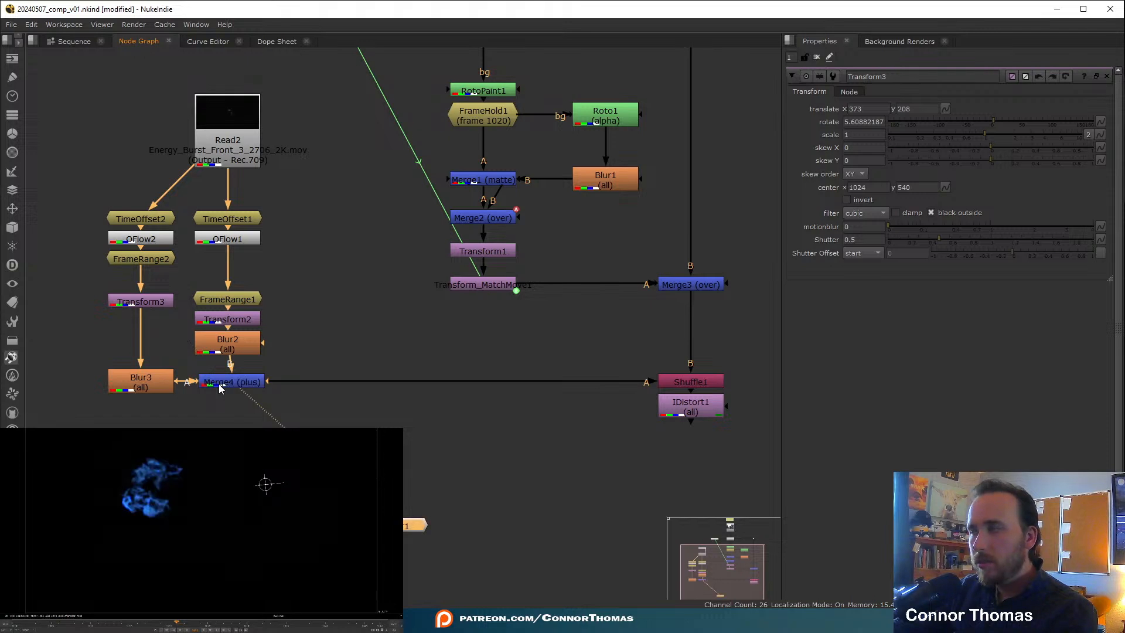
click(153, 538)
key(l)
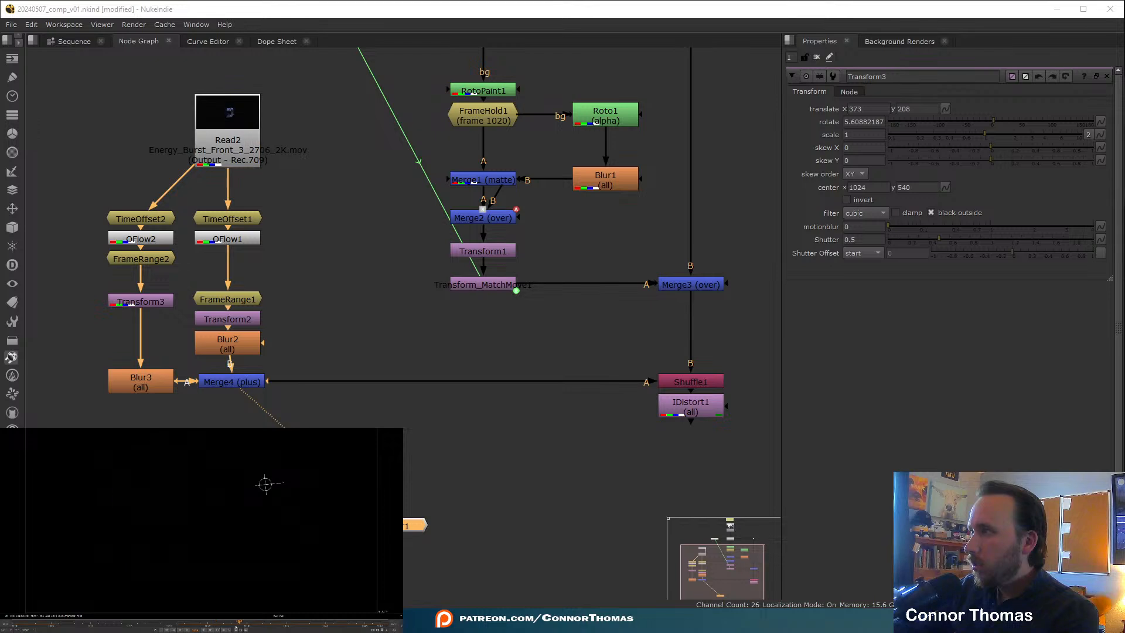
drag(236, 627, 200, 627)
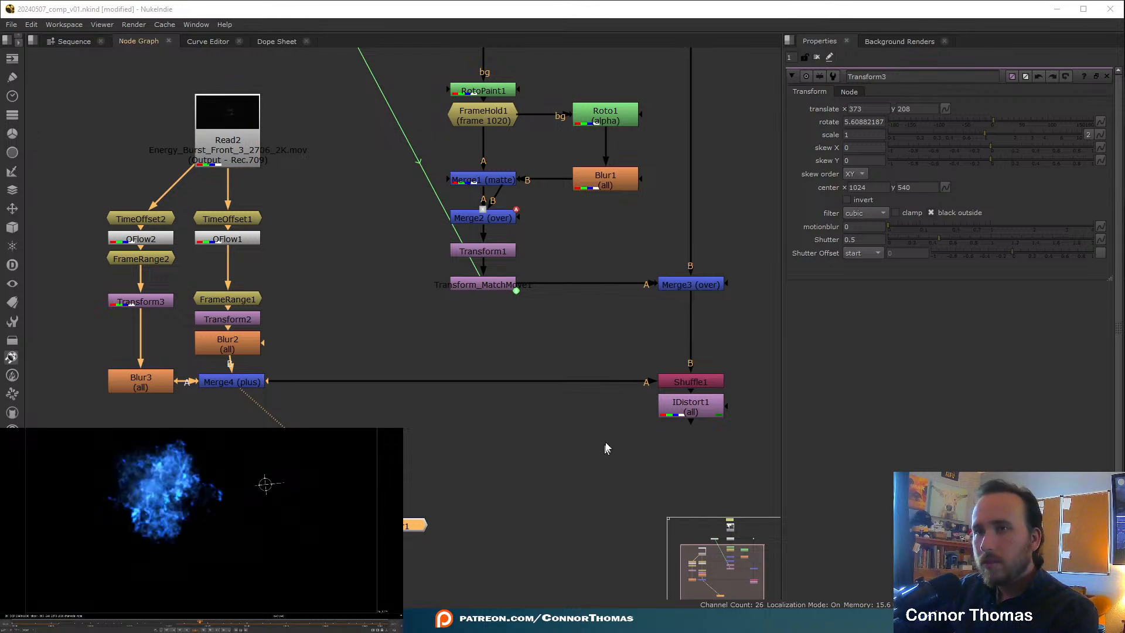
- View IDistort1's output with all node properties closed, and scrub to the frame where the gun points at camera
middle_drag(605, 449, 408, 403)
click(504, 358)
key(1)
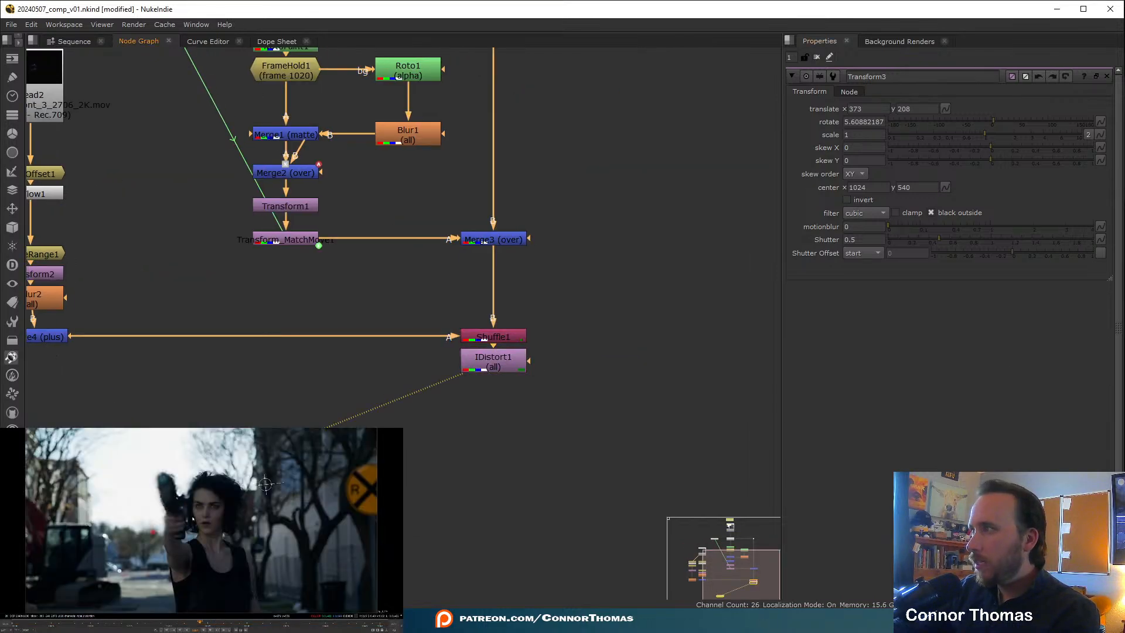
click(816, 57)
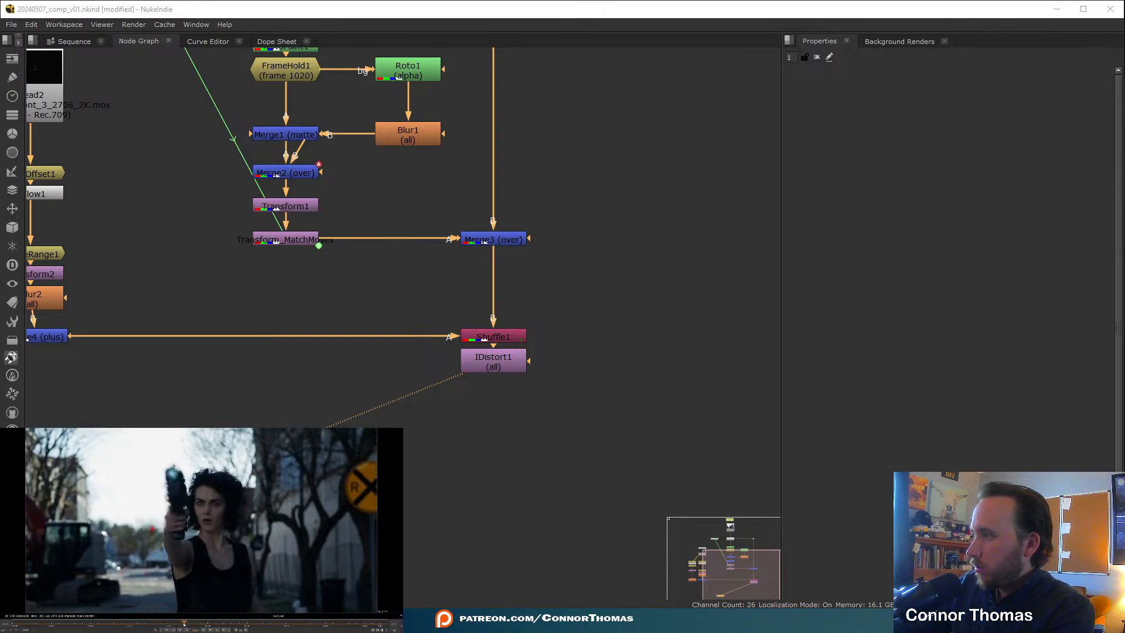
drag(184, 625, 178, 625)
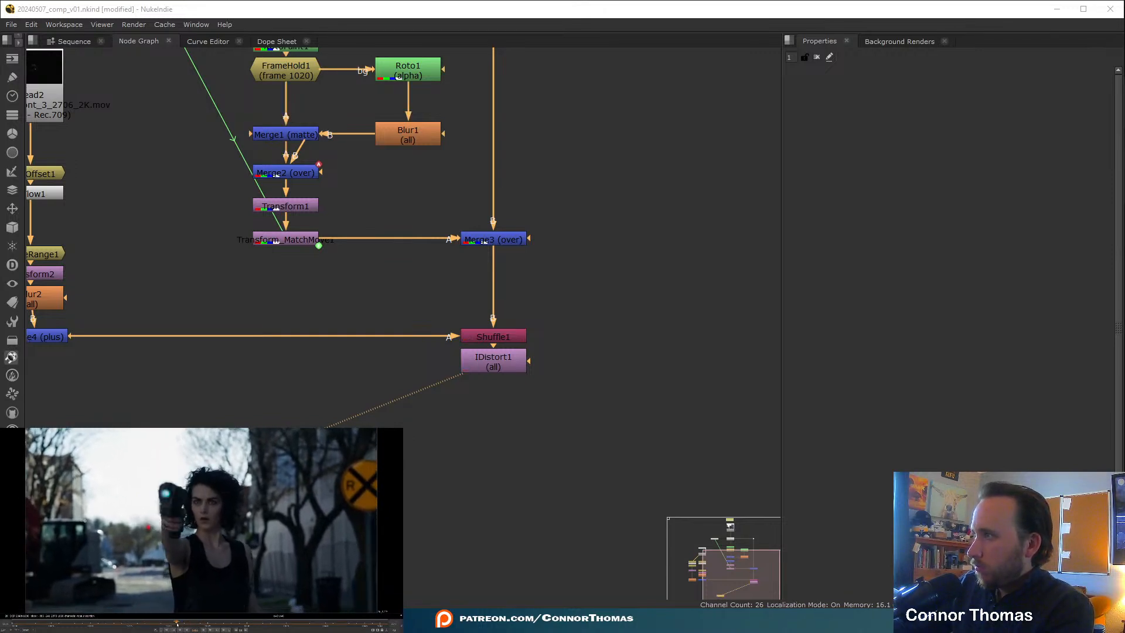
- Add a Constant node beside IDistort1 and set its color to light blue, with red 0.118619, green 0.651939 and blue 1
middle_drag(553, 336, 632, 342)
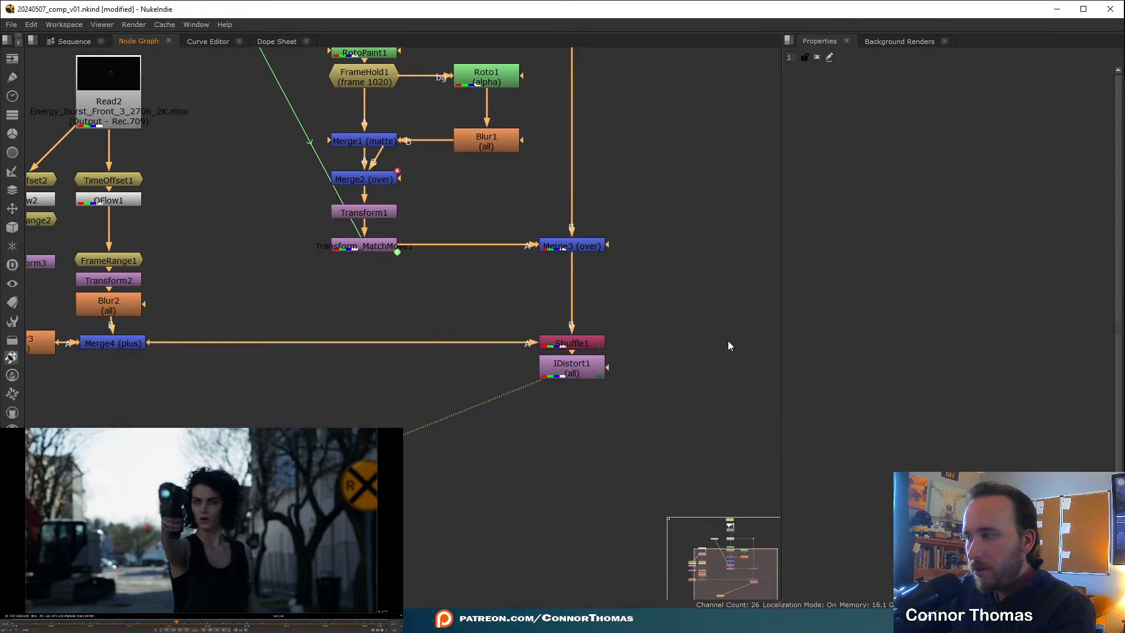
key(Tab)
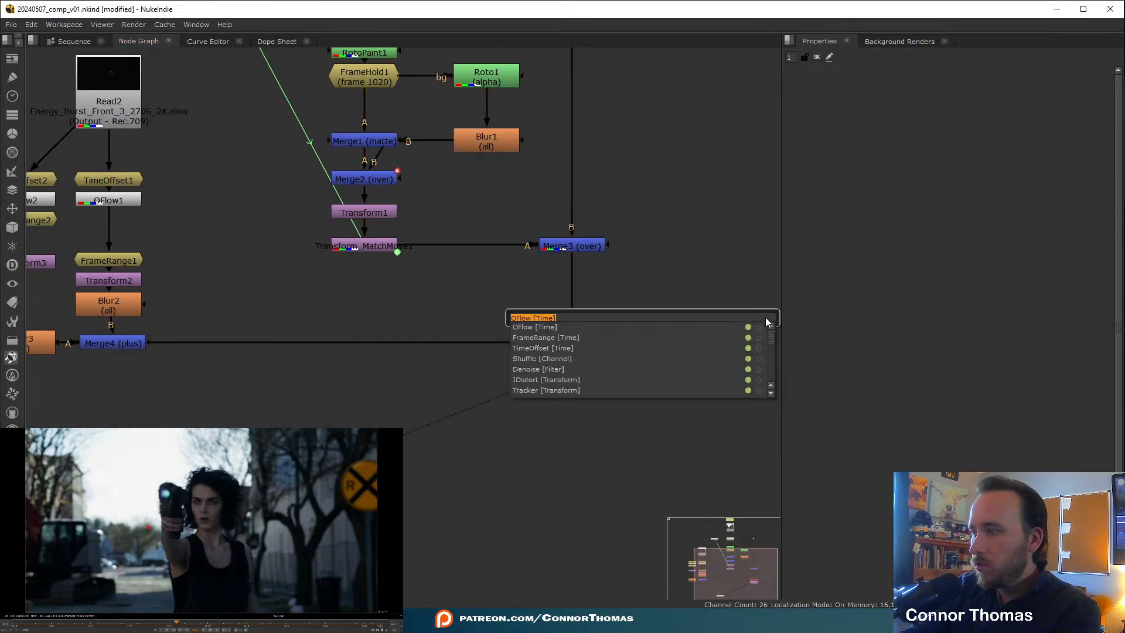
text(consta)
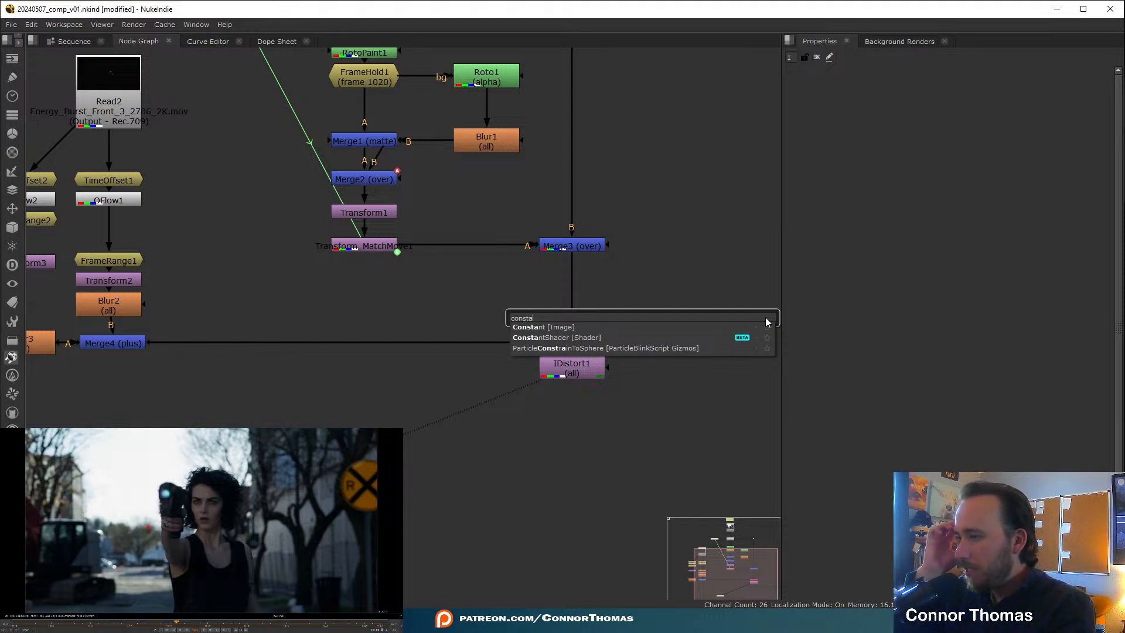
key(BackSpace)
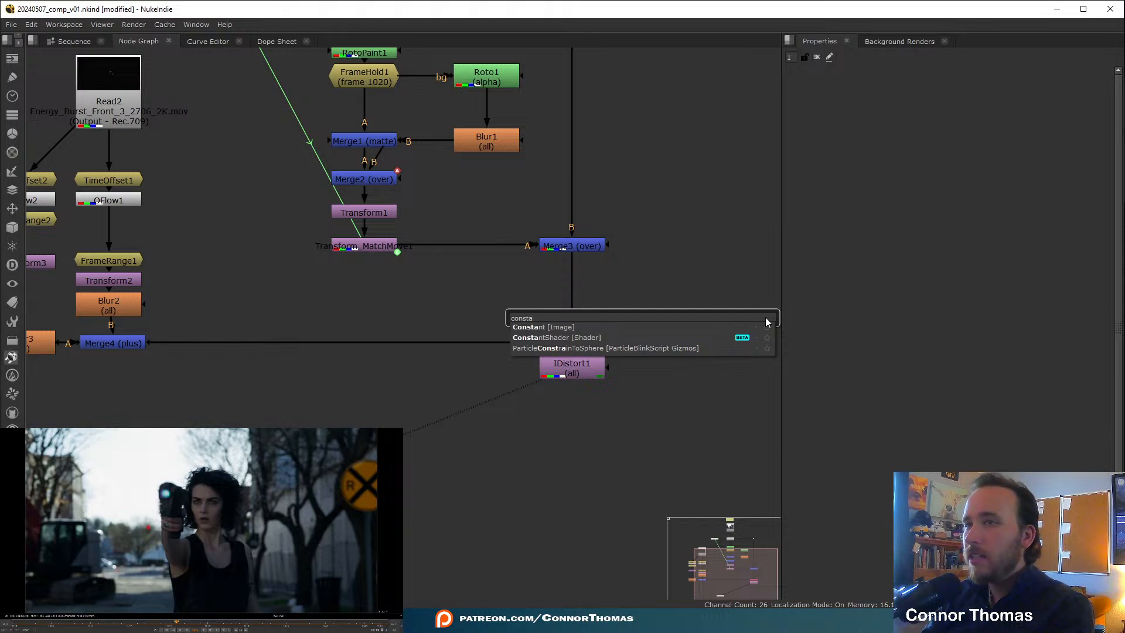
key(Down)
key(Return)
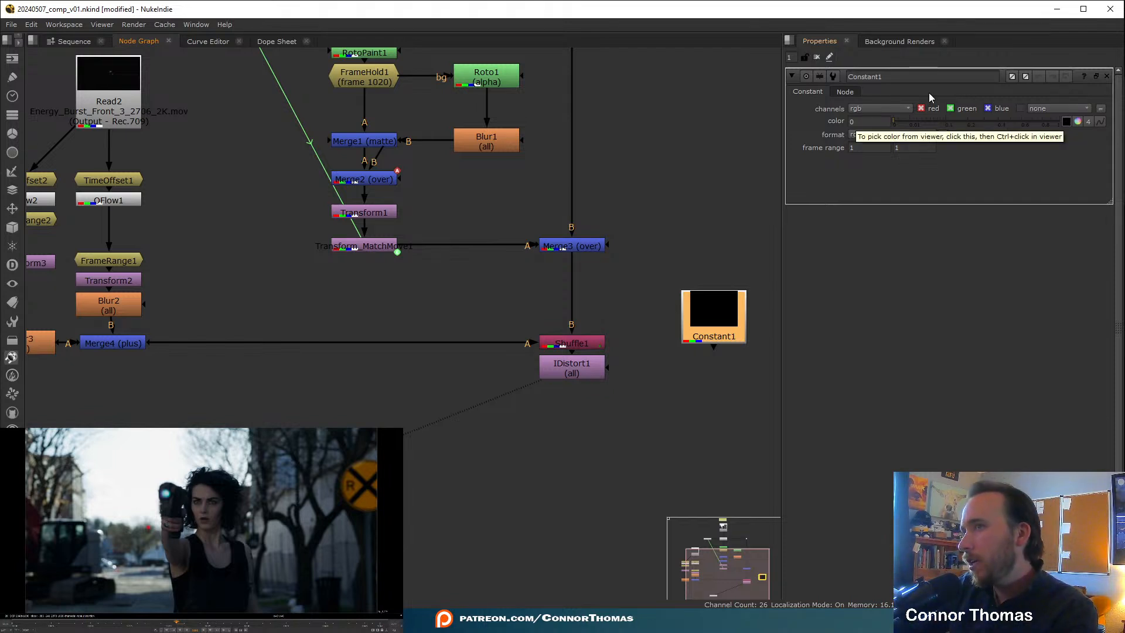
click(1053, 121)
click(1077, 120)
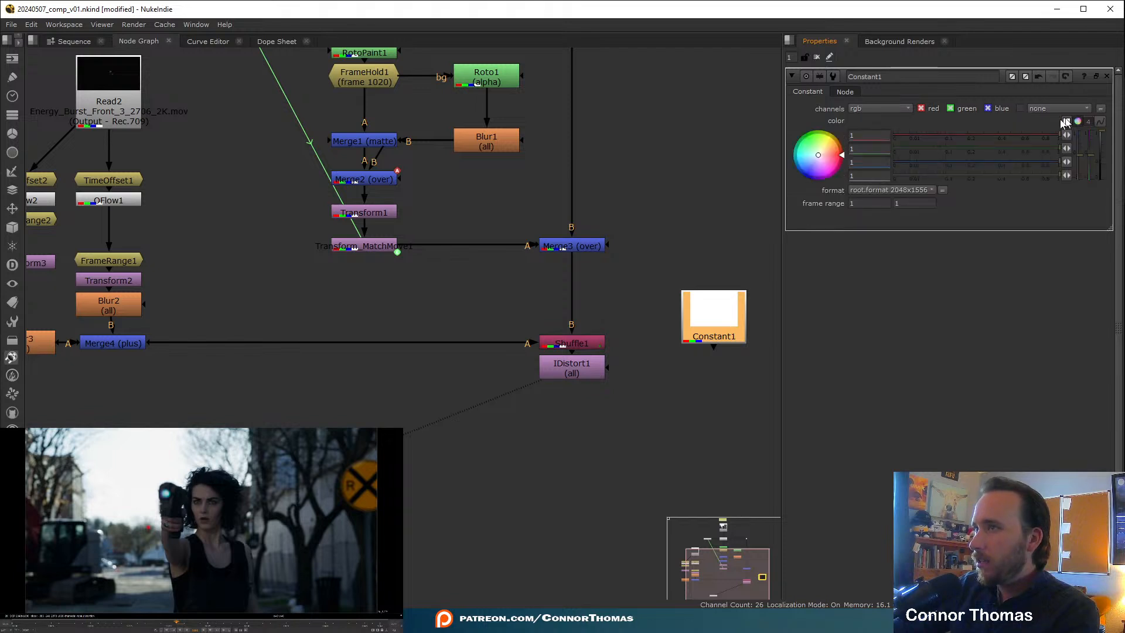
drag(819, 157, 802, 162)
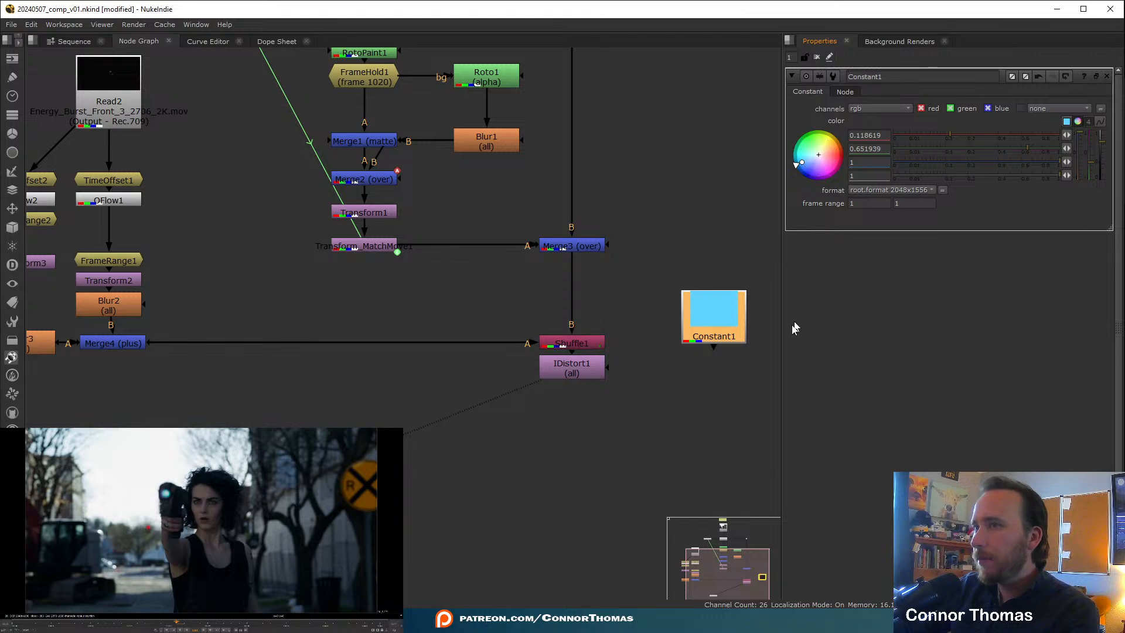
- Add a Merge node set to over beneath Constant1, with the constant as its A input
scroll(615, 343, down, 2)
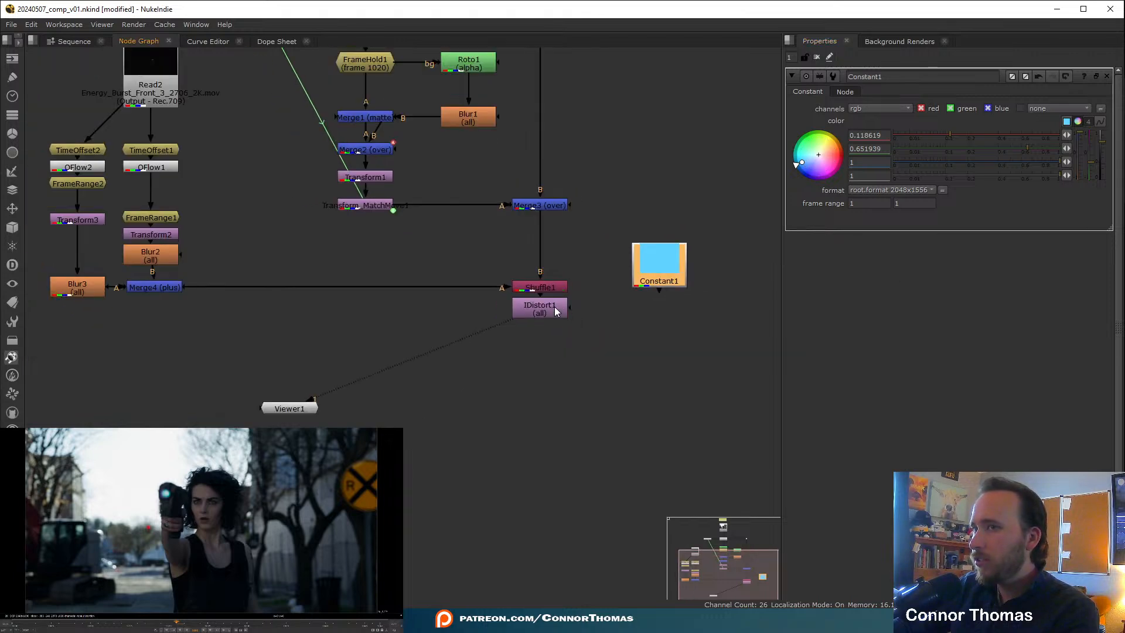
click(554, 307)
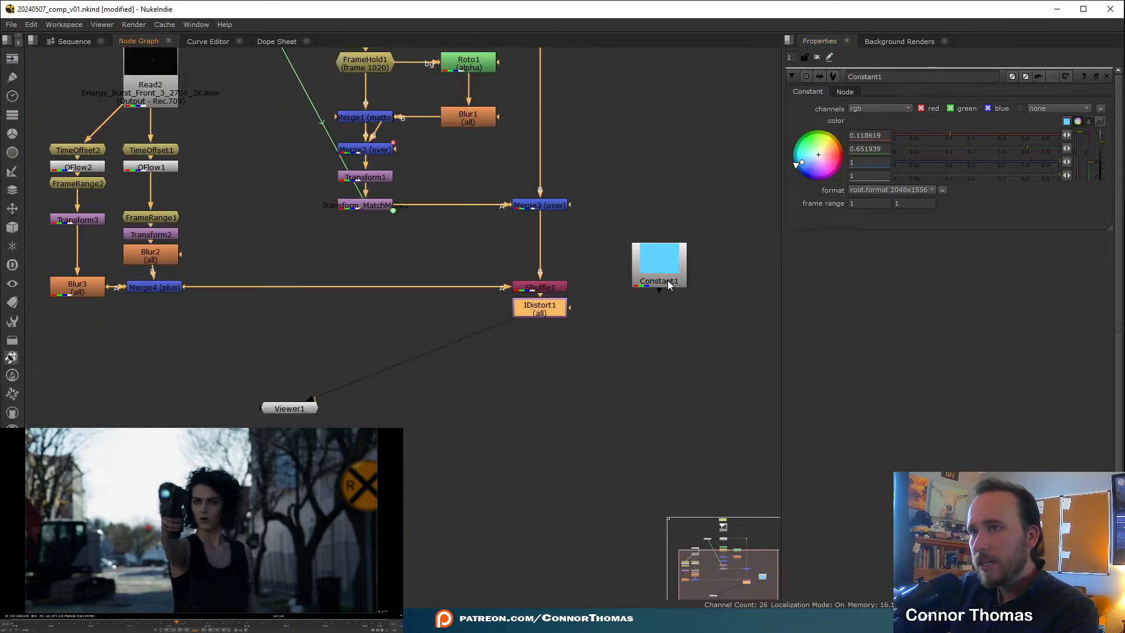
click(668, 283)
key(m)
drag(743, 266, 670, 335)
click(725, 327)
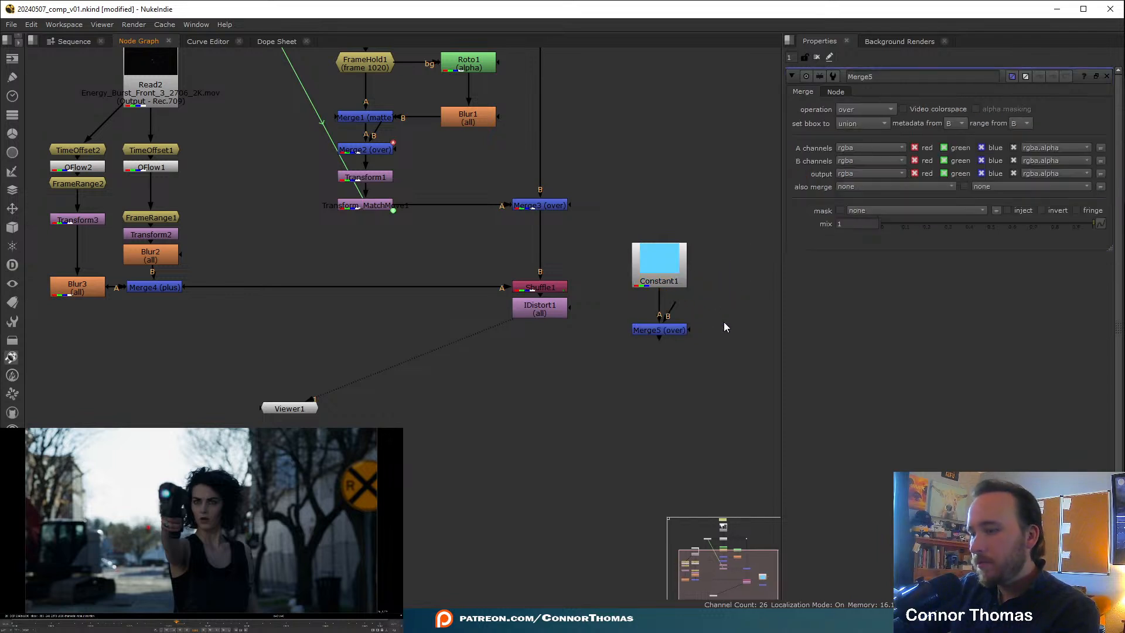
- Add a Roto node fed by Constant1 through a dot, and connect it to Merge5's mask input
key(o)
middle_drag(716, 288, 635, 280)
drag(625, 293, 587, 269)
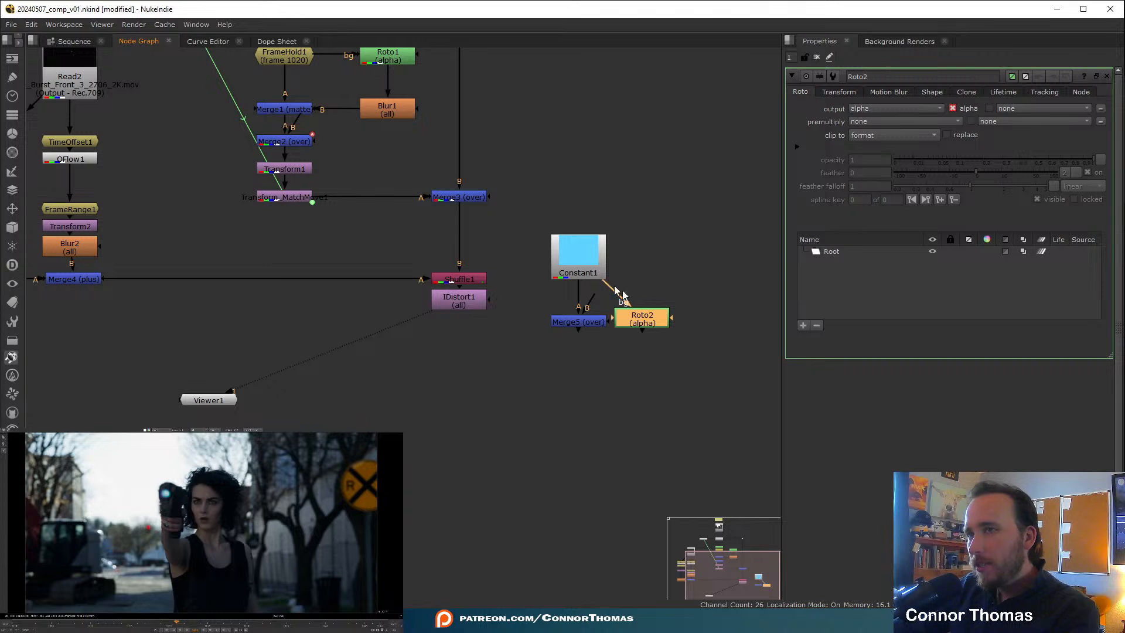
mouse_move(642, 318)
mouse_down()
mouse_move(676, 326)
mouse_move(664, 316)
mouse_move(613, 320)
mouse_move(654, 323)
mouse_up()
drag(656, 324, 678, 261)
click(701, 212)
middle_drag(612, 270, 486, 274)
scroll(484, 297, up, 4)
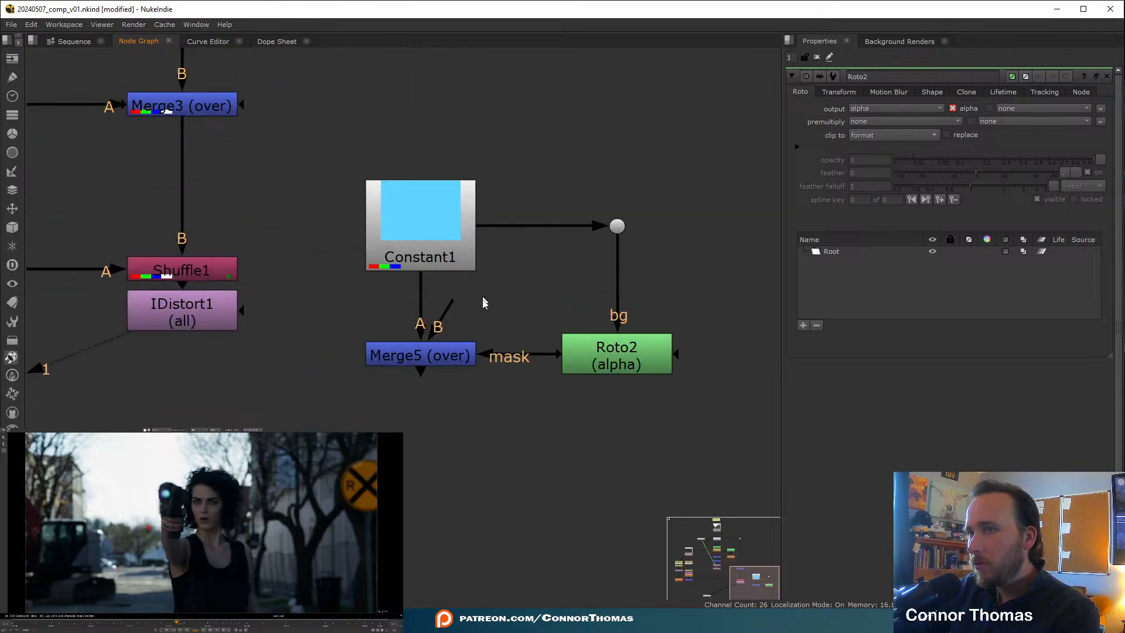
- Draw a triangular, softly feathered Bezier fanning out from the gun's muzzle in Roto2, premultiply it by rgba, and view Merge5
click(450, 360)
click(638, 359)
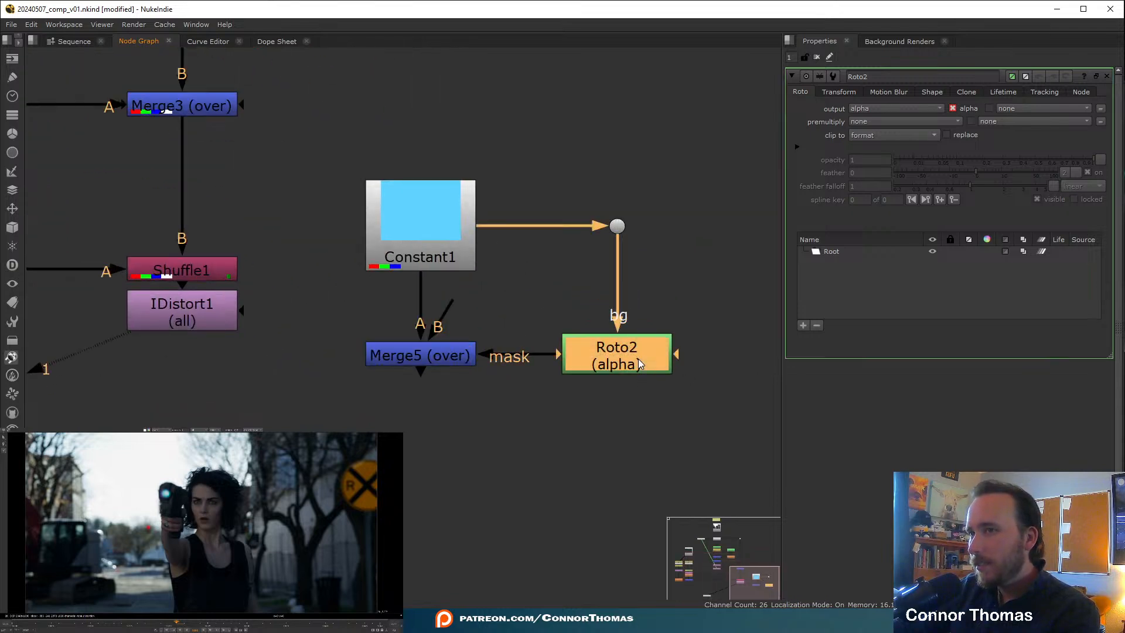
scroll(223, 542, down, 3)
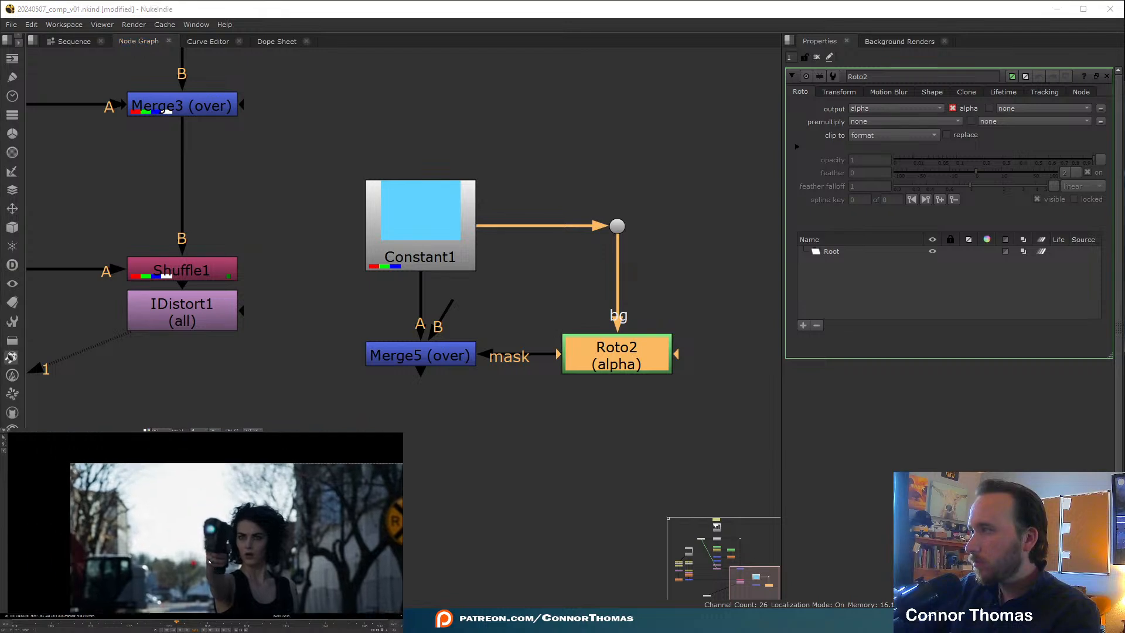
click(212, 537)
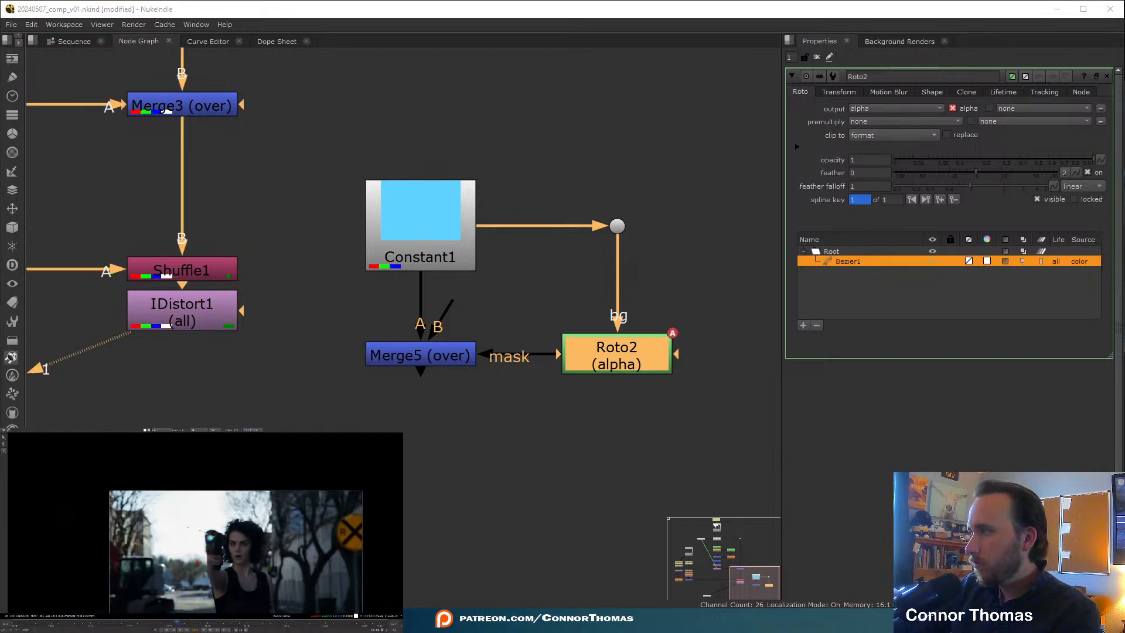
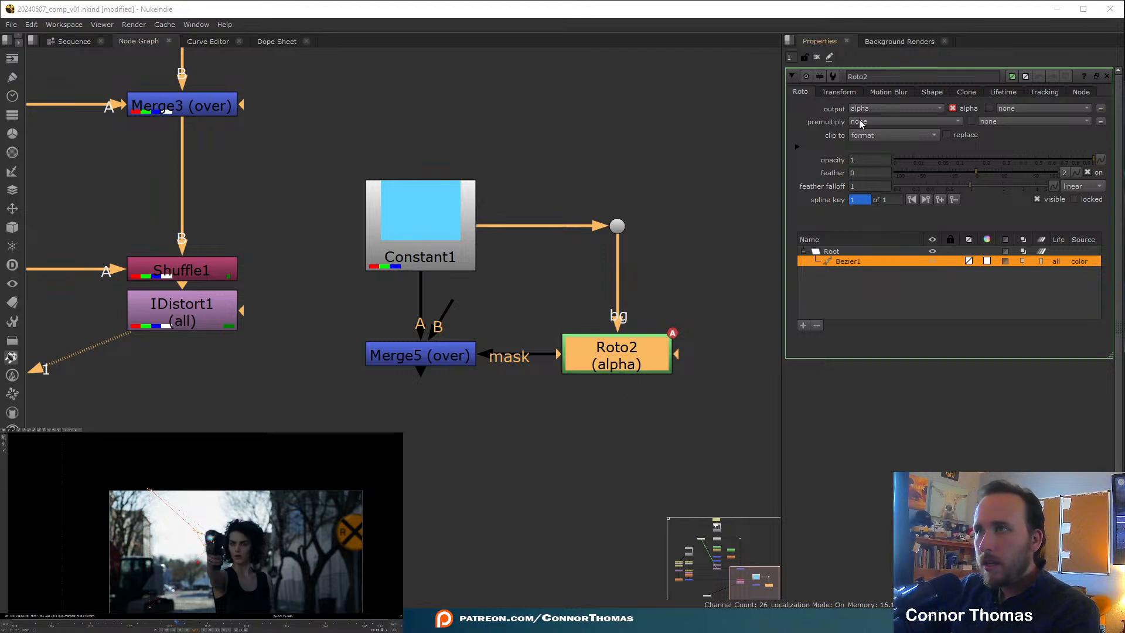
click(902, 121)
click(867, 150)
click(425, 363)
key(1)
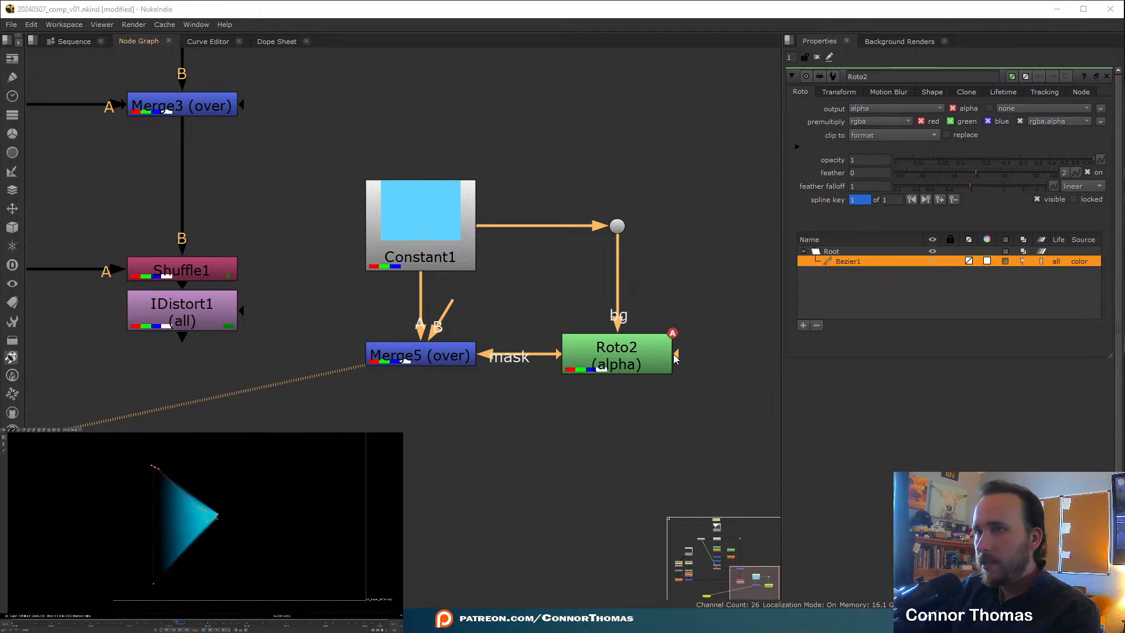
- Set the format of Constant1 to 2K_DCP 2048x1080
double_click(428, 226)
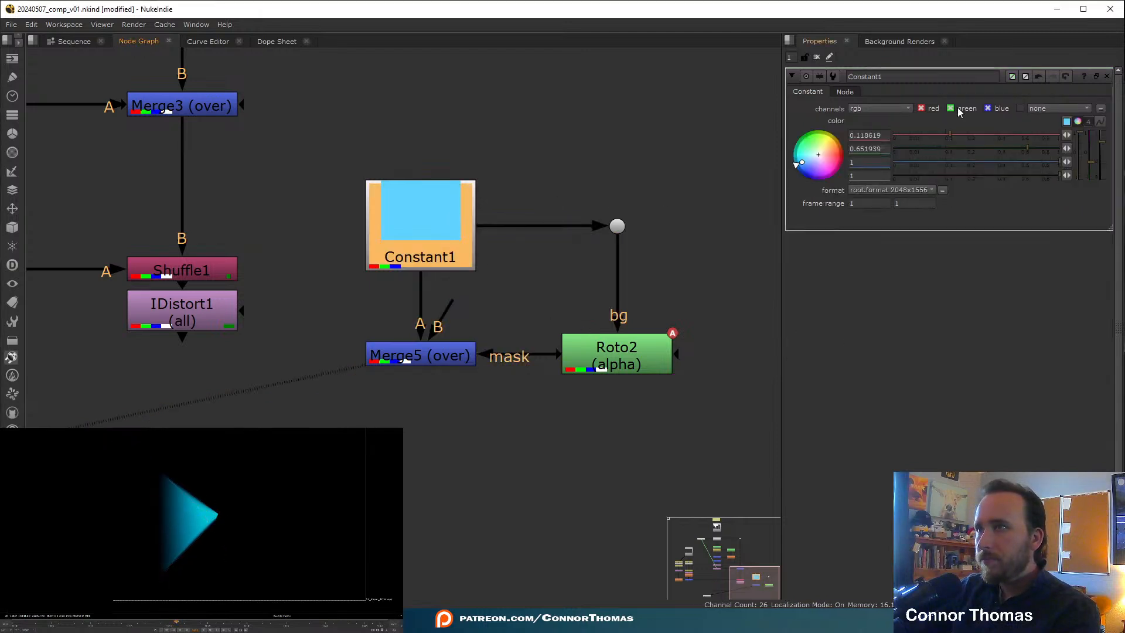
click(882, 191)
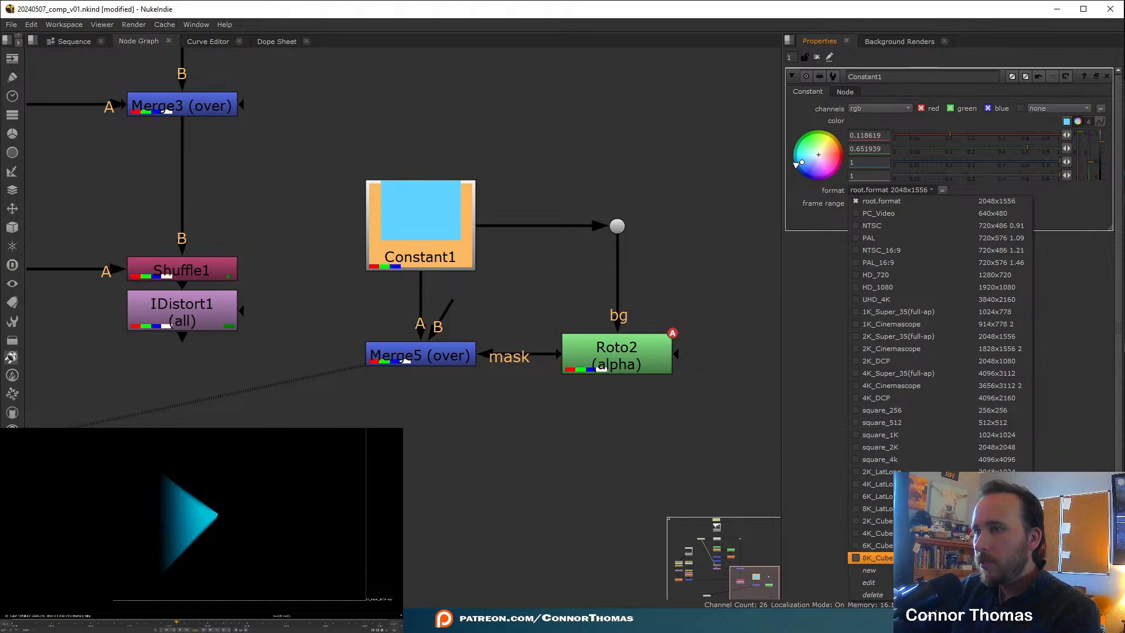
click(930, 361)
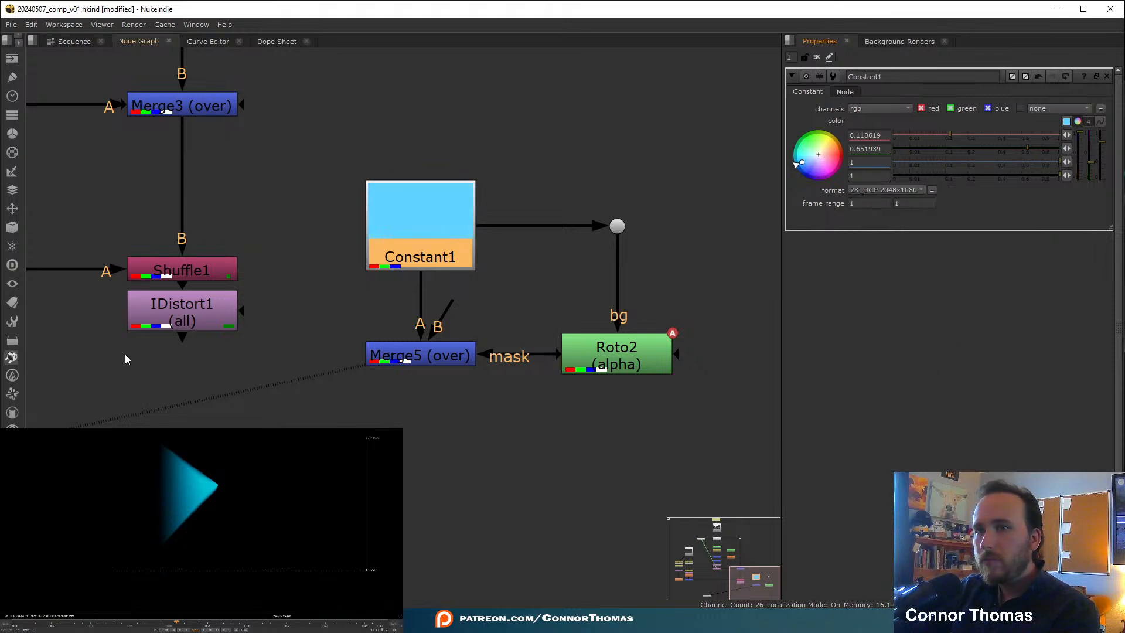
- Add a Merge node set to over below IDistort1, with IDistort1 feeding its B input and the A input left free
click(189, 329)
key(m)
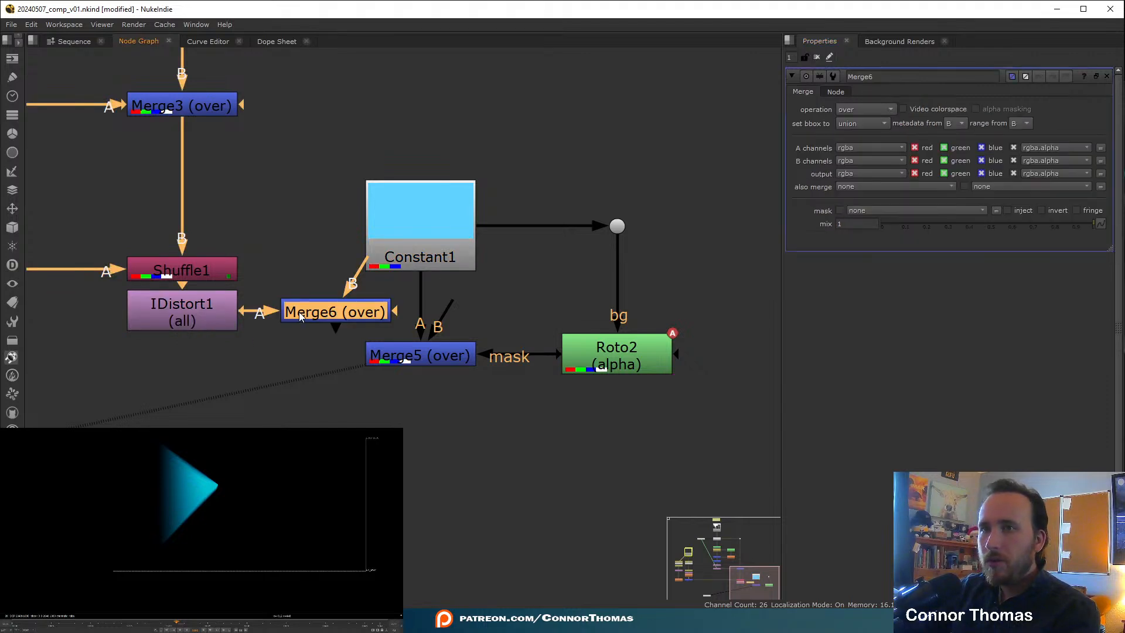
drag(300, 315, 148, 469)
key(shift+x)
middle_drag(310, 460, 447, 460)
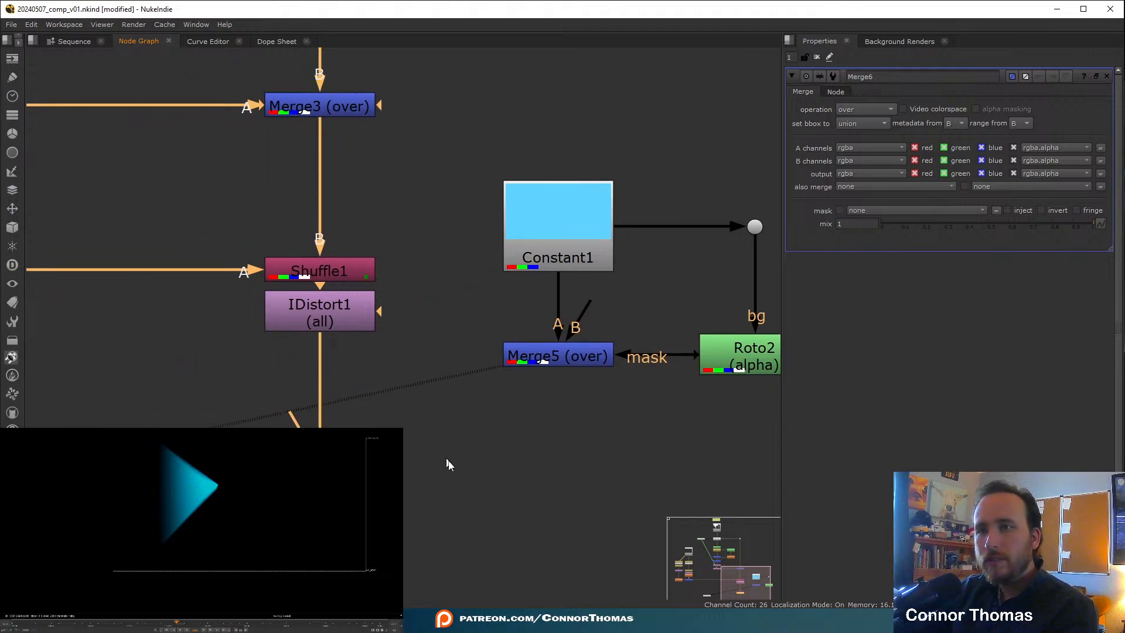
- Move the Constant1, dot, Roto2 and Merge5 group to the left side of the main IDistort1 branch
scroll(447, 460, down, 3)
middle_drag(615, 360, 648, 312)
drag(474, 214, 754, 417)
drag(558, 353, 185, 426)
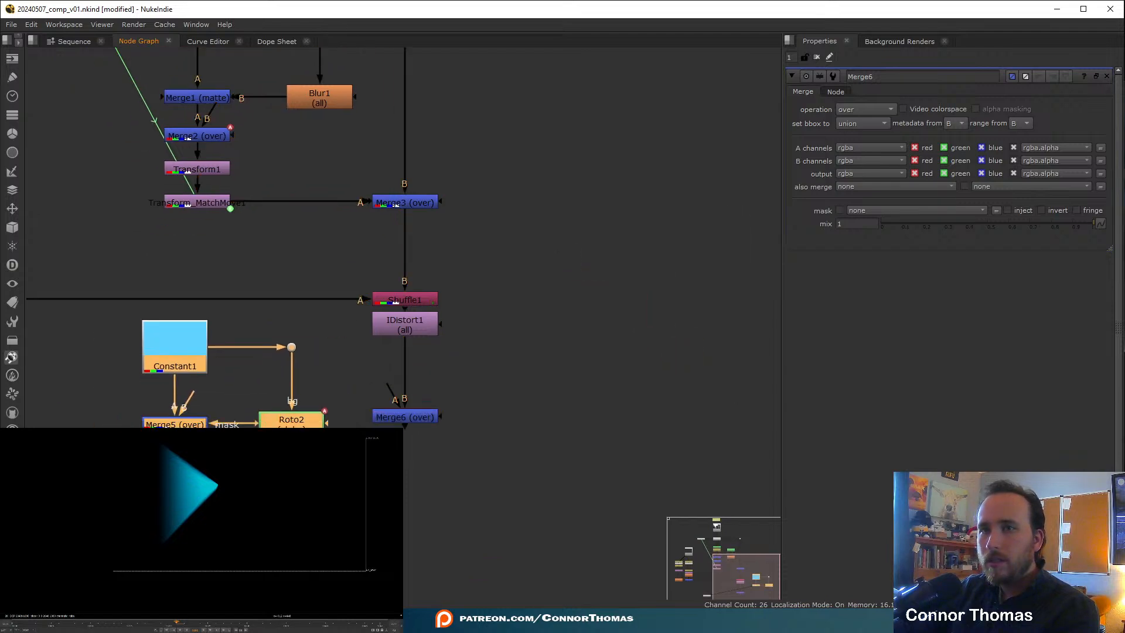
middle_drag(216, 495, 289, 376)
drag(183, 333, 202, 451)
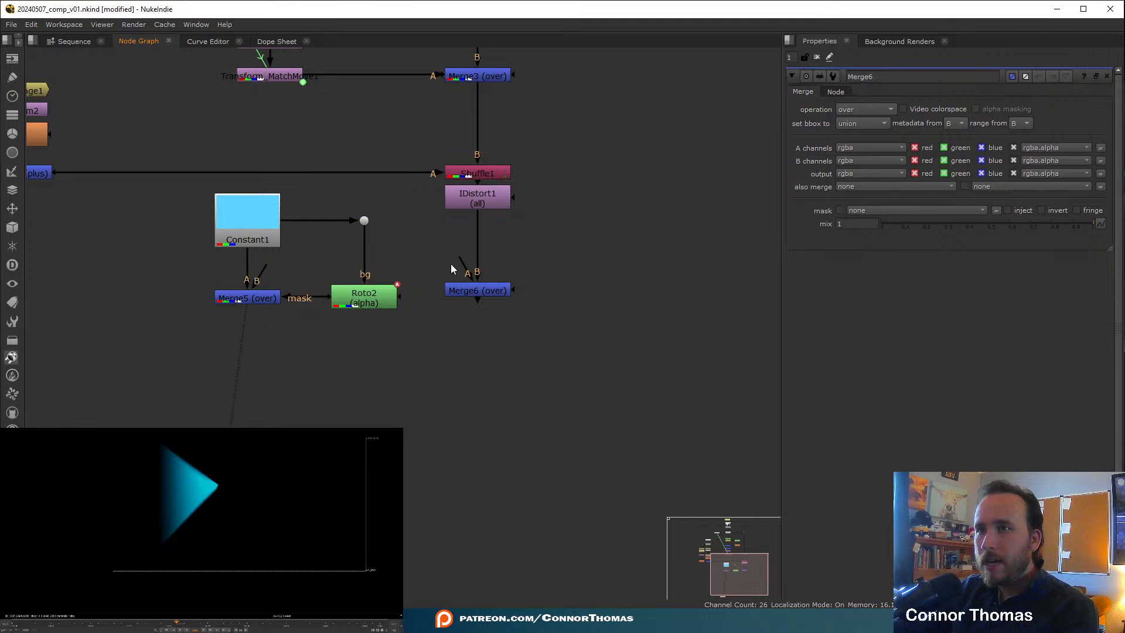
- Connect Merge6's A input to Merge5, route the connection through a dot beneath Merge5, and view Merge6
drag(462, 265, 245, 311)
drag(488, 289, 491, 334)
key(1)
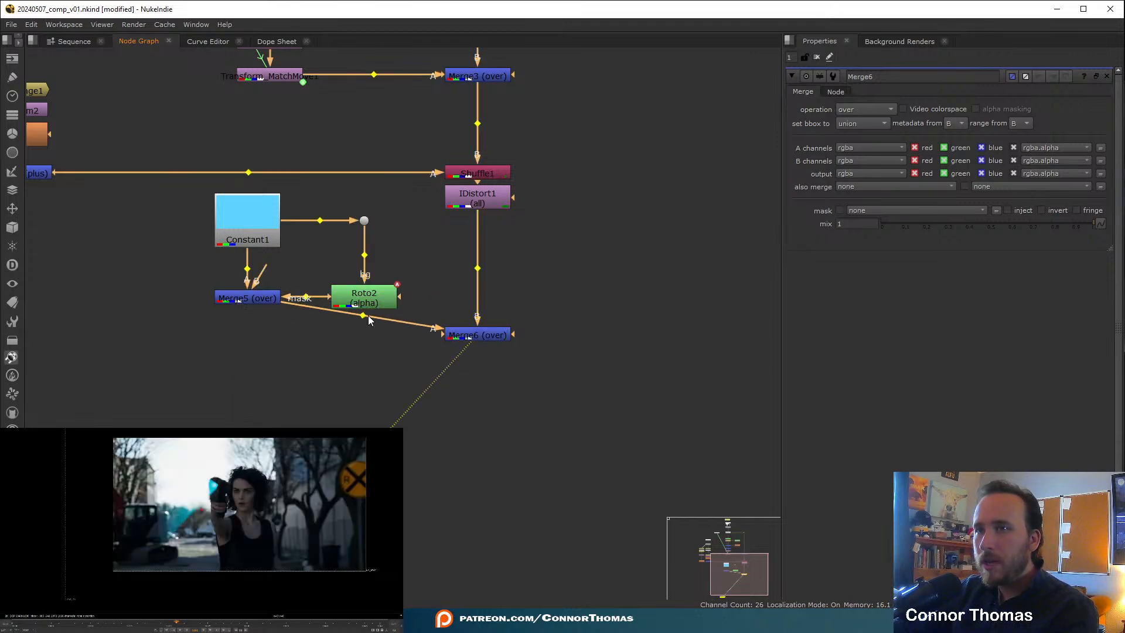
ctrl+drag(368, 315, 251, 338)
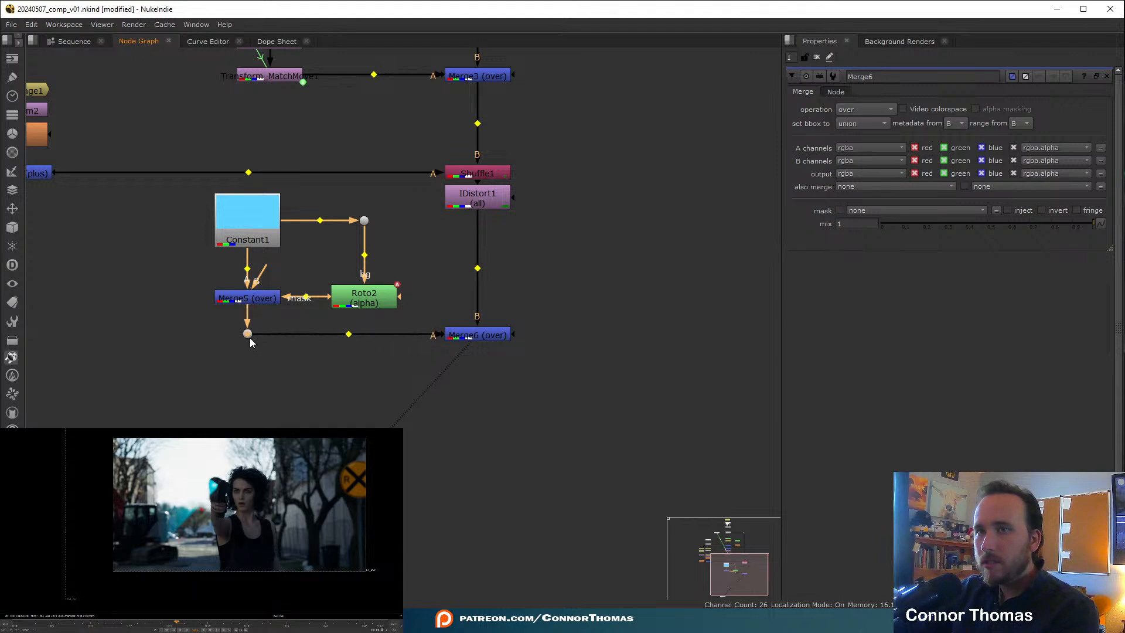
click(463, 409)
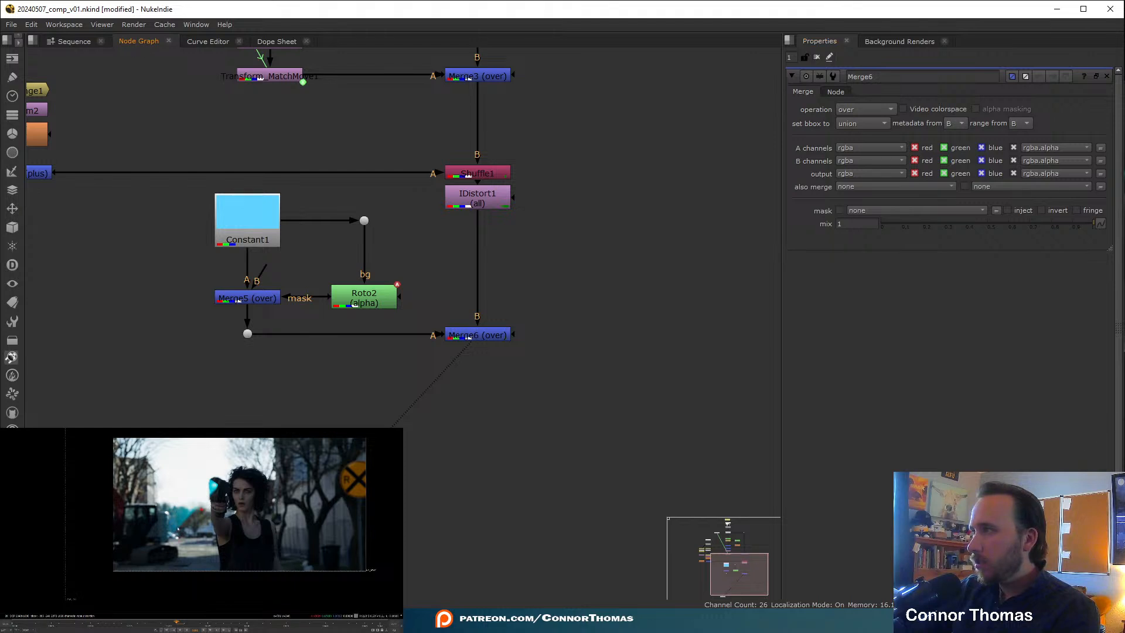
- Set Merge6's operation to plus and compare its output with IDistort1 in the viewer
click(473, 335)
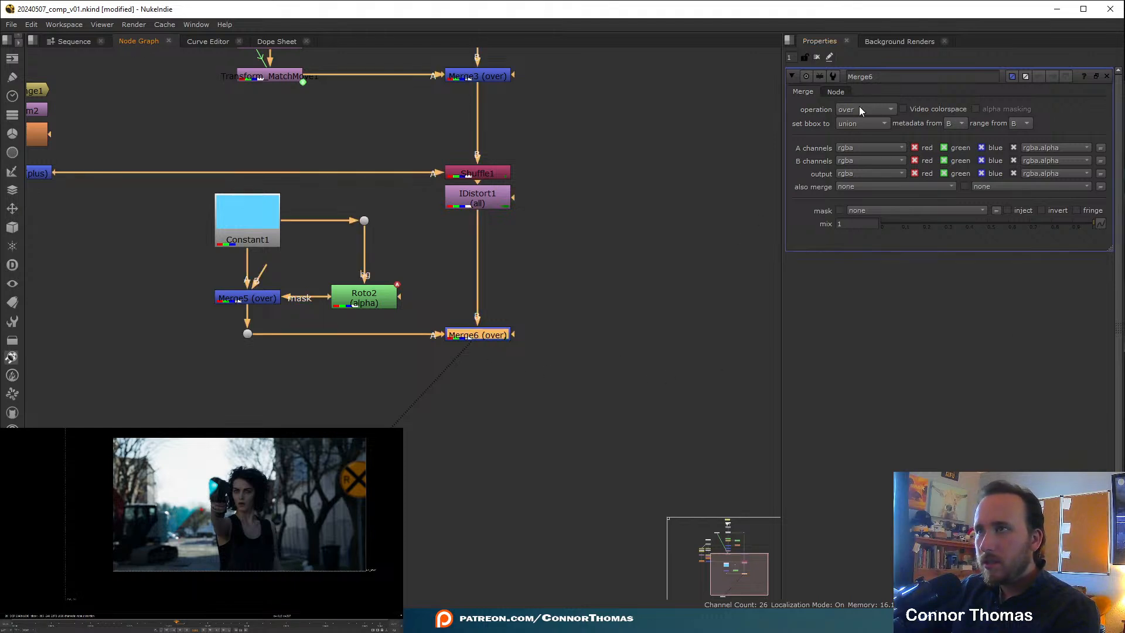
click(861, 108)
click(870, 302)
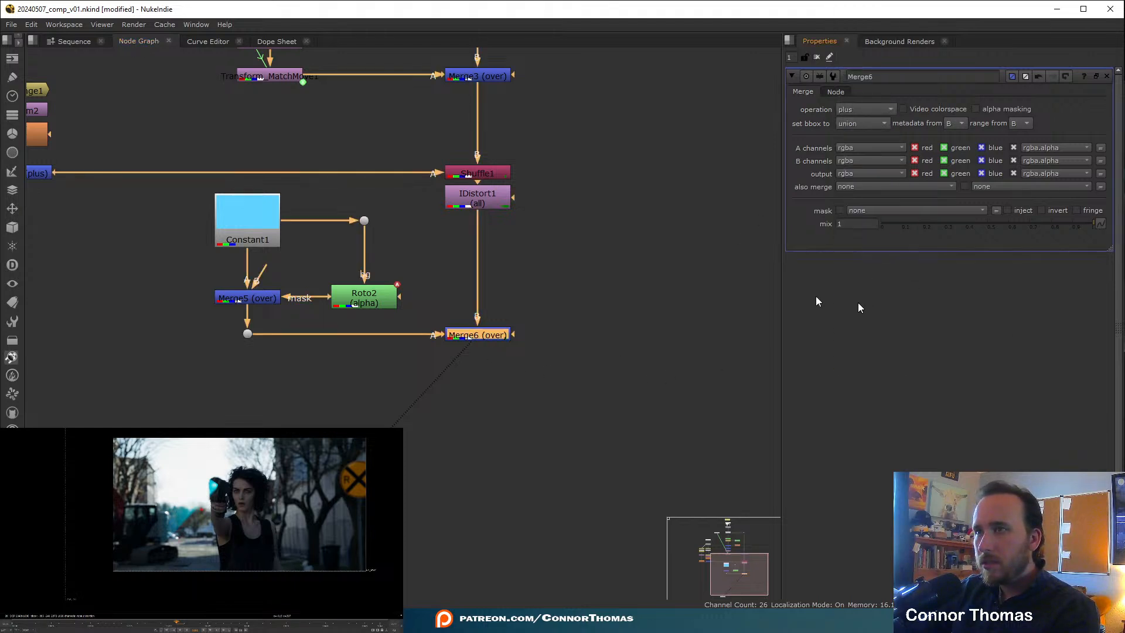
click(494, 206)
key(1)
click(469, 335)
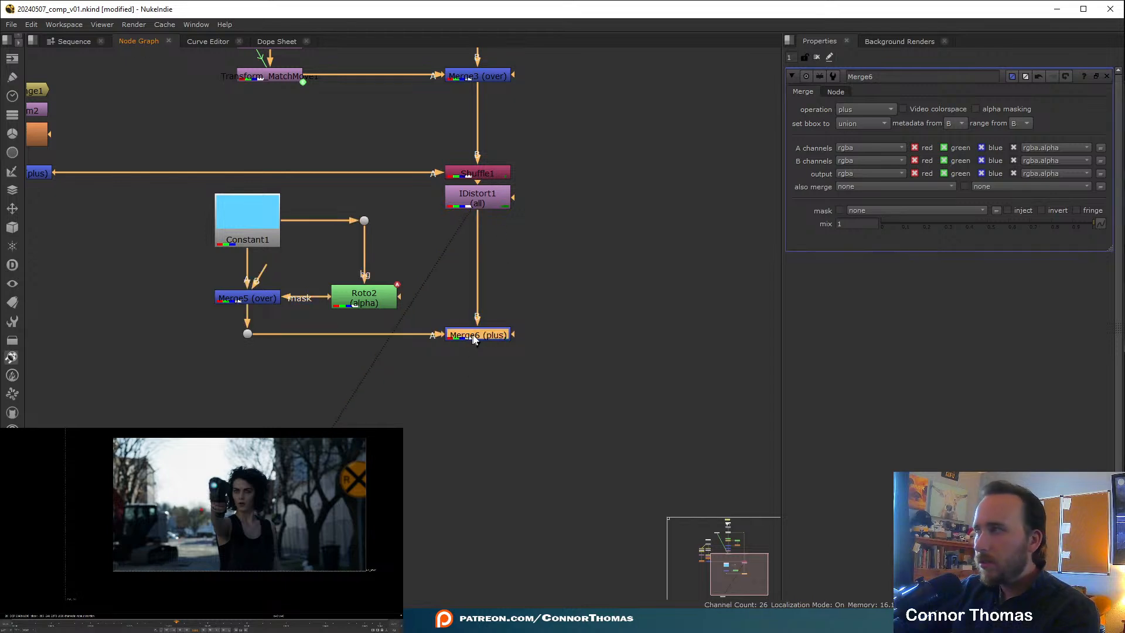
key(1)
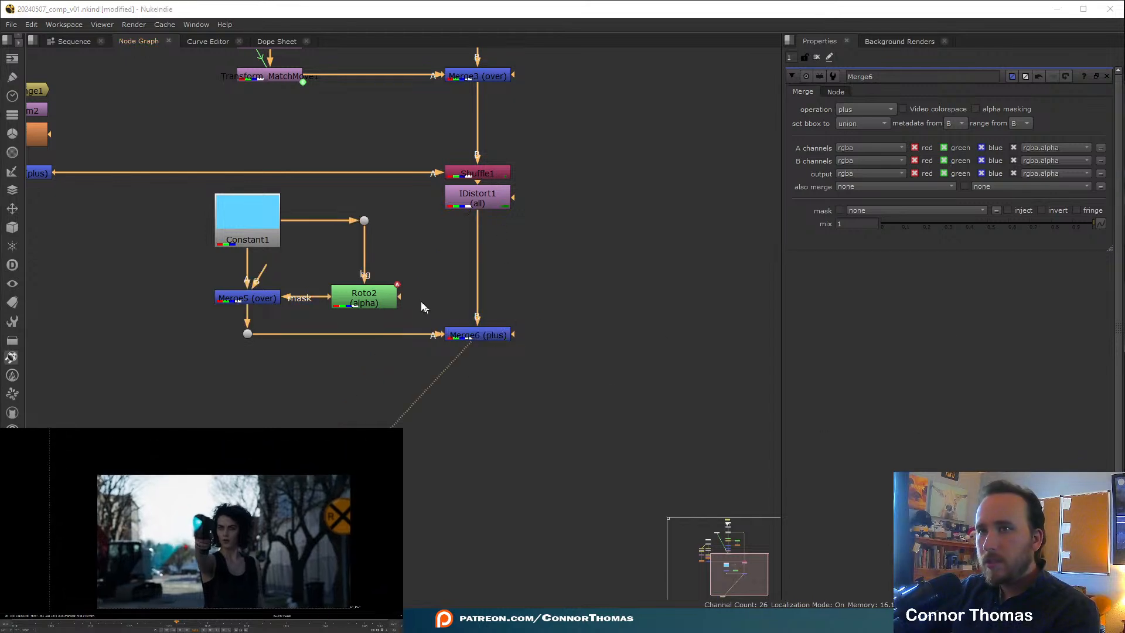
- Insert a Blur node with size 32 between Roto2 and Merge5's mask input, and view Merge5
click(359, 293)
drag(134, 470, 153, 485)
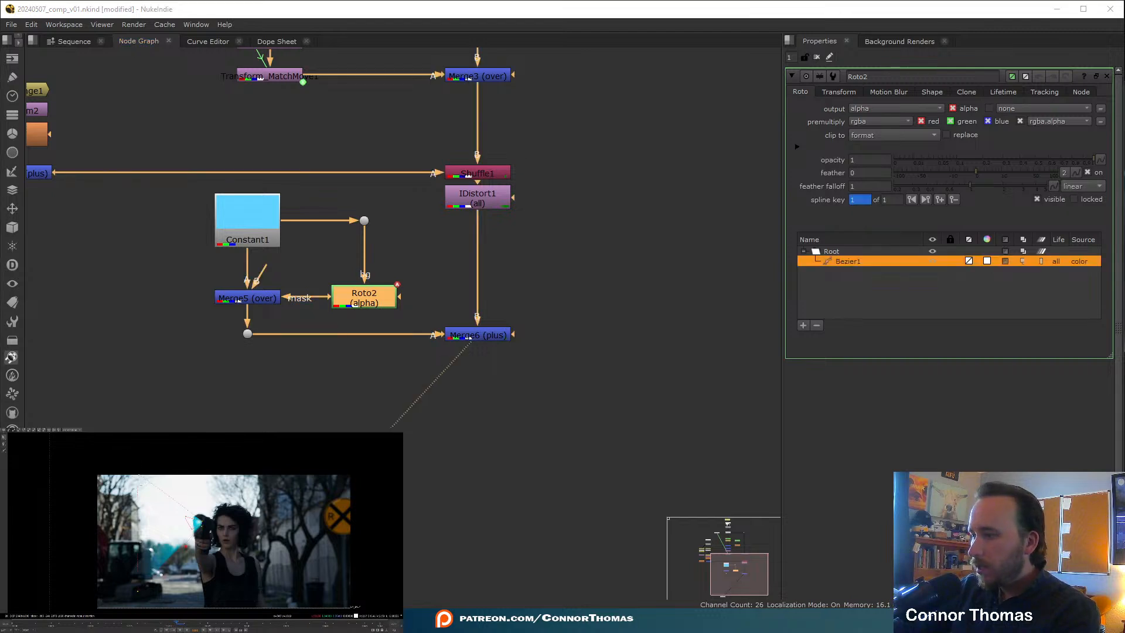
scroll(181, 511, up, 3)
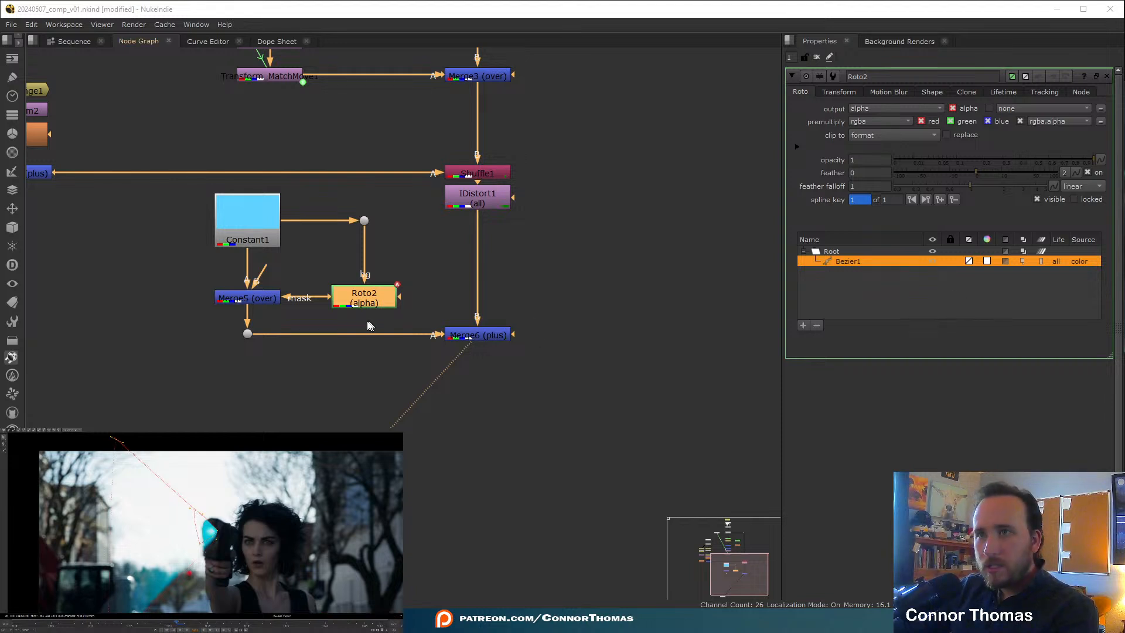
drag(367, 303, 368, 263)
key(b)
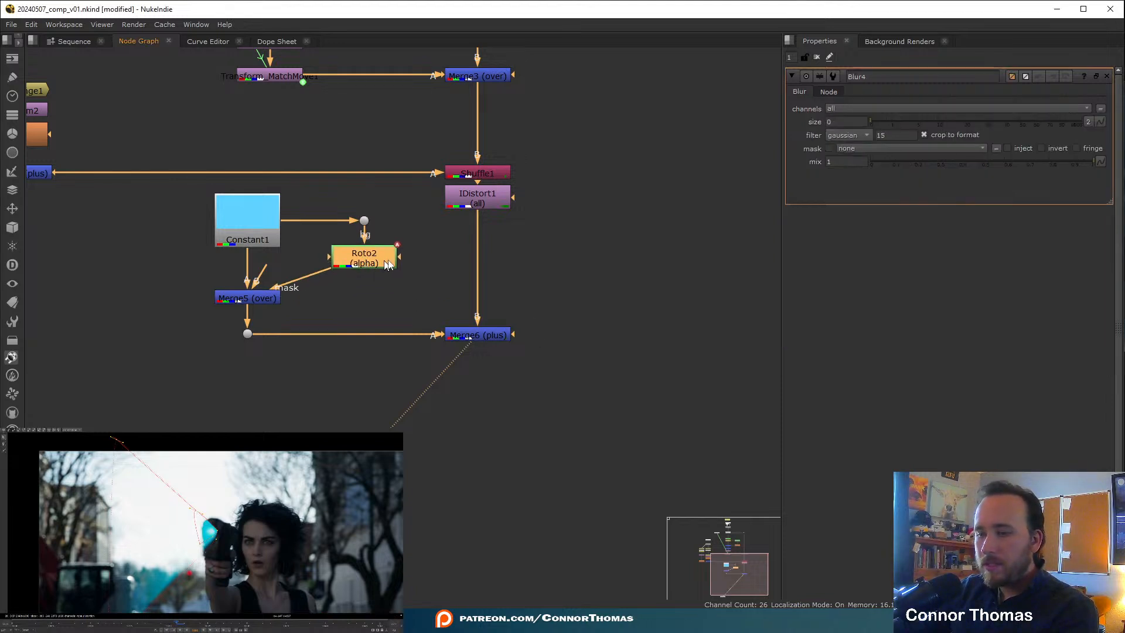
drag(935, 123, 989, 120)
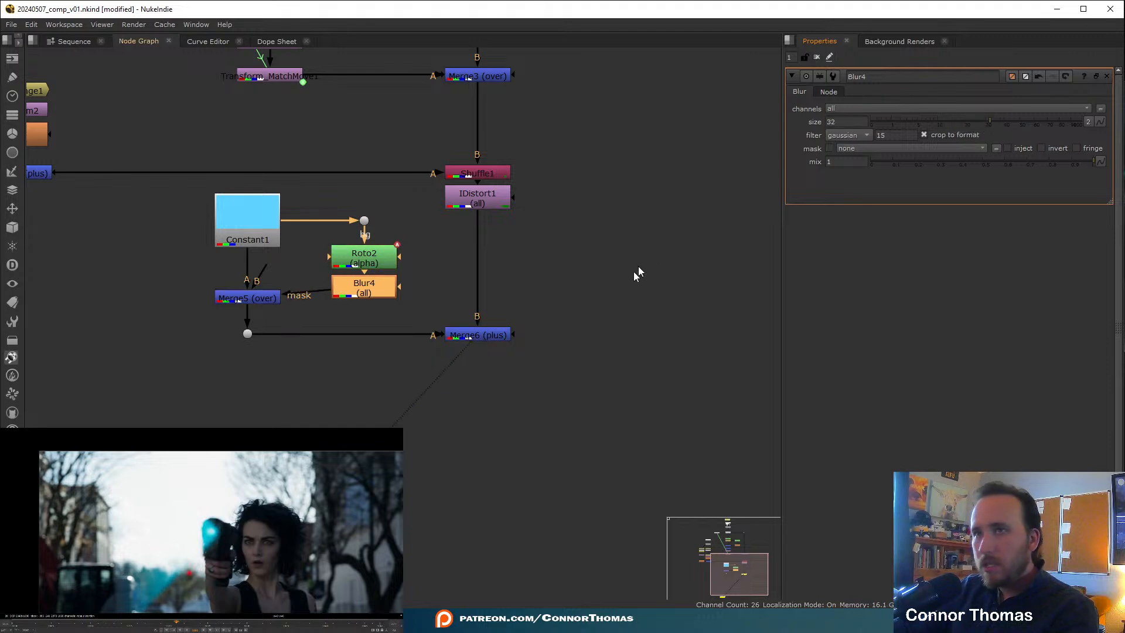
click(526, 309)
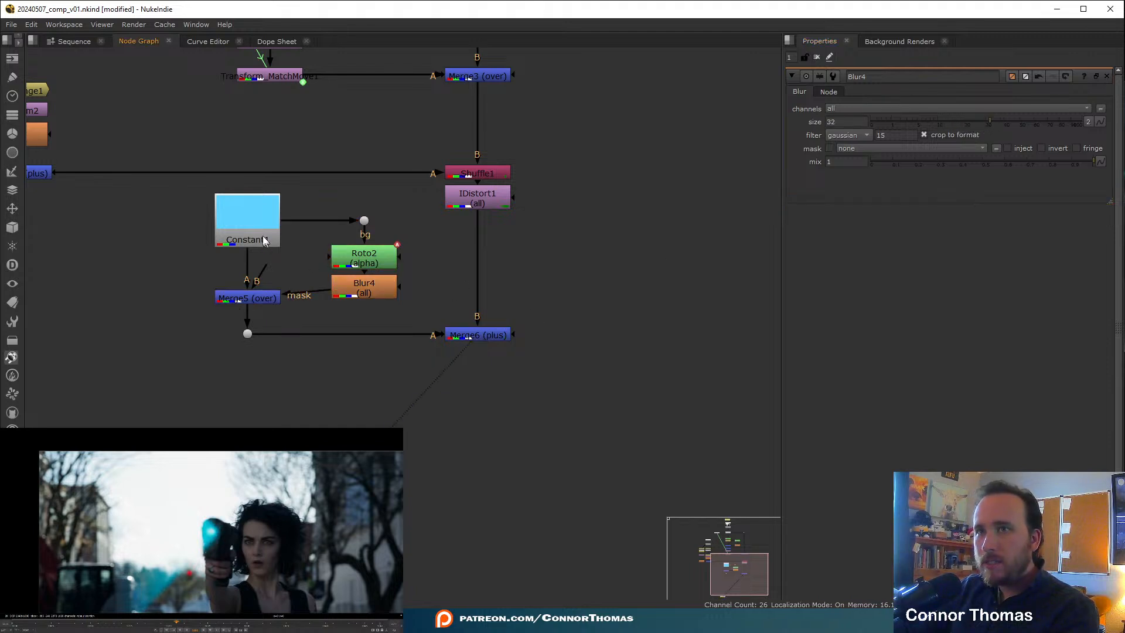
click(233, 293)
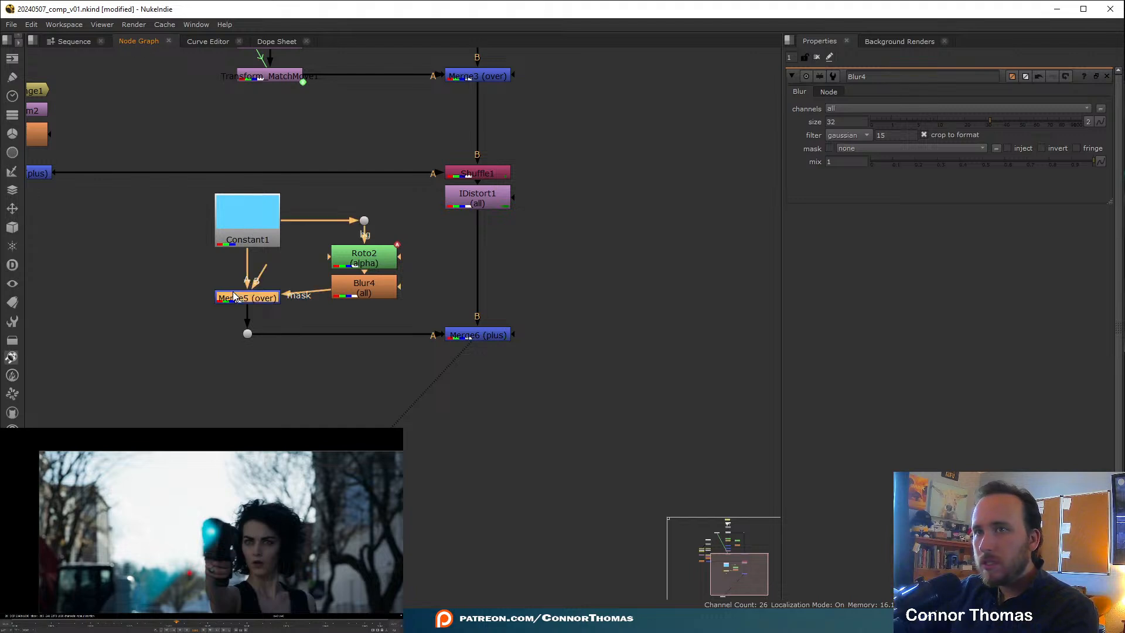
key(1)
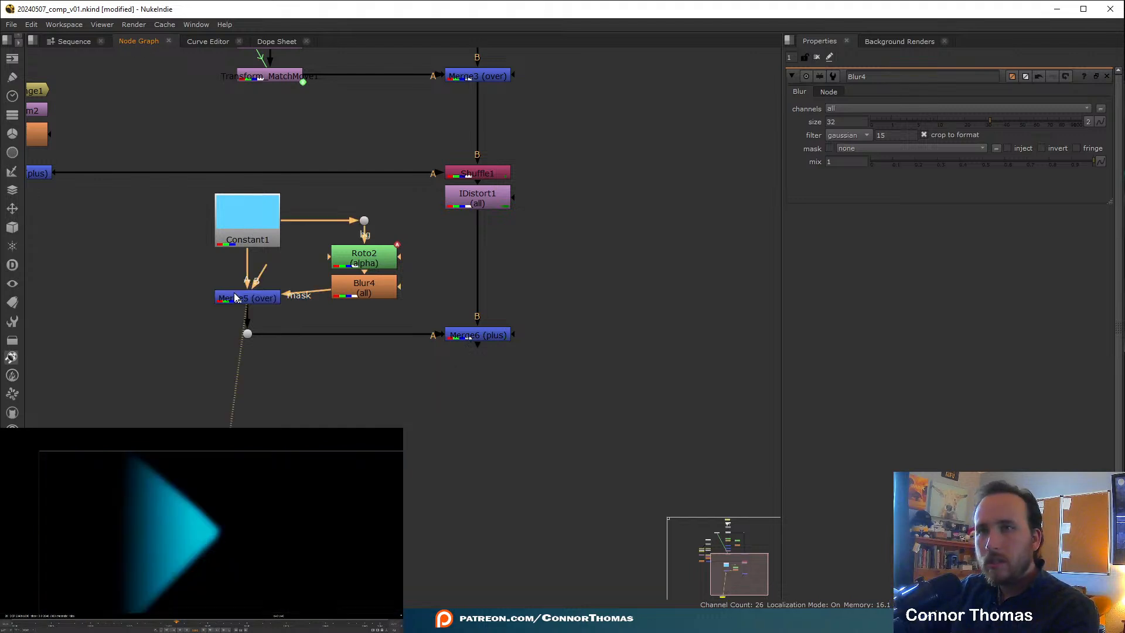
- Align Merge5 with Blur4 so the mask connection runs straight, and view the dot below Merge5
drag(259, 302, 257, 294)
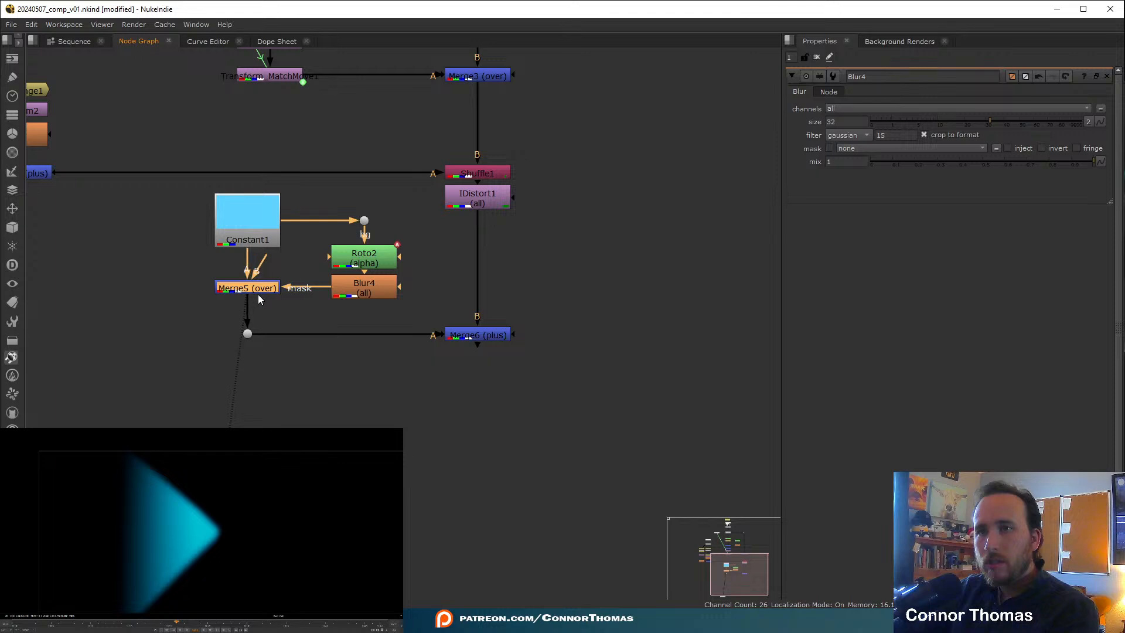
click(209, 294)
scroll(224, 284, up, 3)
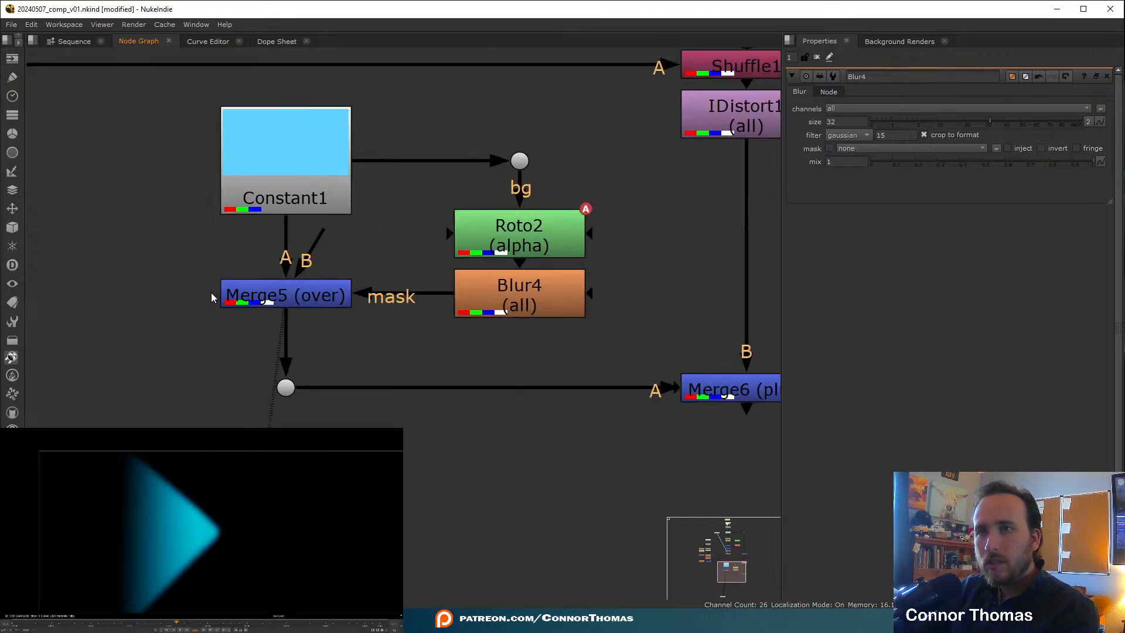
click(286, 387)
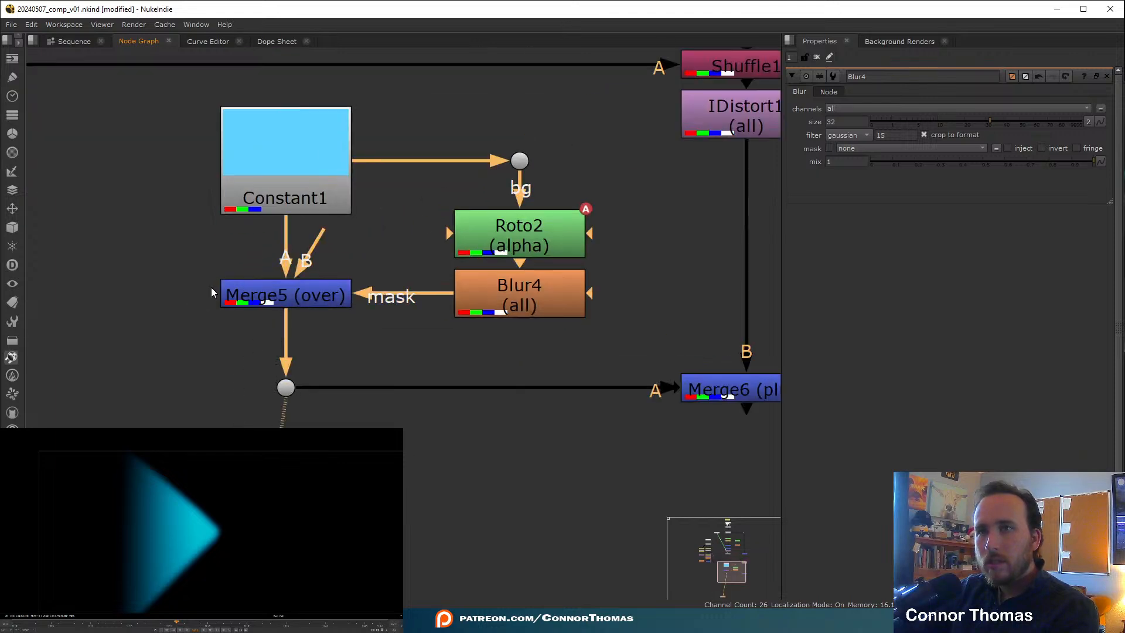
middle_drag(350, 276, 304, 264)
click(453, 288)
- Insert a Merge (over) between Merge5 and the dot, and swap its inputs so Merge5 feeds B
click(289, 280)
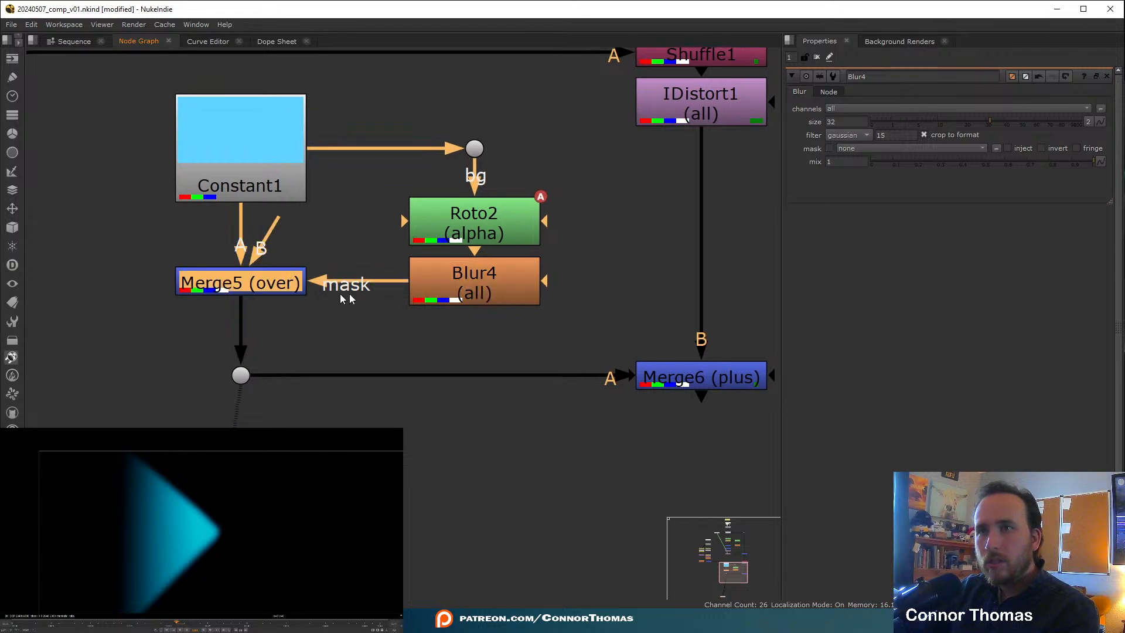
middle_drag(426, 219, 235, 106)
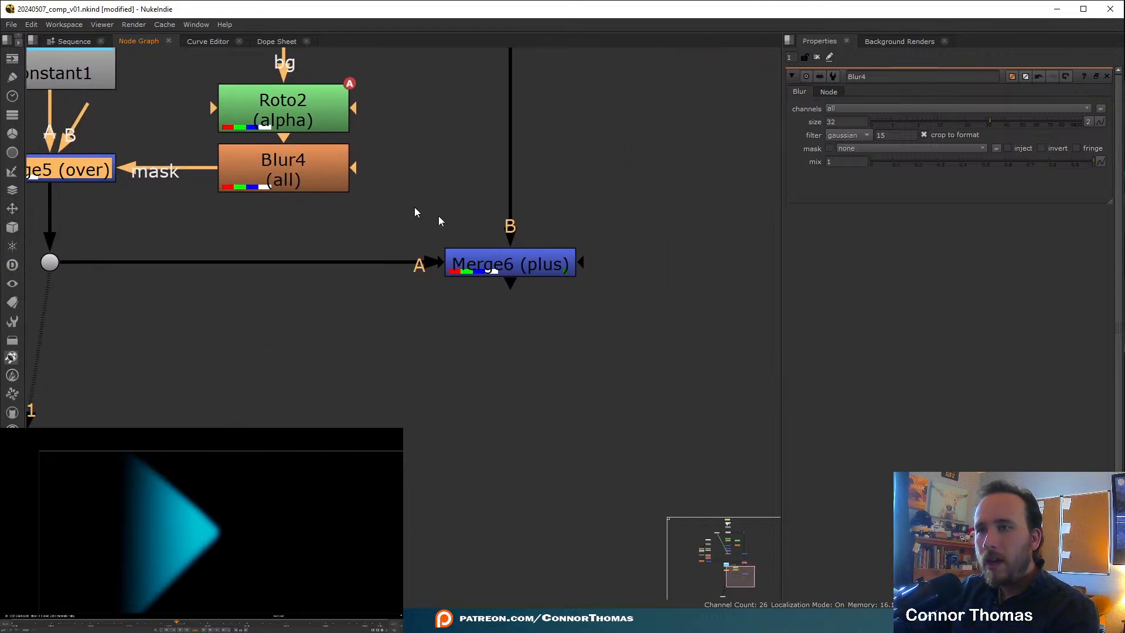
middle_drag(231, 267, 453, 293)
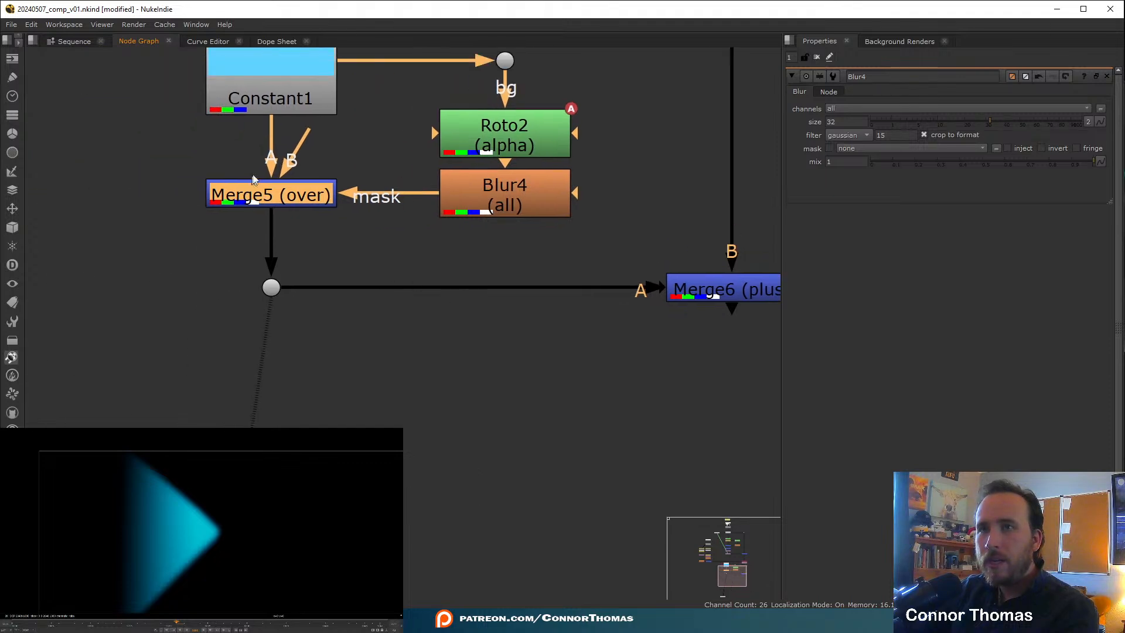
key(m)
drag(637, 198, 273, 254)
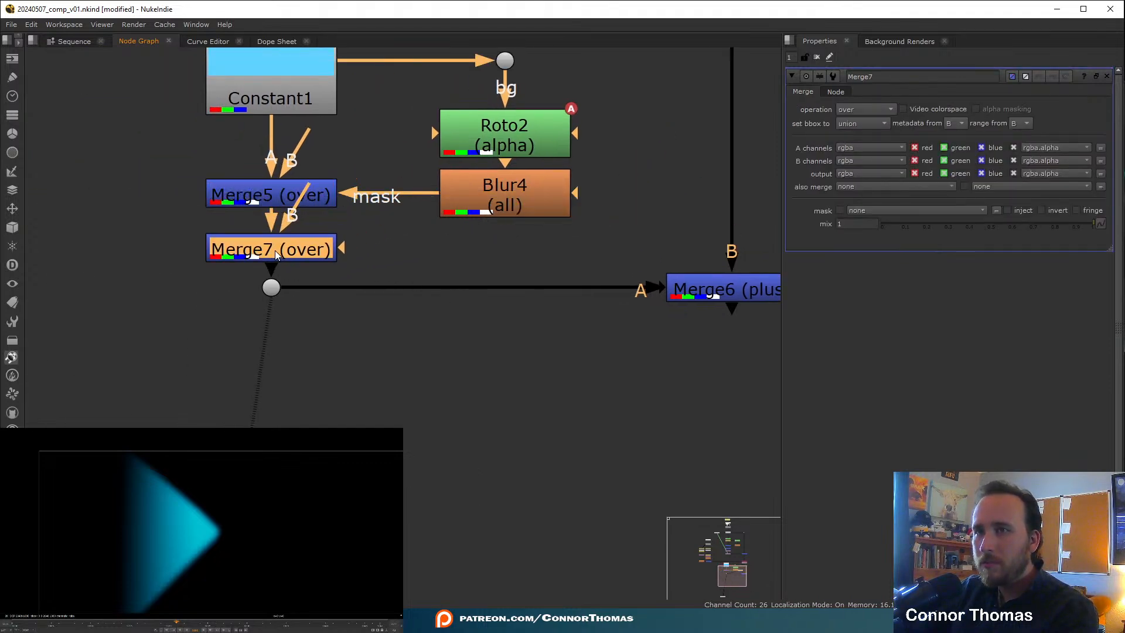
click(367, 255)
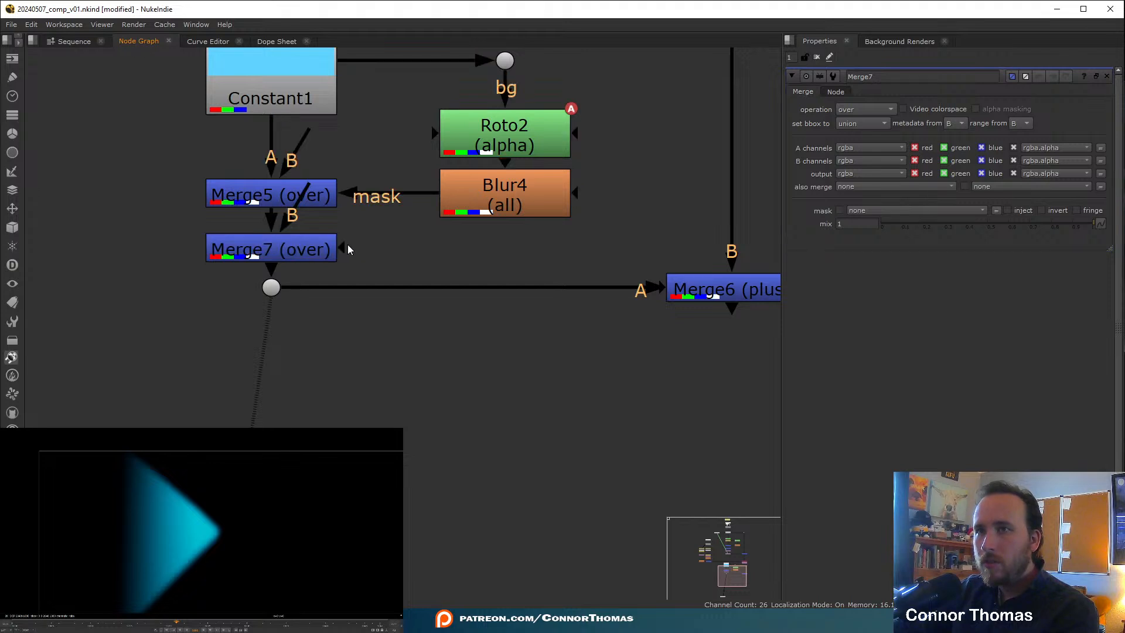
click(262, 248)
key(shift+x)
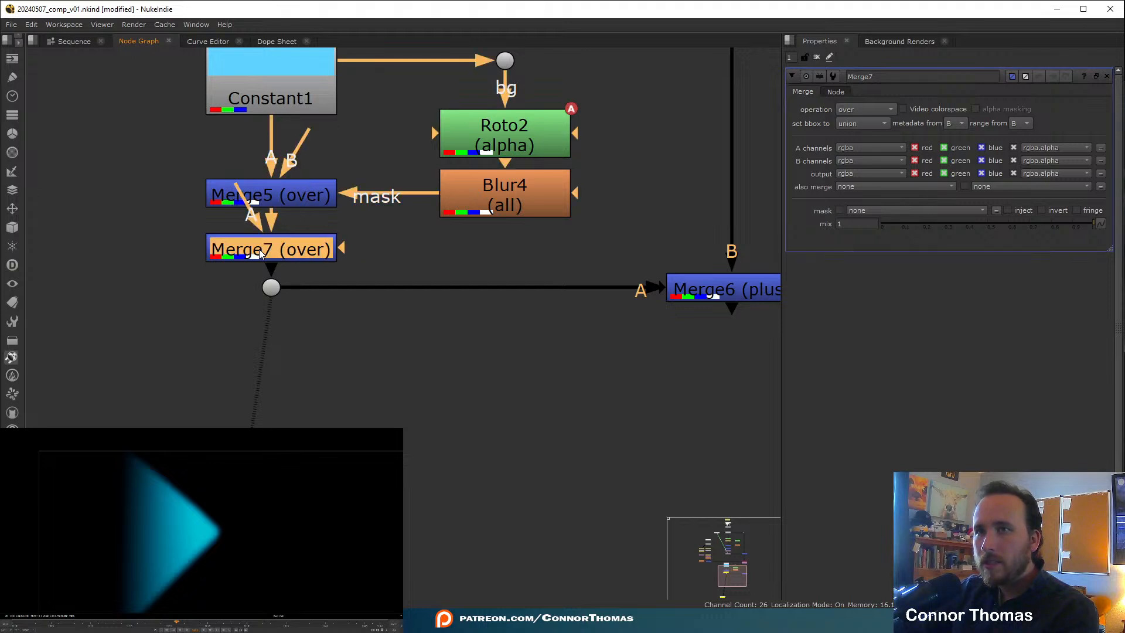
click(247, 218)
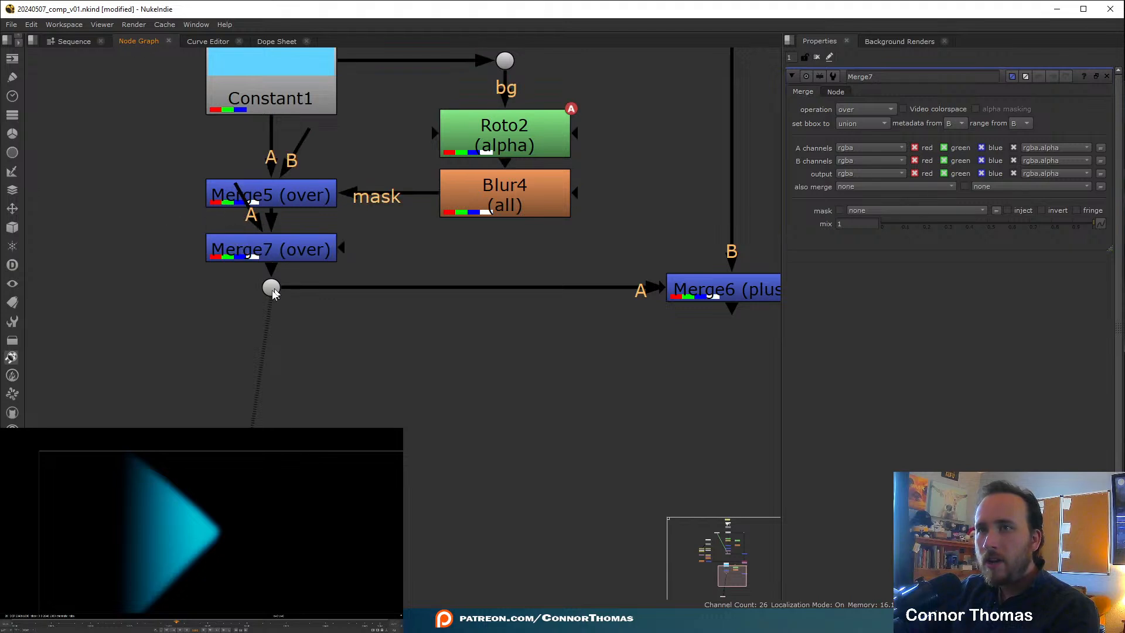
- Shift Merge7, the dot and Merge6 down together to leave more space below Merge5
drag(82, 385, 769, 233)
middle_drag(344, 324, 507, 360)
scroll(508, 360, down, 1)
drag(295, 295, 295, 320)
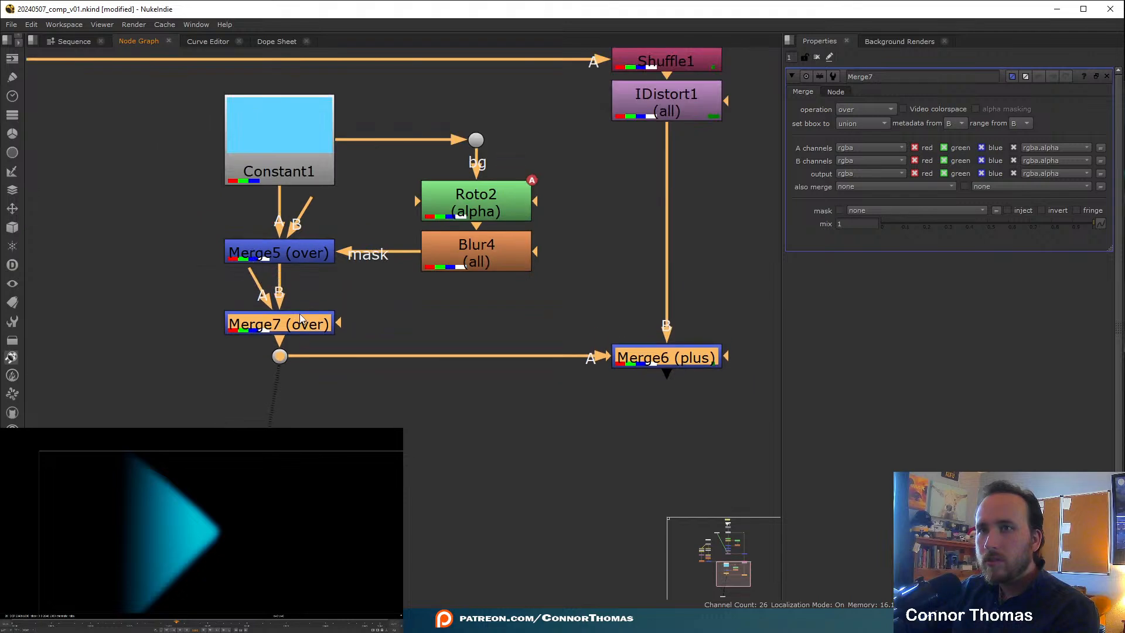
- Connect Merge7's A inputs to Merge5 to stack the glow on itself, and check the composite at Merge6
click(264, 277)
drag(267, 262, 268, 257)
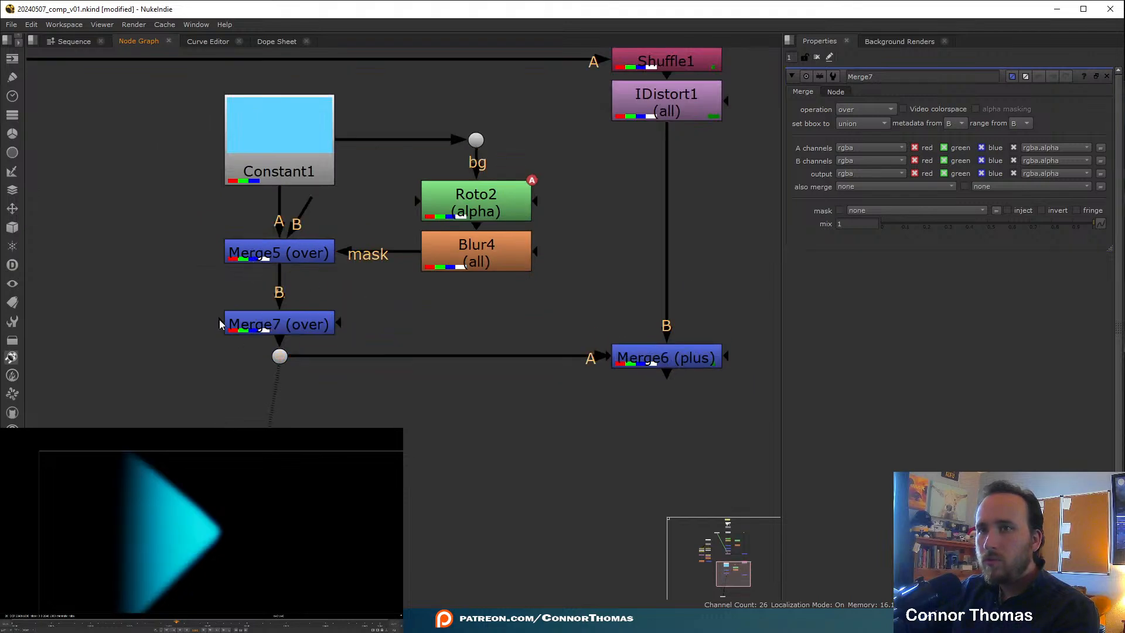
middle_drag(519, 330, 403, 290)
key(1)
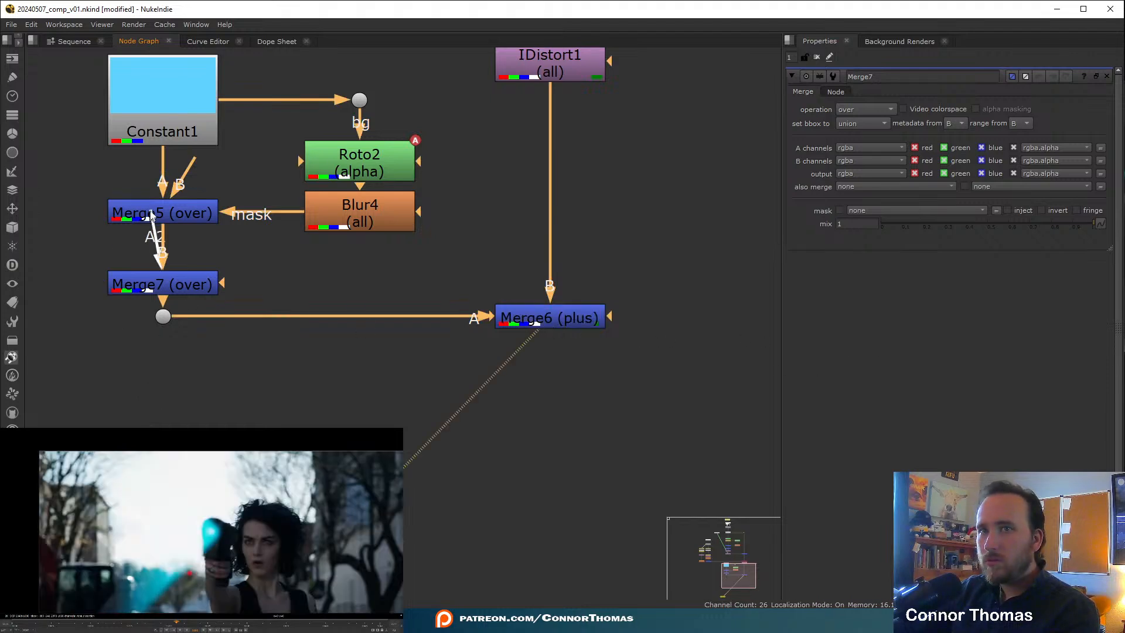
middle_drag(162, 530, 182, 504)
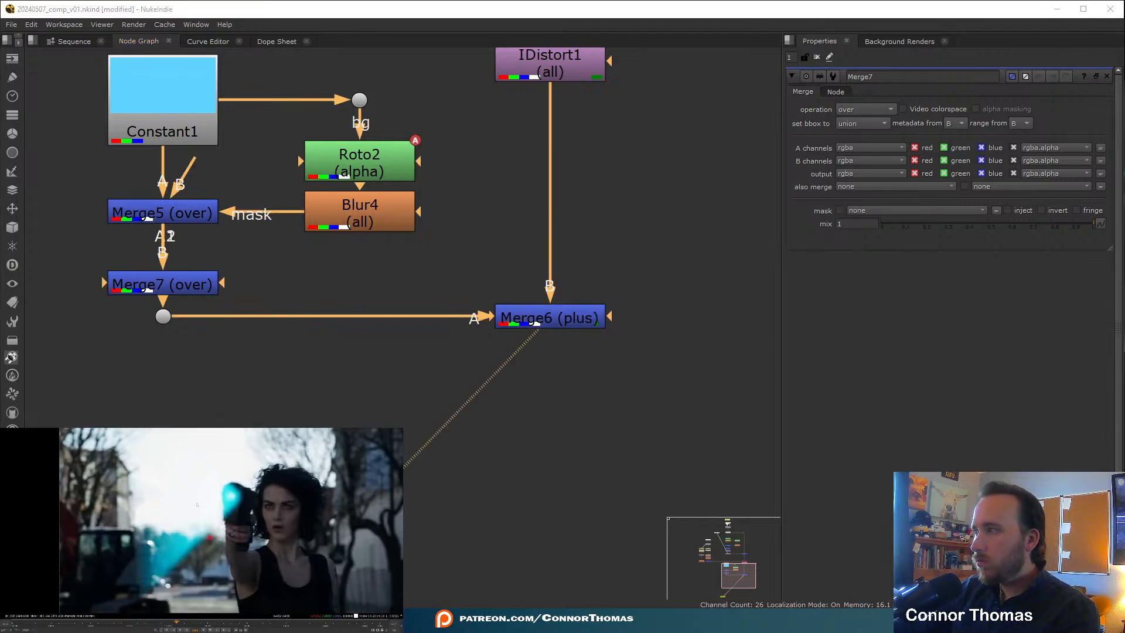
scroll(182, 504, down, 2)
scroll(183, 504, up, 1)
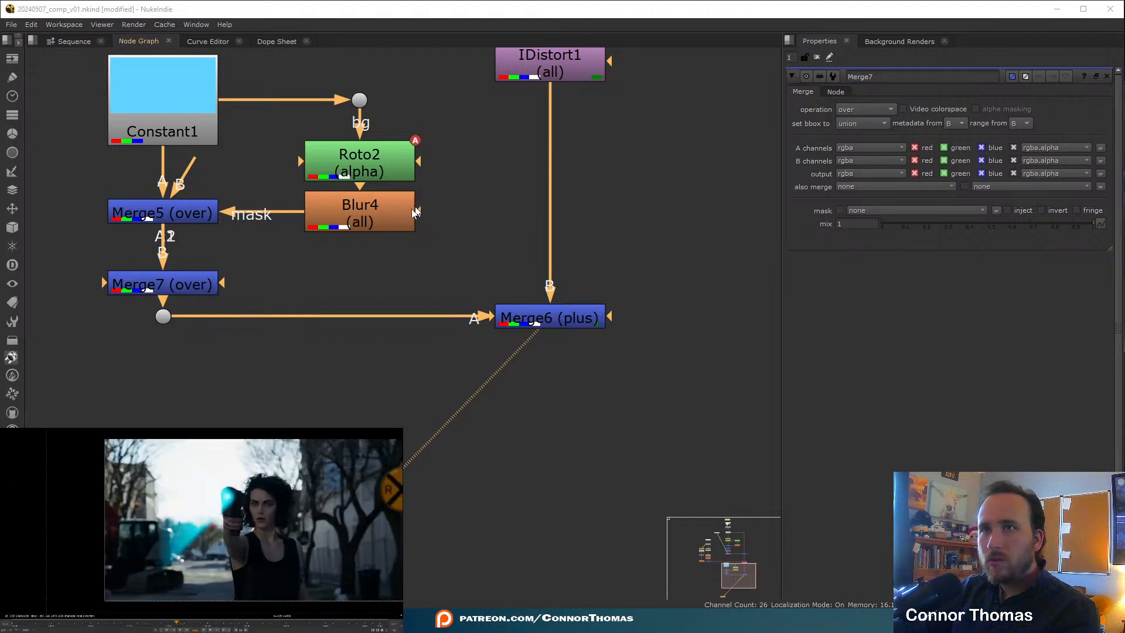
- Open Roto2 and move Bezier1's lower and upper-left points outside the footage frame to widen the light beam
middle_drag(354, 159, 332, 194)
double_click(357, 191)
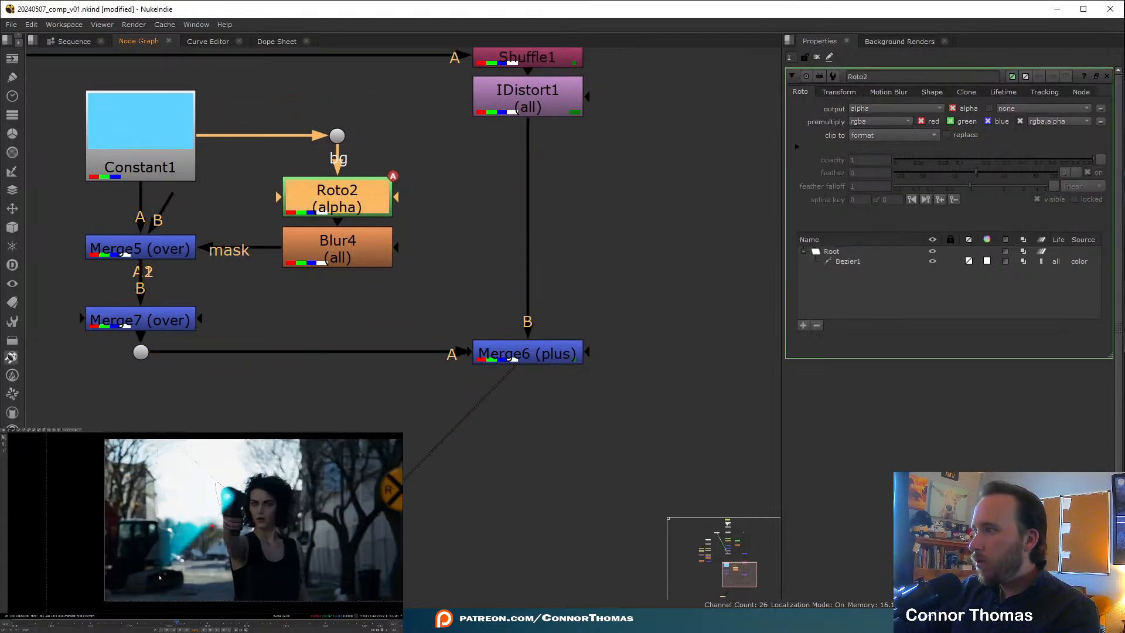
click(142, 601)
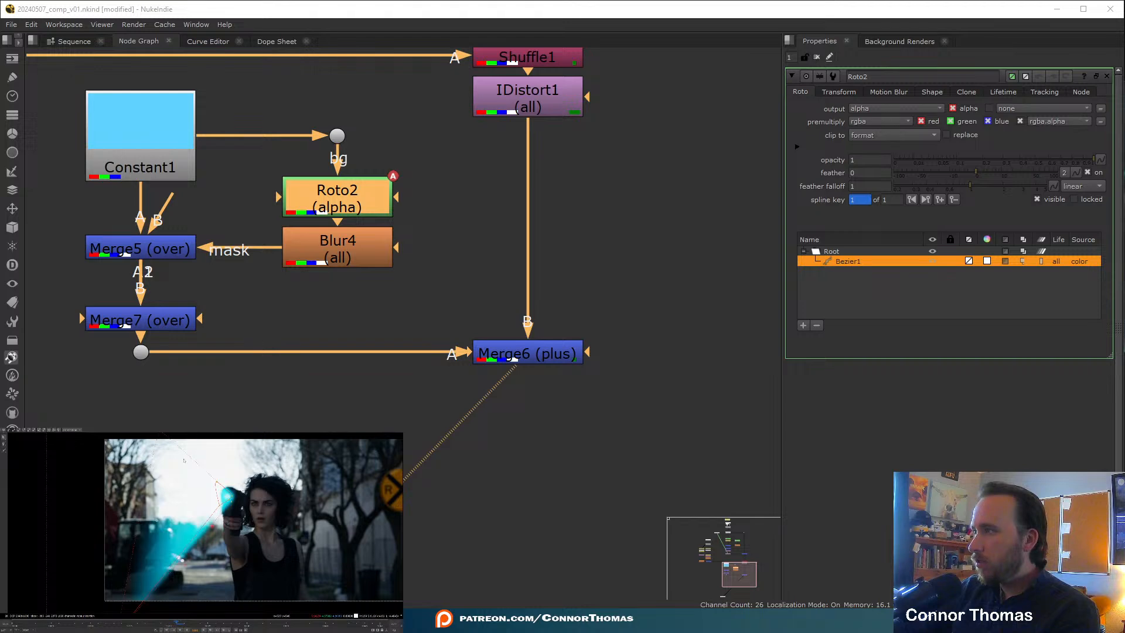
scroll(291, 603, down, 2)
drag(73, 439, 71, 436)
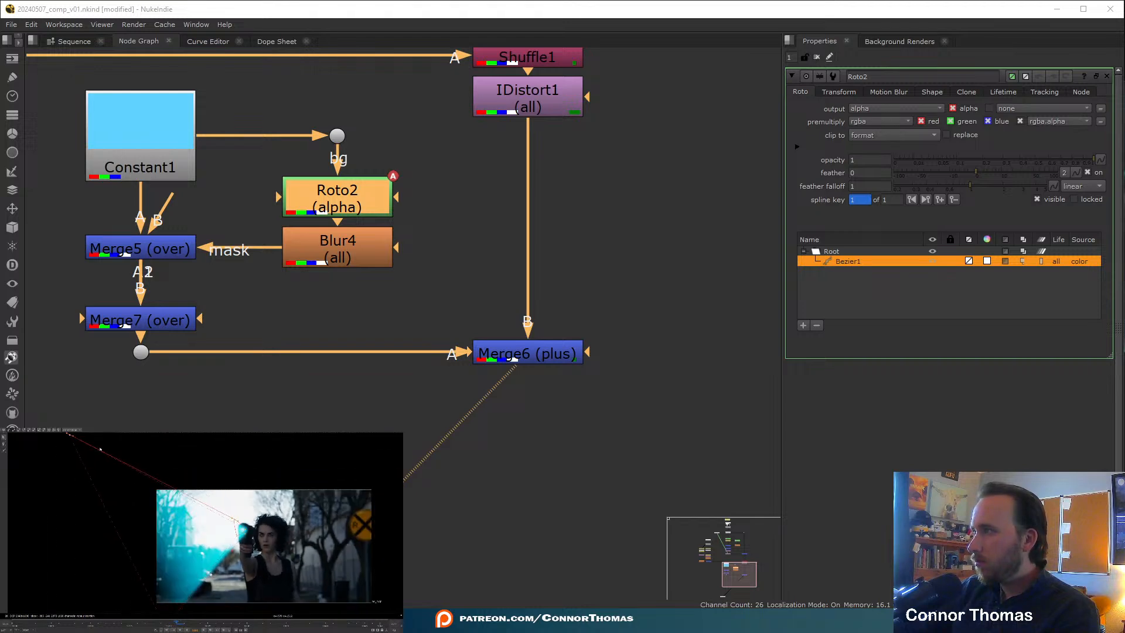
middle_drag(244, 522, 189, 507)
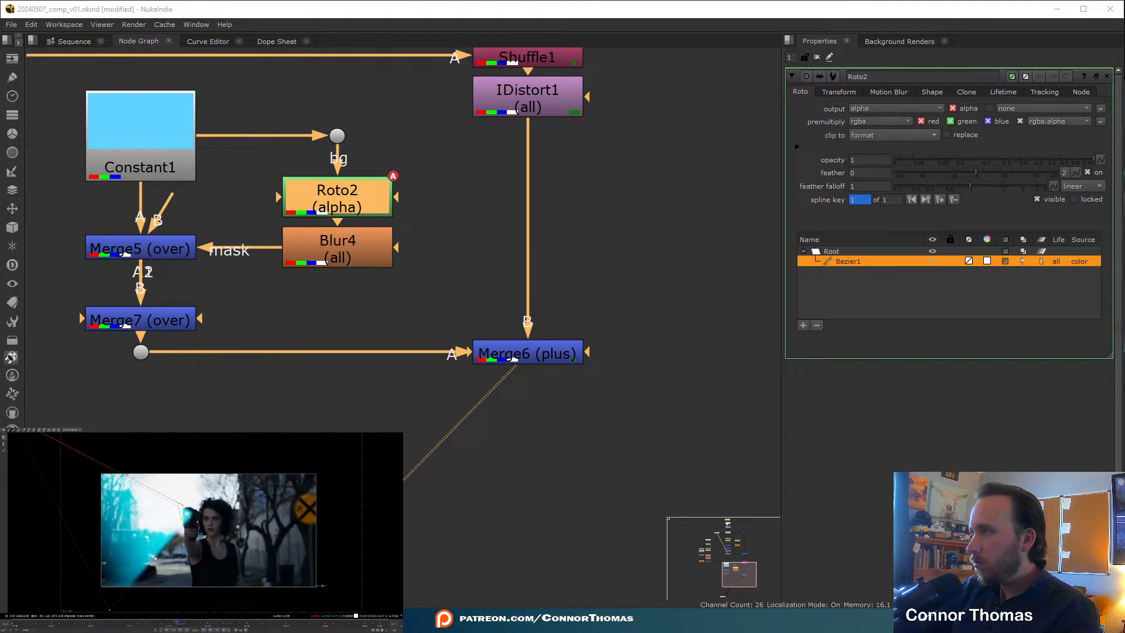
- Reshape the end of Bezier1 at the gun's muzzle by repositioning its points closer around the glow
scroll(190, 537, up, 3)
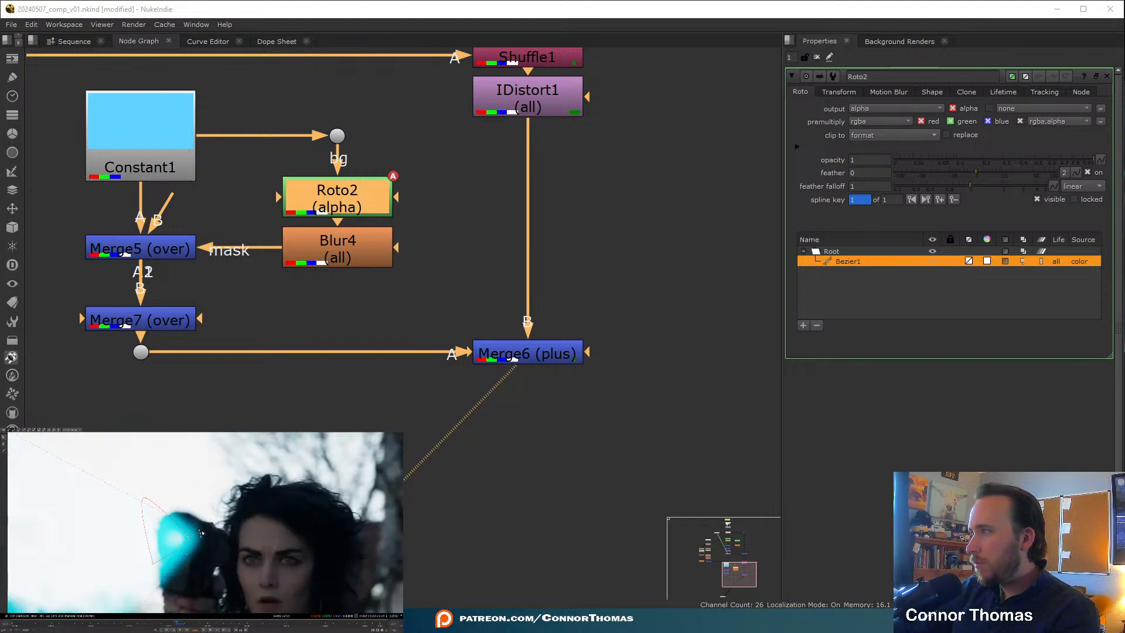
drag(201, 533, 194, 530)
middle_drag(143, 498, 147, 507)
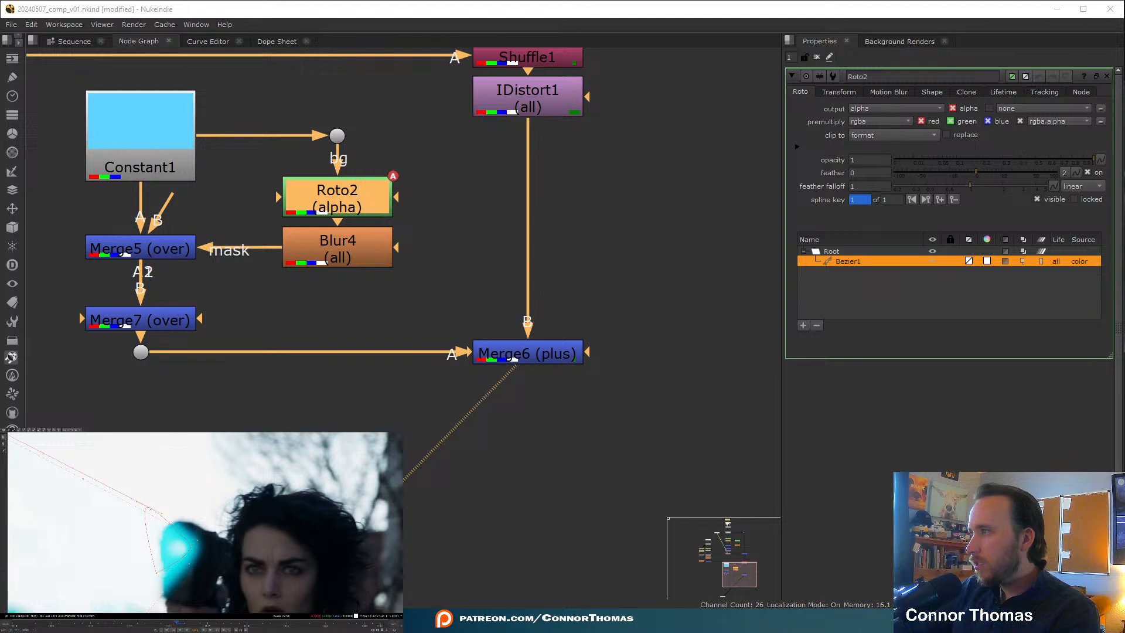
drag(149, 509, 142, 534)
drag(156, 574, 185, 547)
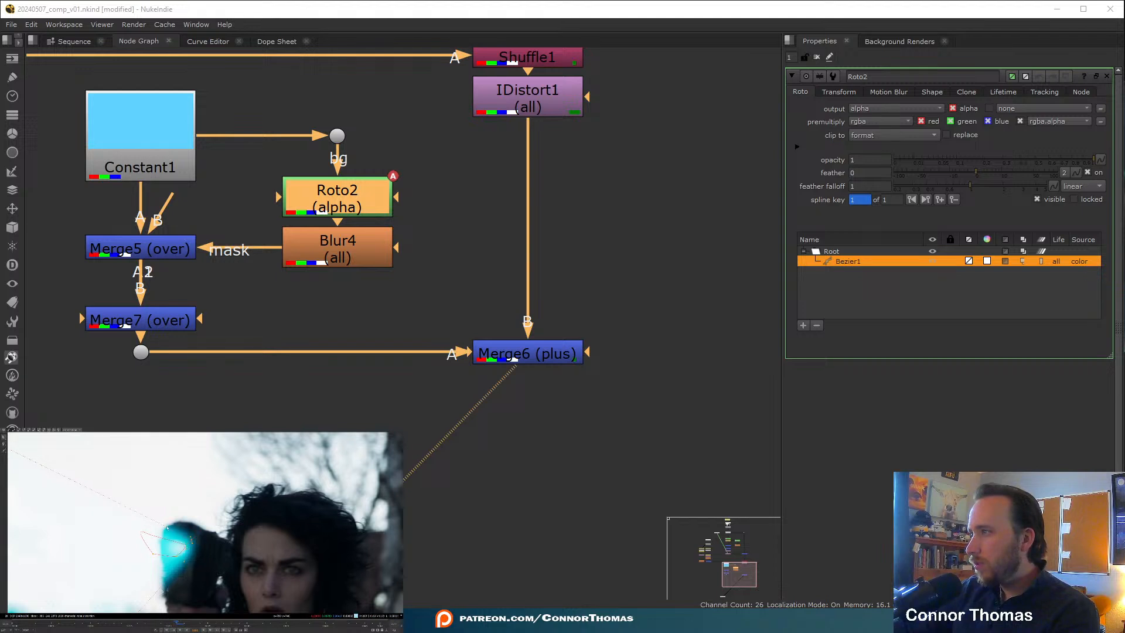
- Move Bezier1's upper-left point farther outward and reposition its bottom point below the footage frame
scroll(191, 539, down, 5)
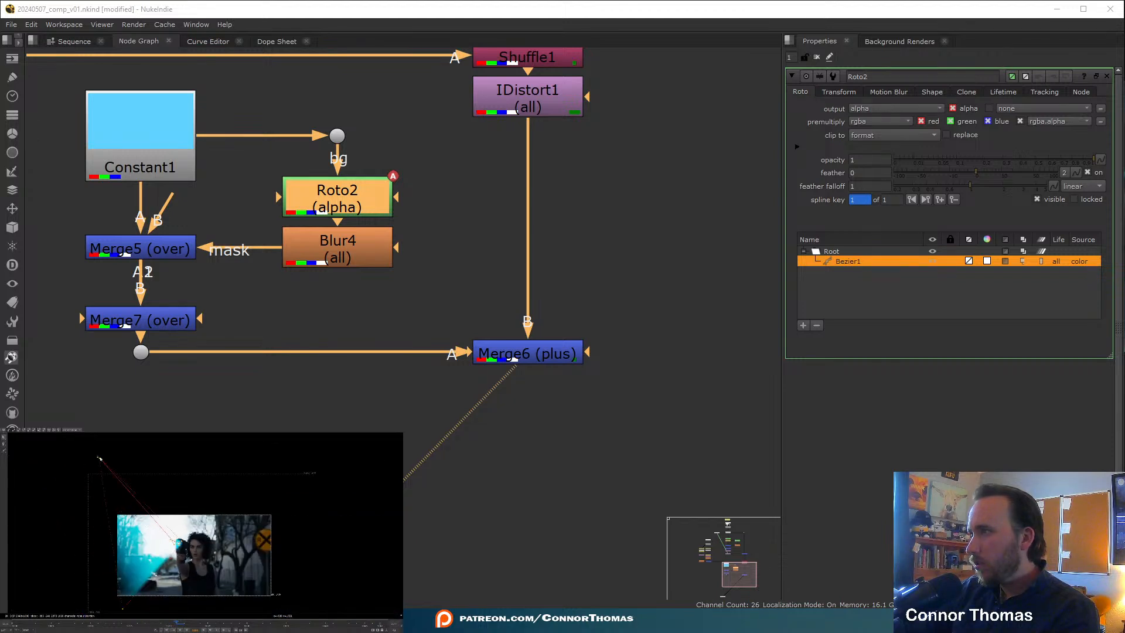
drag(99, 458, 83, 457)
middle_drag(127, 614, 123, 576)
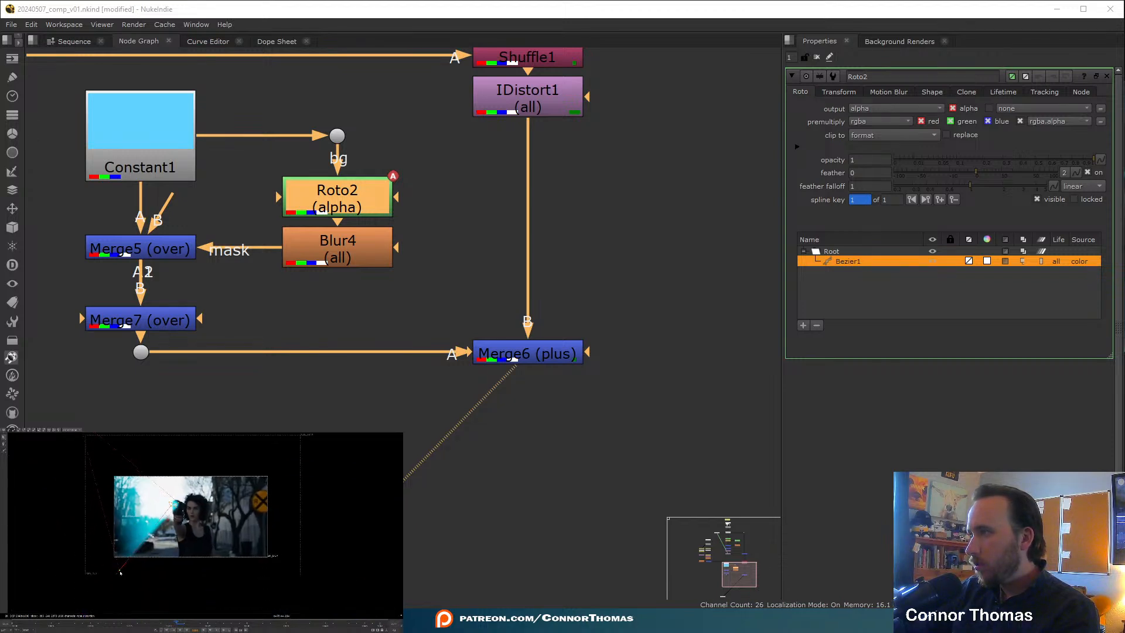
drag(120, 572, 78, 609)
middle_drag(130, 567, 138, 527)
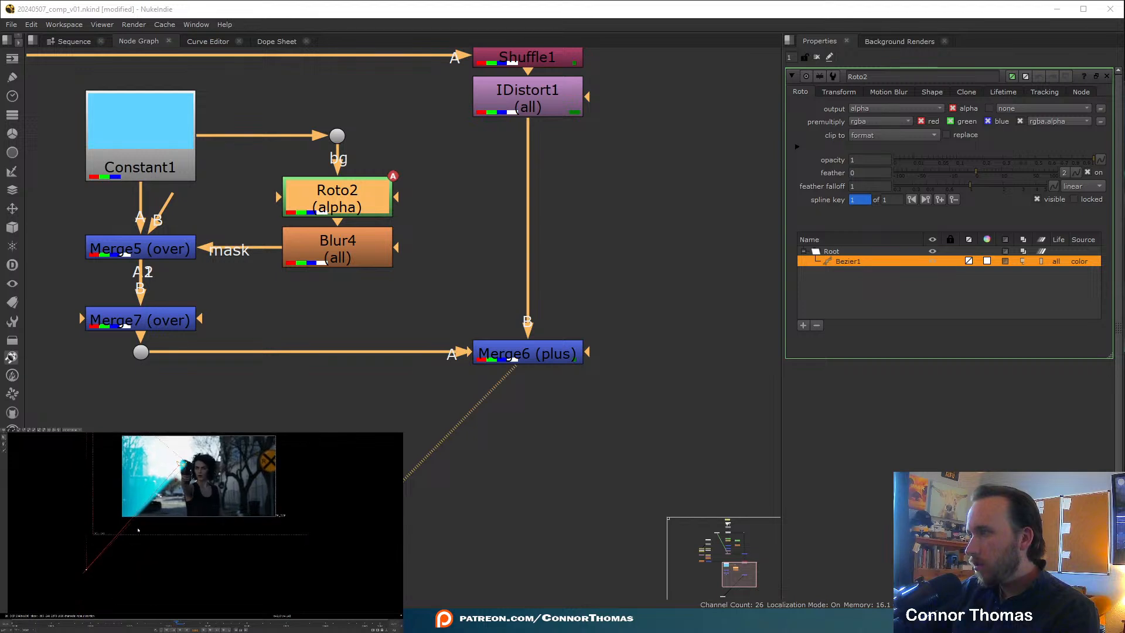
drag(86, 569, 140, 546)
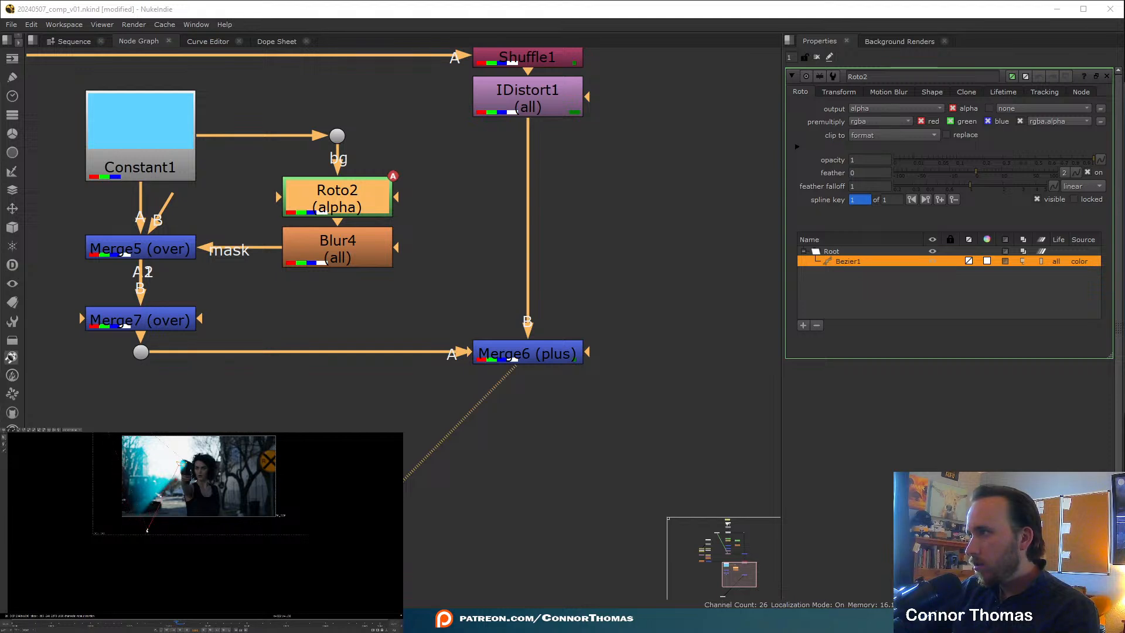
- Fine-tune Bezier1's bottom point slightly upward below the frame and check the beam against the footage
scroll(147, 530, up, 6)
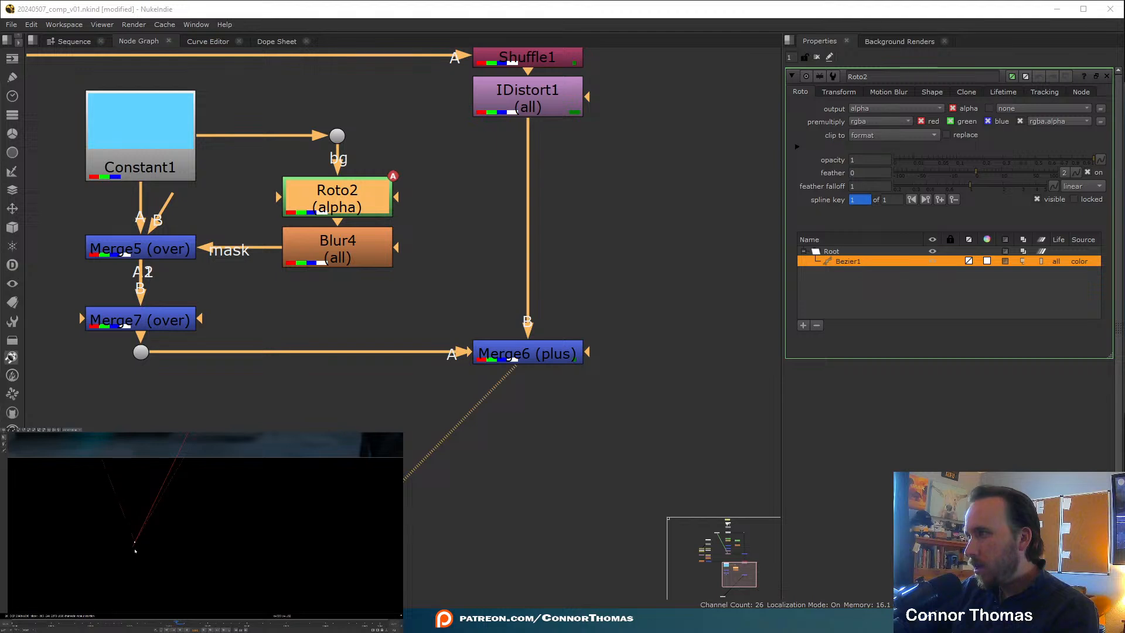
drag(135, 551, 139, 533)
scroll(155, 513, down, 6)
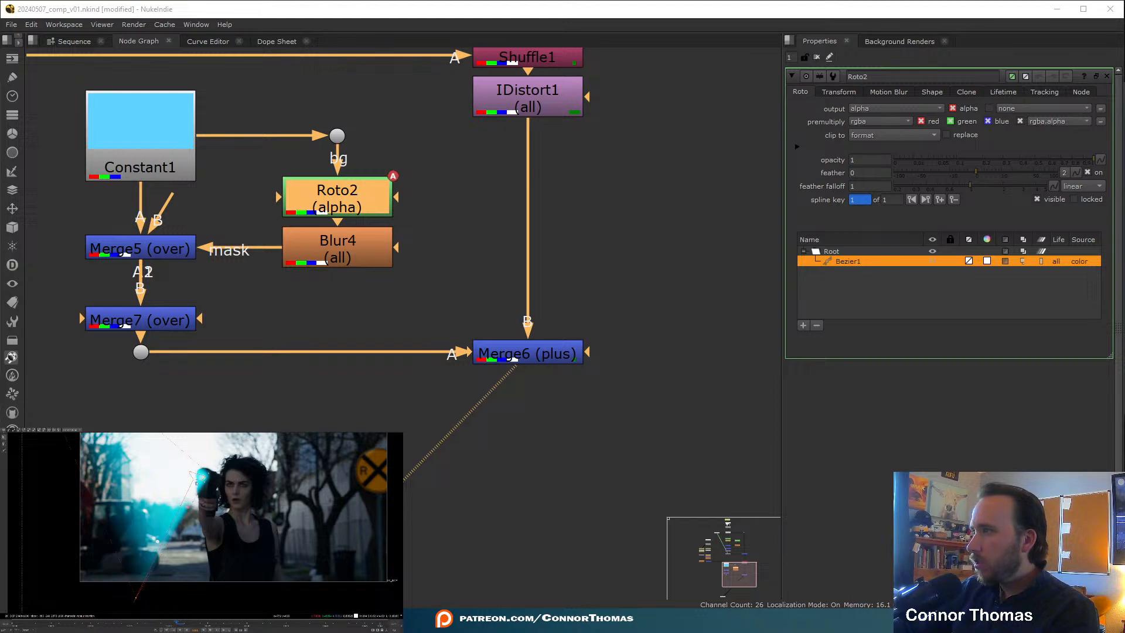
scroll(196, 482, up, 3)
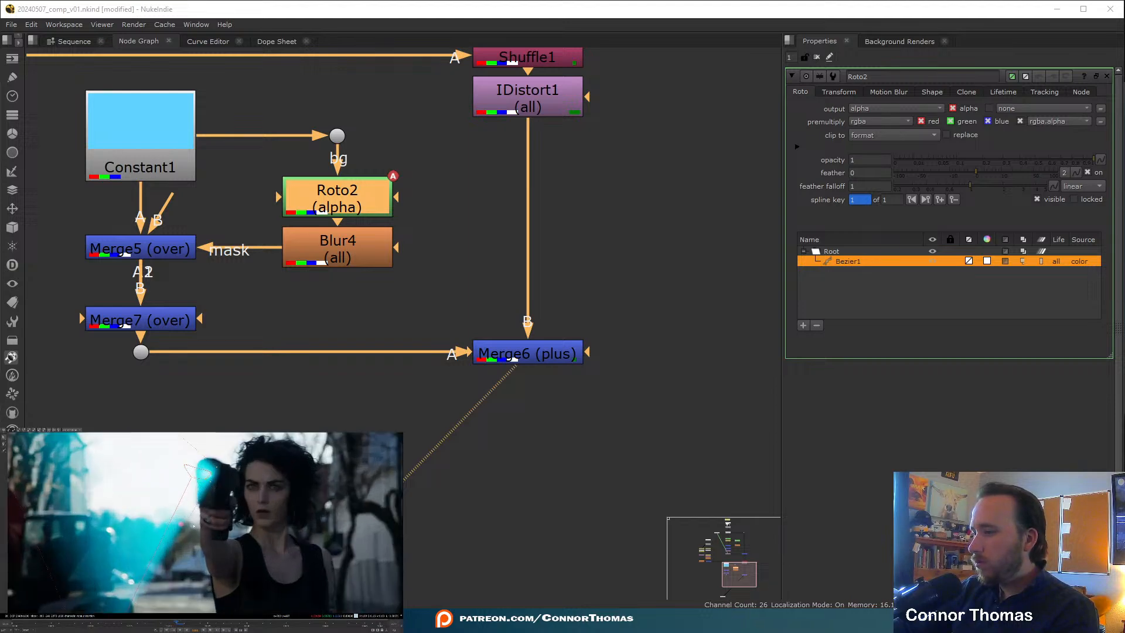
scroll(90, 563, down, 2)
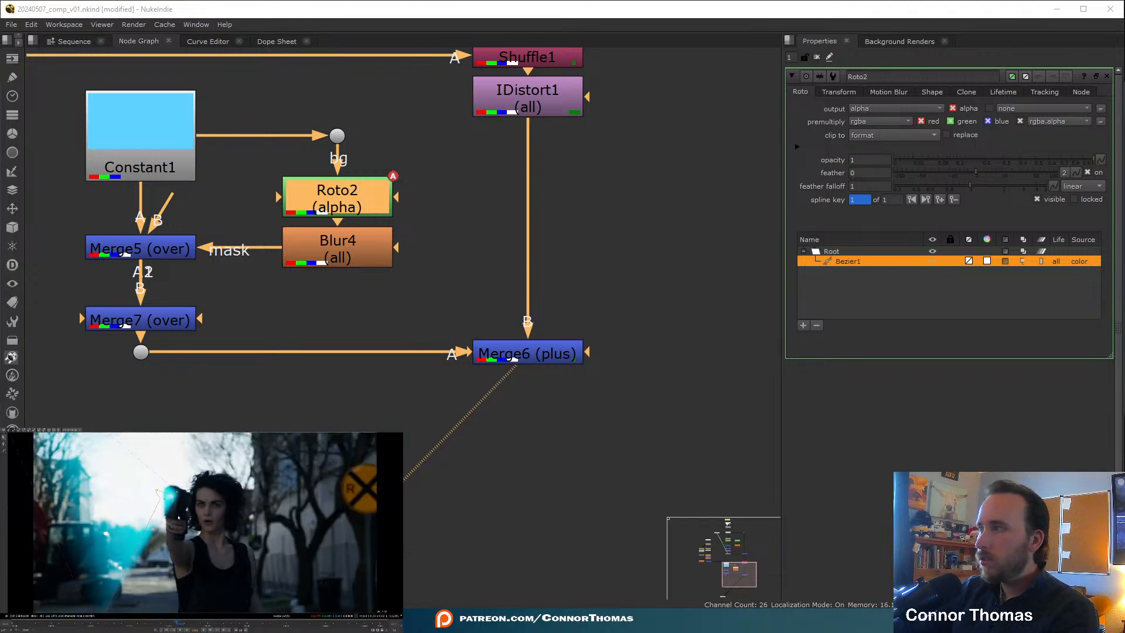
scroll(91, 563, down, 2)
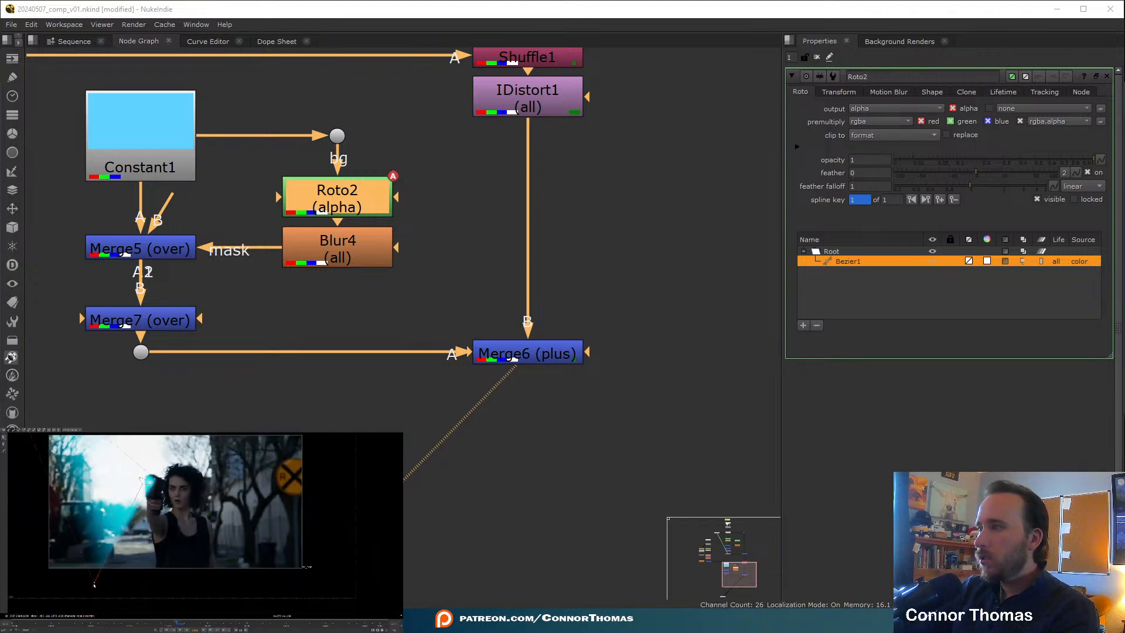
- Readjust Bezier1's bottom point below the frame to broaden the beam's lower edge, and hide the viewer overlay
drag(93, 584, 58, 611)
scroll(117, 489, up, 2)
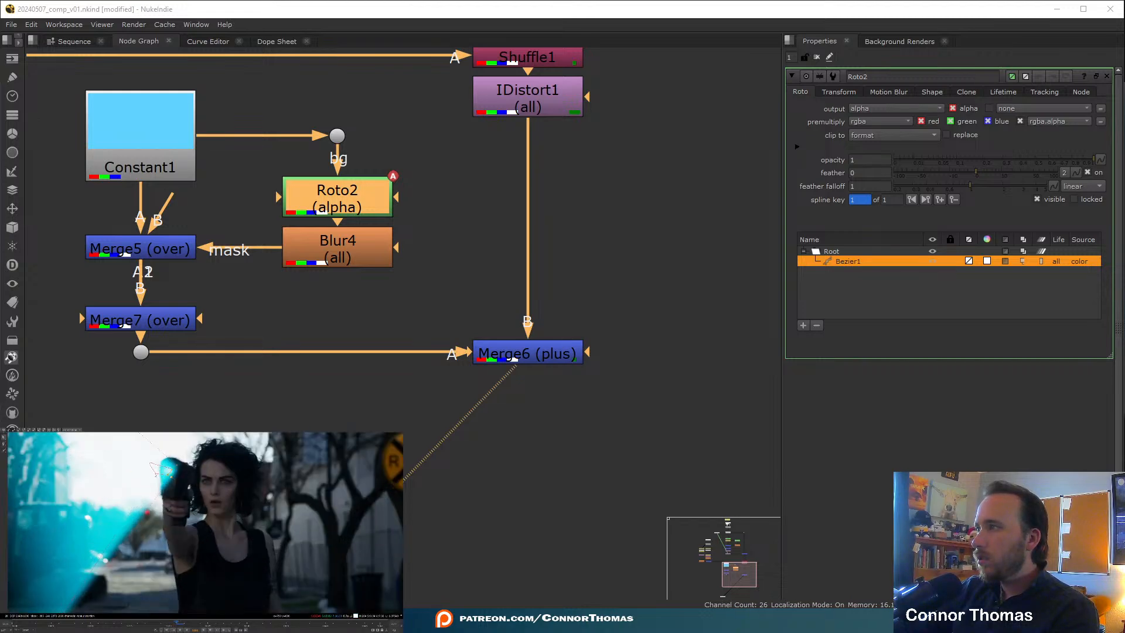
scroll(160, 444, down, 3)
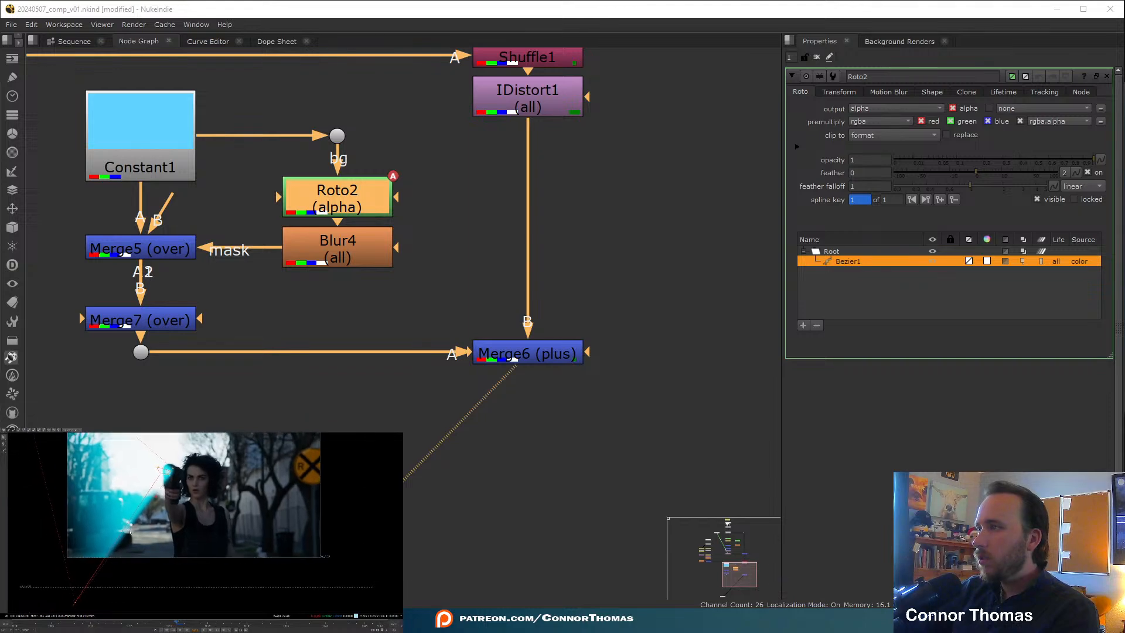
middle_drag(160, 463, 156, 448)
scroll(156, 449, up, 2)
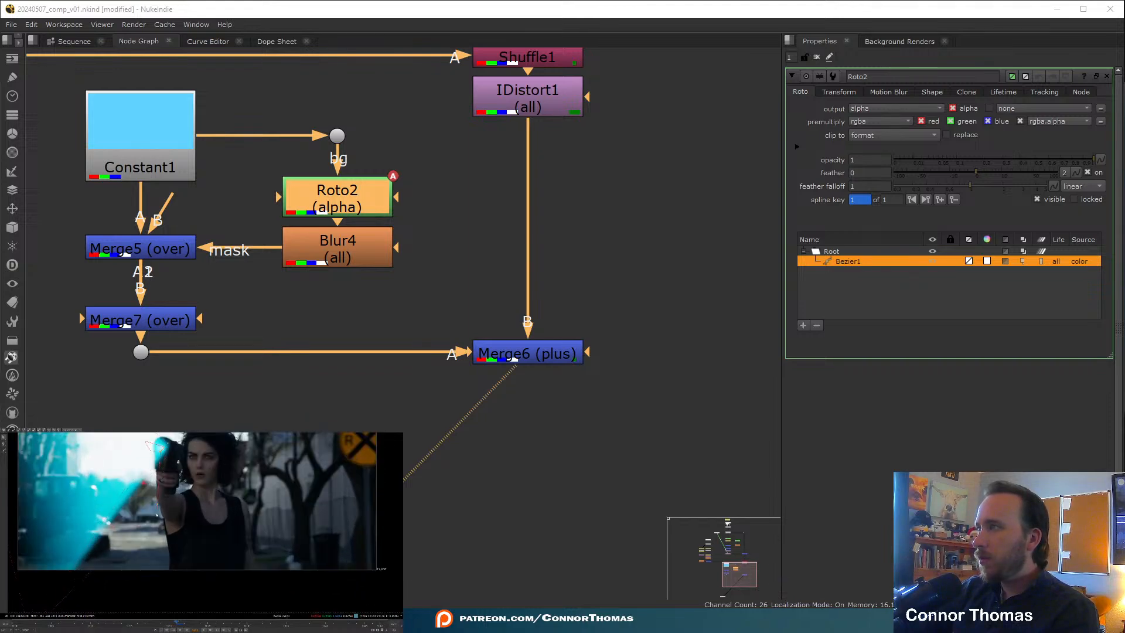
drag(157, 516, 128, 610)
key(o)
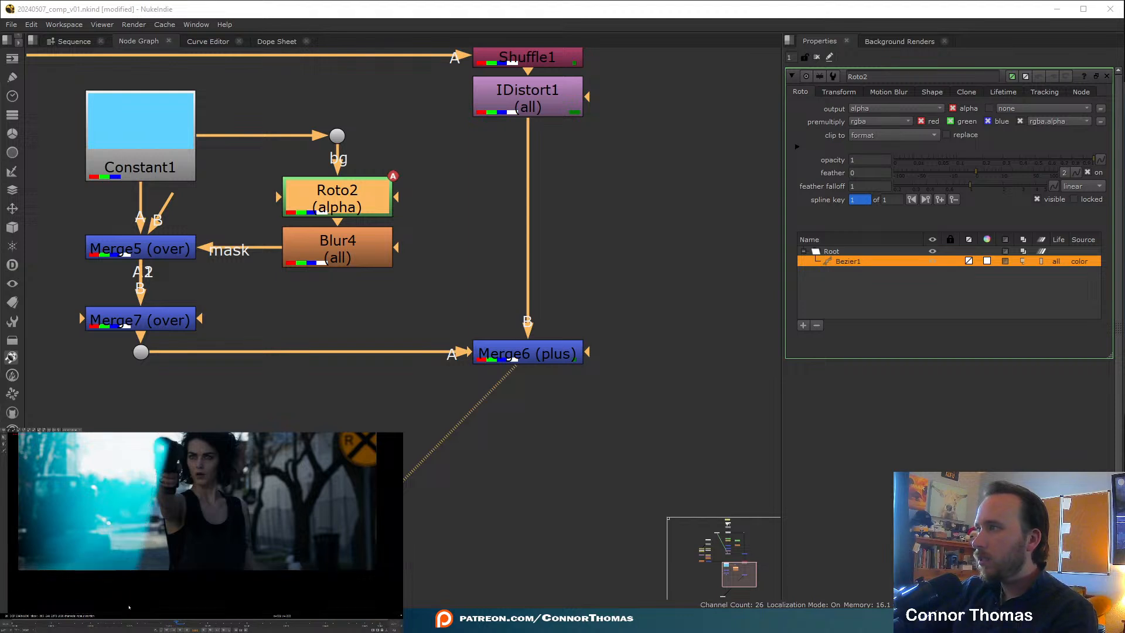
- Pull Bezier1's bottom point in toward the footage's lower-left corner to narrow the beam, and check it without the overlay
middle_drag(144, 516, 171, 522)
scroll(166, 563, down, 3)
key(q)
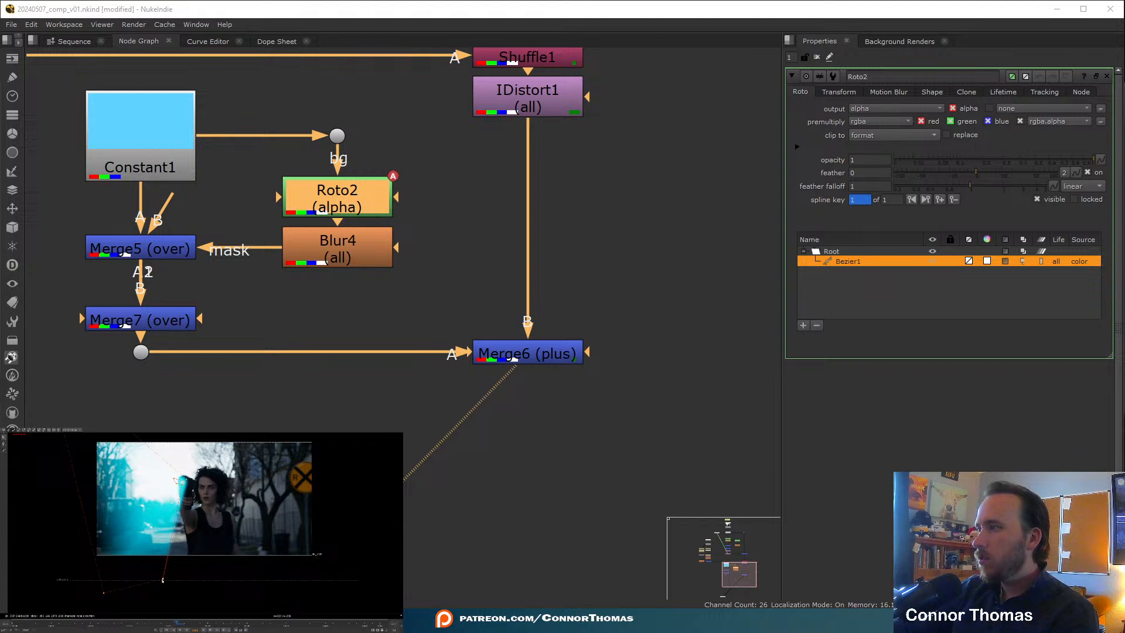
drag(162, 580, 113, 556)
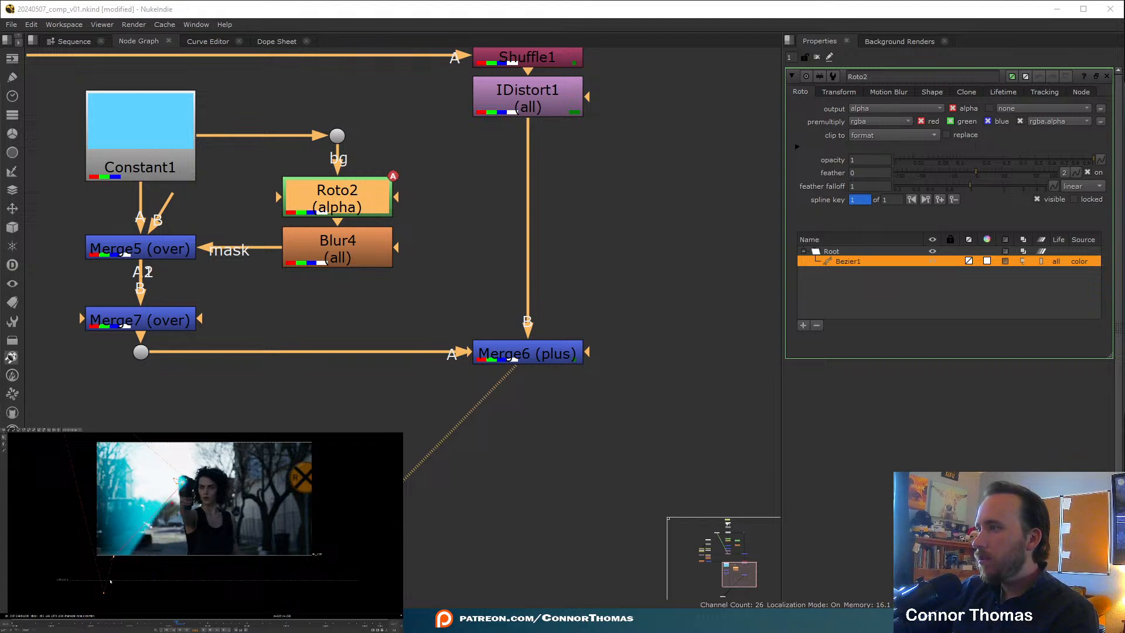
drag(67, 464, 65, 463)
key(q)
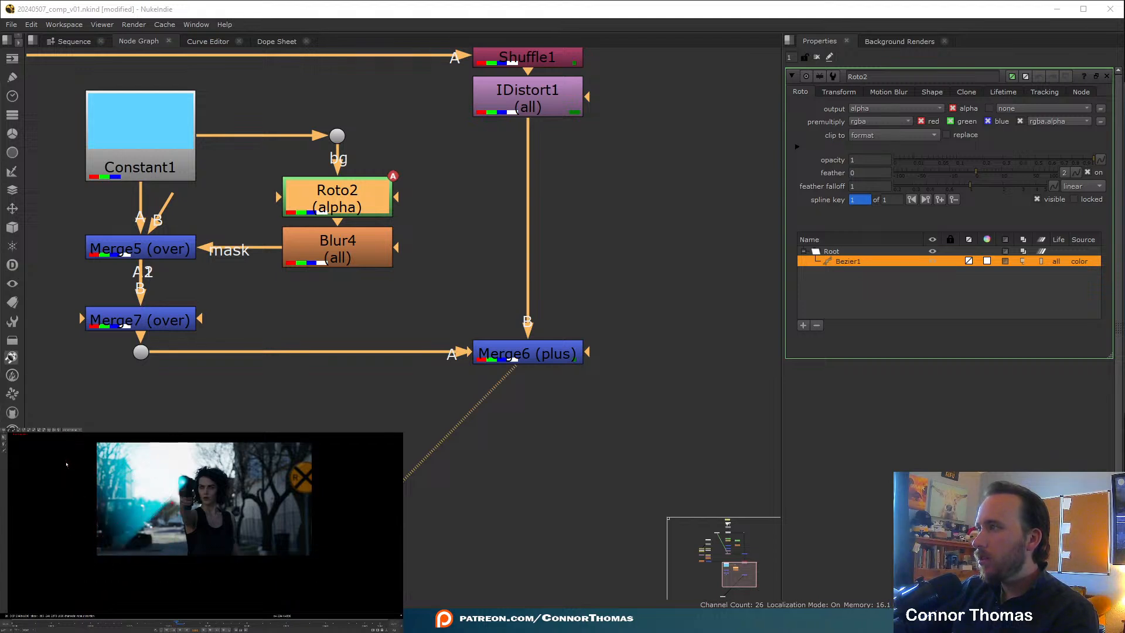
- Raise Bezier1's lower point alongside the footage's left edge and hide the viewer overlay
key(q)
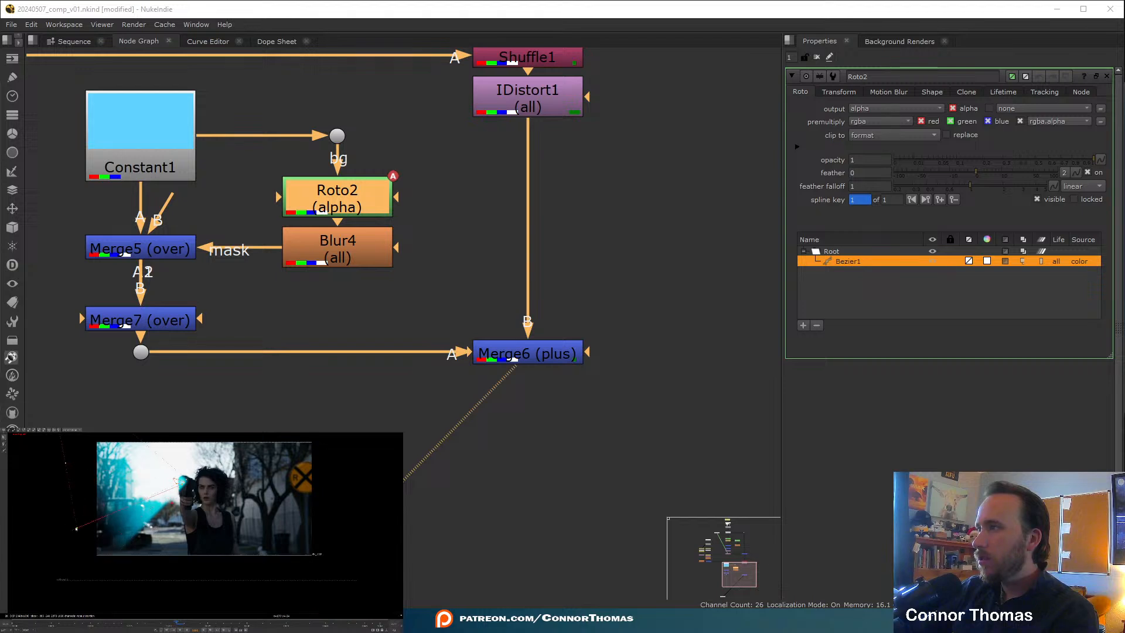
drag(76, 528, 77, 512)
key(q)
middle_drag(195, 492, 204, 546)
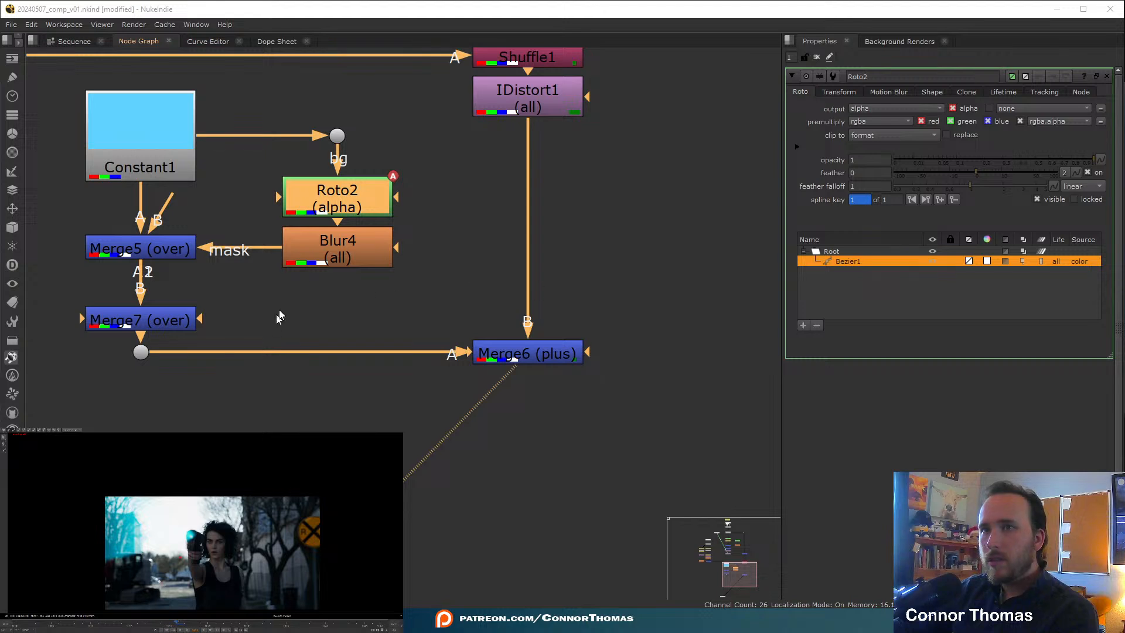
- Set Blur4's size to 200 to soften the beam mask, and close its properties
double_click(337, 249)
drag(1004, 122, 1084, 122)
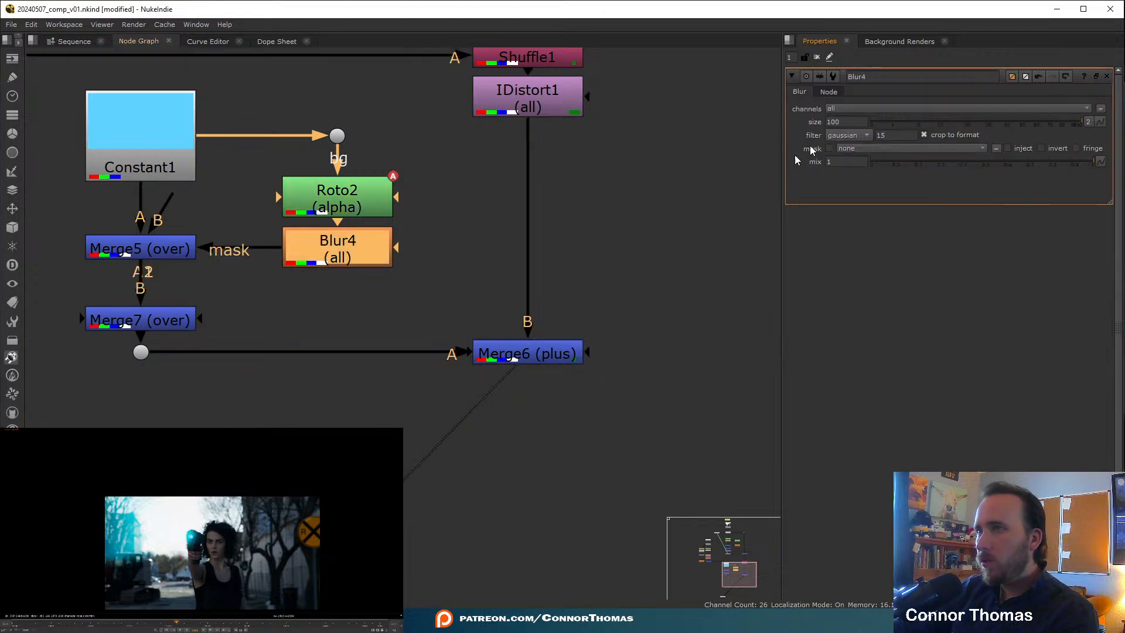
double_click(853, 121)
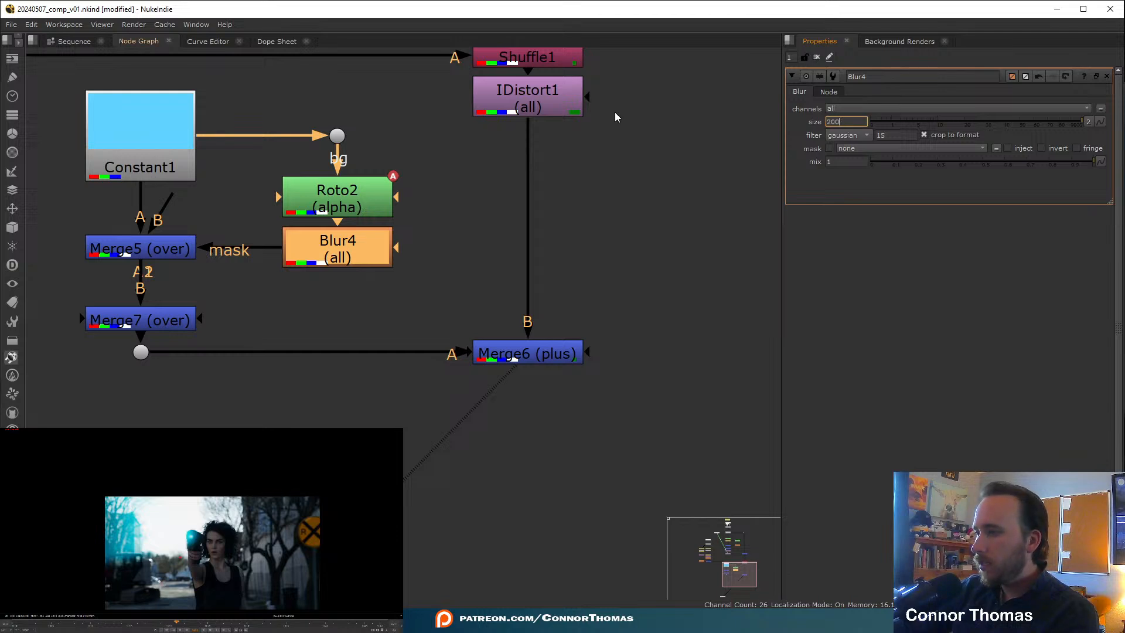
text(200)
key(Return)
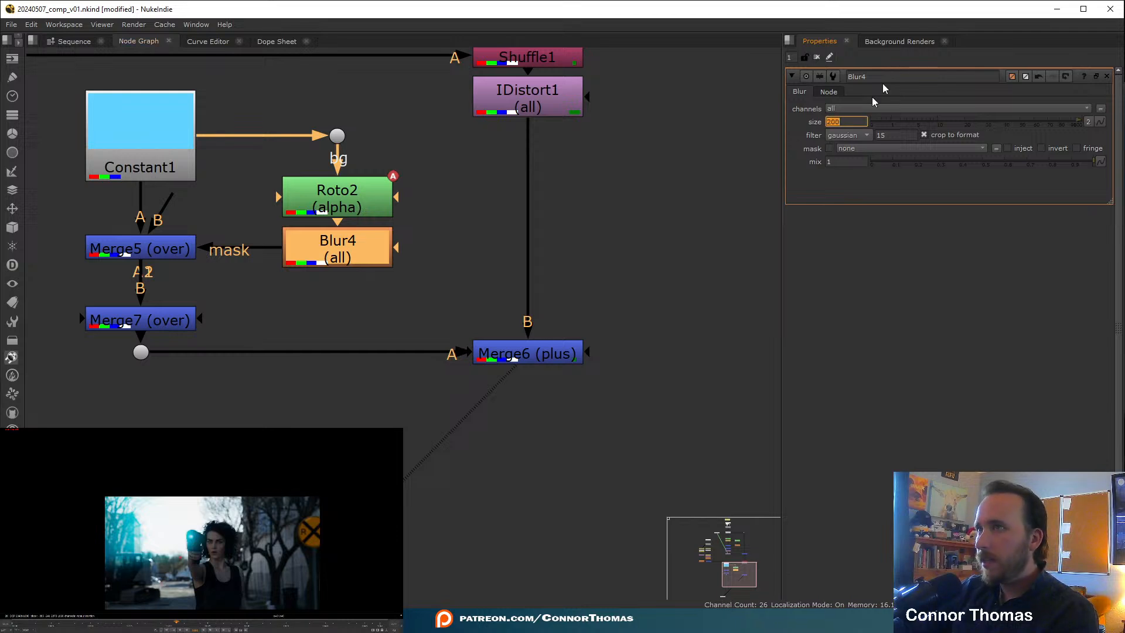
click(816, 56)
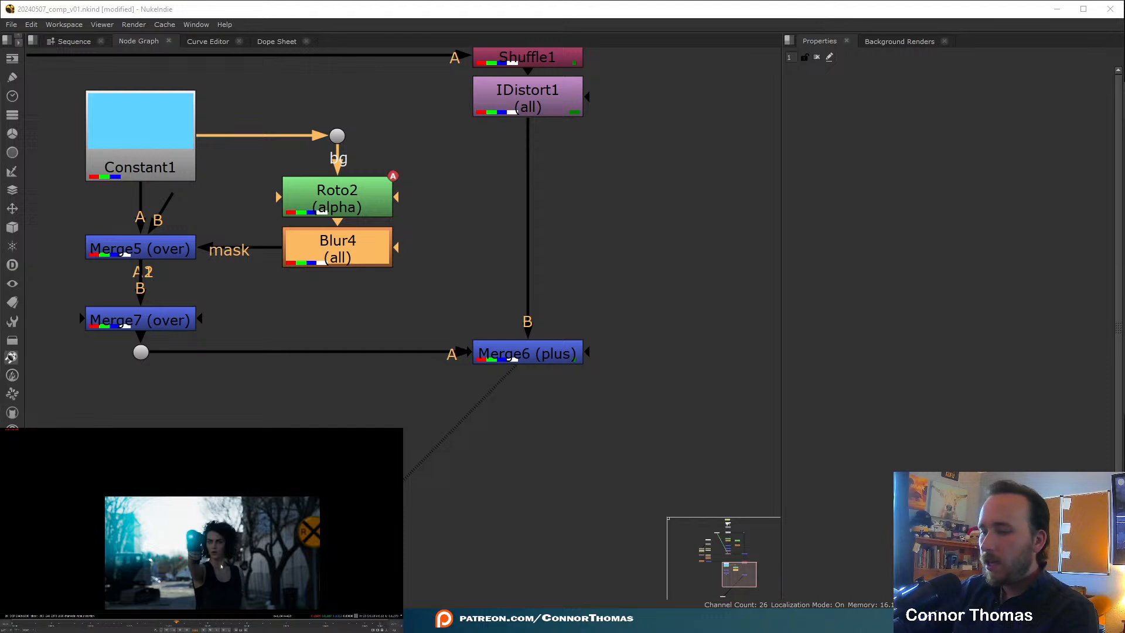
scroll(221, 566, up, 3)
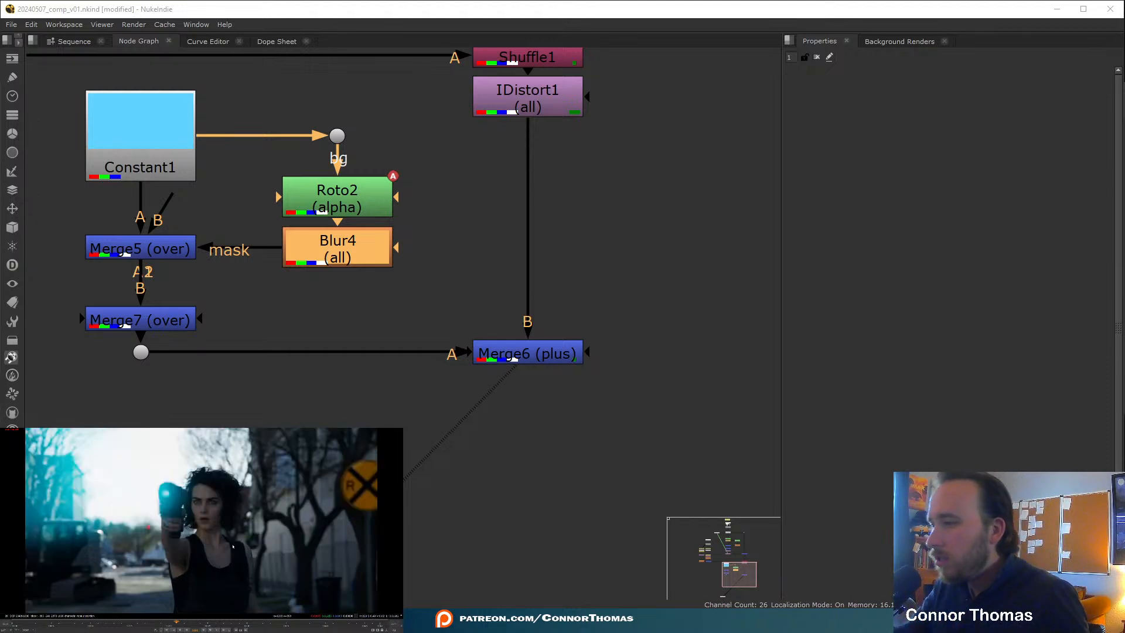
- Lower Merge5's mix to 0.055 and set a keyframe on it at this frame
middle_drag(274, 423, 374, 409)
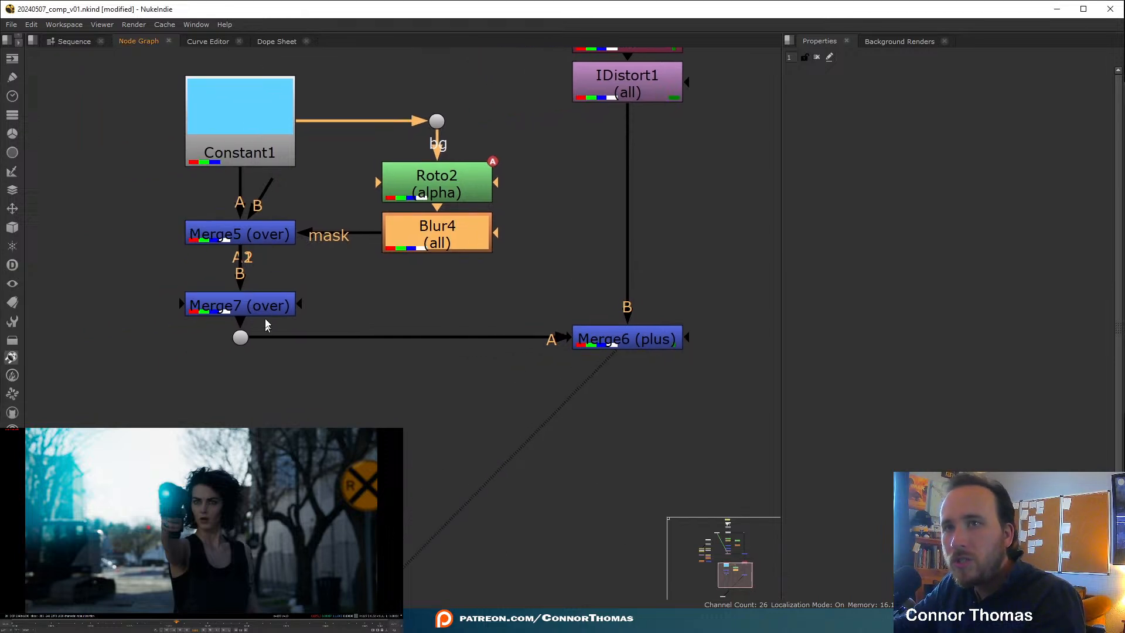
double_click(276, 240)
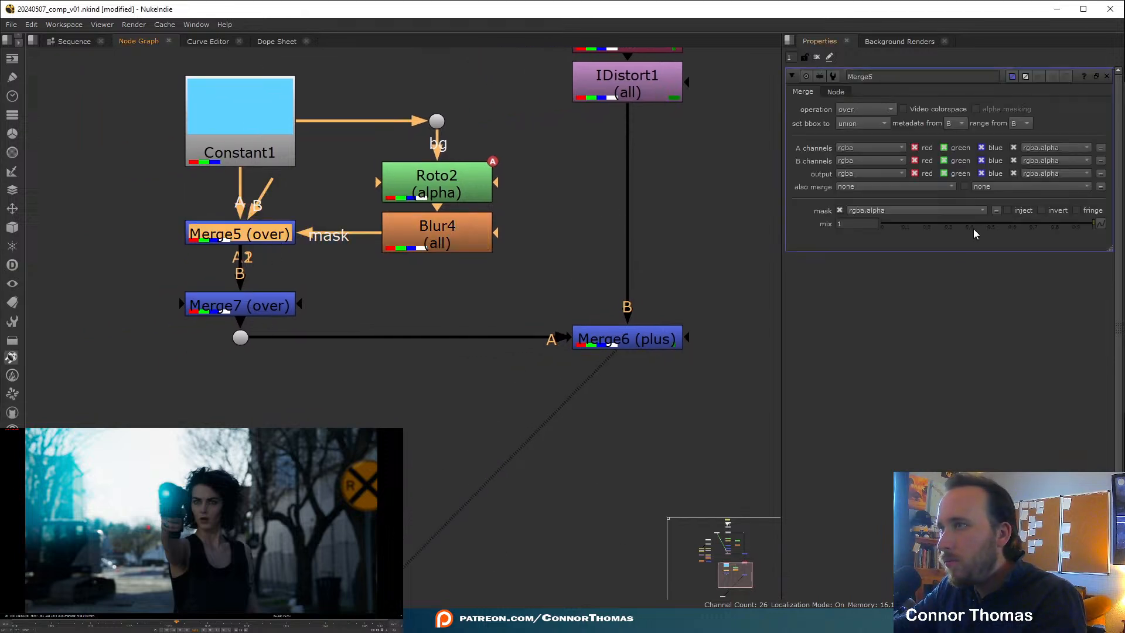
drag(966, 225, 832, 211)
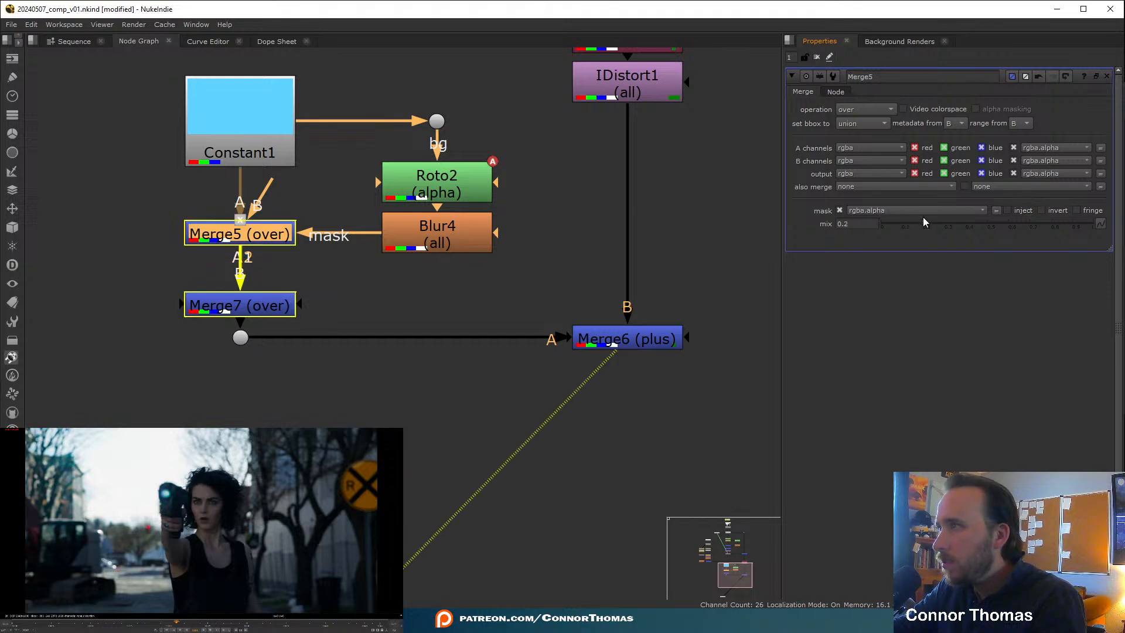
click(891, 223)
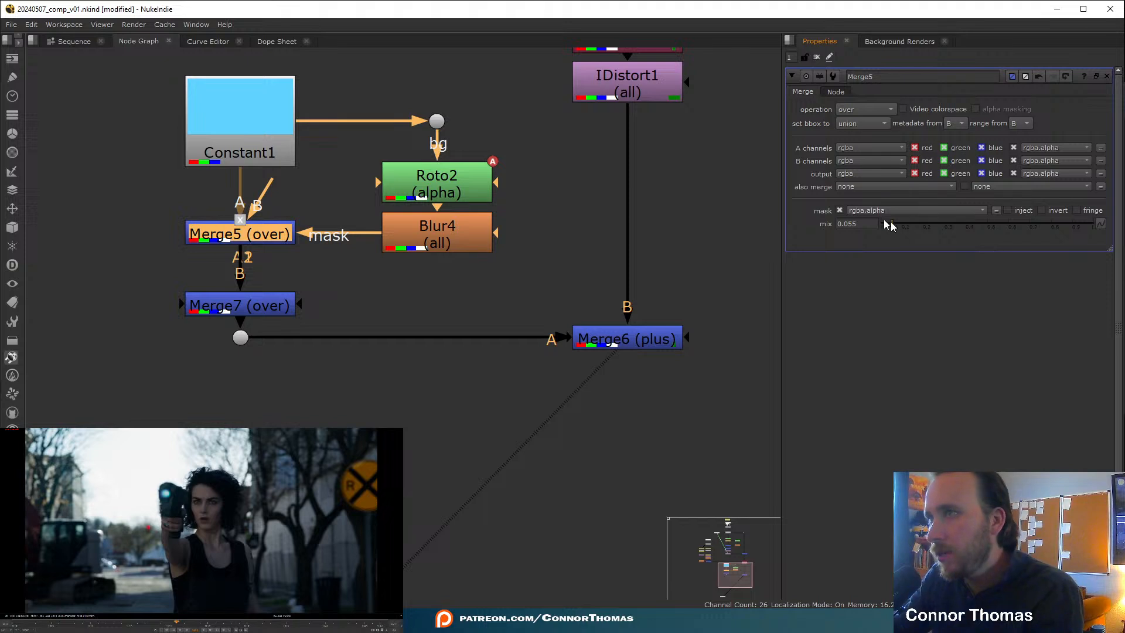
right_click(860, 223)
click(885, 227)
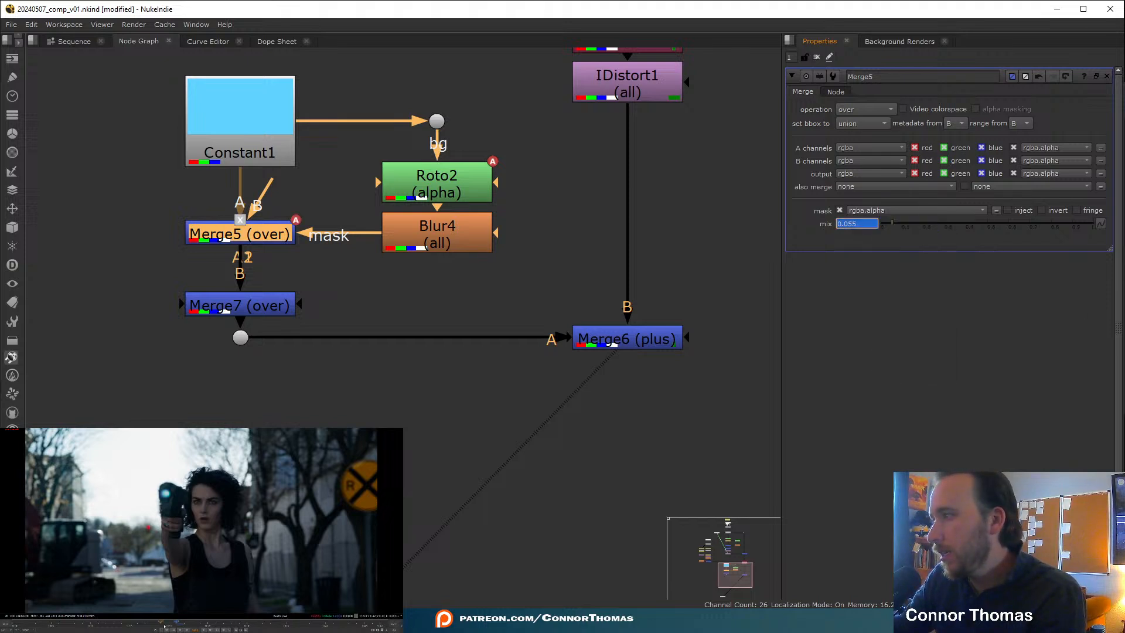
- Keyframe Merge5's mix at 0 on the frame before the flash and at 0.36 on a following flash frame
drag(892, 223, 875, 224)
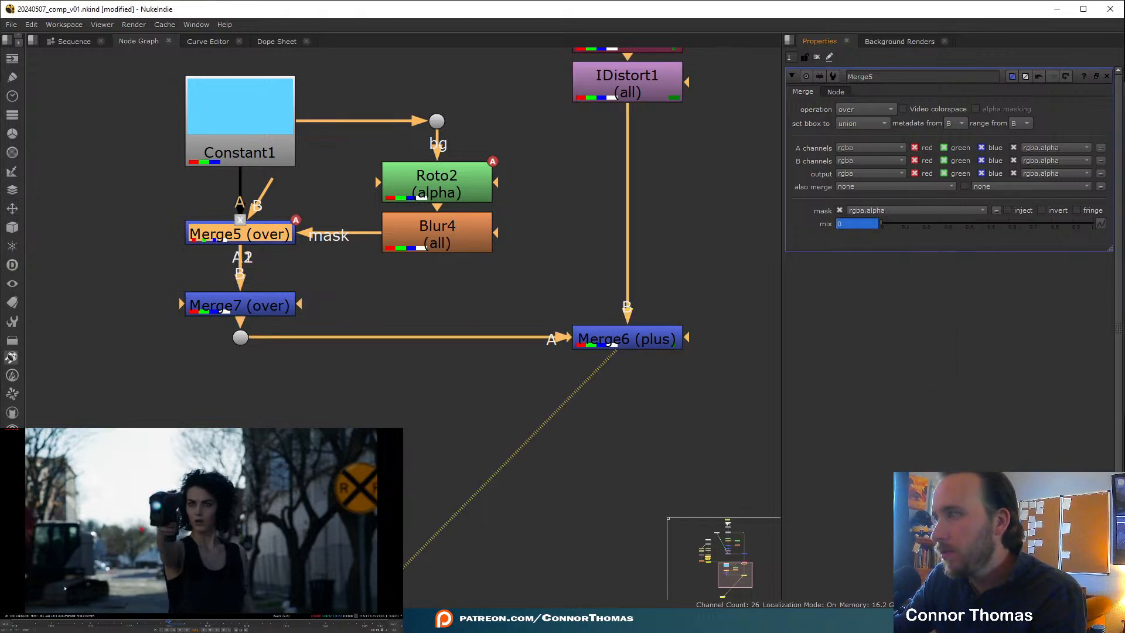
click(184, 626)
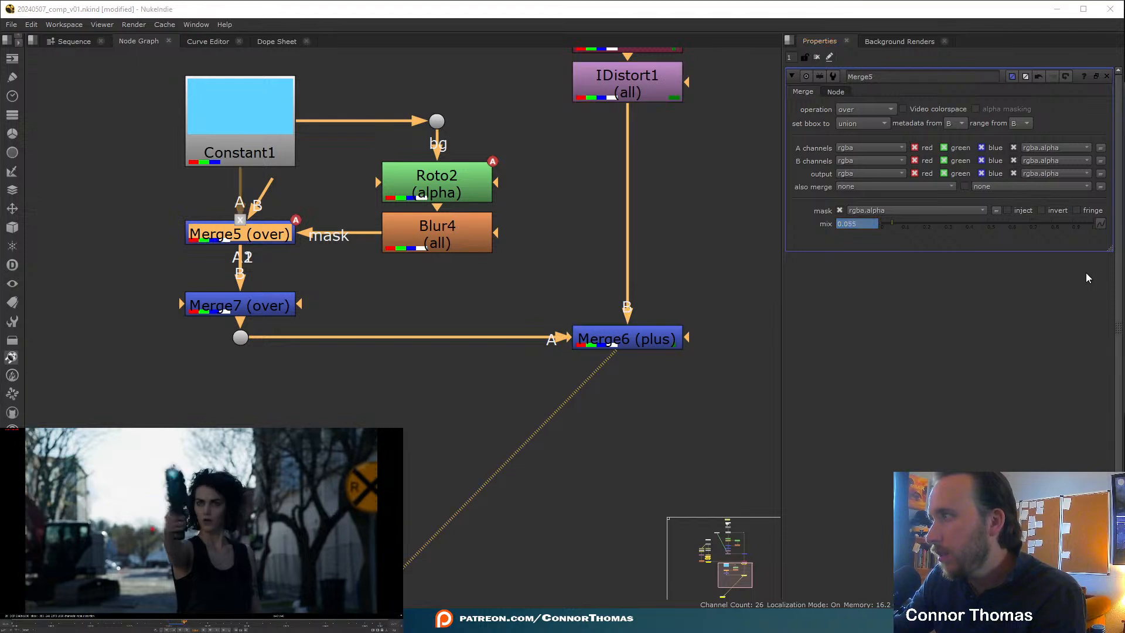
click(1030, 226)
drag(1029, 226, 957, 227)
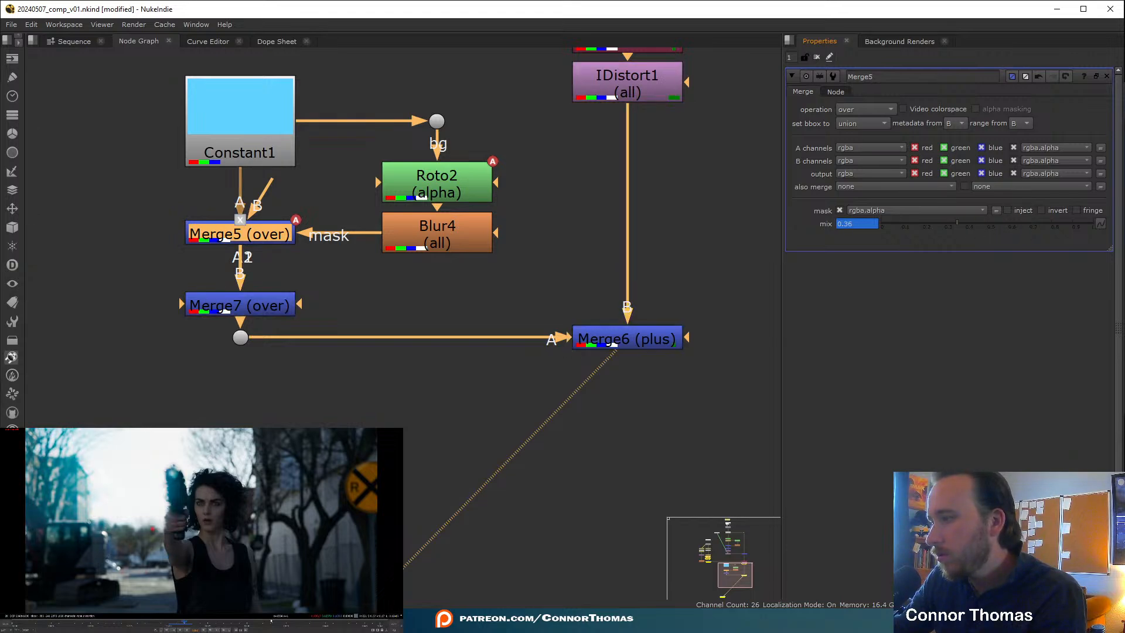
- Fade the beam over the following frames by keying Merge5's mix at 0.18 and 0.04, and close its properties
click(192, 623)
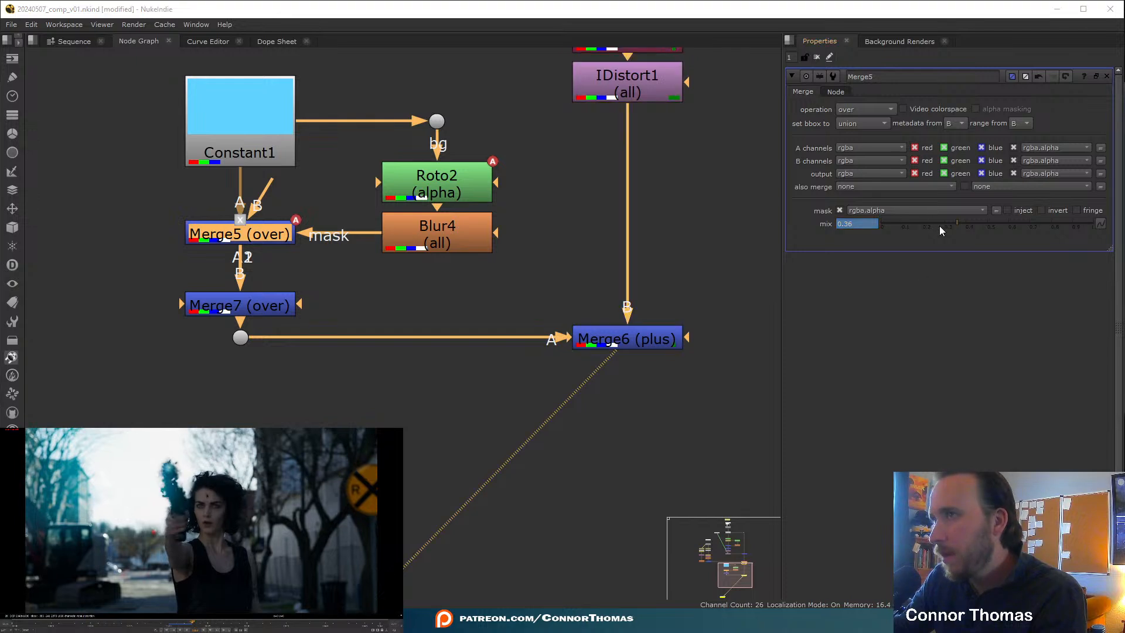
click(920, 223)
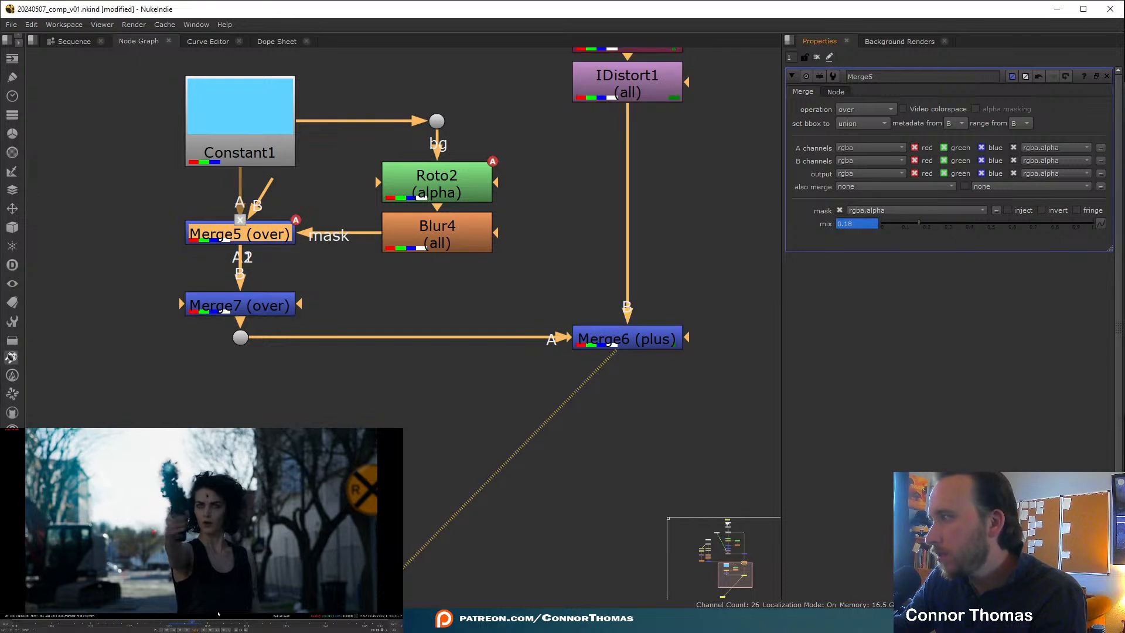
click(890, 225)
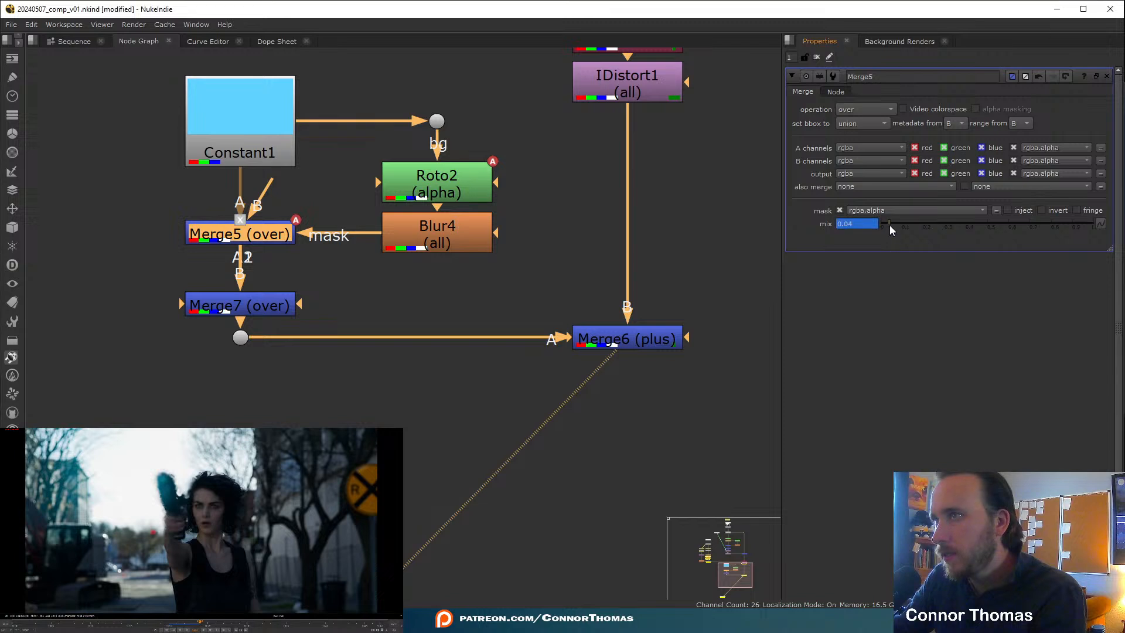
click(817, 57)
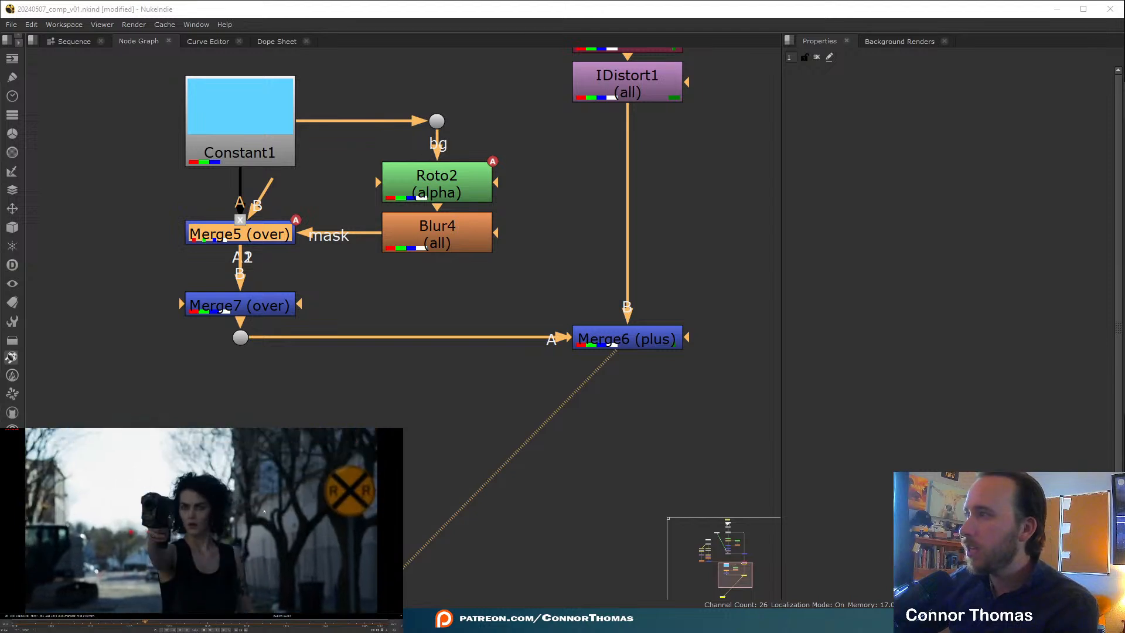
- Review the beam's flicker in playback and go to the frame where the gun fires toward the other side
key(k)
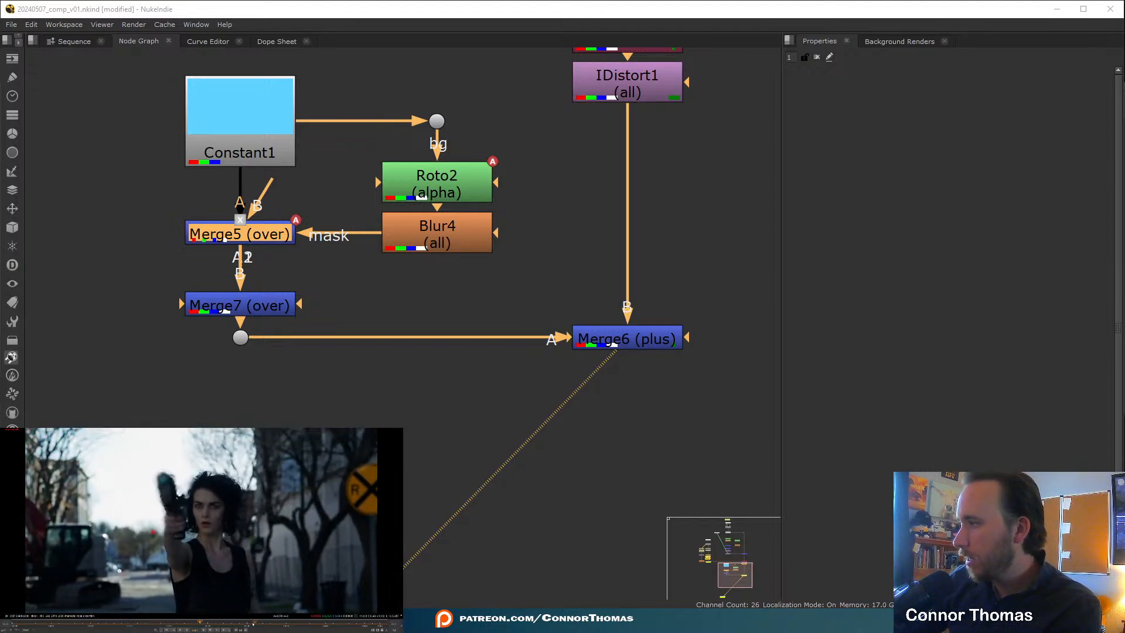
click(261, 626)
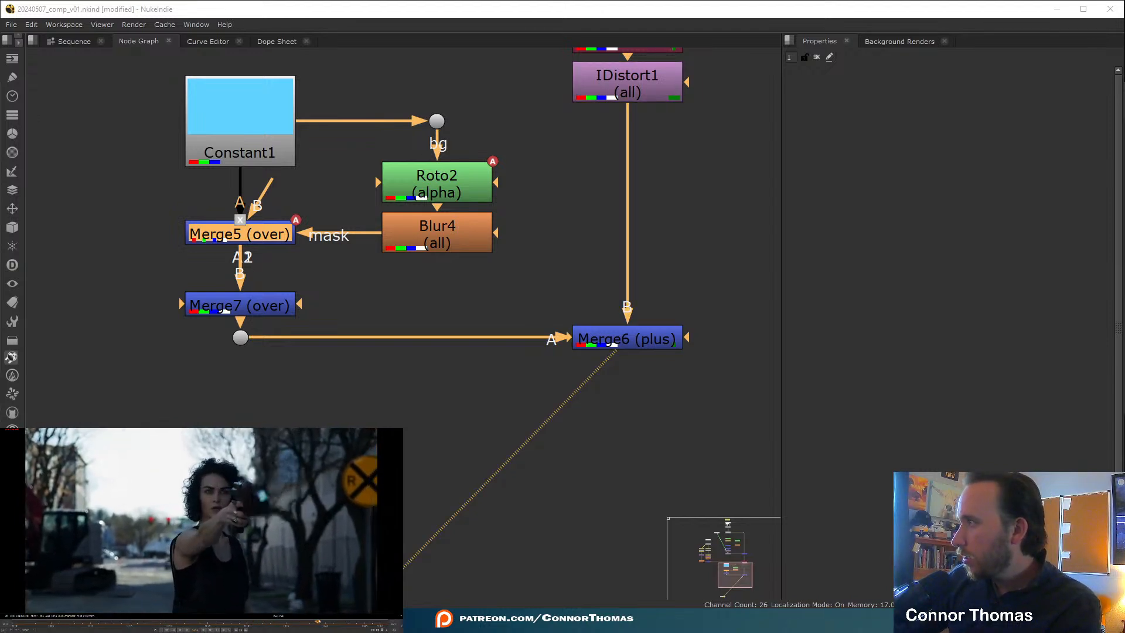
click(314, 621)
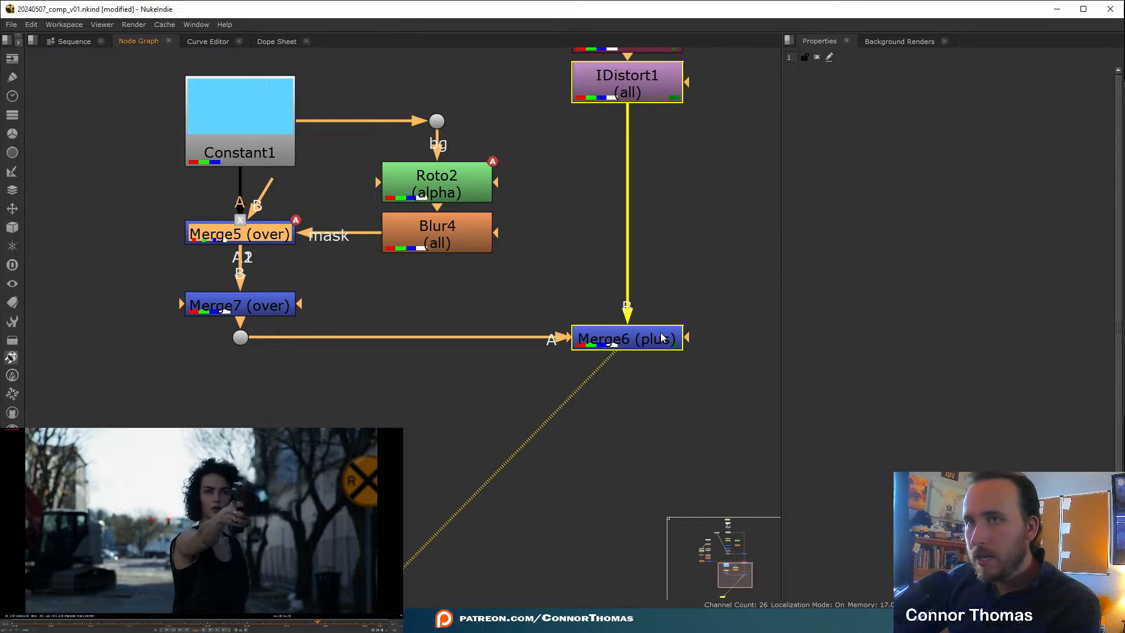
- Open Roto2 and add a shape keyframe to Bezier1 on a frame between the two gunshots
scroll(465, 477, down, 2)
double_click(417, 266)
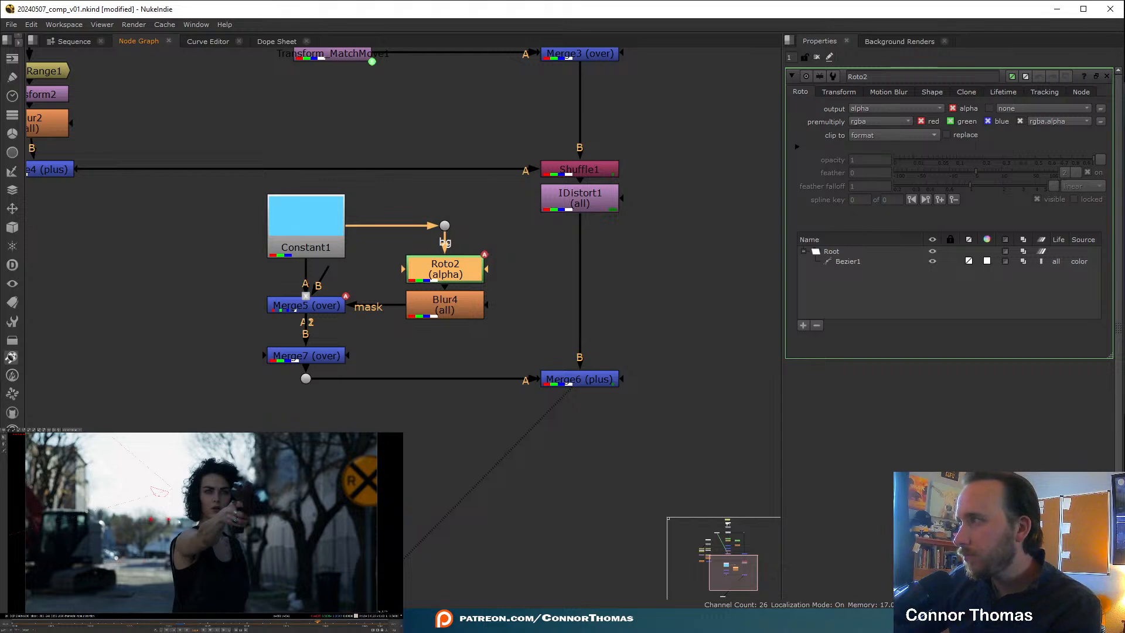
scroll(142, 498, down, 2)
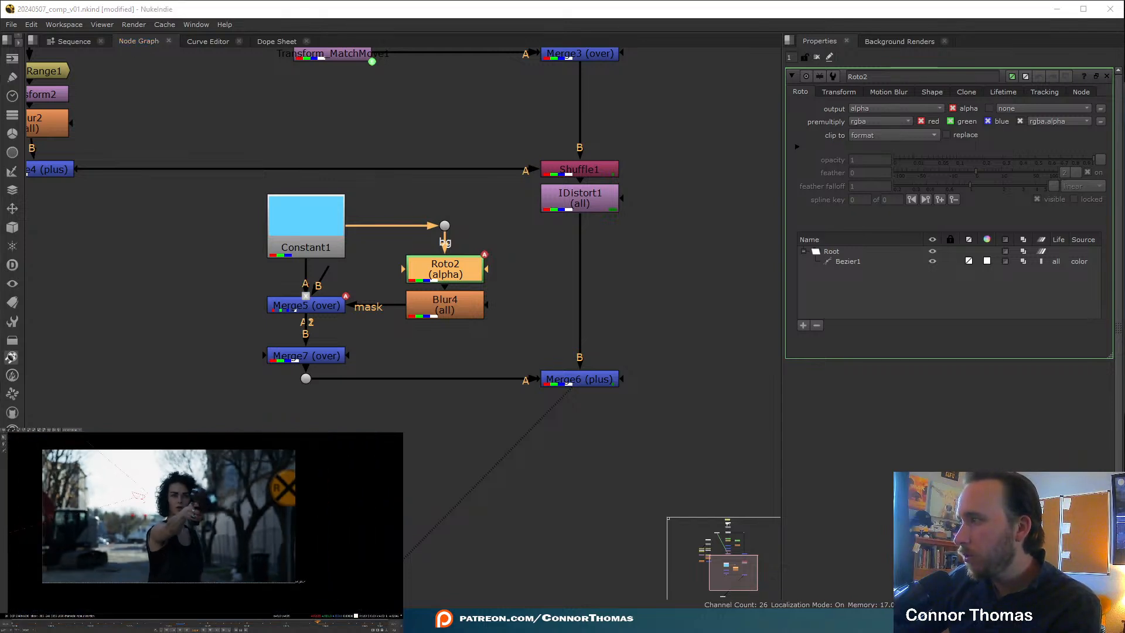
drag(193, 625, 215, 629)
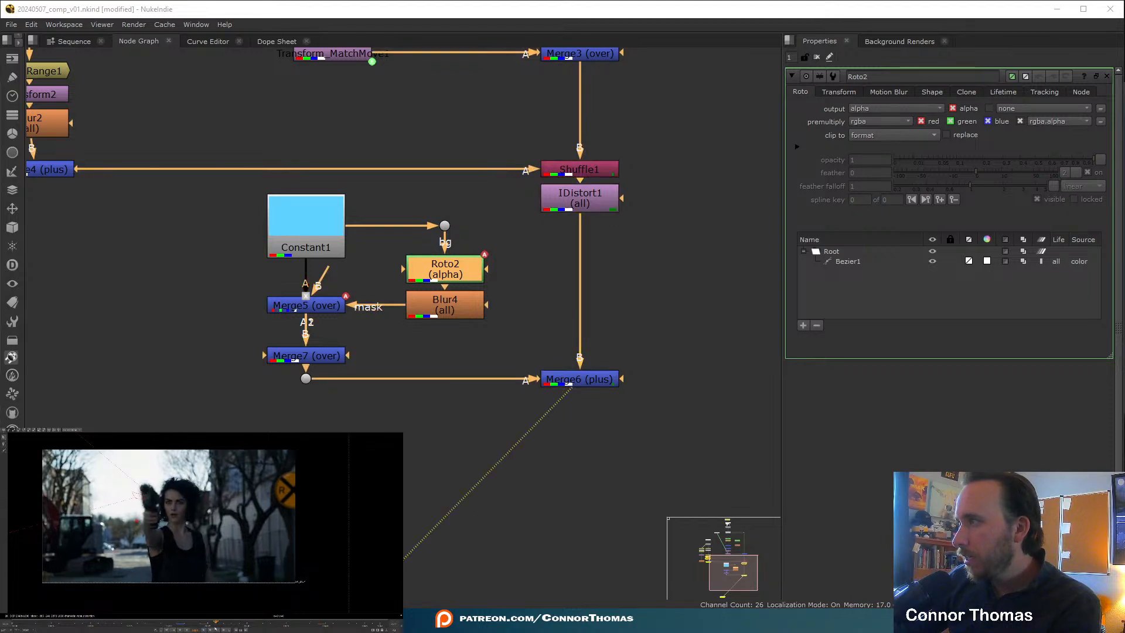
click(253, 628)
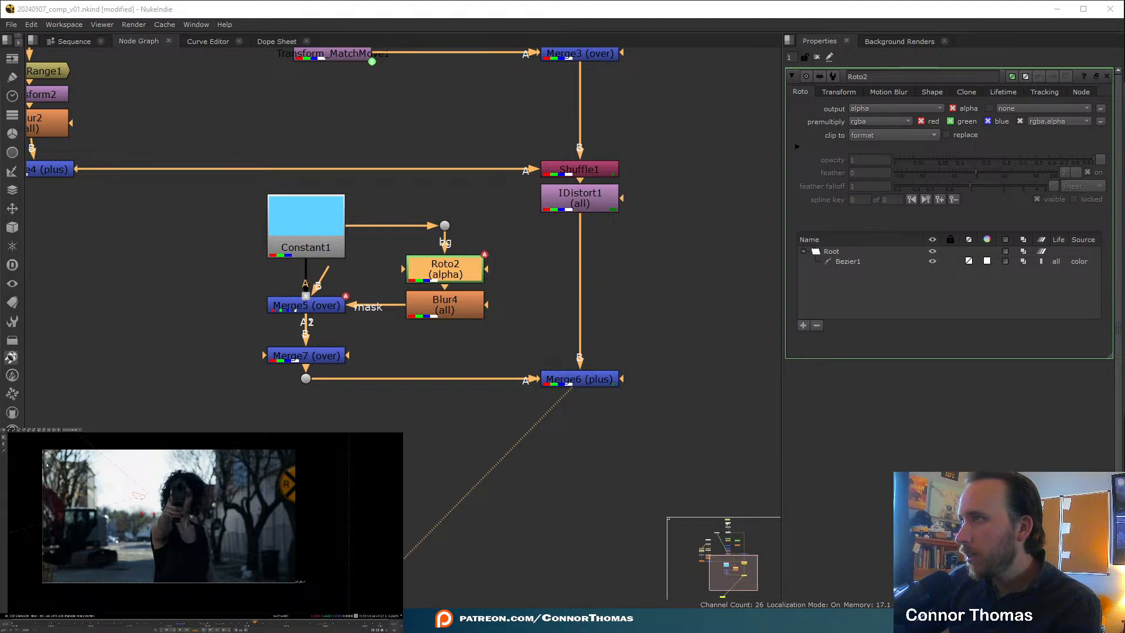
click(842, 264)
click(53, 430)
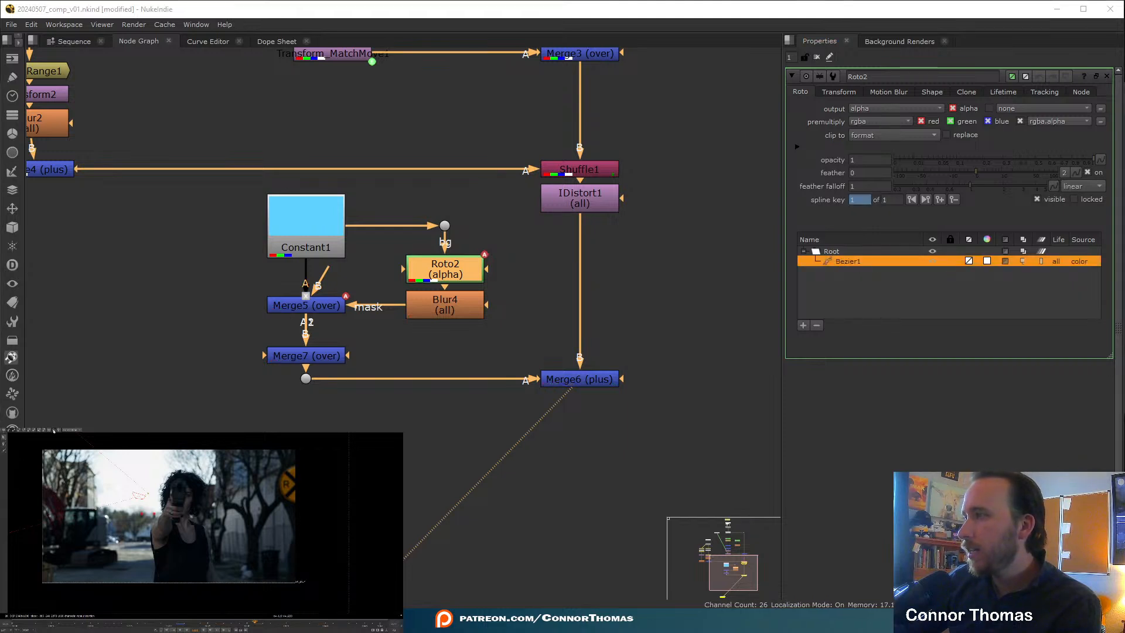
- On the second gunshot's frame, move and rotate Bezier1 so the beam starts at the muzzle and spreads toward the right
click(341, 624)
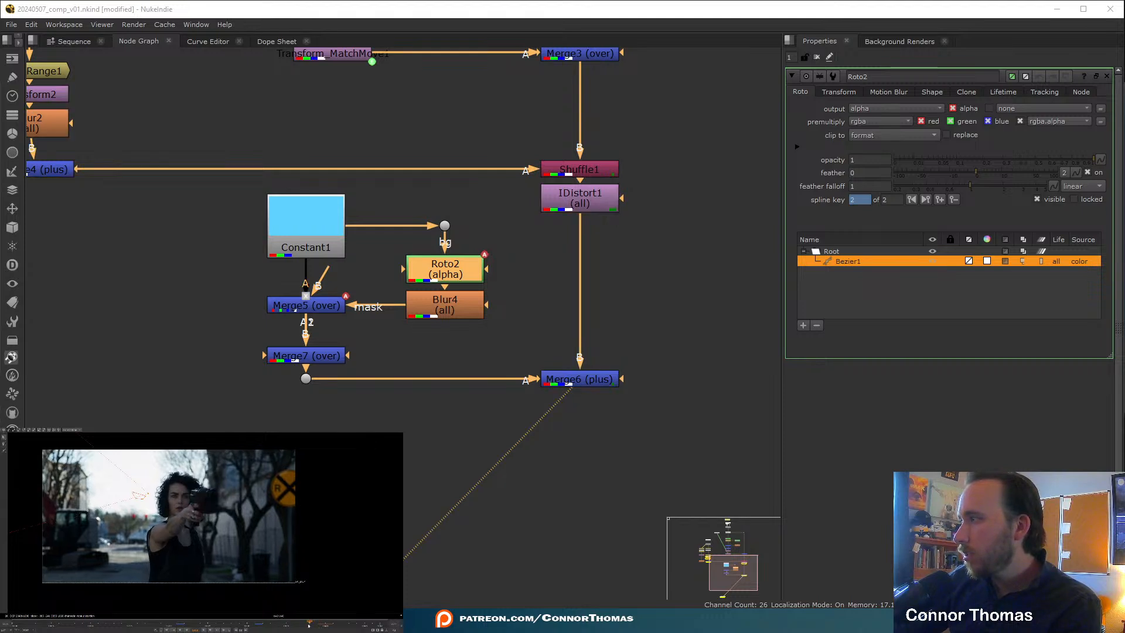
drag(313, 626, 318, 626)
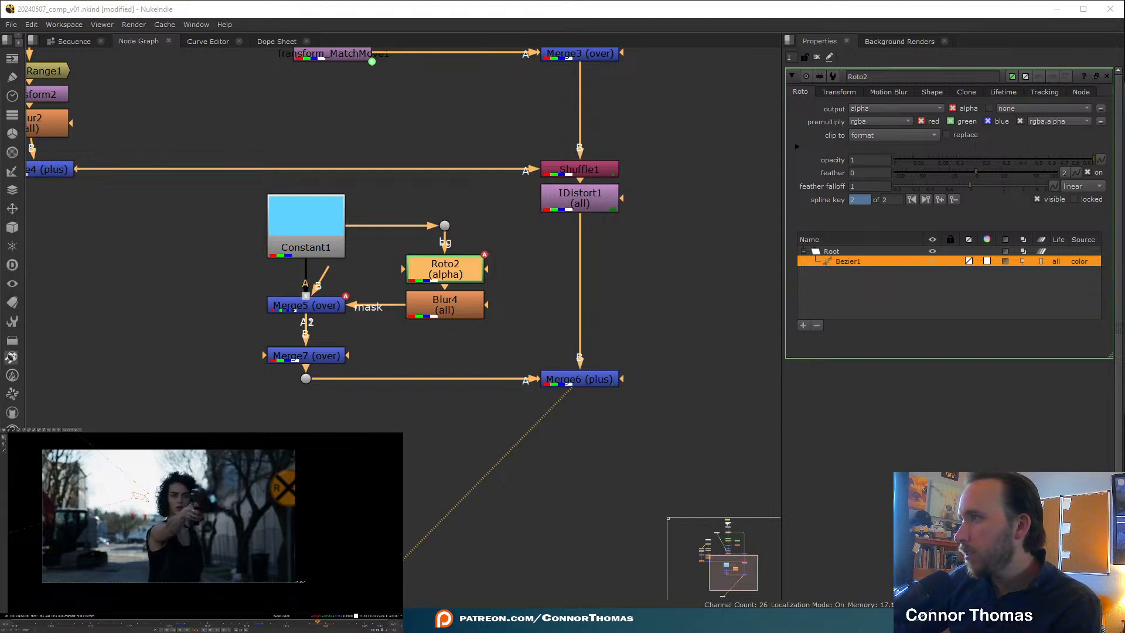
drag(147, 497, 237, 534)
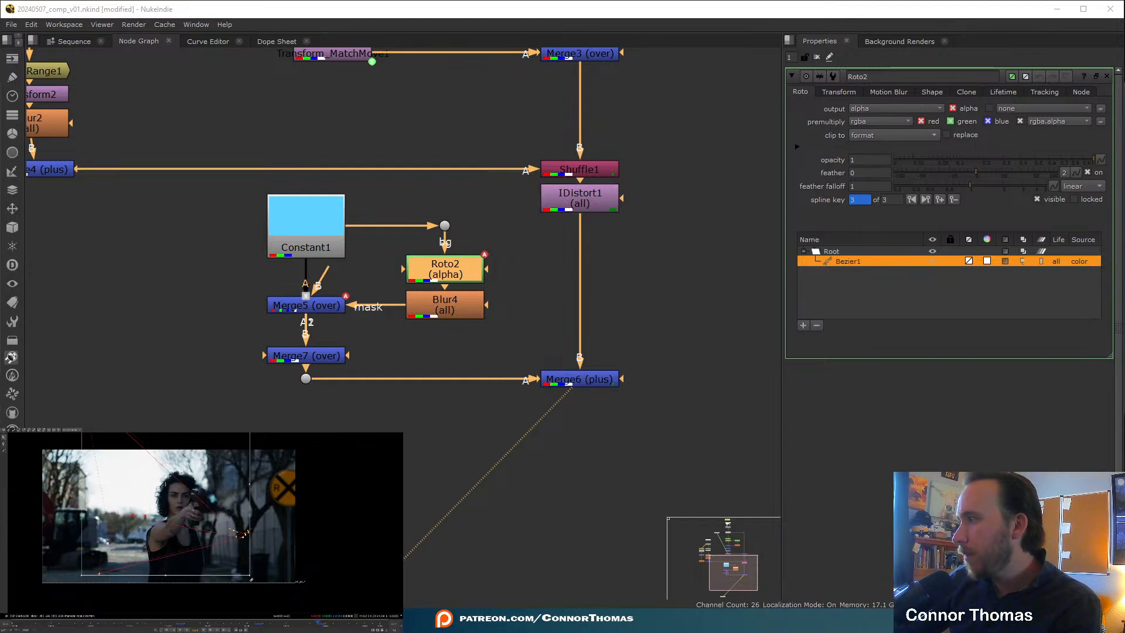
drag(251, 579, 279, 528)
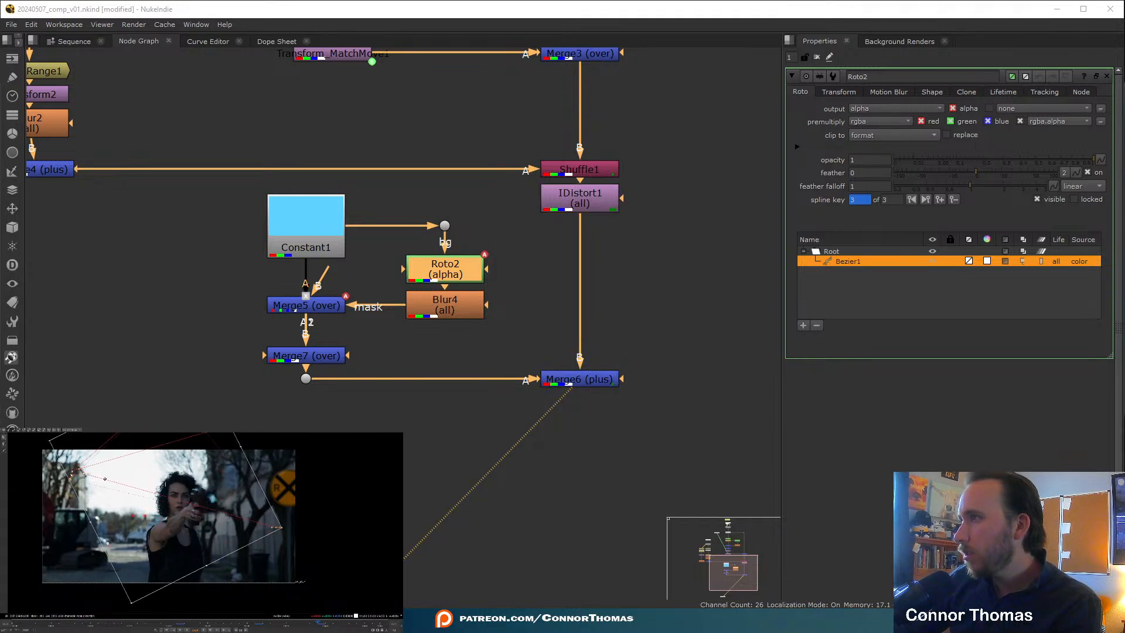
drag(105, 478, 244, 503)
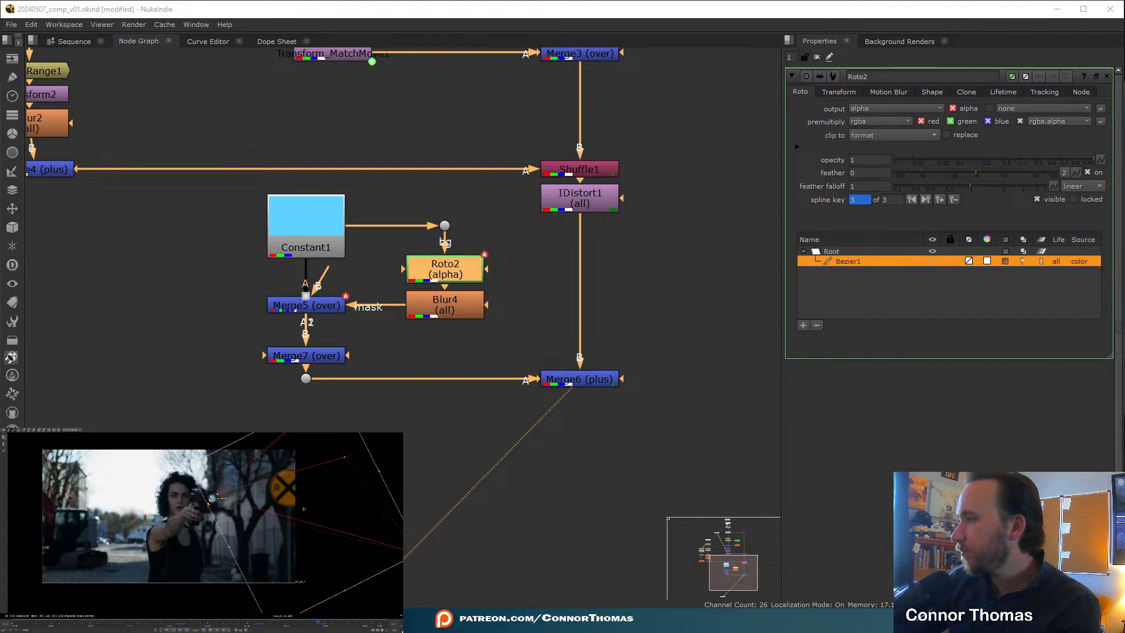
- Close Roto2's properties and key Merge5's mix at 0 just before the second gunshot and 0.055 on its first frame
drag(318, 624, 322, 626)
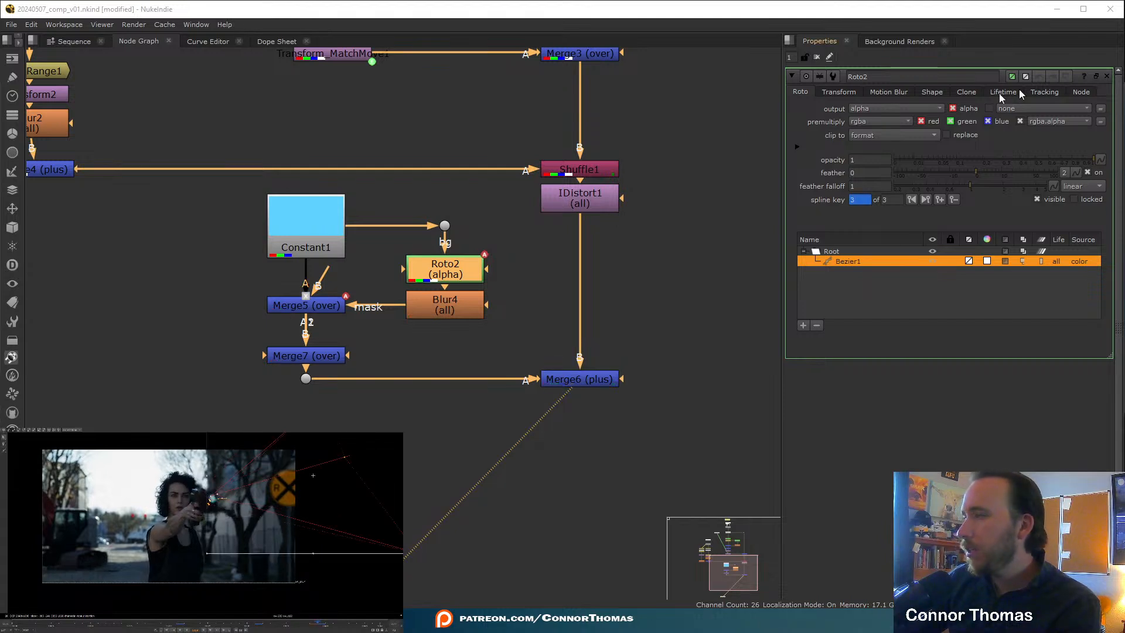
click(816, 57)
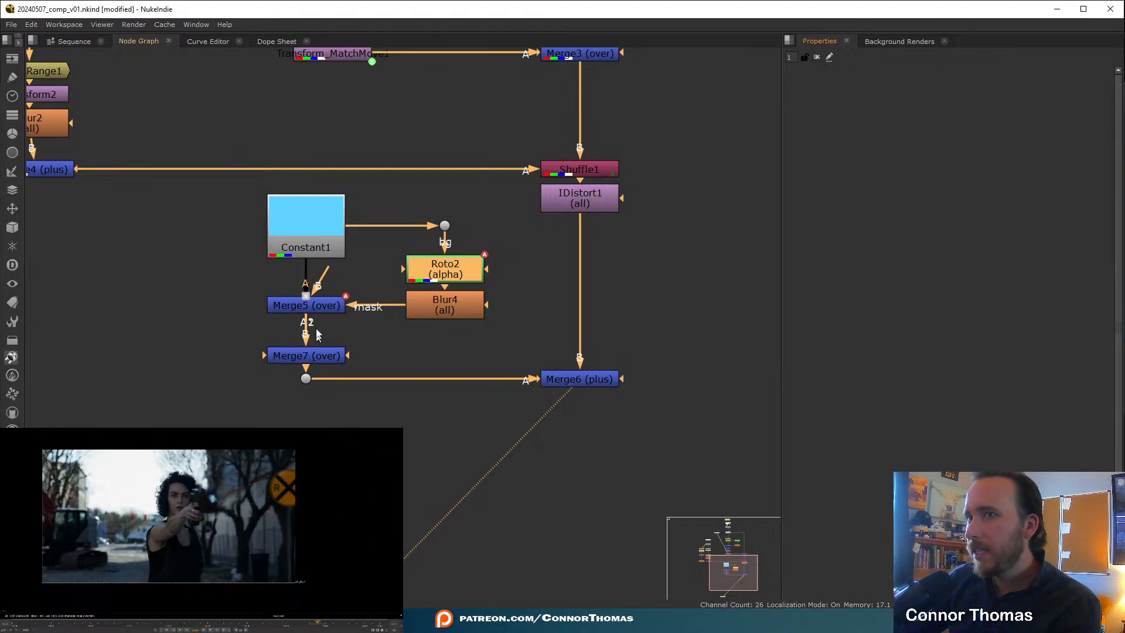
double_click(265, 307)
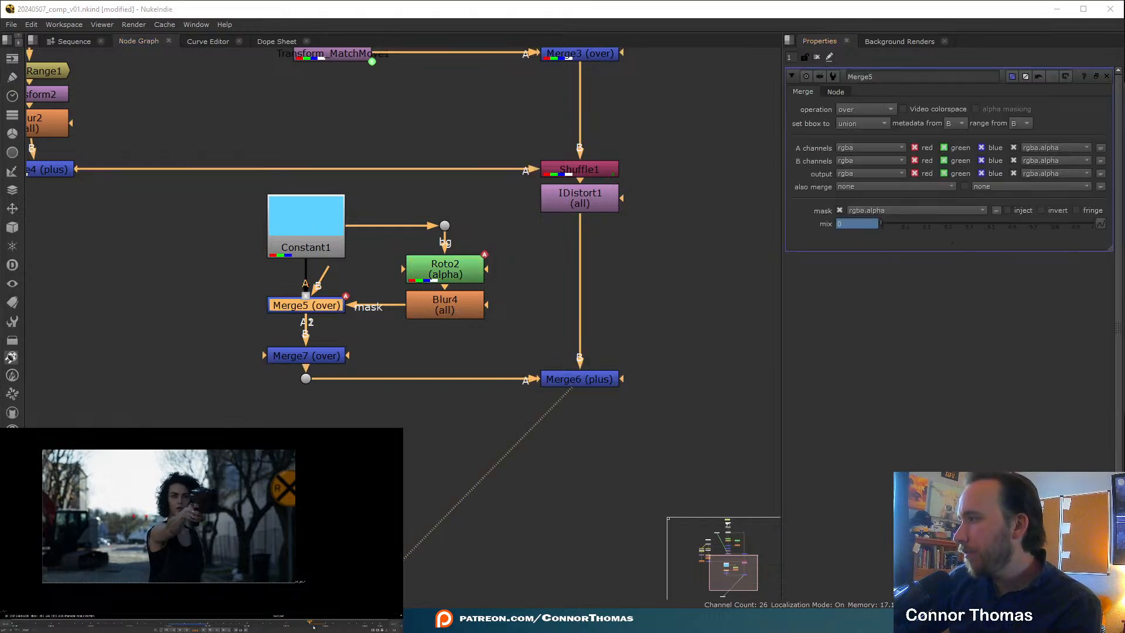
click(854, 224)
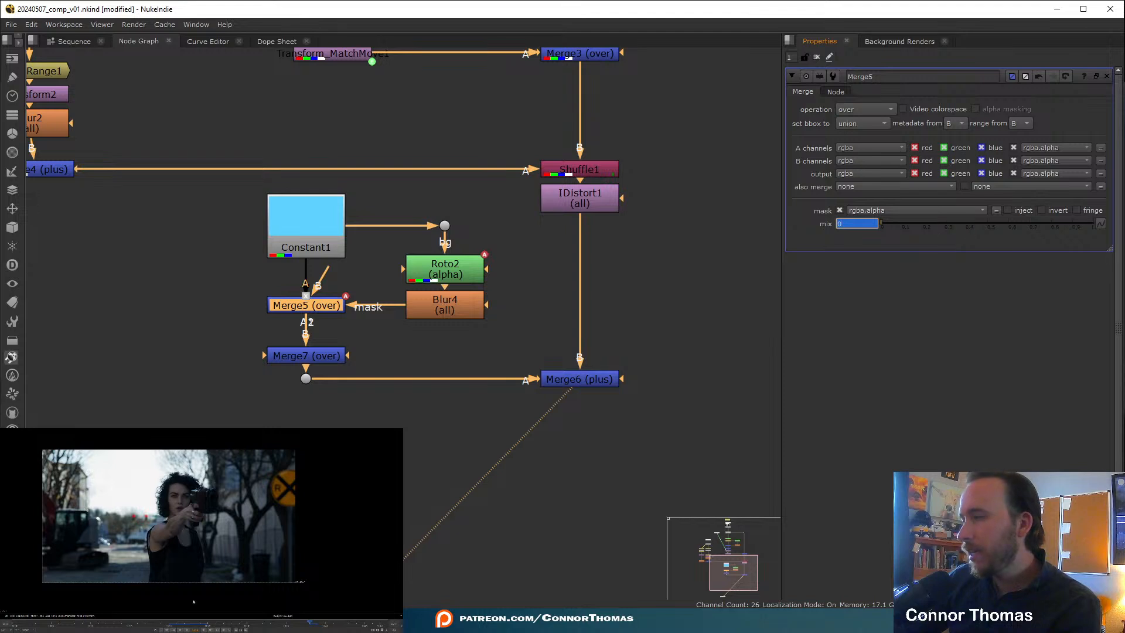
click(907, 223)
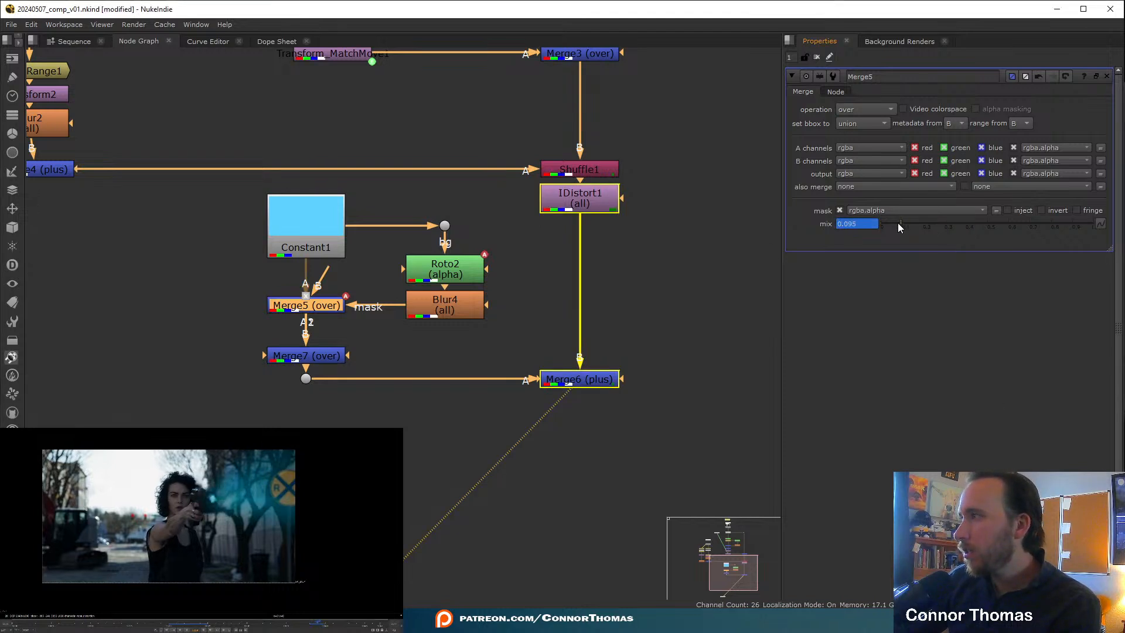
click(894, 224)
drag(894, 223, 892, 223)
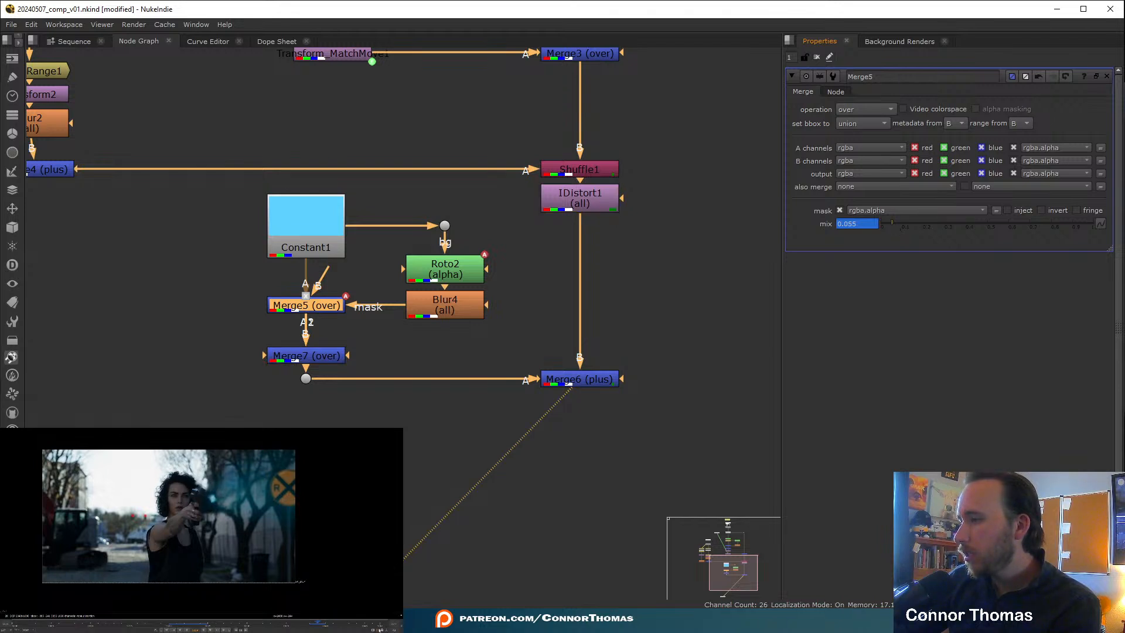
- Key Merge5's mix at 0.225, 0.07 and 0 over the frames following the second gunshot's start, and close its properties
click(326, 626)
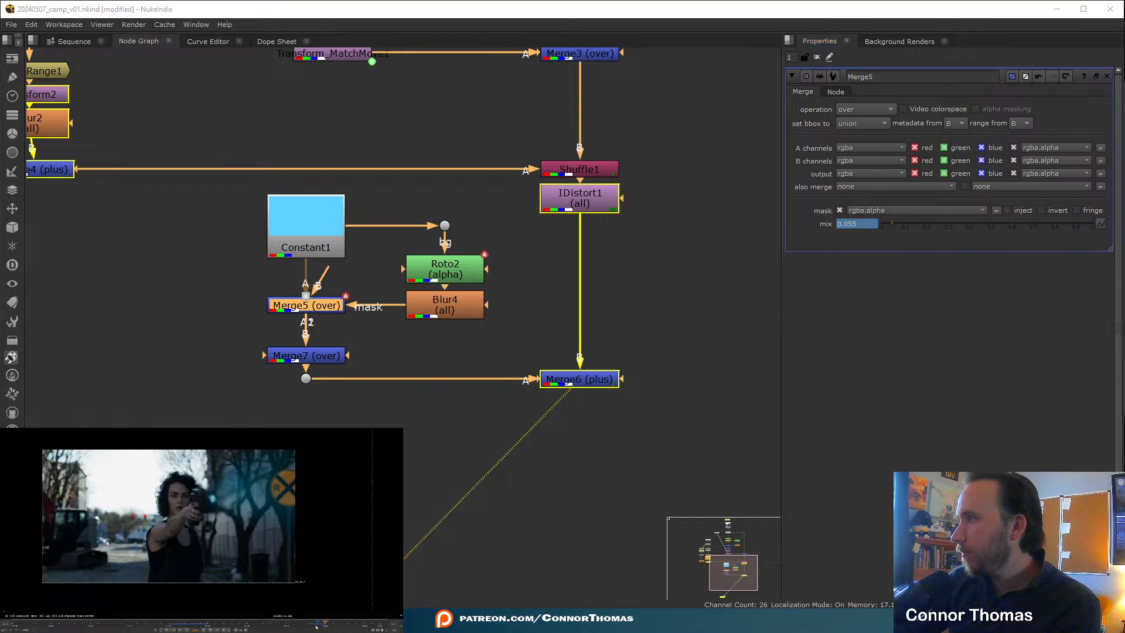
click(939, 223)
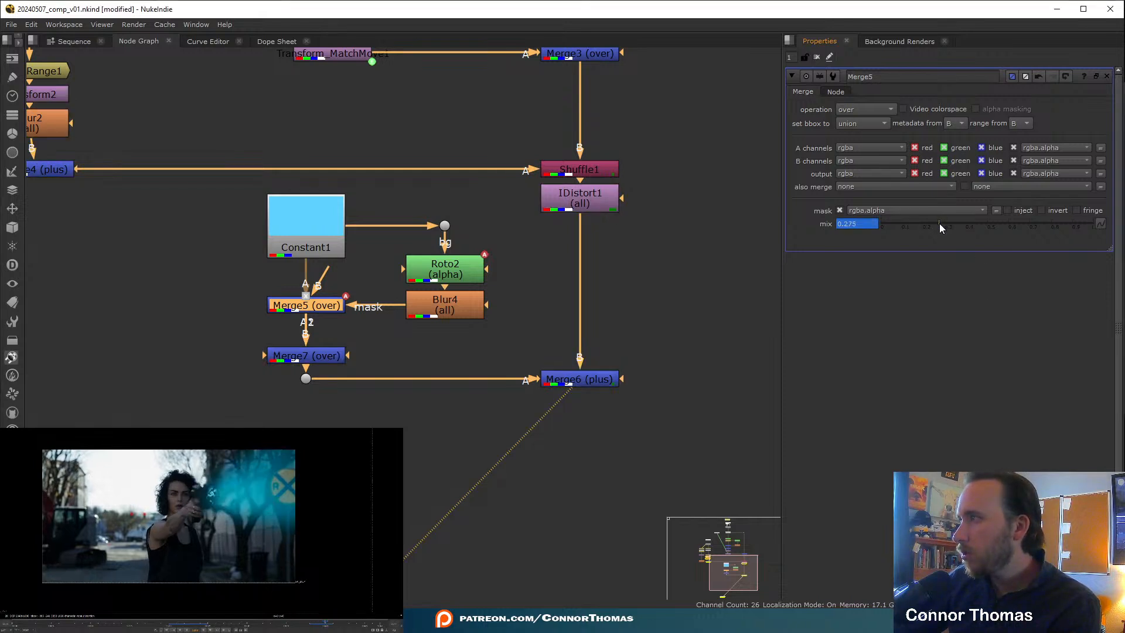
drag(939, 223, 928, 223)
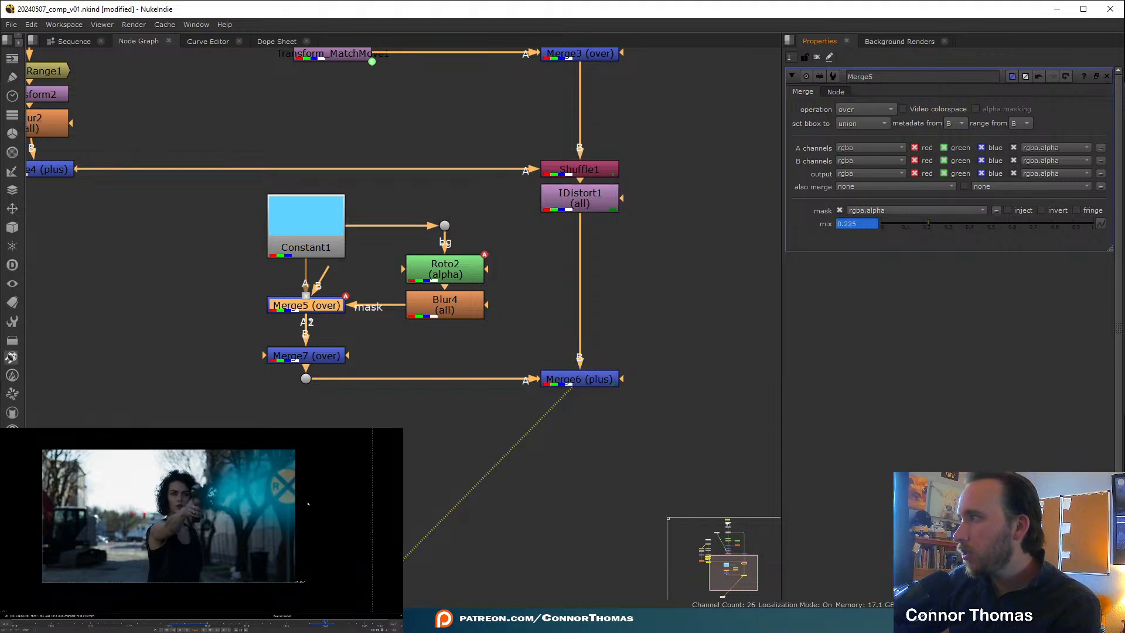
click(333, 623)
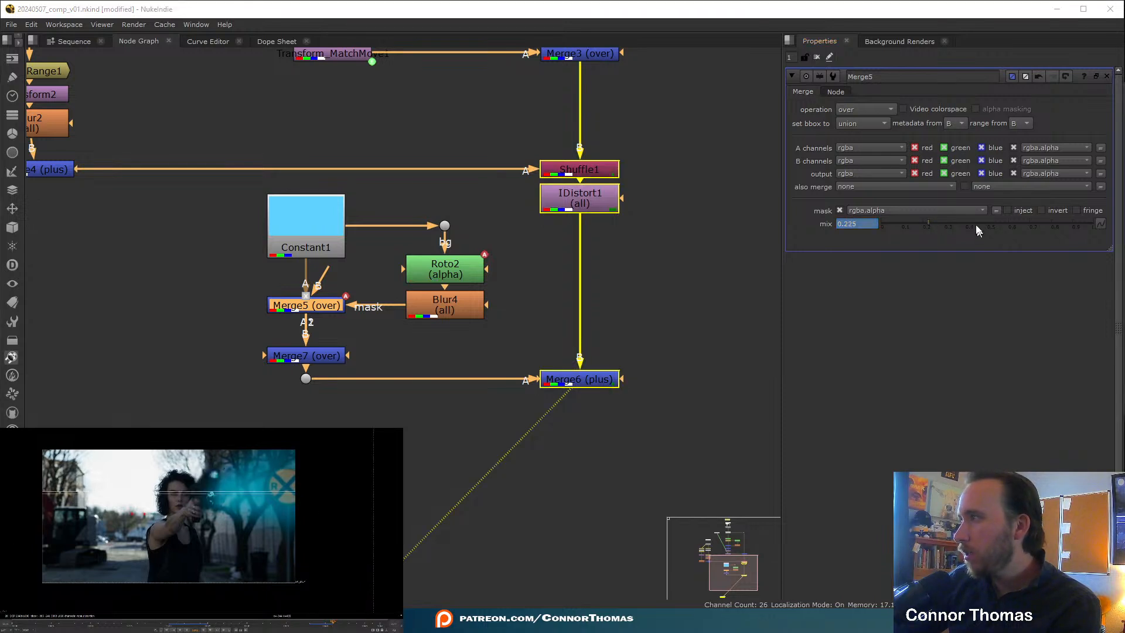
drag(909, 224, 896, 224)
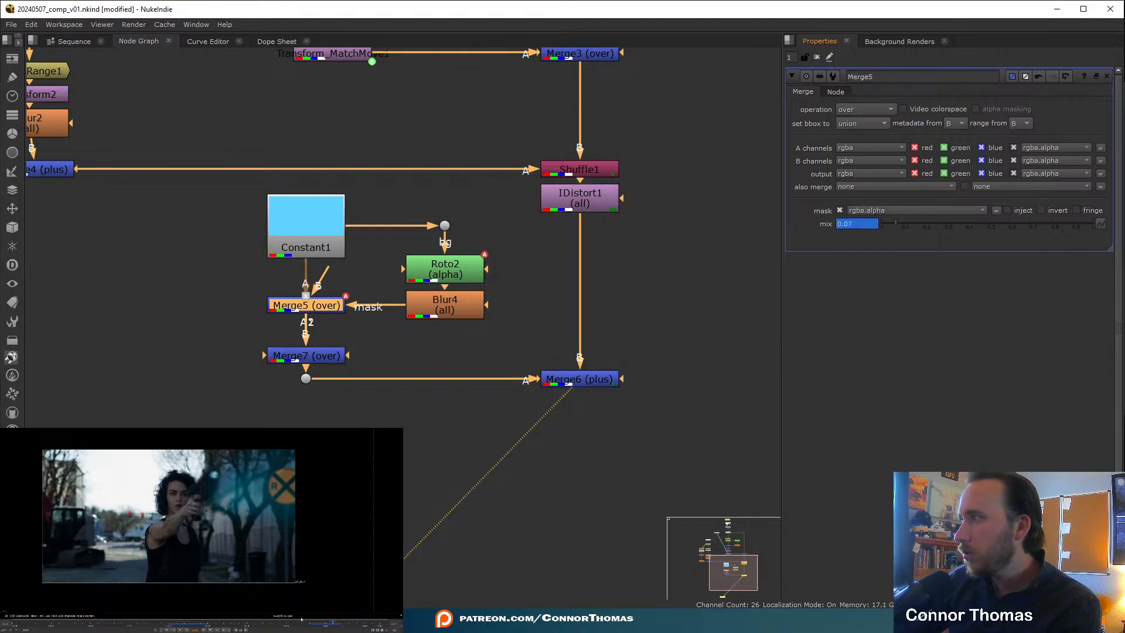
click(344, 619)
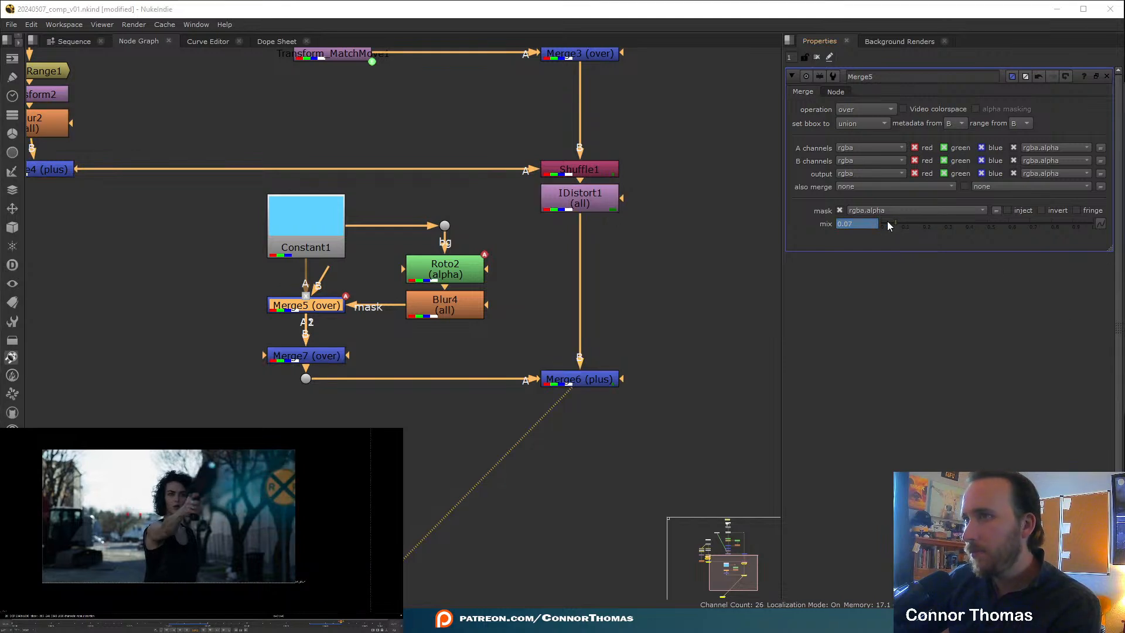
drag(887, 223, 790, 222)
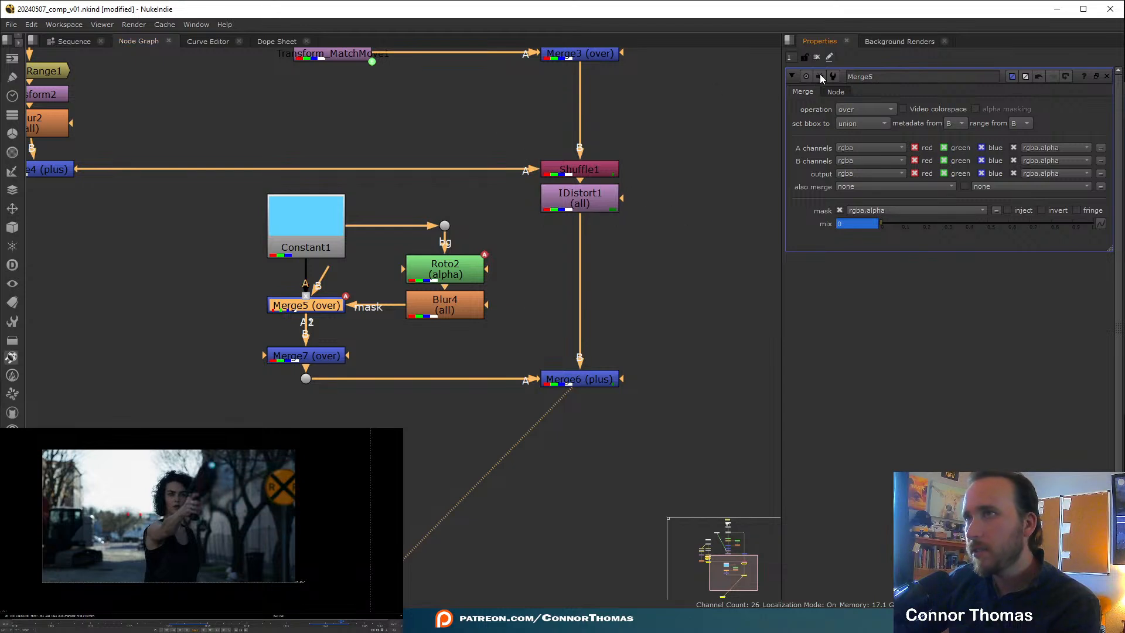
click(817, 57)
- Fit the shot in the viewer and play it back to review the second gunshot's beam
click(193, 537)
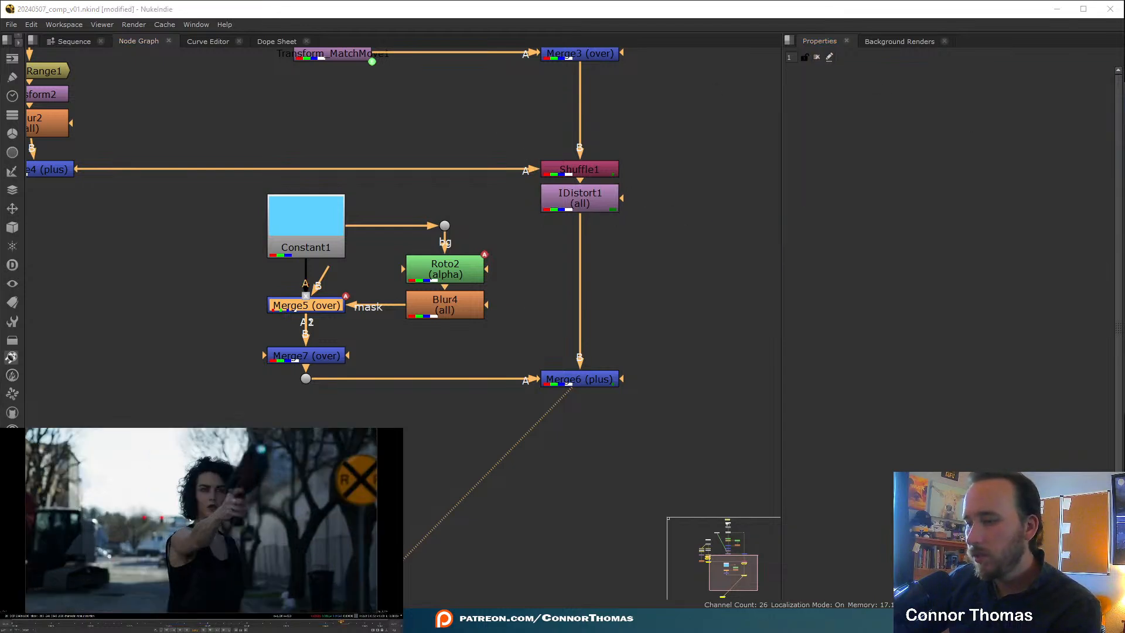
key(f)
key(l)
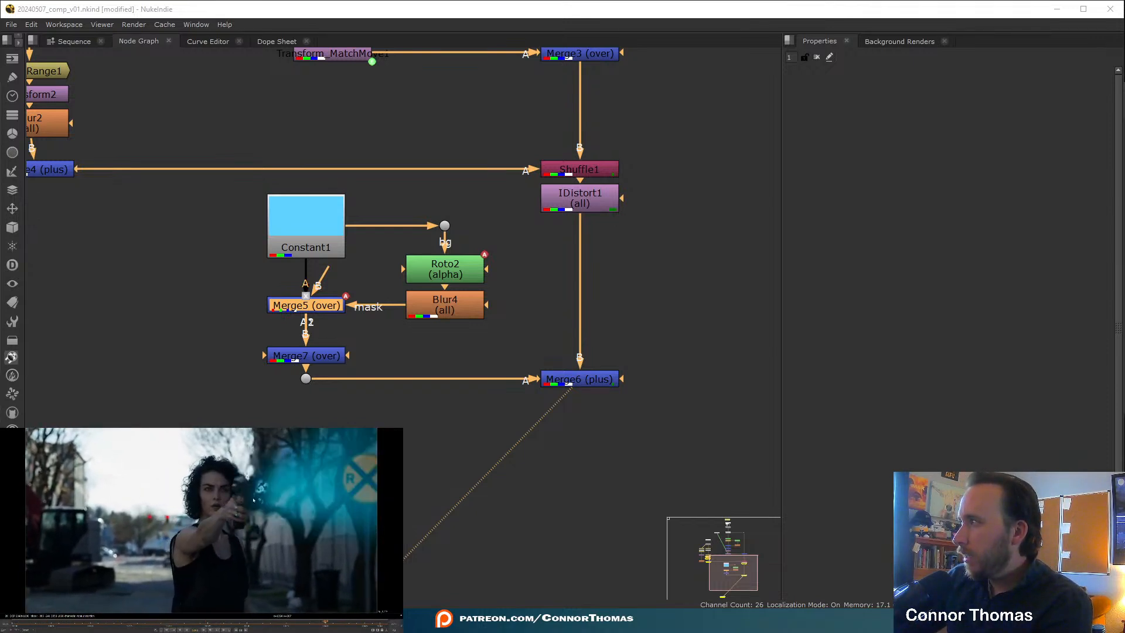
- Open Blur4, try a size of 400, set it to 200 and keyframe that size on a frame between the two gunshots
double_click(432, 312)
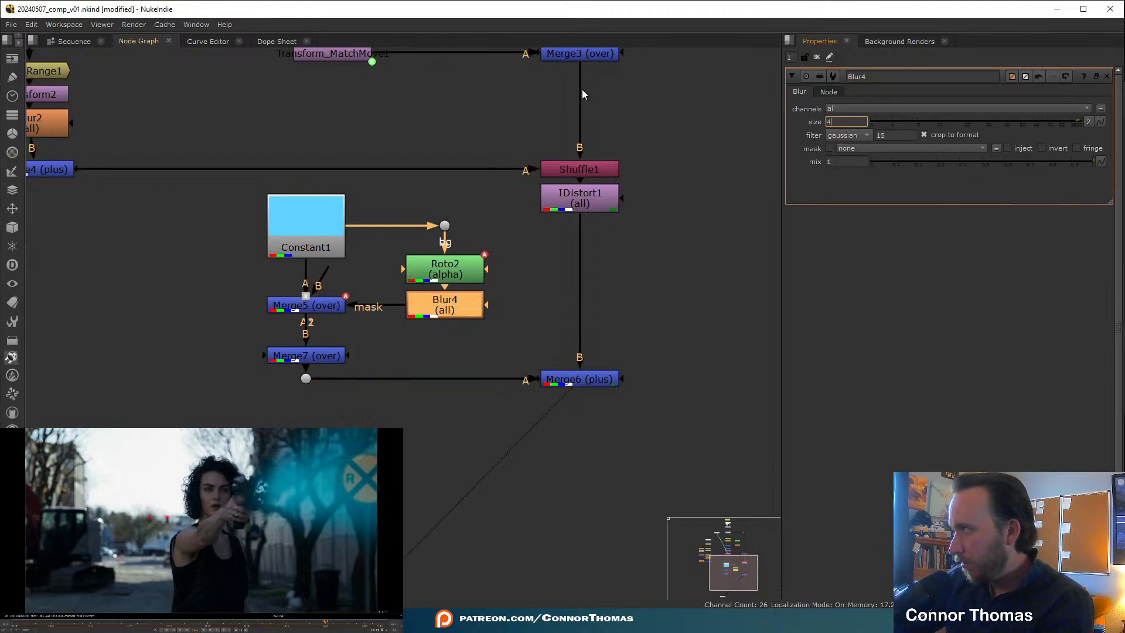
text(400)
key(Return)
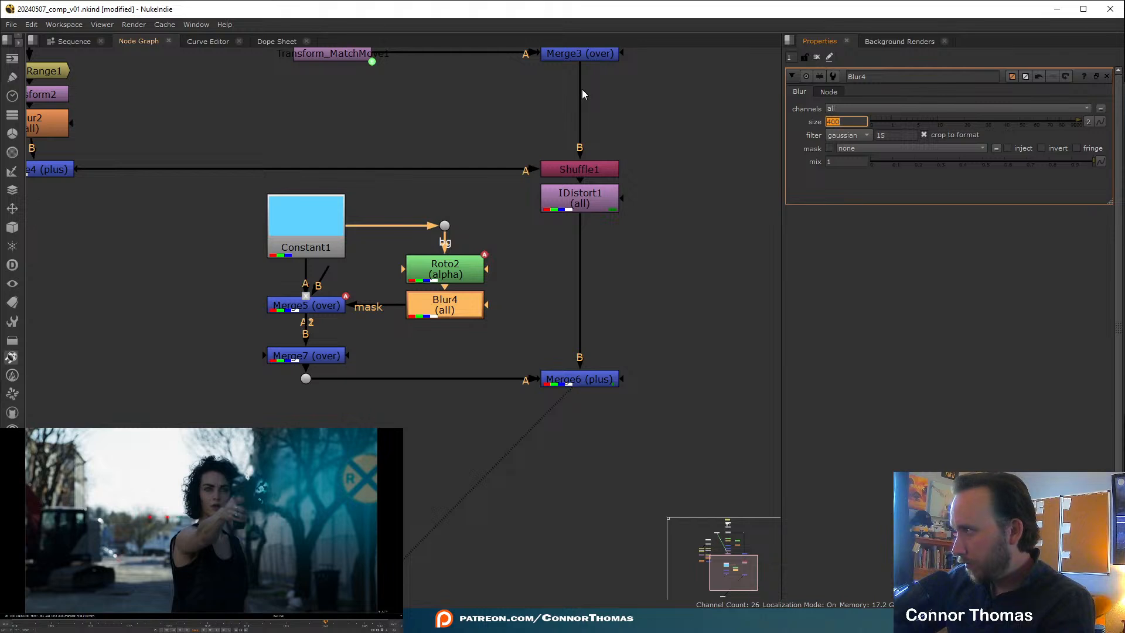
text(200)
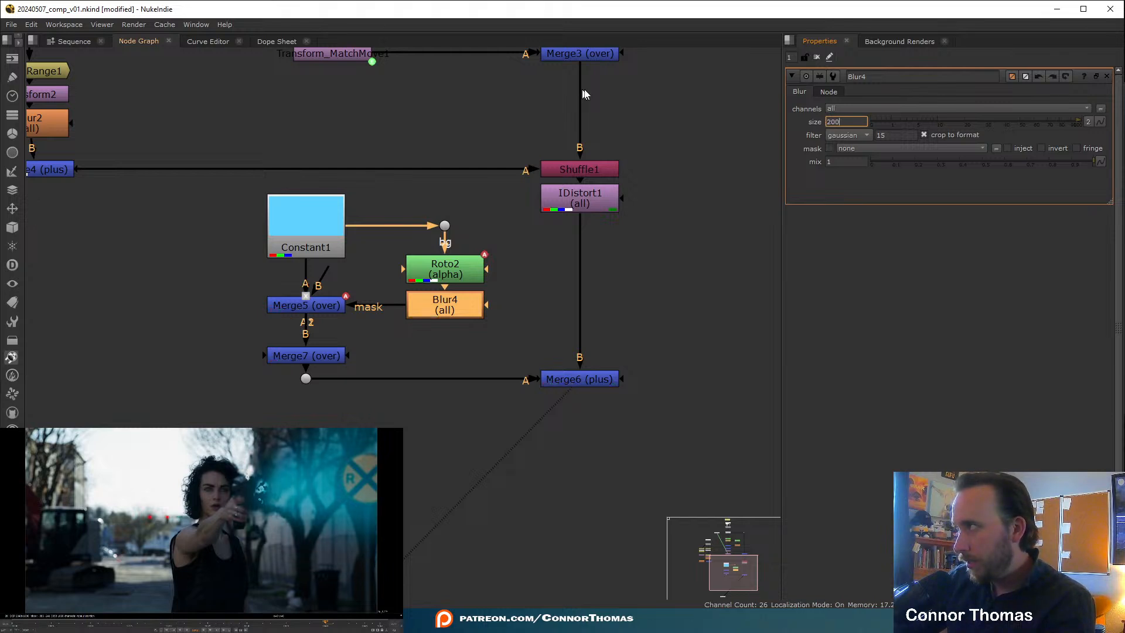
drag(207, 624, 216, 624)
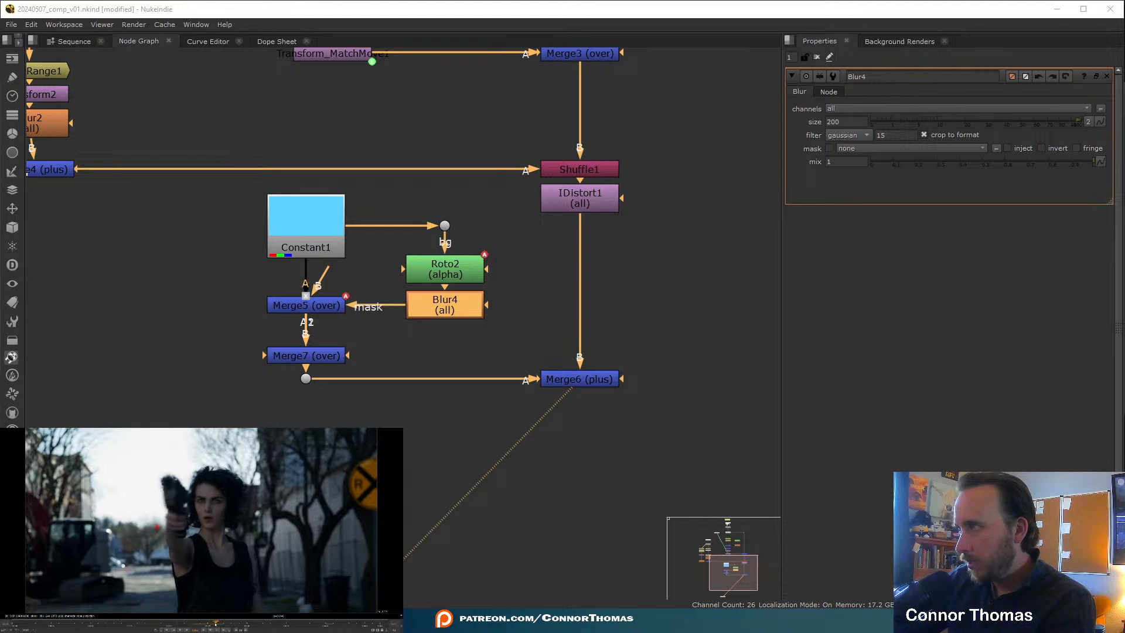
right_click(832, 120)
click(861, 131)
- Key Blur4's size at 400 on a frame just before the second gunshot and close its properties
click(302, 622)
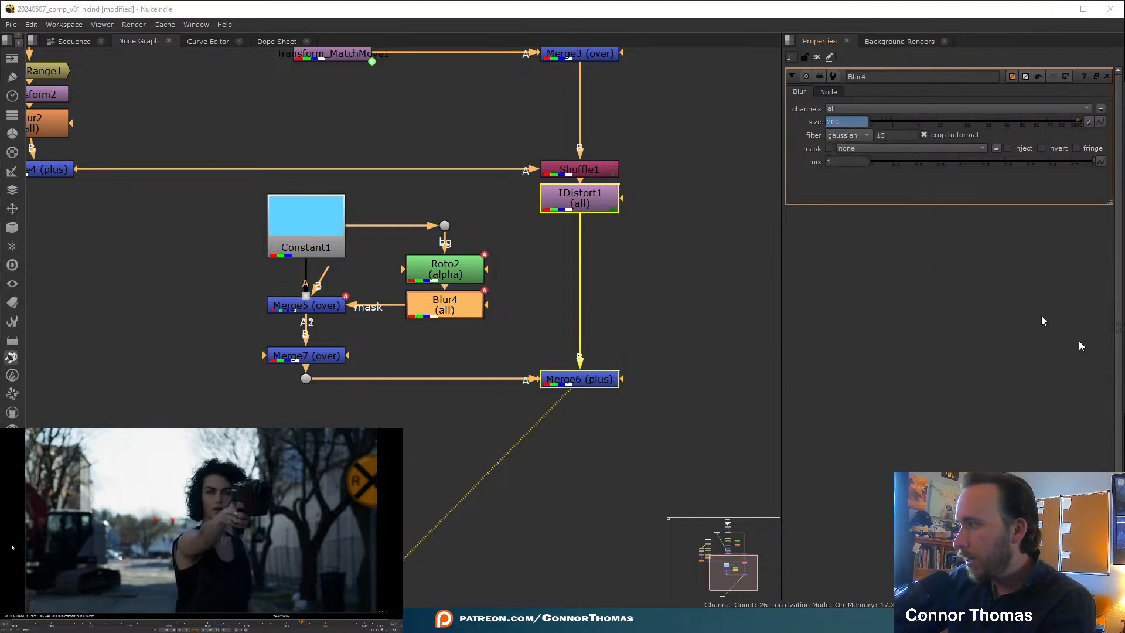
click(854, 120)
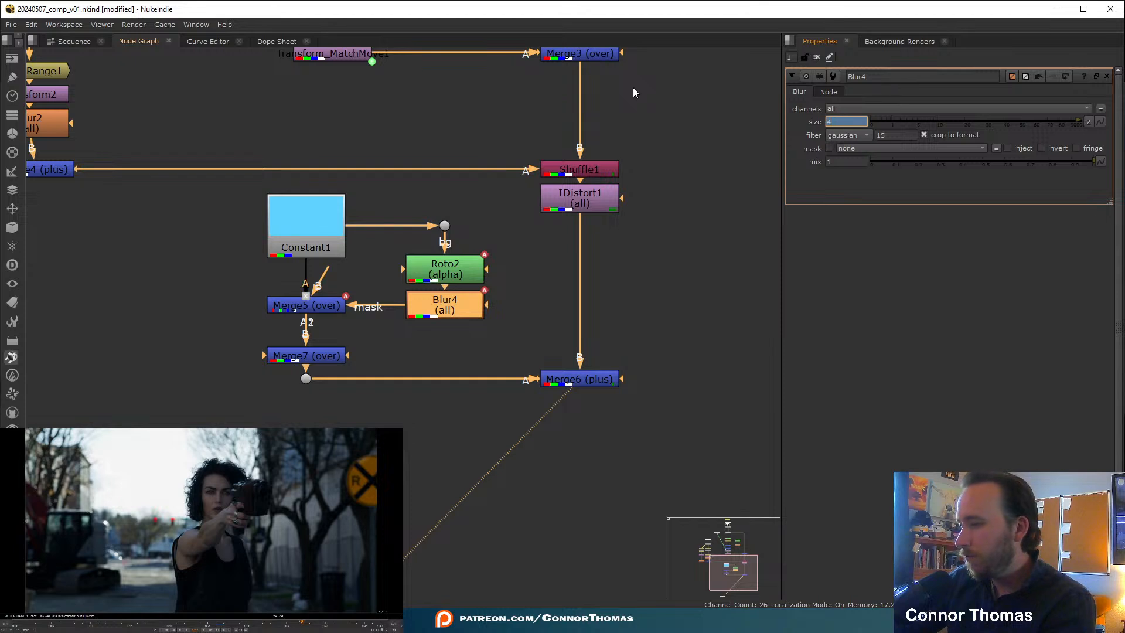
text(400)
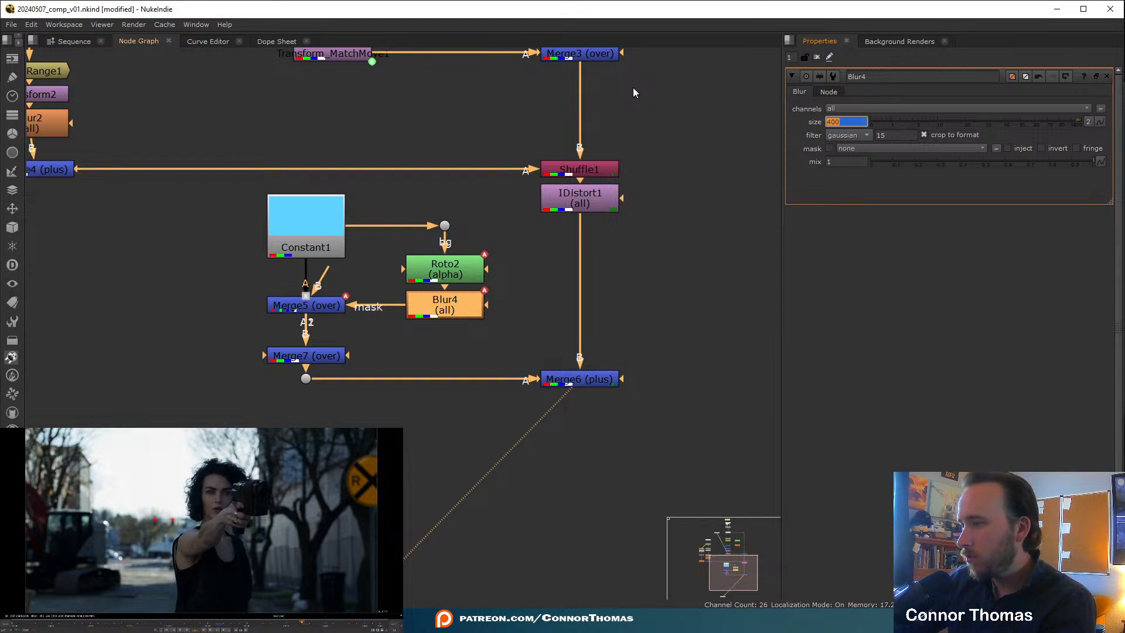
click(819, 57)
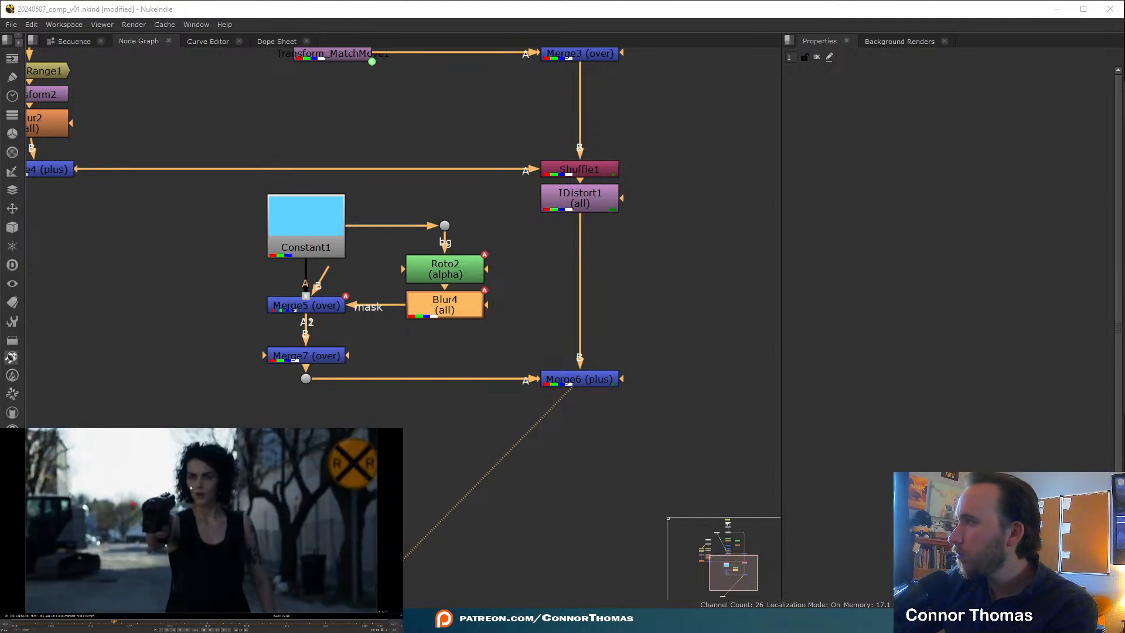
- Scrub through the first gunshot's frames to check the beam, and save the script
click(119, 625)
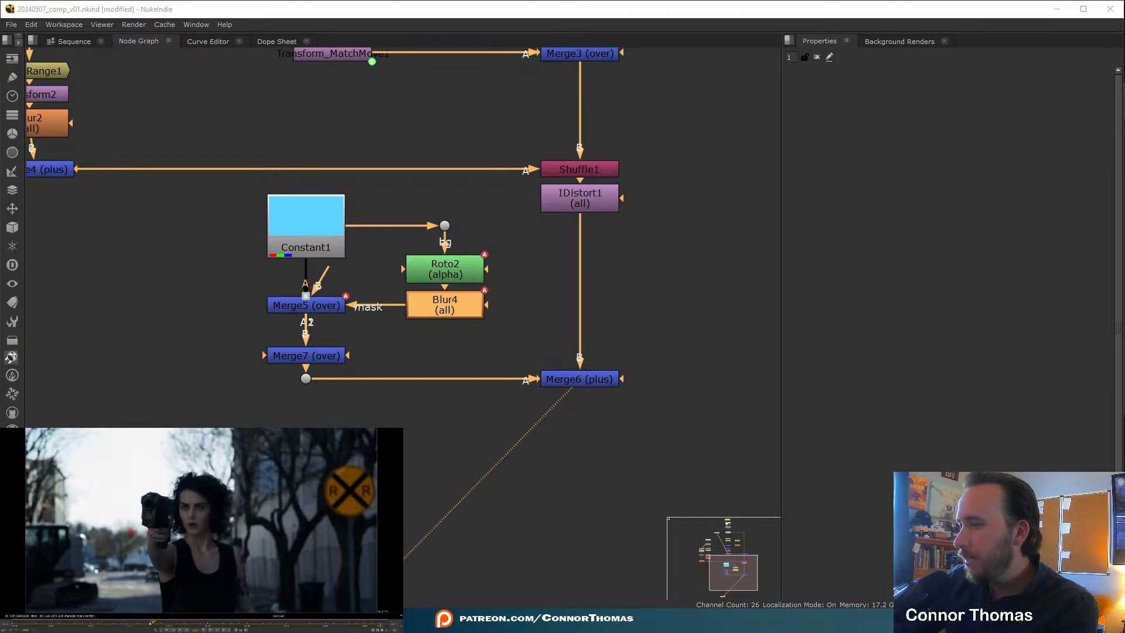
drag(150, 623, 161, 622)
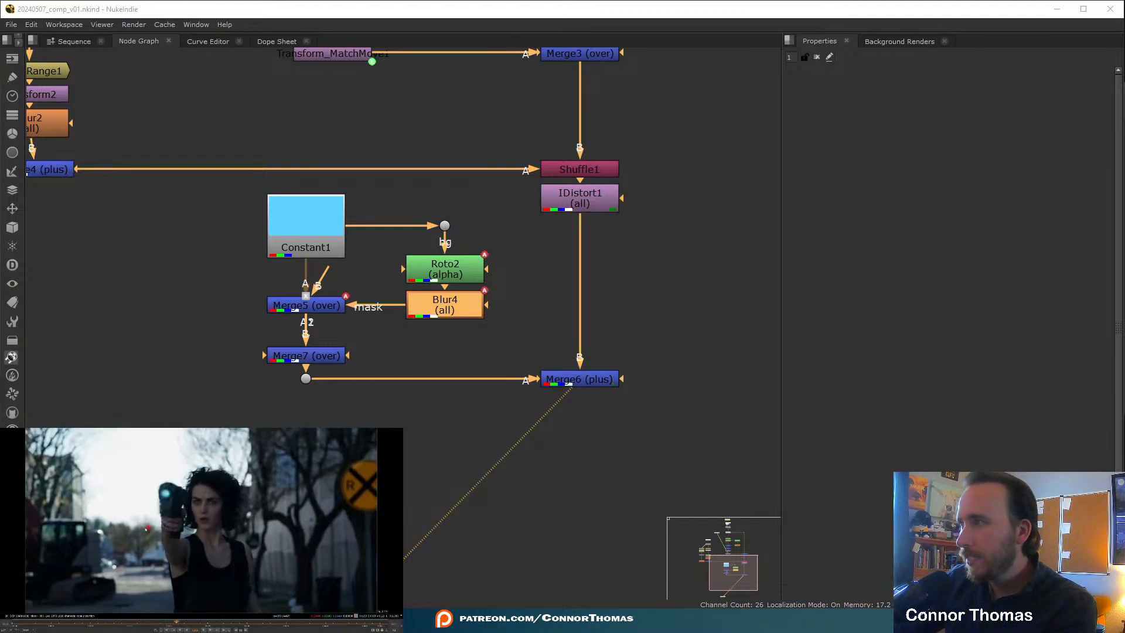
key(ctrl+s)
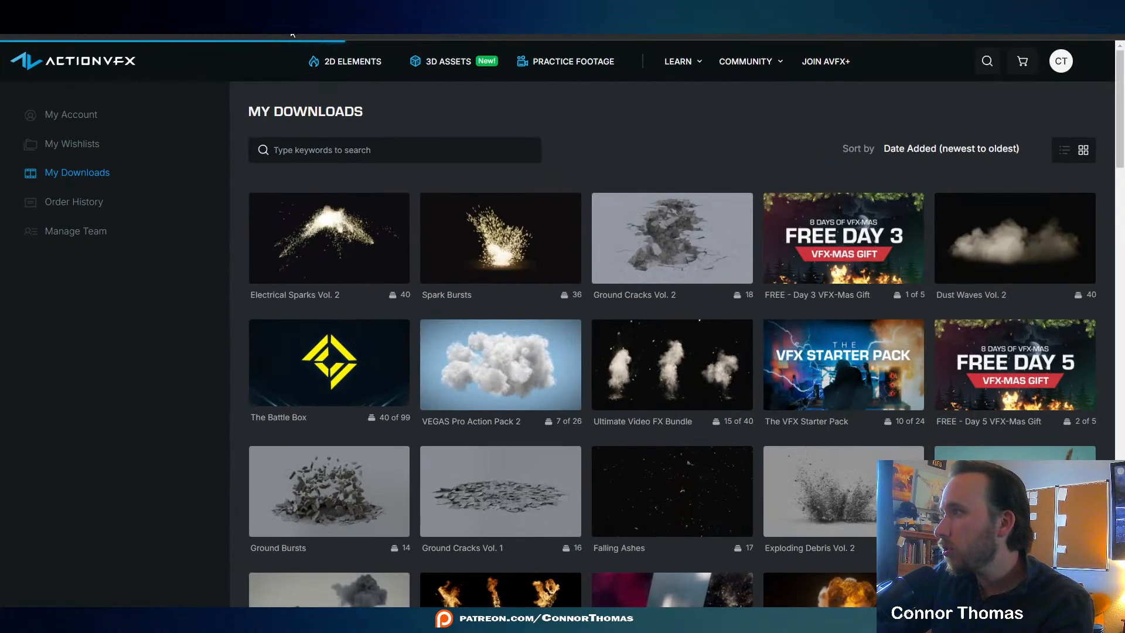
- In the ActionVFX downloads, open the Spark Bursts collection and save Spark Burst 18 in 2K ProRes as Spark_Burst_18_2085_2K.mov
click(528, 199)
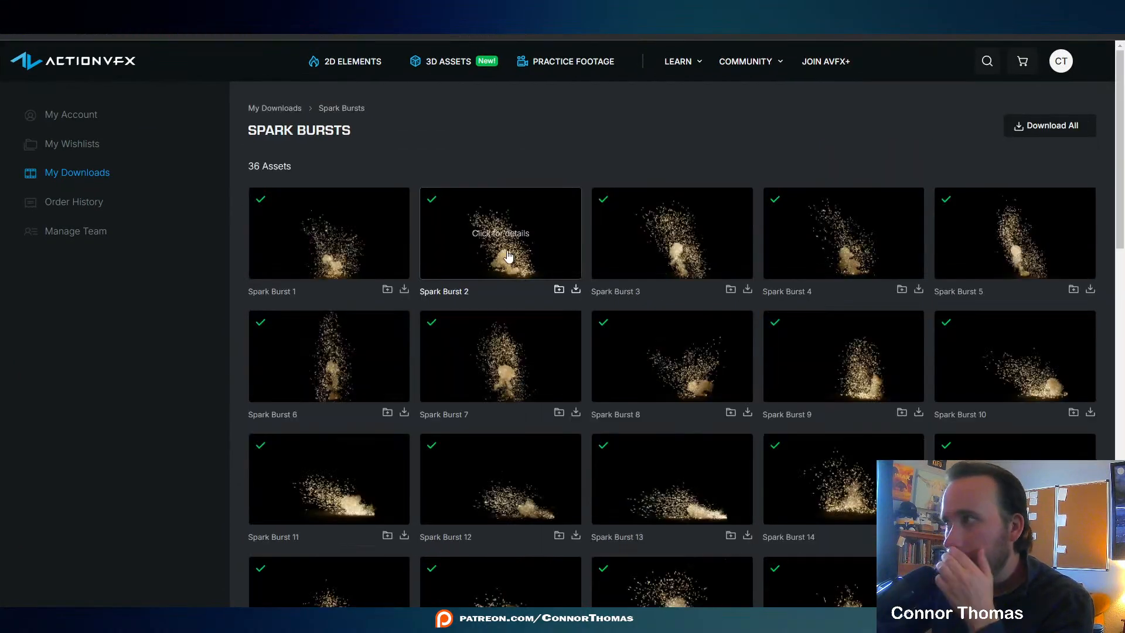
scroll(967, 259, down, 4)
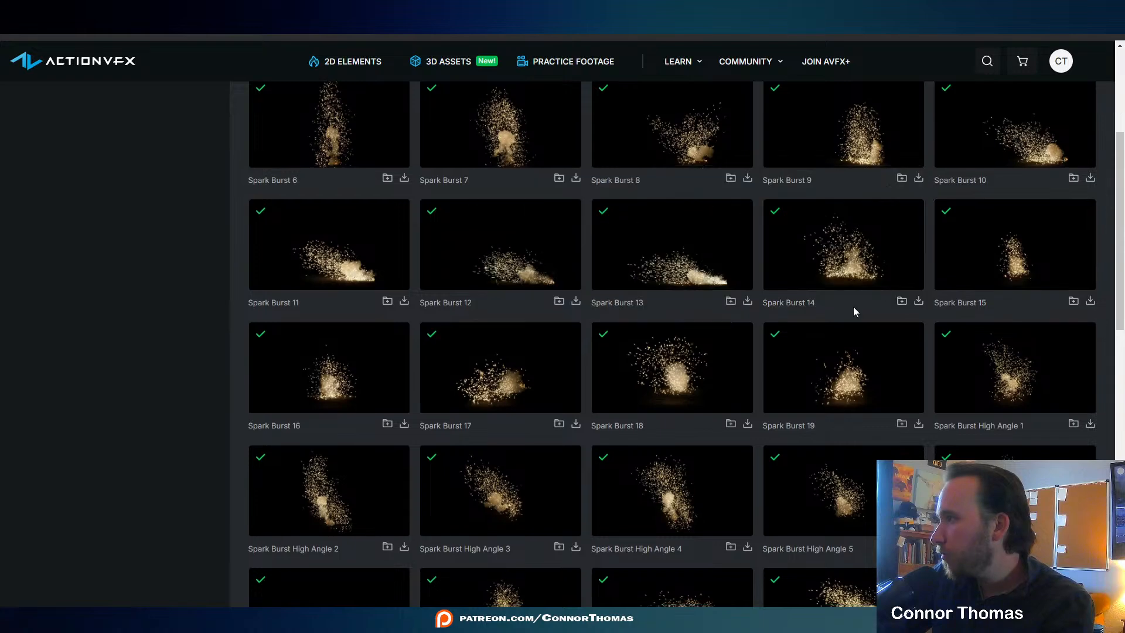
scroll(982, 308, up, 2)
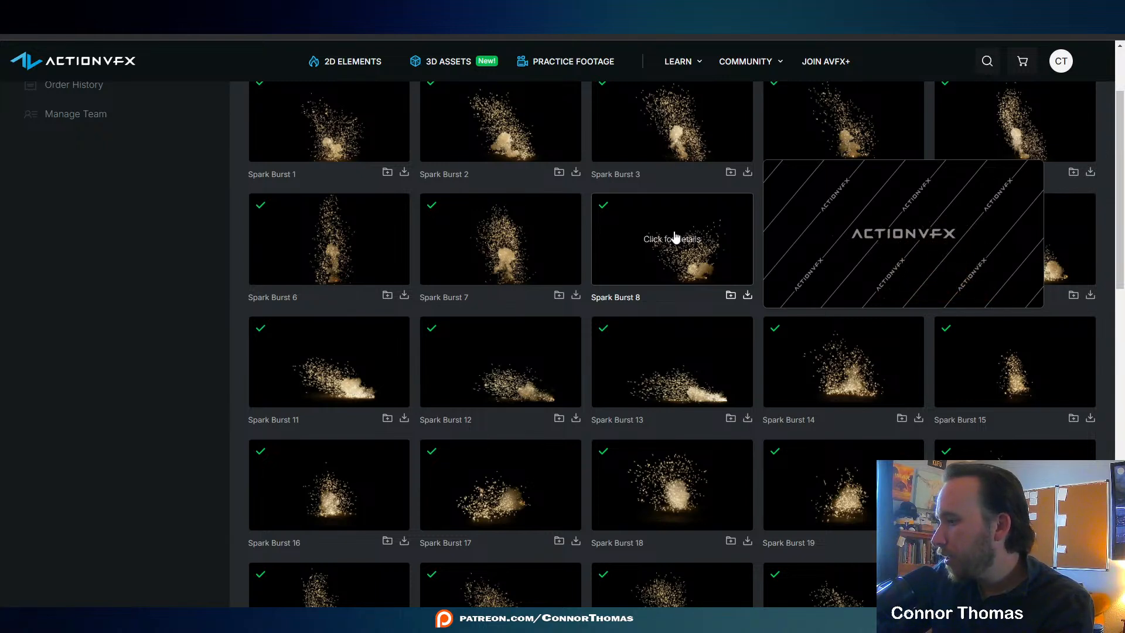
scroll(674, 240, down, 2)
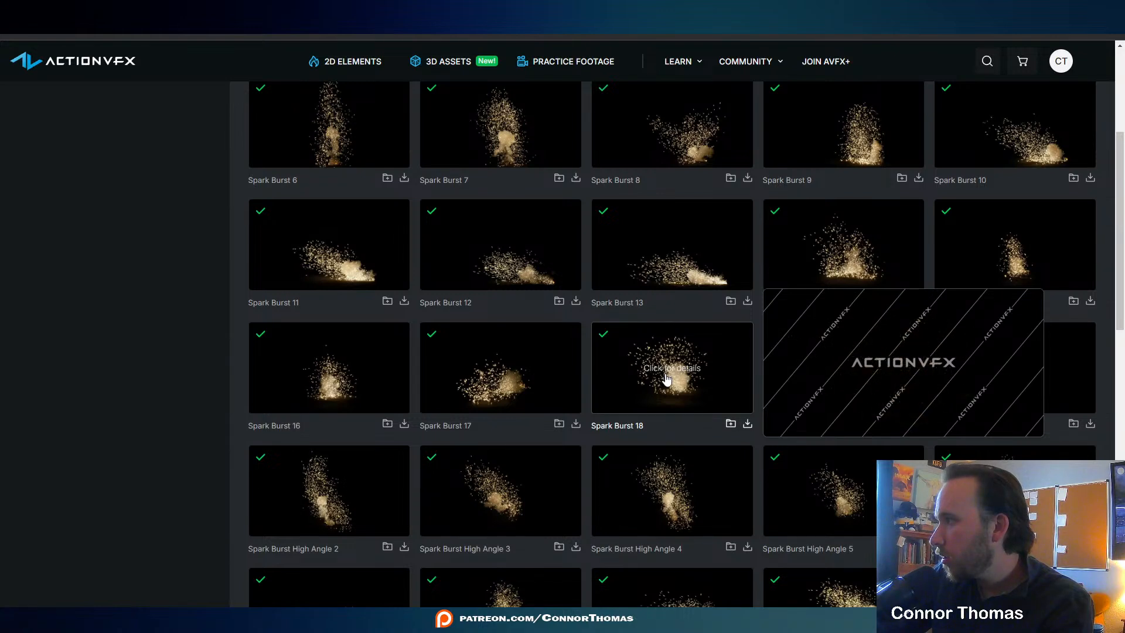
click(748, 425)
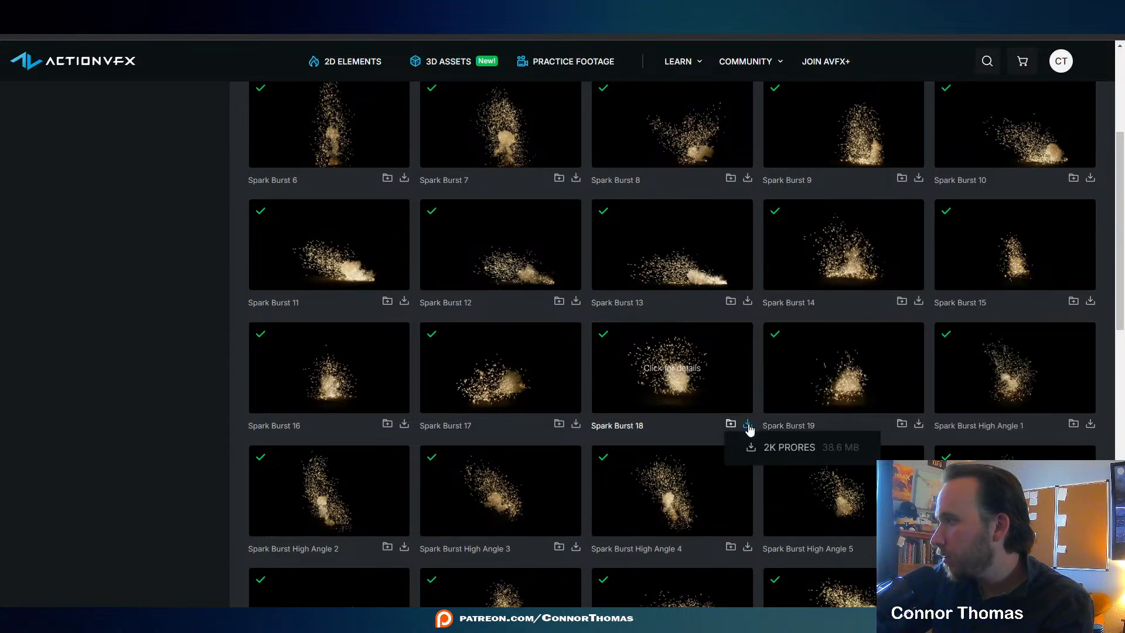
click(743, 446)
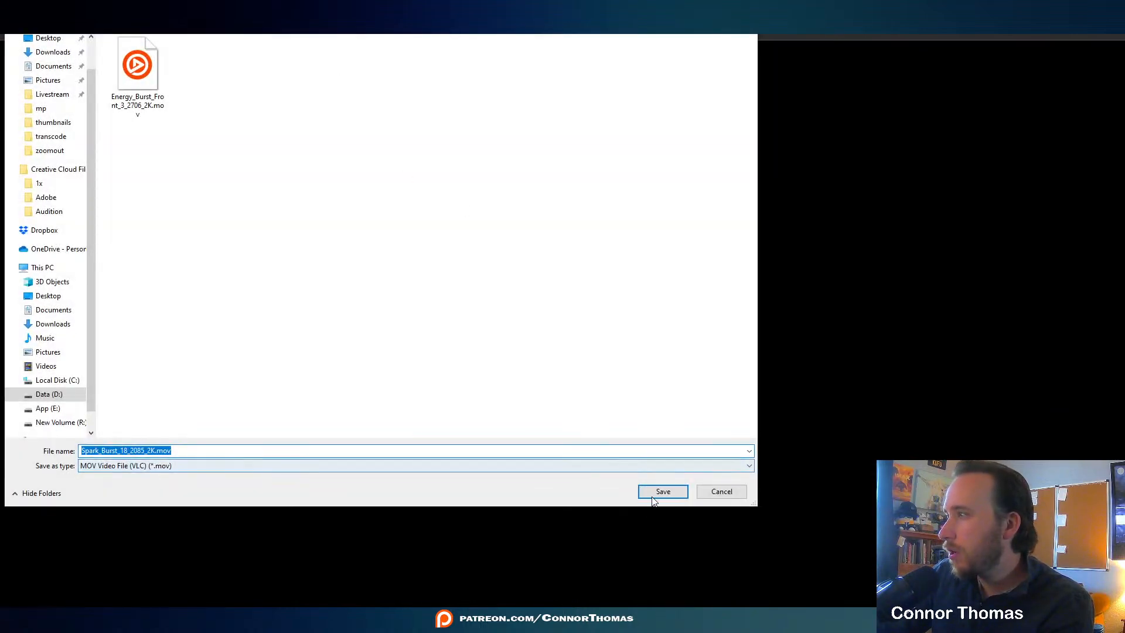
click(652, 496)
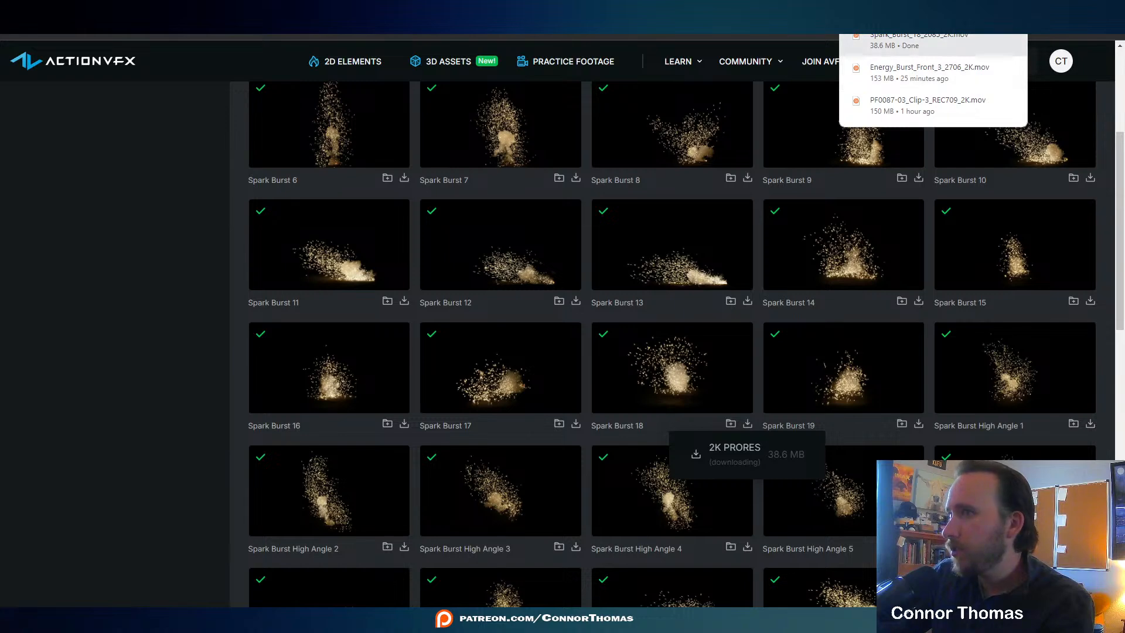
key(alt+Tab)
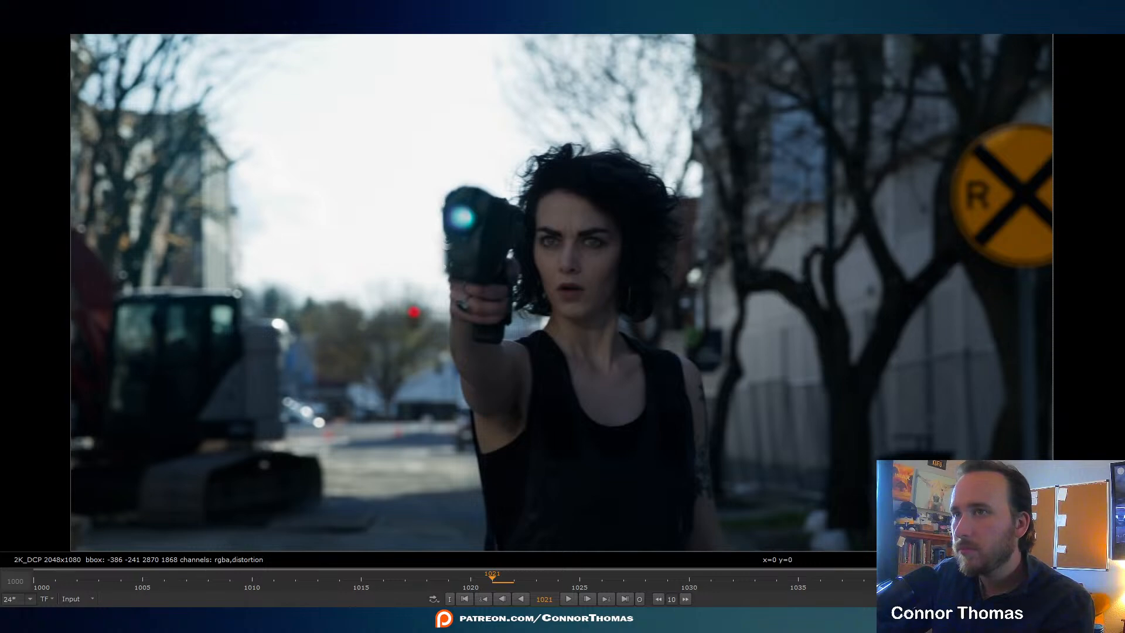
key(alt+Tab)
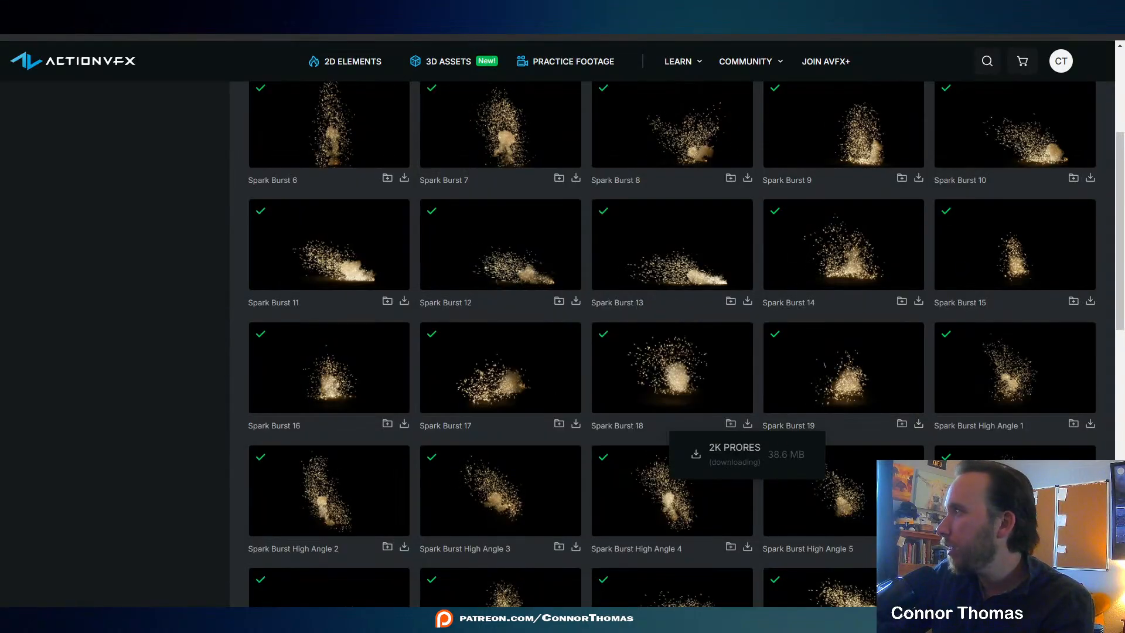
- Bring Spark_Burst_18_2085_2K.mov from the recent downloads into the Nuke script, view it and scrub to frame 1039
click(1018, 14)
drag(931, 57, 1, 351)
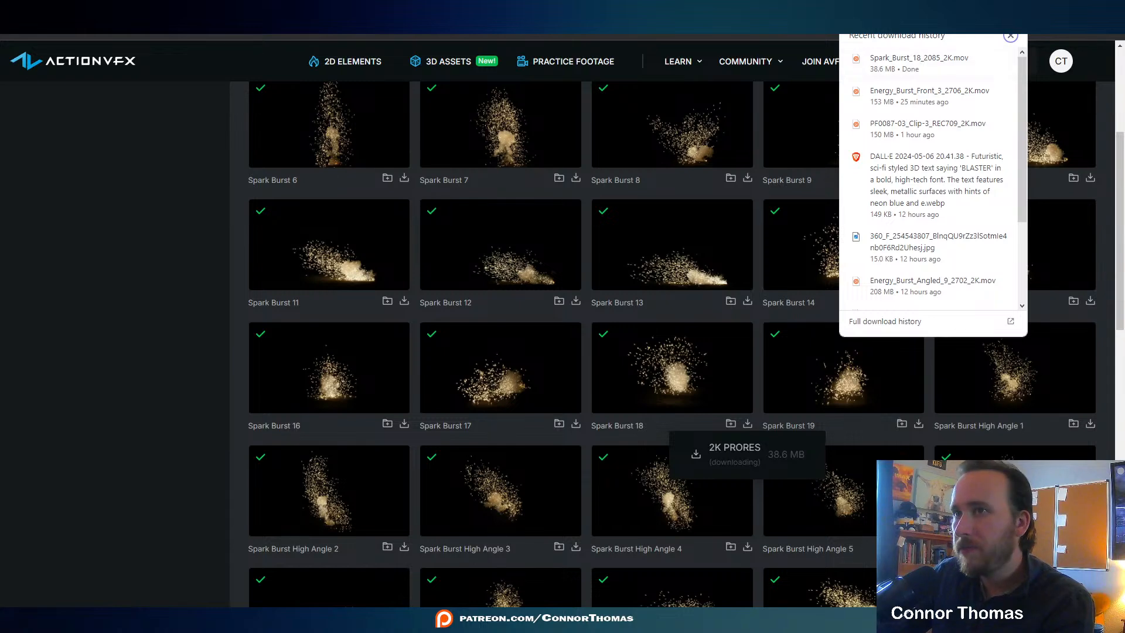
key(alt+Tab)
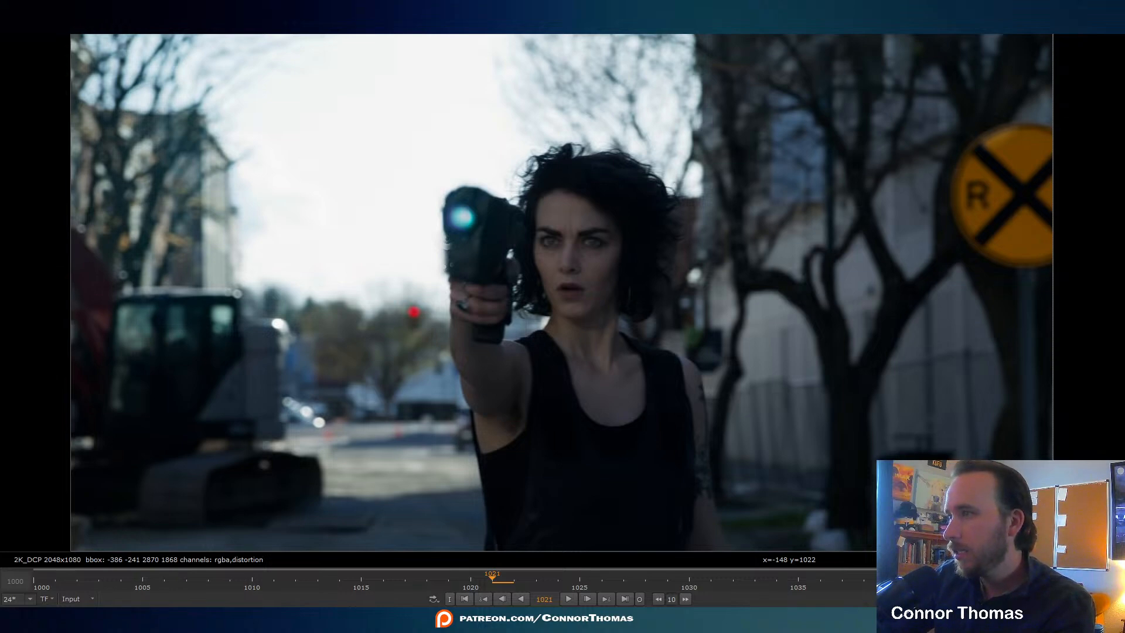
key(1)
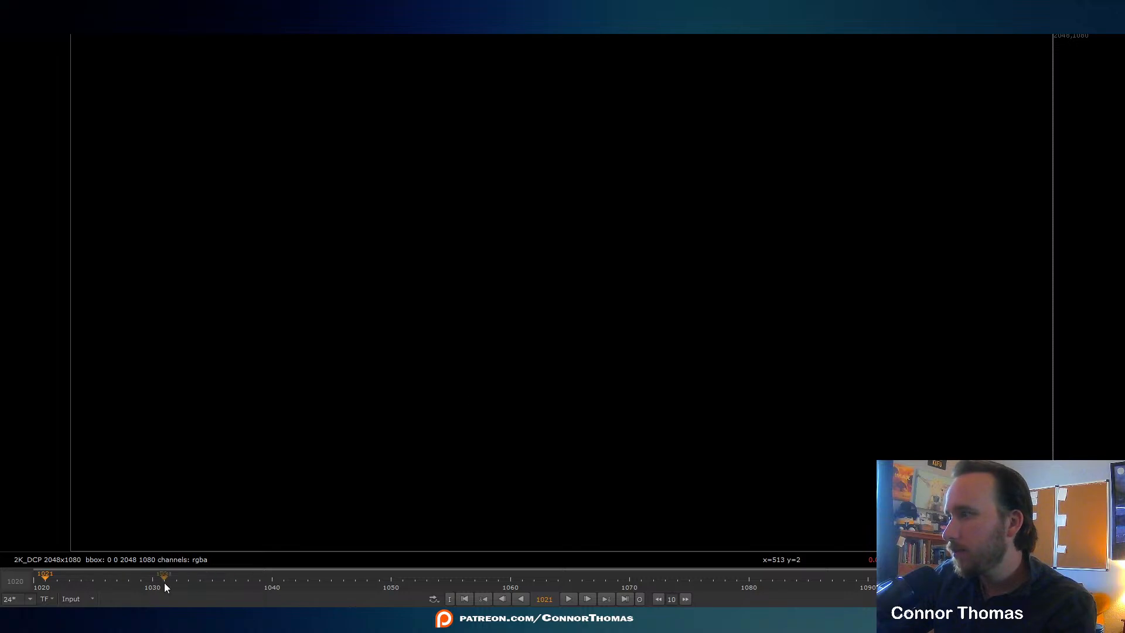
drag(50, 578, 260, 581)
key(1)
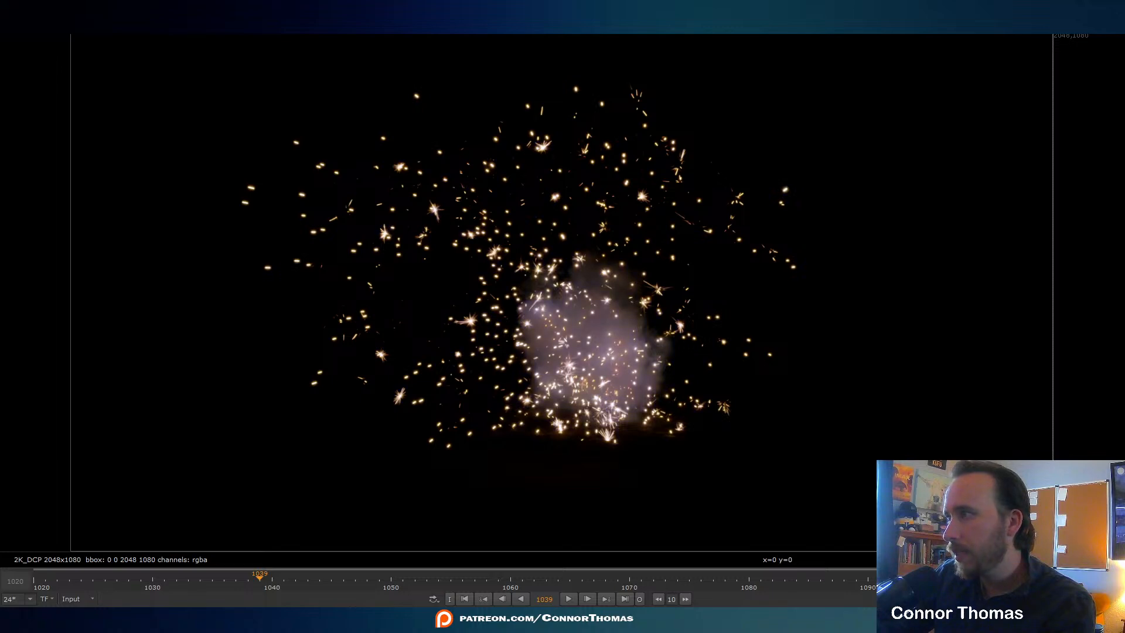
- Tint the spark burst blue-violet with Grade1's whitepoint at about red 0.996, green 1 and blue 0.094, and check the red channel
key(2)
key(3)
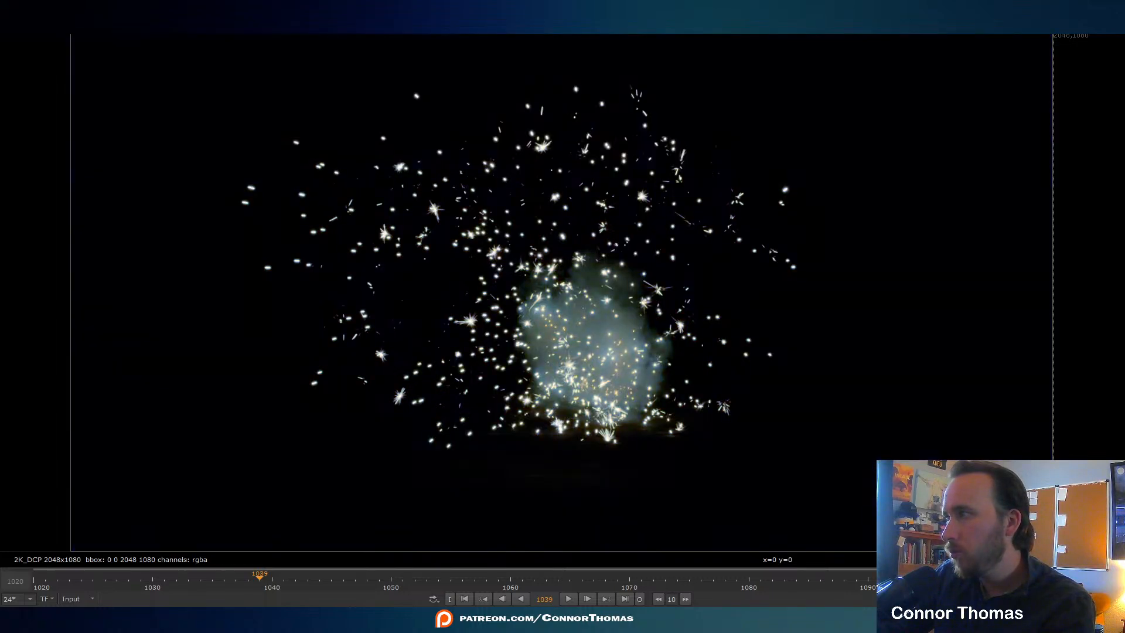
key(2)
key(3)
key(2)
key(1)
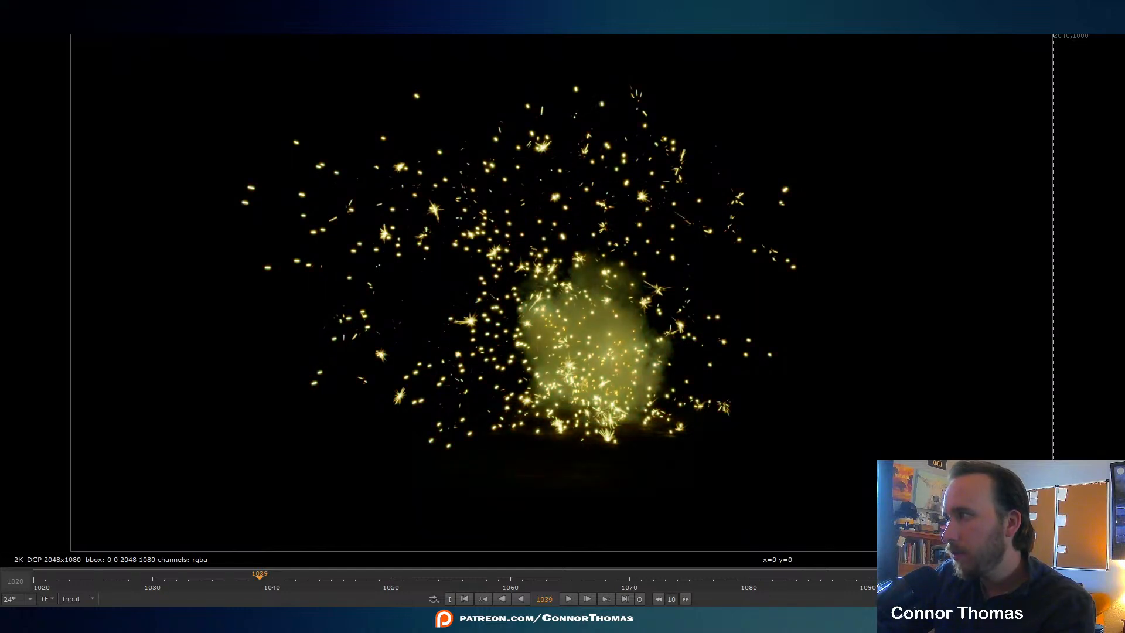
key(1)
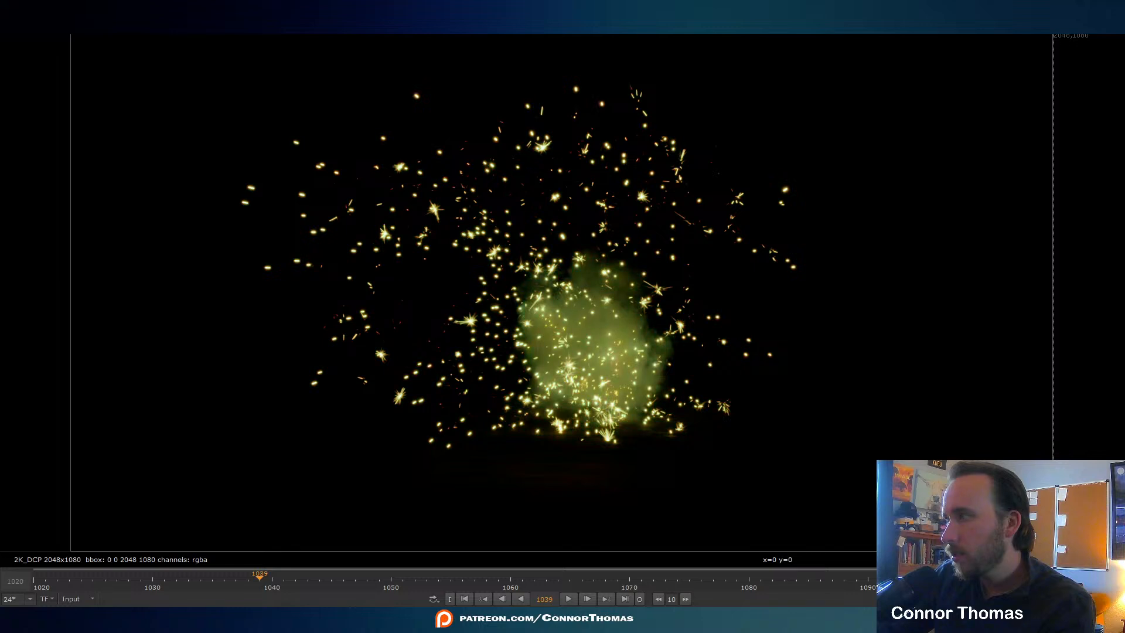
key(1)
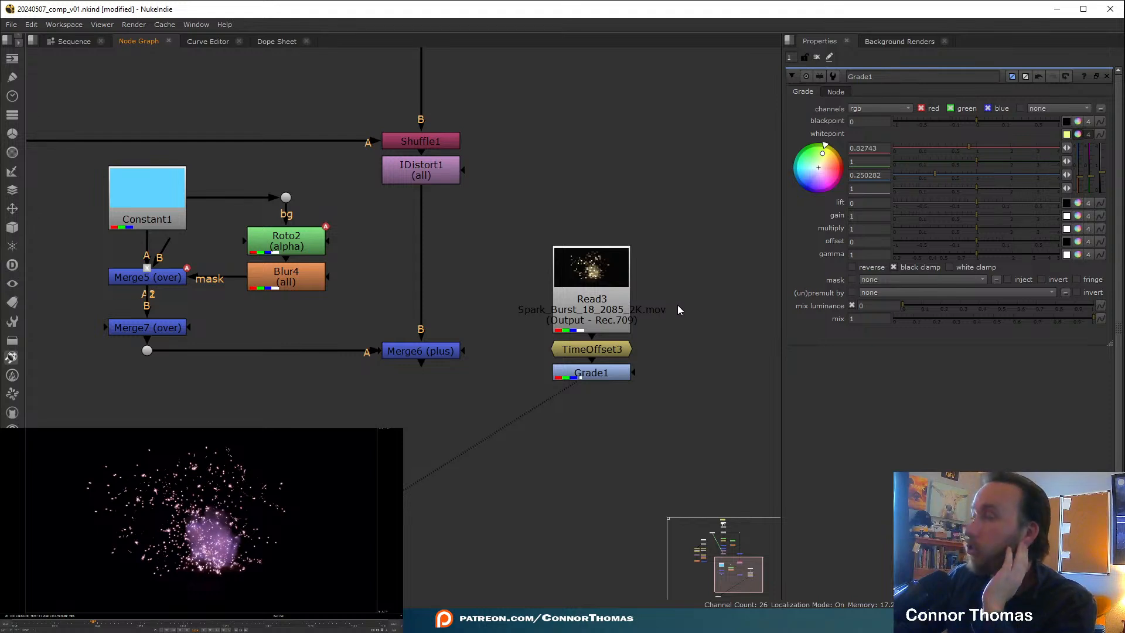
drag(822, 154, 872, 142)
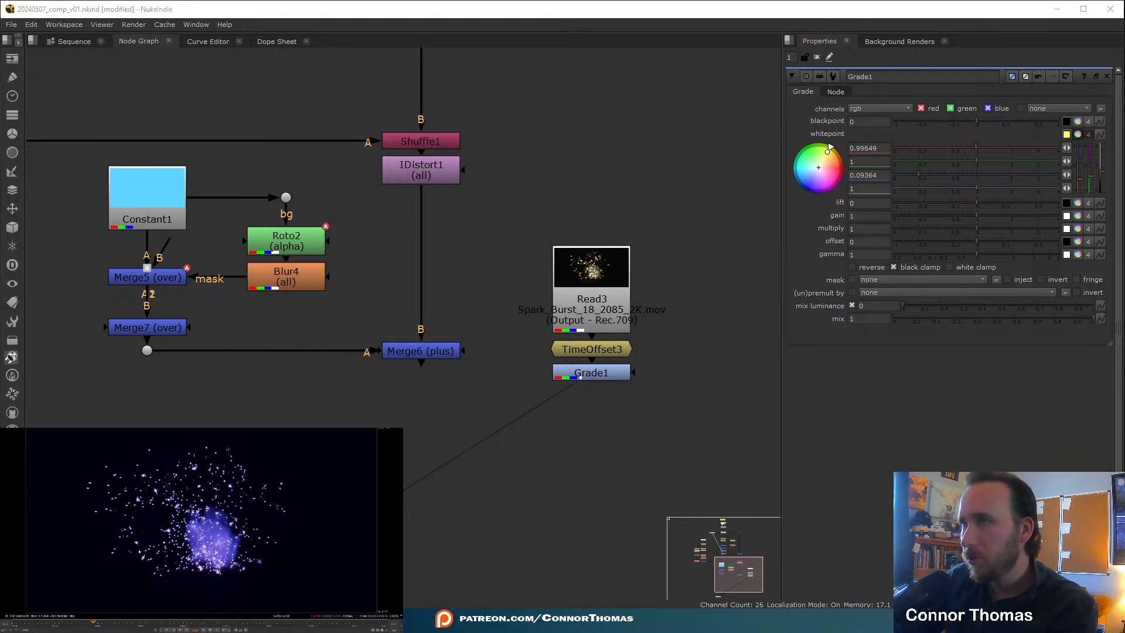
key(r)
key(r)
key(r)
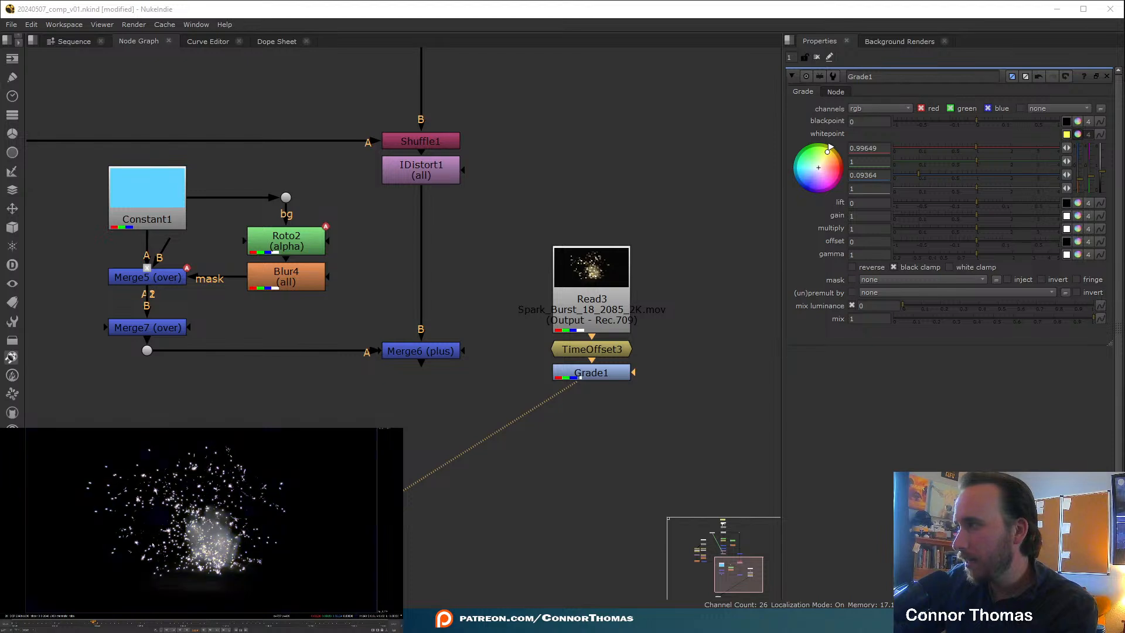
key(r)
- Add a Merge node below Merge6 (plus), view its output and scrub to the gunshot
middle_drag(579, 385, 614, 347)
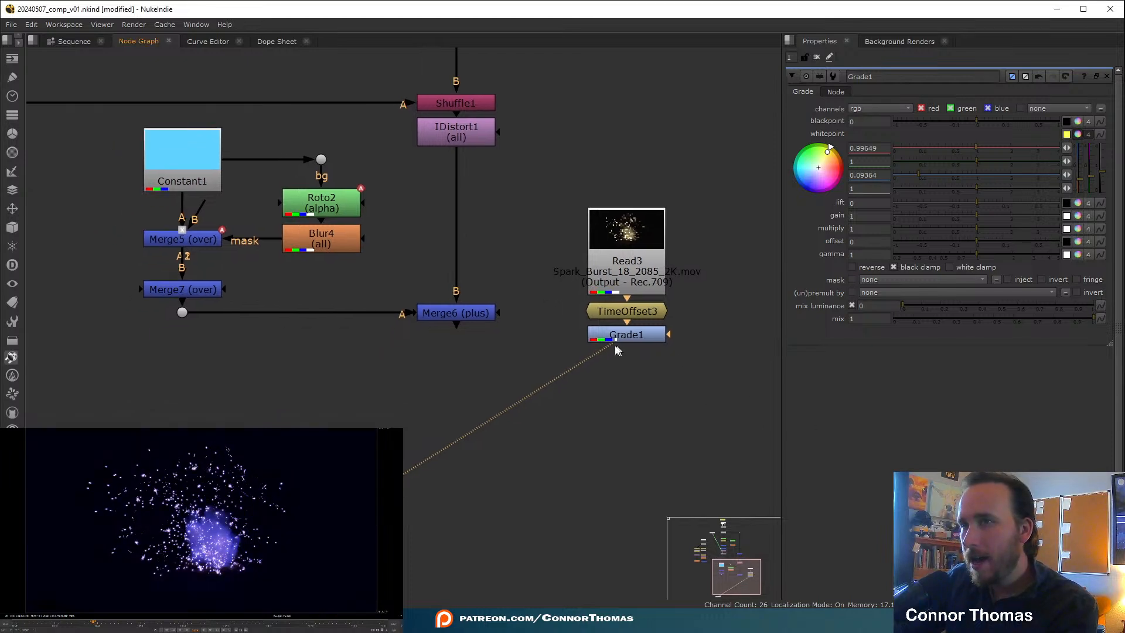
click(467, 314)
key(m)
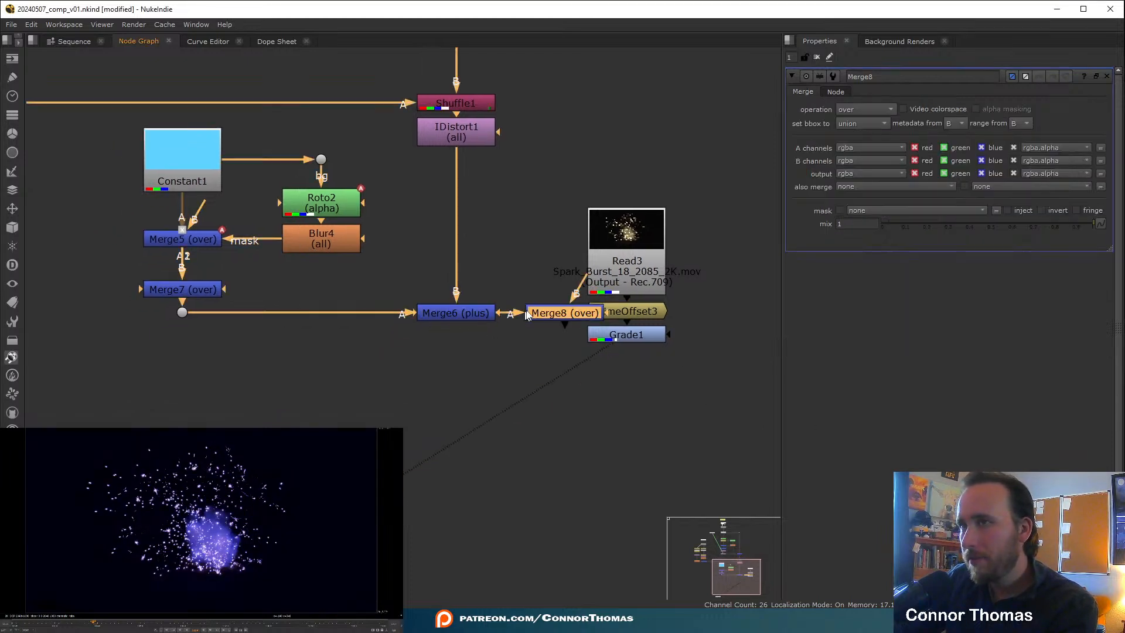
drag(546, 311, 441, 538)
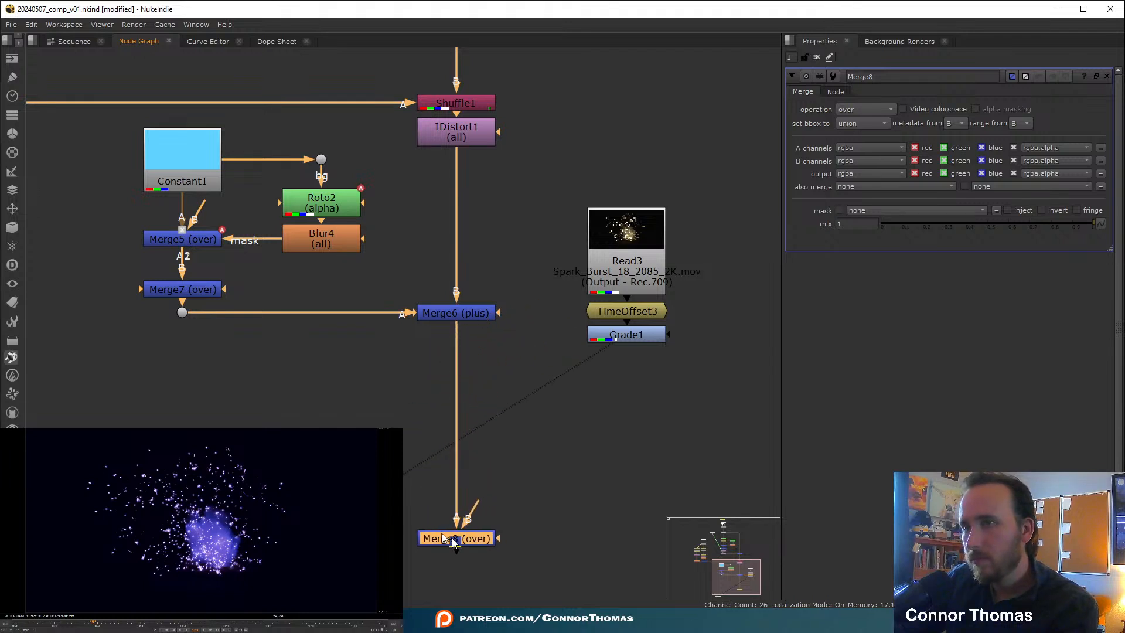
key(1)
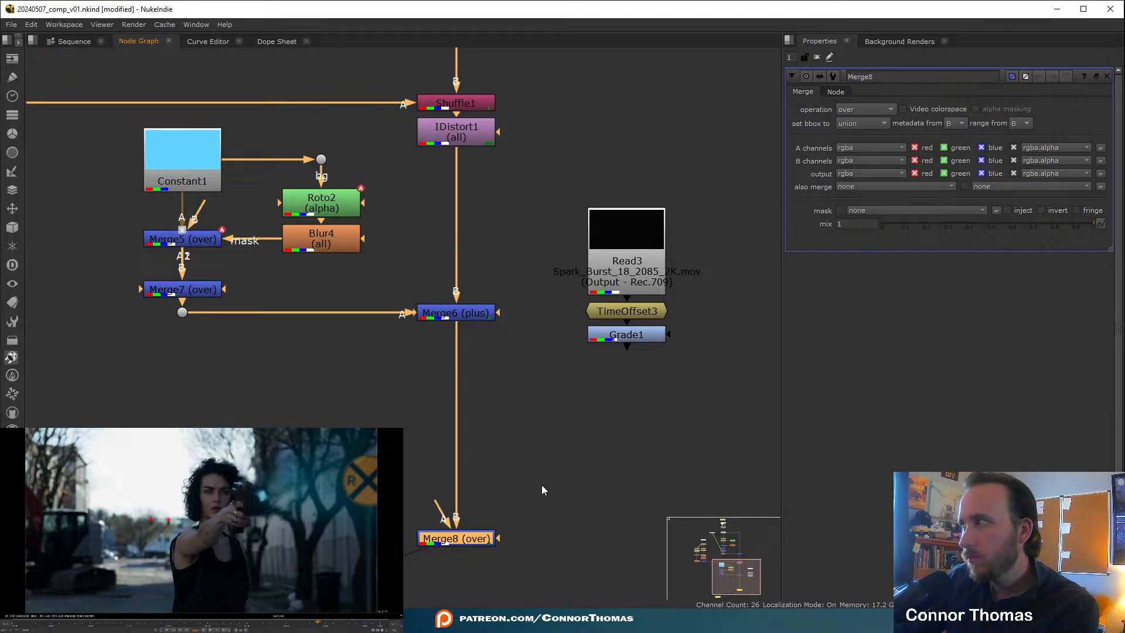
scroll(544, 457, down, 3)
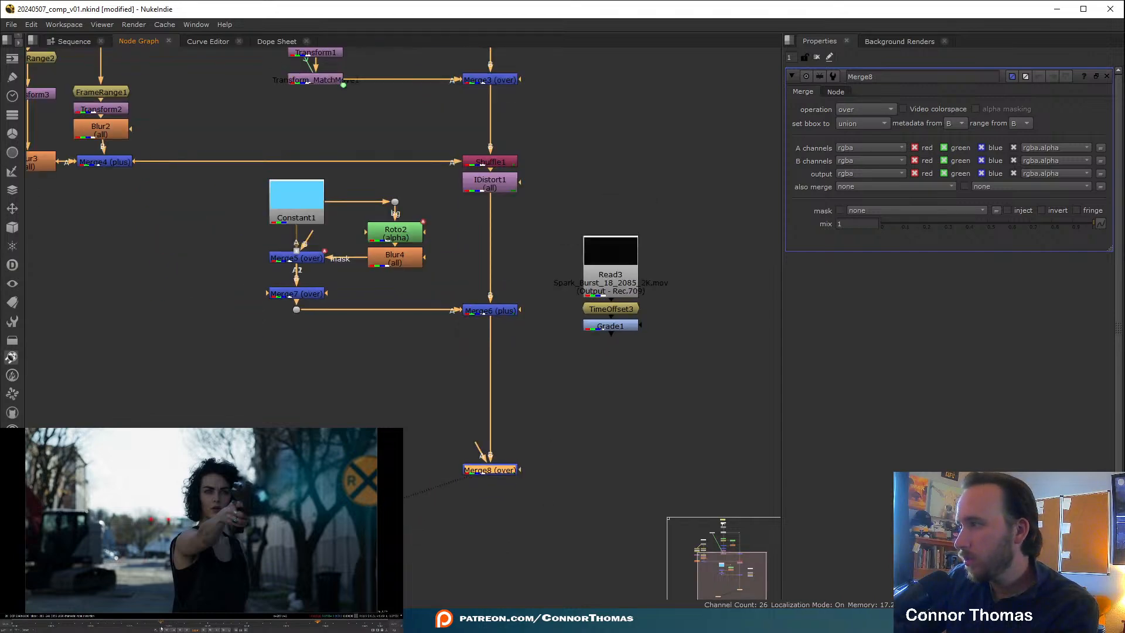
drag(147, 626, 170, 630)
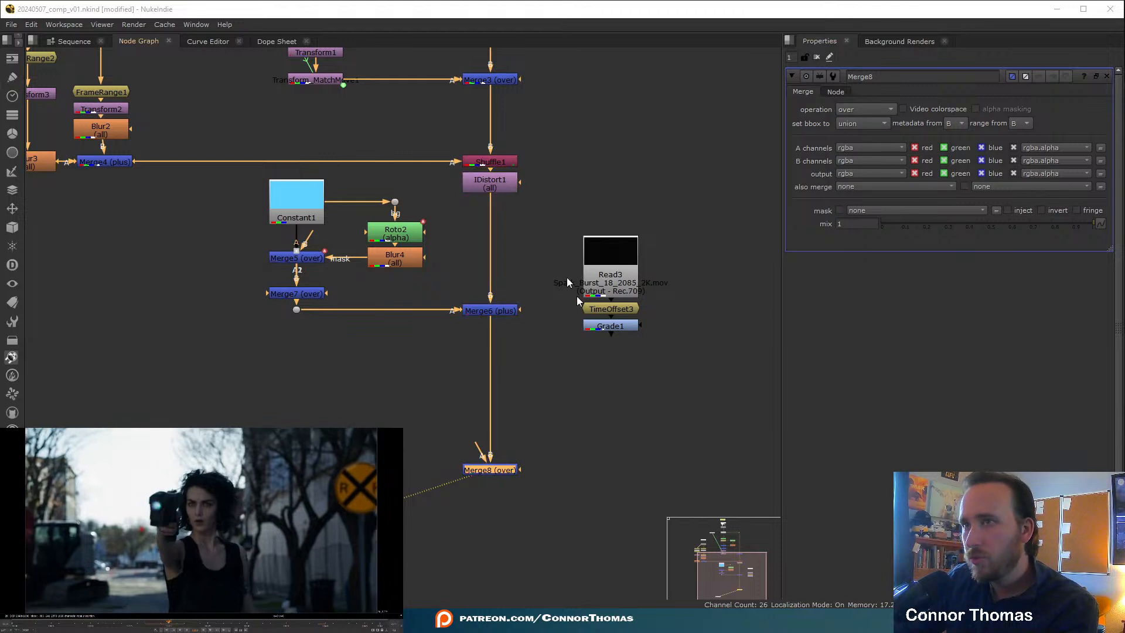
- Place the Read3, TimeOffset3 and Grade1 chain beside the main pipe and connect it to Merge8's A input
drag(568, 216, 744, 349)
drag(607, 317, 368, 406)
drag(472, 437, 393, 420)
- Add a Transform after Grade1 and translate the sparks to x -270, y 130 toward the gun
key(t)
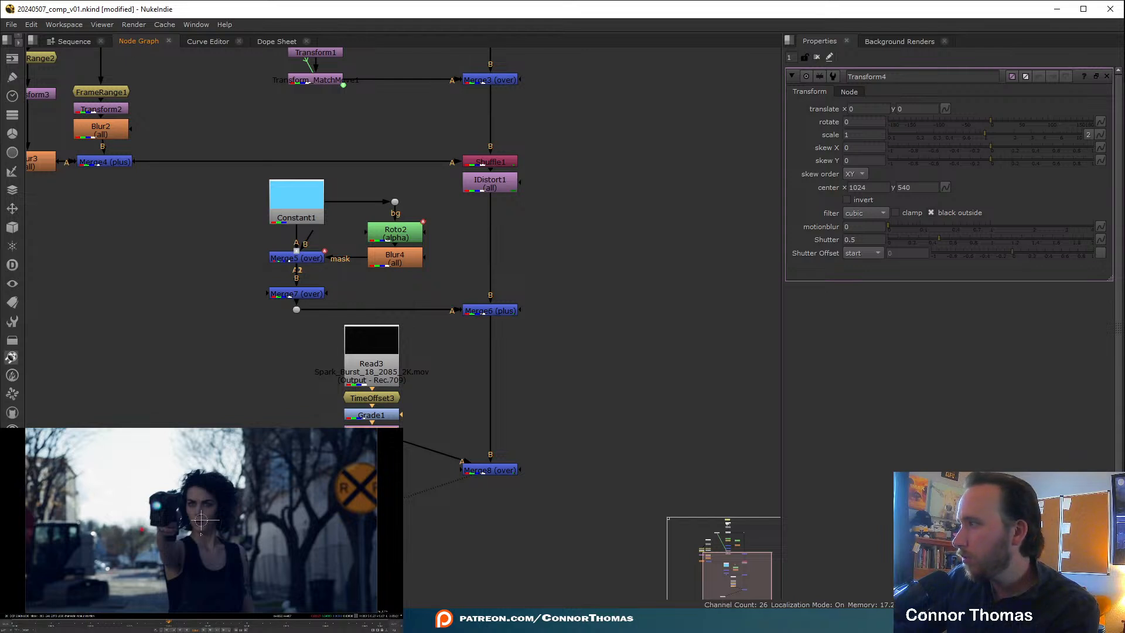
drag(201, 519, 156, 498)
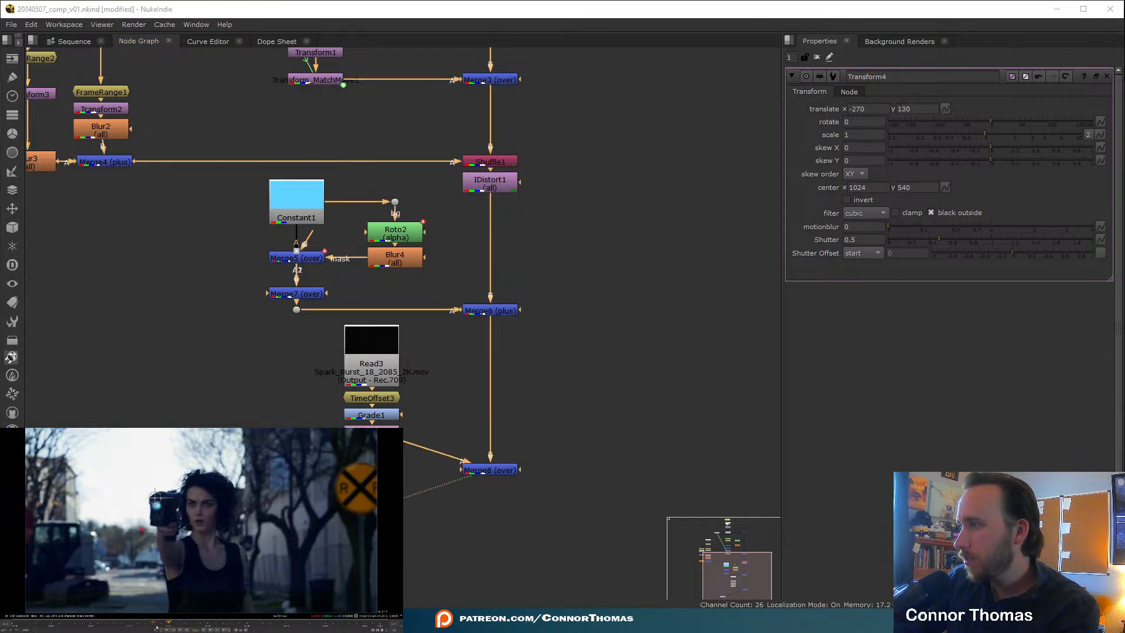
click(174, 626)
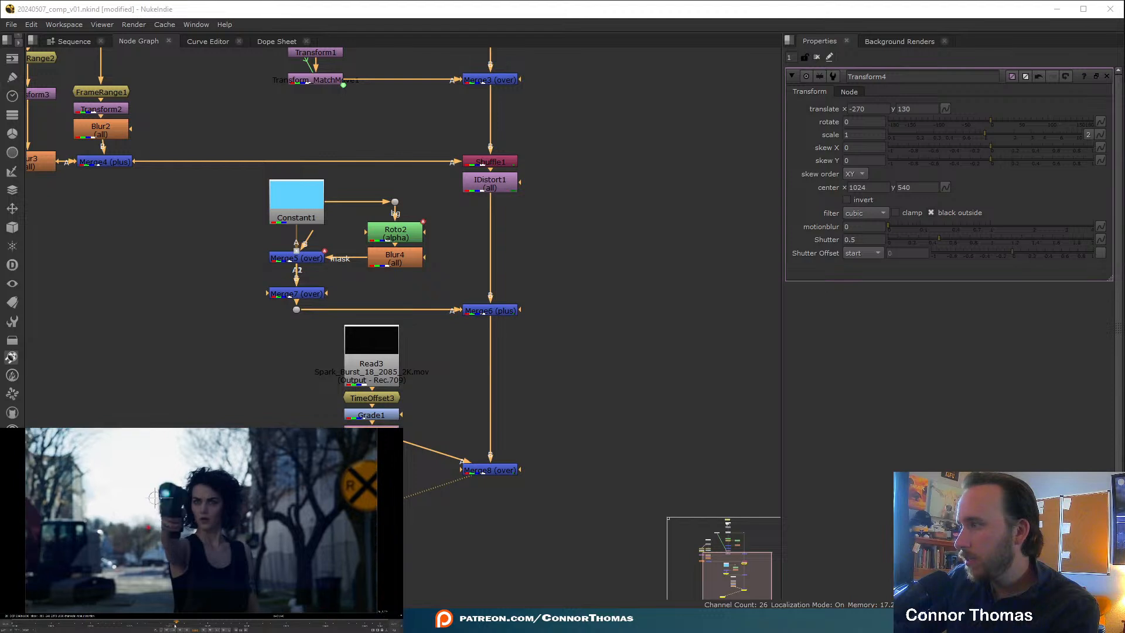
- Set TimeOffset3's time offset to 1014 frames so the spark burst coincides with the gunshot
double_click(369, 399)
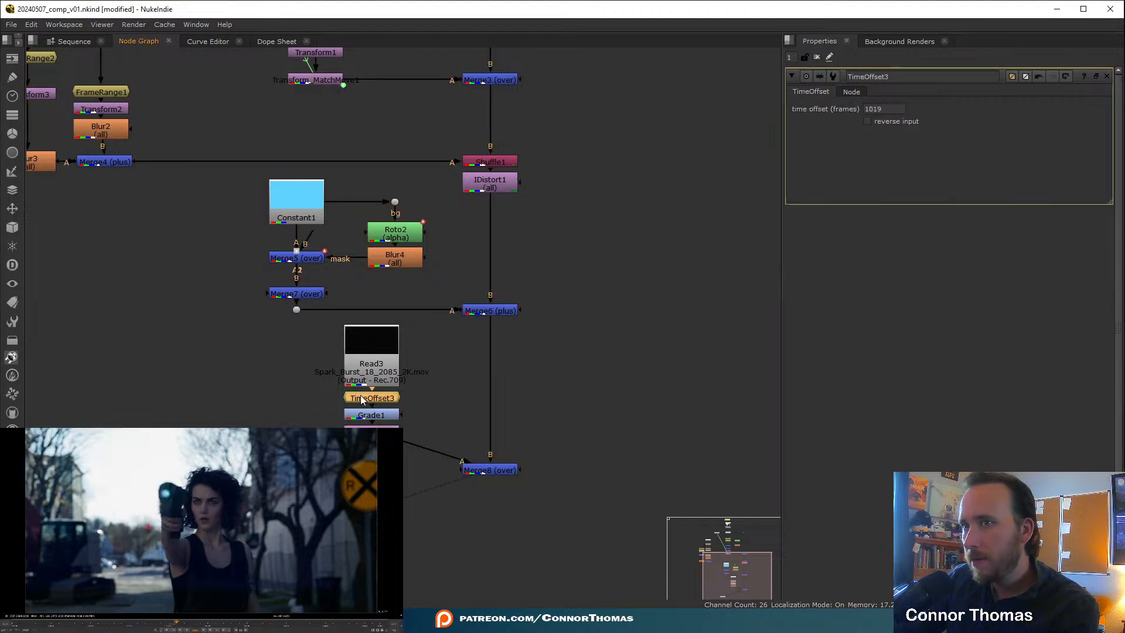
click(879, 109)
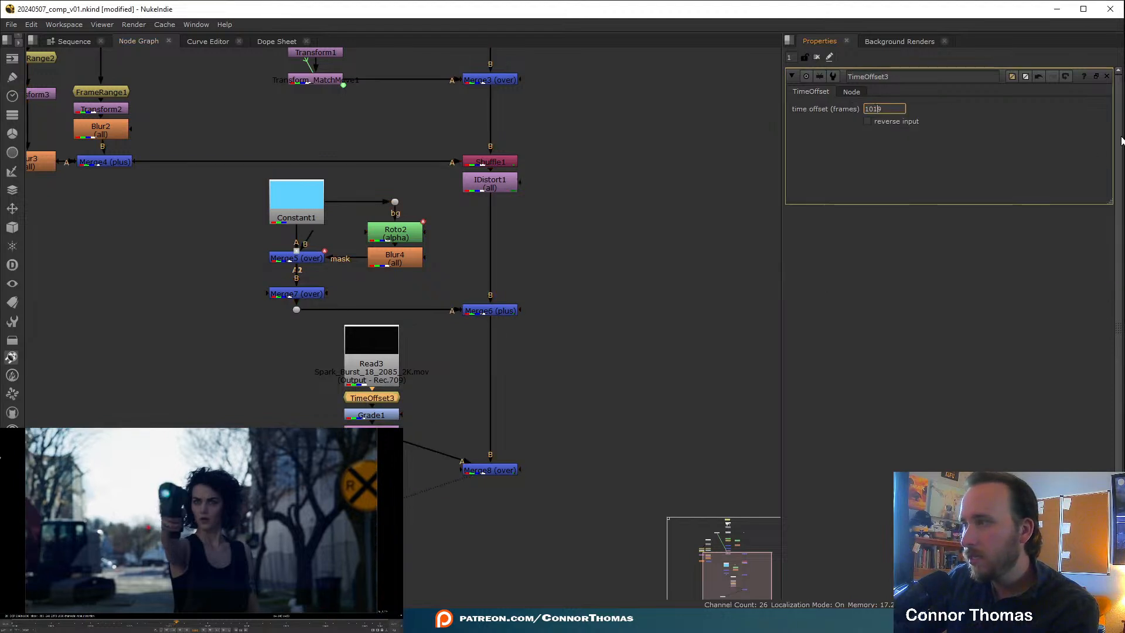
key(Down)
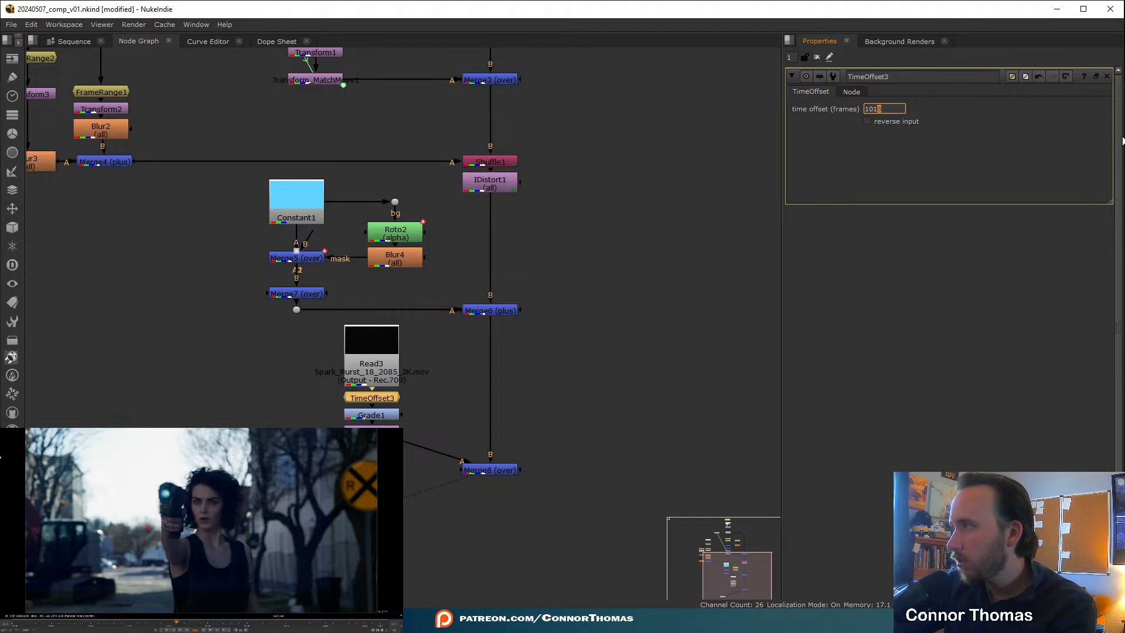
text(6)
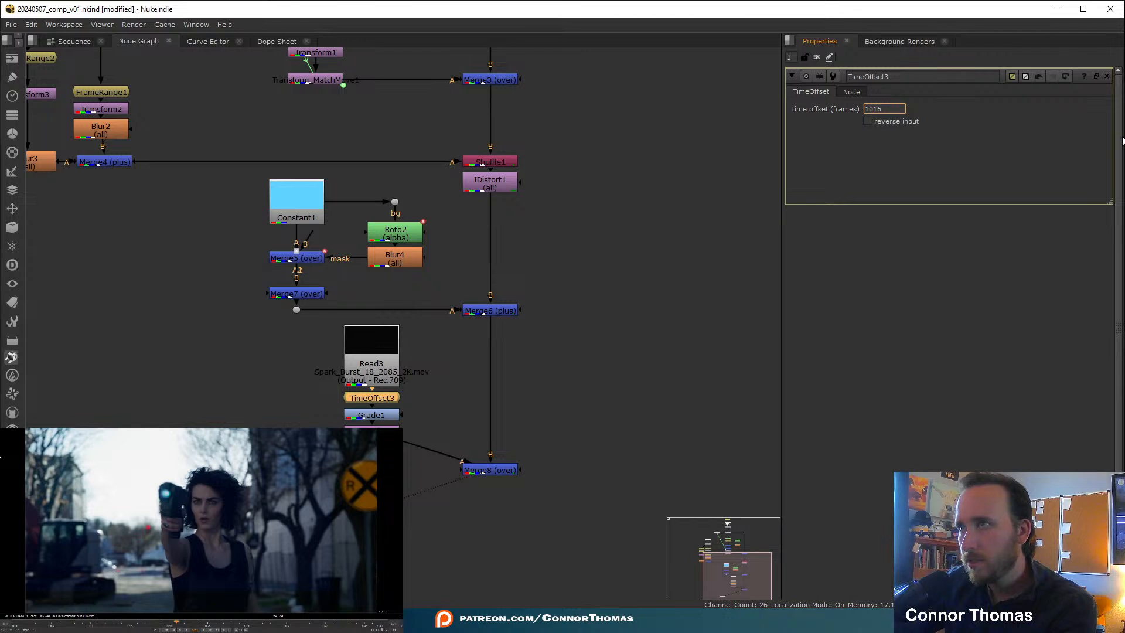
key(Down)
key(Down)
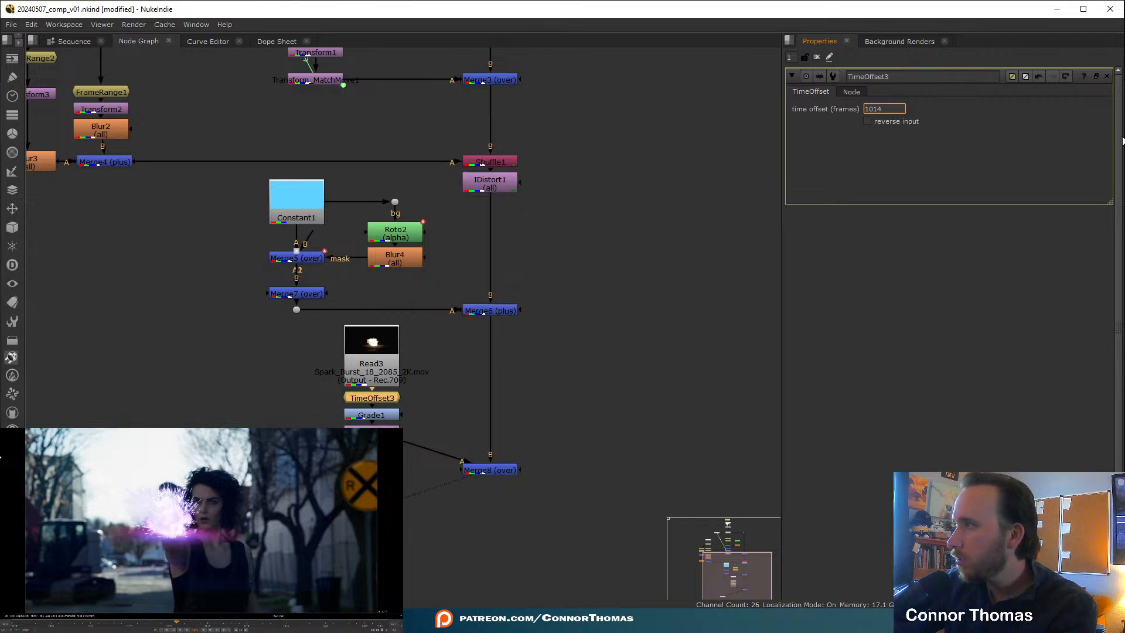
click(759, 165)
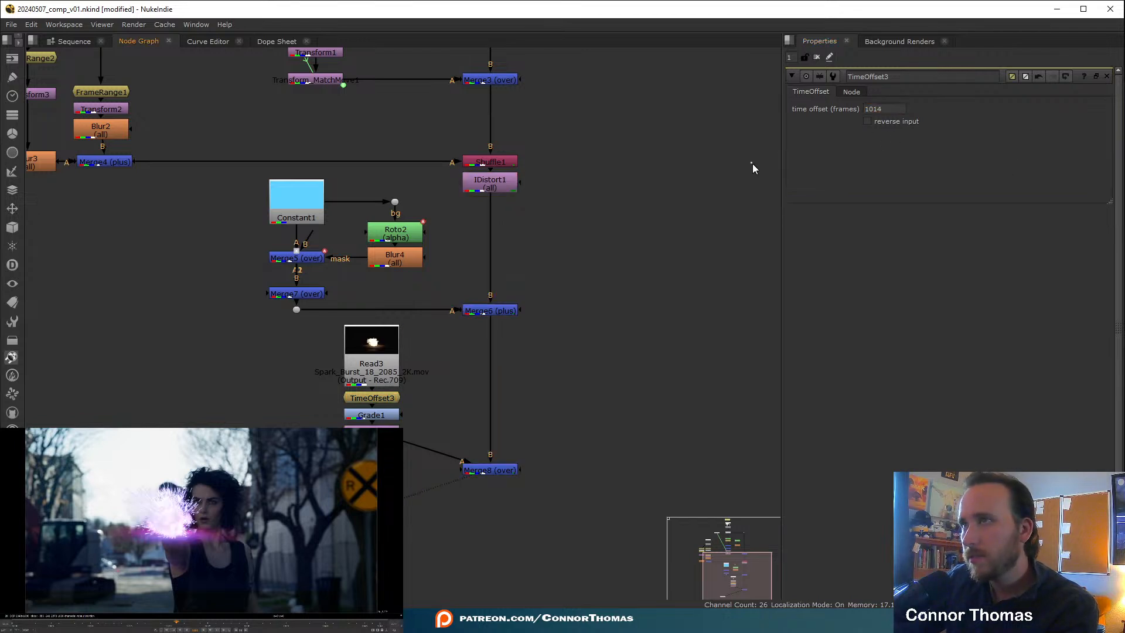
- Change Merge8's operation to plus
double_click(491, 469)
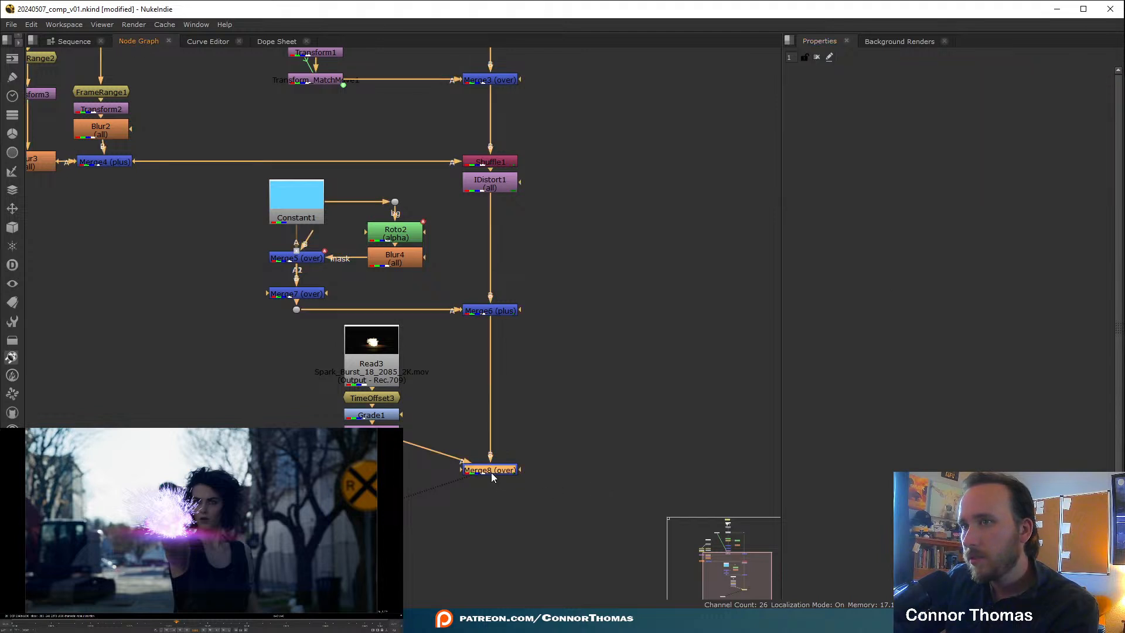
click(864, 109)
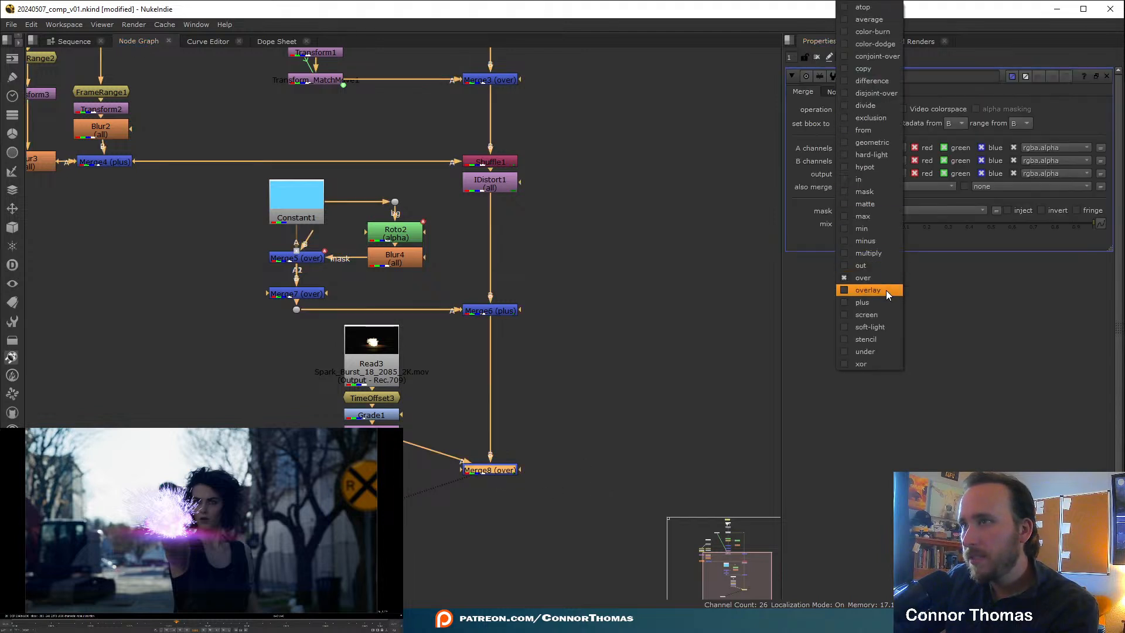
click(862, 303)
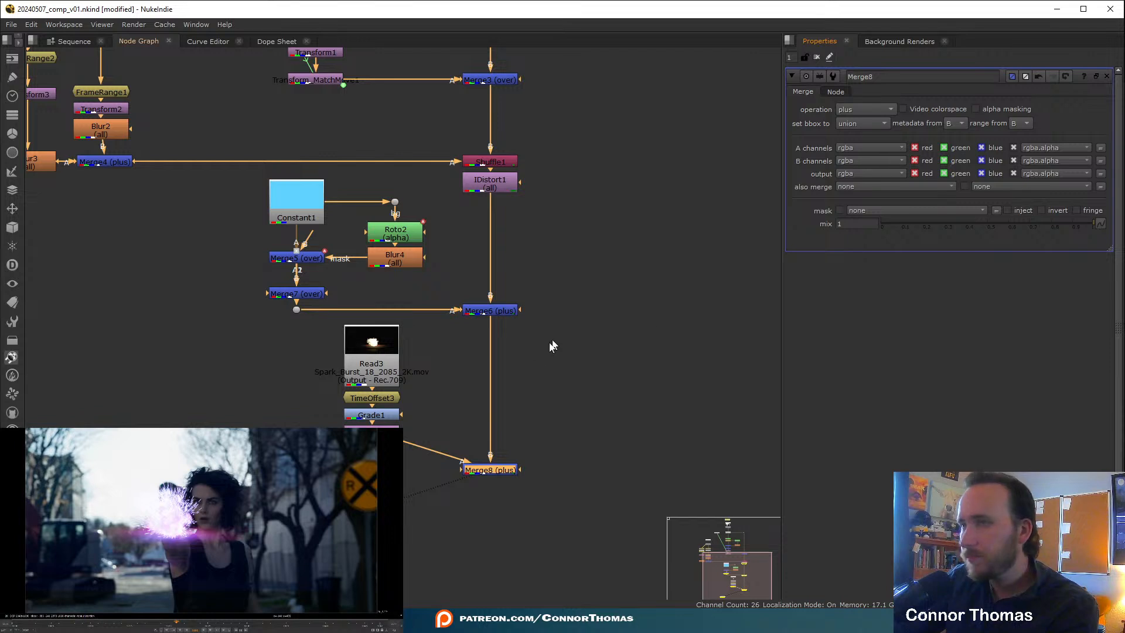
- Reposition the sparks with Transform4 at x -385, y 275, rotated about 31.5 degrees, close its properties and play through the shot
double_click(376, 431)
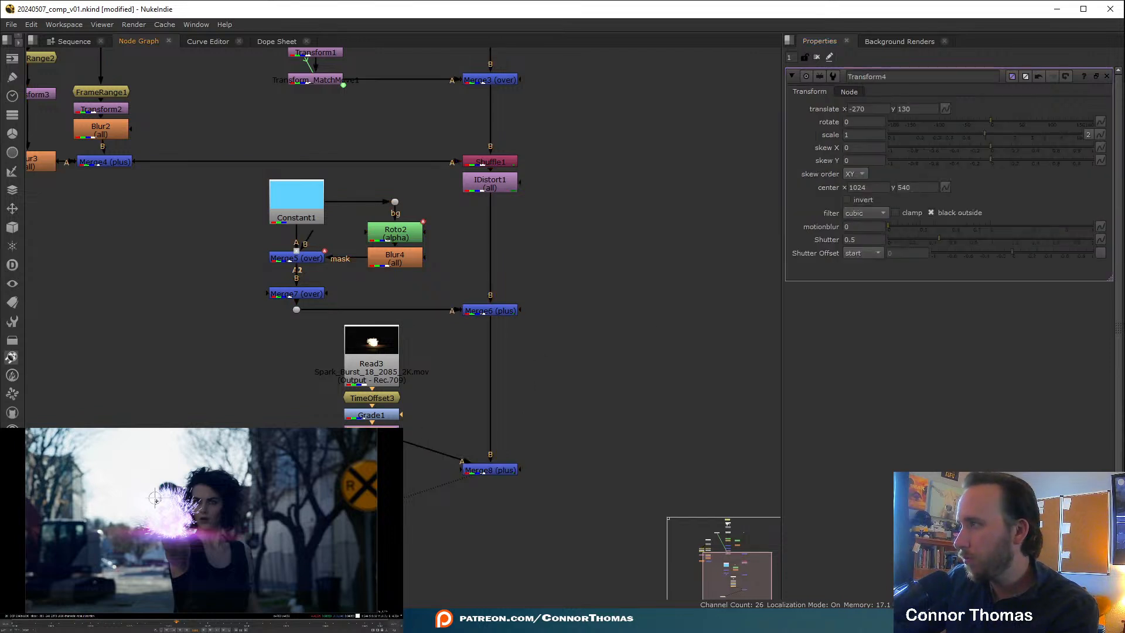
mouse_move(148, 481)
mouse_down()
mouse_move(148, 460)
mouse_move(163, 454)
mouse_move(135, 472)
mouse_up()
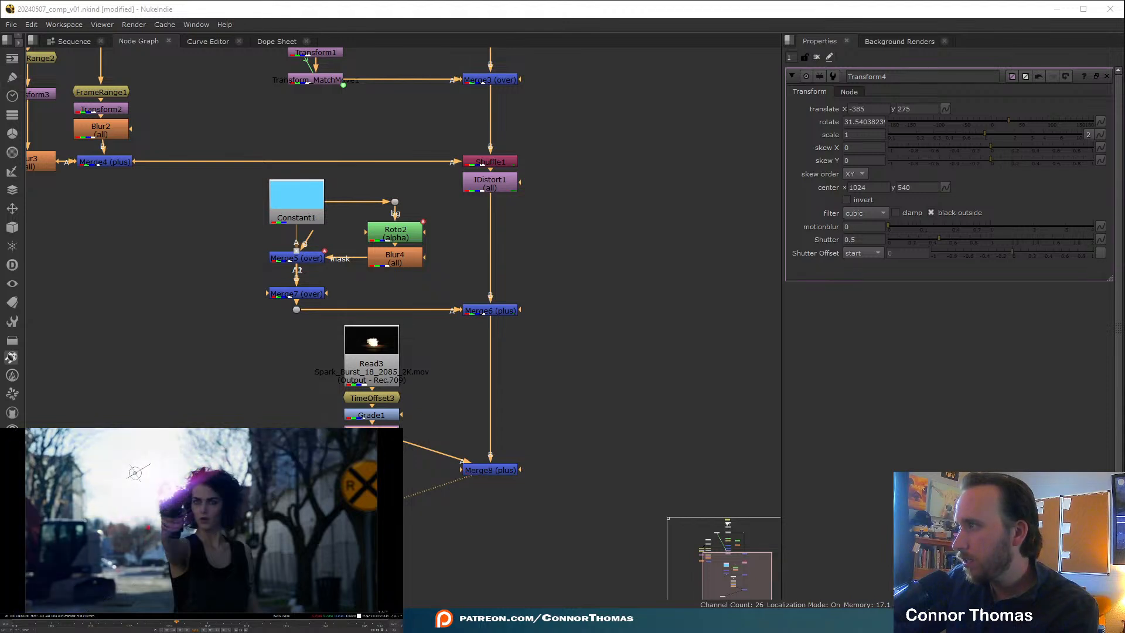
click(817, 57)
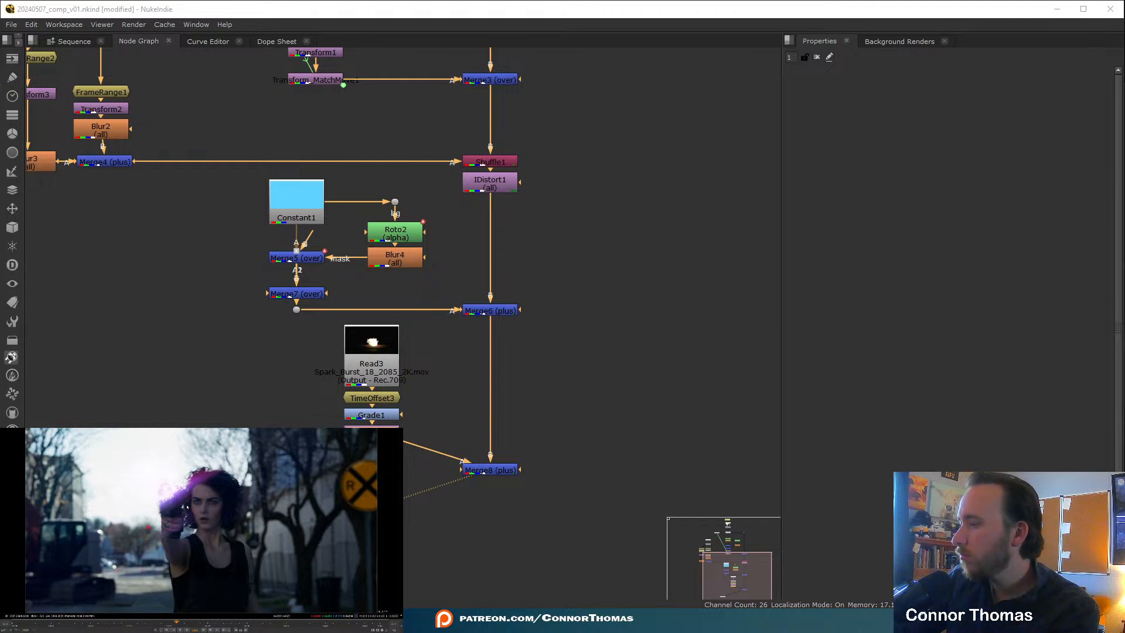
key(Right)
key(Right)
key(Right)
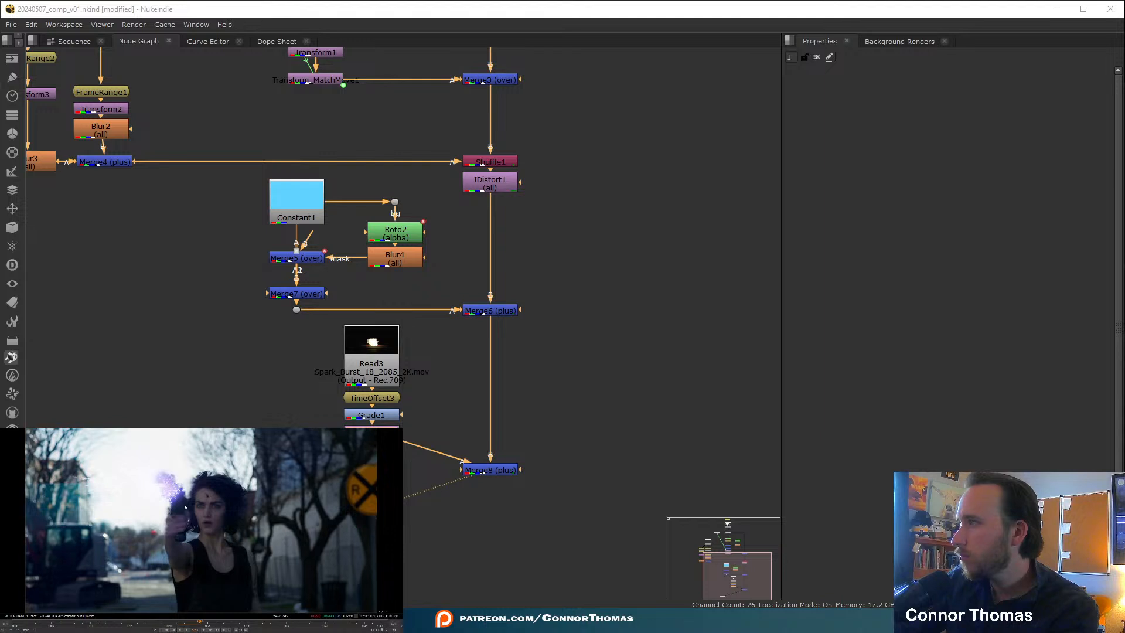
key(l)
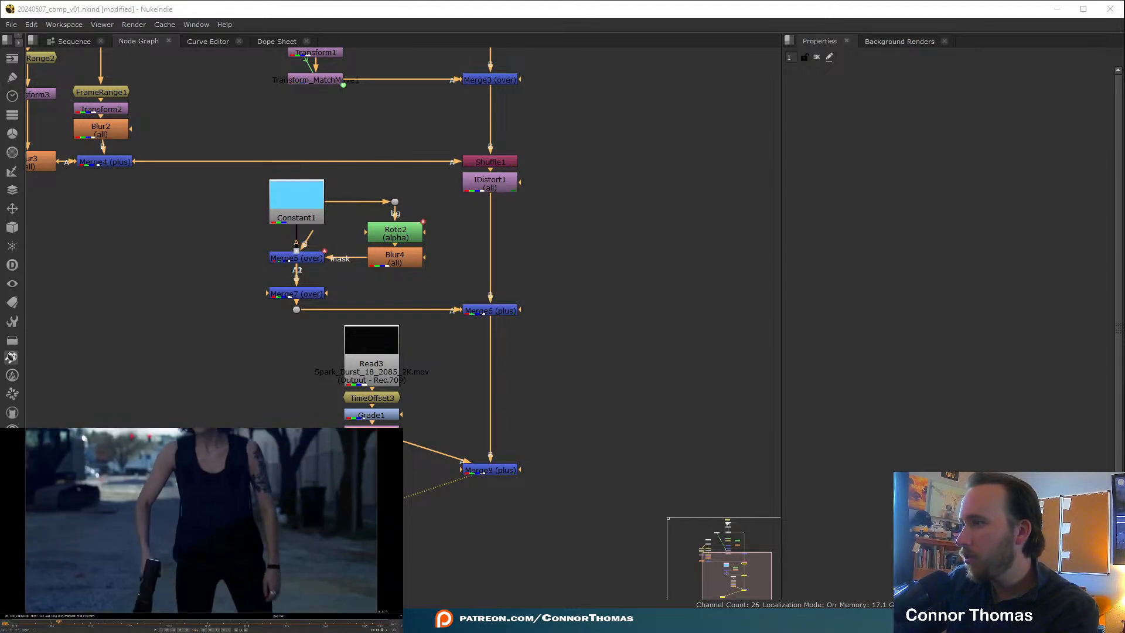
- Add a second Tracker node beside Tracker1, connect its input to Denoise1 and view its output
click(610, 355)
middle_drag(504, 131, 647, 490)
scroll(647, 489, down, 2)
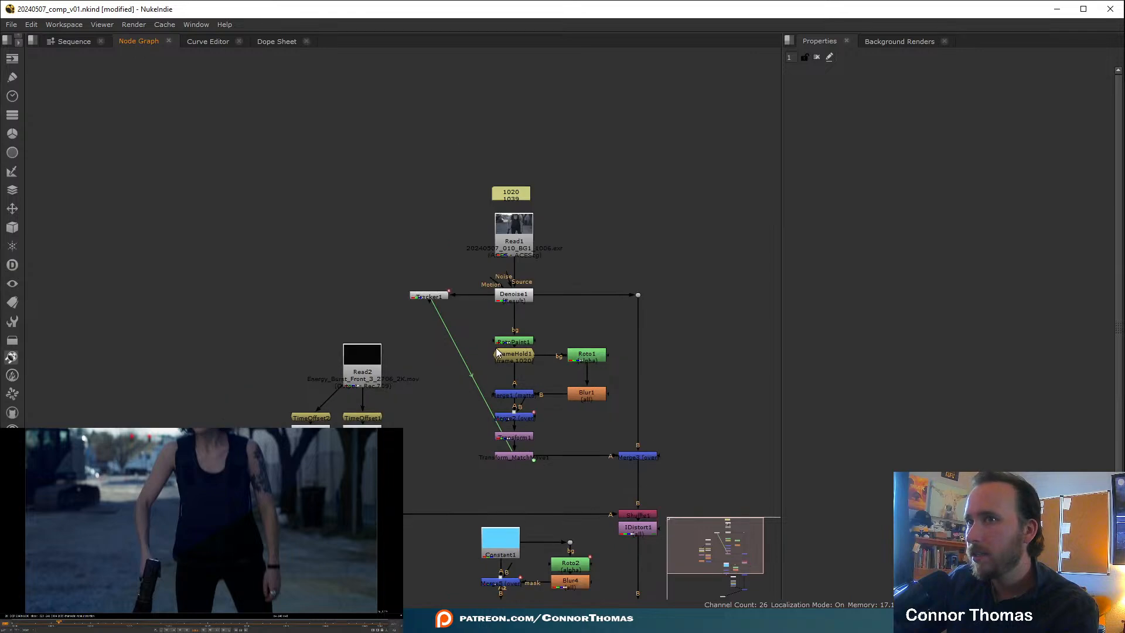
scroll(496, 352, up, 3)
key(Tab)
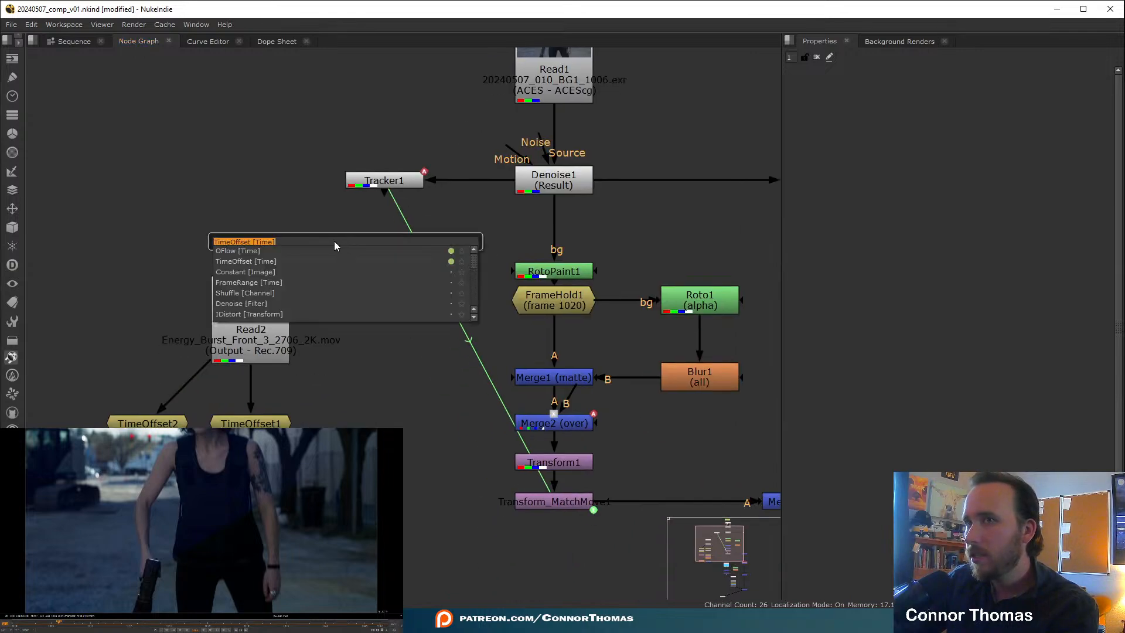
text(tracker)
key(Return)
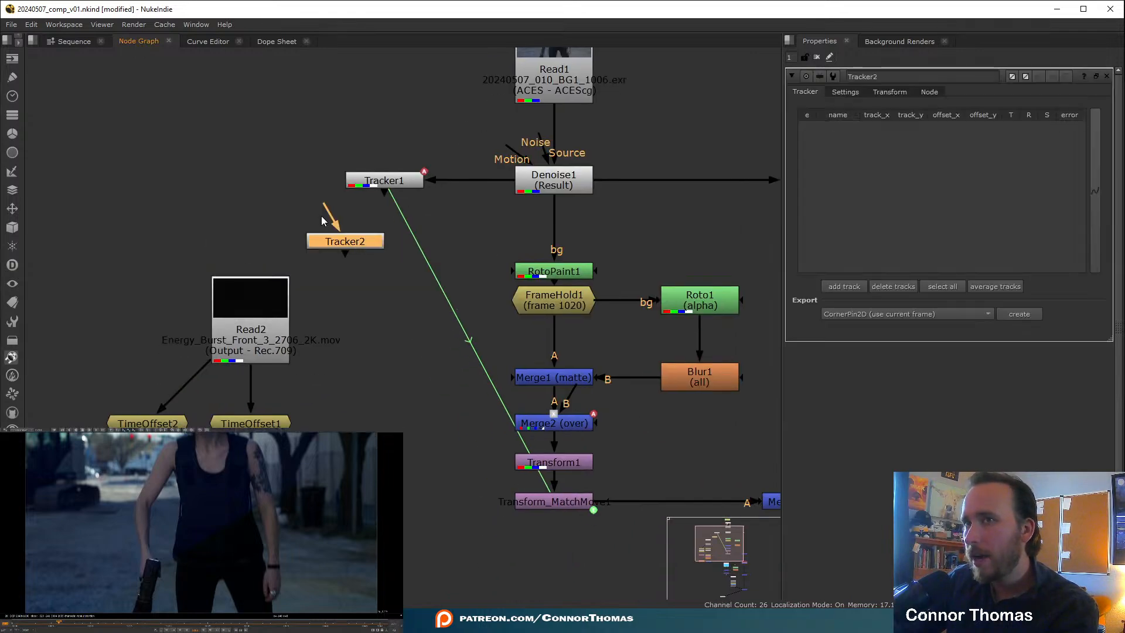
drag(326, 212, 534, 187)
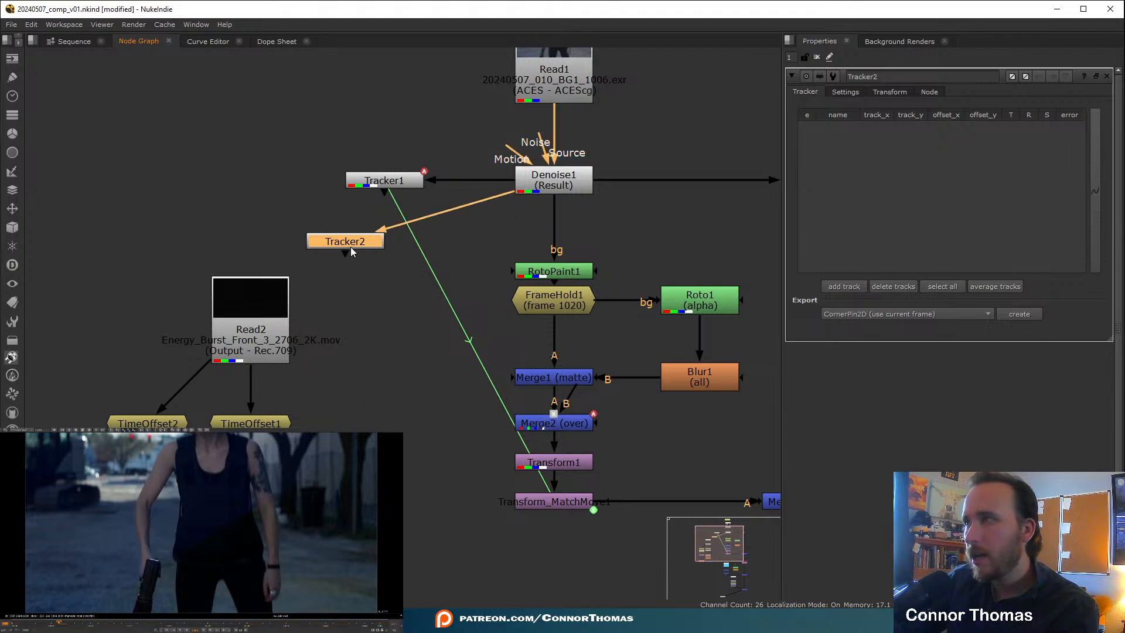
drag(350, 247, 375, 451)
- Scrub through the denoised plate to find a trackable background area, and review Tracker2's export options
drag(14, 626, 122, 629)
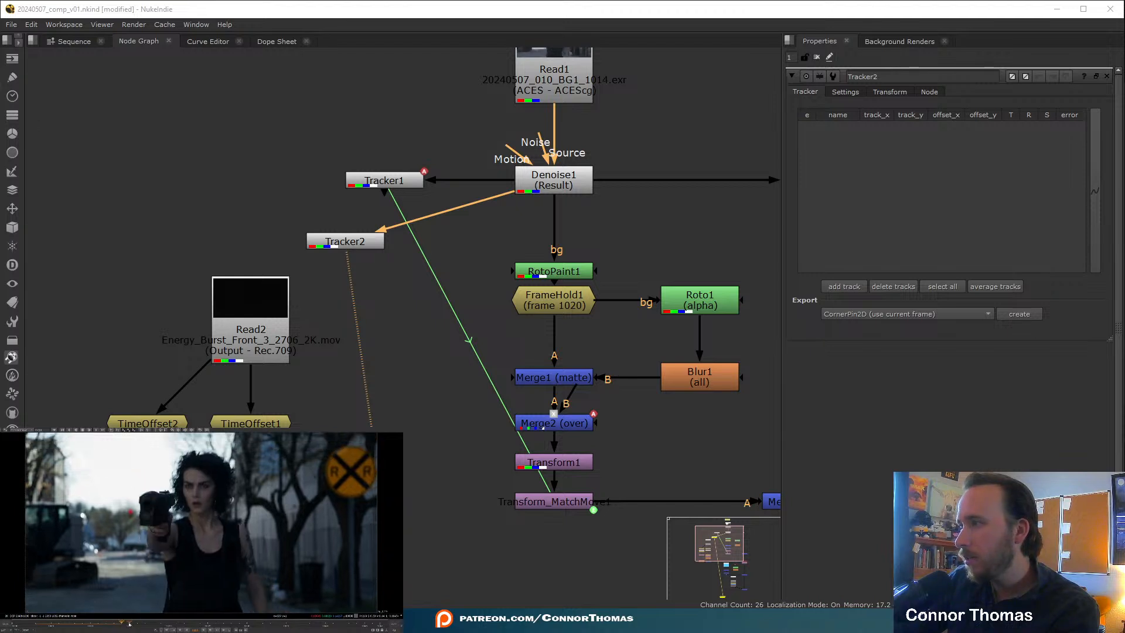
drag(156, 629, 13, 621)
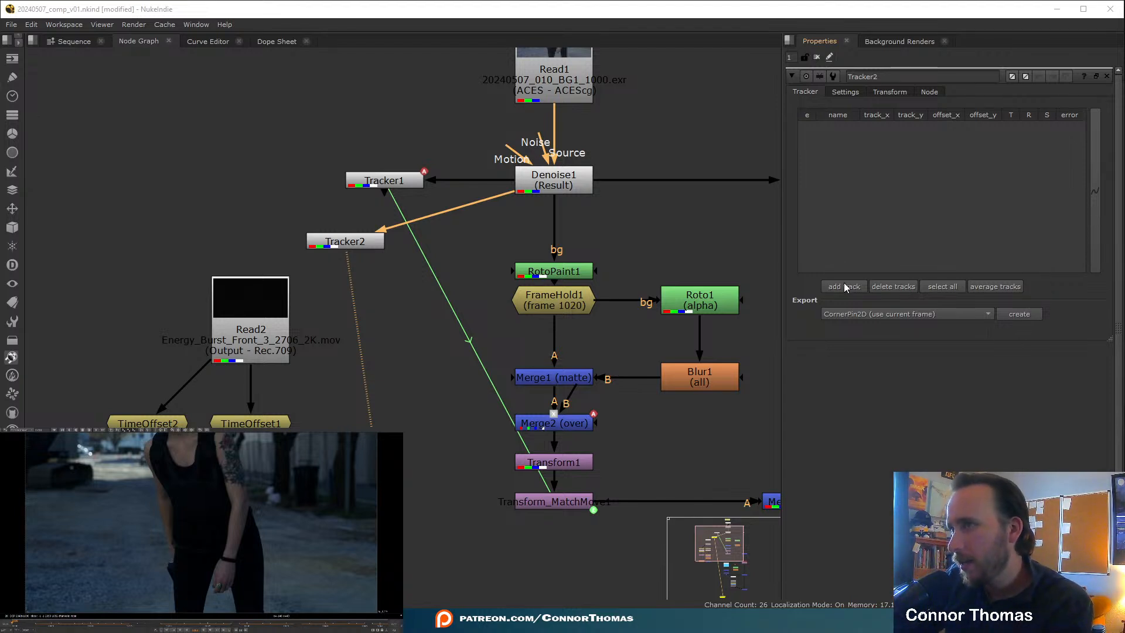
click(864, 317)
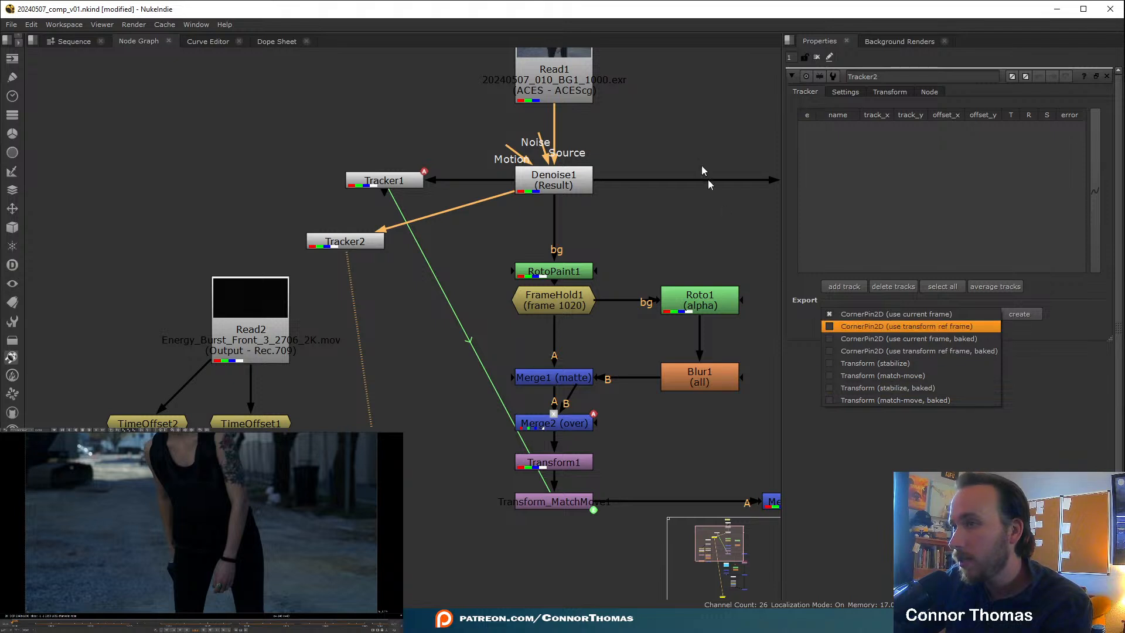
click(750, 170)
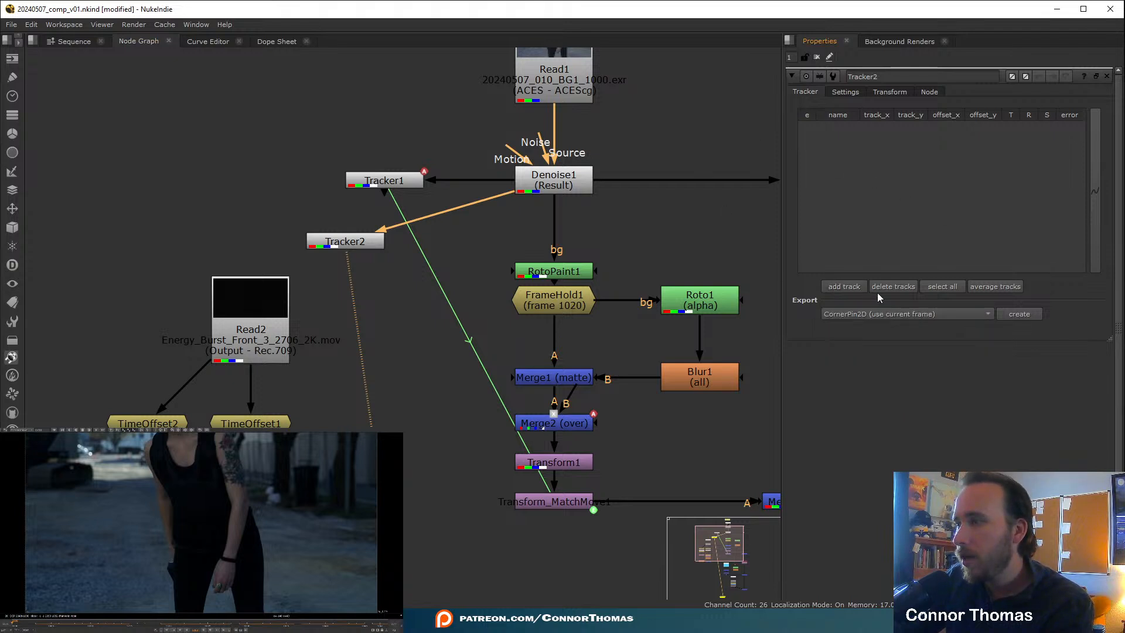
- Add a track to Tracker2 and set the transform reference frame to the current frame, 1021
click(849, 287)
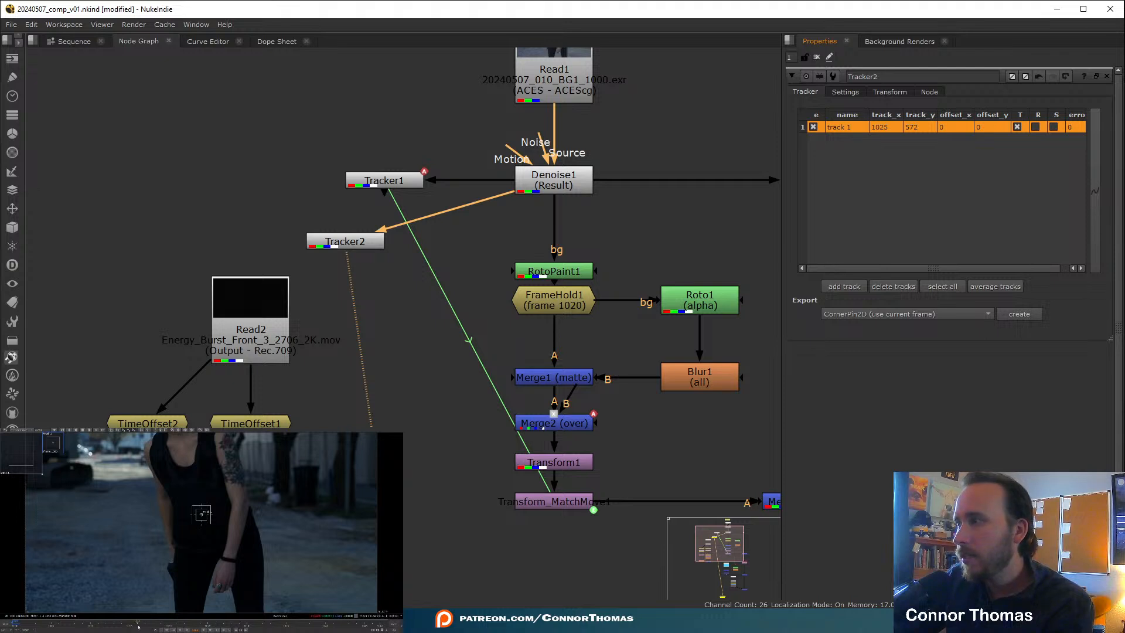
drag(160, 622, 177, 625)
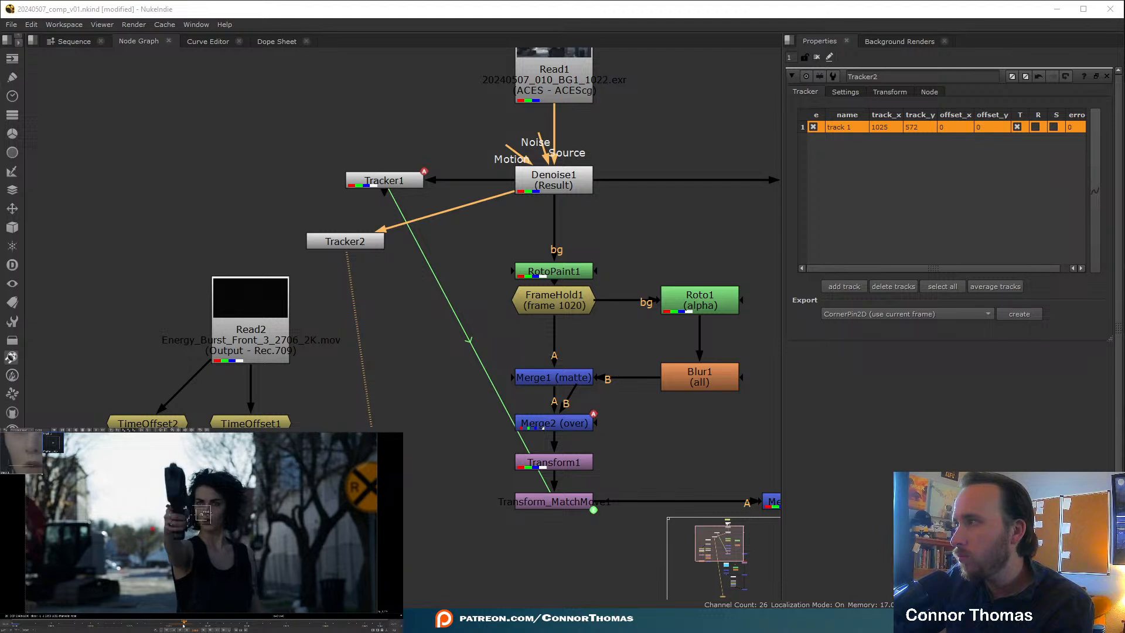
click(890, 92)
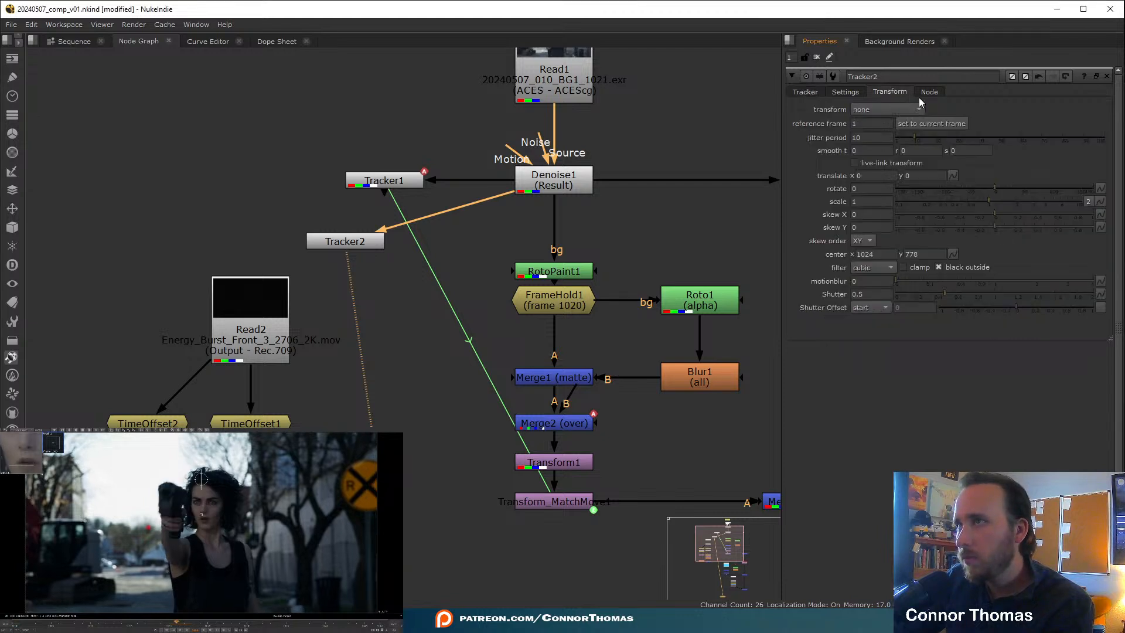
click(921, 125)
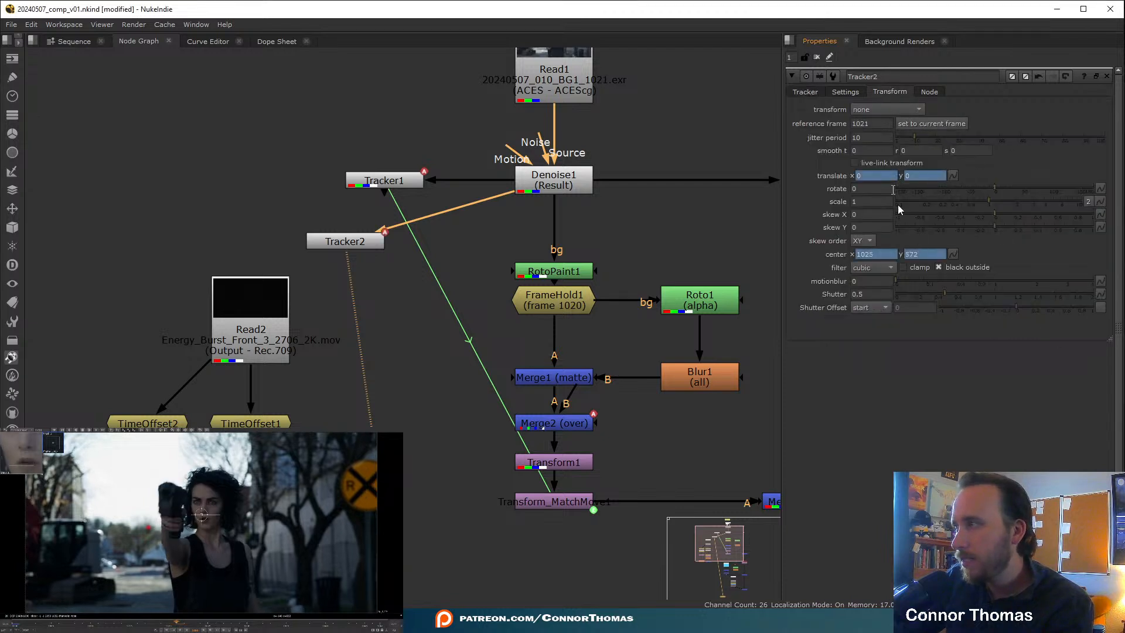
click(801, 92)
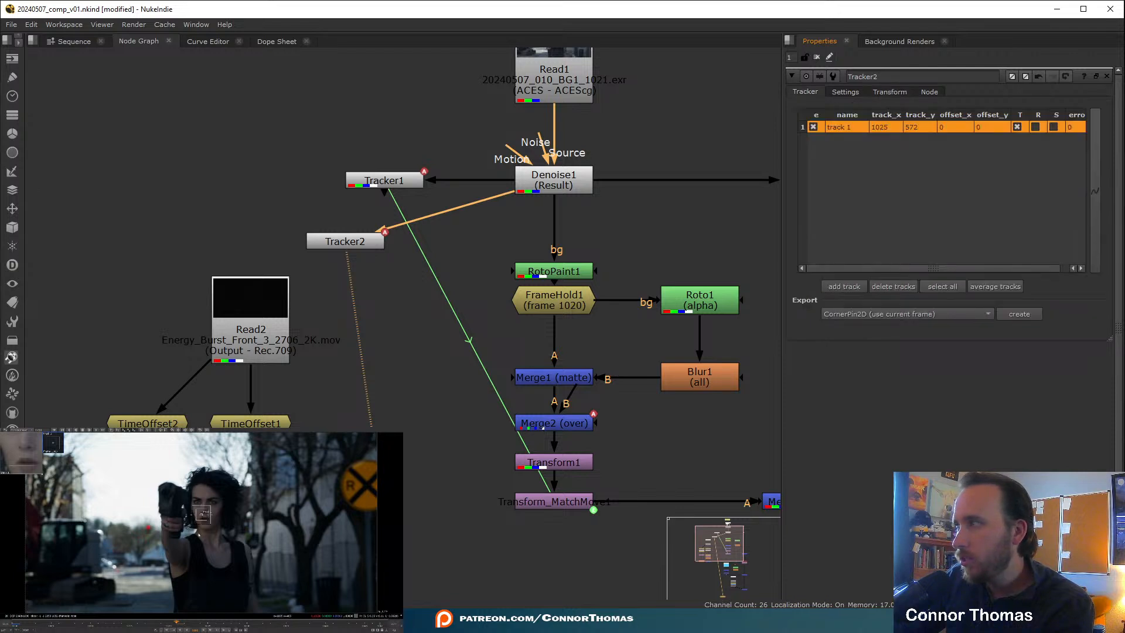
click(885, 93)
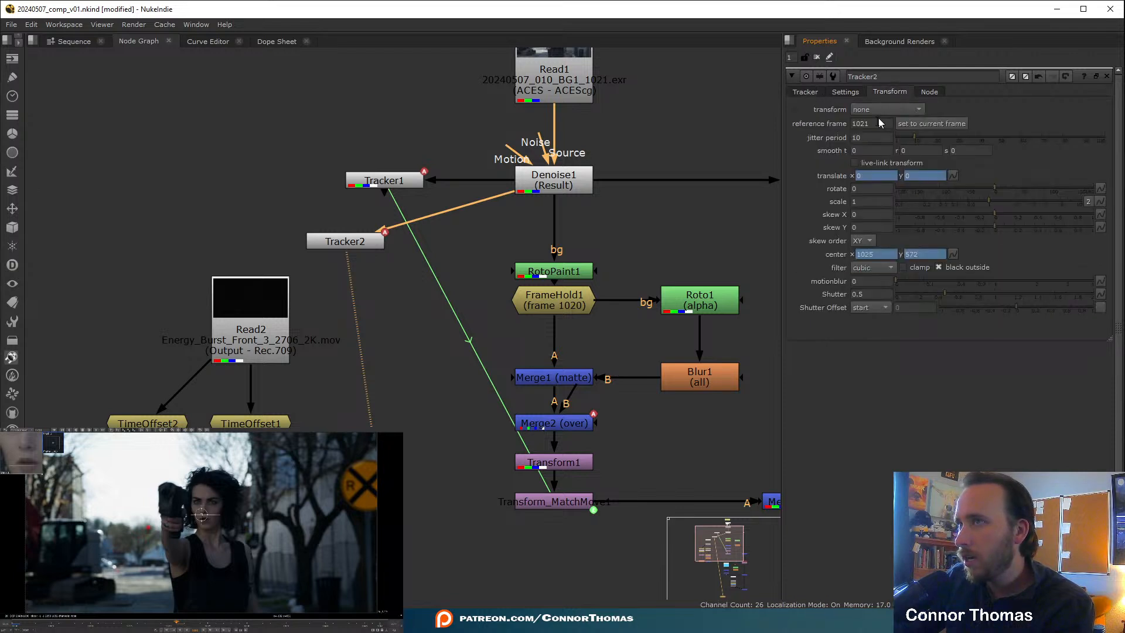
click(810, 94)
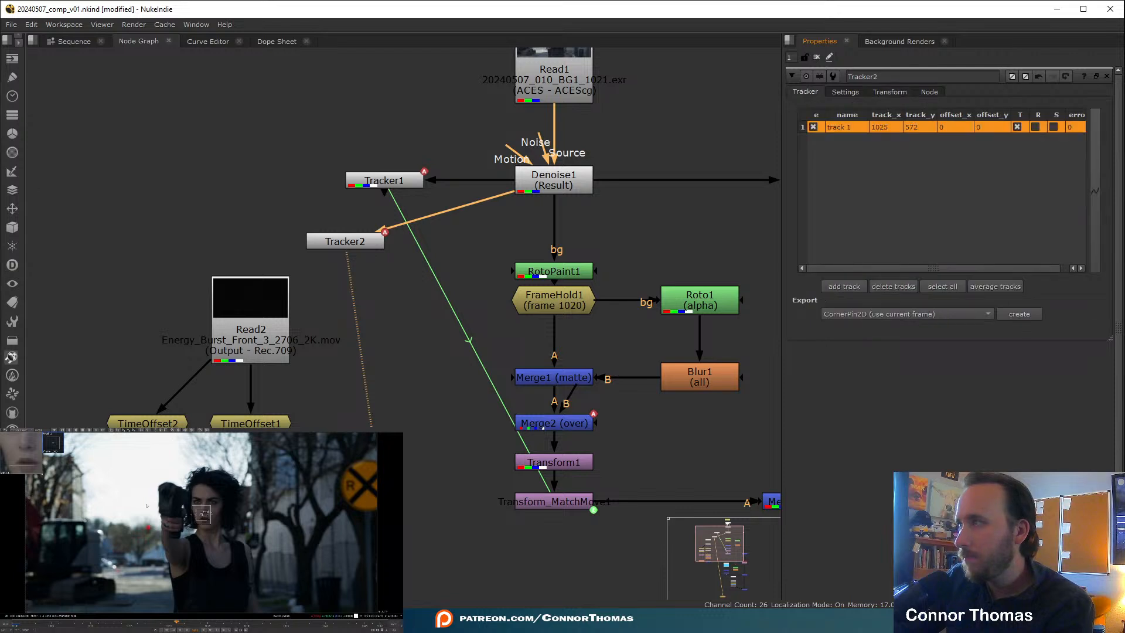
drag(96, 582, 98, 584)
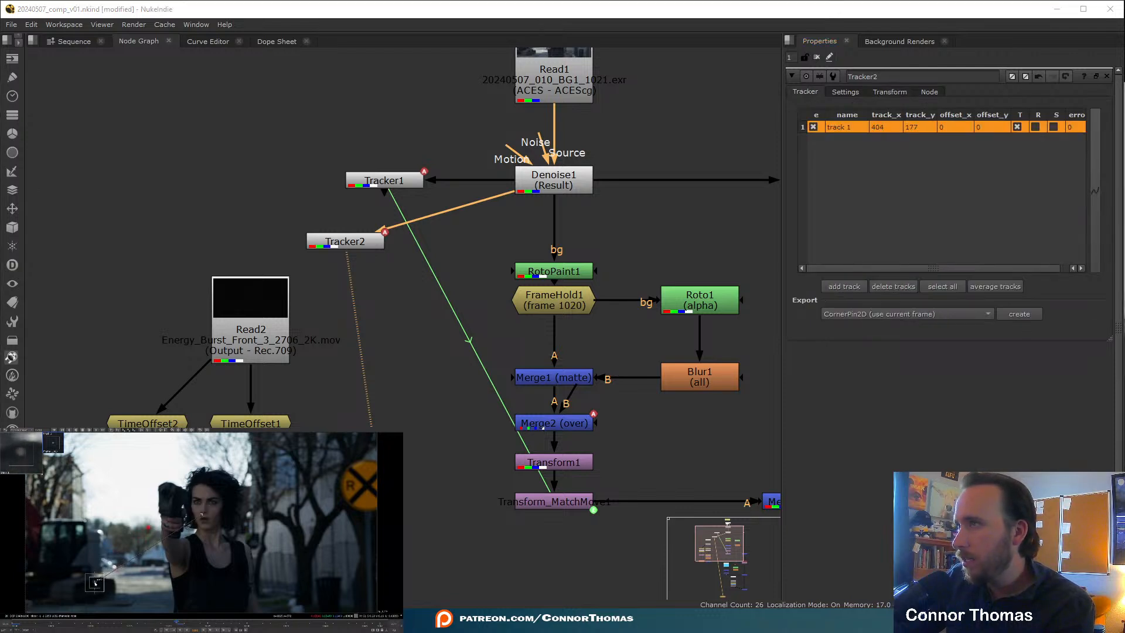
click(878, 286)
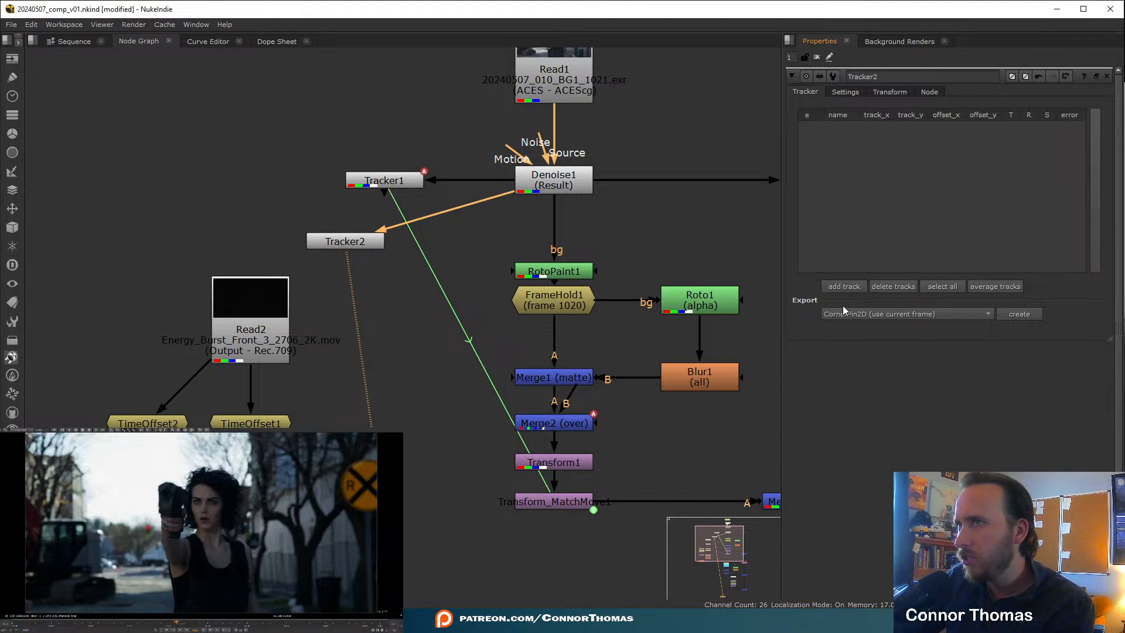
- Add a fresh track at frame 1021, place it at about x 406, y 180 near the parked excavator and enlarge its search area
click(831, 287)
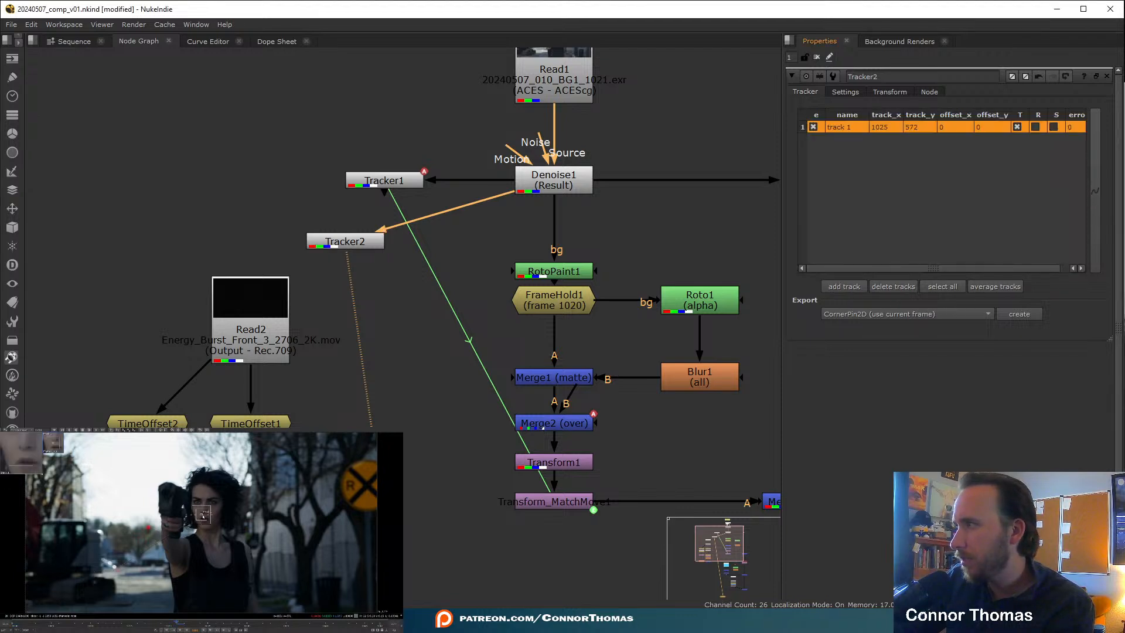
drag(202, 515, 96, 582)
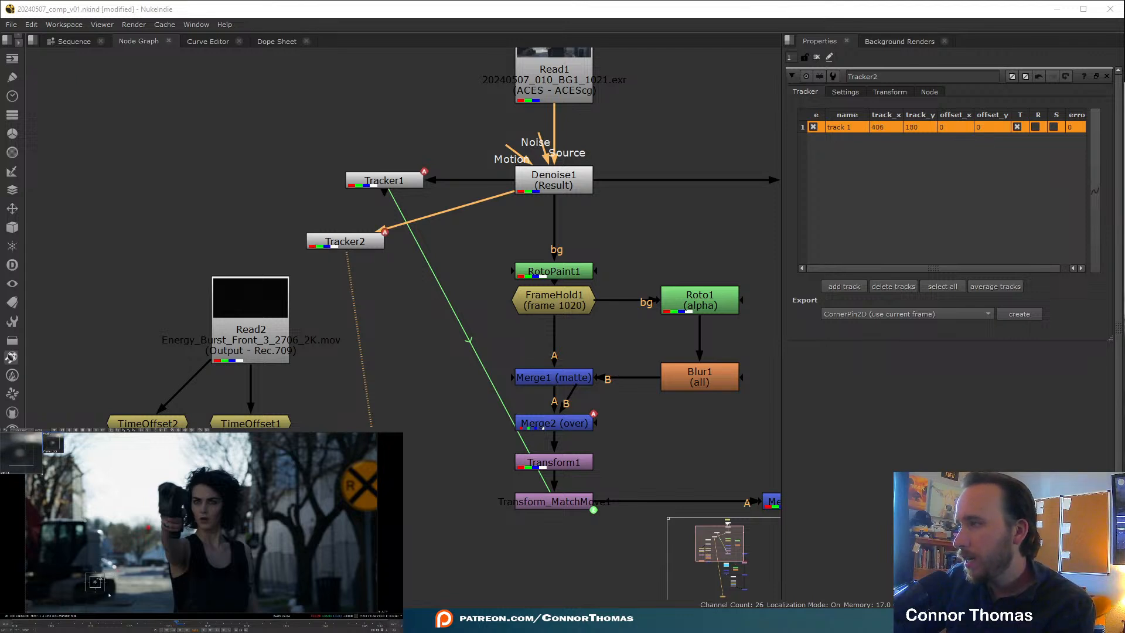
drag(106, 593, 115, 604)
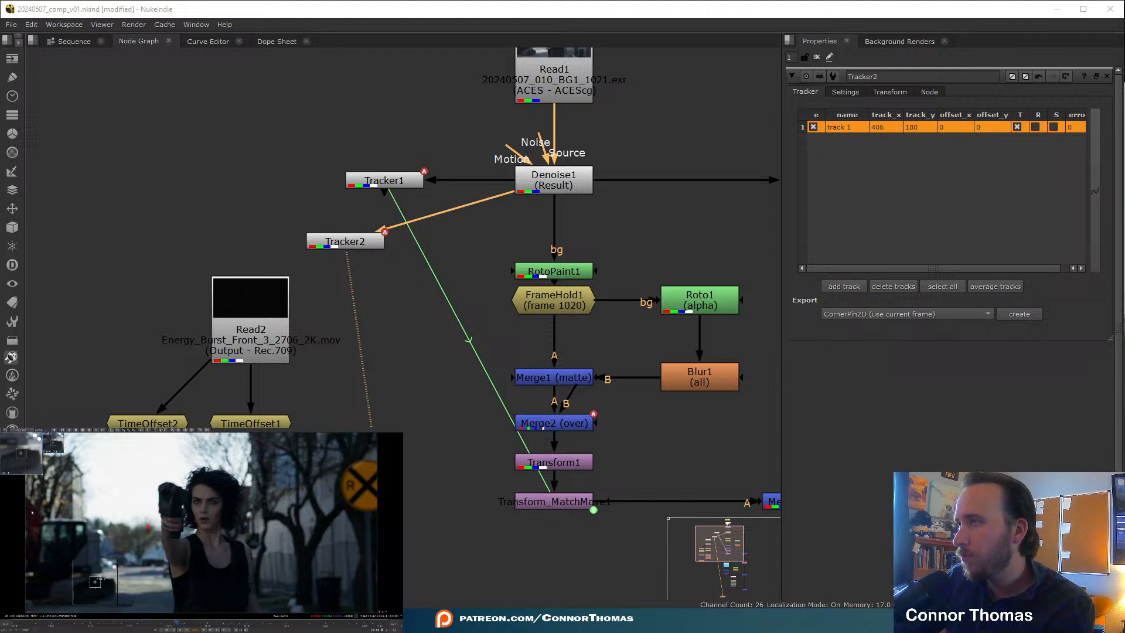
- Track the point backward to the start of the shot, and forward from around frame 1021 to the end
click(70, 431)
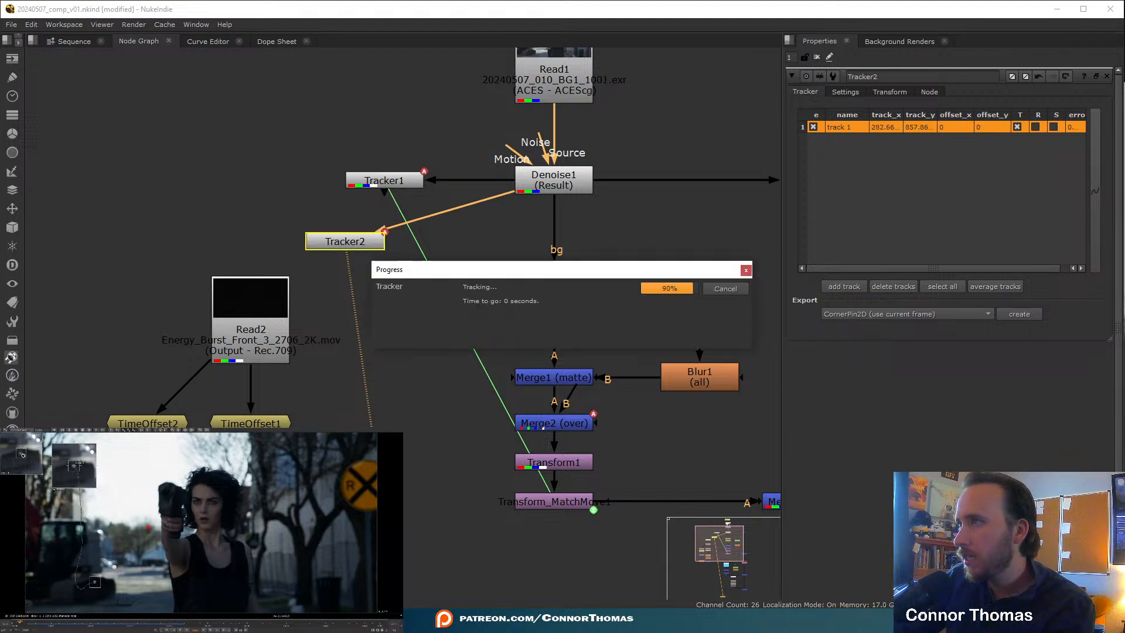
click(174, 627)
click(96, 431)
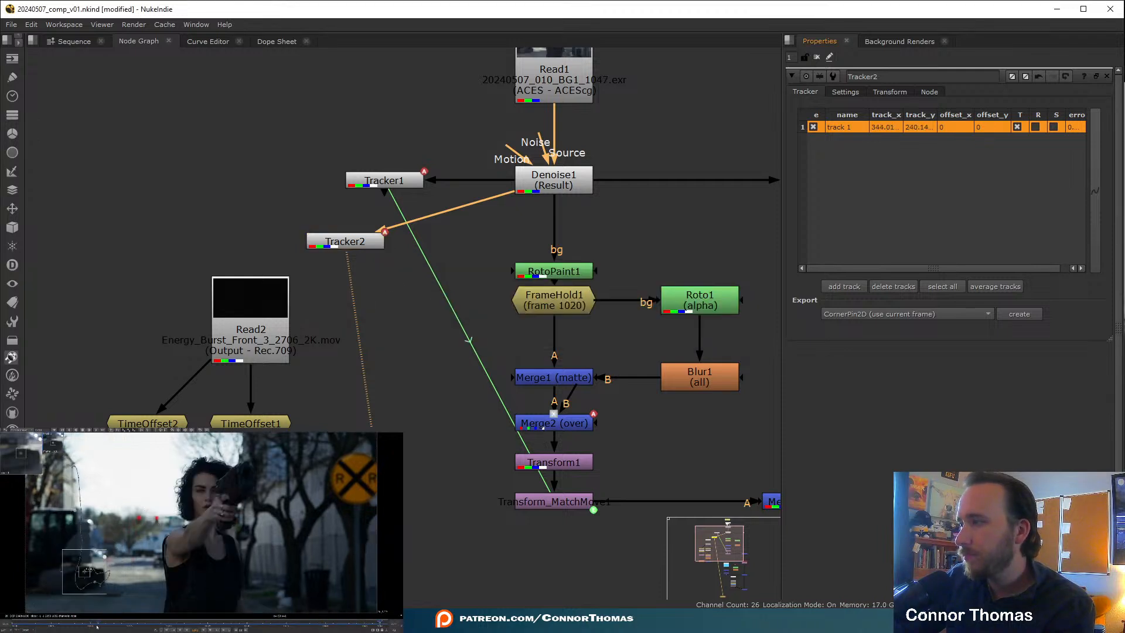
click(896, 314)
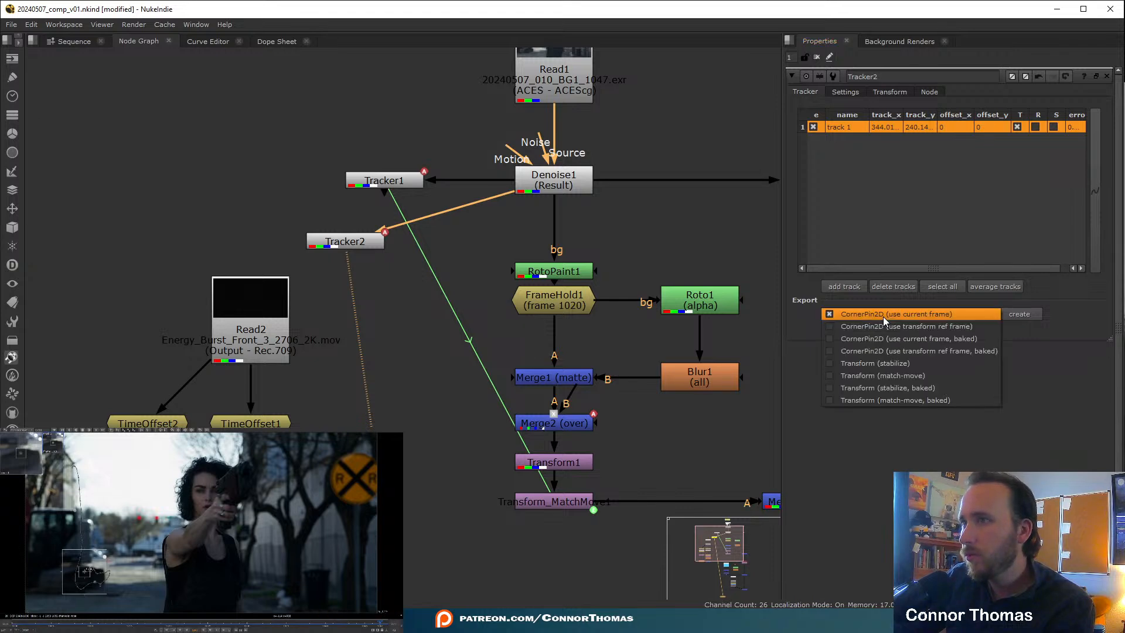
click(912, 375)
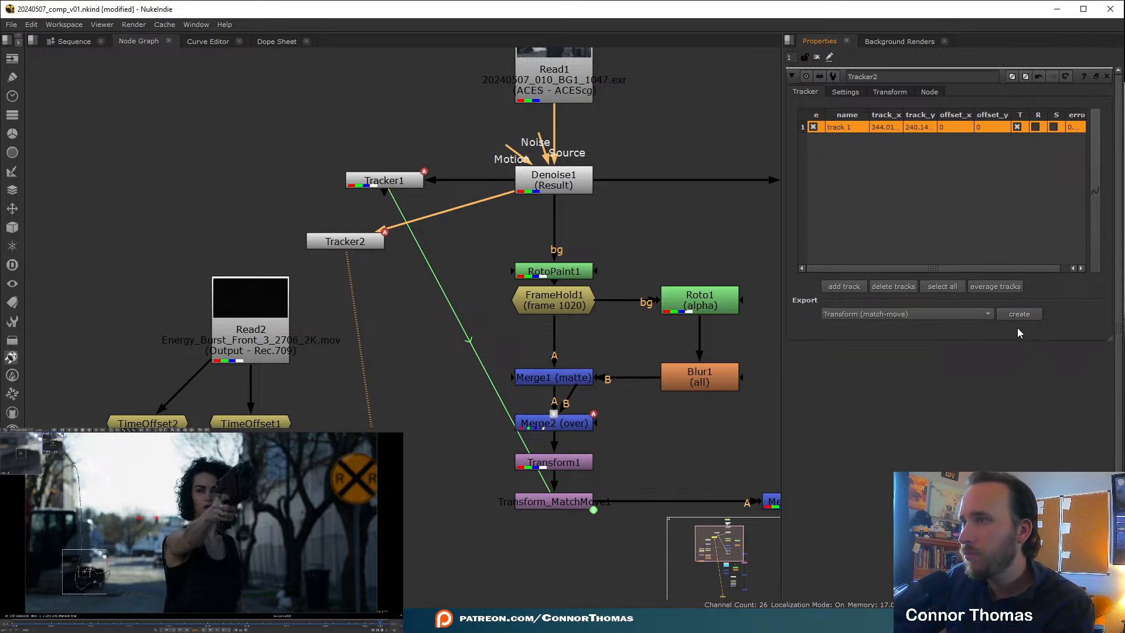
click(1019, 315)
middle_drag(480, 365, 545, 223)
drag(511, 146, 446, 218)
key(Delete)
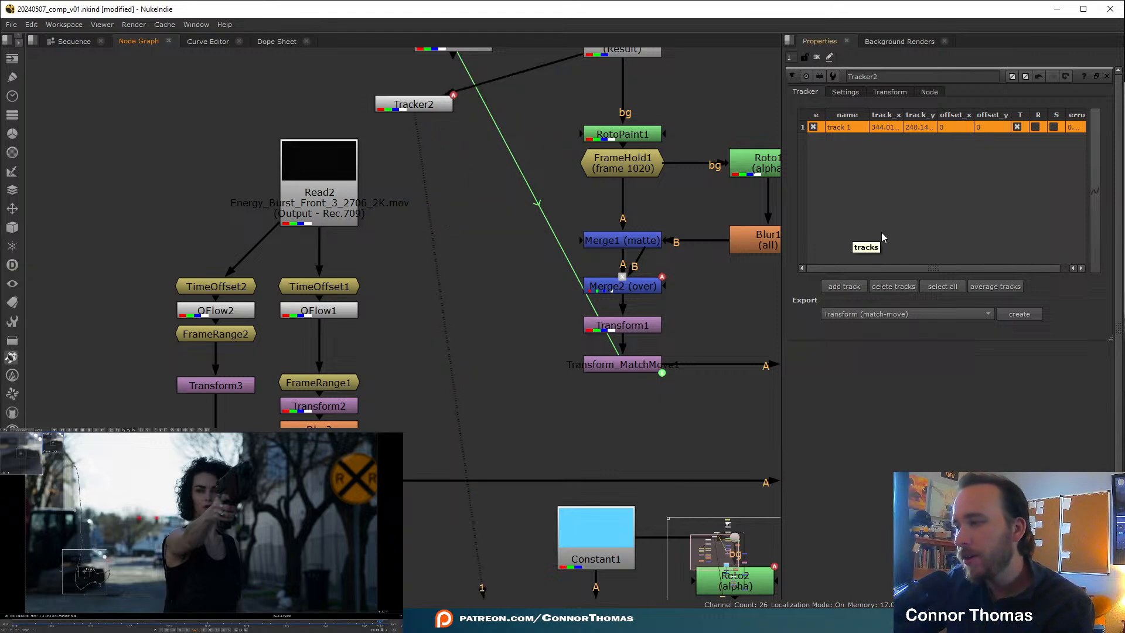
- Export a Transform (stabilize) node from Tracker2, connect its input to Denoise1 and view the stabilized plate
click(898, 314)
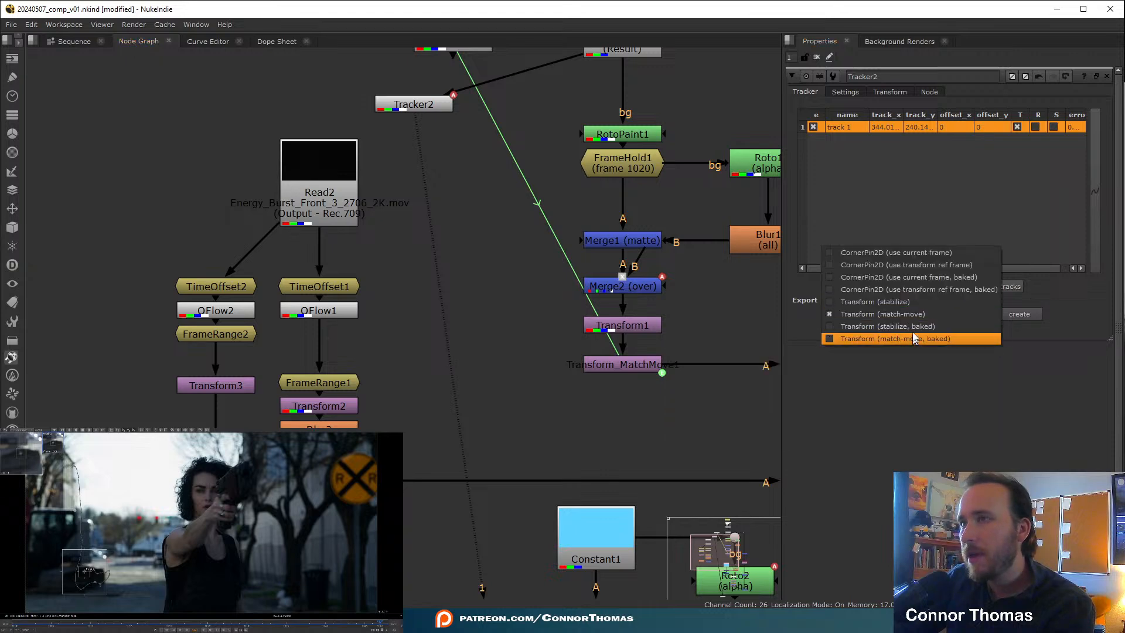
click(909, 304)
click(1020, 314)
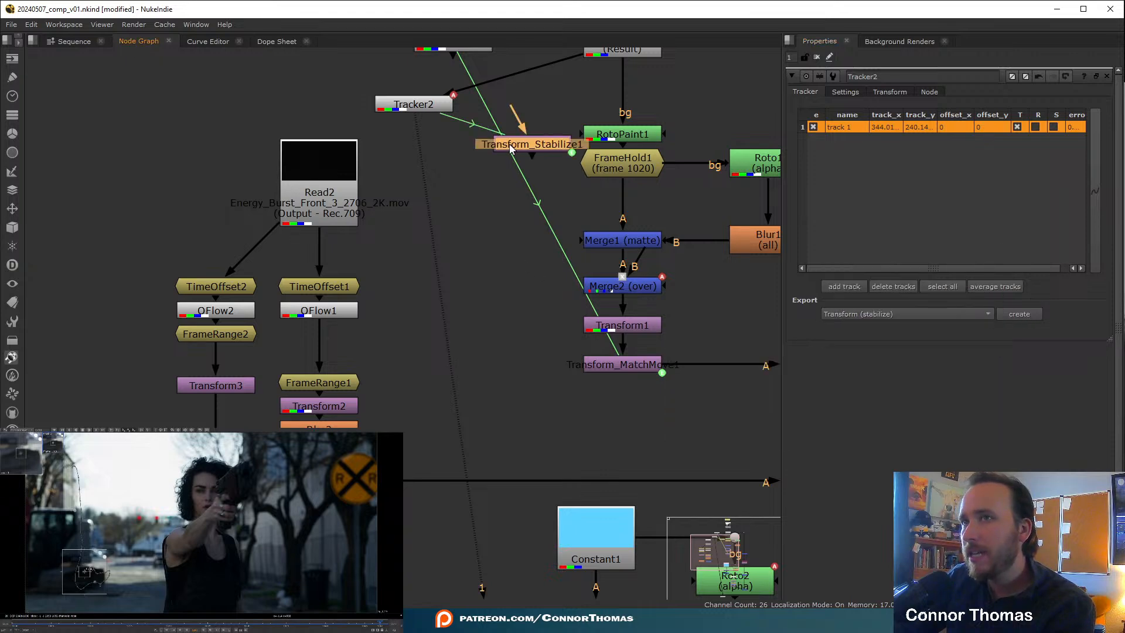
drag(515, 134, 622, 56)
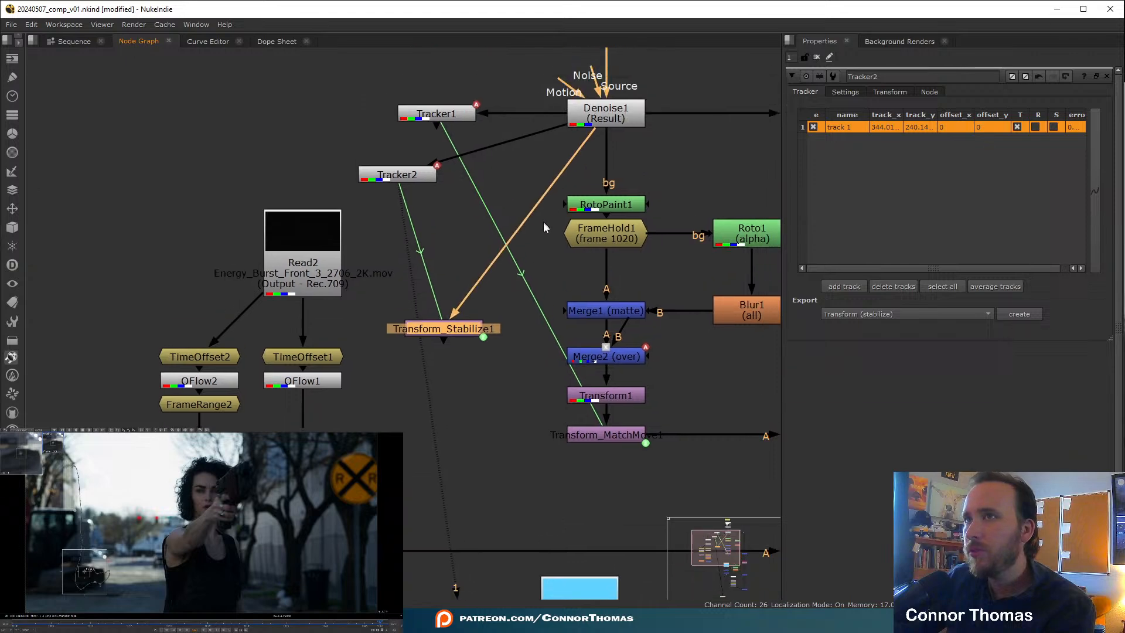
middle_drag(575, 169, 563, 211)
drag(577, 191, 580, 167)
key(1)
click(435, 390)
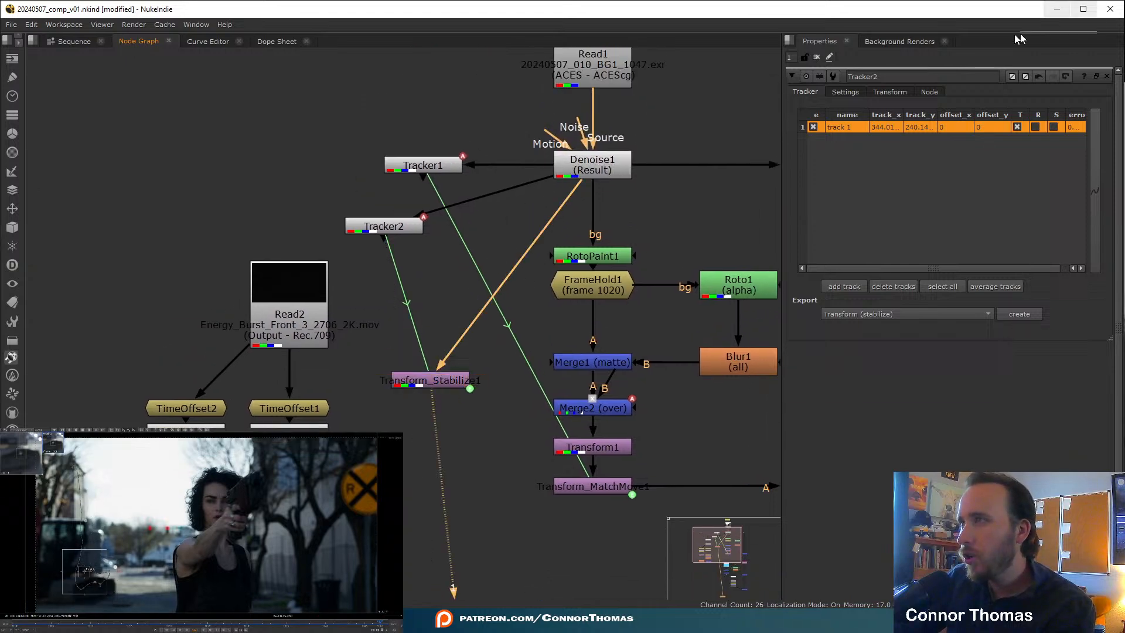
- Close the open properties, check the track by playing and scrubbing the stabilized plate, and delete Transform_Stabilize1
click(817, 57)
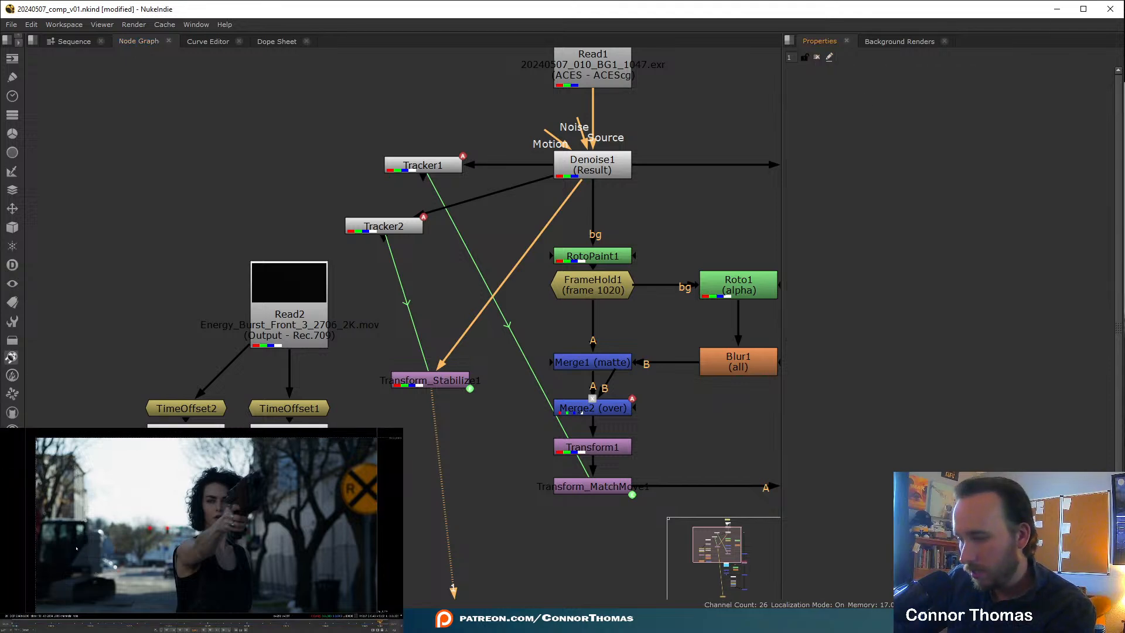
scroll(76, 548, up, 5)
middle_drag(146, 546, 151, 528)
key(l)
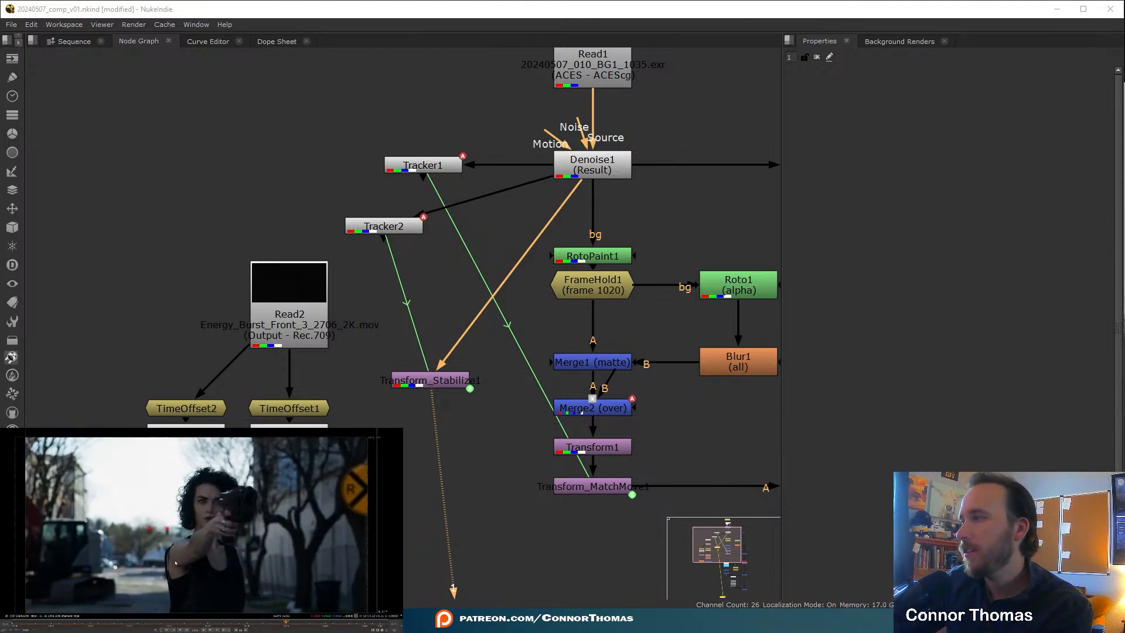
drag(293, 624, 79, 622)
click(429, 379)
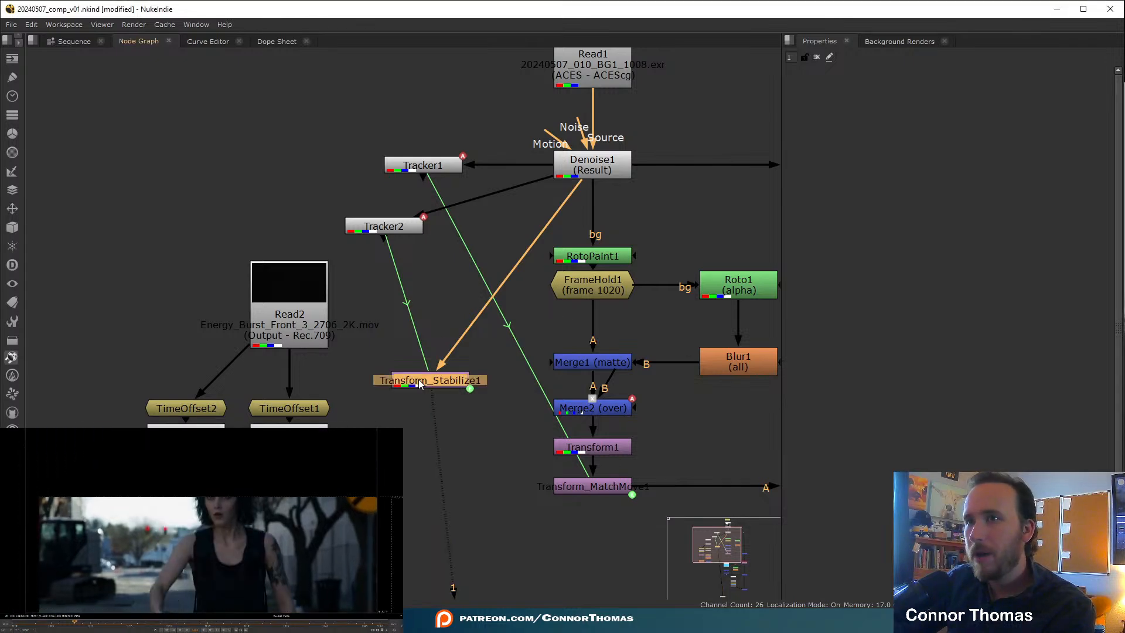
key(Delete)
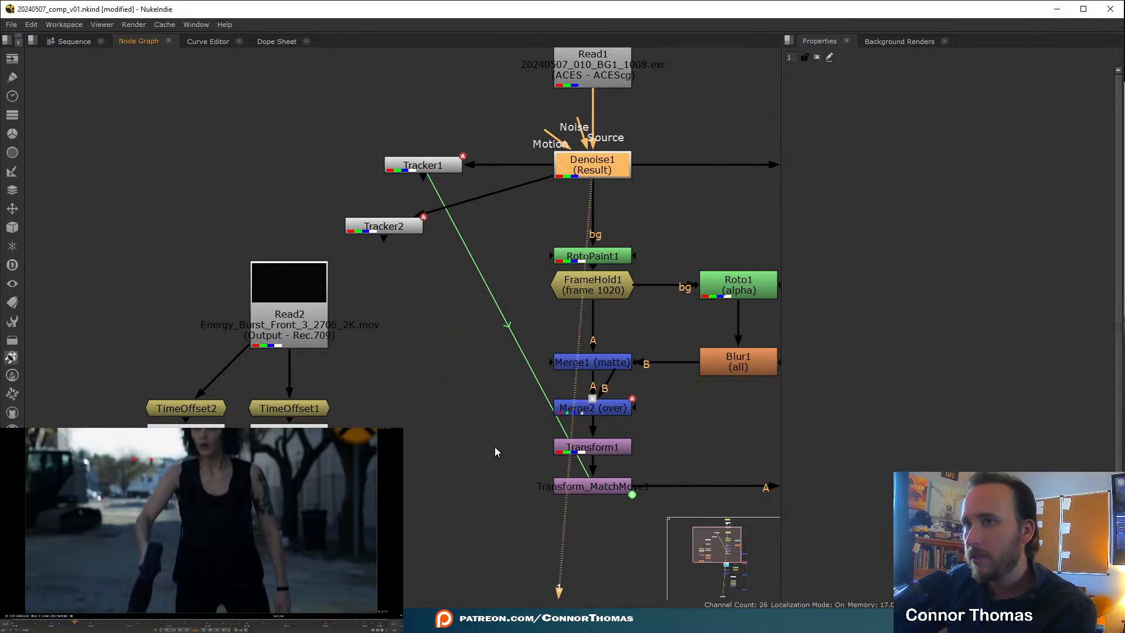
- Select Merge8 at the end of the main comp branch and view its output
middle_drag(456, 422, 287, 292)
scroll(444, 287, down, 2)
middle_drag(582, 377, 534, 83)
click(590, 436)
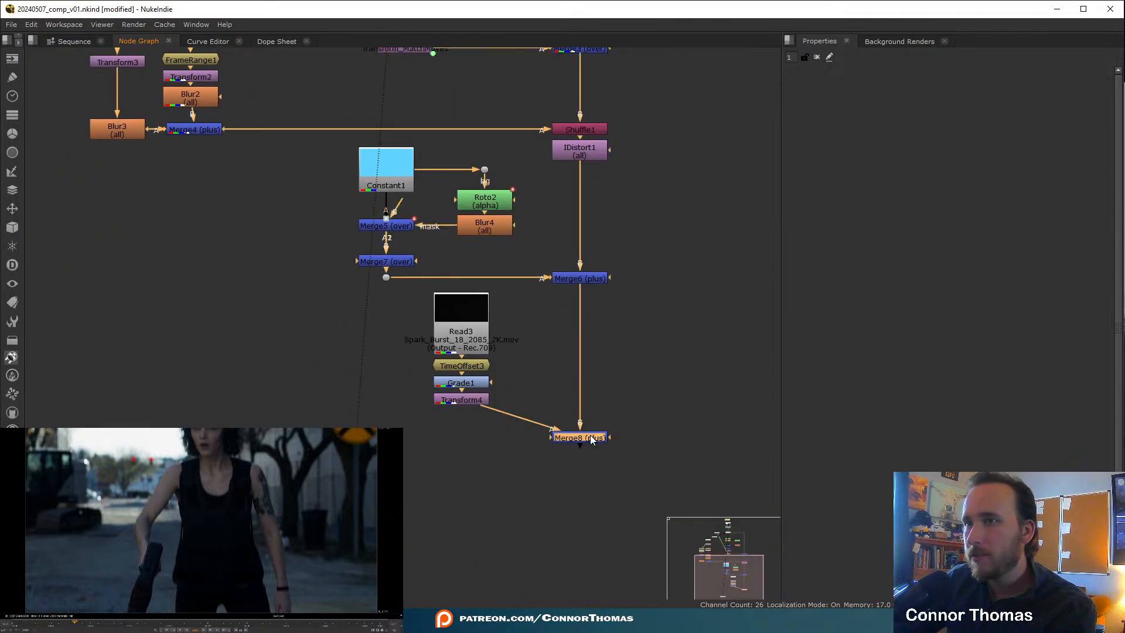
middle_drag(413, 51, 514, 350)
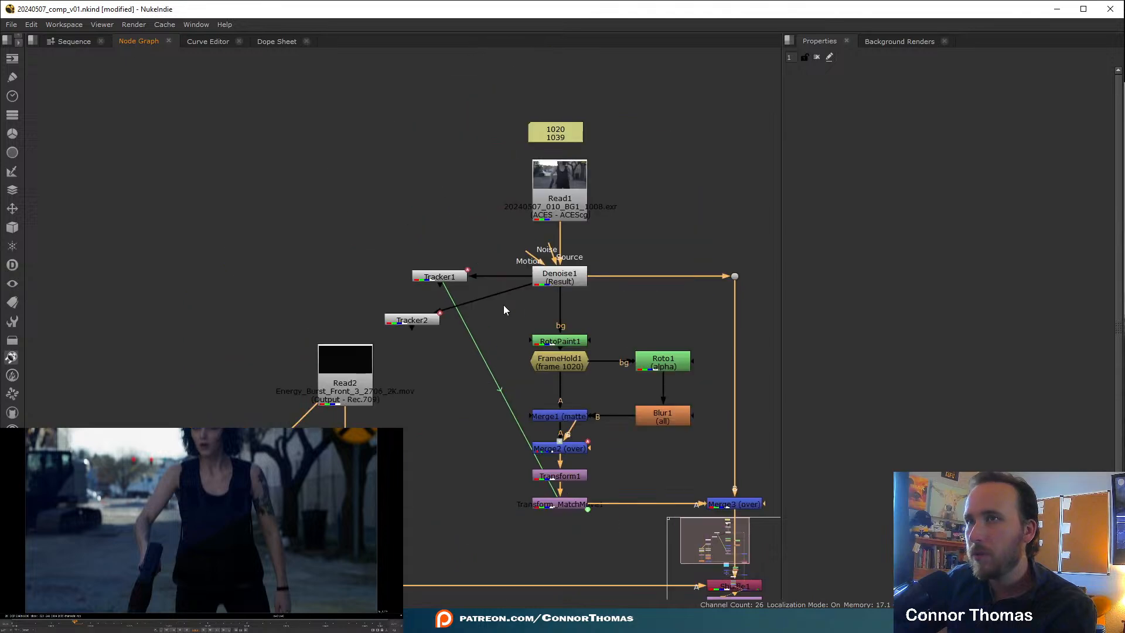
- Export a Transform (match-move) node from Tracker2
scroll(446, 350, up, 3)
double_click(413, 305)
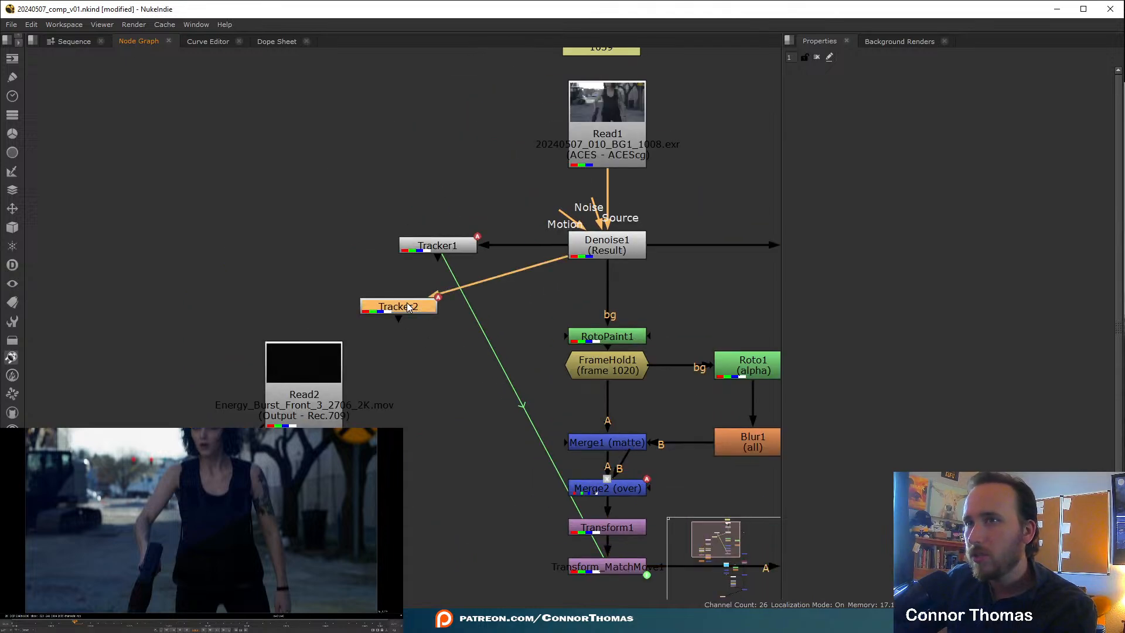
click(882, 314)
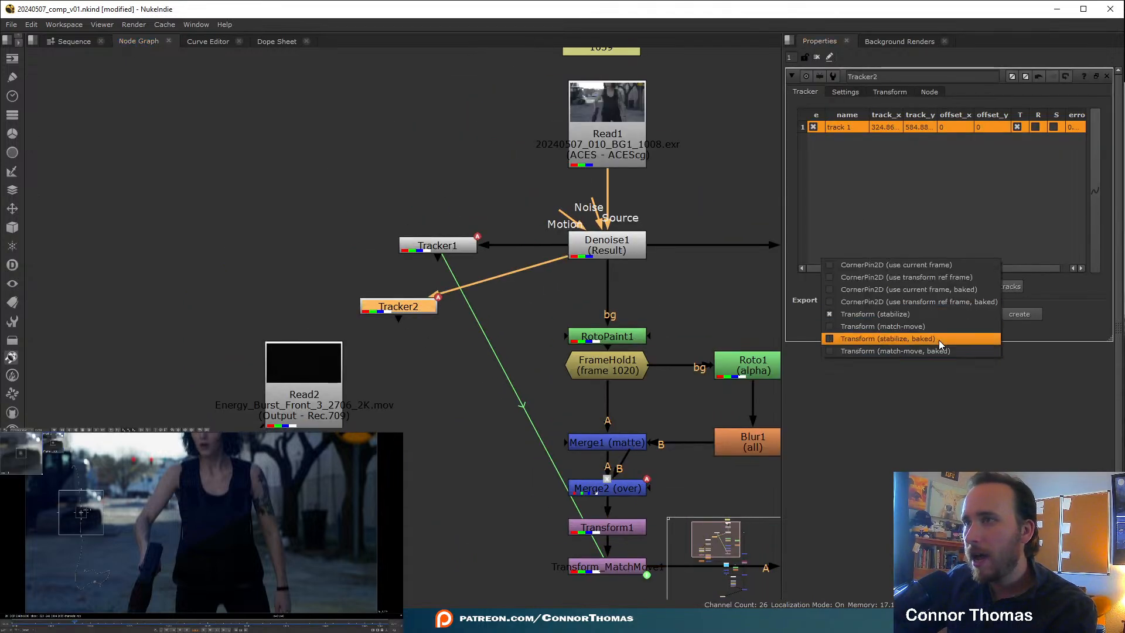
click(932, 327)
click(1023, 314)
- Insert the exported match-move node between Transform4 and Merge8 in the spark branch, close the properties and play the shot
middle_drag(519, 388, 450, 107)
scroll(491, 175, down, 3)
click(440, 76)
drag(441, 81, 544, 520)
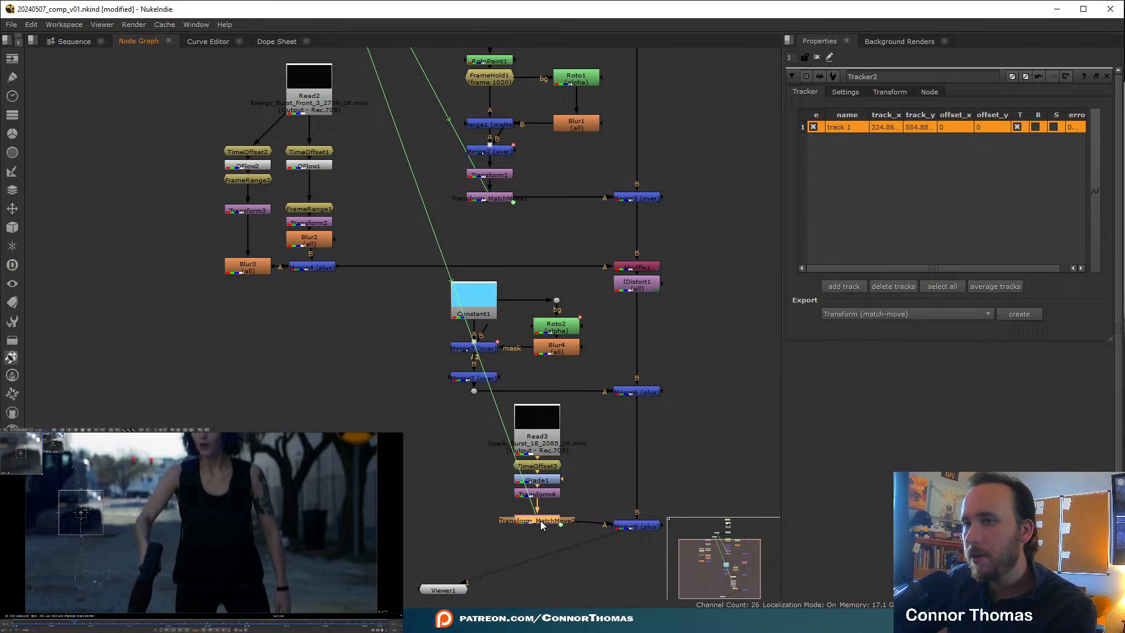
click(817, 57)
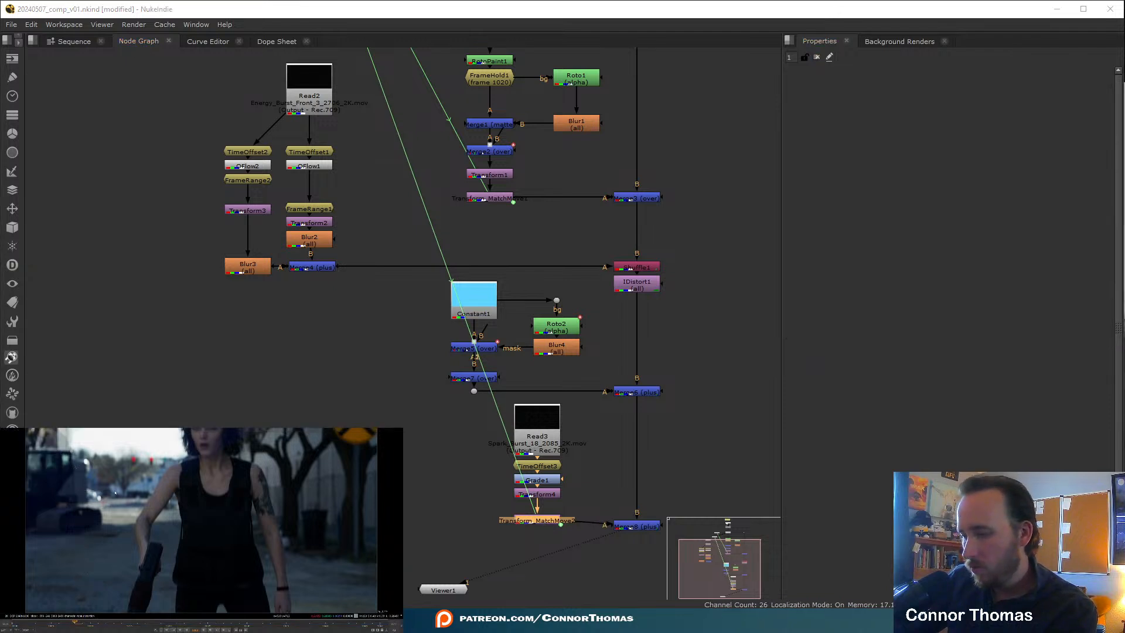
key(l)
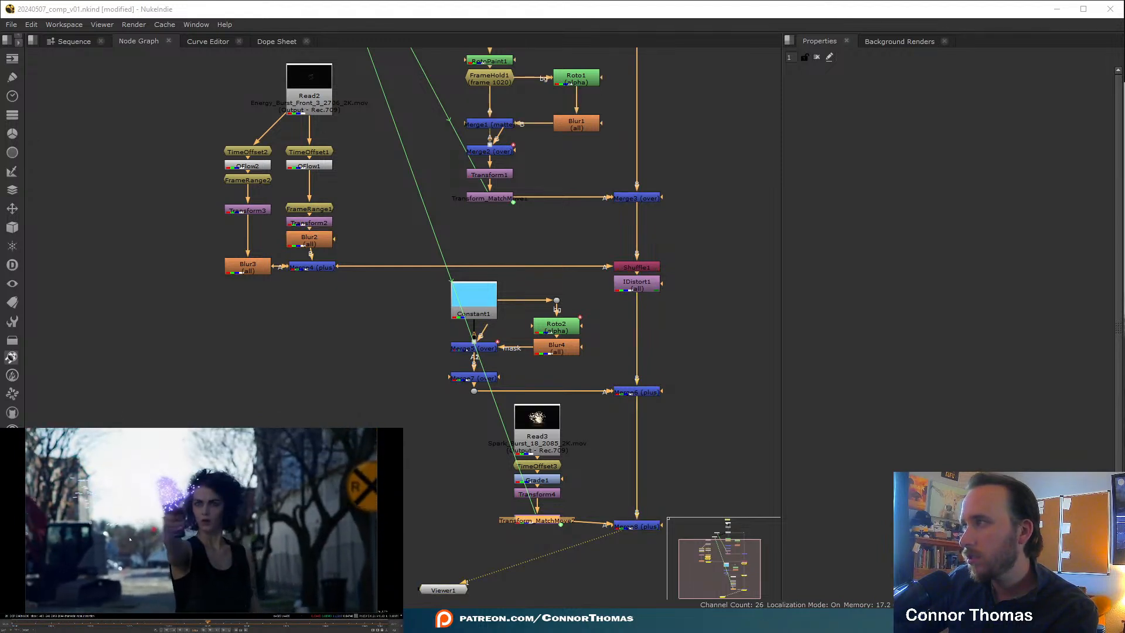
- Make room above Transform4 in the spark branch and insert a new Merge node directly after Grade1
middle_drag(558, 387, 496, 265)
scroll(508, 339, up, 2)
middle_drag(508, 339, 520, 259)
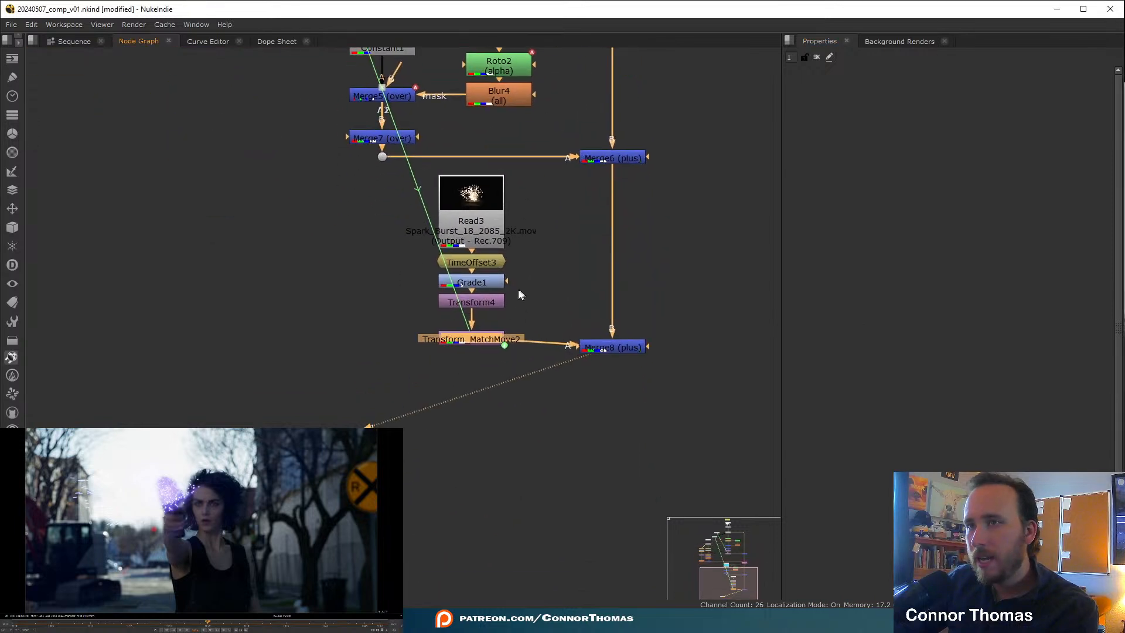
drag(480, 306, 479, 331)
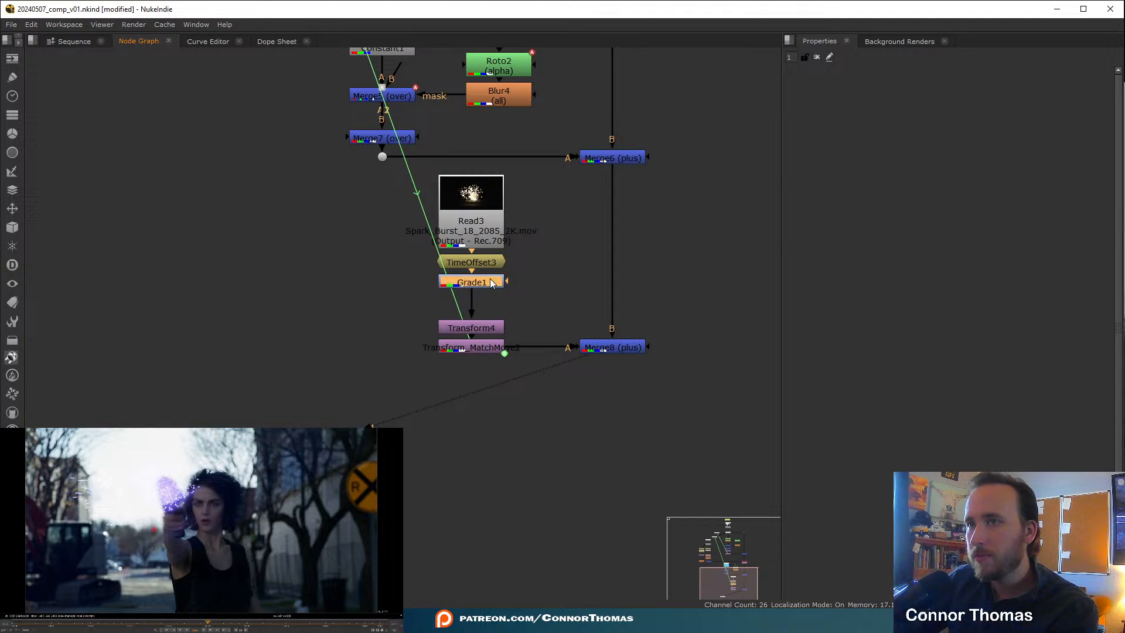
key(m)
drag(548, 282, 462, 311)
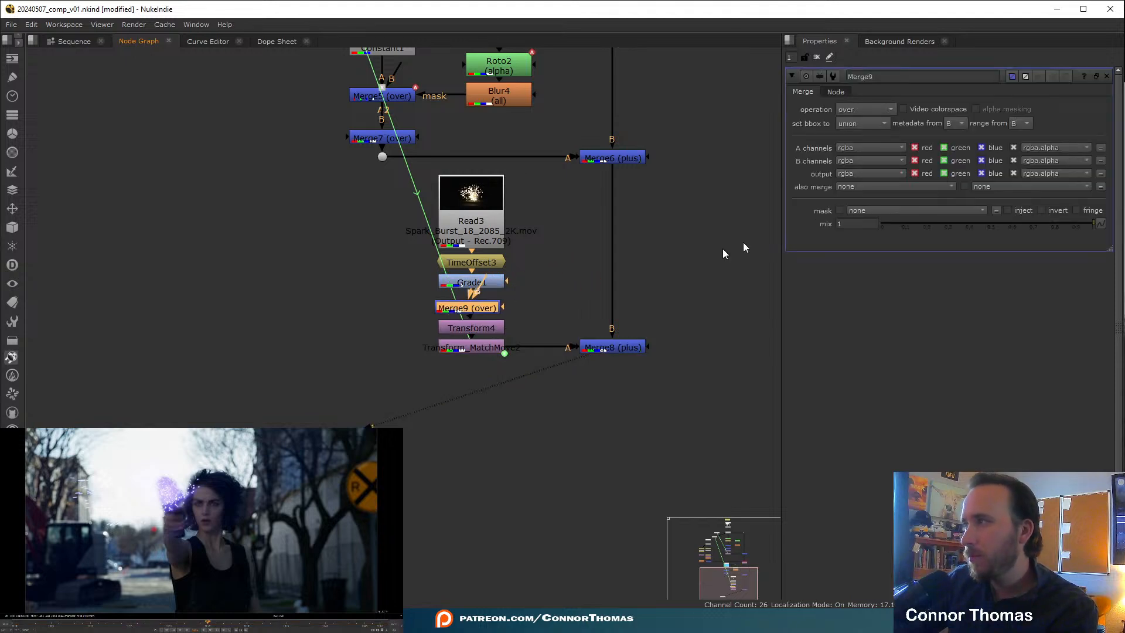
- Set the mix of the new Merge9 to 0 and add a keyframe on the current frame
drag(899, 224, 834, 227)
right_click(851, 223)
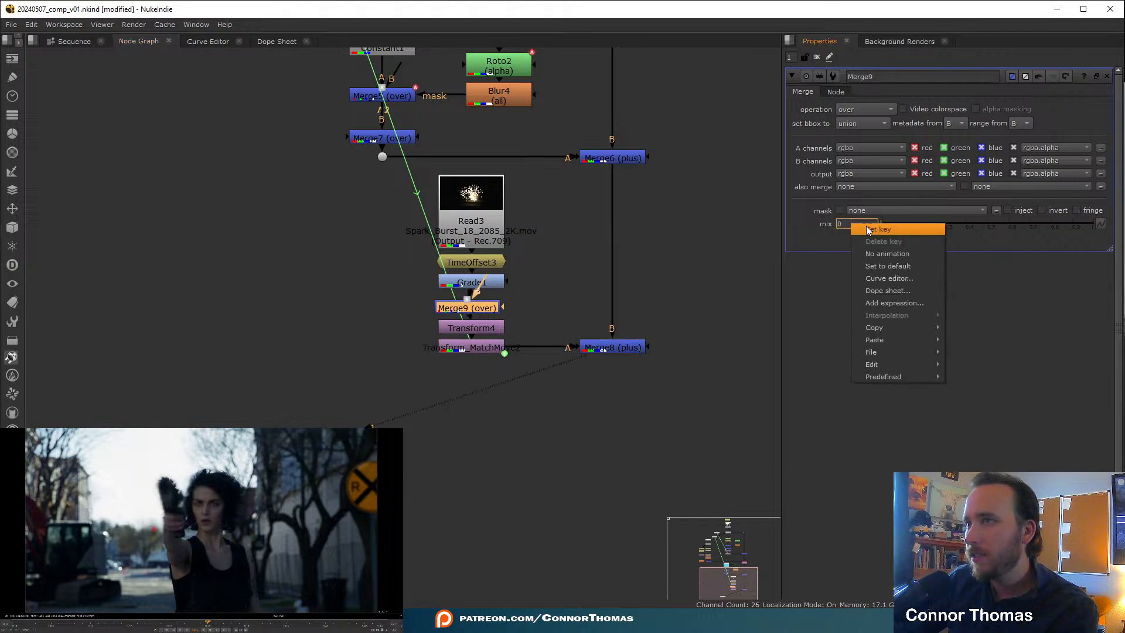
click(869, 230)
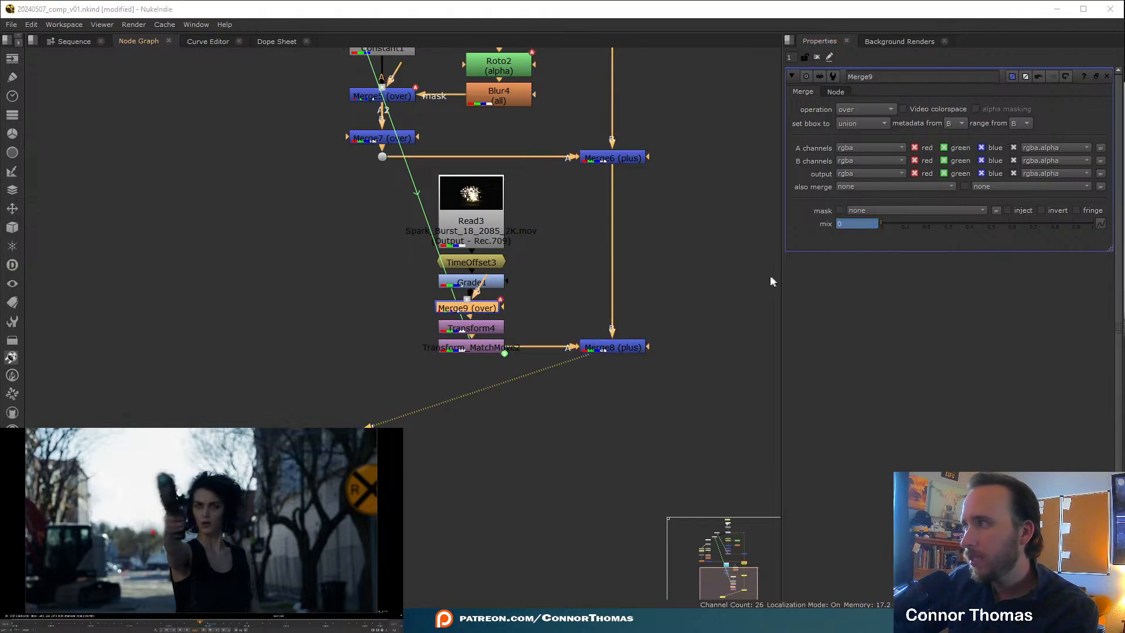
- Keyframe Merge9's mix at 1 on earlier spark frames, lower it to its minimum on the first one, and close the properties
drag(913, 227, 929, 230)
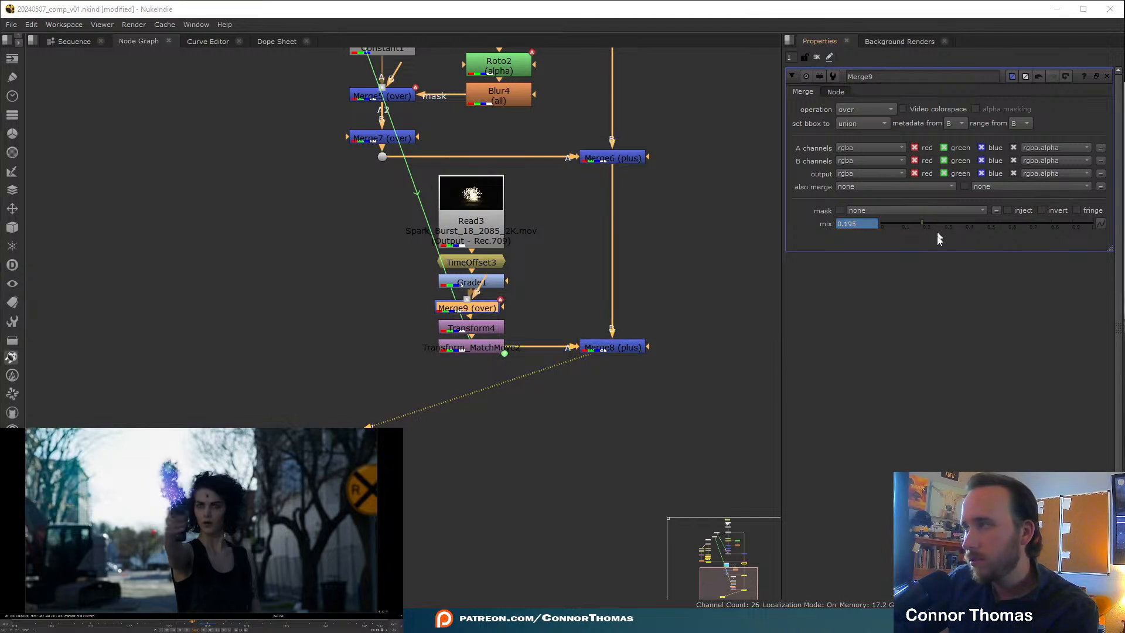
text(1)
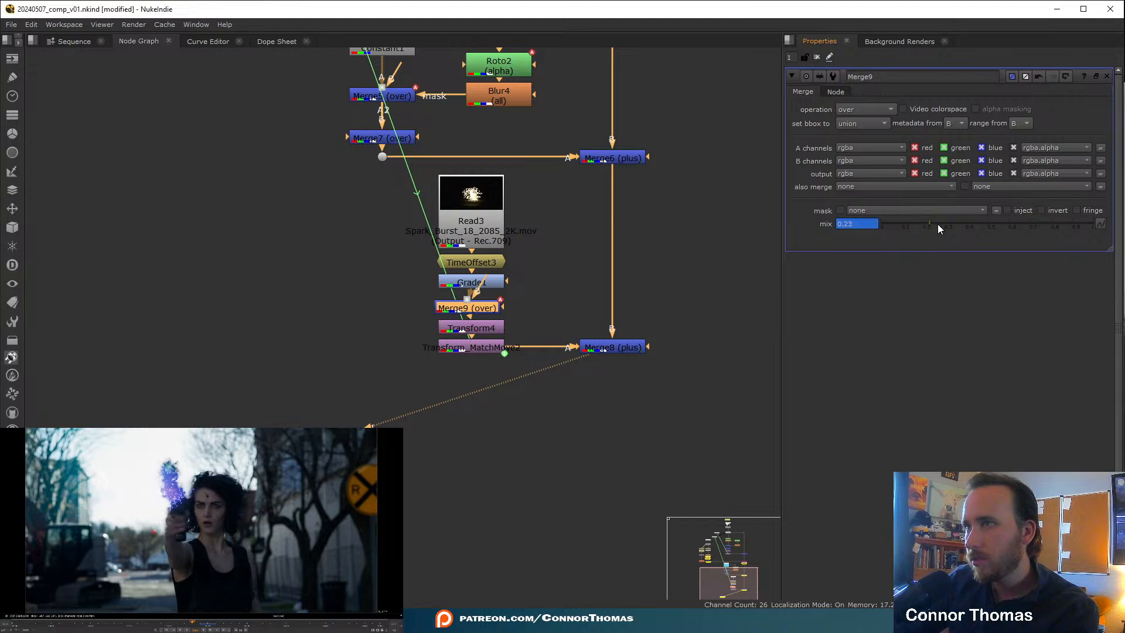
key(Return)
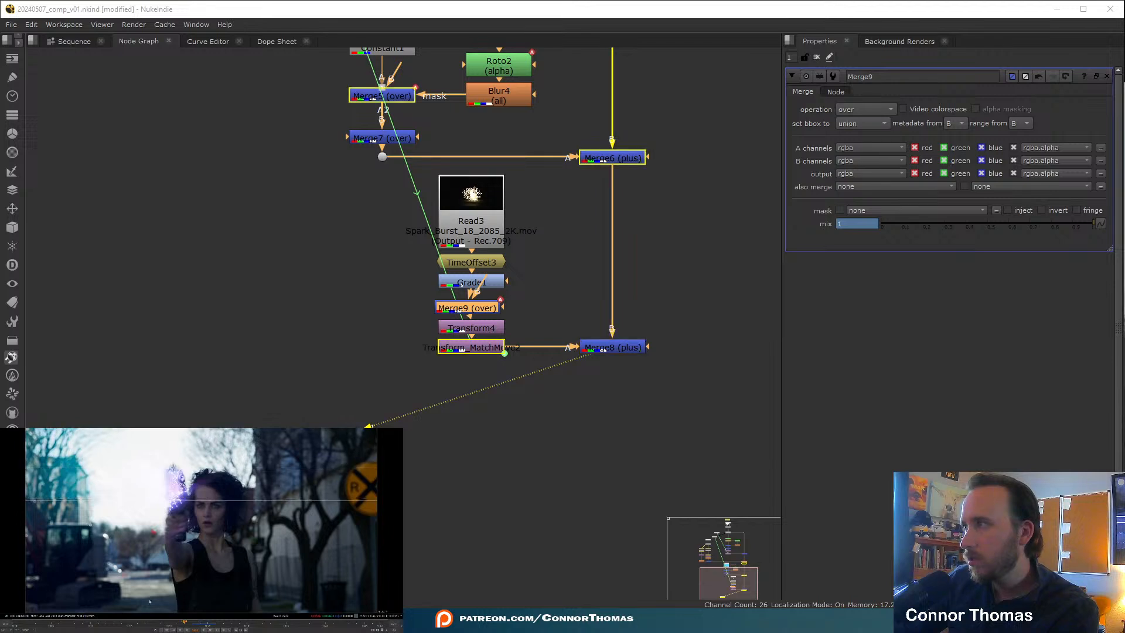
click(1060, 225)
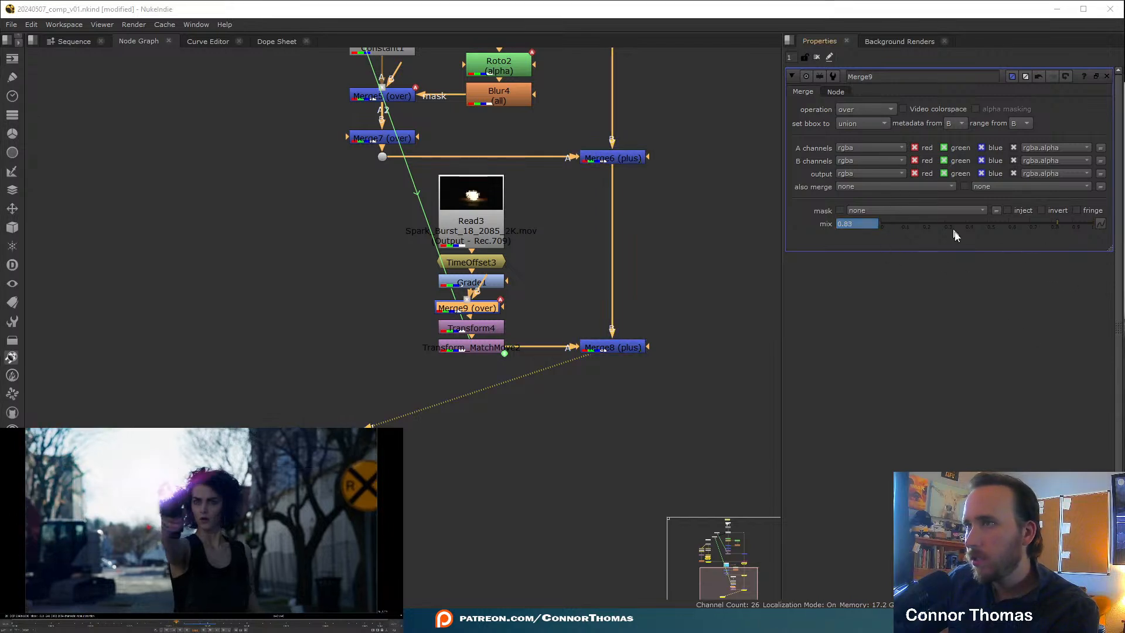
click(1090, 225)
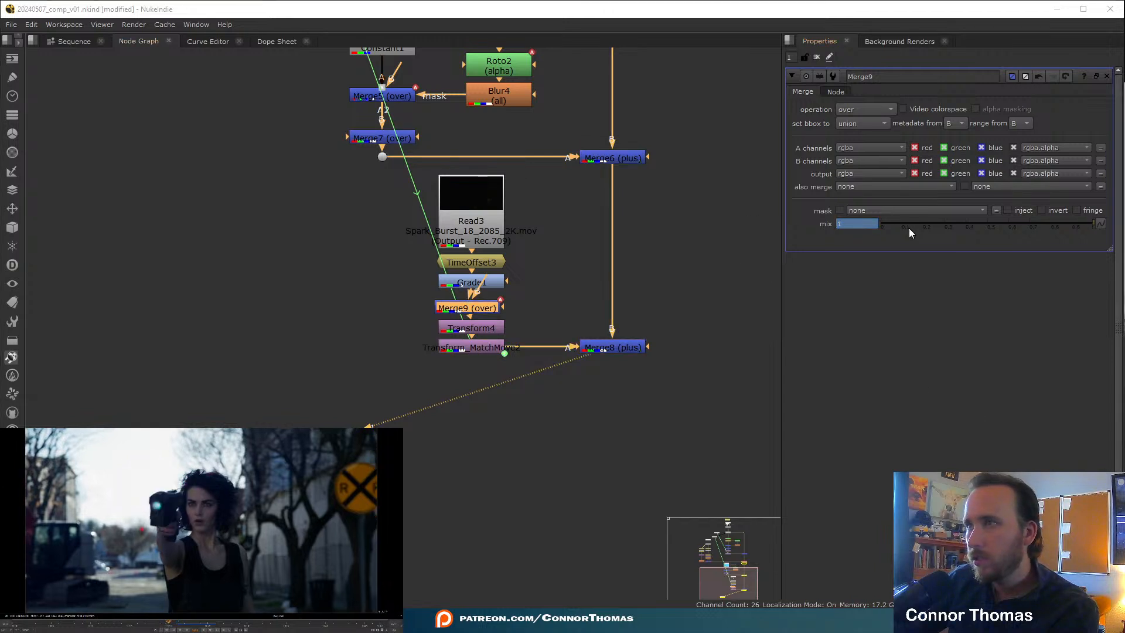
drag(909, 228, 740, 209)
click(817, 57)
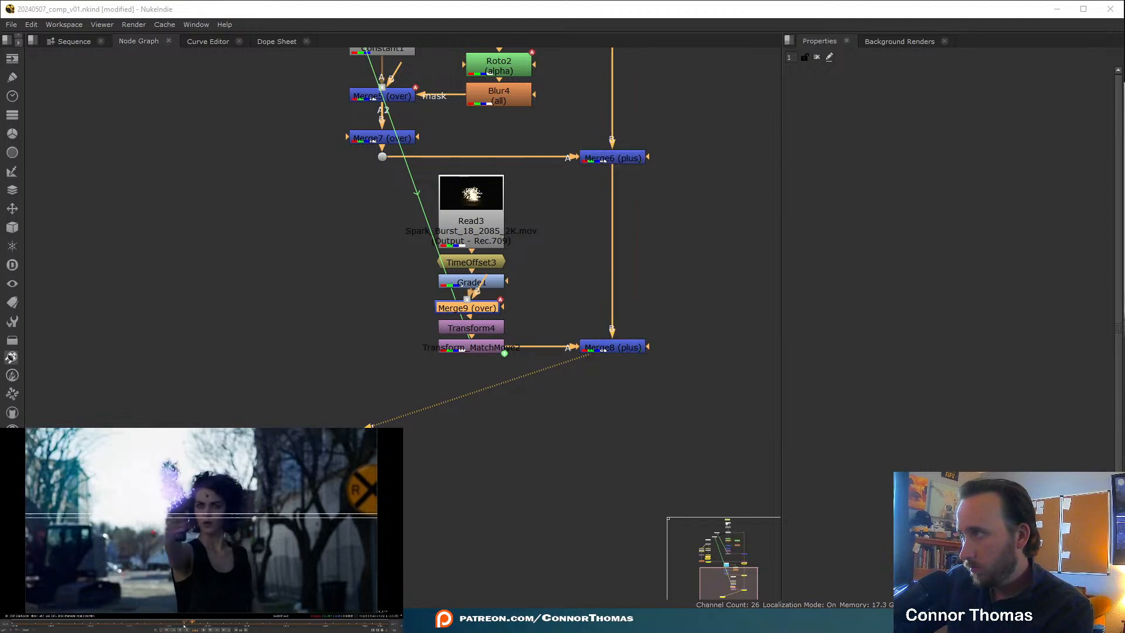
- Move Merge9's last two mix keyframes to frames 1026 and 1032 in the Dope Sheet and return to the node graph
double_click(491, 306)
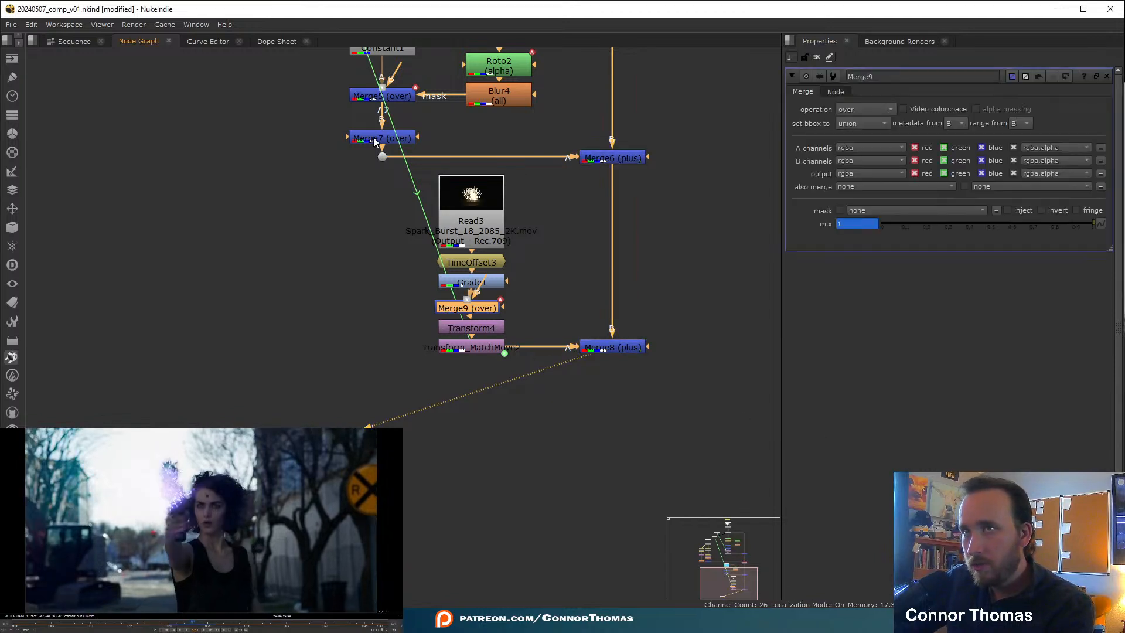
click(255, 40)
scroll(516, 88, up, 5)
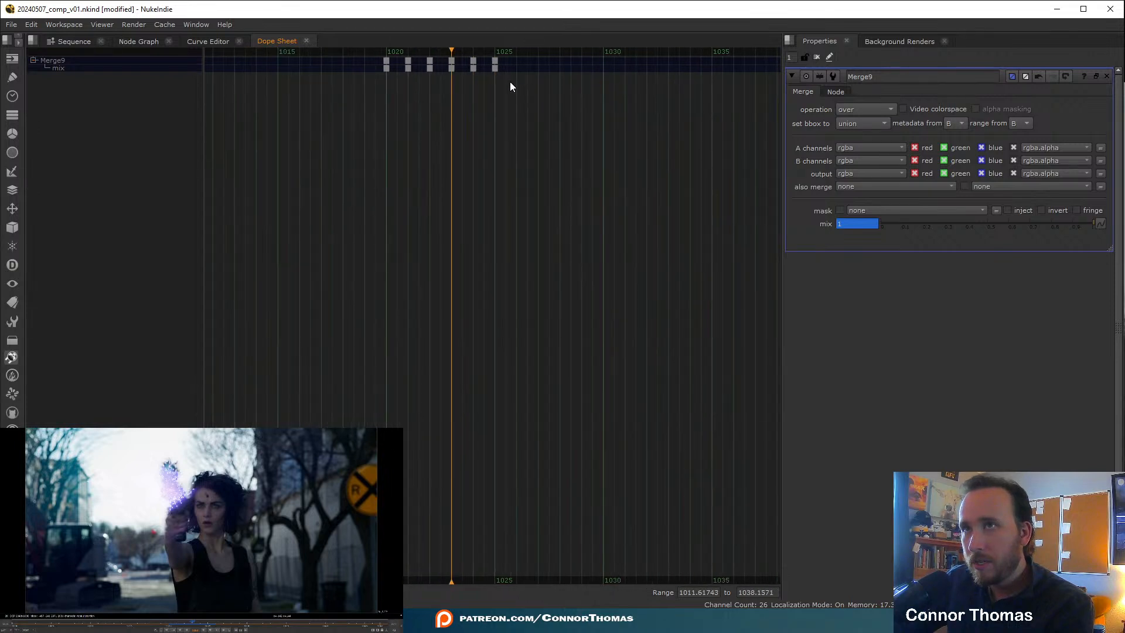
drag(525, 62, 692, 70)
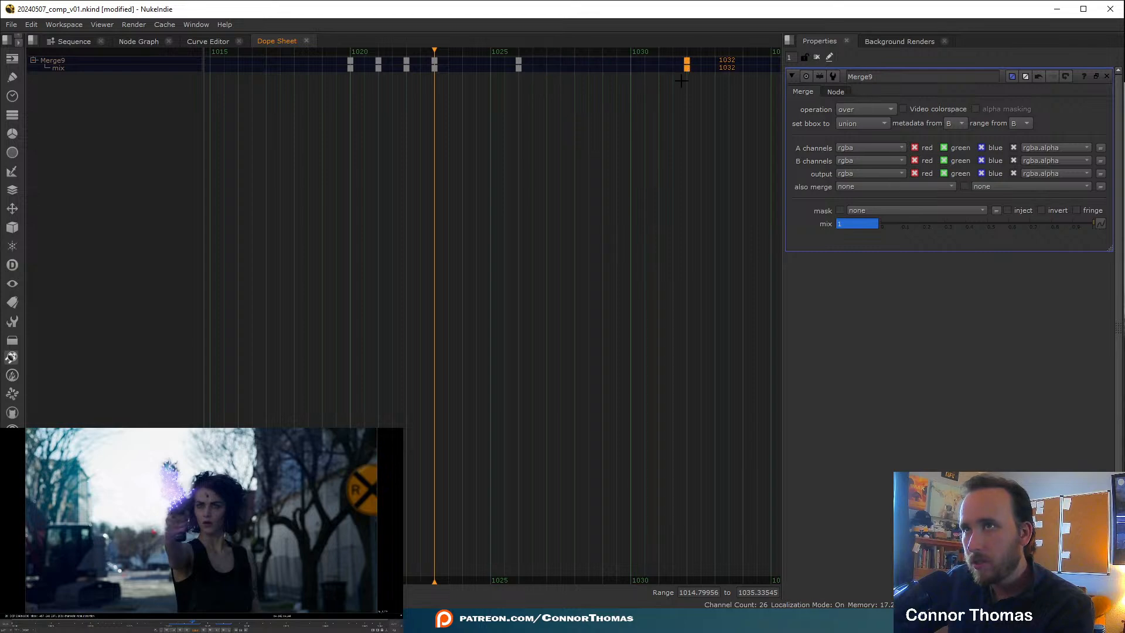
click(128, 44)
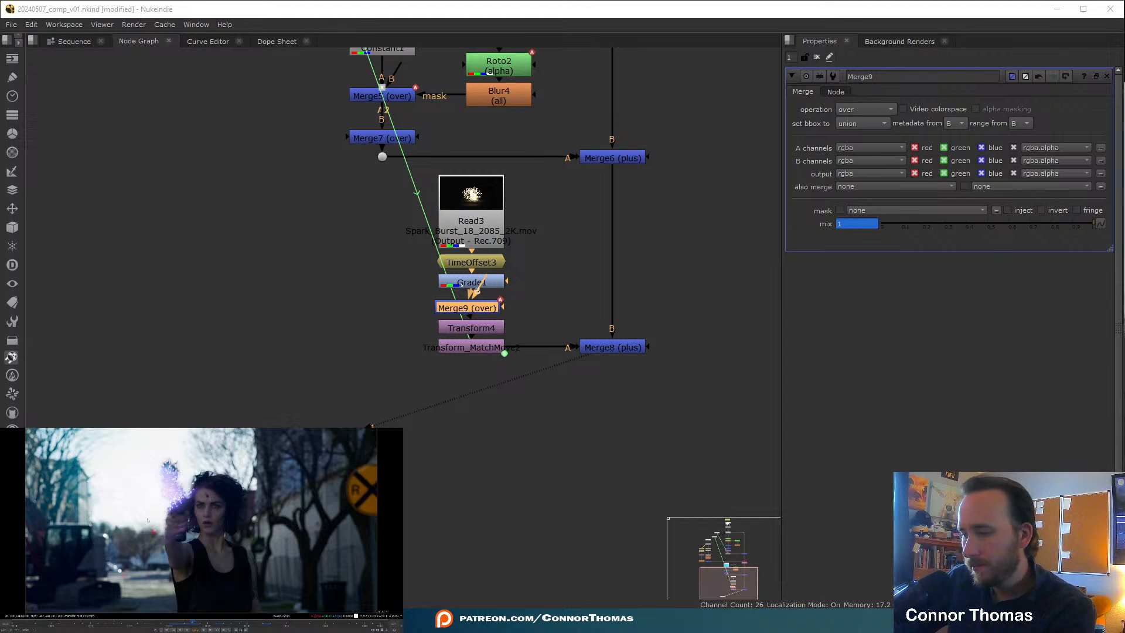
- Check the retimed sparks in playback, save the script and go to the second gunshot
key(l)
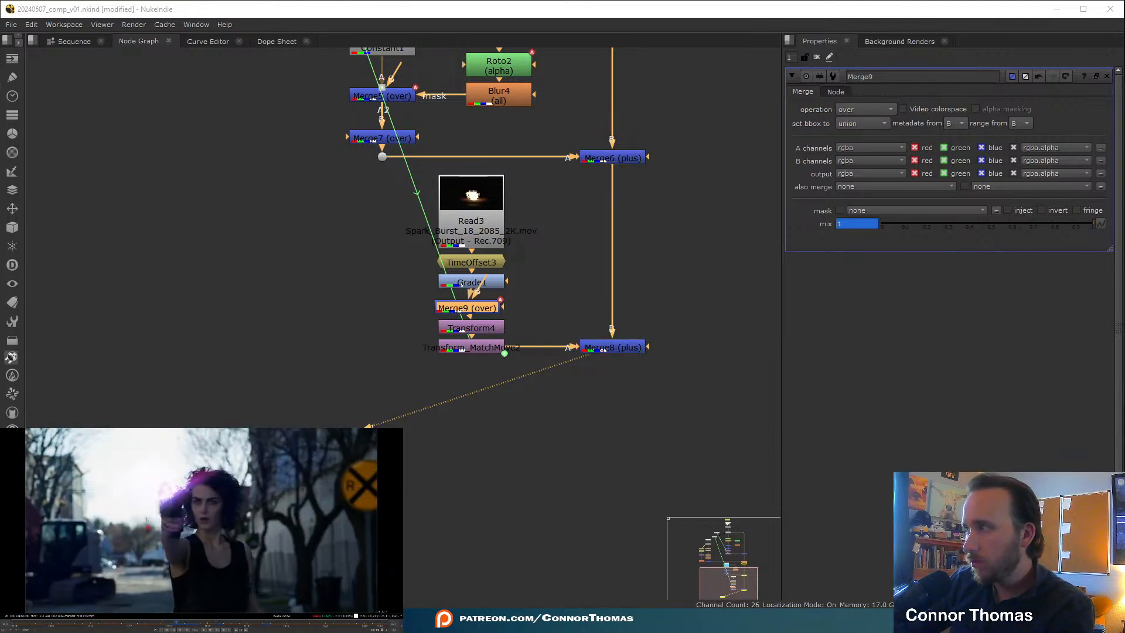
key(ctrl+s)
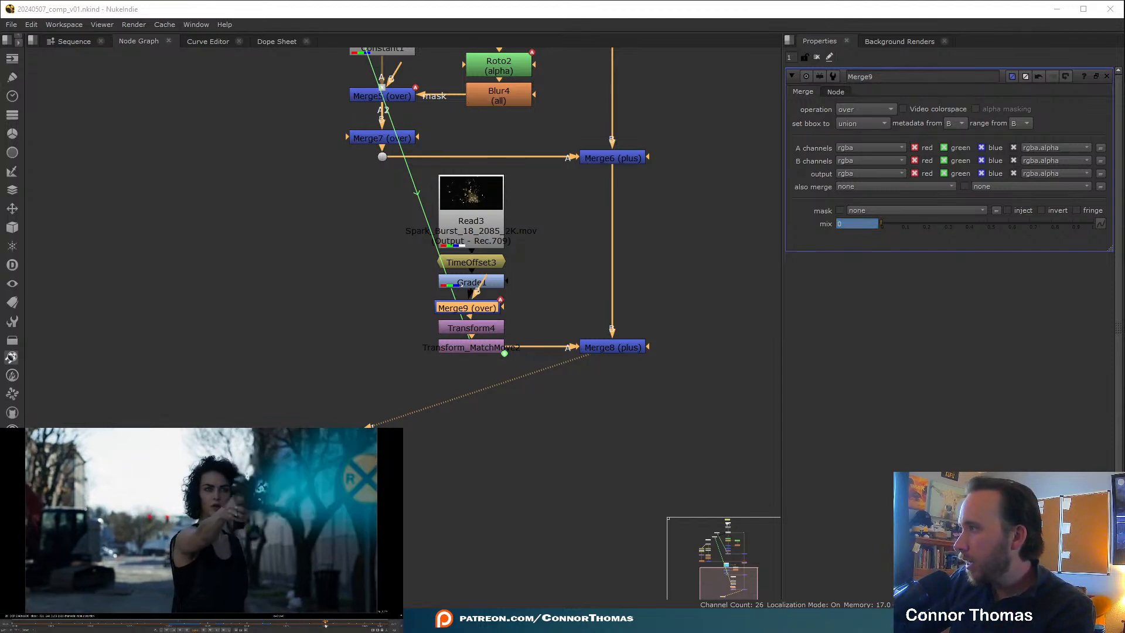
drag(319, 626, 326, 625)
- Move the whole Read3 spark branch away from the main comp and paste a duplicate of it beside the original
middle_drag(598, 364, 596, 359)
drag(355, 359, 538, 147)
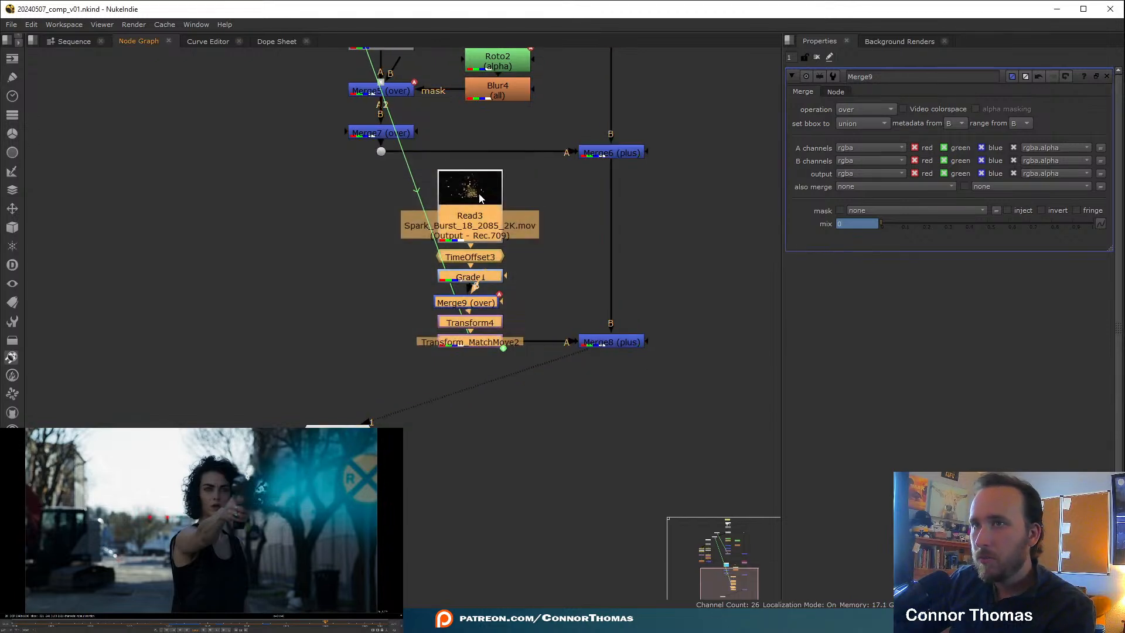
drag(479, 203, 297, 202)
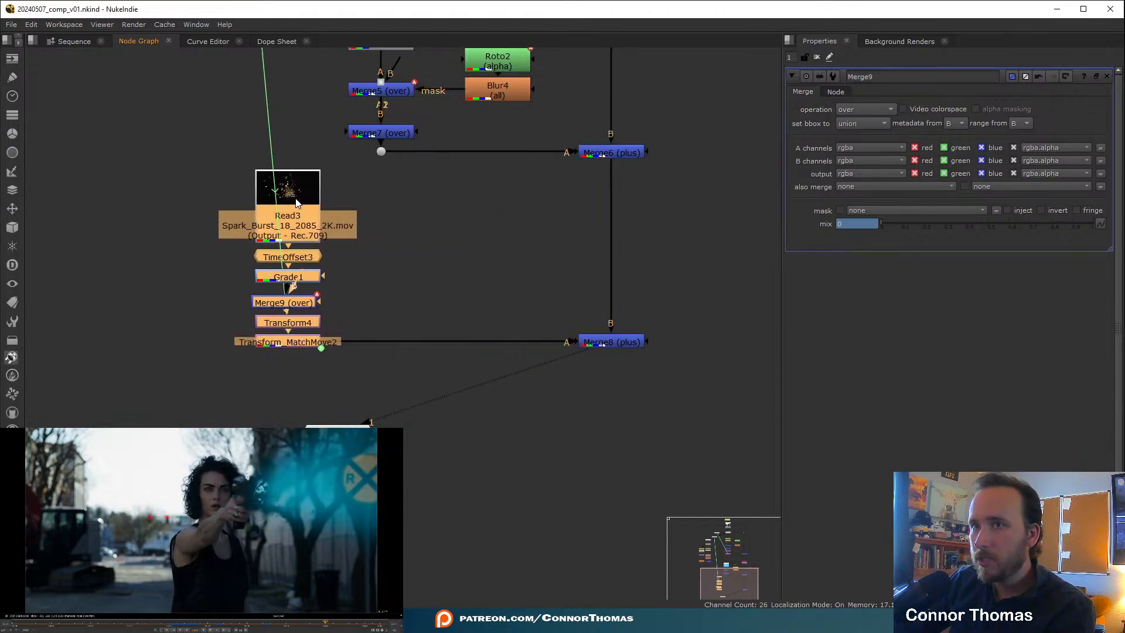
middle_drag(138, 265, 384, 276)
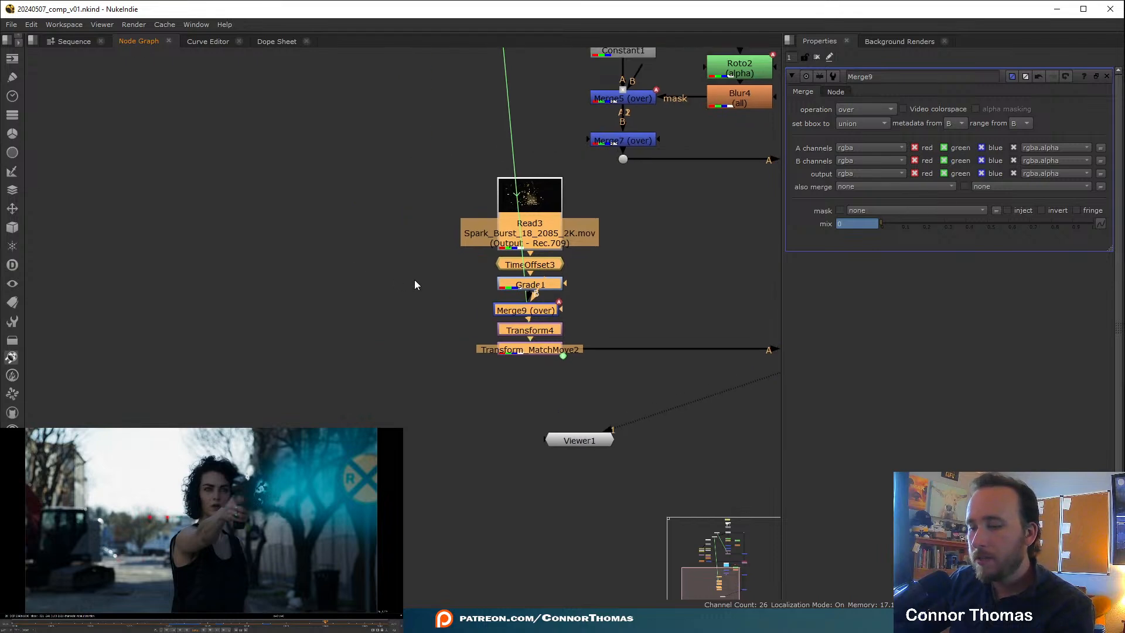
key(ctrl+c)
click(369, 286)
key(ctrl+v)
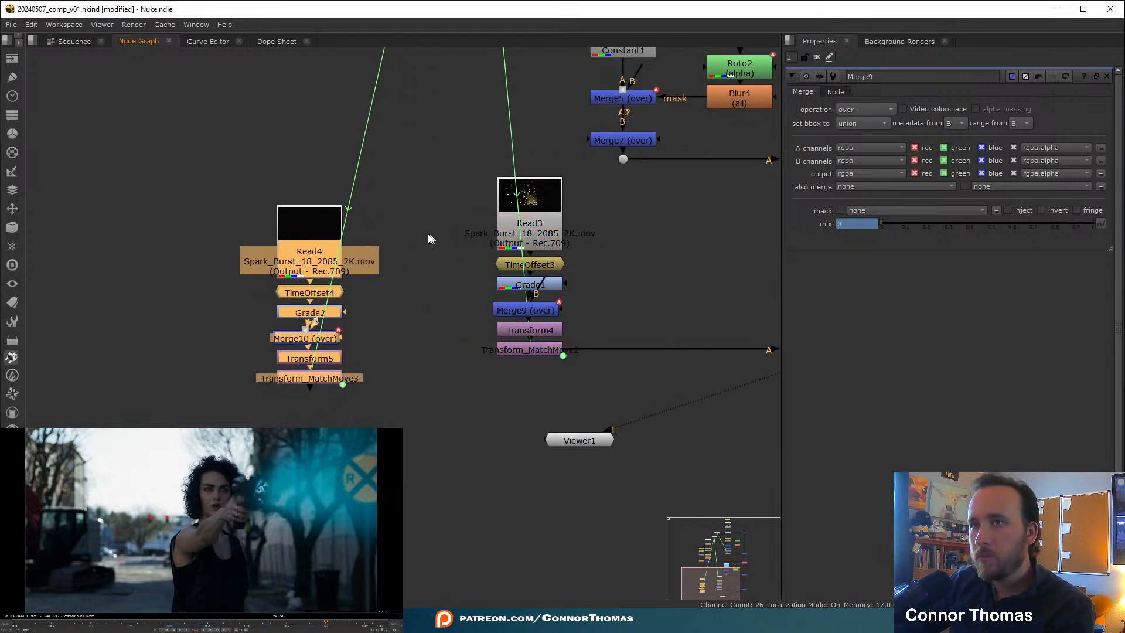
- Delete the duplicated Read4 and connect TimeOffset4 to Read3, routing the connection through a Dot above TimeOffset4
click(431, 238)
click(320, 242)
key(Delete)
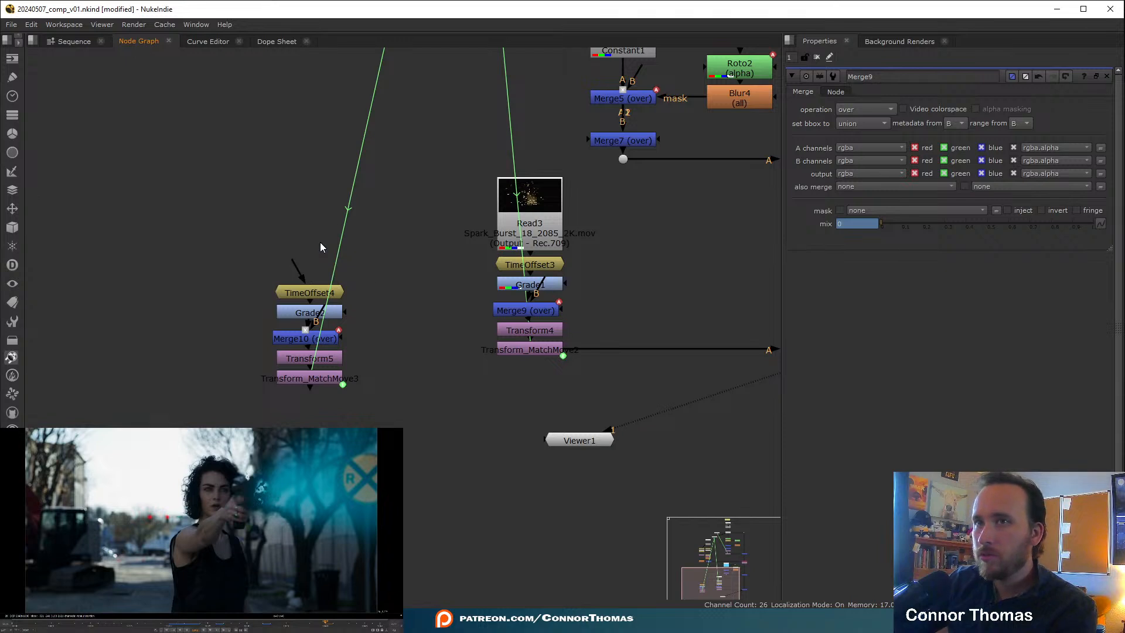
drag(301, 267, 522, 221)
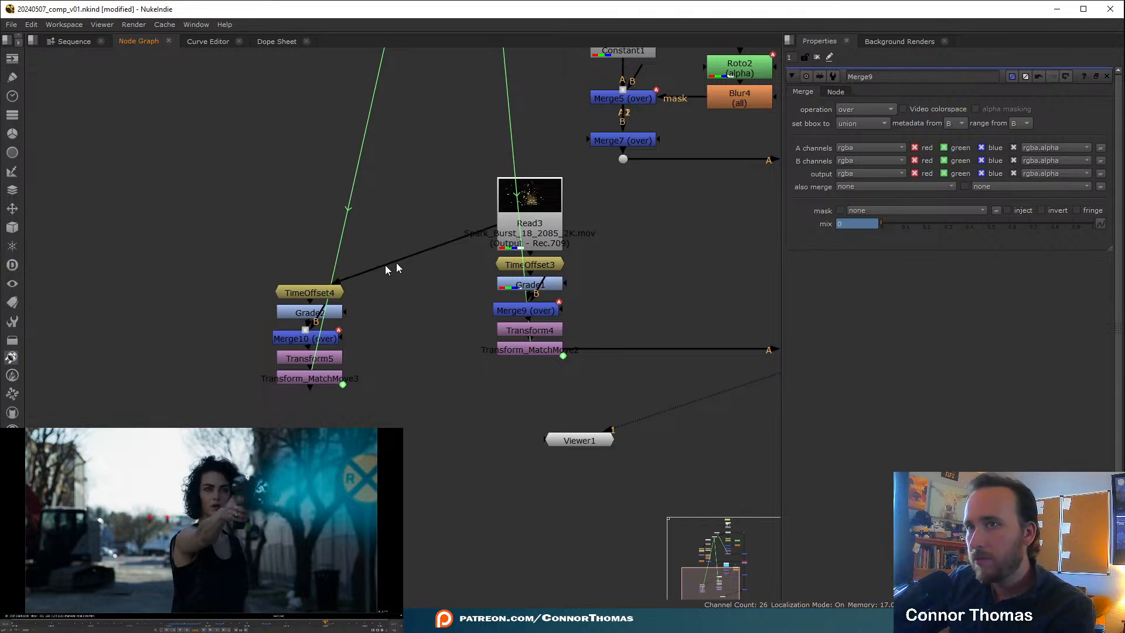
ctrl+drag(417, 256, 308, 215)
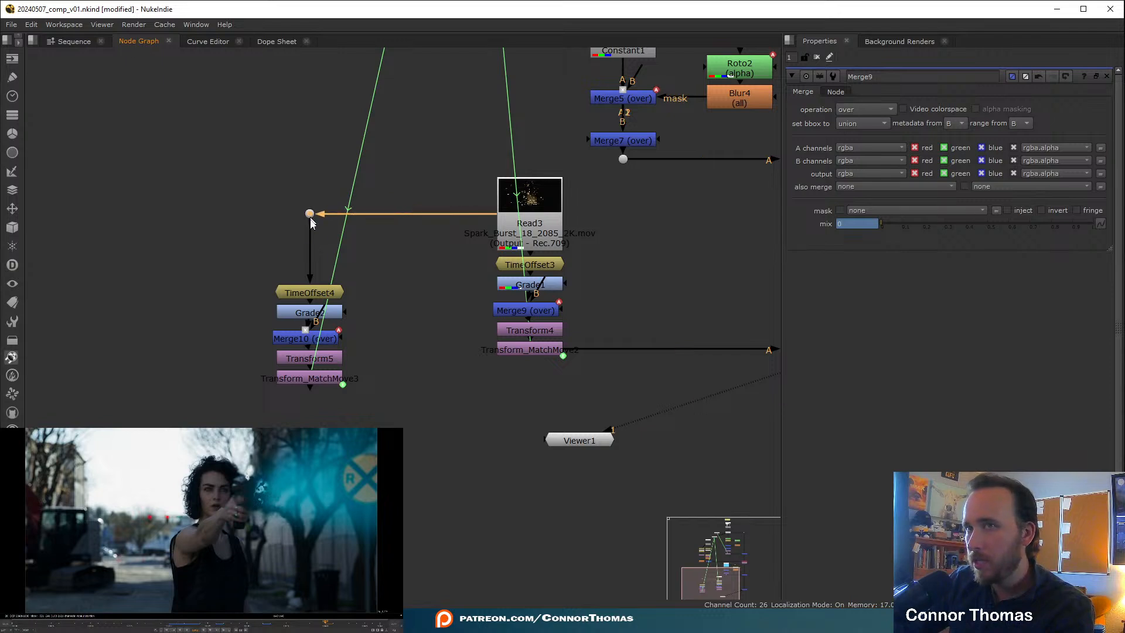
- Merge the duplicated branch from Transform_MatchMove3 over the output of Merge6 with a new Merge node, and view the result
click(327, 360)
click(330, 381)
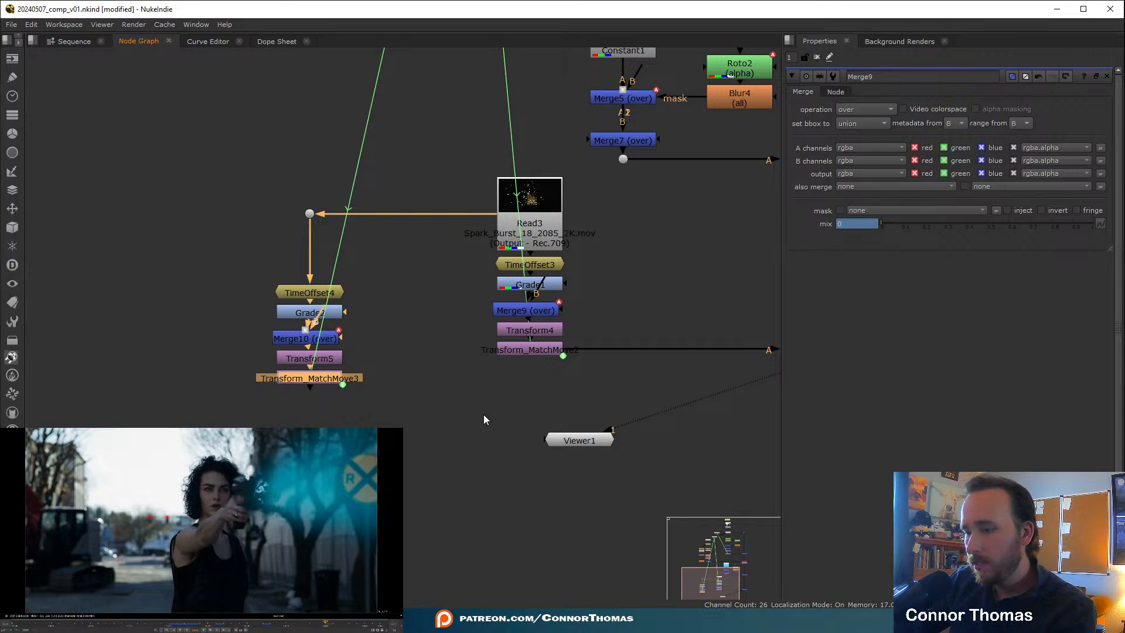
key(m)
drag(431, 385, 491, 415)
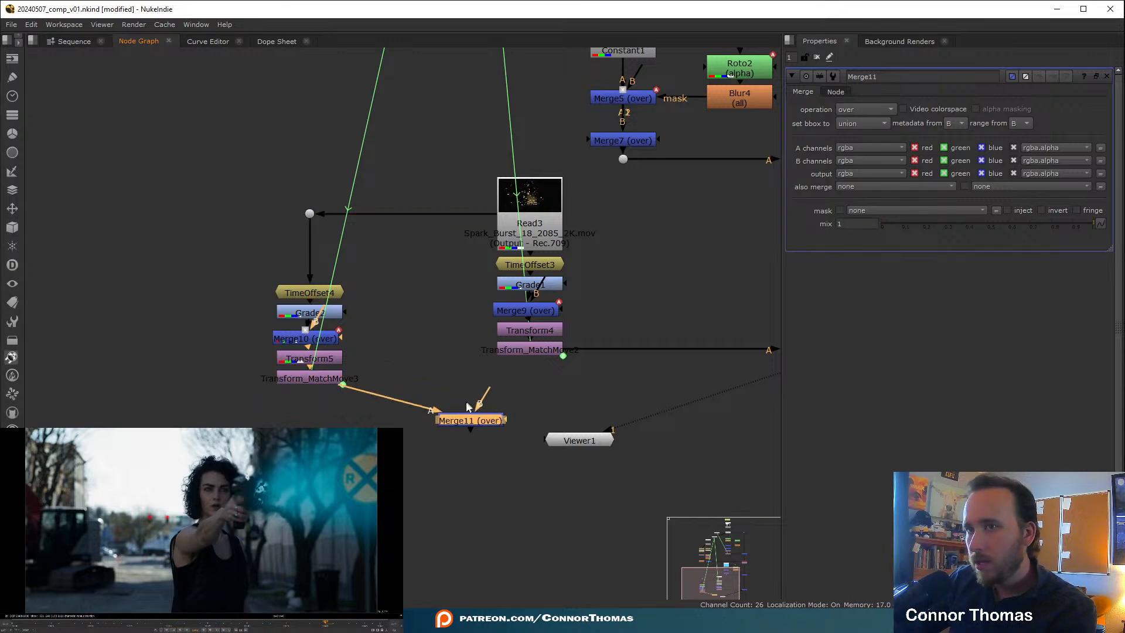
middle_drag(553, 382, 291, 383)
scroll(263, 382, down, 2)
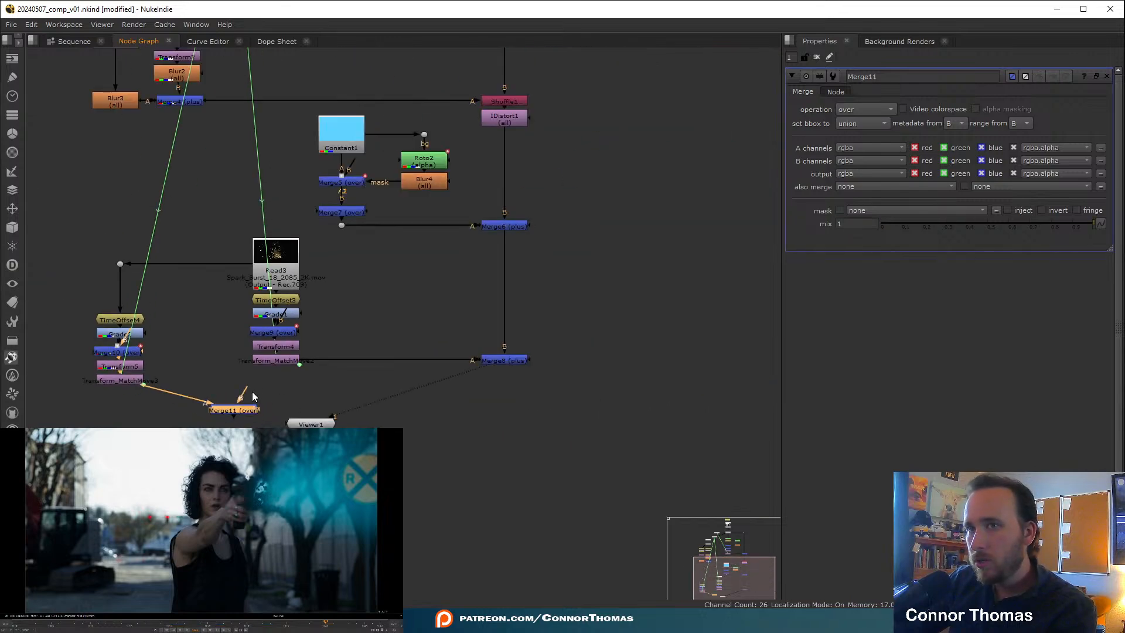
drag(244, 390, 503, 226)
middle_drag(234, 416, 349, 385)
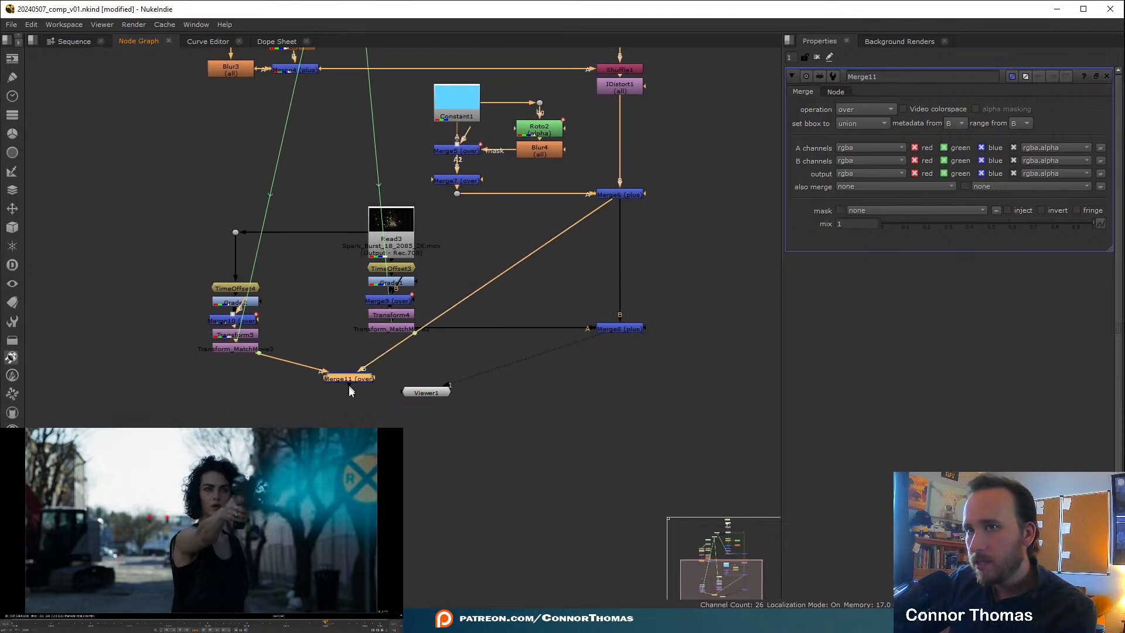
key(1)
- Set TimeOffset4's time offset to 1035 frames for the second gunshot's spark branch
click(226, 288)
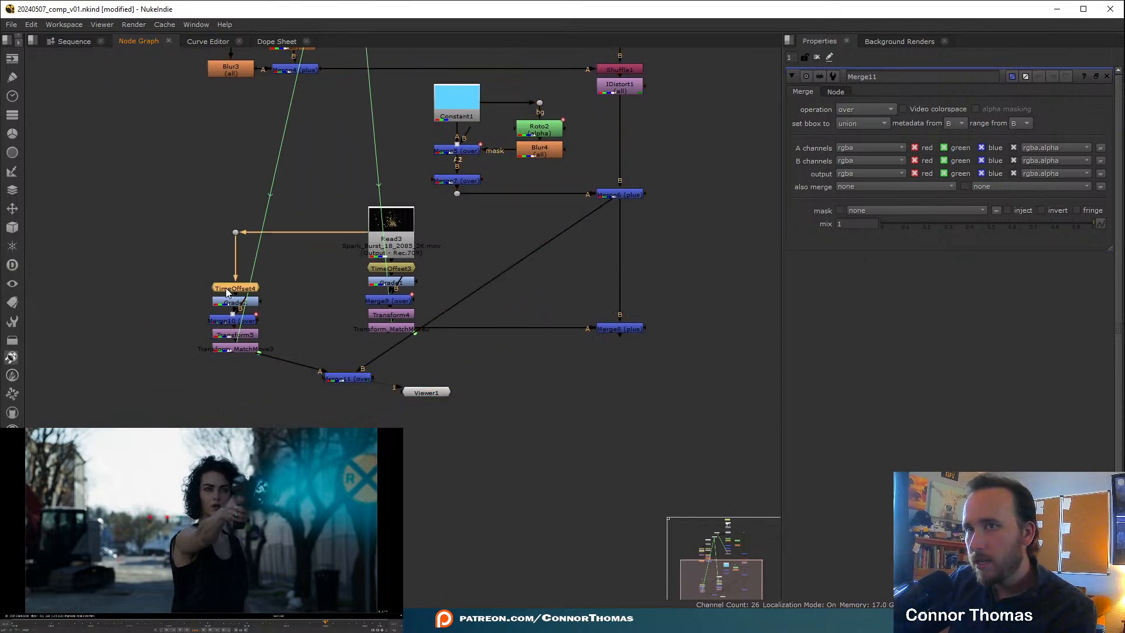
double_click(226, 290)
drag(888, 110, 202, 78)
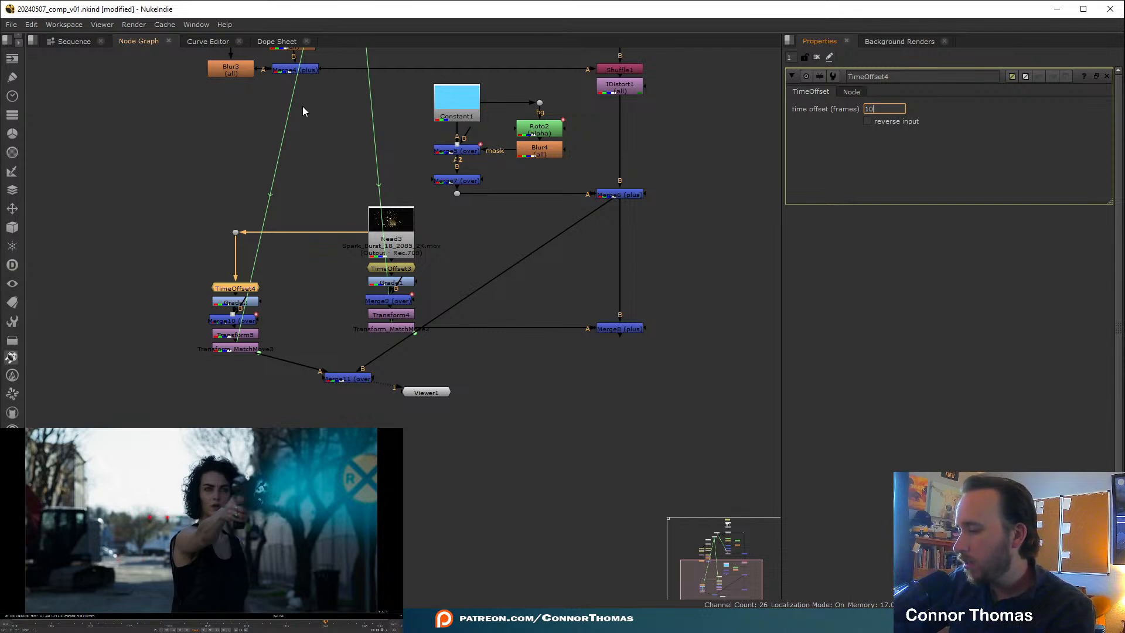
text(1035)
key(Return)
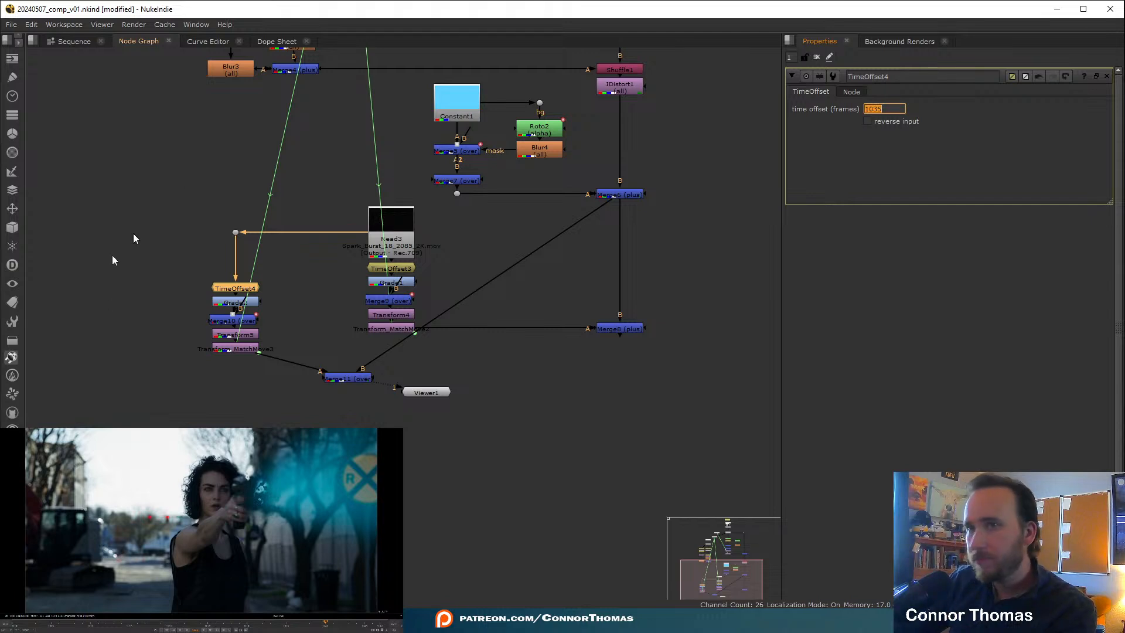
- Shift all of Merge10's mix keyframes about 19 frames later in the Dope Sheet so the fade lines up with the second gunshot
scroll(251, 354, up, 2)
double_click(223, 309)
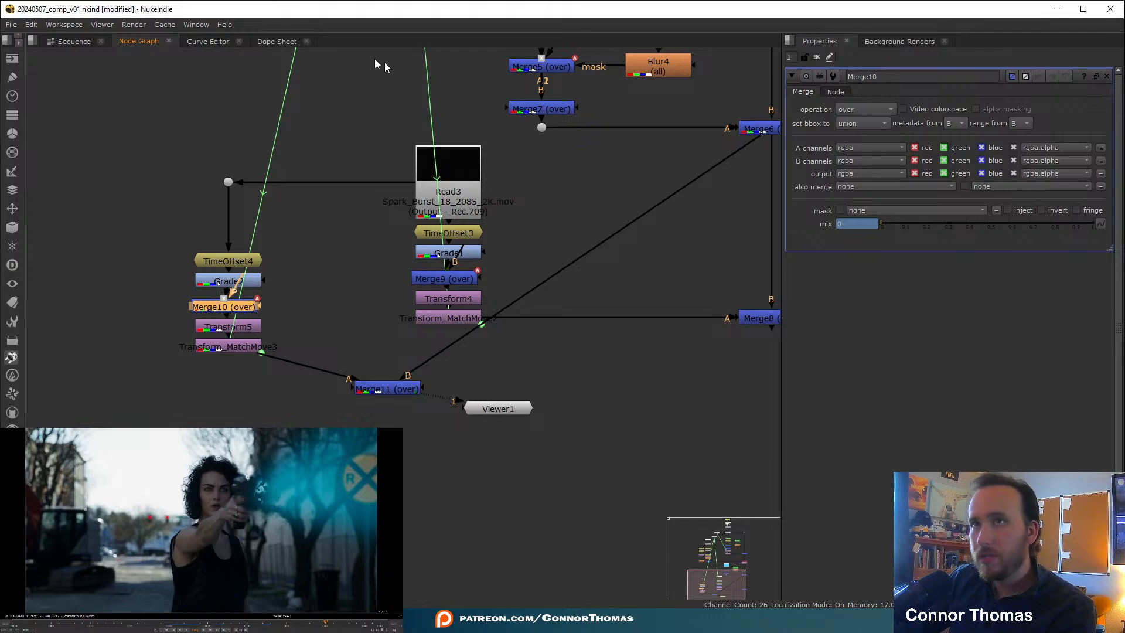
click(264, 44)
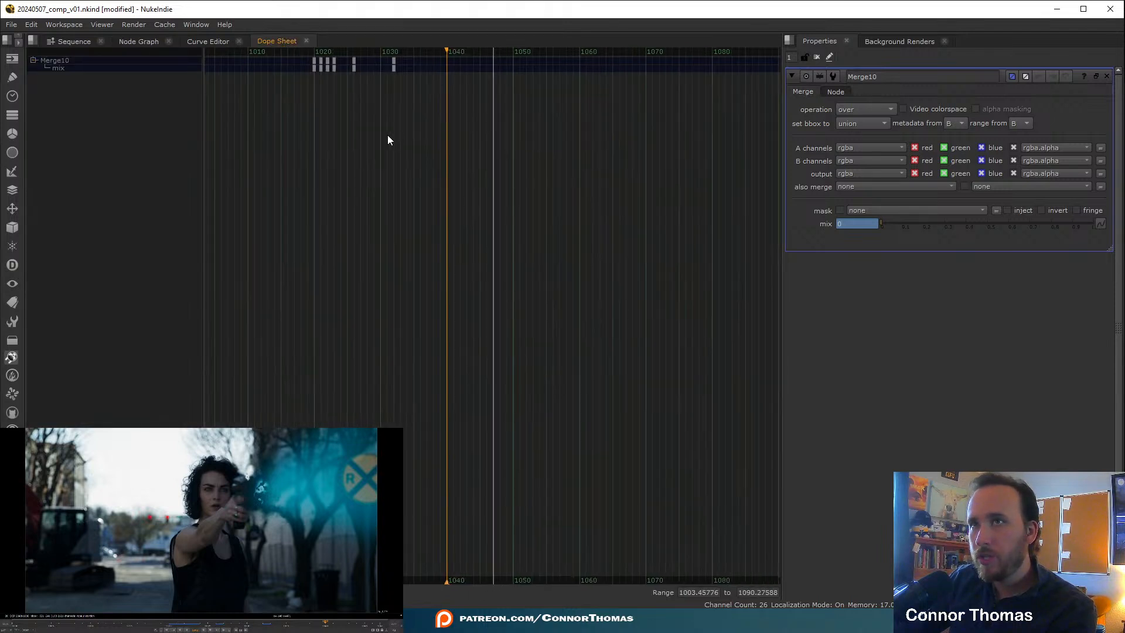
drag(262, 132, 463, 59)
mouse_move(357, 66)
mouse_down()
mouse_move(487, 75)
mouse_move(351, 72)
mouse_up()
key(ctrl+z)
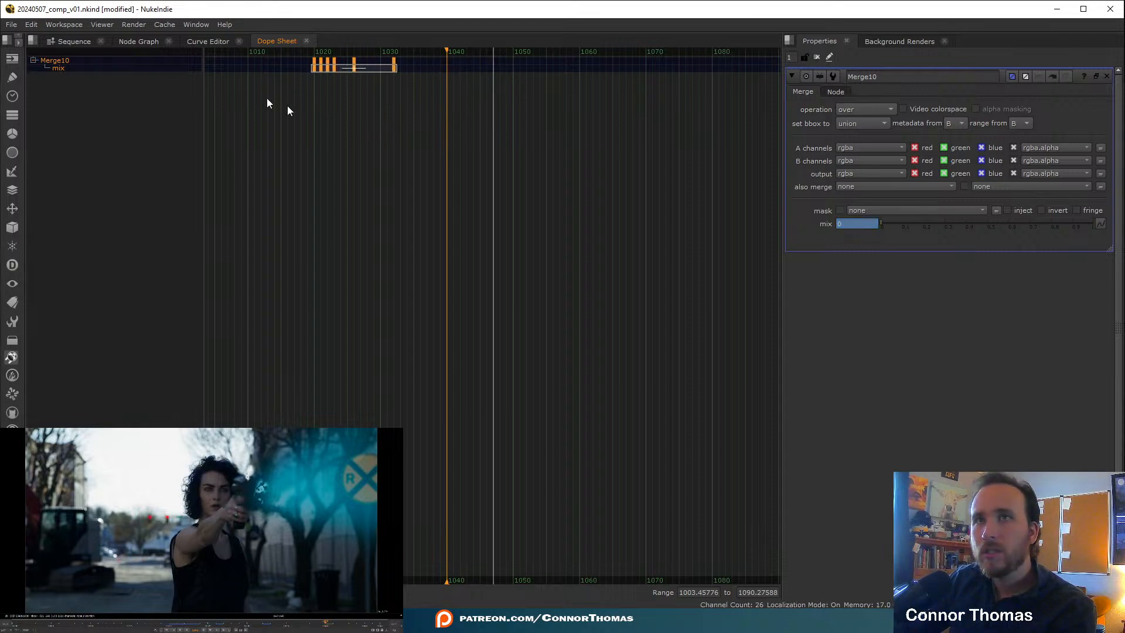
click(135, 40)
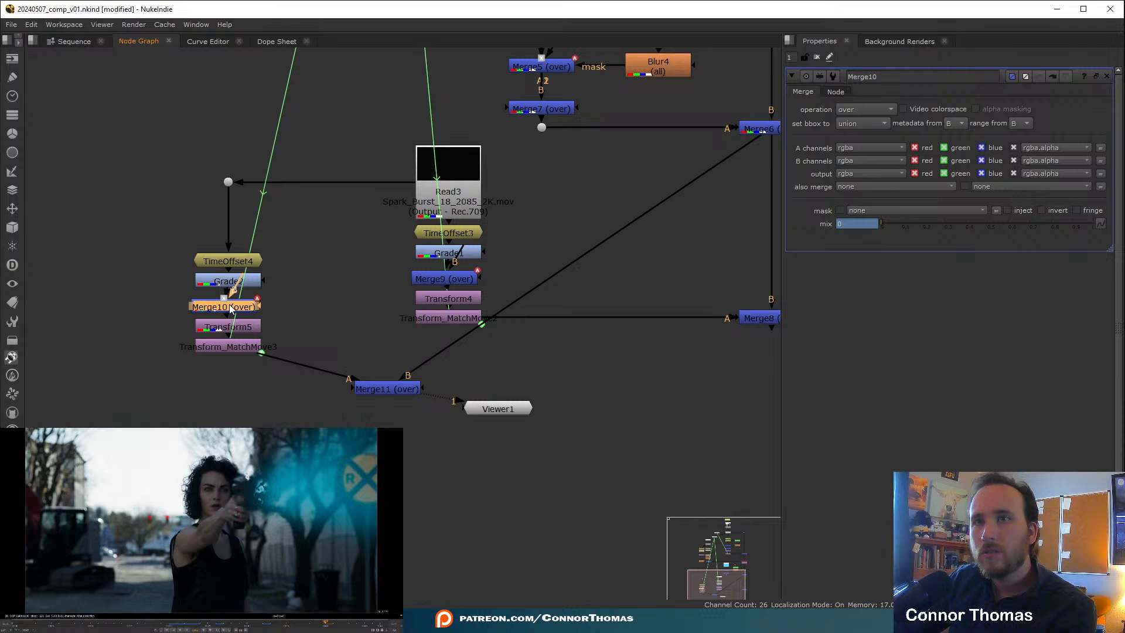
click(265, 41)
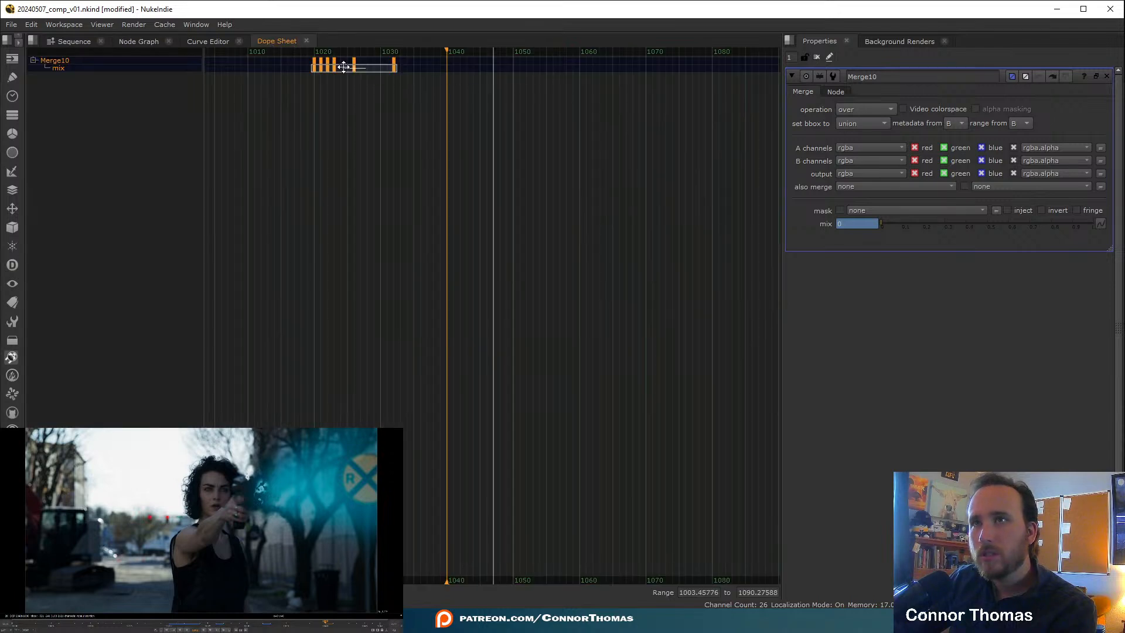
drag(344, 67, 470, 72)
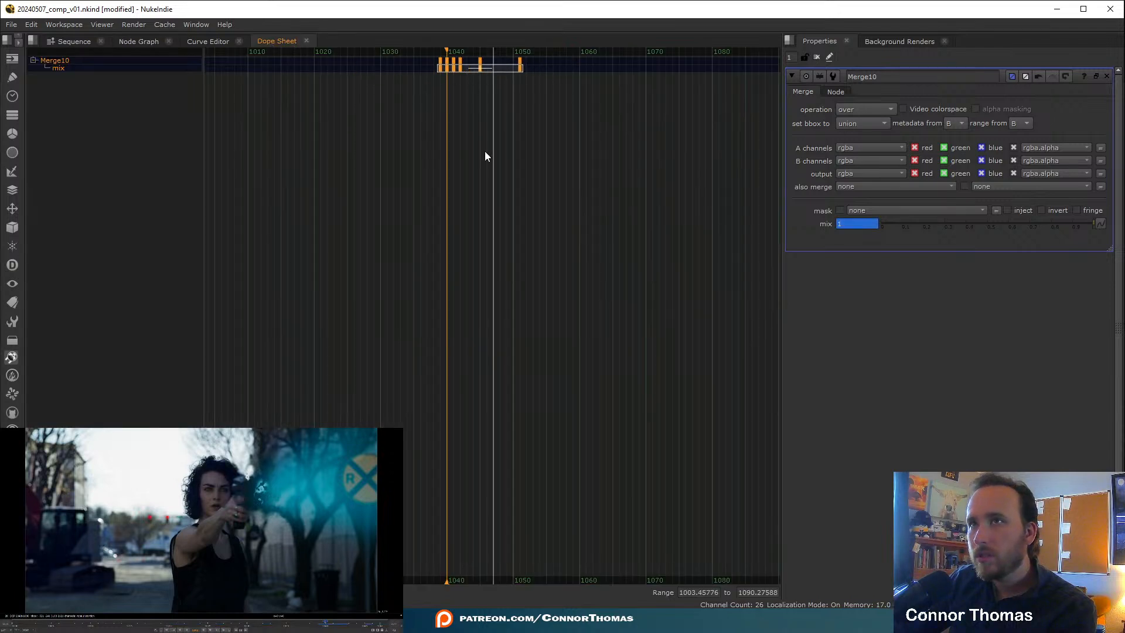
- Fine-tune TimeOffset4's time offset one frame at a time until the spark burst ignites on the second gunshot's frame
click(139, 41)
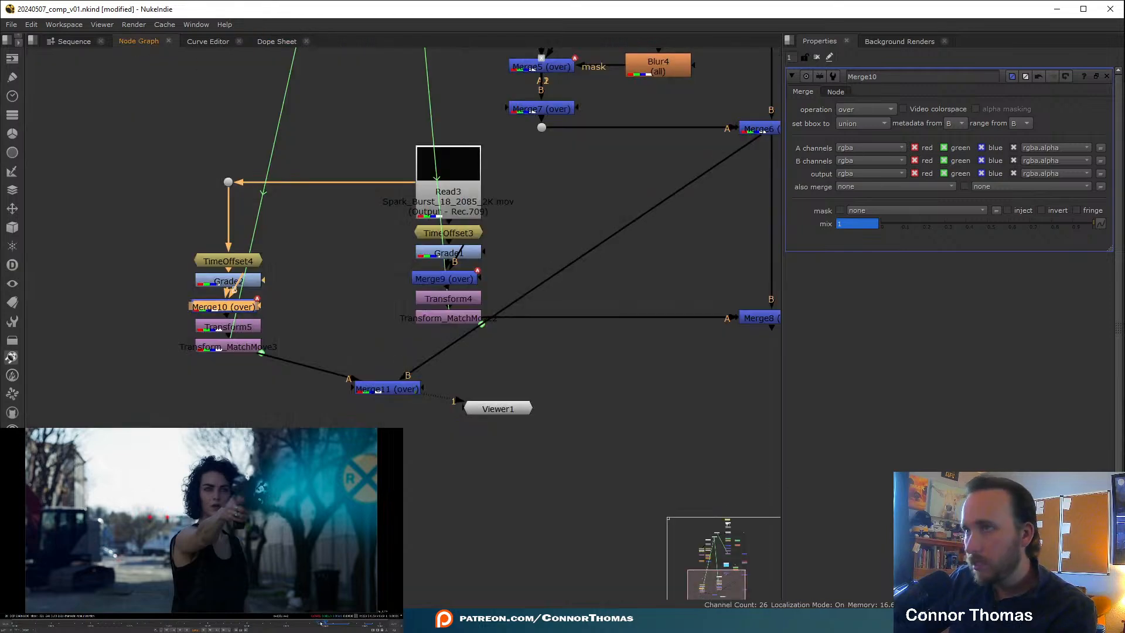
double_click(222, 259)
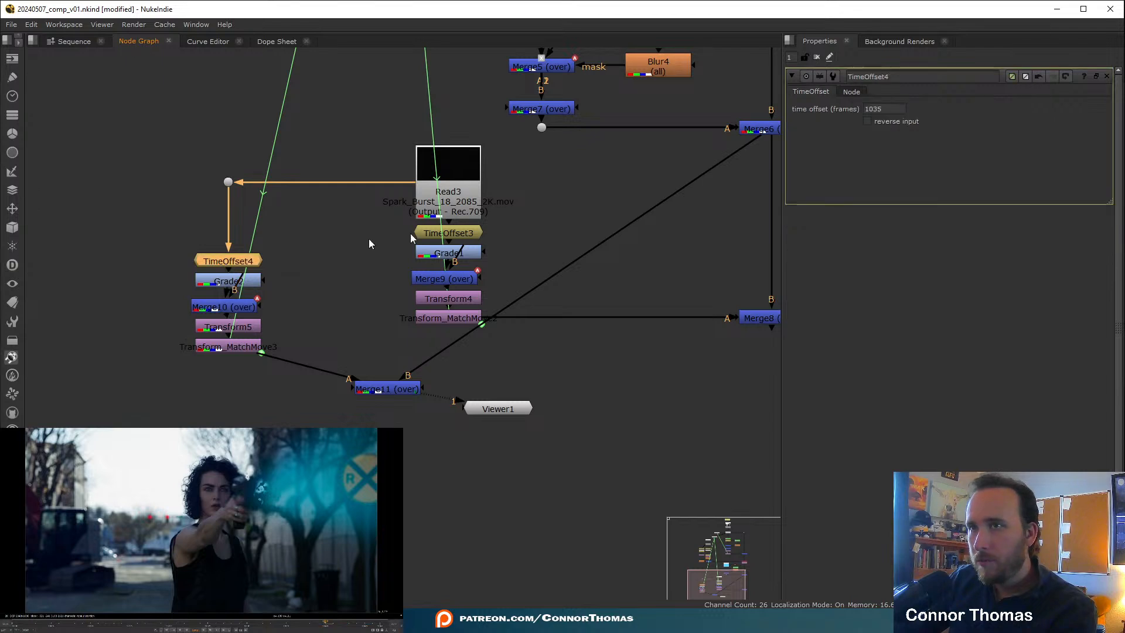
click(878, 107)
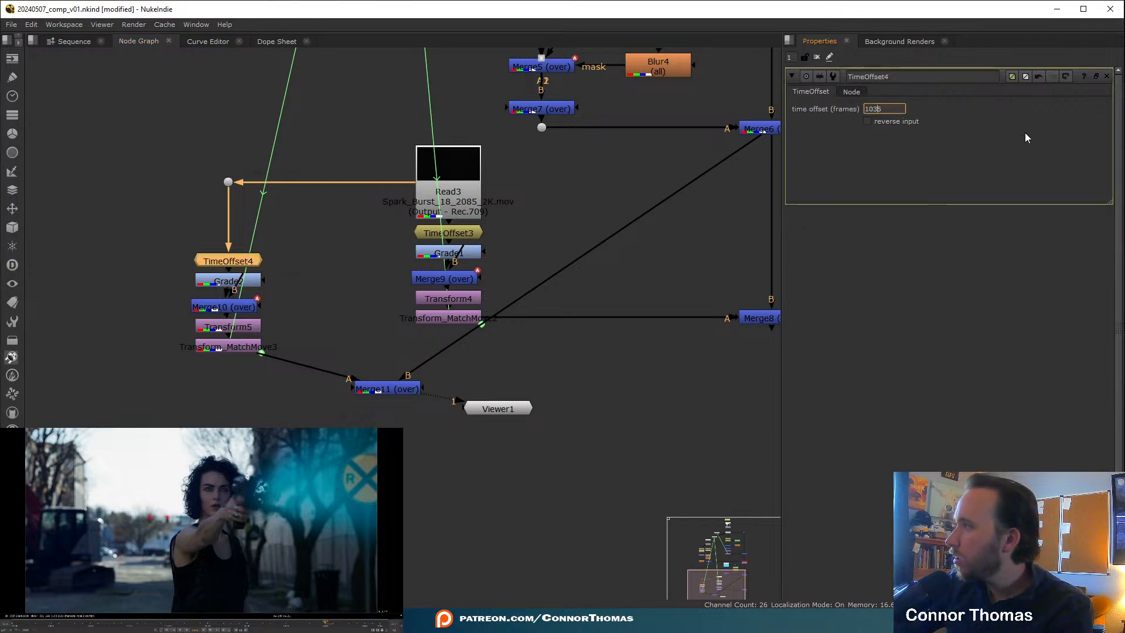
key(Up)
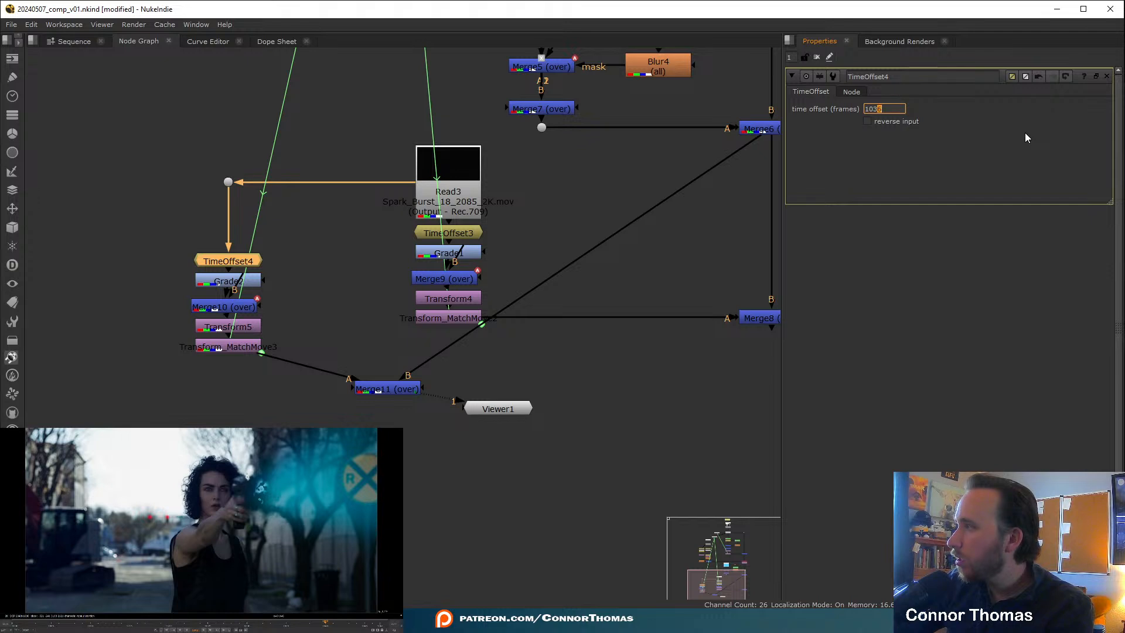
key(Down)
key(Down)
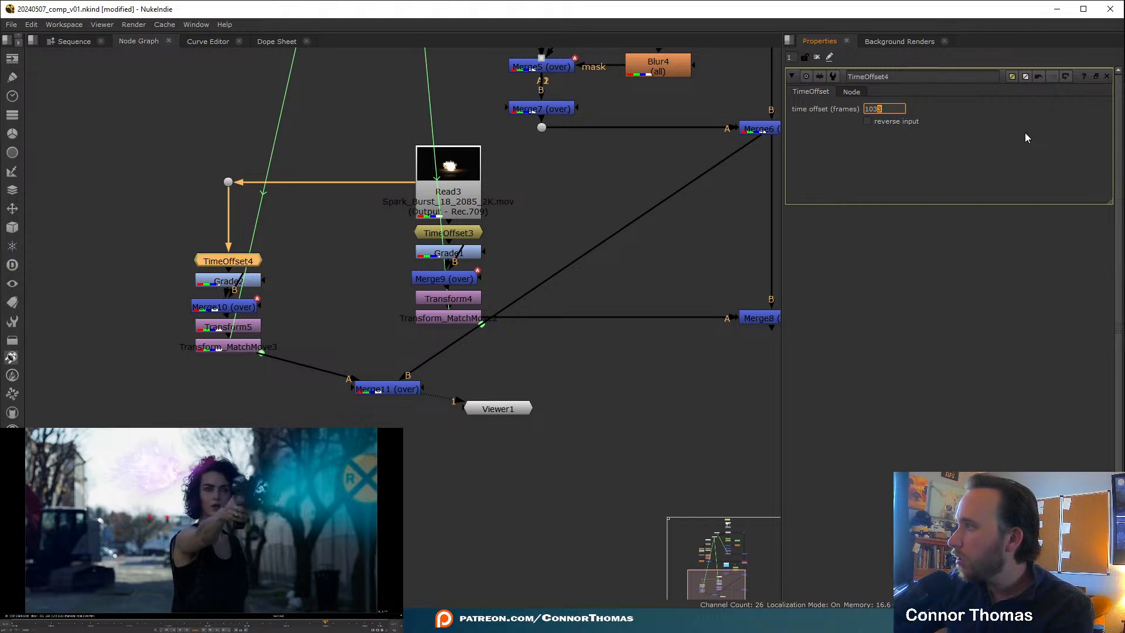
key(Up)
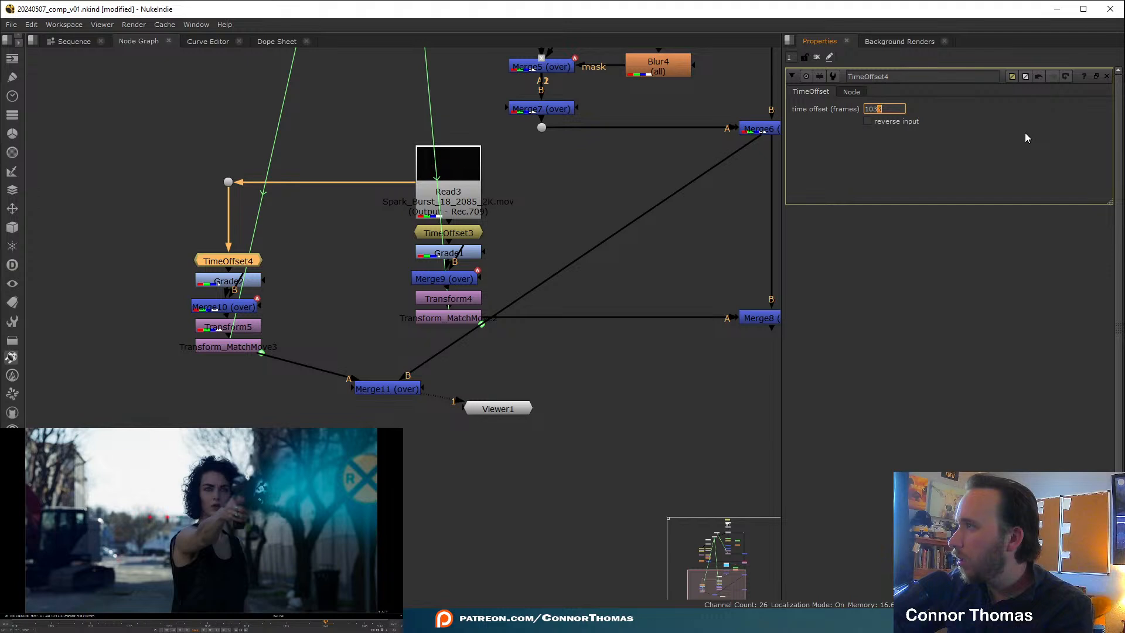
key(Up)
key(Down)
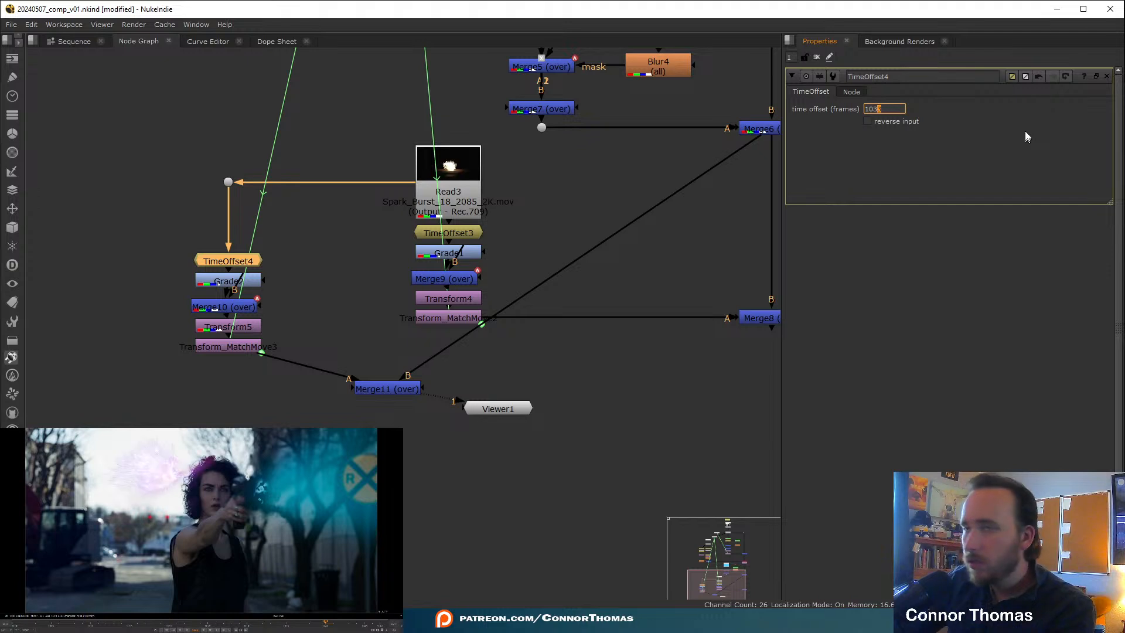
- Place the second spark burst at the gun's muzzle with Transform5, using translate x 537, y 209 and rotate -90, and close its properties
double_click(228, 326)
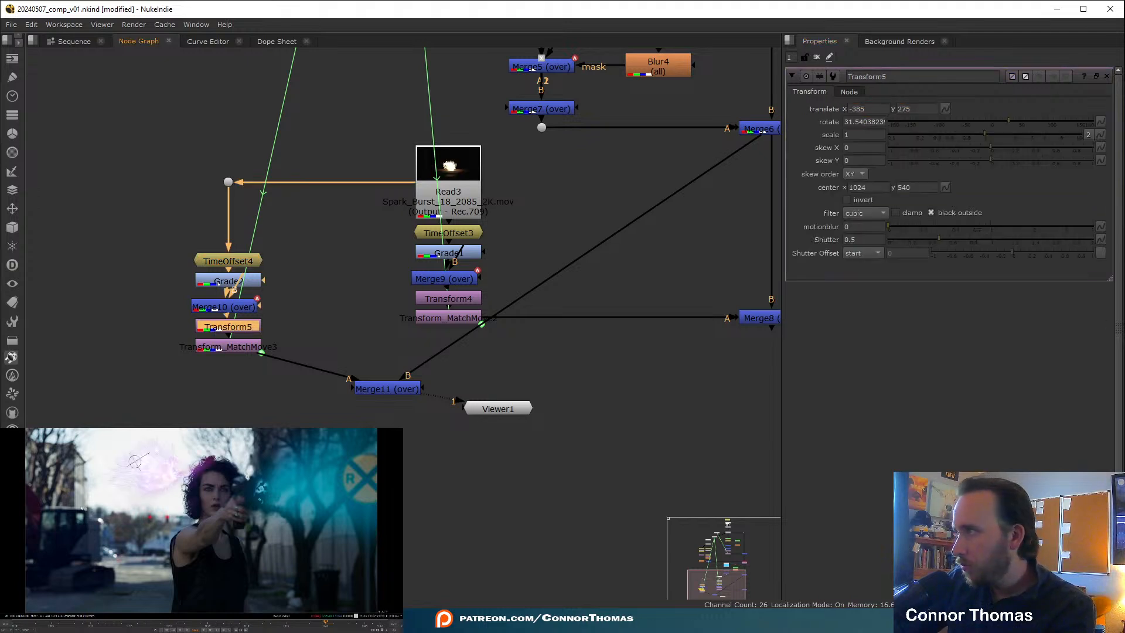
drag(136, 461, 292, 477)
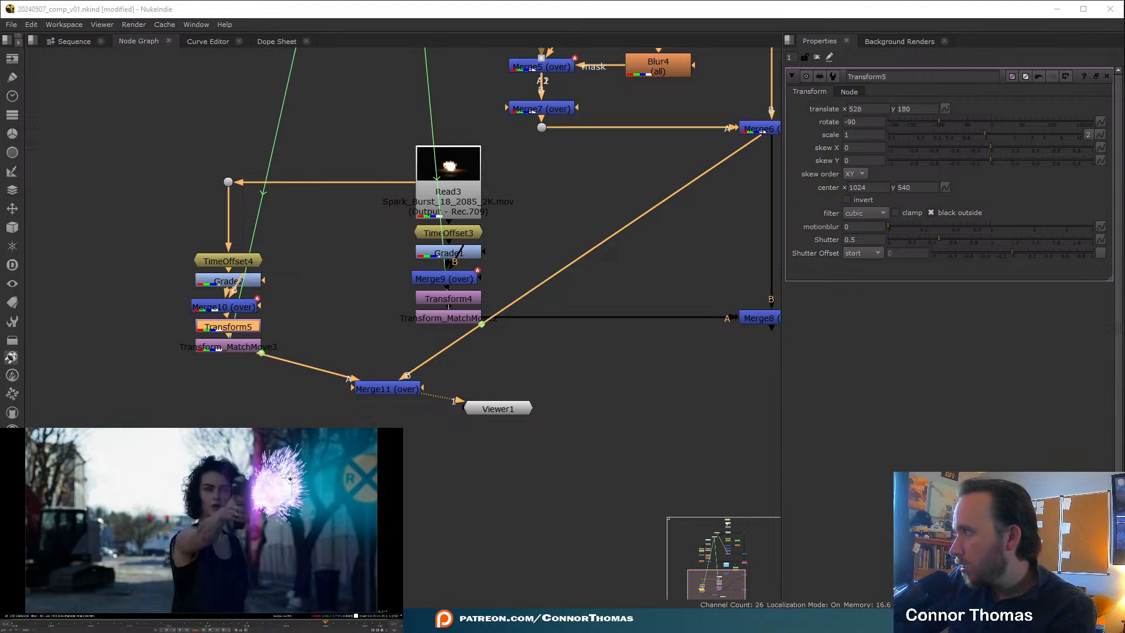
drag(290, 478, 293, 472)
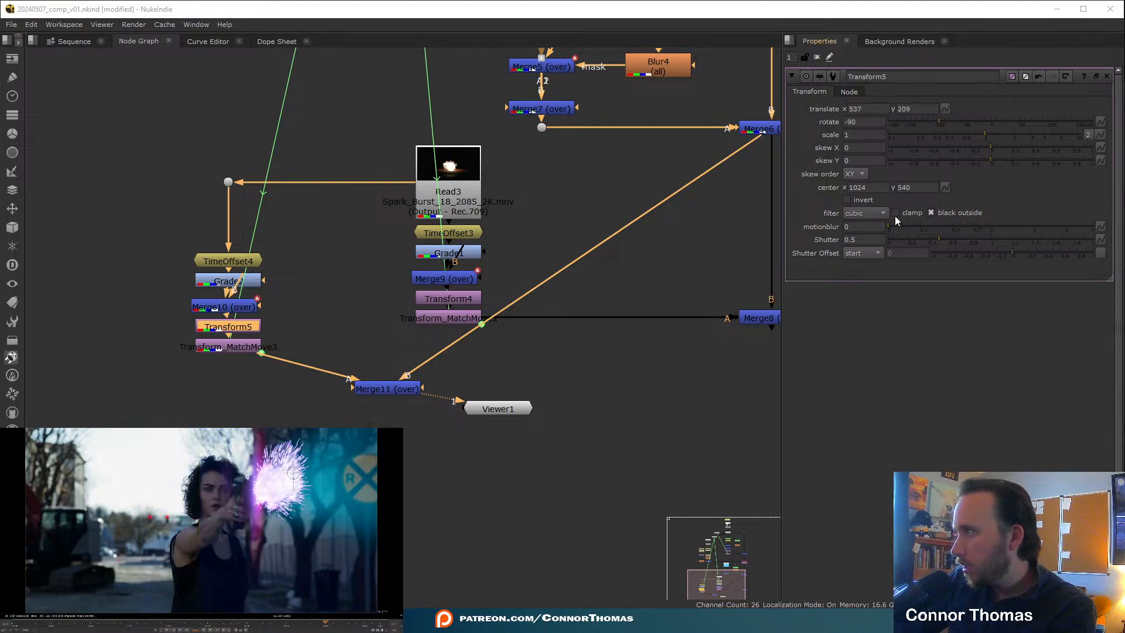
click(817, 58)
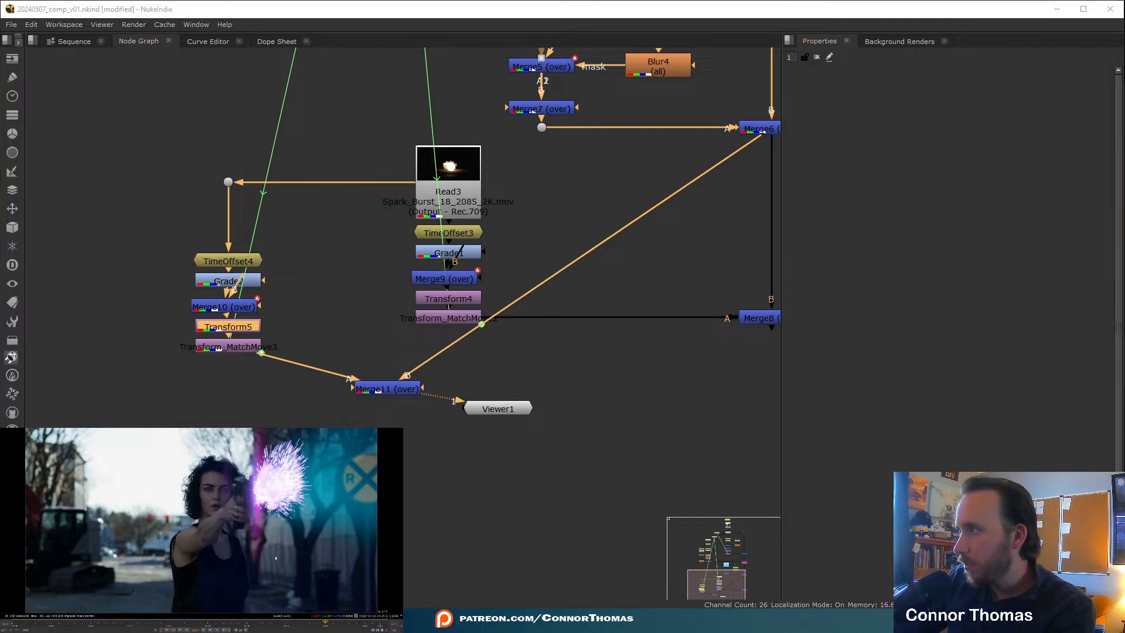
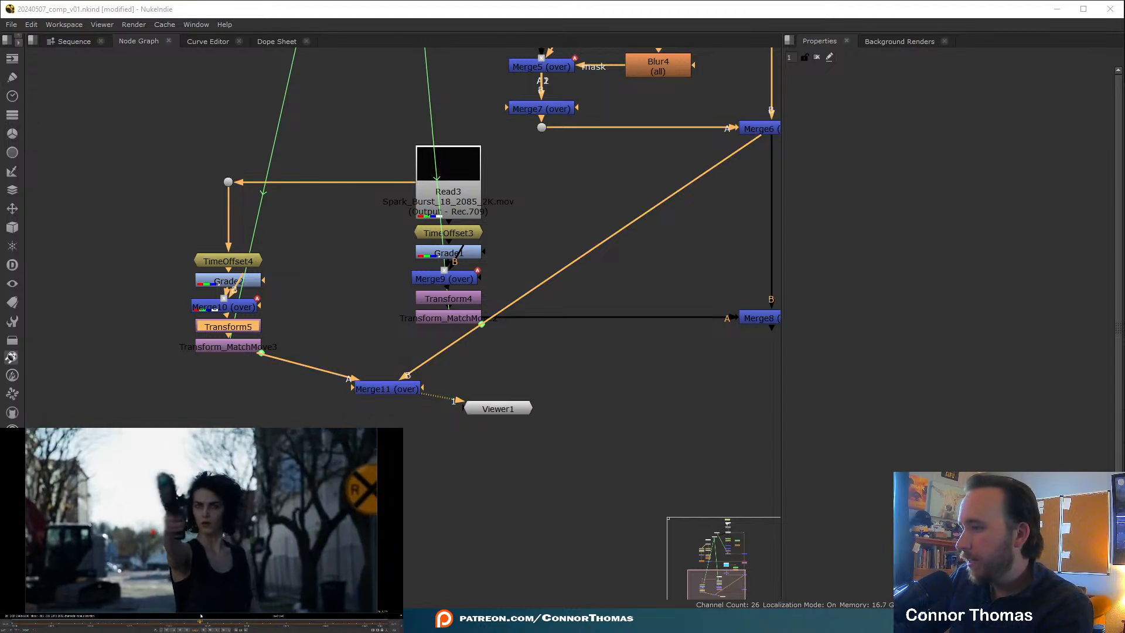
- Reconnect Merge11's B input from Merge6 to Transform_MatchMove2, place Merge11 beneath it, and set its operation to plus
middle_drag(409, 386, 405, 373)
drag(745, 128, 451, 306)
drag(408, 382, 468, 346)
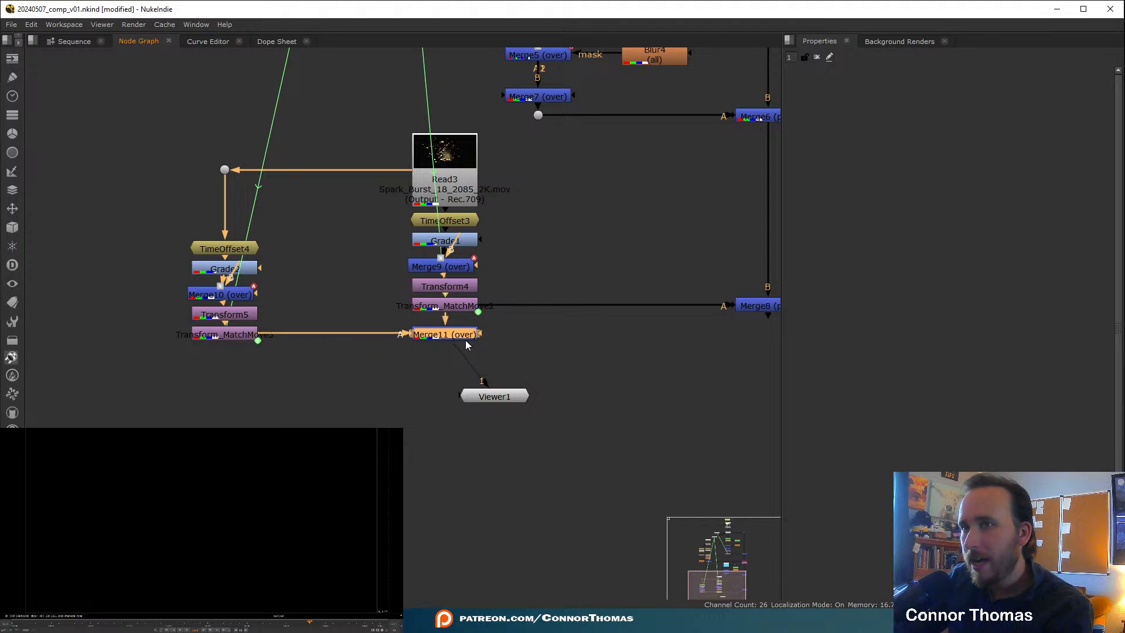
double_click(466, 338)
click(849, 108)
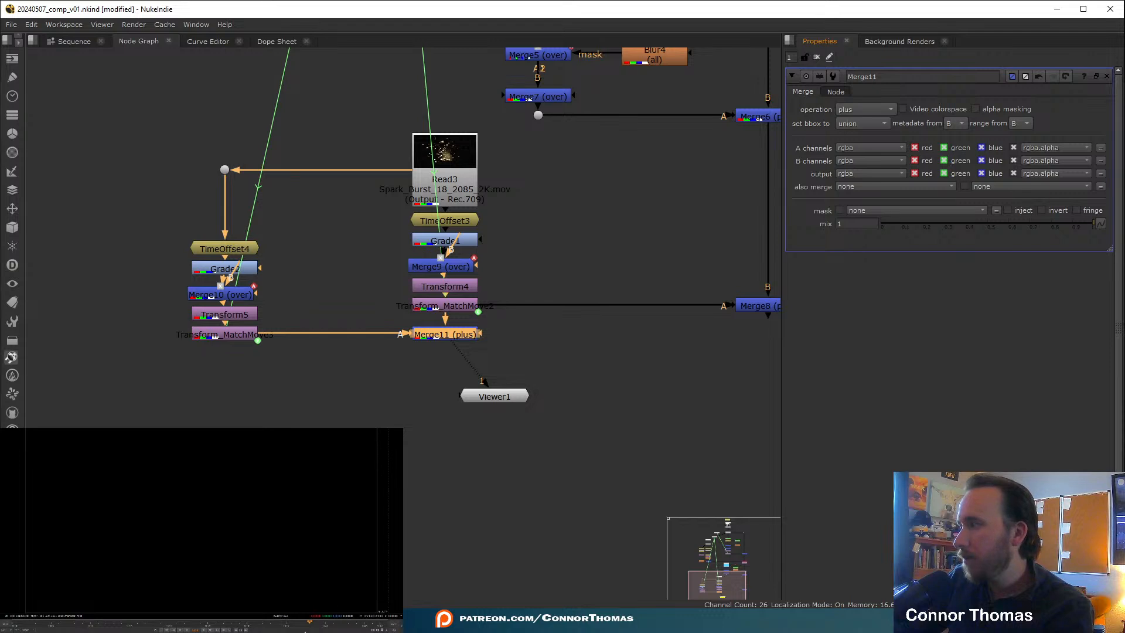
drag(309, 621, 285, 623)
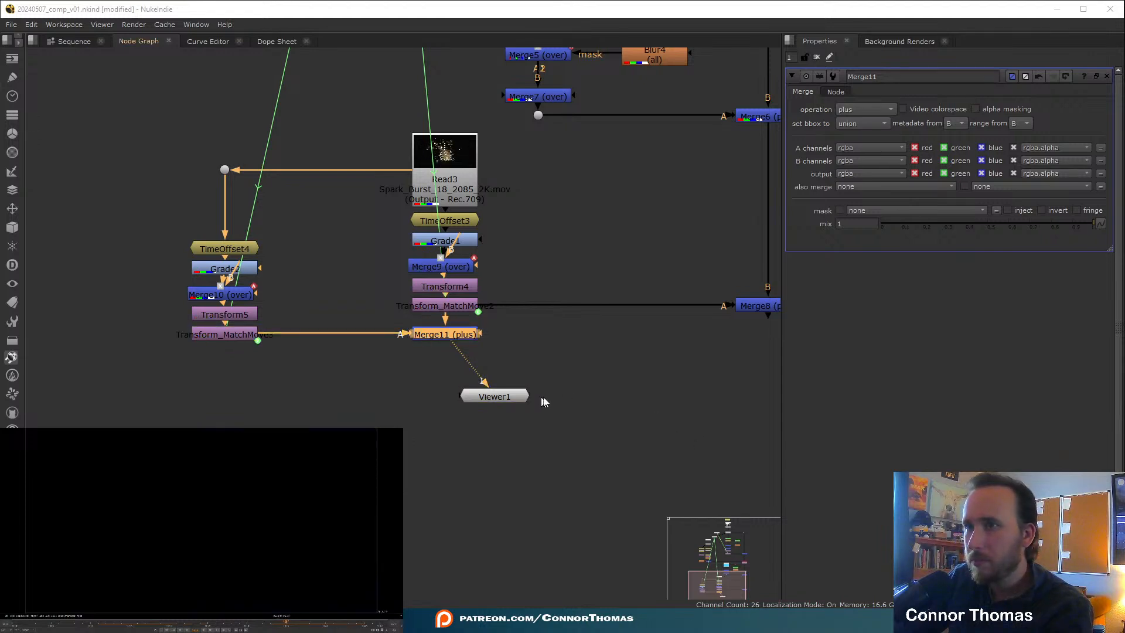
- Feed Merge11's output into Merge8's A input, align Merge8 level with Merge11, and play back the full comp from Merge8
middle_drag(502, 327, 368, 296)
drag(348, 271, 344, 302)
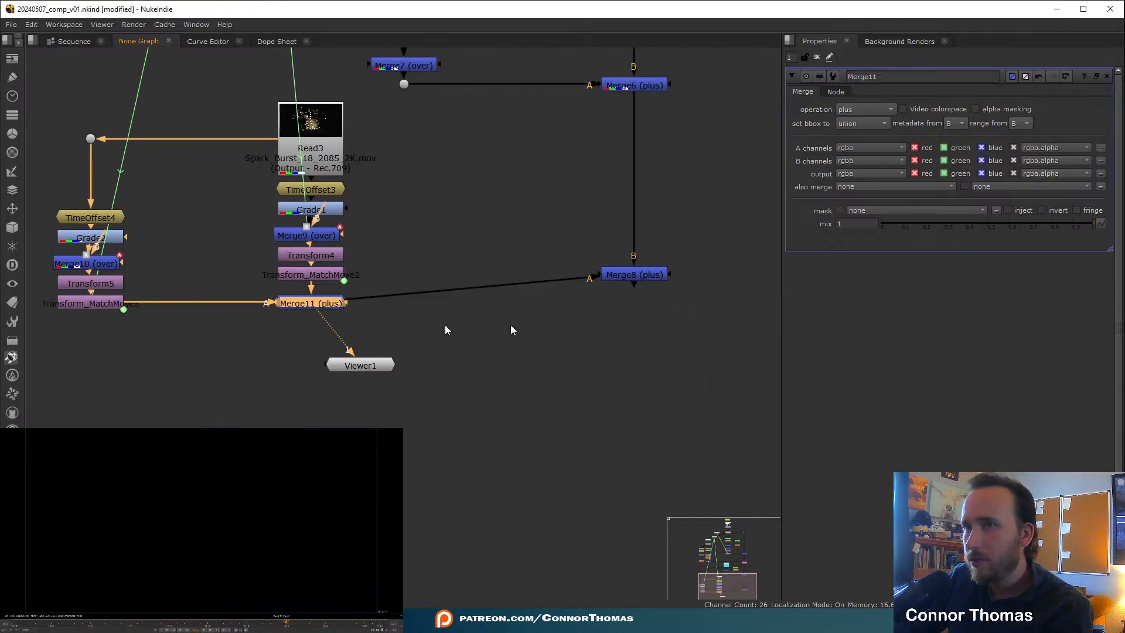
drag(659, 280, 644, 301)
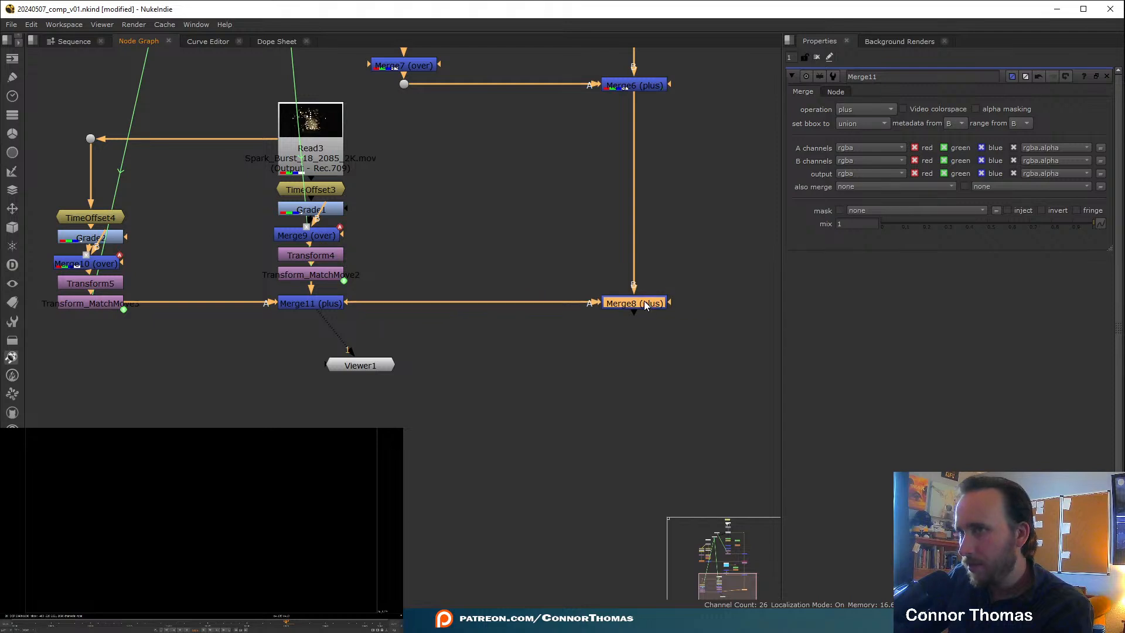
key(1)
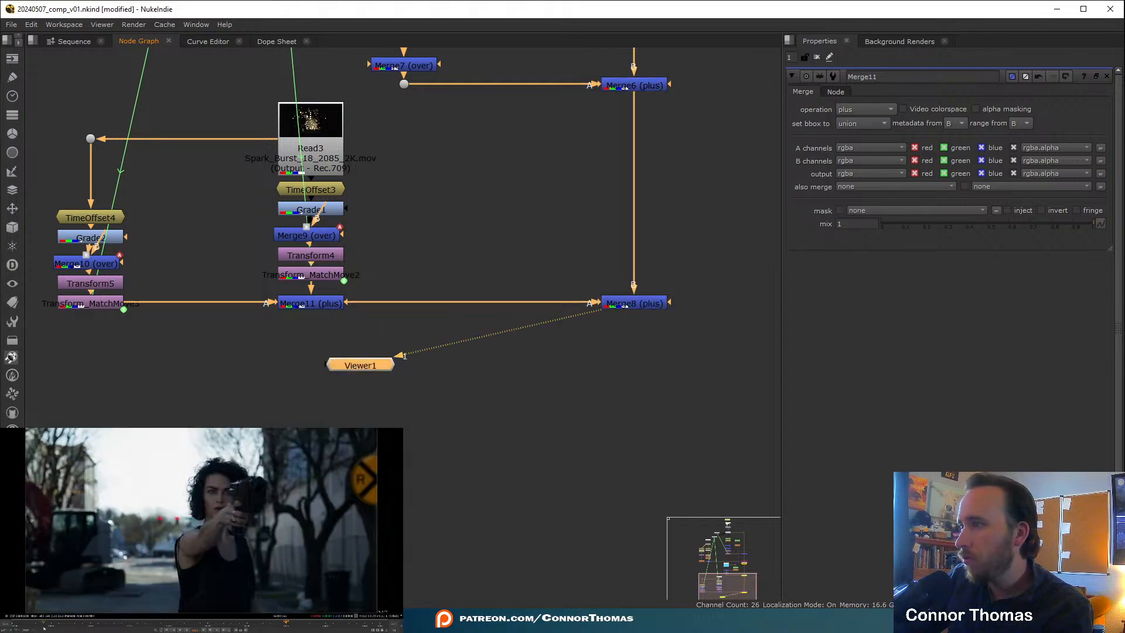
click(44, 625)
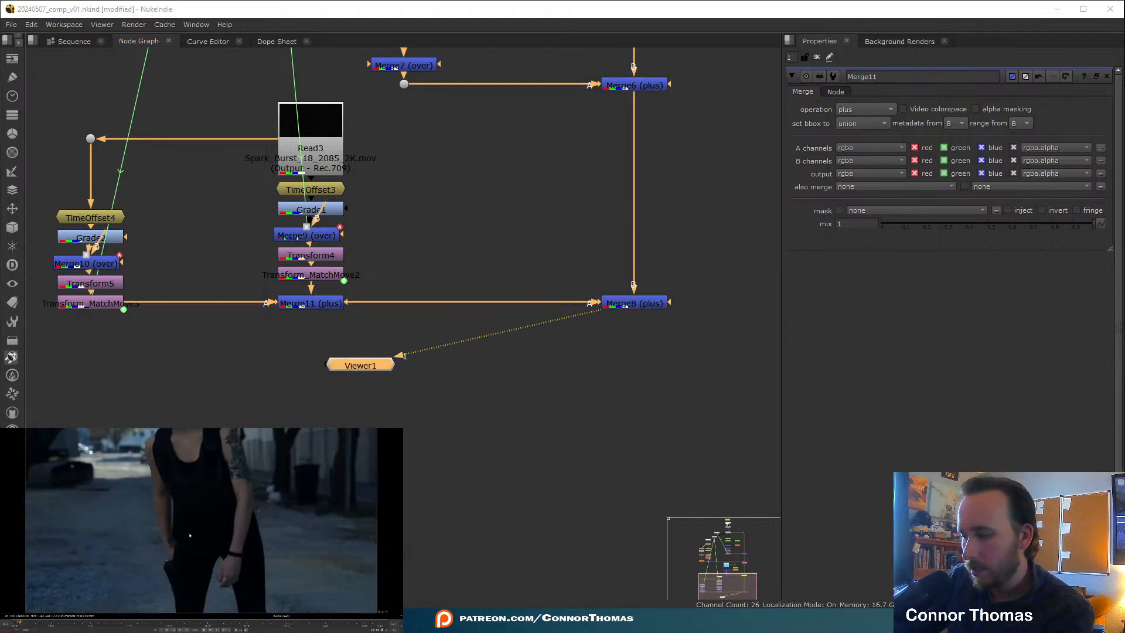
key(l)
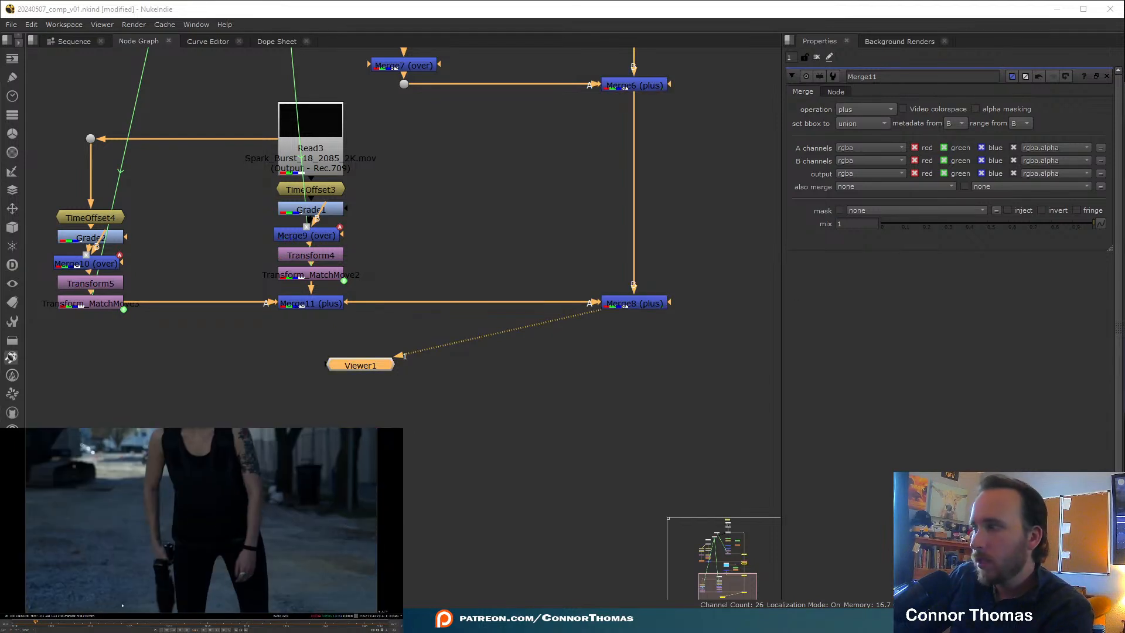
- View Merge11 through the viewer's second input at a spark burst frame, and move Viewer1 well below the node tree
click(293, 302)
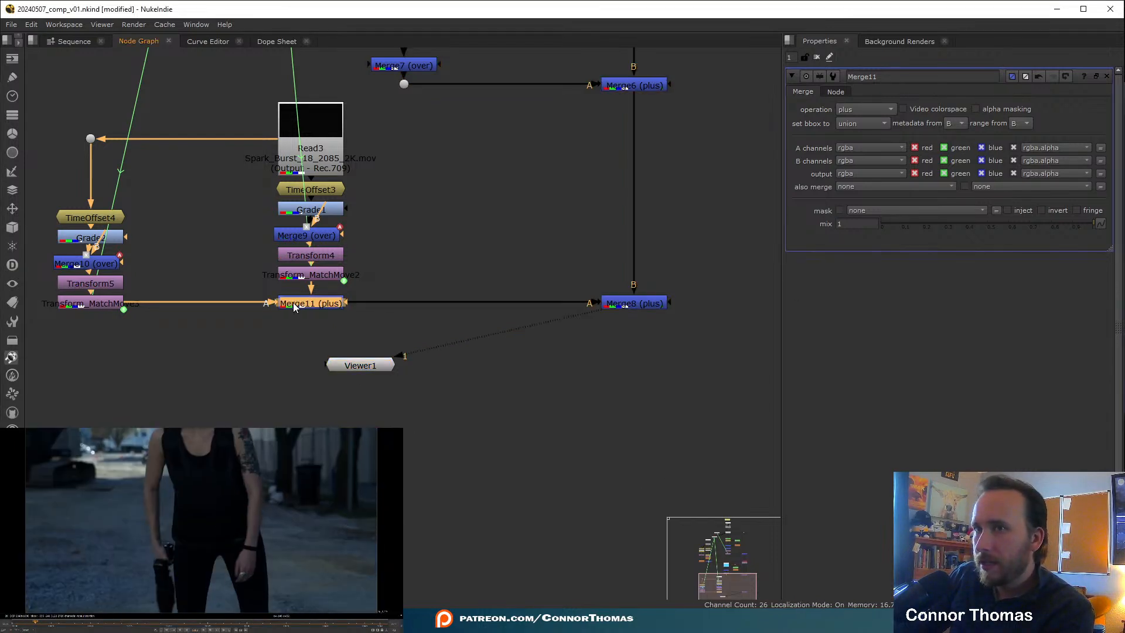
key(2)
drag(95, 624, 176, 621)
middle_drag(535, 407, 608, 334)
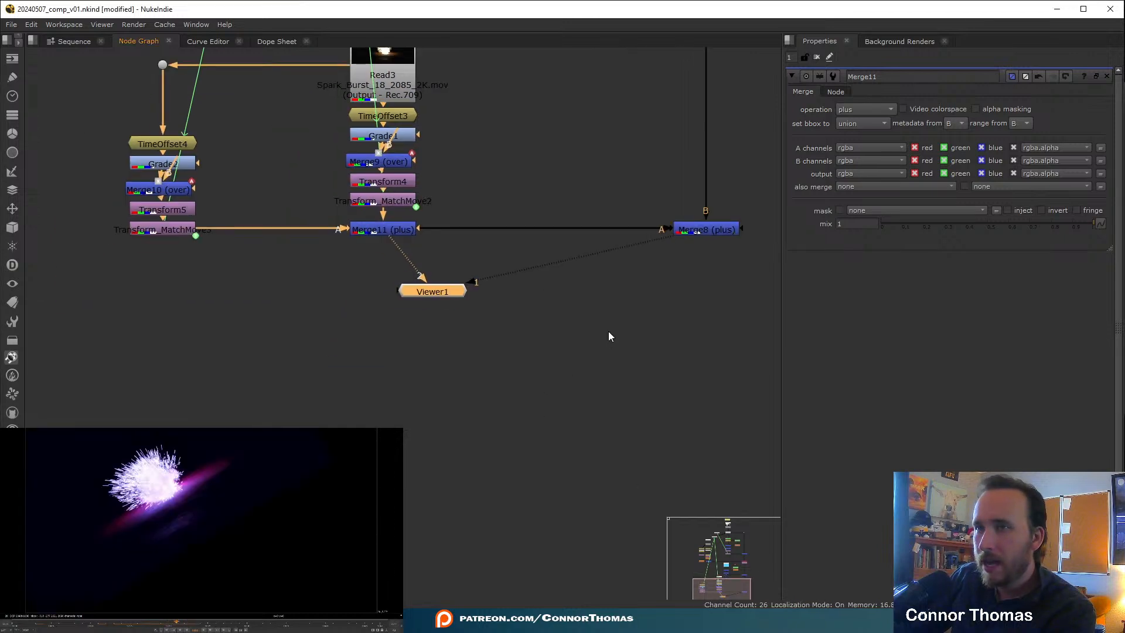
drag(441, 291, 558, 535)
click(561, 398)
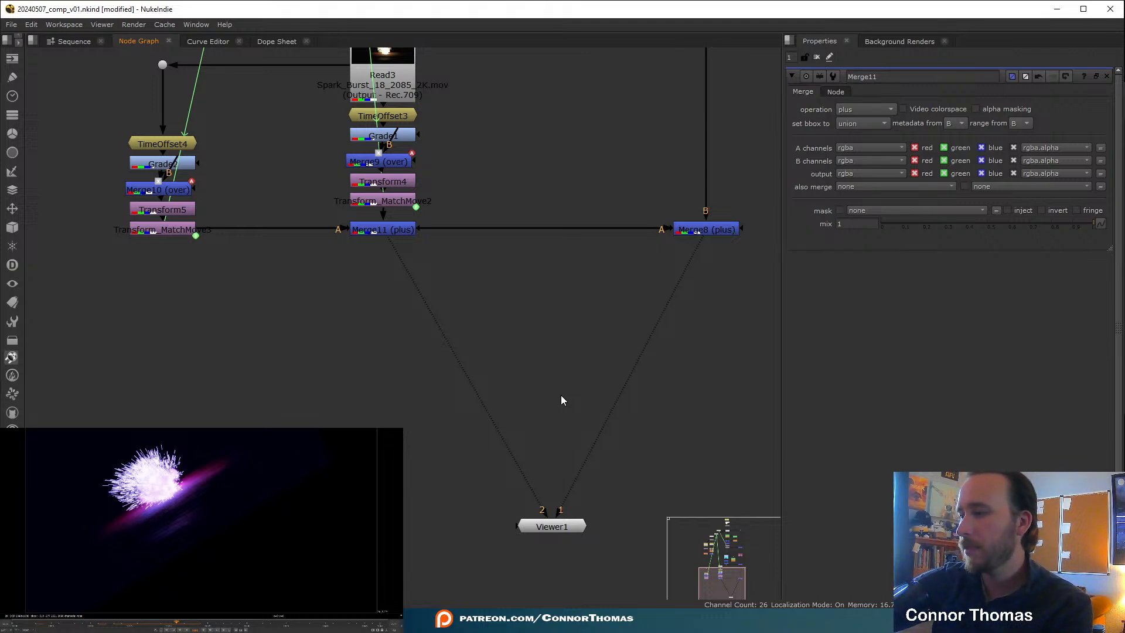
- Insert a Glow node directly after Merge11, between it and Merge8's A input
middle_drag(319, 215, 413, 307)
scroll(412, 307, down, 3)
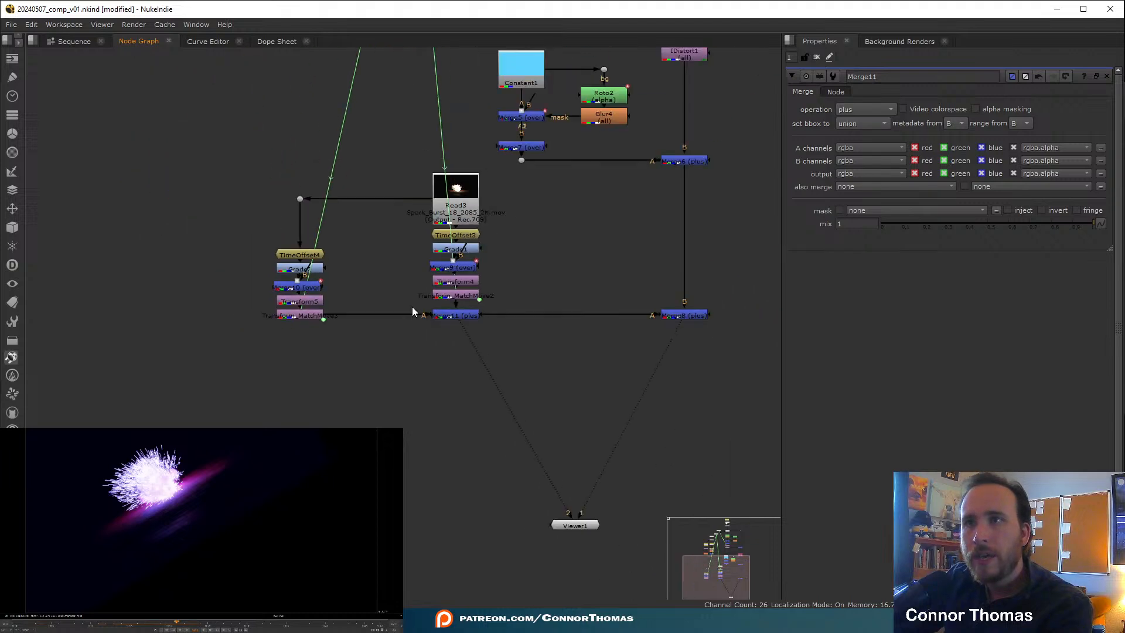
middle_drag(439, 263, 389, 223)
scroll(390, 223, up, 2)
click(409, 301)
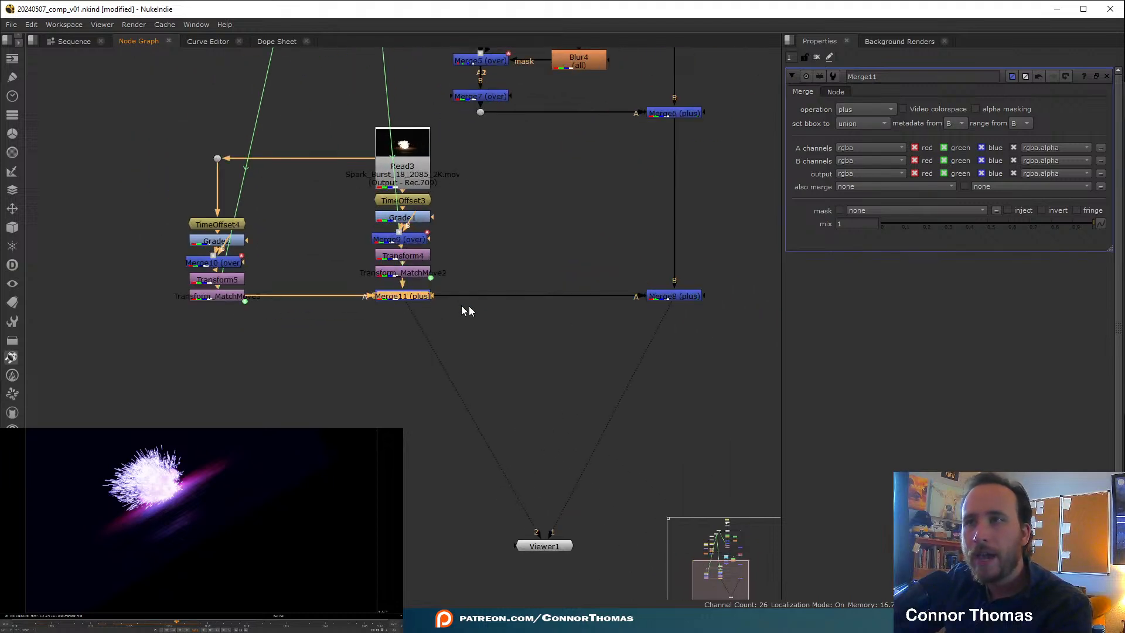
key(Tab)
text(glow)
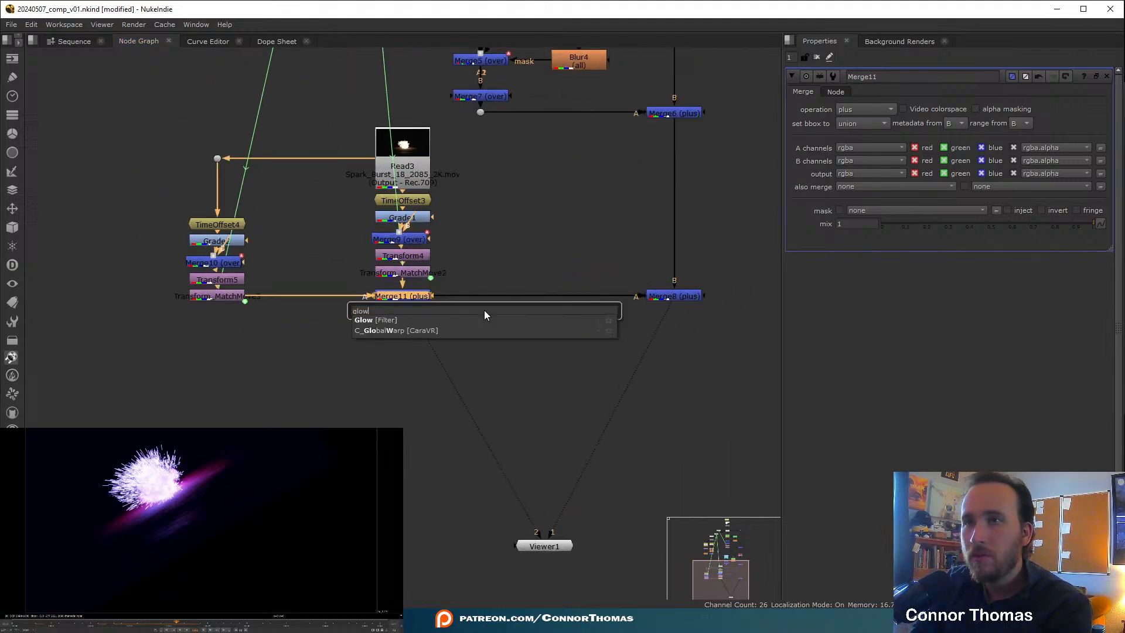
key(Return)
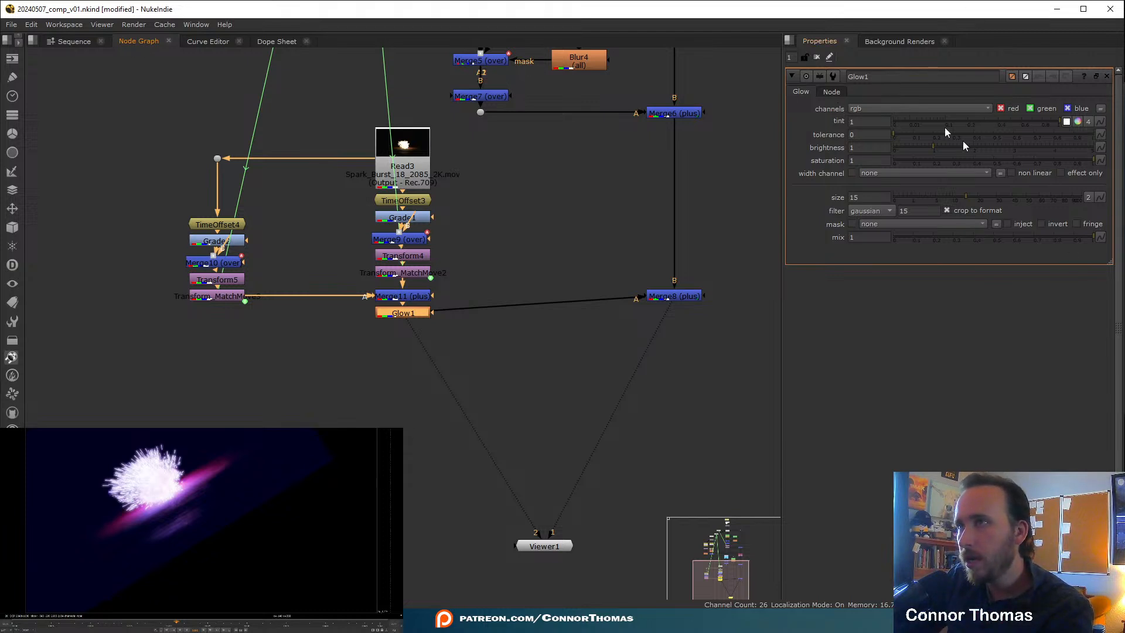
- Set Glow1's tolerance to 0.02 and its brightness to 0.5
click(869, 135)
text(.02)
key(Return)
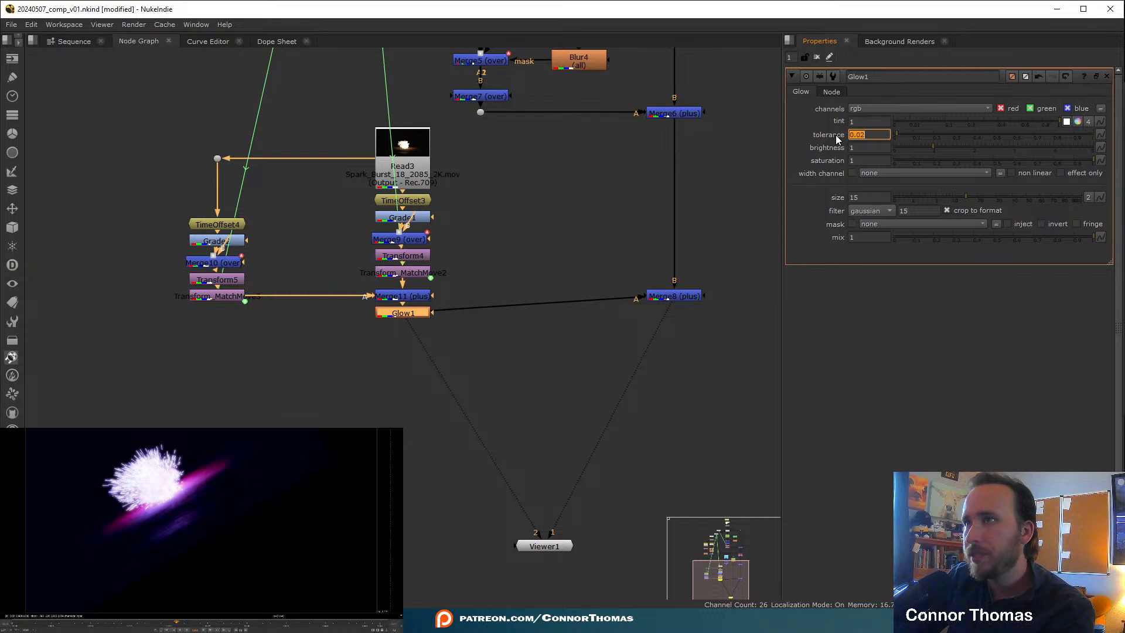
key(Tab)
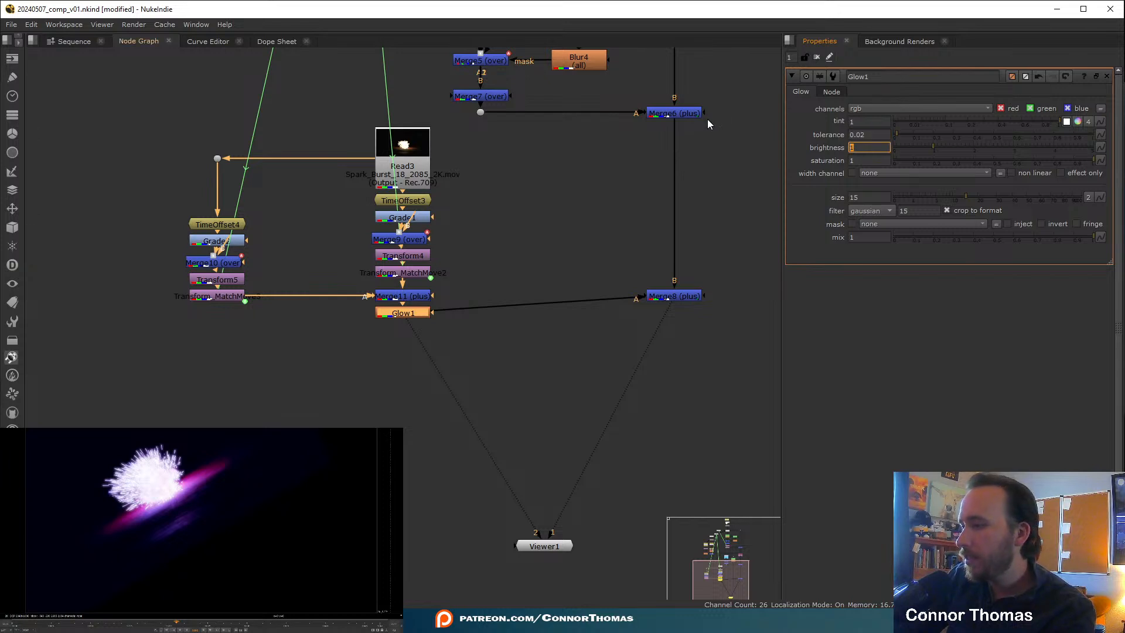
text(5)
key(Return)
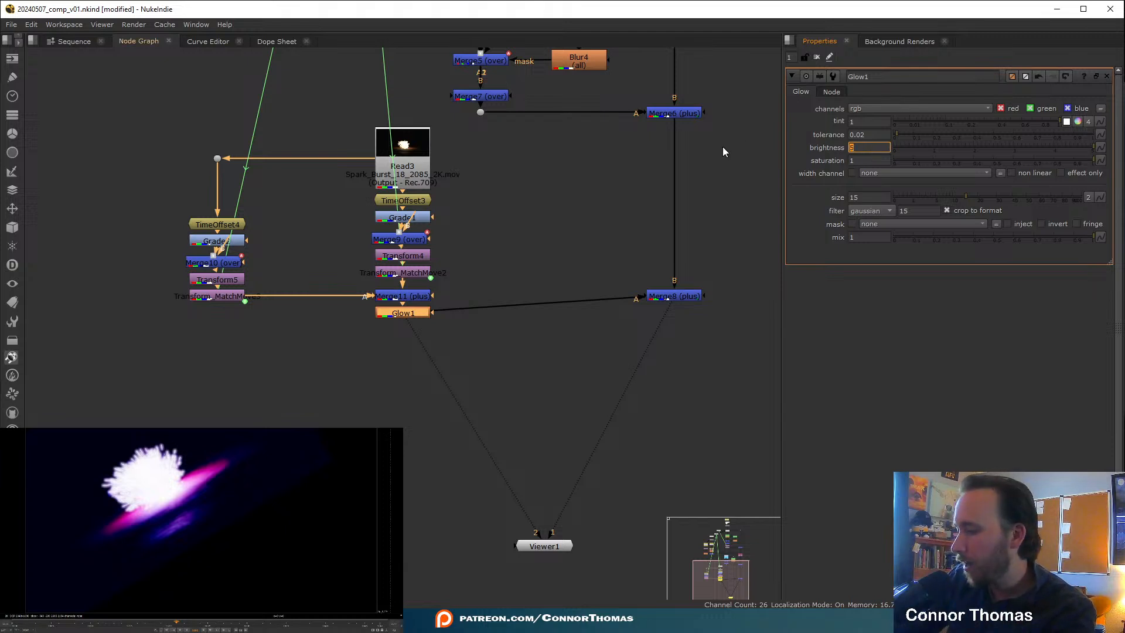
text(0.5)
key(Return)
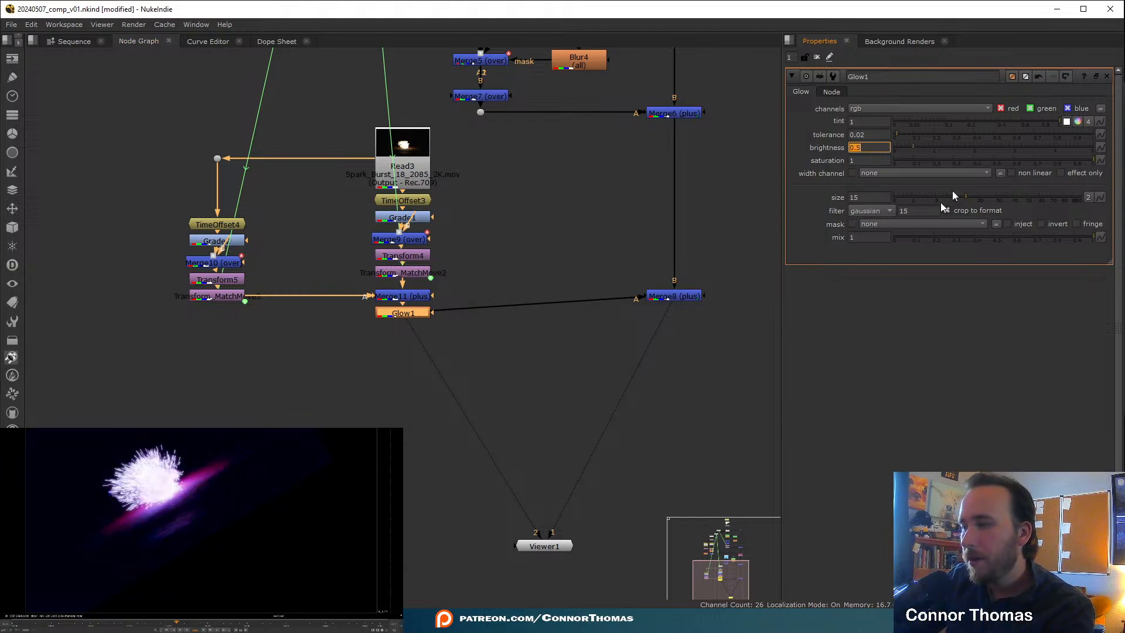
- Set Glow1's saturation to 0.05 and size to 17, move it slightly lower, and make it output the effect only
key(Tab)
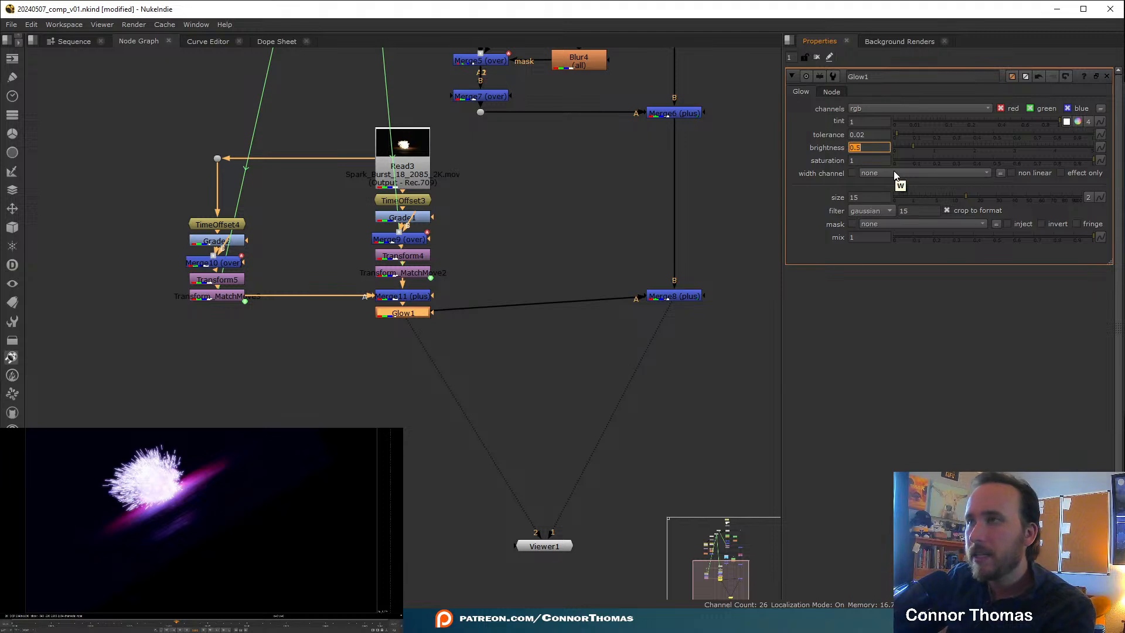
text(0.05)
key(Return)
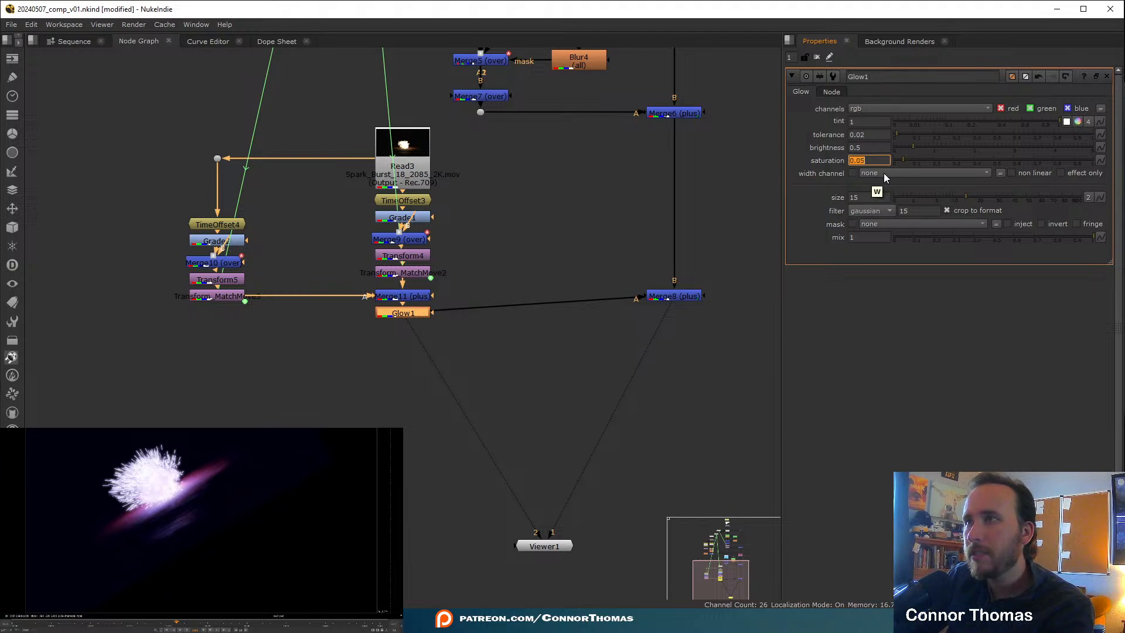
click(868, 196)
drag(869, 194, 310, 152)
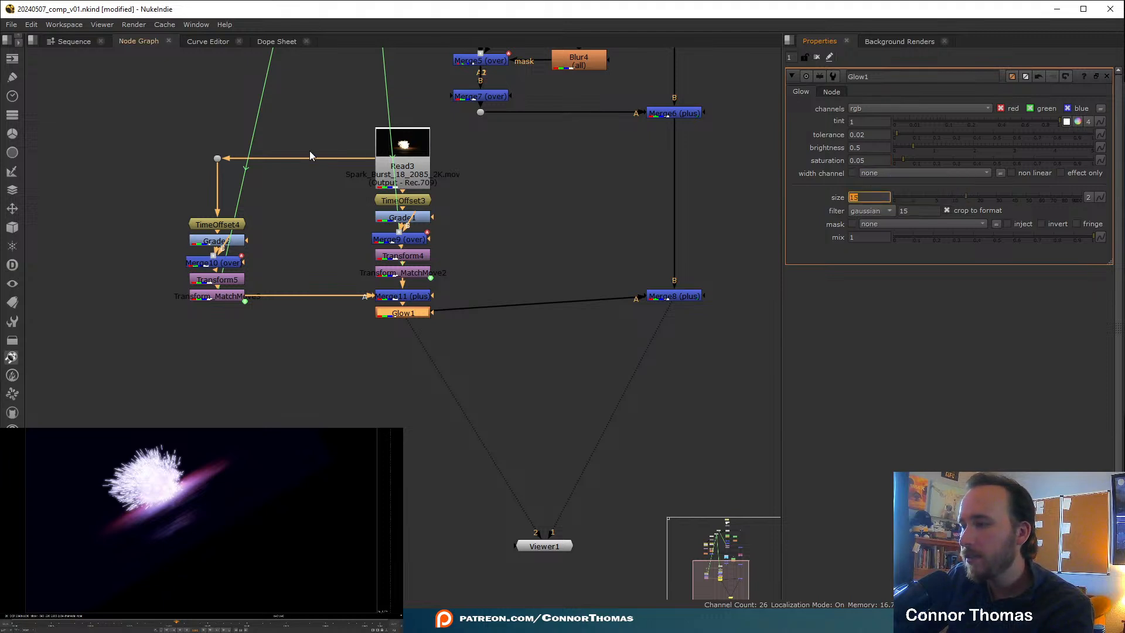
text(17)
key(Return)
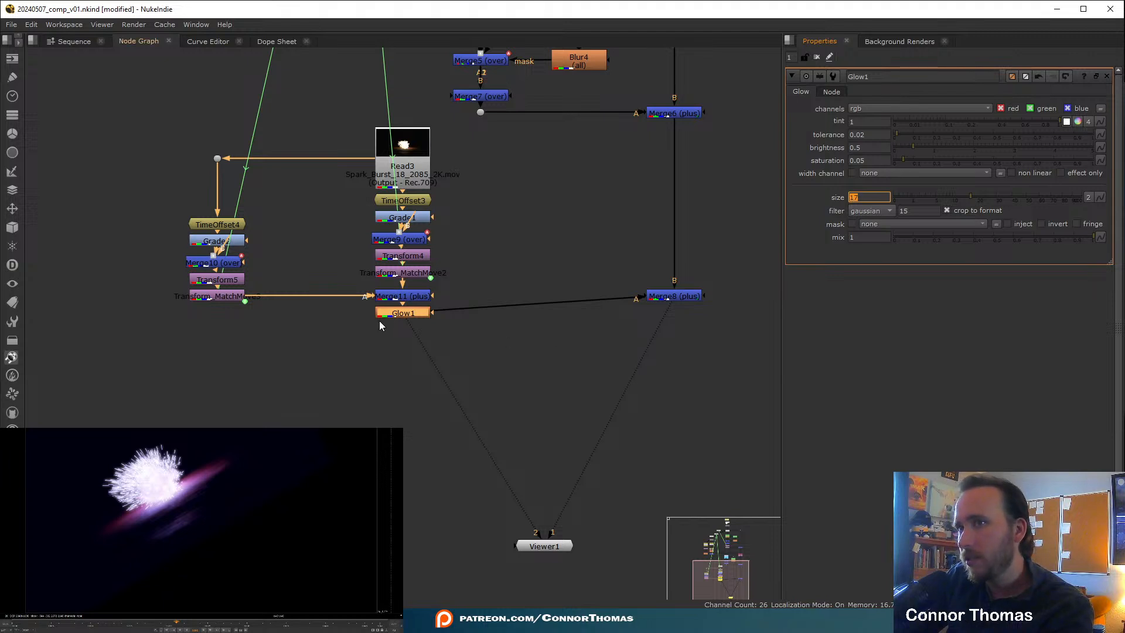
drag(400, 315, 401, 337)
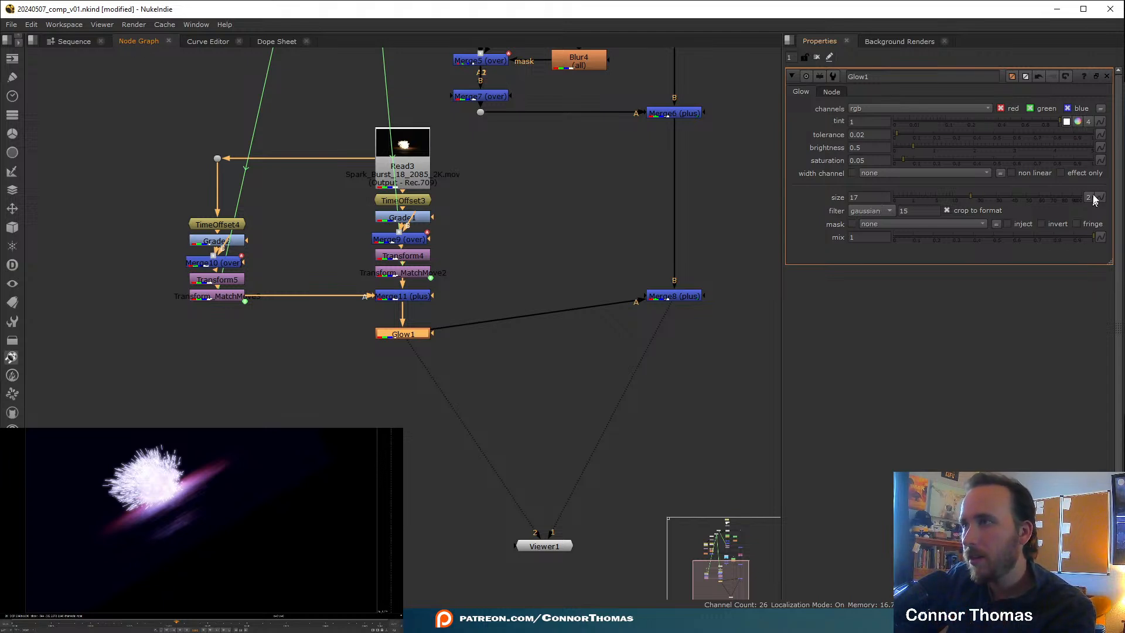
click(1061, 172)
- Move Glow1 beside the main spark branch and merge it onto Merge11's output with a new Merge node set to plus
middle_drag(409, 365, 497, 310)
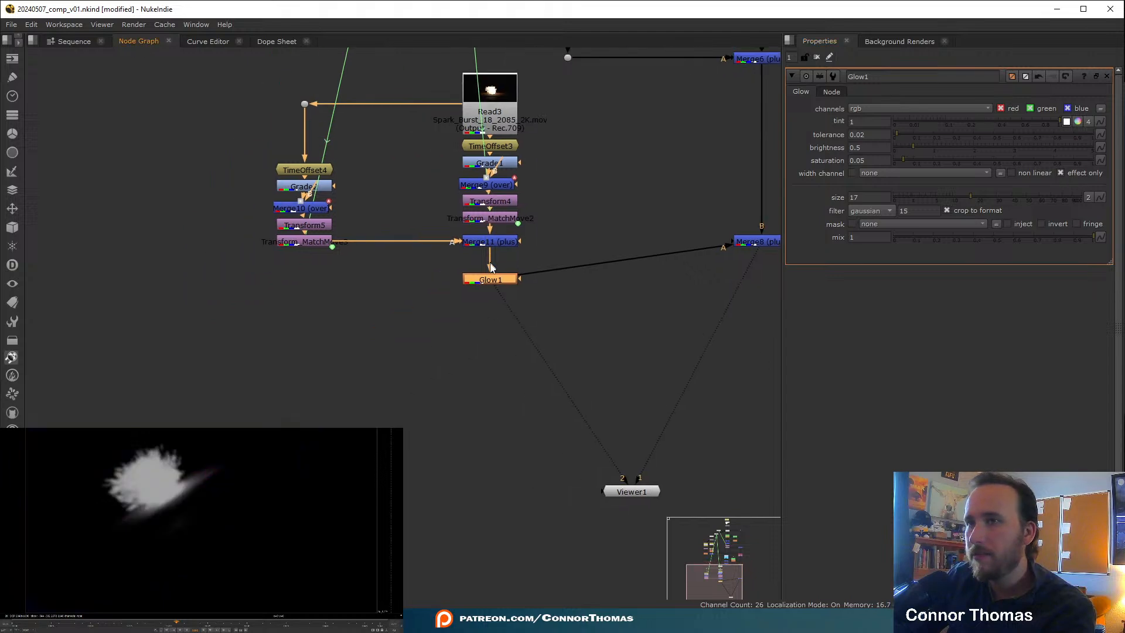
key(m)
drag(504, 280, 388, 295)
drag(579, 283, 490, 245)
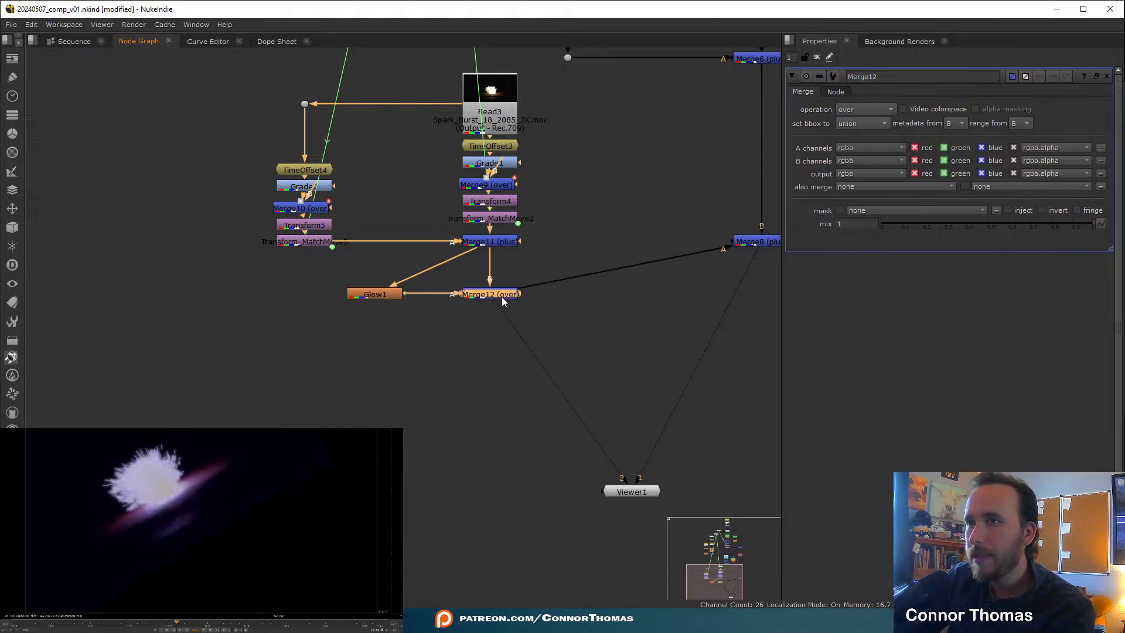
click(864, 109)
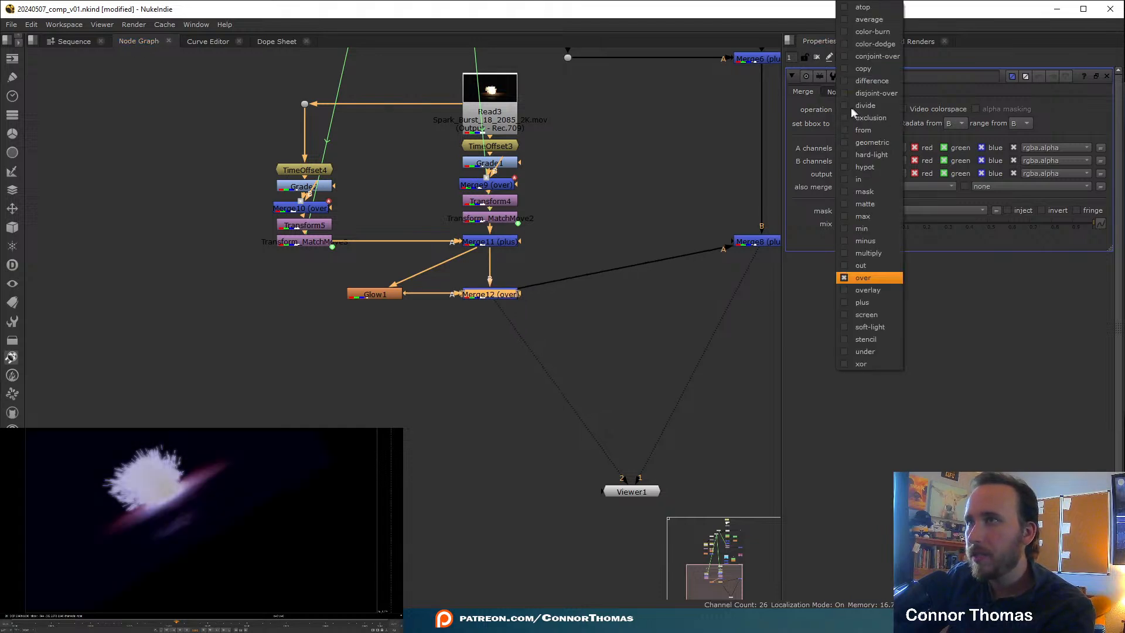
click(869, 306)
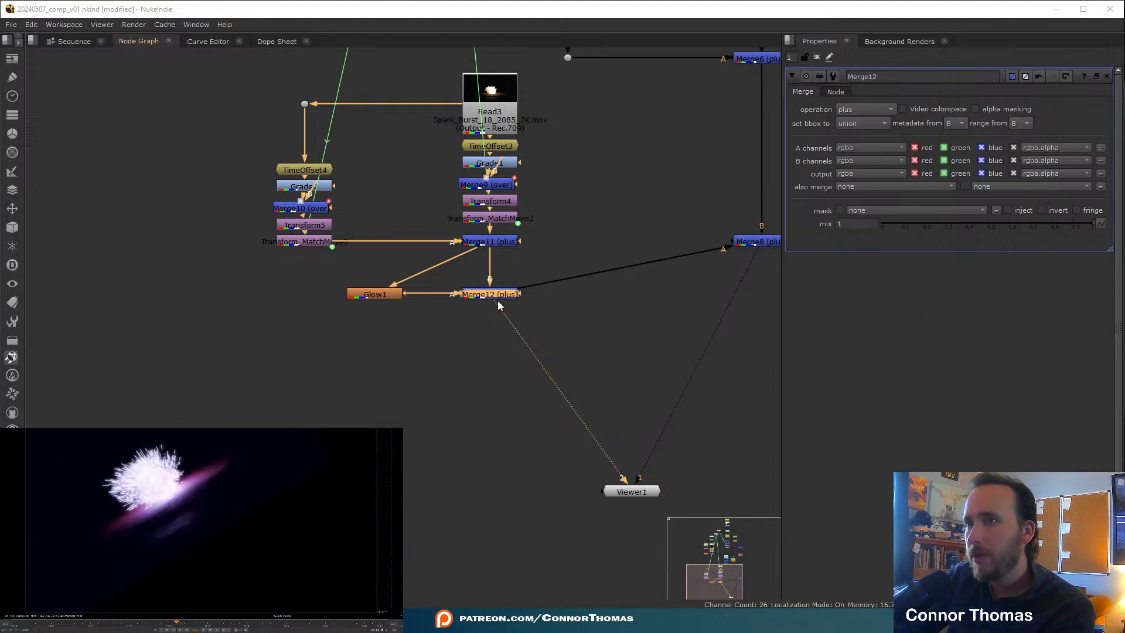
- Add a second Glow node after Merge12 with tolerance 0.46 and brightness 0.75
key(Tab)
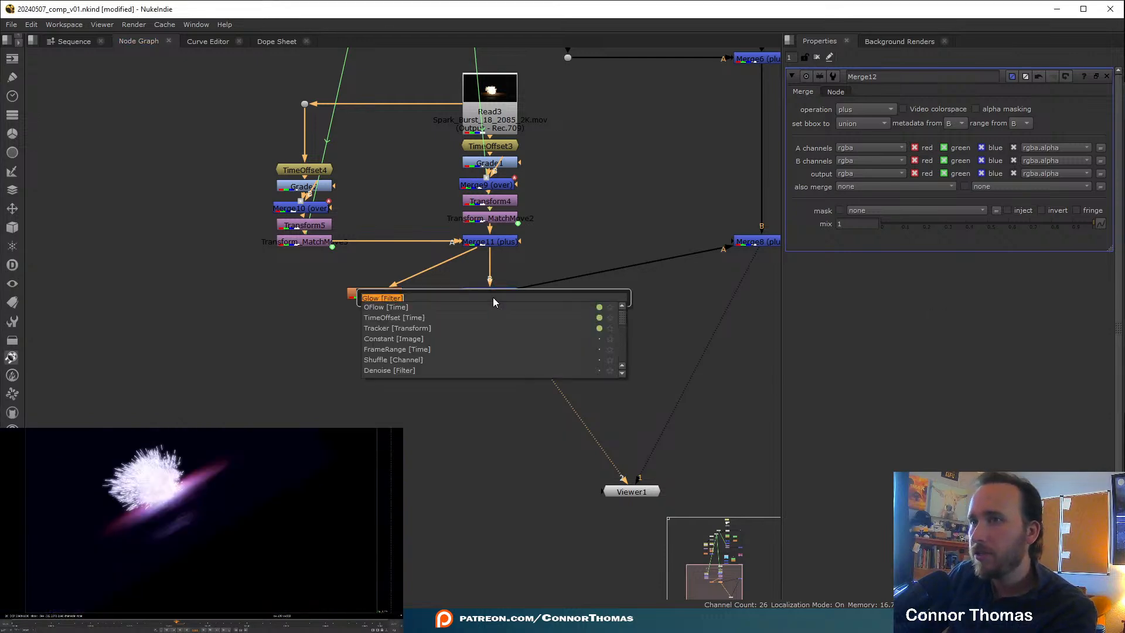
text(glow)
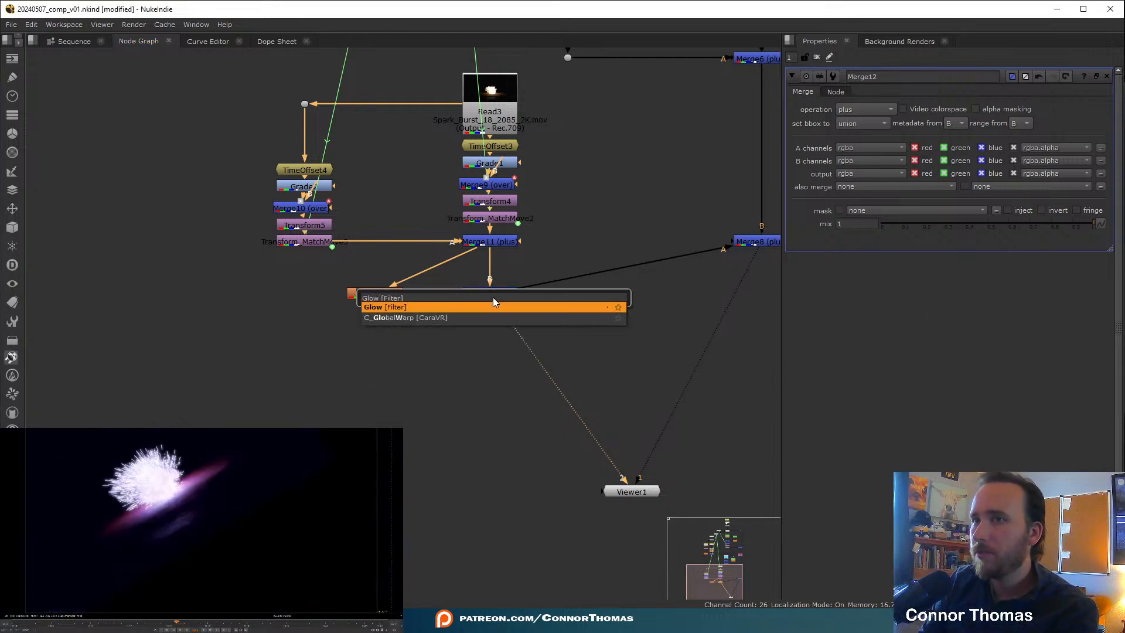
key(Return)
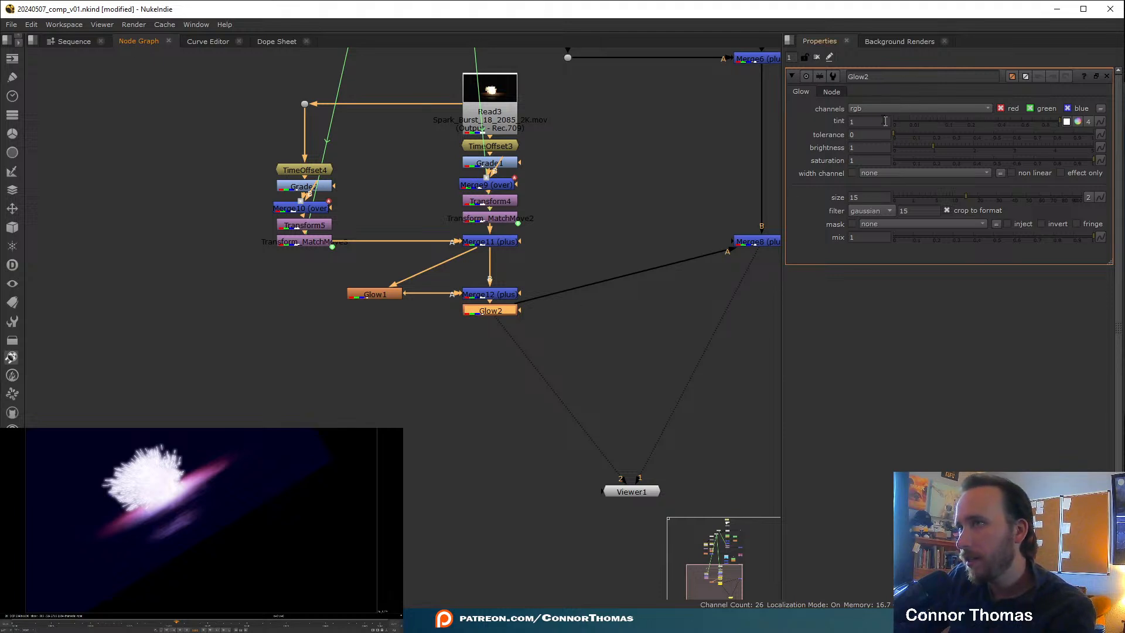
click(871, 135)
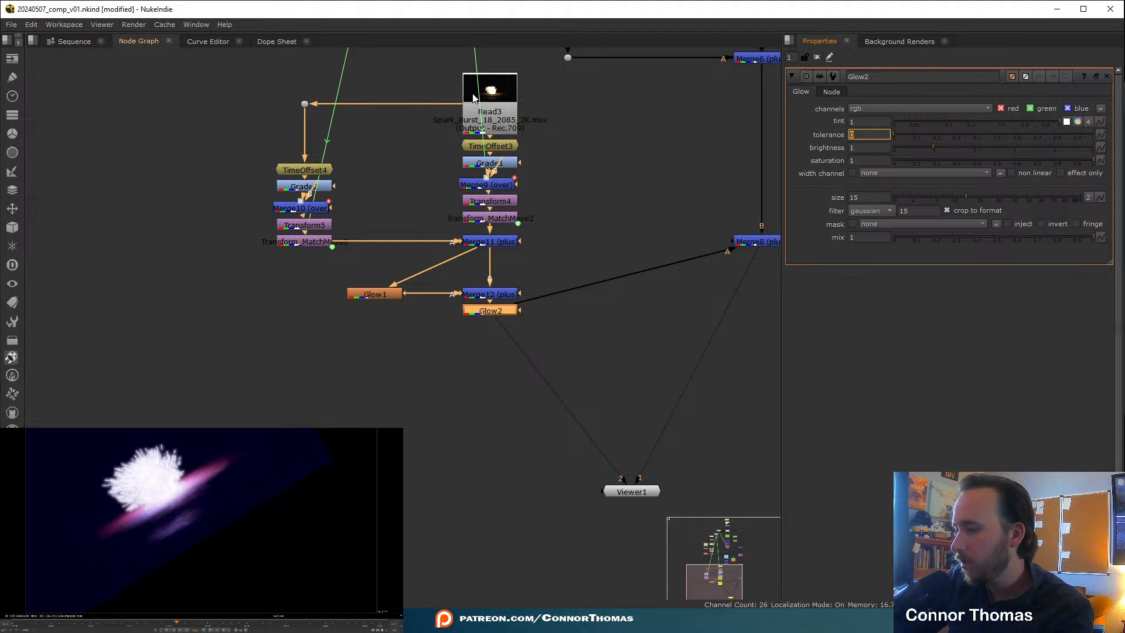
text(.5)
key(Return)
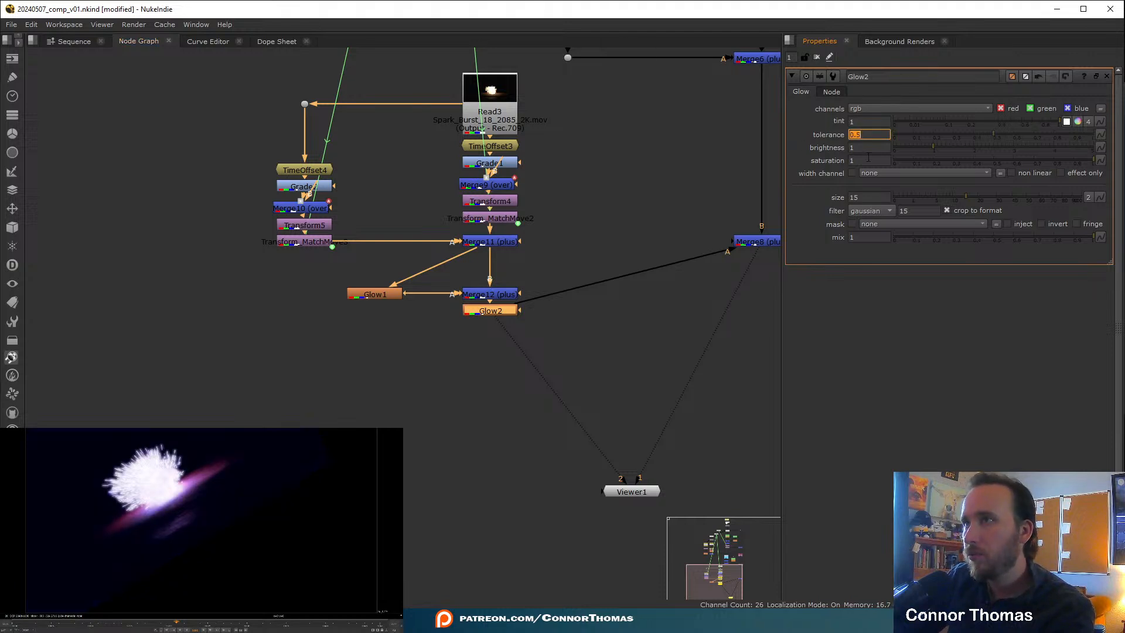
key(Tab)
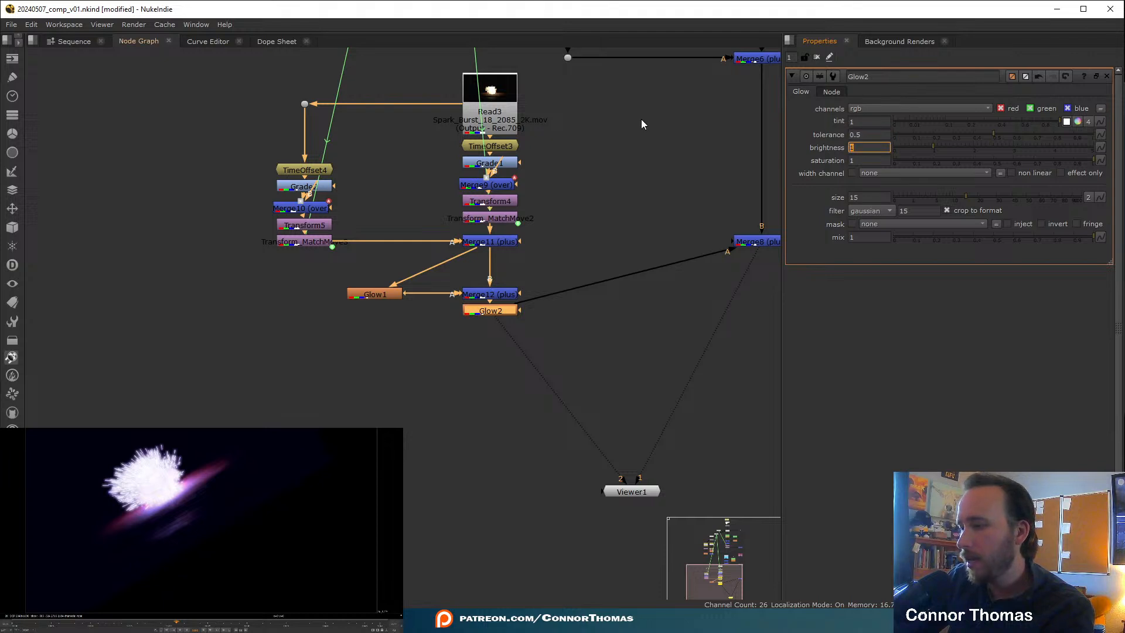
text(.75)
key(Return)
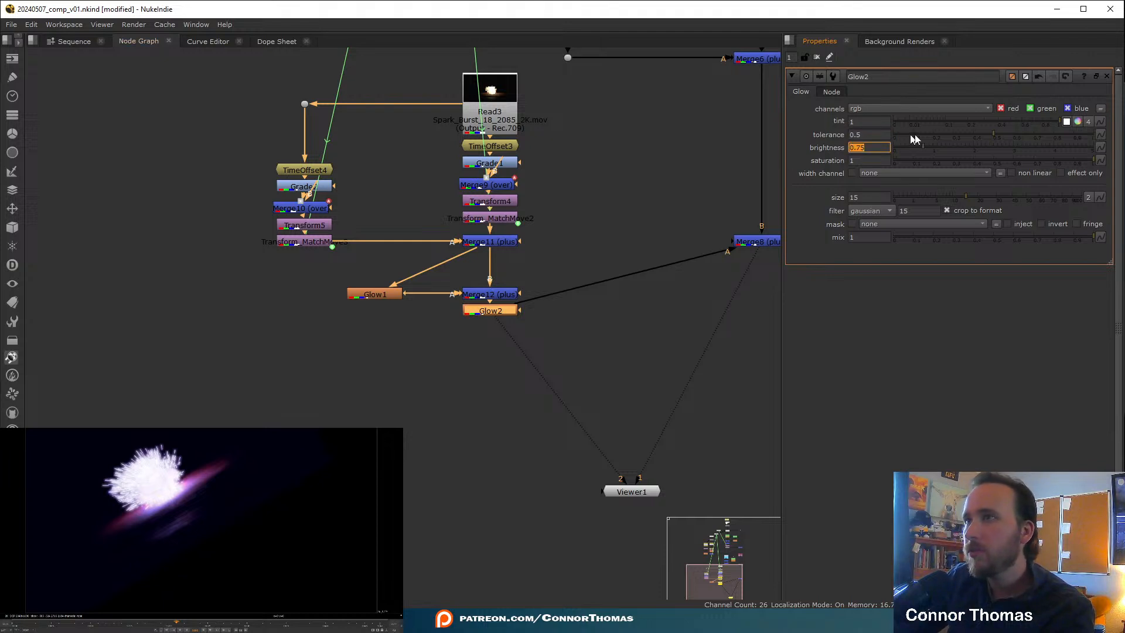
drag(988, 132, 986, 133)
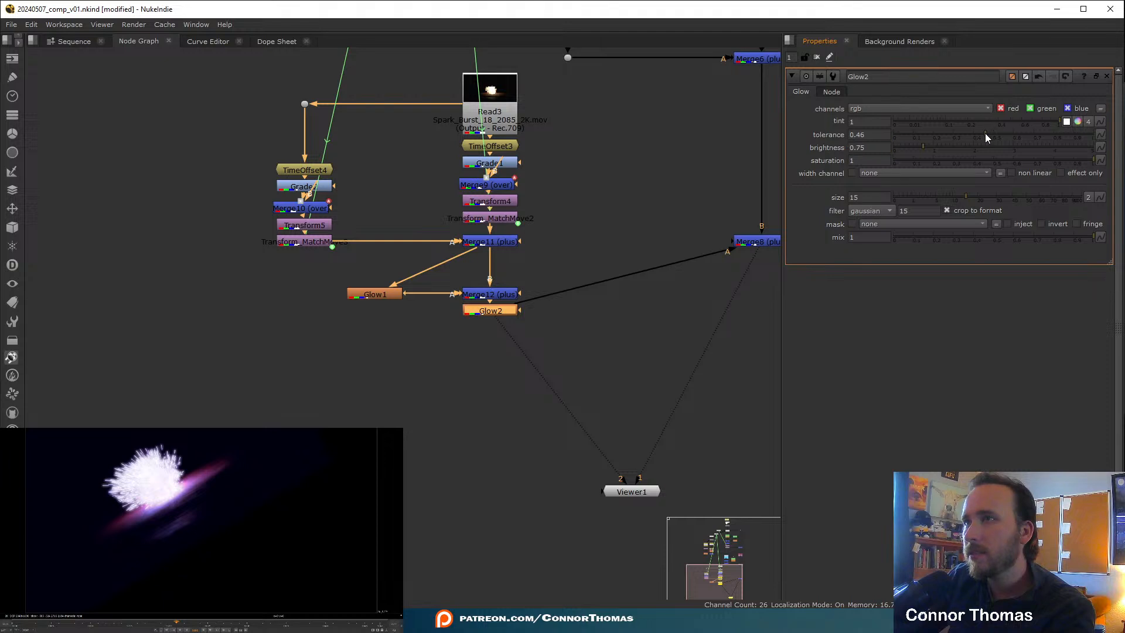
- Set Glow2's saturation to 0.75 and size to 5, make it output the effect only, and place it below Glow1
click(870, 160)
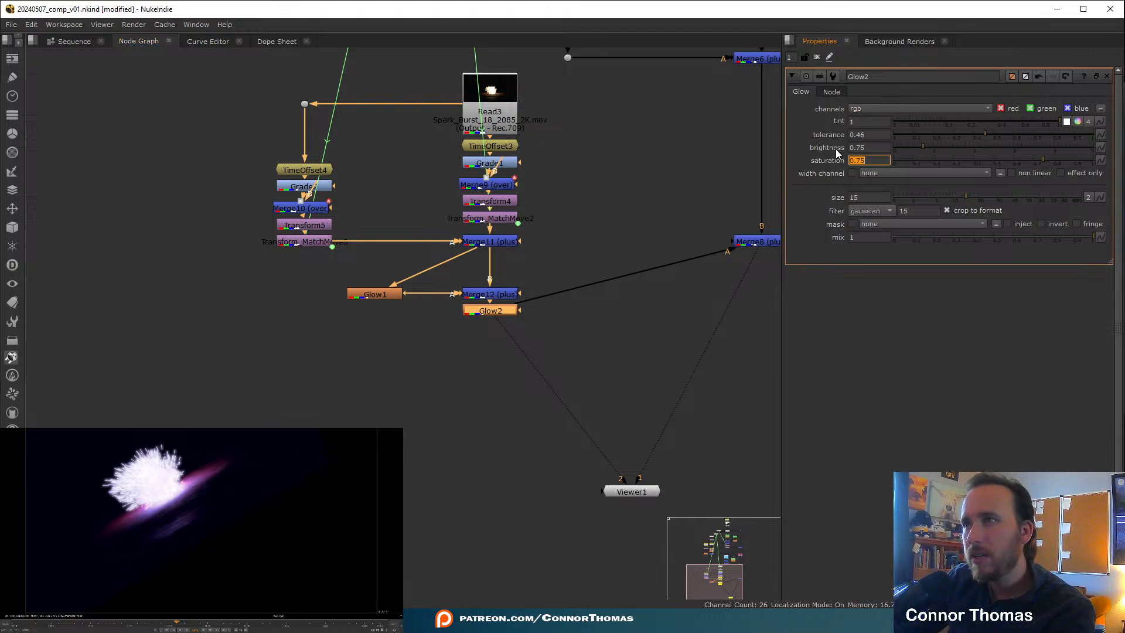
click(870, 197)
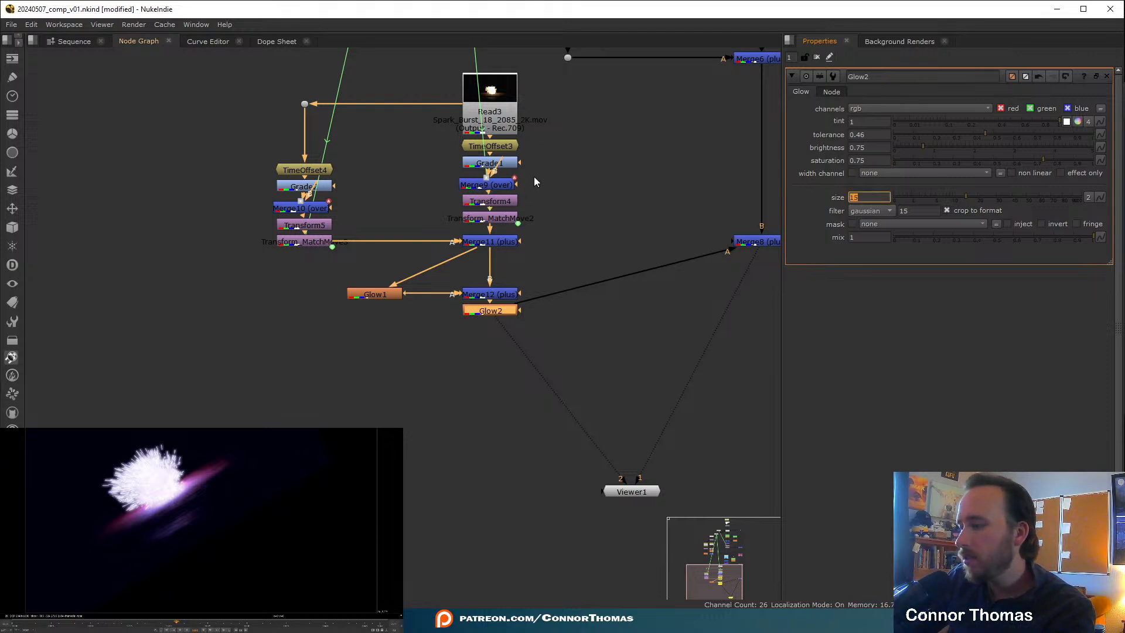
text(5)
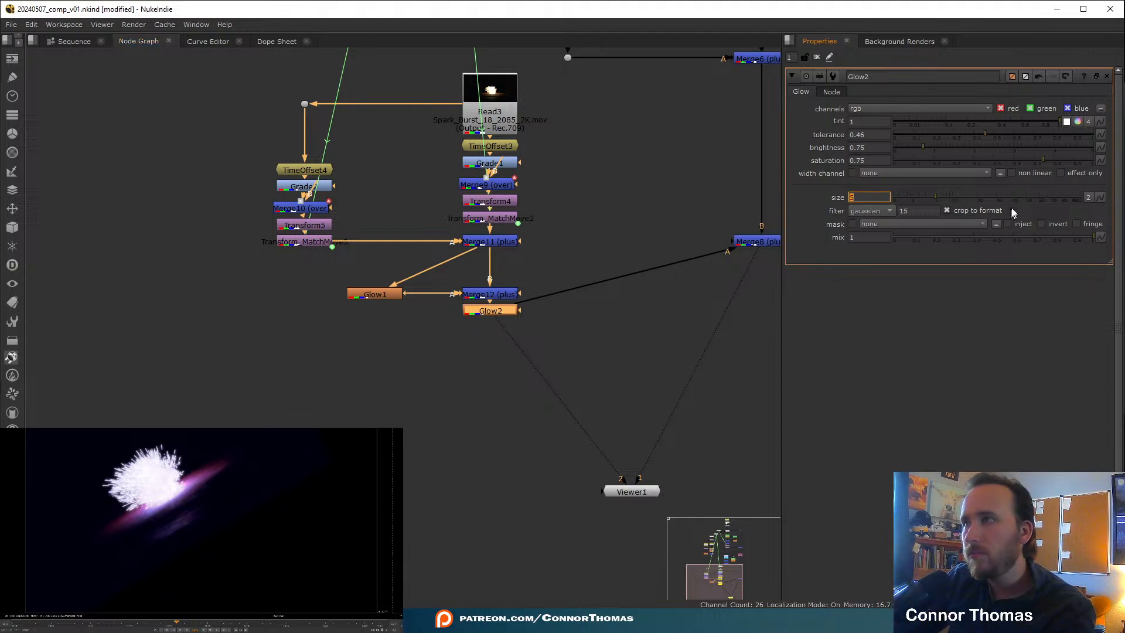
click(1060, 173)
drag(506, 313, 382, 340)
- View Glow1 and Glow2 in turn through the viewer's first input to compare their glow effects
click(376, 297)
key(1)
click(374, 335)
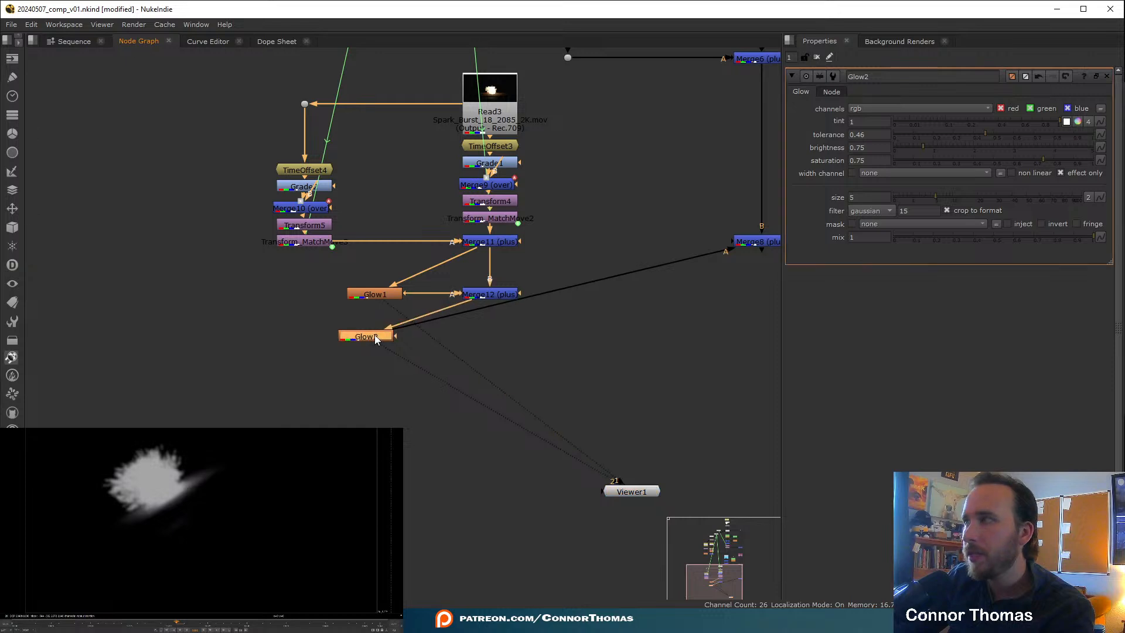
key(1)
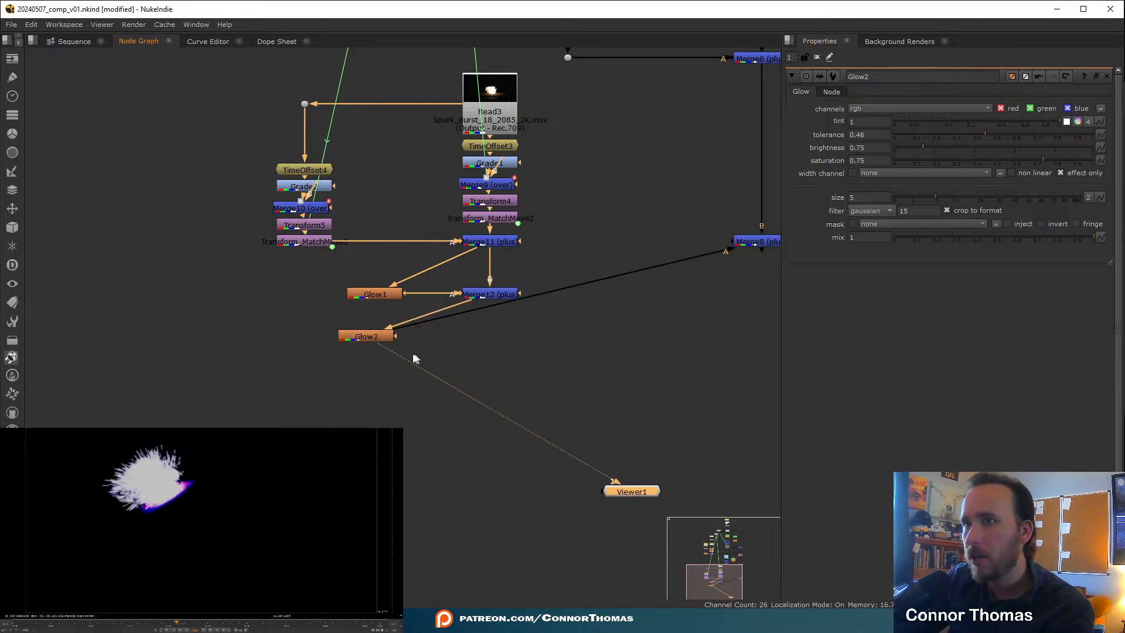
- Merge Glow2 onto Merge12's output with a new Merge node set to plus, and align it beneath Merge12
click(374, 336)
key(Tab)
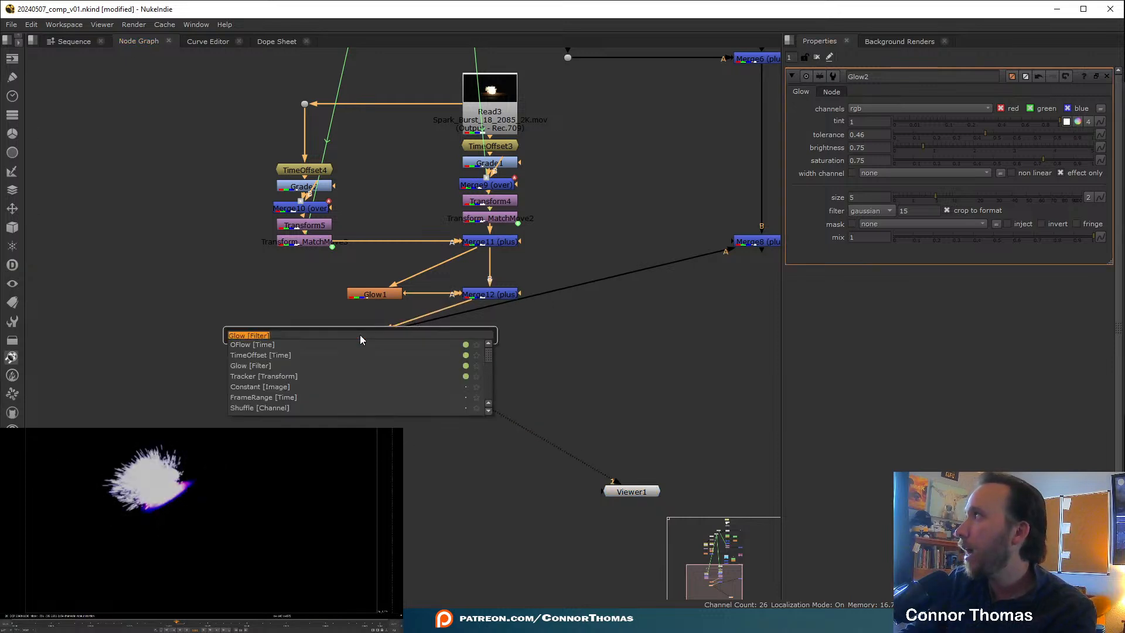
text(merge)
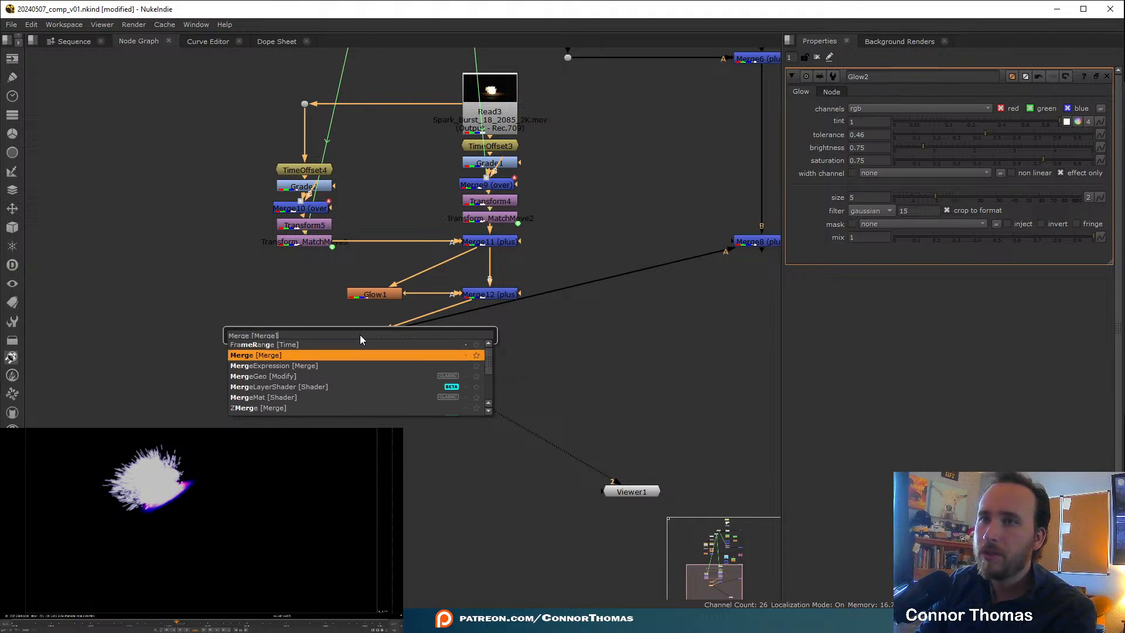
key(Return)
click(458, 315)
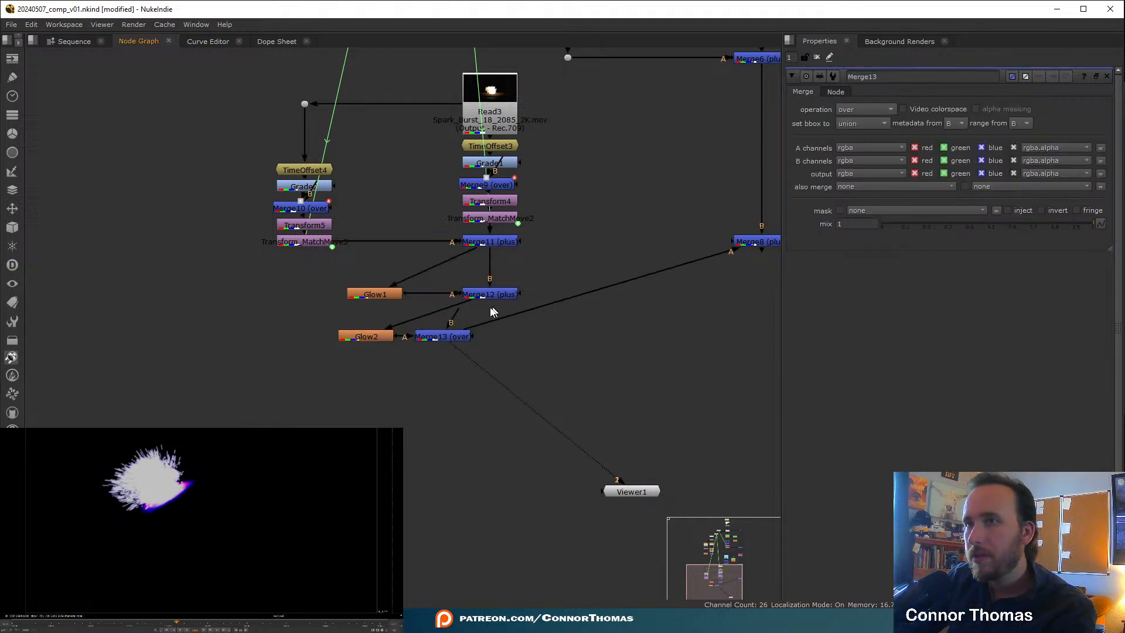
drag(447, 335, 483, 336)
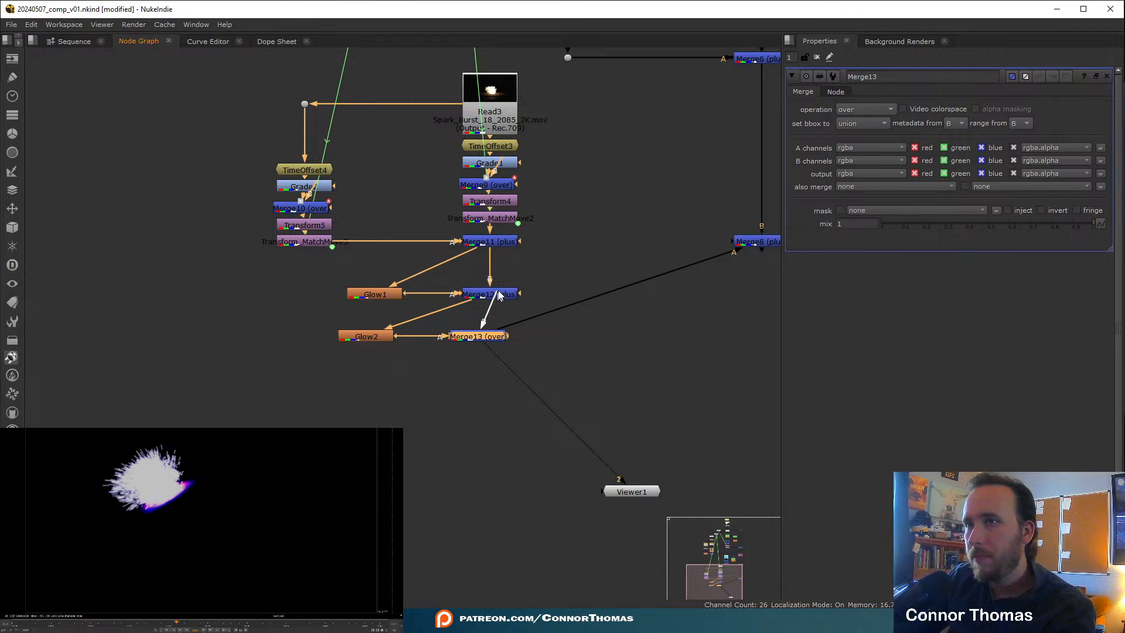
drag(499, 296, 498, 294)
click(857, 110)
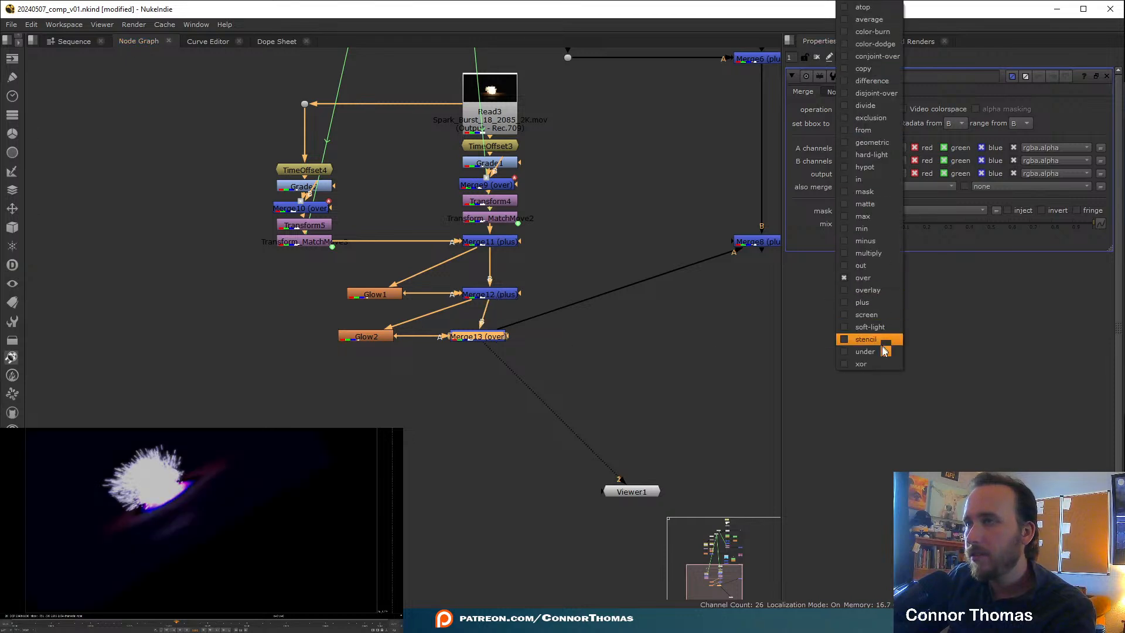
click(874, 303)
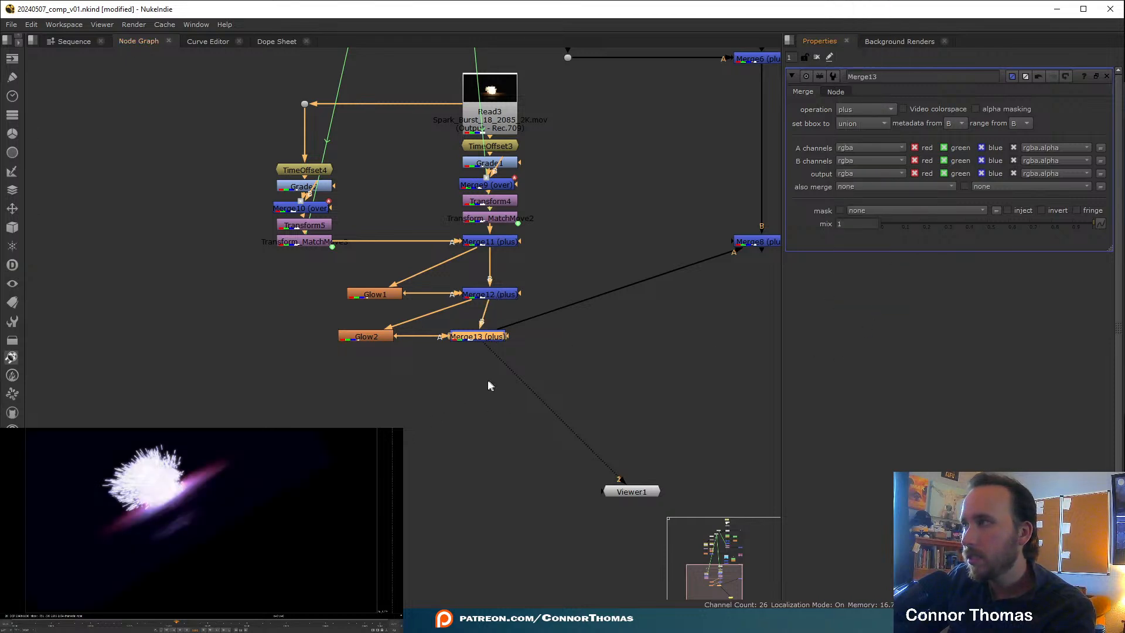
drag(491, 339, 503, 340)
- View Merge13 and toggle it off and on to compare the sparks with and without the second glow
key(1)
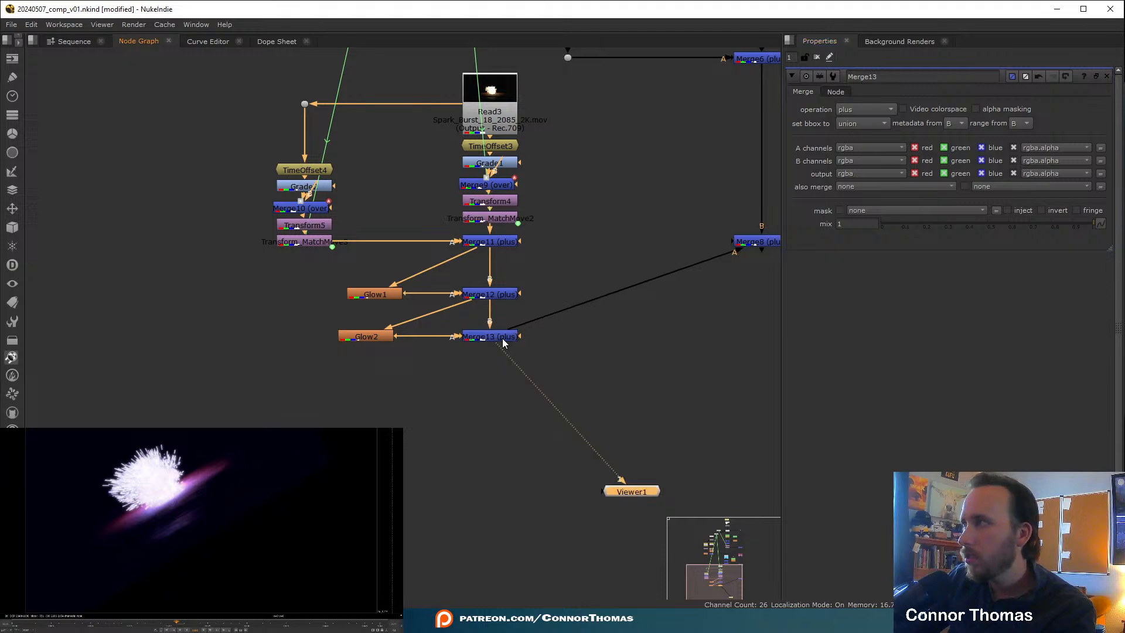
click(498, 340)
key(d)
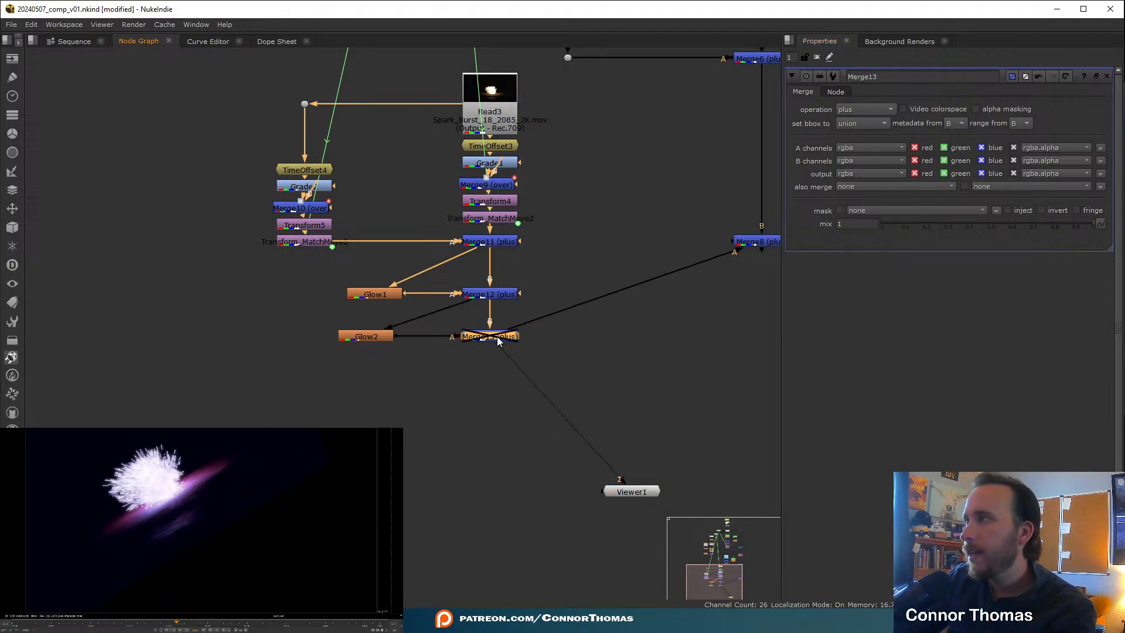
key(d)
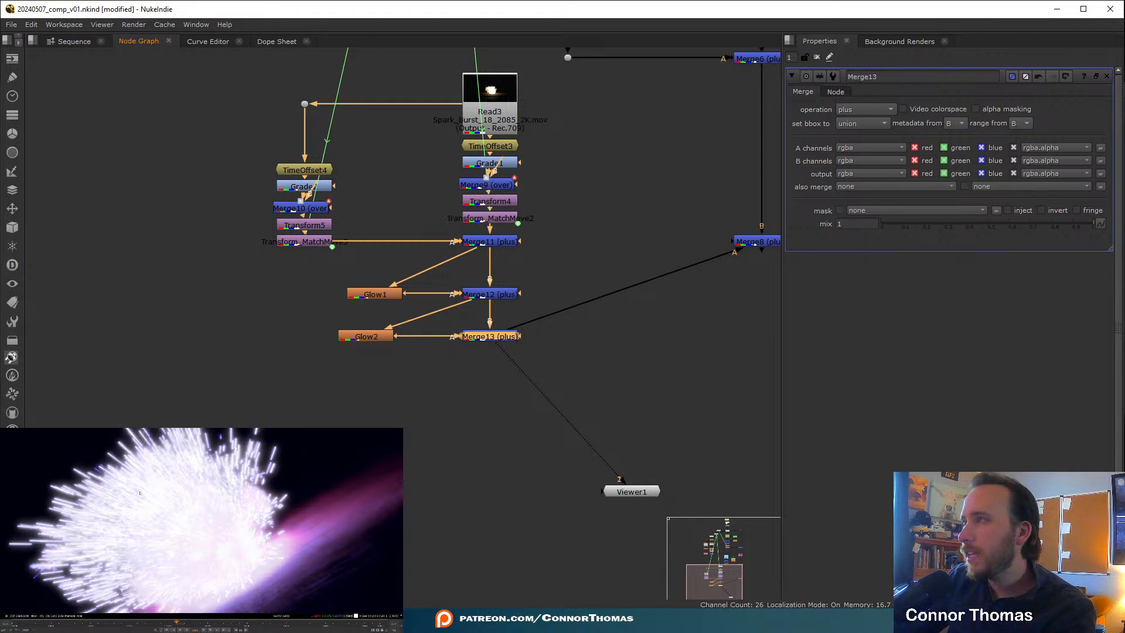
key(d)
key(d)
key(f)
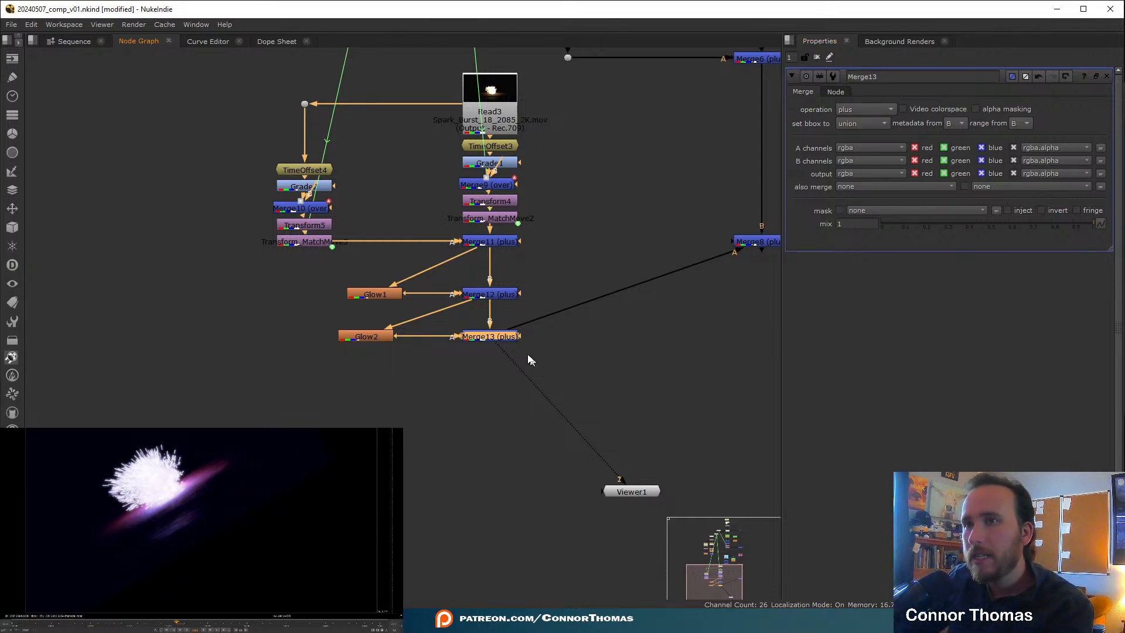
- Add a Blur node after Merge13 with a size of 500
key(b)
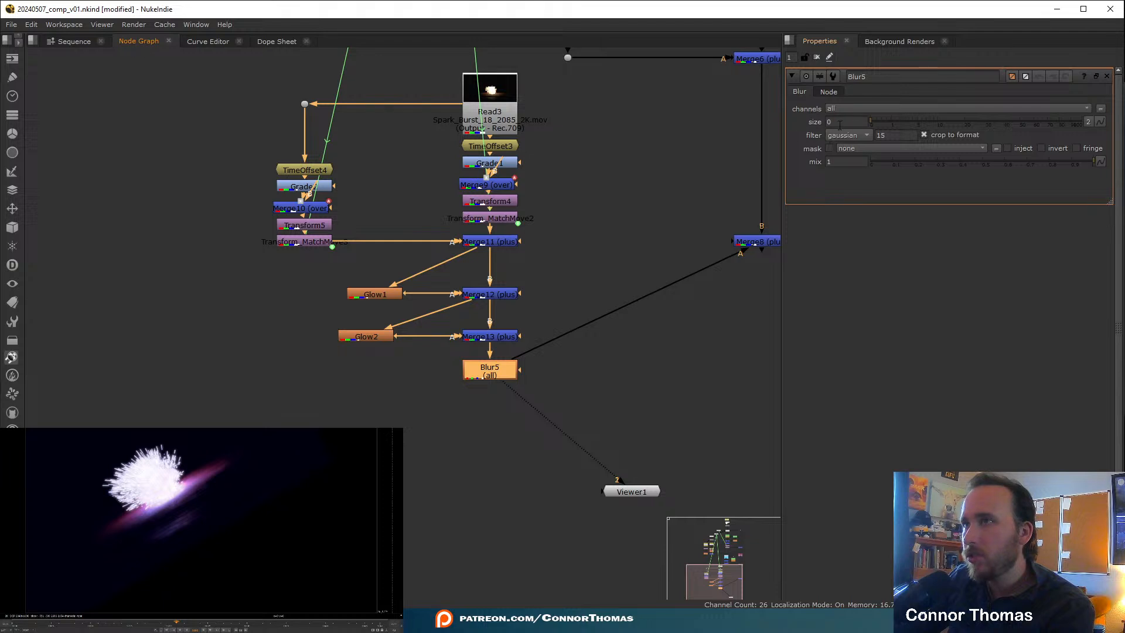
click(839, 124)
text(500)
key(Return)
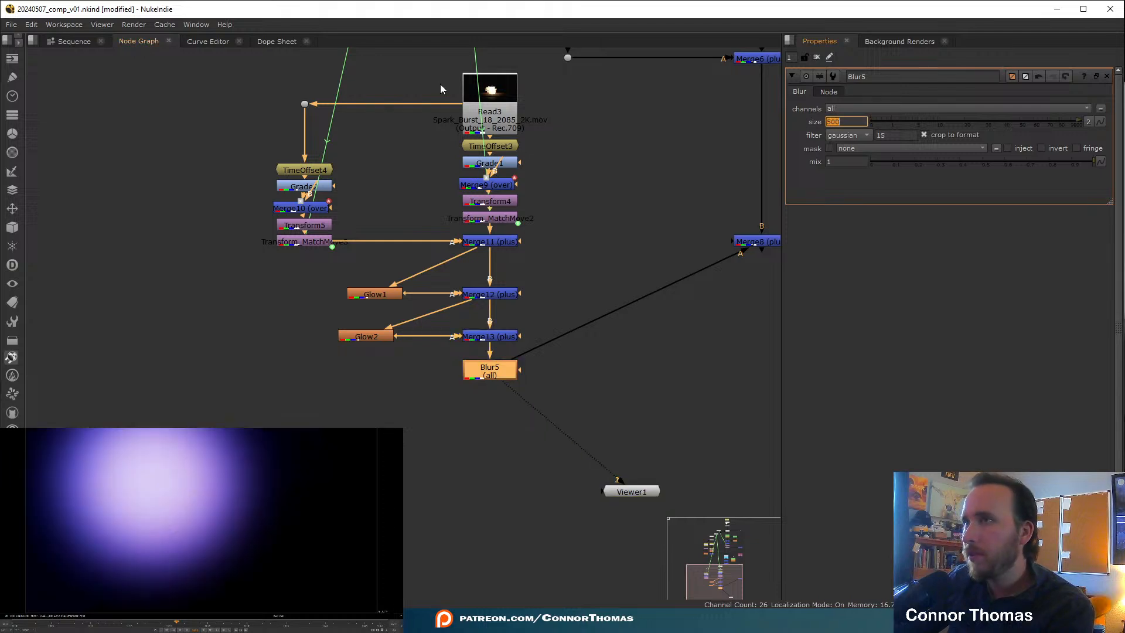
- Move Blur5 beside the main spark branch and merge it onto Merge13's output with a new Merge set to plus, mix 0.07
drag(491, 371, 404, 372)
key(m)
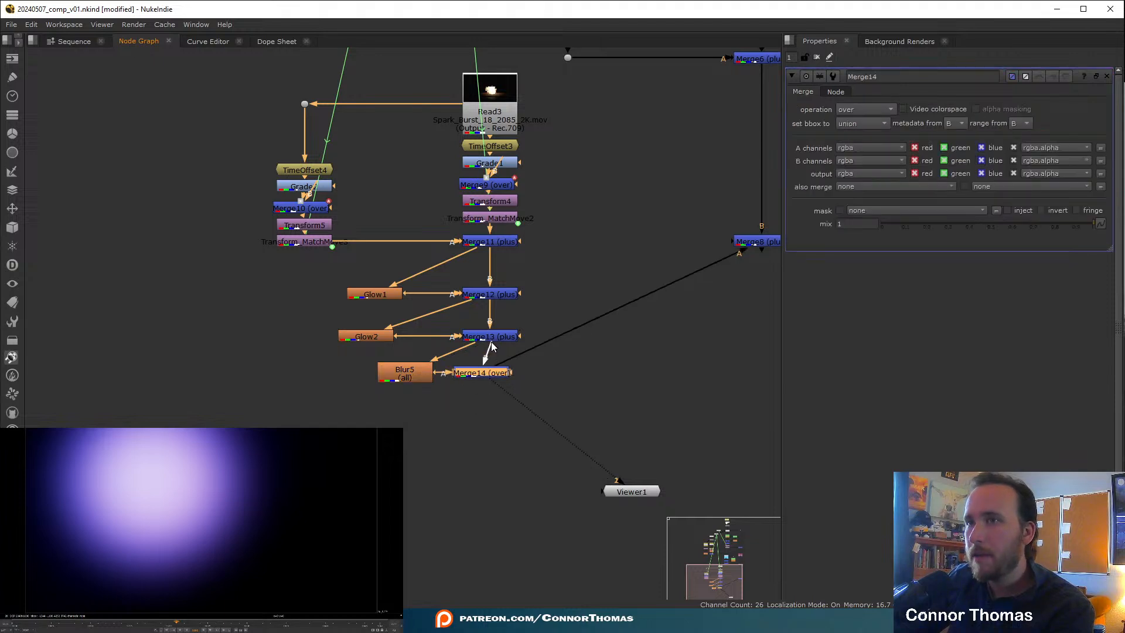
drag(491, 374, 499, 378)
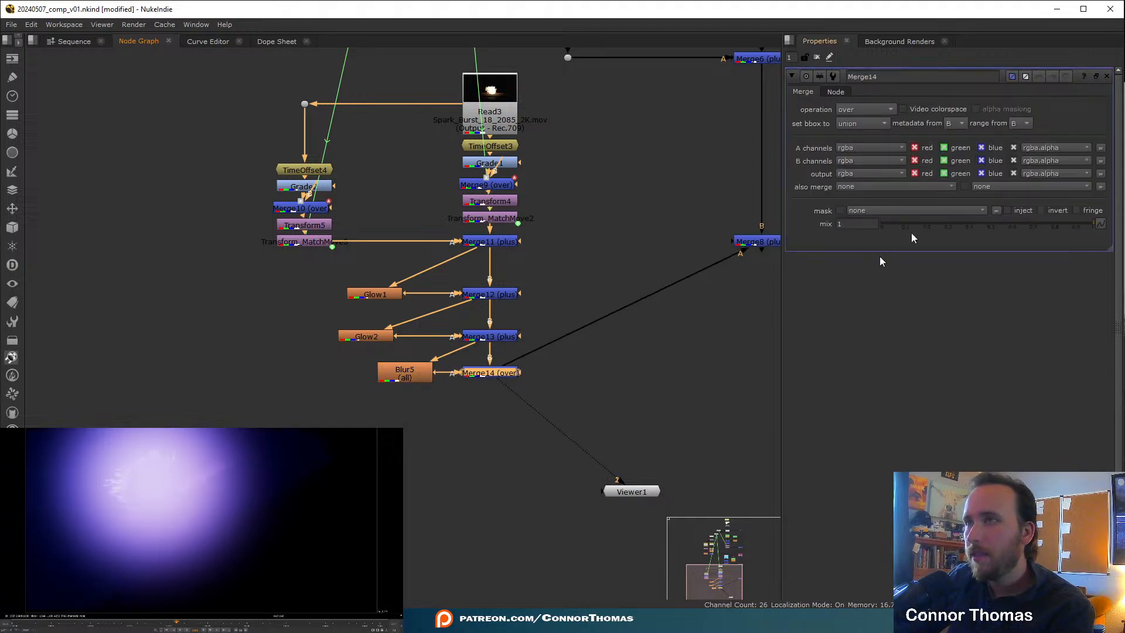
click(854, 110)
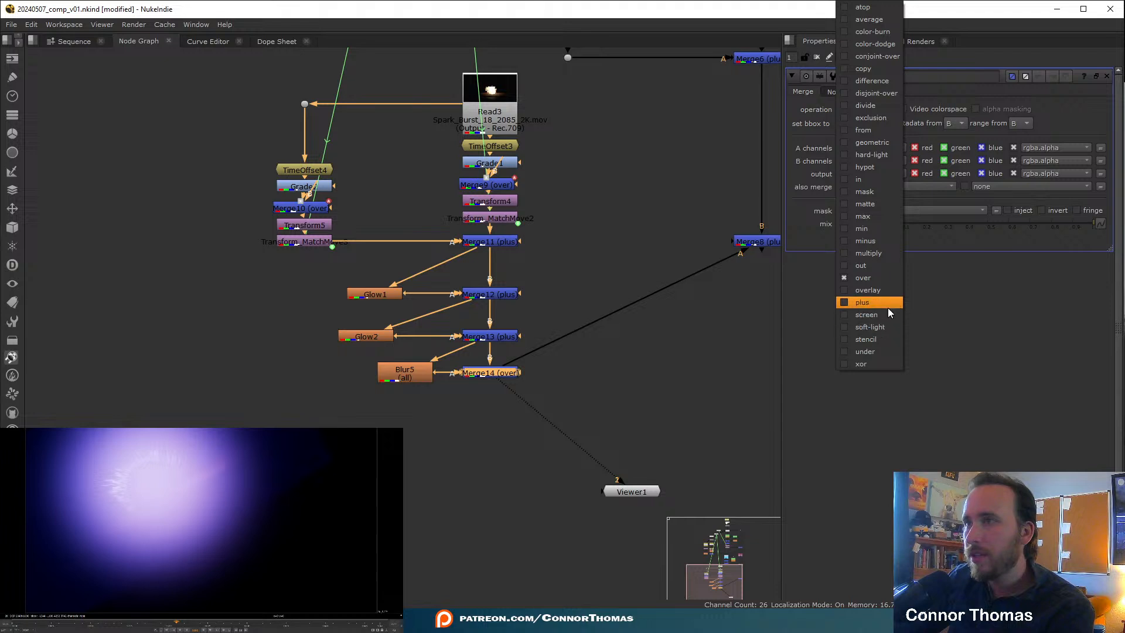
click(888, 305)
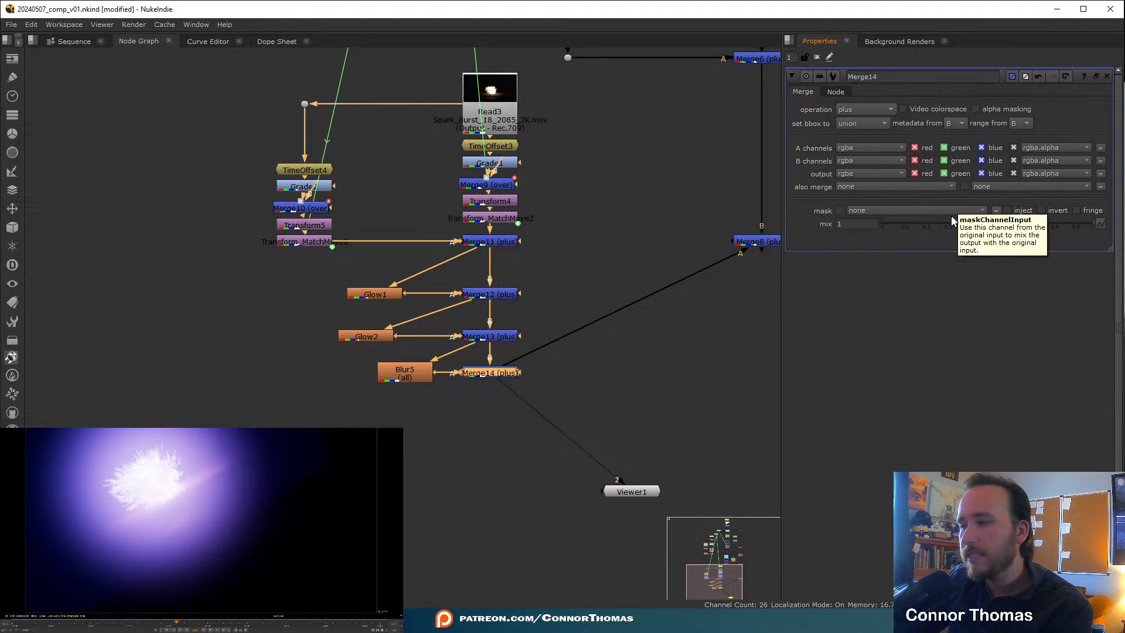
drag(952, 224, 898, 233)
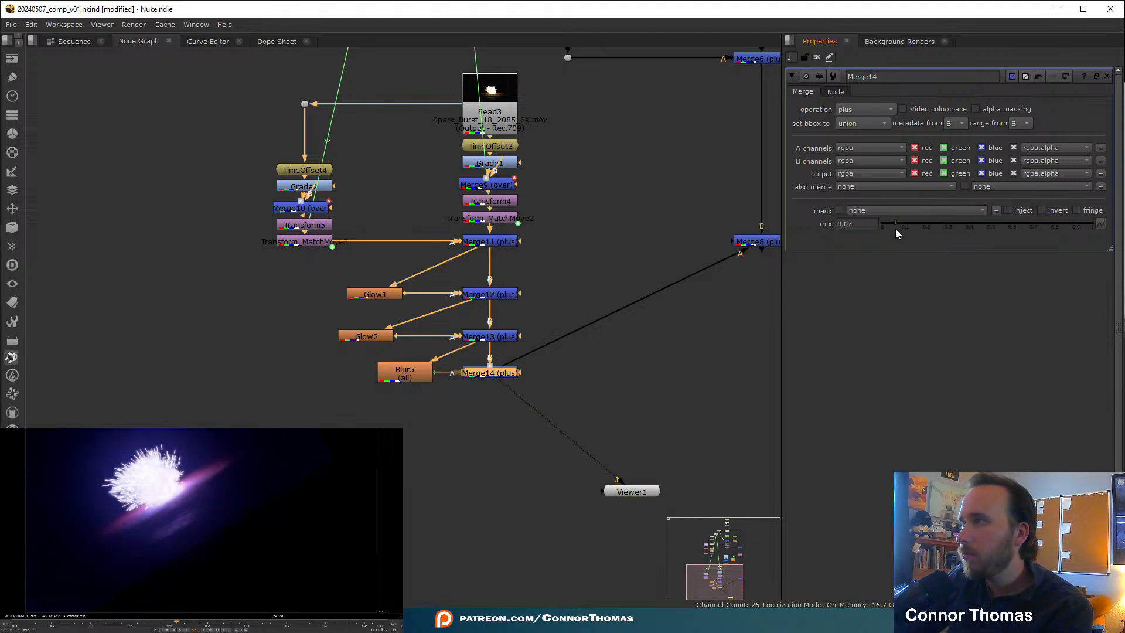
- Lower the mix of Merge12, which adds Glow1, to 0.425
click(568, 398)
click(482, 296)
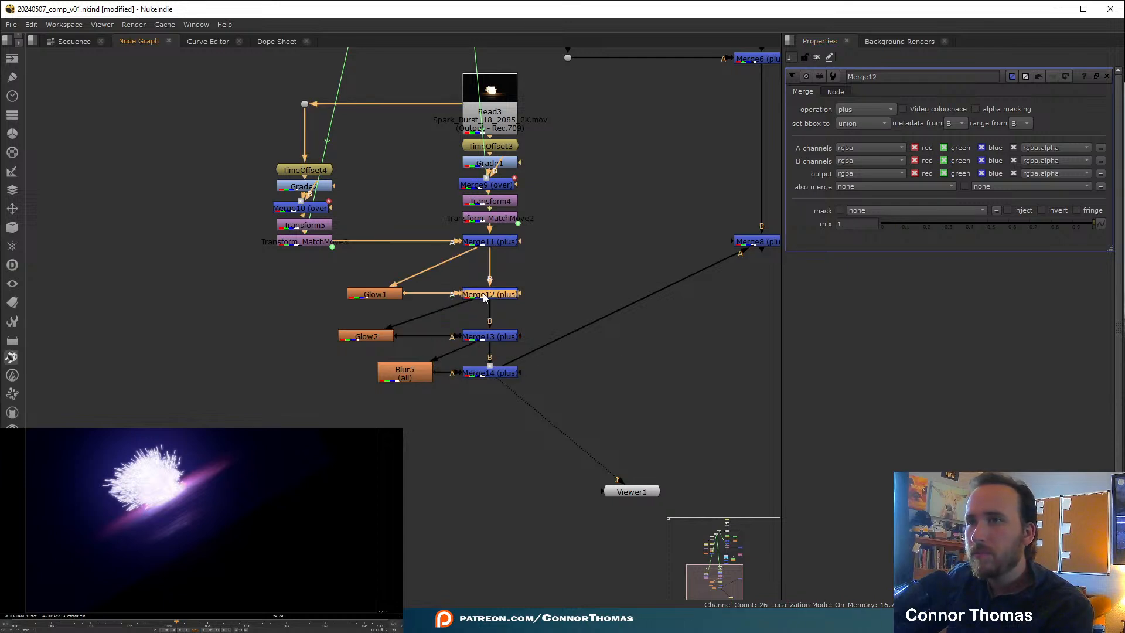
drag(918, 227, 973, 236)
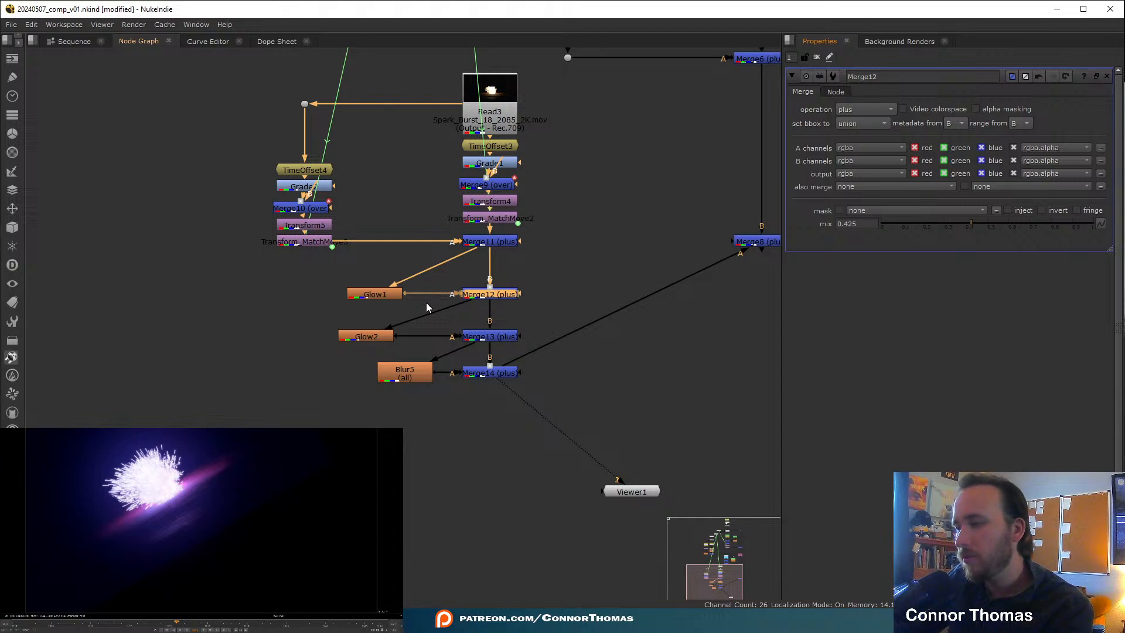
- View Merge8 through the viewer's first input and move it down level with Merge14
middle_drag(483, 382, 384, 389)
click(571, 253)
key(1)
drag(569, 255, 566, 382)
click(598, 336)
- Raise Merge14's mix to 0.365 and check the blurred glow over the shot's frames
click(286, 385)
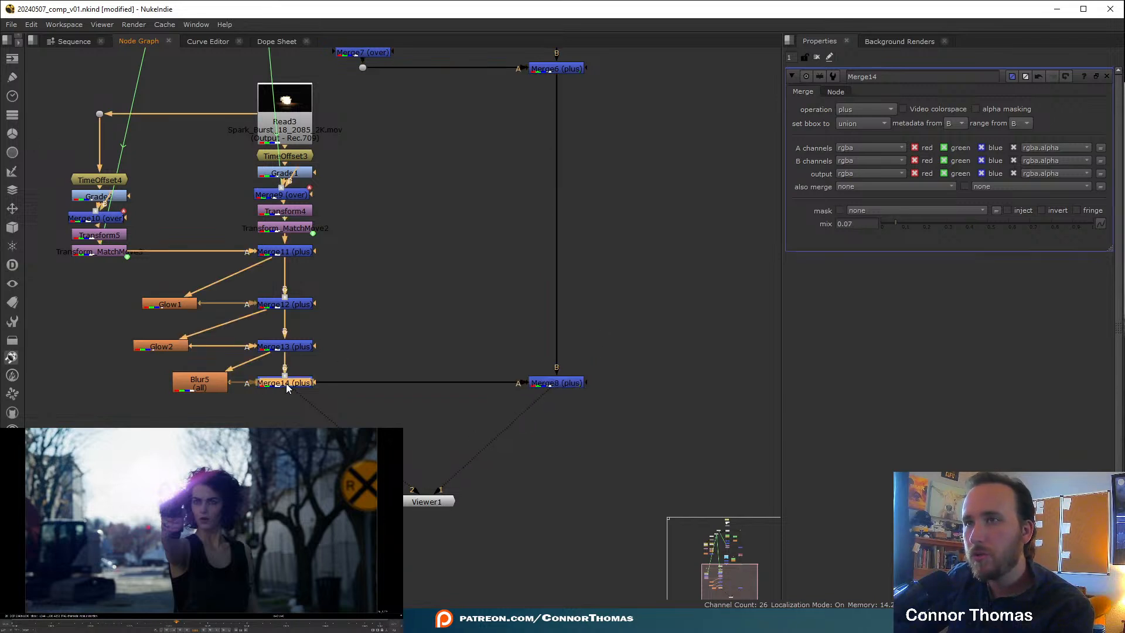
drag(928, 228, 959, 238)
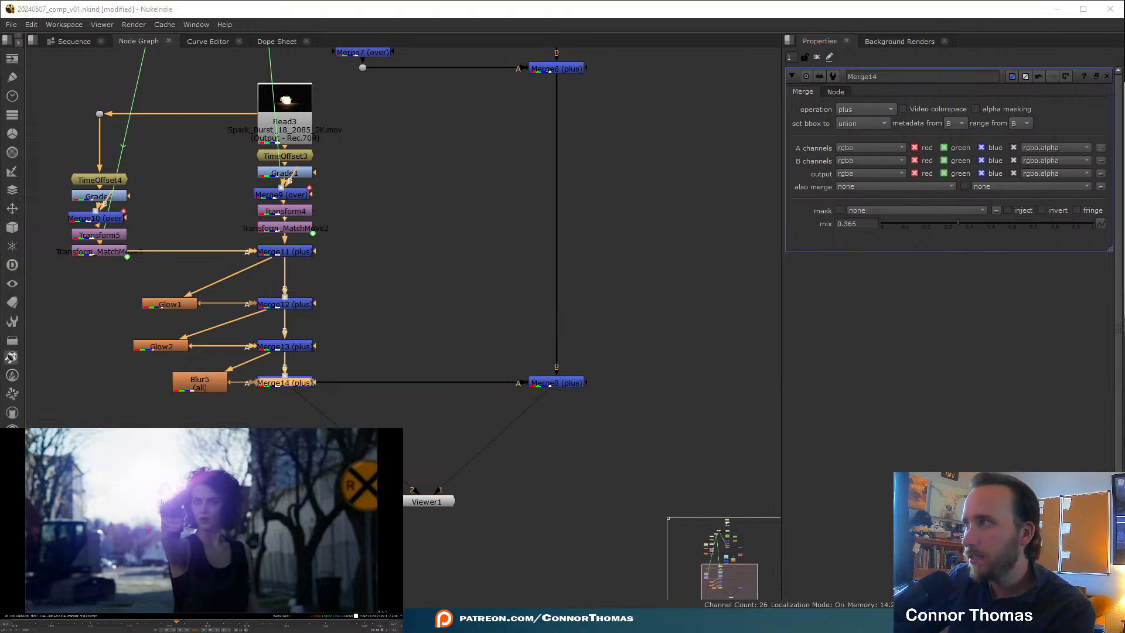
drag(62, 429, 39, 428)
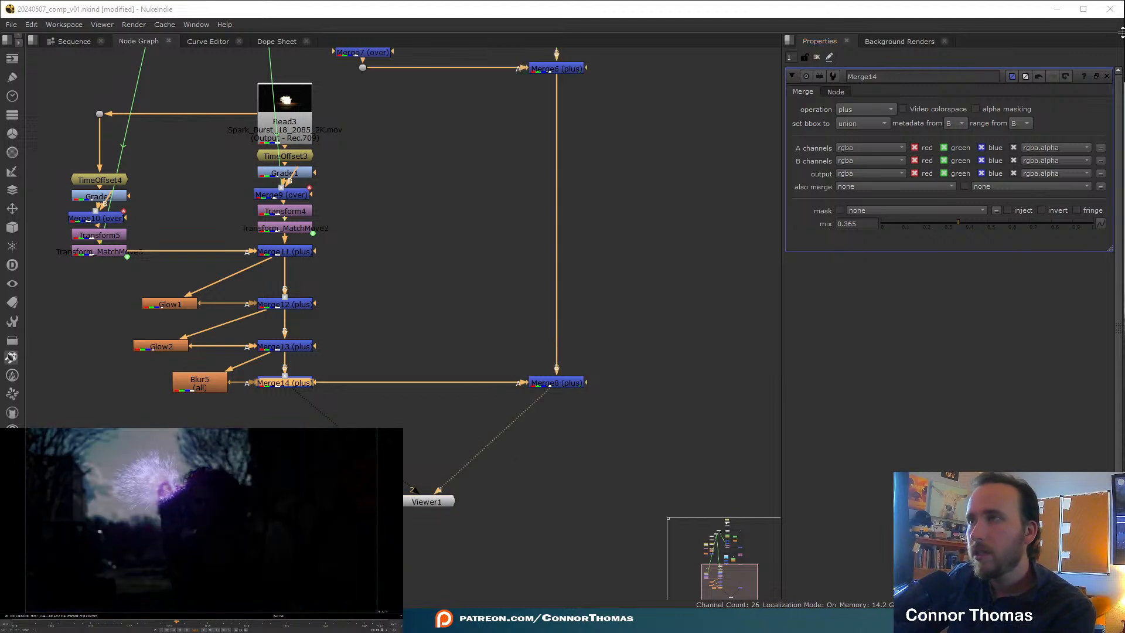
click(10, 428)
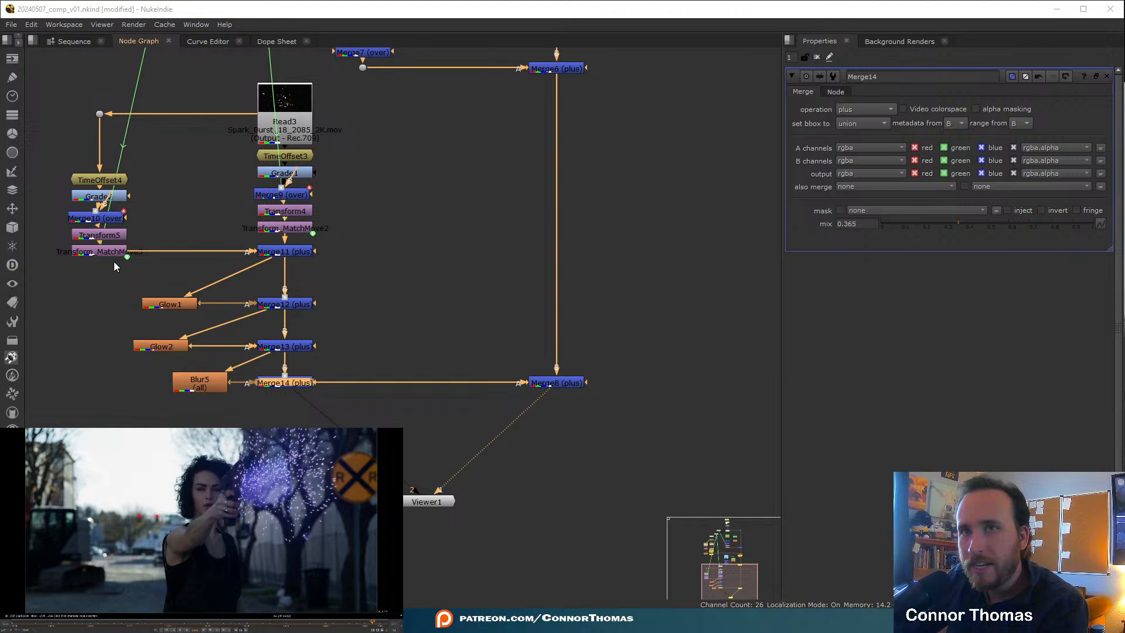
- Move Merge10's last two mix keyframes earlier to frames 1044 and 1048 in the Dope Sheet, and return to the node graph
double_click(95, 219)
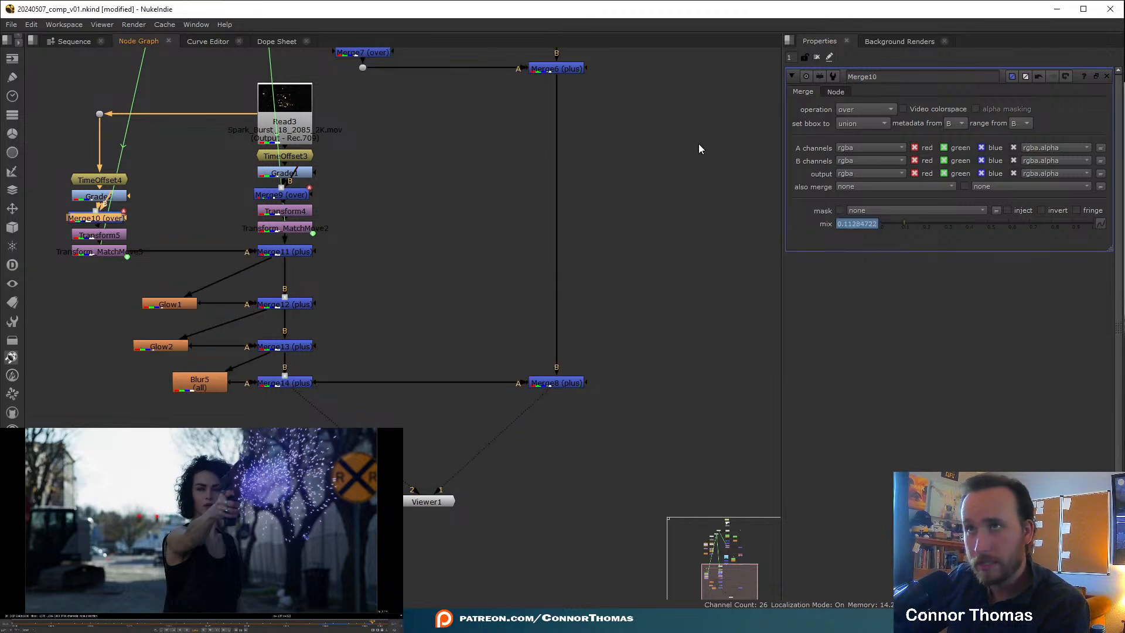
click(269, 42)
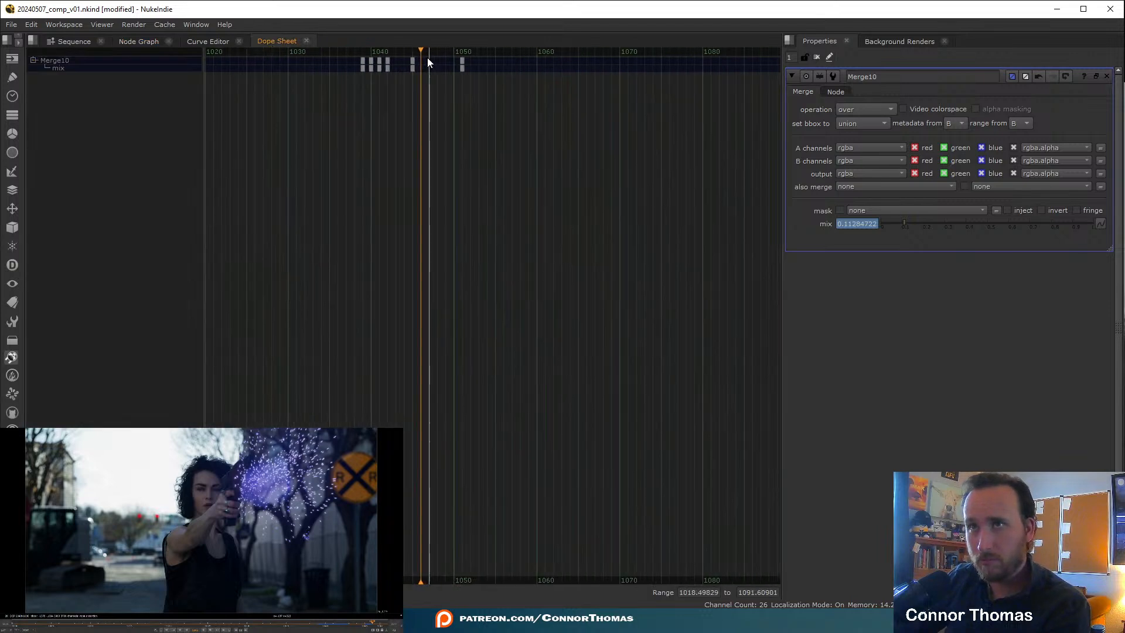
scroll(423, 72, up, 3)
drag(405, 67, 392, 67)
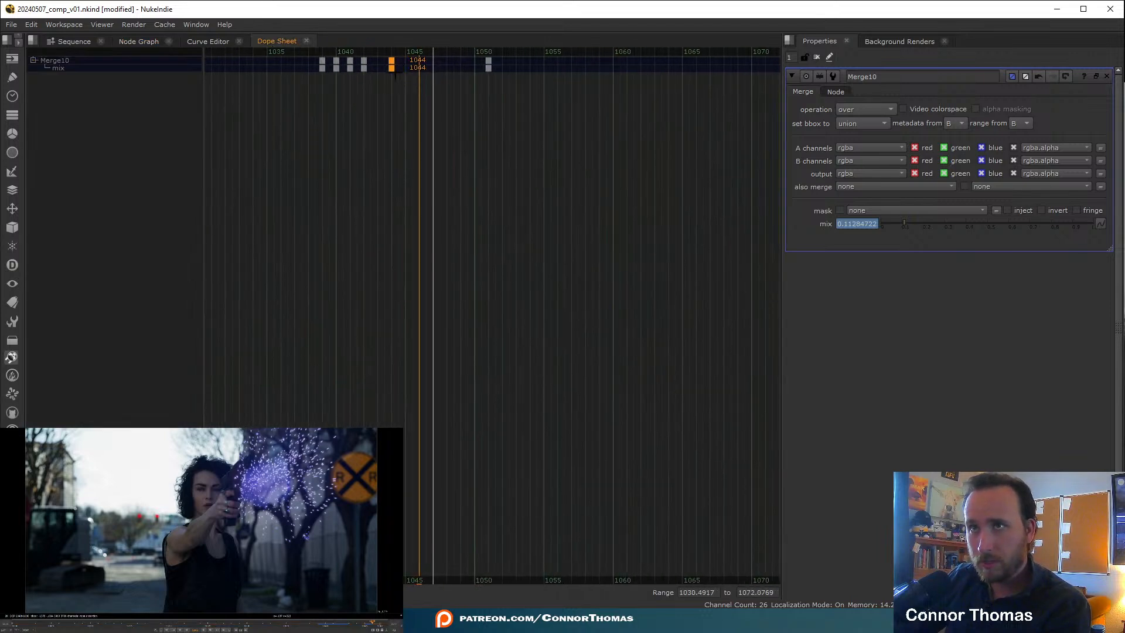
drag(488, 66, 450, 78)
click(450, 77)
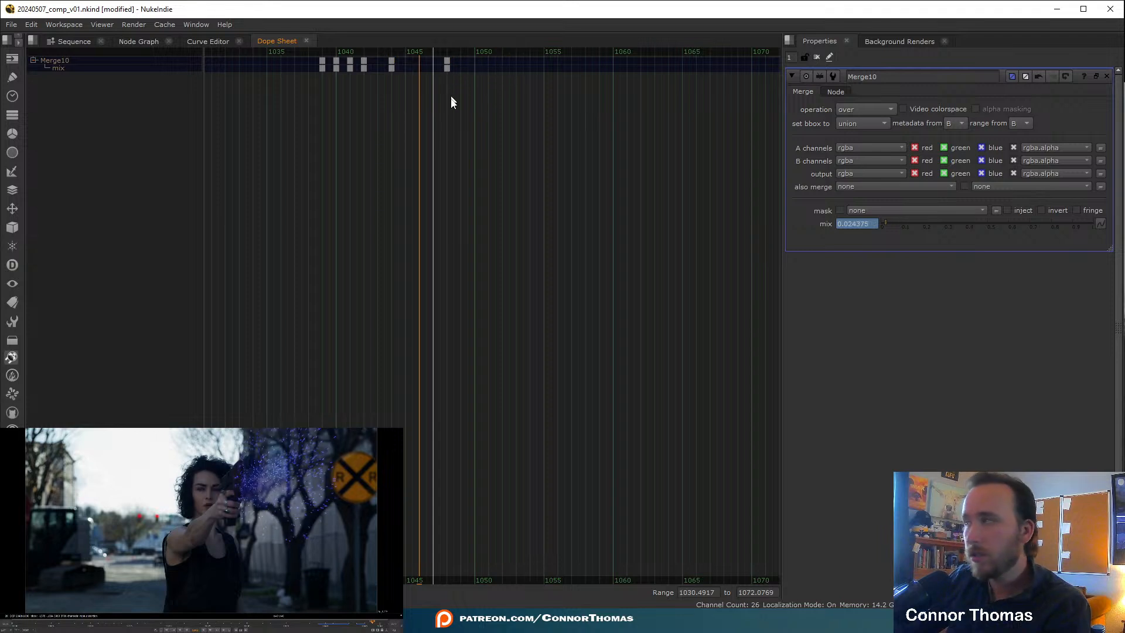
click(159, 45)
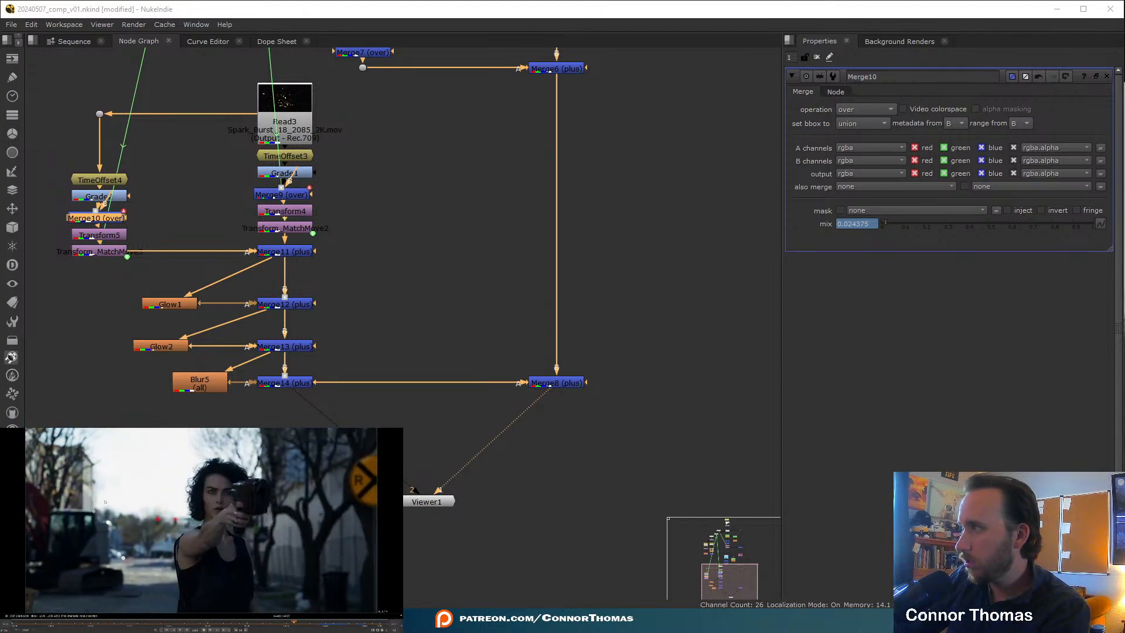
key(k)
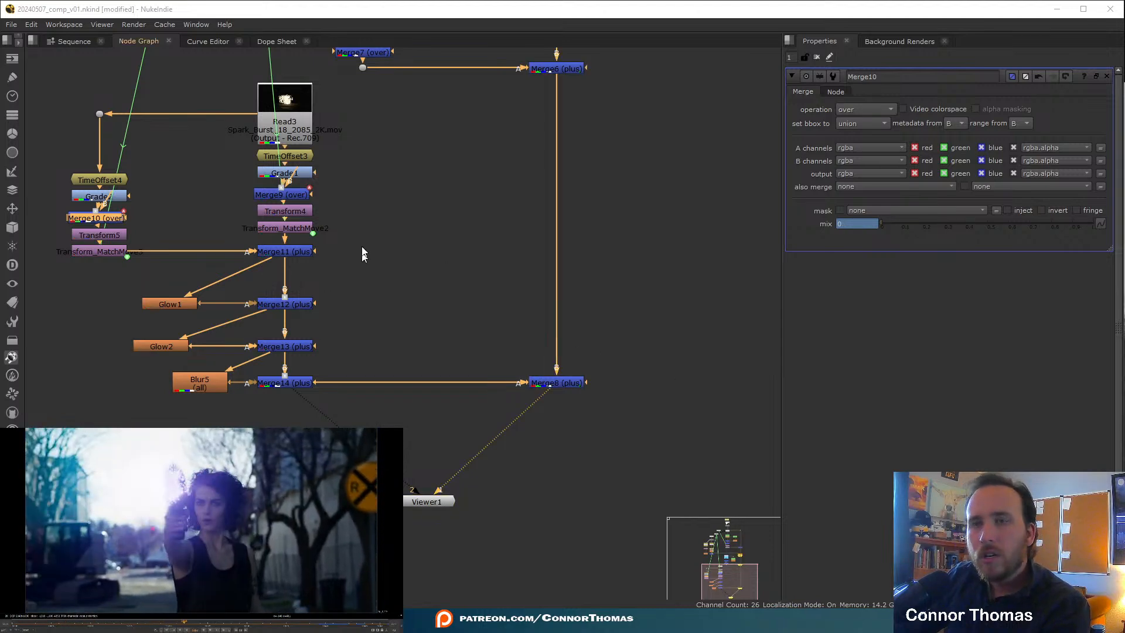
- View Merge4, the combined energy bursts, through the viewer's first input
middle_drag(369, 128, 373, 396)
middle_drag(384, 330, 401, 429)
click(204, 290)
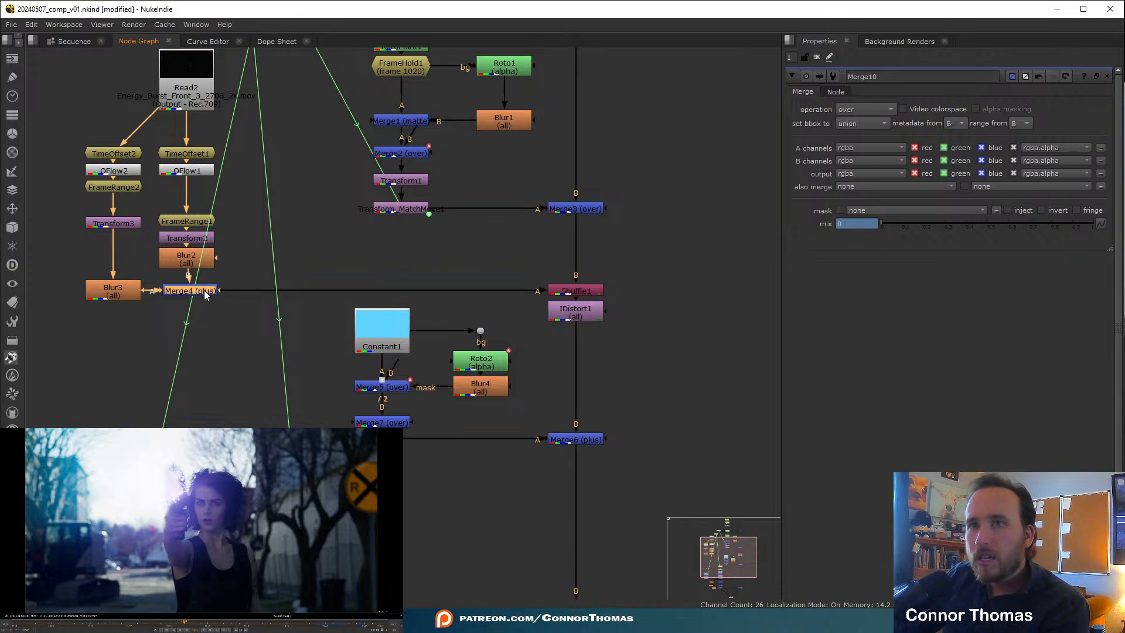
key(1)
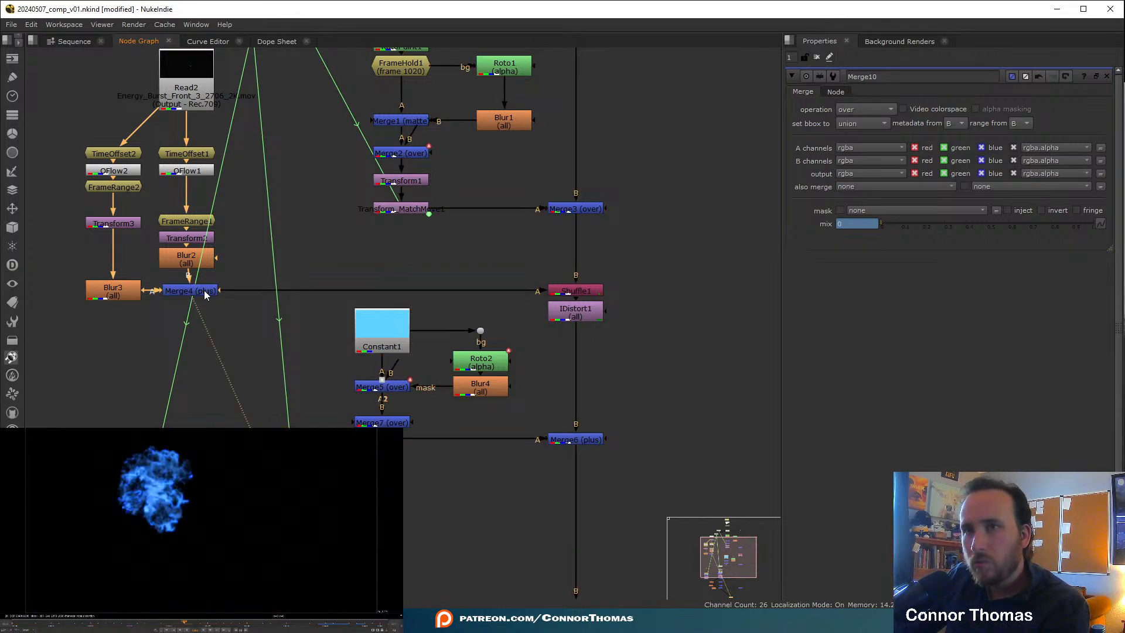
key(b)
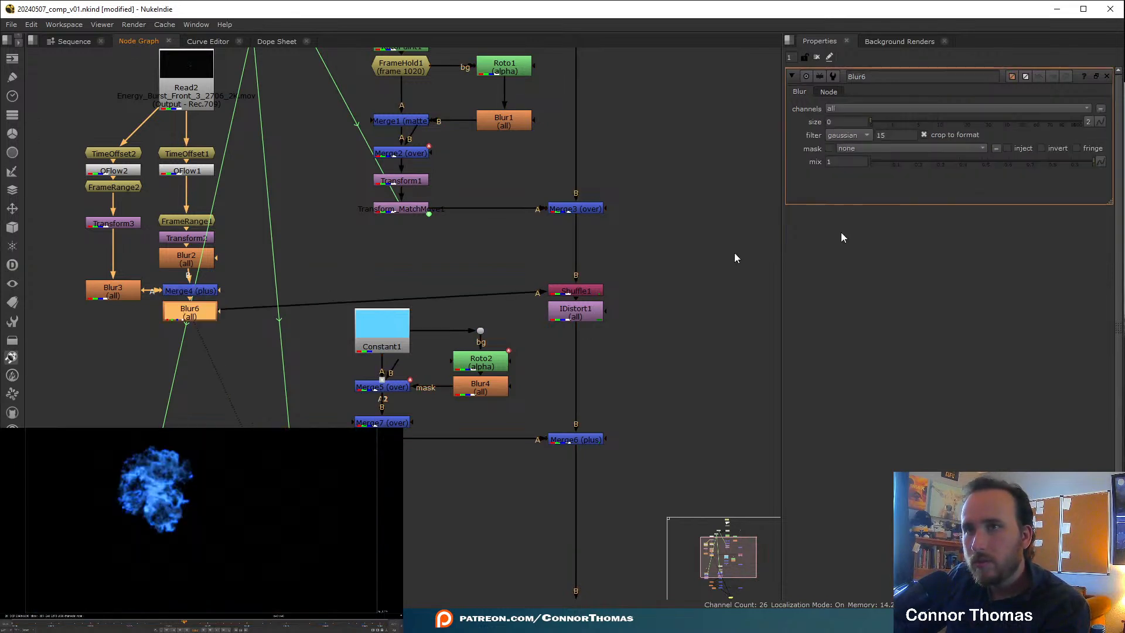
drag(887, 126, 1082, 121)
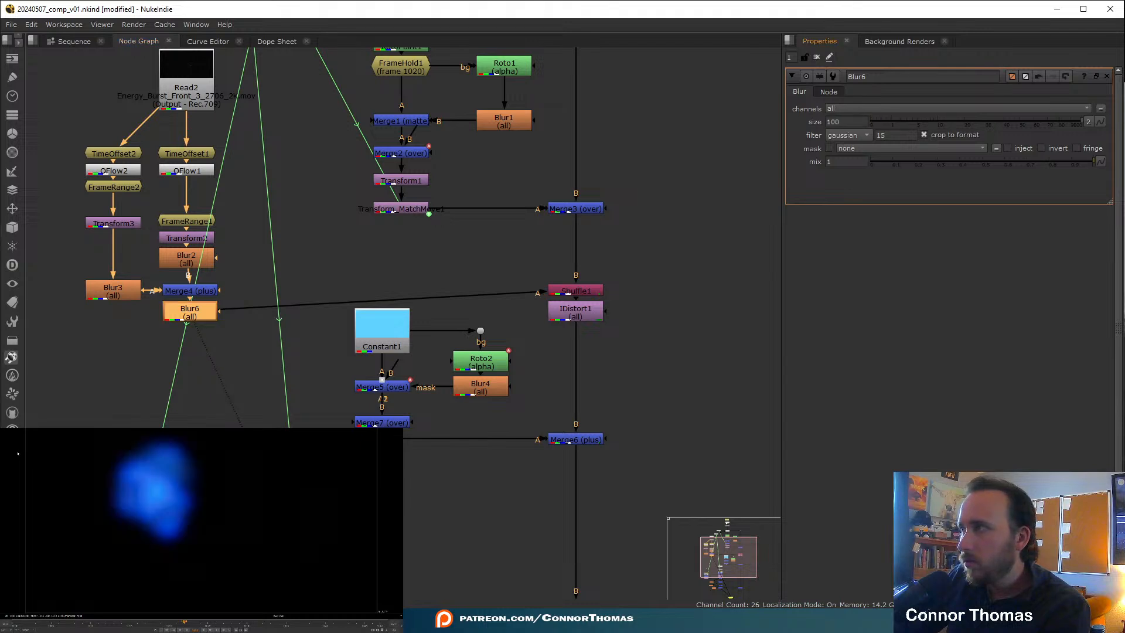
key(ctrl+z)
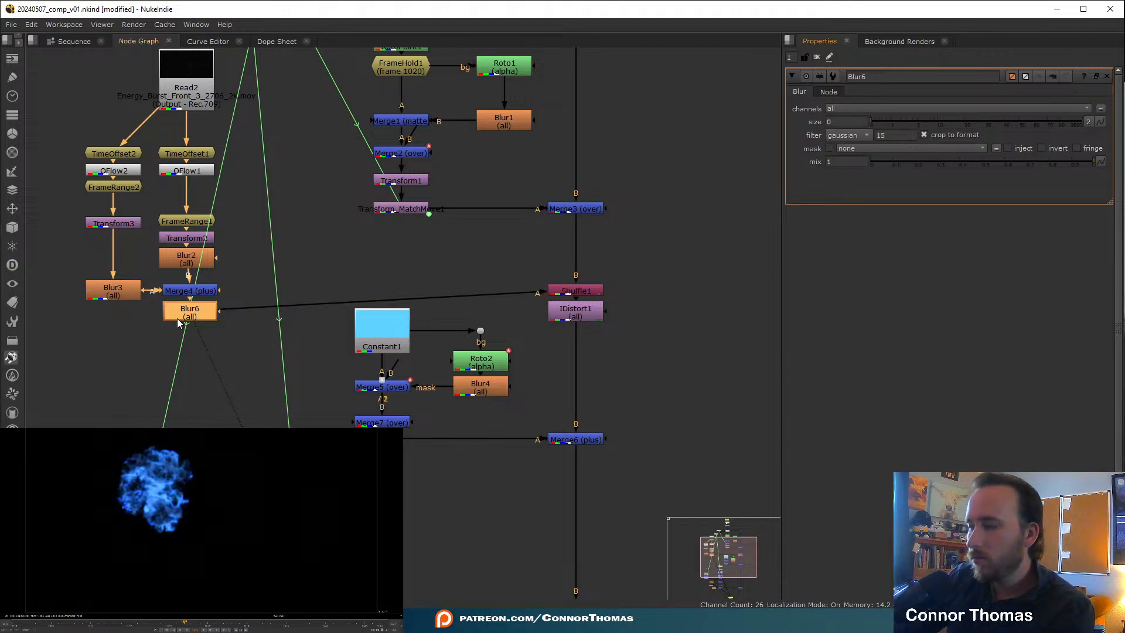
key(Delete)
- Try an Erode (fast) filter on all channels below Merge4, in place of the blur, with its size at 19.5
key(Tab)
text(erode)
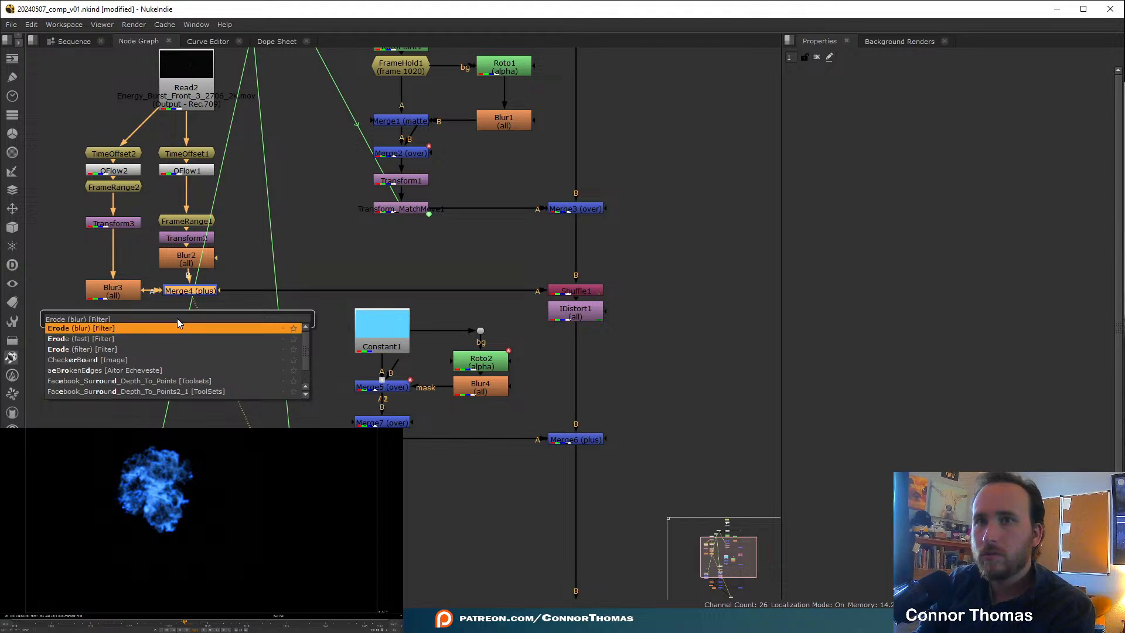
key(Return)
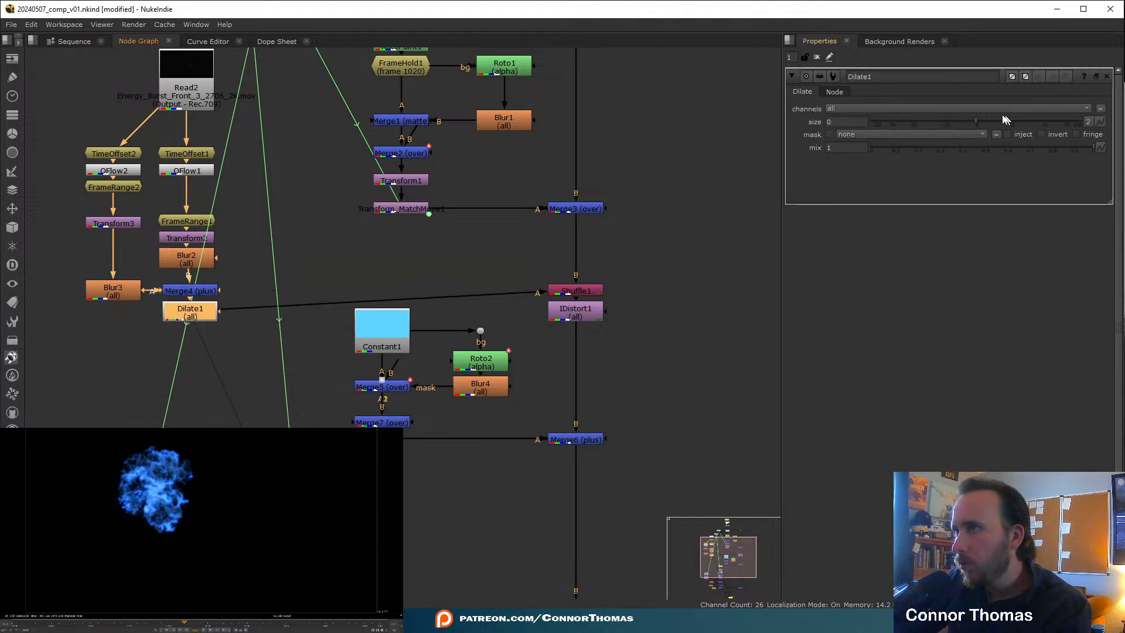
mouse_move(1004, 119)
mouse_down()
mouse_move(1083, 122)
mouse_move(1022, 122)
mouse_up()
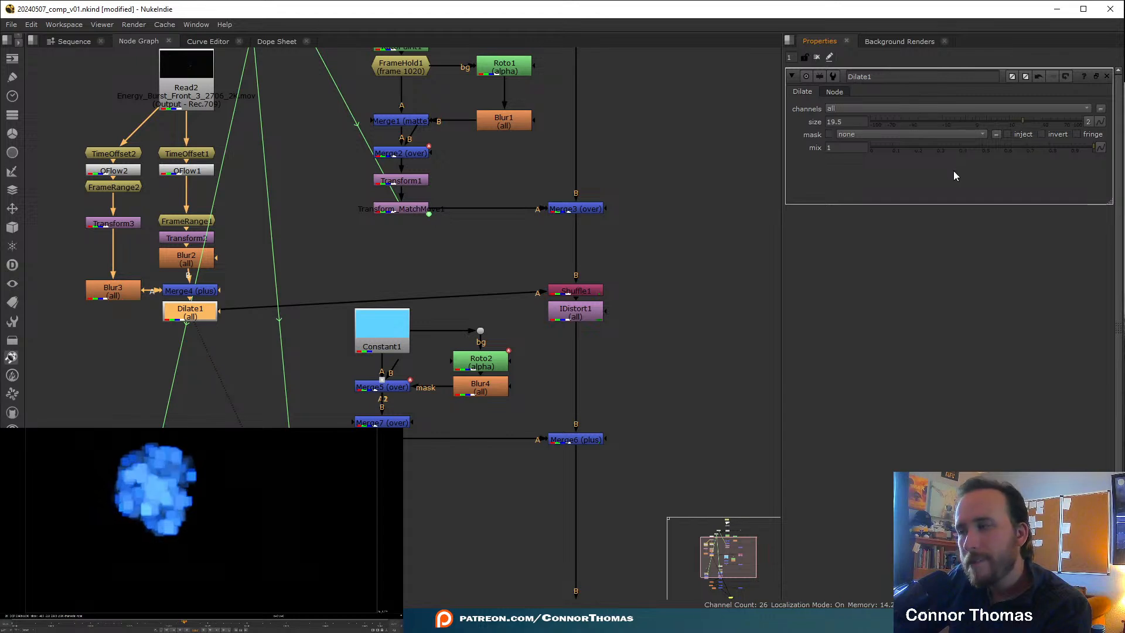
- View Merge8, the final composite, through the viewer's first input
middle_drag(640, 527, 497, 138)
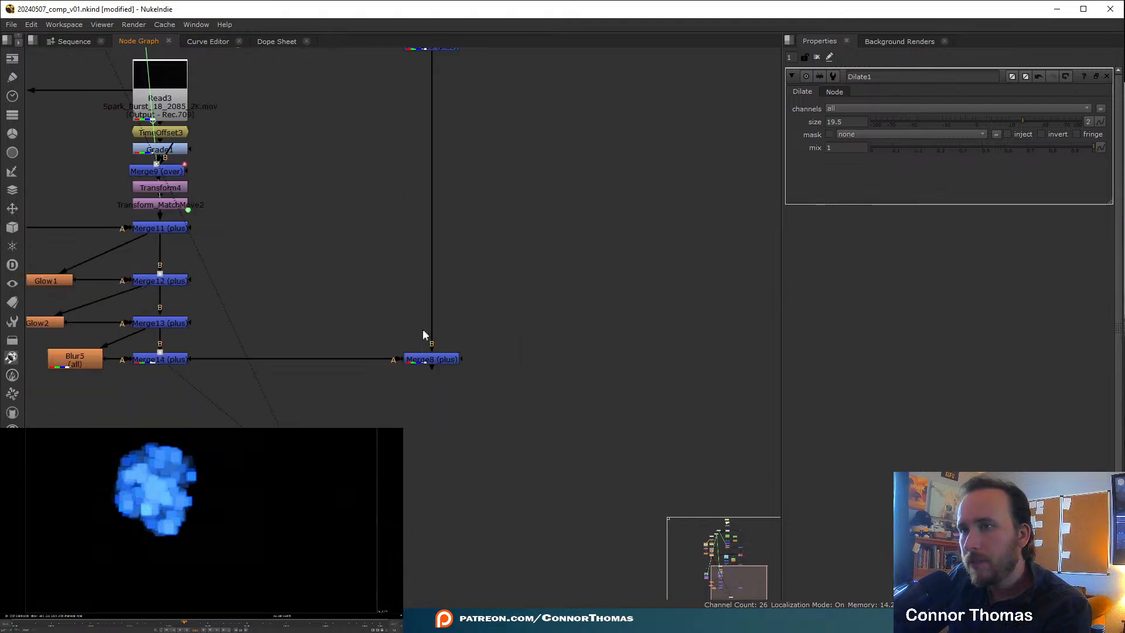
click(421, 358)
key(1)
click(404, 349)
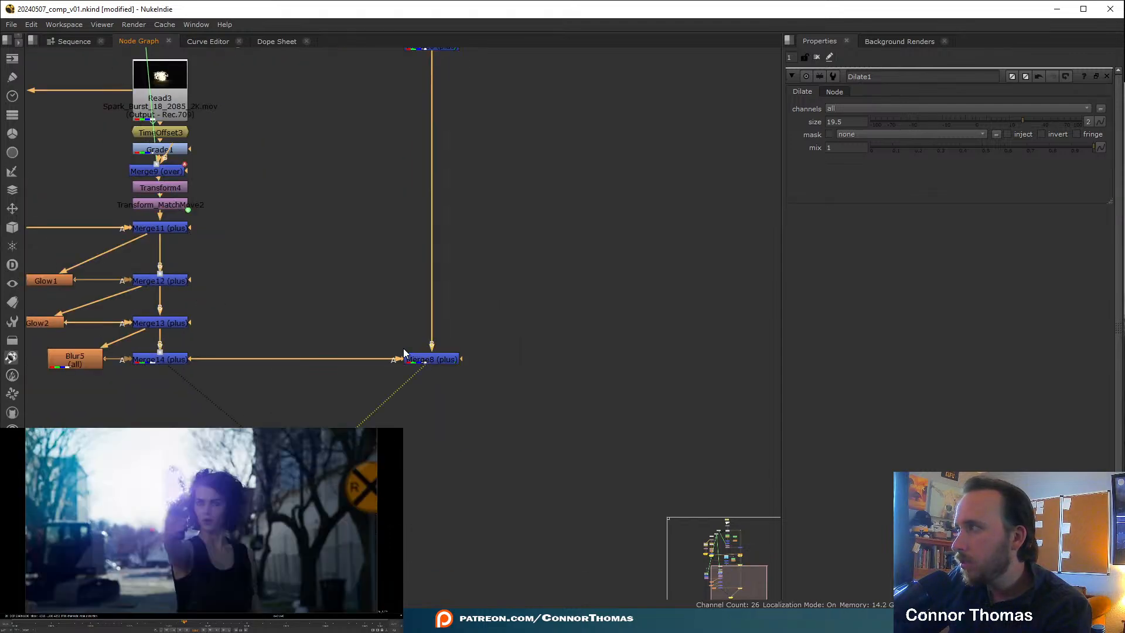
- Move Shuffle1 and IDistort1 down together so that Shuffle1 lines up level with Dilate1
middle_drag(117, 134, 353, 293)
middle_drag(353, 142, 370, 252)
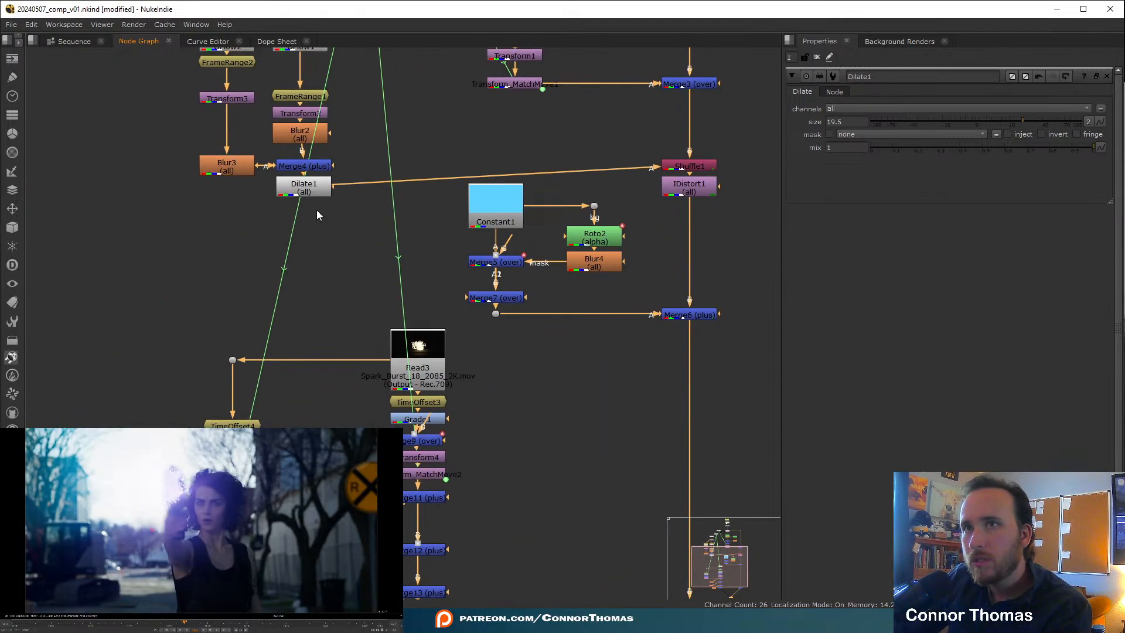
click(309, 190)
middle_drag(318, 178, 278, 270)
click(664, 275)
drag(664, 275, 657, 298)
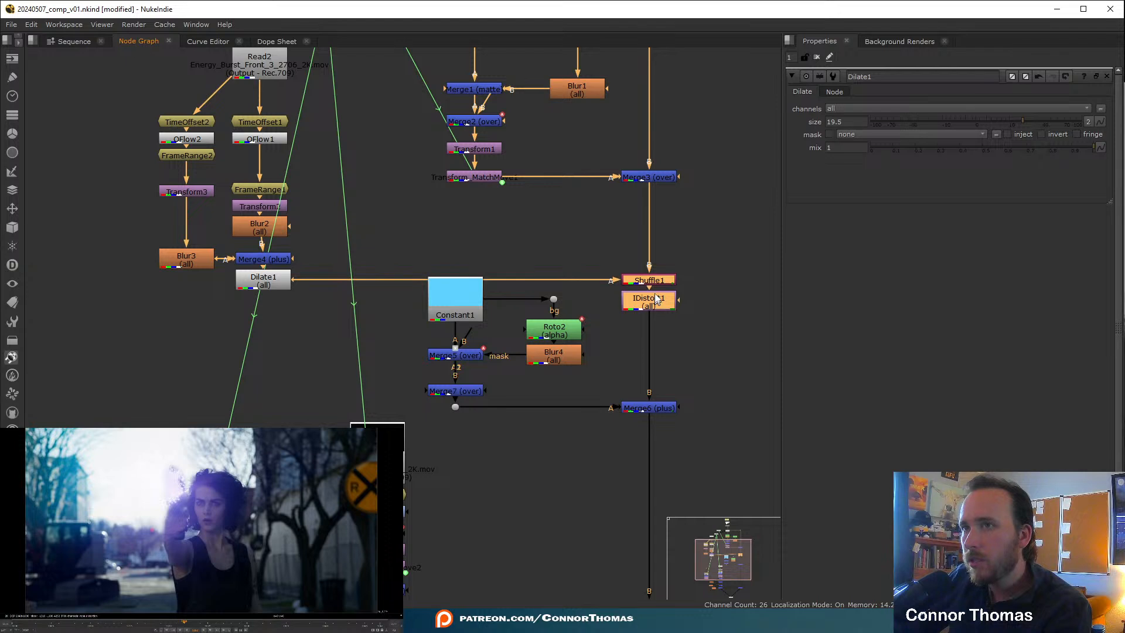
- Add a Grade node below Dilate1 and set its whitepoint to 2.95
click(267, 287)
key(g)
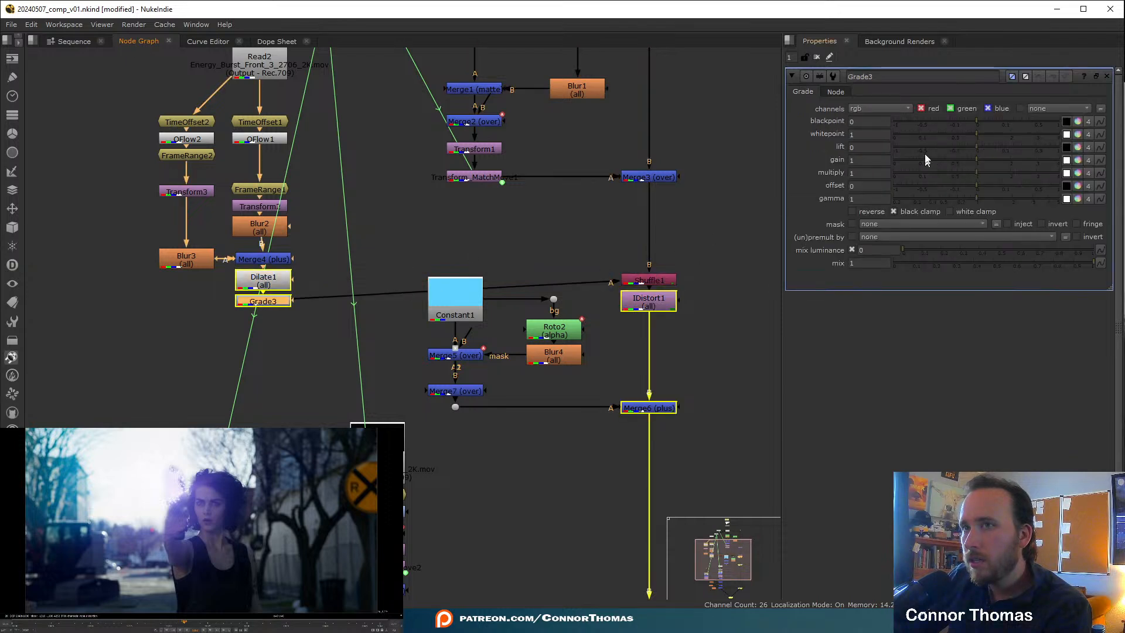
drag(982, 132, 1113, 153)
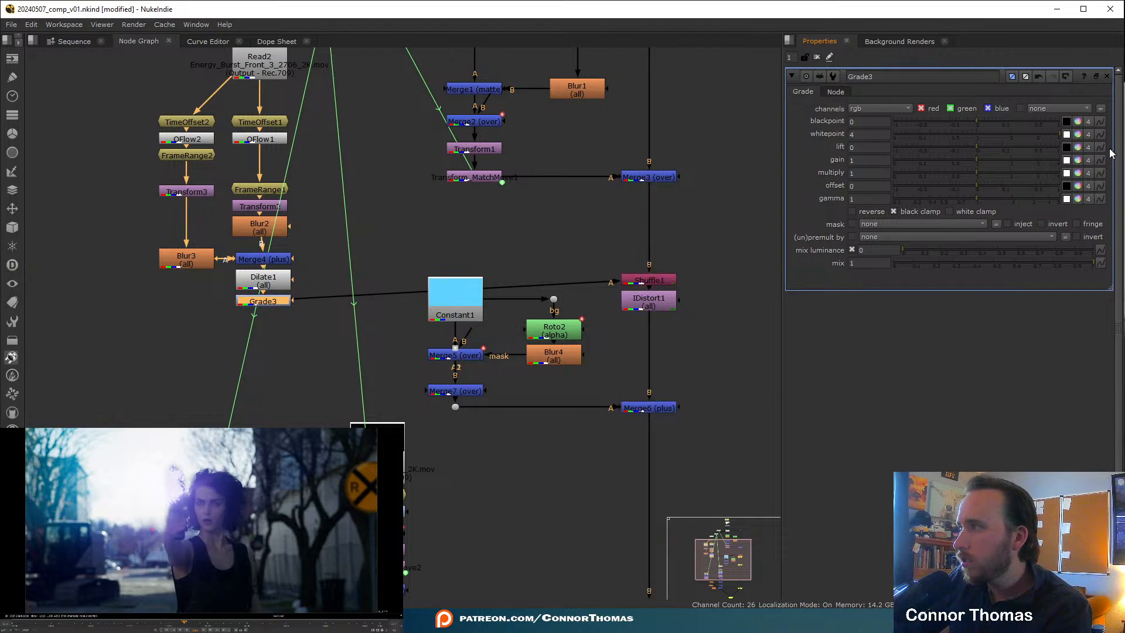
drag(968, 142, 1036, 147)
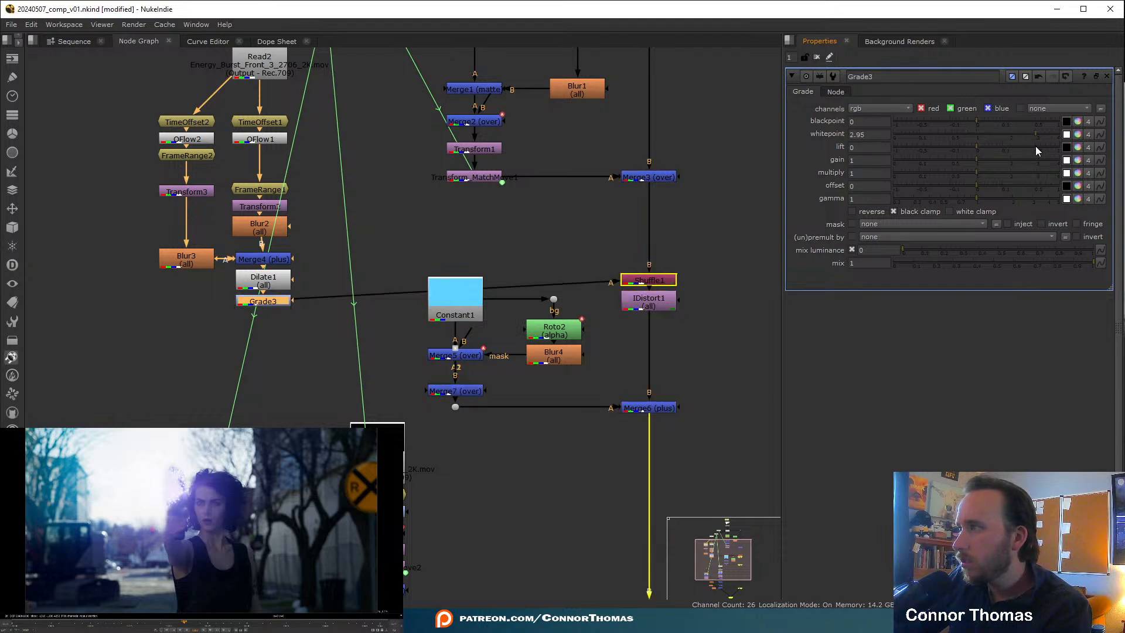
- View IDistort1 and compare the distortion with Dilate1 disabled and enabled
click(670, 303)
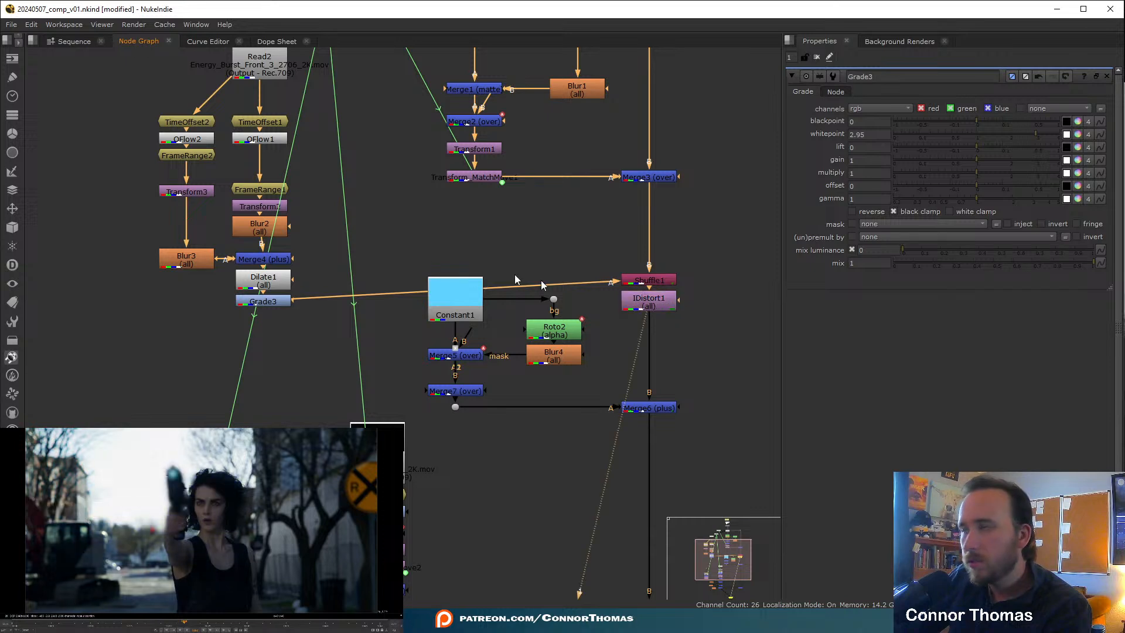
click(277, 286)
key(d)
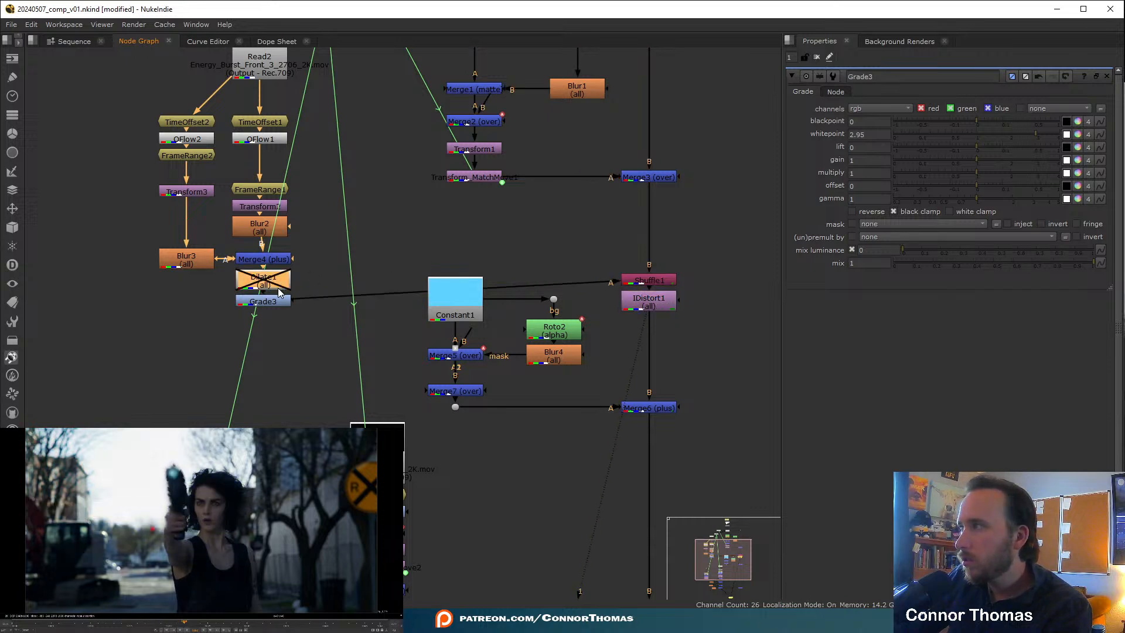
key(d)
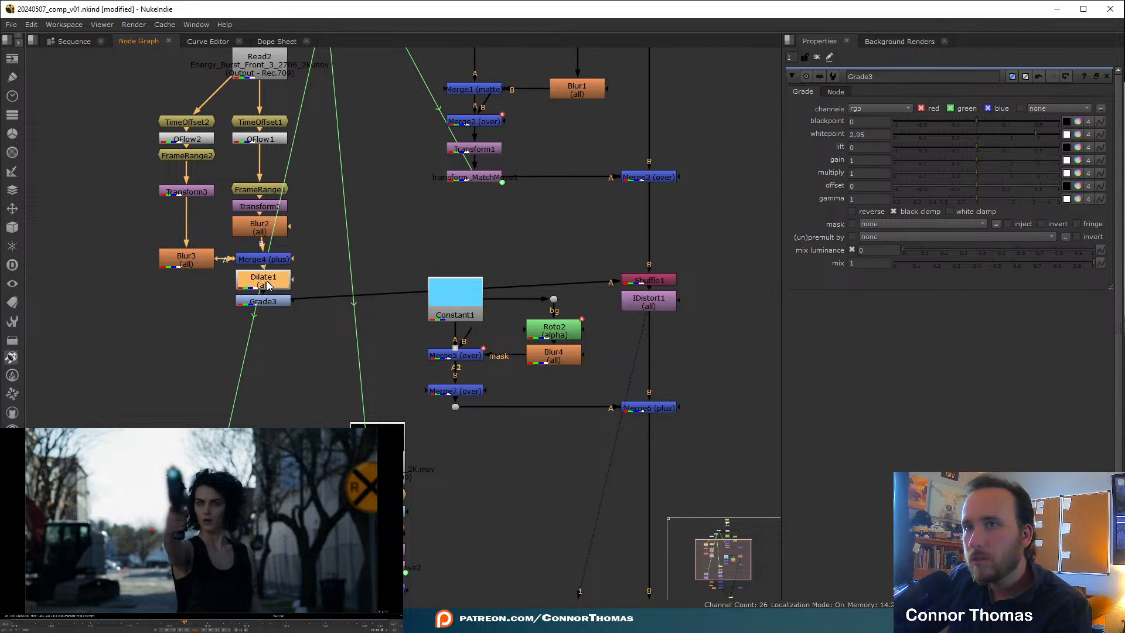
- Replace Dilate1 with a Blur node of size 85 between Merge4 and Grade3
key(Delete)
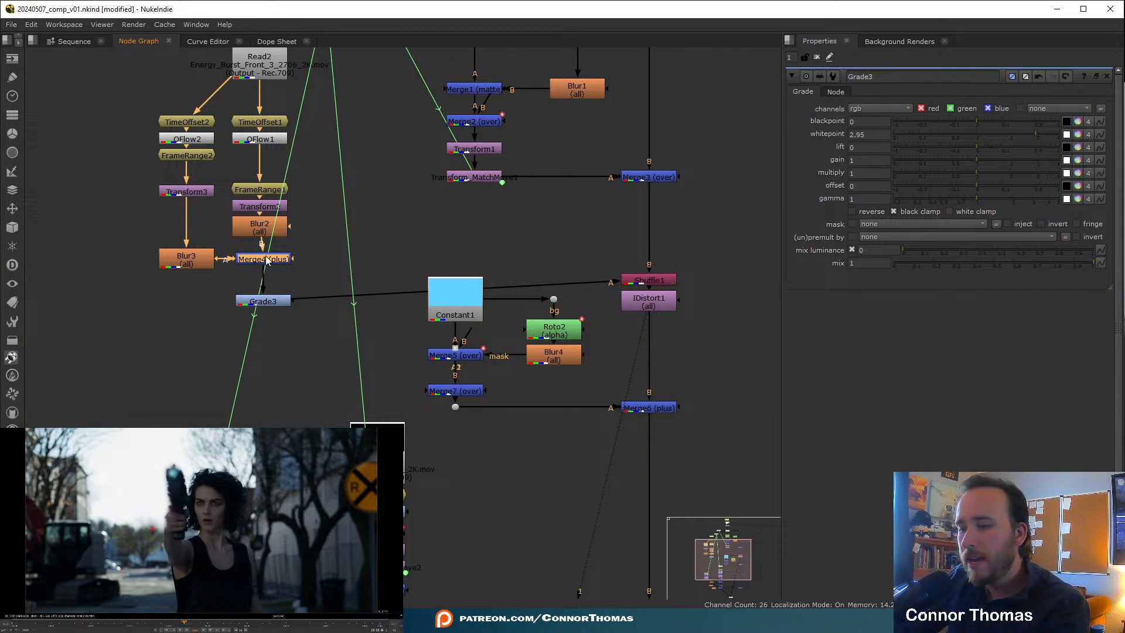
key(b)
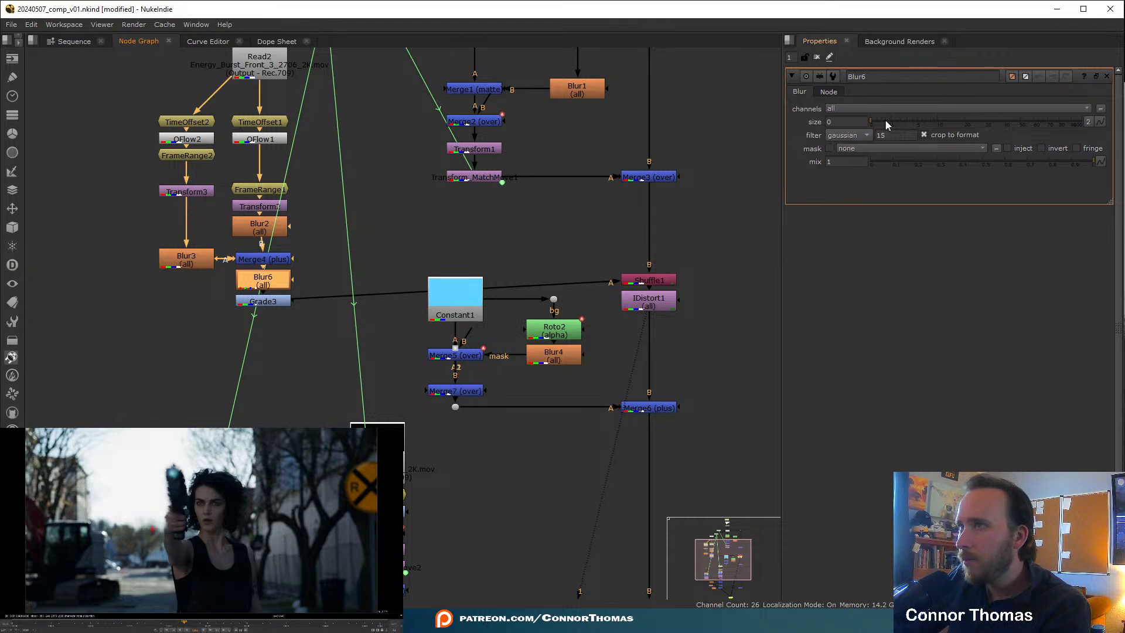
click(1066, 122)
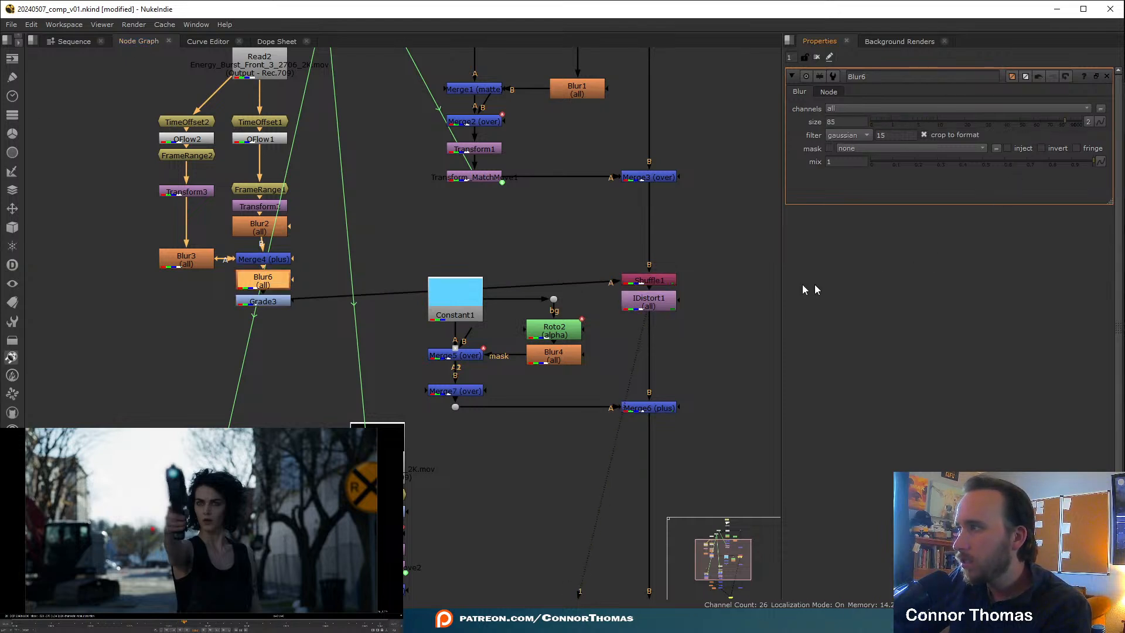
- Set IDistort1's UV scale to 300 and close all open node properties
double_click(649, 300)
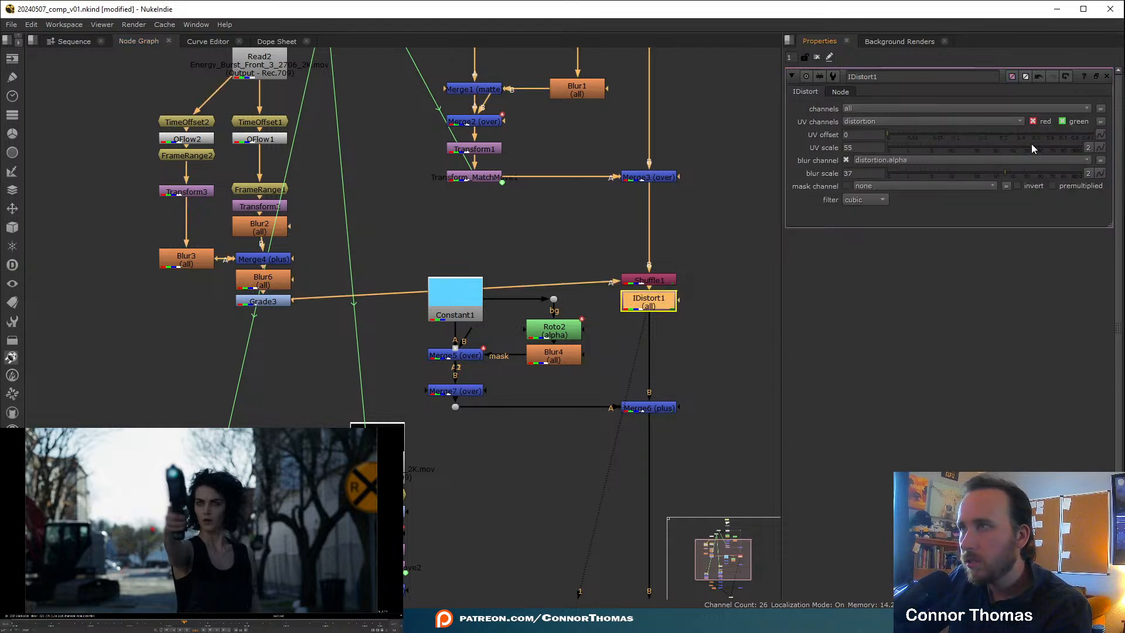
drag(1031, 143, 1124, 161)
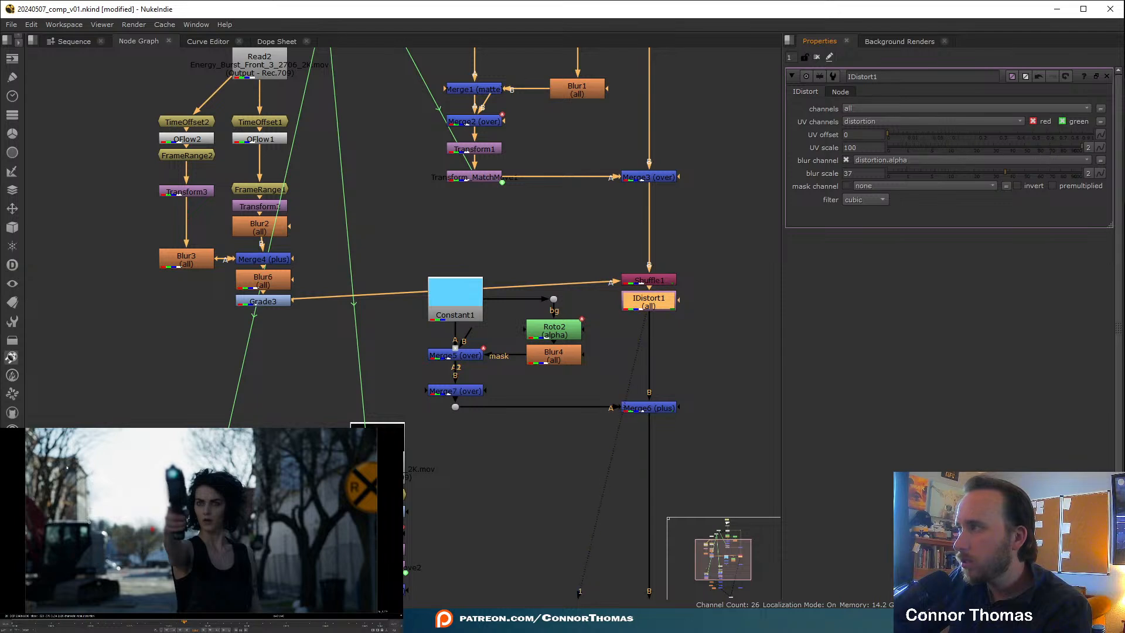
drag(867, 148, 655, 133)
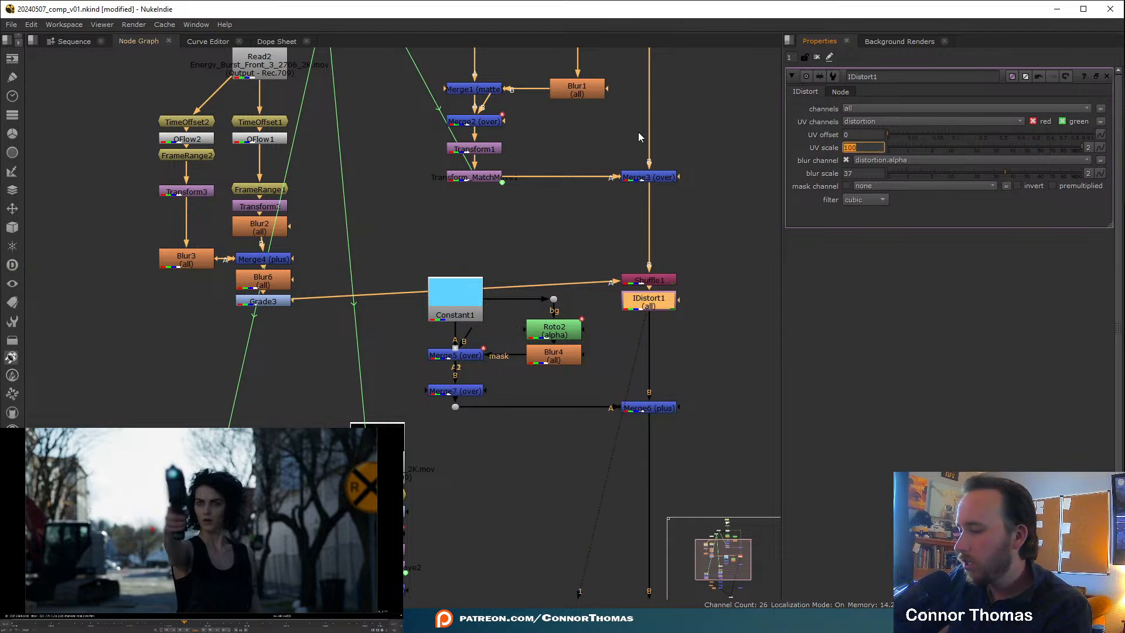
text(300)
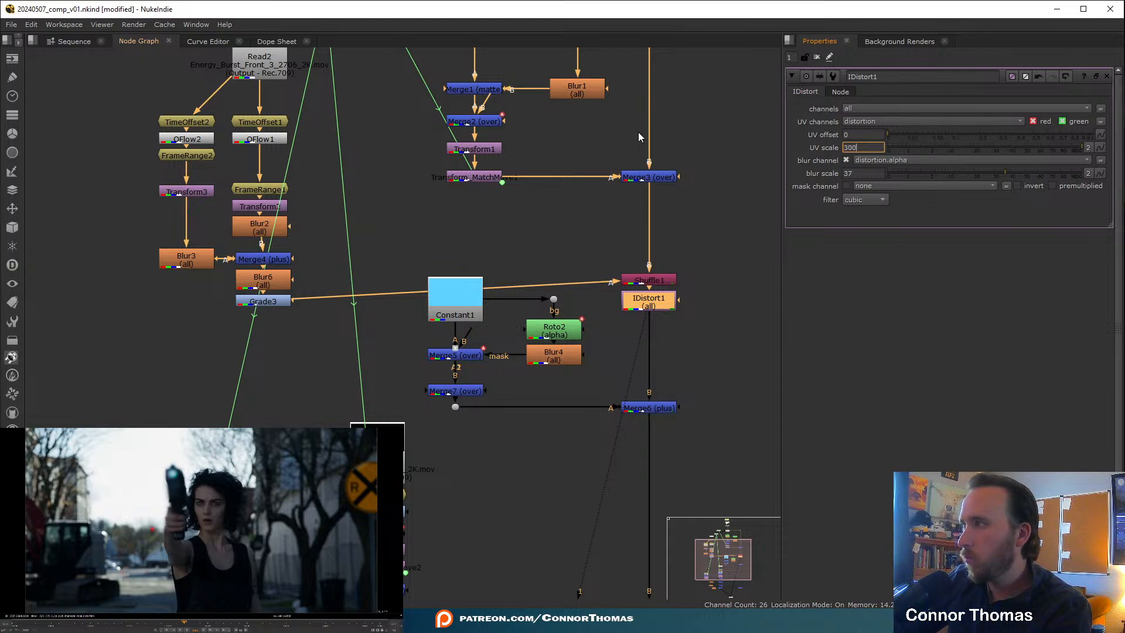
key(Return)
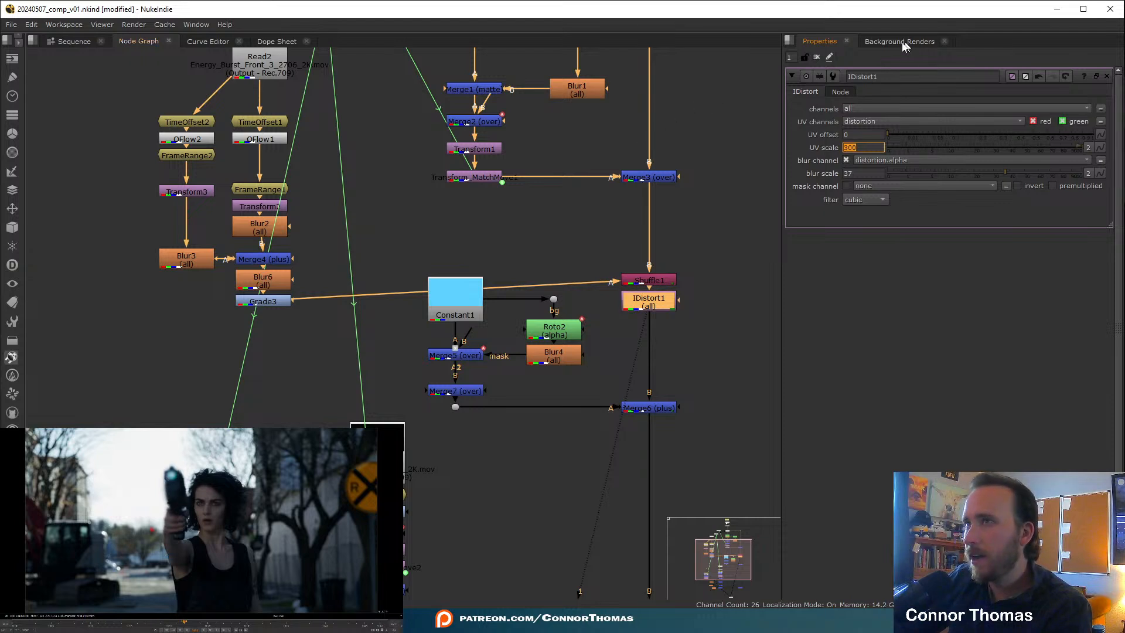
click(817, 57)
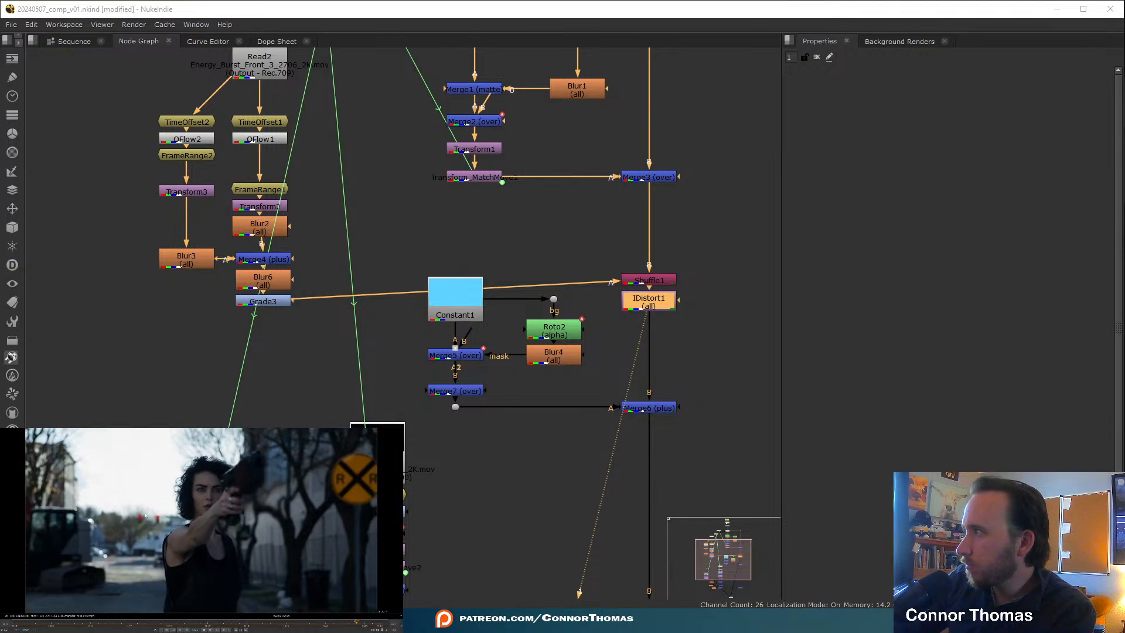
- Stop the playback, view Merge8 through the viewer's first input, and place Viewer1 below Merge8
key(k)
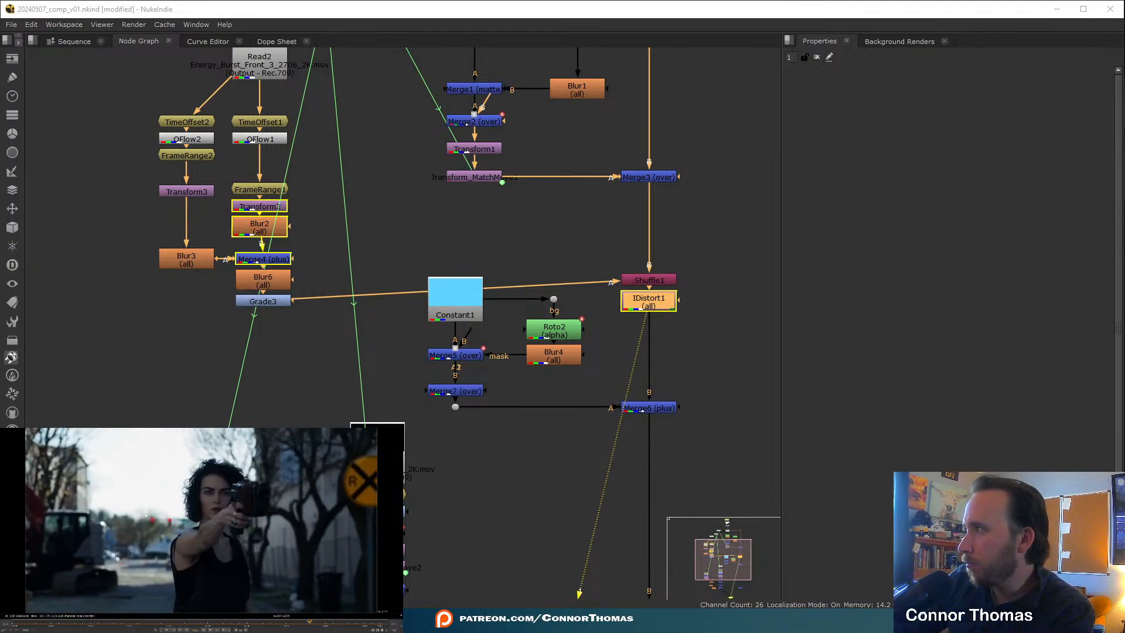
middle_drag(507, 363, 495, 187)
middle_drag(614, 474, 528, 243)
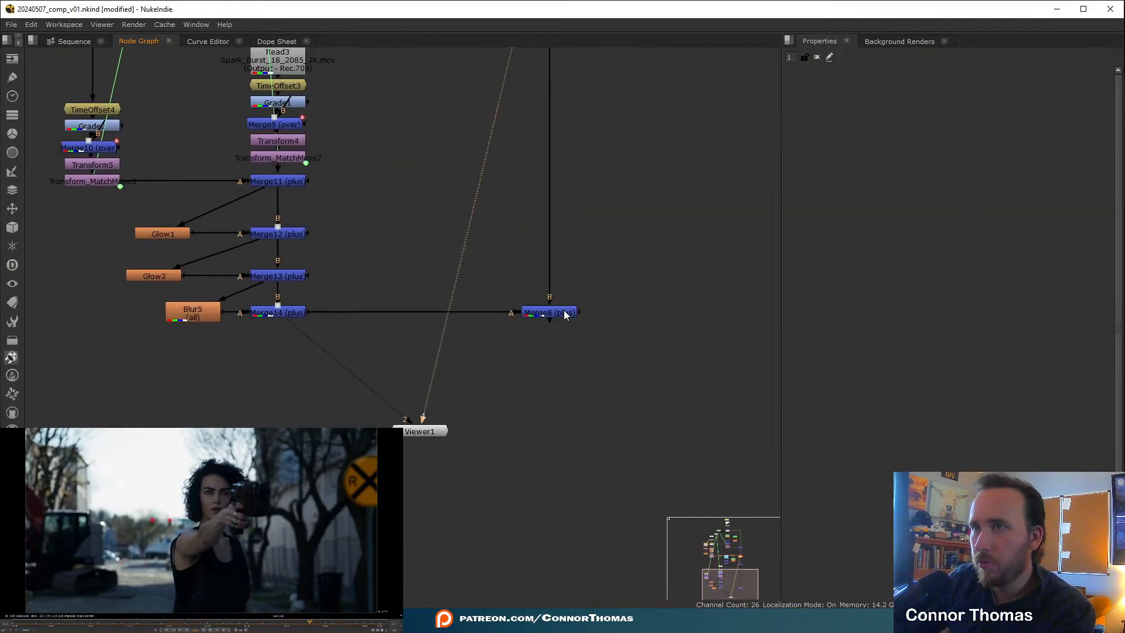
click(565, 315)
key(1)
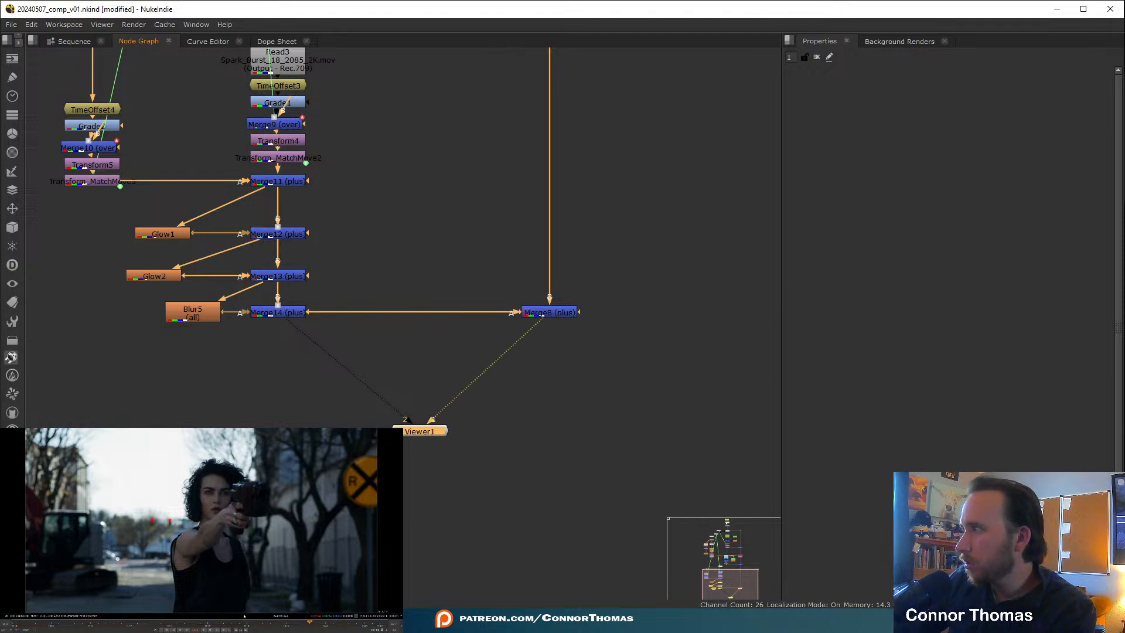
drag(398, 426, 520, 523)
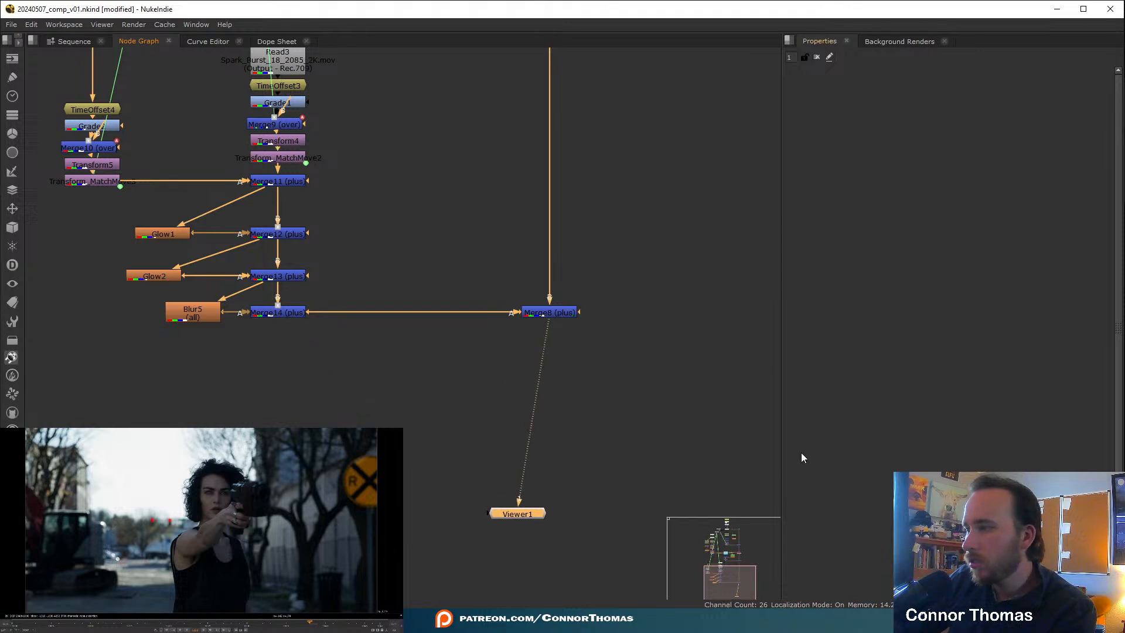
- Jump to the gunshot flash and play the full composite forward
click(187, 623)
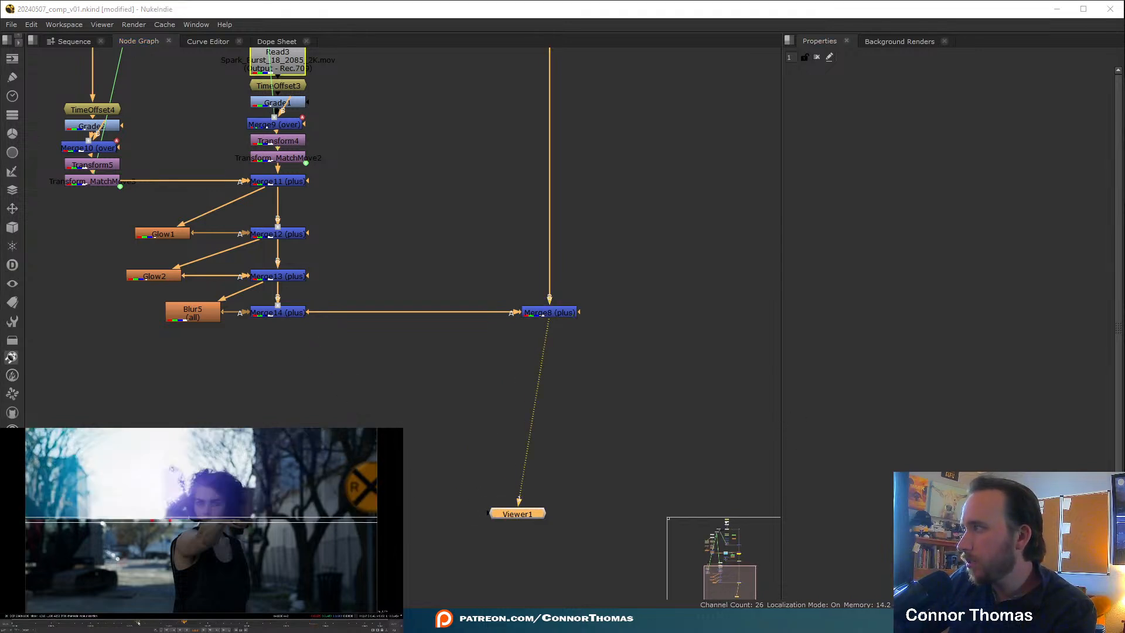
key(l)
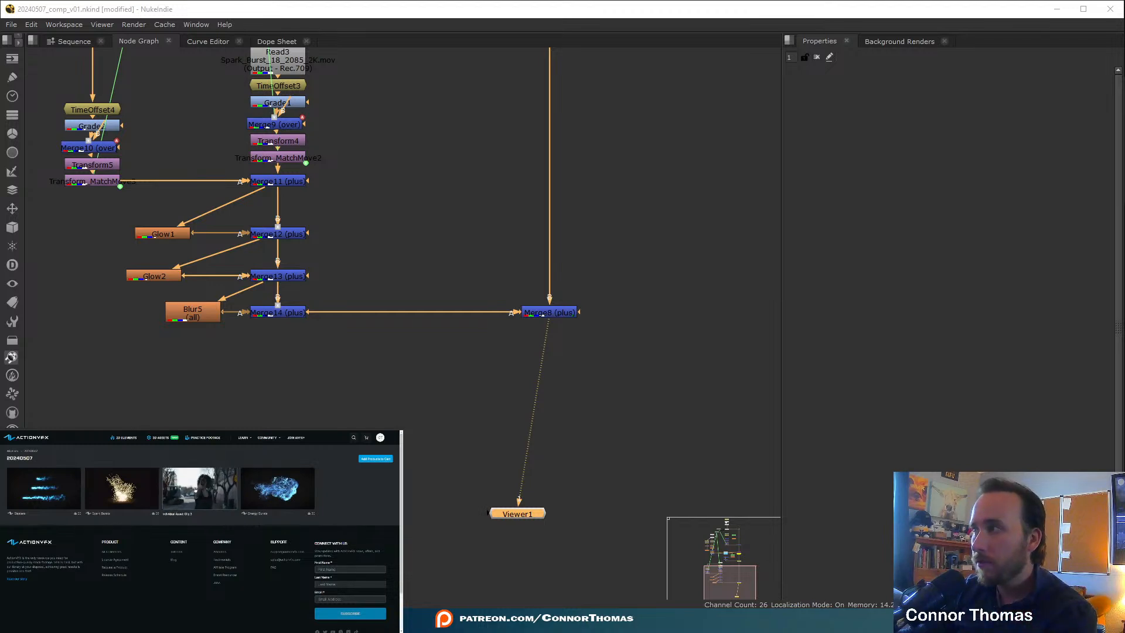
- Open the Blasters collection on the ActionVFX website and browse its clips
click(55, 509)
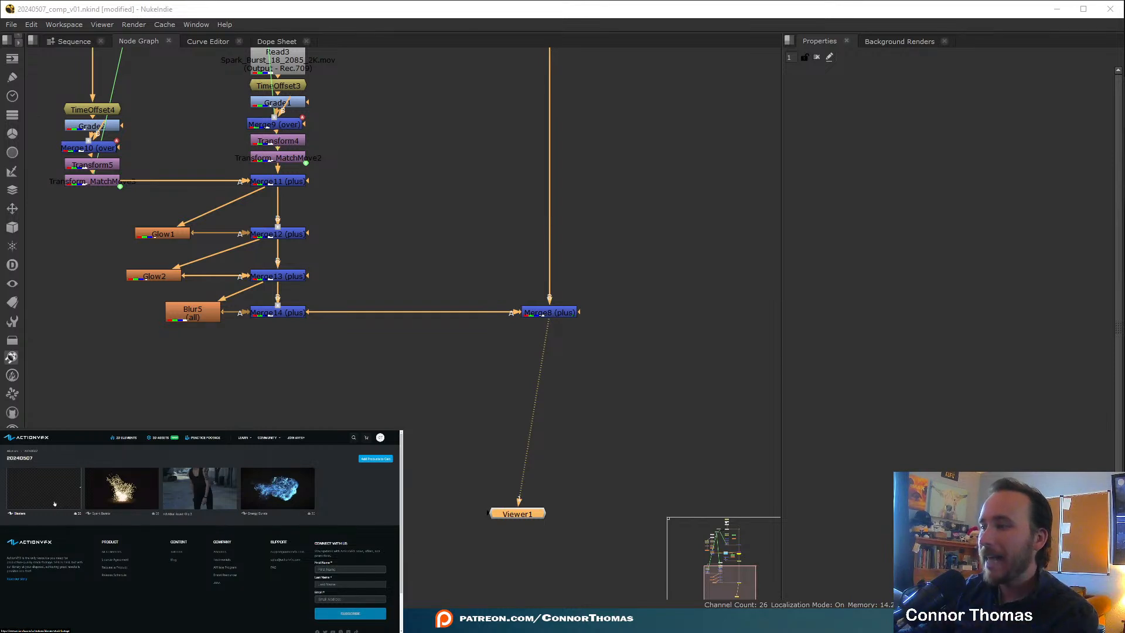
scroll(338, 572, down, 6)
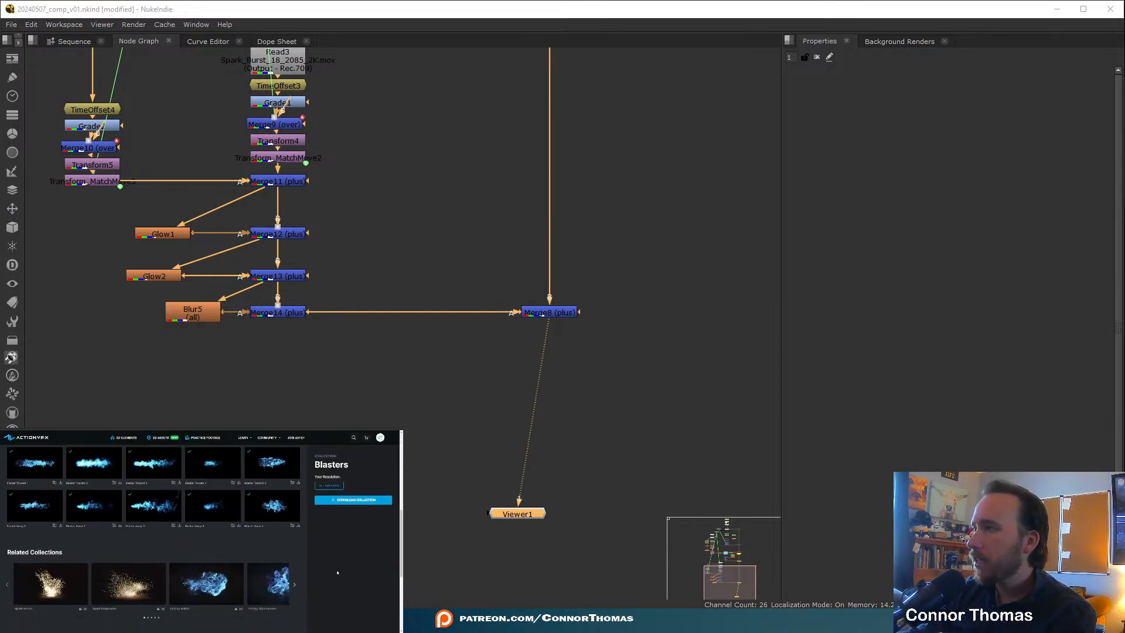
scroll(336, 572, up, 1)
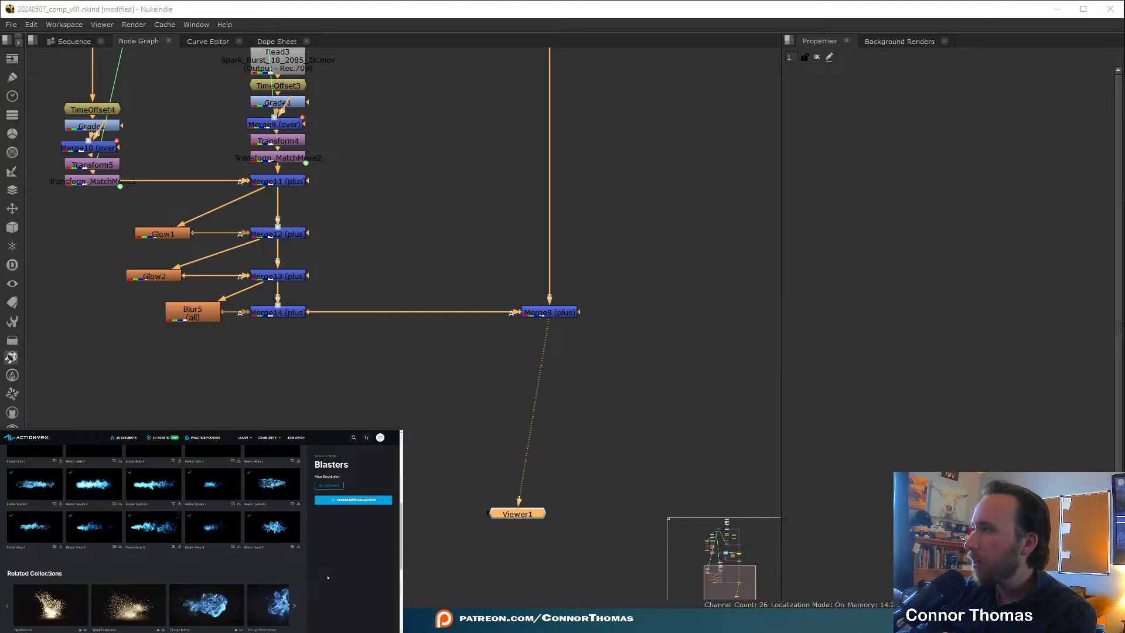
scroll(329, 577, up, 1)
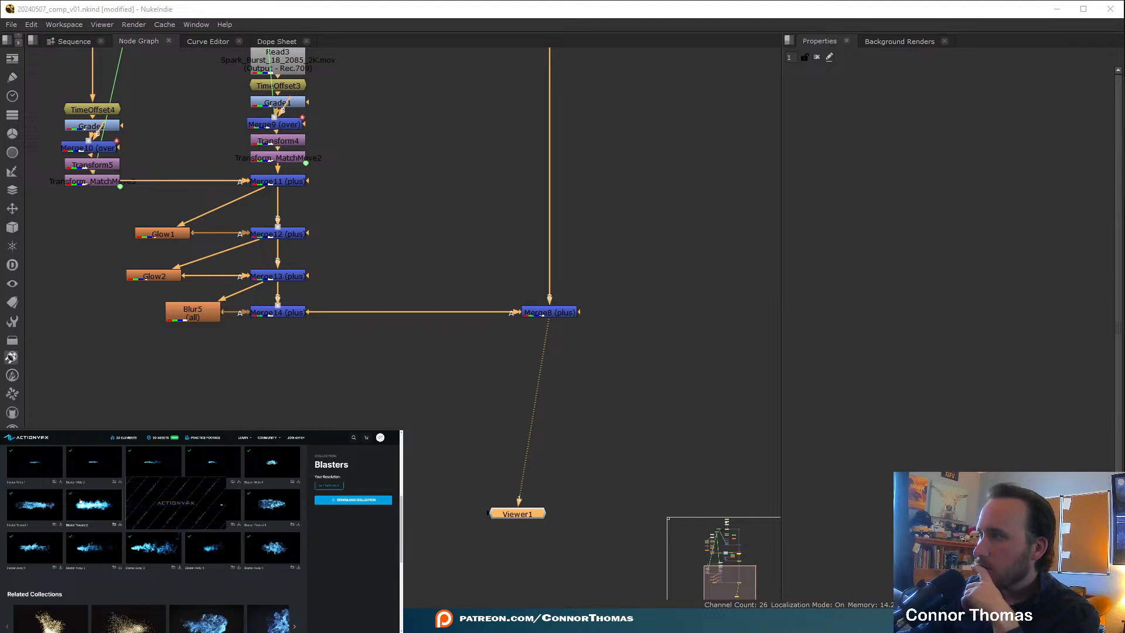
- Download the second clip in the upper row of large blue blaster bursts in ProRes format
click(120, 528)
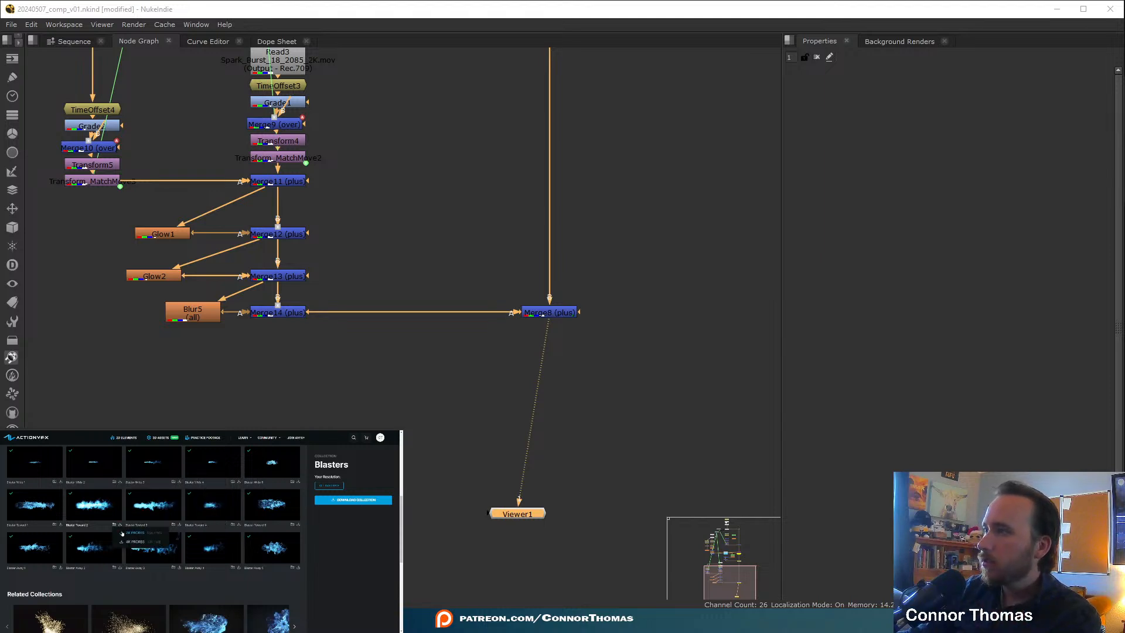
click(125, 535)
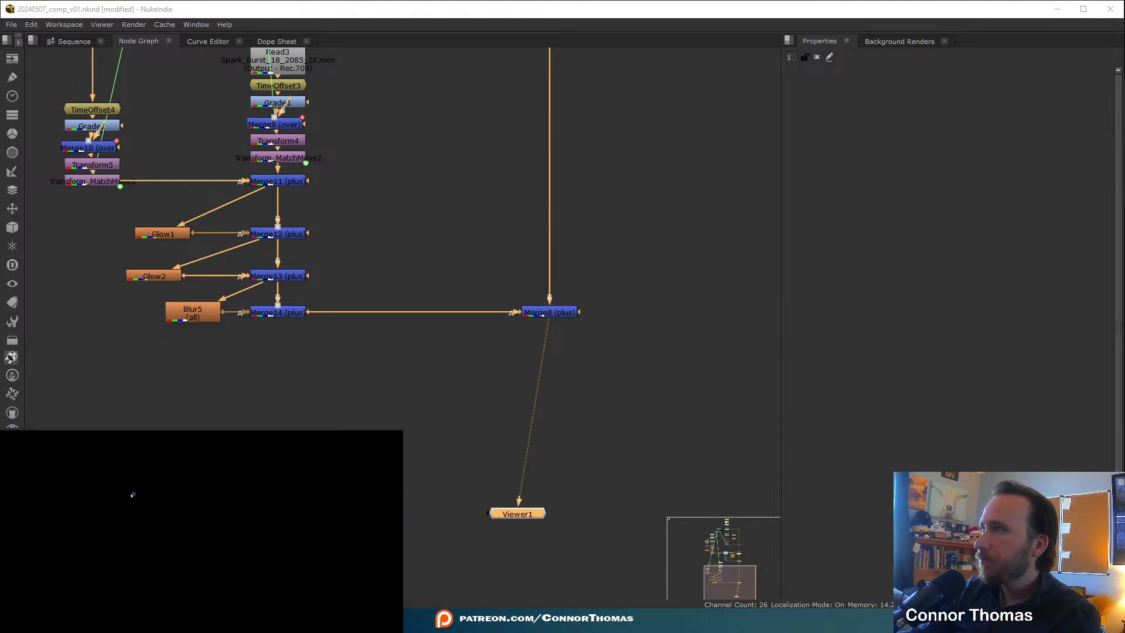
click(236, 589)
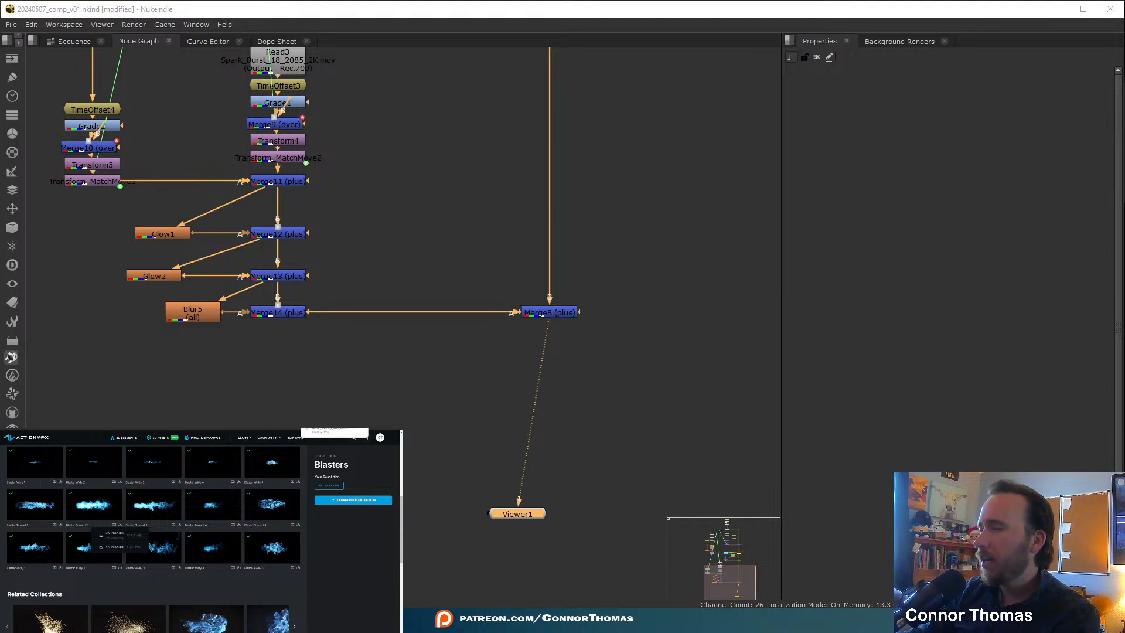
- Import Blaster_Toward_2_3852_2K.mov into the node graph beside Merge8 and set its input transform to Output - Rec.709
drag(1124, 237, 711, 387)
middle_drag(683, 307, 538, 262)
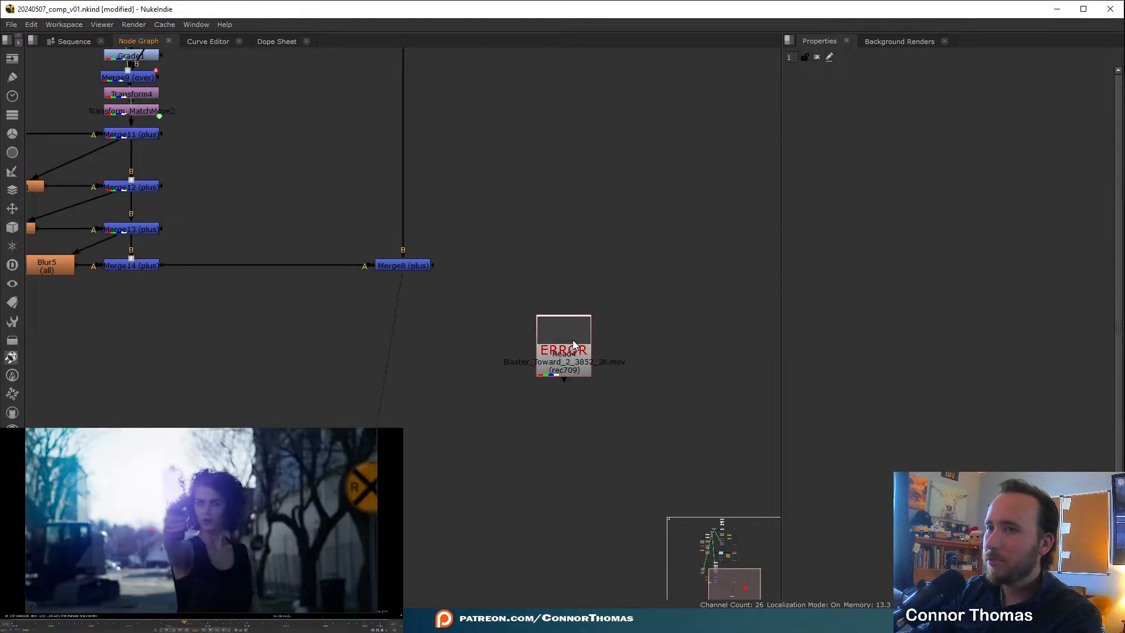
double_click(573, 343)
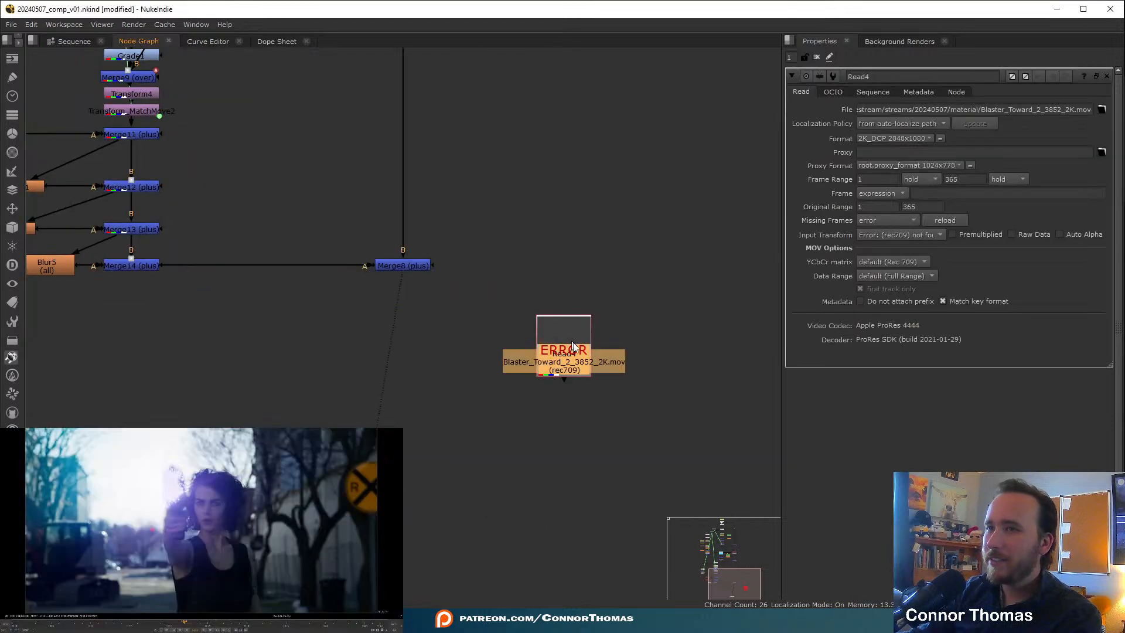
click(911, 235)
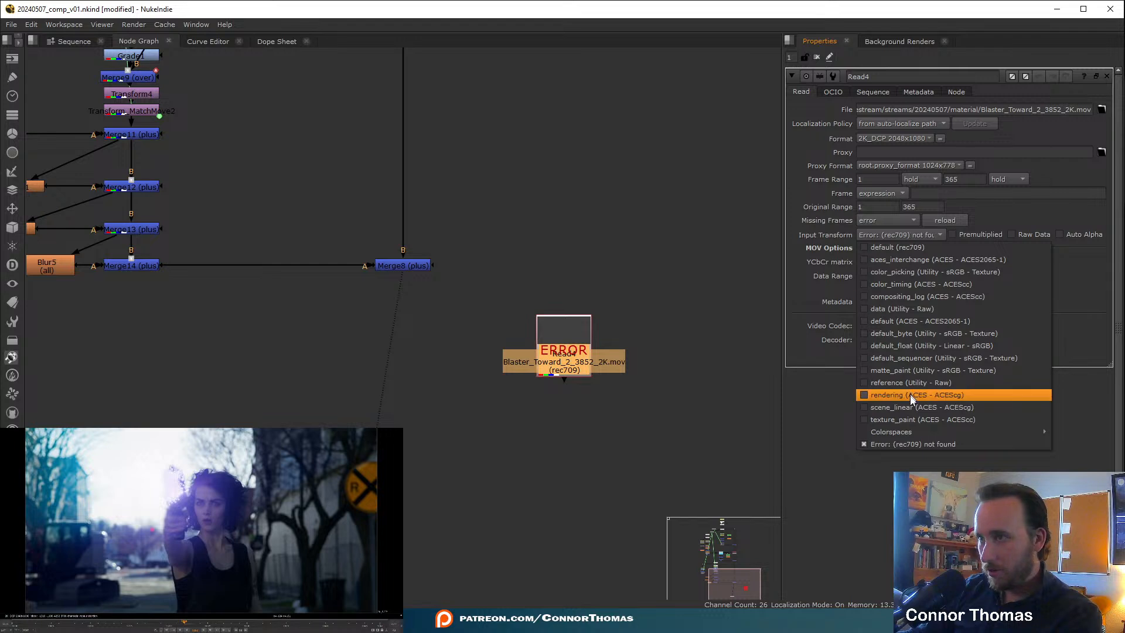
mouse_move(1077, 468)
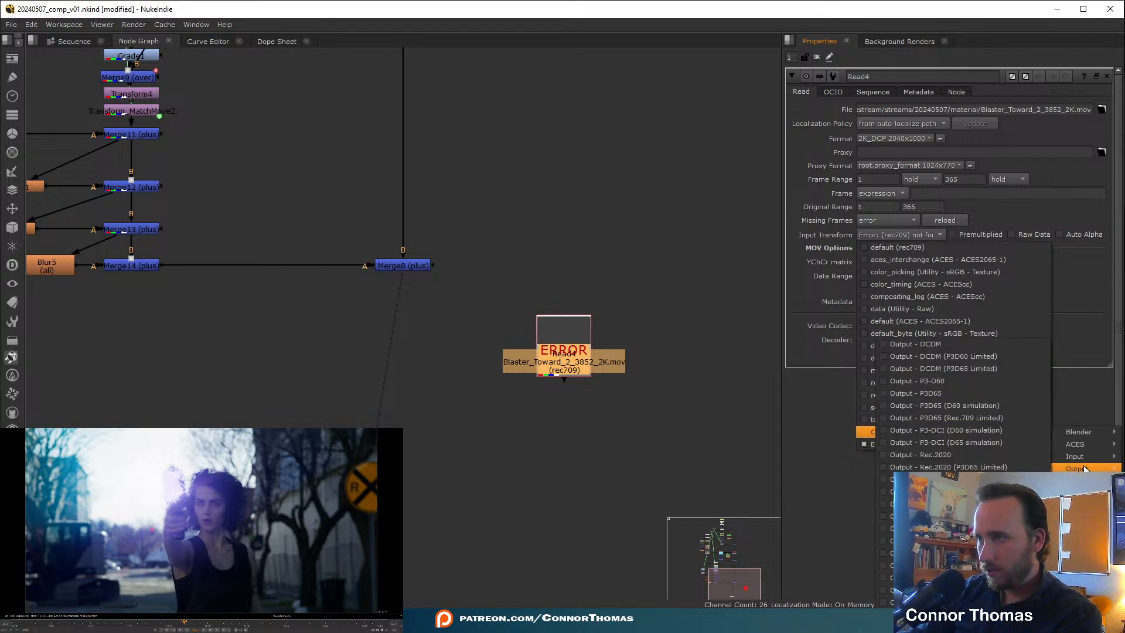
click(937, 491)
drag(550, 361, 537, 293)
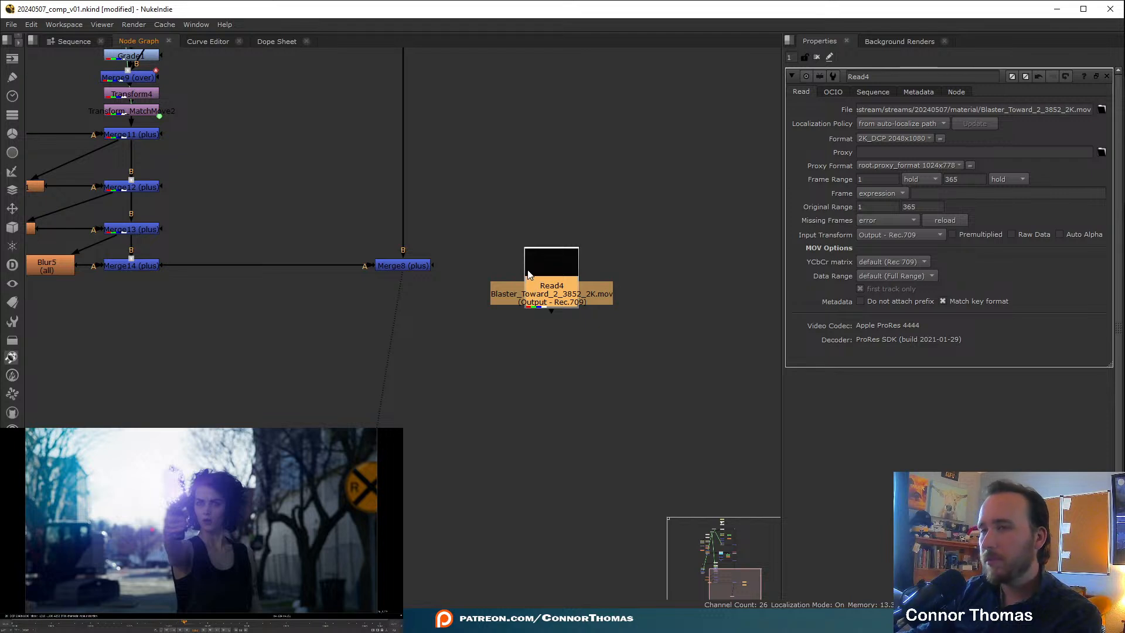
- View Read4, go to frame 81 of the blaster clip, and add a FrameHold node for that frame below it
key(1)
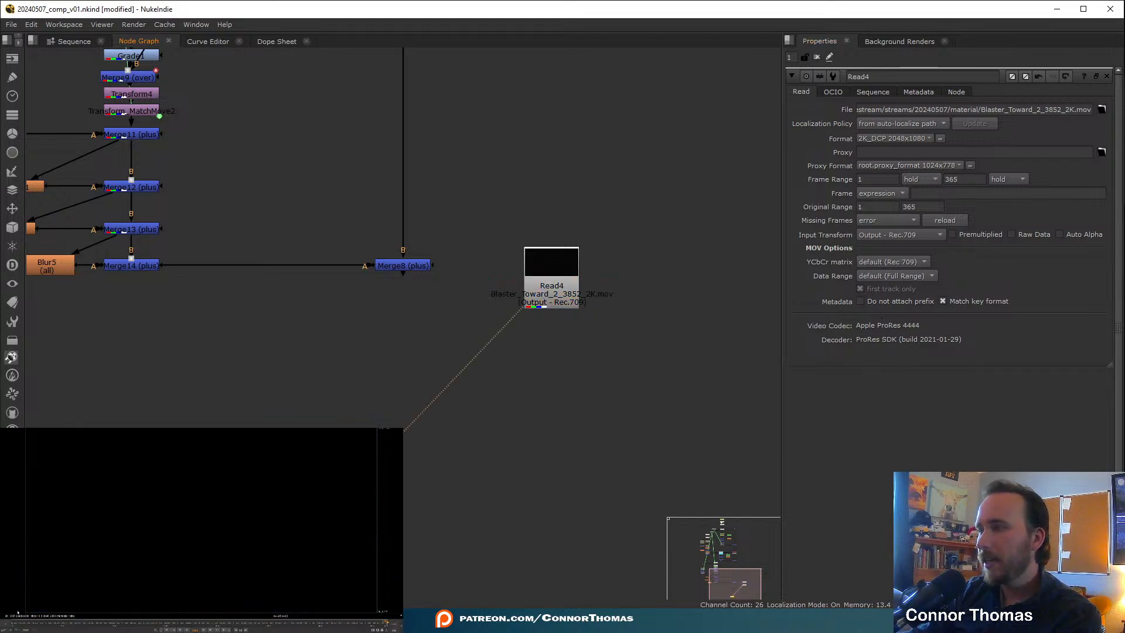
click(17, 626)
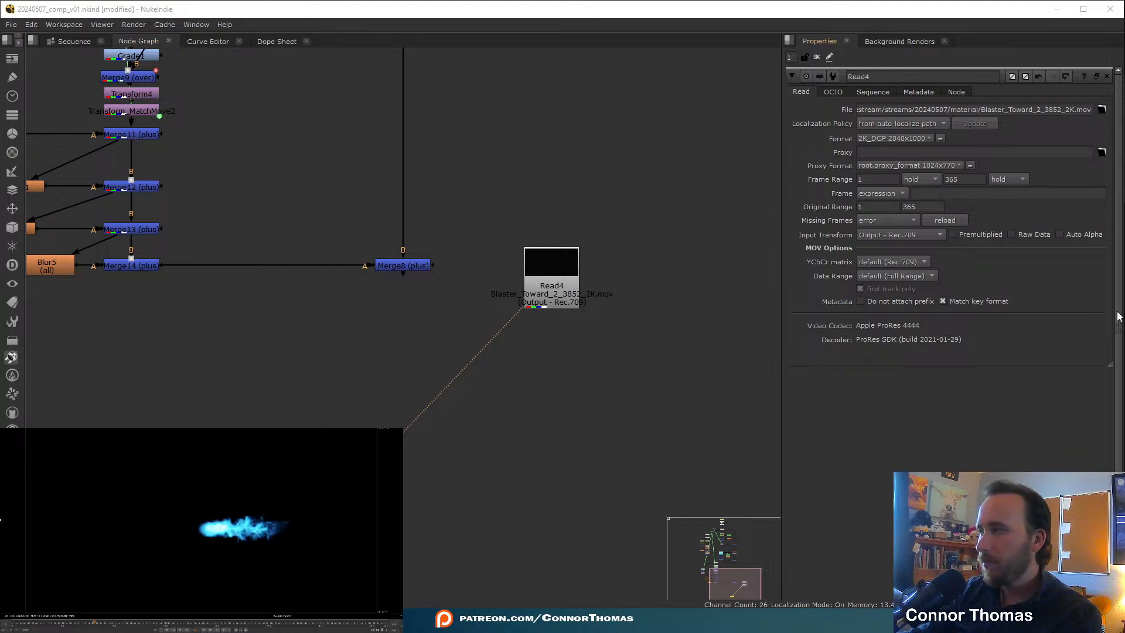
click(560, 284)
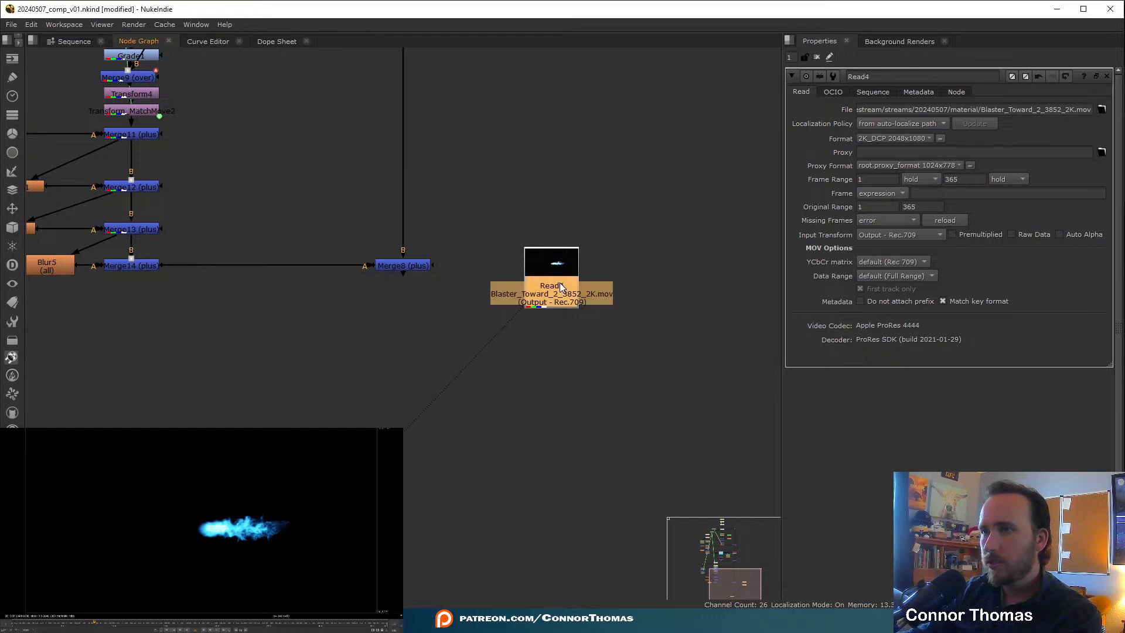
key(Tab)
text(fra)
key(Down)
key(Down)
key(Down)
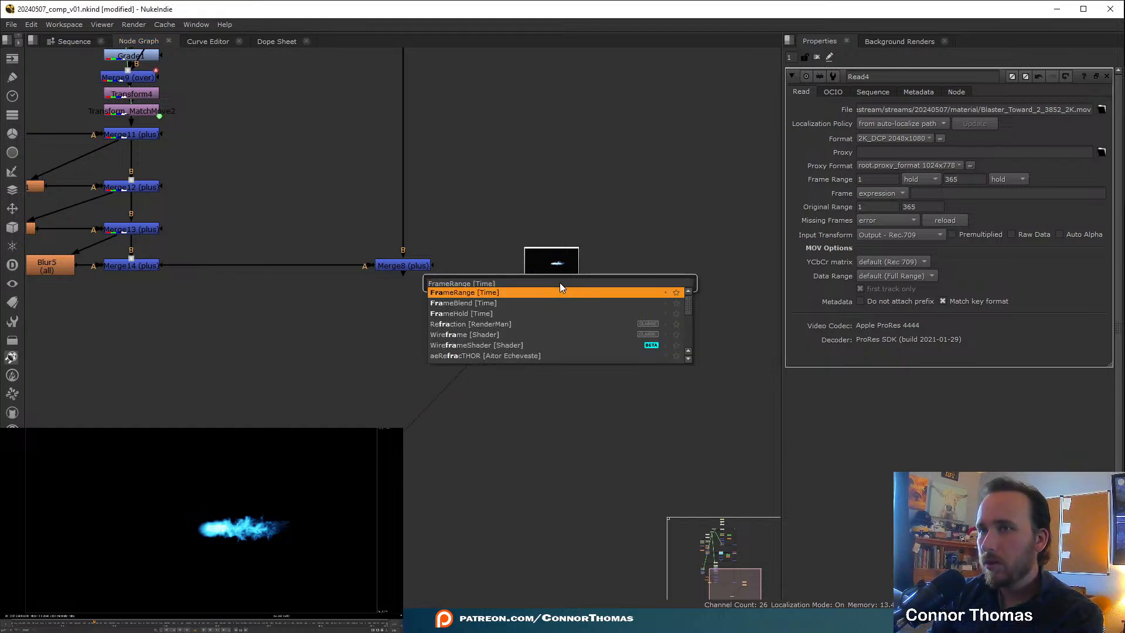
key(Return)
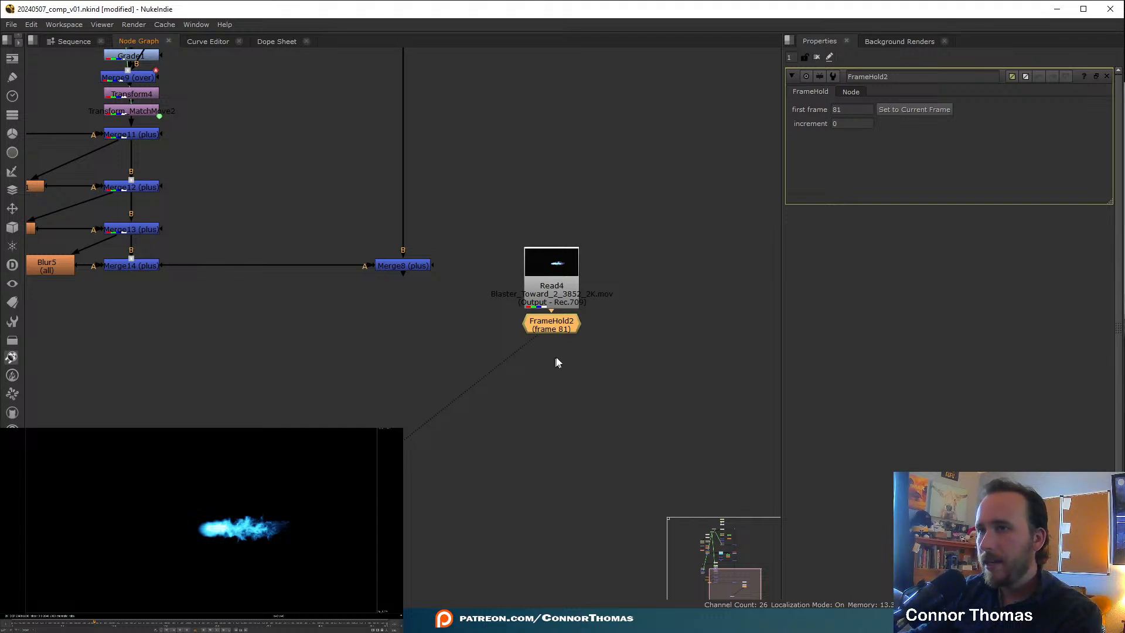
- Paste a second FrameHold node, connect it to Read4, and place it beside FrameHold2
click(615, 335)
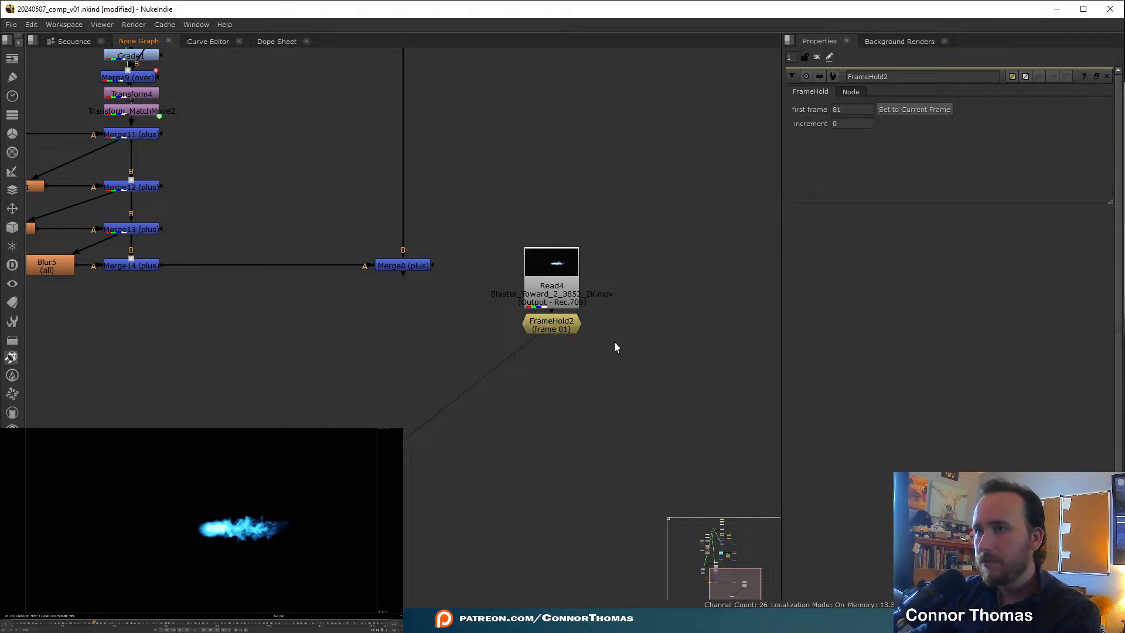
key(ctrl+v)
drag(599, 297, 566, 285)
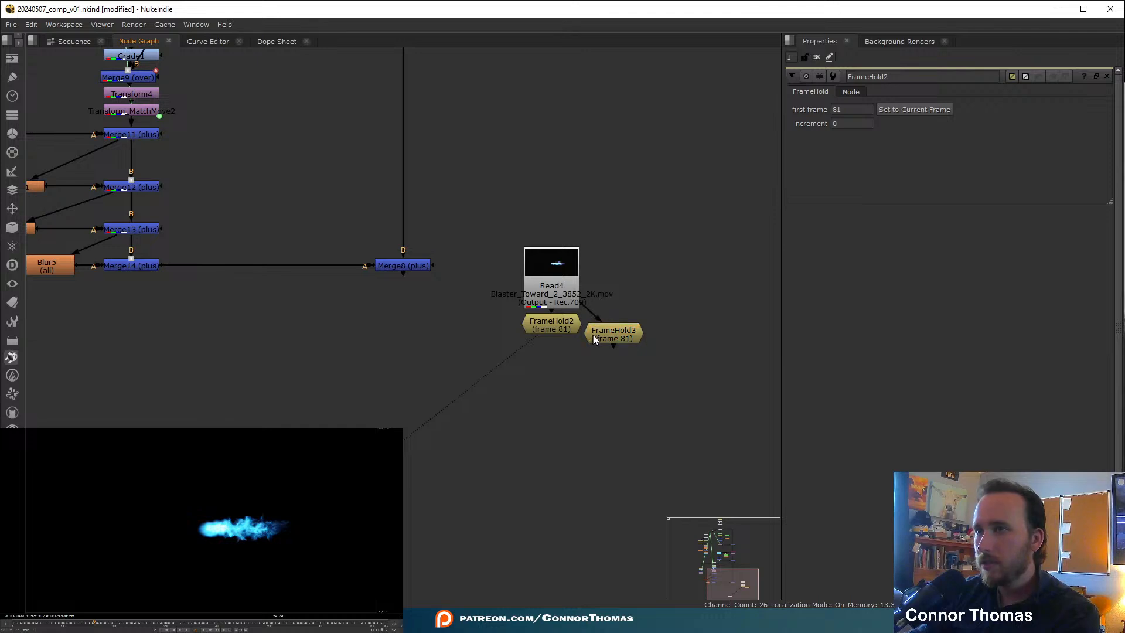
drag(593, 339, 597, 330)
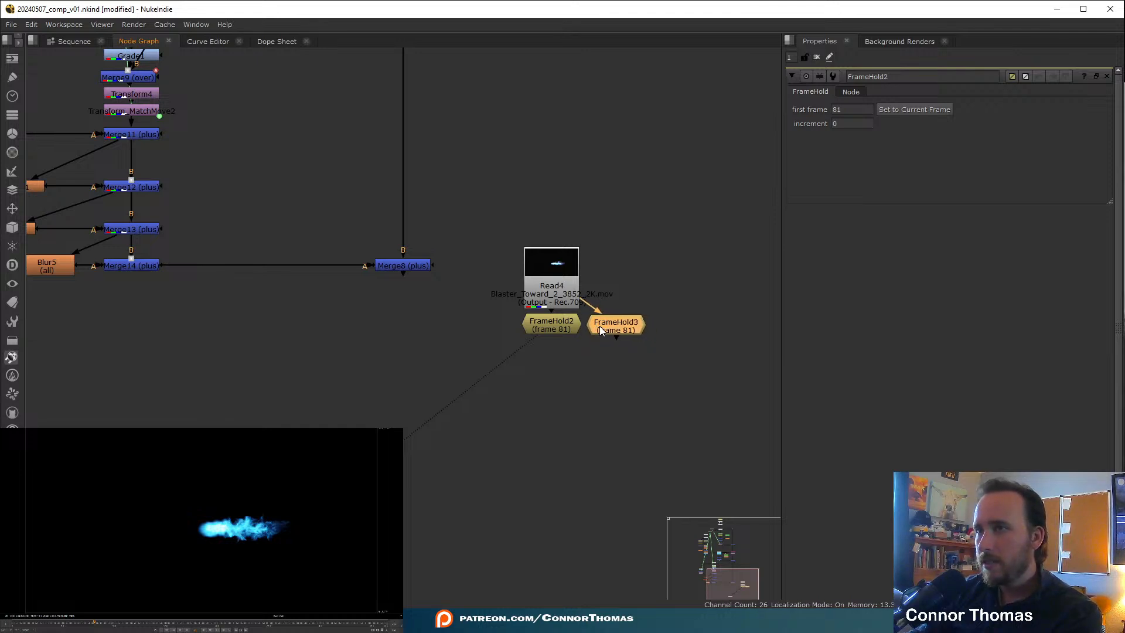
- View Read4, find the more stretched blaster burst, and set FrameHold3's first frame to 89
click(546, 277)
key(1)
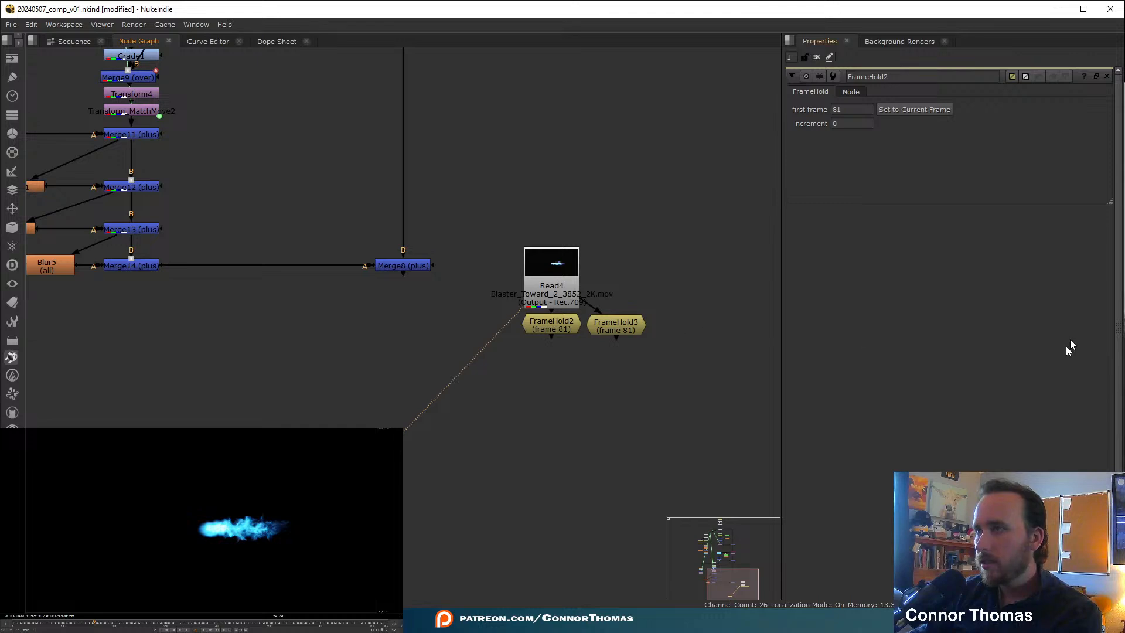
drag(96, 624, 102, 624)
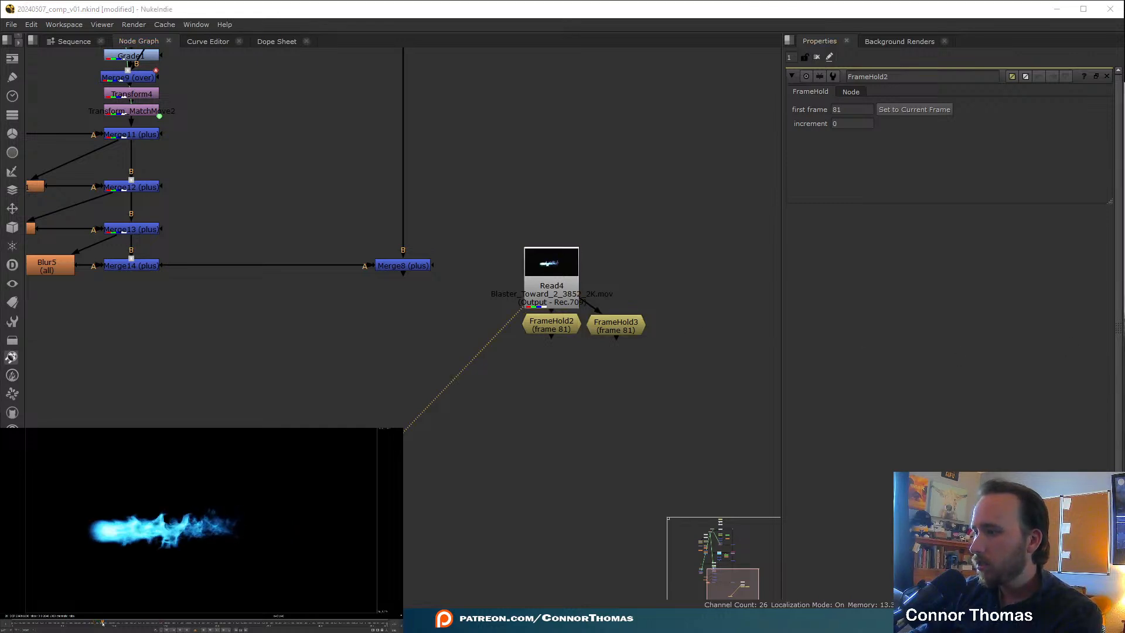
click(621, 325)
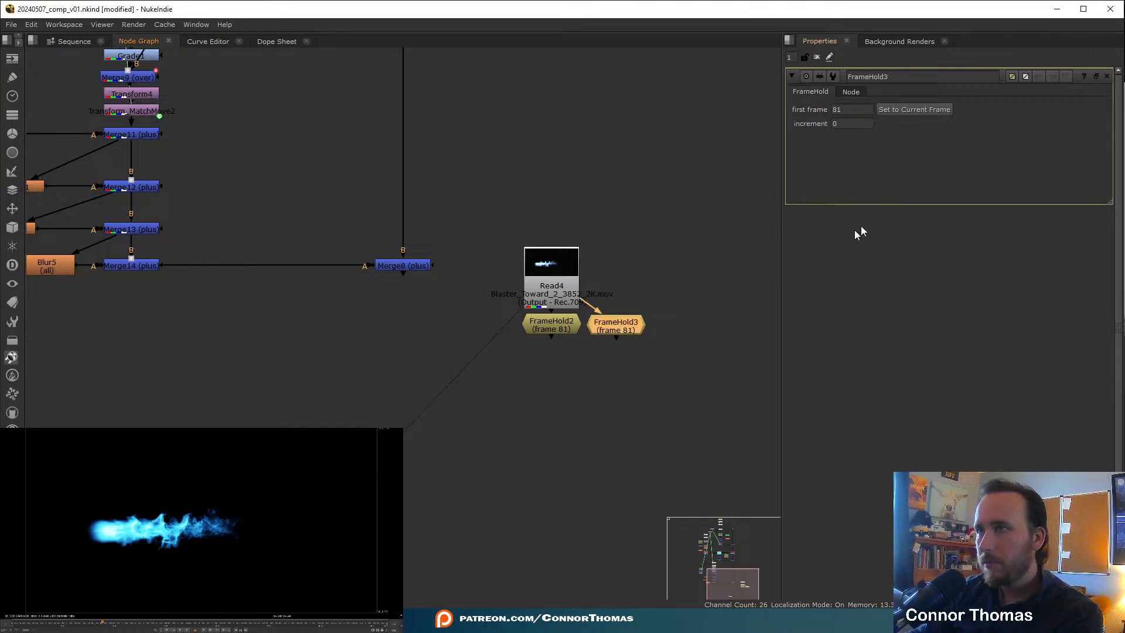
click(914, 110)
- Duplicate FrameHold3, connect the copy to Read4, and place it at the end of the FrameHold row
click(612, 327)
key(ctrl+c)
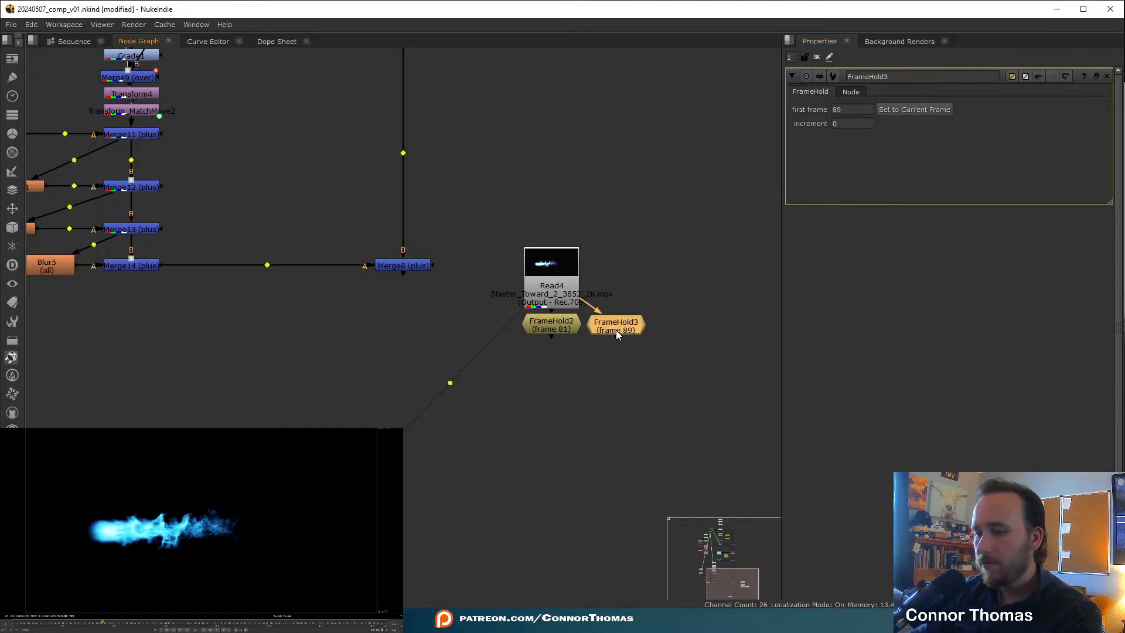
key(ctrl+v)
drag(703, 352, 566, 275)
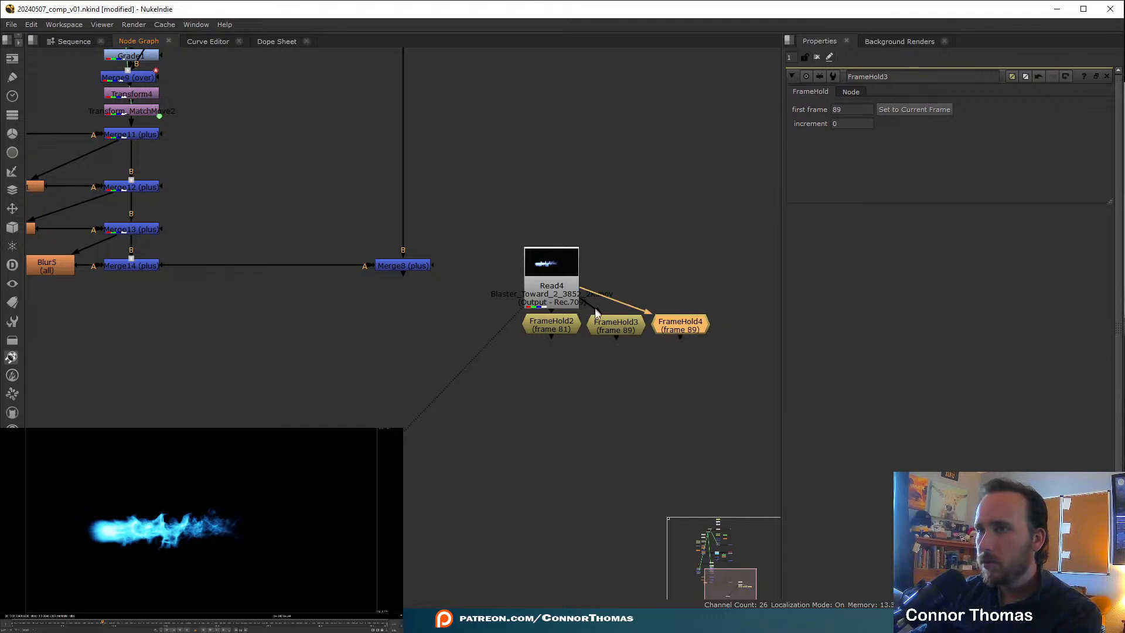
- Set FrameHold3's first frame to 100 and swap it with FrameHold4 so the holds sit in frame order
drag(118, 622, 114, 621)
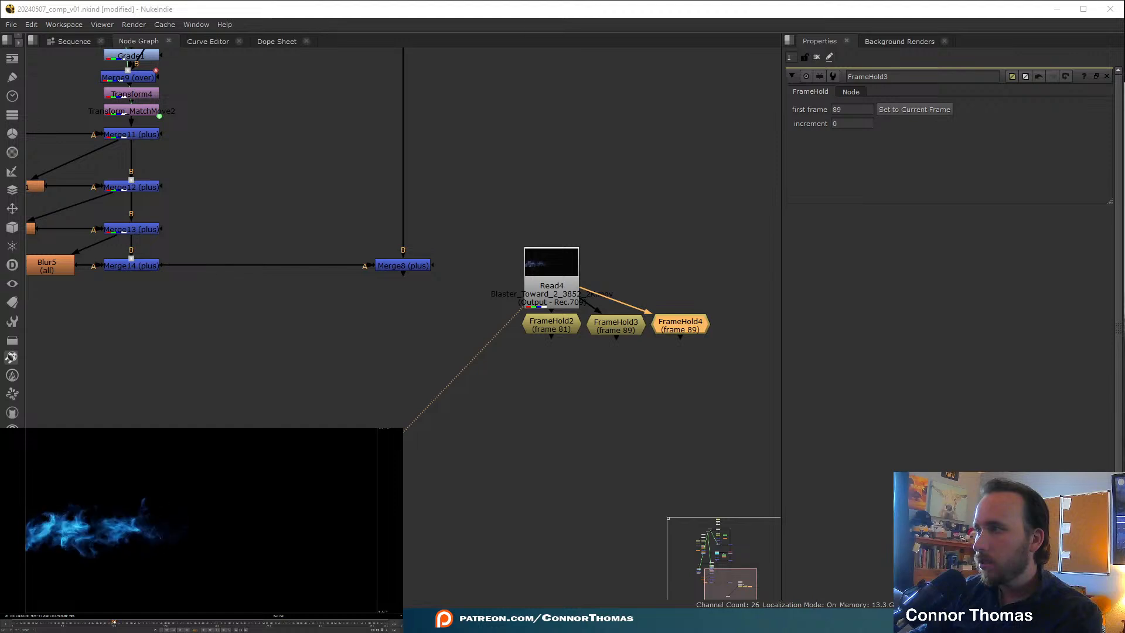
click(908, 111)
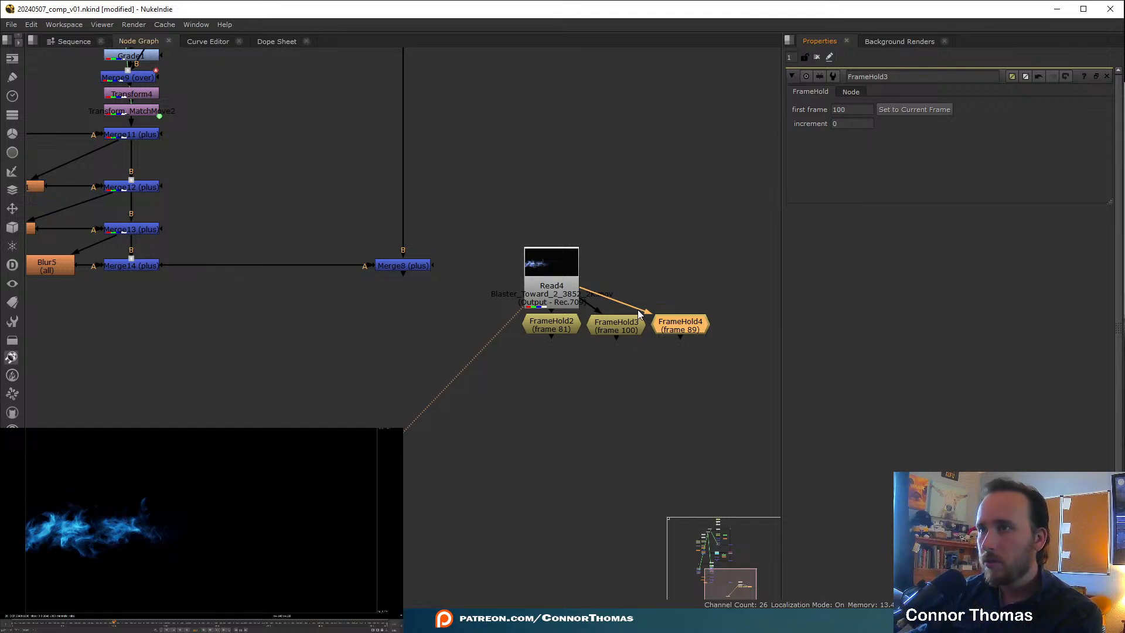
drag(620, 326, 734, 274)
drag(683, 324, 622, 327)
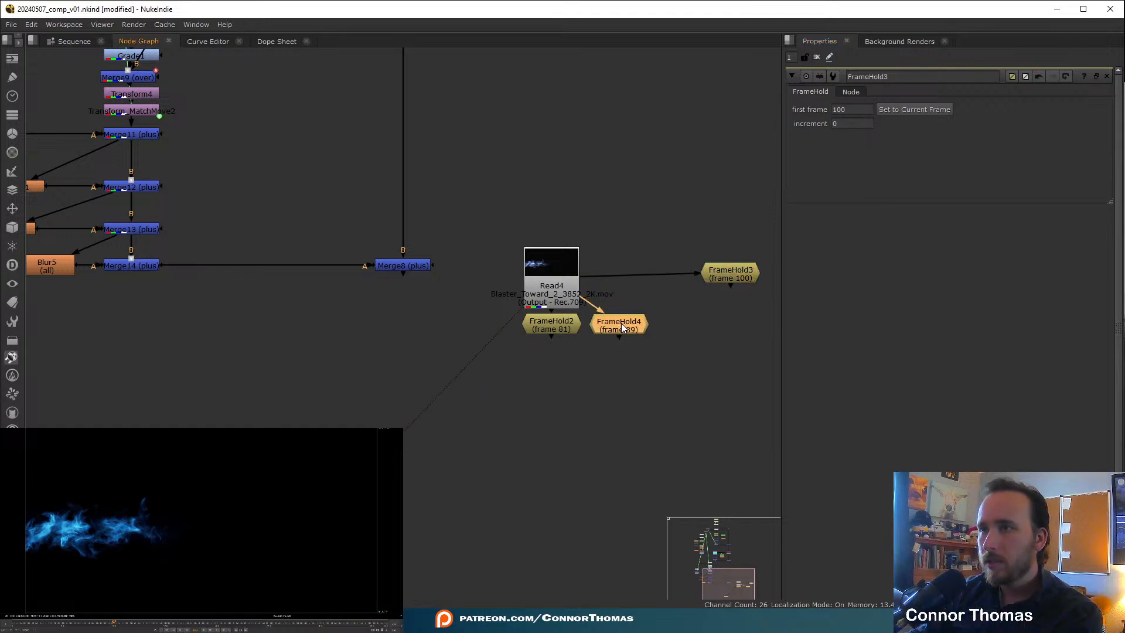
drag(721, 270, 668, 328)
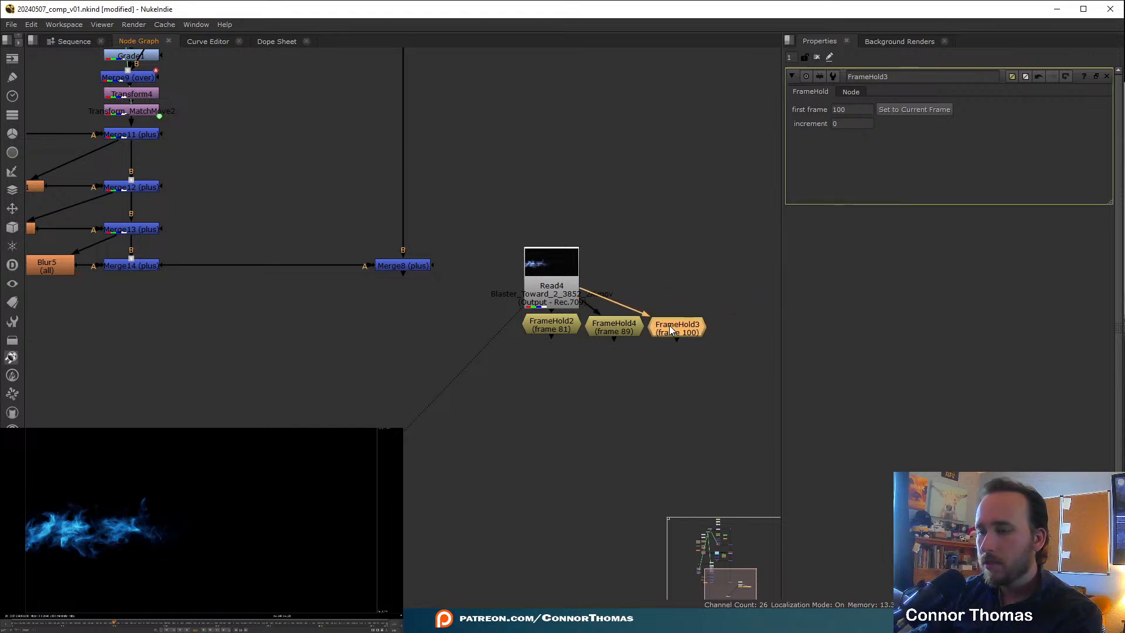
- Duplicate the frame 100 FrameHold node and place the copy beside it in the node graph
key(ctrl+c)
key(ctrl+v)
drag(764, 331, 754, 326)
click(735, 299)
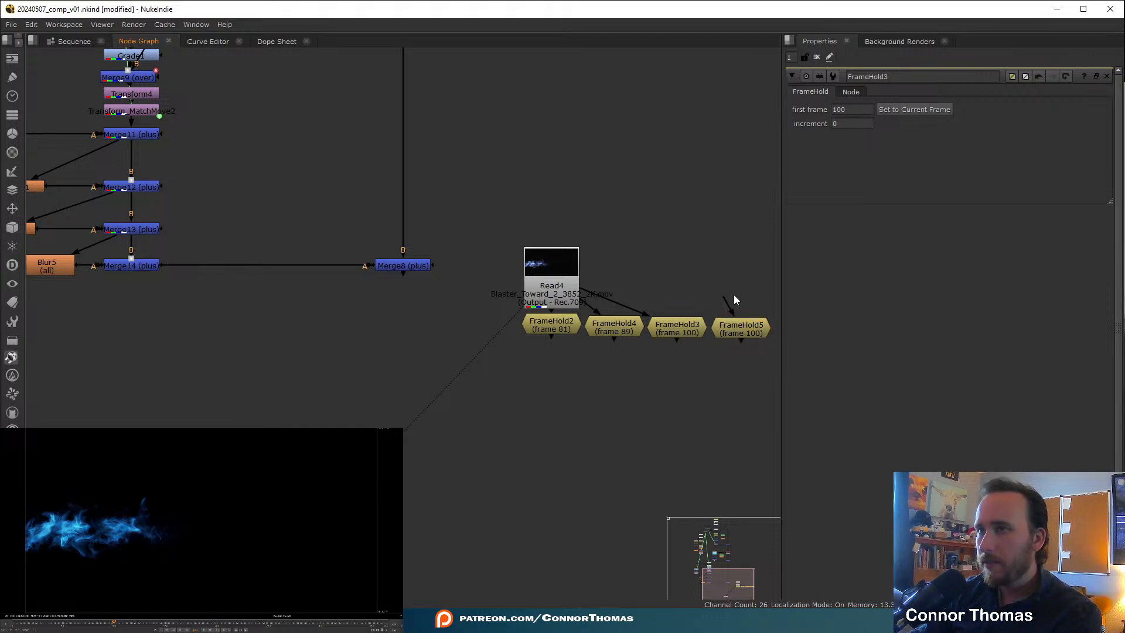
- Set the new FrameHold to hold frame 106 and connect its input to the Read4 blaster clip
click(737, 326)
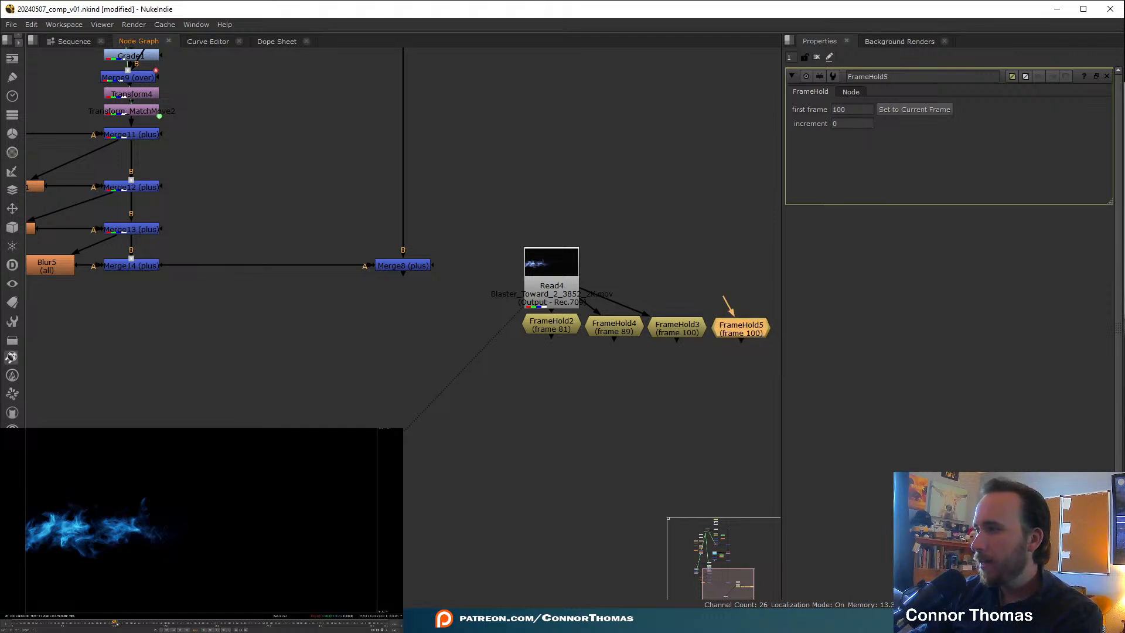
drag(114, 624, 121, 625)
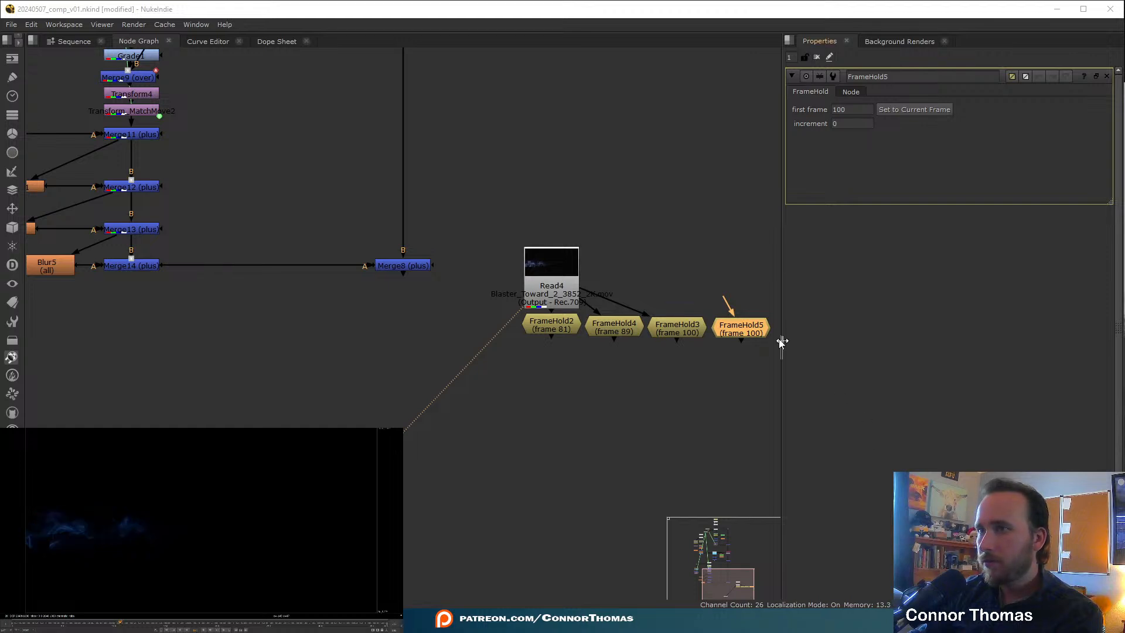
click(914, 109)
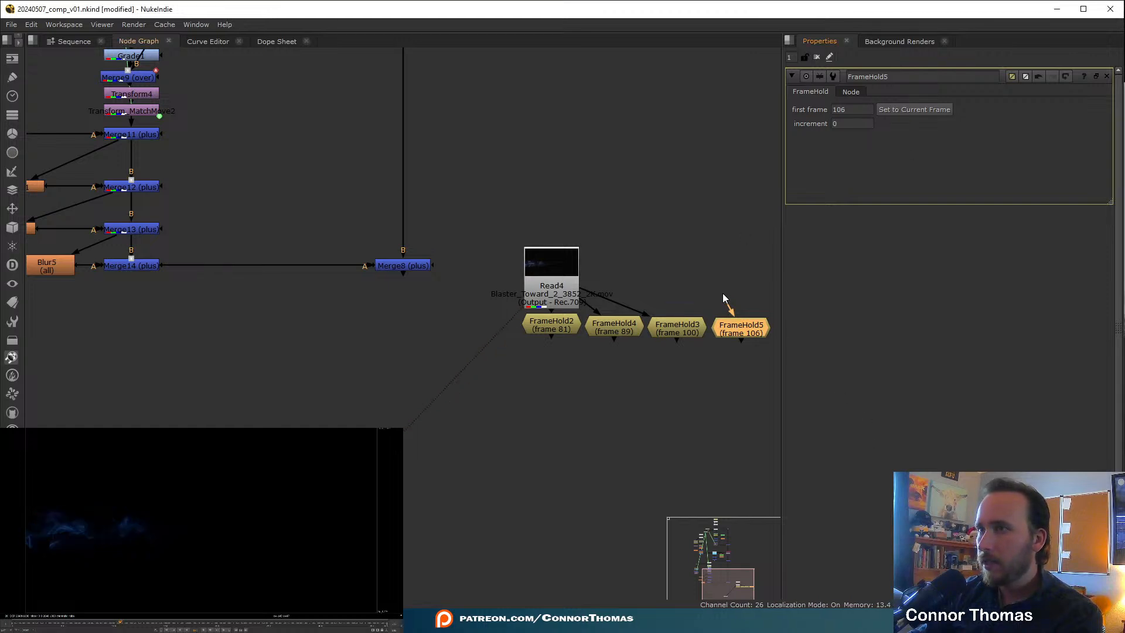
drag(726, 301, 584, 275)
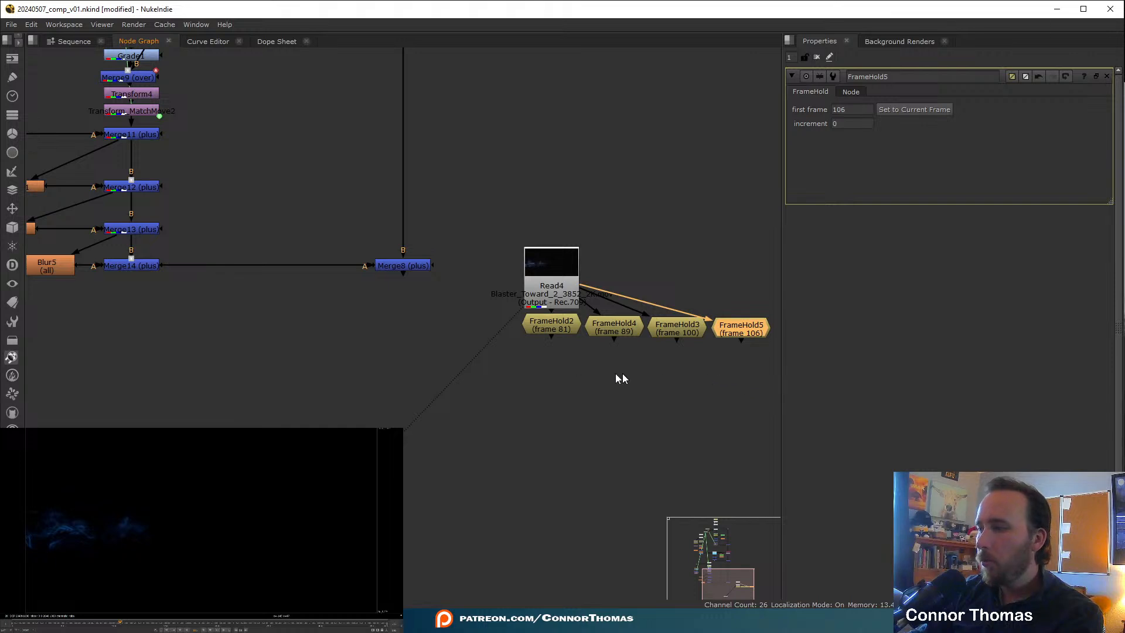
- Add a FrameRange node below the frame 81 FrameHold and set its frame range to 1–1
drag(527, 382, 486, 337)
click(554, 329)
drag(557, 324, 559, 323)
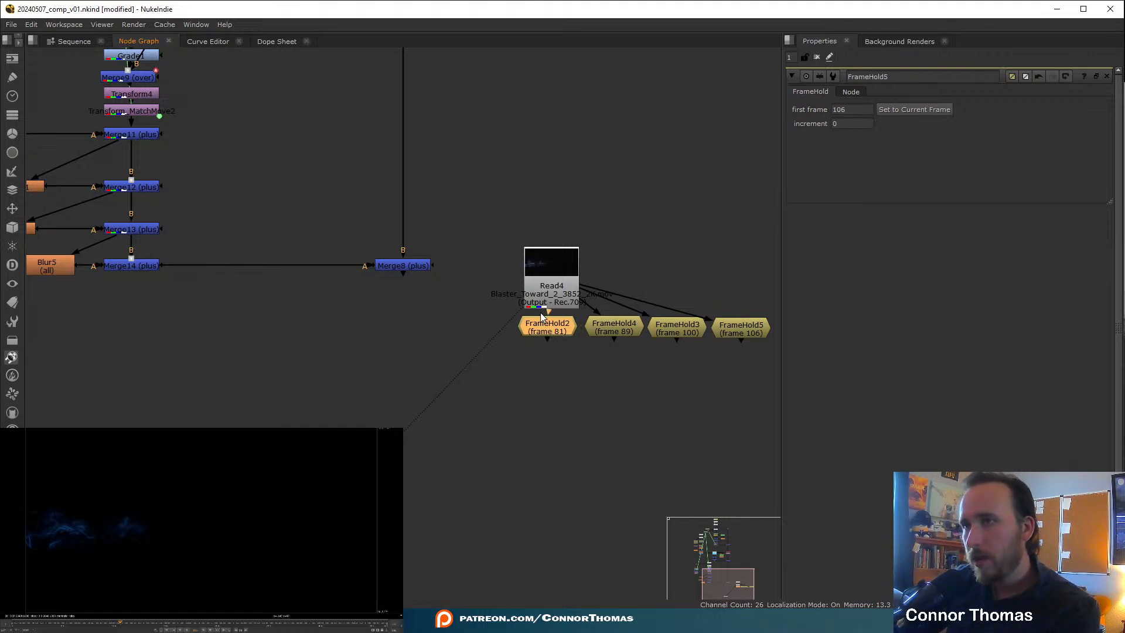
key(Tab)
text(fra)
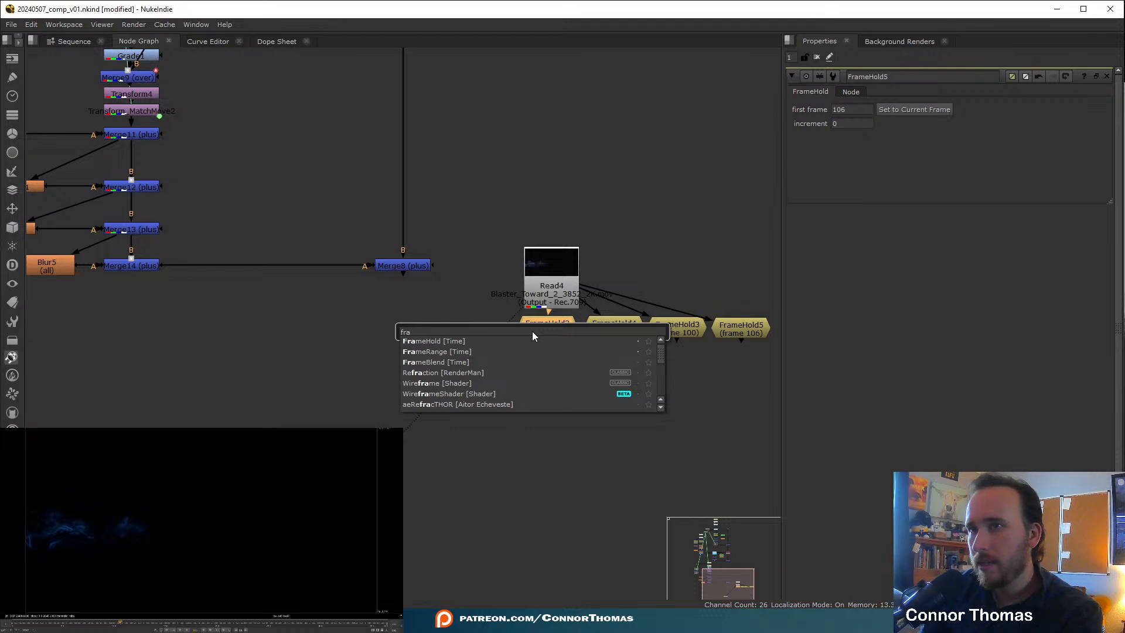
key(Down)
key(Down)
key(Return)
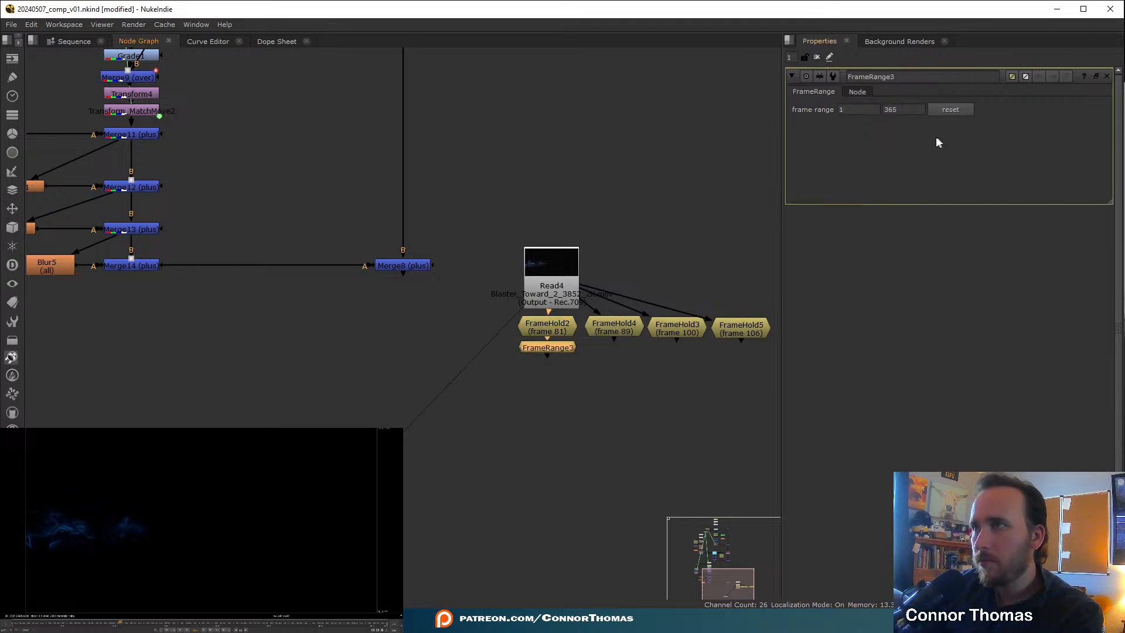
double_click(902, 110)
text(1)
click(732, 412)
- Copy the FrameRange node beneath the frame 89, frame 100 and frame 106 FrameHold nodes
click(555, 346)
key(ctrl+c)
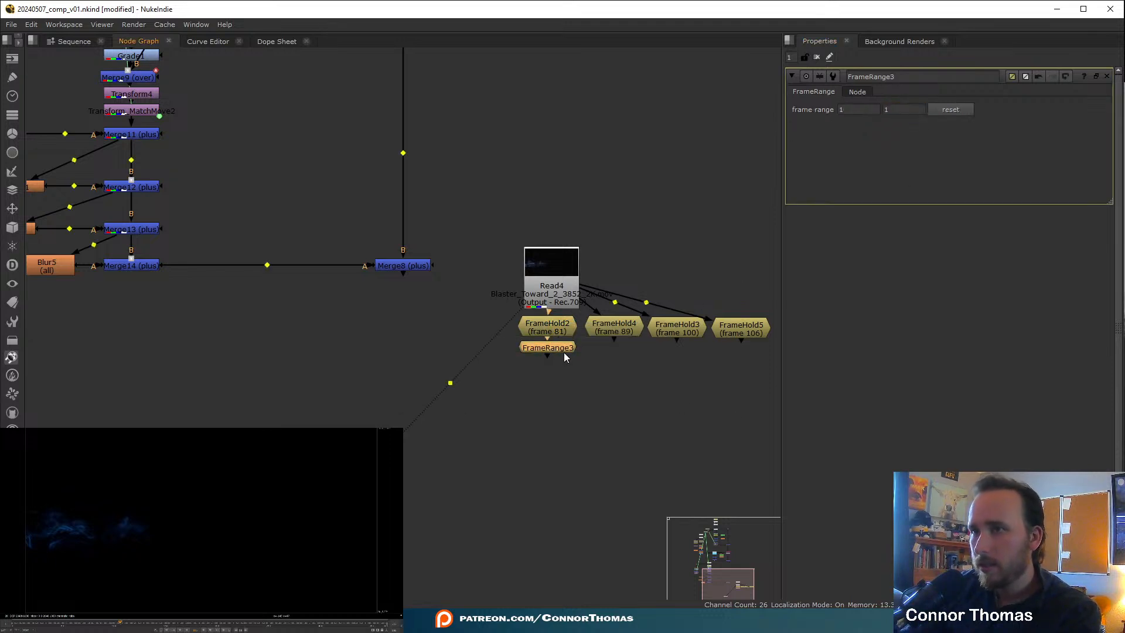
click(612, 326)
key(ctrl+v)
click(674, 328)
key(ctrl+v)
click(743, 328)
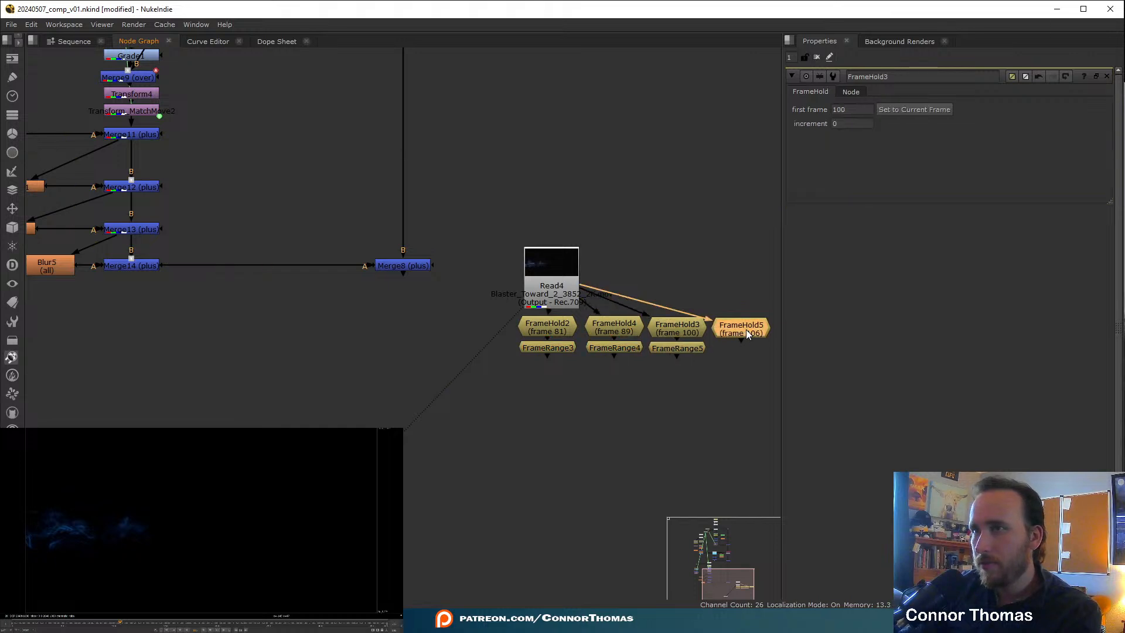
key(ctrl+v)
- Look through the available node categories for a way to combine the four FrameRange branches into one sequence
drag(476, 425, 772, 344)
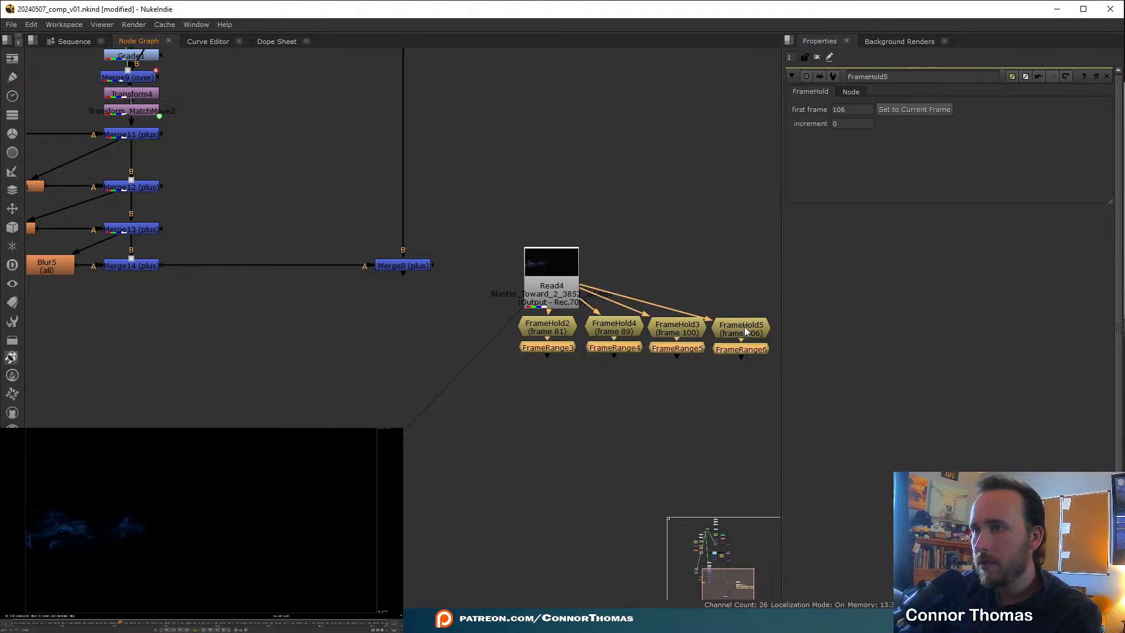
key(Tab)
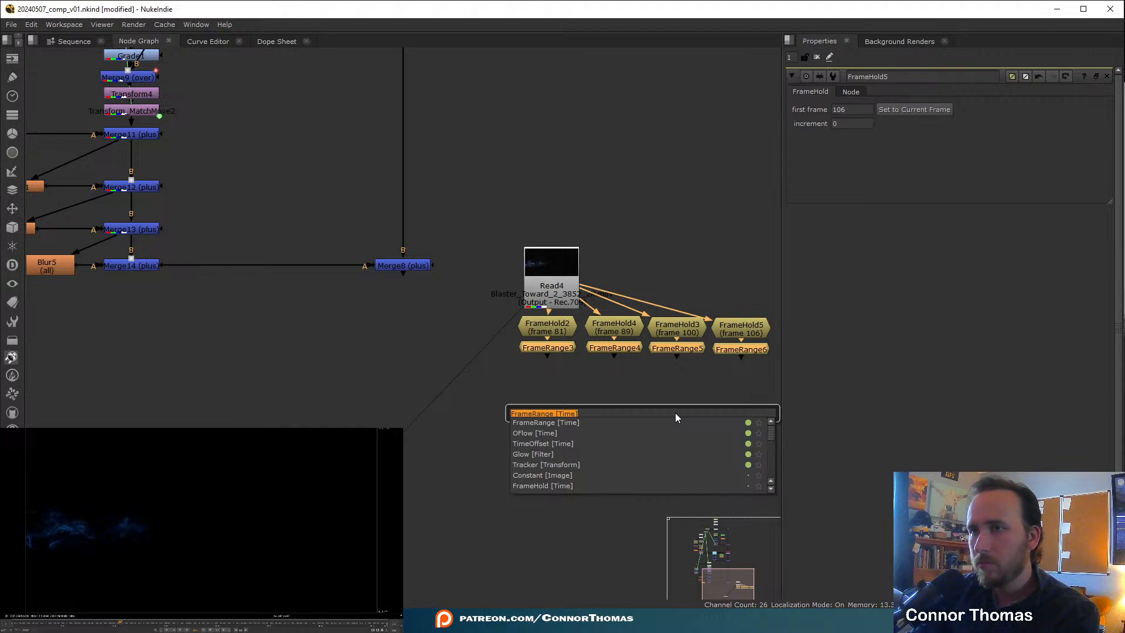
click(542, 350)
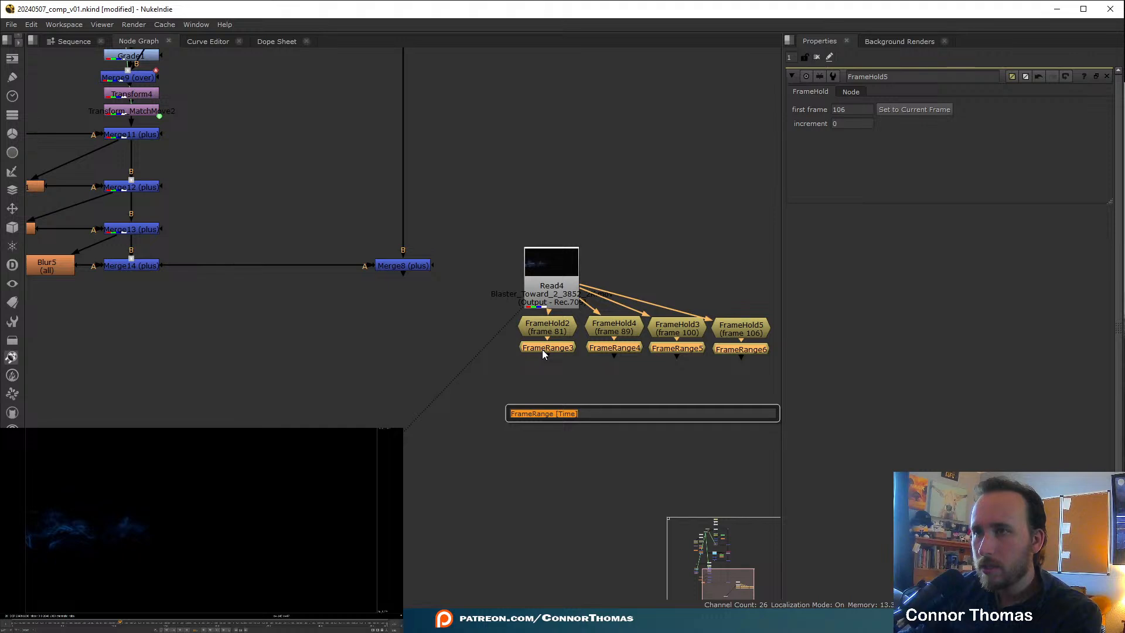
right_click(543, 353)
mouse_move(607, 82)
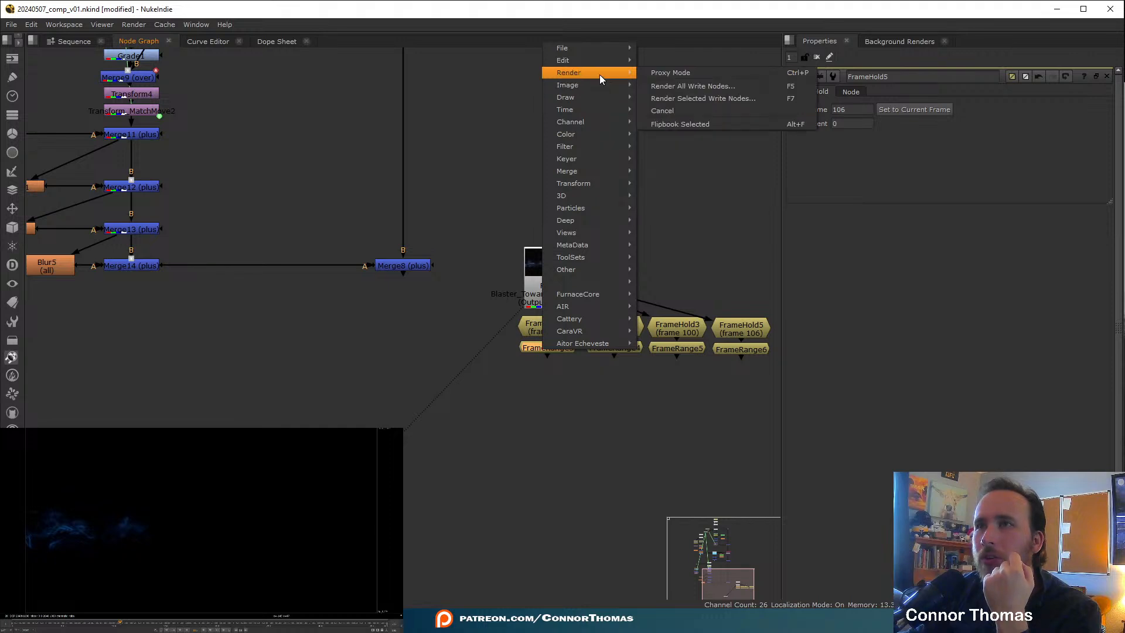
mouse_move(610, 50)
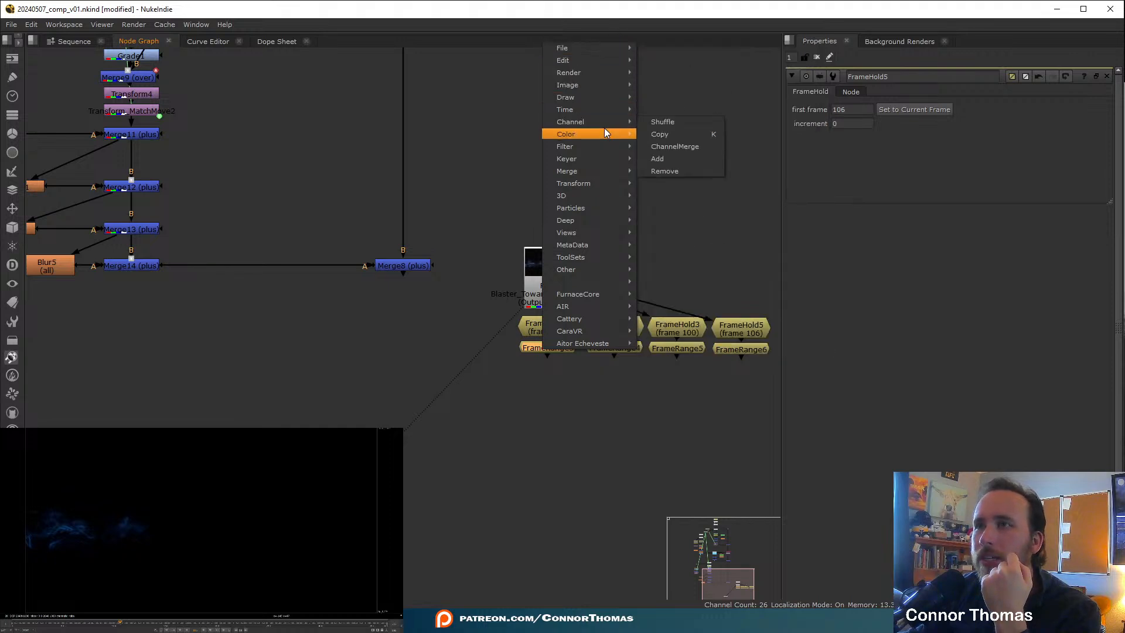
mouse_move(598, 184)
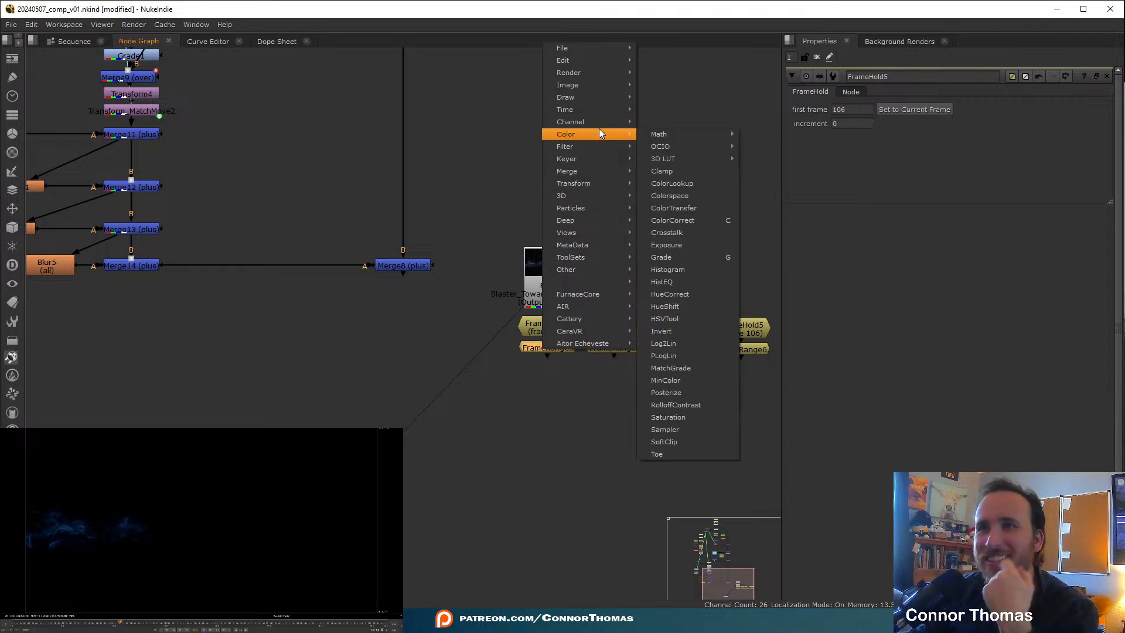
mouse_move(600, 112)
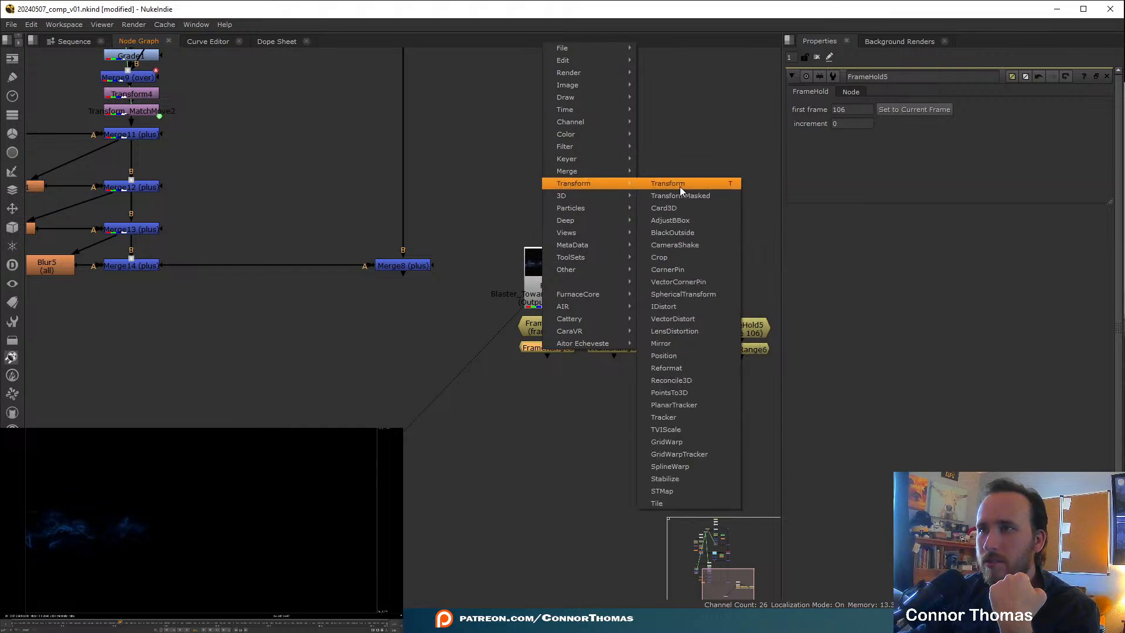
mouse_move(733, 271)
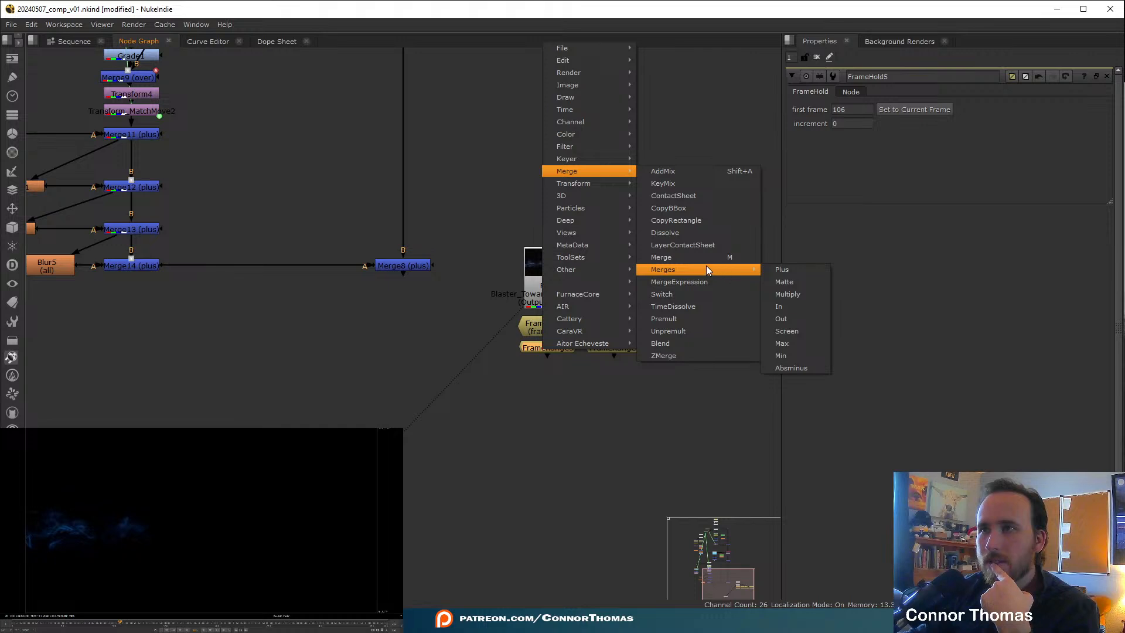
mouse_move(588, 164)
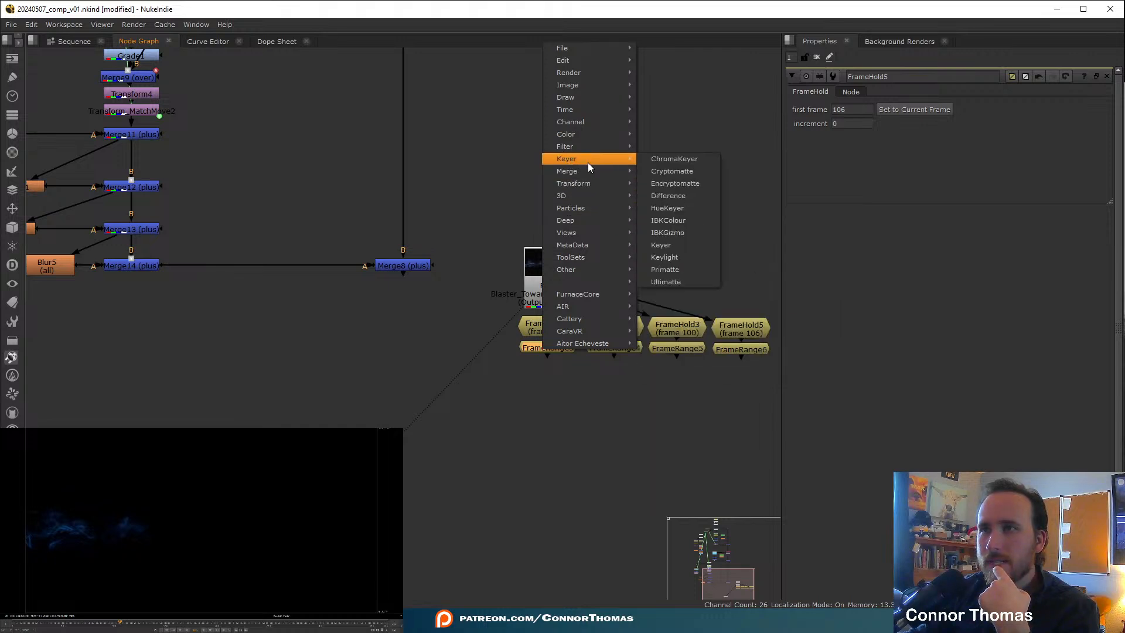
mouse_move(585, 135)
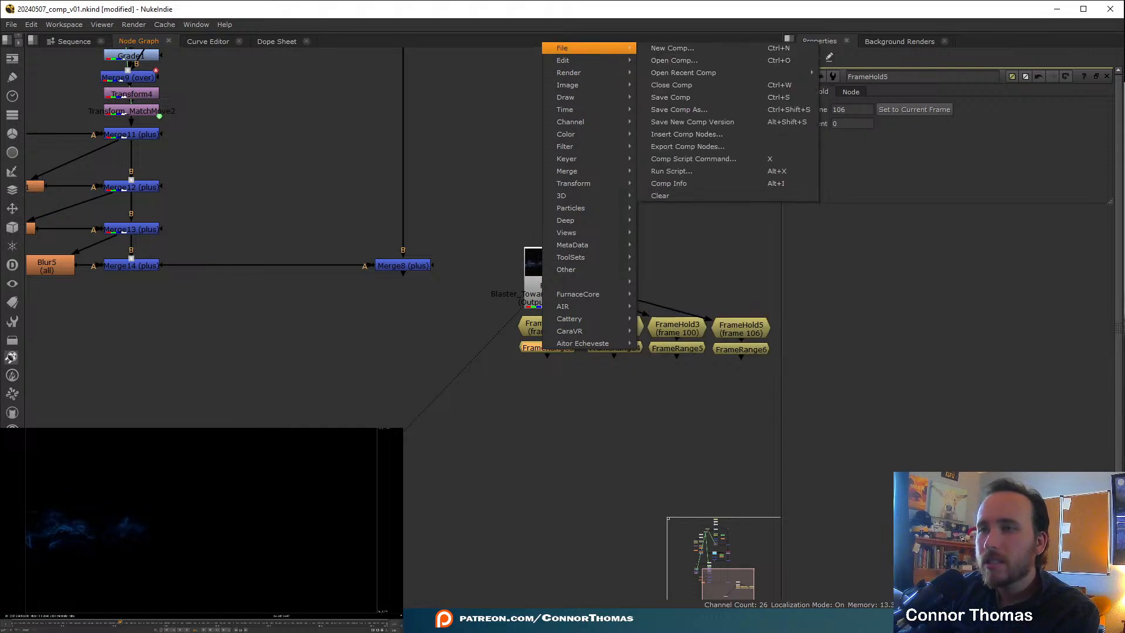
- Switch to the web browser and search Google for "nuke take multiple images and make them a sequence"
key(alt+Tab)
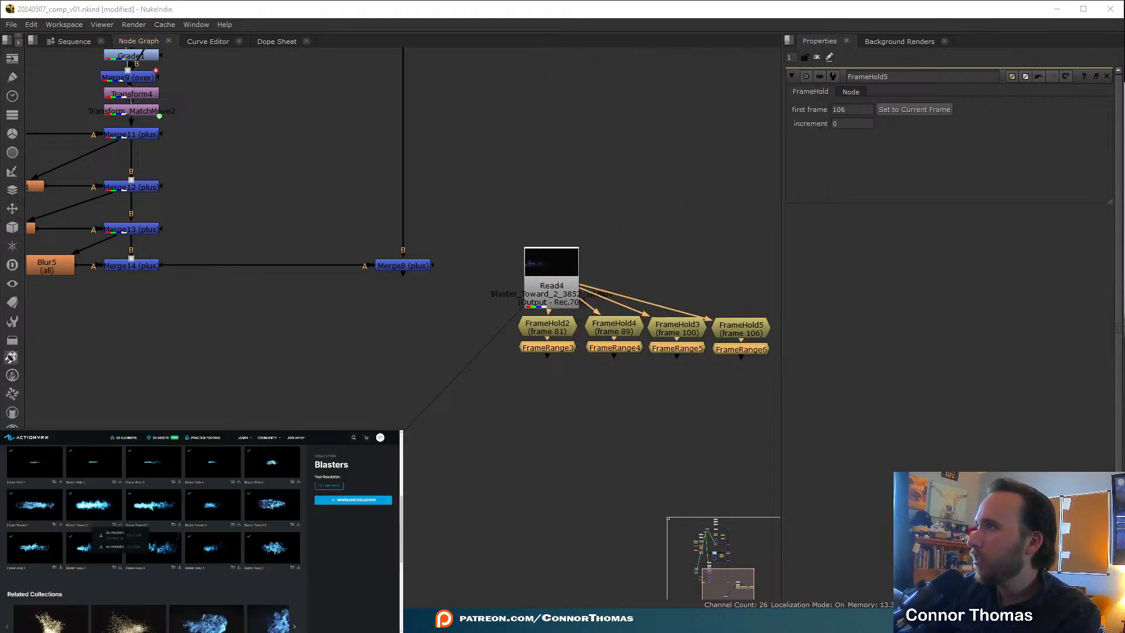
key(ctrl+t)
text(nuke take mul)
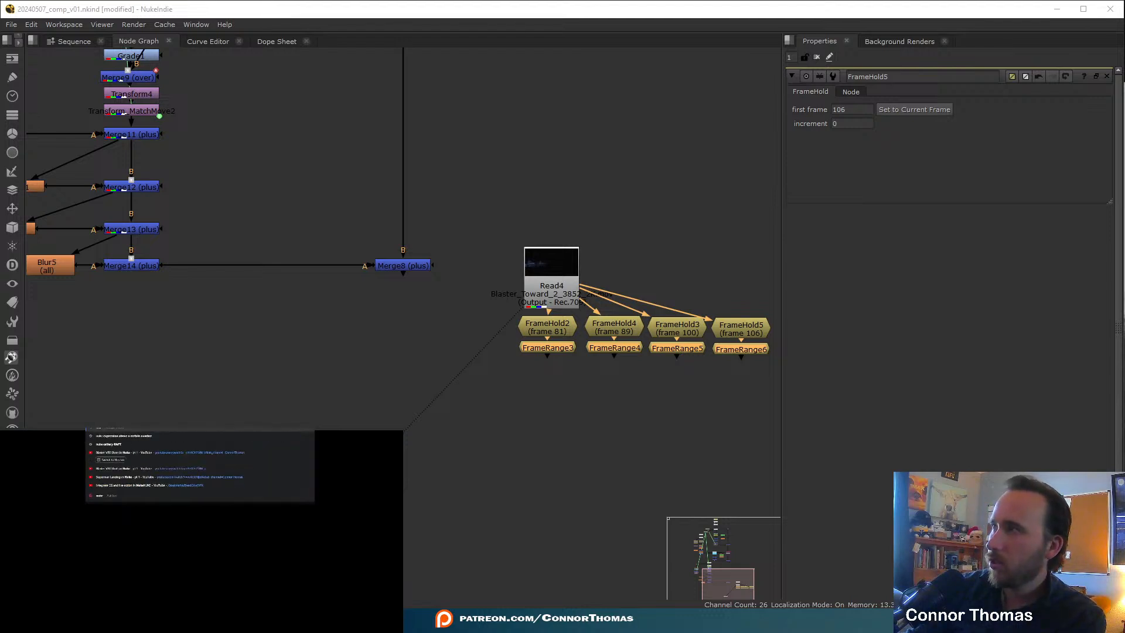
text(tip)
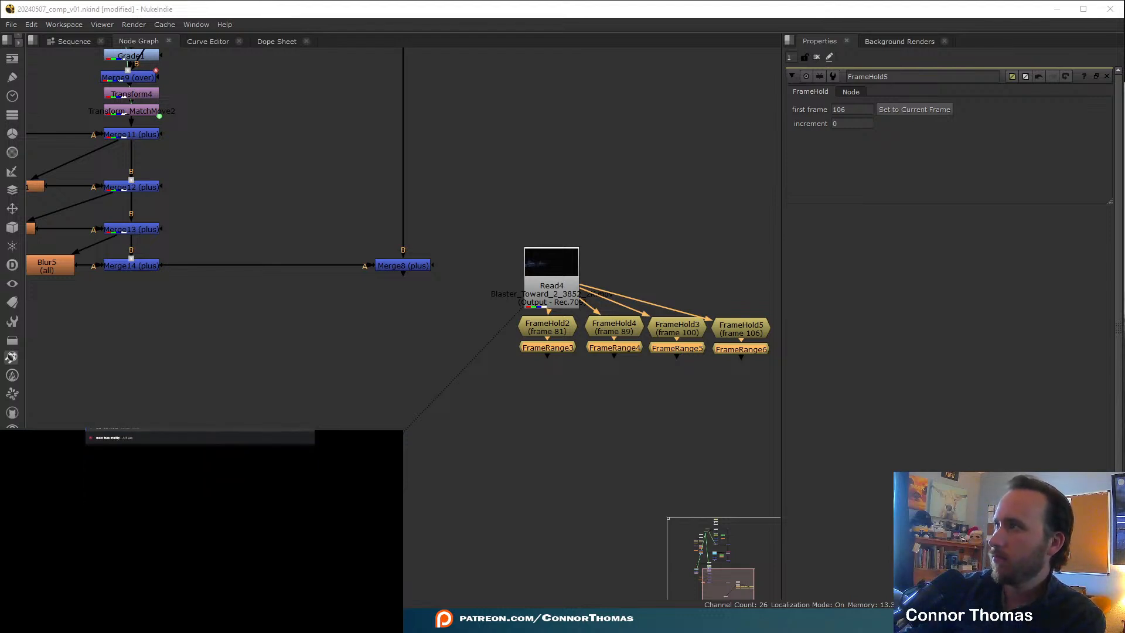
text(le images and re)
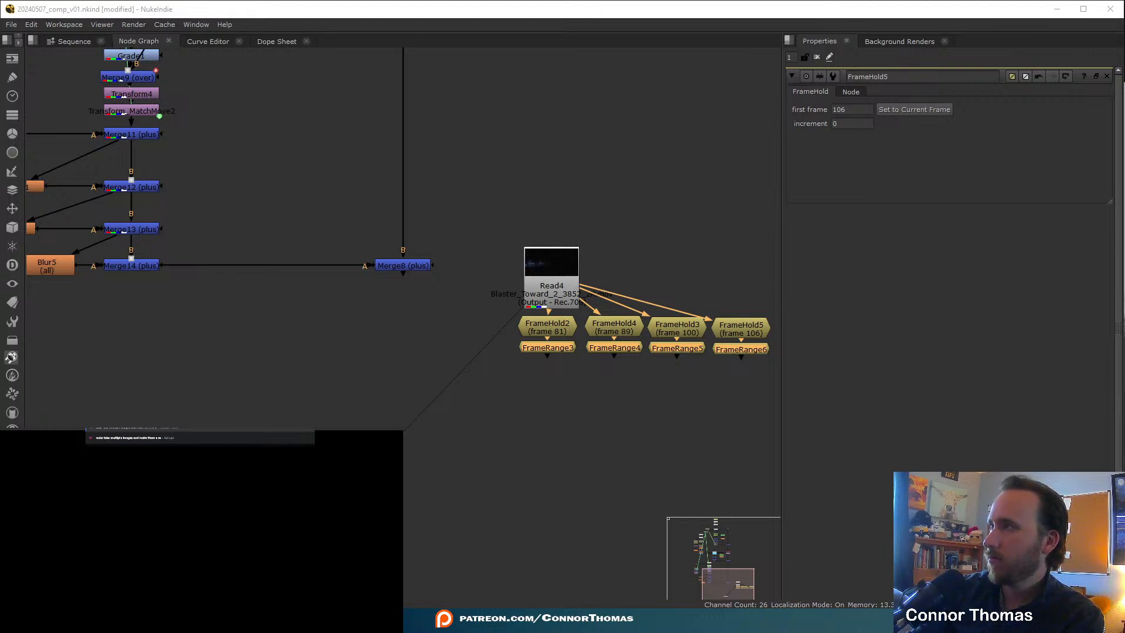
key(Return)
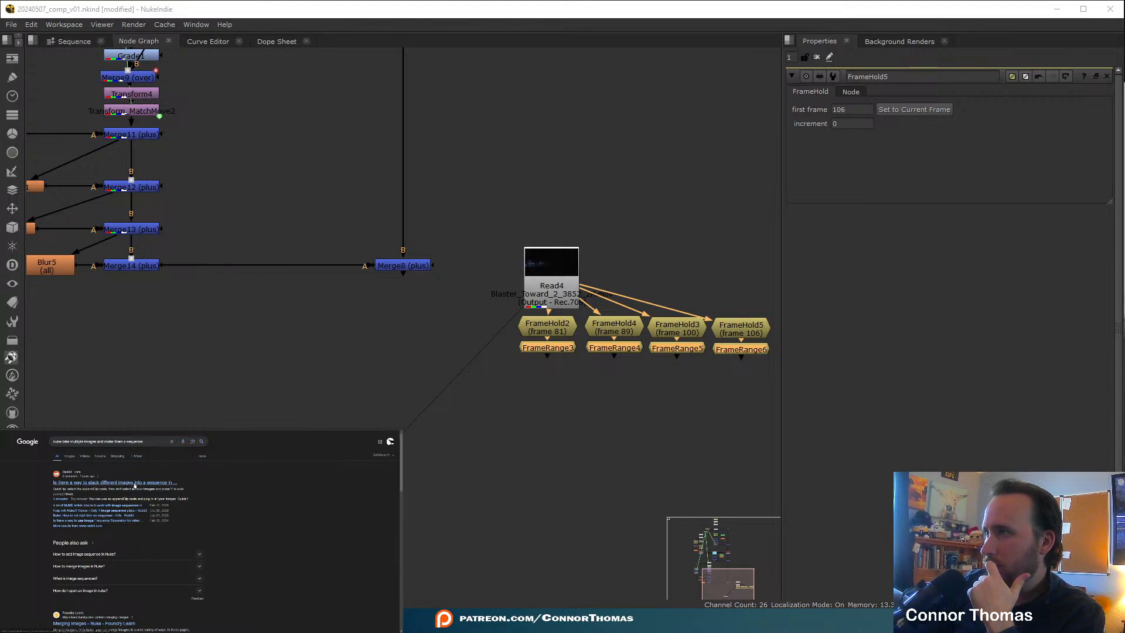
- Open the Foundry Learn article "Merging Images" from the search results and skim its instructions
scroll(220, 499, down, 2)
scroll(219, 499, down, 1)
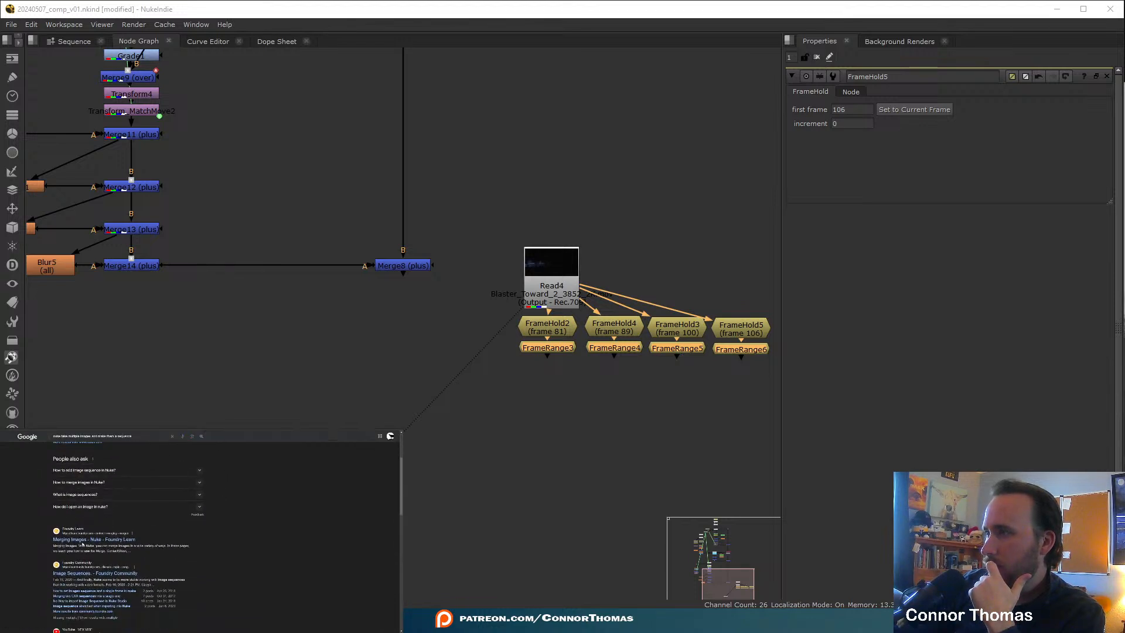
click(88, 574)
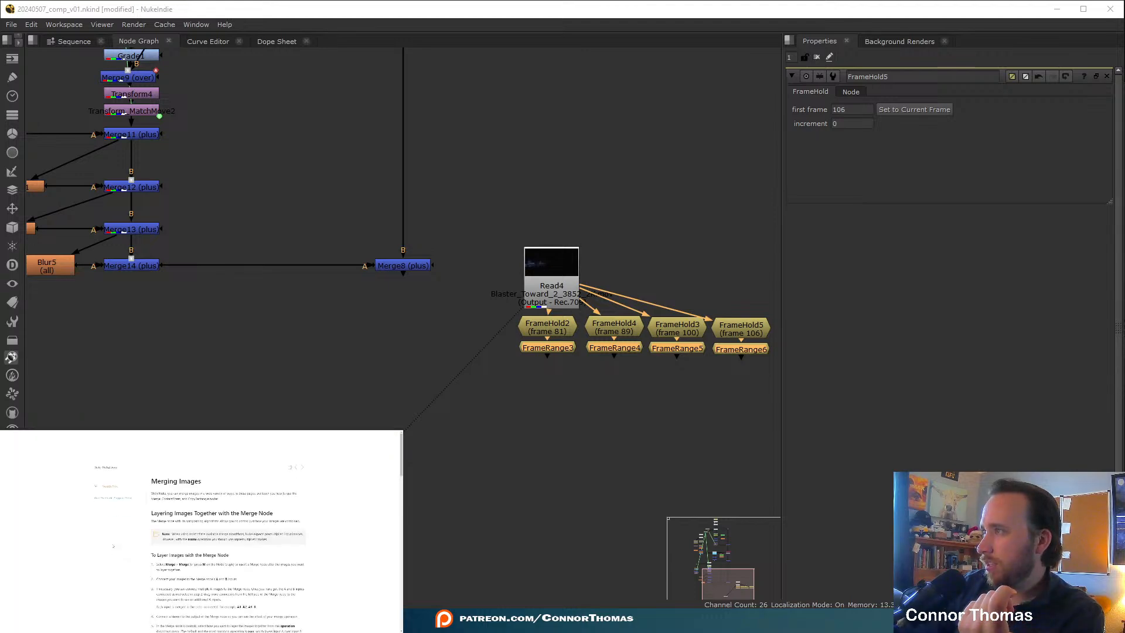
scroll(109, 549, down, 3)
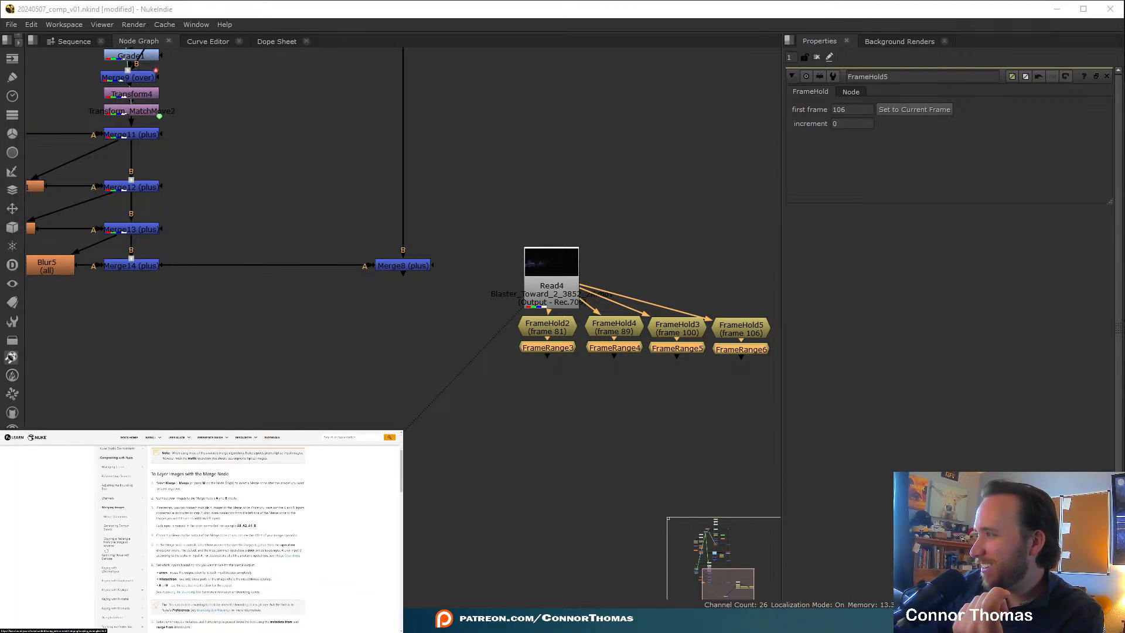
scroll(106, 551, down, 3)
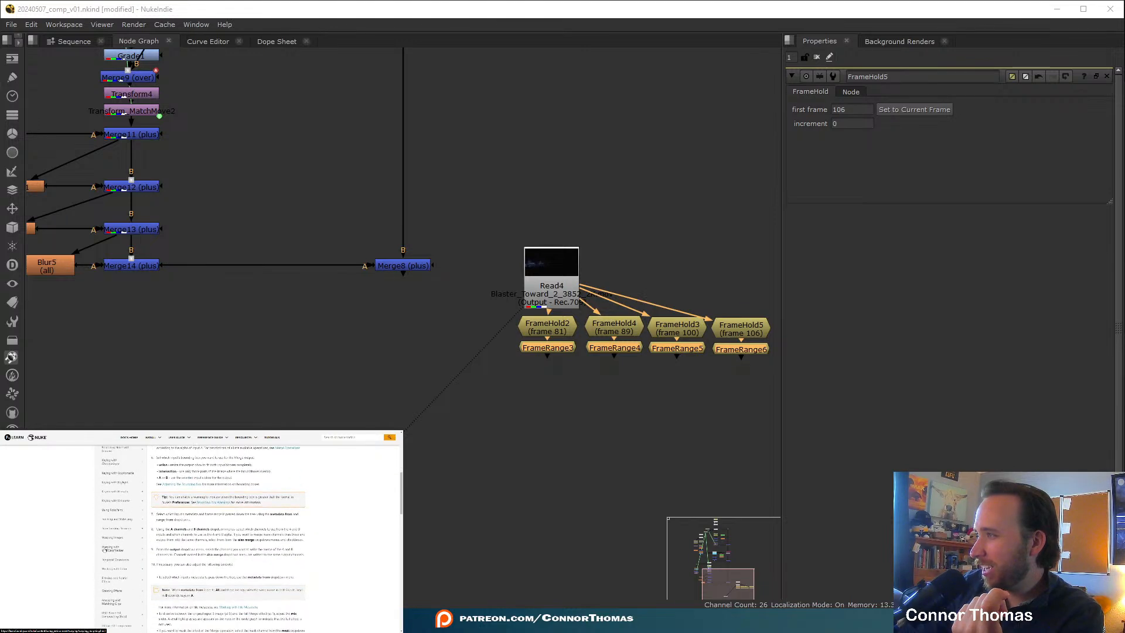
scroll(103, 549, down, 10)
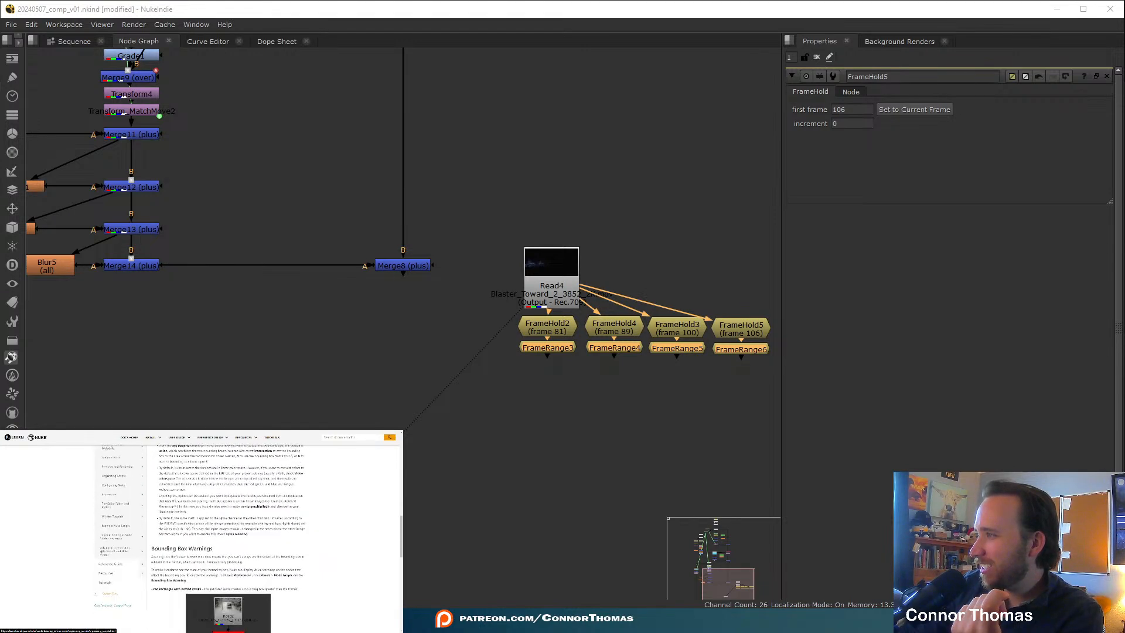
scroll(102, 552, down, 10)
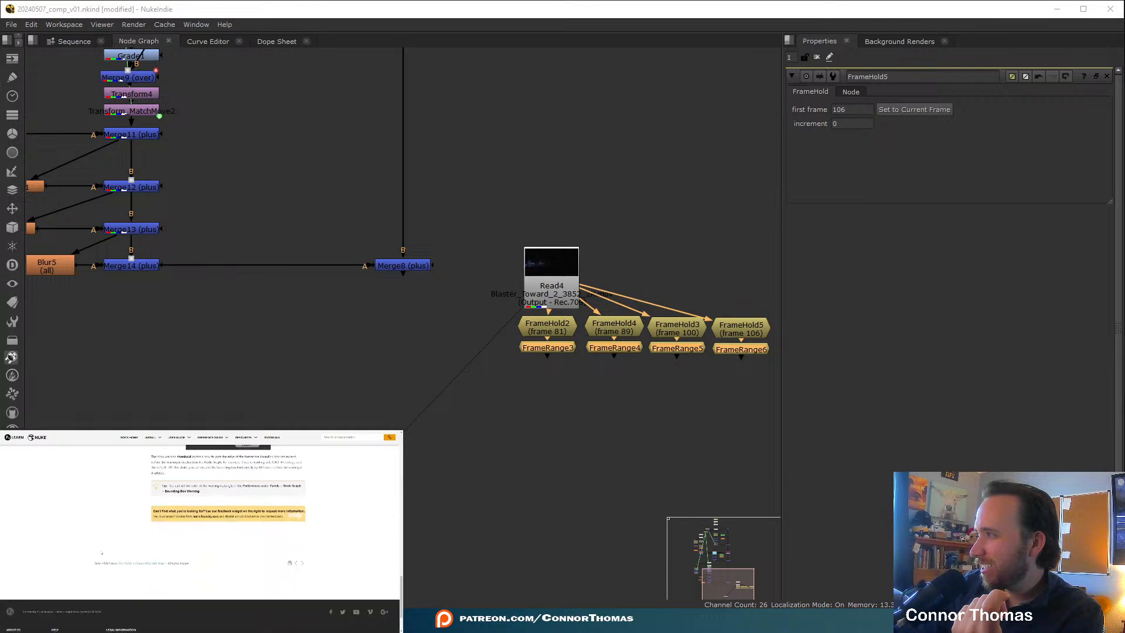
scroll(101, 552, up, 10)
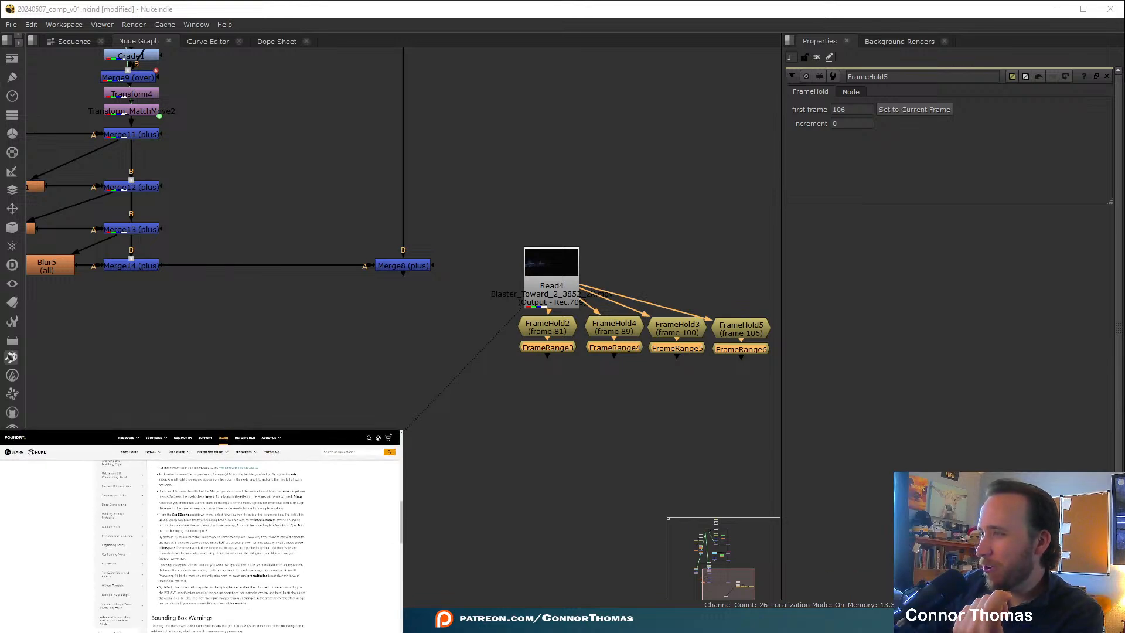
- Return to the Google results and look through the remaining entries about Nuke image sequences
key(alt+Left)
scroll(22, 549, down, 3)
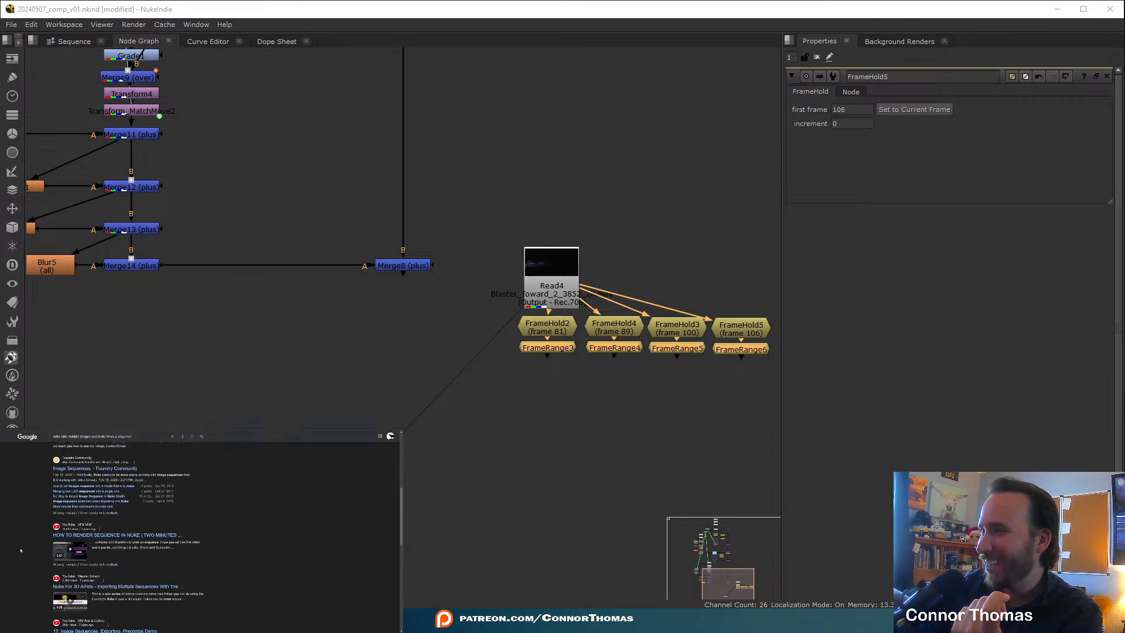
scroll(21, 550, down, 3)
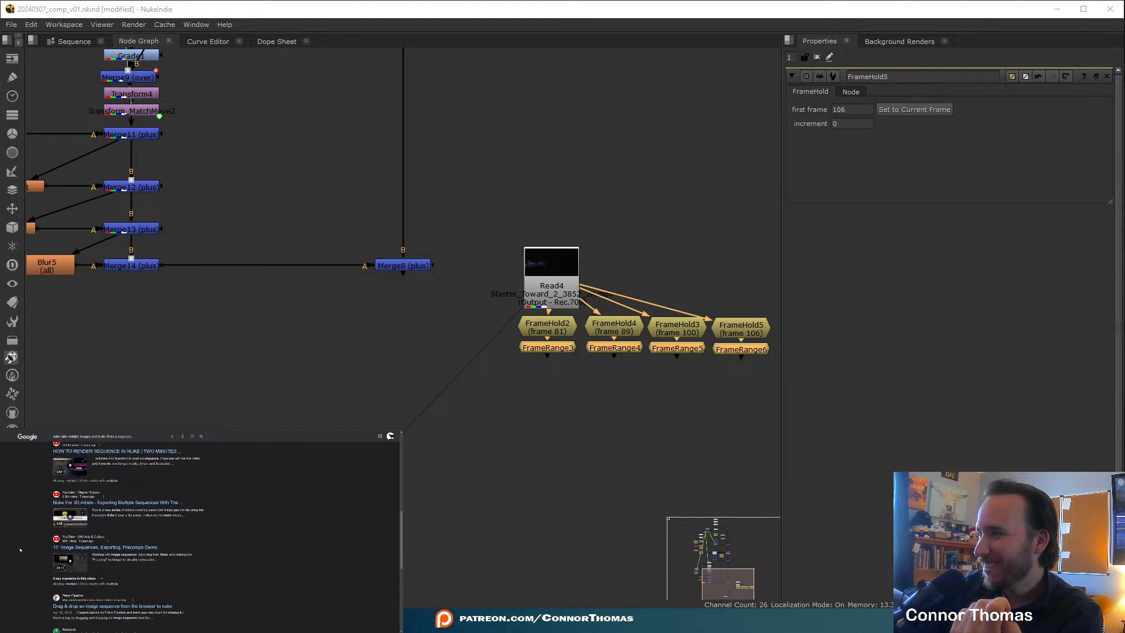
scroll(19, 549, down, 2)
scroll(19, 550, down, 3)
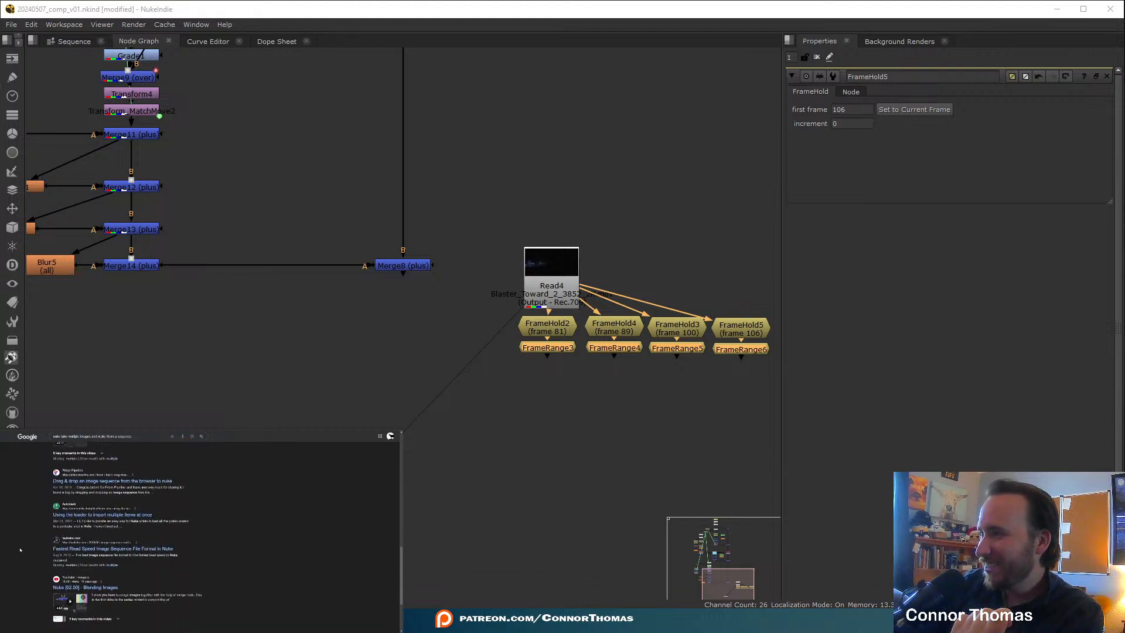
- Leave the Google results and switch back to the Nuke node graph with the four FrameRange branches
scroll(20, 550, up, 10)
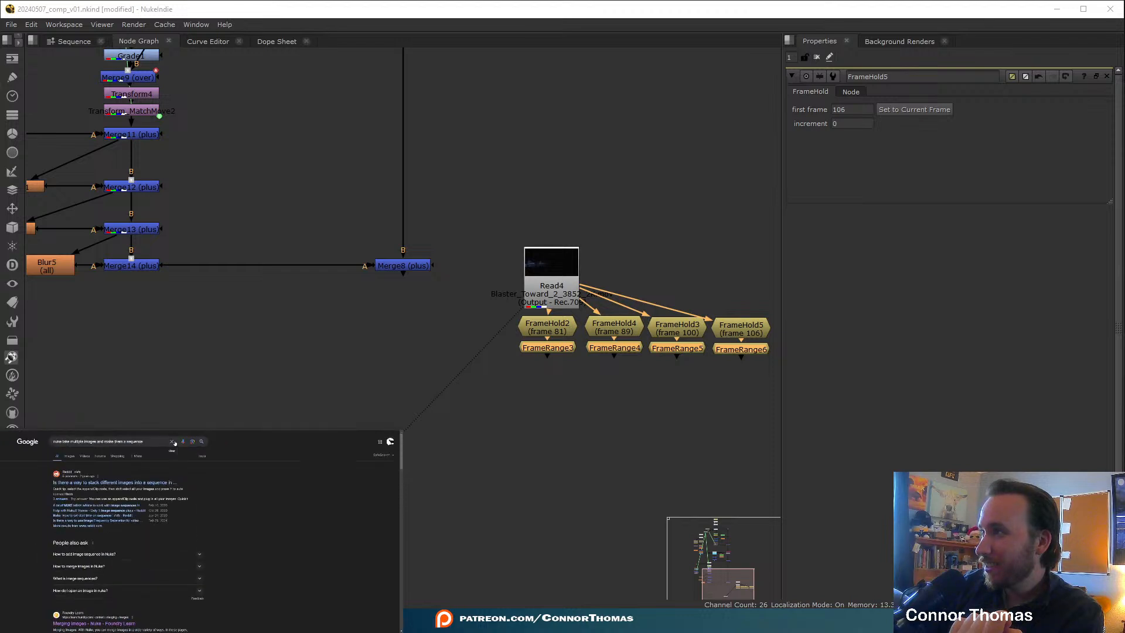
drag(115, 442, 53, 442)
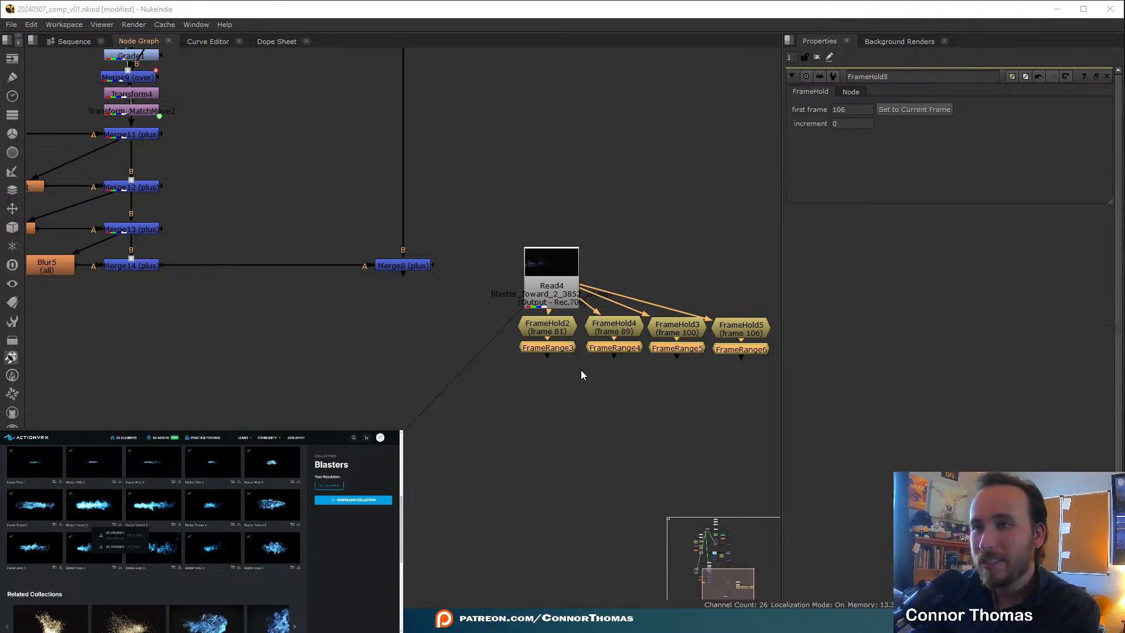
click(680, 206)
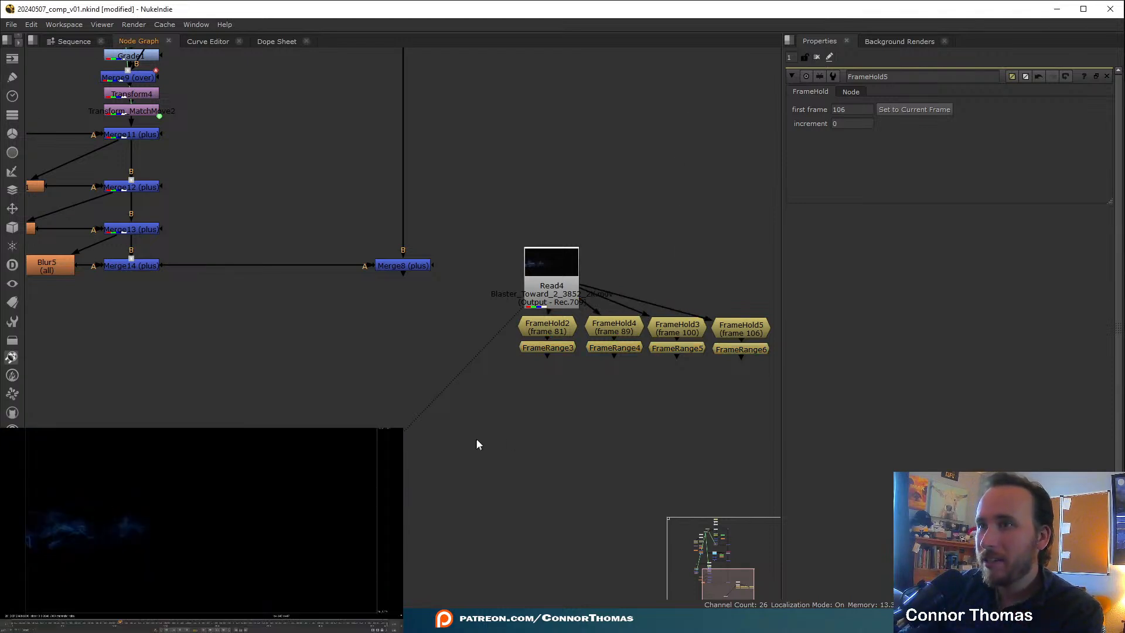
- Try to join the four FrameRange branches with an AppendClip node under the first branch, and delete that node
drag(485, 416, 788, 335)
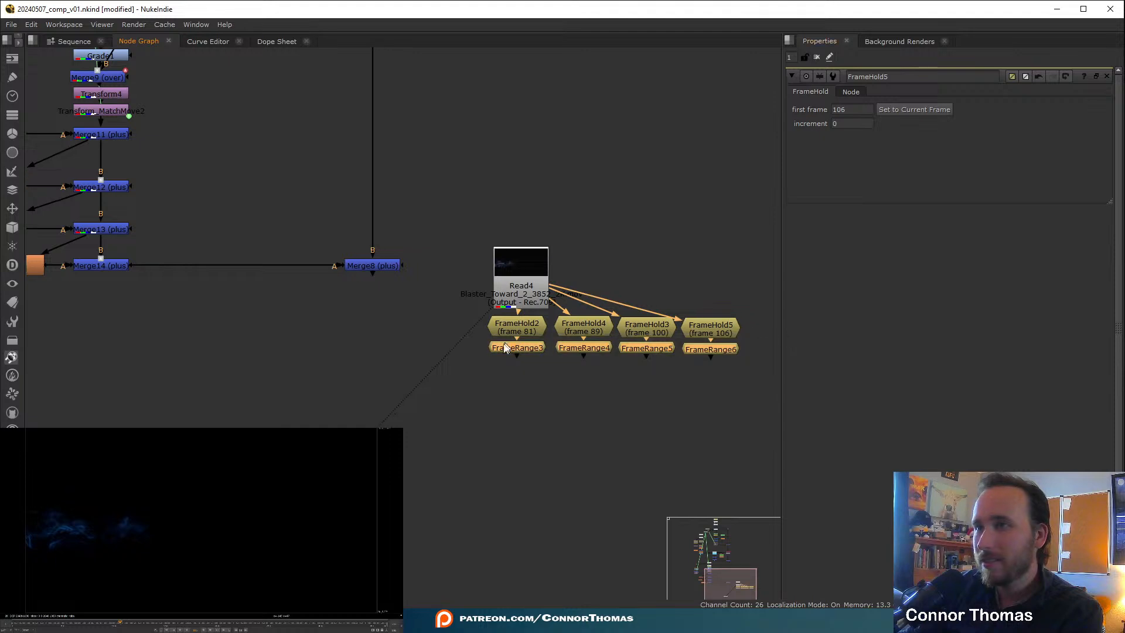
right_click(504, 348)
mouse_move(565, 96)
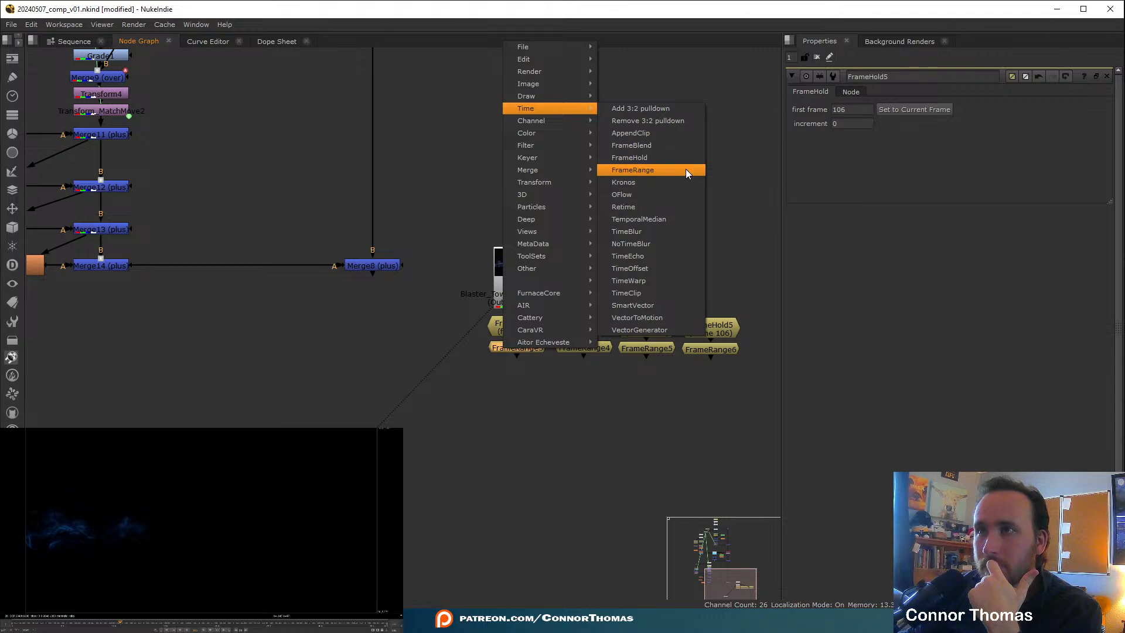
click(683, 131)
drag(508, 365, 574, 351)
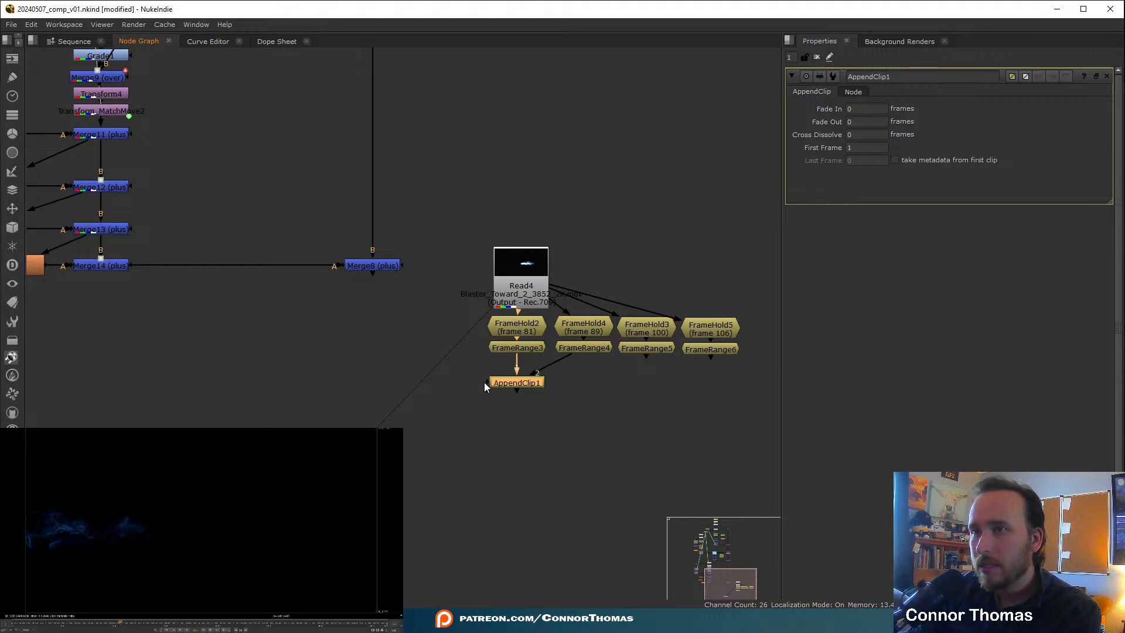
key(Delete)
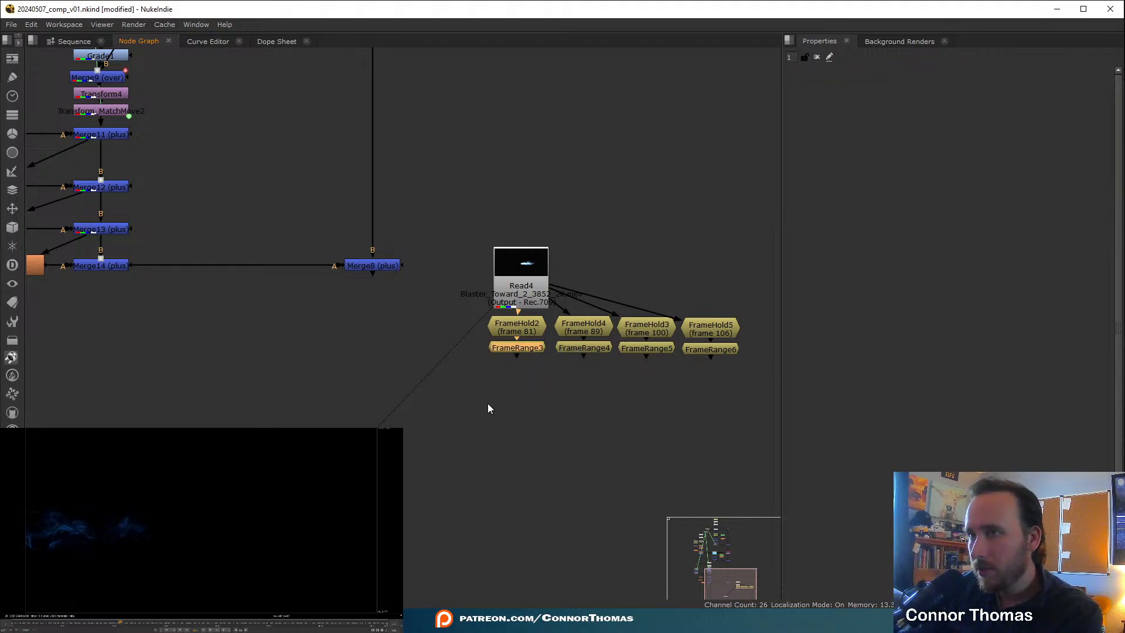
- Join the four FrameRange branches with an AppendClip node and play the combined sequence from its start
drag(468, 393, 755, 340)
key(Tab)
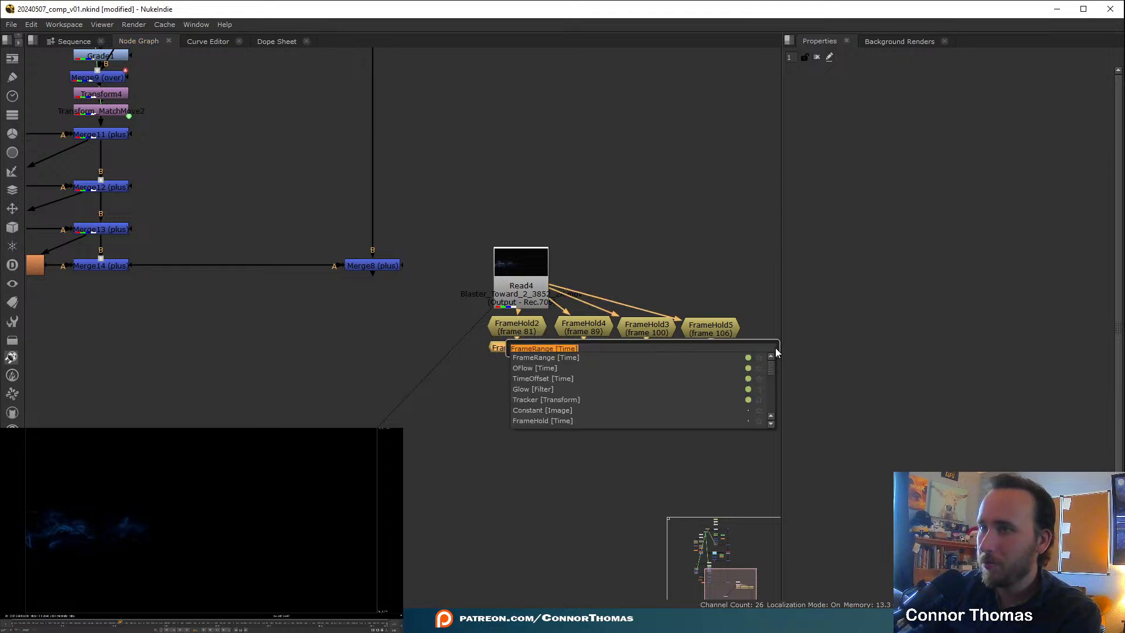
text(AppendClip)
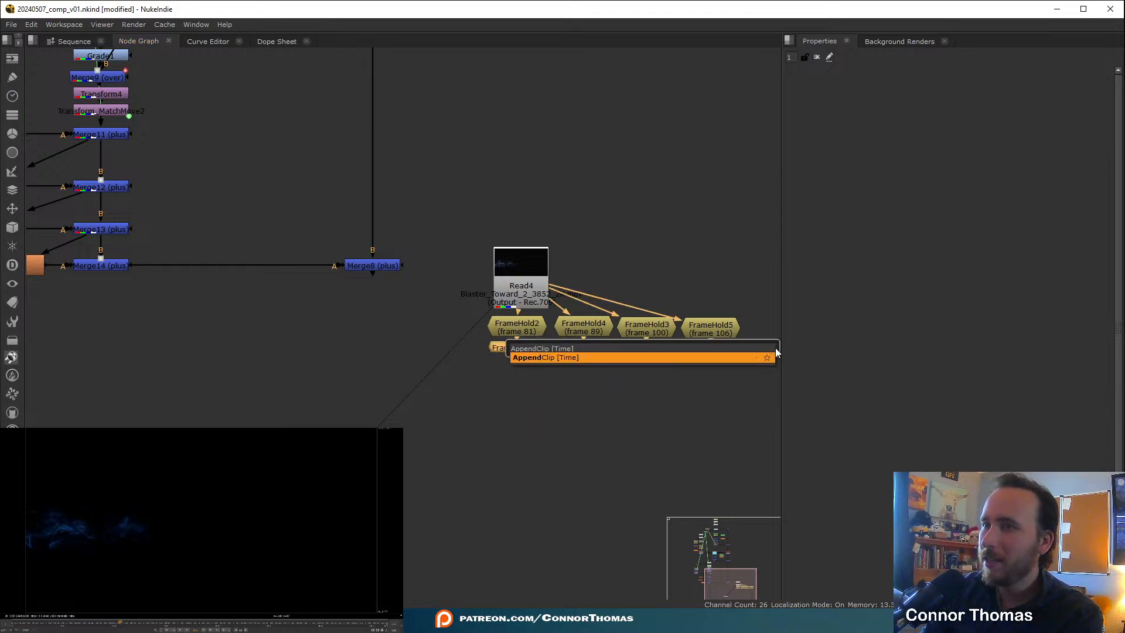
key(Return)
drag(708, 365, 707, 381)
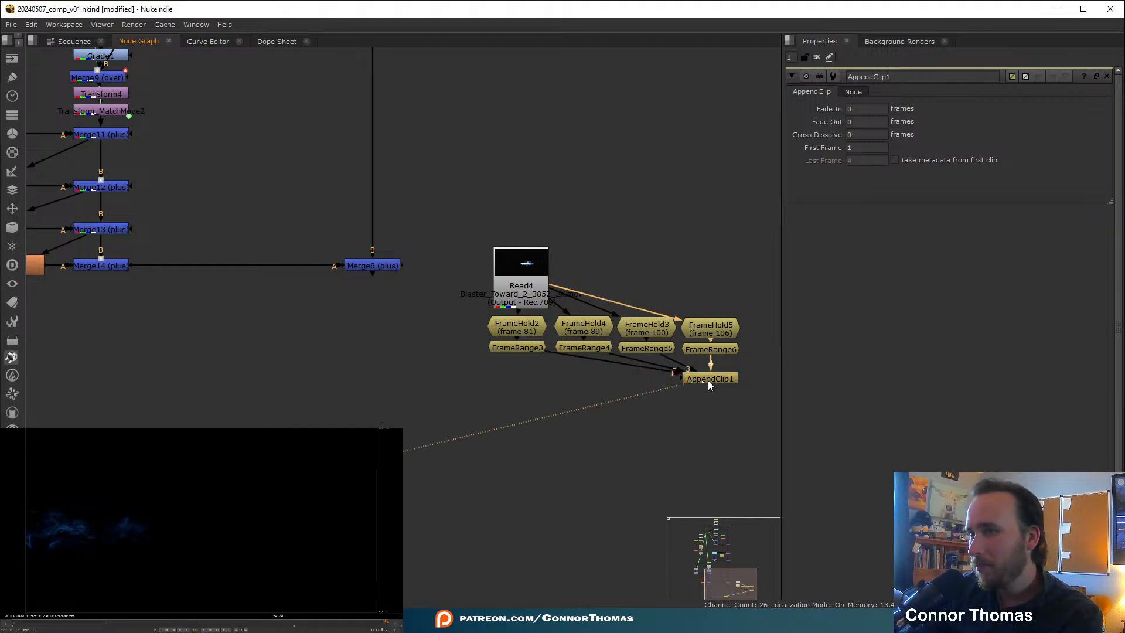
click(13, 622)
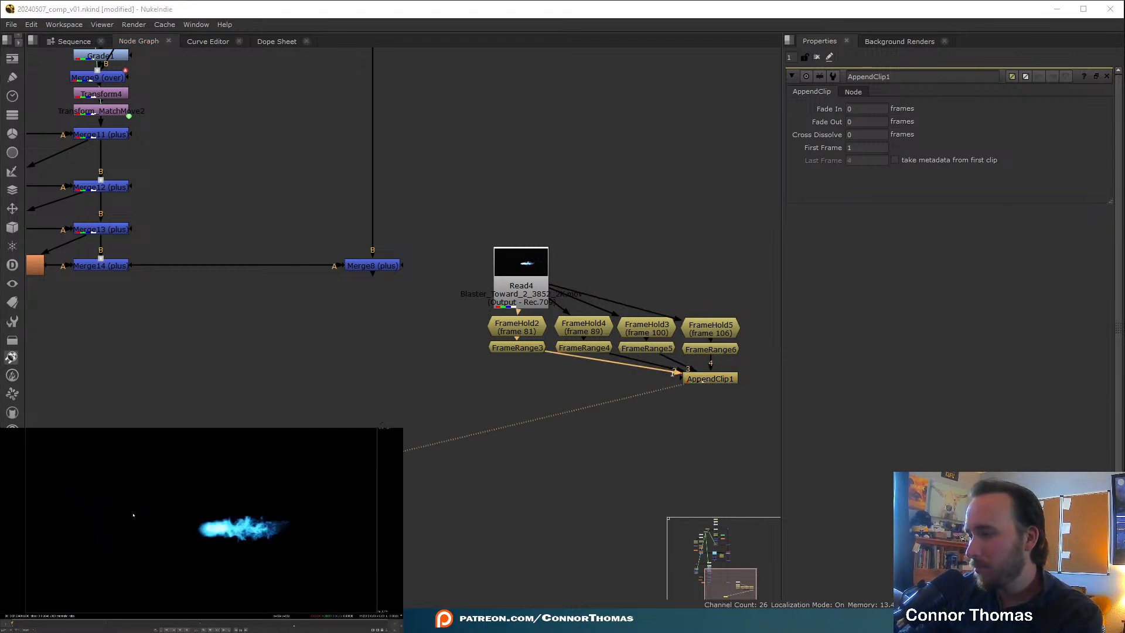
key(l)
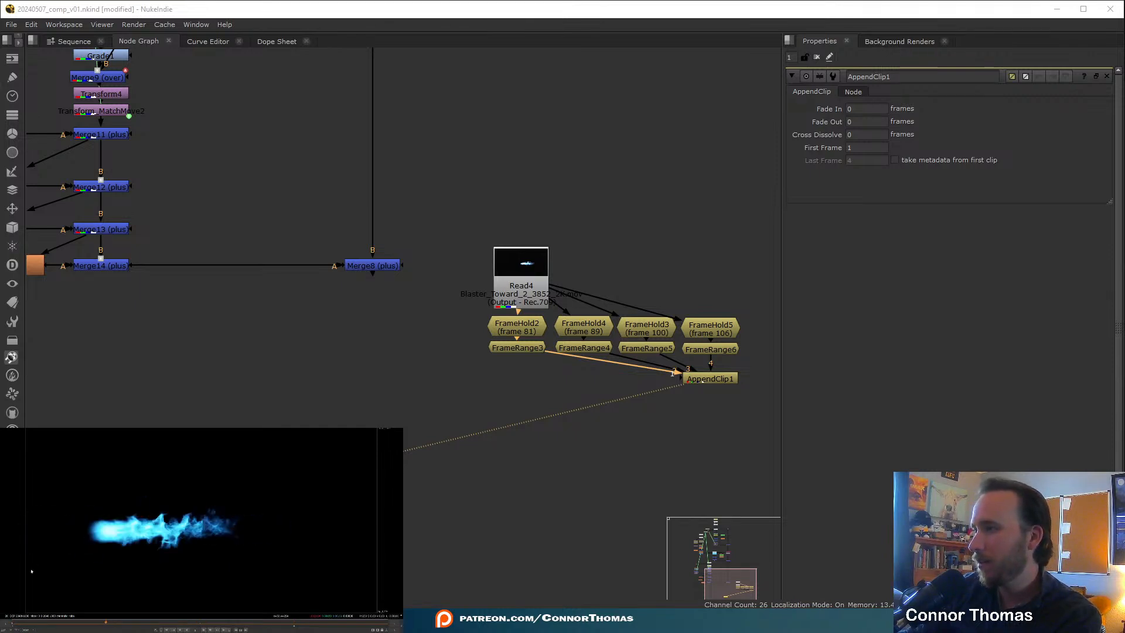
- Move the AppendClip node beneath FrameRange3 and add a MotionBlur node after it, playing back the result
middle_drag(634, 433, 639, 377)
drag(707, 324, 515, 328)
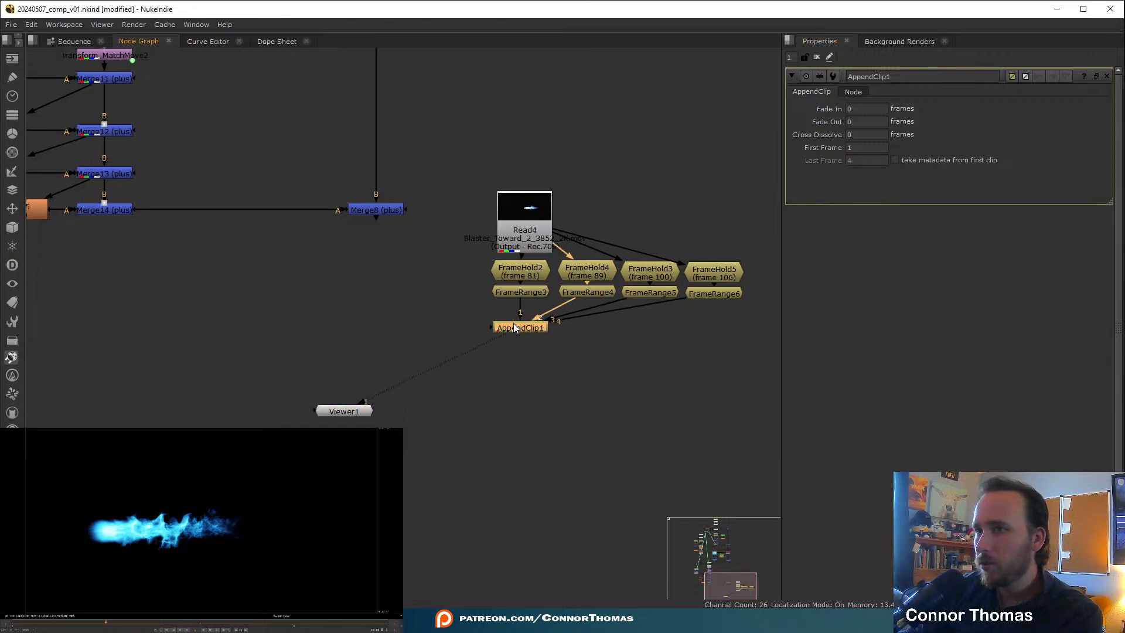
key(Tab)
text(motion)
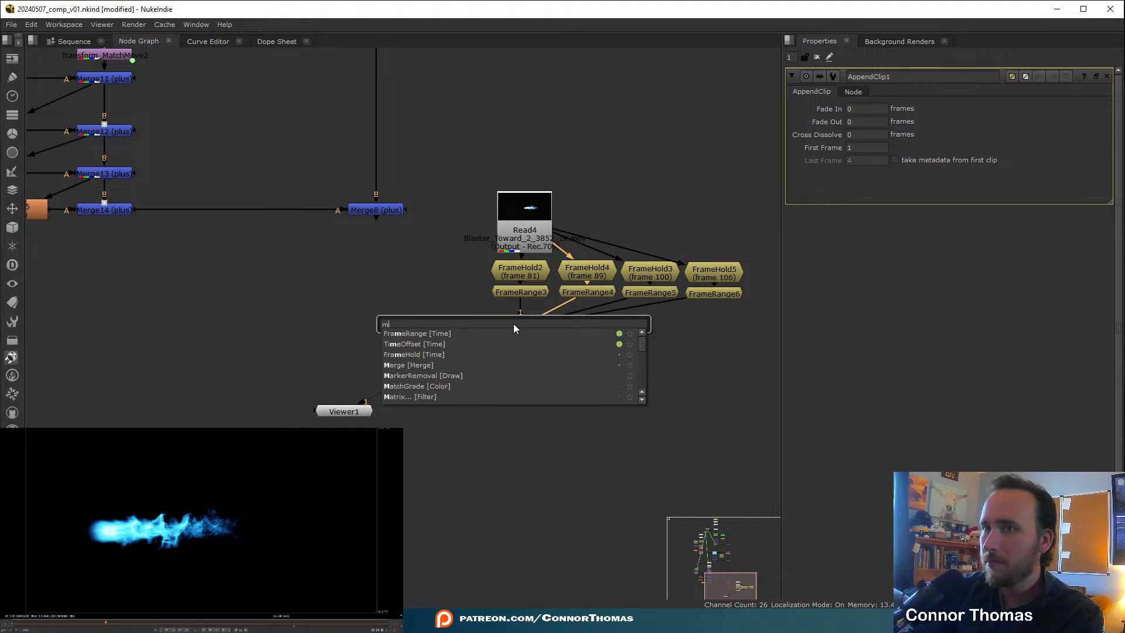
key(Return)
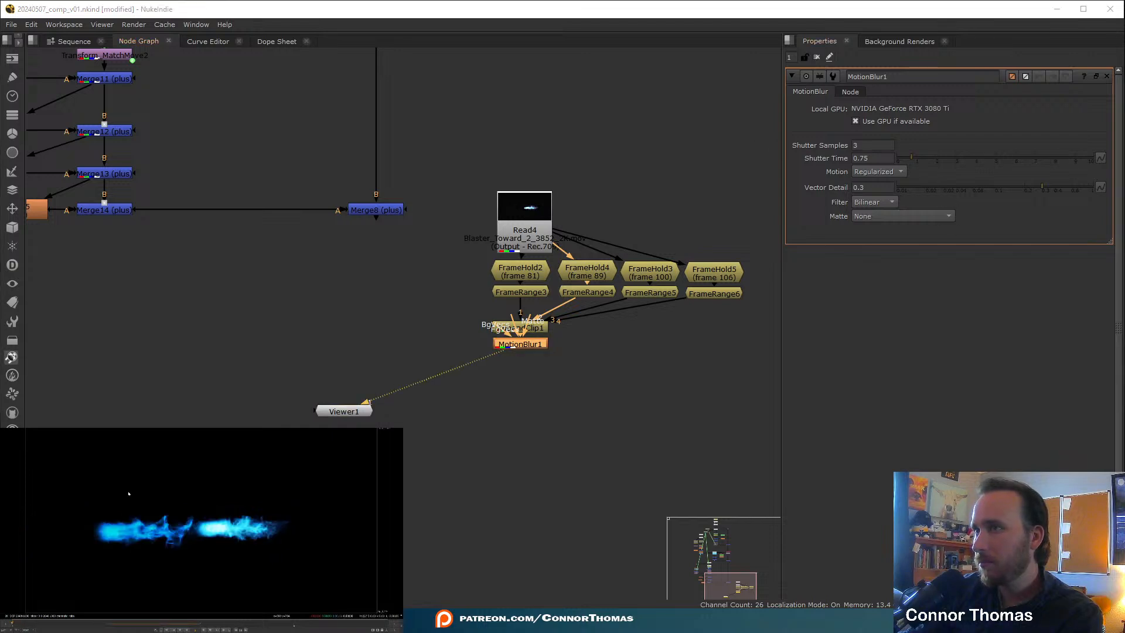
key(l)
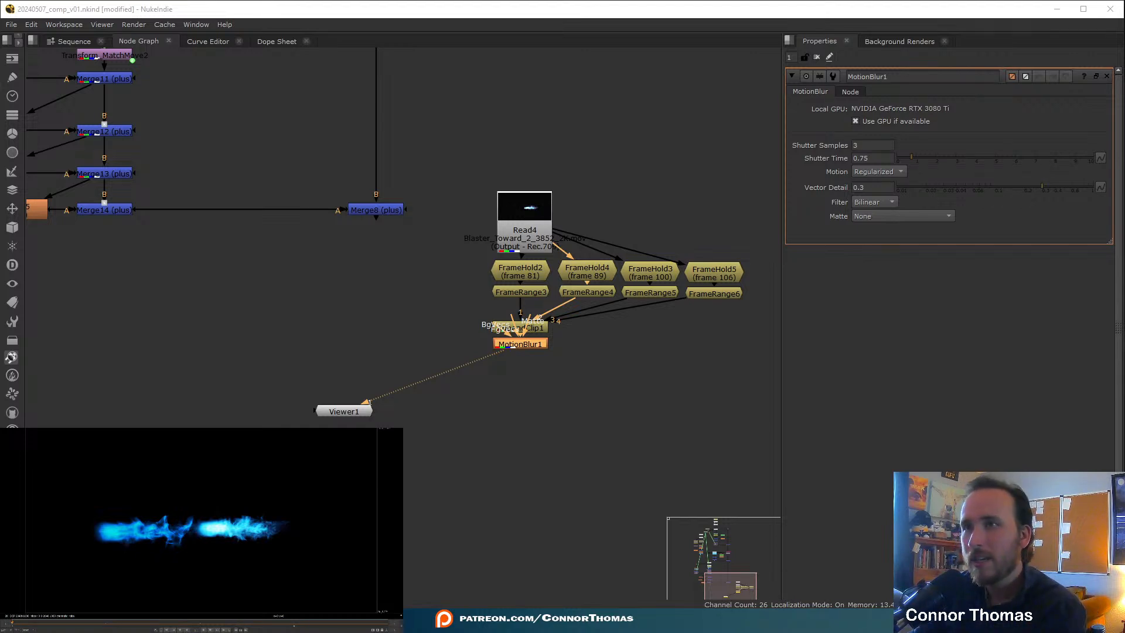
- Tidy the graph by moving Viewer1 lower and aligning Glow1 and Glow2 above Blur5, and save the script
middle_drag(334, 403, 406, 377)
drag(409, 395, 426, 532)
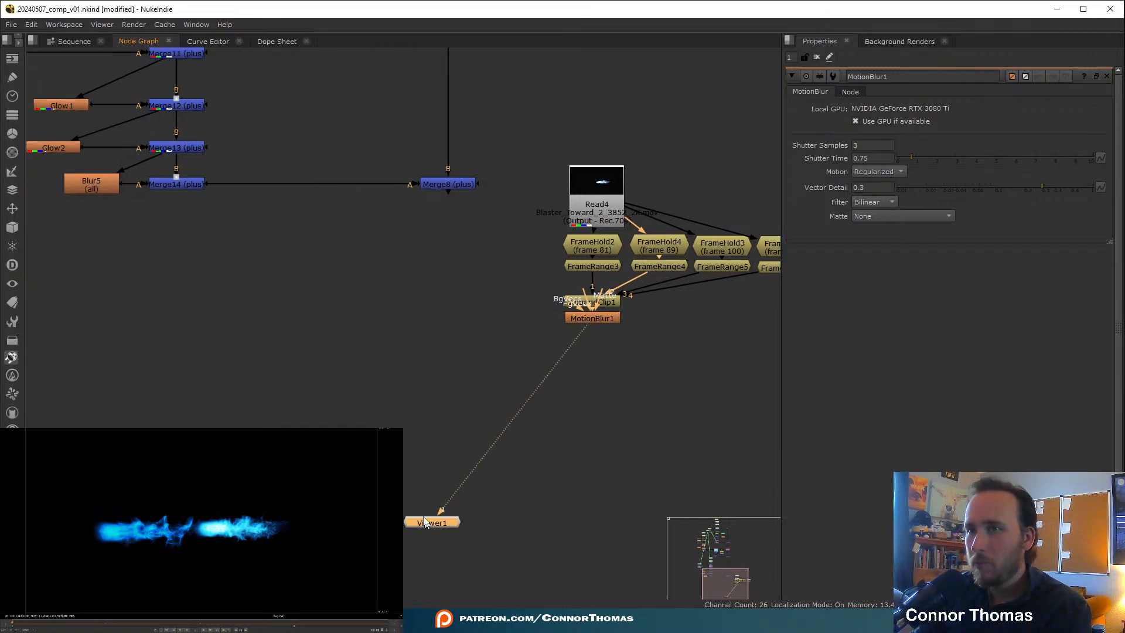
click(588, 319)
middle_drag(240, 237, 293, 417)
drag(99, 330, 142, 329)
drag(114, 290, 146, 291)
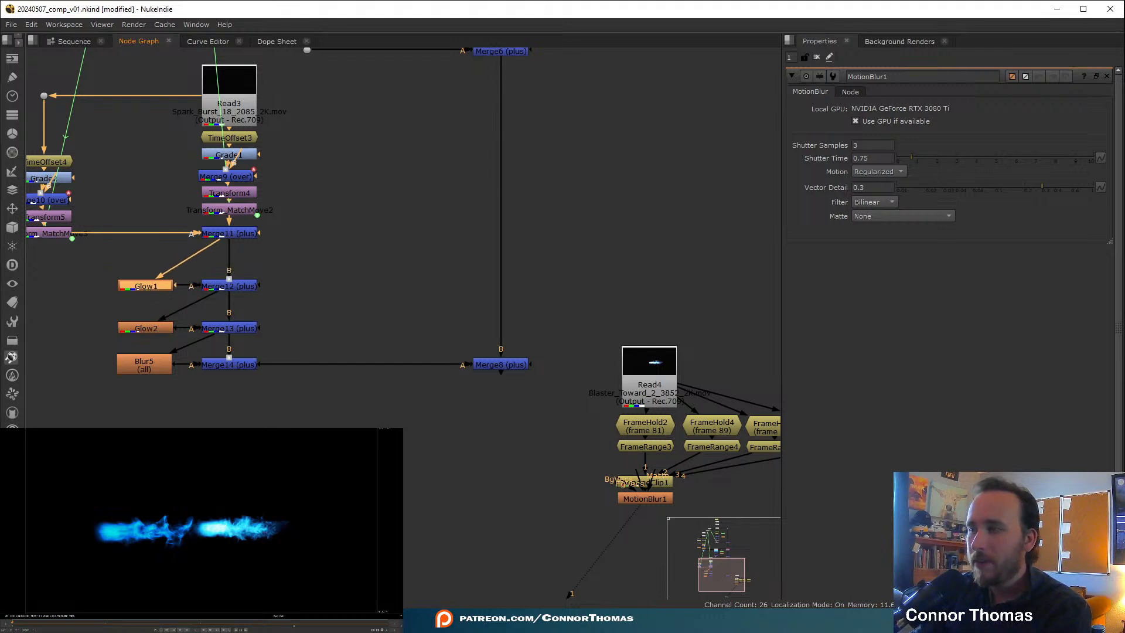
middle_drag(470, 539, 428, 459)
key(ctrl+s)
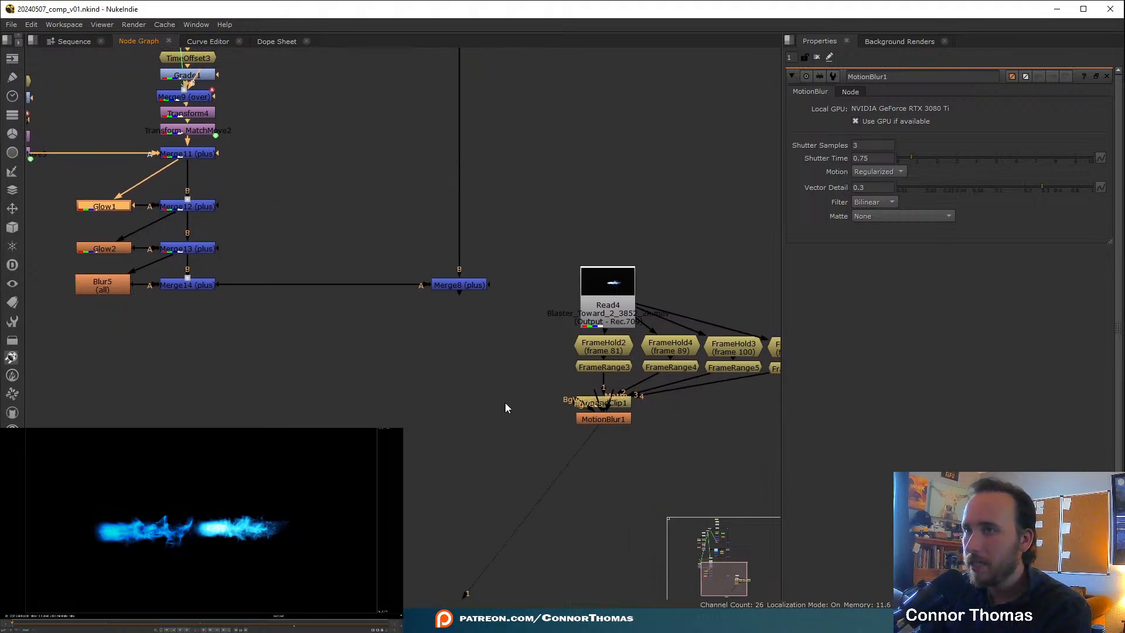
- Add a Merge node fed by MotionBlur1 and move the blaster branch beneath the existing glow and blur branch
click(615, 418)
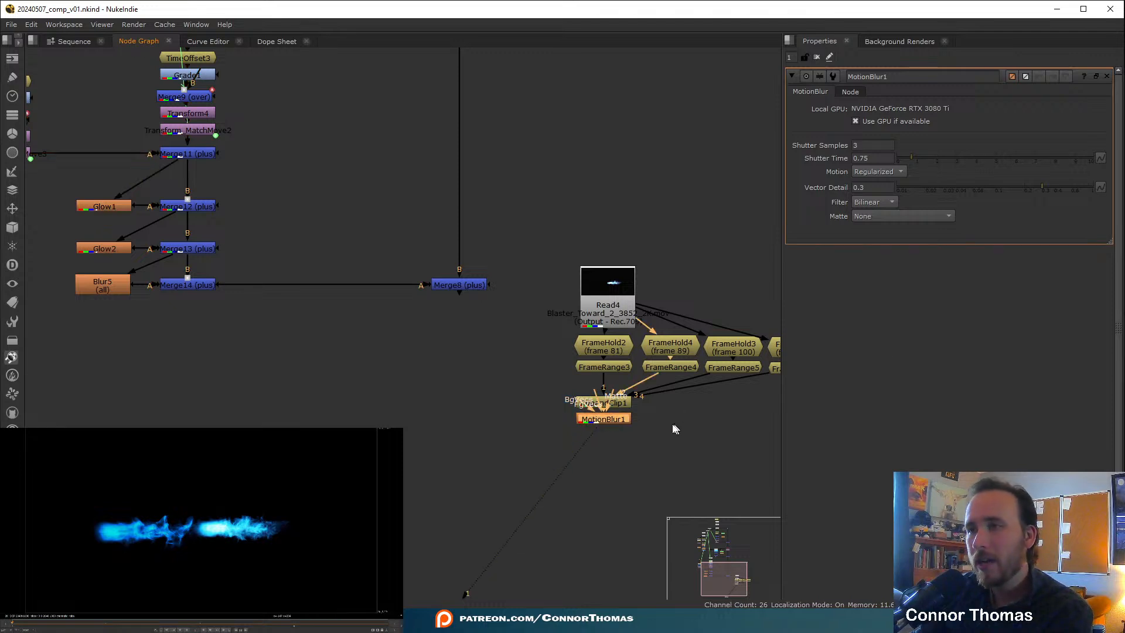
key(m)
drag(674, 415, 446, 419)
drag(557, 472, 791, 211)
drag(533, 284, 74, 362)
click(254, 351)
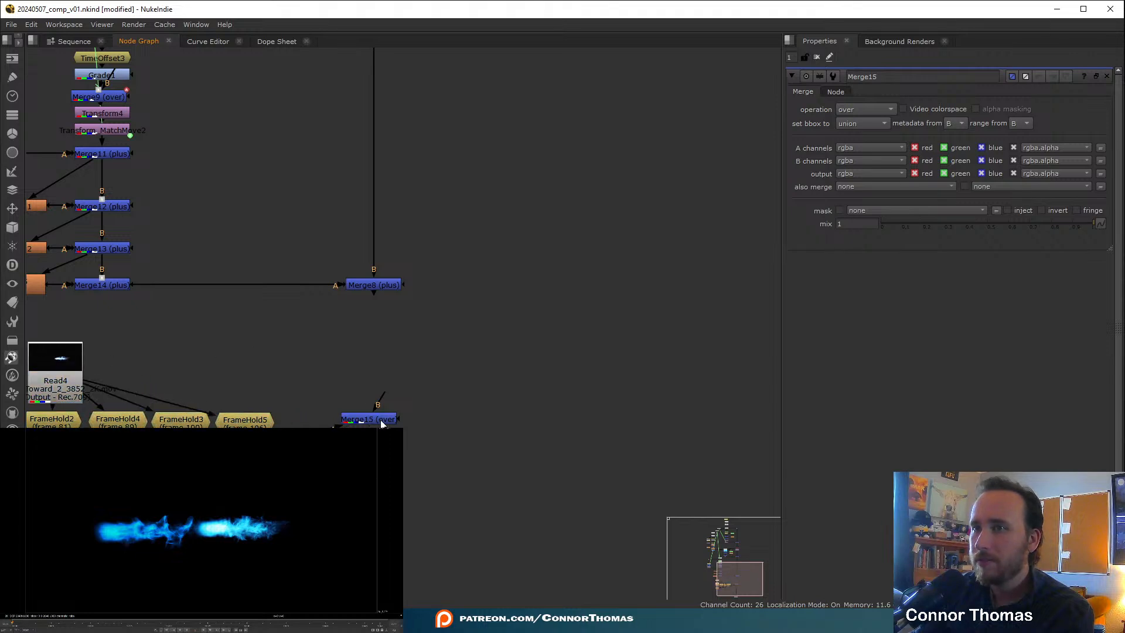
- Connect the new Merge node's B input to Merge8, view the composite and align the node directly below Merge8
drag(381, 422, 387, 466)
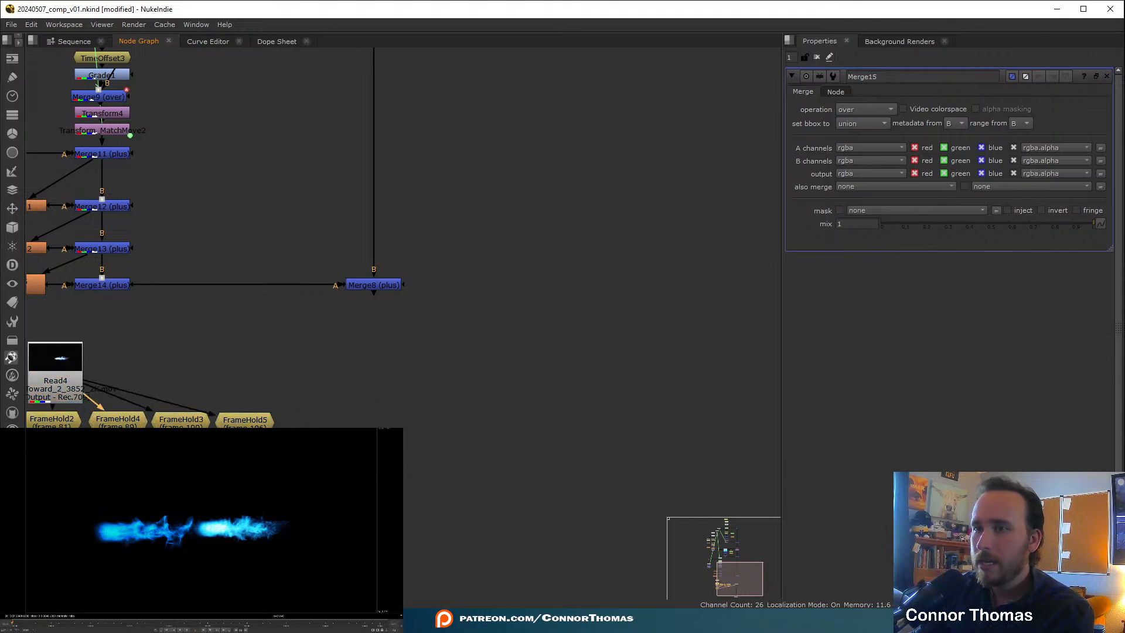
click(375, 436)
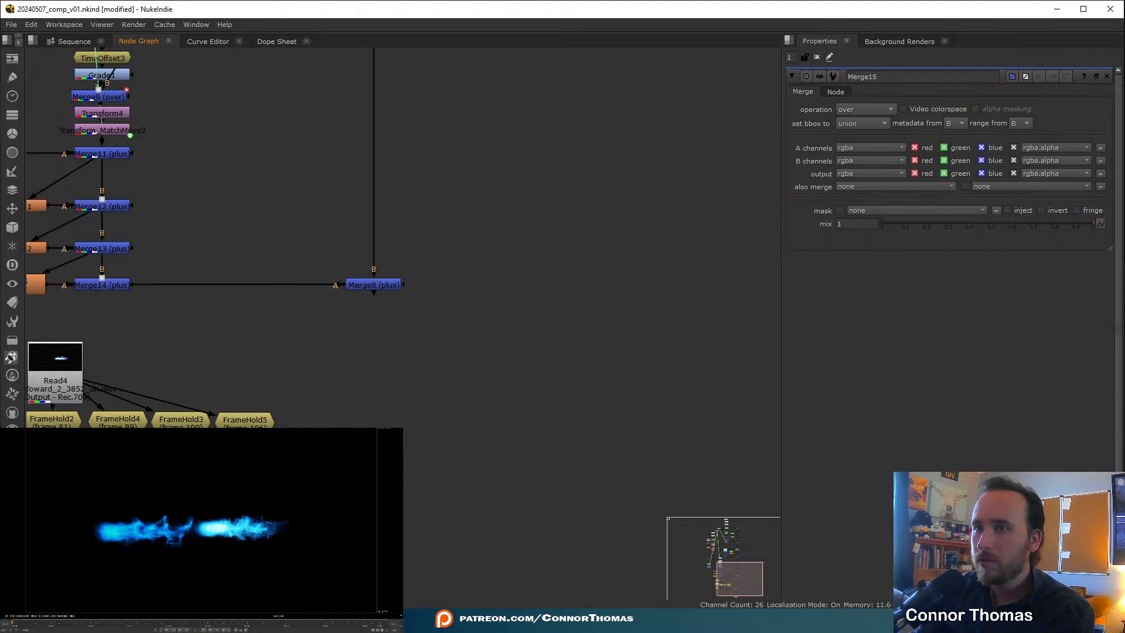
click(377, 296)
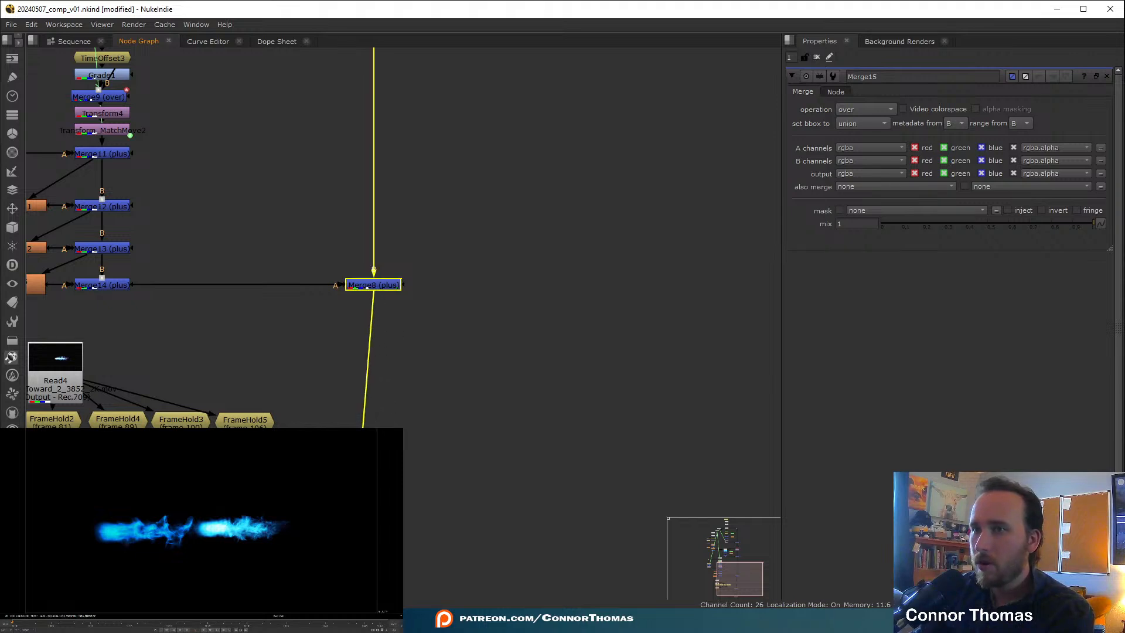
click(351, 592)
key(1)
drag(351, 592, 374, 494)
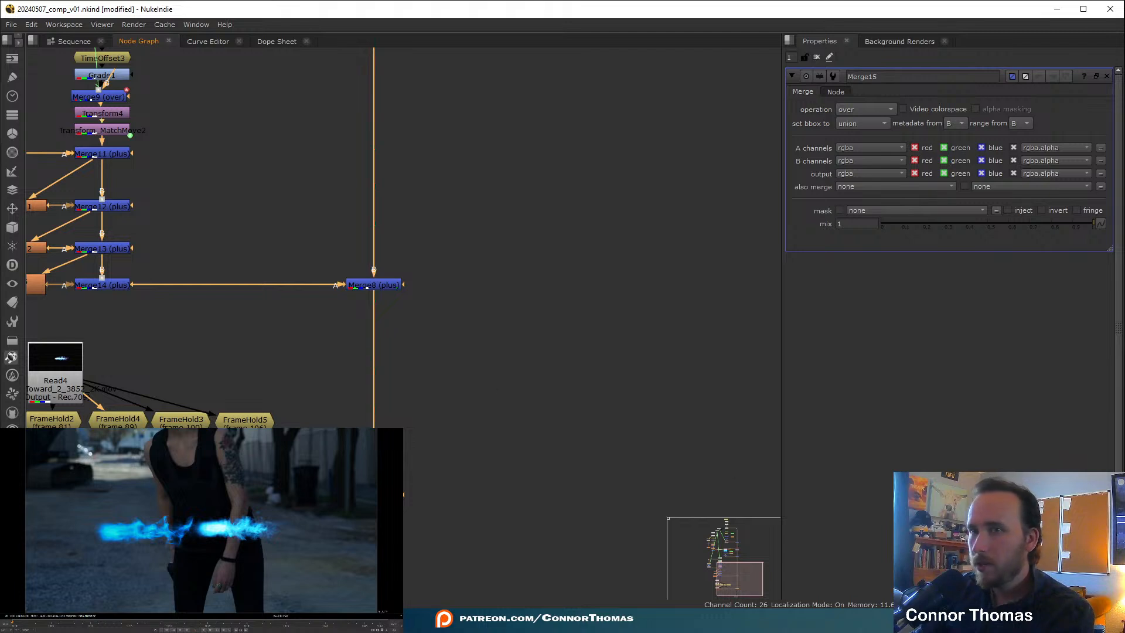
- View MotionBlur1's output and insert a TimeOffset node between it and the new Merge node
middle_drag(40, 504, 345, 416)
click(371, 408)
key(1)
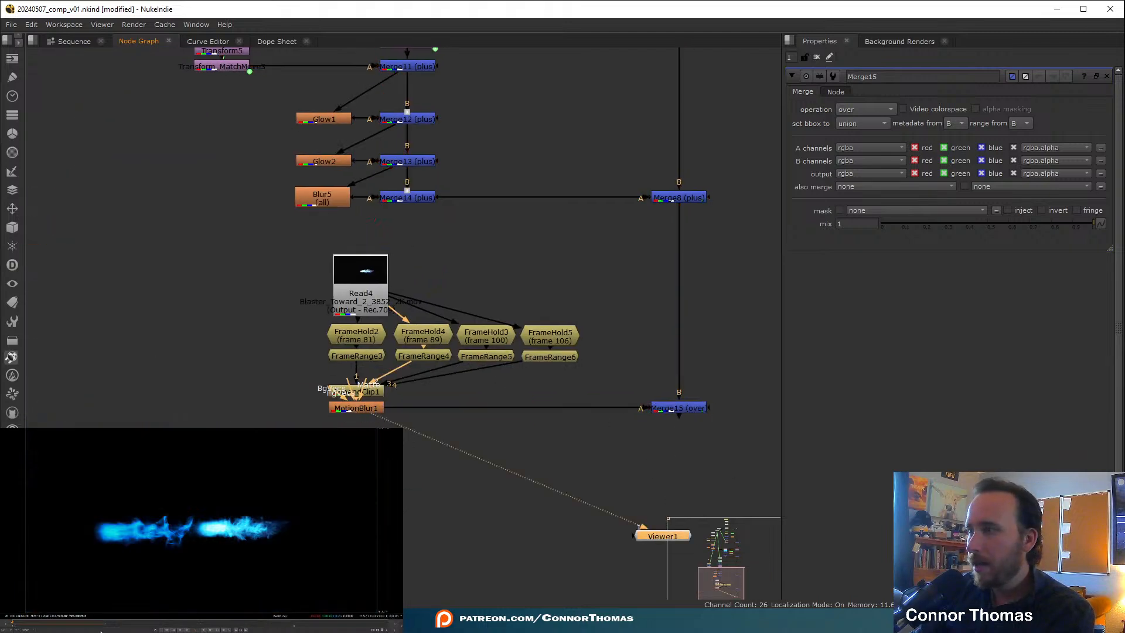
click(370, 412)
key(Tab)
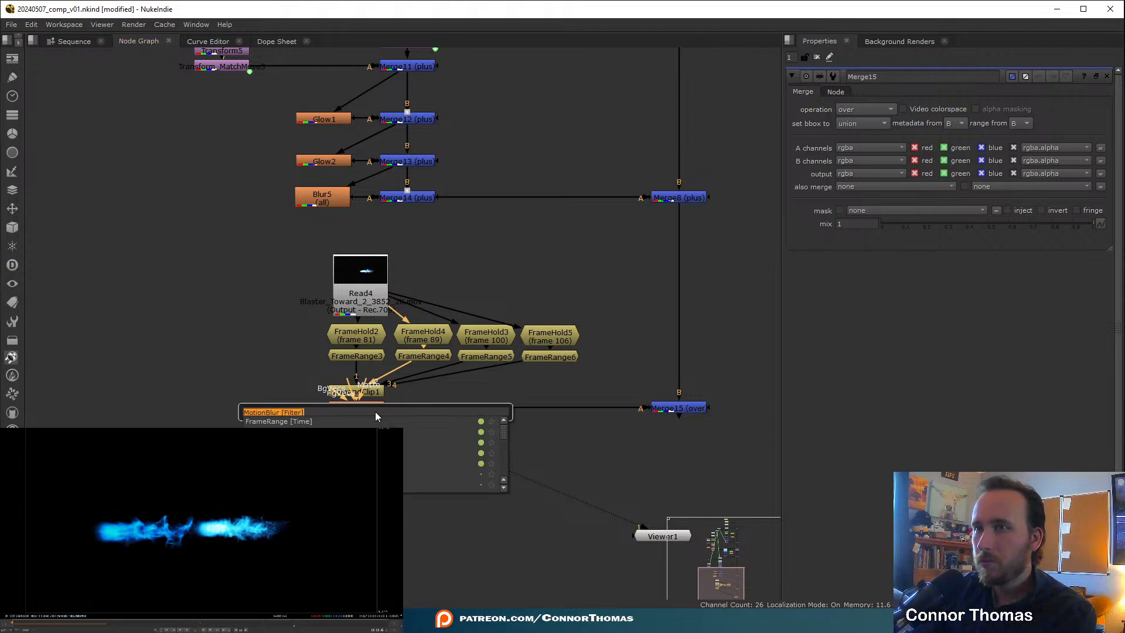
text(time)
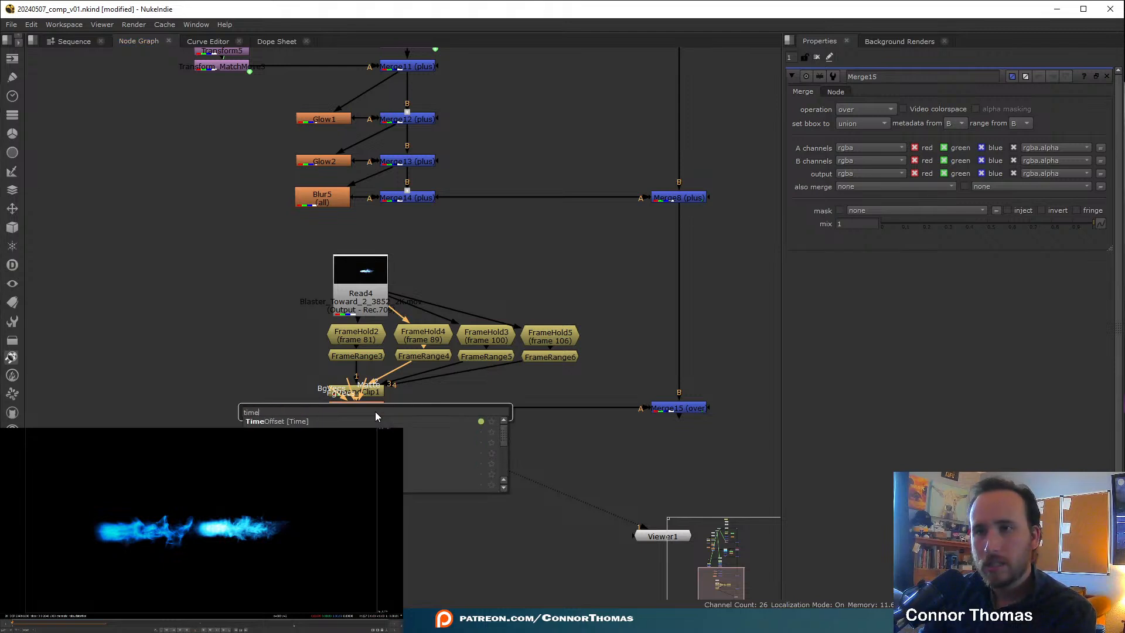
key(Down)
key(Down)
key(Down)
key(Down)
key(Down)
key(Up)
key(Up)
key(Up)
key(Up)
key(Up)
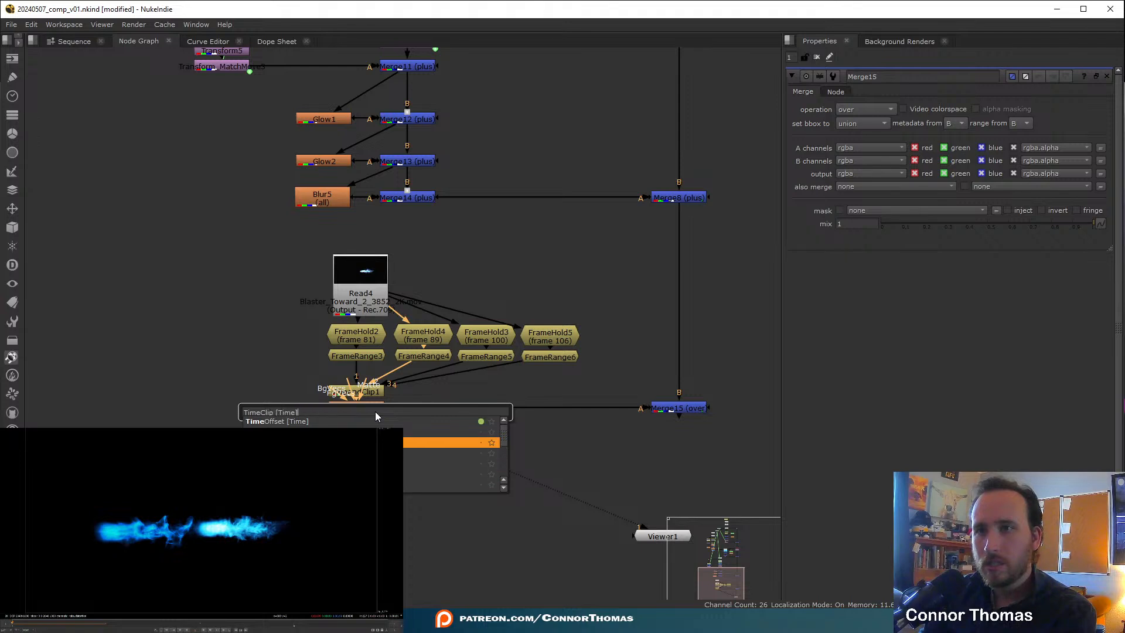
key(Return)
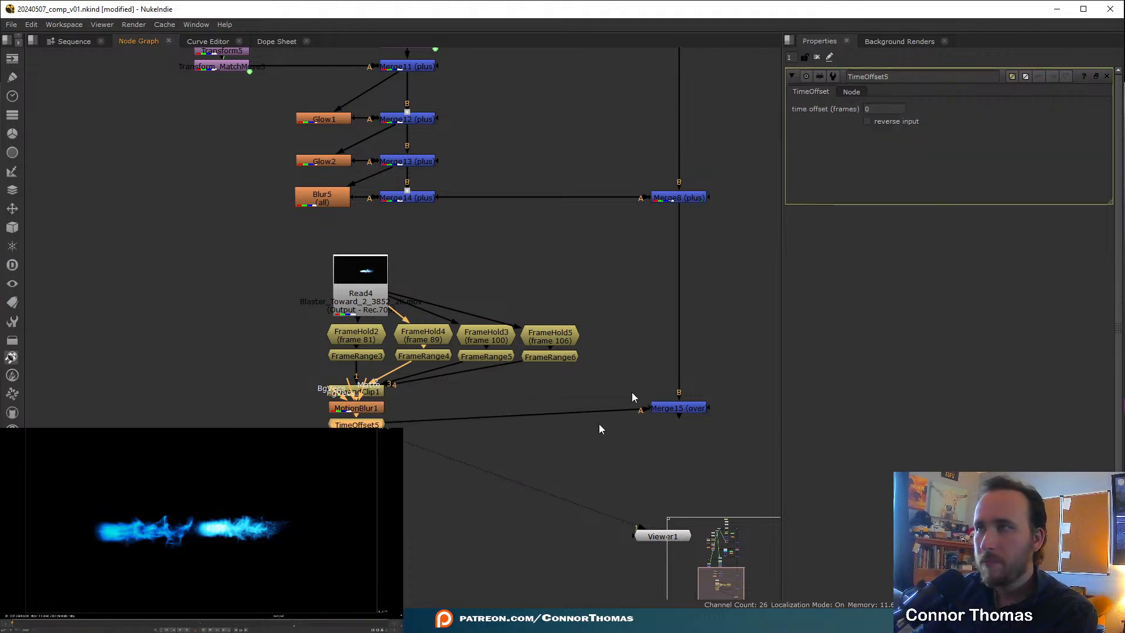
- Set the time offset to 1021 frames to match the gun flash in Merge8's output, and align the downstream Merge node with the TimeOffset node
click(689, 200)
key(1)
drag(124, 623, 176, 622)
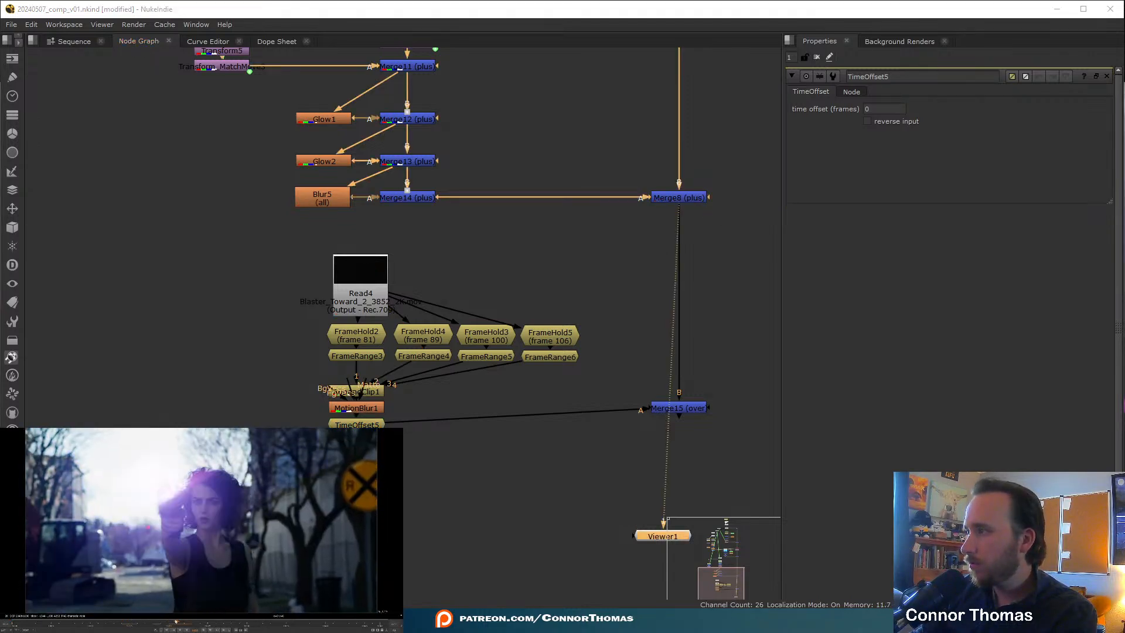
click(358, 424)
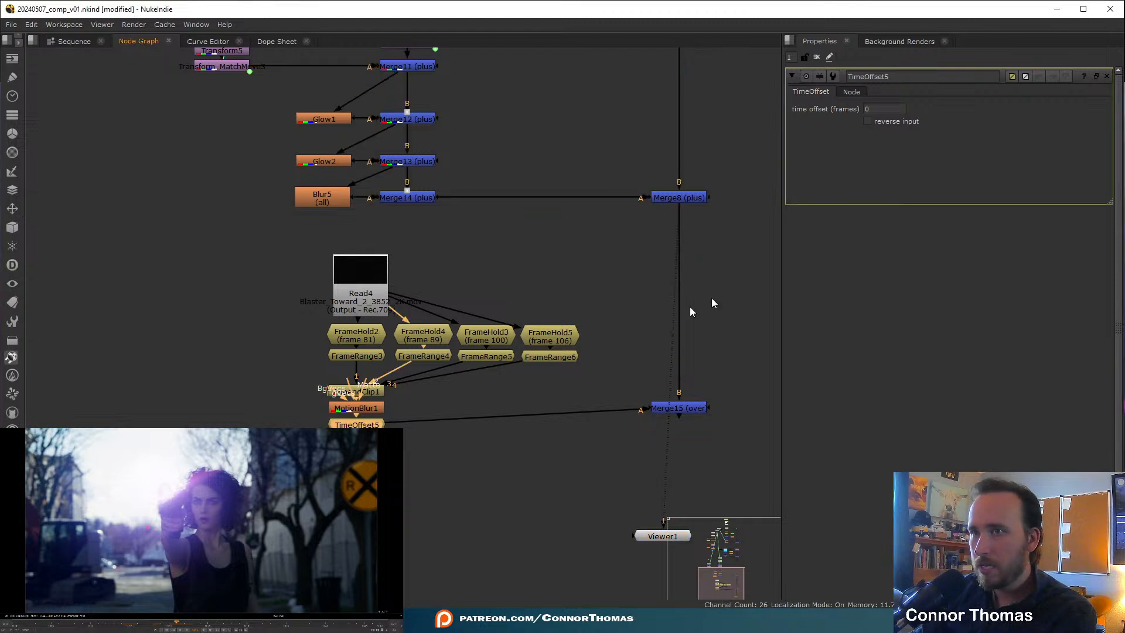
click(877, 108)
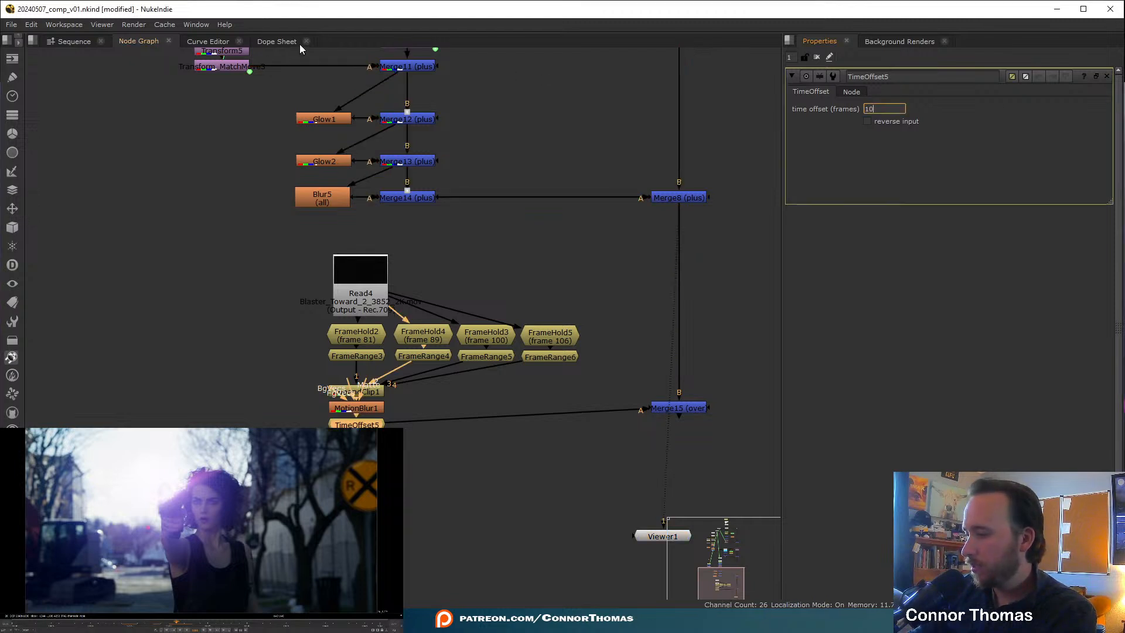
key(Return)
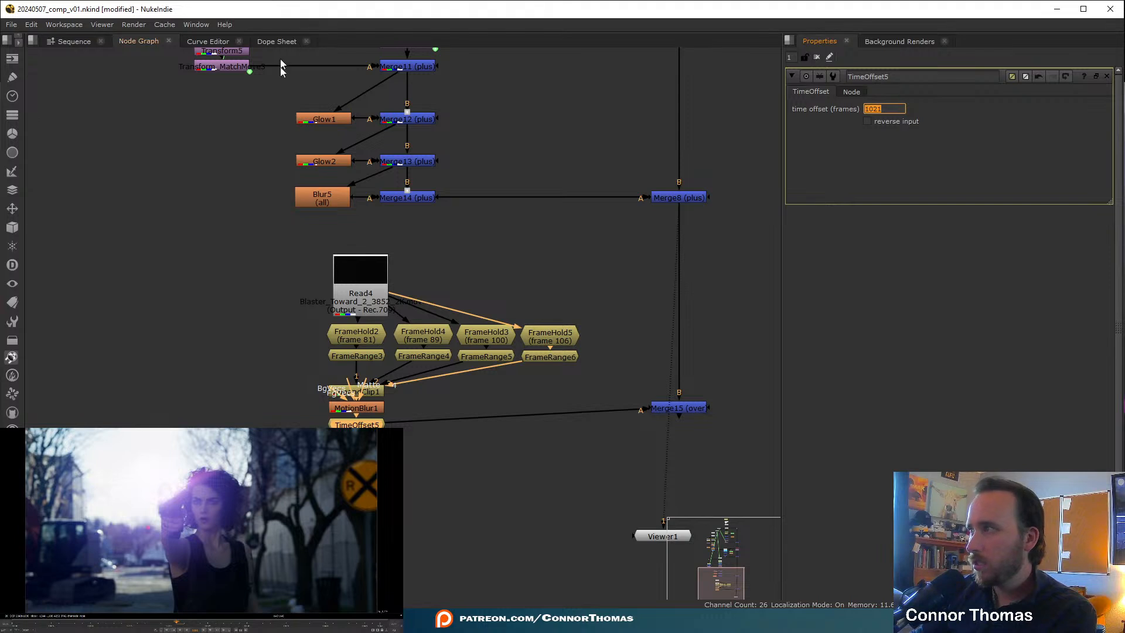
drag(672, 406, 682, 431)
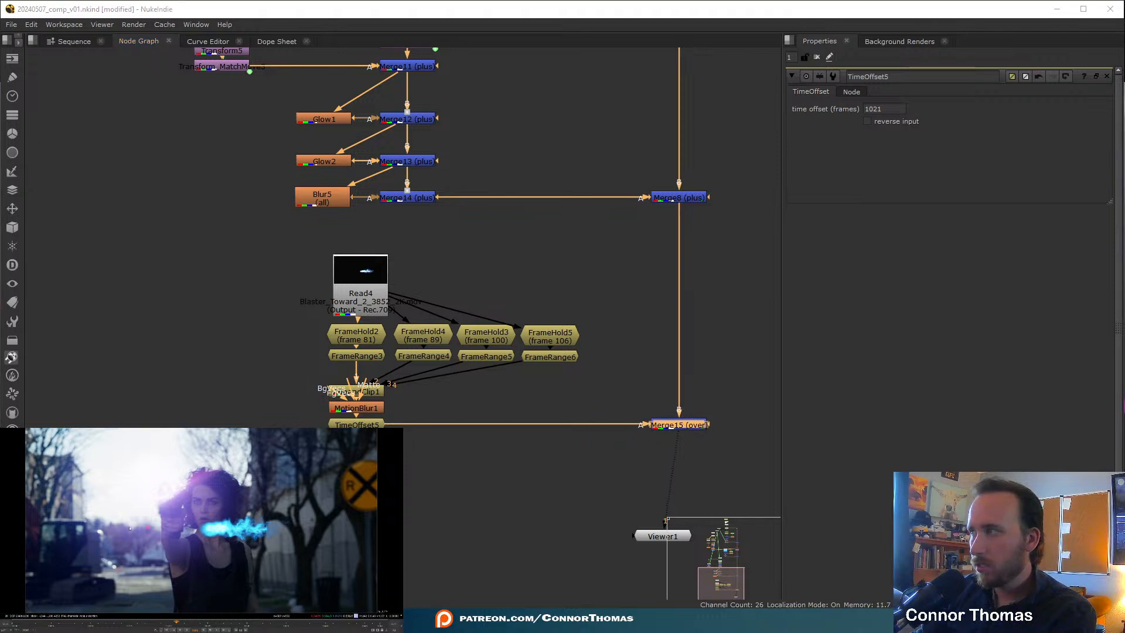
- Check the blaster timing against the gun flash, insert a Merge node after TimeOffset5 and view its output
key(Right)
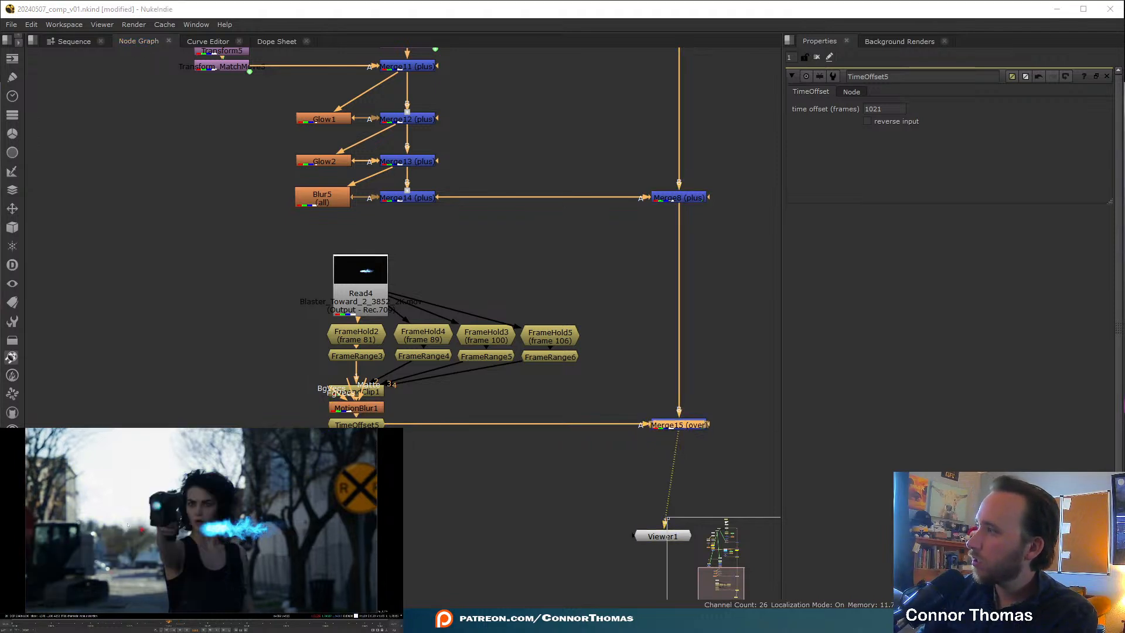
key(Left)
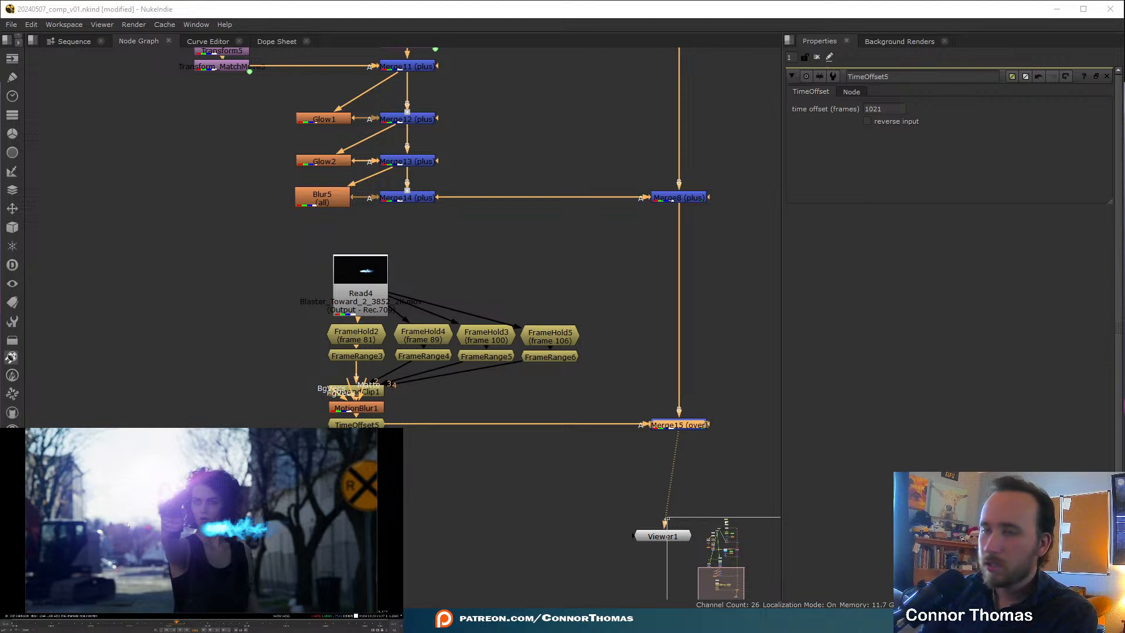
click(357, 425)
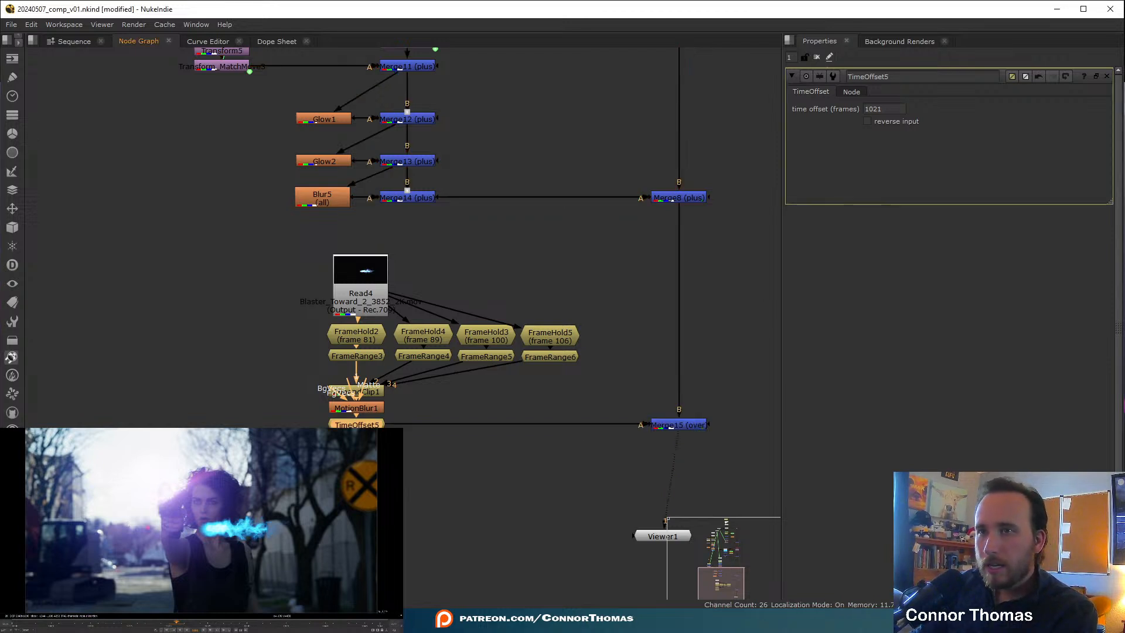
key(m)
drag(435, 428, 380, 452)
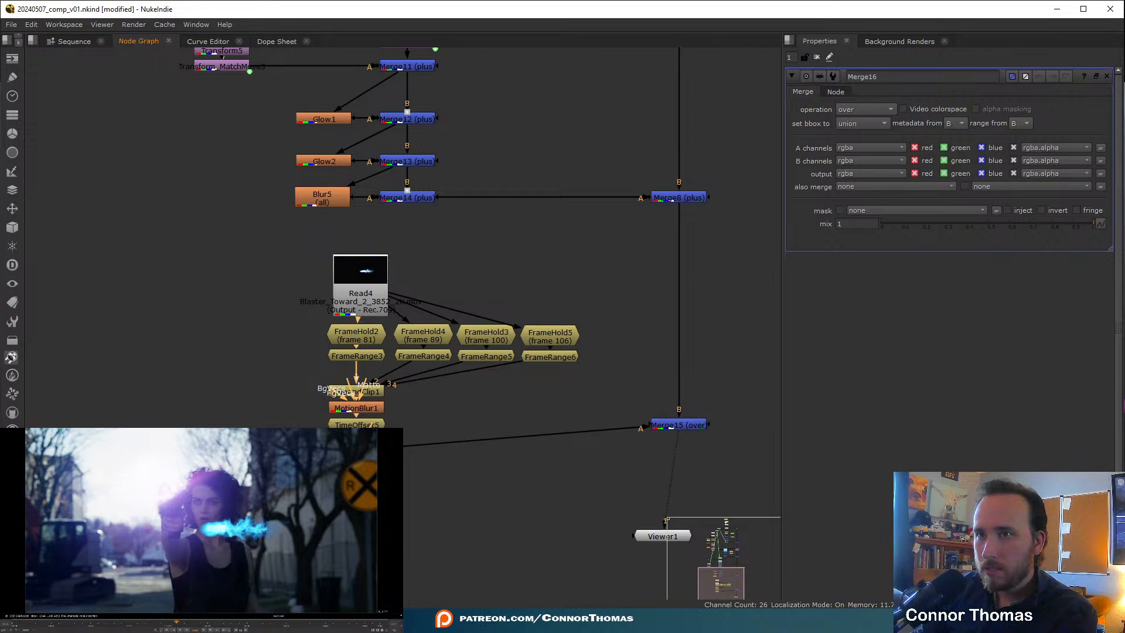
key(1)
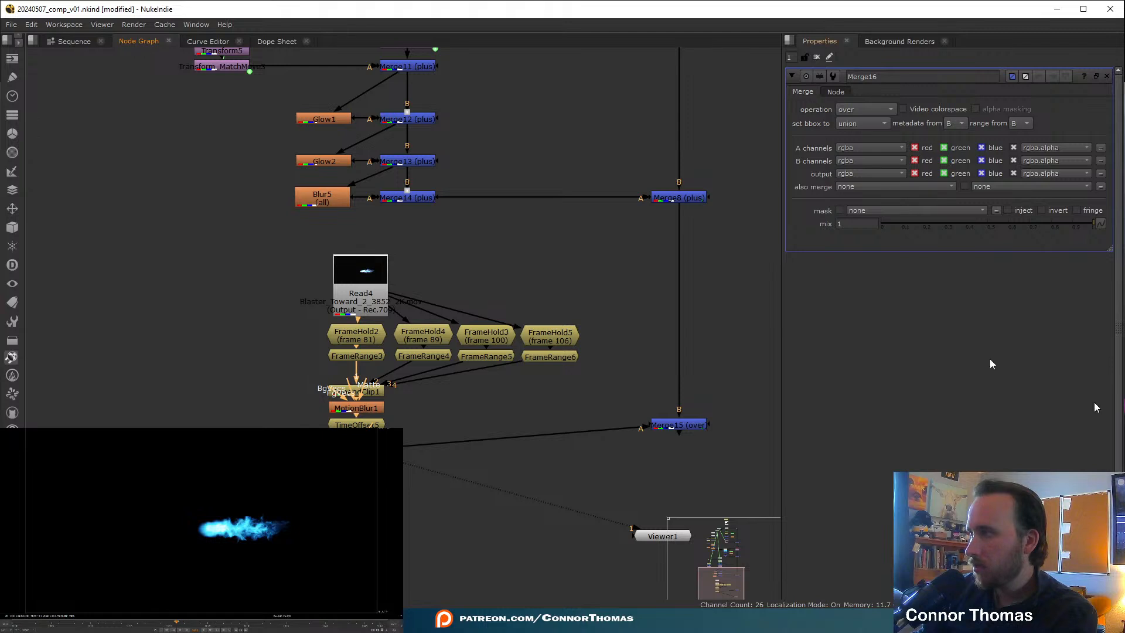
- Keyframe the new Merge node's mix at 1 on the blaster's starting frame and 0 before it
right_click(863, 225)
click(878, 233)
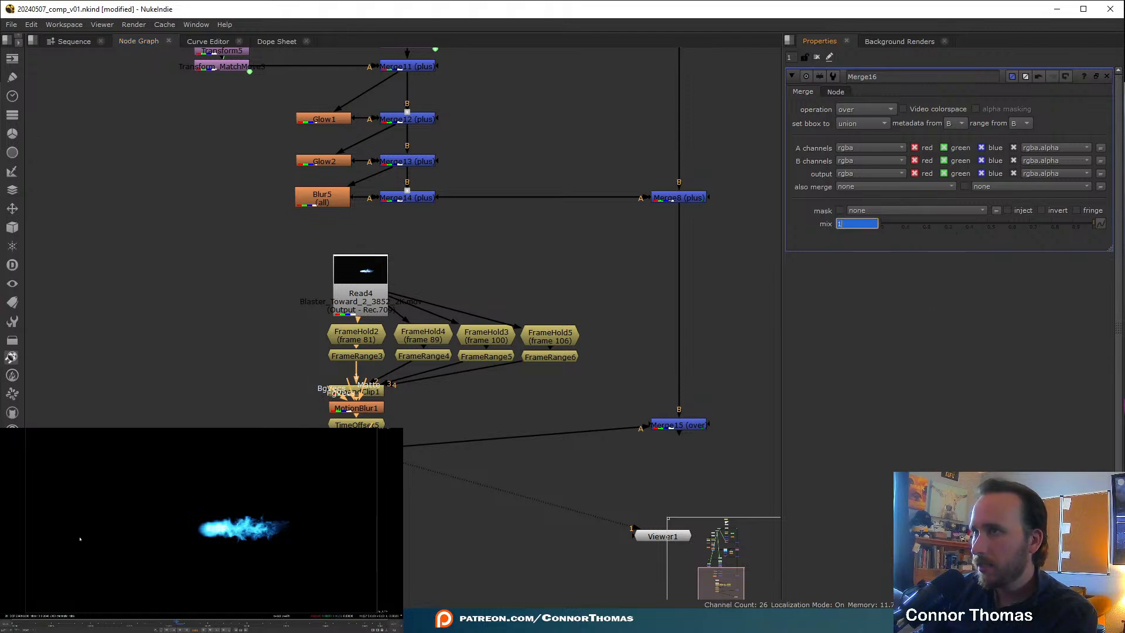
click(184, 622)
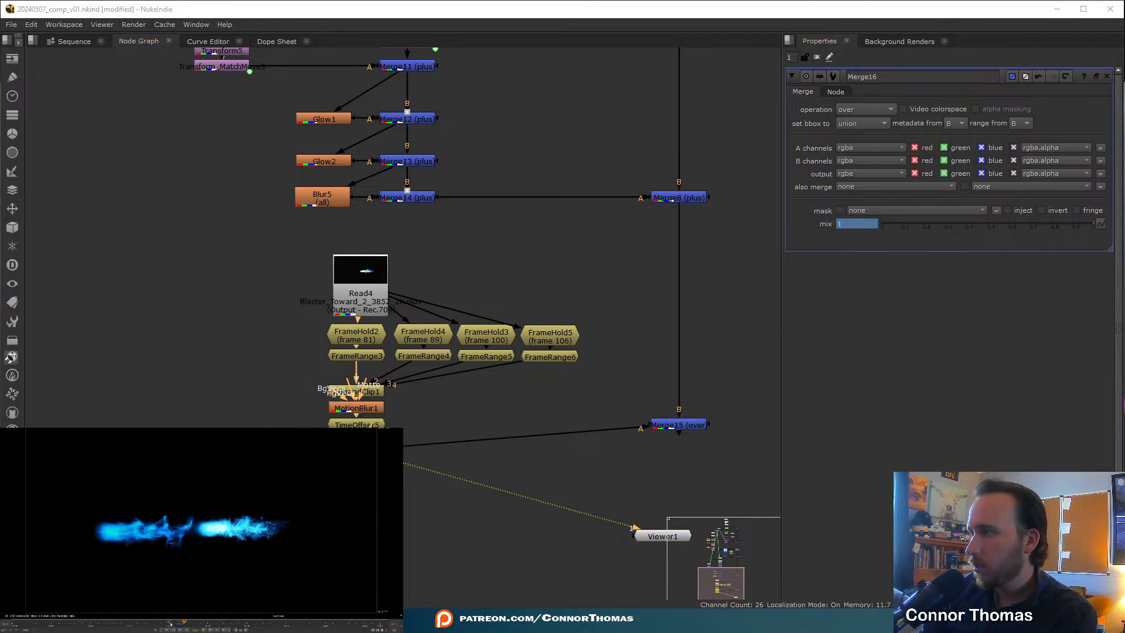
click(170, 624)
drag(900, 223, 878, 224)
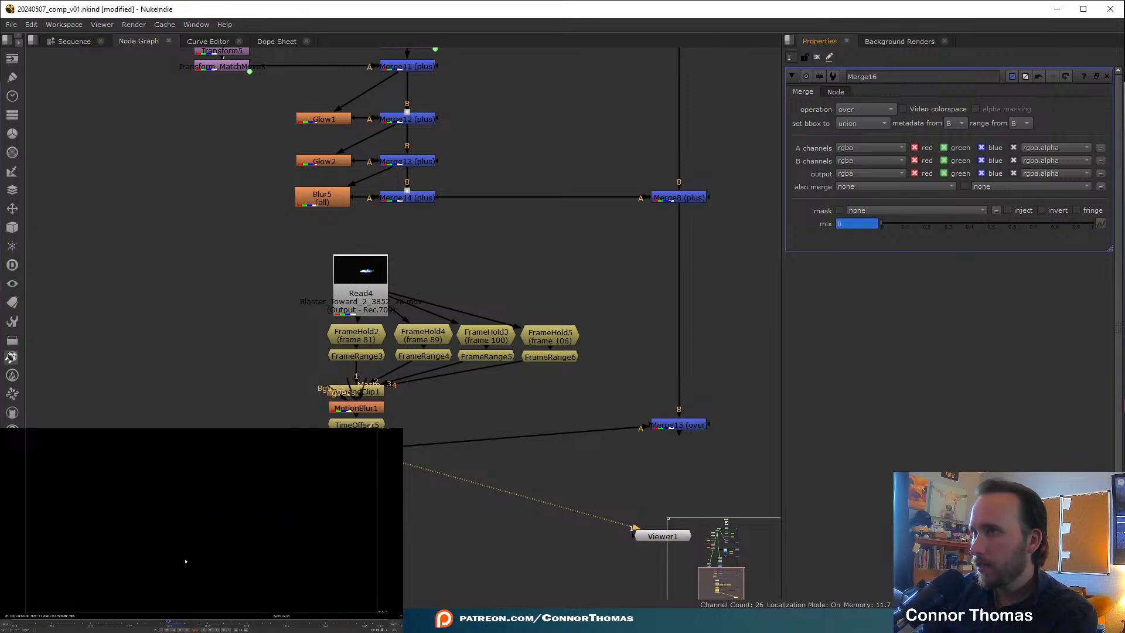
click(184, 623)
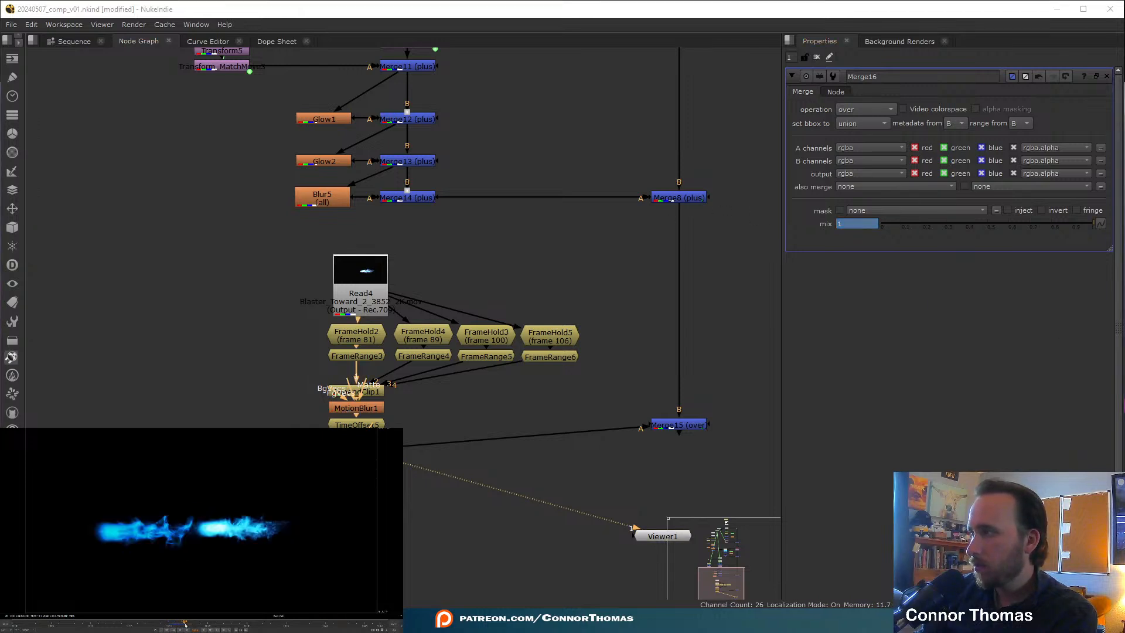
- Set MotionBlur1's shutter samples to 10, try a vector detail of 1 and undo that detail change
double_click(373, 409)
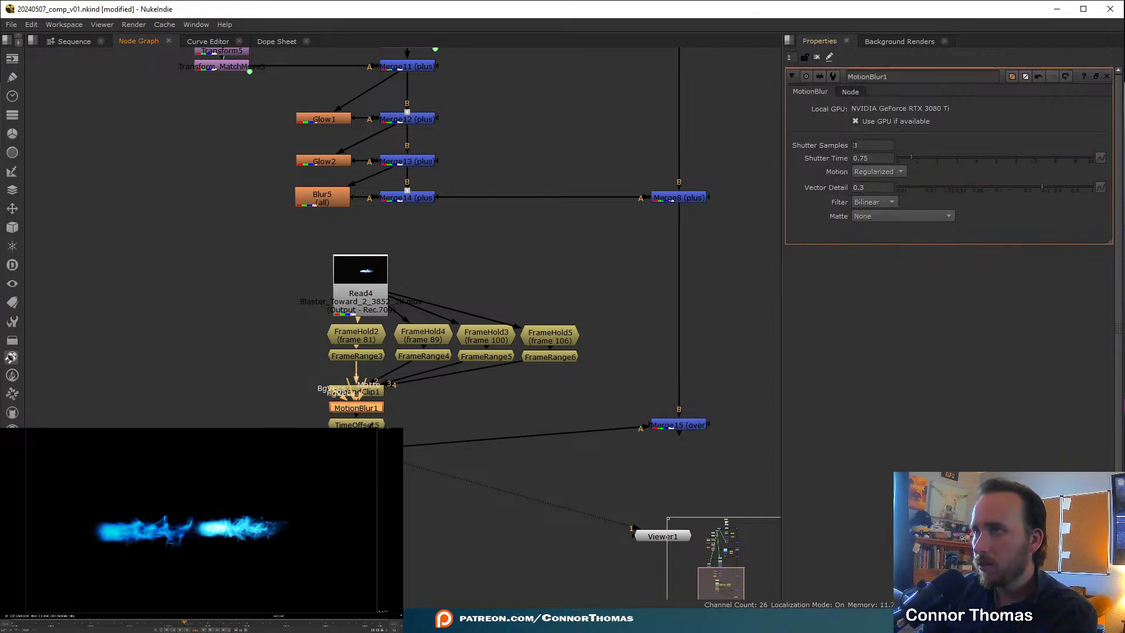
drag(859, 145, 761, 142)
text(10)
key(Return)
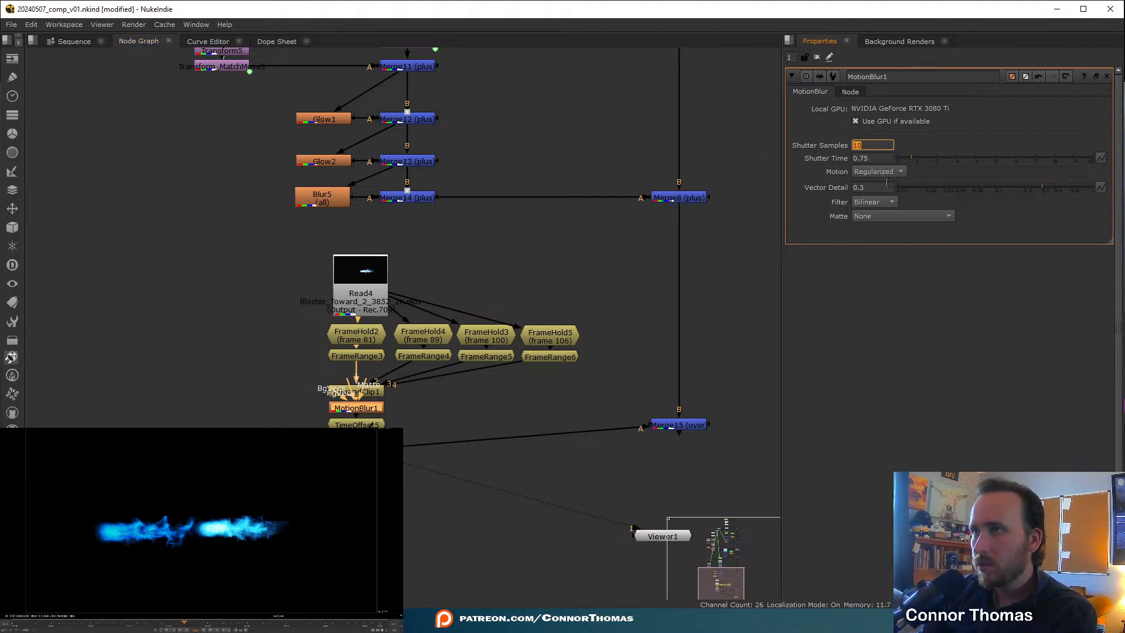
drag(1051, 186, 760, 196)
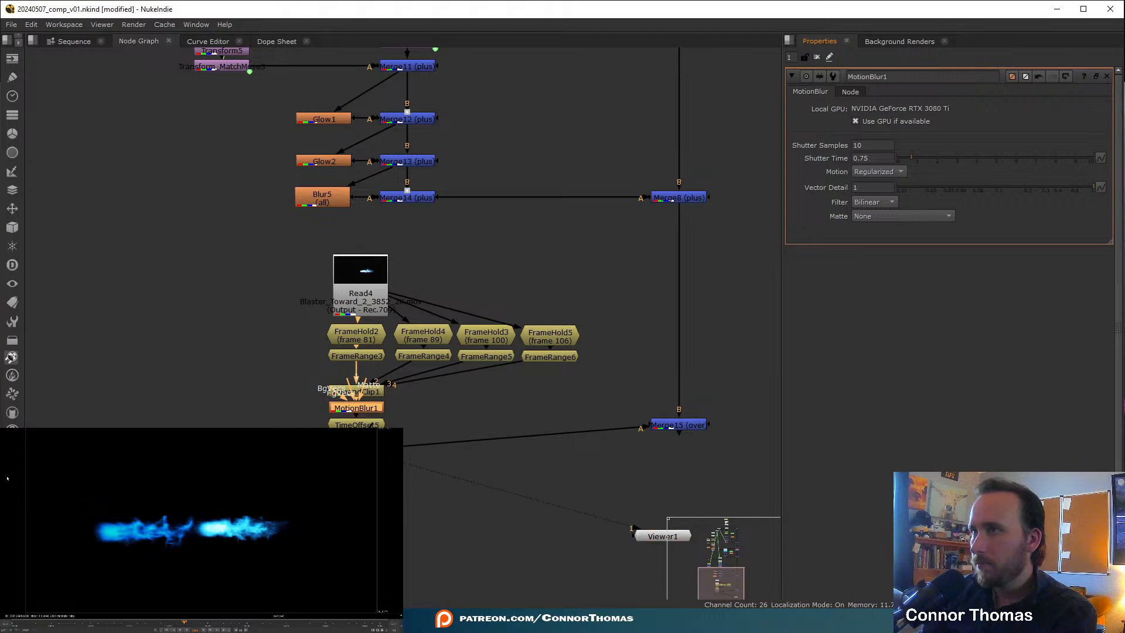
drag(655, 196, 1124, 192)
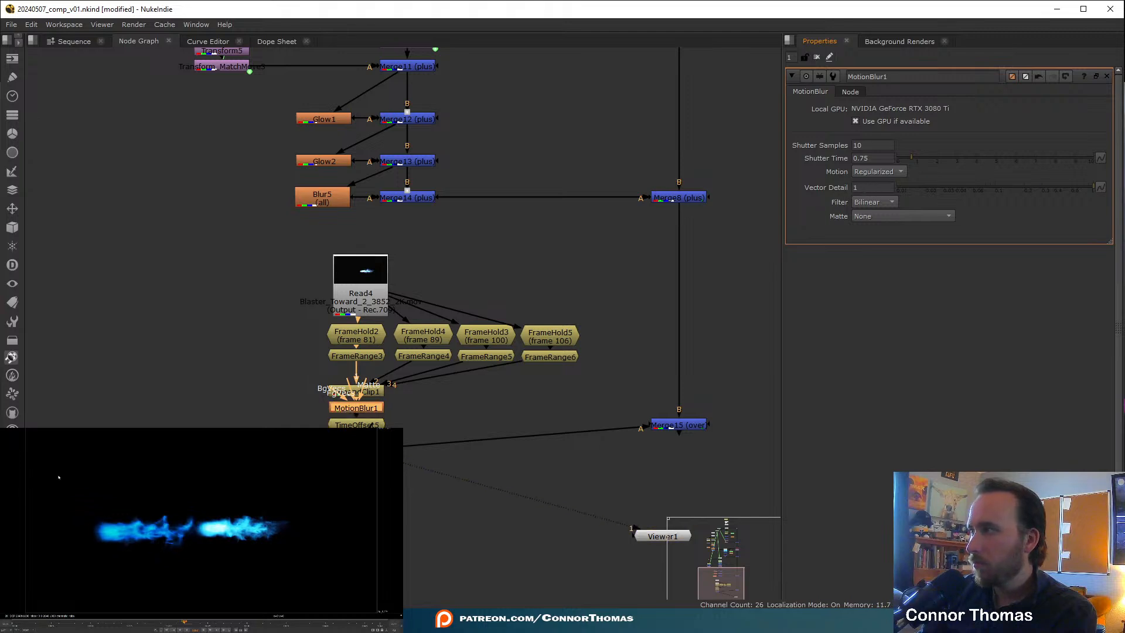
key(ctrl+z)
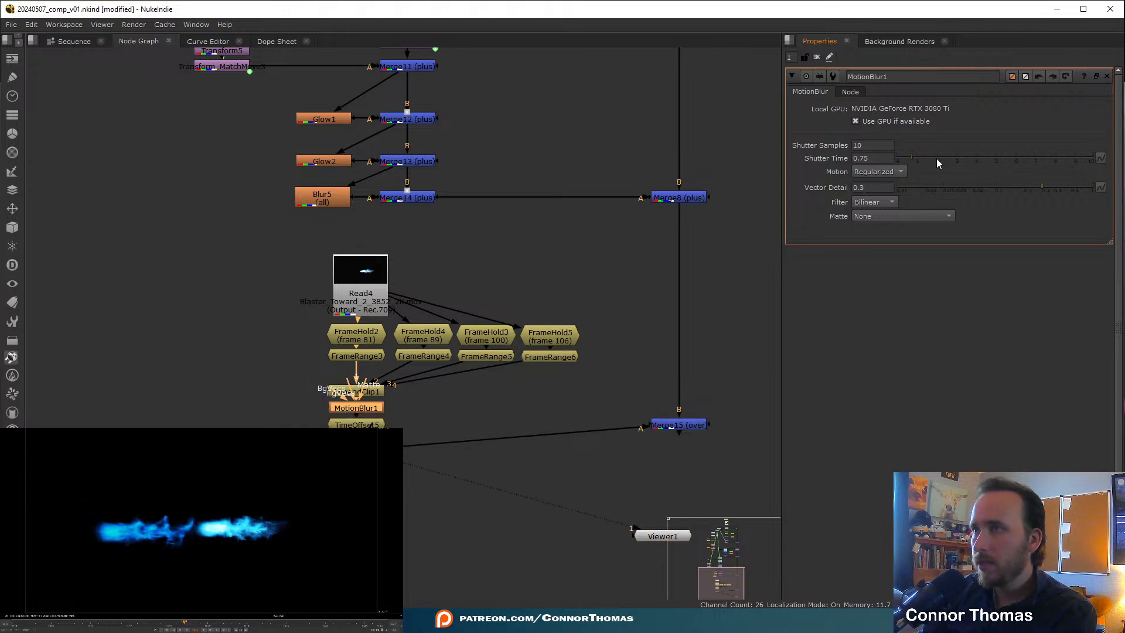
- Try longer shutter times on MotionBlur1, such as 5.4 and 8.15, and reduce the value to 0.2
click(1003, 160)
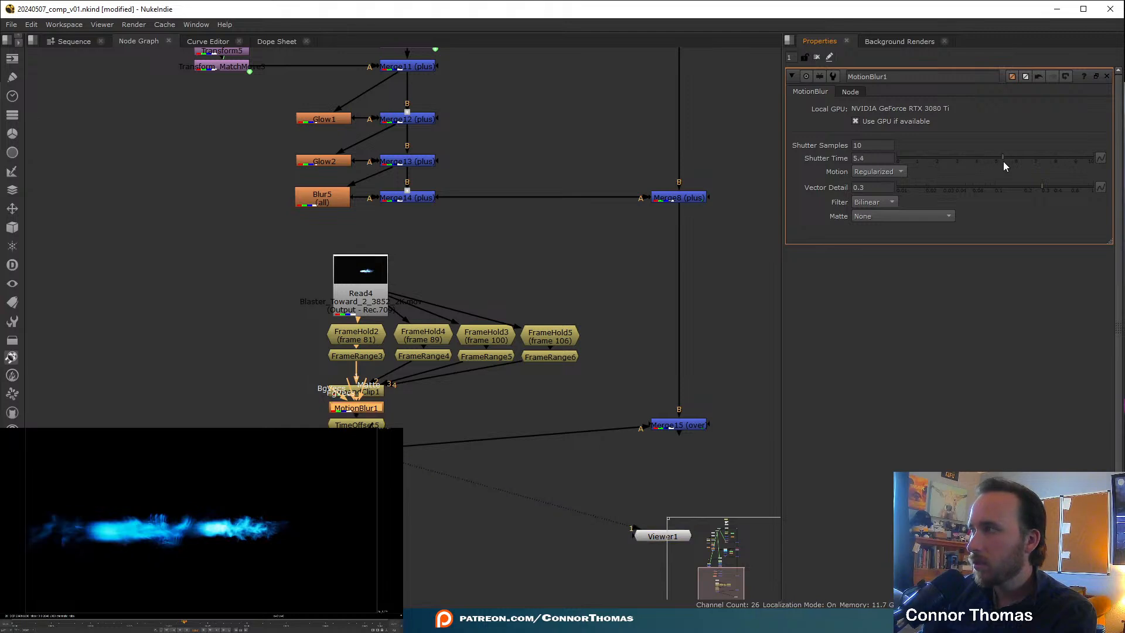
drag(1003, 161, 1052, 164)
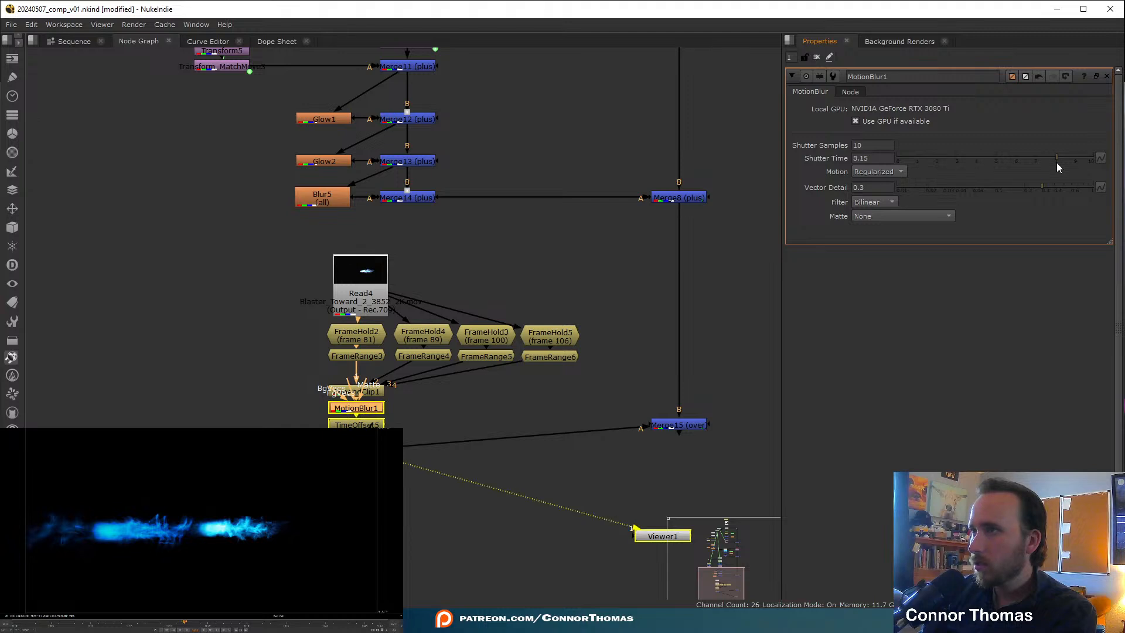
drag(1042, 163, 901, 161)
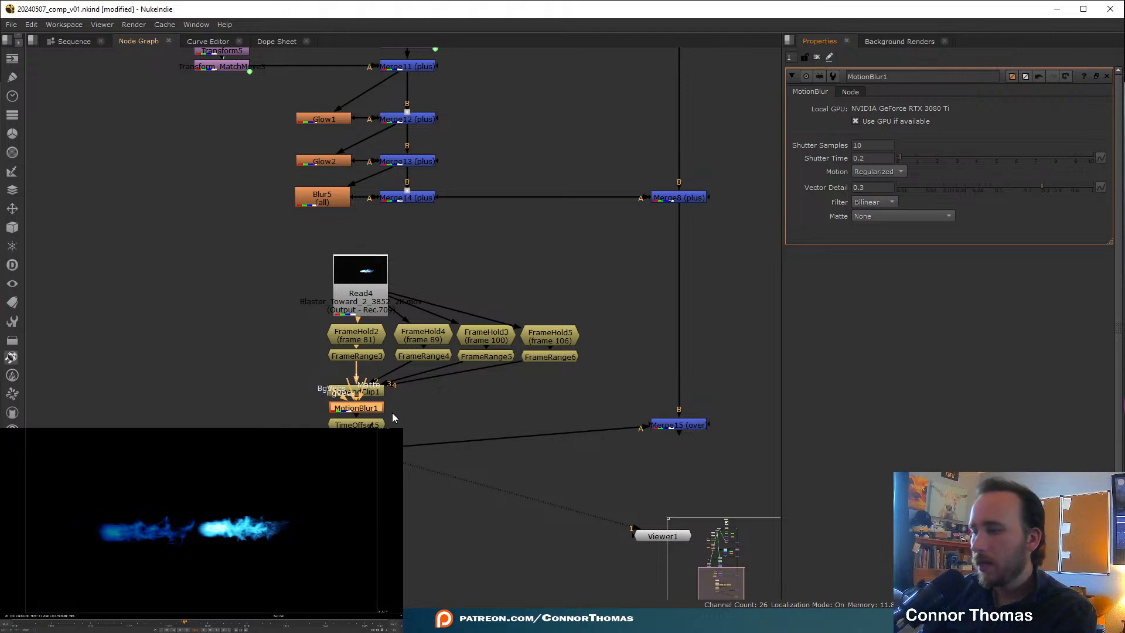
- Delete the MotionBlur1 node from the blaster branch
key(Delete)
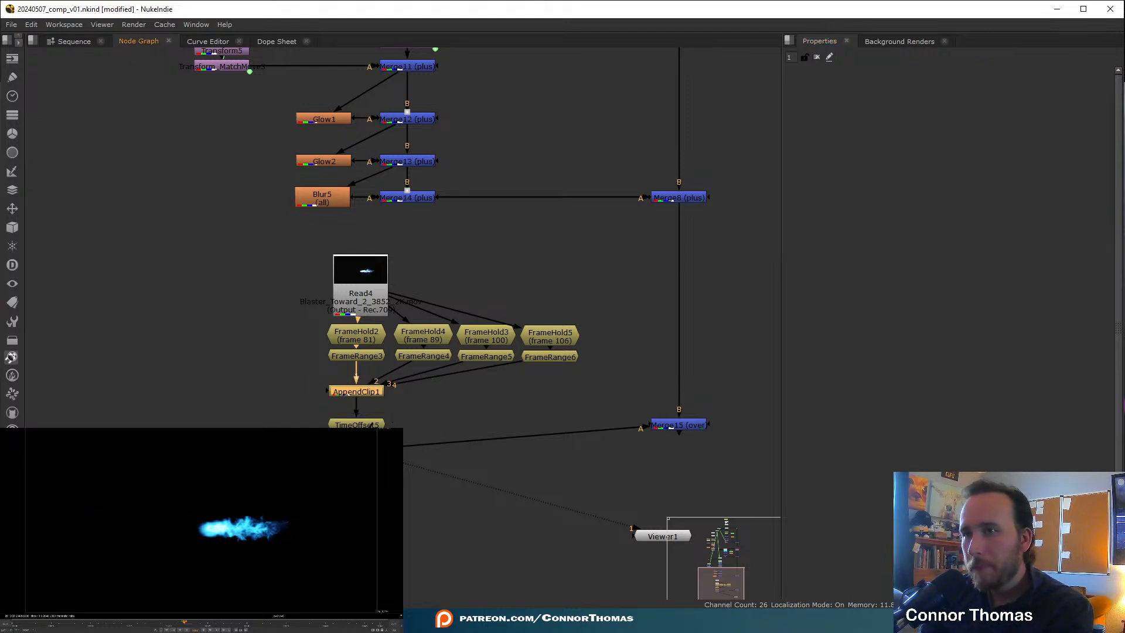
- Keyframe Merge16's mix at 1 on the faded end of the blast and 0 after it
key(m)
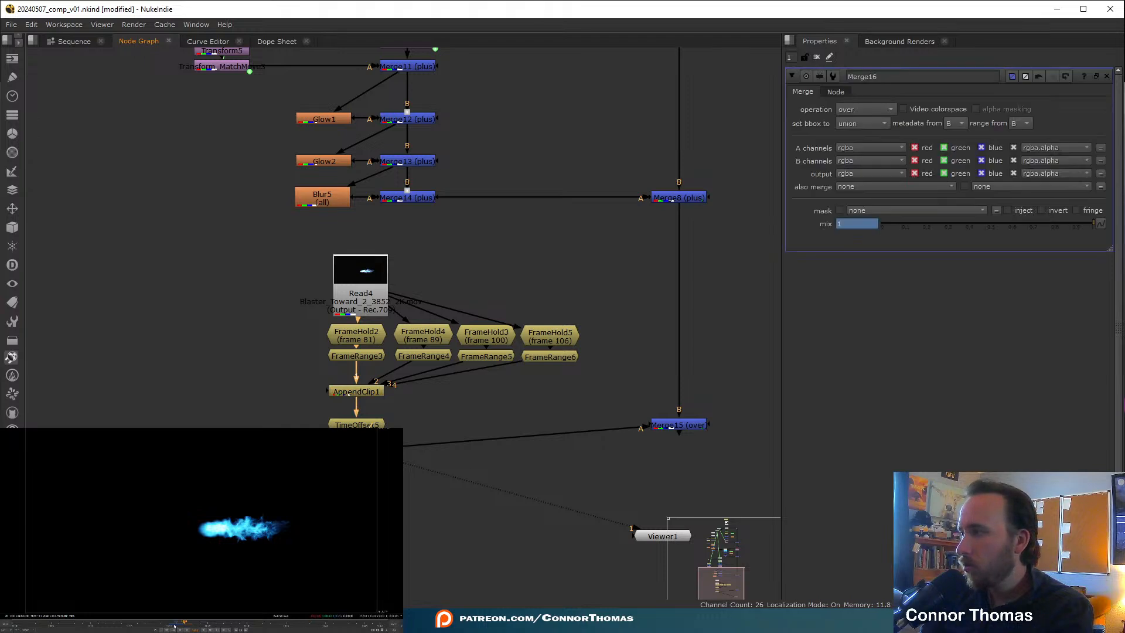
drag(175, 625, 208, 625)
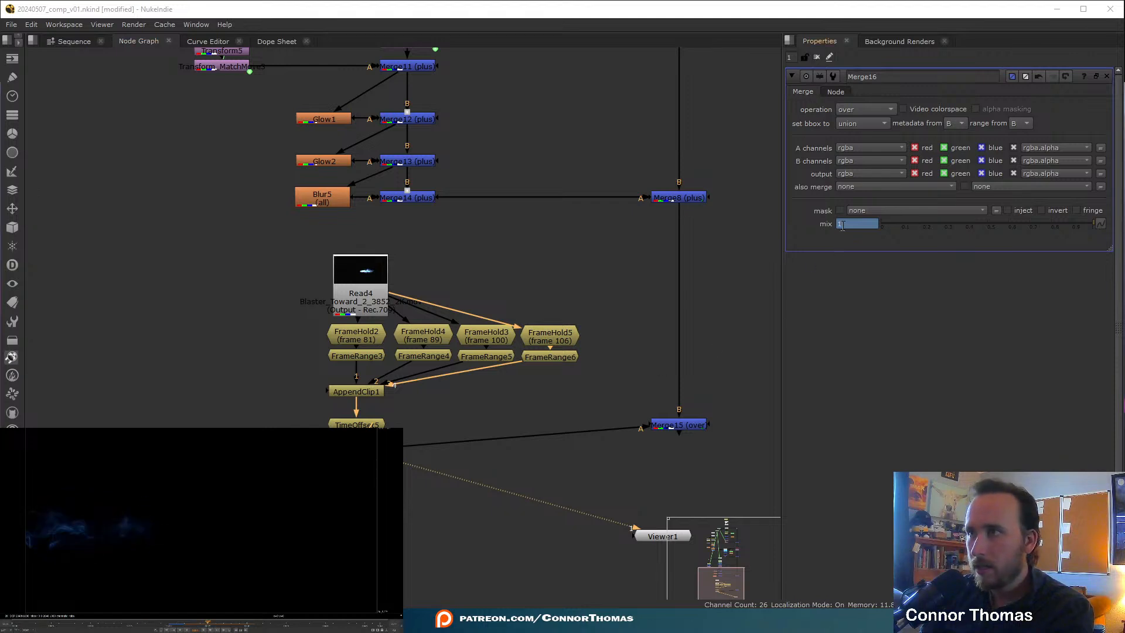
right_click(842, 225)
click(856, 232)
click(216, 623)
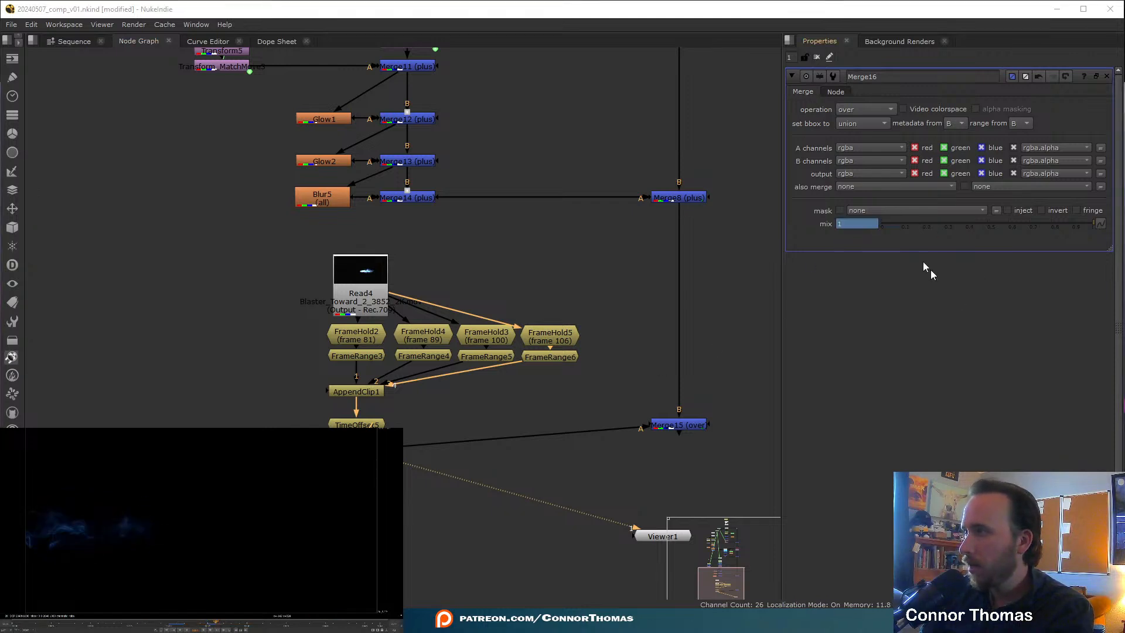
click(882, 223)
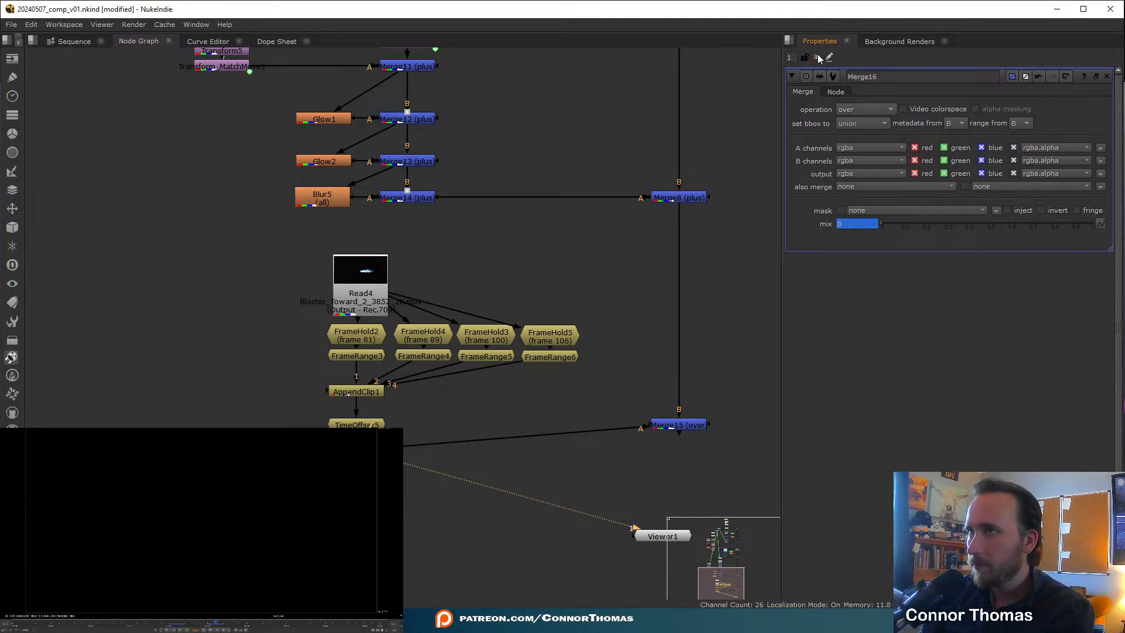
- View Merge15's composite with the node lowered to line up with Merge16, and play back the blast
click(817, 57)
click(673, 423)
key(1)
drag(673, 423, 671, 448)
click(153, 622)
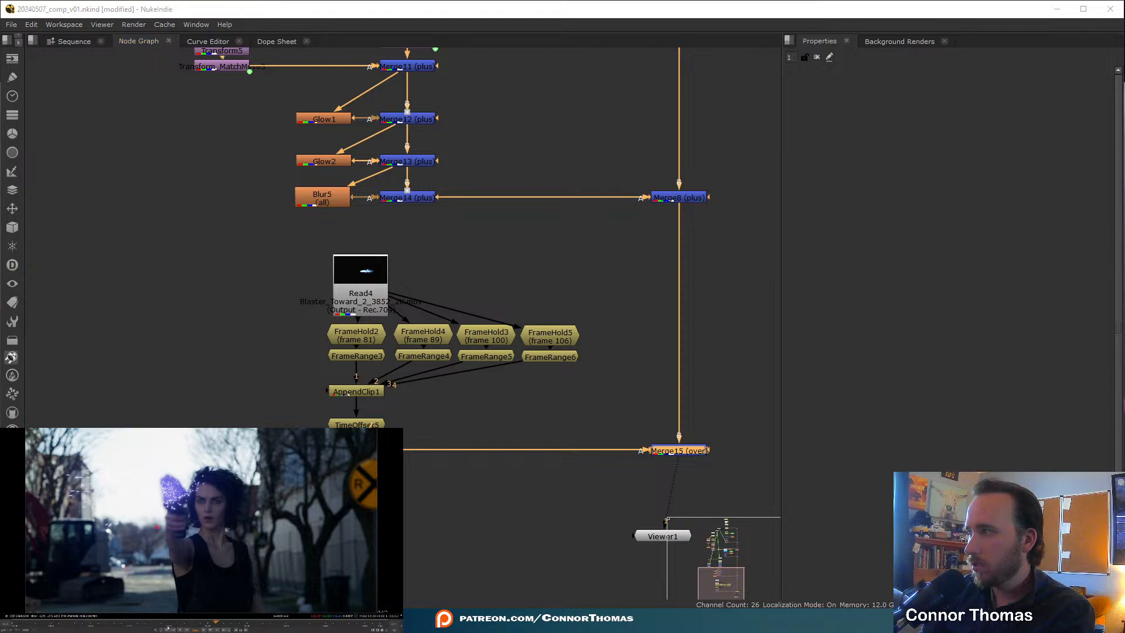
key(l)
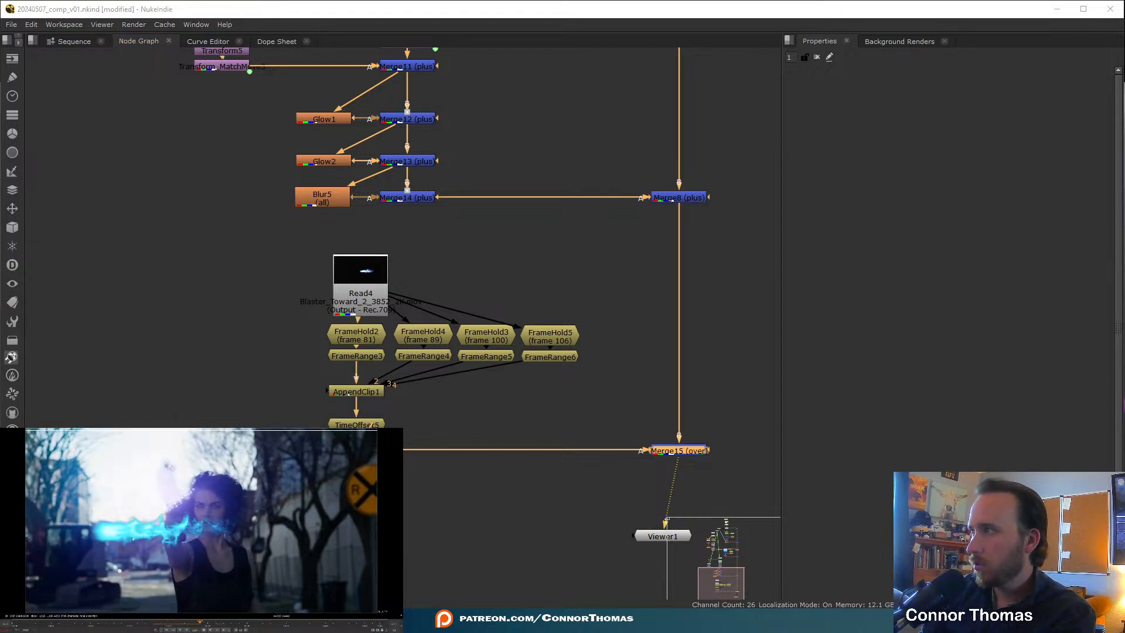
mouse_move(191, 625)
mouse_down()
mouse_move(153, 627)
mouse_move(173, 627)
mouse_up()
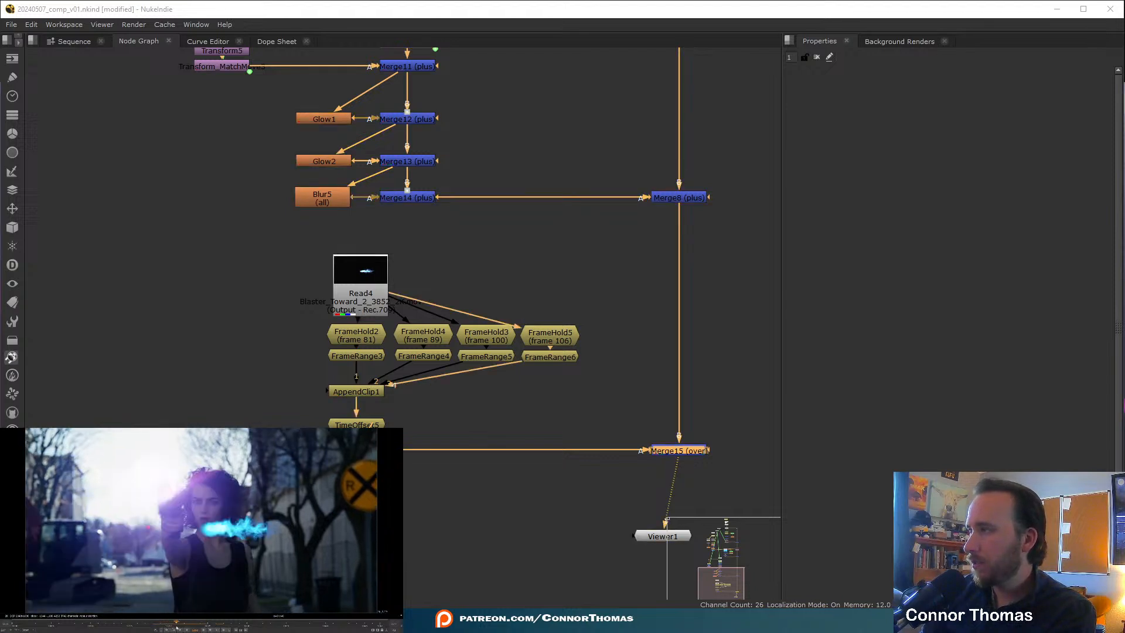
- Insert a CornerPin2D node between Merge16 and Merge15
click(434, 472)
key(Tab)
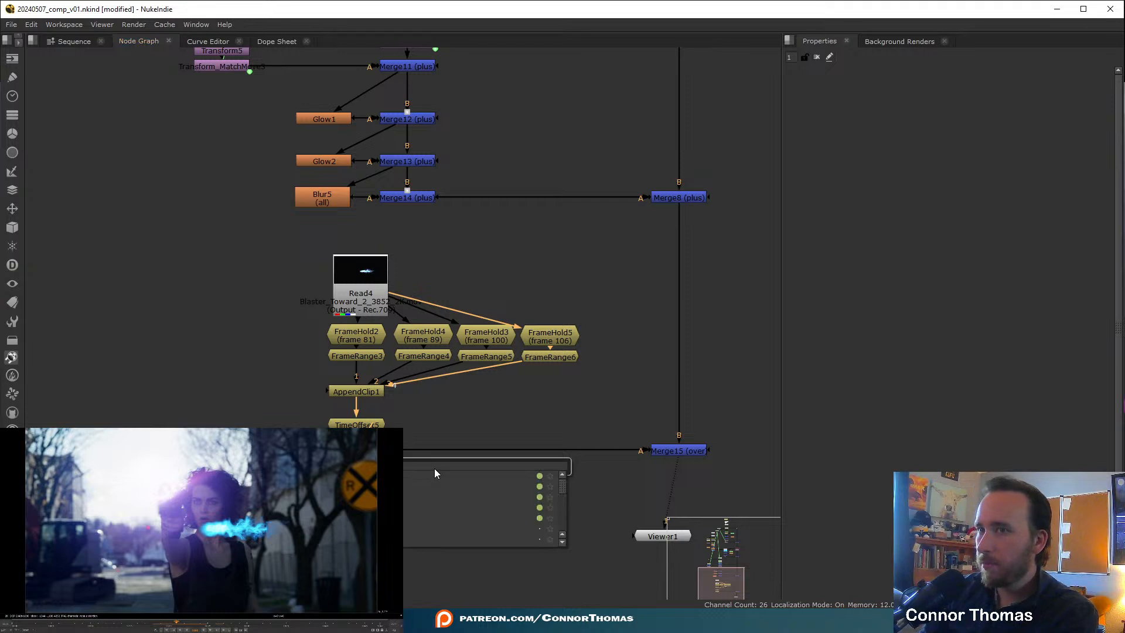
text(dir)
key(Down)
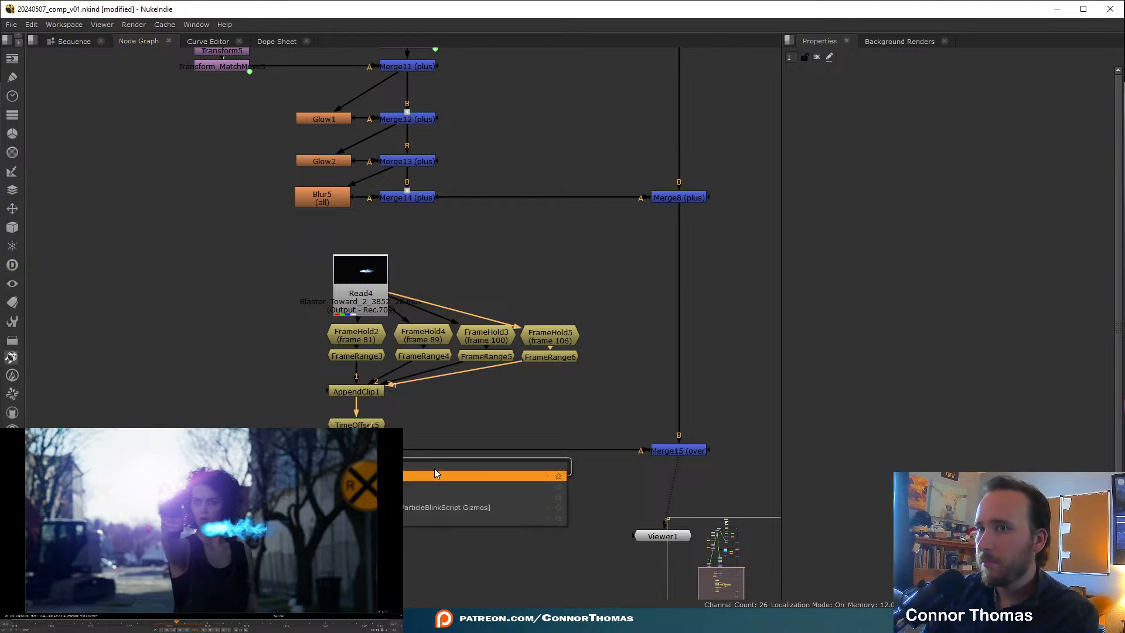
key(Return)
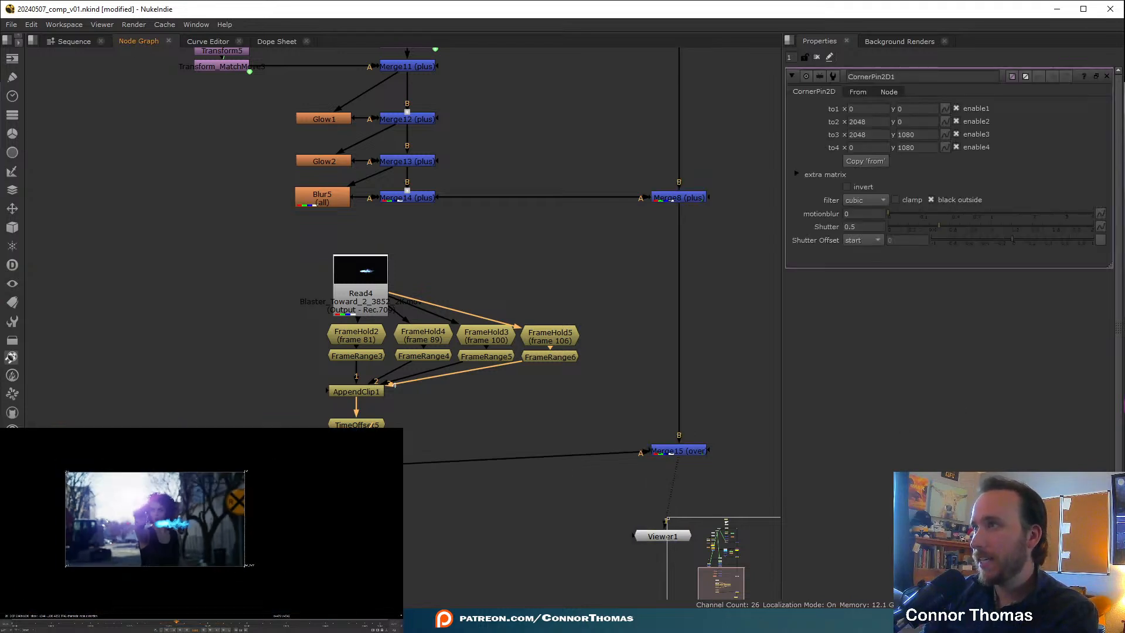
- Distort the blast toward the gun with corner pins at about (-748, -642), (1368, -86), (1350, 1352) and (-740, 2070)
drag(245, 566, 167, 566)
drag(245, 471, 184, 447)
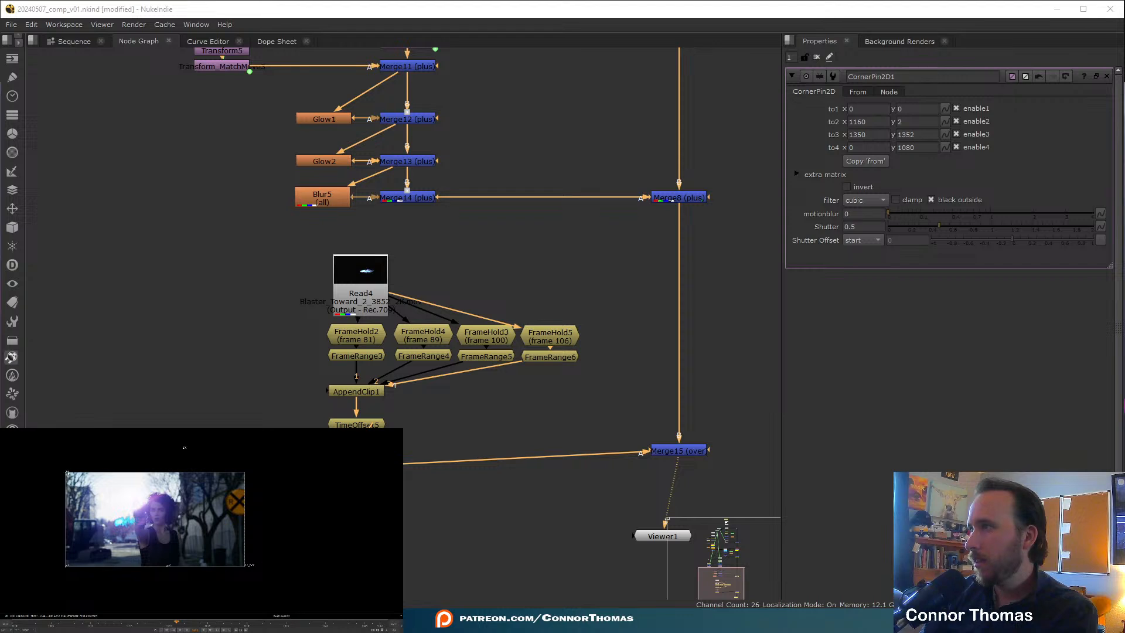
drag(66, 471, 56, 408)
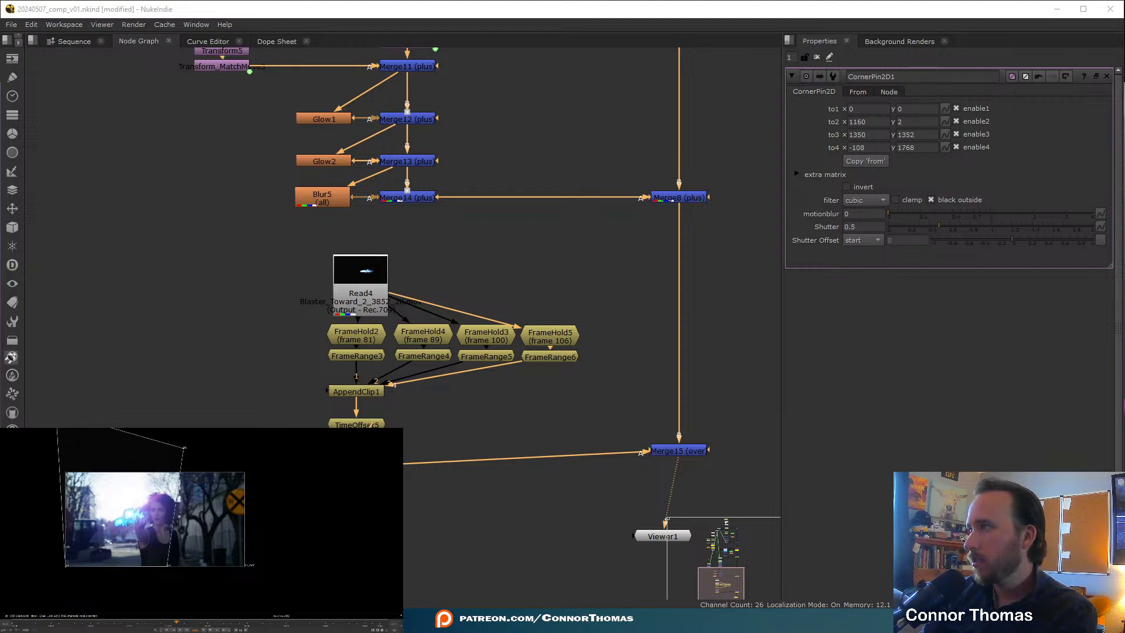
scroll(117, 448, down, 2)
drag(80, 531, 34, 571)
middle_drag(97, 485, 106, 526)
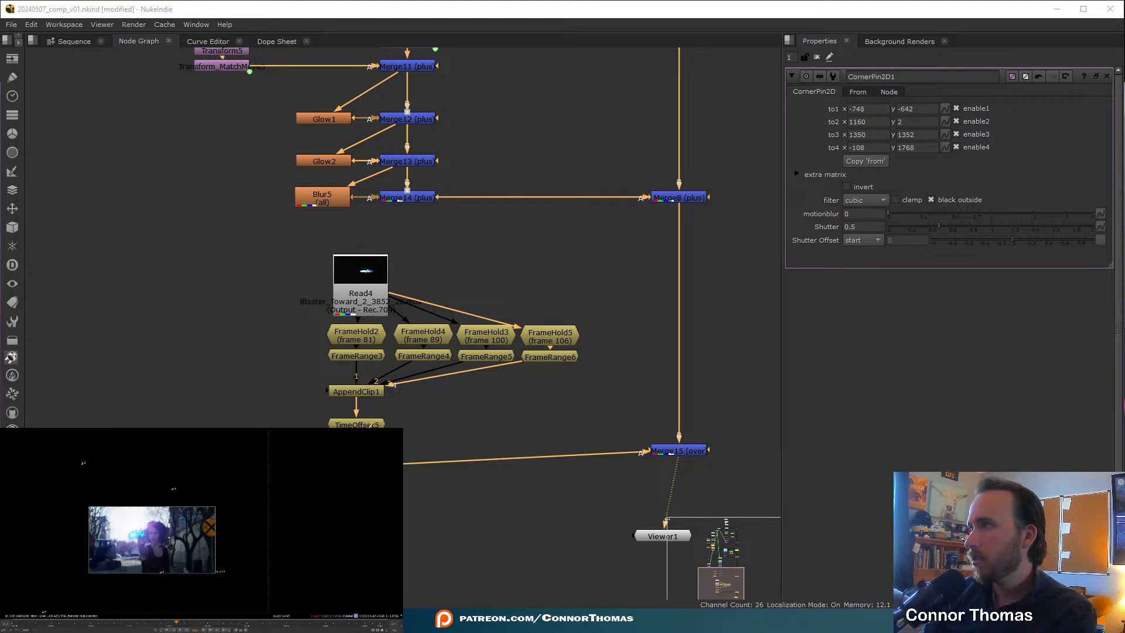
drag(83, 463, 43, 443)
drag(161, 574, 170, 578)
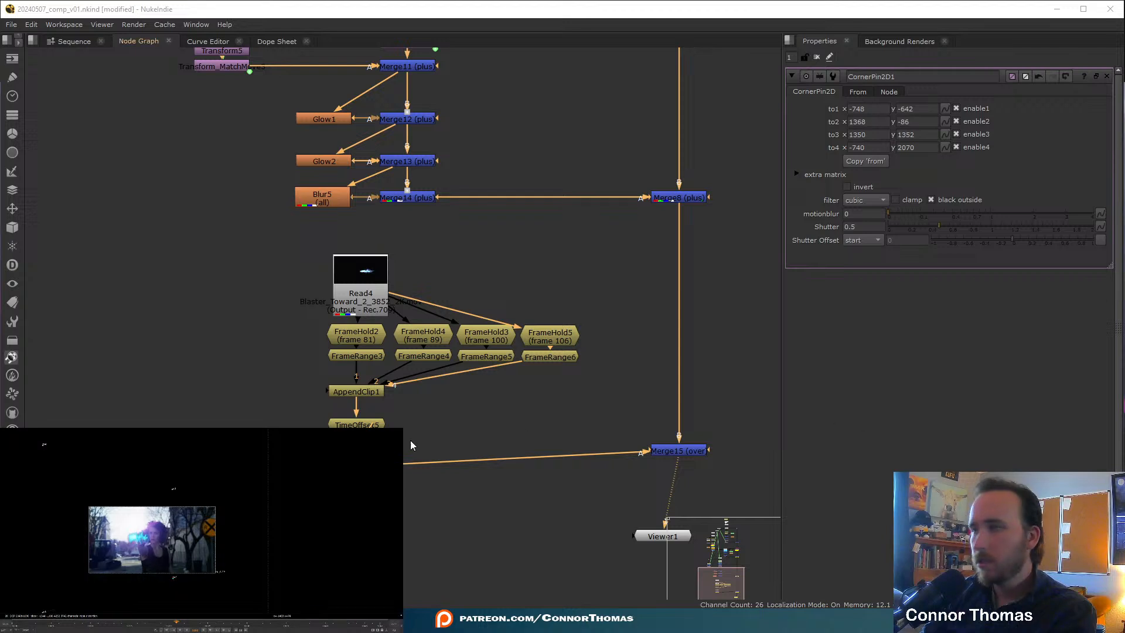
- Add a Transform node after the corner pin, translating the blast by about (-99, 70) and rotating it about -9.8 degrees
key(t)
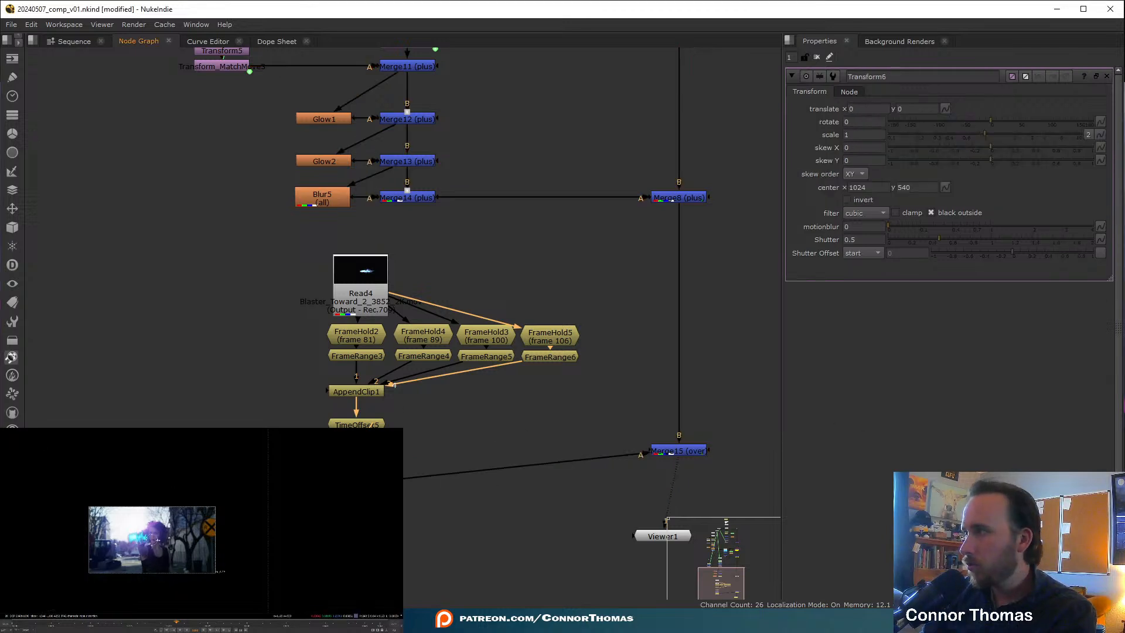
scroll(139, 556, up, 4)
drag(146, 540, 138, 528)
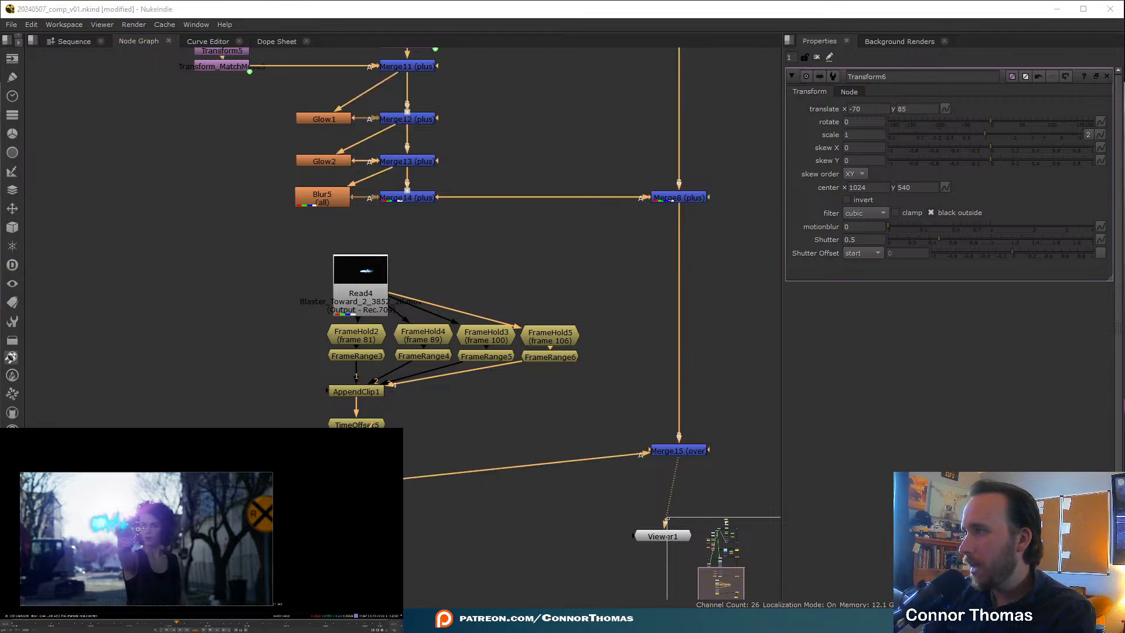
drag(149, 528, 134, 529)
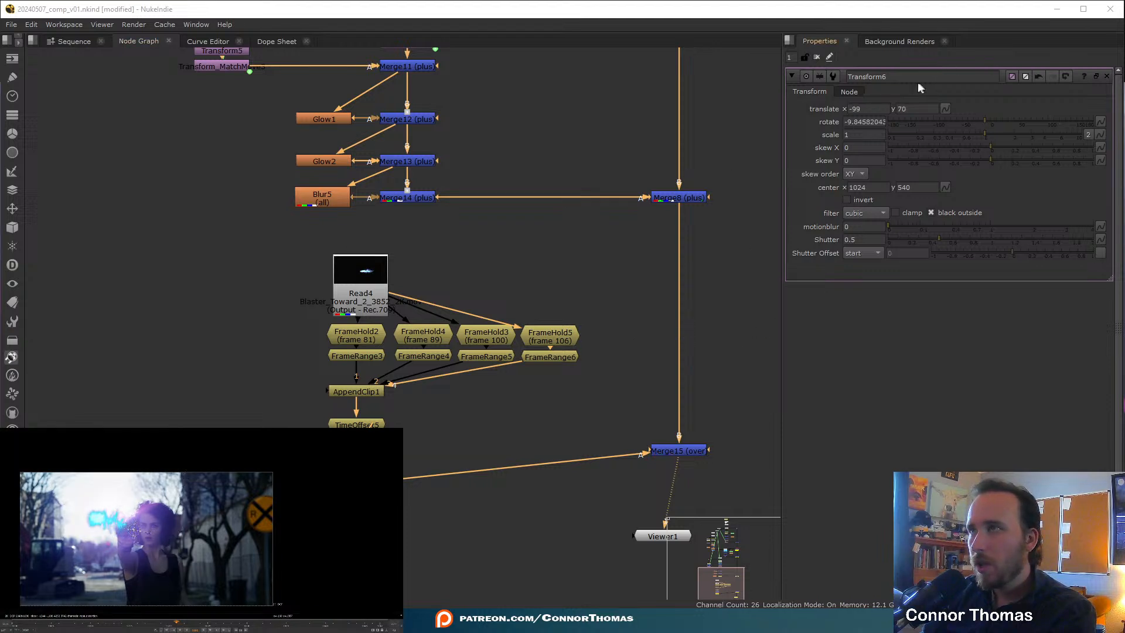
- Close the Transform6 settings, fit the image in the viewer, and play back the repositioned blast
click(1108, 77)
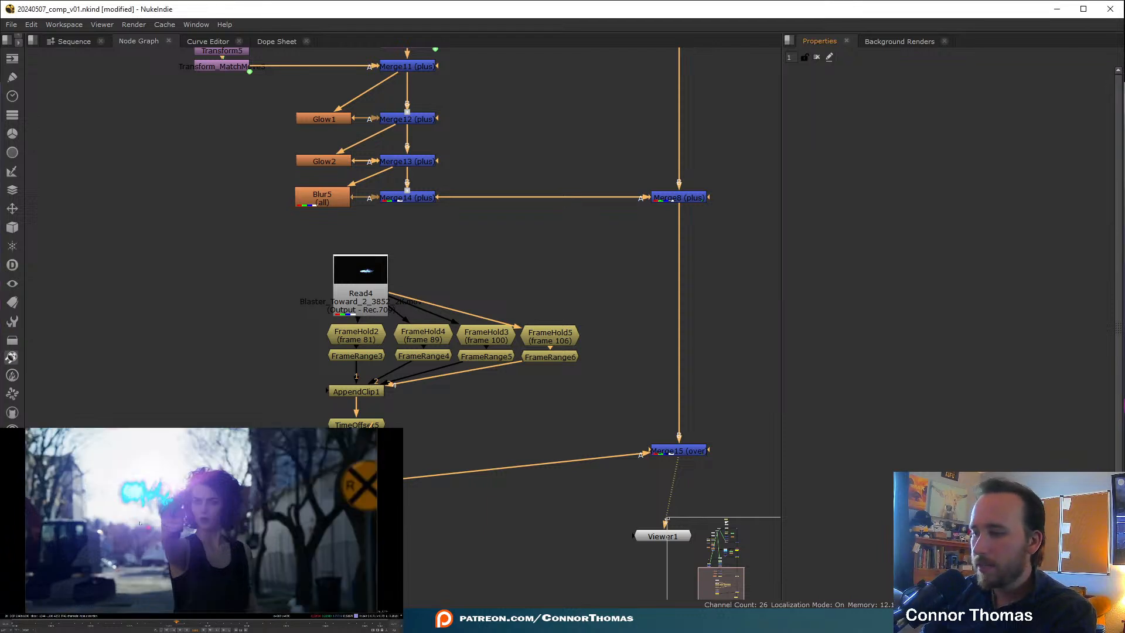
key(f)
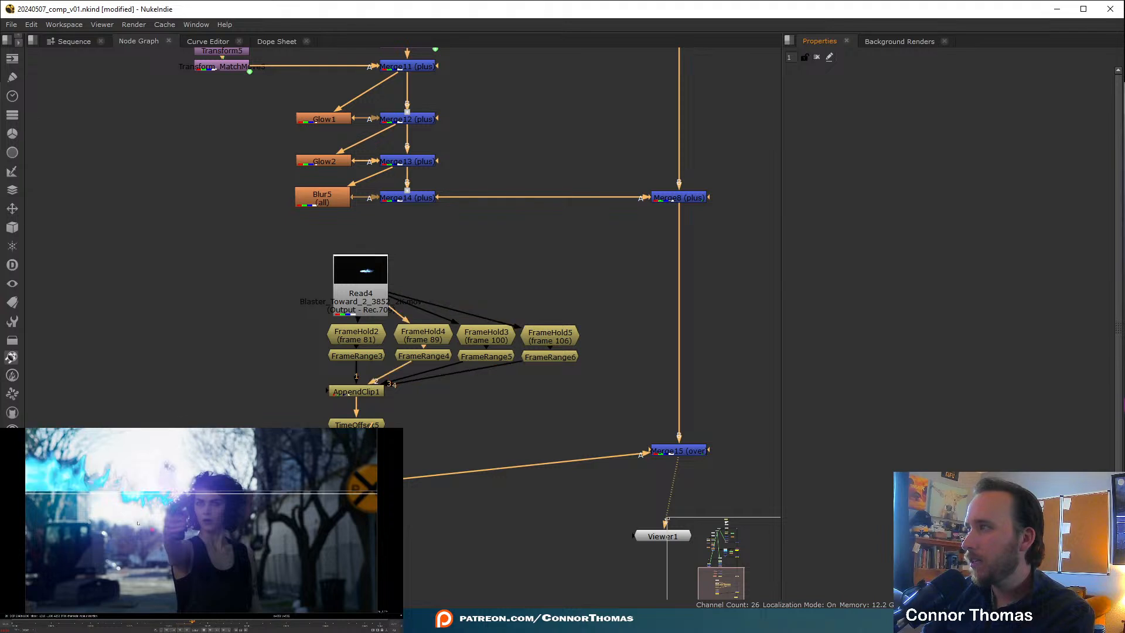
mouse_move(186, 623)
mouse_down()
mouse_move(162, 626)
mouse_move(177, 626)
mouse_up()
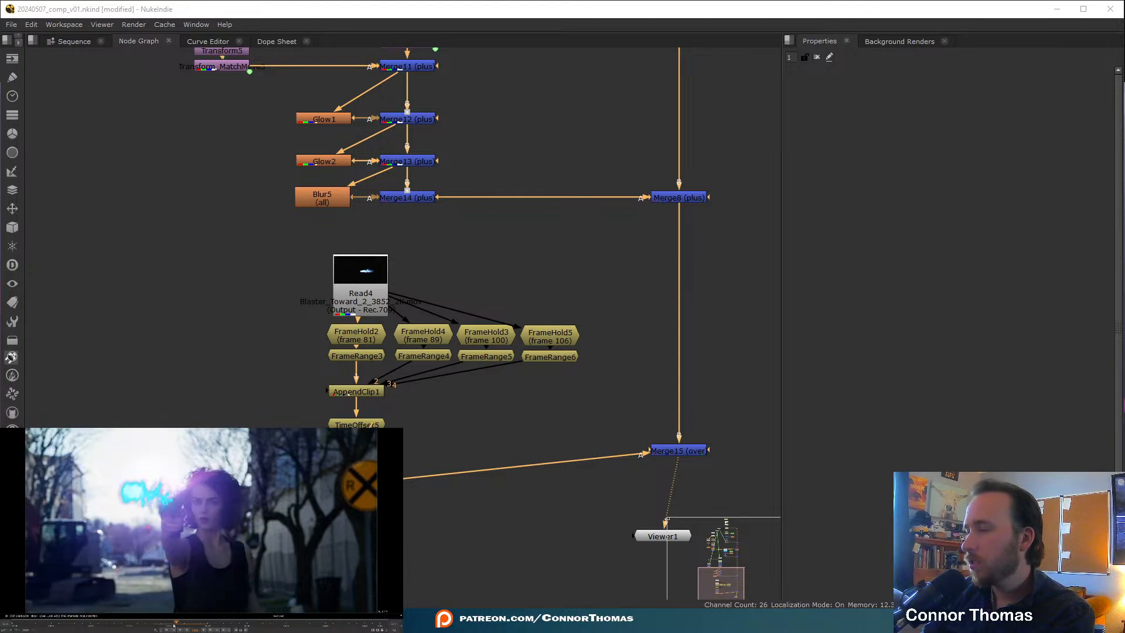
key(l)
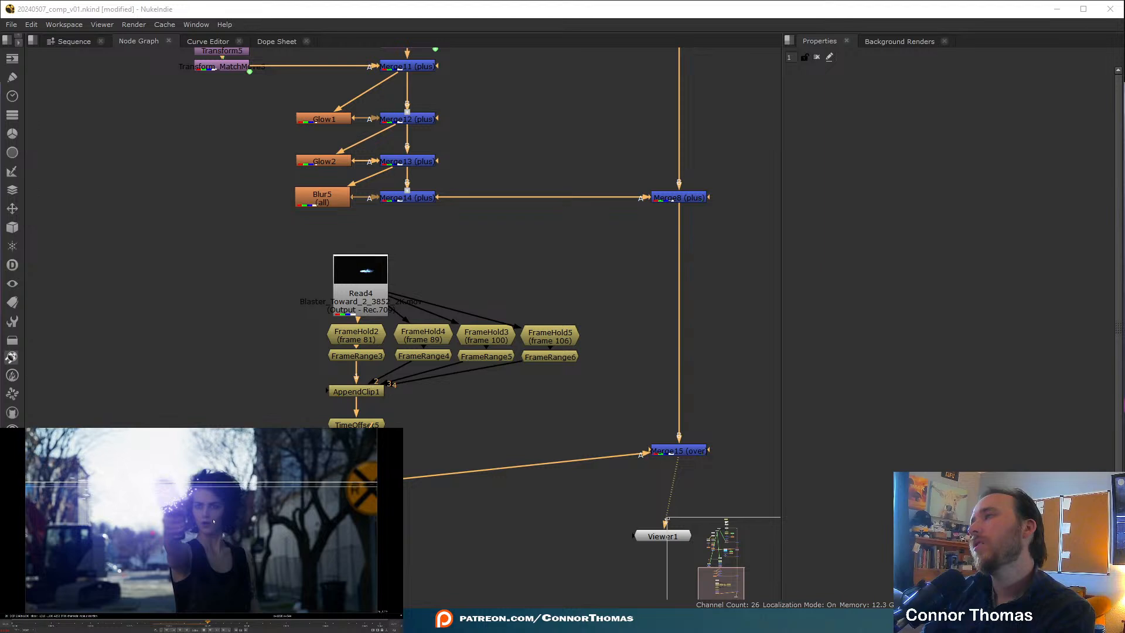
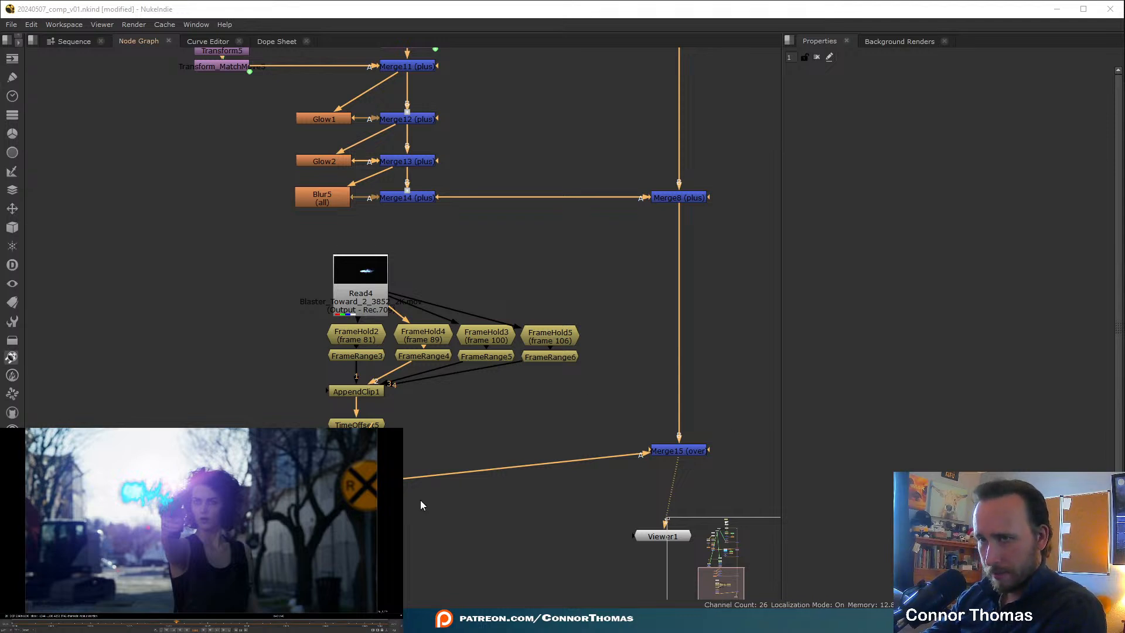
- Move CornerPin2D1, Transform6, Merge15 and the Viewer lower to open space below Merge16, and level Merge15 with Transform6
middle_drag(420, 505, 430, 348)
drag(253, 434, 776, 300)
shift+click(603, 294)
drag(603, 293, 600, 568)
click(420, 452)
middle_drag(420, 452, 453, 360)
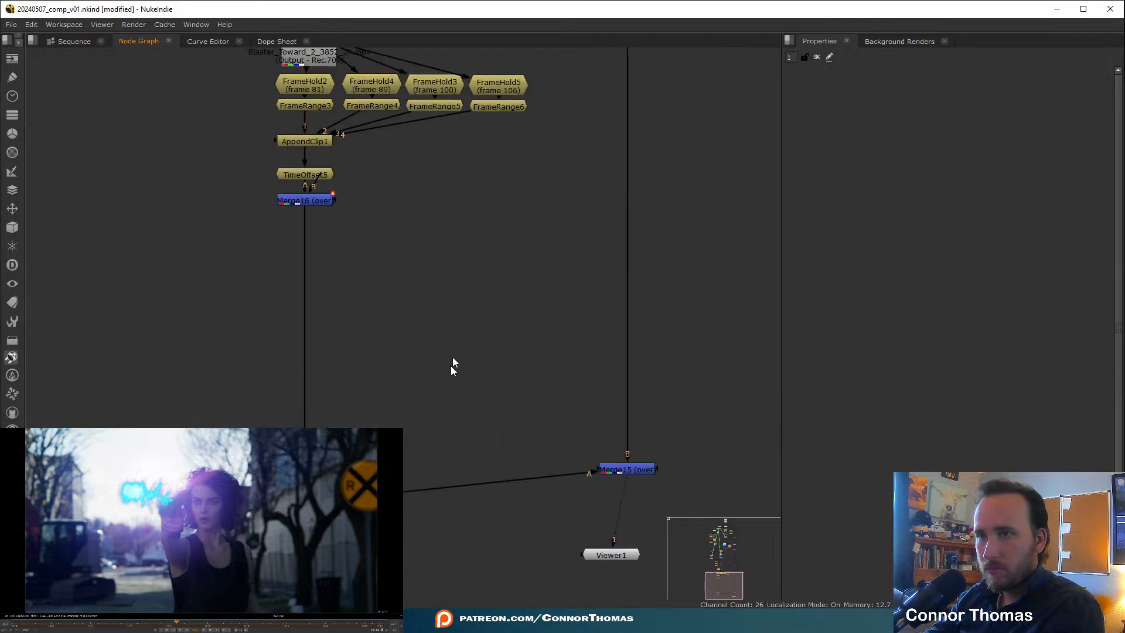
drag(630, 438, 634, 472)
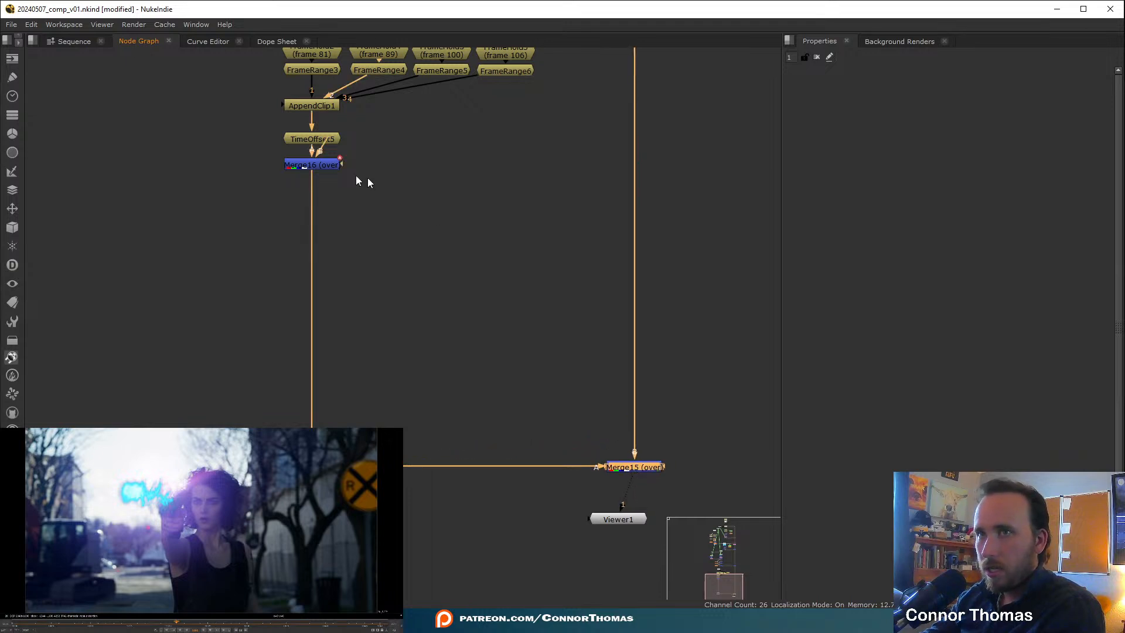
- Insert a Grade node after Merge16 and place it lower, just above the corner pin
click(302, 168)
key(g)
middle_drag(356, 151, 369, 202)
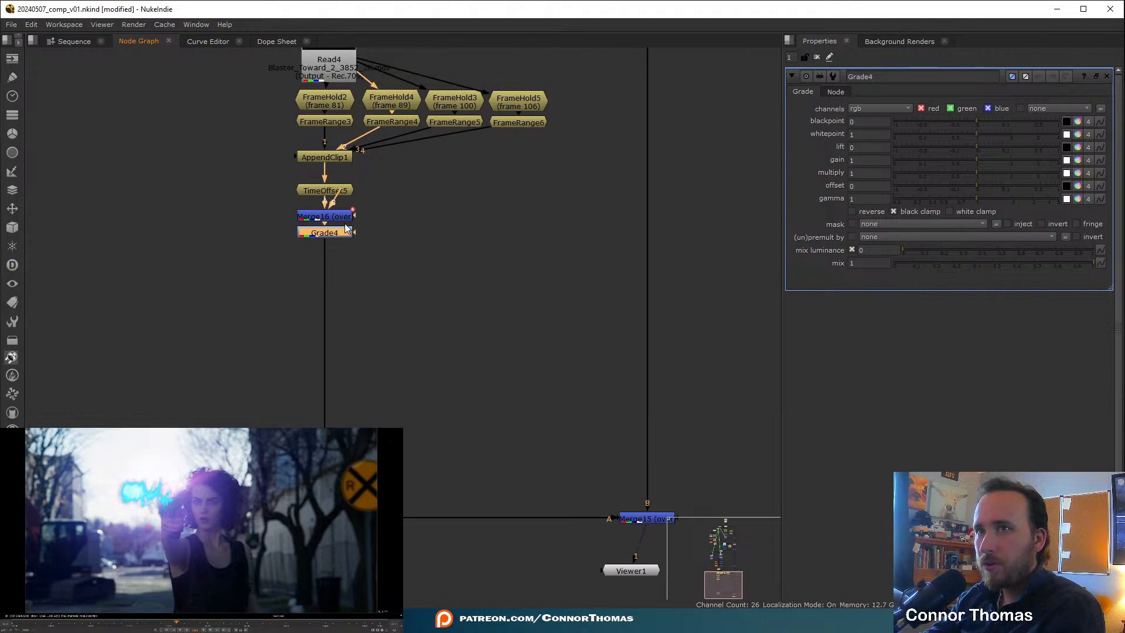
drag(330, 233, 330, 380)
middle_drag(422, 239, 422, 258)
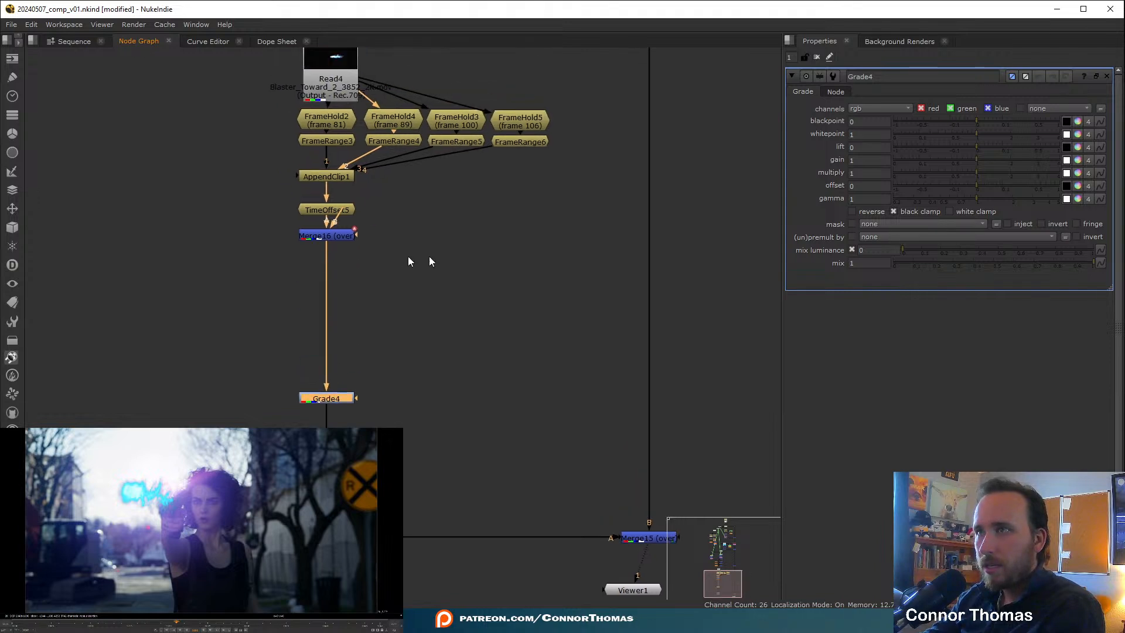
- Tint the blast purple with Grade4's whitepoint at about red 0.21, green 1 and blue 0.43, comparing with a wipe against the graded element
click(1077, 134)
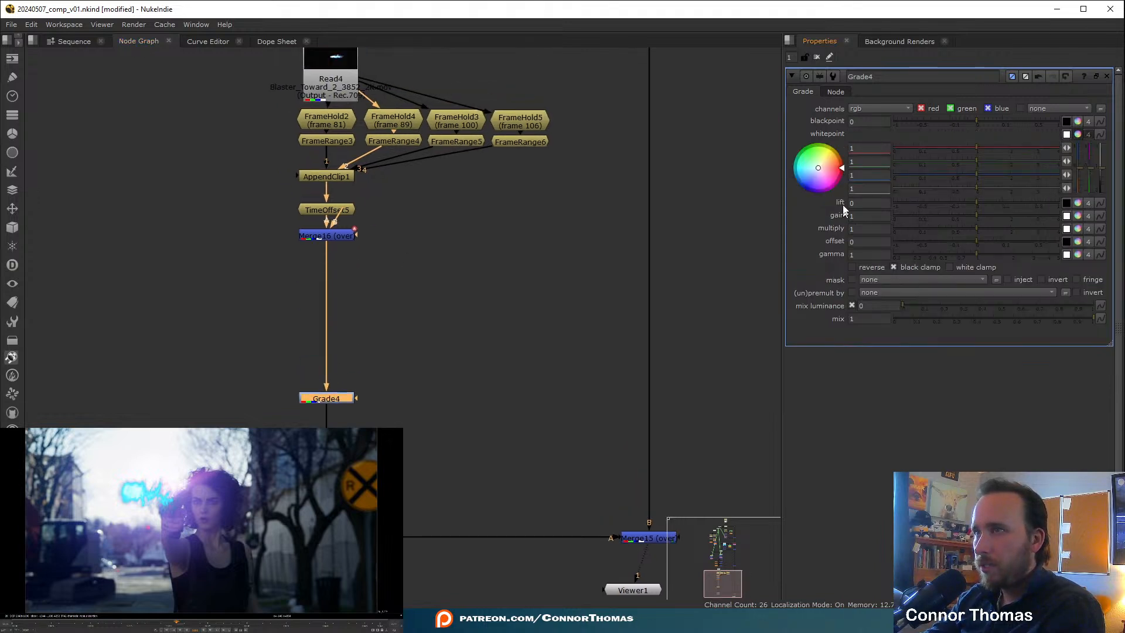
mouse_move(835, 171)
mouse_down()
mouse_move(771, 229)
mouse_move(671, 219)
mouse_move(715, 111)
mouse_up()
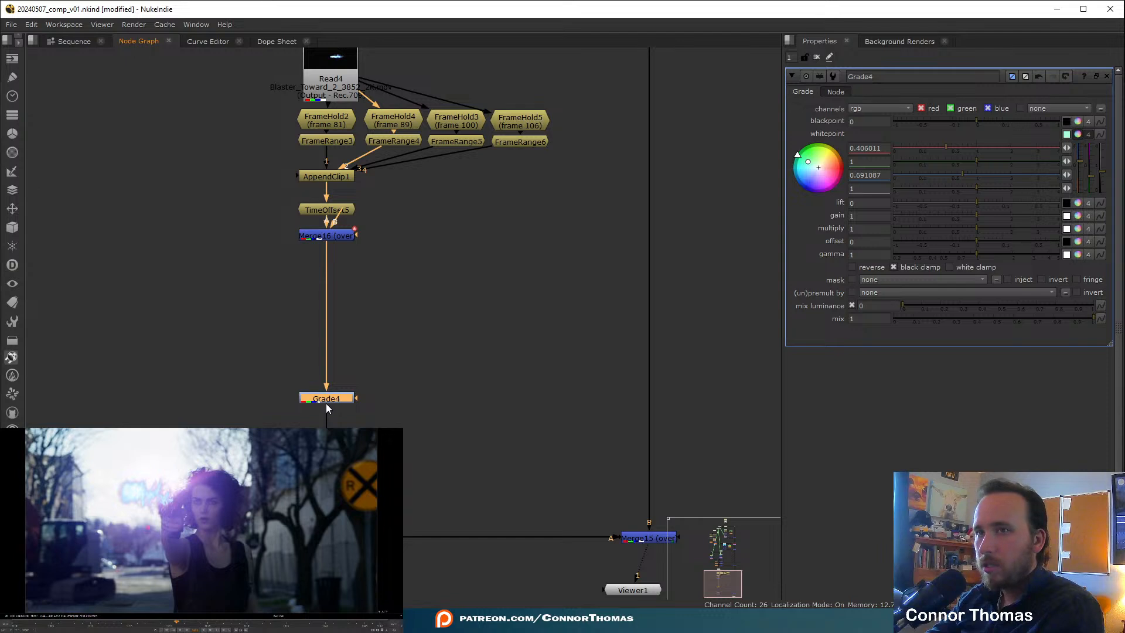
key(w)
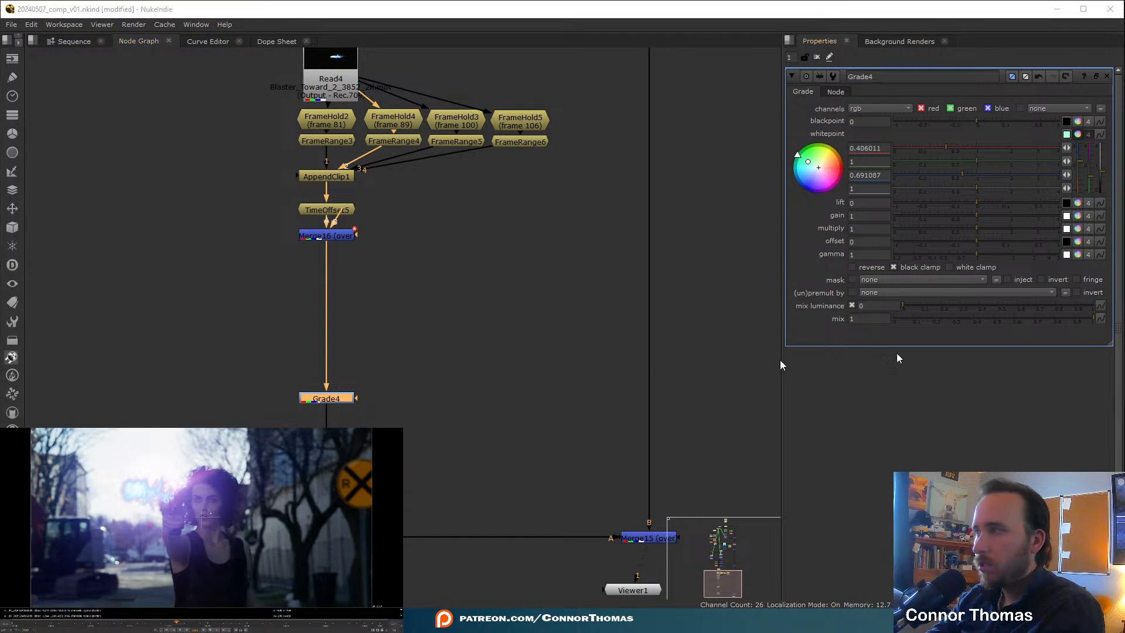
key(2)
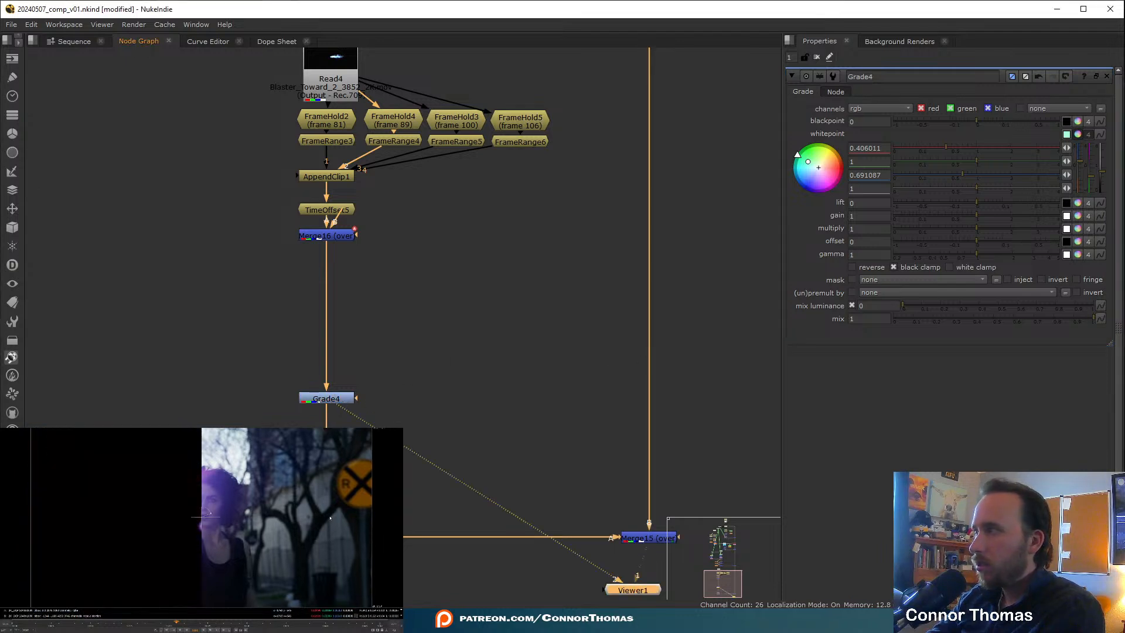
drag(224, 517, 251, 511)
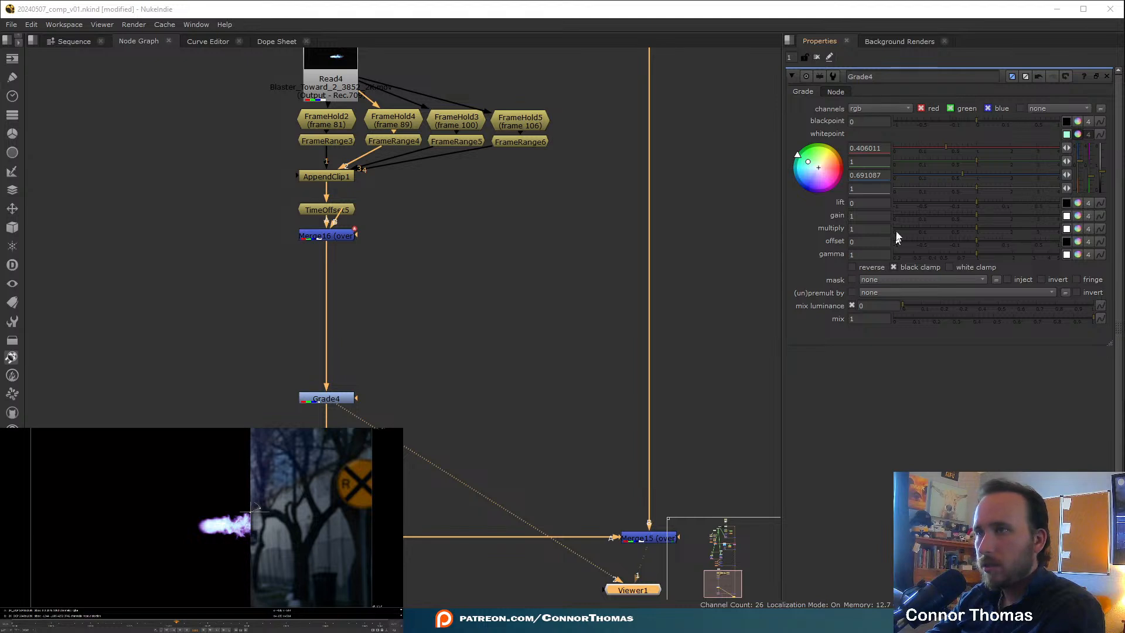
mouse_move(812, 168)
mouse_down()
mouse_move(734, 176)
mouse_move(882, 118)
mouse_move(821, 119)
mouse_move(847, 108)
mouse_move(831, 107)
mouse_move(798, 117)
mouse_up()
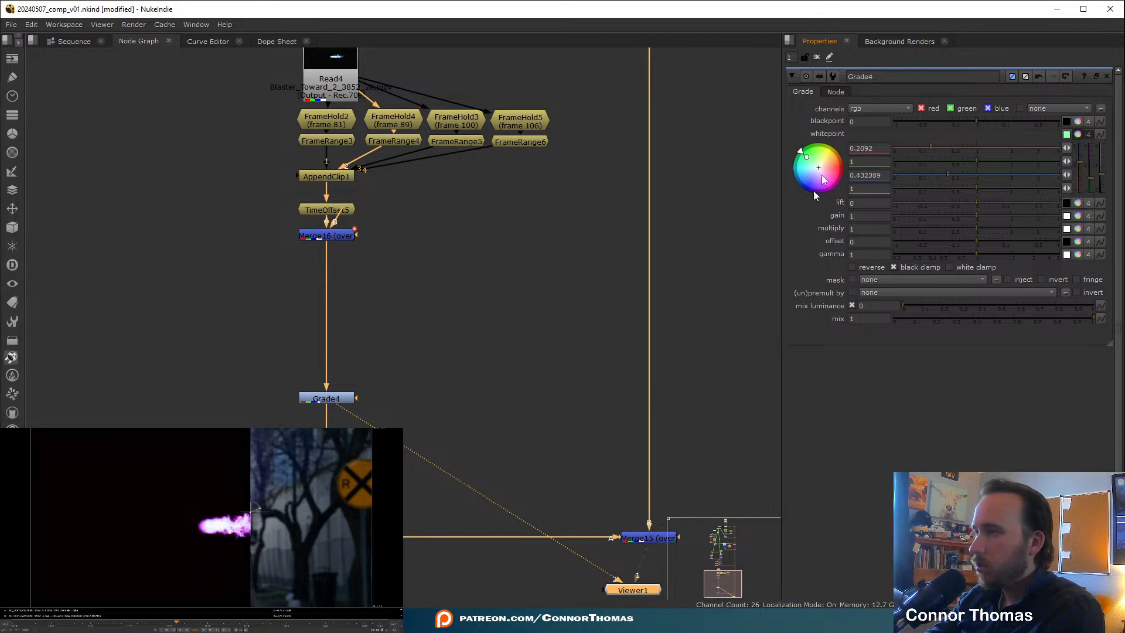
click(1107, 77)
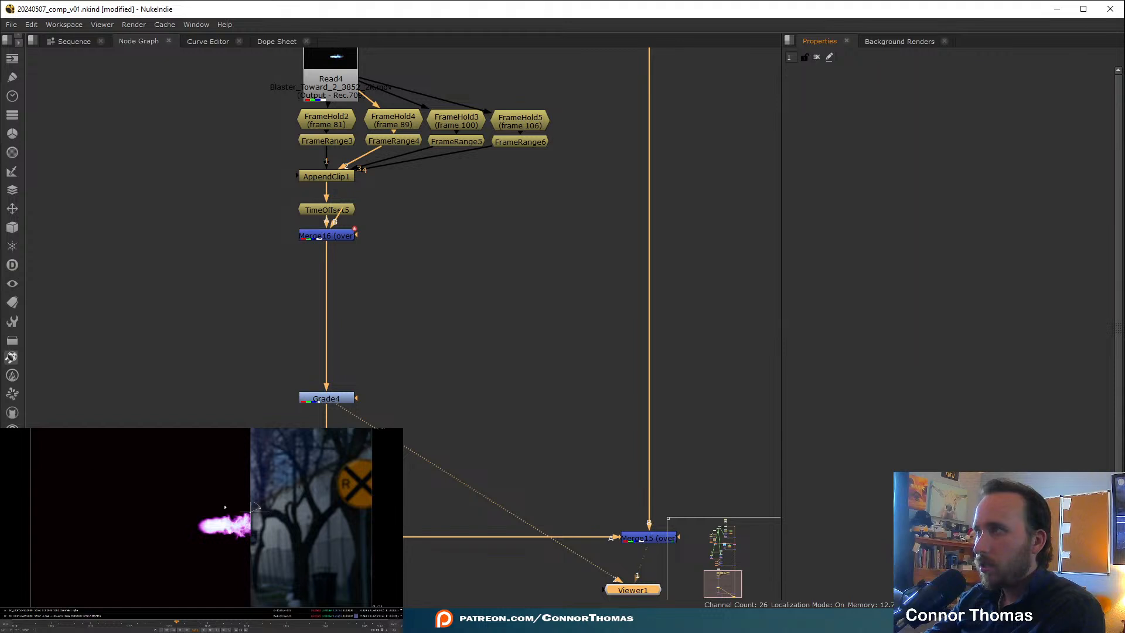
key(w)
key(1)
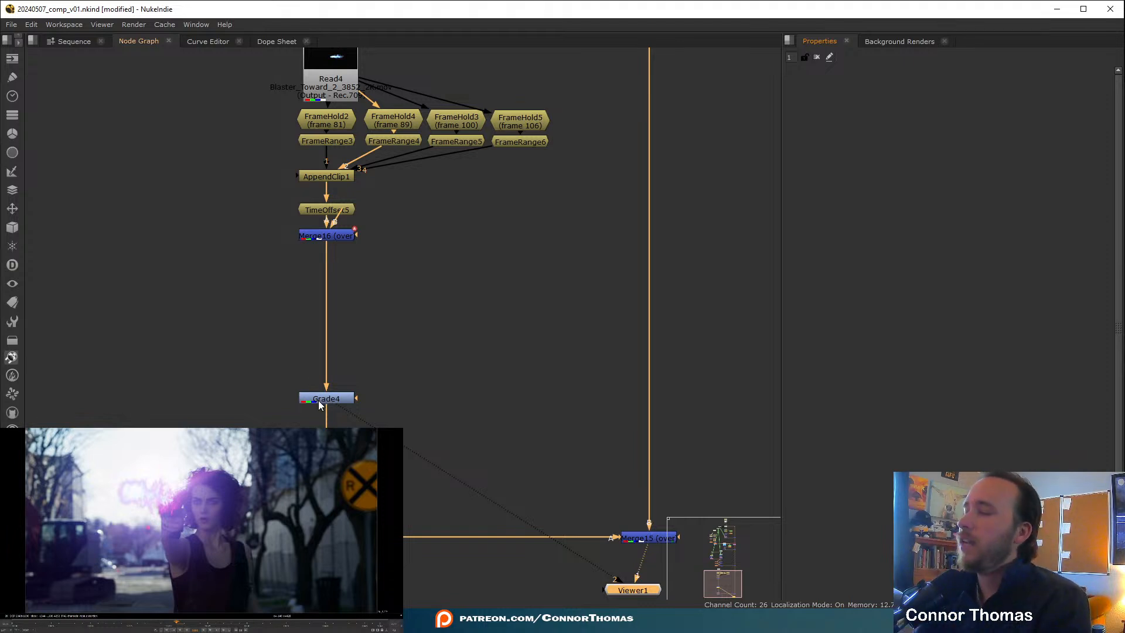
- Insert a Dot below Merge11 and center it between Merge11 and Merge12
middle_drag(457, 225, 474, 394)
middle_drag(486, 314, 478, 431)
drag(246, 302, 475, 152)
key(Tab)
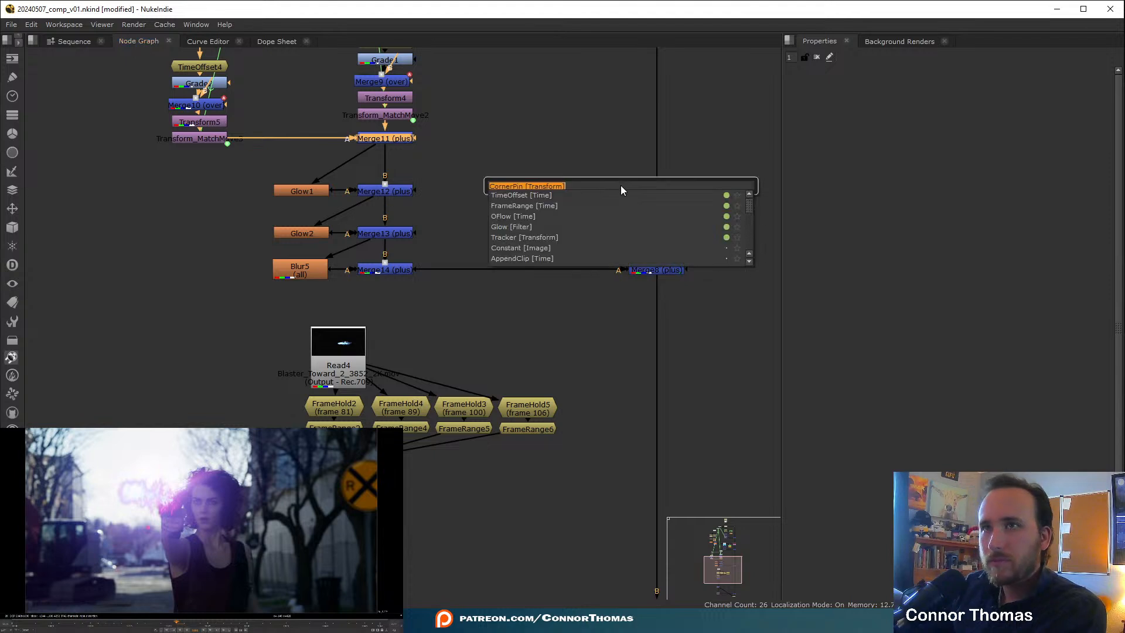
text(dot)
key(Return)
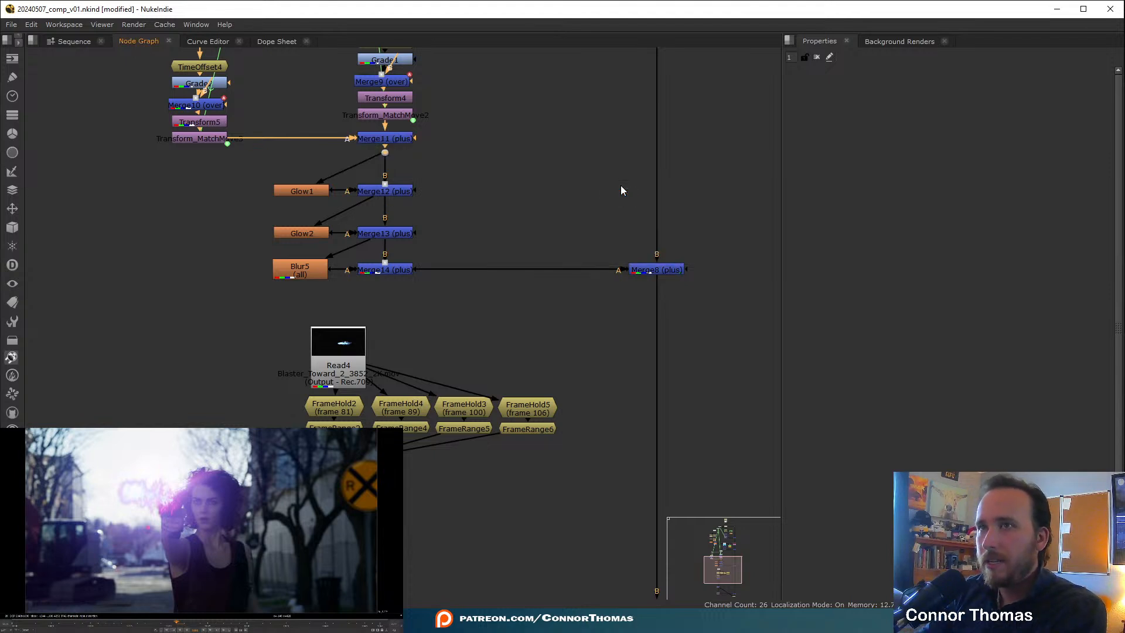
drag(386, 154, 385, 164)
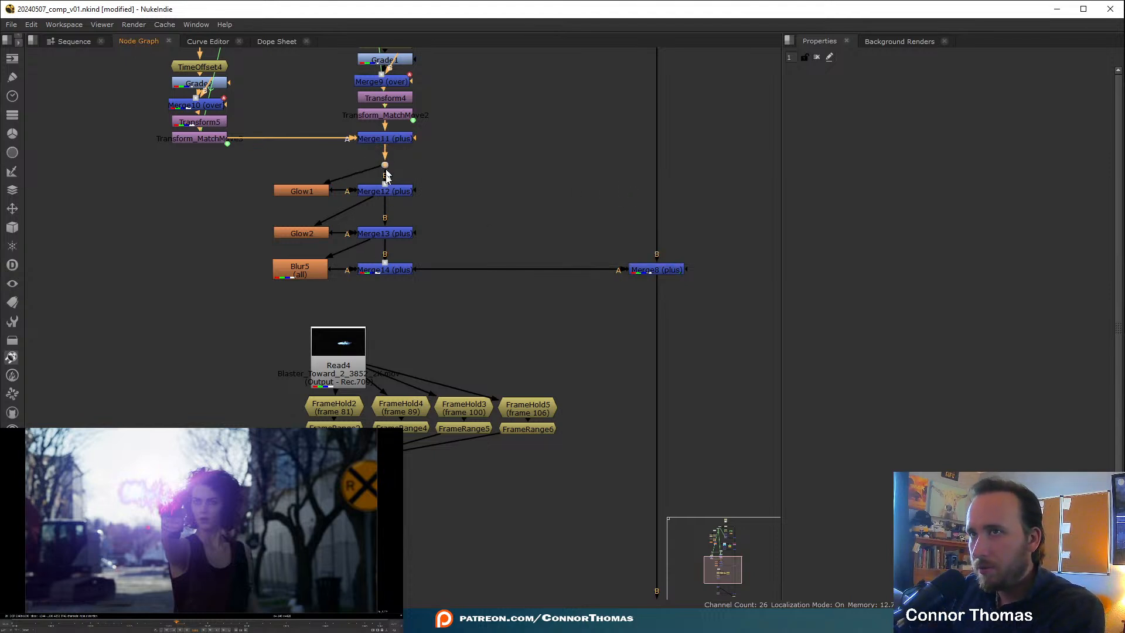
- Copy the dot, Glow1, Glow2, Blur5 and their plus merges, paste them after Grade4, and shift Grade4 with the pasted nodes slightly higher
click(252, 148)
drag(252, 152, 455, 284)
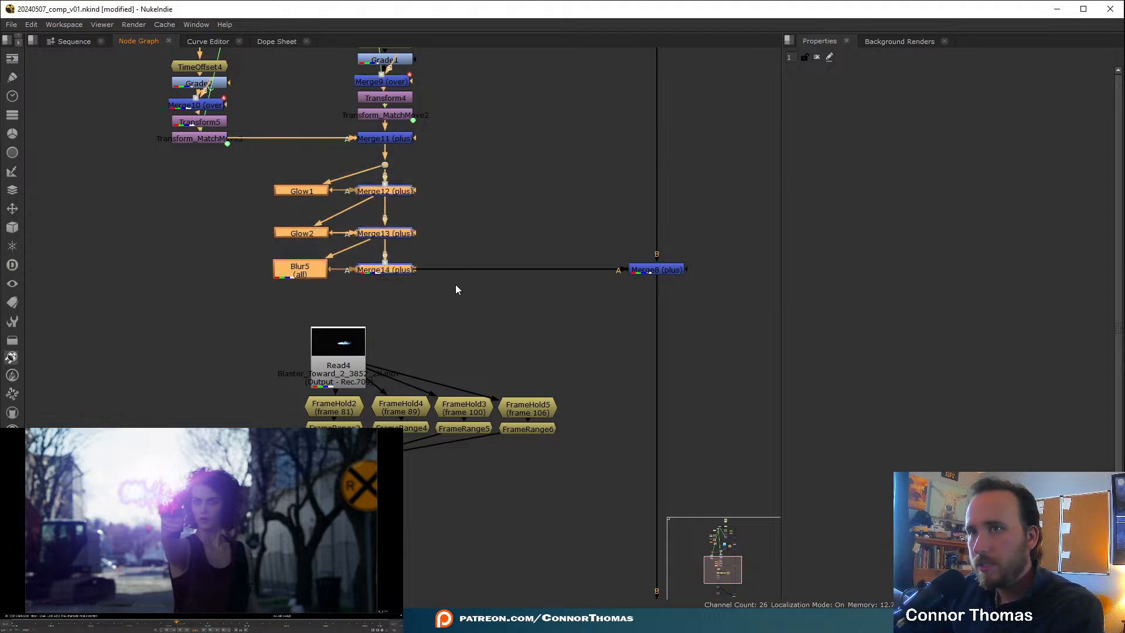
middle_drag(485, 356, 499, 105)
drag(348, 437, 348, 428)
key(ctrl+v)
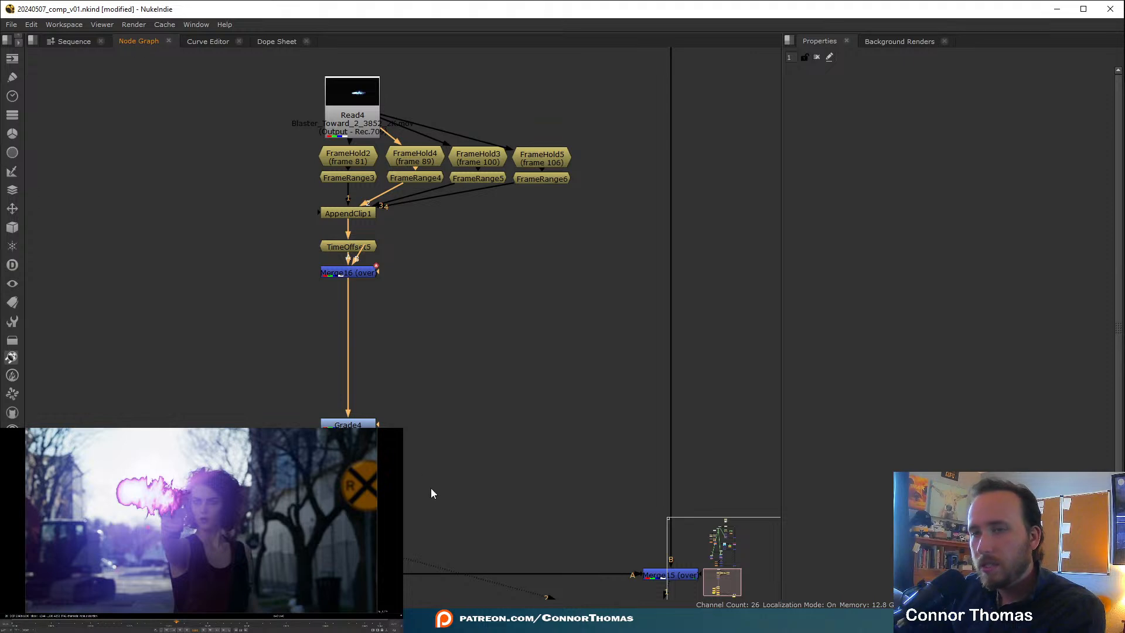
middle_drag(432, 494, 435, 451)
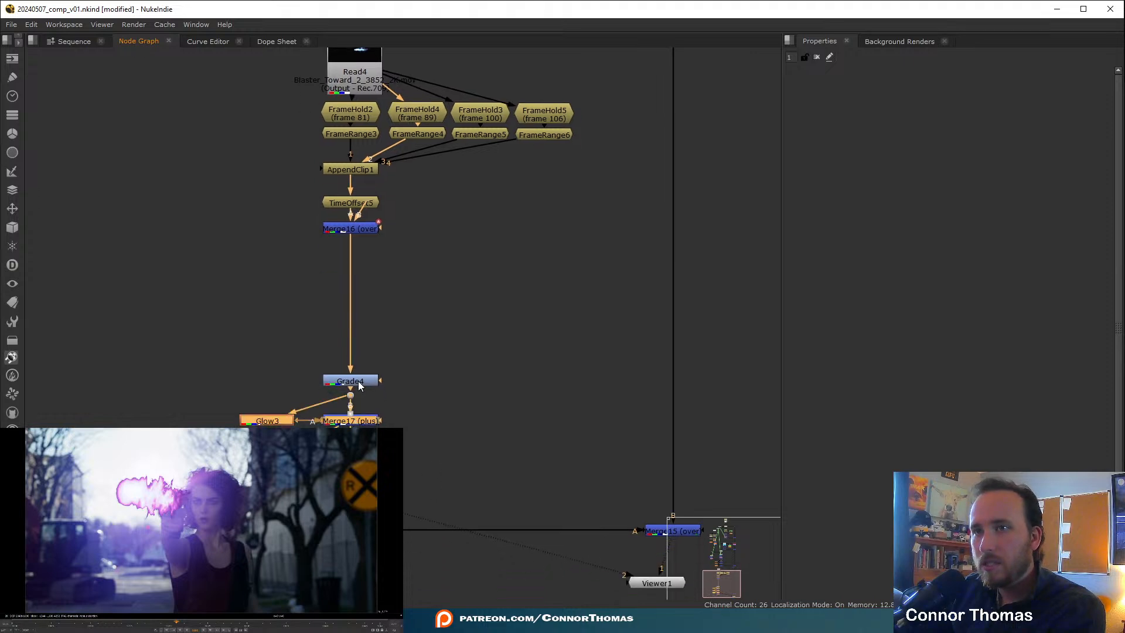
drag(359, 385, 360, 355)
click(486, 404)
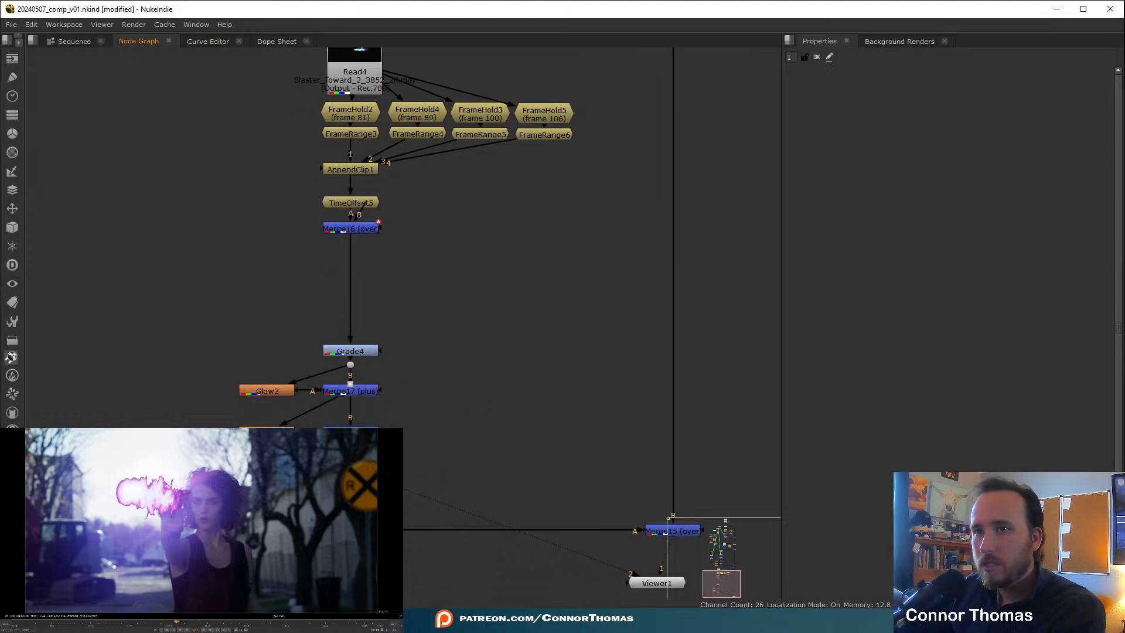
- View Merge19's glowing blast on its own, check its alpha channel, and return to viewing Merge15's composite
key(2)
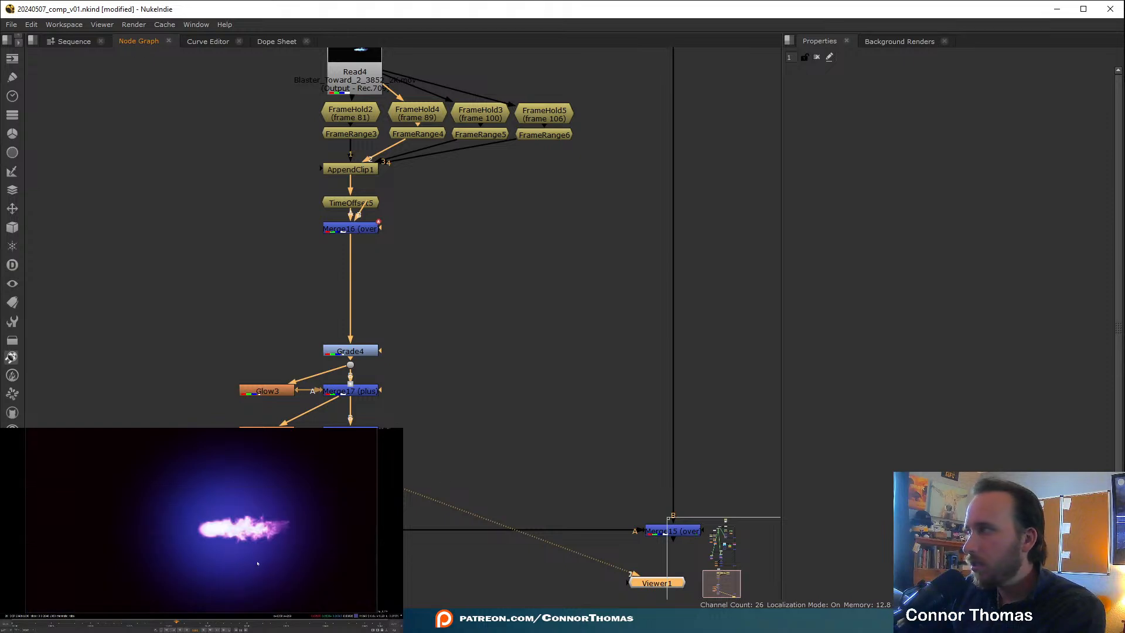
key(a)
key(a)
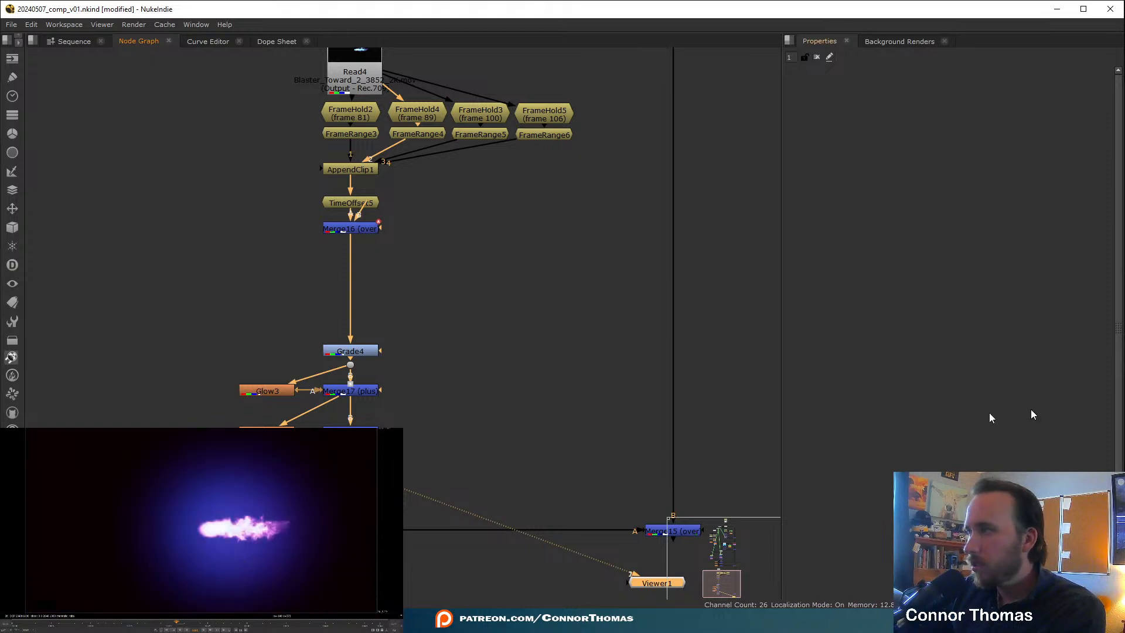
middle_drag(402, 446, 268, 330)
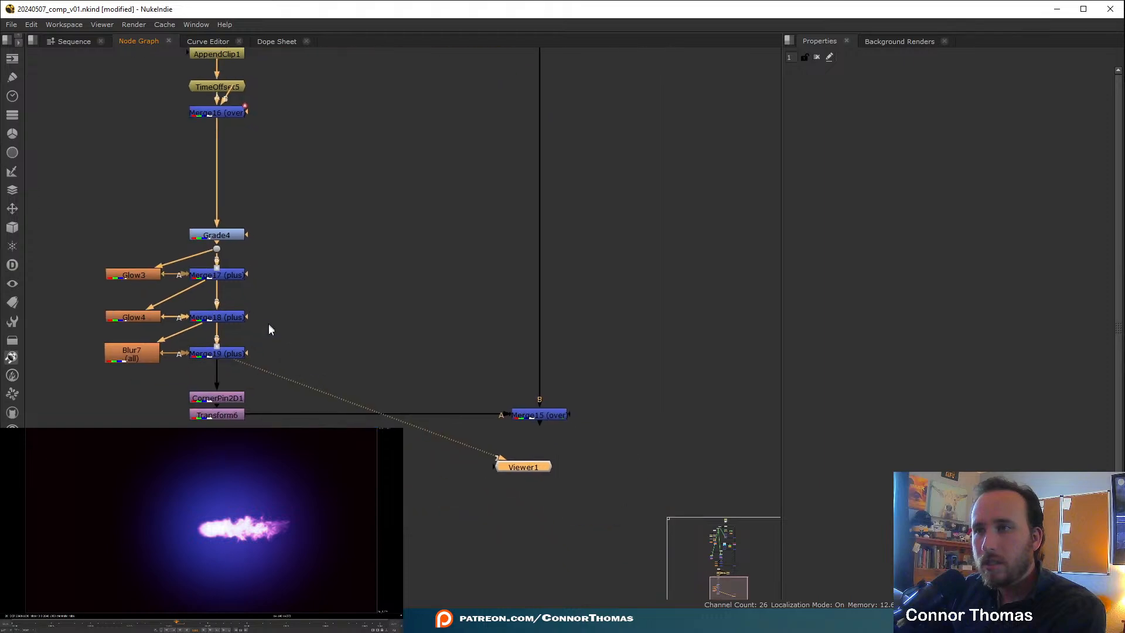
click(550, 420)
key(1)
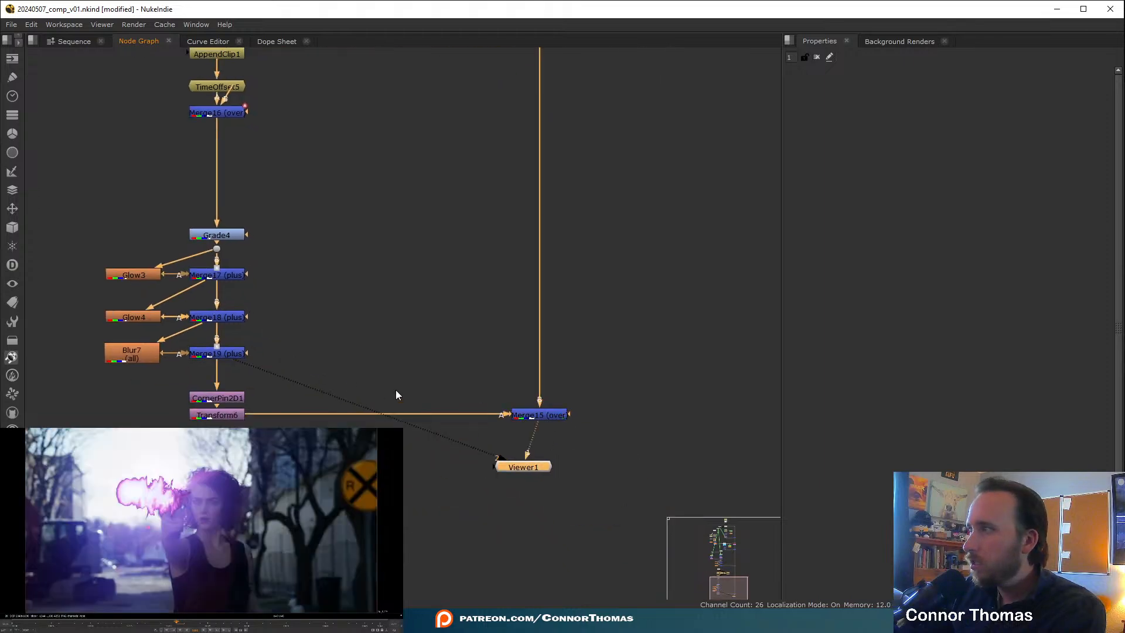
- Disable Merge17 and Merge18 and toggle Merge19 off and on to compare how each pasted glow layer affects the blast
middle_drag(341, 367, 551, 450)
click(424, 405)
key(1)
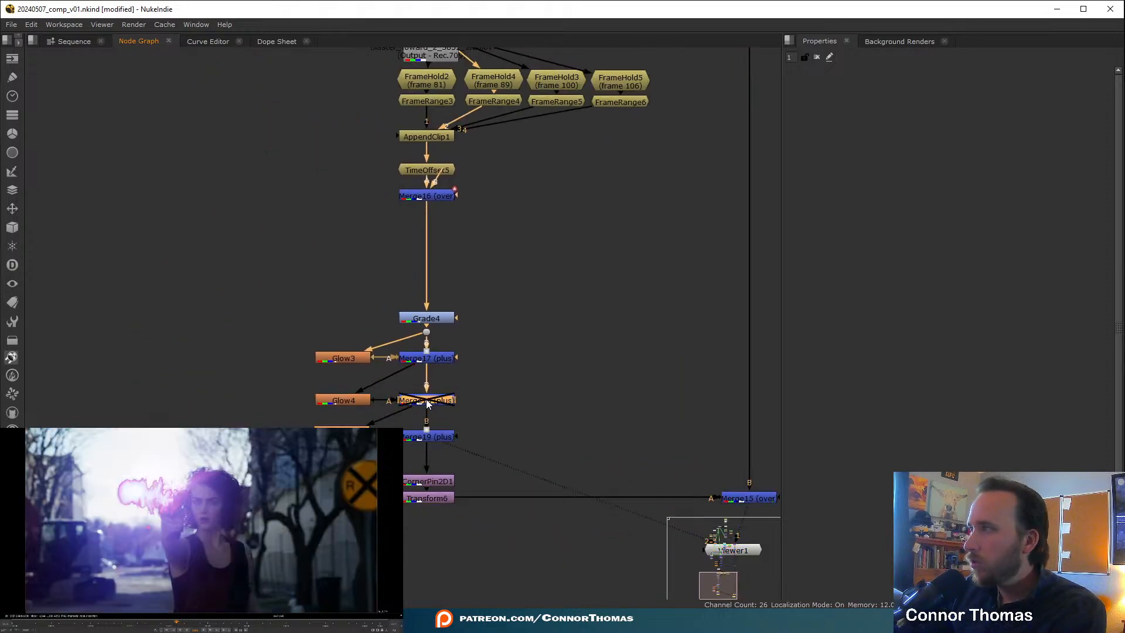
click(431, 362)
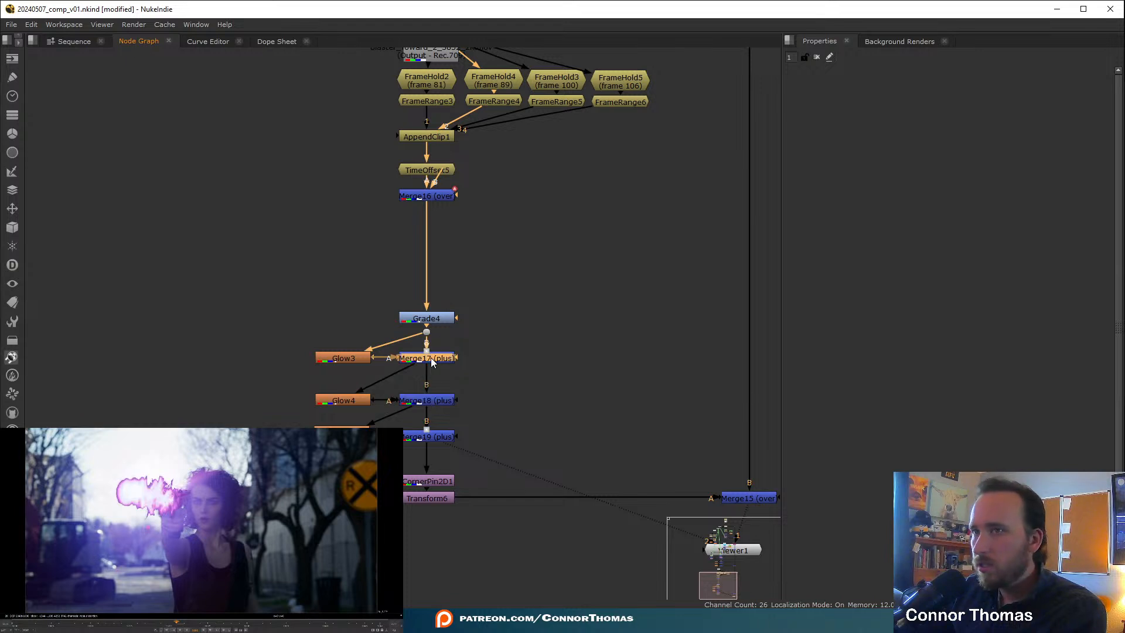
shift+click(441, 400)
key(d)
click(470, 416)
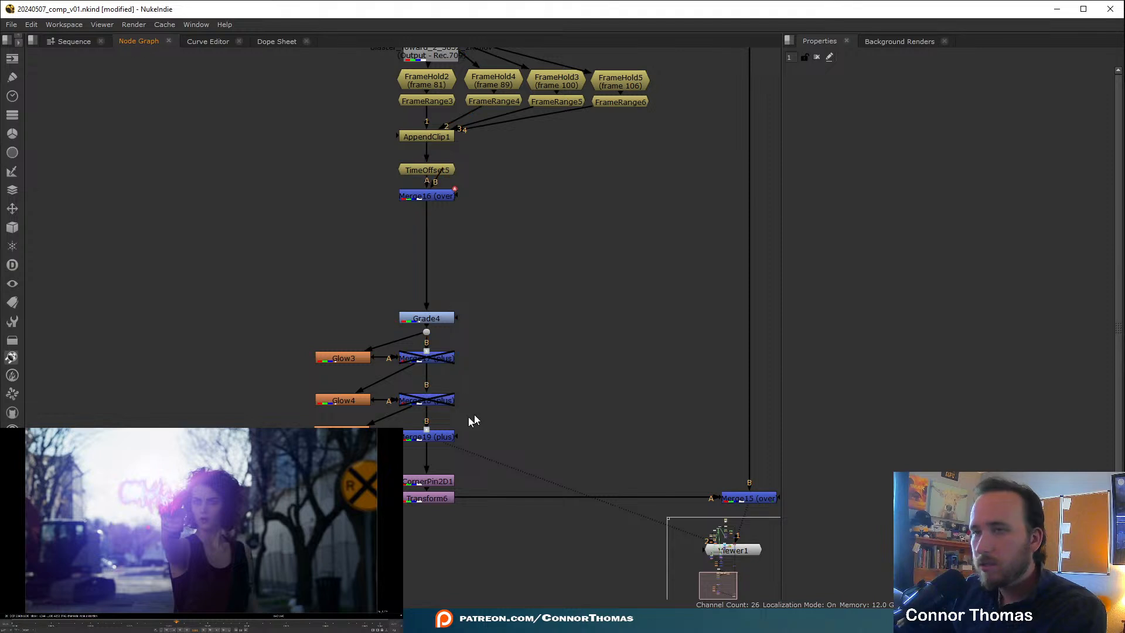
click(434, 434)
key(d)
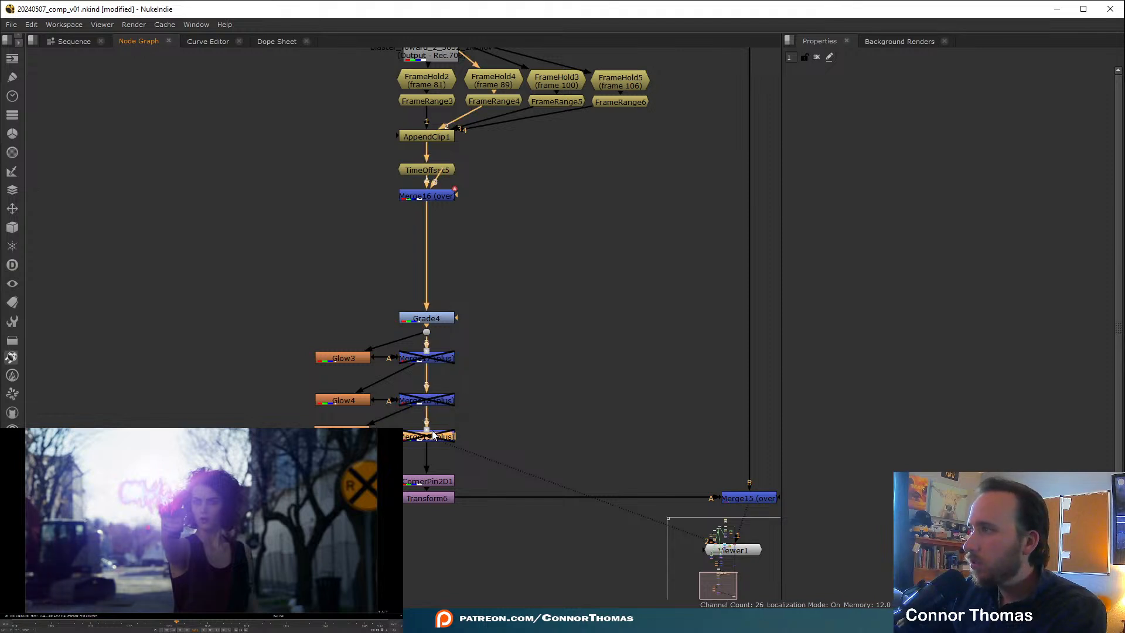
key(d)
key(d)
key(d)
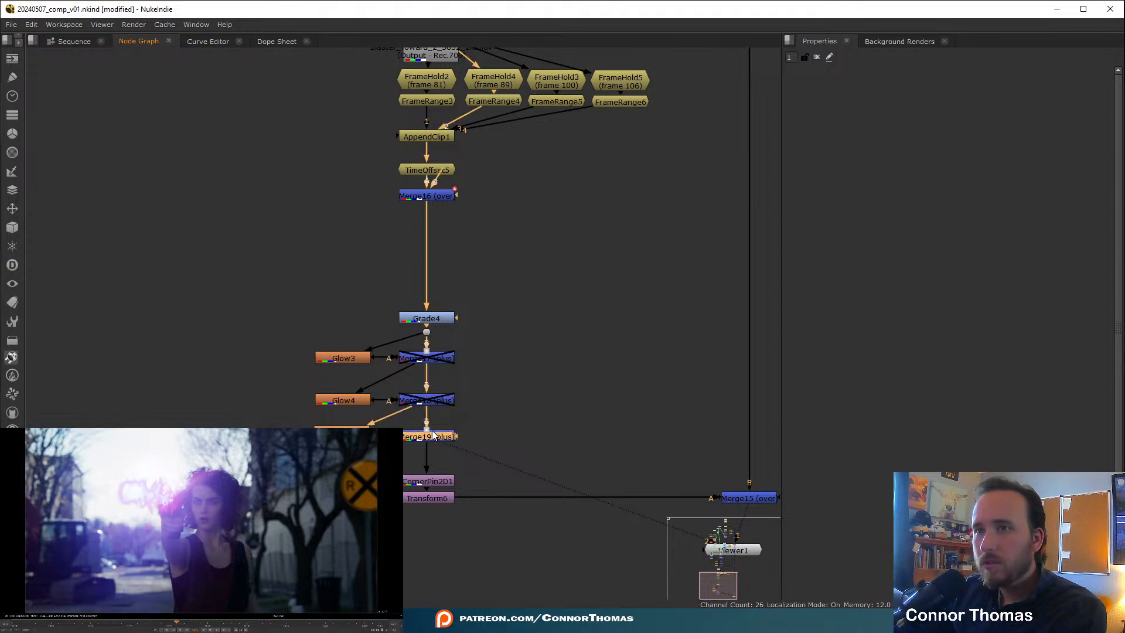
- Delete the pasted glow, blur and merge nodes below Grade4, keeping the dot
drag(277, 456, 488, 338)
key(Delete)
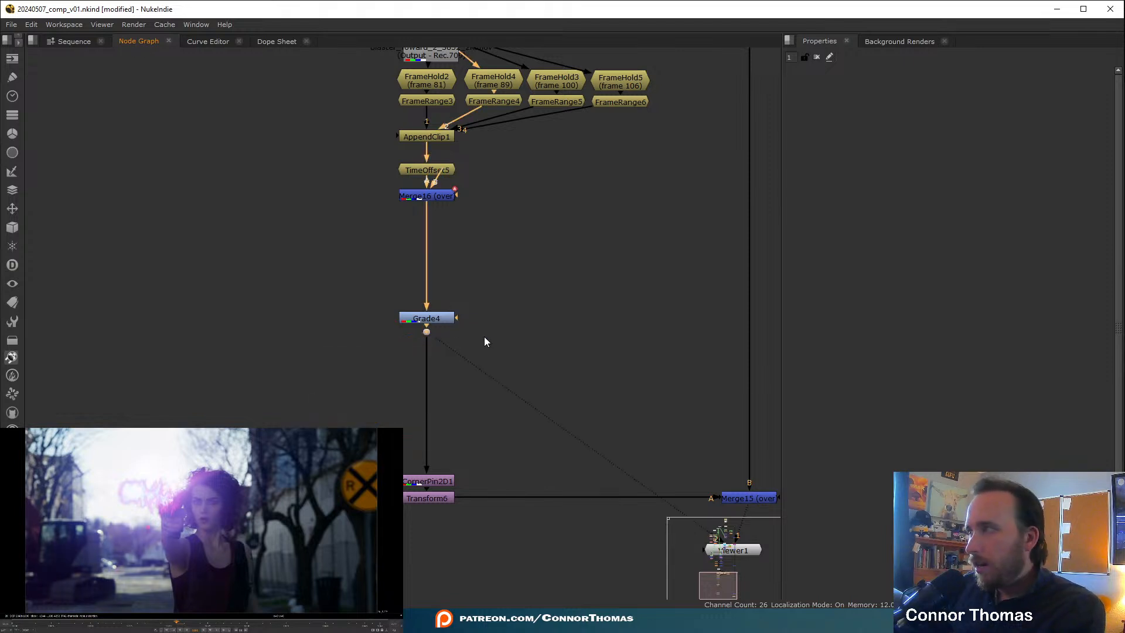
- Add a Glow node after the dot below Grade4 with tolerance 0.02 and brightness 0.5
key(Tab)
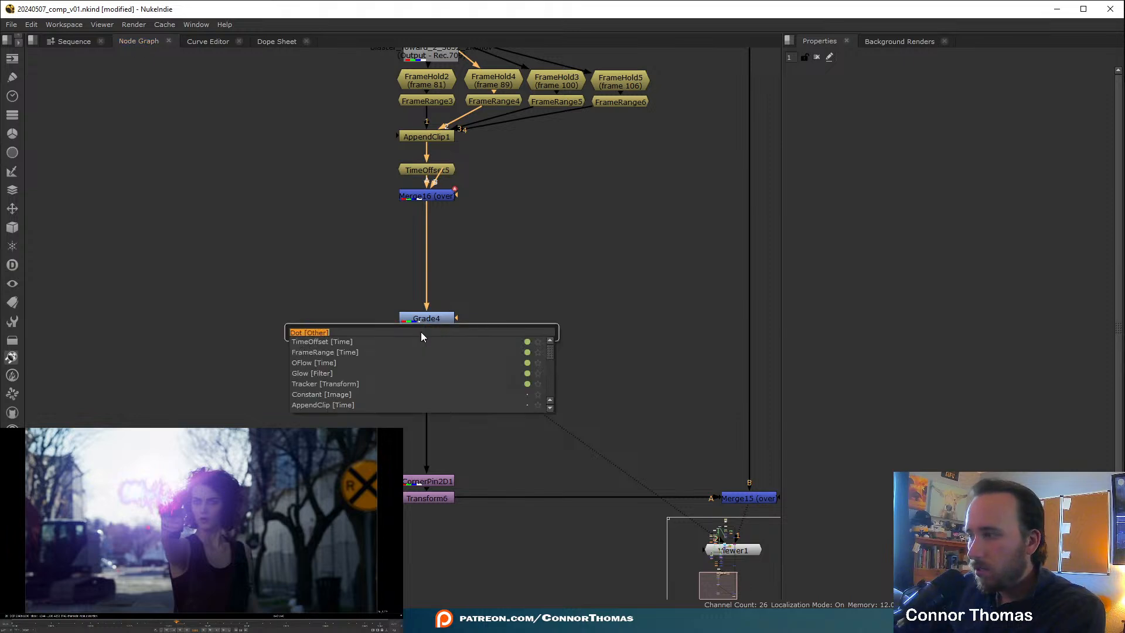
text(glow)
key(Return)
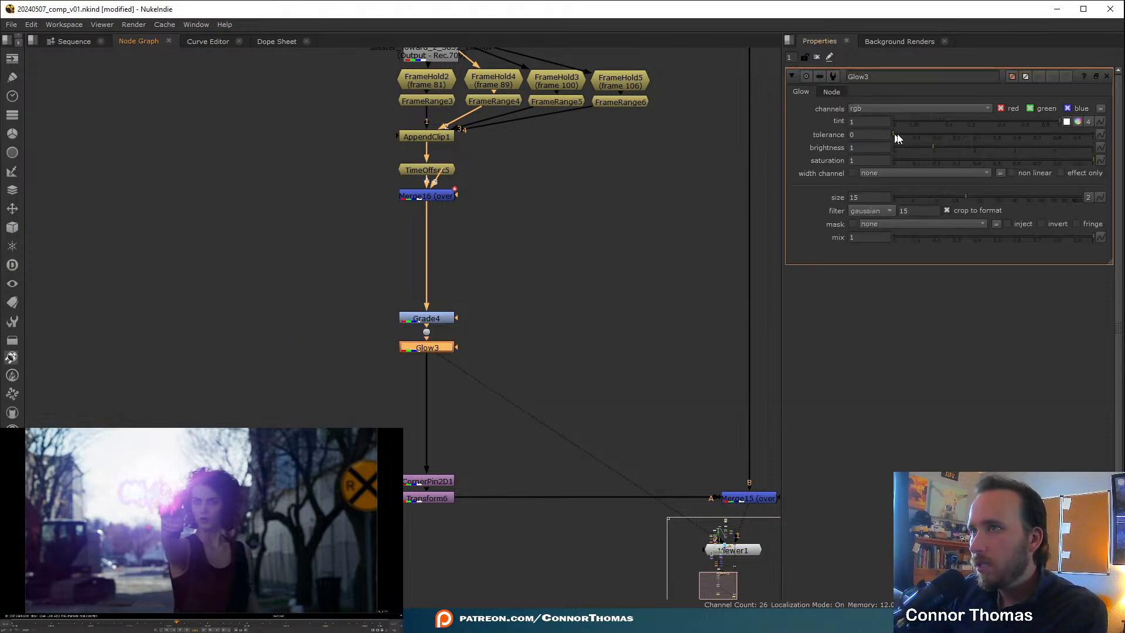
click(879, 135)
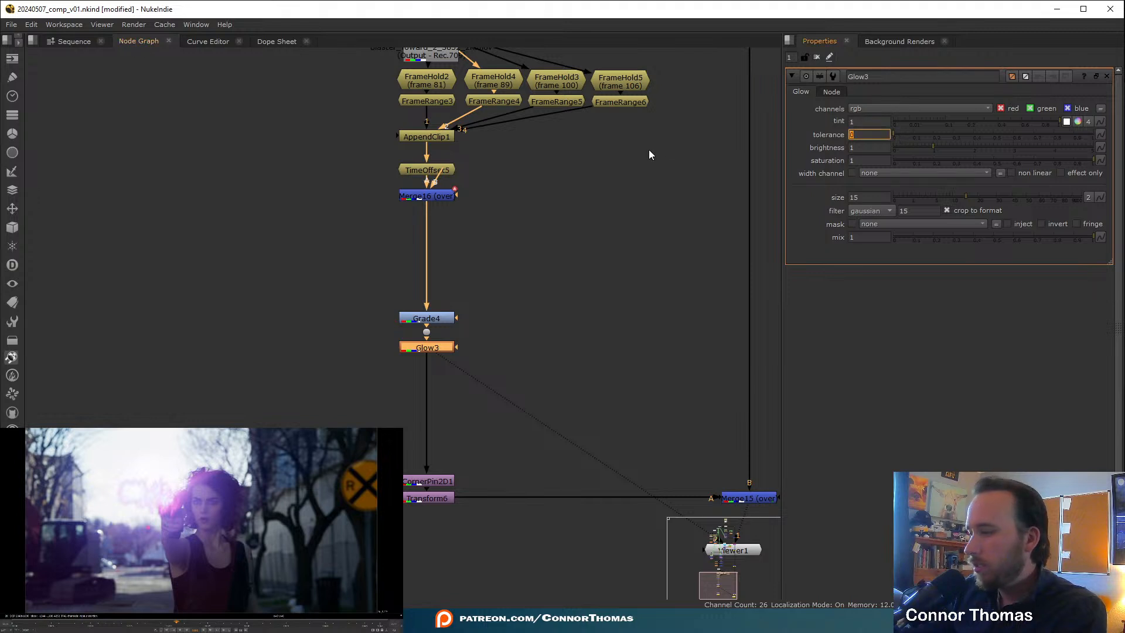
click(889, 146)
text(0.5)
key(Tab)
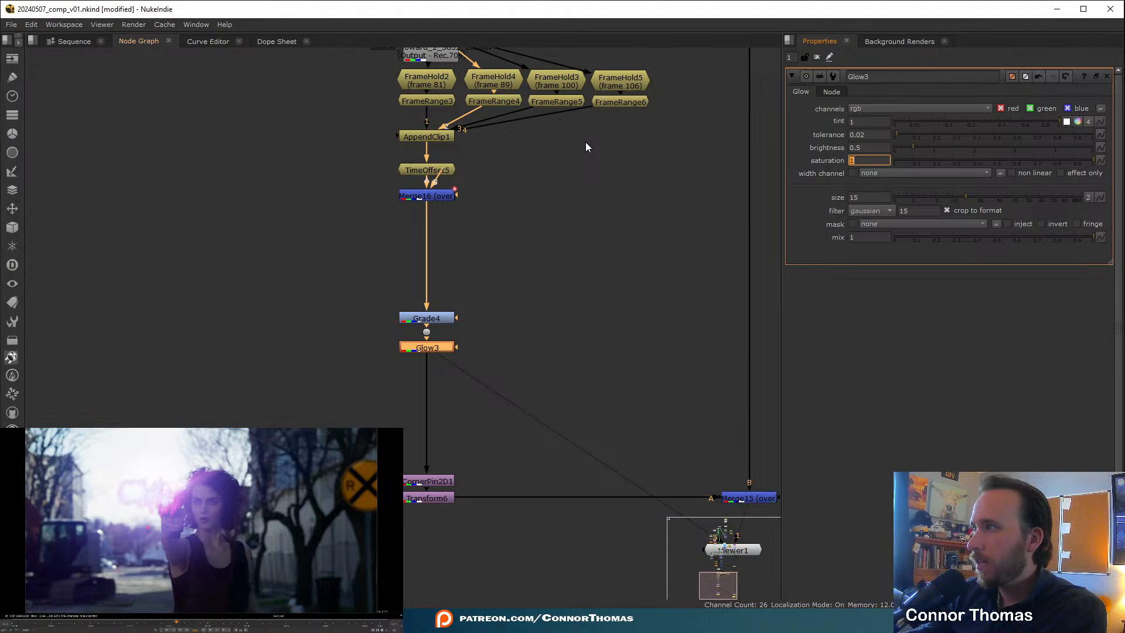
- Set Glow3's saturation to 0.5 and size to 17
text(0.5)
key(Return)
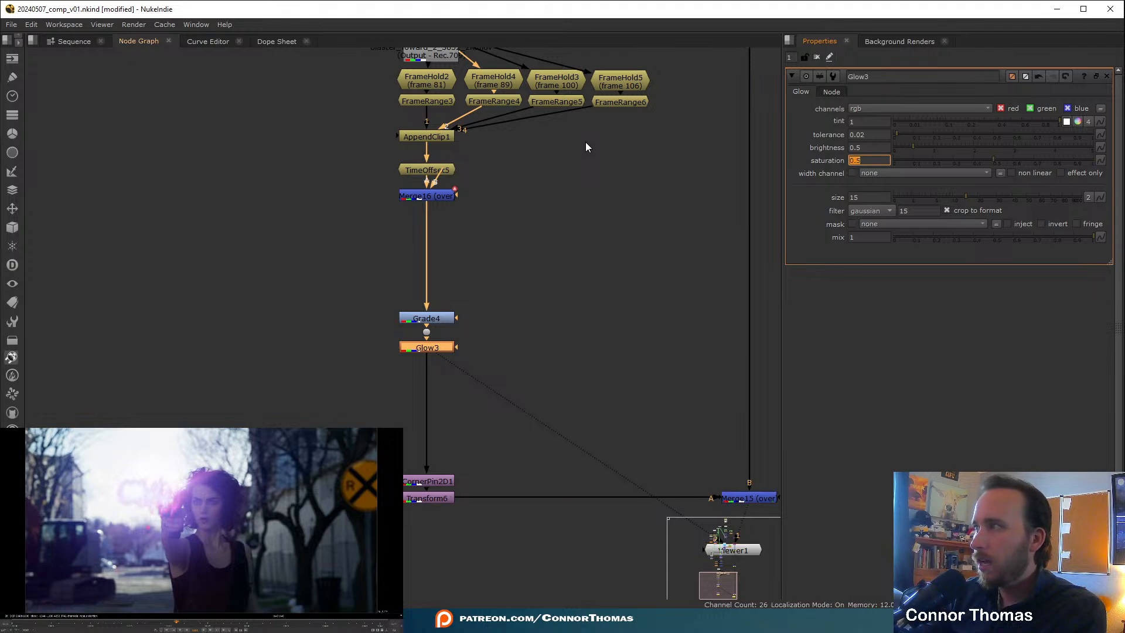
key(Tab)
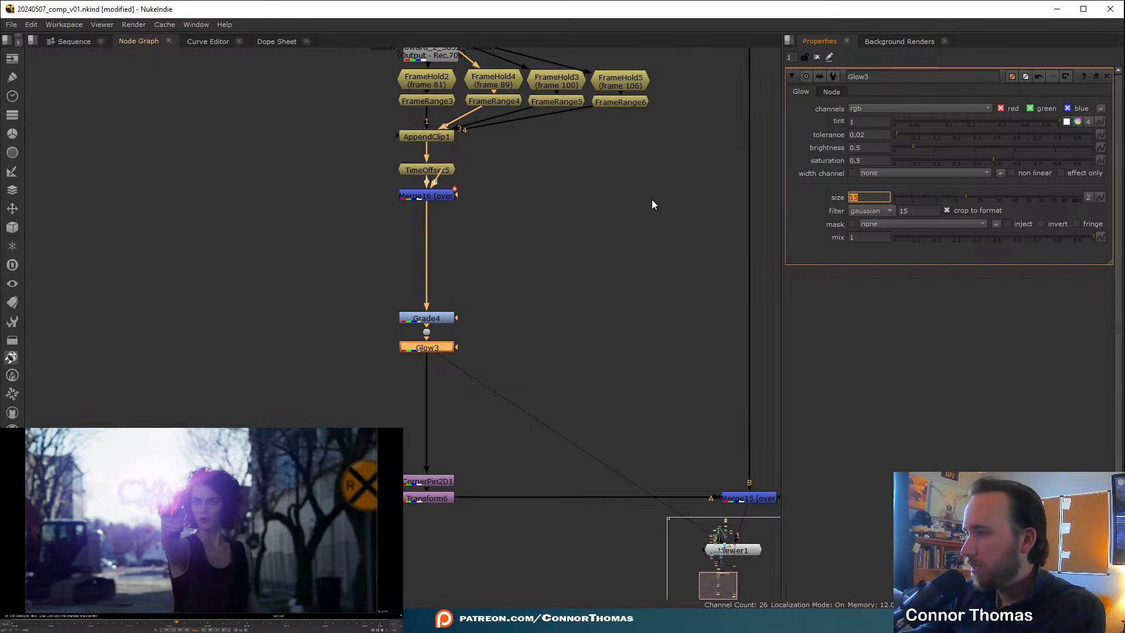
text(17)
key(Return)
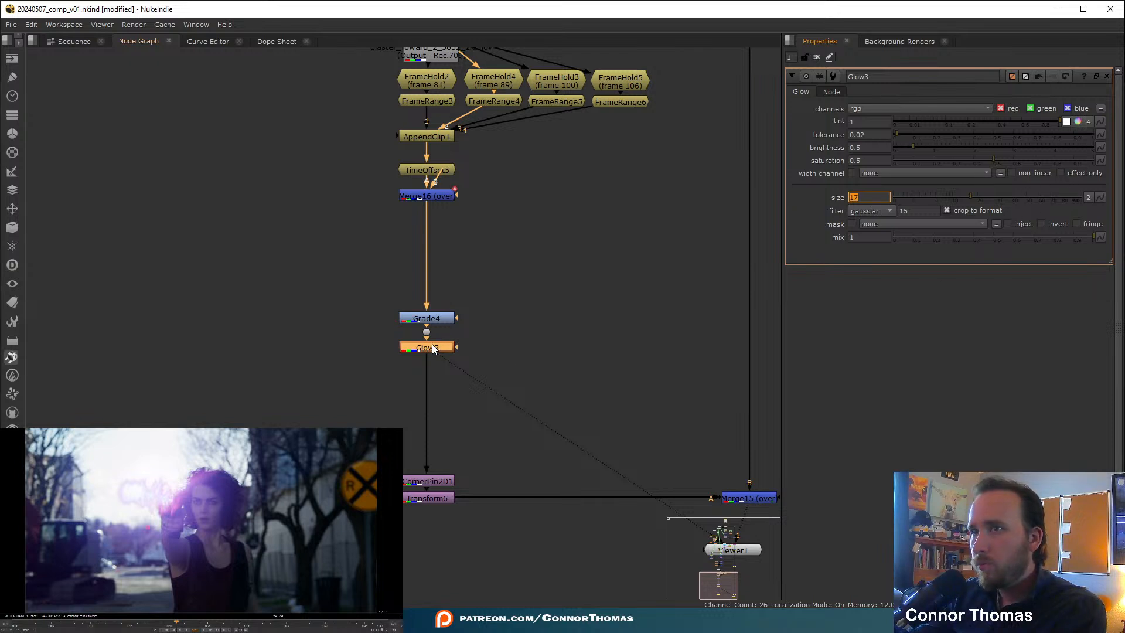
- Branch Glow3 off beside the main pipe and merge it back into the stream directly below the dot
drag(433, 349, 322, 364)
key(m)
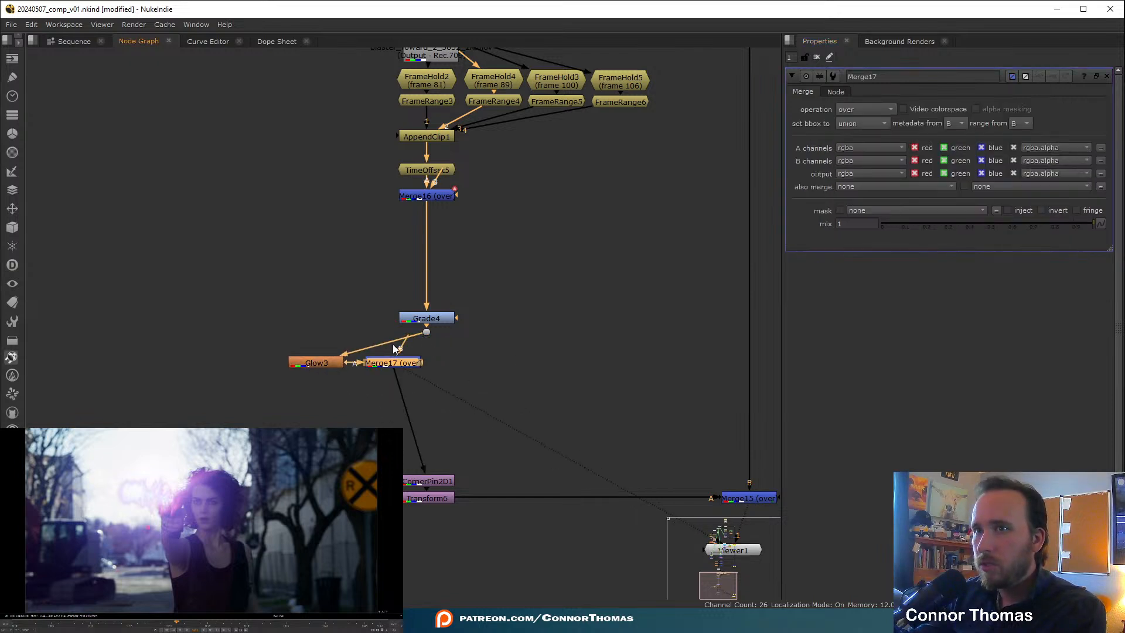
drag(393, 344, 440, 363)
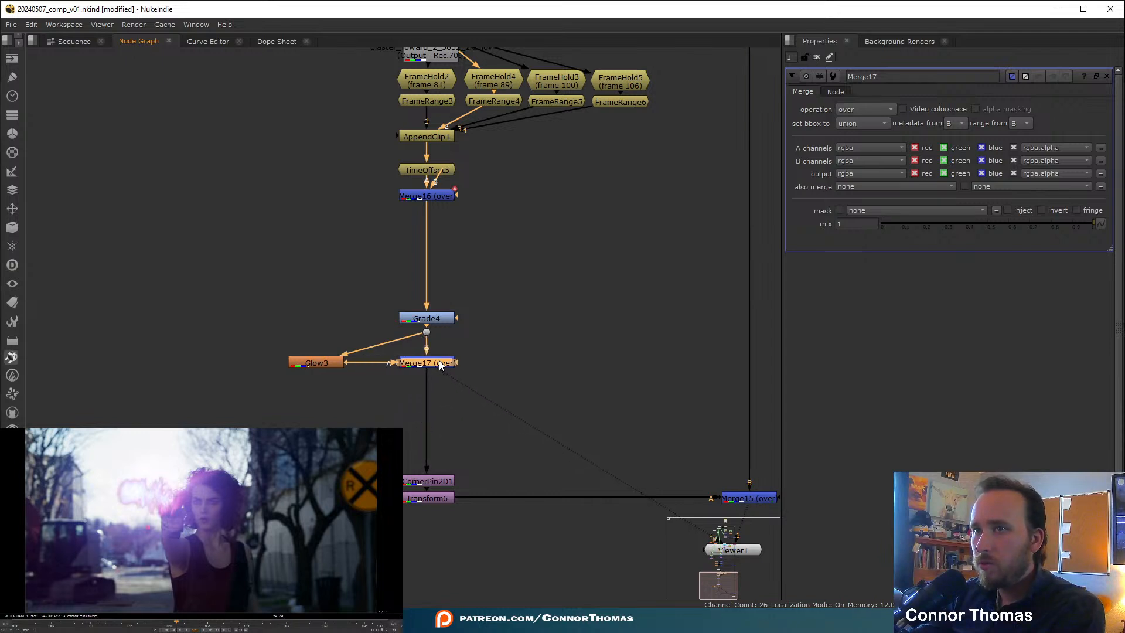
- Try the plus operation on Merge17, undo it, and set the merge operation to screen
click(865, 110)
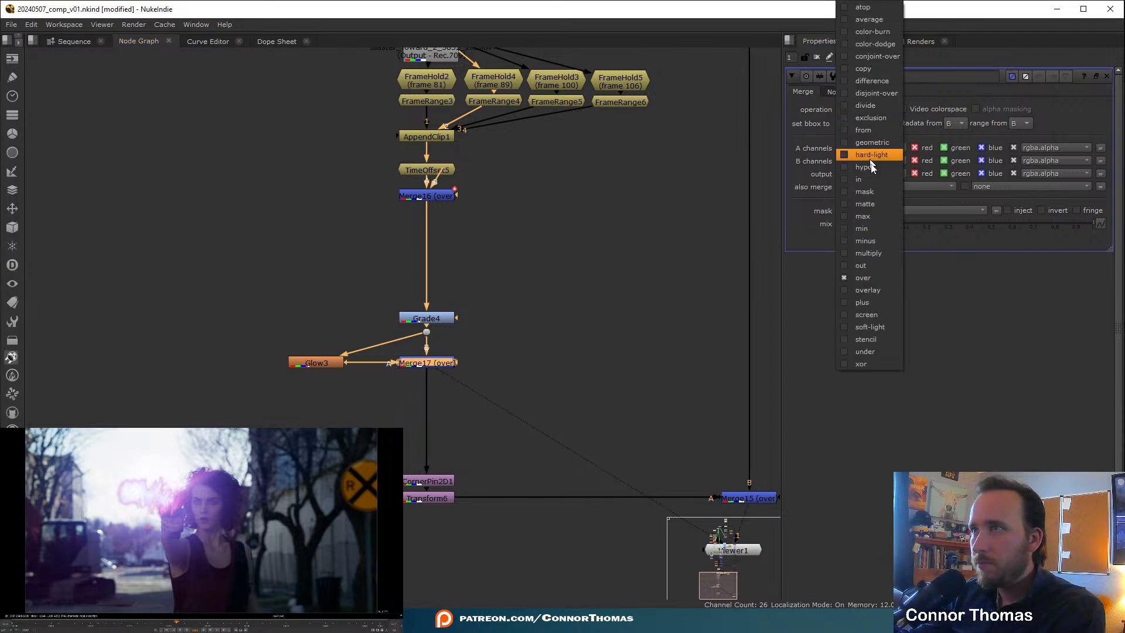
click(883, 302)
key(ctrl+z)
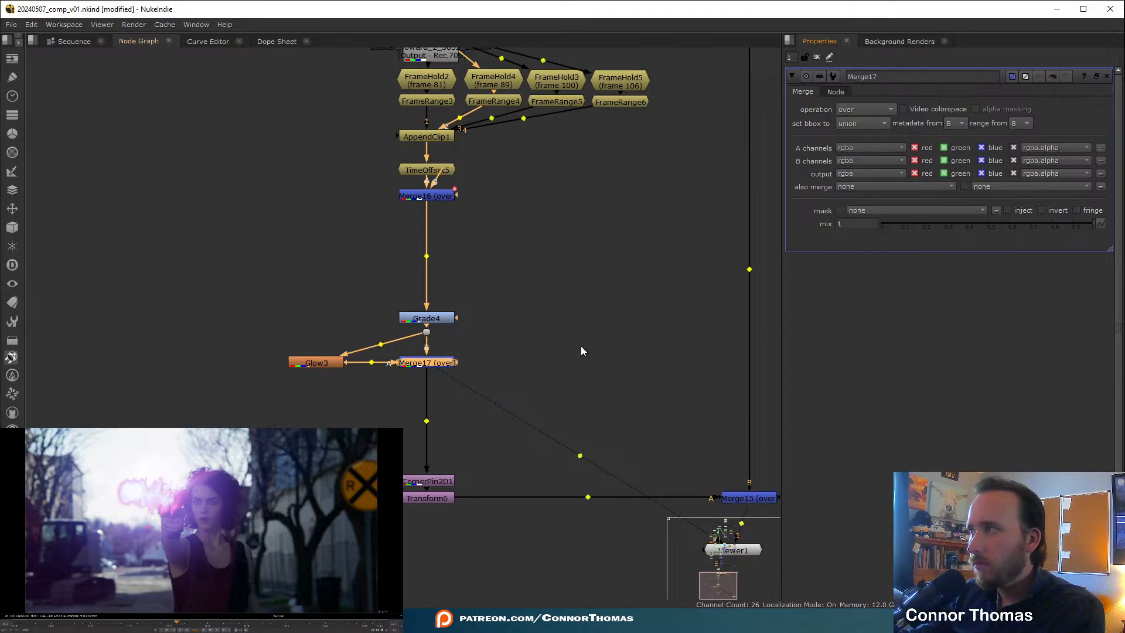
click(863, 110)
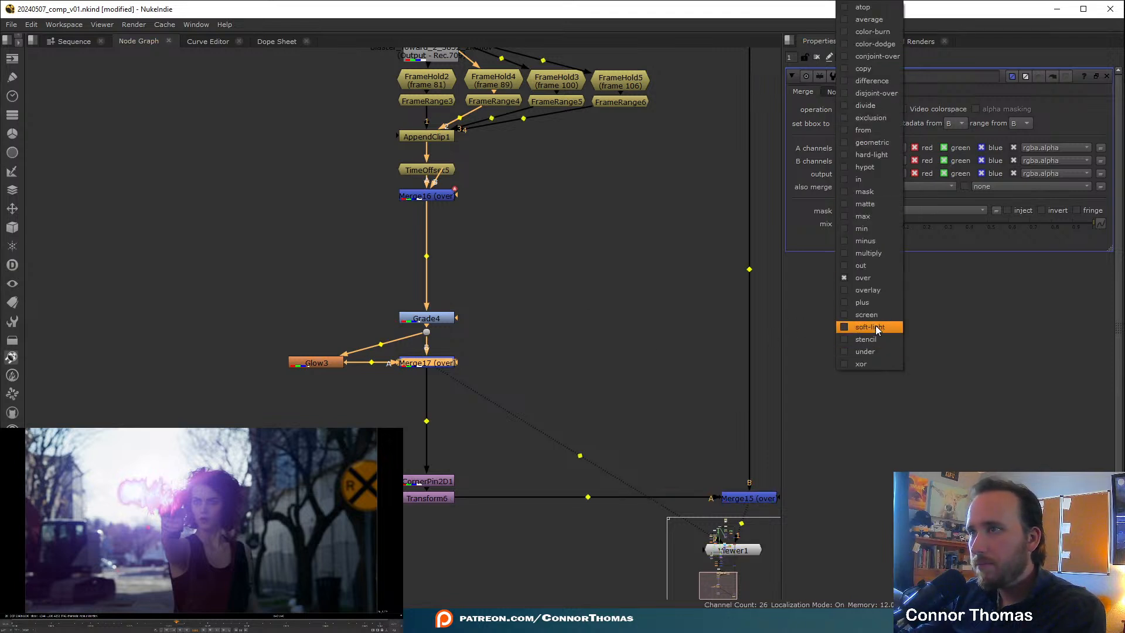
click(877, 315)
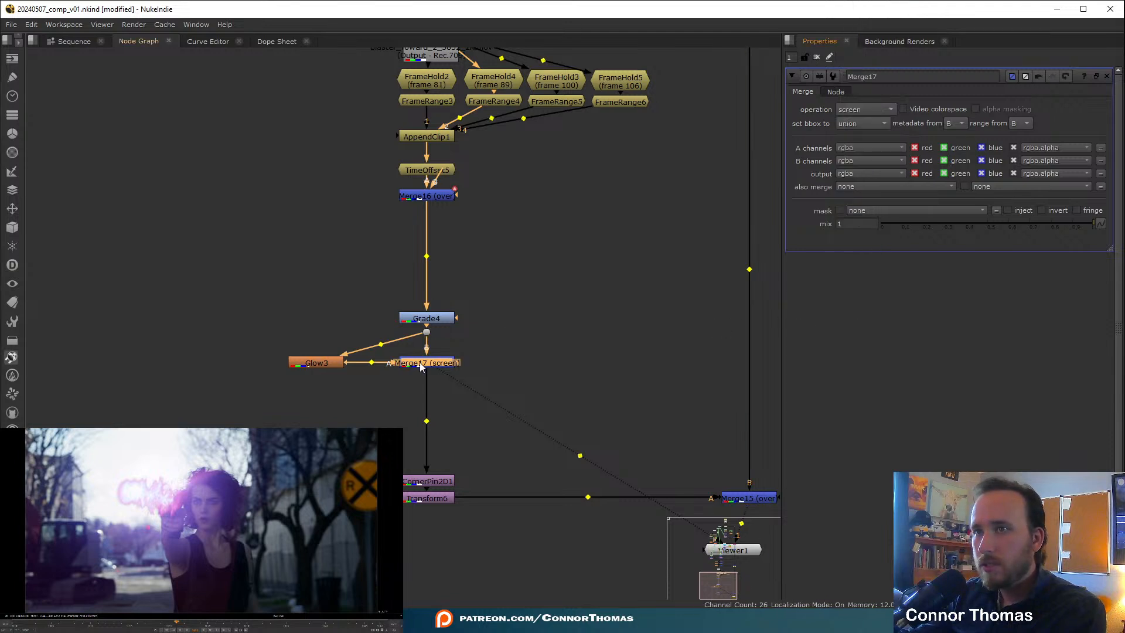
- Add another Glow node directly below Merge17
key(Tab)
text(gl)
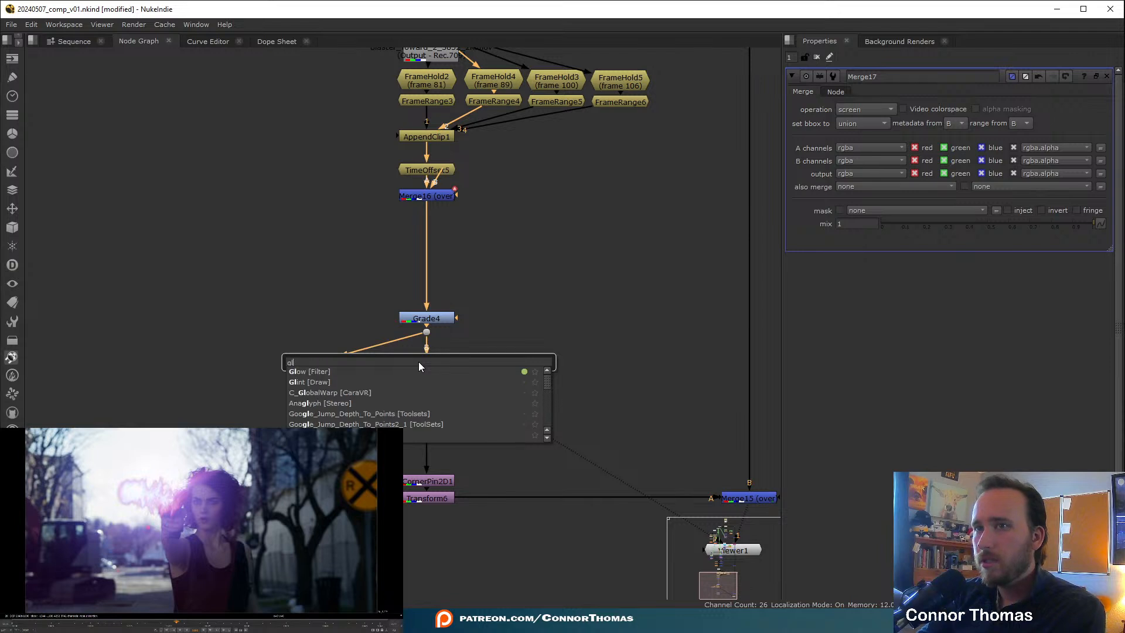
text(ow)
key(Return)
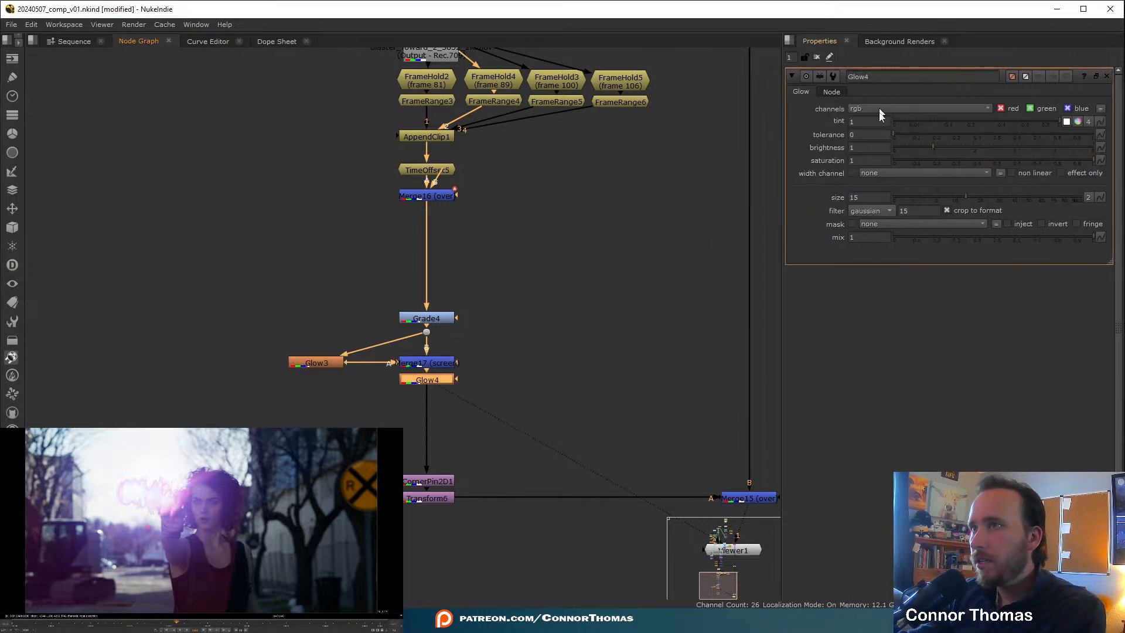
- Turn on effect only for both Glow3 and Glow4
double_click(311, 364)
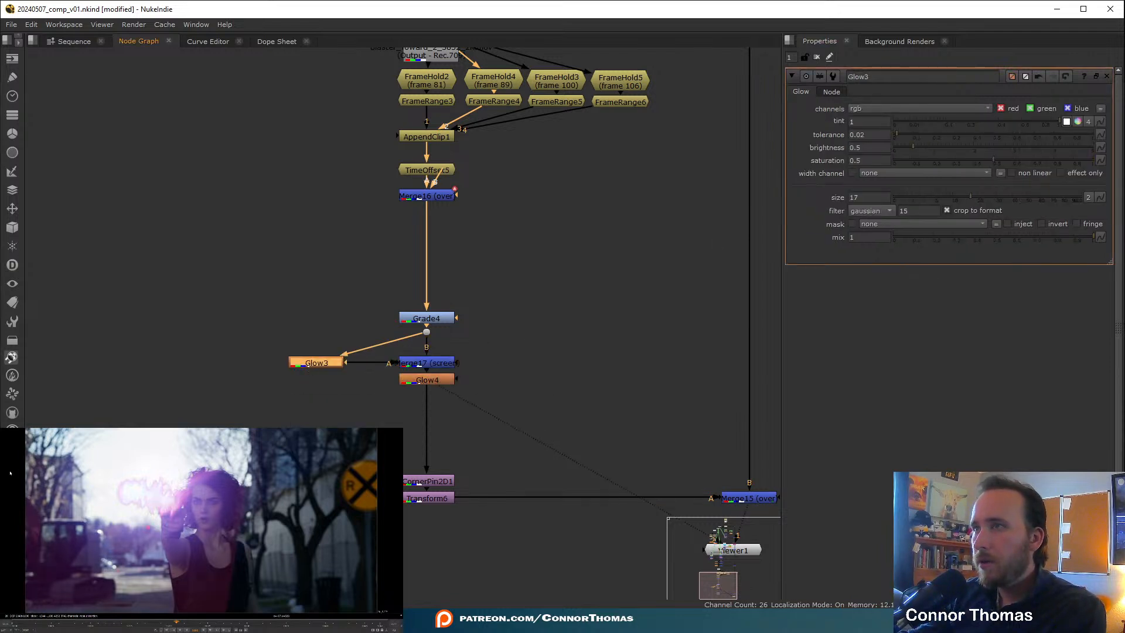
click(1060, 173)
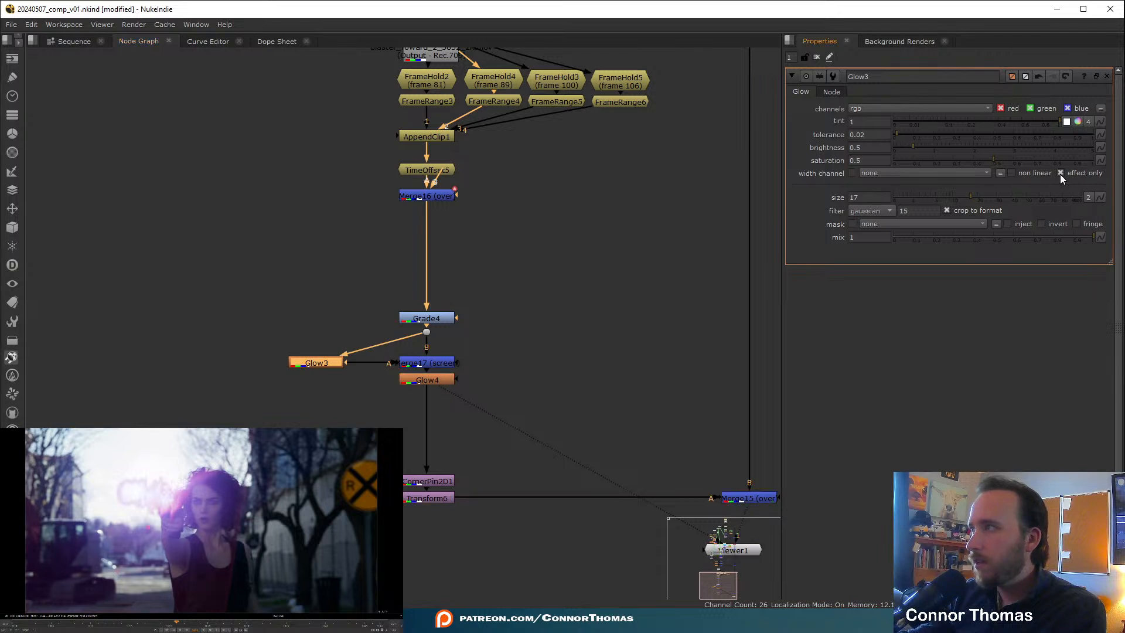
double_click(425, 381)
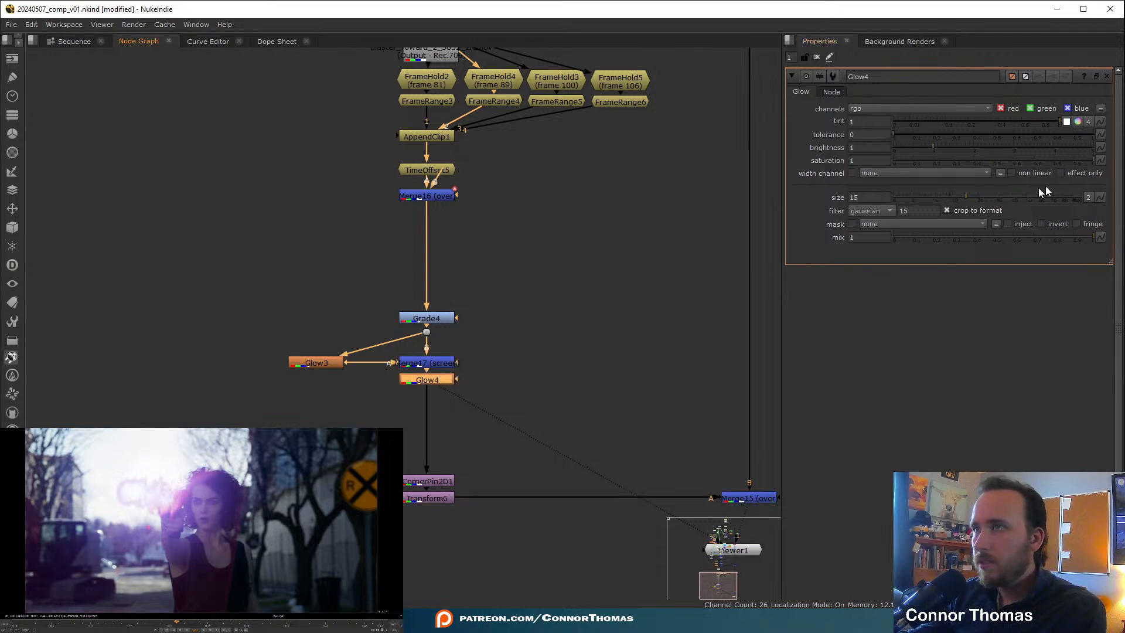
click(1060, 173)
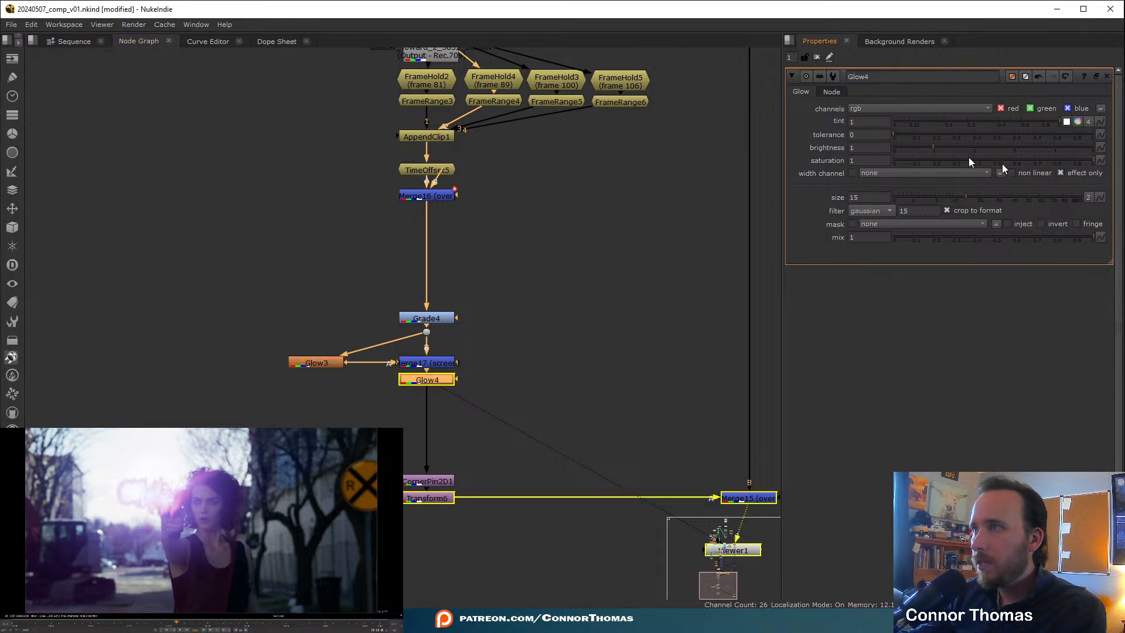
- Try a tolerance of 0.54 on Glow4, lower it to 0.495, and set the brightness to 0.75
click(869, 134)
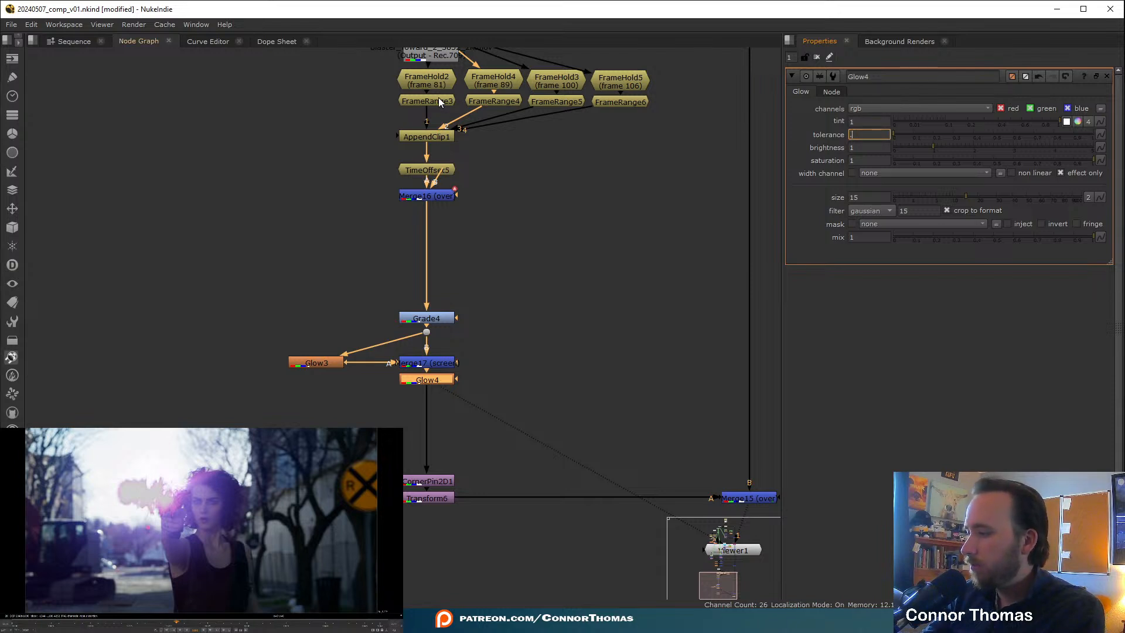
text(.54)
key(Return)
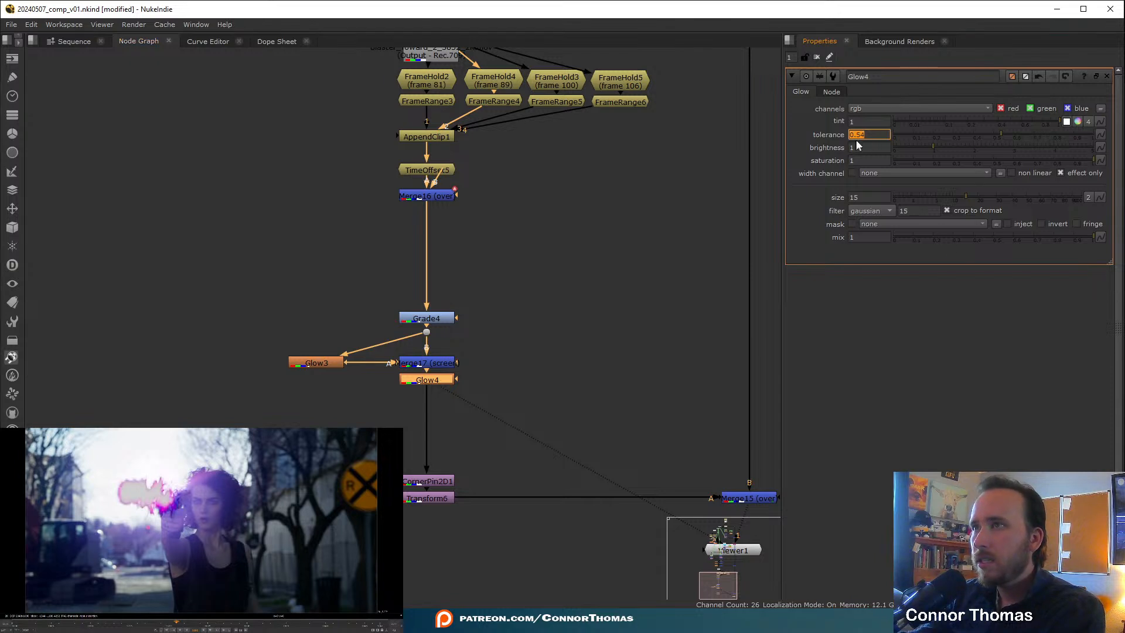
click(994, 135)
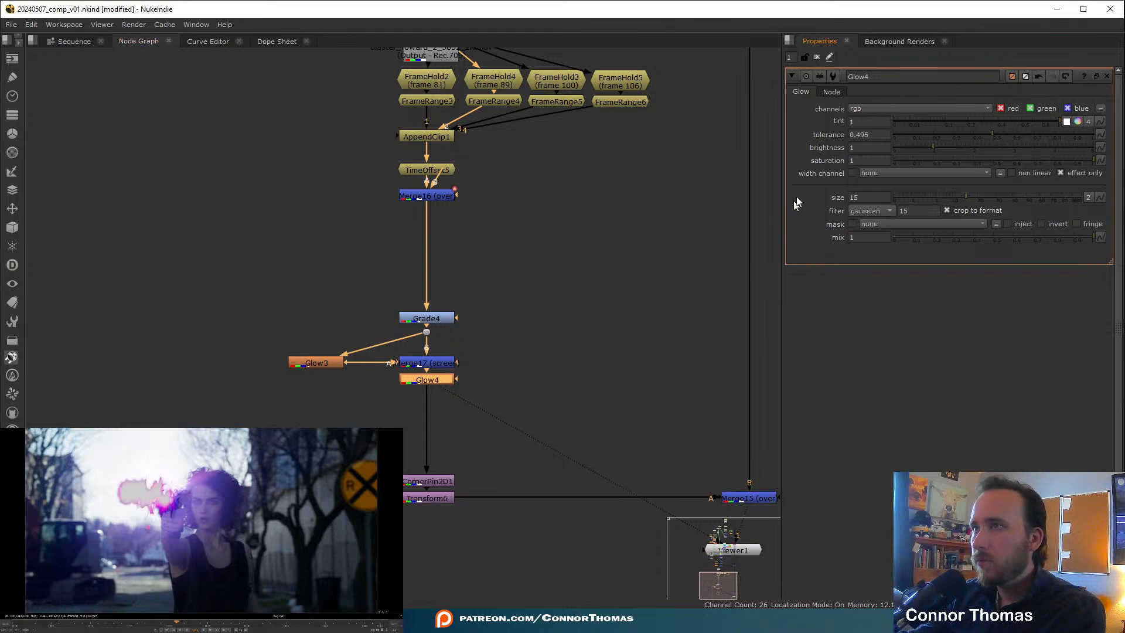
key(Tab)
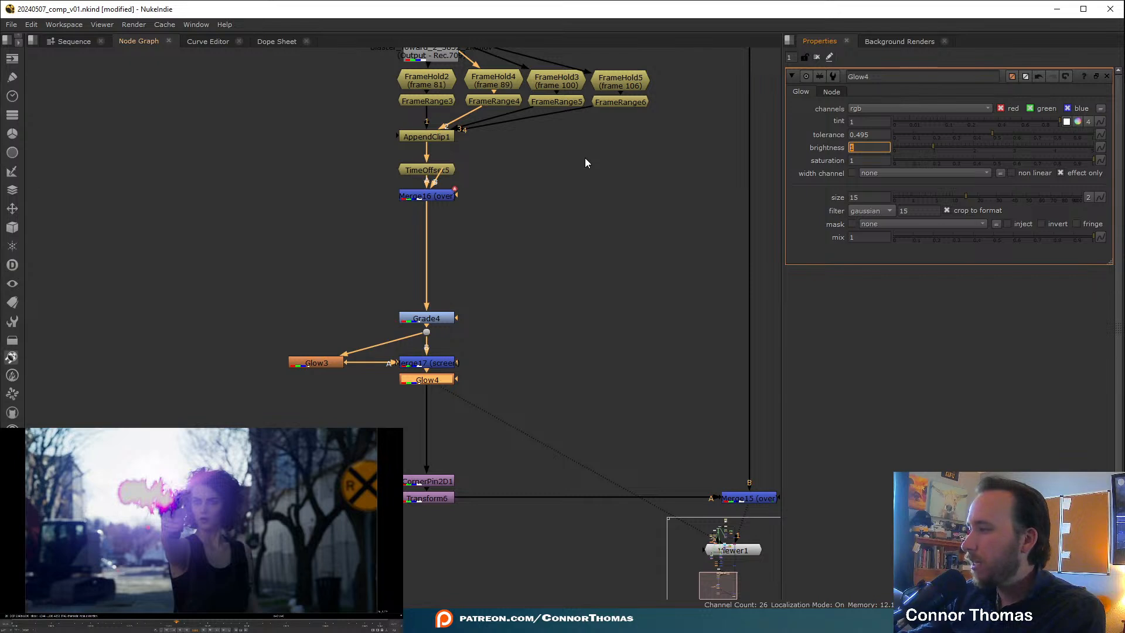
text(0.75)
key(Tab)
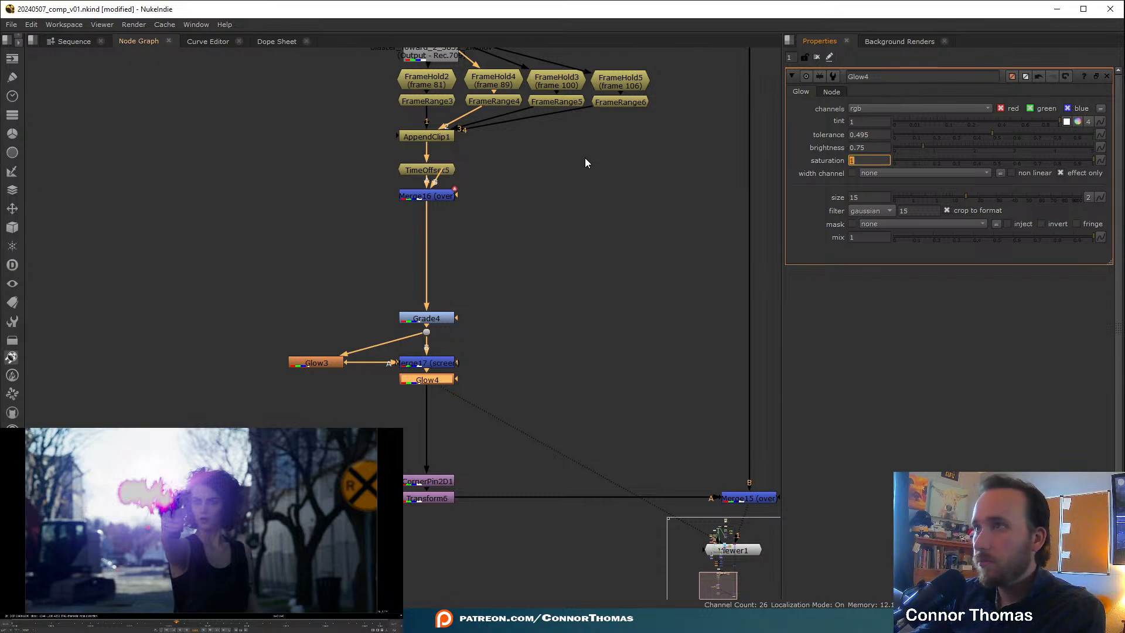
- Set Glow4's saturation to 0.75 and size to 5
text(.75)
key(Return)
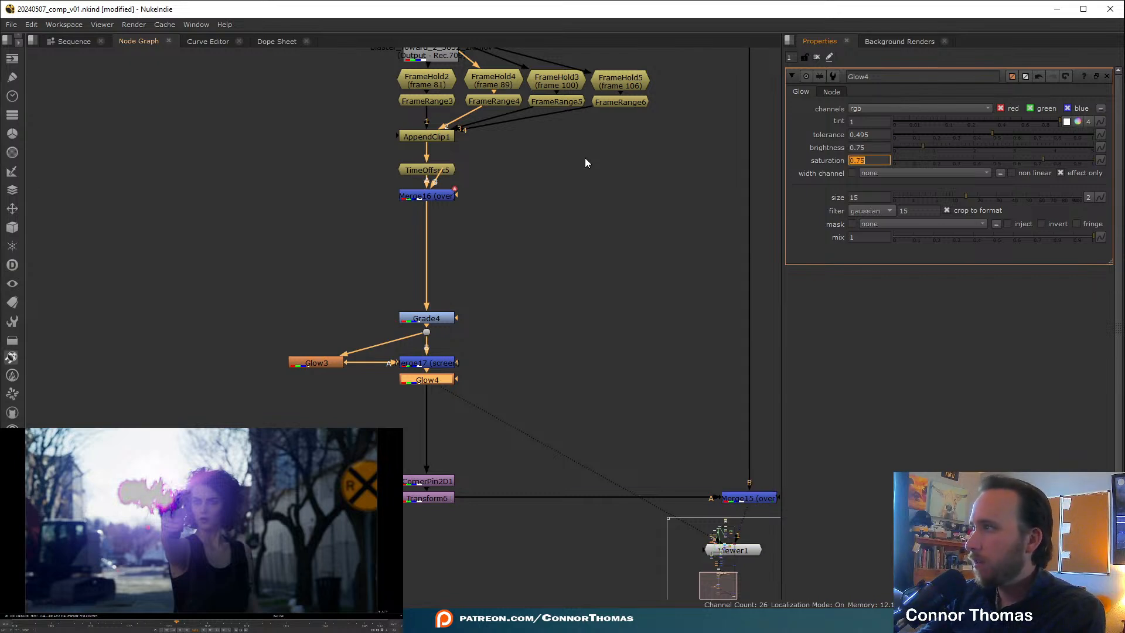
key(Tab)
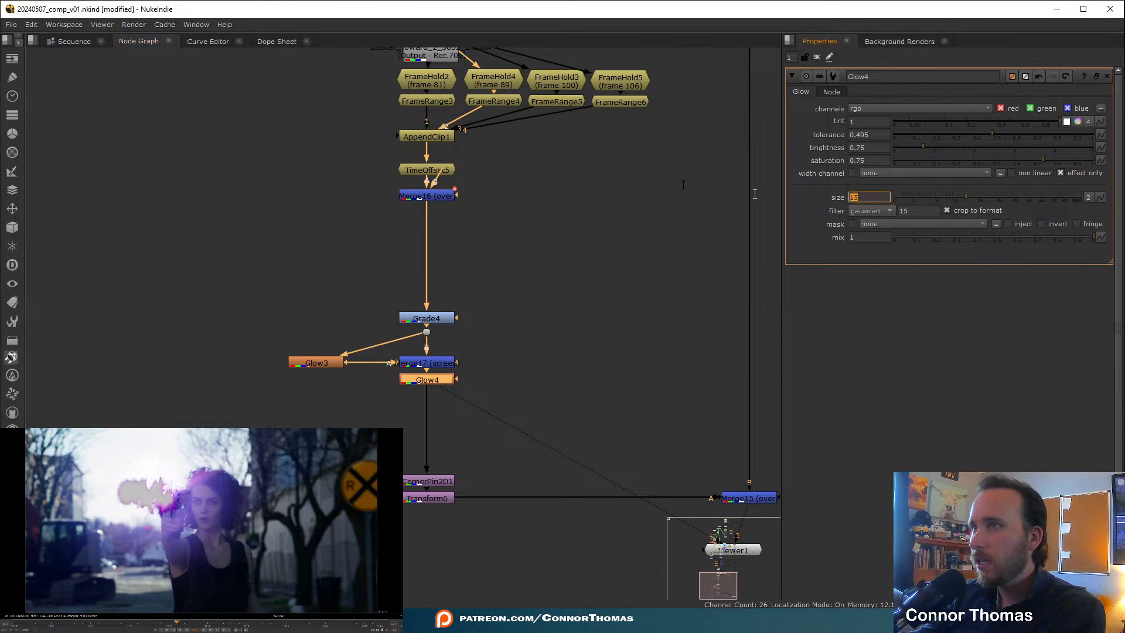
text(5)
click(490, 170)
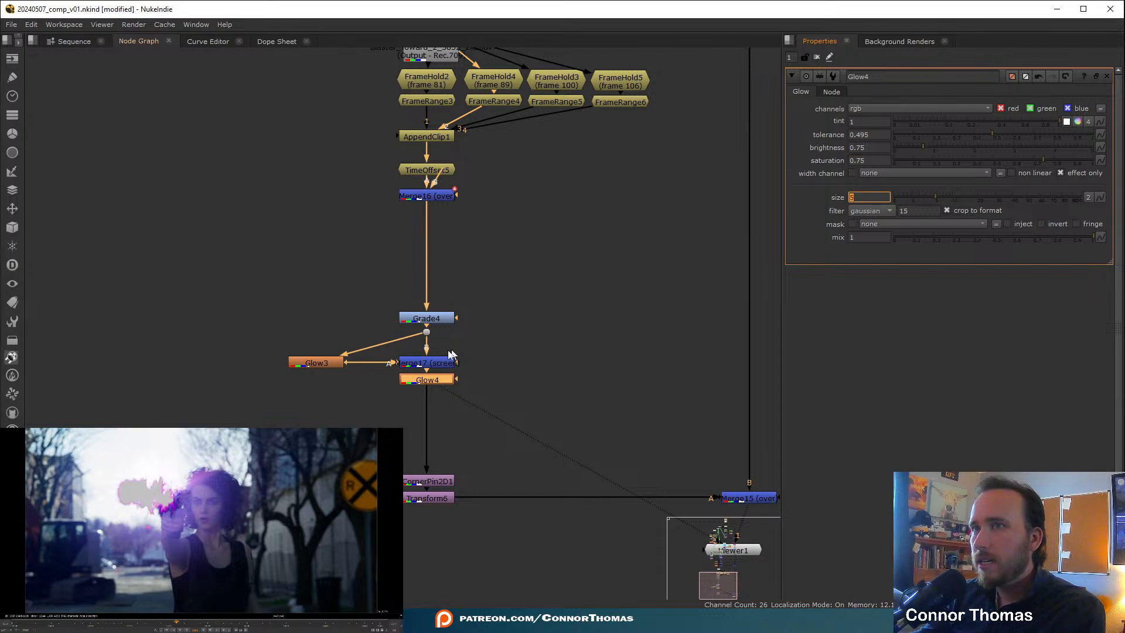
- Branch Glow4 off beside the main pipe and merge it back over Merge17 with the screen operation, deleting the extra merge
drag(421, 380, 329, 405)
key(m)
key(m)
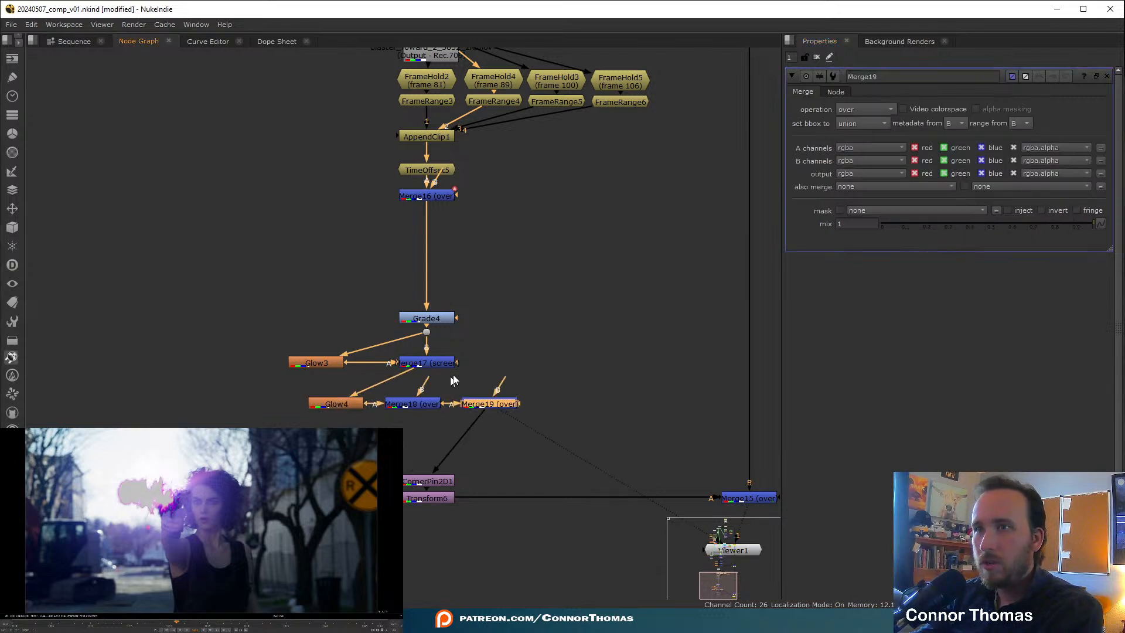
key(Delete)
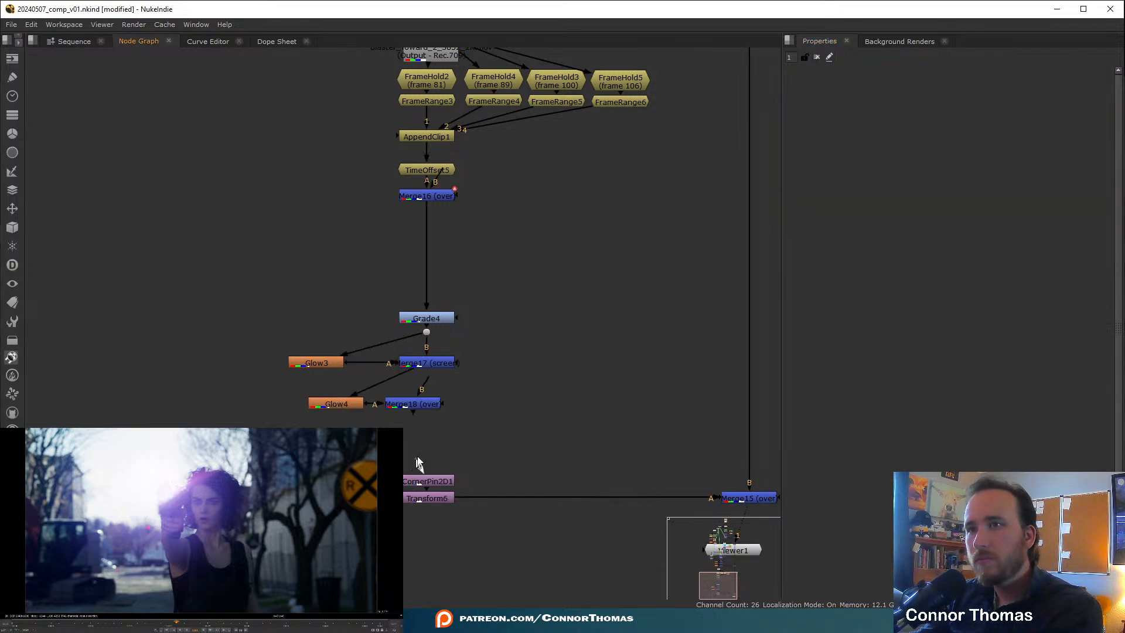
drag(426, 408, 438, 403)
double_click(438, 404)
click(866, 110)
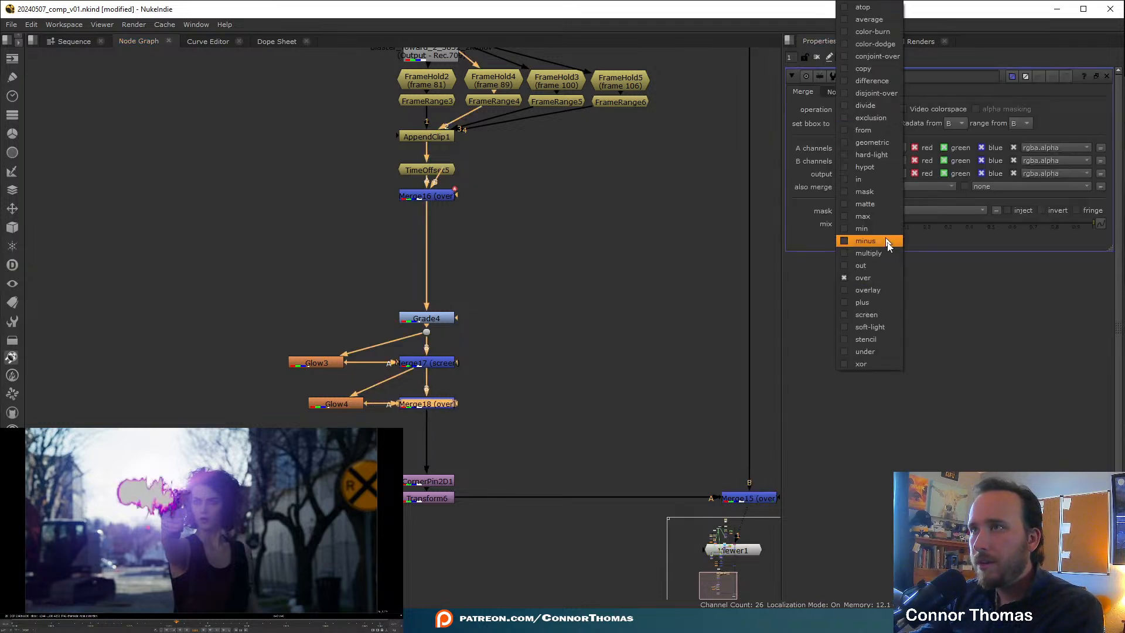
click(874, 314)
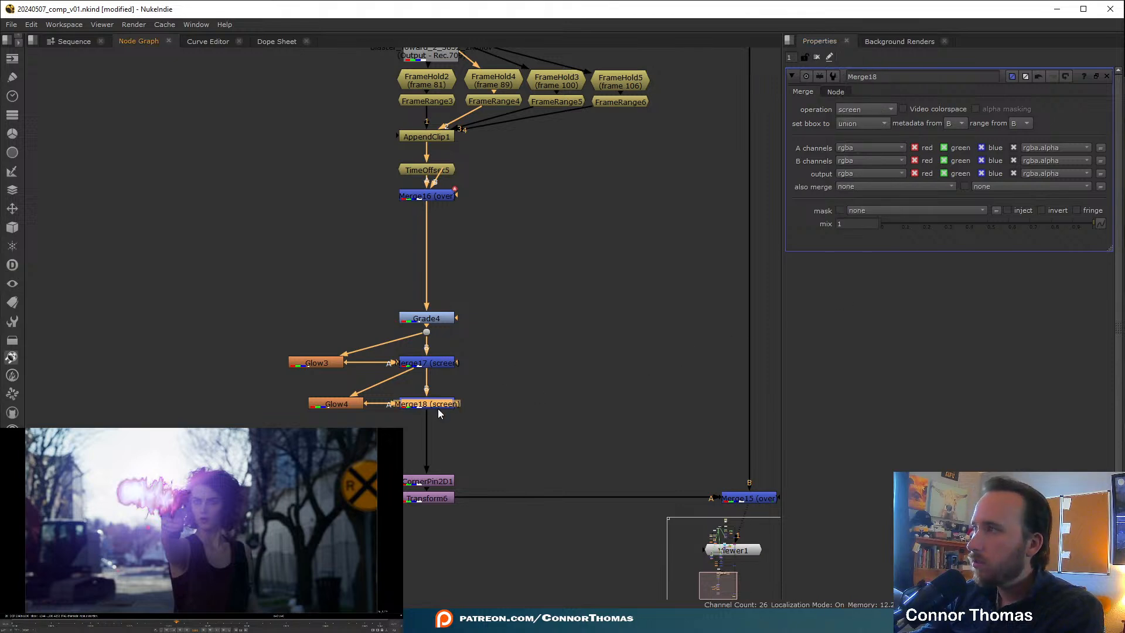
- Toggle Merge18 off and on repeatedly to compare the blast with and without Glow4
key(d)
key(d)
key(d)
key(d)
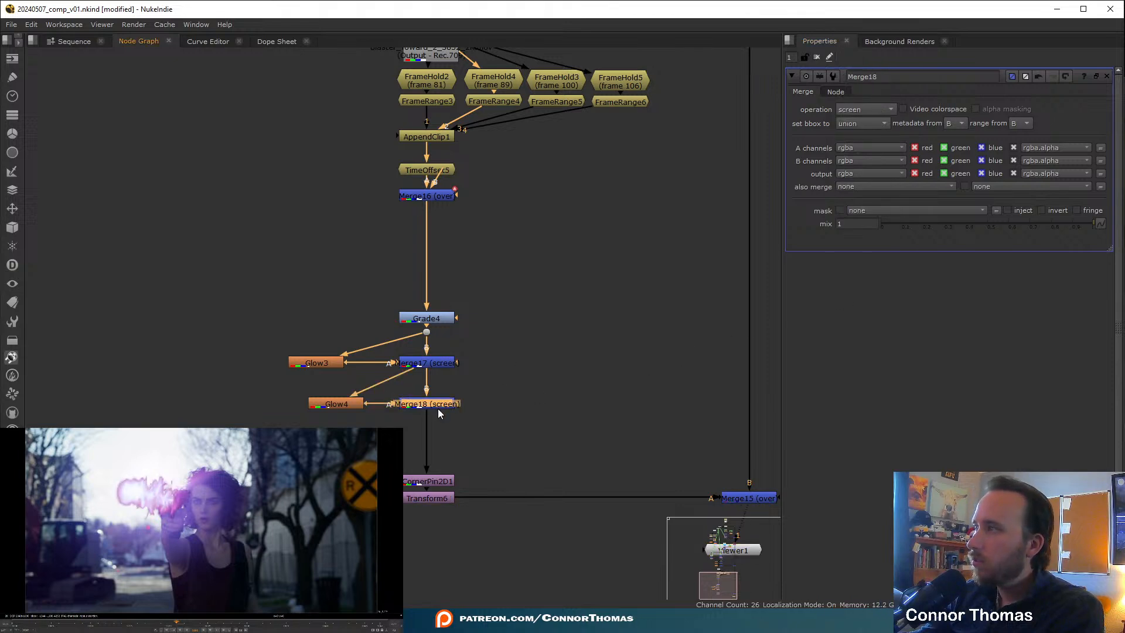
key(d)
key(d)
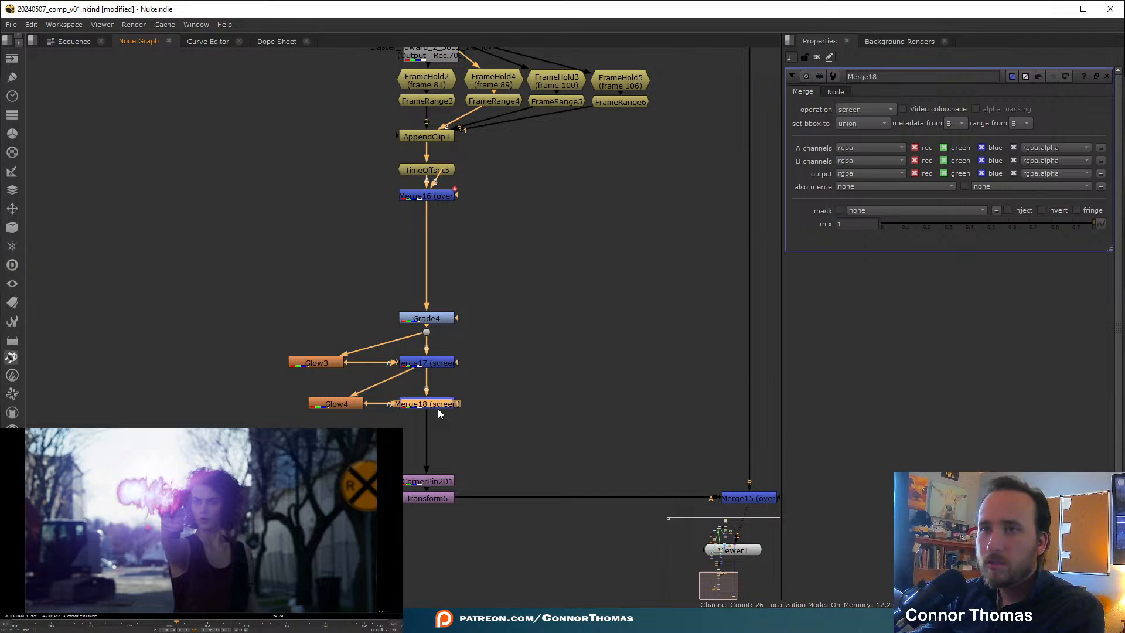
- Turn off effect only on Glow4
double_click(339, 404)
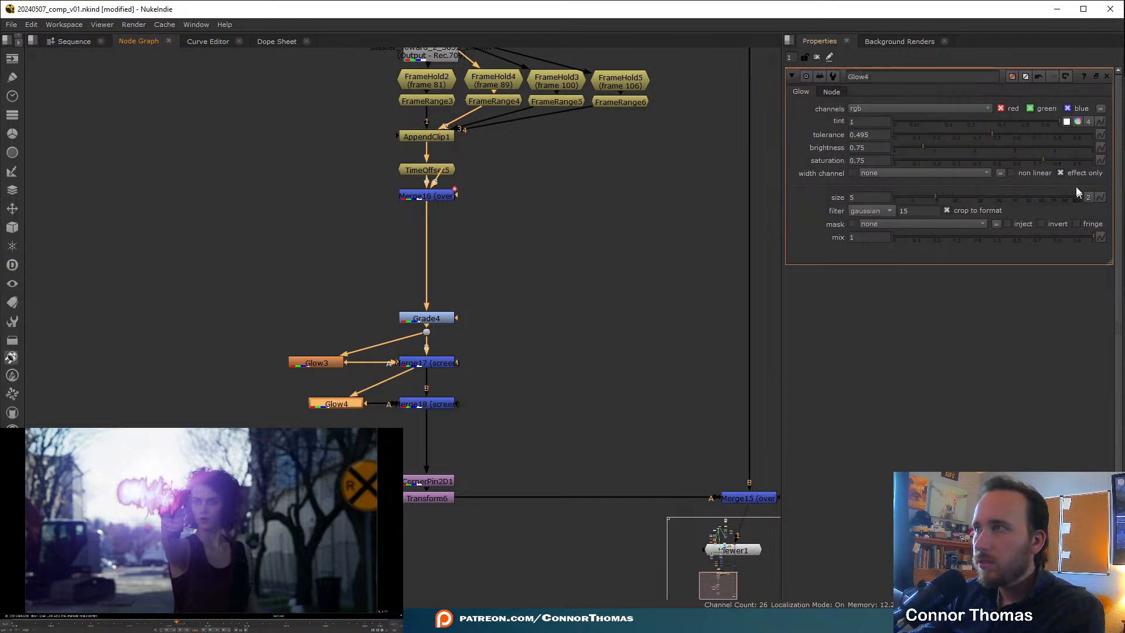
click(1060, 172)
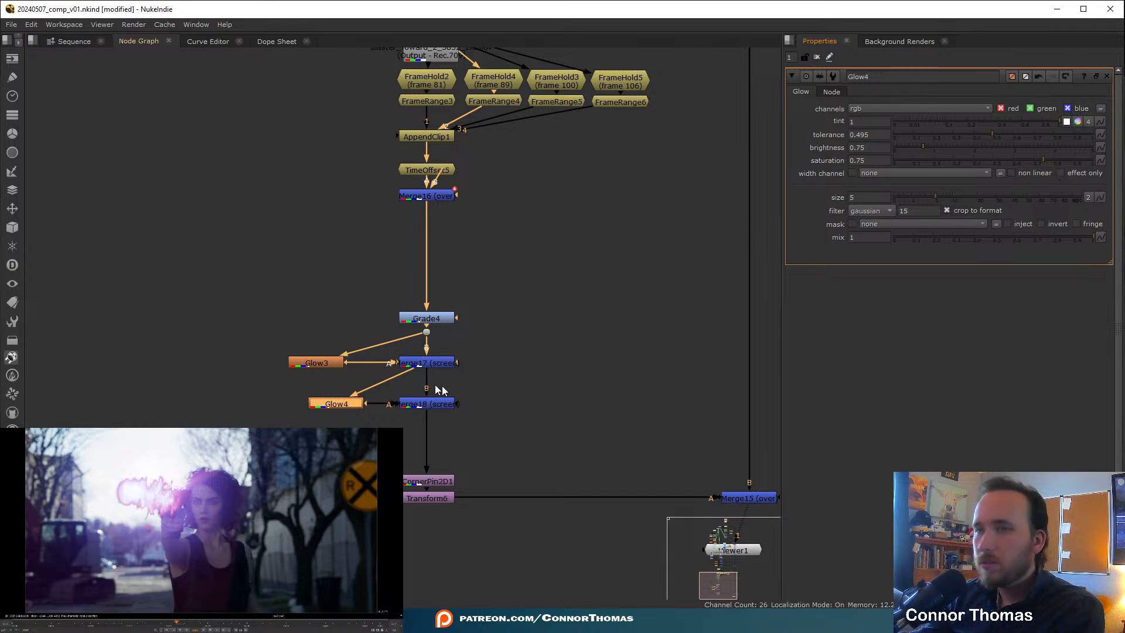
- Turn on effect only for both Glow3 and Glow4
double_click(316, 362)
click(1059, 173)
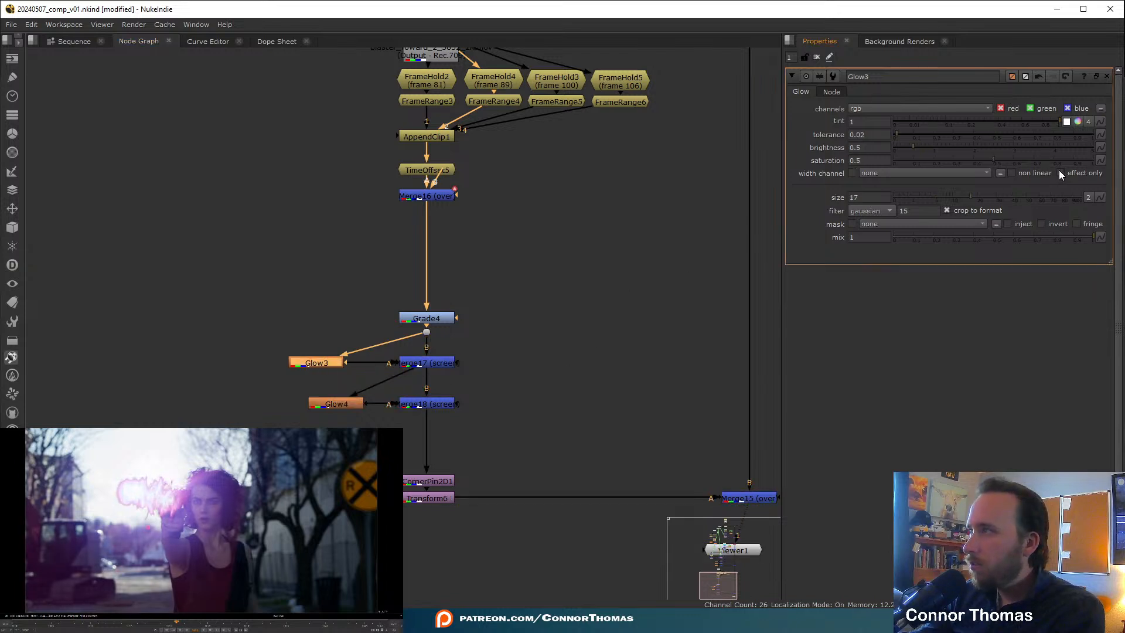
click(1060, 173)
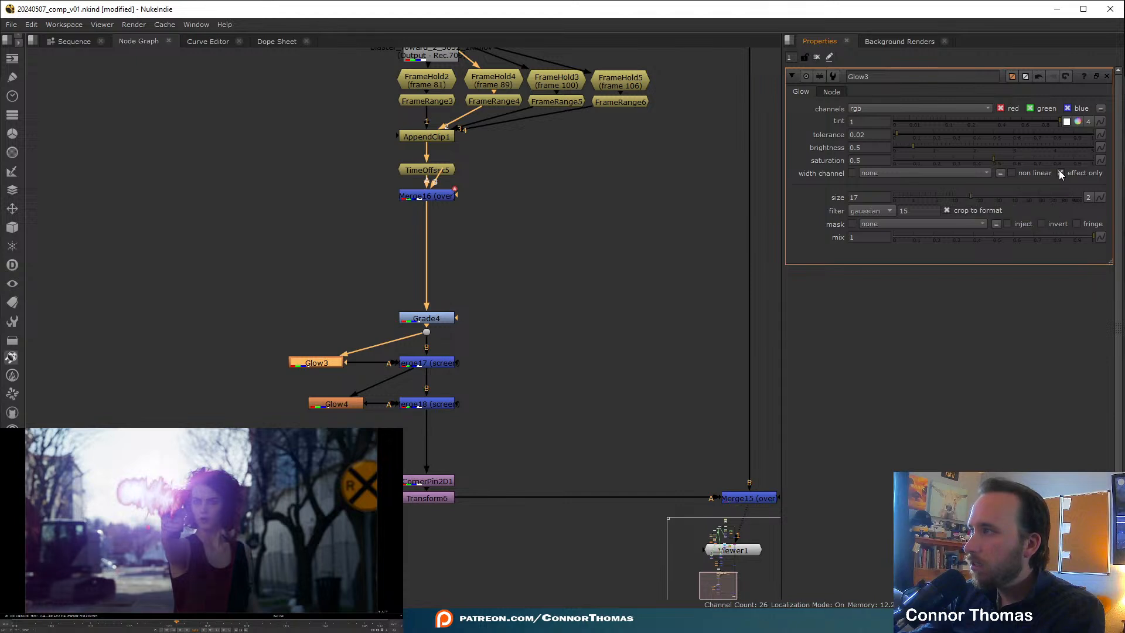
click(1060, 173)
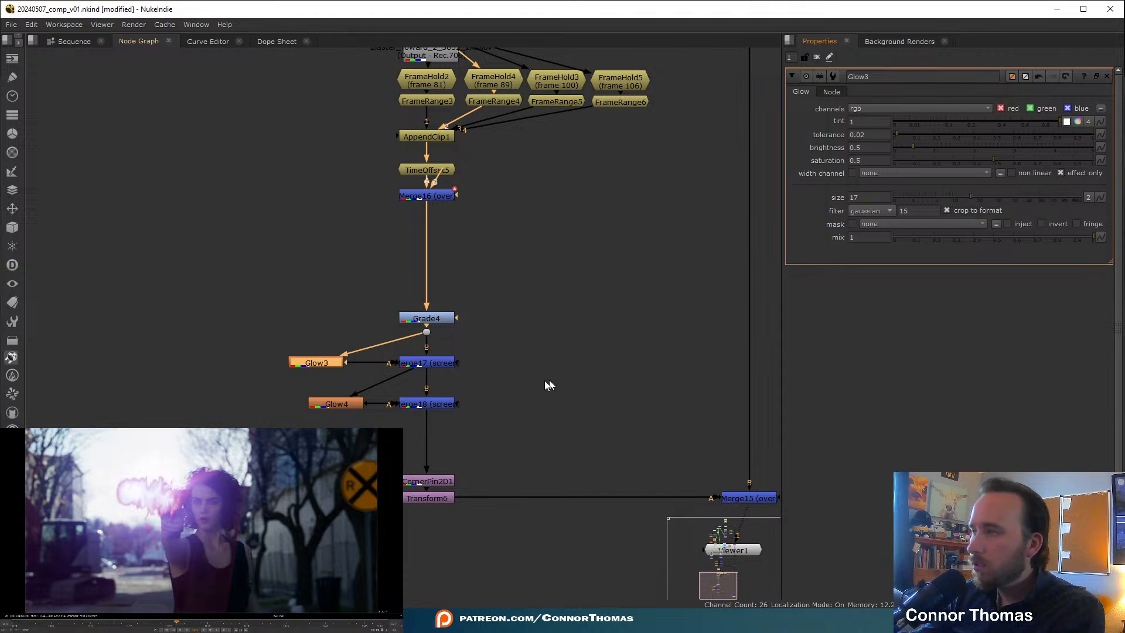
double_click(340, 403)
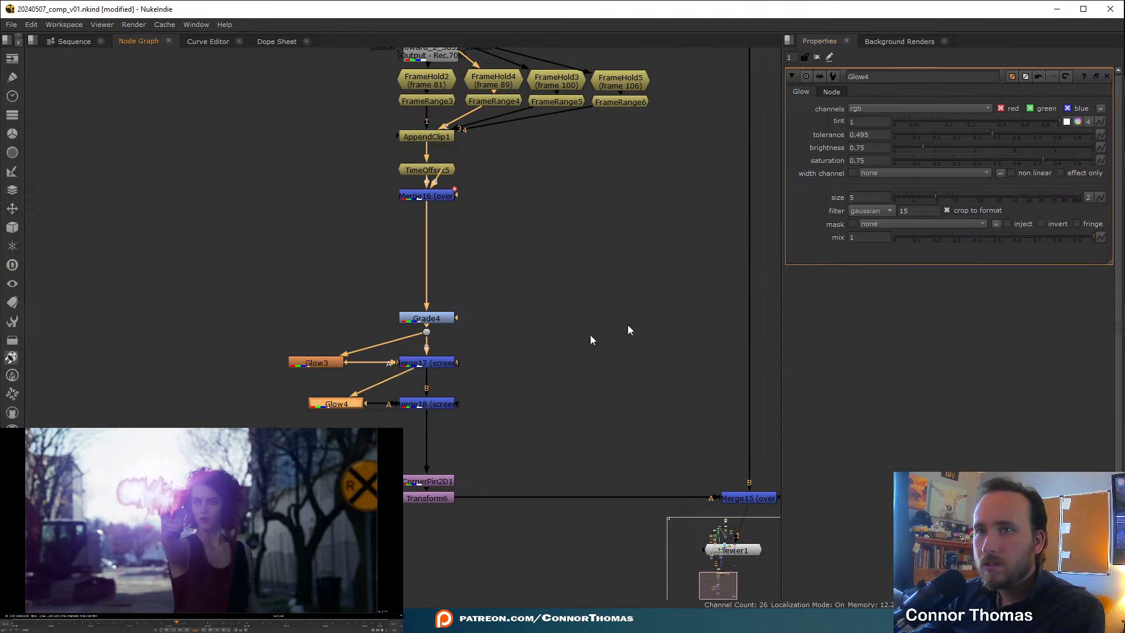
click(1061, 173)
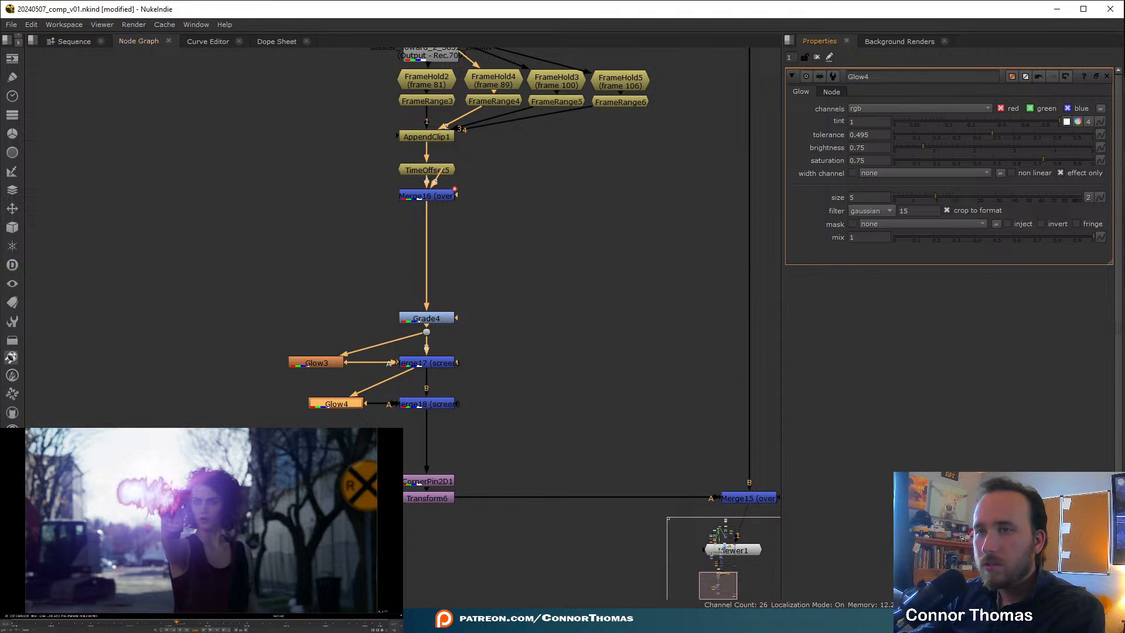
- Disable Merge18 and add a new Glow node directly below it, toggling the glow off and on to compare
click(409, 406)
key(d)
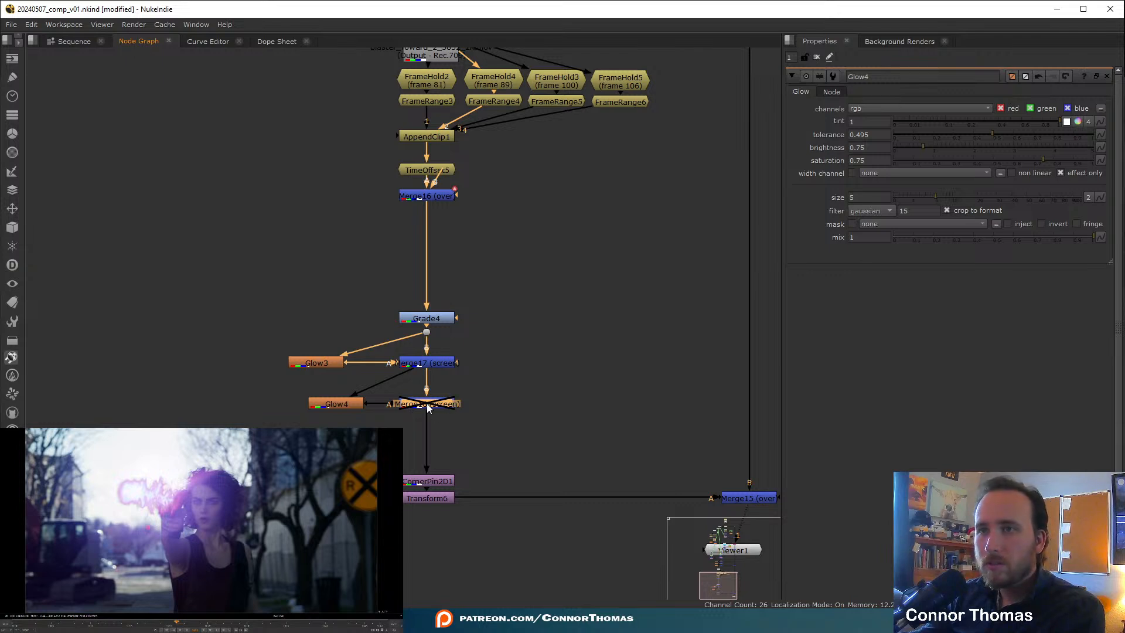
key(Tab)
text(glow)
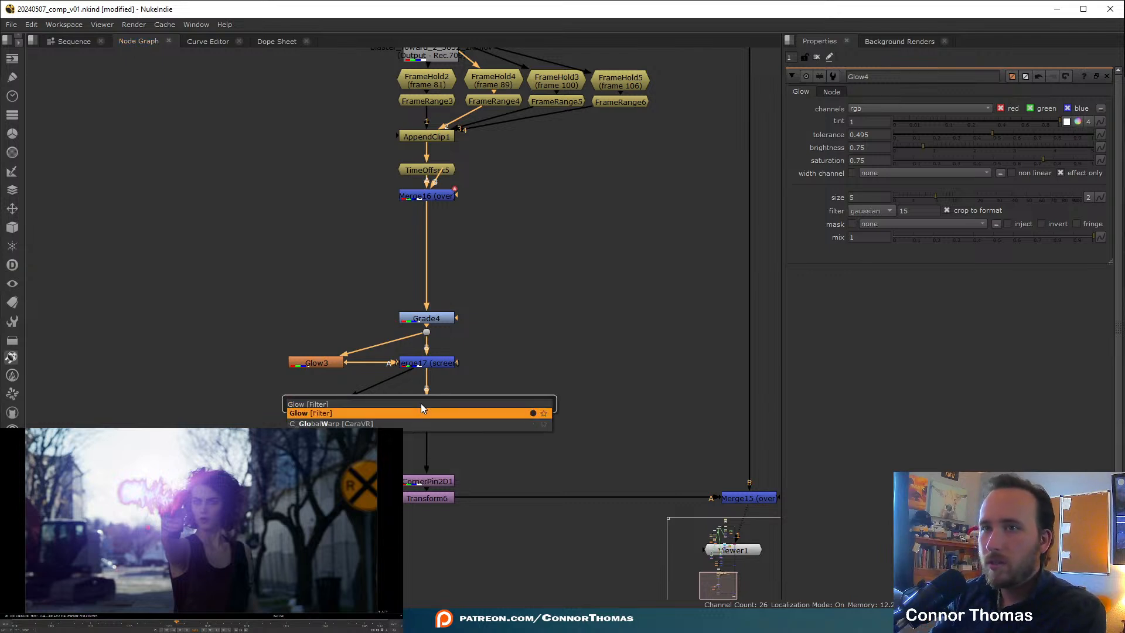
key(Return)
key(d)
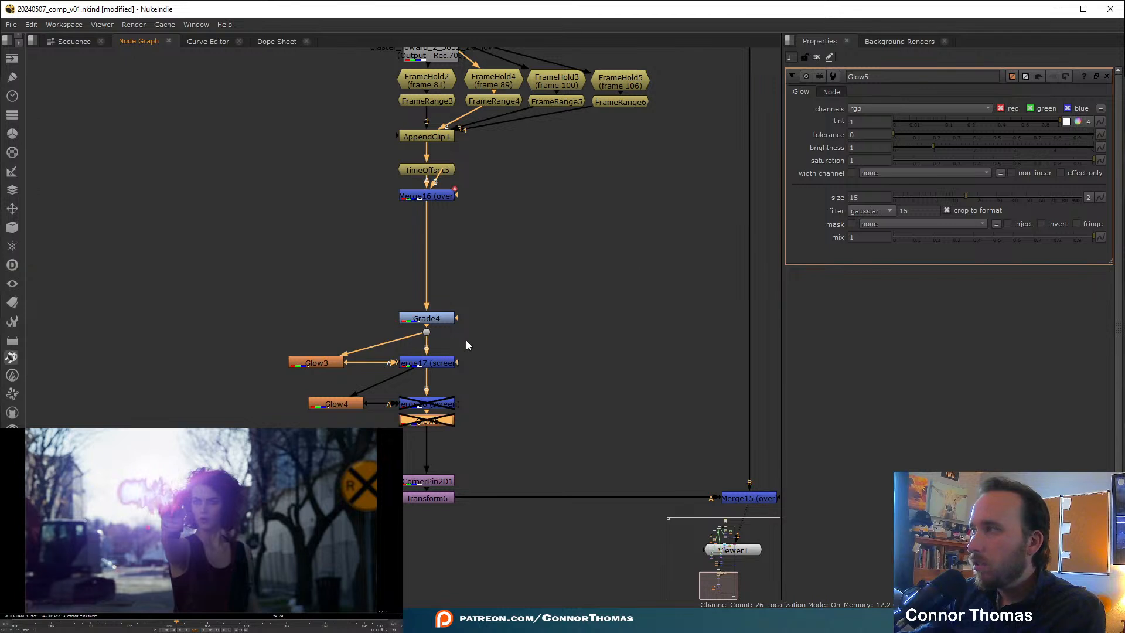
key(d)
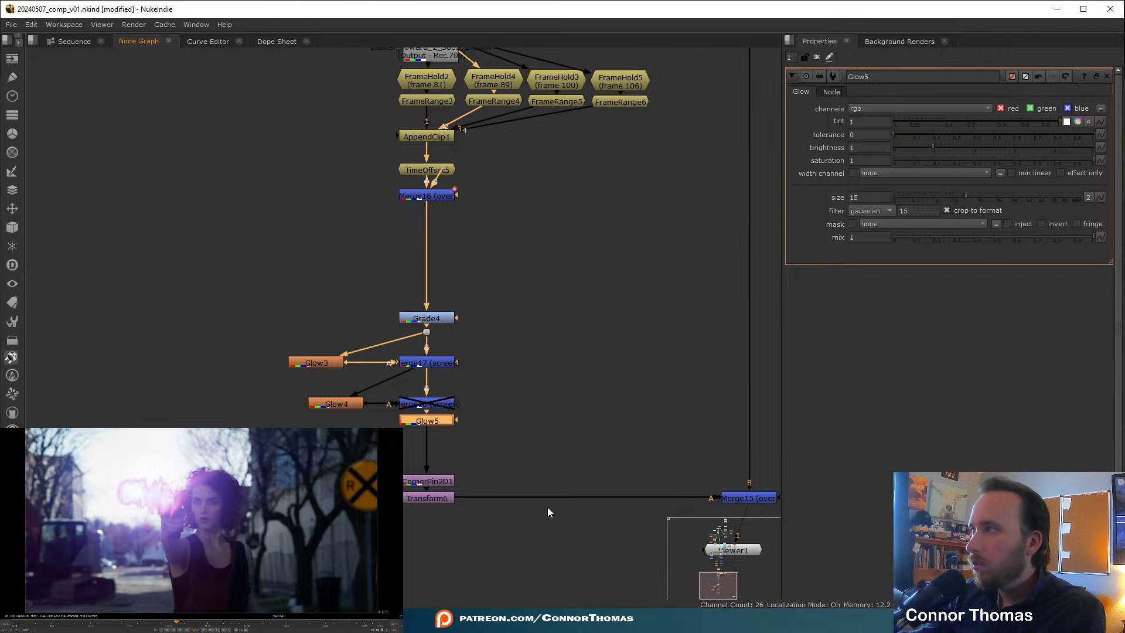
- Delete Glow4 and the disabled Merge18, and move Glow5 up beneath Merge17
click(331, 407)
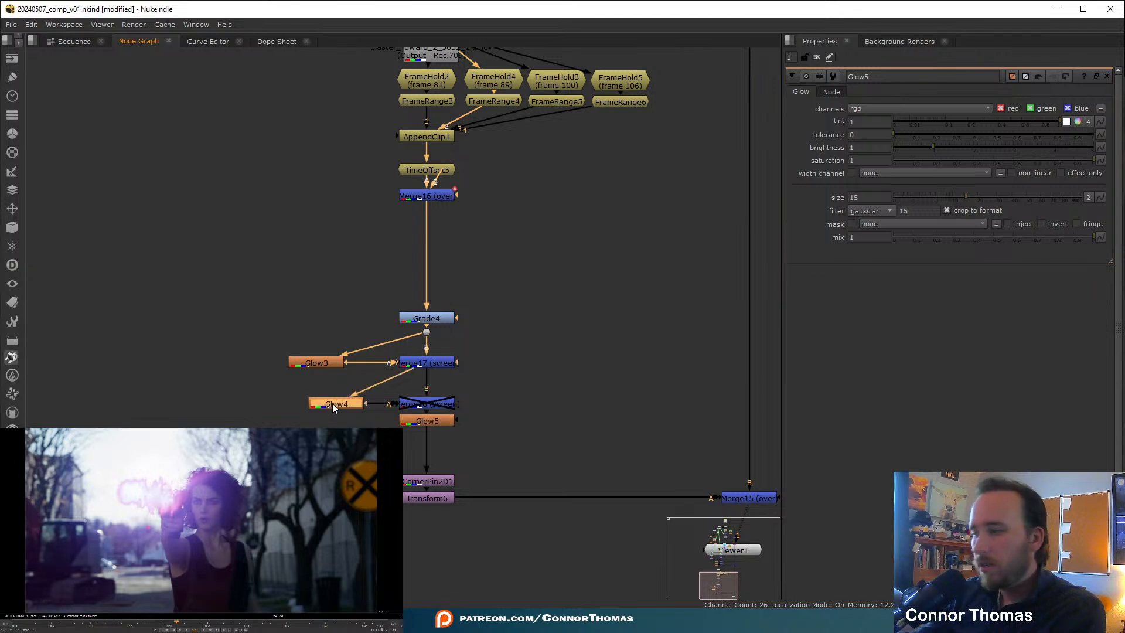
key(Delete)
click(441, 409)
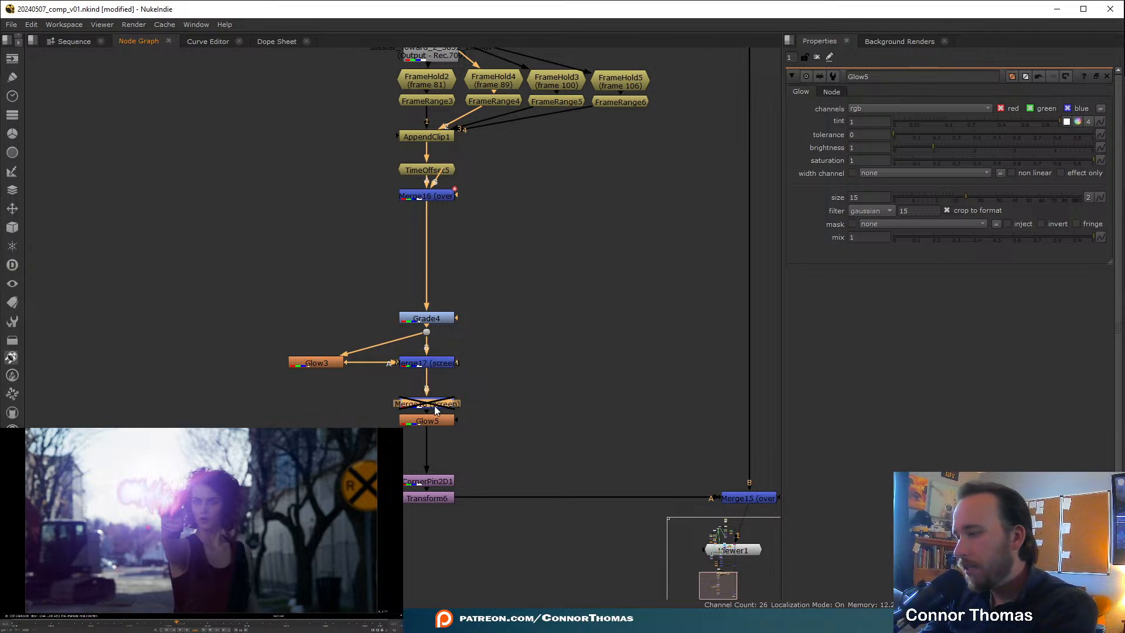
key(Delete)
drag(434, 417, 433, 392)
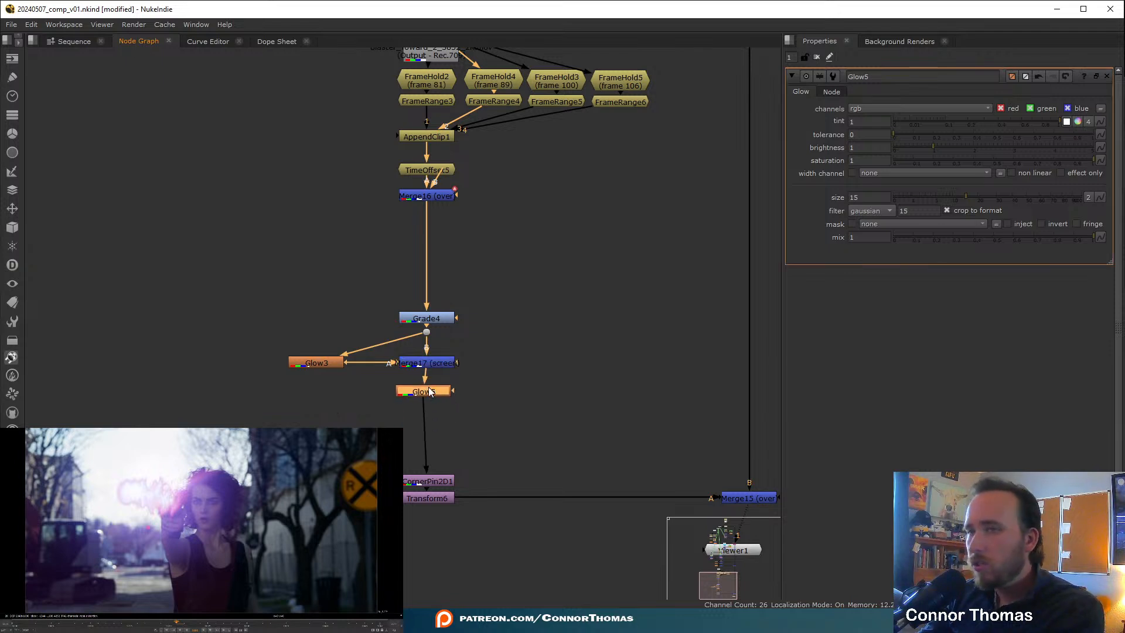
- Add a Blur node after Glow5, branch it off beside the main pipe, and set its size to 200
key(b)
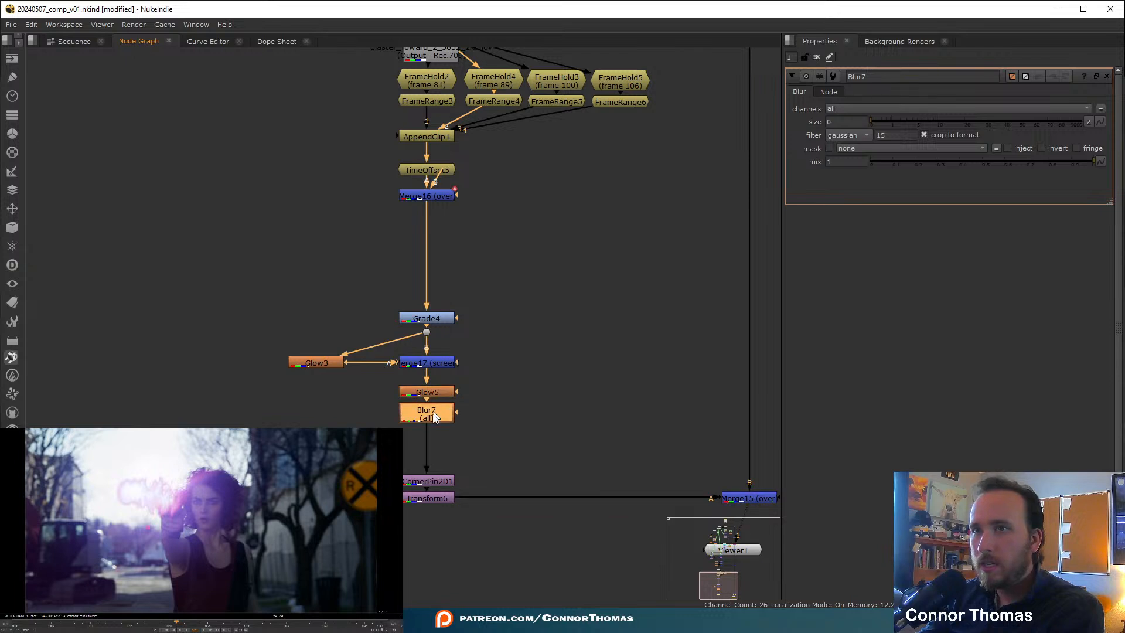
drag(429, 417, 354, 434)
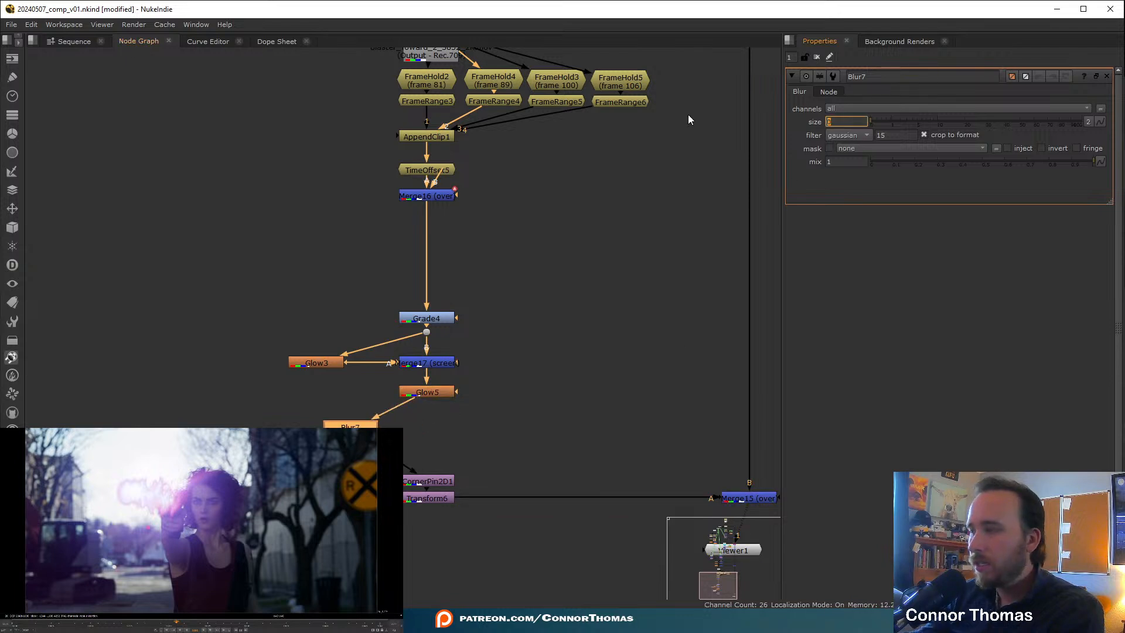
text(200)
key(Return)
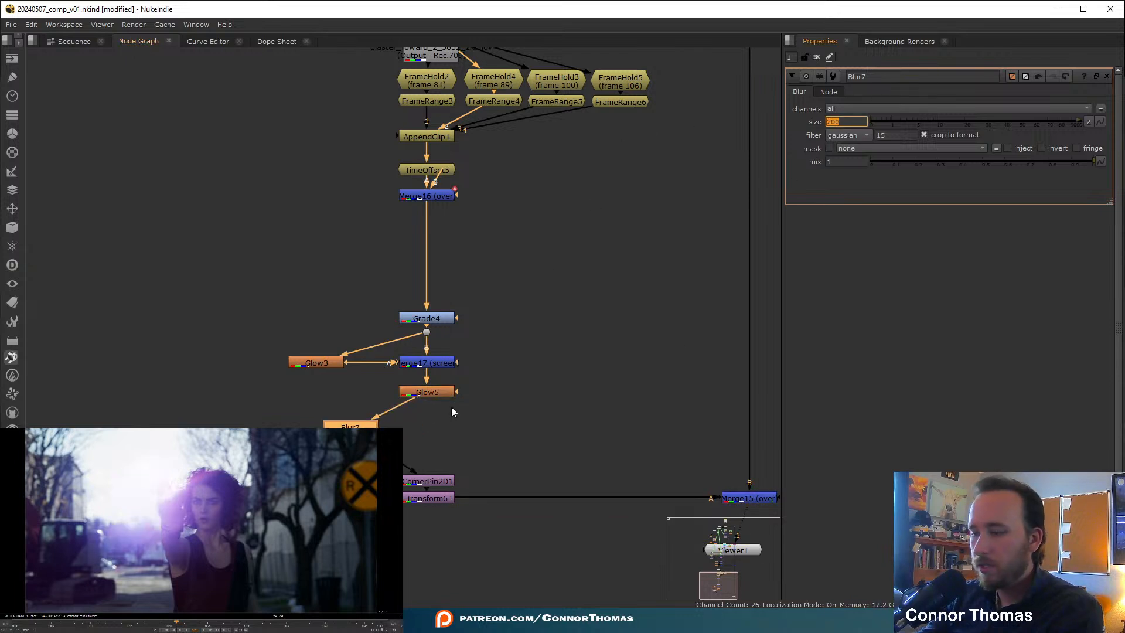
text(m)
key(Escape)
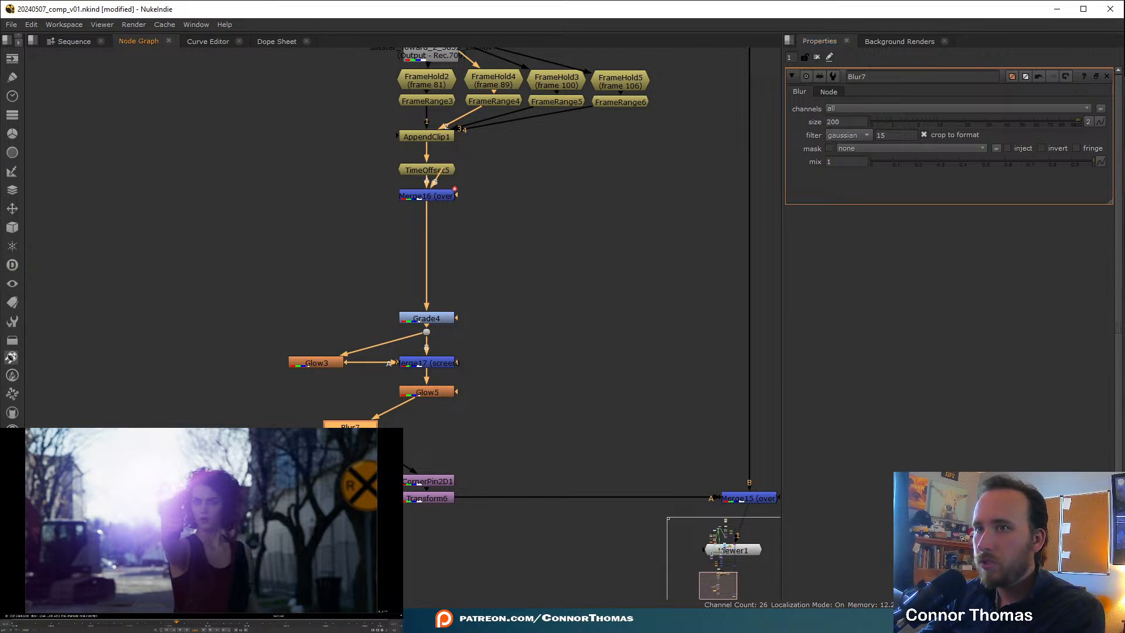
- Merge the blur over Glow5 with a mix of 0.33, toggling the merge off and on to compare
key(m)
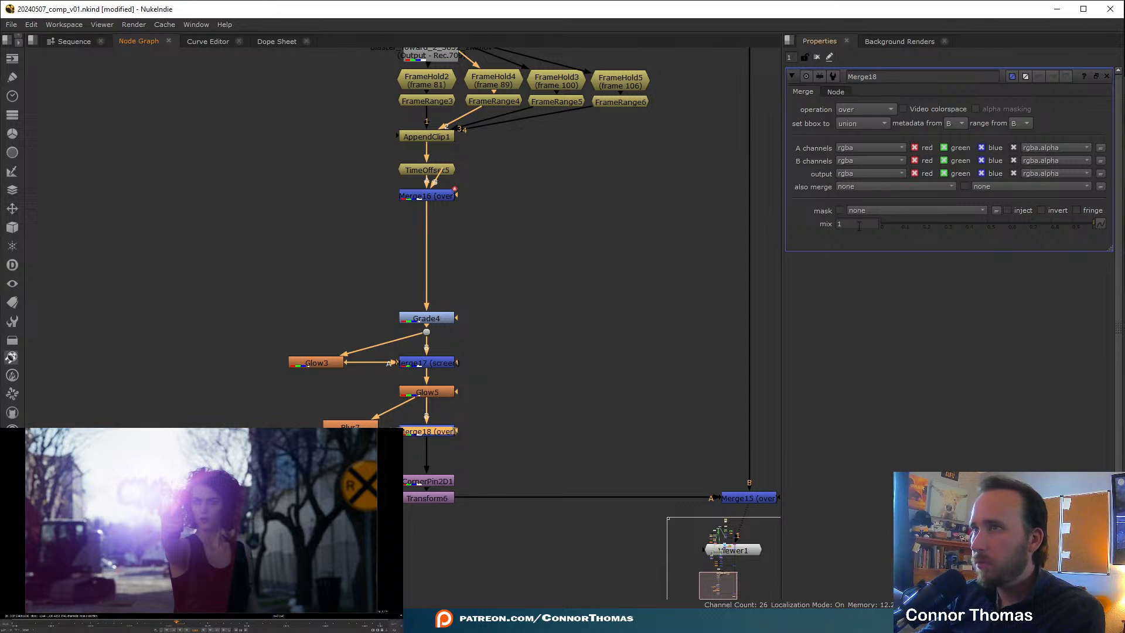
click(901, 227)
key(d)
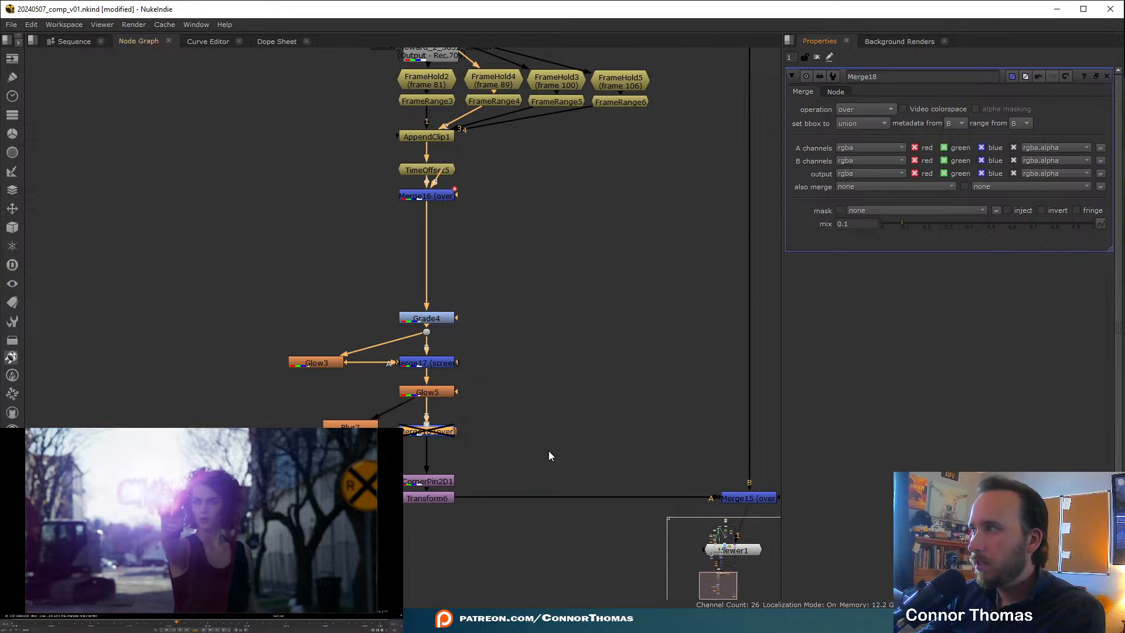
key(d)
click(951, 225)
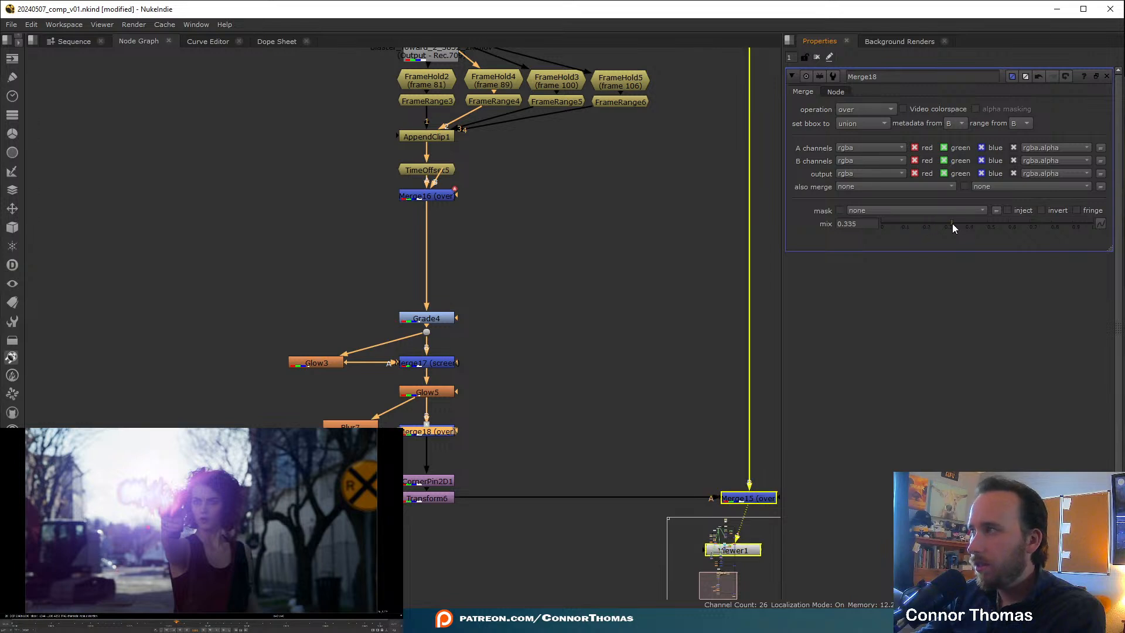
key(d)
key(d)
key(d)
key(d)
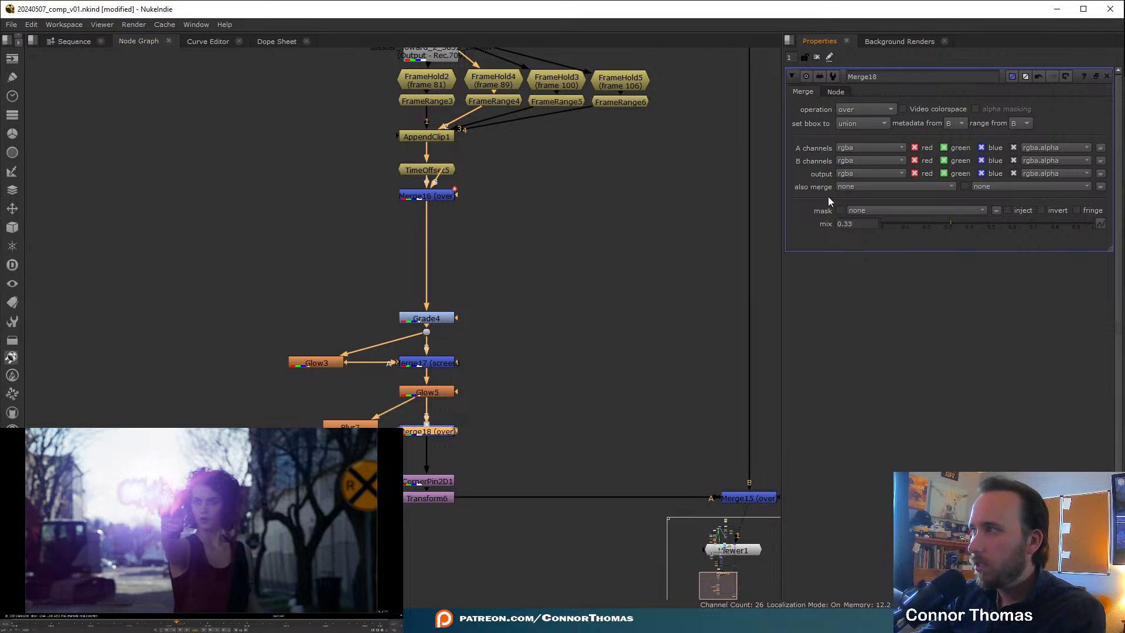
- Close all open node properties and move the group from Grade4 down to Merge18 up, closer to Merge16
click(818, 57)
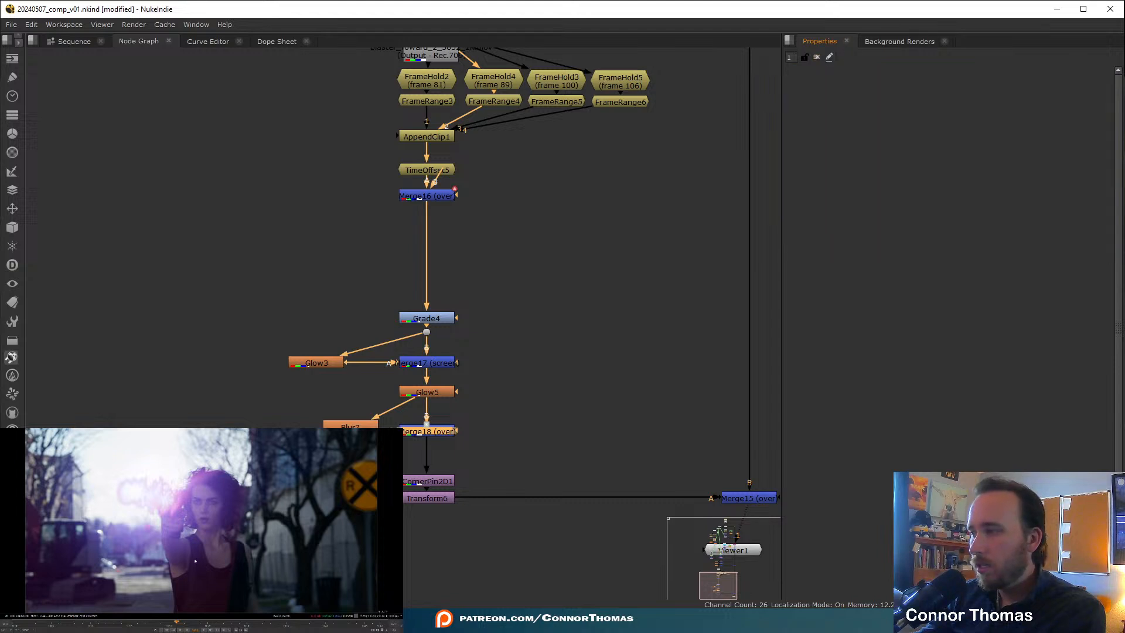
middle_drag(498, 405, 509, 394)
scroll(441, 399, up, 1)
scroll(452, 372, down, 1)
drag(261, 437, 582, 215)
drag(443, 322, 443, 289)
click(490, 326)
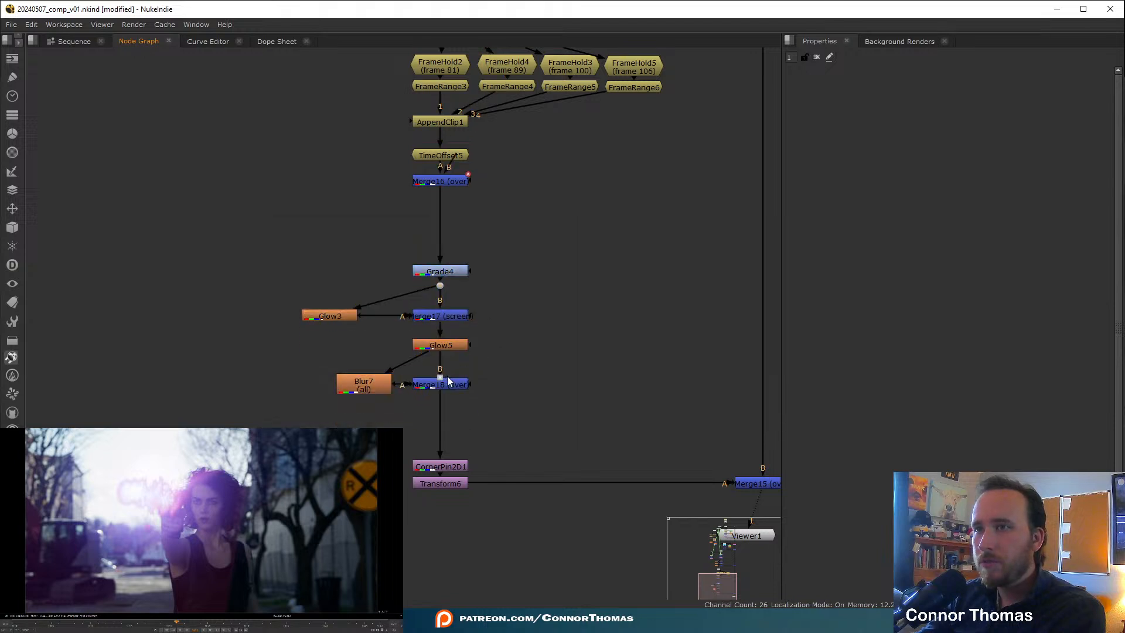
right_click(449, 393)
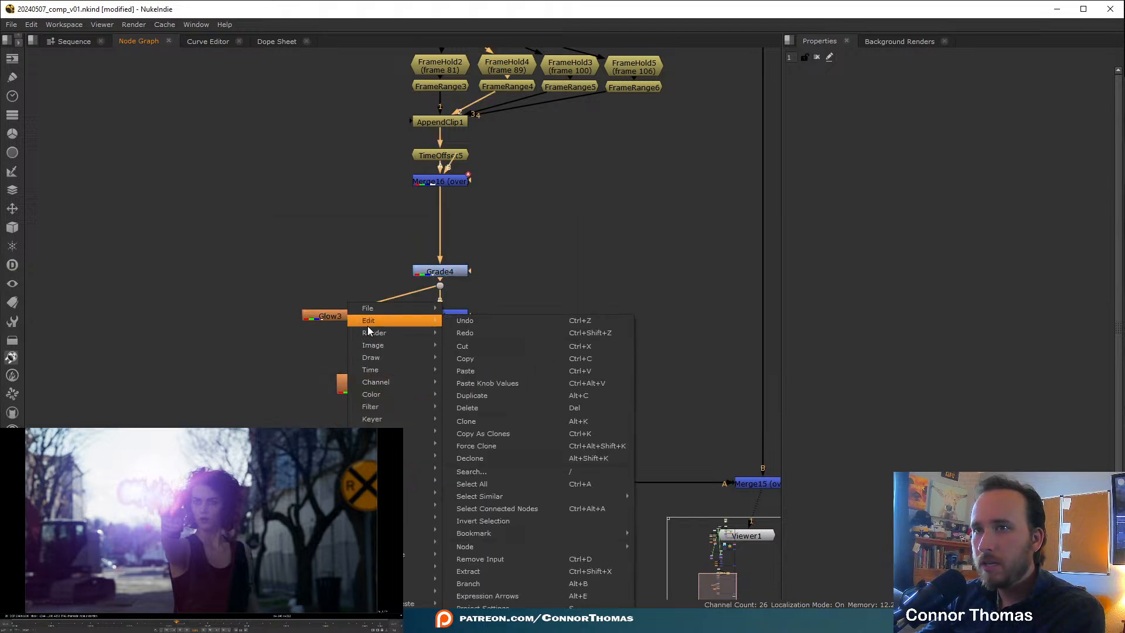
mouse_move(390, 408)
click(700, 248)
click(436, 384)
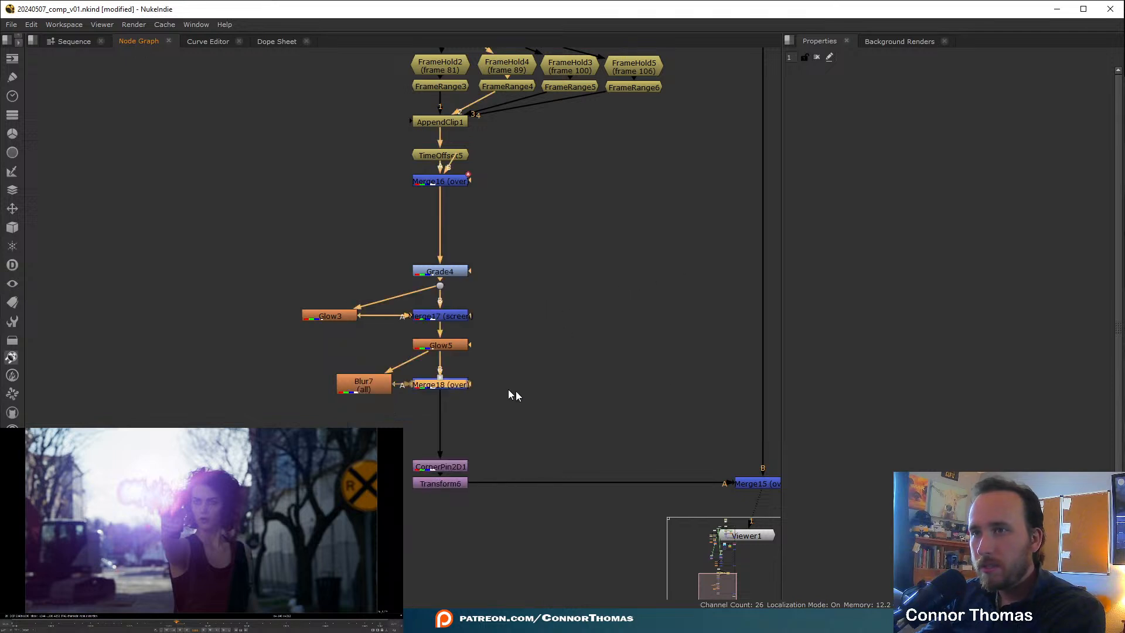
key(Tab)
text(direc)
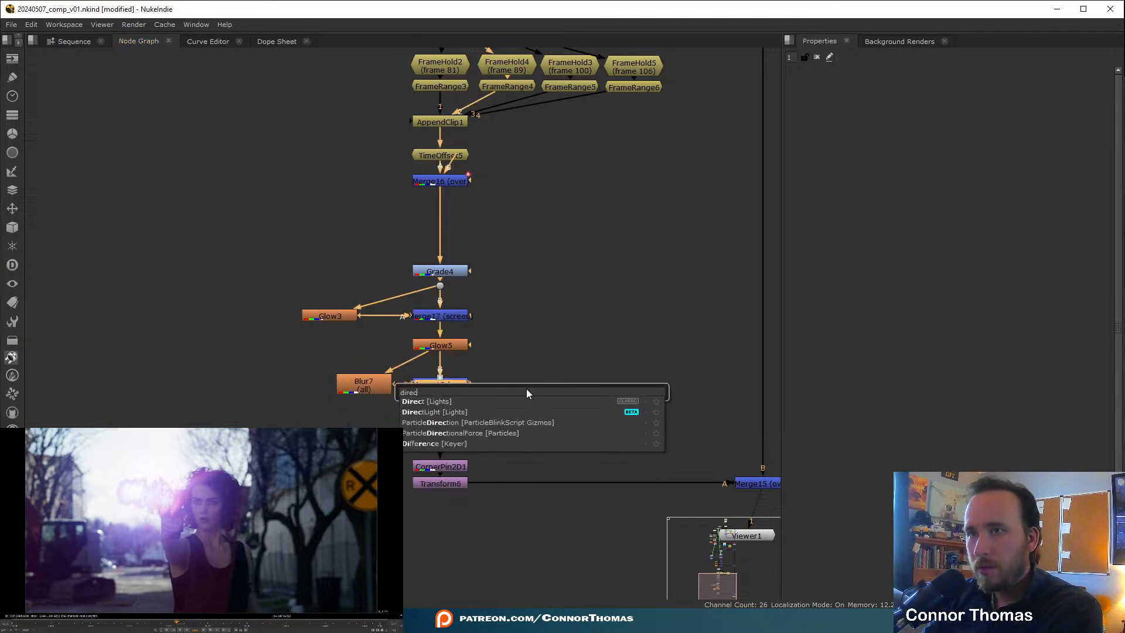
key(ctrl+a)
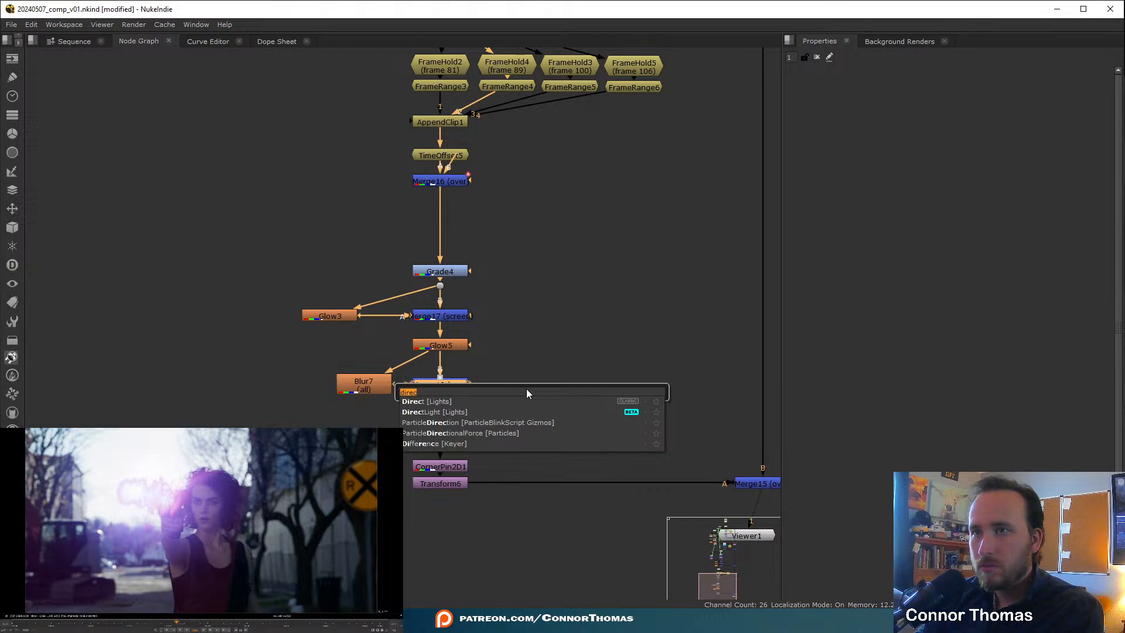
text(blur)
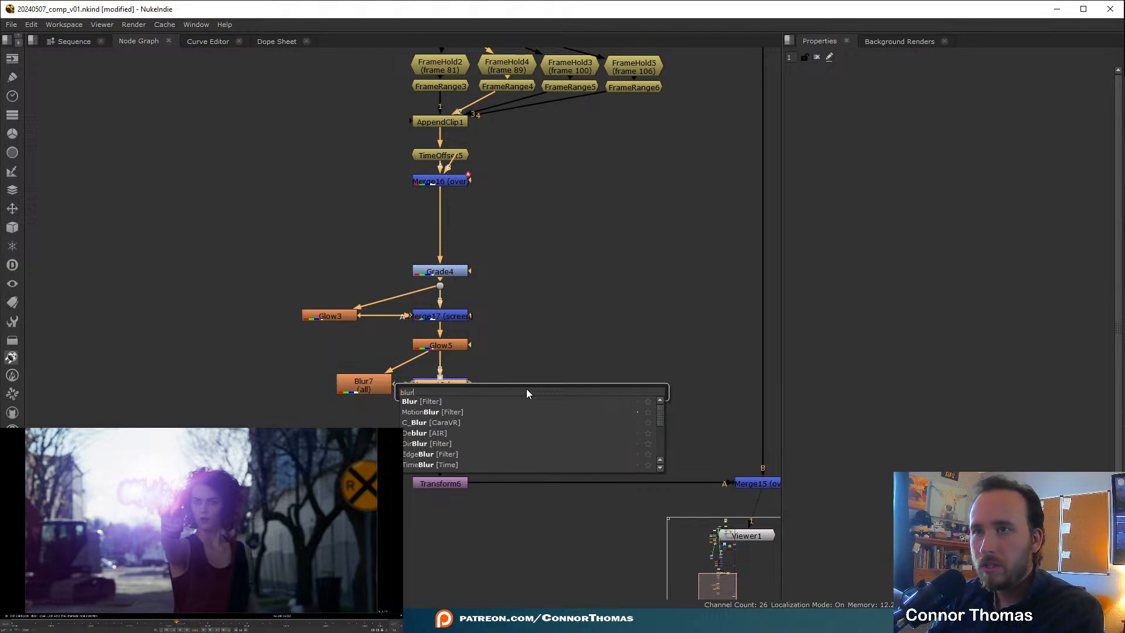
key(Down)
key(Down)
key(Down)
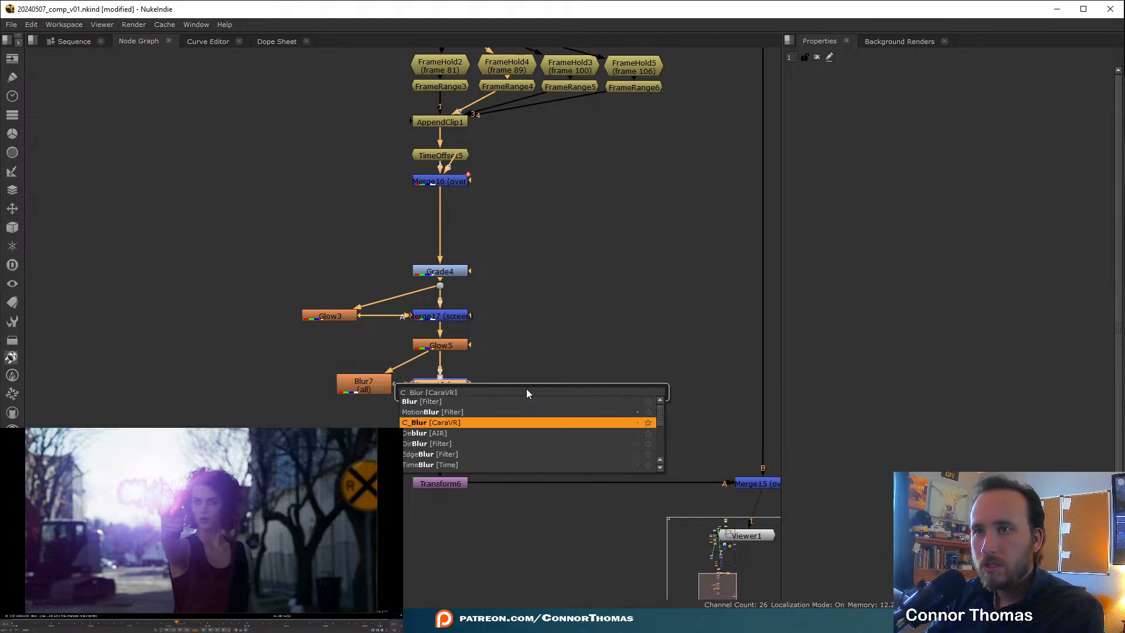
key(Down)
key(Down)
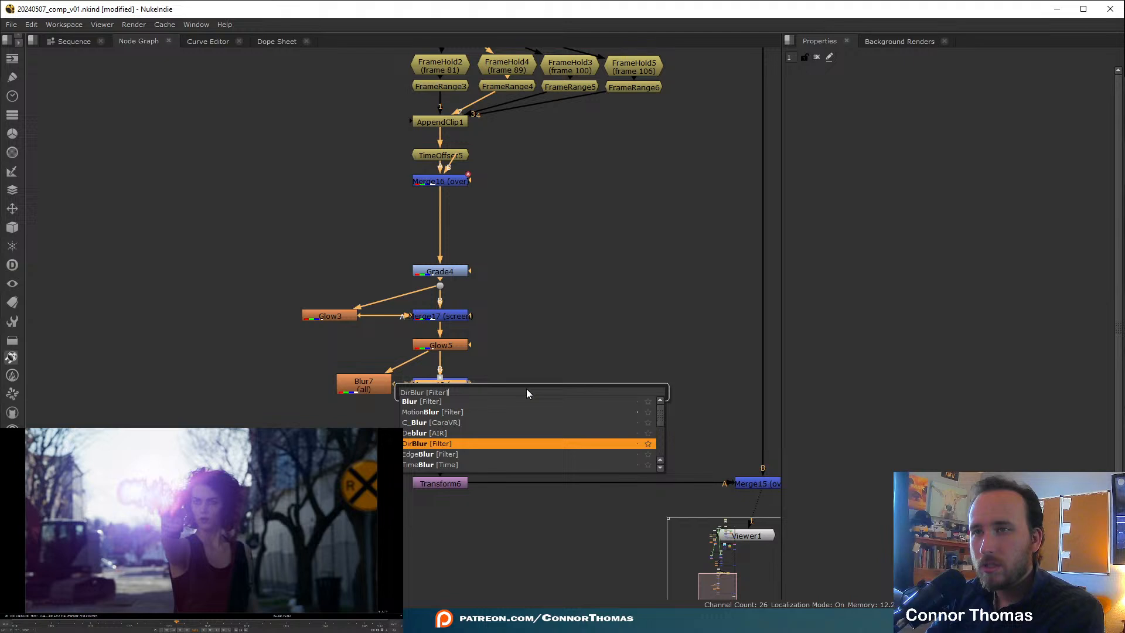
key(Up)
key(Up)
key(Return)
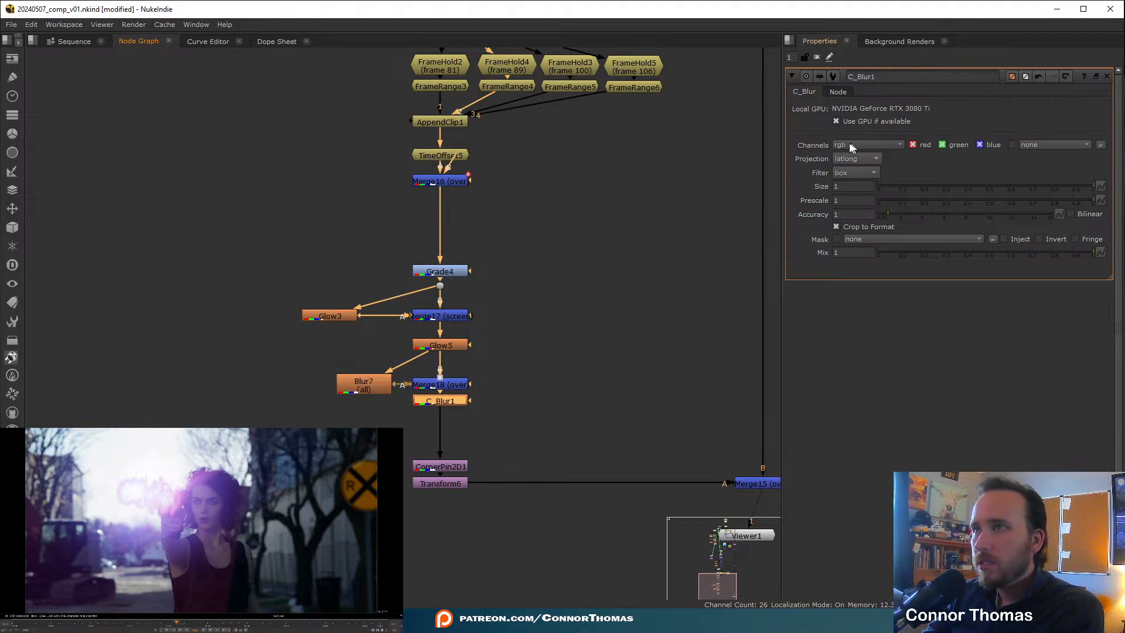
key(Delete)
- Add a DirBlur node below Merge18 and set its blur type to linear
key(Tab)
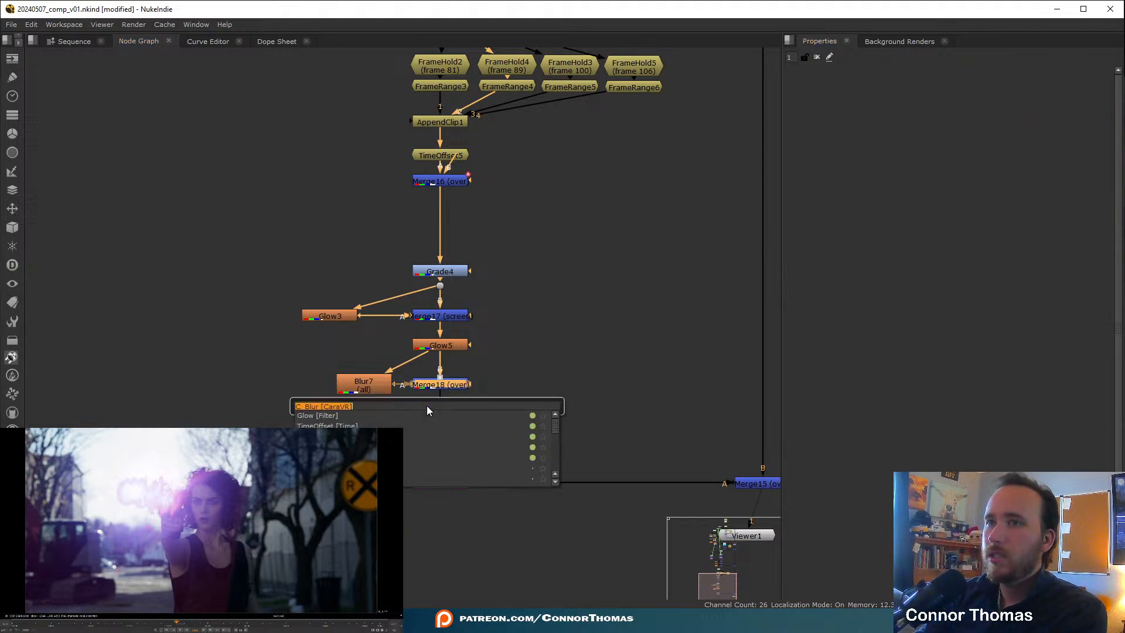
text(dirbl)
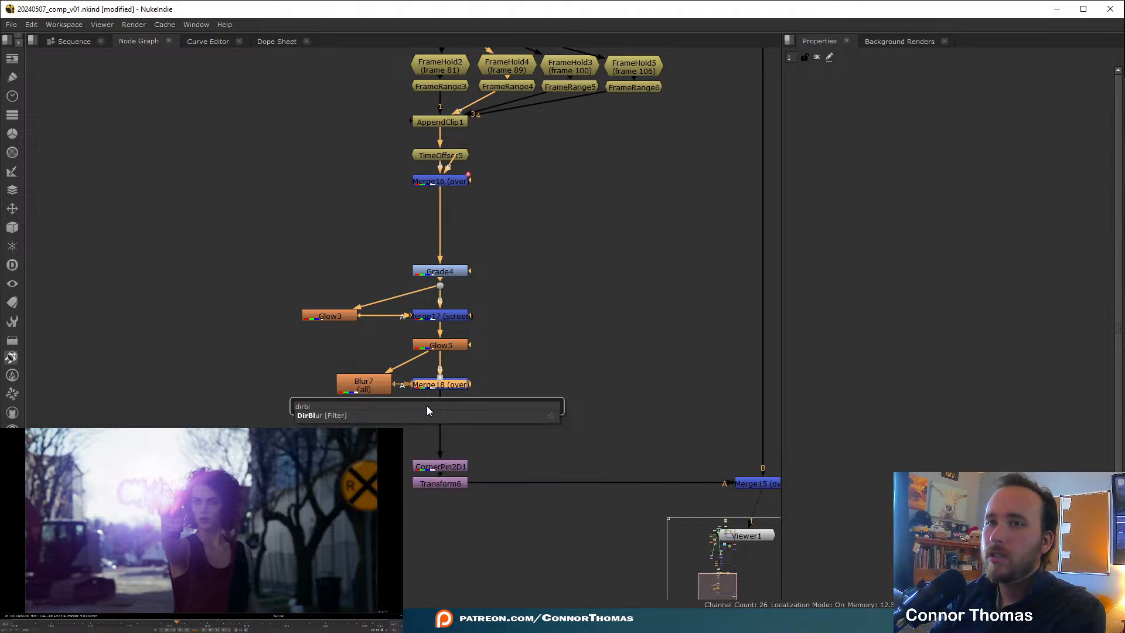
key(Return)
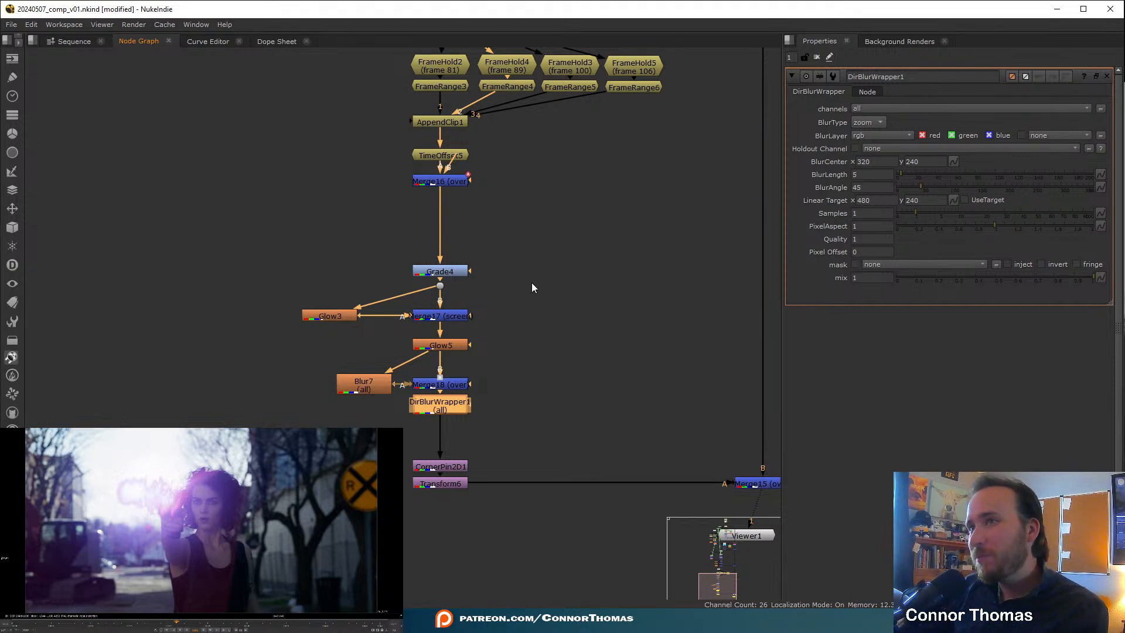
click(883, 124)
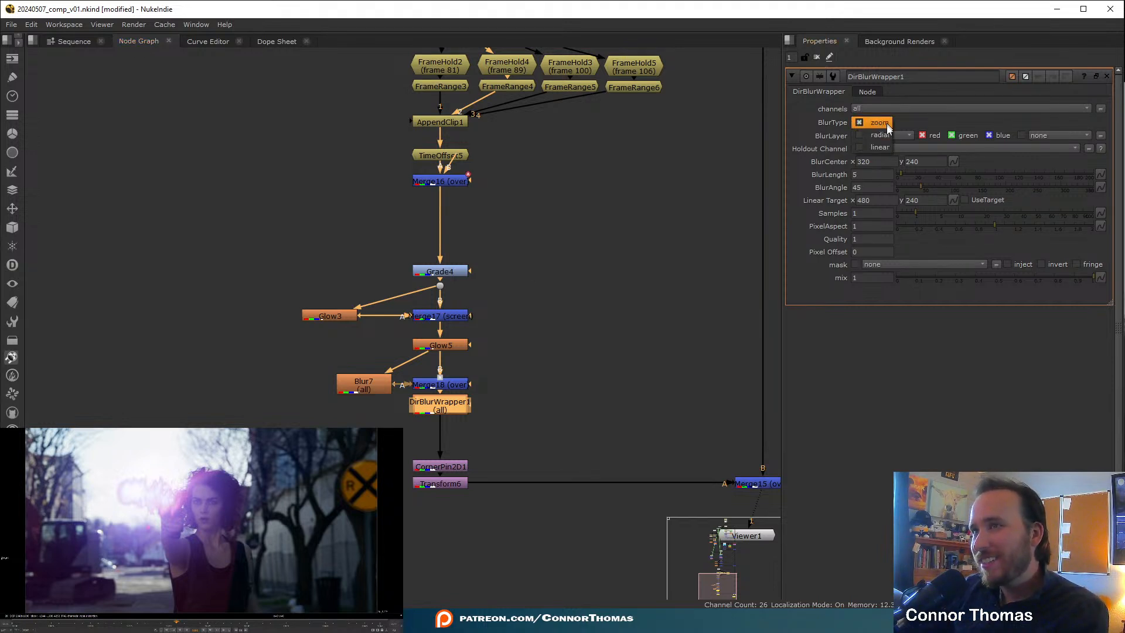
click(886, 146)
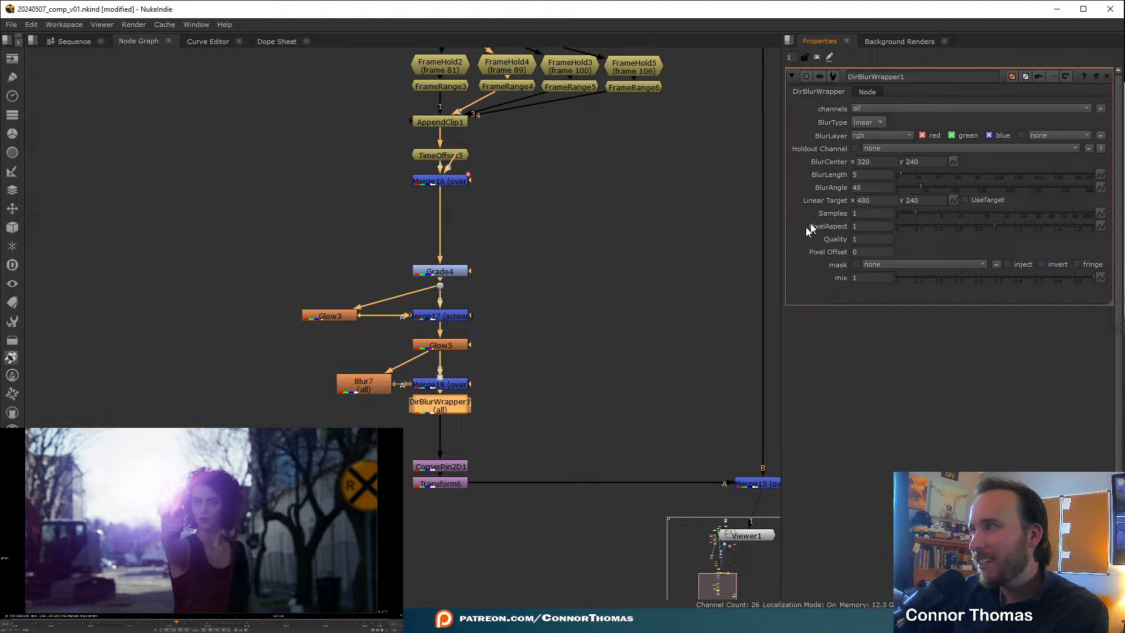
- View the DirBlur output and place its blur center on the blast at 1254, 492 and its linear target at 305, 495
key(d)
key(d)
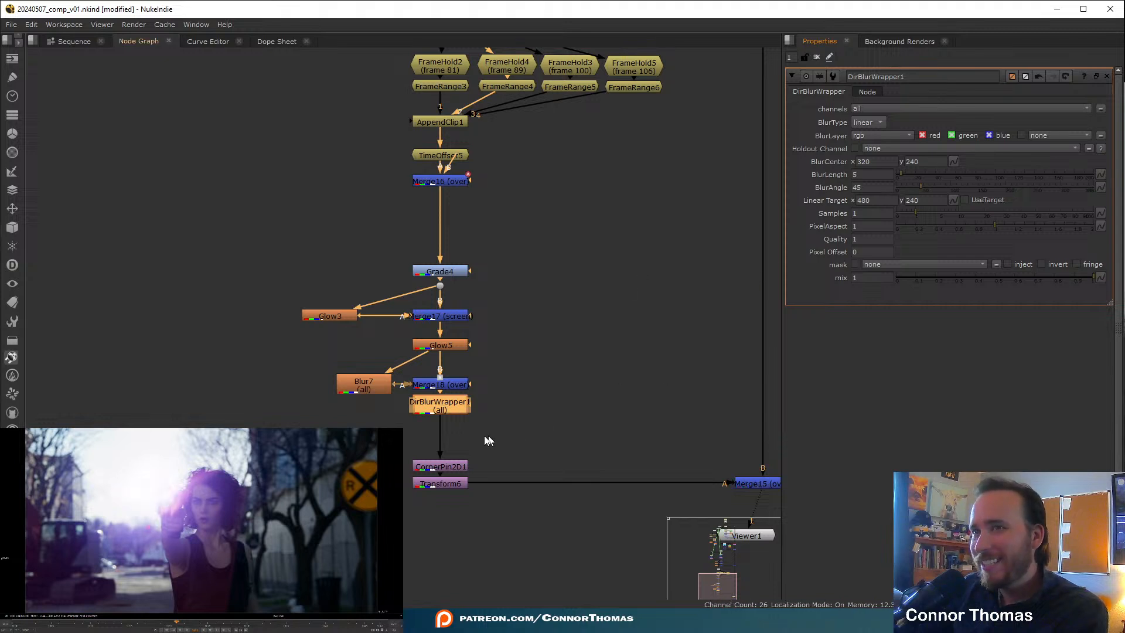
key(1)
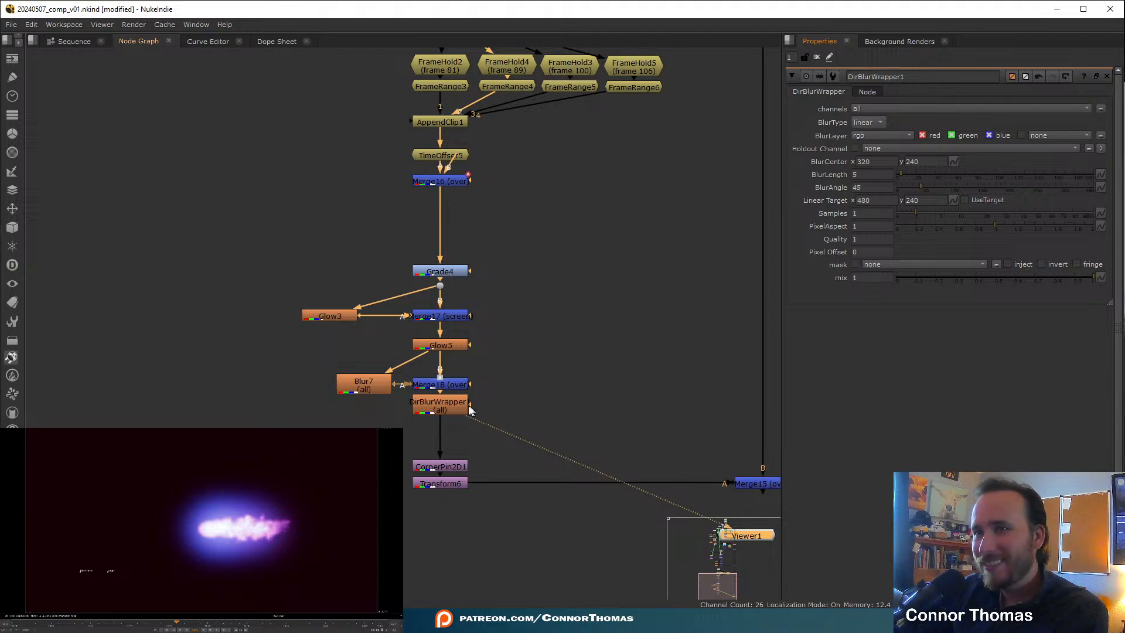
click(448, 408)
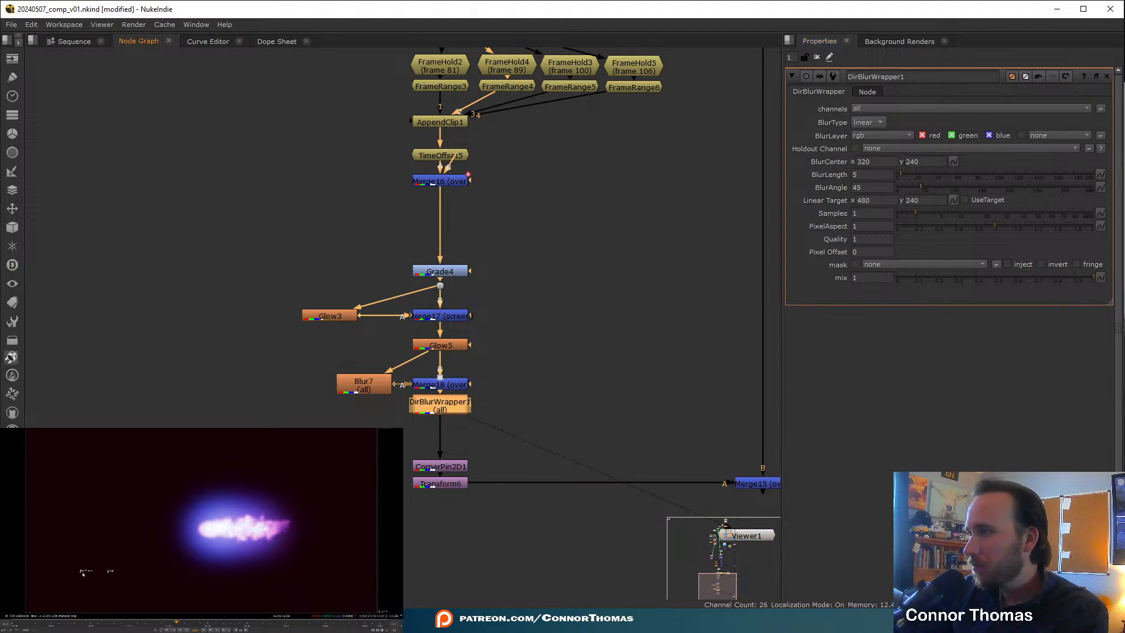
drag(82, 571, 243, 529)
drag(110, 572, 75, 529)
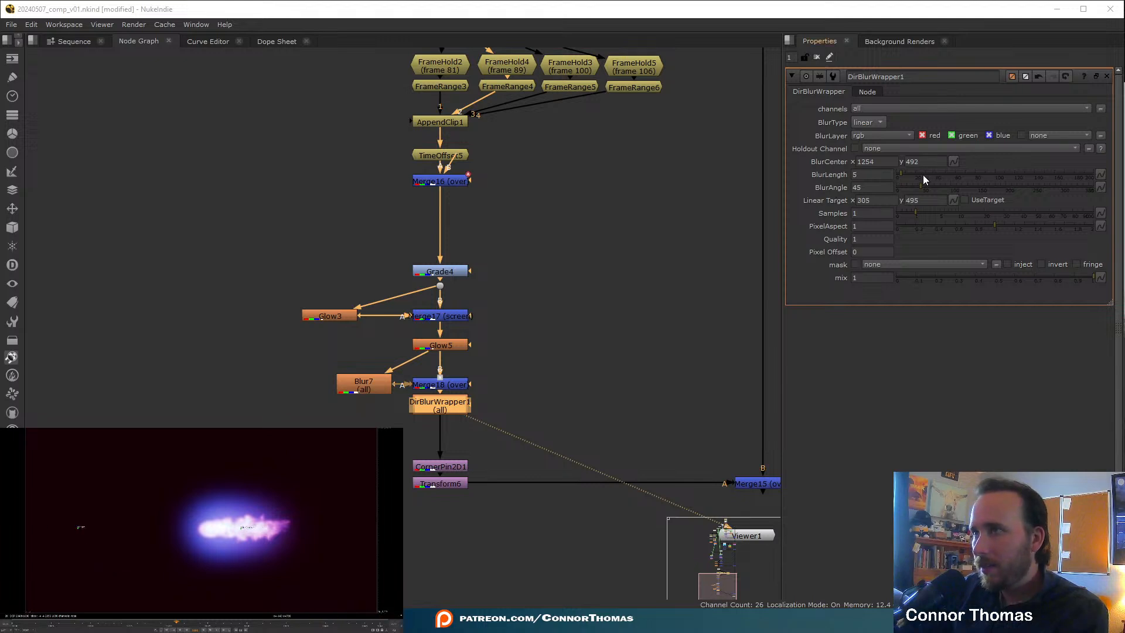
- Set the directional blur's length to 89 and its angle to 90
drag(923, 174, 983, 176)
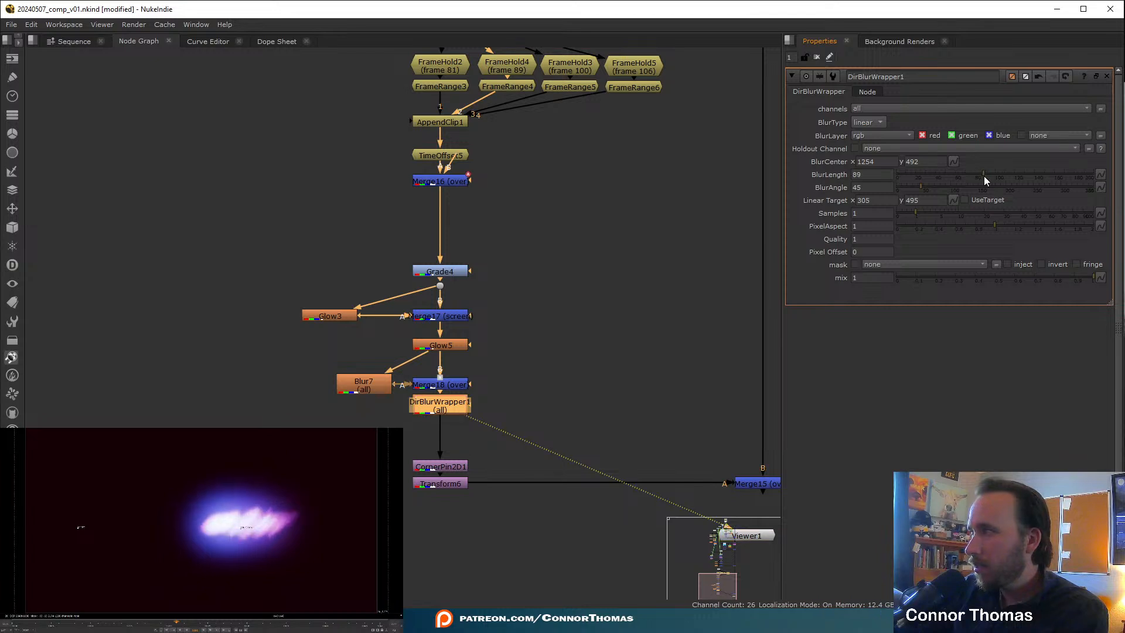
mouse_move(925, 186)
mouse_down()
mouse_move(957, 187)
mouse_move(937, 187)
mouse_up()
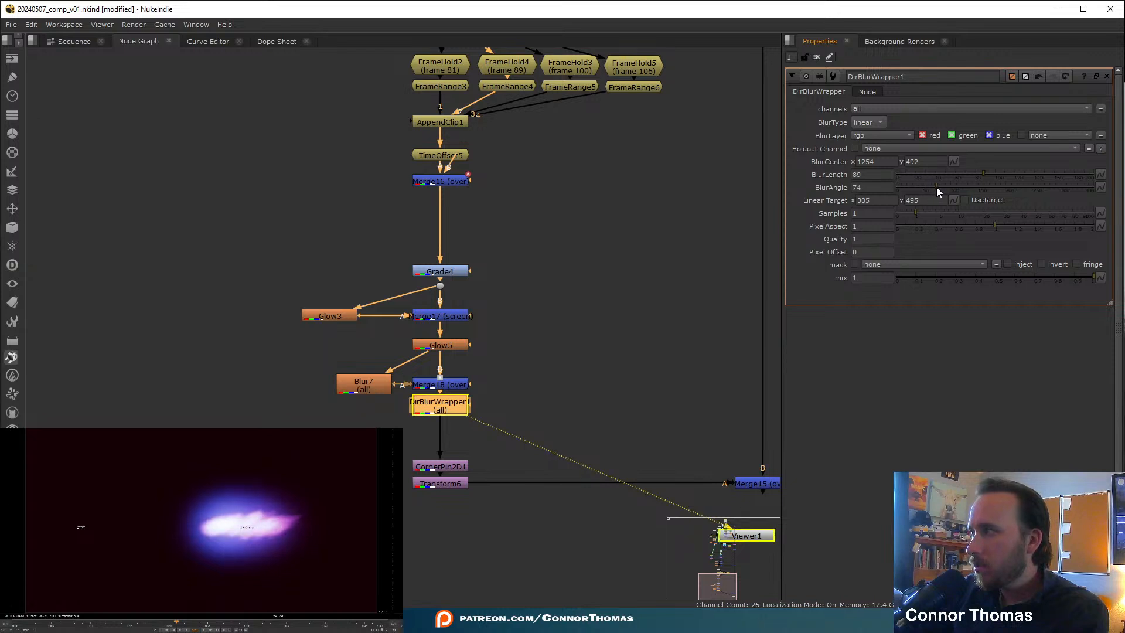
double_click(882, 187)
text(90)
key(Return)
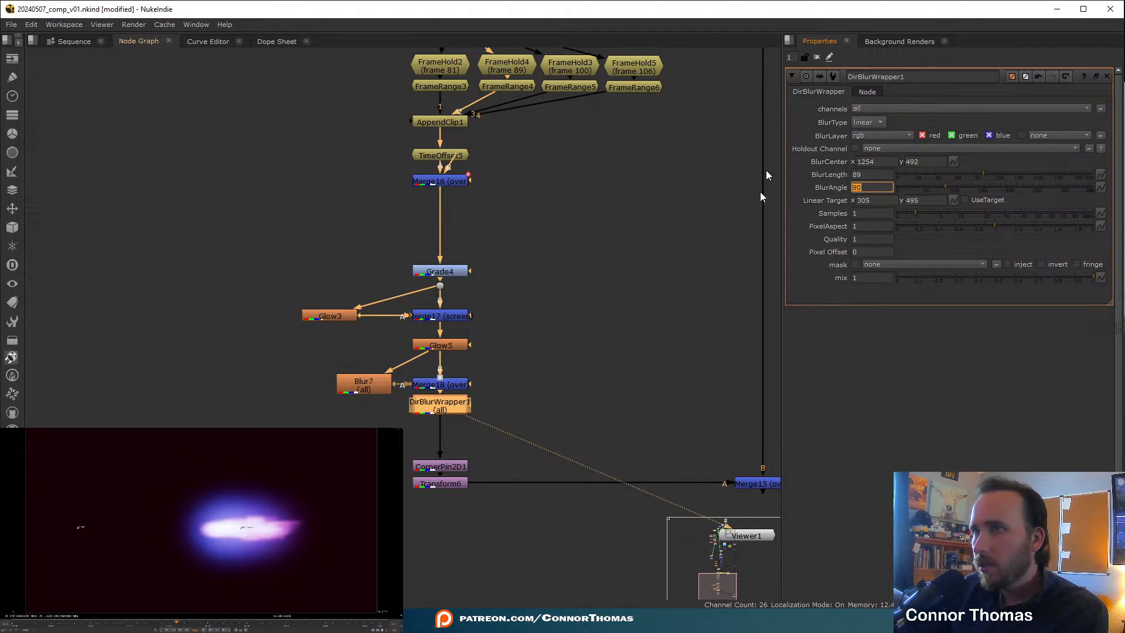
- View the full comp at Merge15 and toggle the directional blur off and on to compare
middle_drag(732, 486, 588, 421)
click(589, 419)
key(1)
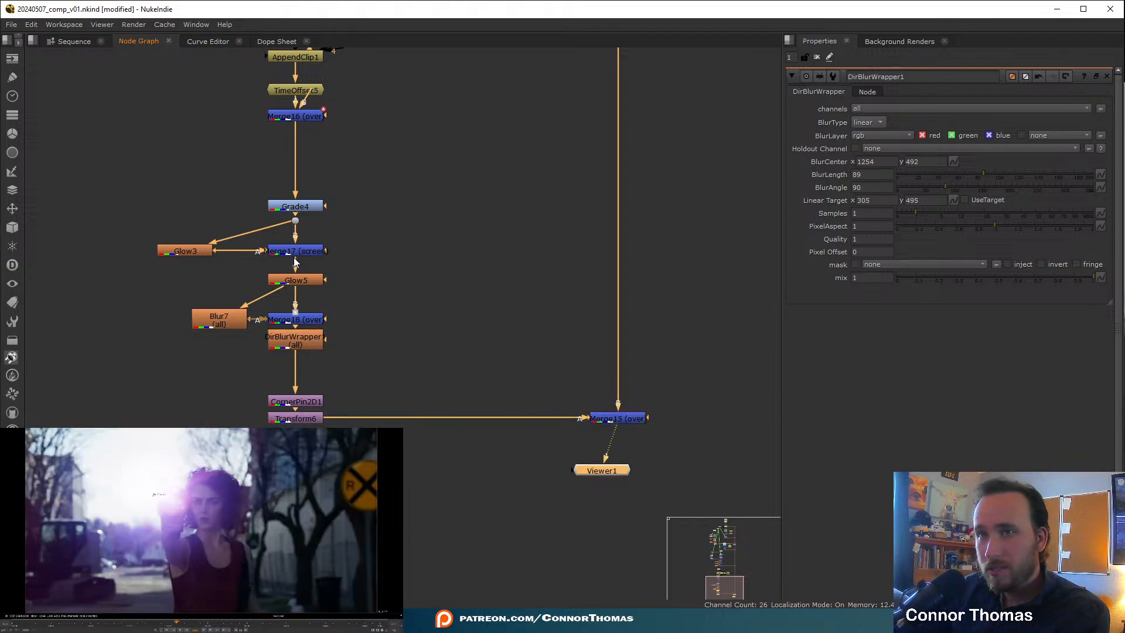
click(290, 343)
key(d)
key(d)
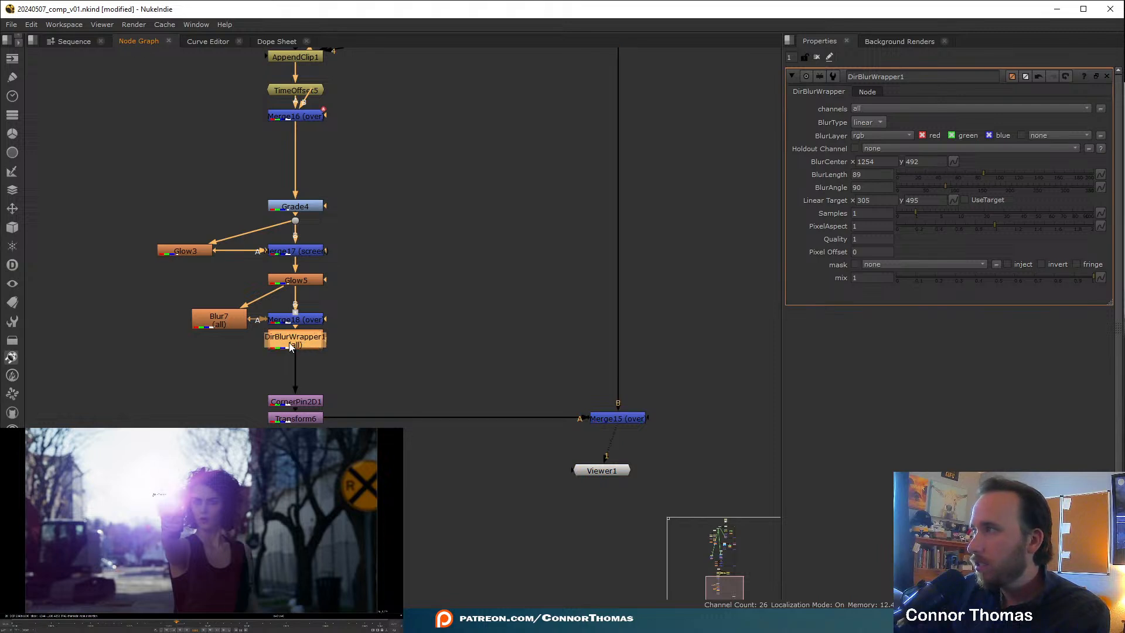
key(d)
key(d)
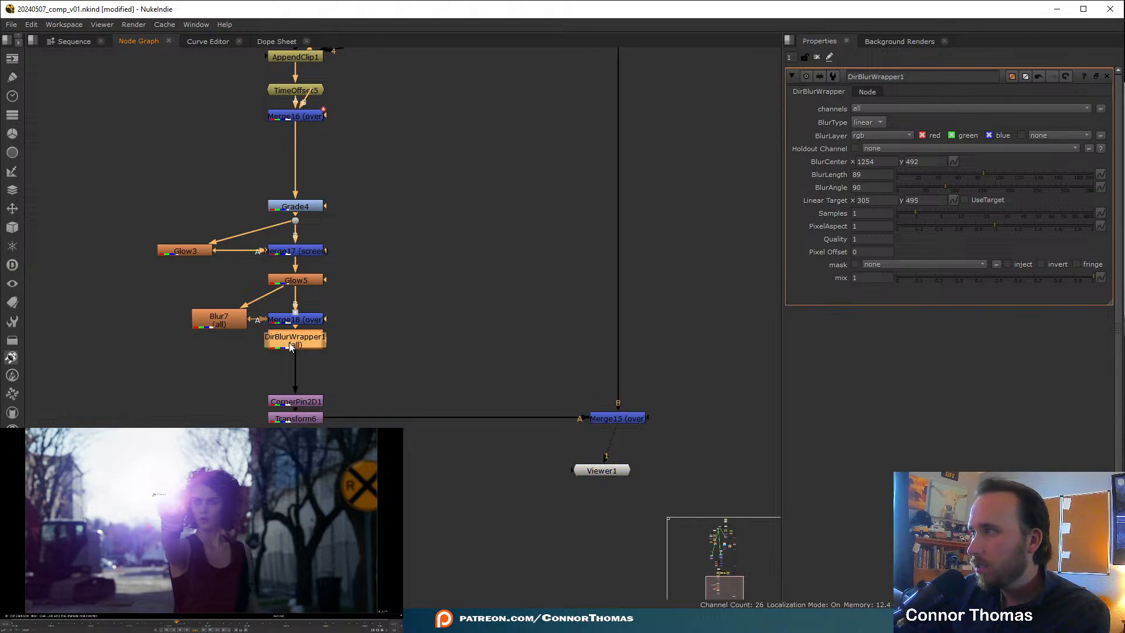
key(d)
key(d)
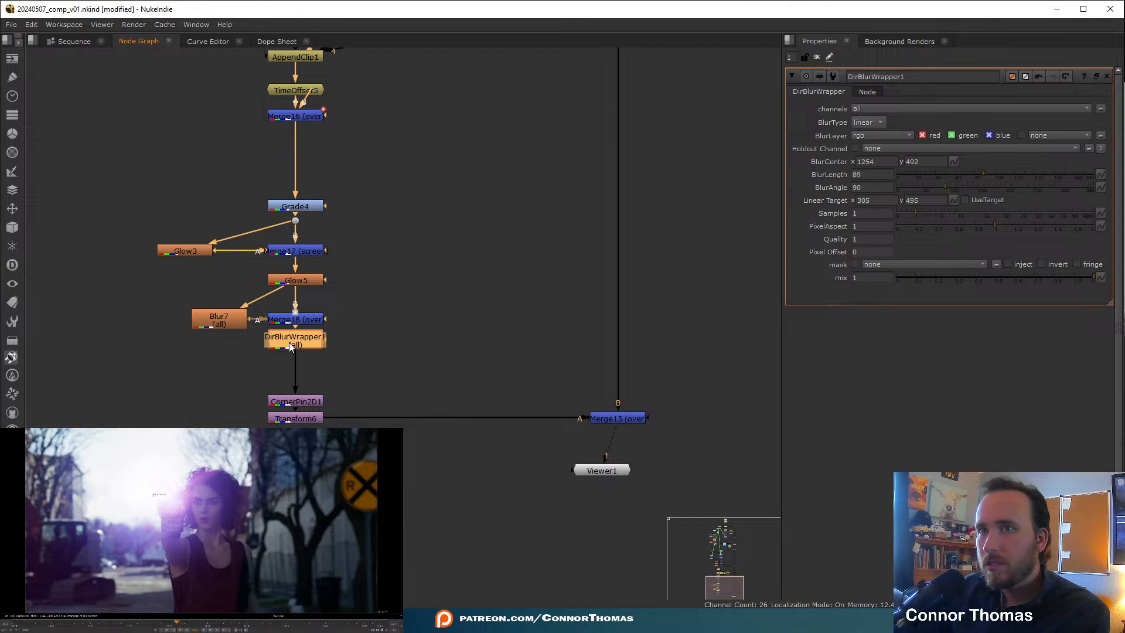
- Compare the alpha before and after the directional blur, and set its blur layer to rgba
key(1)
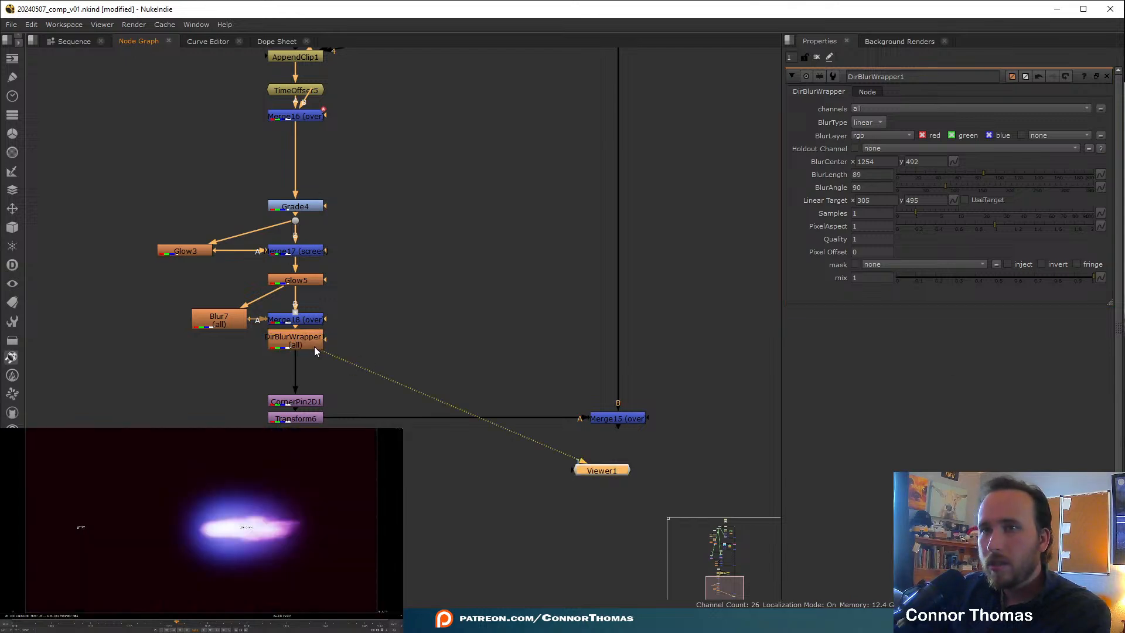
click(302, 320)
key(1)
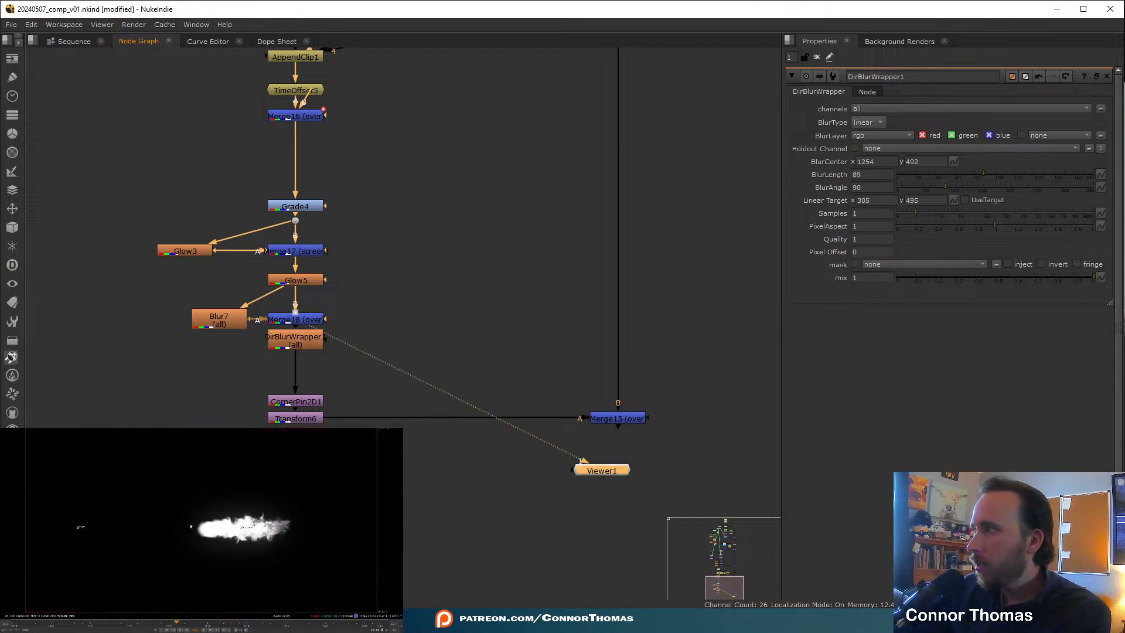
key(a)
click(297, 339)
key(1)
click(297, 339)
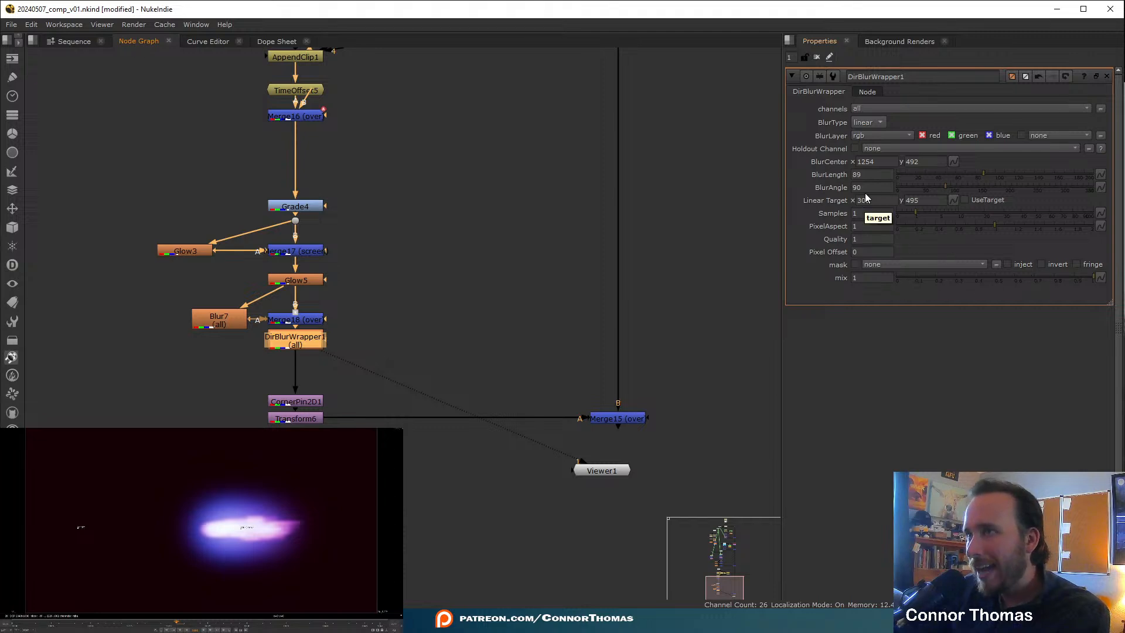
click(870, 141)
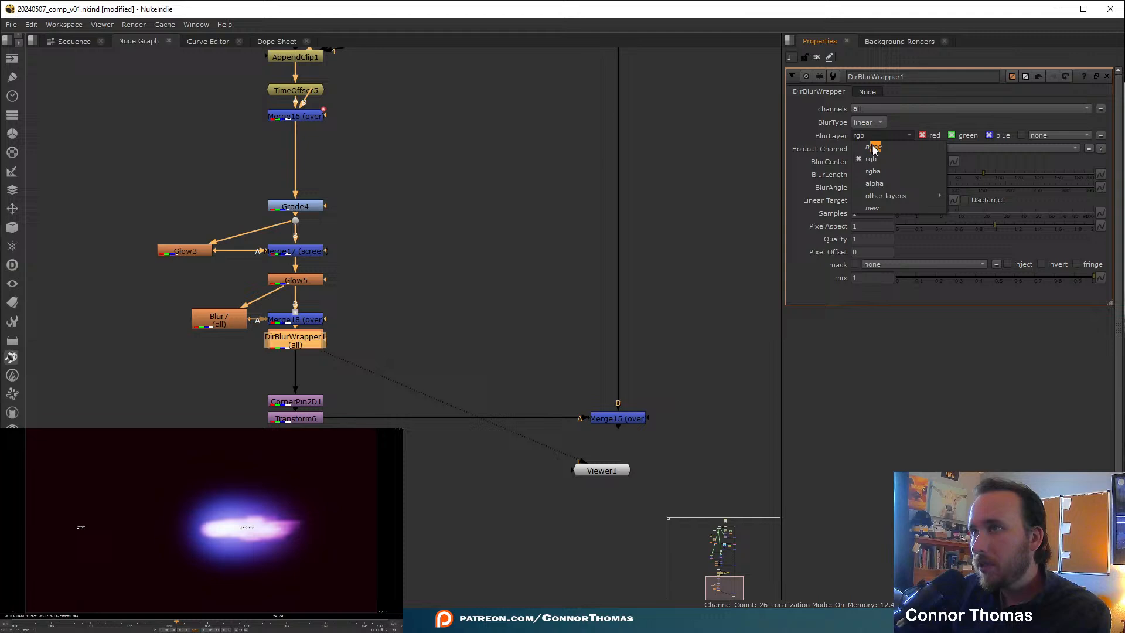
click(894, 172)
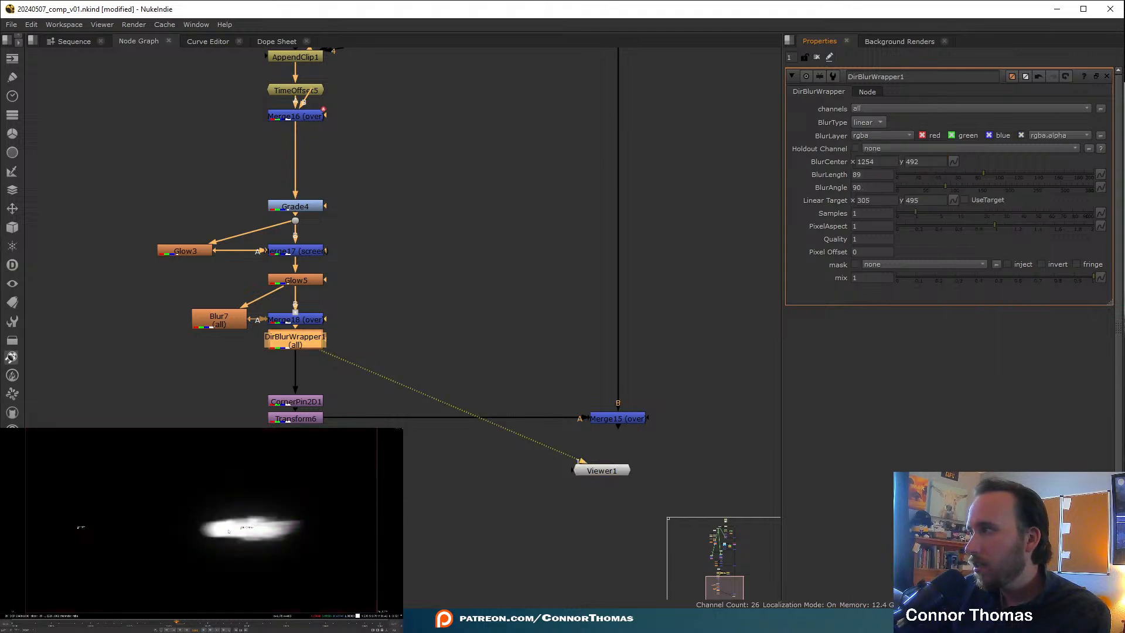
- View the result at Merge15 and toggle the directional blur to check its effect including the alpha
middle_drag(459, 382, 374, 340)
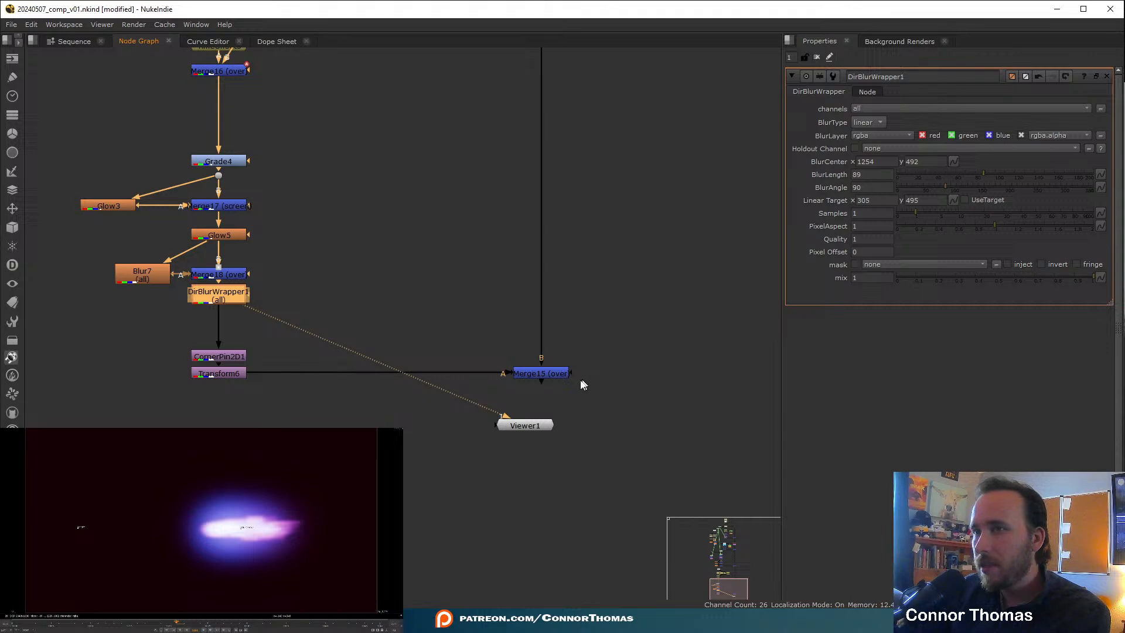
click(550, 379)
key(1)
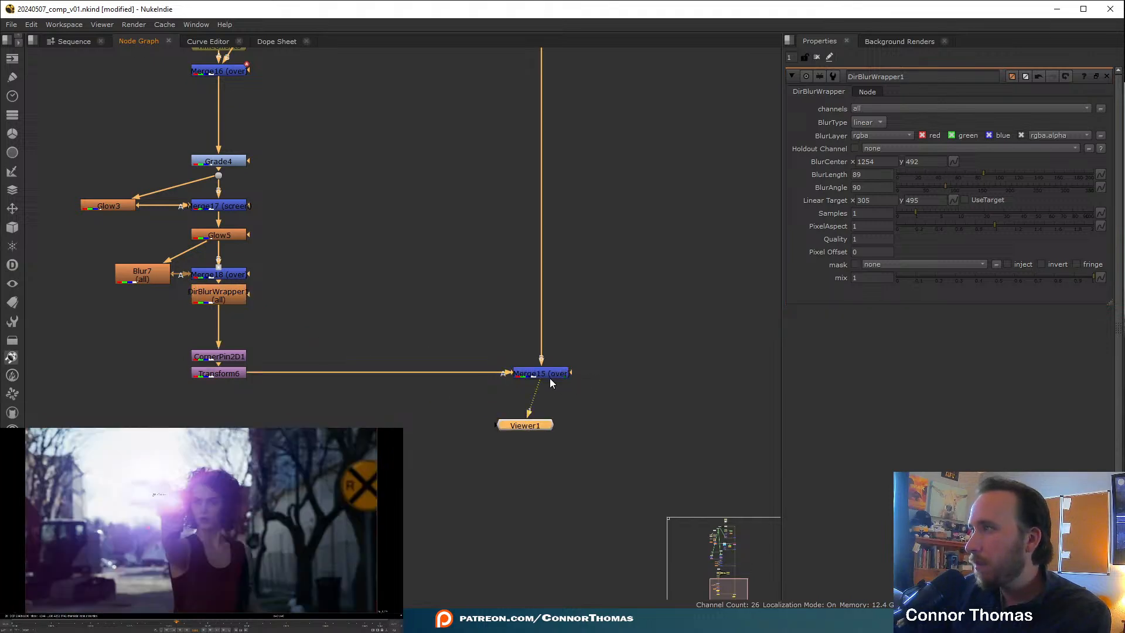
middle_drag(365, 298, 512, 371)
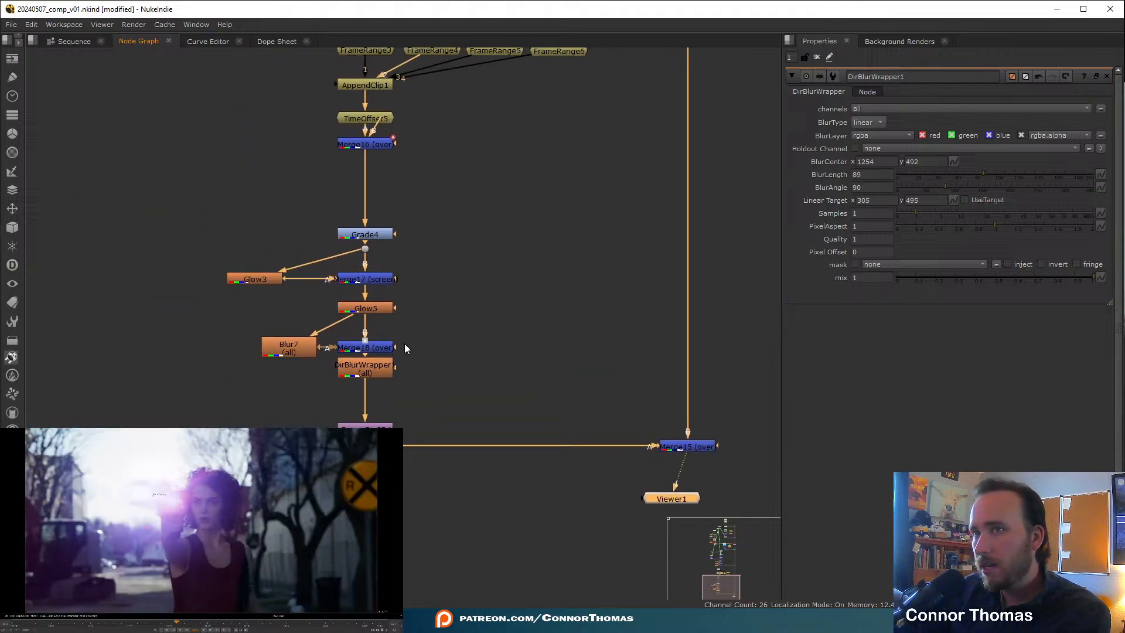
click(365, 376)
key(d)
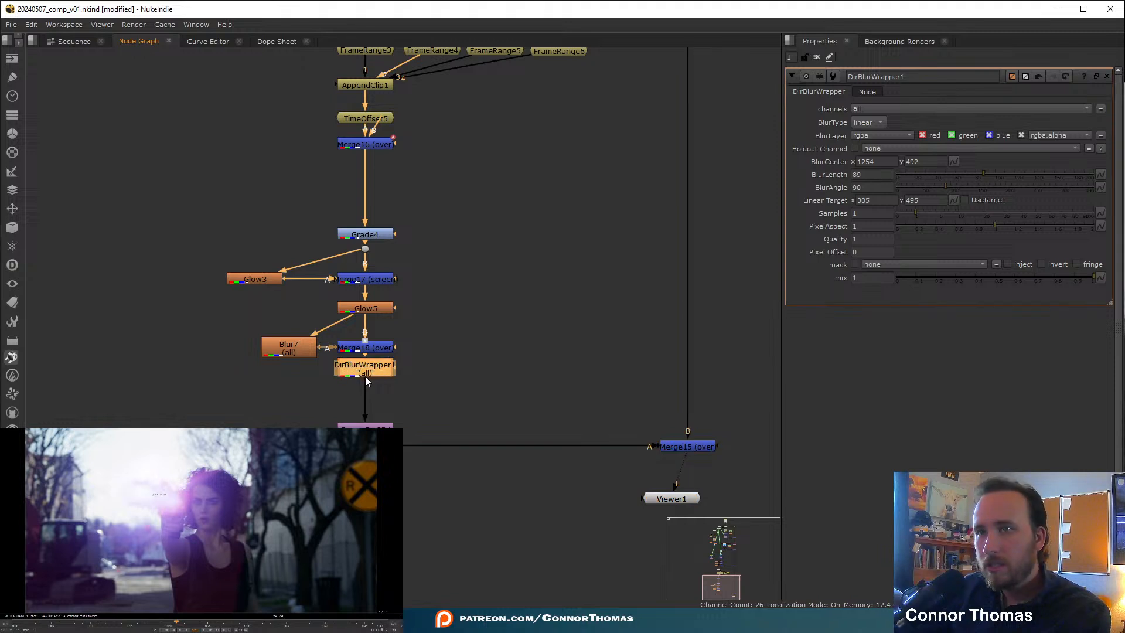
- Close all open node properties and play the finished comp from the start of the frame range
click(816, 58)
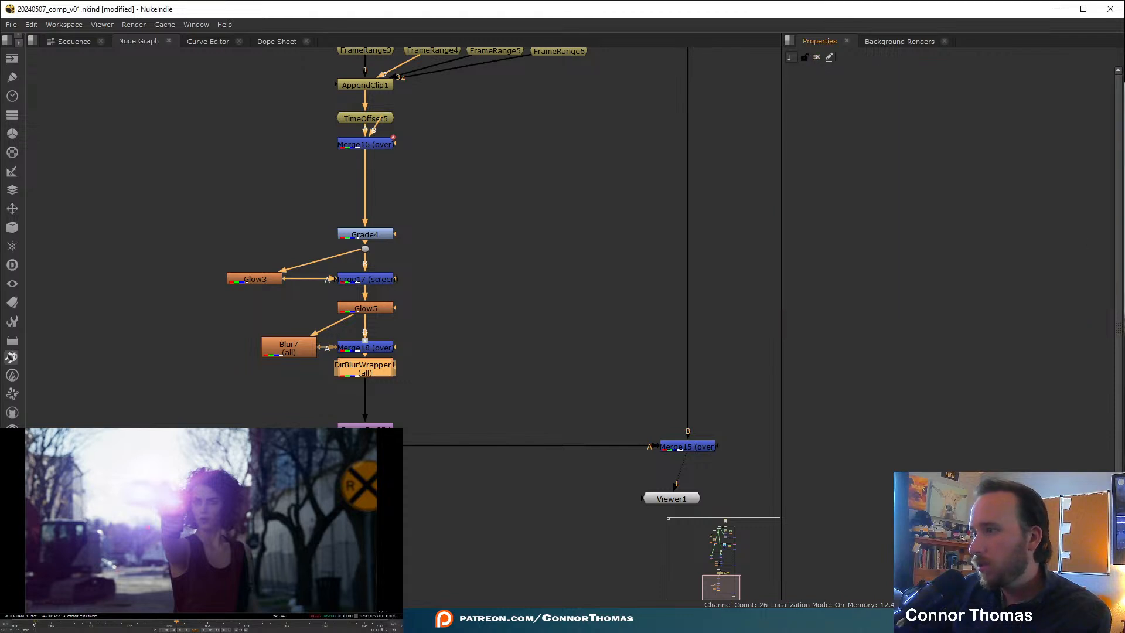
click(15, 625)
key(l)
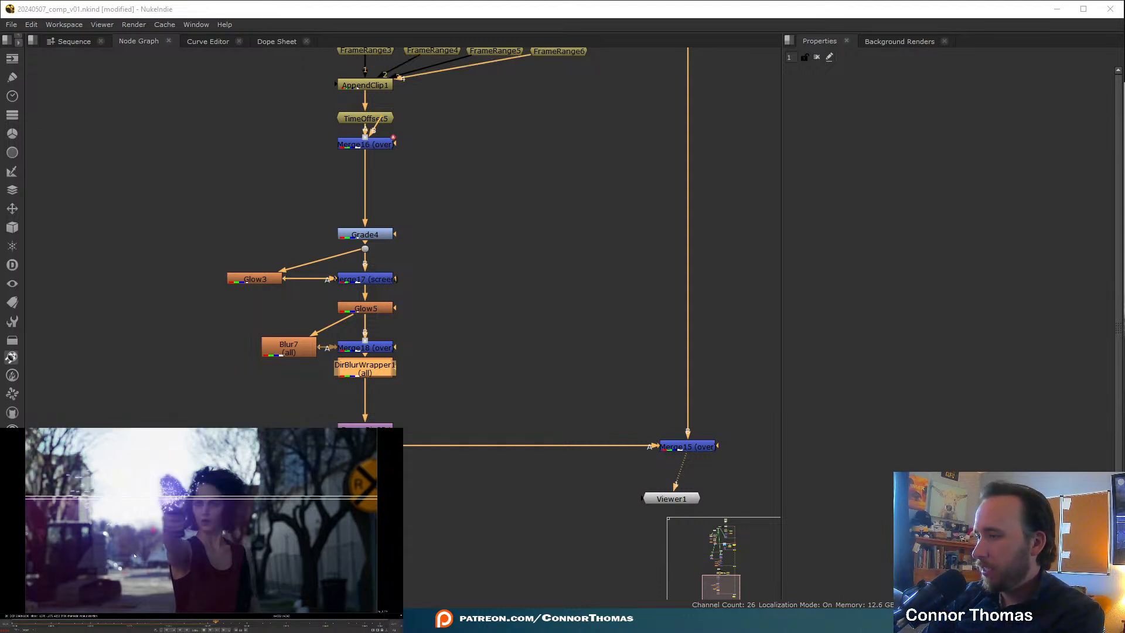
click(13, 625)
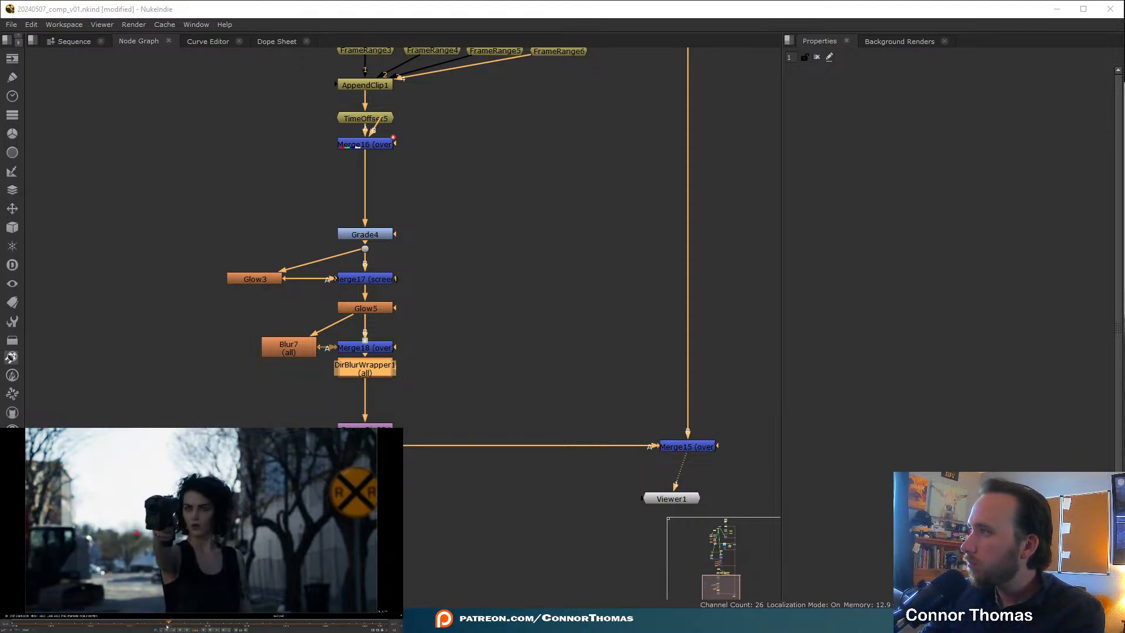
- Go to a frame before the blast and review the paint strokes in RotoPaint1 near the top of the node tree
drag(194, 626, 169, 625)
scroll(382, 175, down, 1)
middle_drag(401, 97, 402, 322)
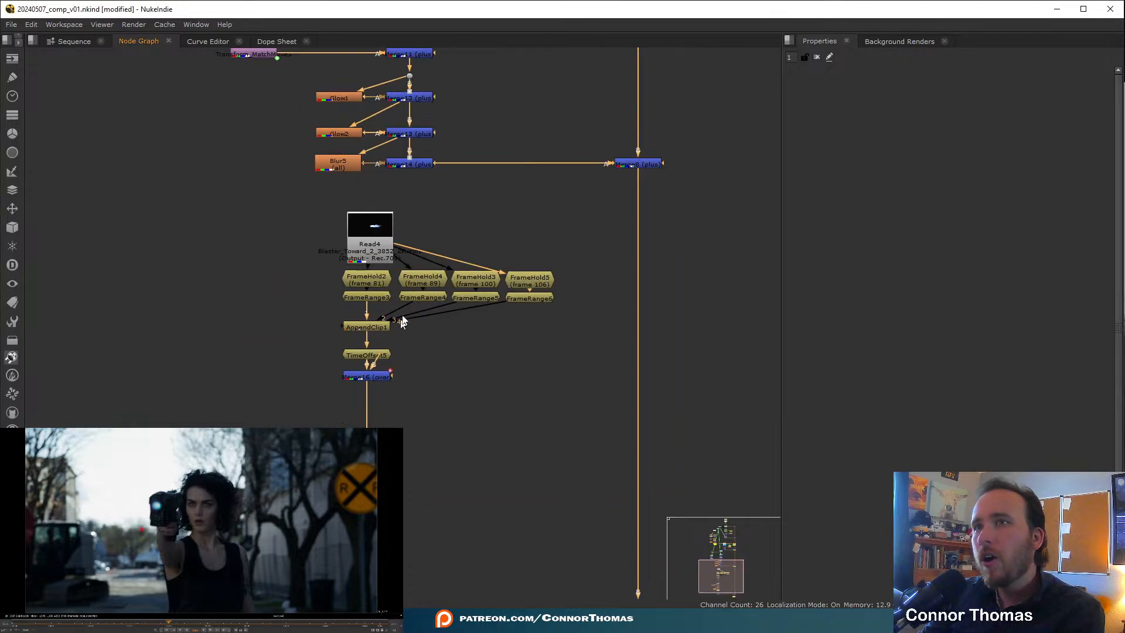
middle_drag(412, 256, 415, 403)
middle_drag(412, 176, 410, 404)
middle_drag(417, 264, 415, 400)
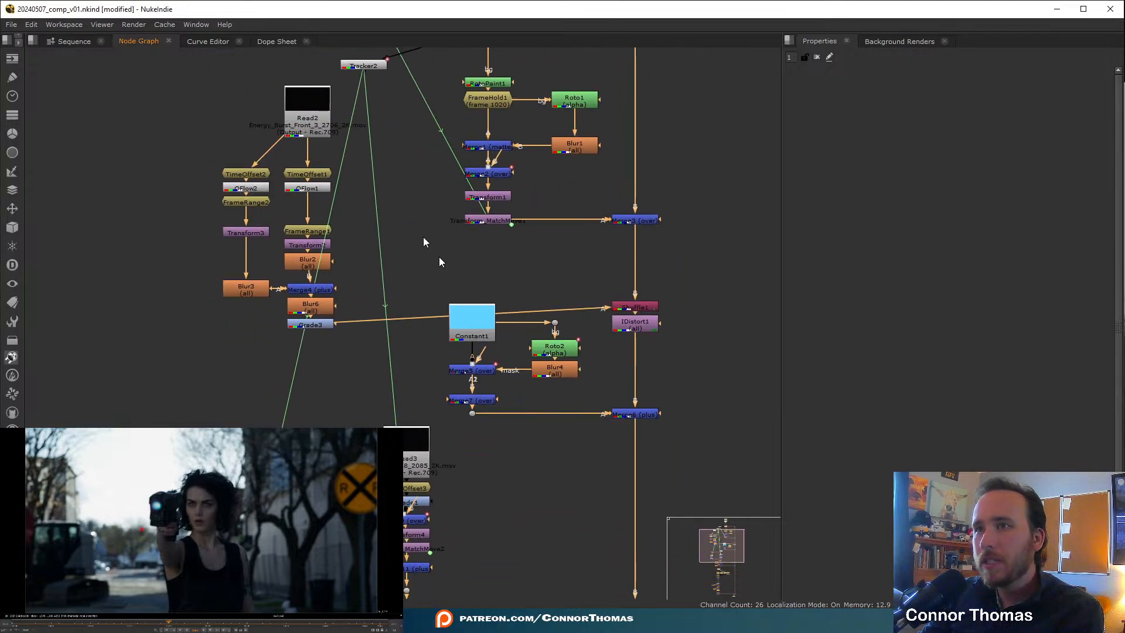
middle_drag(422, 133, 380, 400)
middle_drag(443, 367, 432, 331)
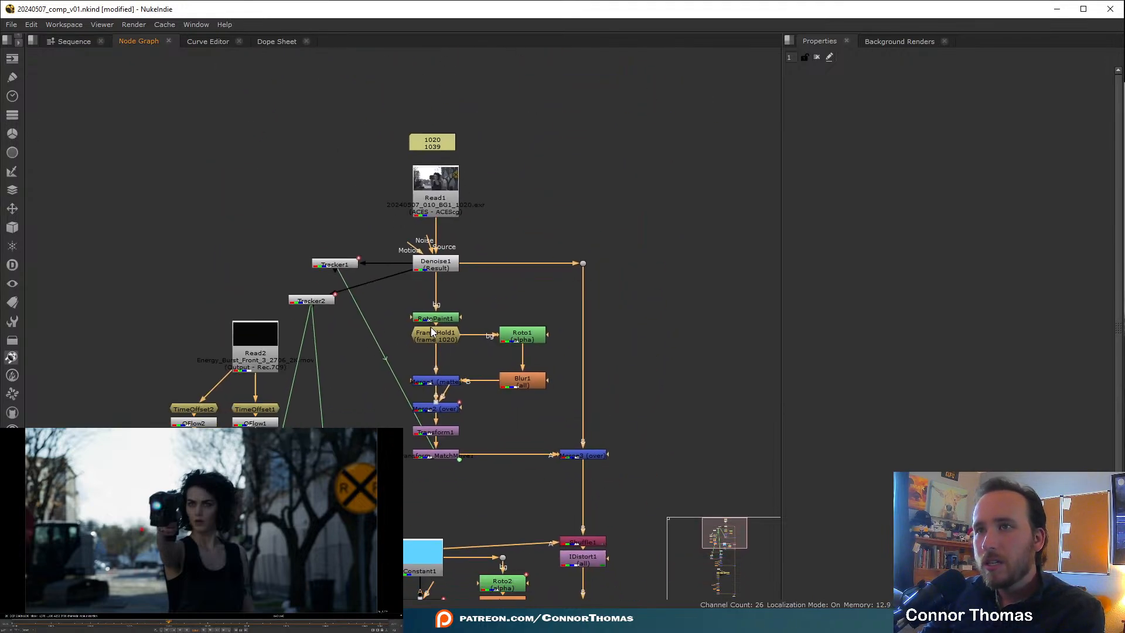
scroll(452, 366, up, 3)
click(442, 287)
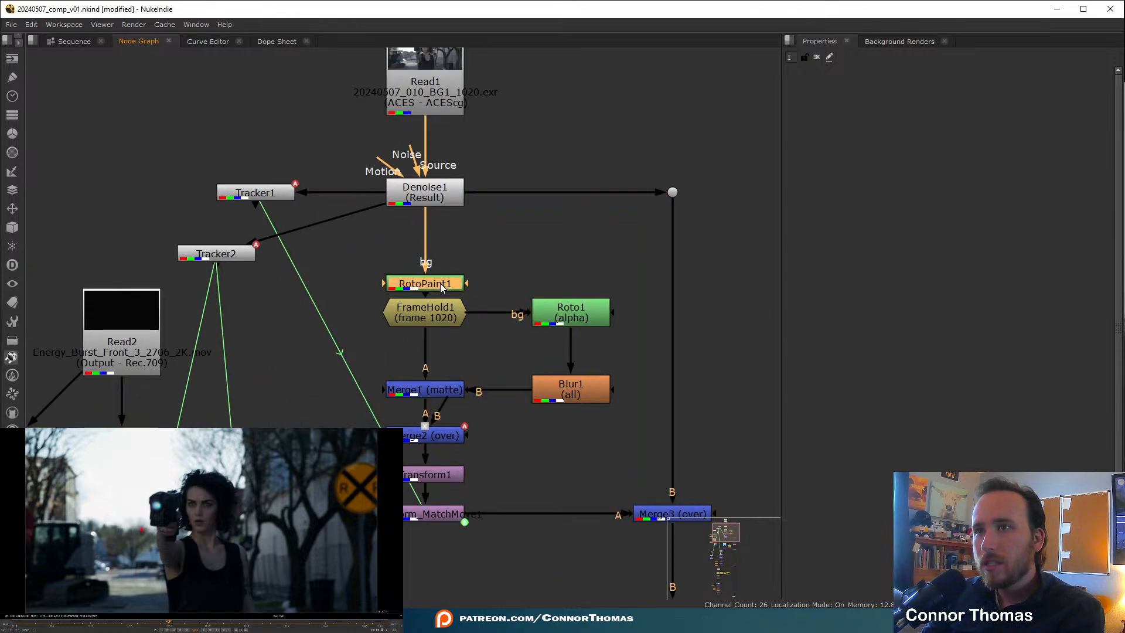
double_click(442, 287)
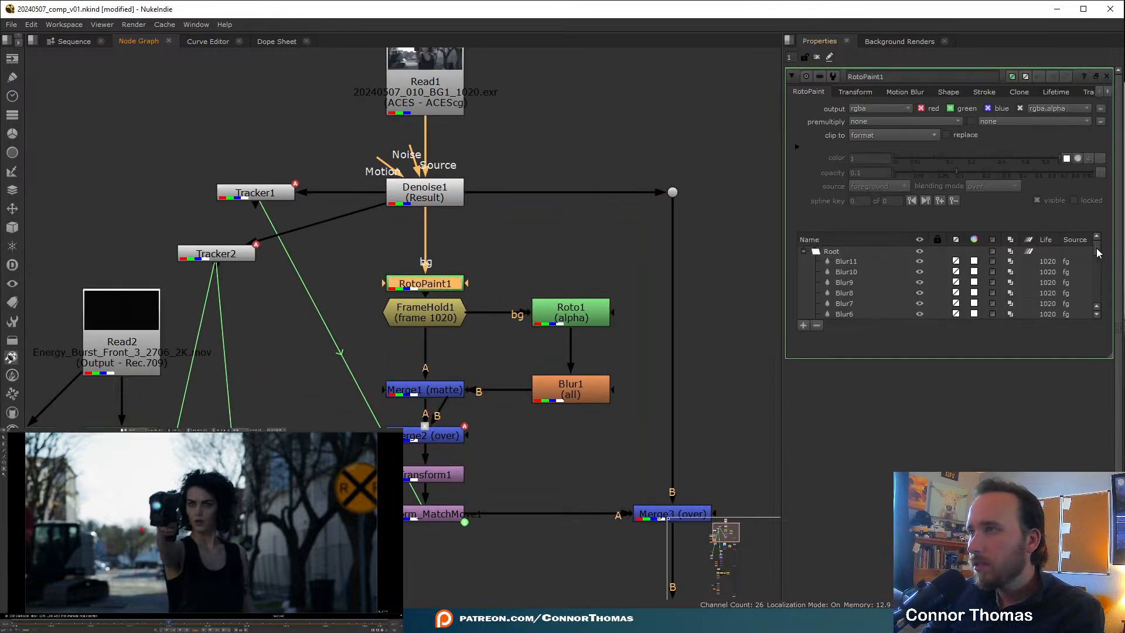
mouse_move(1099, 273)
mouse_down()
mouse_move(1099, 313)
mouse_move(1093, 247)
mouse_up()
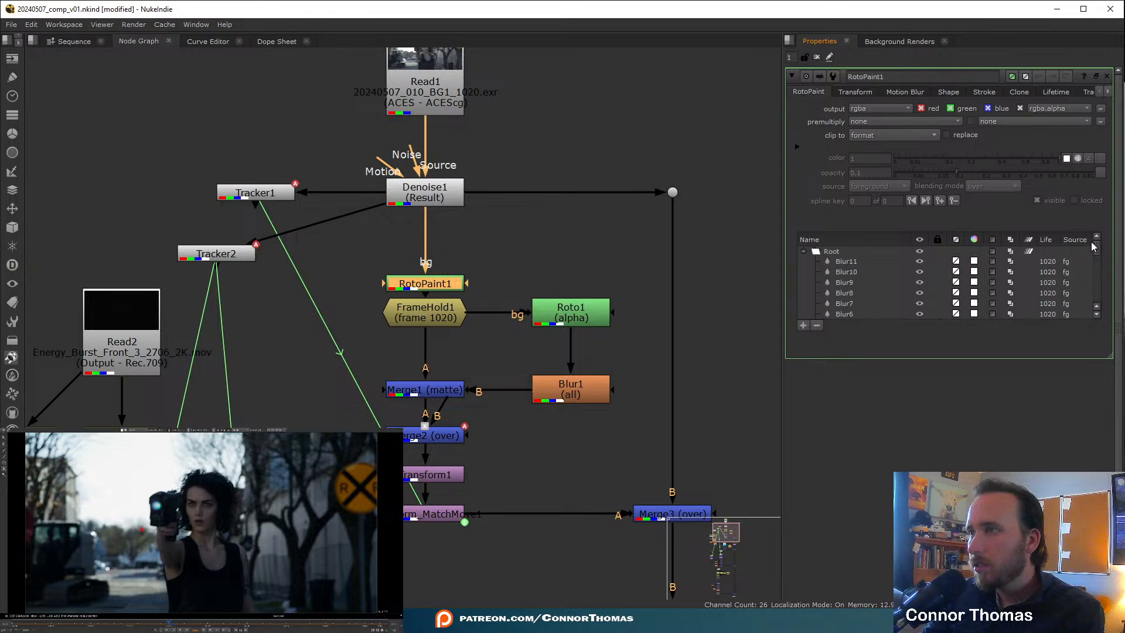
click(1107, 76)
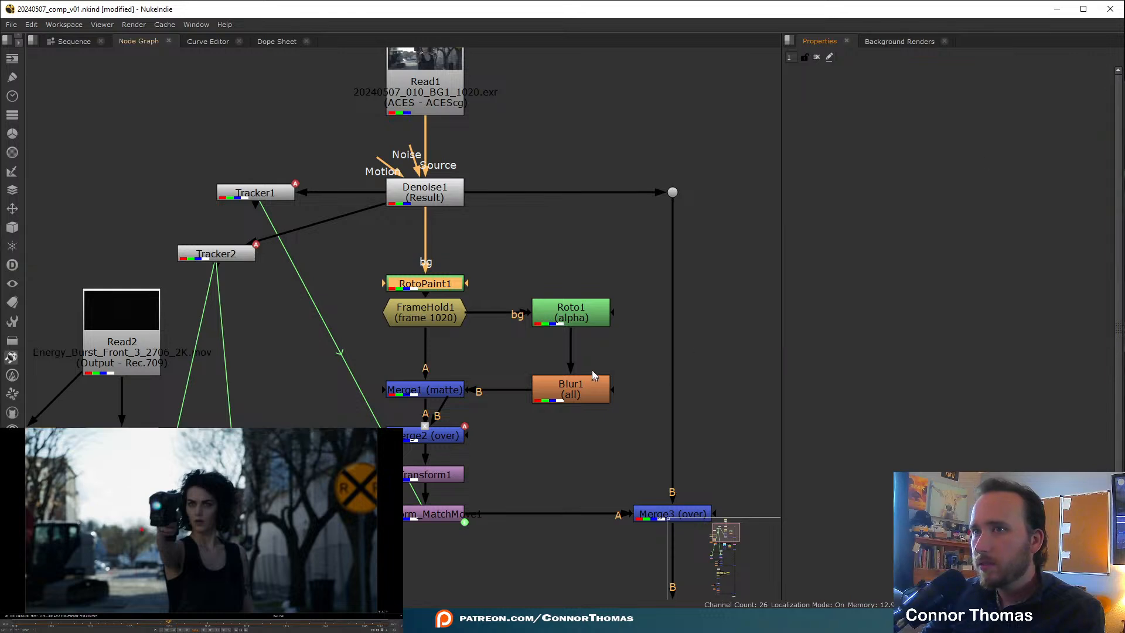
- Move Merge1 and Blur1 up closer to Roto1 and add a Grade node between Merge1 and Merge2
middle_drag(485, 399, 484, 303)
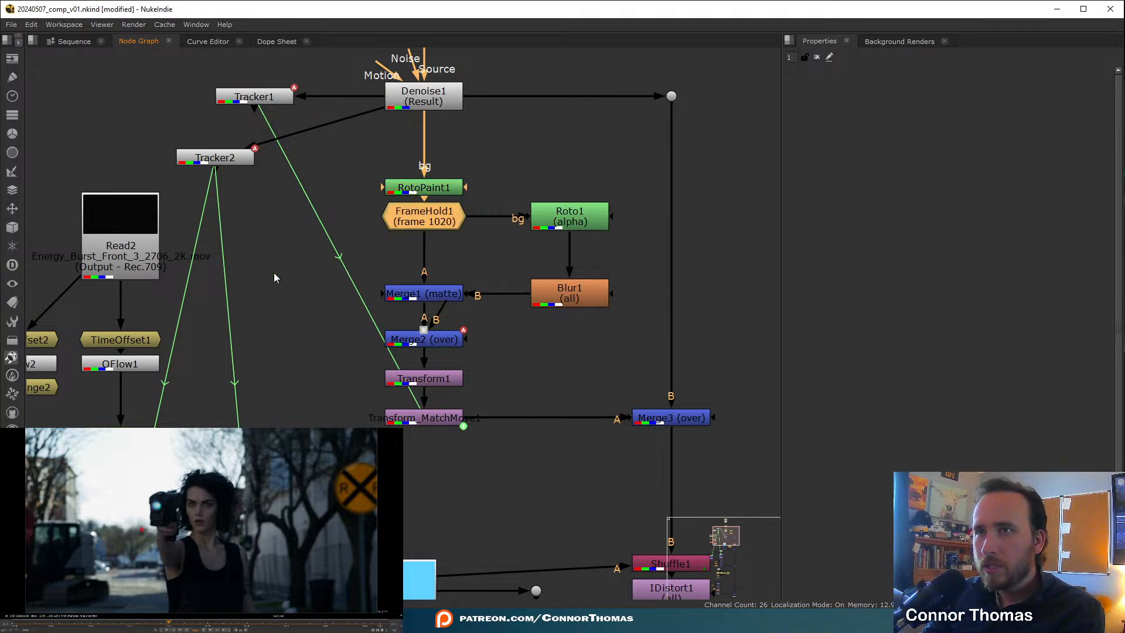
drag(285, 264, 569, 272)
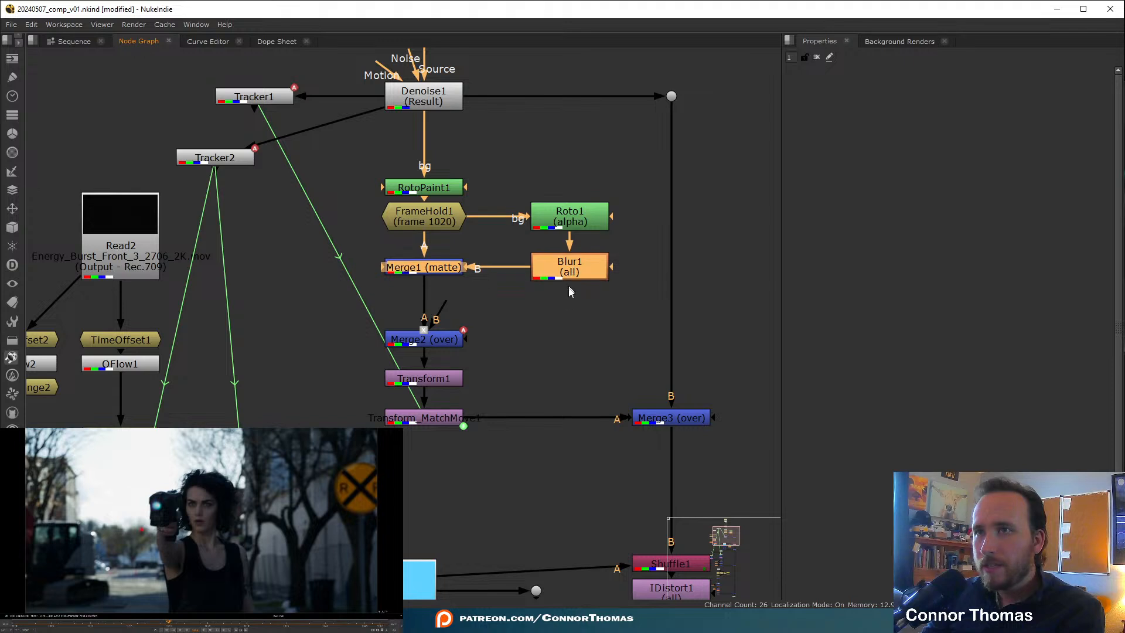
click(569, 291)
click(454, 263)
key(g)
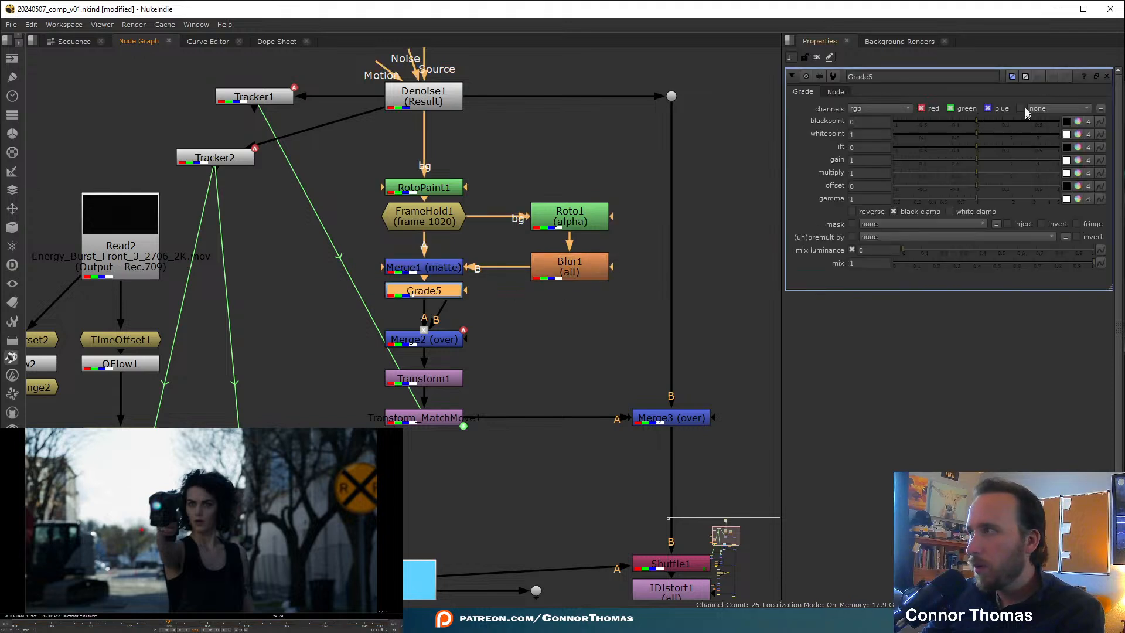
- Set Grade5's whitepoint to about red 0.43, green 1 and blue 0.71, and play the comp from the first frame
click(1079, 135)
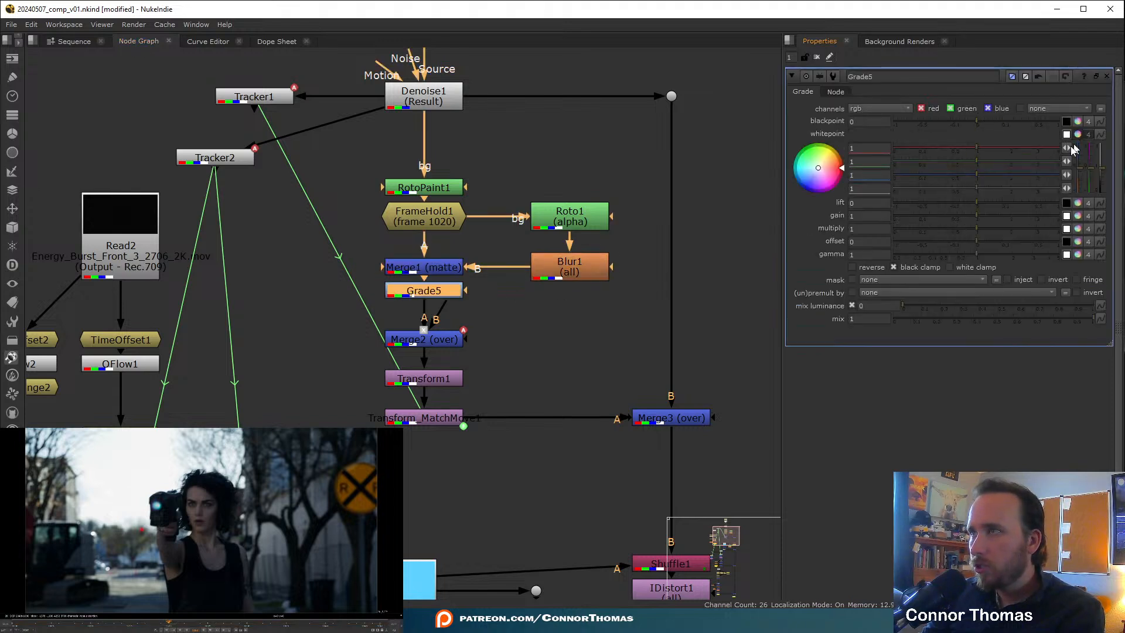
drag(821, 173, 813, 166)
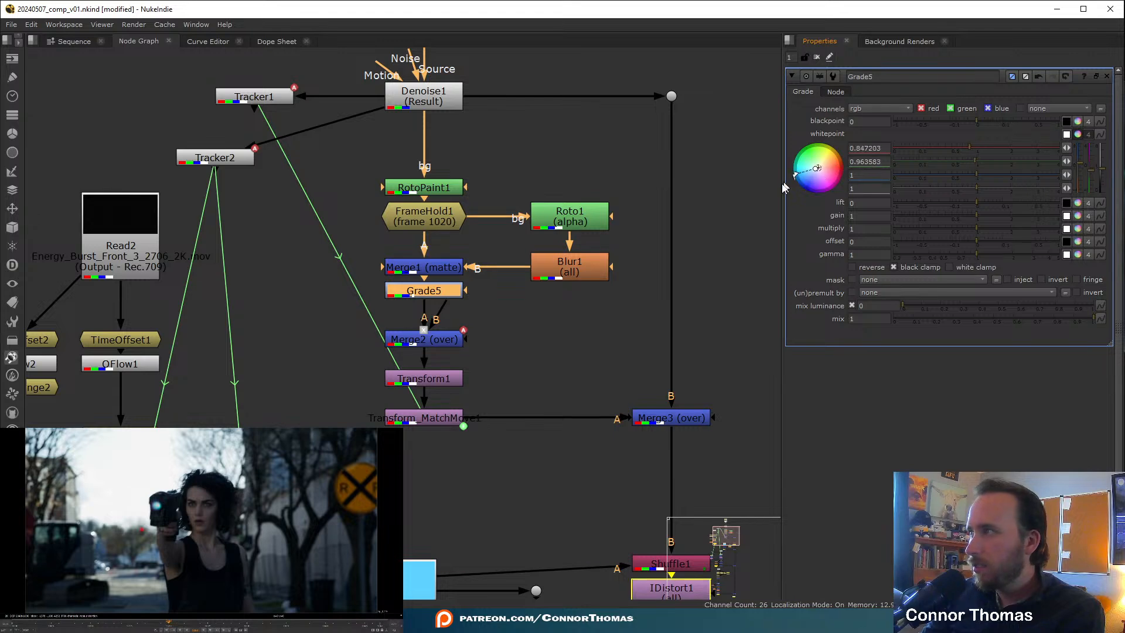
drag(748, 123, 718, 110)
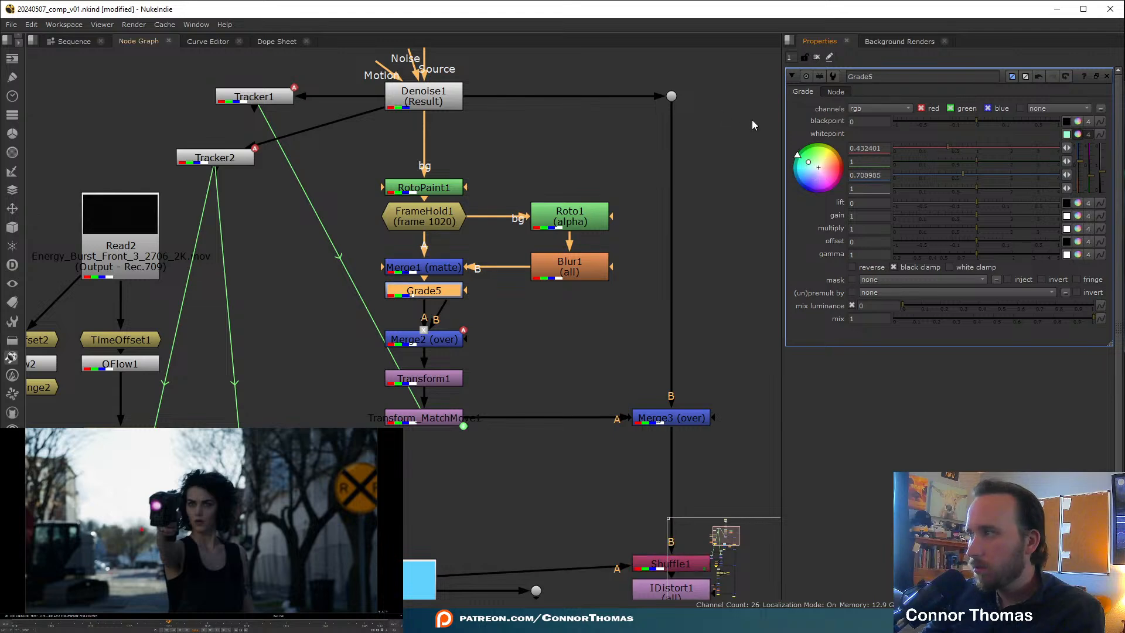
click(816, 57)
click(13, 625)
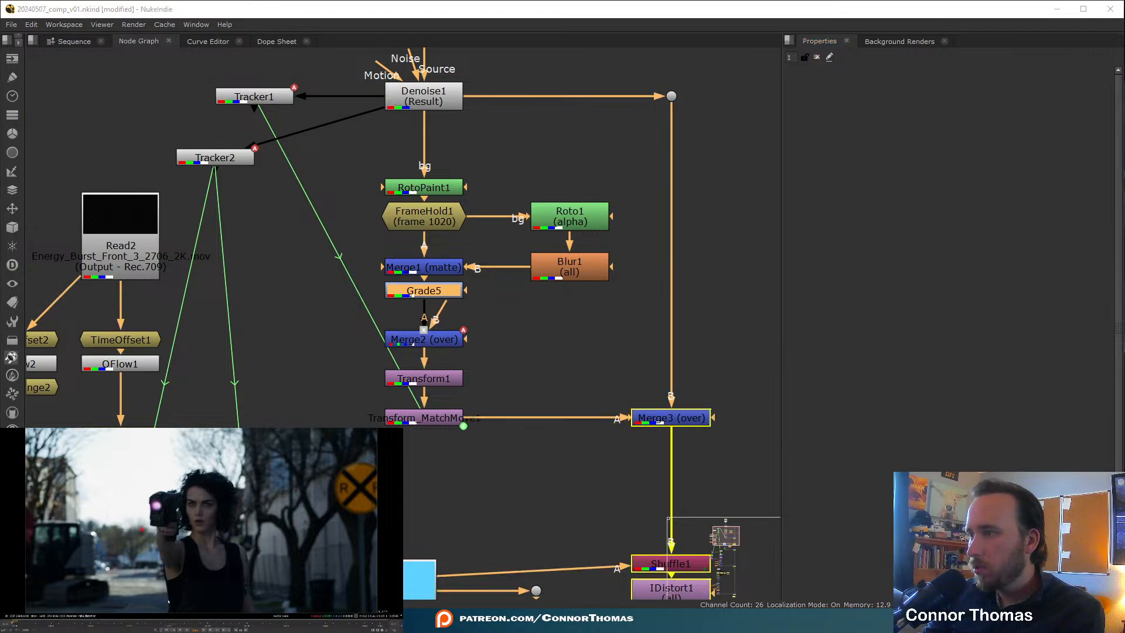
key(l)
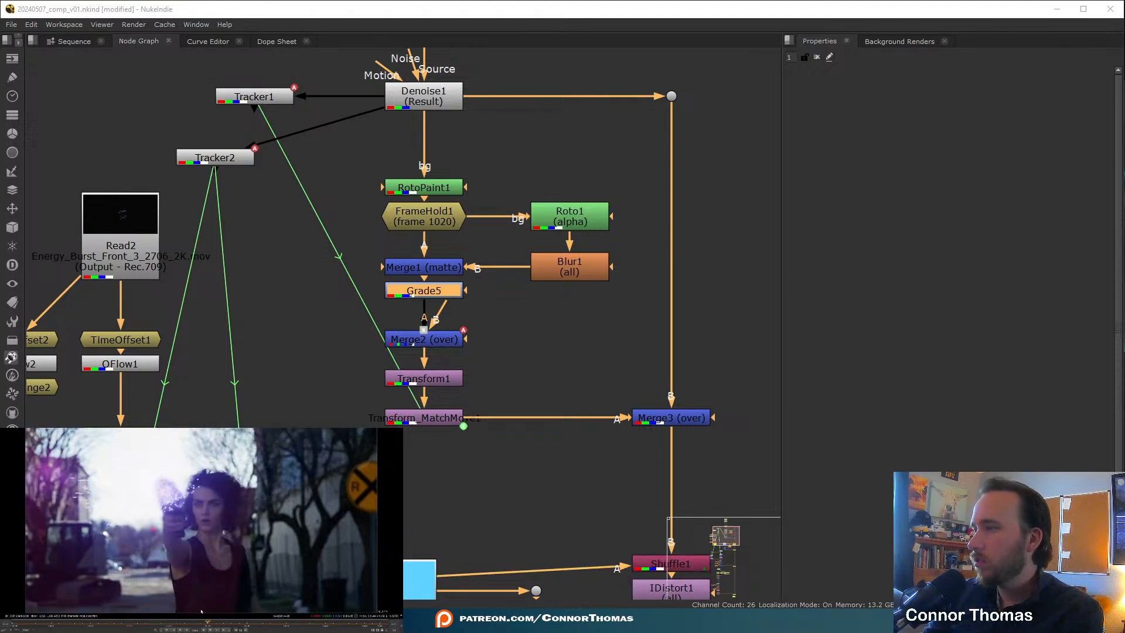
- Disable and re-enable DirBlurWrapper1 at the end of the blaster branch to compare the blast with and without it
scroll(726, 509, down, 4)
middle_drag(697, 528, 692, 304)
middle_drag(682, 436, 624, 301)
middle_drag(642, 377, 652, 322)
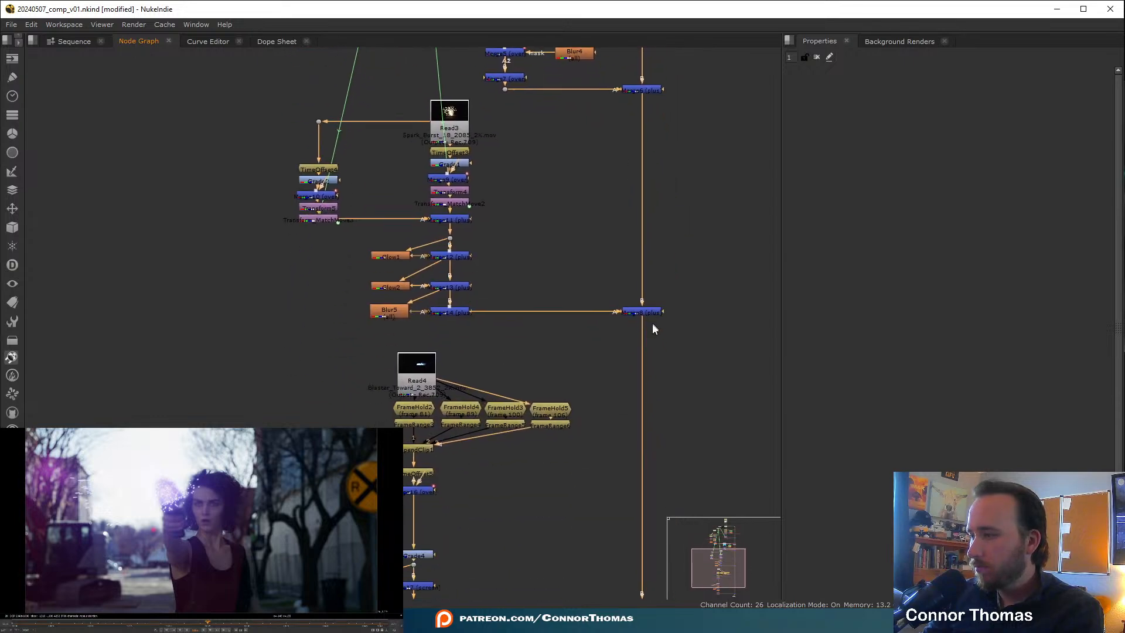
middle_drag(659, 435, 660, 385)
scroll(586, 454, up, 1)
middle_drag(539, 451, 519, 325)
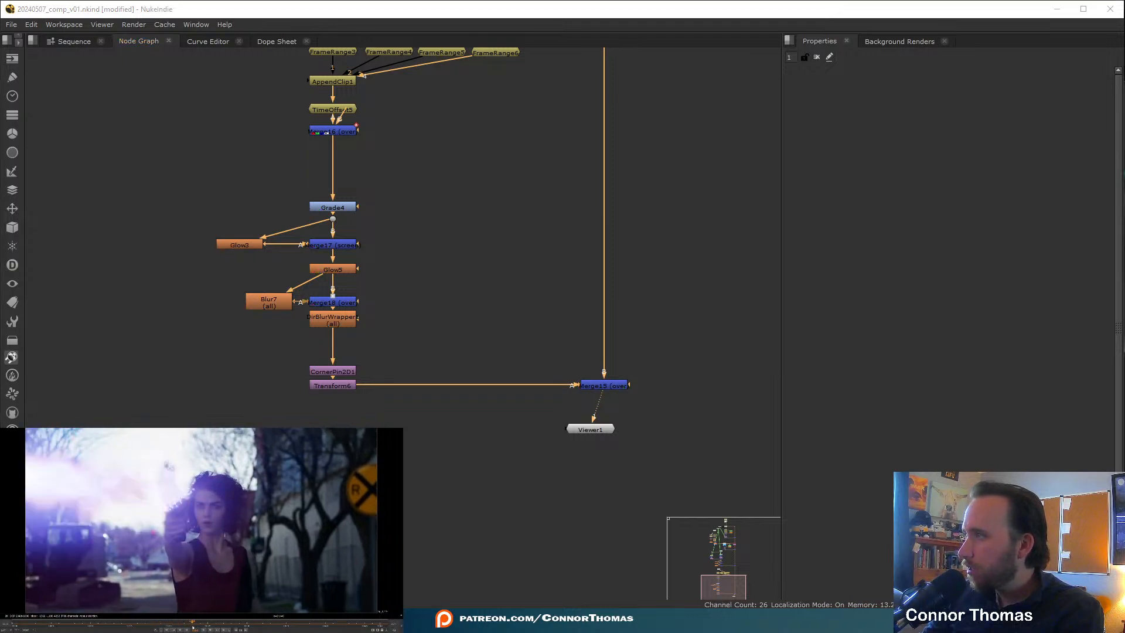
click(329, 321)
key(d)
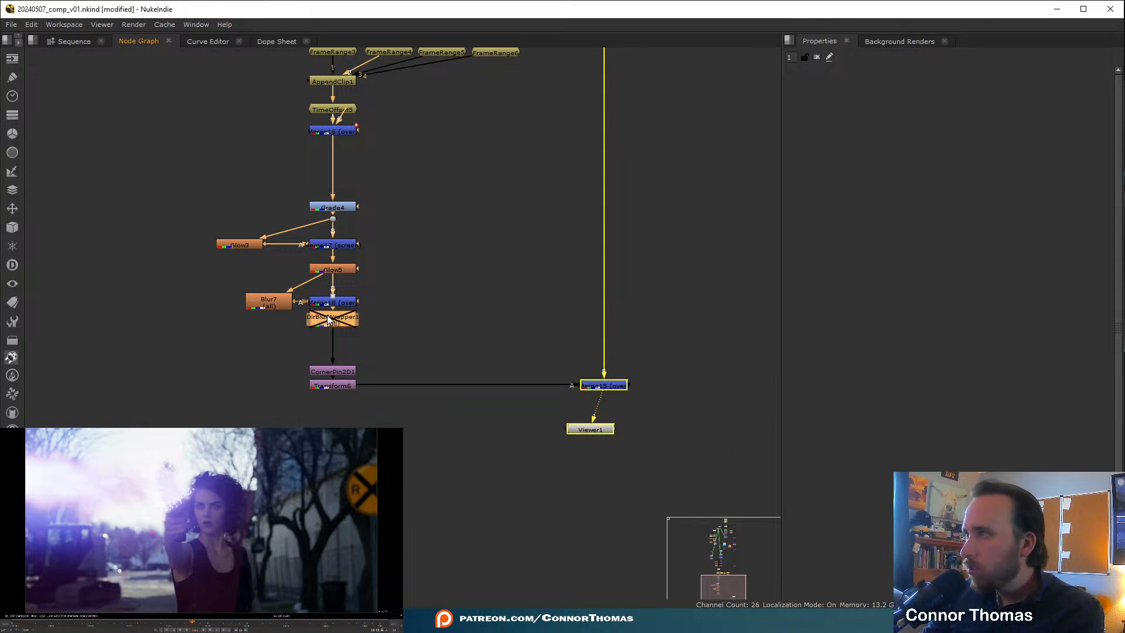
key(d)
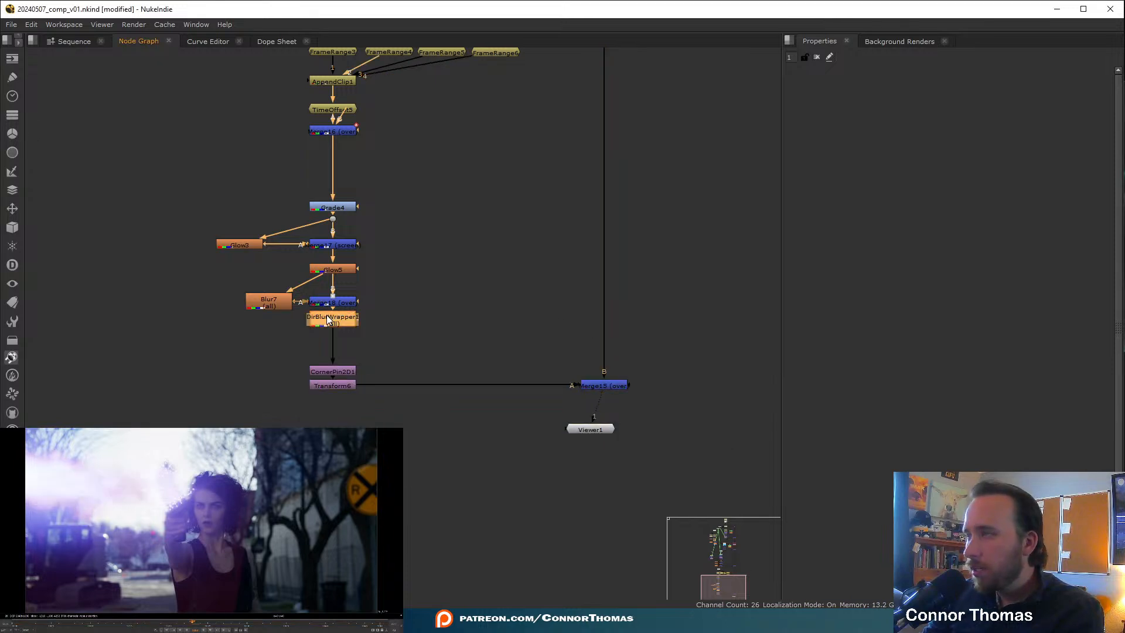
- Set DirBlurWrapper1's BlurLength to 40 and close its properties
double_click(328, 320)
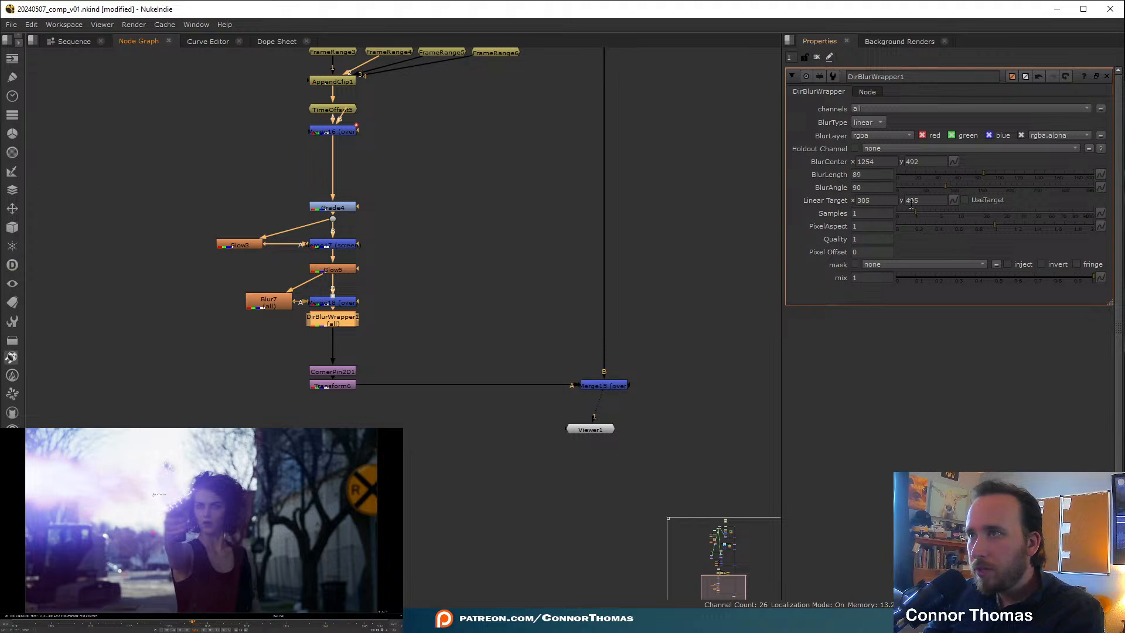
drag(876, 174, 632, 144)
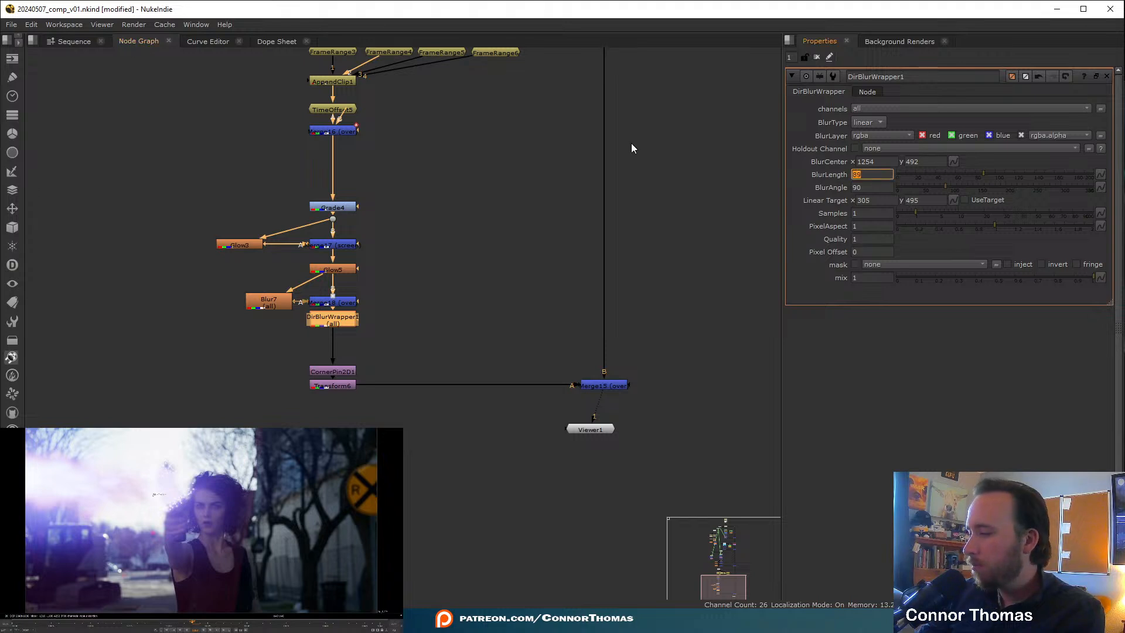
text(40)
key(Return)
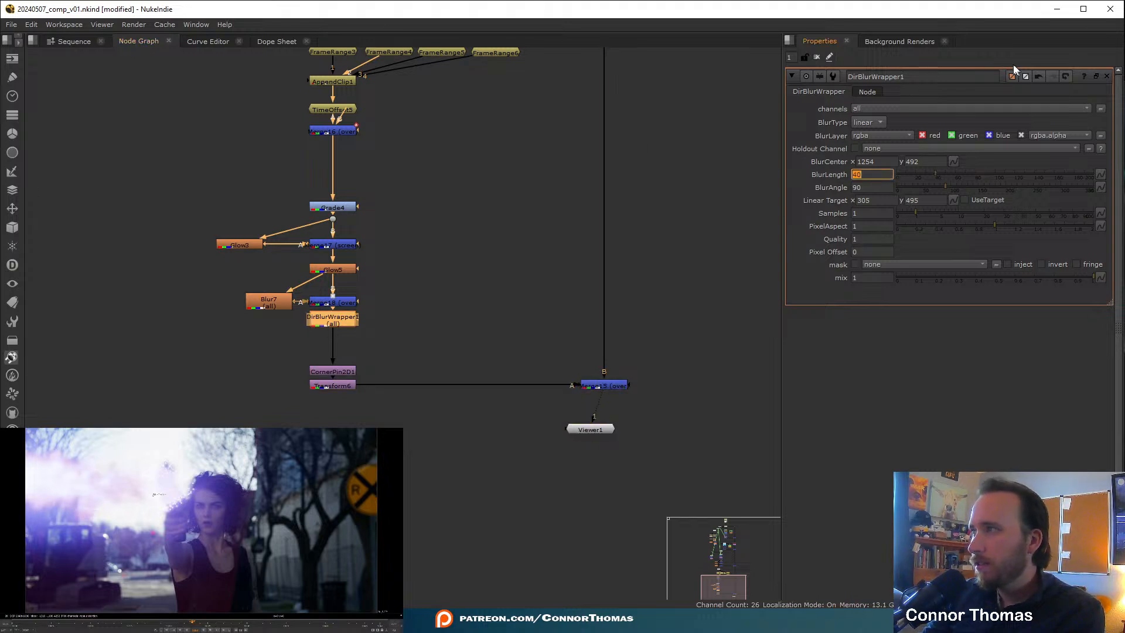
click(817, 56)
- Reshape the blast in CornerPin2D1 with corners to1 278, -382; to2 1164, 166; to3 1008, 660; to4 44, 1148
middle_drag(438, 218, 450, 274)
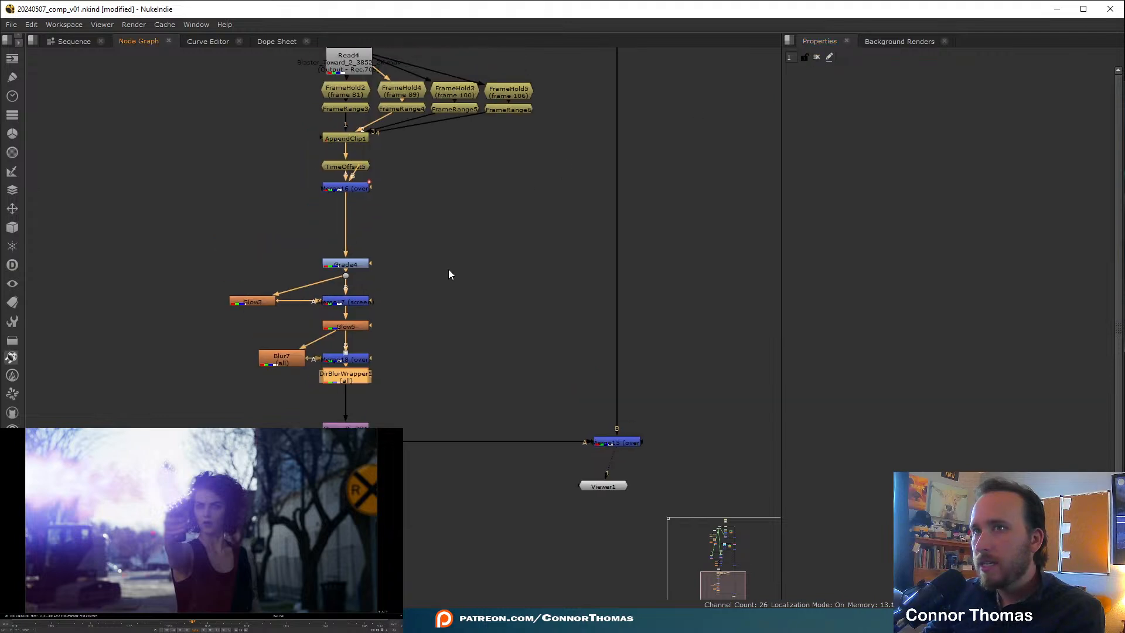
middle_drag(462, 217, 448, 285)
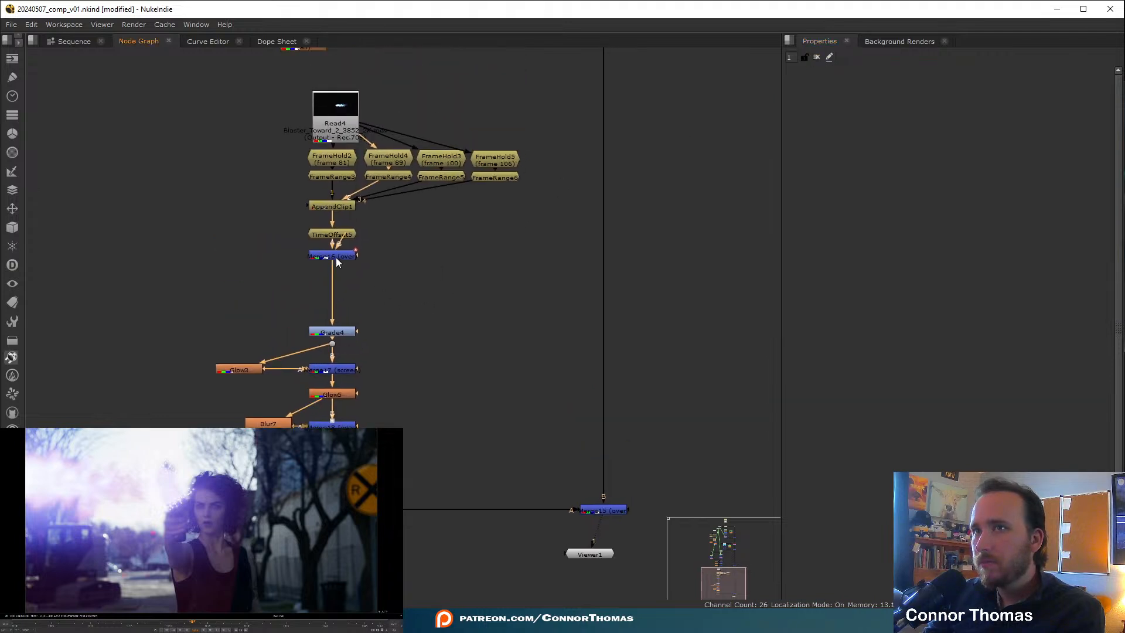
double_click(333, 467)
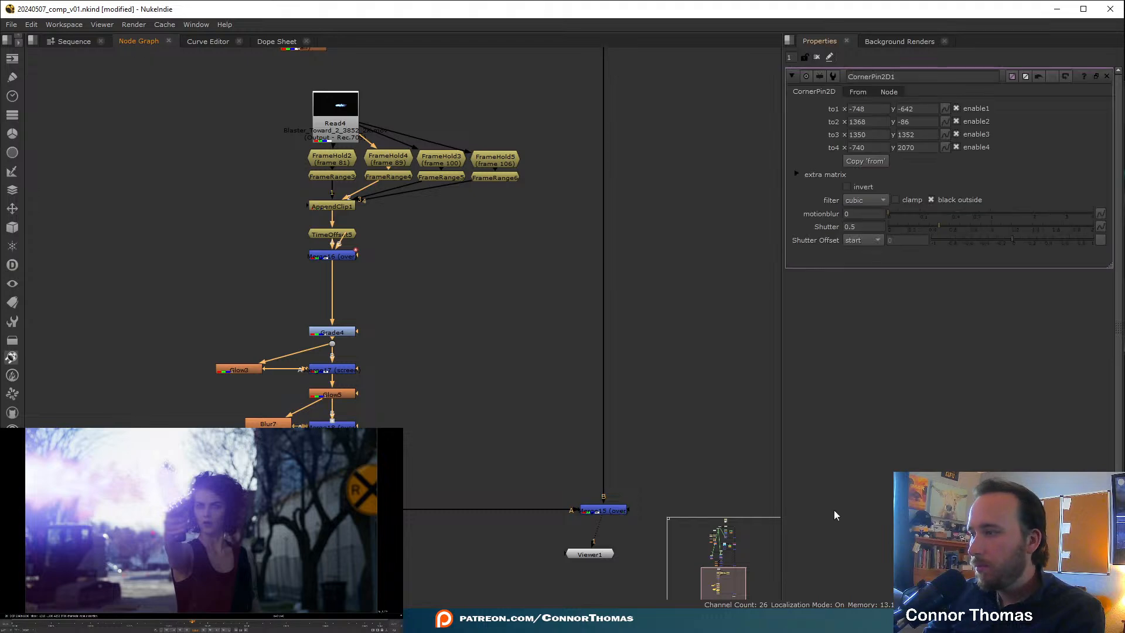
scroll(147, 520, down, 5)
middle_drag(139, 525, 169, 543)
scroll(195, 562, down, 2)
drag(122, 457, 146, 502)
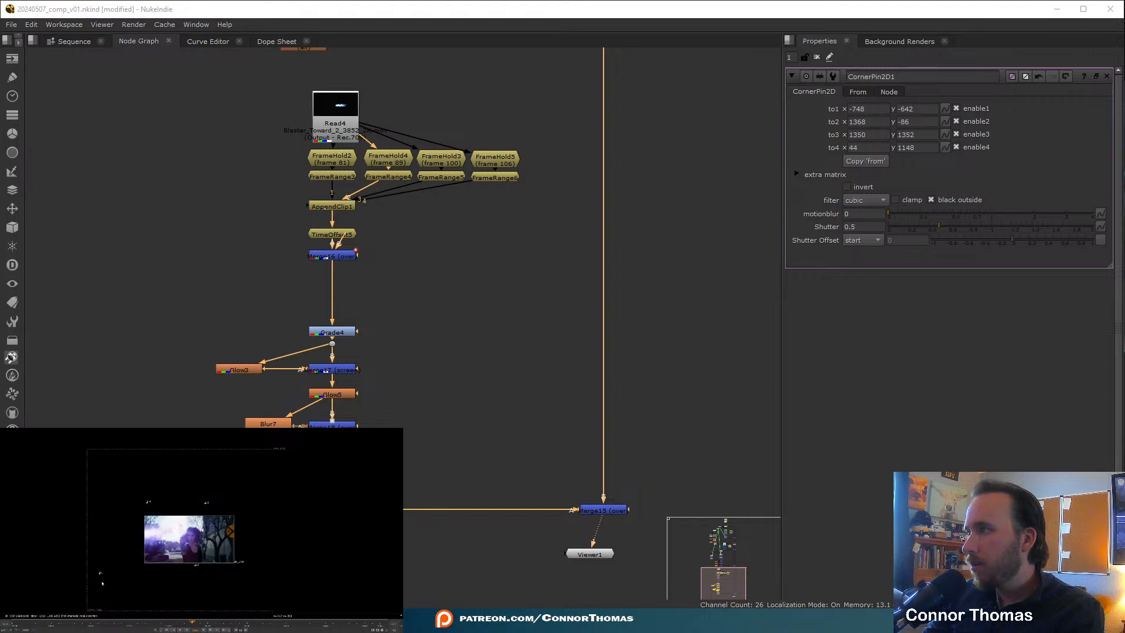
drag(99, 572, 189, 554)
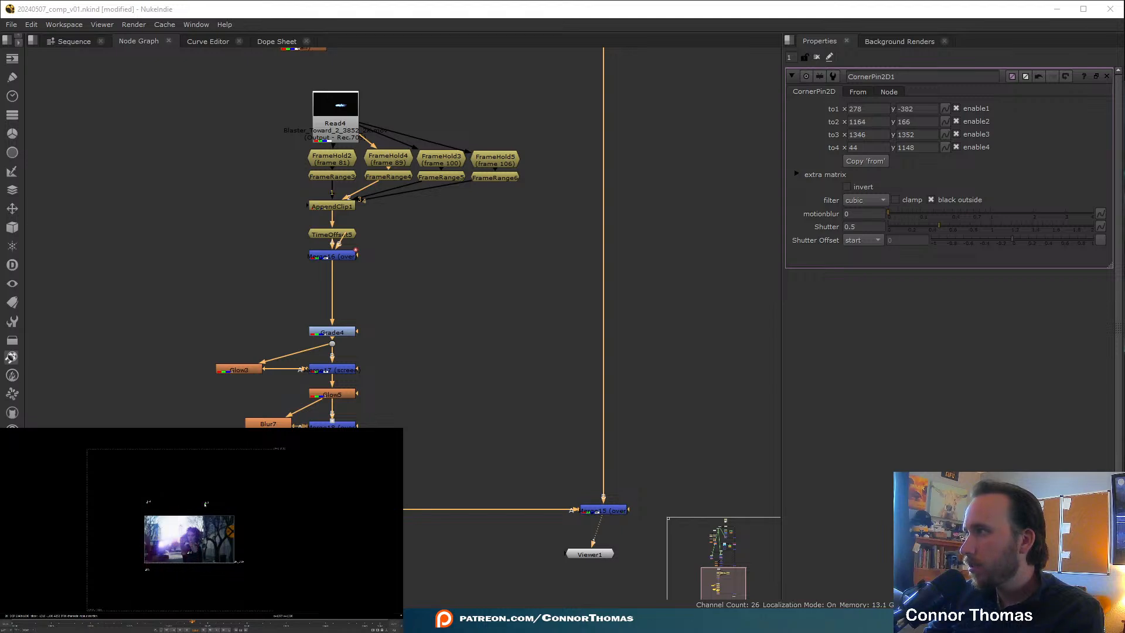
drag(206, 504, 192, 512)
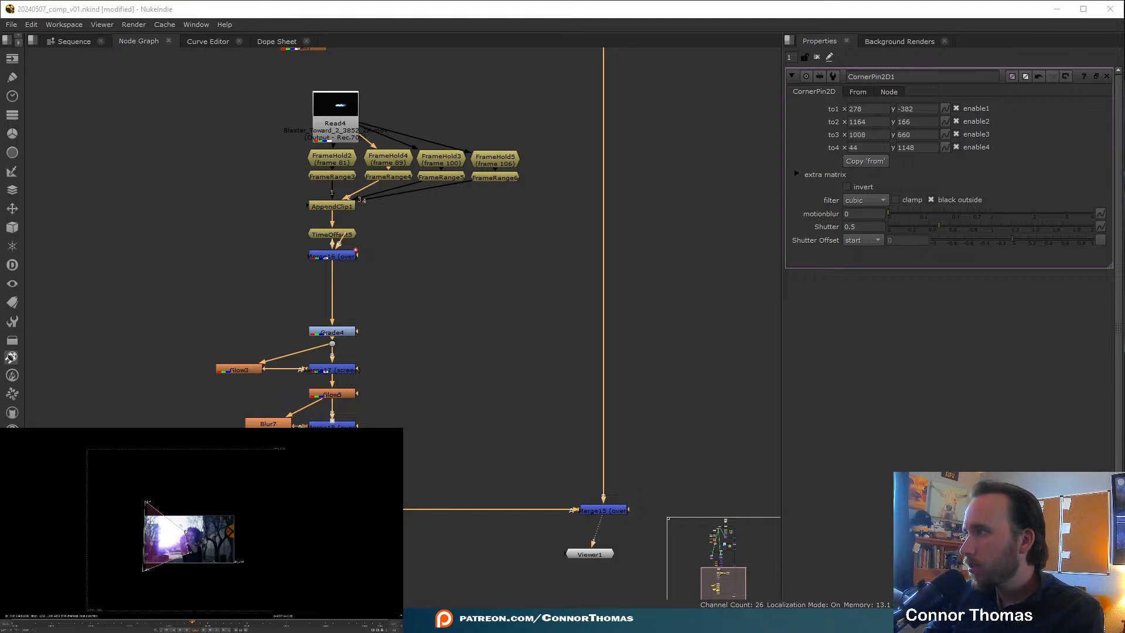
scroll(177, 562, up, 2)
middle_drag(176, 540, 170, 531)
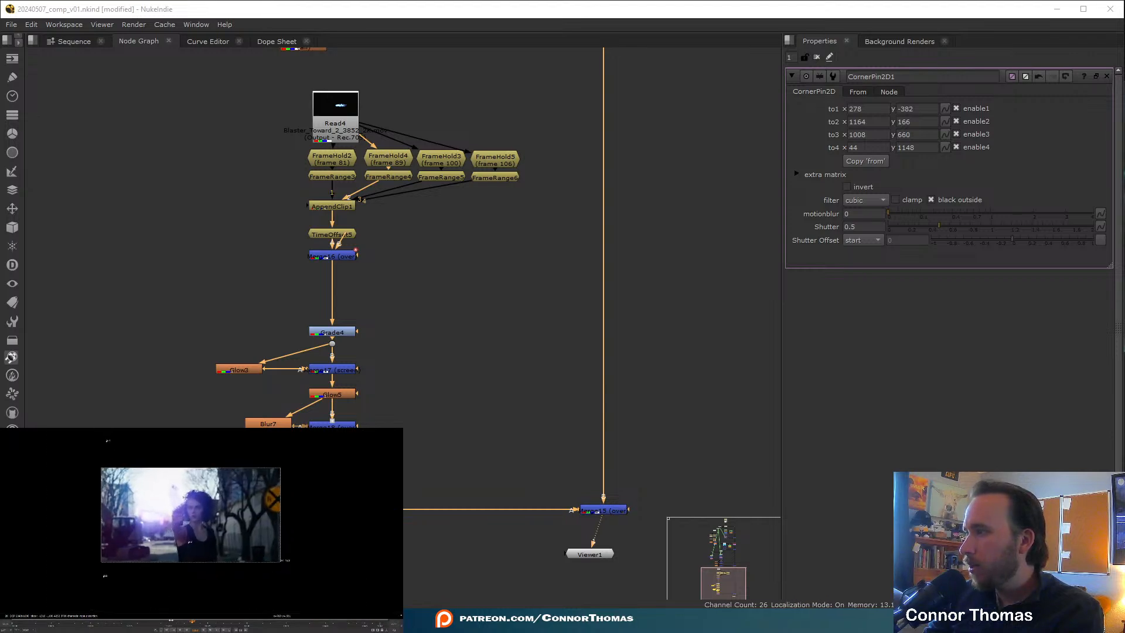
- At an earlier blast frame, reposition the blast in Transform6 to translate -137, 282, disabling the spark burst's plus merge in the main pipe
click(174, 623)
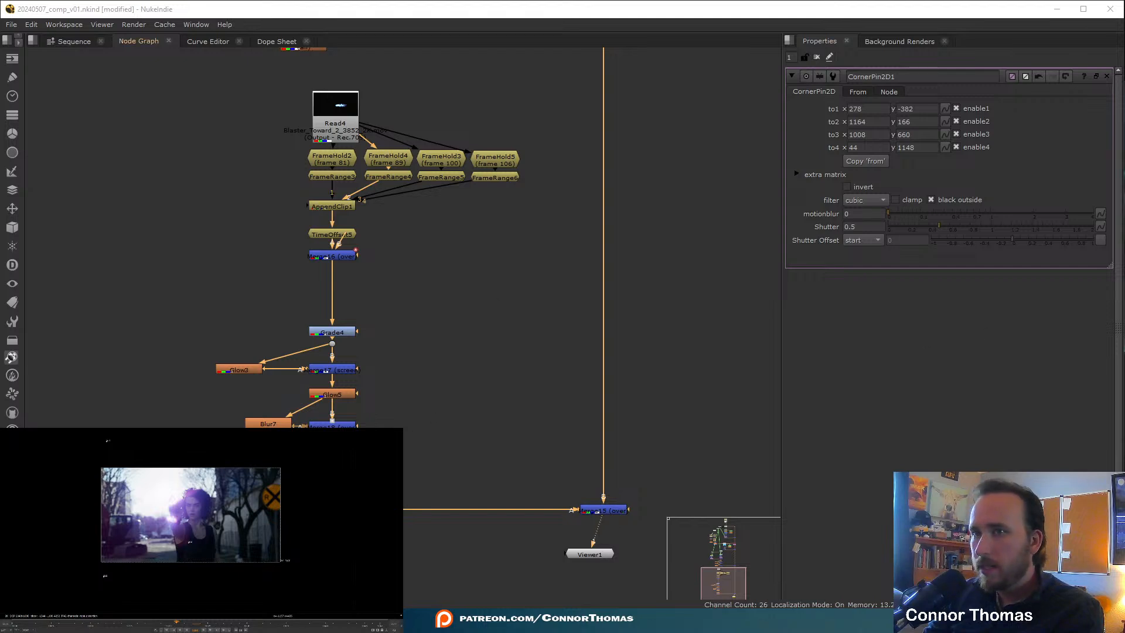
double_click(332, 463)
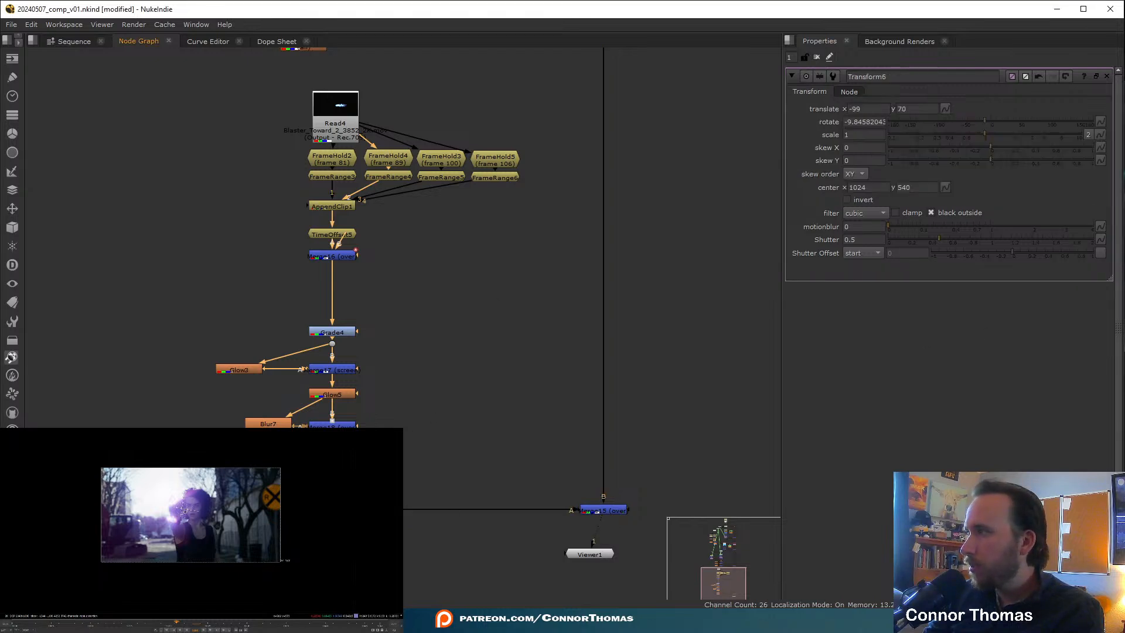
drag(184, 510, 178, 496)
scroll(183, 505, up, 3)
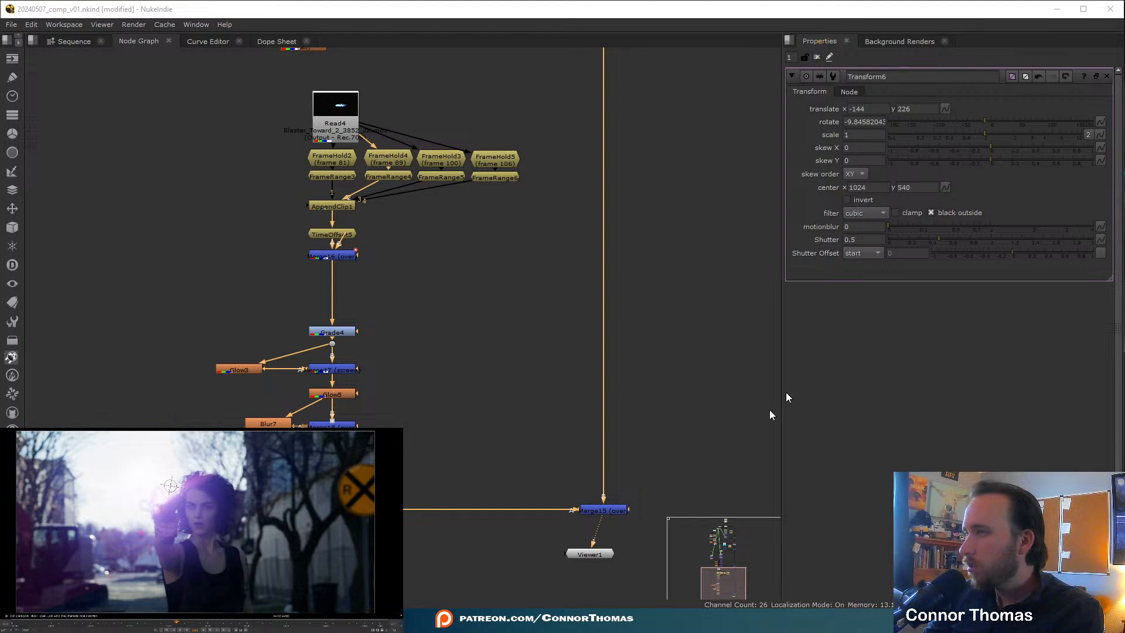
middle_drag(615, 136, 555, 412)
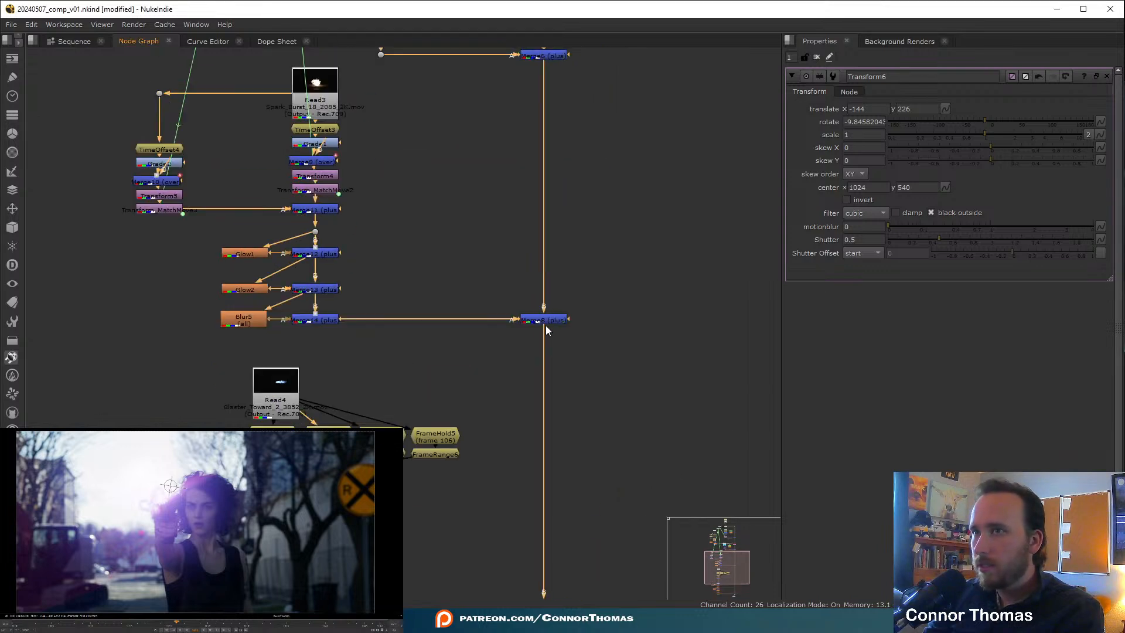
click(543, 320)
key(d)
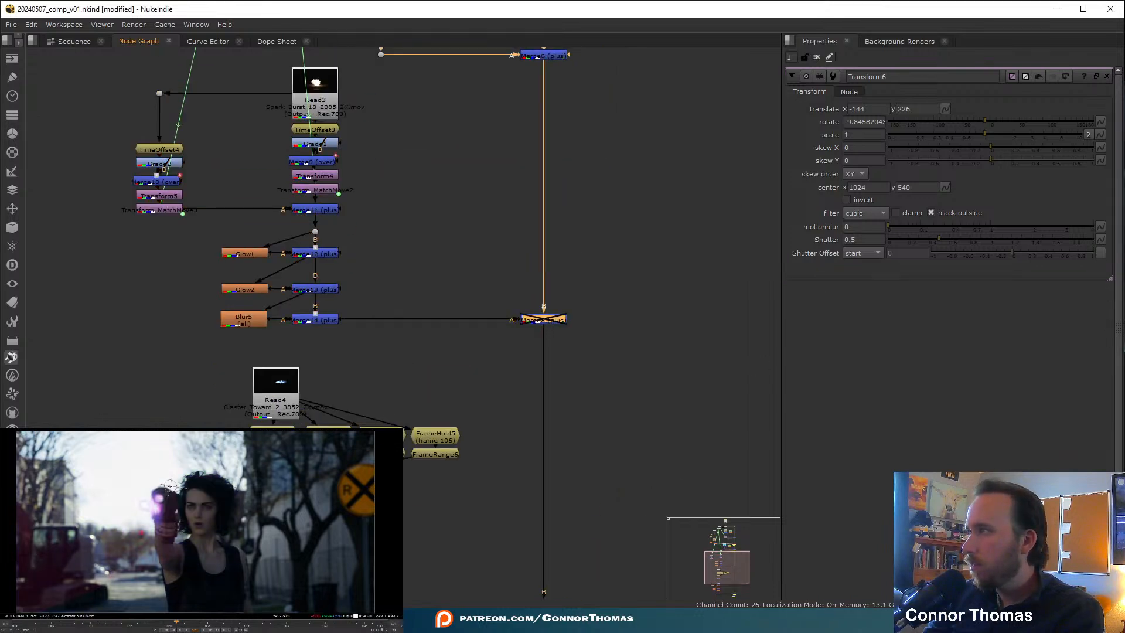
drag(170, 485, 170, 476)
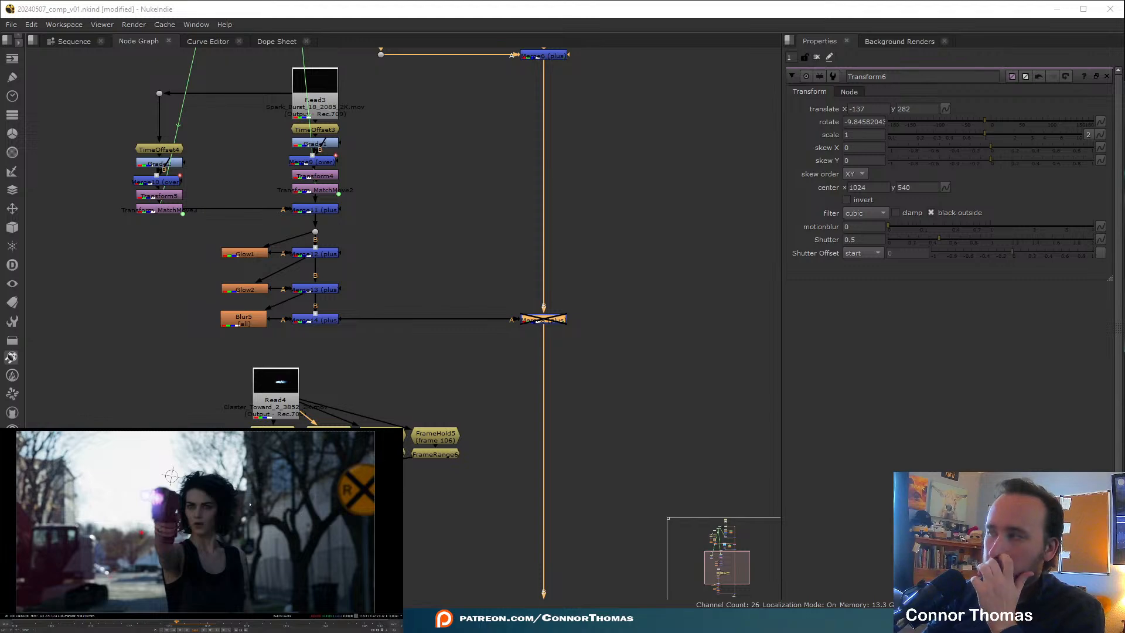
- Set the time offset of TimeOffset5 in the blaster branch to 1020 frames
middle_drag(644, 402, 614, 198)
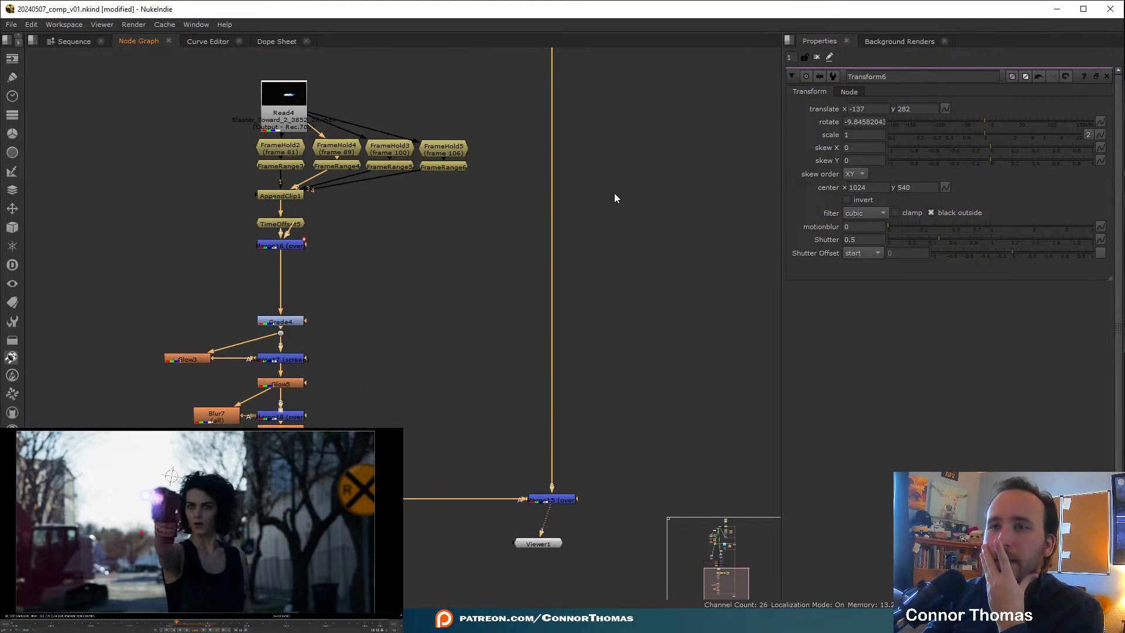
double_click(277, 225)
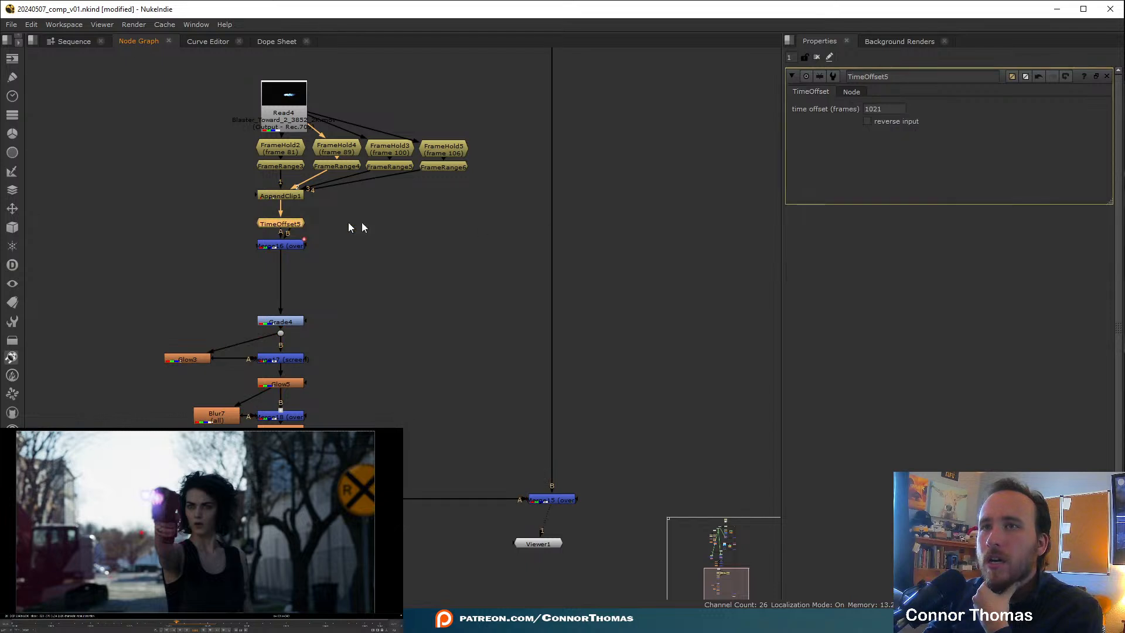
click(880, 108)
text(0)
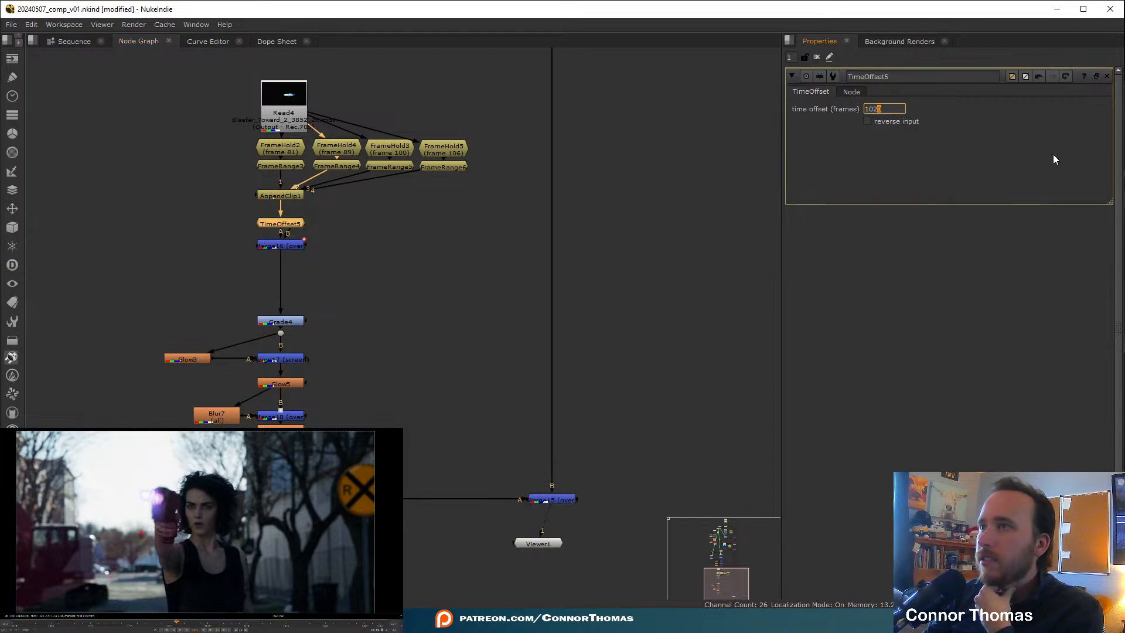
click(441, 312)
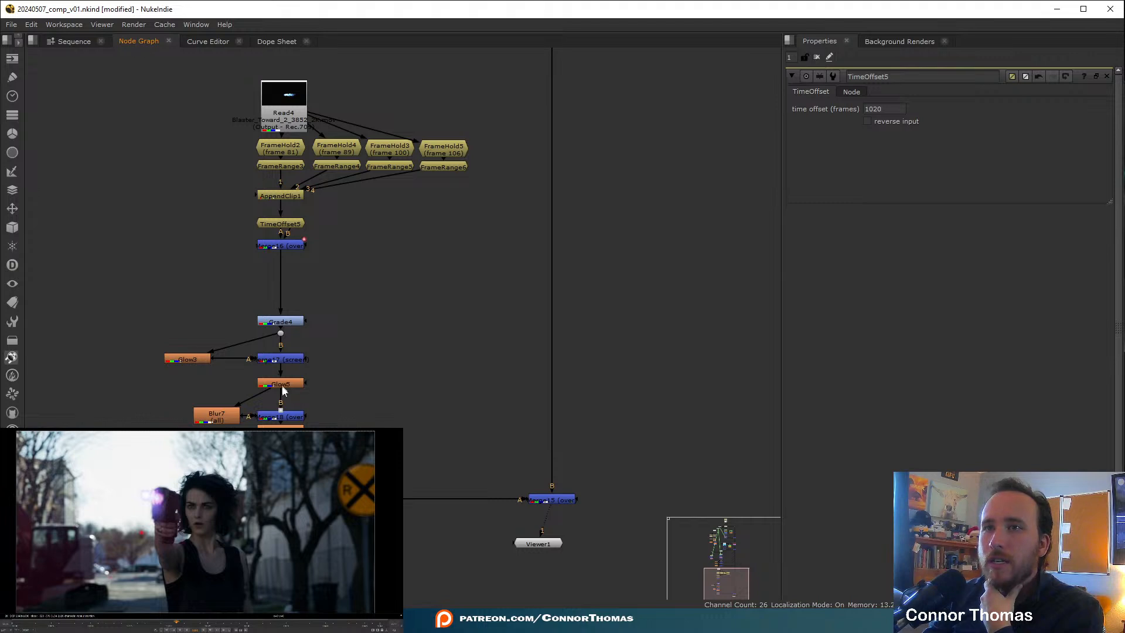
click(275, 534)
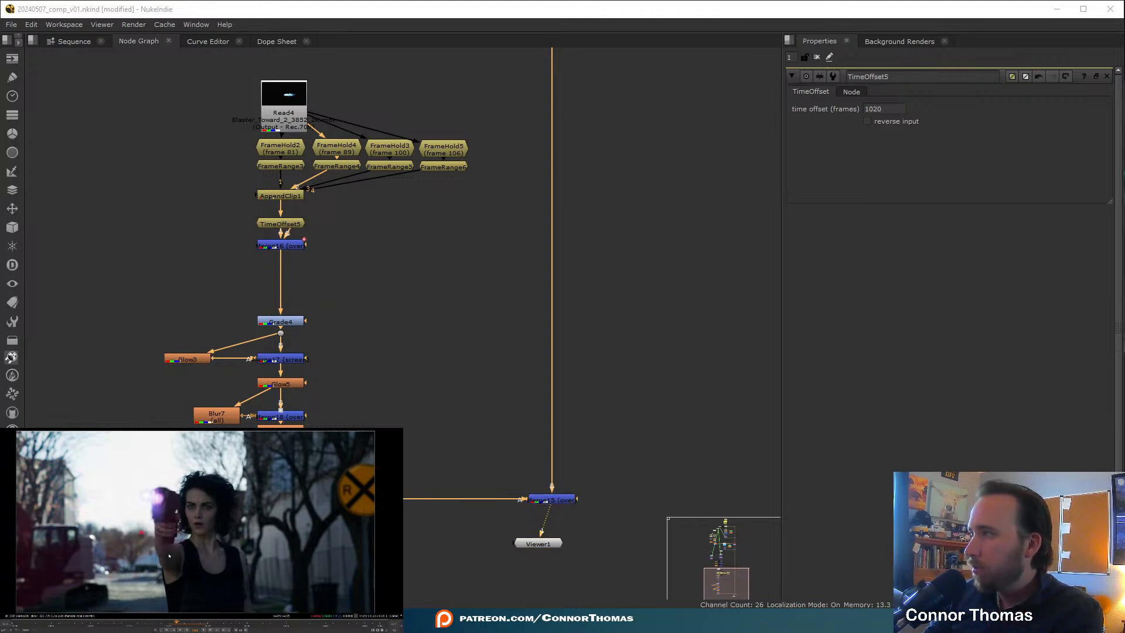
- Move Viewer1 further below Merge15 and re-enable the plus merge that adds the spark burst to the main pipe
middle_drag(600, 503, 500, 426)
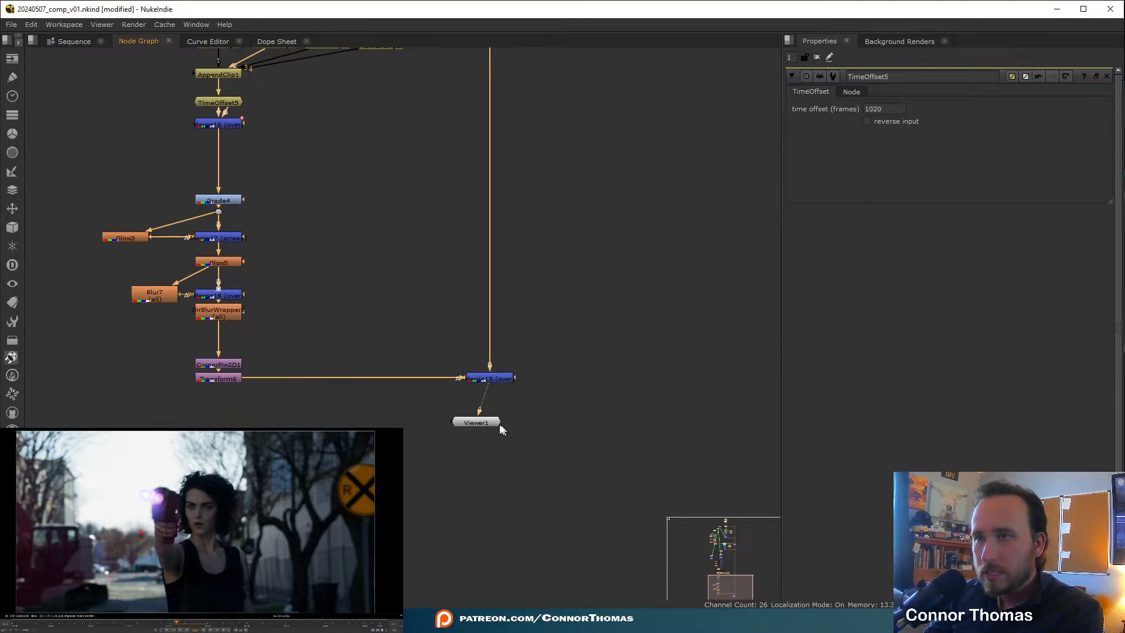
drag(477, 513, 472, 561)
middle_drag(550, 152, 573, 382)
middle_drag(563, 249, 539, 350)
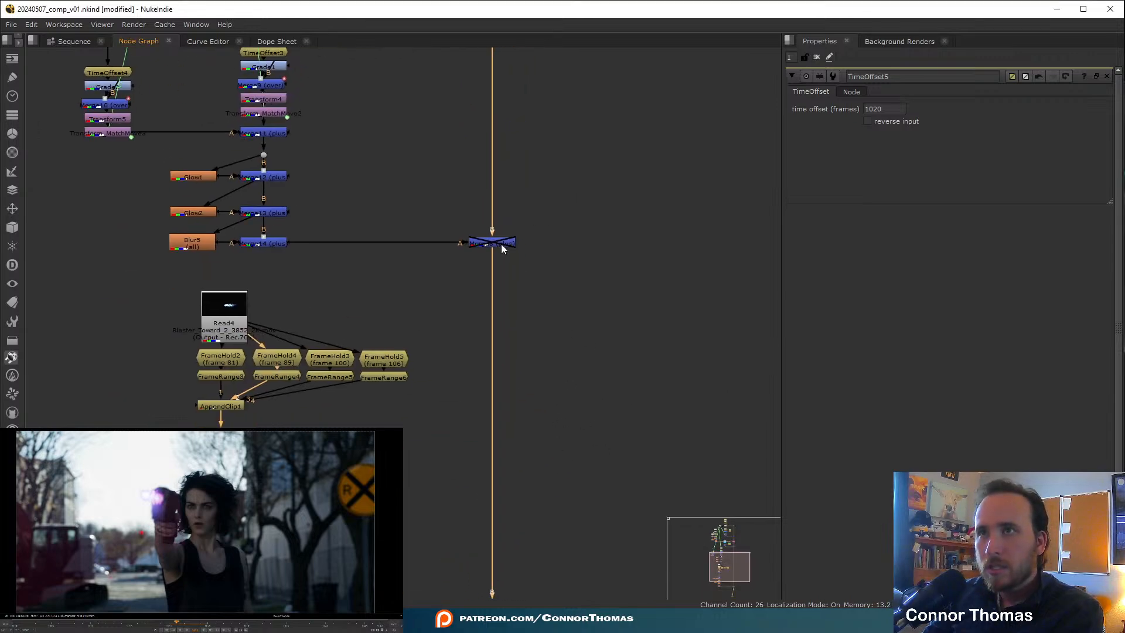
click(493, 244)
key(d)
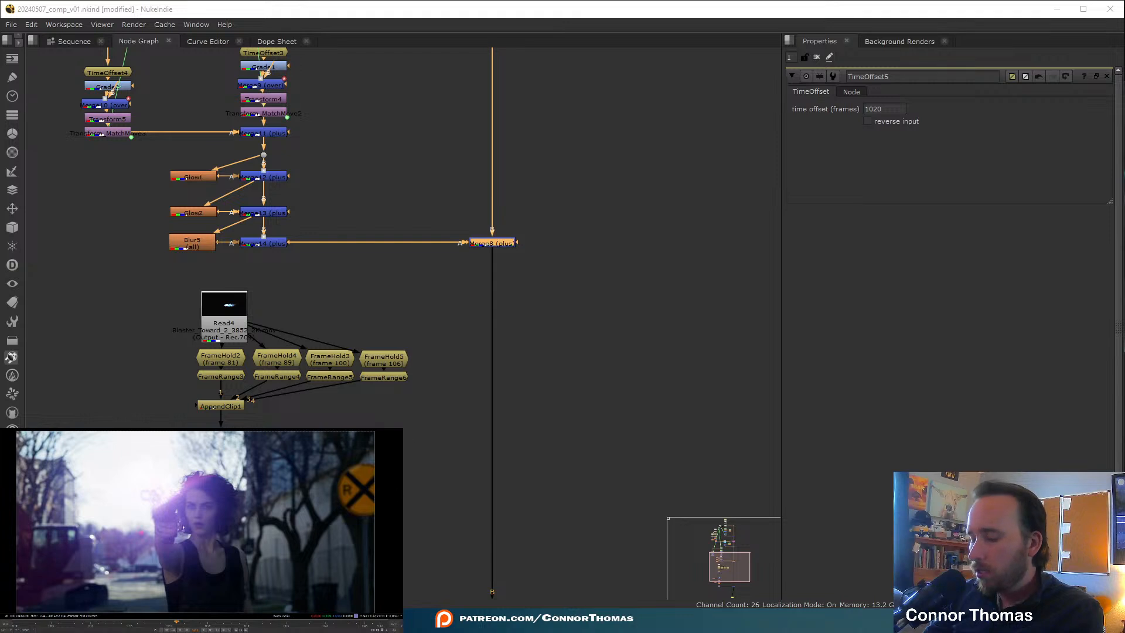
- Step frame by frame through the composite across both blaster shots, and play it from the start to check the blast timing
middle_drag(514, 581, 523, 350)
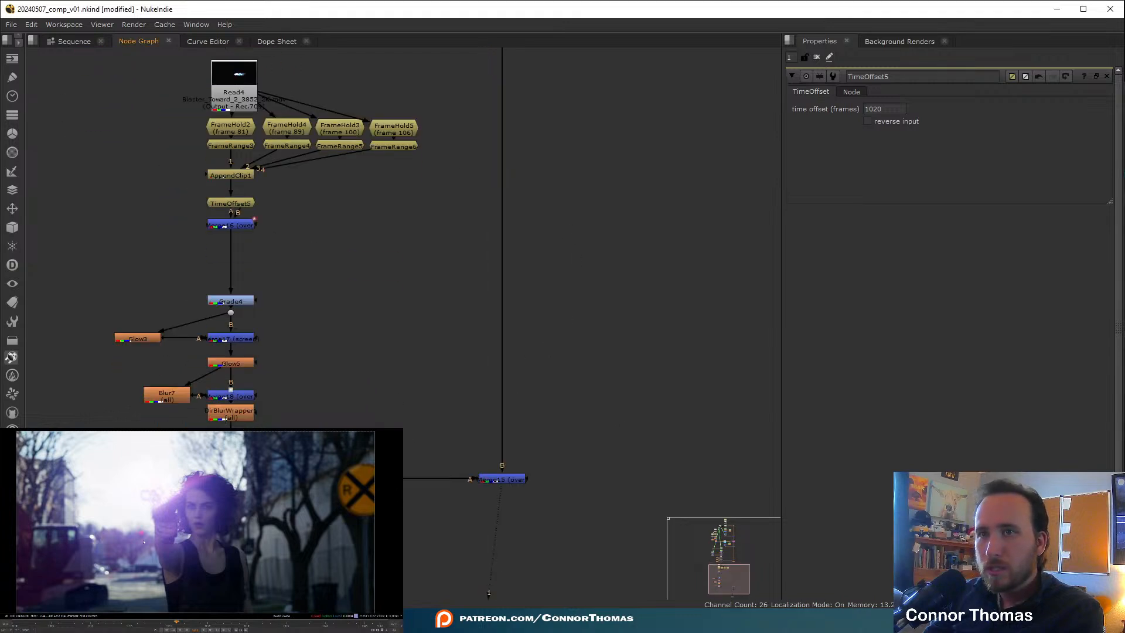
key(Right)
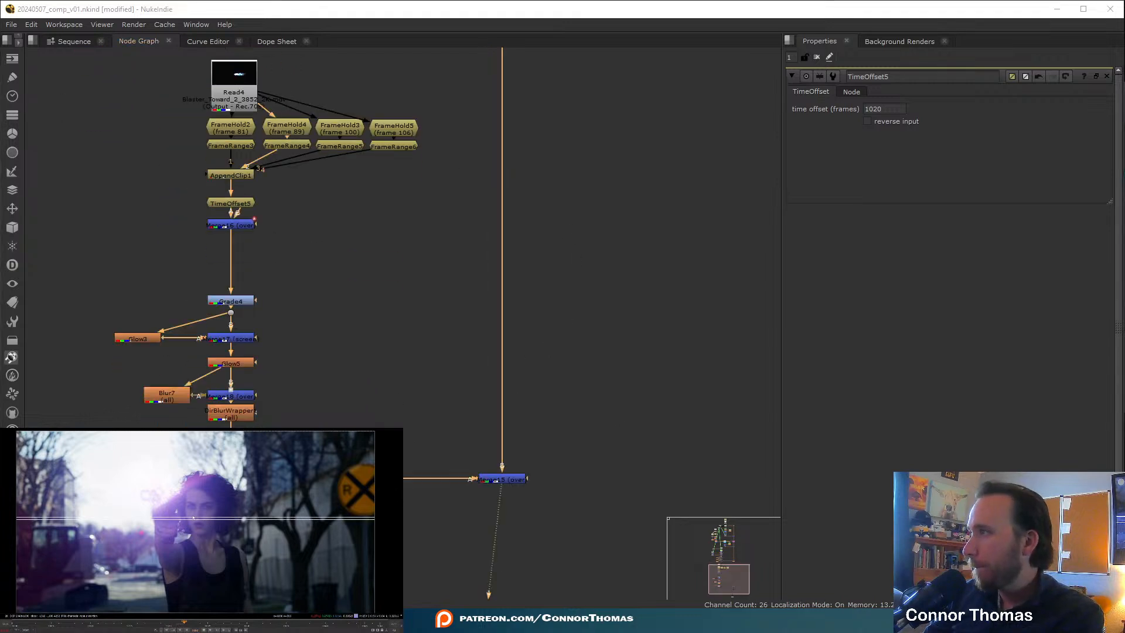
key(Right)
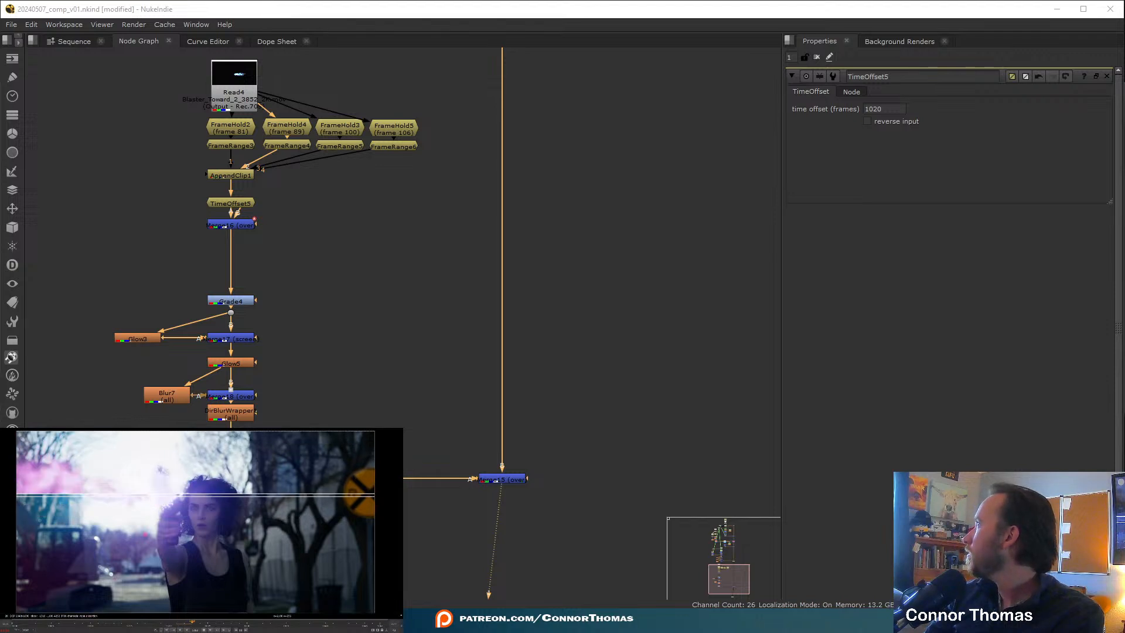
key(Right)
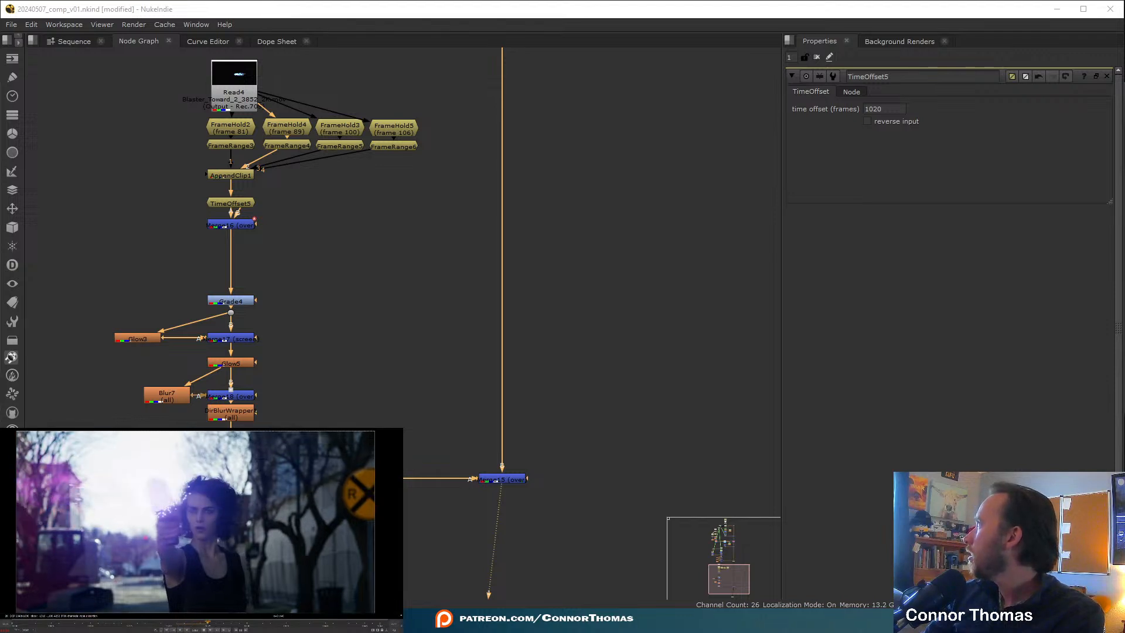
key(Right)
key(Right)
key(Right)
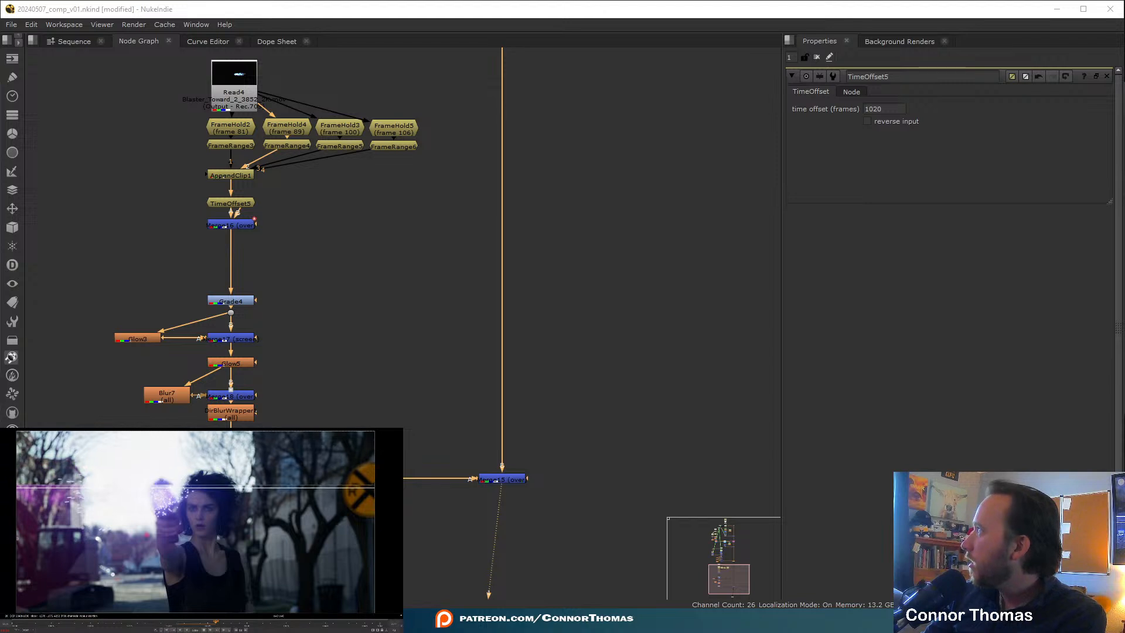
key(Right)
key(Right)
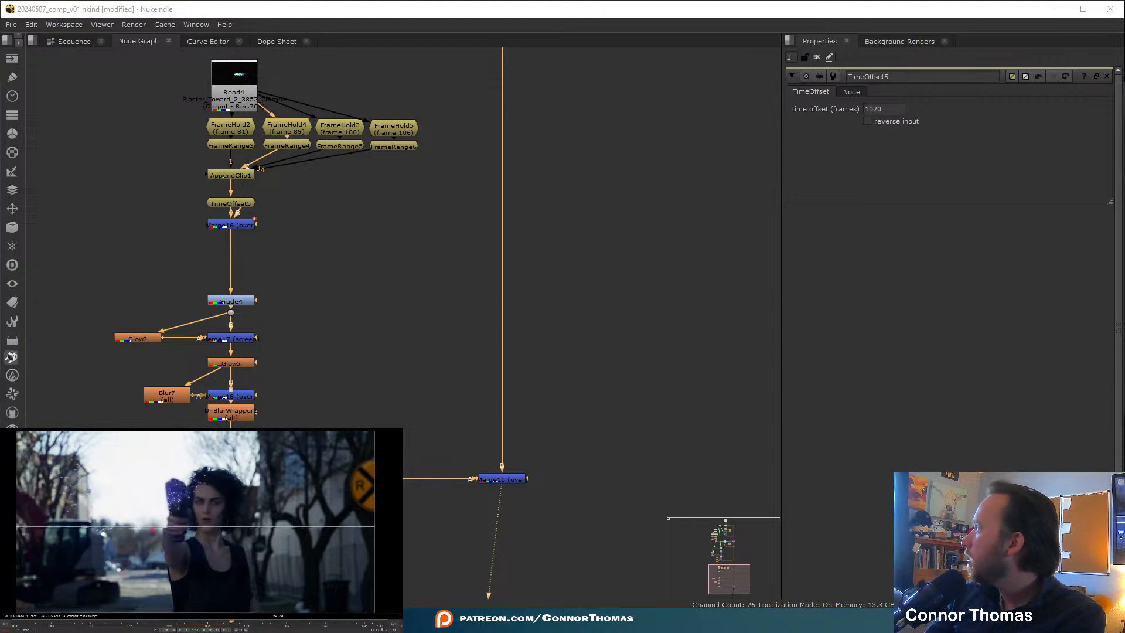
key(Right)
key(Right)
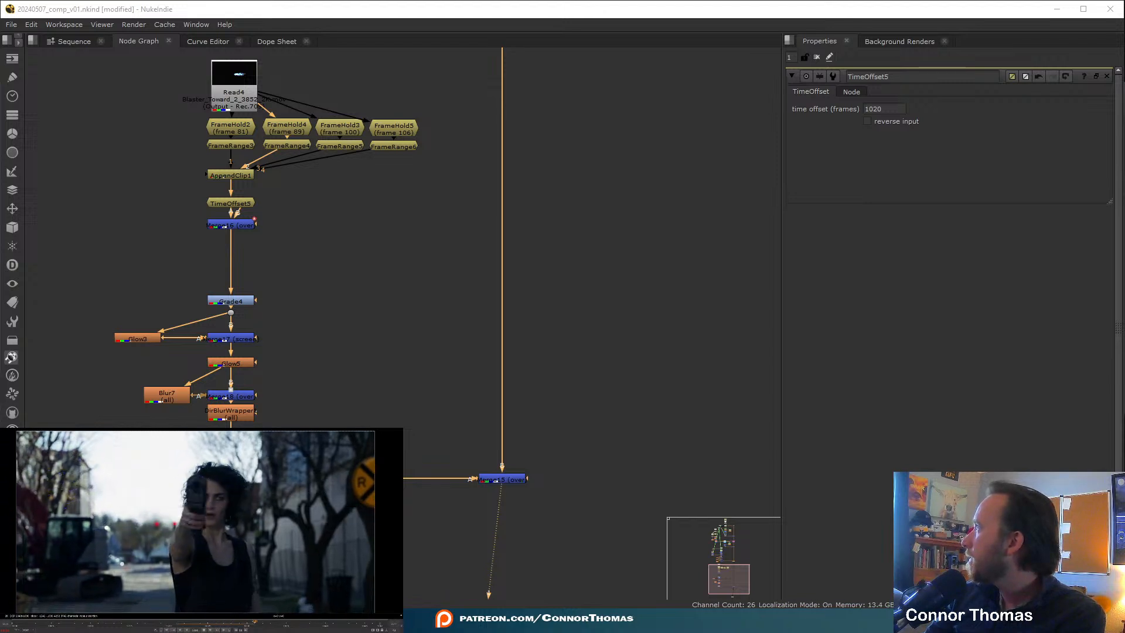
key(Right)
key(Right)
key(Right)
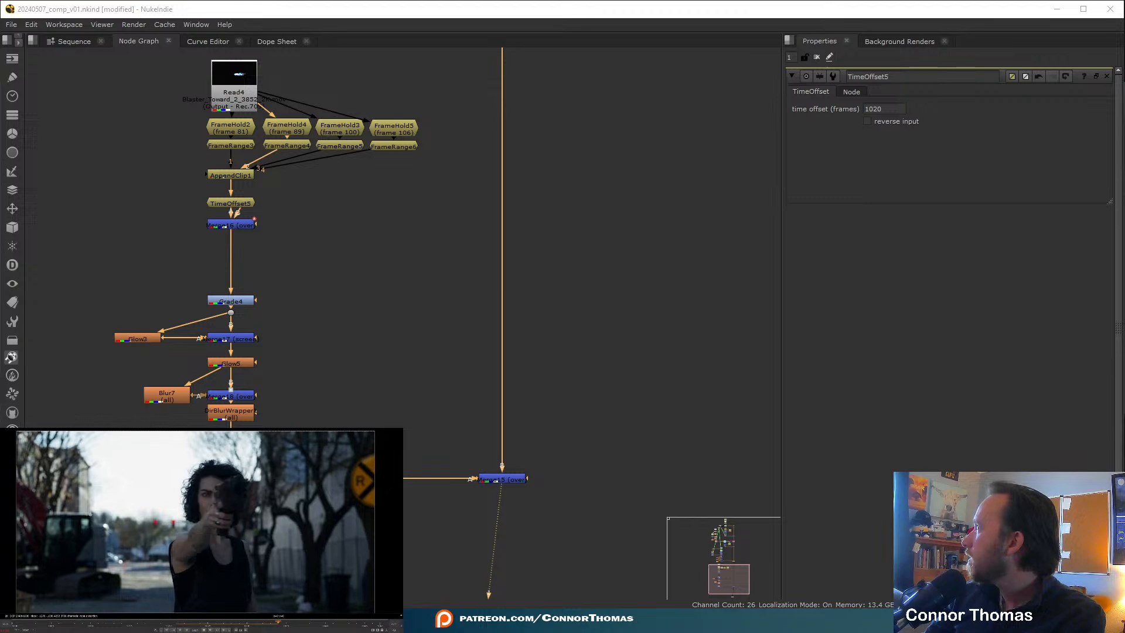
key(Right)
key(Right)
key(Right)
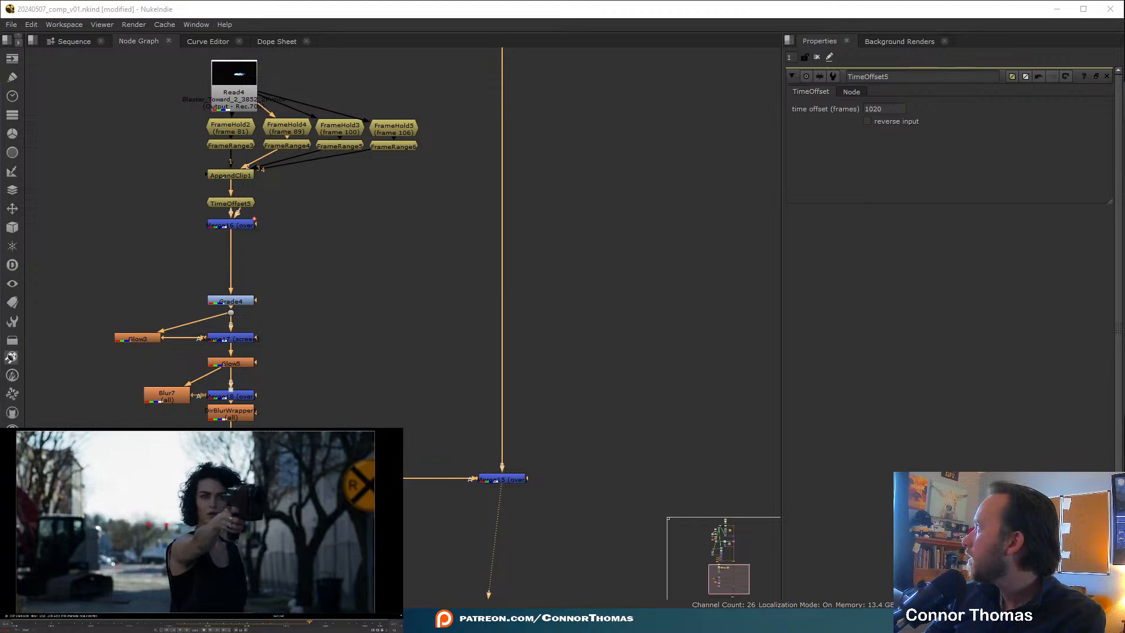
key(Right)
key(Right)
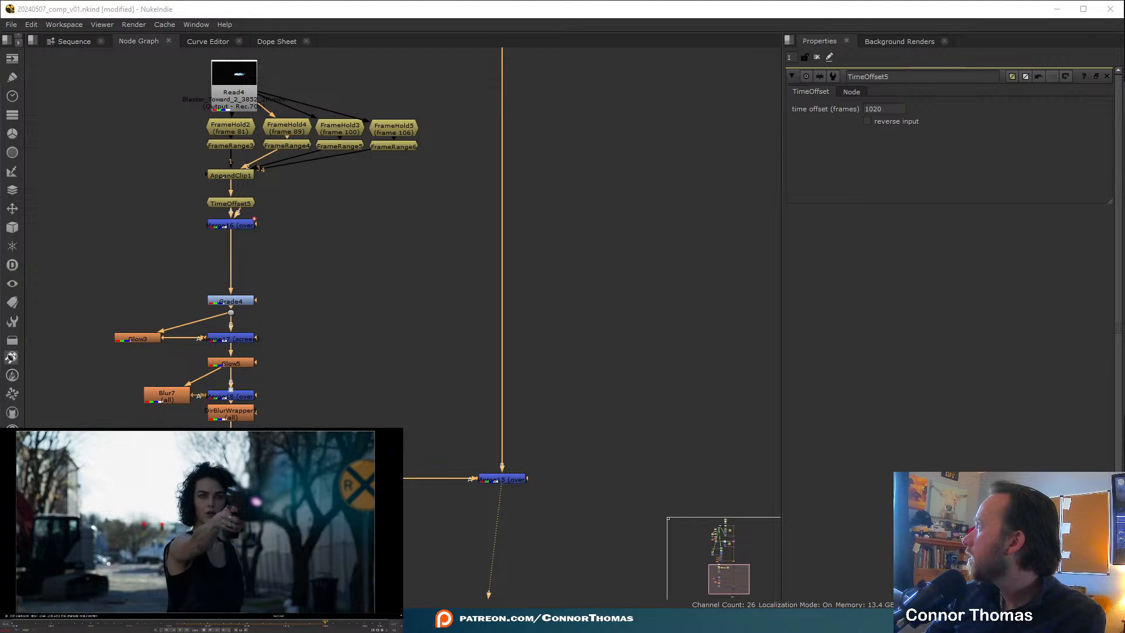
key(Right)
key(Right)
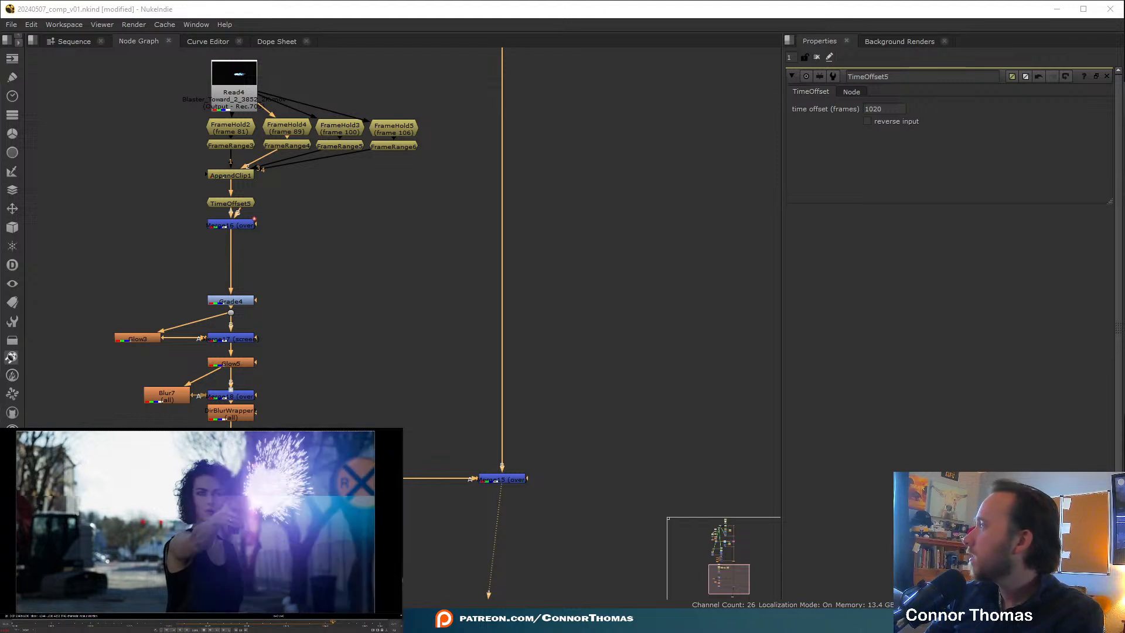
key(Right)
key(Right)
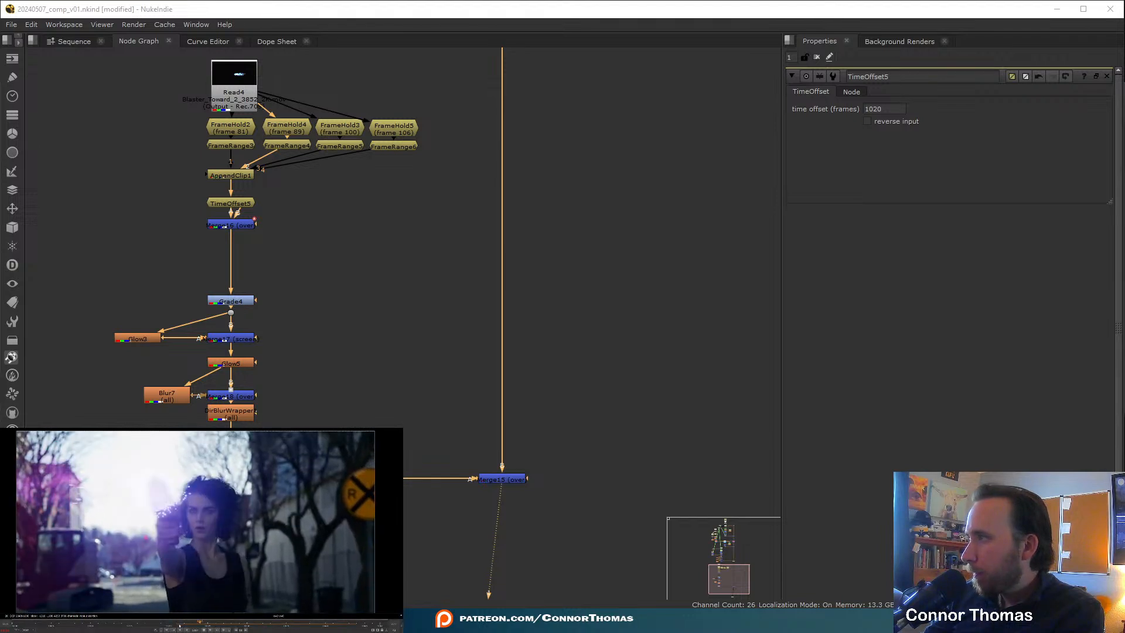
drag(179, 625, 97, 623)
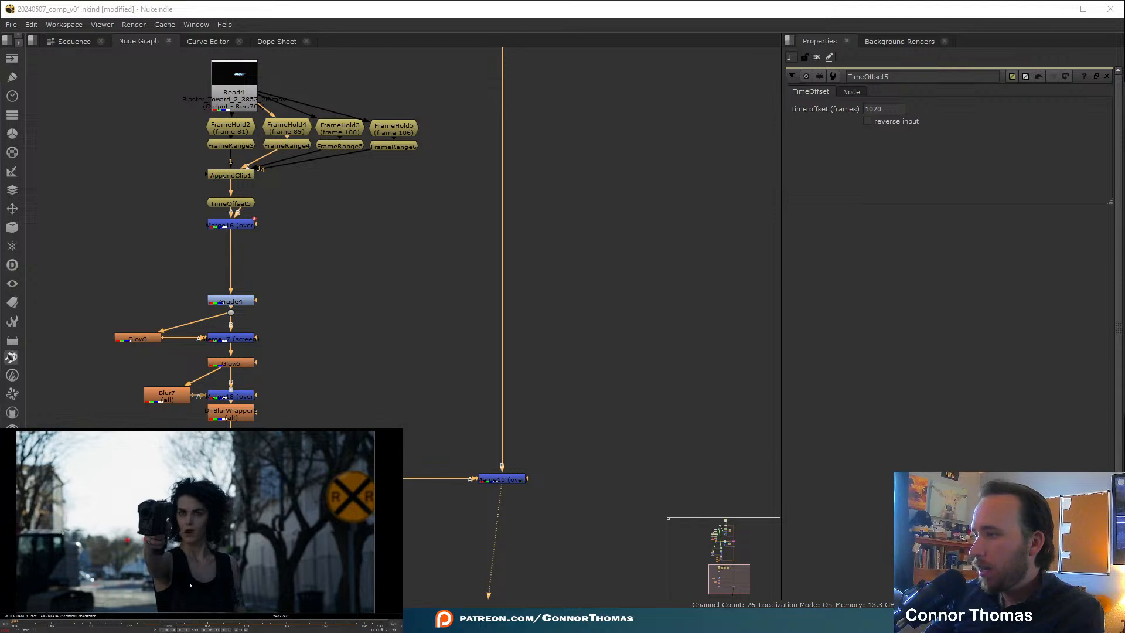
key(Home)
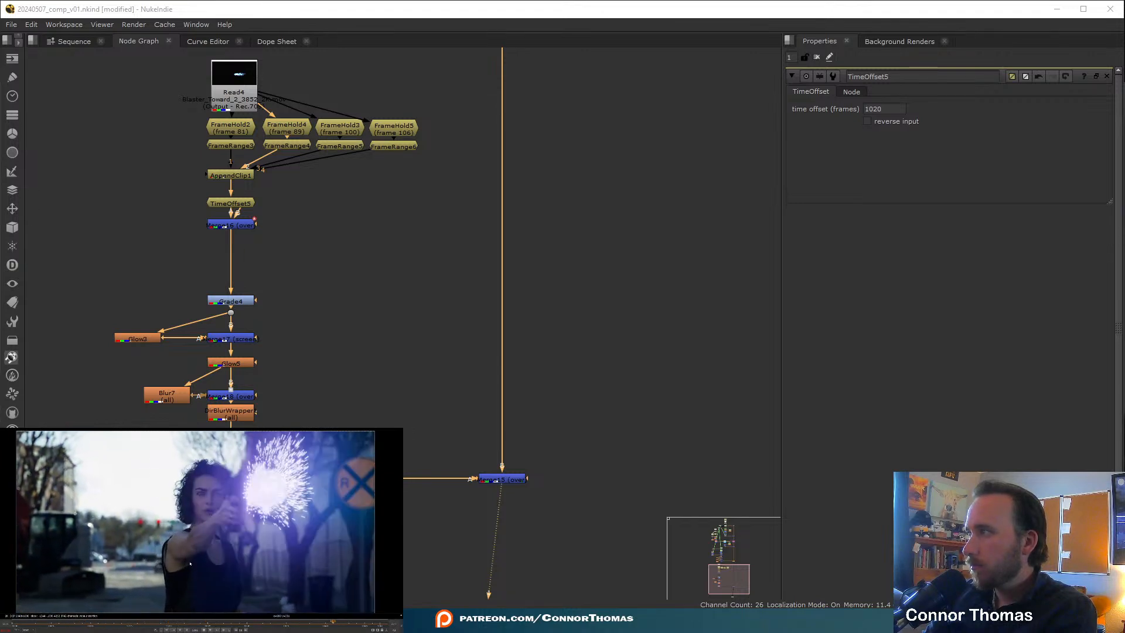
- At the frame just before the first blast, inspect the mix settings of Merge7 and Merge5 in the Constant1 glow branch
drag(130, 625, 168, 623)
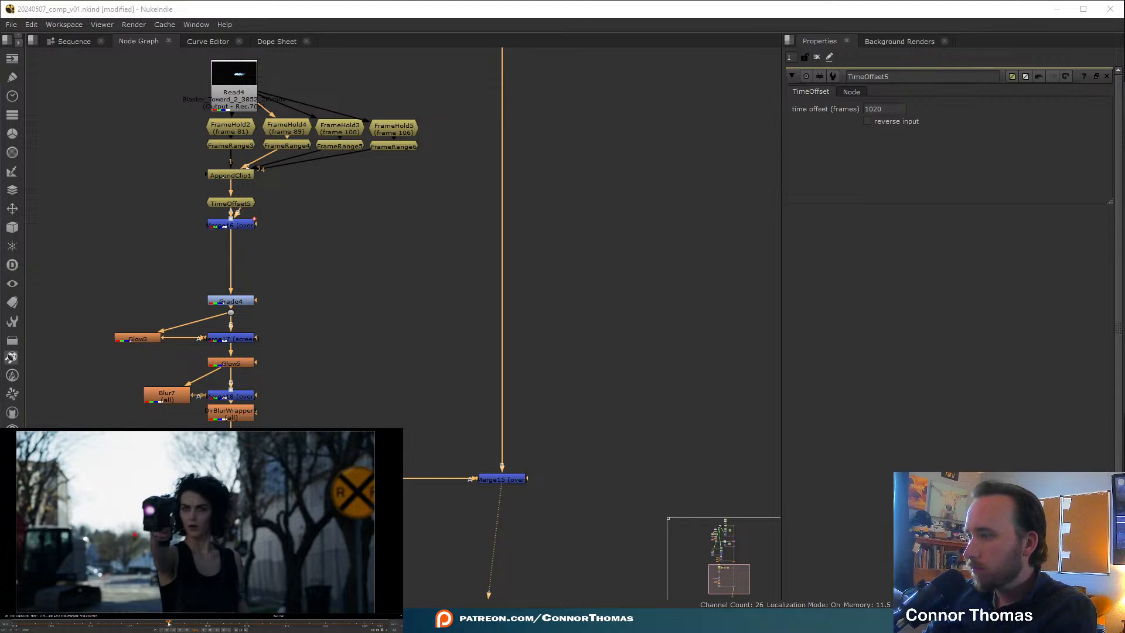
middle_drag(368, 223, 359, 354)
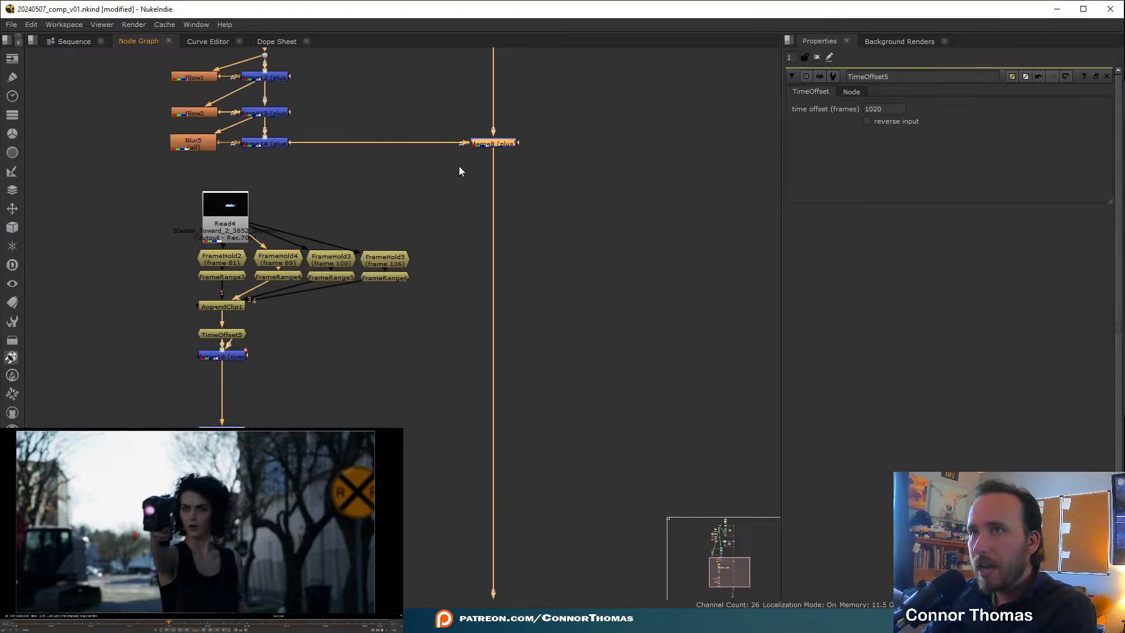
middle_drag(459, 167, 495, 294)
middle_drag(510, 181, 524, 329)
middle_drag(525, 188, 512, 363)
middle_drag(575, 264, 573, 338)
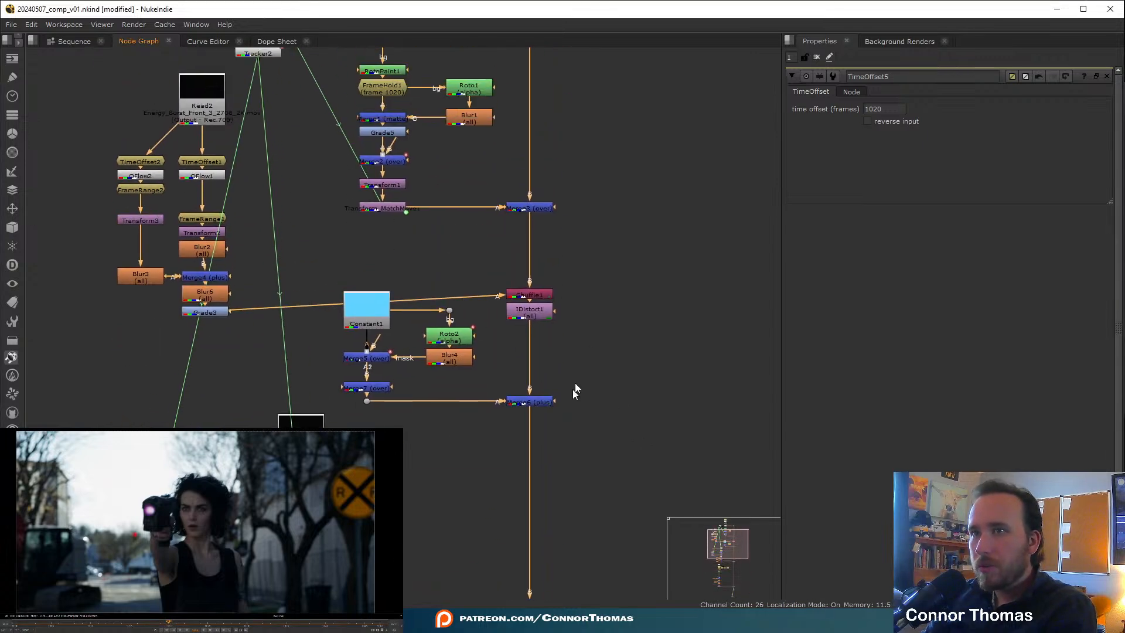
scroll(568, 391, up, 3)
double_click(303, 393)
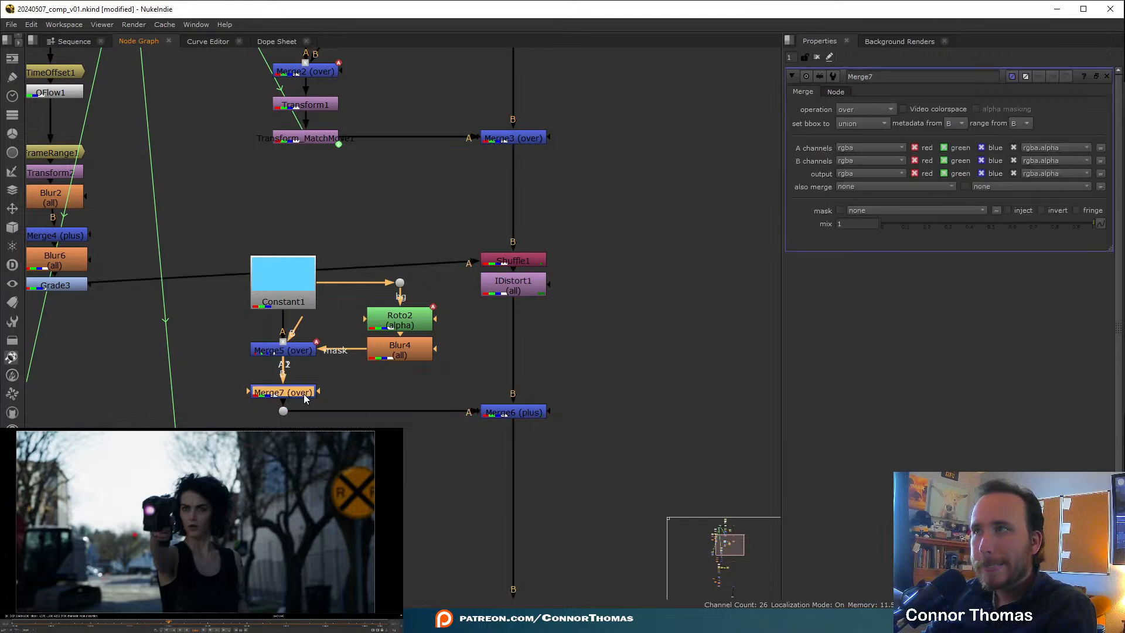
double_click(287, 349)
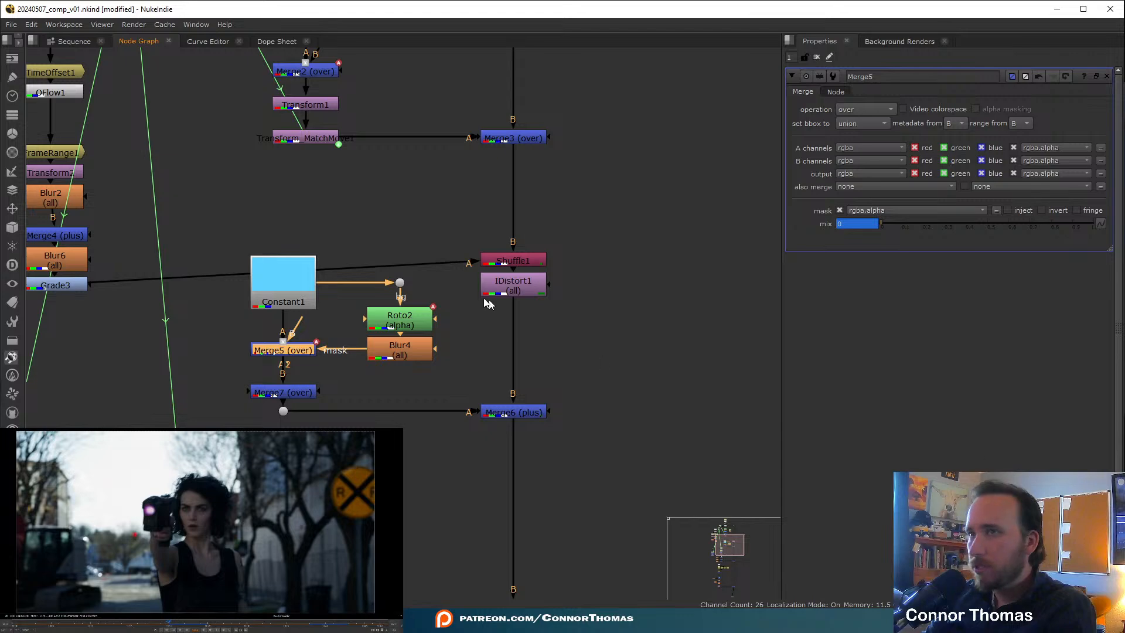
- Set Merge2's mix to 0.345 at the frame just before the first blast, check the blast frame and close all node properties
middle_drag(412, 264, 454, 411)
middle_drag(422, 187, 468, 281)
double_click(369, 312)
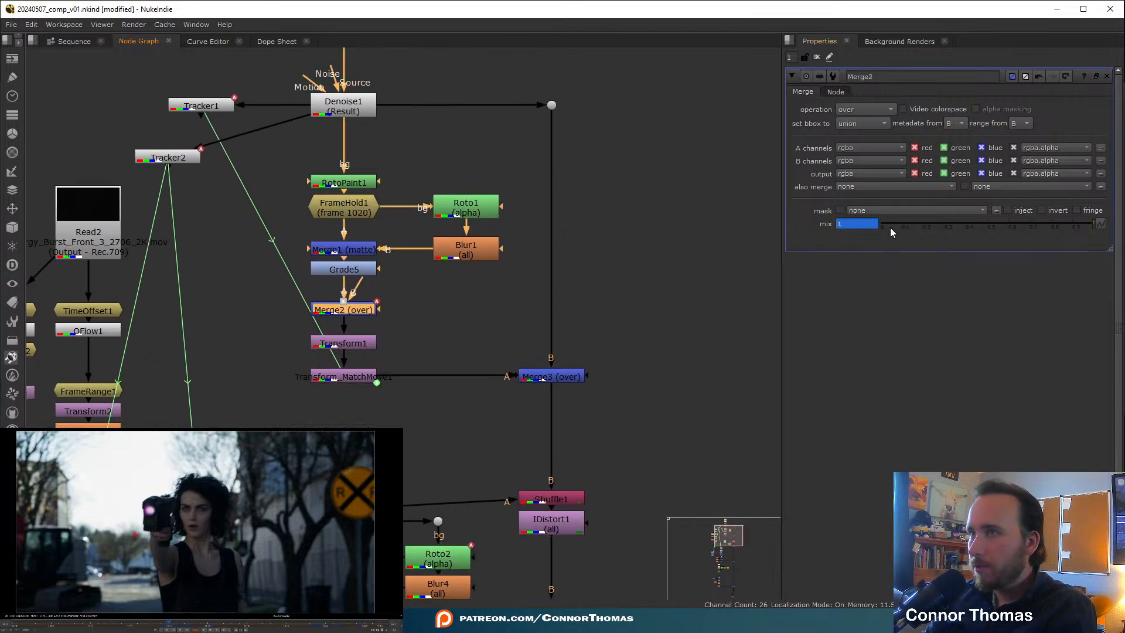
click(983, 224)
drag(983, 225, 954, 233)
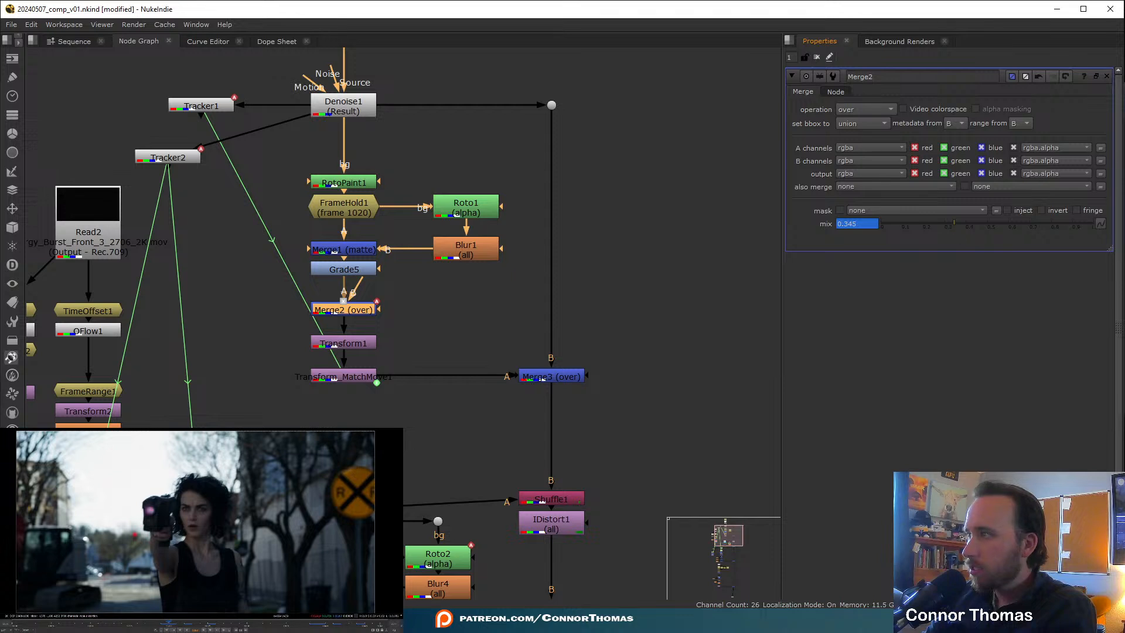
click(177, 622)
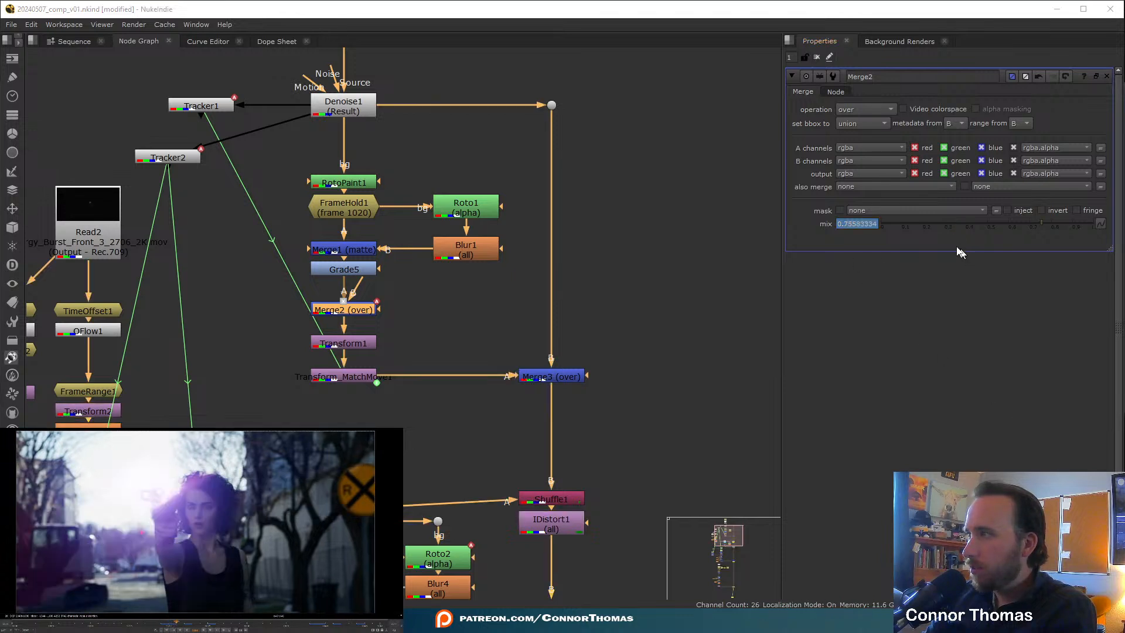
click(816, 57)
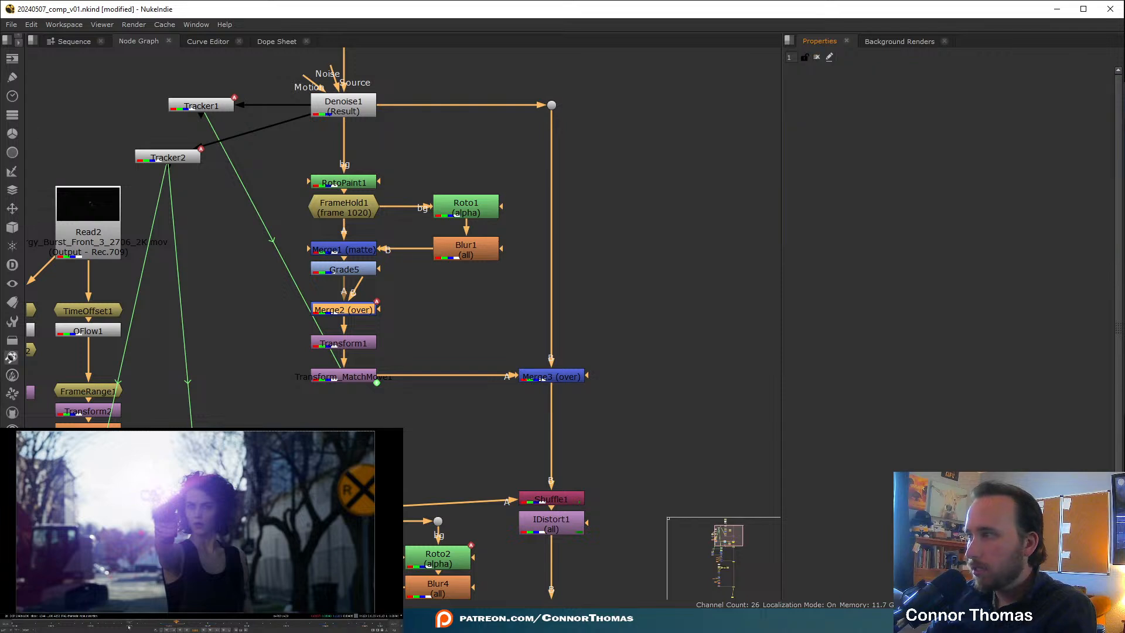
- Play the shot from the start and stop on the frame just before the second blast
click(13, 626)
key(l)
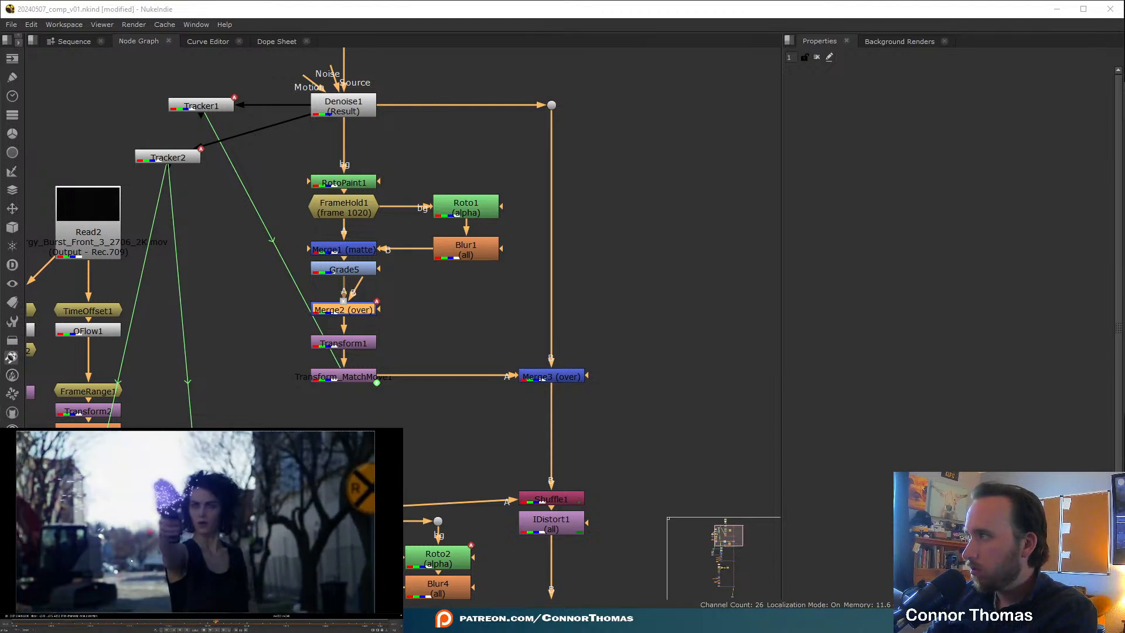
drag(298, 627, 317, 625)
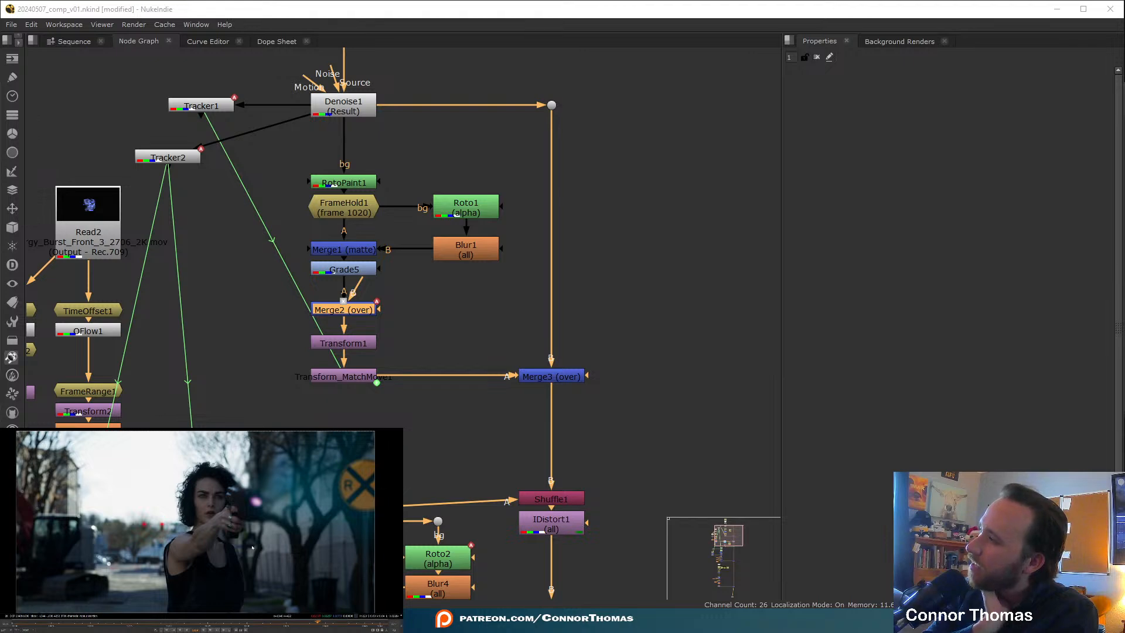
- Add a TimeOffset node beside the end of the blaster branch and connect its input to CornerPin2D1
middle_drag(502, 388, 498, 159)
middle_drag(519, 424, 577, 112)
middle_drag(559, 246, 638, 99)
middle_drag(568, 156, 575, 66)
mouse_move(590, 265)
middle_down()
mouse_move(606, 248)
mouse_move(604, 104)
mouse_move(592, 82)
middle_up()
middle_drag(650, 314, 644, 171)
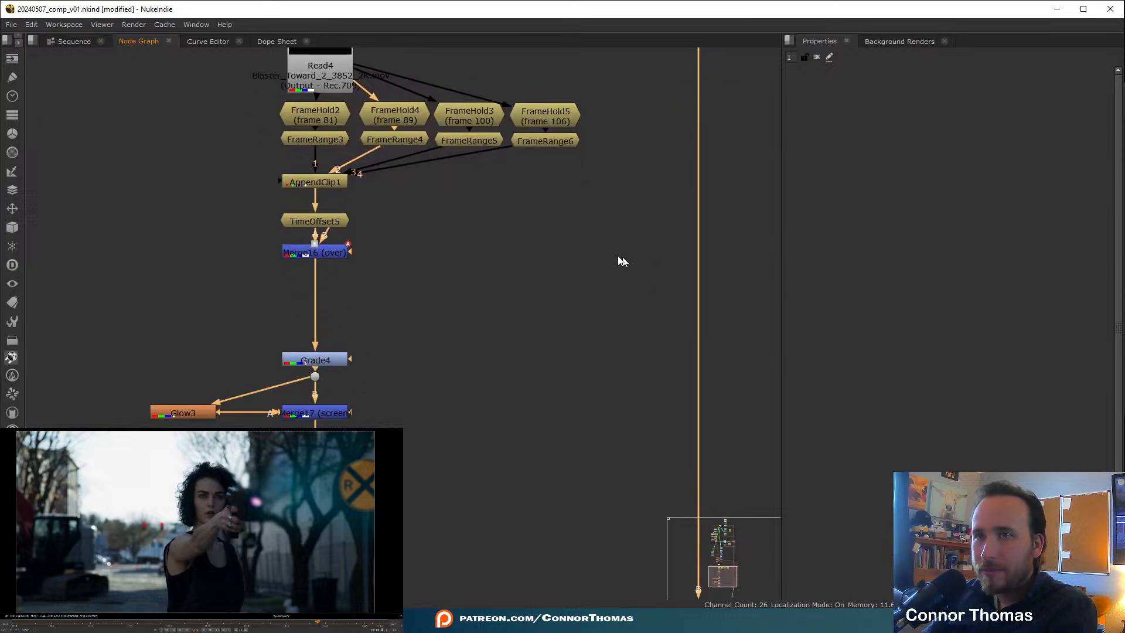
middle_drag(617, 307, 632, 220)
scroll(353, 154, down, 2)
middle_drag(353, 153, 470, 315)
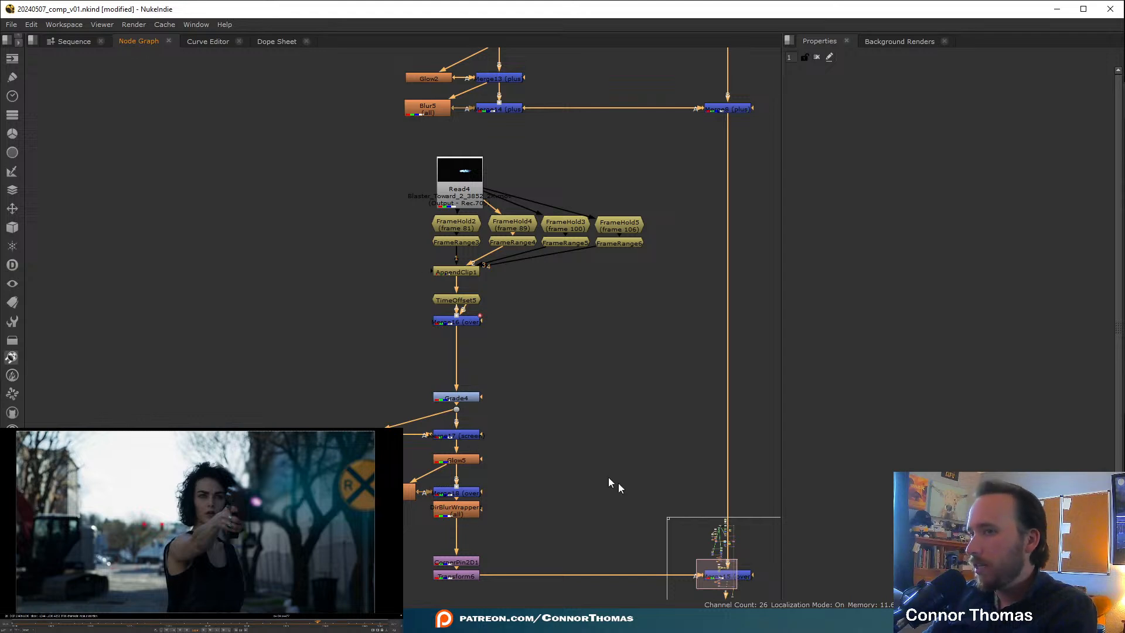
middle_drag(344, 387, 402, 283)
click(345, 432)
key(Tab)
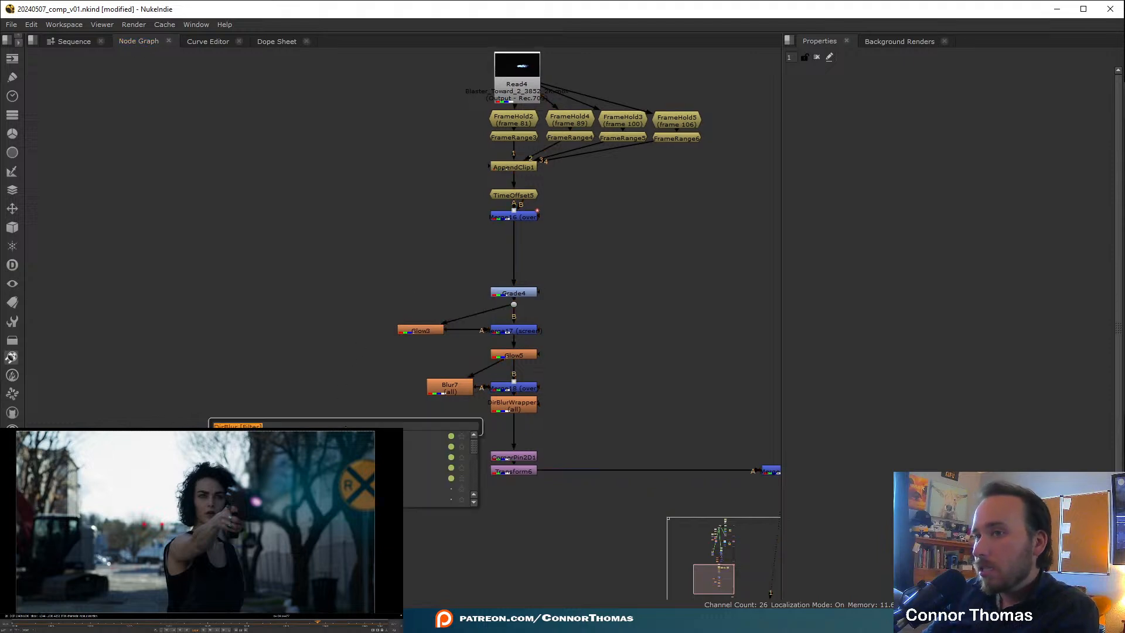
text(time)
key(Down)
key(Return)
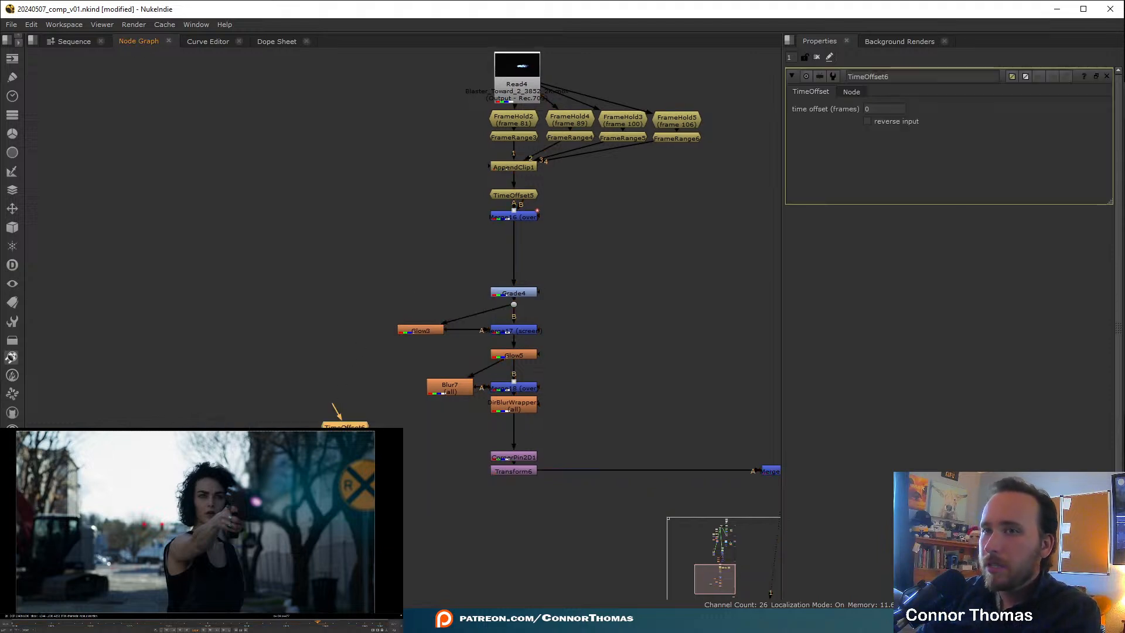
drag(338, 406, 518, 431)
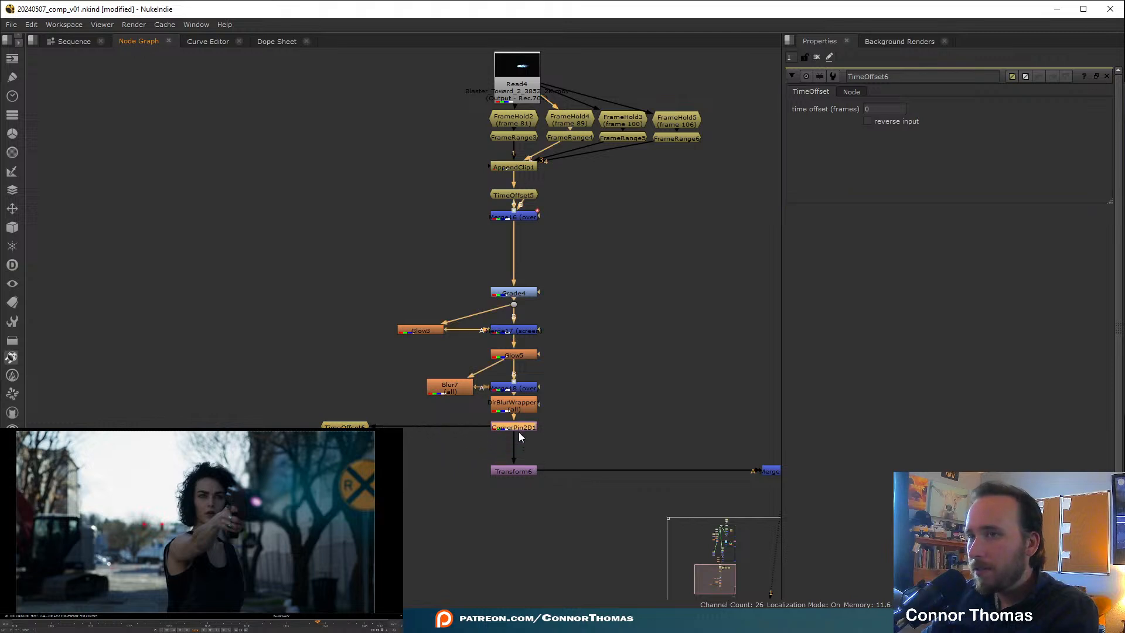
- Set TimeOffset6's time offset to 15 frames, view its output and step the offset to 18 frames
click(880, 111)
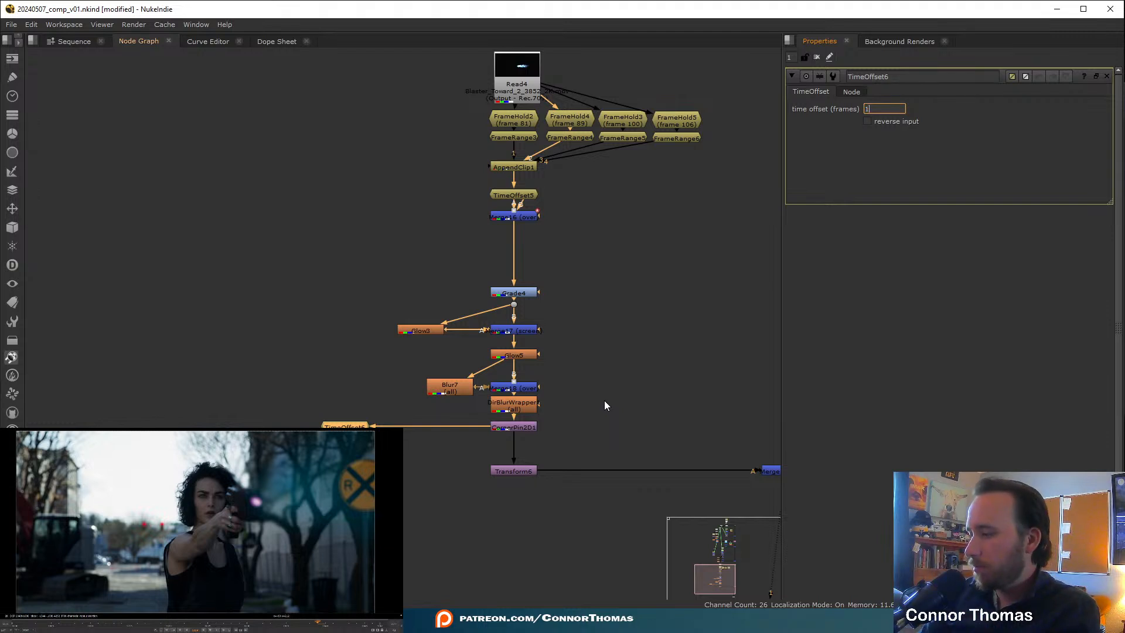
text(15)
click(362, 428)
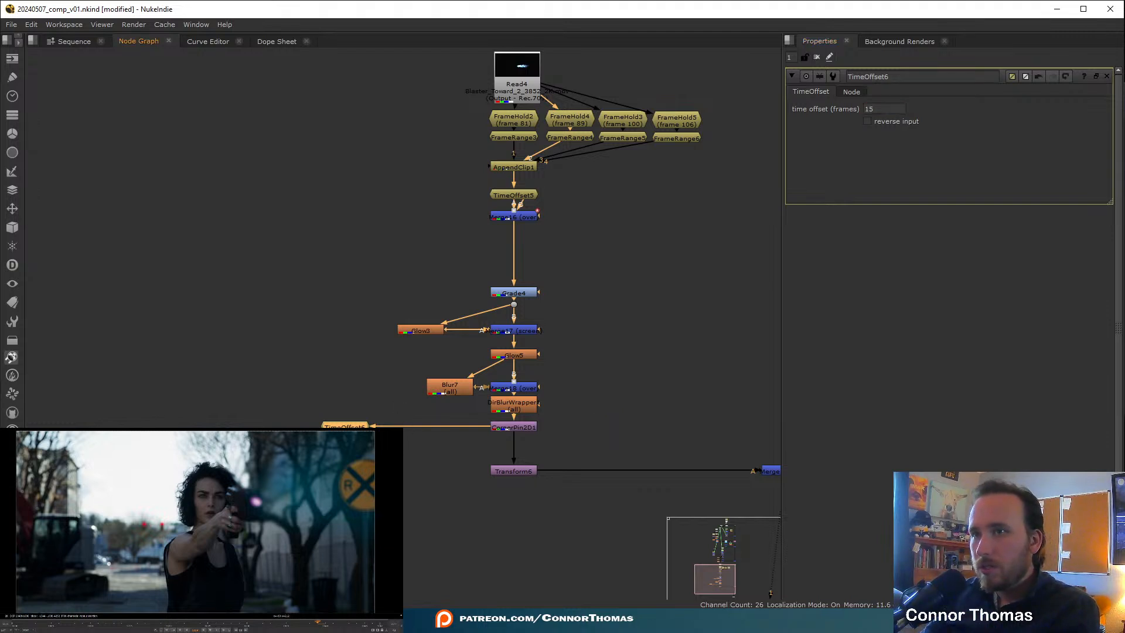
key(1)
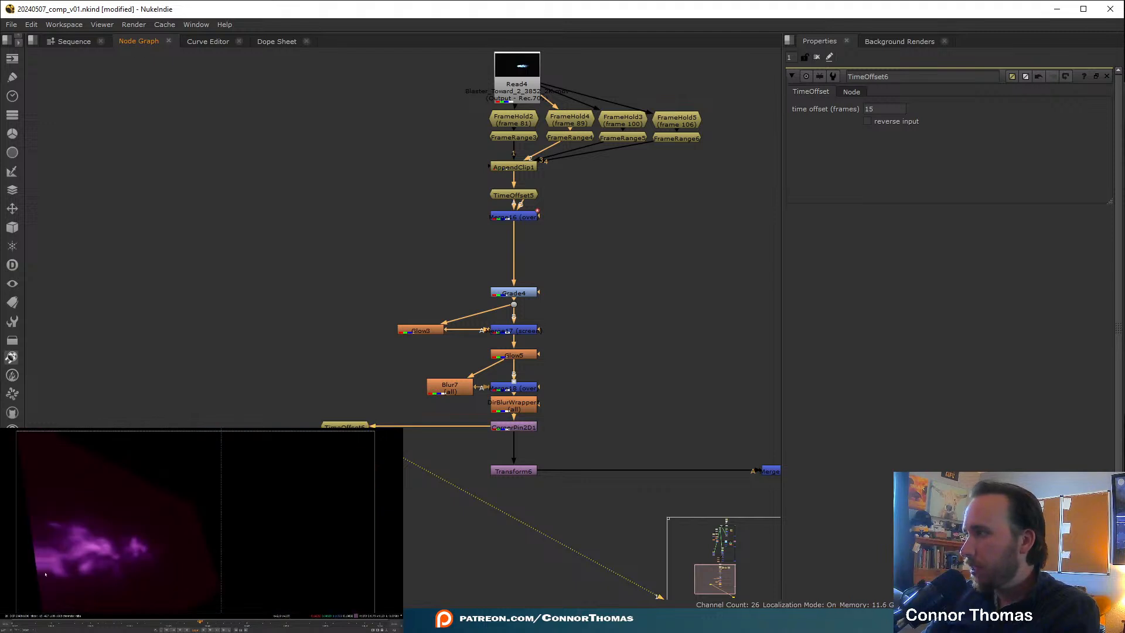
click(870, 108)
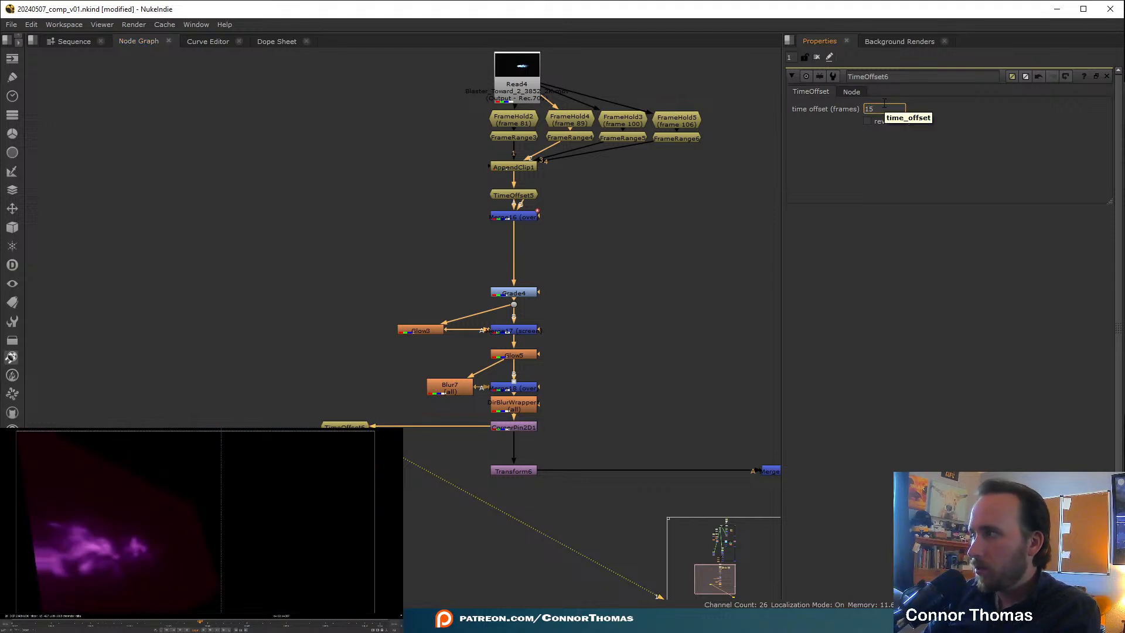
key(Down)
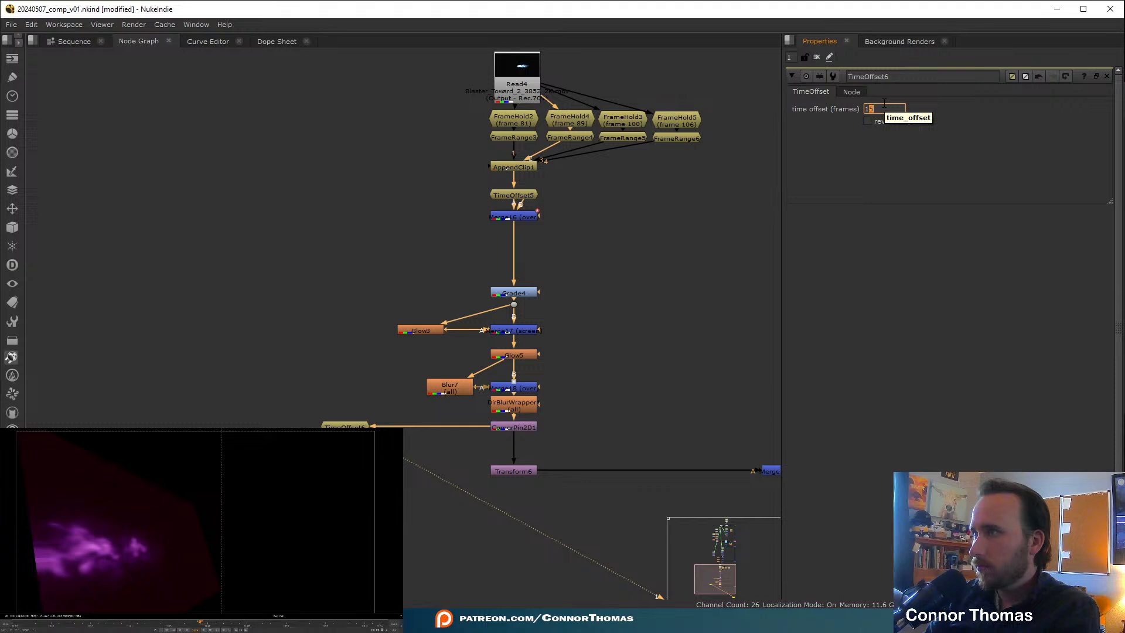
key(Up)
key(Up)
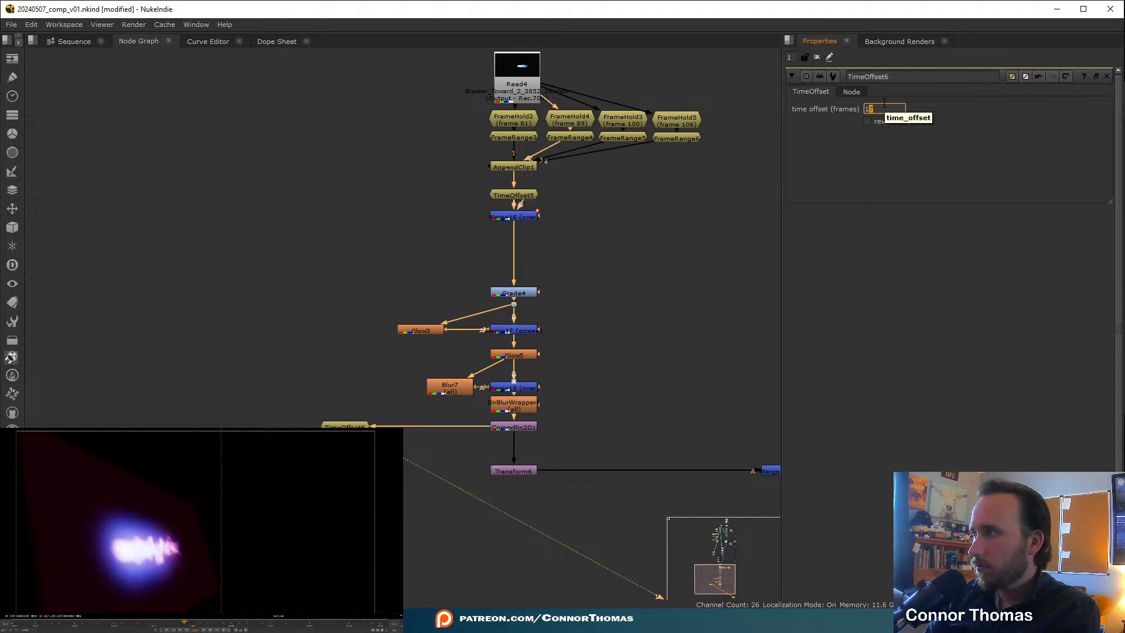
key(Up)
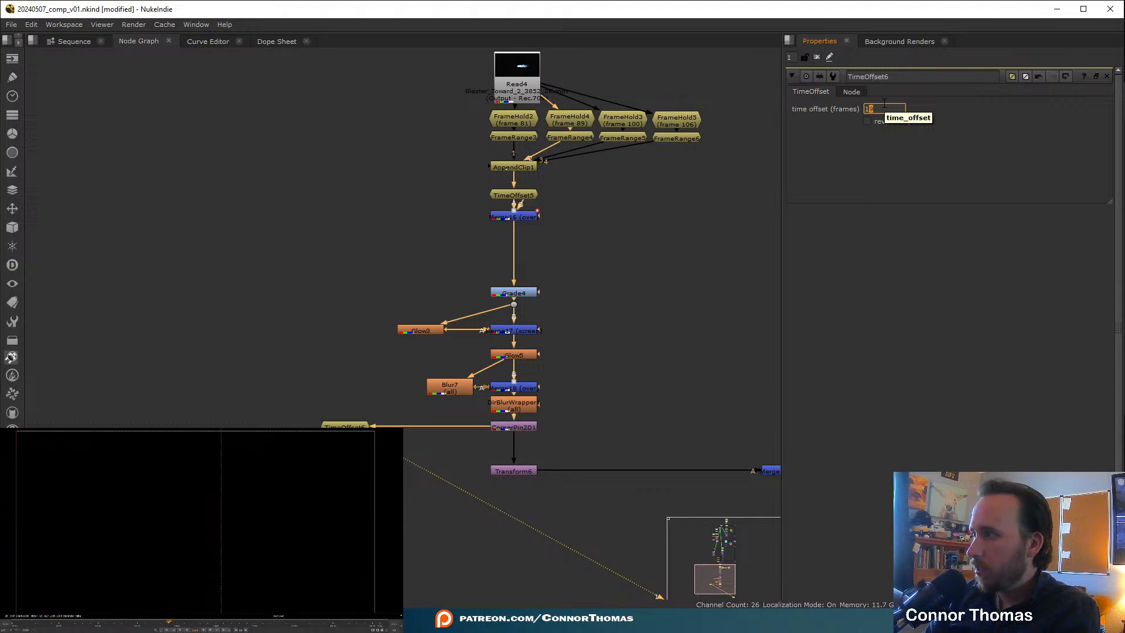
key(Down)
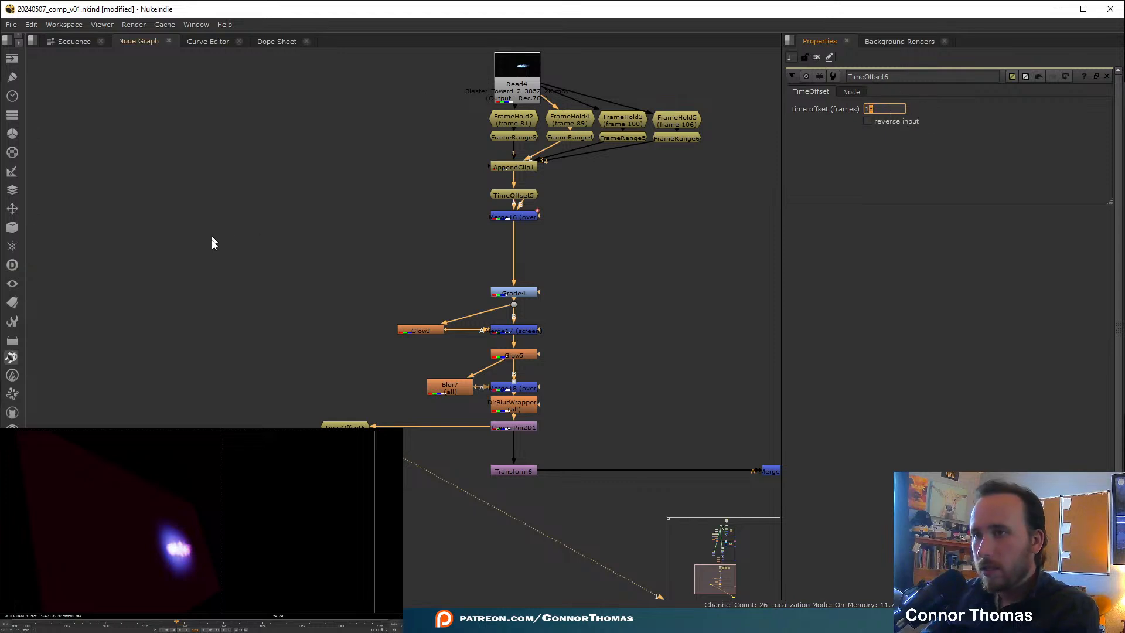
- View the main comp through the over merge at the end of the blaster branch
click(217, 498)
middle_drag(217, 498, 199, 424)
middle_drag(528, 432, 492, 389)
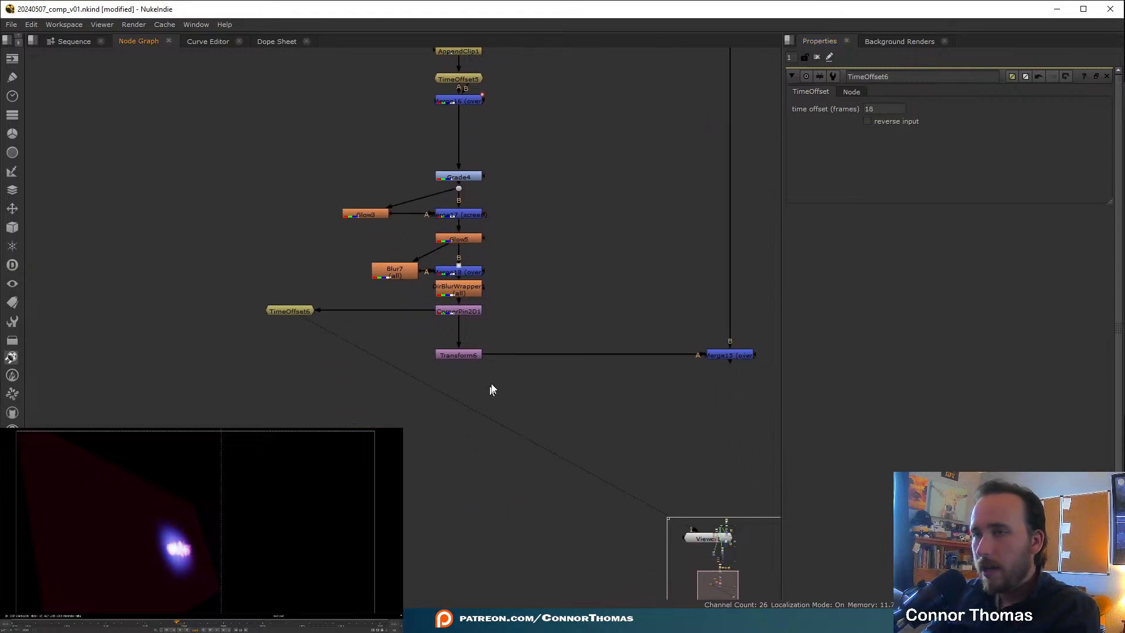
click(717, 353)
key(1)
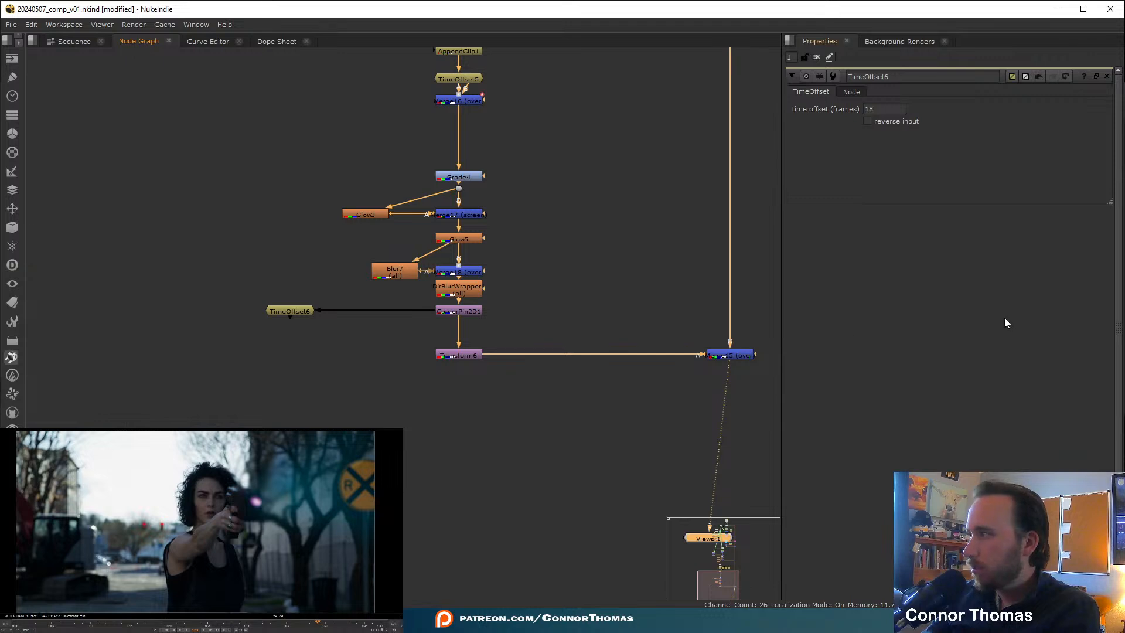
- View TimeOffset6's output again, raise its time offset by one frame to 19 and close its properties
click(288, 311)
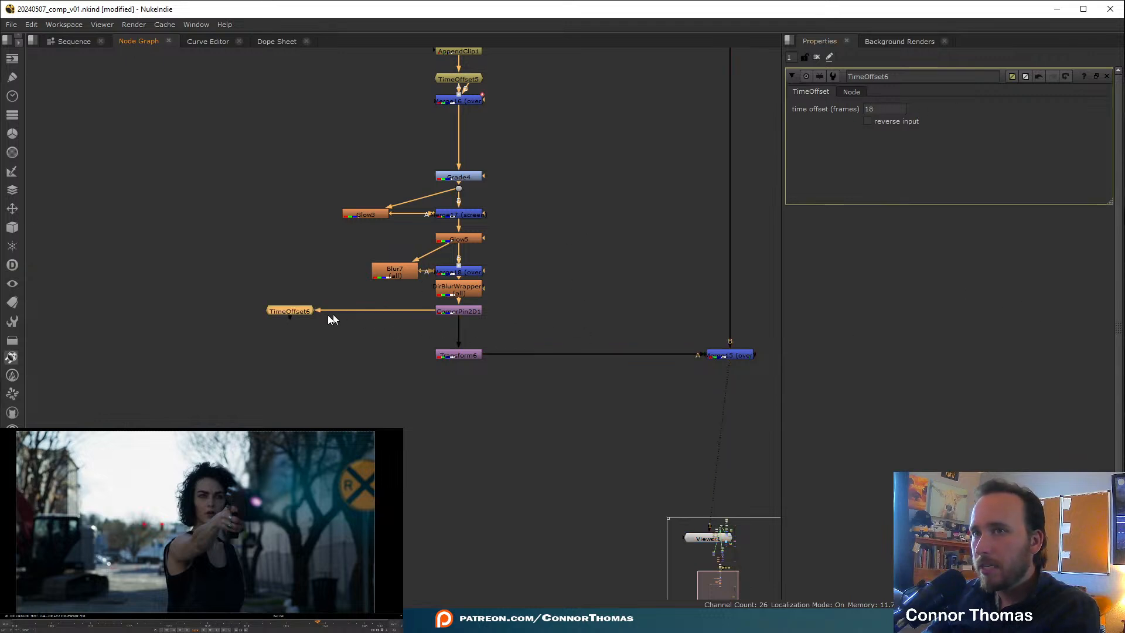
key(1)
click(881, 110)
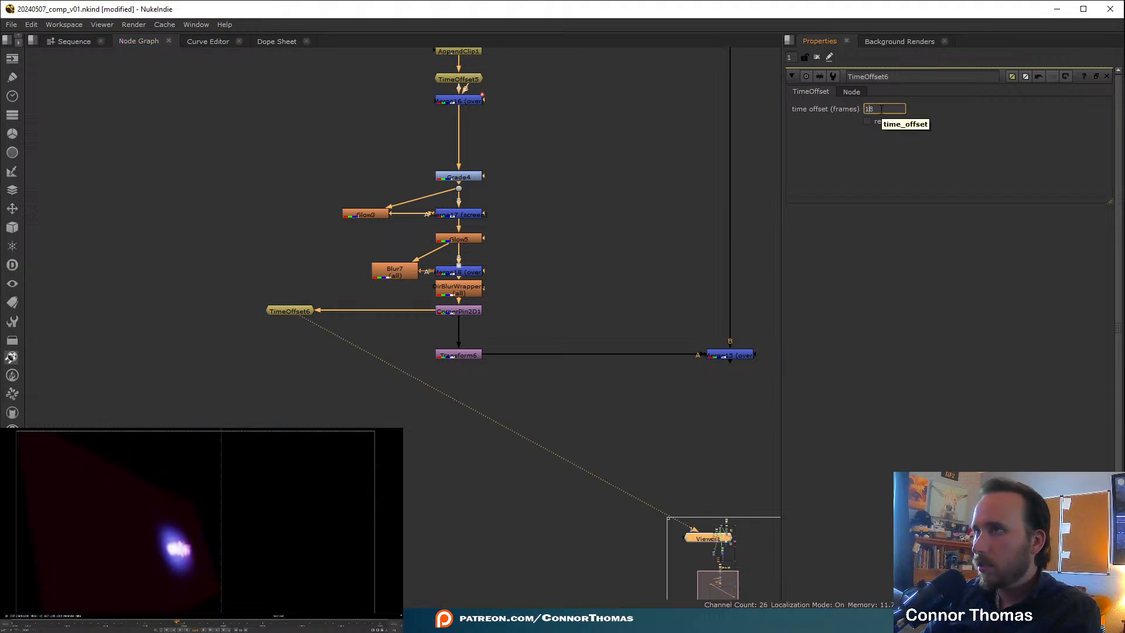
key(Up)
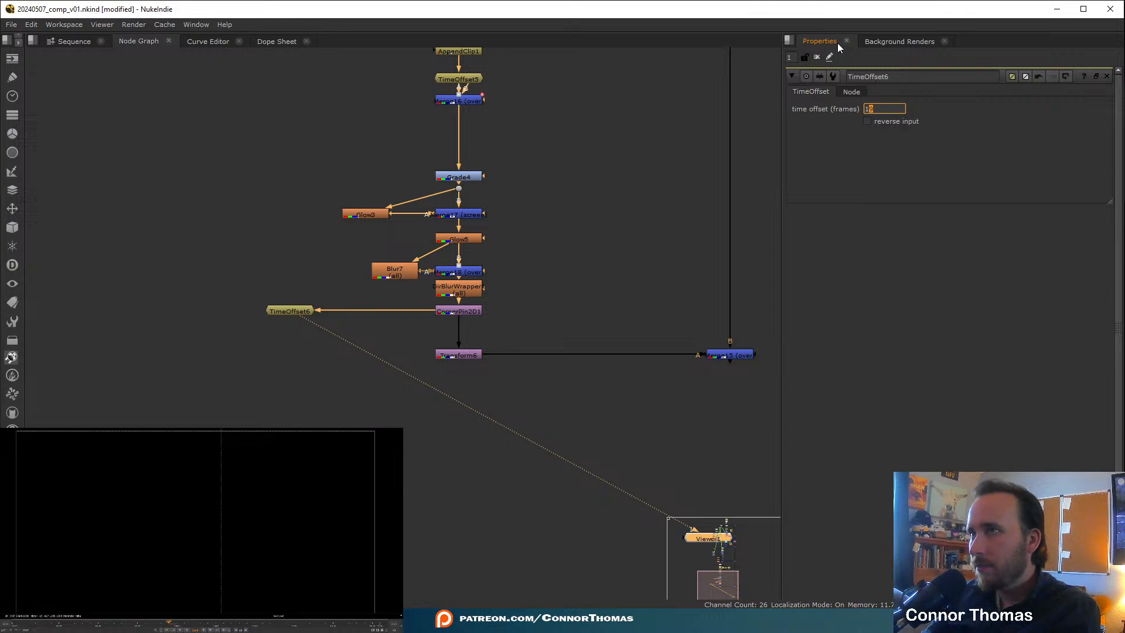
click(815, 57)
click(532, 410)
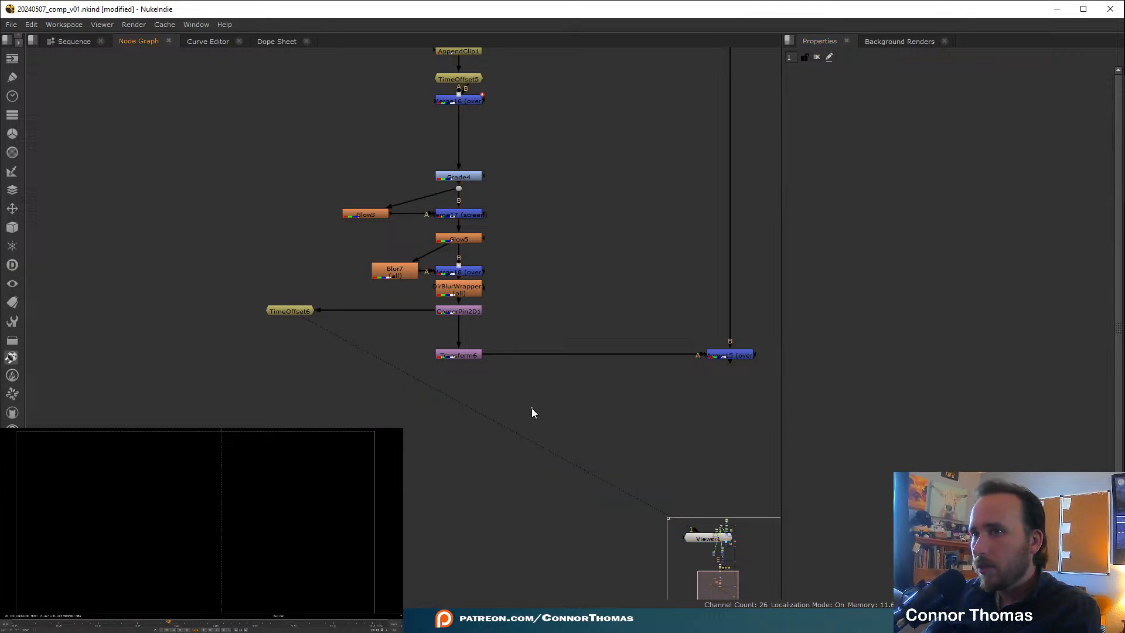
- Add a Transform node below TimeOffset6 and mirror the offset bolt horizontally with a scale width of -1
click(273, 312)
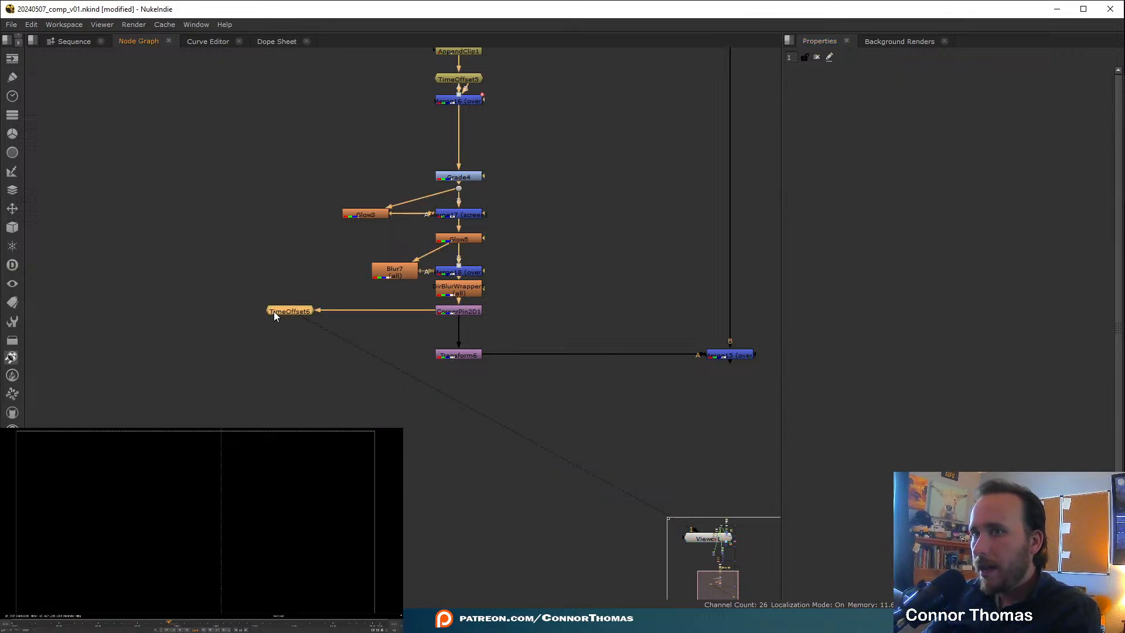
key(t)
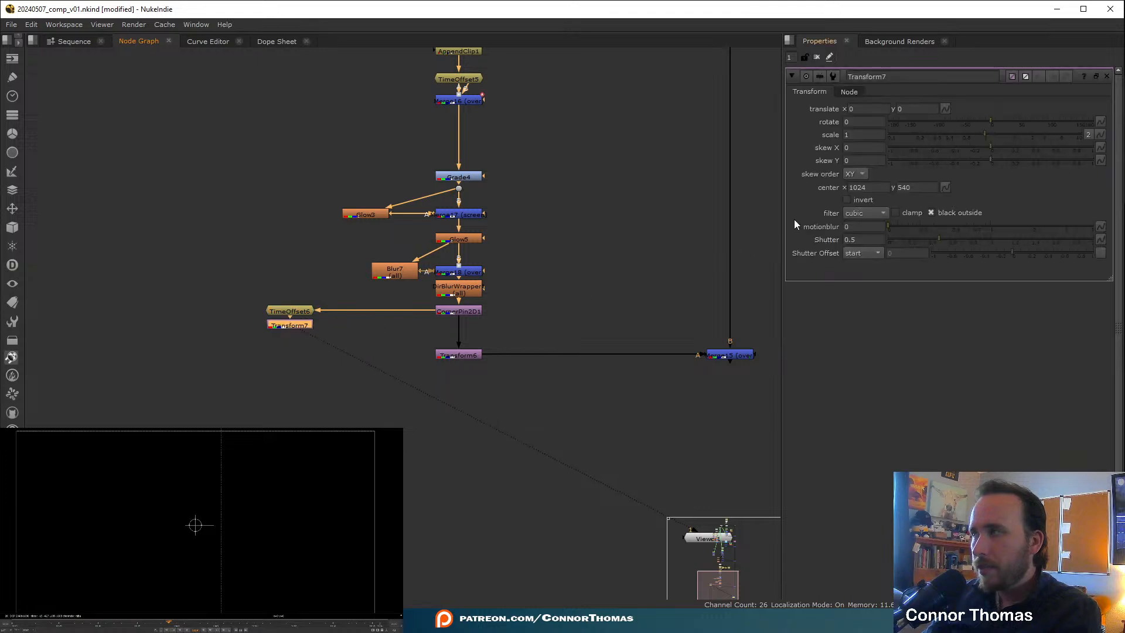
click(1089, 135)
drag(868, 136, 699, 107)
text(-1)
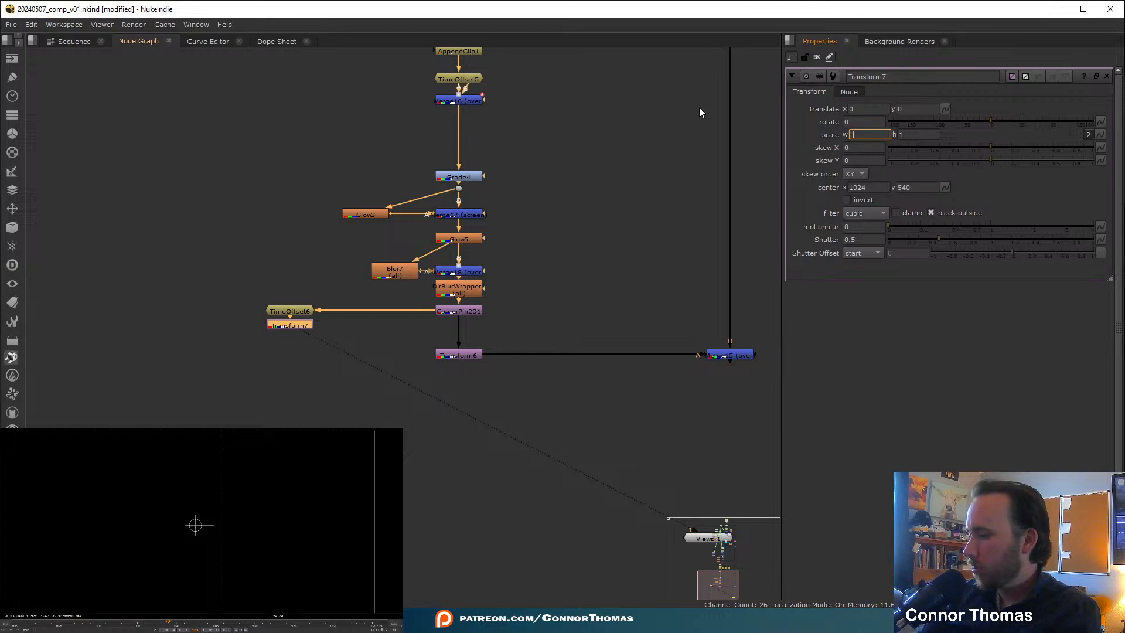
key(Return)
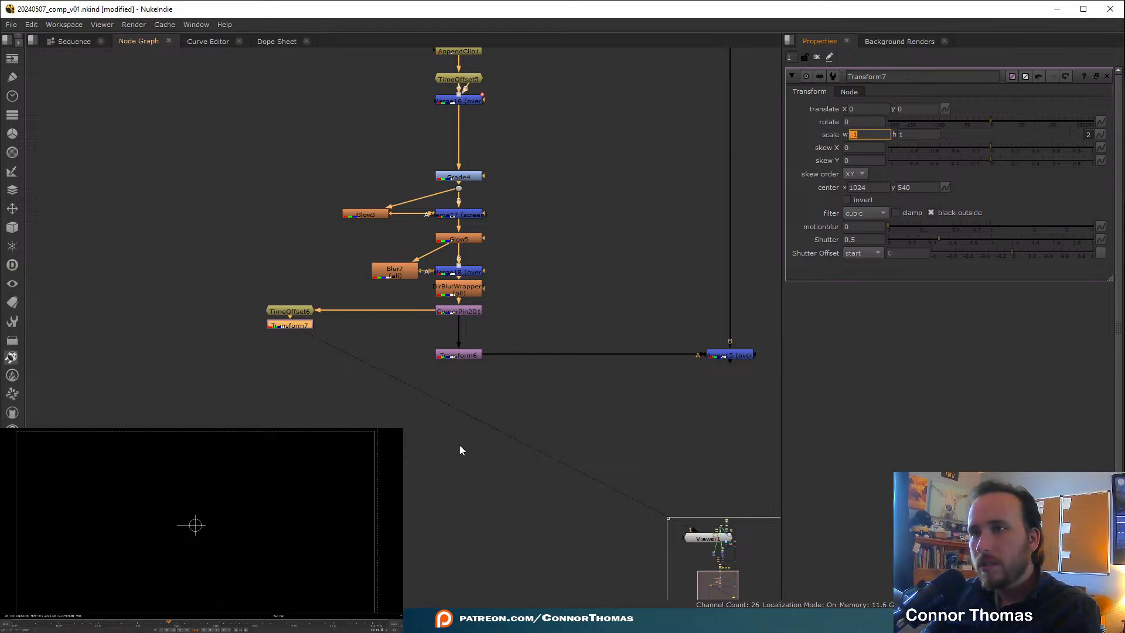
click(460, 449)
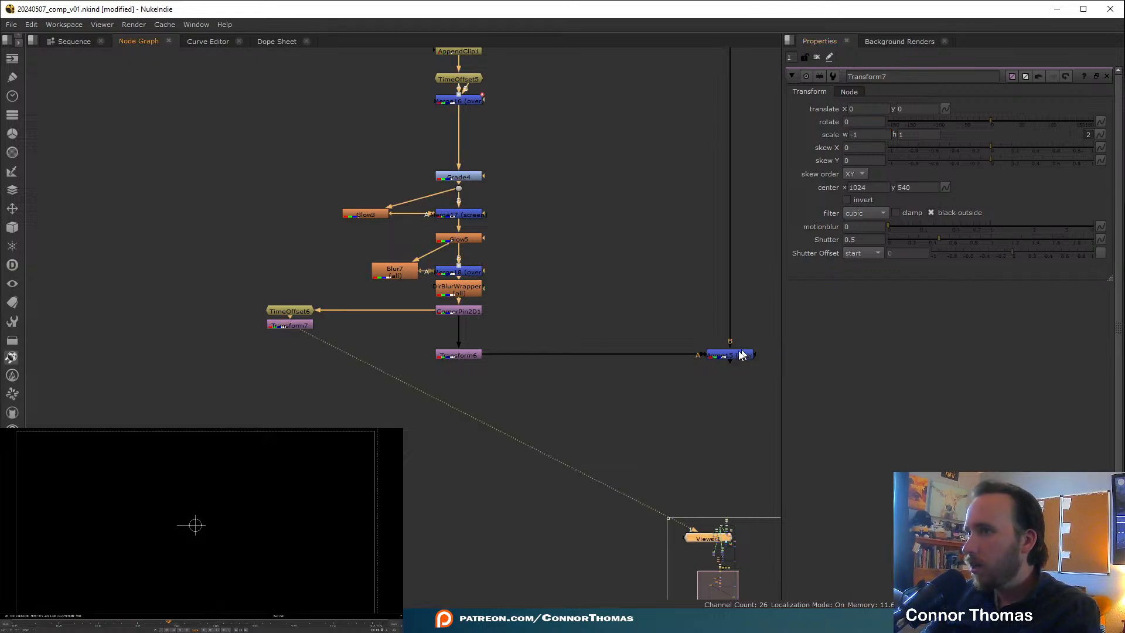
- View the main comp at the second blast frame and move Transform7 to translate x 5, y 28
click(717, 355)
key(1)
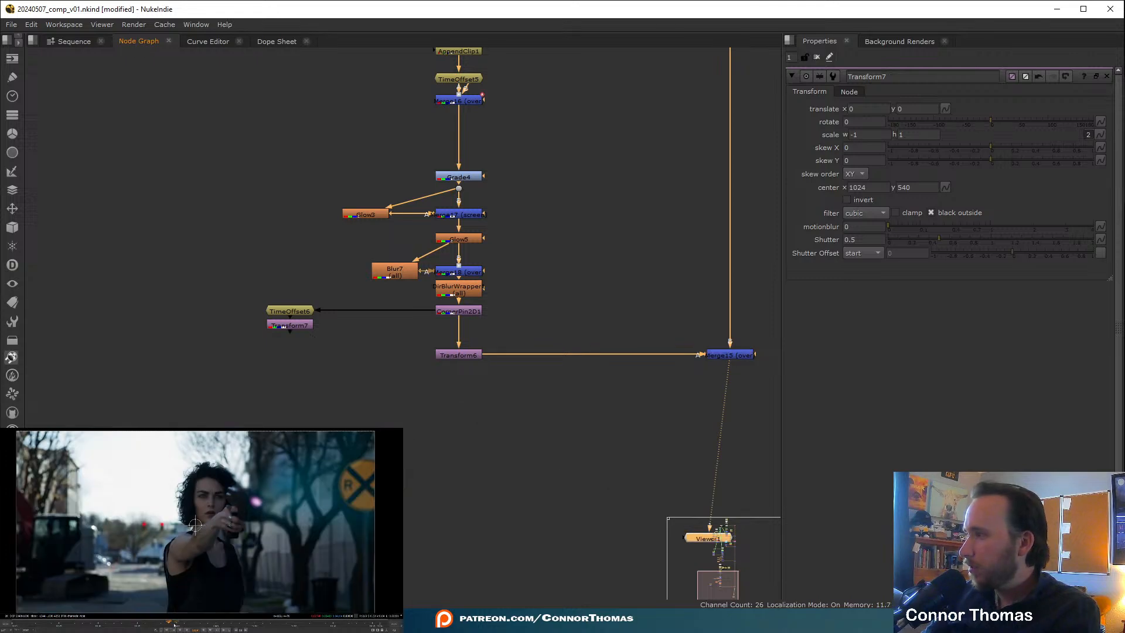
click(174, 625)
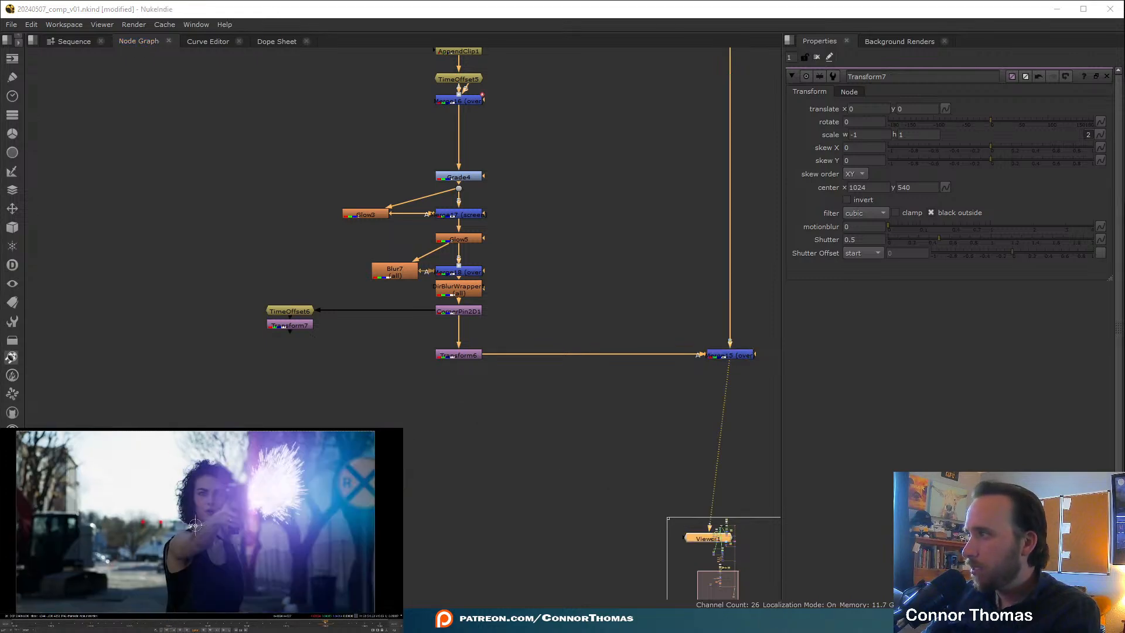
drag(195, 525, 196, 520)
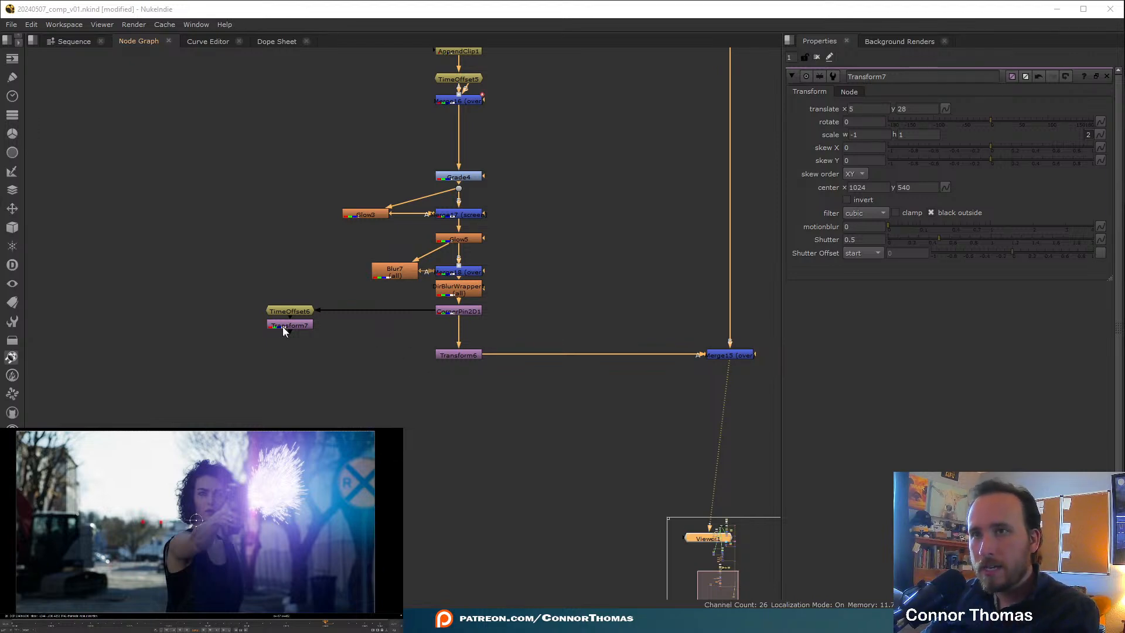
- Add a Merge node combining Transform7 as A with Transform6 as B, and view its output
key(m)
drag(357, 326, 291, 326)
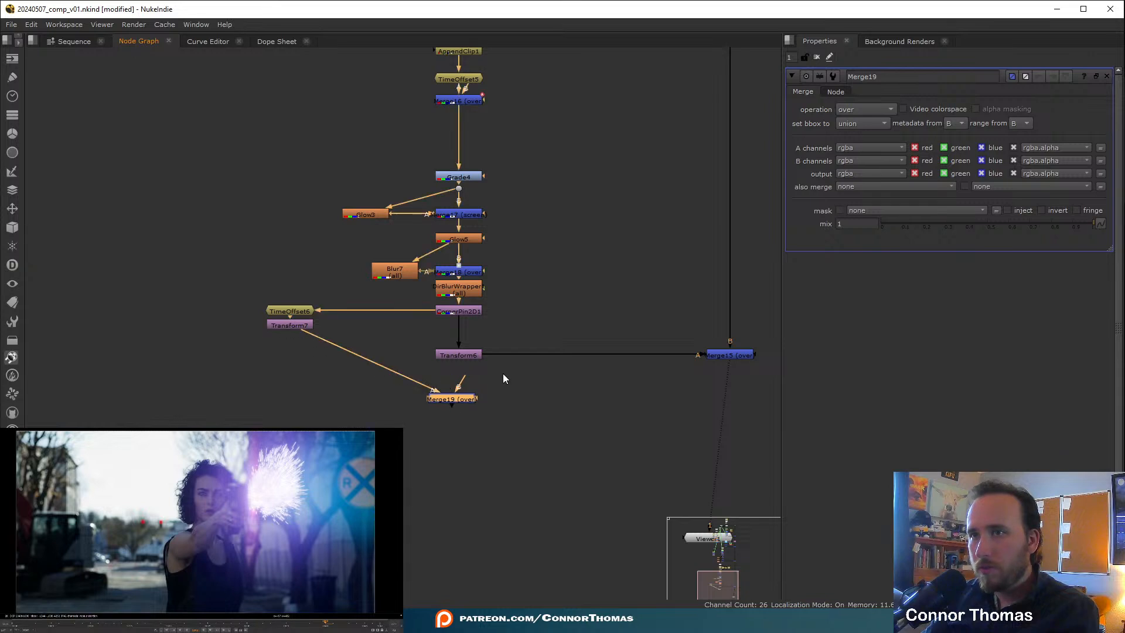
drag(455, 377, 462, 403)
key(1)
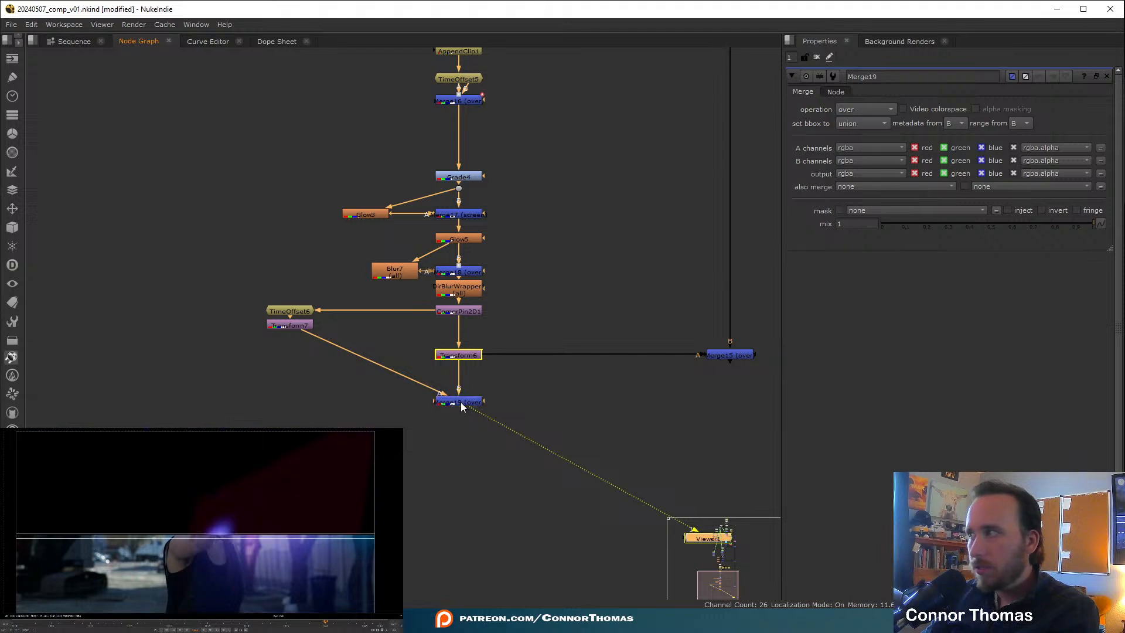
- Set Merge19's operation to plus and check its output around the first and second blast frames
click(461, 402)
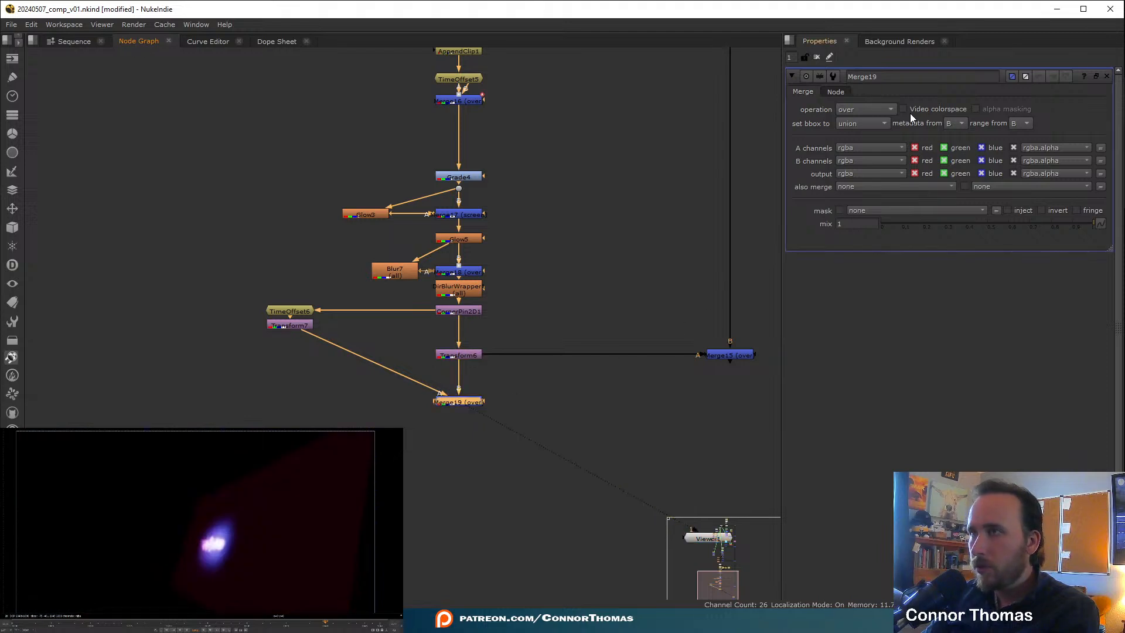
click(865, 110)
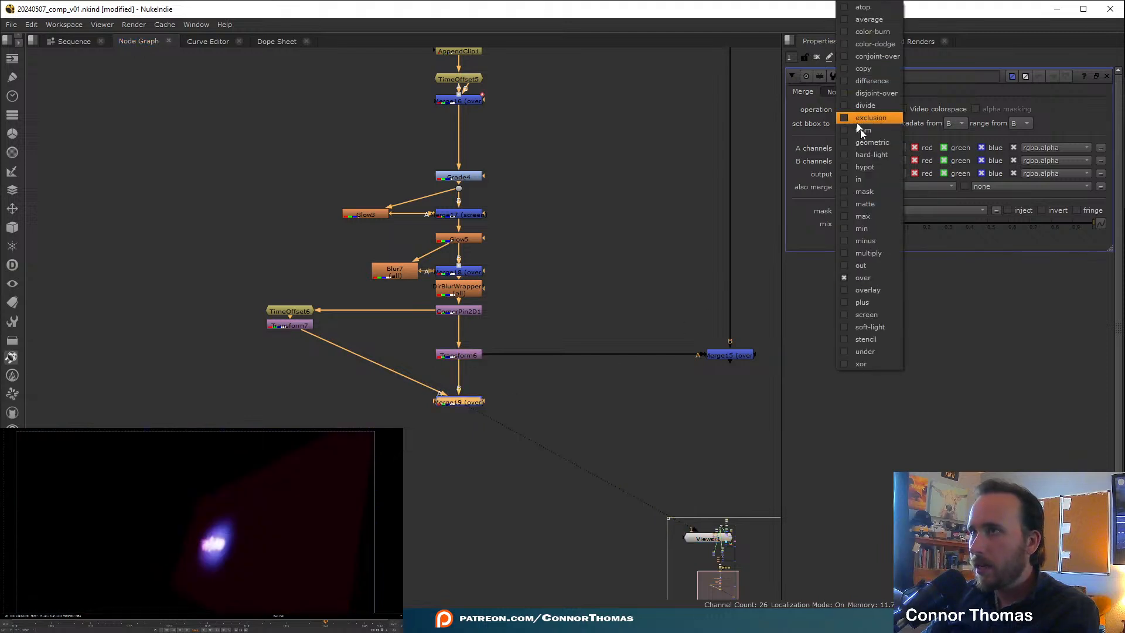
click(881, 303)
click(129, 625)
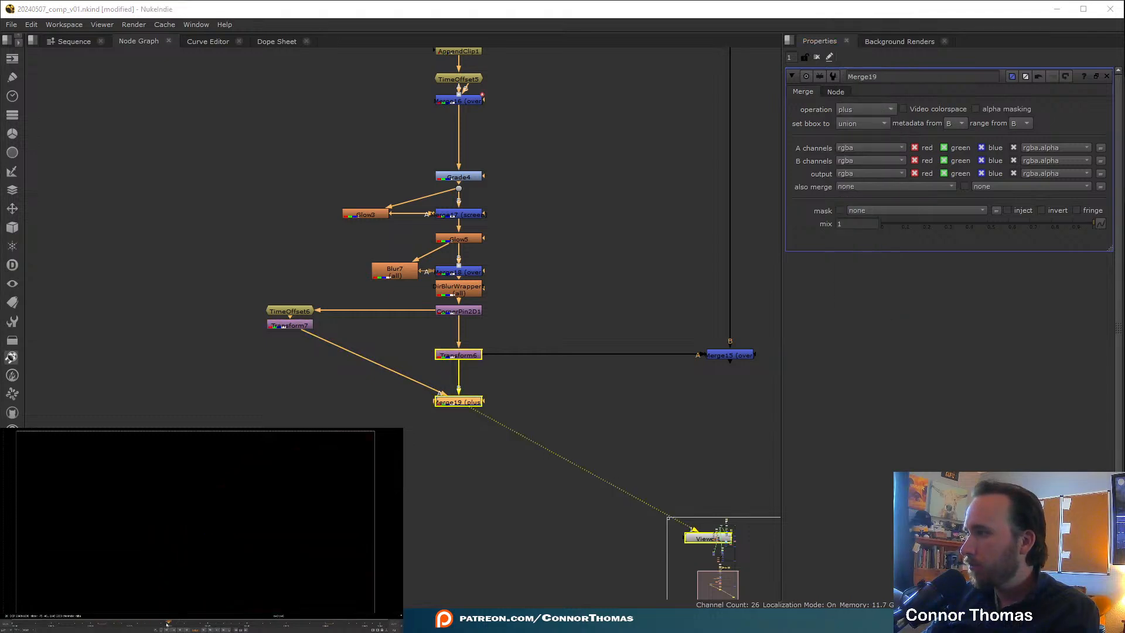
drag(167, 625, 286, 629)
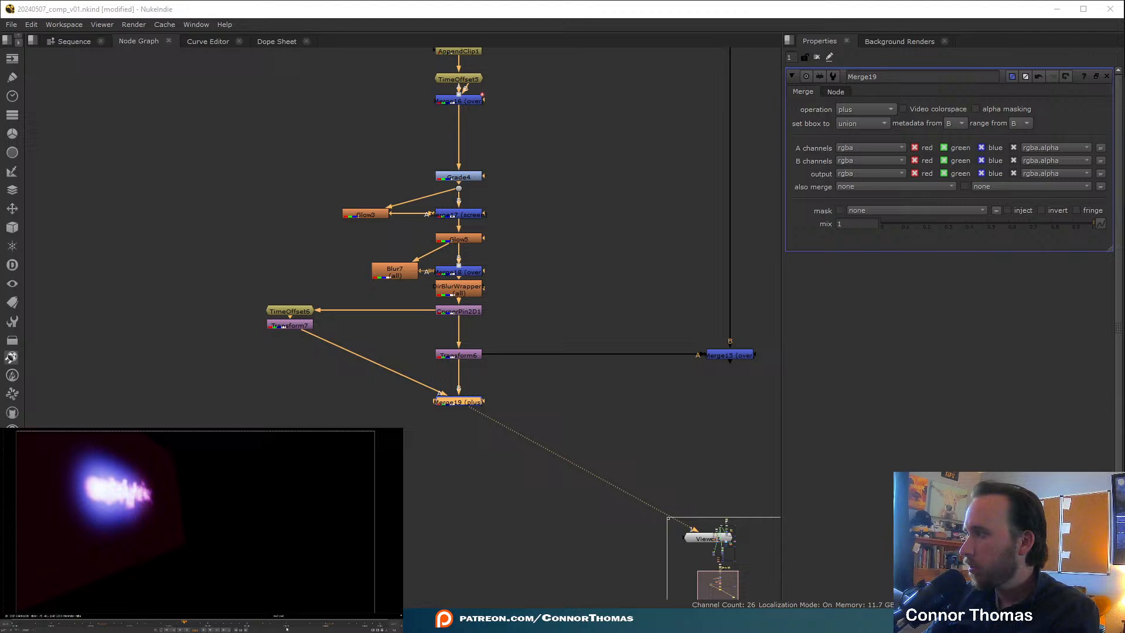
click(326, 626)
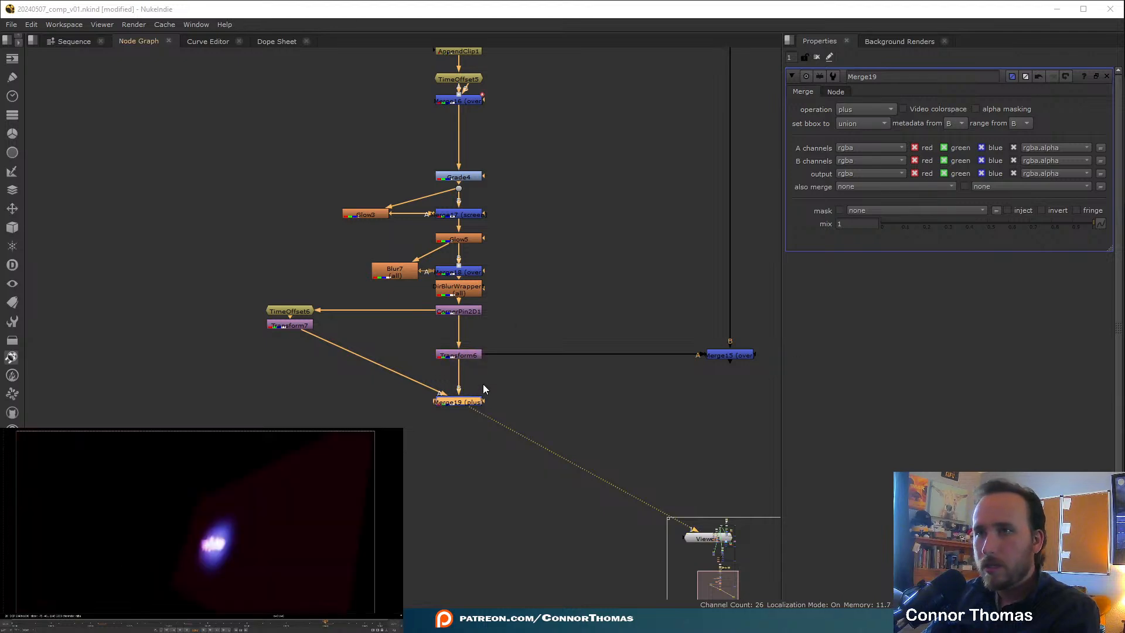
- Rotate the mirrored bolt about 14.27 degrees with Transform7
click(287, 324)
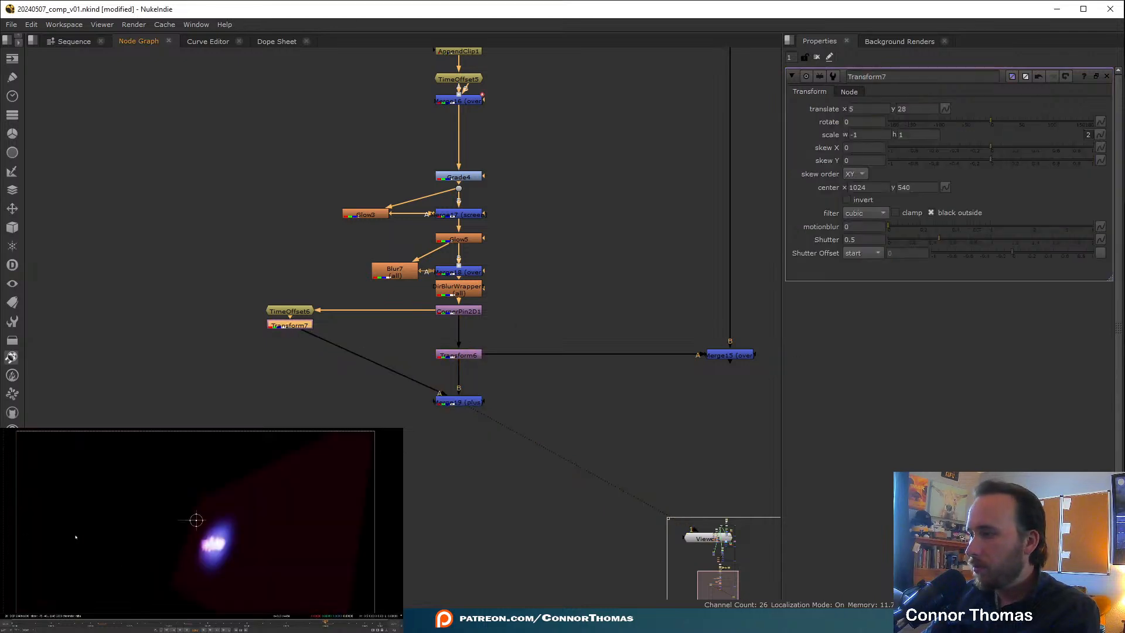
drag(180, 520, 174, 525)
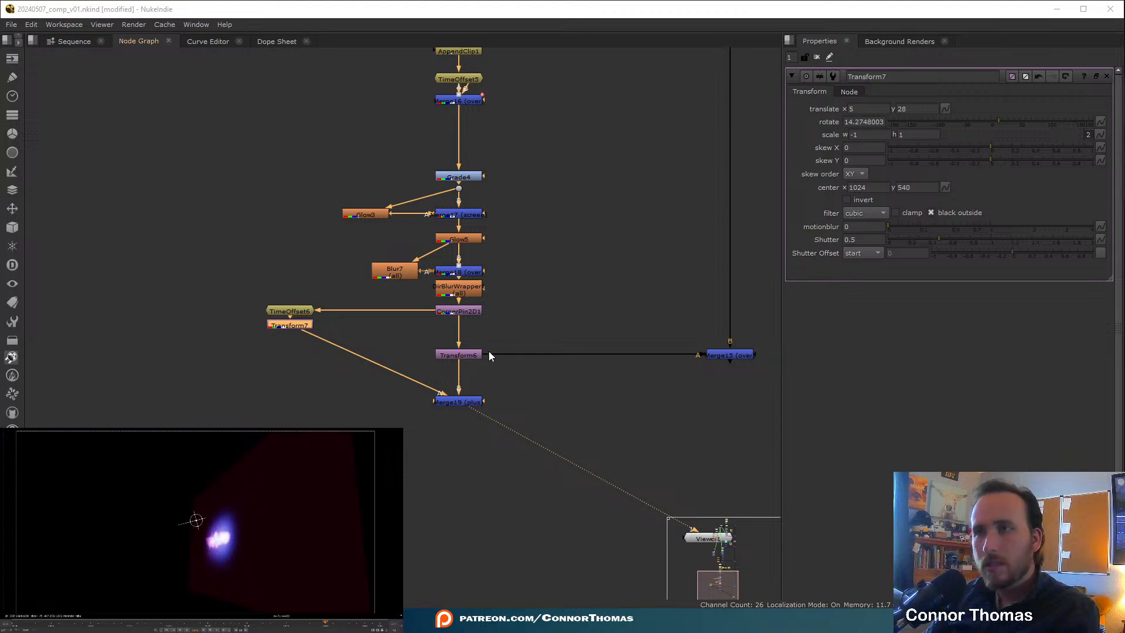
- Feed Merge19 into the A input of the main comp's over merge, view that merge and align it level with Merge19
drag(496, 351, 483, 402)
click(732, 357)
key(1)
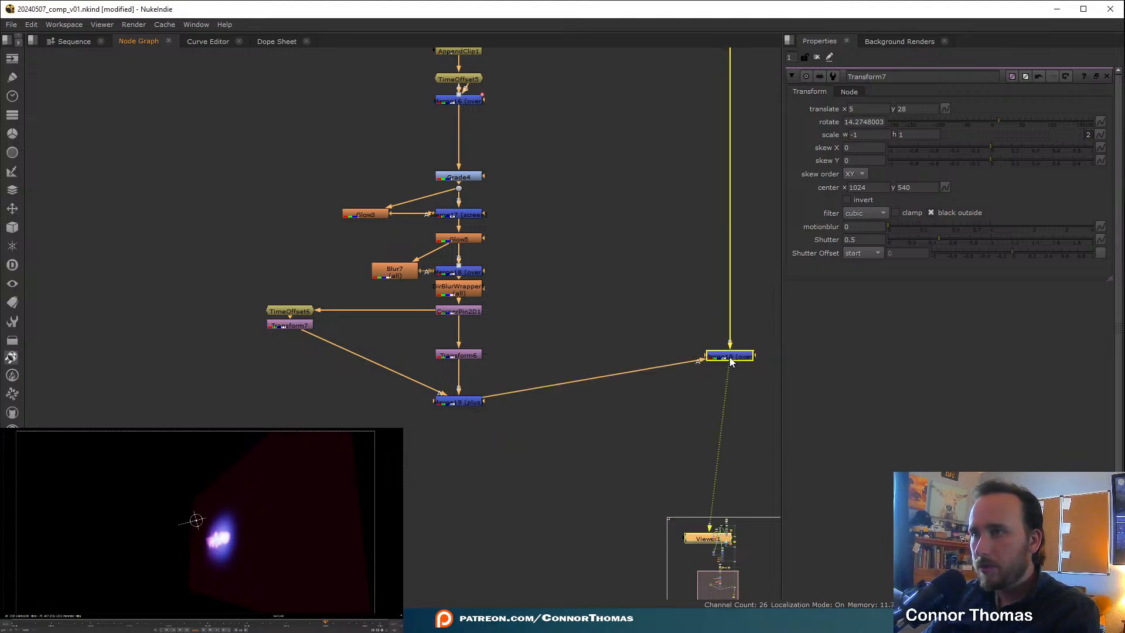
drag(733, 360, 733, 407)
click(628, 452)
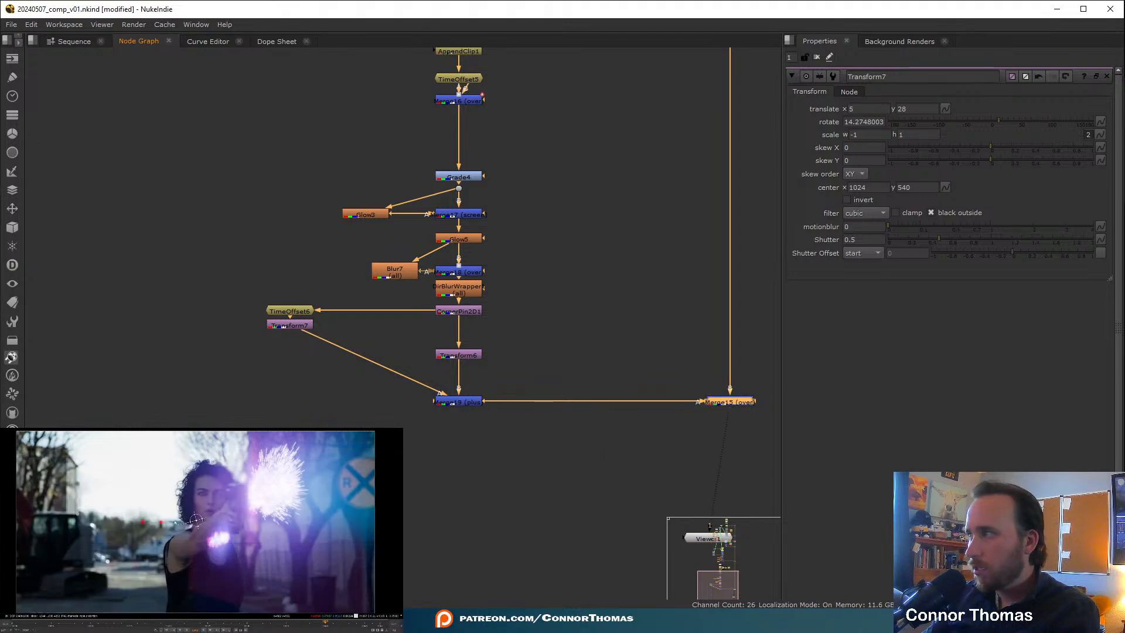
- Move the mirrored bolt toward the second blast by setting Transform7's translate to about x 252, y 296
drag(196, 520, 241, 473)
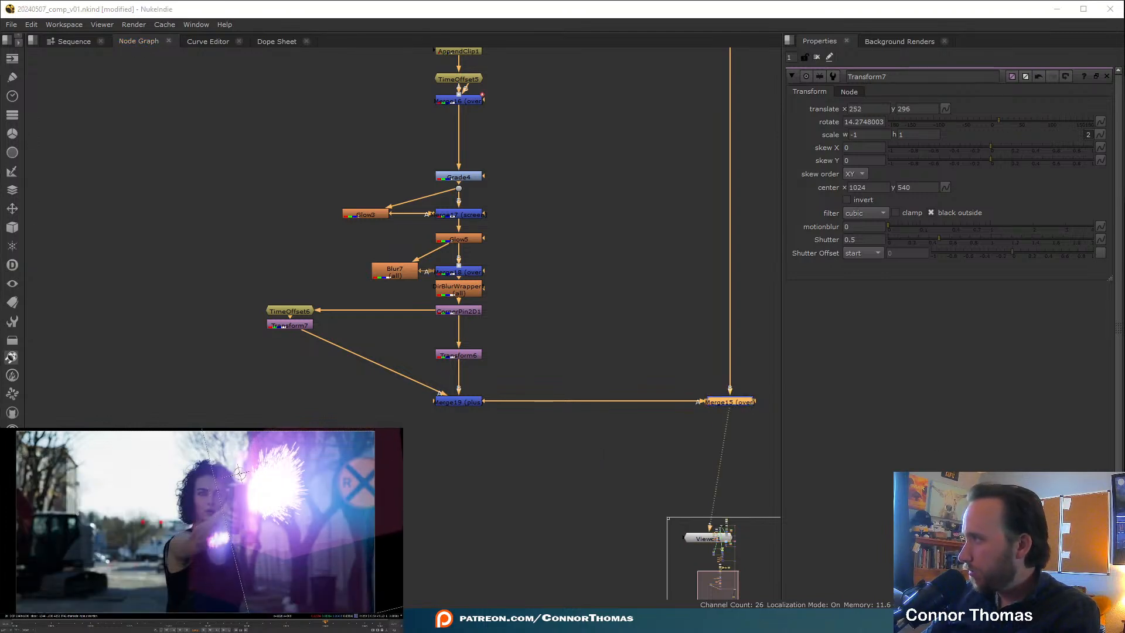
middle_drag(615, 206, 503, 491)
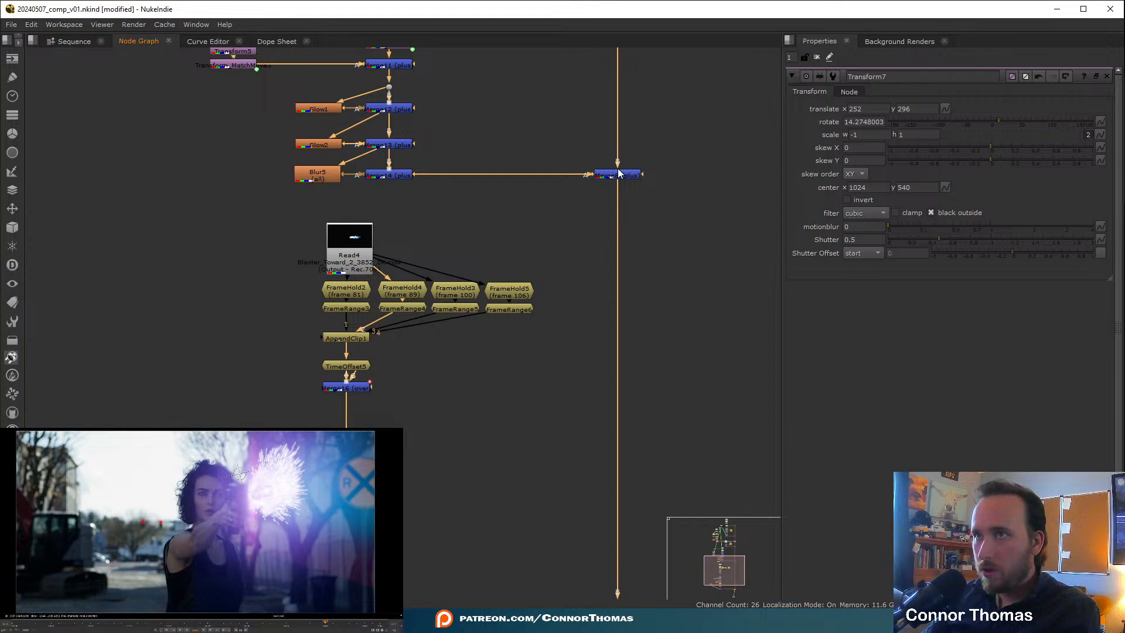
- Disable the muzzle-blast merge on the main comp, nudge the mirrored bolt to translate x 256, y 284.5, and play back the placement
key(d)
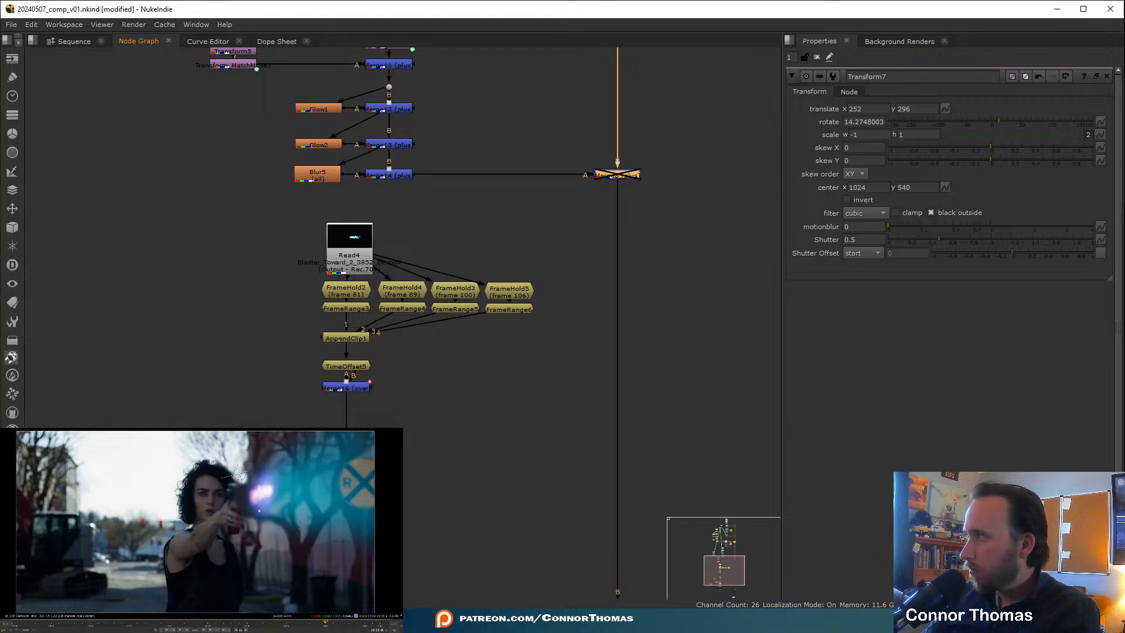
scroll(258, 510, up, 2)
drag(228, 451, 229, 453)
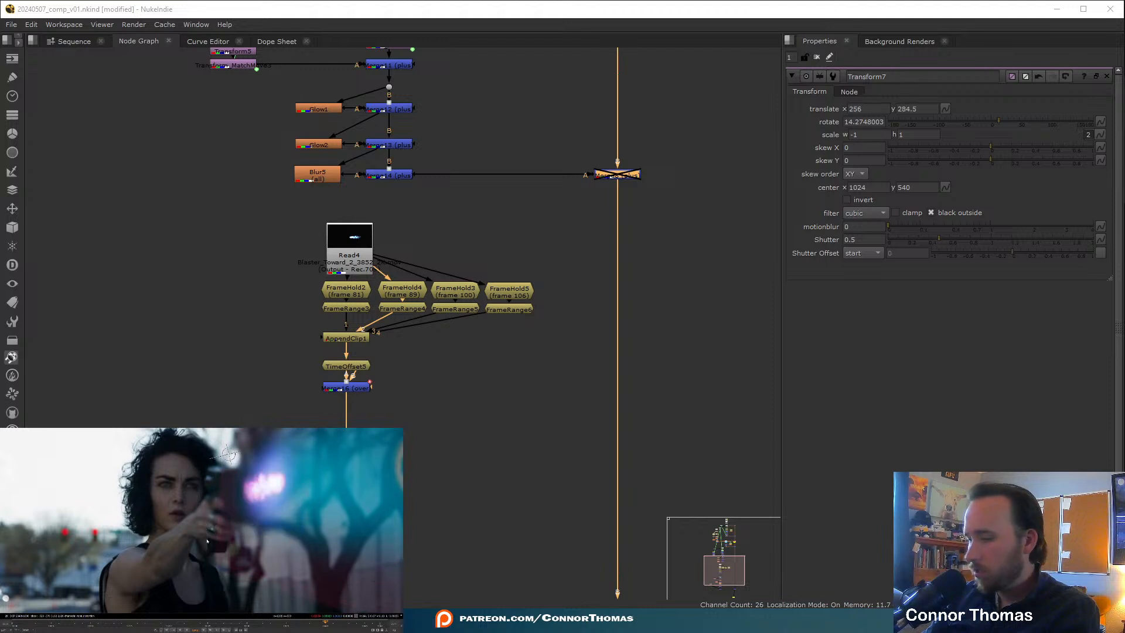
key(f)
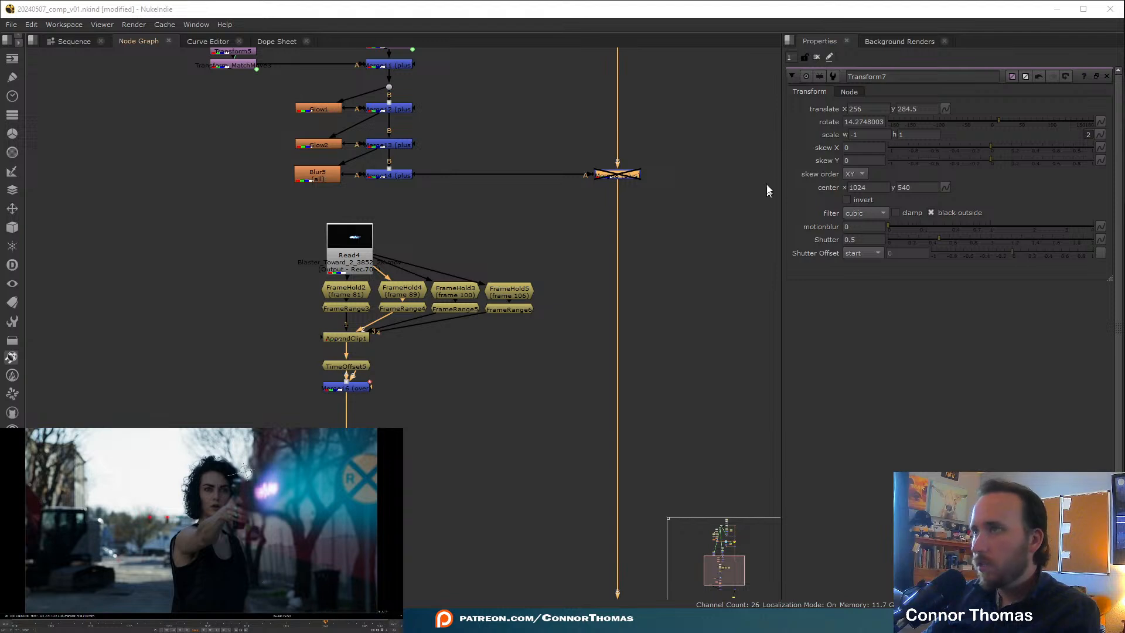
click(818, 58)
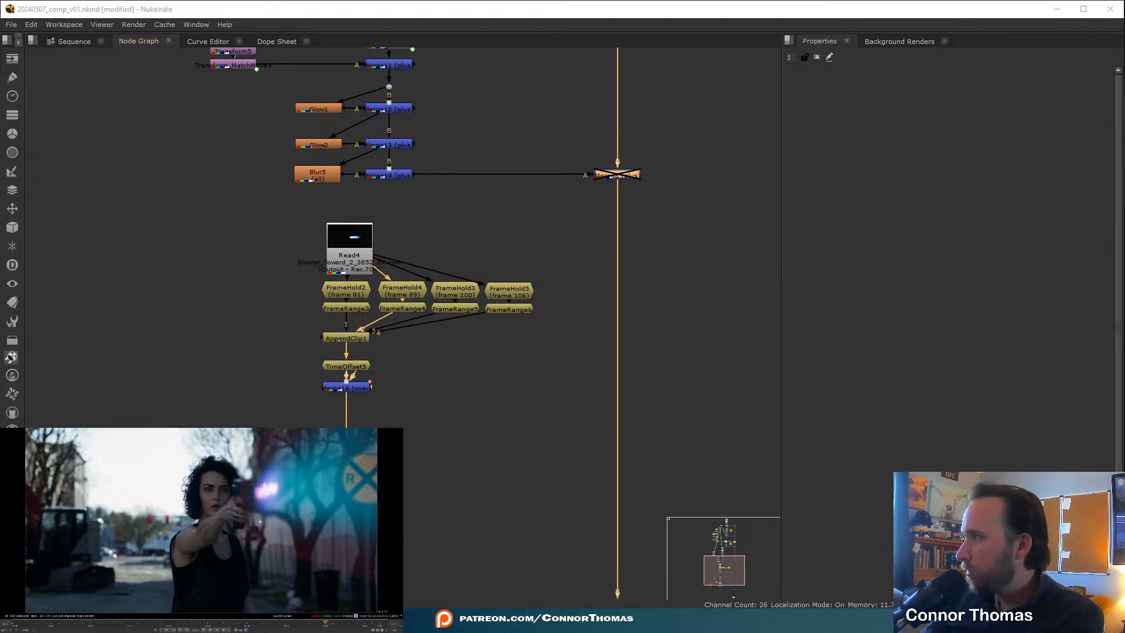
key(l)
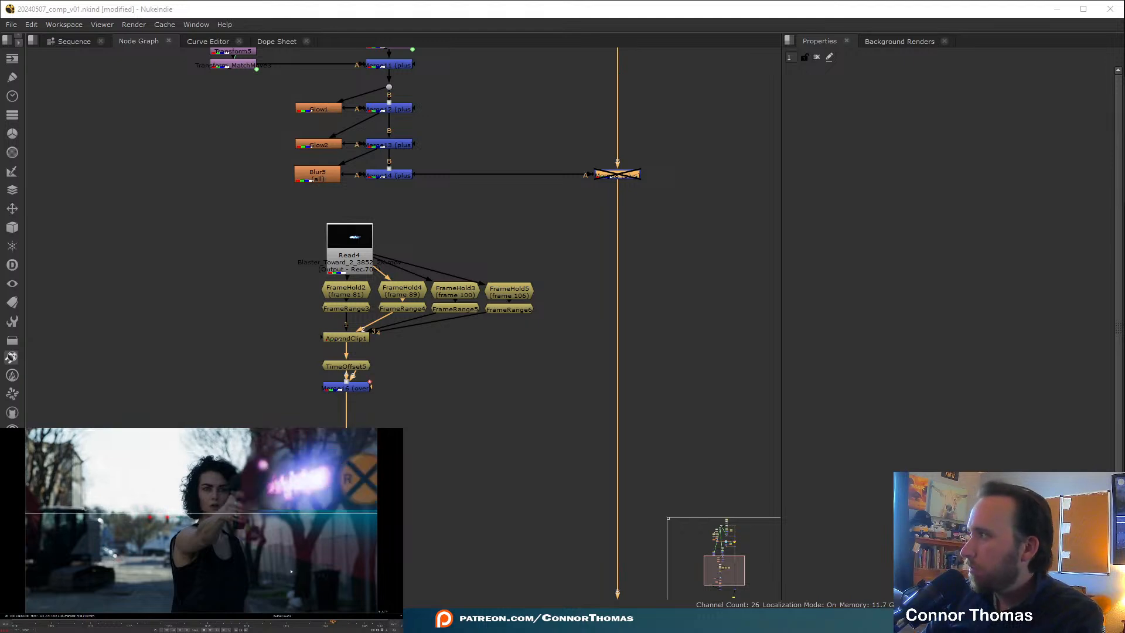
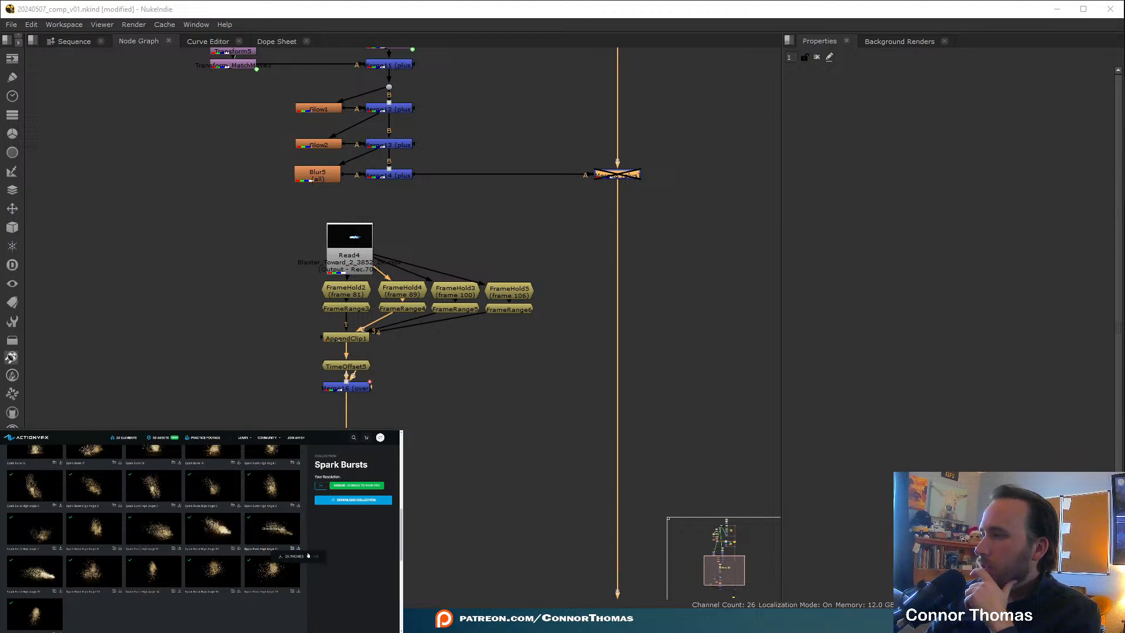
- Look at a clip in ActionVFX's Spark Bursts collection and return to Nuke to check the second blast's frames
click(312, 558)
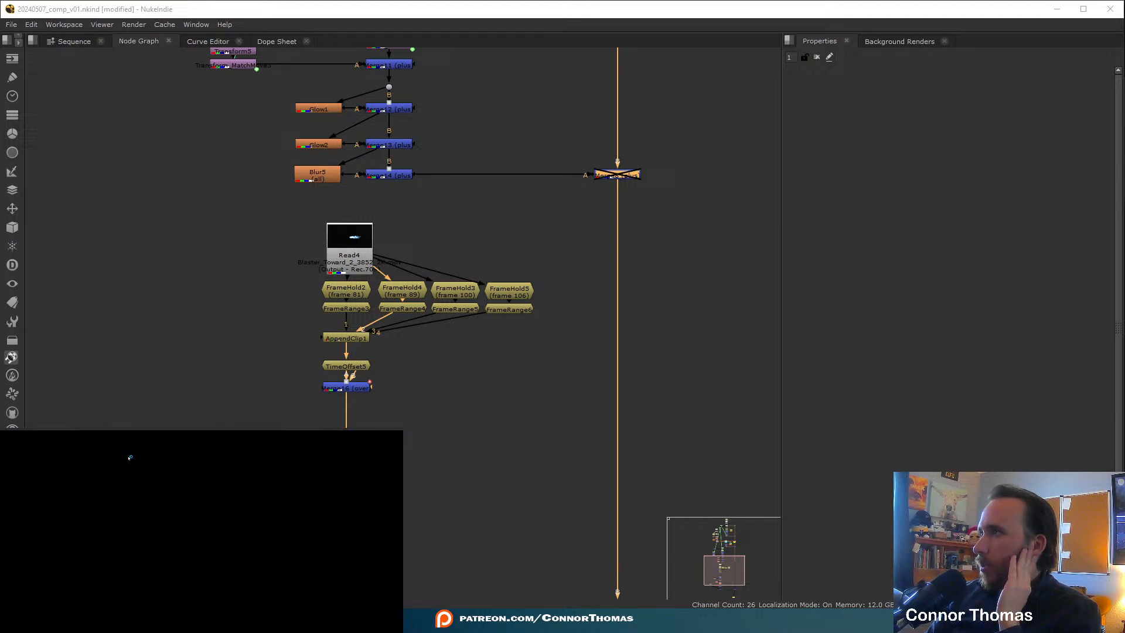
click(238, 591)
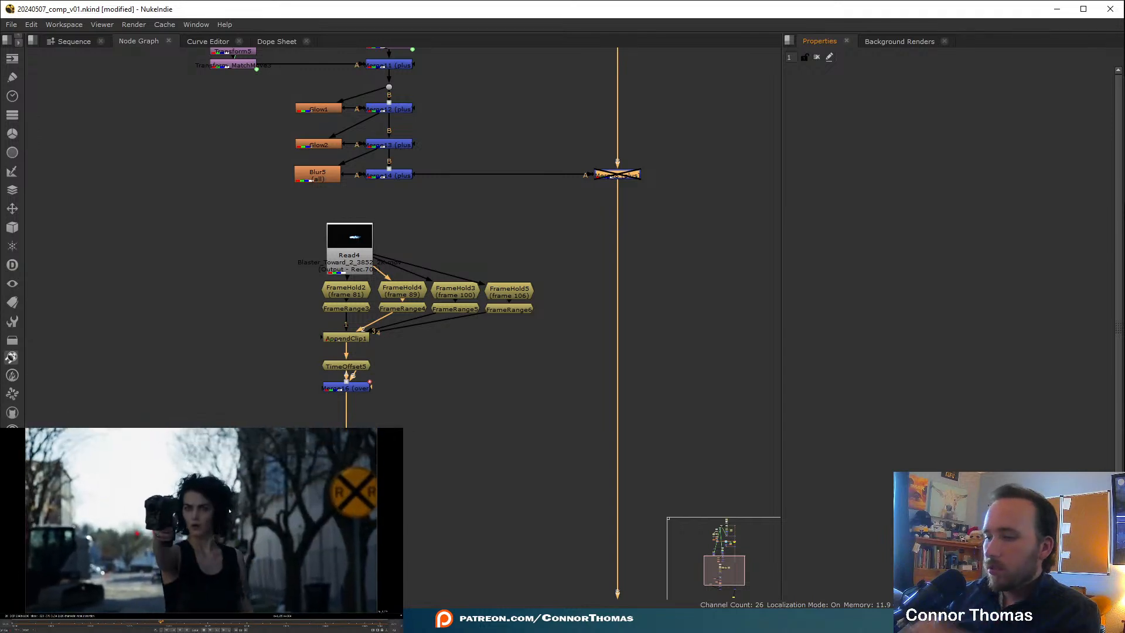
click(325, 623)
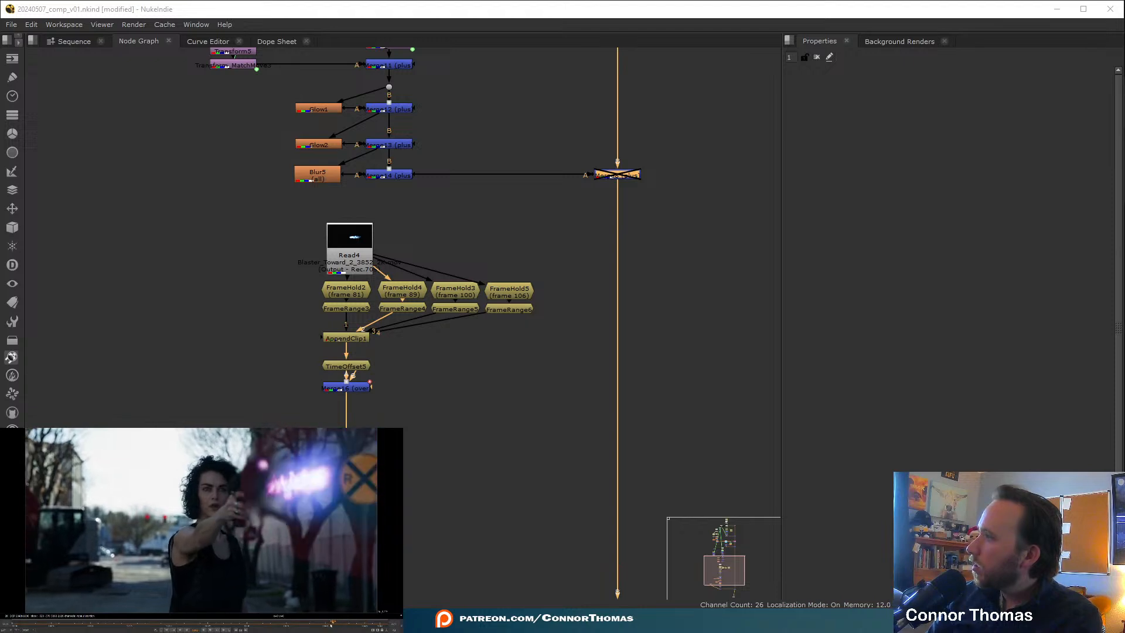
click(332, 623)
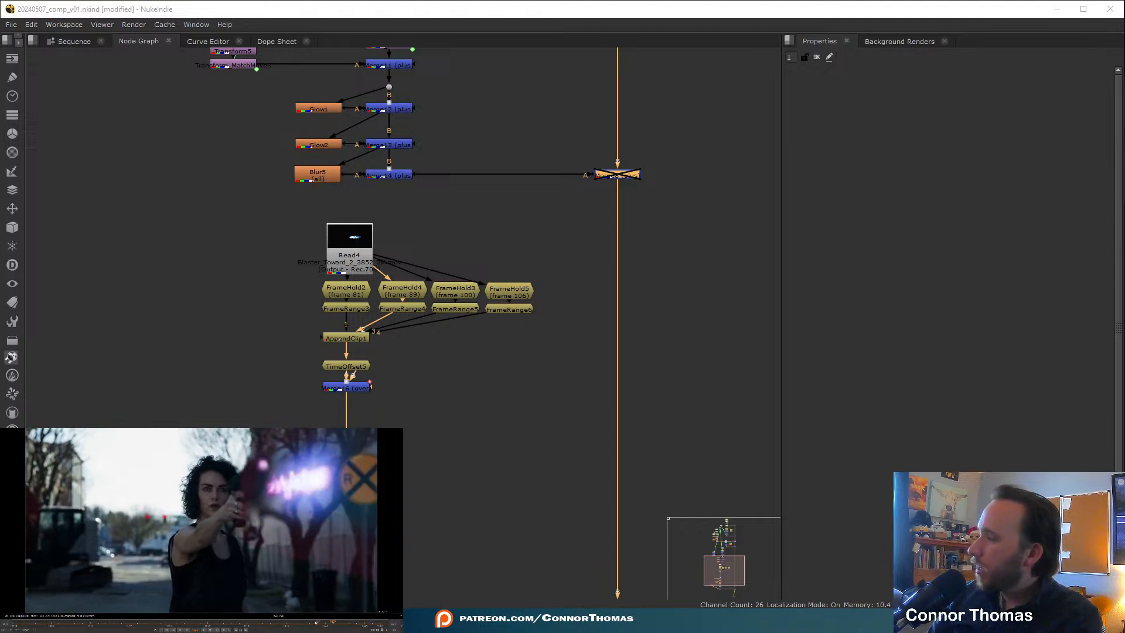
- Insert an OFlow node between Transform7 and the plus merge on the mirrored bolt branch and view its output
middle_drag(518, 391, 531, 208)
middle_drag(475, 377, 539, 289)
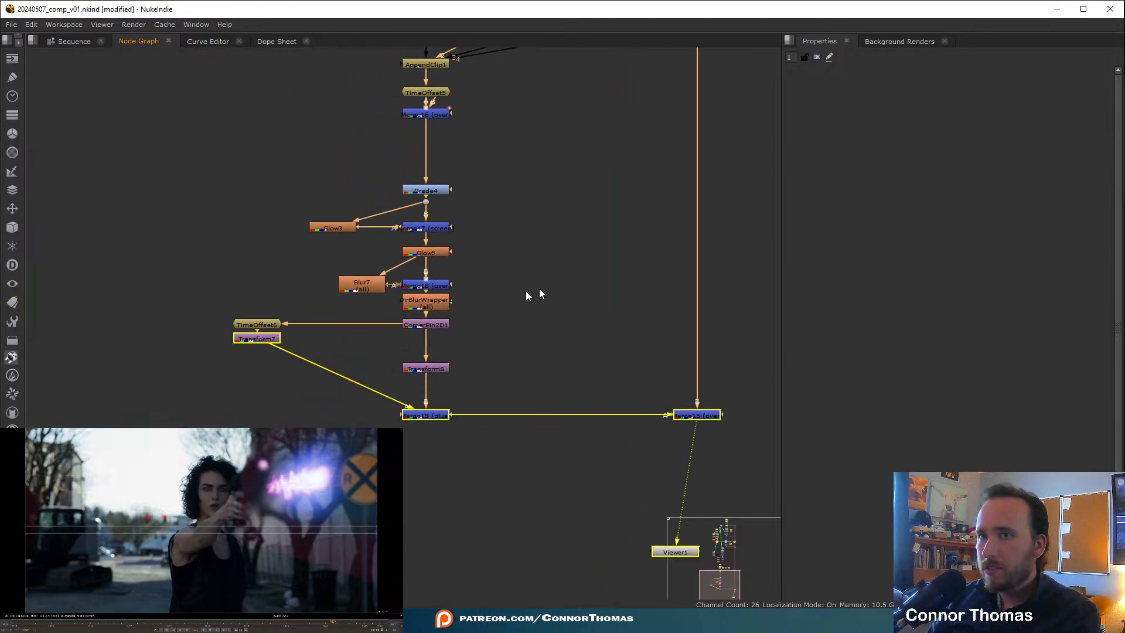
click(539, 294)
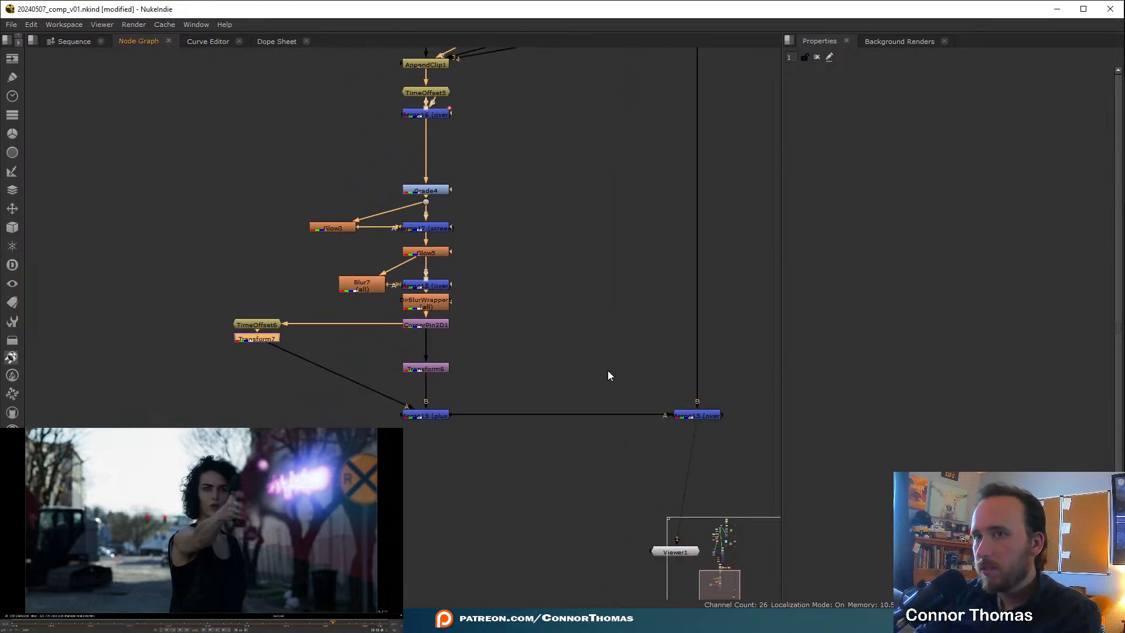
key(Tab)
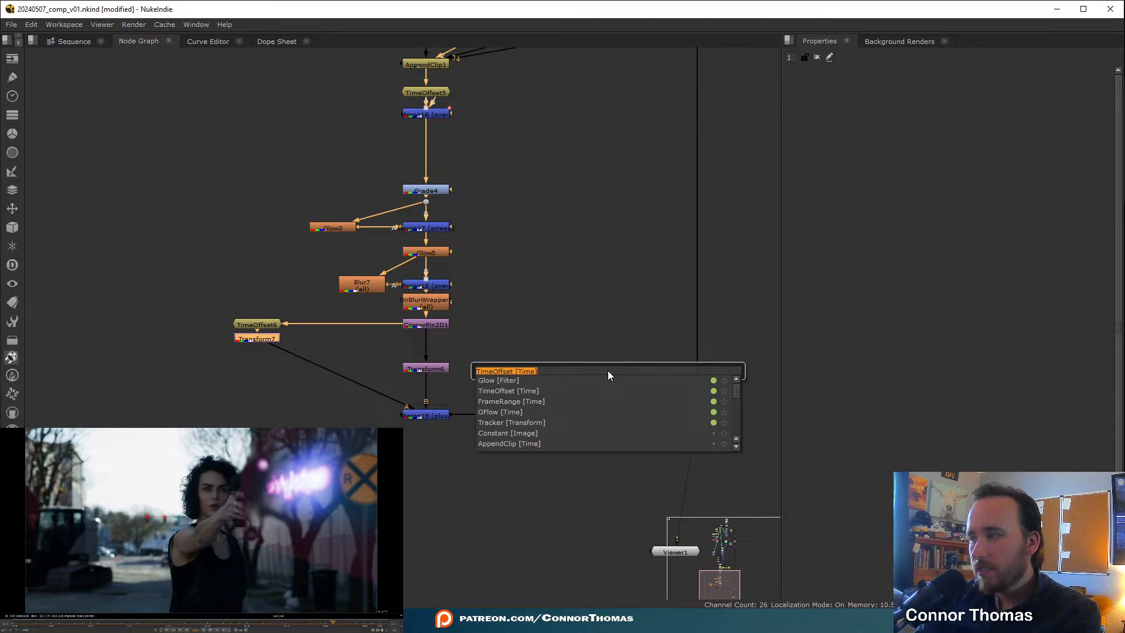
text(oflow)
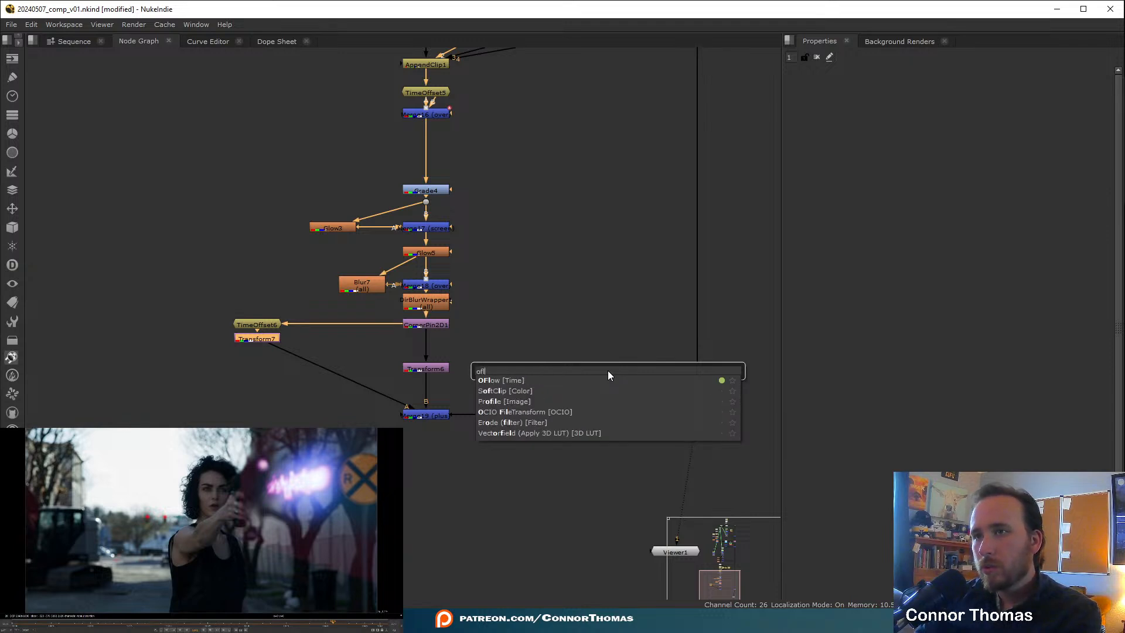
key(Return)
drag(607, 374, 258, 355)
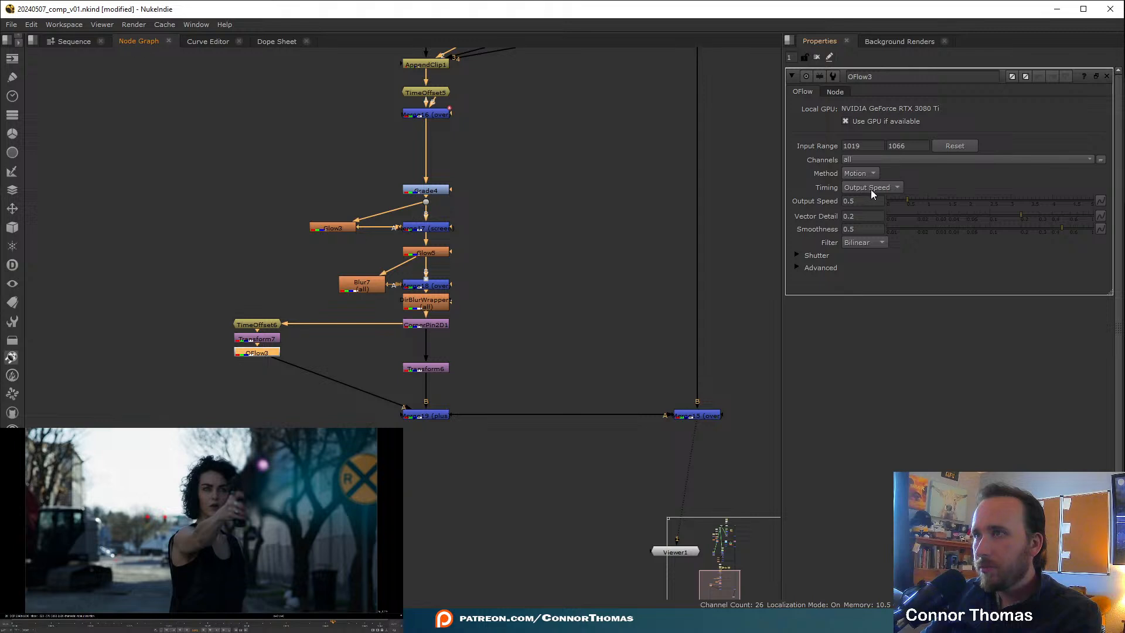
key(1)
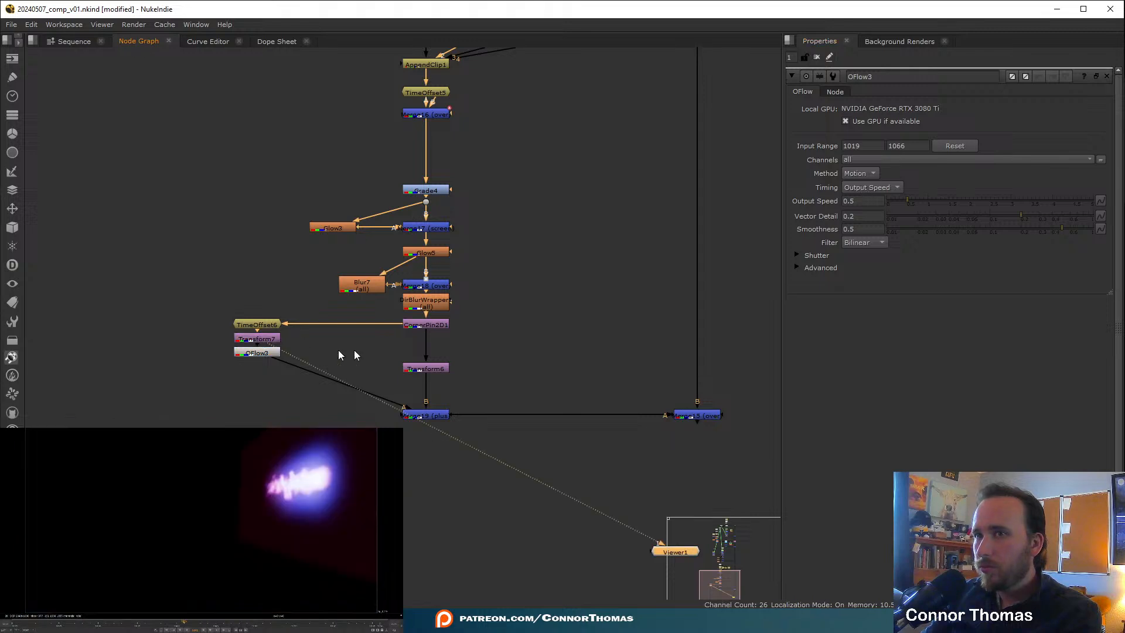
- Switch OFlow3's timing to Frame, set the frame to 1041 and key that value
click(871, 190)
click(882, 213)
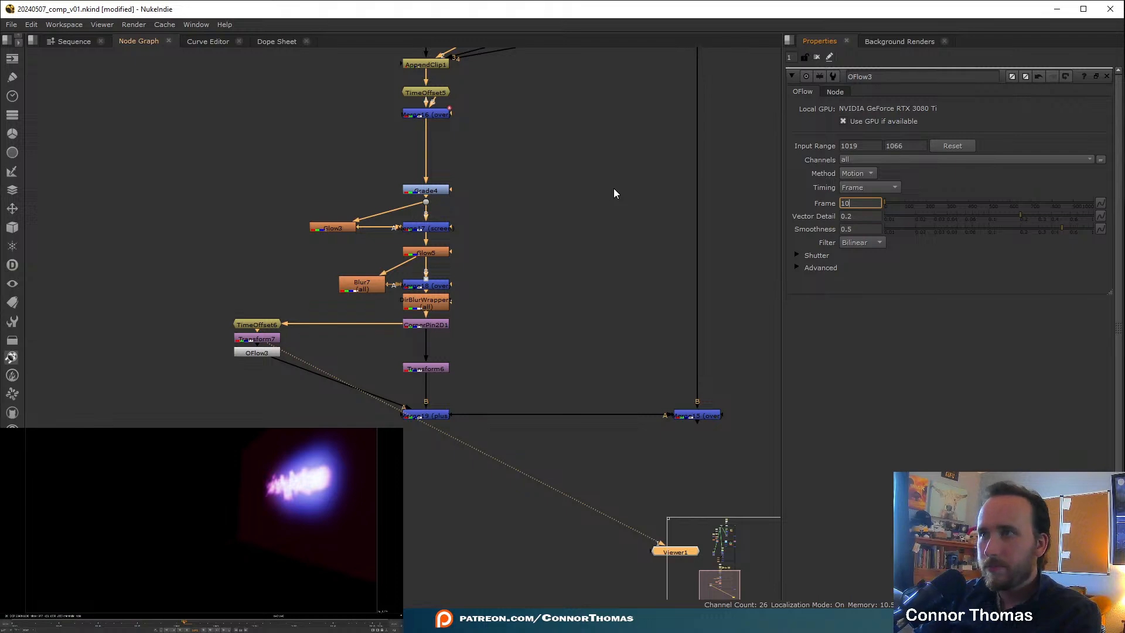
text(41)
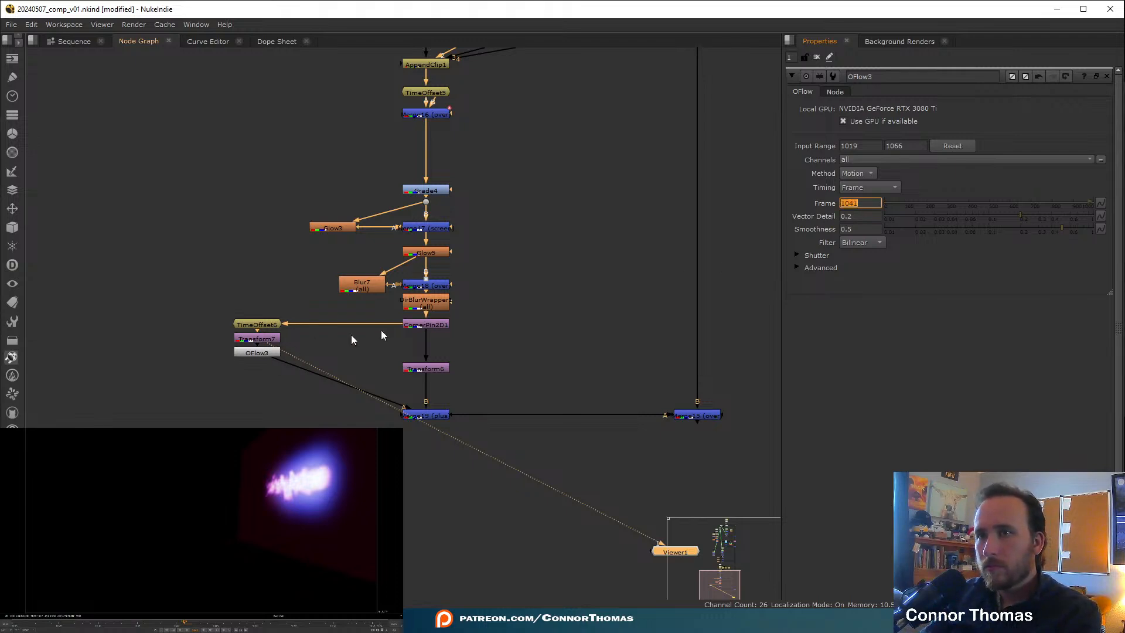
right_click(851, 204)
click(873, 208)
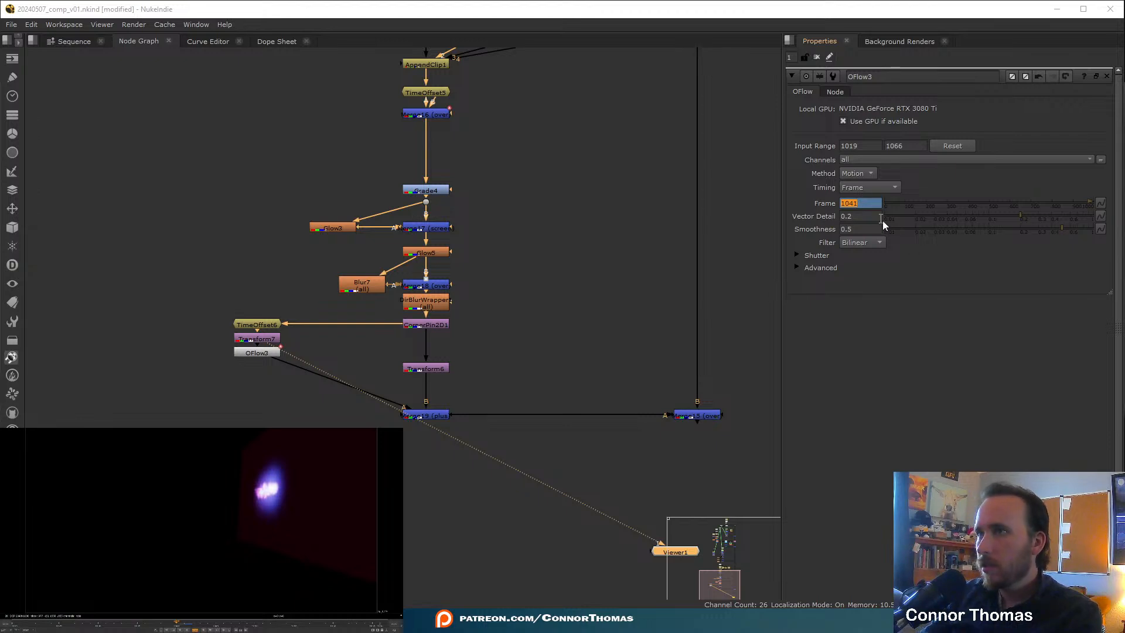
- Set OFlow3's Frame to 1040 at the current frame and to 1042 on a following frame, with OFlow3's output in the viewer
text(10)
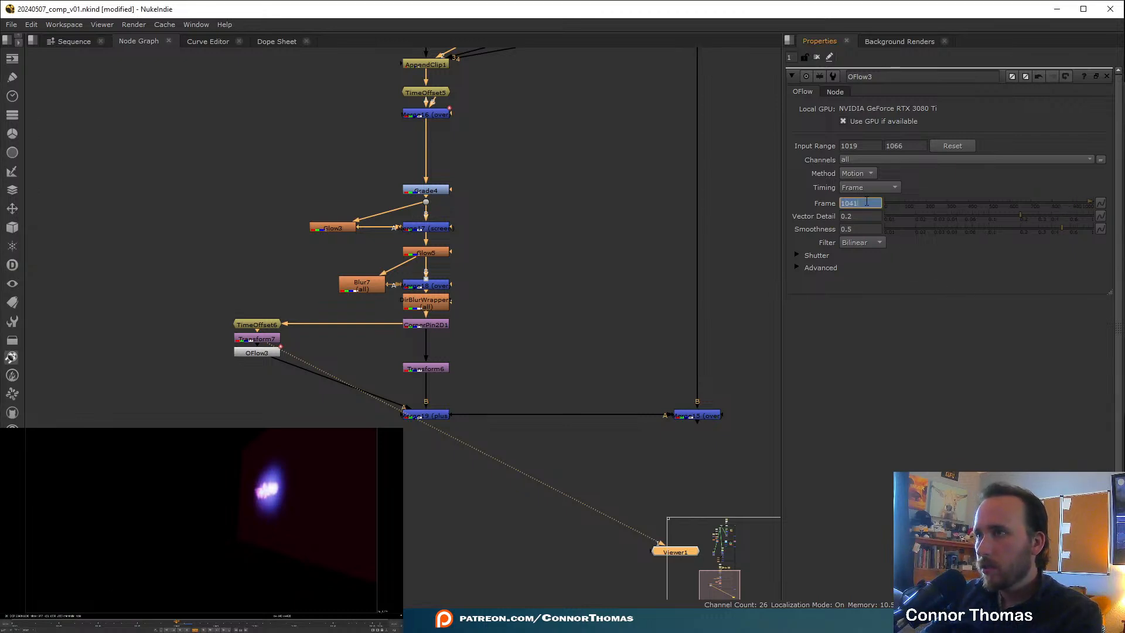
text(40)
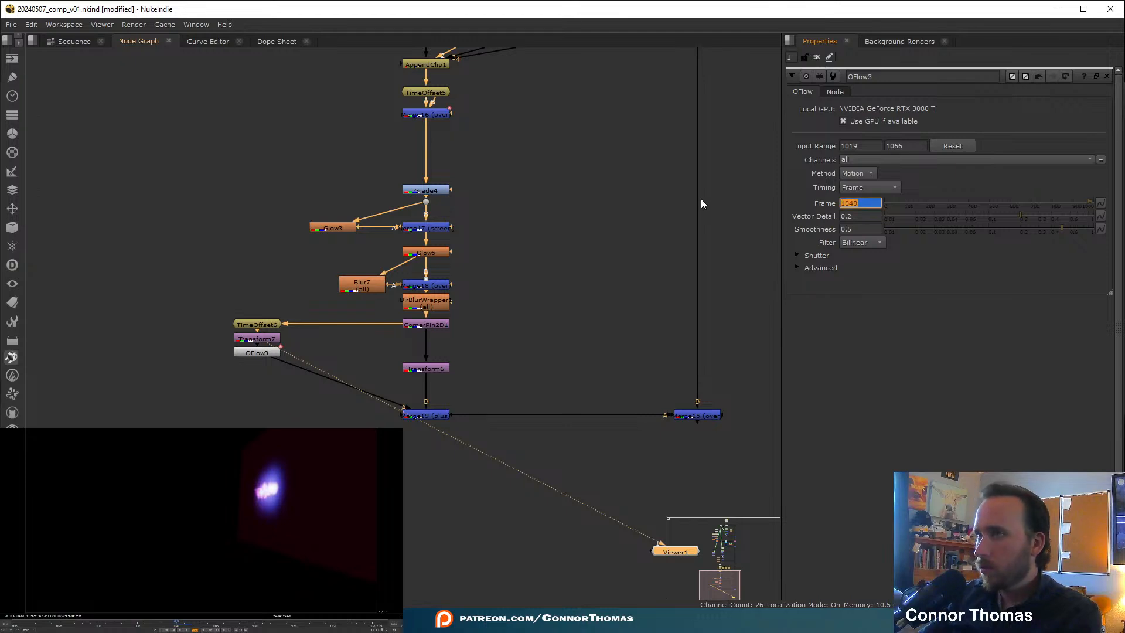
drag(168, 624, 189, 624)
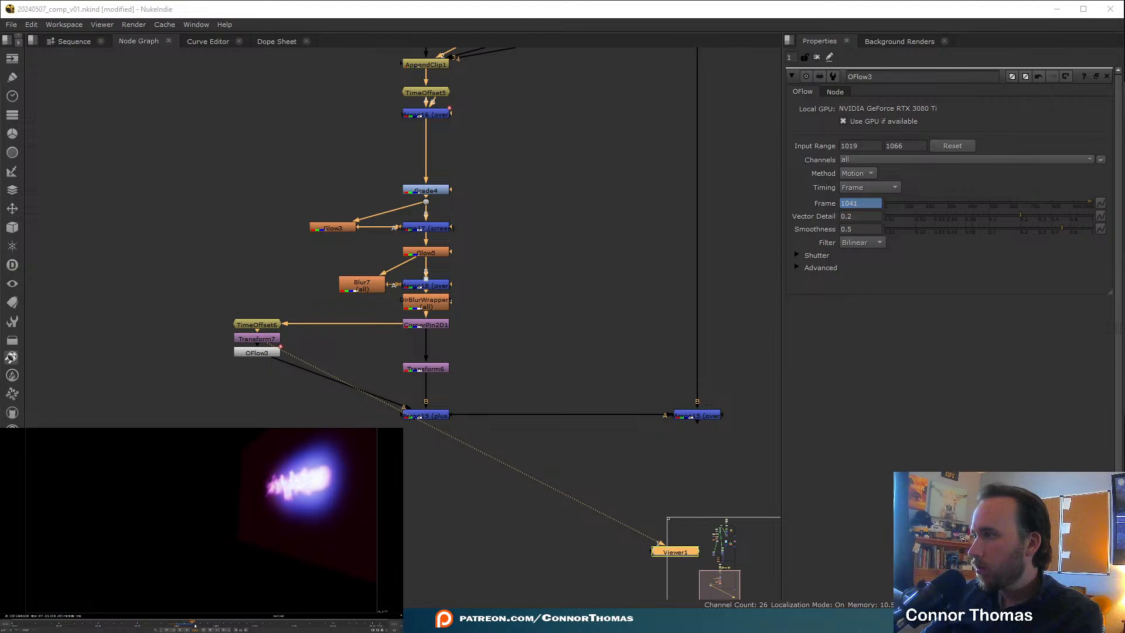
key(Up)
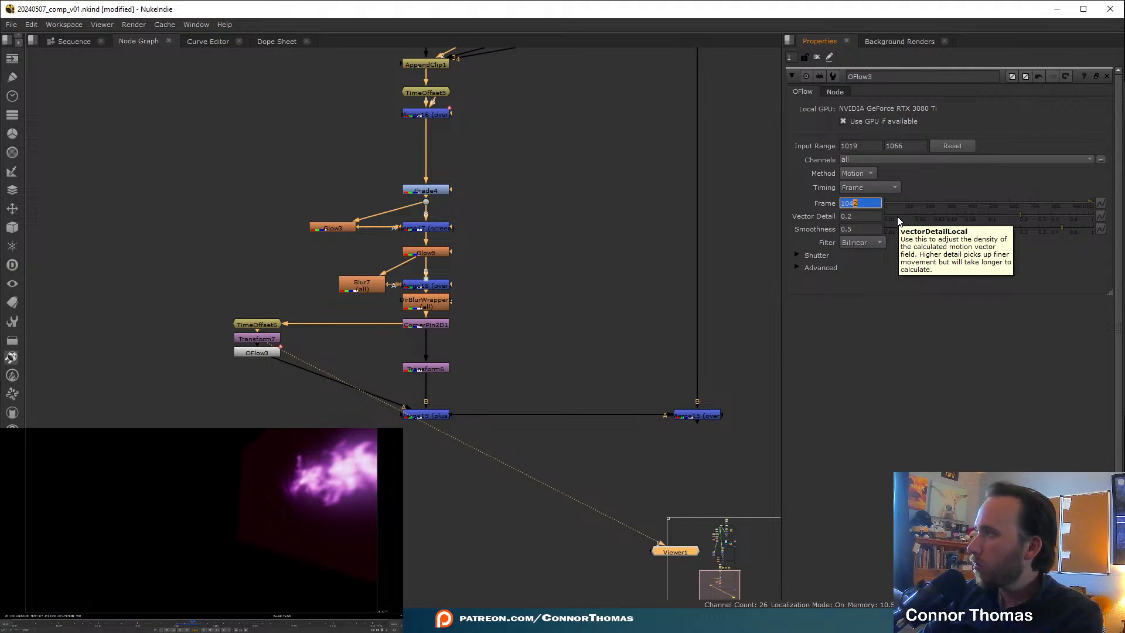
click(263, 355)
key(1)
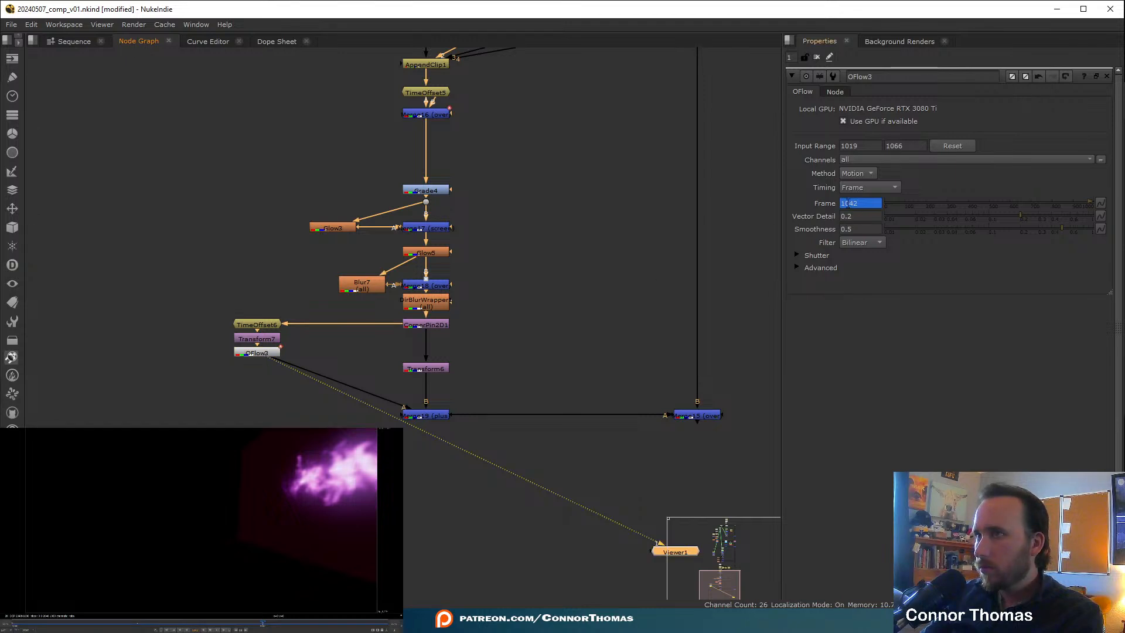
- Compare OFlow3's preceding frame, return to the bright purple burst frame and set its Frame value to 1043
click(114, 625)
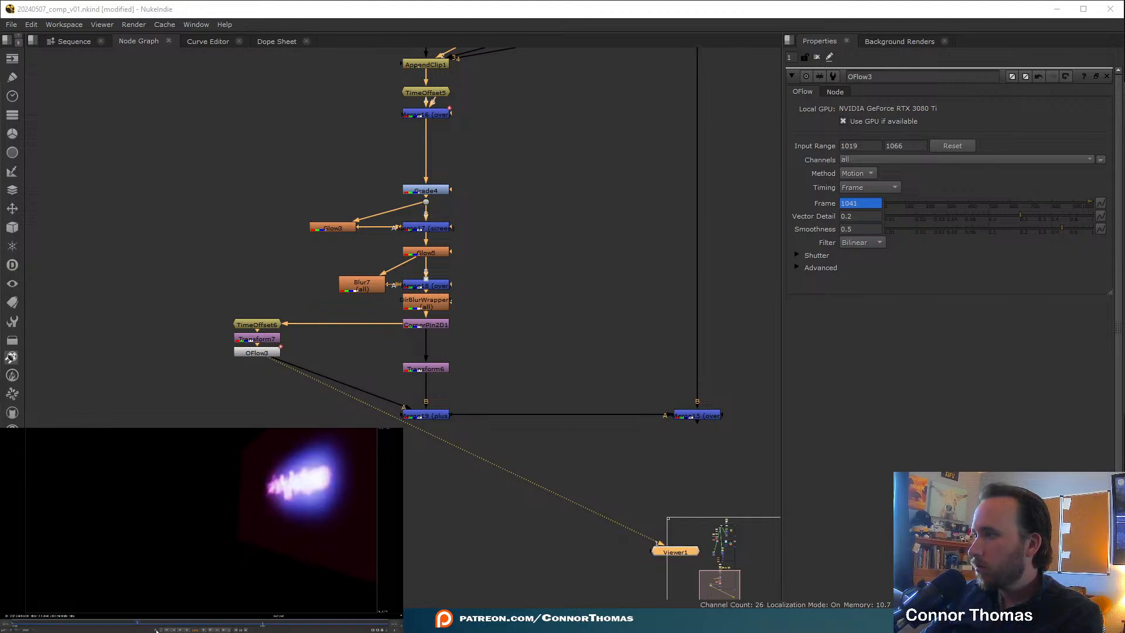
click(856, 202)
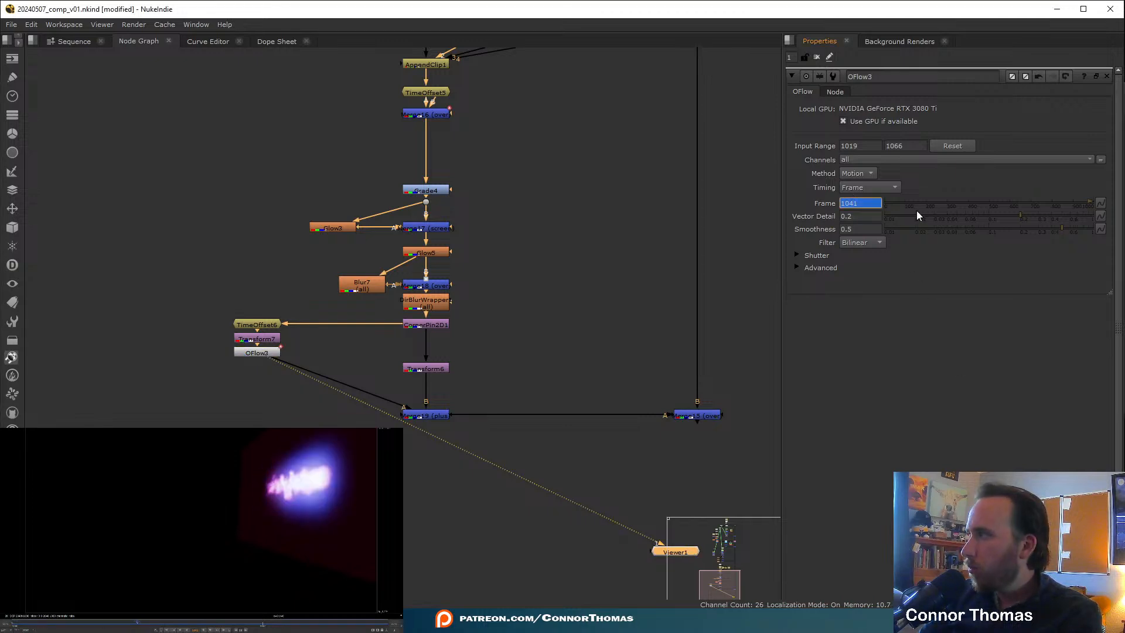
key(Up)
click(263, 625)
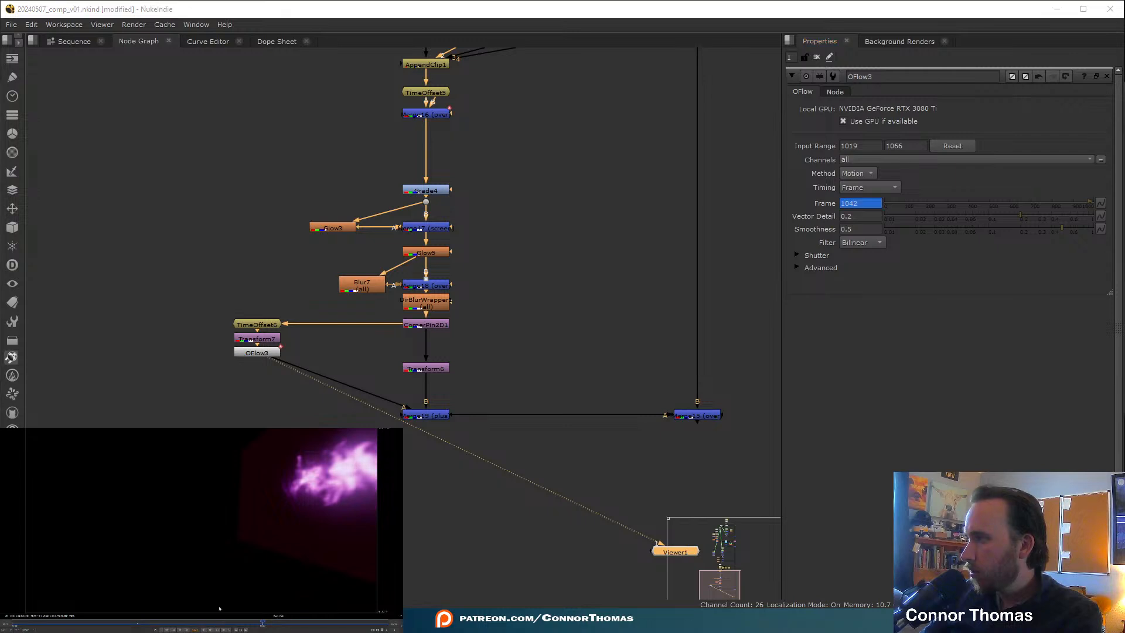
click(855, 202)
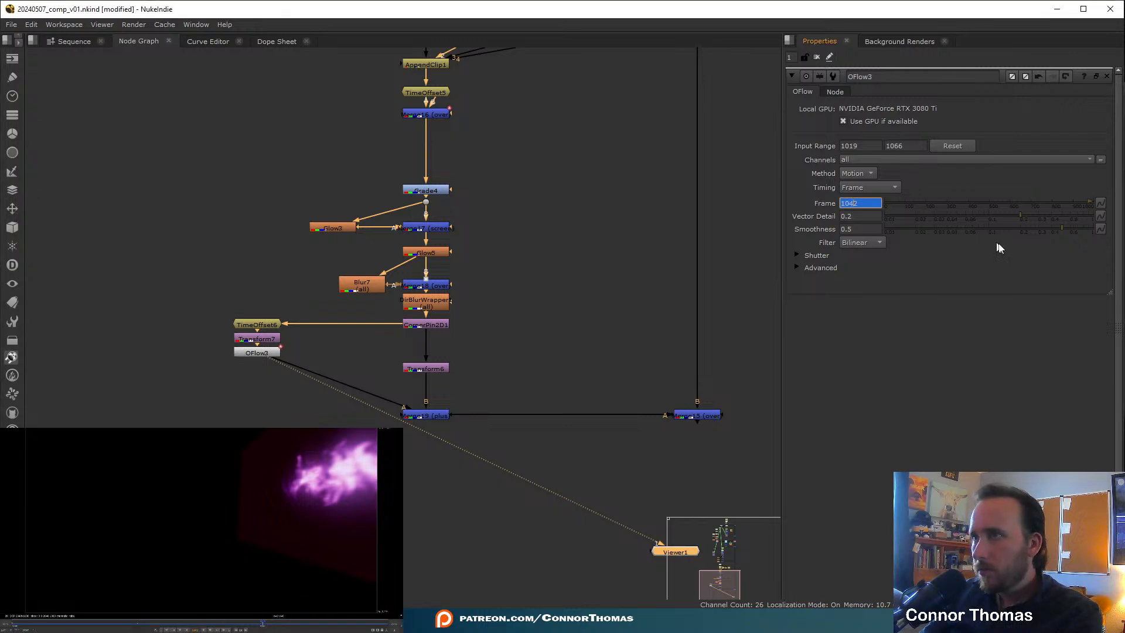
key(Up)
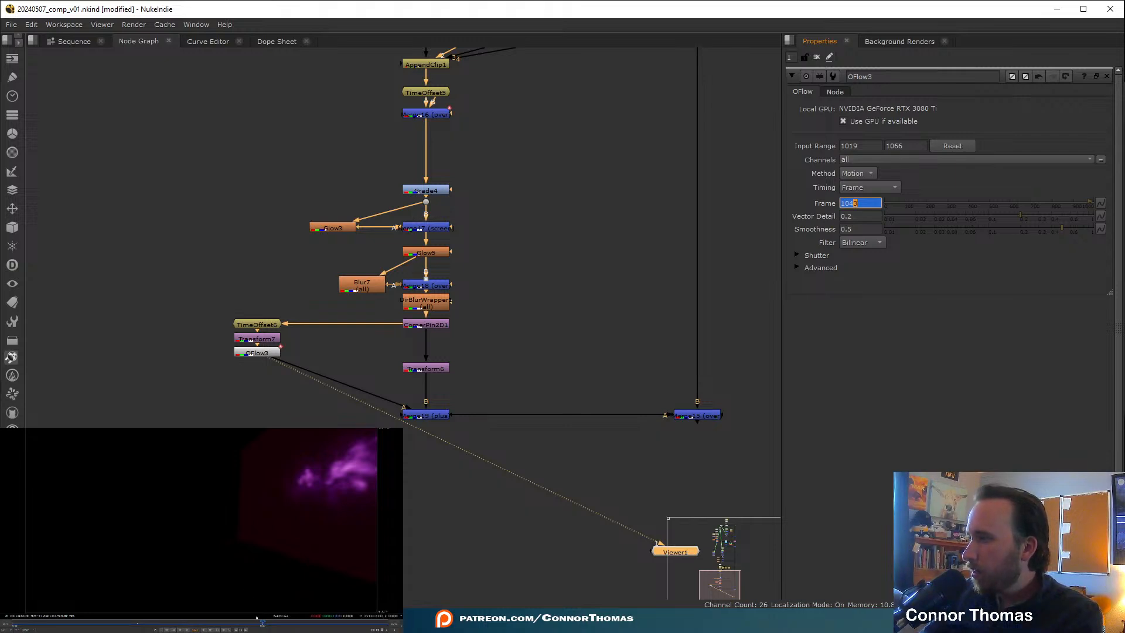
- Compare Transform7's output at the next burst frame with OFlow3's and key OFlow3's Frame value at 1045
click(229, 410)
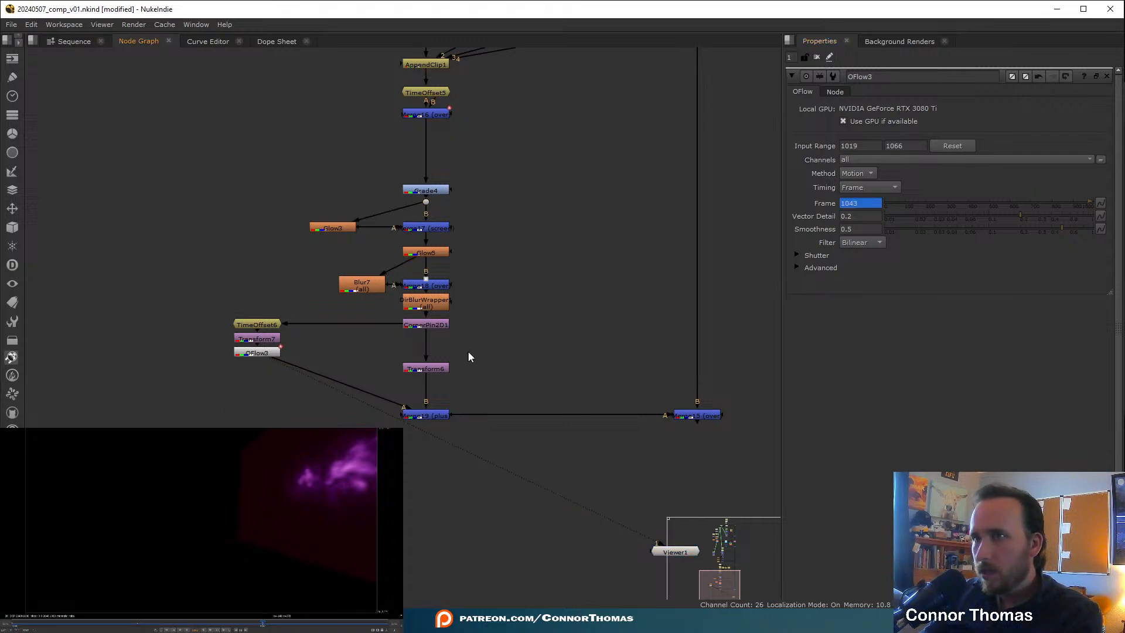
click(257, 339)
key(1)
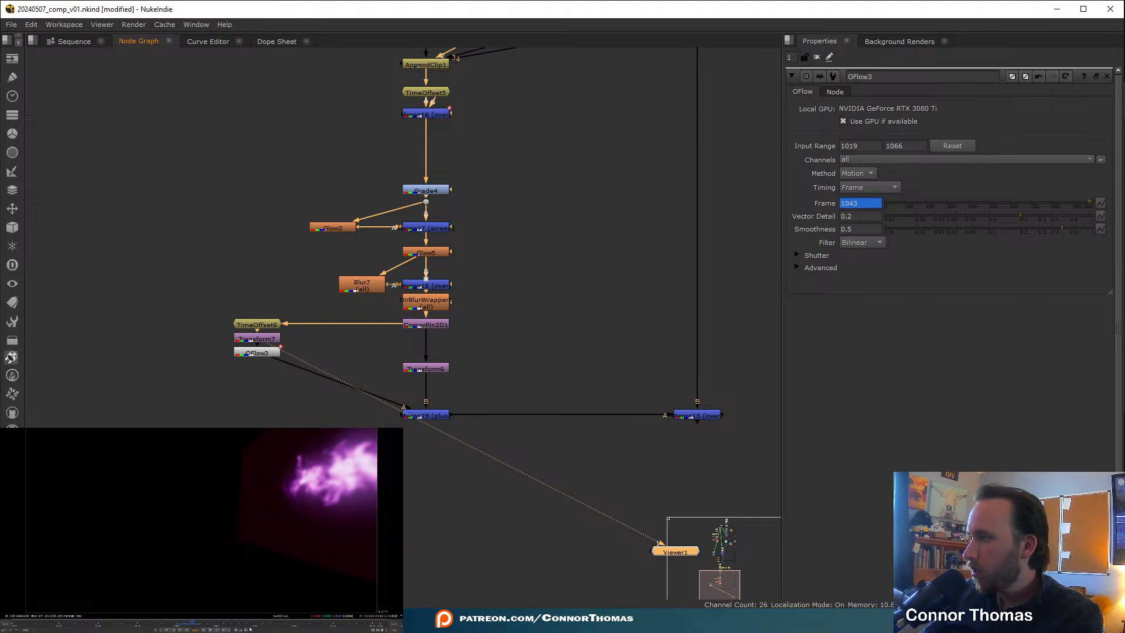
click(200, 624)
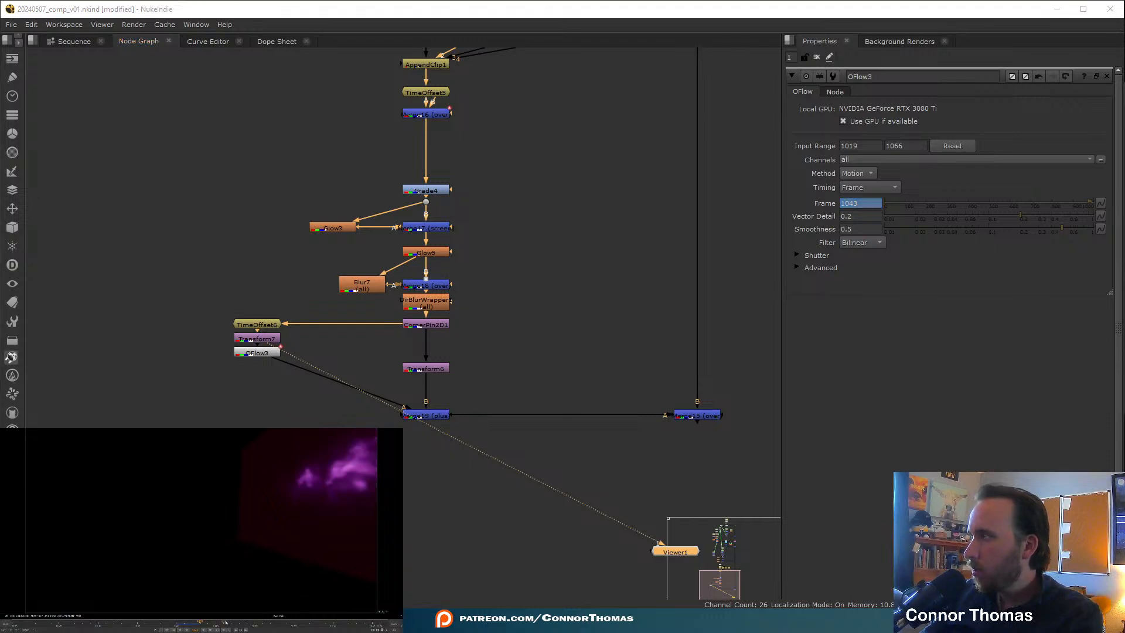
click(856, 201)
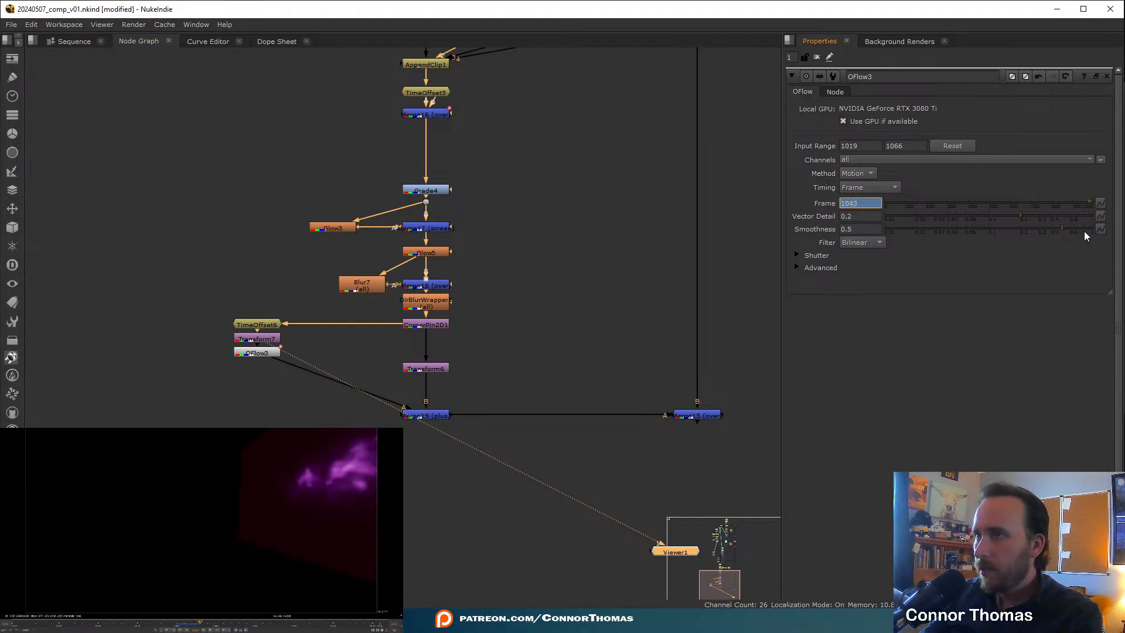
key(Up)
click(256, 414)
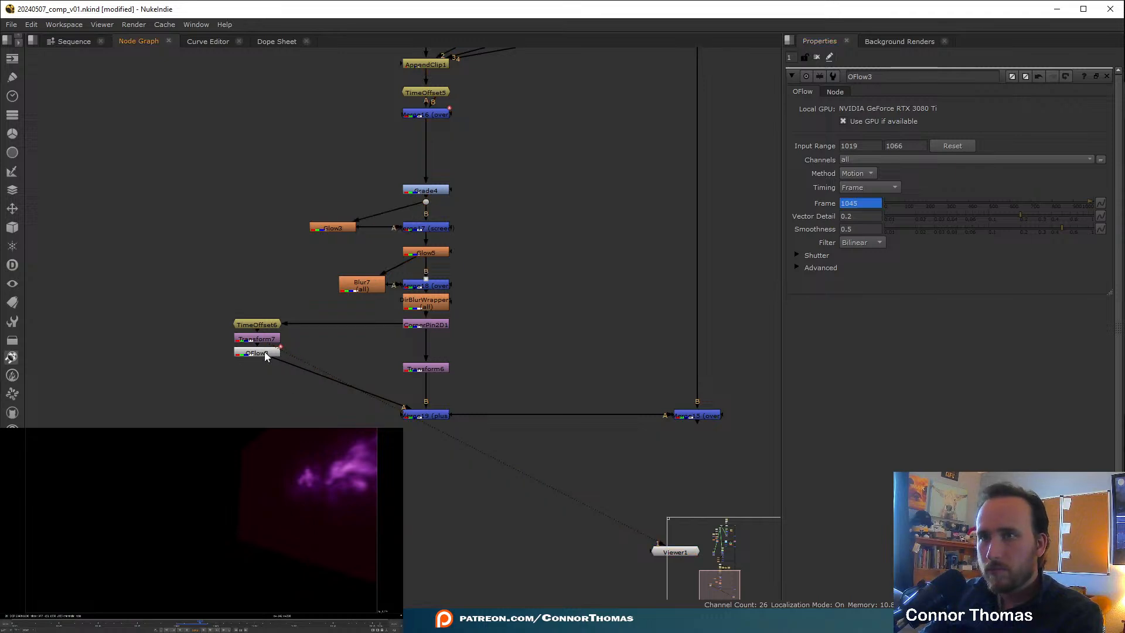
click(854, 201)
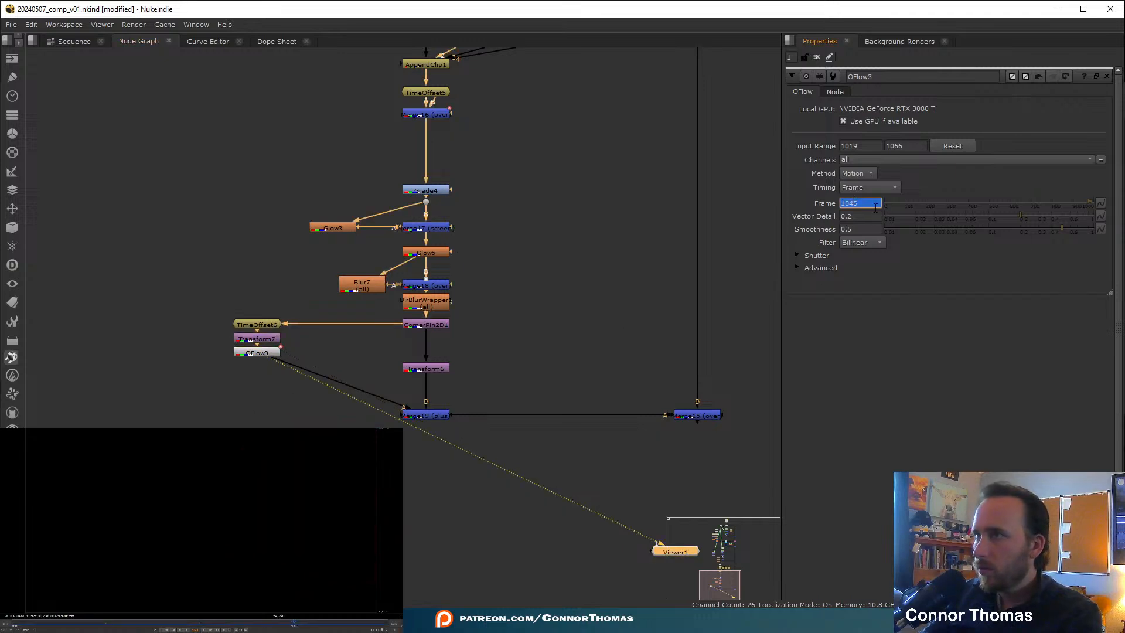
key(Down)
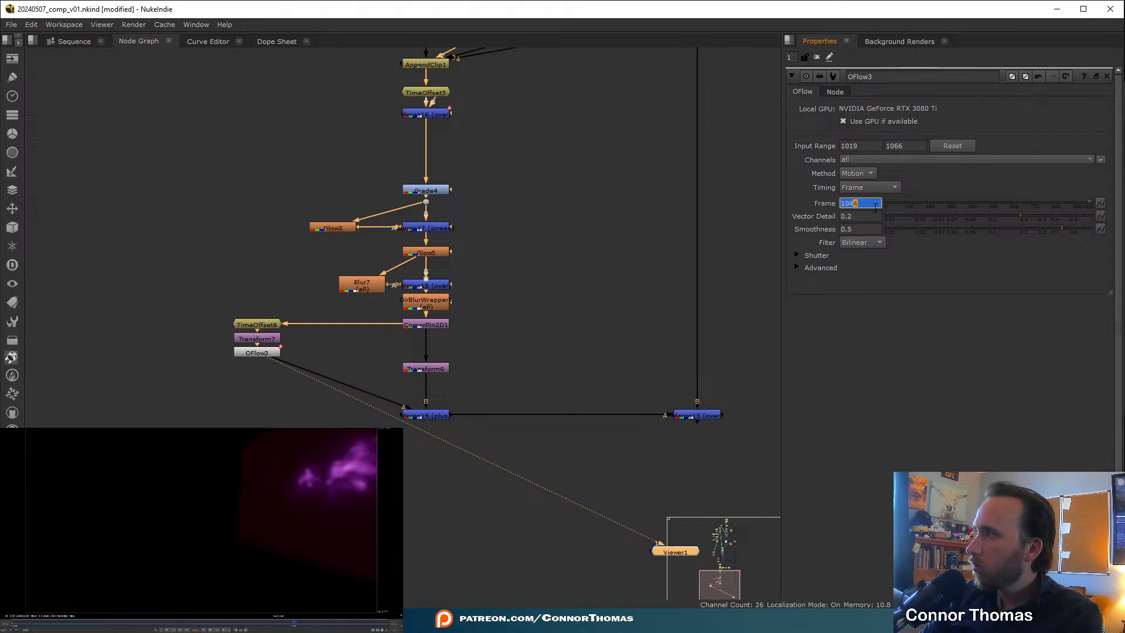
key(Up)
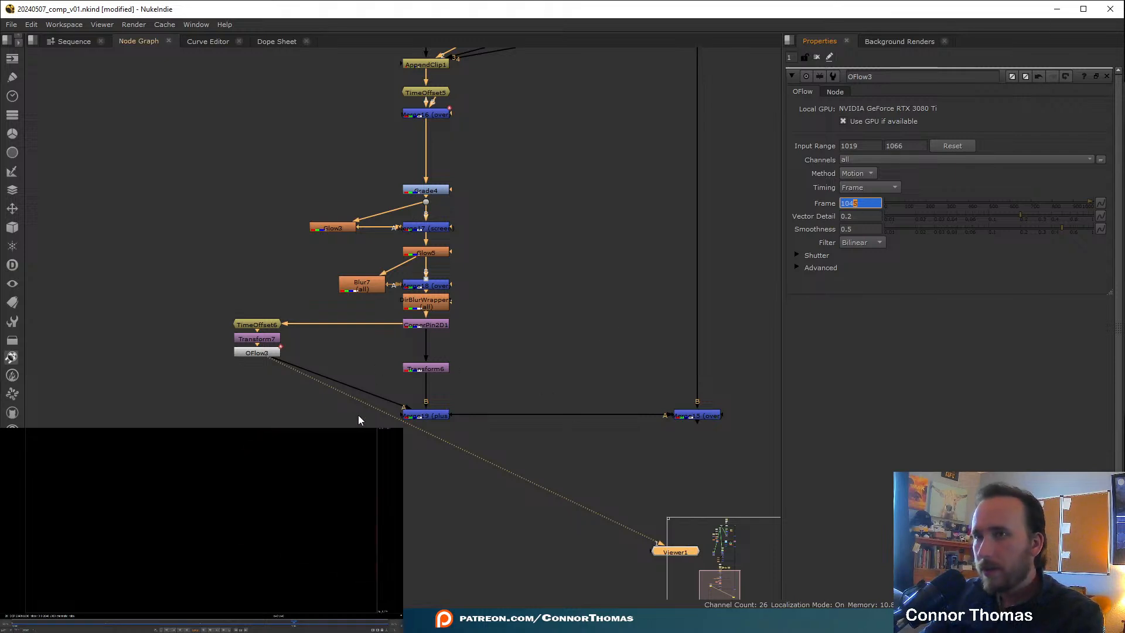
- View the final merge's output, close the open node properties and examine the composite across the muzzle-flash frames
middle_drag(570, 470, 389, 382)
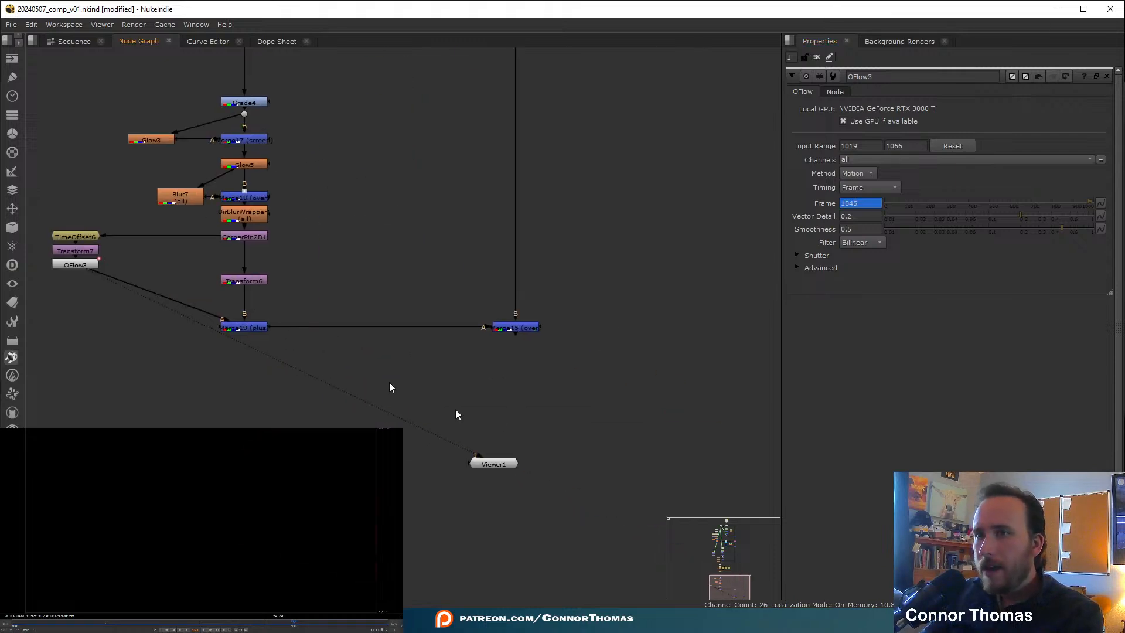
click(231, 328)
click(514, 329)
key(1)
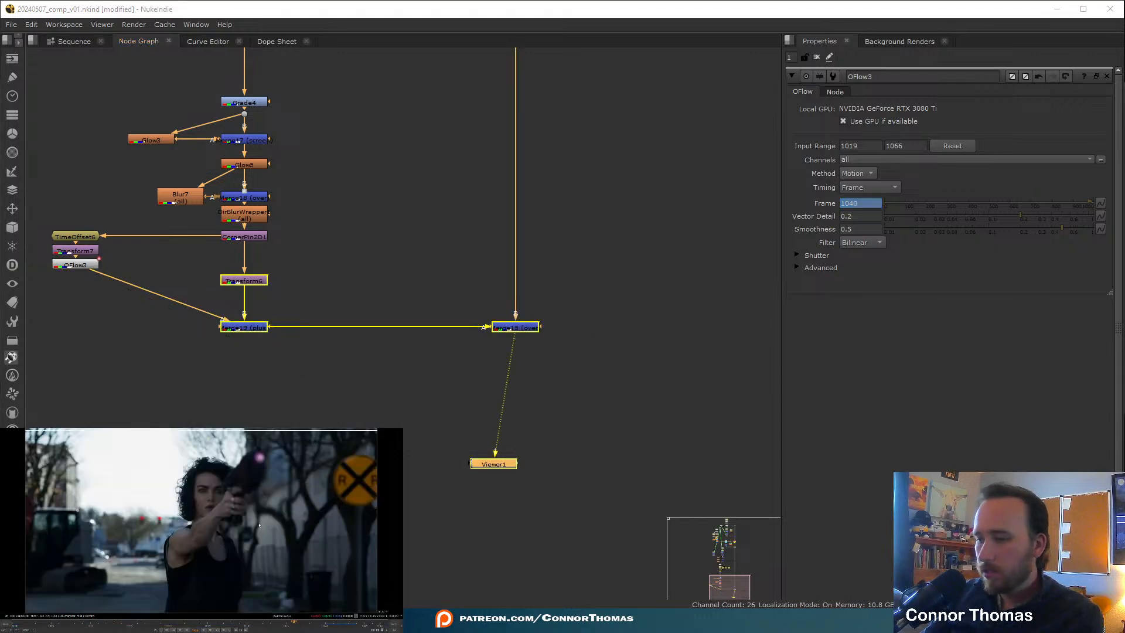
click(816, 57)
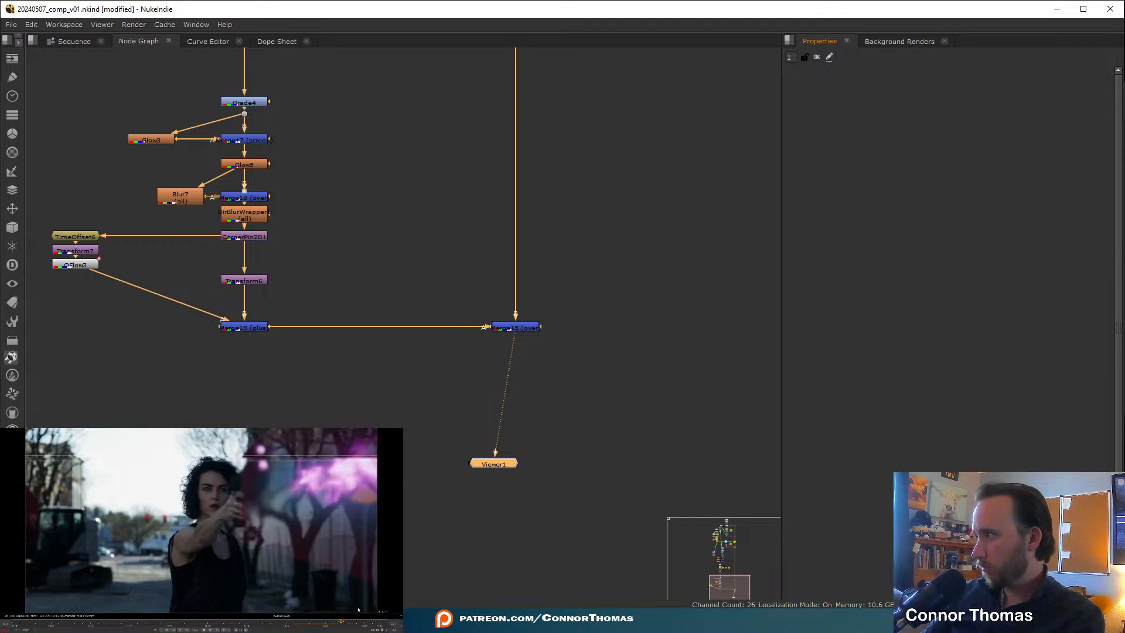
click(310, 626)
click(303, 626)
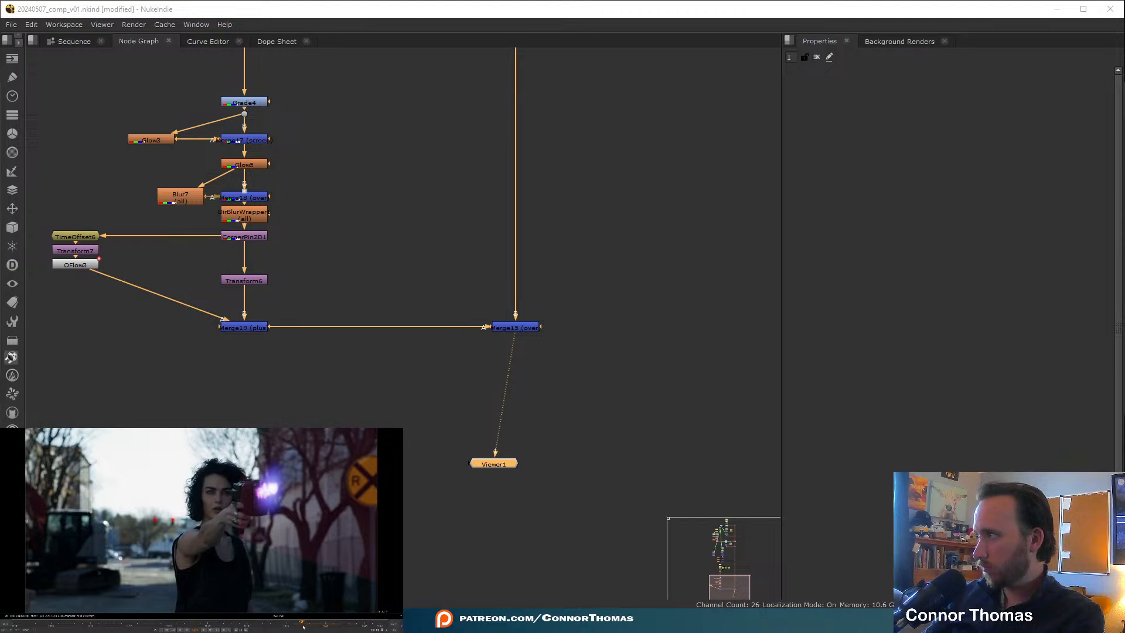
drag(303, 627, 326, 625)
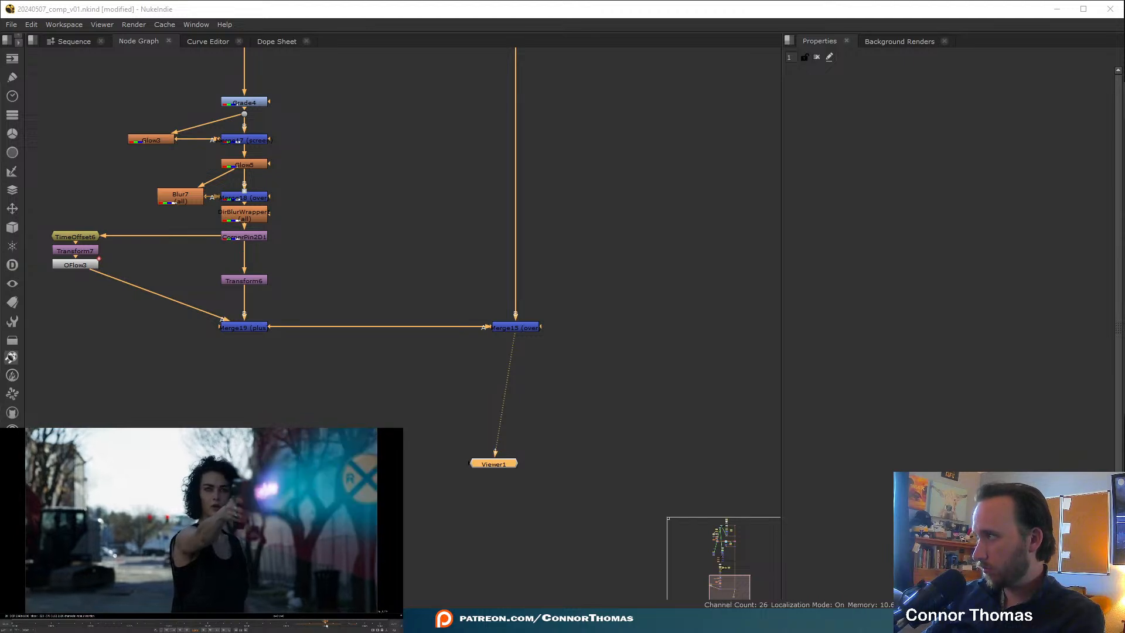
- Add a Merge node with the over operation directly below OFlow3, feeding the plus merge's A input
middle_drag(265, 302, 468, 314)
click(285, 278)
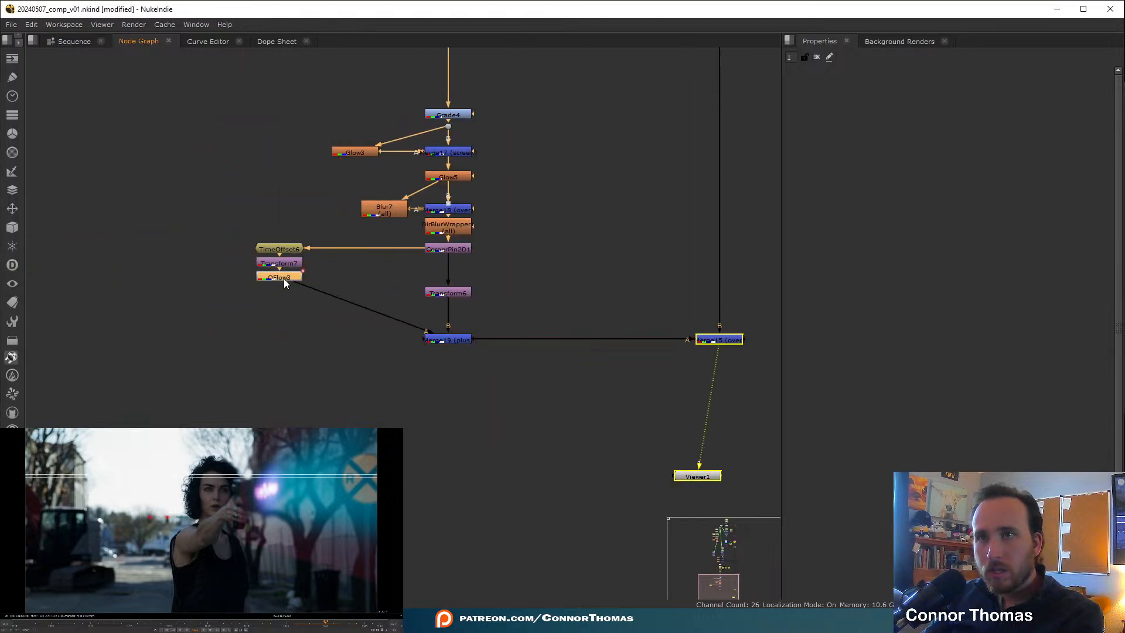
key(m)
drag(330, 274, 266, 325)
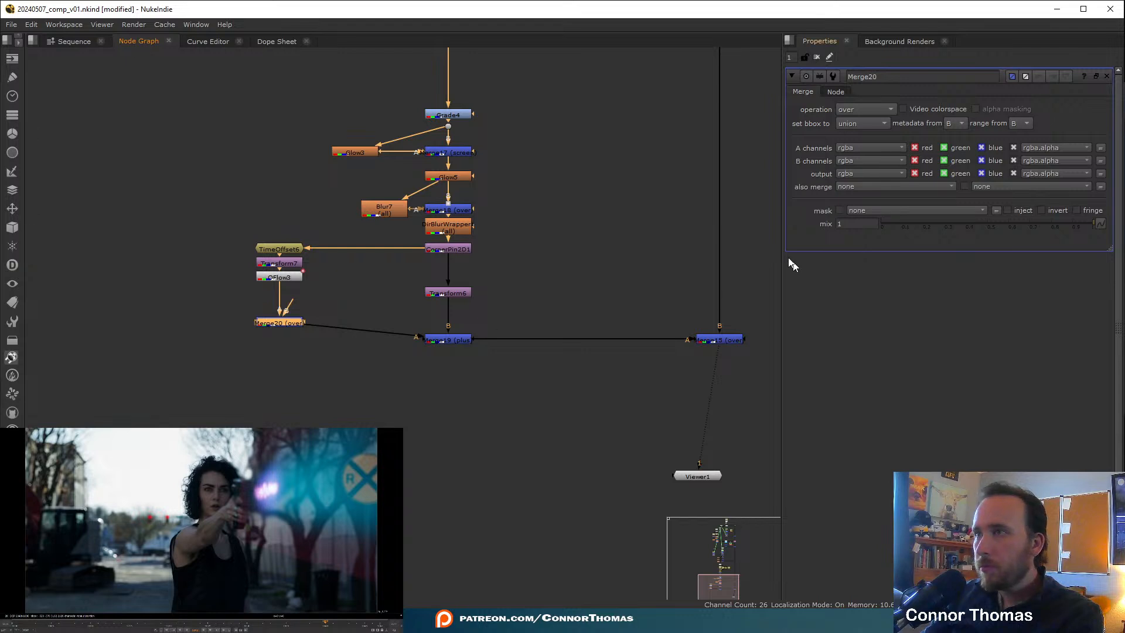
- Keyframe the new merge's mix at 1 on the flash frame and 0 on the preceding frame, checking the surrounding frames
right_click(839, 224)
key(Escape)
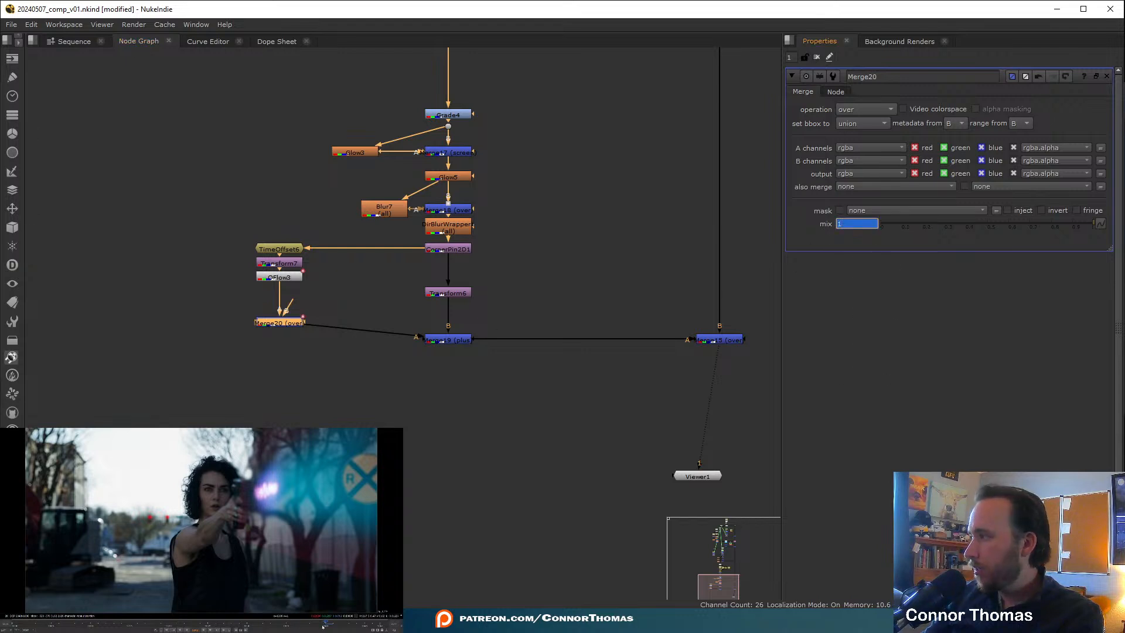
text(0)
key(Return)
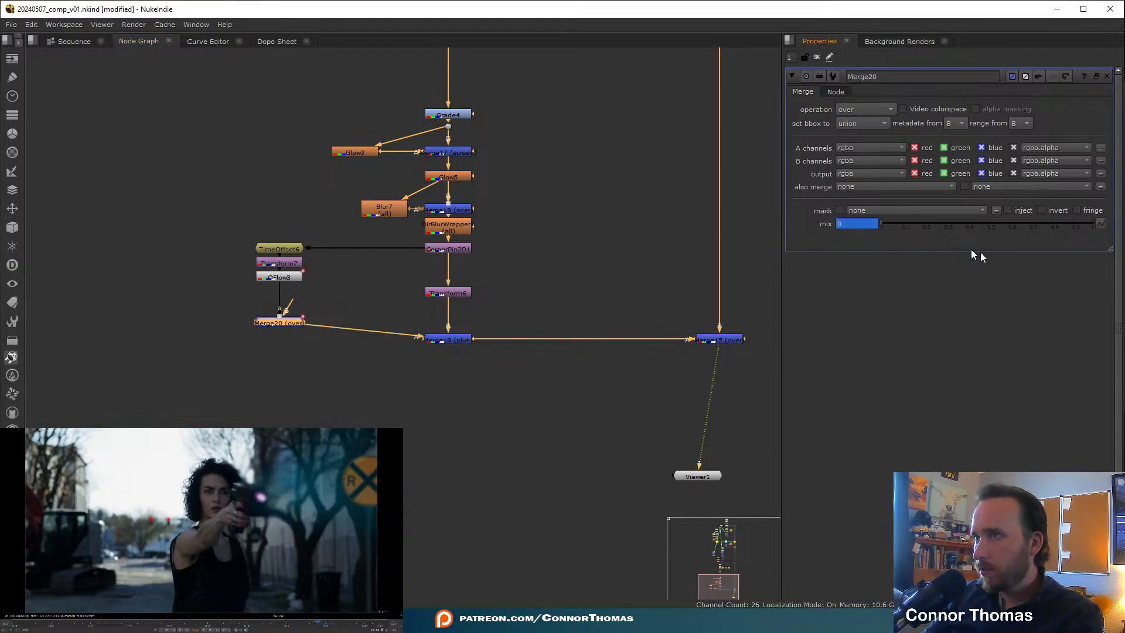
click(343, 625)
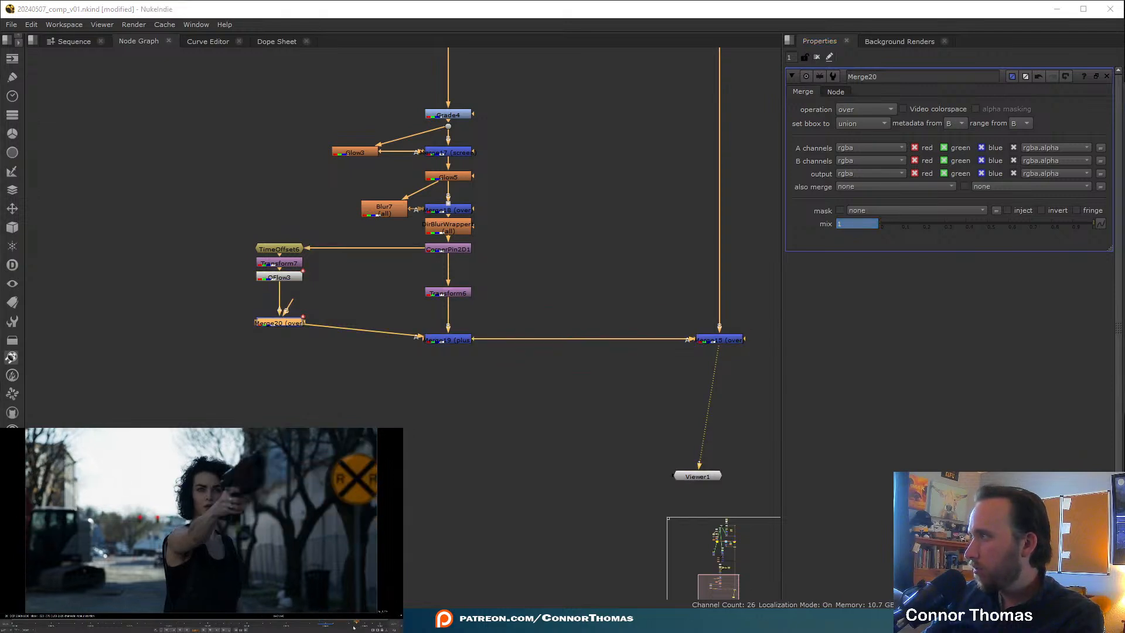
drag(354, 626, 286, 625)
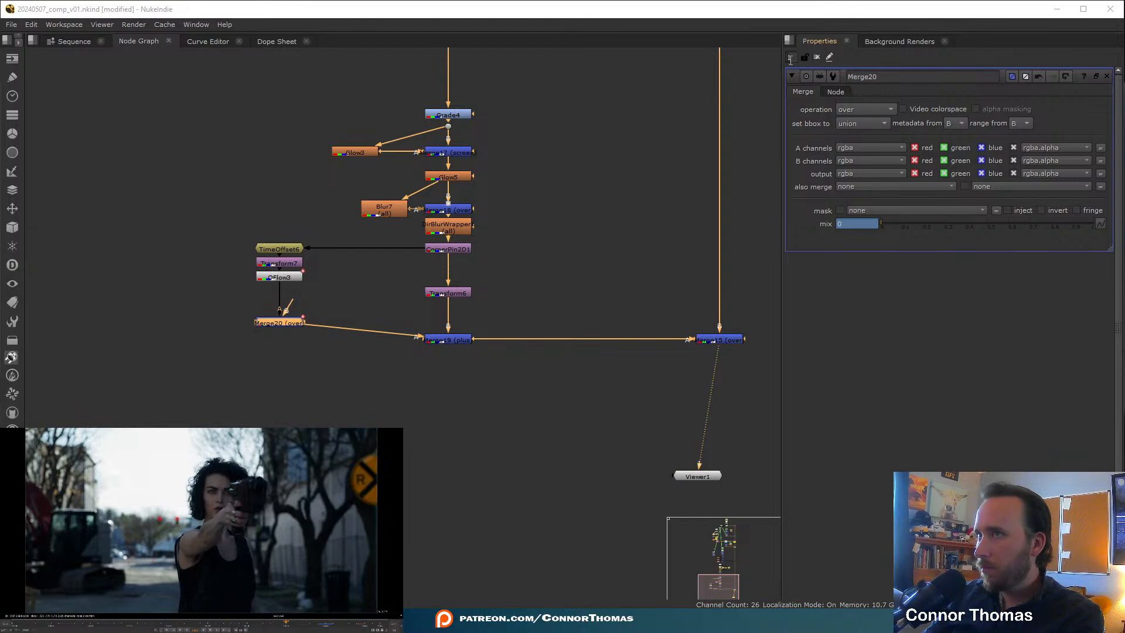
- Close the merge's properties, save the script and play back the composited shot
click(816, 58)
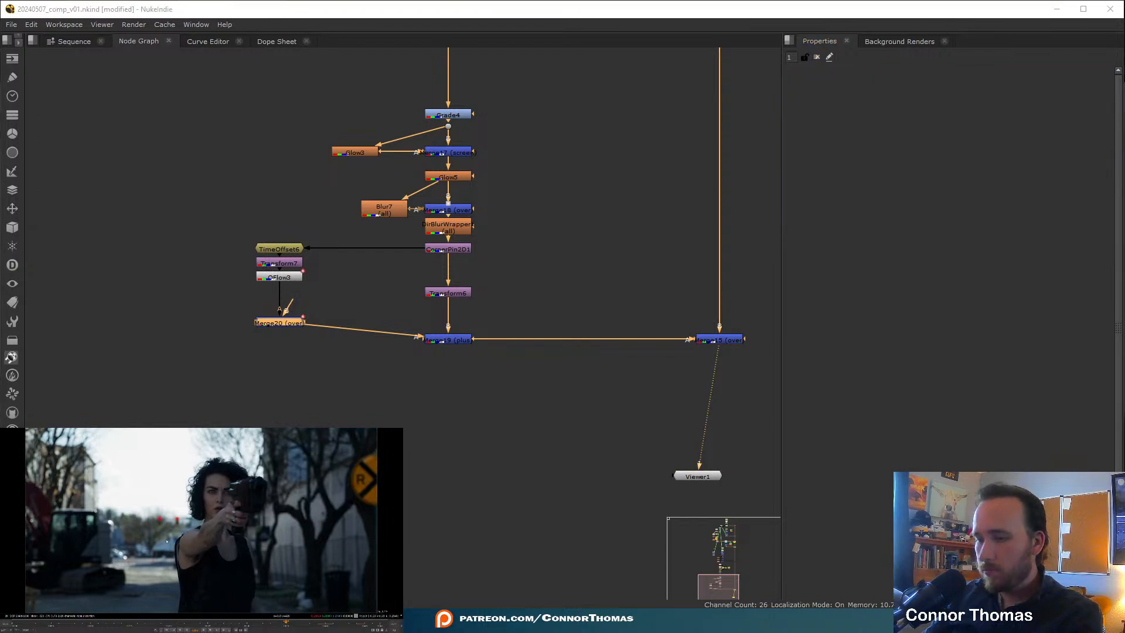
key(ctrl+s)
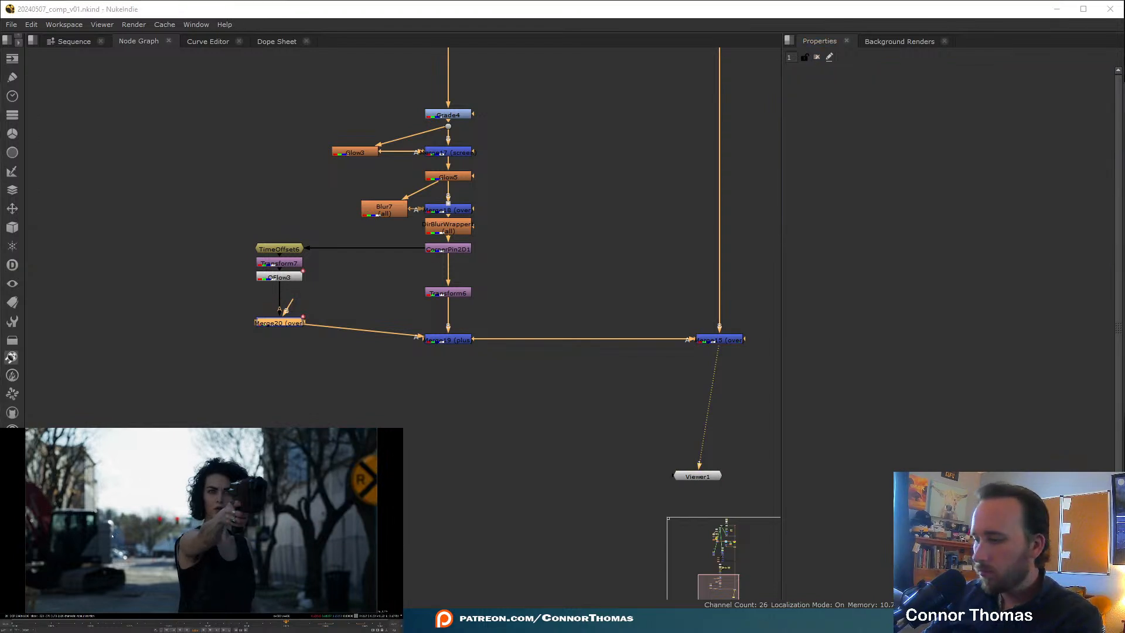
key(l)
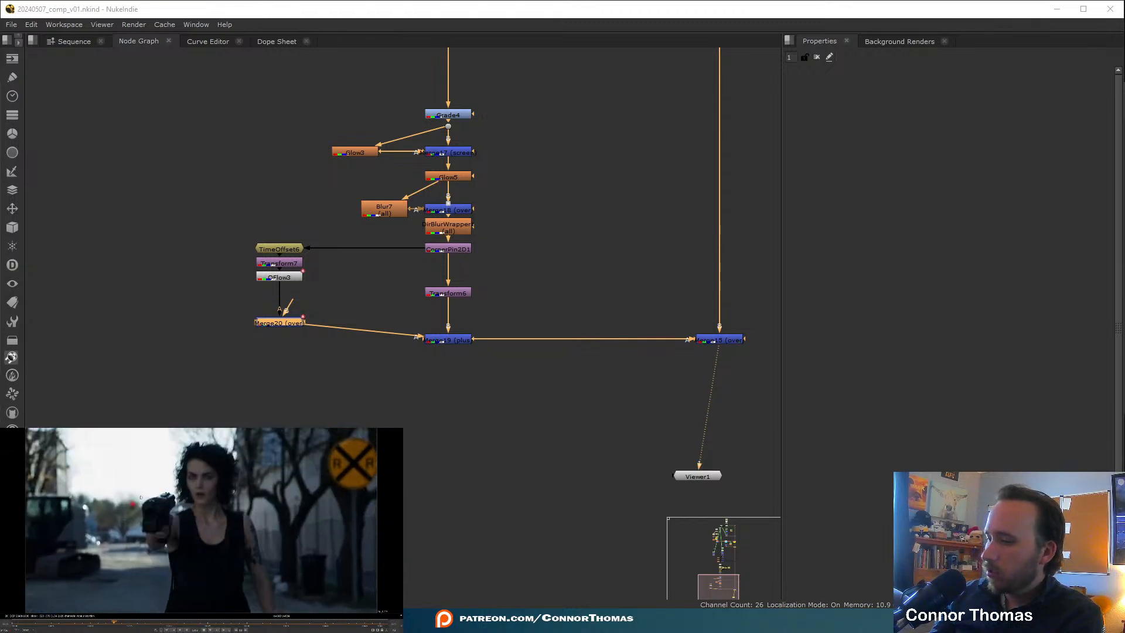
key(k)
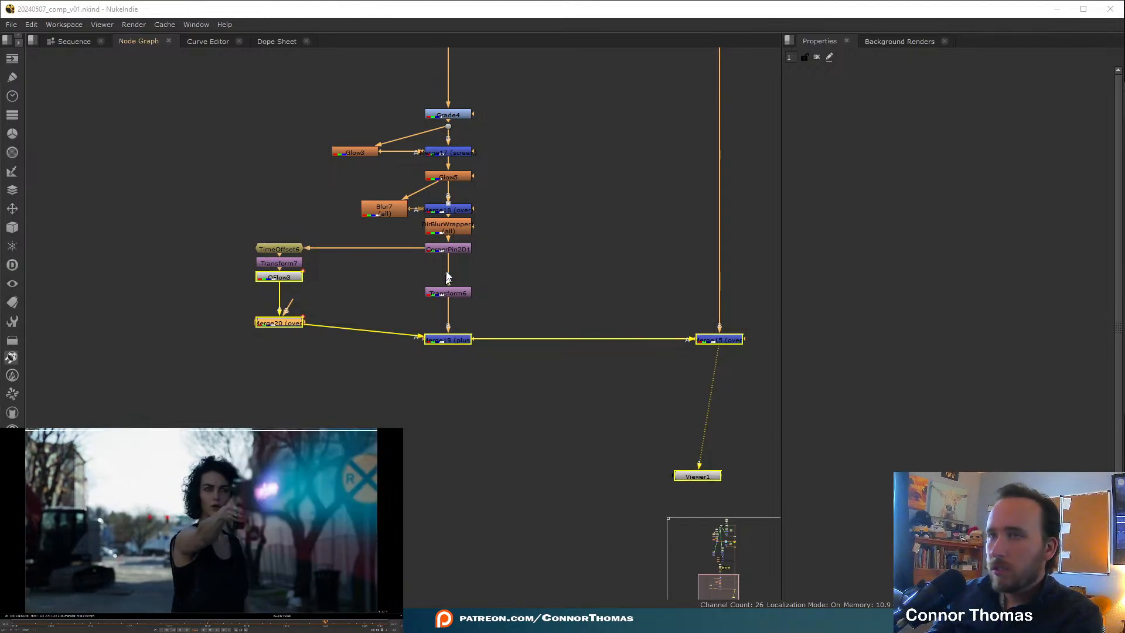
- Change the Constant1 light color to a pinkish purple with about 0.828 red, 0.376 green and 1 blue
middle_drag(584, 165, 567, 357)
middle_drag(614, 127, 632, 327)
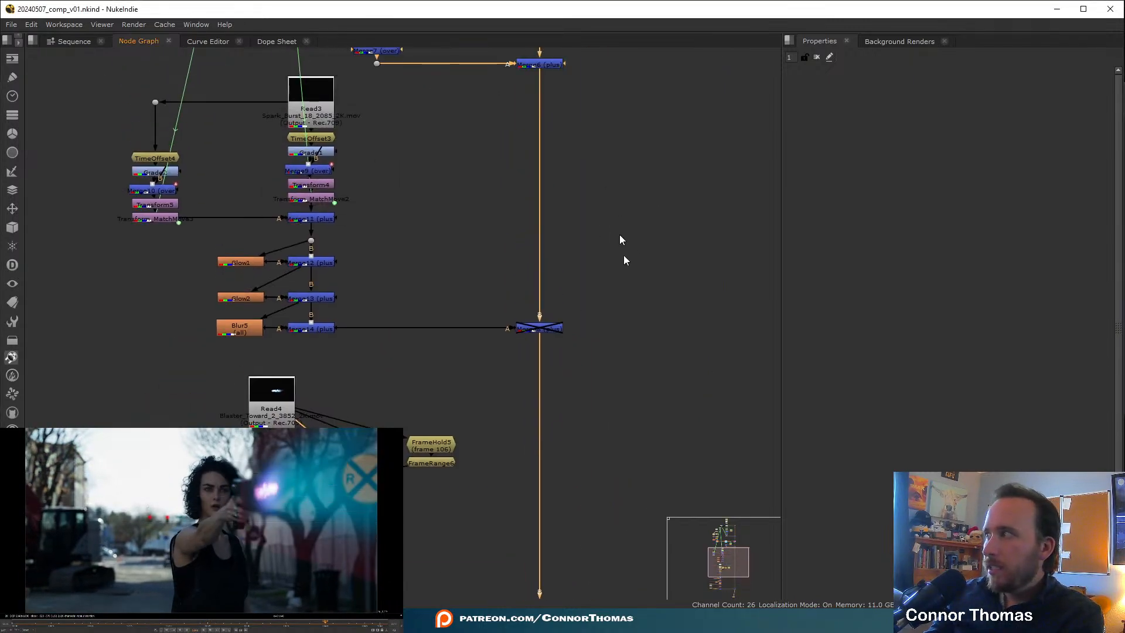
middle_drag(624, 247, 618, 324)
middle_drag(608, 223, 607, 323)
middle_drag(573, 193, 614, 276)
double_click(436, 231)
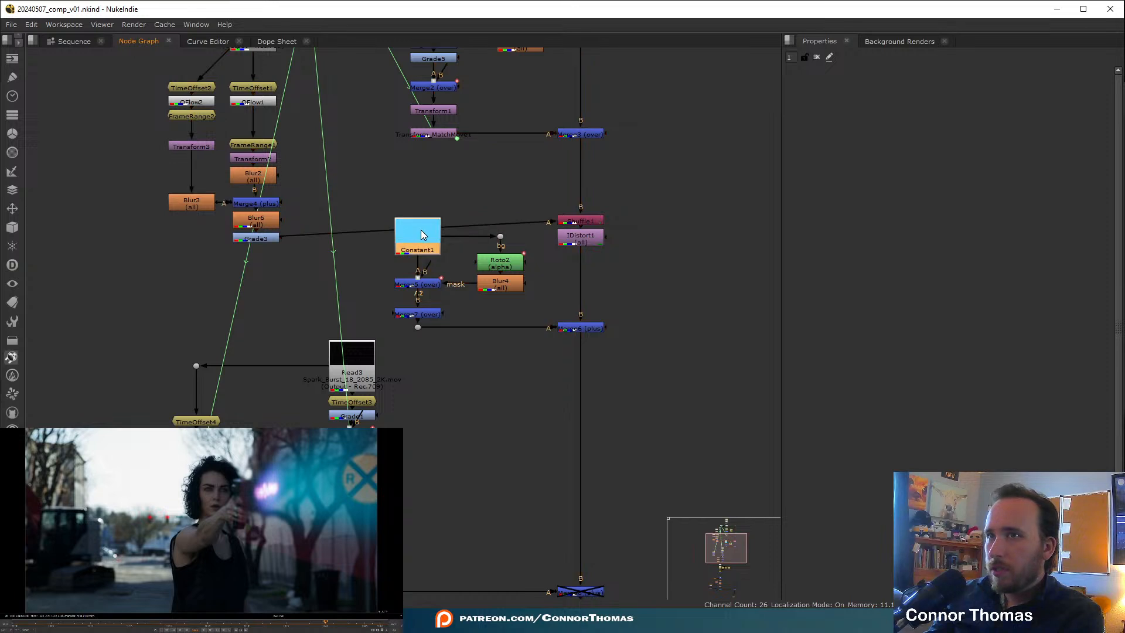
click(821, 161)
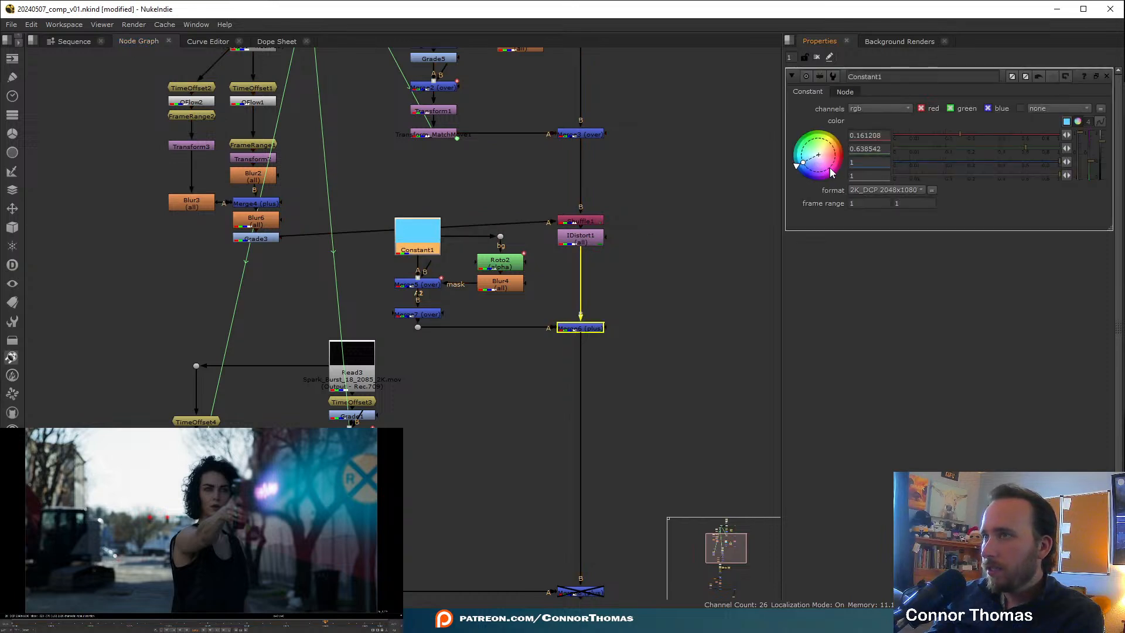
mouse_move(1011, 156)
mouse_down()
mouse_move(1046, 150)
mouse_move(1065, 120)
mouse_move(1007, 216)
mouse_up()
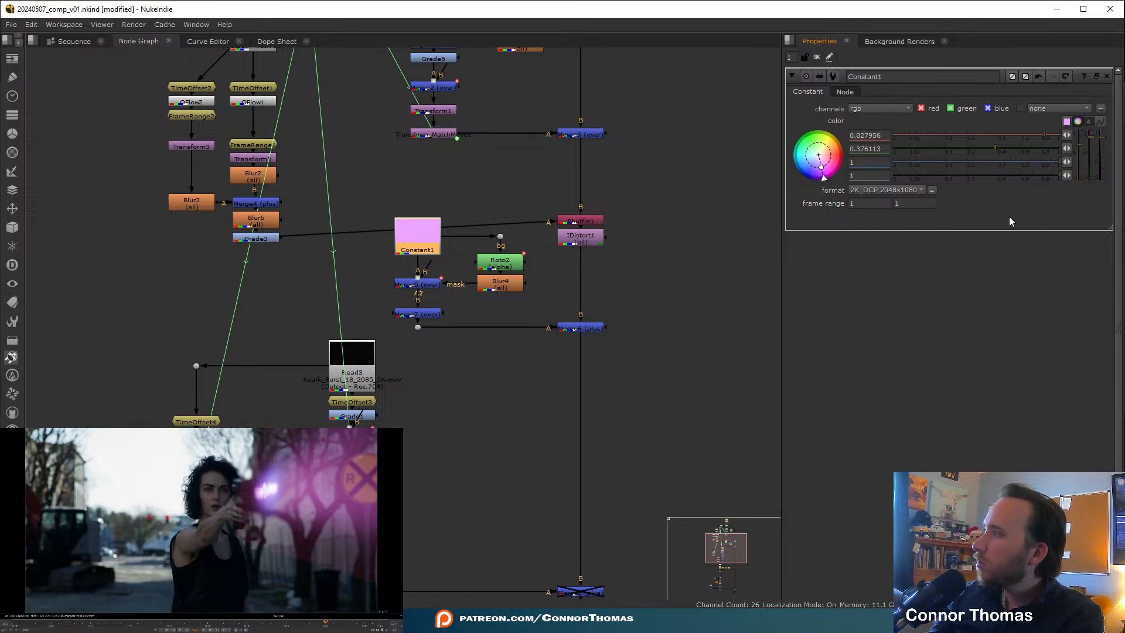
- View the outputs of DirBlurWrapper1 and Transform6 in the blaster branch to examine the flash element alone
middle_drag(495, 499, 522, 284)
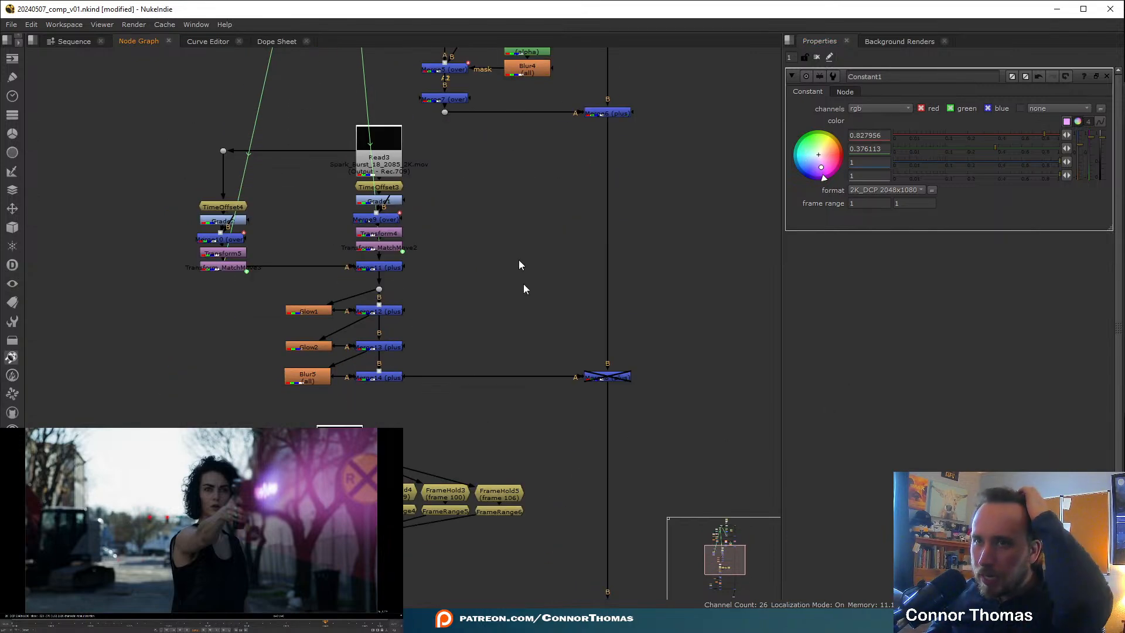
middle_drag(513, 463, 571, 265)
click(400, 253)
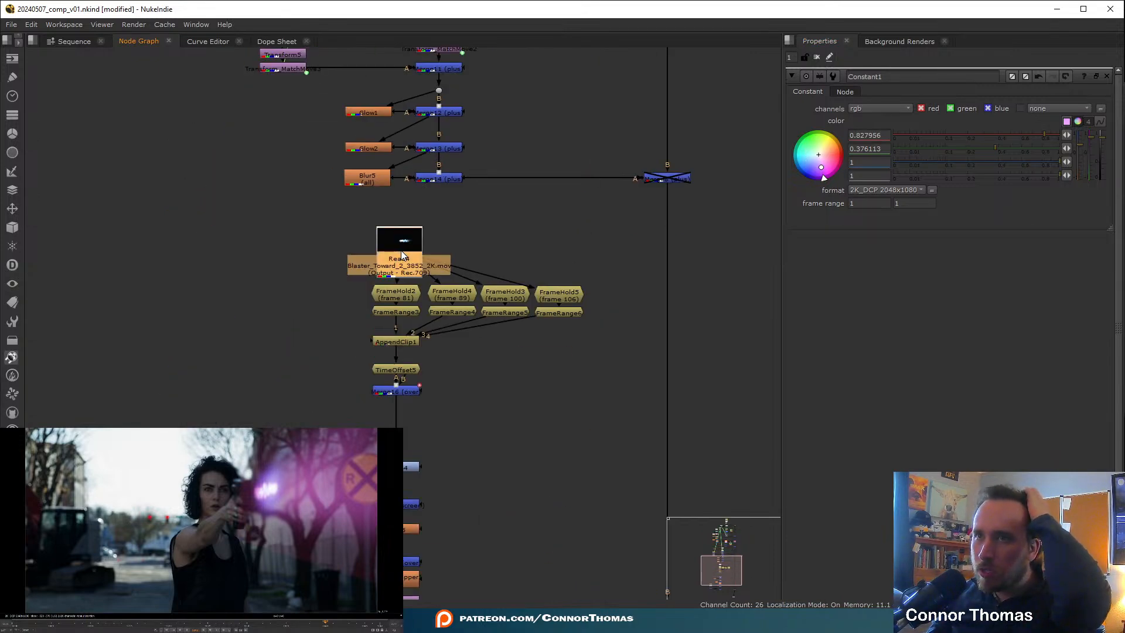
middle_drag(448, 367, 504, 170)
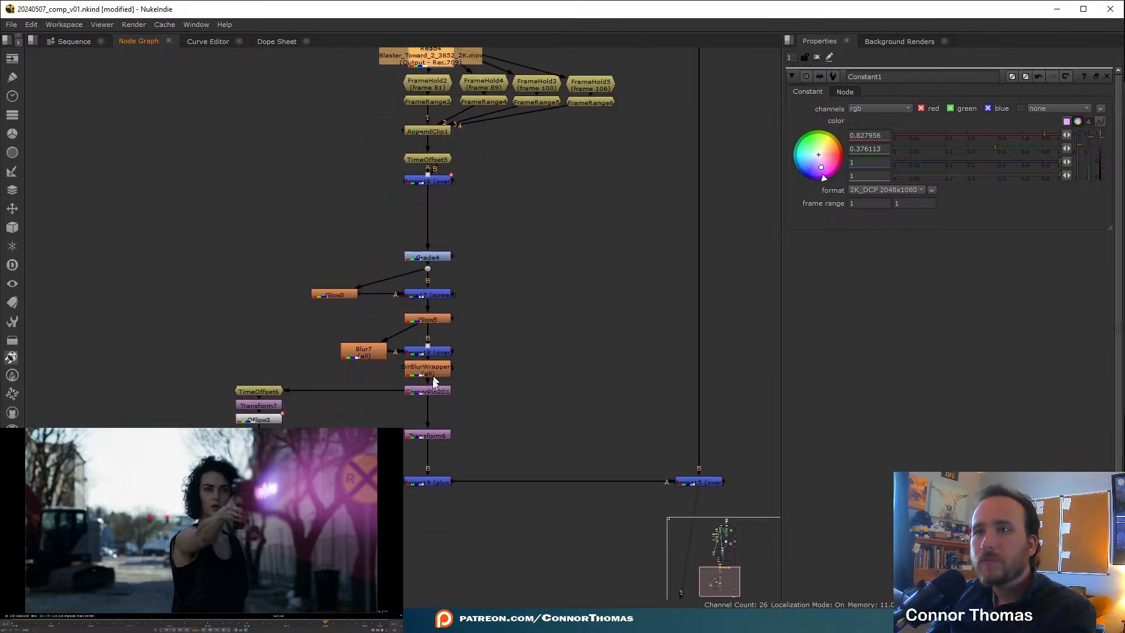
click(438, 371)
key(1)
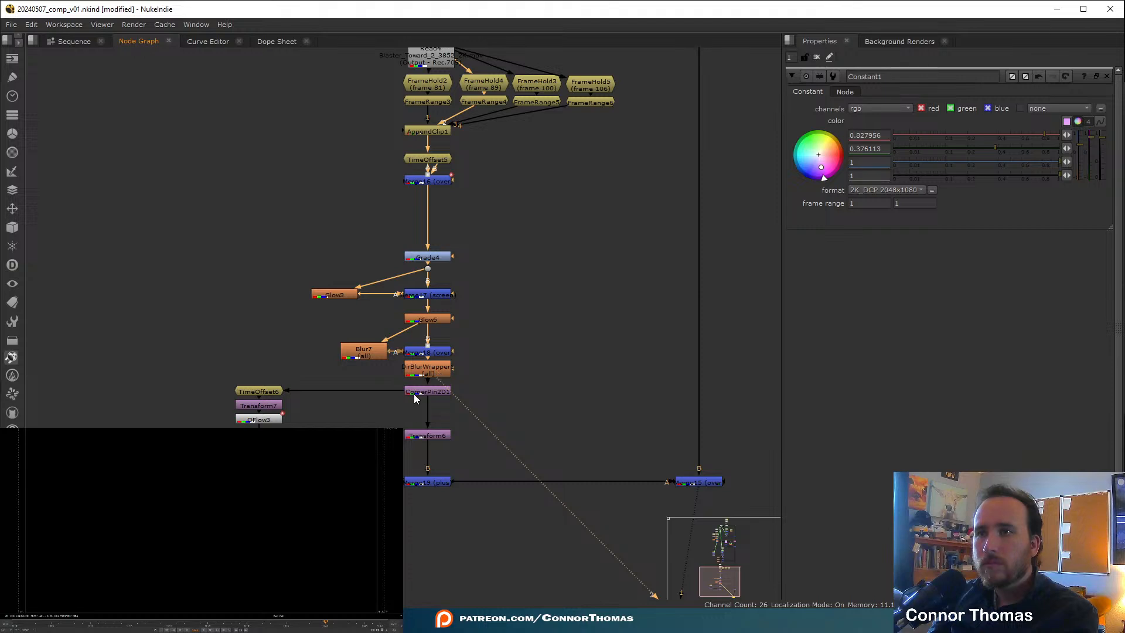
middle_drag(498, 403, 545, 347)
click(491, 380)
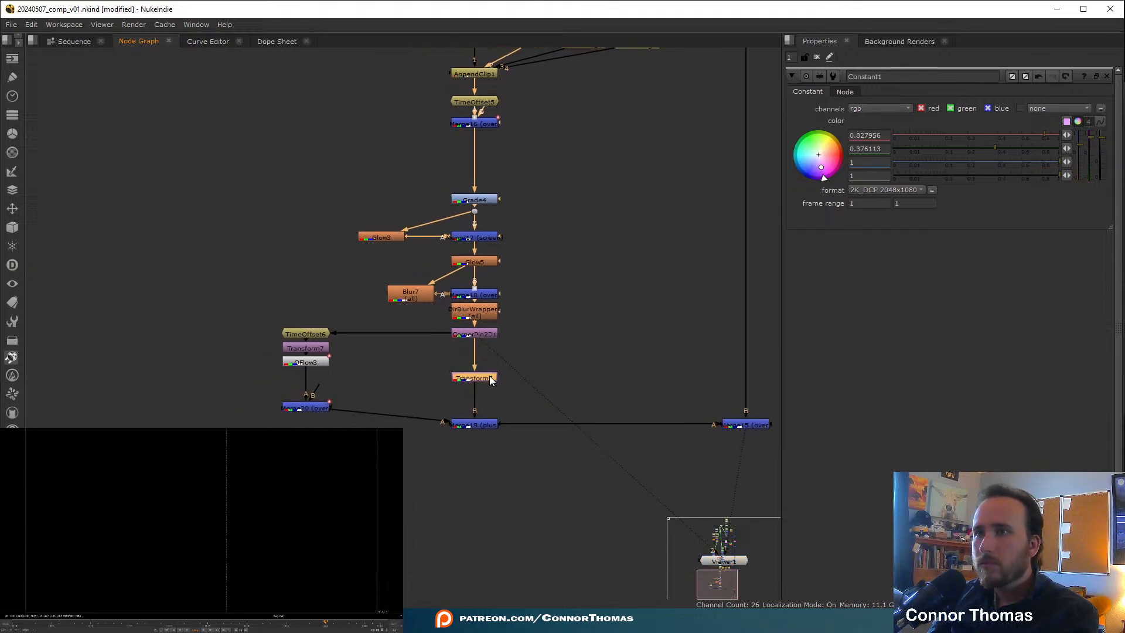
key(1)
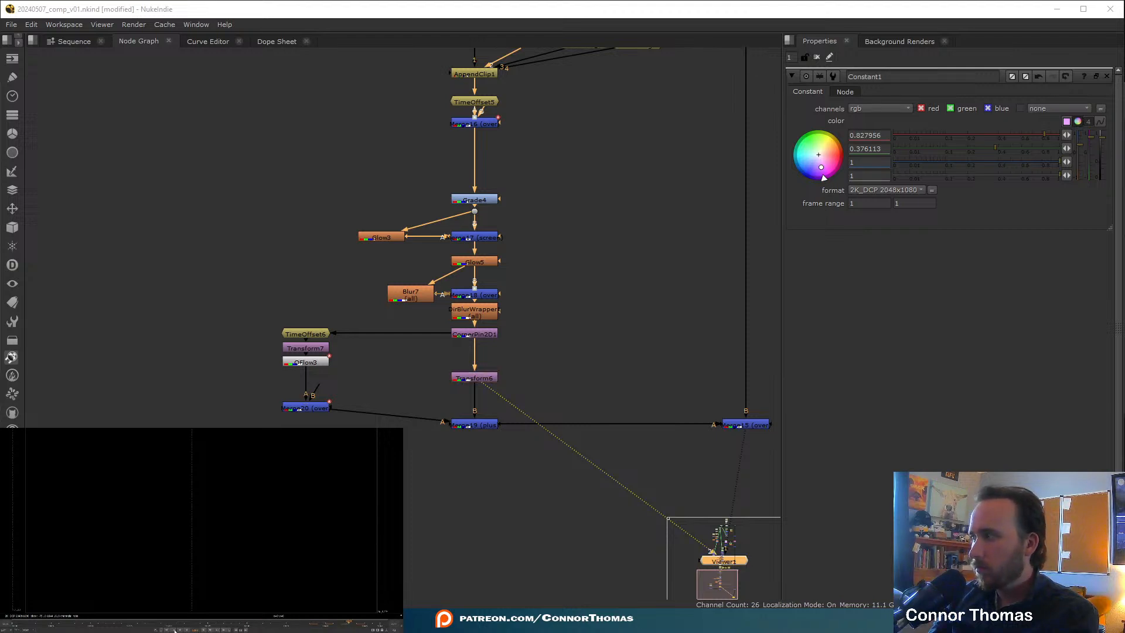
- View the final over merge and go to the muzzle-flash frame to examine the composited shot
click(726, 423)
key(1)
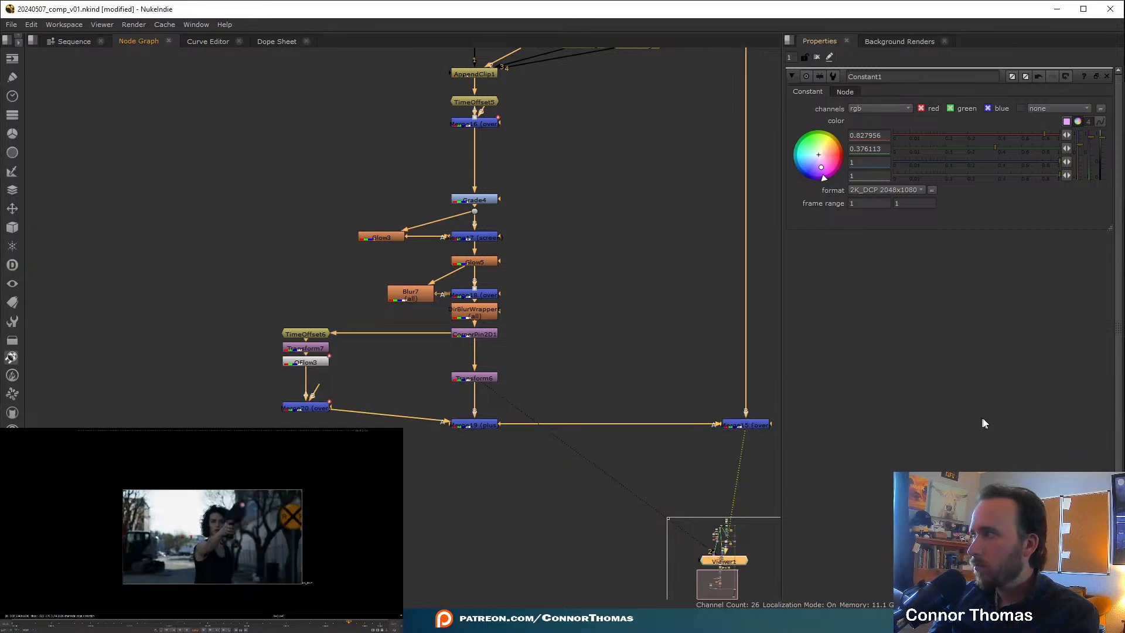
click(332, 625)
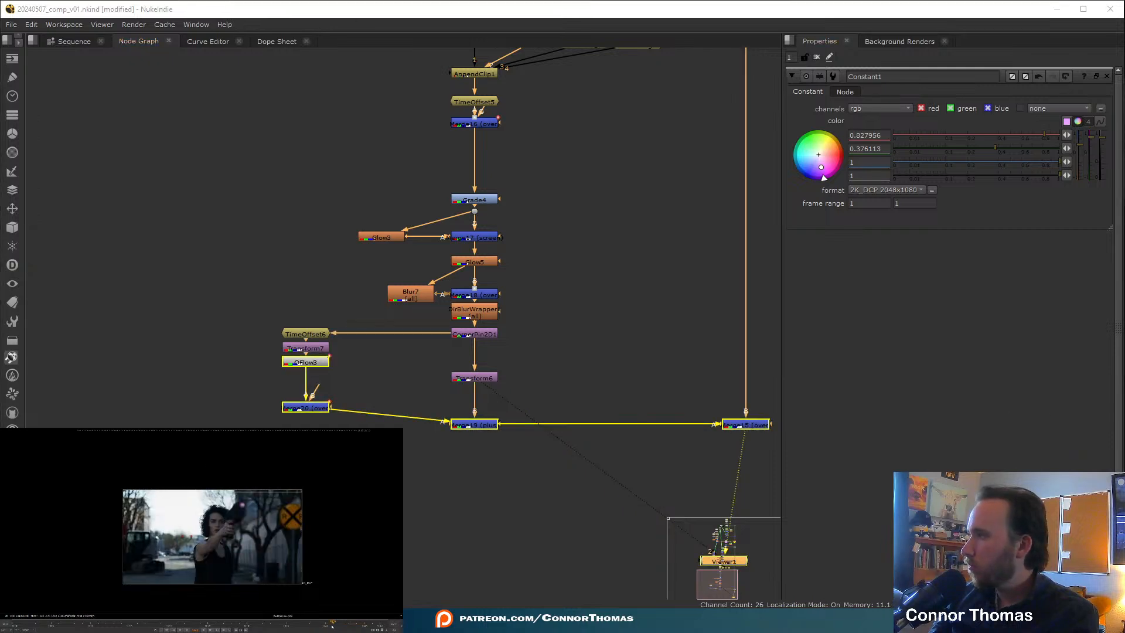
drag(333, 627, 327, 624)
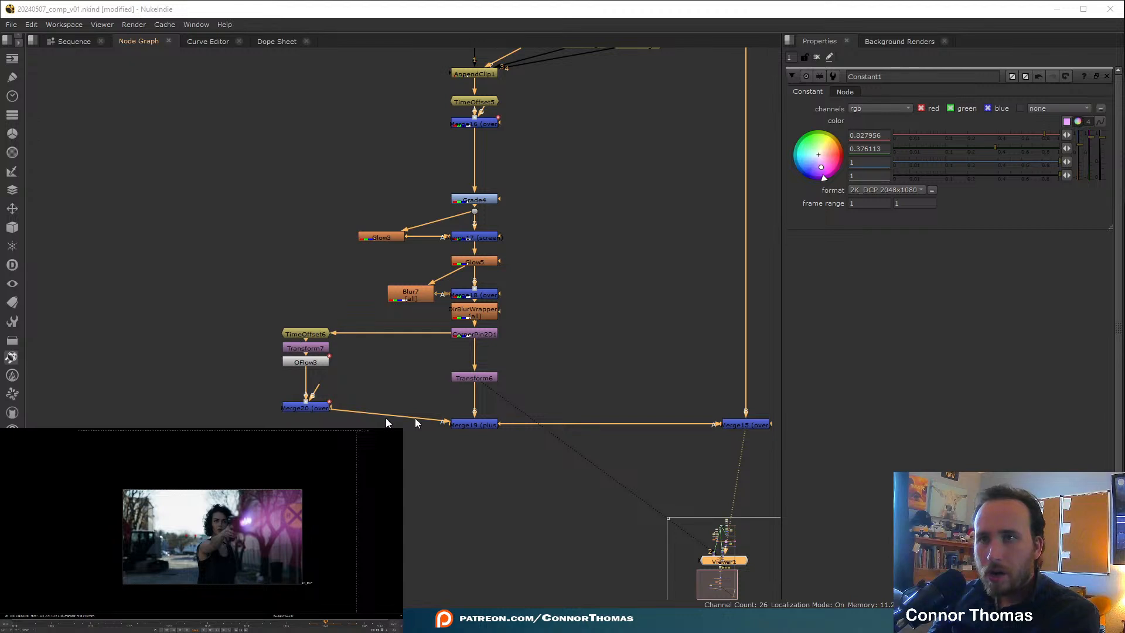
- Try an EdgeBlur with size 100 directly below CornerPin2D1, and toggle the corner pin off and on
scroll(400, 387, up, 2)
middle_drag(378, 369, 381, 311)
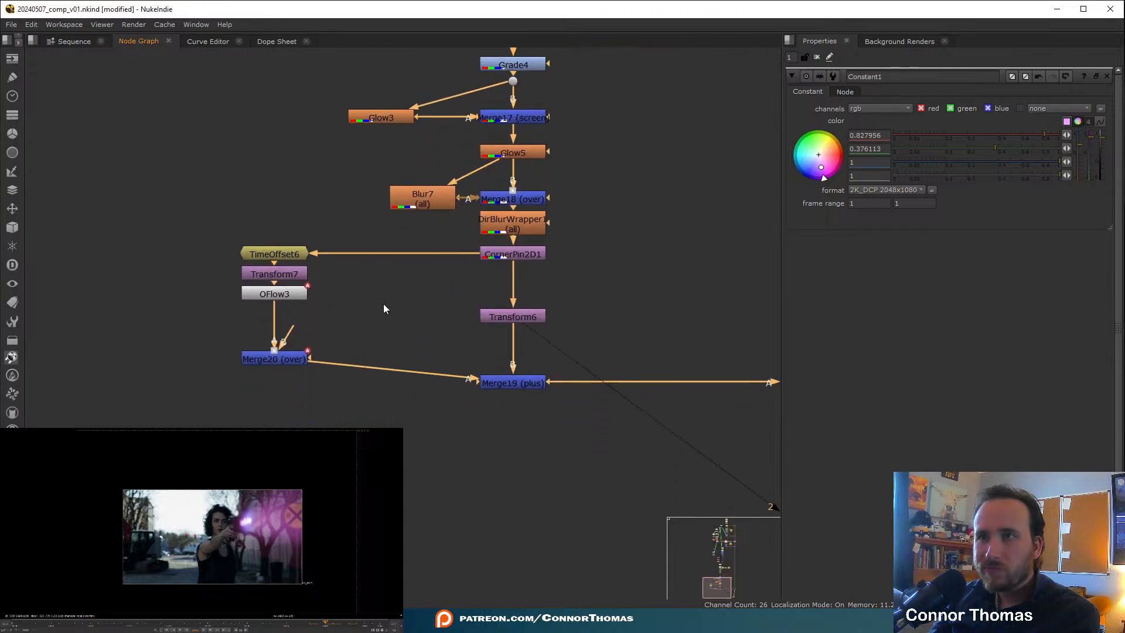
click(504, 254)
key(Tab)
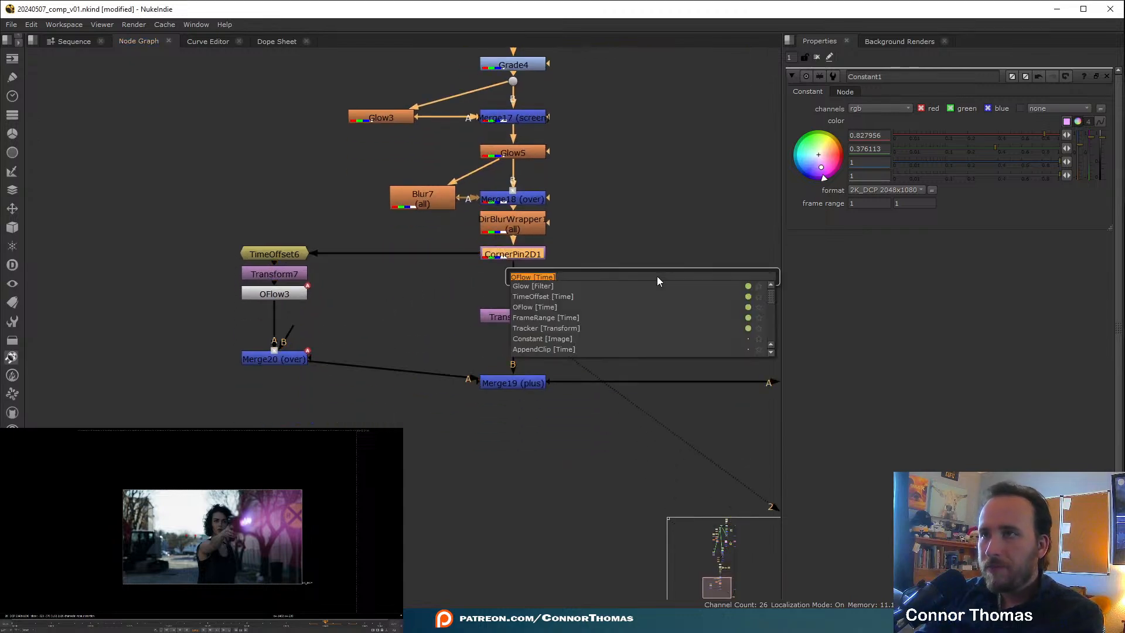
text(edg)
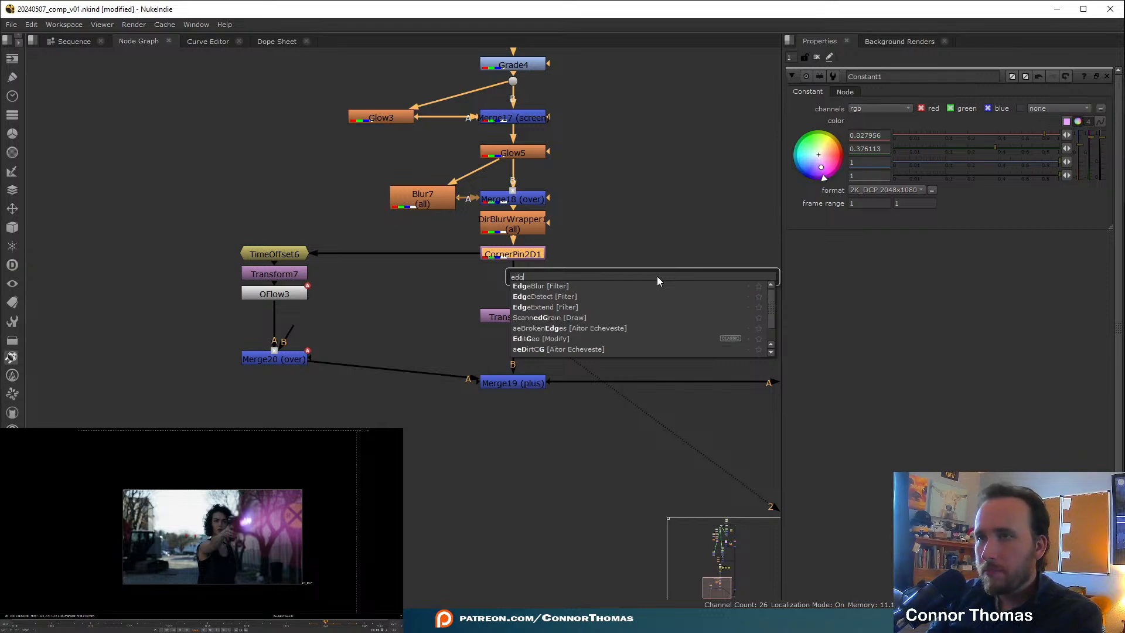
key(Return)
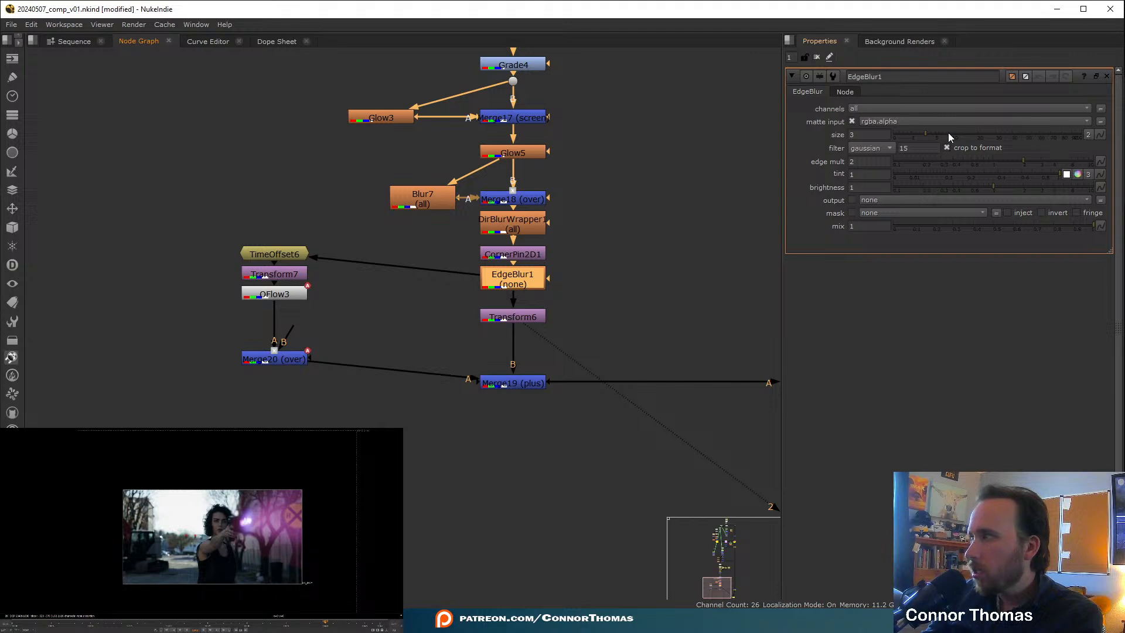
drag(948, 132, 1081, 134)
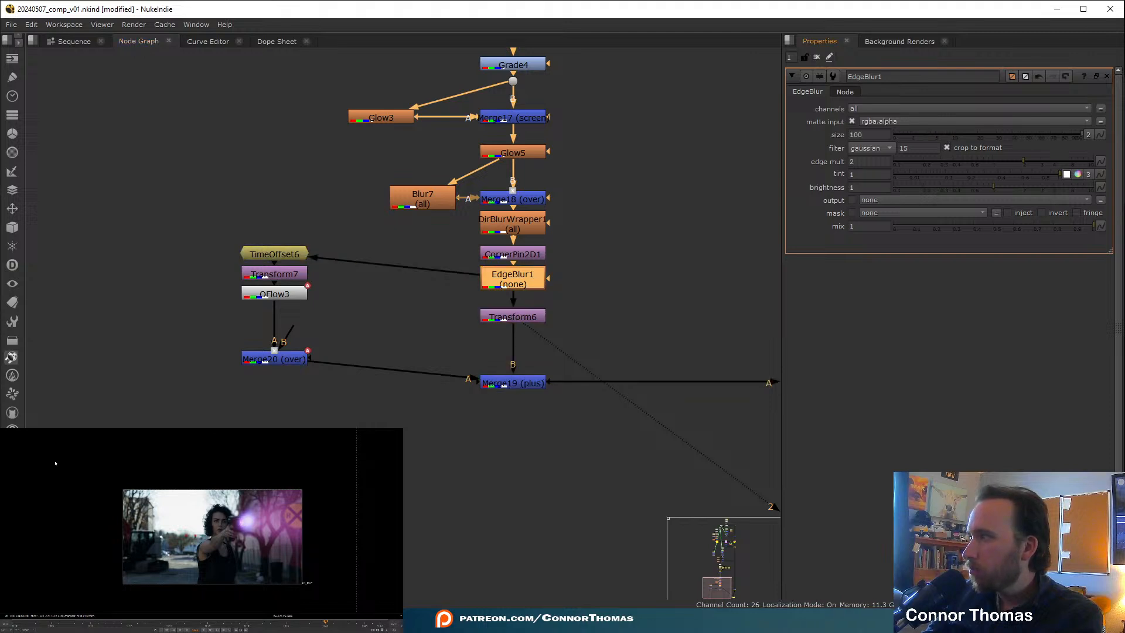
click(1107, 77)
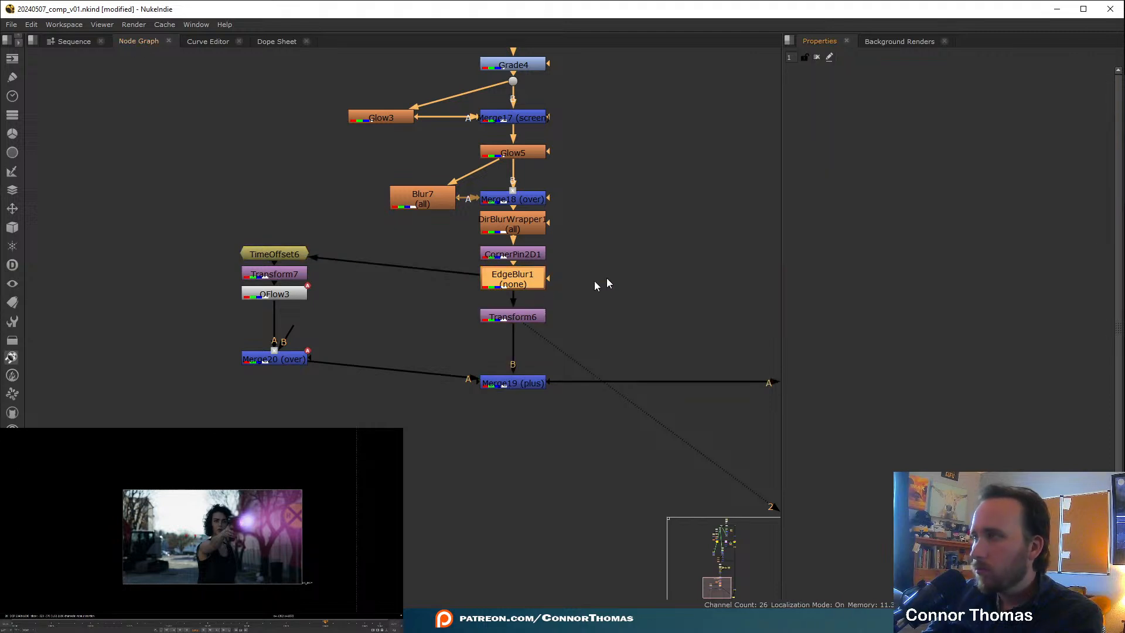
key(Delete)
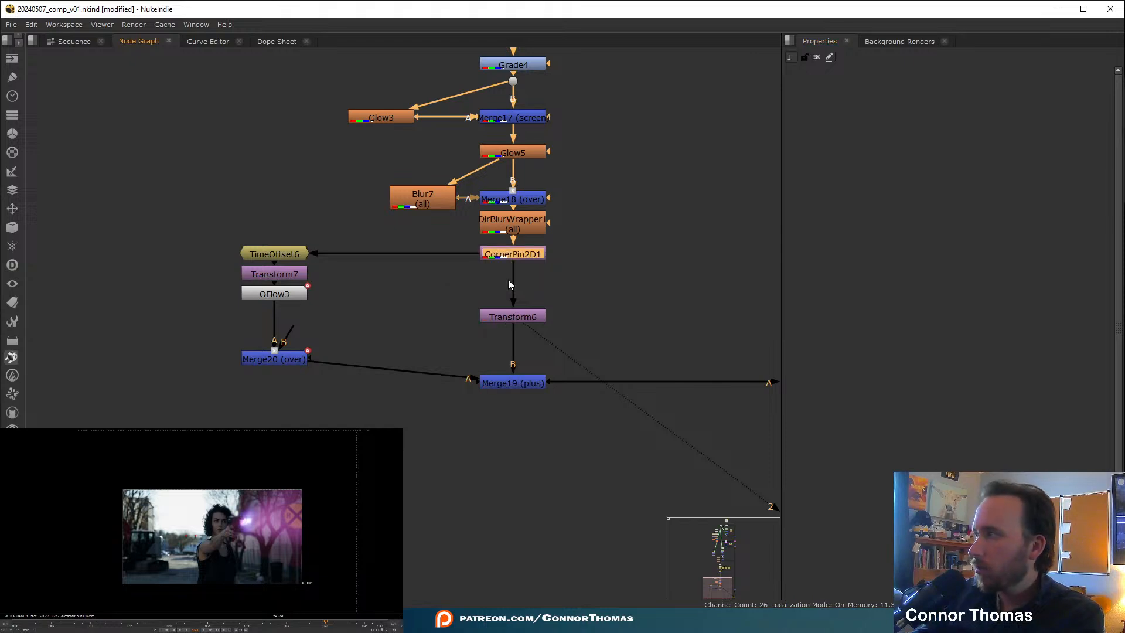
key(d)
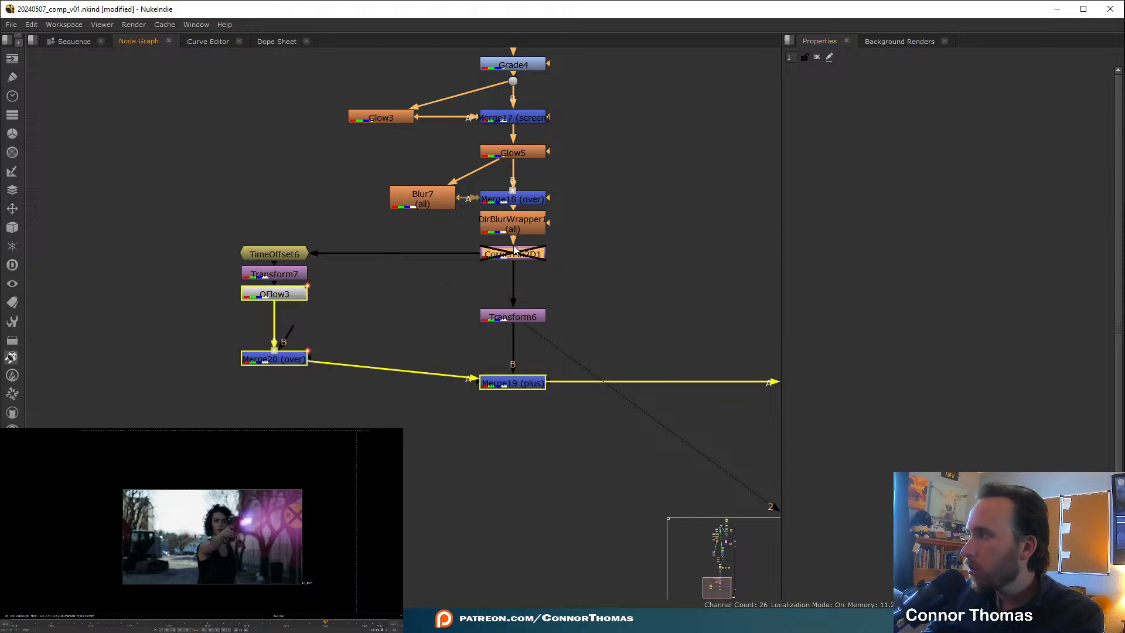
key(d)
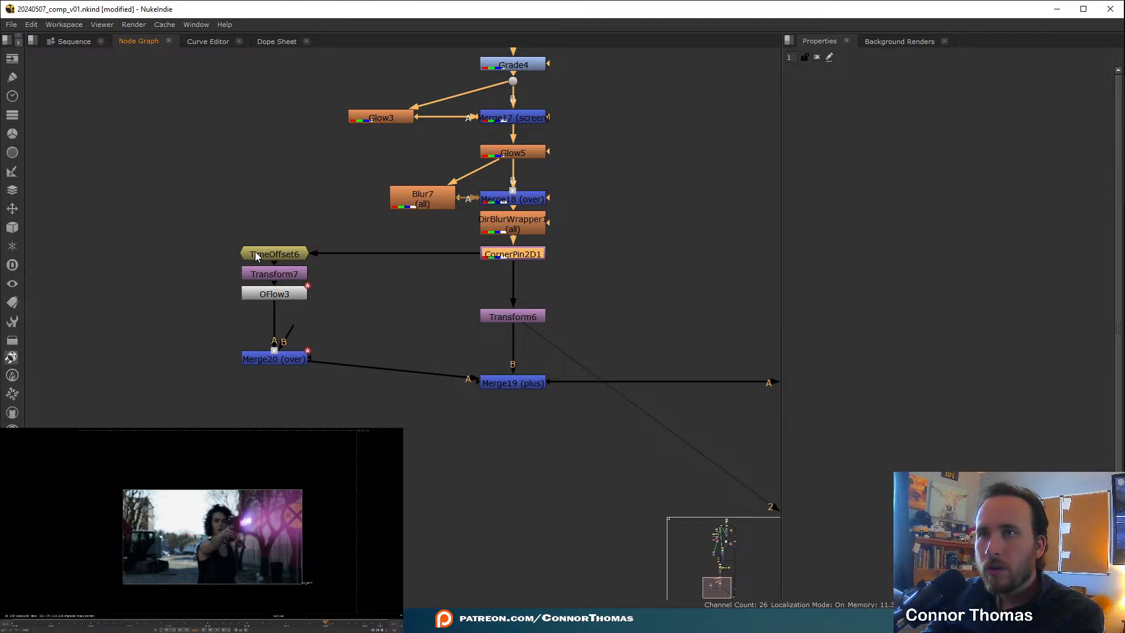
- Move the corner pin and the nodes below it down, and insert a 2K_DCP Reformat after DirBlurWrapper1
drag(199, 226, 589, 402)
drag(528, 259, 530, 340)
click(527, 226)
key(Tab)
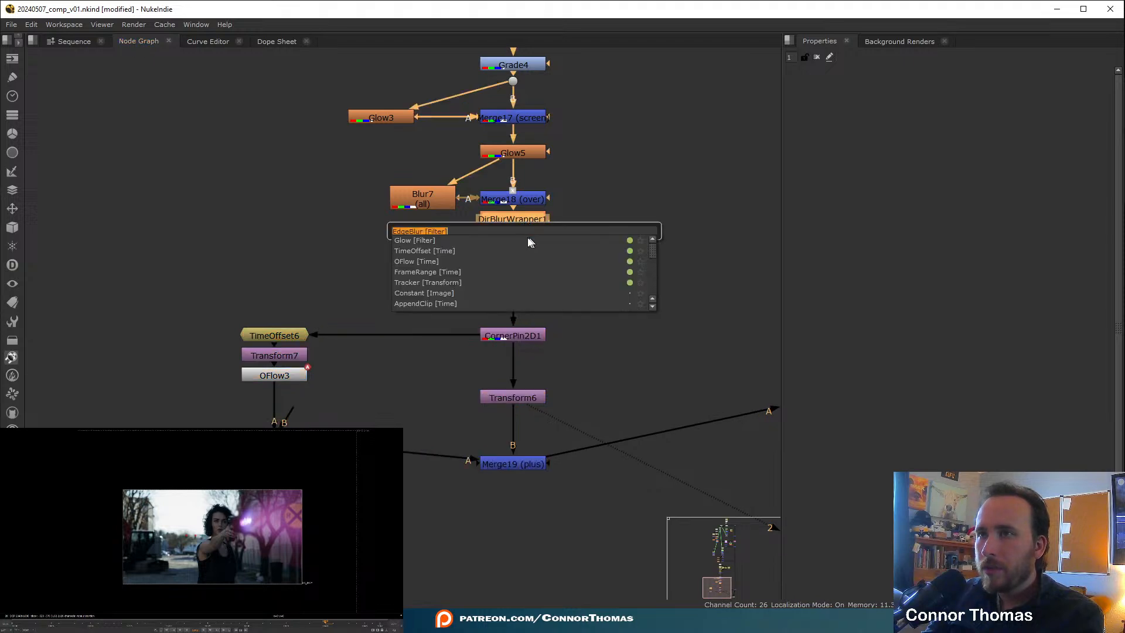
text(ref)
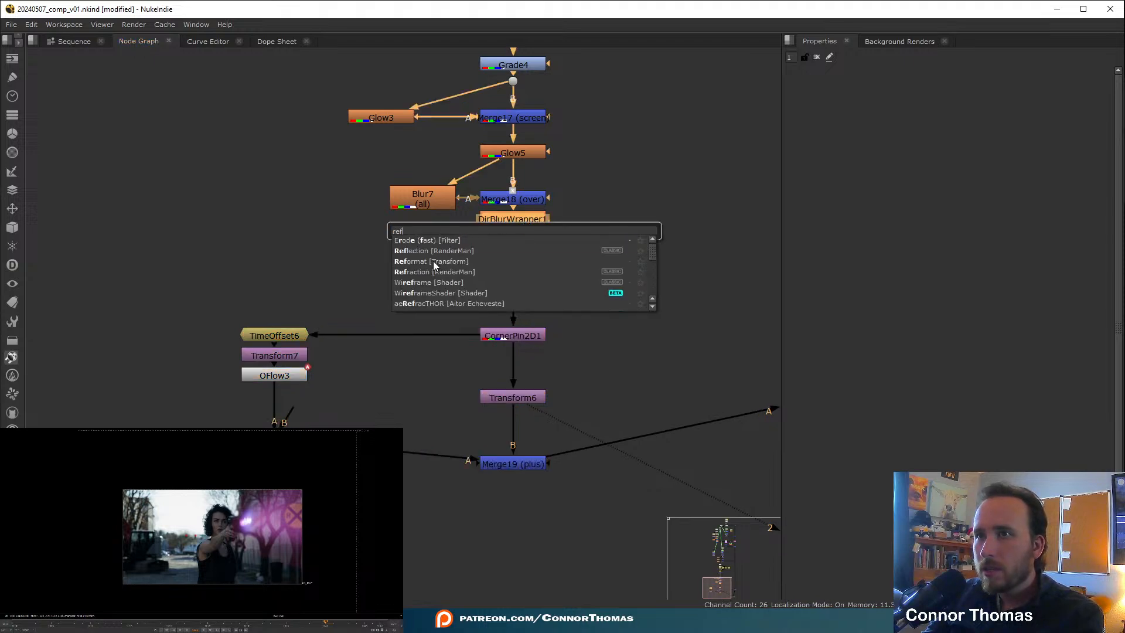
click(434, 262)
click(890, 123)
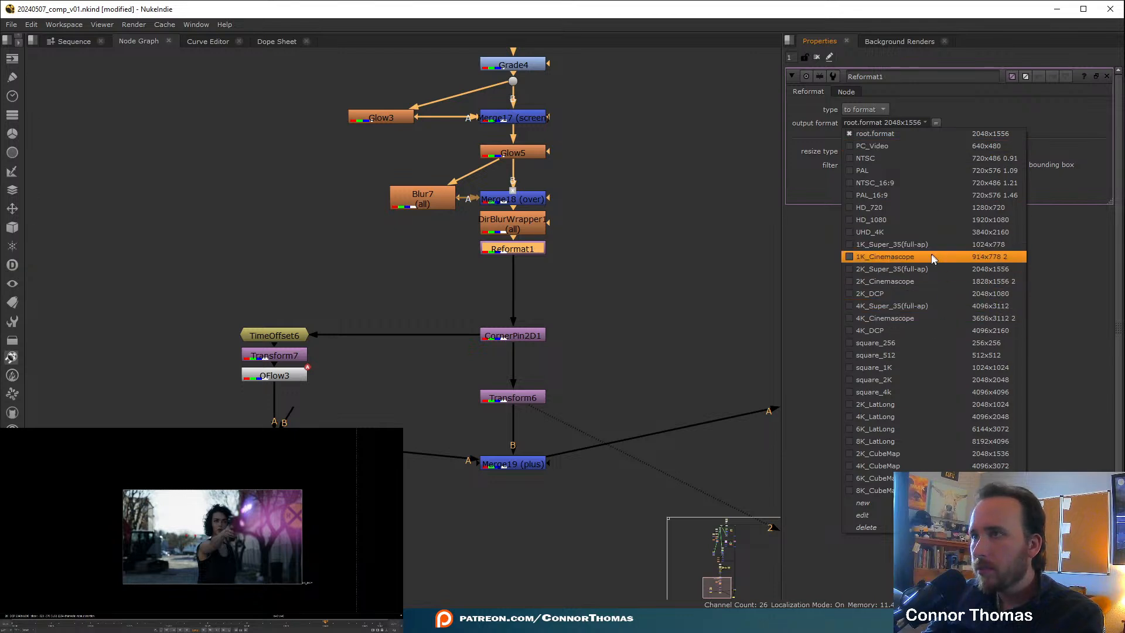
click(922, 293)
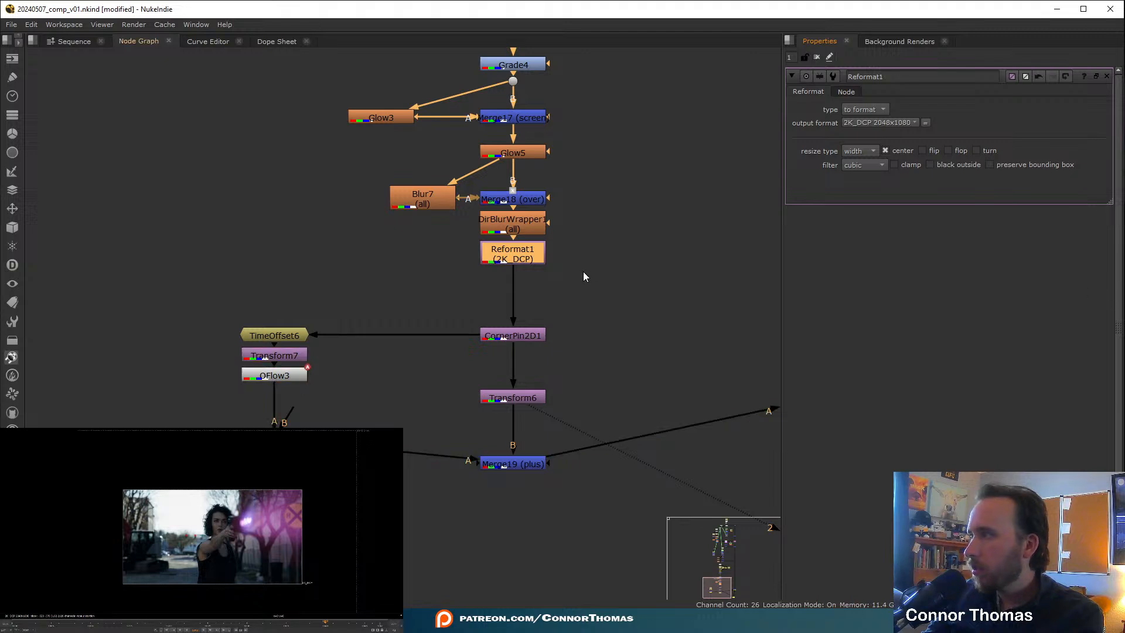
- View the Reformat's output and scrub to a frame with the purple blast to examine its frame edges
key(1)
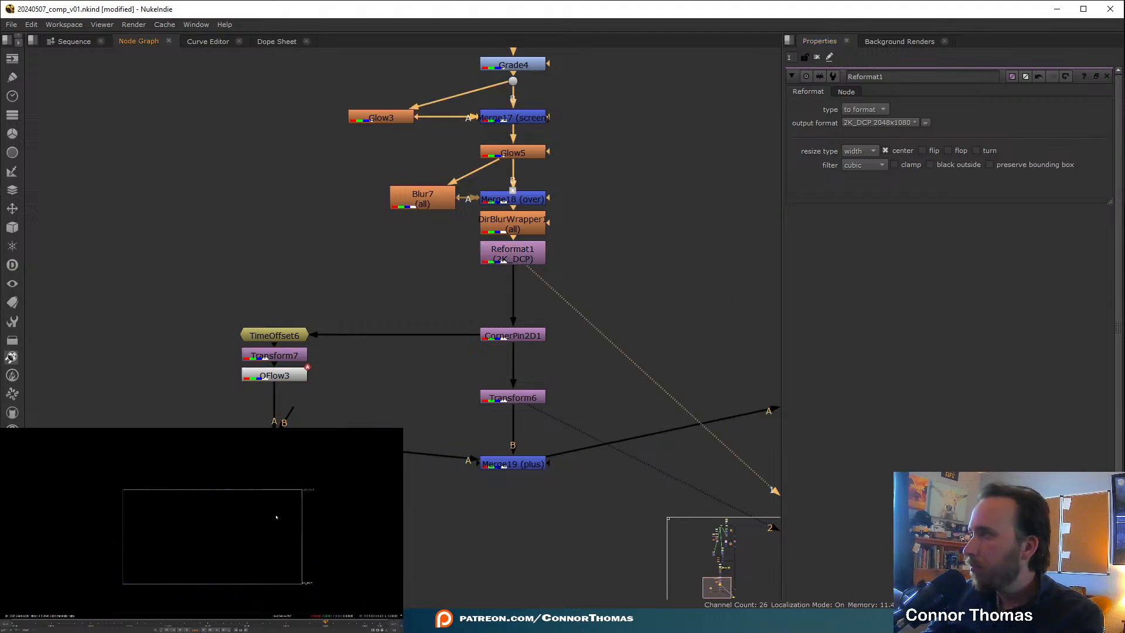
drag(348, 623, 191, 623)
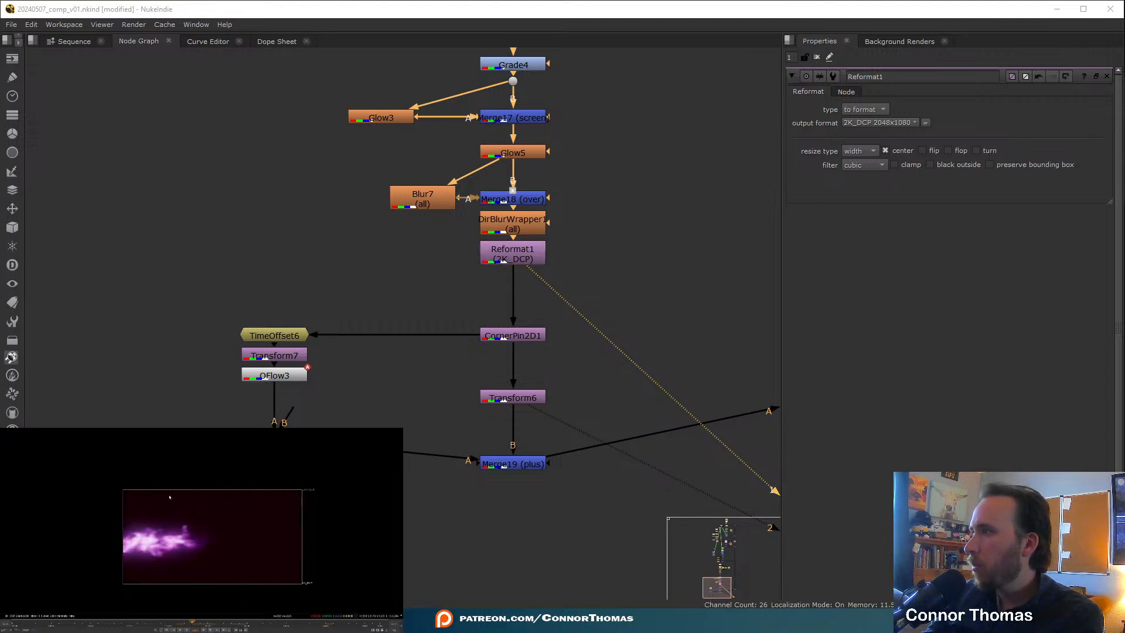
drag(169, 497, 267, 566)
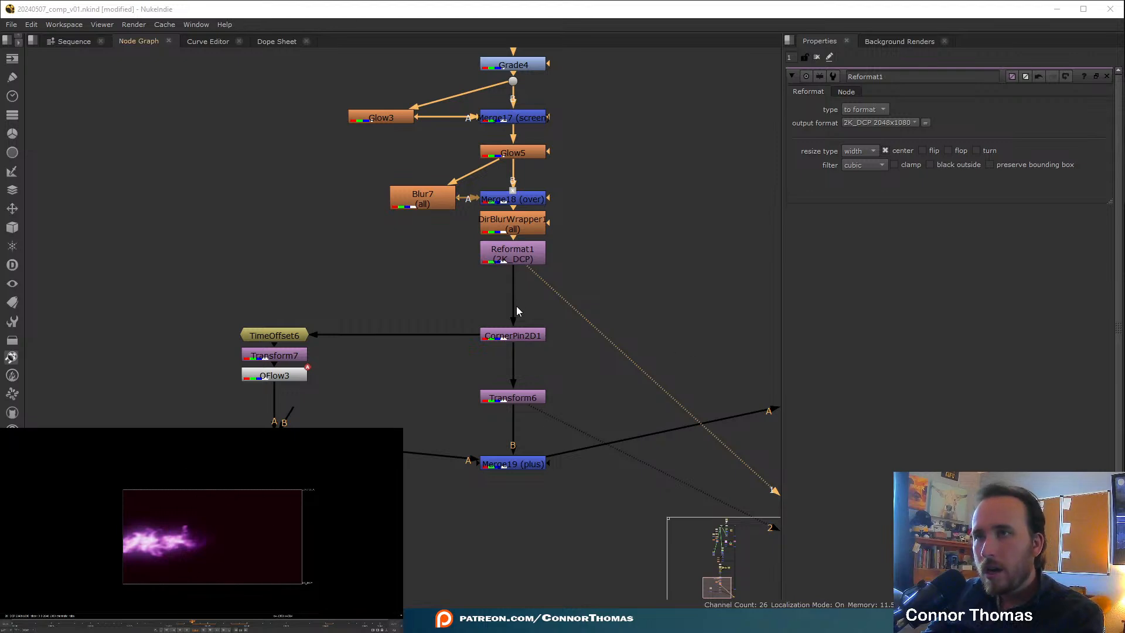
- Add an over Merge below Reformat1, fed through its A input and masked by a new Roto with the Reformat as background
click(511, 261)
key(m)
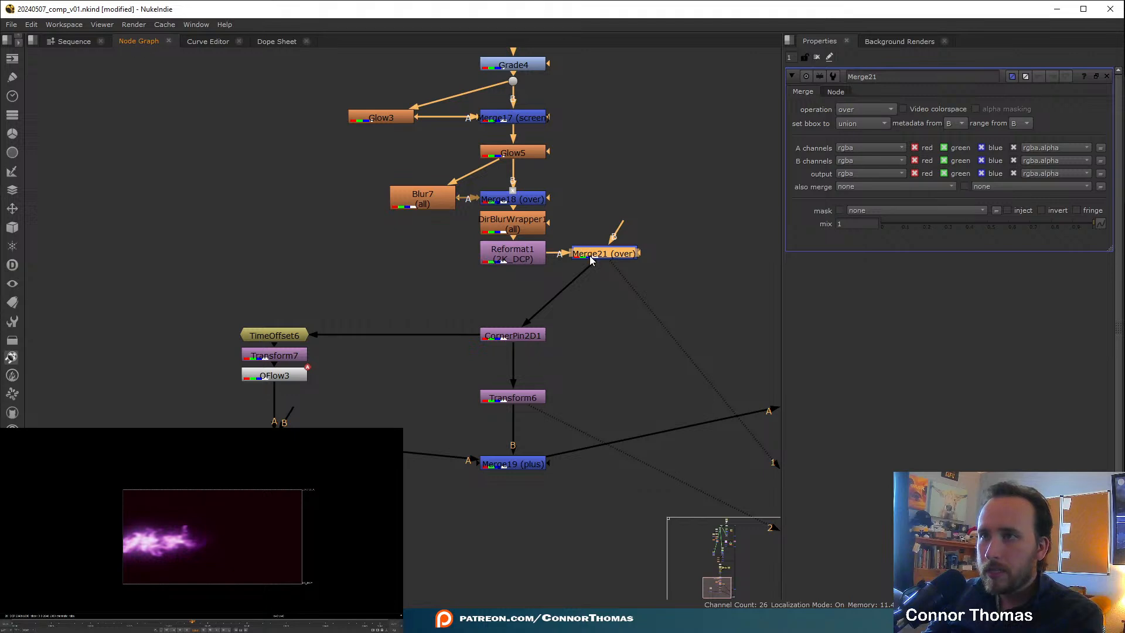
drag(591, 259, 497, 303)
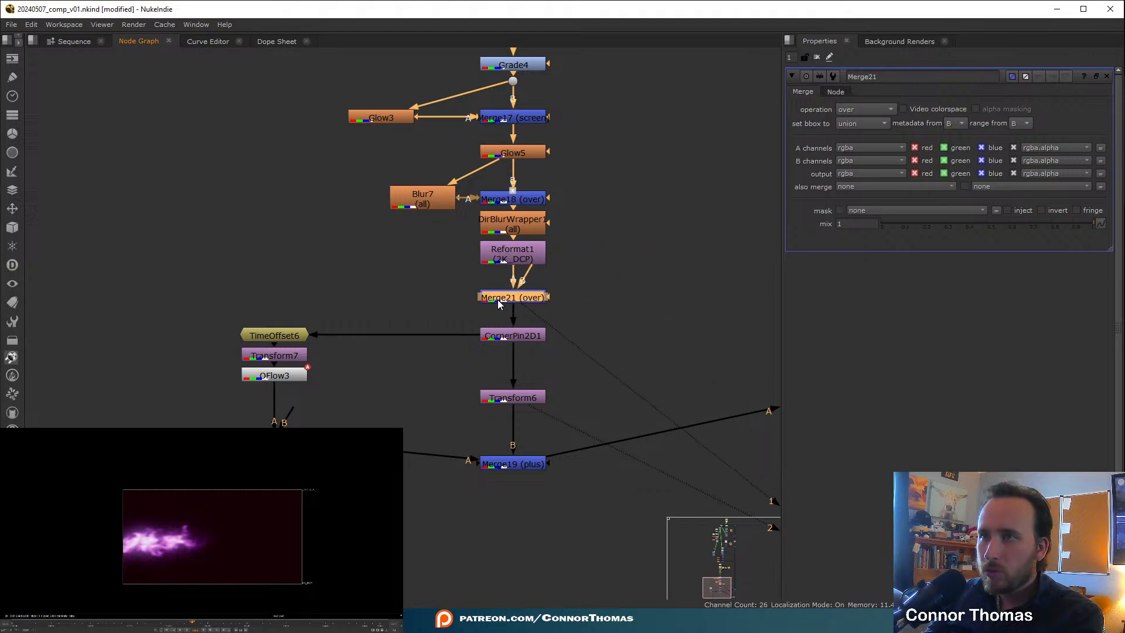
click(593, 284)
key(o)
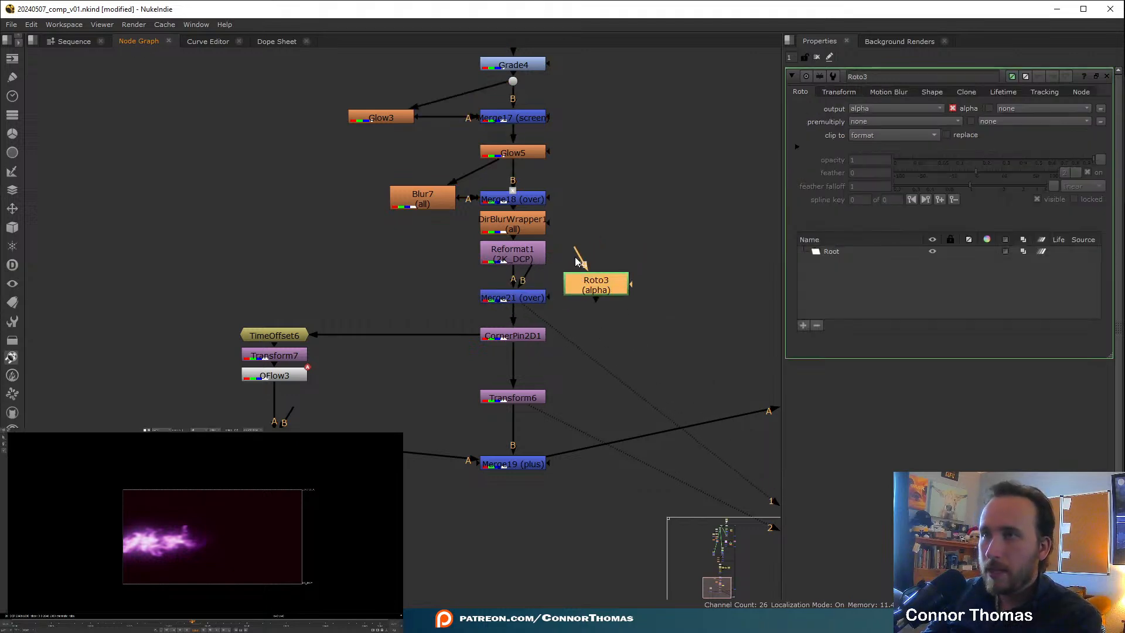
drag(559, 296, 613, 287)
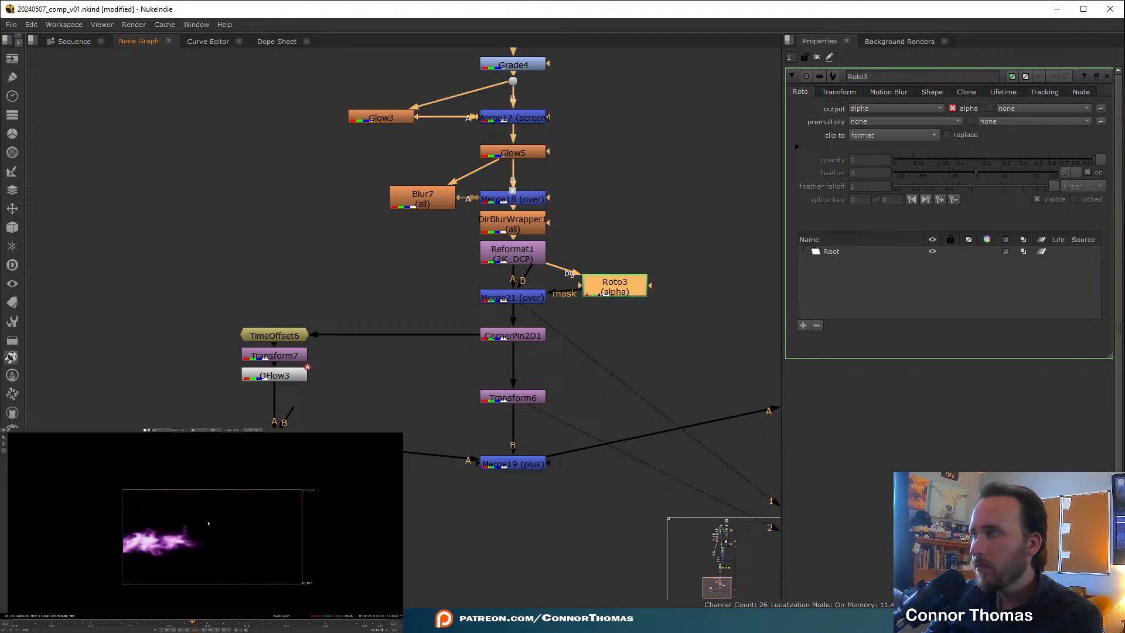
- Draw a closed Bezier around the purple blast in Roto3, extending beyond both sides of the frame, and set premultiply to rgba
click(98, 513)
drag(152, 513, 189, 513)
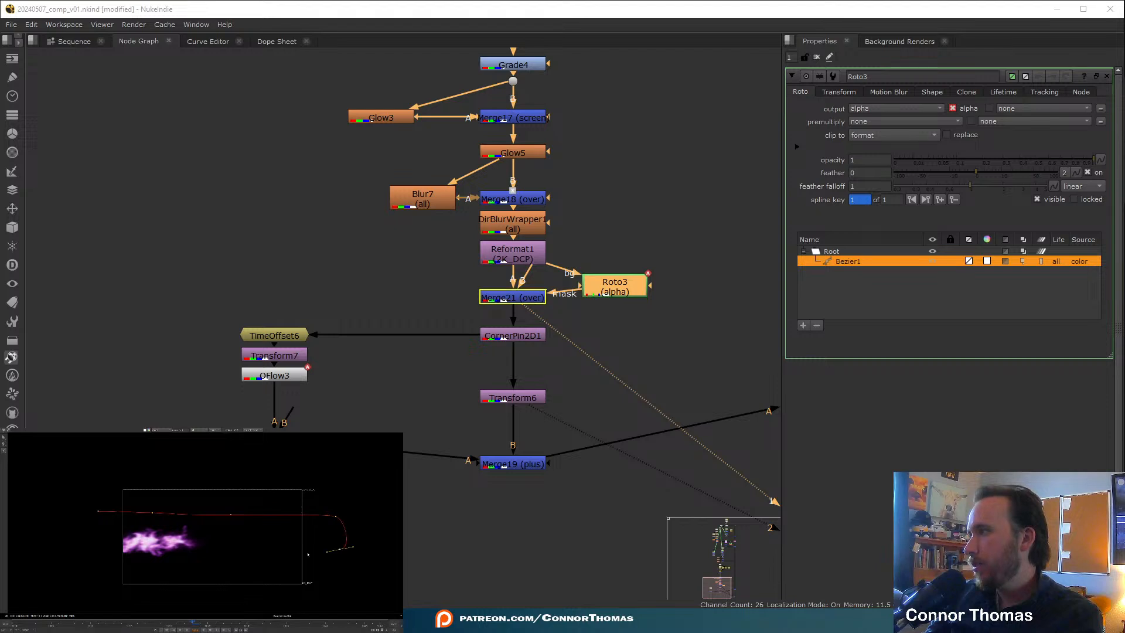
drag(274, 561, 211, 562)
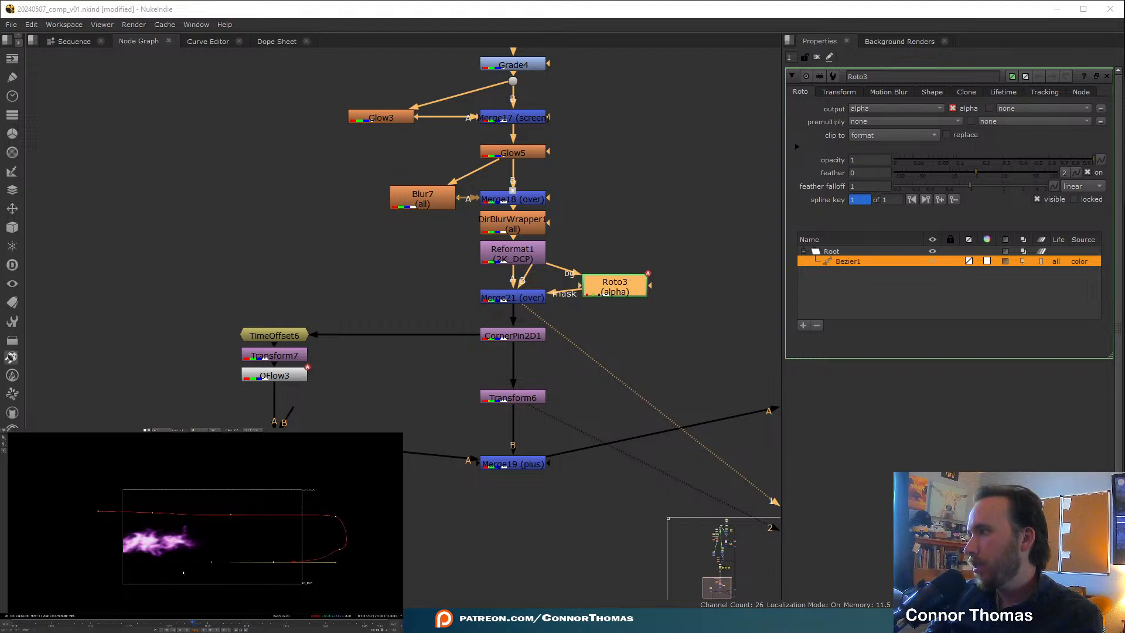
click(95, 512)
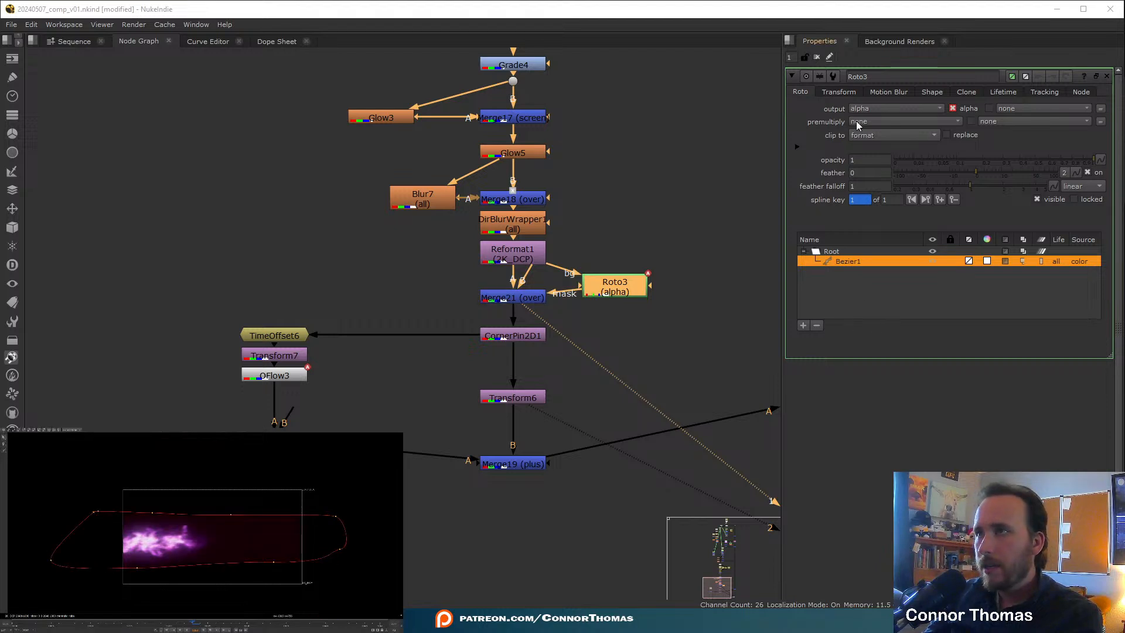
click(856, 120)
click(896, 163)
- Move Roto3 level with Reformat1 and add a Blur of size 100 between it and Merge21's mask input
drag(603, 288, 623, 255)
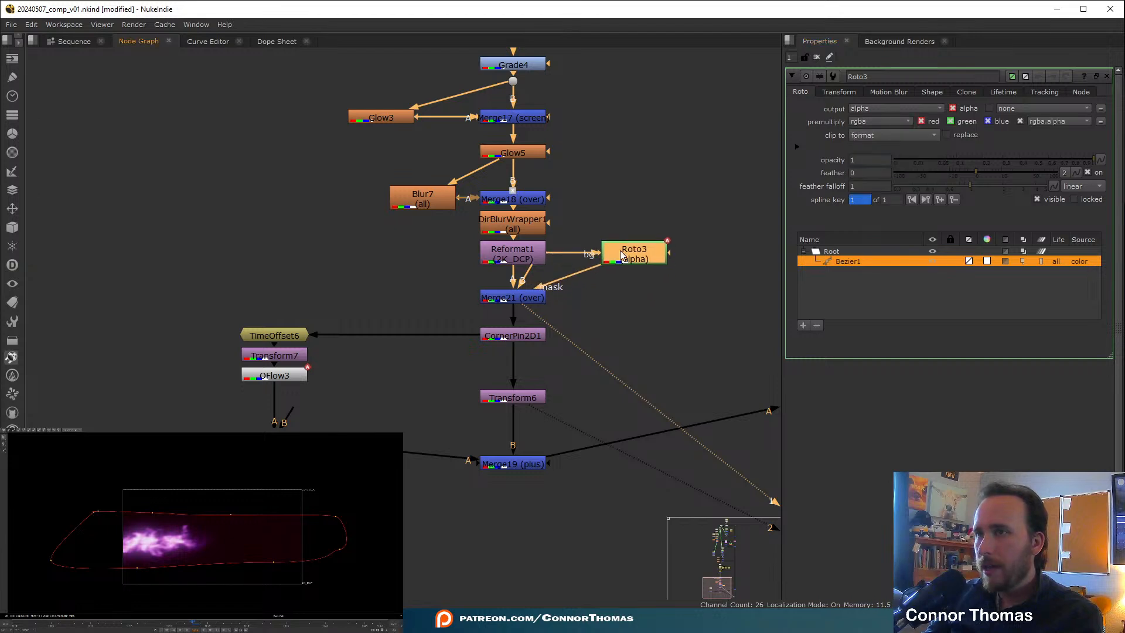
key(b)
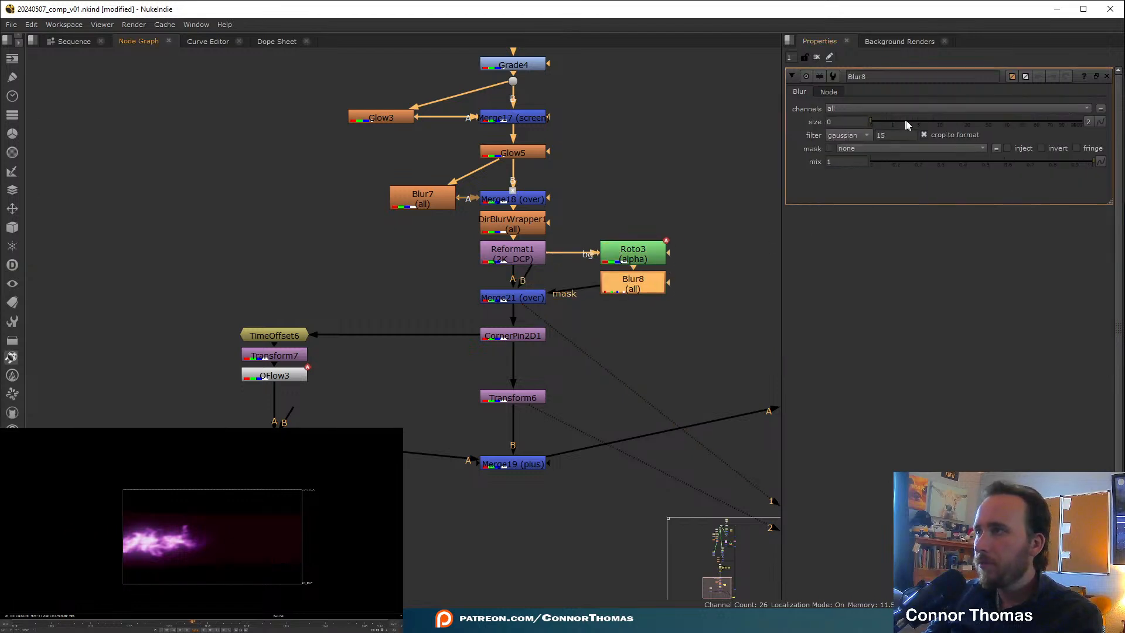
drag(906, 125, 1082, 122)
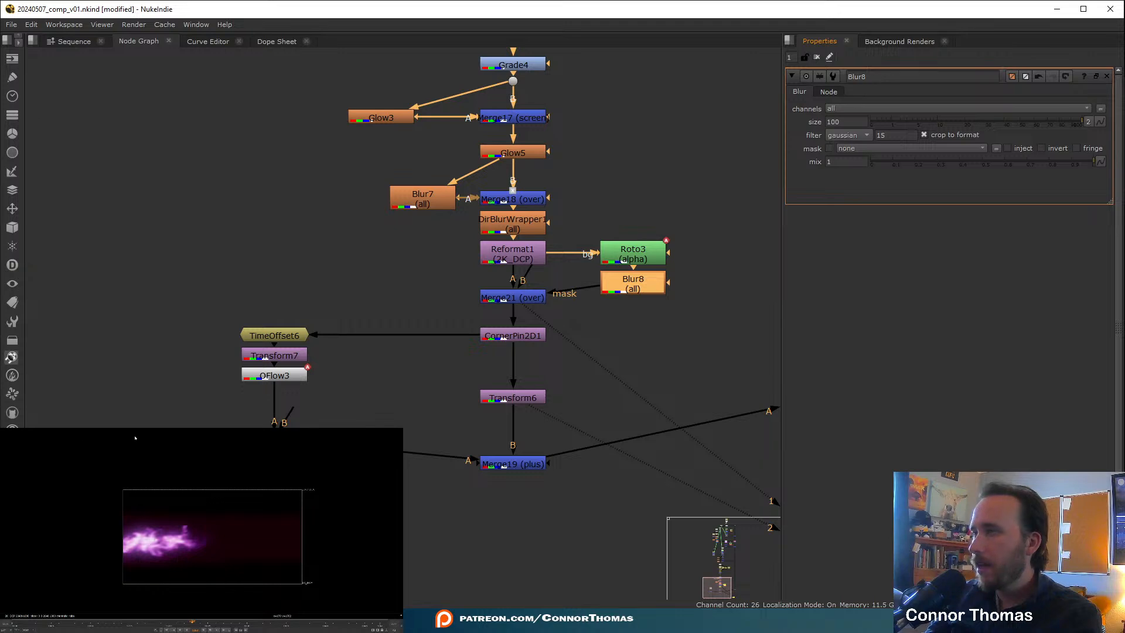
click(817, 58)
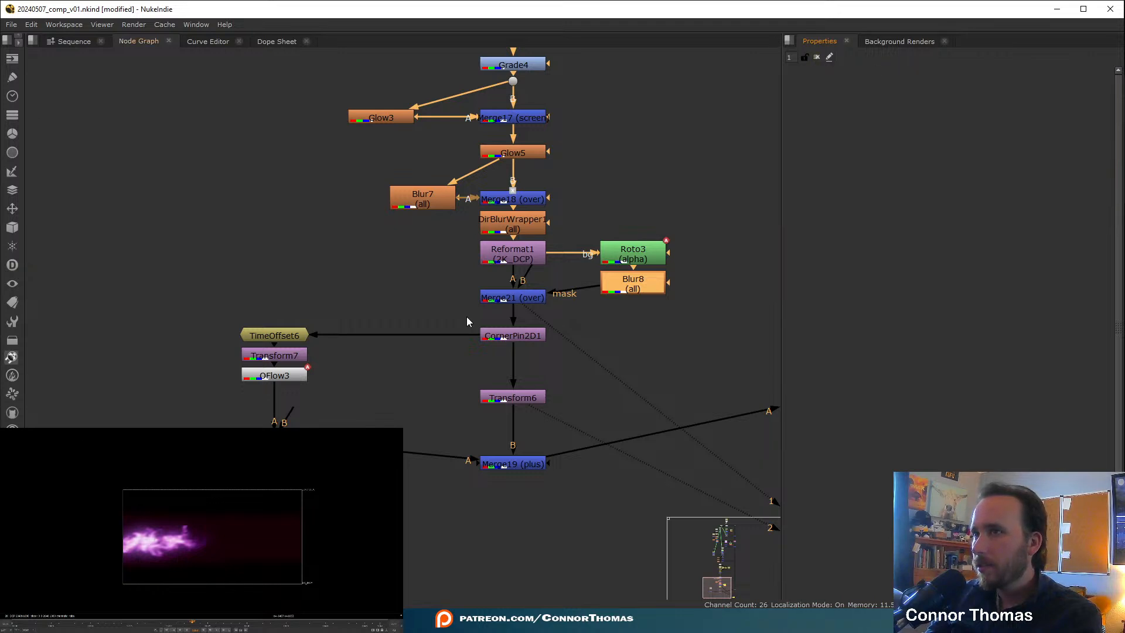
drag(627, 284, 628, 298)
- View Merge15's output and move that merge down level with Merge19
middle_drag(686, 364, 419, 225)
click(638, 242)
key(1)
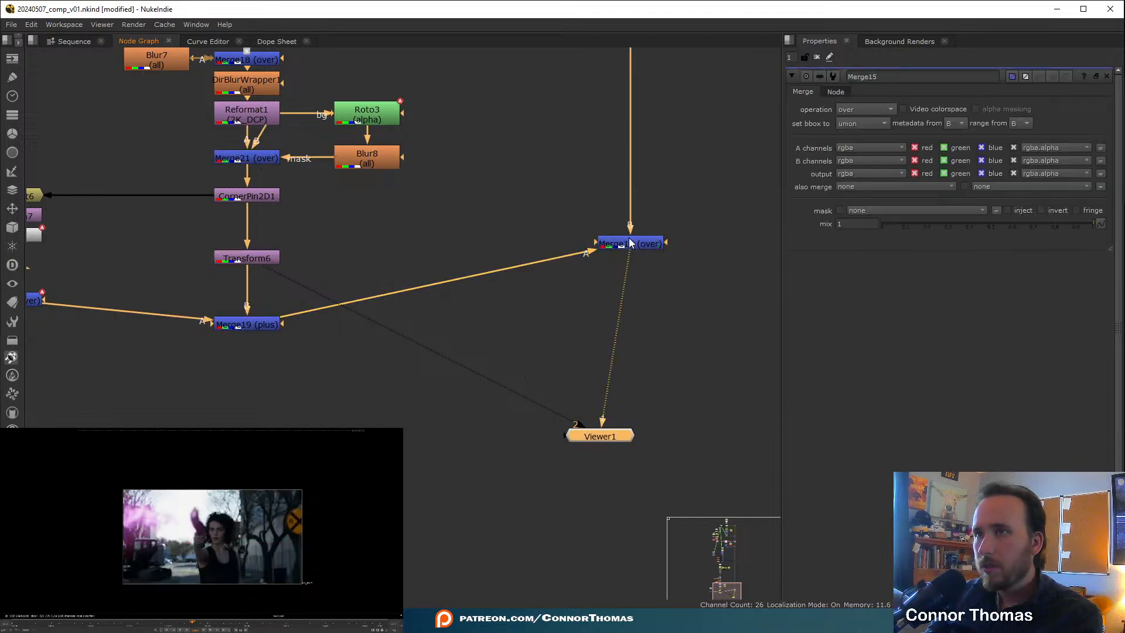
drag(630, 242, 630, 328)
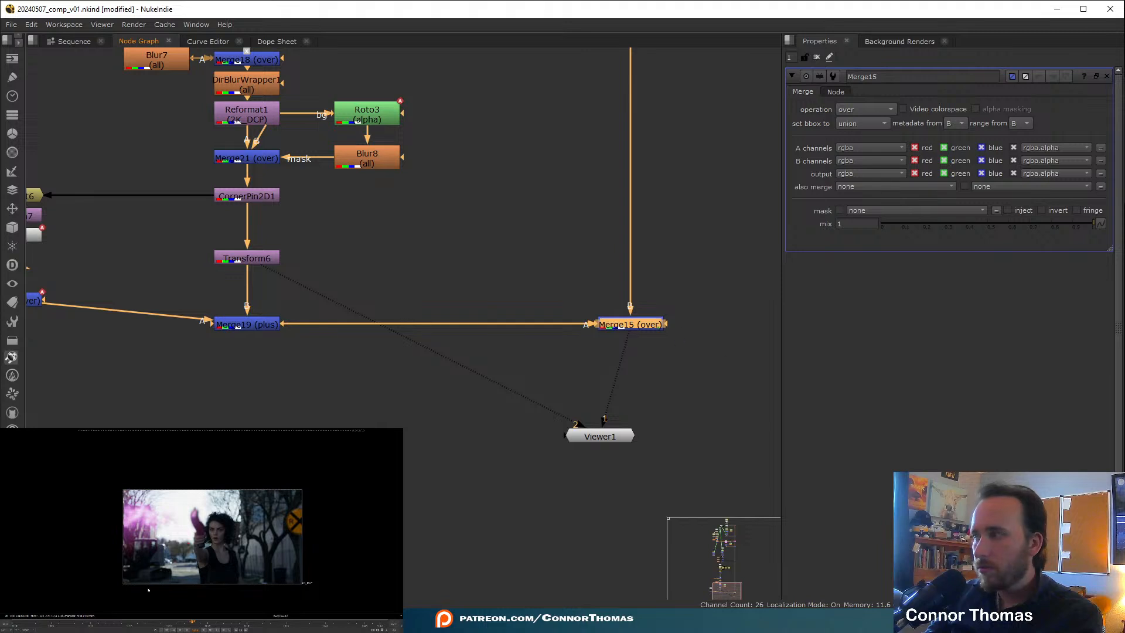
scroll(231, 552, up, 4)
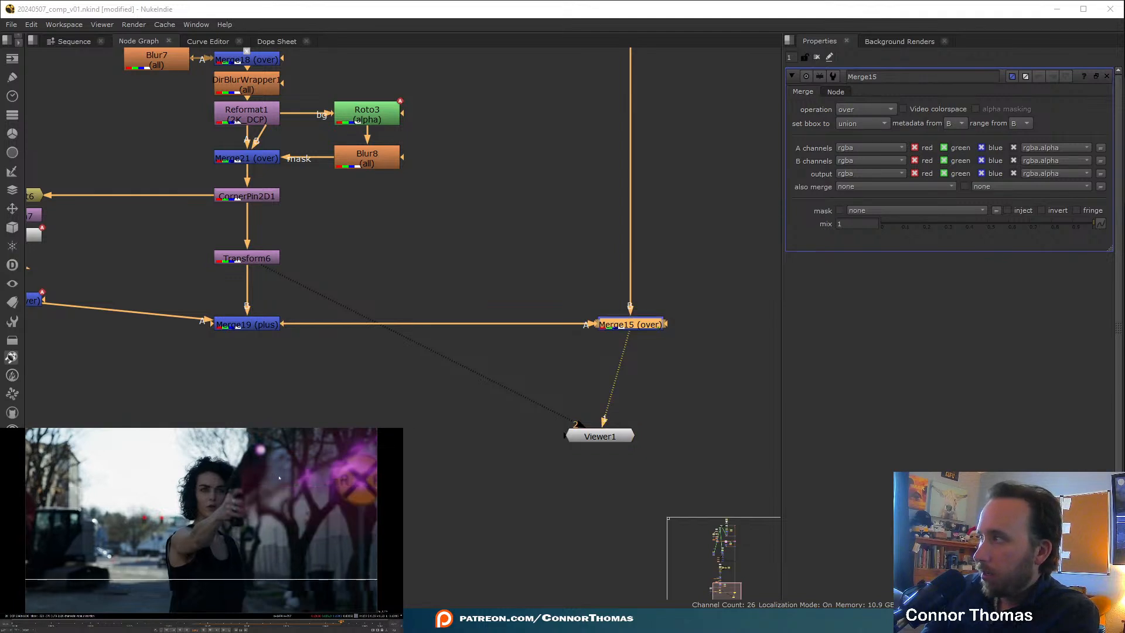
- View Merge21's output with Roto3's shape displayed and scrub to an early frame where the flash is small
middle_drag(544, 199, 589, 257)
middle_drag(466, 242, 571, 277)
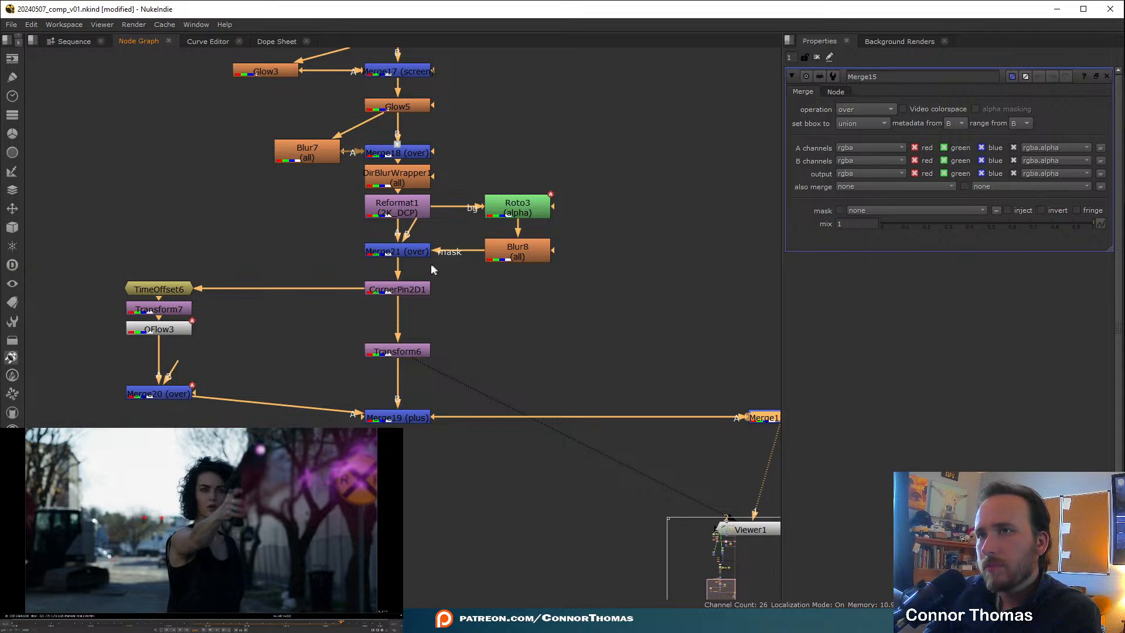
click(415, 255)
key(1)
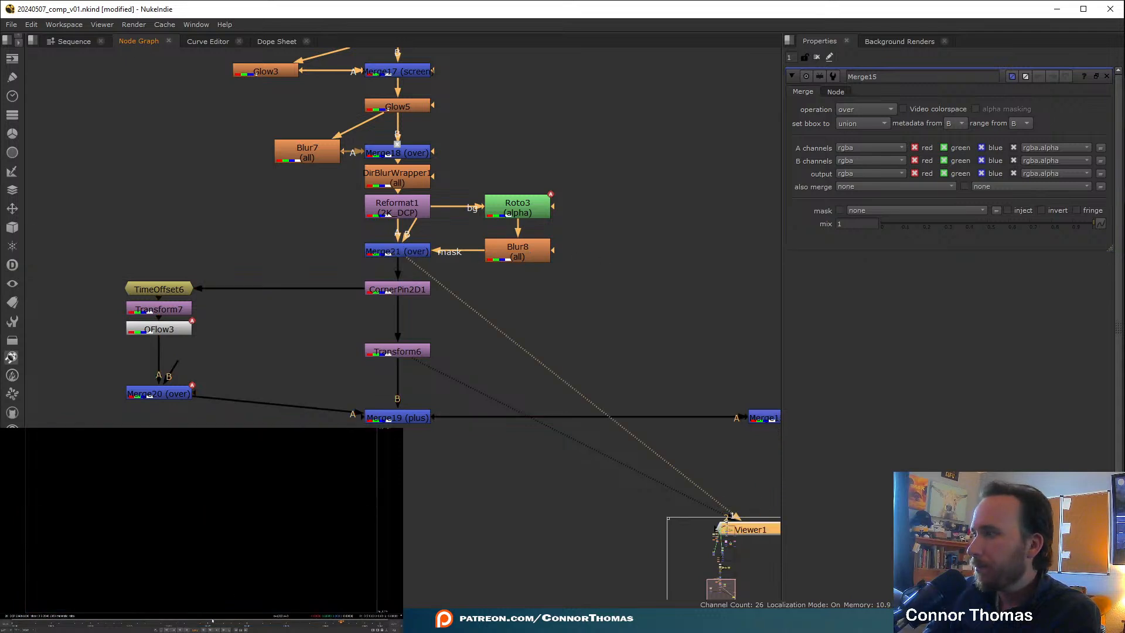
double_click(525, 208)
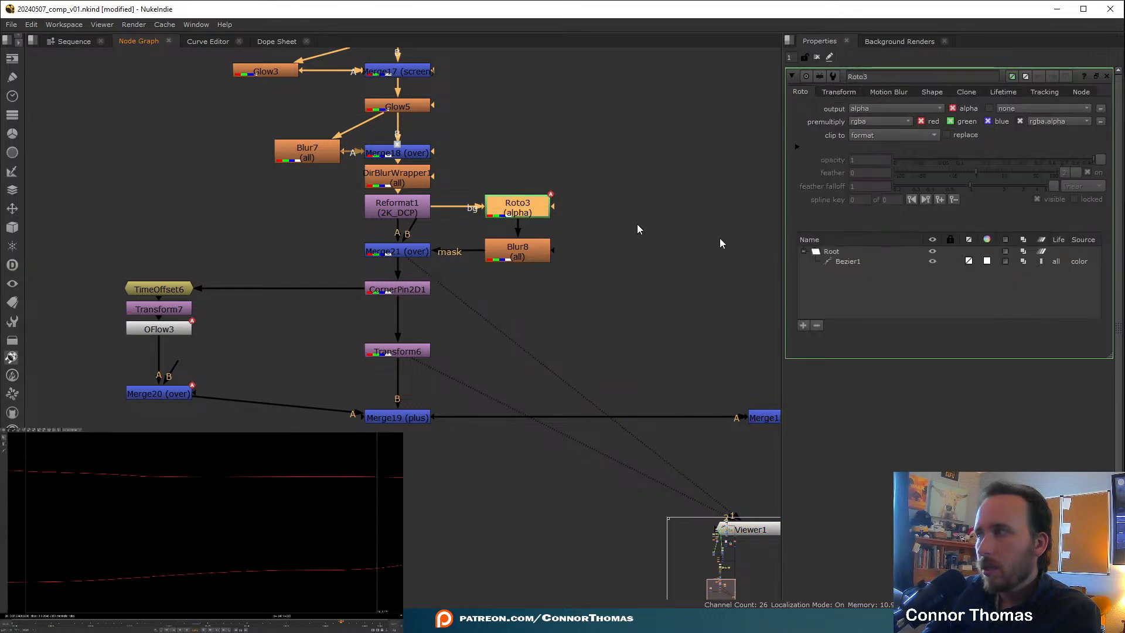
click(194, 624)
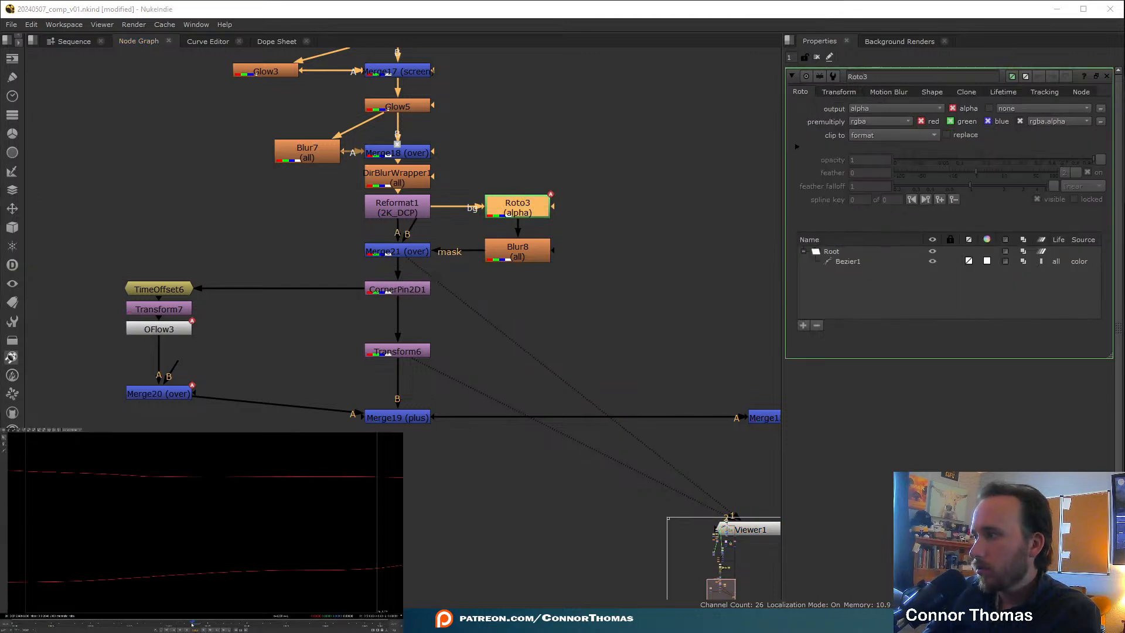
click(184, 624)
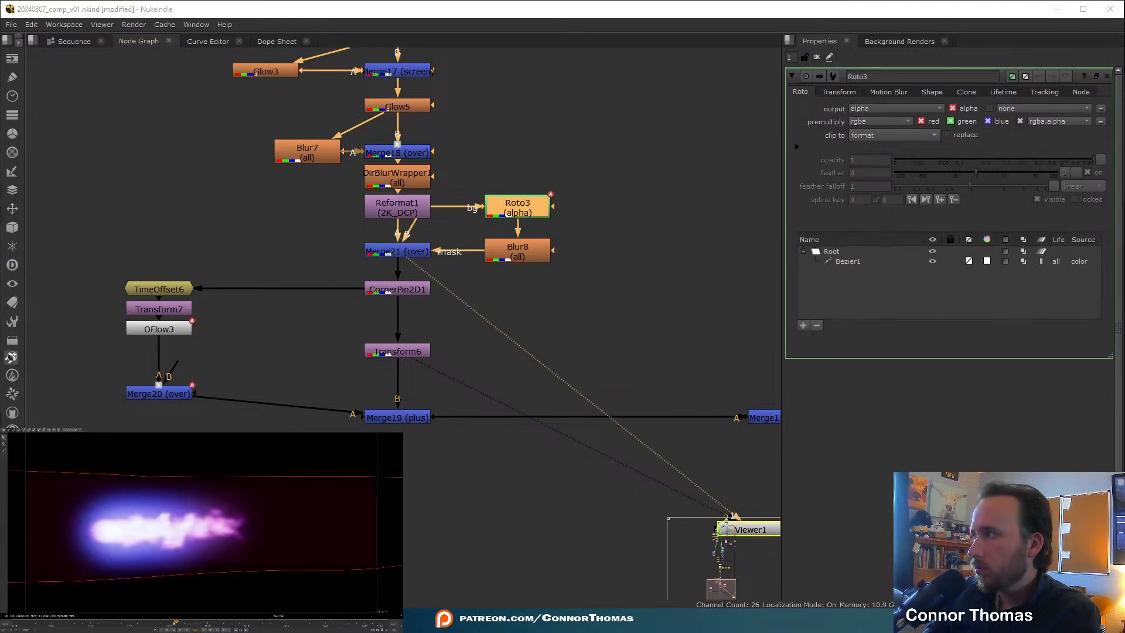
click(152, 622)
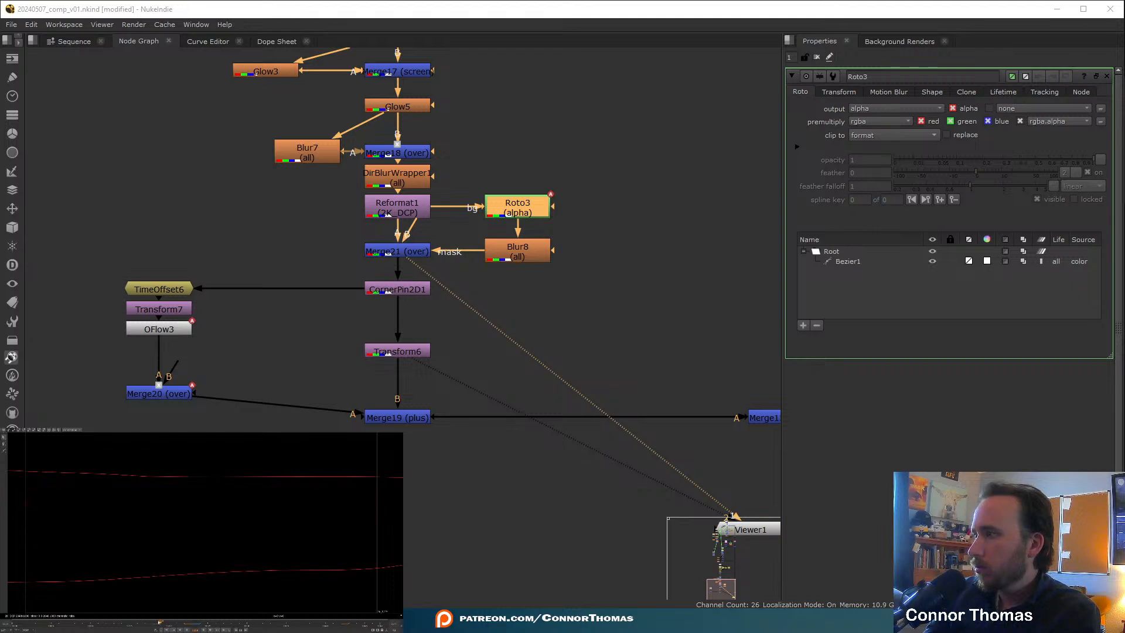
drag(161, 622, 169, 623)
scroll(190, 565, down, 4)
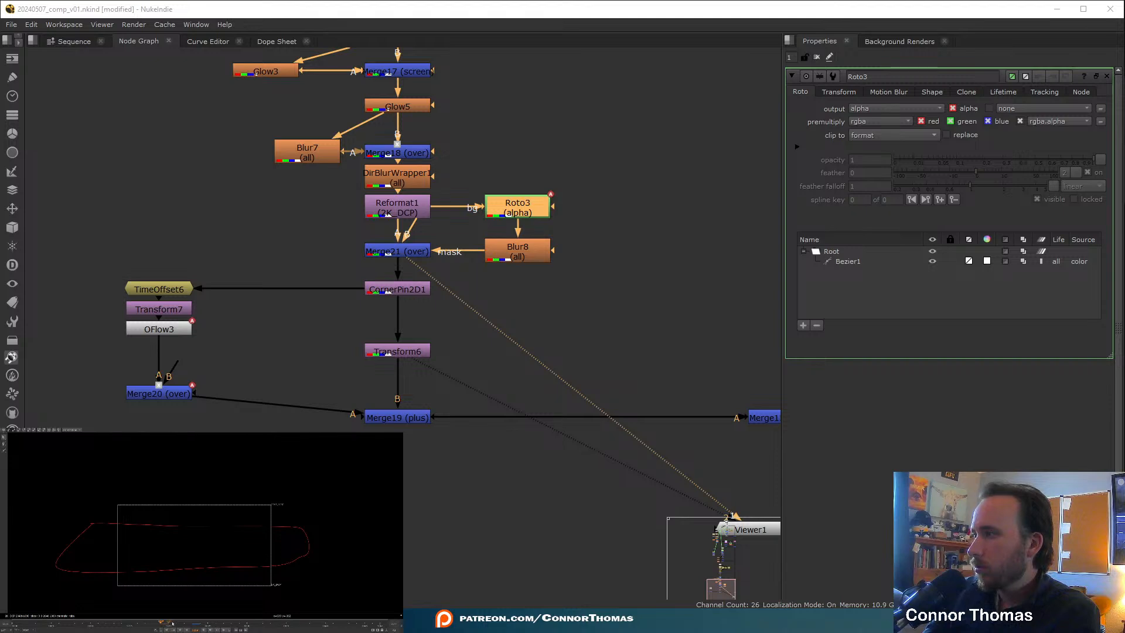
drag(173, 623, 176, 623)
- Pull the far end of Roto3's Bezier inward on this frame so it curves closely around the flash inside the frame edge
click(309, 528)
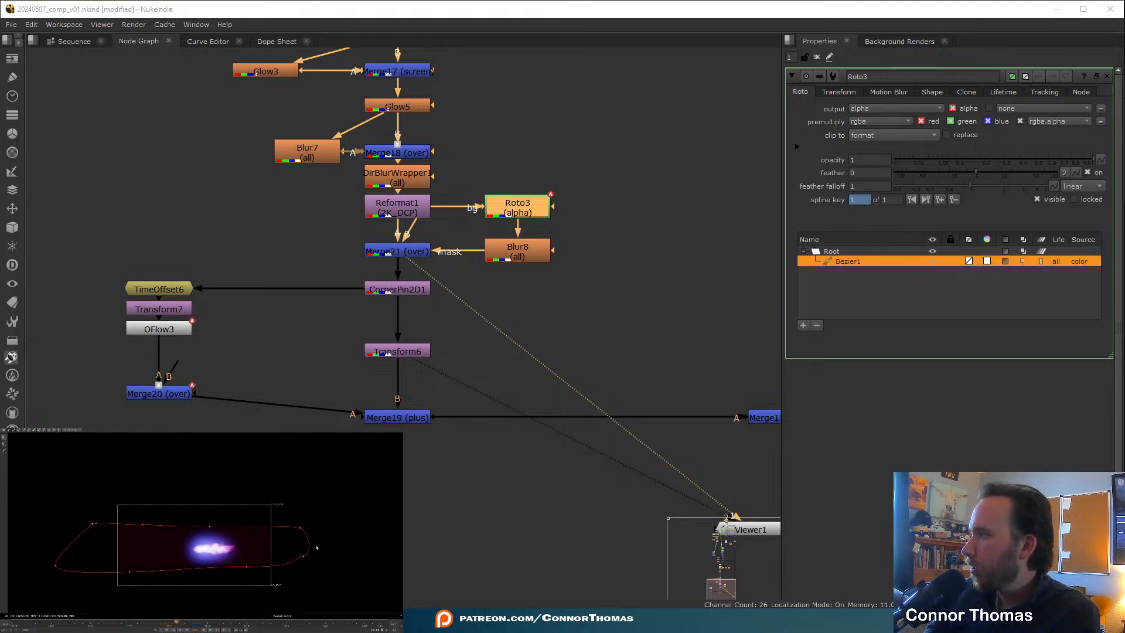
key(Delete)
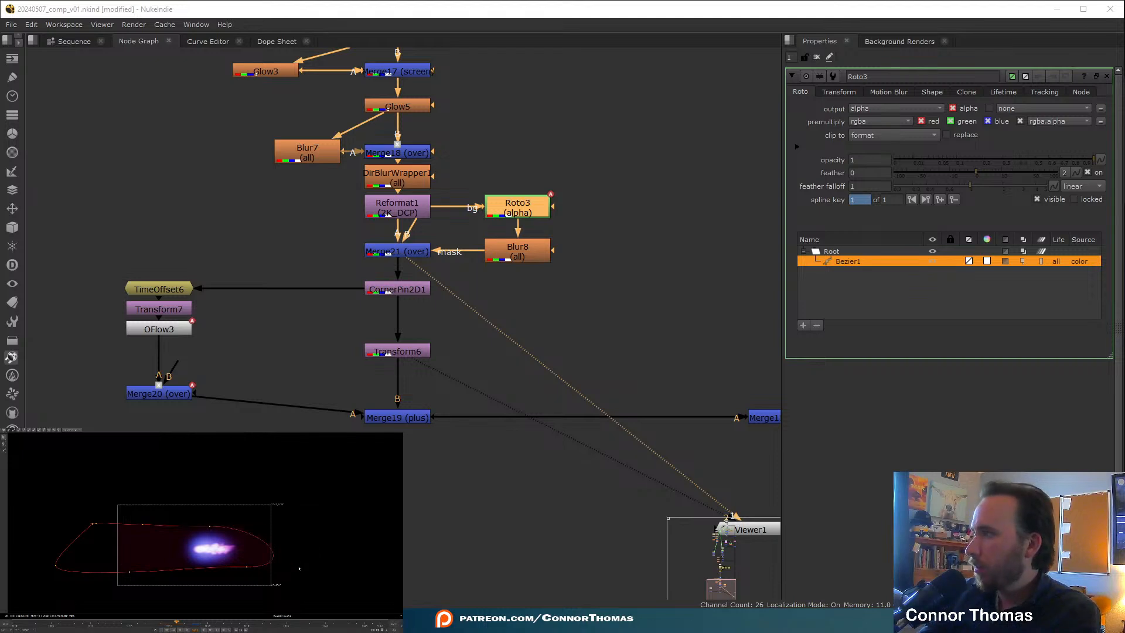
drag(247, 567, 238, 567)
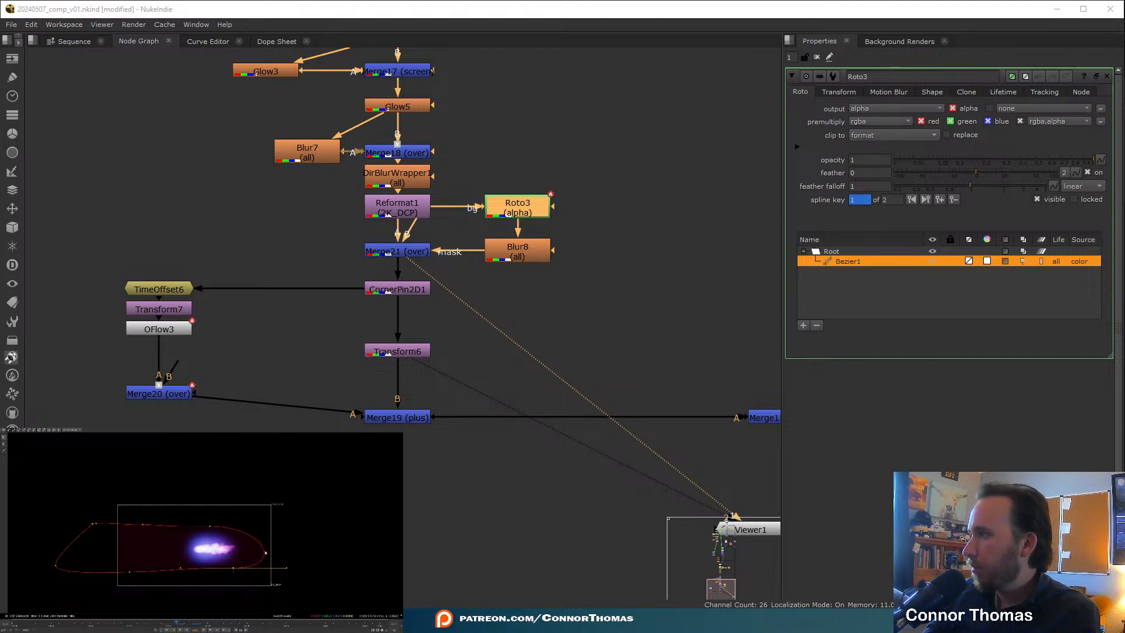
click(817, 58)
drag(247, 520, 303, 596)
- Examine the flash's masked edges up close in Merge21, and check the full composite at Merge15
scroll(295, 548, up, 6)
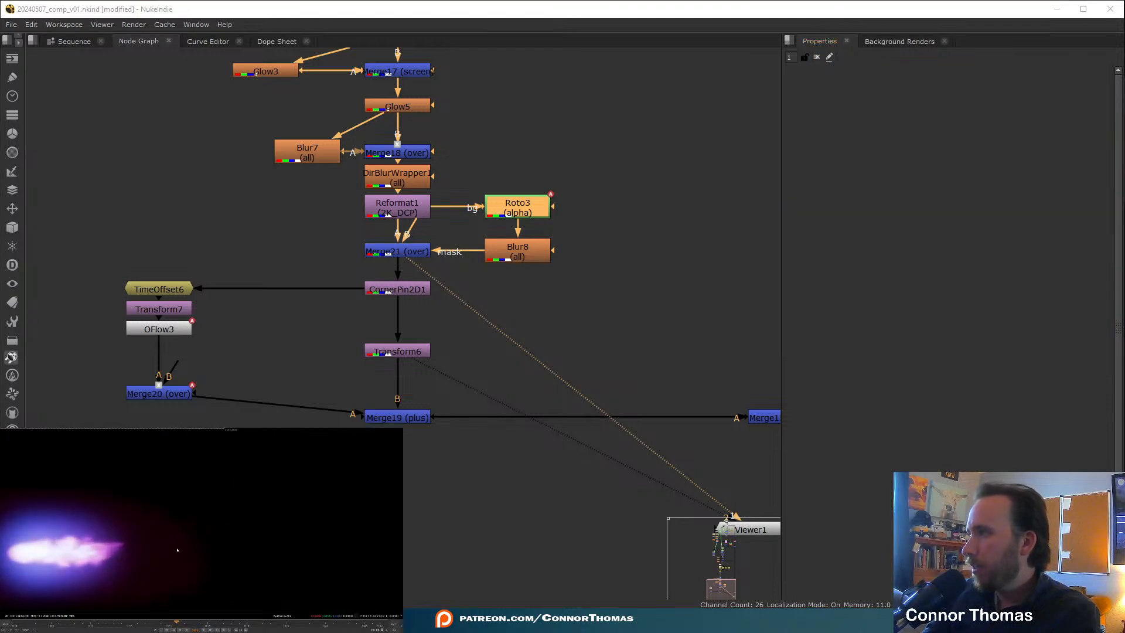
middle_drag(150, 508, 228, 502)
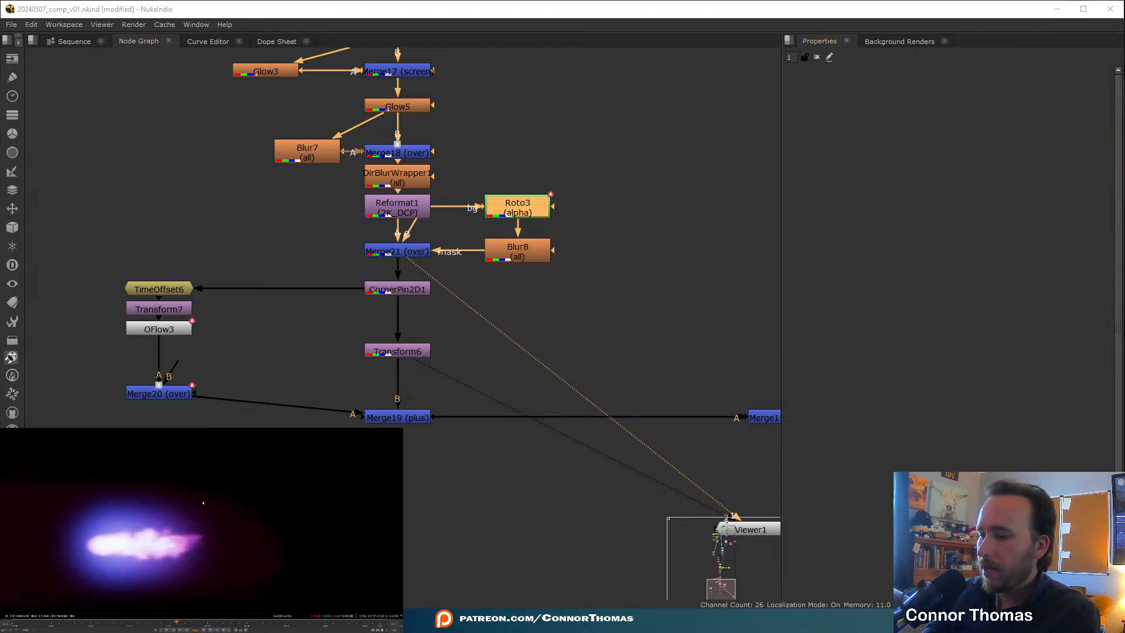
key(f)
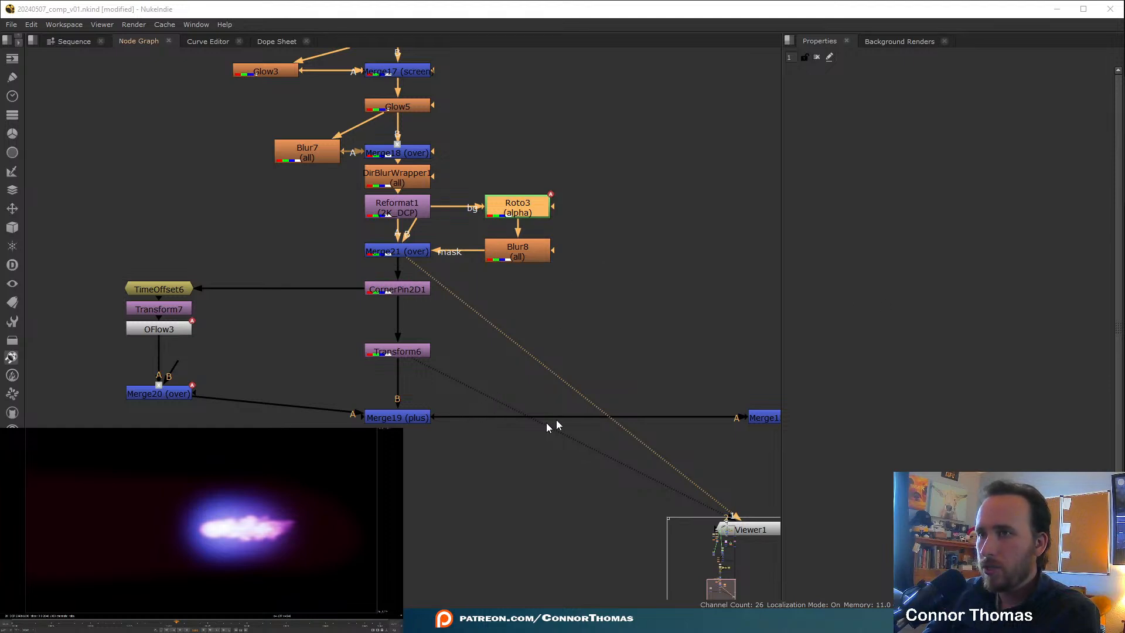
middle_drag(552, 424, 399, 312)
click(434, 319)
key(1)
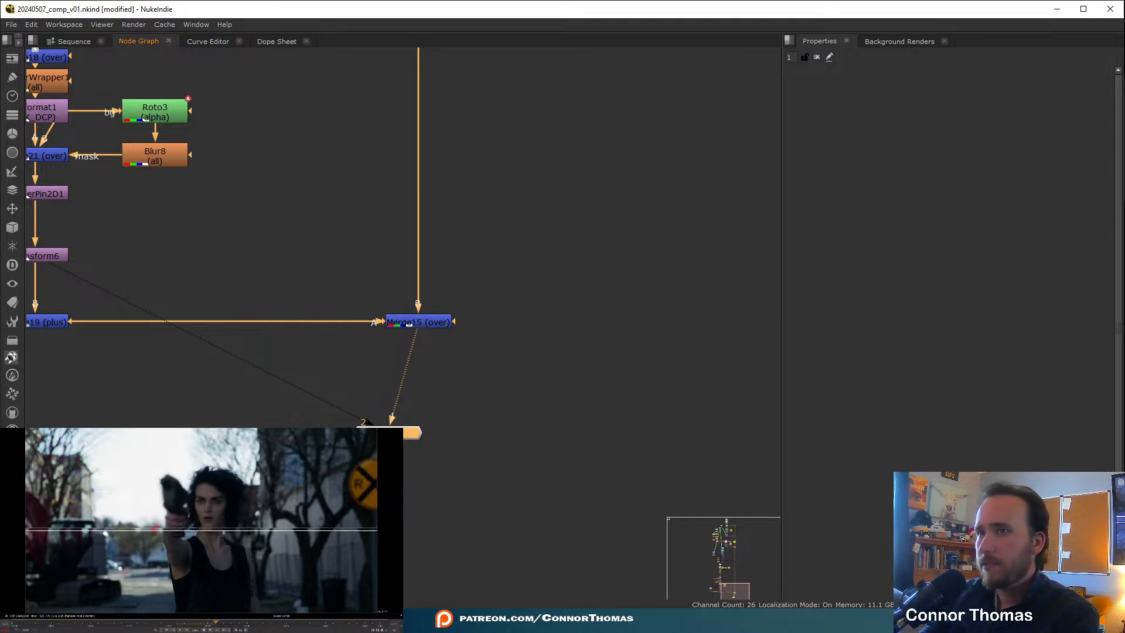
- Move Merge20 down level with Merge19, and scrub the composite to the frame with the large purple blast
scroll(79, 138, down, 5)
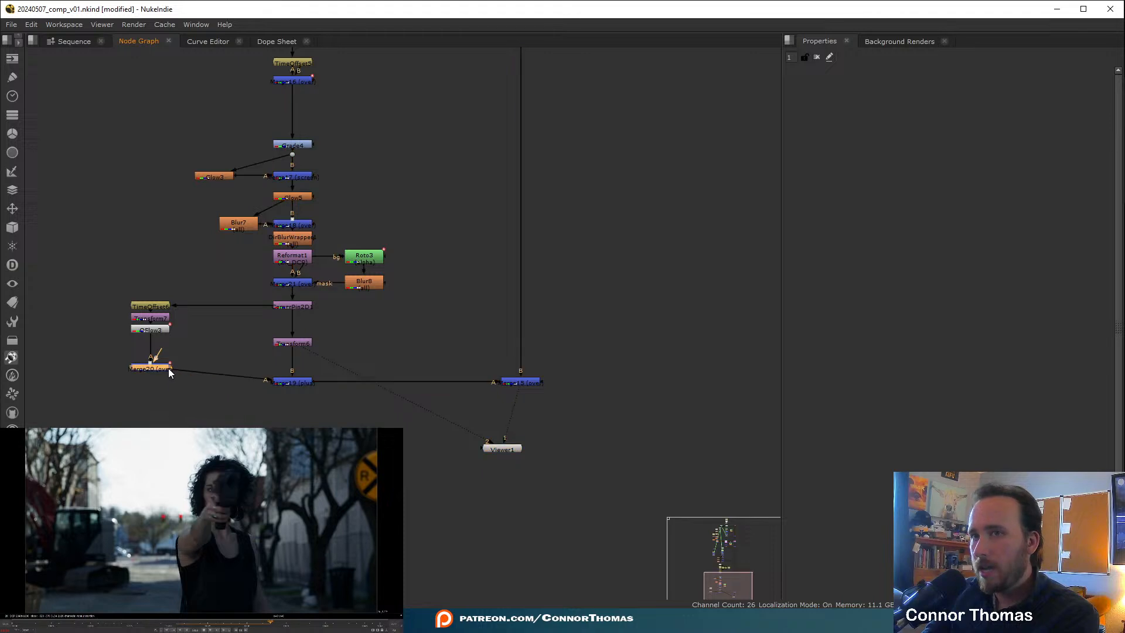
drag(155, 369, 168, 385)
click(671, 350)
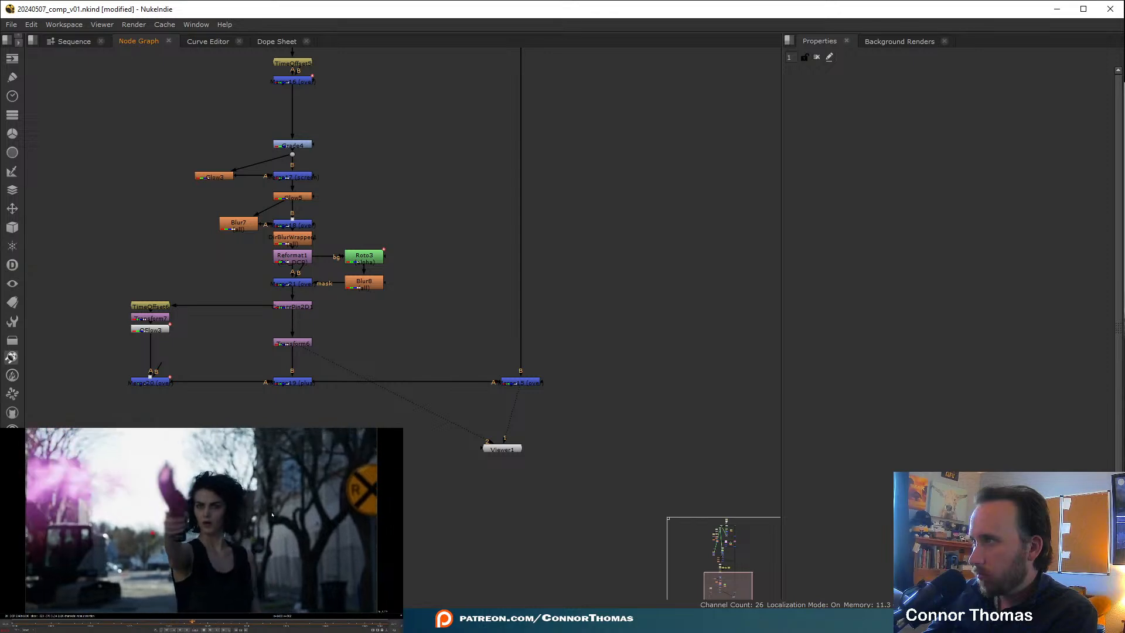
click(204, 630)
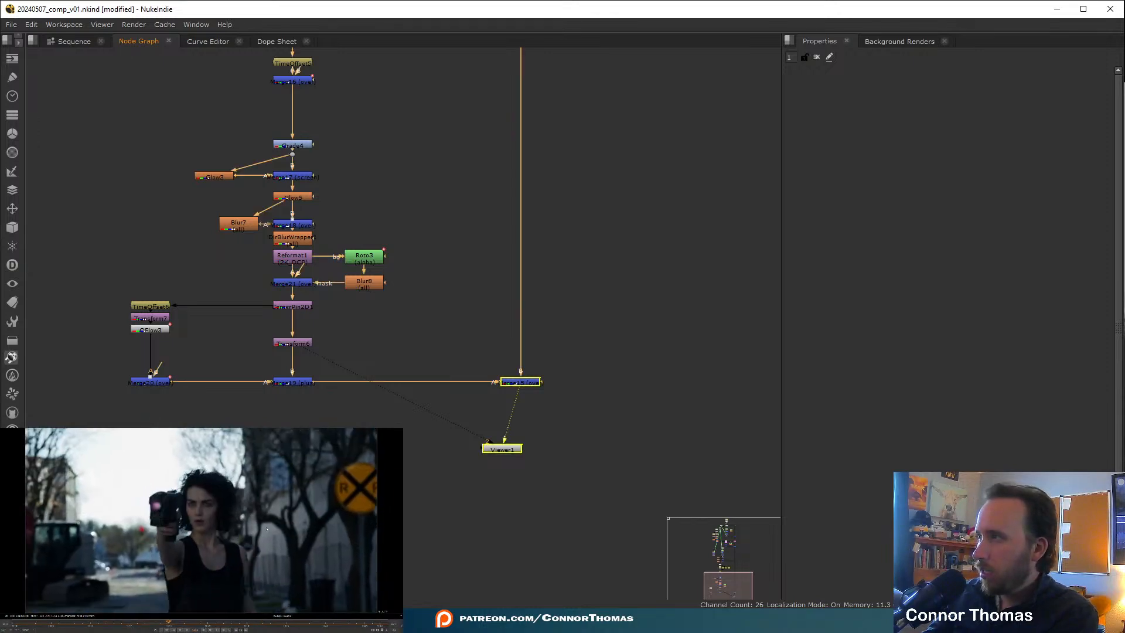
drag(176, 623, 191, 623)
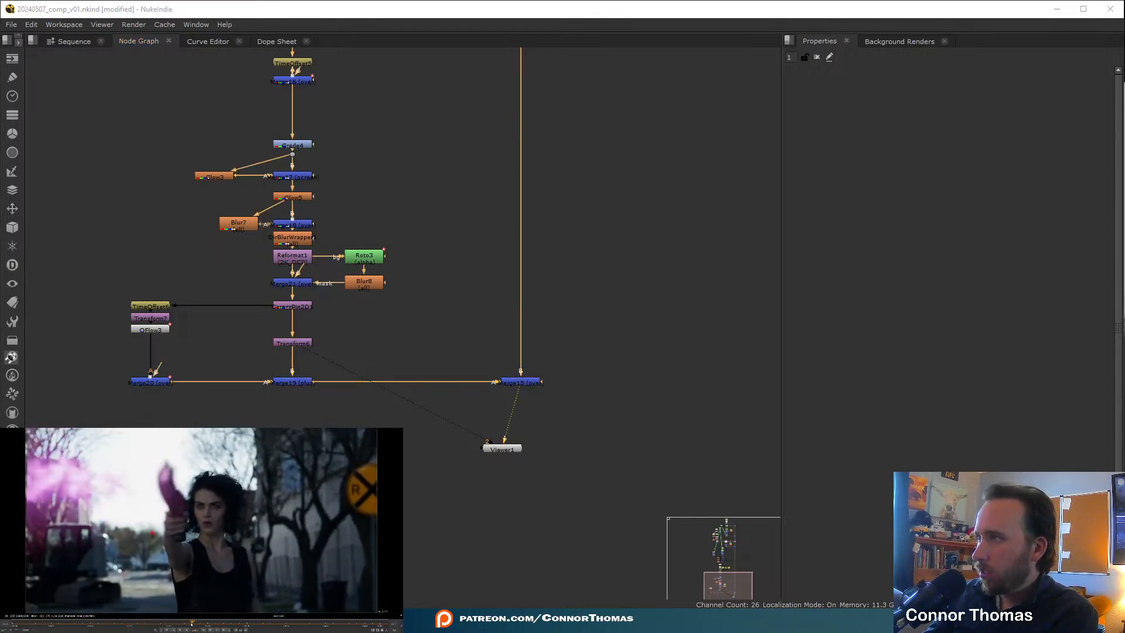
- Move Read4 up and insert an Exposure node between it and the FrameHold nodes
middle_drag(499, 317, 637, 303)
scroll(478, 270, up, 2)
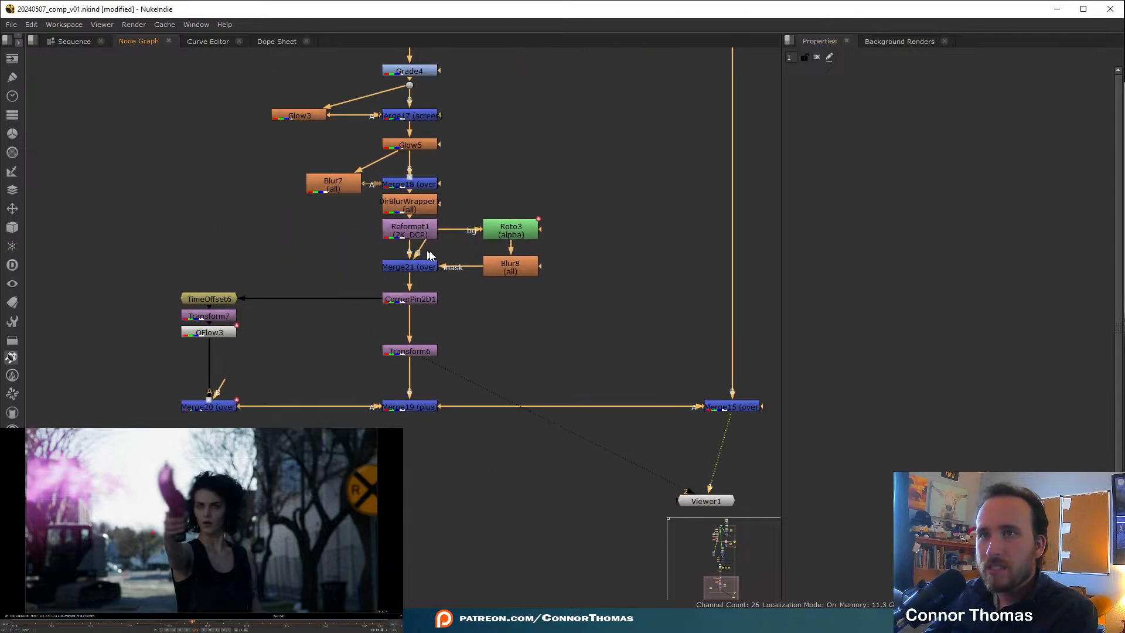
scroll(466, 234, up, 10)
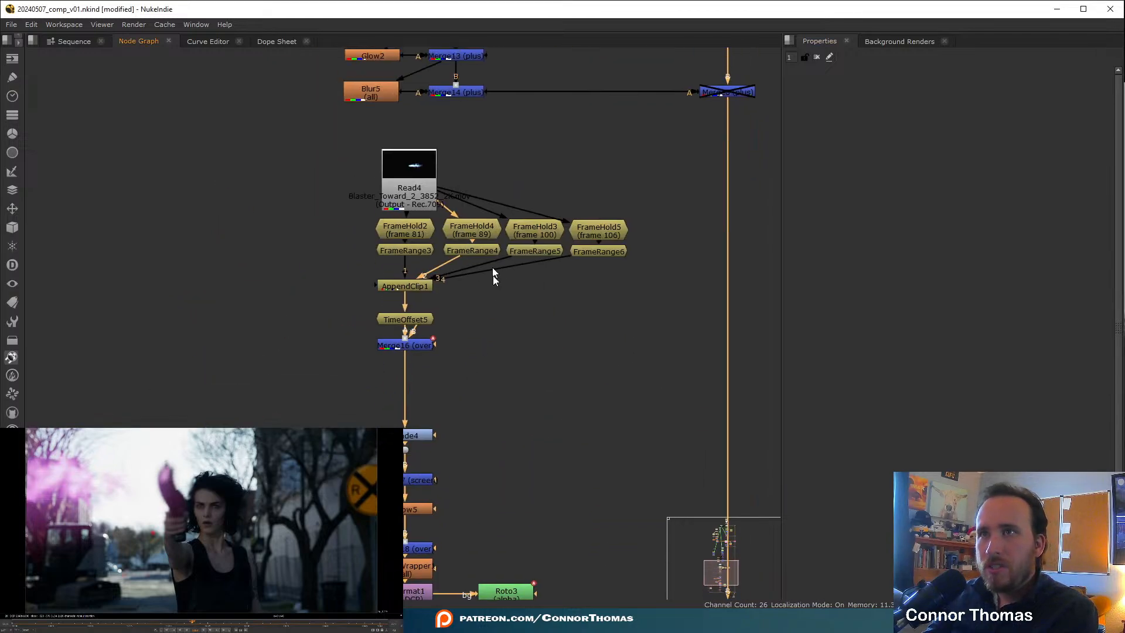
drag(431, 168, 414, 132)
key(Tab)
text(exp)
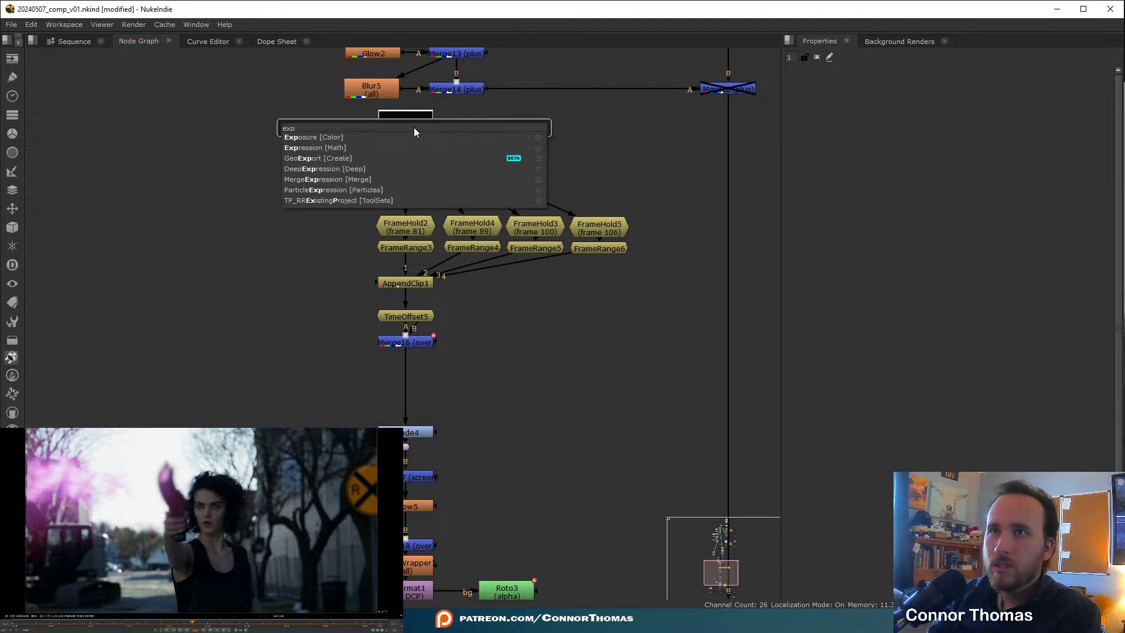
key(Return)
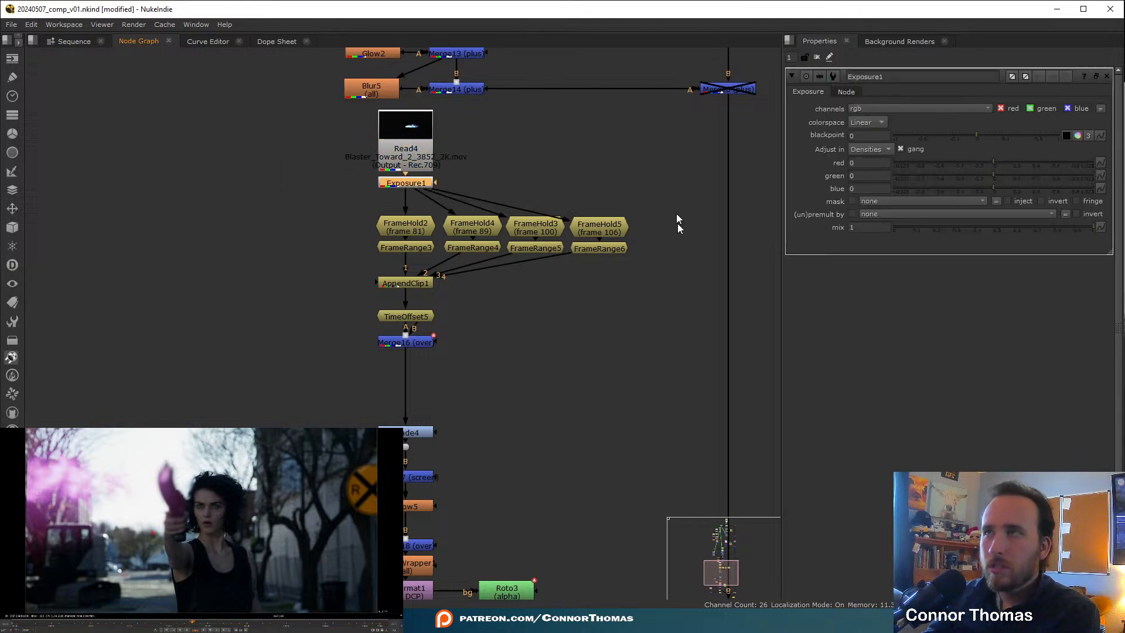
- Set Exposure1's ganged red, green and blue densities to 0.07 and toggle the node to compare the blast
click(1030, 163)
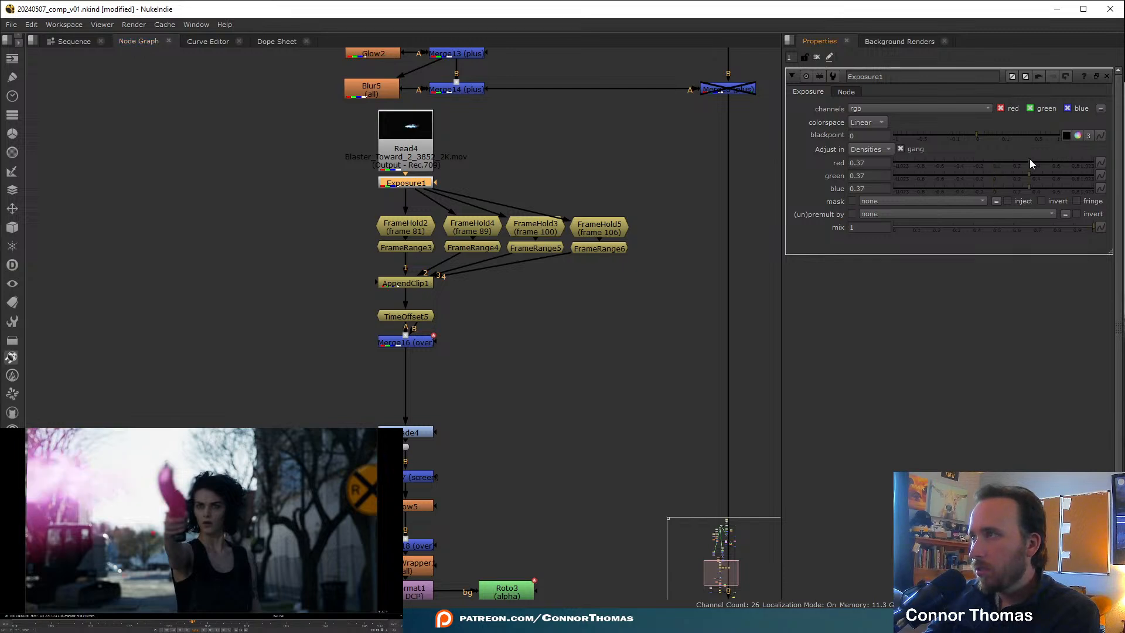
drag(1031, 163, 1000, 163)
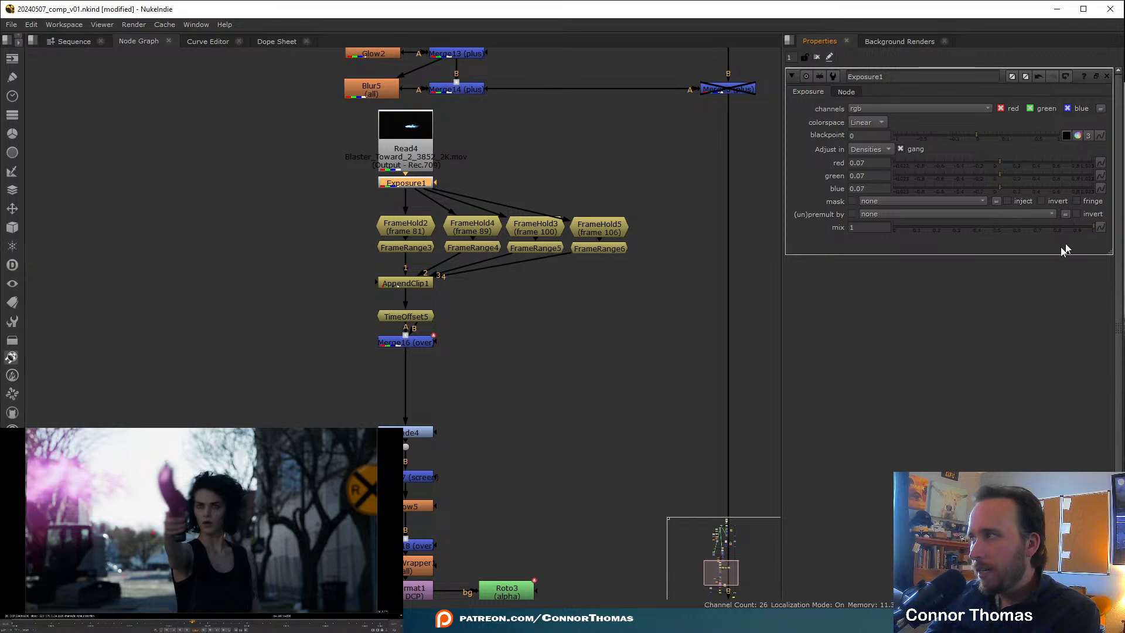
key(d)
key(d)
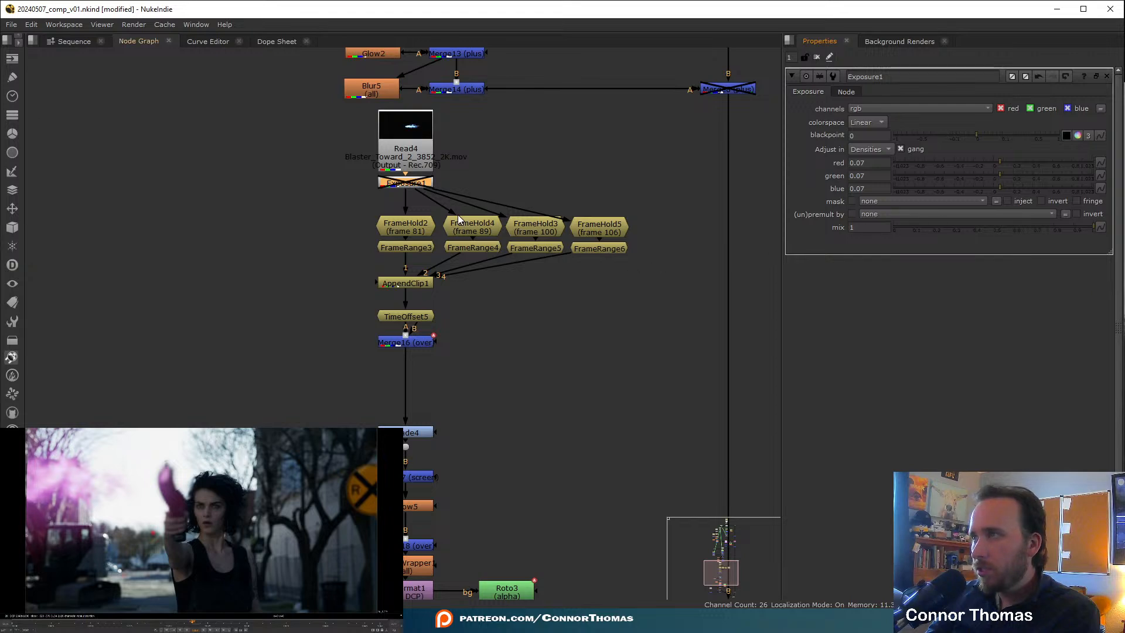
- Move CornerPin2D1's to4 corner to about x 2, y 1134, close its properties and fit the composite in the viewer
middle_drag(563, 420, 544, 66)
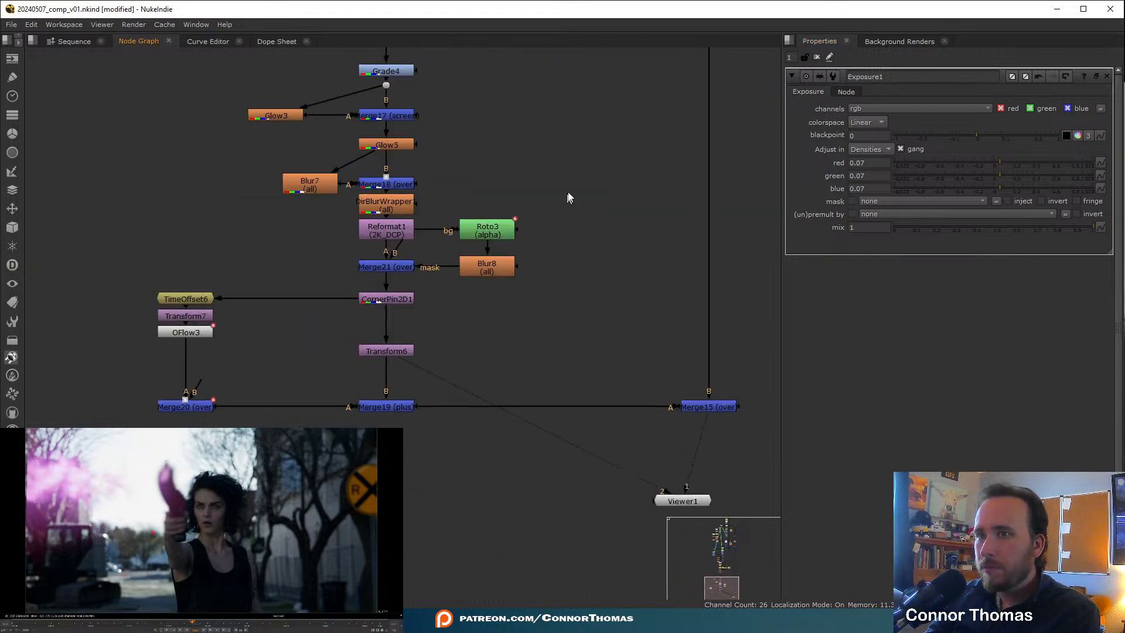
middle_drag(426, 253, 408, 320)
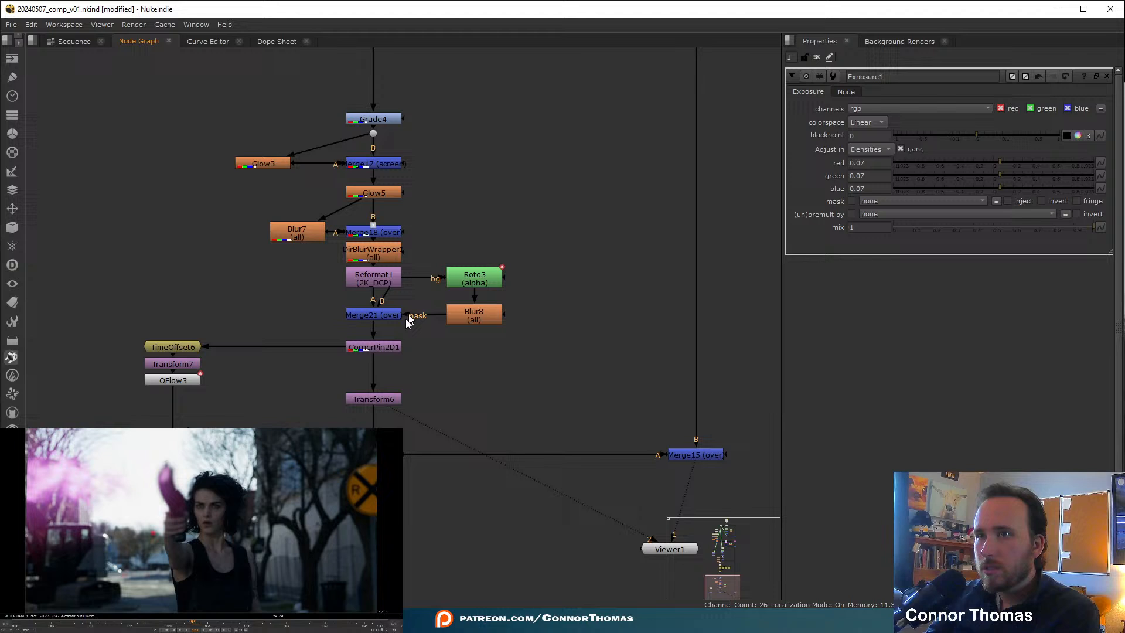
double_click(374, 347)
key(1)
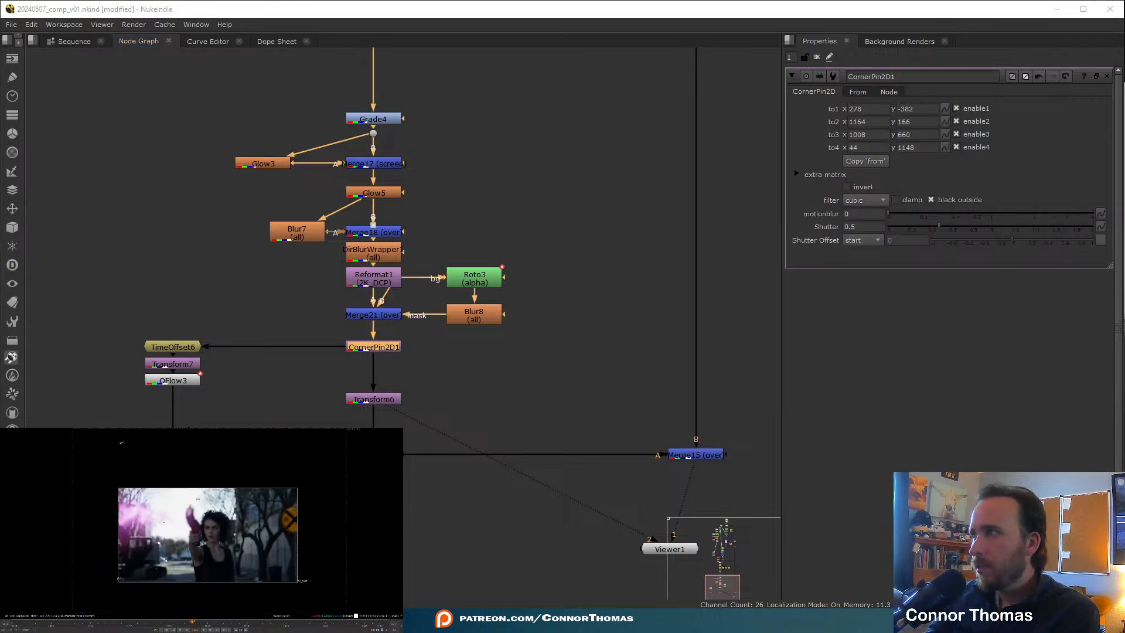
drag(122, 444, 118, 445)
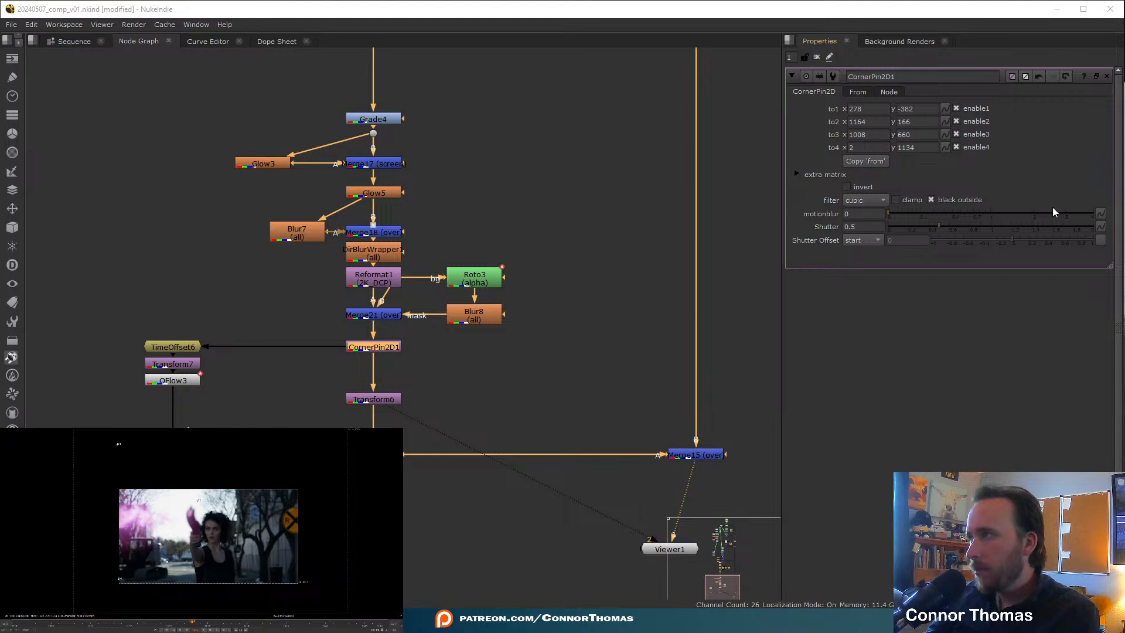
click(816, 57)
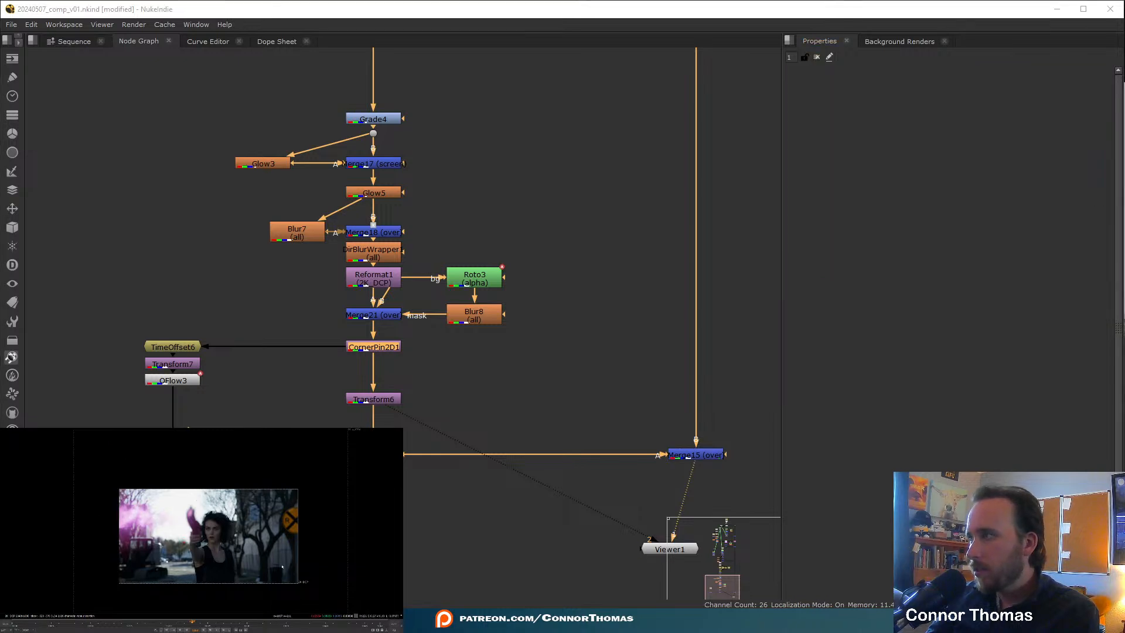
key(f)
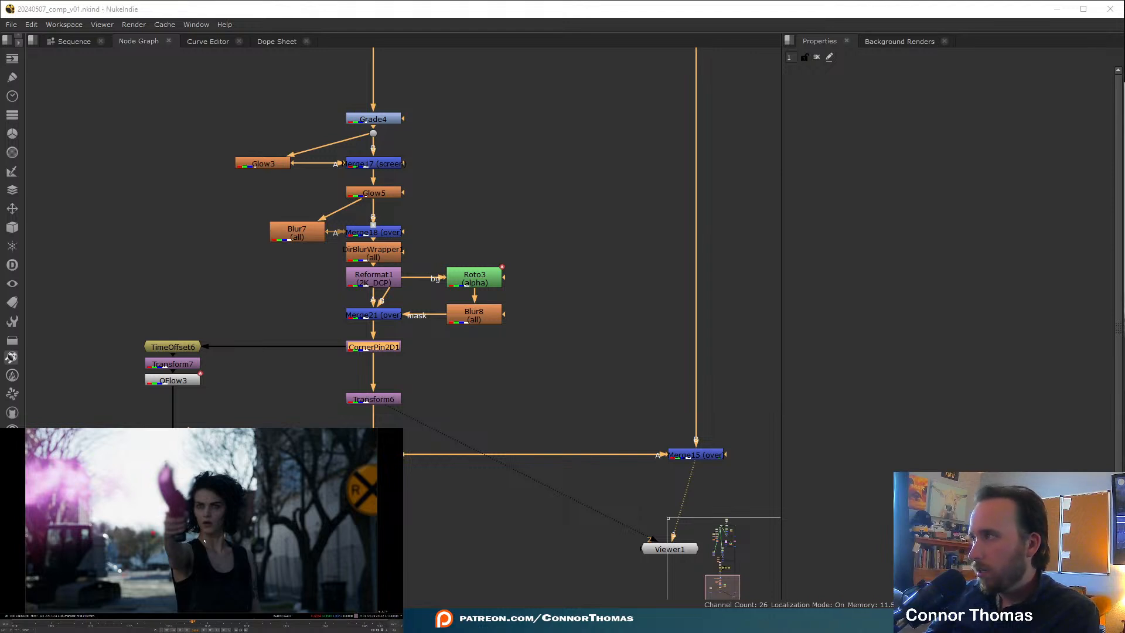
- Re-enable the disabled Merge8 node on the main composite branch
middle_drag(577, 73, 539, 308)
middle_drag(644, 76, 582, 299)
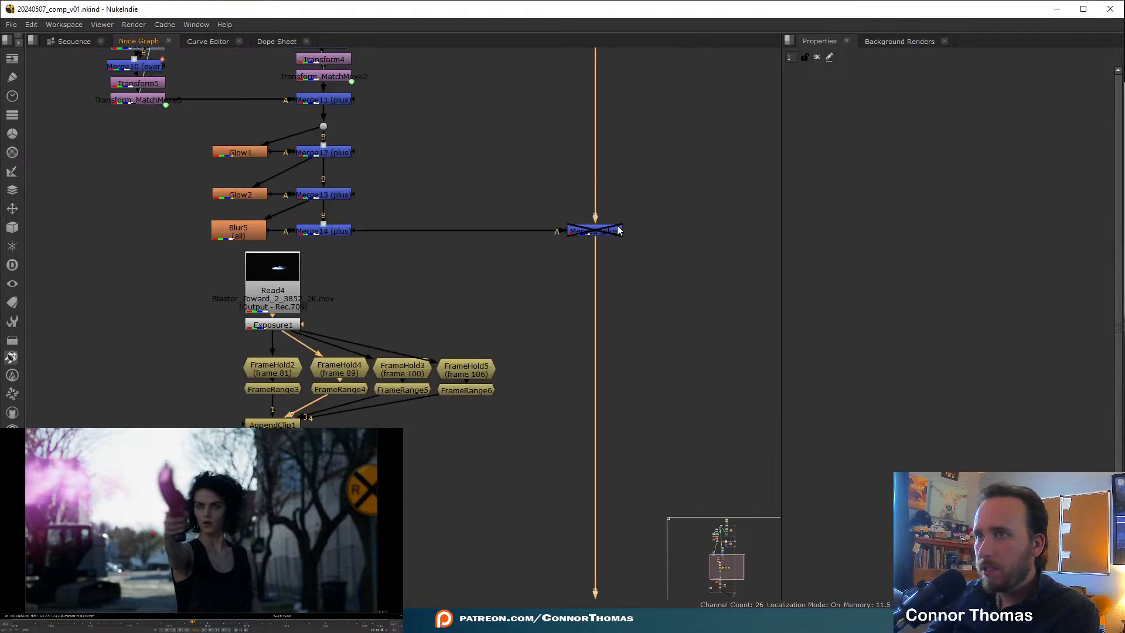
drag(618, 230, 617, 230)
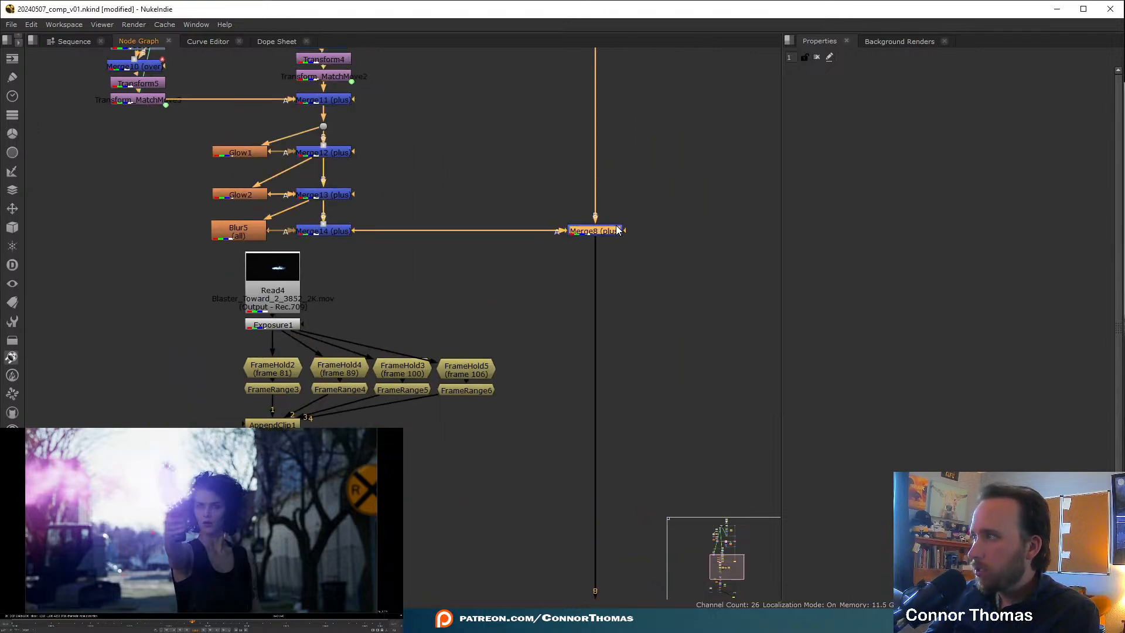
- Move Read3 up and insert a Dot beneath it, level with the Dot that feeds TimeOffset4
middle_drag(526, 163, 563, 215)
middle_drag(422, 85, 509, 281)
drag(462, 218, 461, 182)
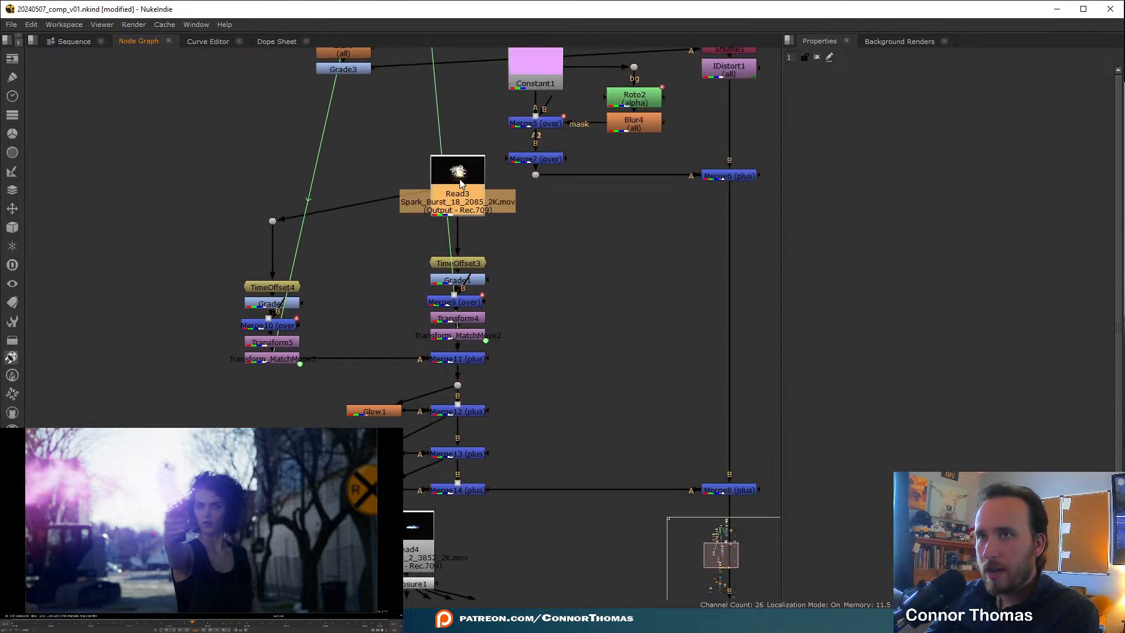
key(Tab)
text(dot)
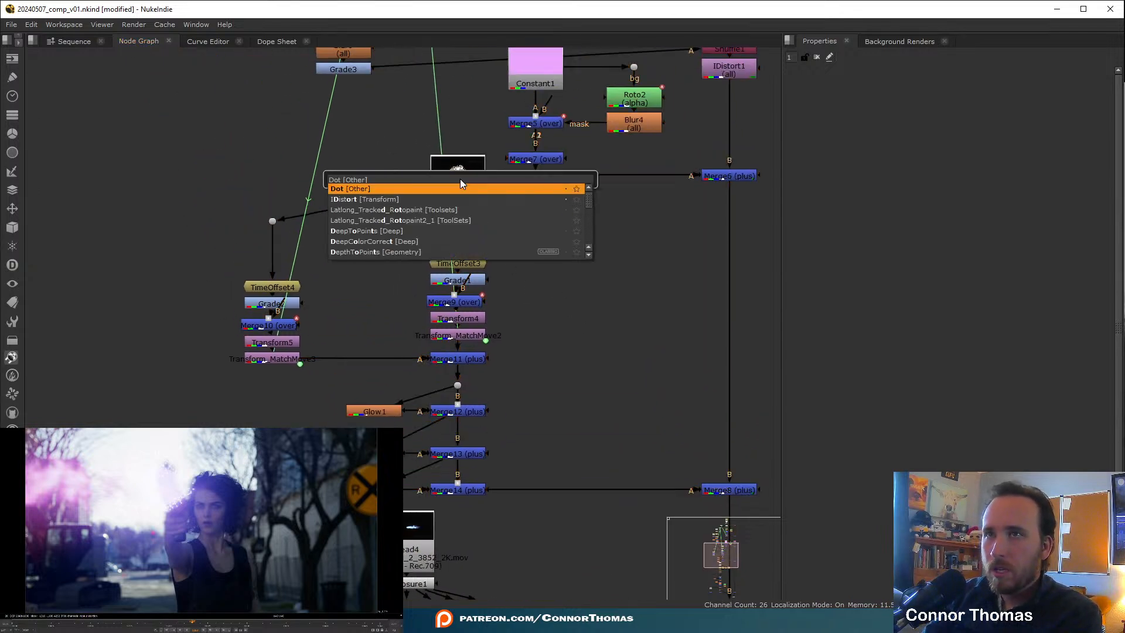
key(Return)
click(463, 191)
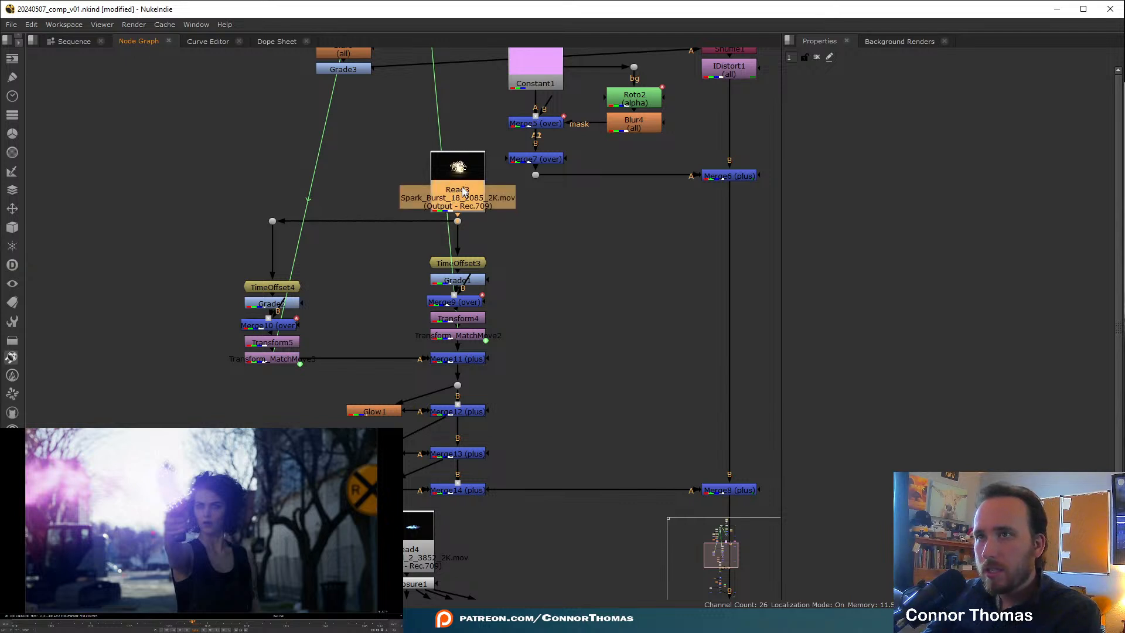
click(508, 244)
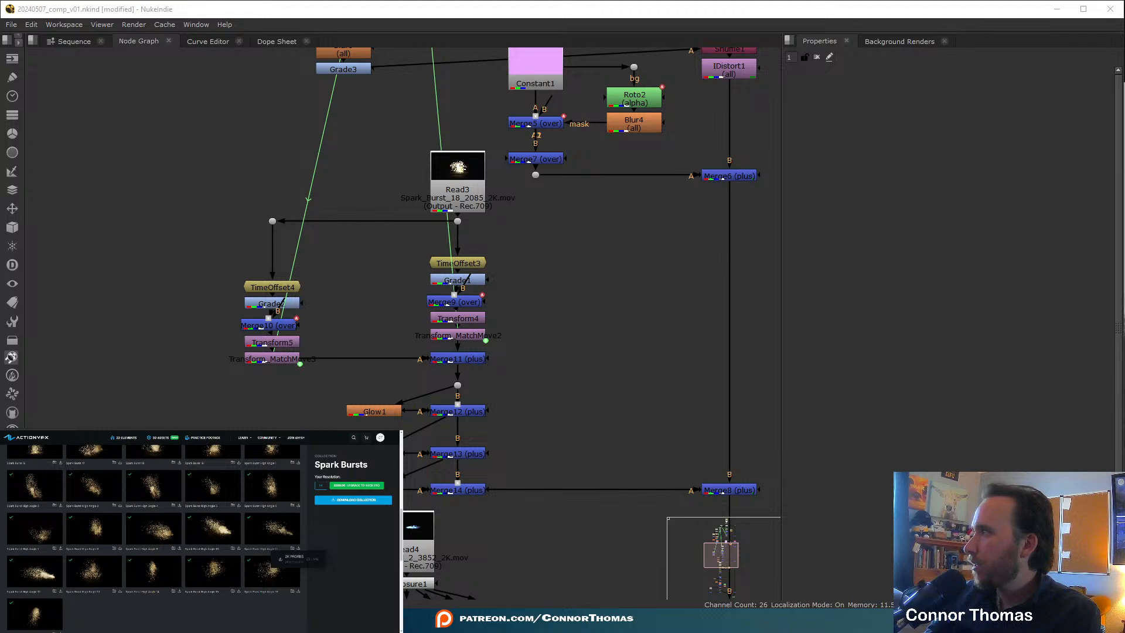
- Import Spark_Burst_High_Angle_11_2097_2K.mov from the browser downloads as a Read node, and set its input transform to Output - Rec.709
drag(334, 454, 170, 196)
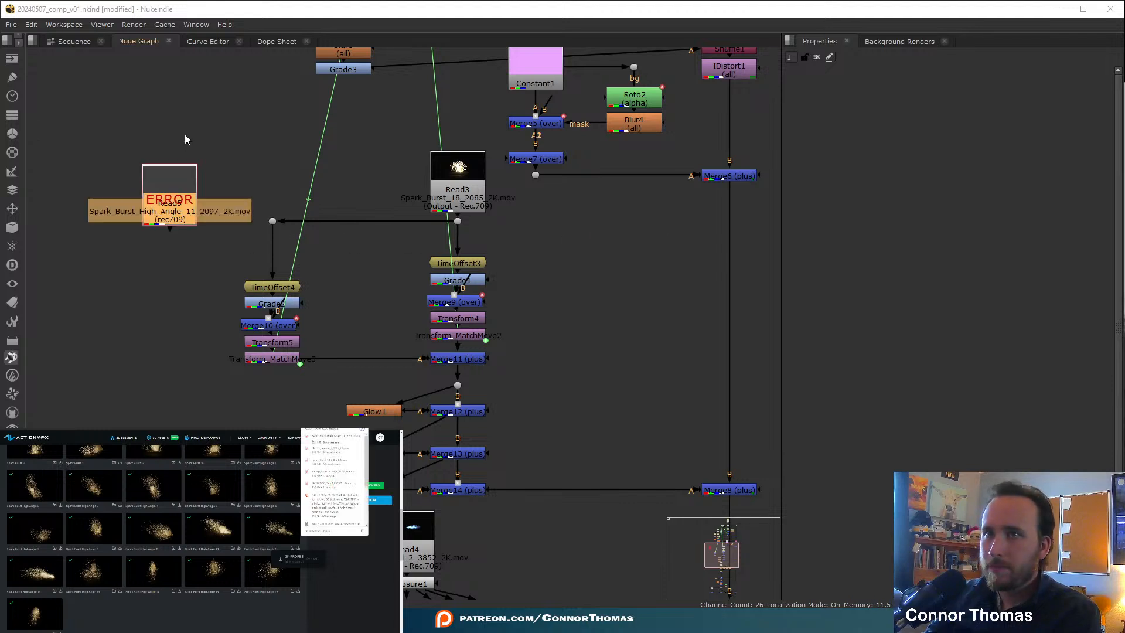
middle_drag(255, 159, 332, 228)
click(297, 210)
drag(249, 253, 247, 219)
double_click(246, 220)
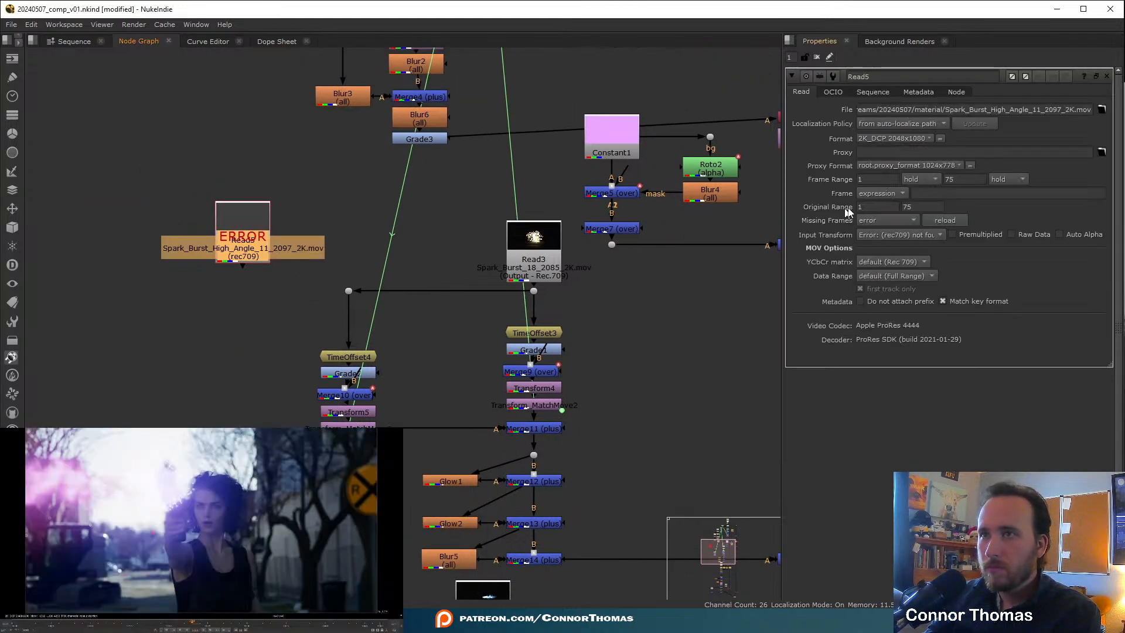
click(910, 236)
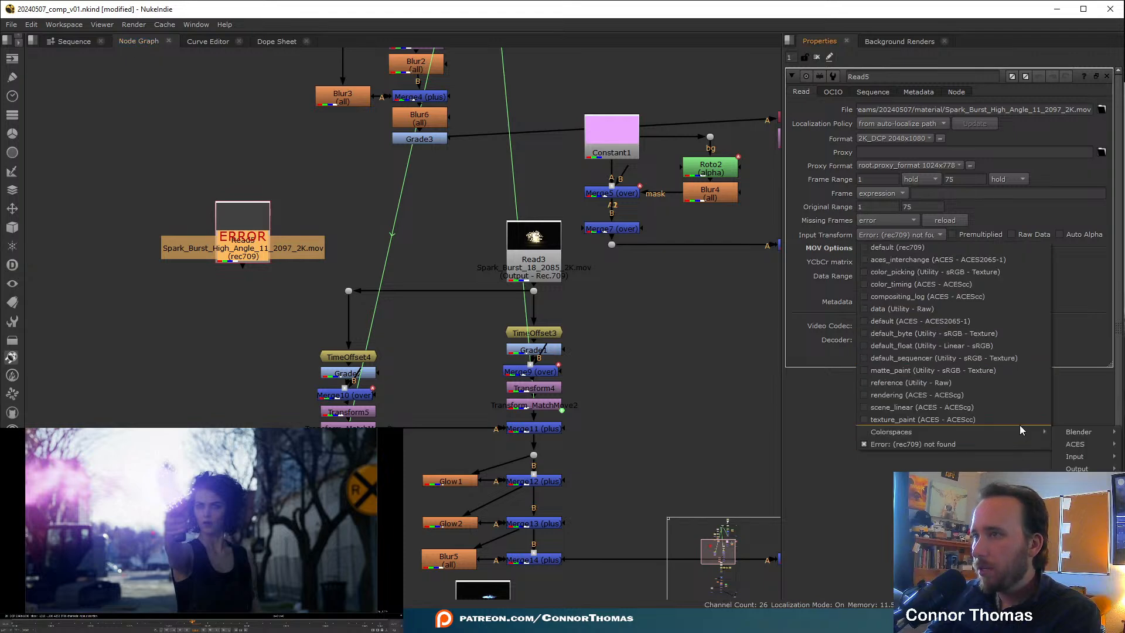
mouse_move(1020, 431)
mouse_move(1097, 469)
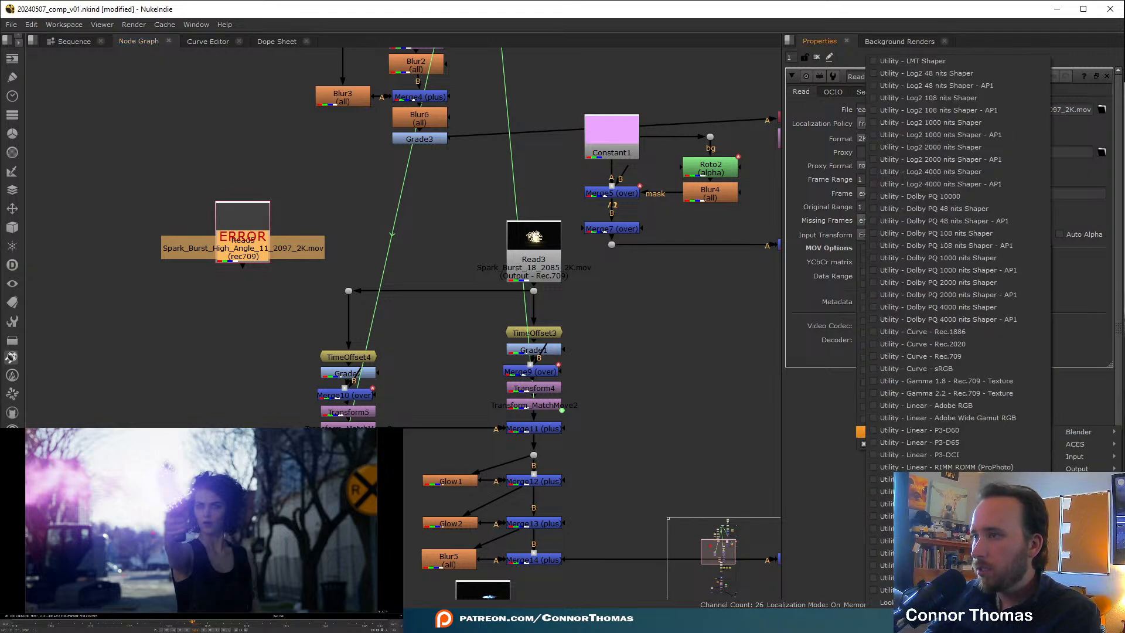
click(967, 492)
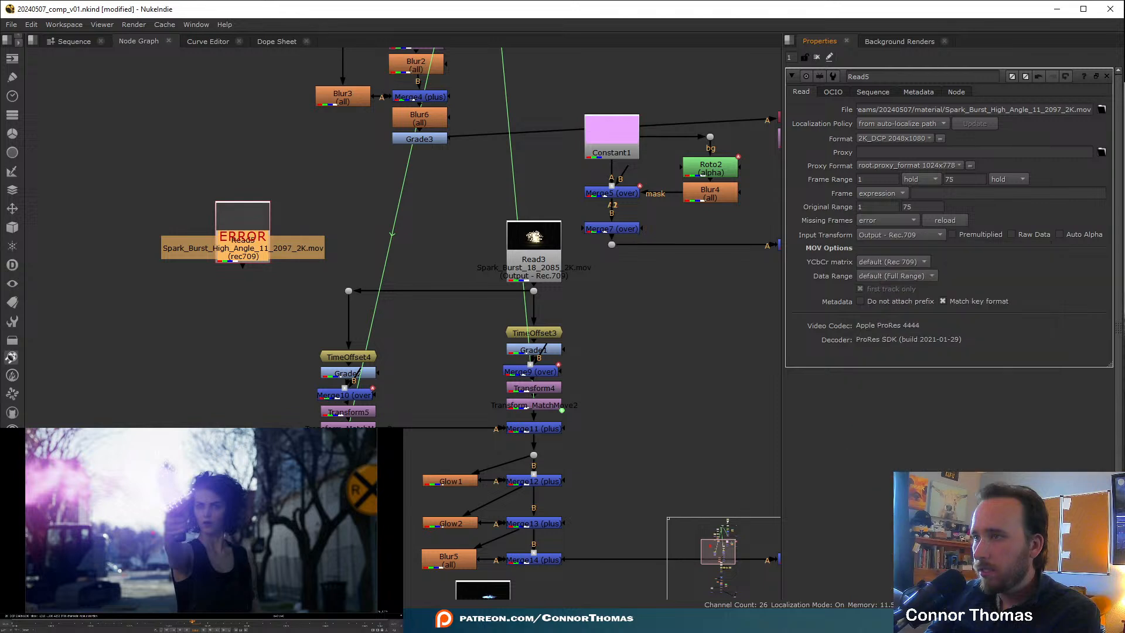
- Feed the Dot from Read5 instead of Read3, and compare the two spark clips on a frame showing the burst
drag(541, 272, 545, 225)
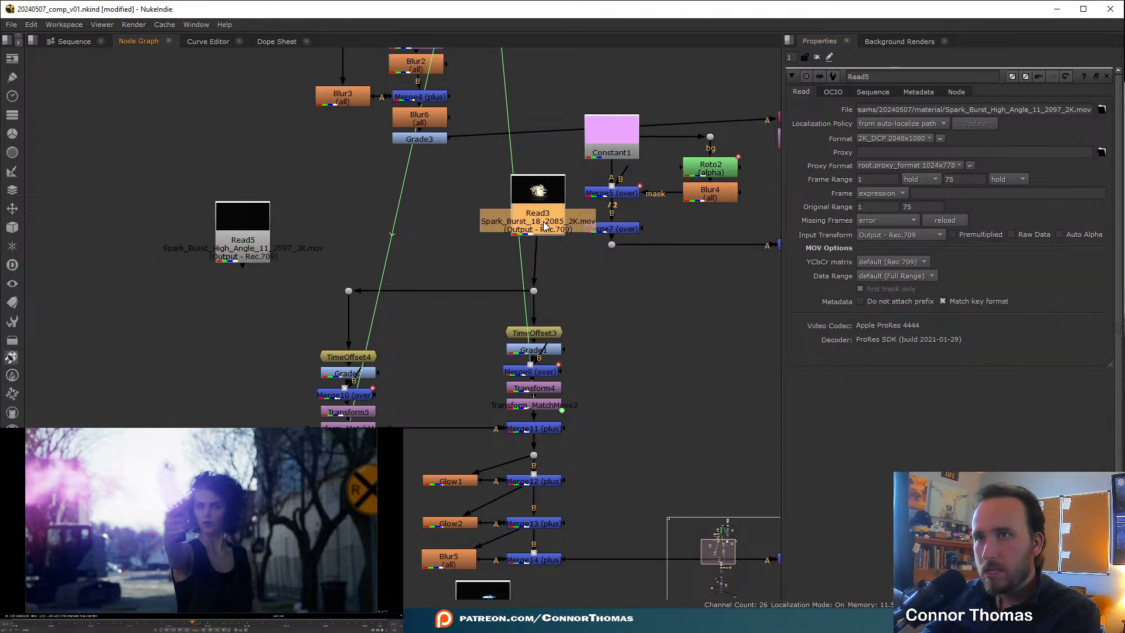
drag(333, 235, 457, 233)
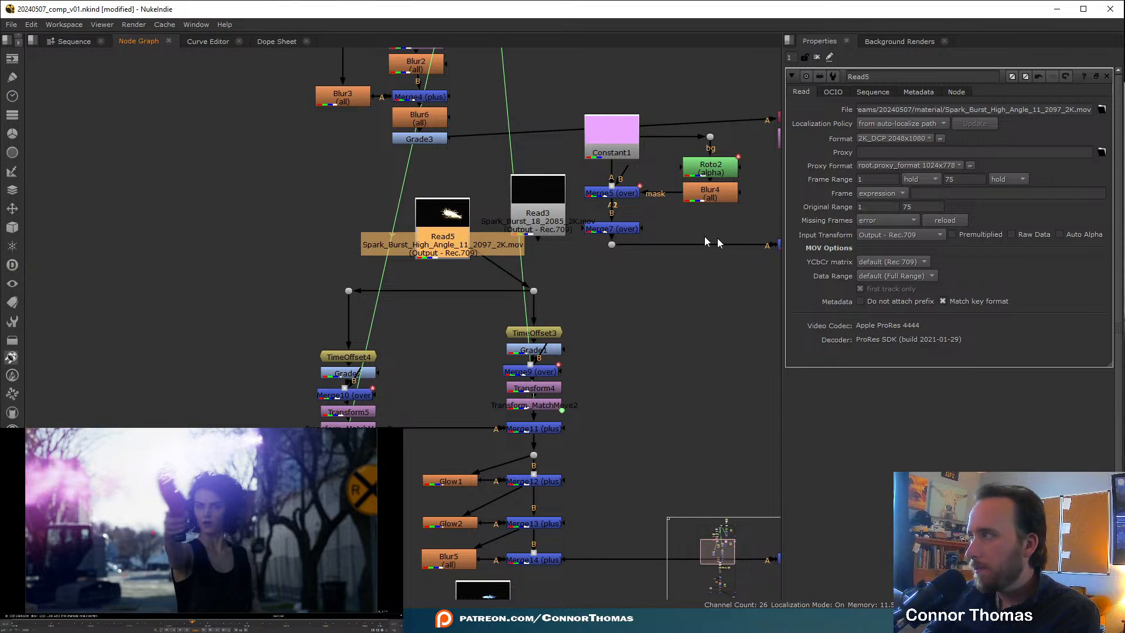
key(1)
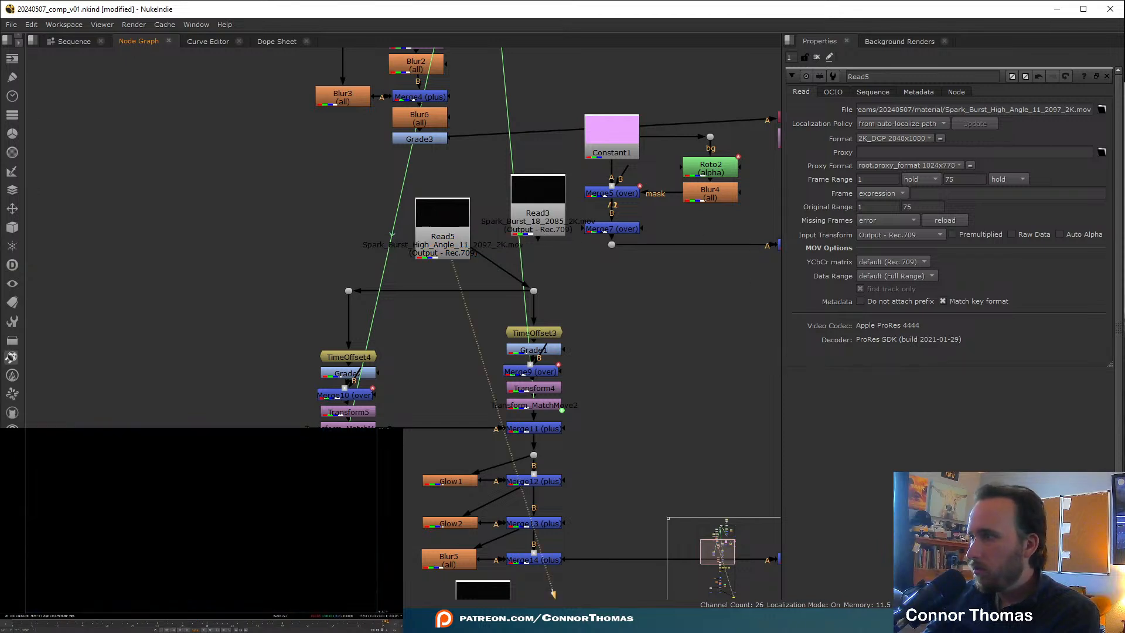
mouse_move(34, 624)
mouse_down()
mouse_move(61, 625)
mouse_move(51, 624)
mouse_up()
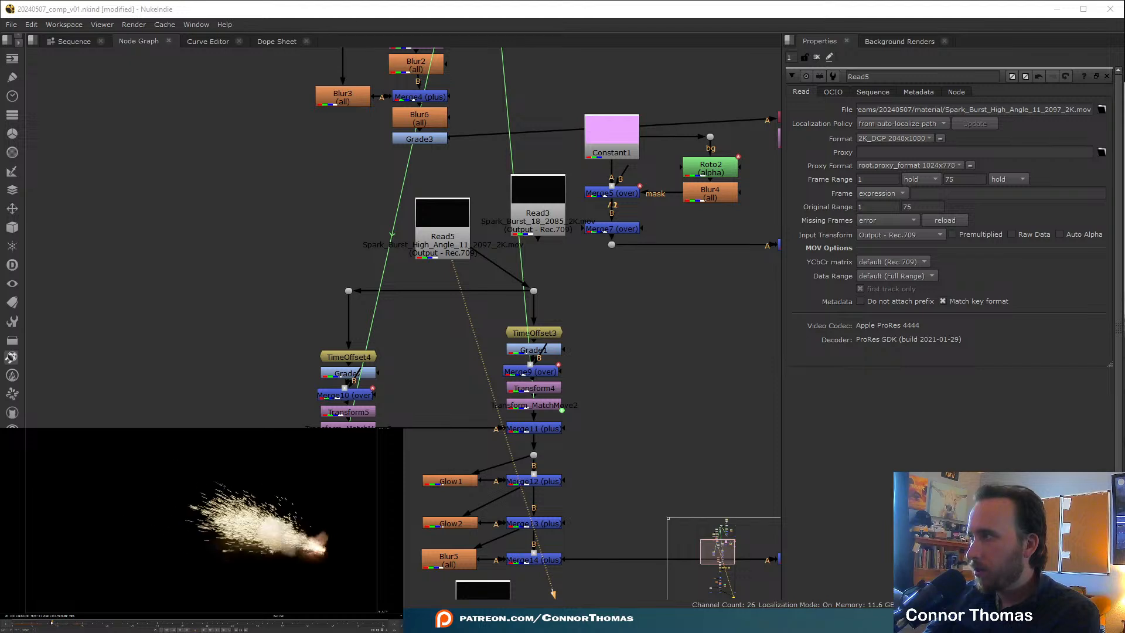
click(542, 220)
key(2)
key(1)
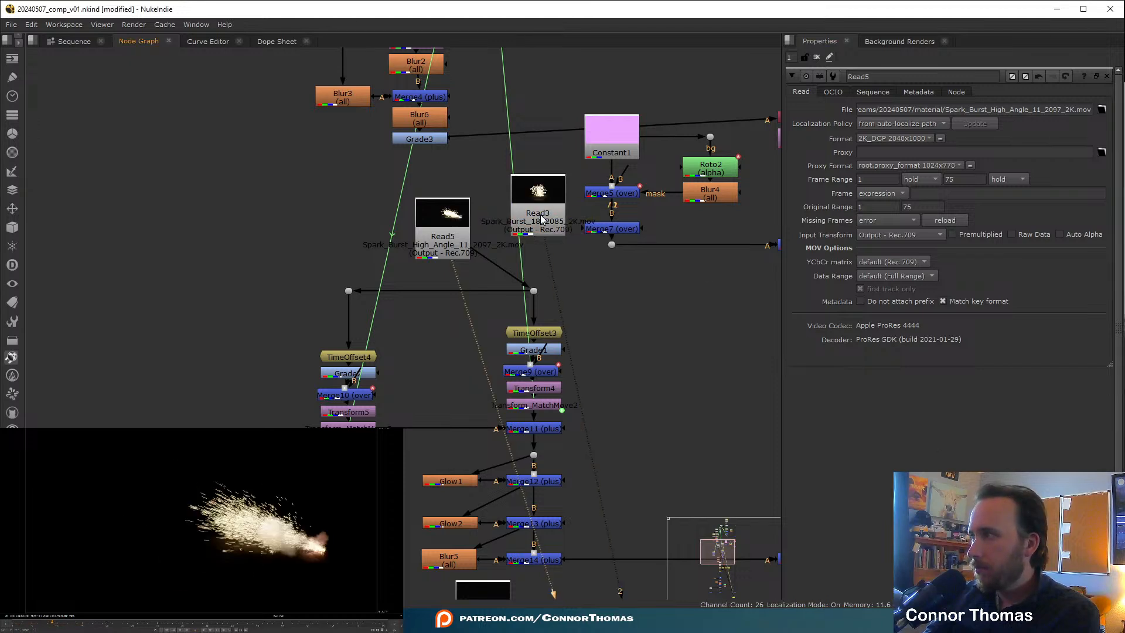
- Add a Transform after Read5, translate the sparks to about x -619, y 61, and compare their placement with Read3's
click(458, 251)
key(t)
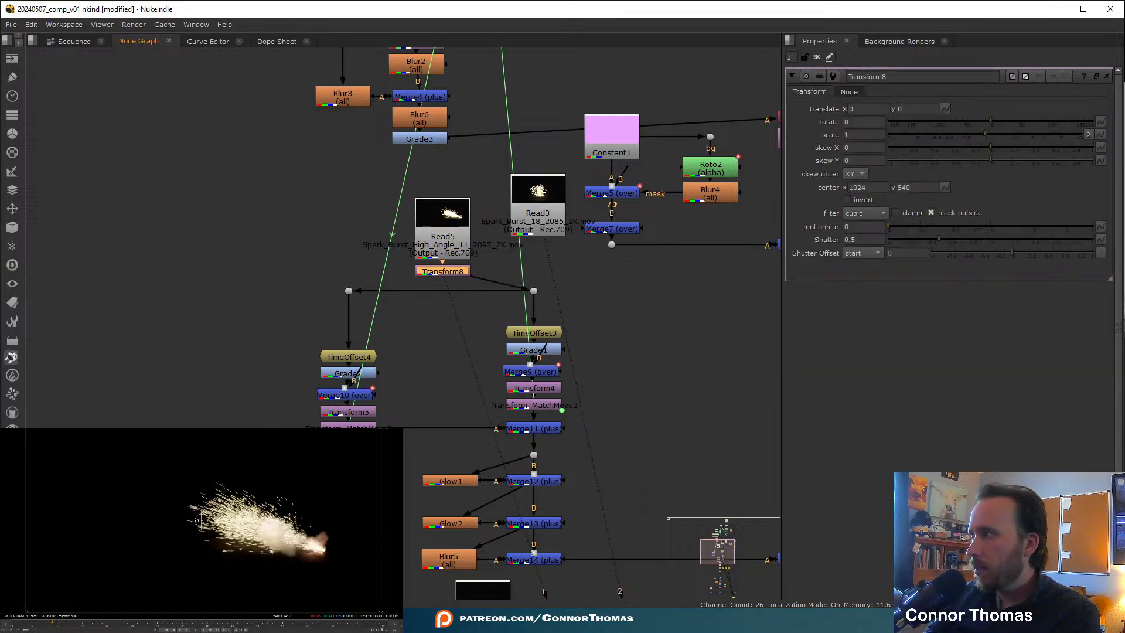
drag(201, 520, 94, 509)
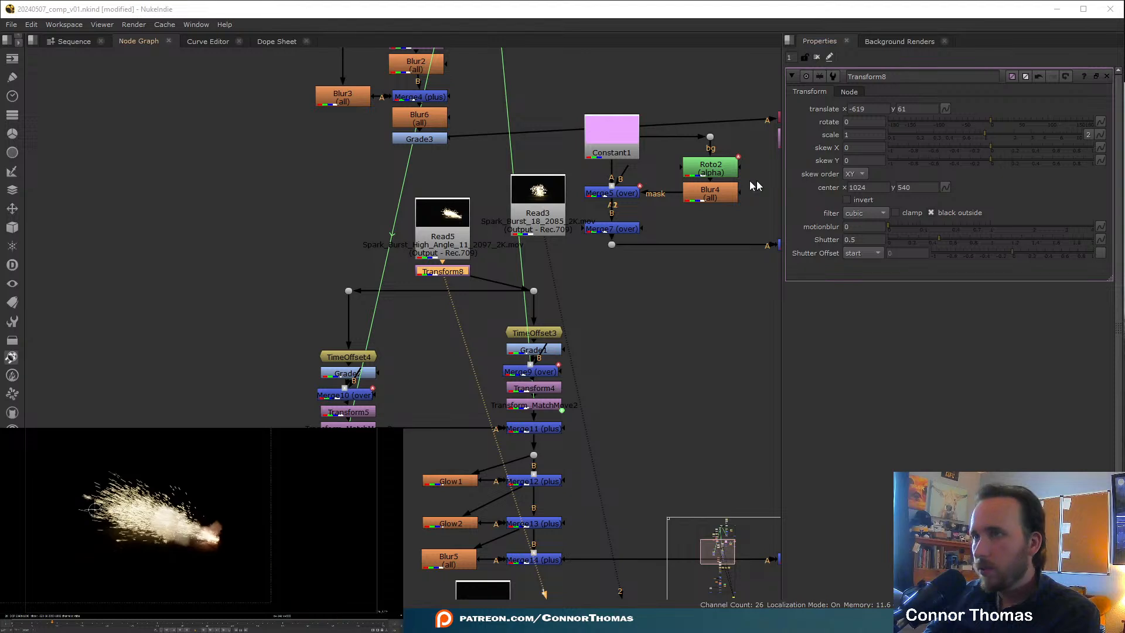
click(533, 215)
click(533, 215)
key(2)
key(1)
key(2)
key(1)
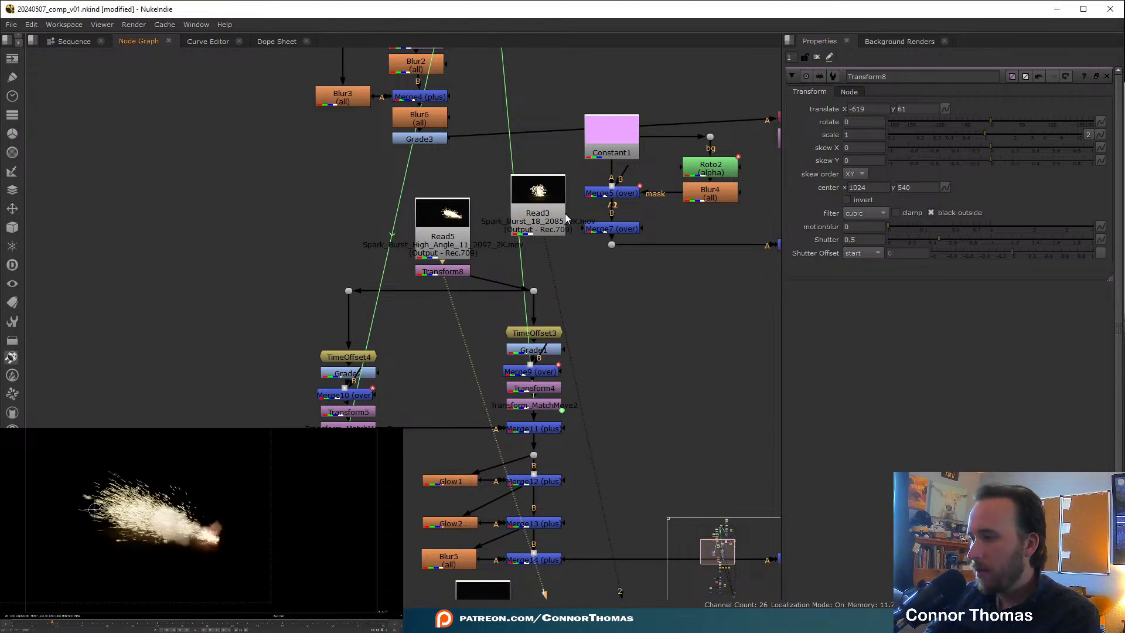
- View Merge8 at the blue blast frame, and set Transform8's translate to about x -395, y 331 and its rotation to about -32.8
middle_drag(564, 563, 456, 237)
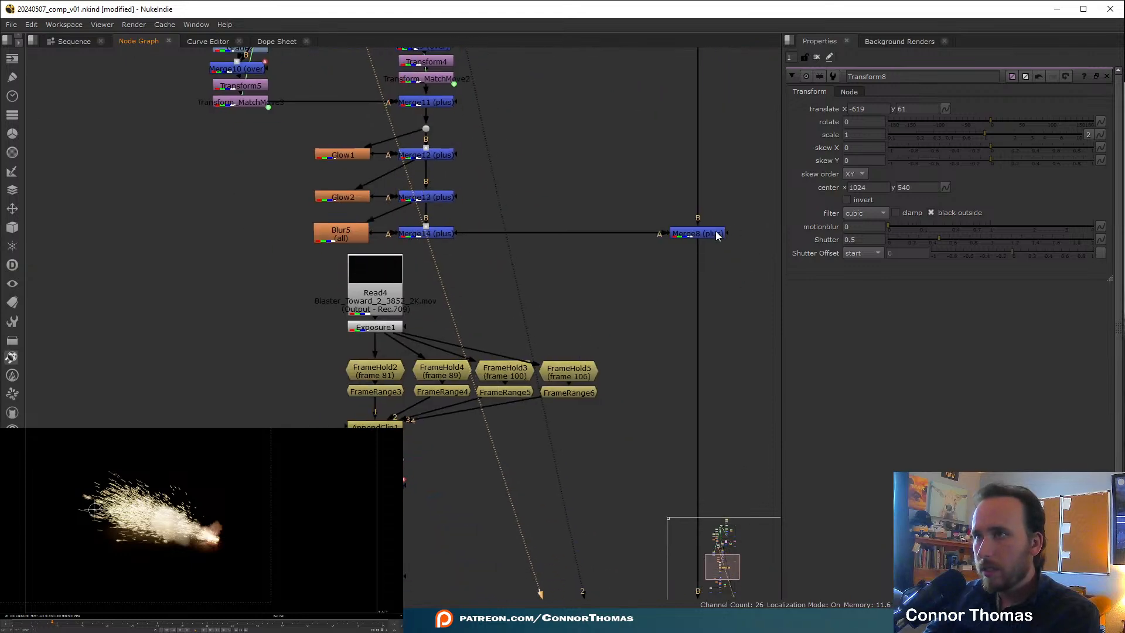
click(716, 235)
key(1)
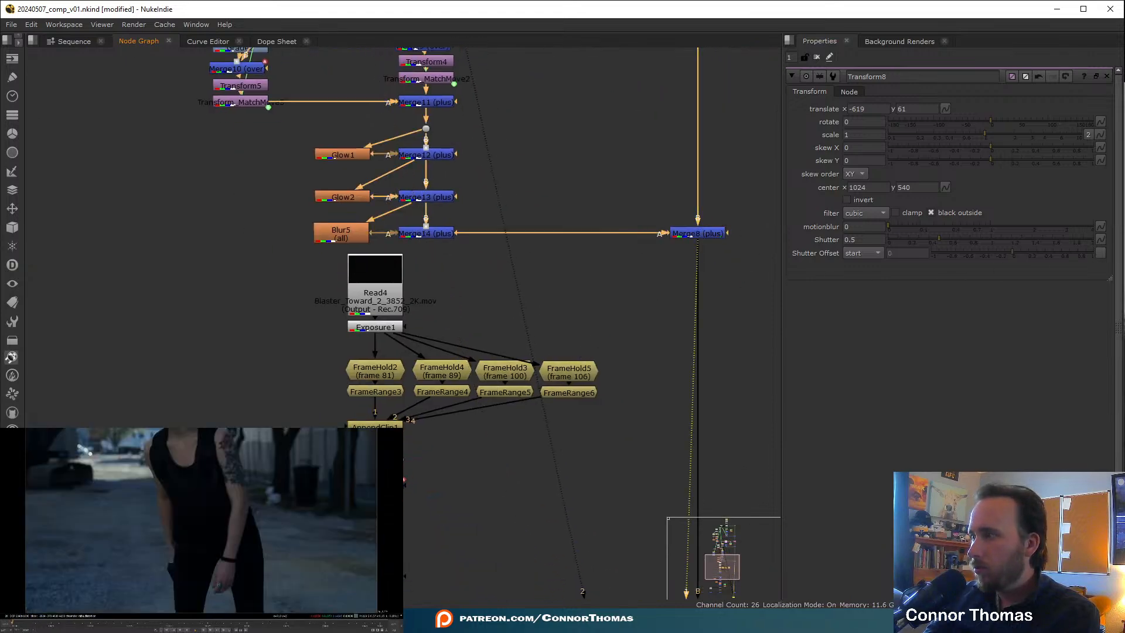
drag(79, 621, 179, 615)
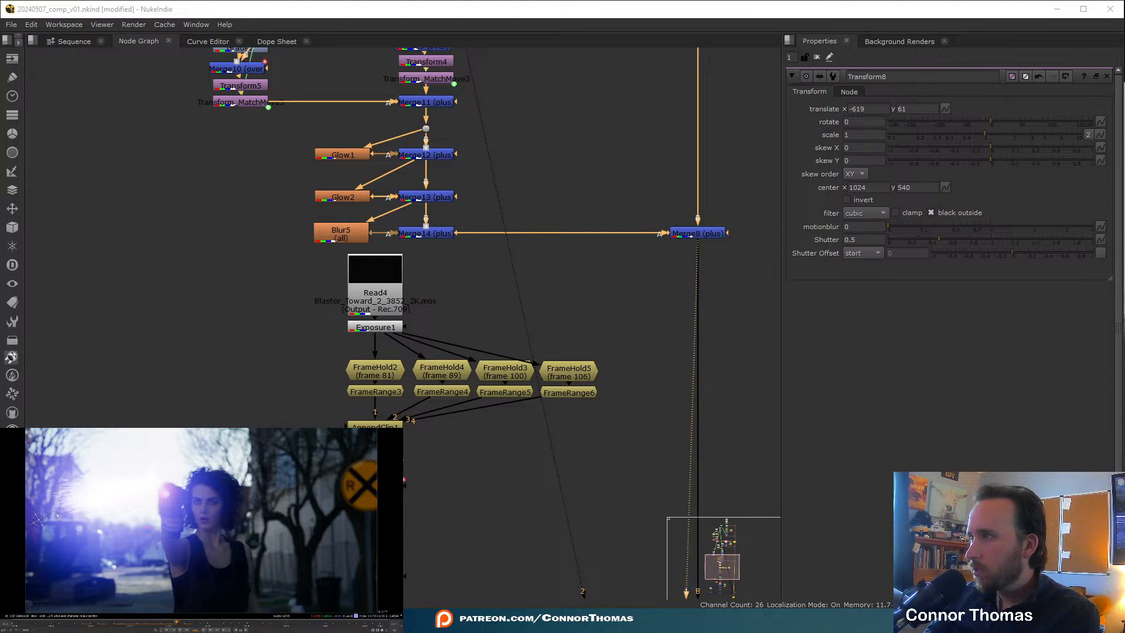
drag(57, 515, 46, 459)
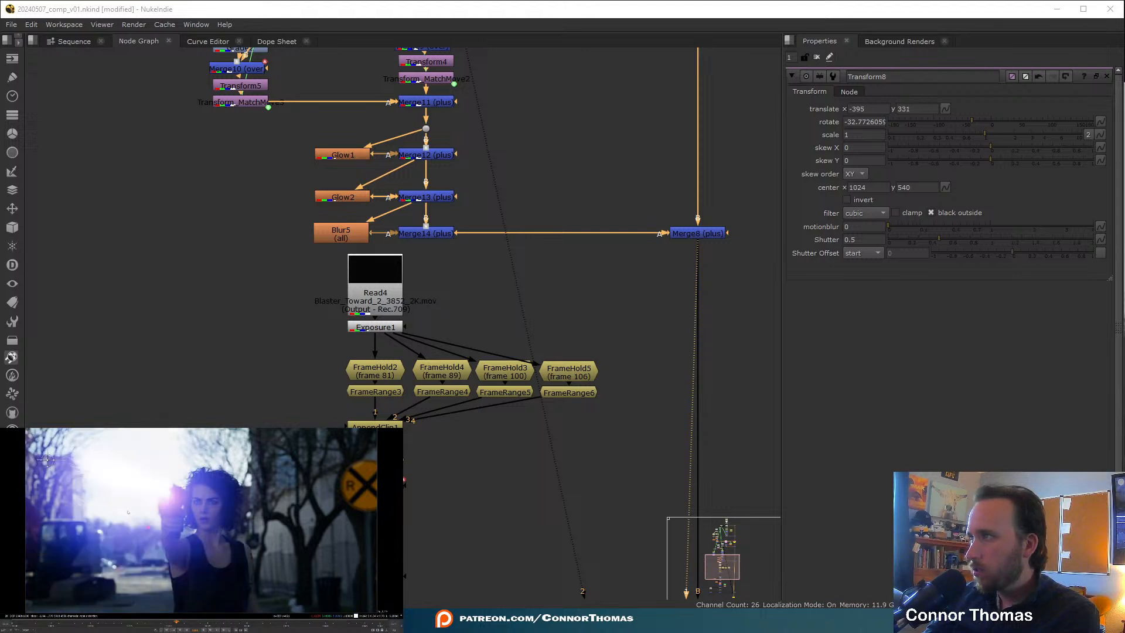
- Check the following blast, return to the blue blast frame, and set keyframes on Transform8's translate x and y there
click(184, 624)
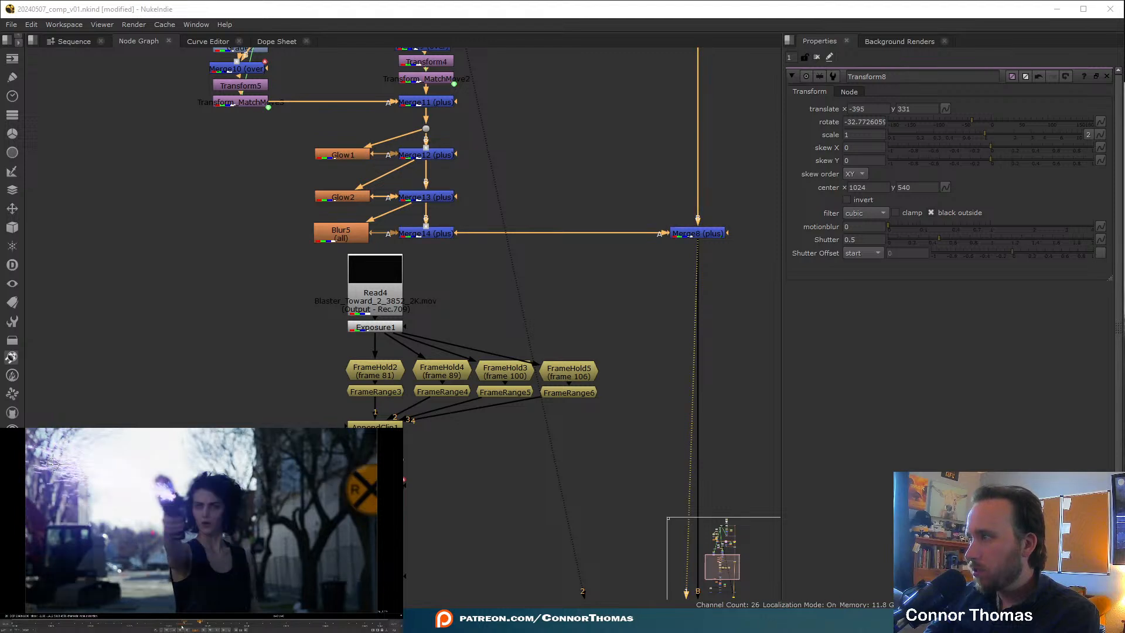
click(179, 625)
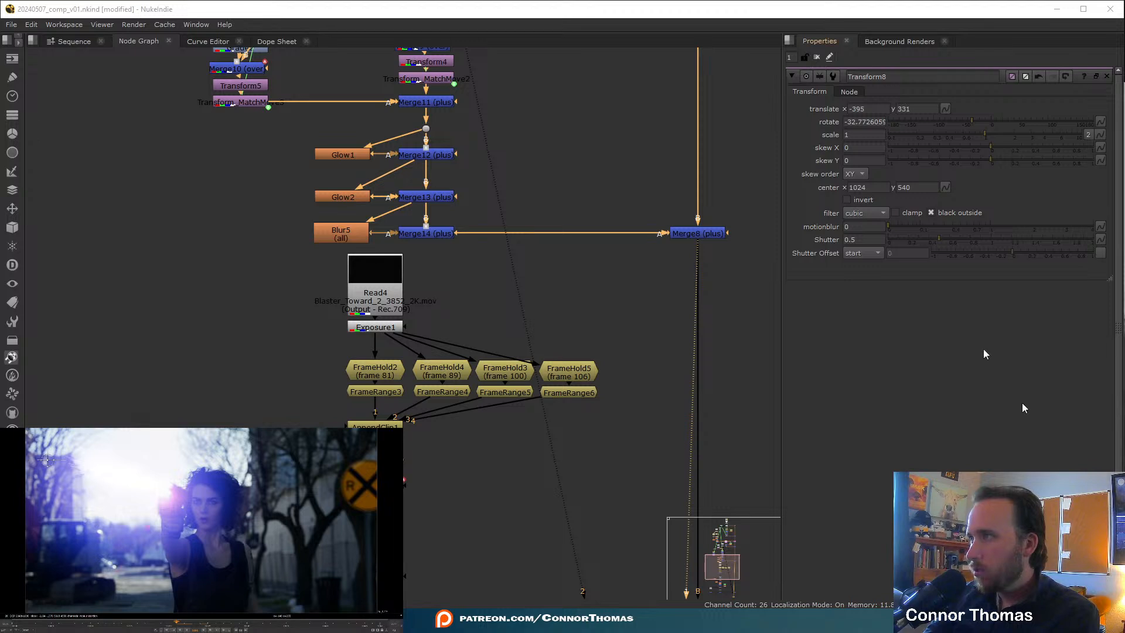
right_click(871, 108)
click(922, 121)
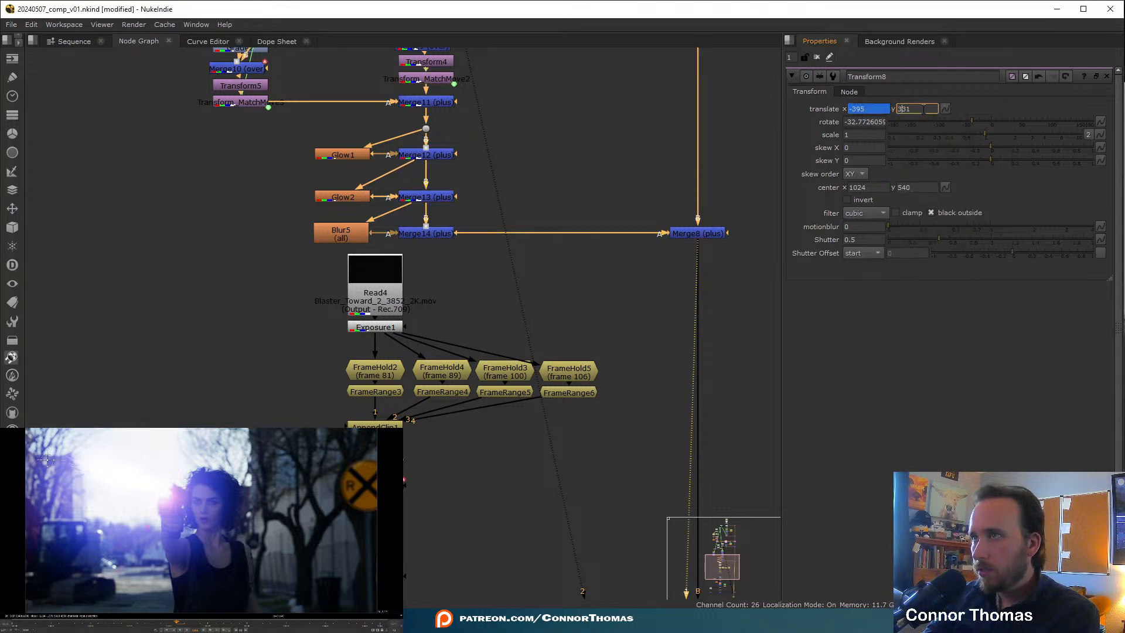
right_click(924, 109)
click(956, 121)
- At the following purple blast, move Transform8 to about x -221, y 508, rotate it to about -43.8, and recheck the blue blast frame
click(185, 622)
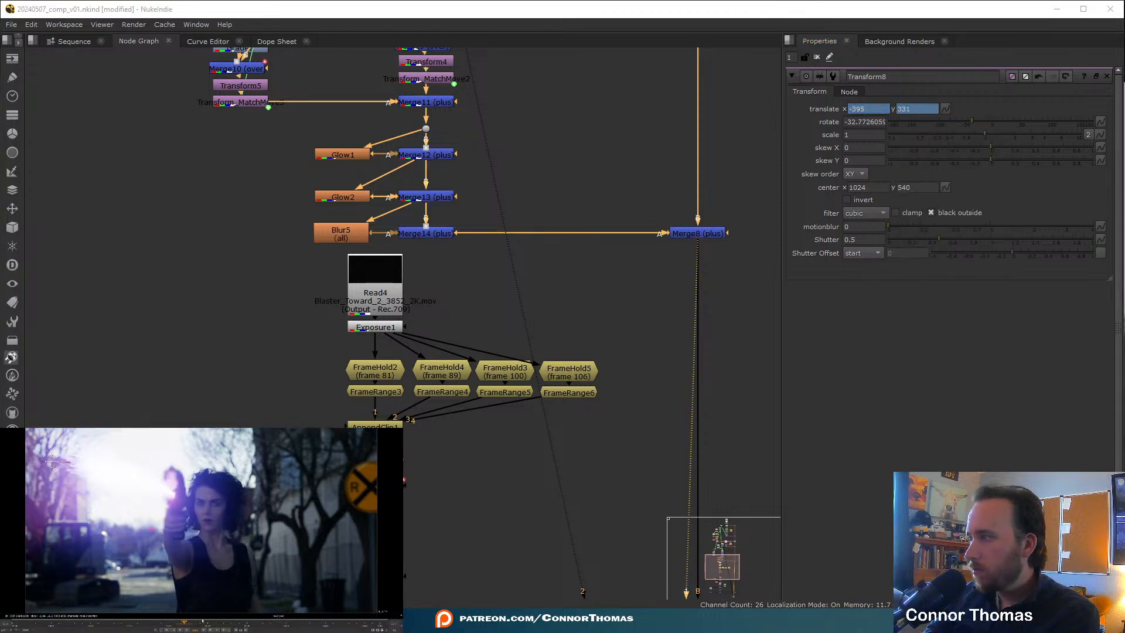
drag(52, 460, 62, 429)
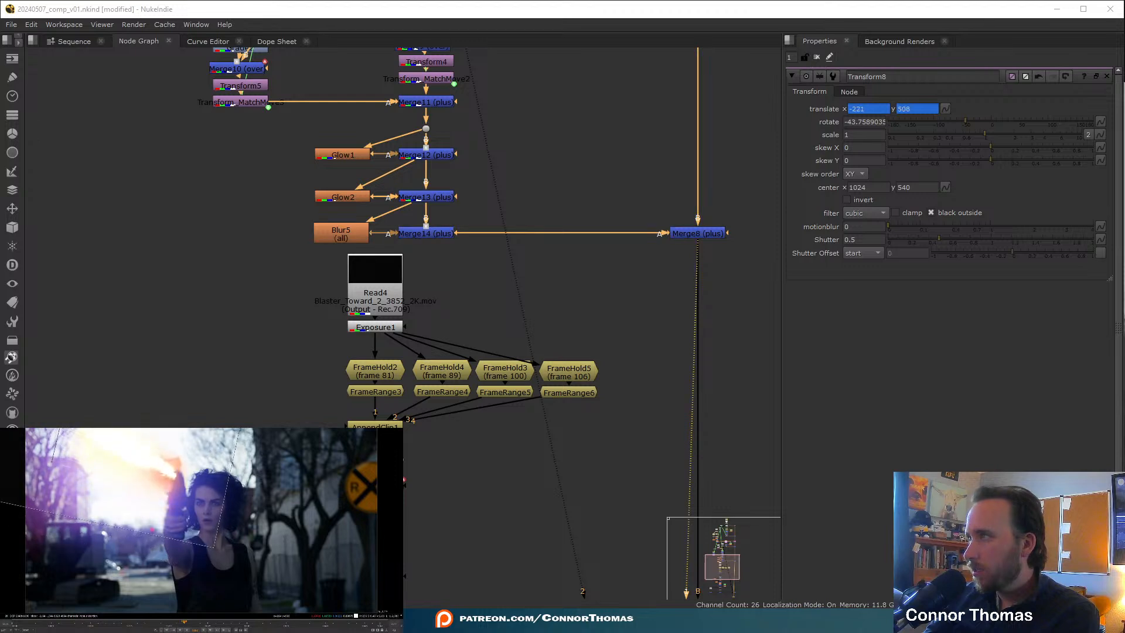
click(175, 623)
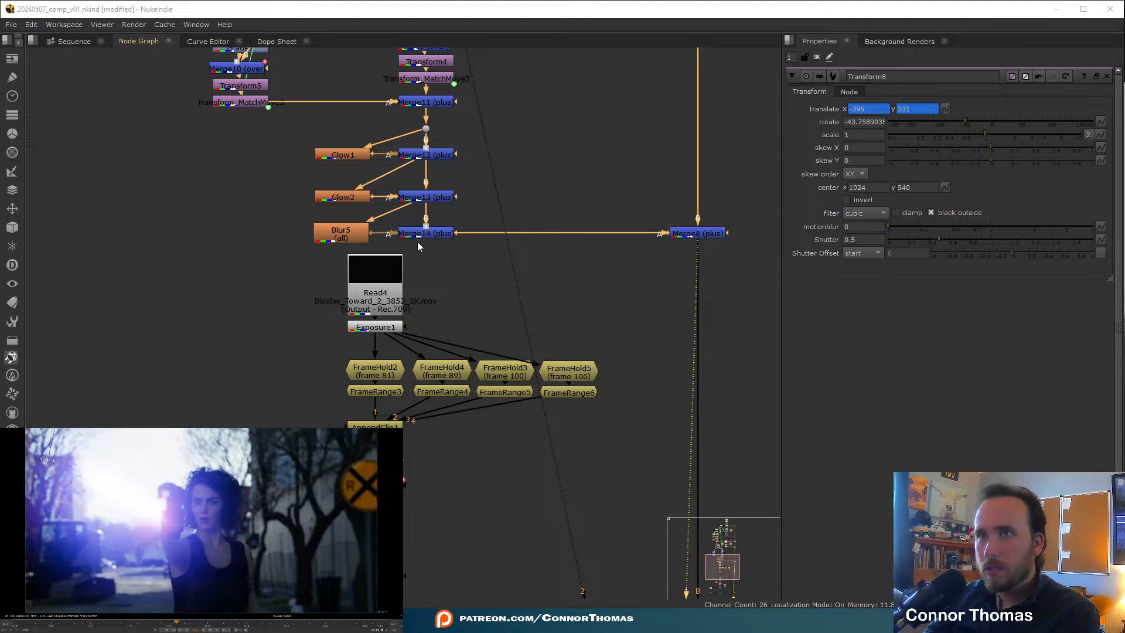
- Delete the keyframed Transform8 between Read5 and the dot feeding the two spark branches
middle_drag(418, 240, 515, 537)
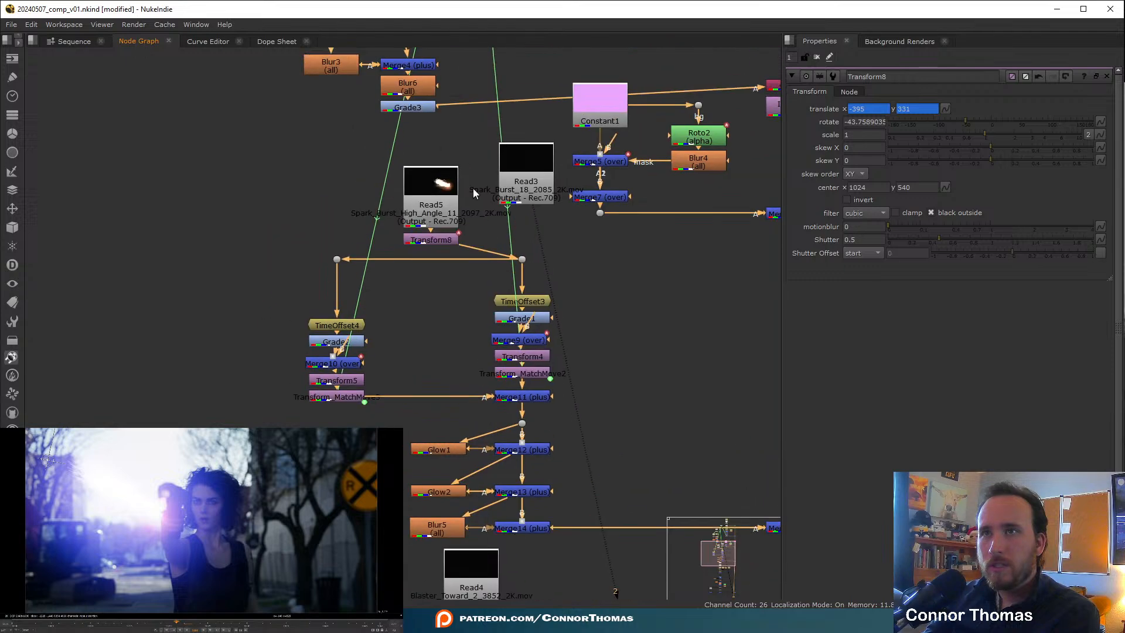
middle_drag(475, 192, 488, 371)
middle_drag(476, 68, 443, 282)
scroll(521, 433, down, 2)
middle_drag(531, 529, 536, 280)
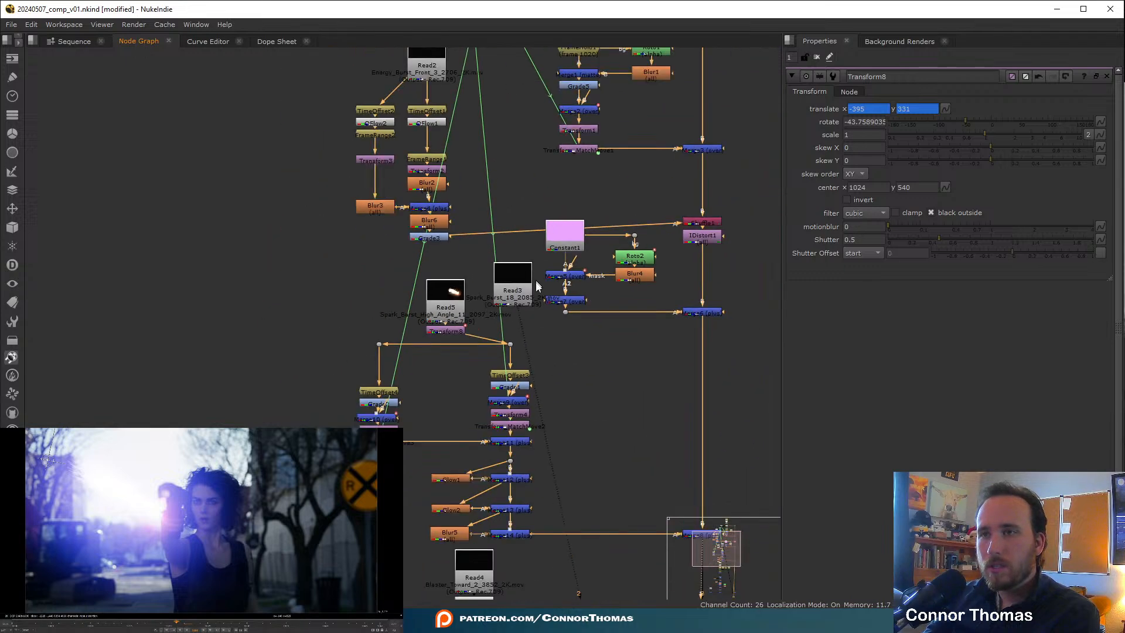
middle_drag(526, 357, 536, 321)
scroll(446, 314, up, 3)
click(486, 302)
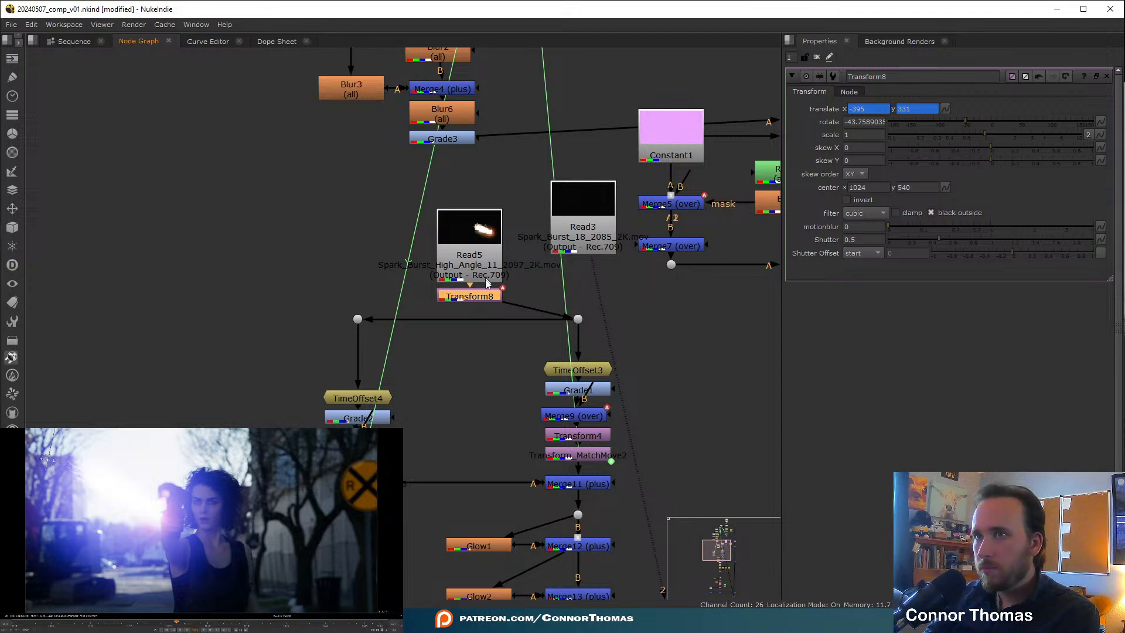
key(Delete)
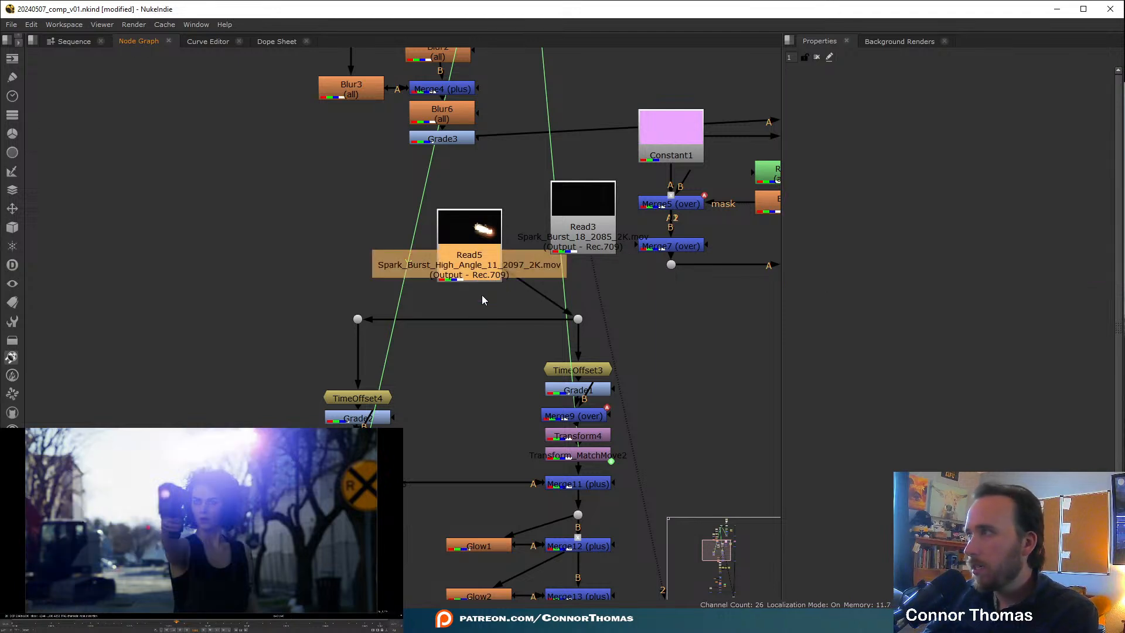
- Add a fresh Transform after Read5, translate it to about x -468, y 264, and rotate it to about -24.5
key(ctrl+z)
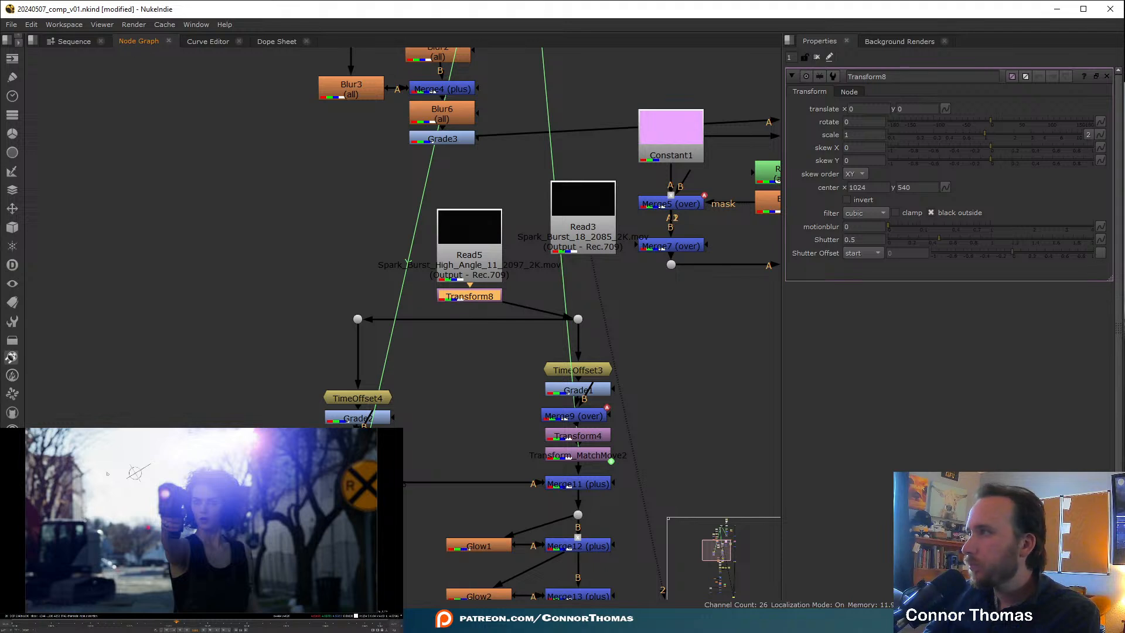
drag(136, 474, 49, 530)
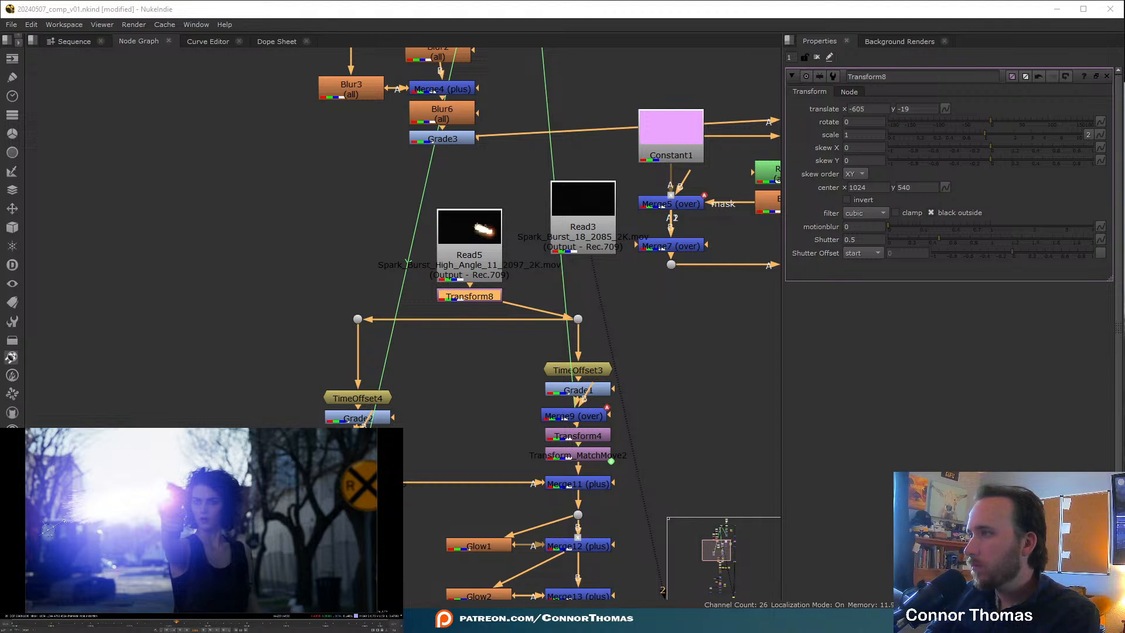
drag(64, 521, 43, 475)
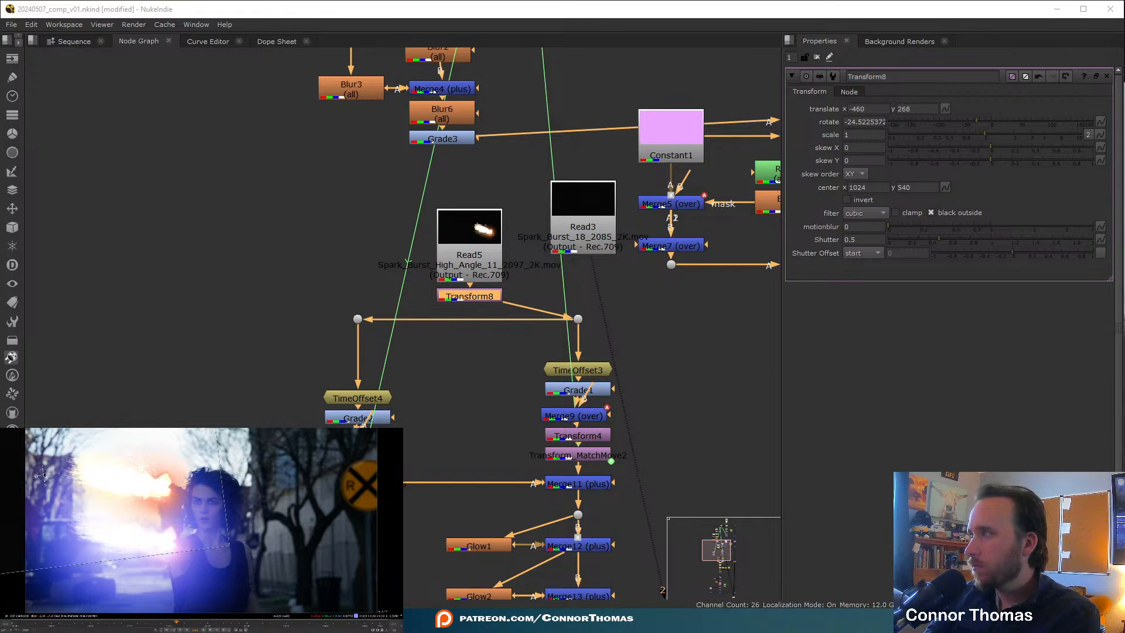
- Inspect the repositioned sparks at TimeOffset3, and check the purple blast in the Merge8 composite
click(604, 369)
key(1)
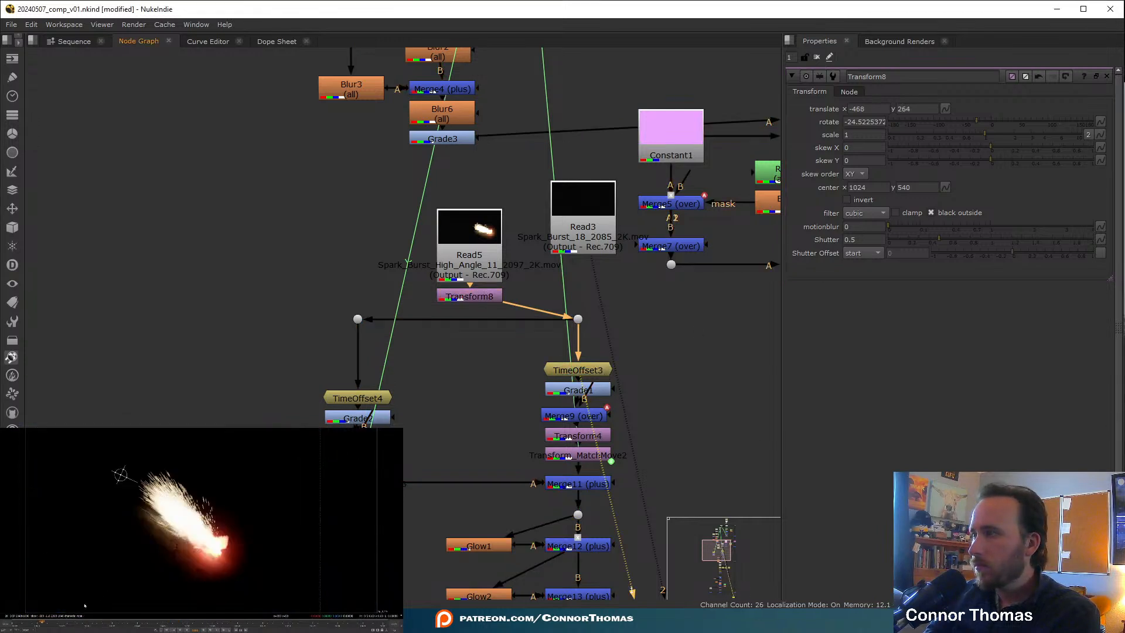
middle_drag(568, 482, 512, 318)
middle_drag(550, 384, 520, 253)
middle_drag(550, 314, 438, 247)
middle_drag(437, 175, 401, 262)
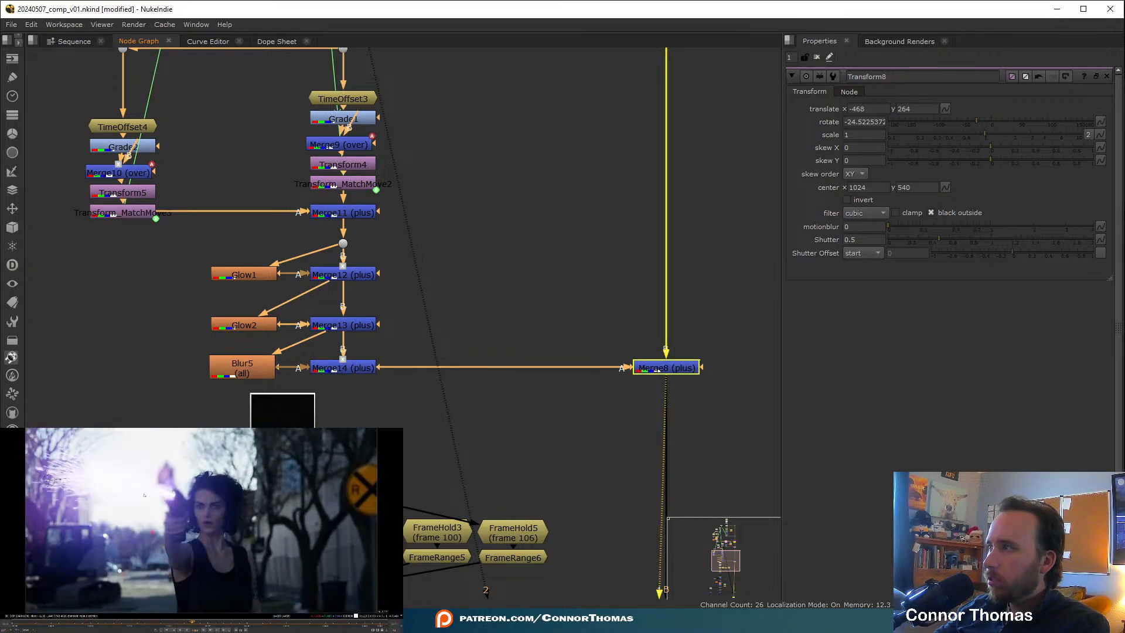
middle_drag(377, 190, 512, 205)
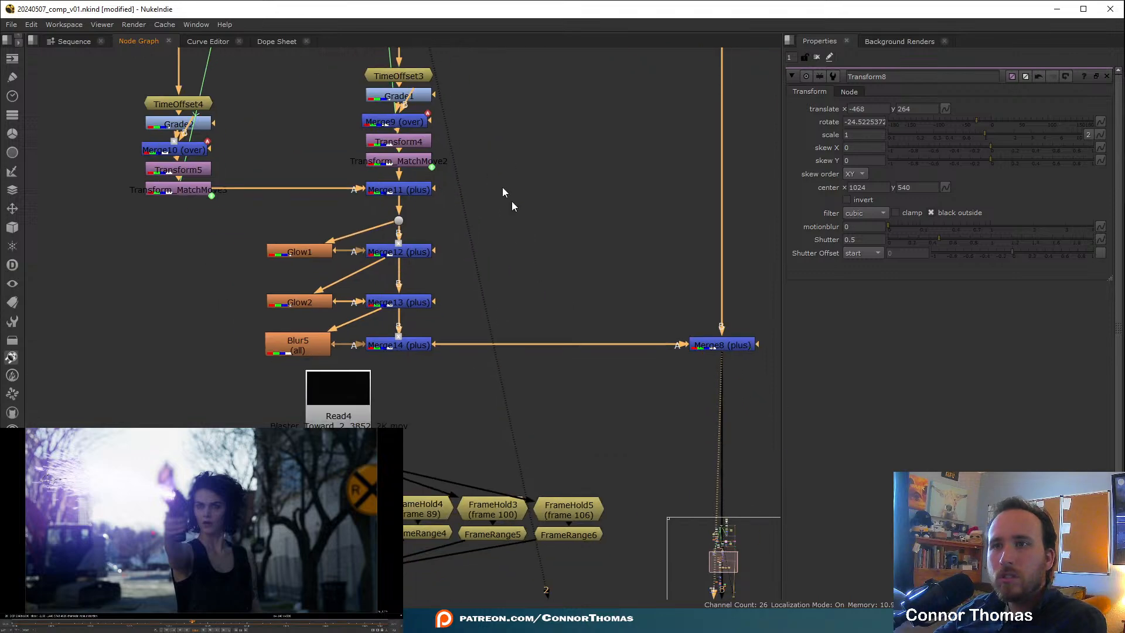
middle_drag(638, 330, 717, 446)
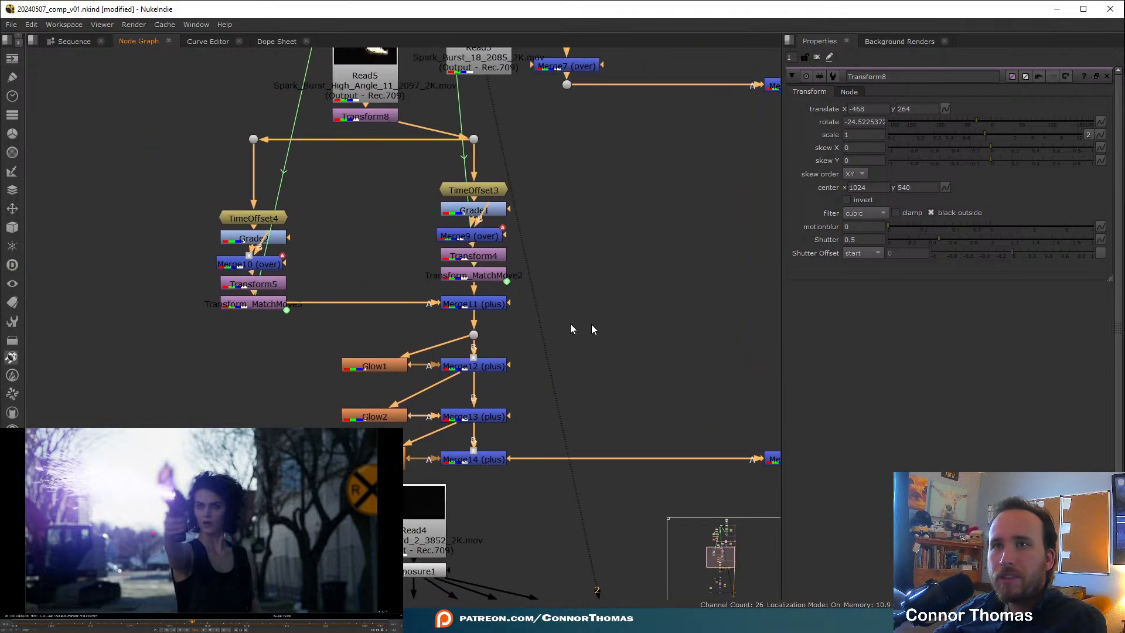
- Try keyframing Transform5's translate at the blue blast frame and shifting it at the following blast, and undo the changes
double_click(265, 285)
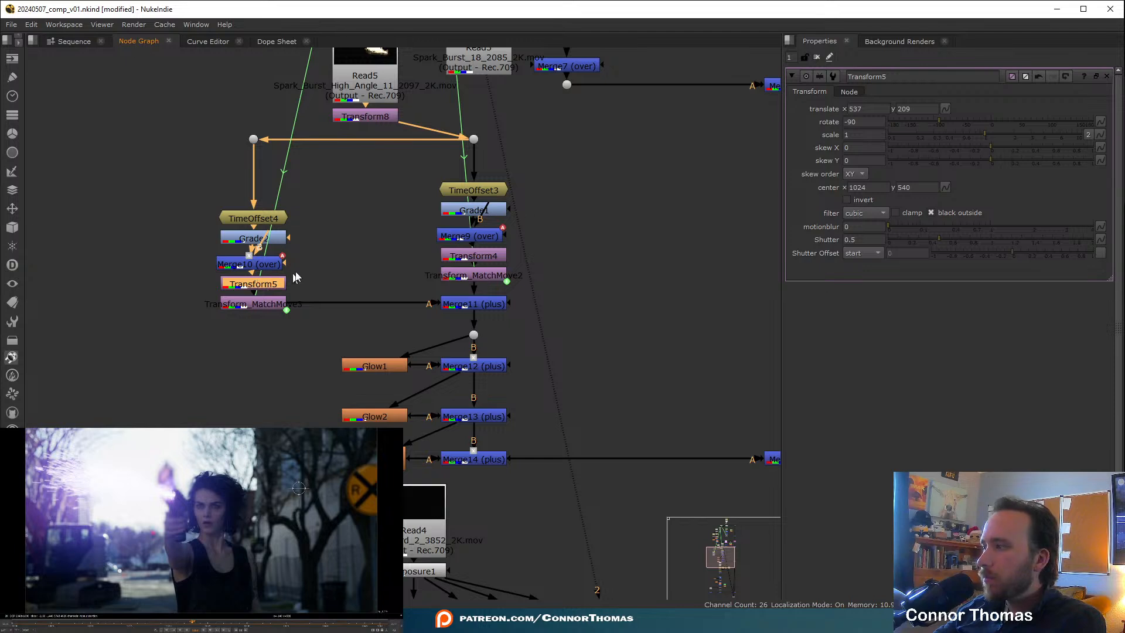
click(177, 625)
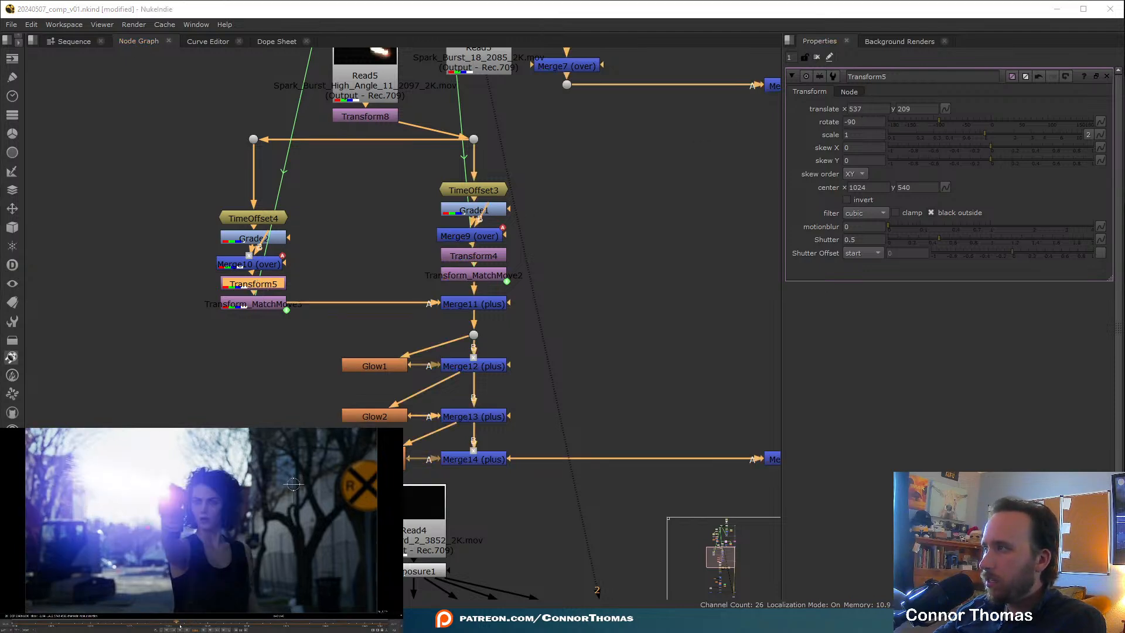
right_click(886, 111)
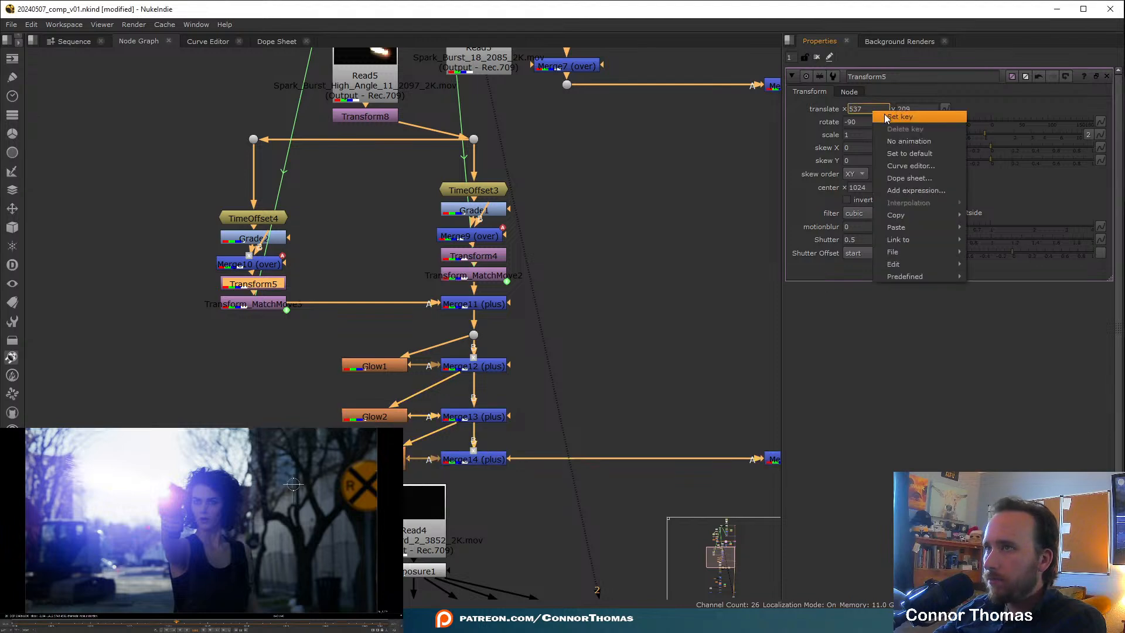
click(899, 116)
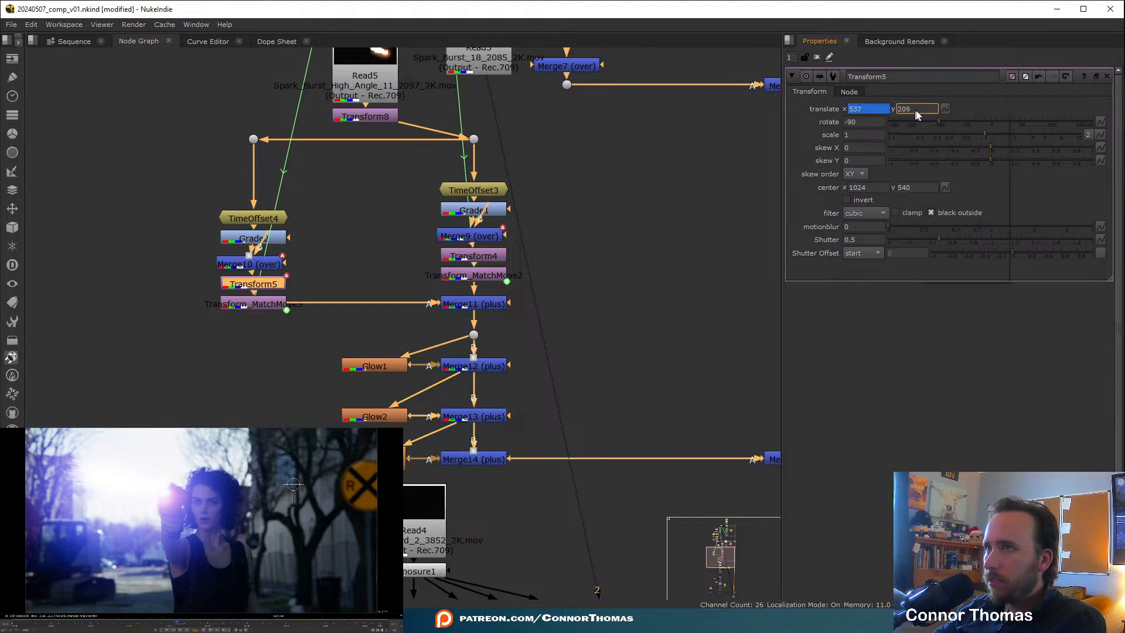
click(187, 624)
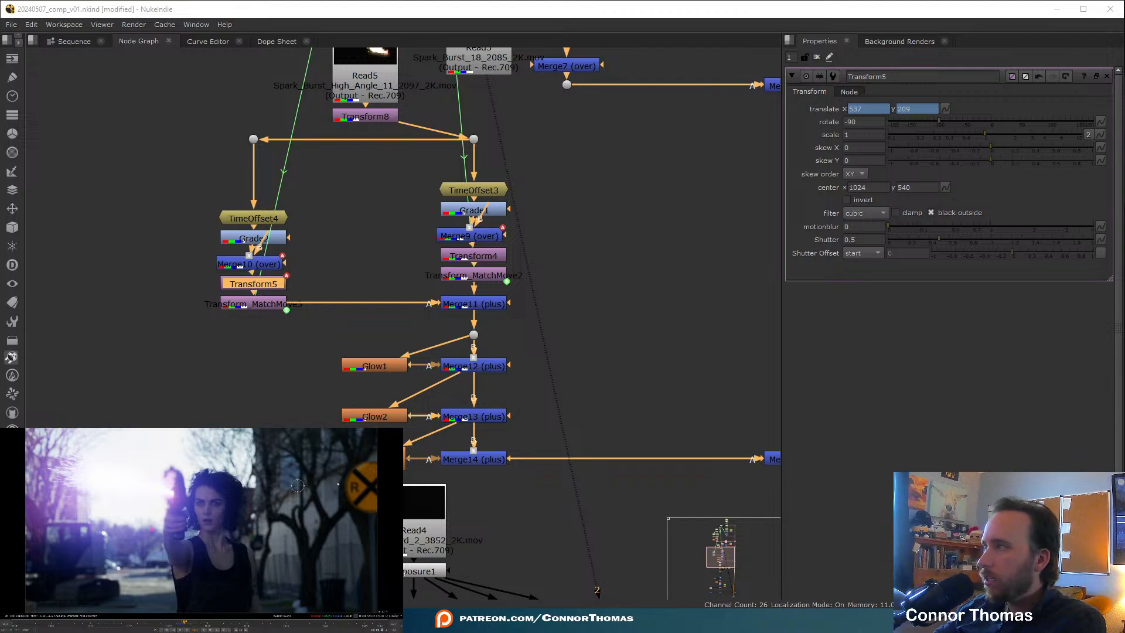
drag(298, 486, 297, 478)
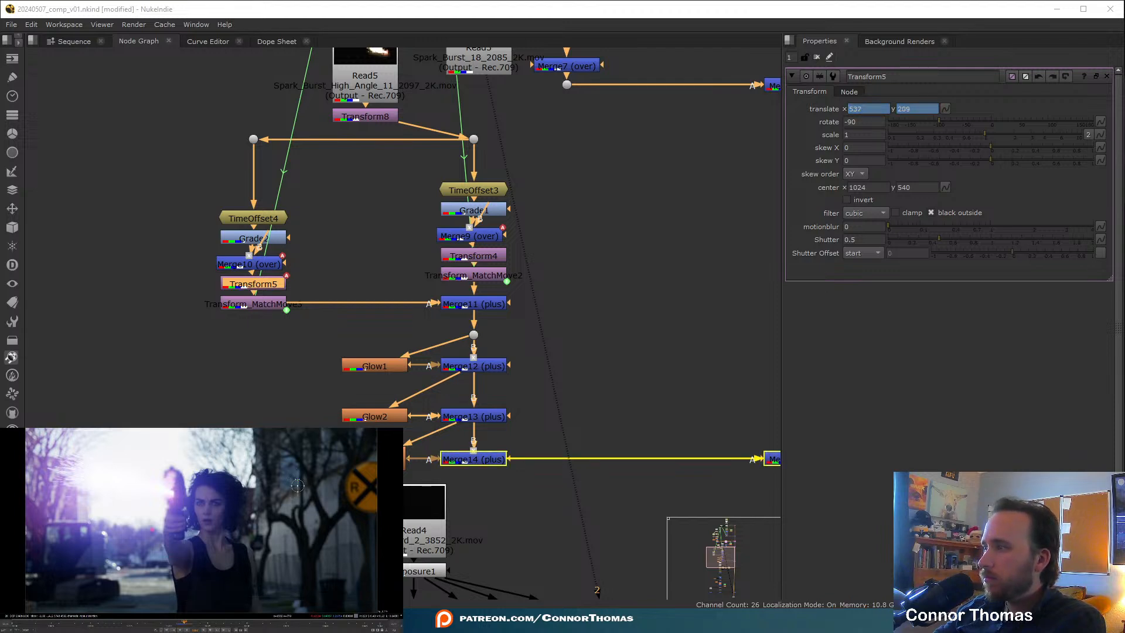
key(ctrl+z)
key(ctrl+z)
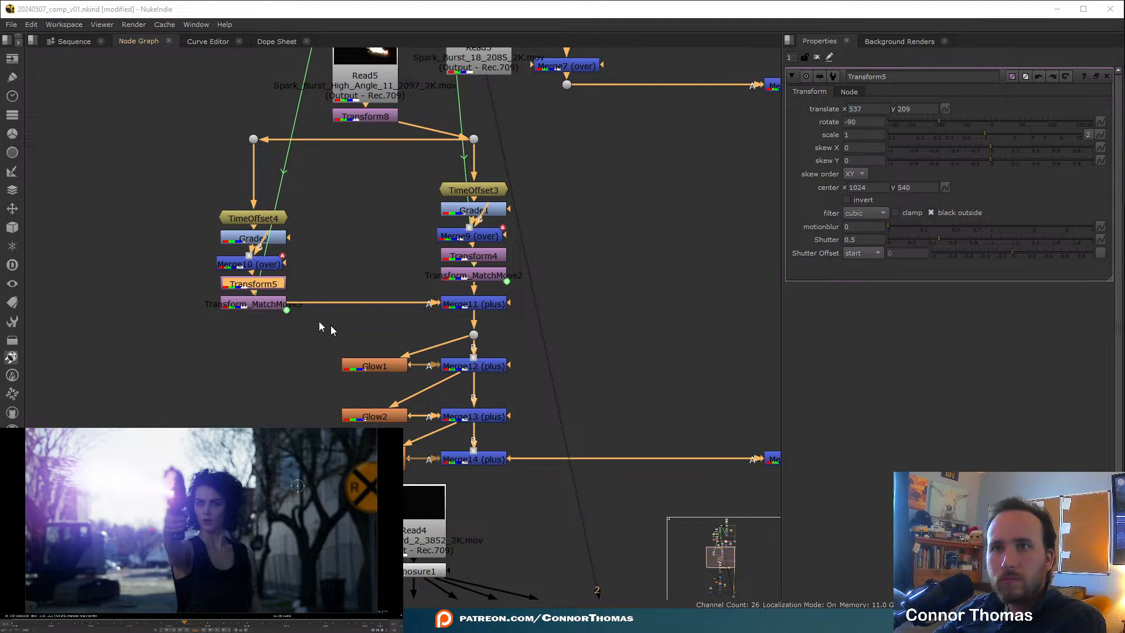
- Open Transform4 below Merge9 and set keyframes on its translate x and y at the purple blast frame
middle_drag(259, 112, 258, 279)
middle_drag(476, 330, 478, 240)
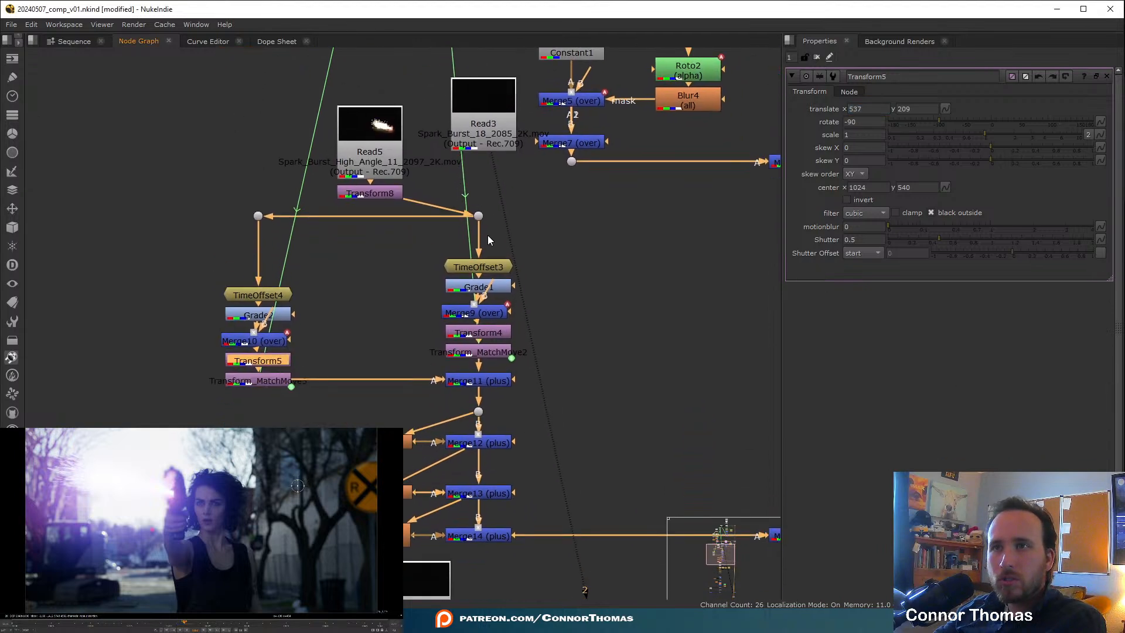
middle_drag(646, 288, 576, 245)
click(410, 292)
double_click(410, 291)
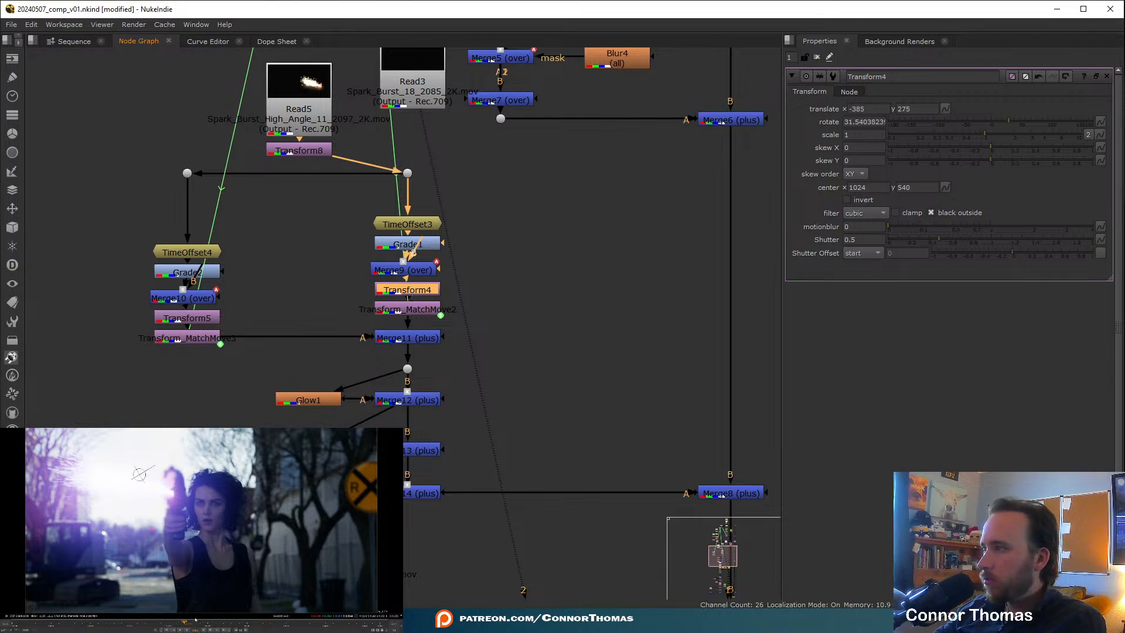
right_click(890, 113)
click(891, 115)
right_click(907, 110)
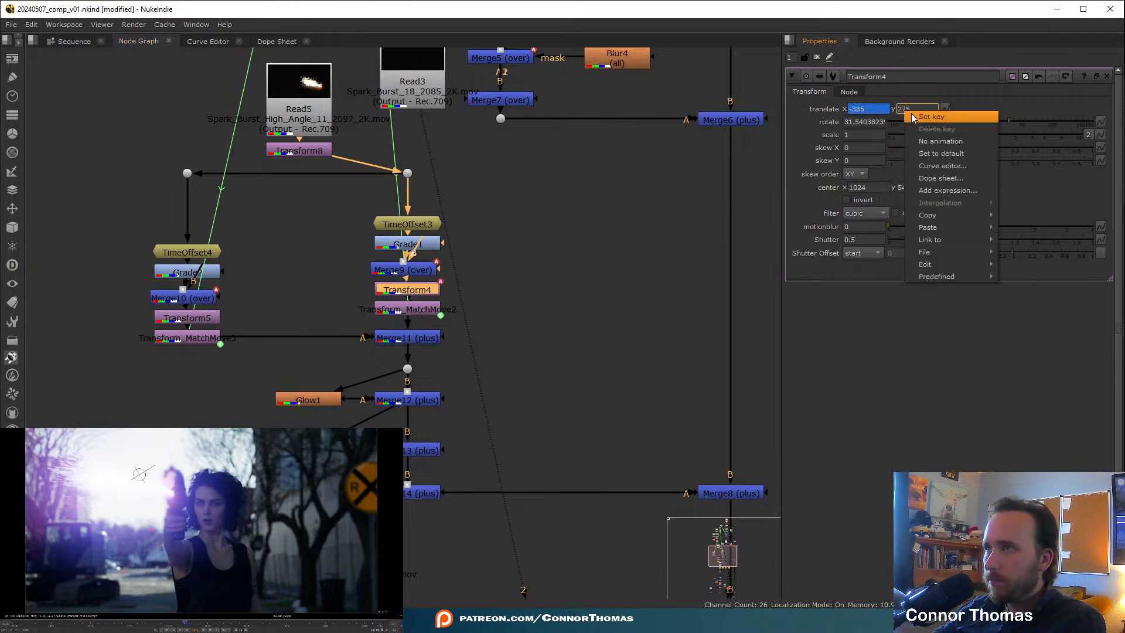
click(915, 116)
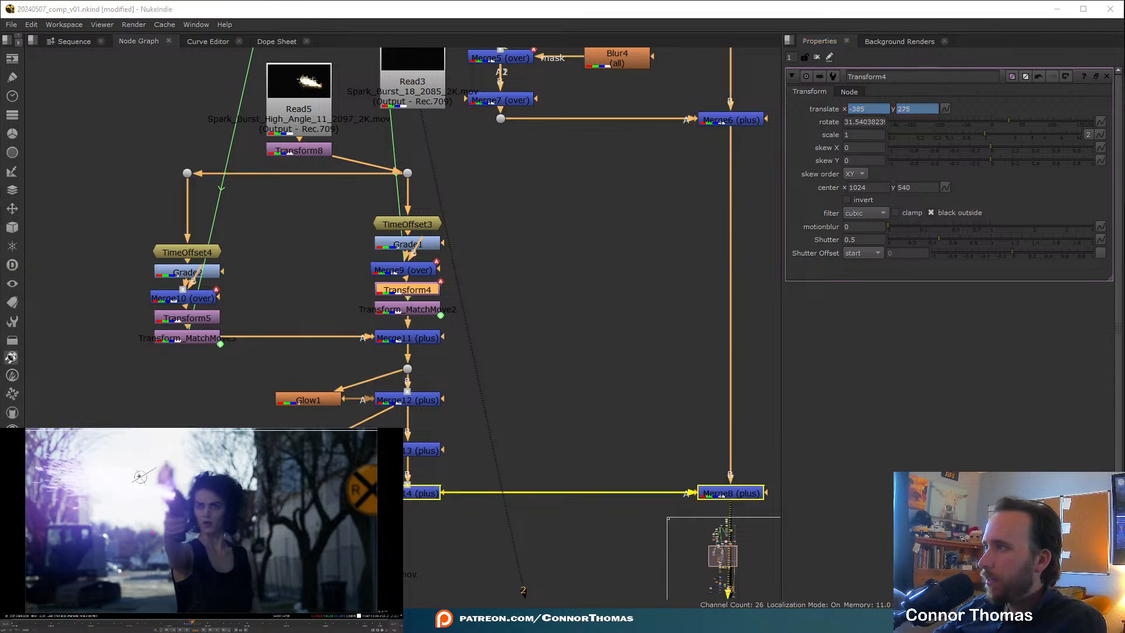
- Keyframe Transform4's translate to about x -427, y 378 at the fading blast, y 375 at the purple blast, and x -396, y 257 at the blue blast
drag(139, 473, 132, 459)
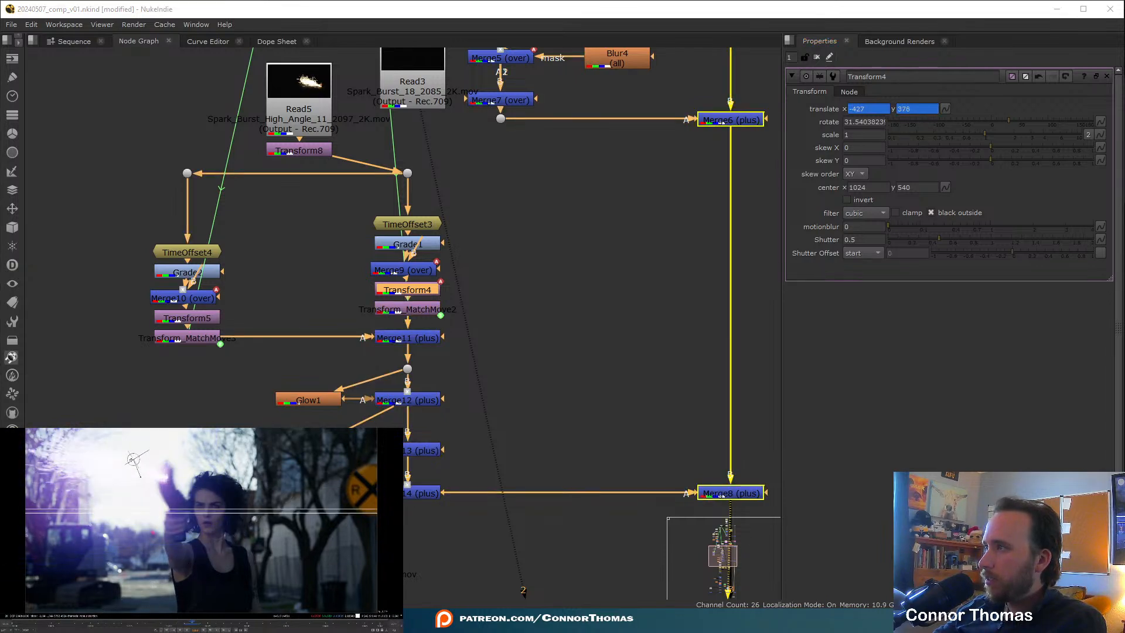
click(185, 625)
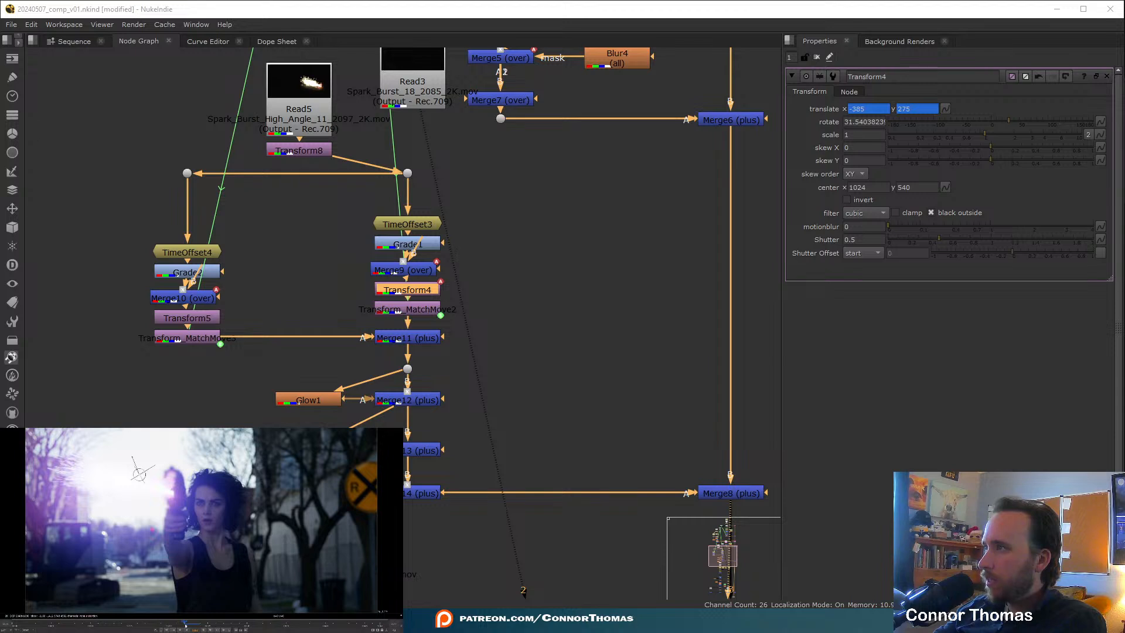
drag(138, 473, 139, 456)
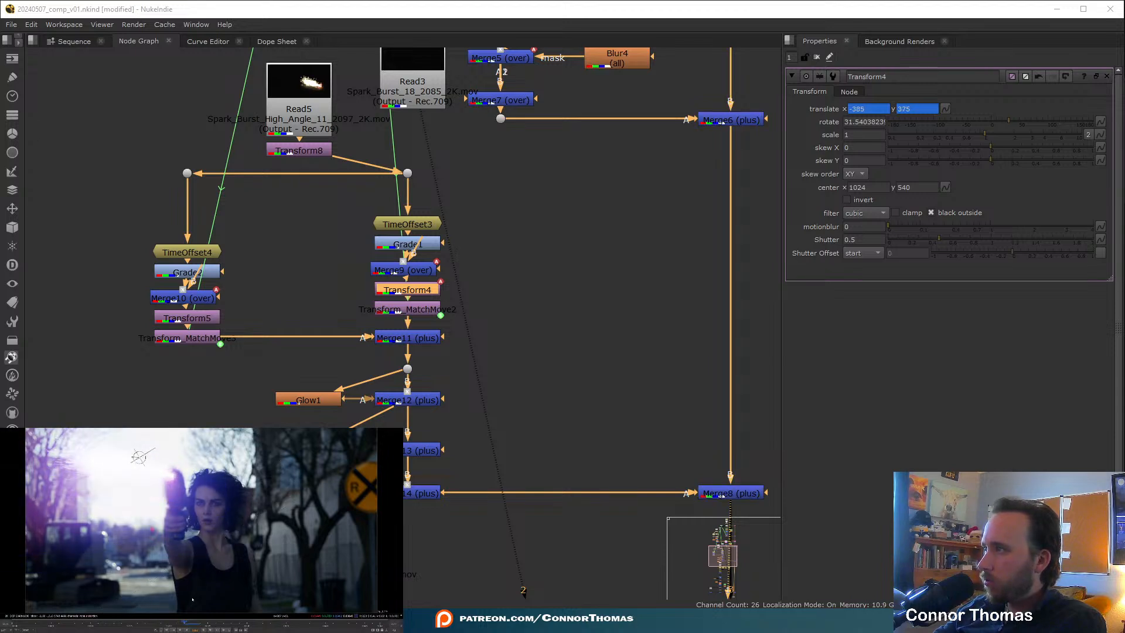
click(176, 625)
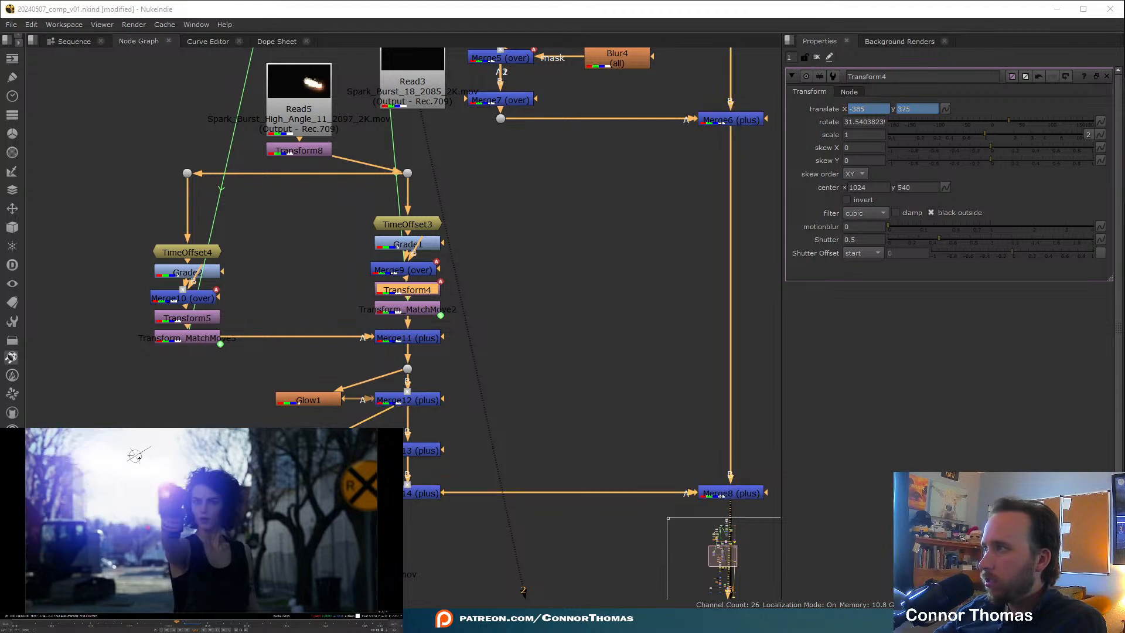
drag(135, 456, 134, 474)
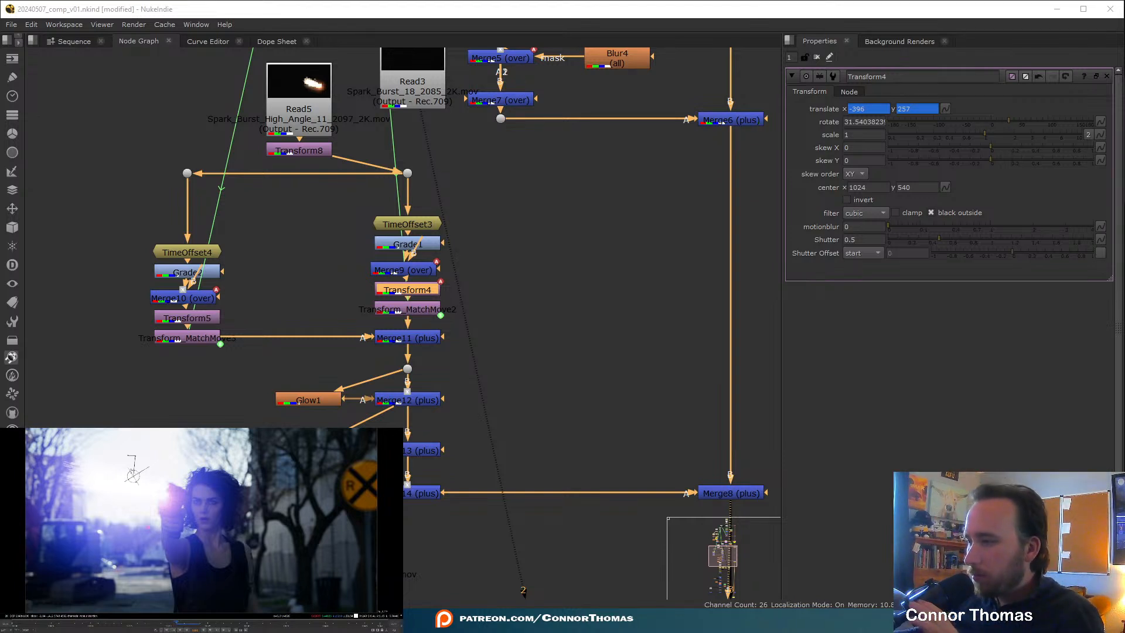
- Check the sparks at the blue blast and the frames following it, and close Transform4's properties
click(200, 623)
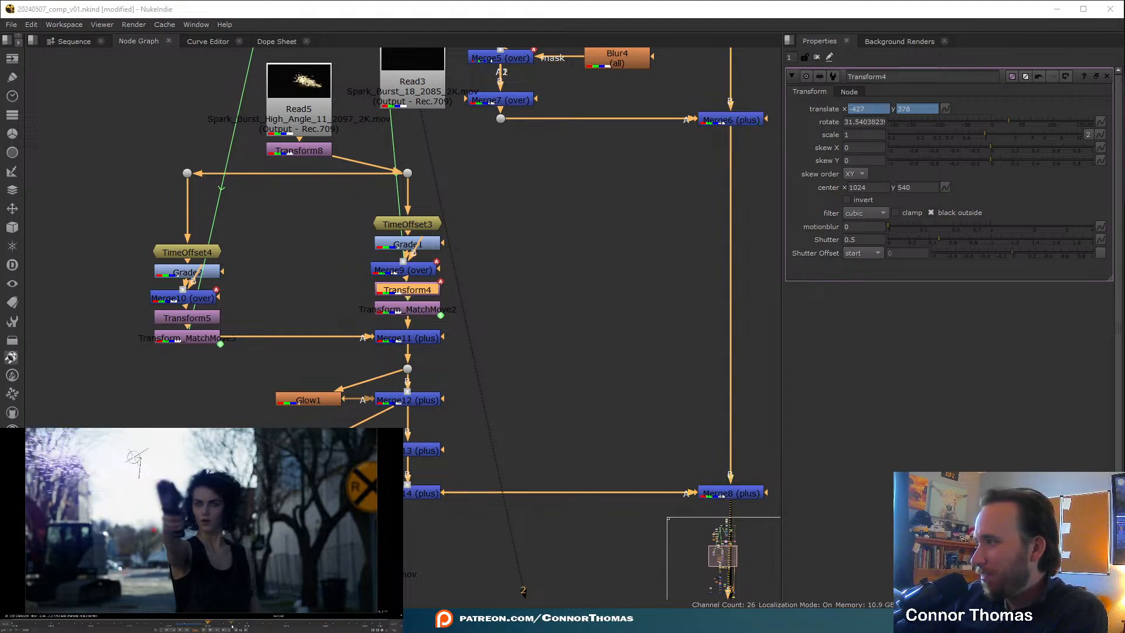
click(232, 625)
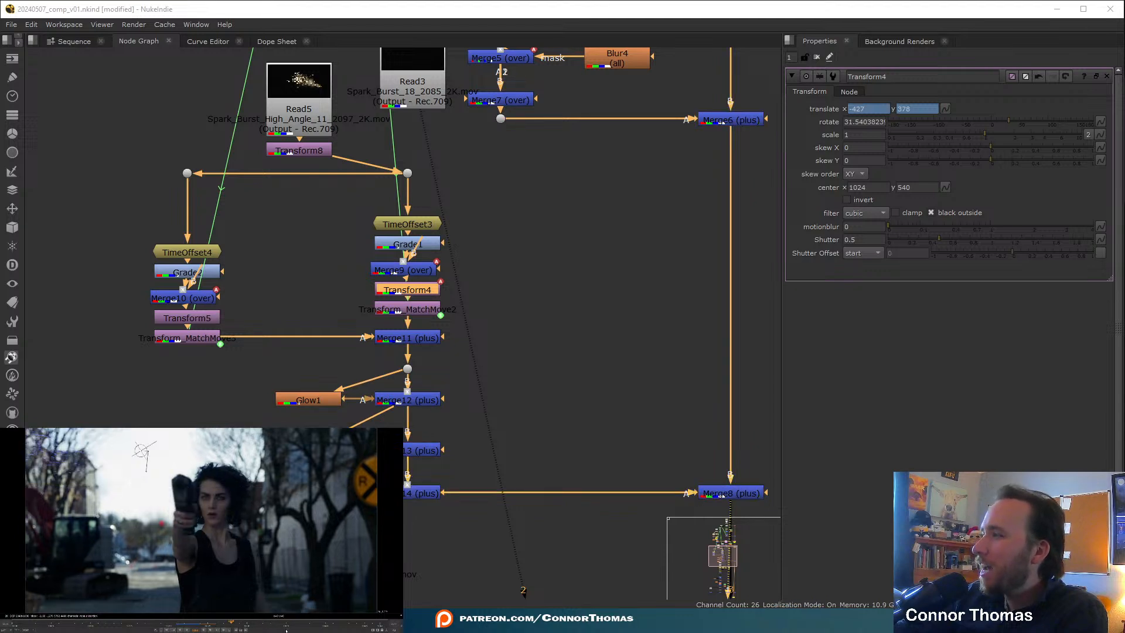
click(317, 624)
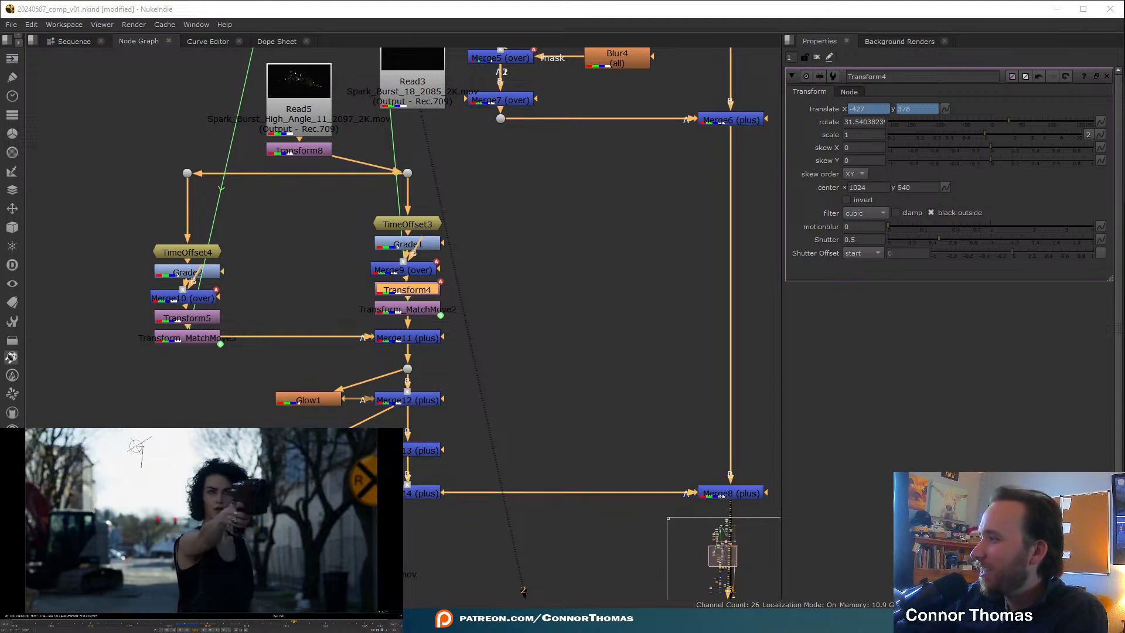
click(817, 57)
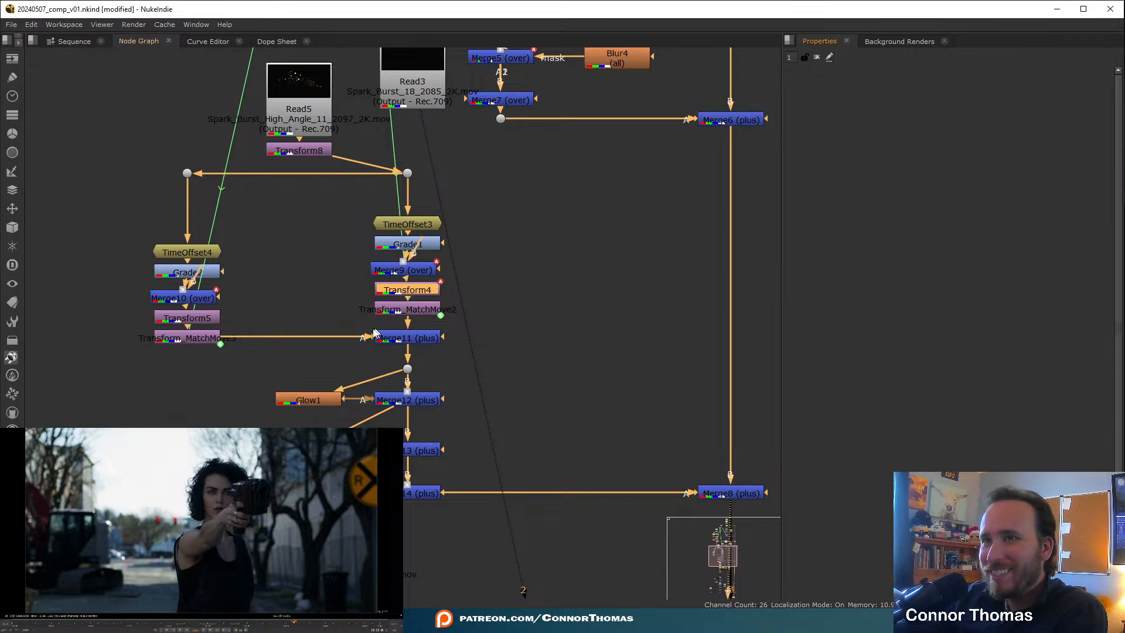
- Open Transform5 below Merge10 and set keyframes on its translate x and y at the second purple blast frame
click(211, 319)
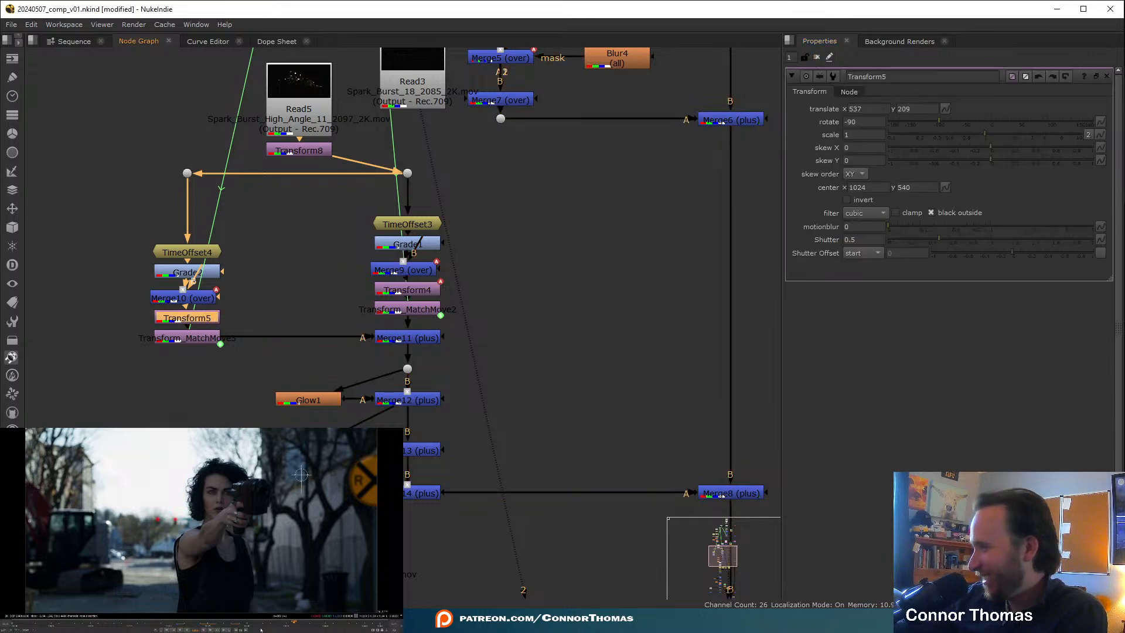
click(311, 624)
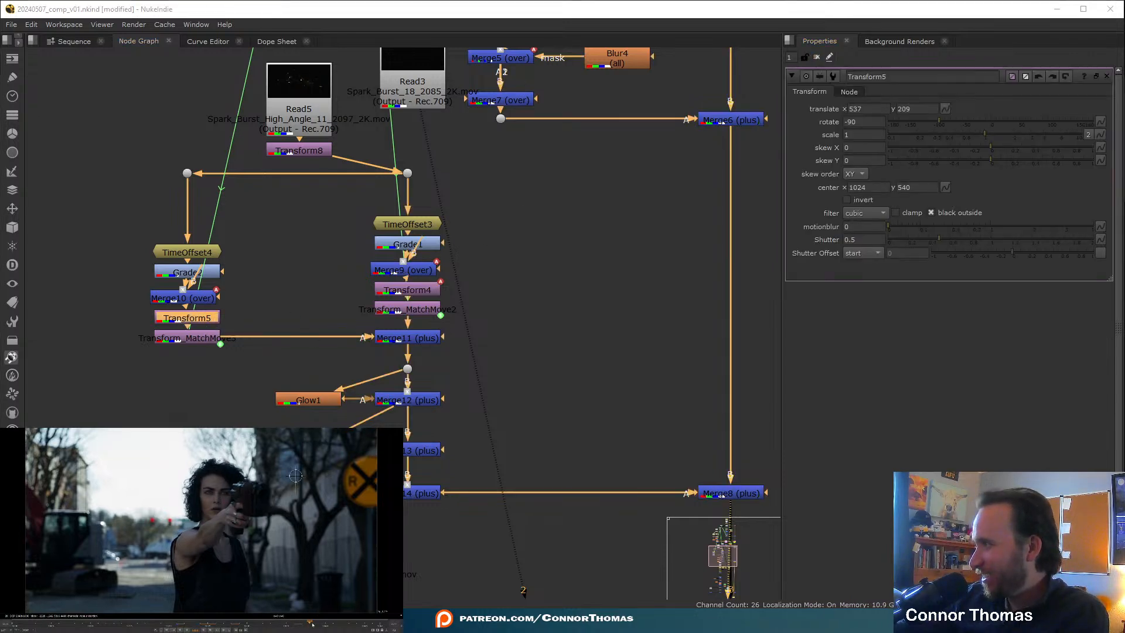
click(320, 624)
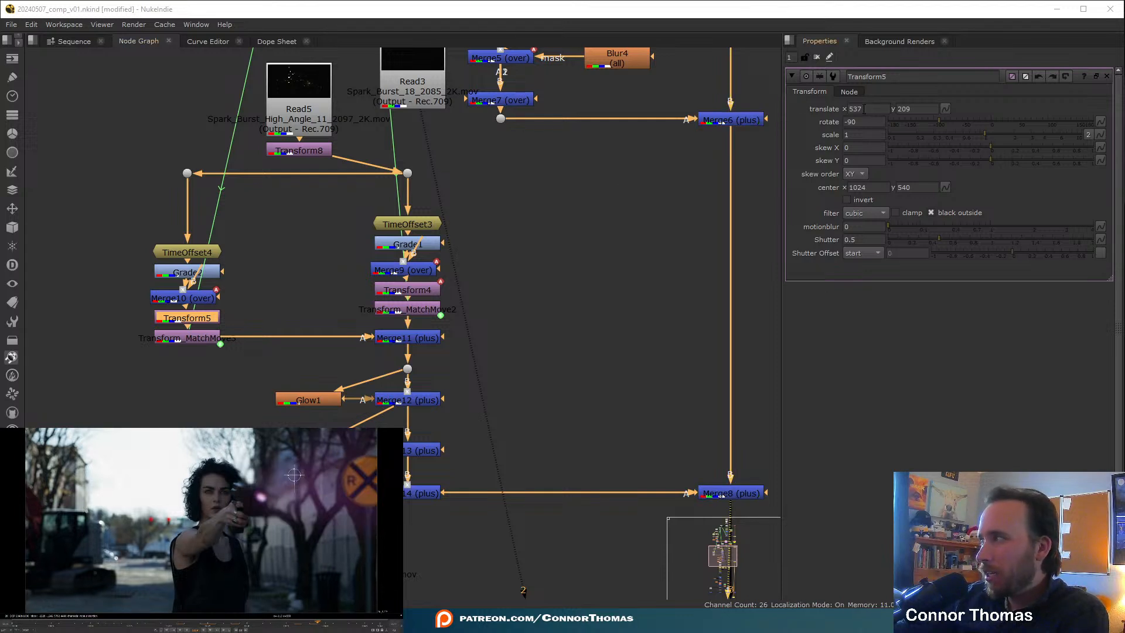
click(325, 624)
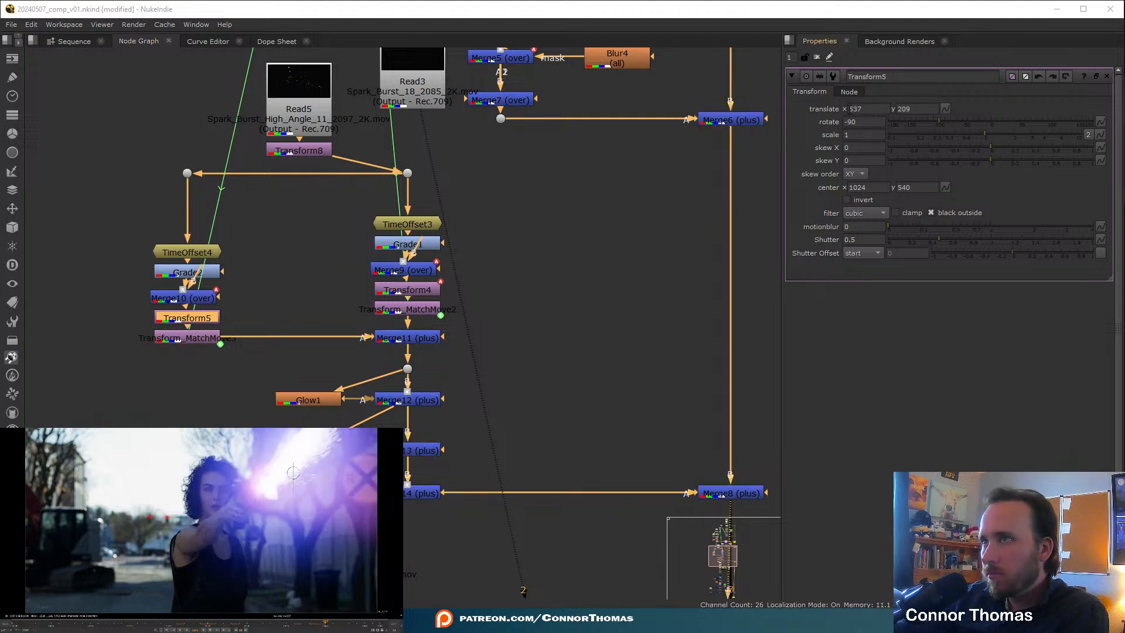
right_click(850, 109)
click(870, 114)
right_click(902, 109)
click(924, 114)
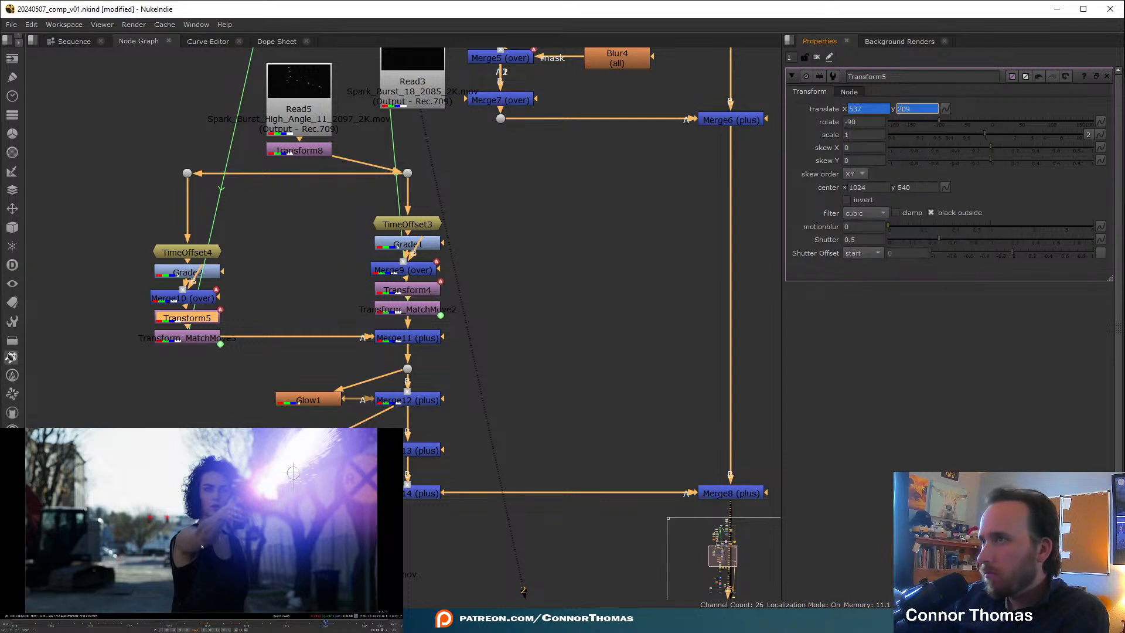
- Keyframe Transform5's translate across the following frames to about 563/360, 565/448, 577/398, 588/391 and 579/397, and close its properties
key(Right)
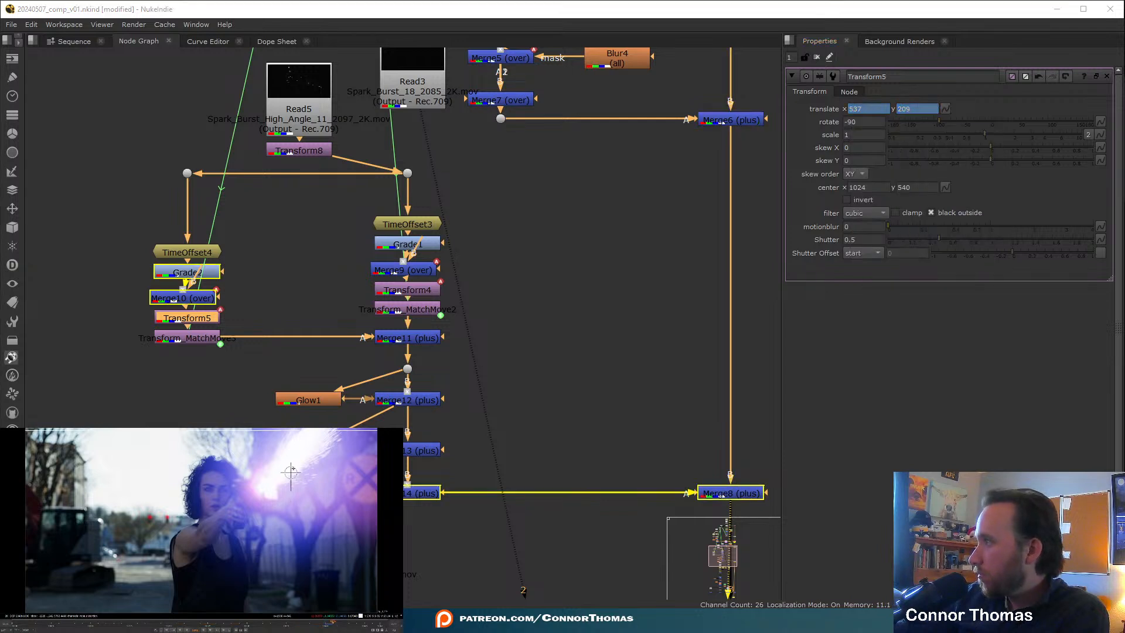
drag(291, 472, 296, 448)
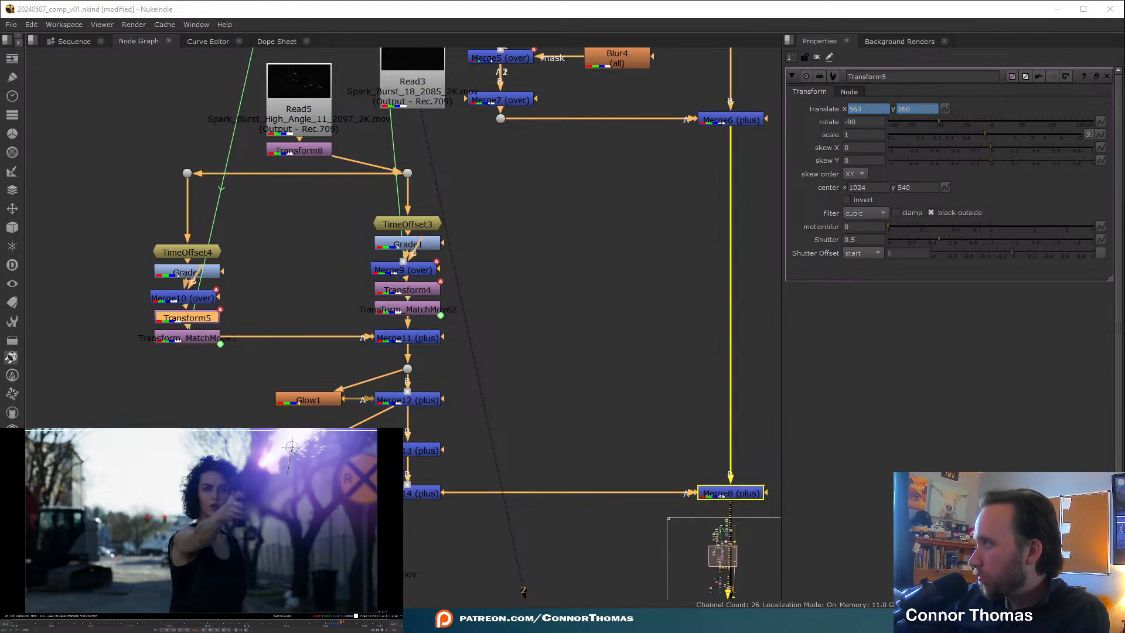
drag(291, 447, 291, 433)
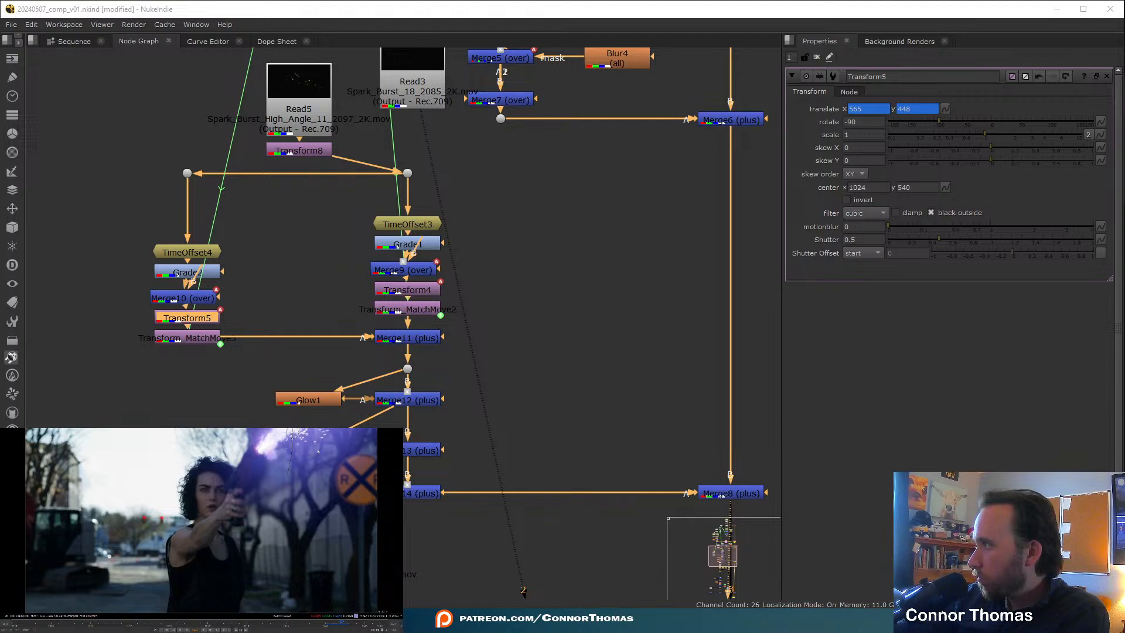
click(349, 625)
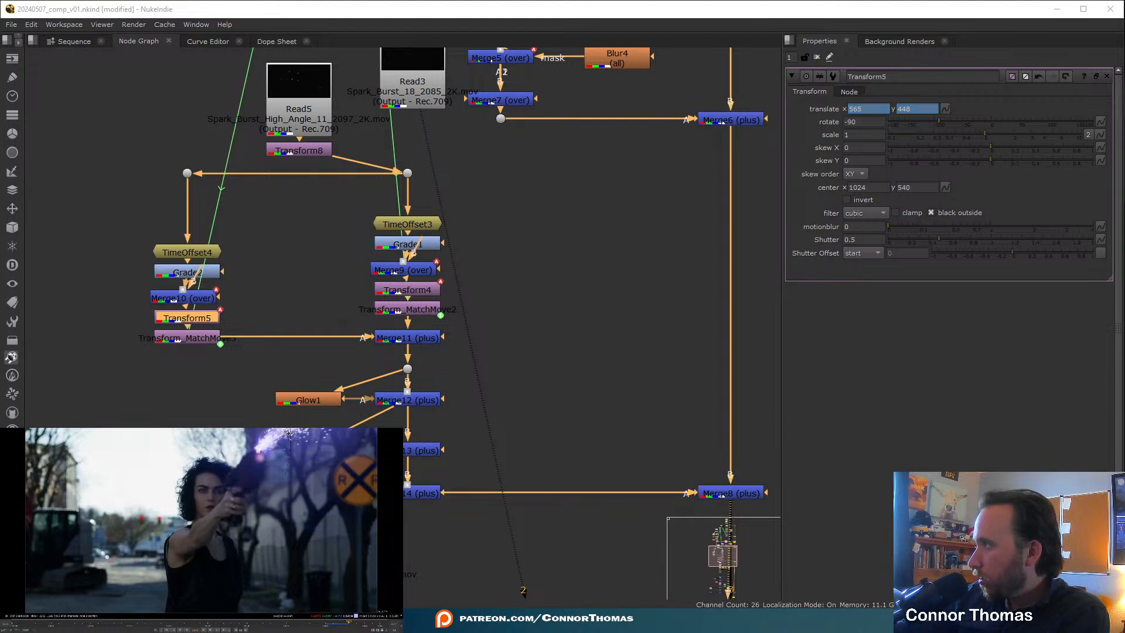
drag(287, 433, 292, 442)
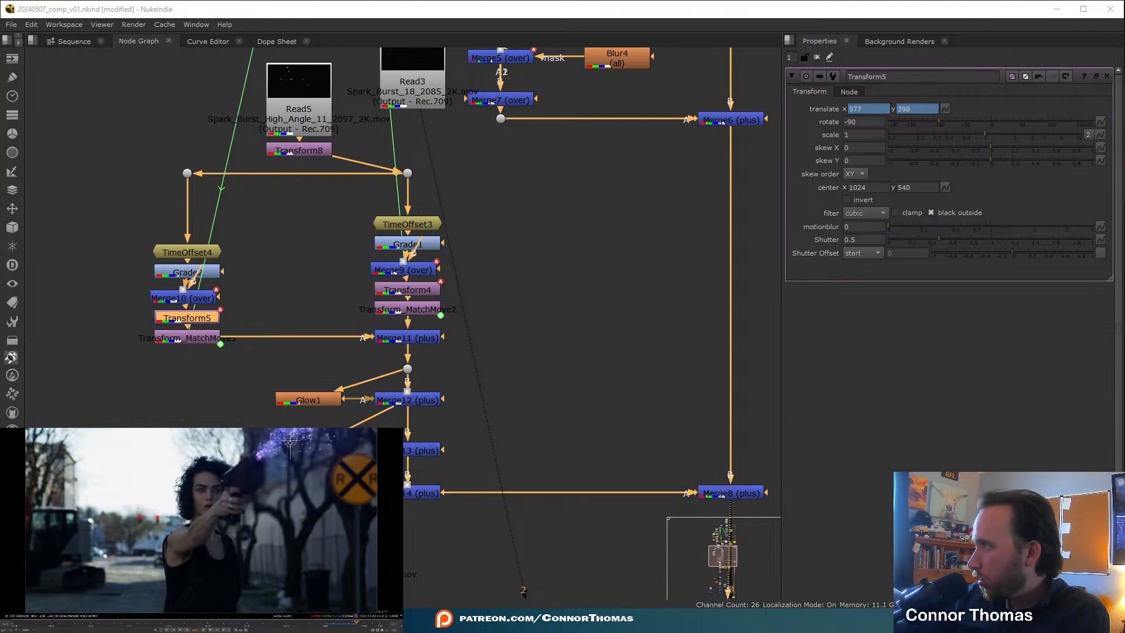
drag(291, 442, 292, 444)
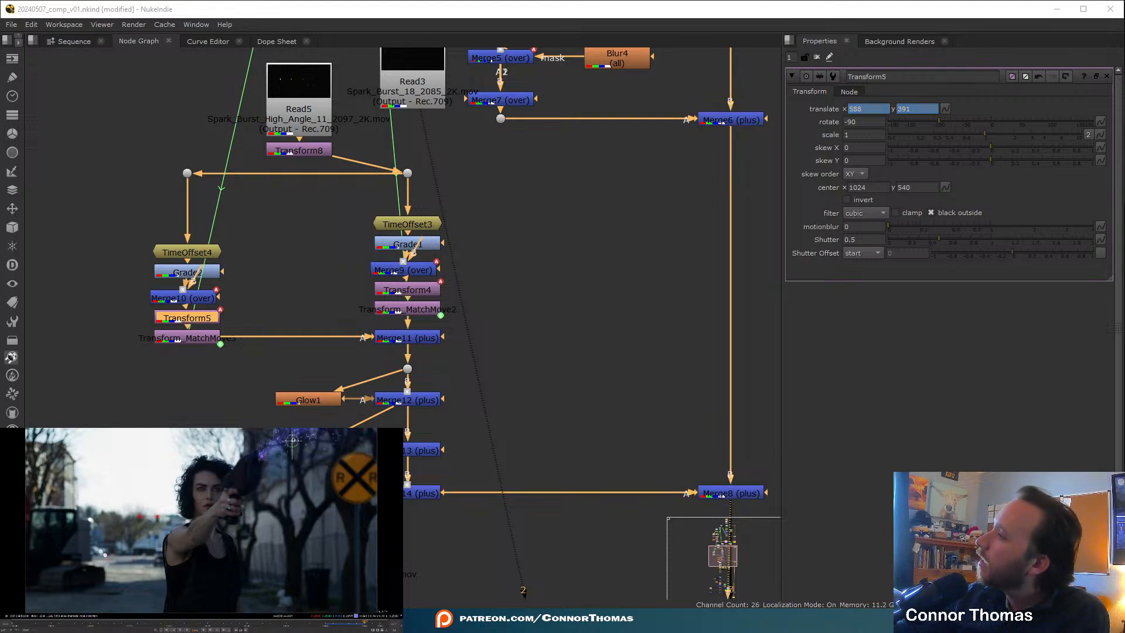
drag(293, 444, 291, 439)
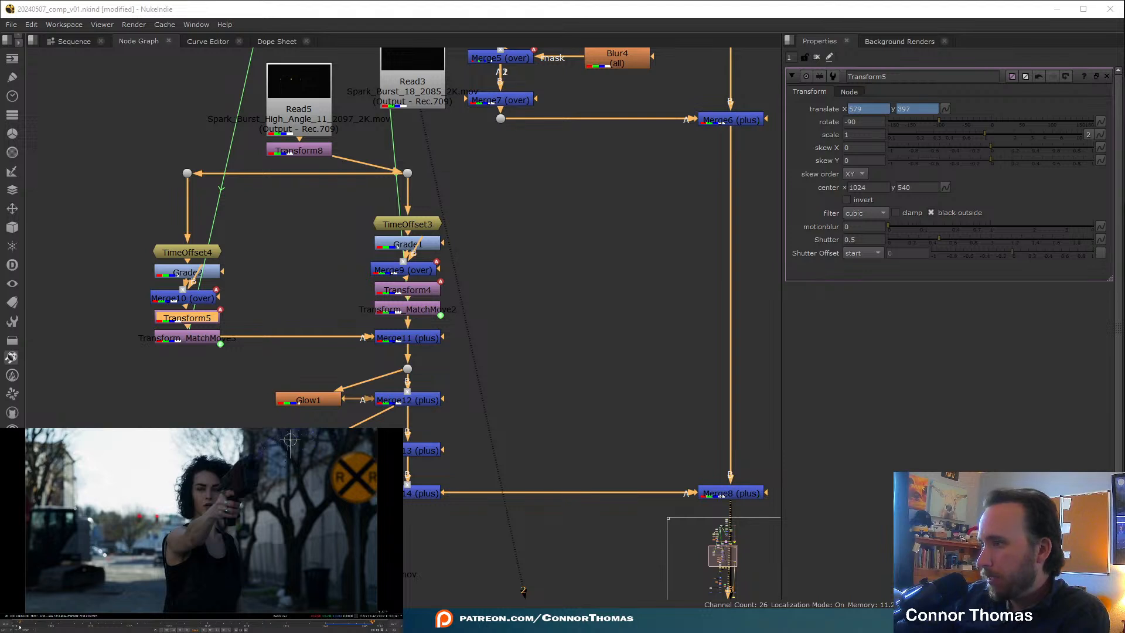
click(817, 57)
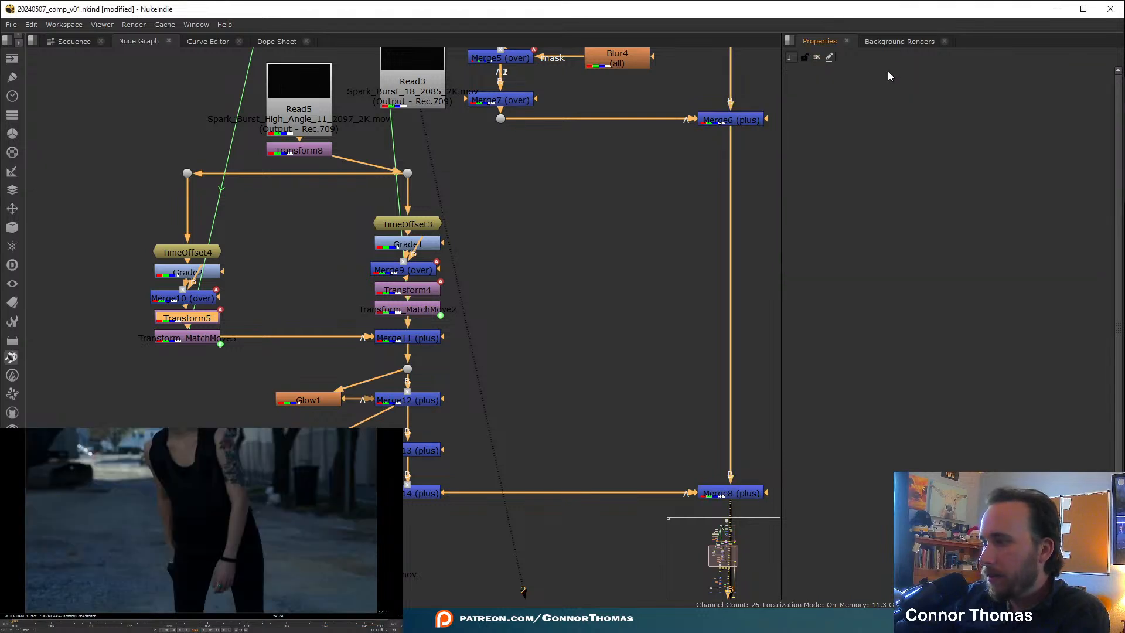
- Review the sequence in the viewer from its start up to the blue blast frame
click(214, 496)
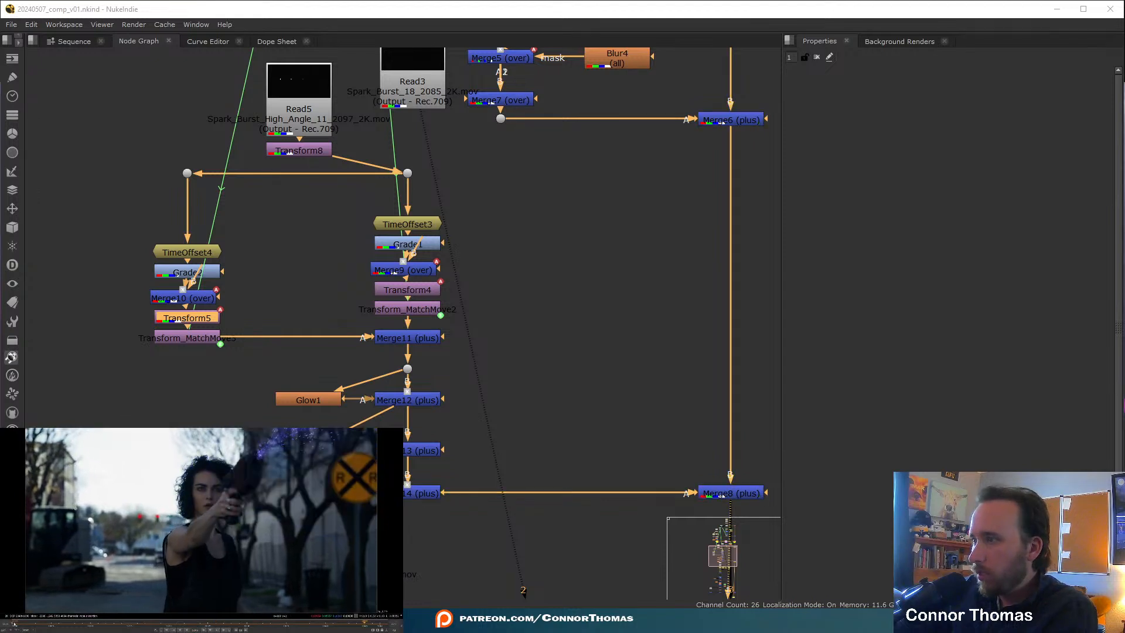
click(76, 624)
drag(76, 625, 174, 628)
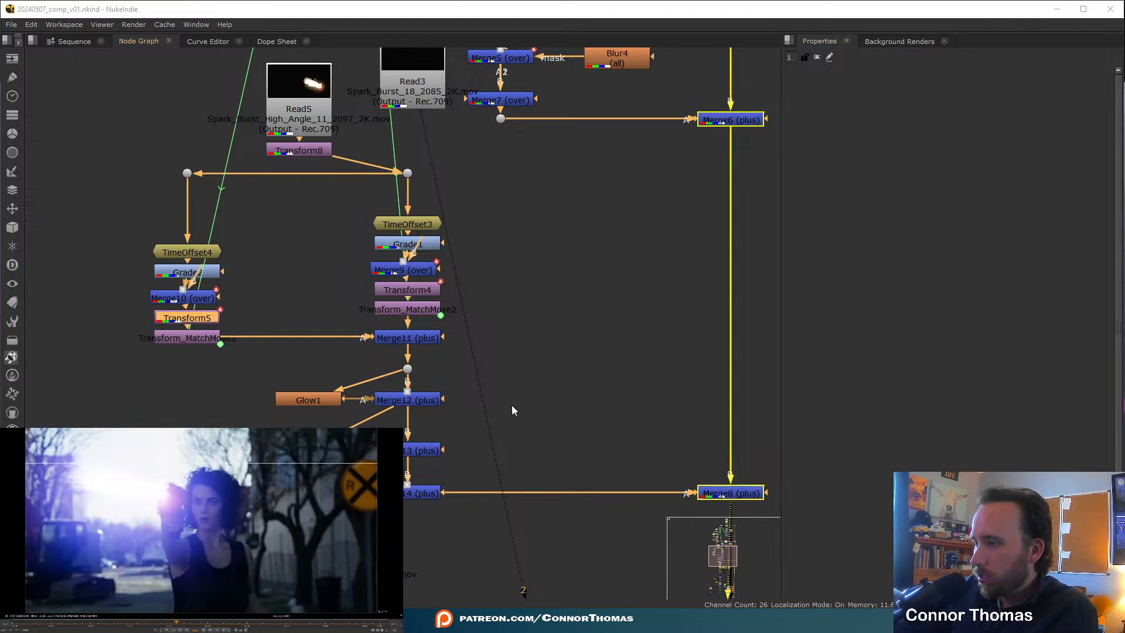
- View the final Merge15 output and move Viewer1 further below it in the node graph
middle_drag(518, 391, 563, 139)
middle_drag(736, 448, 723, 336)
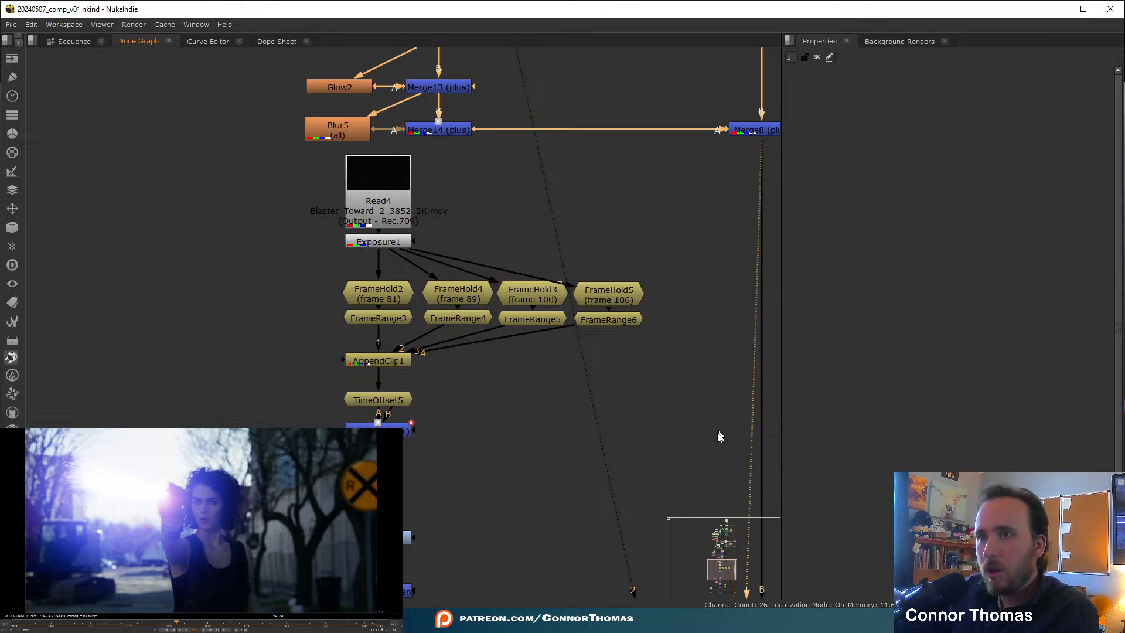
middle_drag(719, 434, 626, 165)
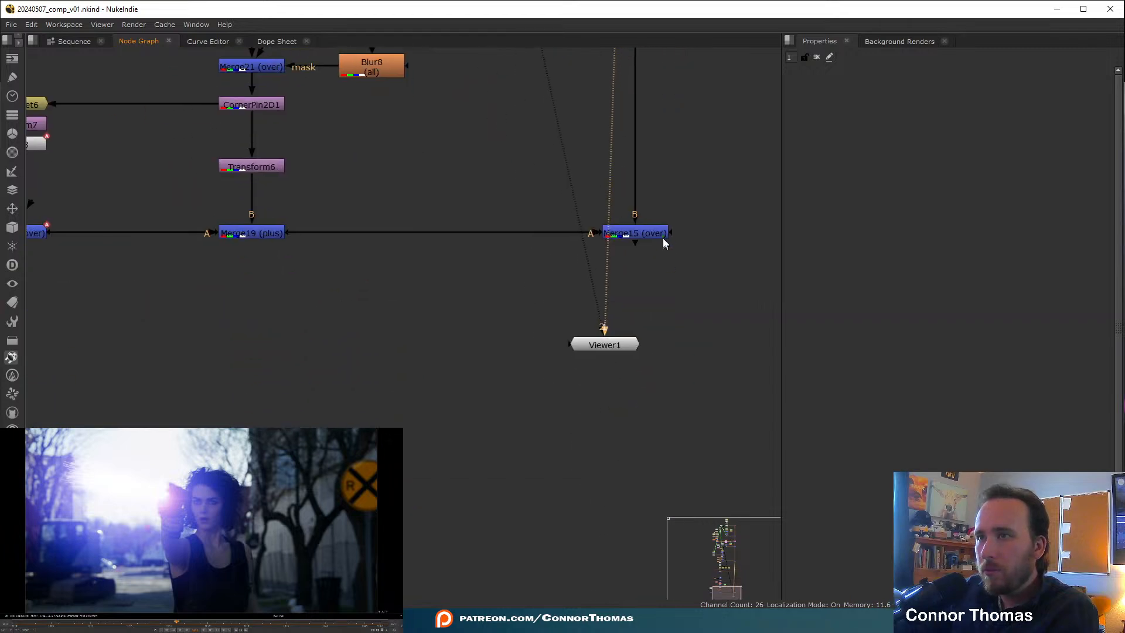
click(662, 236)
key(1)
drag(614, 346, 454, 395)
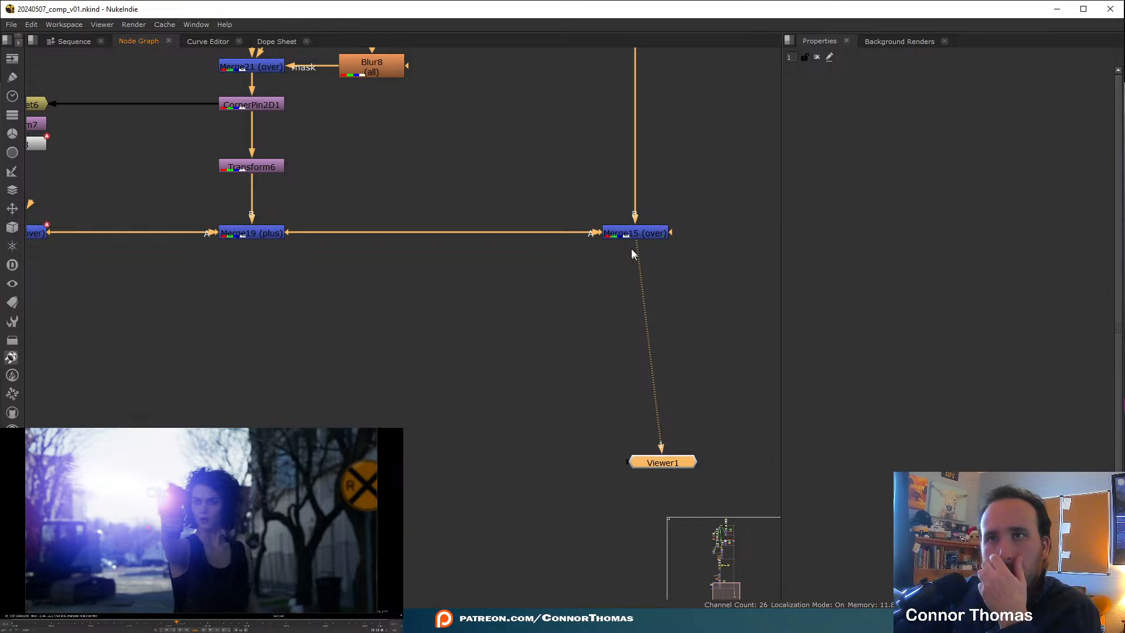
- Try swapping the branch order by feeding Merge8's A input from Merge19 and Merge15's A input from Merge14
middle_drag(615, 155, 618, 364)
middle_drag(614, 221, 622, 387)
middle_drag(614, 261, 619, 313)
scroll(527, 264, down, 5)
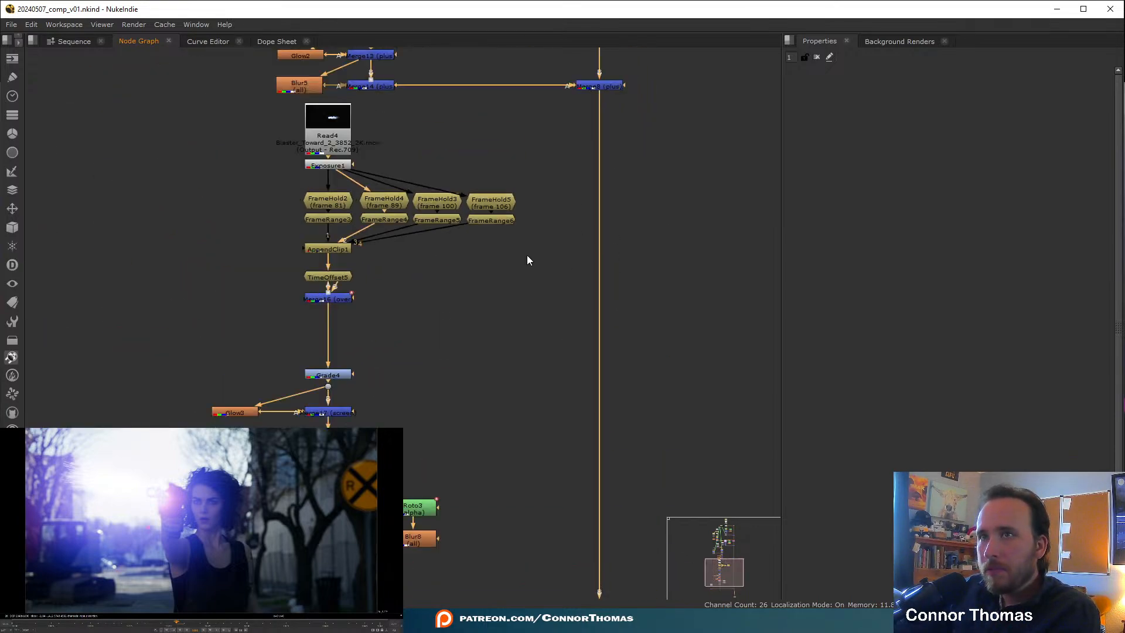
middle_drag(552, 252, 556, 309)
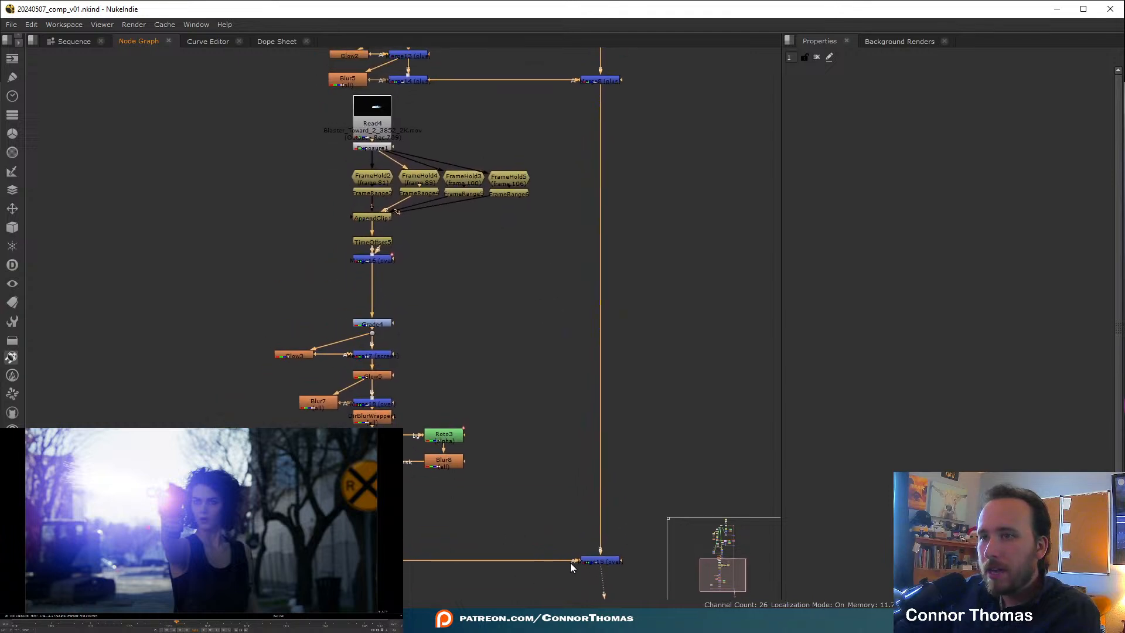
drag(572, 561, 577, 527)
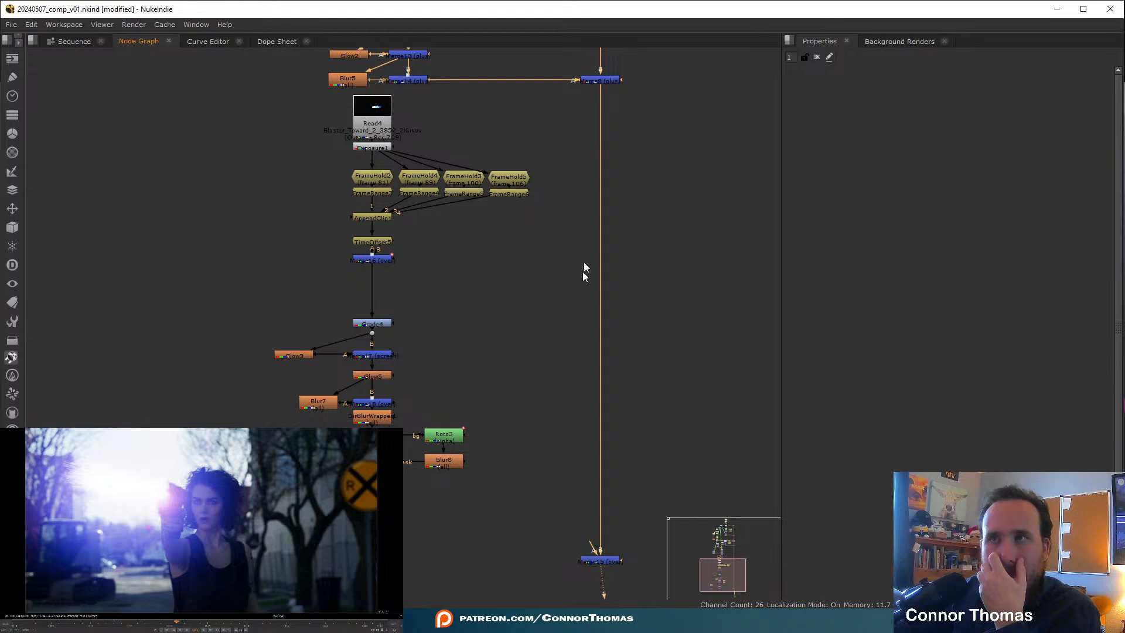
drag(564, 80, 373, 534)
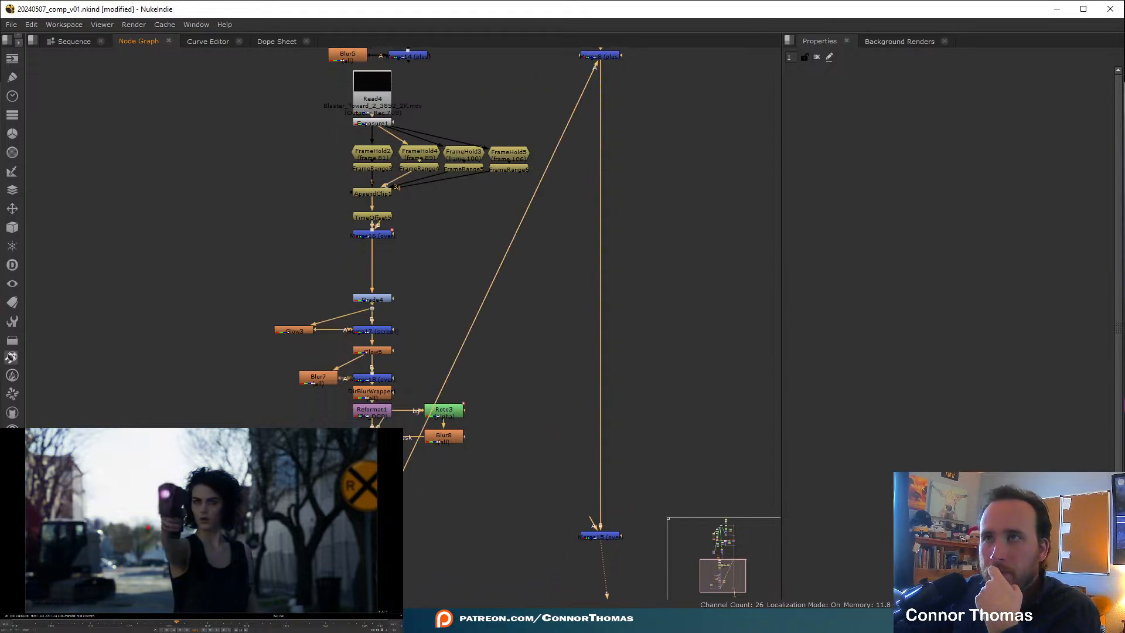
drag(588, 527, 409, 76)
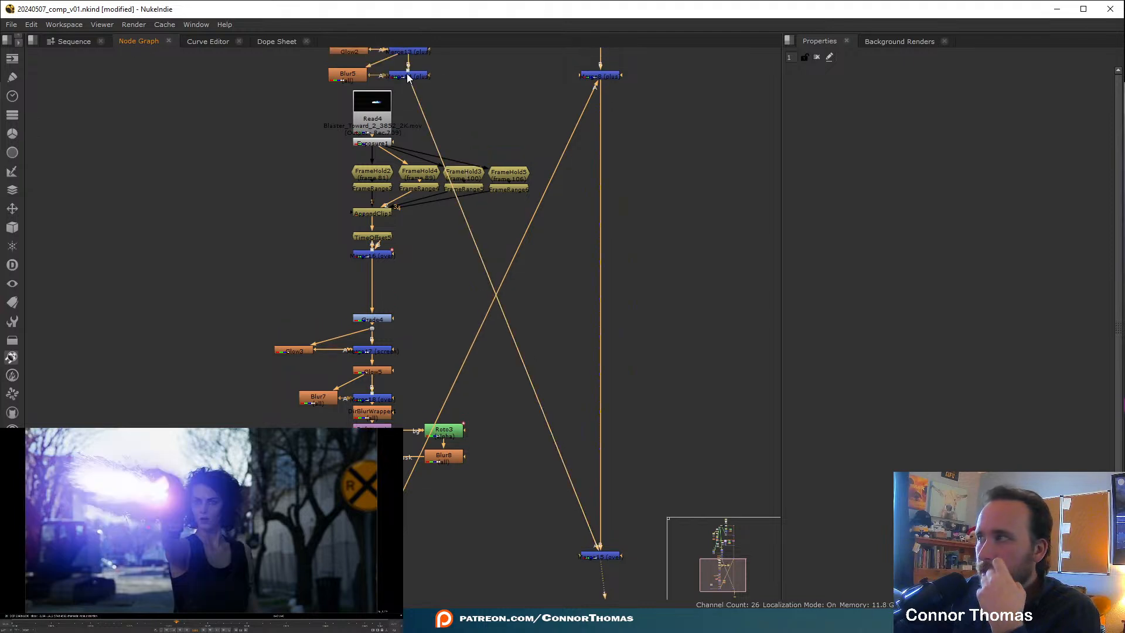
- Try setting Merge15's operation to plus and Merge8's operation to over to suit the swapped branches
double_click(606, 556)
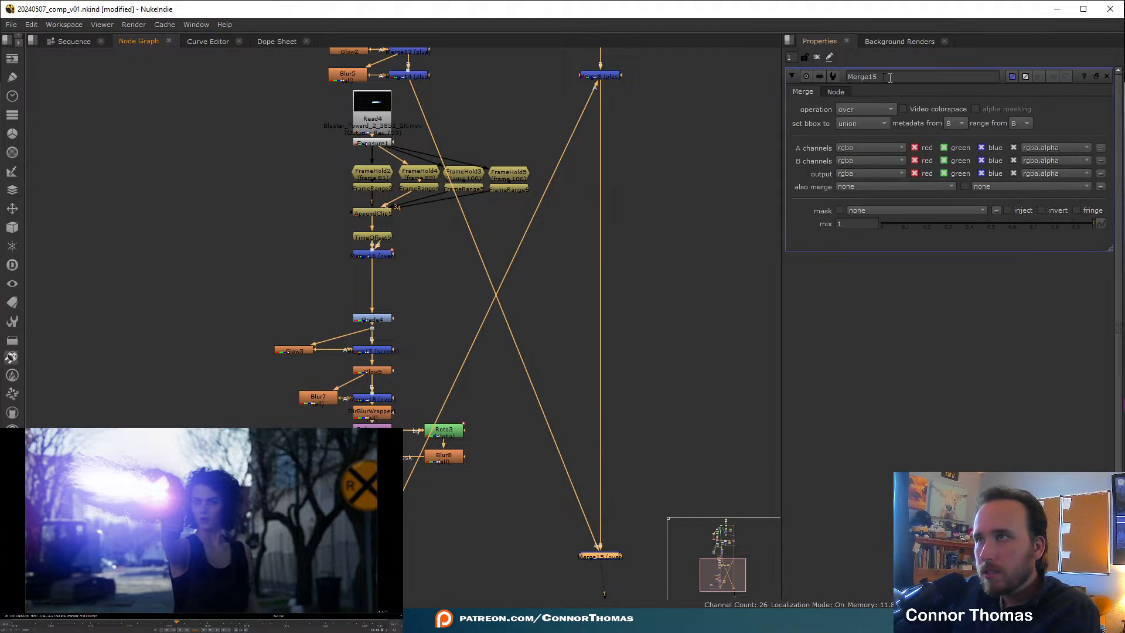
click(859, 109)
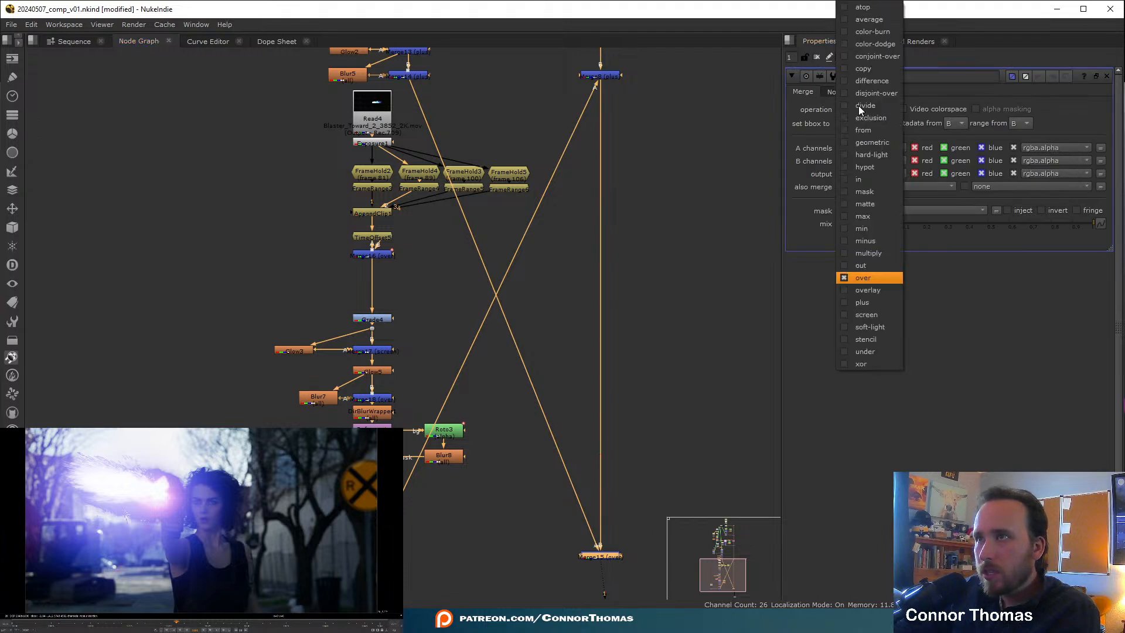
click(882, 299)
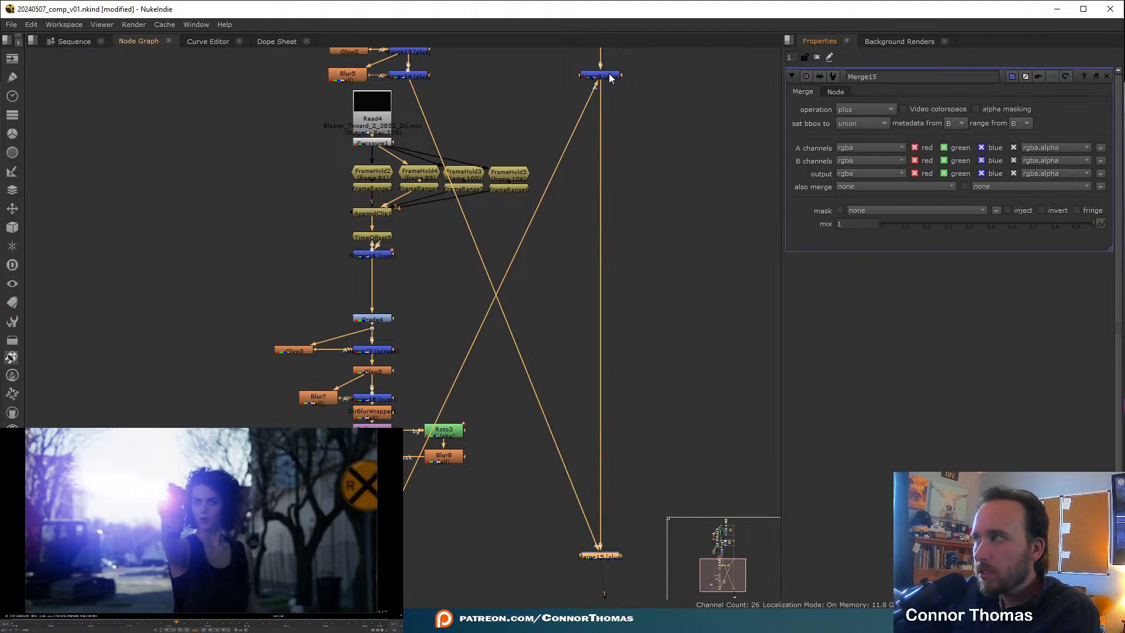
click(611, 77)
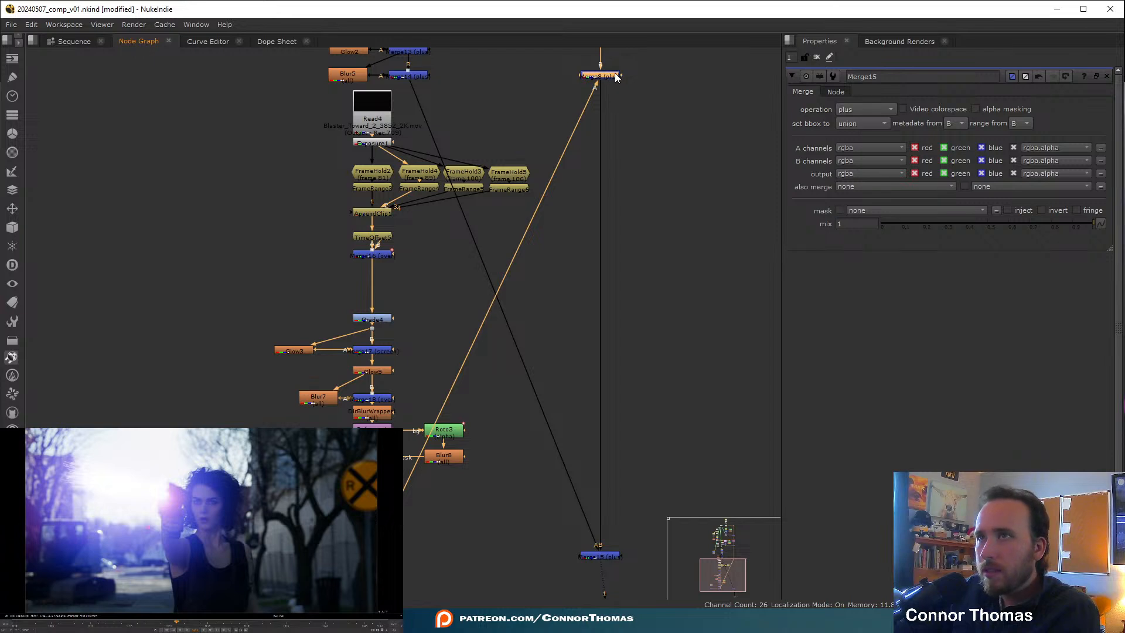
double_click(614, 73)
click(843, 116)
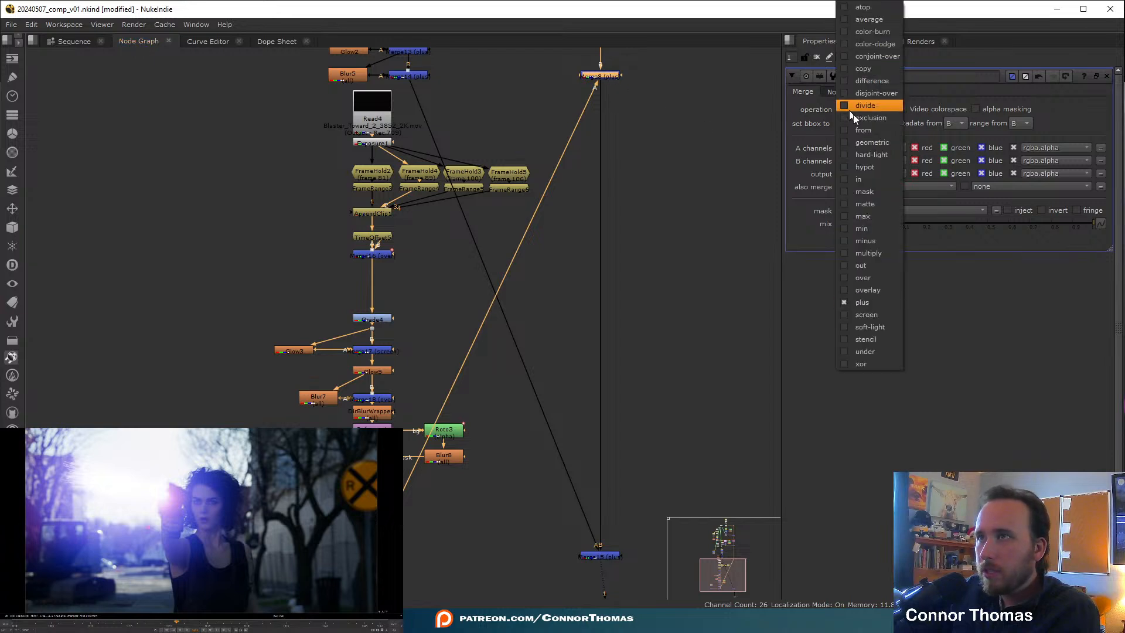
click(870, 282)
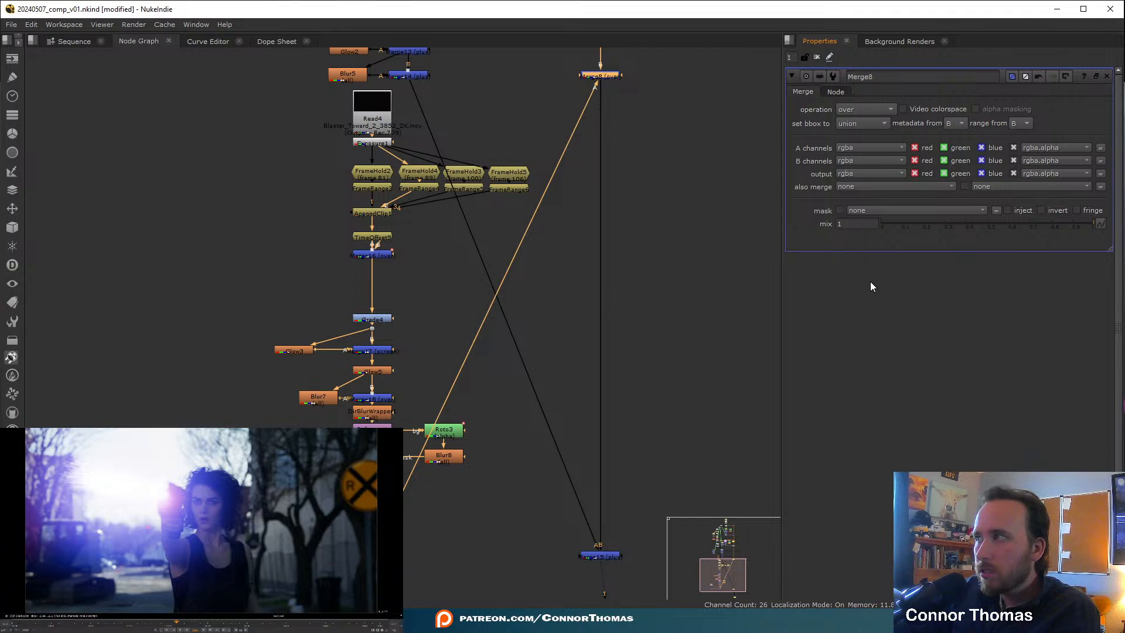
- Undo the operation changes and rewiring on Merge8 and Merge15 to restore the original branch order
key(ctrl+z)
key(ctrl+z)
key(ctrl+z)
key(ctrl+z)
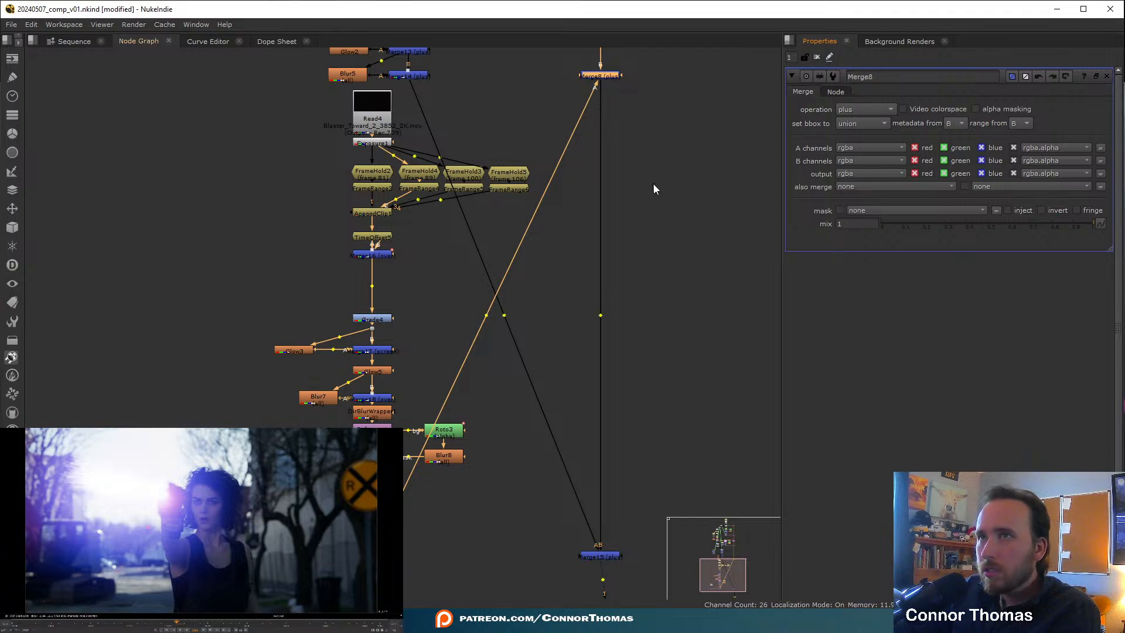
key(ctrl+shift+z)
key(ctrl+shift+z)
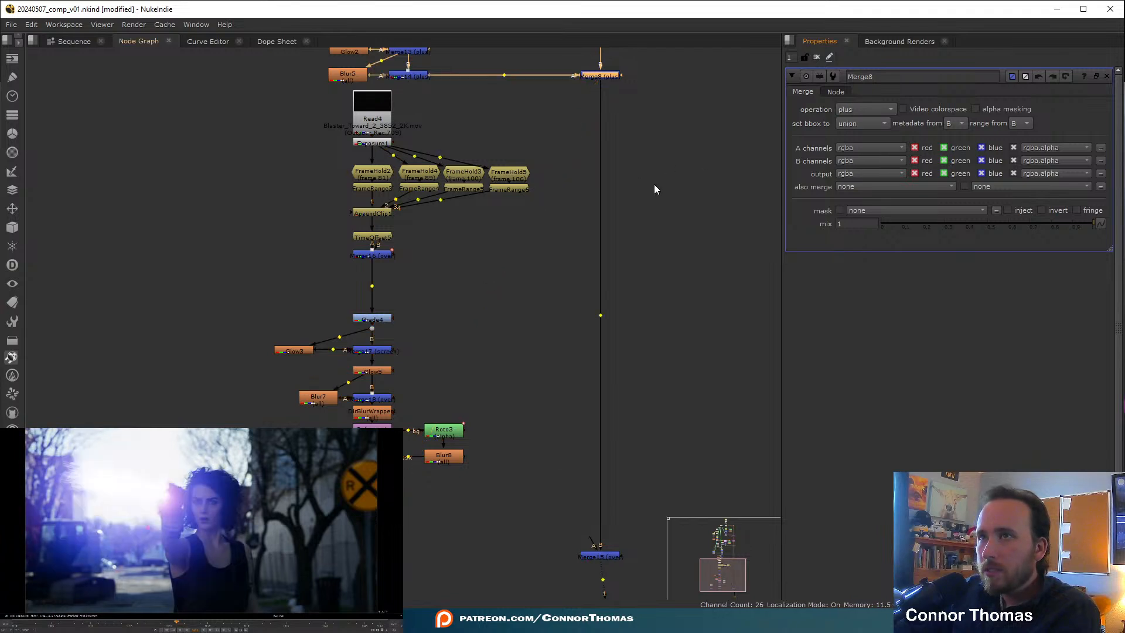
- Set Merge15's operation to plus and close its properties
double_click(599, 554)
click(857, 110)
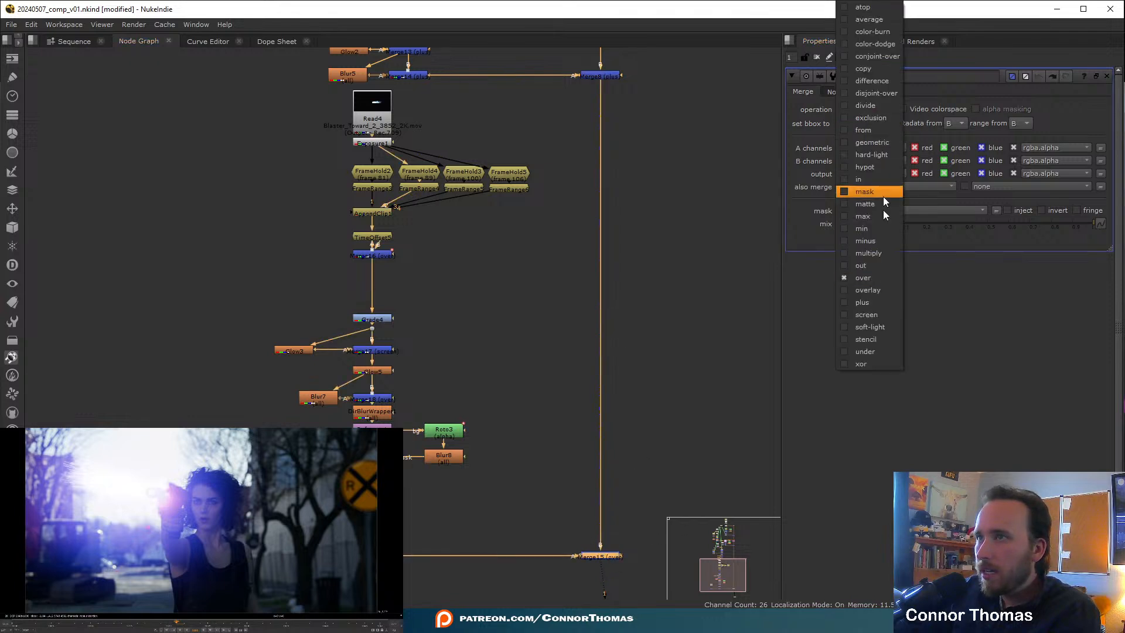
click(880, 300)
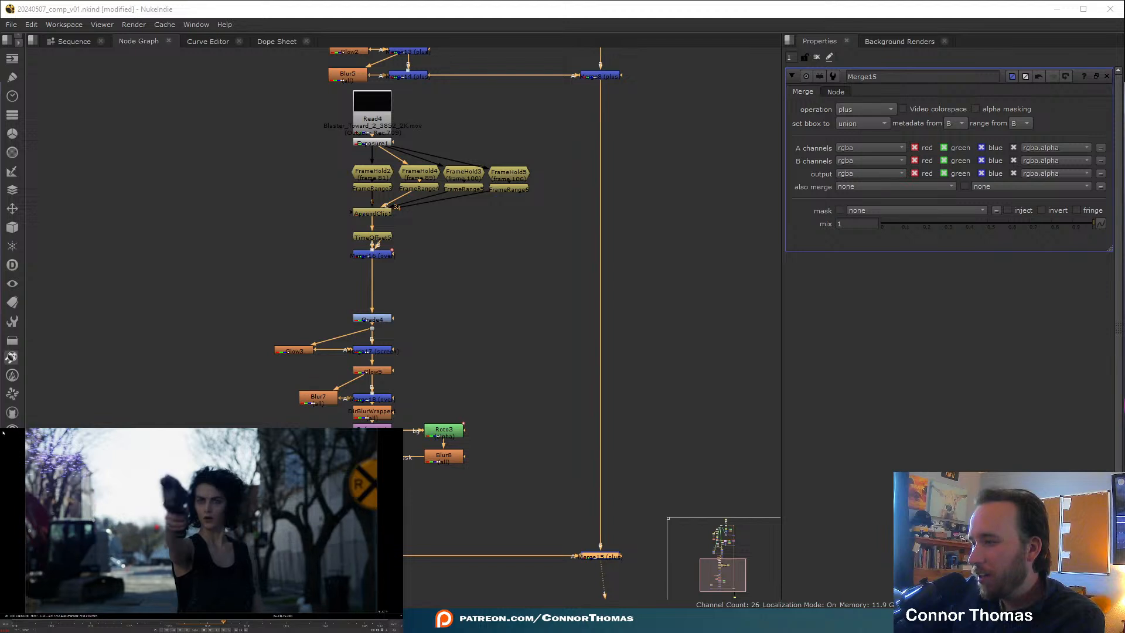
click(816, 57)
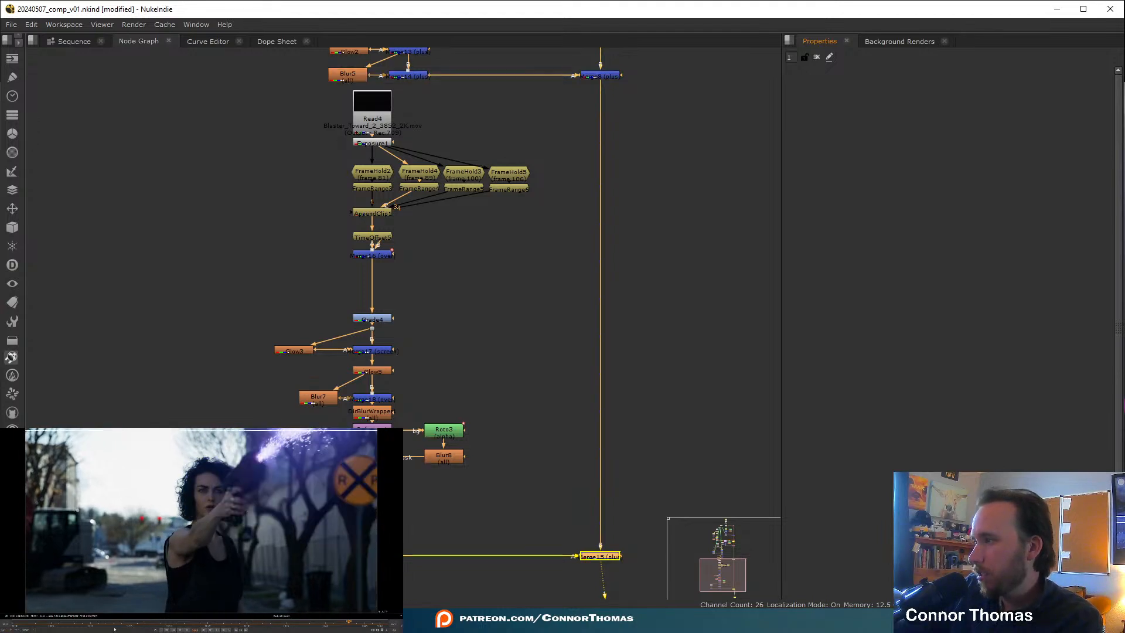
- Review the blasts across the sequence in the viewer, ending on the purple blast frame
click(105, 626)
drag(82, 622, 156, 627)
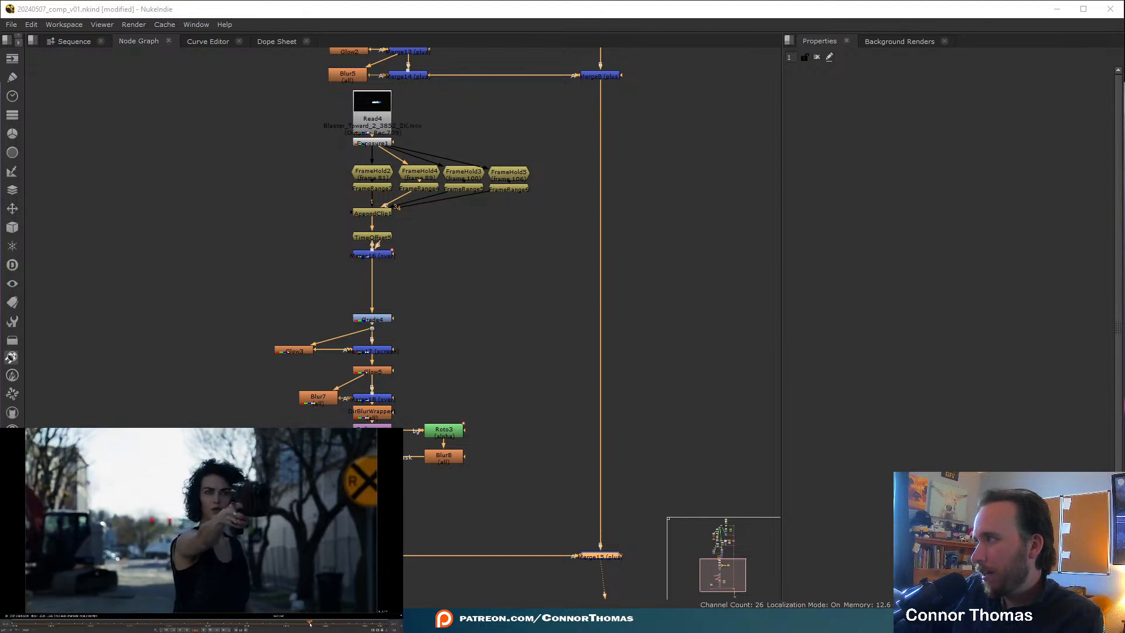
drag(311, 625, 185, 620)
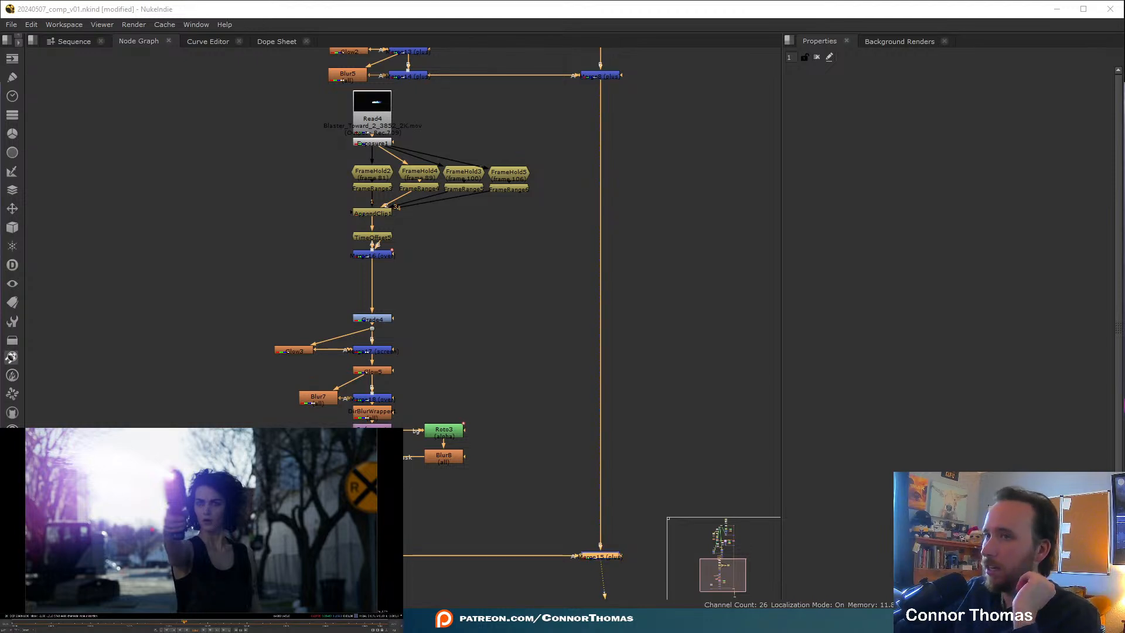
- Add a new Tracker node beside Denoise1, connect its input to Denoise1 and place it above Tracker1
click(649, 299)
mouse_move(648, 232)
middle_down()
mouse_move(652, 466)
mouse_move(631, 566)
mouse_move(607, 332)
mouse_move(607, 442)
middle_up()
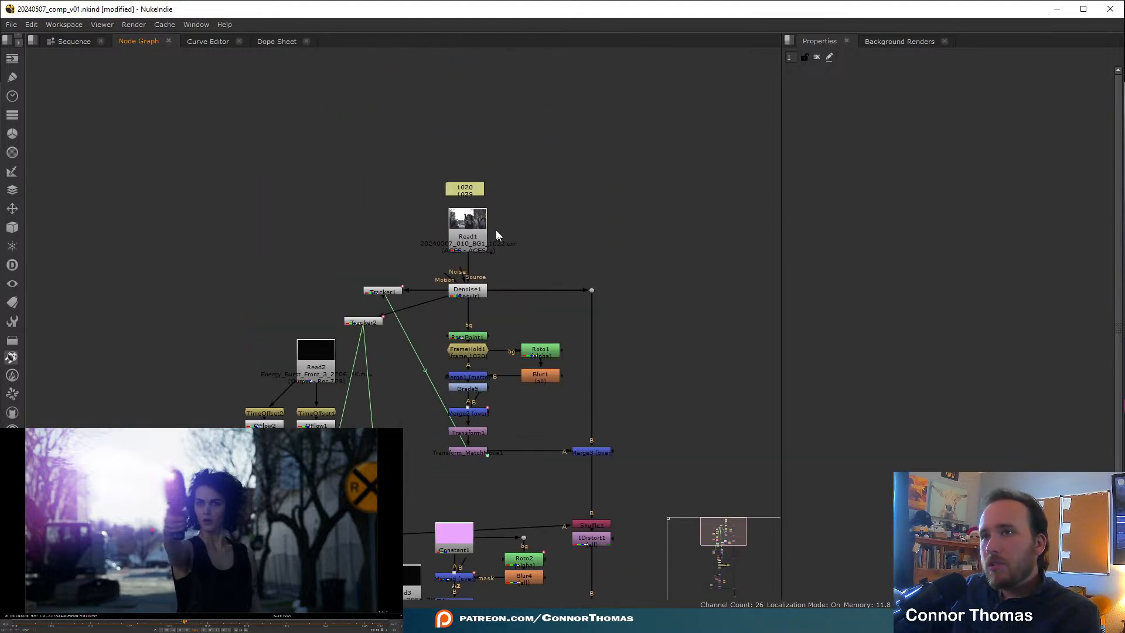
scroll(496, 235, up, 2)
key(Tab)
text(t)
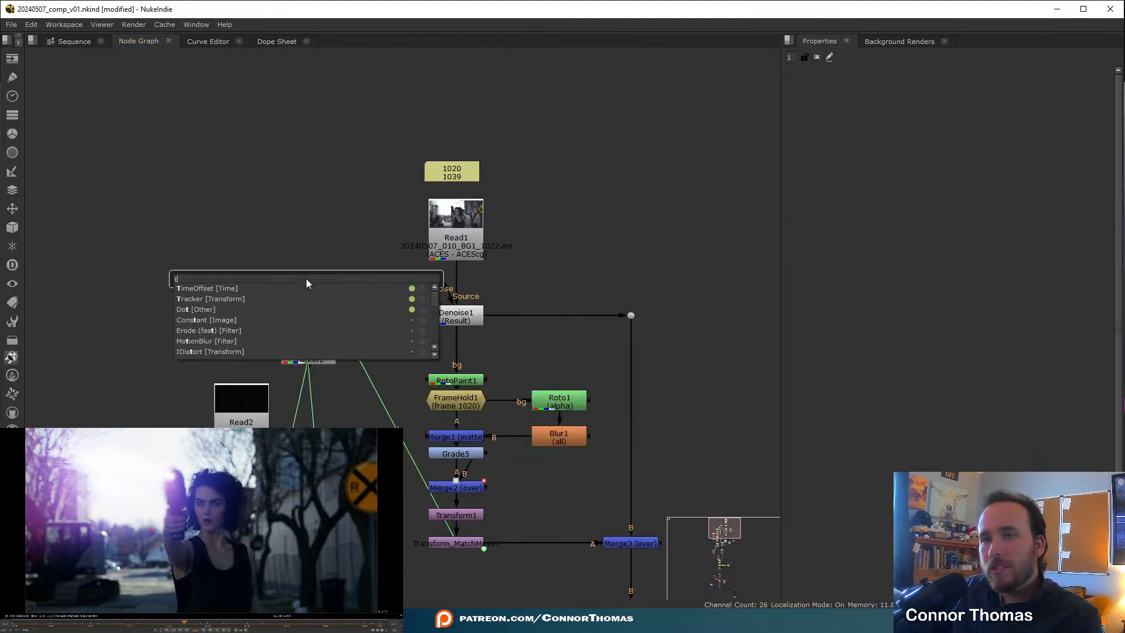
text(rack)
click(221, 287)
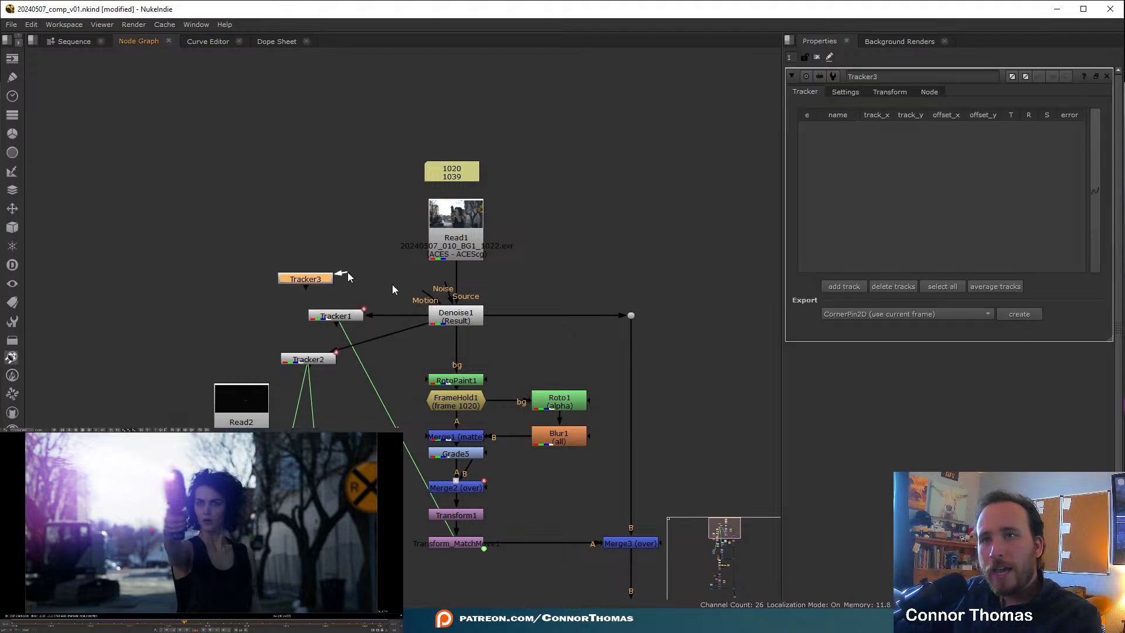
drag(350, 276, 289, 267)
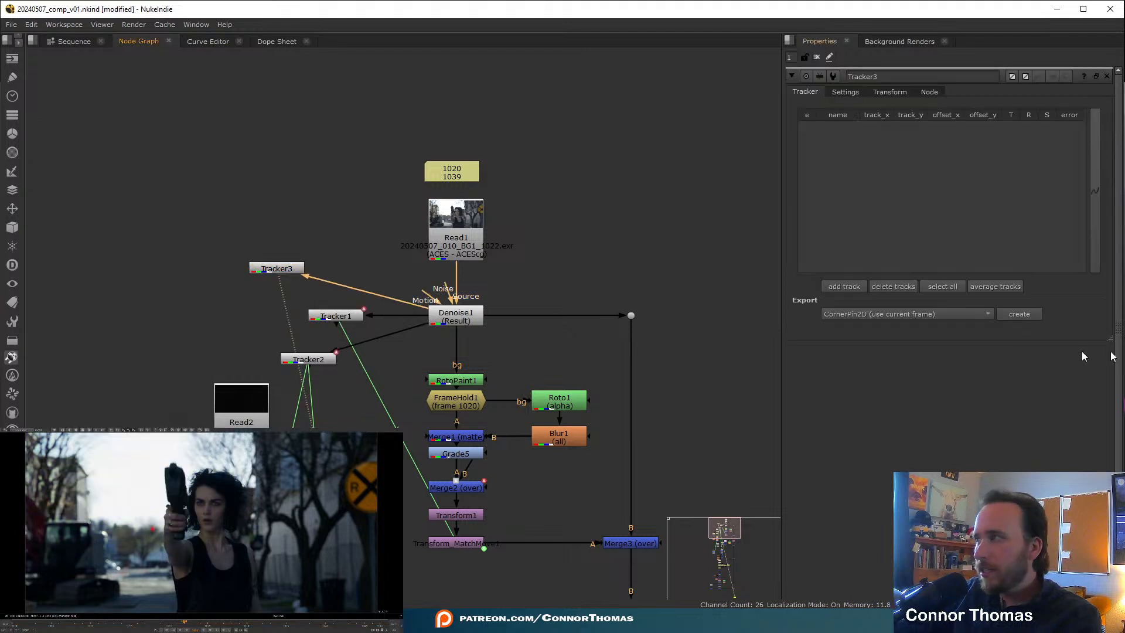
- Add a track to Tracker3 and place its point on the woman's eye beside the gun at frame 1022
click(860, 302)
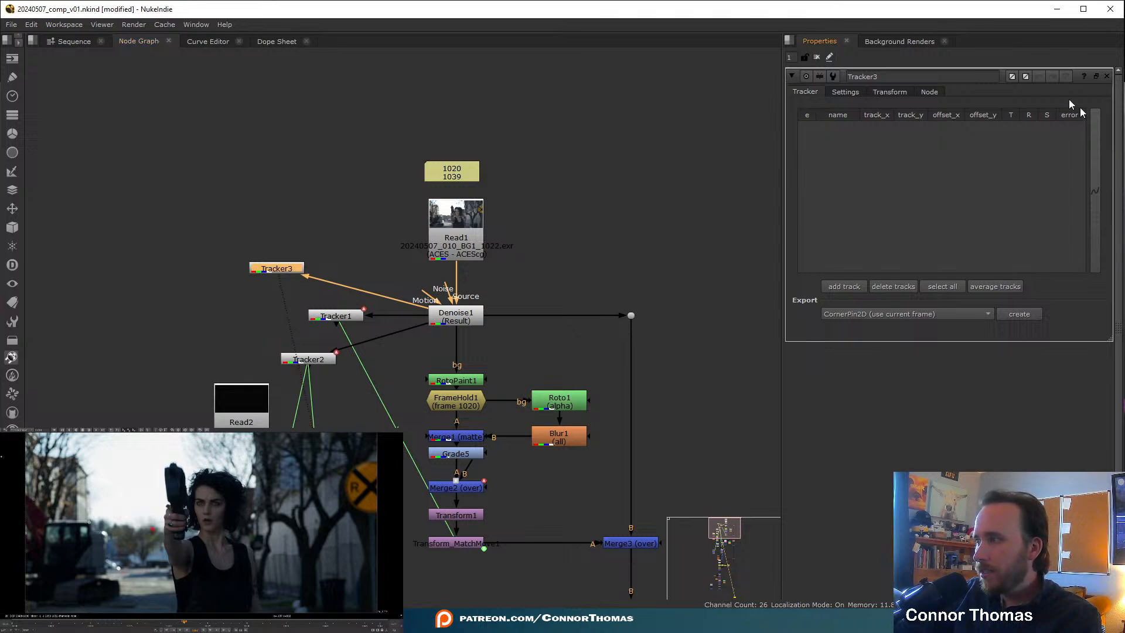
click(890, 93)
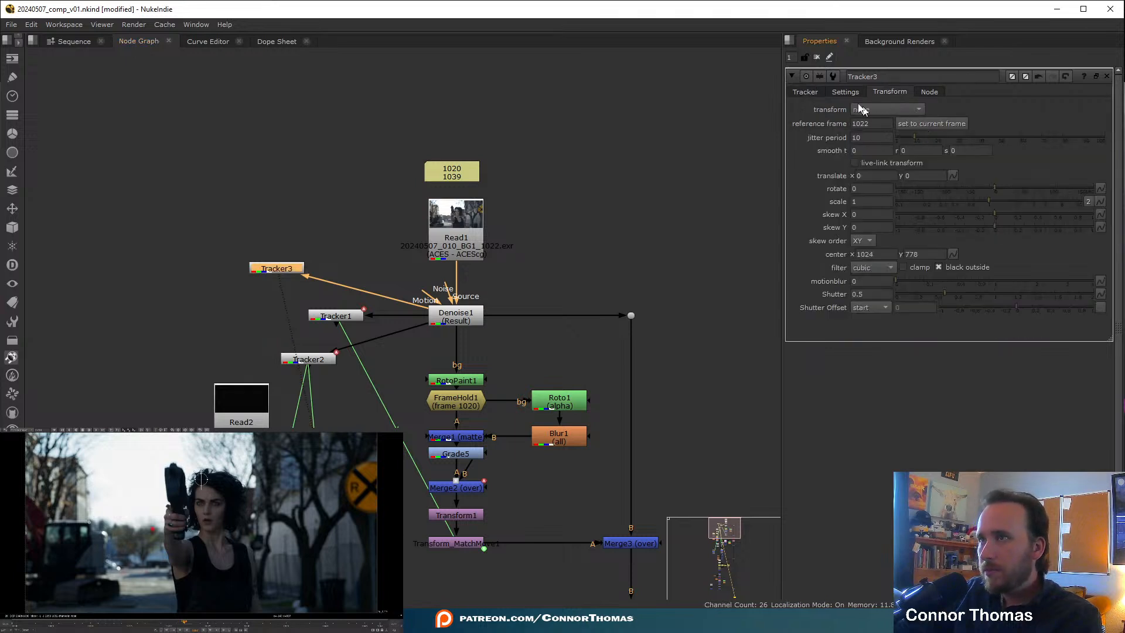
click(806, 92)
click(845, 287)
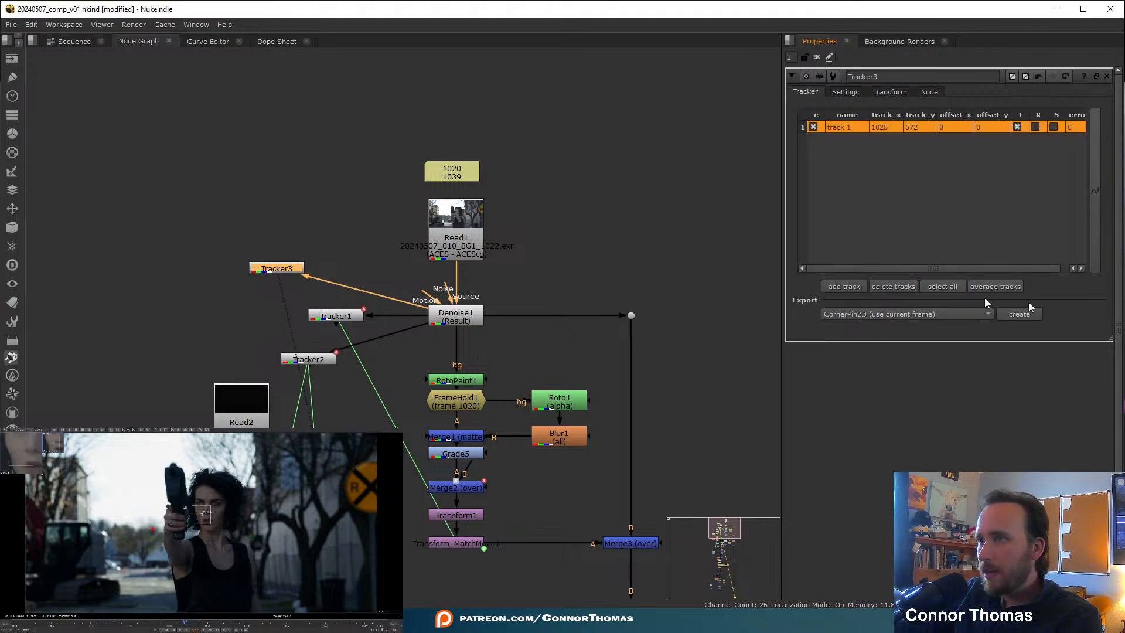
scroll(215, 515, up, 3)
drag(214, 514, 218, 491)
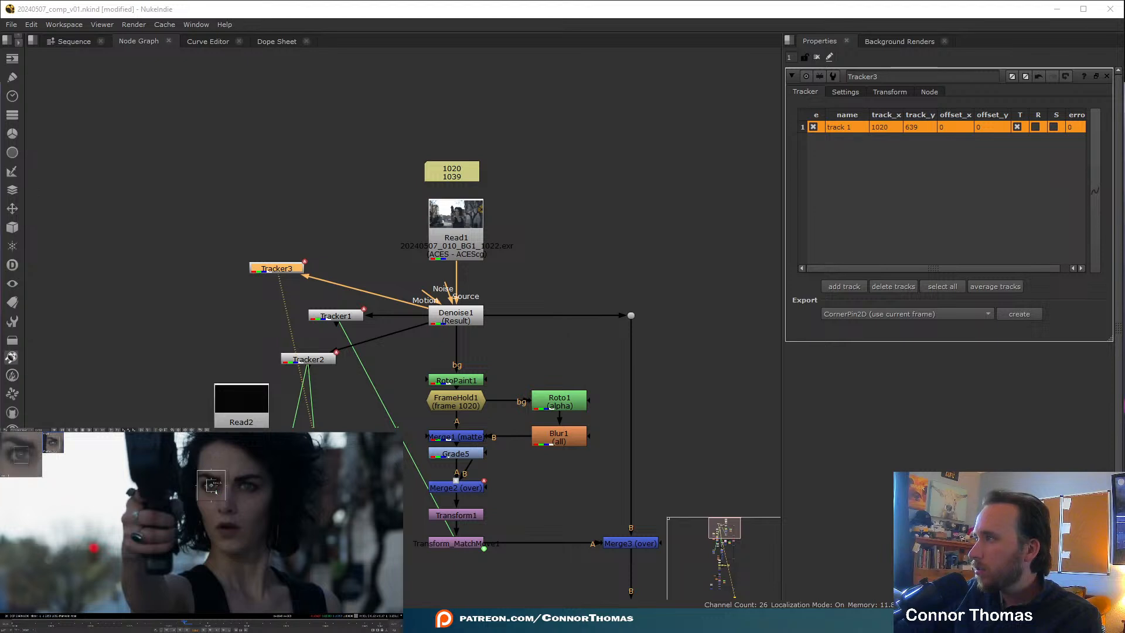
scroll(211, 484, up, 3)
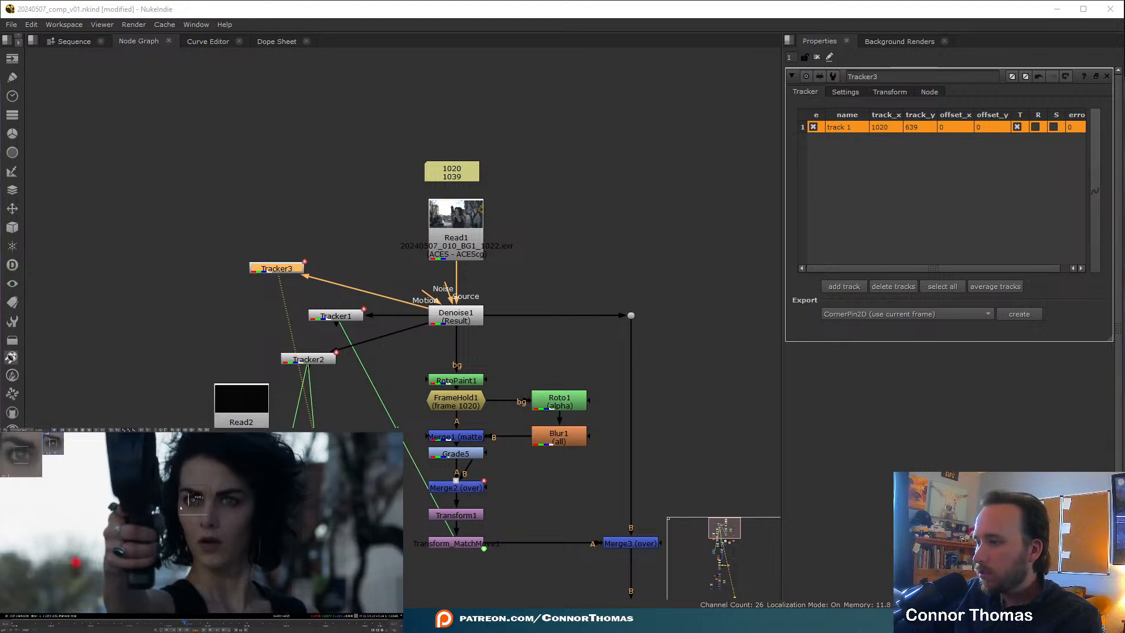
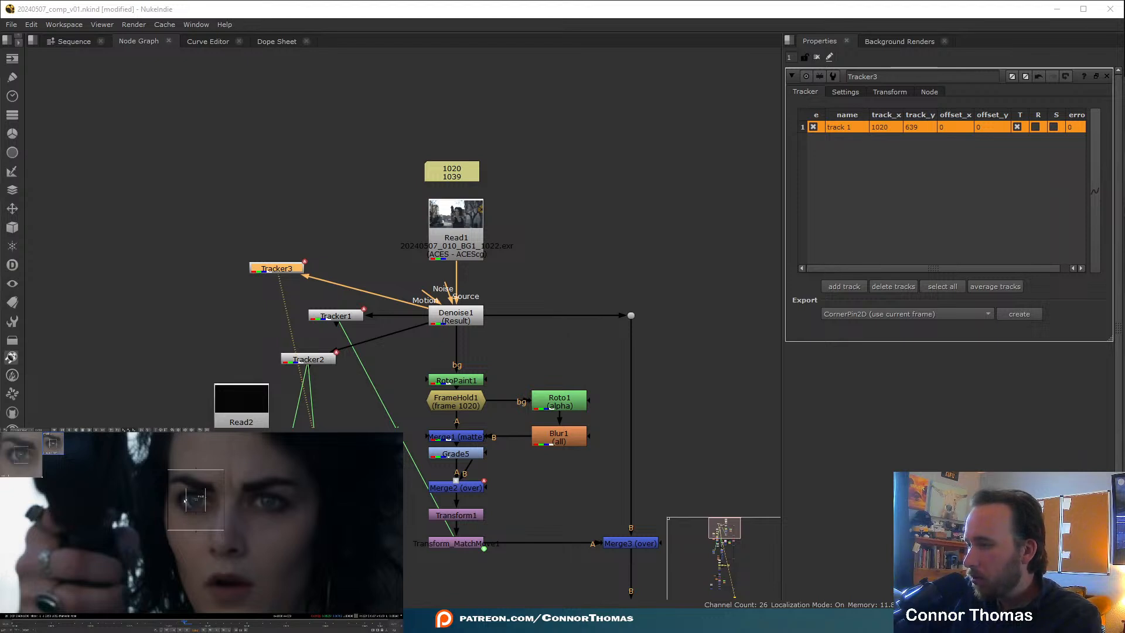
middle_drag(205, 489, 184, 518)
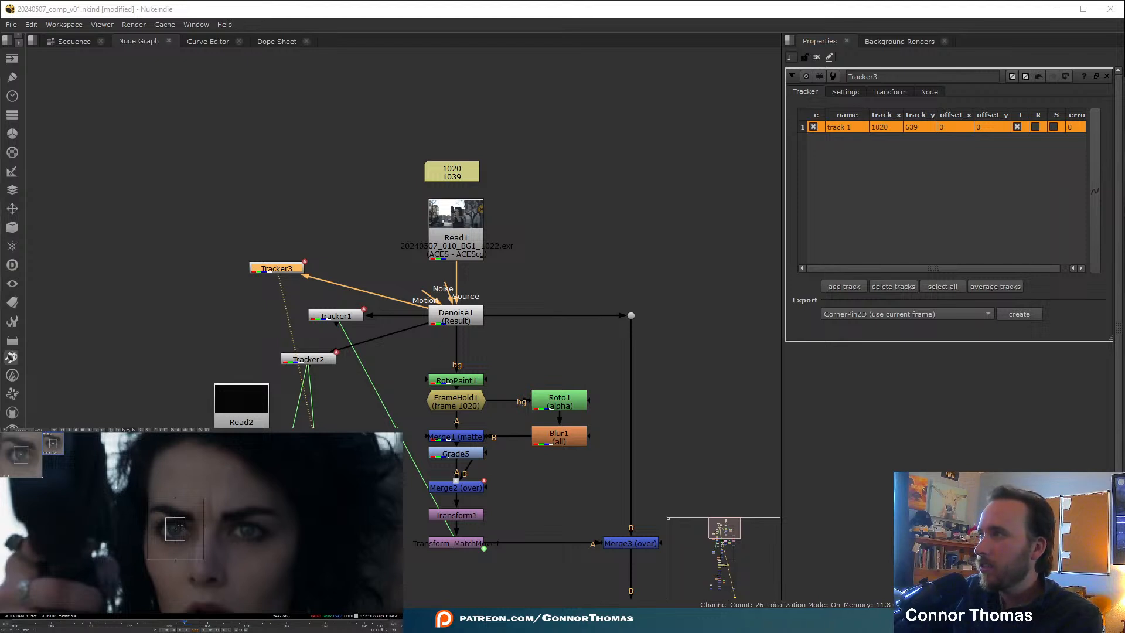
scroll(133, 516, down, 2)
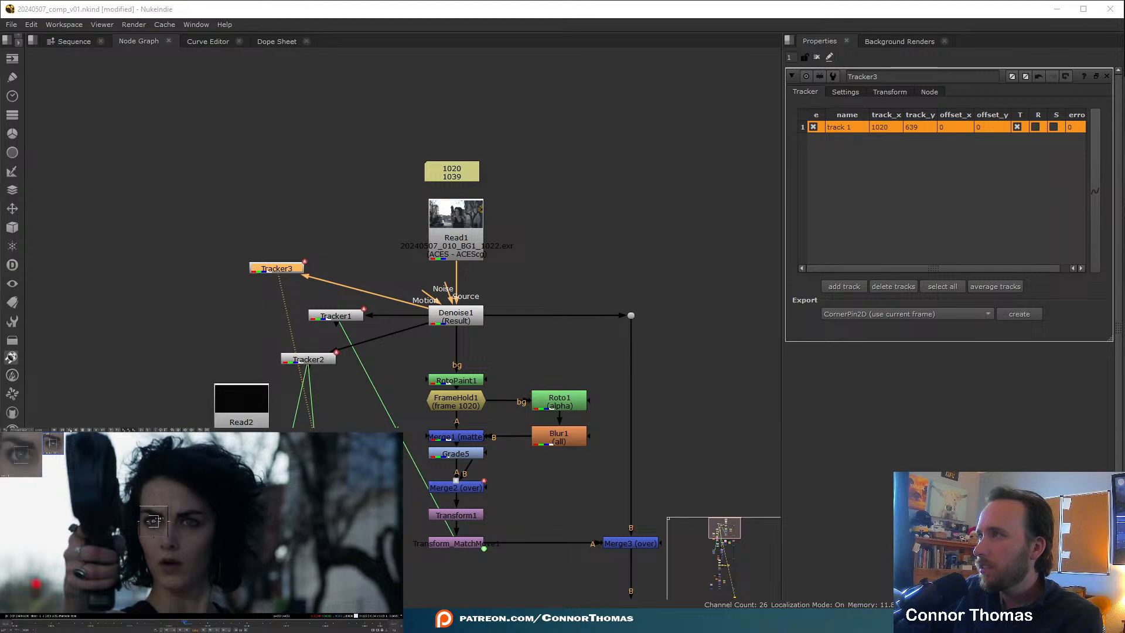
- Track the eye backwards from frame 1022 and correct the point's position at frames 1020 and 1021
click(69, 430)
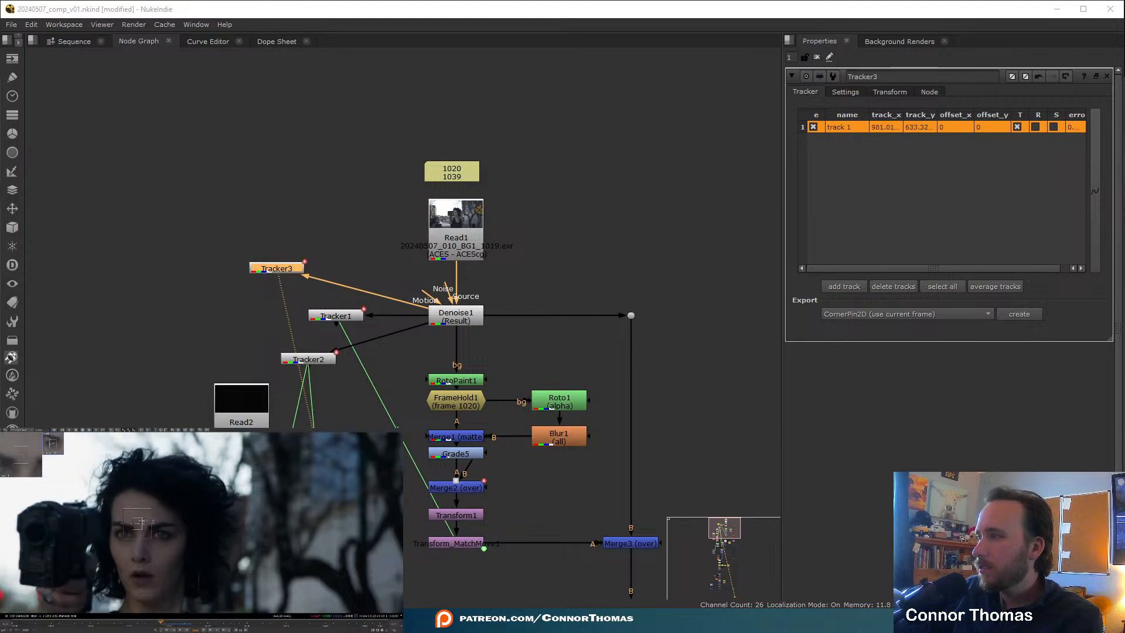
click(170, 623)
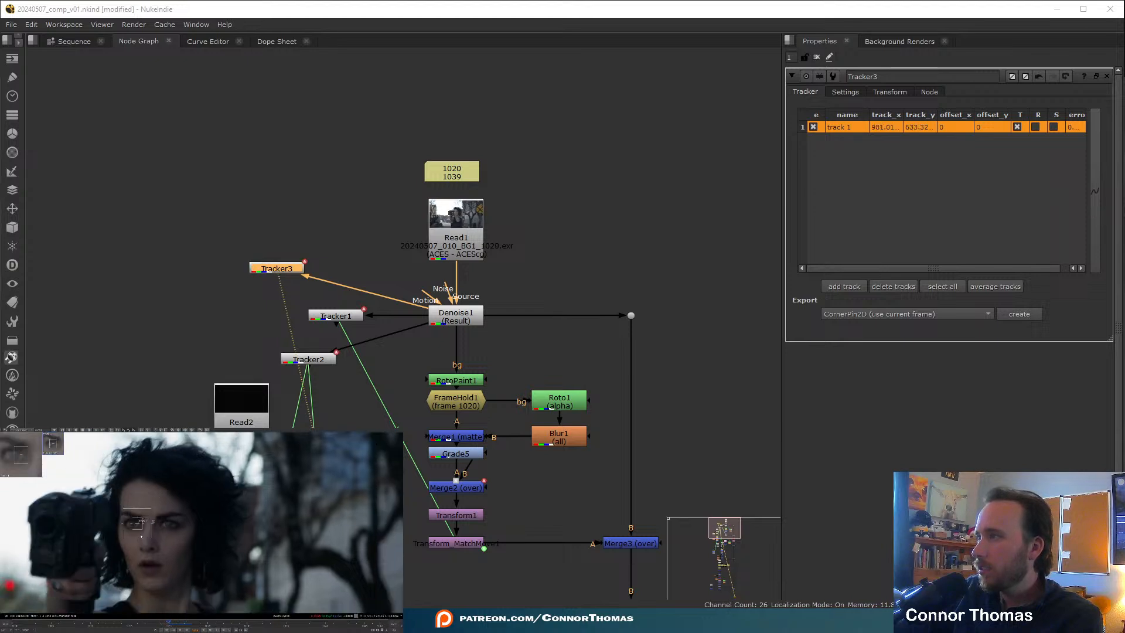
drag(137, 523, 132, 523)
key(Right)
scroll(143, 517, up, 4)
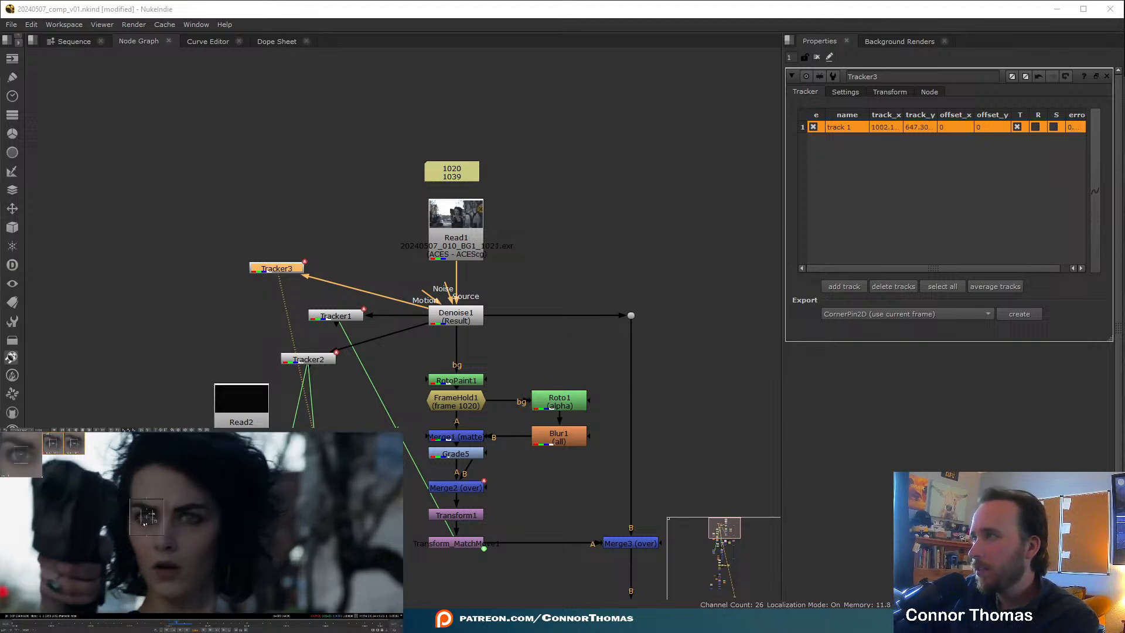
drag(147, 514, 149, 515)
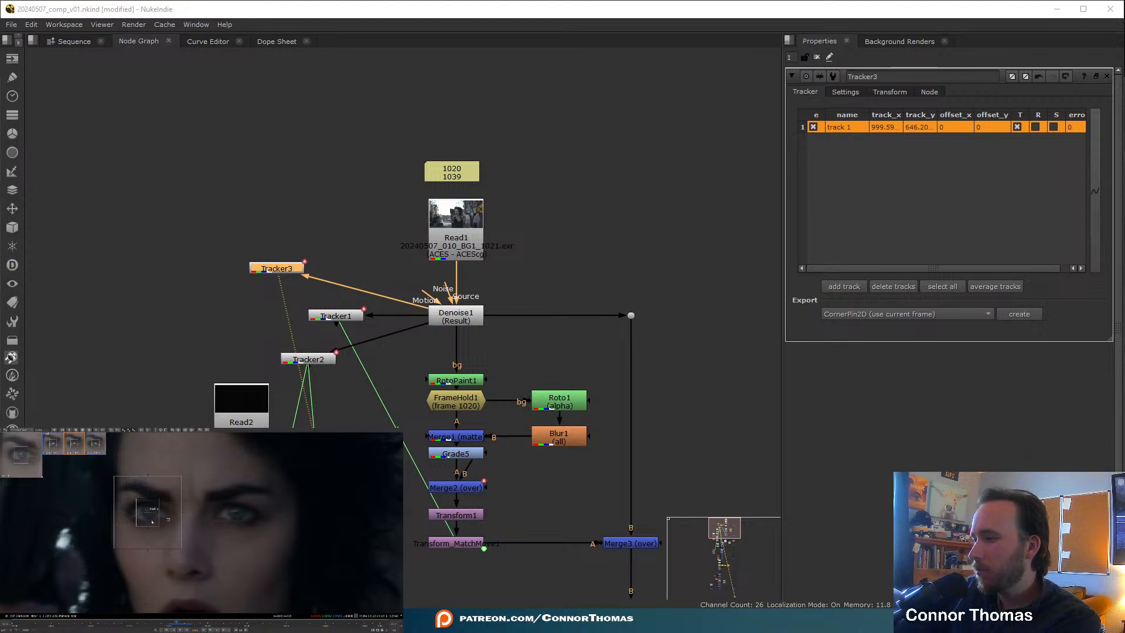
- Step back to frame 1019 and reposition the track point on the eye
key(Left)
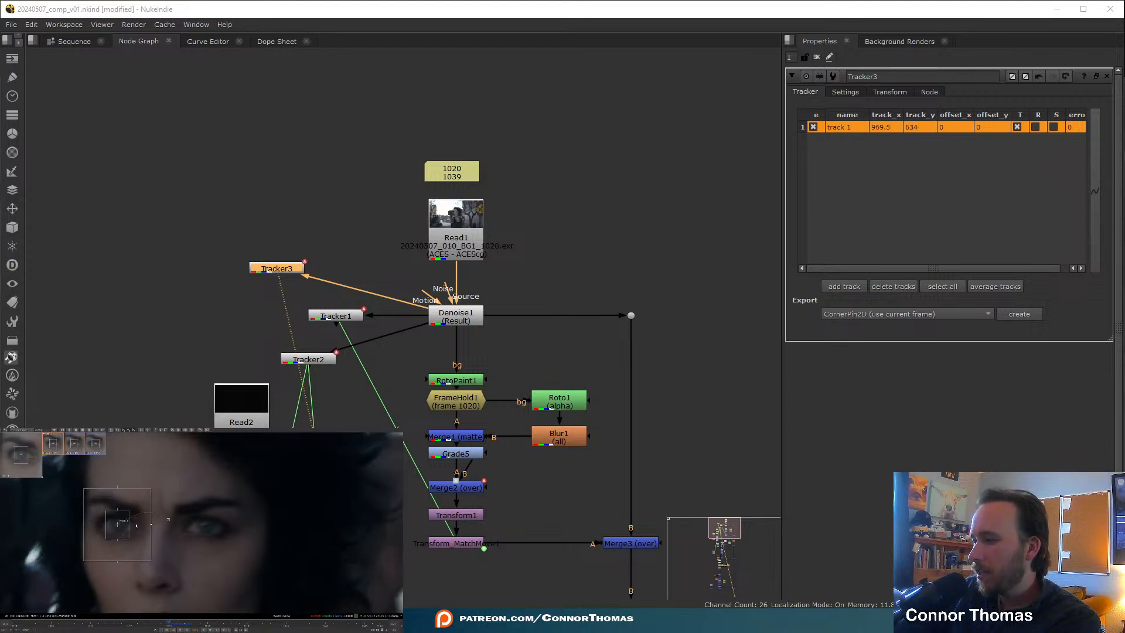
middle_drag(142, 525, 170, 520)
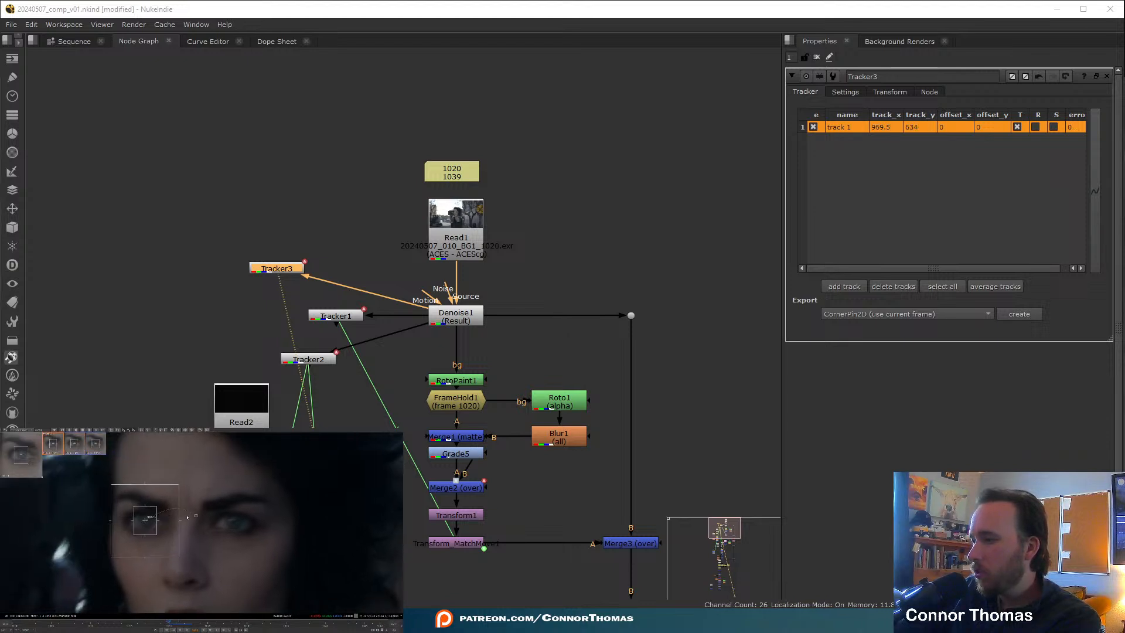
key(Left)
drag(145, 519, 119, 556)
key(Left)
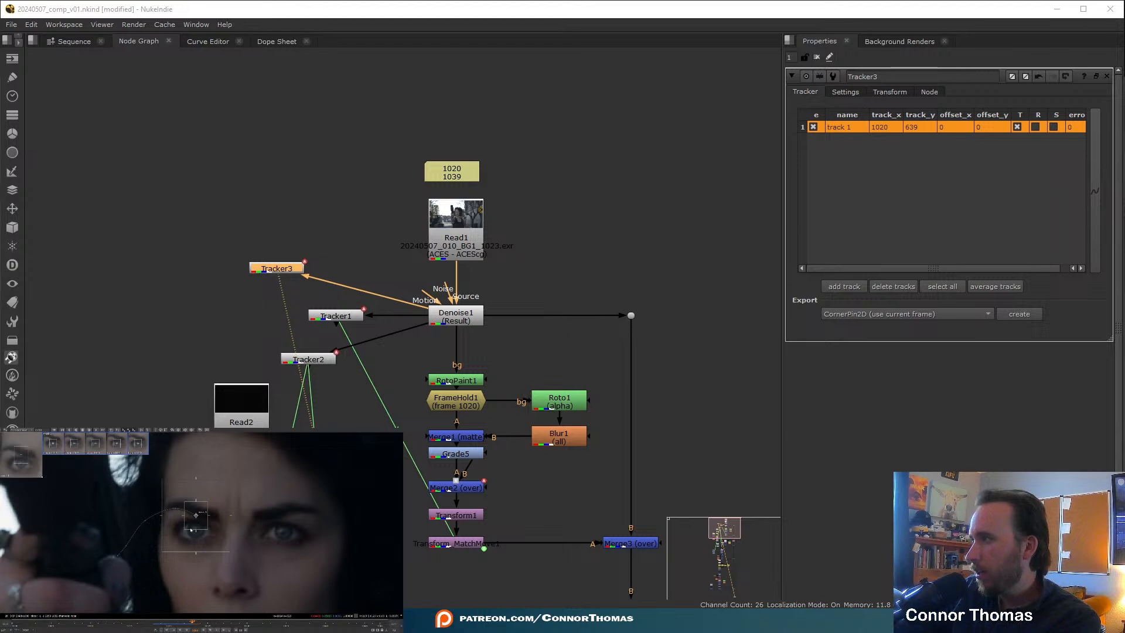
- Reposition the track point on the eye at frame 1023 and continue frame by frame to 1025
mouse_move(197, 525)
mouse_down()
mouse_move(187, 532)
mouse_move(186, 519)
mouse_up()
key(Right)
key(Right)
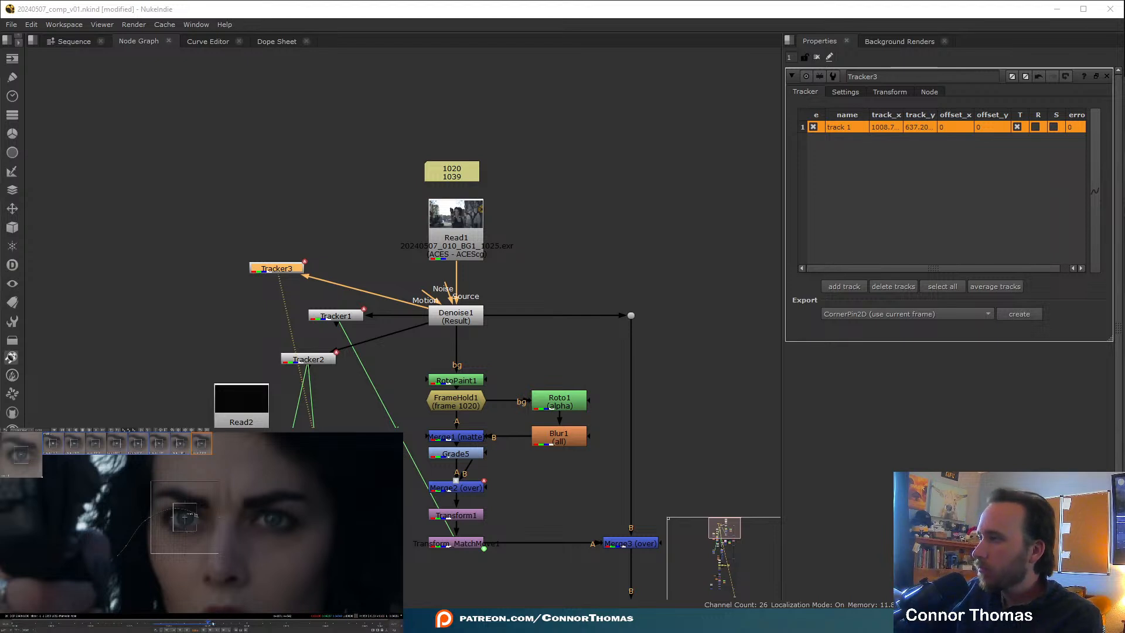
- Recenter the track point on the eye at frame 1026 and track forward with an enlarged search area
key(Right)
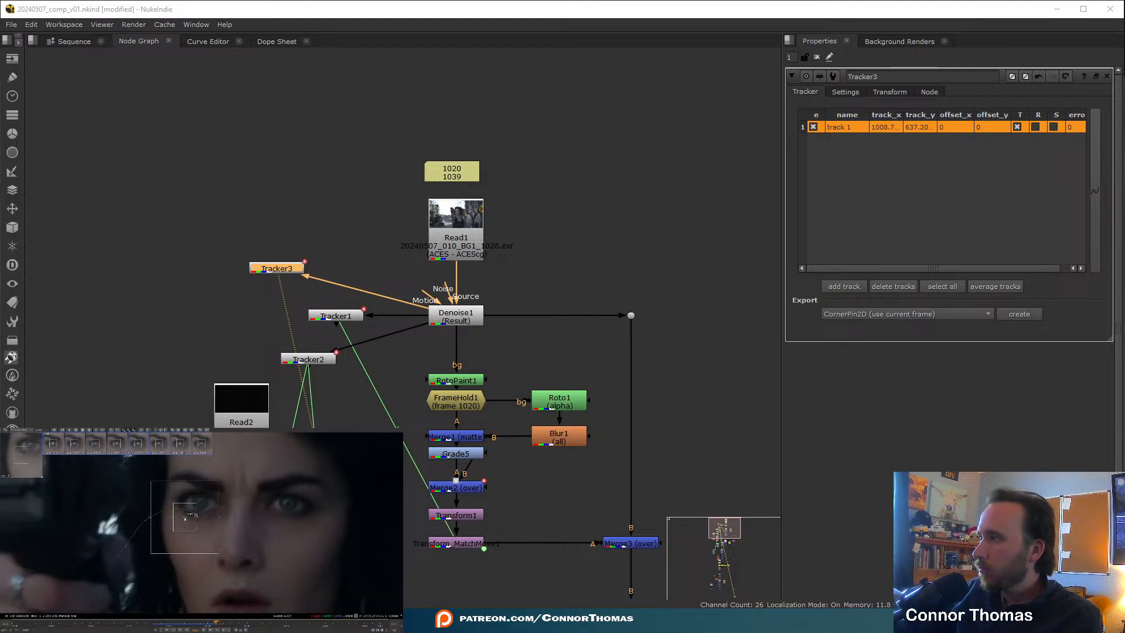
drag(185, 518, 199, 503)
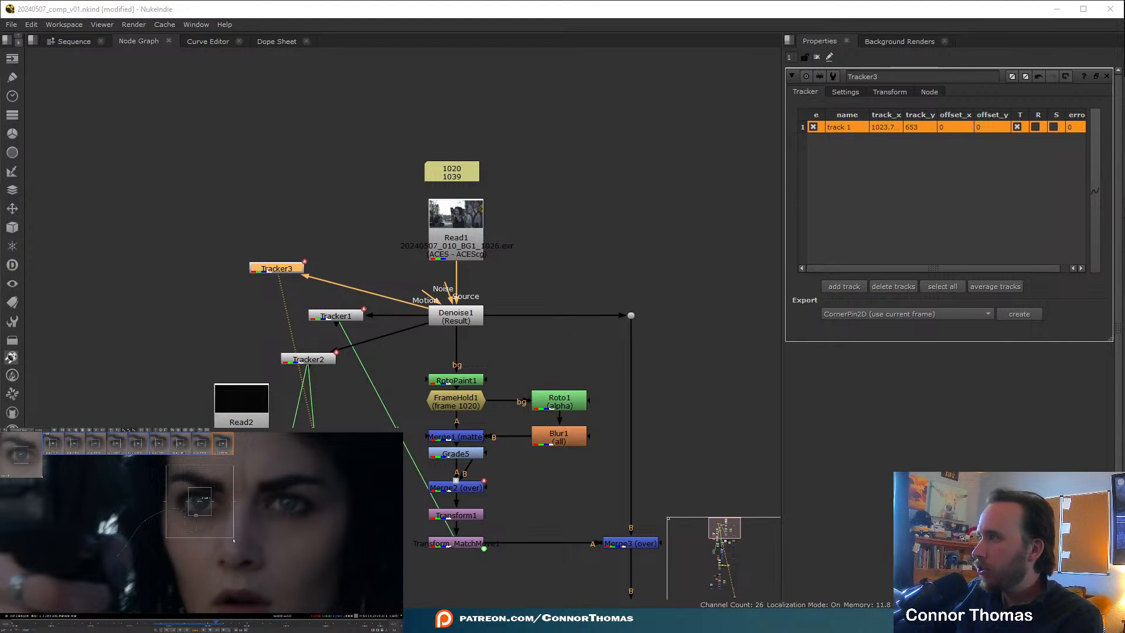
drag(234, 540, 255, 564)
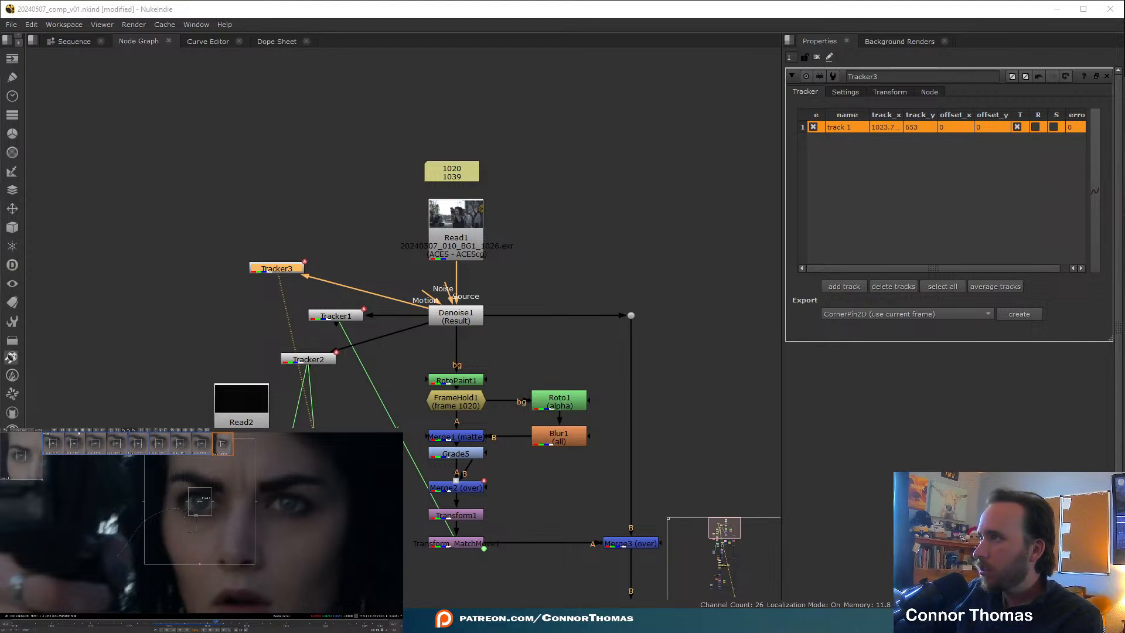
click(96, 431)
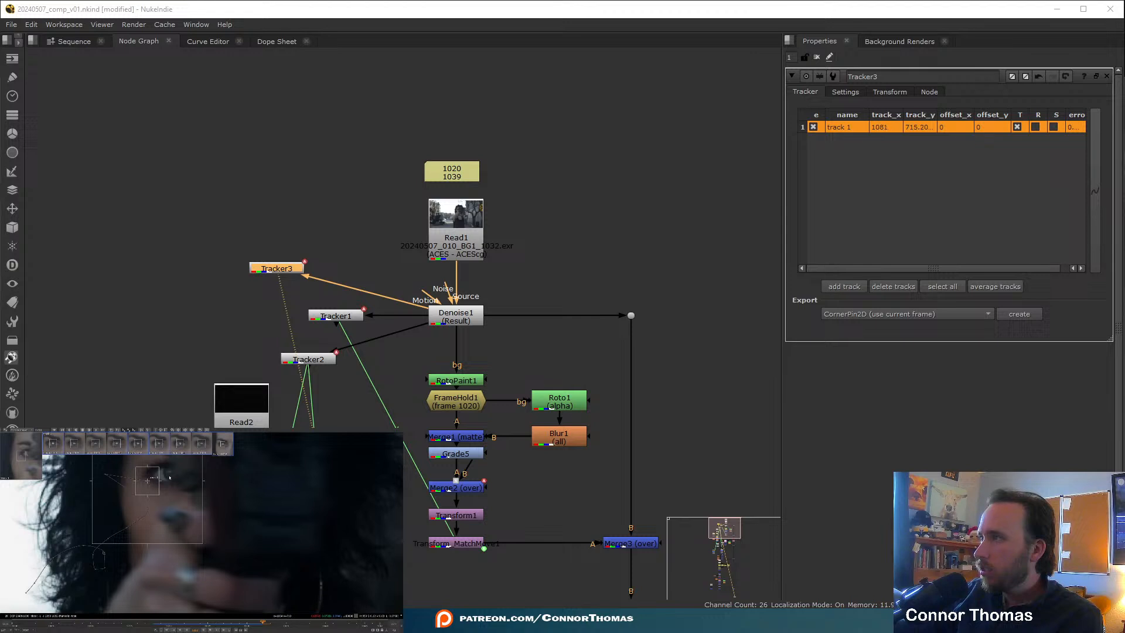
- Correct the track point's position on the eye at frames 1032 and 1033
drag(147, 481, 171, 473)
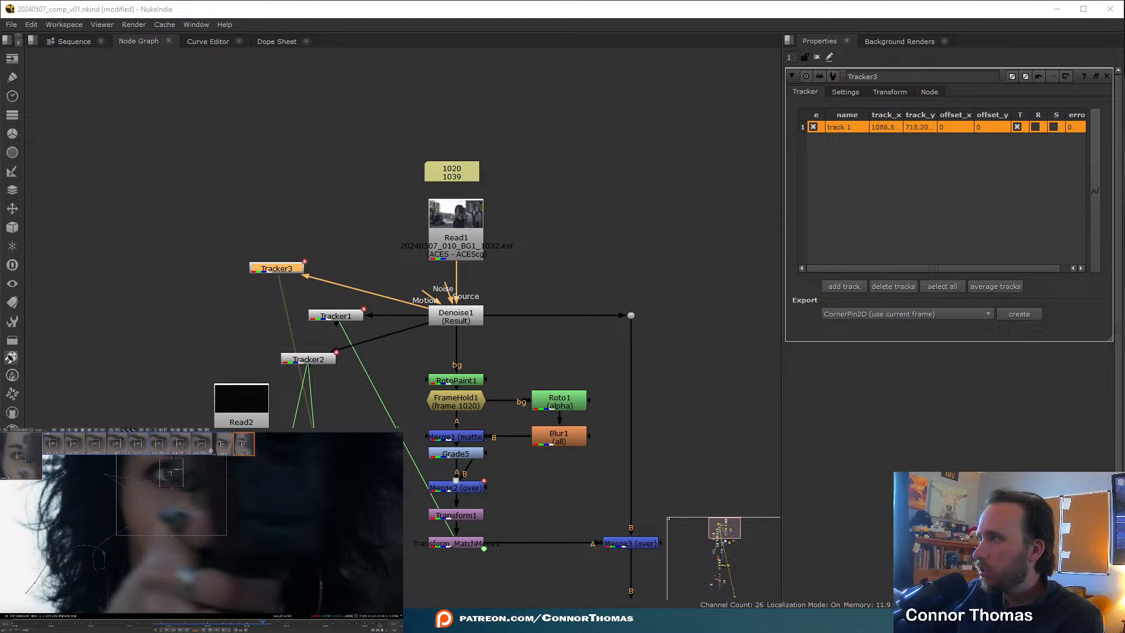
click(270, 620)
middle_drag(185, 477, 153, 509)
drag(140, 505, 140, 506)
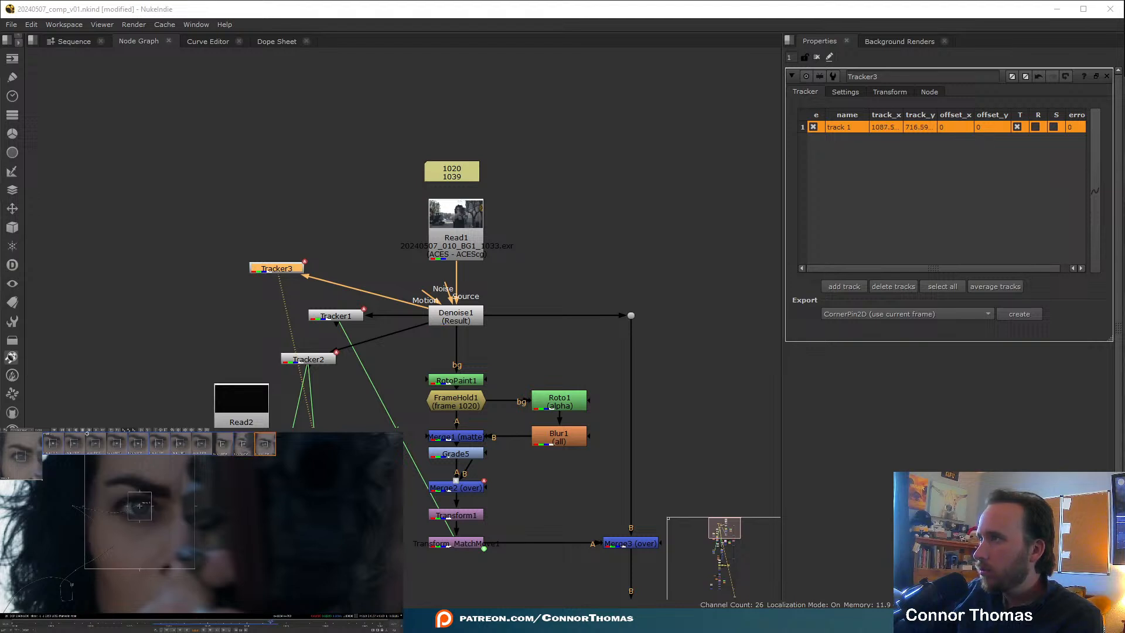
- Track the eye forward from frame 1033 and return to frame 1018 to inspect the track there
click(97, 431)
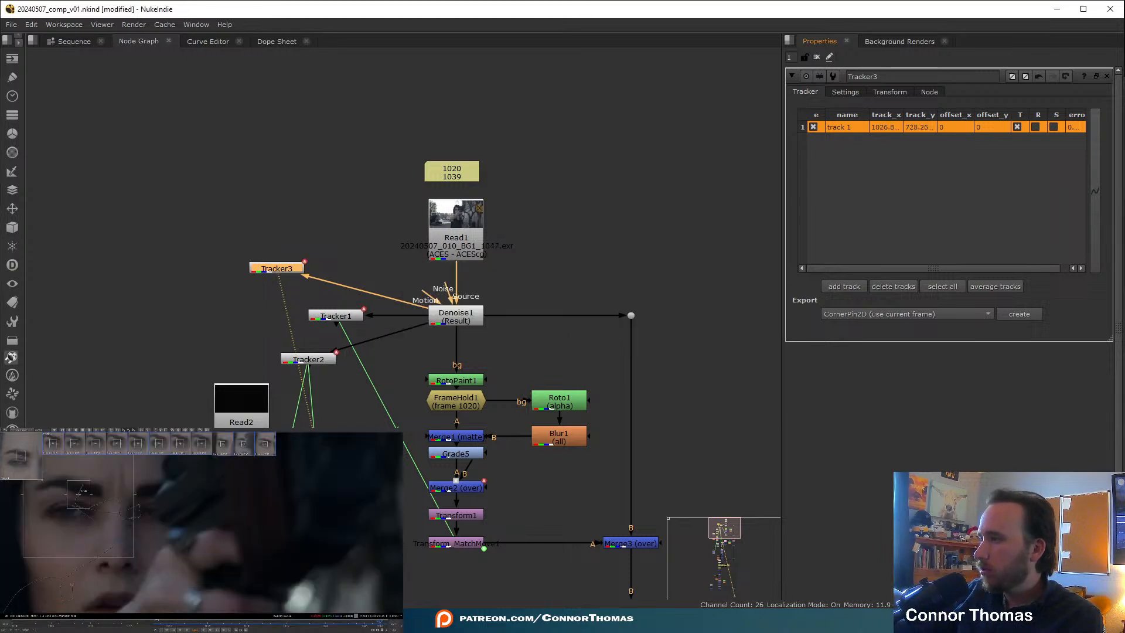
click(156, 624)
middle_drag(100, 563, 240, 498)
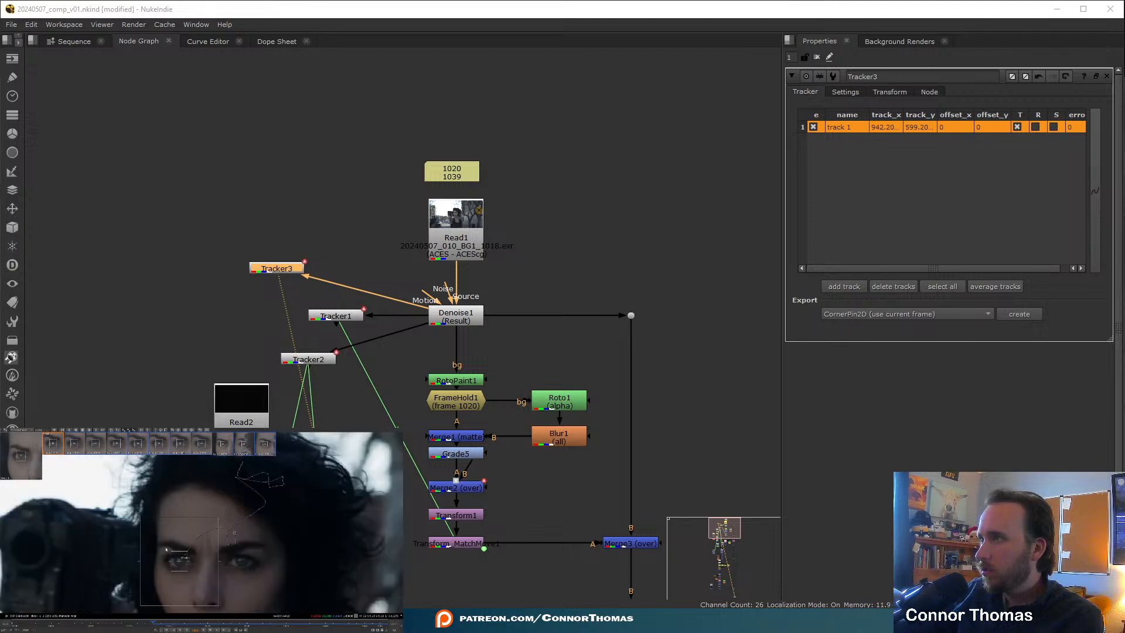
scroll(205, 545, down, 4)
middle_drag(205, 551, 171, 526)
middle_drag(559, 255, 567, 148)
click(899, 314)
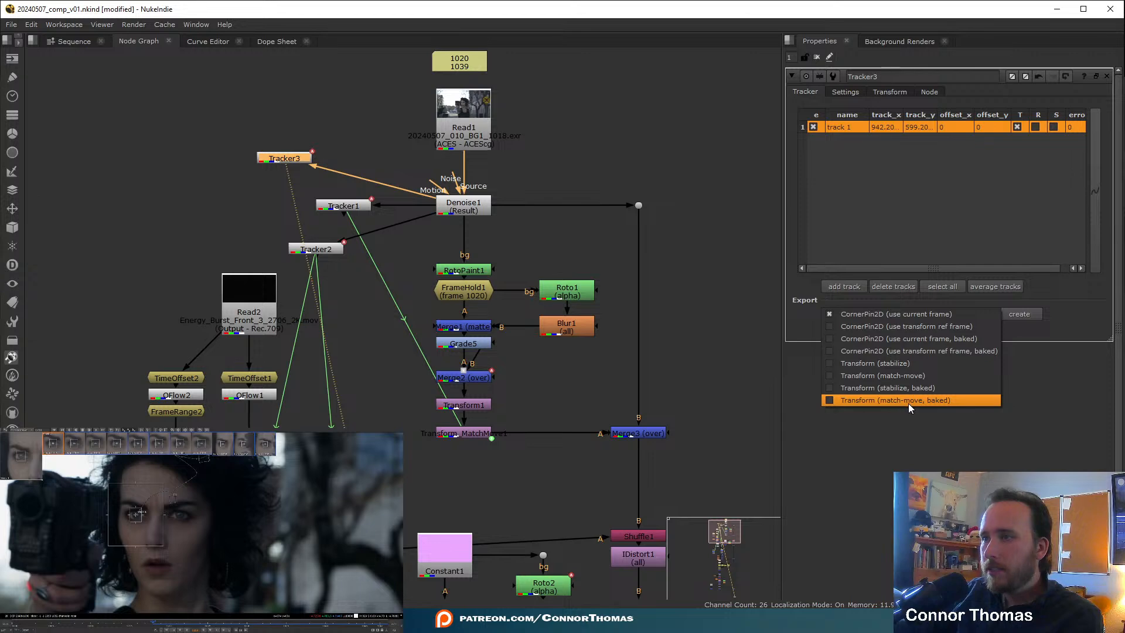
click(691, 232)
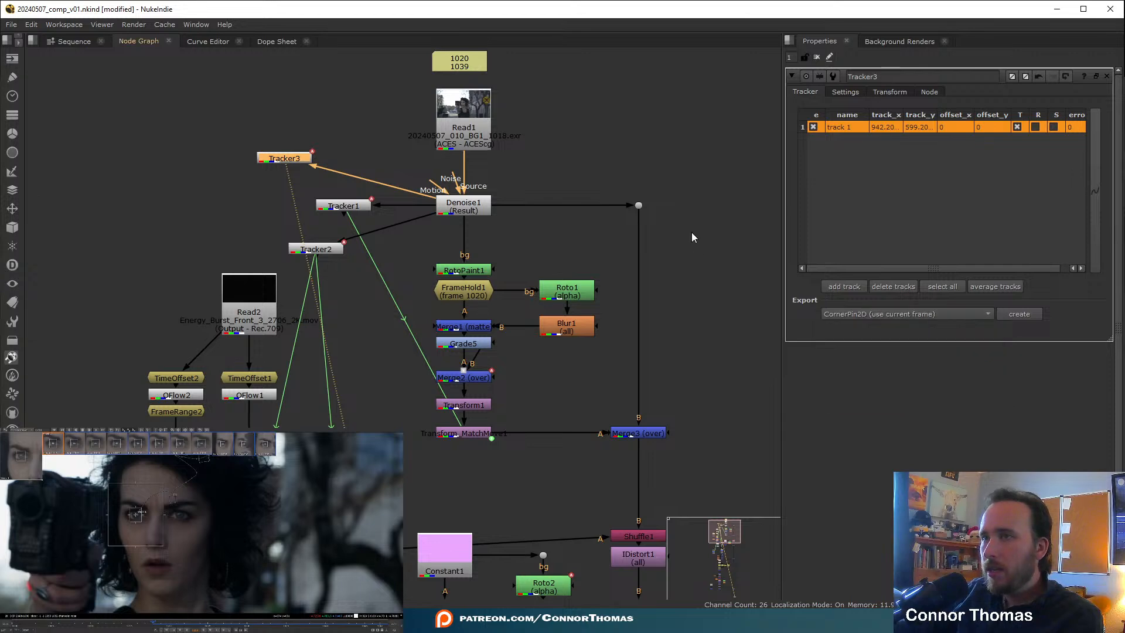
click(692, 232)
- Add a Merge node beside the main comp line and connect its A input to the last merge of the spark branch
scroll(662, 293, down, 1)
middle_drag(646, 258, 615, 147)
middle_drag(698, 349, 644, 158)
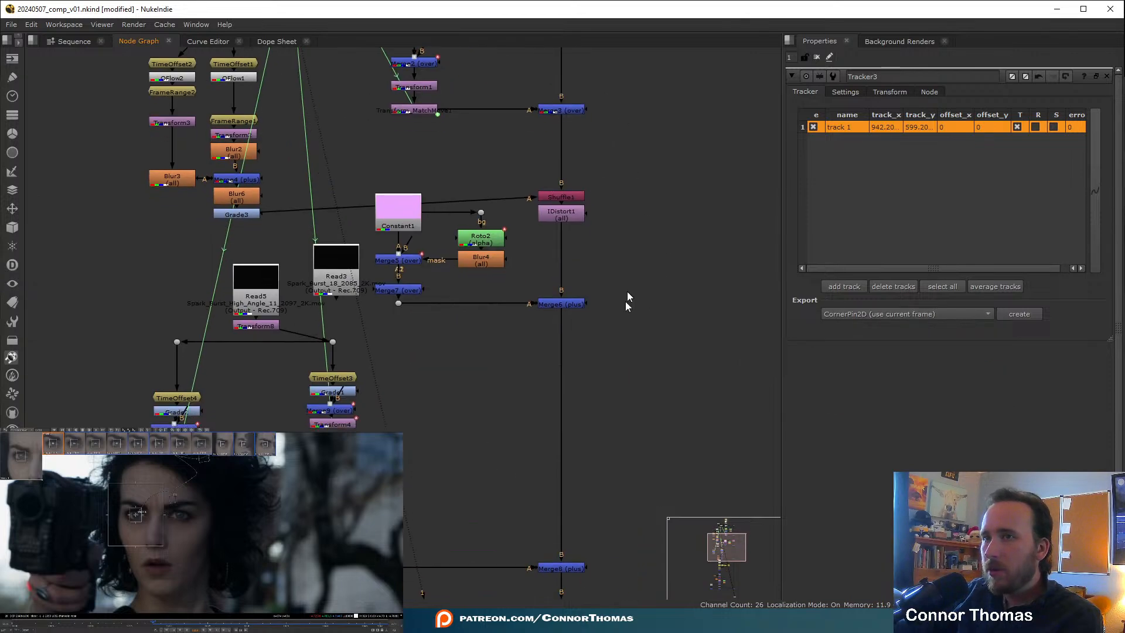
key(m)
middle_drag(627, 359, 697, 249)
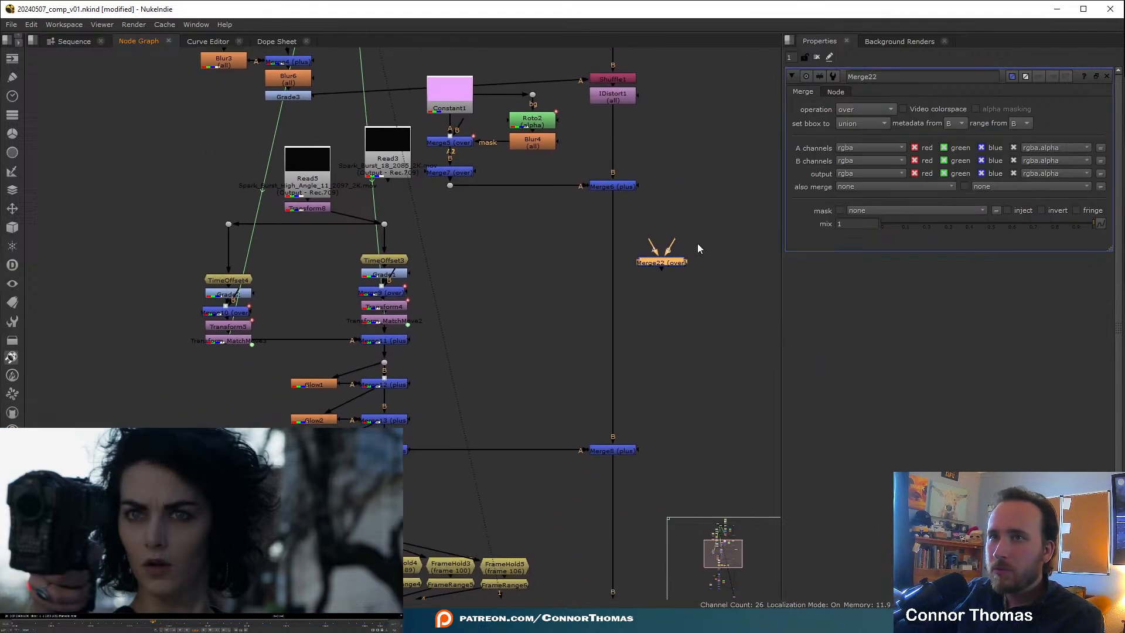
drag(652, 243, 403, 450)
- Connect the new merge's B input to Merge19 of the blaster branch and place the node below that branch
middle_drag(650, 289, 609, 179)
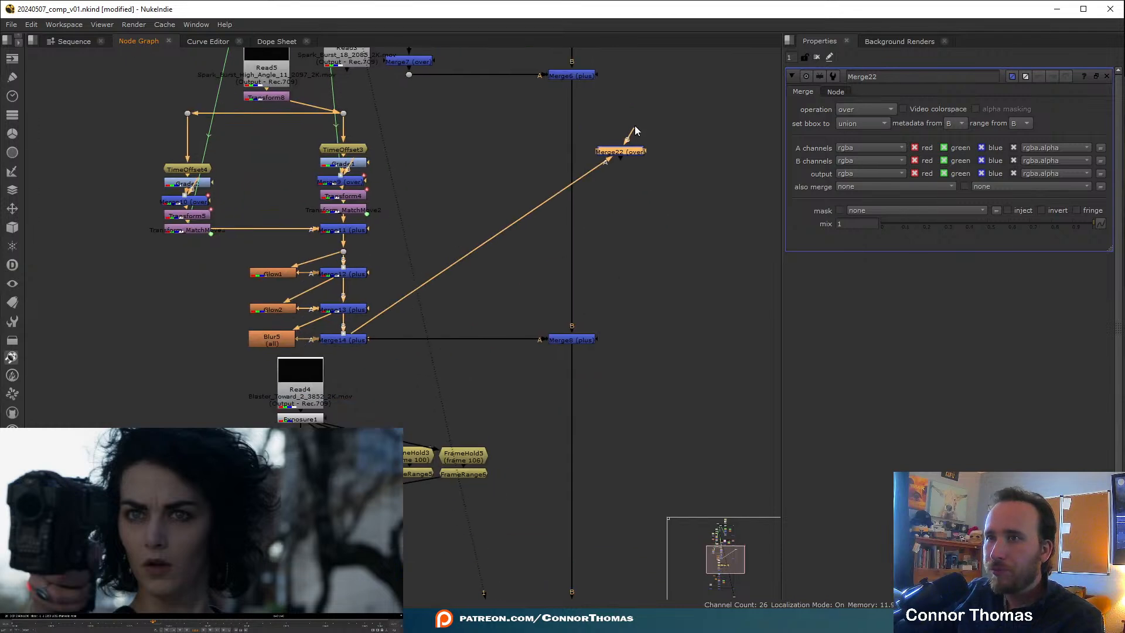
drag(635, 130, 301, 523)
middle_drag(508, 124, 488, 555)
middle_drag(543, 296, 607, 167)
scroll(560, 126, down, 2)
drag(621, 86, 525, 545)
middle_drag(524, 544, 529, 162)
drag(515, 163, 470, 287)
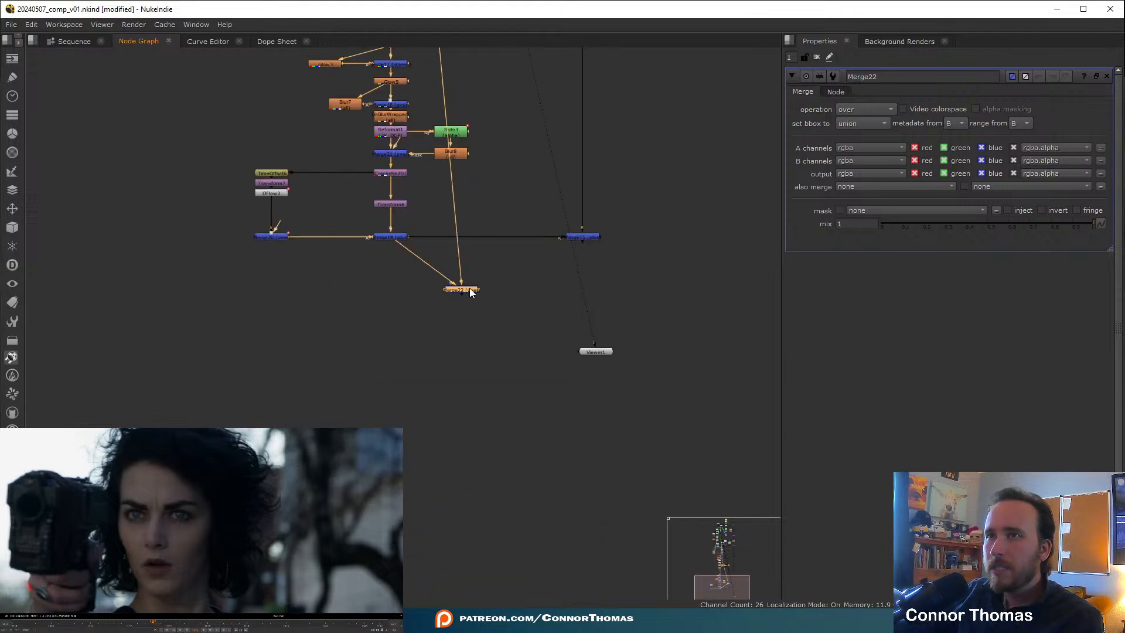
- View Merge22 on a frame with the muzzle flash and add a Blur of size 43 after it
key(1)
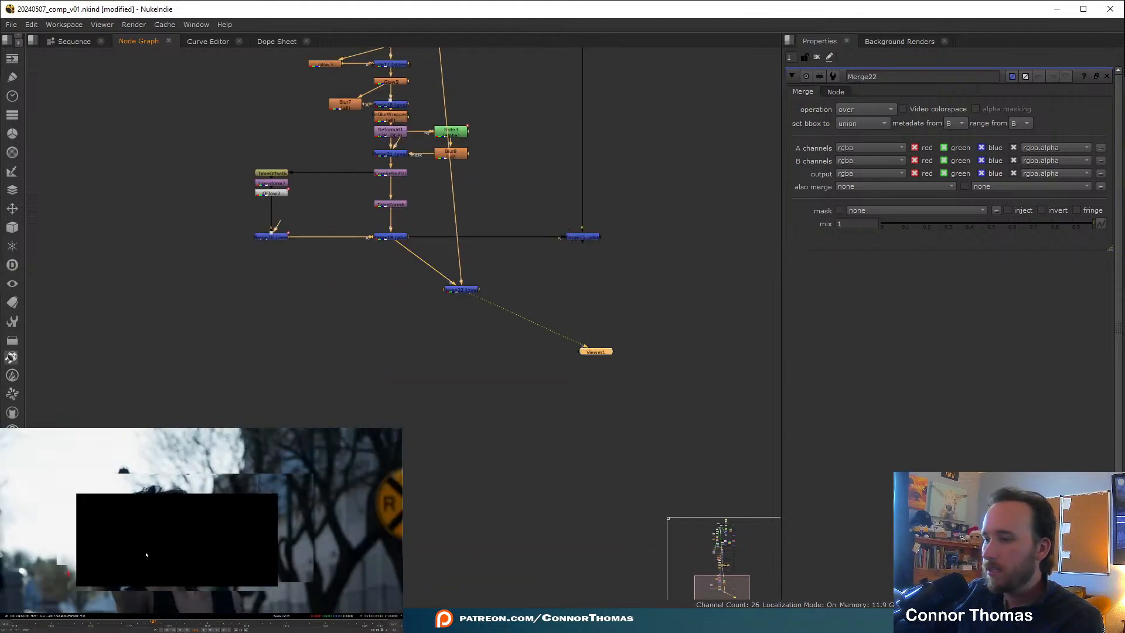
click(41, 626)
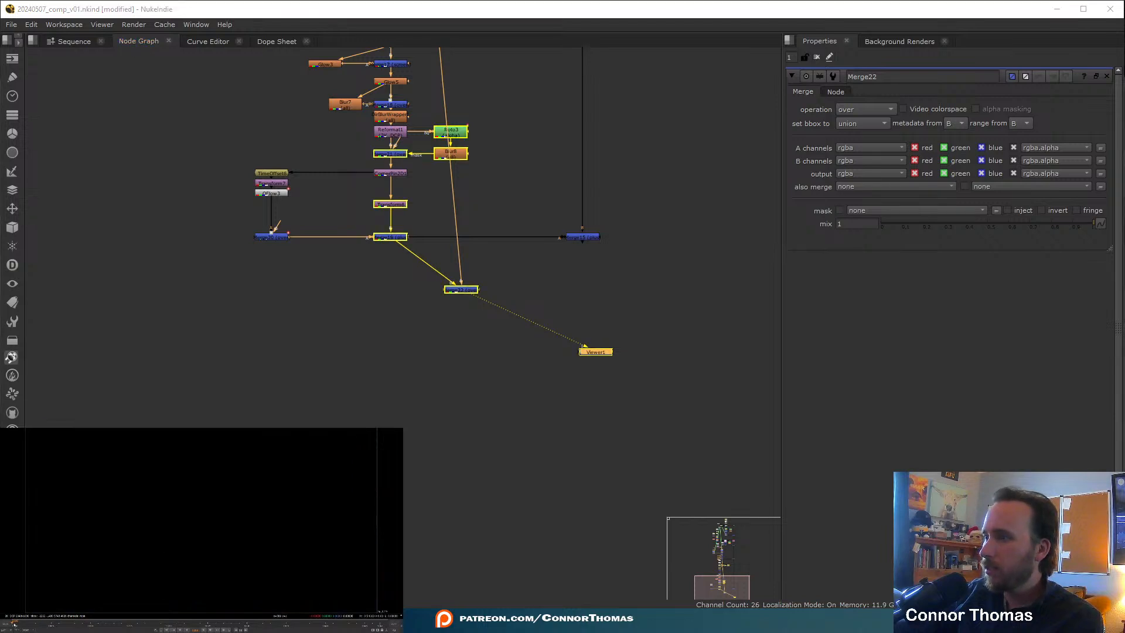
drag(79, 628, 183, 625)
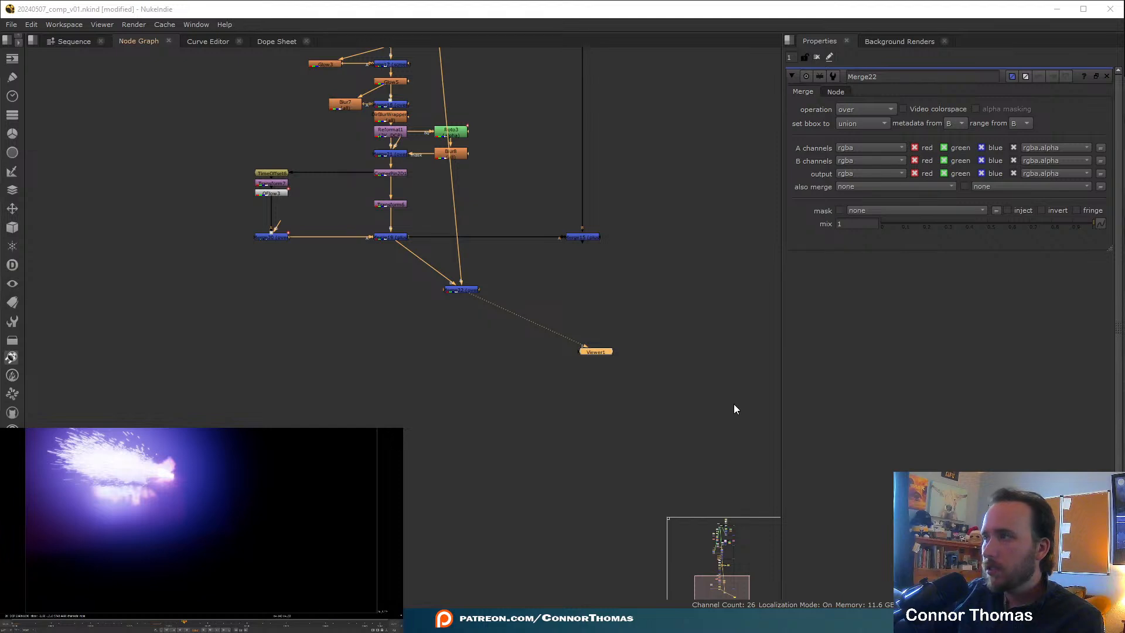
click(477, 290)
scroll(488, 282, up, 3)
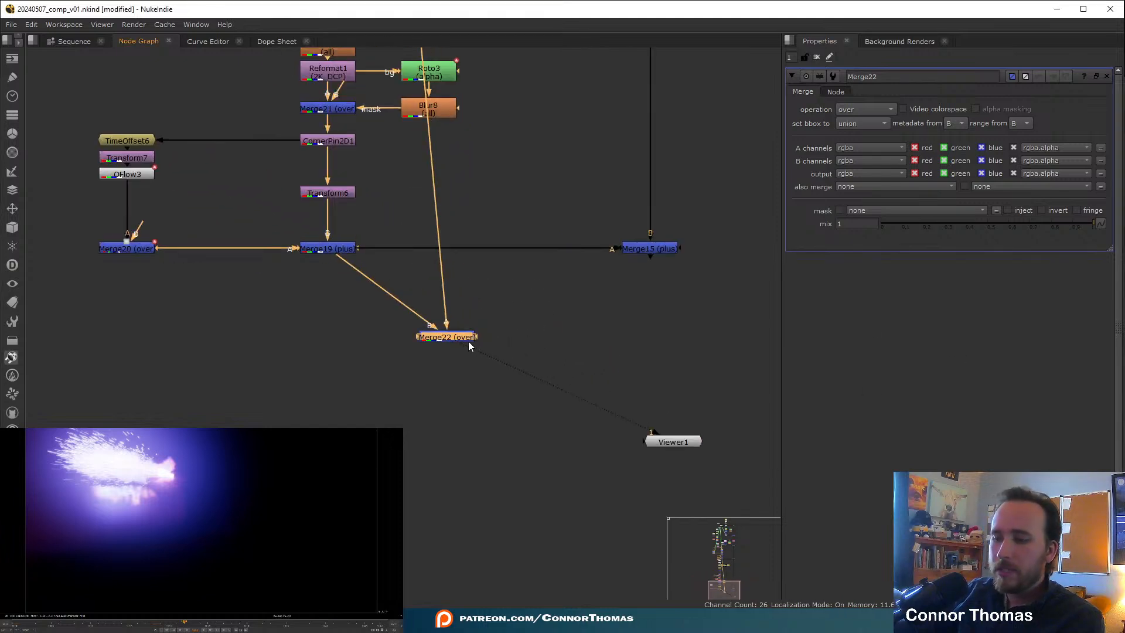
key(b)
drag(887, 120, 1009, 123)
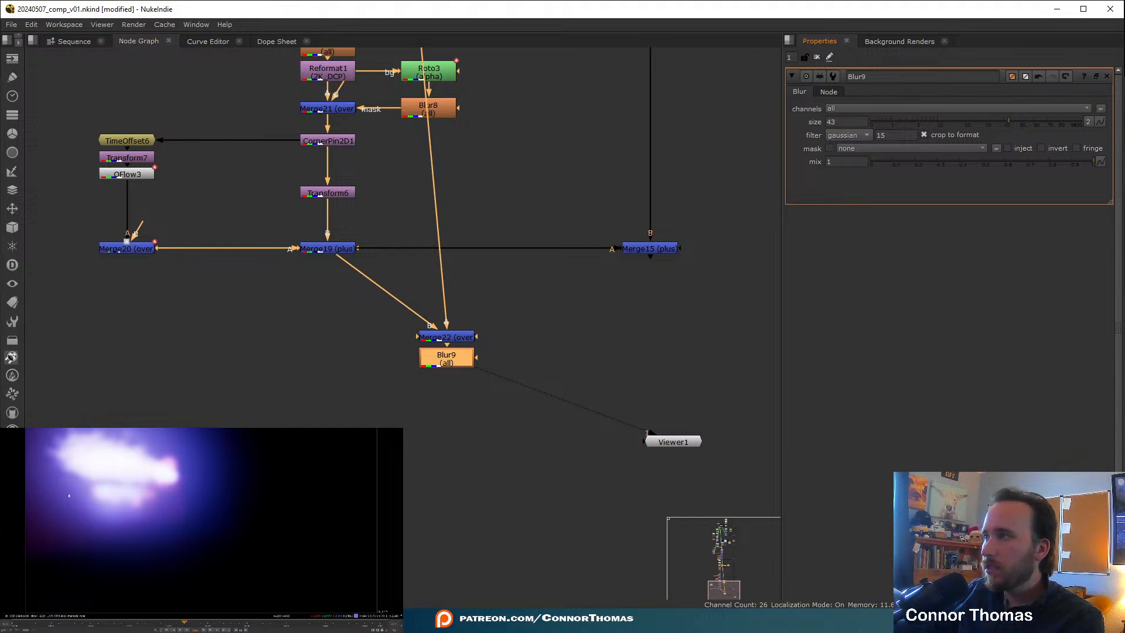
- Add a Transform after Blur9 and set keys on its translate x and y at 0 during the first flash
key(t)
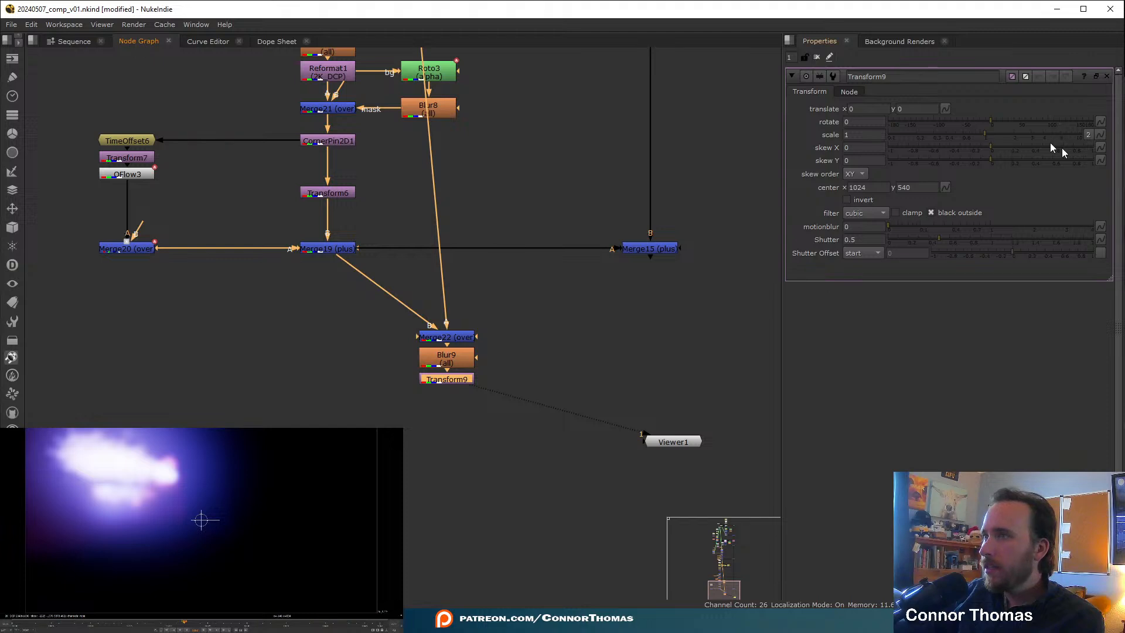
right_click(864, 109)
click(917, 112)
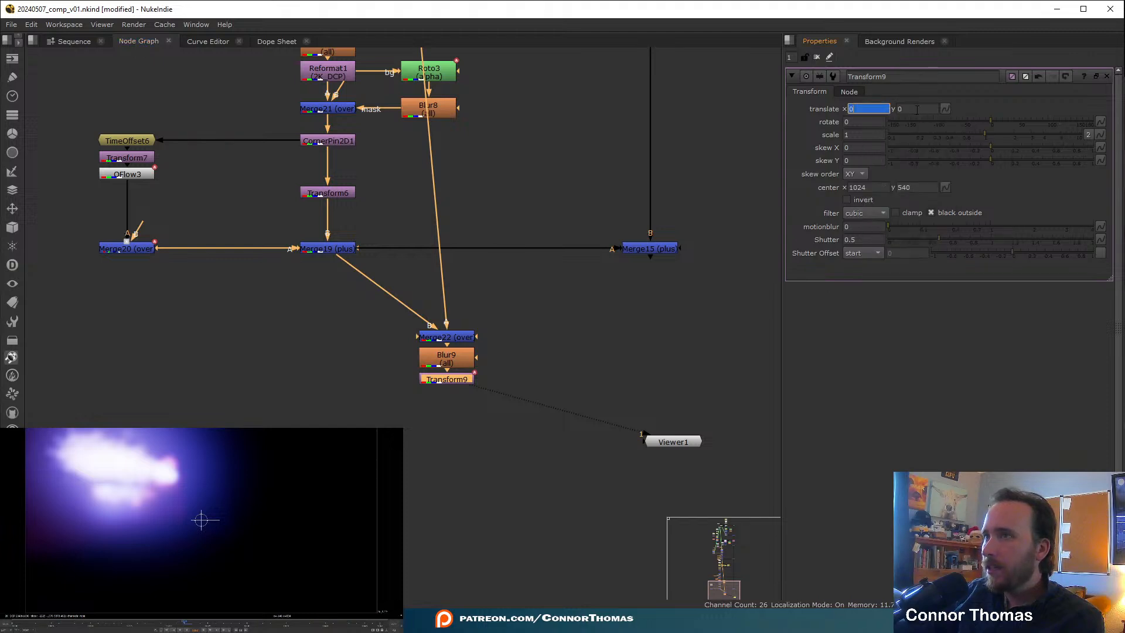
right_click(917, 109)
click(928, 116)
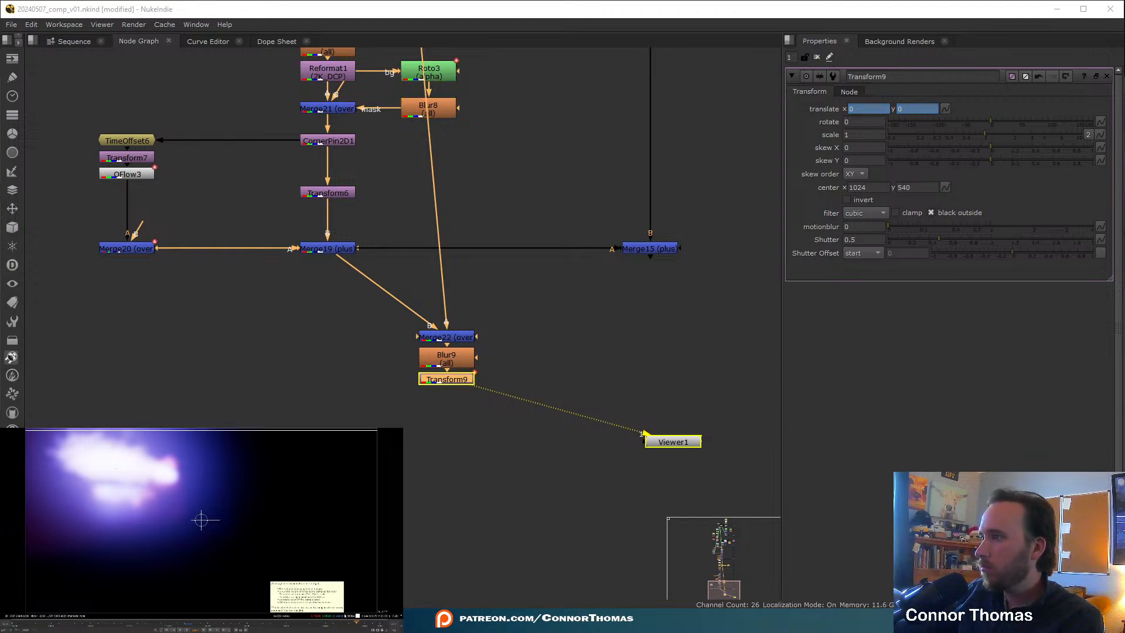
- Set another pair of translate x and y keys at 0 on a black frame after the first flash ends
click(316, 623)
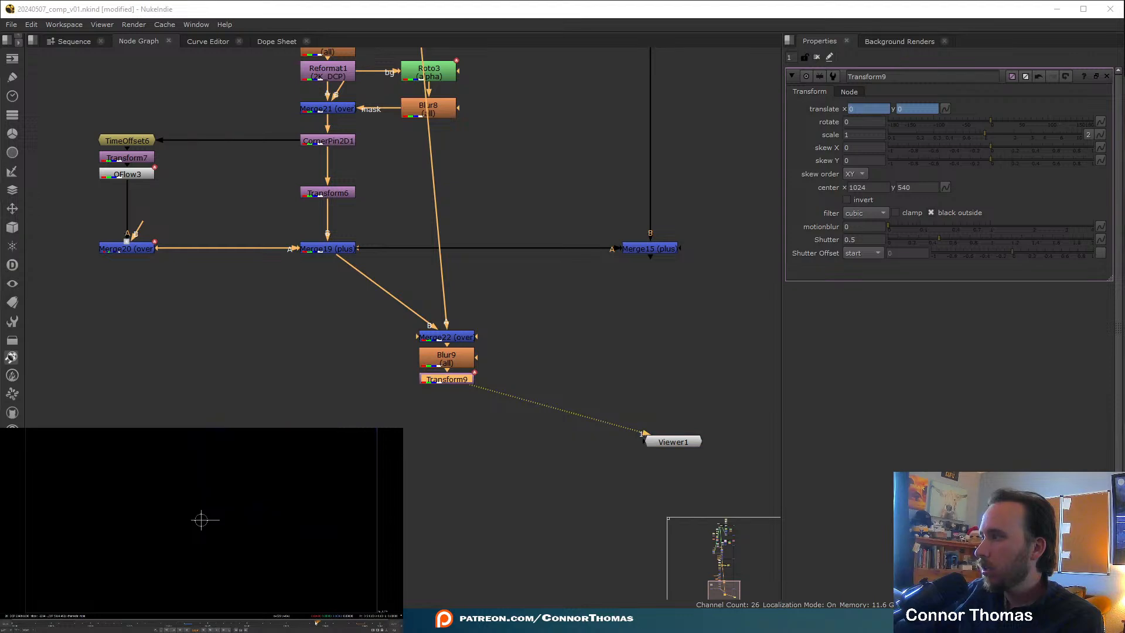
click(294, 624)
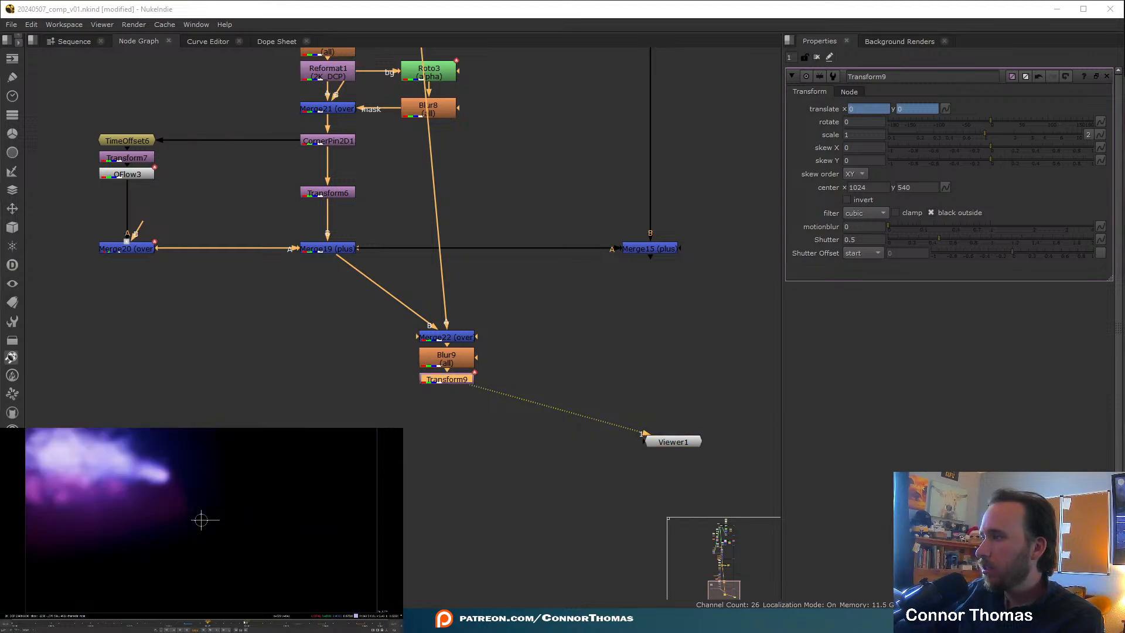
click(250, 623)
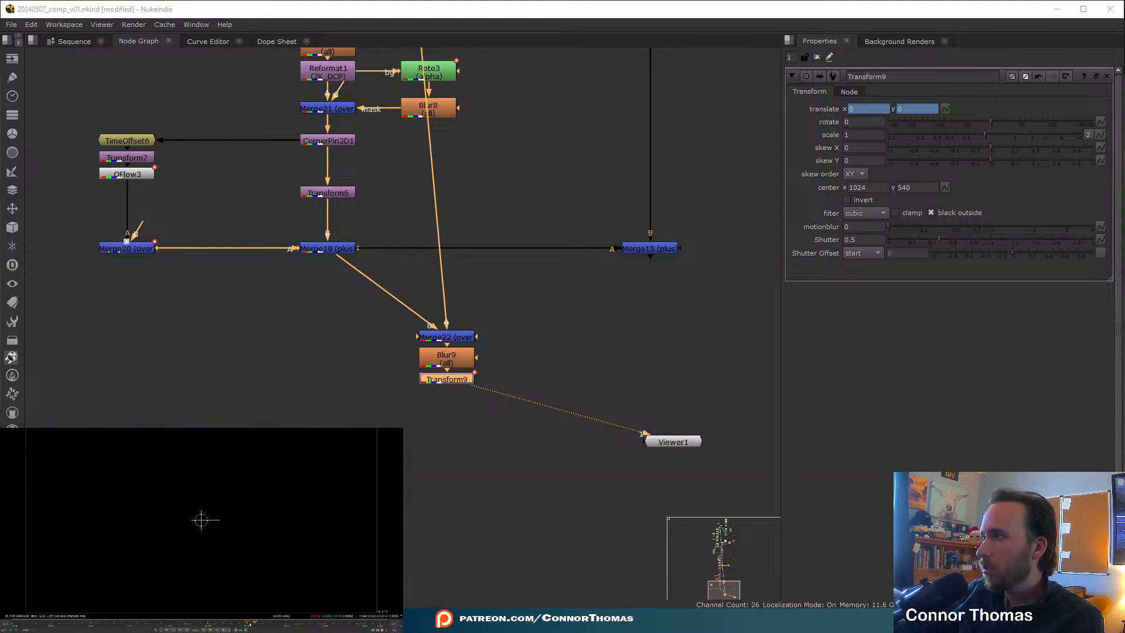
right_click(863, 109)
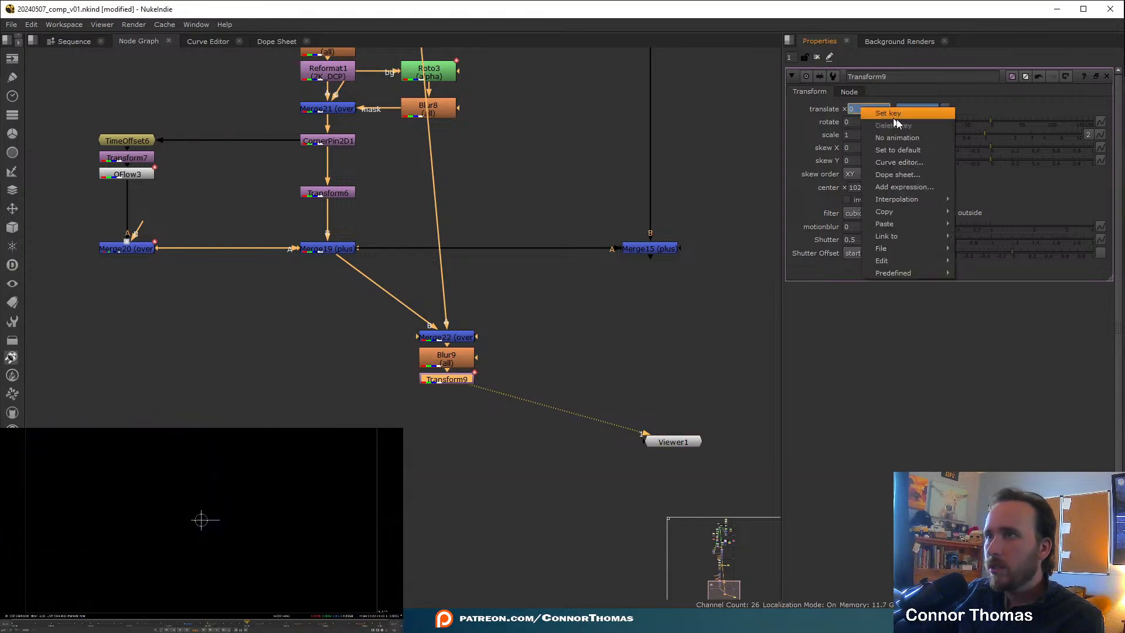
click(902, 113)
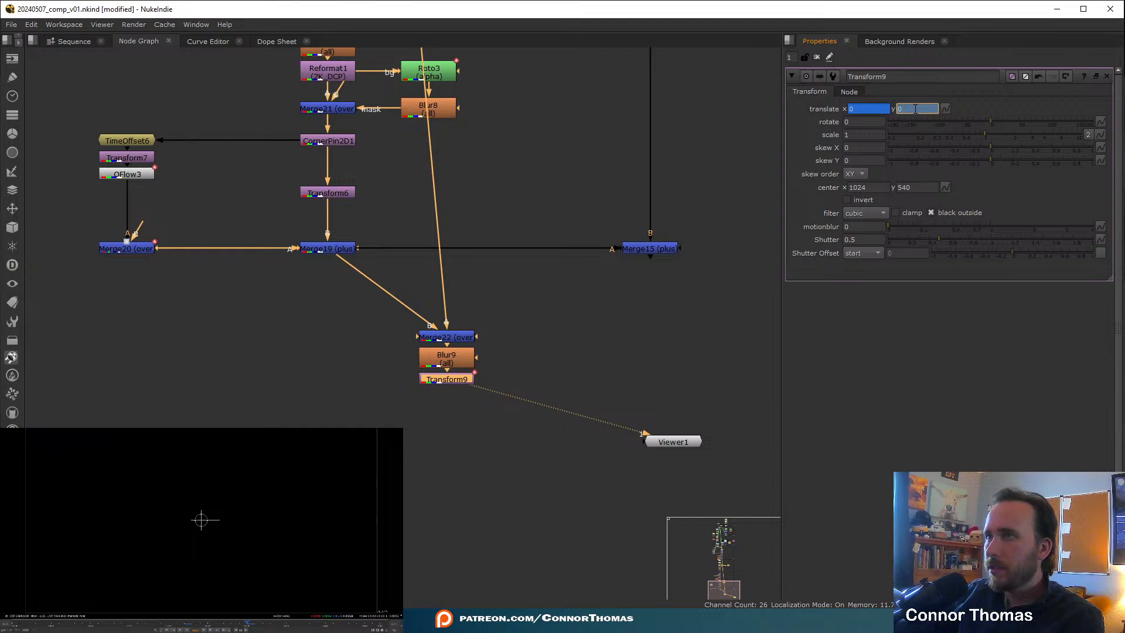
right_click(915, 109)
click(946, 116)
- Reposition the blurred element at the second flash to about x -1180, y -23, check earlier frames and close the node properties
click(302, 622)
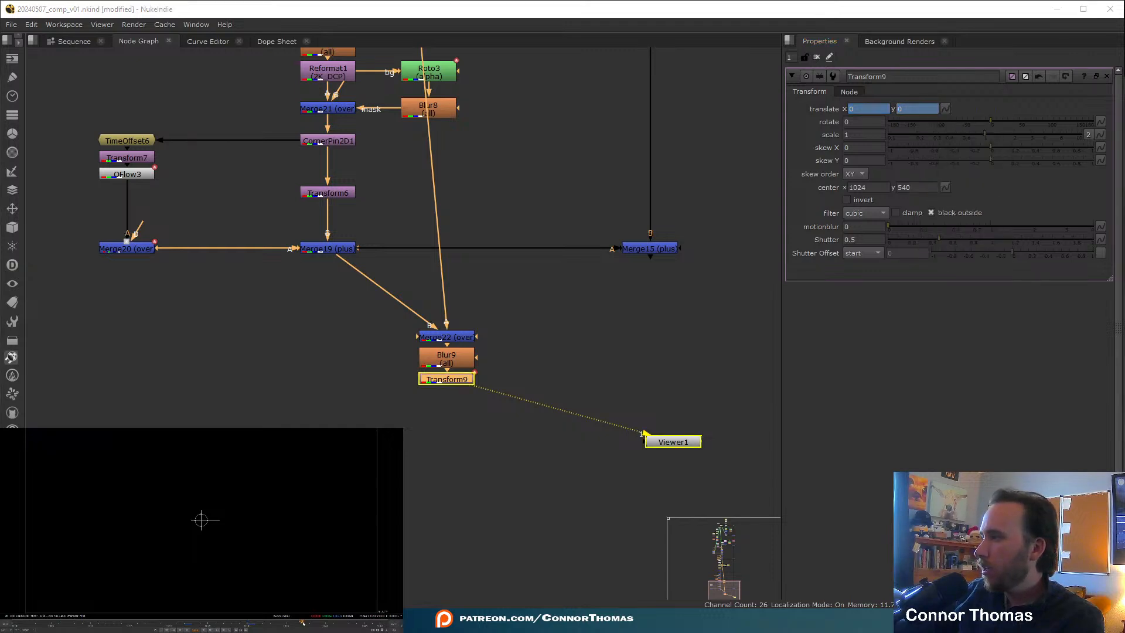
click(333, 624)
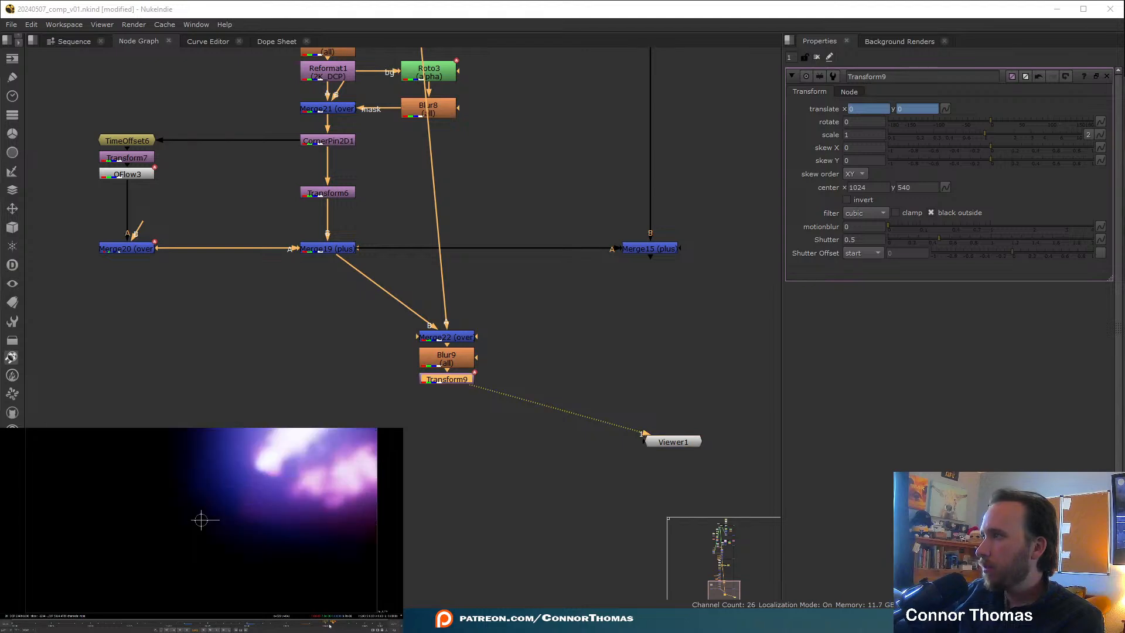
drag(201, 520, 0, 524)
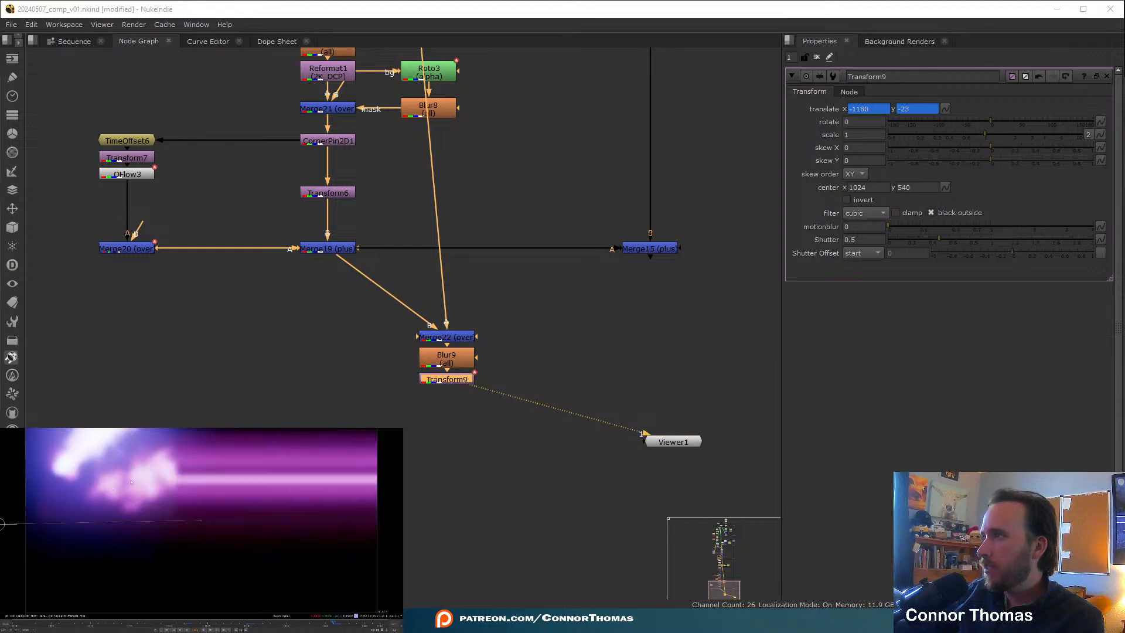
click(326, 627)
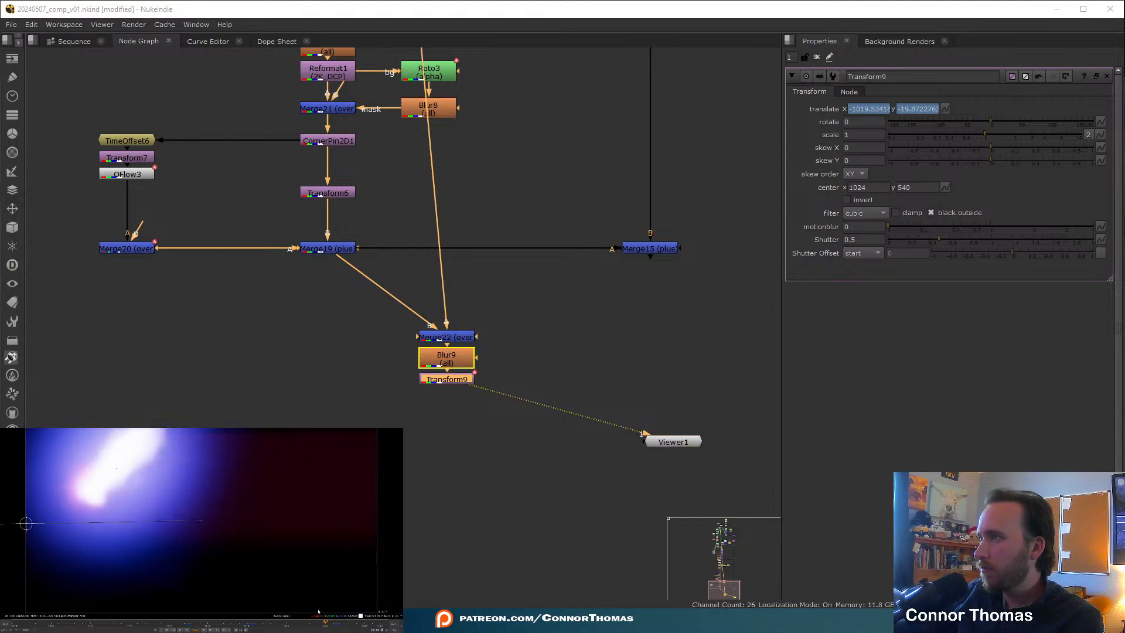
click(319, 623)
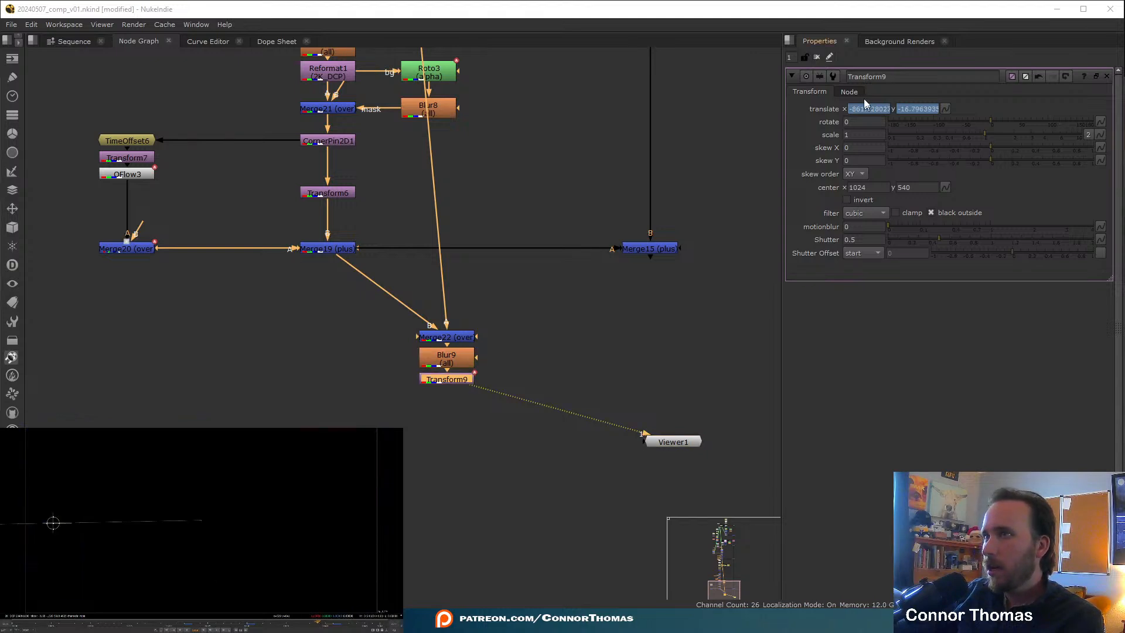
click(817, 56)
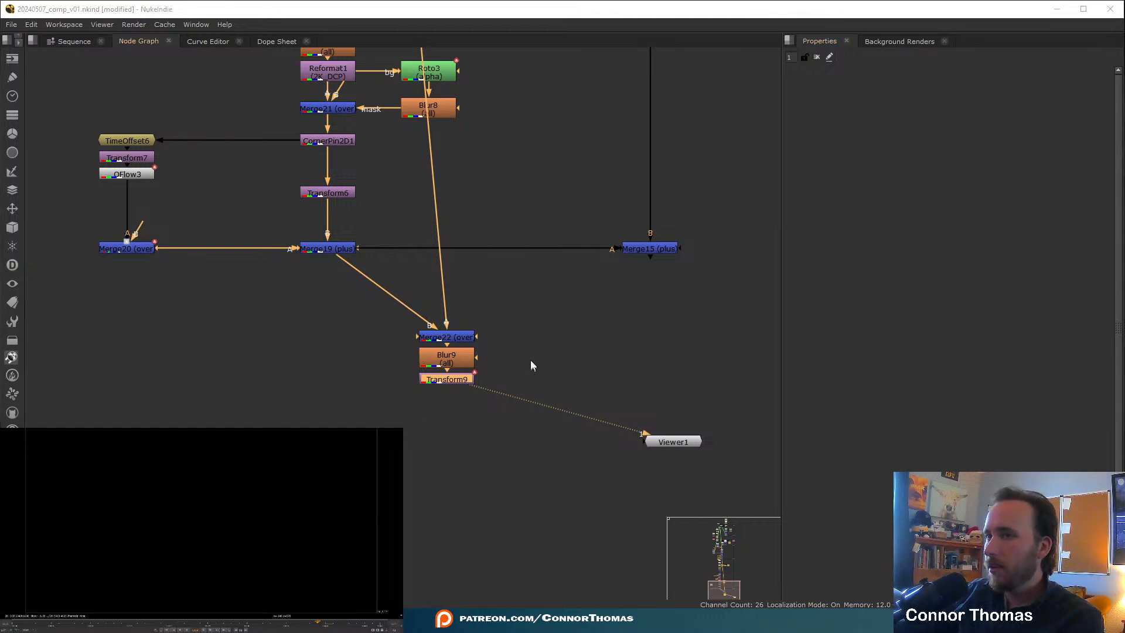
- Merge Transform9 over Merge15 with a new Merge node, align it under the main line and show a blaster frame
middle_drag(662, 318, 559, 316)
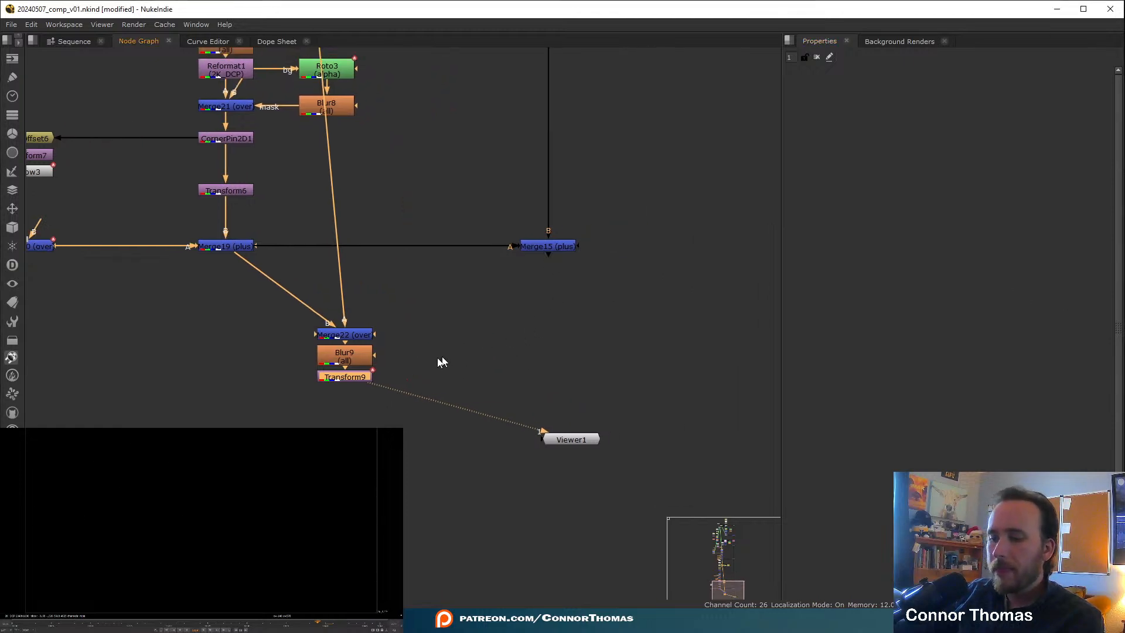
key(m)
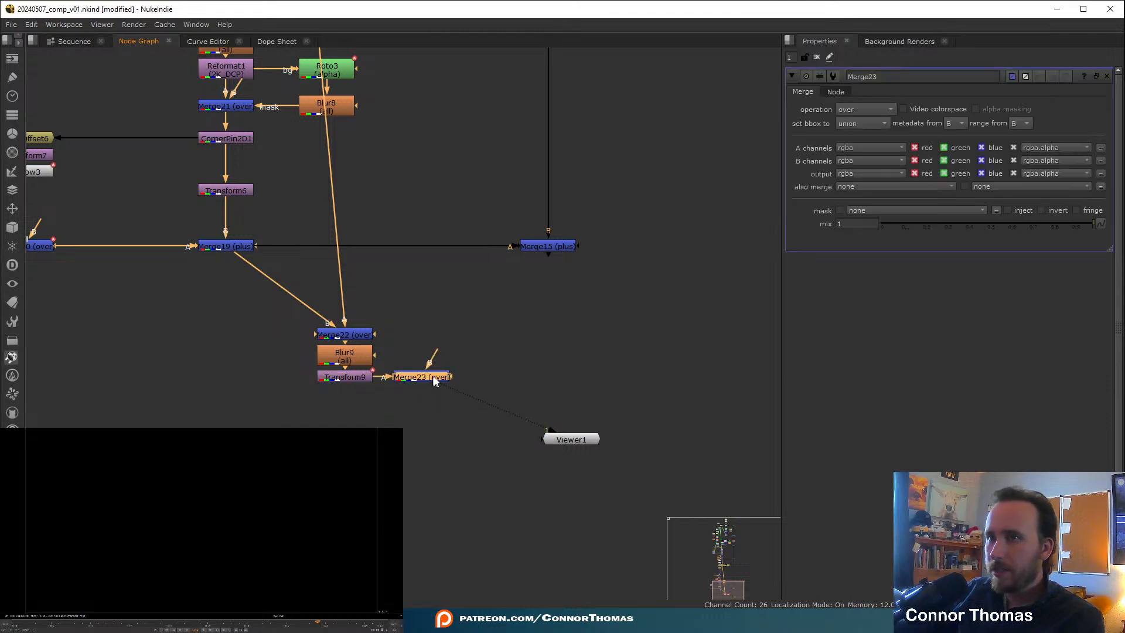
drag(435, 381, 547, 250)
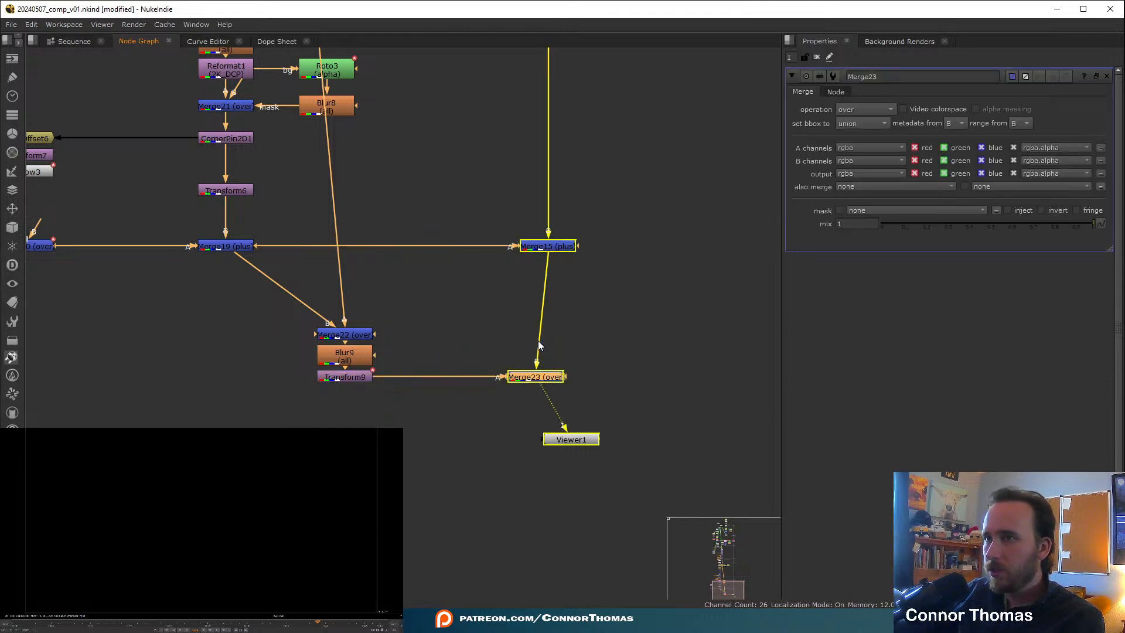
drag(548, 379, 552, 379)
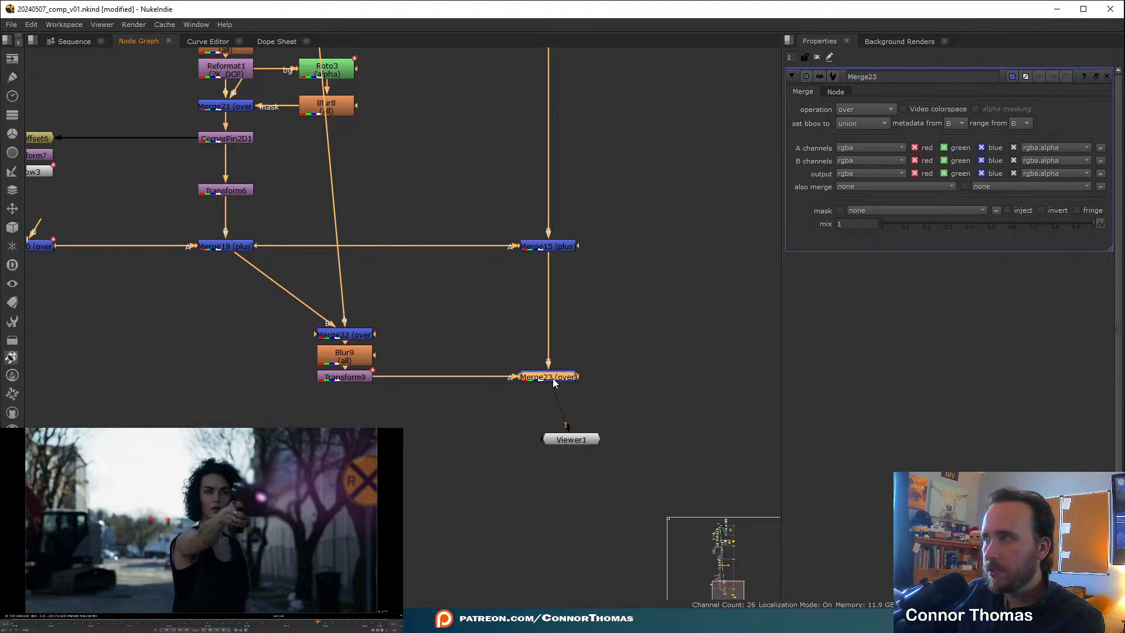
click(169, 625)
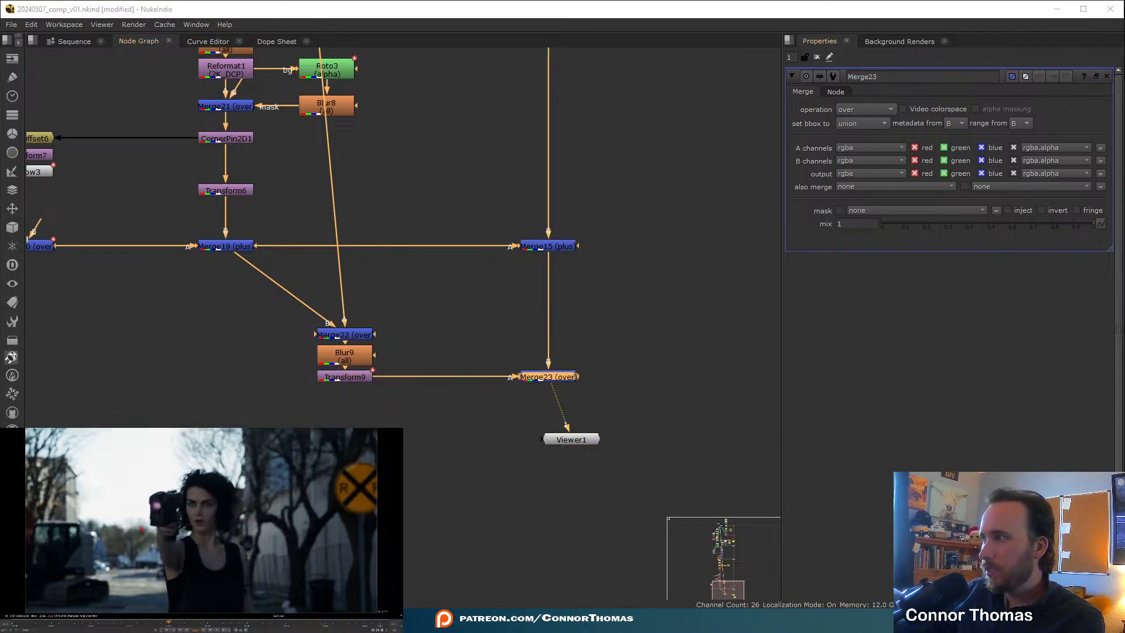
- Add a second Transform after Transform9 and set its scale to 0.325
double_click(327, 377)
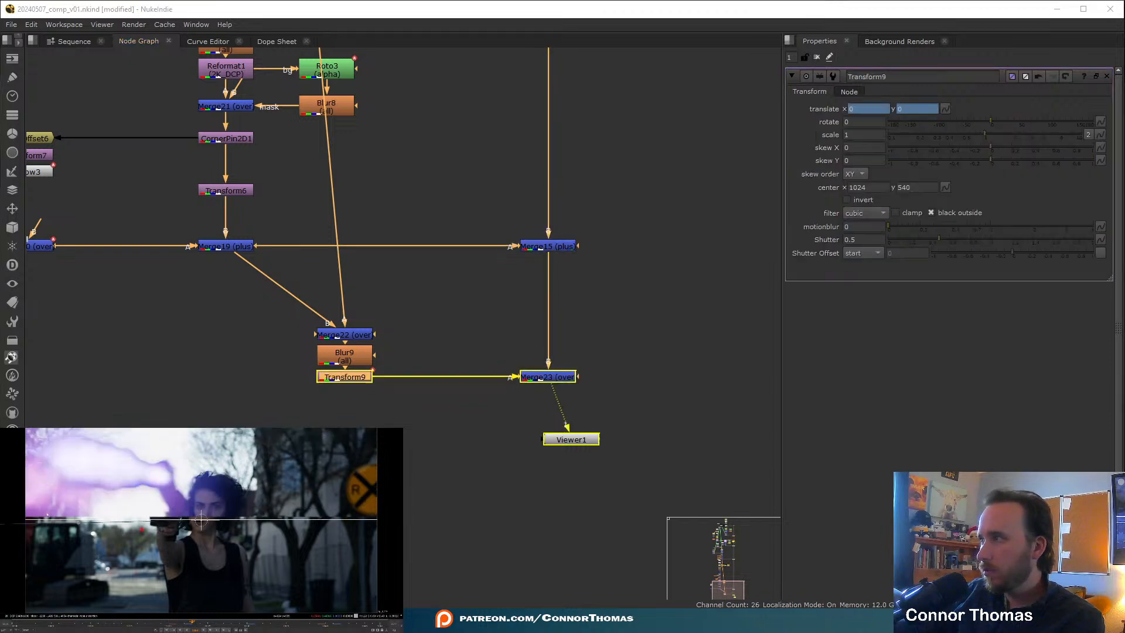
click(1106, 76)
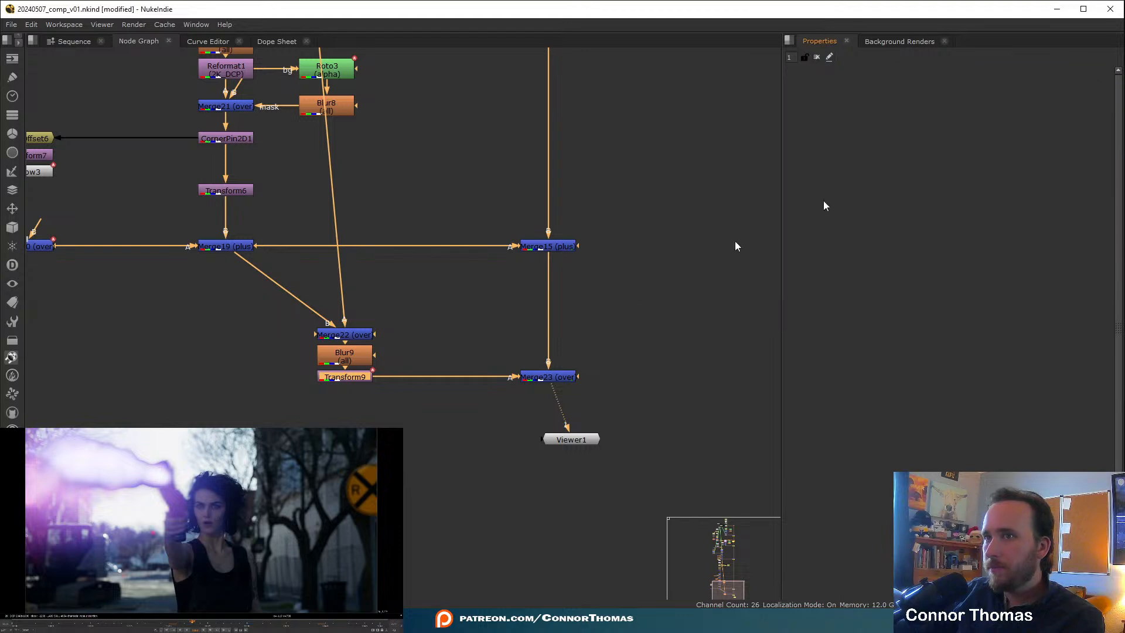
double_click(342, 378)
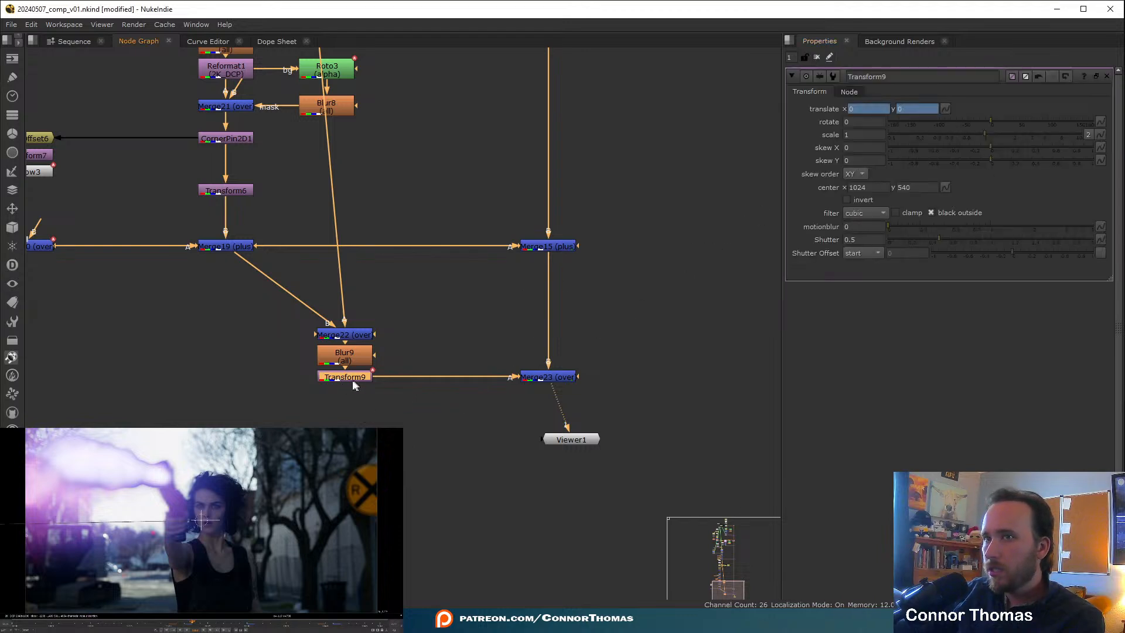
key(t)
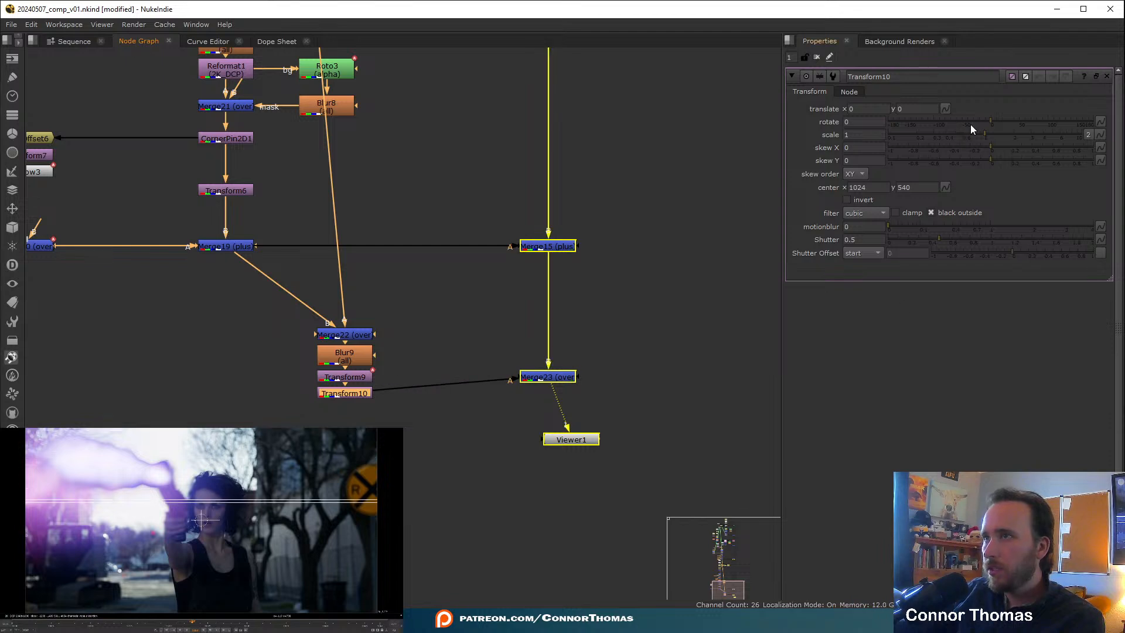
click(937, 133)
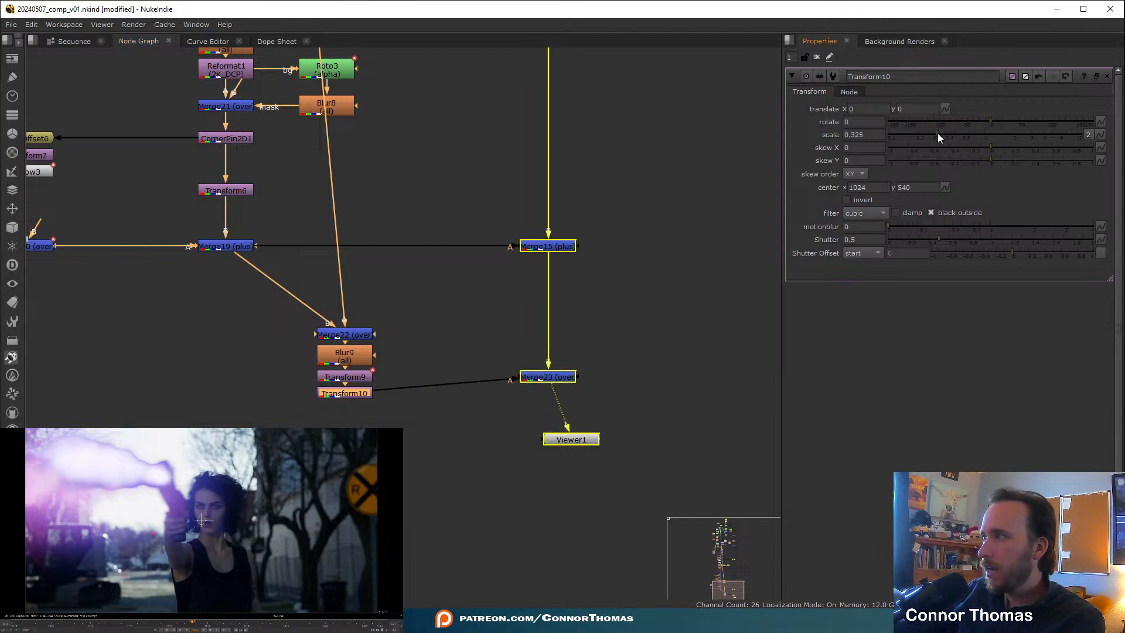
- Scale Transform10 down to 0.02 and place its flash over the woman's eye at about x 0.5, y 76.4
drag(938, 133, 890, 137)
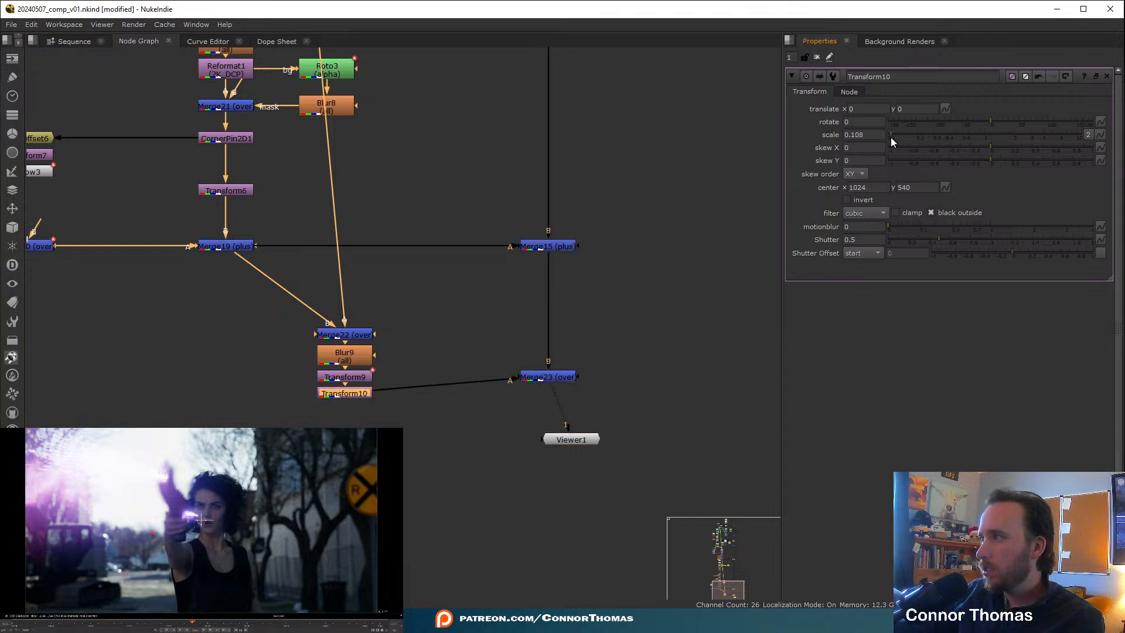
scroll(211, 518, up, 8)
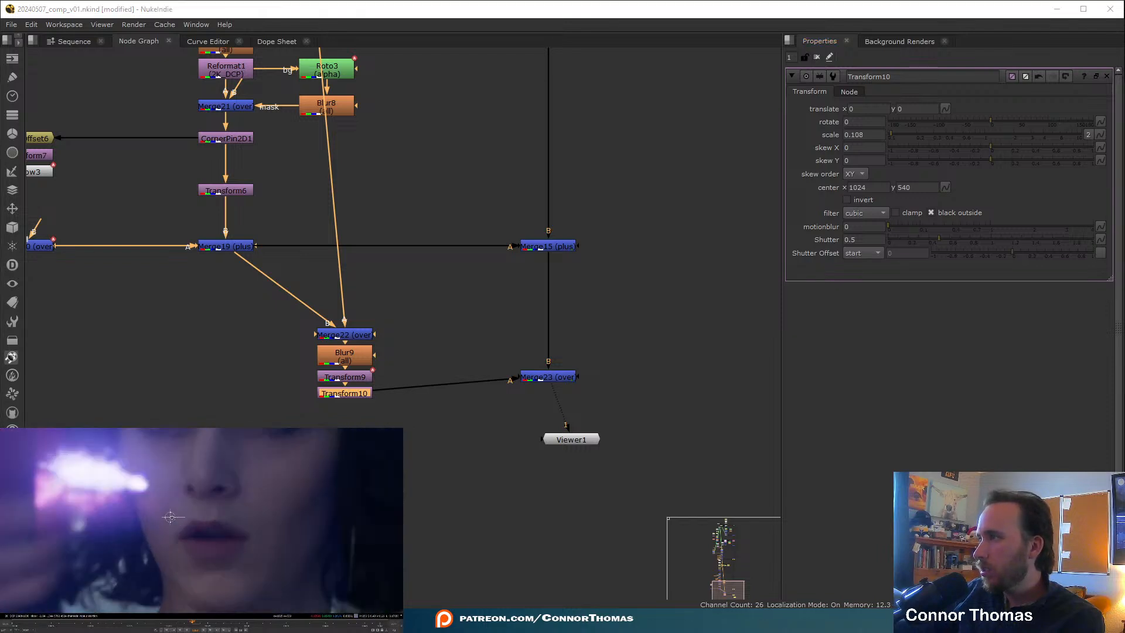
drag(171, 516, 206, 451)
middle_drag(206, 451, 185, 516)
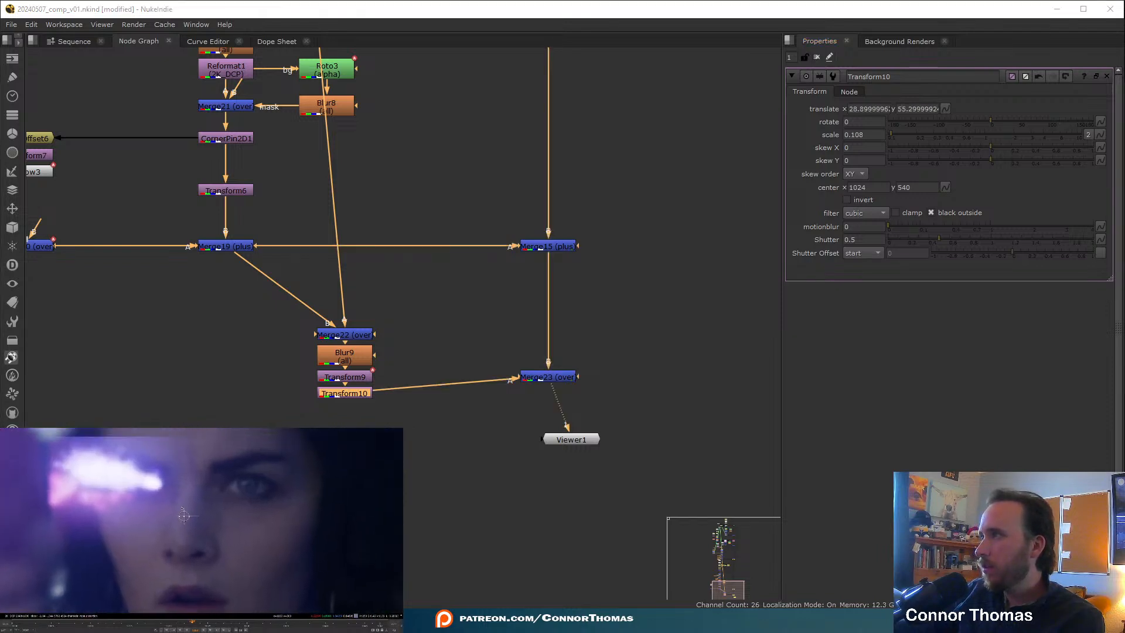
click(914, 148)
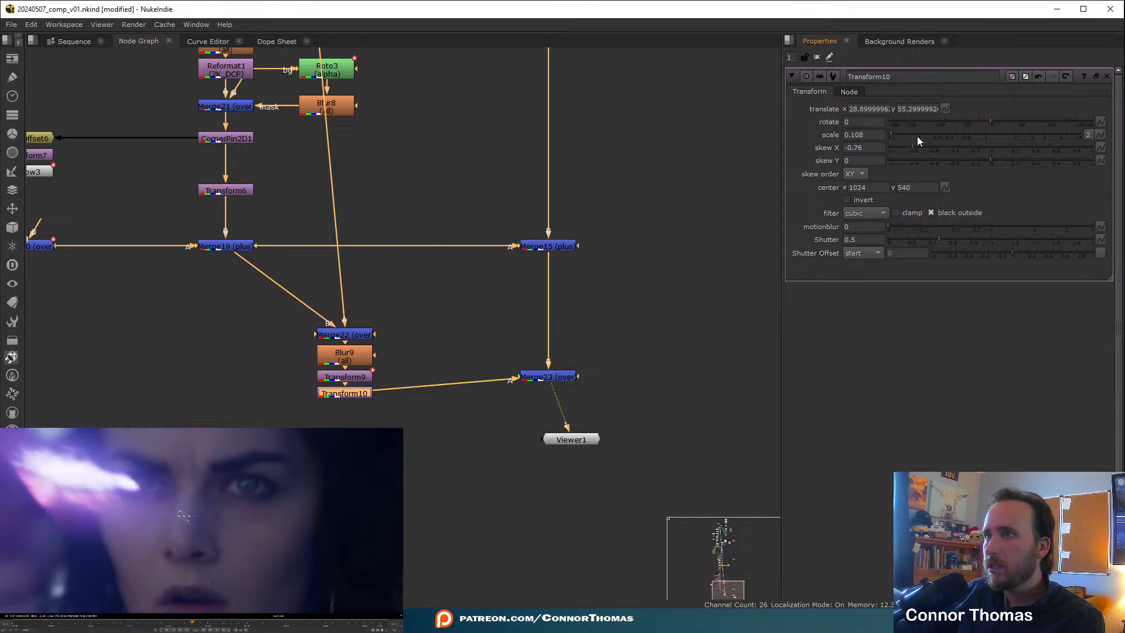
key(ctrl+z)
drag(891, 135, 884, 135)
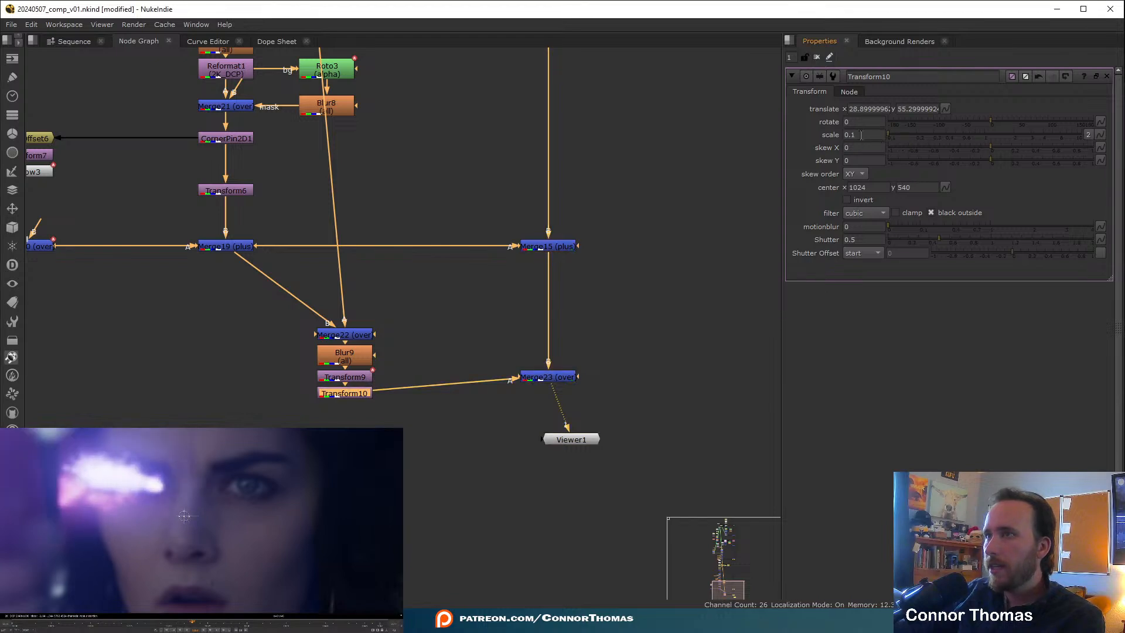
click(855, 135)
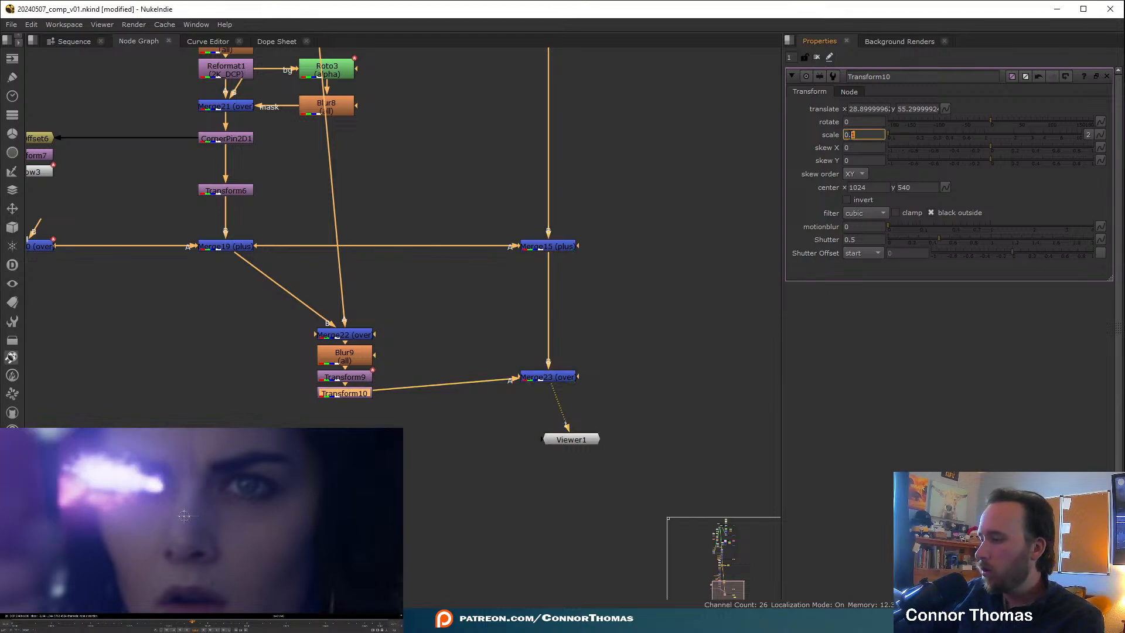
text(0)
key(Return)
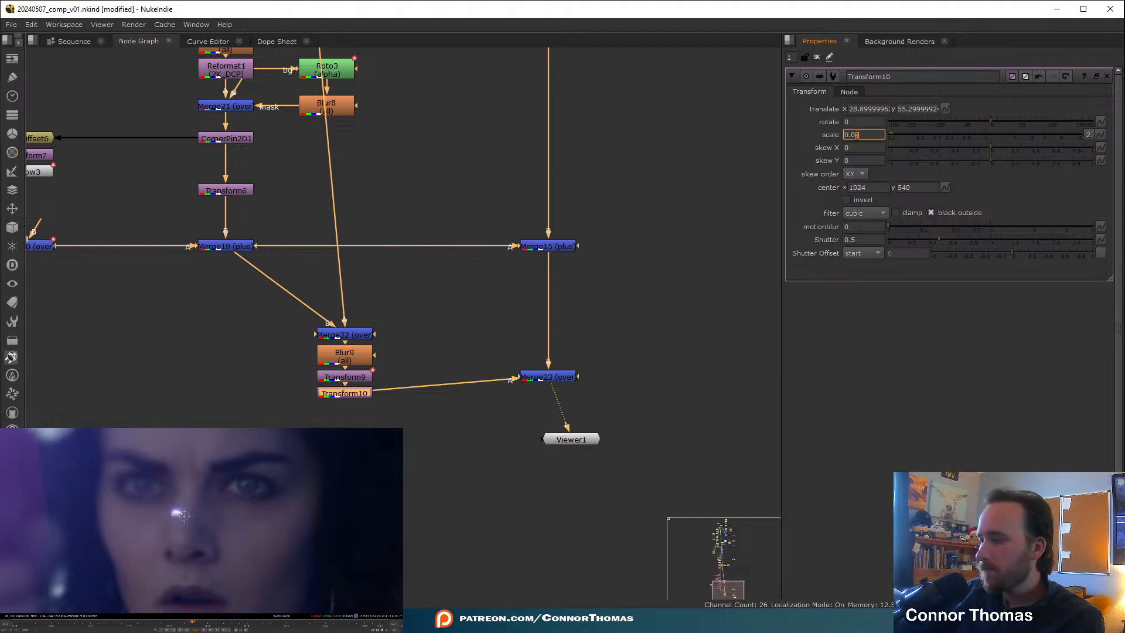
key(Up)
key(Up)
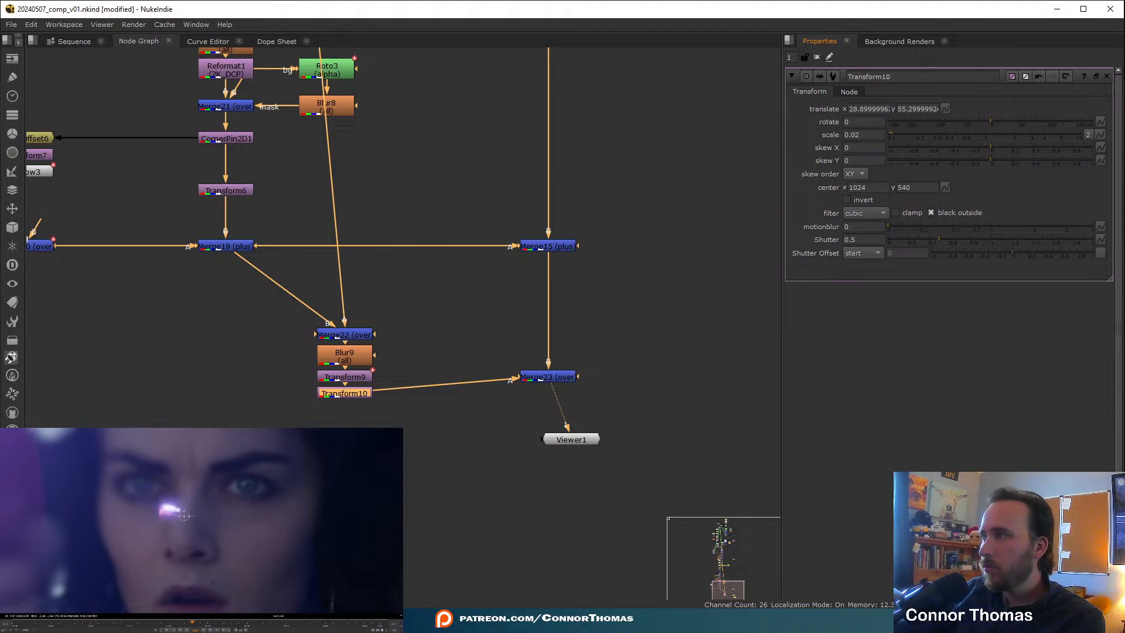
drag(181, 514, 150, 491)
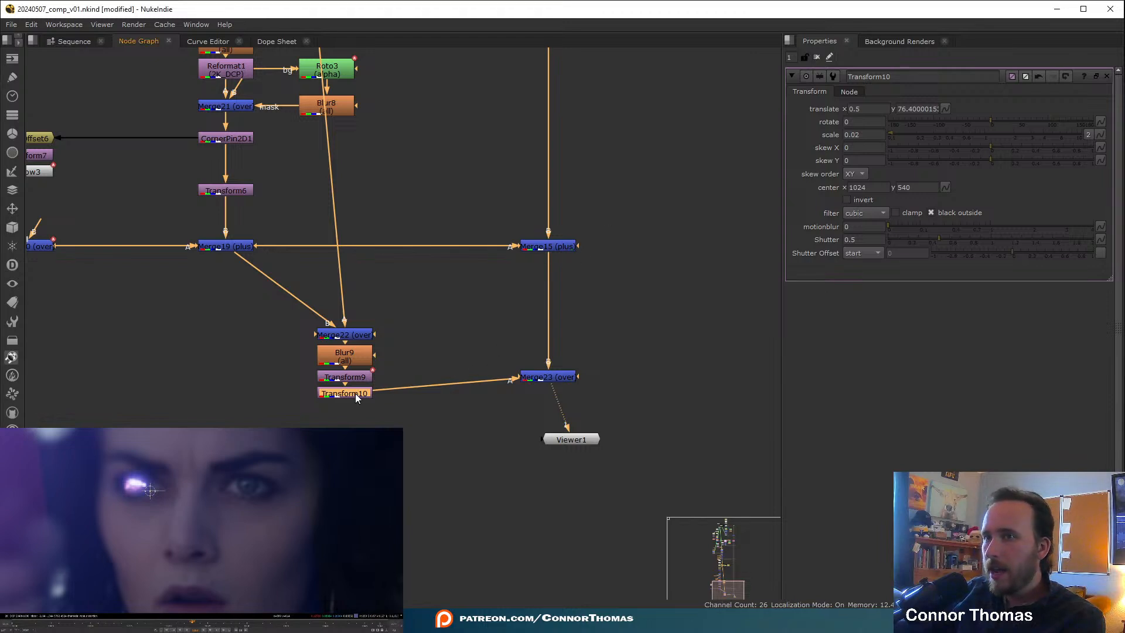
- Insert a new Merge between Transform10 and Merge23 and free its B input
drag(424, 394, 416, 417)
click(451, 399)
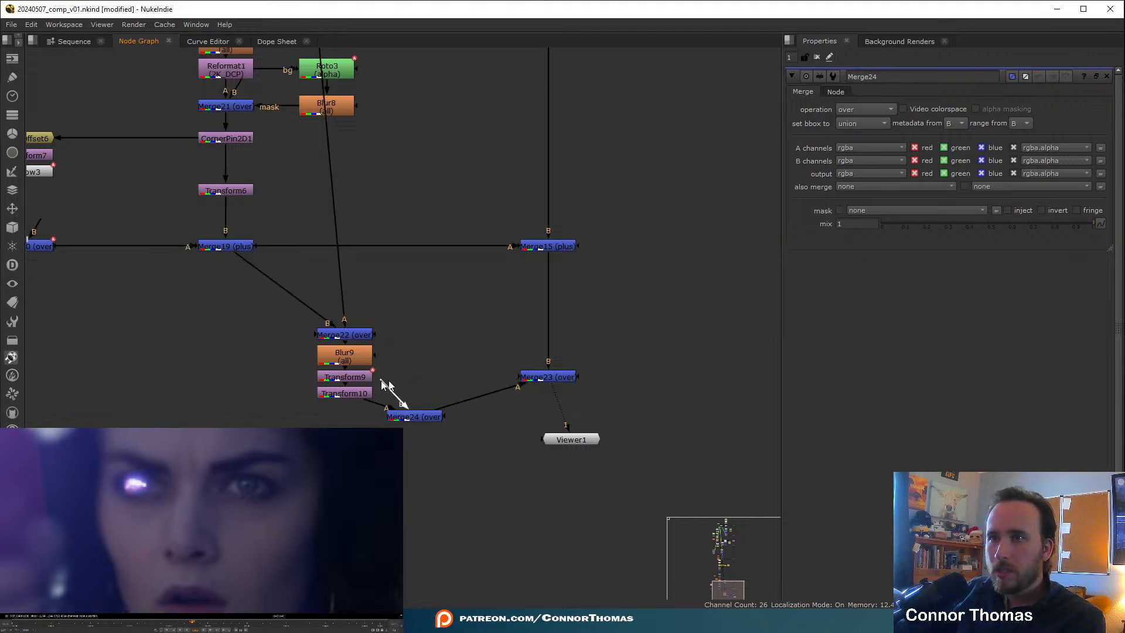
drag(381, 381, 407, 372)
- Duplicate Transform10, branch the copy from Transform9 into the new Merge's B input, and move its glow over the other eye at about x 93.7, y 74.8
click(352, 394)
key(ctrl+c)
click(349, 442)
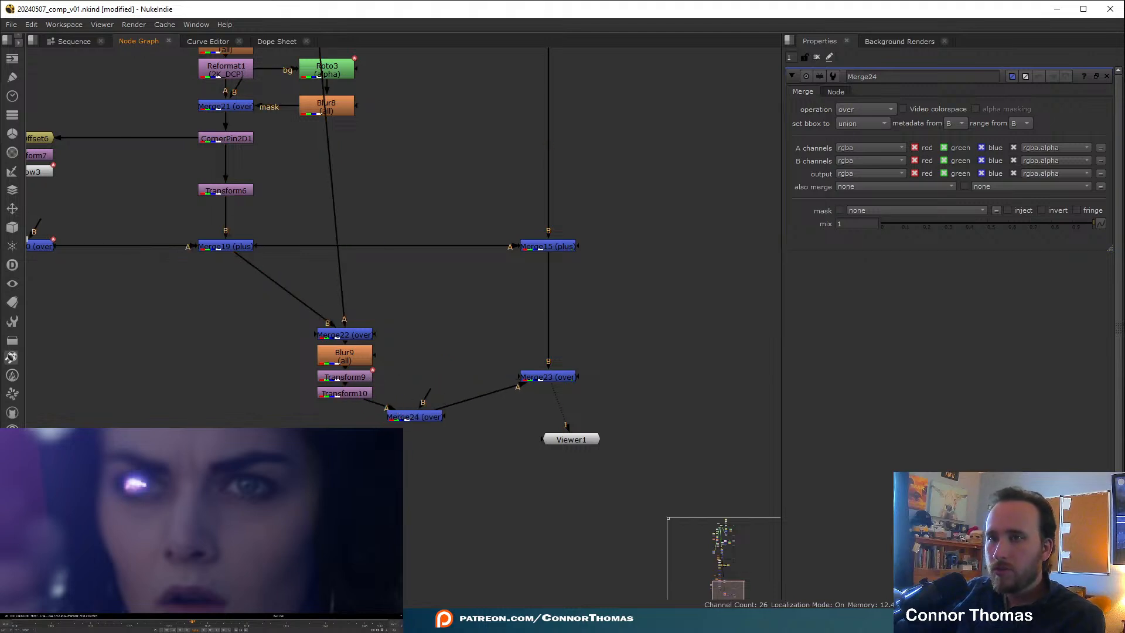
drag(312, 431, 347, 423)
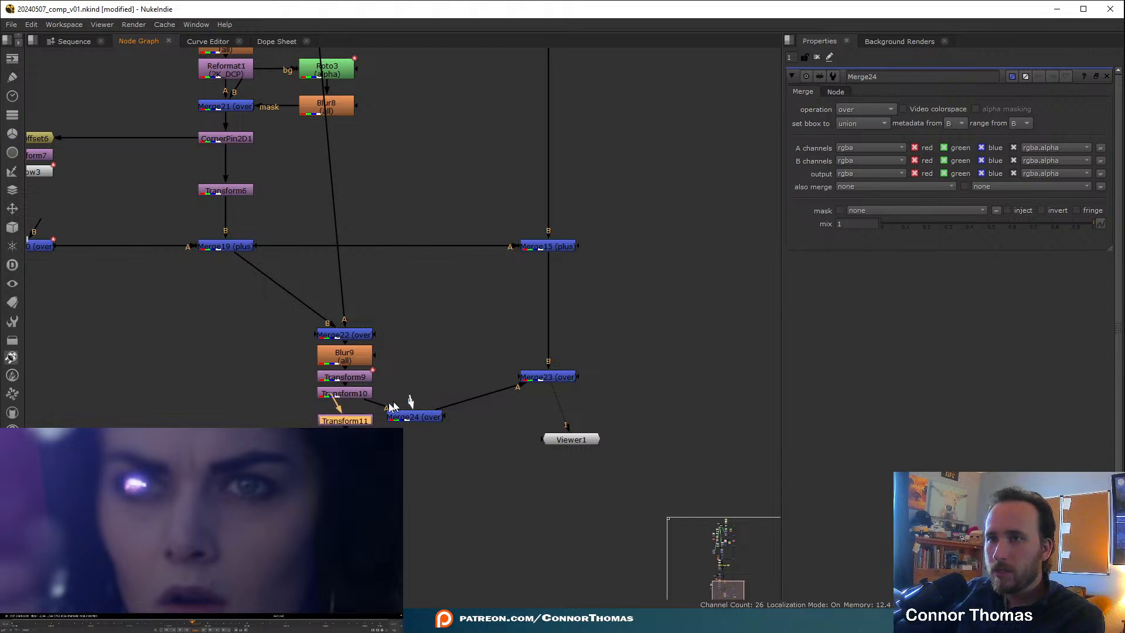
drag(410, 402, 371, 423)
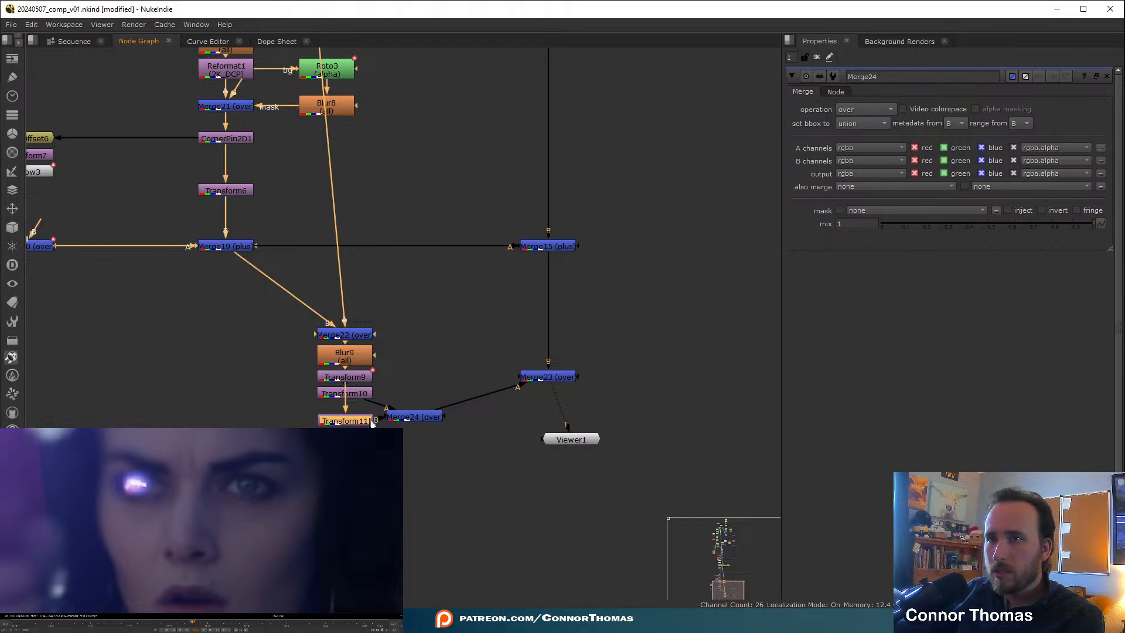
double_click(357, 420)
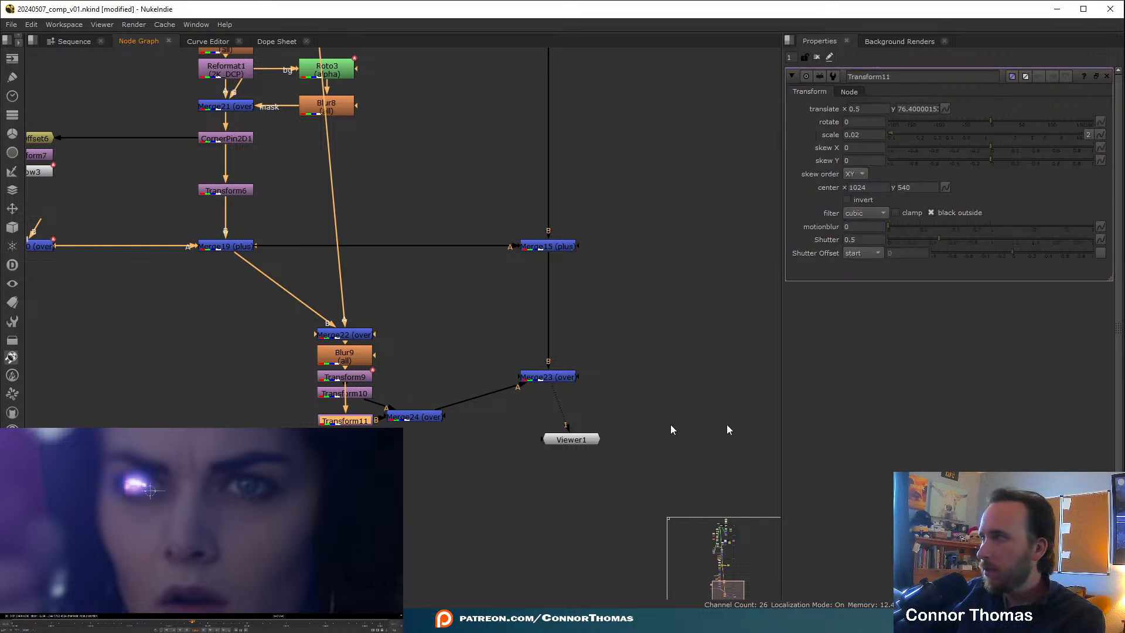
drag(151, 491, 261, 493)
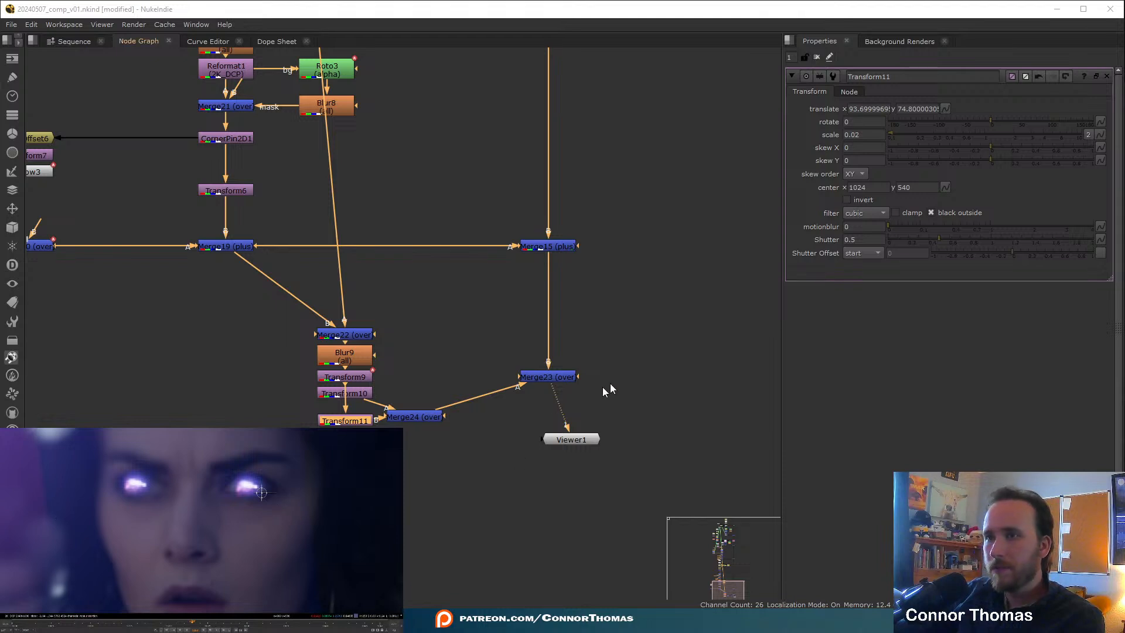
- Set Merge23's operation to plus and lower its mix to 0.02
click(553, 385)
double_click(534, 377)
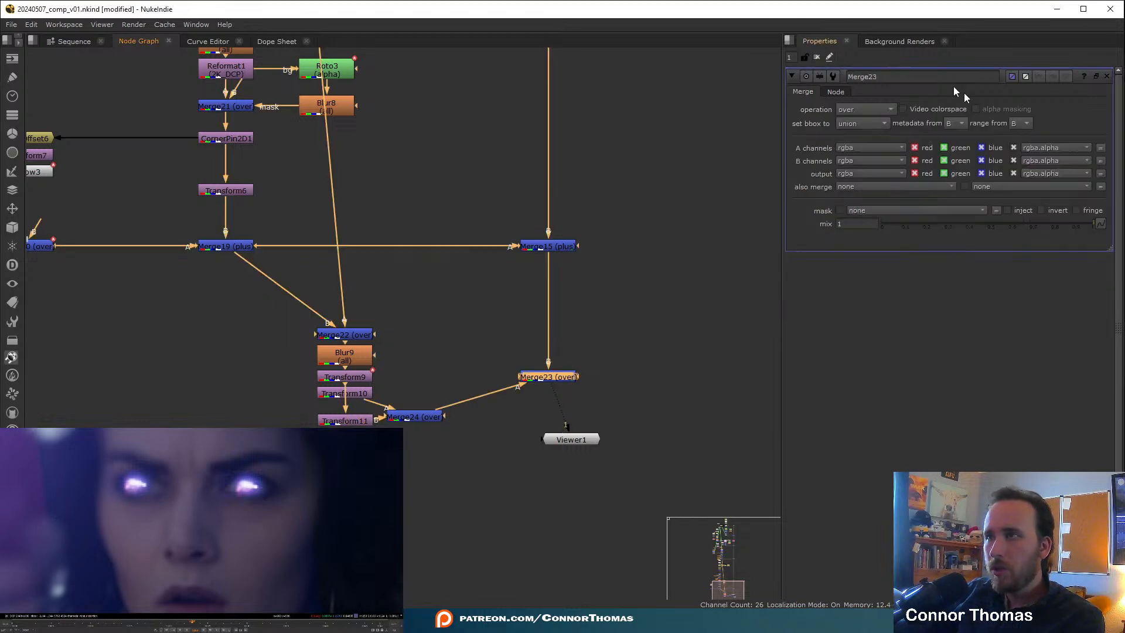
click(884, 109)
click(886, 306)
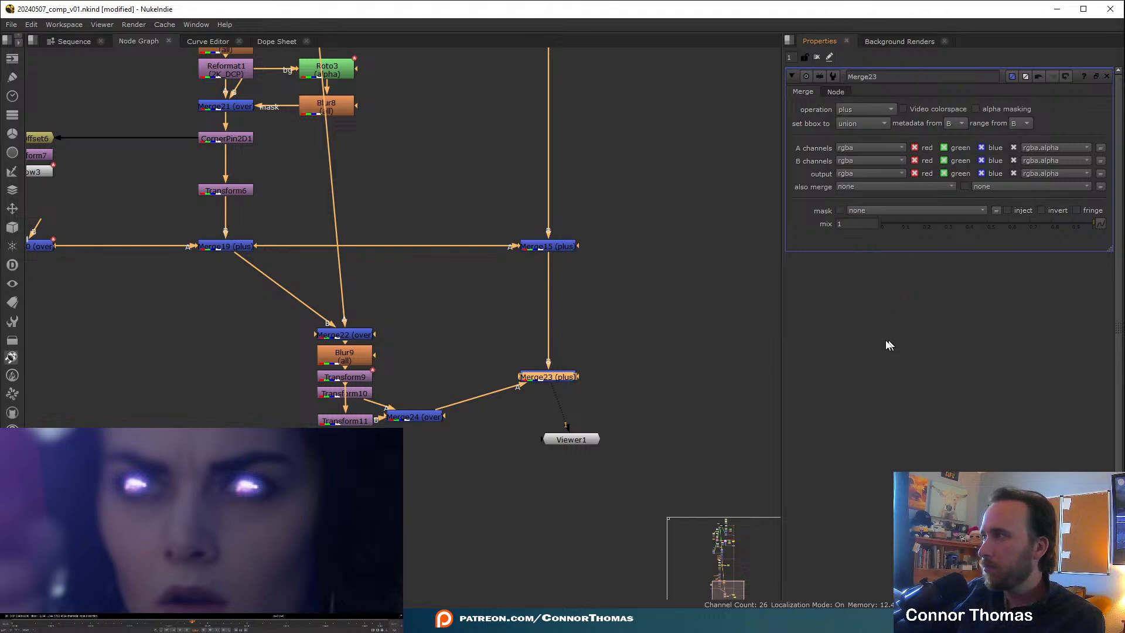
drag(937, 225, 889, 230)
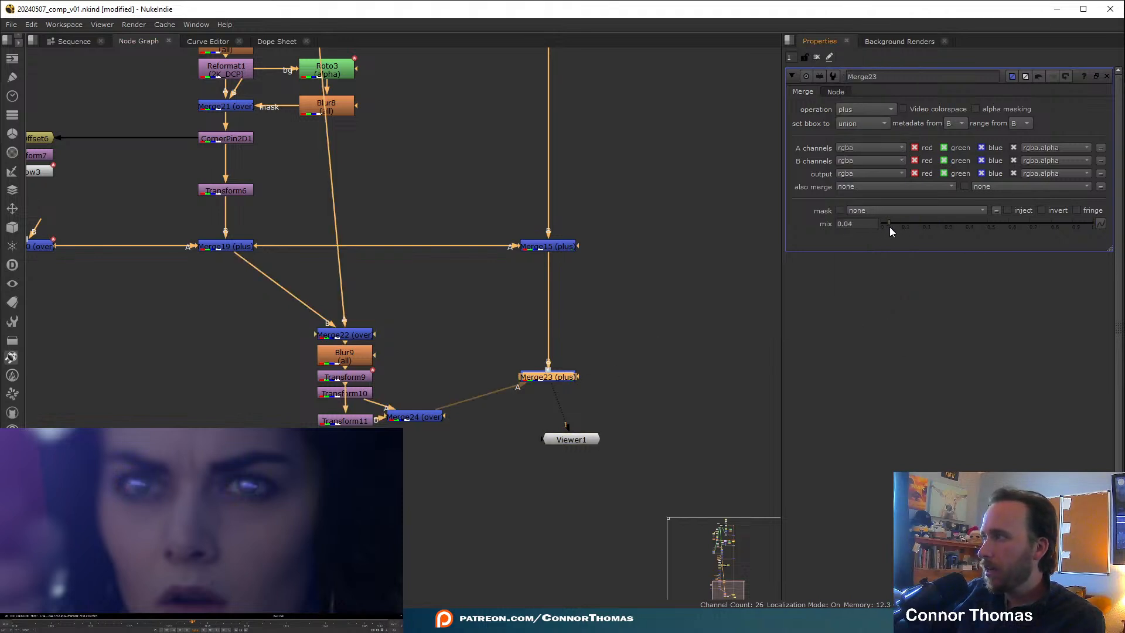
click(583, 394)
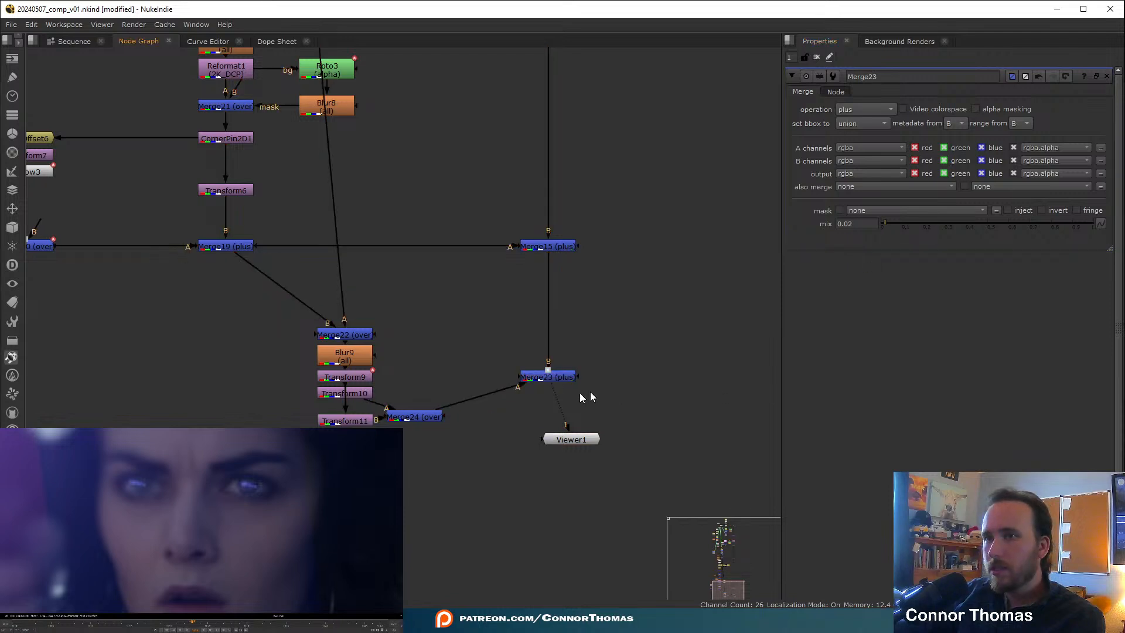
- Nudge the second eye's glow in Transform11 horizontally to about x 91.1
click(345, 420)
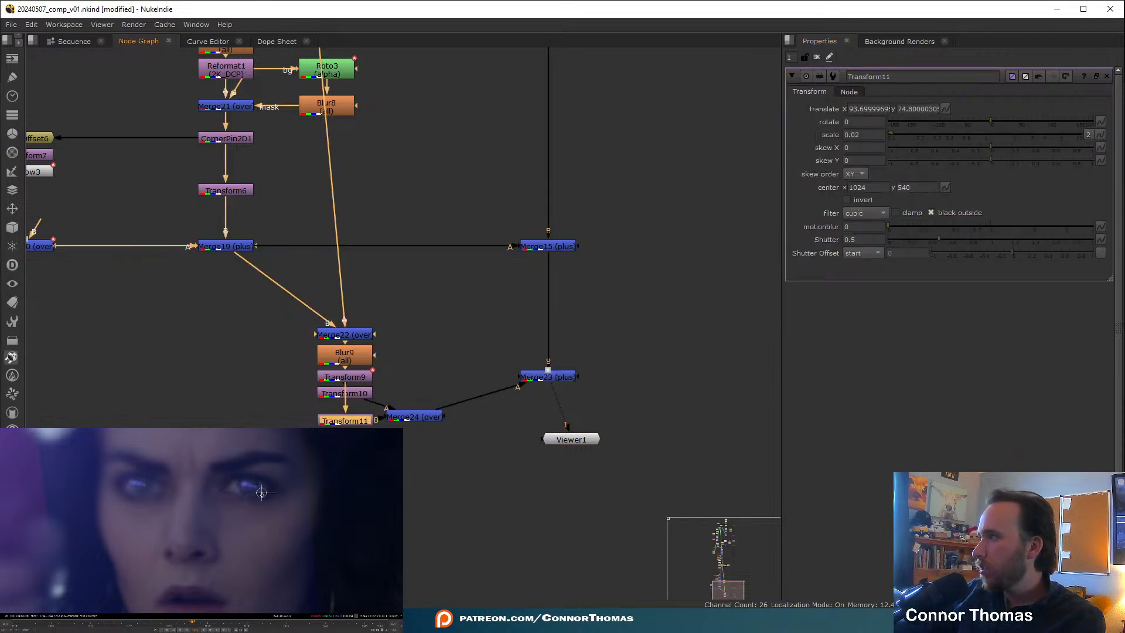
drag(261, 492, 258, 492)
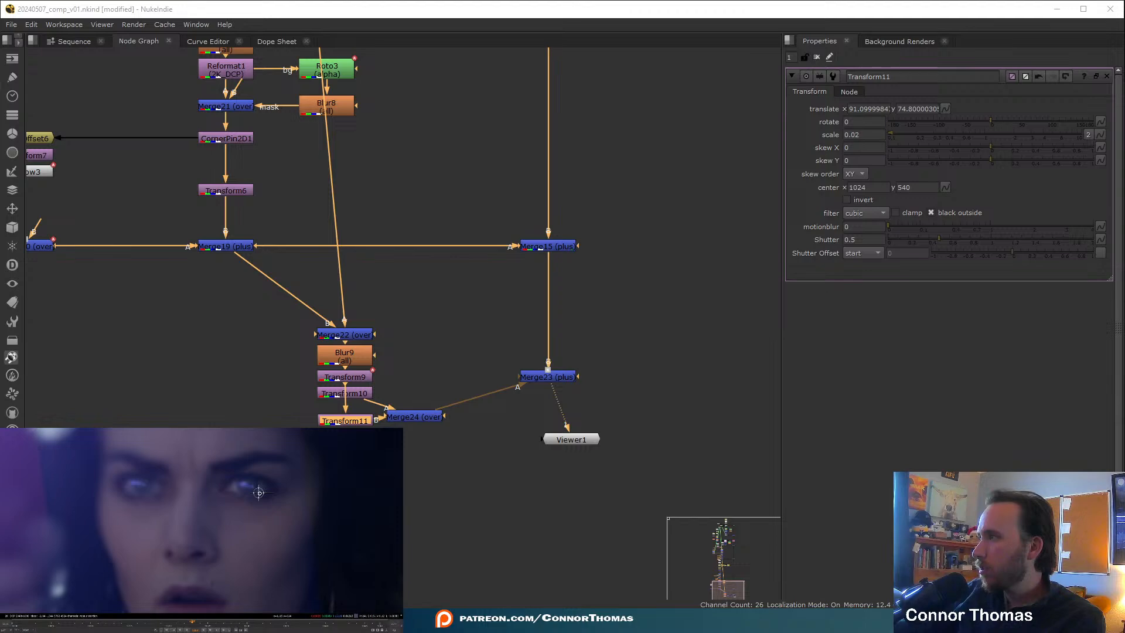
click(648, 434)
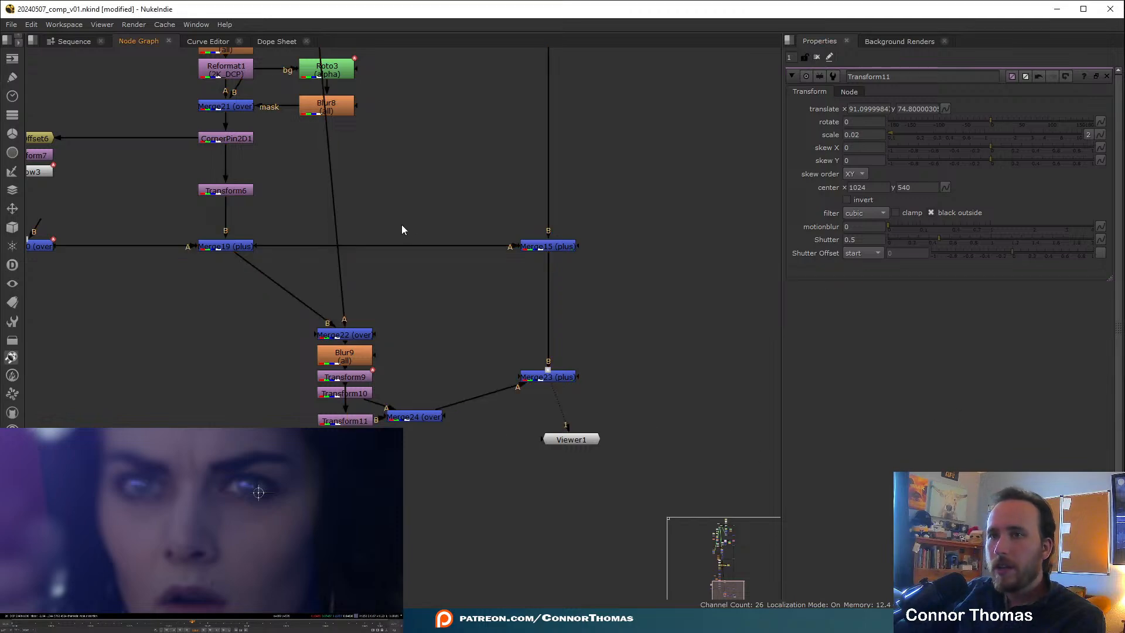
- Export the eye track from Tracker3 as a Transform (match-move) node
scroll(402, 226, down, 3)
middle_drag(357, 115, 447, 321)
middle_drag(413, 118, 462, 352)
middle_drag(469, 134, 494, 299)
middle_drag(514, 65, 546, 254)
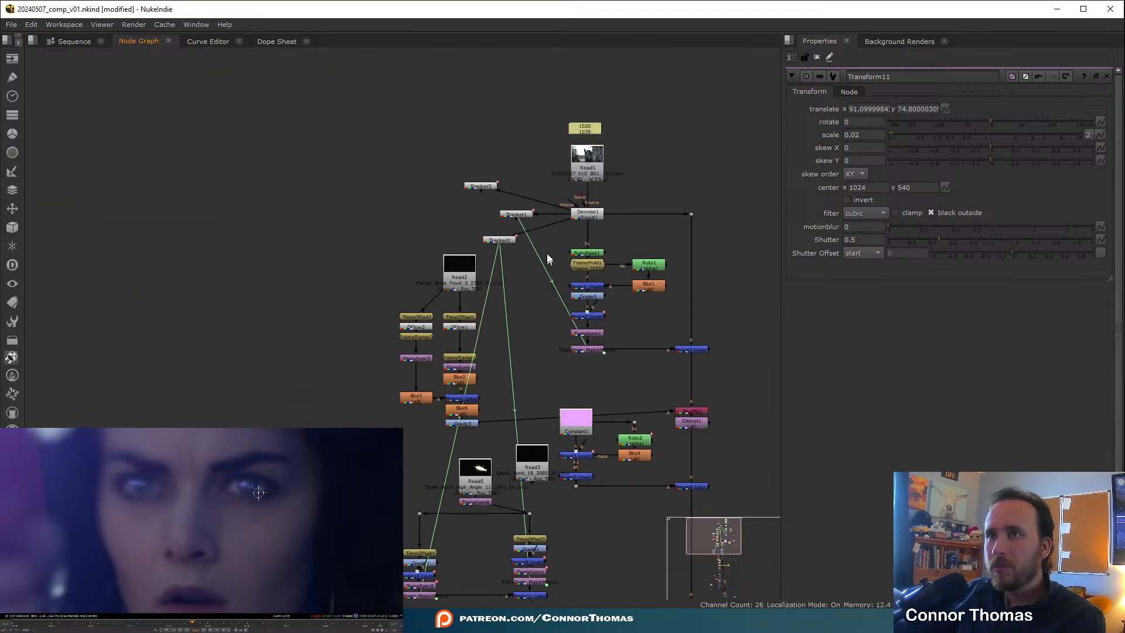
scroll(536, 207, up, 4)
double_click(436, 163)
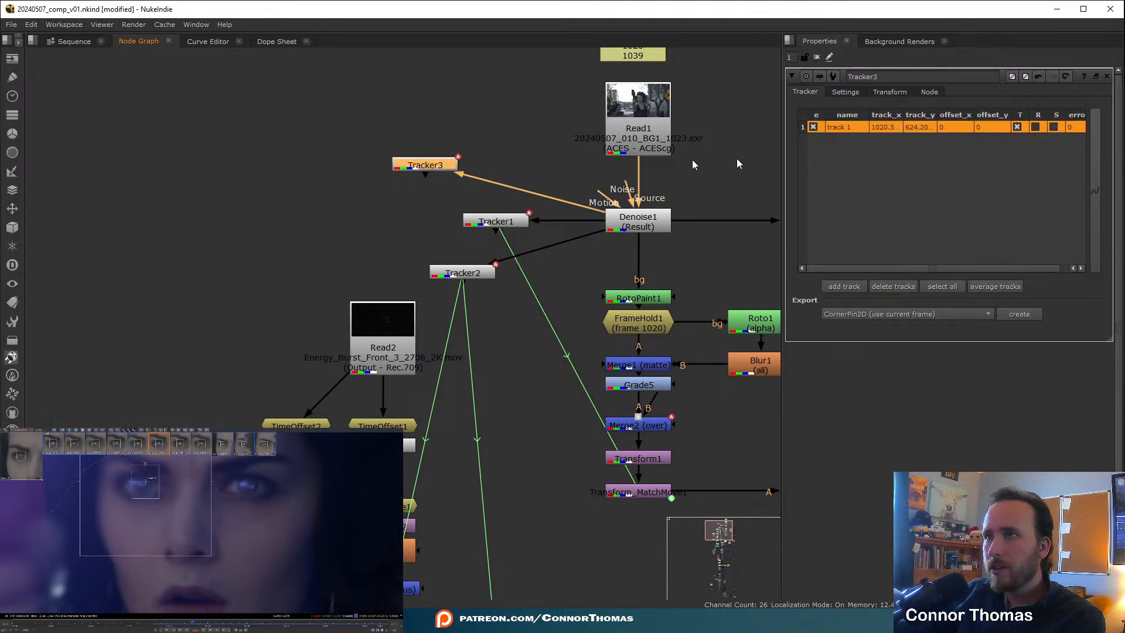
click(877, 316)
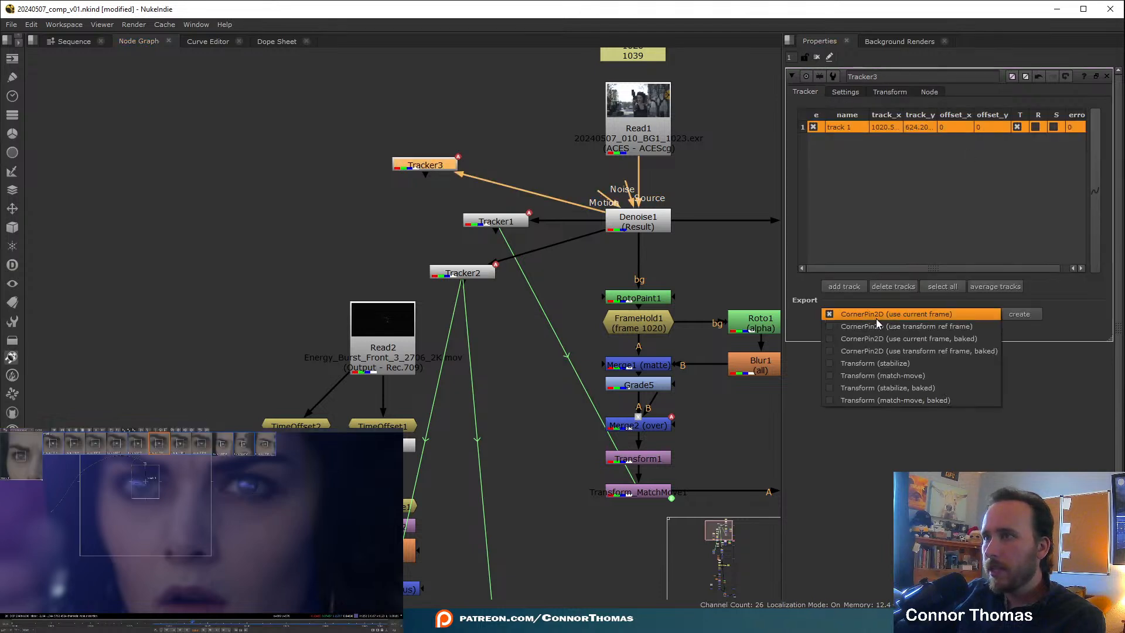
click(907, 375)
click(1036, 314)
scroll(419, 148, down, 4)
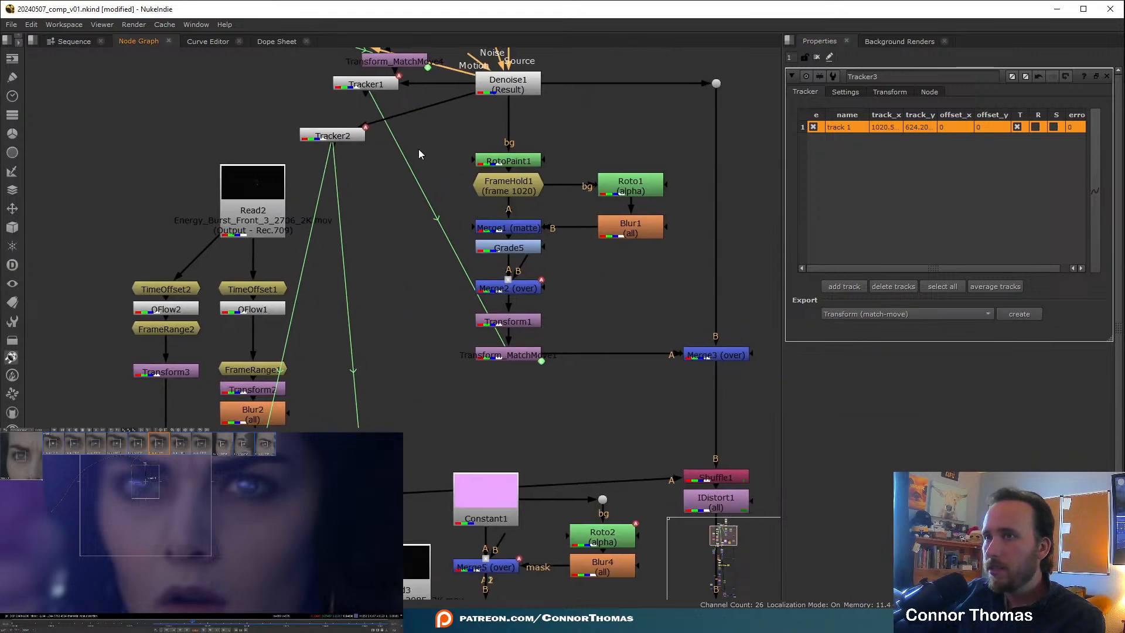
- Move the new match-move transform down the node graph and insert it between Merge24 and Merge23
drag(415, 98, 154, 527)
middle_drag(155, 528, 165, 153)
scroll(165, 153, down, 1)
drag(165, 153, 218, 537)
middle_drag(338, 564, 286, 128)
drag(147, 96, 414, 354)
middle_drag(418, 374, 419, 425)
middle_drag(402, 146, 462, 447)
middle_drag(447, 236, 417, 339)
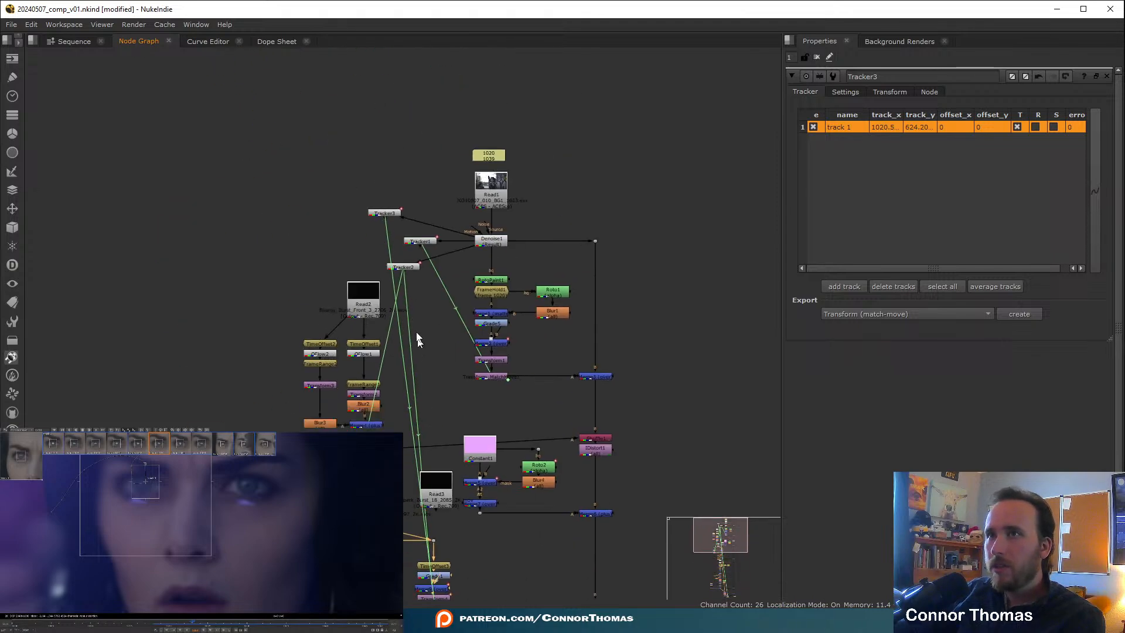
- Check the reference frame in Tracker3's transform settings and close its properties
click(386, 215)
scroll(387, 214, up, 4)
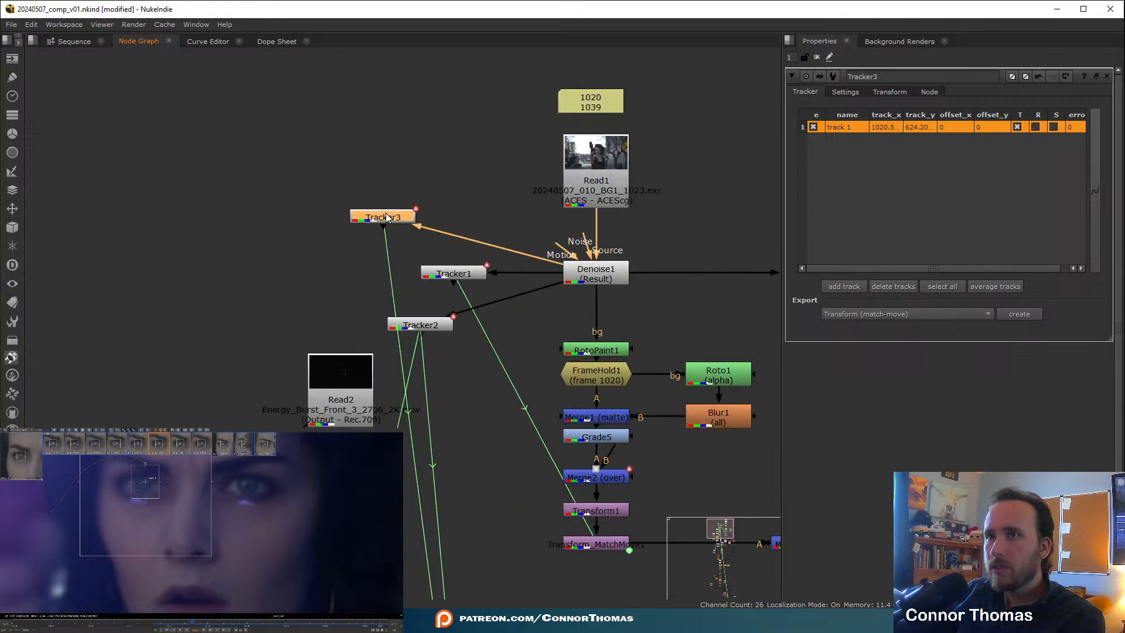
click(901, 93)
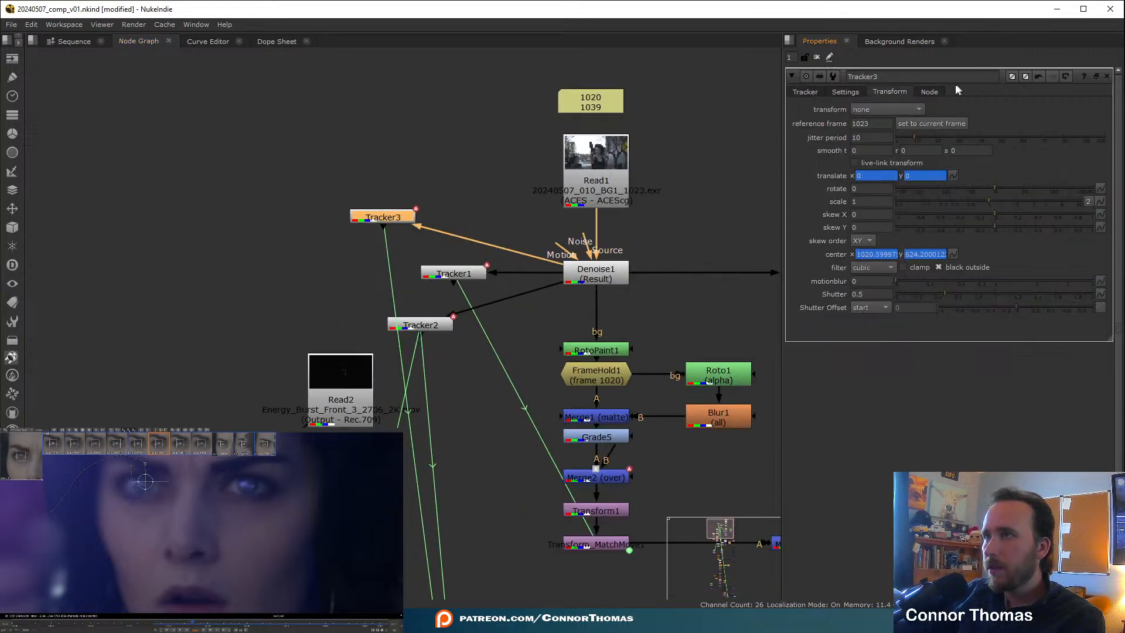
click(1108, 76)
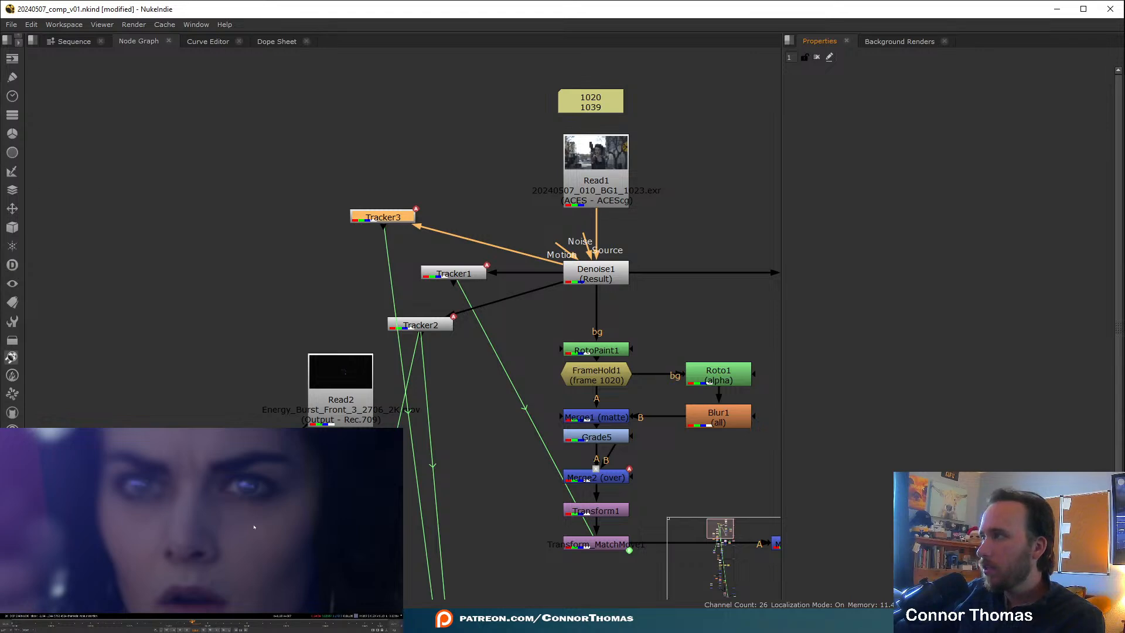
- Move the Viewer lower, align Merge23 with the match-move transform and view Merge23's output
scroll(467, 260, down, 5)
mouse_move(527, 521)
middle_down()
mouse_move(530, 266)
mouse_move(550, 228)
middle_up()
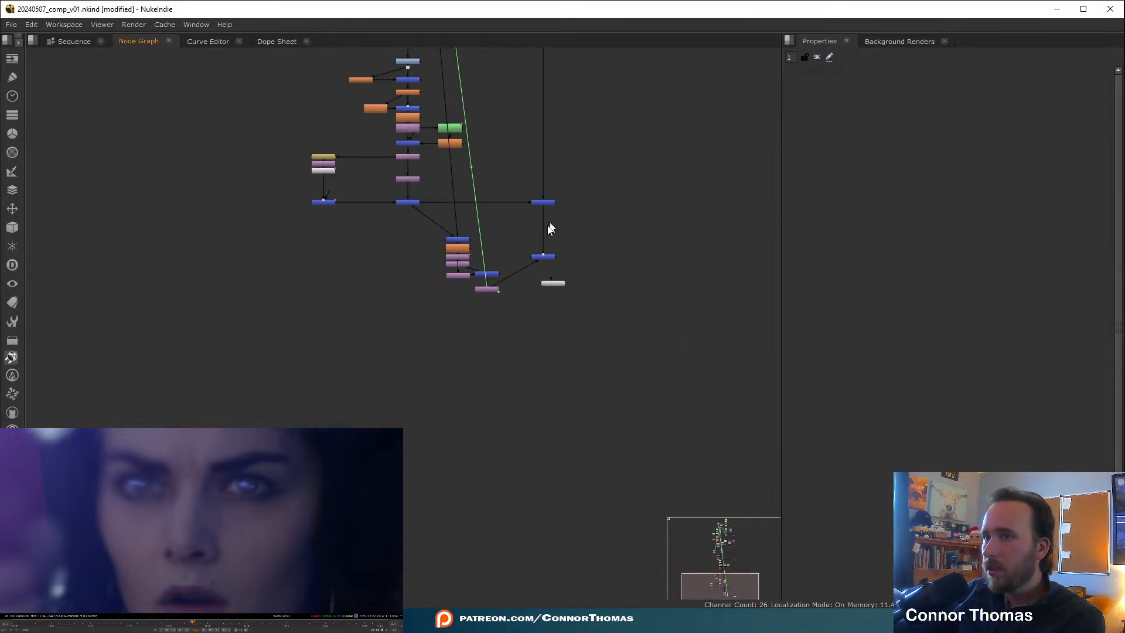
scroll(549, 227, up, 5)
drag(555, 305, 589, 556)
drag(548, 372, 559, 384)
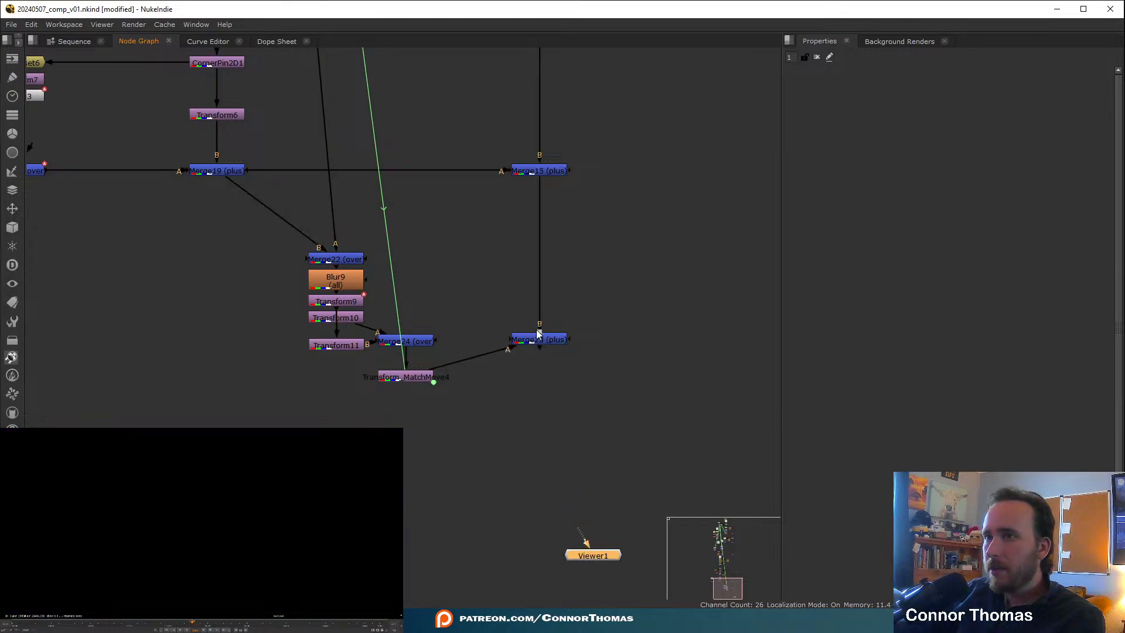
drag(539, 338, 539, 379)
key(1)
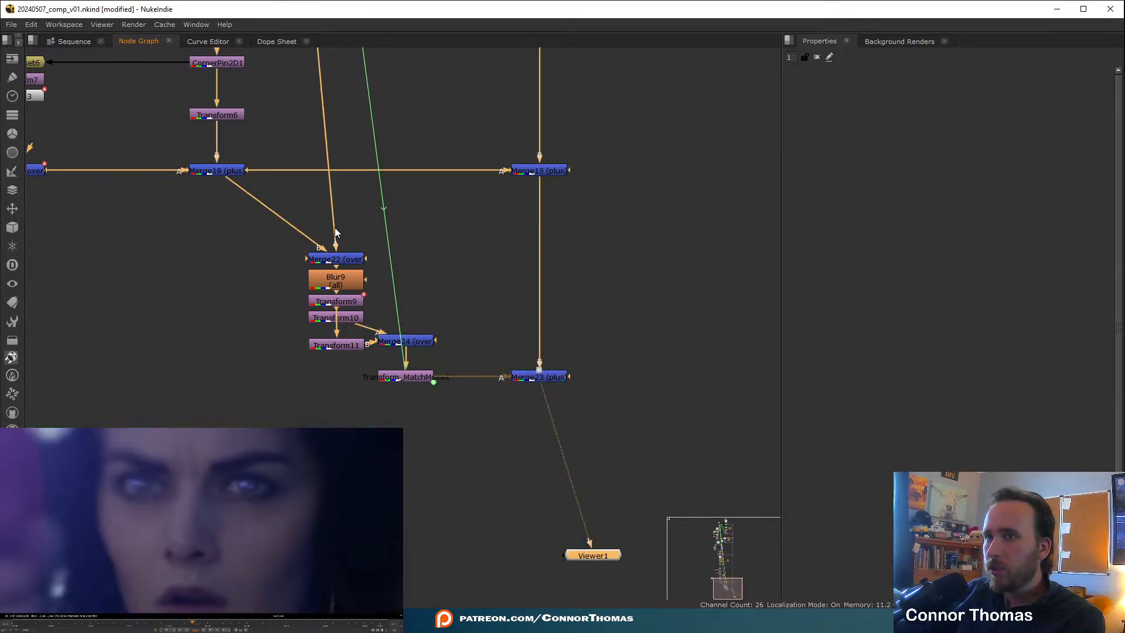
scroll(341, 202, down, 3)
middle_drag(343, 200, 434, 462)
middle_drag(405, 271, 420, 98)
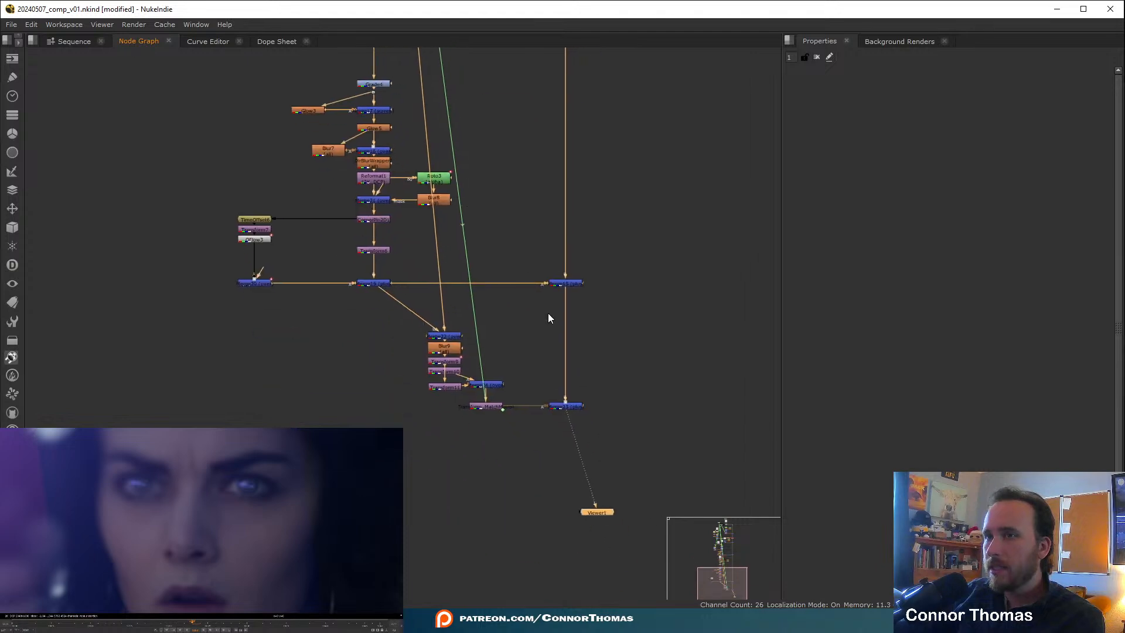
middle_drag(547, 313, 488, 157)
scroll(523, 233, up, 4)
middle_drag(494, 252, 498, 268)
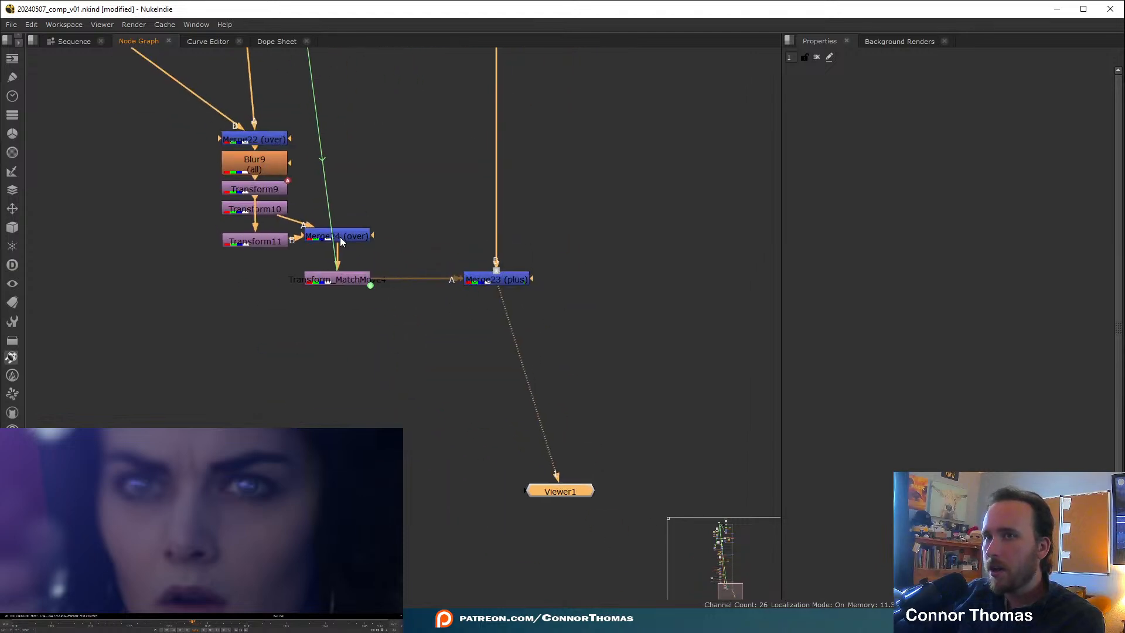
- Straighten the Transform10 connection into Merge24 by routing it through a dot above the merge
drag(340, 237, 339, 212)
click(384, 225)
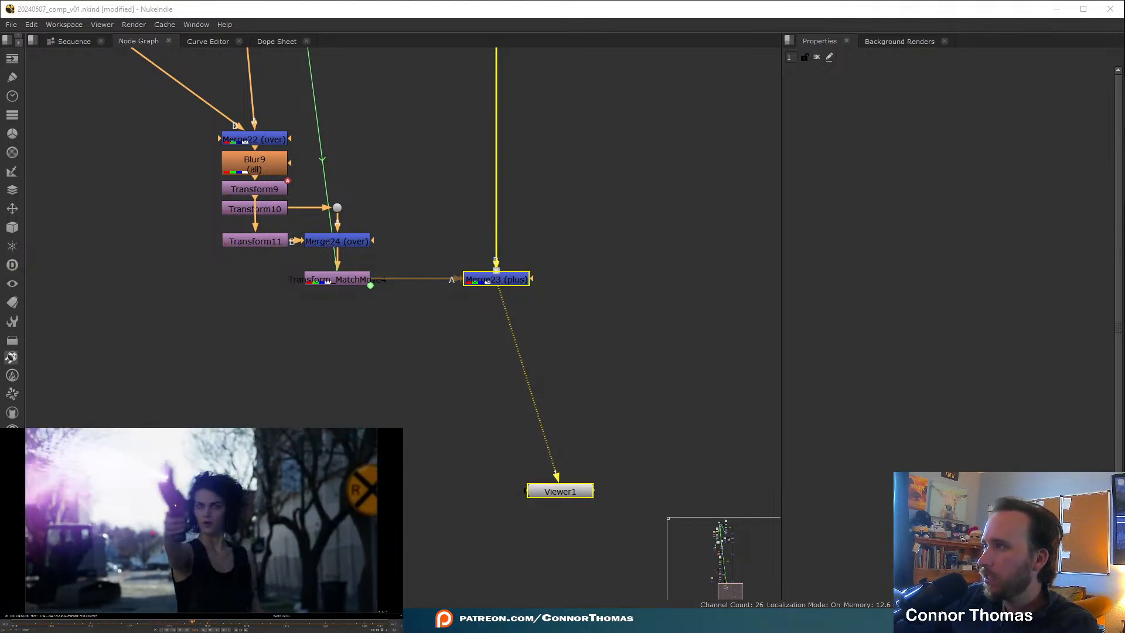
- Add a Transform node after Merge23 and set its scale to 1.05
key(t)
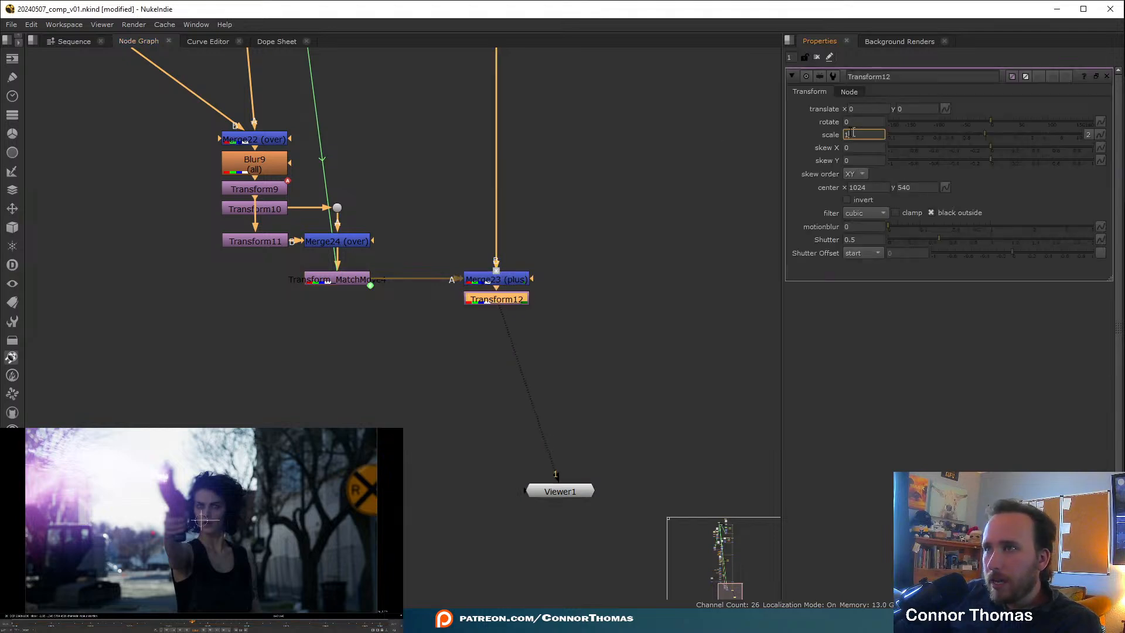
text(1.0)
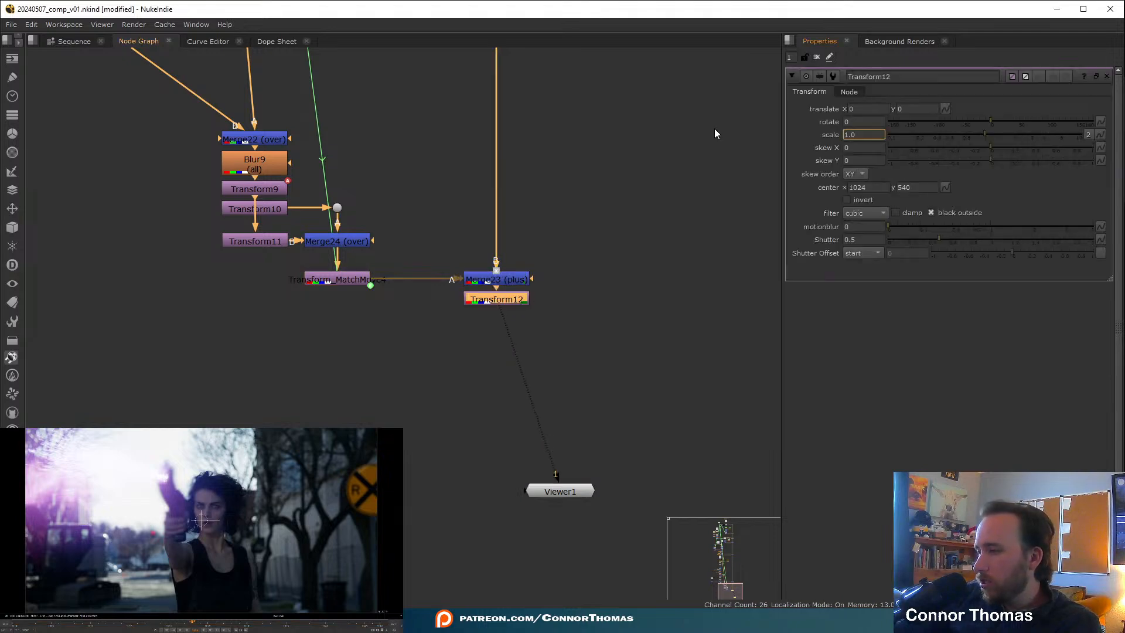
text(5)
key(Return)
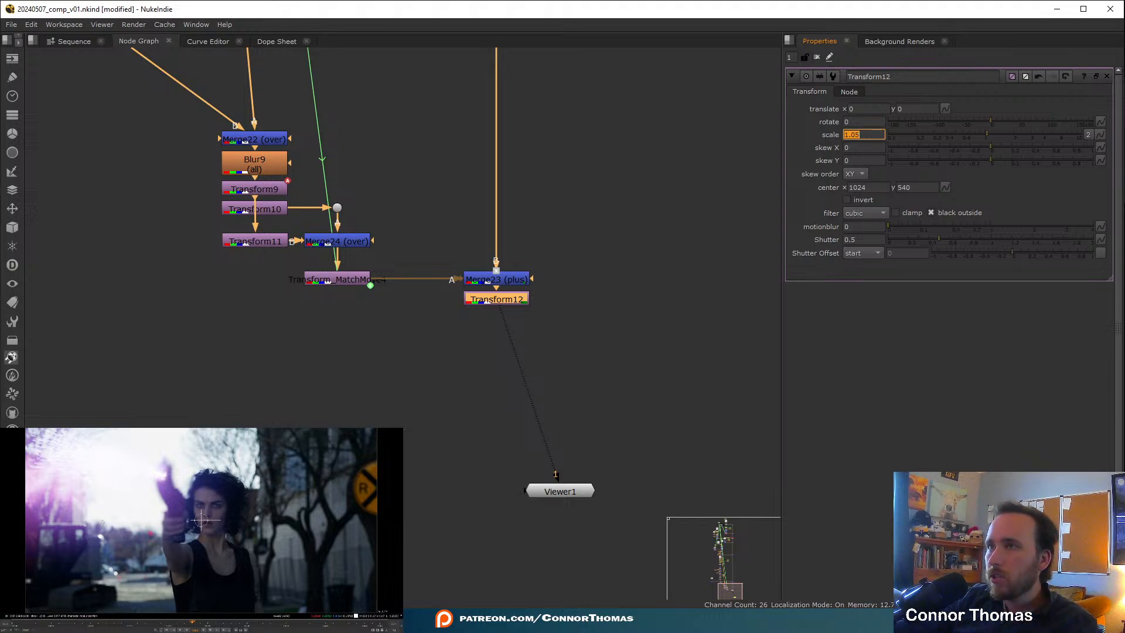
- Keyframe Transform12's translate x and y at 0 on the frame just before the first muzzle flash
click(184, 623)
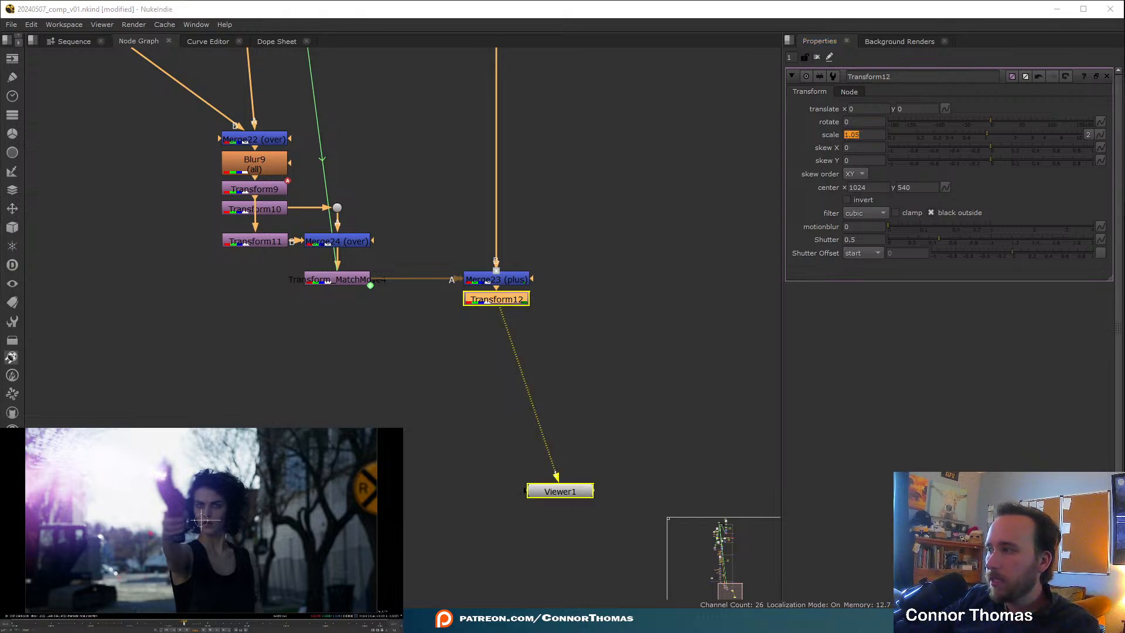
click(175, 622)
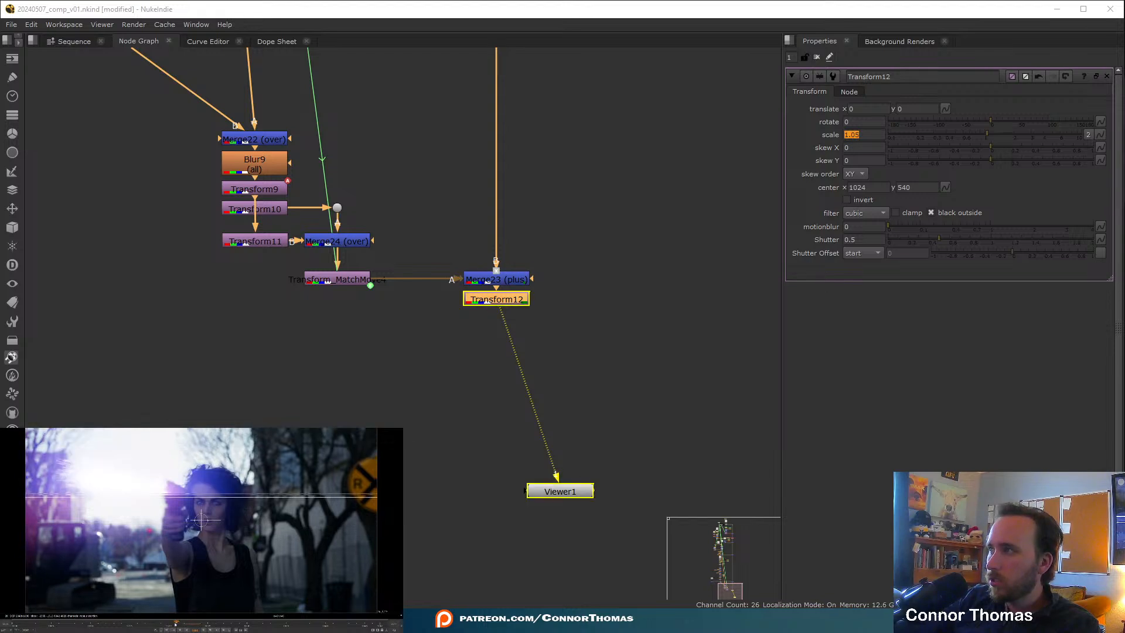
click(169, 622)
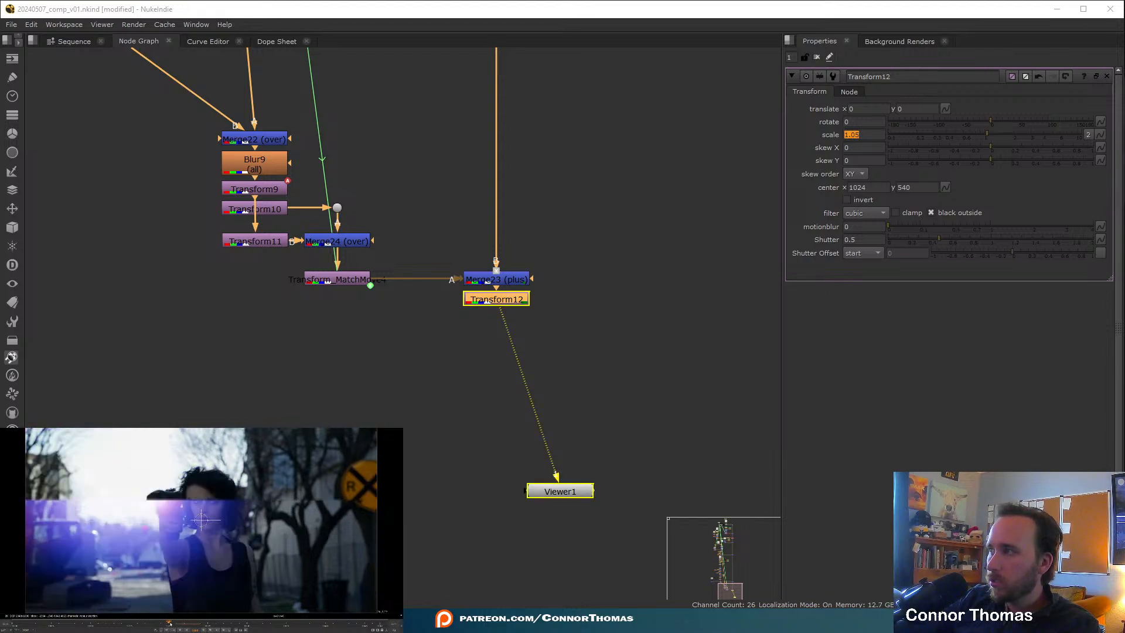
click(928, 52)
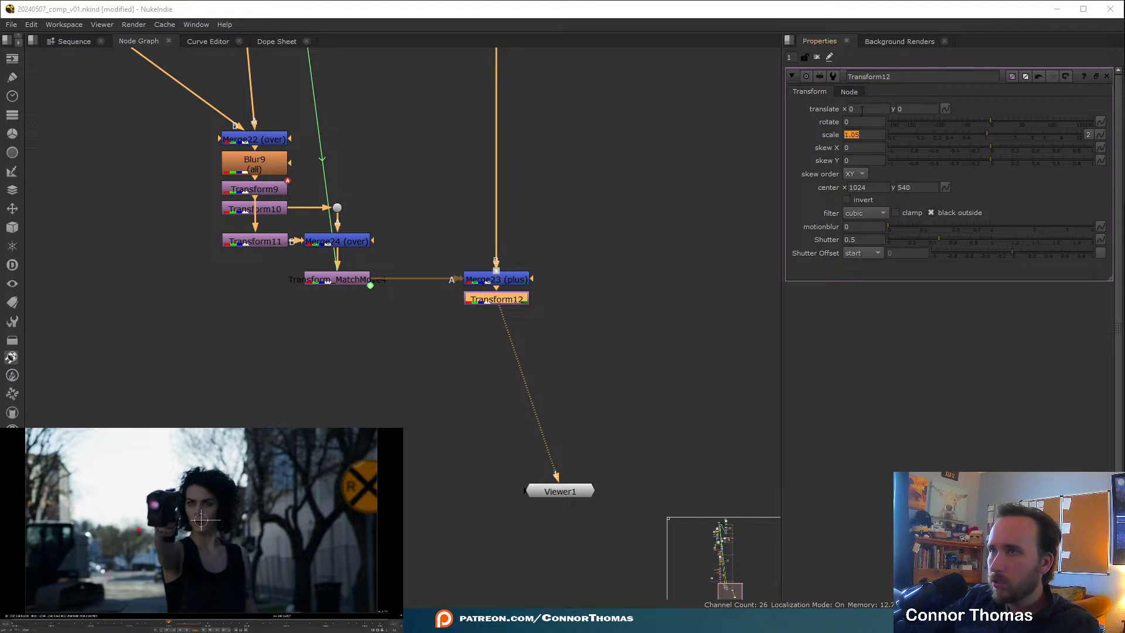
right_click(860, 109)
click(882, 115)
right_click(916, 109)
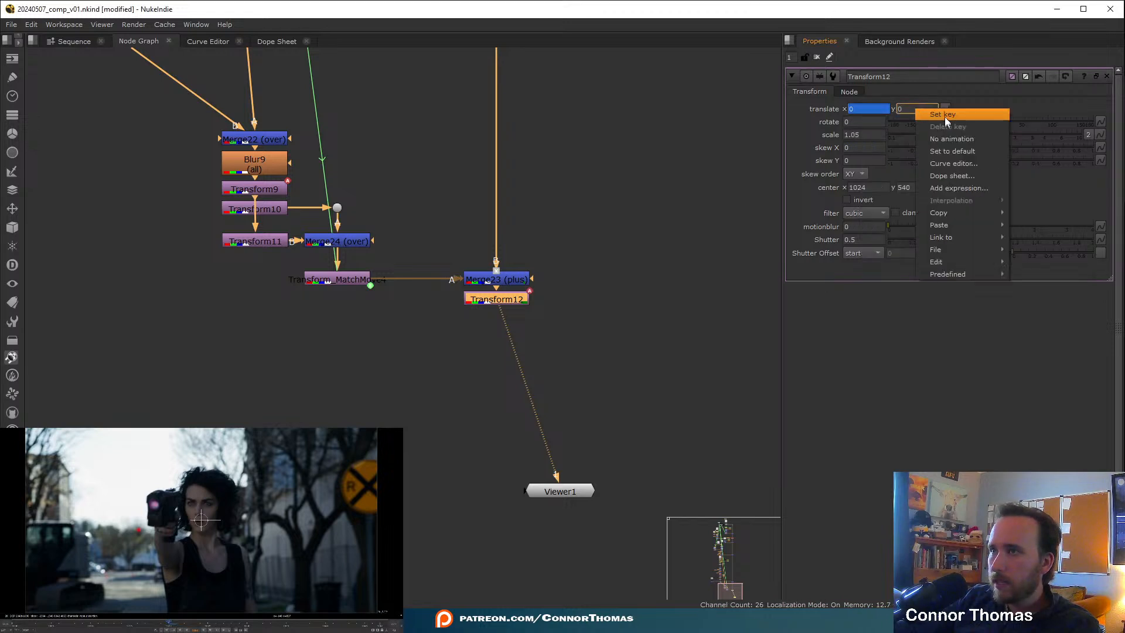
click(945, 116)
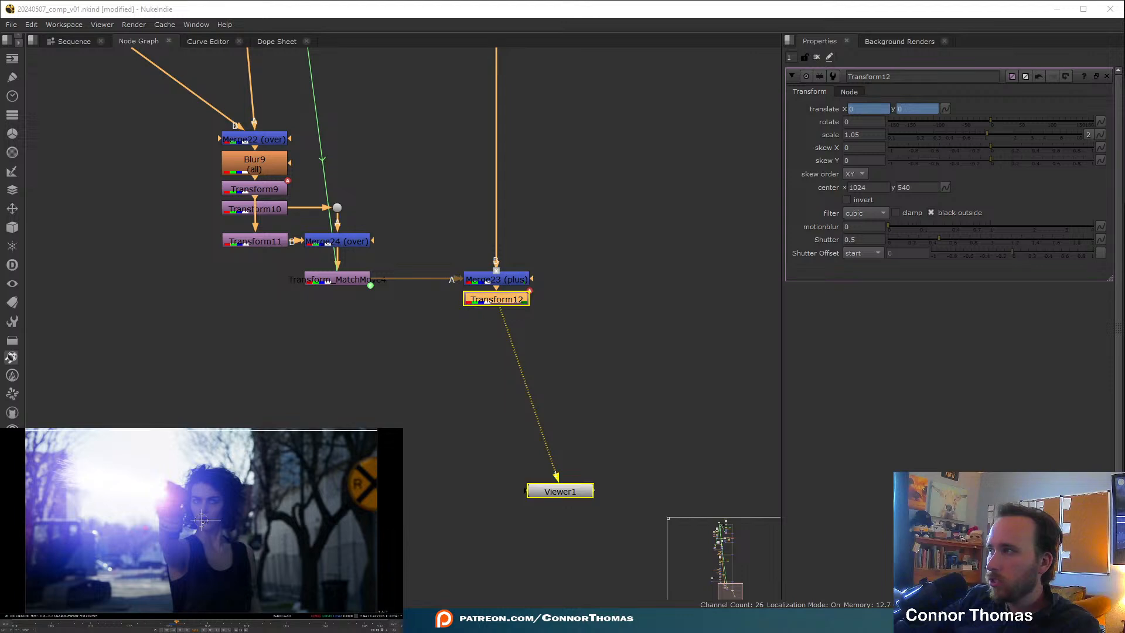
- Shift the image on the first flash frame with Transform12 to about translate x 46, y 18
scroll(201, 527, down, 3)
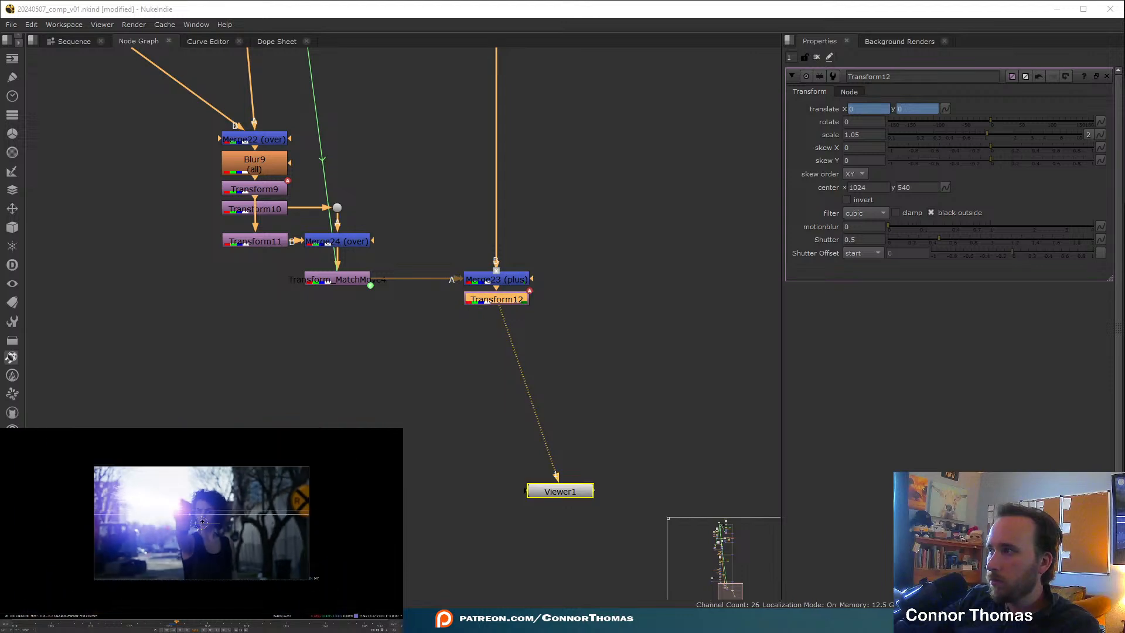
drag(201, 524, 205, 529)
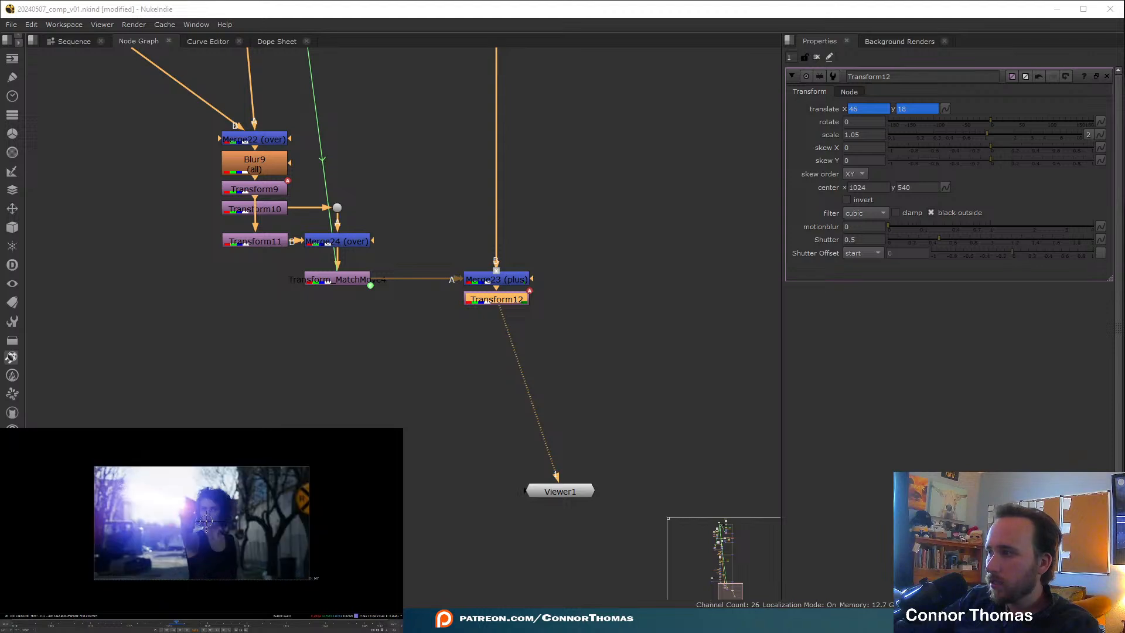
click(151, 624)
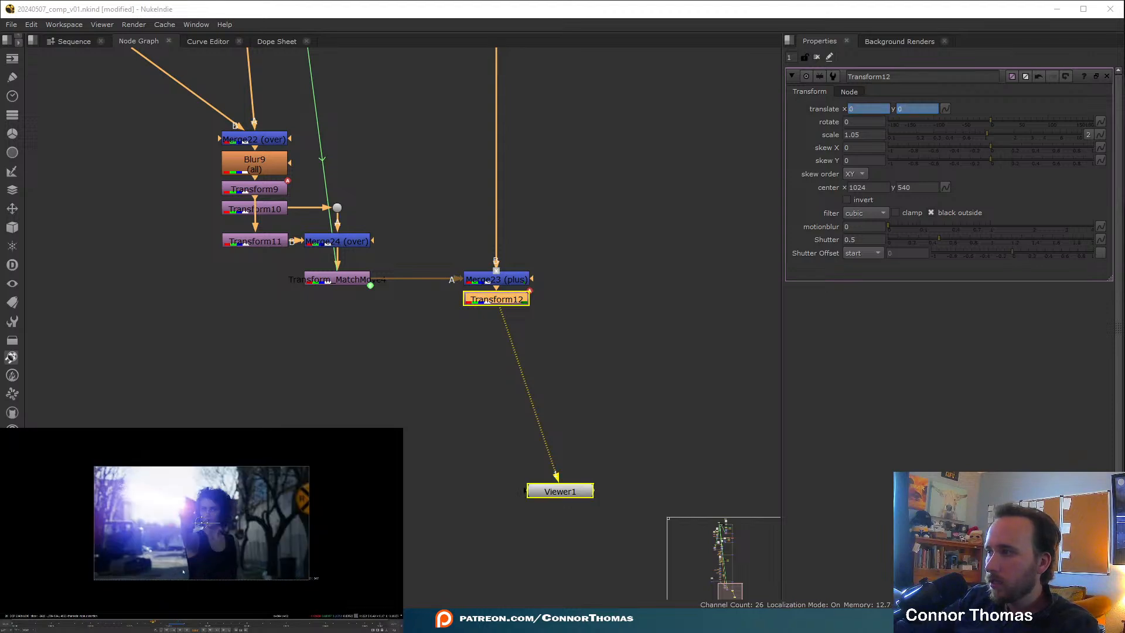
- Set Transform12's motion blur to 1 and play back the shake
double_click(861, 227)
text(1)
click(639, 275)
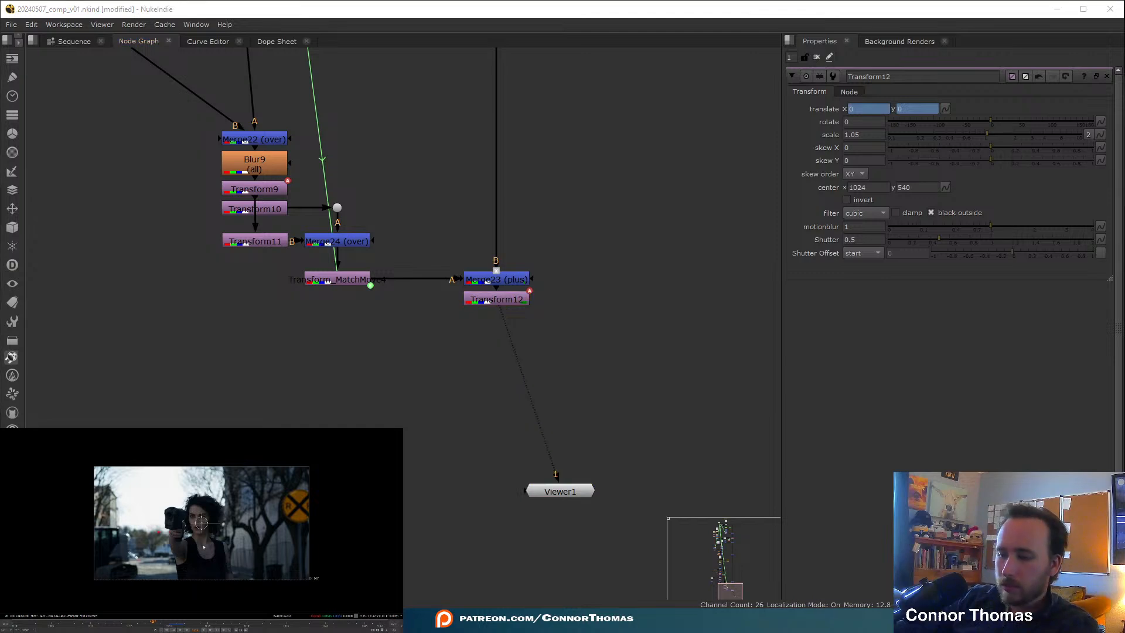
scroll(204, 547, up, 3)
key(l)
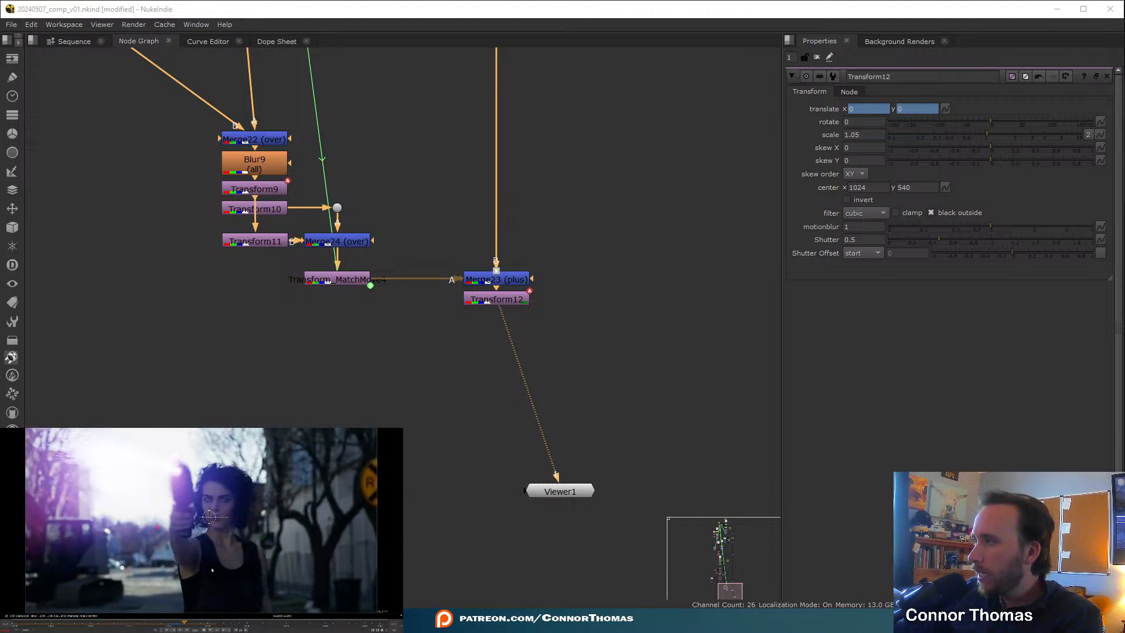
- Keyframe Transform12's translate x and y on the second muzzle flash frame and on the frame just before it
click(76, 622)
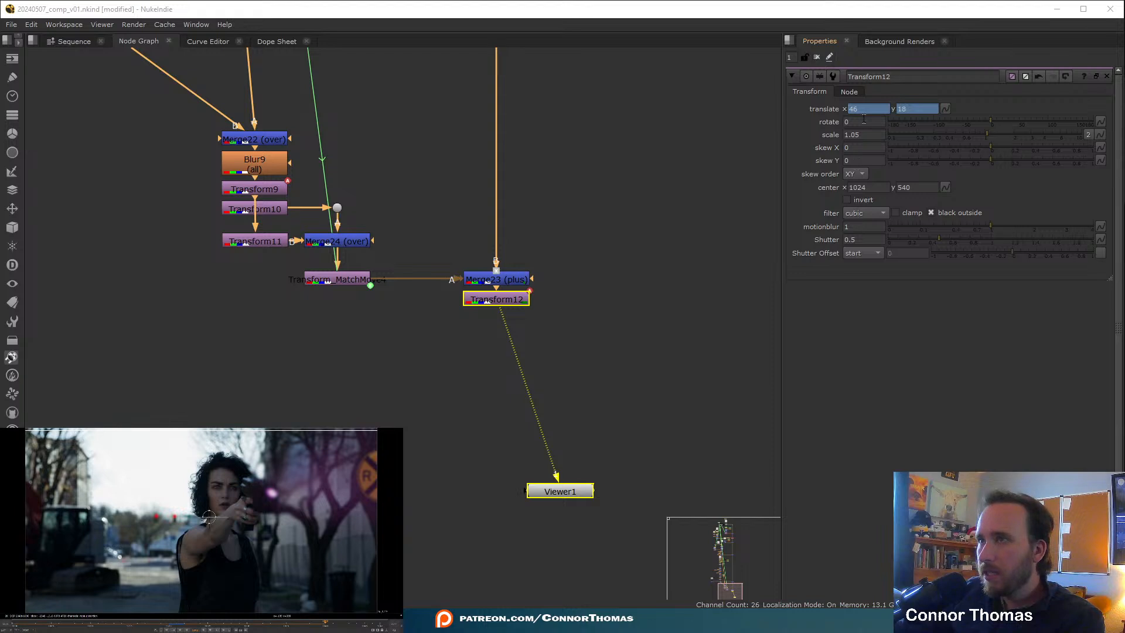
right_click(863, 109)
click(883, 116)
right_click(910, 110)
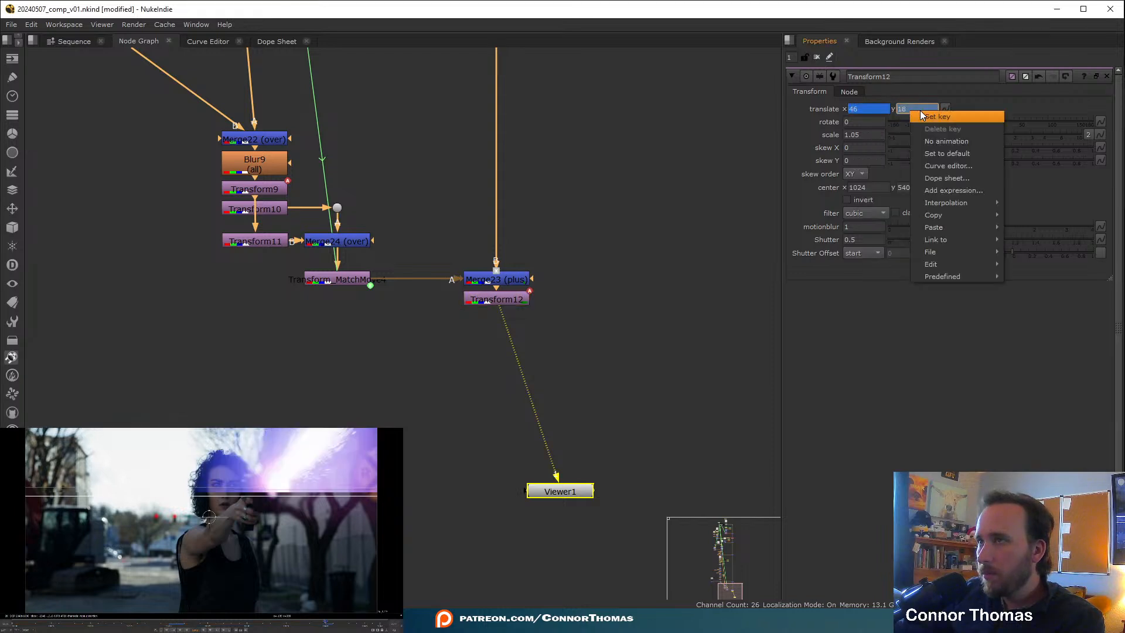
click(925, 116)
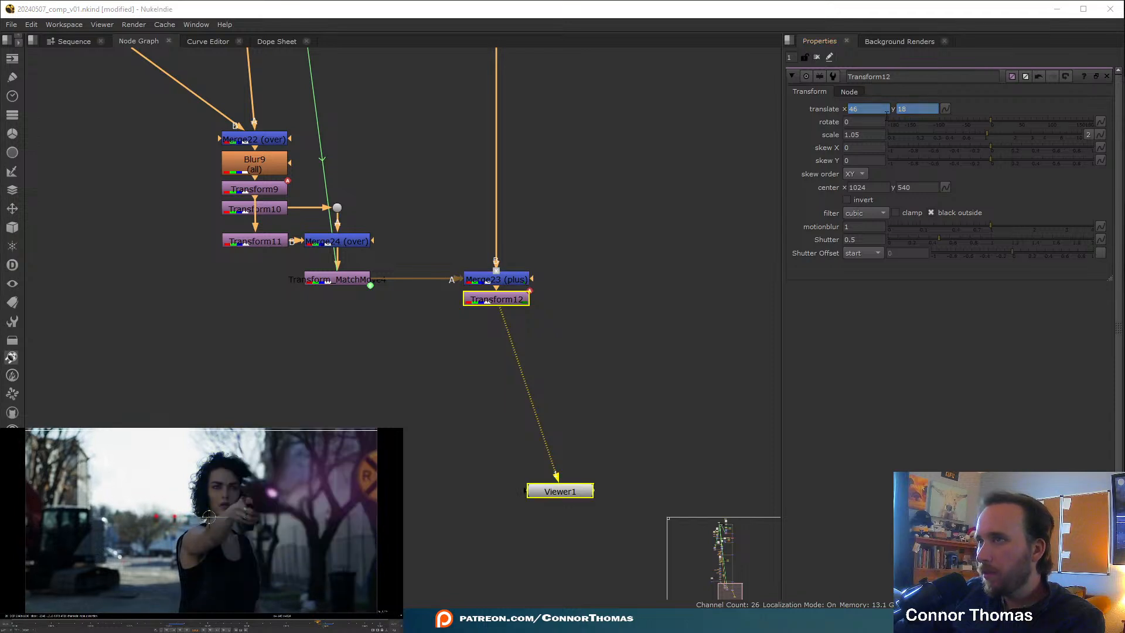
right_click(880, 110)
click(886, 111)
right_click(936, 107)
click(940, 112)
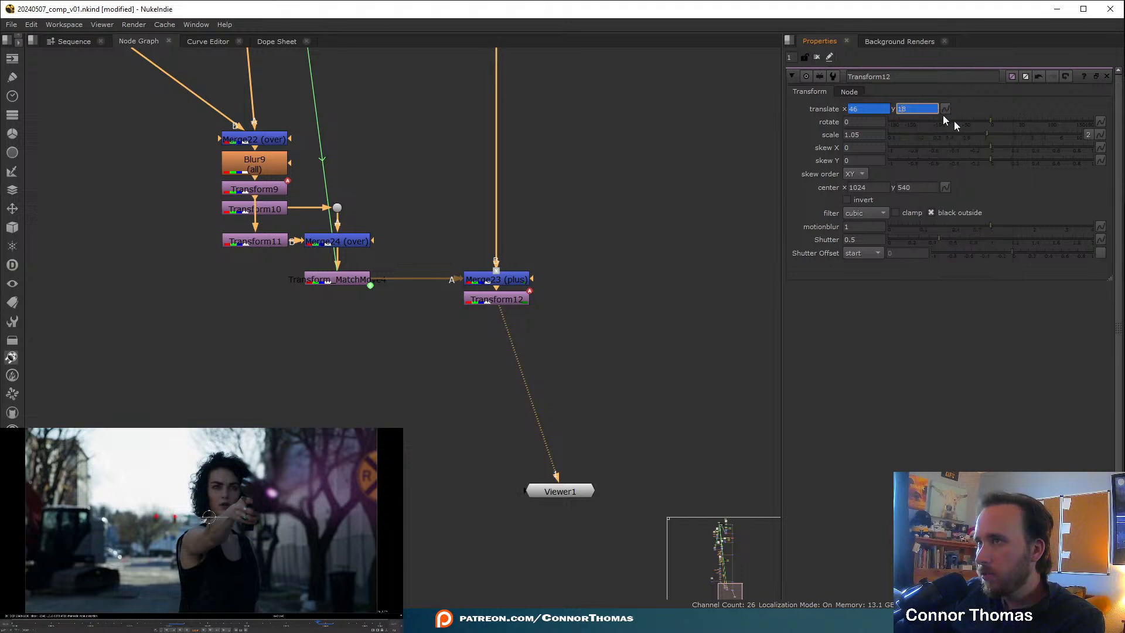
- Shift the image on the second flash frame to about translate x -52, y 8 and close the node's properties
click(328, 624)
scroll(268, 542, down, 3)
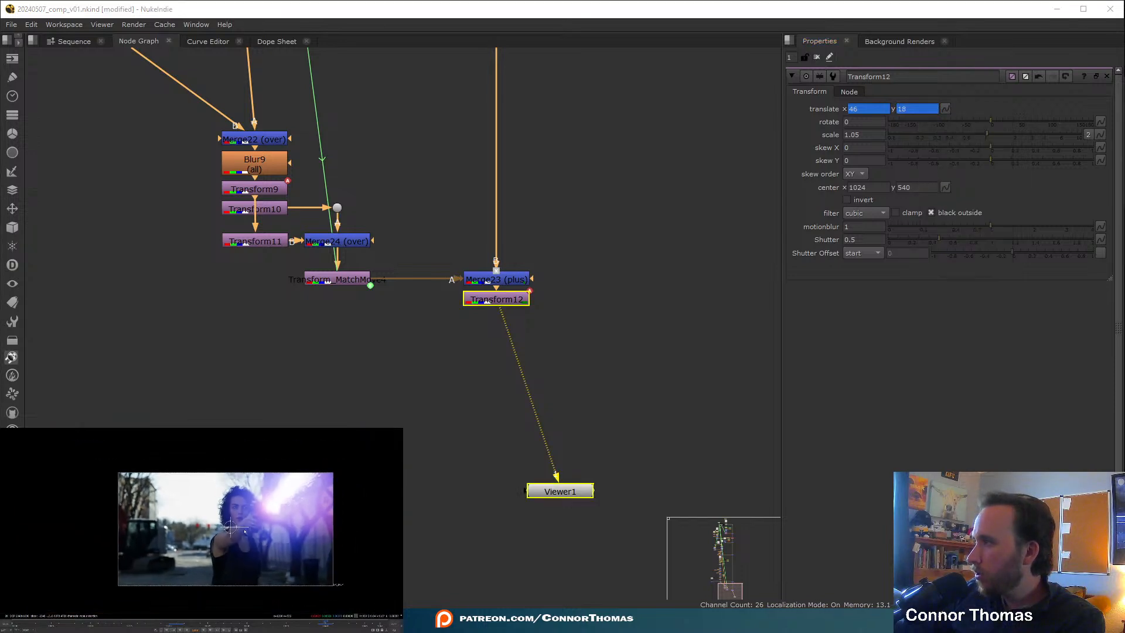
middle_drag(246, 531, 232, 520)
drag(217, 515, 210, 516)
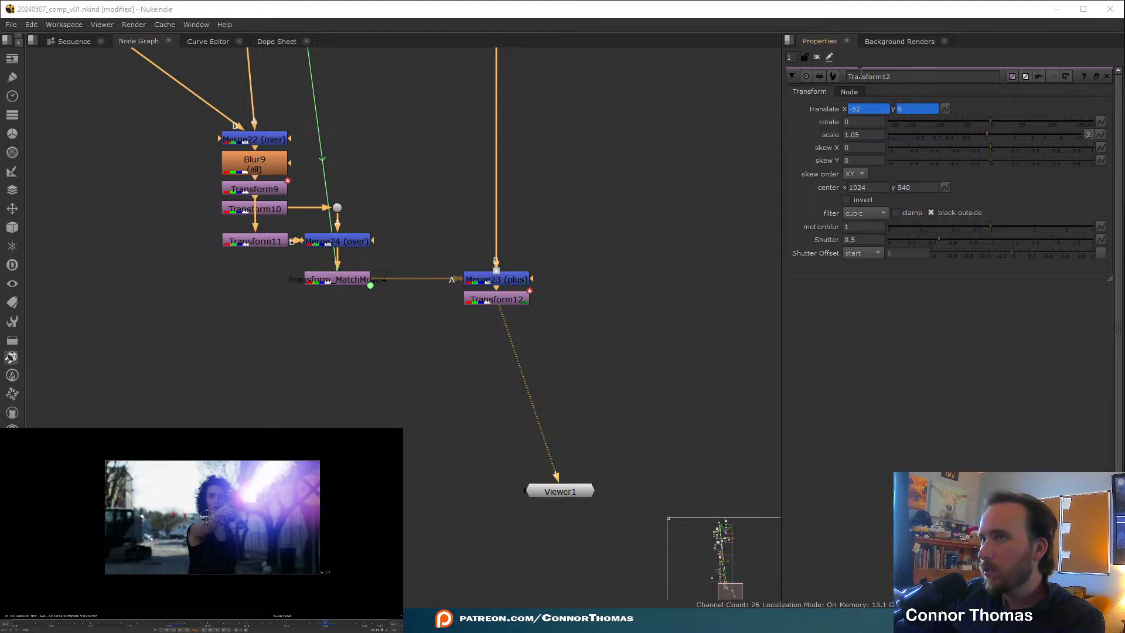
click(816, 57)
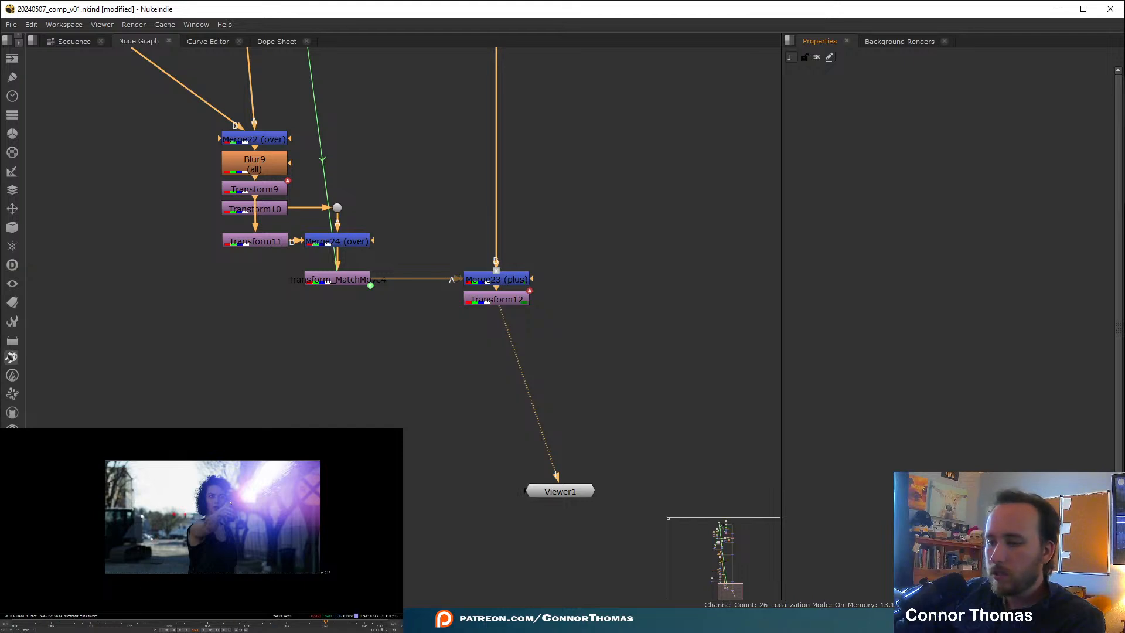
- Step through the frames following the second muzzle flash to examine the shake and the sparks
scroll(229, 503, up, 3)
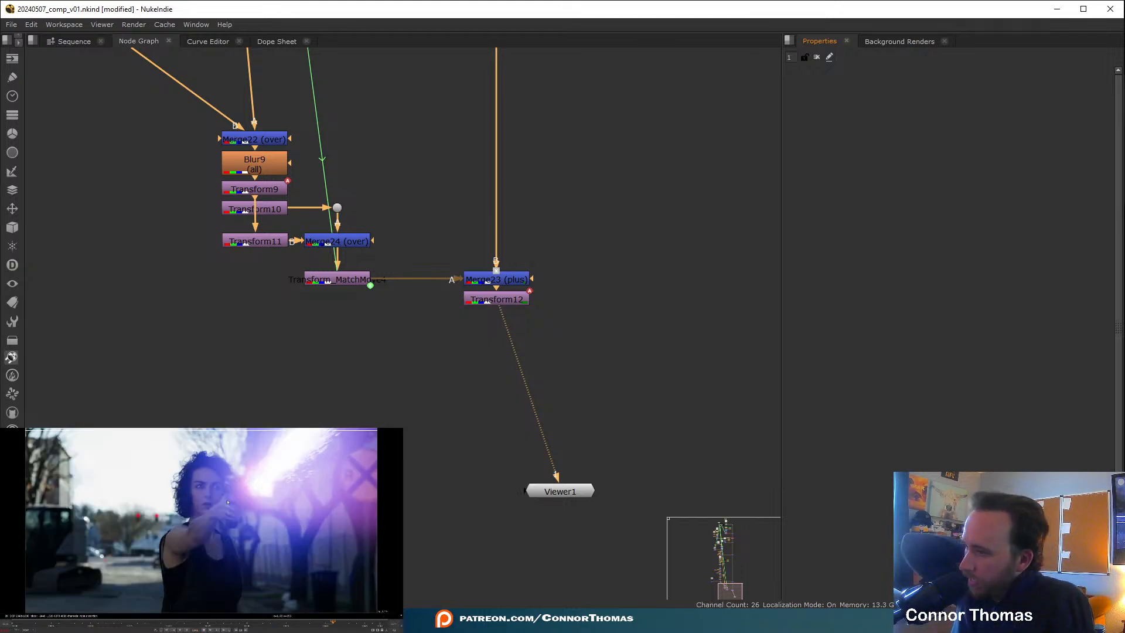
key(Right)
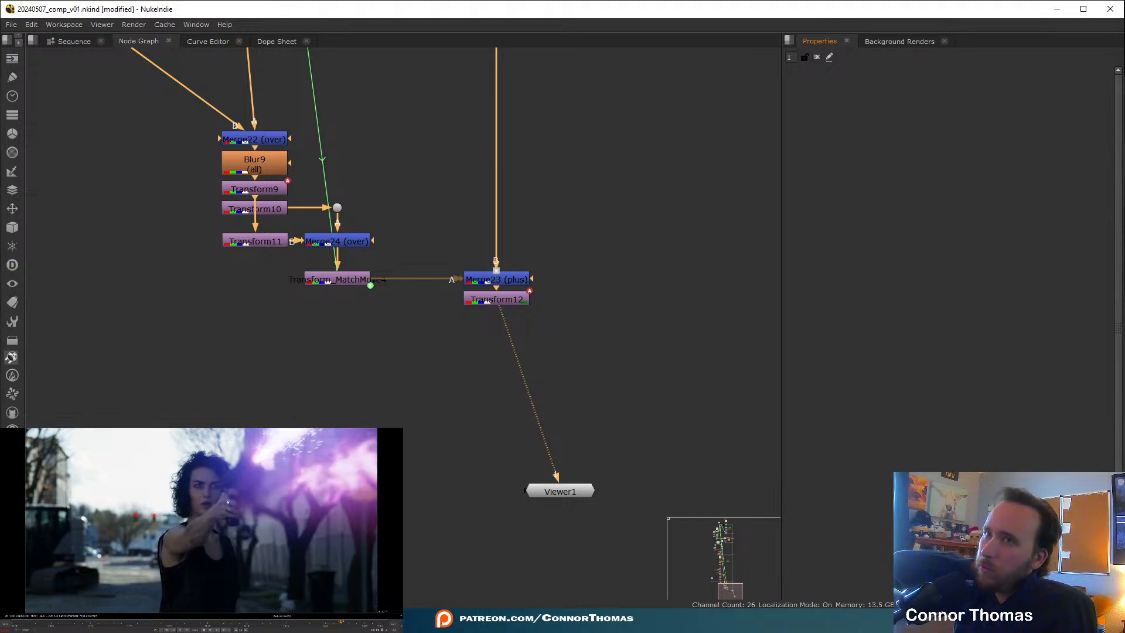
key(Right)
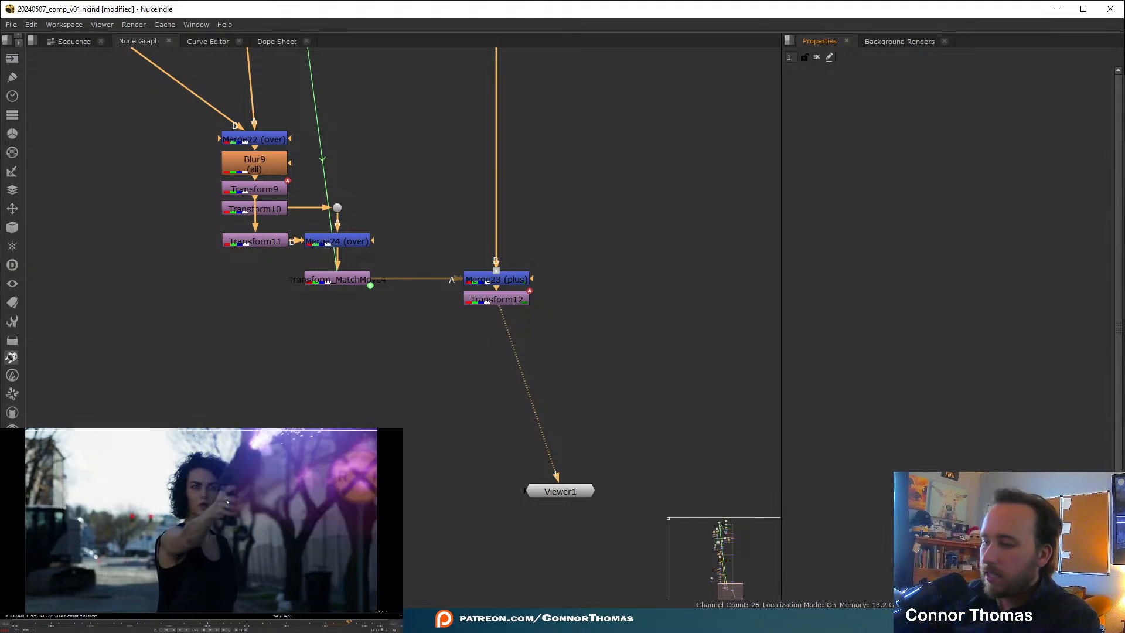
key(Right)
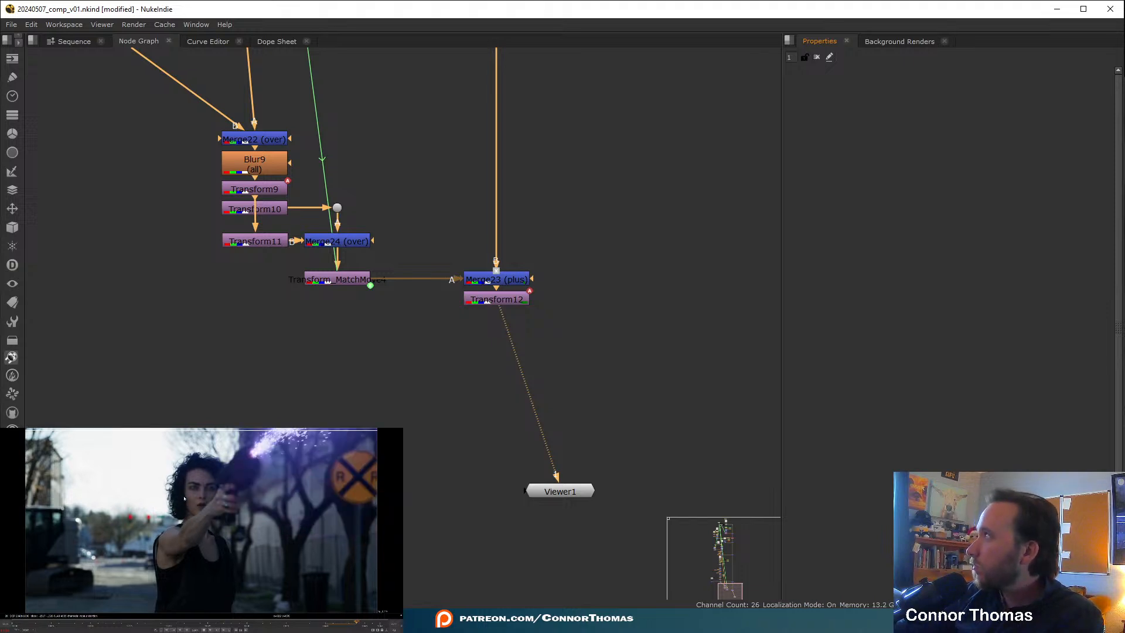
key(Right)
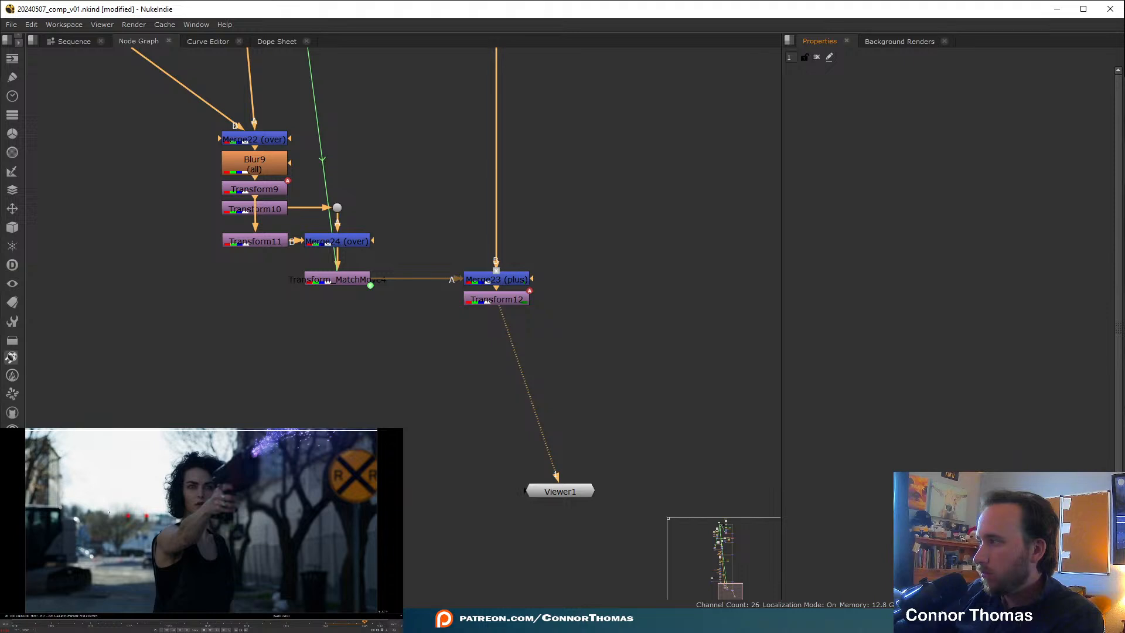
- Add a Grain node after Transform12
click(501, 302)
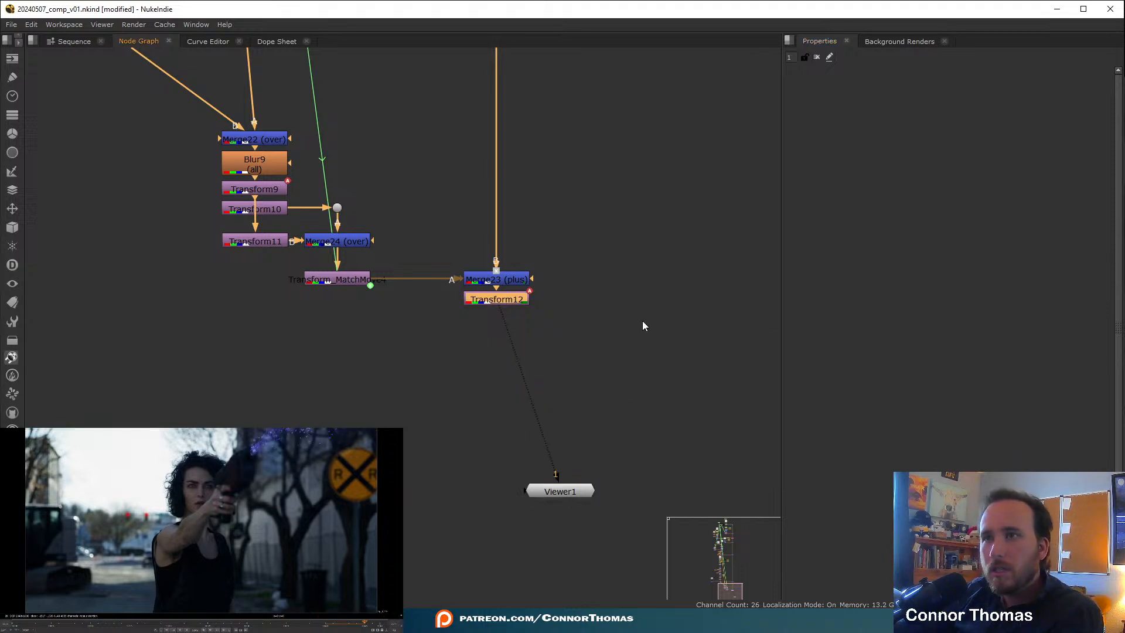
key(Tab)
text(grain)
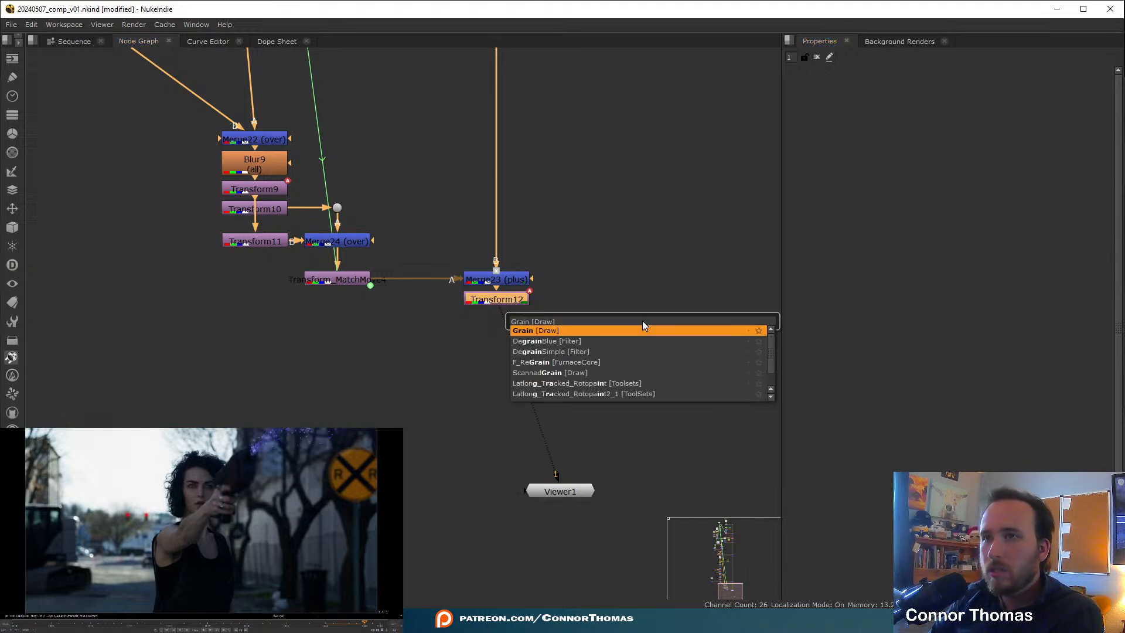
key(Return)
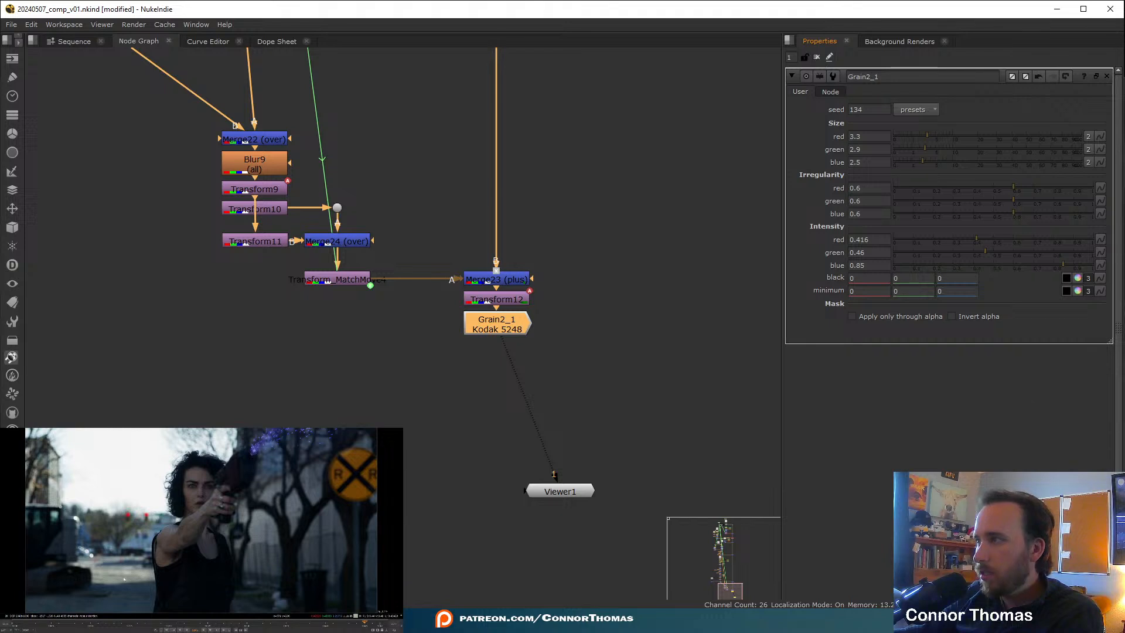
- Lower the grain's red intensity to about 0.195 and set its size to red 1.1, green 1.3 and blue 1.5
click(915, 241)
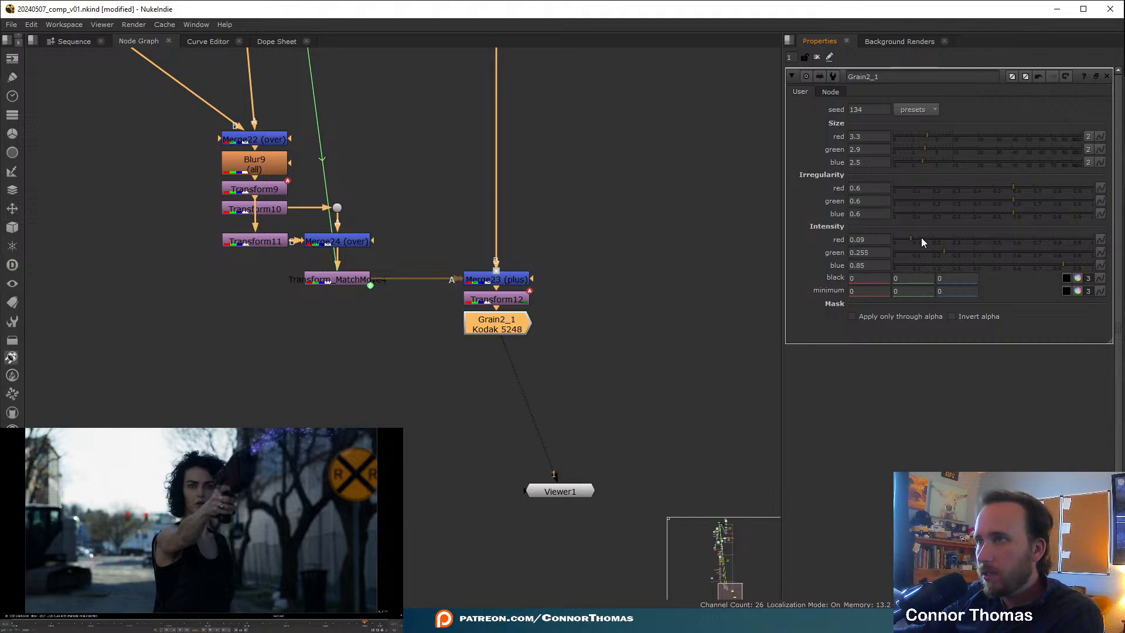
click(932, 242)
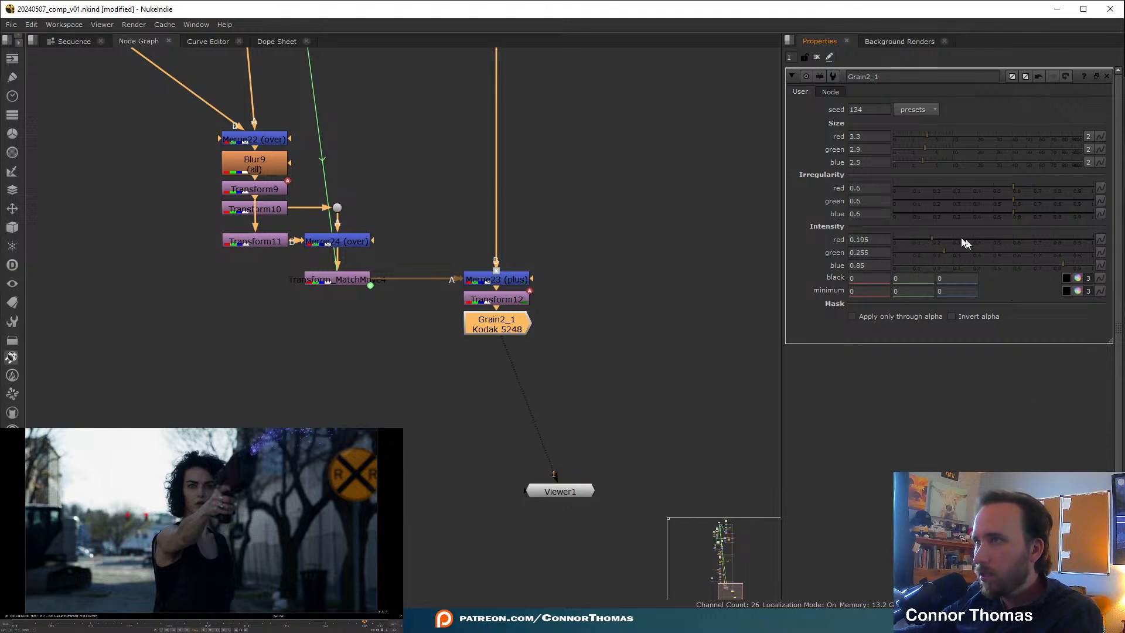
click(912, 136)
drag(912, 135, 905, 136)
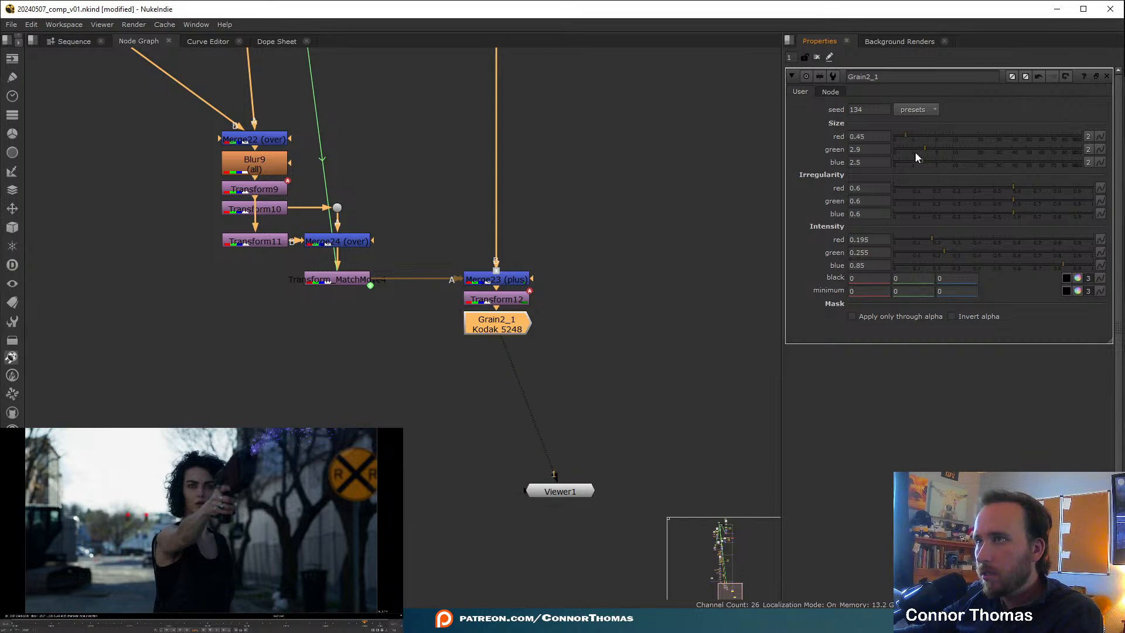
click(915, 152)
click(917, 160)
click(918, 160)
click(912, 136)
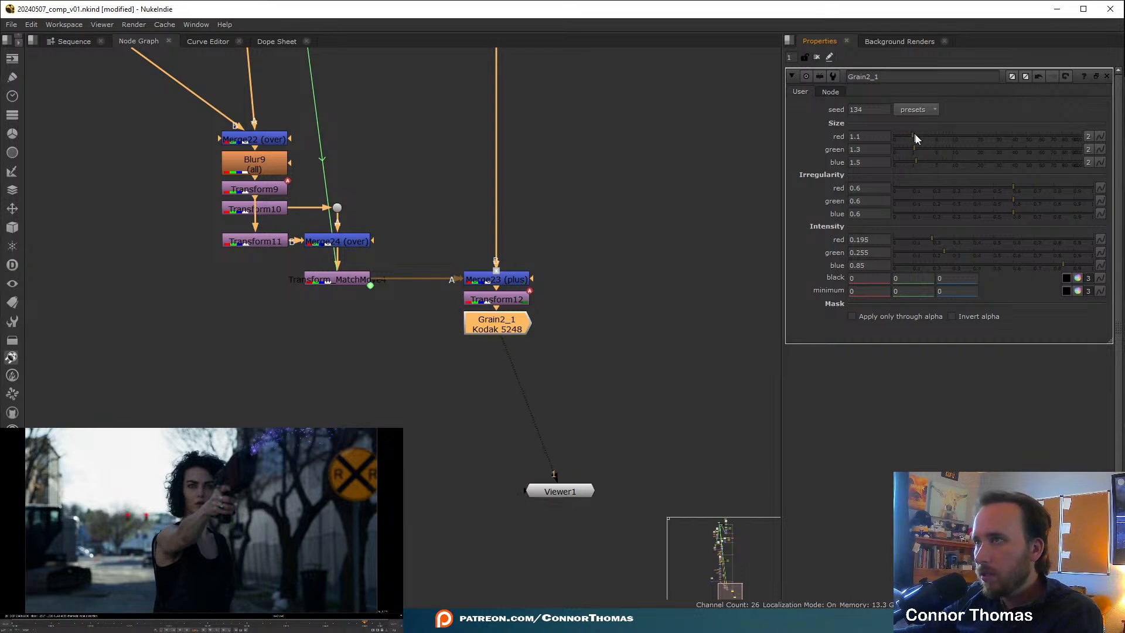
- Set the grain's intensity to about red 0.48 and green 0.505, and close the node's properties
click(951, 239)
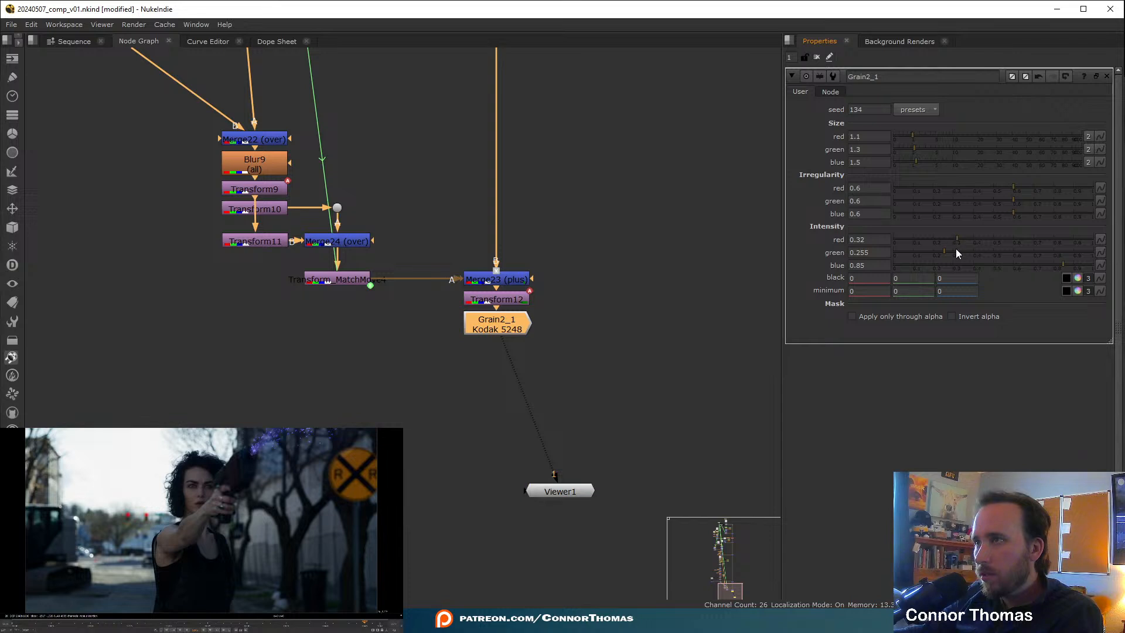
click(989, 252)
click(999, 239)
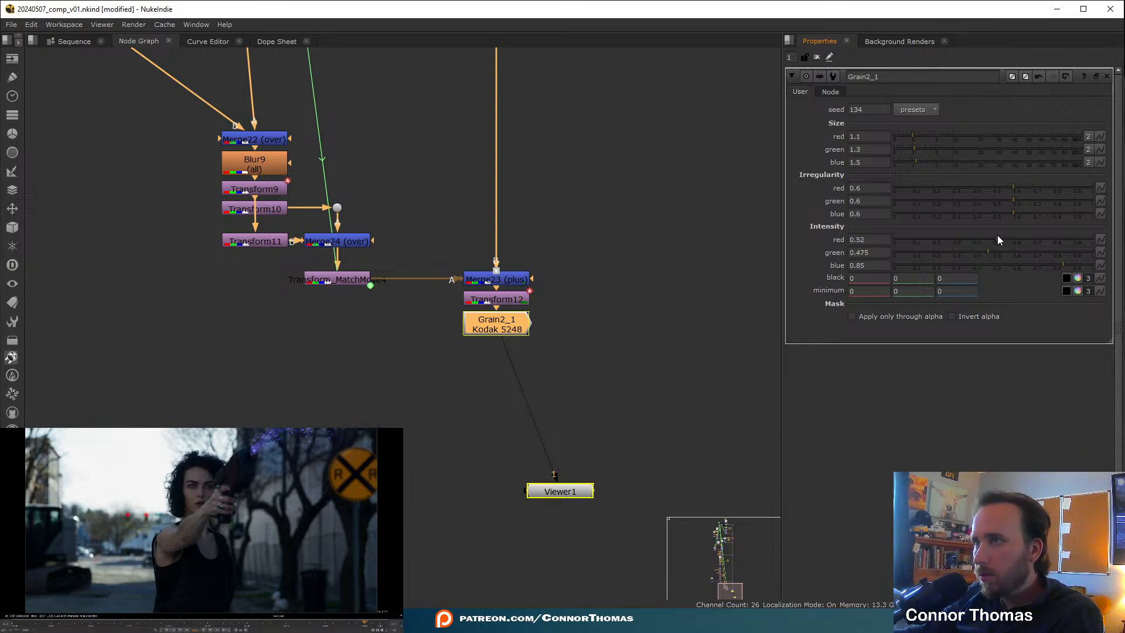
click(995, 239)
click(1013, 252)
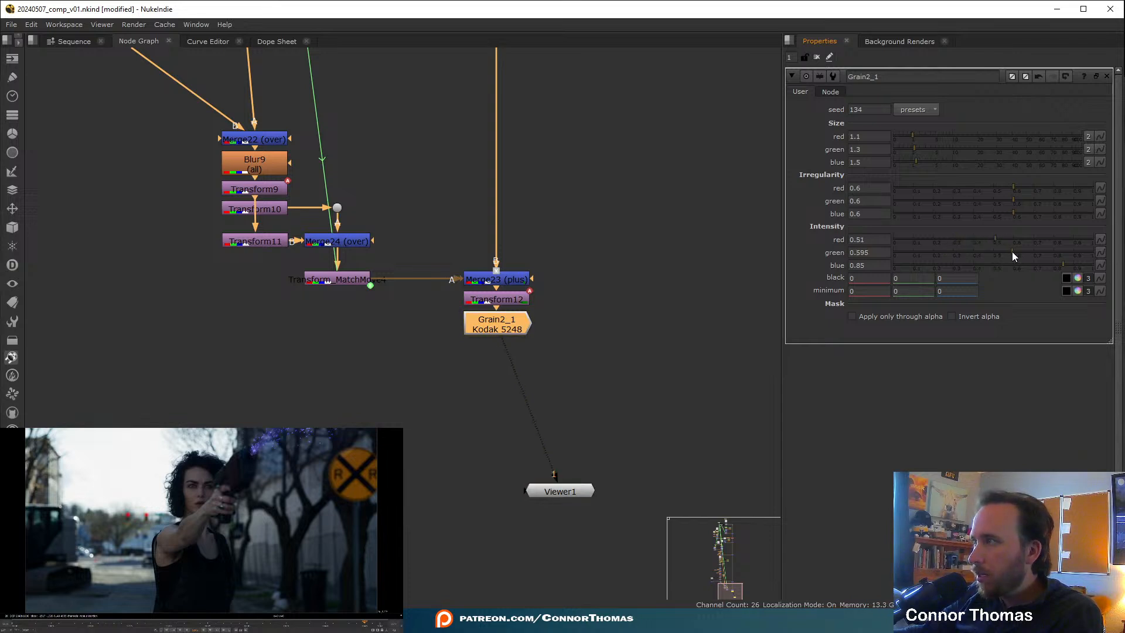
click(1008, 252)
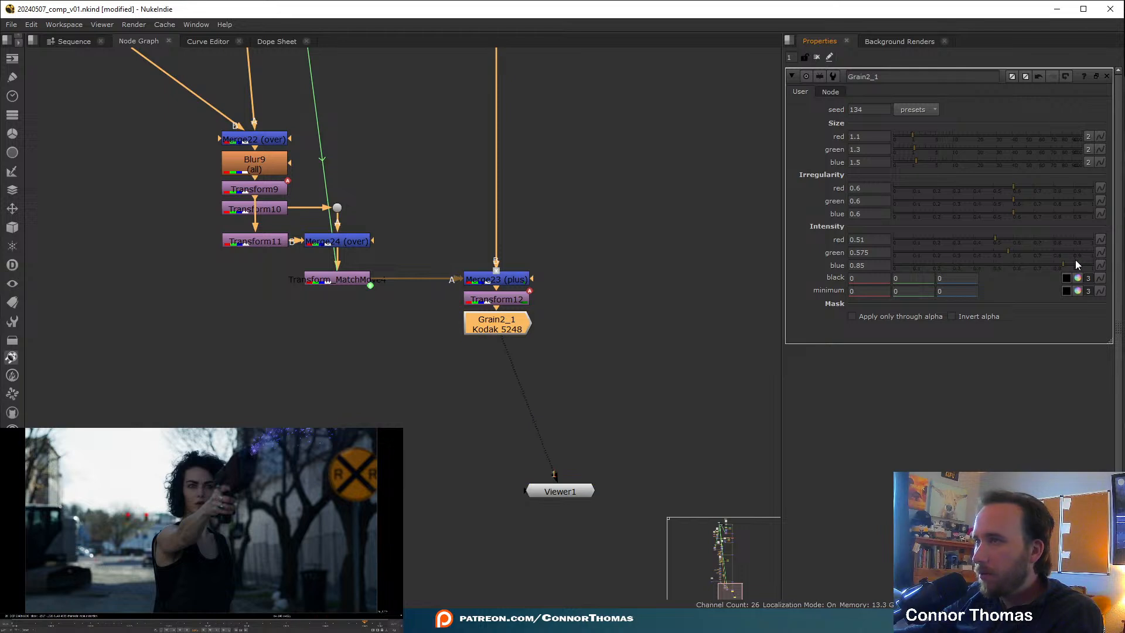
click(994, 252)
click(989, 239)
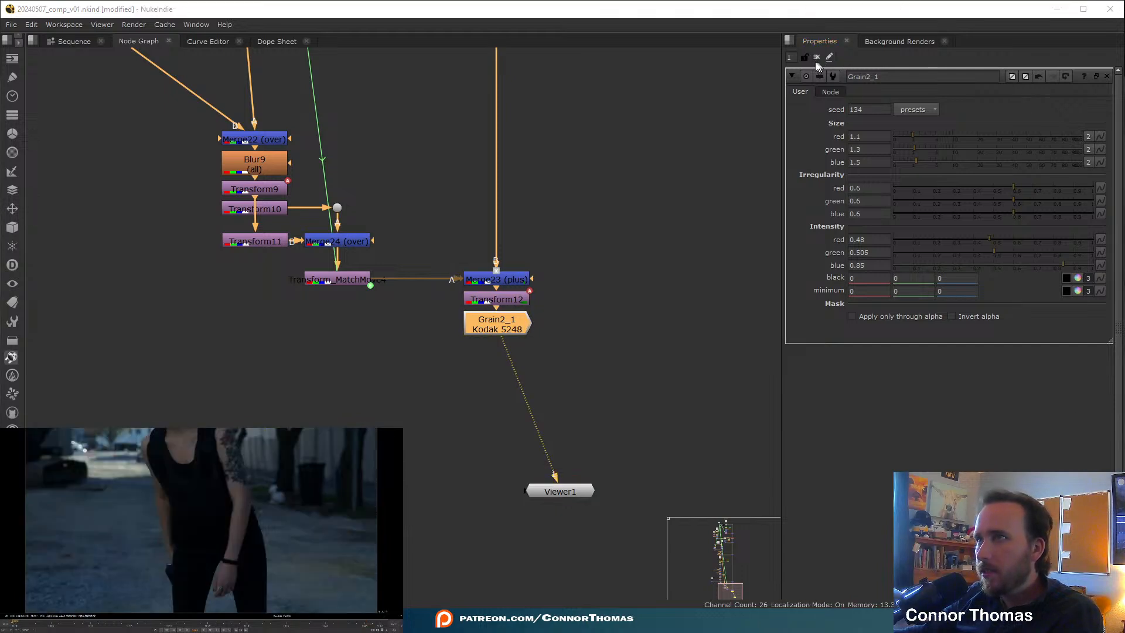
click(817, 58)
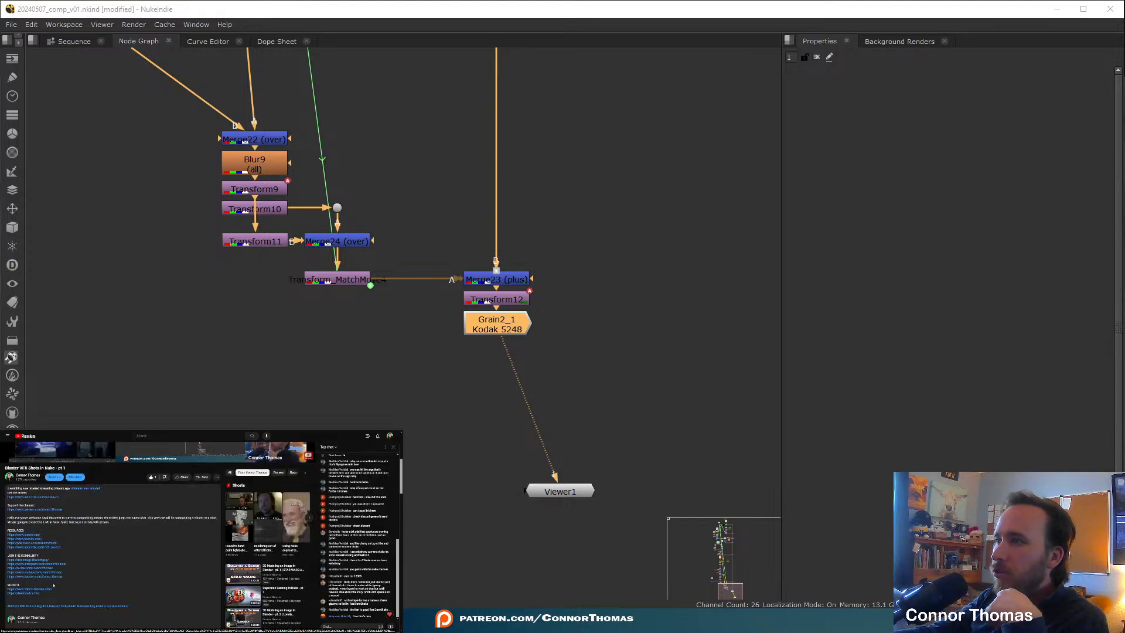
- Move Transform12's translate keys for the second muzzle flash from frame 1040 to 1041 in the Dope Sheet
double_click(912, 10)
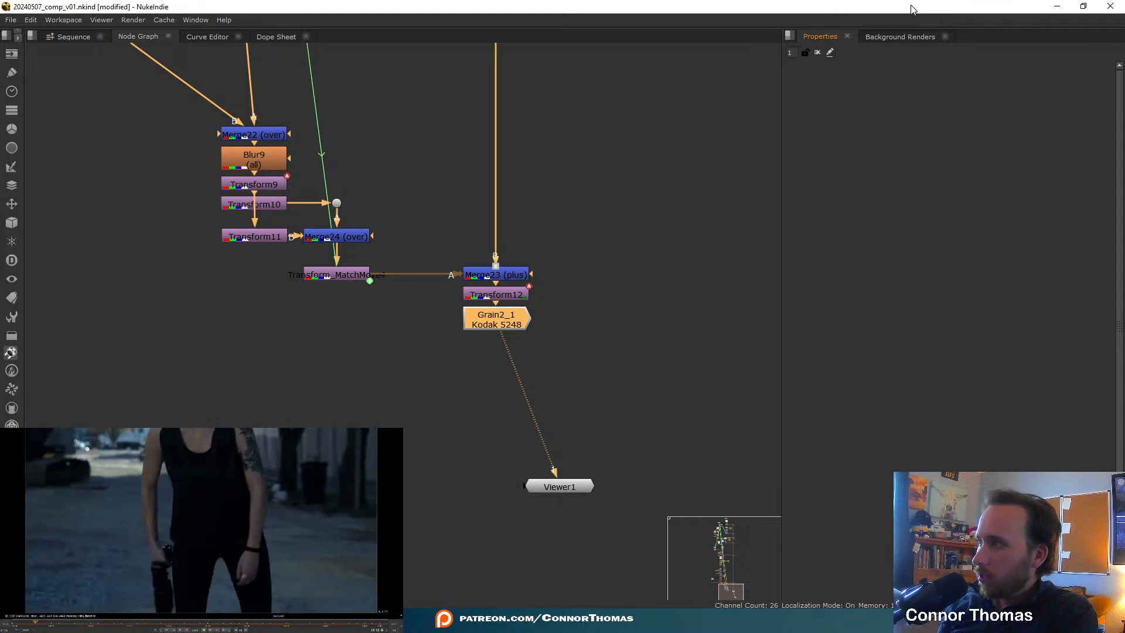
key(k)
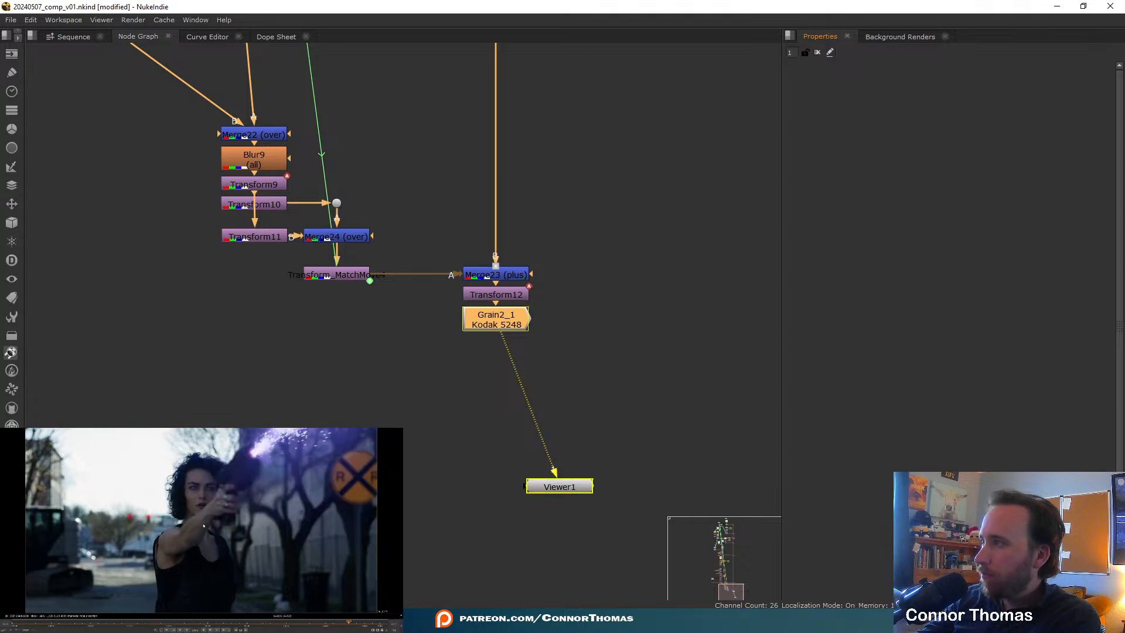
double_click(510, 298)
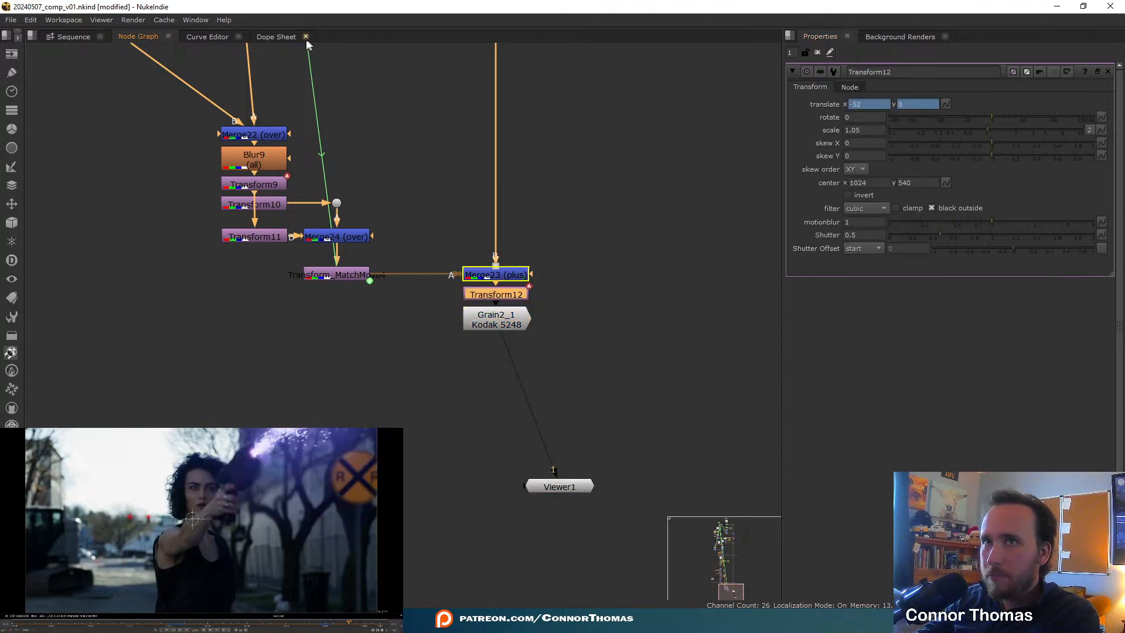
click(276, 37)
scroll(712, 81, up, 5)
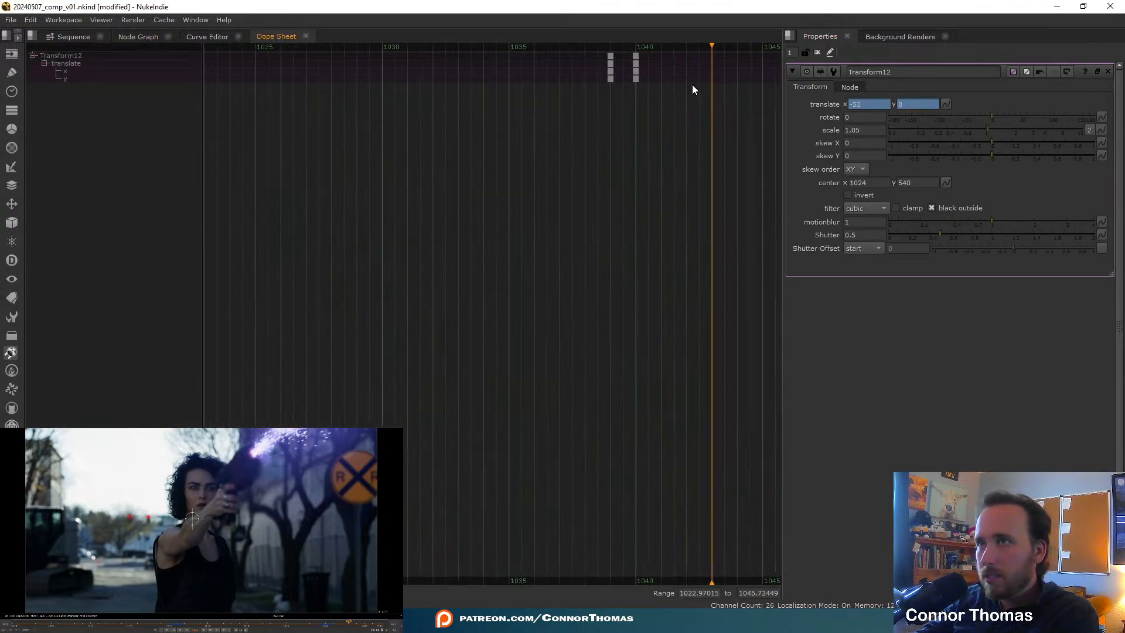
drag(636, 61, 649, 61)
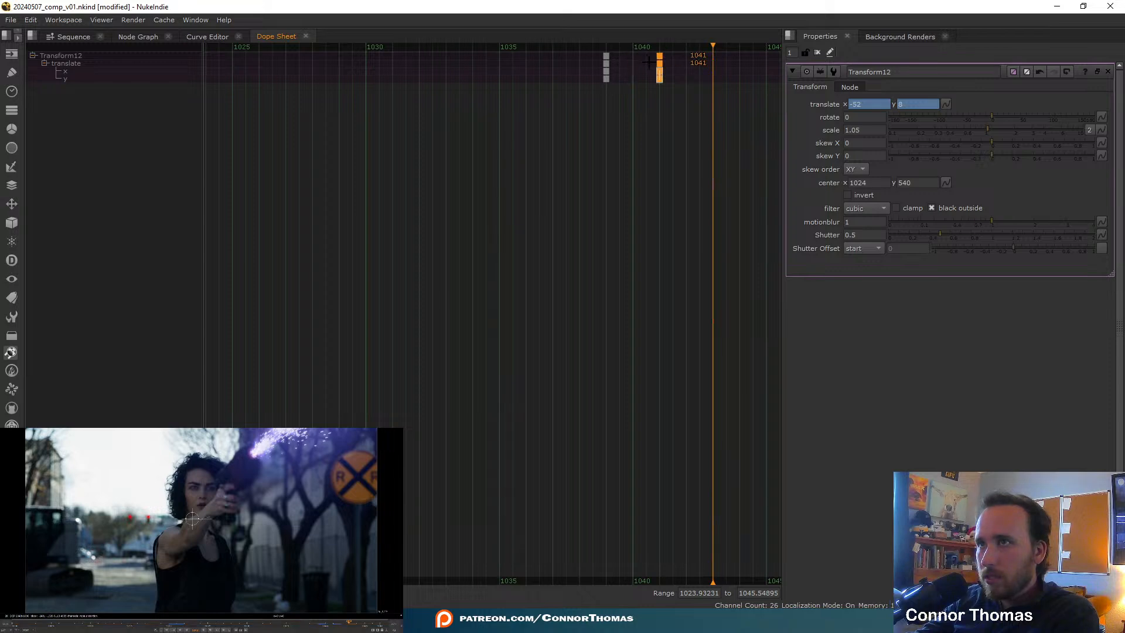
- Move the first muzzle flash's translate keys from frame 1021 to 1022
middle_drag(188, 50, 556, 68)
click(529, 57)
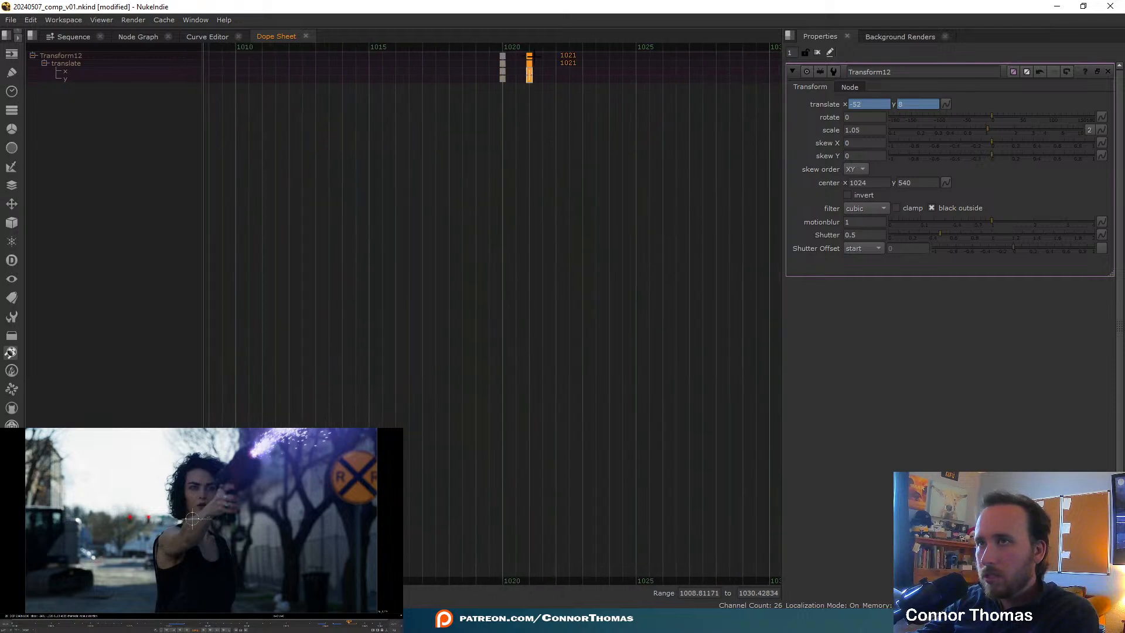
drag(540, 57, 547, 59)
- Add a shake key on frame 1023 by shifting the image to about translate x 41, y -6
click(570, 47)
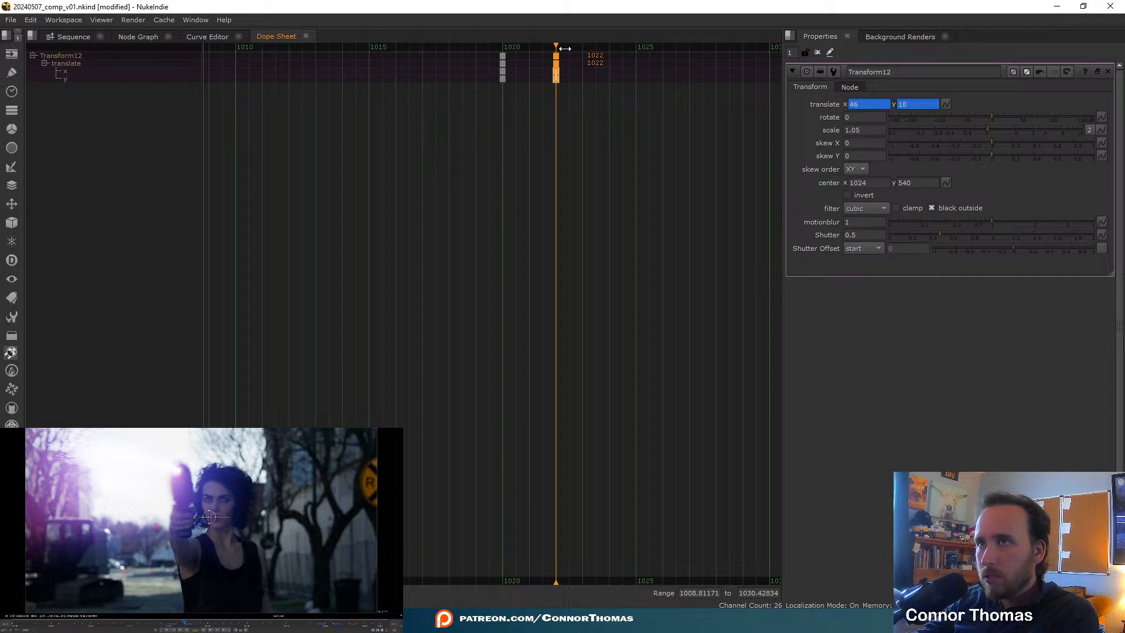
click(582, 47)
scroll(258, 565, down, 3)
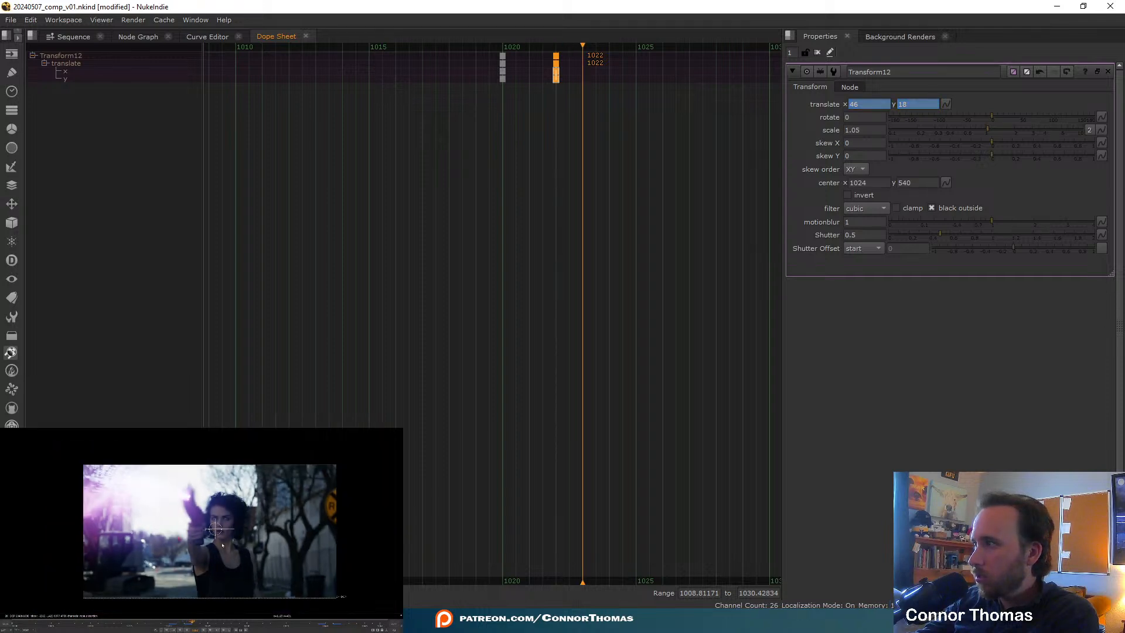
drag(216, 531, 215, 534)
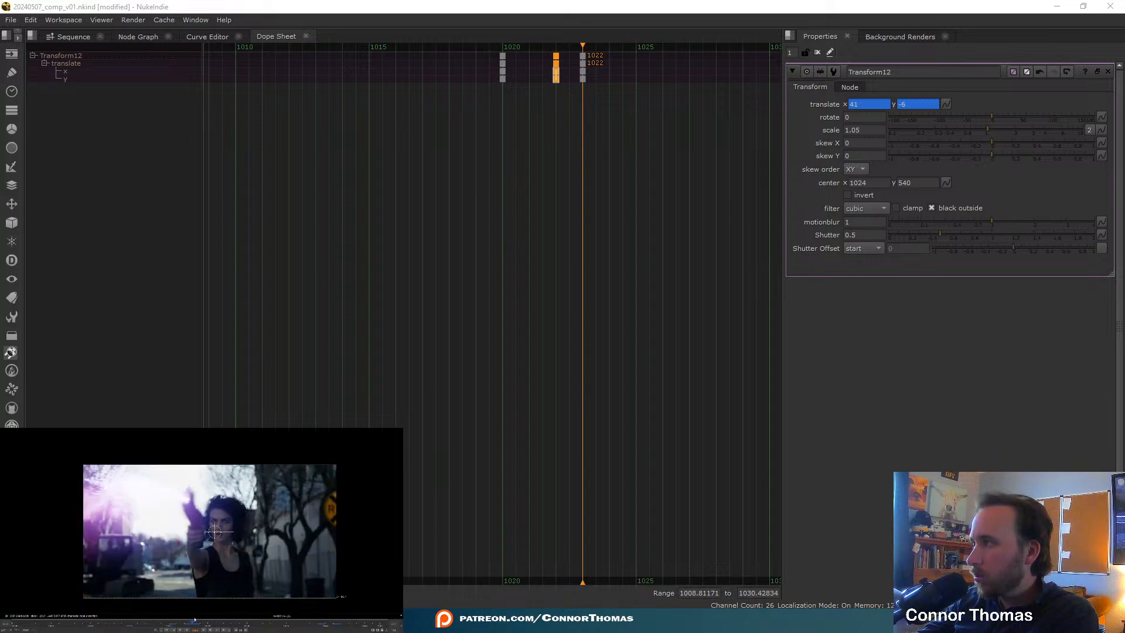
- Add a shake key on frame 1042 with the image shifted to about translate x -47.5, y -5.5
middle_drag(635, 252, 127, 237)
middle_drag(582, 227, 521, 223)
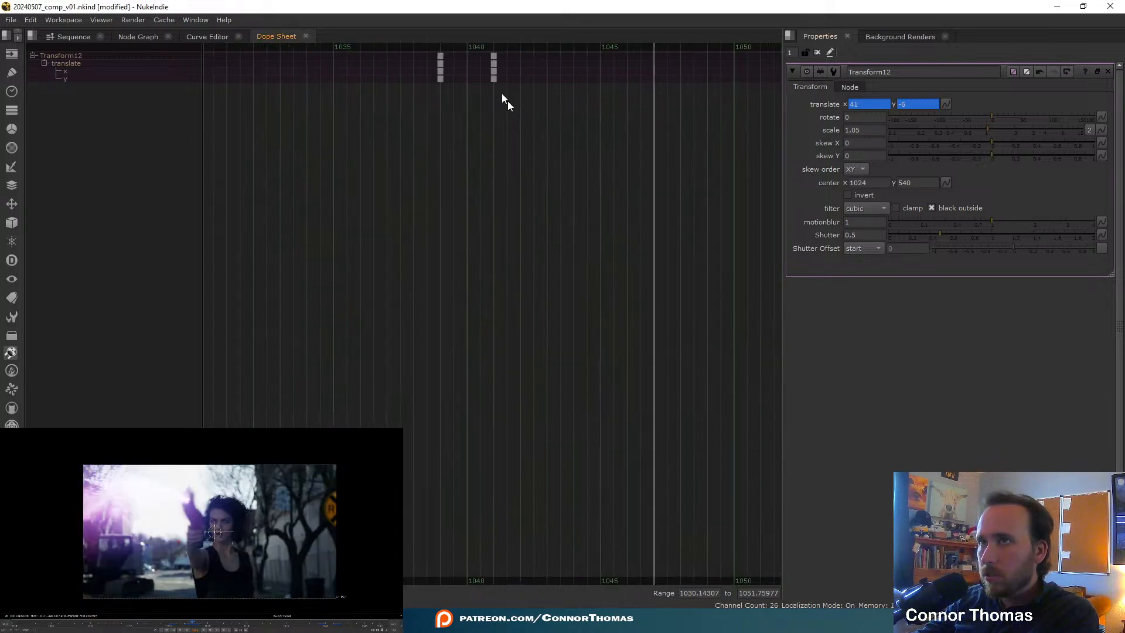
click(494, 45)
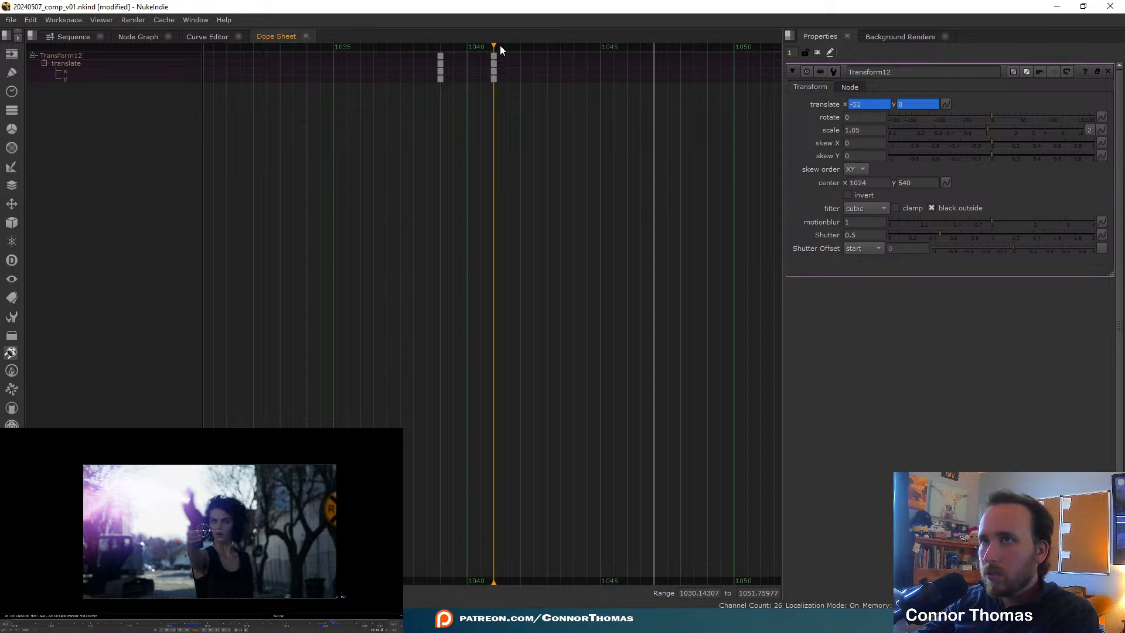
drag(503, 47, 520, 45)
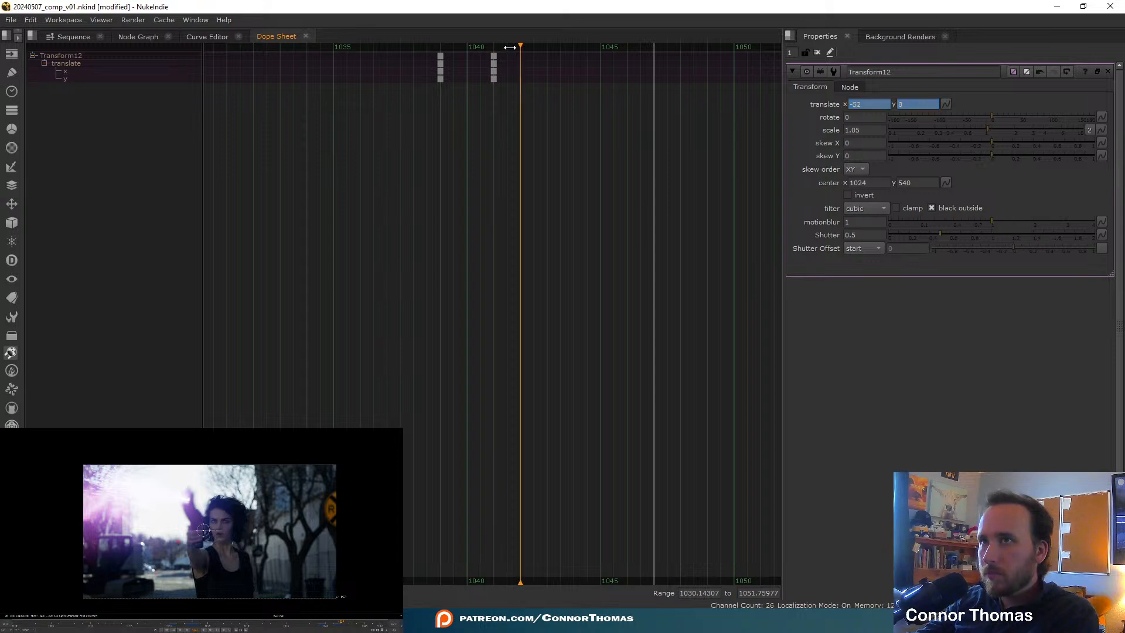
text(7.5)
key(Return)
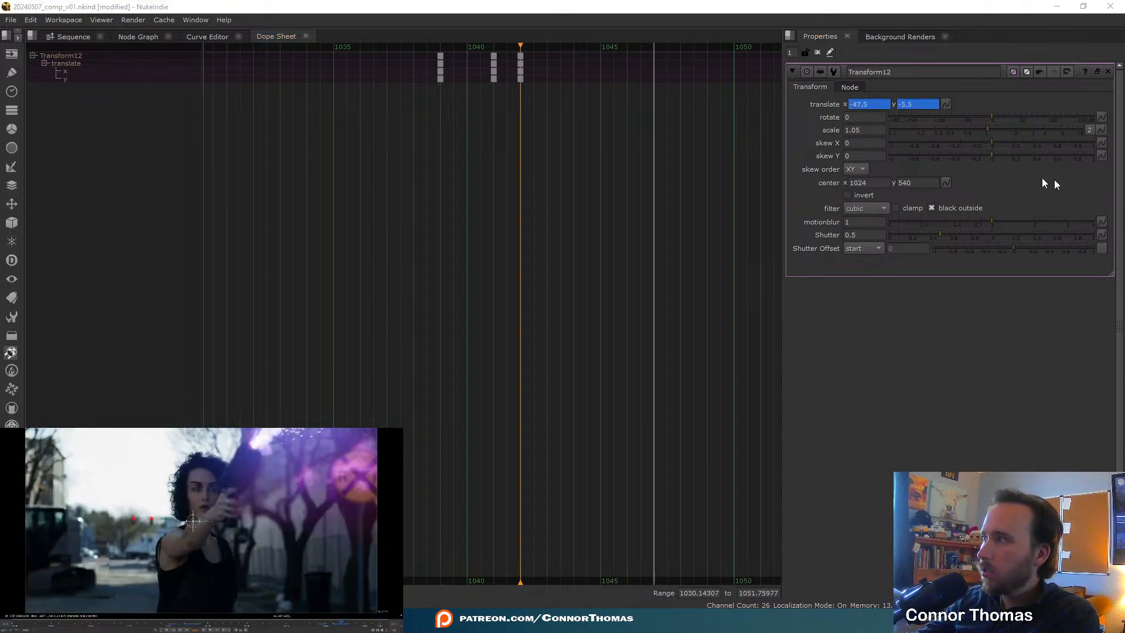
- Close Transform12's properties and play the shot from the first frame to review the shake and grain
click(145, 36)
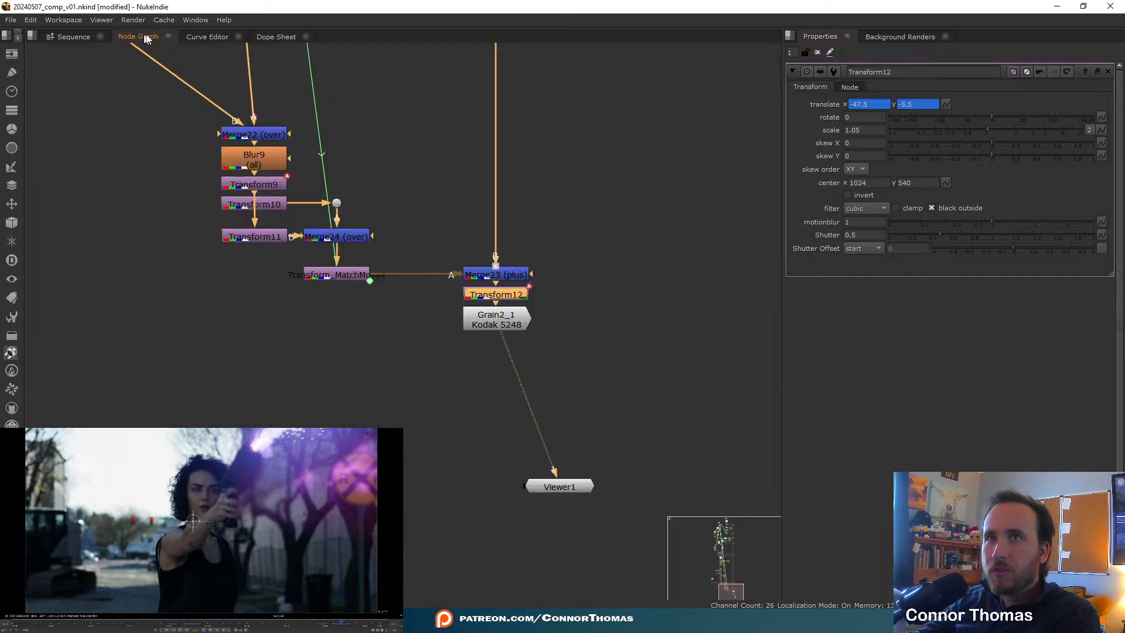
click(14, 624)
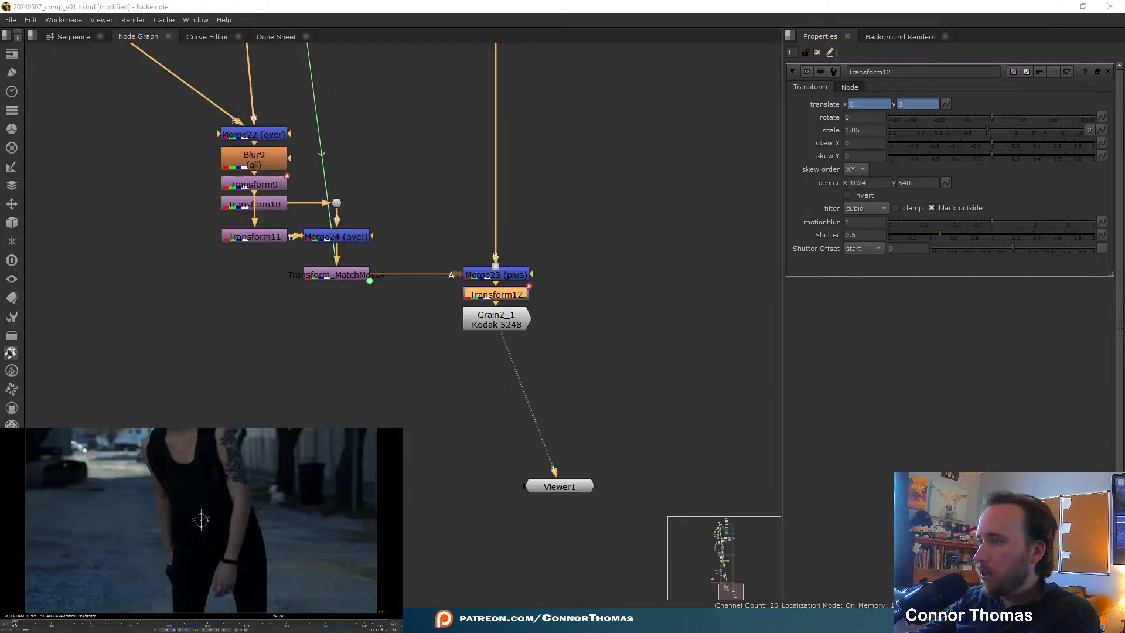
click(1108, 72)
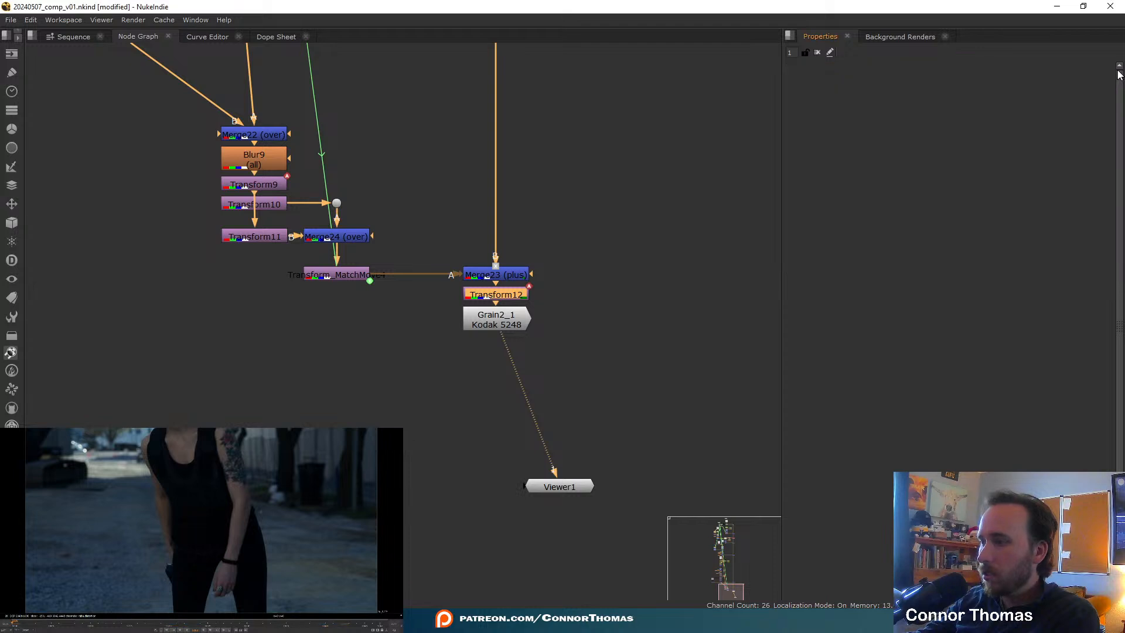
click(106, 456)
key(l)
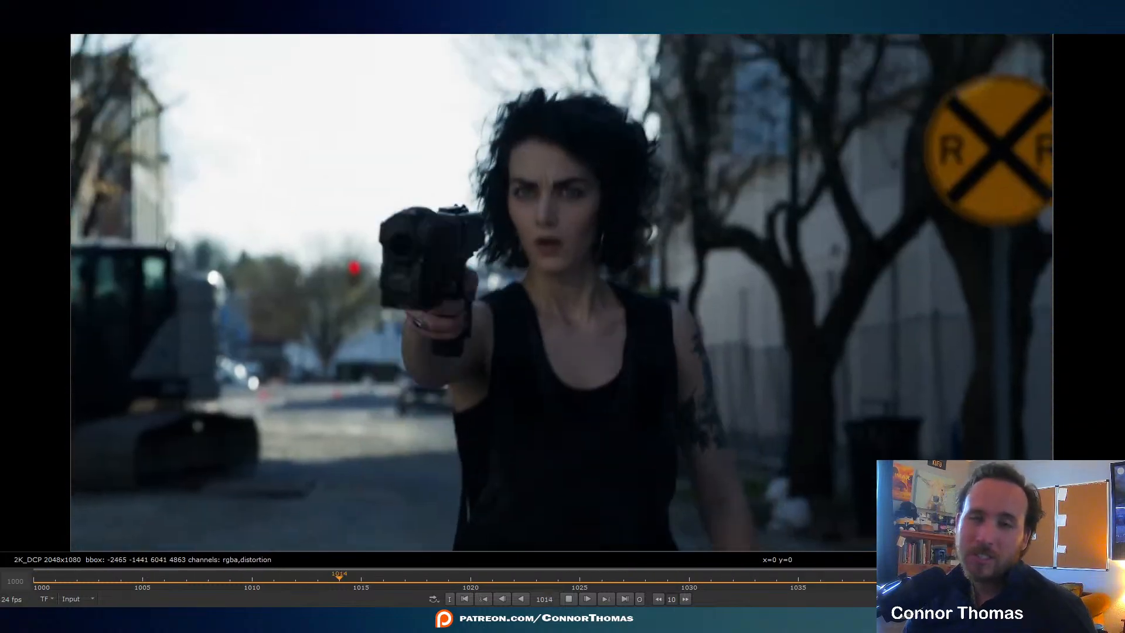
key(l)
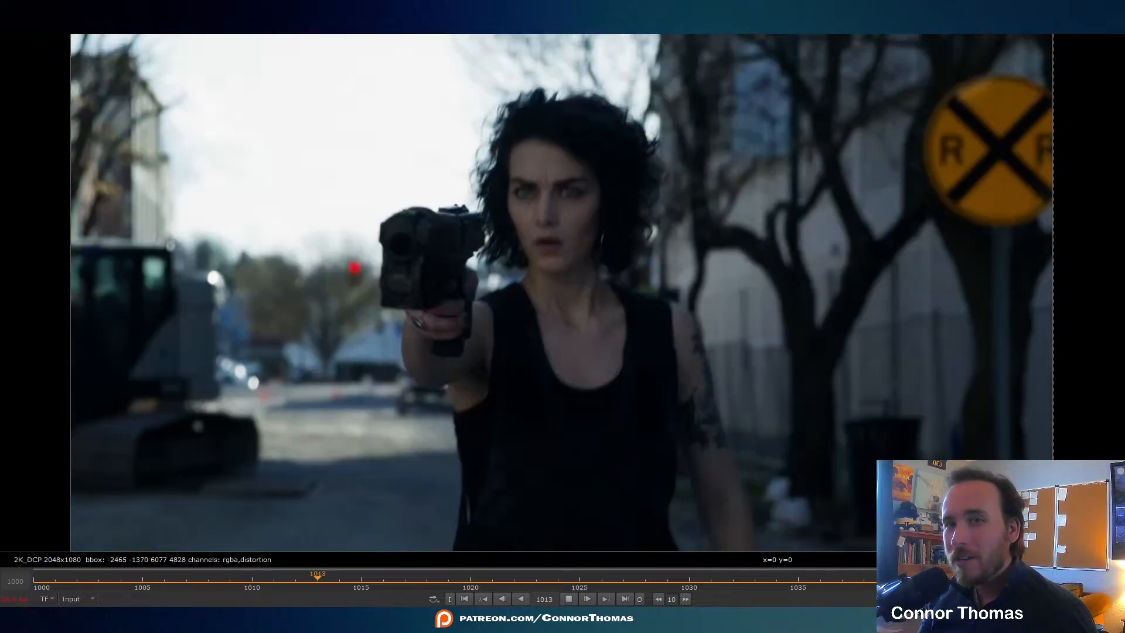